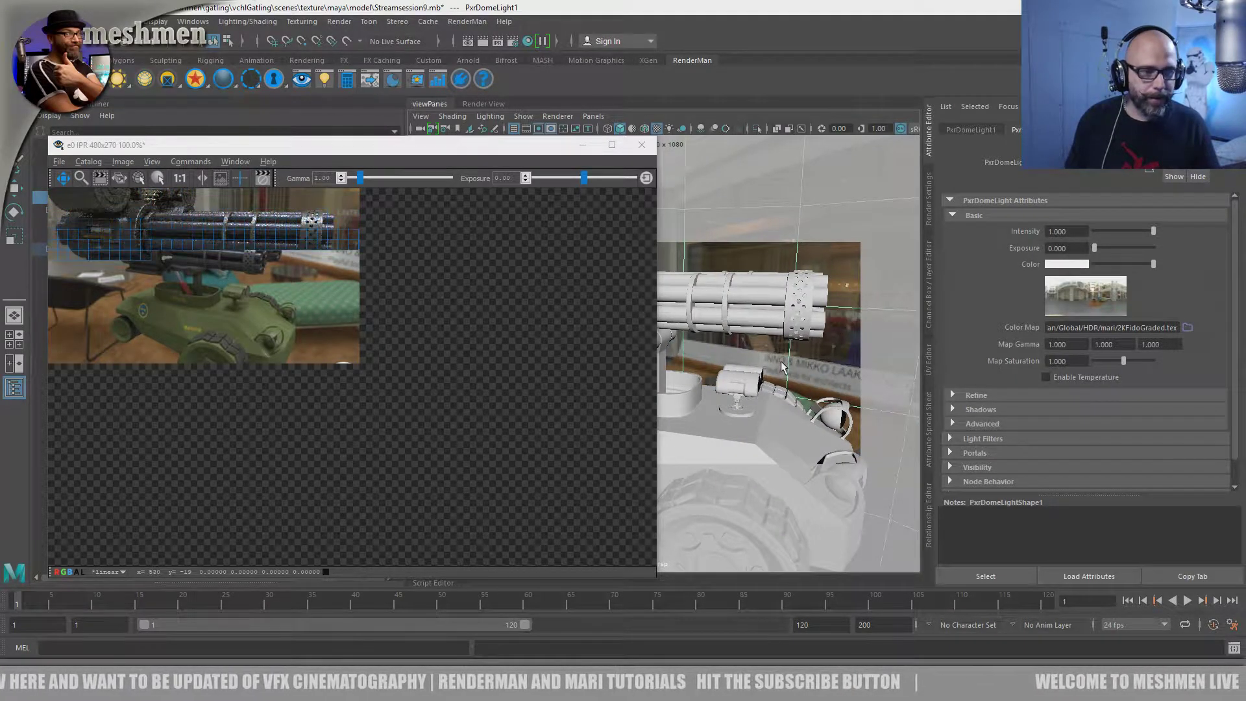
- Inspect the vehicle's hull and its round three-crown emblem up close in the live render
mouse_move(782, 378)
alt+mouse_down()
mouse_move(792, 355)
mouse_move(757, 383)
mouse_move(787, 372)
alt+mouse_up()
scroll(784, 375, up, 3)
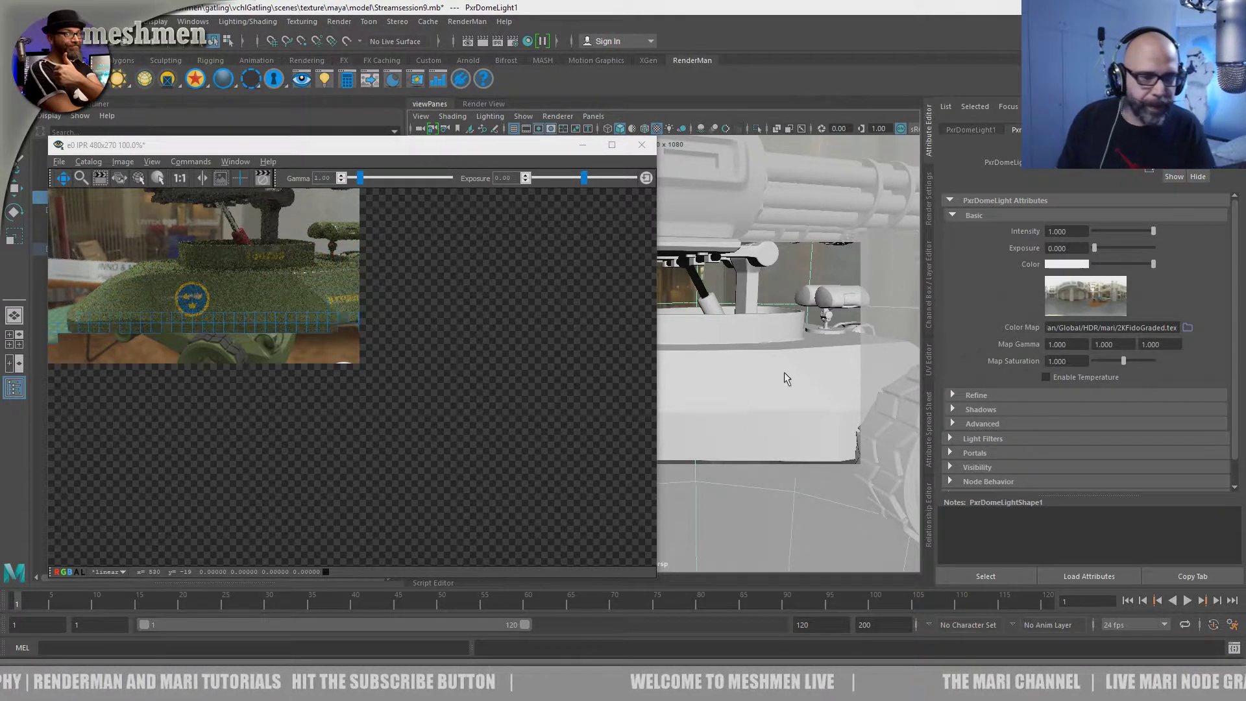
mouse_move(792, 386)
alt+mouse_down()
mouse_move(784, 401)
mouse_move(805, 400)
alt+mouse_up()
alt+right_drag(775, 387, 791, 389)
alt+middle_drag(790, 390, 778, 372)
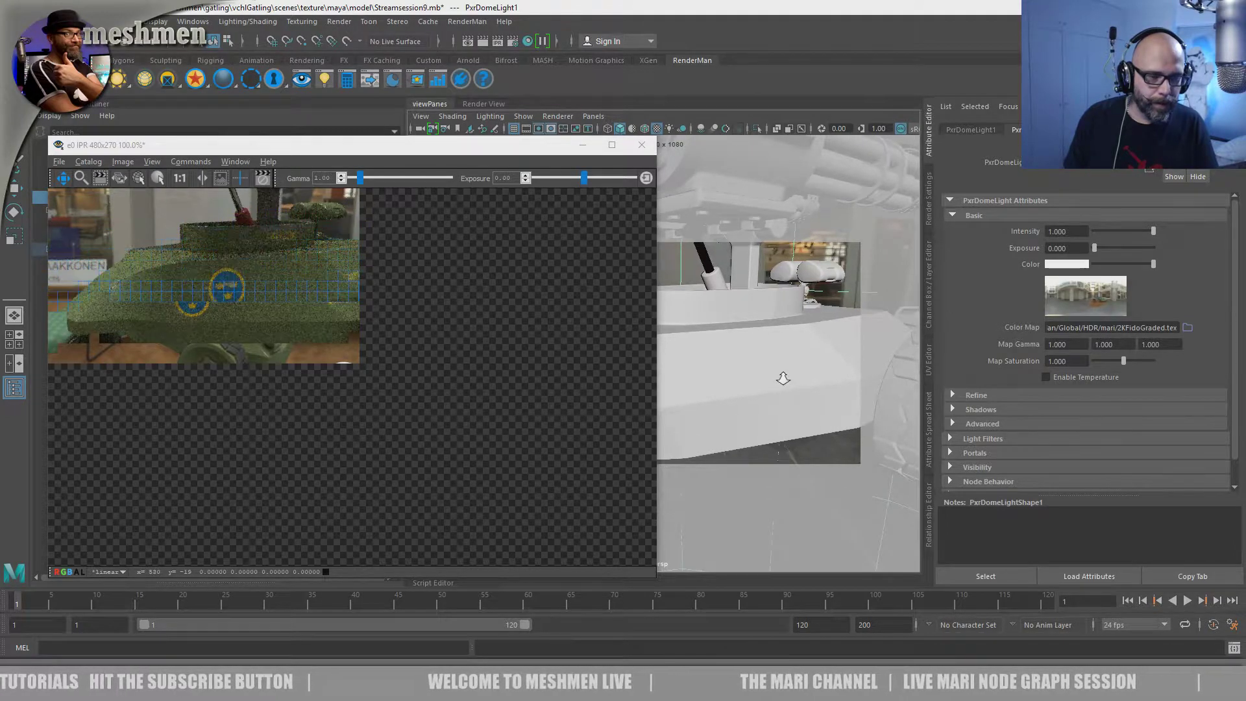
mouse_move(776, 375)
alt+right_down()
mouse_move(882, 415)
mouse_move(788, 374)
mouse_move(797, 382)
alt+right_up()
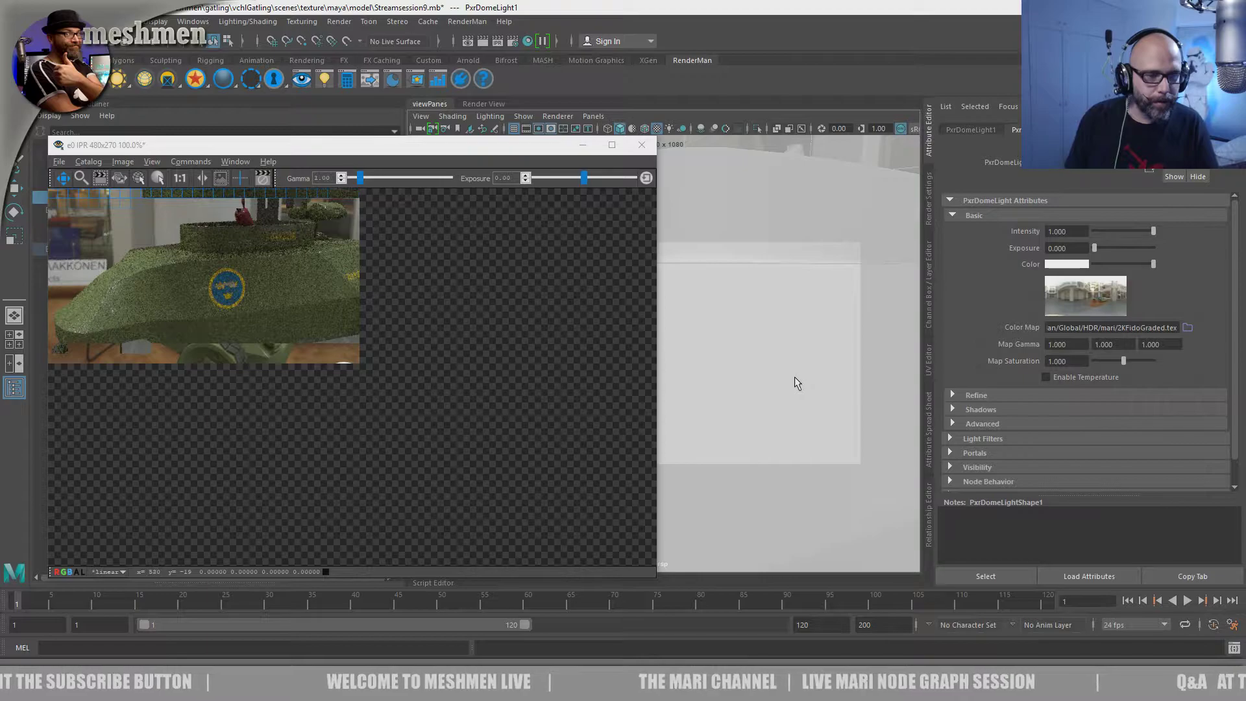
alt+drag(792, 379, 787, 380)
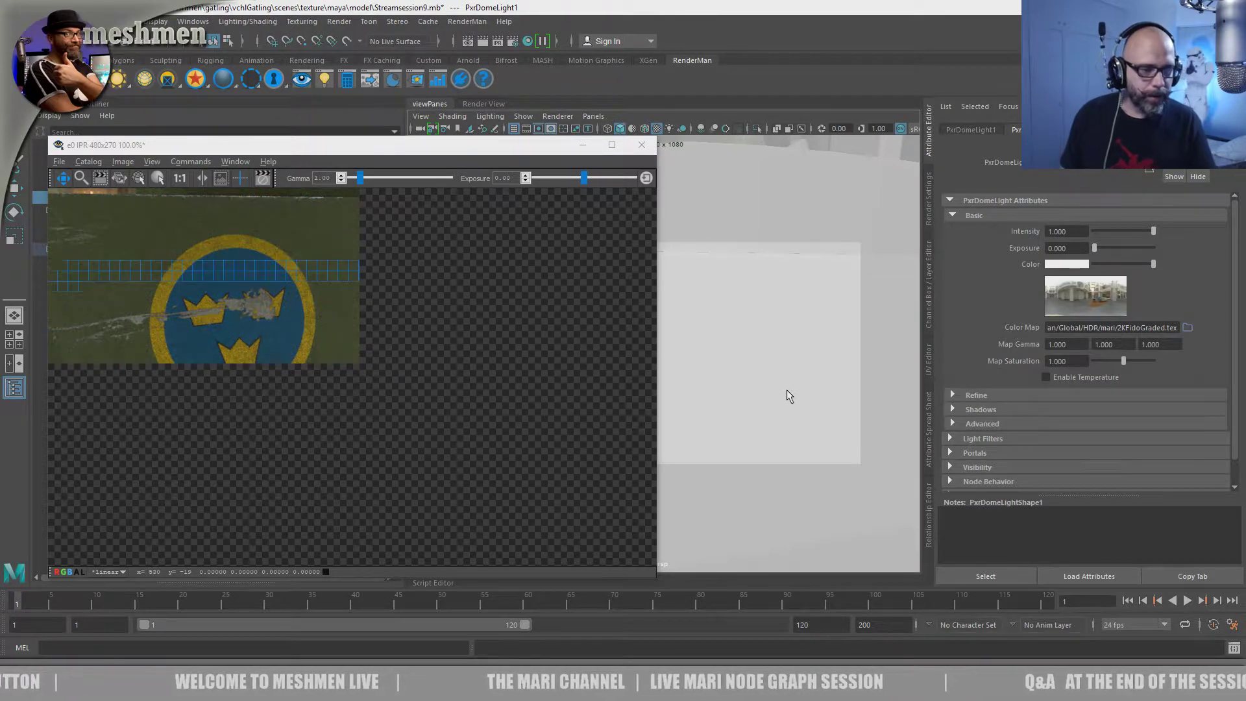
alt+right_drag(785, 389, 722, 368)
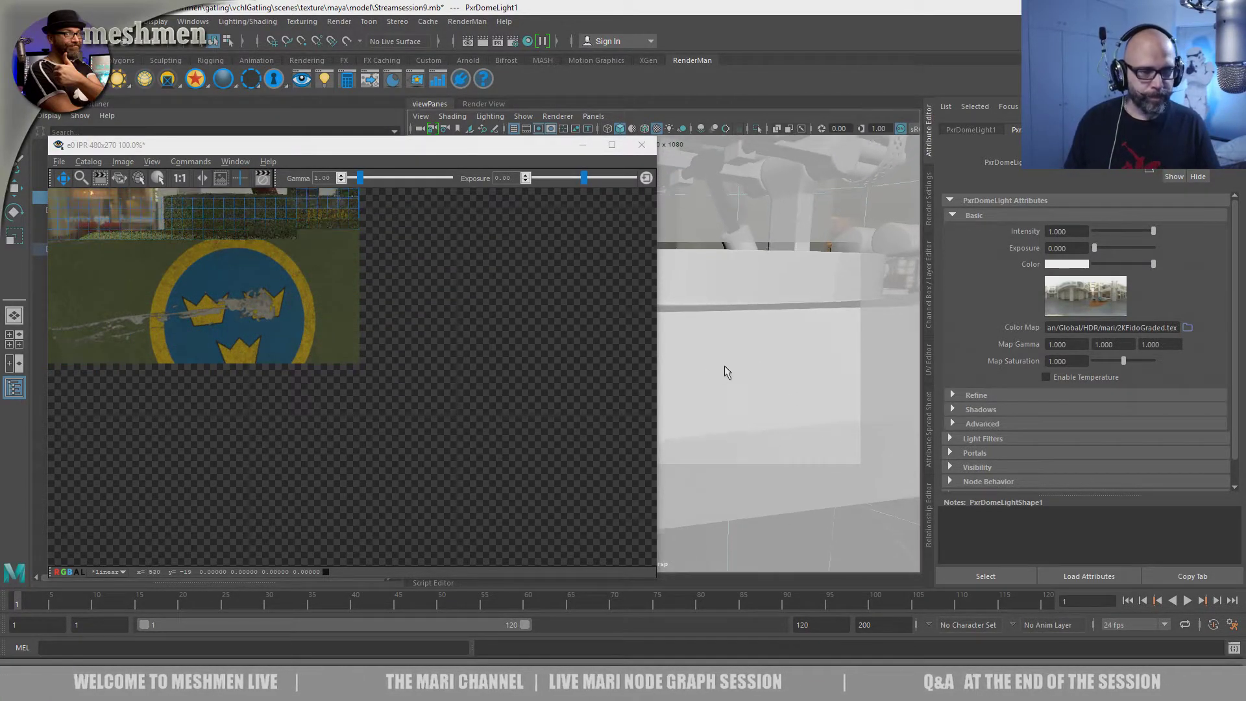
alt+middle_drag(751, 333, 732, 480)
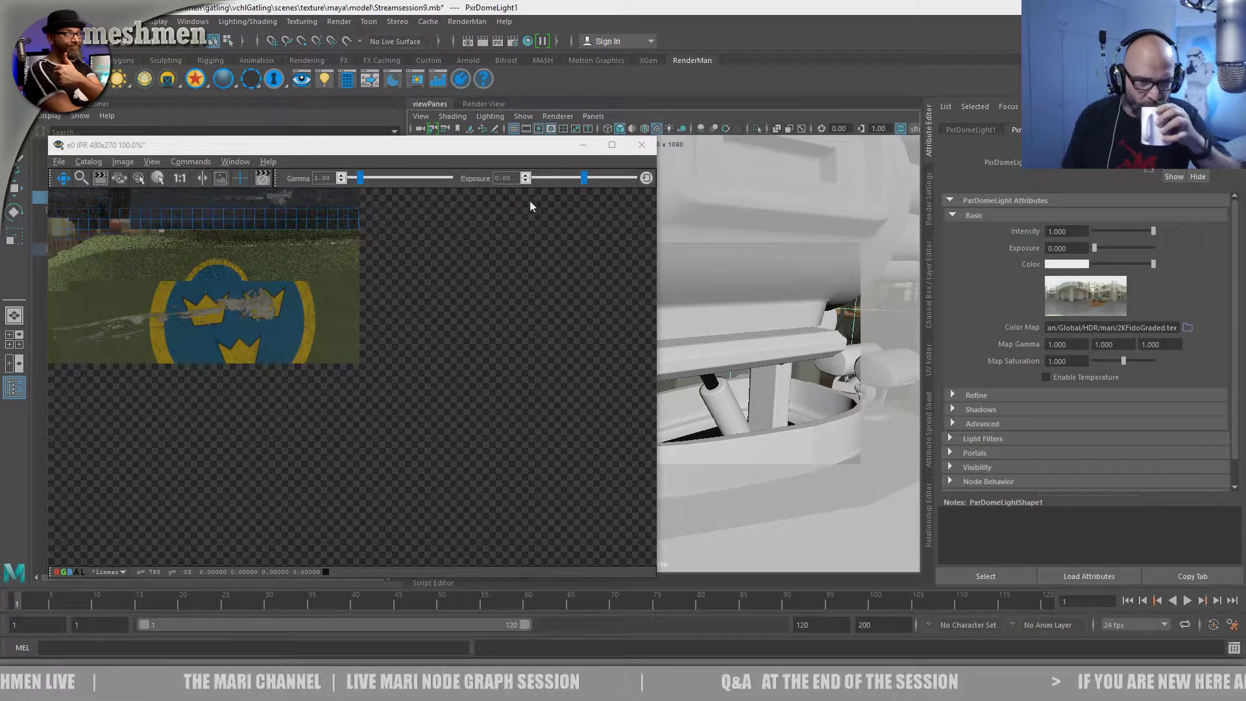
- Enlarge the live render in its viewer and examine the gun mount and red piston above the hull opening
drag(481, 150, 640, 147)
scroll(623, 242, up, 5)
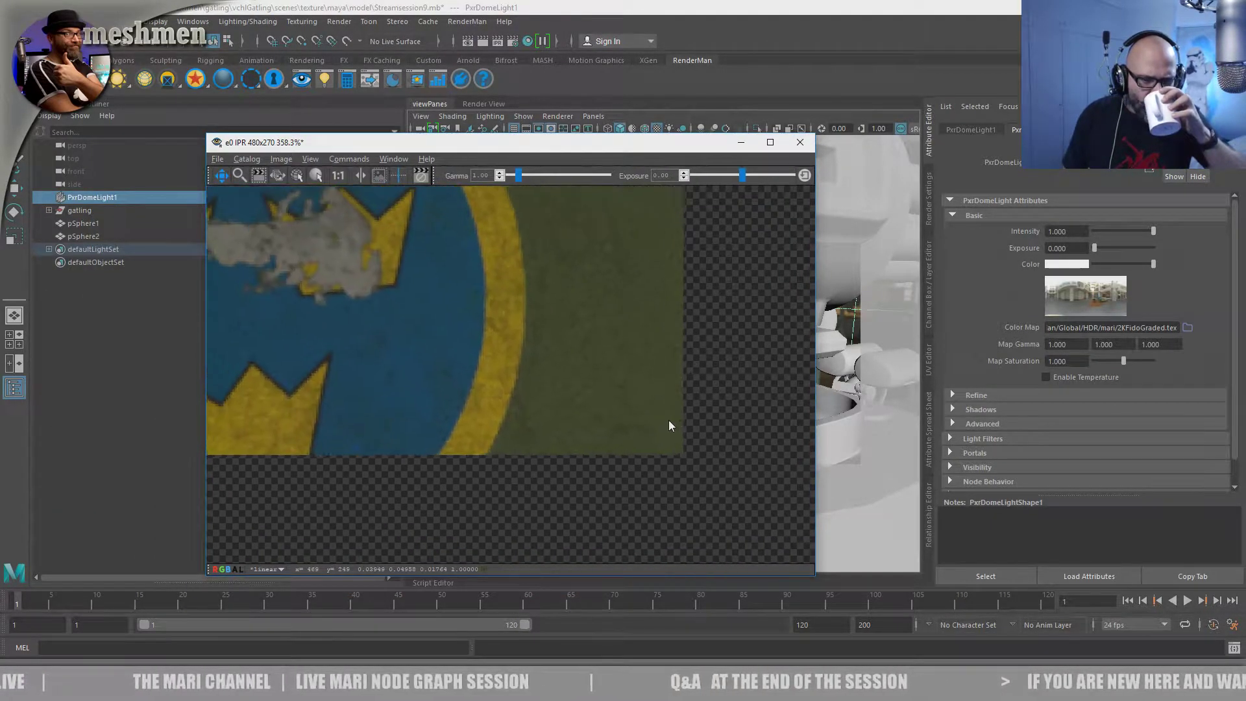
scroll(617, 402, down, 4)
scroll(656, 404, up, 1)
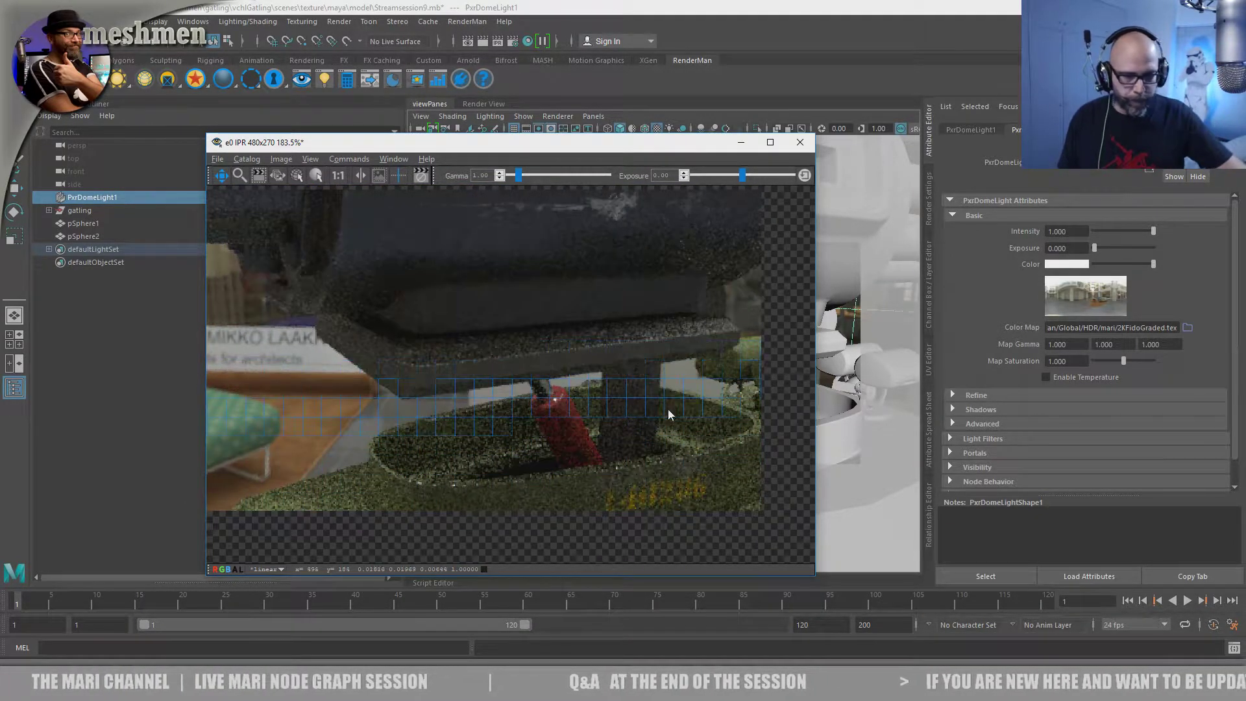
alt+middle_drag(834, 349, 835, 409)
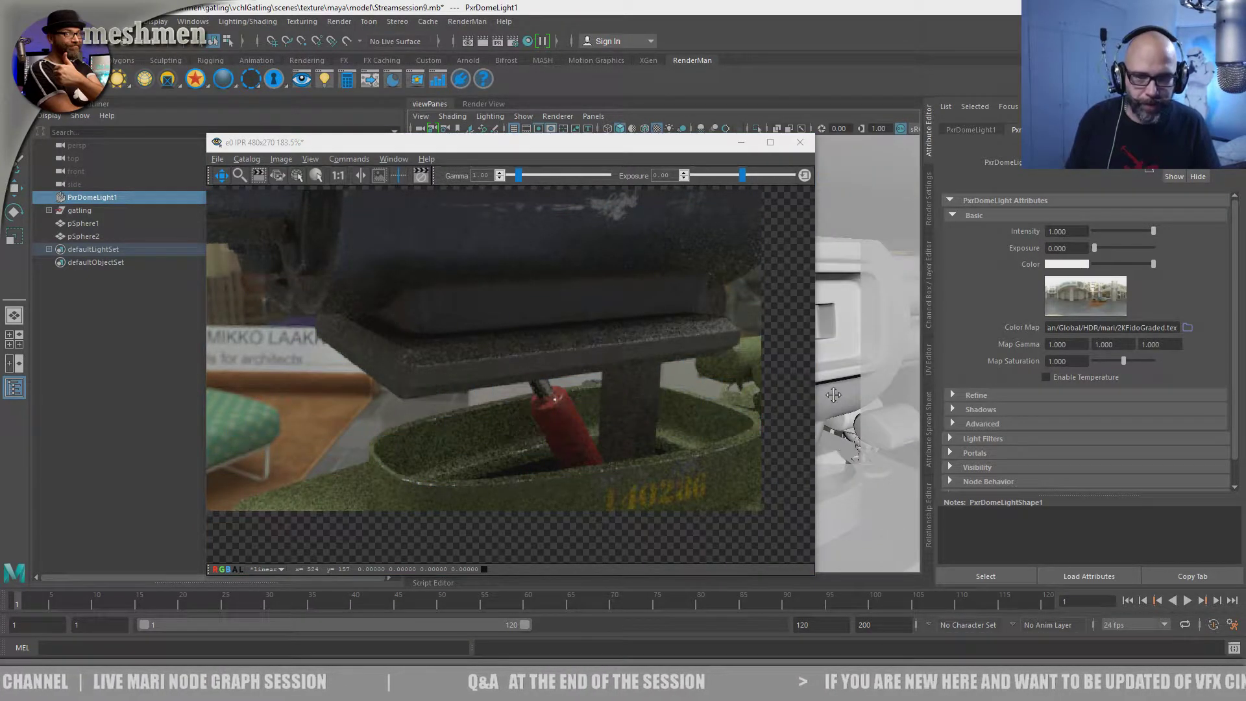
alt+middle_drag(840, 364, 840, 383)
- Frame the ammunition drum with the SWEDISH ARMY lettering and examine its worn paint in the live render
drag(683, 149, 623, 146)
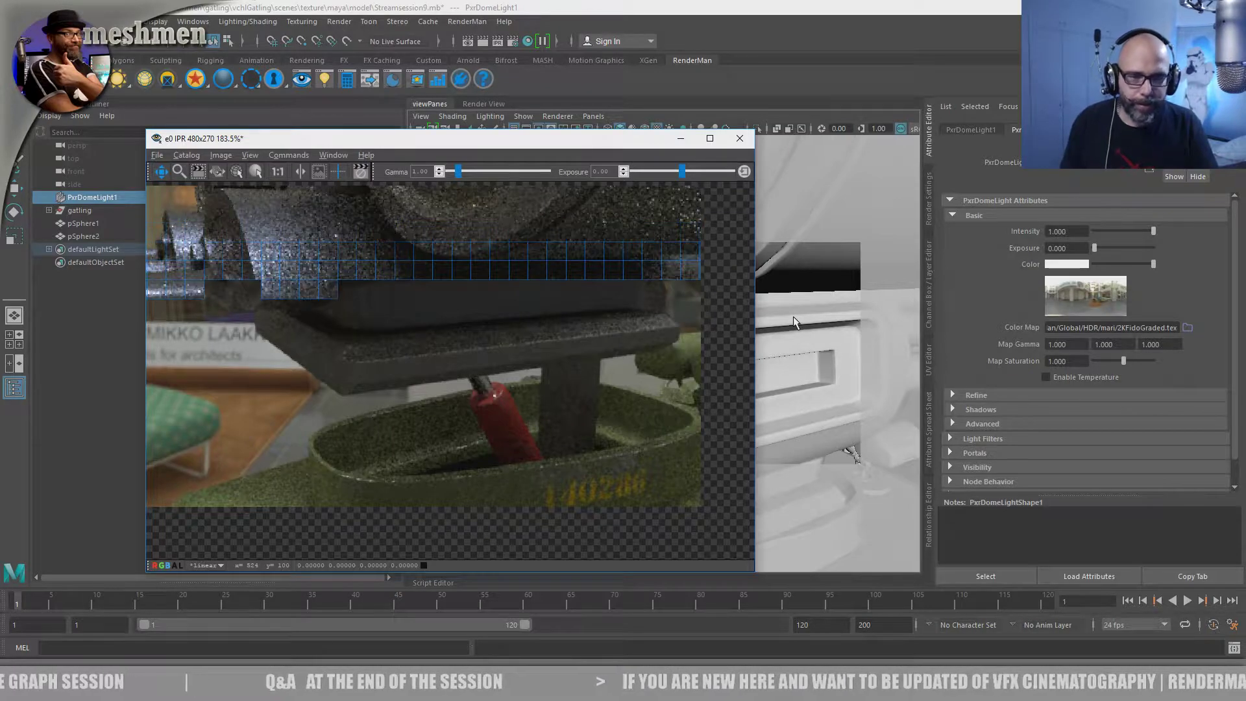
alt+drag(801, 300, 792, 339)
alt+right_drag(777, 332, 756, 327)
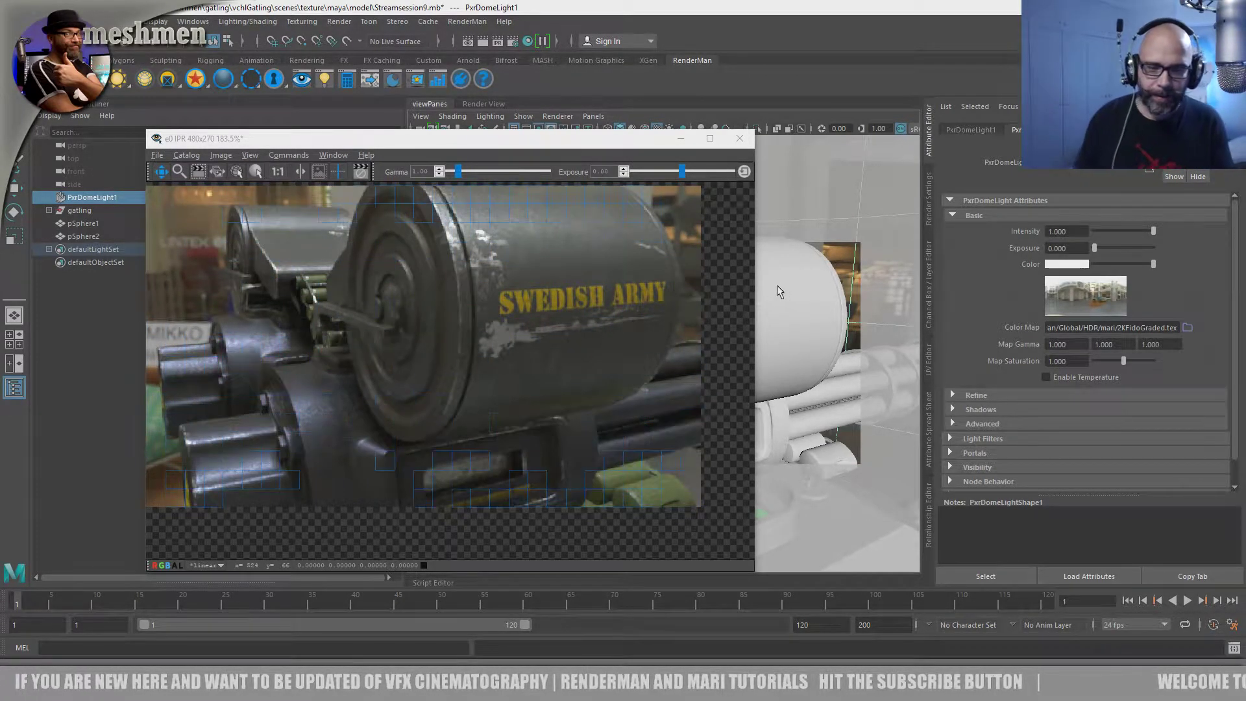
alt+drag(787, 361, 824, 349)
- Frame the dark rubber pads on the hull beside the yellow DANGER lettering for a close render view
drag(506, 139, 418, 92)
alt+drag(746, 351, 753, 359)
alt+right_drag(753, 359, 781, 386)
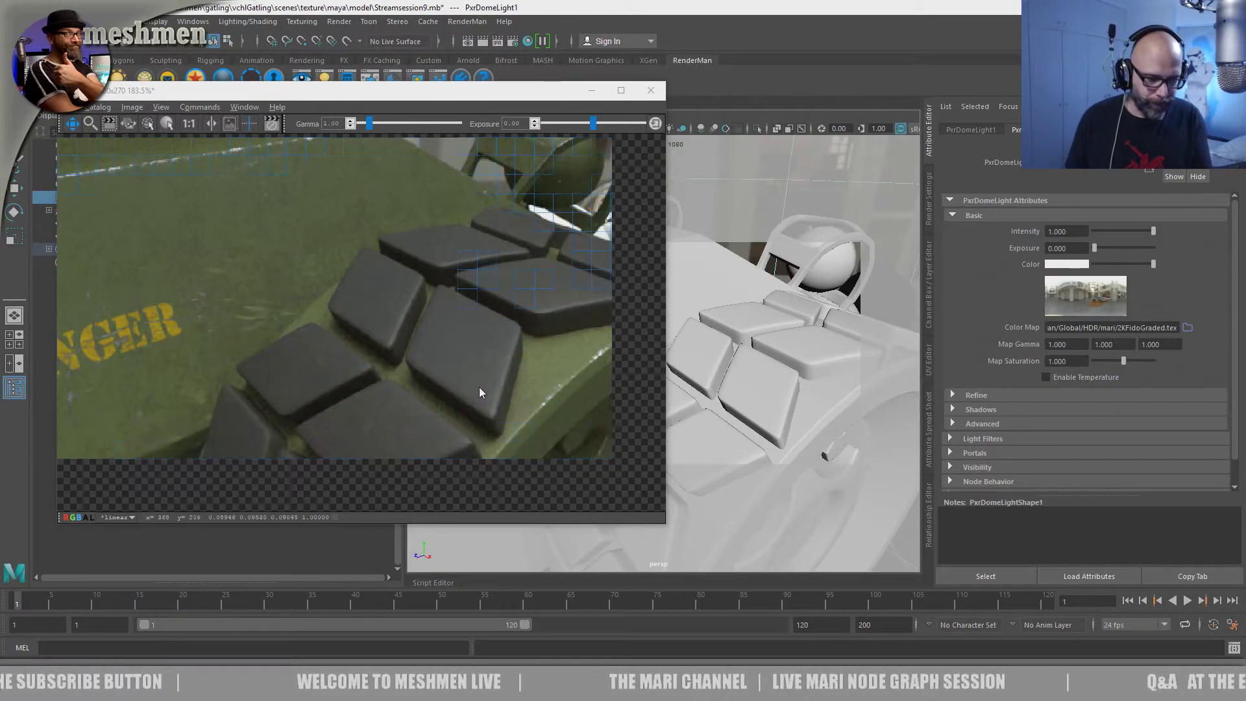
- Switch to the Chrome browser and search Google Images for "rubber wheels"
key(alt+Tab)
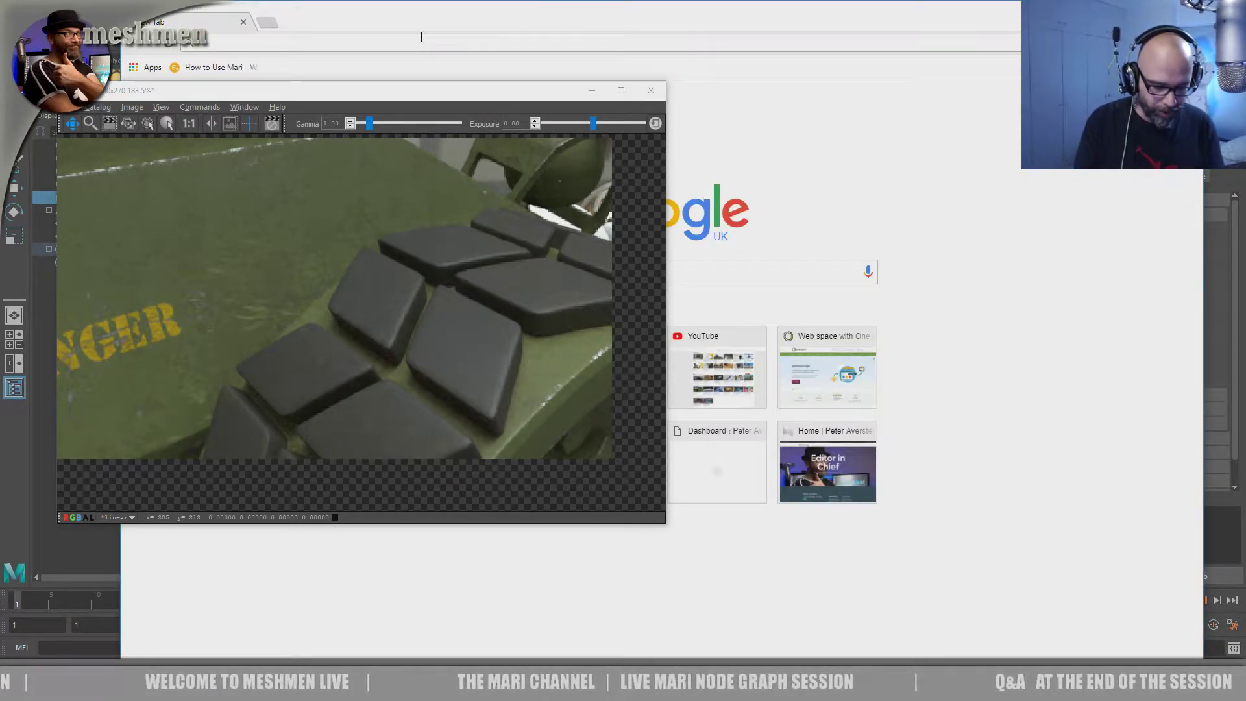
text(rubber wheels)
key(Return)
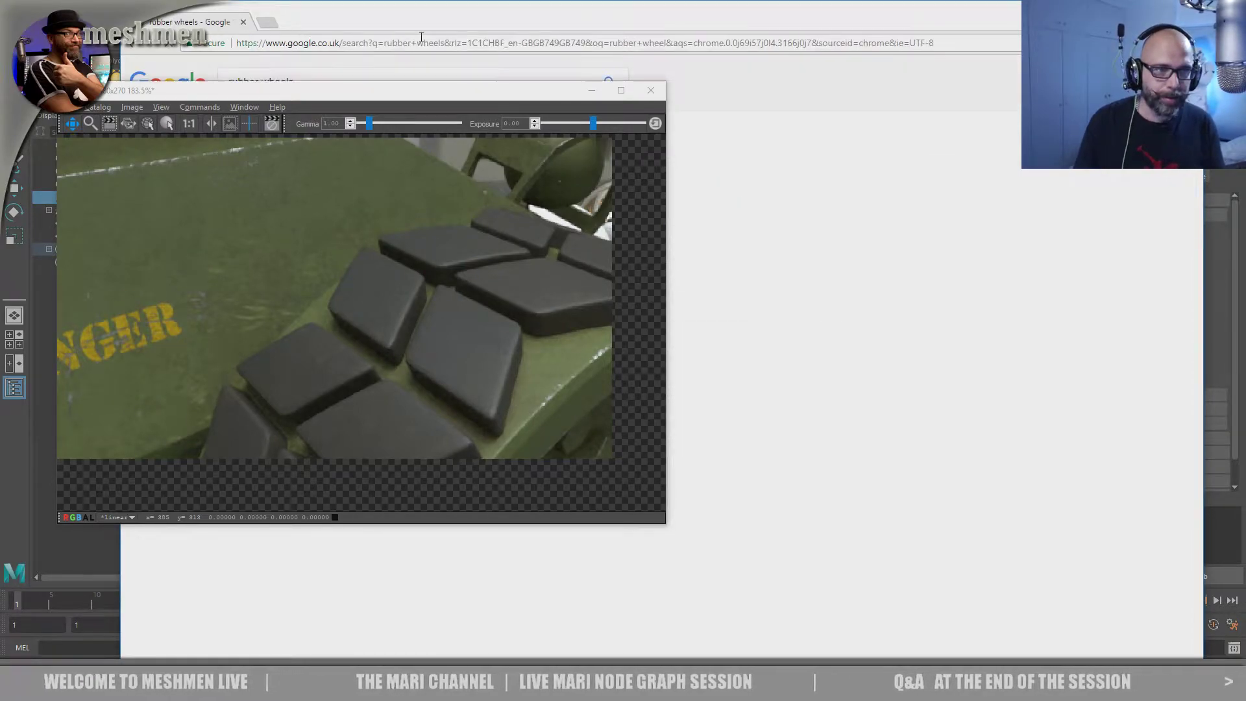
drag(430, 91, 433, 234)
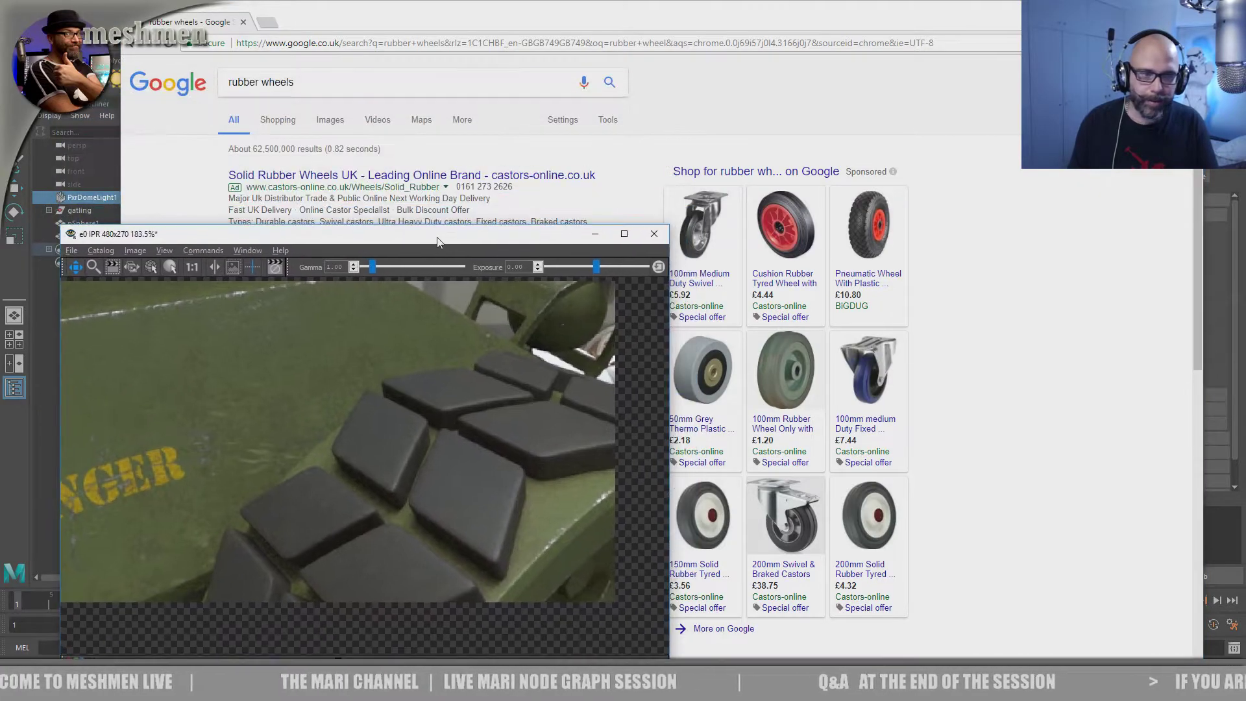
click(332, 123)
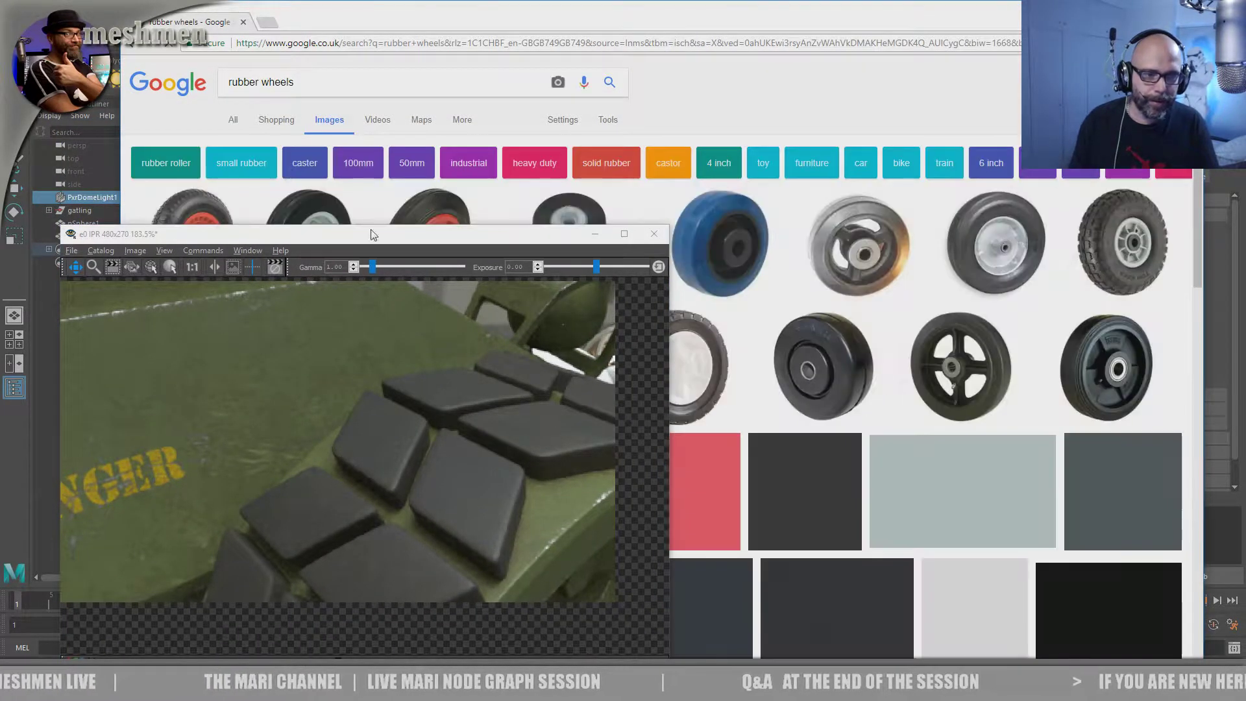
- Narrow the render window and place the browser beside it so pads and wheel photos can be compared
drag(371, 227, 355, 141)
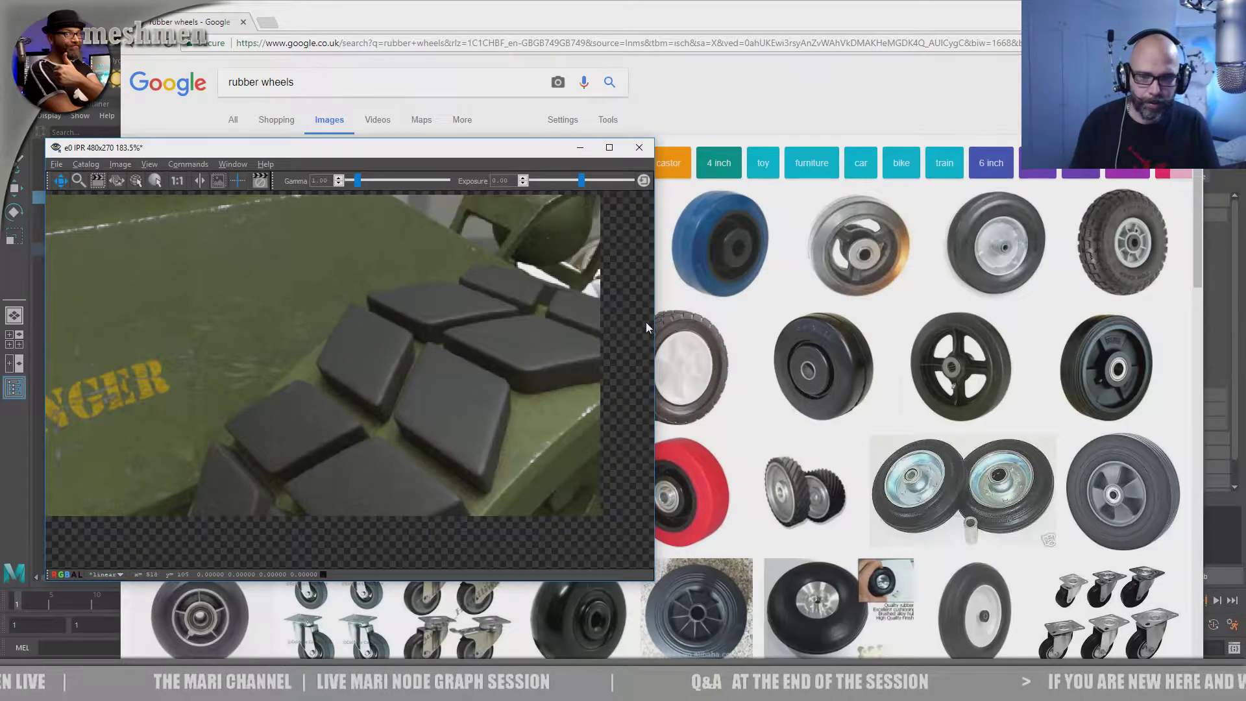
drag(653, 316, 553, 322)
drag(697, 20, 1037, 72)
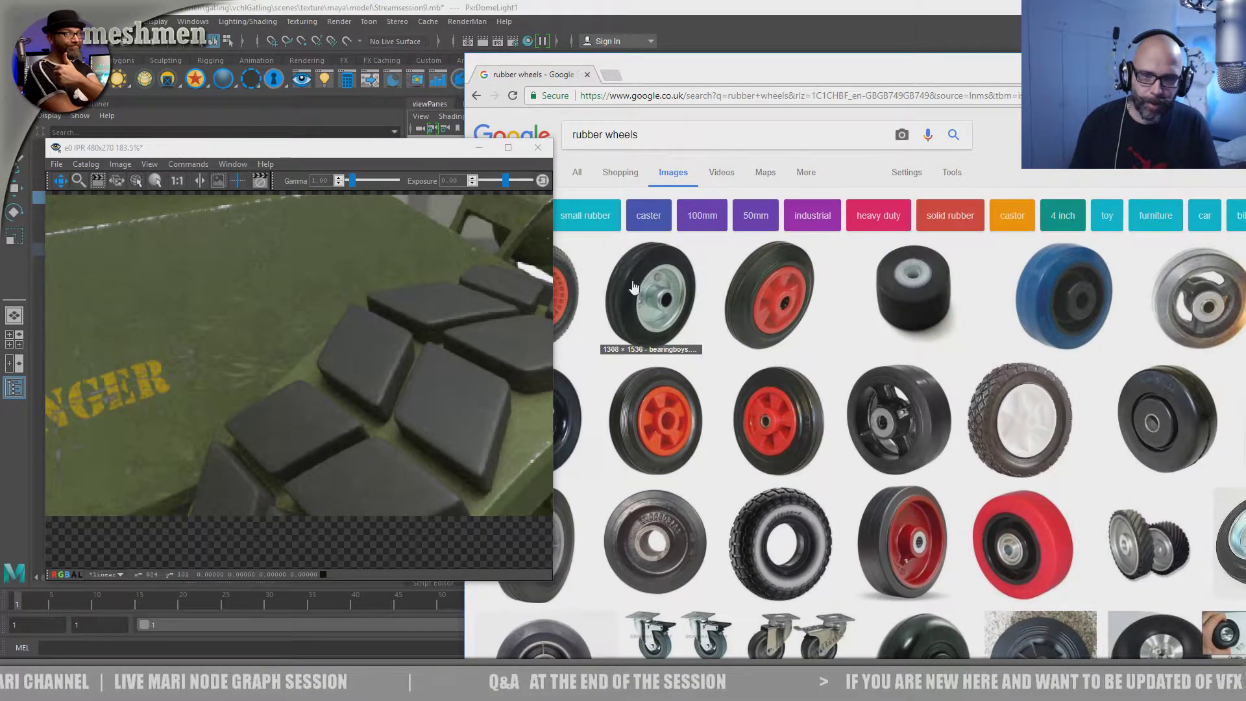
drag(668, 70, 727, 83)
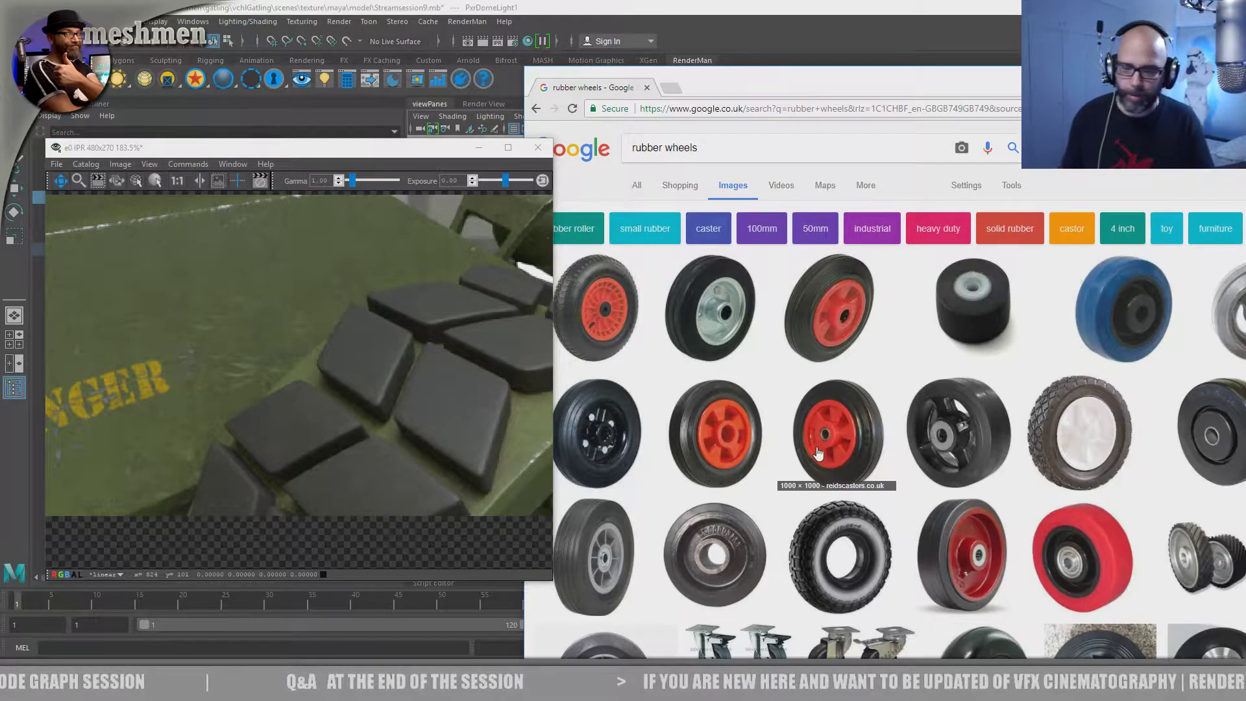
- Browse further through the rubber wheel photos and shrink the render window to give the browser more room
scroll(854, 325, down, 10)
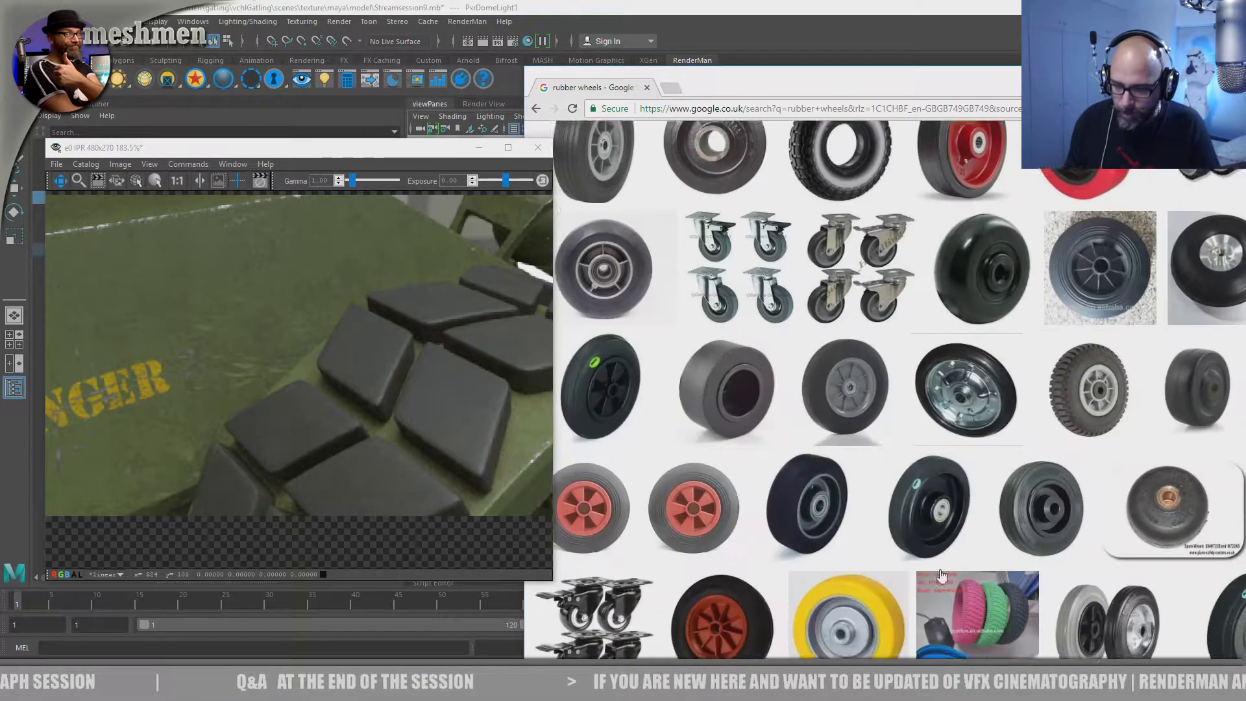
drag(725, 87, 617, 84)
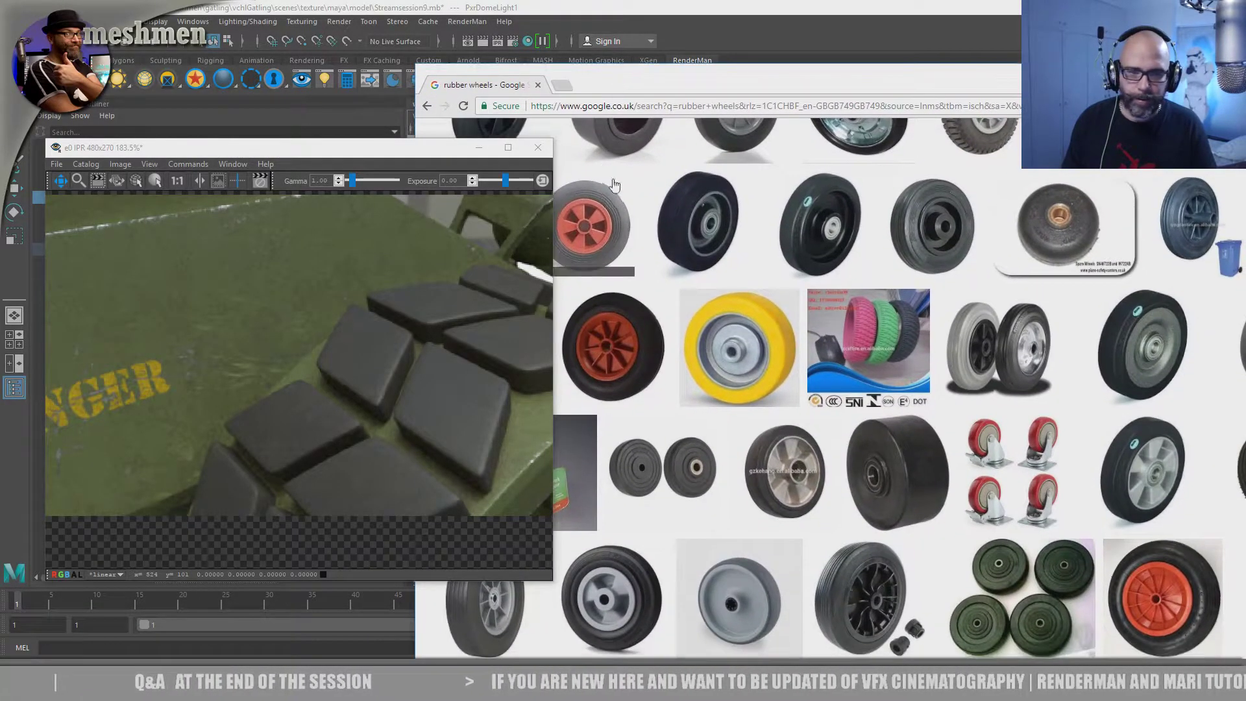
drag(449, 153, 500, 175)
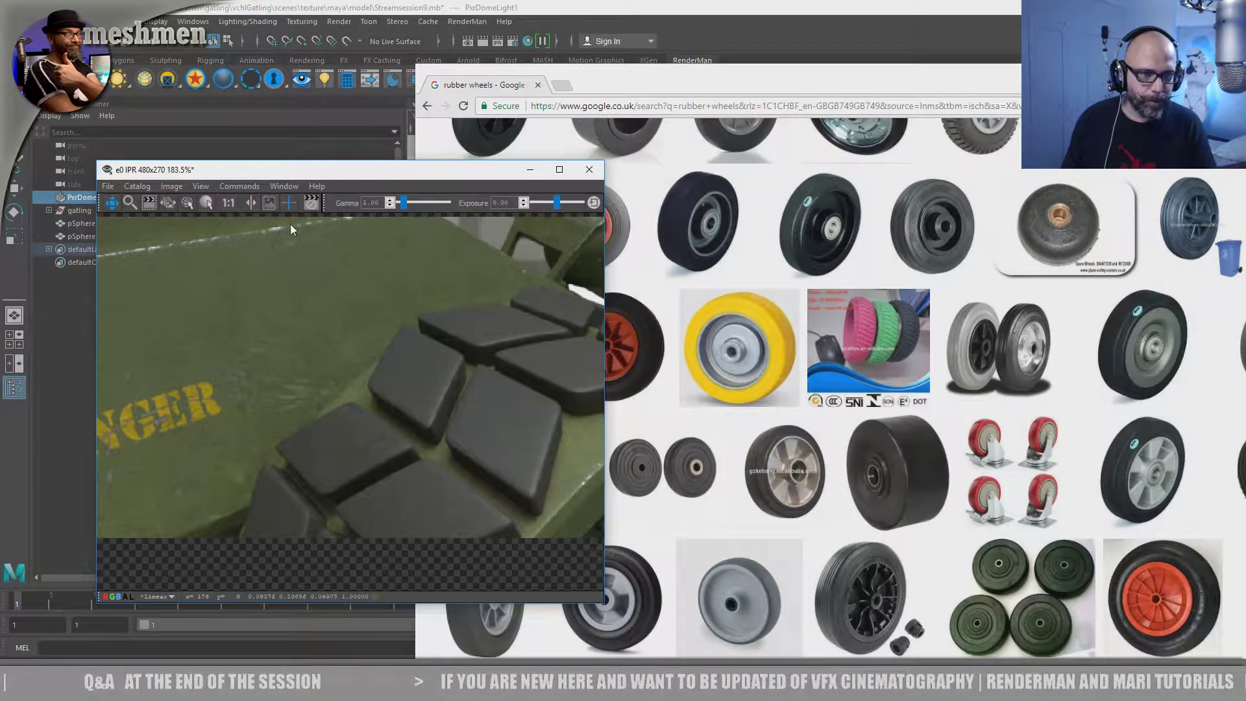
drag(378, 174, 319, 154)
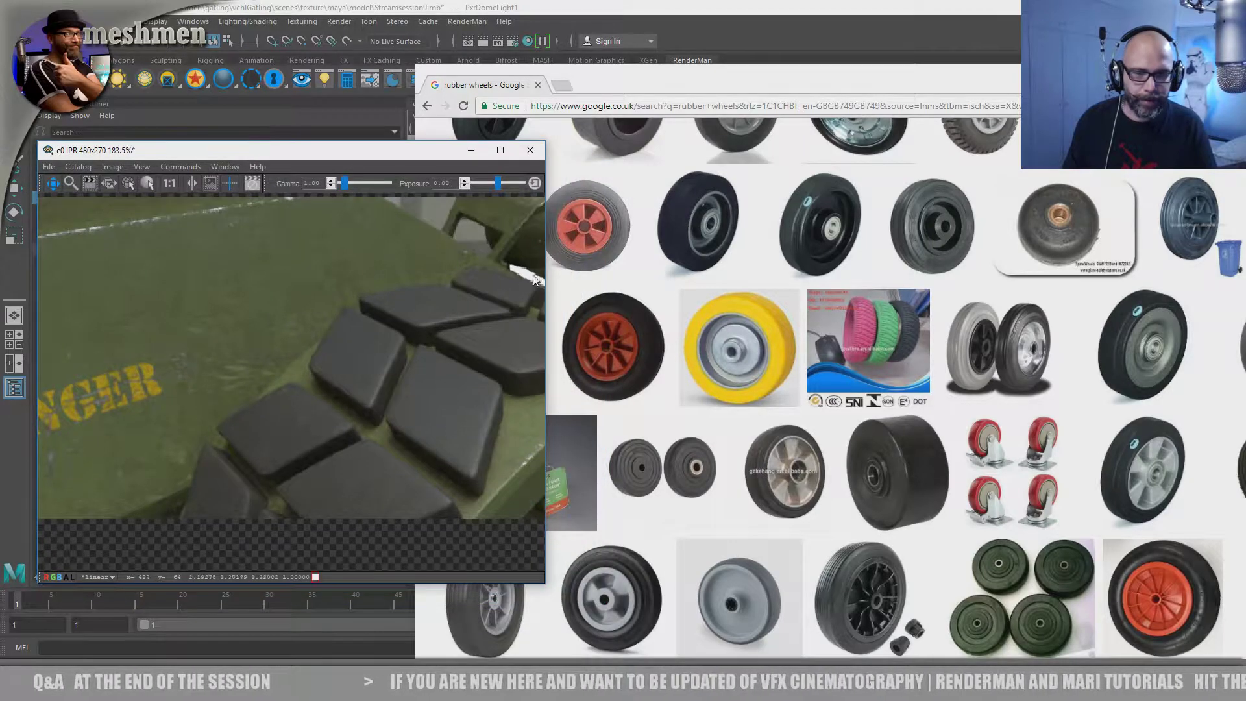
drag(547, 274, 382, 274)
drag(756, 91, 724, 118)
- Replace the image search with "worn rubber" to find weathered rubber references
scroll(587, 351, up, 10)
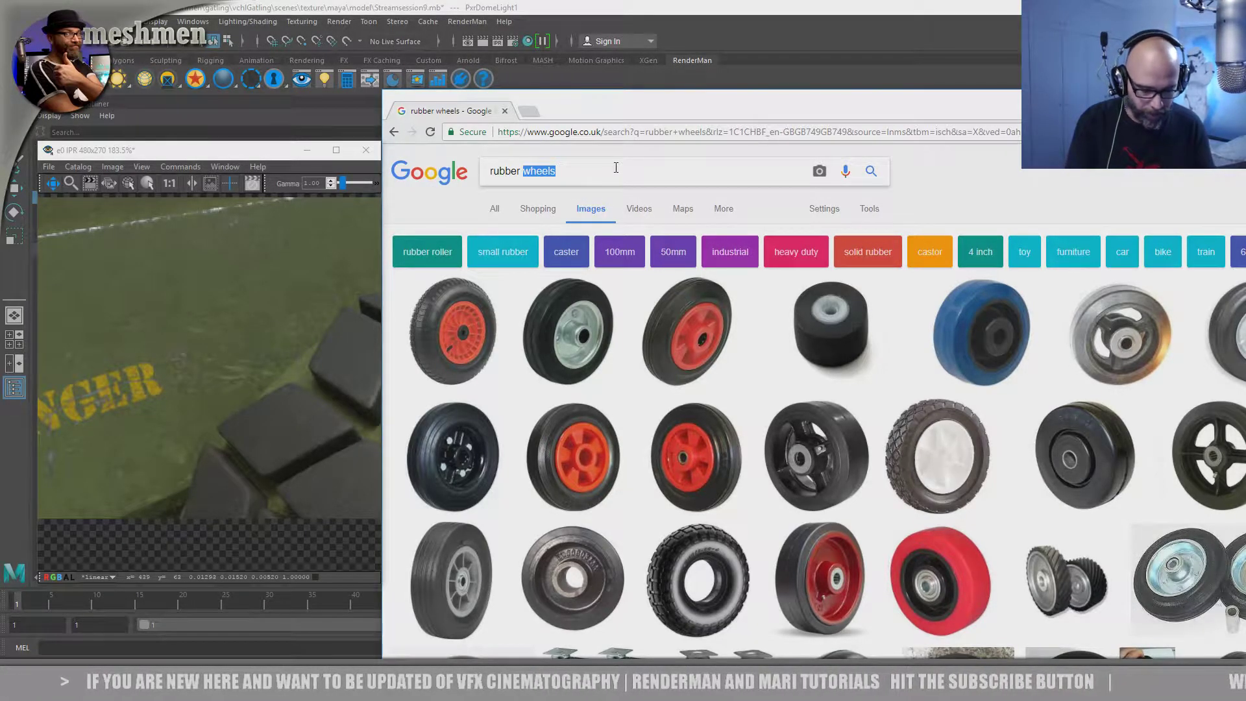
text(w)
key(BackSpace)
text(worn)
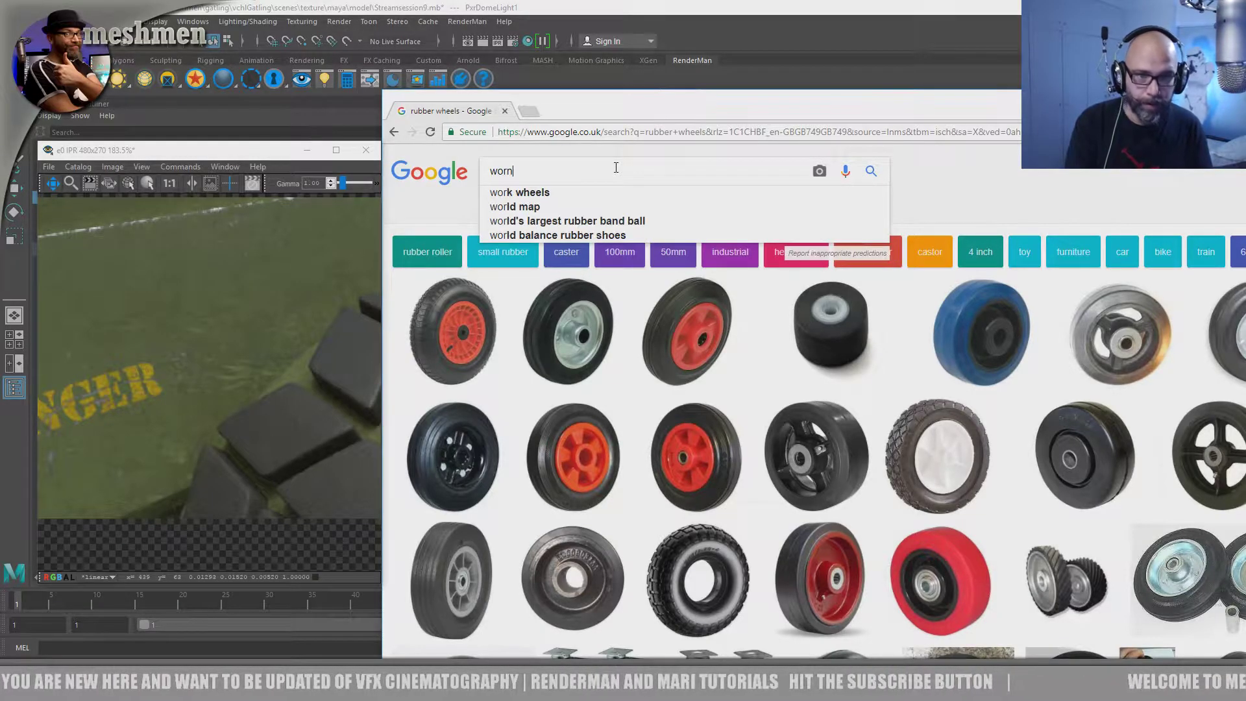
text( run)
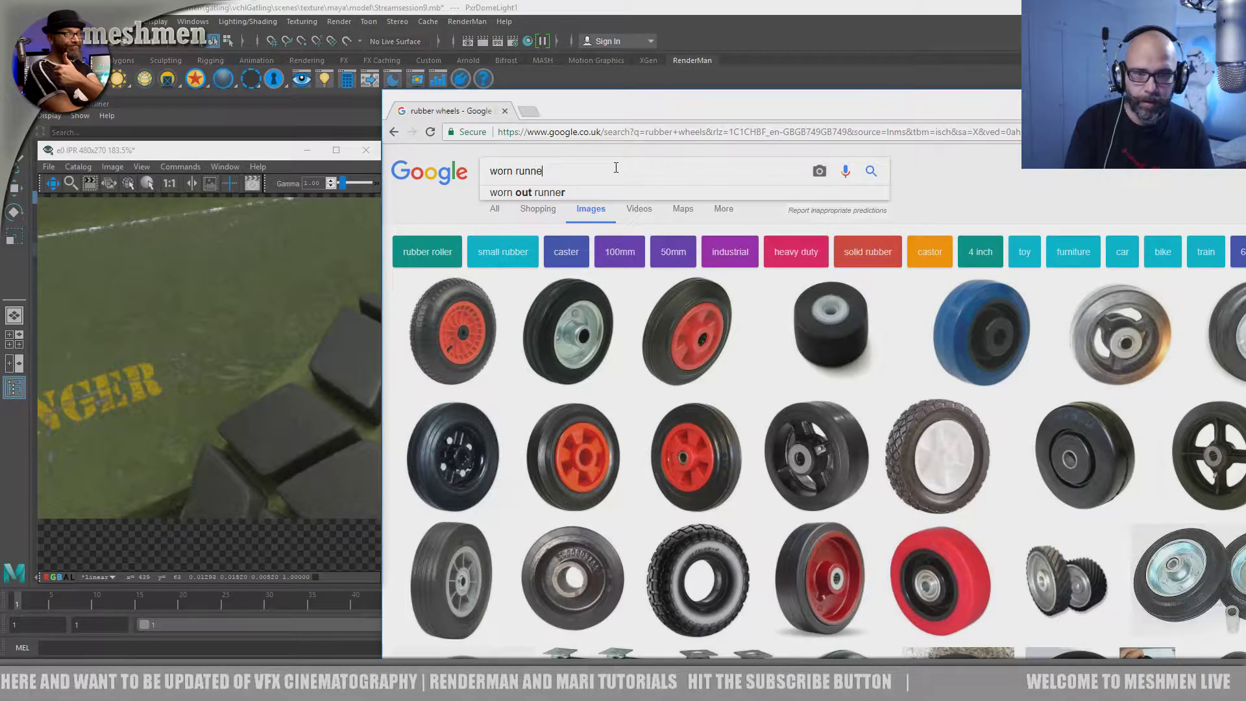
key(BackSpace)
text(bber)
key(Return)
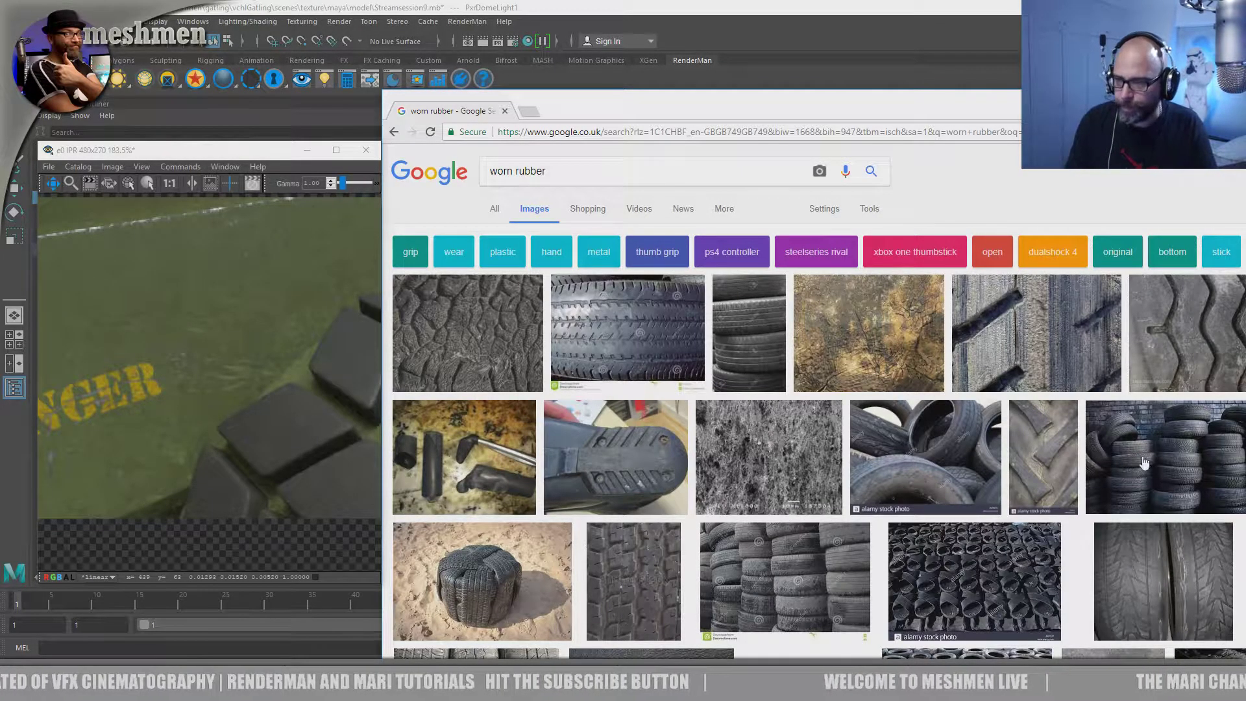
- Open the zigzag tread photo "Plastic Rubber Wheel Profile 00190" and examine its scratches, dust and discolouration
click(1183, 328)
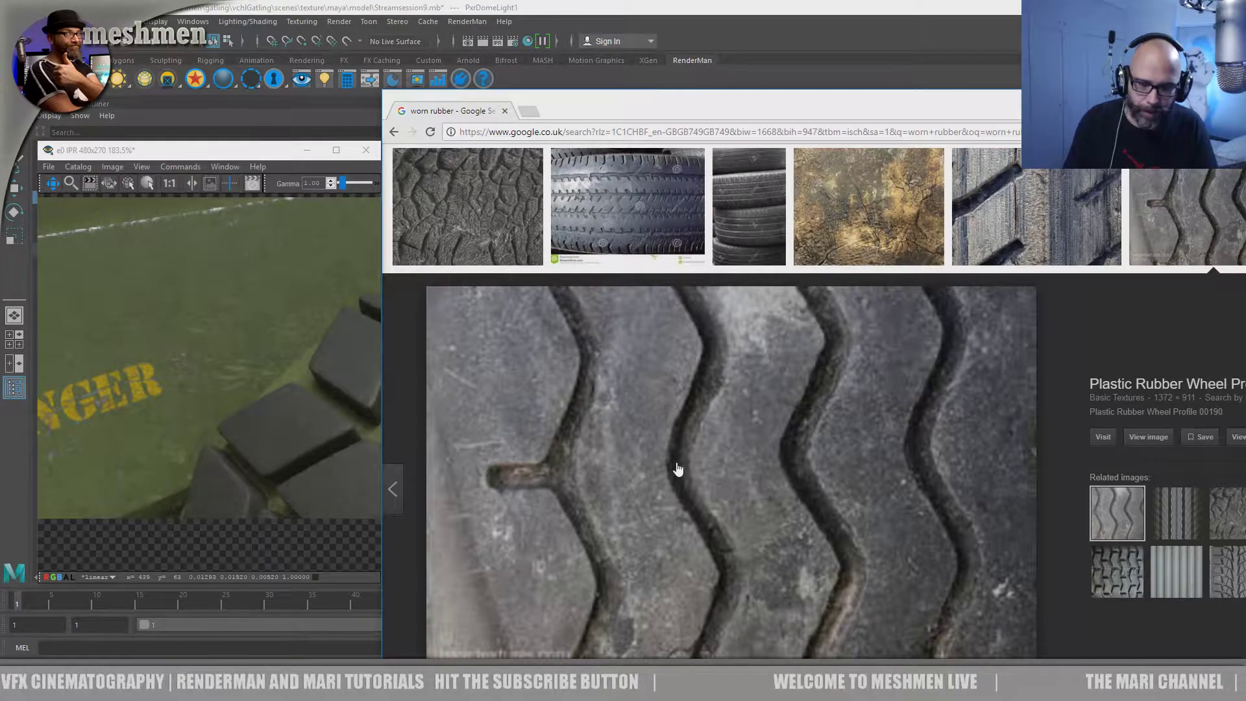
scroll(677, 469, down, 3)
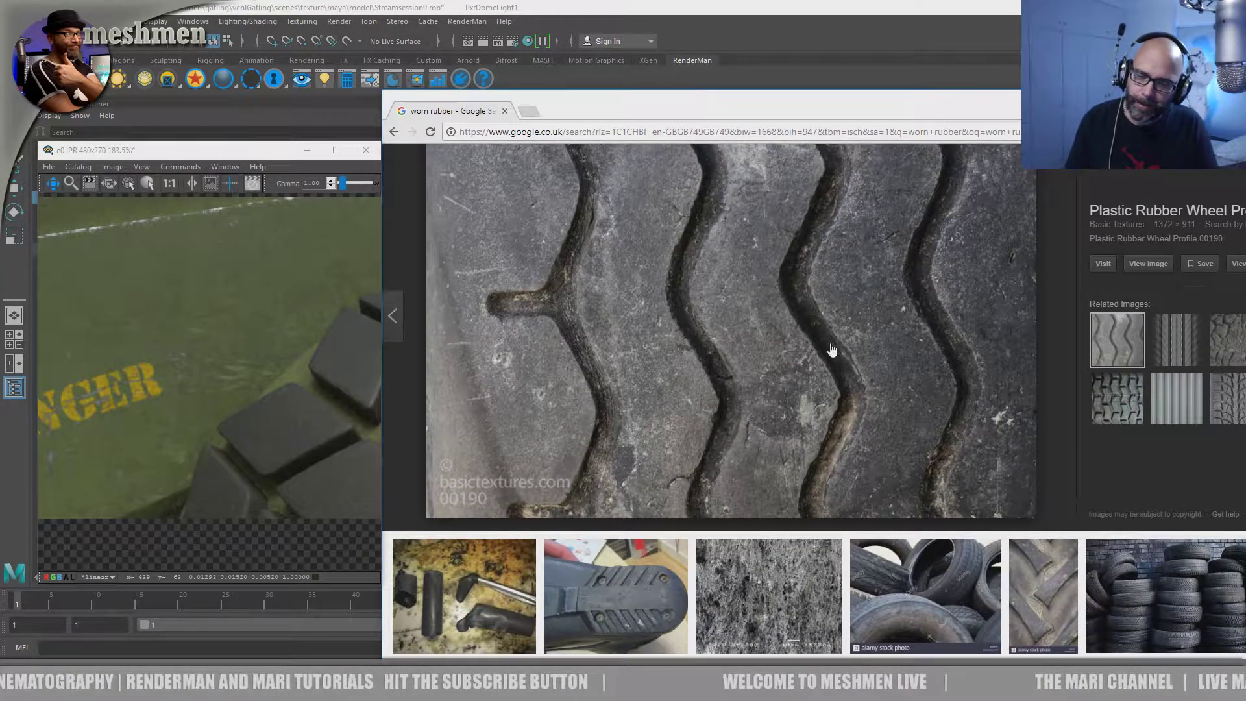
scroll(907, 320, up, 4)
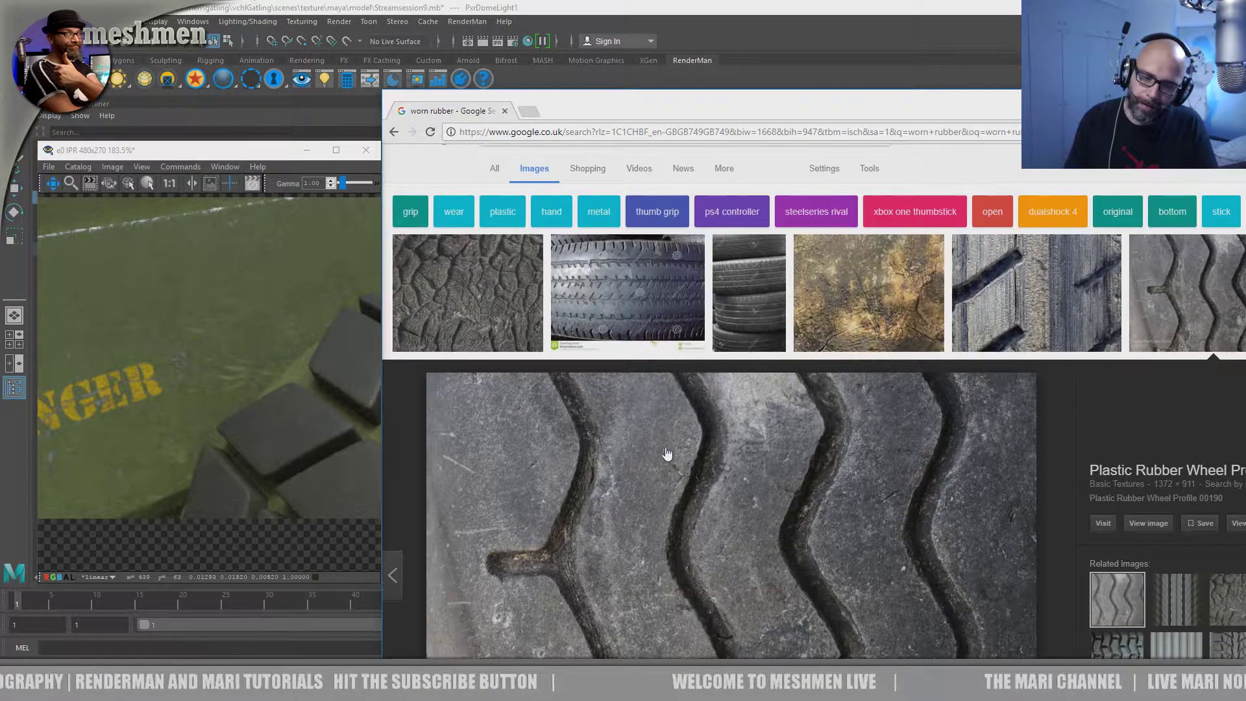
drag(699, 109, 662, 11)
scroll(716, 438, down, 5)
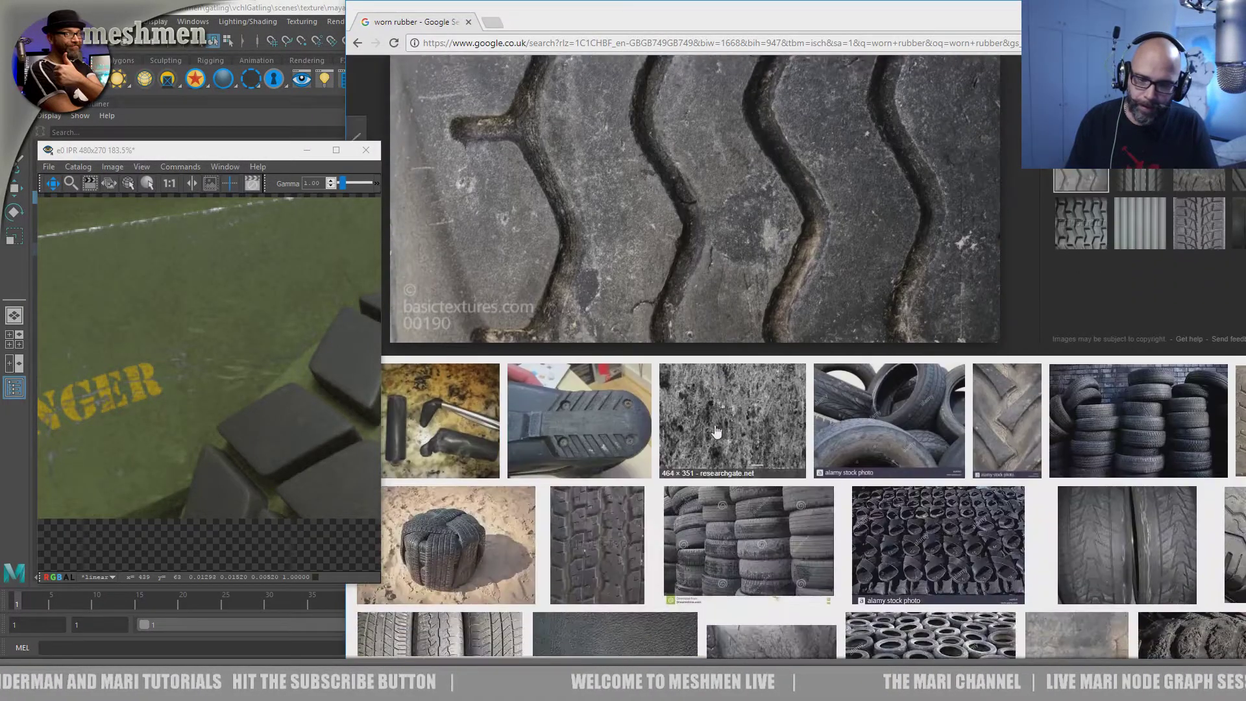
scroll(716, 419, up, 3)
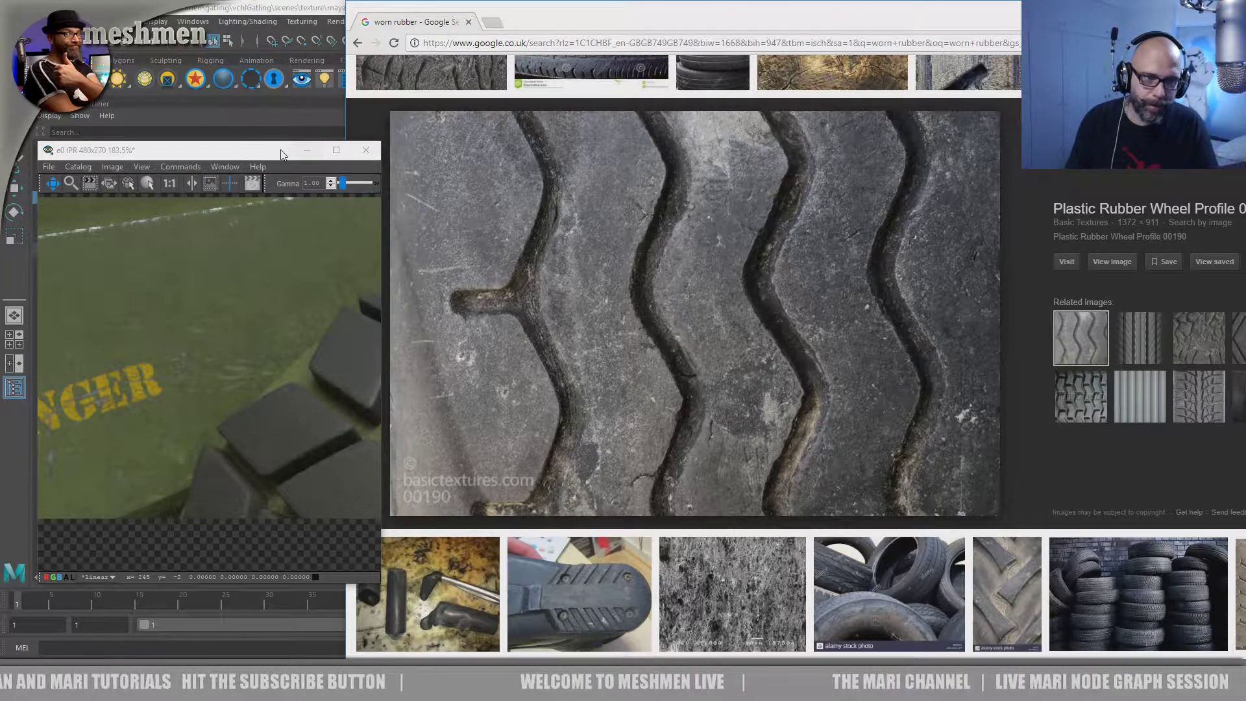
- Widen the render window over the browser and compare the rendered rubber pads with the worn tread photo
drag(282, 155, 274, 151)
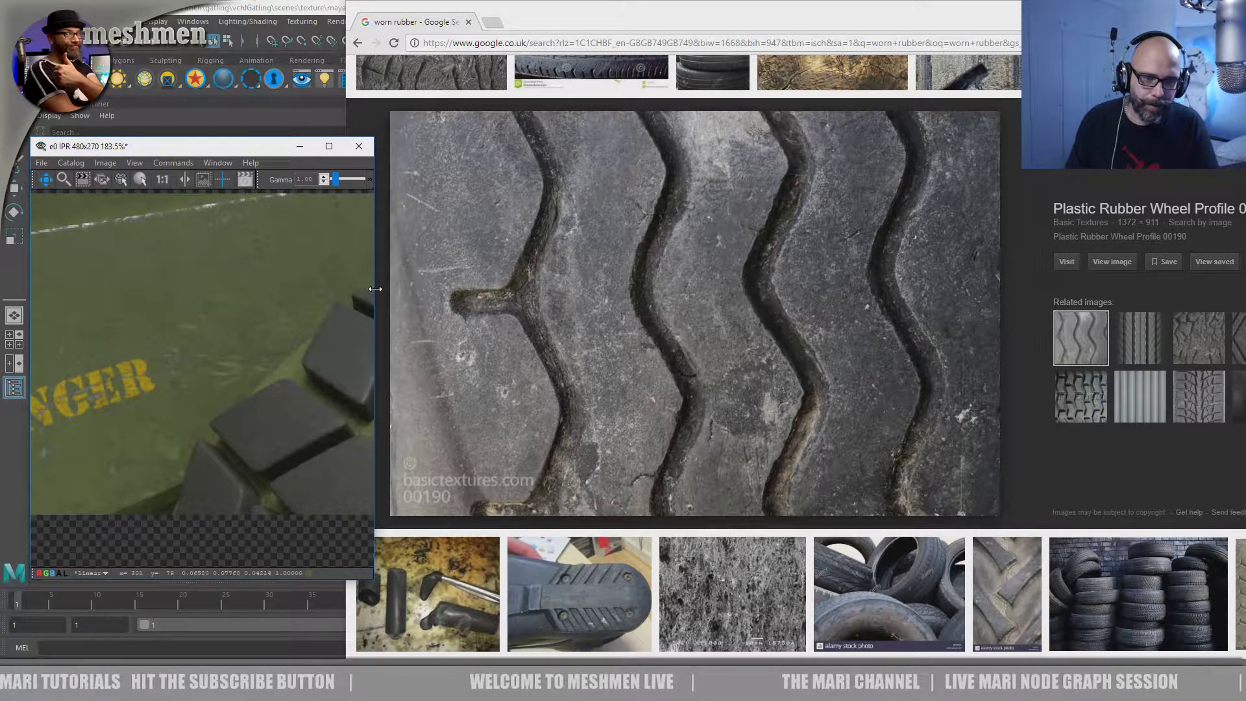
drag(375, 289, 552, 318)
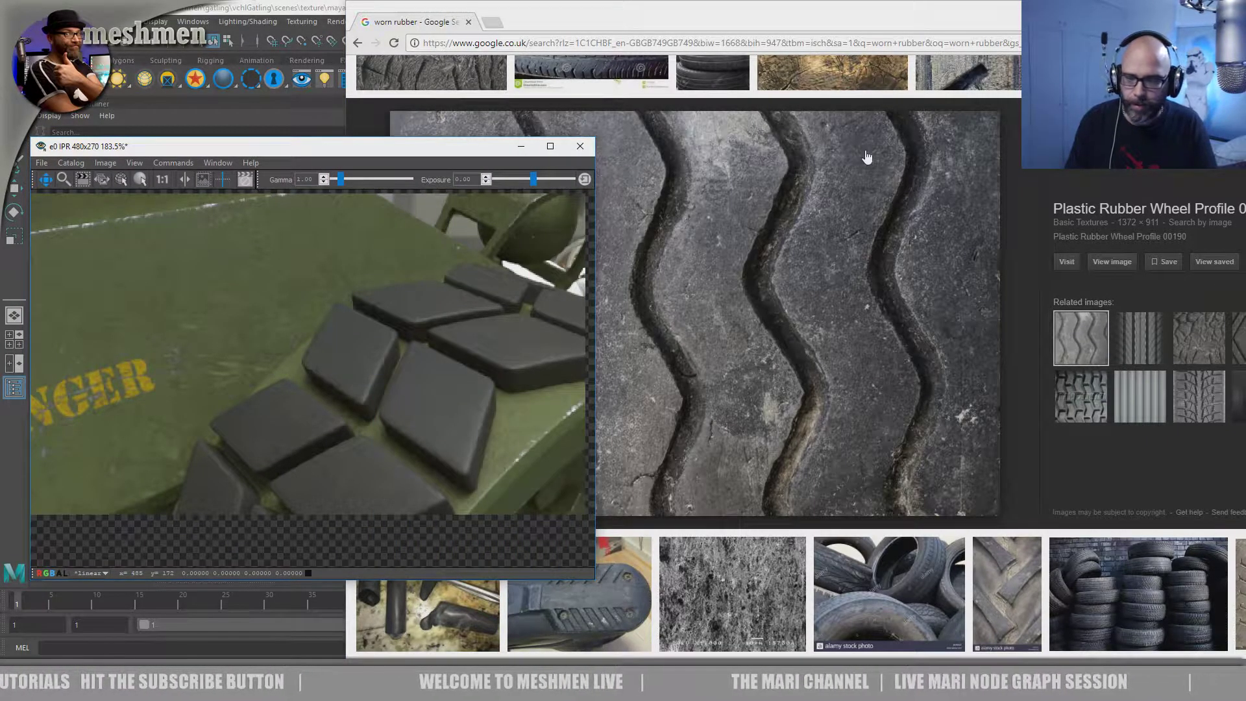
scroll(771, 316, down, 1)
drag(766, 317, 764, 320)
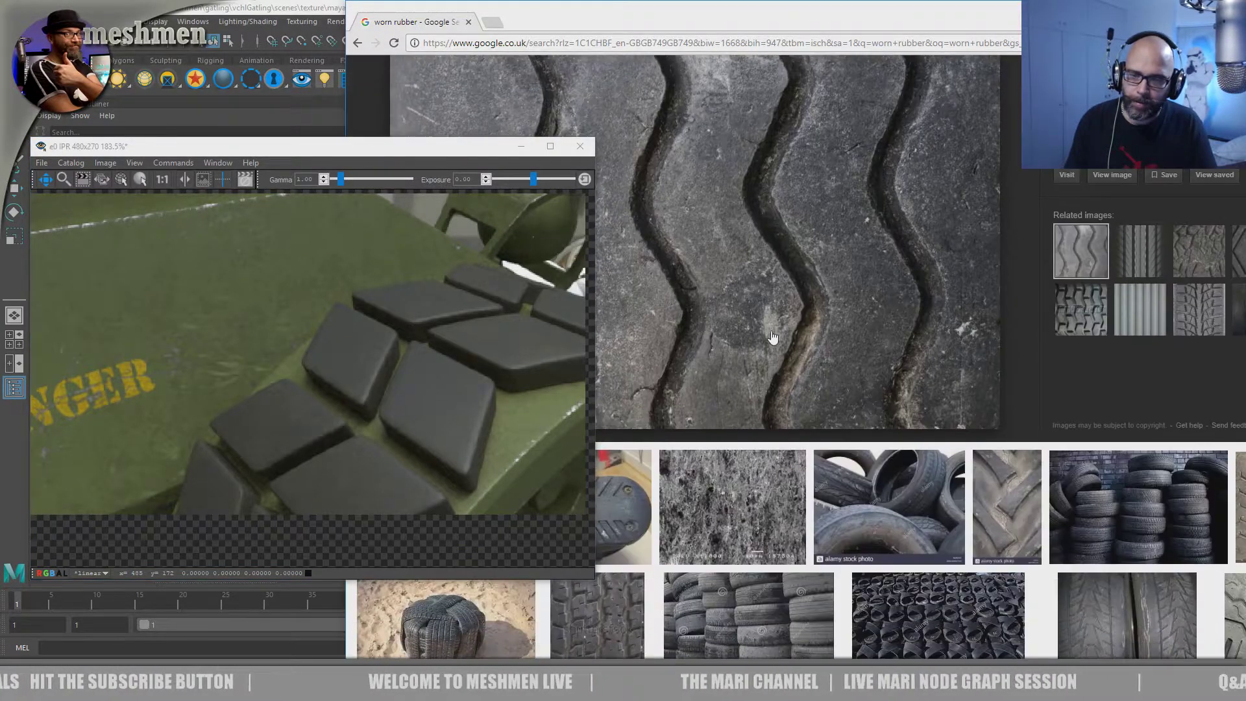
- Browse further through the worn rubber results and open the cracked "Worn Rubber Tire" photo for a closer look
drag(830, 6, 902, 38)
scroll(898, 466, down, 7)
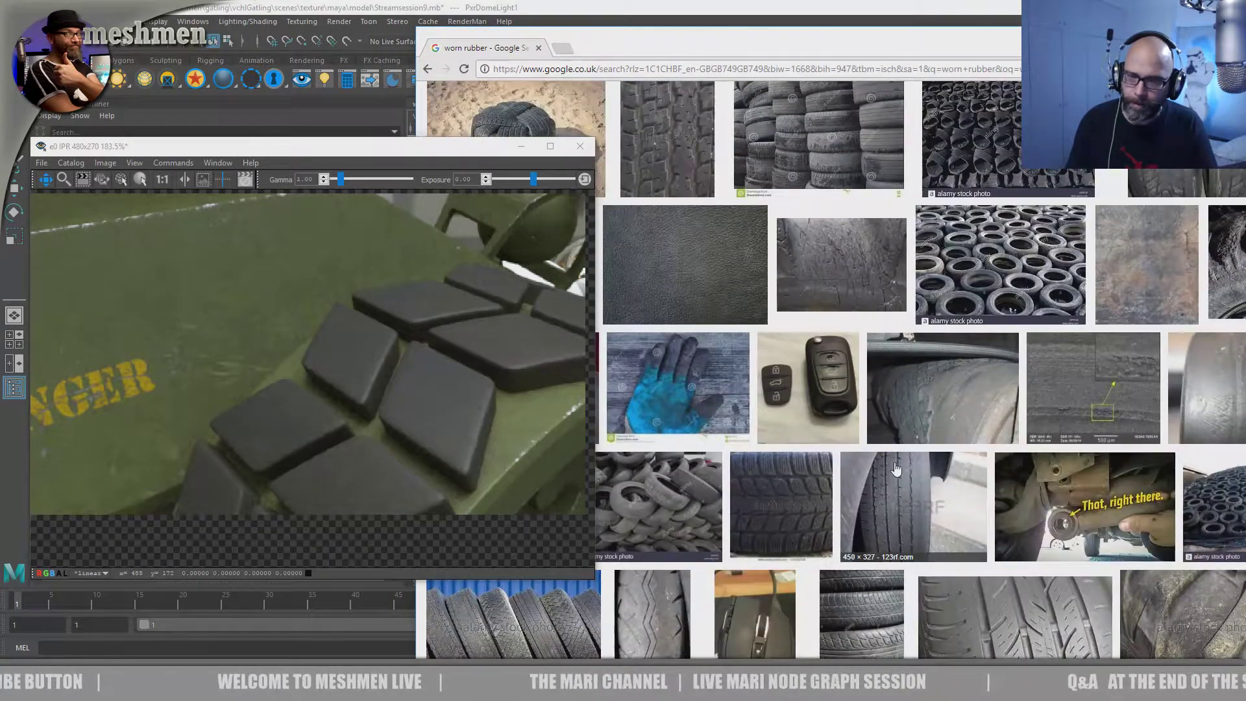
scroll(873, 483, up, 3)
click(851, 498)
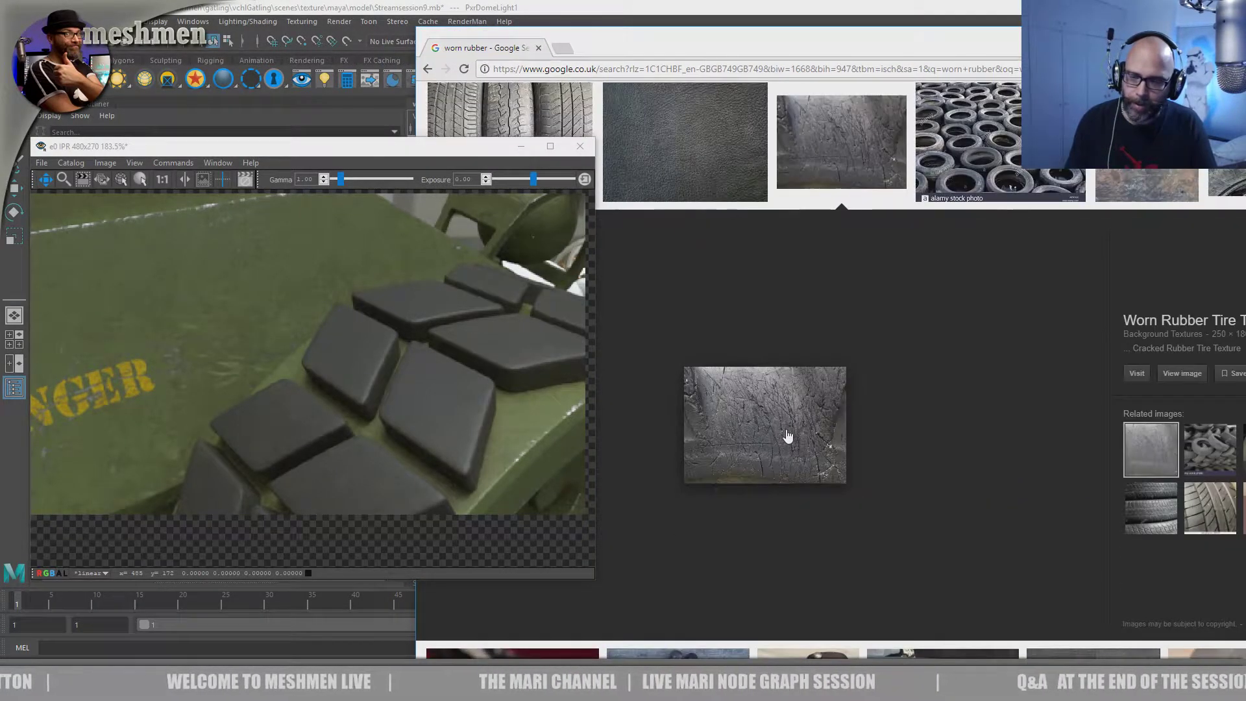
scroll(787, 441, up, 6)
scroll(819, 459, down, 3)
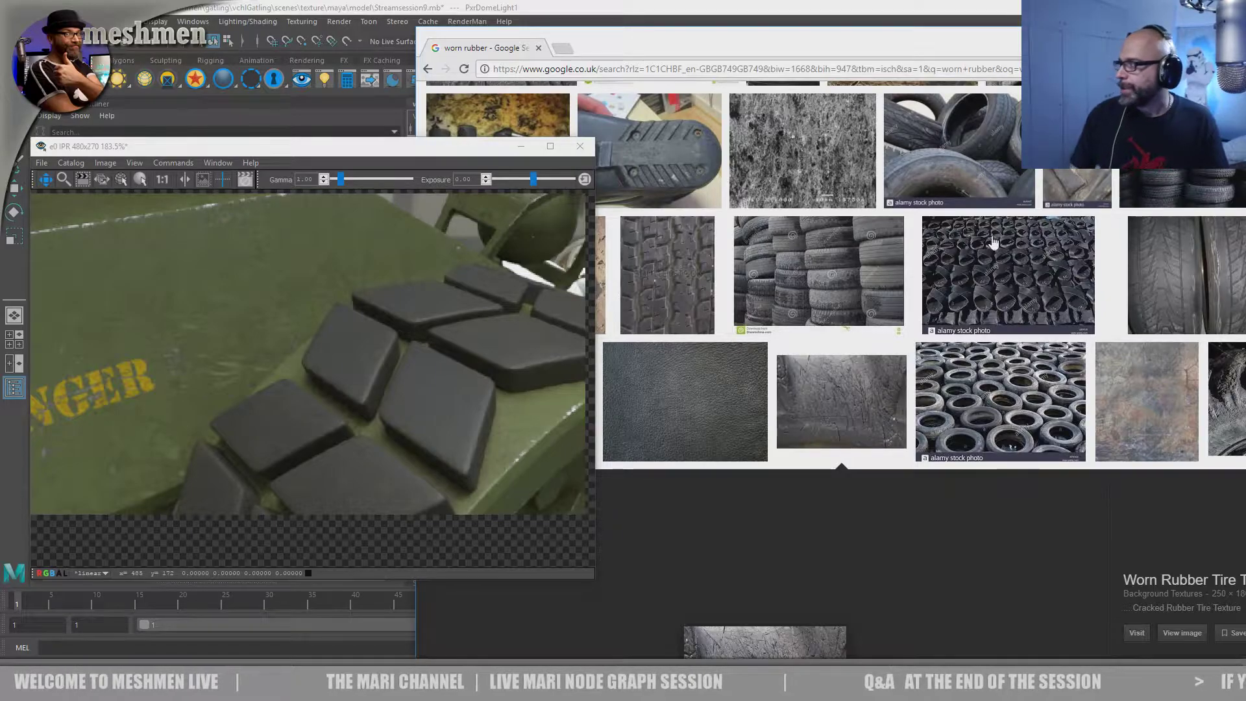
- Move the browser off the Maya viewport, select the rubber_02 mesh and examine its pads beside the render
drag(364, 152, 370, 159)
drag(769, 47, 930, 457)
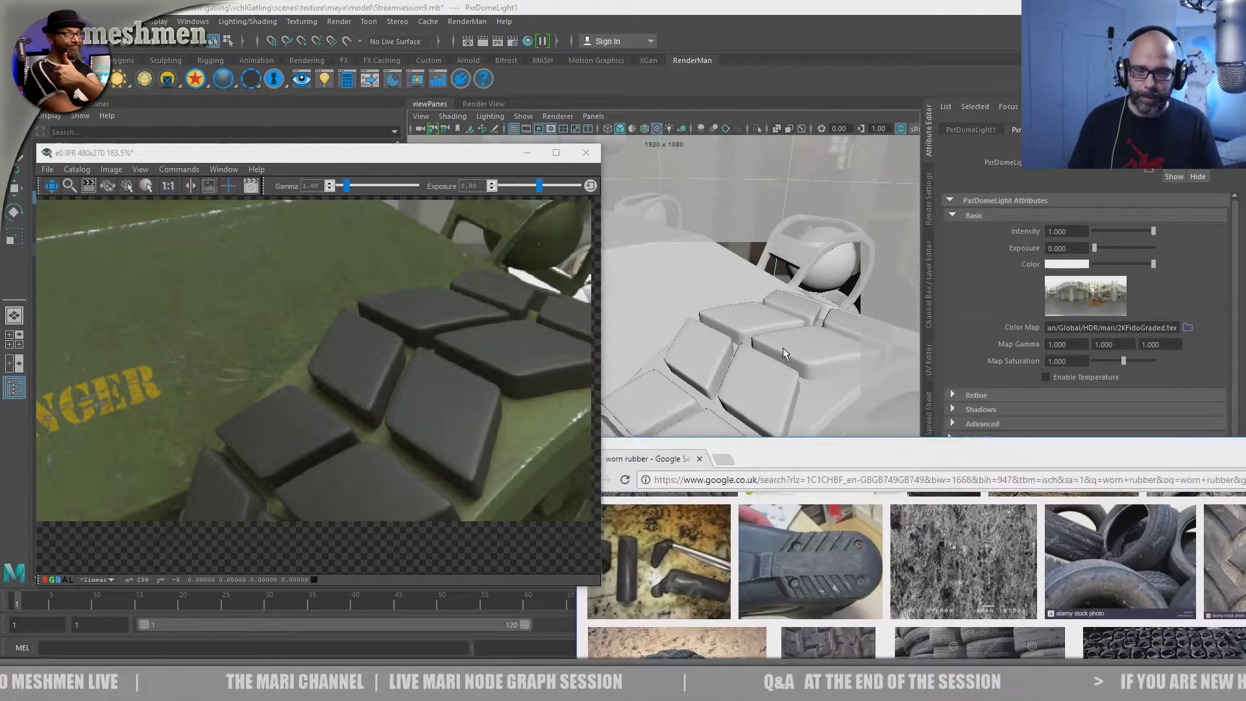
click(783, 348)
alt+drag(766, 367, 688, 390)
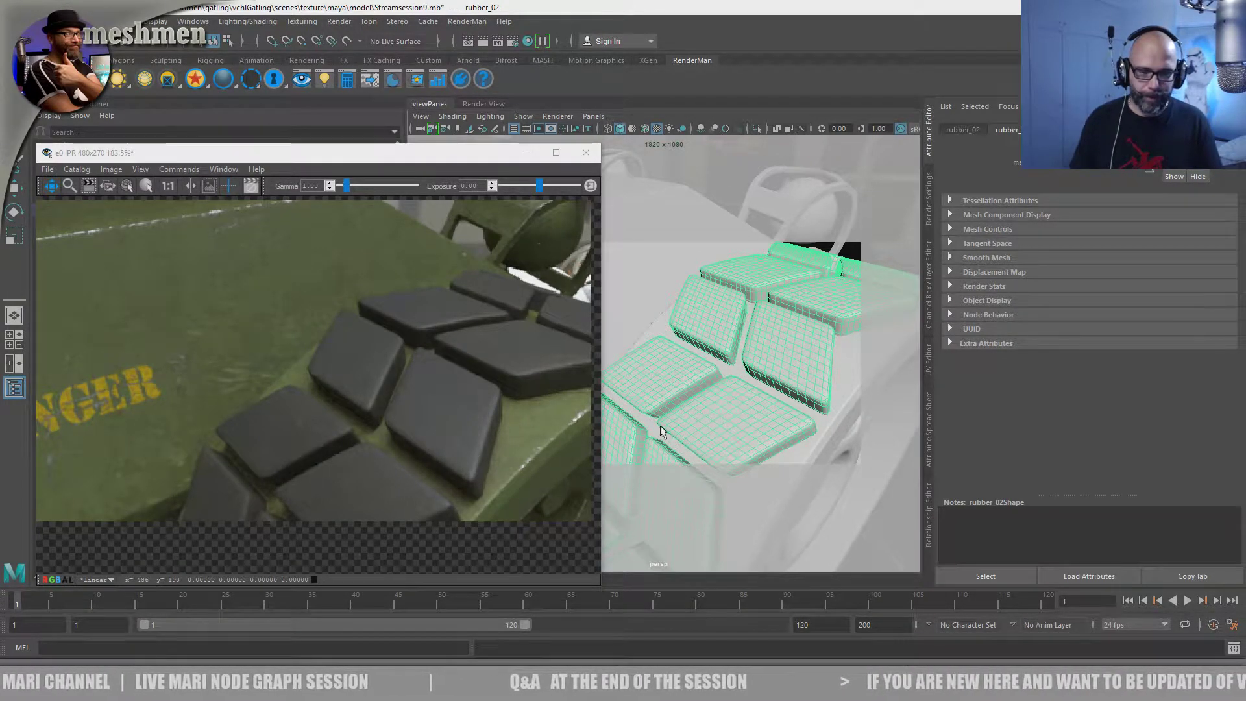
mouse_move(702, 415)
alt+mouse_down()
mouse_move(624, 428)
mouse_move(707, 444)
mouse_move(695, 409)
mouse_move(714, 426)
mouse_move(694, 415)
alt+mouse_up()
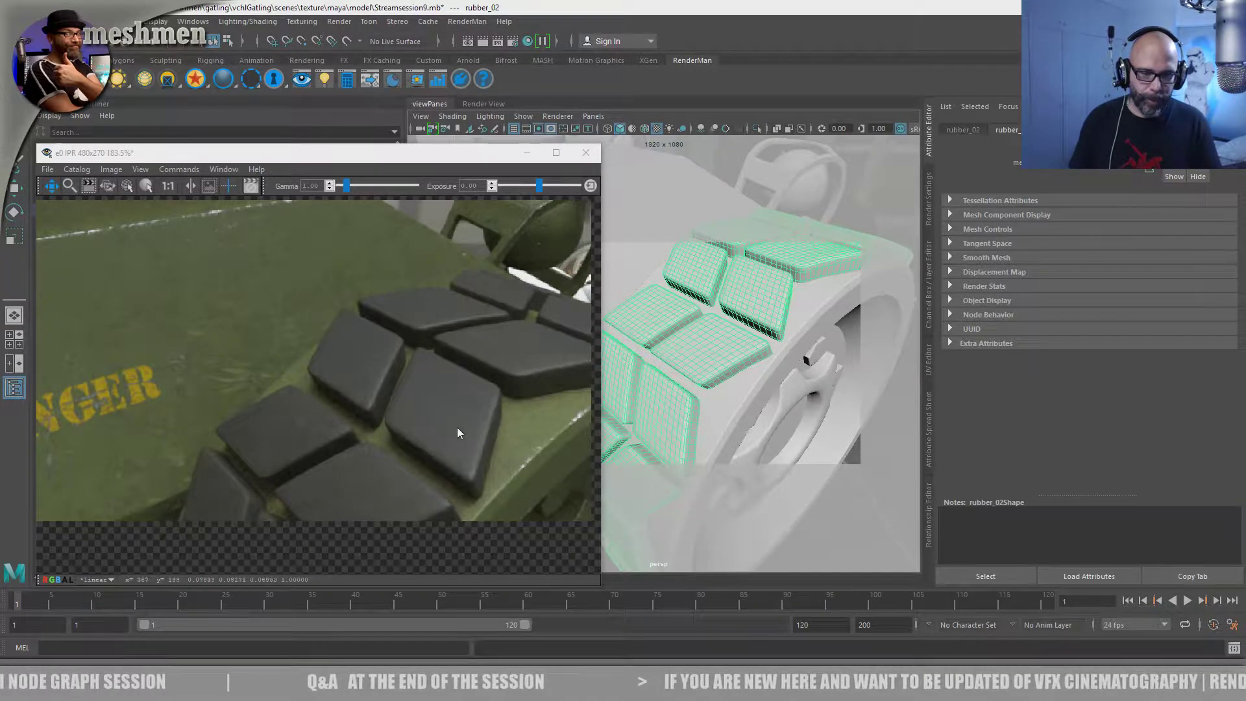
alt+drag(688, 396, 698, 407)
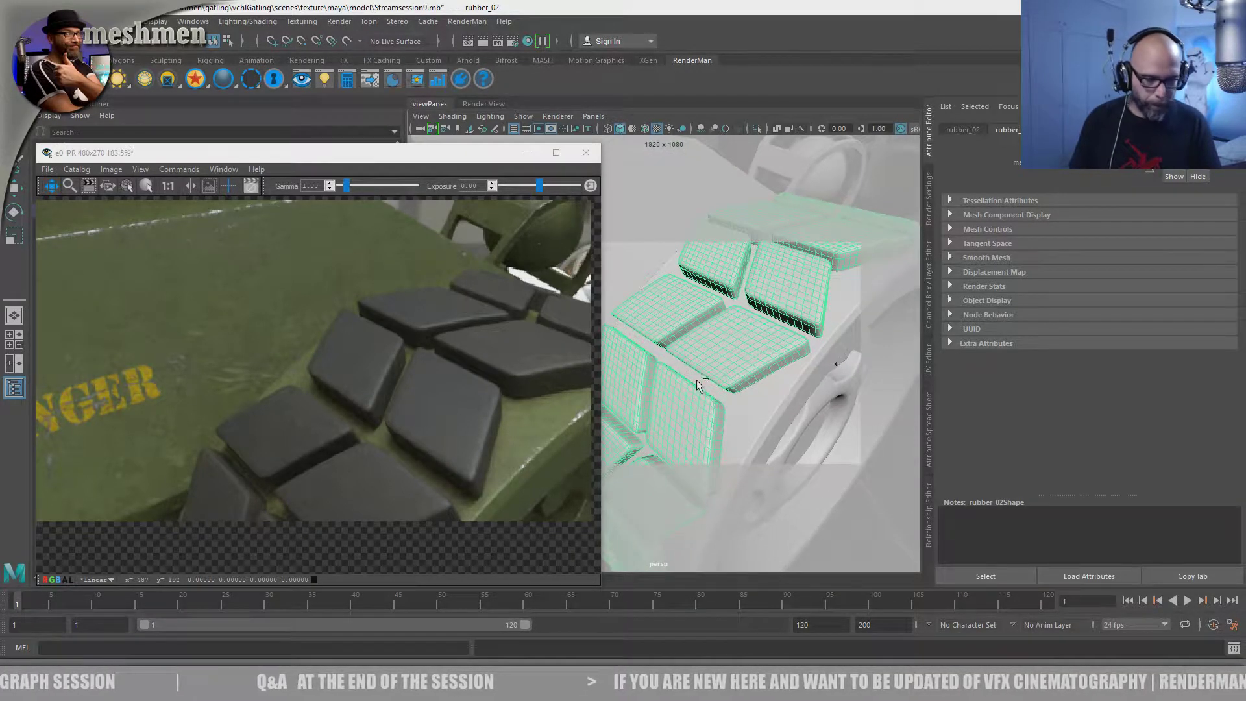
- Close the render window, discarding its modified session, and save the Maya scene
click(586, 153)
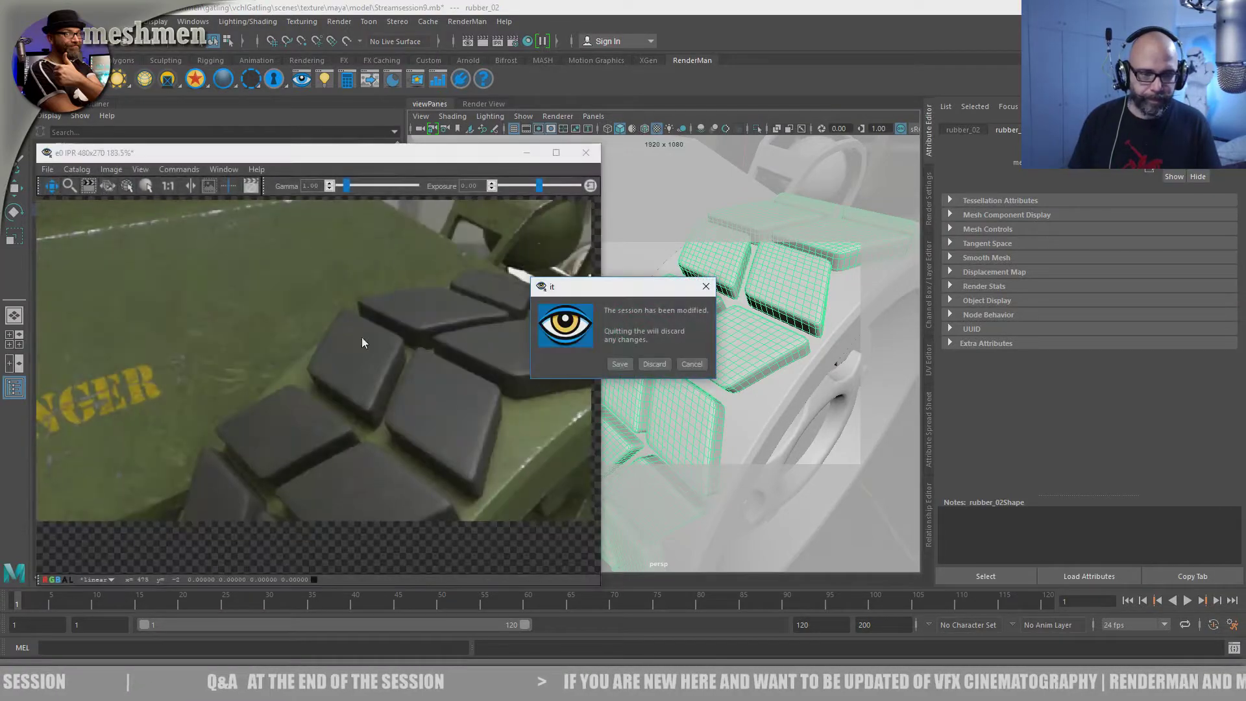
click(654, 364)
alt+drag(643, 376, 607, 387)
key(ctrl+s)
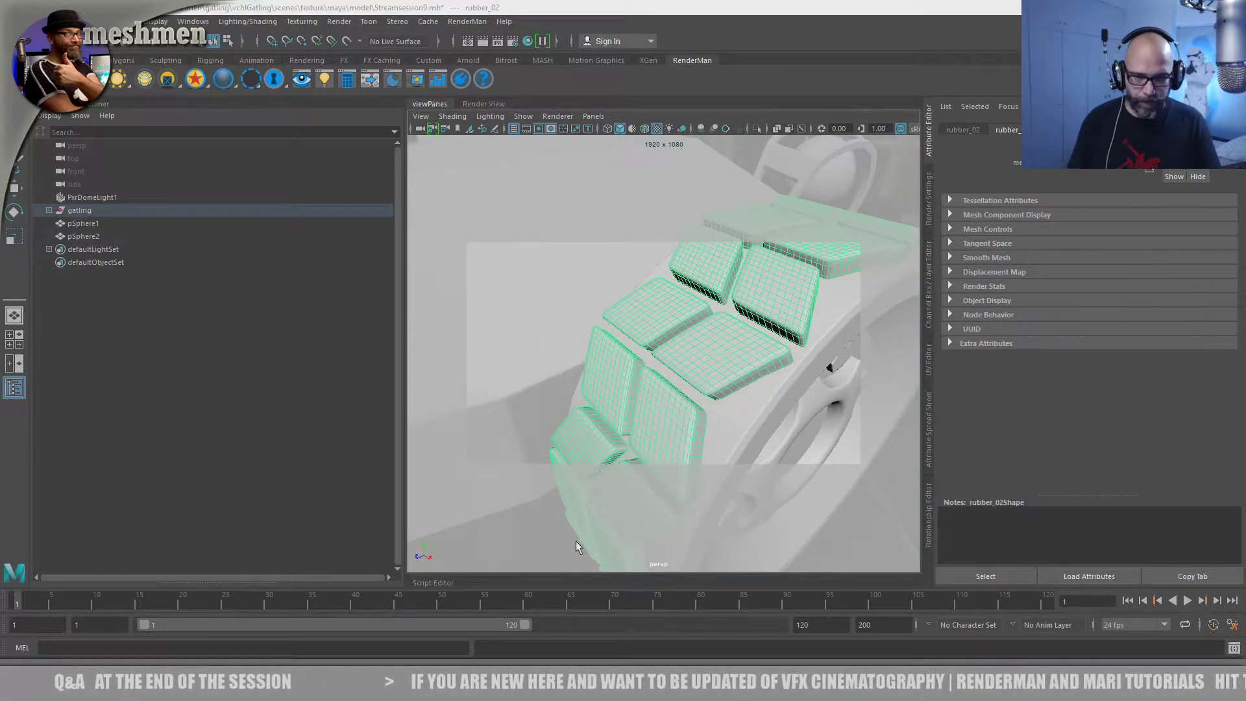
- Switch to Mari, open the gatling project and view the vehicle from a closer angle
key(alt+Tab)
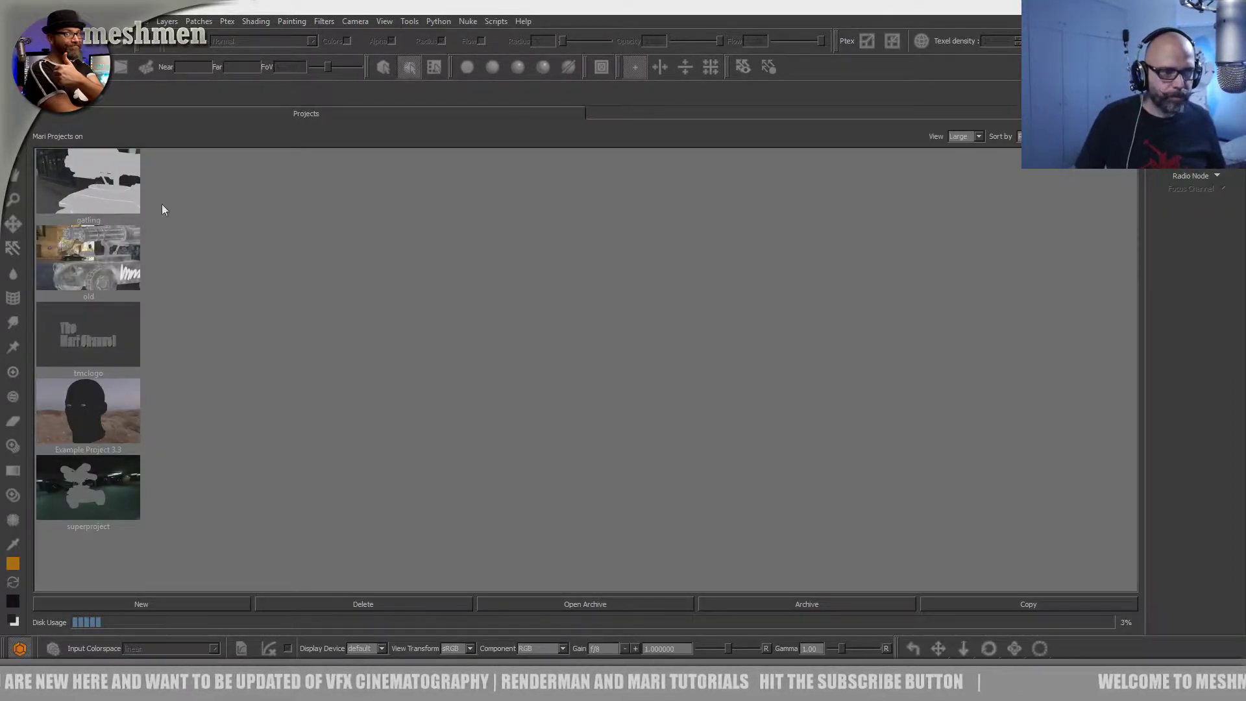
double_click(95, 175)
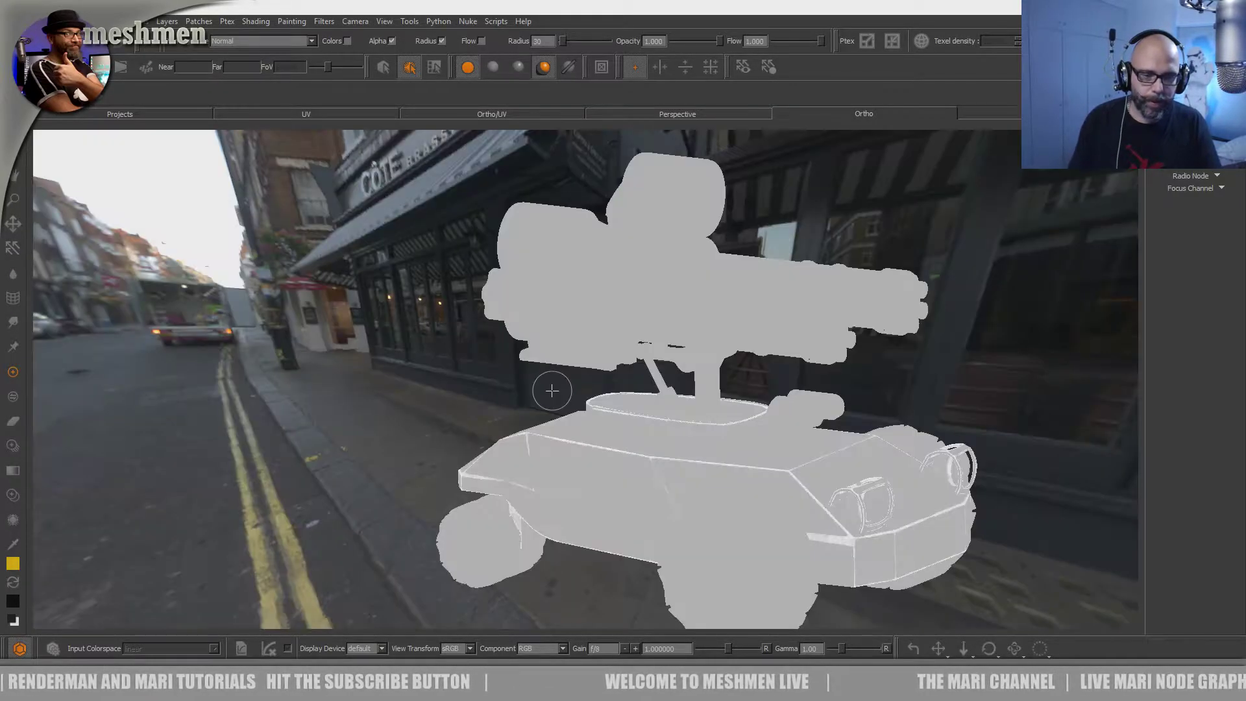
alt+drag(603, 427, 535, 444)
alt+right_drag(535, 444, 607, 470)
alt+drag(606, 471, 630, 471)
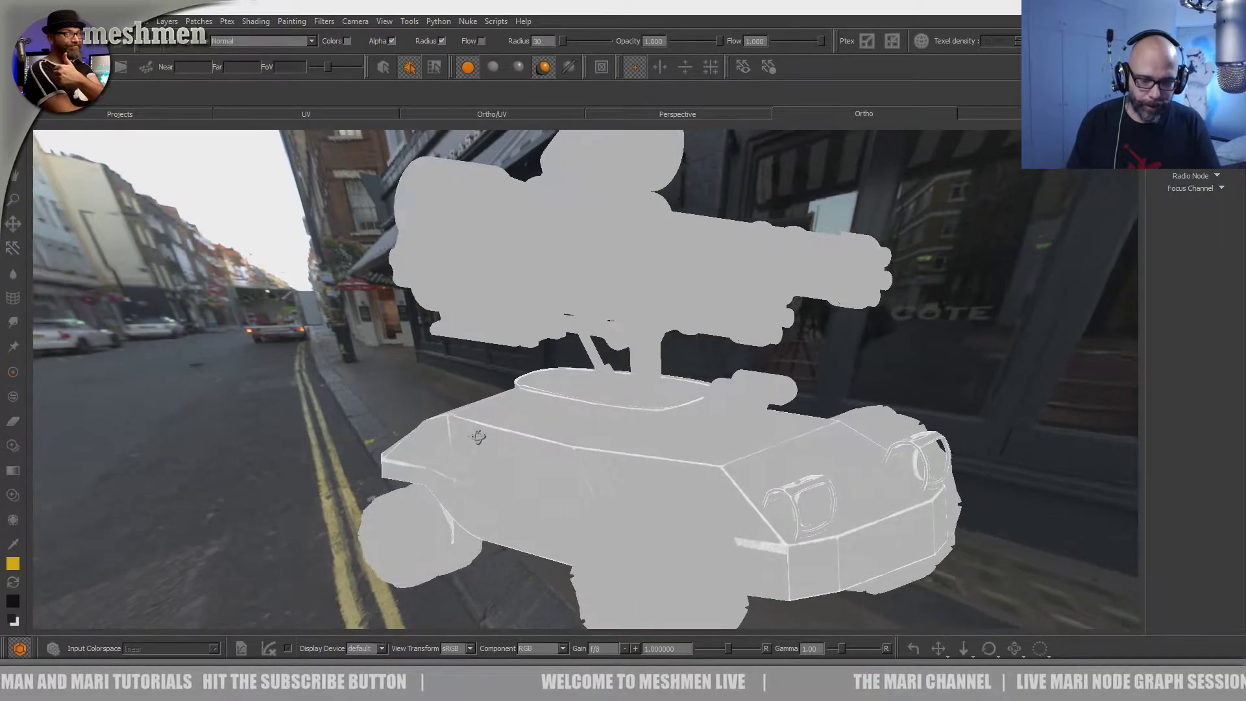
- Return to Maya, quit it while saving the changes to Streamsession9.mb, and switch back to Mari
key(alt+Tab)
key(alt+Tab)
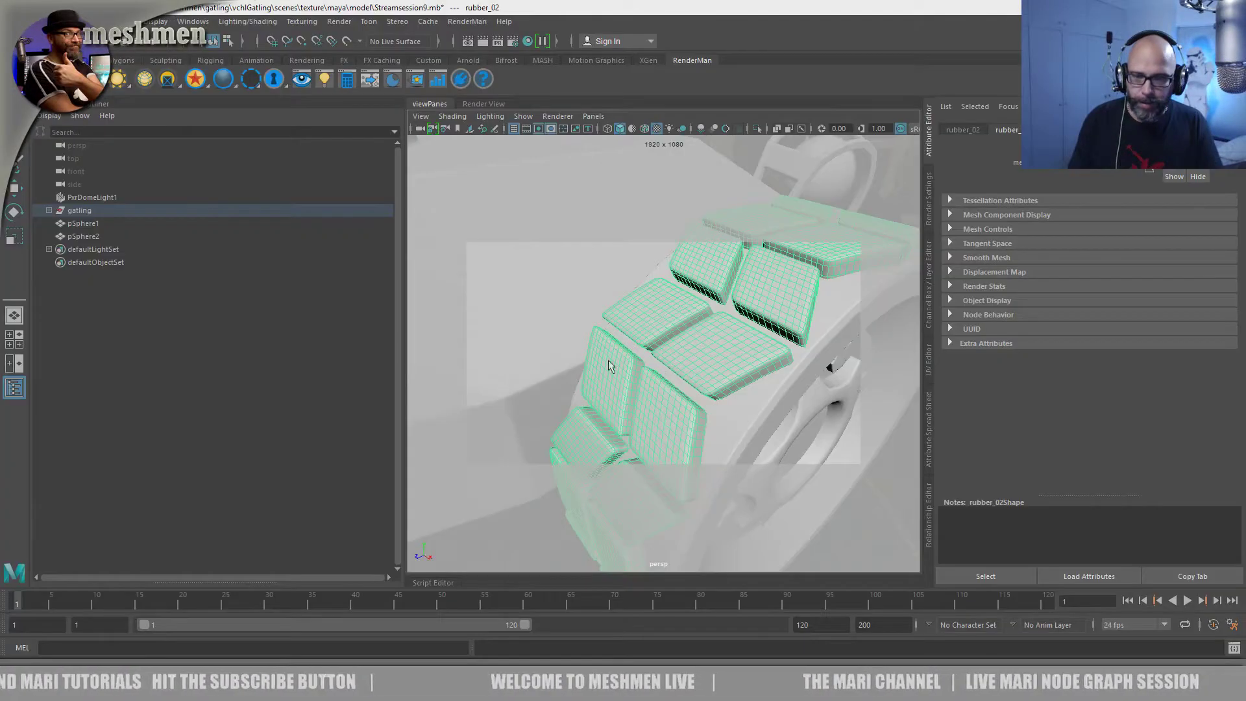
key(alt+F4)
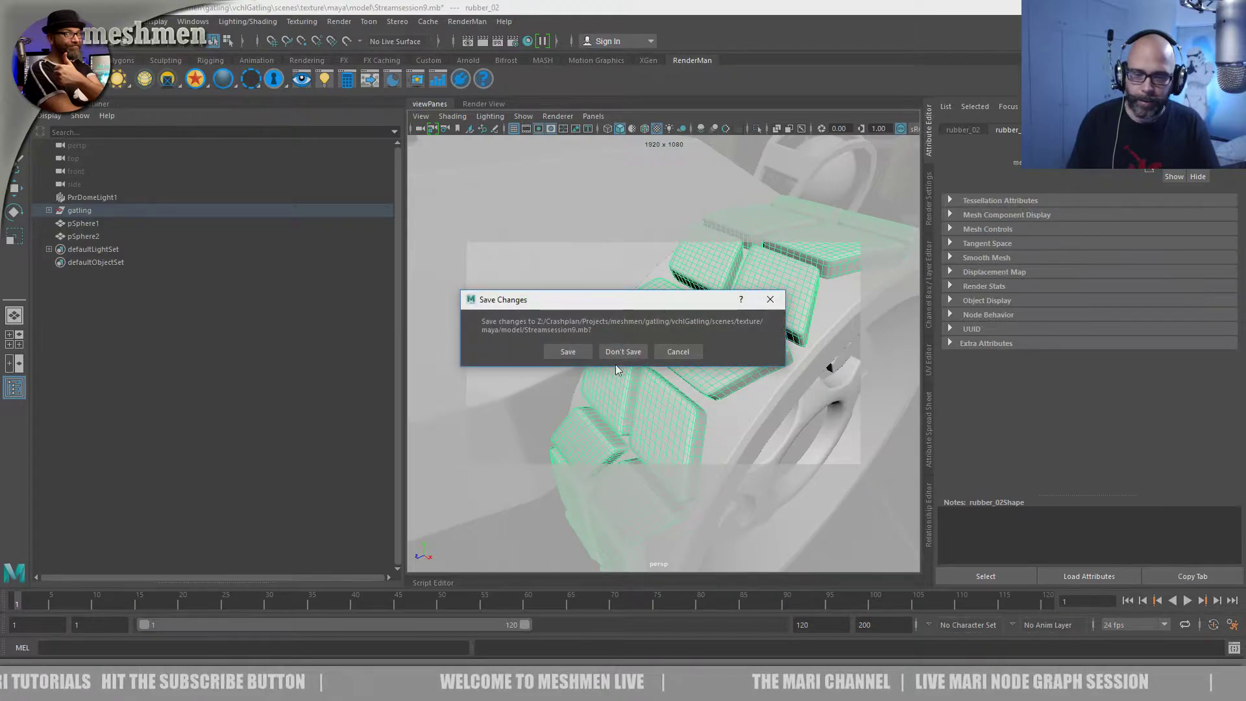
click(574, 352)
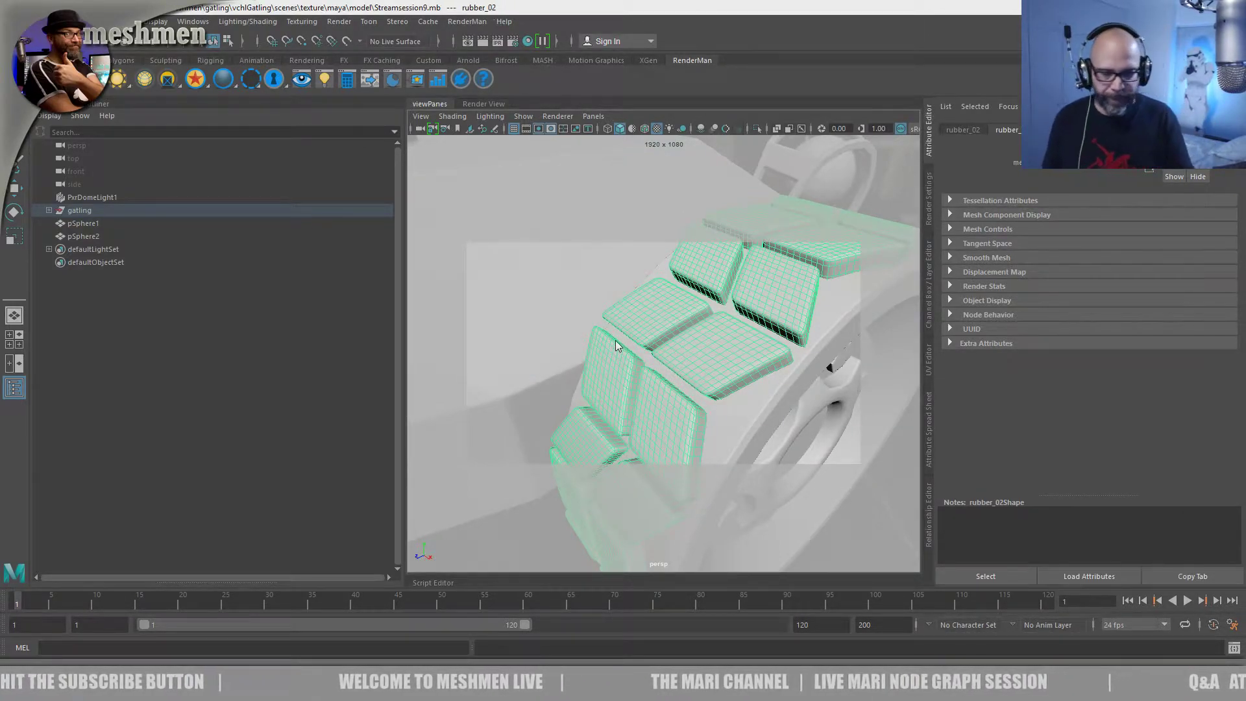
key(alt+Tab)
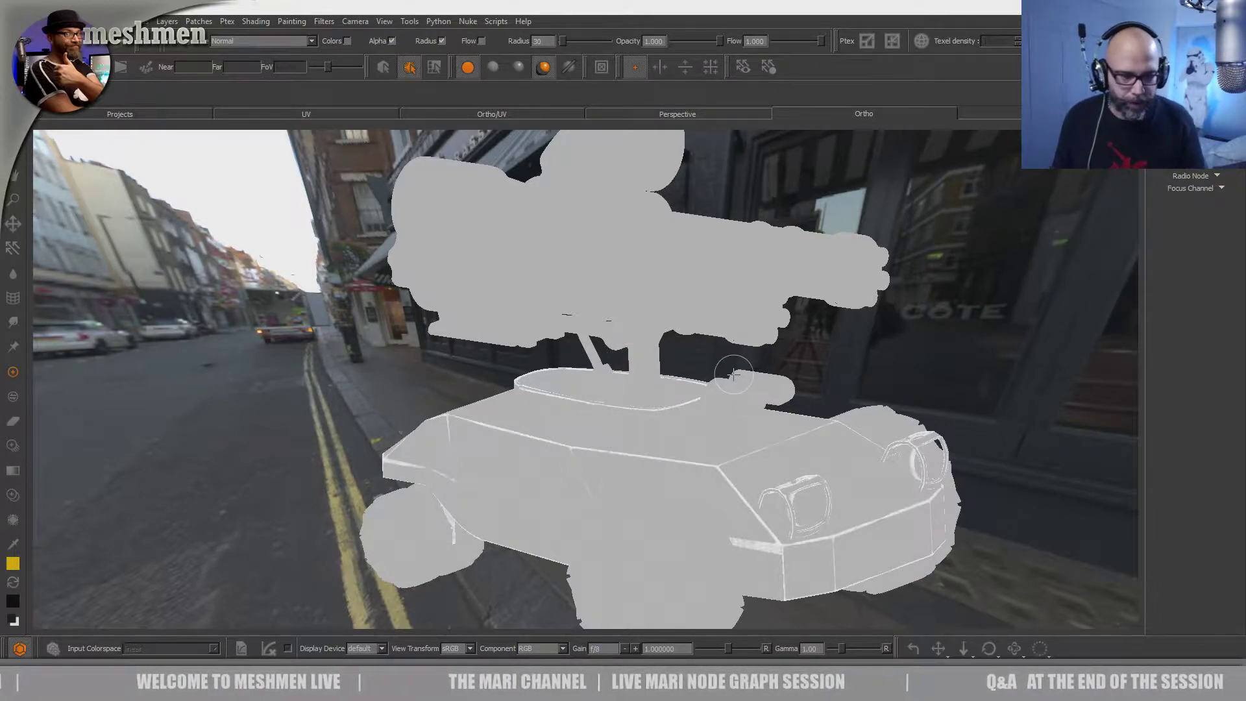
- Display the vehicle with the Current Channel shader and show the Curvature Highpass channel
mouse_move(665, 420)
middle_down()
mouse_move(570, 409)
mouse_move(618, 417)
mouse_move(668, 402)
mouse_move(623, 415)
mouse_move(637, 431)
mouse_move(623, 424)
middle_up()
key(n)
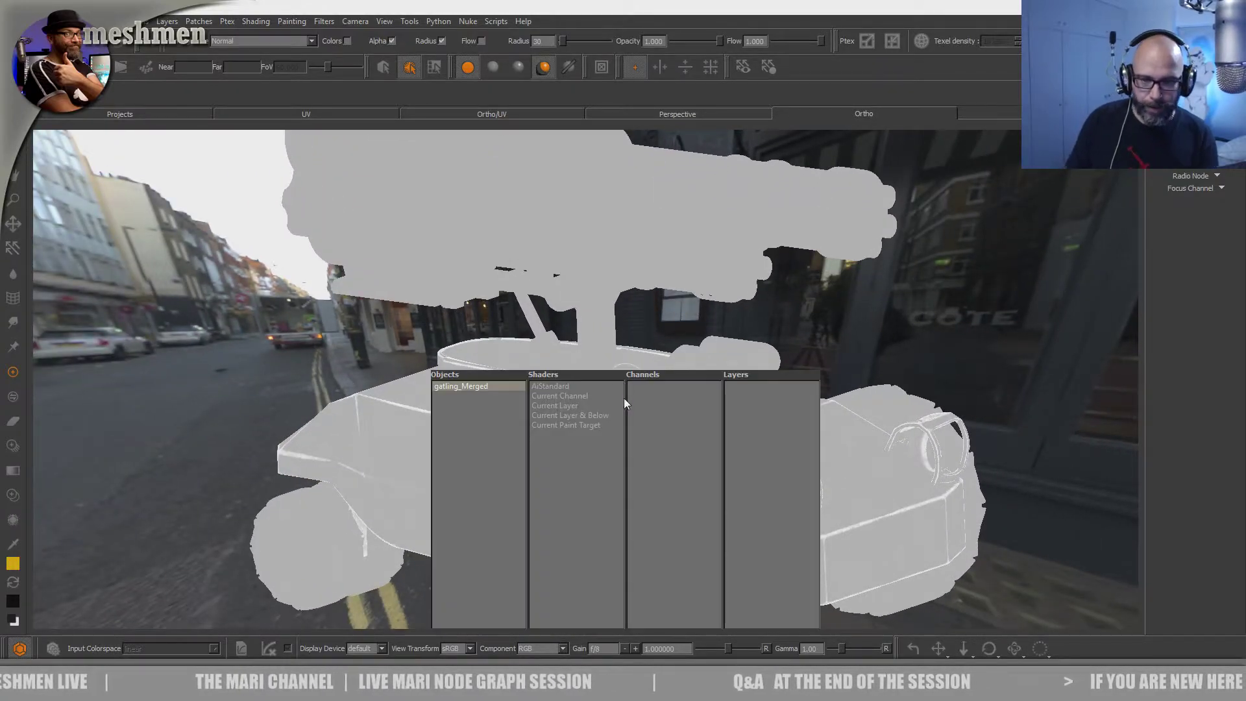
click(563, 394)
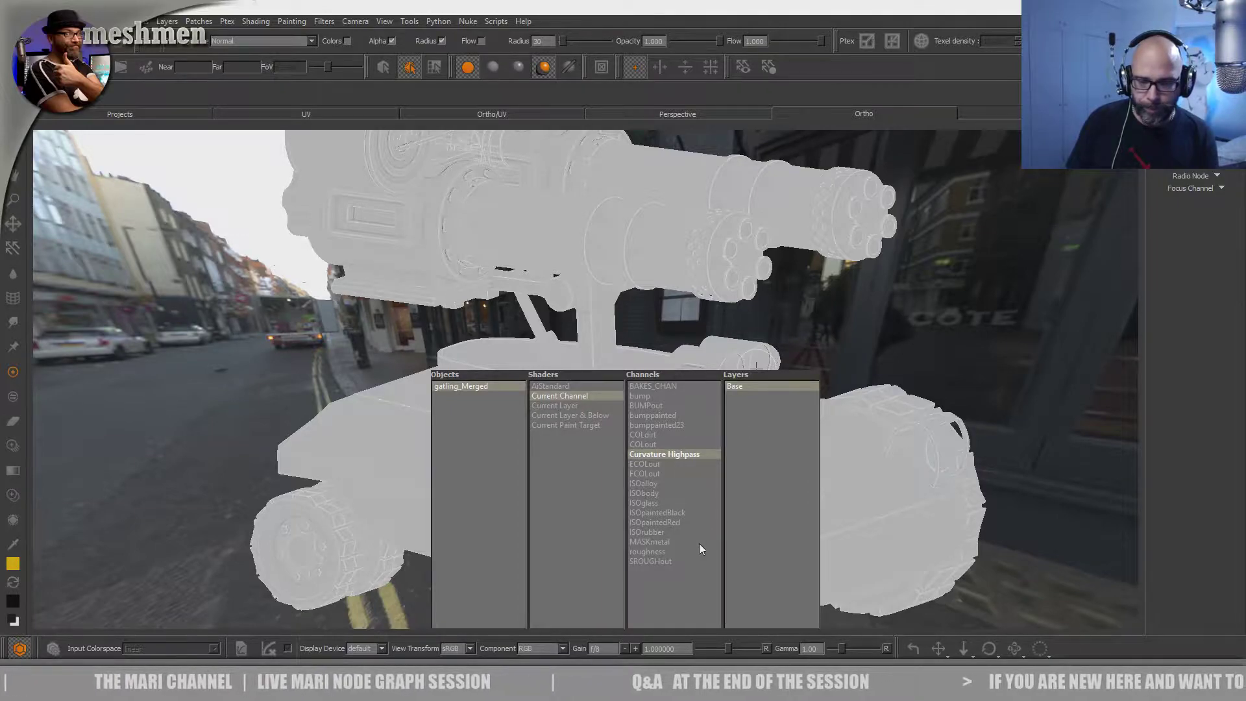
click(690, 454)
- Show the BAKES_CHAN channel on the vehicle and examine the baked curvature around the turret ring and hull
key(Tab)
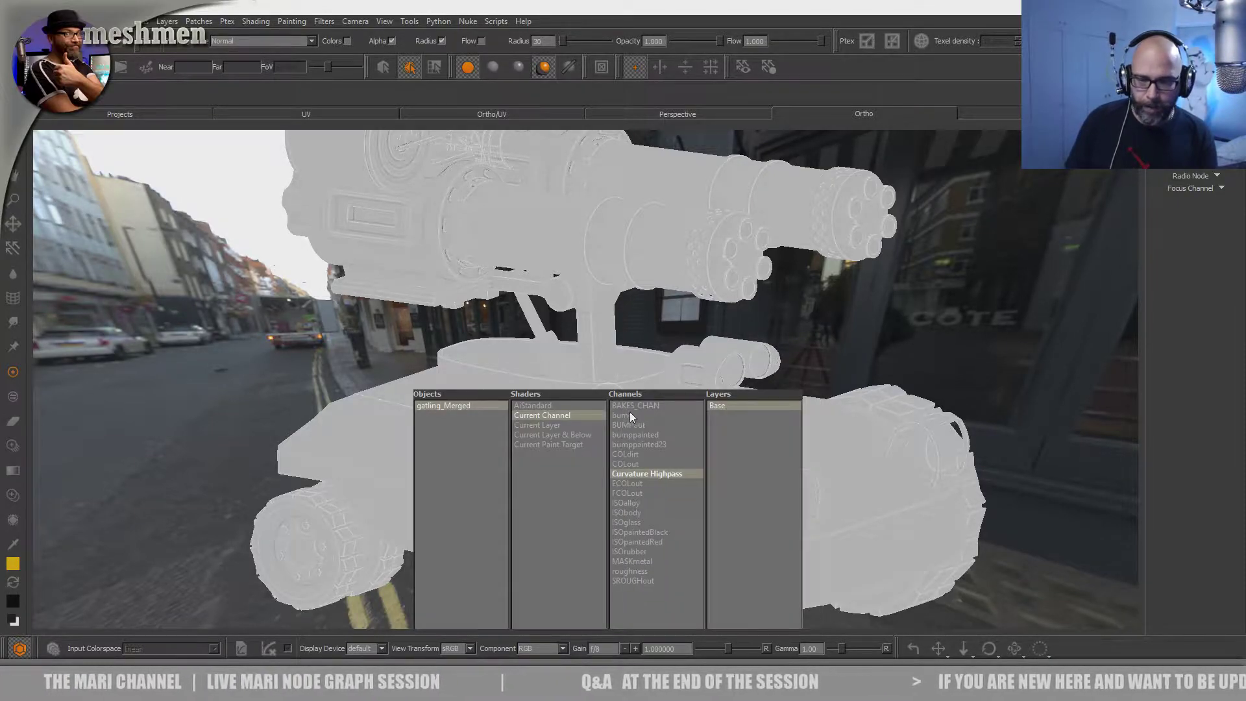
click(643, 403)
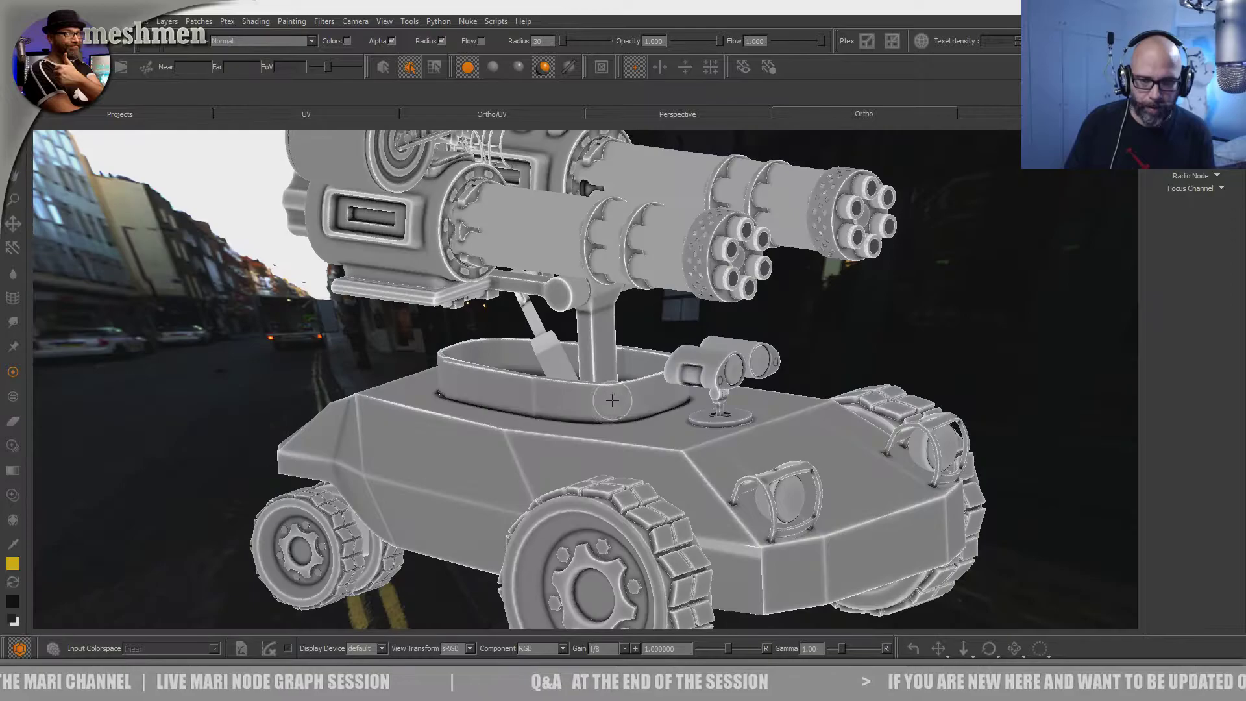
alt+drag(612, 418, 626, 432)
alt+middle_drag(626, 432, 671, 432)
alt+right_drag(671, 431, 588, 400)
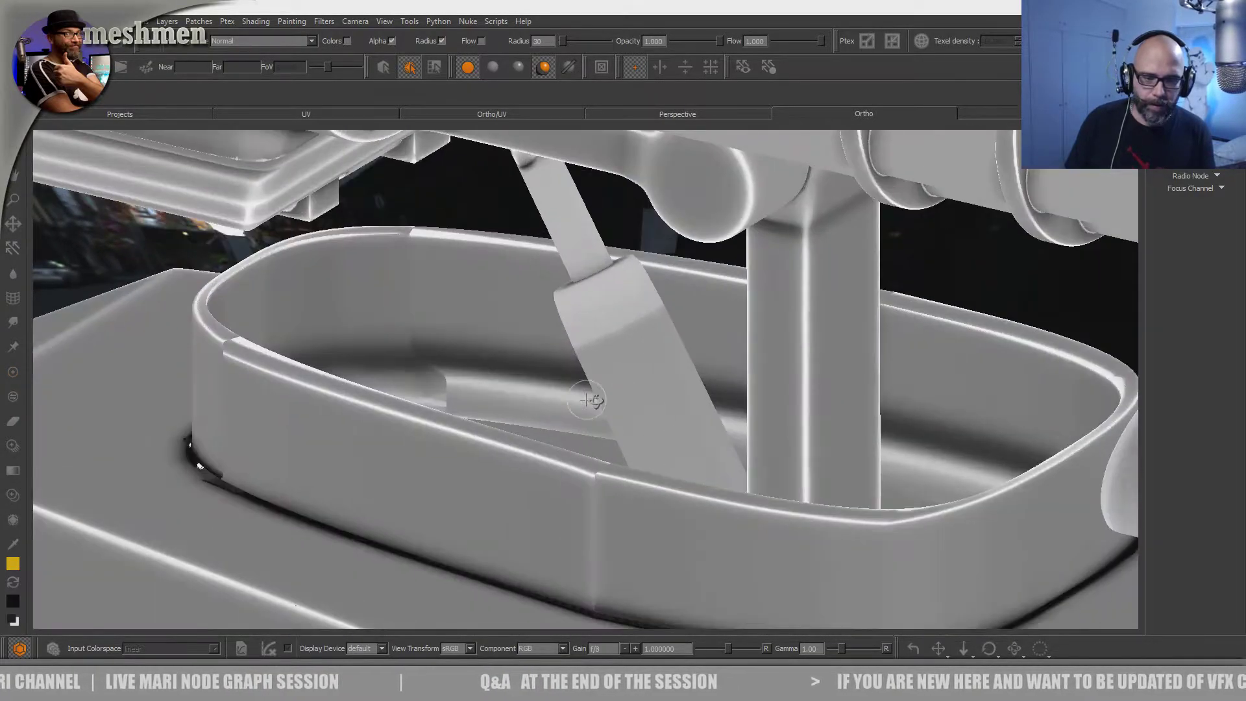
scroll(588, 401, down, 8)
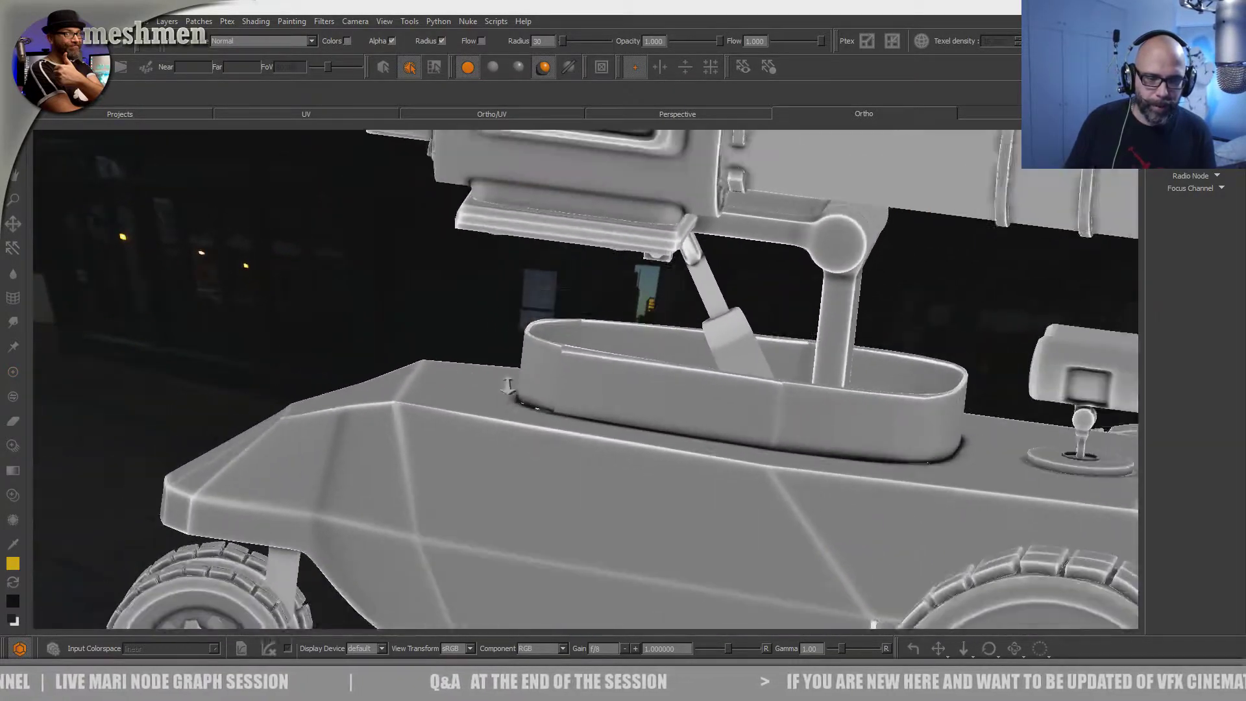
scroll(508, 386, down, 6)
middle_drag(509, 386, 642, 392)
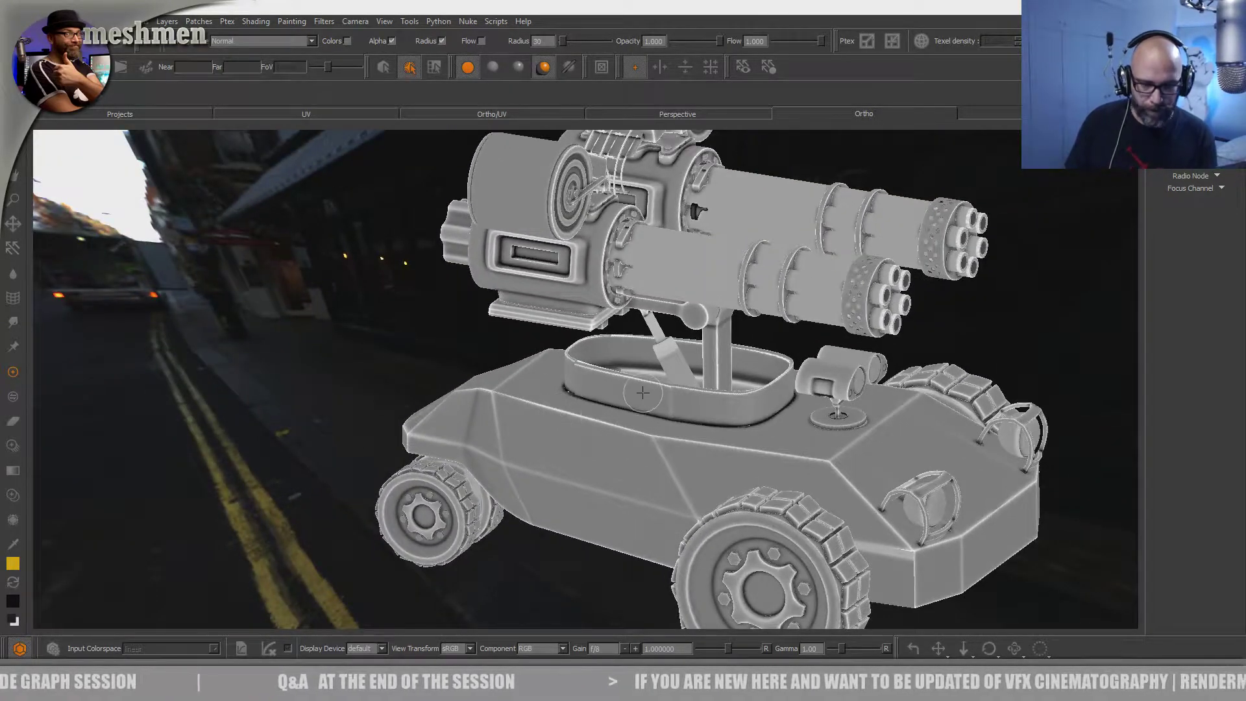
- Show the Curvature Highpass channel again and examine its edge lines on the guns, hull, wheels and turret ring
key(u)
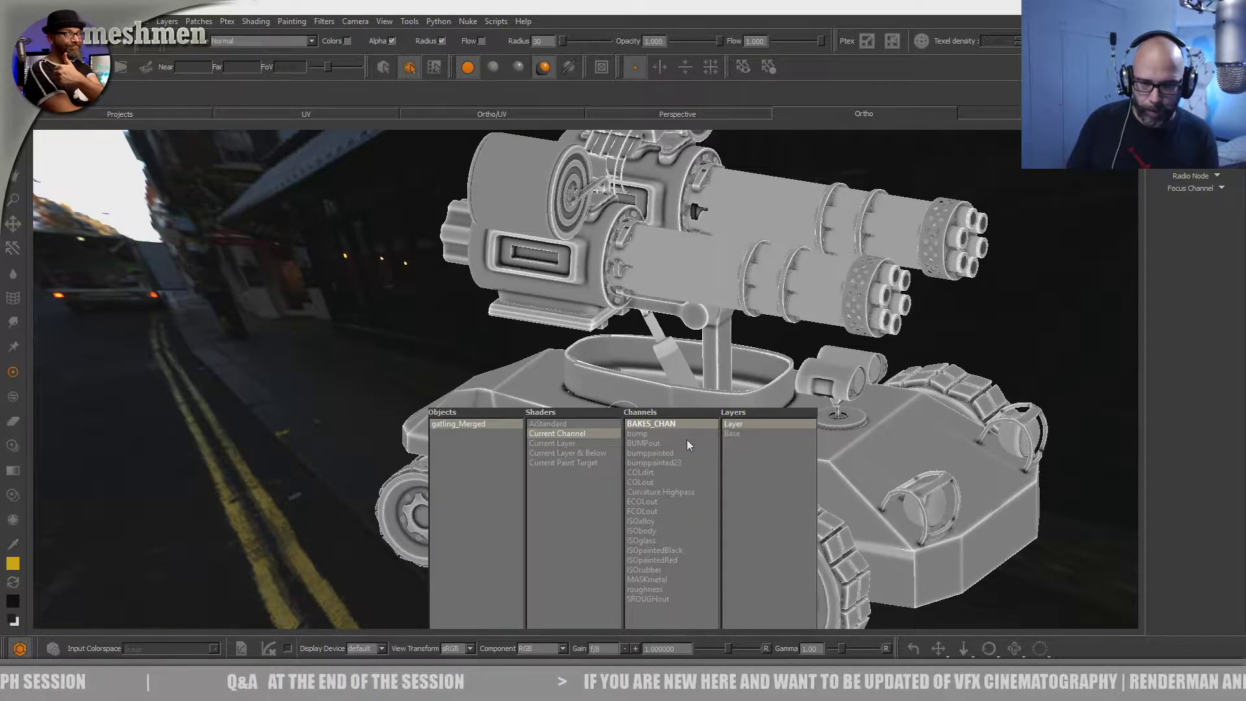
click(667, 492)
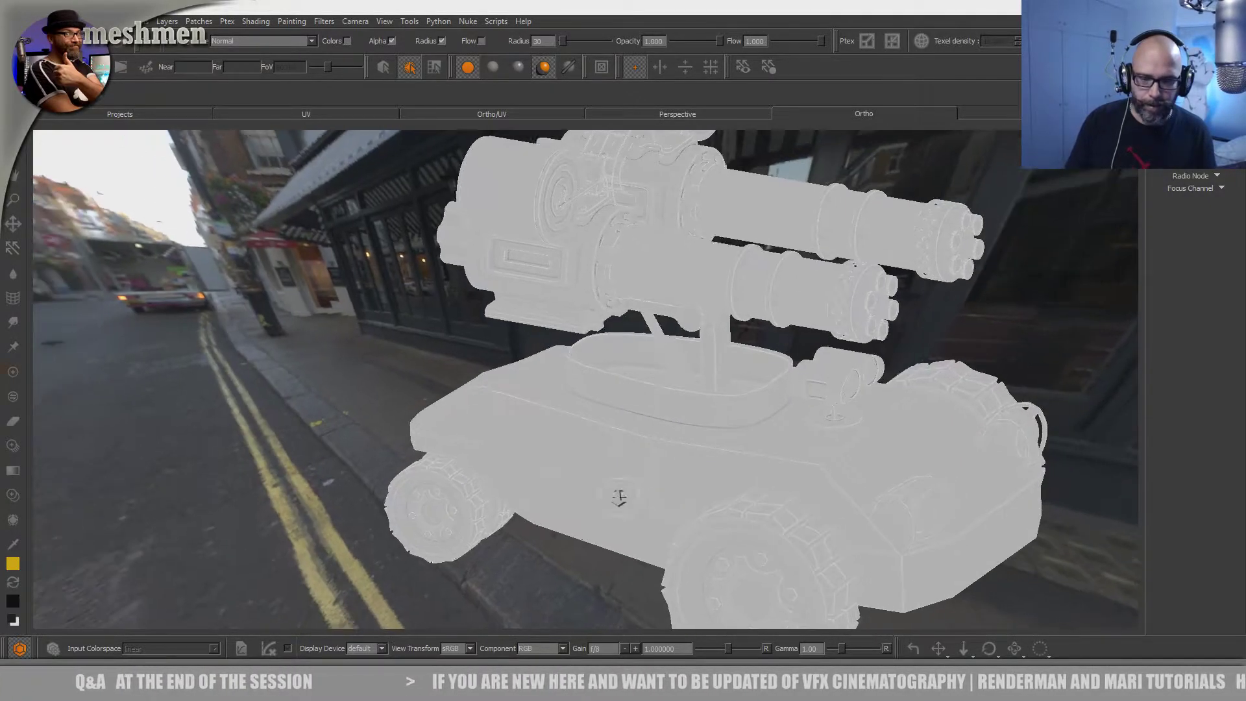
alt+right_drag(620, 498, 610, 488)
alt+drag(610, 489, 626, 507)
alt+right_drag(625, 507, 633, 497)
alt+middle_drag(552, 393, 581, 508)
alt+right_drag(581, 509, 639, 399)
alt+drag(639, 399, 616, 416)
alt+right_drag(617, 417, 672, 451)
alt+drag(672, 451, 654, 449)
alt+middle_drag(335, 206, 715, 487)
alt+drag(715, 487, 715, 491)
alt+right_drag(714, 492, 617, 451)
alt+drag(617, 450, 575, 422)
alt+middle_drag(576, 423, 578, 383)
alt+drag(577, 383, 686, 422)
alt+right_drag(687, 422, 727, 444)
mouse_move(727, 445)
alt+mouse_down()
mouse_move(646, 400)
mouse_move(565, 440)
mouse_move(512, 398)
alt+mouse_up()
alt+right_drag(512, 398, 637, 422)
alt+drag(637, 421, 571, 439)
alt+right_drag(571, 439, 423, 420)
alt+drag(423, 420, 445, 437)
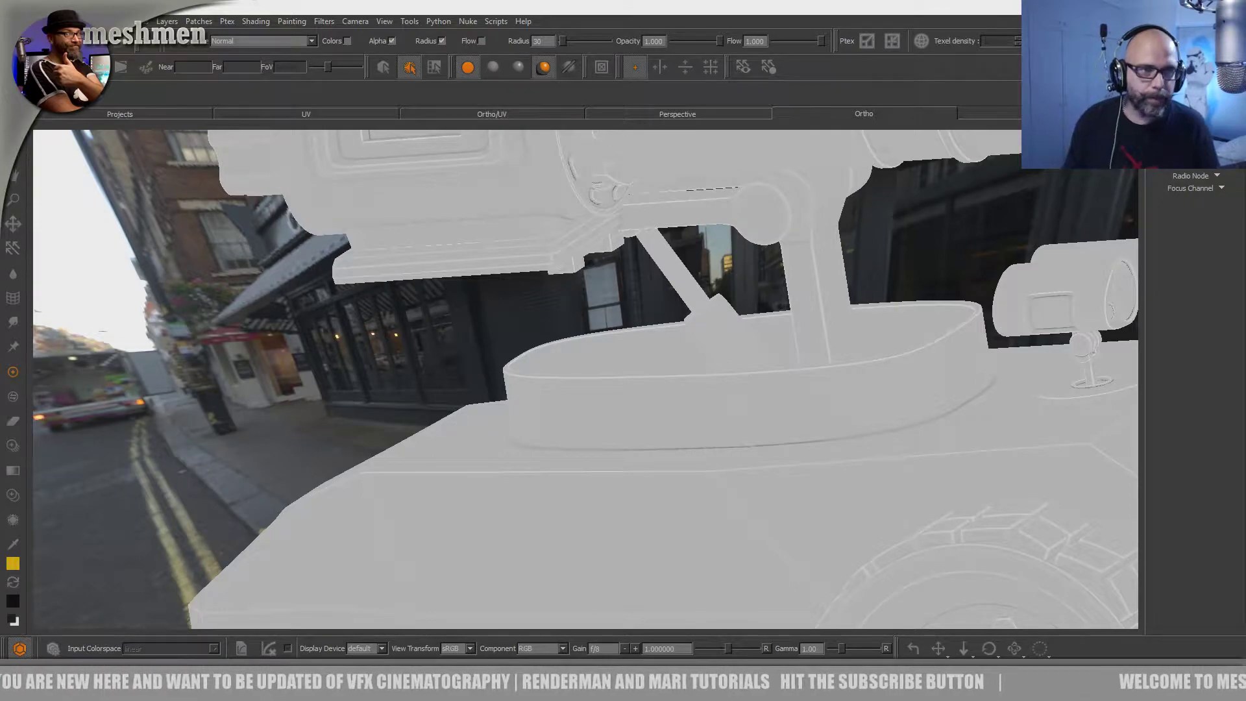
- Show the Objects palette and select gatling_Merged to display its subdivision properties
click(133, 21)
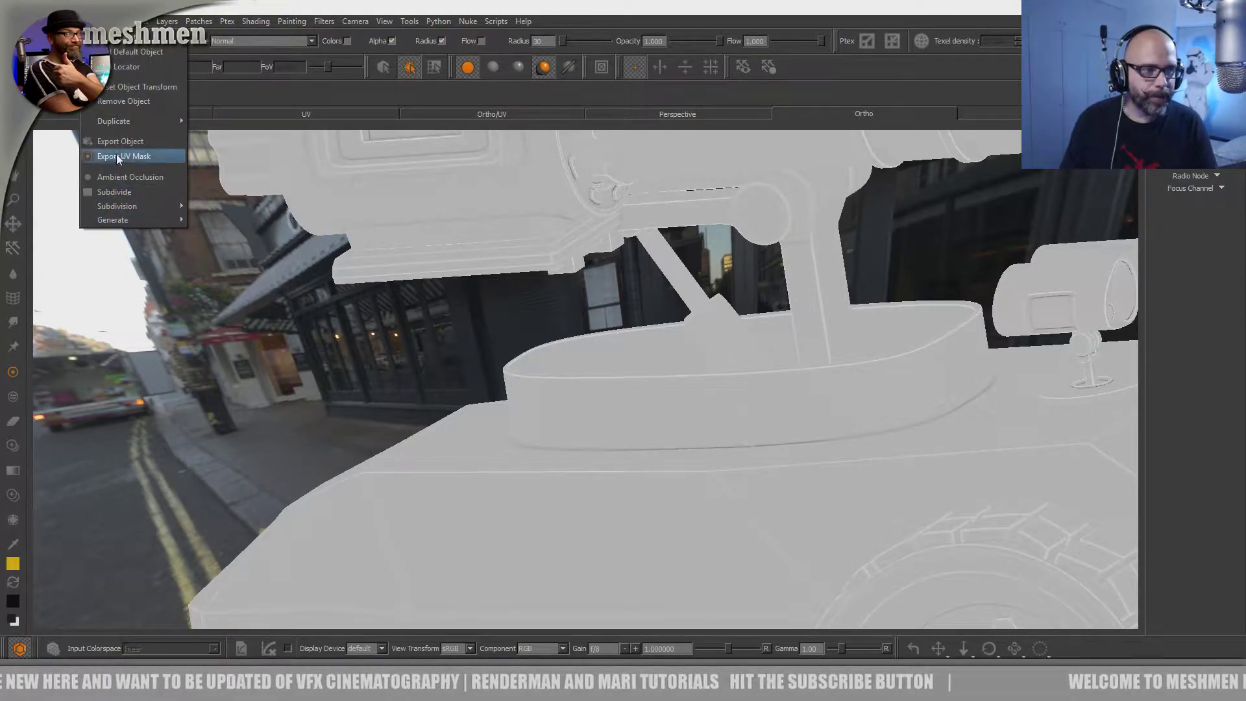
click(133, 21)
alt+drag(391, 341, 448, 340)
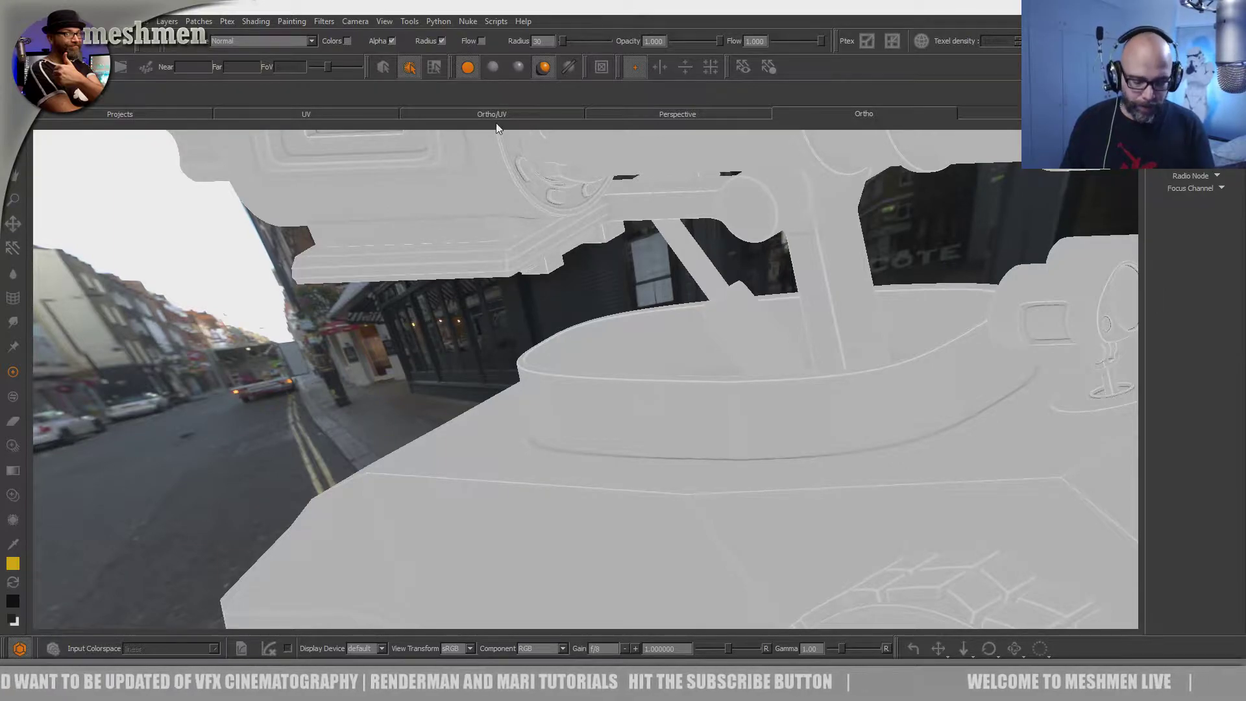
right_click(661, 23)
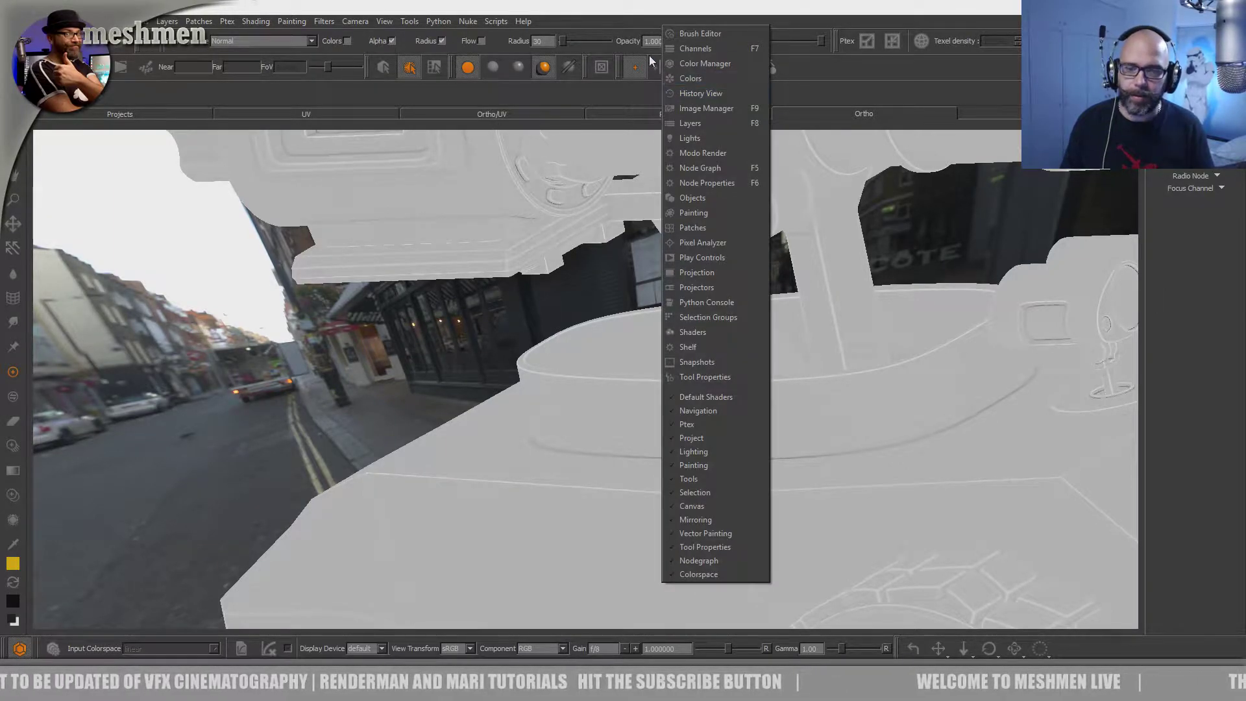
click(693, 197)
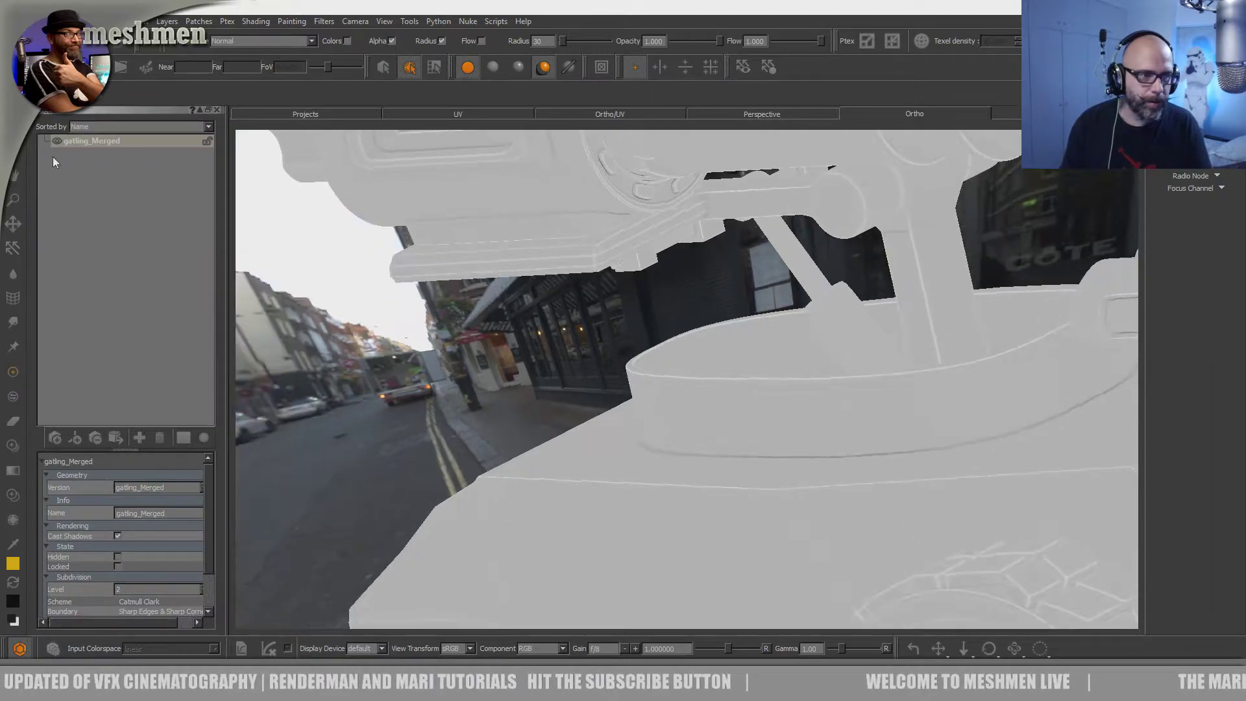
click(88, 143)
alt+drag(279, 551, 275, 573)
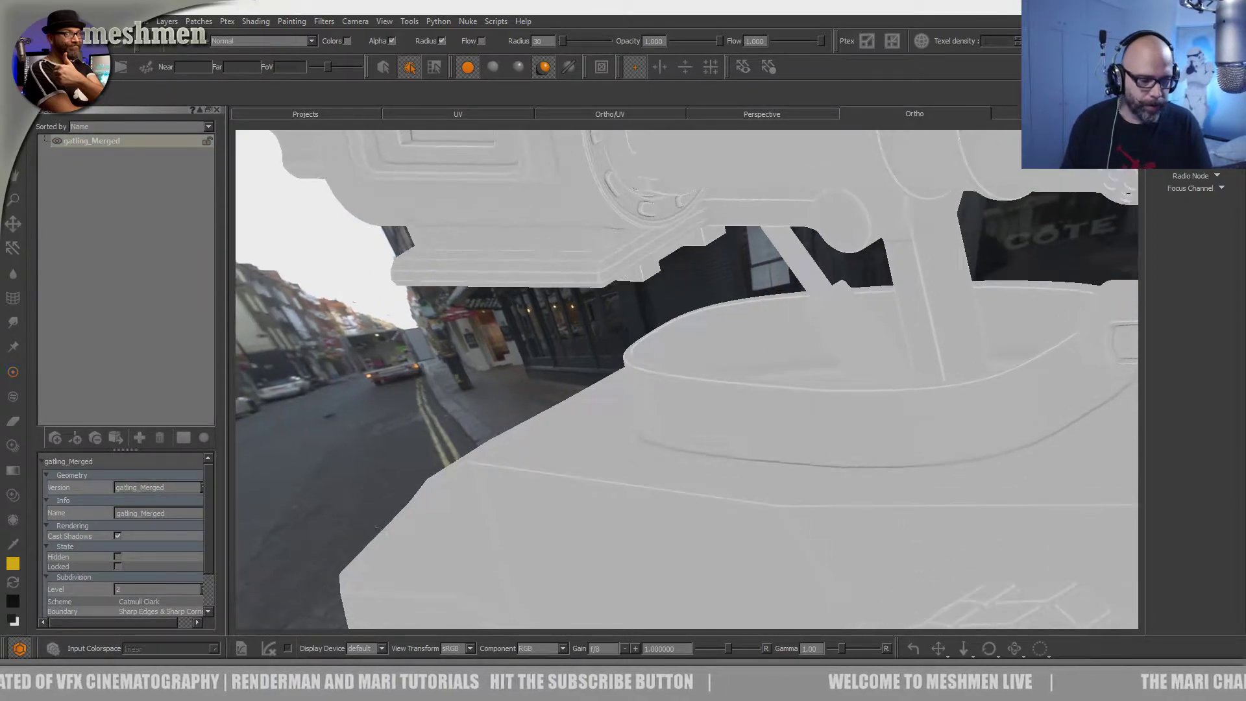
- Set the subdivision level of gatling_Merged to 0 and examine the turret ring's edges up close
click(134, 590)
click(131, 566)
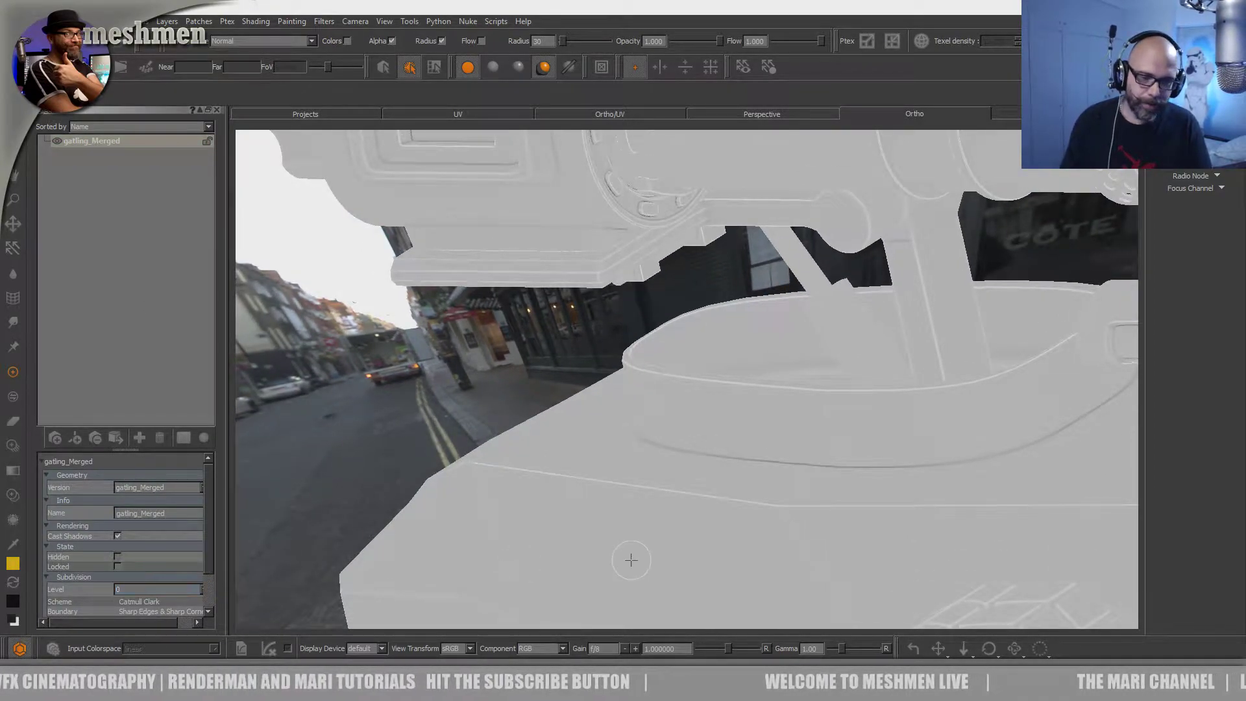
alt+drag(624, 561, 629, 528)
alt+middle_drag(533, 244, 578, 300)
alt+right_drag(578, 301, 631, 331)
alt+drag(631, 331, 619, 347)
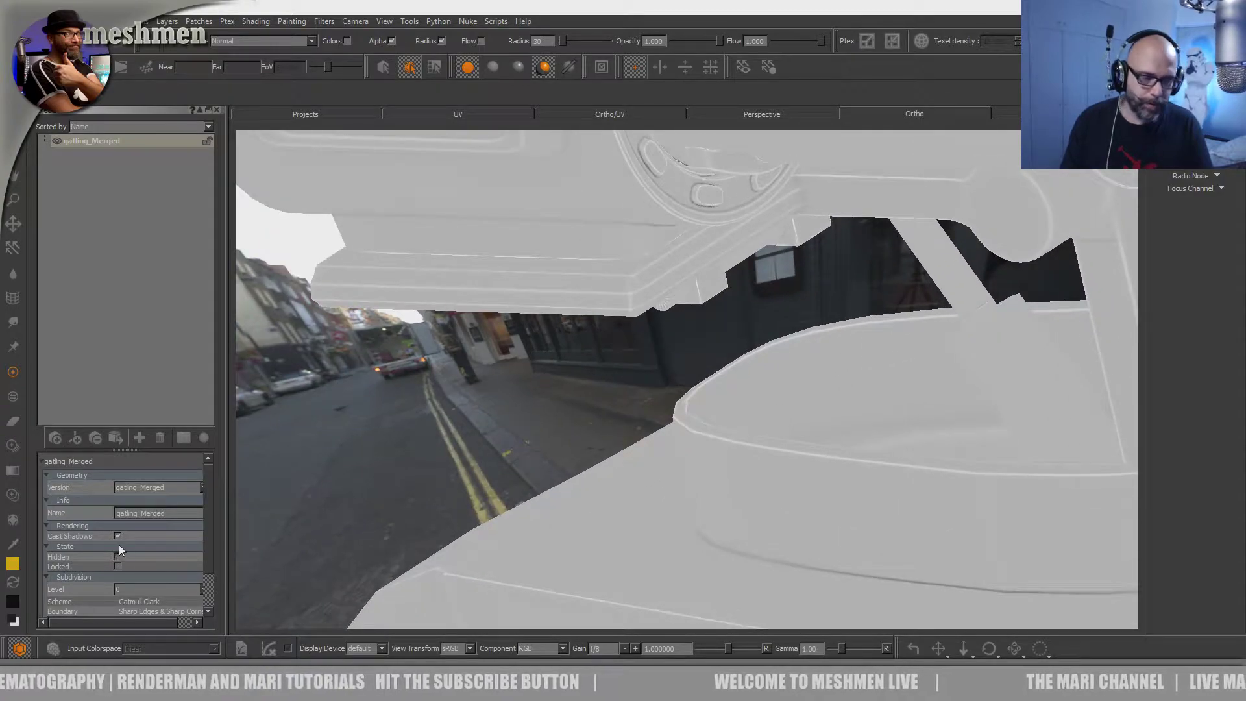
- Set the subdivision level of gatling_Merged to 2 and check the smoothed turret ring and hull
click(128, 588)
click(130, 613)
alt+drag(633, 507, 561, 432)
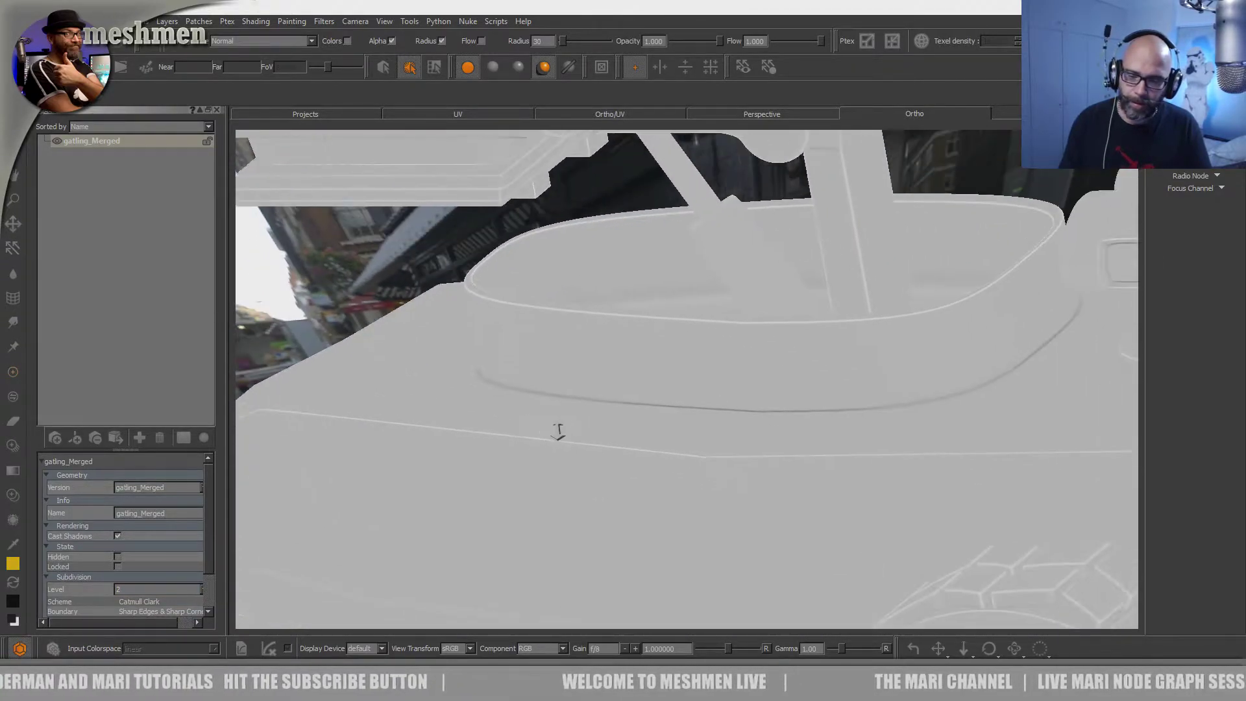
alt+right_drag(560, 432, 495, 428)
mouse_move(495, 429)
alt+mouse_down()
mouse_move(542, 443)
mouse_move(545, 411)
mouse_move(556, 412)
mouse_move(564, 423)
mouse_move(547, 423)
mouse_move(547, 436)
mouse_move(628, 486)
alt+mouse_up()
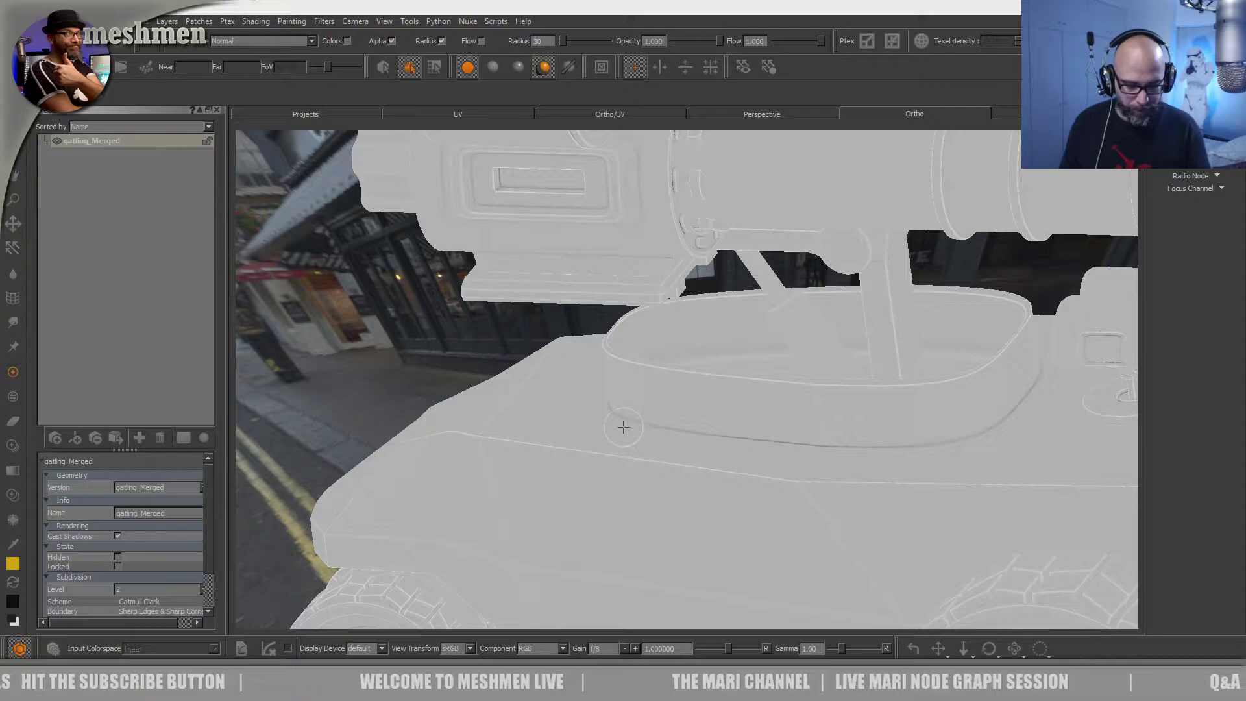
- Show the node graph and look through its outlying node groups for the curvature nodes
key(n)
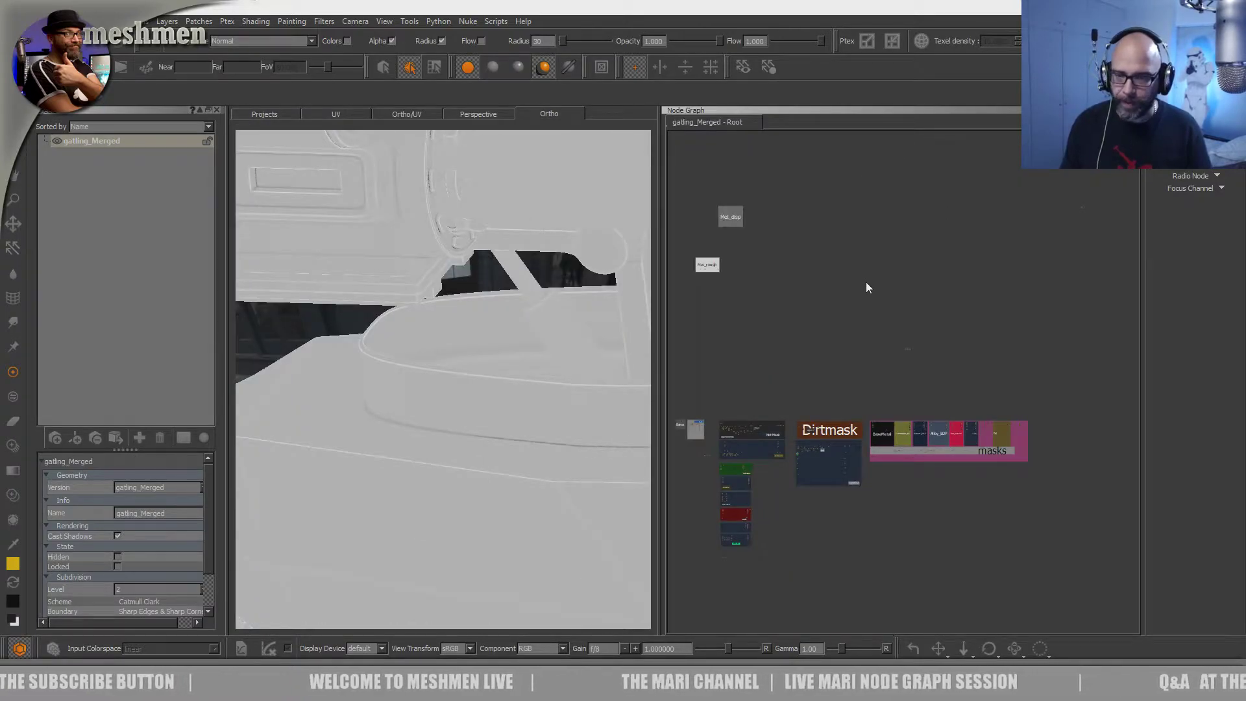
scroll(867, 286, up, 4)
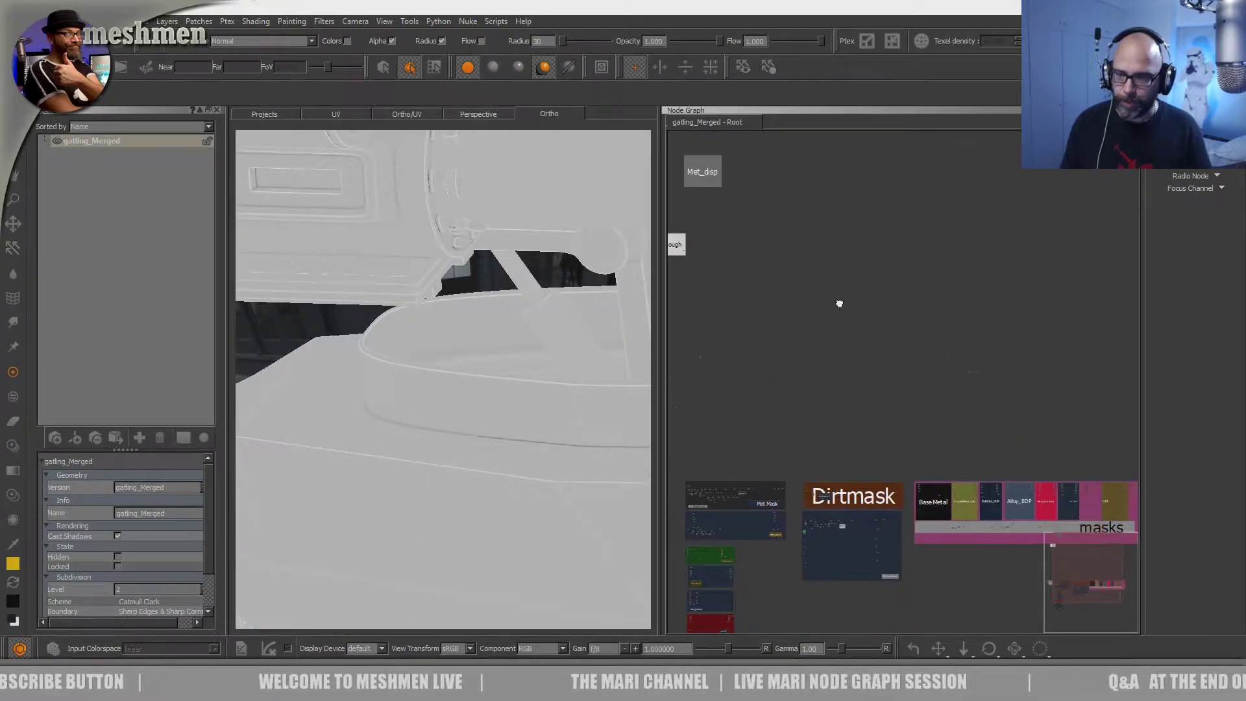
scroll(853, 305, down, 6)
scroll(865, 370, up, 3)
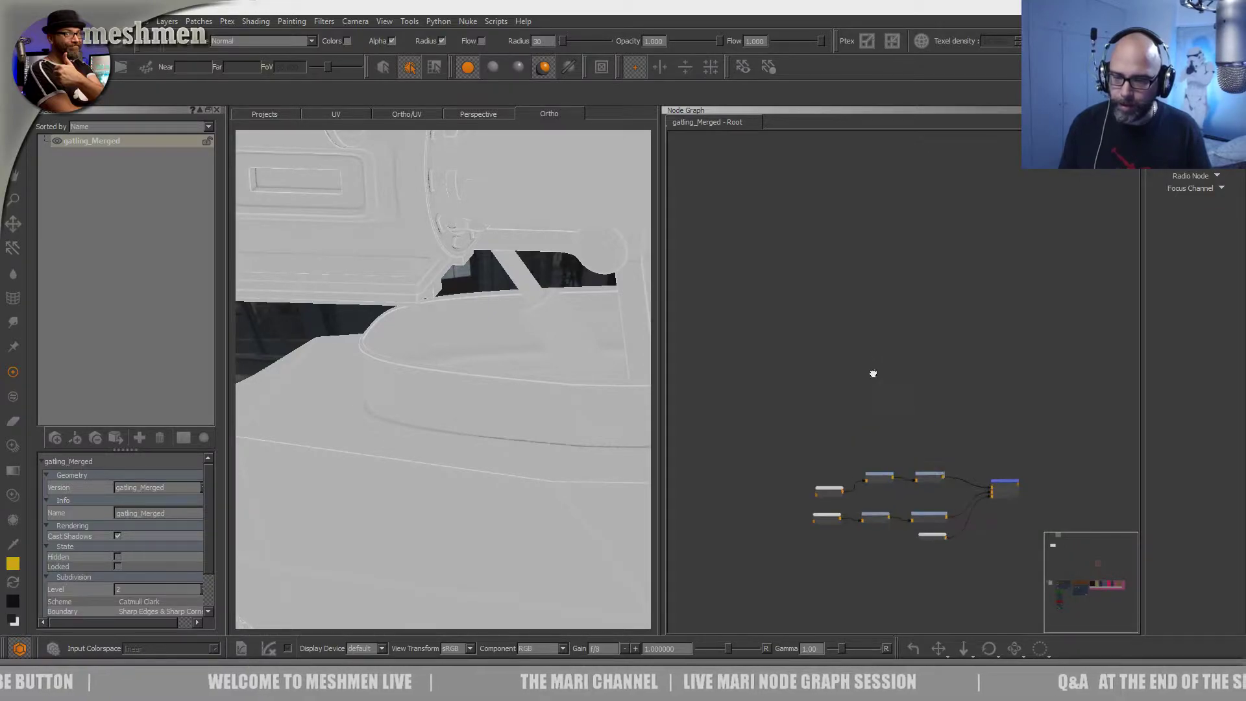
scroll(801, 339, up, 2)
scroll(967, 305, up, 3)
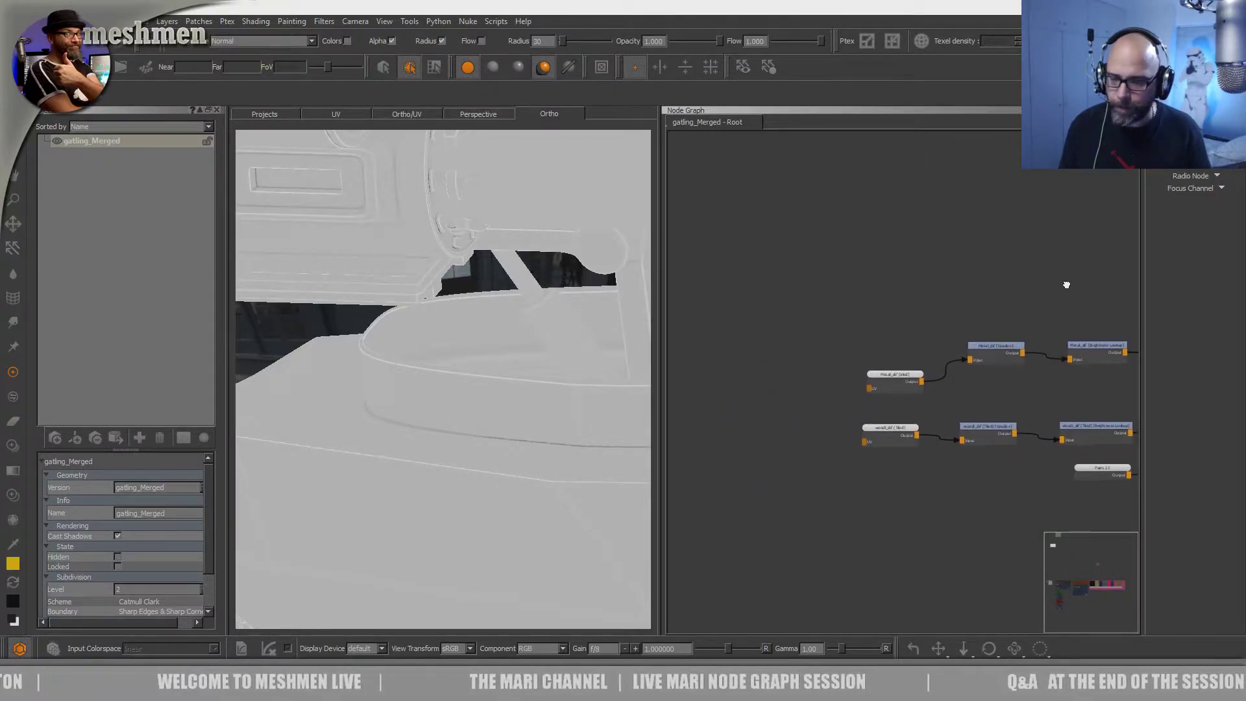
scroll(1065, 290, down, 5)
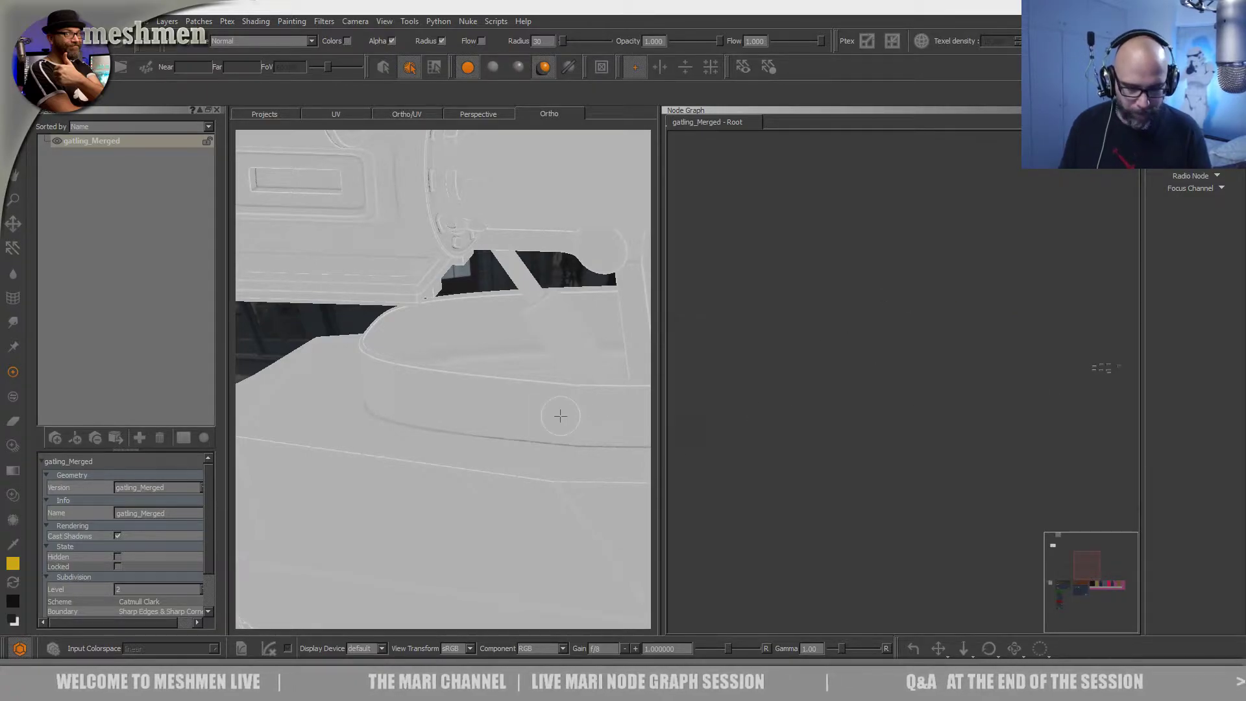
key(space)
click(418, 426)
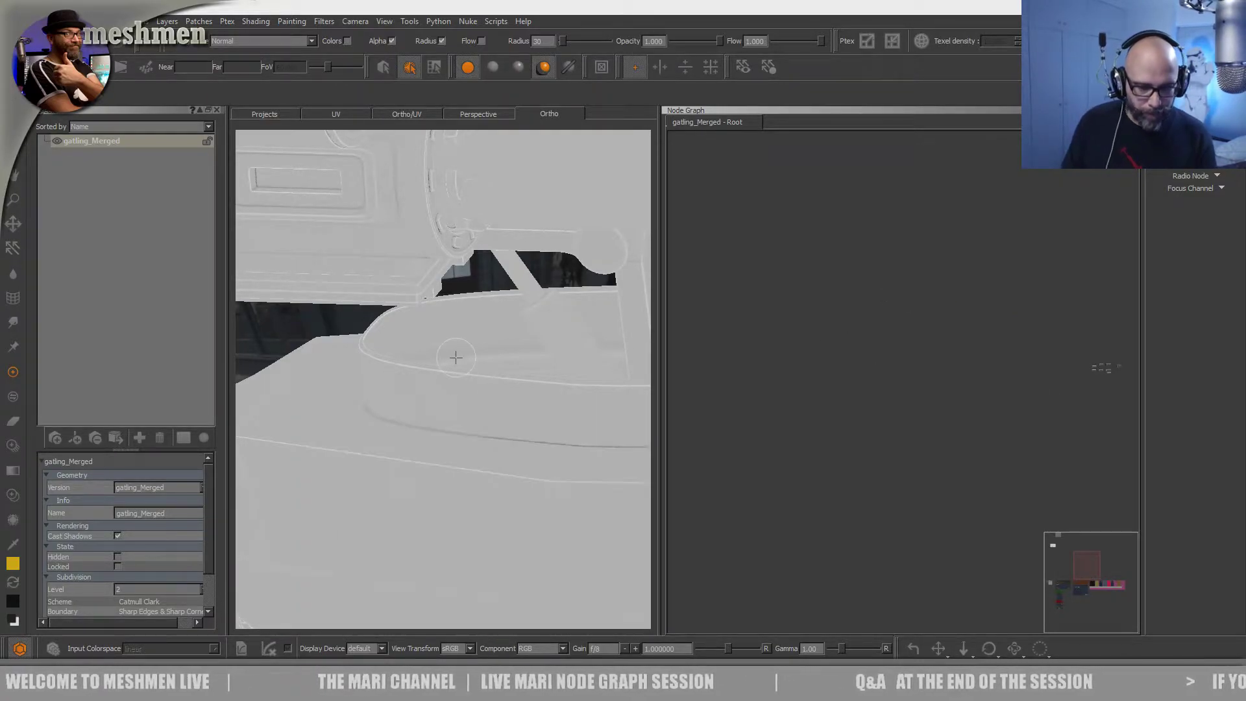
- Show the Channels palette and locate the Curvature Highpass channel in the node graph
right_click(571, 22)
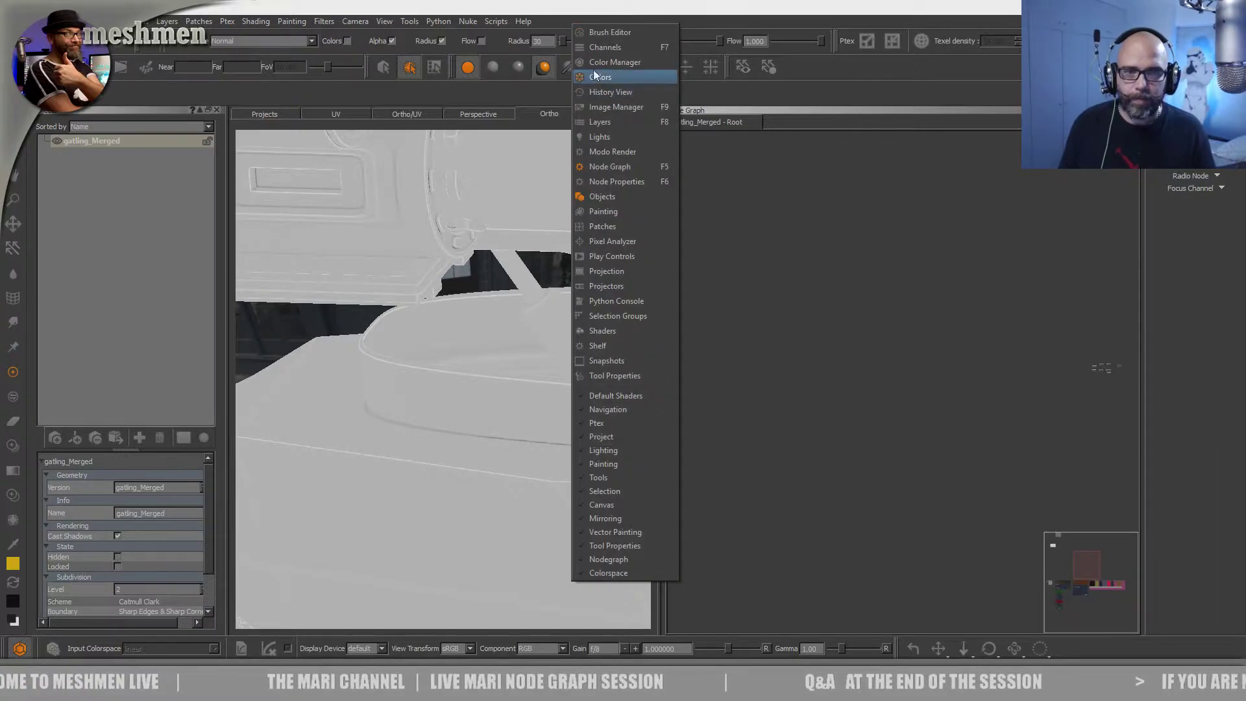
click(594, 46)
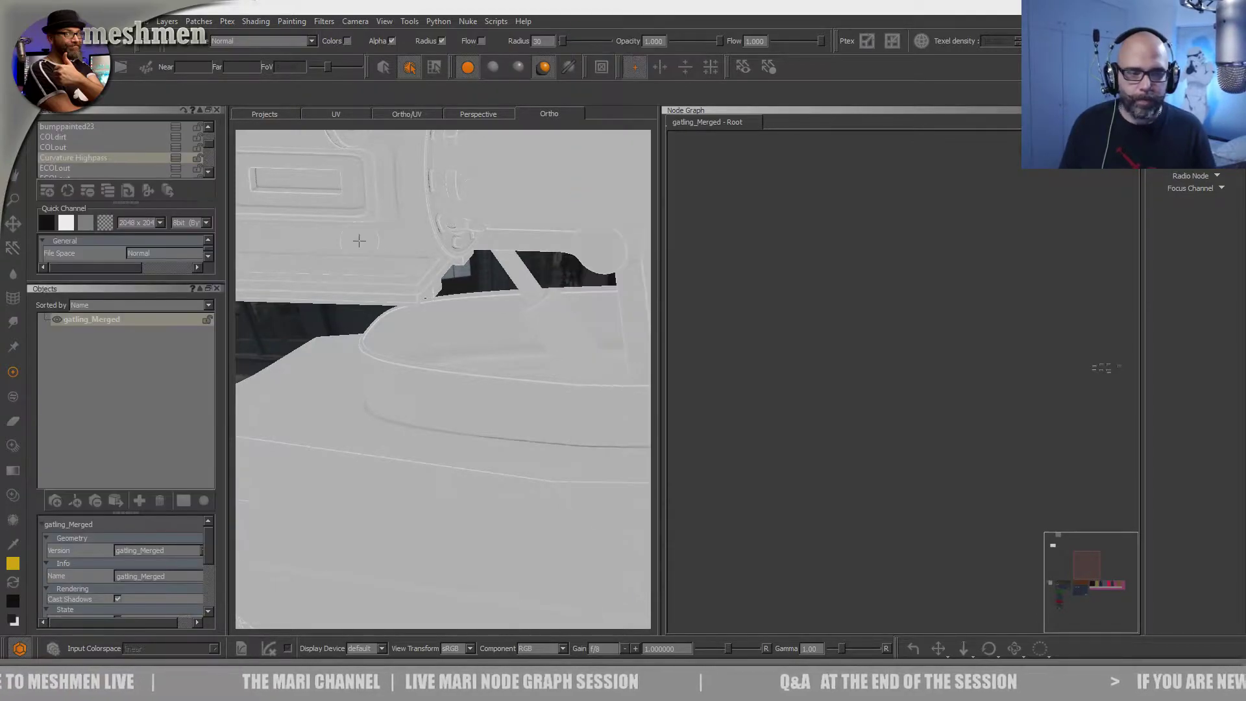
right_click(57, 157)
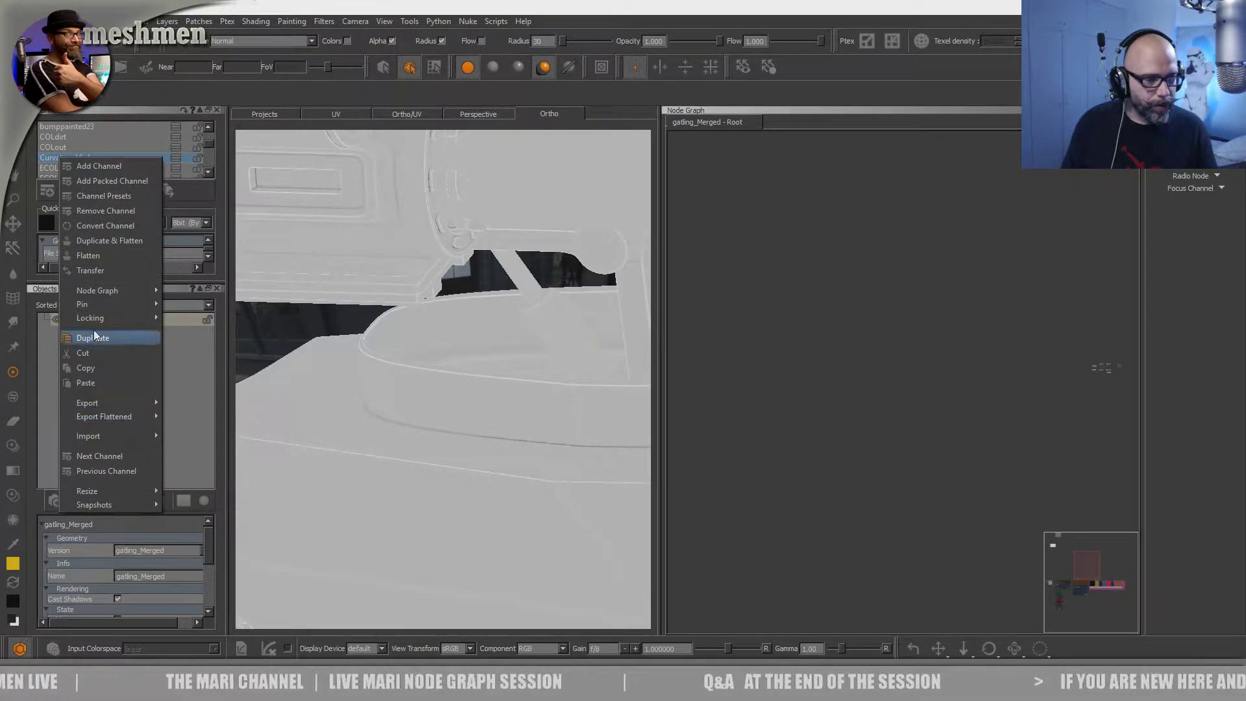
mouse_move(97, 290)
click(209, 294)
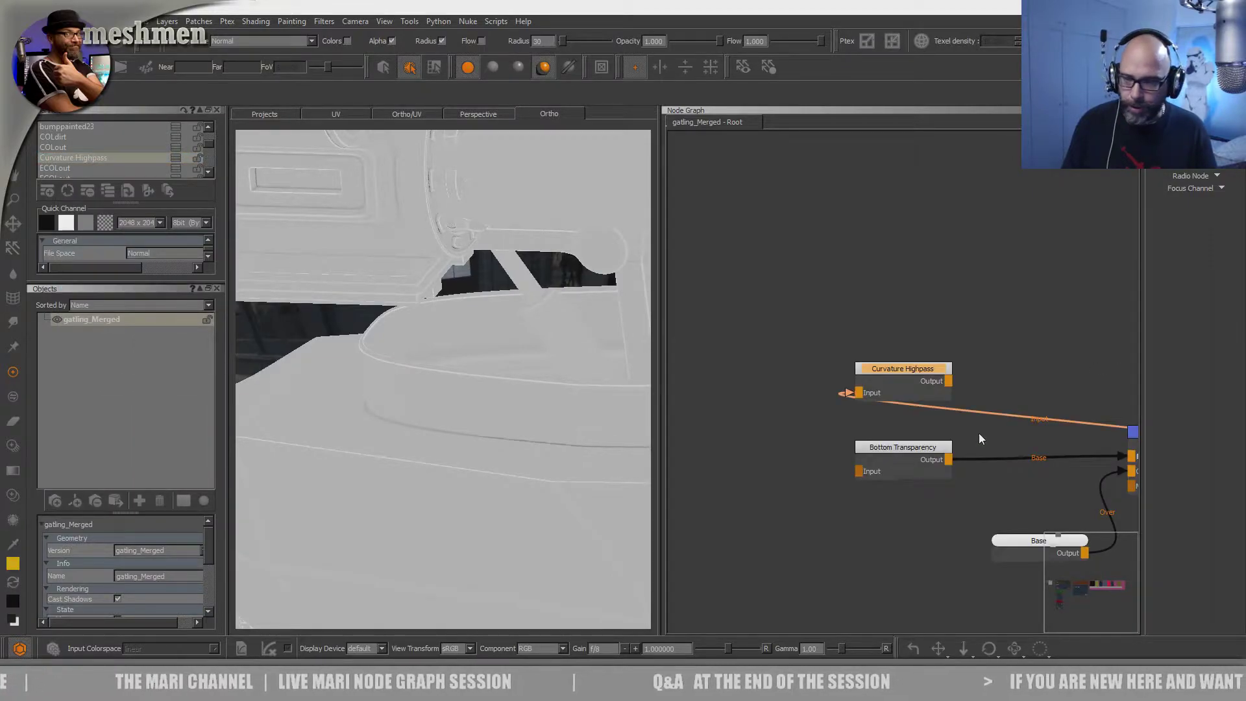
- Move the Curvature Highpass channel's nodes across the graph to beside the Bakes backdrop
drag(910, 364, 1058, 298)
right_click(1058, 297)
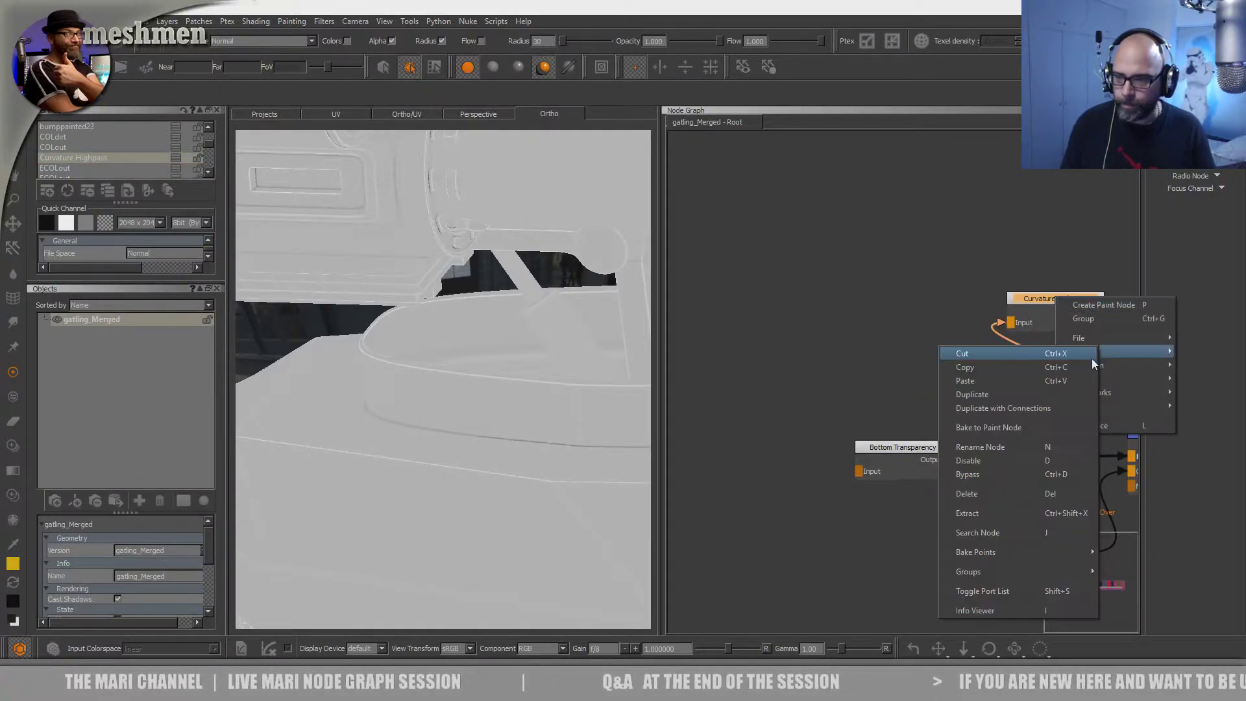
click(1107, 425)
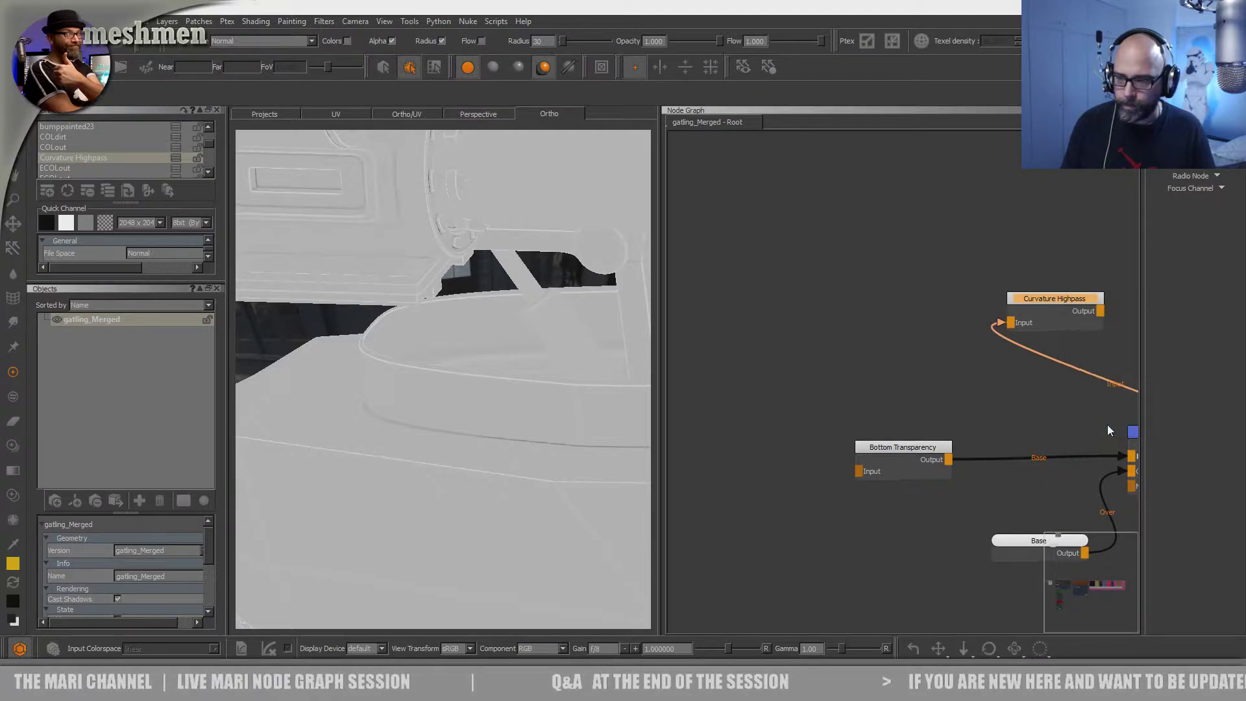
scroll(907, 420, down, 4)
scroll(895, 442, down, 3)
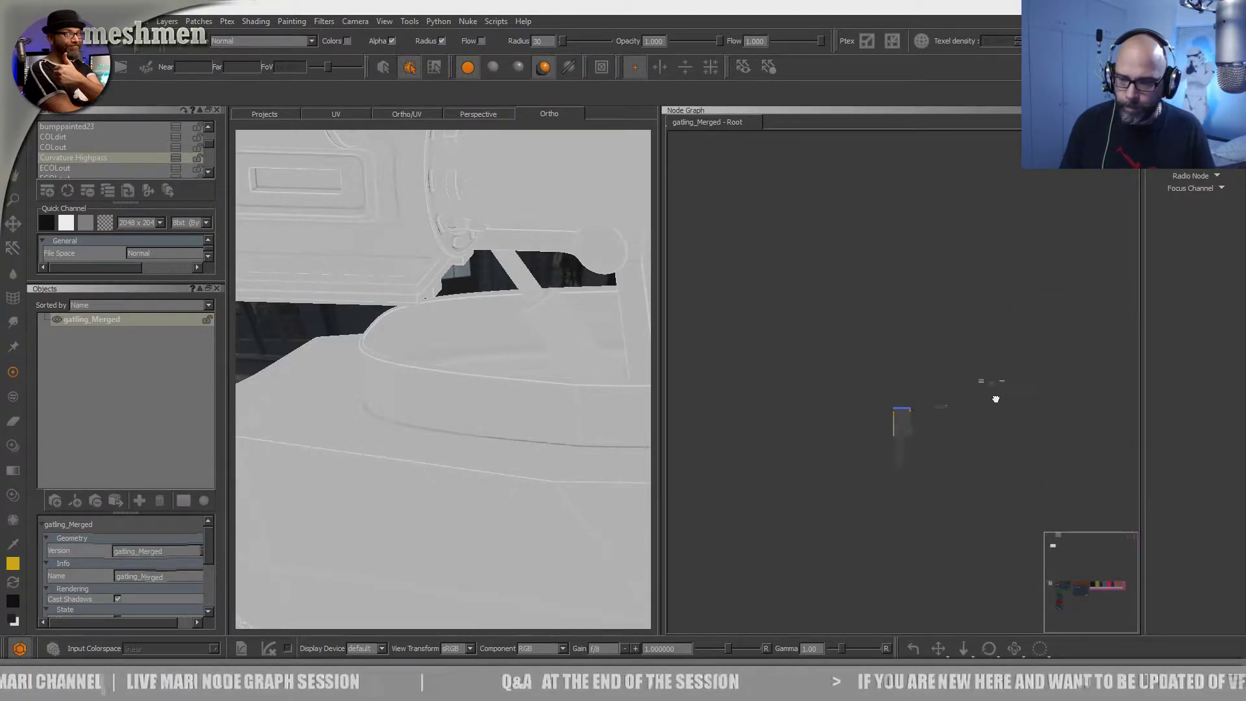
scroll(974, 431, up, 4)
mouse_move(973, 431)
middle_down()
mouse_move(1009, 426)
mouse_move(965, 435)
middle_up()
scroll(1036, 417, down, 5)
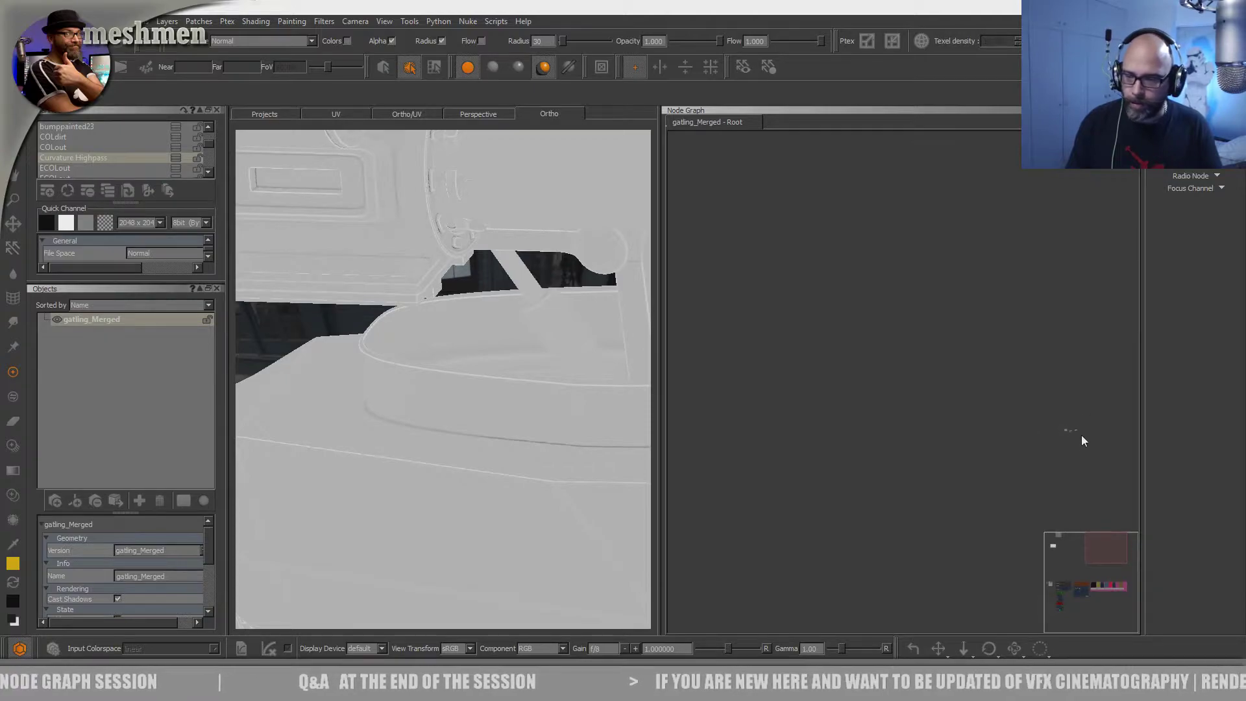
drag(1077, 430, 977, 462)
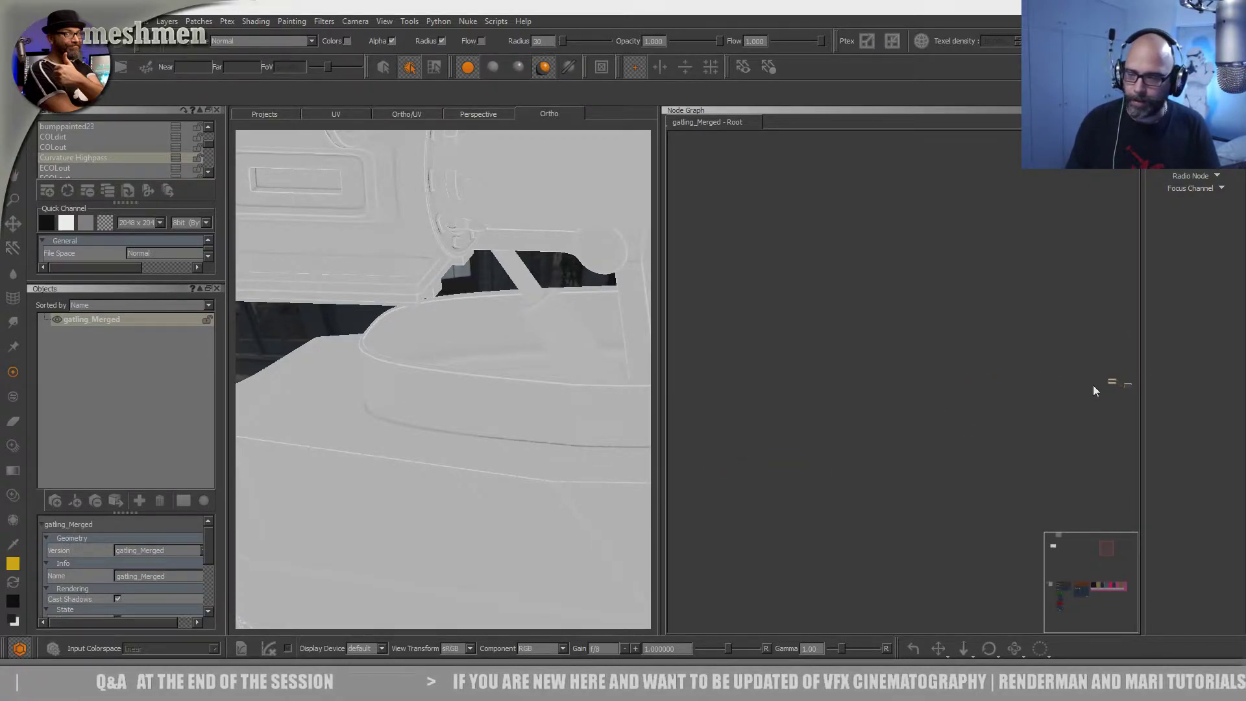
middle_drag(1045, 395, 786, 477)
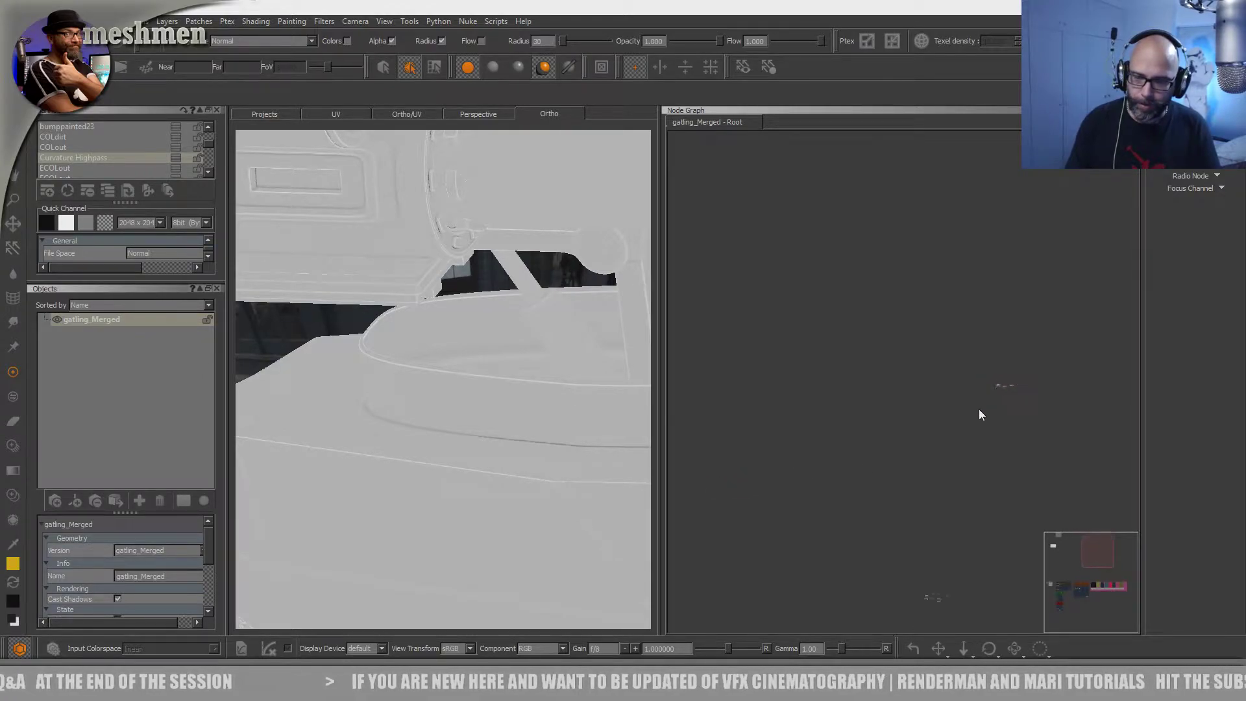
scroll(1002, 352, up, 5)
middle_drag(1002, 352, 1053, 366)
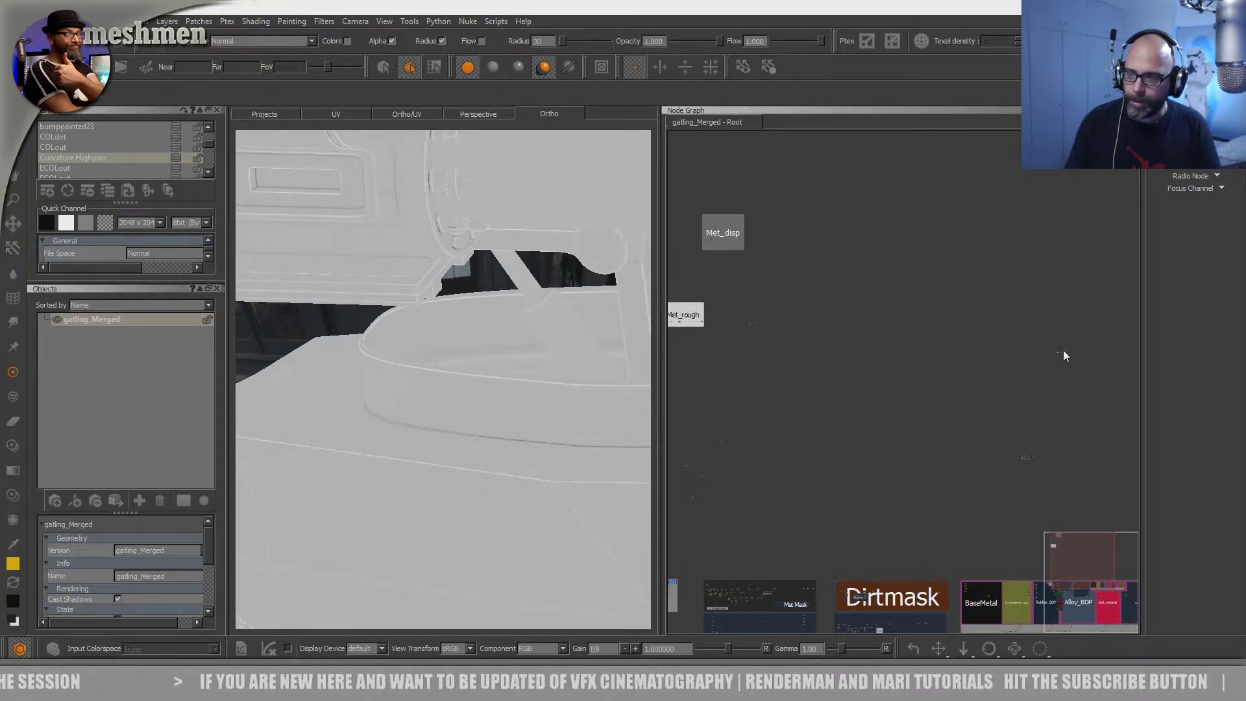
scroll(1068, 352, down, 10)
drag(1081, 331, 1023, 368)
scroll(1061, 349, up, 3)
middle_drag(1067, 352, 783, 467)
drag(948, 410, 1086, 362)
scroll(1022, 390, up, 1)
drag(1016, 392, 855, 359)
scroll(855, 360, up, 3)
scroll(856, 360, up, 4)
middle_drag(889, 295, 801, 262)
scroll(837, 310, down, 4)
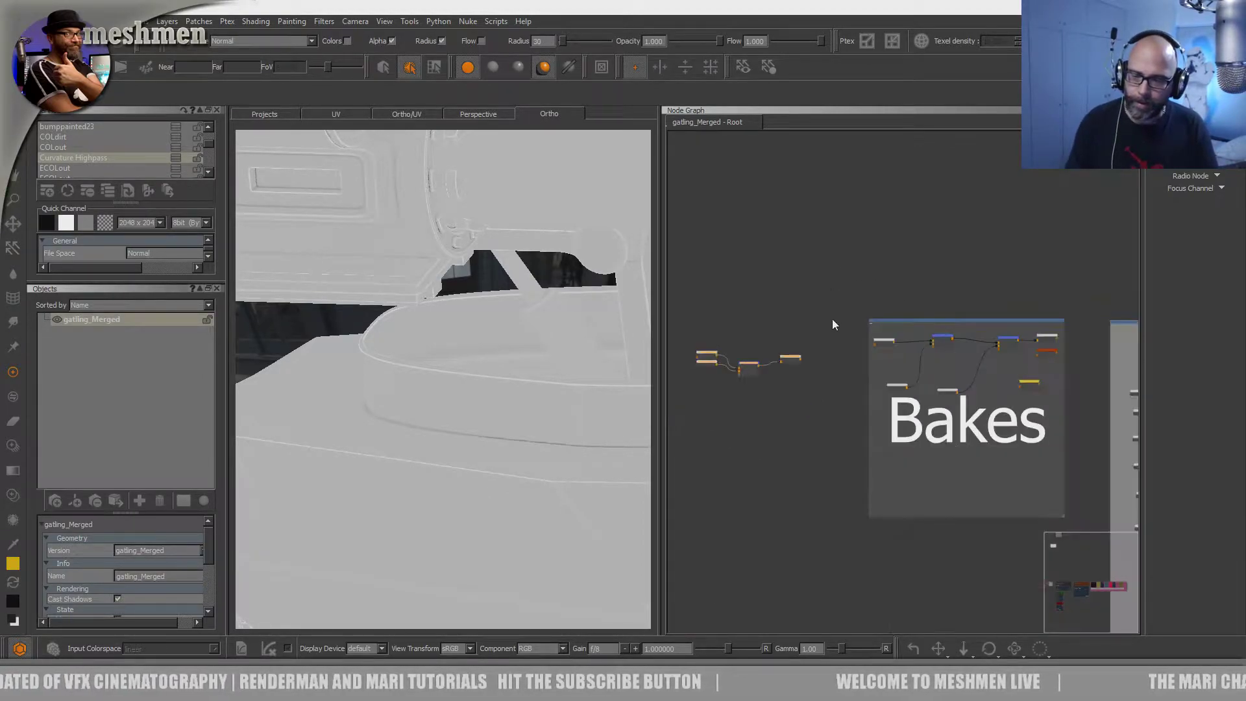
- Position the Curvature Highpass nodes just above the Bakes backdrop
scroll(815, 348, up, 2)
scroll(816, 354, up, 1)
drag(778, 365, 973, 258)
scroll(973, 258, up, 1)
middle_drag(878, 243, 739, 226)
scroll(798, 231, up, 2)
drag(856, 242, 1053, 241)
middle_drag(964, 270, 908, 221)
scroll(874, 282, up, 2)
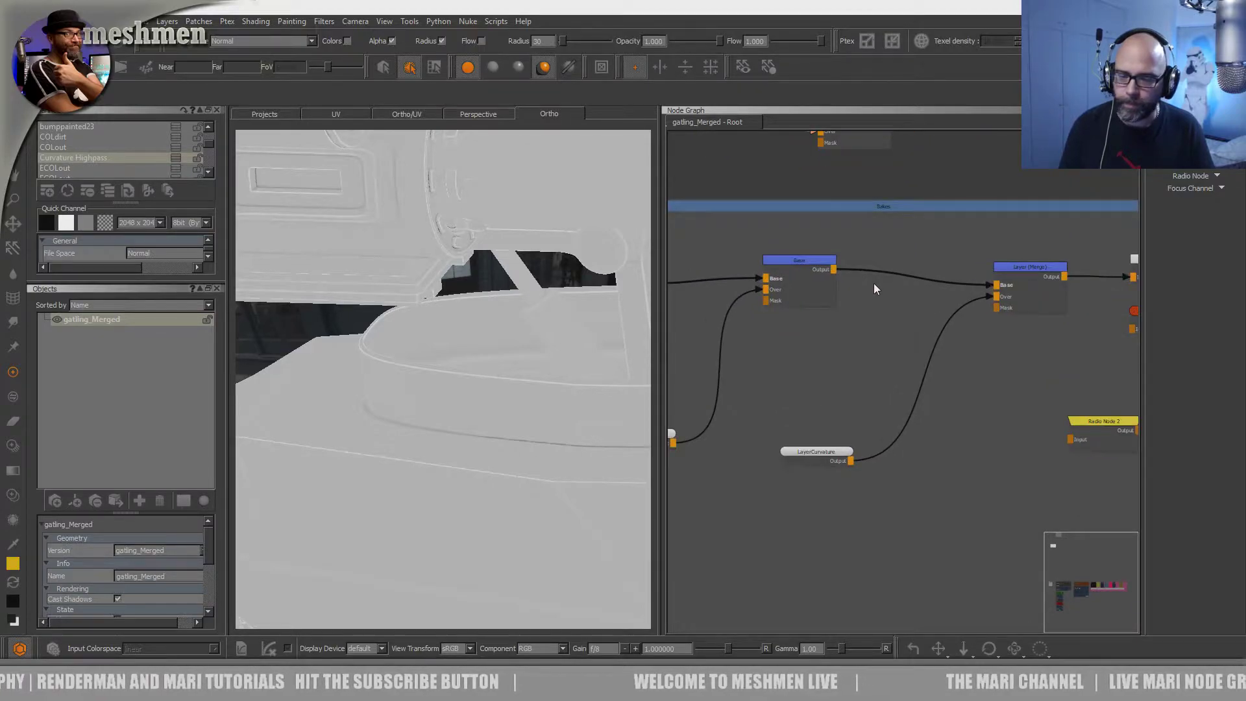
scroll(874, 283, down, 4)
scroll(837, 215, up, 3)
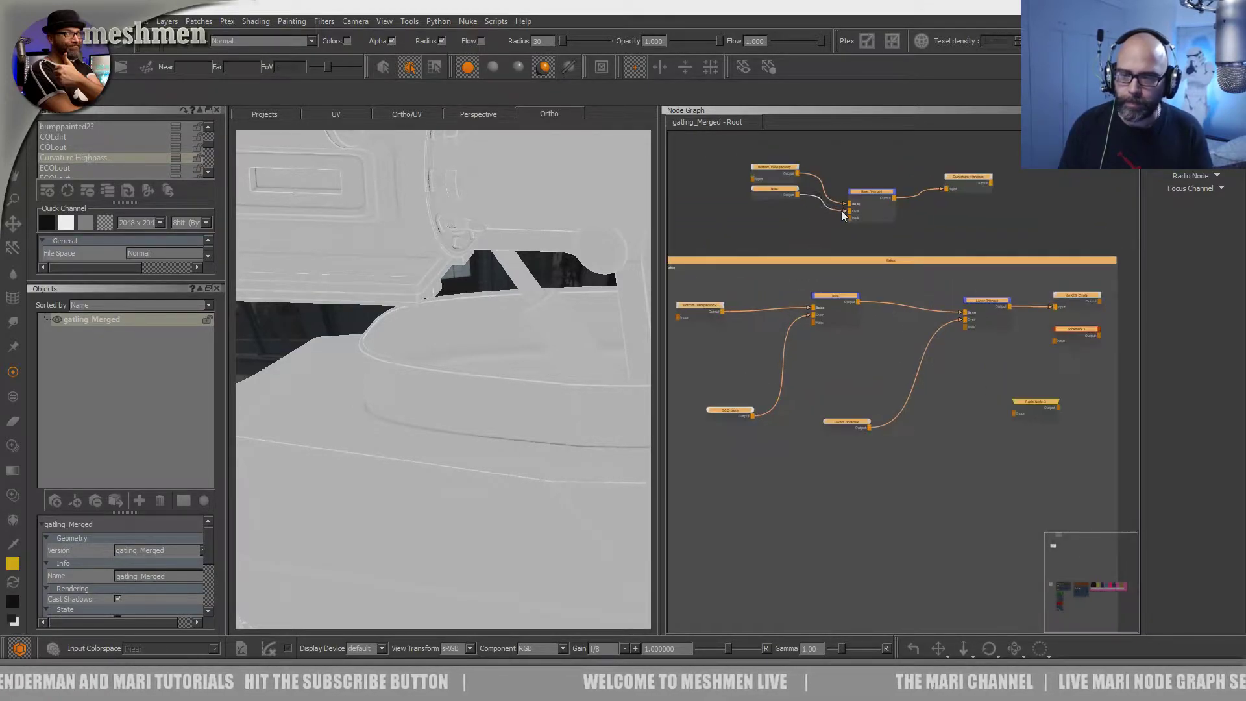
- Separate the Base paint node from Bottom Transparency and inspect its Color Data properties
click(750, 190)
mouse_move(751, 189)
mouse_down()
mouse_move(744, 203)
mouse_move(756, 208)
mouse_up()
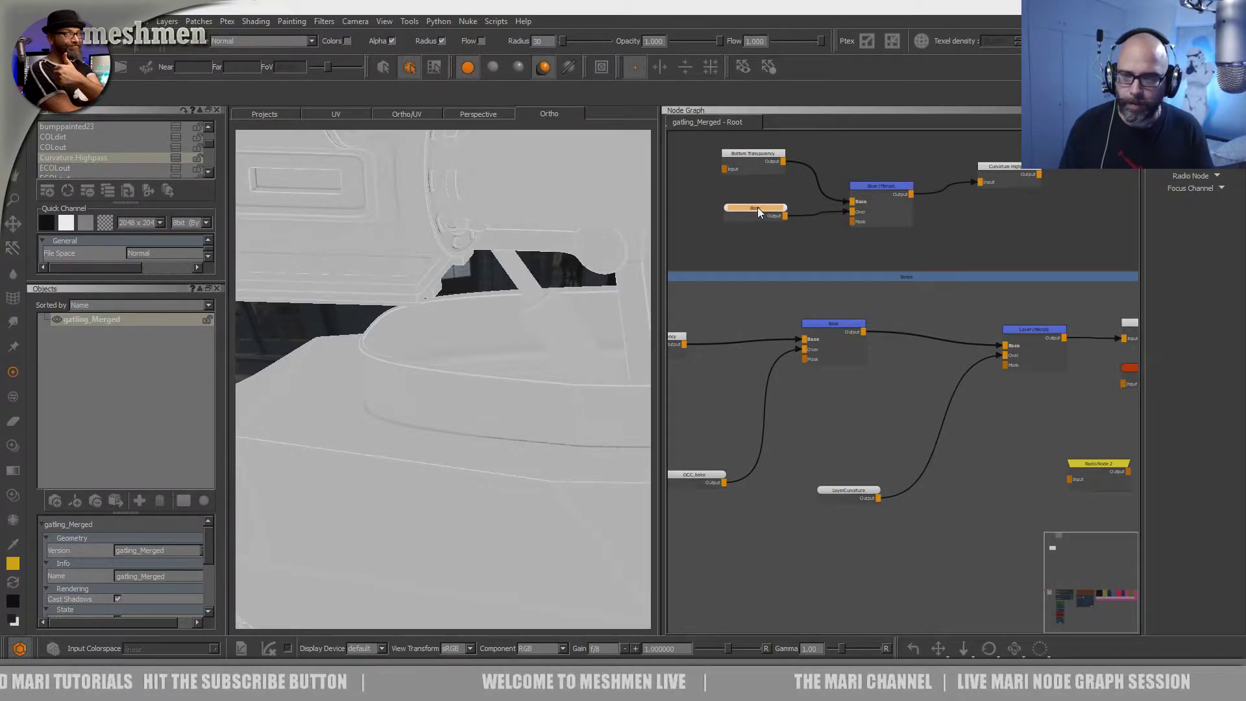
double_click(757, 207)
click(73, 189)
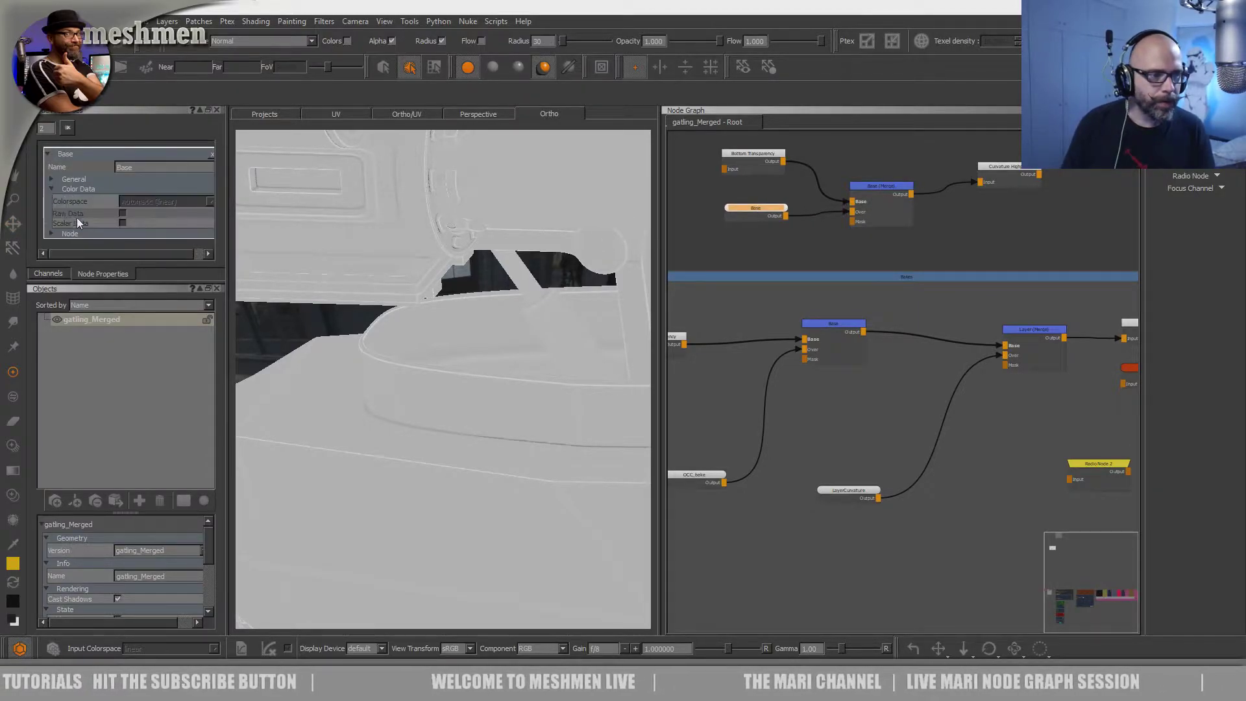
click(74, 189)
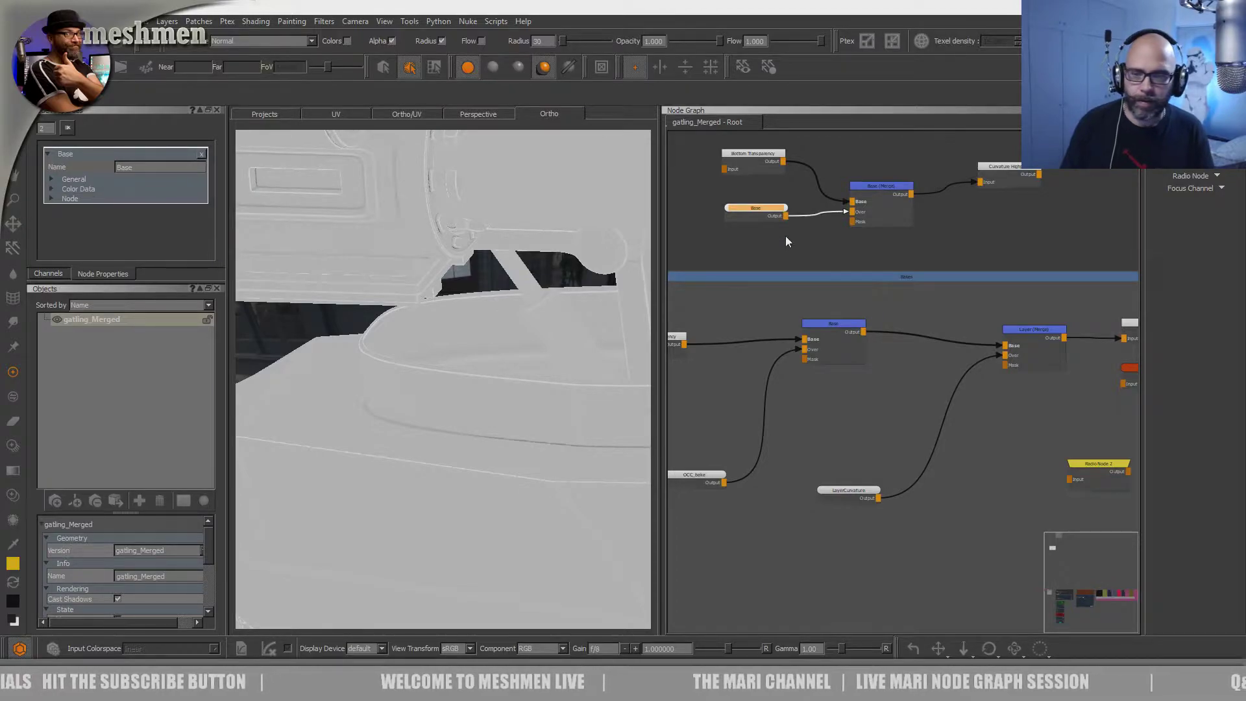
- Place the Base paint node directly above LayerCurvature in the Bakes backdrop and view both nodes on the model
drag(753, 214, 909, 293)
middle_drag(910, 293, 803, 336)
click(834, 357)
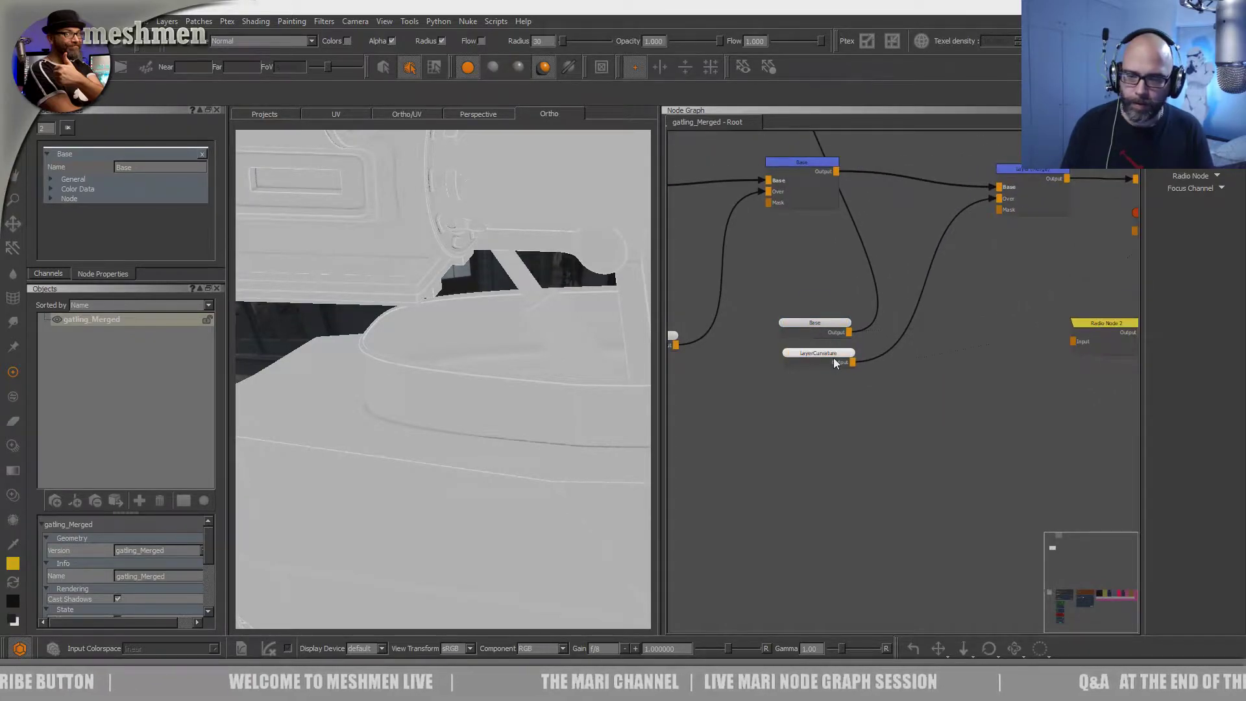
key(1)
click(816, 322)
key(1)
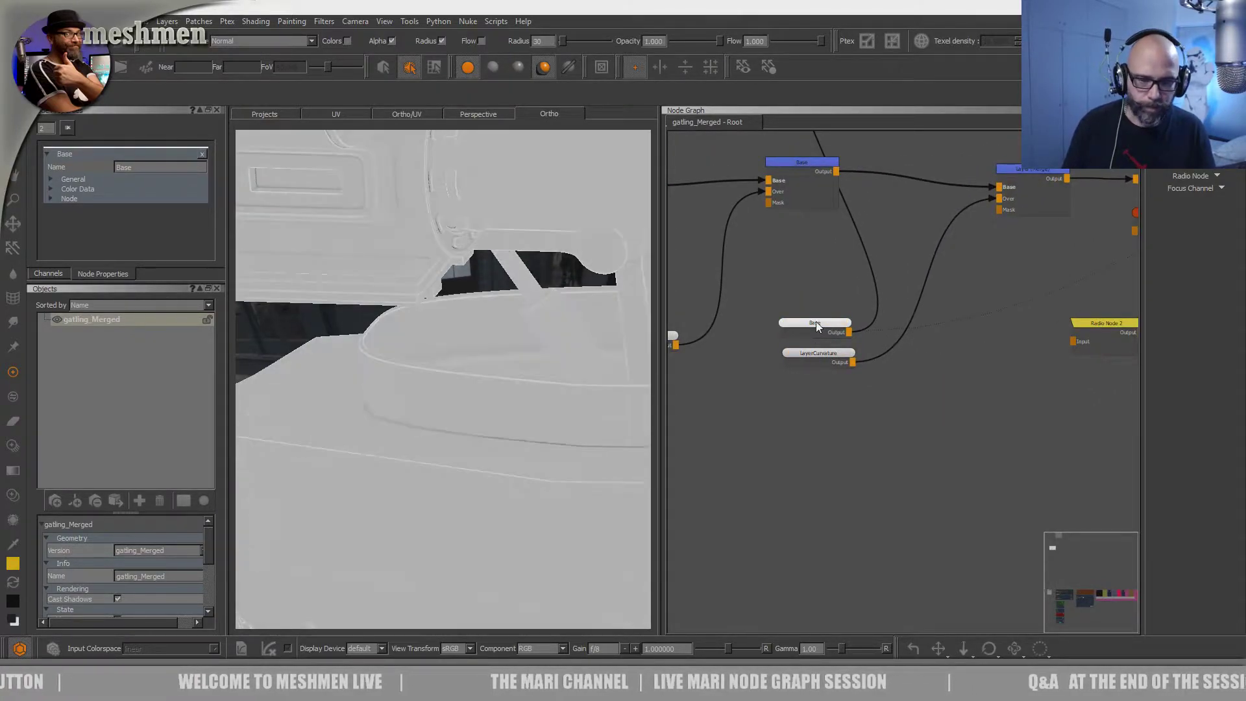
- Compare the LayerCurvature and Base curvature maps up close on the turret ring
alt+drag(464, 386, 525, 408)
click(802, 353)
key(1)
drag(801, 351, 799, 356)
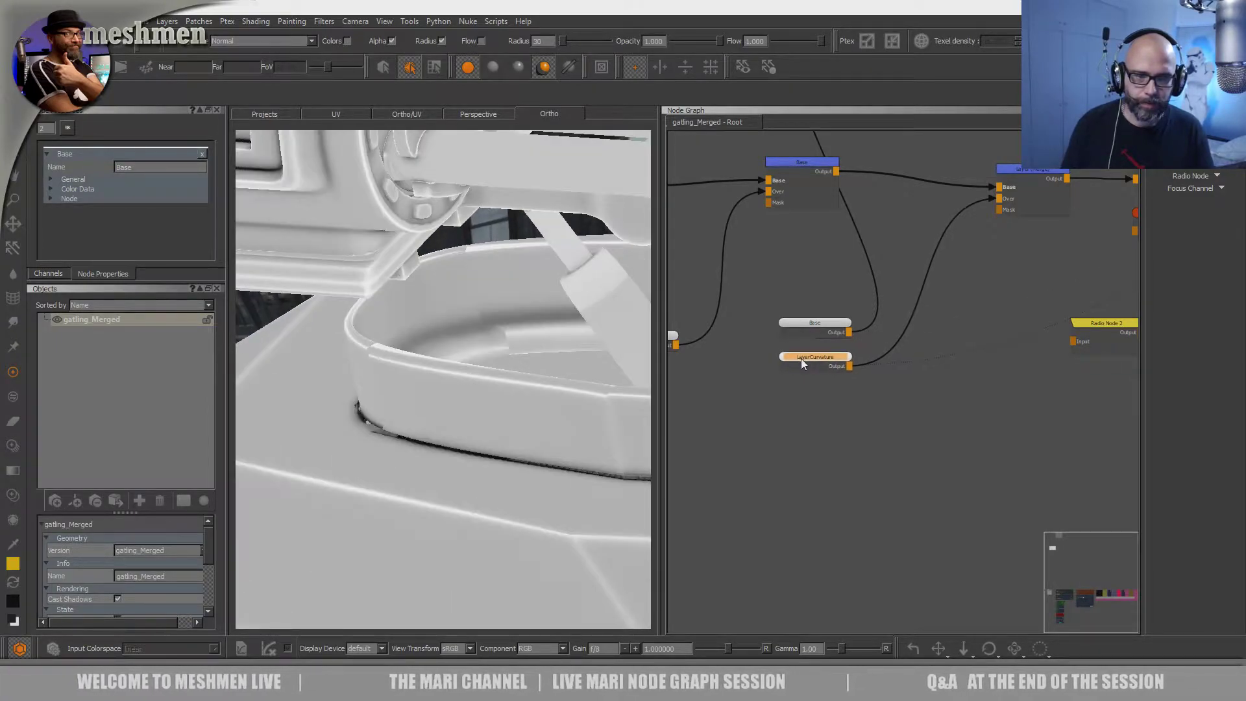
scroll(579, 358, up, 2)
click(834, 323)
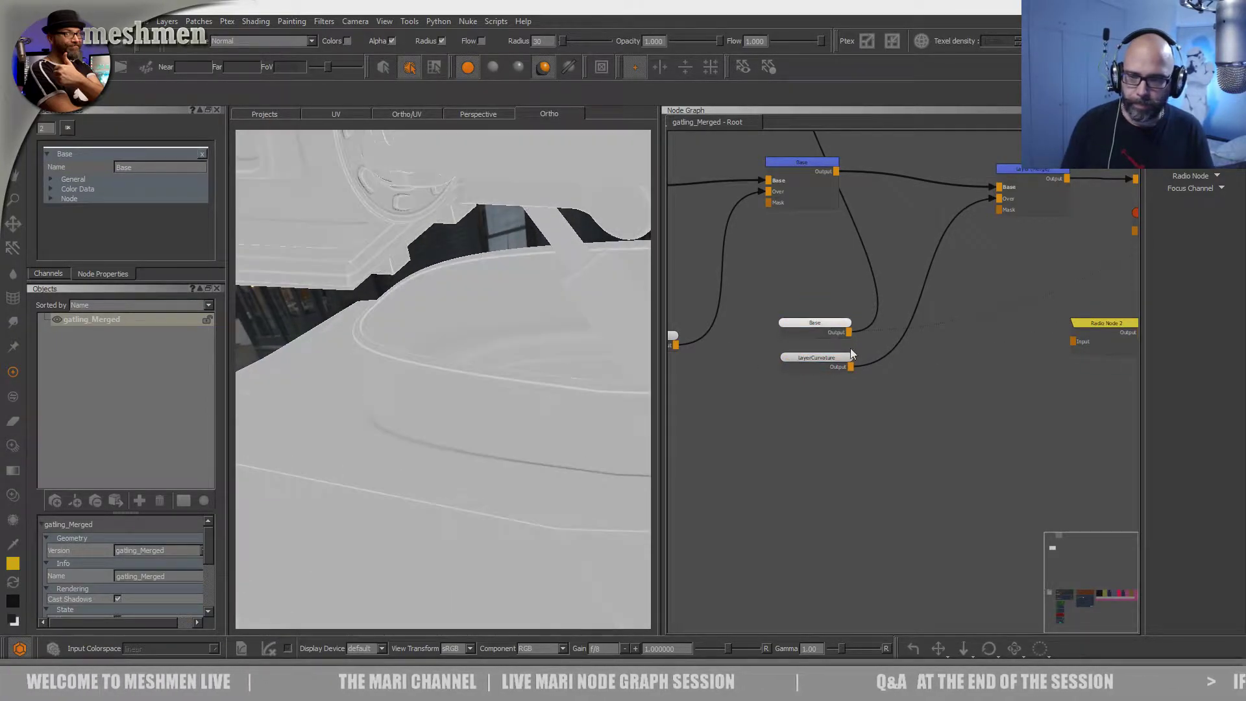
- Connect the Base node to the Over input of the Layer (Merge) node in place of LayerCurvature and tidy both nodes
drag(834, 322, 999, 193)
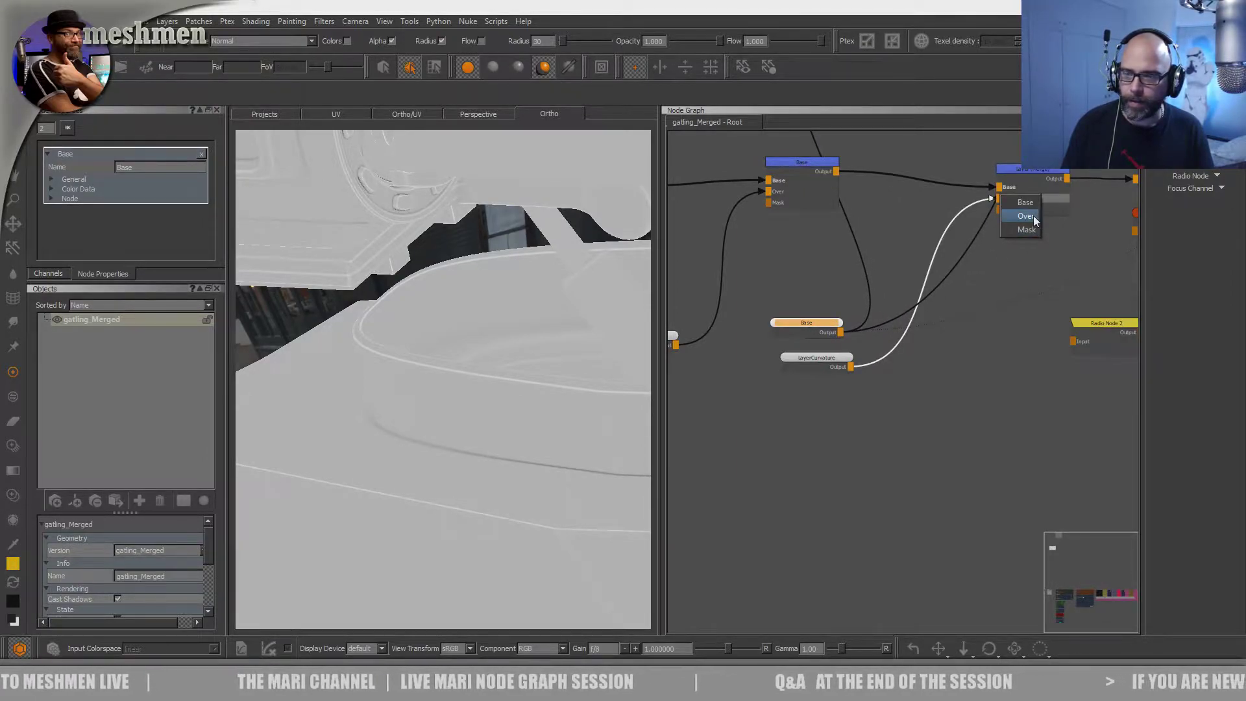
click(1027, 217)
drag(831, 329, 835, 331)
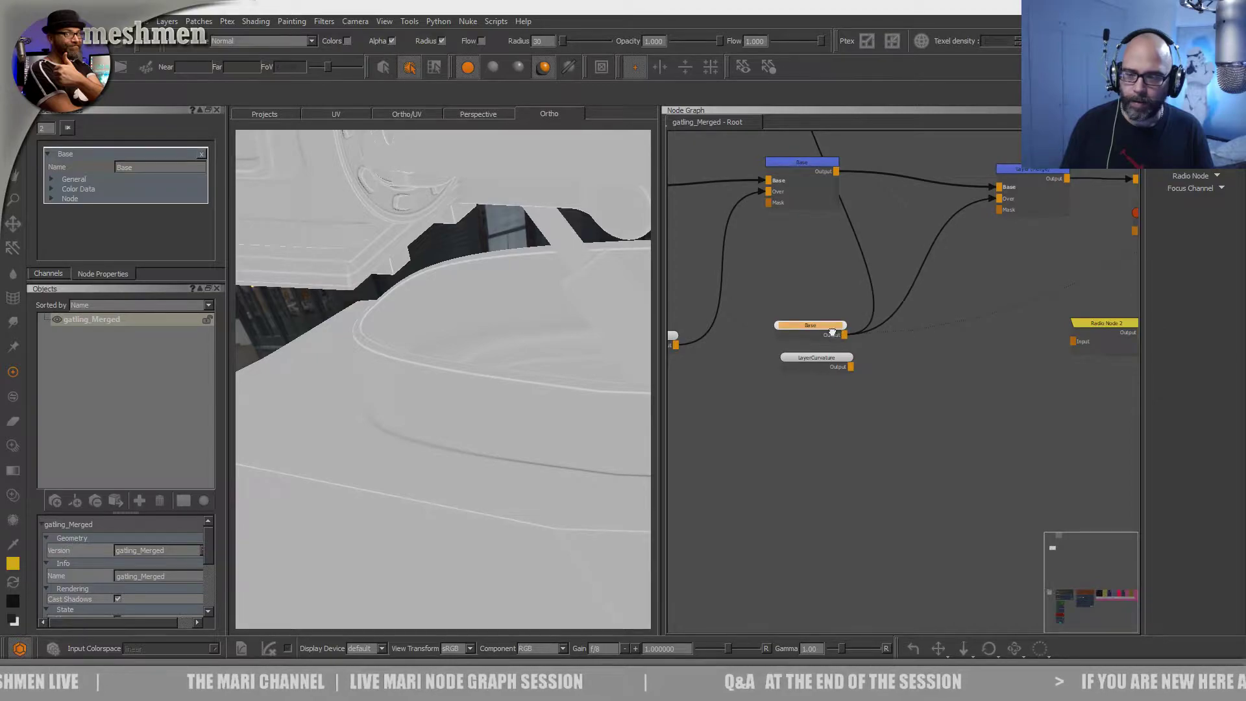
scroll(979, 238, down, 2)
middle_drag(1003, 270, 965, 292)
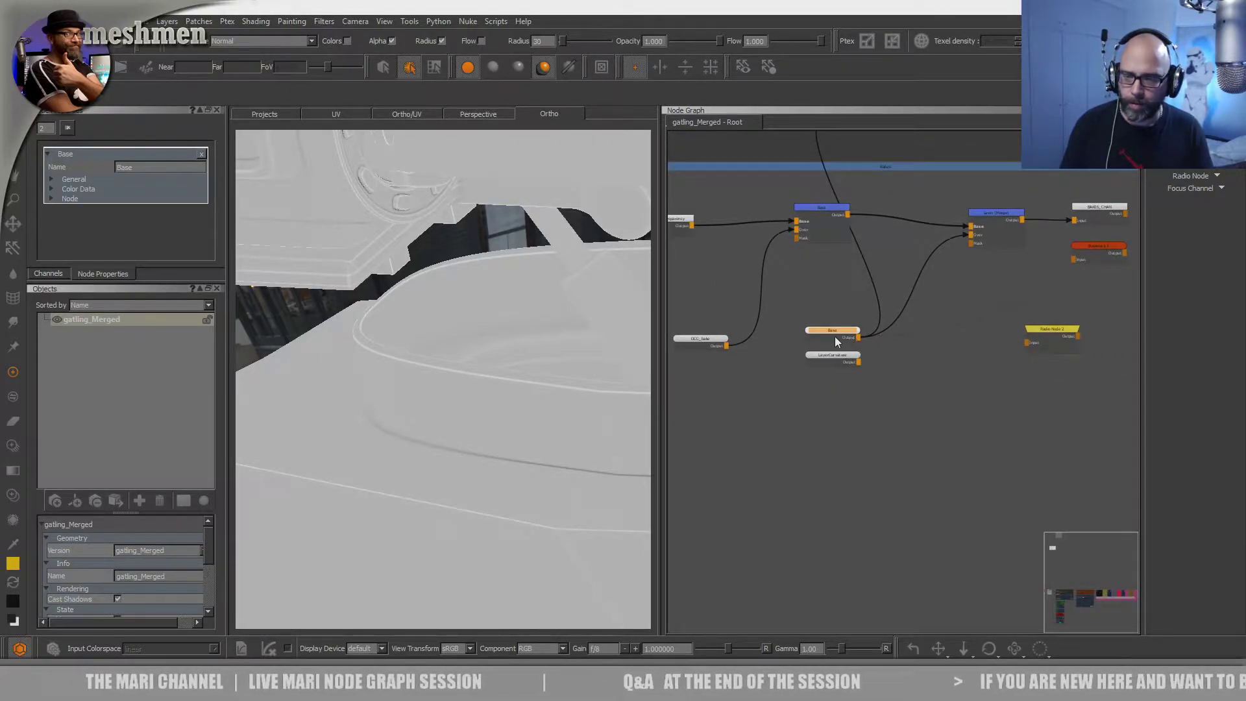
drag(1000, 217, 995, 205)
drag(845, 332, 842, 334)
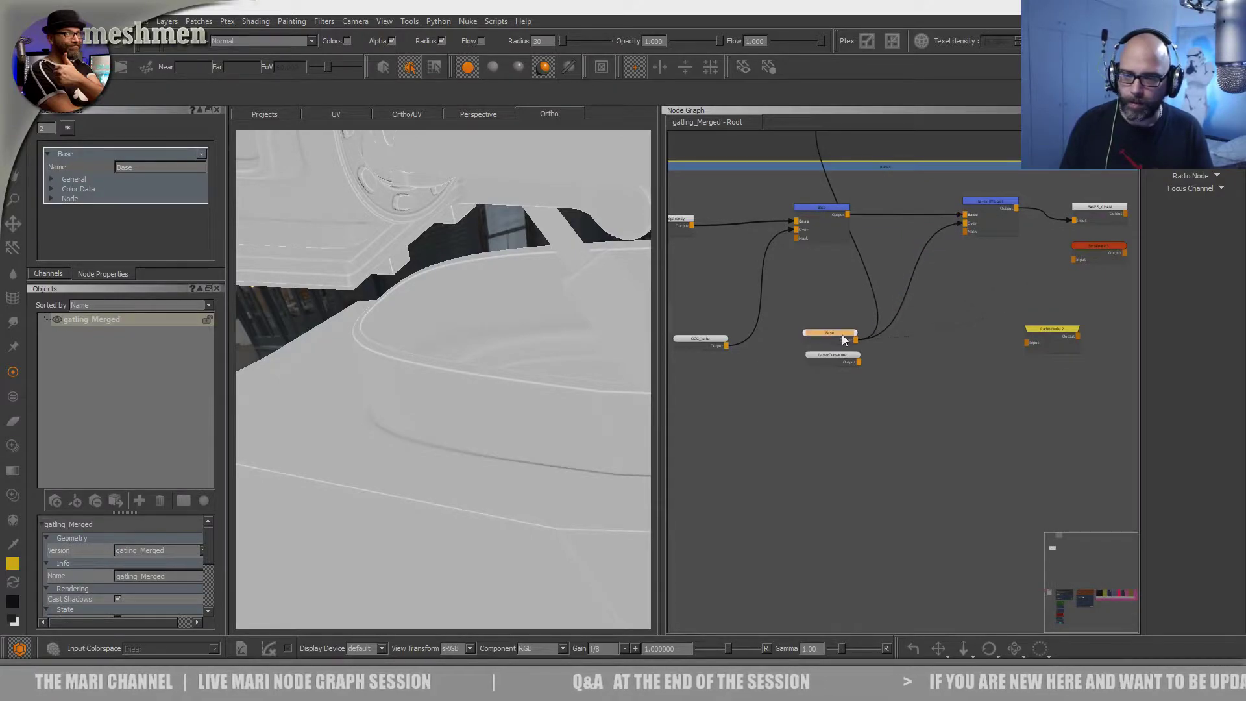
- Select LayerCurvature and reveal the hidden connections to check what its output feeds
middle_drag(892, 361, 851, 373)
click(805, 369)
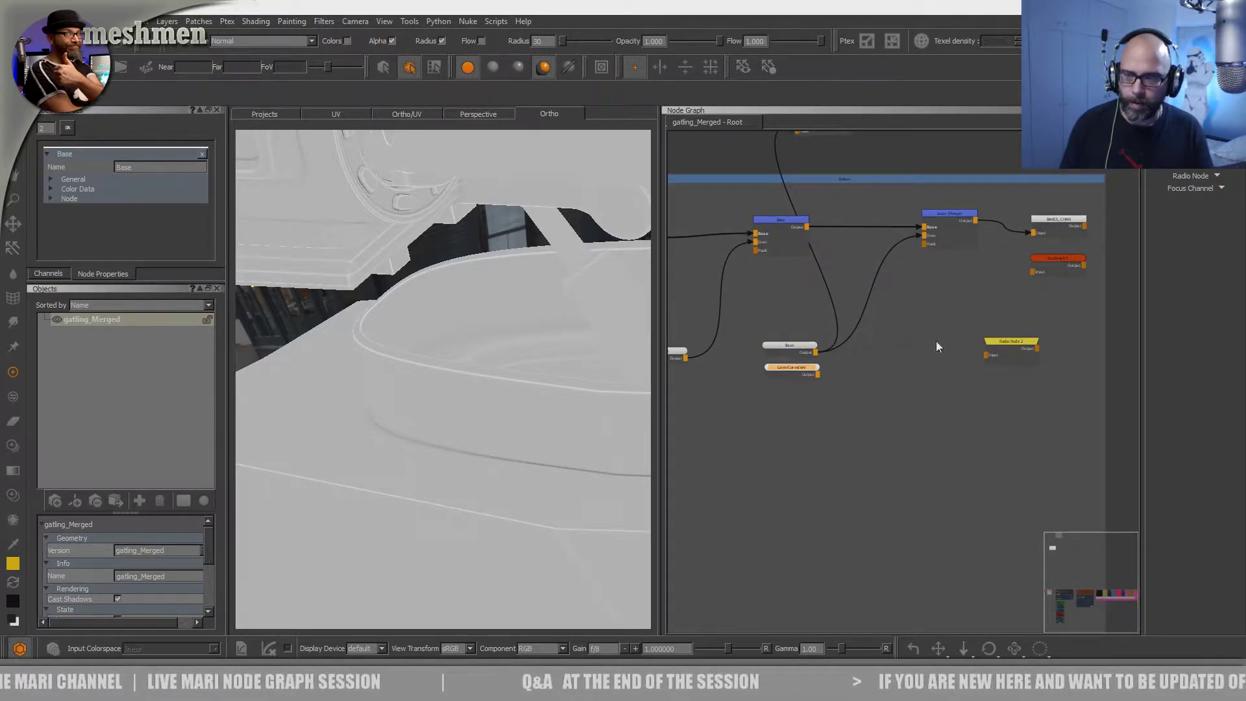
key(alt+e)
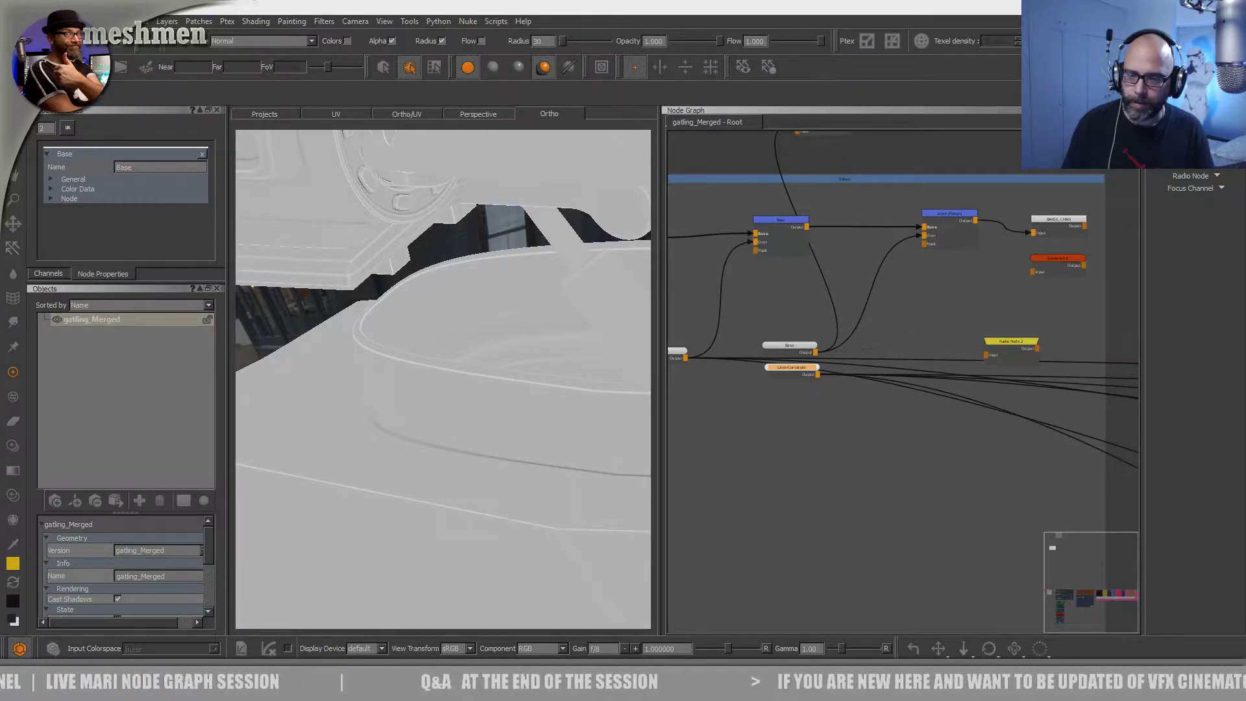
scroll(785, 375, up, 3)
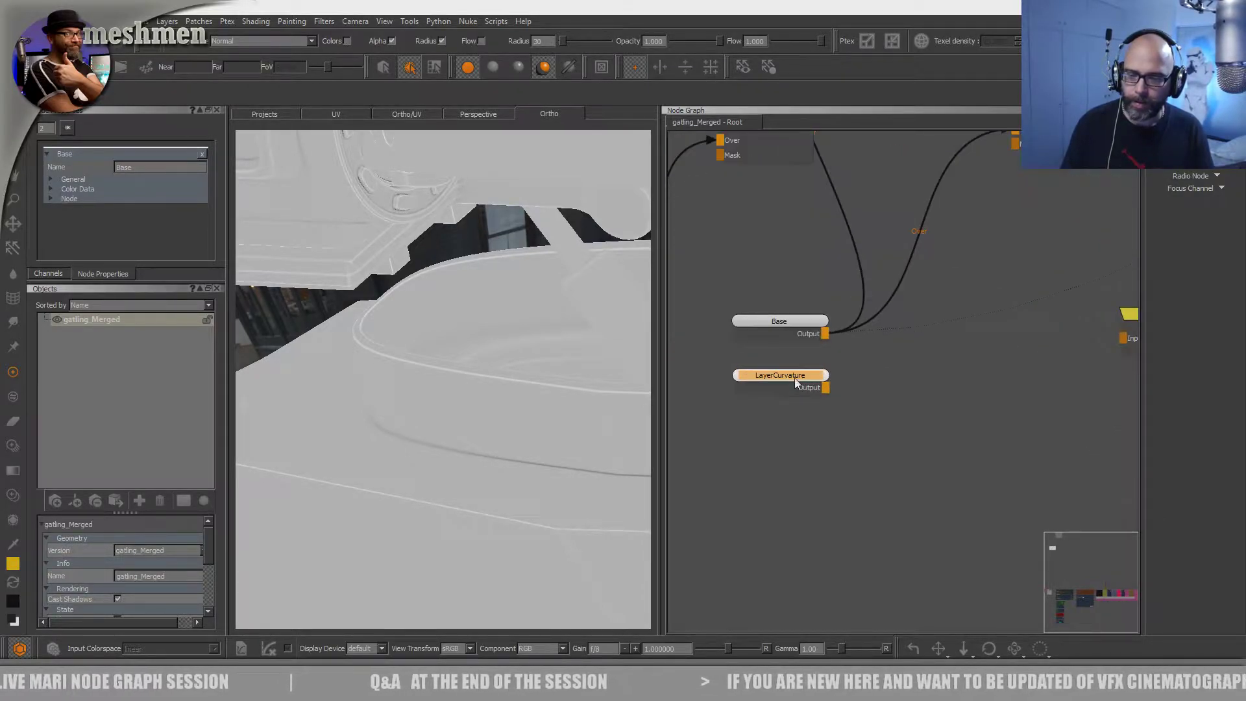
- Add a dot node beside LayerCurvature and feed it from the Base node's output
drag(826, 389, 1021, 385)
middle_drag(1021, 385, 926, 431)
drag(771, 408, 765, 406)
middle_drag(950, 433, 942, 441)
drag(970, 415, 946, 417)
drag(732, 353, 931, 416)
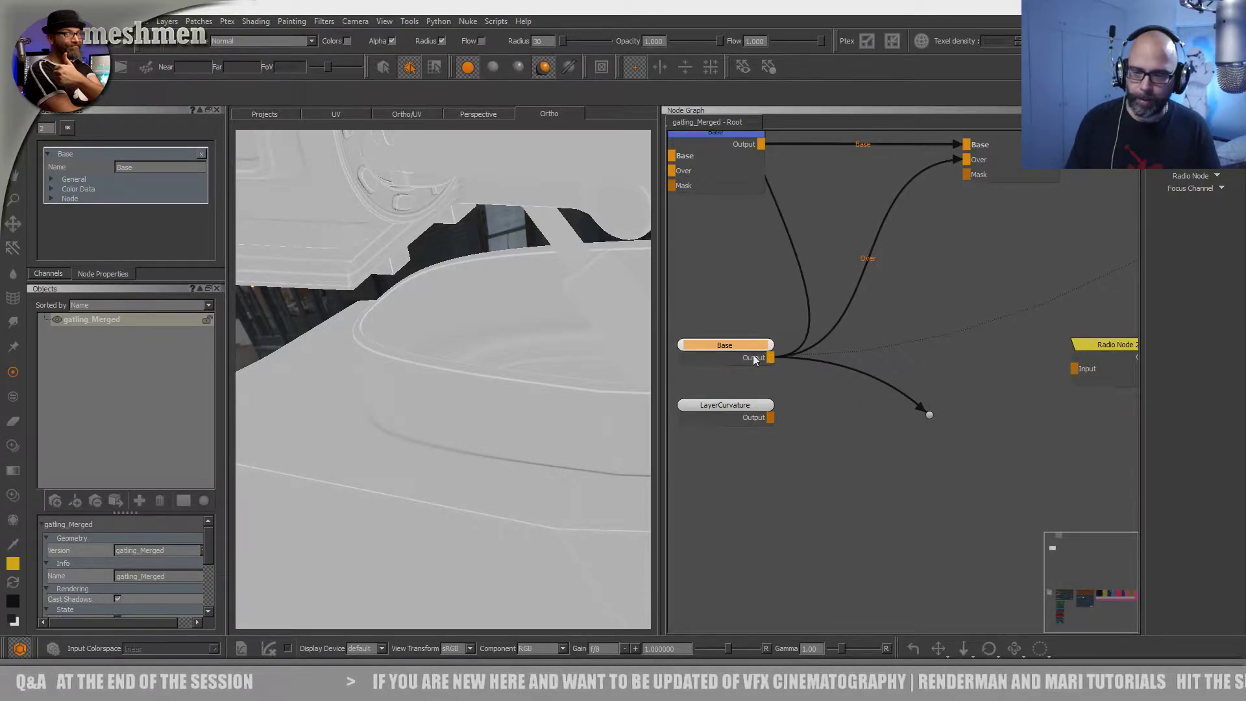
- Shift the Base node slightly up and LayerCurvature slightly down to space the two nodes apart
drag(765, 359, 760, 357)
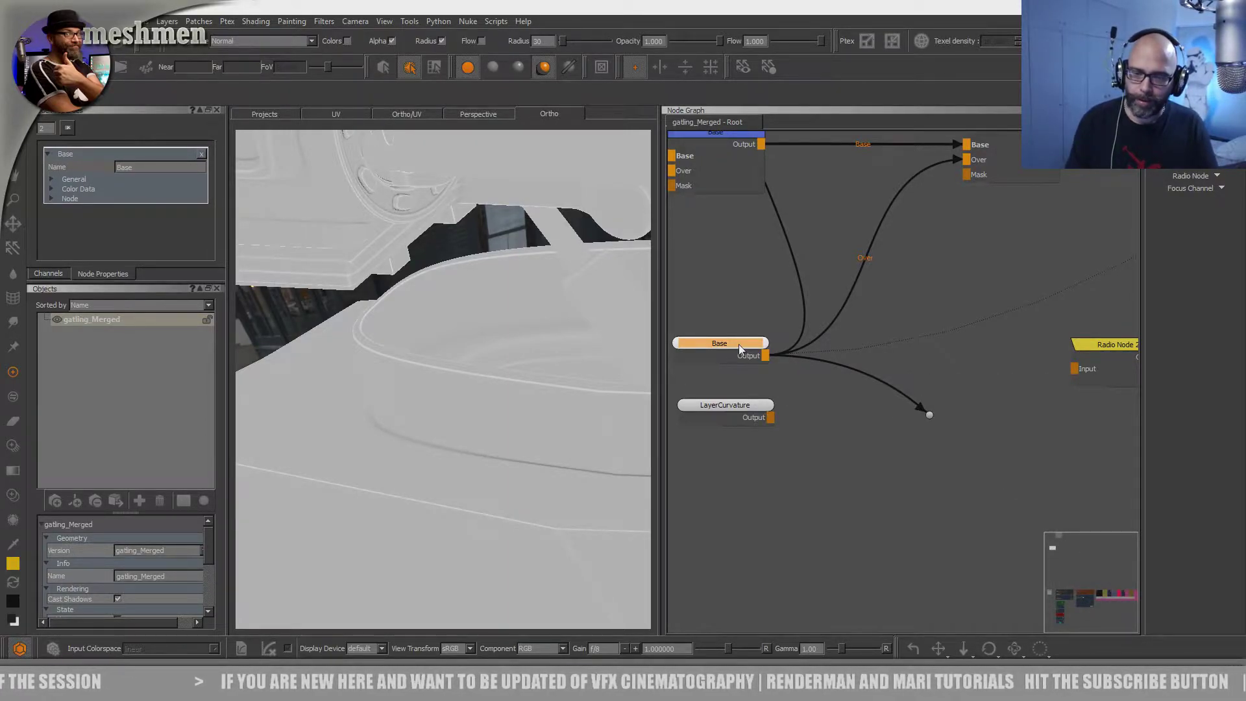
drag(738, 344, 736, 341)
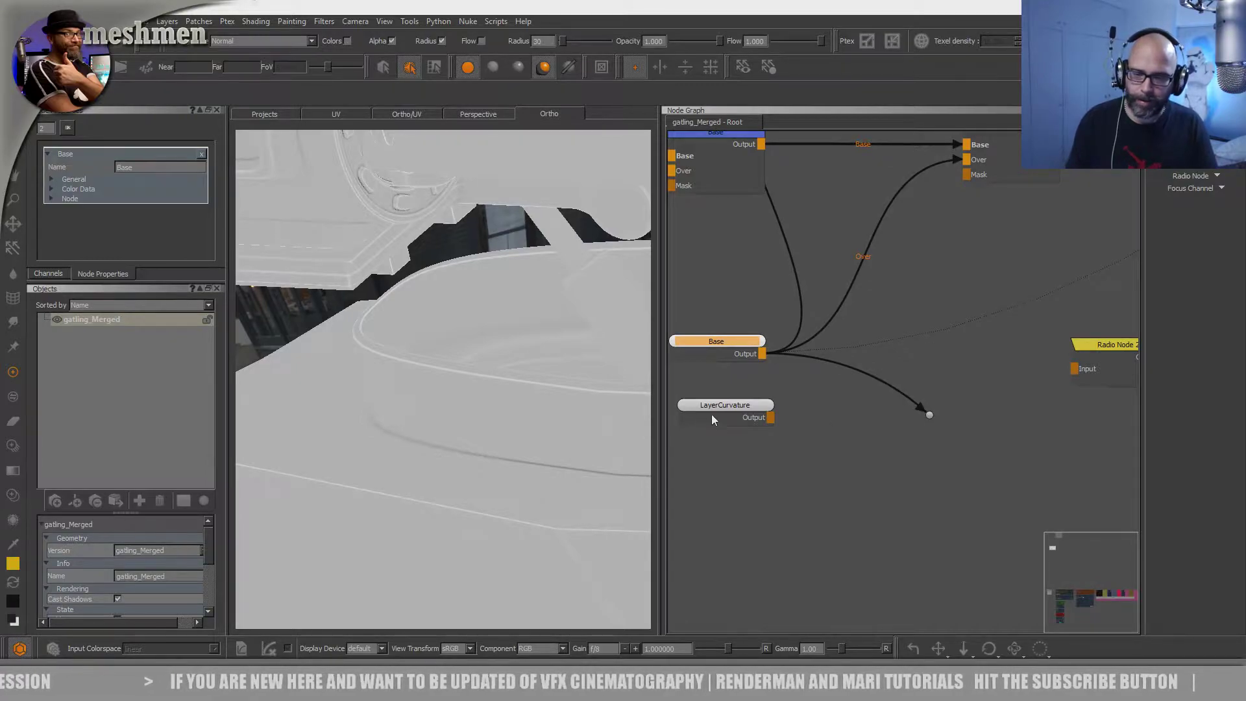
drag(722, 407, 720, 411)
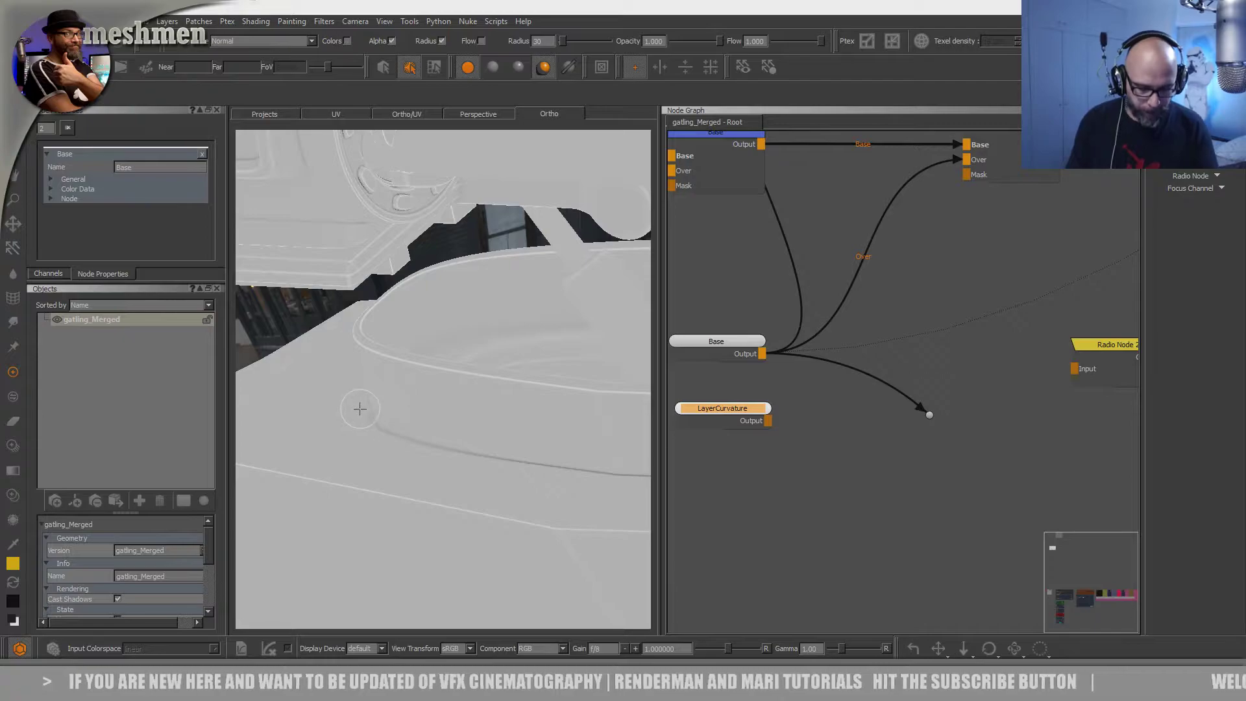
- Go to the end of the Met Mask group and display the metal mask on the model
scroll(895, 425, down, 5)
middle_drag(896, 424, 697, 402)
middle_drag(860, 412, 913, 485)
middle_drag(787, 462, 778, 494)
middle_drag(994, 392, 825, 384)
scroll(824, 383, down, 6)
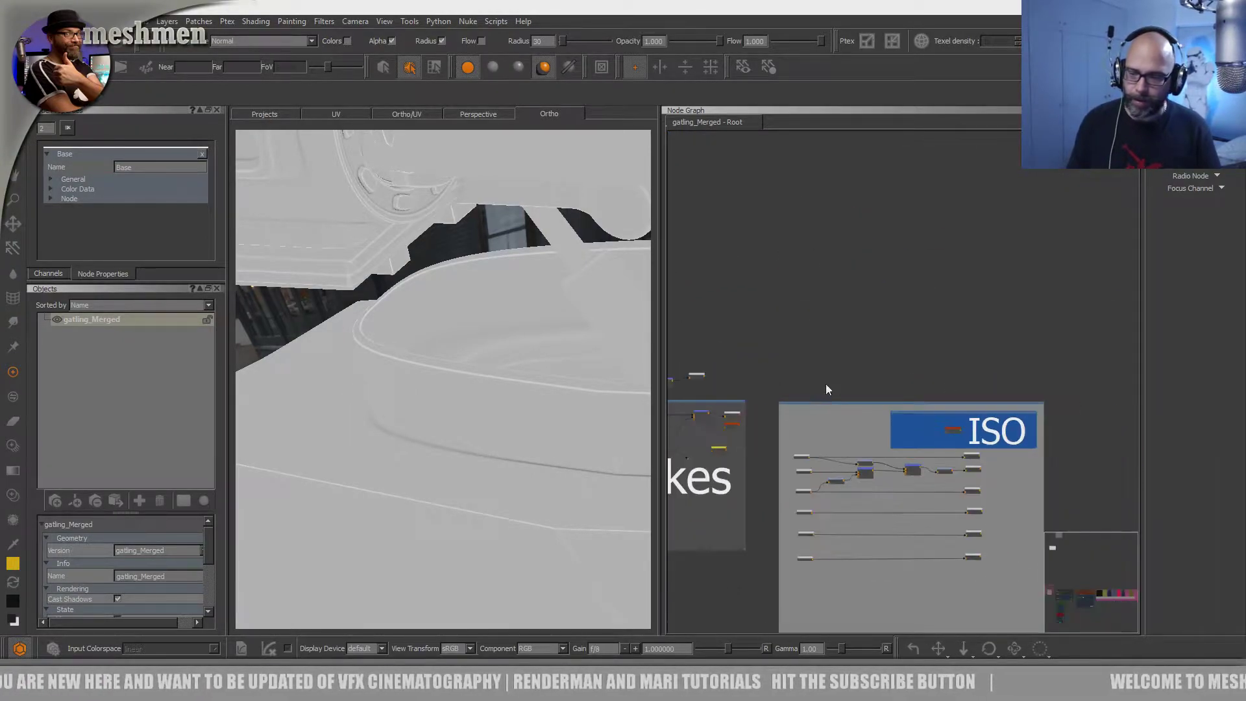
middle_drag(897, 355, 752, 310)
scroll(885, 359, up, 3)
middle_drag(1078, 363, 902, 352)
scroll(922, 352, up, 3)
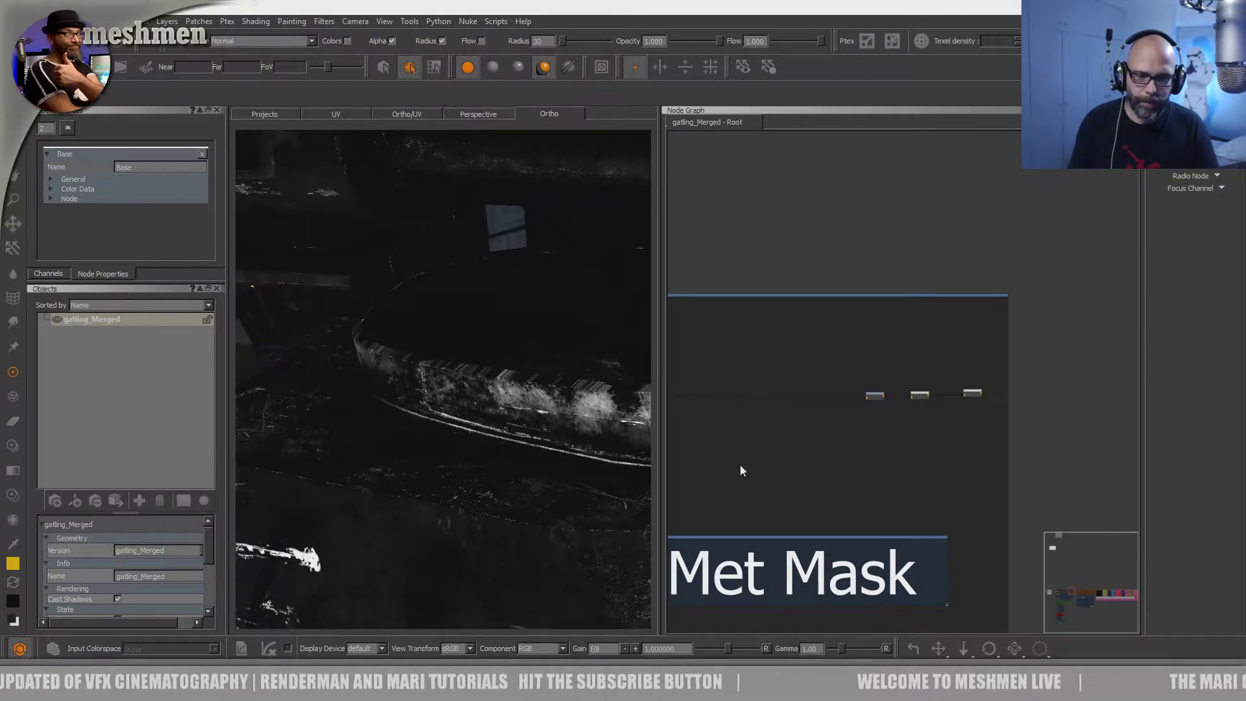
- Examine the metal mask's worn edges and scratches up close on the hull
mouse_move(571, 489)
alt+mouse_down()
mouse_move(556, 487)
mouse_move(570, 489)
alt+mouse_up()
alt+middle_drag(571, 490, 570, 479)
alt+right_drag(570, 479, 512, 445)
alt+drag(512, 445, 401, 446)
alt+middle_drag(401, 447, 535, 432)
alt+right_drag(535, 433, 509, 445)
alt+drag(508, 445, 523, 448)
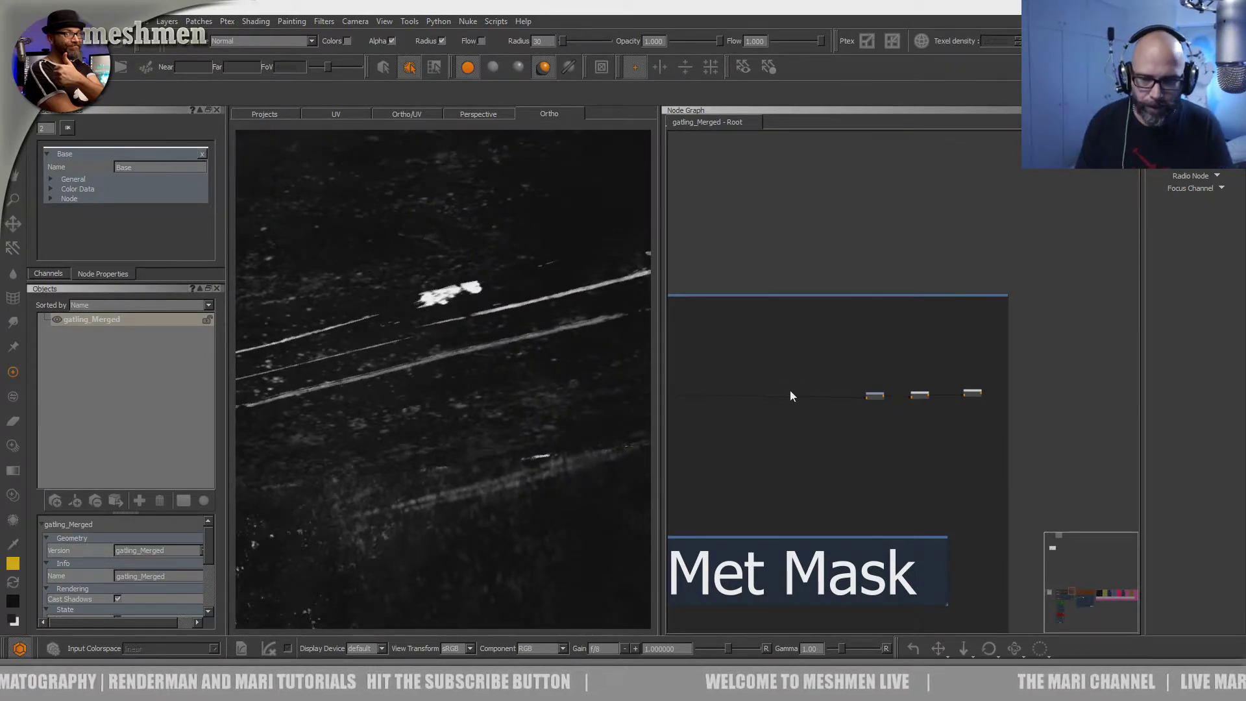
- Feed the dot node from LayerCurvature's output instead of the Base node's
scroll(785, 409, down, 5)
middle_drag(805, 407, 863, 421)
scroll(906, 396, up, 8)
scroll(897, 400, up, 1)
drag(828, 394, 971, 387)
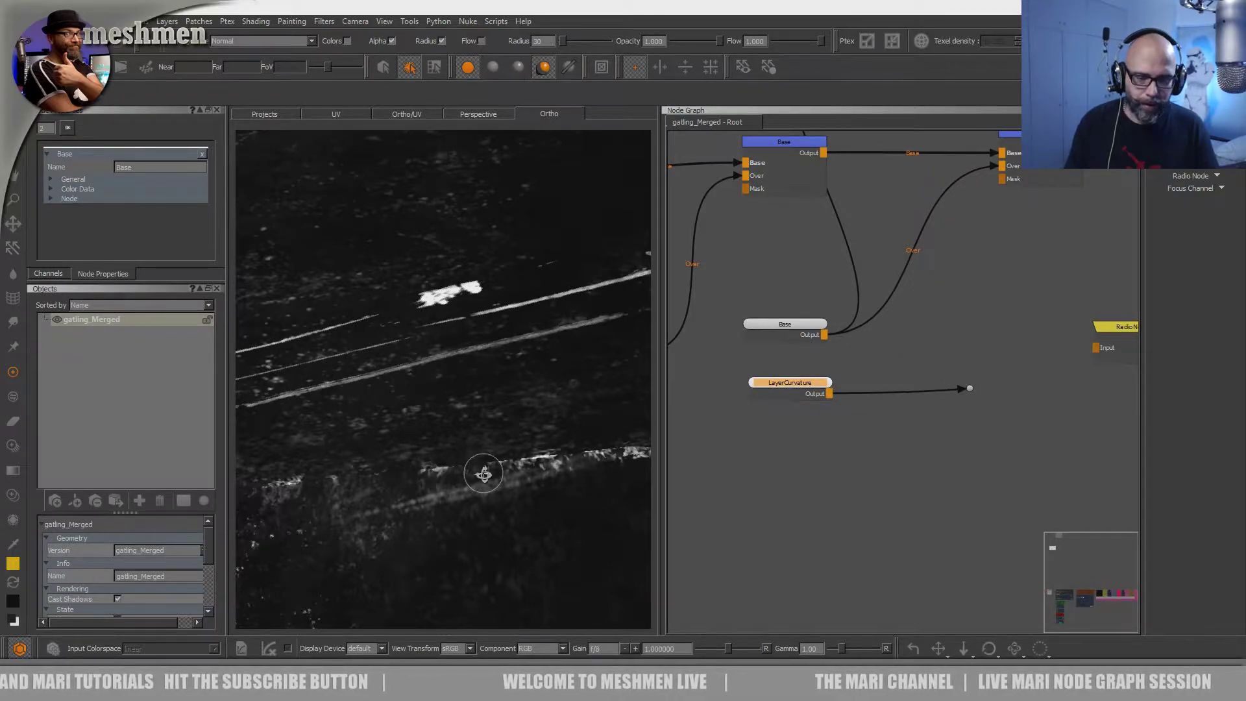
- Examine the metal mask's edge wear on the hull with LayerCurvature driving it
alt+middle_drag(392, 471, 552, 438)
alt+right_drag(551, 438, 499, 435)
alt+drag(531, 437, 493, 434)
alt+right_drag(493, 434, 536, 442)
alt+middle_drag(537, 442, 344, 442)
alt+right_drag(344, 442, 425, 431)
alt+middle_drag(426, 431, 461, 403)
alt+right_drag(461, 403, 478, 439)
alt+drag(478, 439, 467, 469)
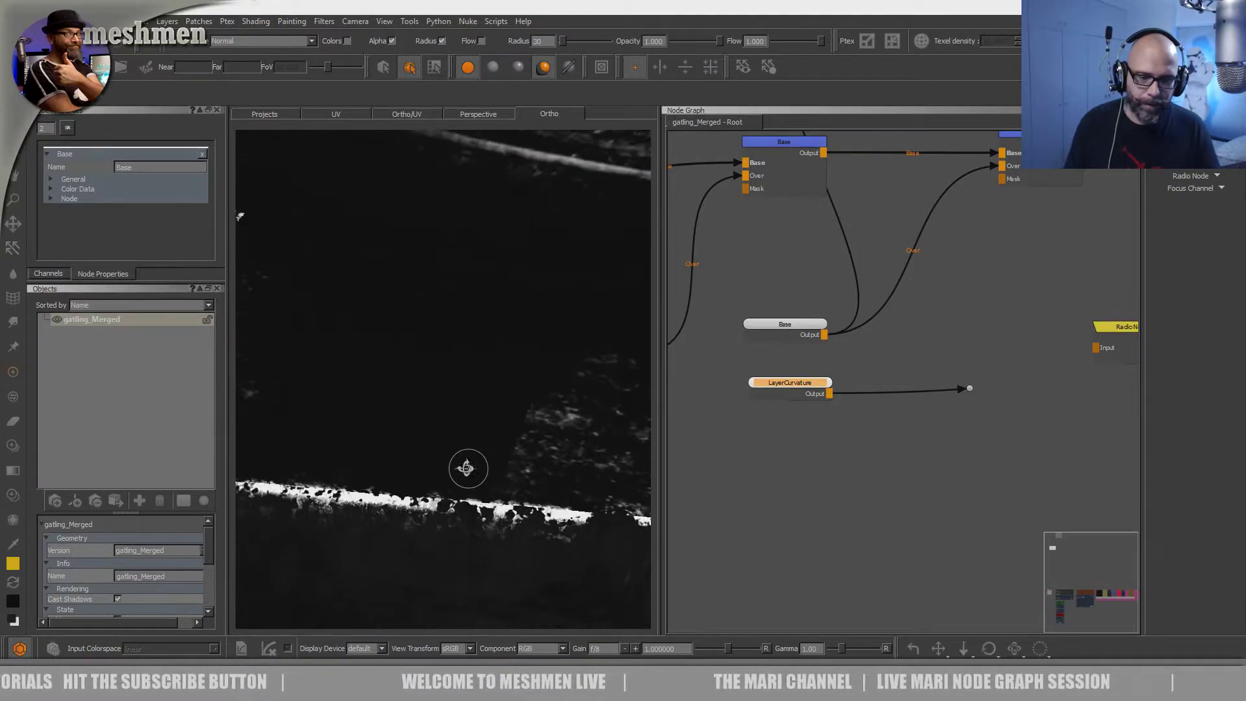
- Reconnect the Base node's output to the dot node and examine the metal mask around the wheel disc
drag(823, 334, 968, 388)
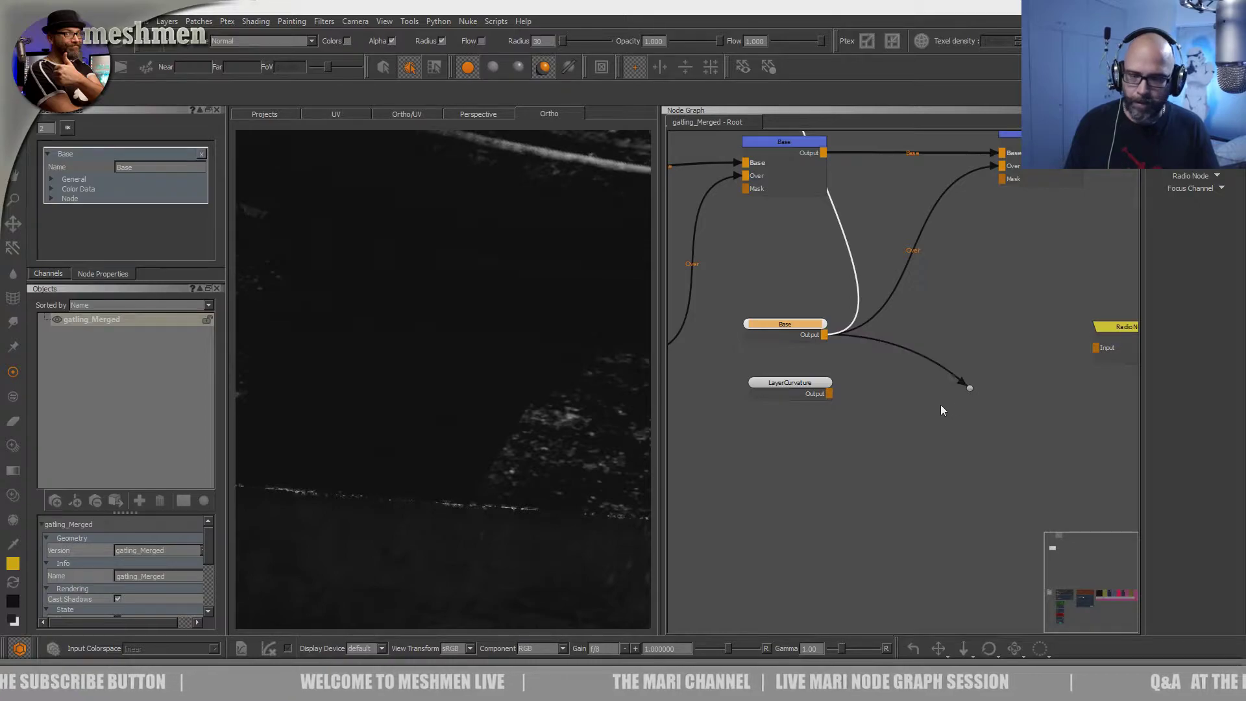
alt+right_drag(566, 457, 504, 451)
alt+drag(504, 450, 498, 455)
alt+middle_drag(520, 386, 515, 465)
alt+right_drag(515, 465, 419, 462)
alt+drag(418, 462, 471, 414)
alt+middle_drag(472, 414, 484, 504)
alt+right_drag(484, 504, 584, 483)
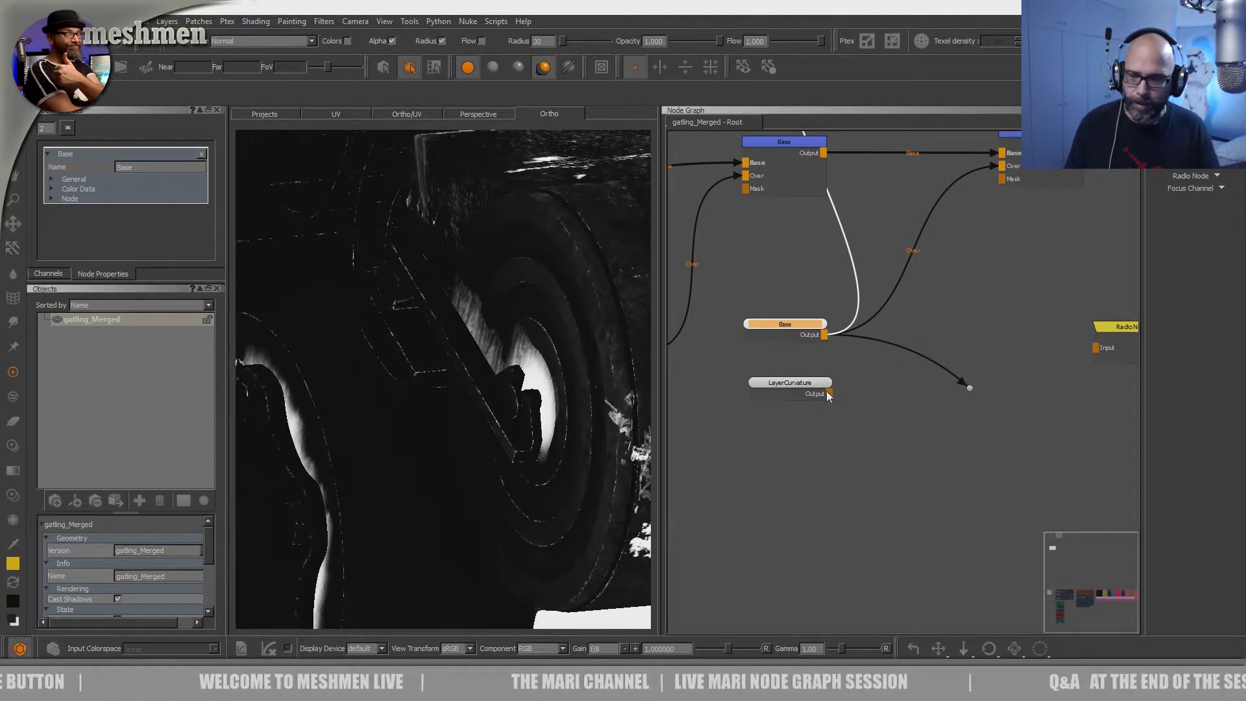
scroll(559, 361, up, 6)
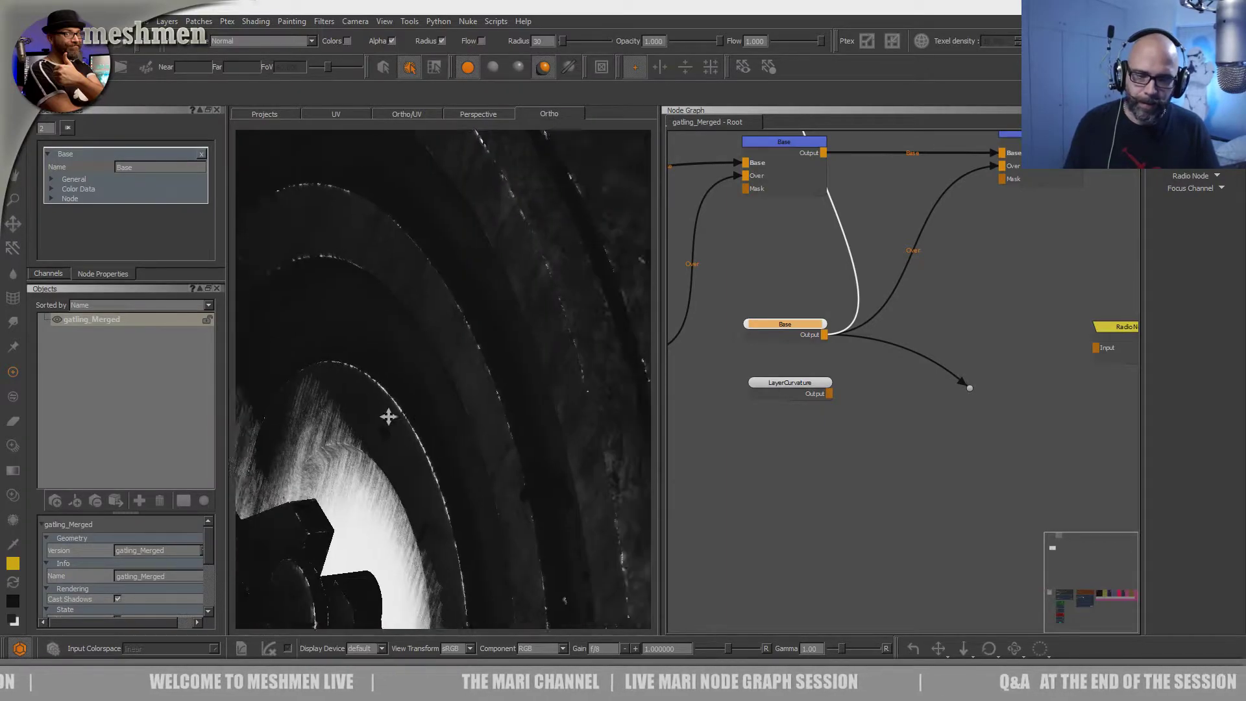
scroll(451, 395, down, 5)
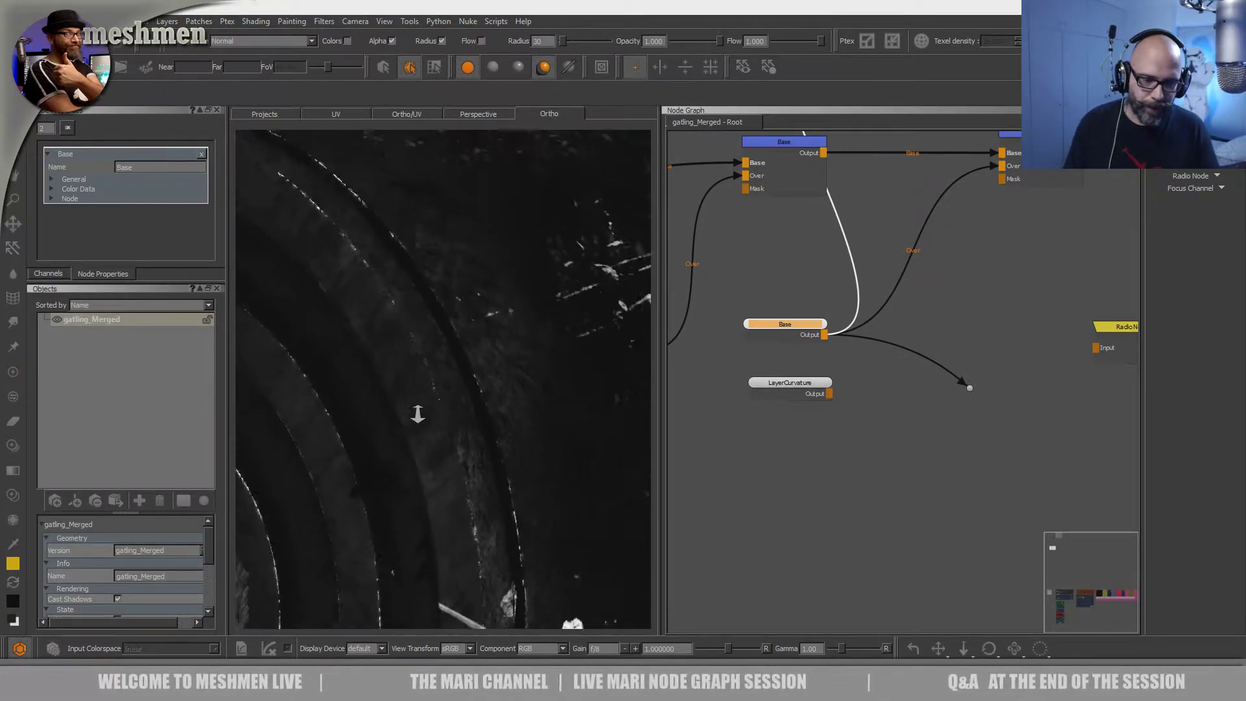
middle_drag(454, 406, 495, 401)
- Switch the dot node's source between LayerCurvature and Base to compare the wheel edges, finishing on Base
drag(830, 394, 970, 388)
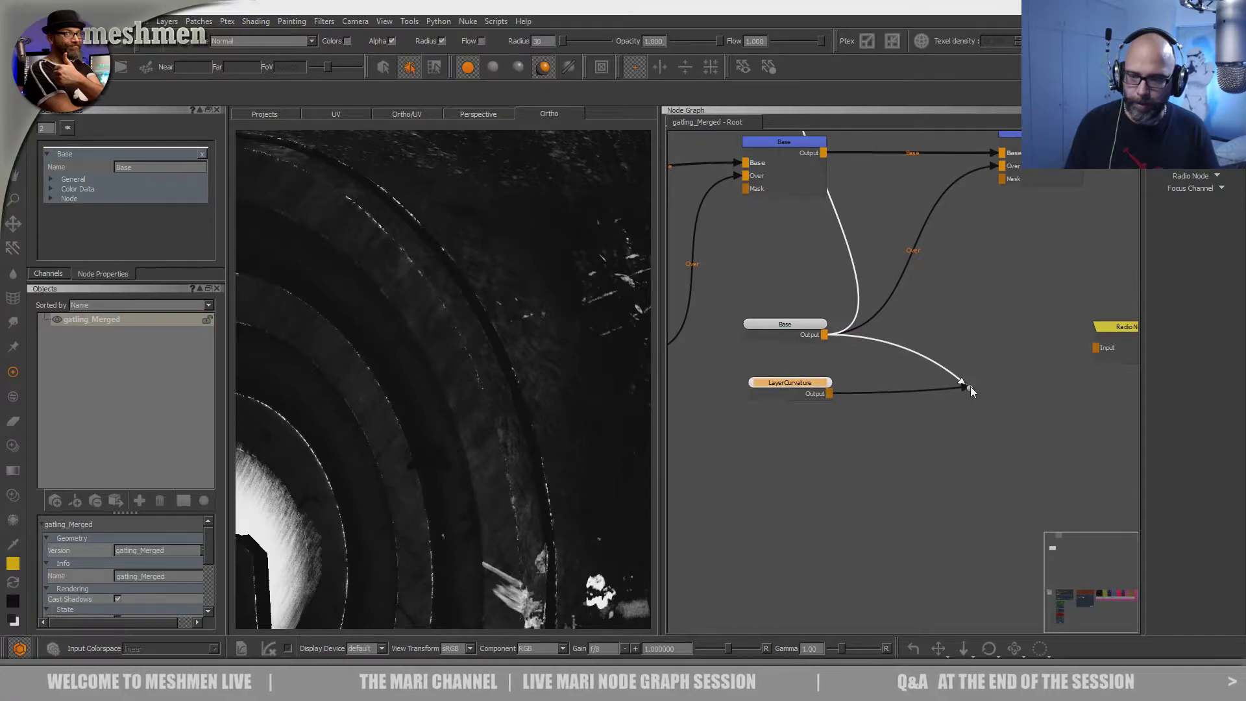
drag(825, 335, 969, 389)
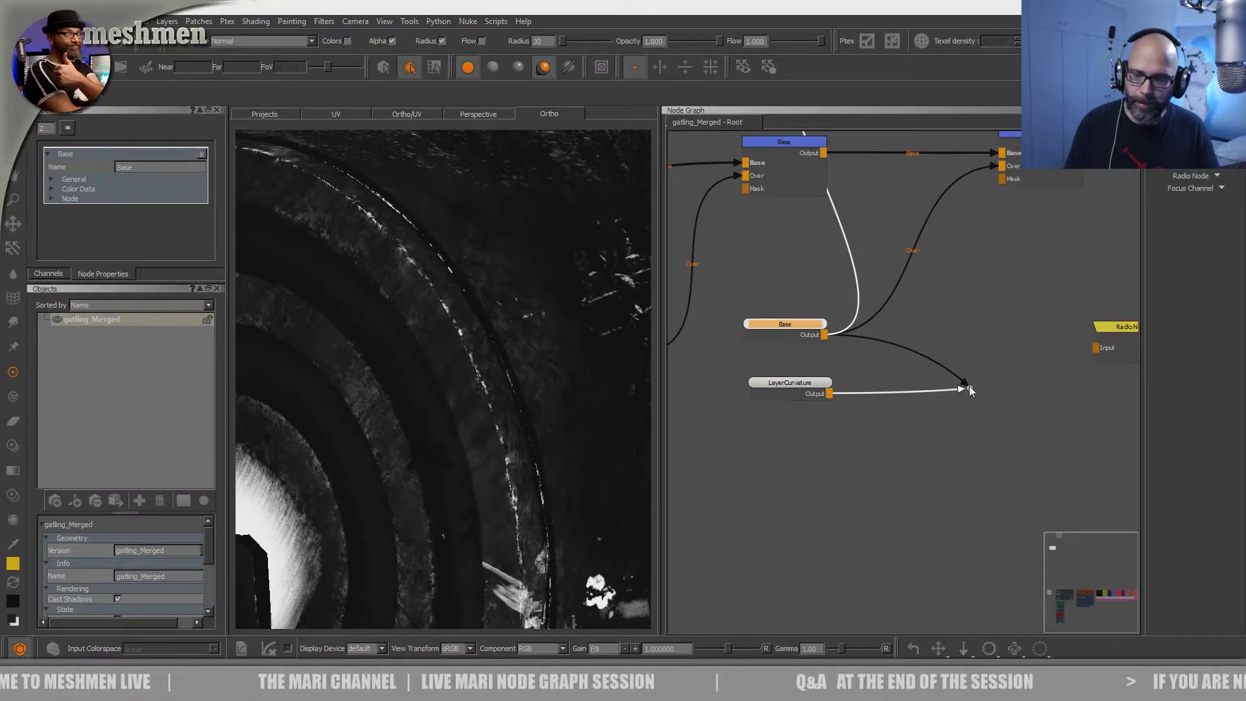
drag(836, 395, 970, 389)
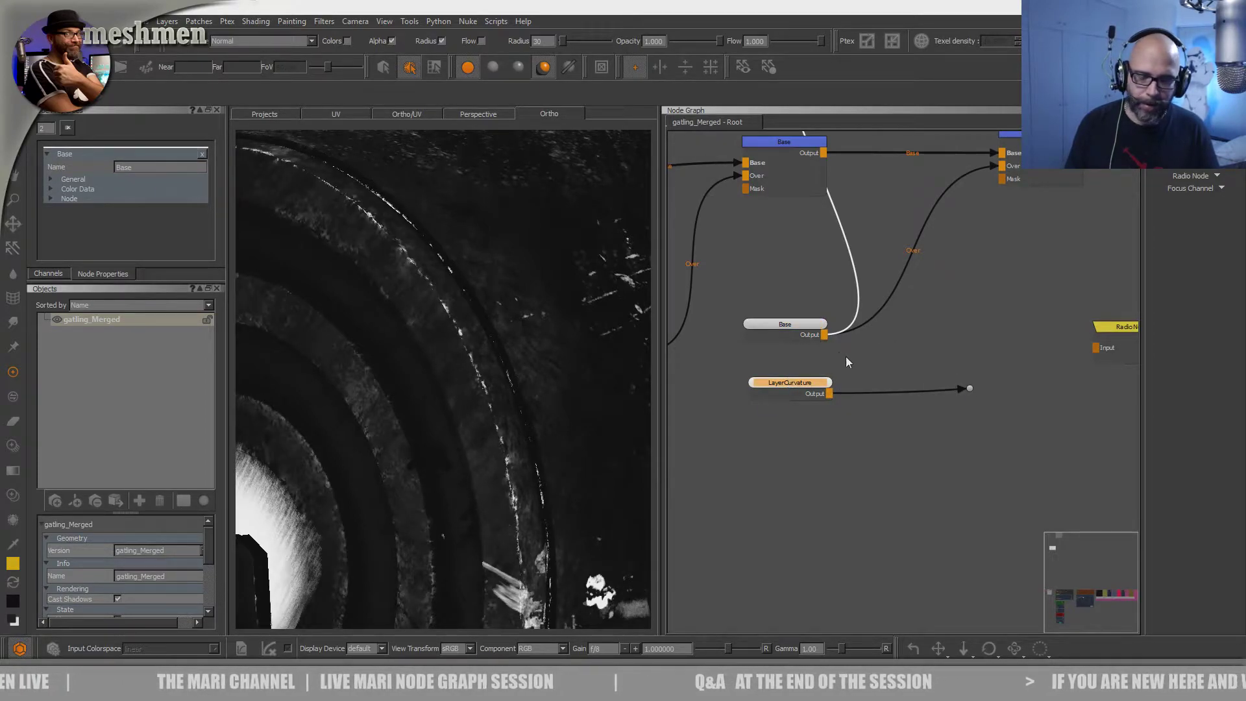
drag(824, 335, 970, 388)
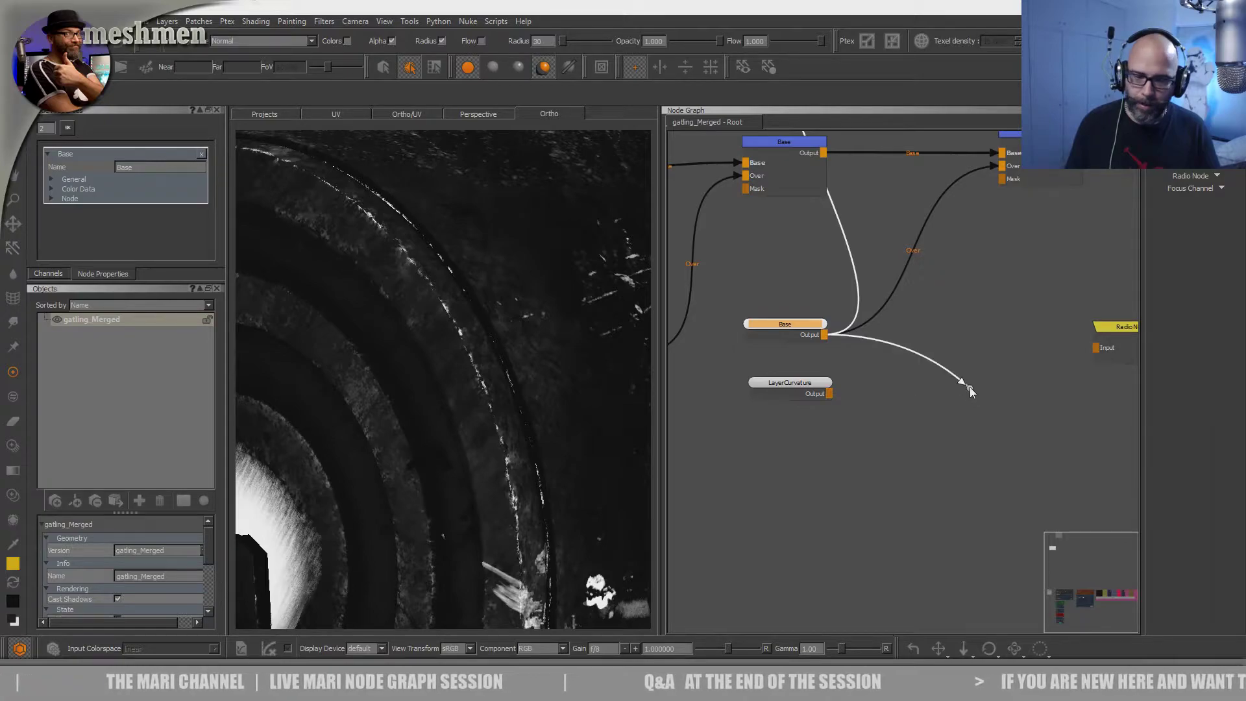
- Locate the radio node feeding Histogram Scan 2 in the metal mask network and display its curvature output
alt+drag(542, 442, 484, 431)
alt+right_drag(484, 431, 429, 425)
scroll(1054, 383, down, 6)
middle_drag(1067, 387, 855, 396)
middle_drag(1113, 390, 647, 416)
middle_drag(843, 362, 617, 303)
scroll(753, 373, up, 6)
middle_drag(822, 415, 755, 381)
scroll(755, 387, up, 2)
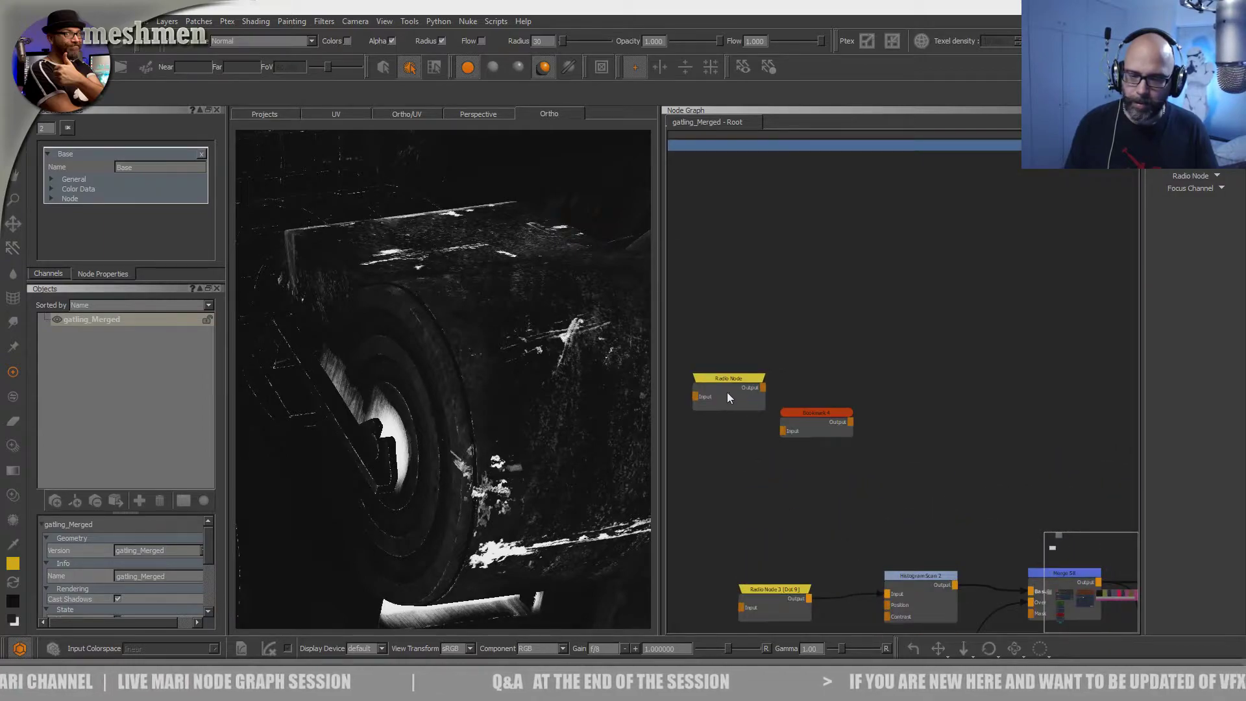
mouse_move(740, 384)
mouse_down()
mouse_move(735, 408)
mouse_move(731, 398)
mouse_up()
middle_drag(815, 551, 822, 325)
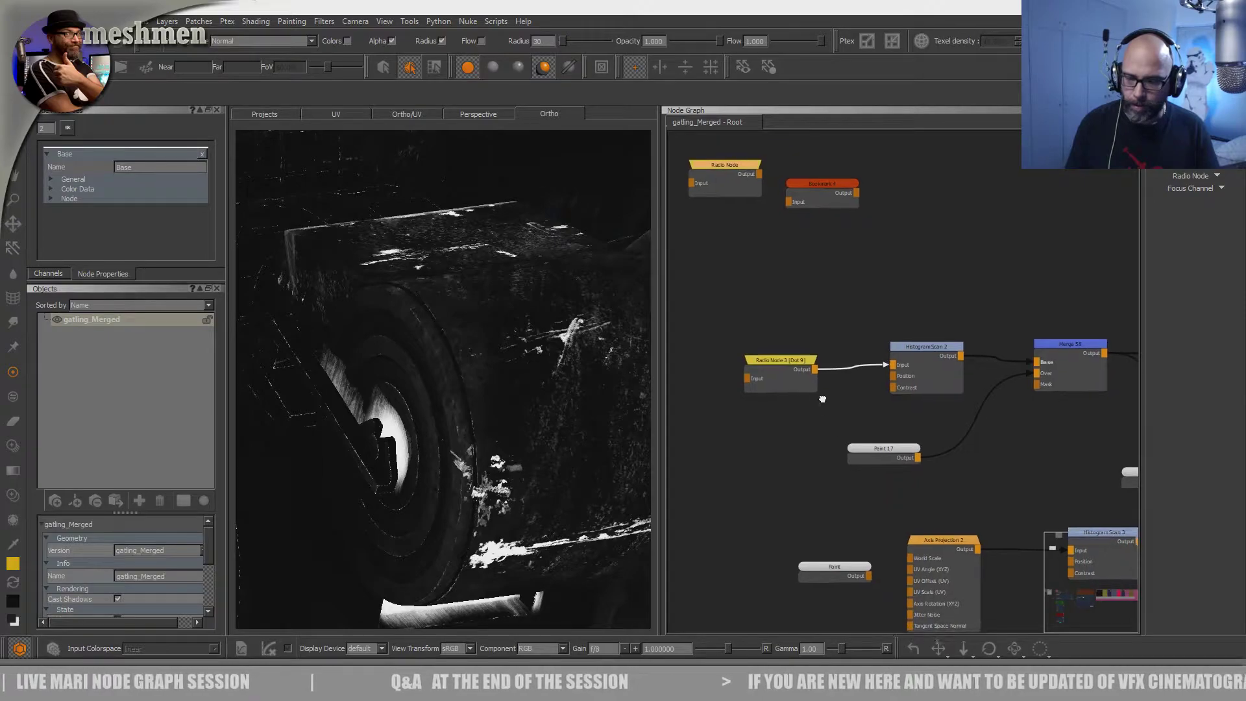
middle_drag(853, 508, 843, 418)
scroll(818, 376, down, 1)
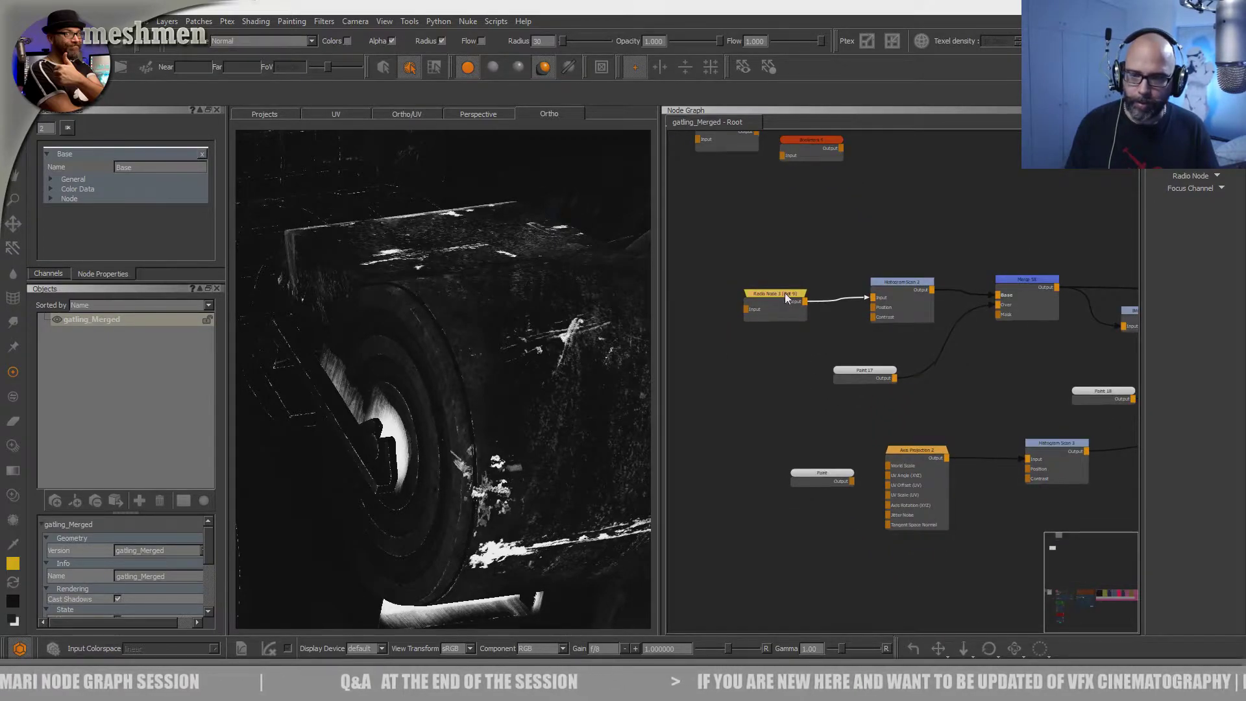
key(v)
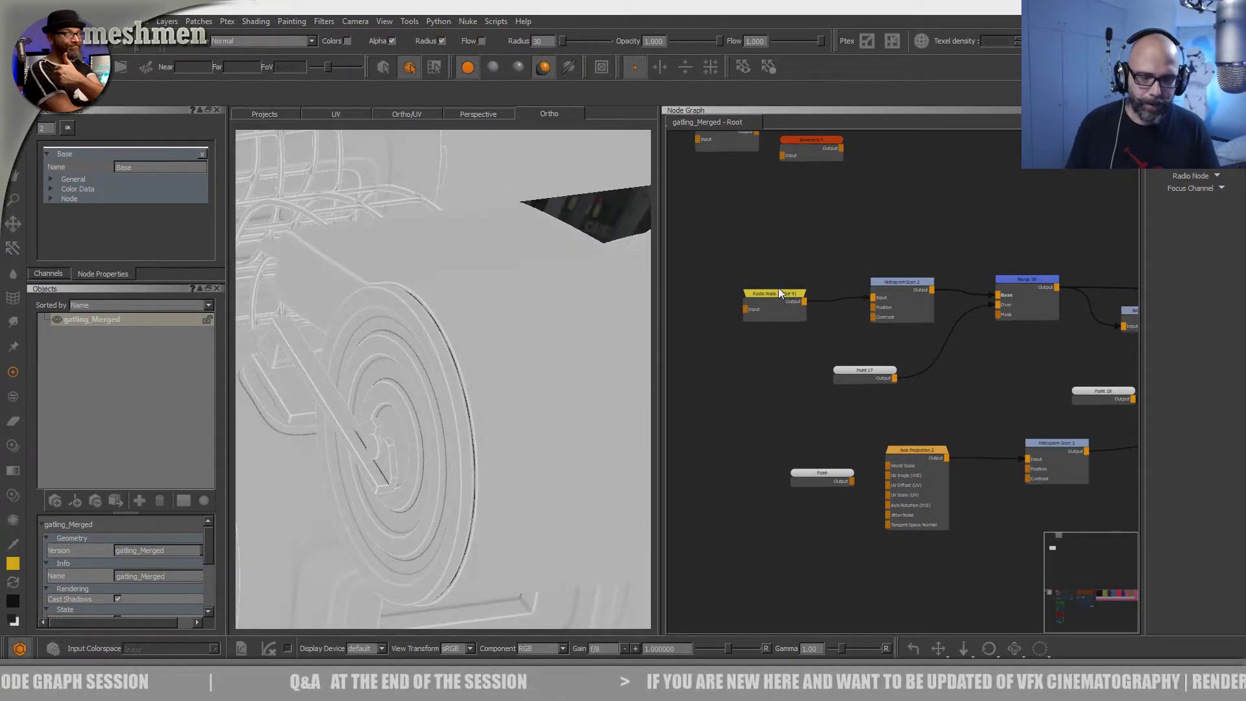
drag(777, 296, 769, 291)
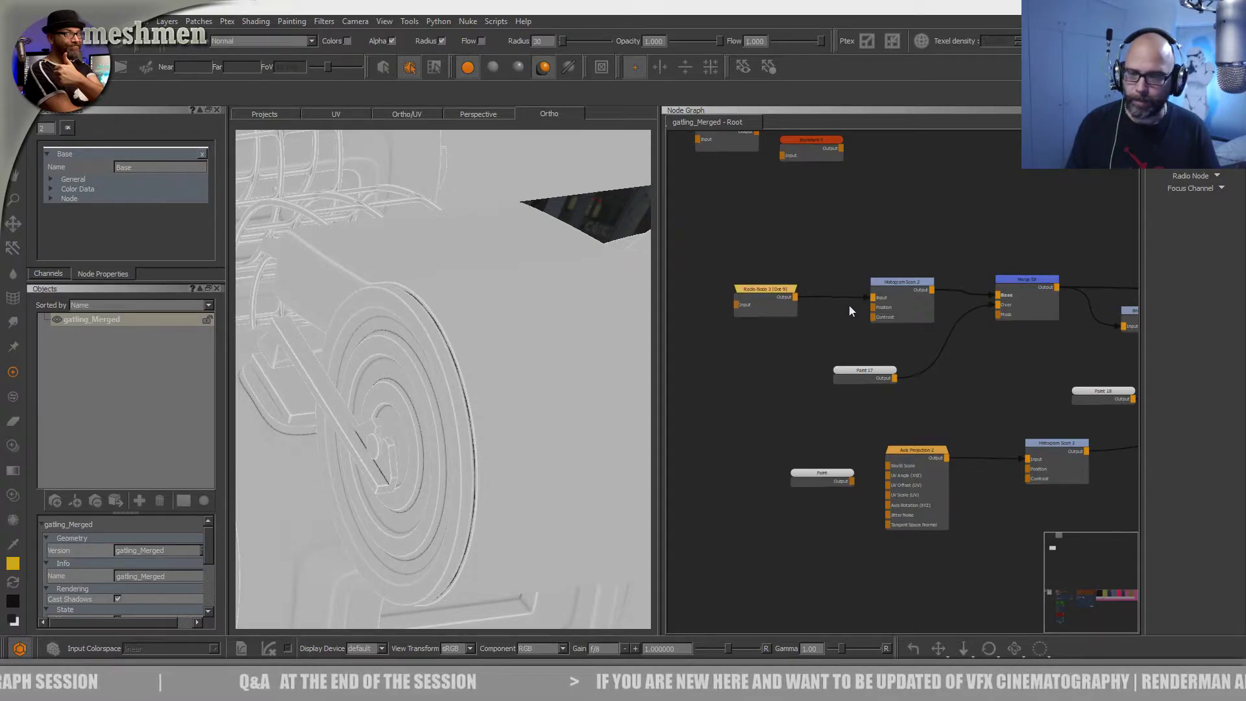
- Follow the network to its final MASKmetal node and display that mask on the model
middle_drag(903, 286, 883, 294)
scroll(1003, 305, down, 5)
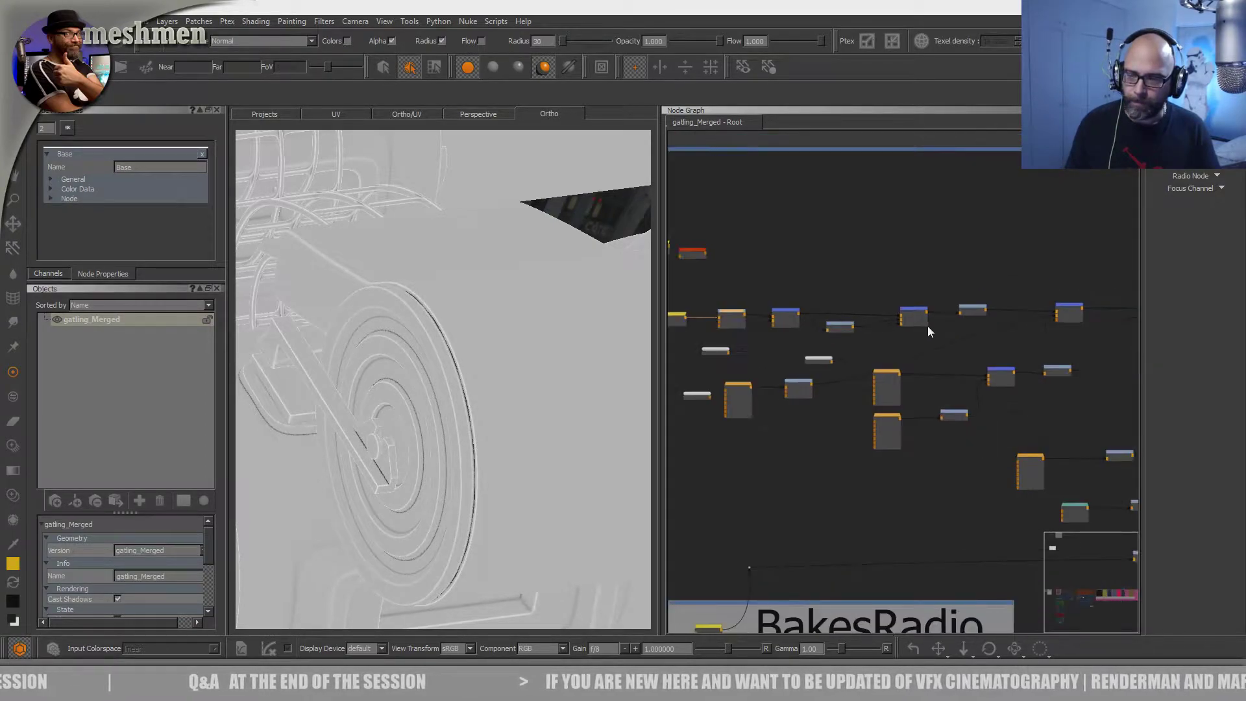
scroll(969, 337, up, 5)
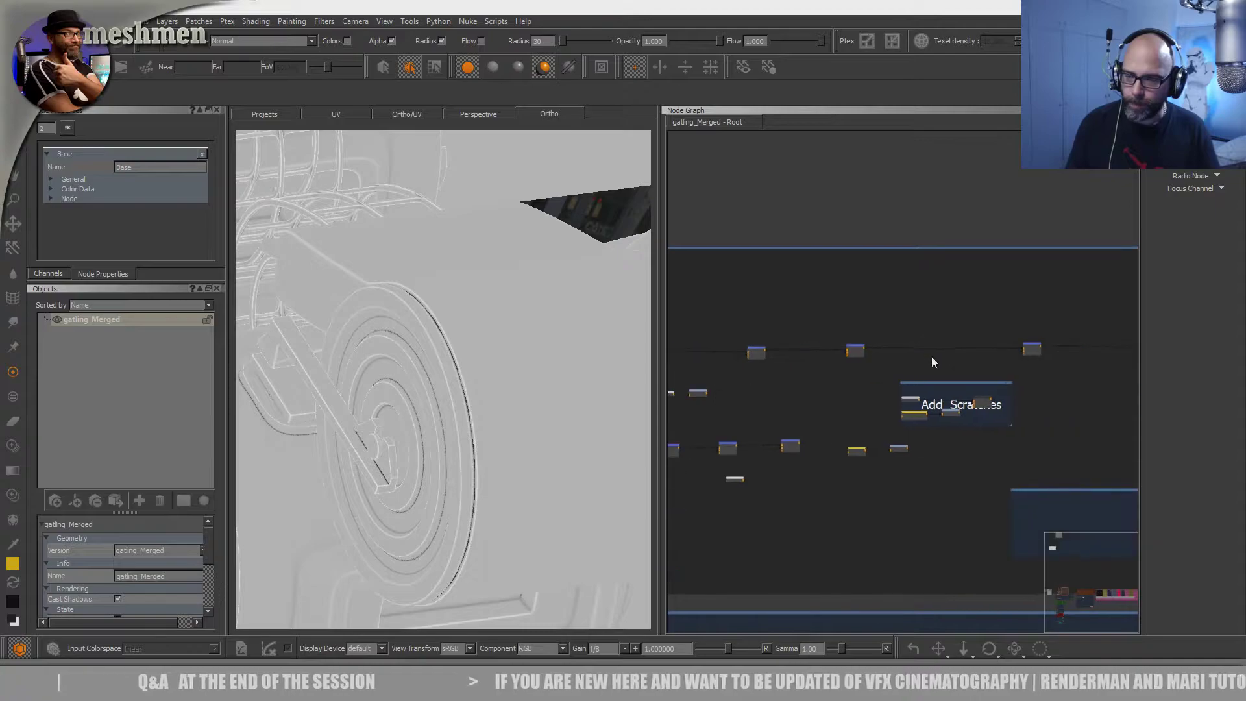
scroll(915, 349, up, 5)
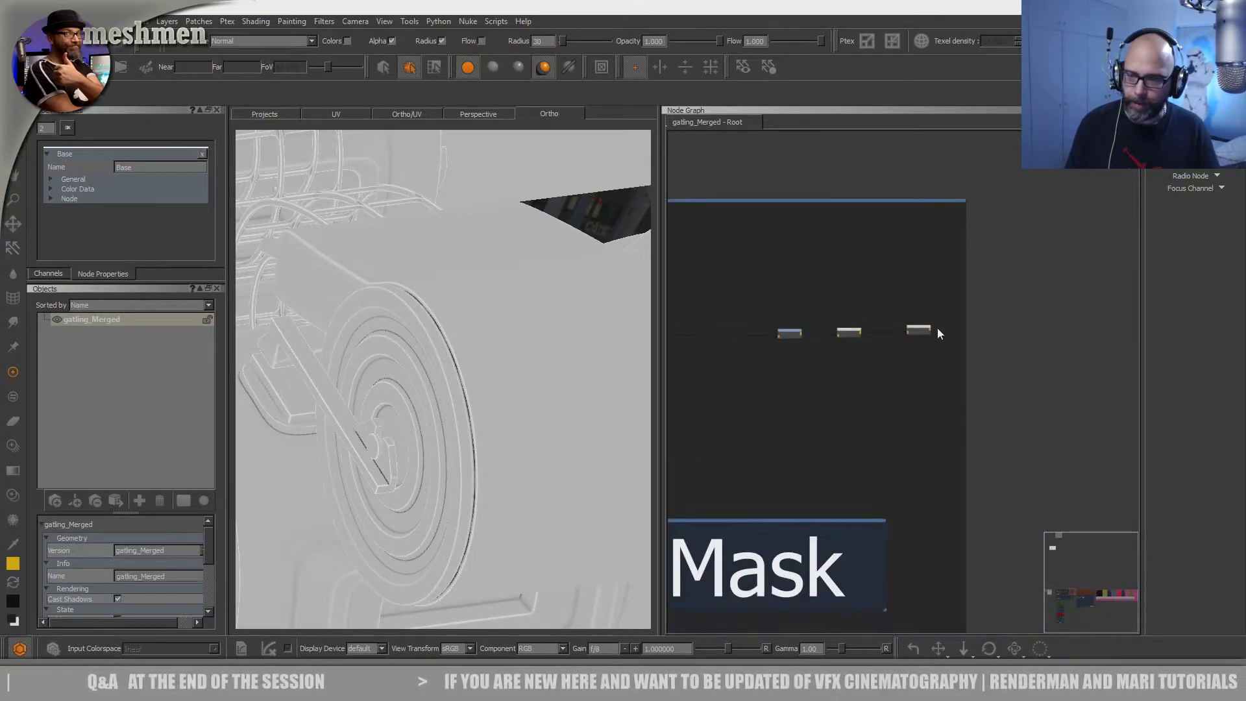
click(918, 330)
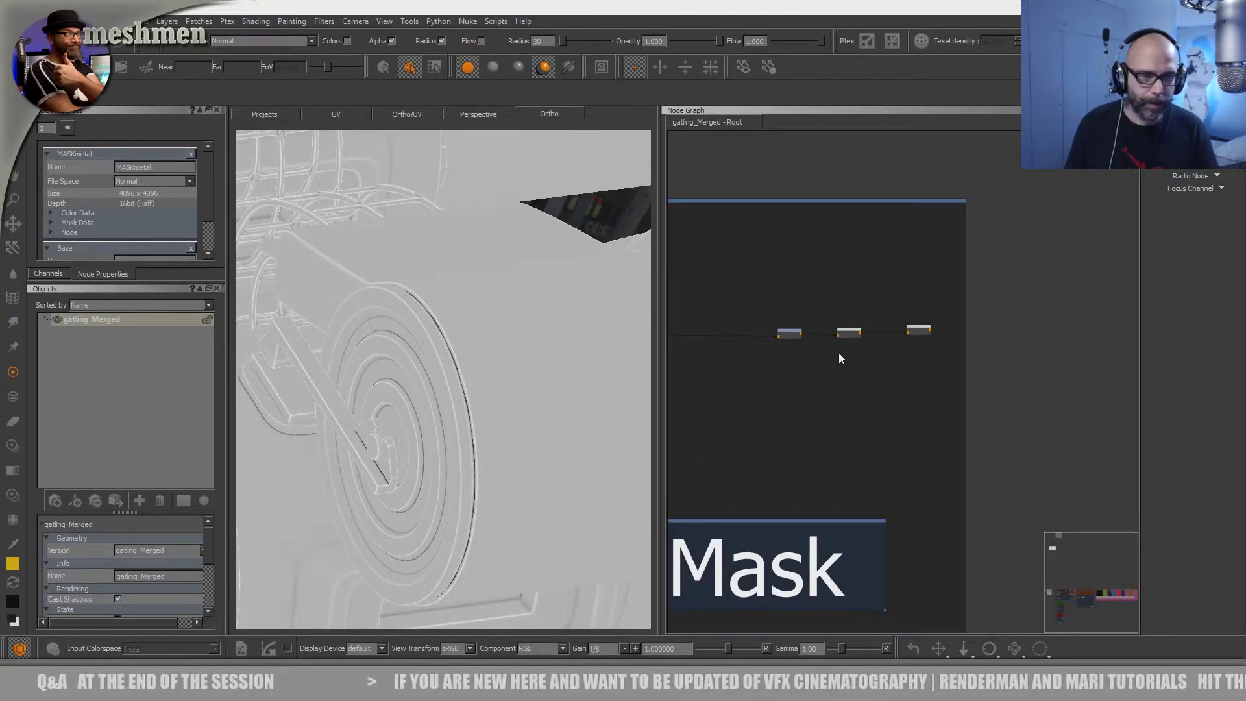
key(1)
scroll(1016, 399, down, 6)
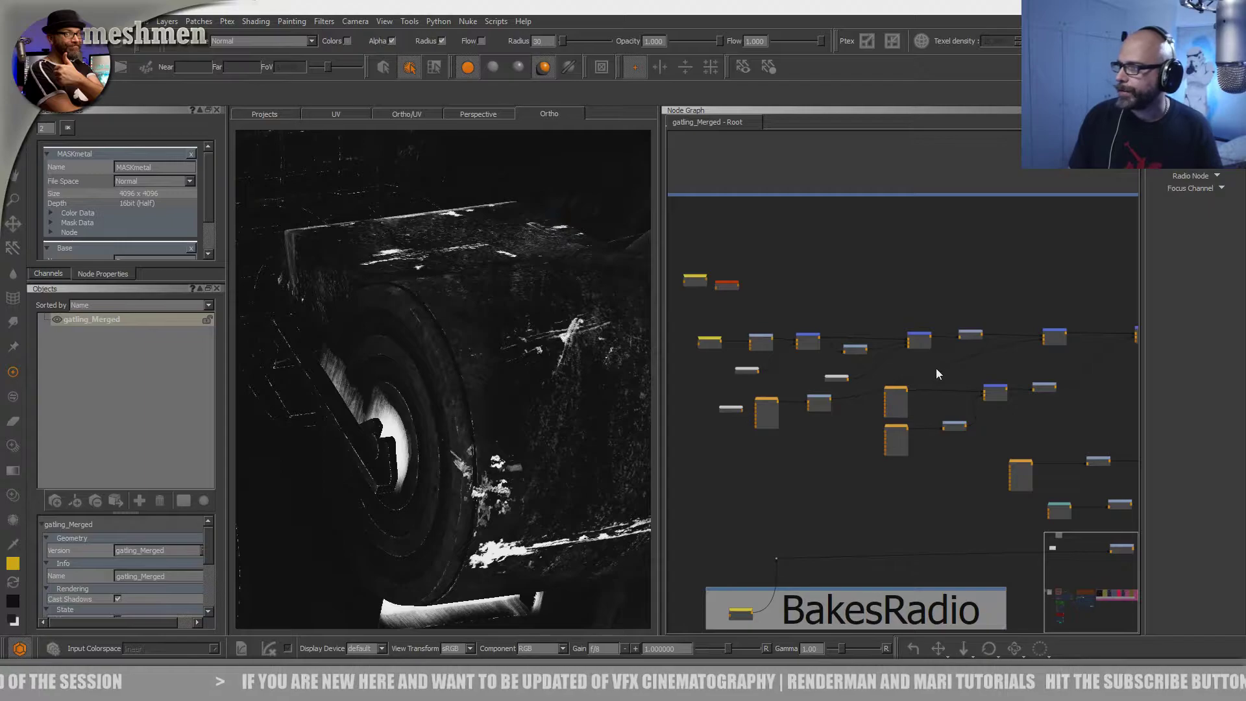
- Open the Histogram Scan 2 node's properties, close the Objects palette and widen the properties area
middle_drag(705, 342, 924, 383)
scroll(925, 384, up, 4)
middle_drag(1111, 384, 878, 368)
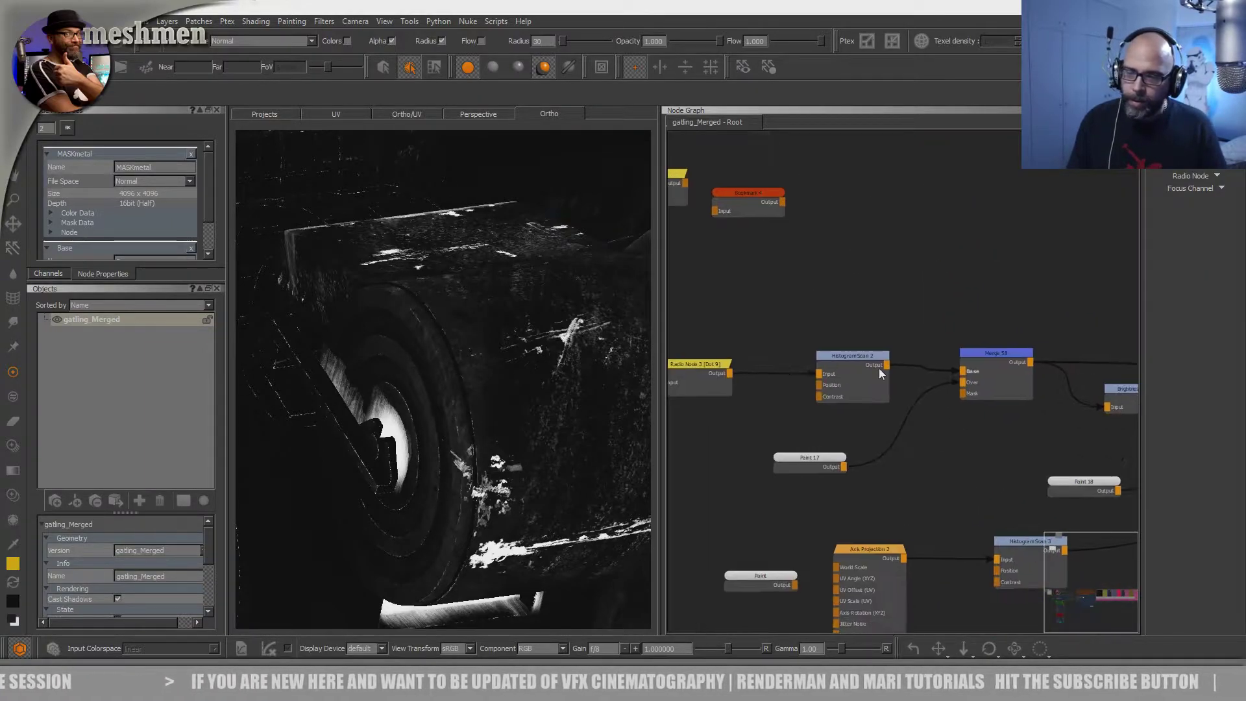
scroll(879, 368, up, 1)
drag(848, 354, 845, 351)
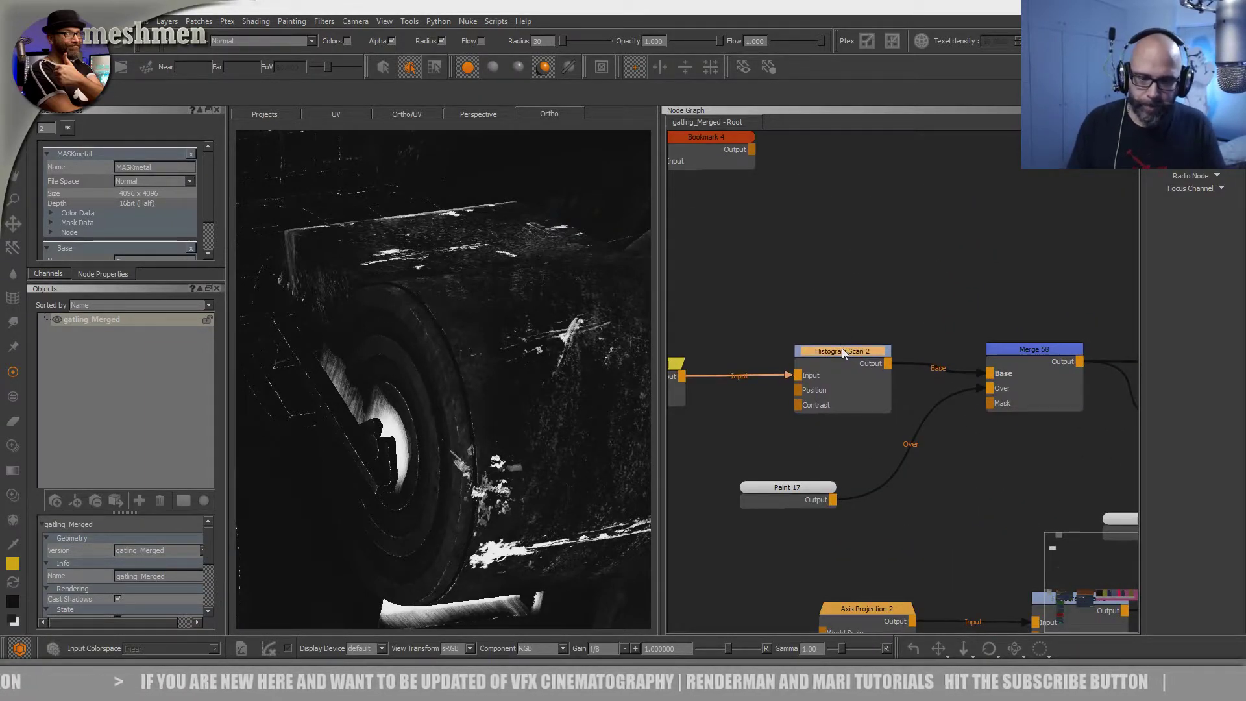
double_click(843, 351)
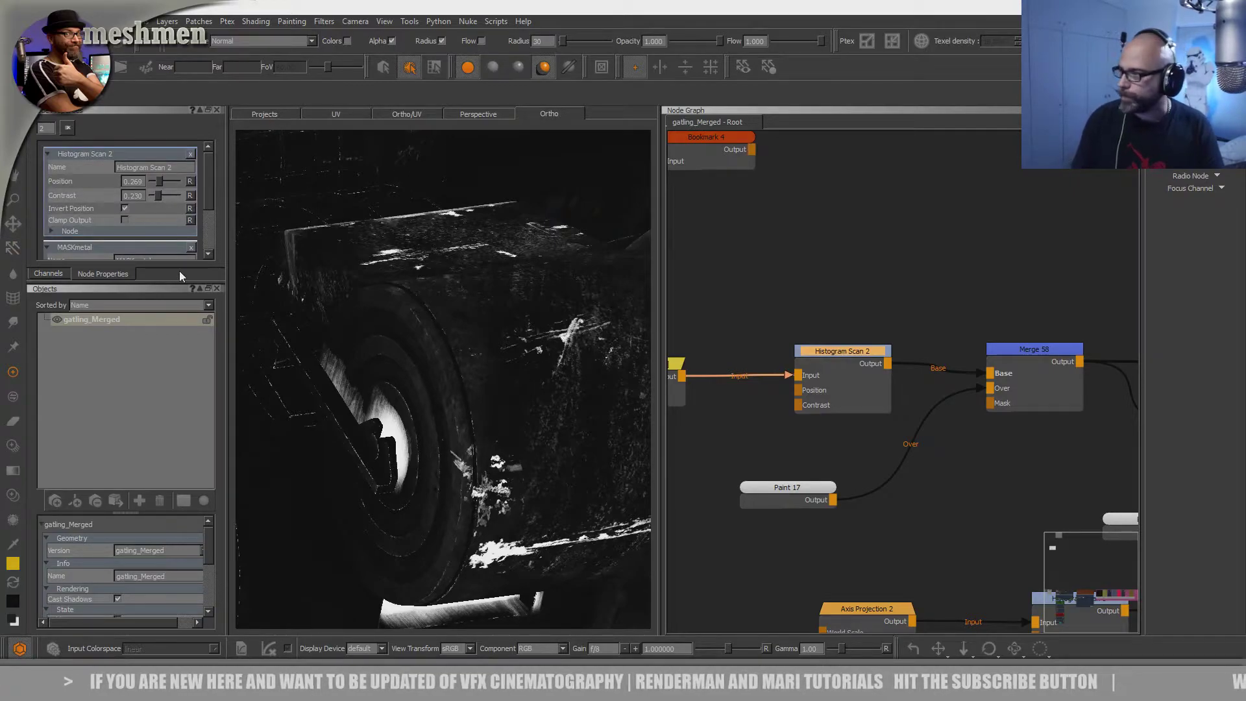
click(217, 288)
drag(224, 221, 249, 221)
- Set Histogram Scan 2's Position to 0.326 and Contrast to 0.495, and check the edges on the wheel disc
drag(168, 181, 182, 205)
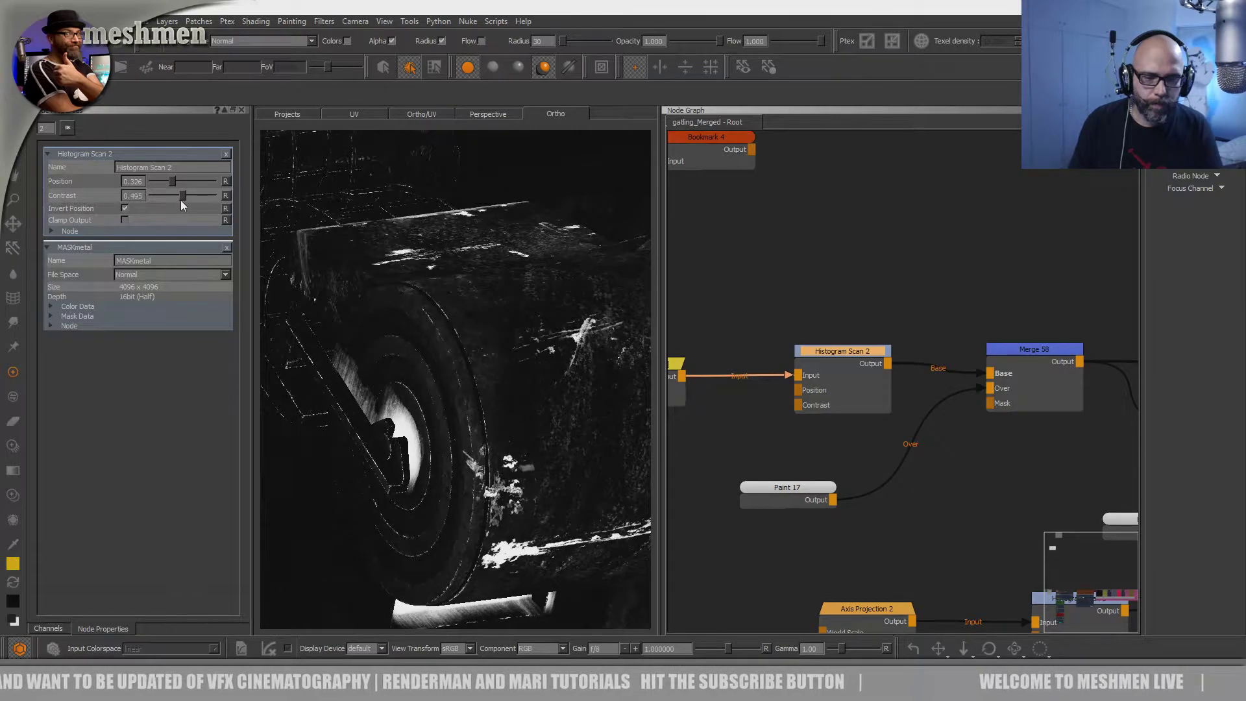
scroll(526, 325, up, 5)
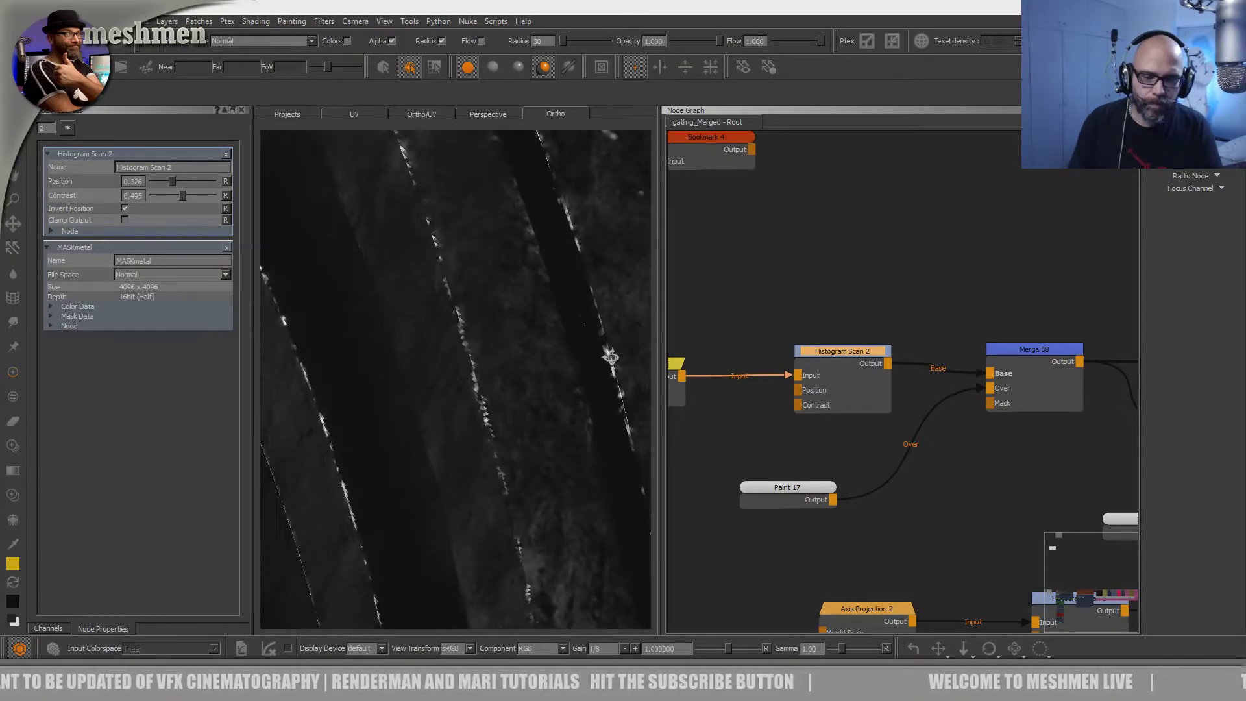
key(ctrl+z)
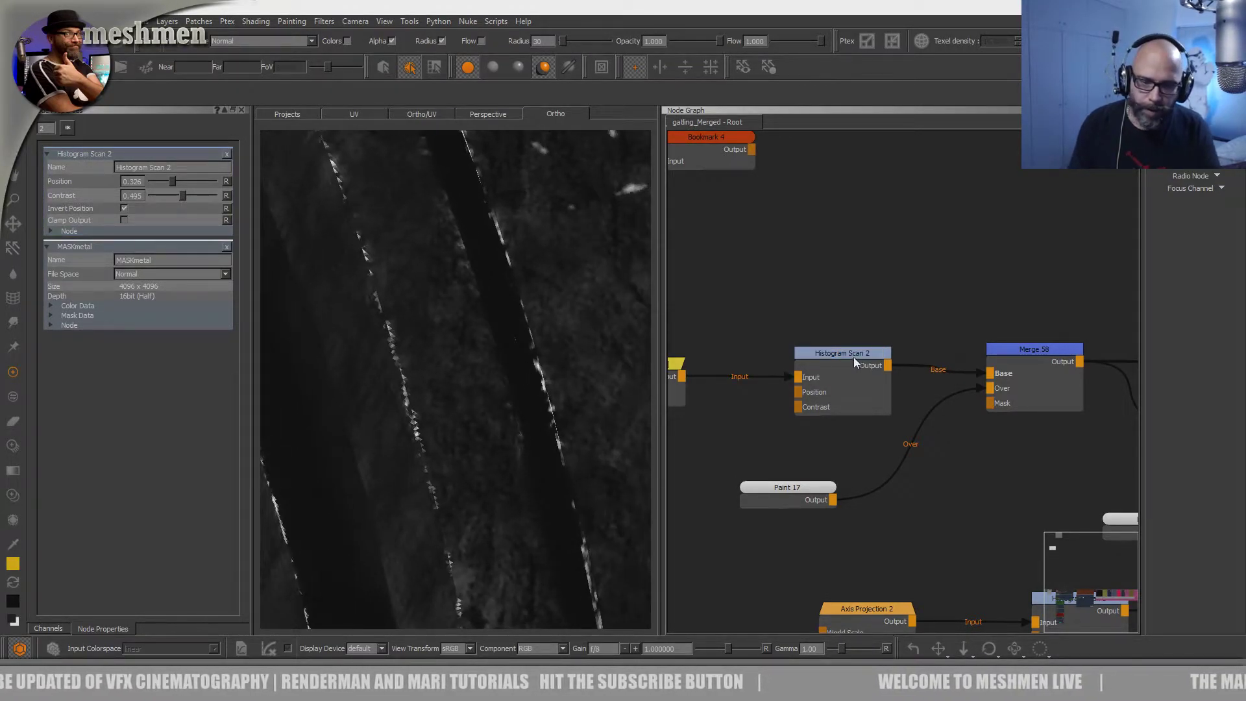
- Display Histogram Scan 2's output, set its Position to 0.371 and Contrast to 0.701, and inspect the hull edges
key(v)
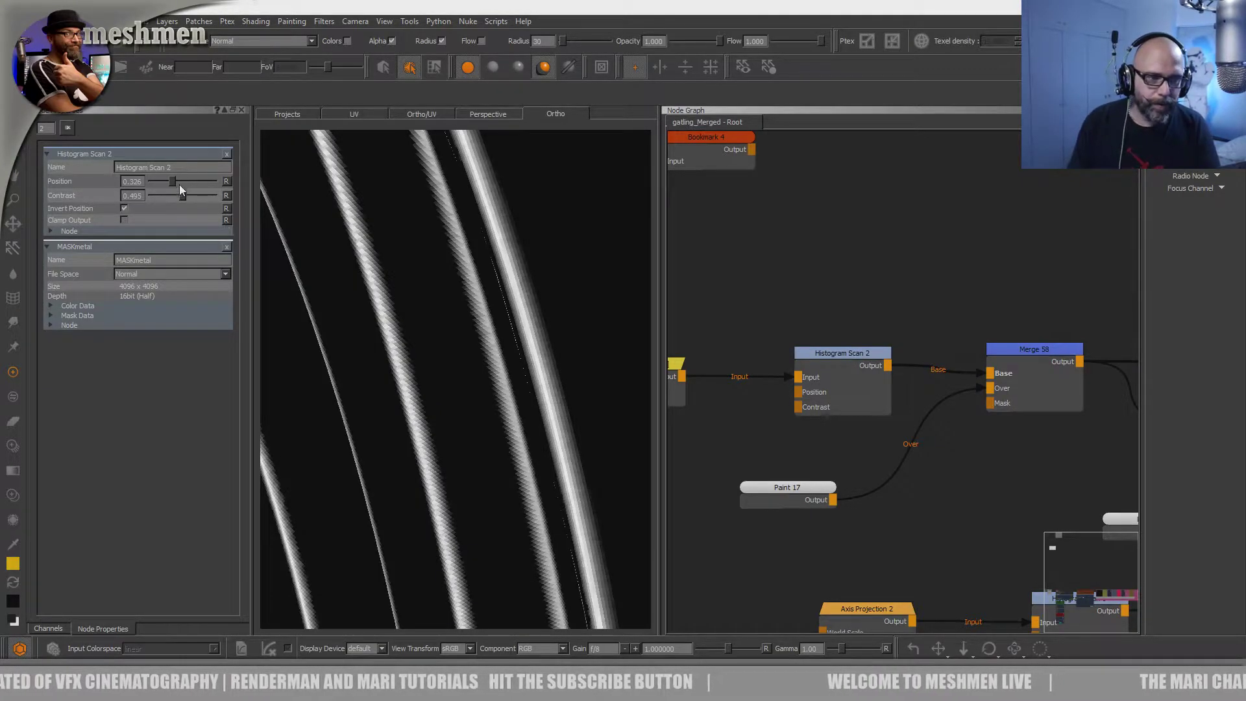
mouse_move(166, 182)
mouse_down()
mouse_move(200, 196)
mouse_move(176, 182)
mouse_up()
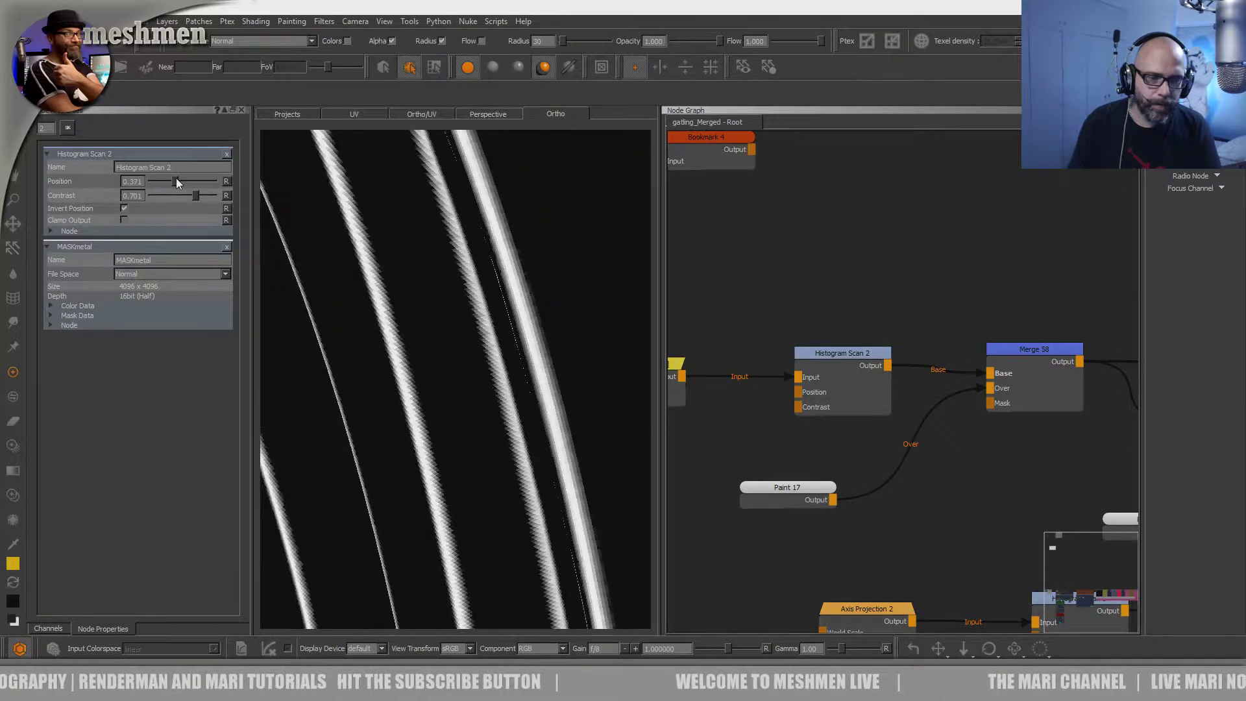
alt+right_drag(537, 303, 395, 270)
alt+drag(395, 270, 481, 311)
alt+right_drag(481, 312, 572, 396)
alt+drag(467, 377, 431, 331)
alt+middle_drag(431, 331, 507, 311)
alt+right_drag(507, 312, 454, 333)
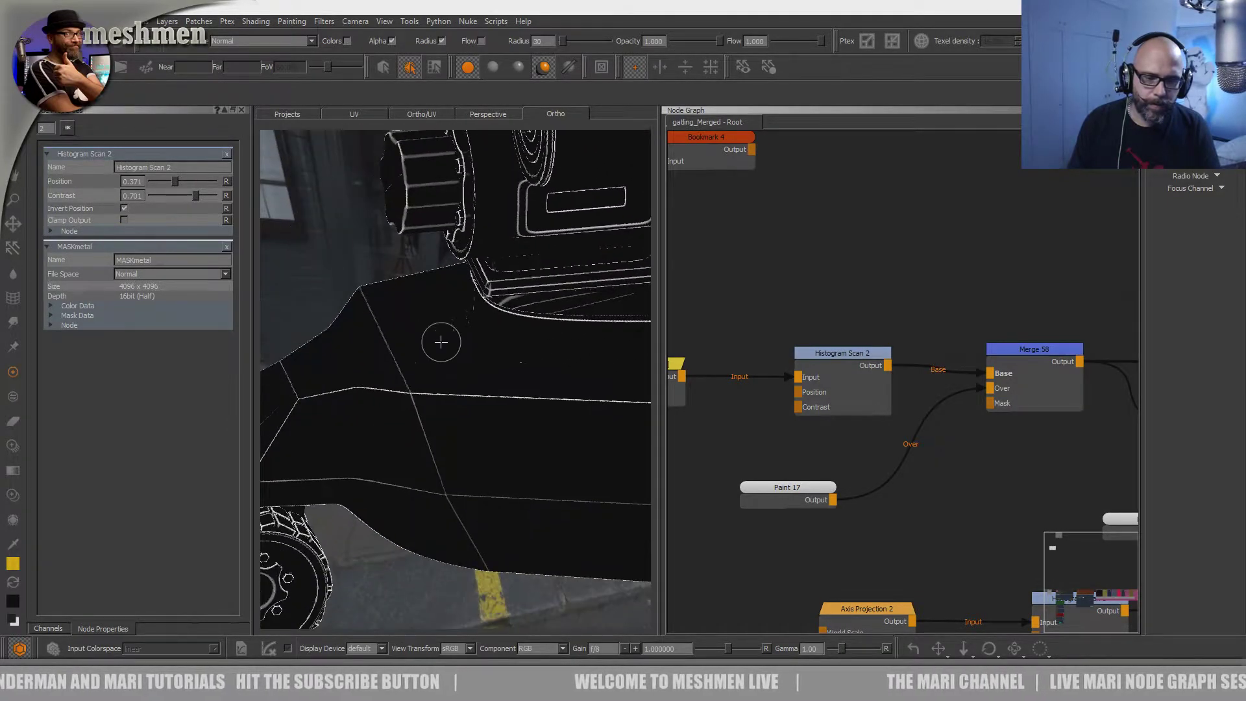
- Set Histogram Scan 2's Contrast to 0.670 and check the edge lines on the hull and guns
alt+middle_drag(461, 327, 491, 285)
alt+drag(491, 286, 457, 308)
alt+right_drag(458, 308, 542, 312)
alt+middle_drag(537, 195, 487, 345)
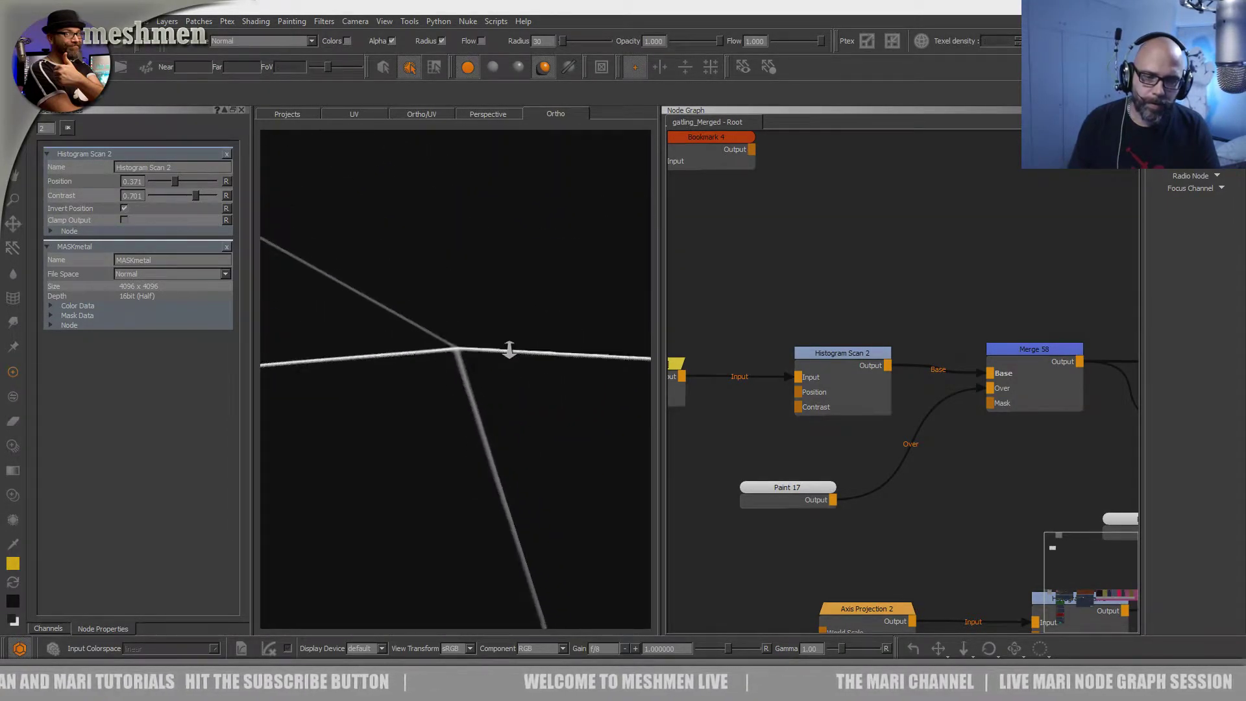
alt+right_drag(448, 325, 481, 320)
drag(195, 195, 192, 195)
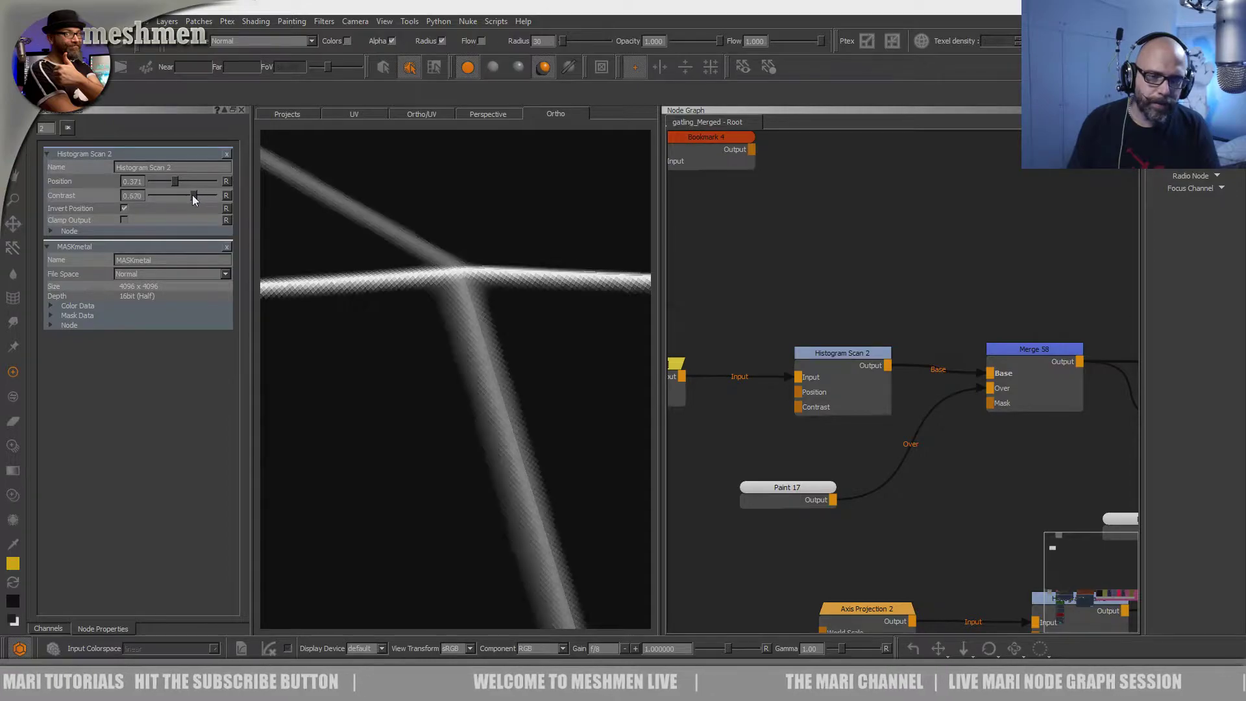
alt+right_drag(468, 256, 374, 271)
alt+middle_drag(518, 269, 527, 447)
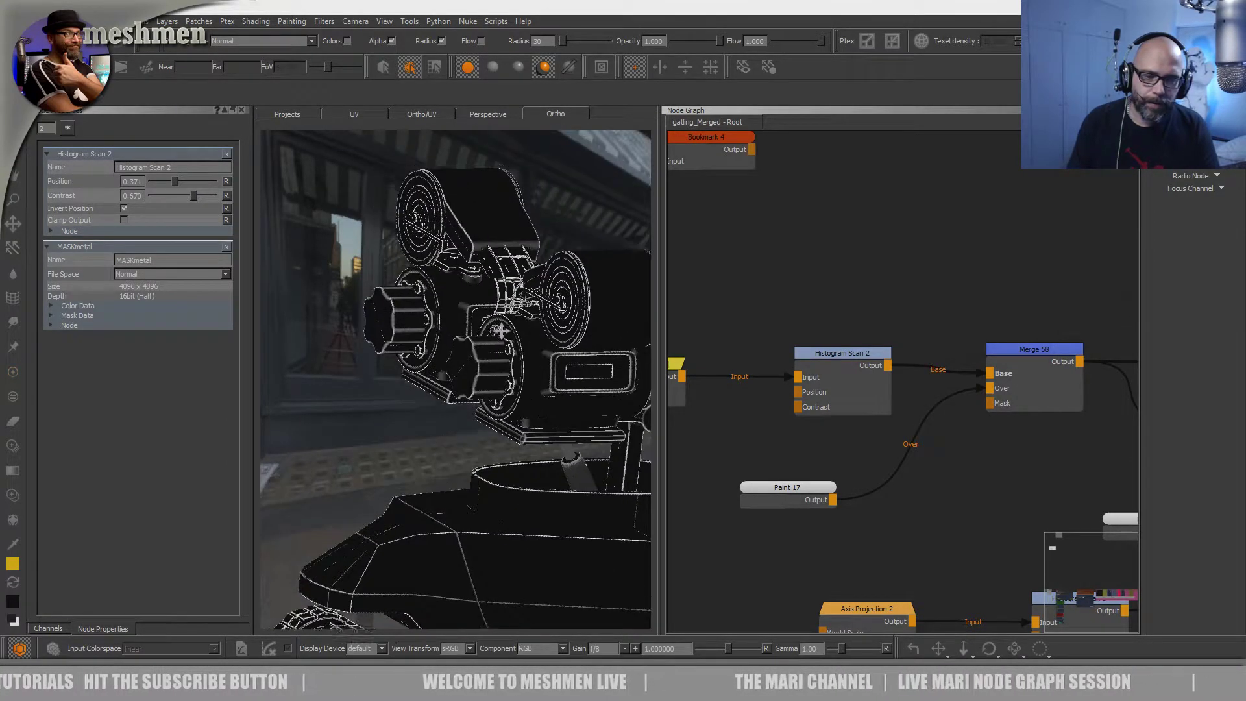
alt+middle_drag(504, 329, 483, 337)
- Display Merge 58 and then the following Brightness Lookup and Merge 59, checking the edge lines on the drum's rings
drag(1044, 353, 1049, 348)
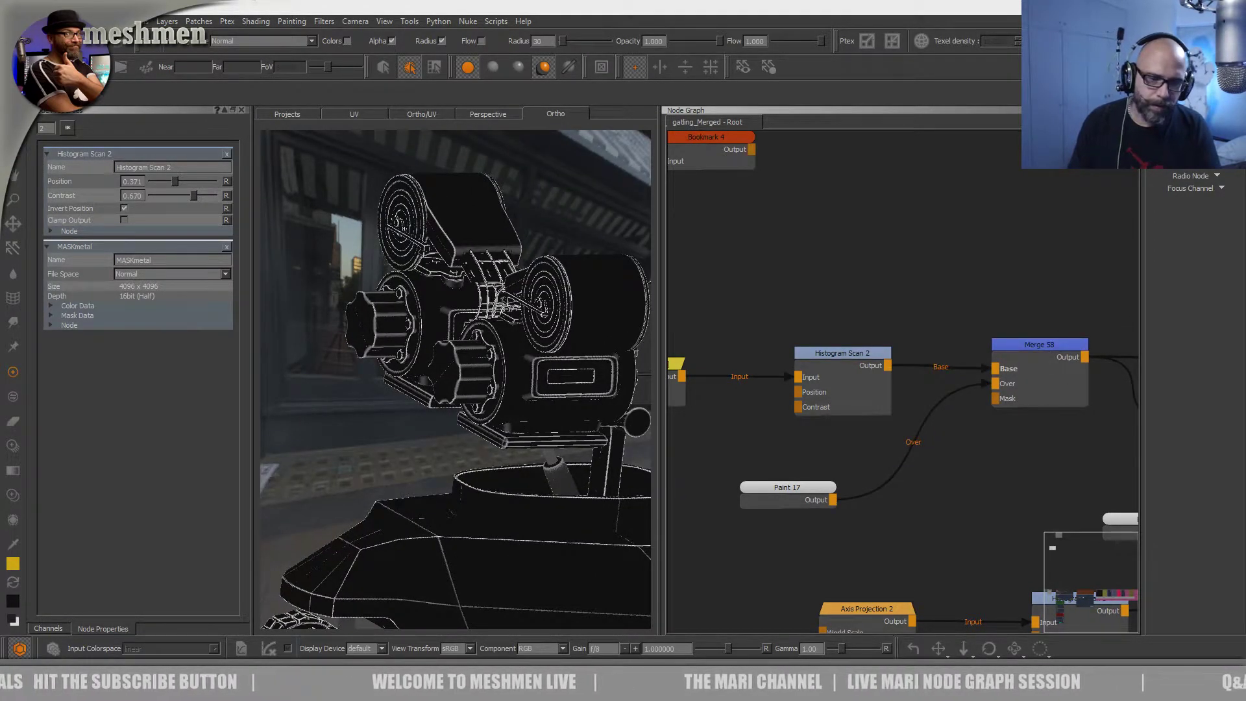
scroll(429, 394, up, 10)
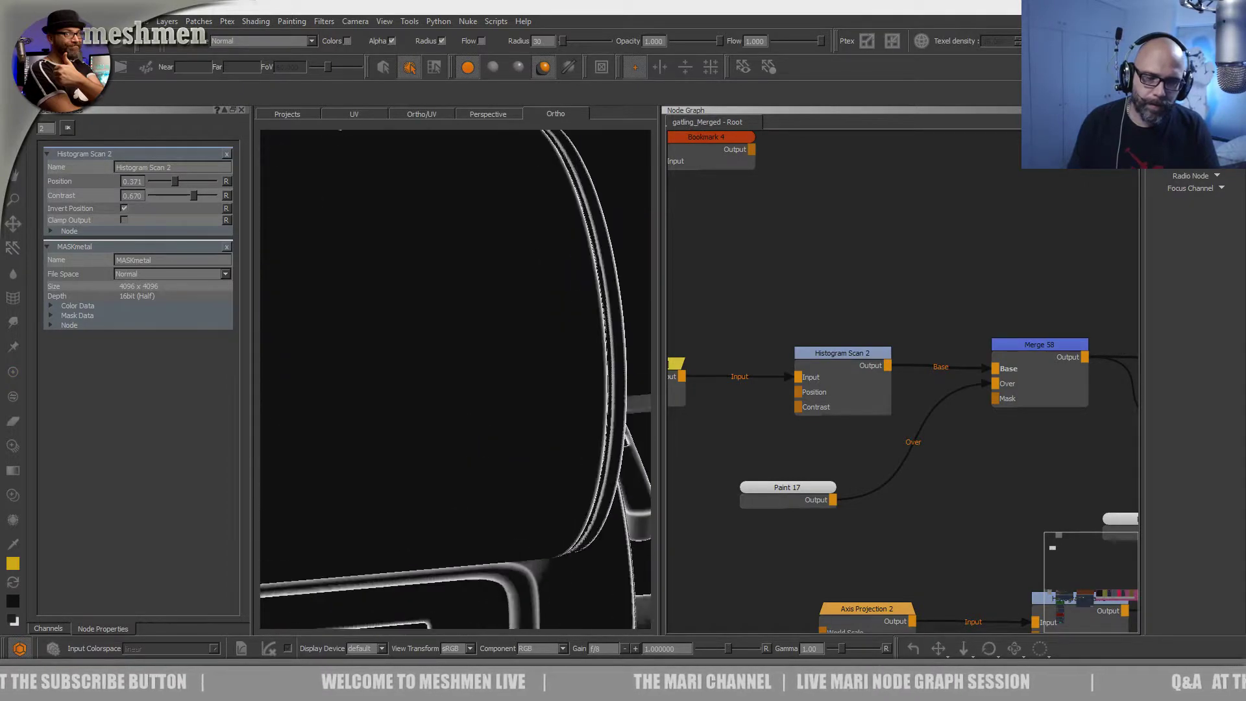
scroll(428, 395, down, 6)
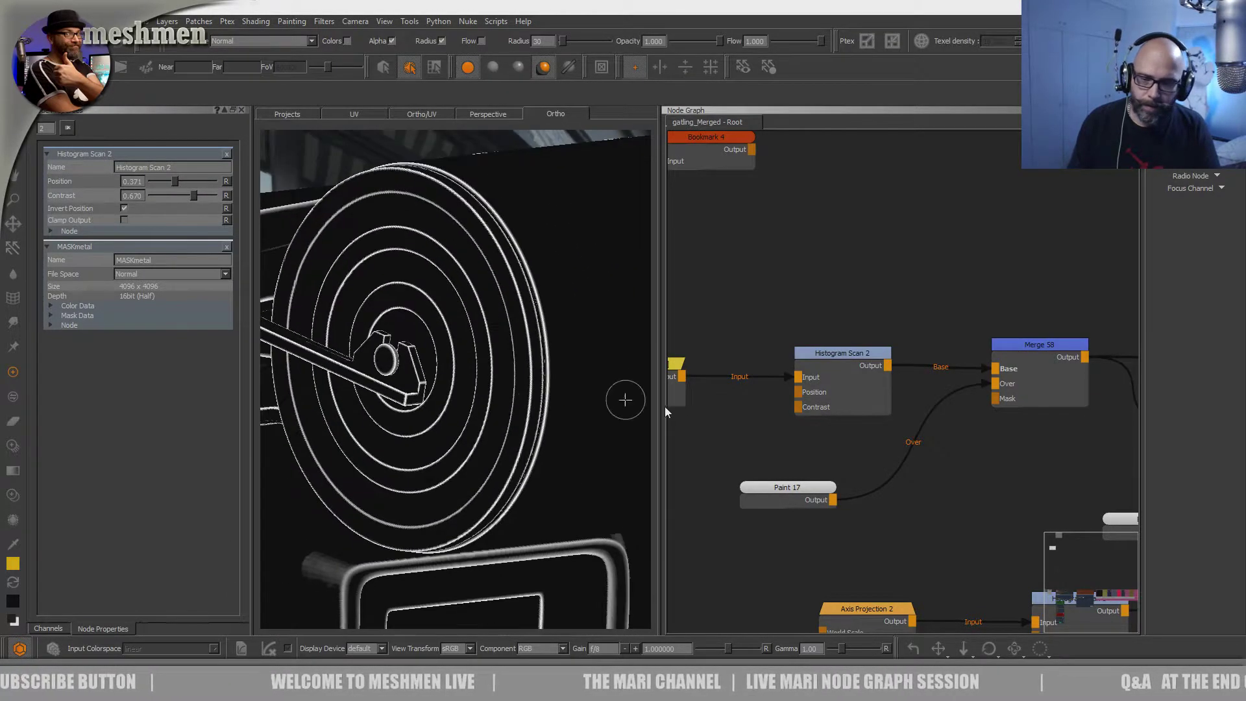
click(827, 368)
scroll(1038, 348, down, 3)
middle_drag(1032, 347, 783, 342)
drag(920, 373, 920, 381)
drag(1082, 337, 1085, 333)
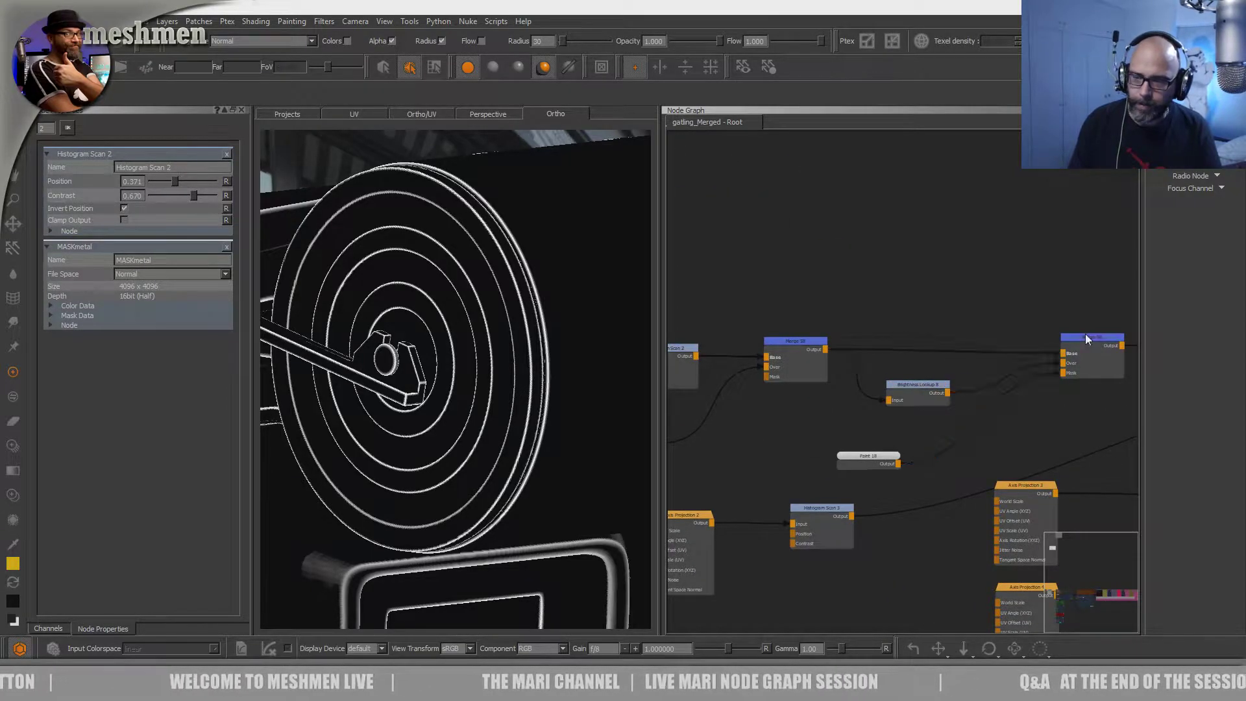
scroll(496, 412, up, 5)
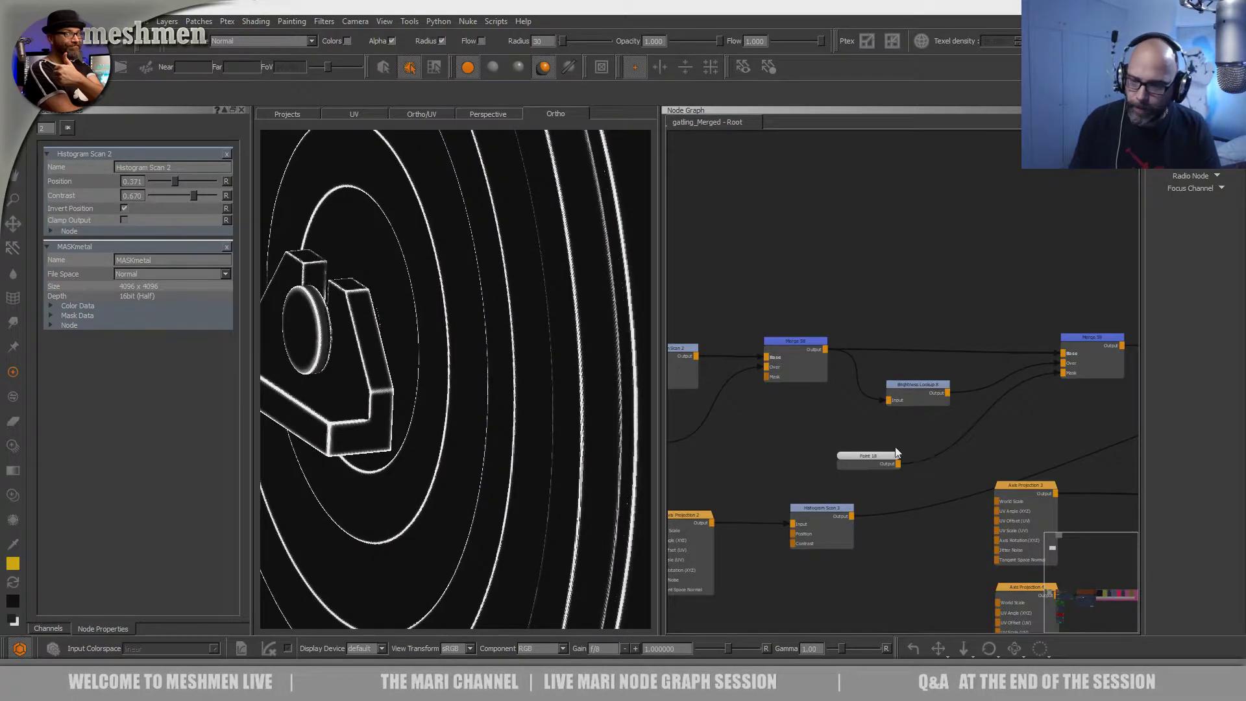
drag(917, 384, 913, 384)
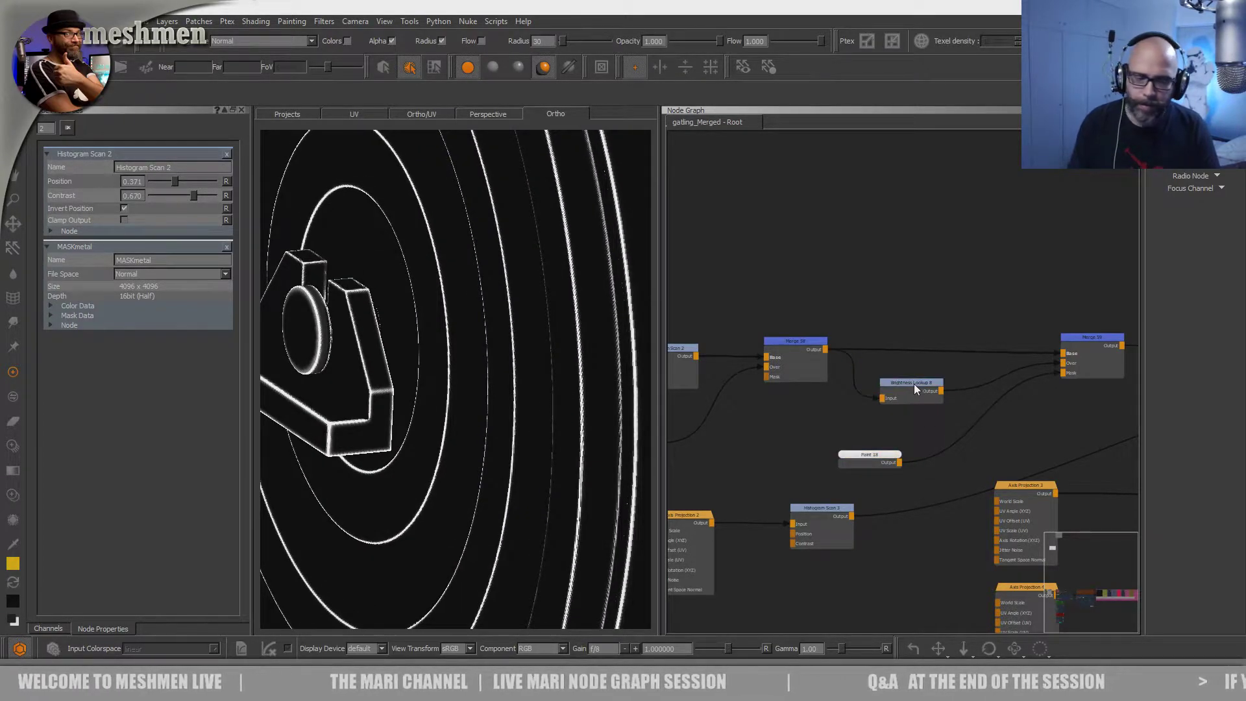
click(1085, 340)
alt+drag(545, 384, 498, 398)
- Display Brightness Lookup 9's output and inspect the edge mask across the turret
scroll(934, 379, down, 3)
middle_drag(910, 372, 716, 375)
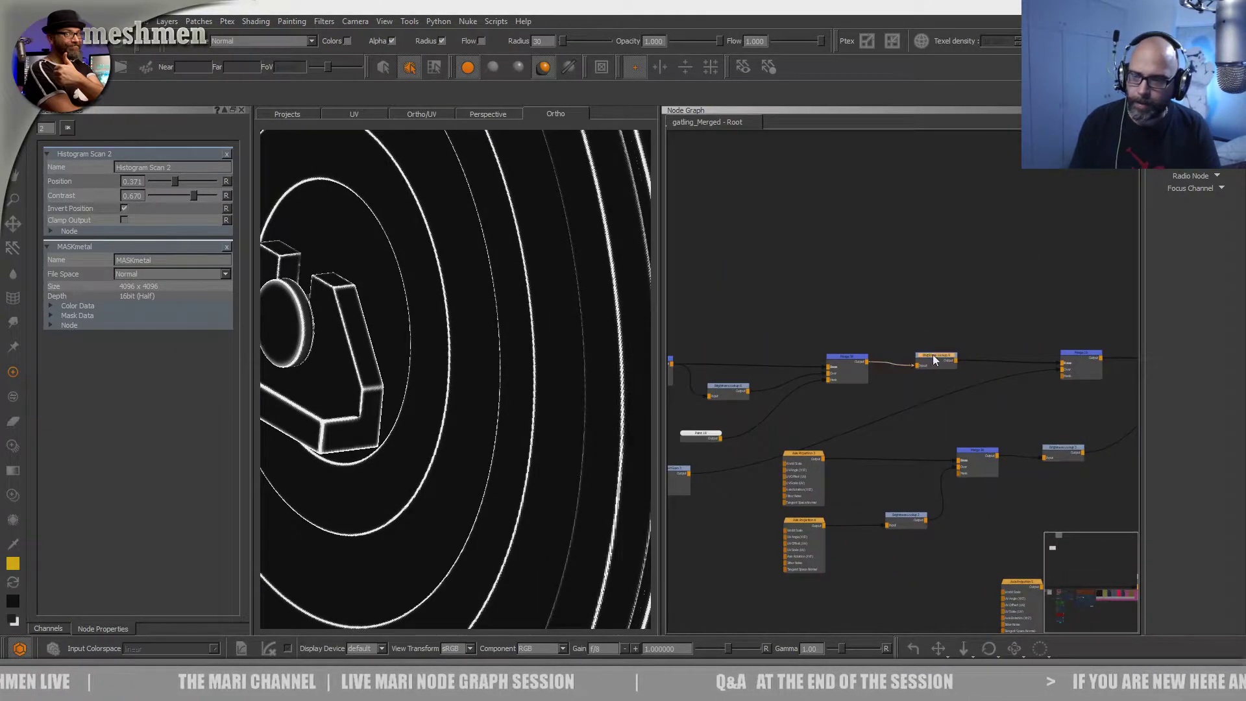
click(940, 358)
scroll(941, 360, up, 5)
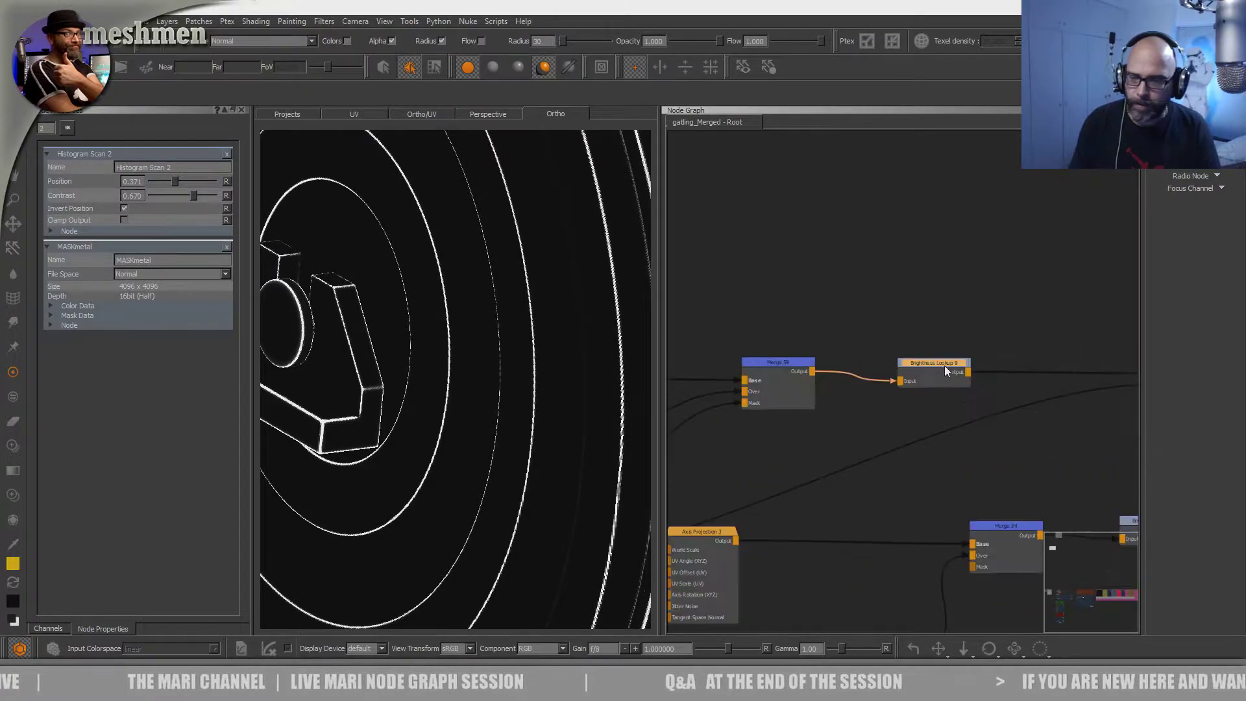
alt+right_drag(429, 378, 417, 395)
alt+middle_drag(418, 395, 376, 372)
alt+right_drag(448, 357, 770, 378)
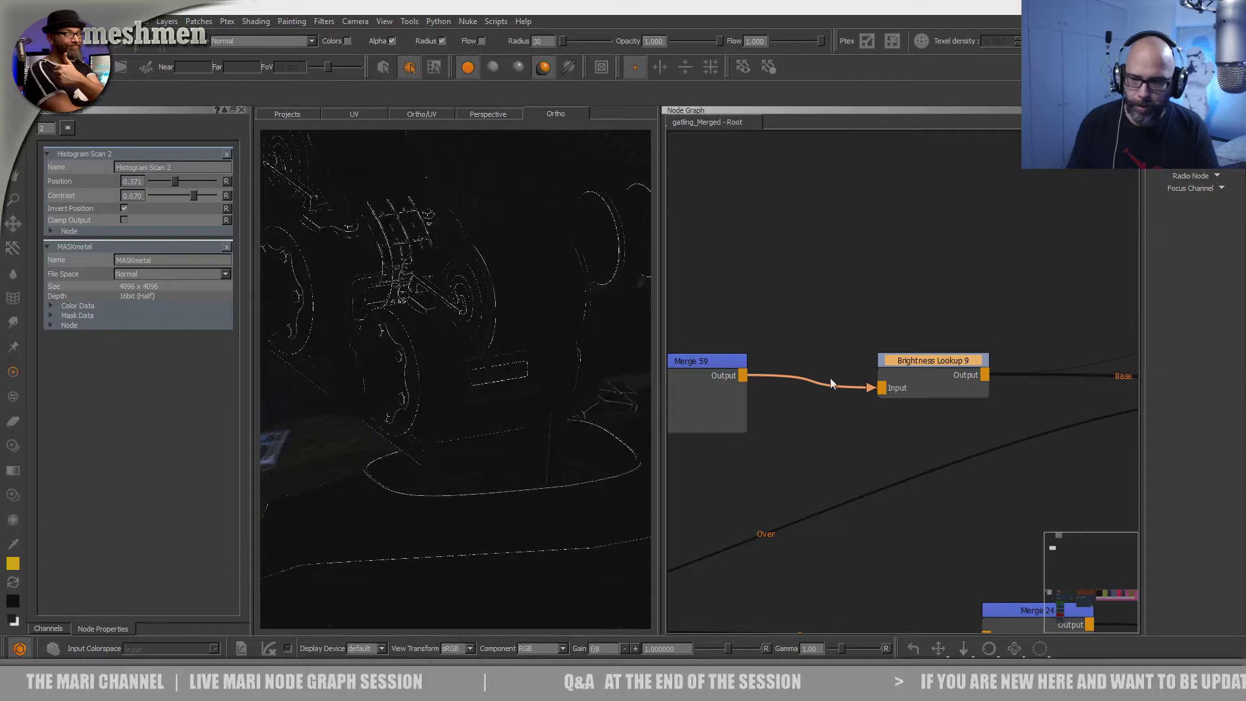
- Compare the mask edges around Brightness Lookup 9 and the merge after it, and delete Brightness Lookup 9
scroll(954, 360, down, 3)
middle_drag(952, 355, 851, 360)
click(1062, 364)
click(1059, 366)
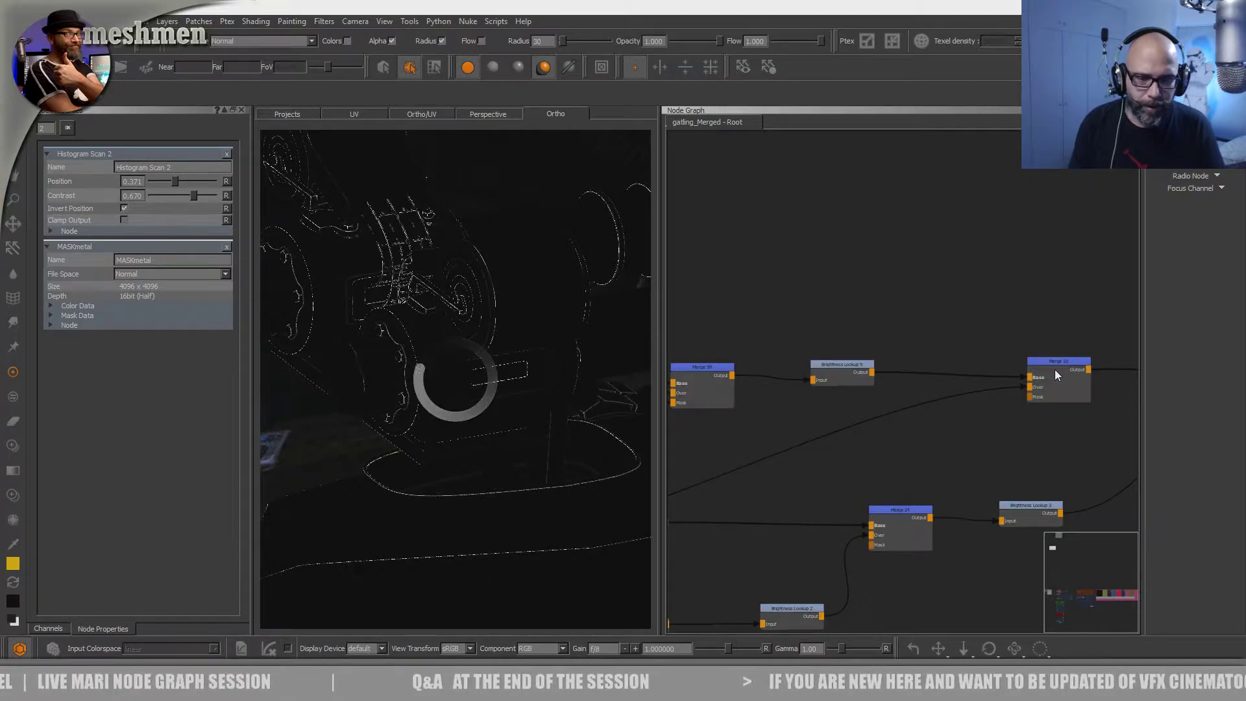
alt+right_drag(376, 406, 469, 411)
alt+middle_drag(468, 411, 308, 578)
drag(859, 365, 854, 370)
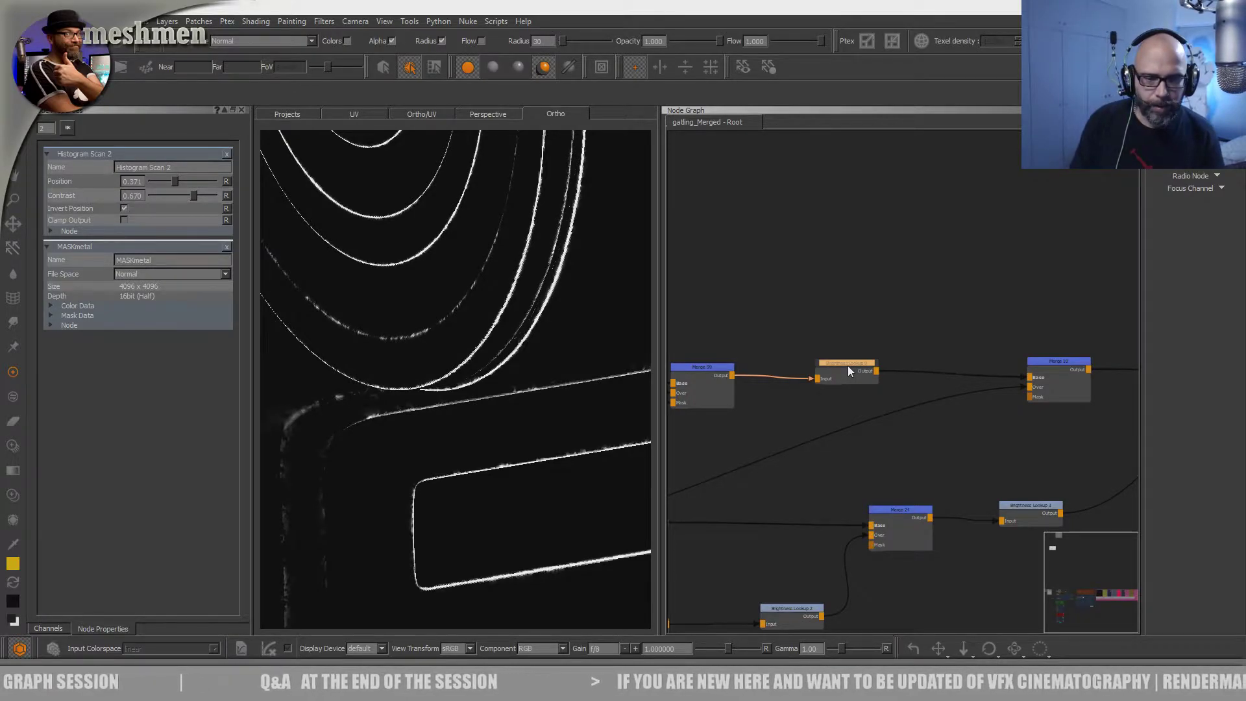
drag(842, 361, 844, 359)
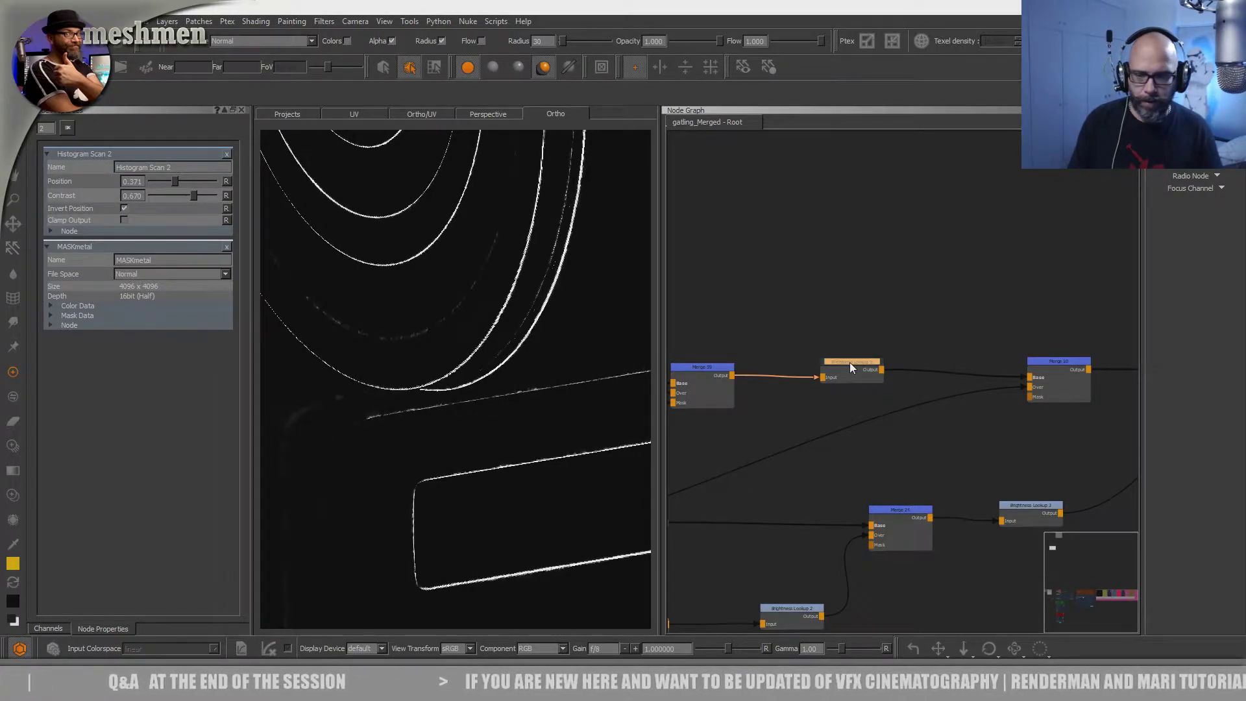
drag(850, 363, 846, 361)
key(Delete)
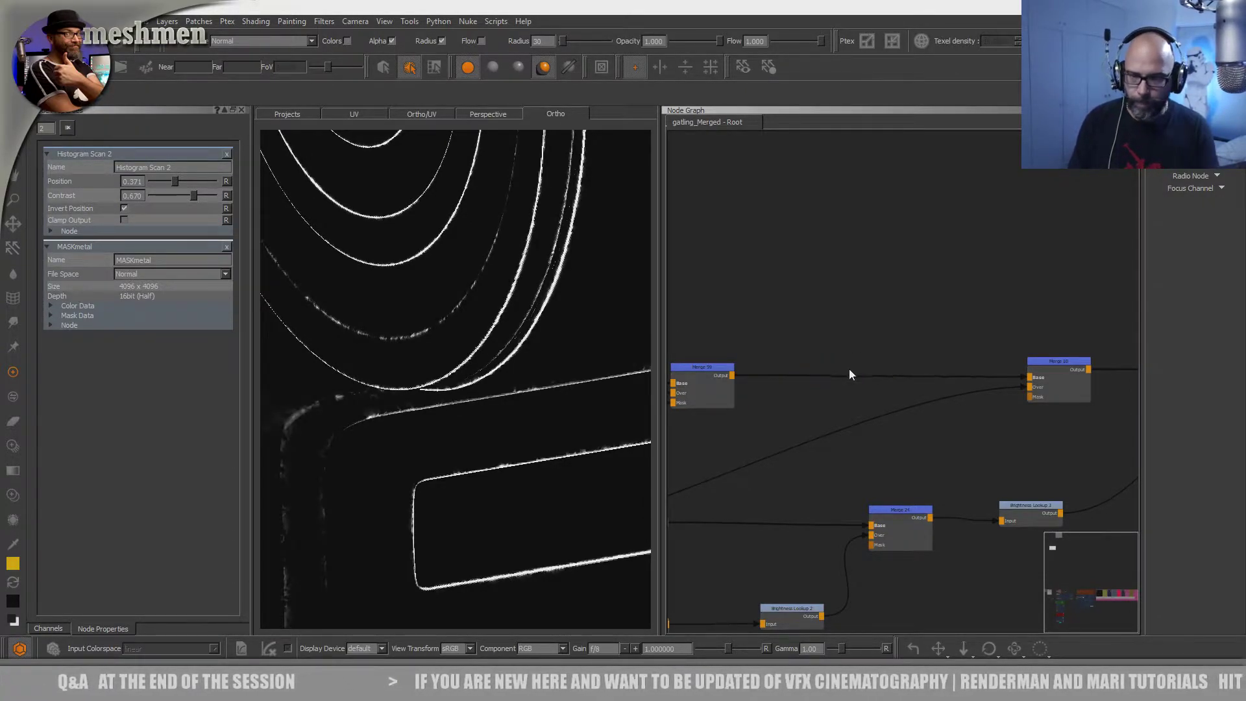
- Display the second merge downstream of Merge 59, inspect the gun edges and locate its lower input branch
drag(1032, 354, 1030, 351)
middle_drag(1030, 351, 833, 352)
scroll(833, 352, down, 1)
click(1065, 358)
key(v)
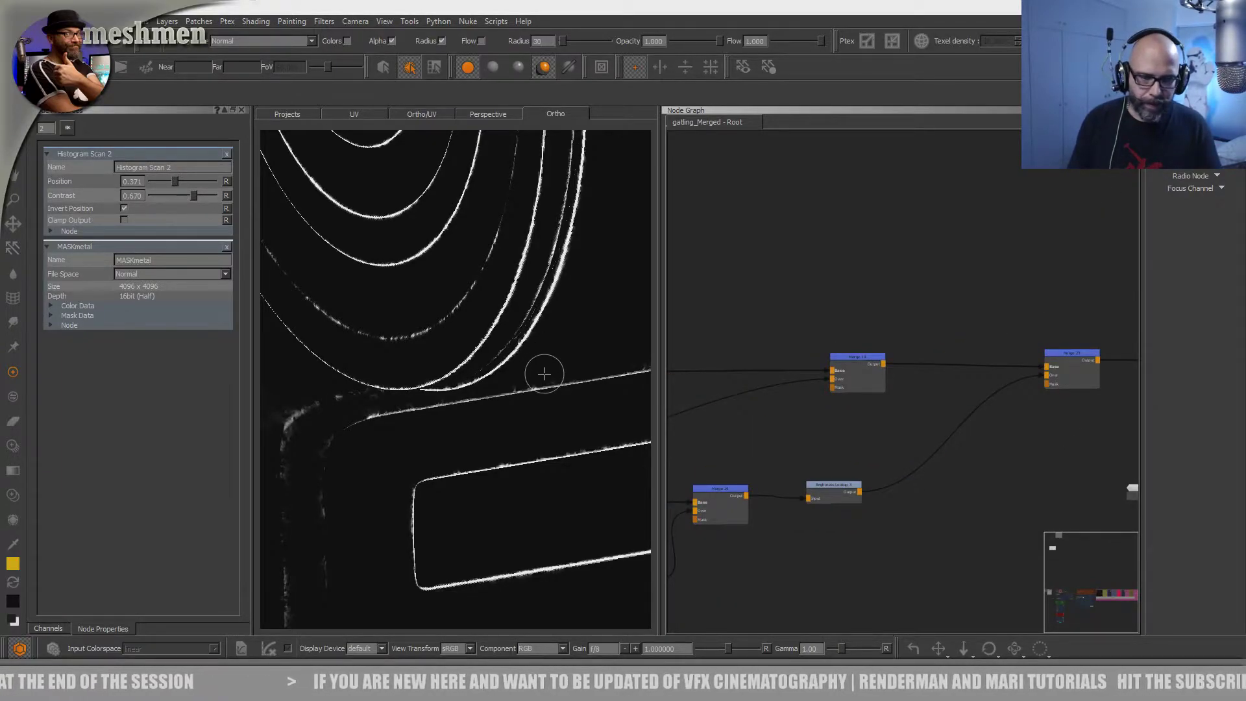
scroll(544, 373, down, 5)
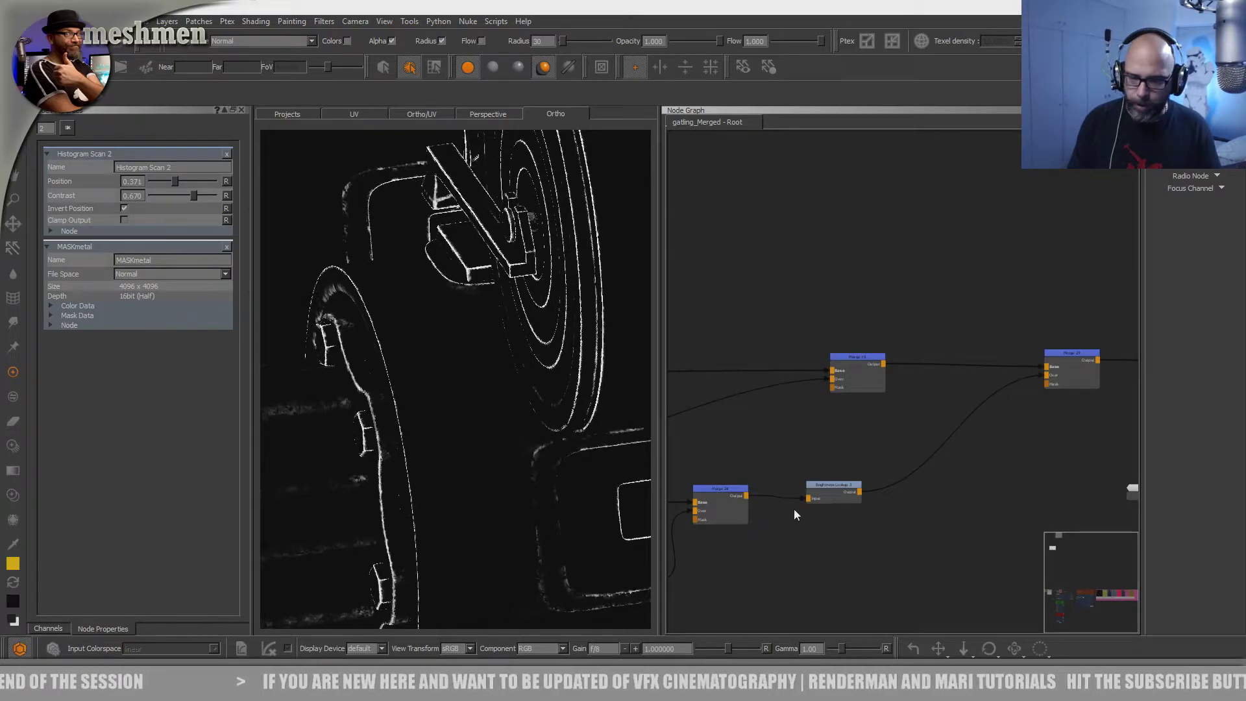
scroll(796, 515, down, 1)
middle_drag(797, 514, 1076, 429)
- Inspect the turret's edges from several sides and redisplay the merge fed by the lower Brightness Lookup
alt+drag(444, 402, 528, 421)
scroll(528, 422, down, 5)
alt+middle_drag(528, 422, 511, 438)
alt+drag(511, 437, 415, 395)
middle_drag(1090, 350, 747, 369)
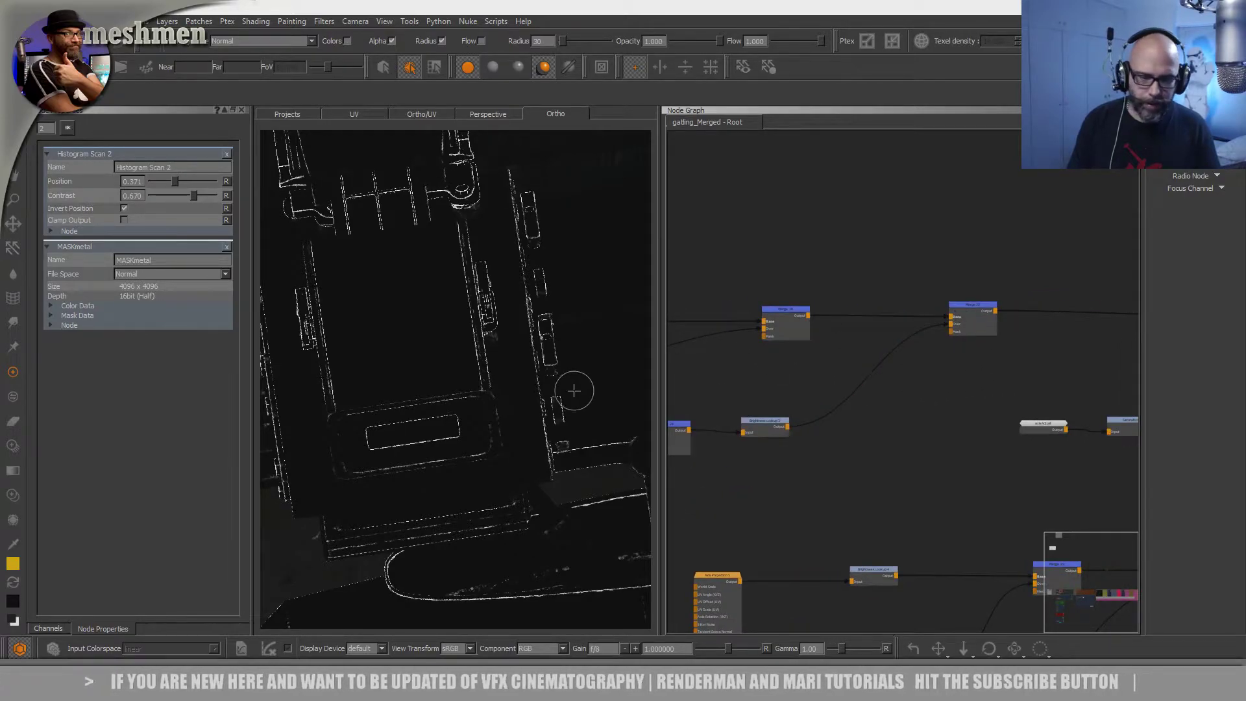
drag(979, 307, 987, 307)
alt+drag(531, 440, 538, 370)
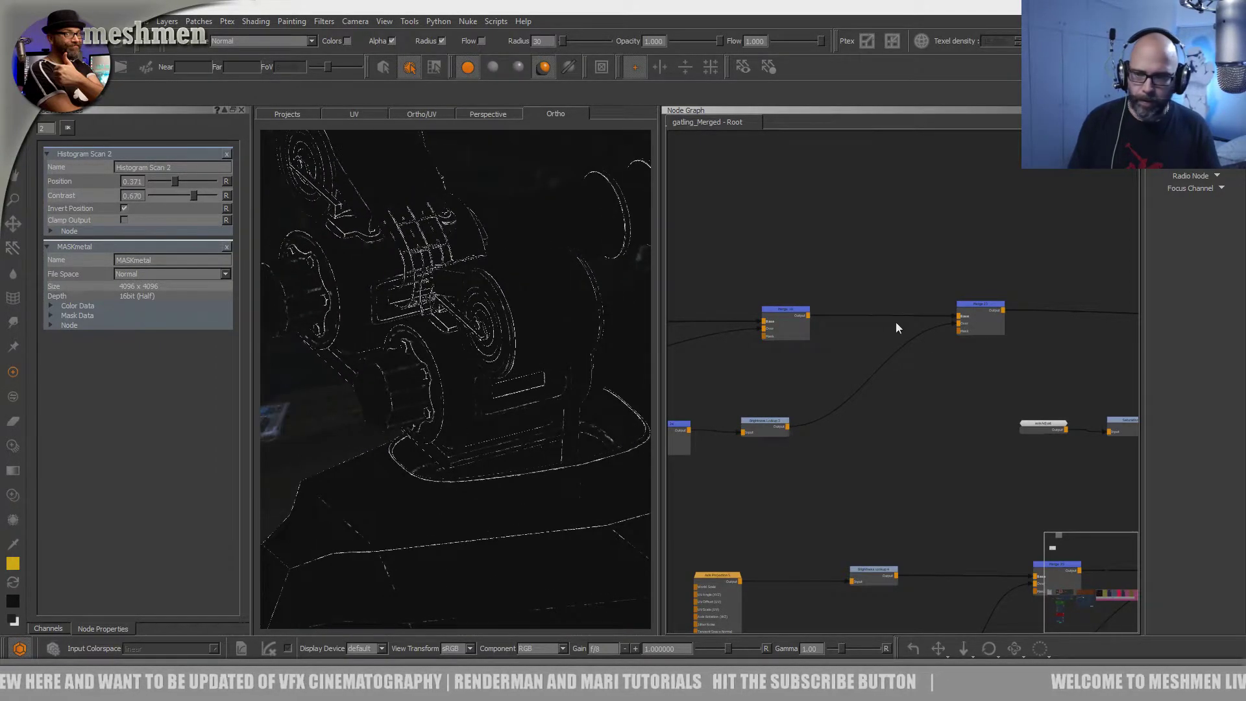
- Display Merge 60's output, inspect the broken-up edges on the drum closely and open the node's properties
middle_drag(1009, 325, 802, 342)
drag(1029, 318, 1032, 310)
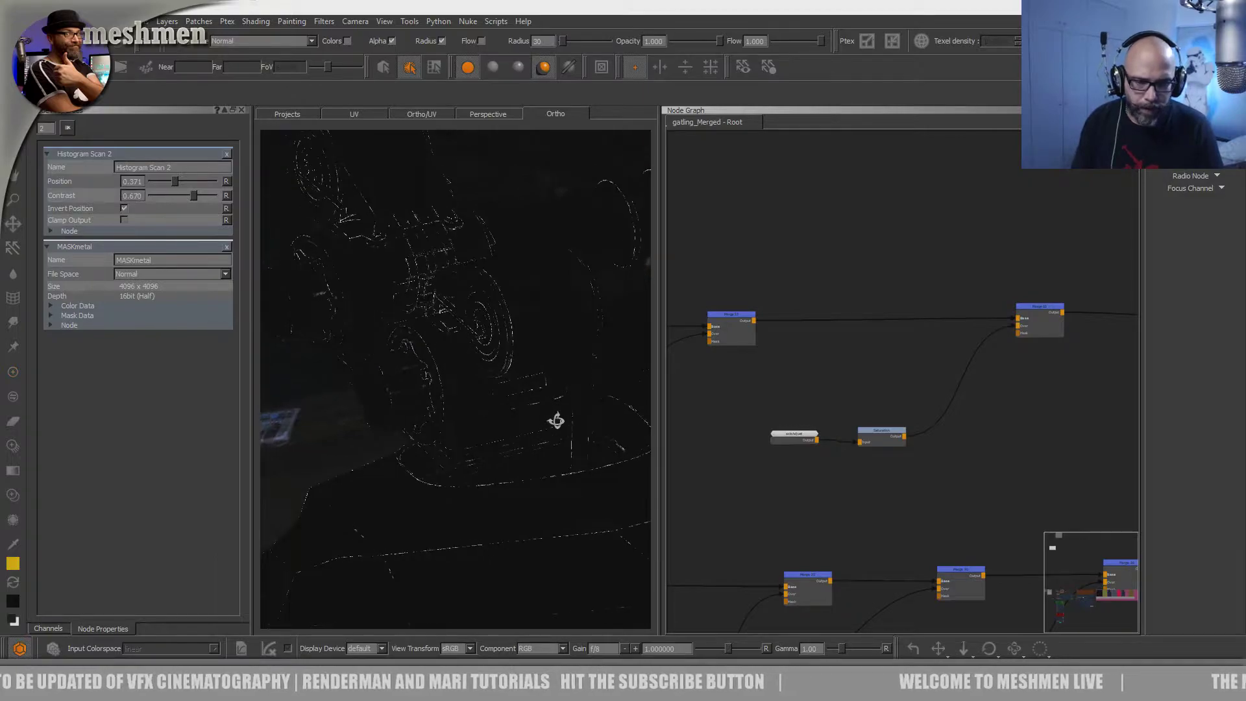
scroll(528, 340, up, 10)
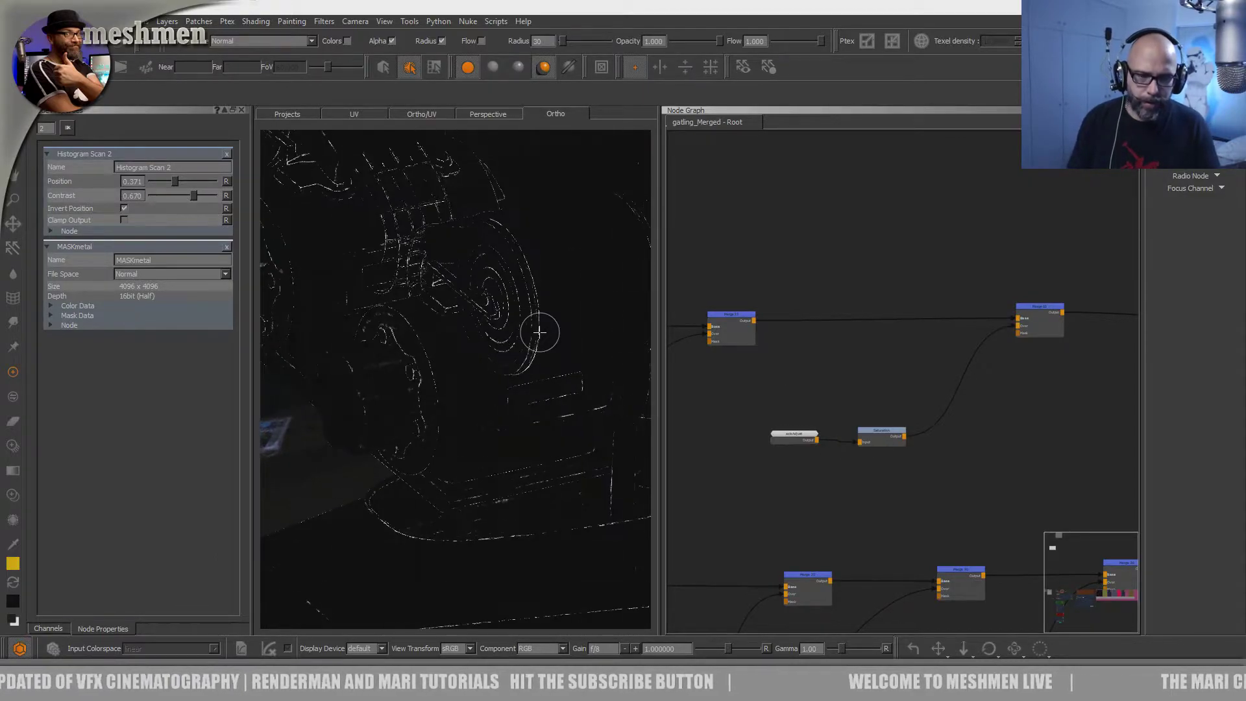
scroll(563, 404, up, 6)
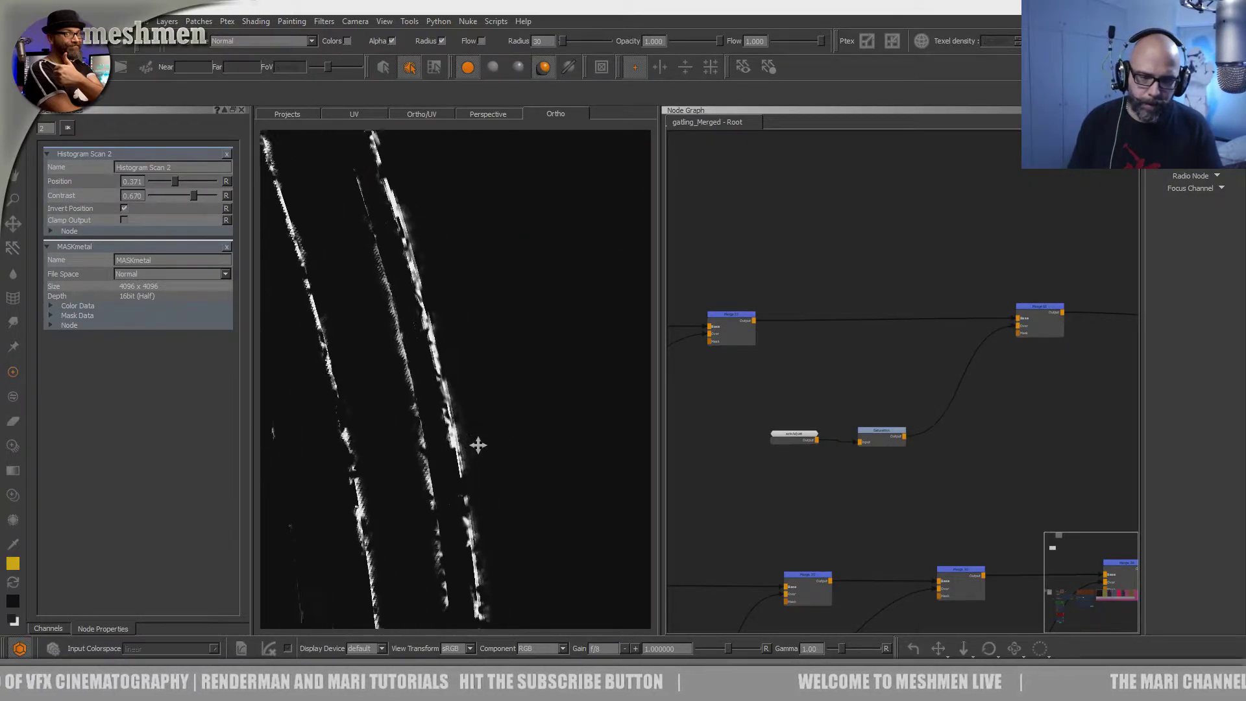
click(1058, 315)
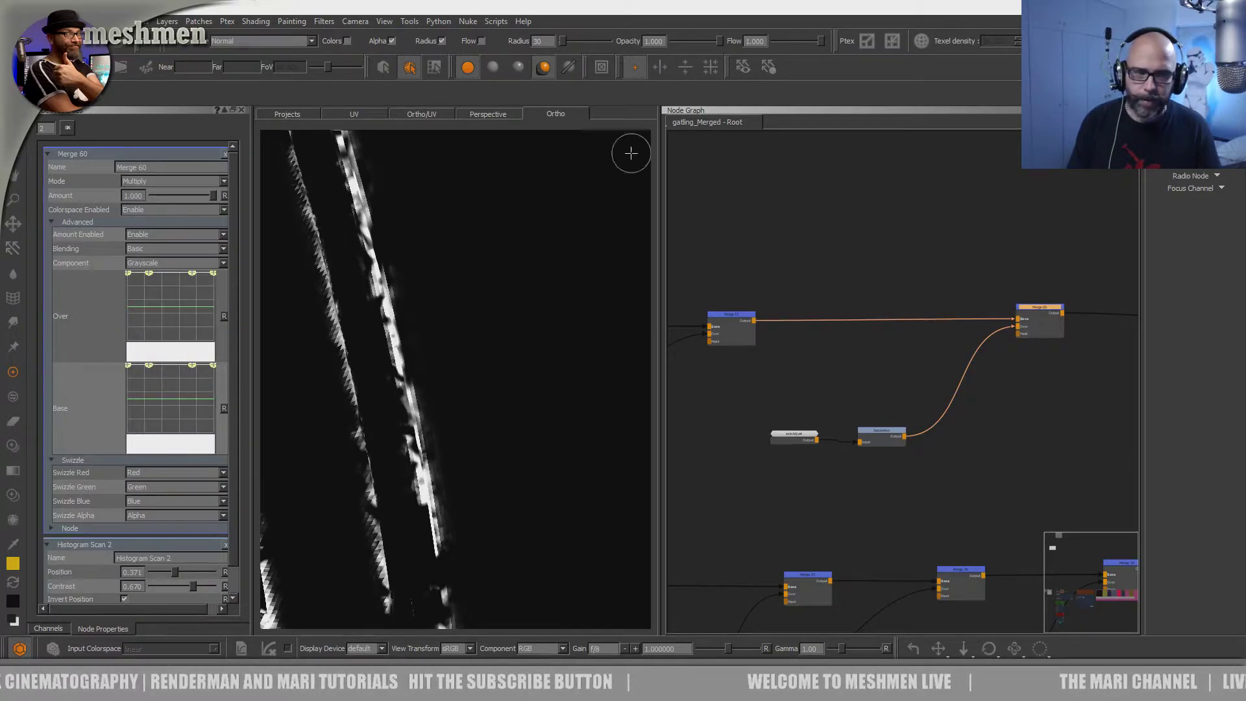
- Try a lower Amount on Merge 60, compare it with the original and undo the change
drag(196, 196, 131, 193)
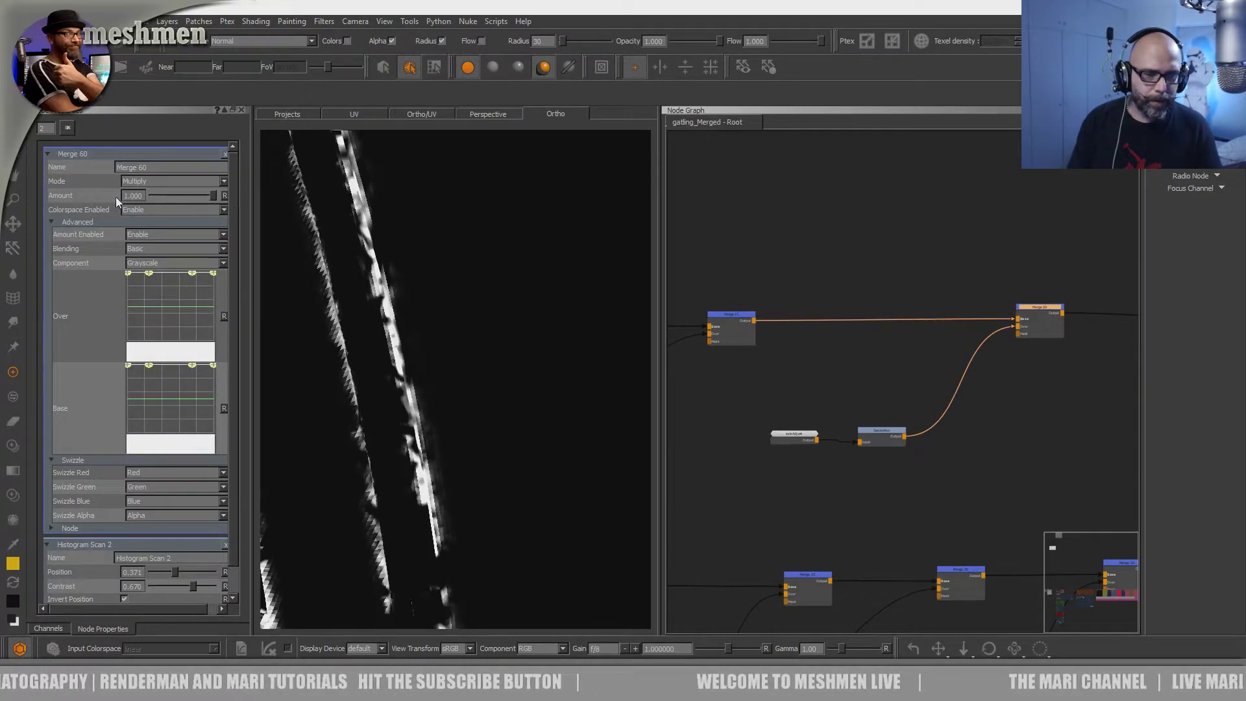
key(ctrl+z)
key(ctrl+y)
key(ctrl+z)
- Inspect Merge 60's edge wear on the drum's rings and along its outer casing
alt+right_drag(404, 242, 442, 329)
scroll(442, 329, down, 5)
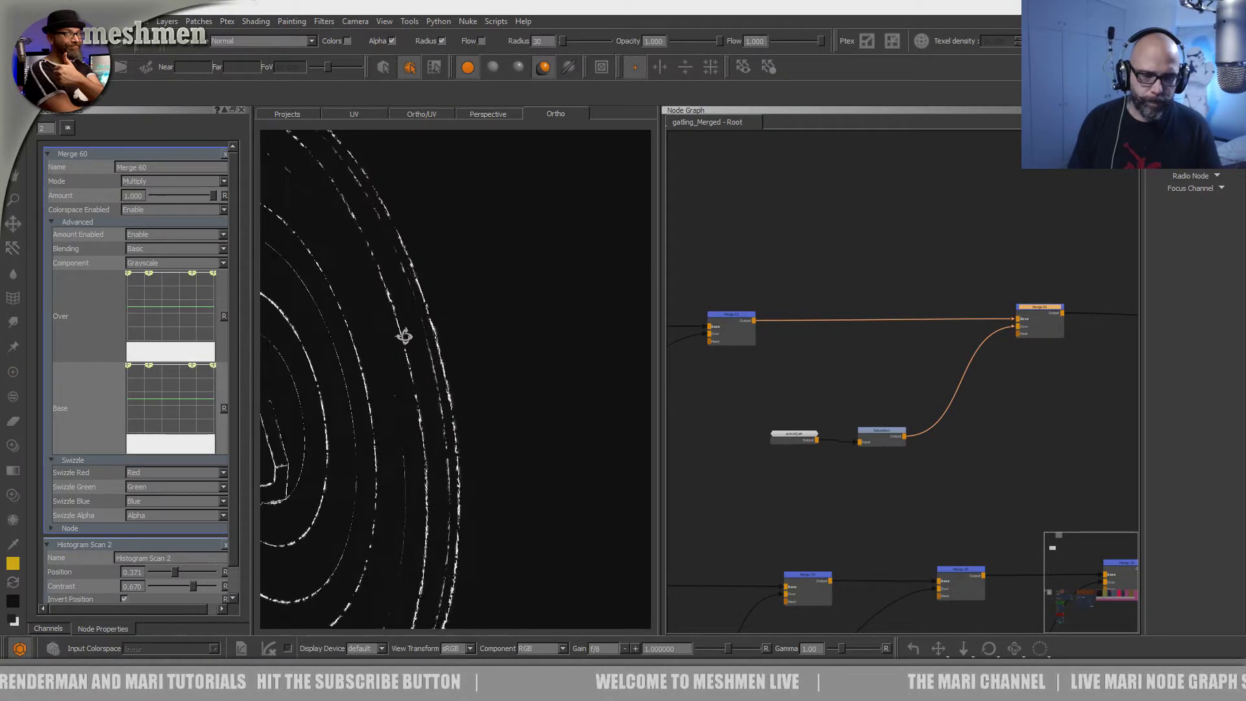
scroll(498, 378, up, 5)
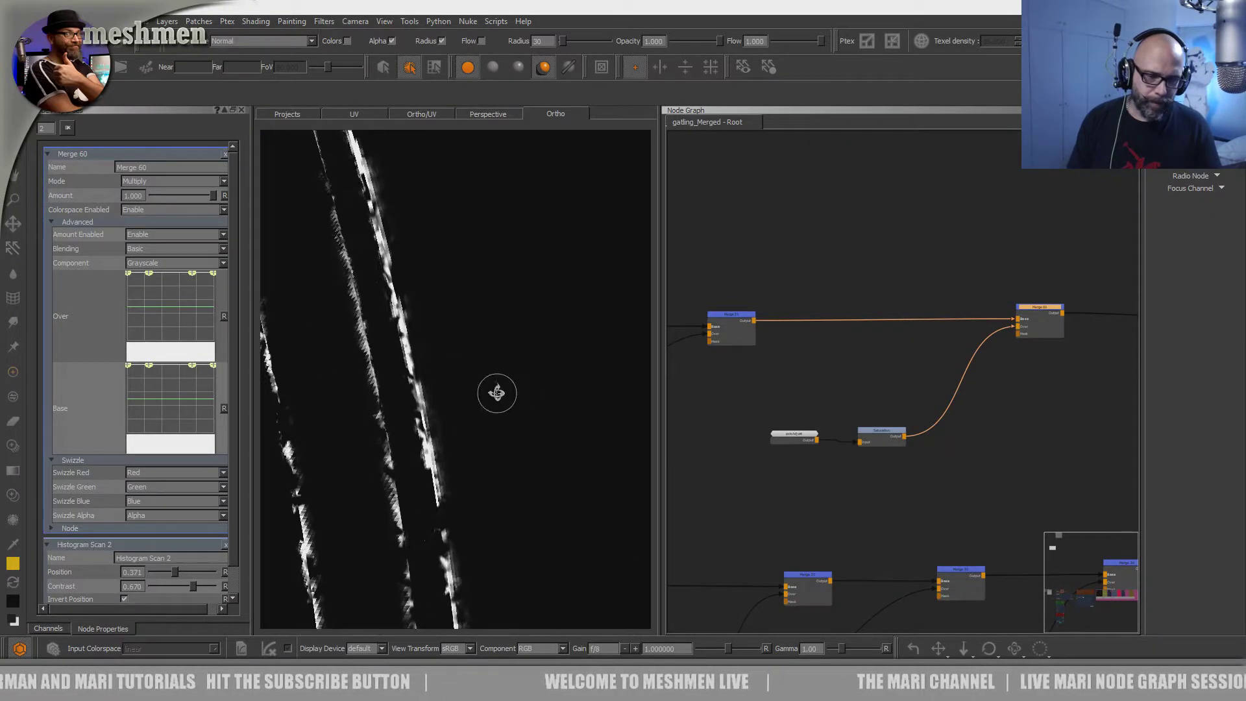
scroll(486, 373, down, 1)
alt+middle_drag(487, 373, 339, 386)
scroll(436, 403, down, 5)
scroll(339, 387, up, 2)
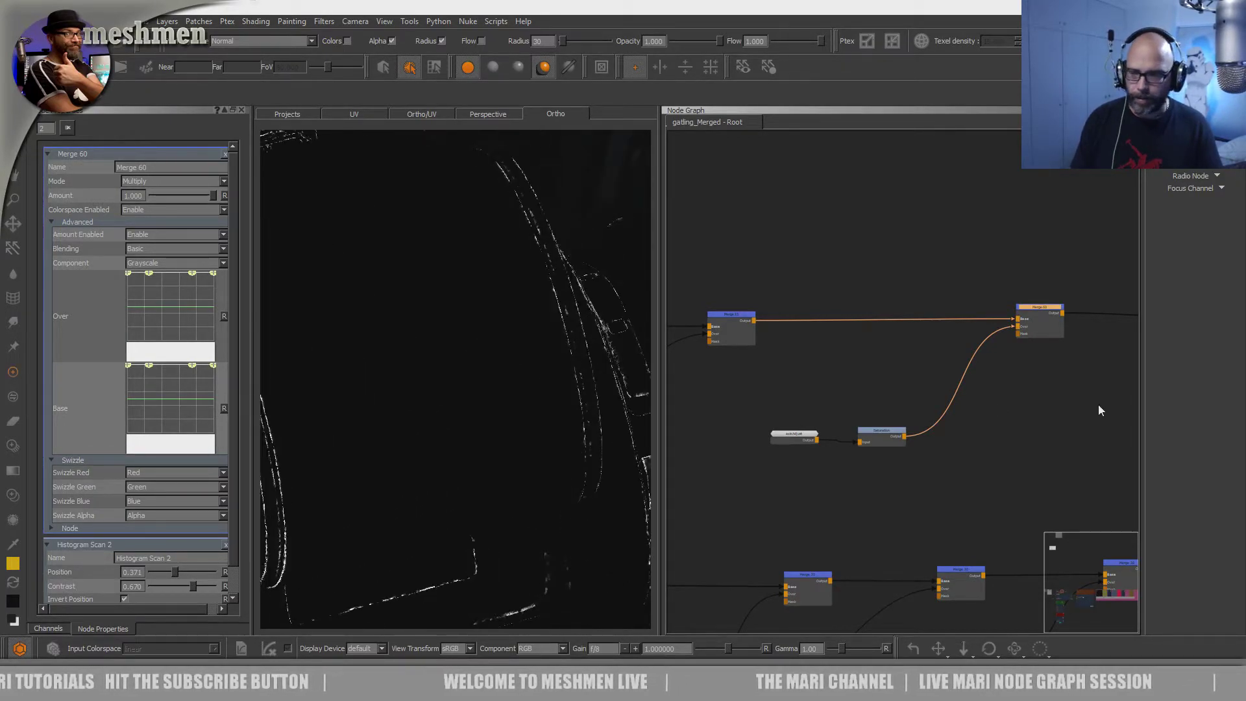
- Display the merges downstream of Merge 60, past the Add_Scratches group to the mask's final nodes, and check the turret
scroll(1099, 403, up, 3)
drag(912, 368, 916, 362)
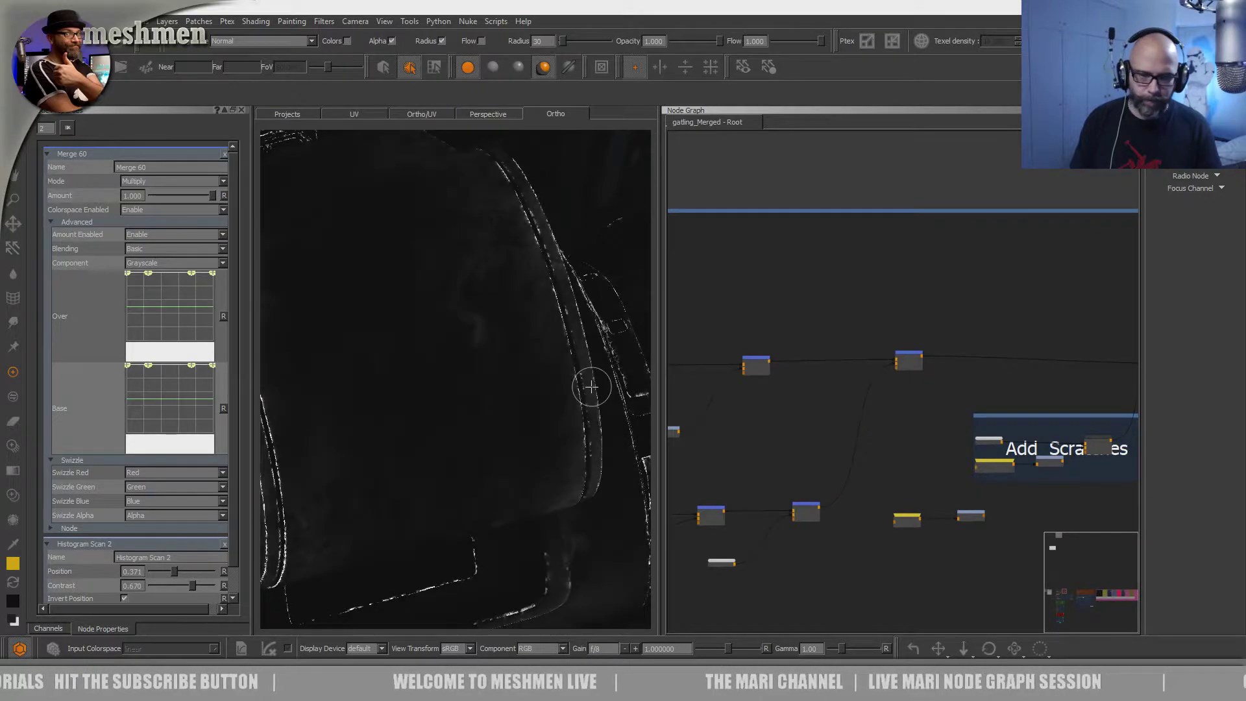
alt+right_drag(536, 400, 529, 341)
alt+middle_drag(529, 341, 617, 227)
alt+right_drag(519, 383, 484, 353)
scroll(990, 368, down, 1)
middle_drag(1104, 384, 825, 369)
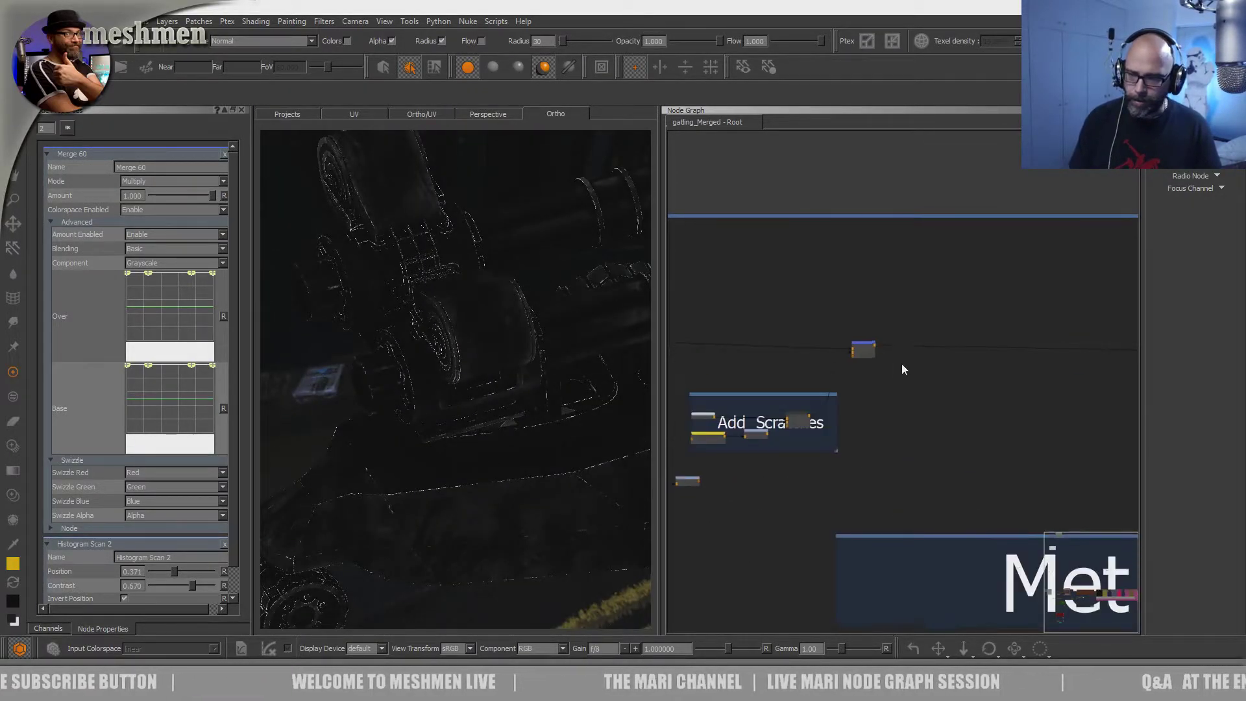
drag(870, 350, 876, 345)
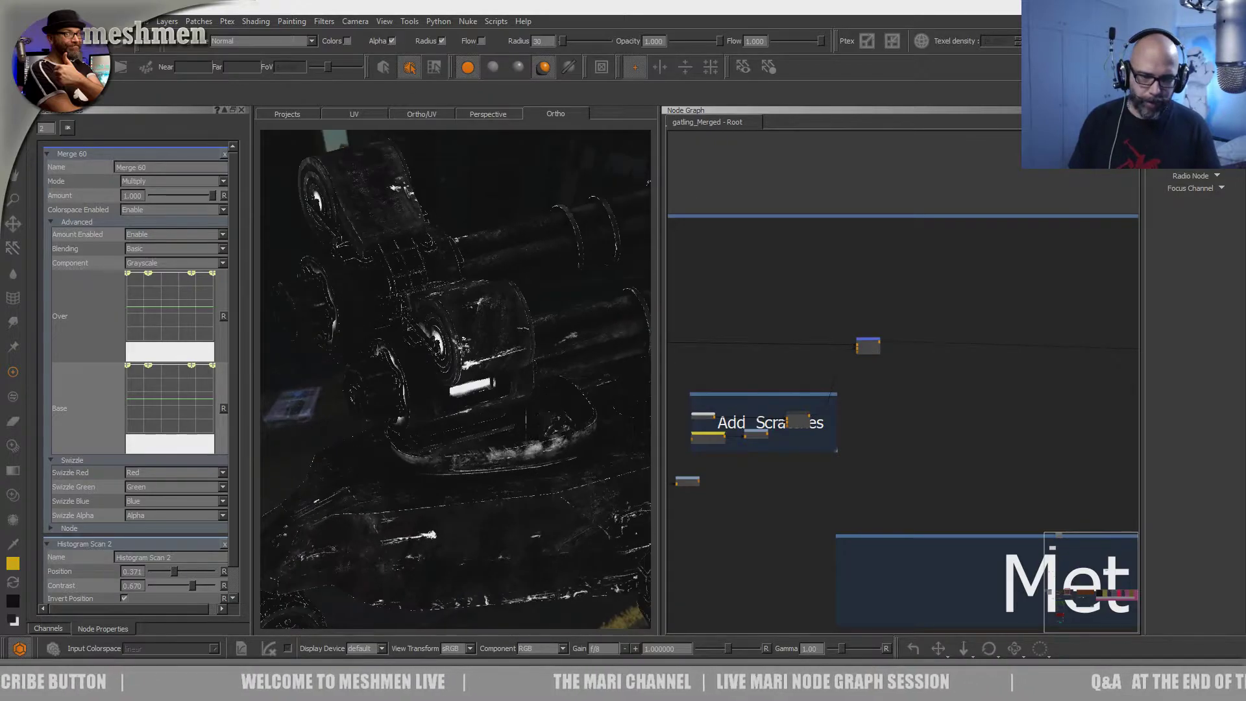
middle_drag(916, 368, 704, 378)
middle_drag(898, 377, 788, 380)
drag(952, 360, 948, 360)
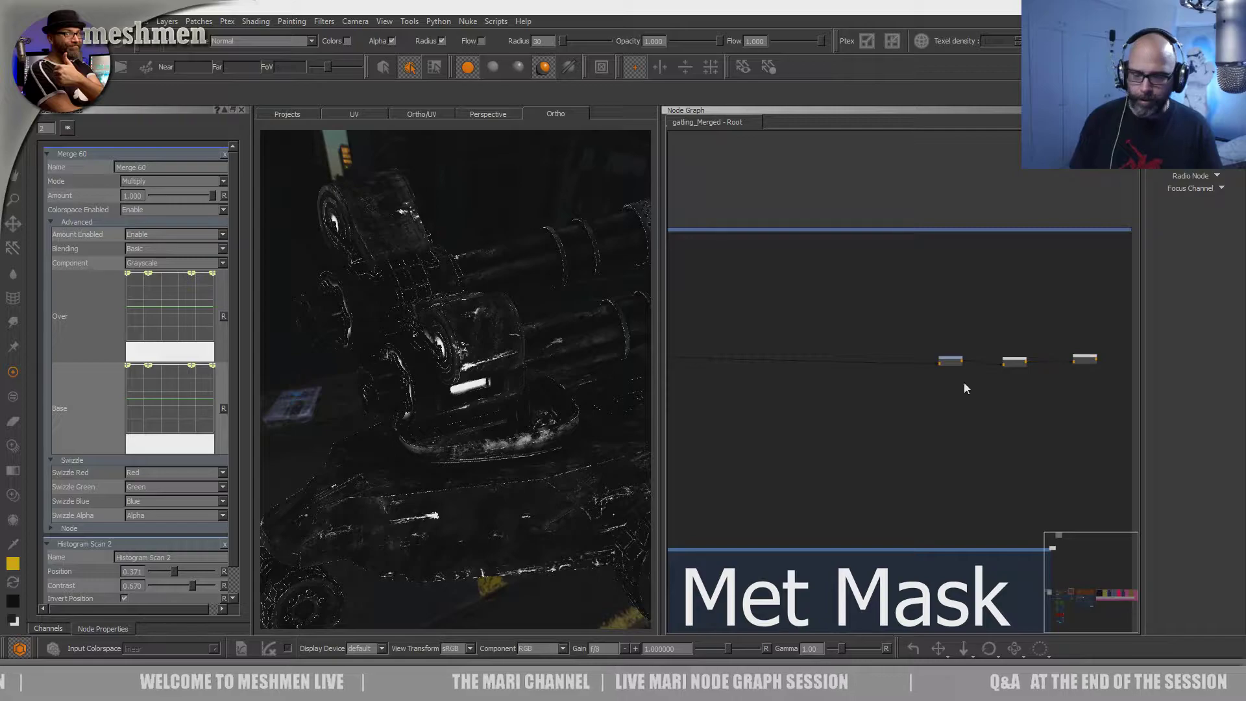
- Inspect the final metal mask over the whole vehicle, from close up on the hull to a full side view
alt+right_drag(446, 534, 639, 514)
alt+middle_drag(529, 528, 523, 344)
alt+right_drag(523, 344, 406, 329)
middle_drag(491, 402, 501, 373)
alt+drag(454, 405, 465, 409)
alt+right_drag(465, 409, 476, 437)
alt+drag(476, 437, 487, 448)
alt+right_drag(487, 448, 421, 445)
middle_drag(493, 454, 503, 418)
alt+right_drag(503, 418, 455, 425)
alt+middle_drag(454, 425, 338, 434)
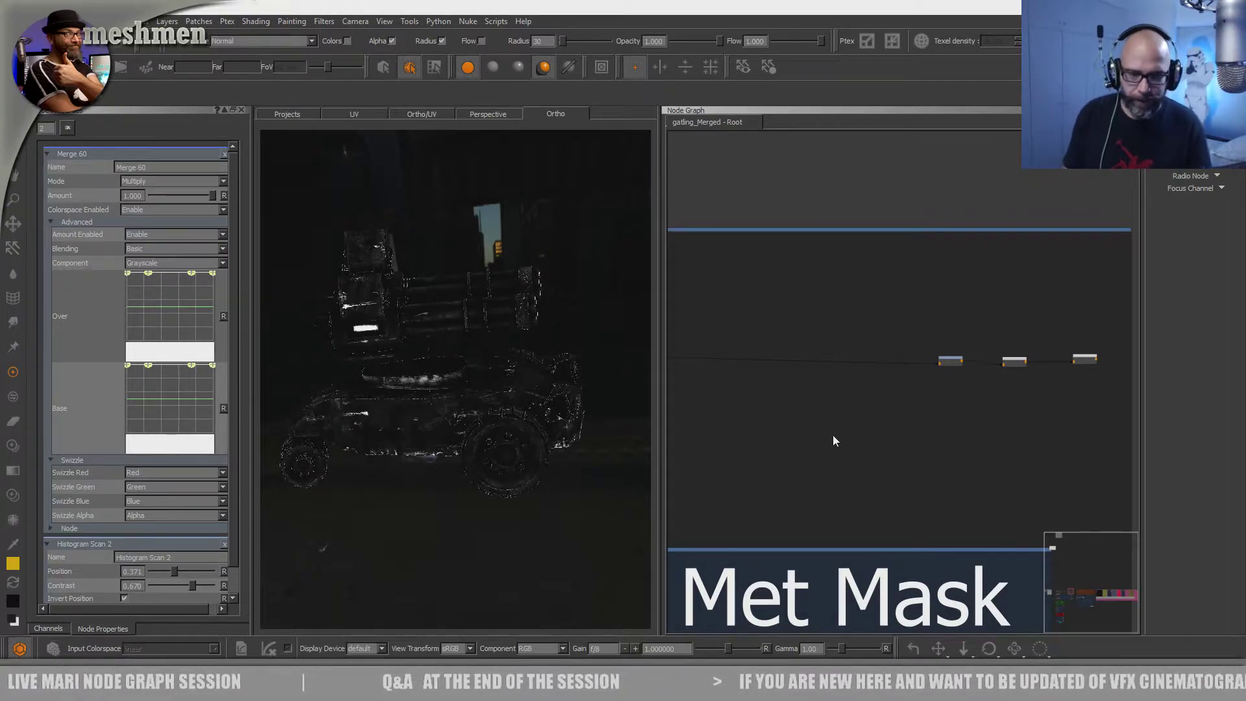
- Locate the RubberMaterial group among the material groups in the node graph
scroll(907, 484, down, 5)
middle_drag(963, 479, 771, 349)
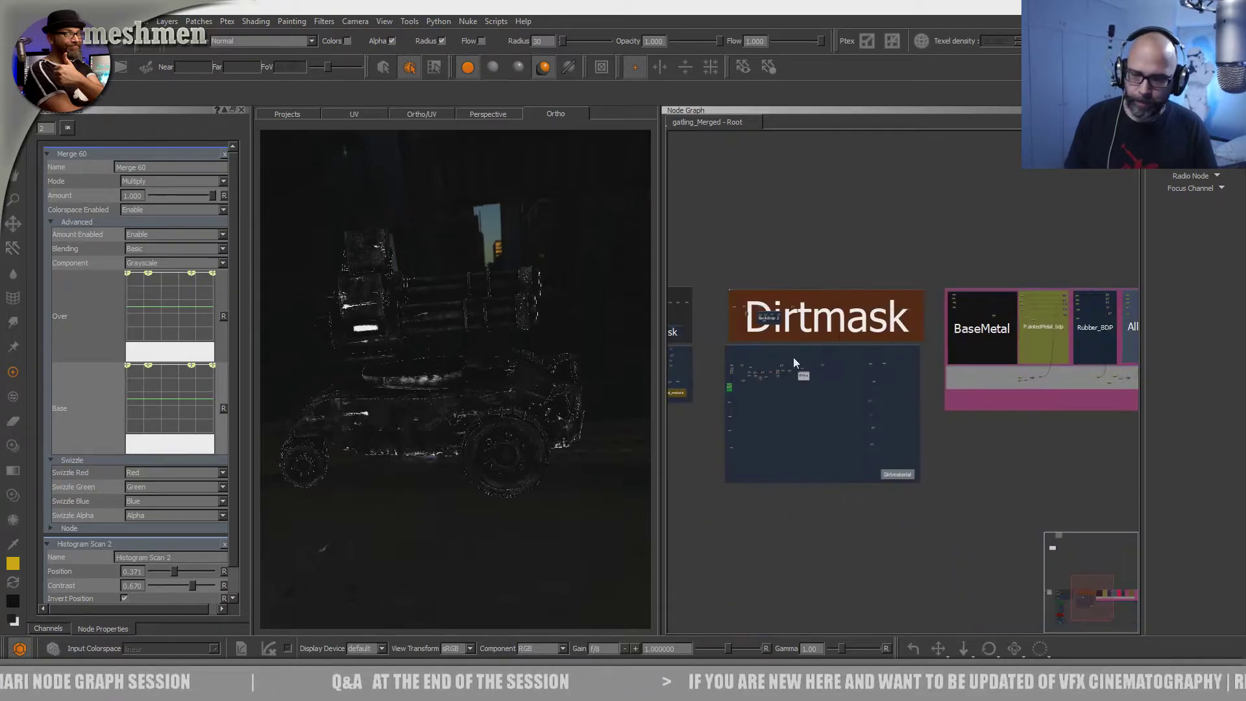
scroll(878, 441, down, 6)
middle_drag(746, 533, 897, 474)
scroll(920, 463, up, 3)
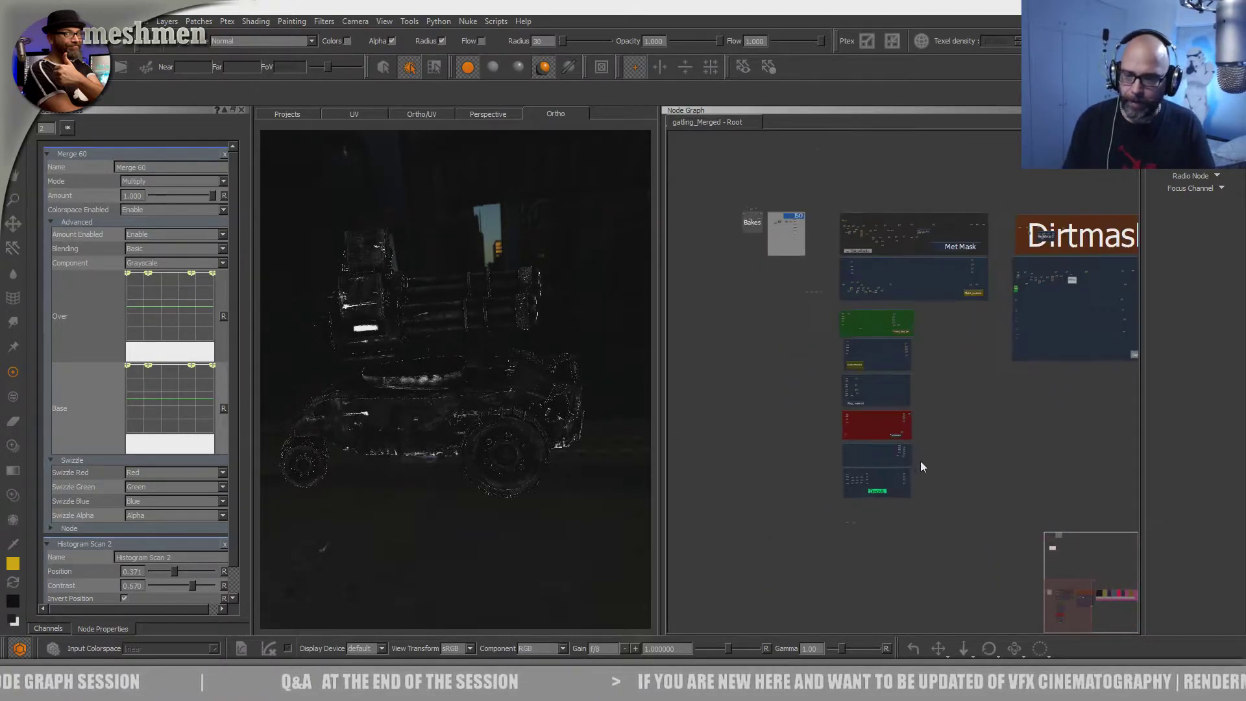
scroll(920, 462, up, 3)
scroll(803, 369, up, 2)
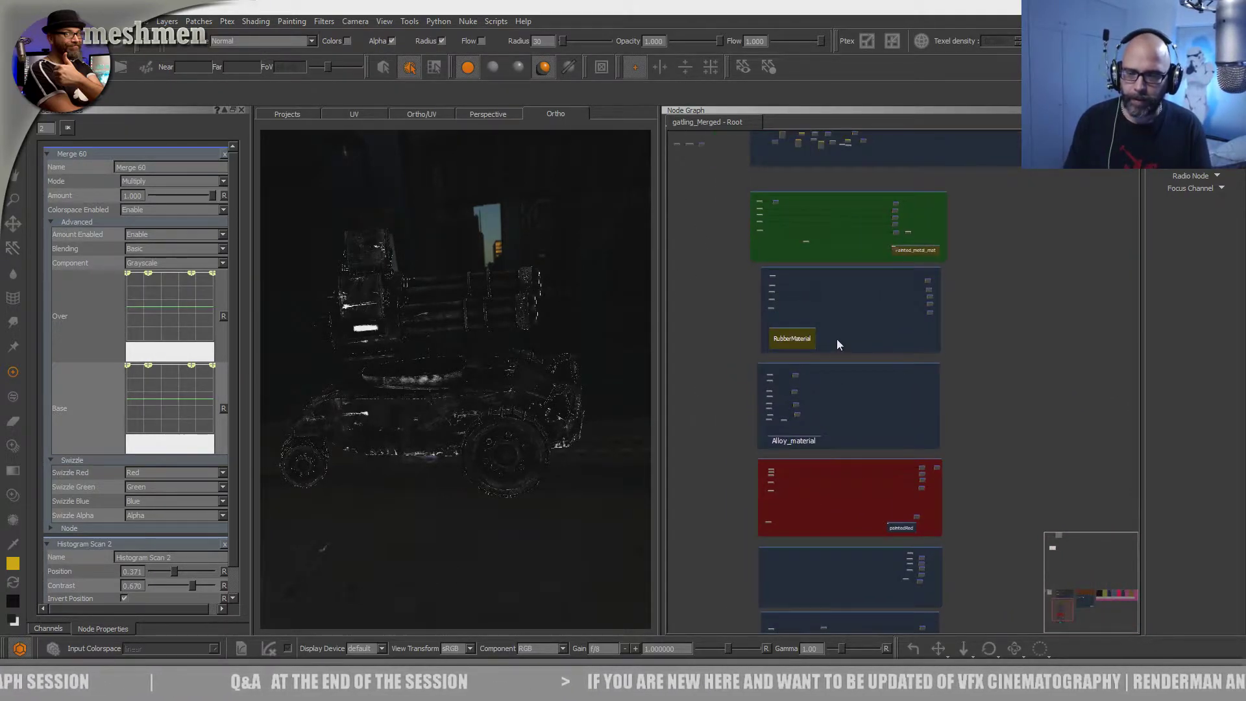
scroll(837, 342, up, 5)
middle_drag(892, 342, 939, 387)
scroll(940, 387, up, 1)
middle_drag(833, 312, 837, 425)
scroll(907, 399, down, 3)
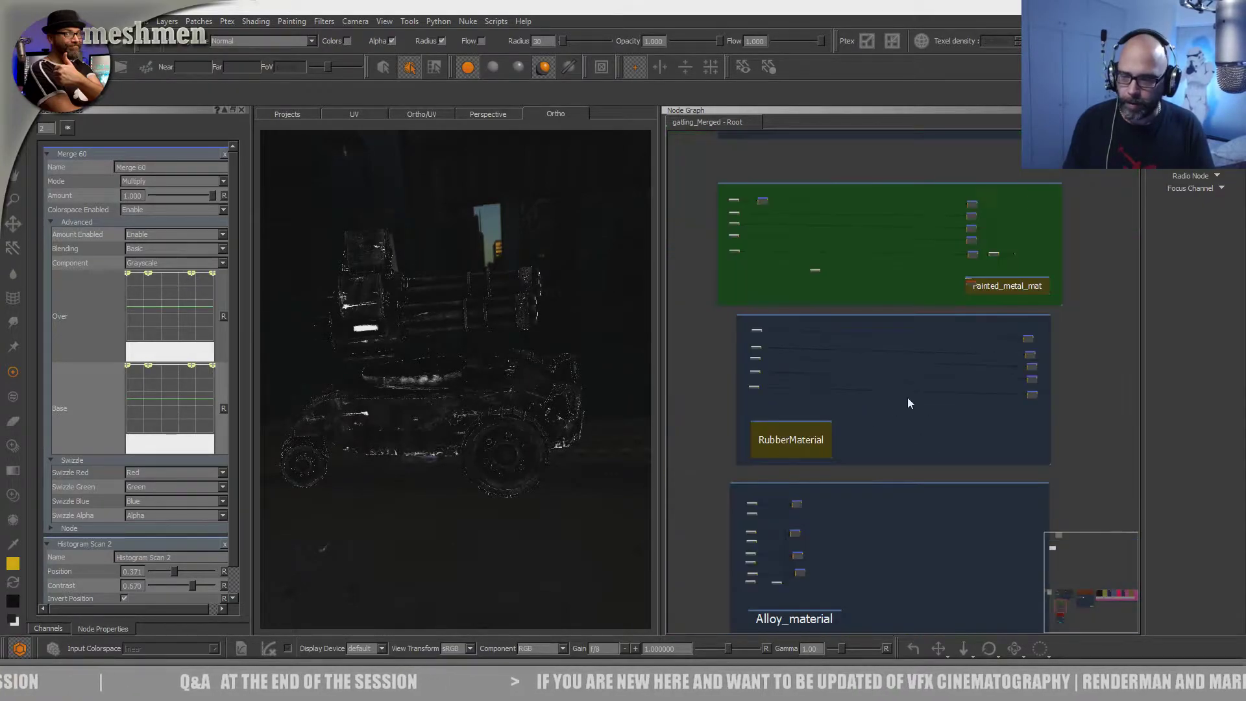
scroll(907, 397, down, 1)
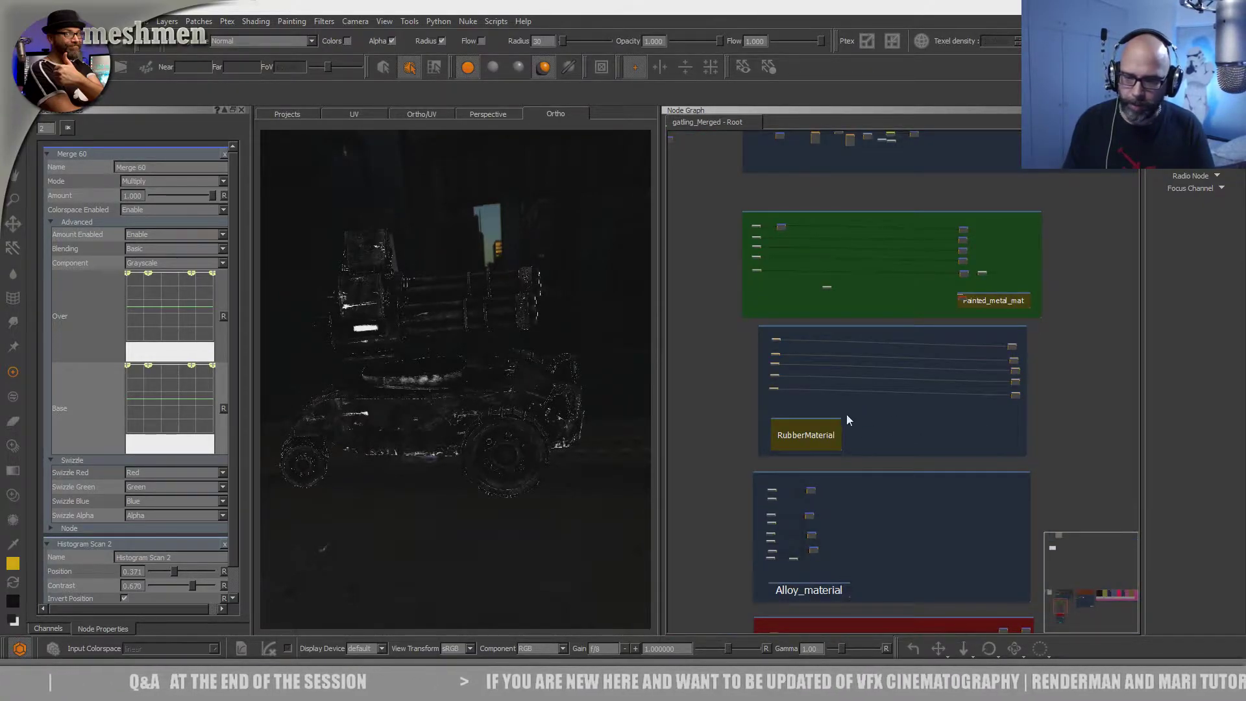
- Resize the RubberMaterial label so it fits more tightly around its text
scroll(870, 419, up, 2)
drag(826, 484, 776, 474)
click(824, 416)
scroll(982, 351, down, 4)
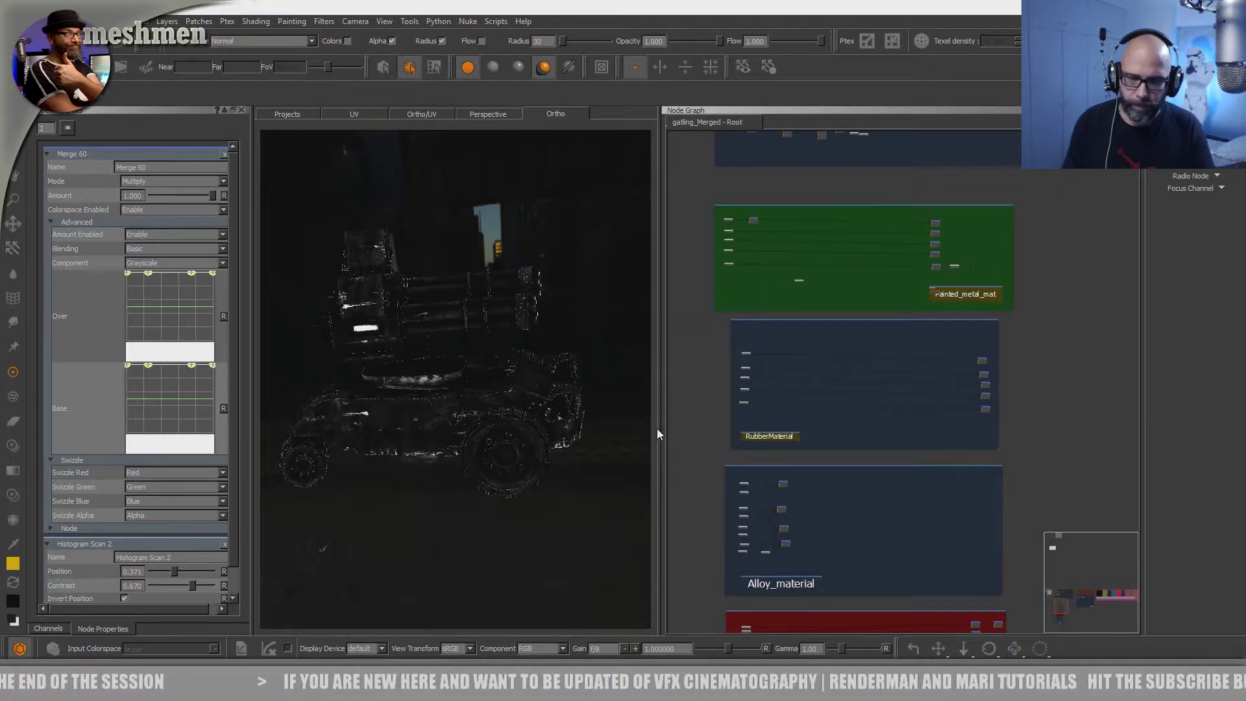
- Display the model with the Current Channel shader and make COLout the current channel
drag(658, 432, 529, 428)
middle_drag(878, 398, 971, 394)
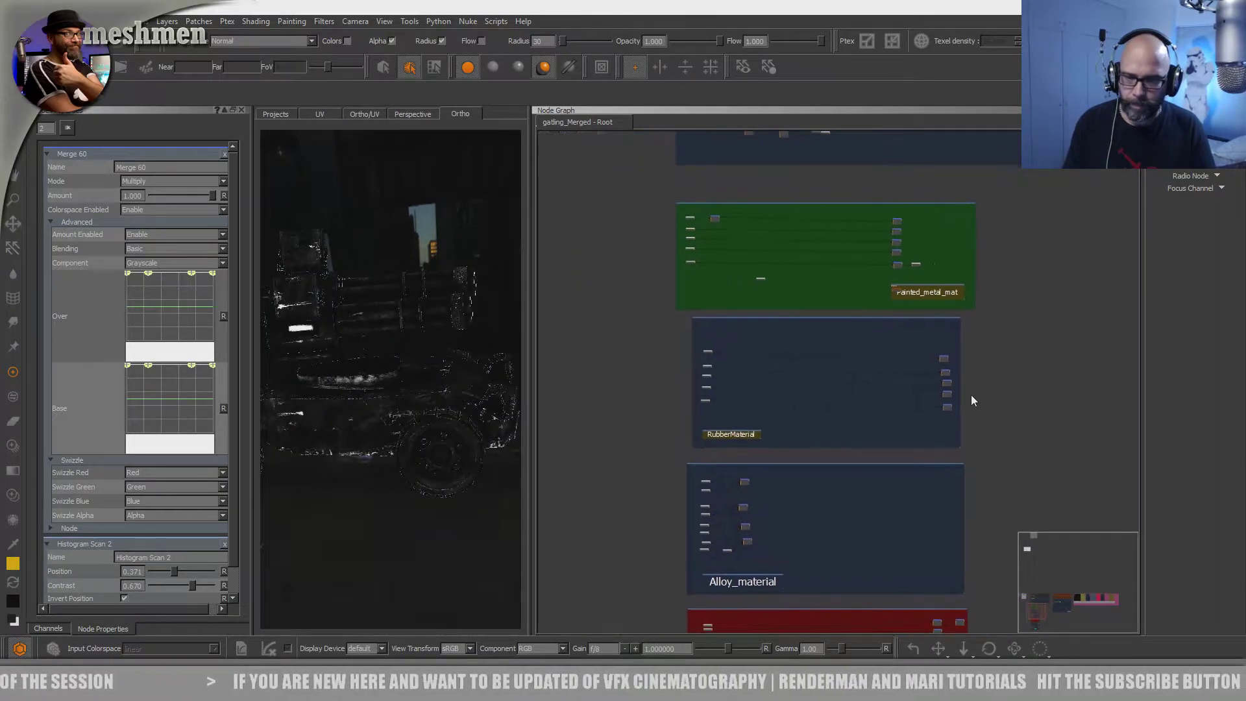
scroll(971, 394, up, 3)
scroll(921, 369, down, 3)
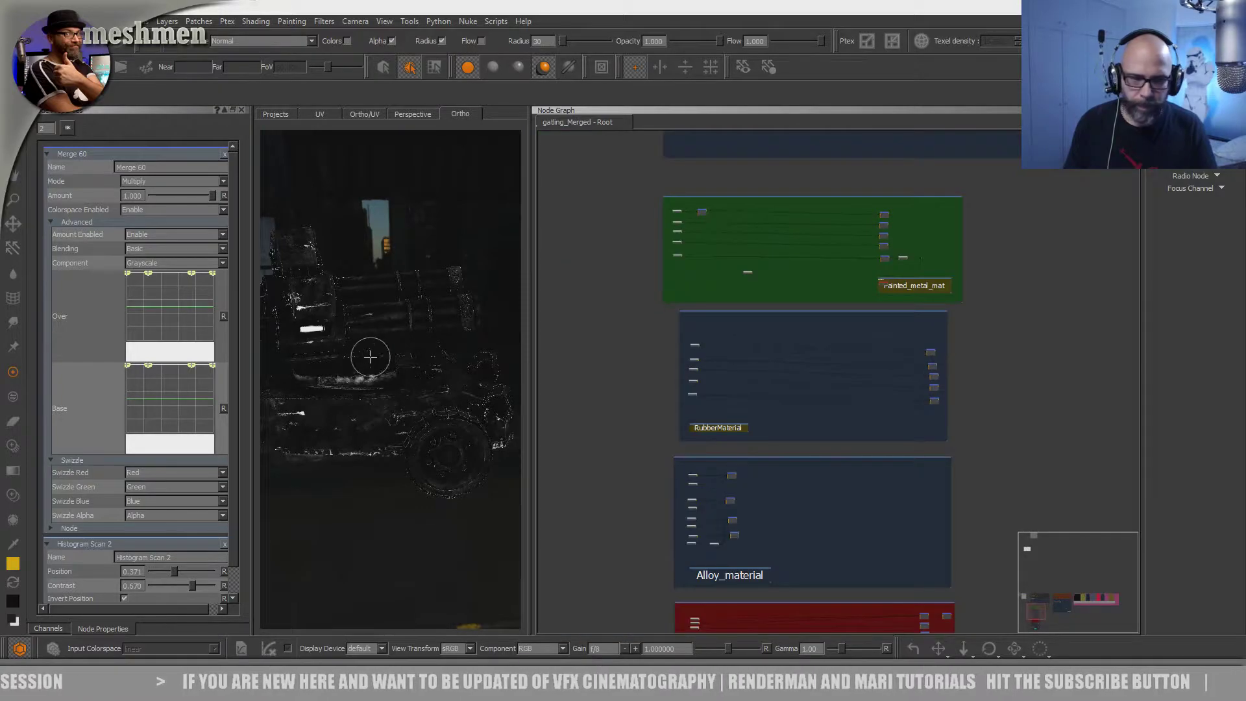
key(space)
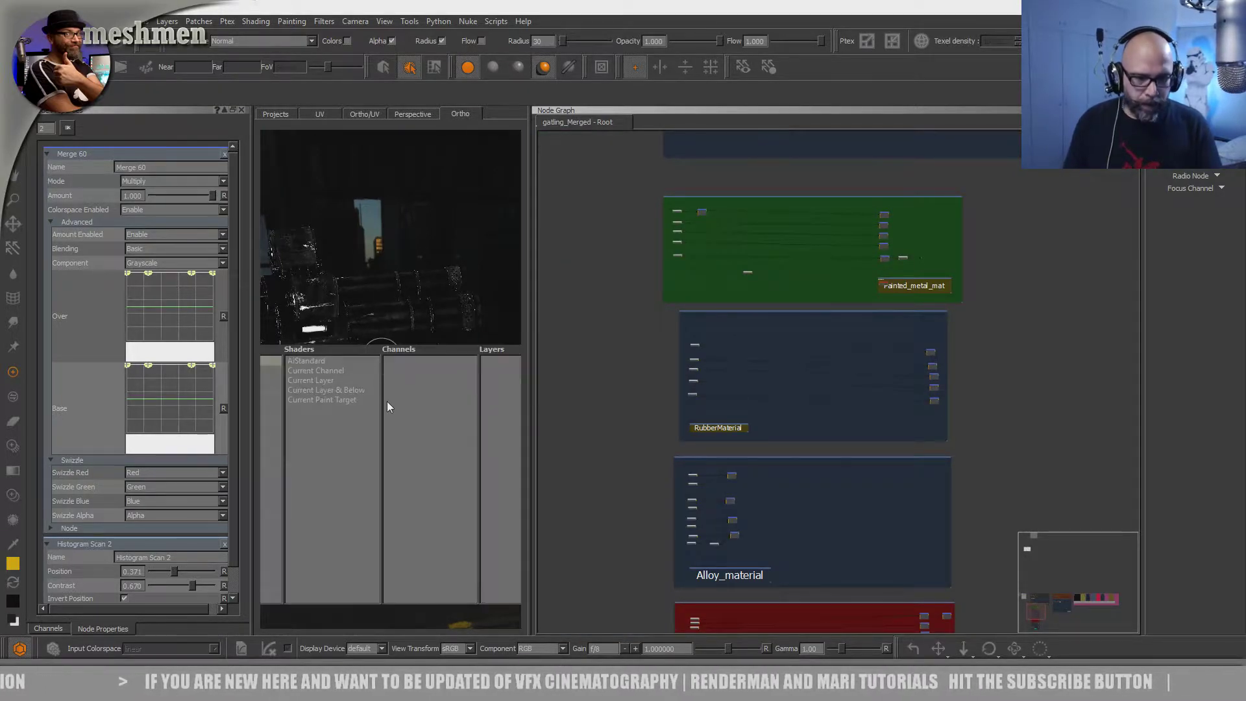
click(322, 372)
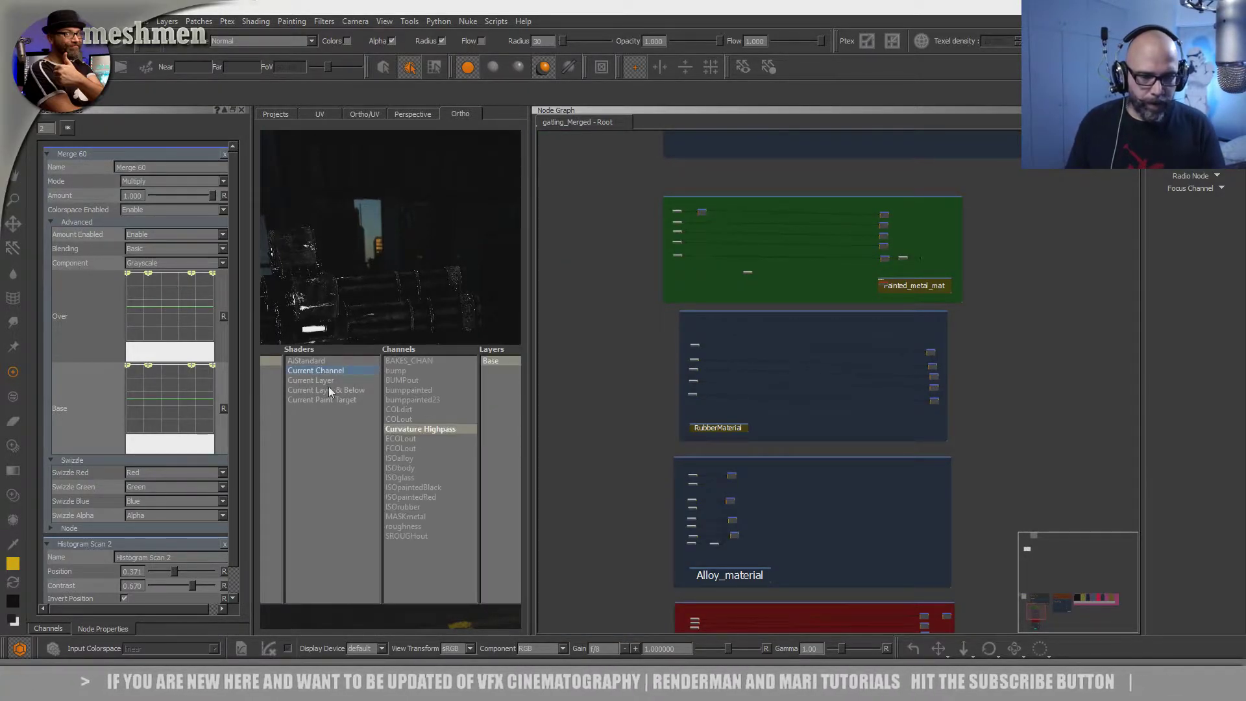
click(399, 420)
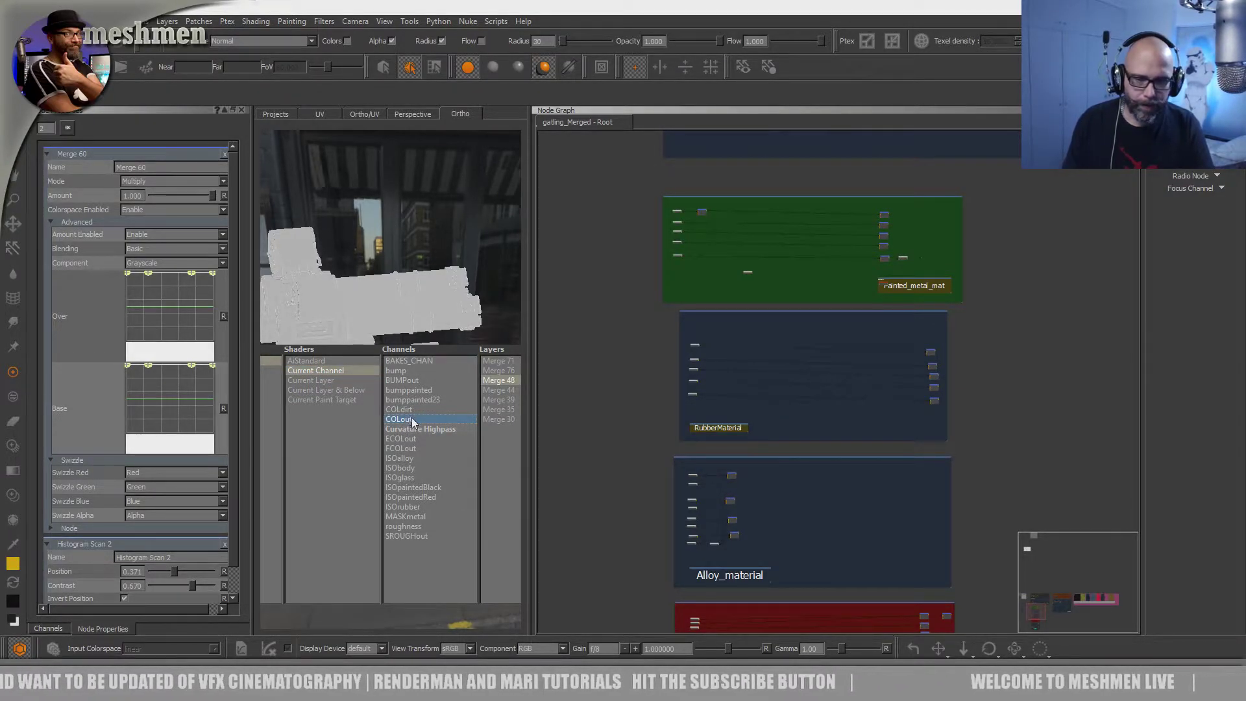
double_click(411, 419)
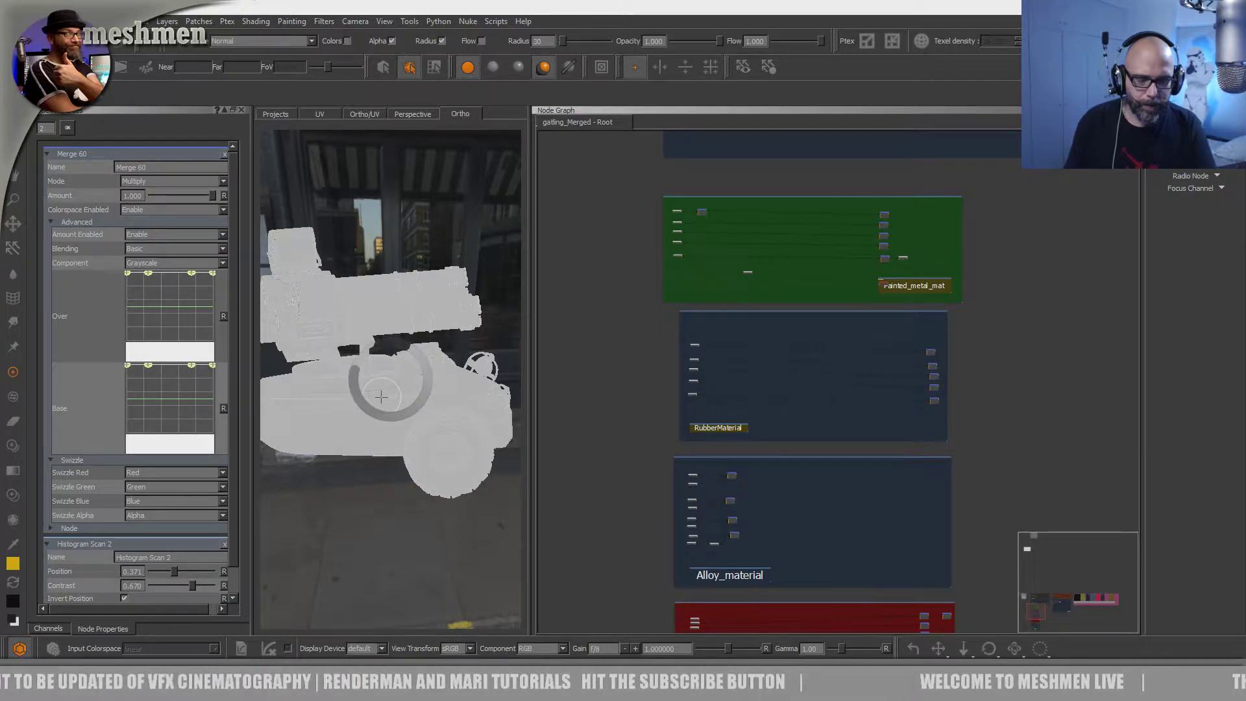
- Examine the rubber pads and the painted metal around them close up on the wheel
alt+drag(420, 451, 411, 462)
alt+right_drag(411, 462, 436, 460)
alt+middle_drag(436, 460, 294, 332)
alt+right_drag(294, 332, 324, 335)
drag(529, 442, 819, 441)
scroll(649, 402, up, 3)
alt+right_drag(650, 402, 662, 390)
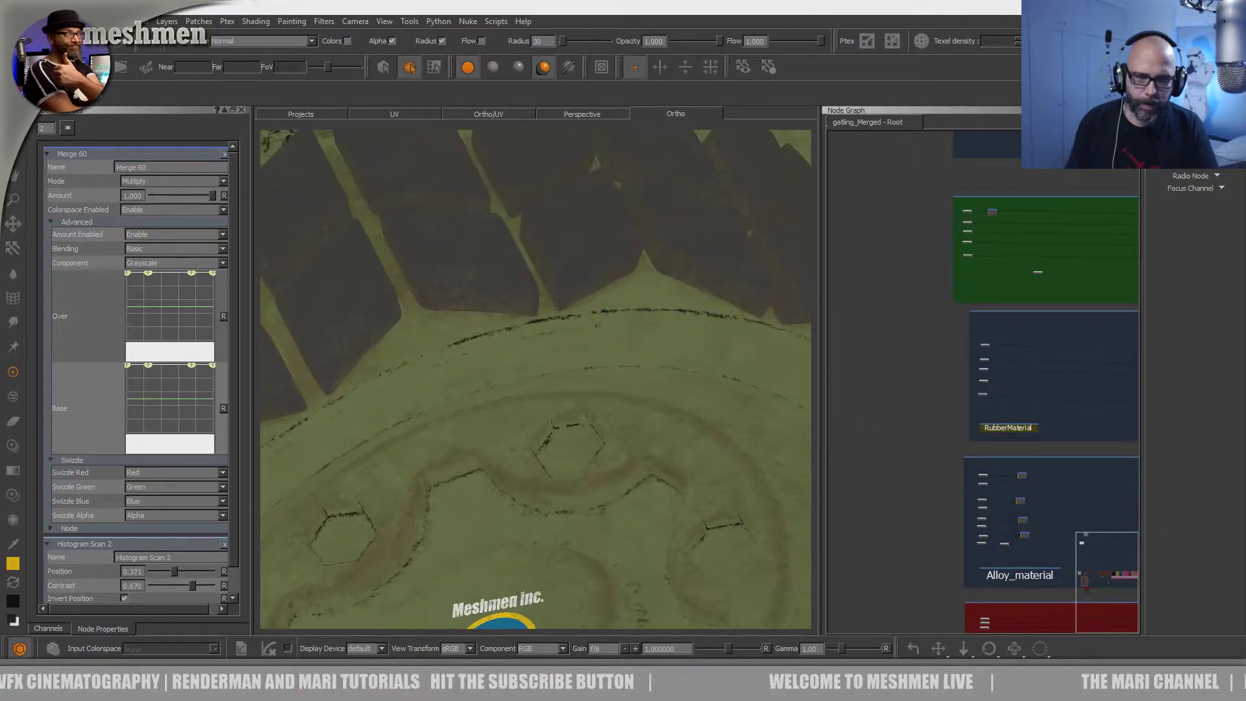
alt+middle_drag(623, 312, 590, 474)
alt+right_drag(571, 467, 587, 481)
mouse_move(587, 481)
alt+mouse_down()
mouse_move(576, 480)
mouse_move(588, 470)
alt+mouse_up()
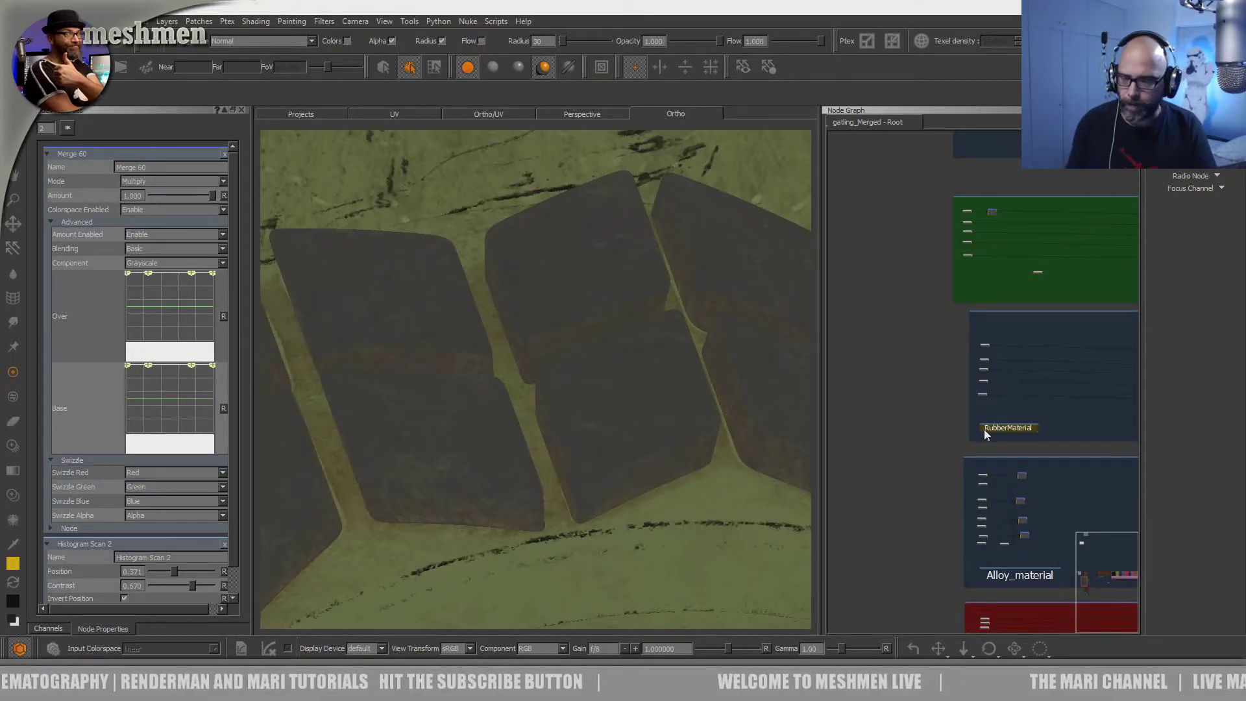
- Spread the RubberMaterial group by moving its top node pair up and its bottom node pair down
middle_drag(1017, 379, 968, 411)
scroll(968, 411, up, 5)
click(886, 331)
scroll(895, 334, down, 5)
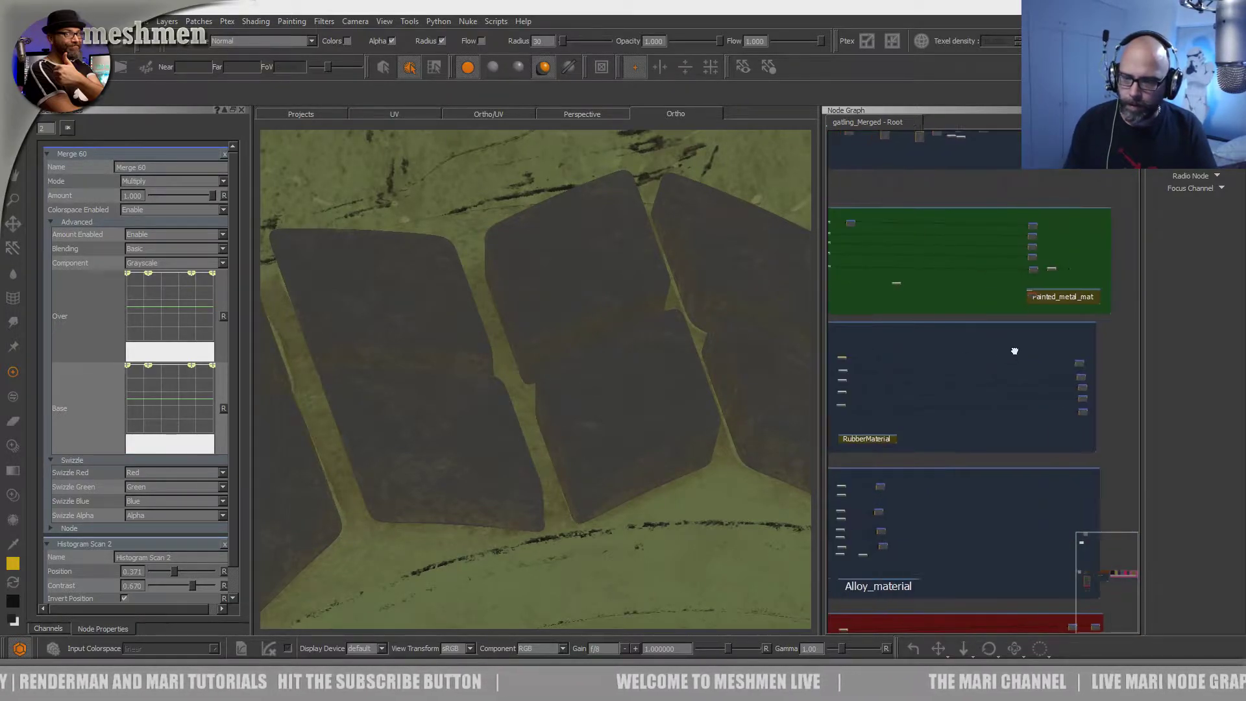
drag(817, 388, 472, 390)
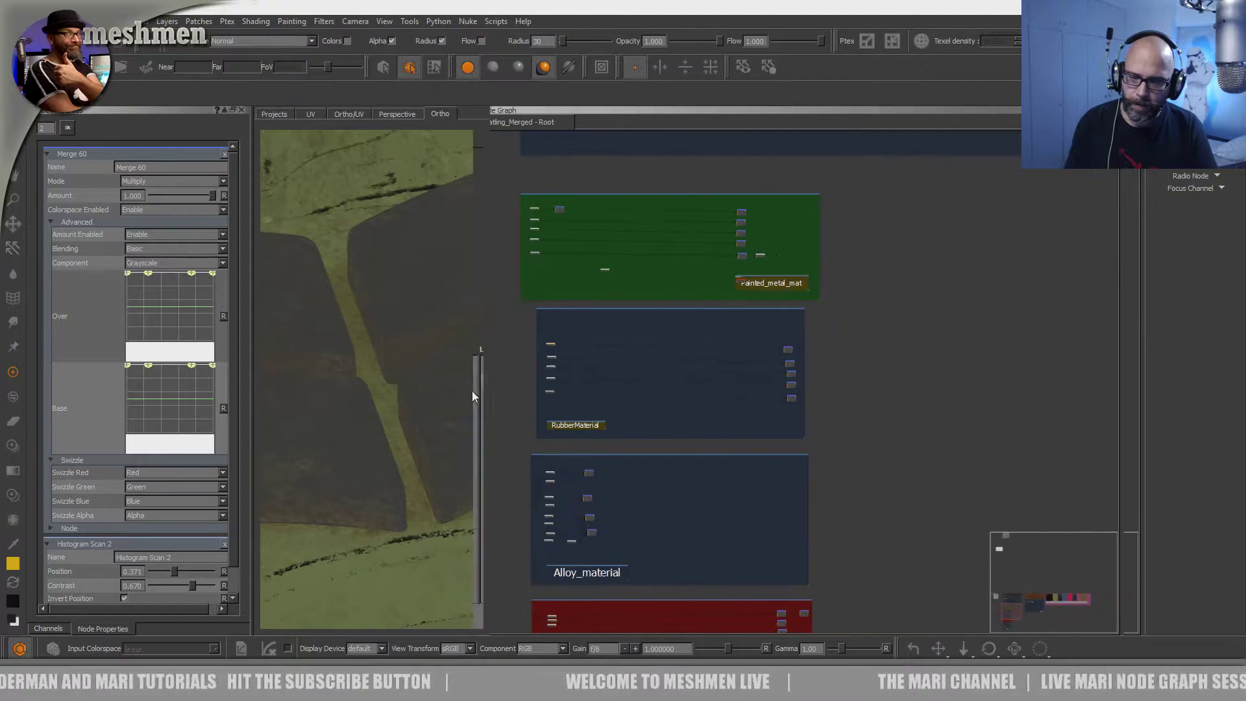
scroll(775, 377, up, 5)
middle_drag(775, 378, 887, 380)
drag(542, 358, 530, 301)
drag(1012, 370, 1012, 303)
drag(537, 455, 542, 490)
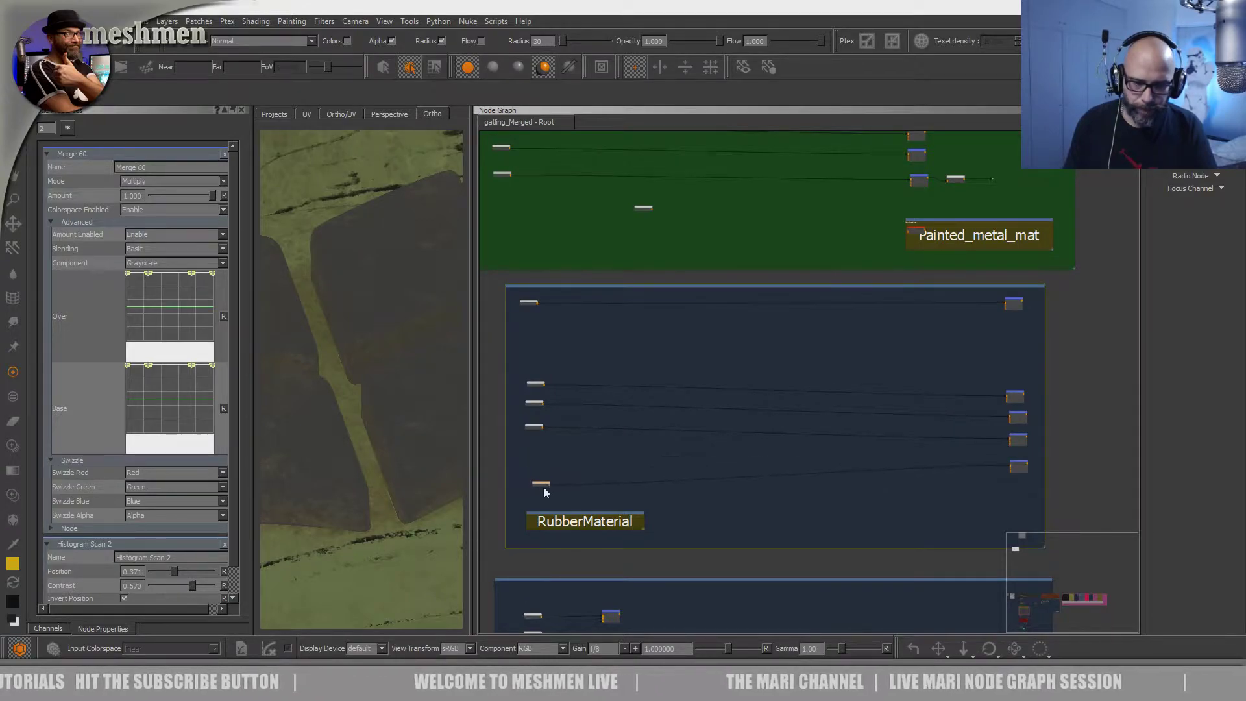
drag(1016, 469, 1018, 495)
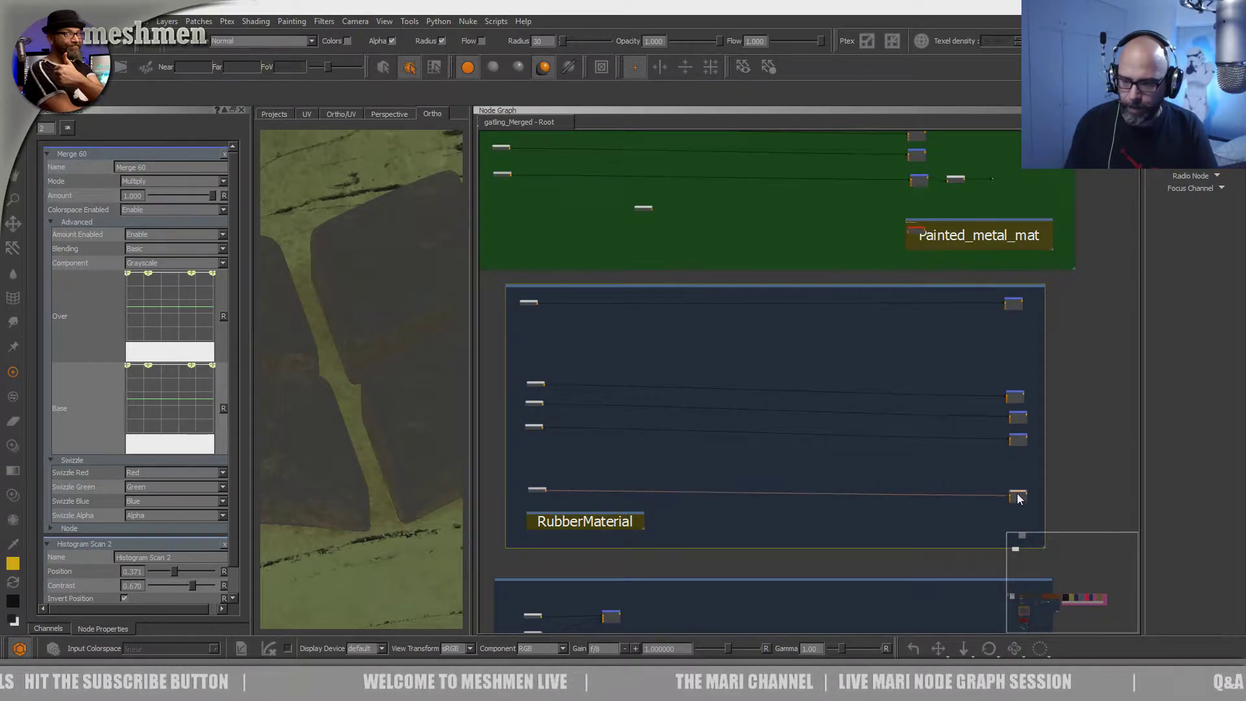
- Space the three middle node pairs of the RubberMaterial group evenly between the top and bottom pairs
drag(533, 427, 533, 446)
drag(1018, 440, 1019, 447)
drag(536, 384, 535, 357)
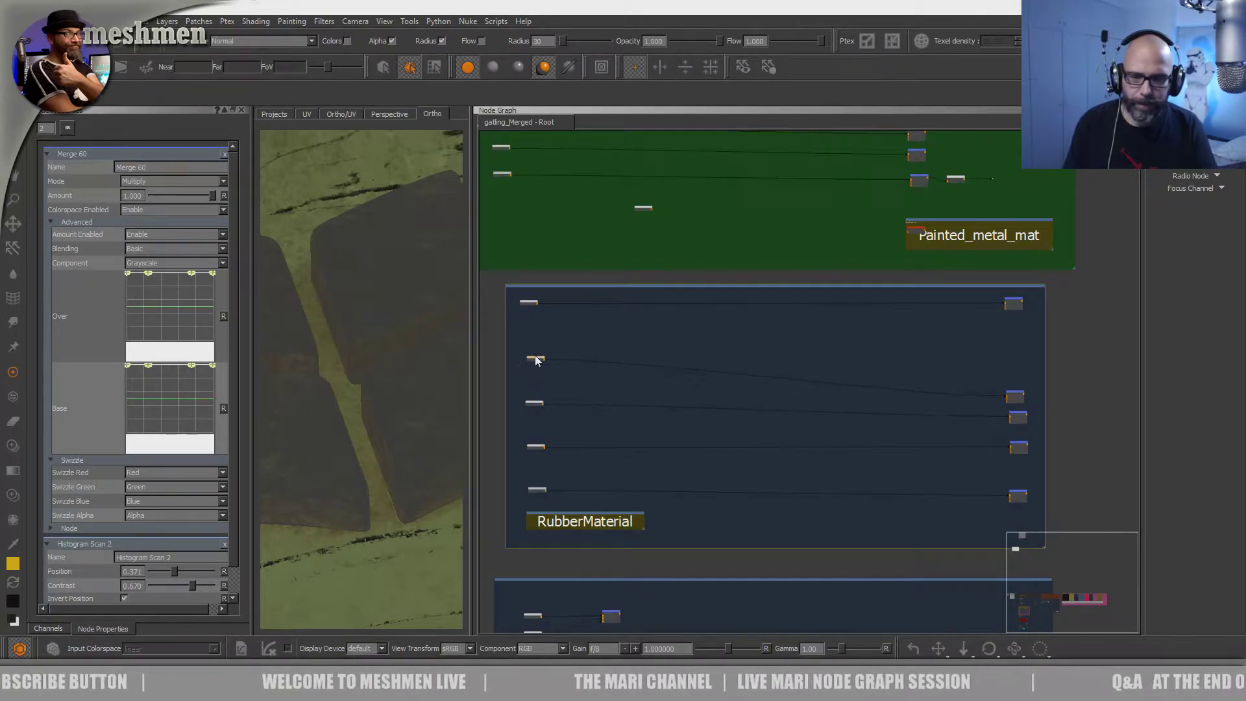
click(1014, 395)
drag(1015, 396, 1019, 347)
drag(1024, 414, 1021, 400)
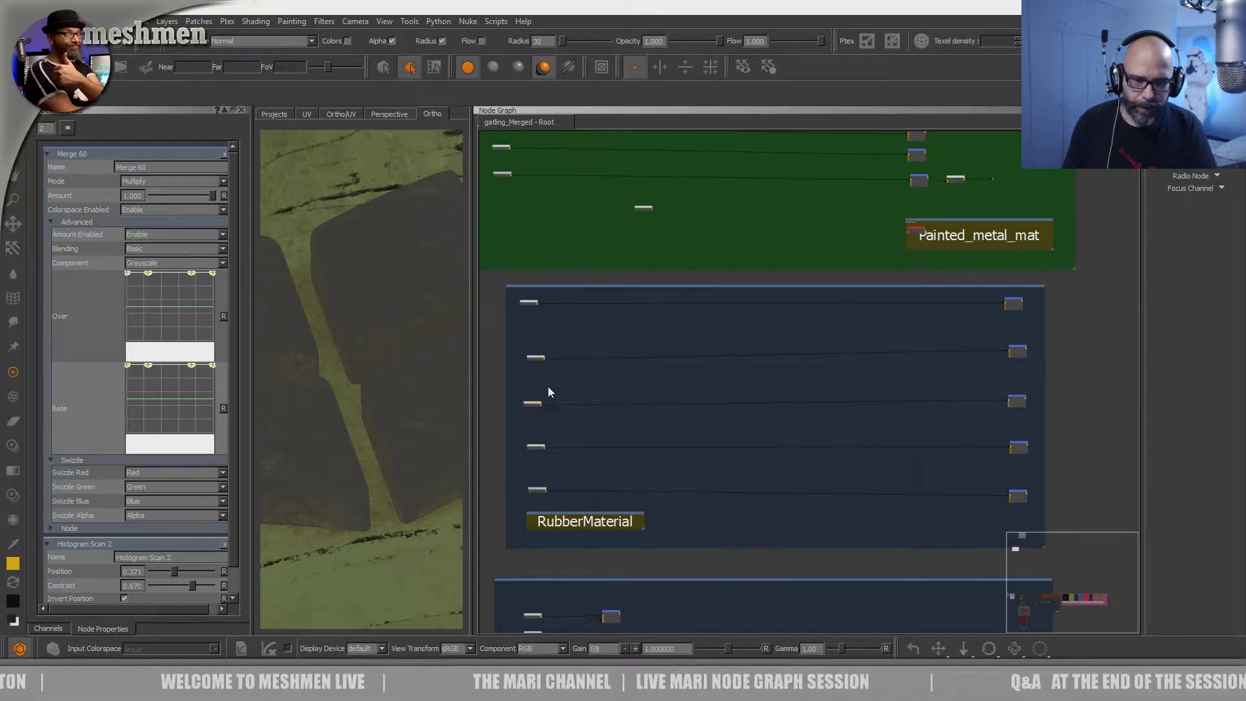
- Insert a Merge node into the connection leaving the top source node of the RubberMaterial group
middle_drag(547, 387, 642, 383)
scroll(616, 311, up, 4)
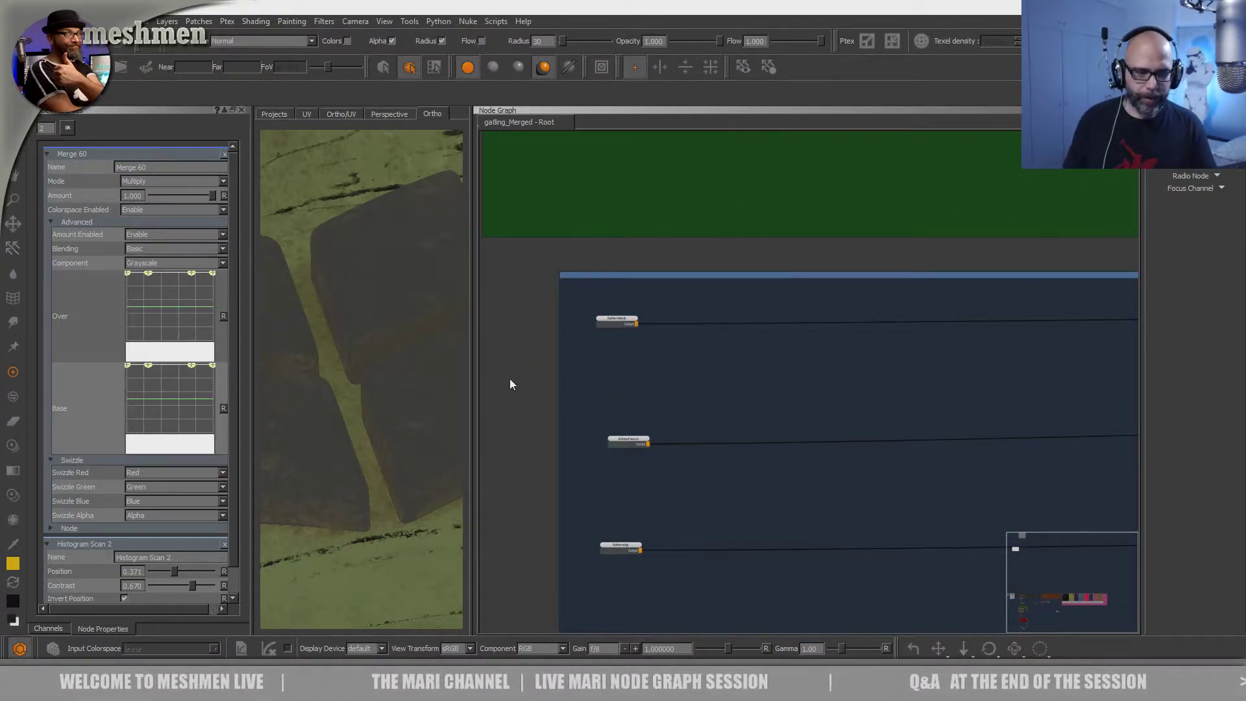
drag(614, 319, 617, 318)
key(ctrl+v)
drag(712, 313, 754, 313)
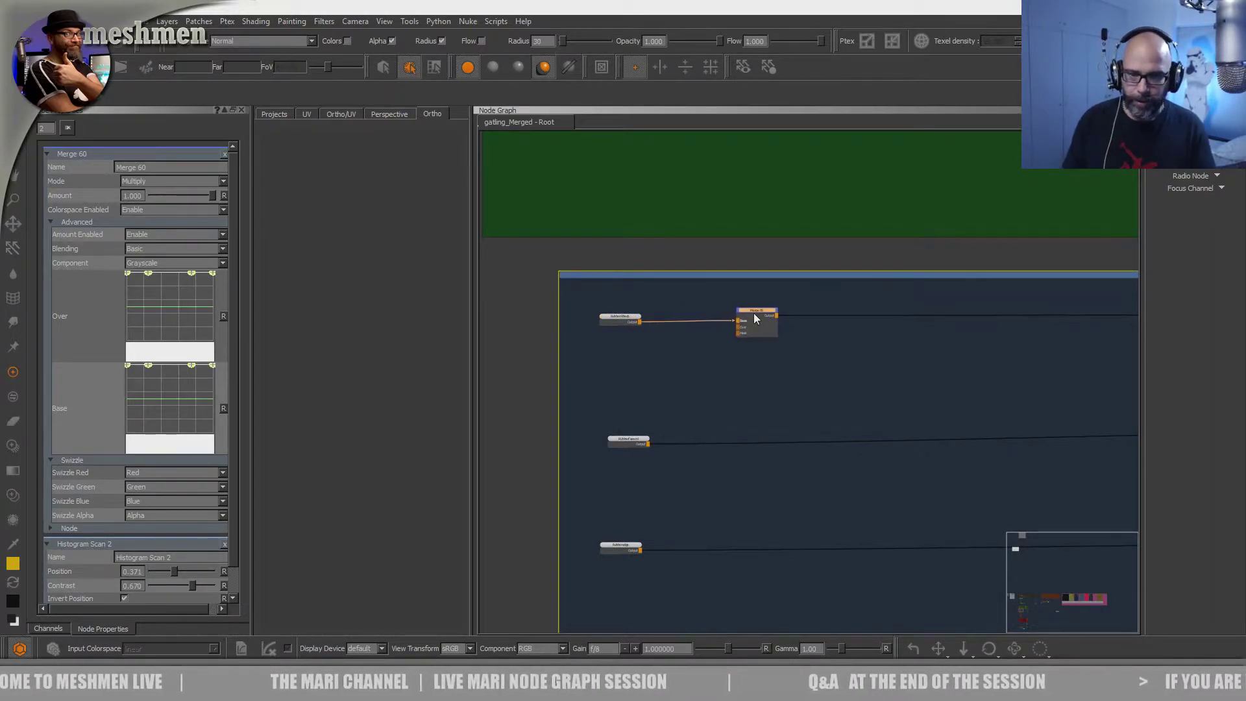
- Add an Axis Projection node below the top connection, shift the new Merge node further along it, and show the projection's properties
key(Tab)
text(axi)
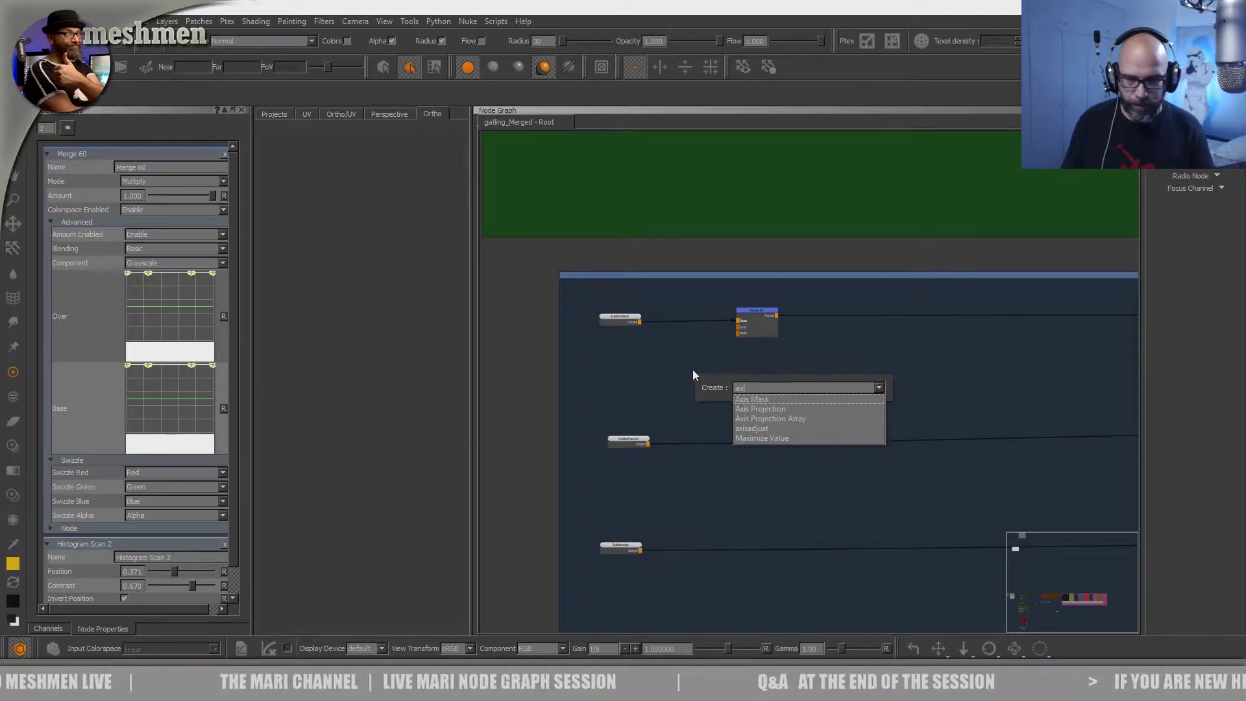
click(769, 408)
drag(714, 377, 662, 356)
scroll(700, 357, up, 2)
middle_drag(715, 366, 782, 381)
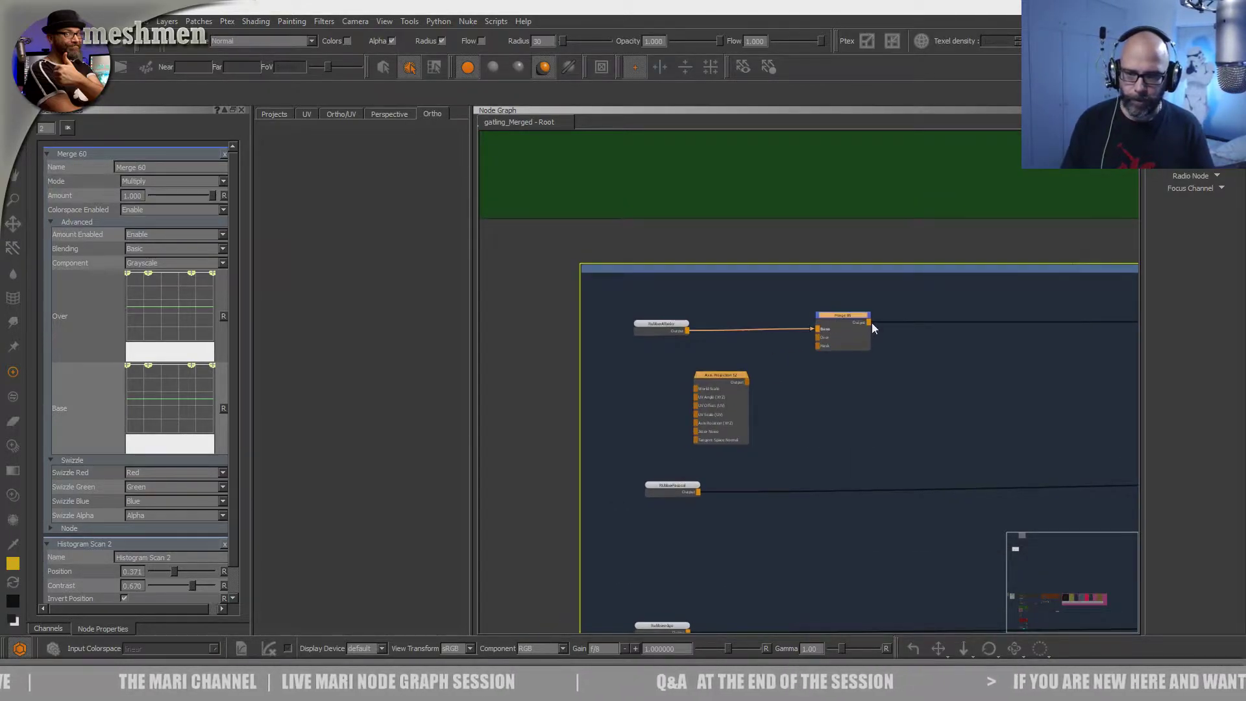
drag(824, 317, 871, 317)
drag(713, 379, 722, 377)
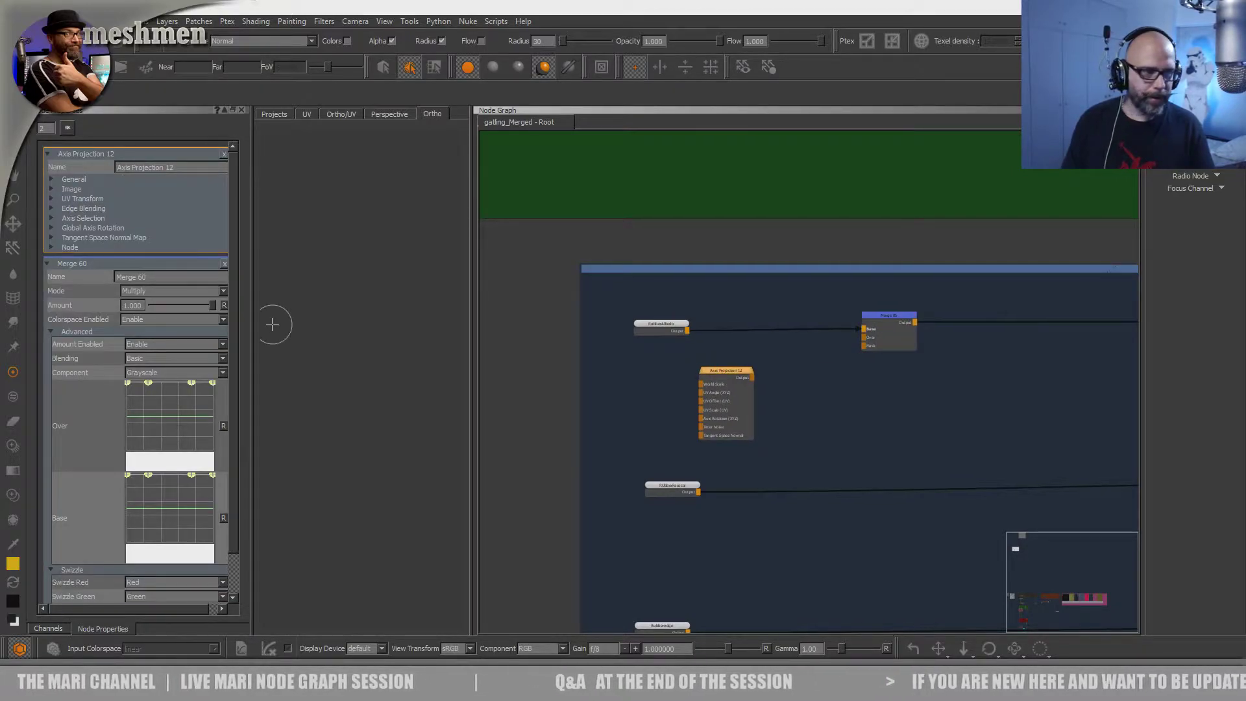
- Assign the TiledGrunge_001 image from the image library to the Axis Projection node
click(52, 187)
click(50, 188)
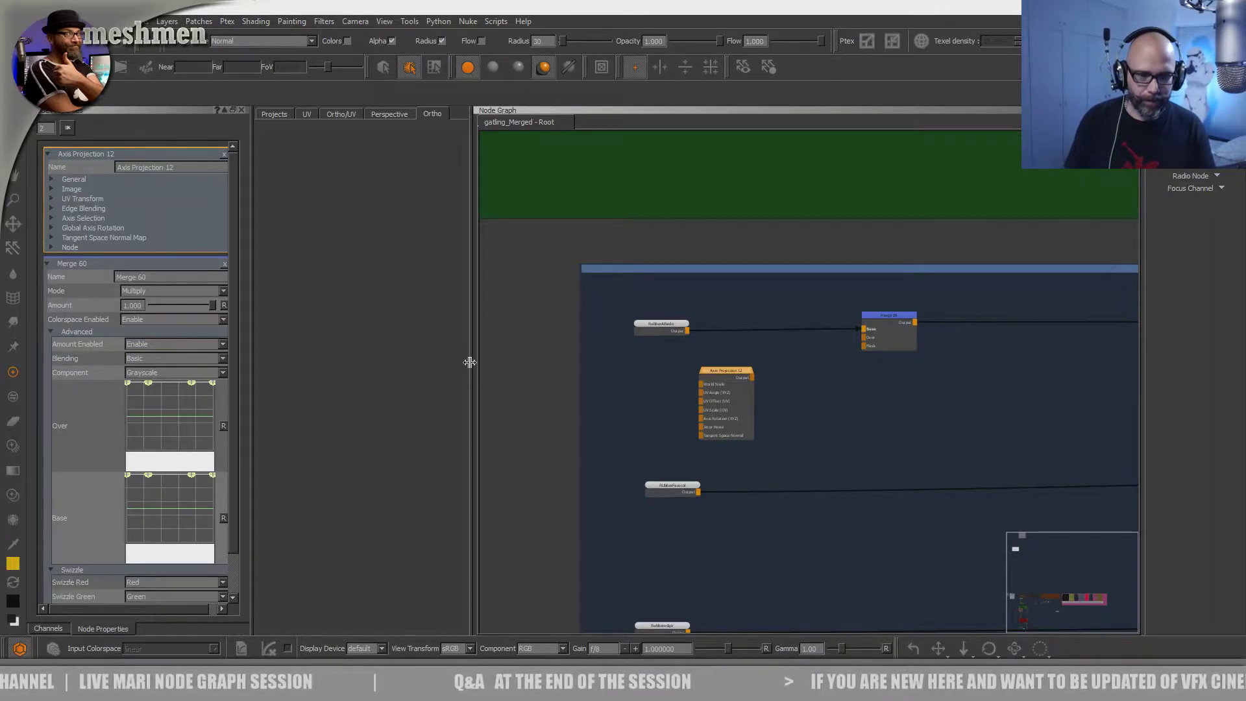
drag(472, 362, 524, 369)
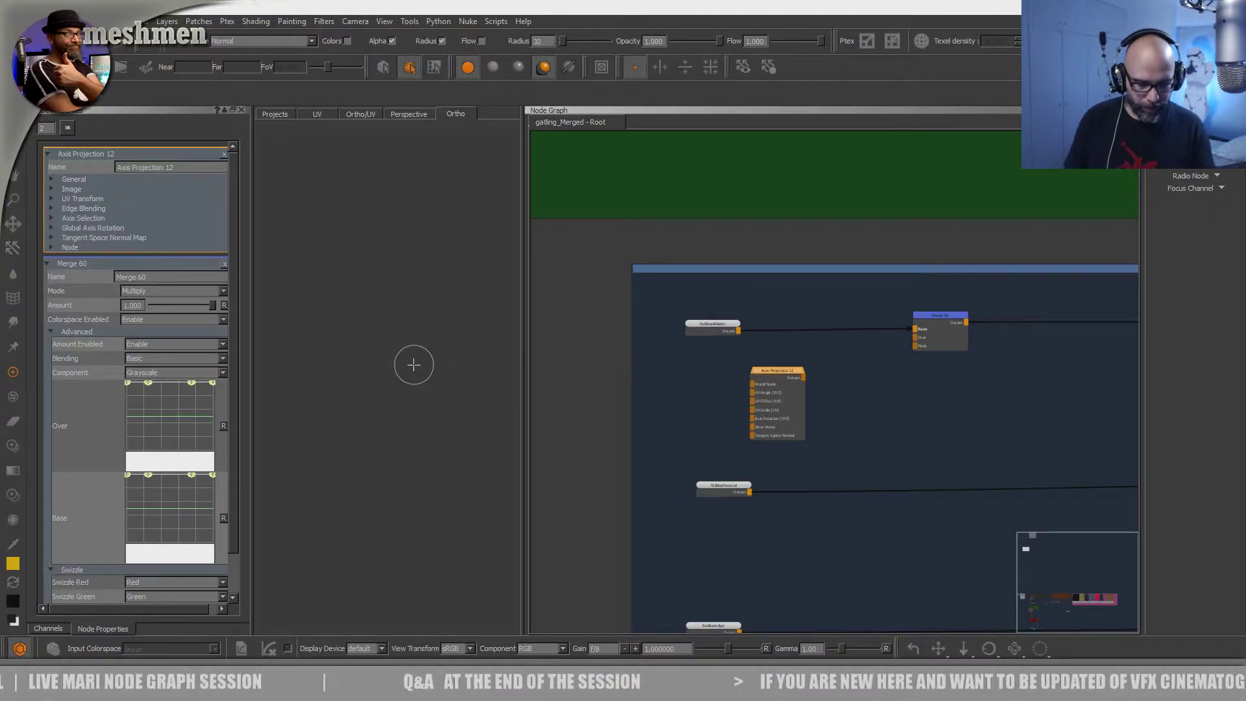
key(i)
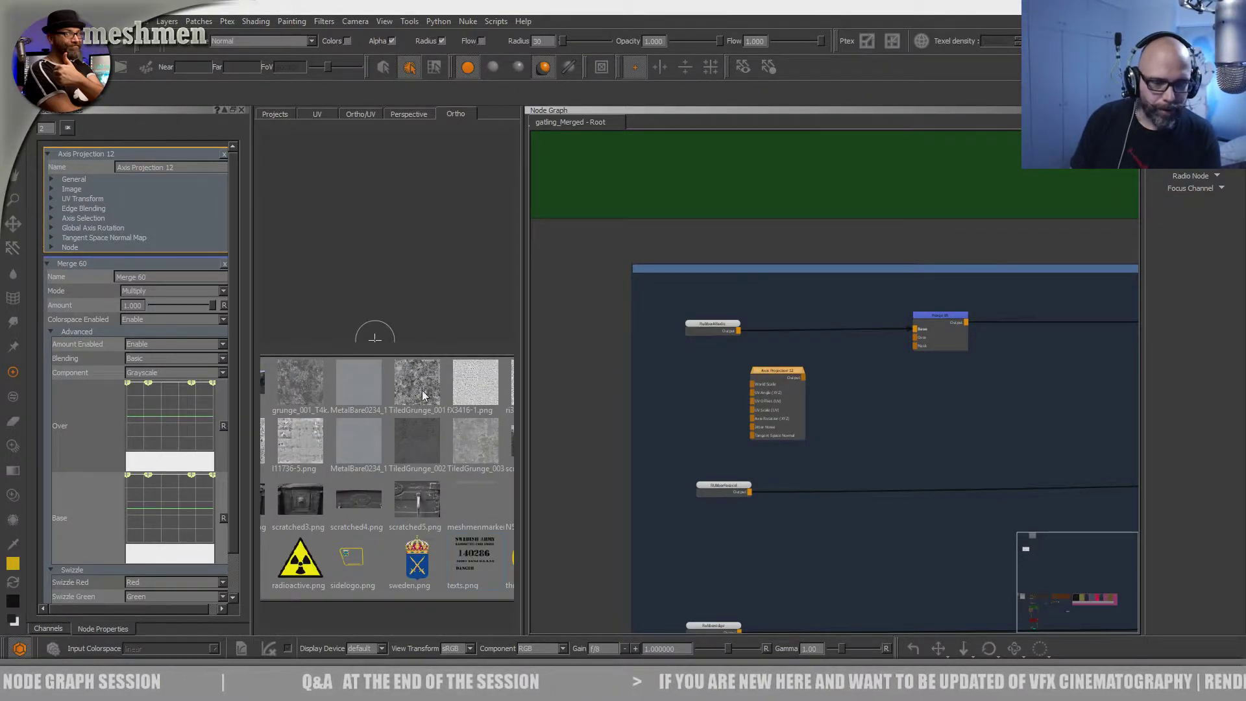
key(i)
key(i)
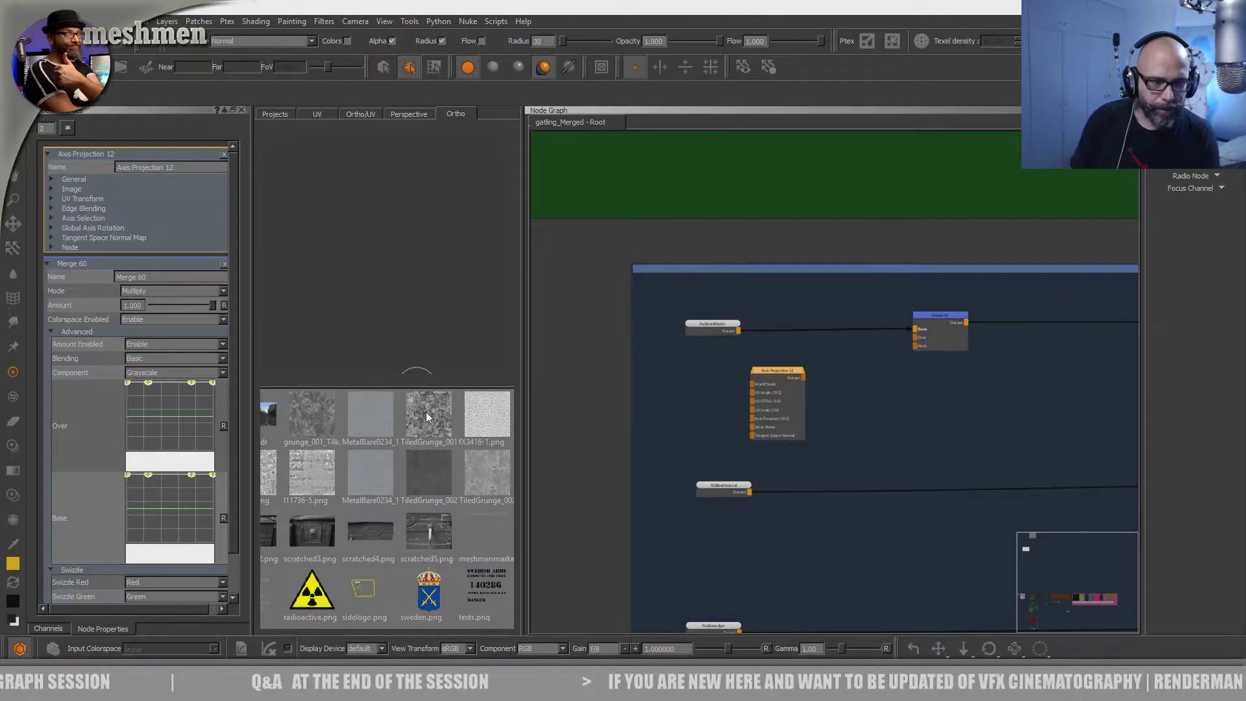
click(52, 188)
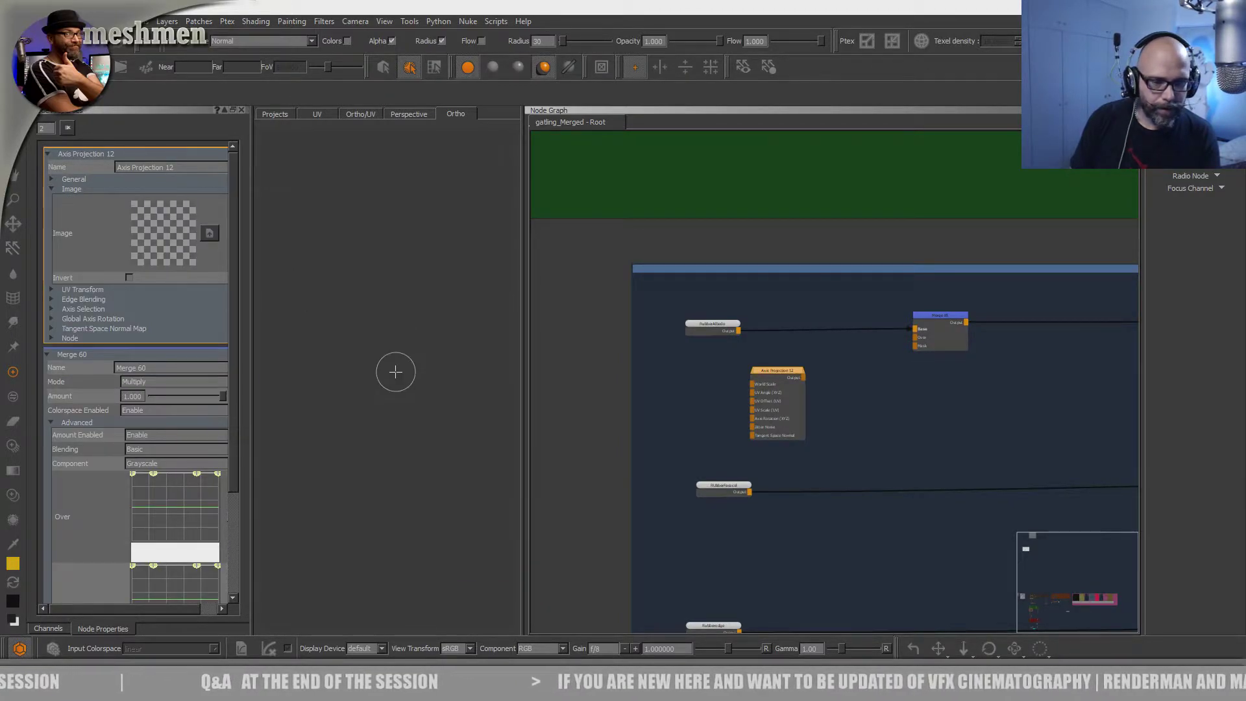
key(shift+i)
drag(404, 346, 161, 224)
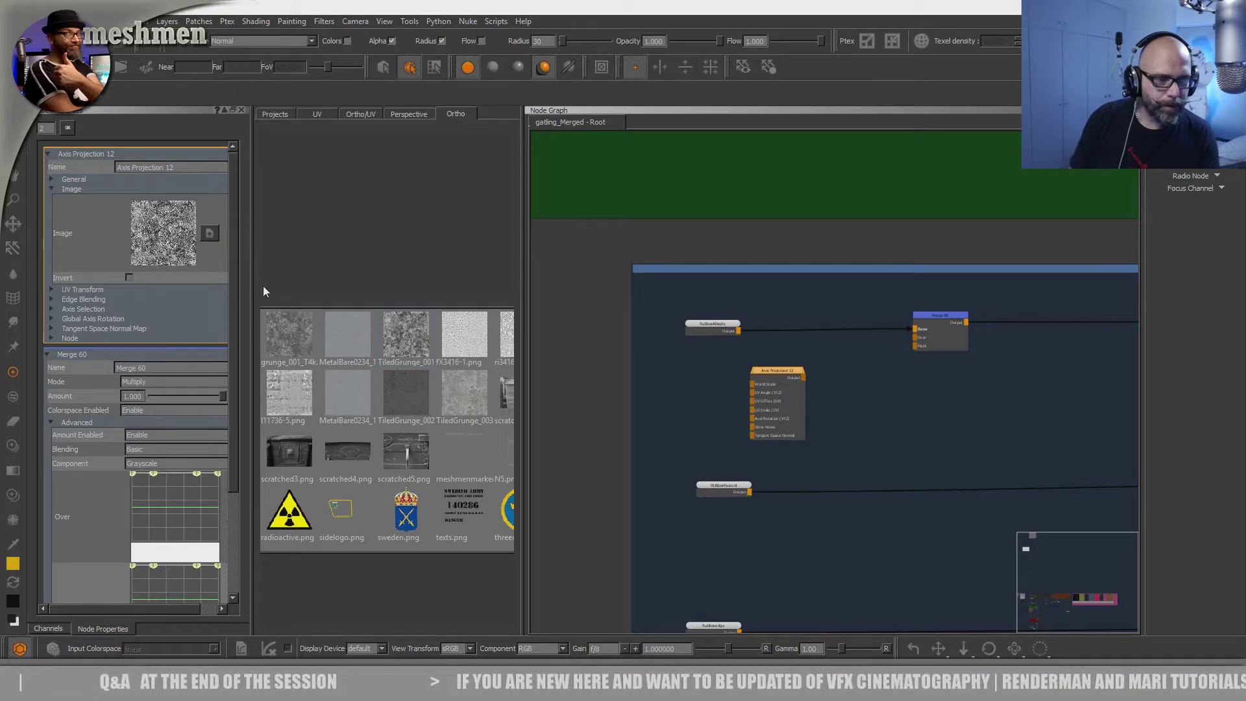
- View the Axis Projection node's output on the model and inspect the grunge pattern over the vehicle in an enlarged view
click(771, 370)
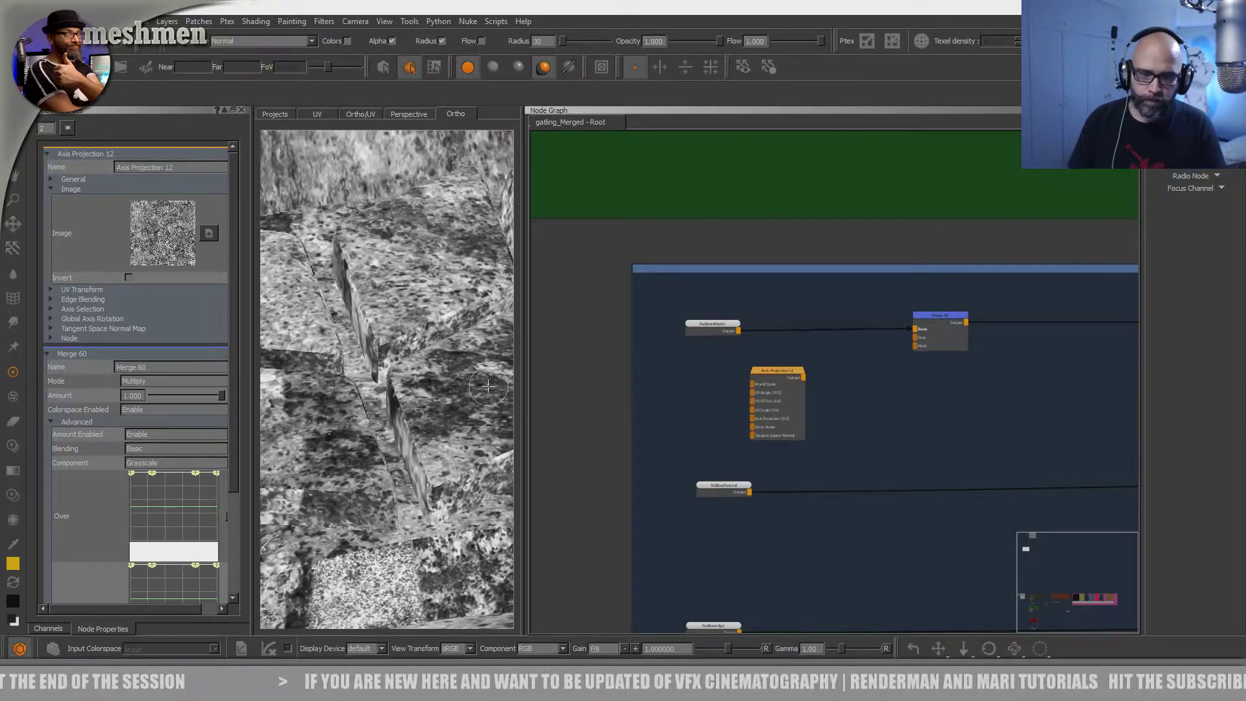
alt+drag(383, 390, 402, 402)
alt+right_drag(402, 403, 389, 444)
alt+drag(389, 444, 503, 448)
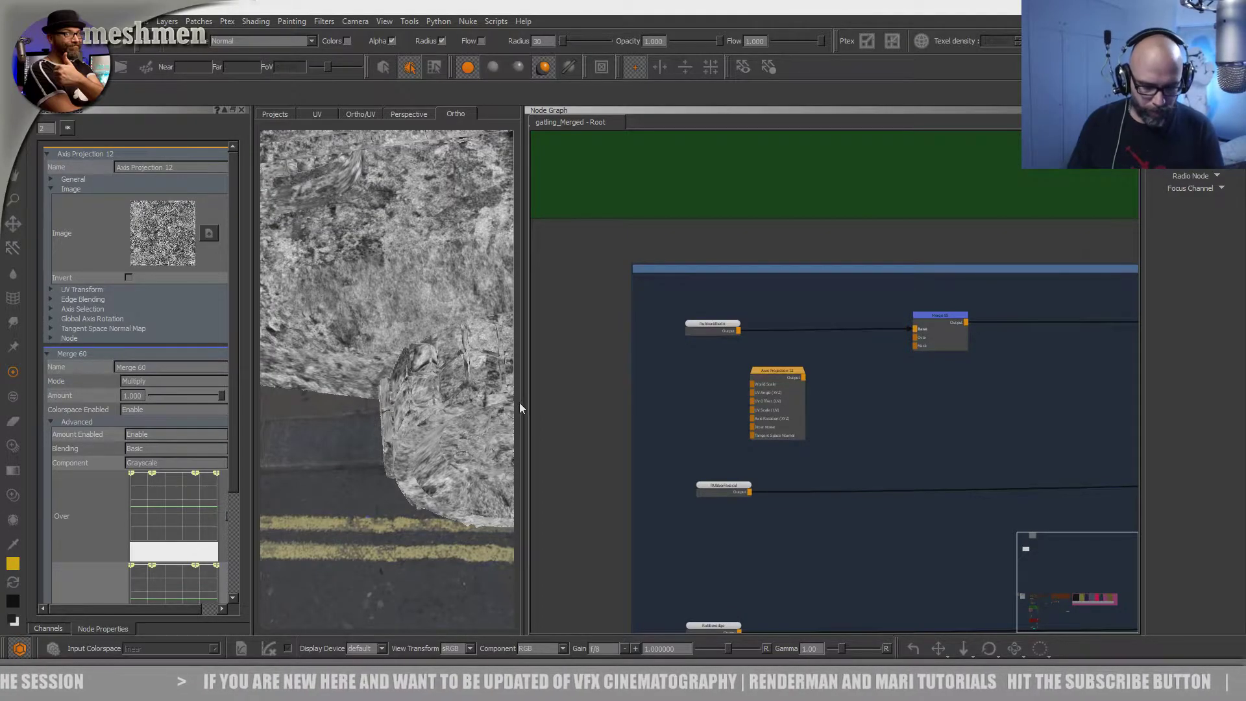
key(n)
alt+drag(606, 476, 584, 439)
alt+right_drag(584, 439, 633, 441)
alt+middle_drag(633, 441, 753, 461)
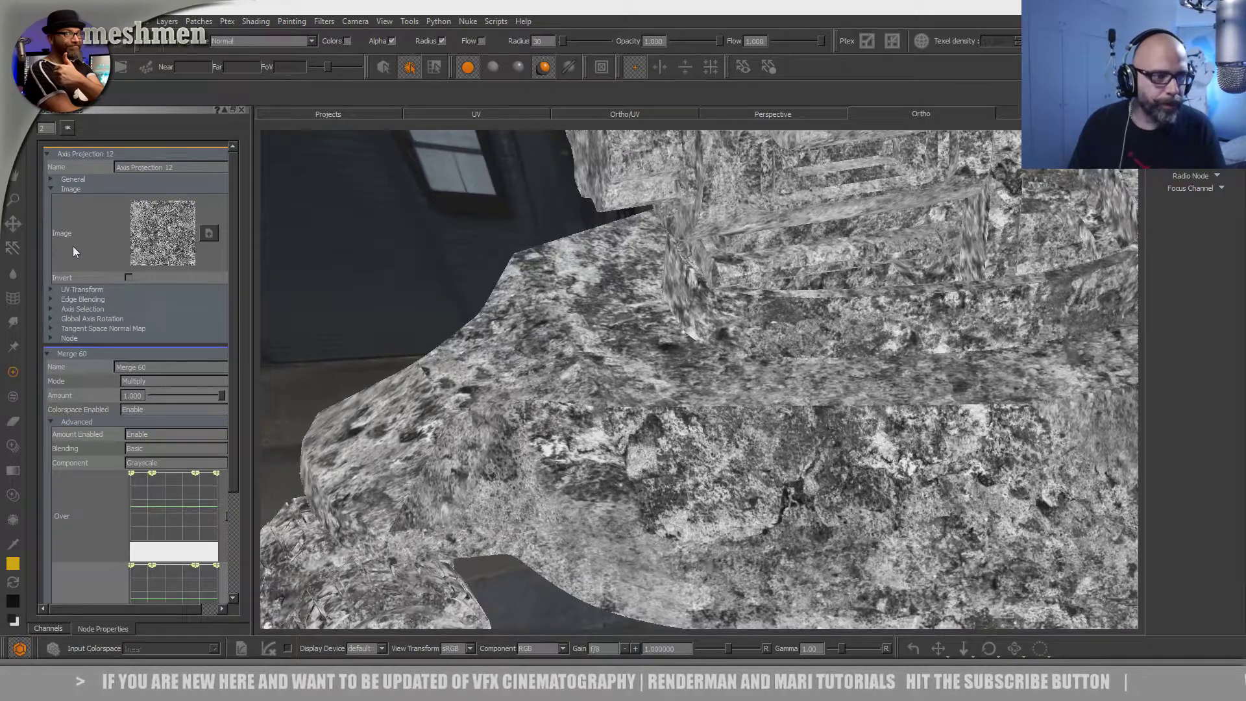
- Set the Axis Projection's World Scale to 50 and inspect the grunge on the vehicle body and tyres
click(51, 179)
scroll(182, 208, down, 5)
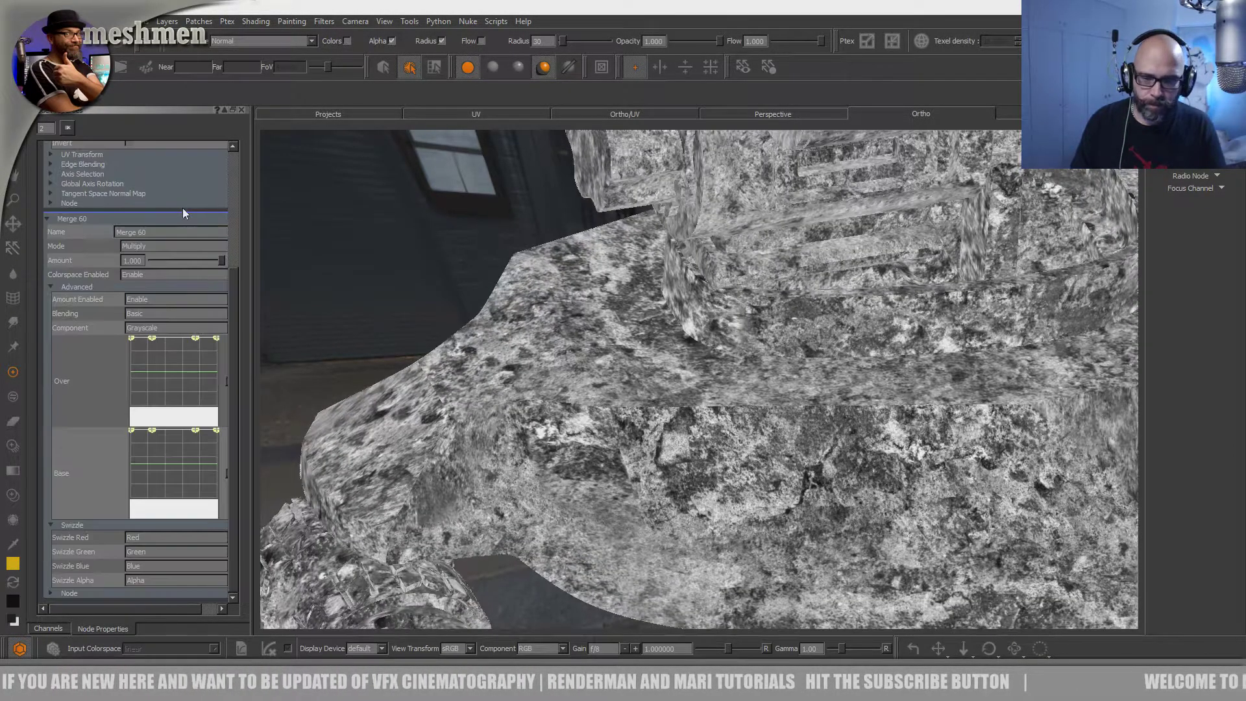
scroll(162, 201, up, 5)
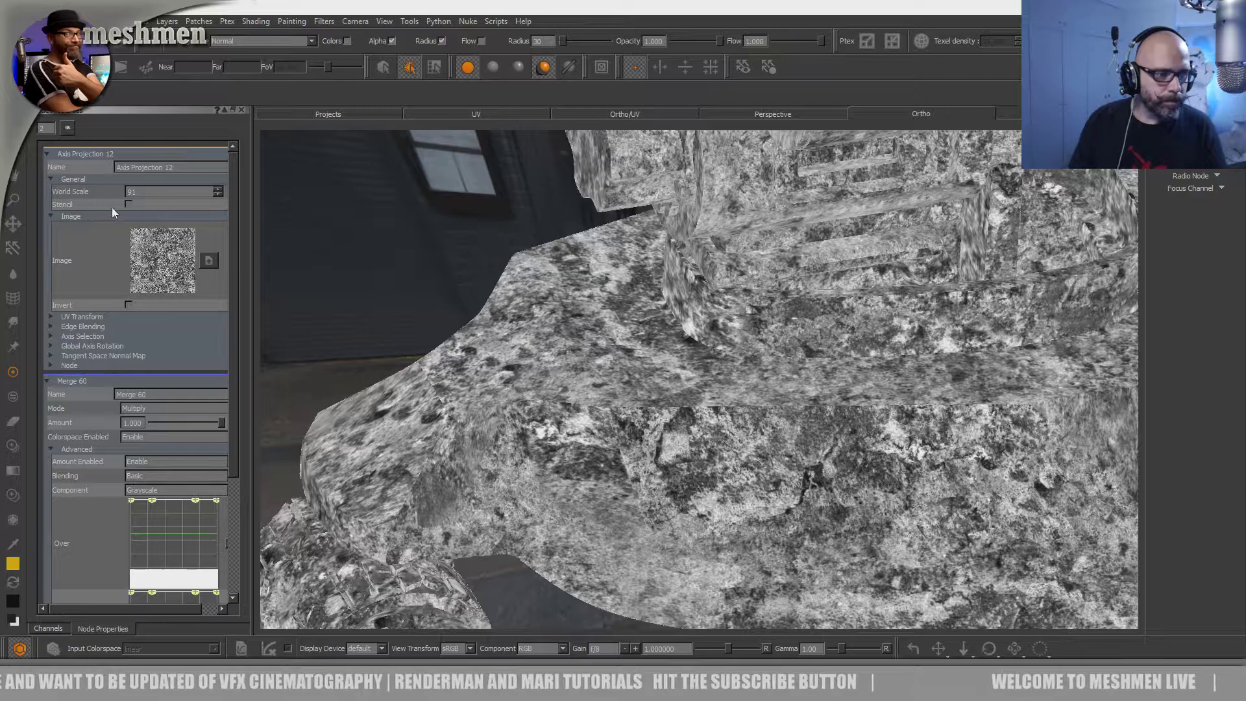
text(50)
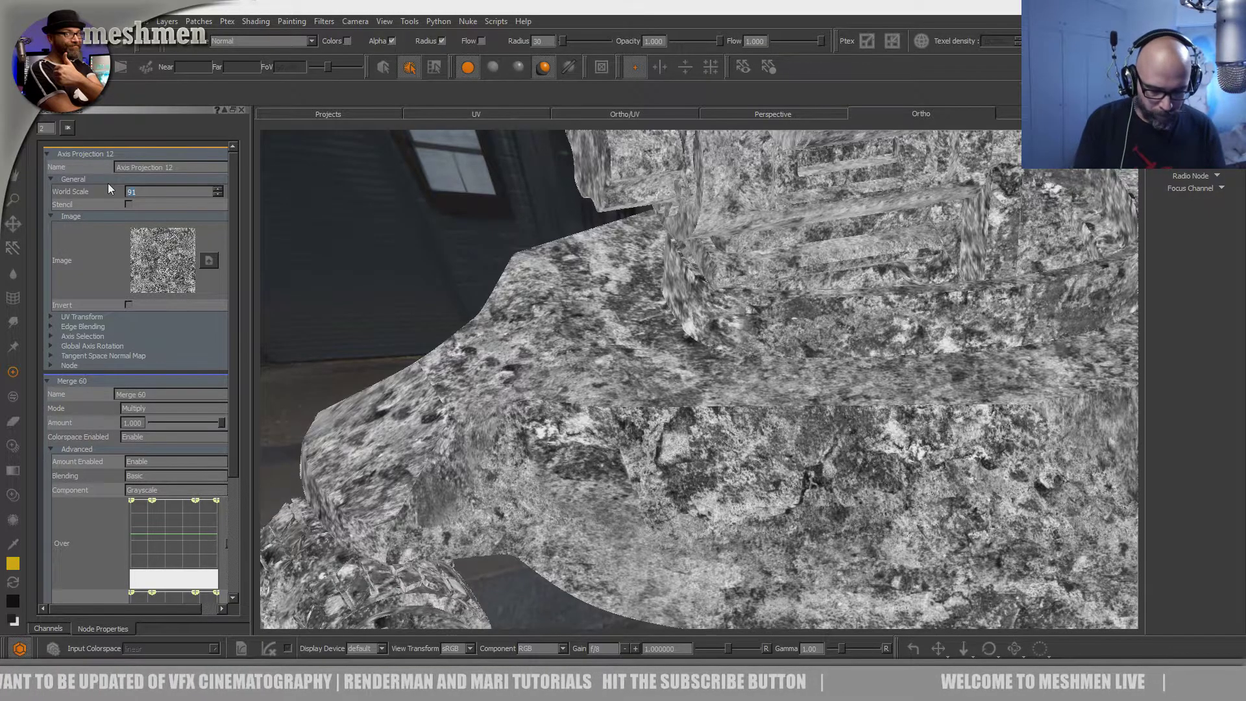
key(Return)
scroll(589, 410, up, 8)
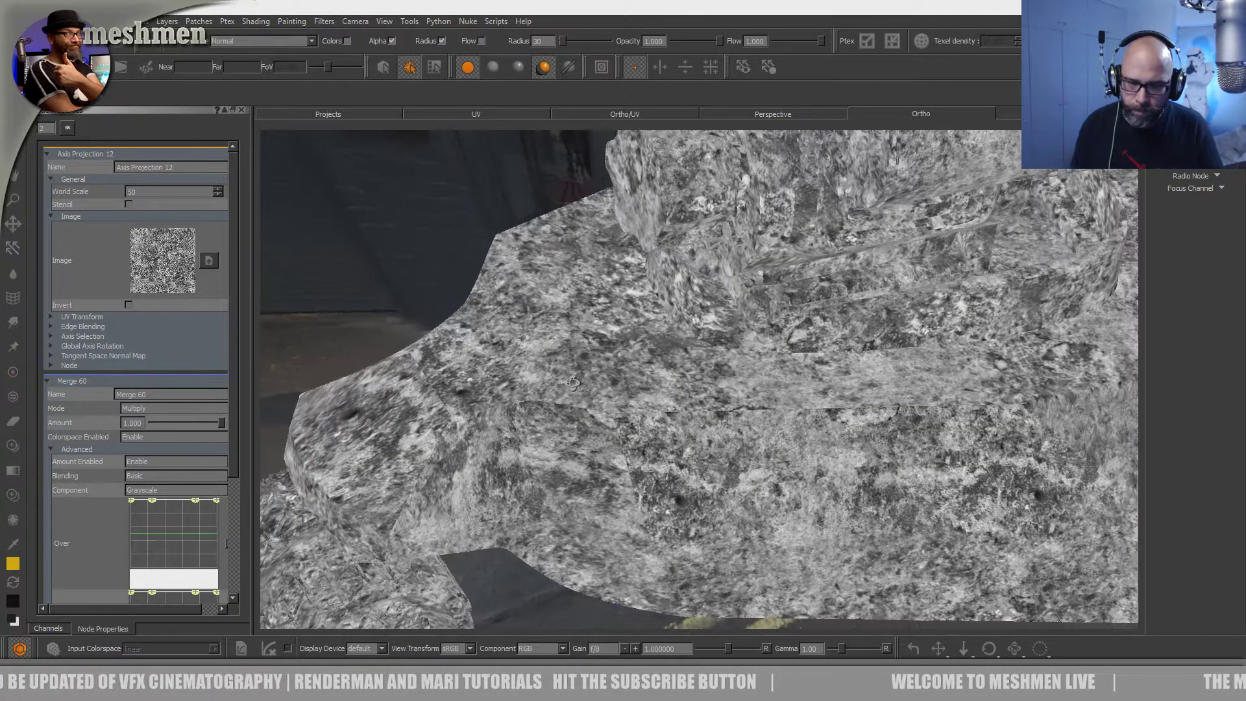
scroll(589, 410, down, 10)
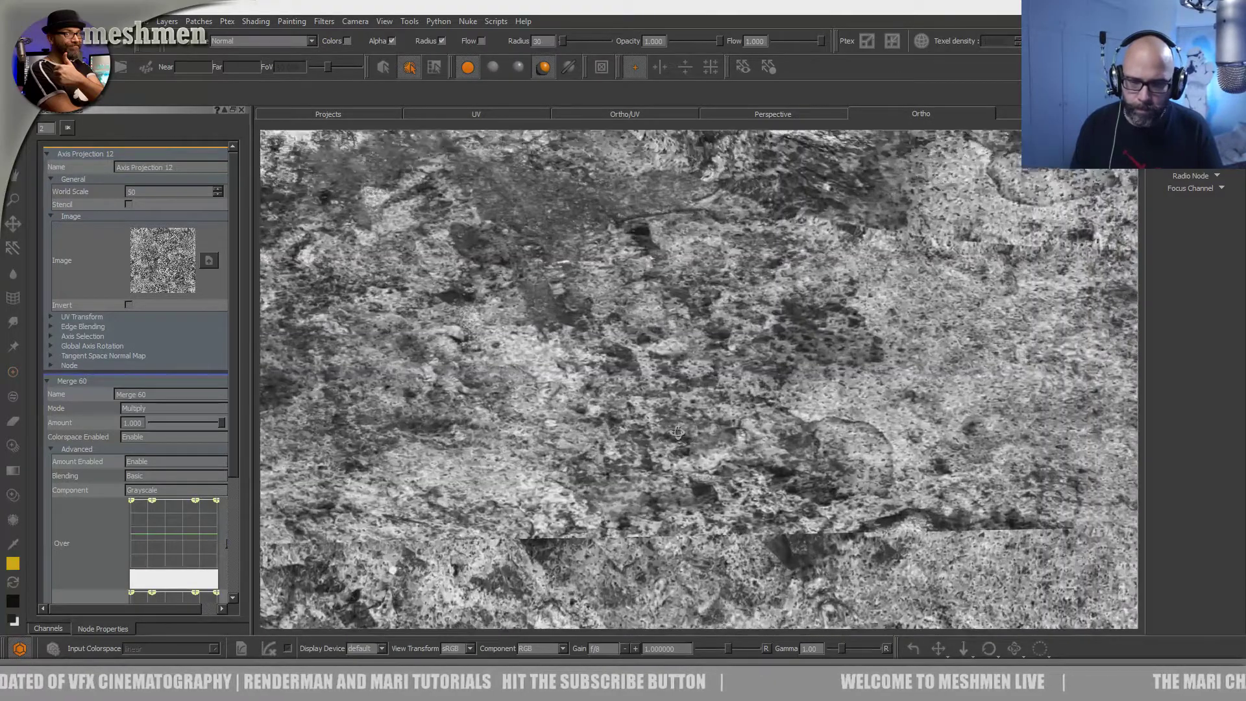
scroll(678, 399, up, 8)
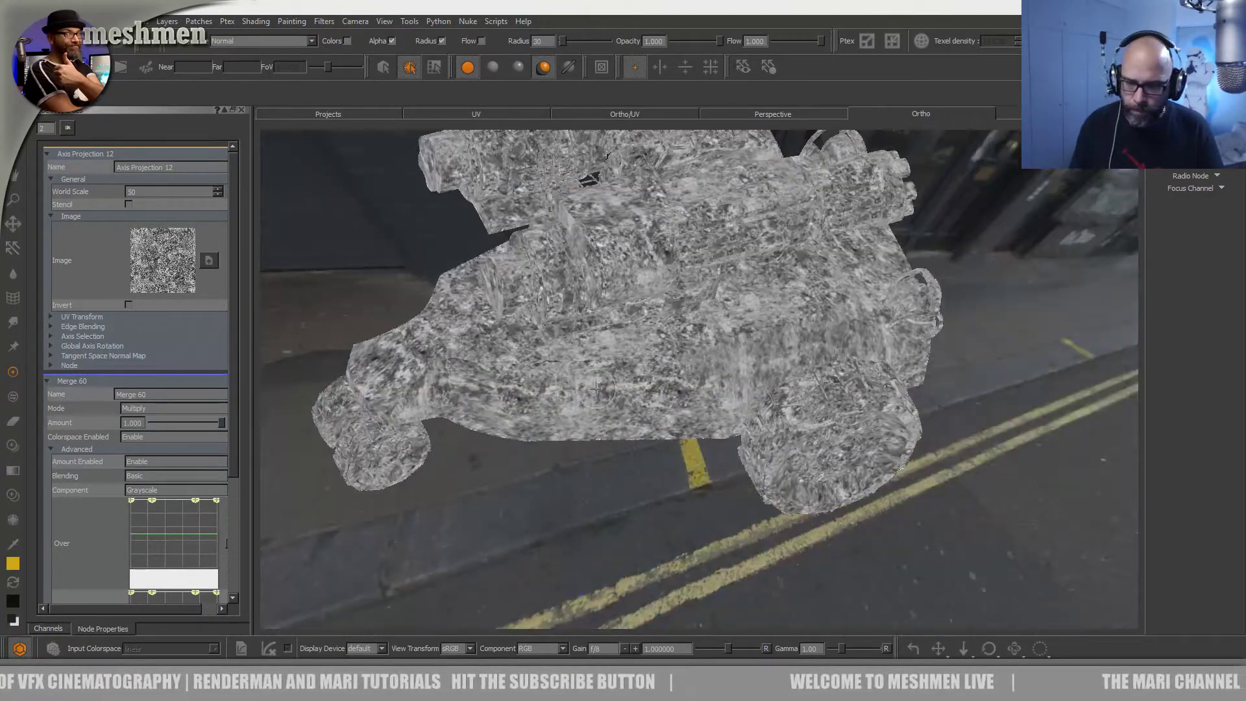
scroll(741, 413, down, 8)
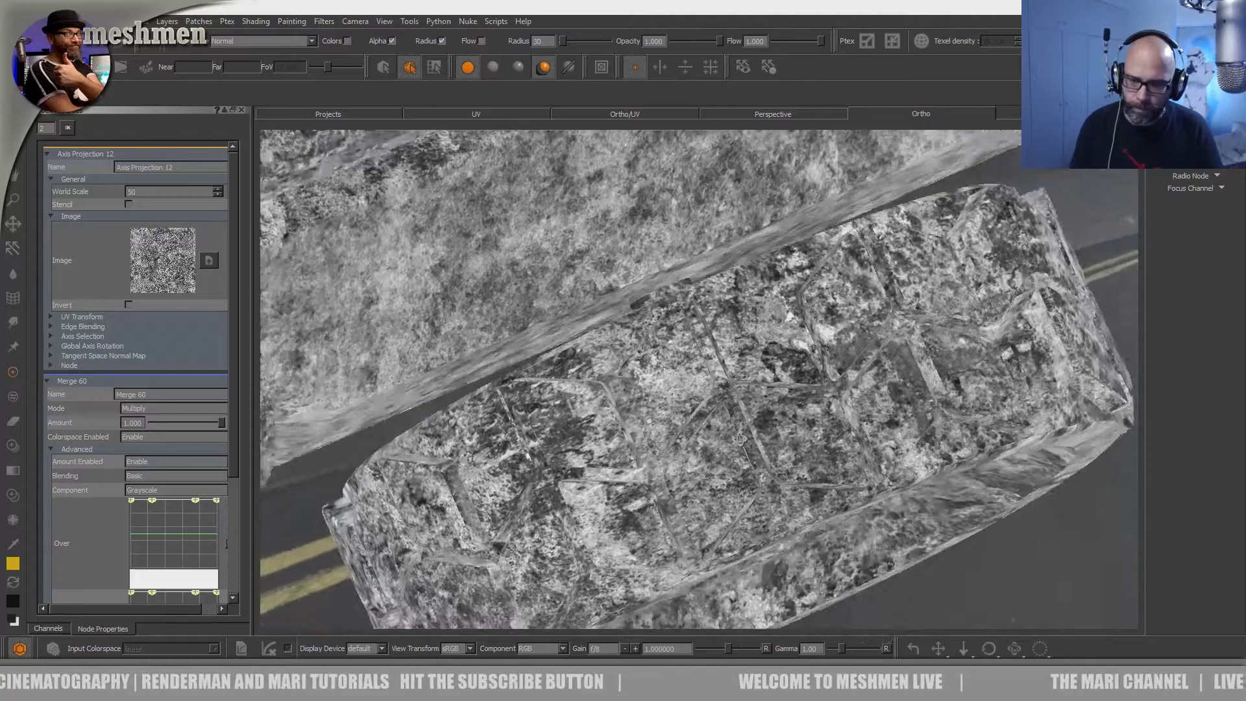
scroll(875, 493, up, 10)
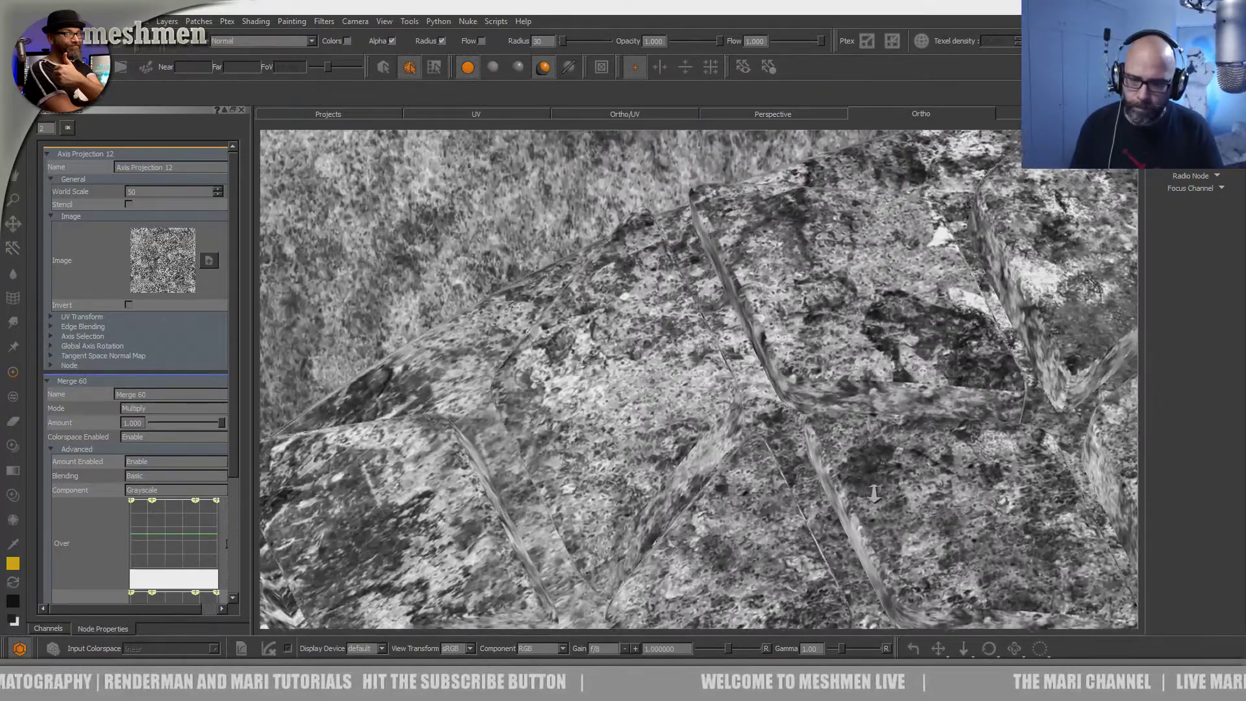
alt+drag(875, 493, 464, 150)
- Switch to the browser's worn rubber image results, examine the tyre tread references, and move the window off the model
key(alt+Tab)
scroll(627, 314, up, 4)
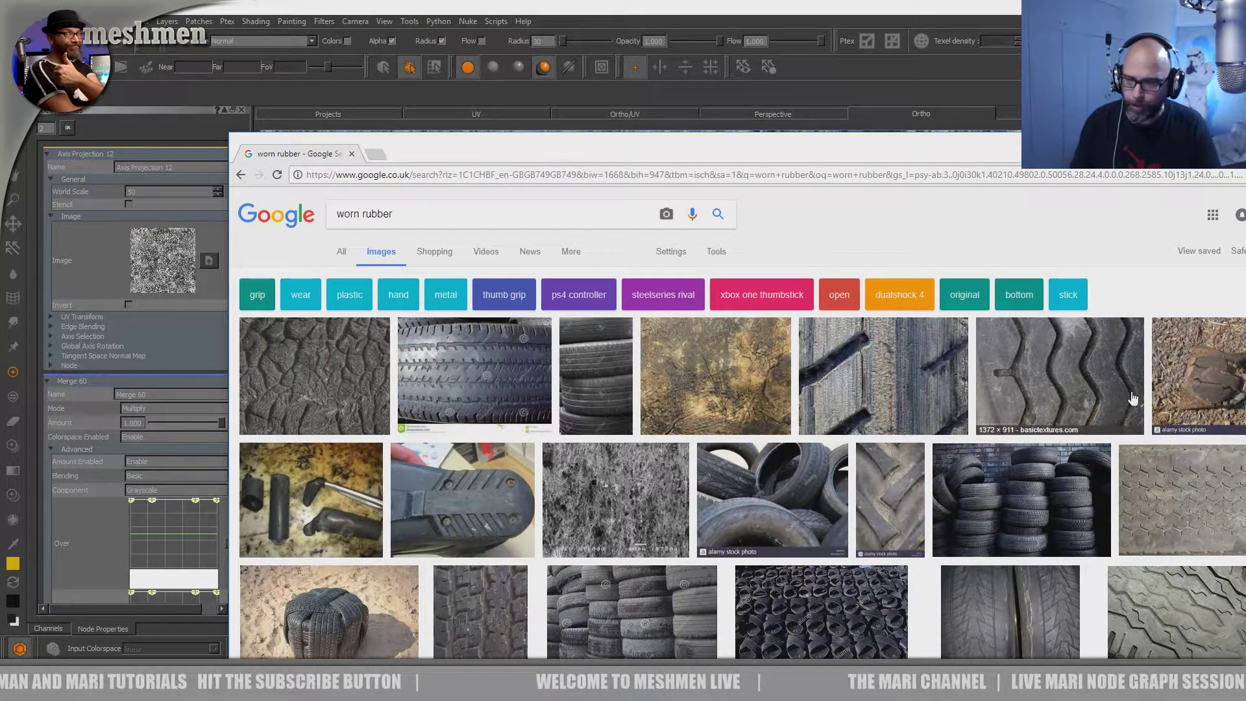
click(1109, 378)
drag(745, 153, 771, 551)
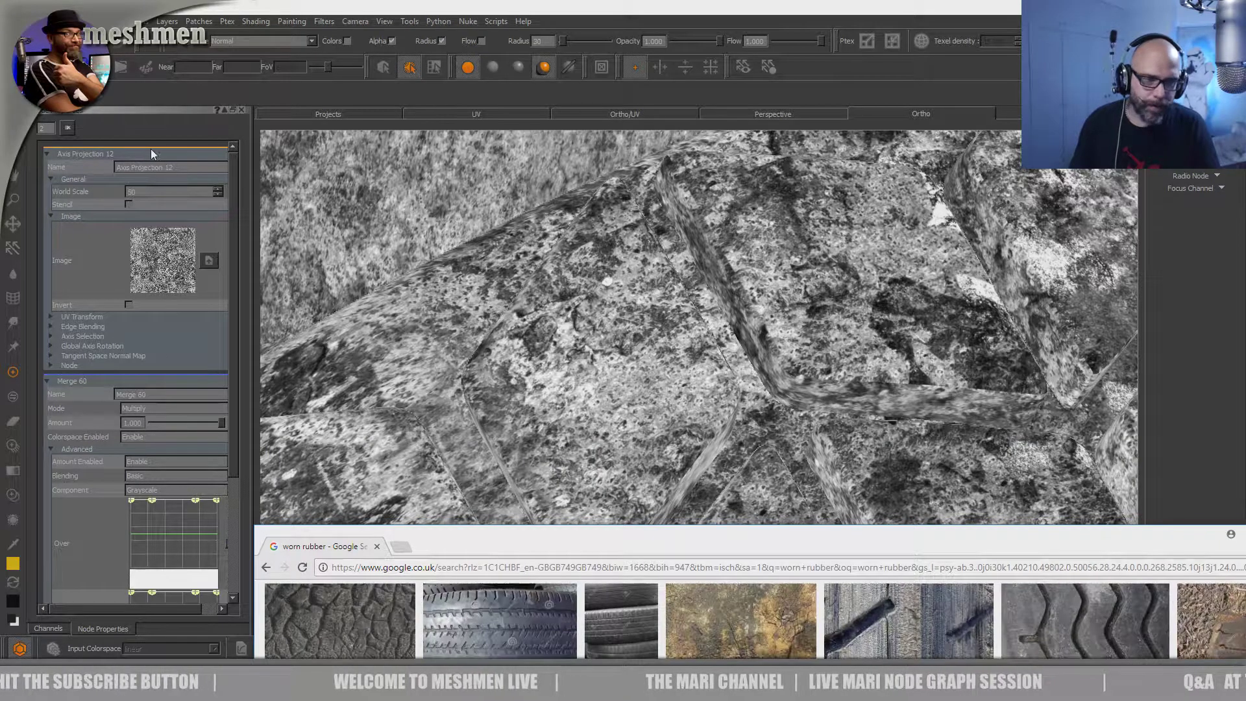
- Try a World Scale of 45 on the Axis Projection and raise it in single increments to 52
click(143, 195)
text(45)
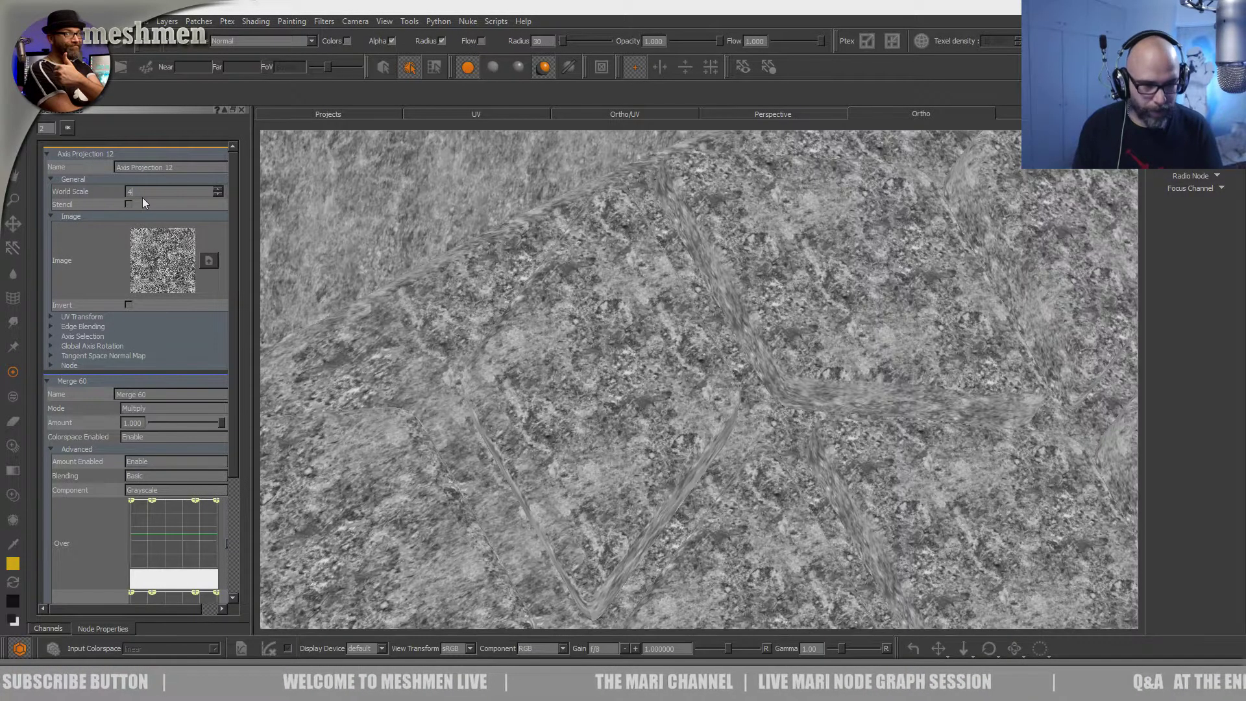
click(218, 189)
click(217, 190)
click(218, 189)
click(217, 189)
click(217, 190)
click(218, 190)
click(218, 190)
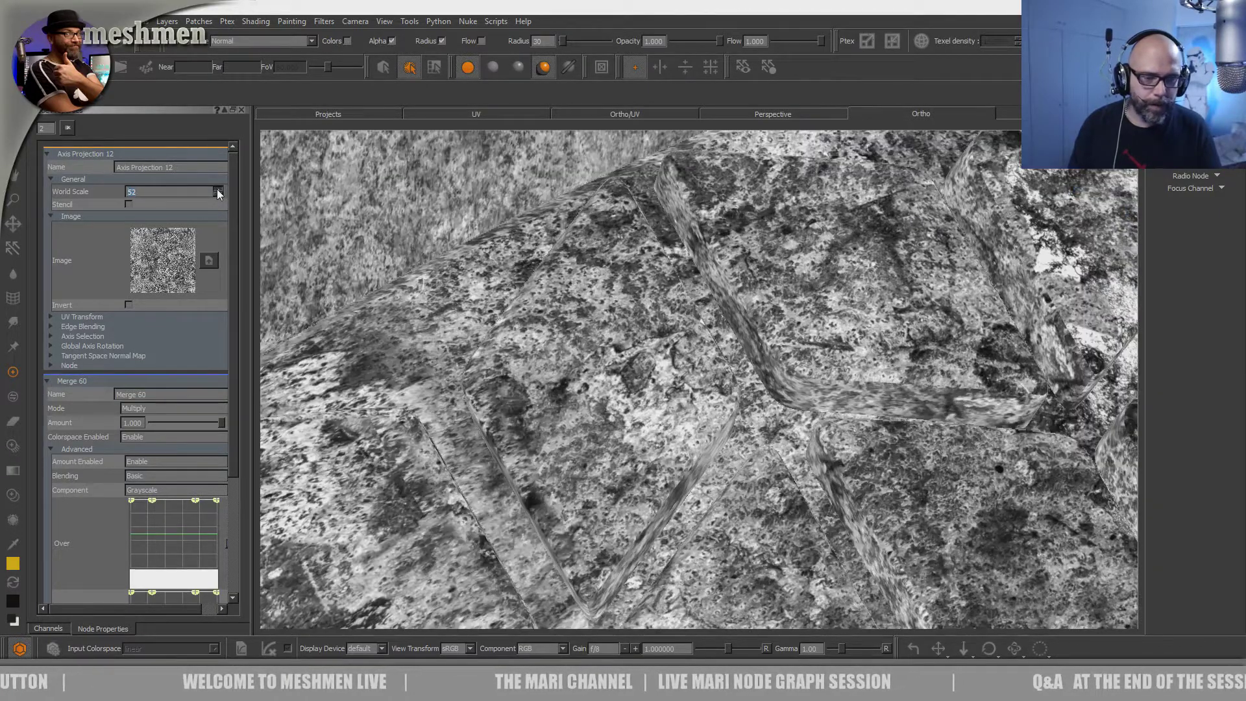
- Set the Axis Projection's World Scale to 33 and inspect the grunge on the tyre tread
drag(166, 177, 174, 228)
alt+right_drag(717, 345, 655, 364)
alt+drag(655, 364, 694, 371)
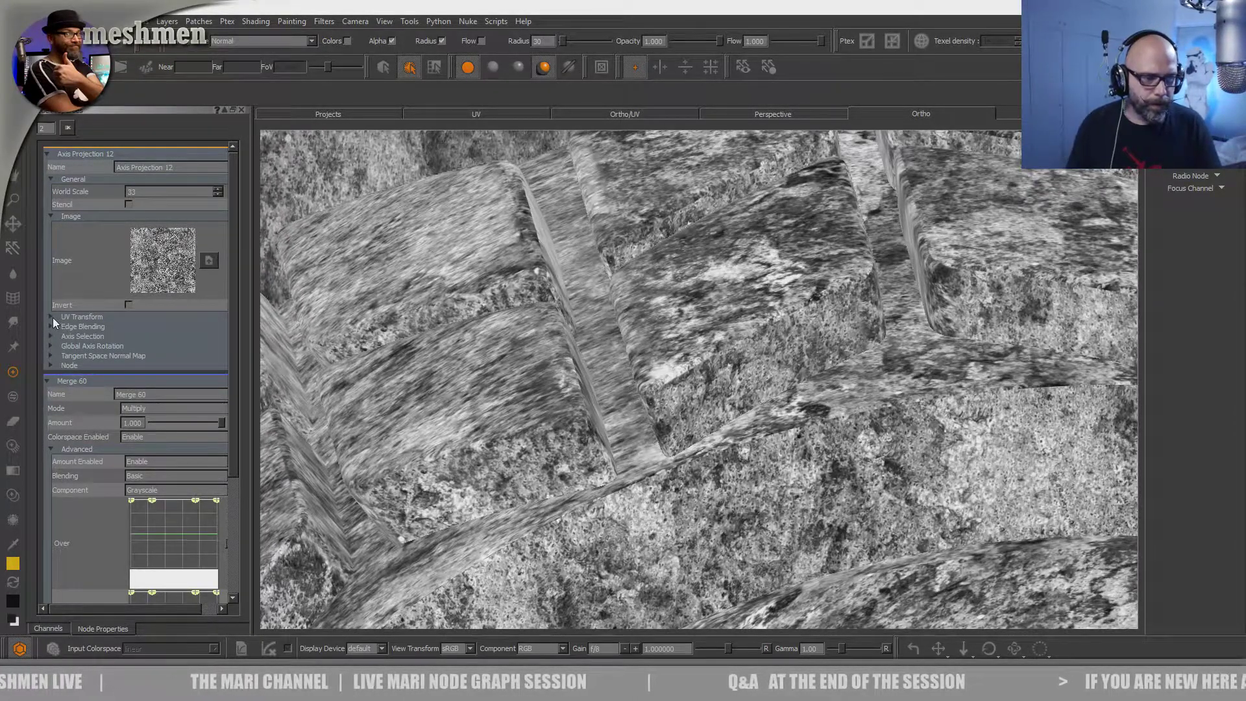
alt+drag(818, 444, 673, 388)
alt+drag(766, 442, 689, 428)
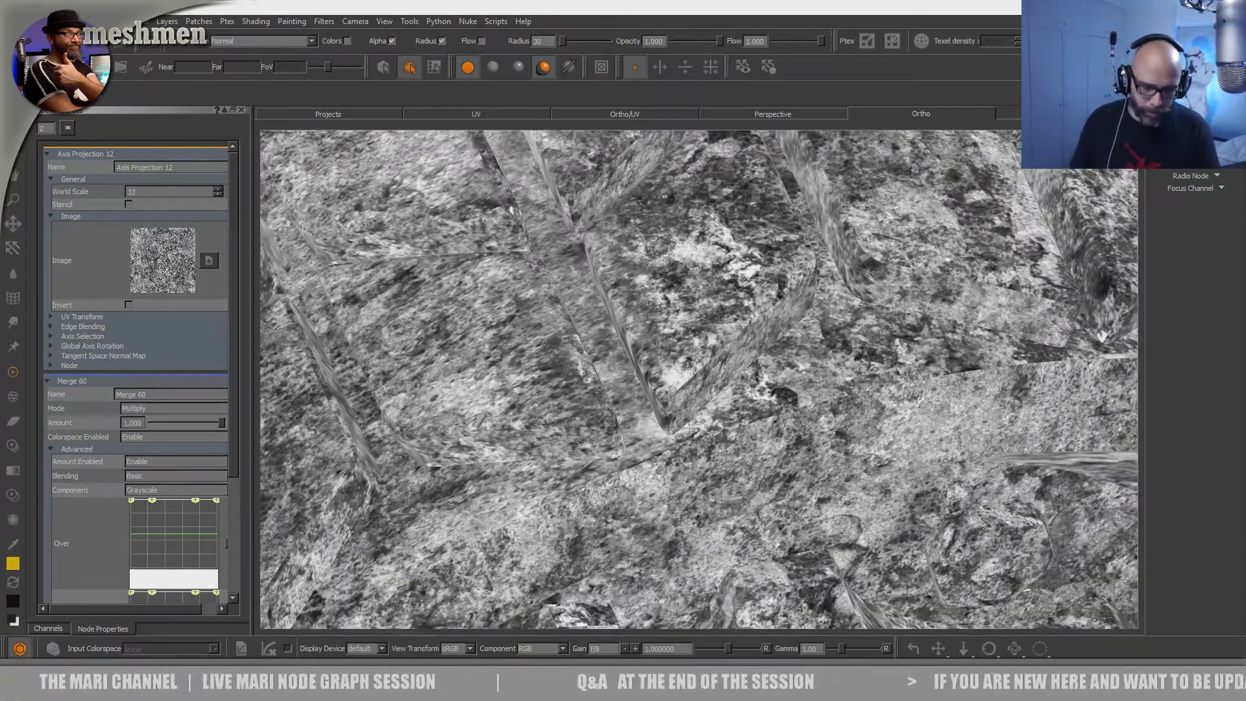
- Return to the node graph and connect the Axis Projection's output to the Over input of the RubberMaterial group's Merge node
key(space)
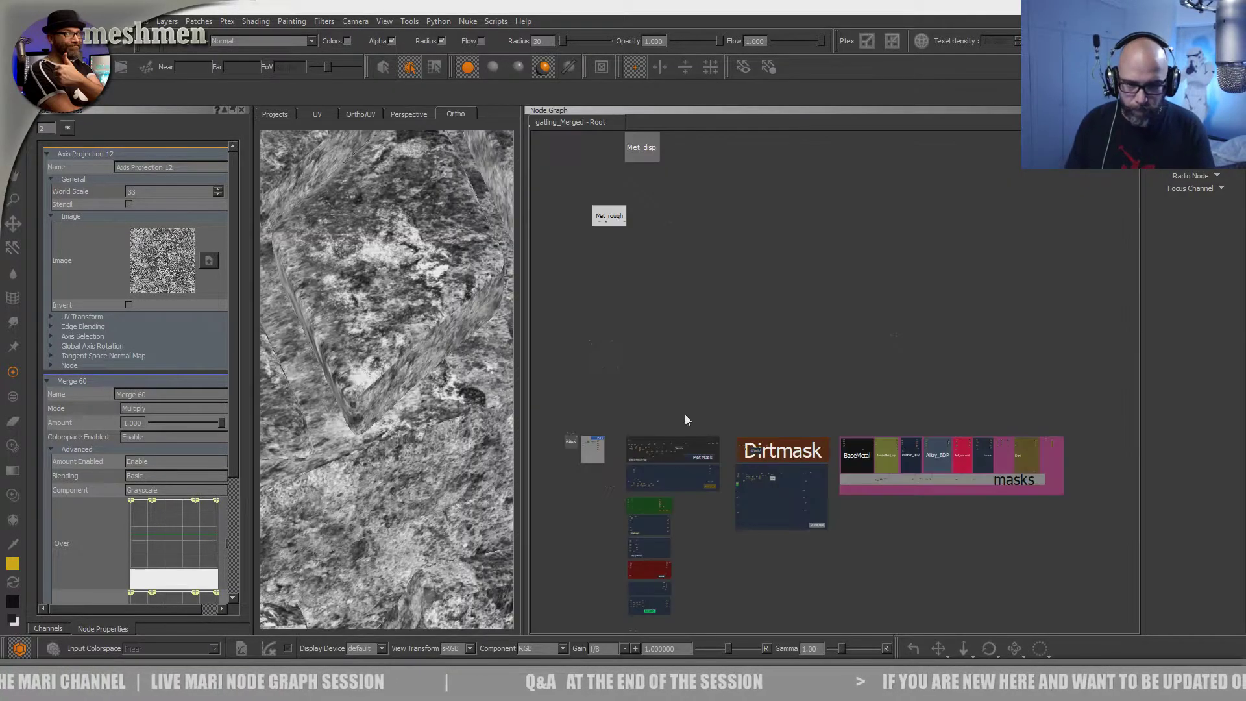
scroll(812, 442, up, 10)
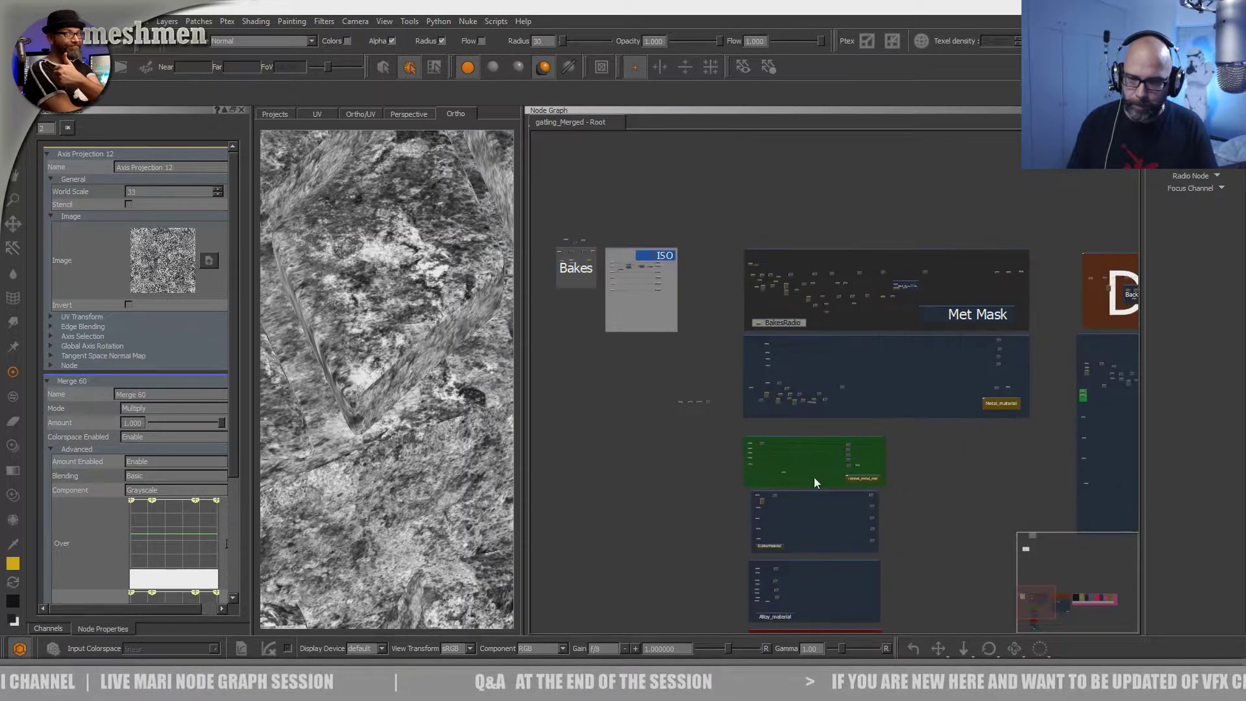
scroll(804, 448, up, 6)
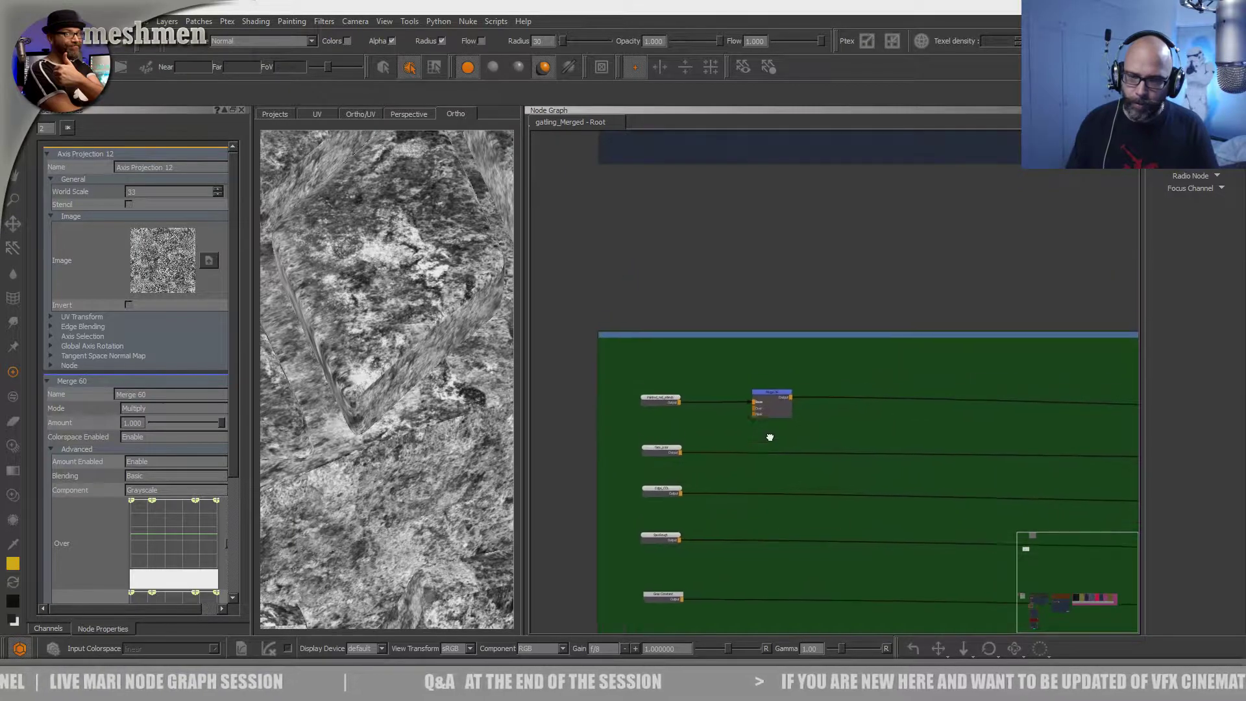
scroll(776, 435, down, 6)
scroll(730, 419, up, 6)
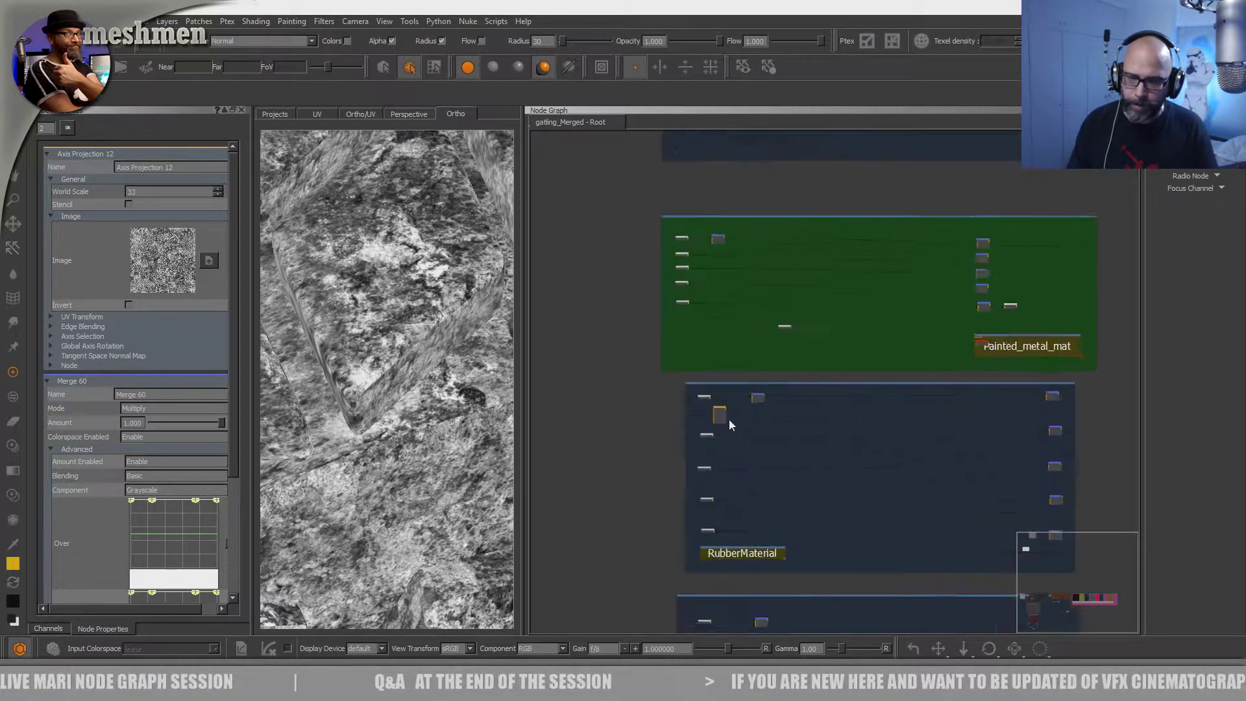
scroll(719, 422, down, 3)
scroll(746, 403, up, 5)
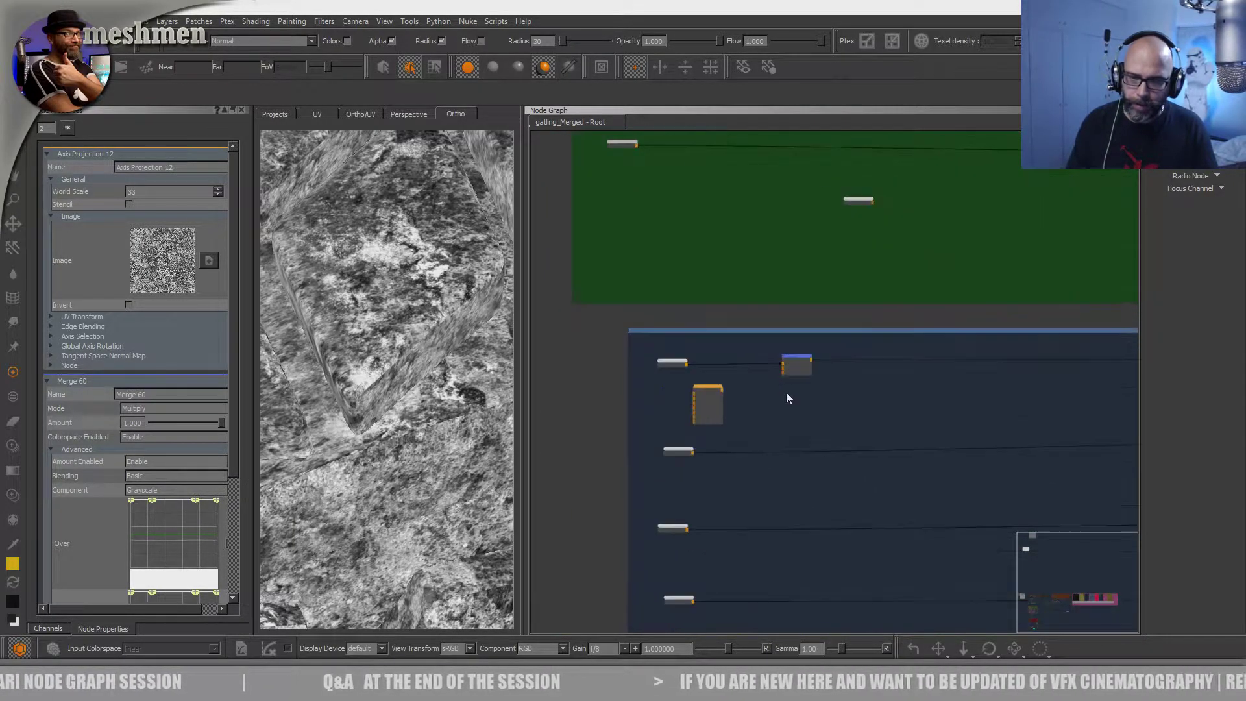
drag(683, 402, 800, 348)
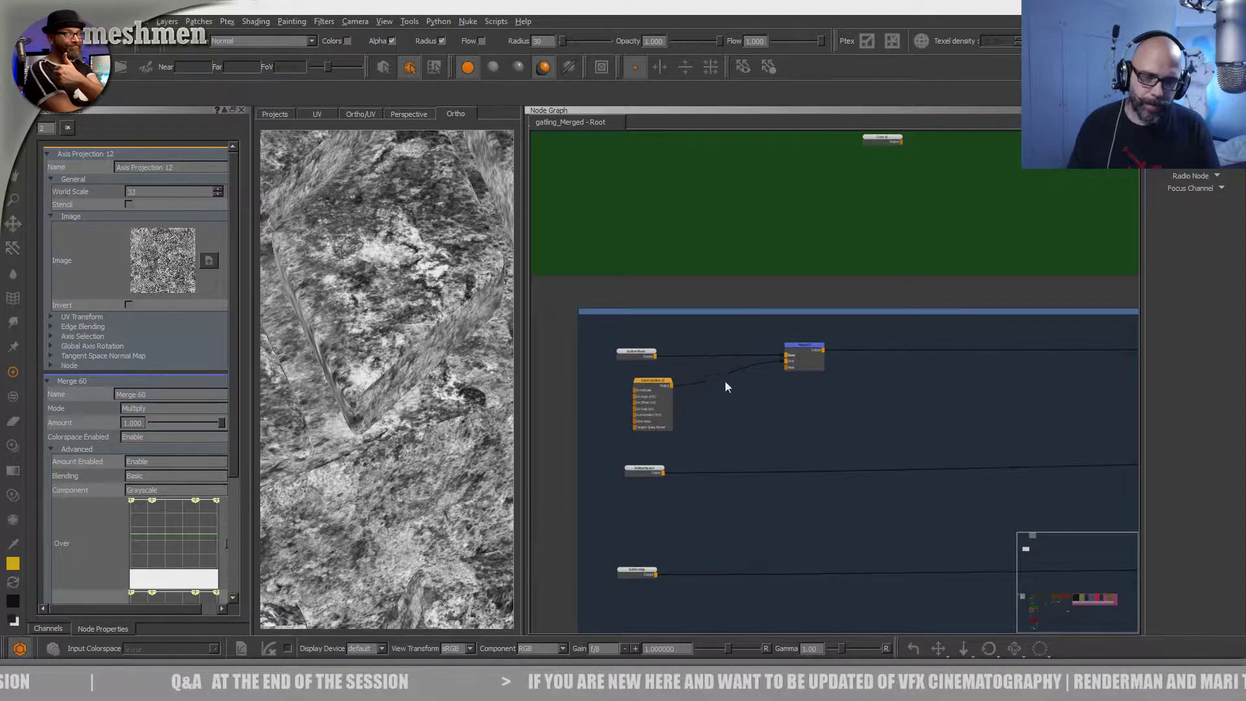
- Set the Merge node's blend mode to Overlay and lower its Amount to about 0.132
drag(807, 346, 813, 346)
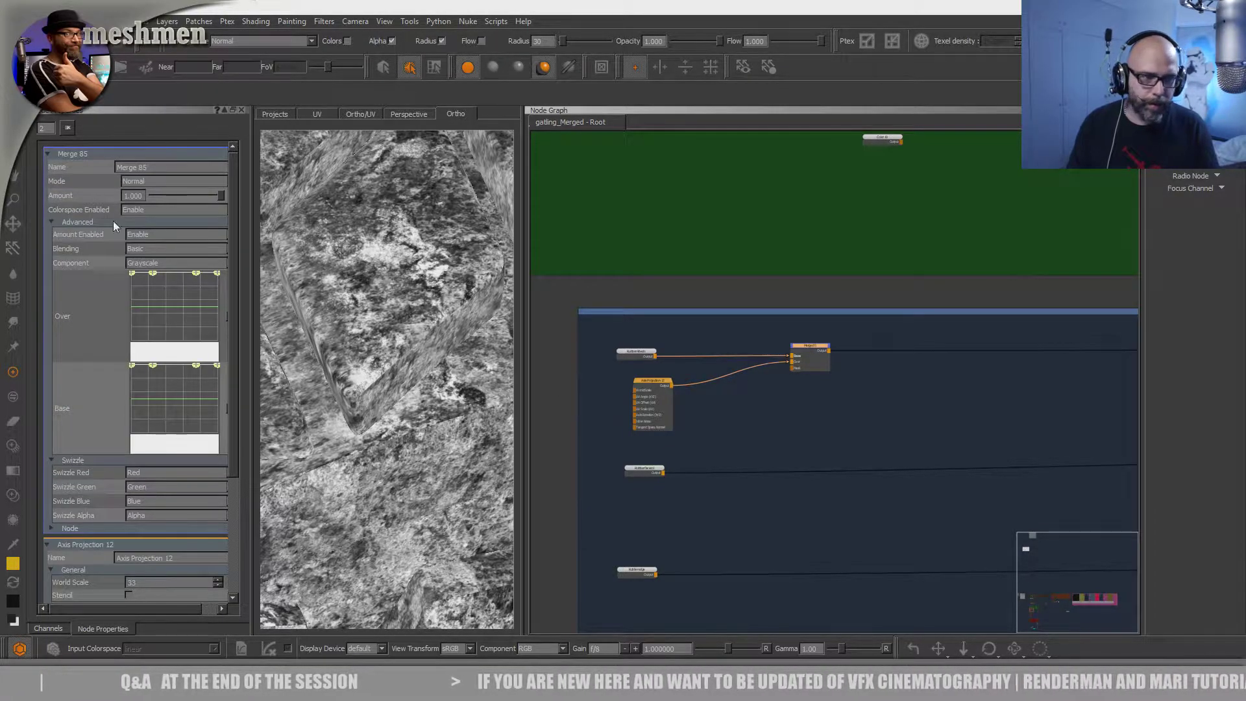
click(140, 181)
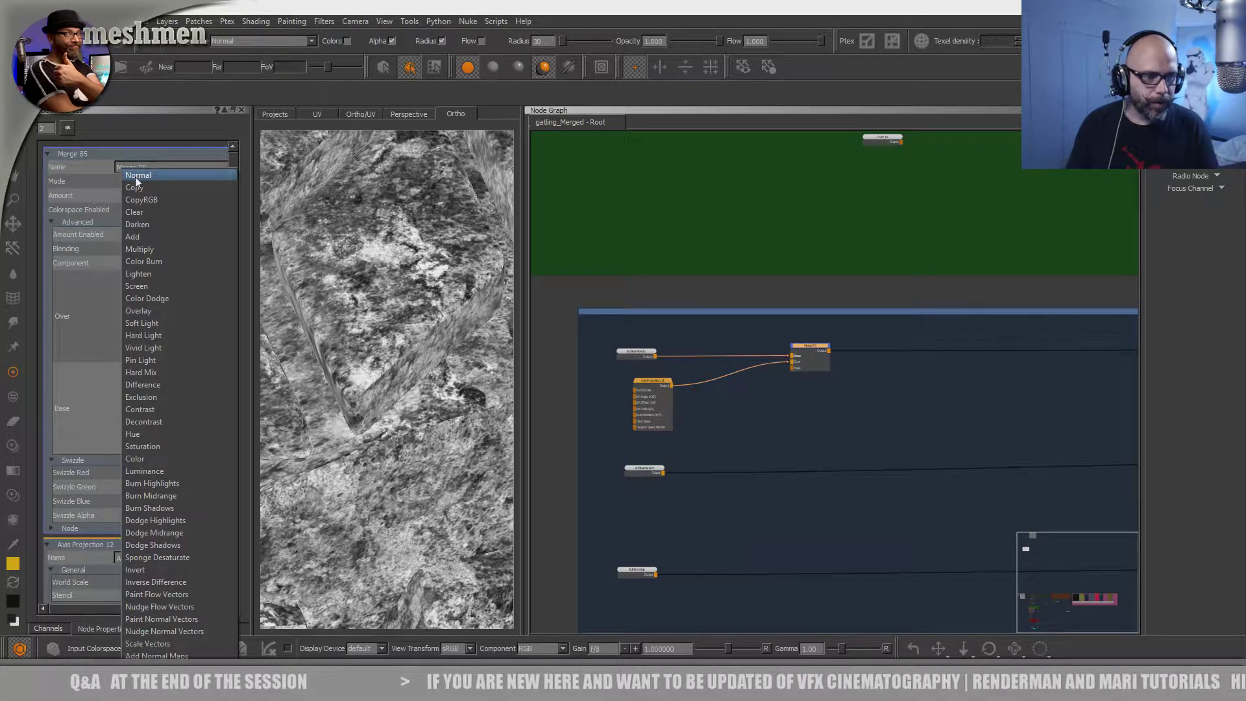
click(142, 310)
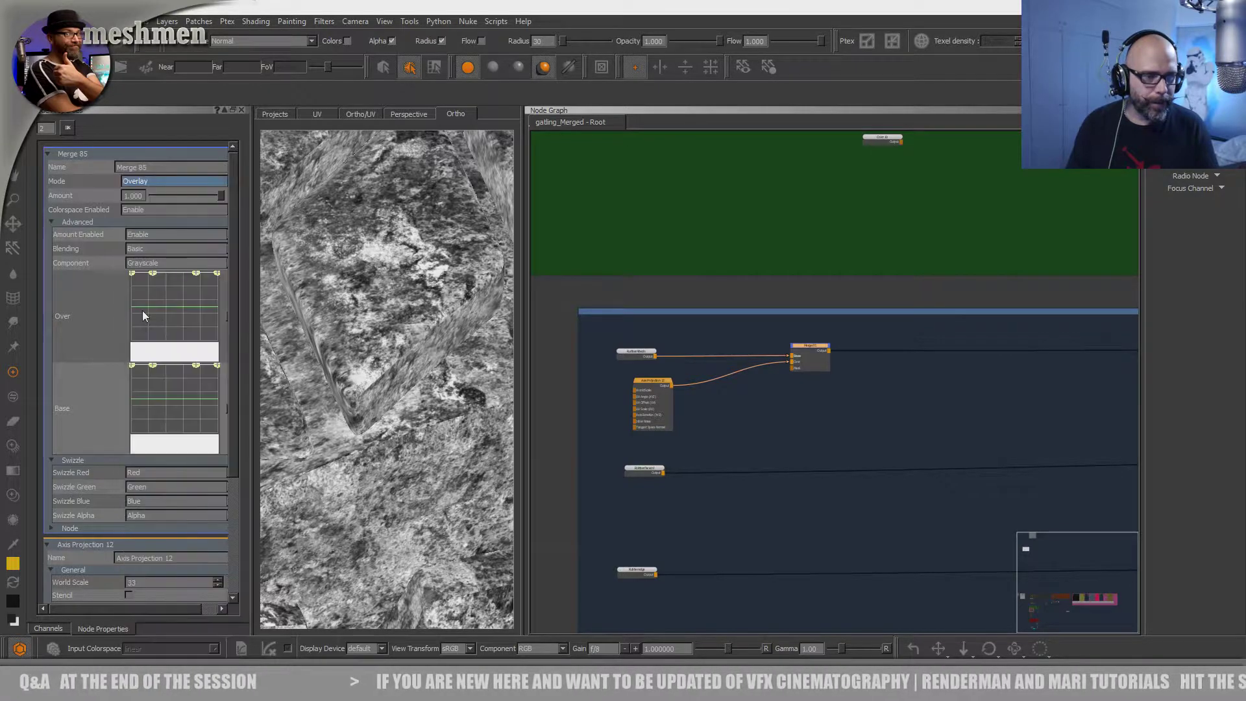
drag(219, 197, 162, 196)
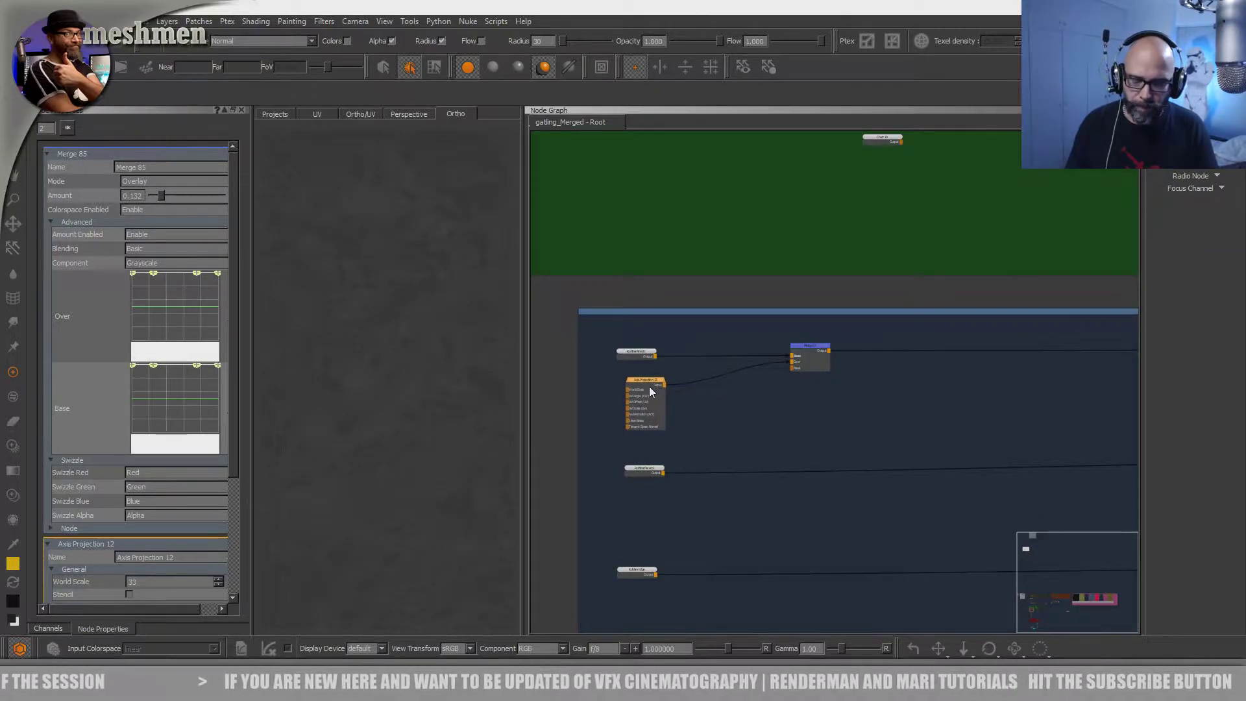
- Insert a Radio Node after the Axis Projection node in the RubberMaterial group, nudging the projection node slightly
scroll(648, 385, down, 3)
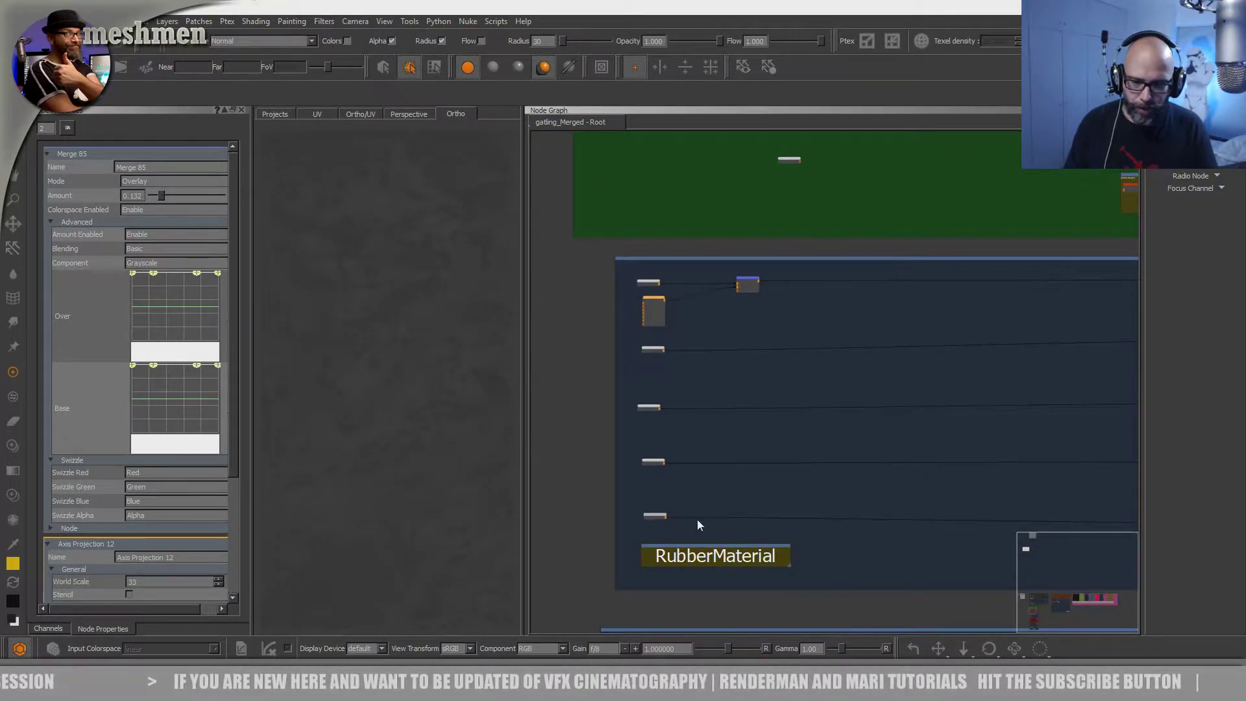
scroll(672, 523, up, 5)
click(632, 503)
scroll(639, 483, down, 5)
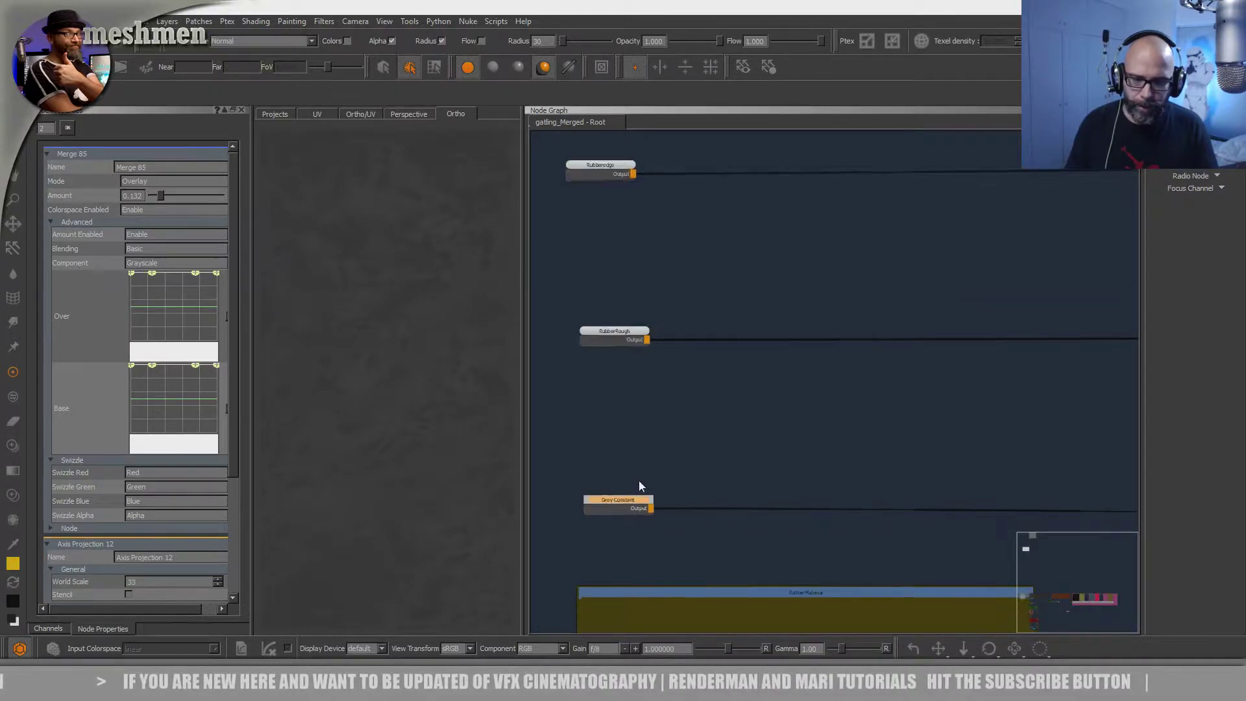
middle_drag(637, 206, 638, 343)
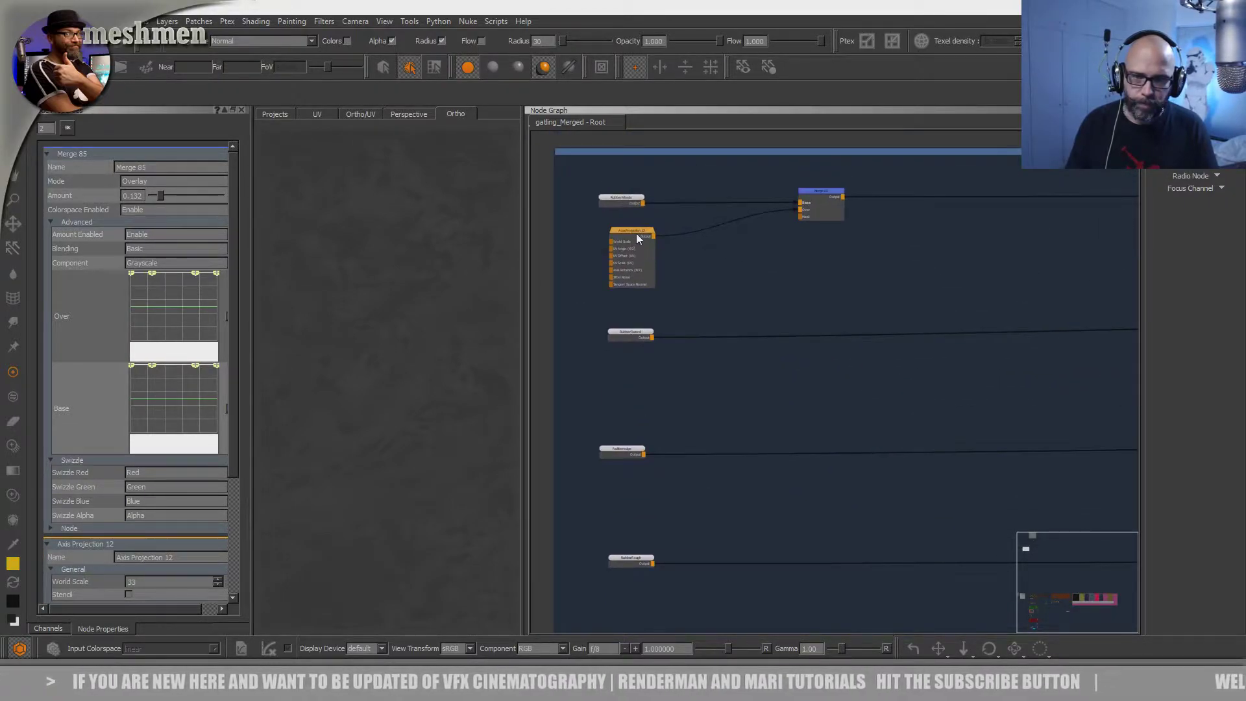
middle_drag(750, 317, 650, 236)
drag(632, 182, 630, 187)
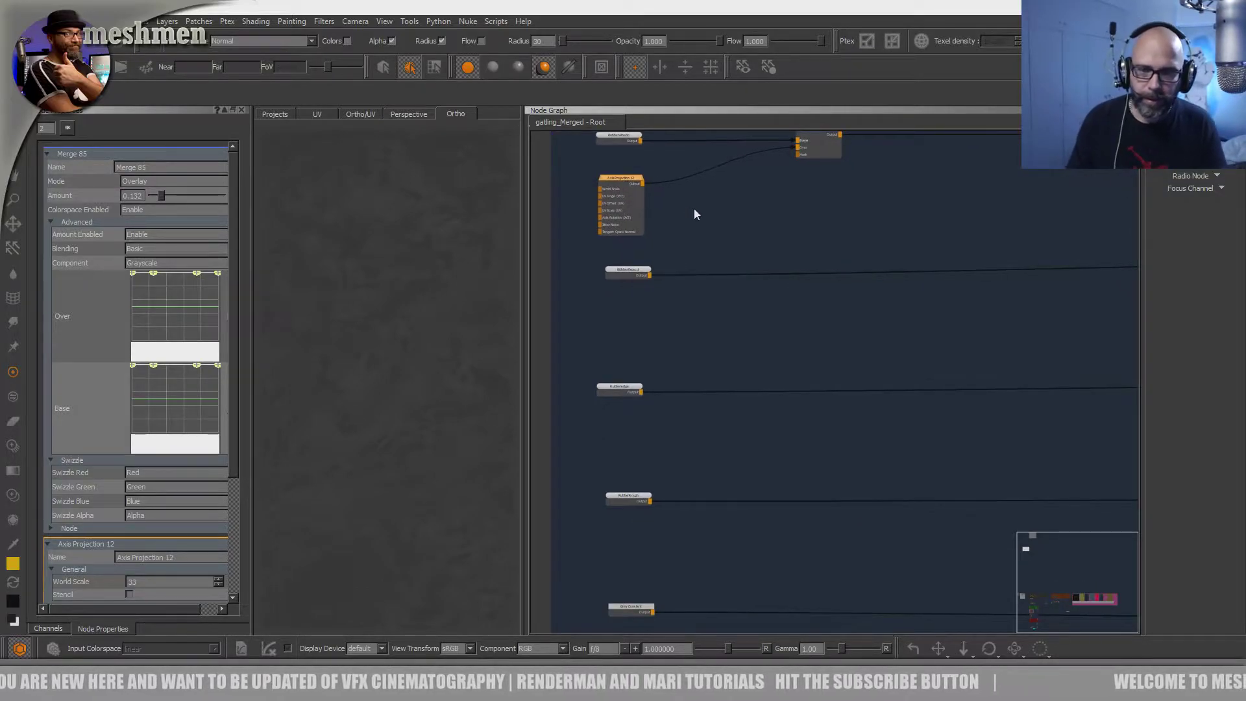
key(Tab)
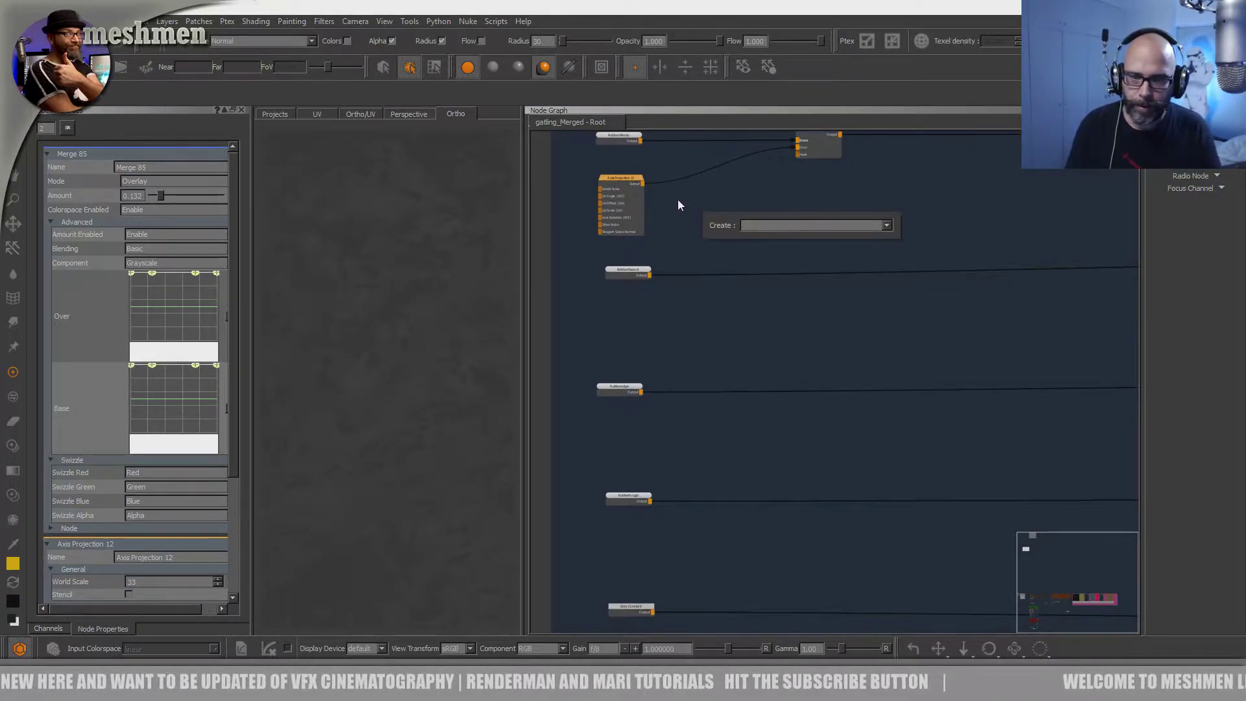
key(Escape)
drag(626, 179, 627, 177)
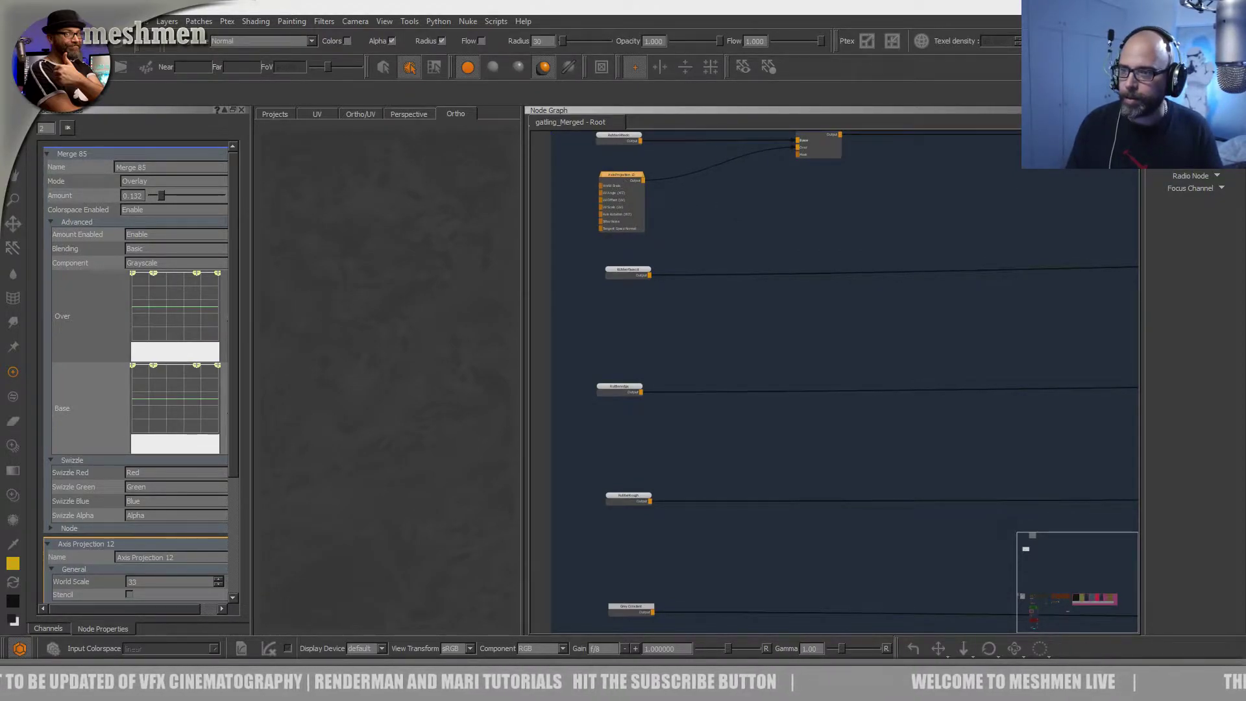
click(1197, 175)
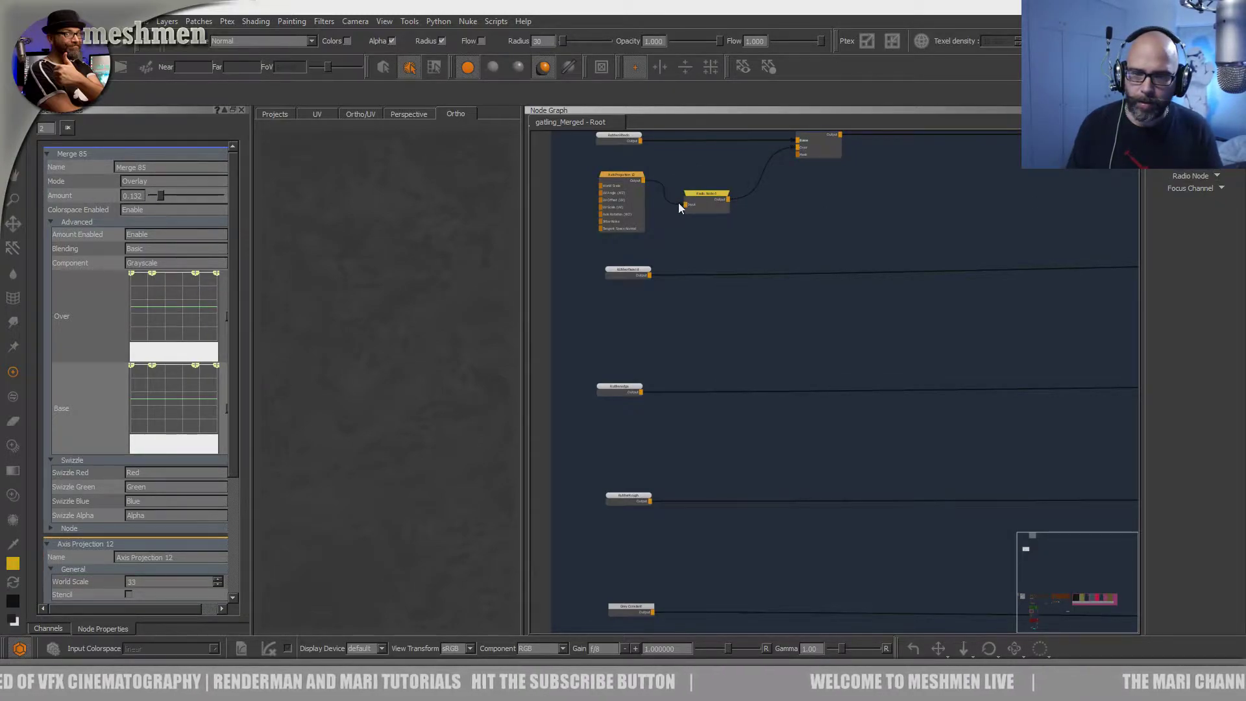
- Bring an unconnected Radio Node down to just above the bottom source connection of the RubberMaterial group
drag(681, 205, 785, 264)
drag(707, 292, 712, 547)
middle_drag(712, 547, 741, 256)
drag(732, 286, 729, 398)
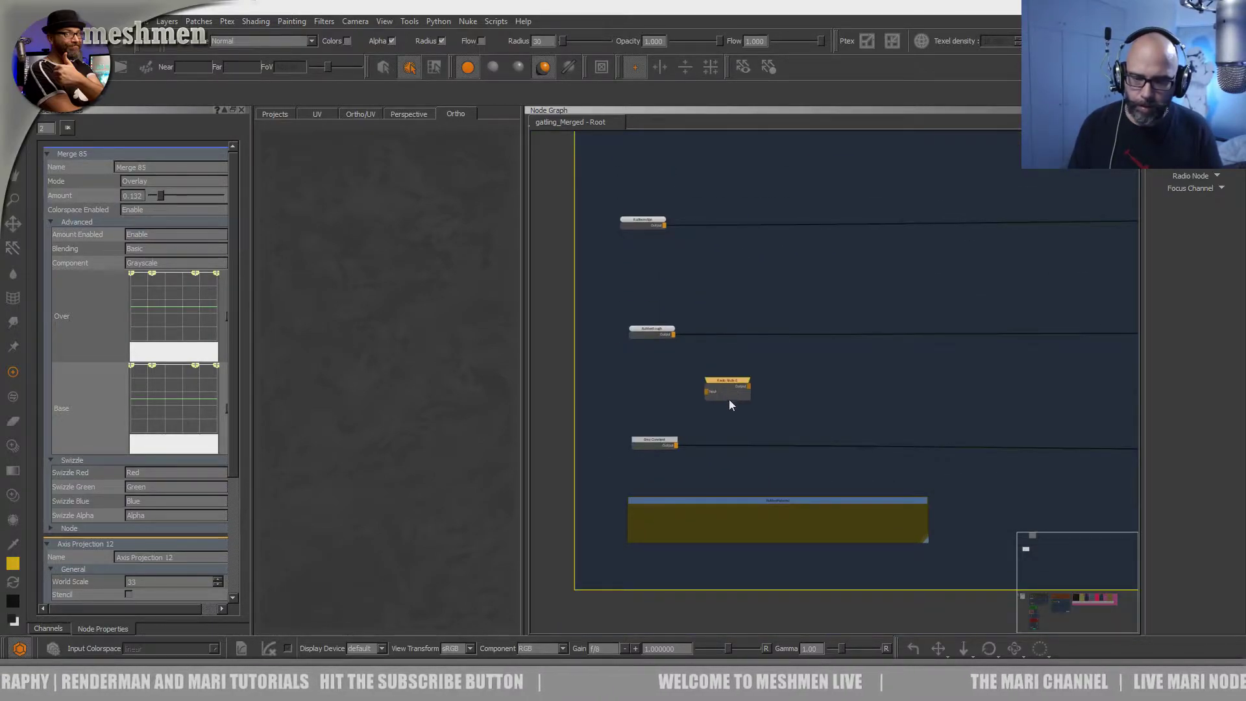
- Insert a Merge node after the bottom RubberMaterial source node and connect the Radio Node, placed below that source, to its Over input
drag(660, 442, 774, 447)
key(m)
drag(727, 406, 690, 475)
drag(771, 437, 820, 436)
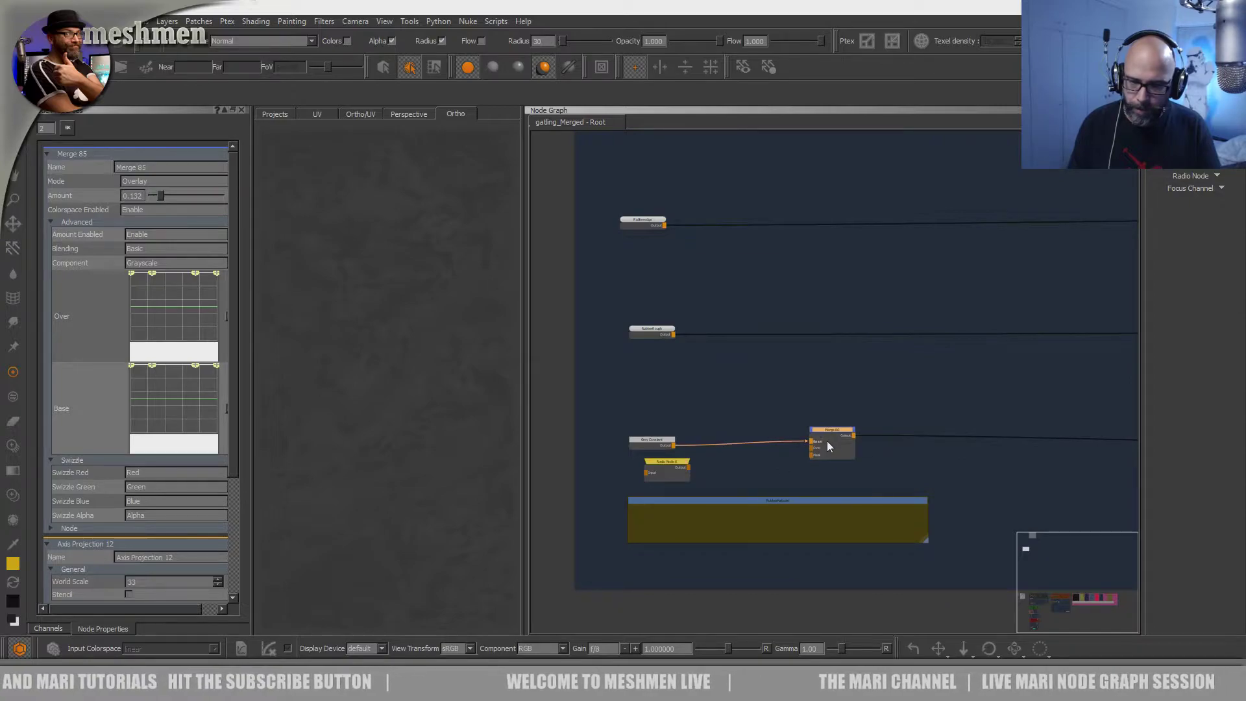
drag(689, 467, 806, 454)
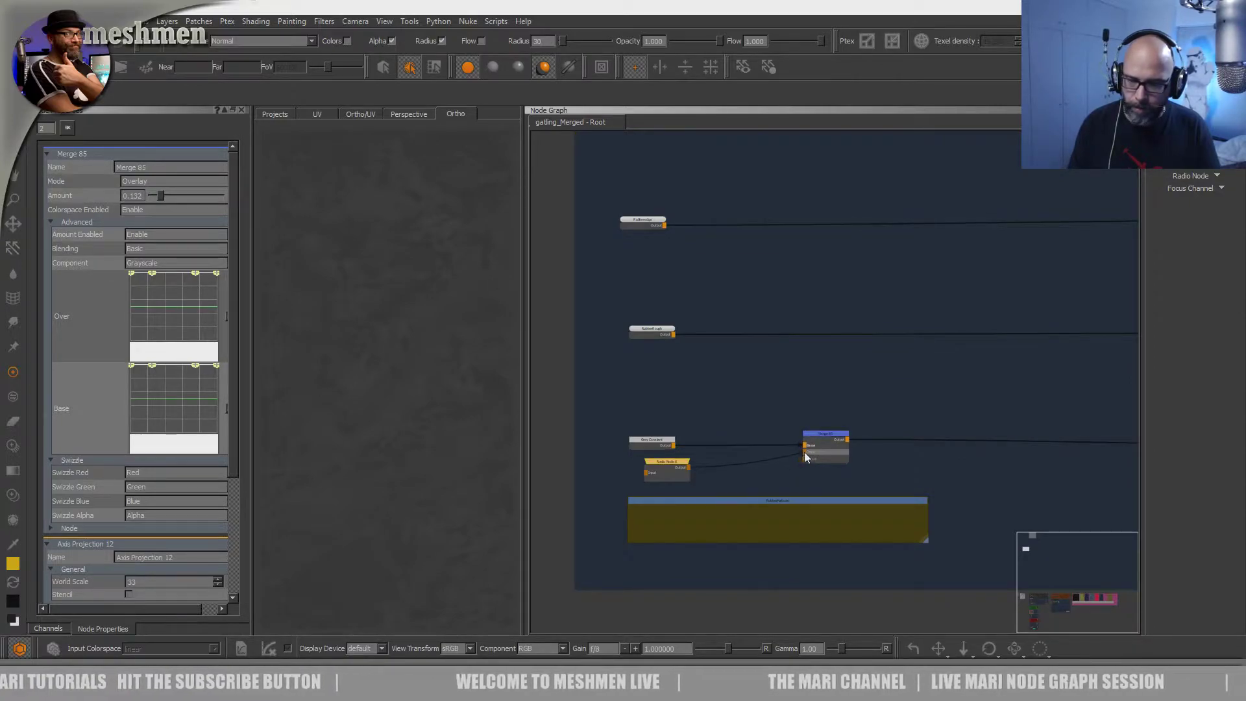
drag(688, 467, 807, 454)
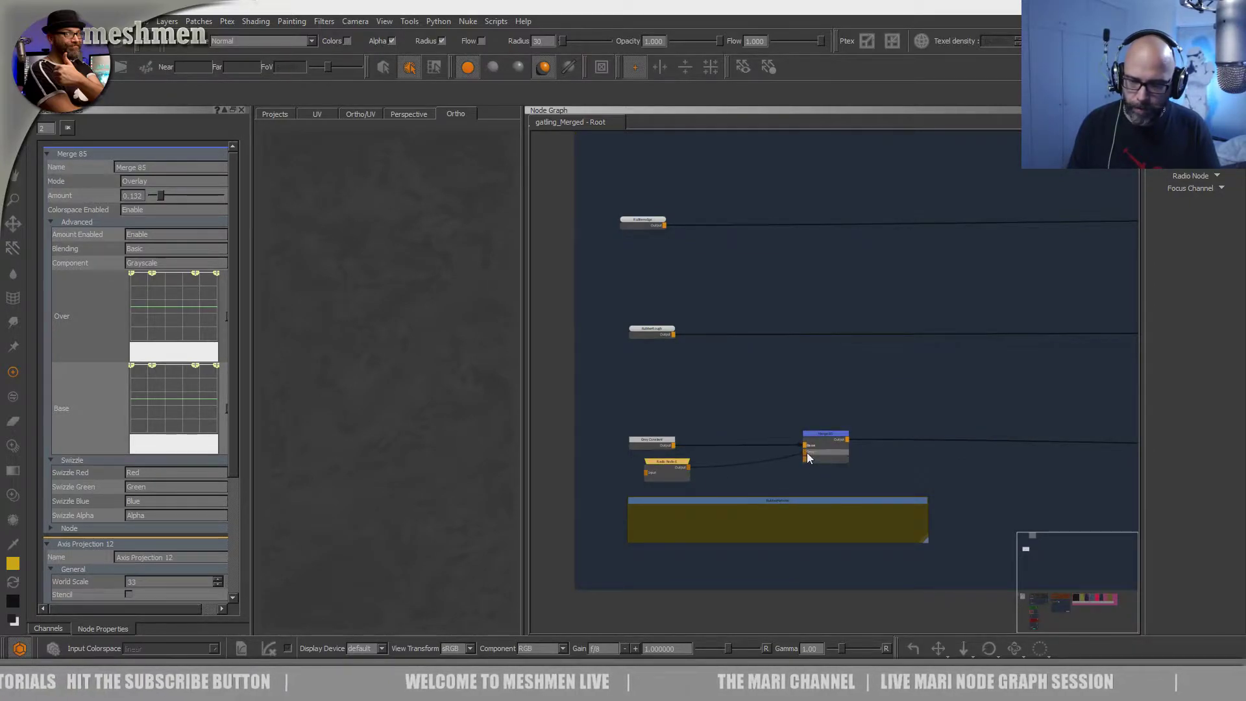
- Nudge the new Merge node after Grey Constant, show its properties, and shift the Radio Node below Grey Constant slightly sideways
click(817, 438)
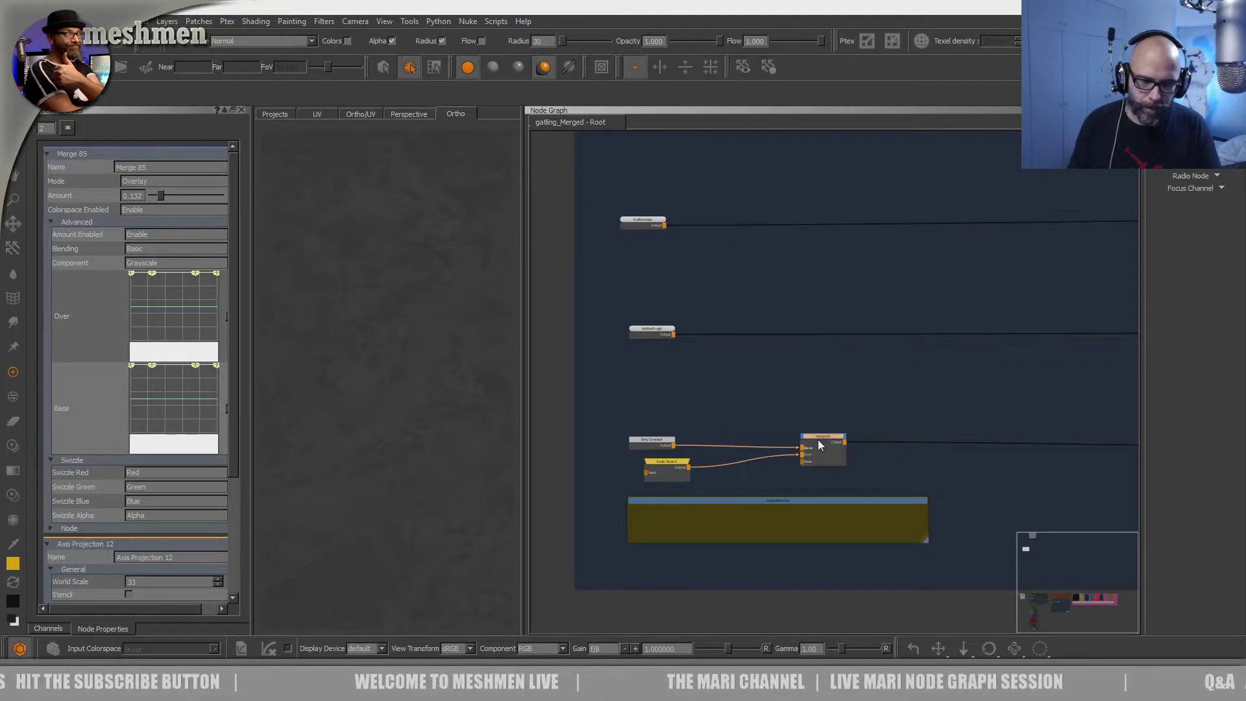
drag(819, 442, 819, 439)
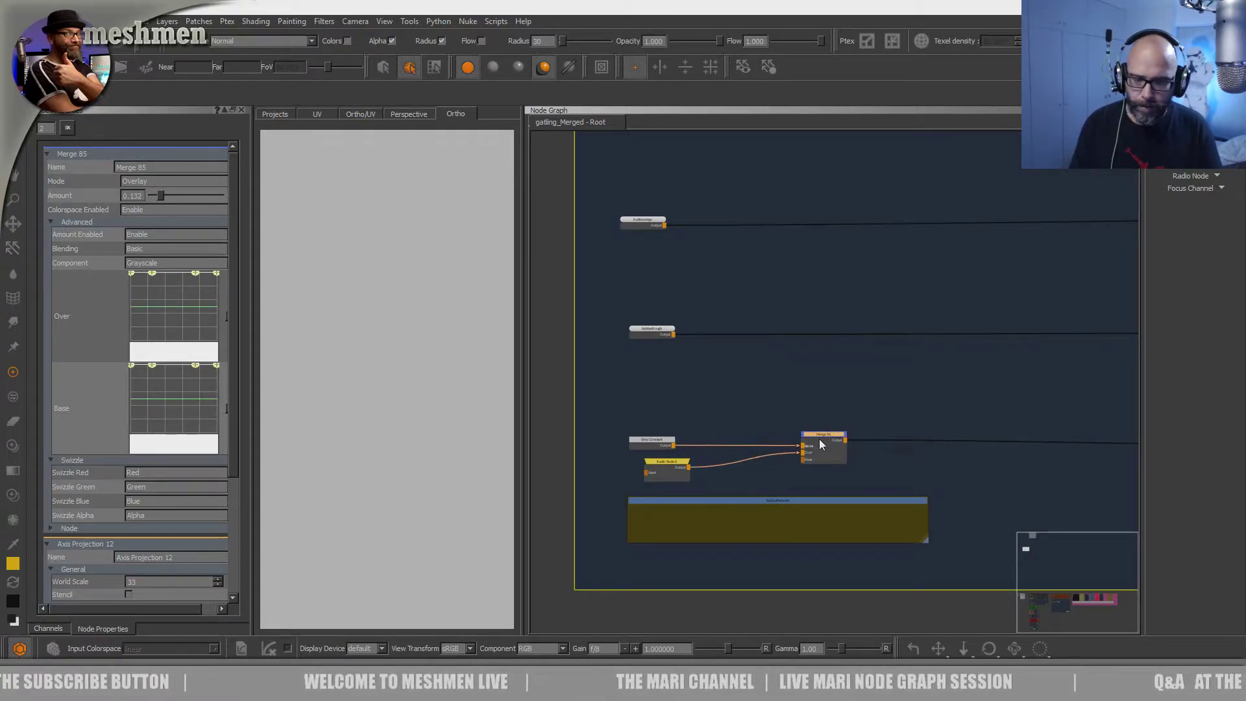
click(809, 440)
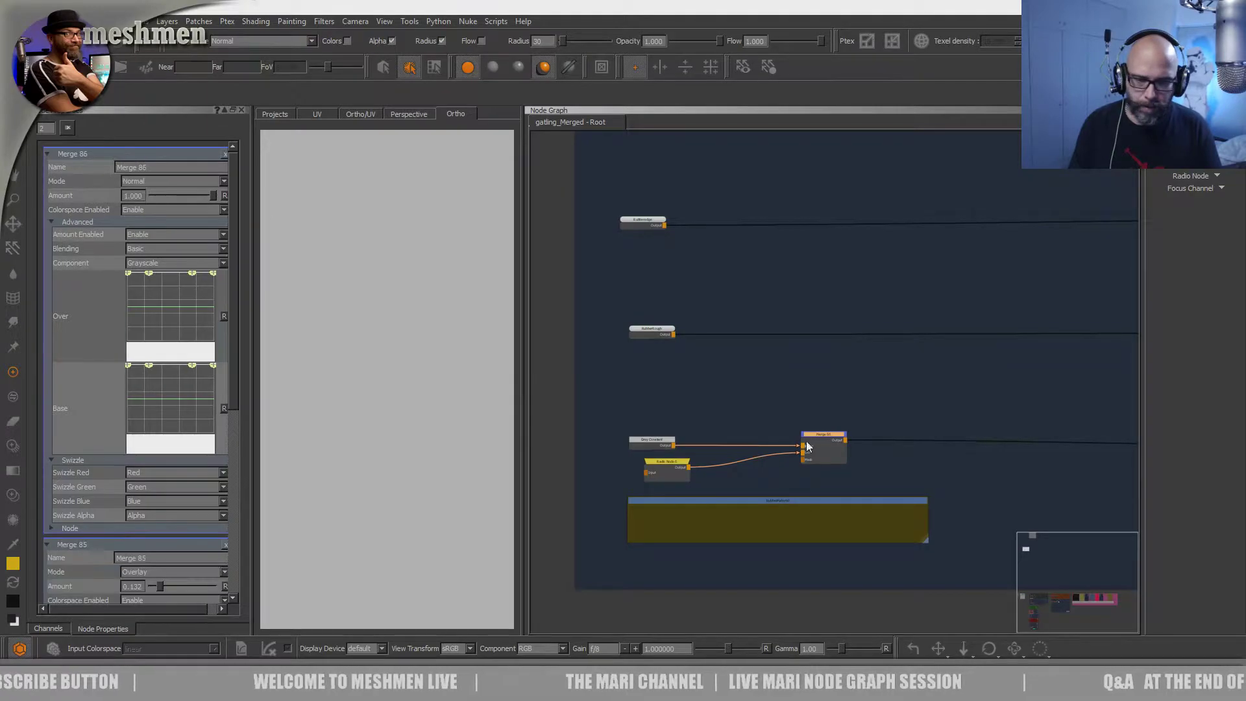
click(662, 464)
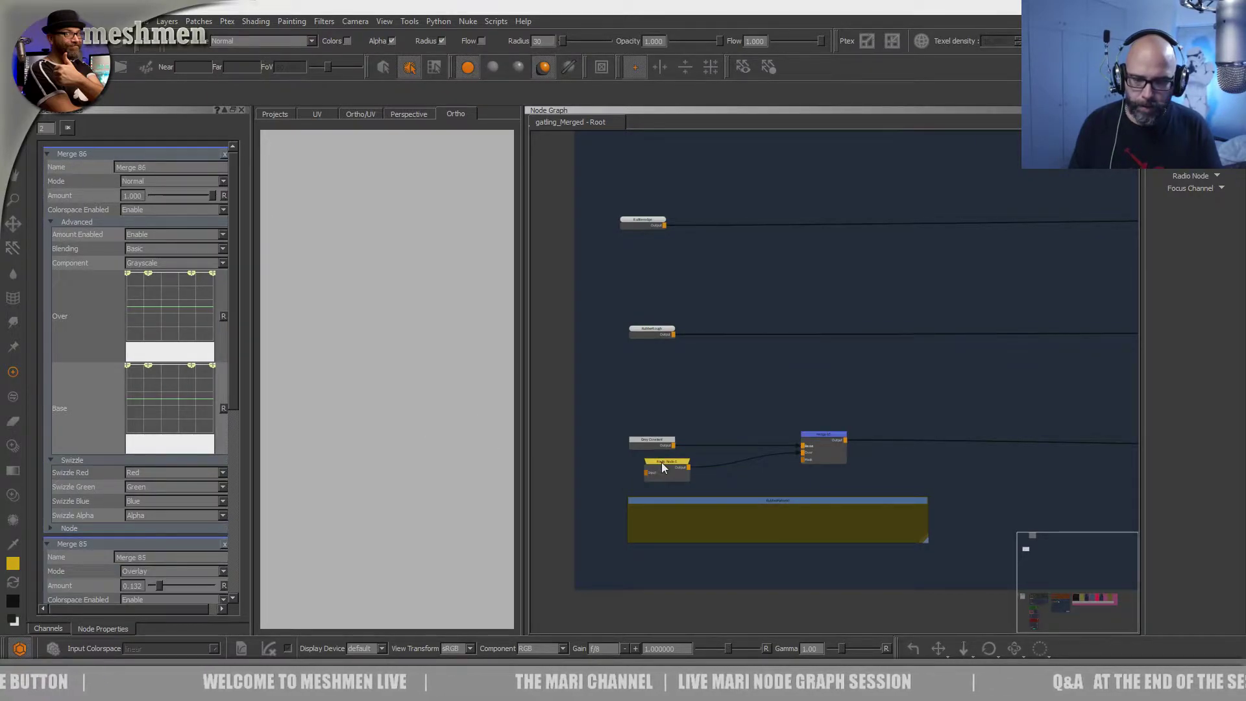
drag(662, 462, 673, 462)
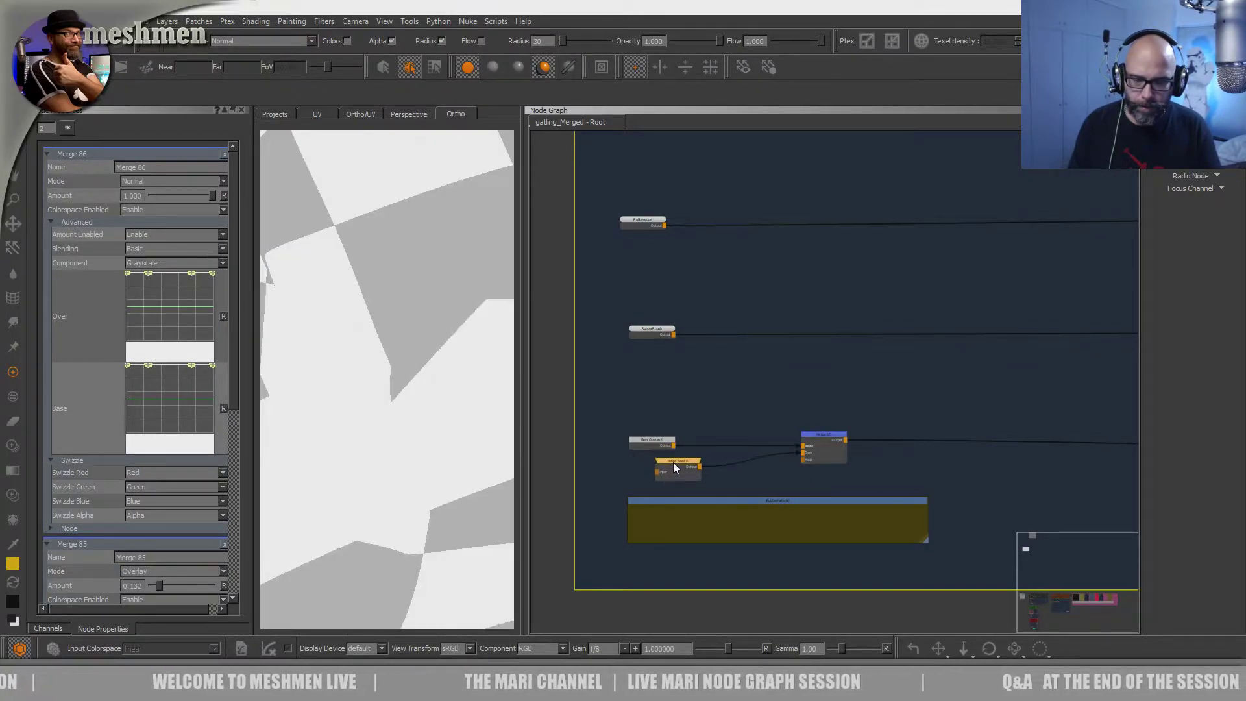
- Link the bottom Radio Node to the Axis Projection's Radio Node and tuck it directly beneath Grey Constant
drag(707, 277, 784, 262)
drag(716, 241, 760, 272)
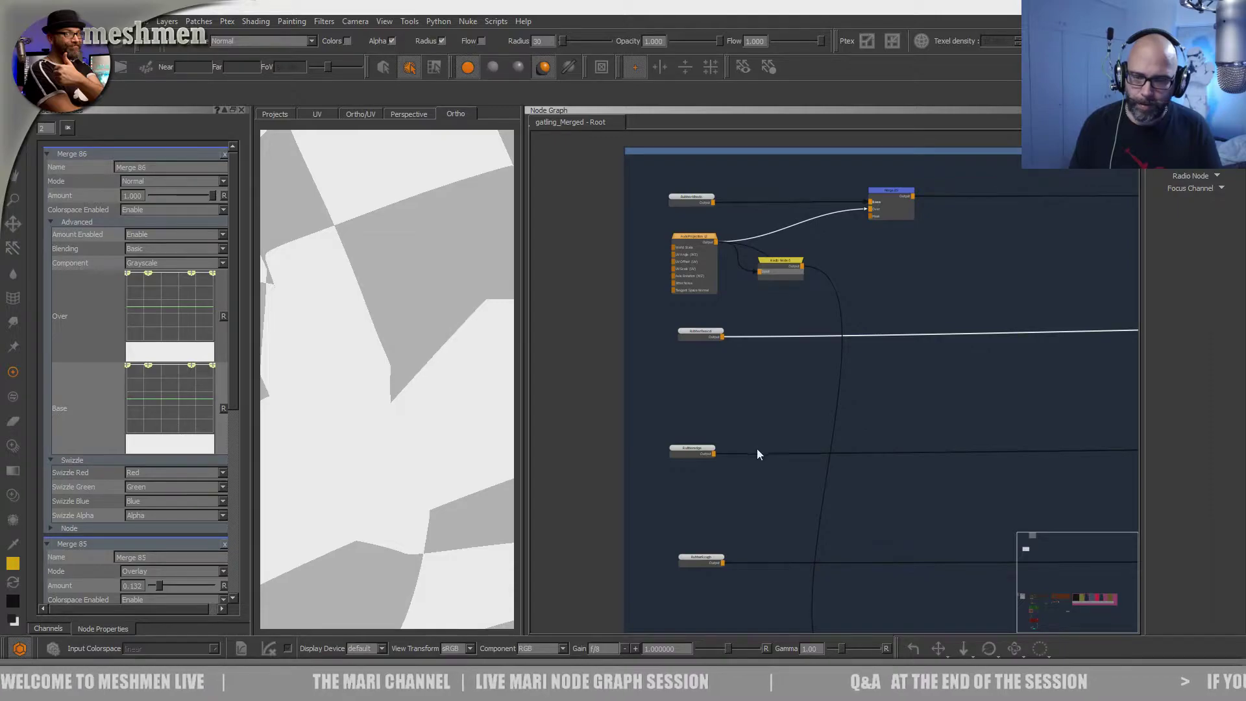
mouse_move(754, 451)
mouse_down()
mouse_move(768, 514)
mouse_move(754, 590)
mouse_up()
middle_drag(779, 575, 777, 317)
drag(765, 336, 772, 438)
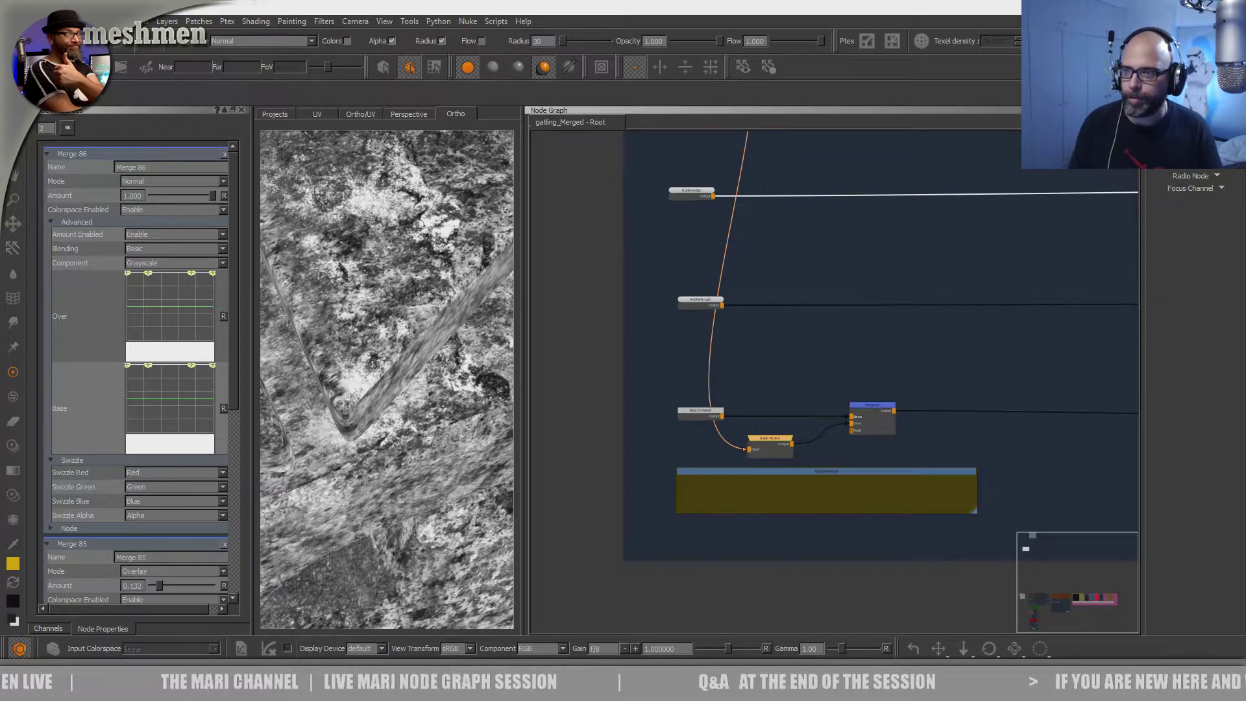
drag(781, 439, 710, 435)
- Clear all loaded node properties and load only those of the Merge node fed by Grey Constant
click(867, 401)
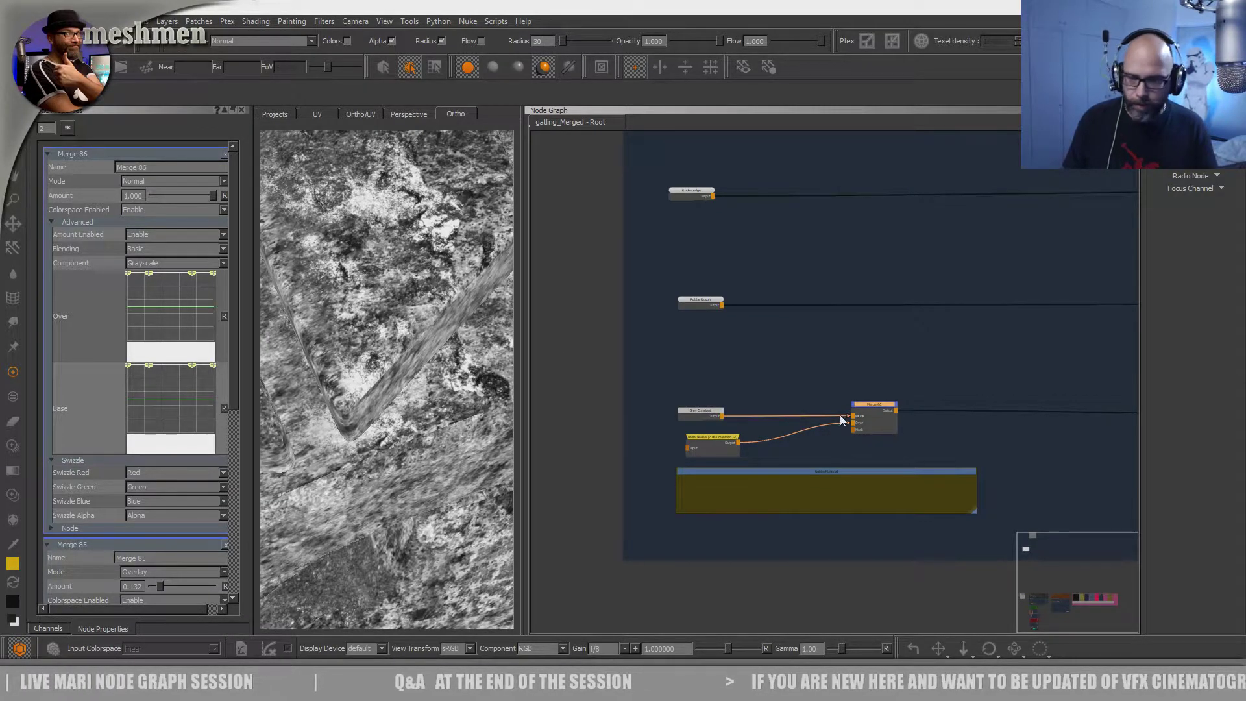
drag(866, 406, 866, 404)
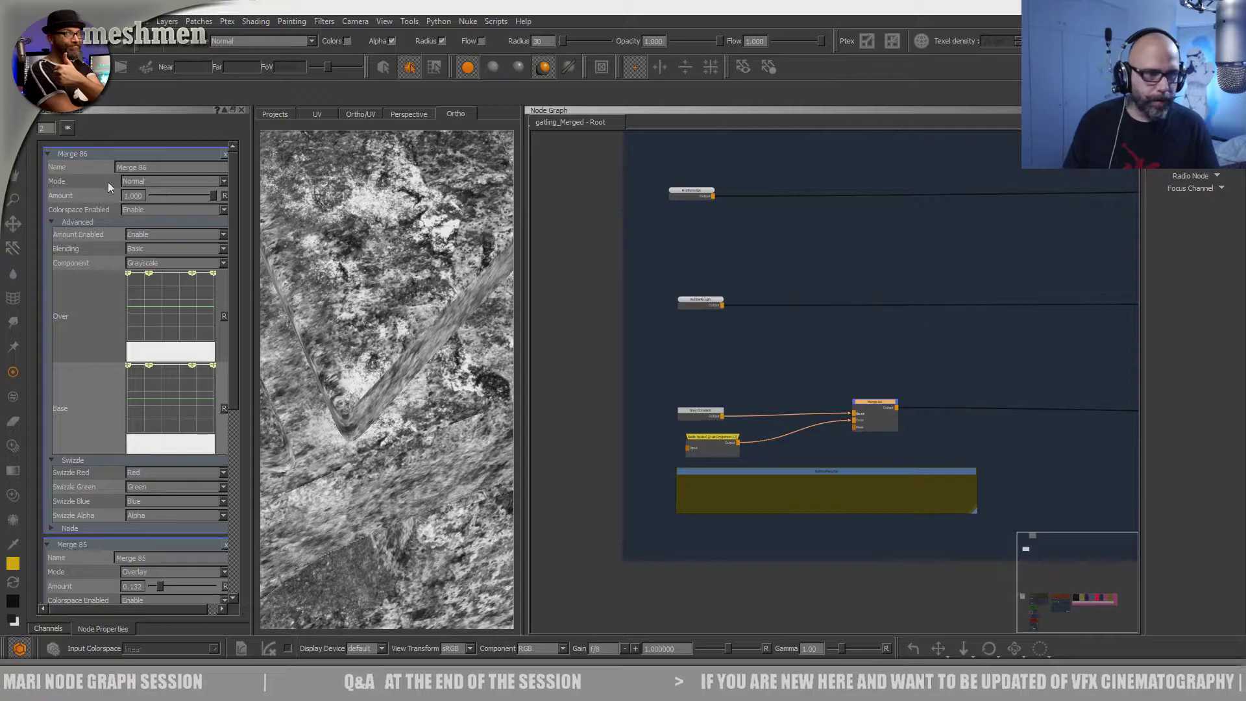
click(64, 131)
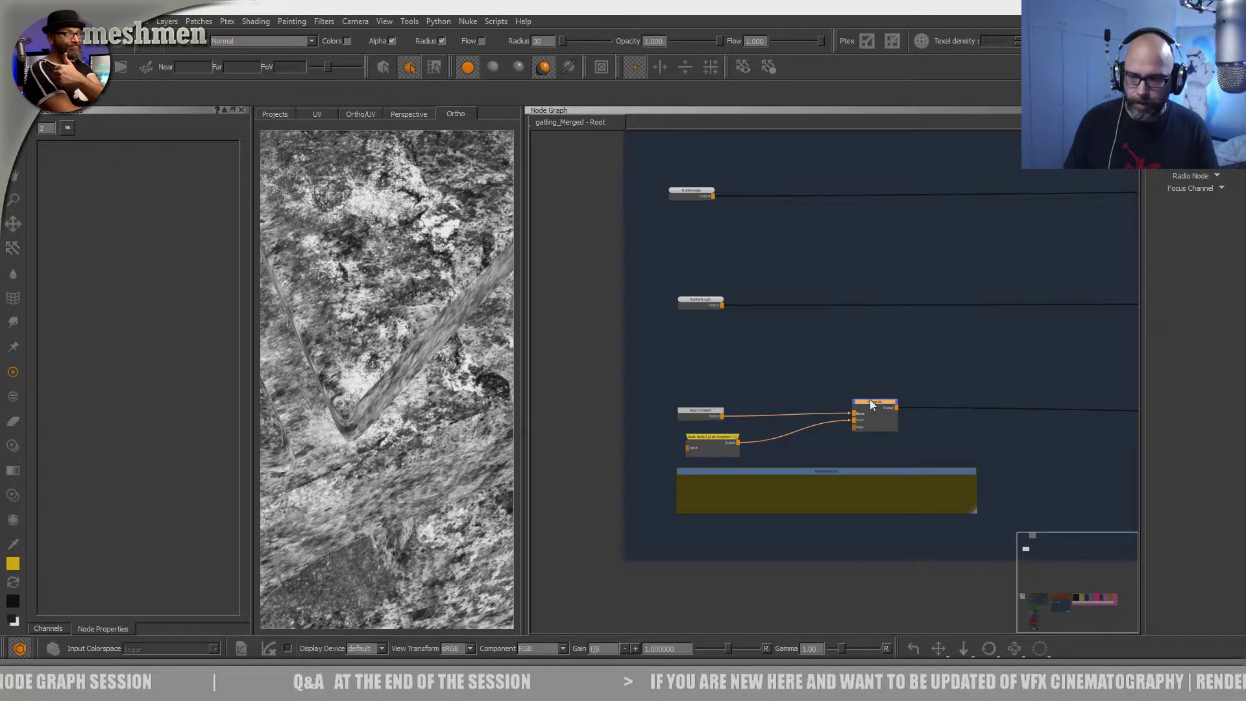
double_click(870, 402)
- Try Overlay as the blend mode of the Grey Constant Merge node, with its Amount lowered to about 0.288
click(165, 181)
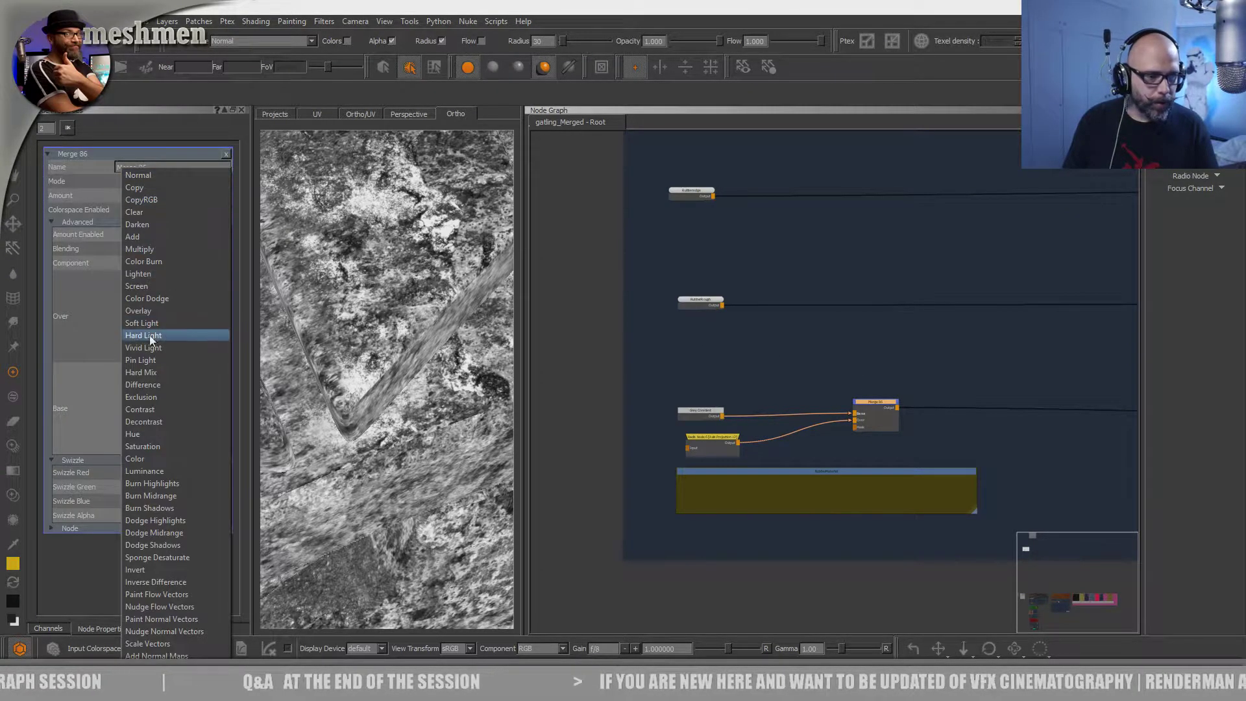
click(154, 310)
drag(250, 322, 287, 323)
drag(249, 196, 206, 199)
click(870, 408)
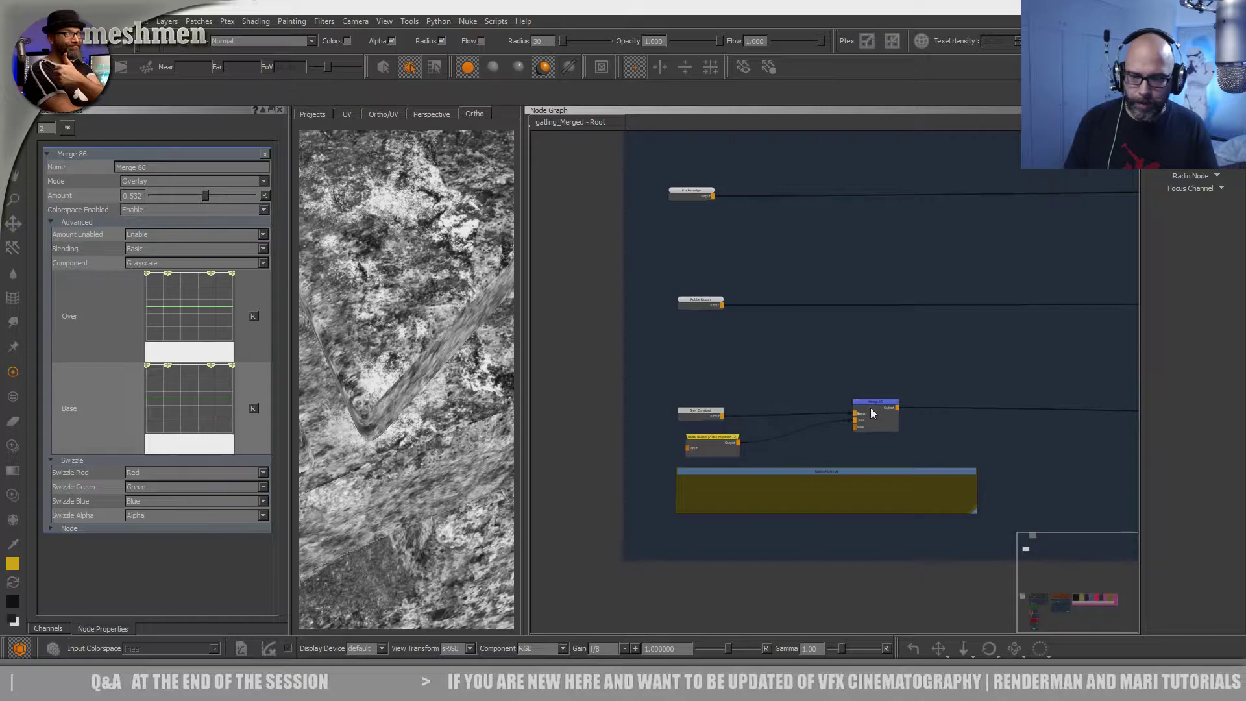
drag(205, 196, 165, 197)
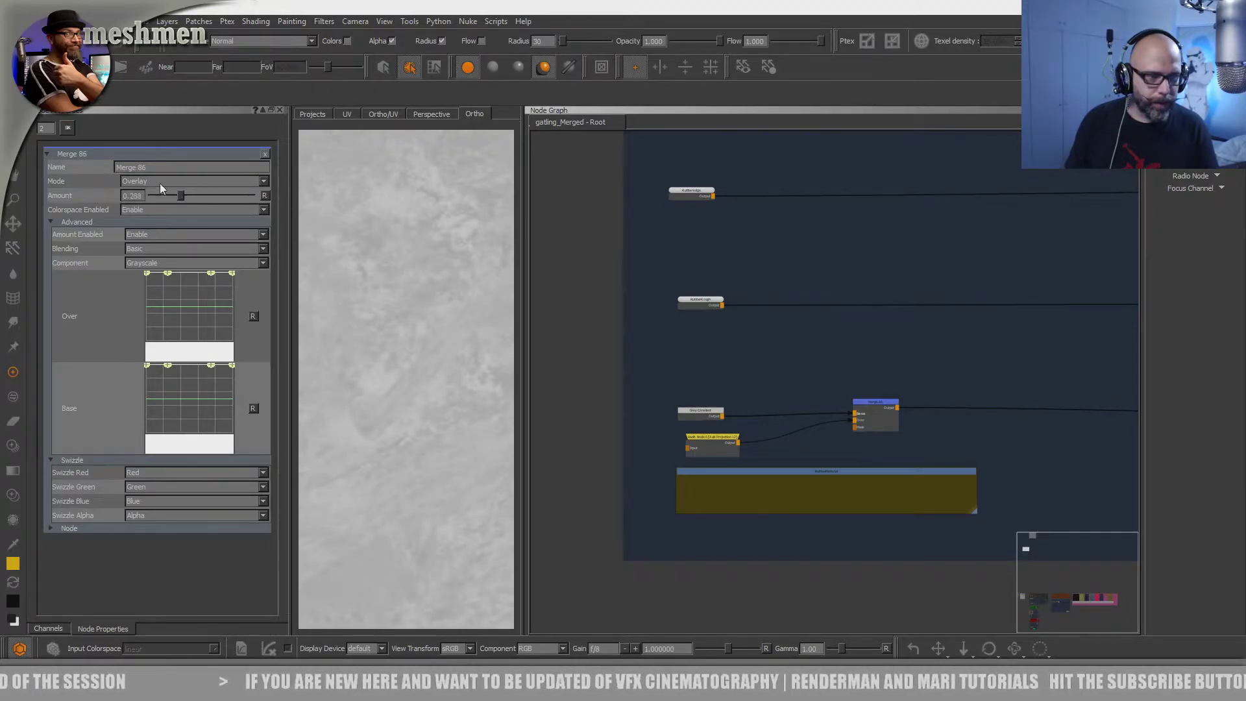
- Set the Grey Constant Merge node's blend mode to Multiply and its Amount to about 0.135
click(160, 182)
click(151, 121)
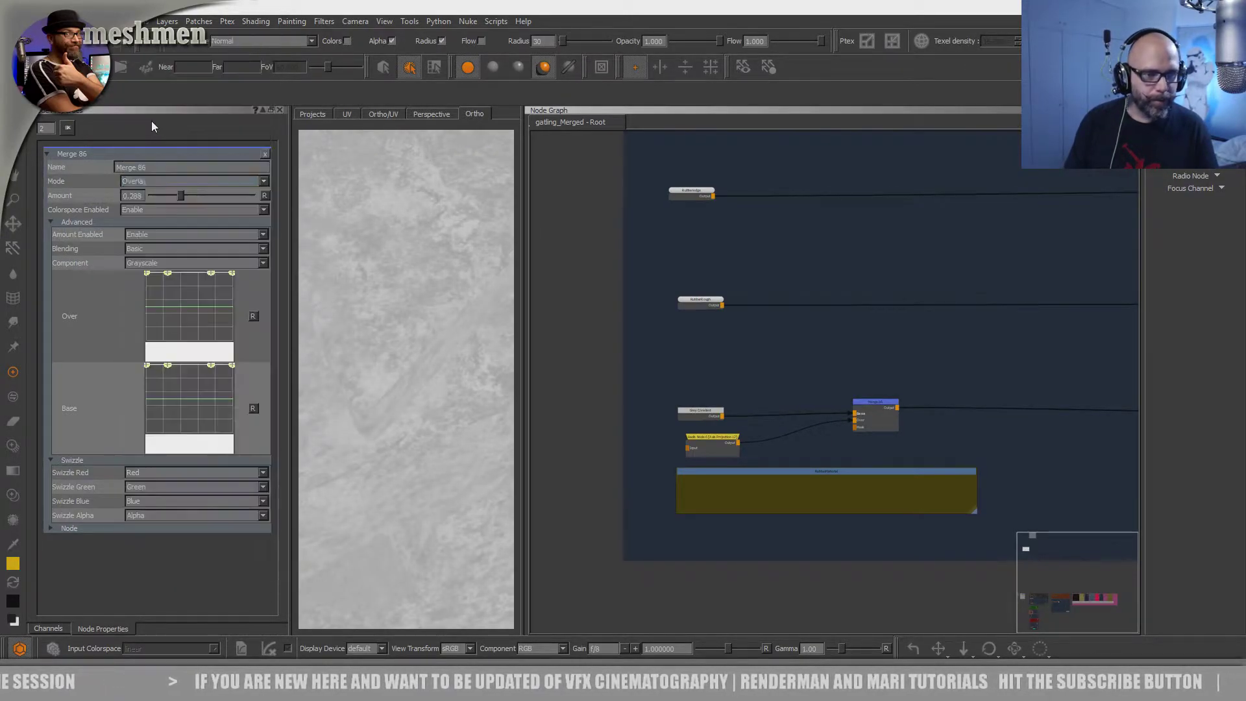
drag(187, 194, 165, 199)
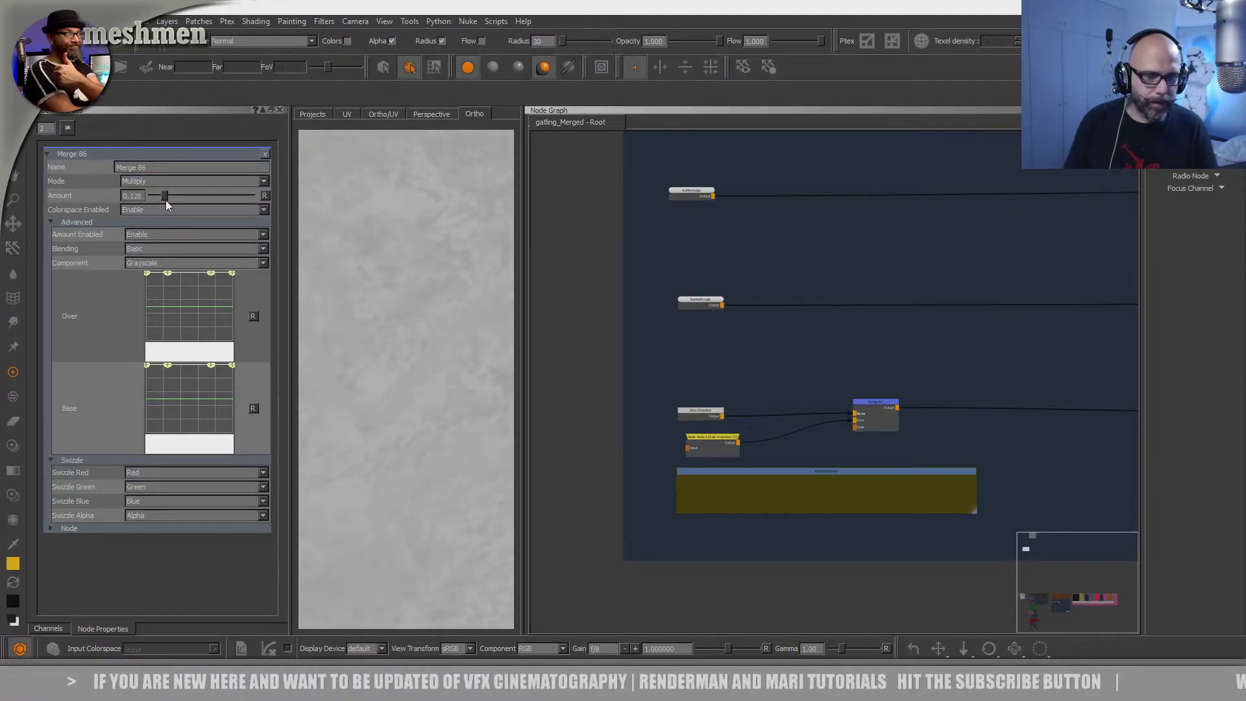
click(882, 405)
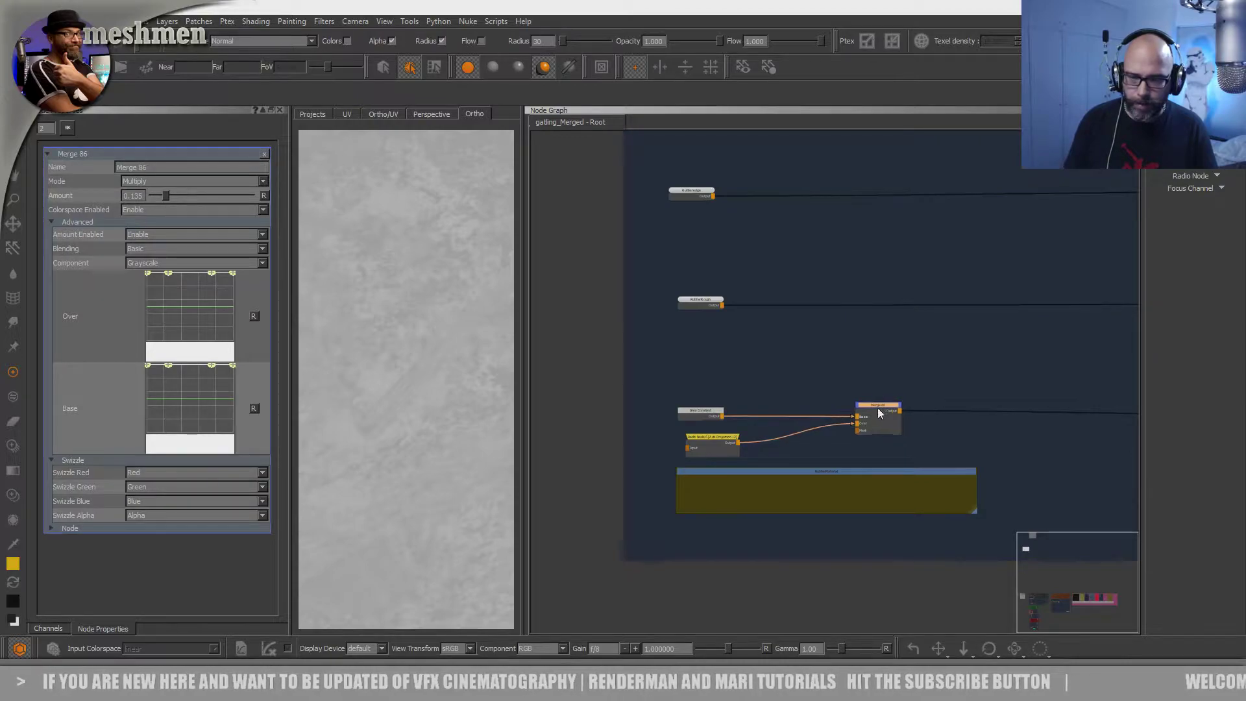
- Insert a Merge node after RubberRough and connect the Radio Node beneath Grey Constant to its Over input
scroll(801, 372, up, 3)
drag(678, 372, 676, 366)
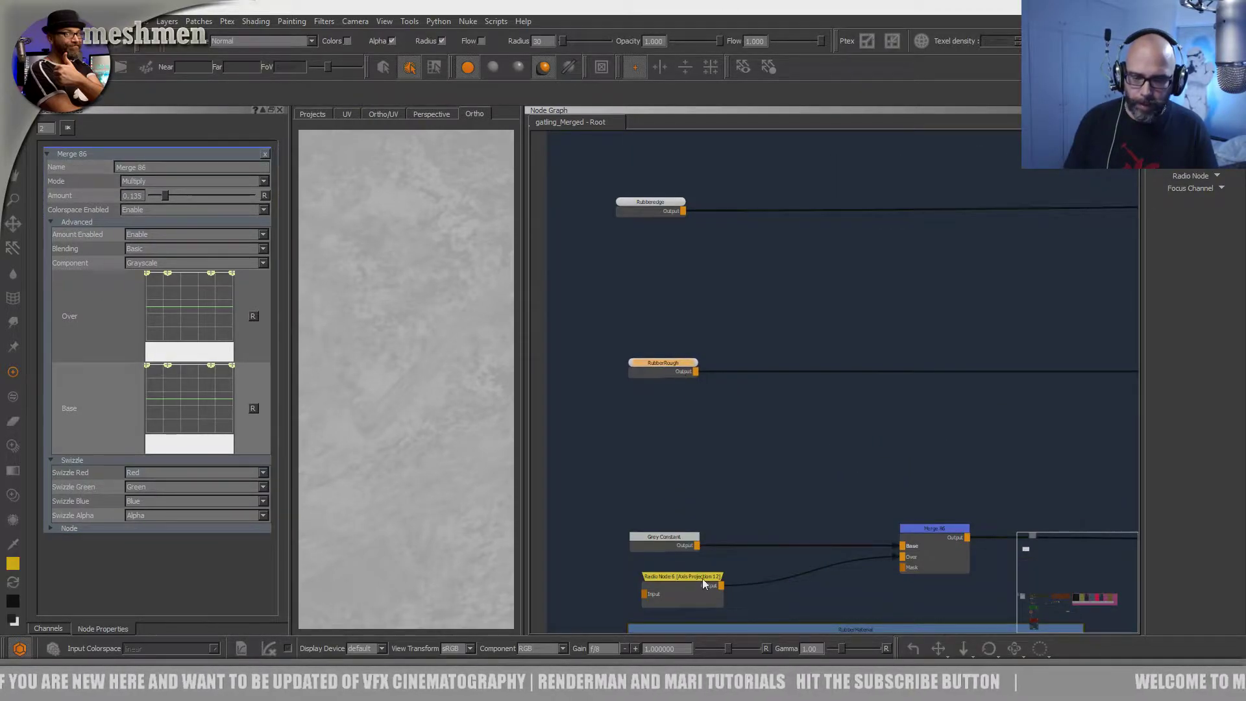
drag(703, 579, 699, 577)
click(672, 361)
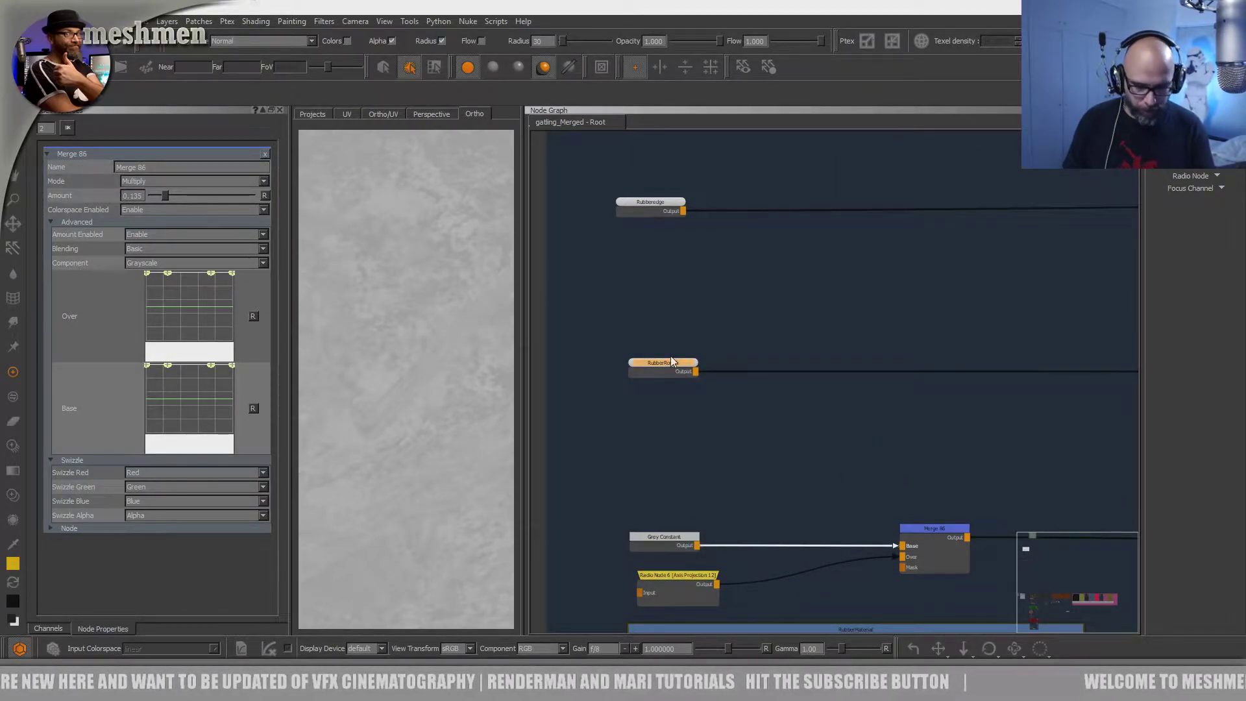
key(m)
drag(843, 352, 1013, 362)
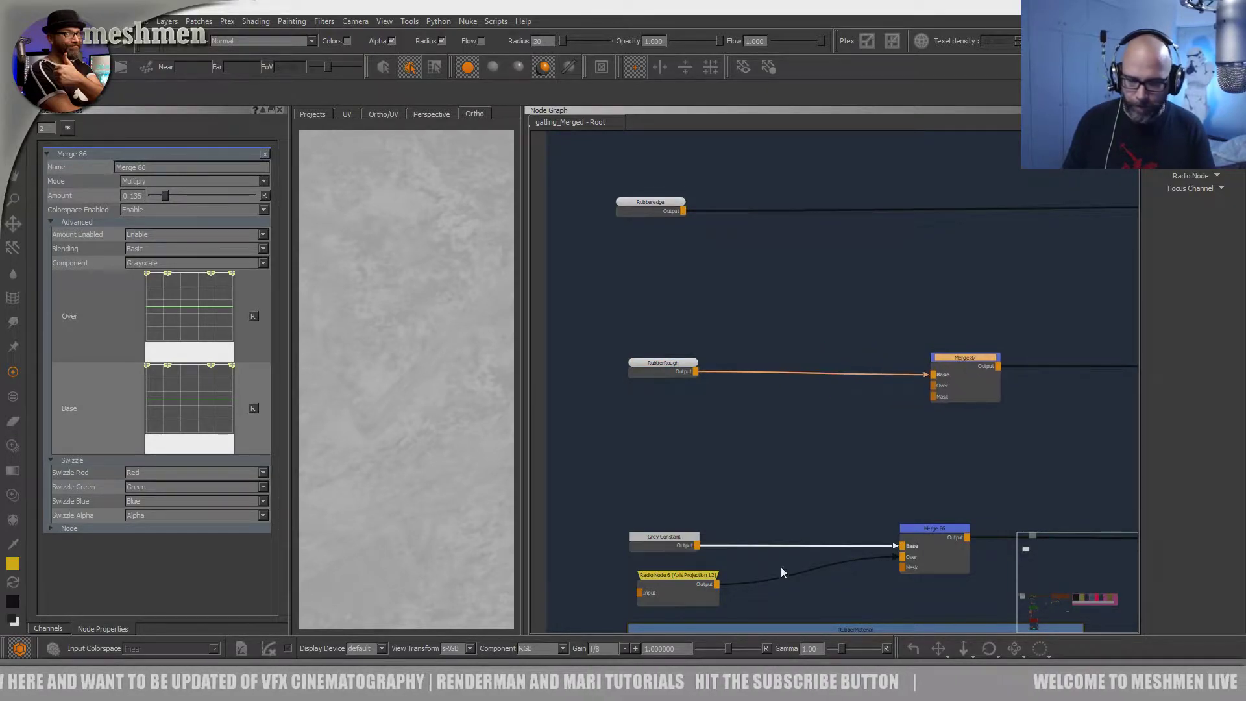
drag(718, 586, 938, 354)
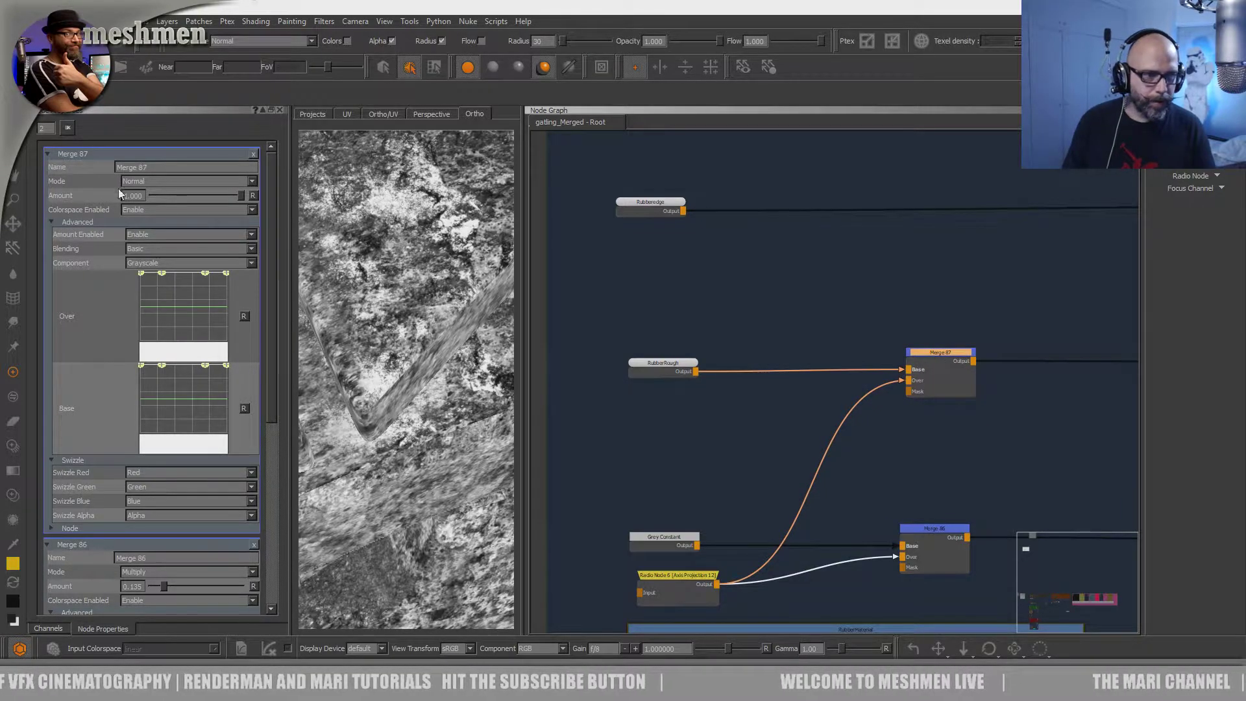
- Set the RubberRough Merge node's blend mode to Overlay and lower its Amount to about 0.117
click(162, 181)
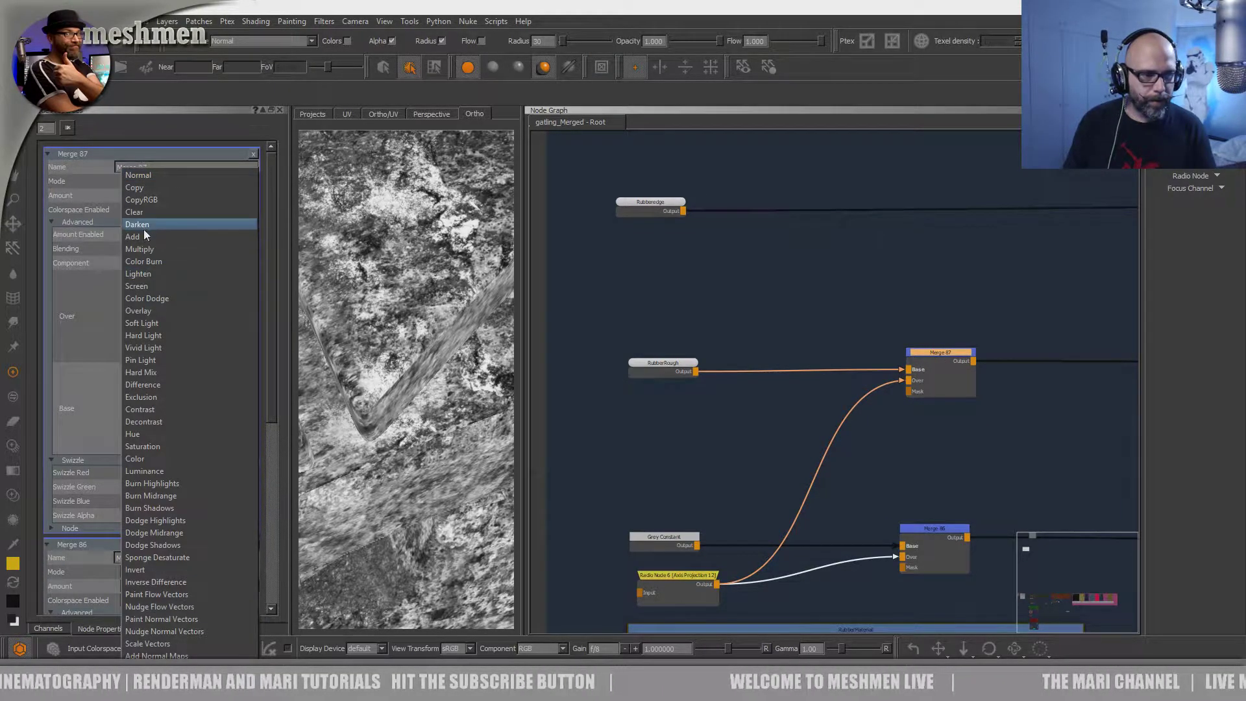
click(803, 327)
drag(955, 352, 953, 351)
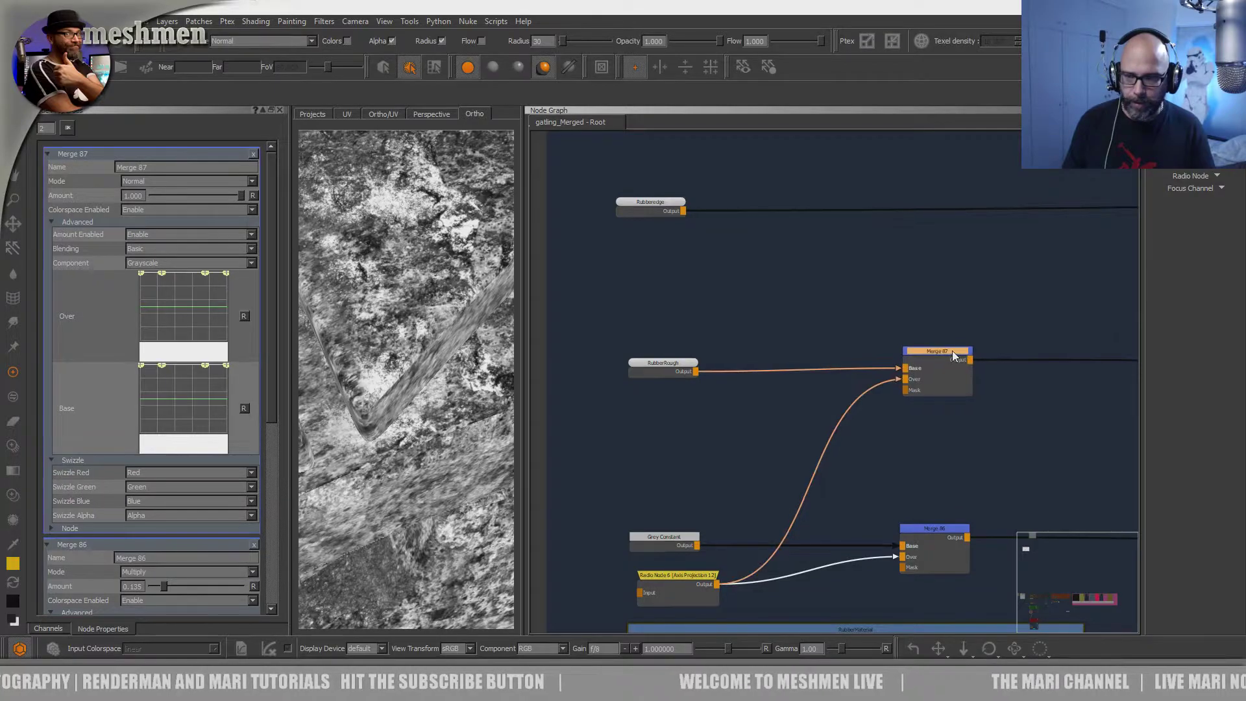
click(154, 181)
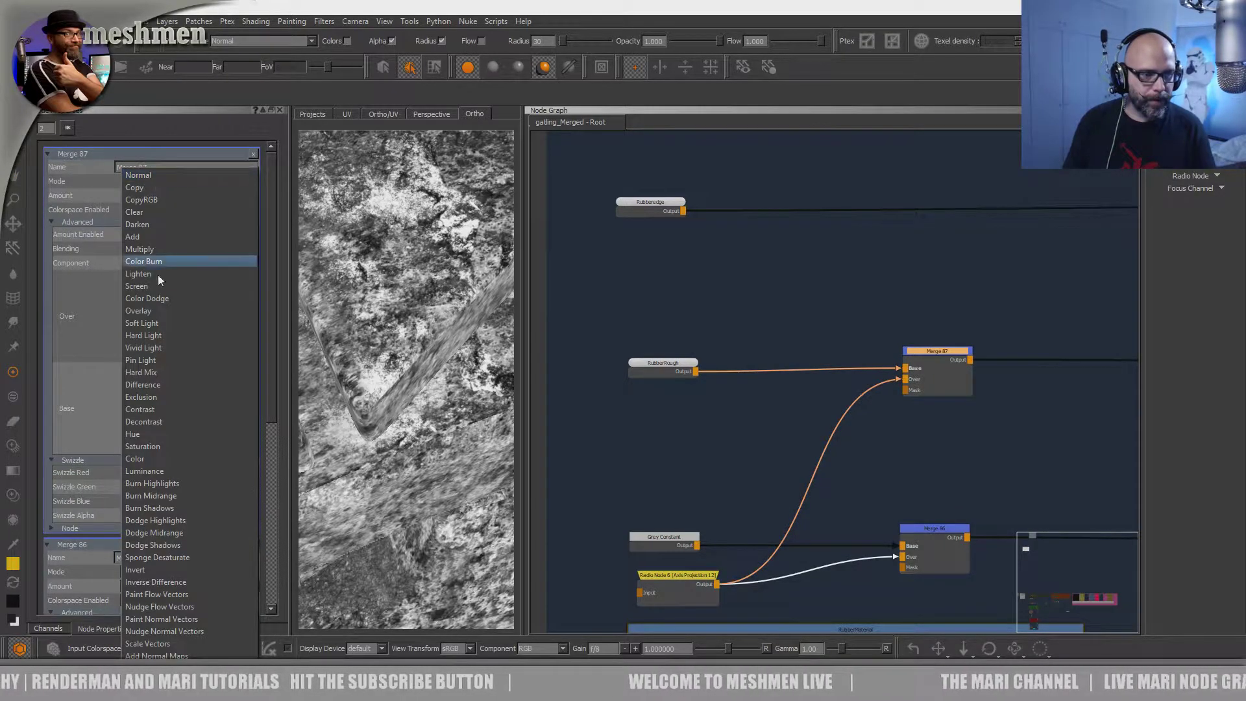
click(150, 305)
drag(241, 197, 161, 200)
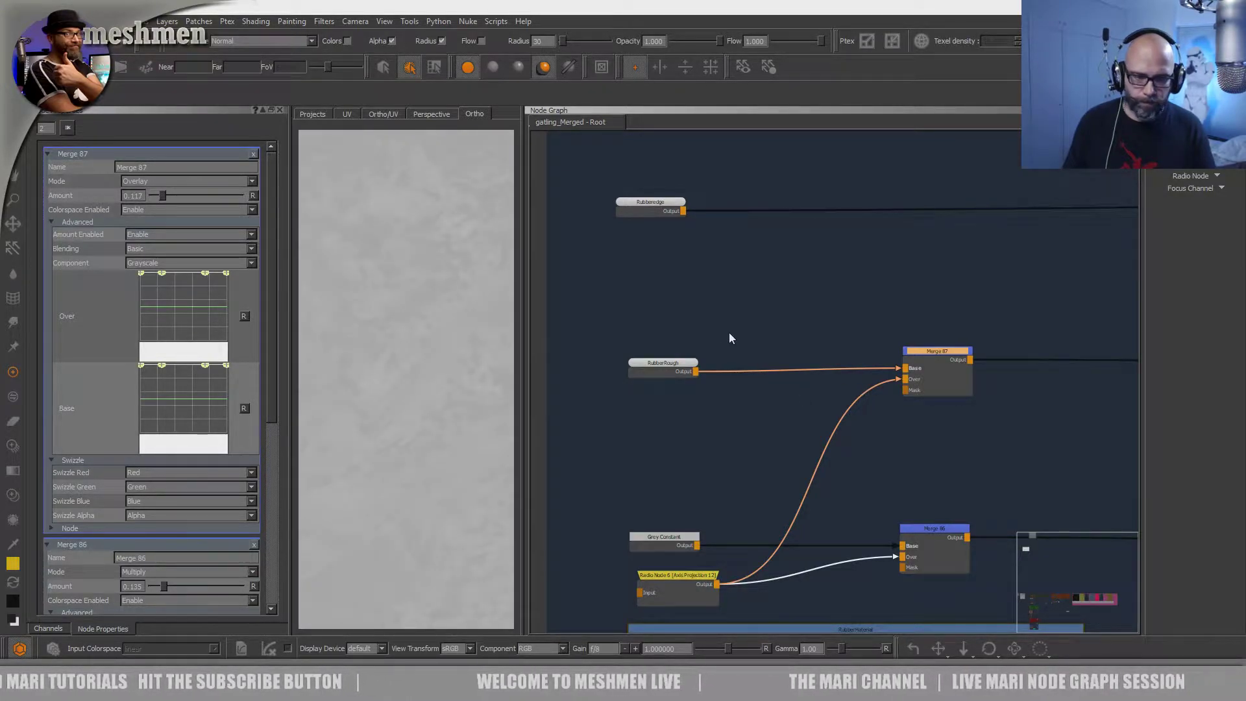
- Insert a Merge node after the source node directly above RubberRough and place it well along the output wire
middle_drag(745, 323, 753, 353)
click(653, 264)
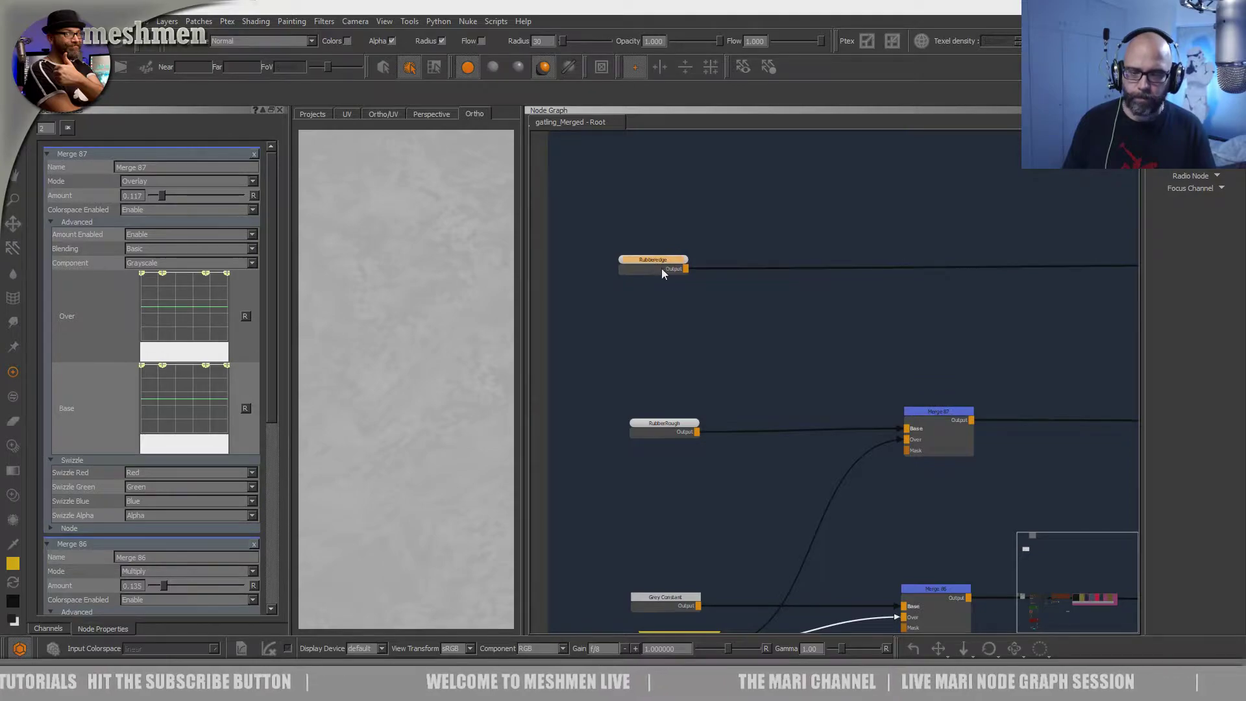
middle_drag(664, 269, 709, 399)
drag(700, 224, 693, 223)
click(703, 394)
drag(702, 394, 702, 387)
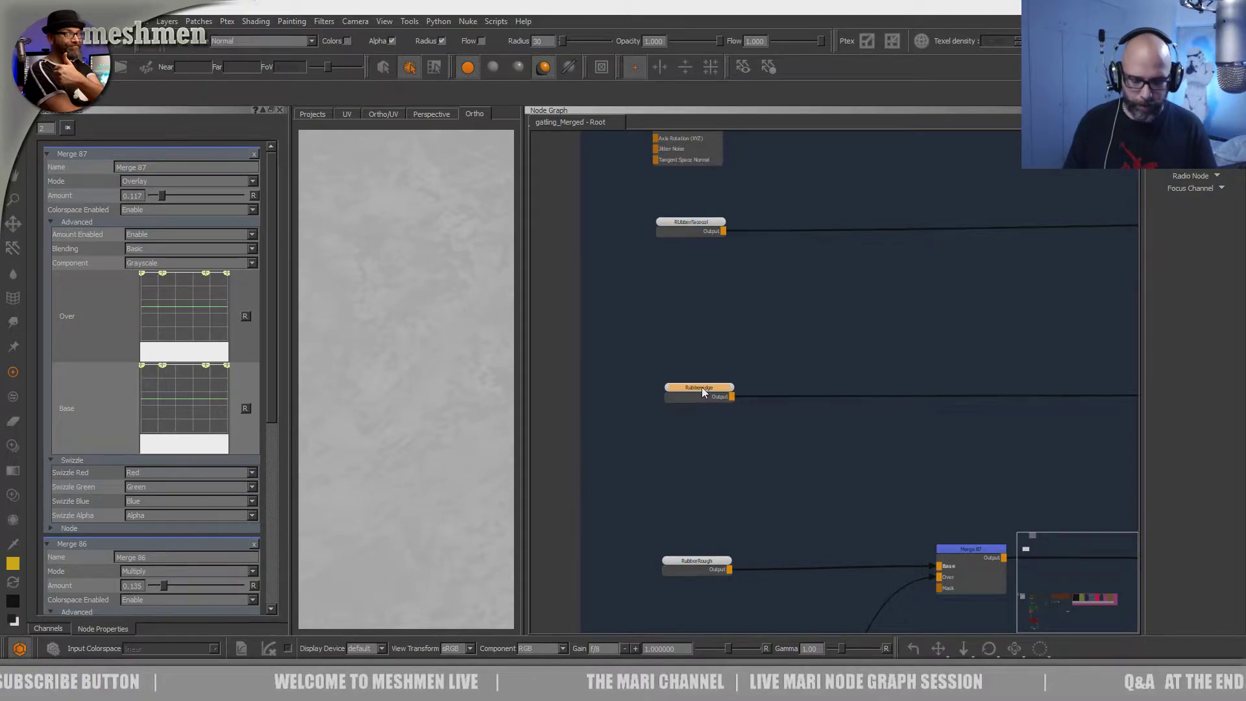
key(m)
drag(939, 376, 972, 379)
- Add a dot to the wire feeding the RubberRough Merge's Over input and connect the newest Merge node's Over input to it
middle_drag(943, 450, 920, 310)
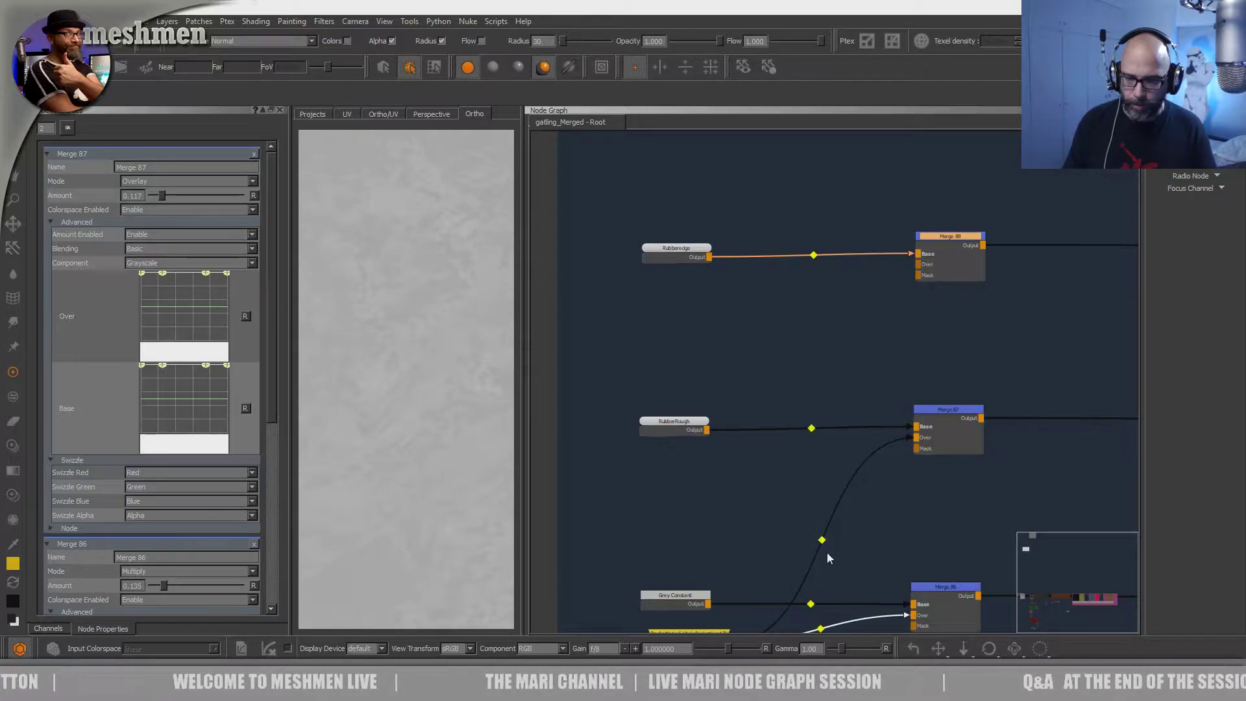
drag(825, 544, 788, 468)
drag(918, 266, 788, 468)
drag(947, 237, 953, 240)
click(679, 247)
middle_drag(786, 264, 738, 357)
drag(914, 336, 917, 337)
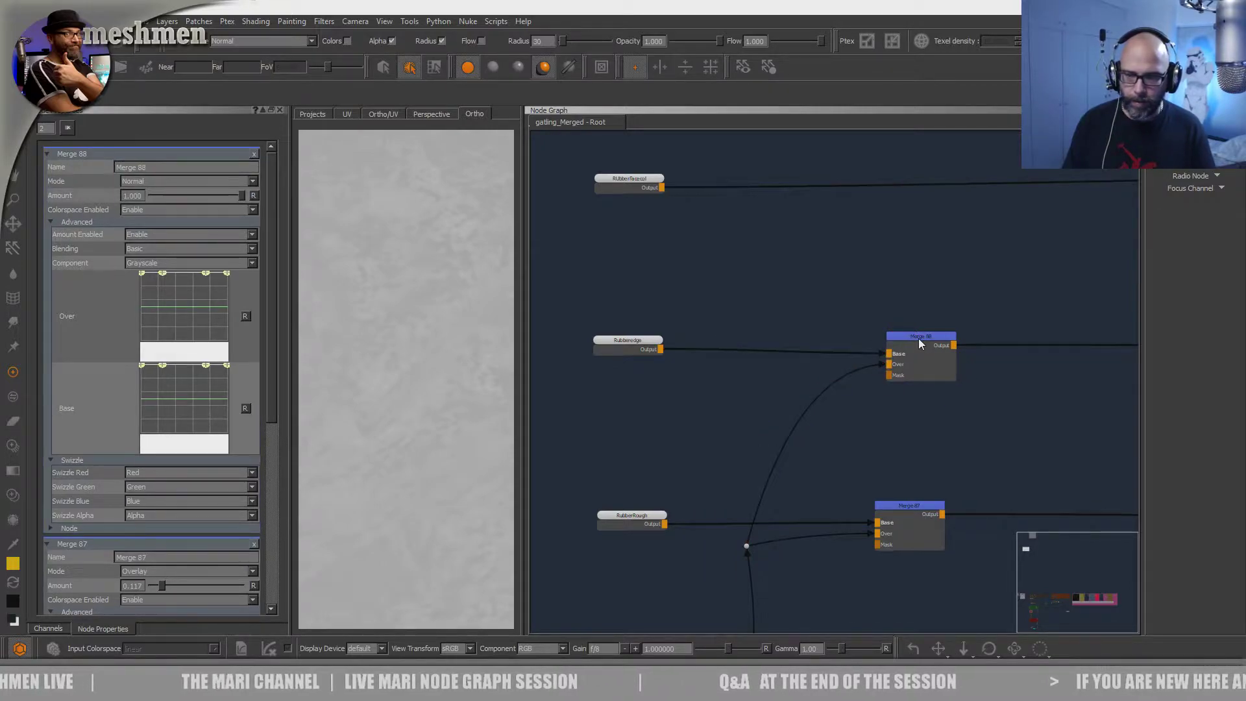
- Create an Invert node and insert it between the dot and the Over input of the Merge node above RubberRough's
click(755, 331)
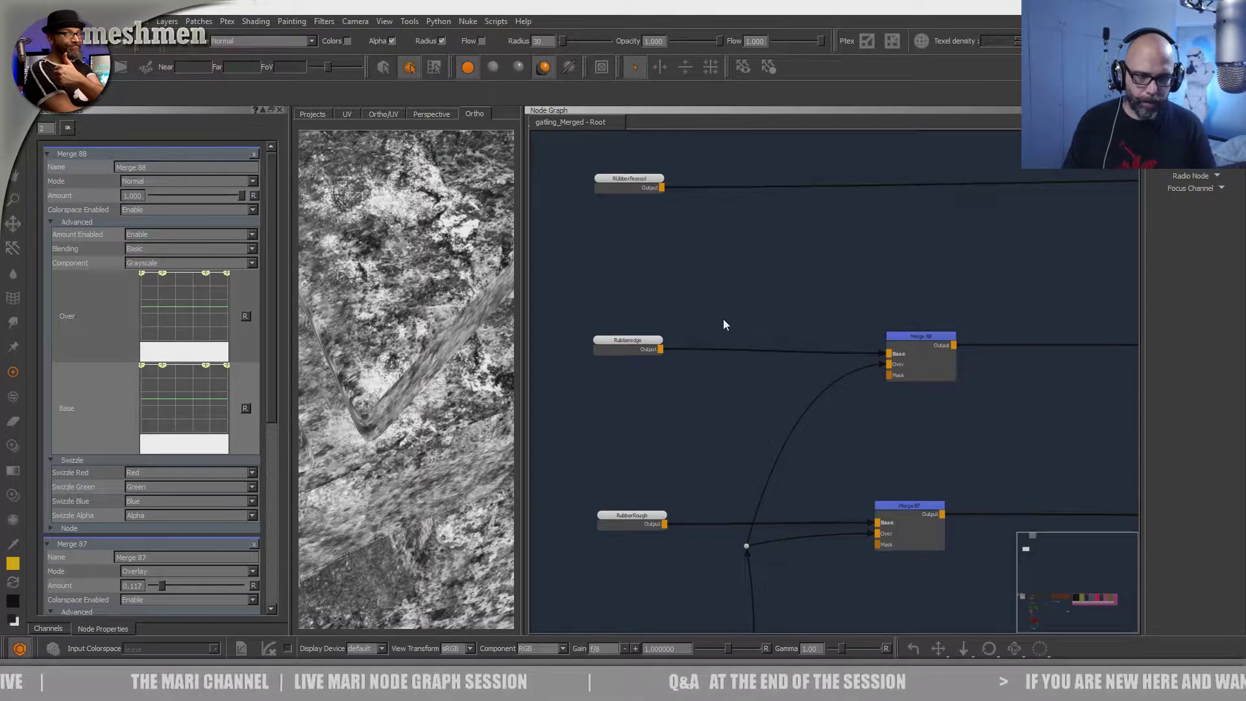
drag(522, 387, 529, 387)
alt+drag(448, 312, 444, 373)
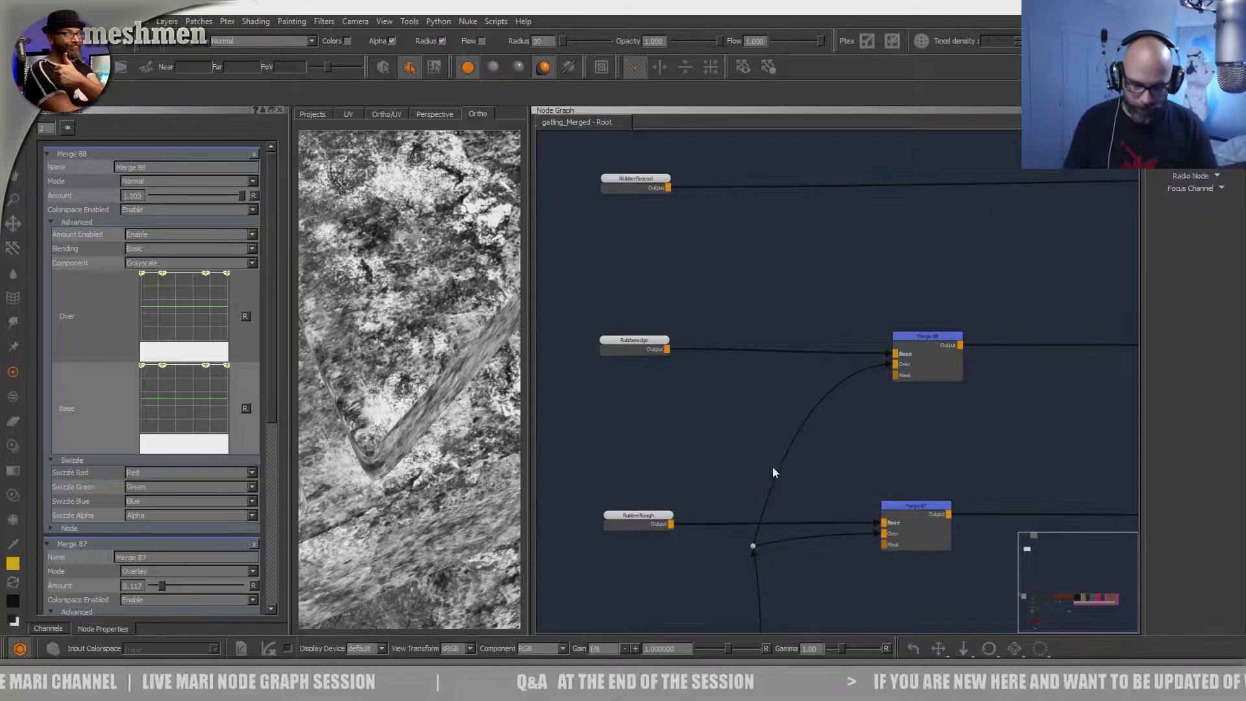
key(Tab)
text(inv)
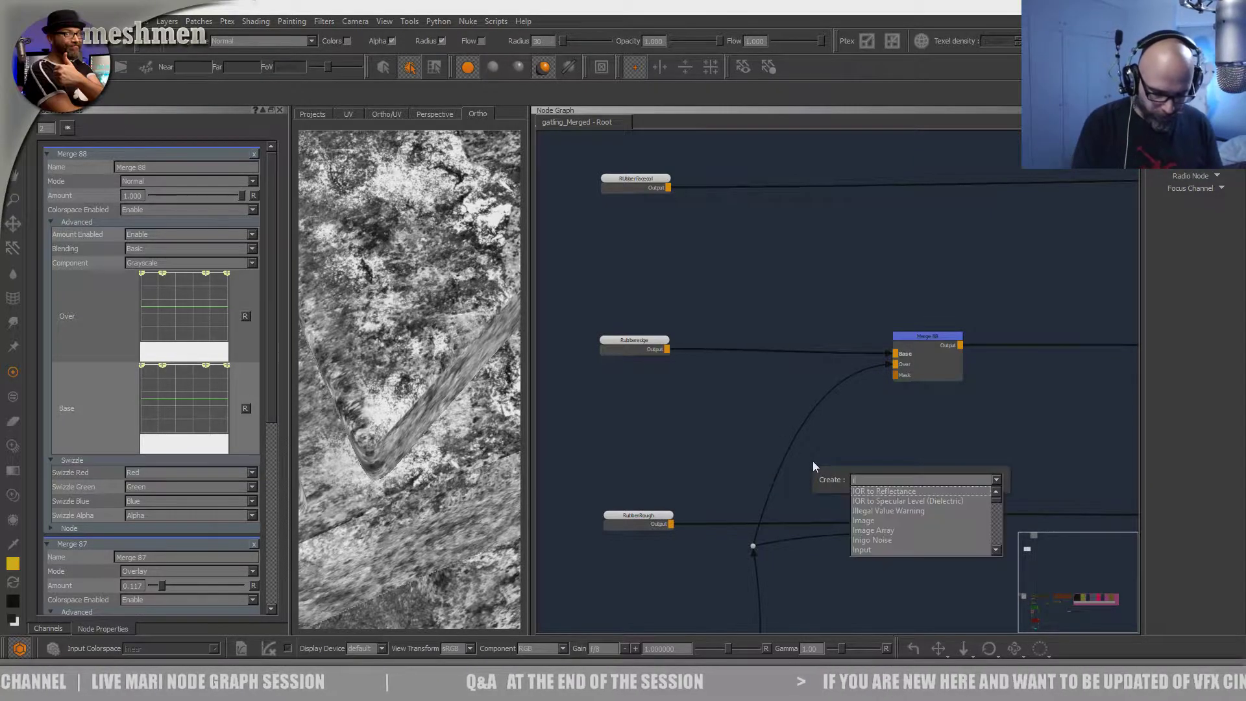
key(Down)
key(Down)
key(Return)
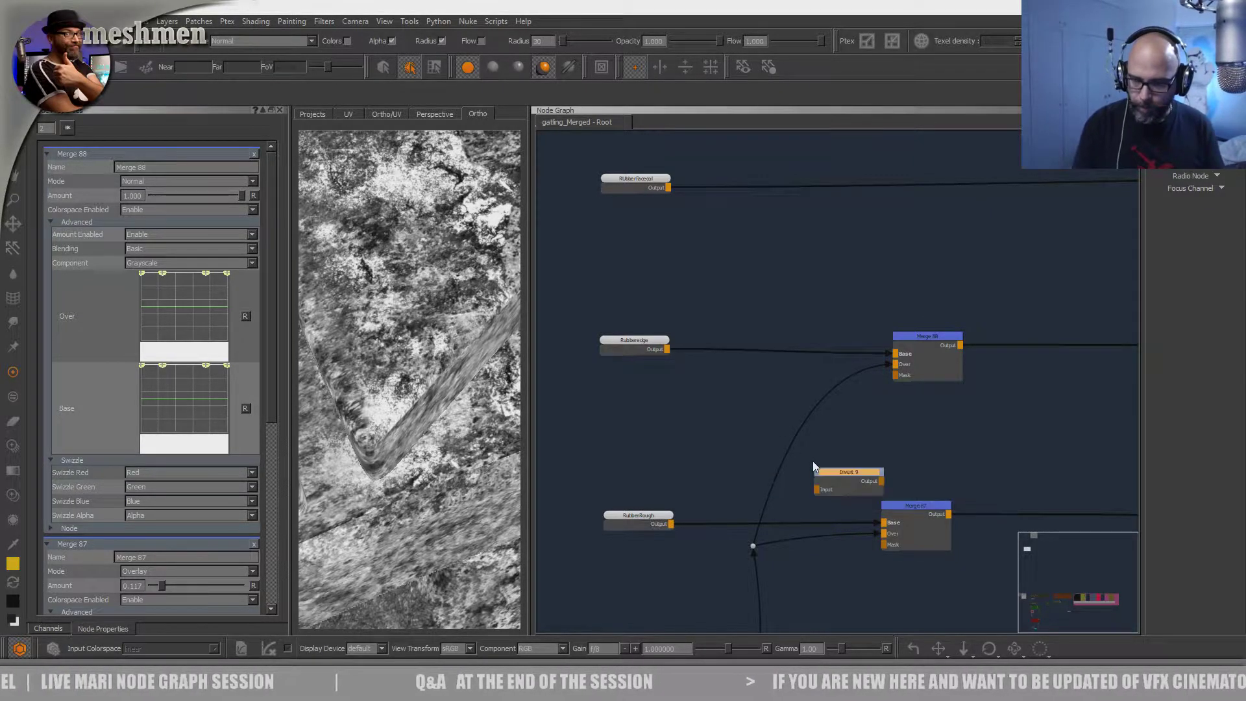
drag(850, 479, 791, 364)
- Set the Merge node above RubberRough's, fed by the Invert node, to Overlay with an Amount of about 0.044
mouse_move(921, 336)
mouse_down()
mouse_move(944, 333)
mouse_move(913, 330)
mouse_up()
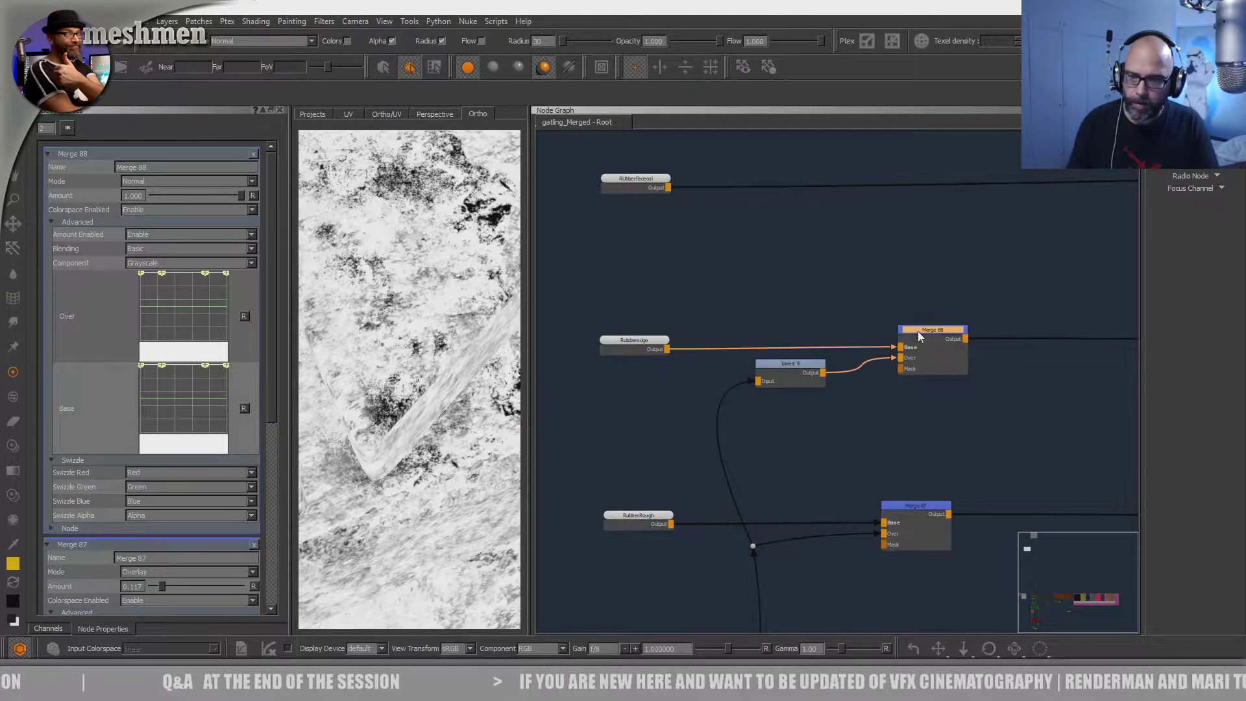
drag(221, 196, 147, 200)
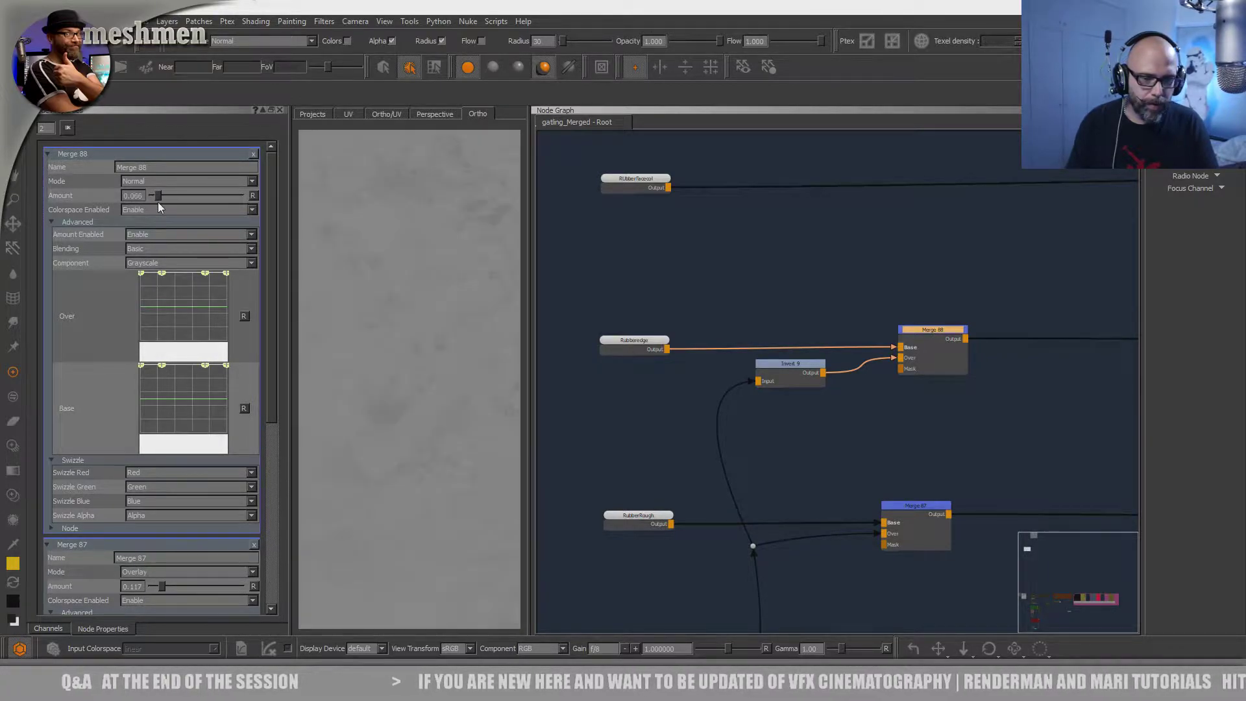
click(159, 181)
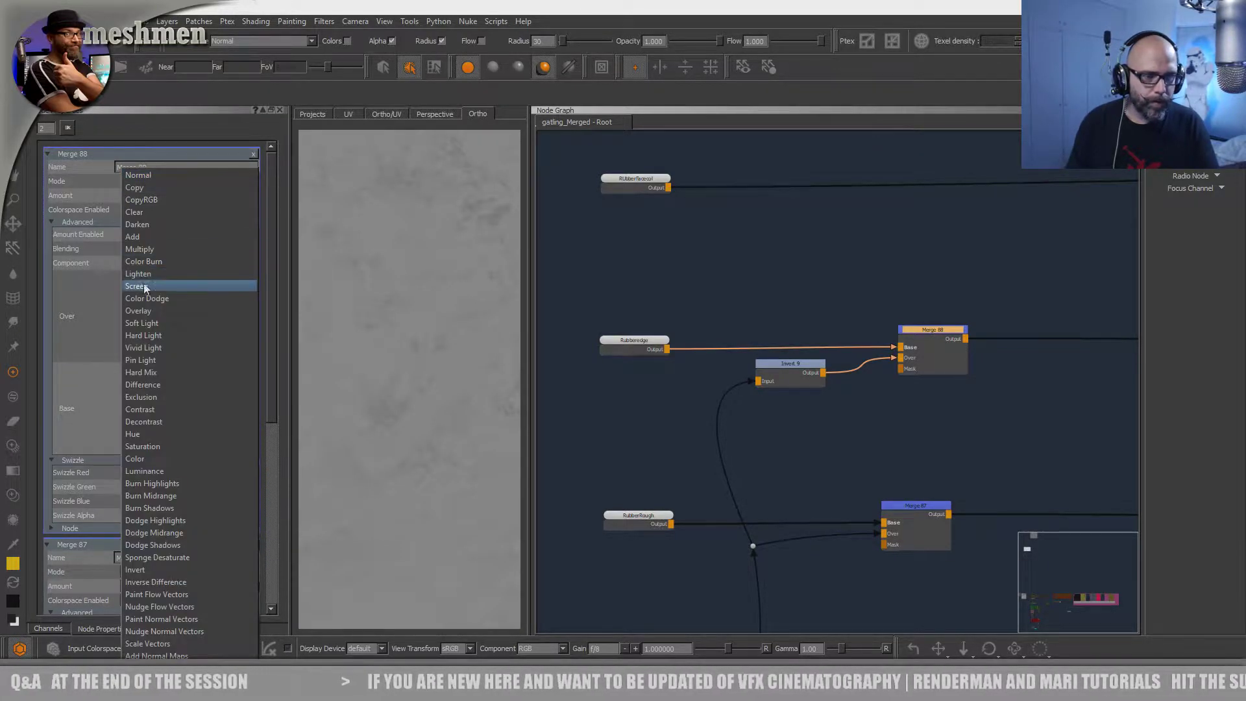
click(141, 306)
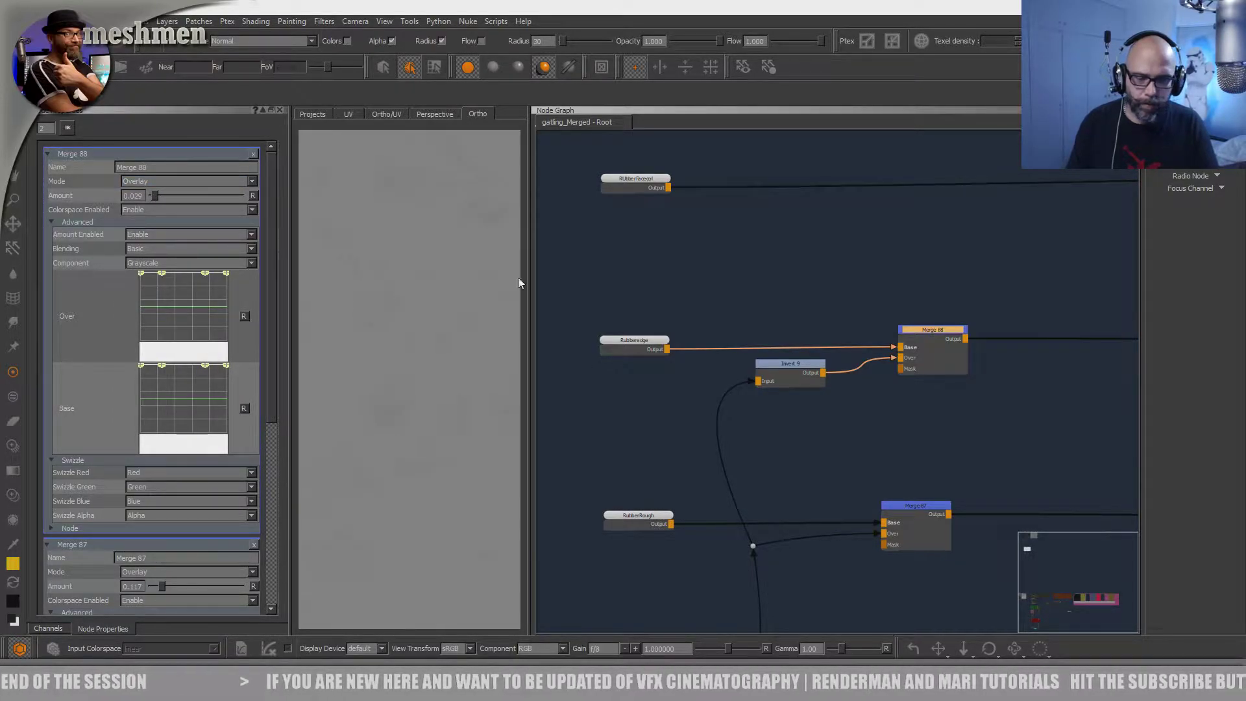
drag(154, 196, 156, 196)
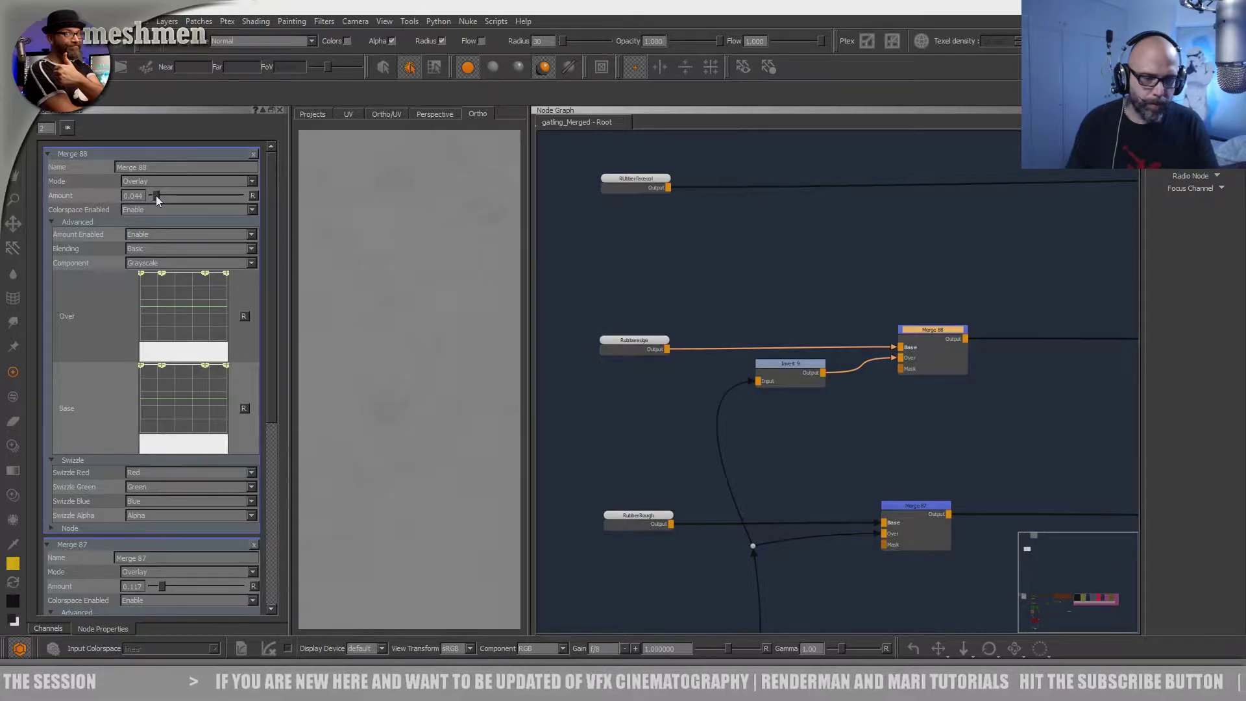
- Insert a Merge node after the next source node up, move it along the output wire, and connect Invert's output to its Over input
drag(789, 364, 793, 359)
middle_drag(730, 254, 694, 331)
click(593, 258)
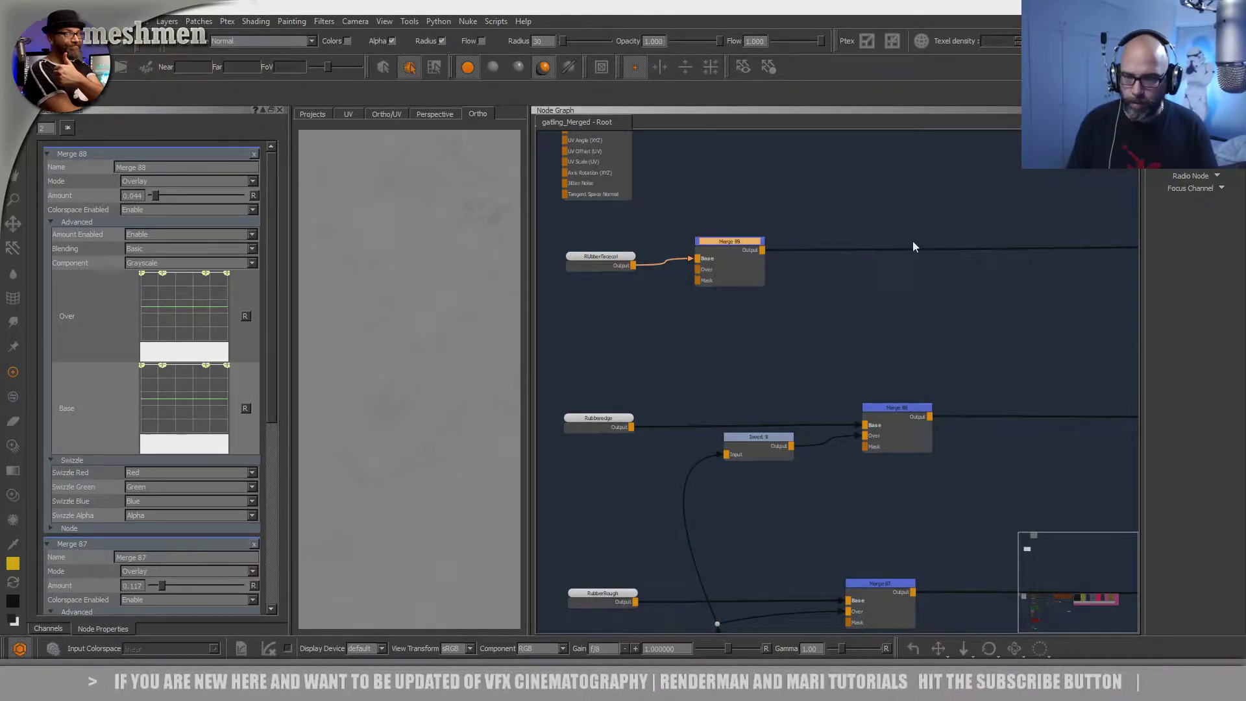
drag(912, 248, 917, 246)
drag(763, 455, 904, 257)
double_click(909, 252)
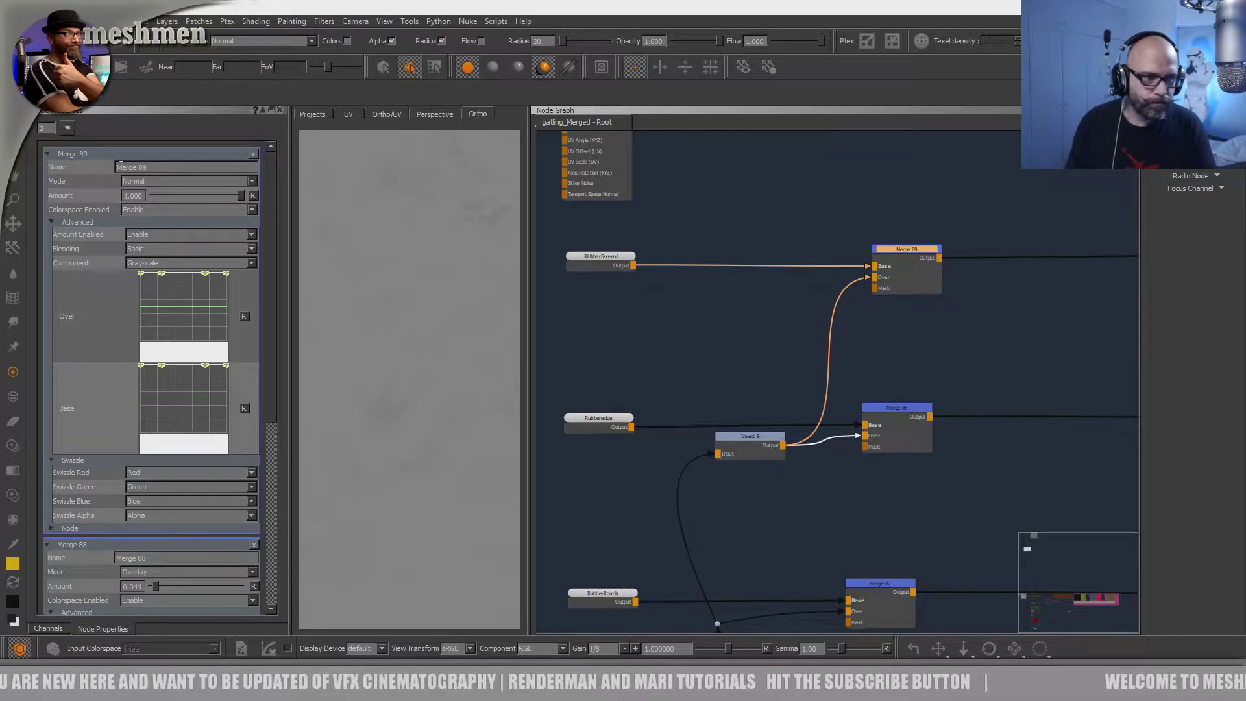
- Set the newest Merge node's blend mode to Overlay and lower its Amount to about 0.08
click(144, 182)
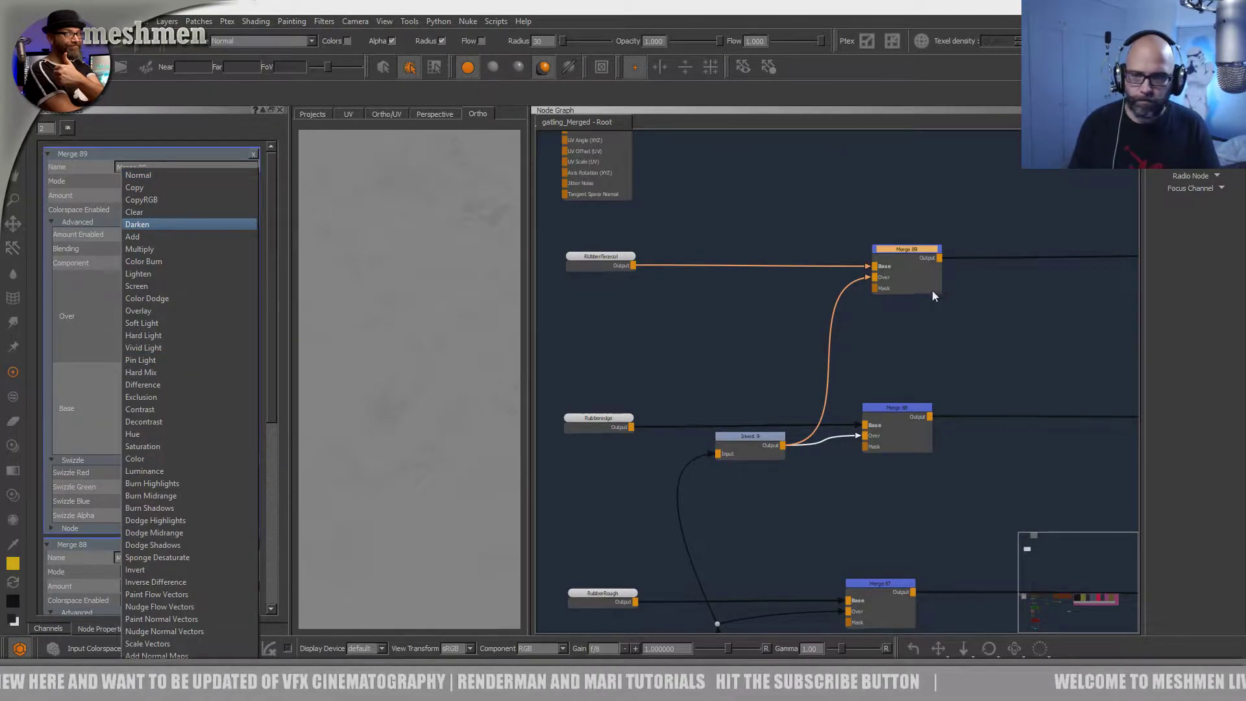
click(905, 248)
drag(905, 248, 896, 251)
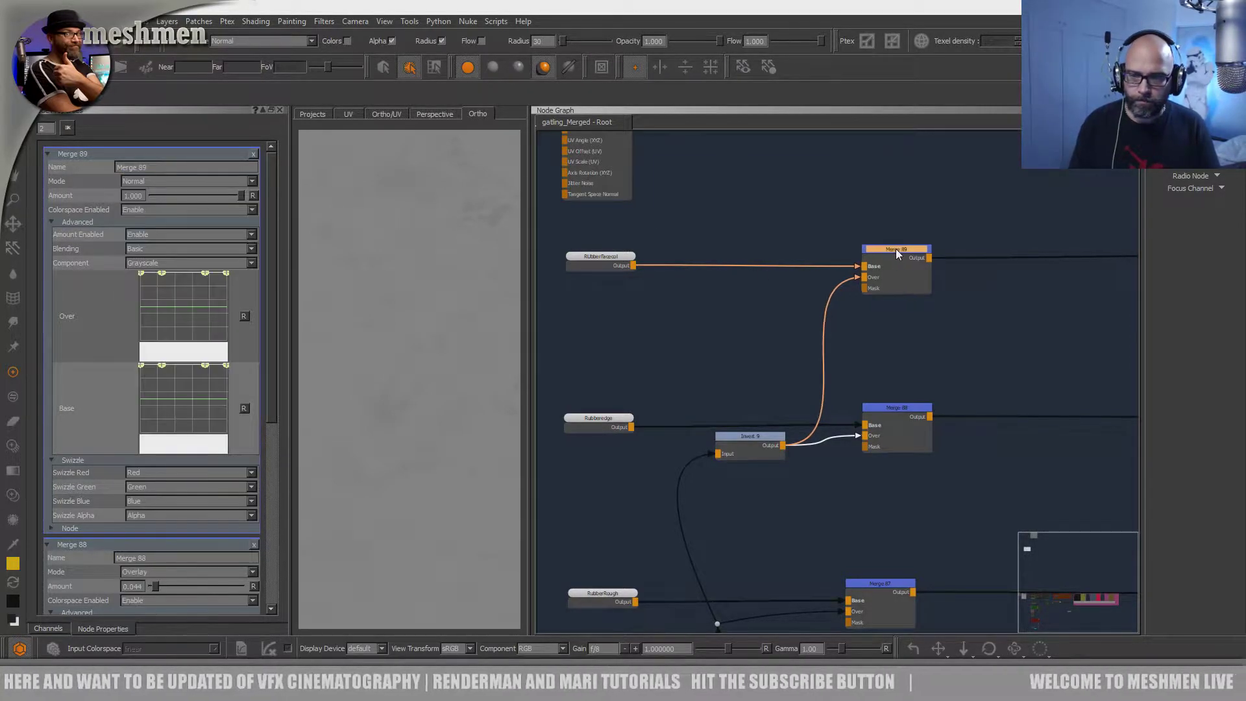
click(147, 184)
click(144, 315)
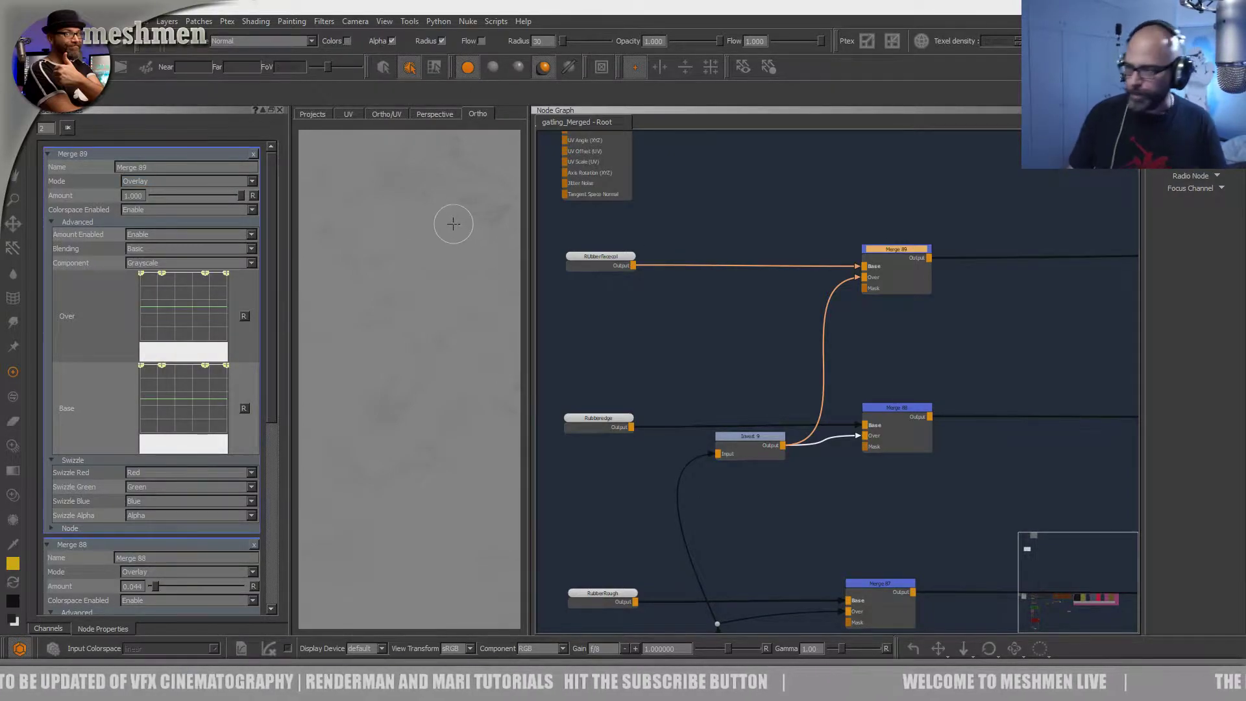
drag(890, 259, 892, 259)
drag(241, 196, 158, 196)
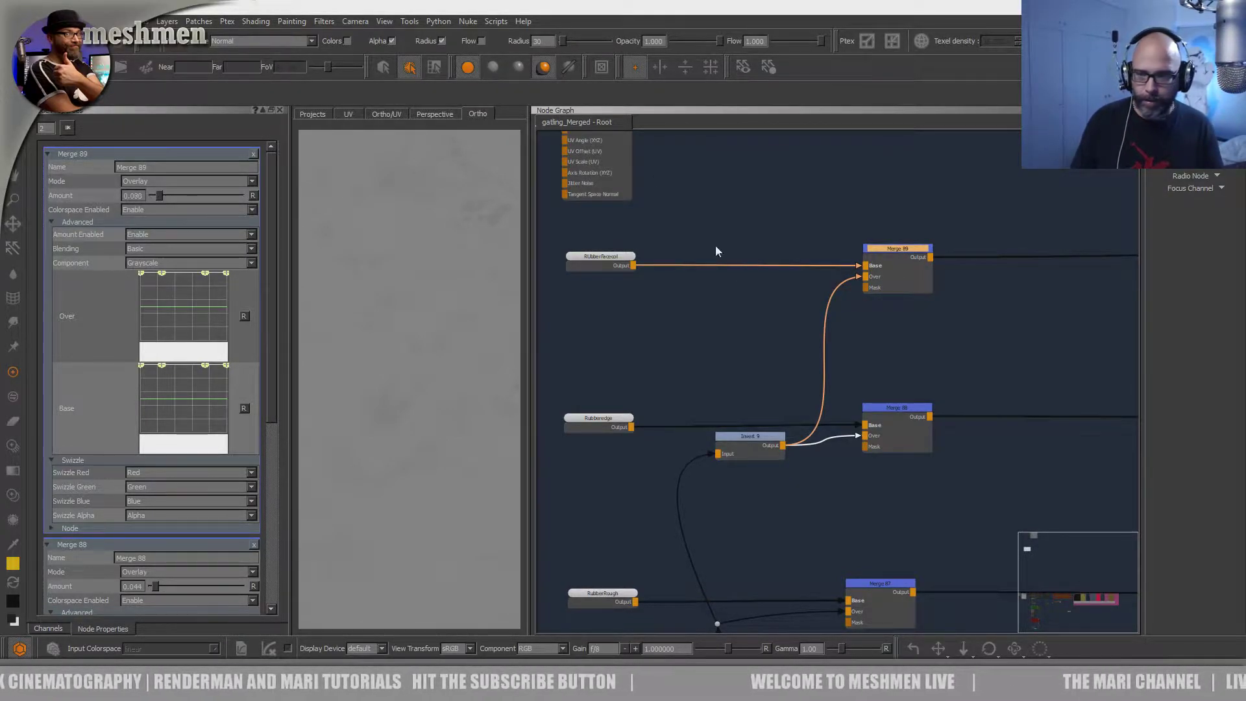
- Inspect the outputs of the upper RubberMaterial Merge nodes in the viewport to compare how the grunge affects each one
click(819, 222)
middle_drag(819, 221, 812, 328)
scroll(788, 303, down, 4)
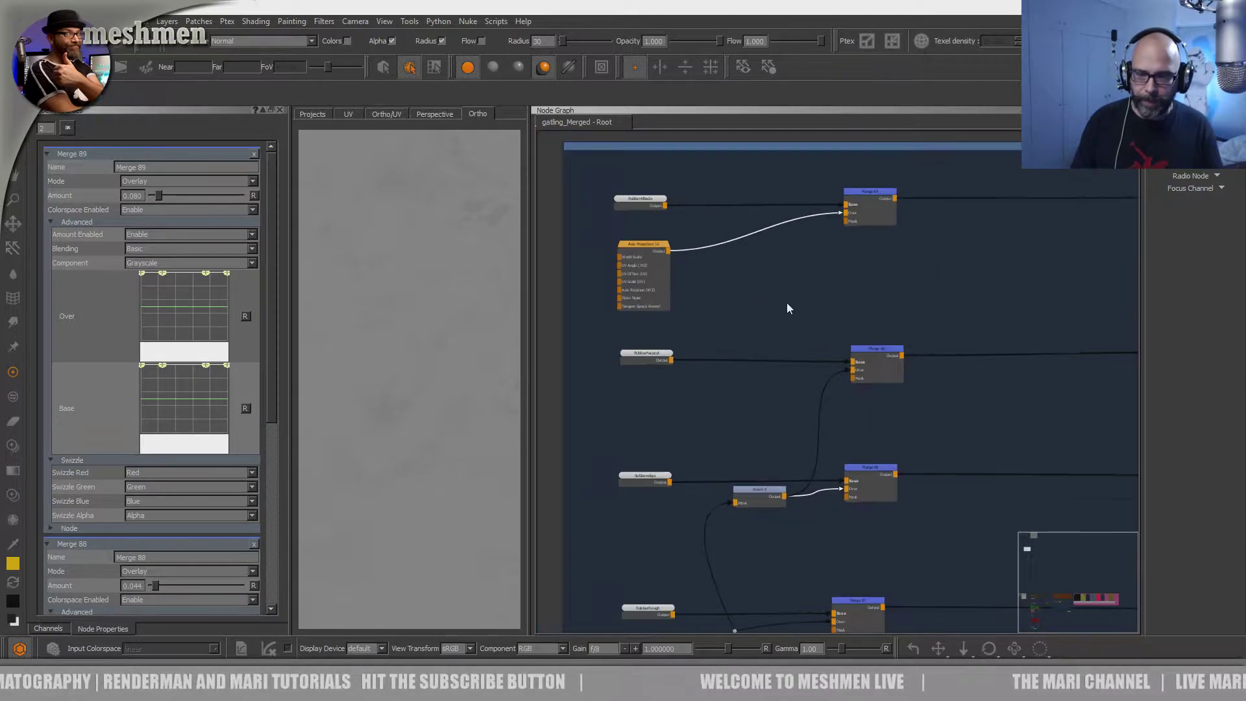
middle_drag(797, 273, 798, 209)
scroll(798, 209, down, 2)
scroll(822, 305, up, 2)
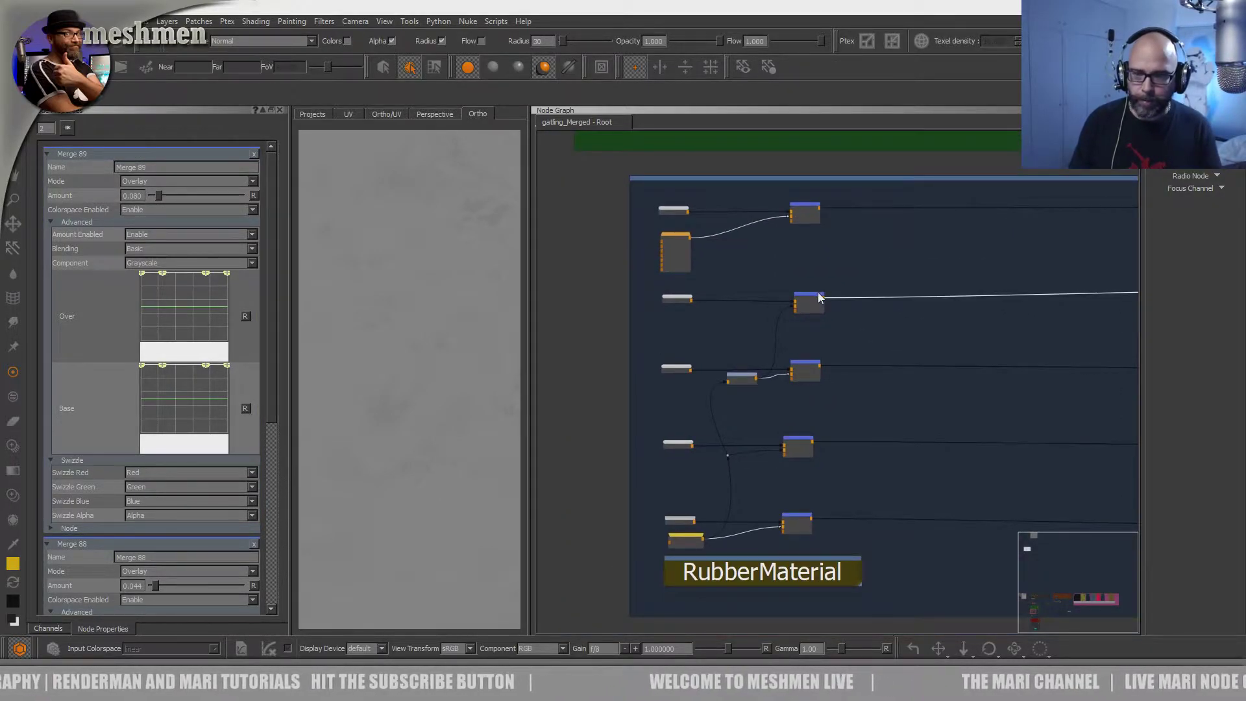
click(815, 296)
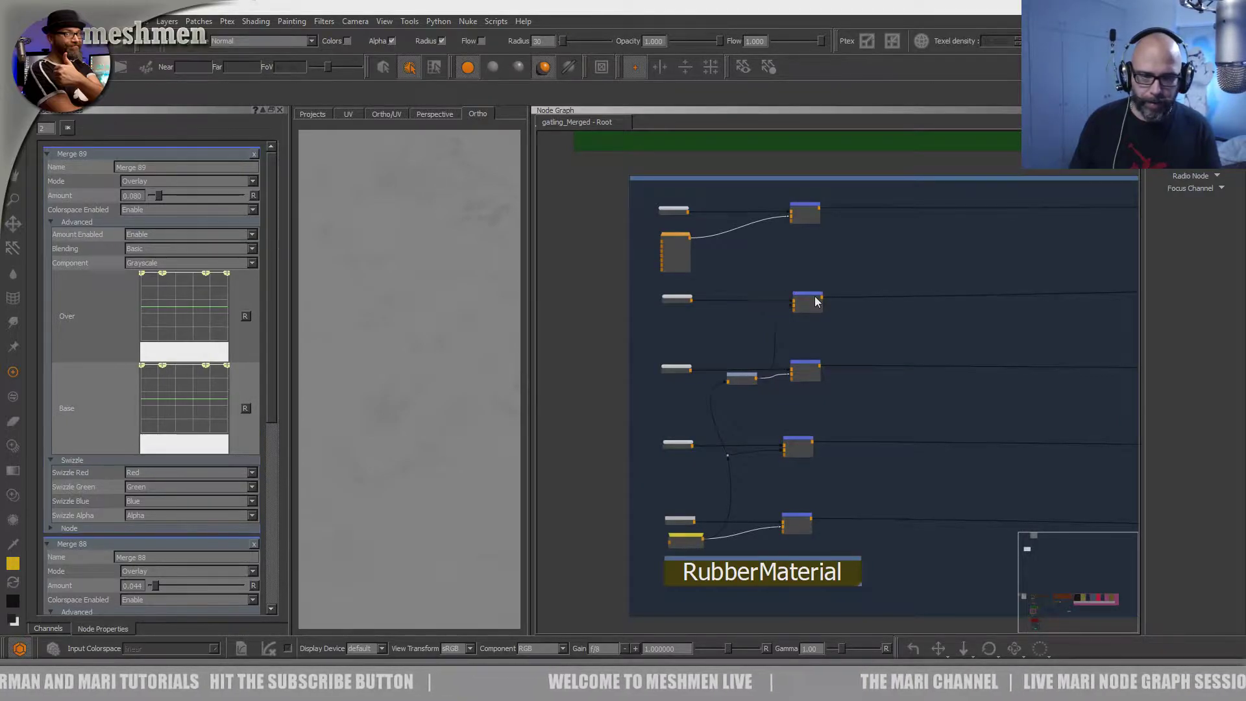
drag(813, 296, 813, 295)
click(812, 364)
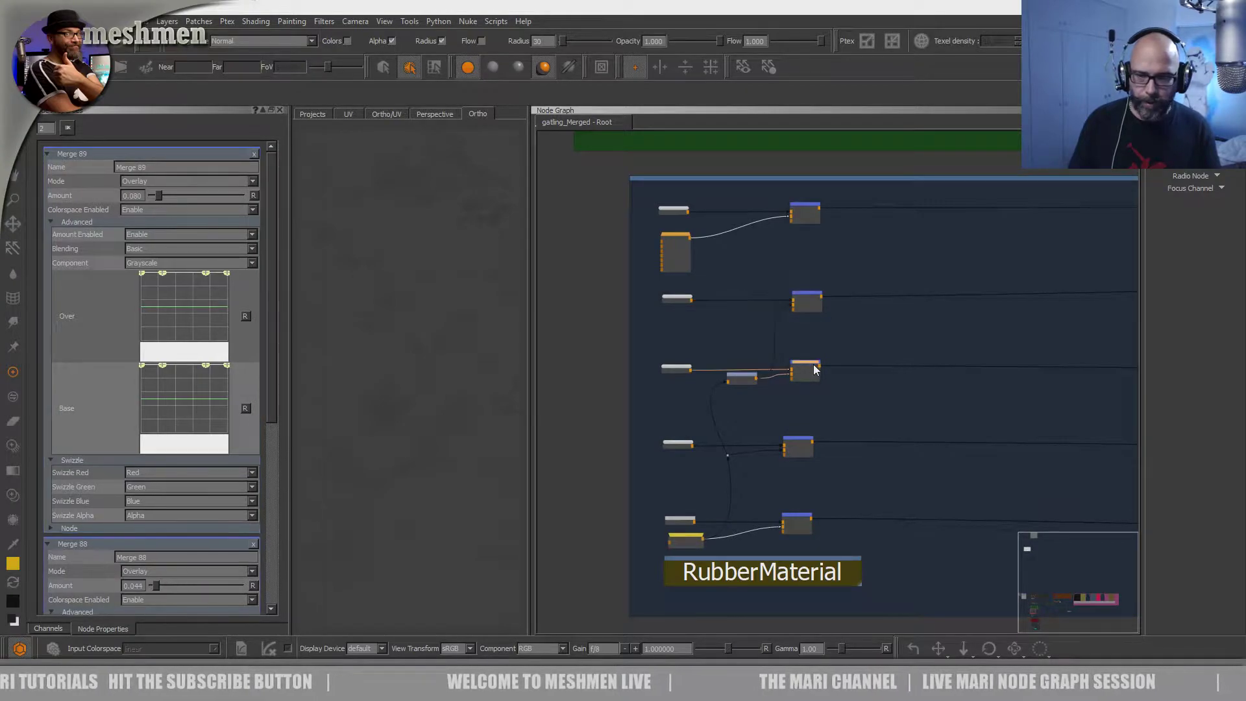
click(803, 213)
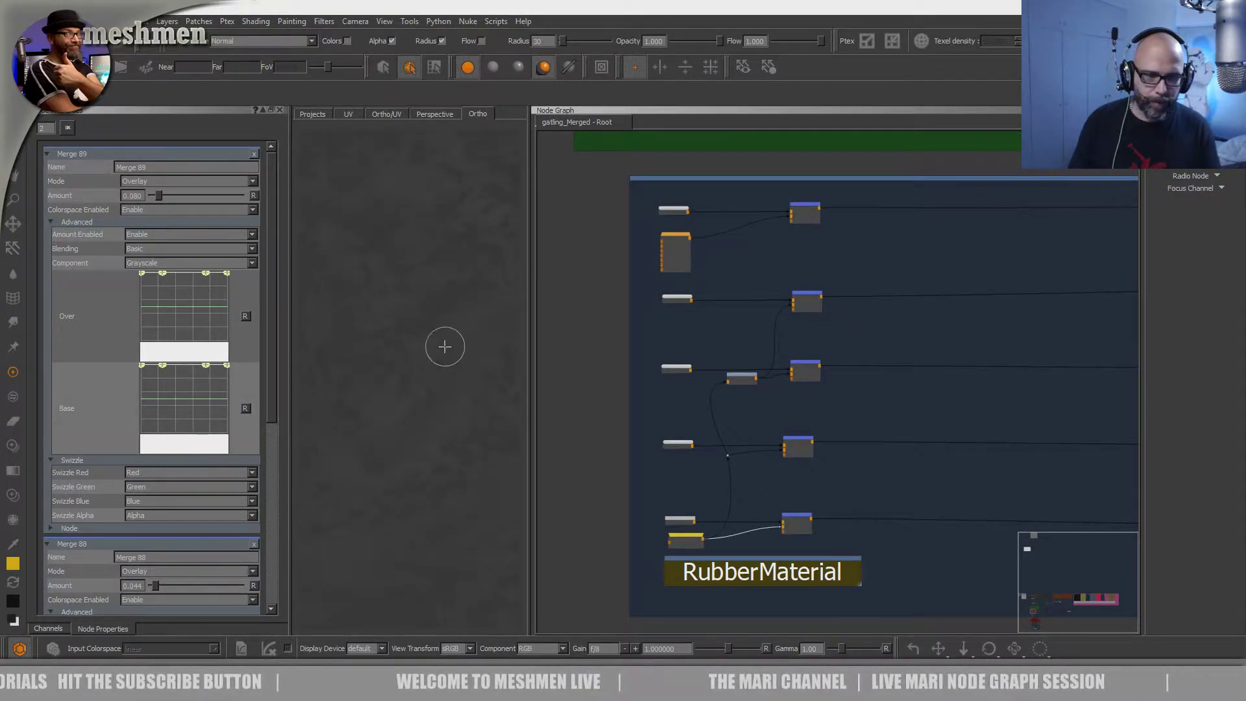
click(809, 299)
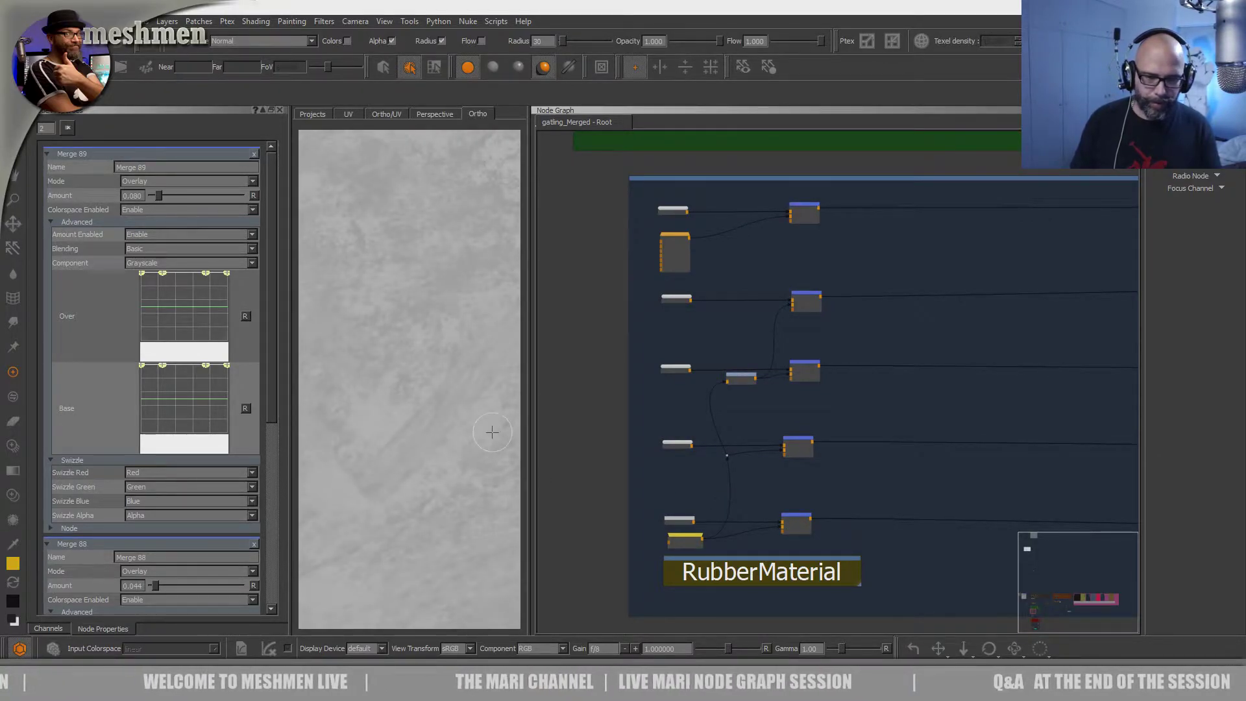
- Align the two lowest RubberMaterial Merge nodes with the column above and preview the middle Merge node
drag(795, 519, 805, 519)
drag(799, 447, 805, 448)
click(807, 370)
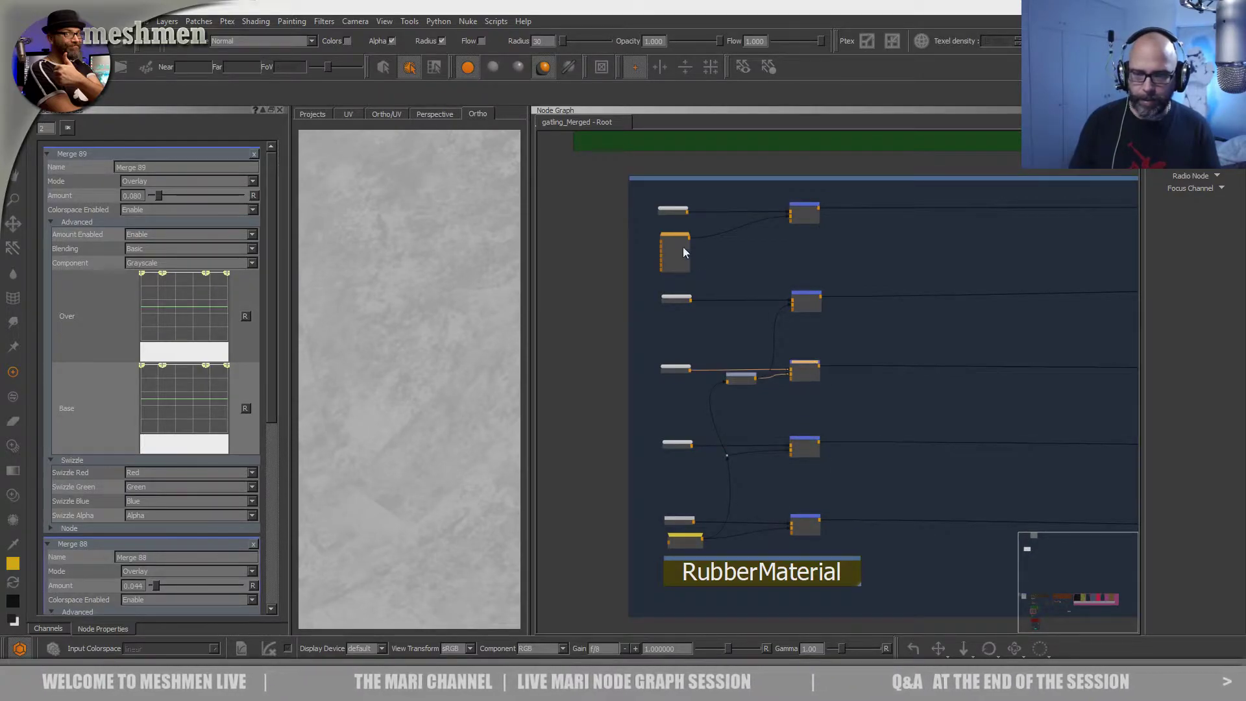
- Try to jump to the radio connection from the topmost Merge node at the output end of the RubberMaterial backdrop
scroll(827, 296, down, 5)
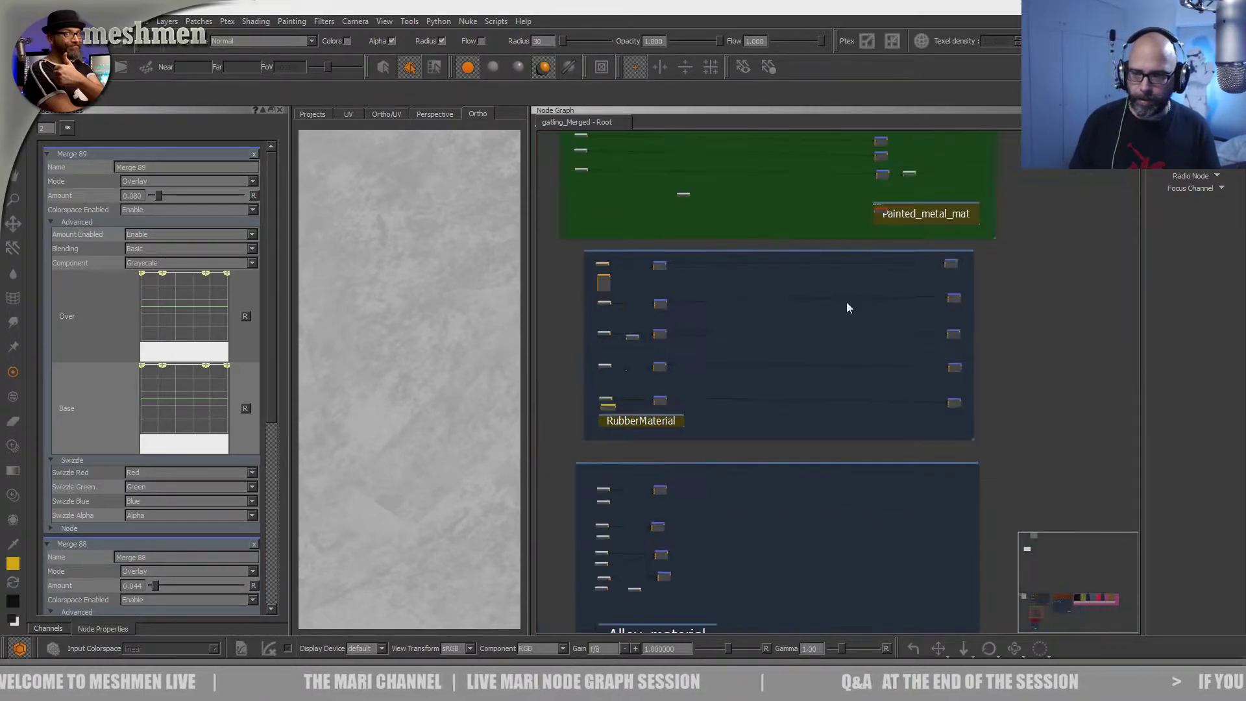
middle_drag(824, 301, 764, 324)
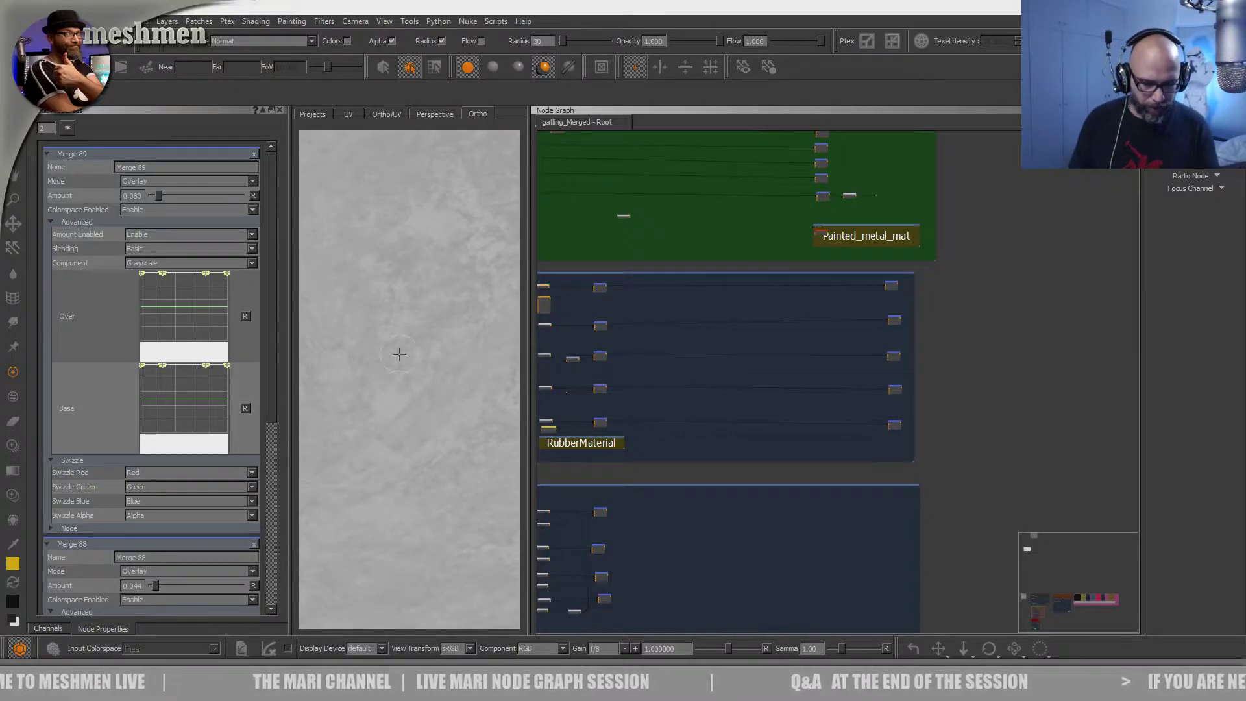
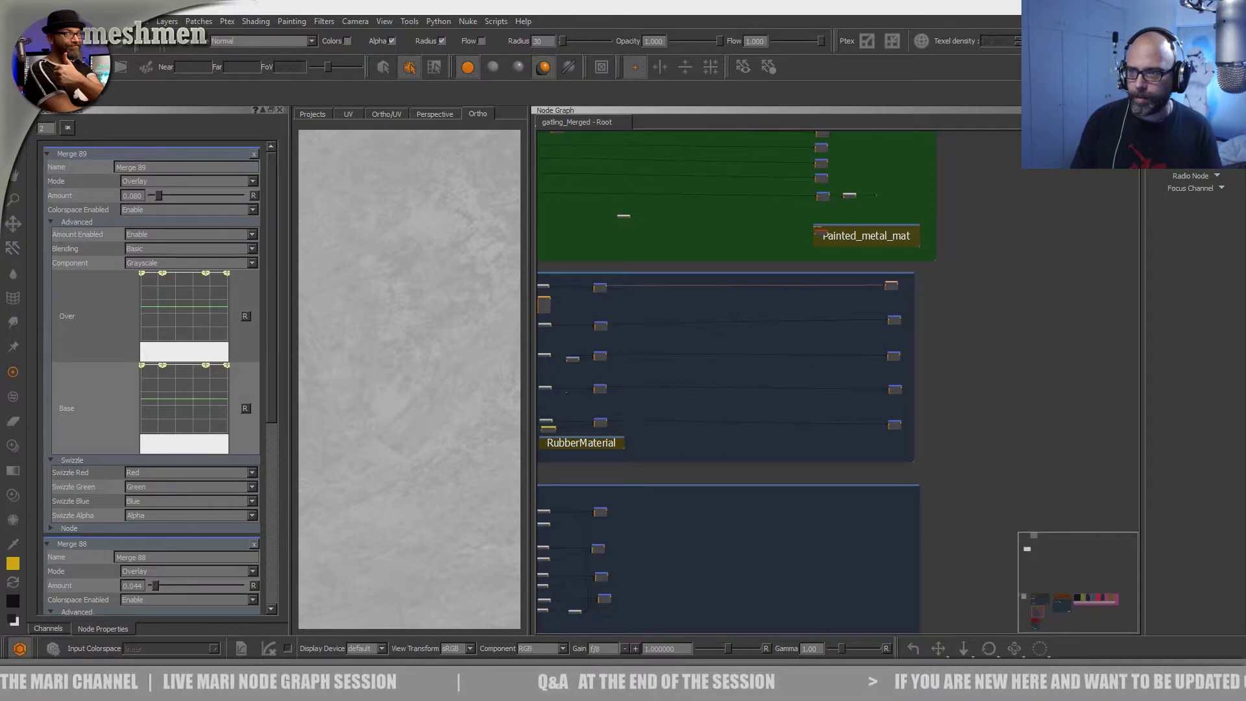
right_click(889, 284)
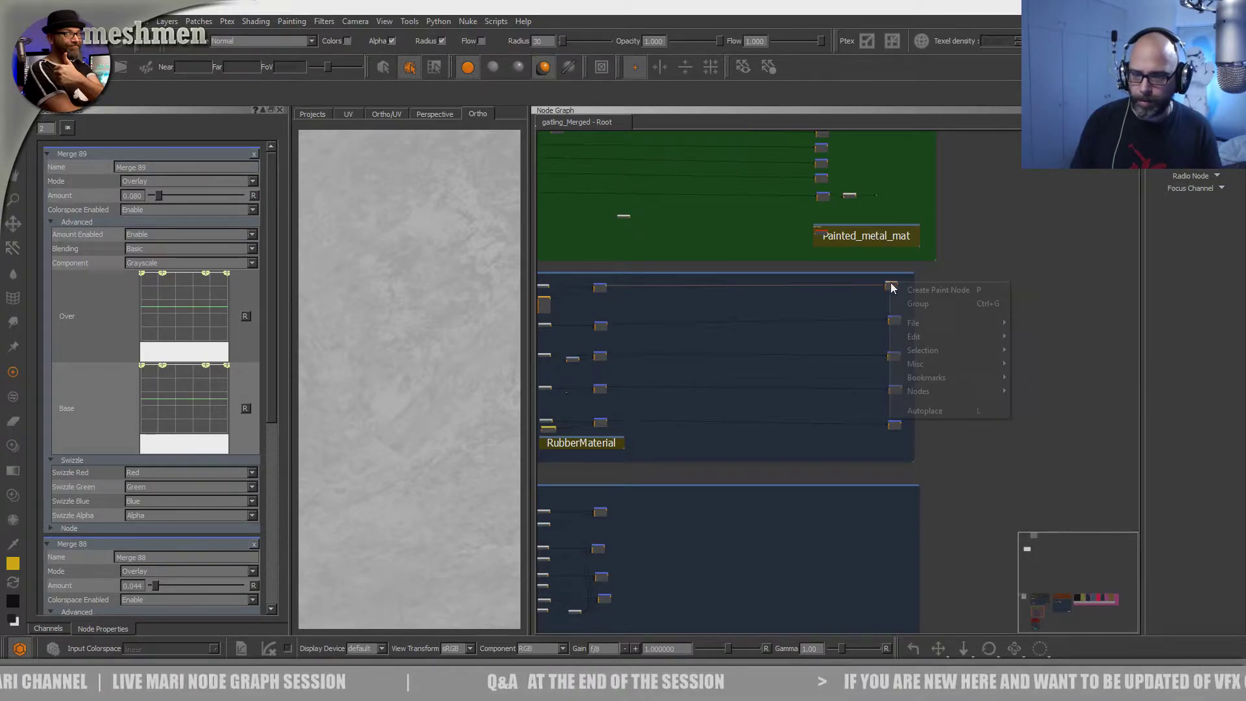
mouse_move(932, 375)
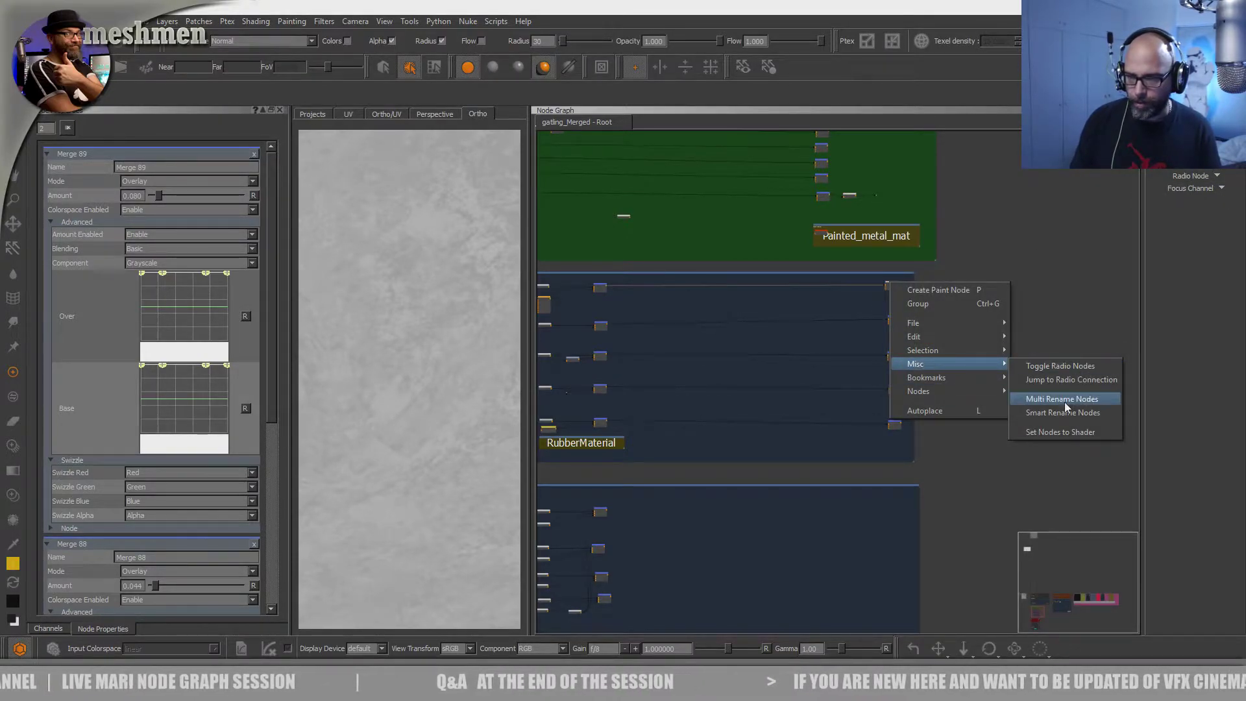
click(1051, 379)
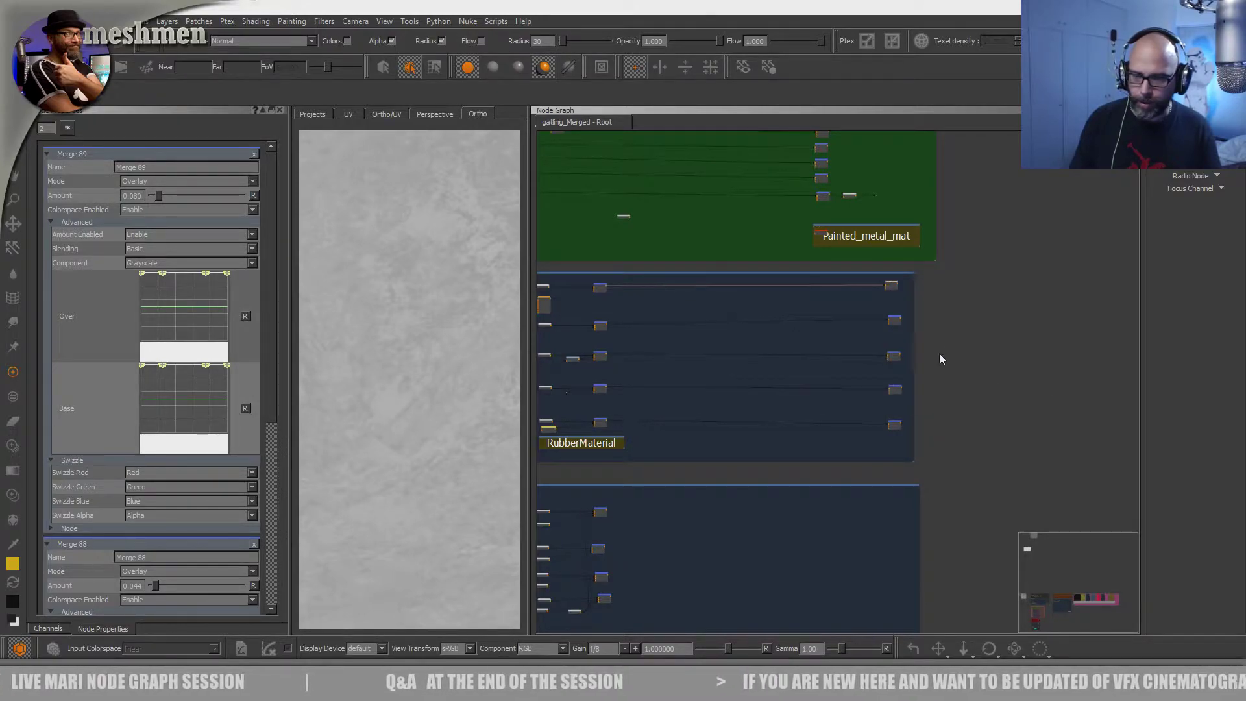
- Open the RubberAlbedo Merge node's properties and try Jump to Radio Connection on that node again
scroll(894, 289, up, 2)
click(894, 289)
right_click(893, 289)
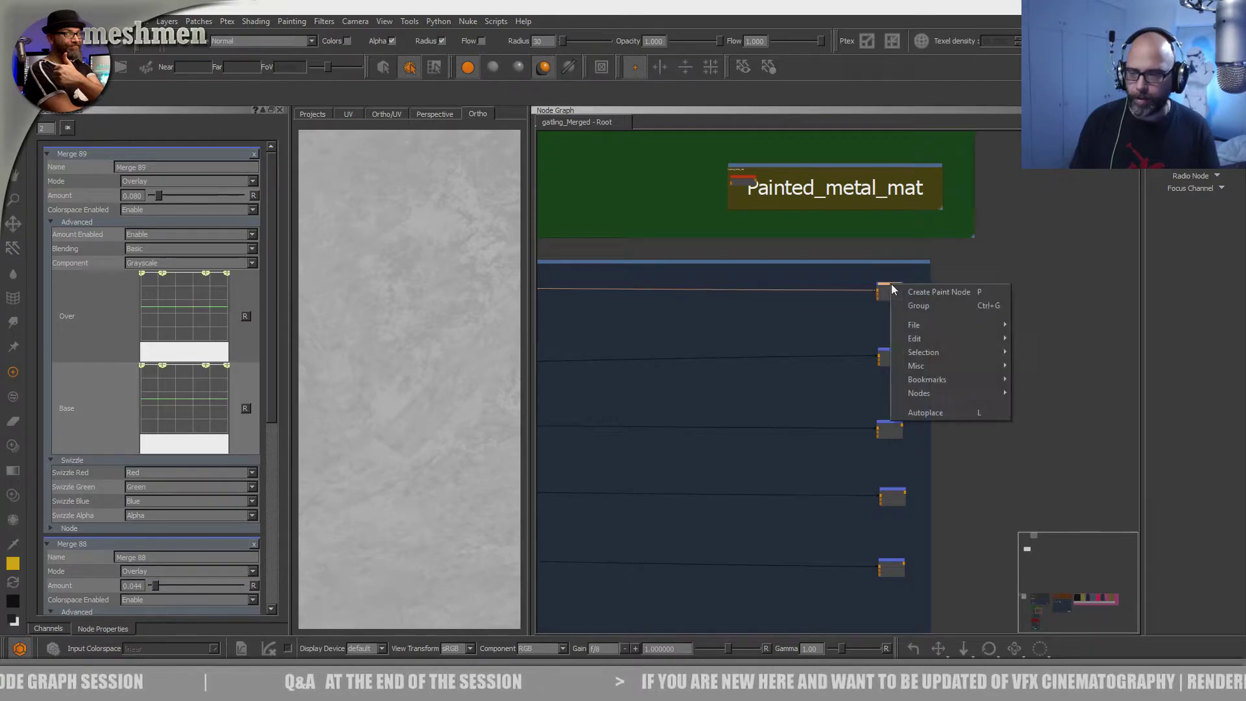
mouse_move(928, 369)
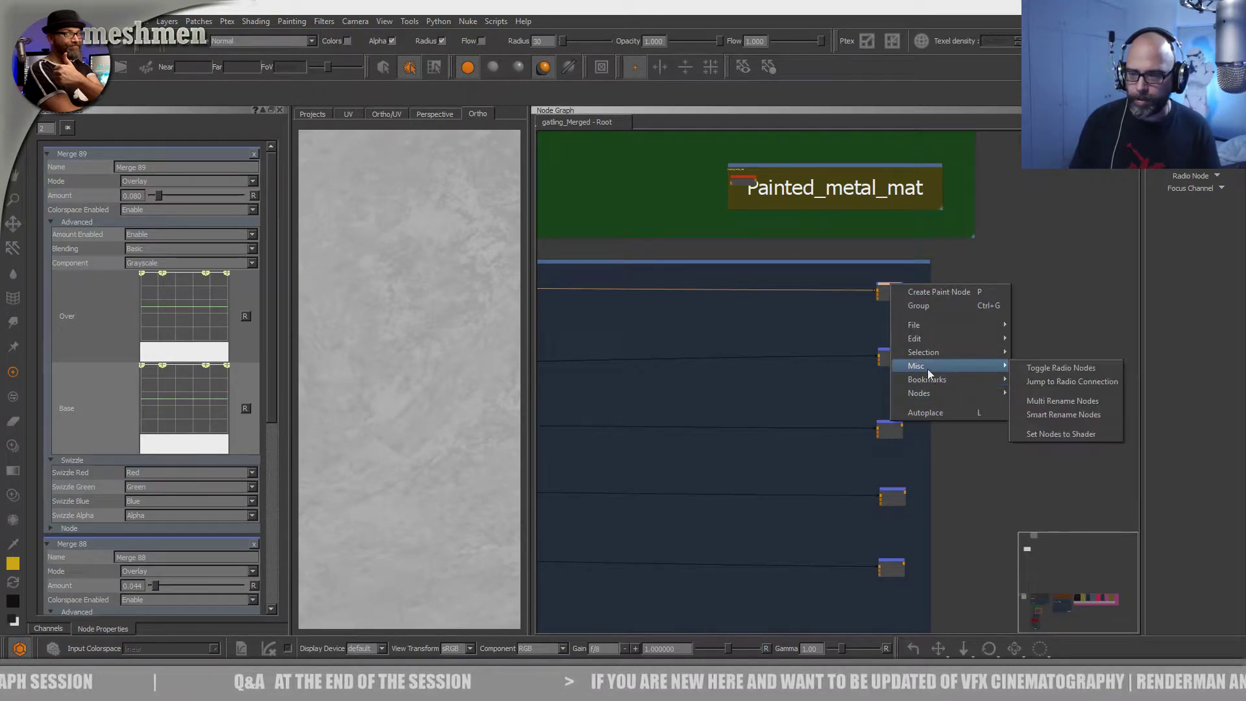
click(858, 317)
click(893, 285)
right_click(892, 287)
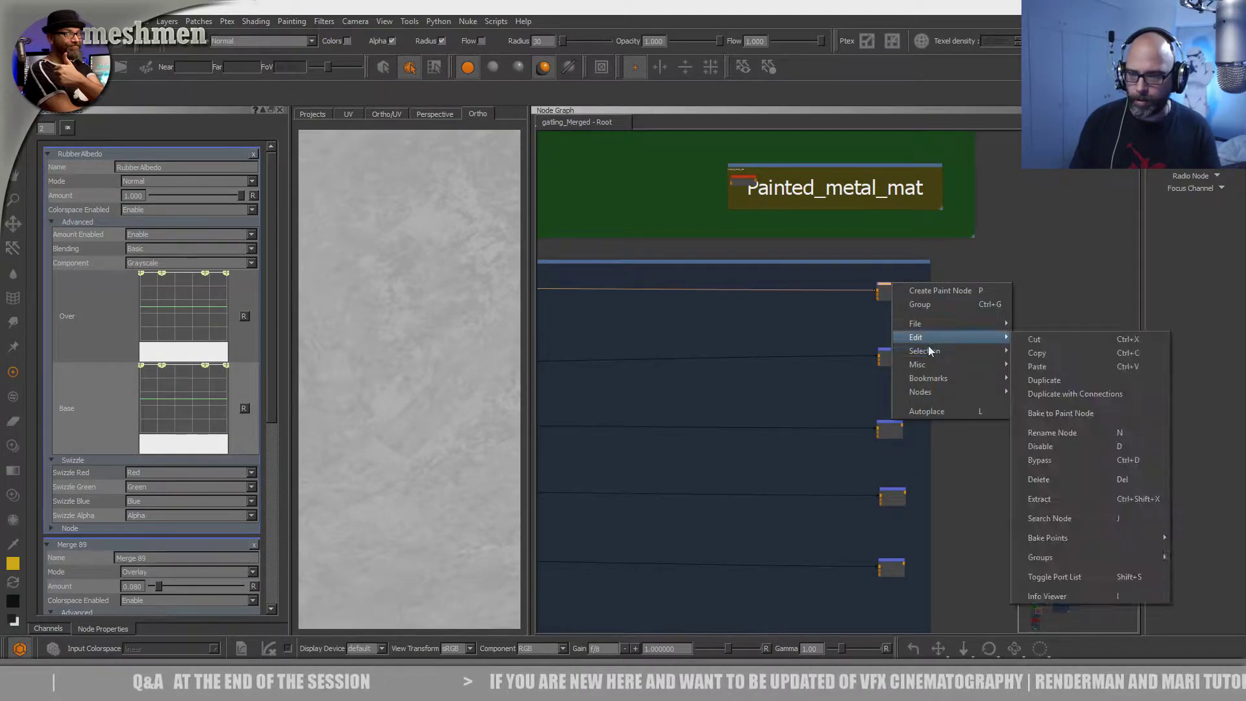
mouse_move(931, 367)
click(1067, 380)
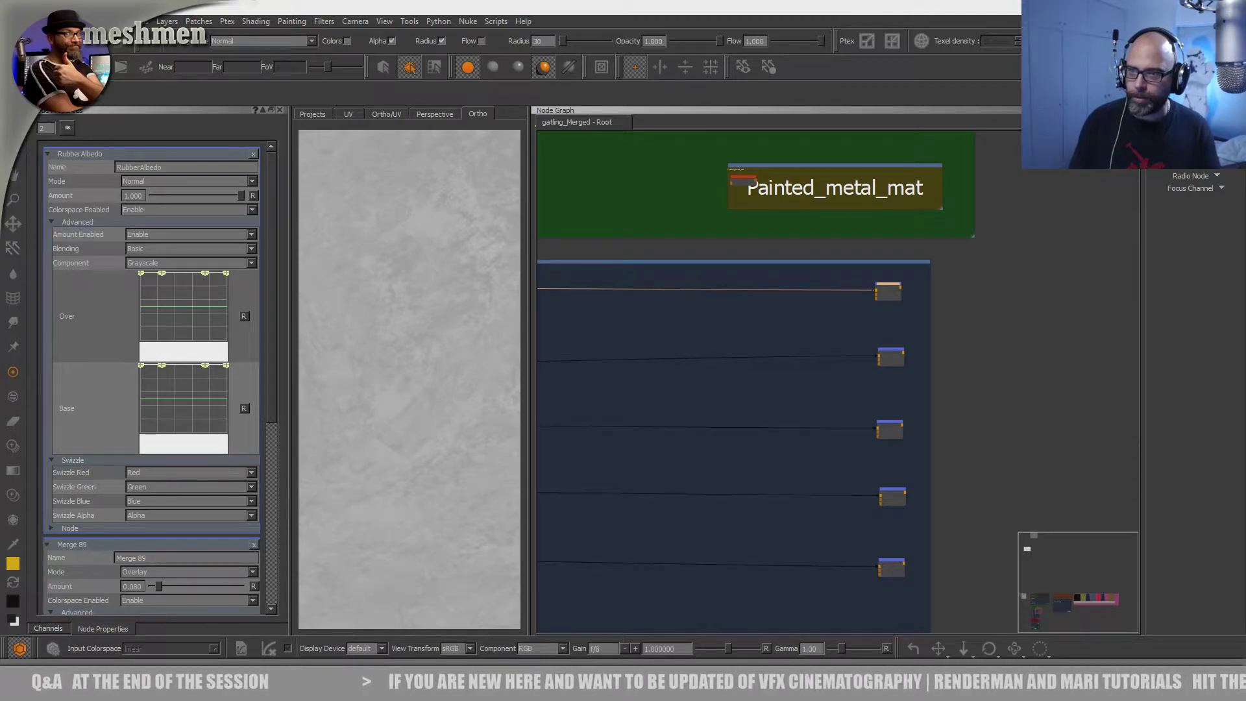
- Follow the graph past the material backdrops to its end, preview the first two final channel nodes, and widen the viewport
middle_drag(1061, 266, 741, 378)
scroll(917, 368, down, 3)
scroll(844, 395, up, 3)
scroll(868, 392, down, 5)
middle_drag(906, 333, 814, 411)
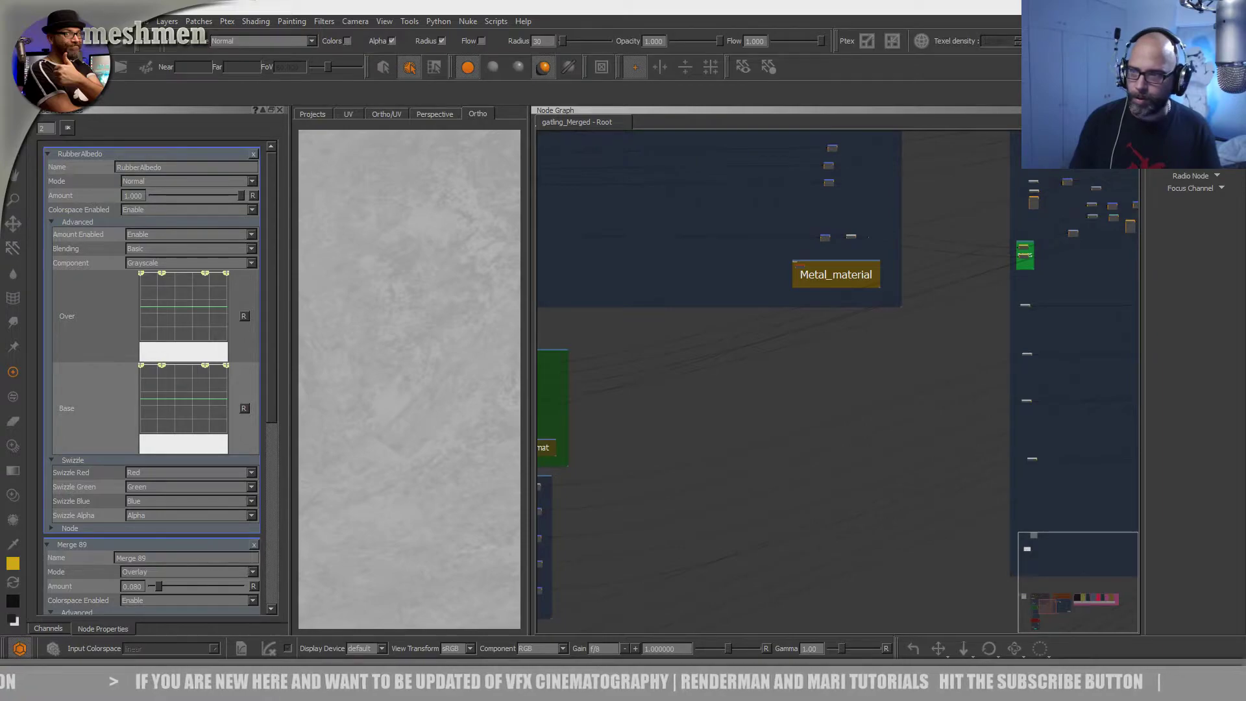
middle_drag(976, 318, 701, 436)
middle_drag(941, 350, 740, 431)
middle_drag(946, 373, 708, 411)
mouse_move(927, 394)
middle_down()
mouse_move(847, 429)
mouse_move(550, 309)
middle_up()
mouse_move(980, 373)
middle_down()
mouse_move(832, 357)
mouse_move(865, 367)
middle_up()
scroll(864, 351, up, 1)
scroll(892, 368, up, 1)
middle_drag(600, 415, 1018, 374)
middle_drag(900, 381, 600, 395)
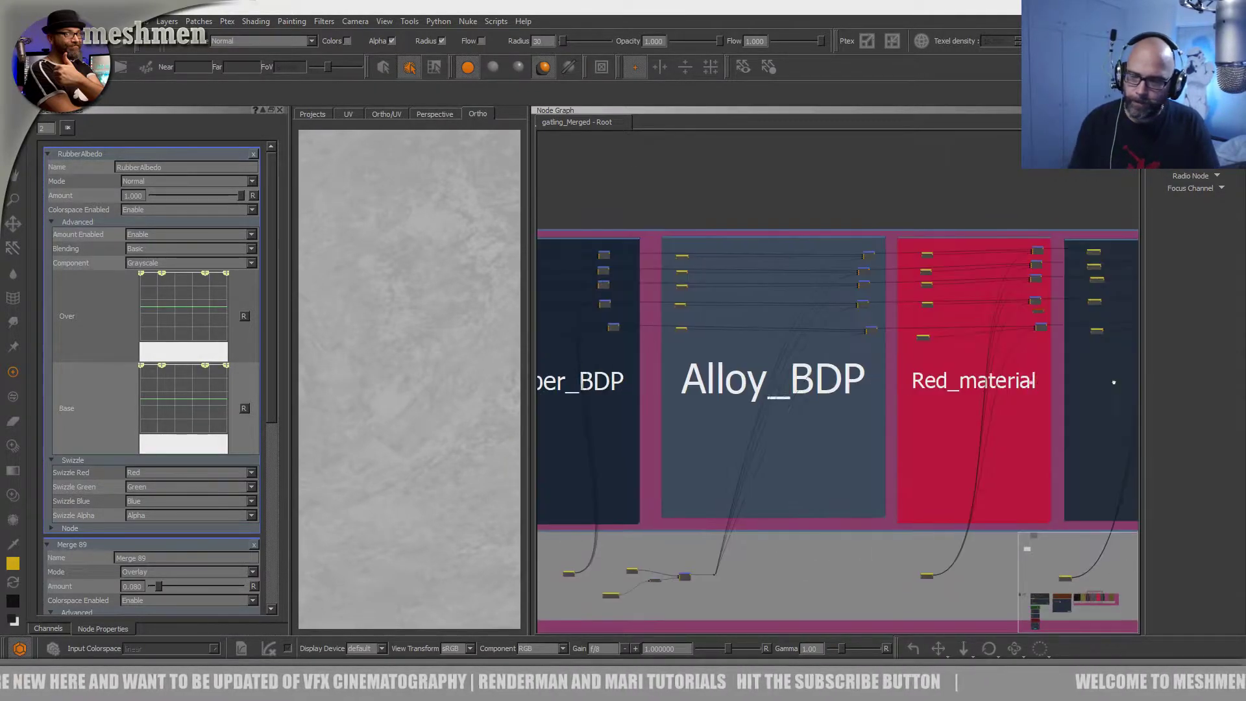
middle_drag(1038, 380, 736, 395)
scroll(848, 352, up, 1)
scroll(848, 352, up, 2)
middle_drag(1012, 345, 597, 378)
scroll(915, 357, down, 2)
middle_drag(1119, 365, 813, 353)
scroll(848, 300, up, 4)
click(785, 222)
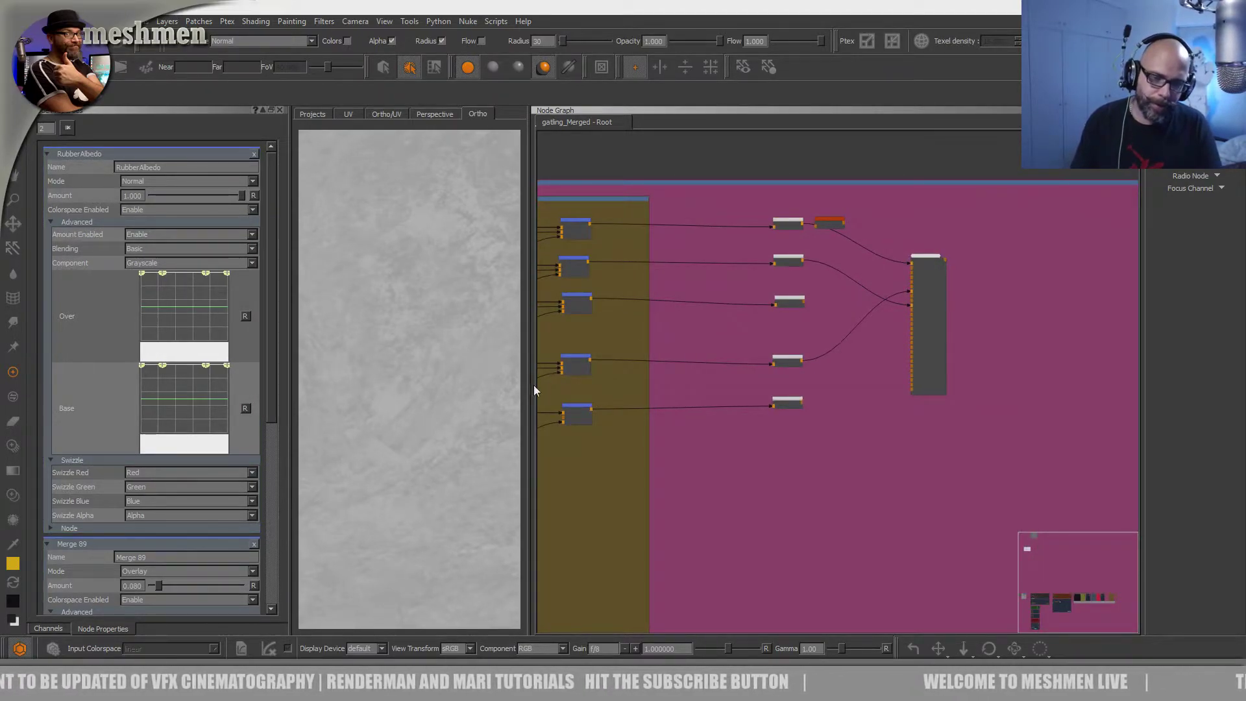
click(782, 261)
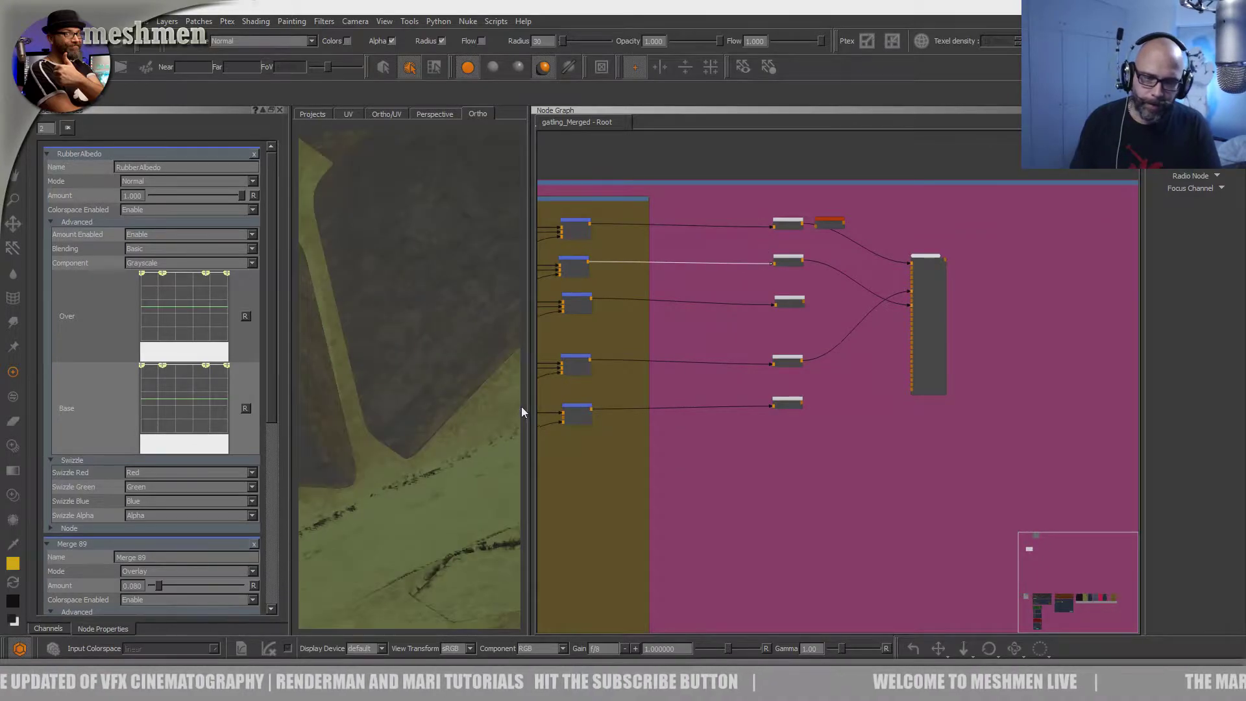
drag(528, 402, 617, 389)
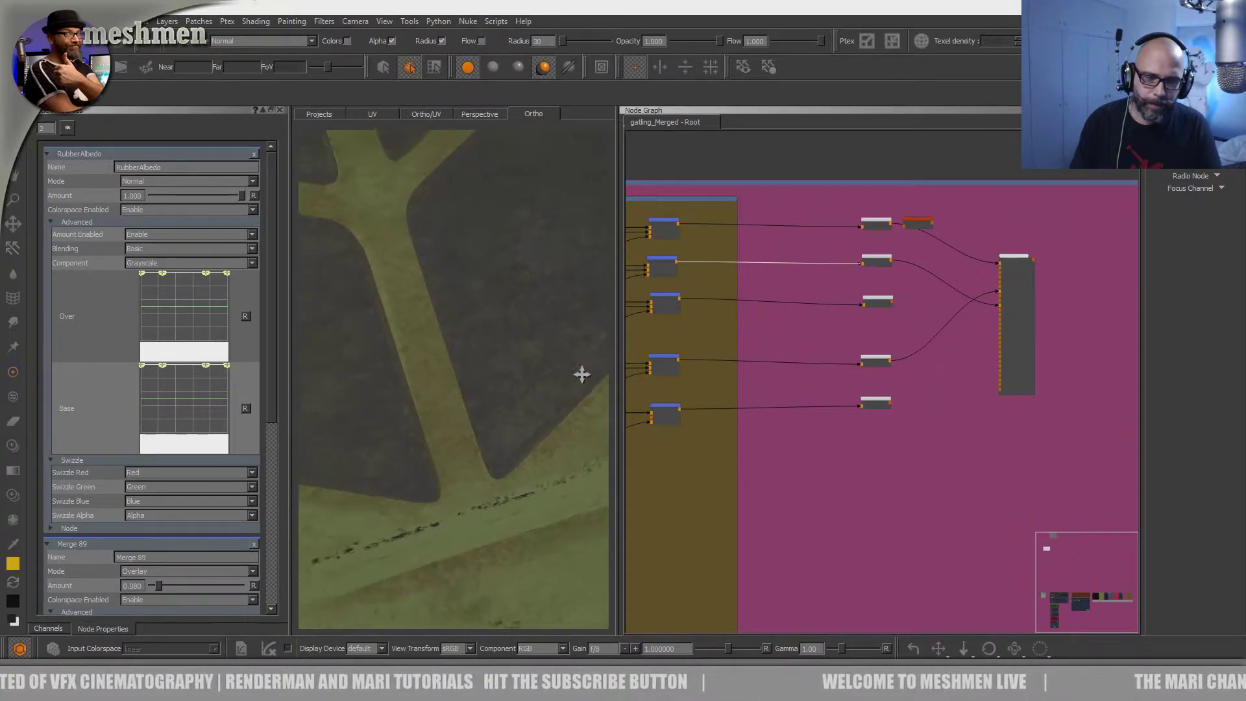
scroll(787, 364, down, 5)
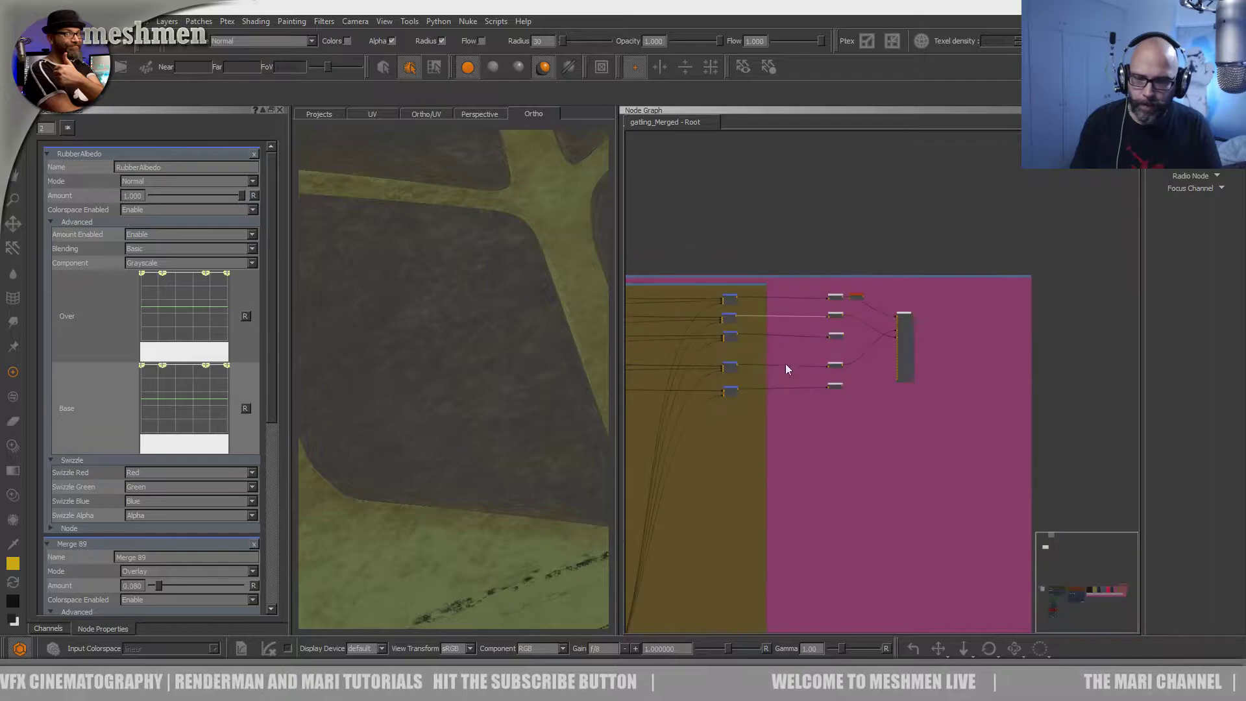
- Preview the topmost Merge node in the rubber BDP backdrop beside Alloy_BDP and examine the rubber pads on the model
middle_drag(1082, 333, 1112, 313)
middle_drag(864, 383, 1009, 376)
middle_drag(691, 391, 998, 384)
middle_drag(860, 373, 991, 367)
middle_drag(1084, 314, 934, 353)
scroll(934, 338, up, 5)
drag(716, 266, 719, 267)
key(1)
alt+drag(565, 359, 553, 342)
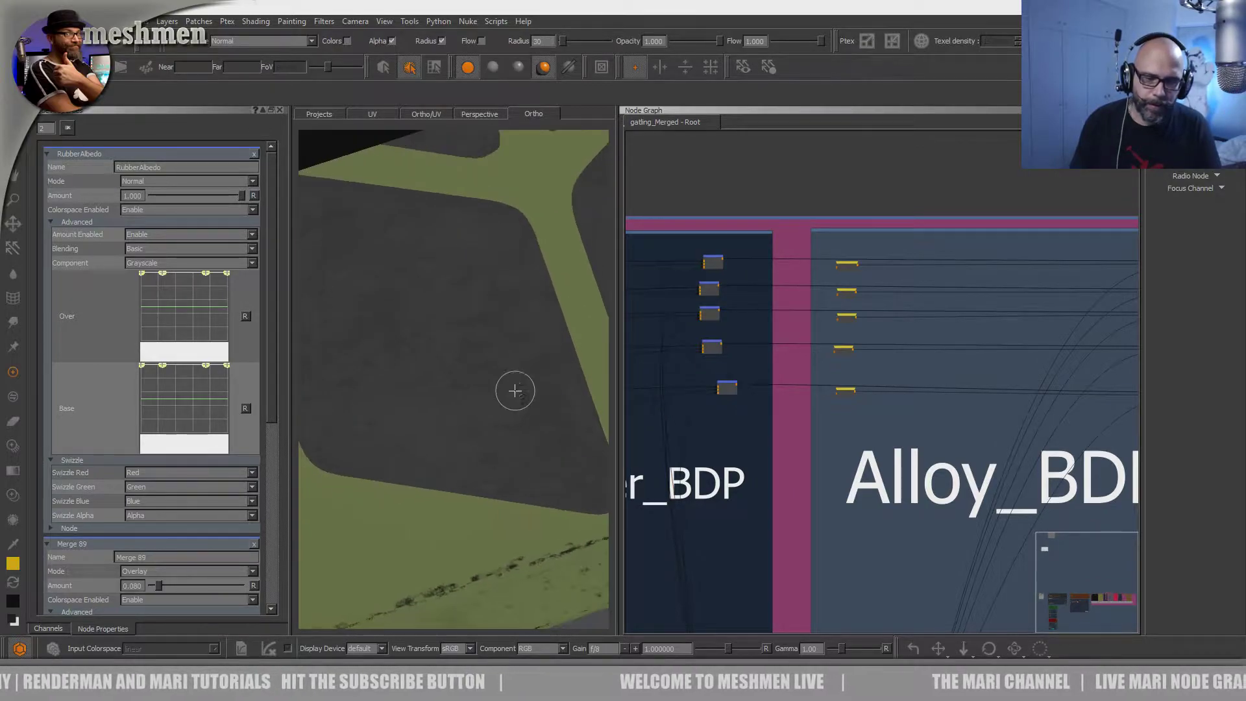
- Preview the remaining four Merge nodes of Rubber_BDP one after another, from the second down to the lowest
click(711, 289)
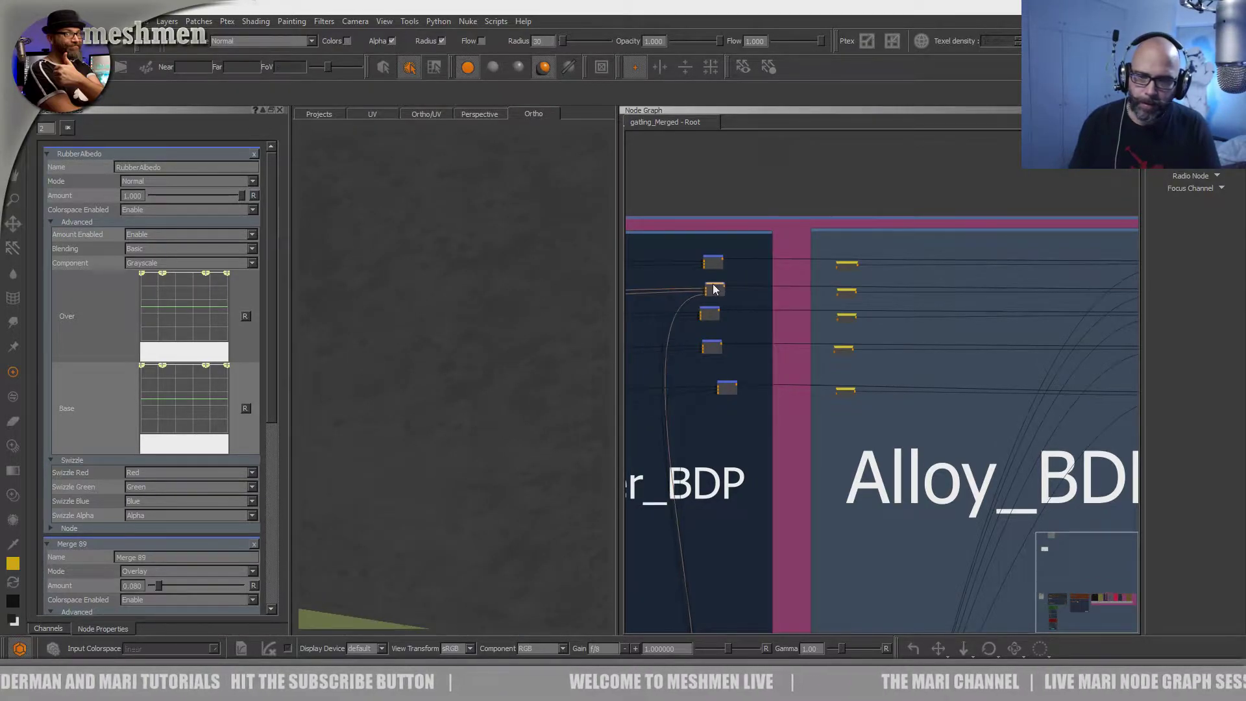
click(717, 318)
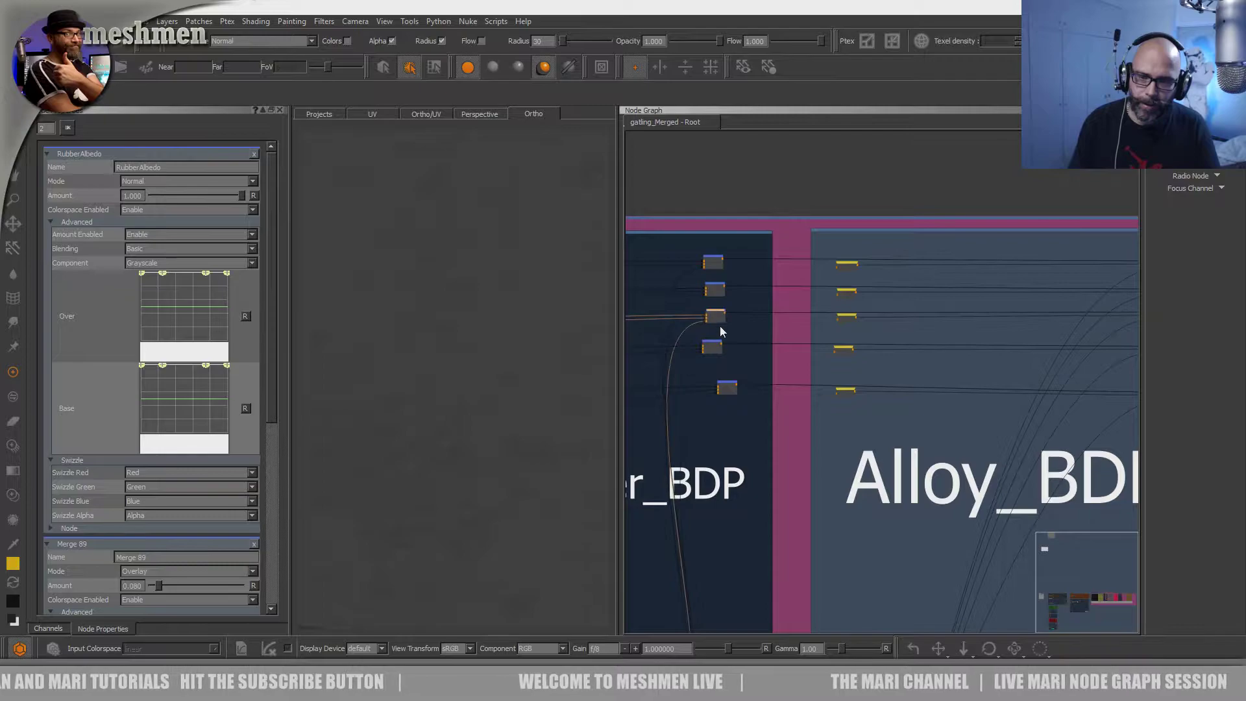
click(711, 346)
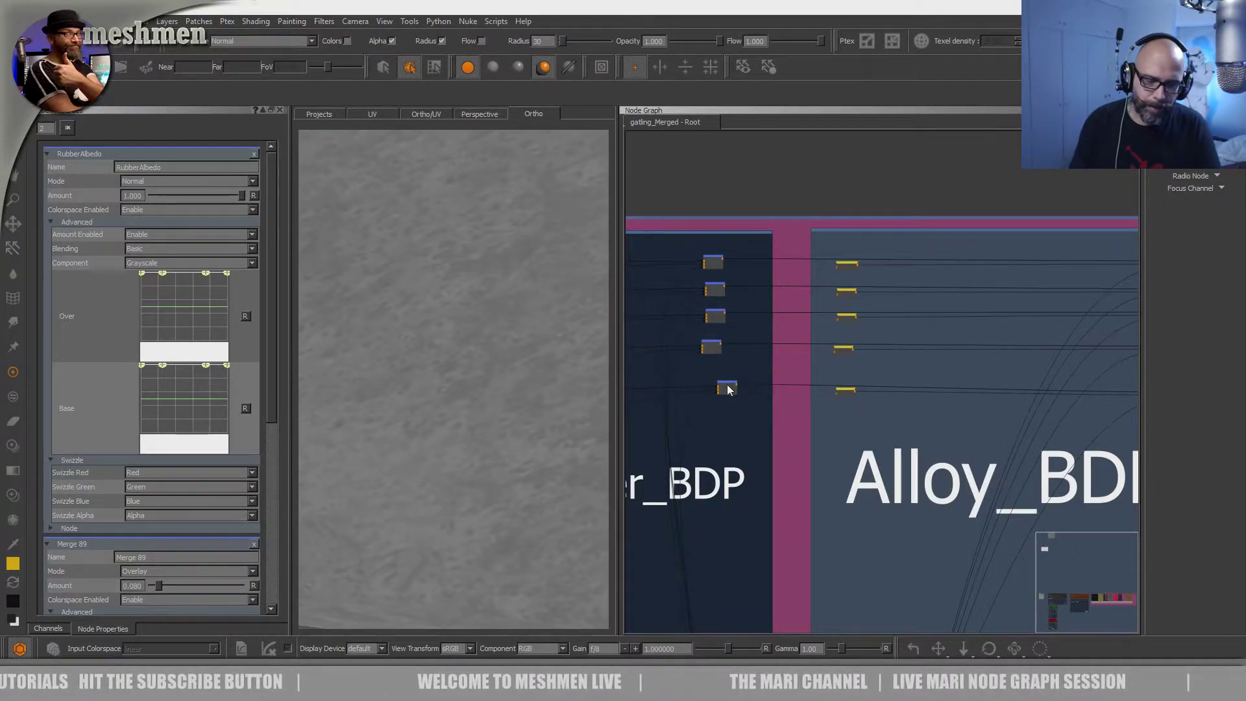
click(728, 389)
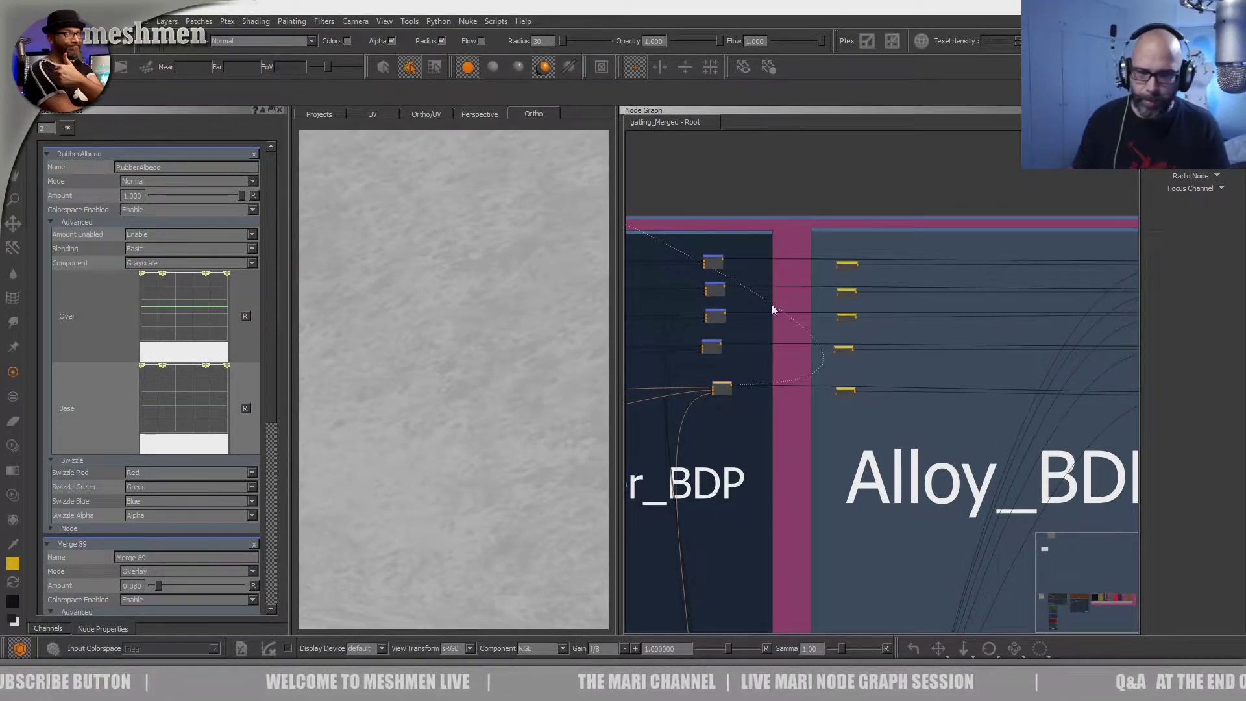
scroll(876, 316, down, 3)
middle_drag(970, 319, 1041, 312)
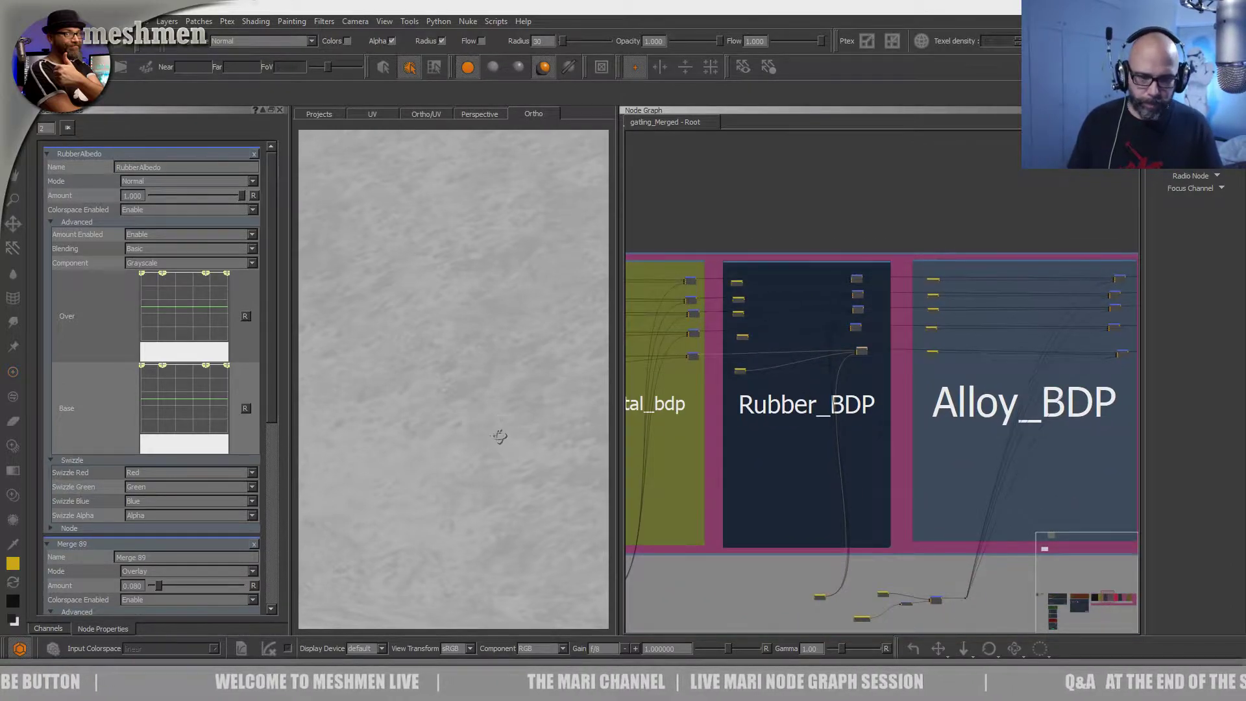
- Widen the viewport and examine the lowest Rubber_BDP Merge node's output across the whole model
drag(618, 419, 857, 415)
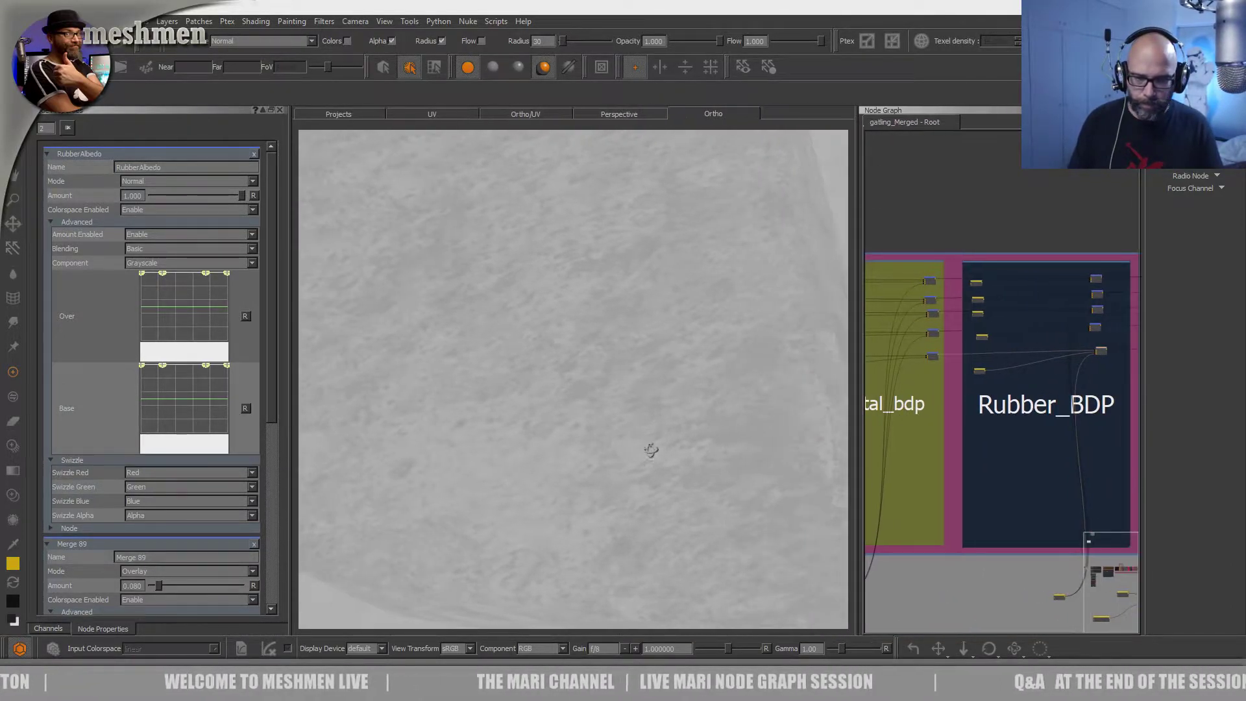
alt+right_drag(640, 448, 476, 406)
alt+drag(475, 406, 523, 391)
mouse_move(522, 391)
middle_down()
mouse_move(542, 387)
mouse_move(504, 392)
mouse_move(679, 417)
mouse_move(637, 397)
mouse_move(824, 500)
mouse_move(648, 370)
mouse_move(673, 351)
mouse_move(746, 377)
middle_up()
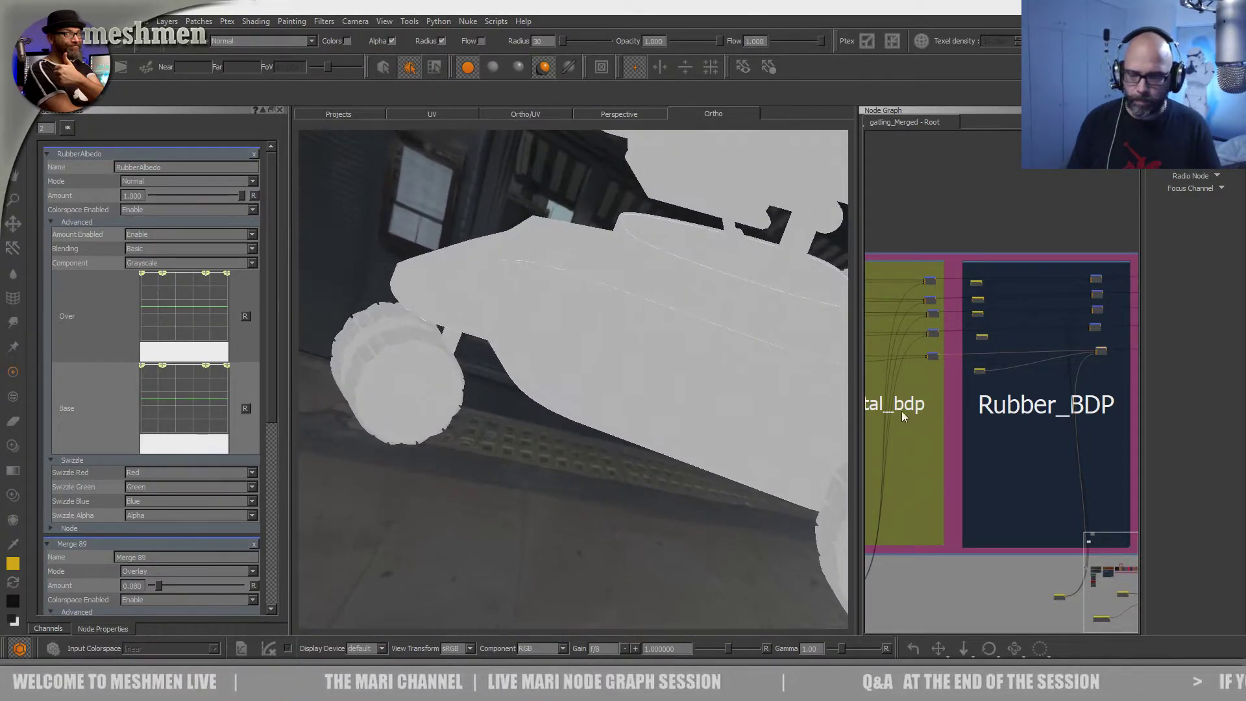
alt+drag(767, 463, 644, 465)
- Survey the graph past the Red_material and Gun_holder backdrops, widen the node graph, and go back to the Dirtmask and Dirtmaterial backdrops
scroll(1009, 444, down, 5)
middle_drag(934, 417, 680, 388)
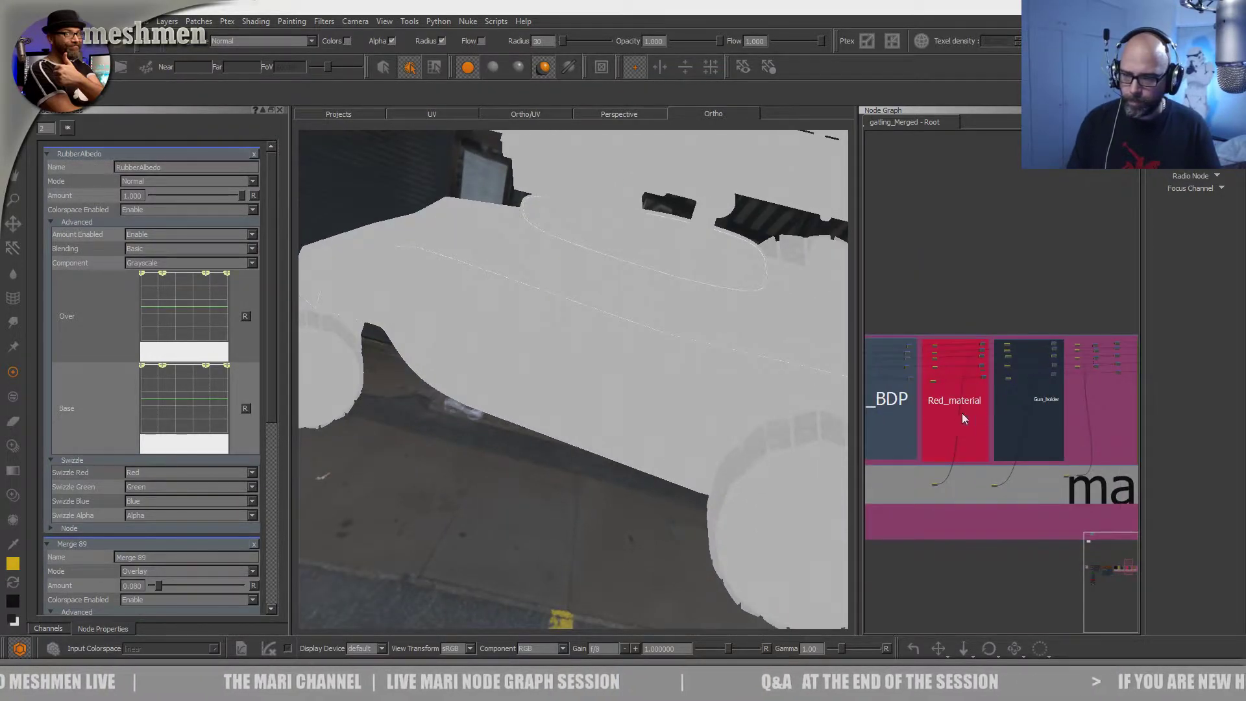
drag(857, 419, 585, 422)
mouse_move(836, 388)
middle_down()
mouse_move(883, 383)
mouse_move(1014, 328)
middle_up()
middle_drag(688, 435, 696, 437)
mouse_move(881, 401)
middle_down()
mouse_move(849, 404)
mouse_move(923, 431)
mouse_move(1046, 416)
middle_up()
middle_drag(866, 439, 1011, 444)
middle_drag(844, 421, 1047, 304)
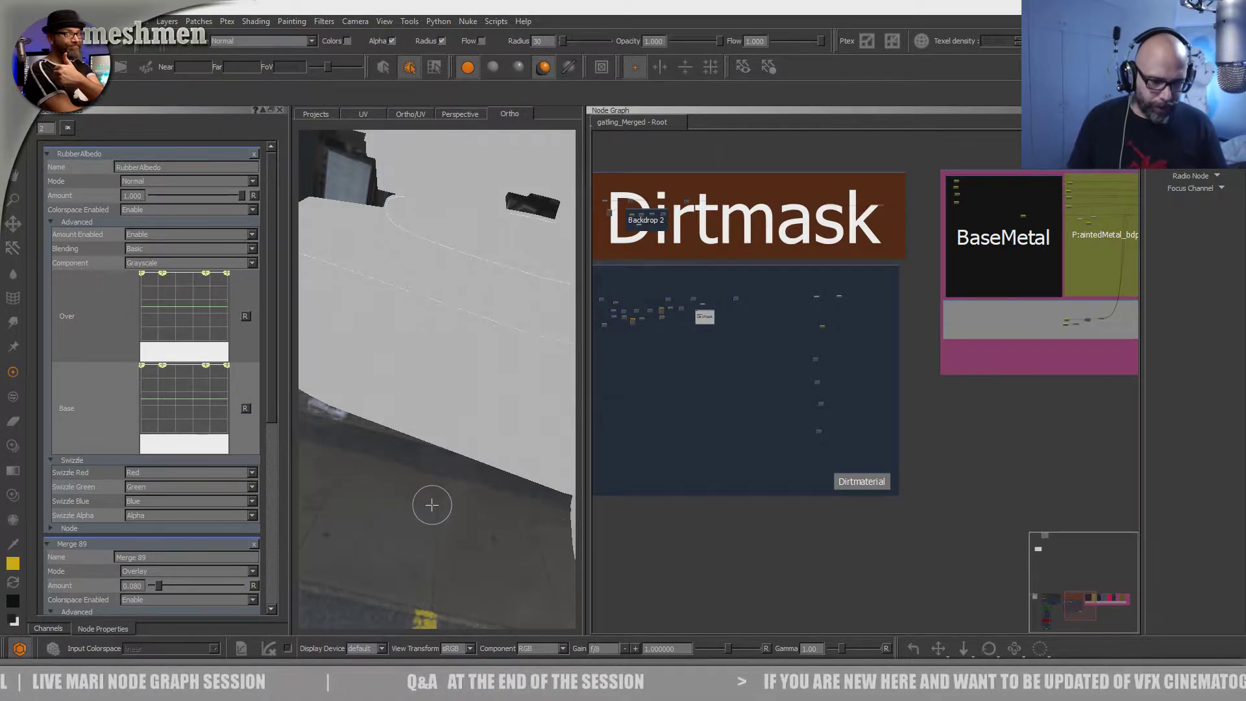
alt+drag(434, 504, 429, 505)
- Bring up the project image palette over the model and expand the viewport across the node graph's area to show it fully
key(i)
key(i)
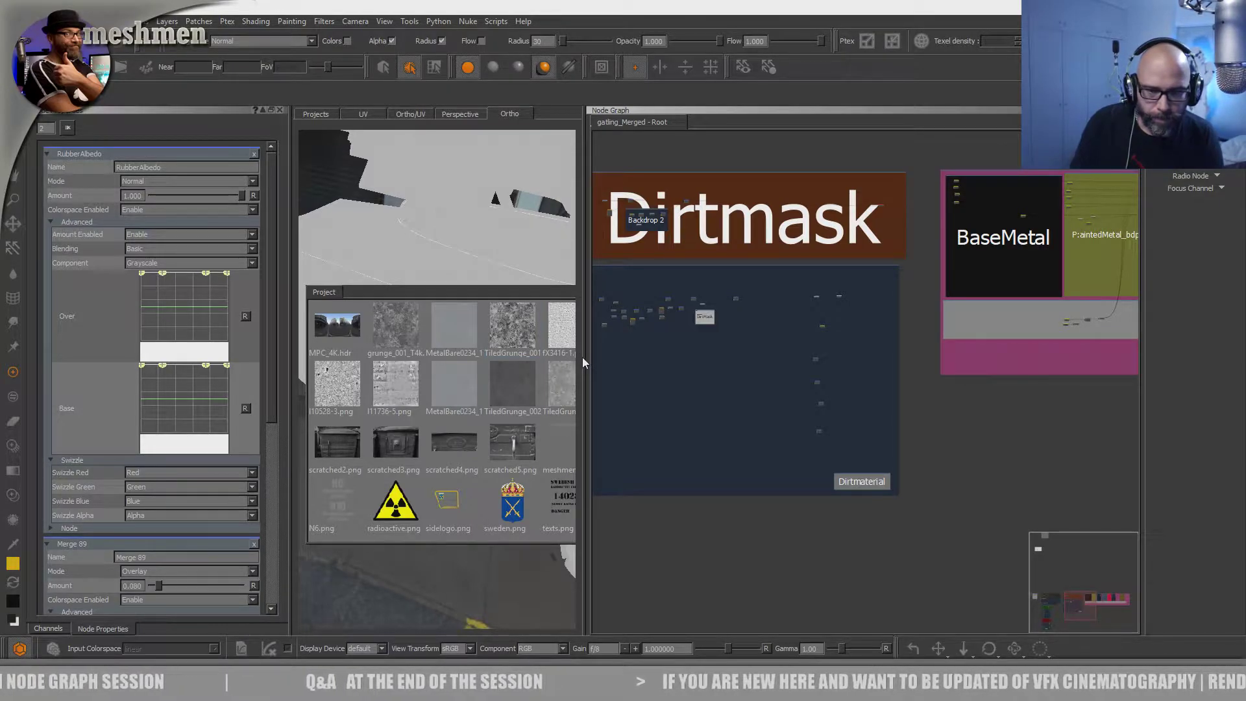
key(i)
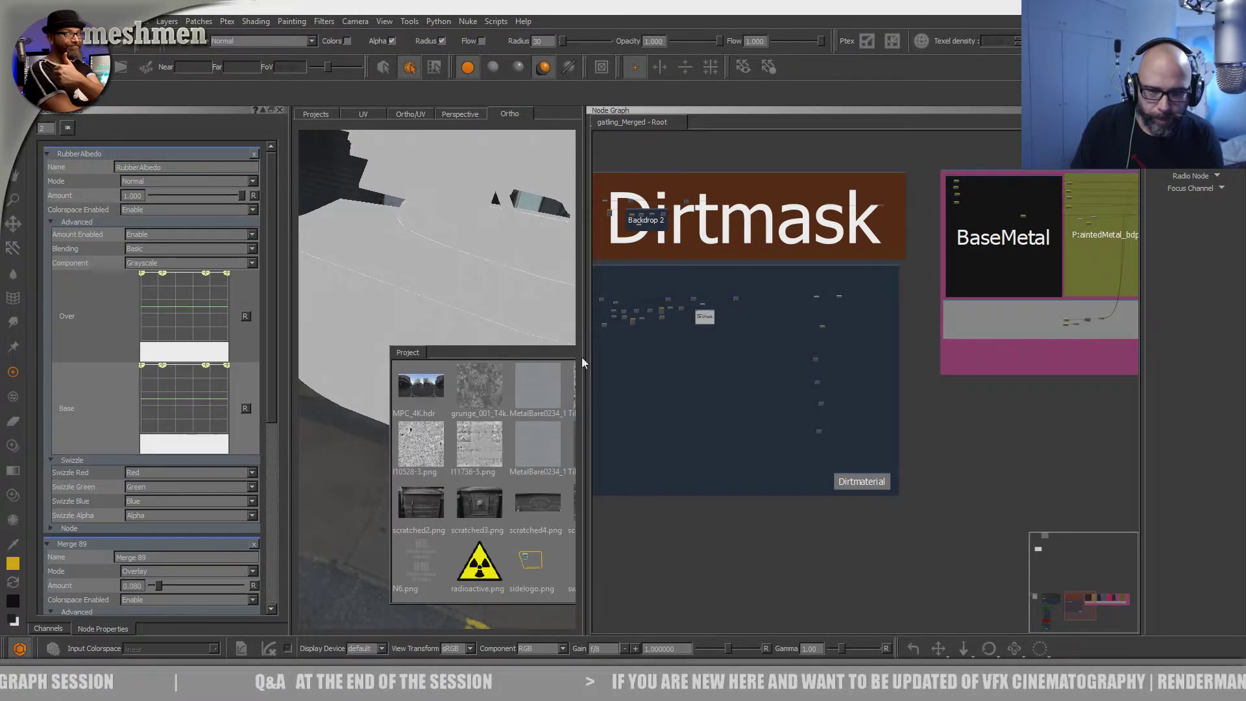
key(i)
key(n)
alt+drag(781, 439, 690, 365)
key(i)
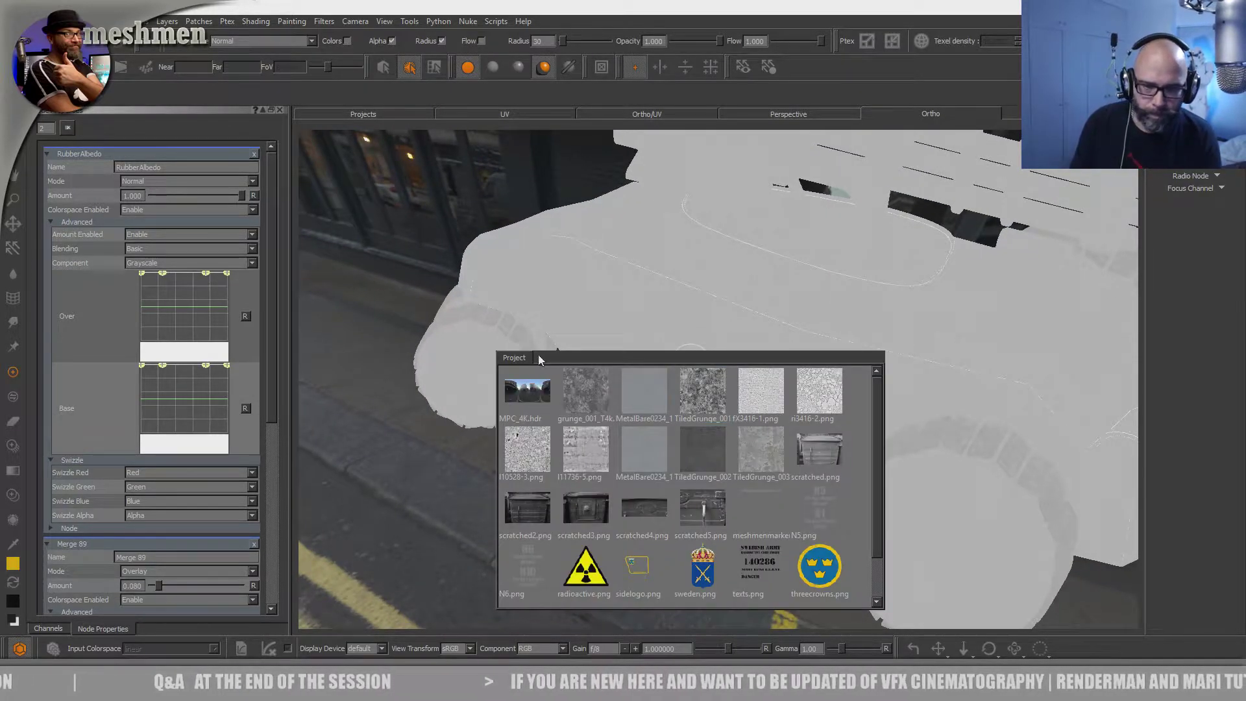
- Look through the Basic, Hard Surface, Organic and Brad's New Brushes sets, and bring up the project image palette again
key(k)
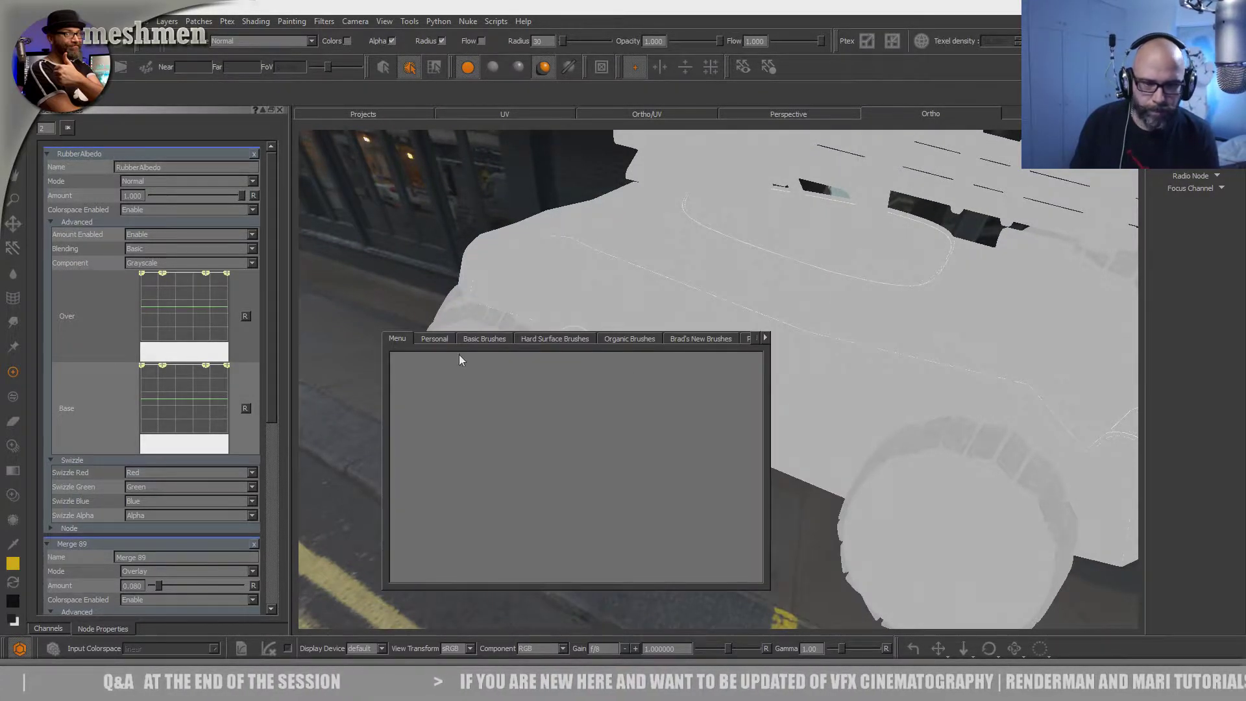
click(481, 339)
click(527, 338)
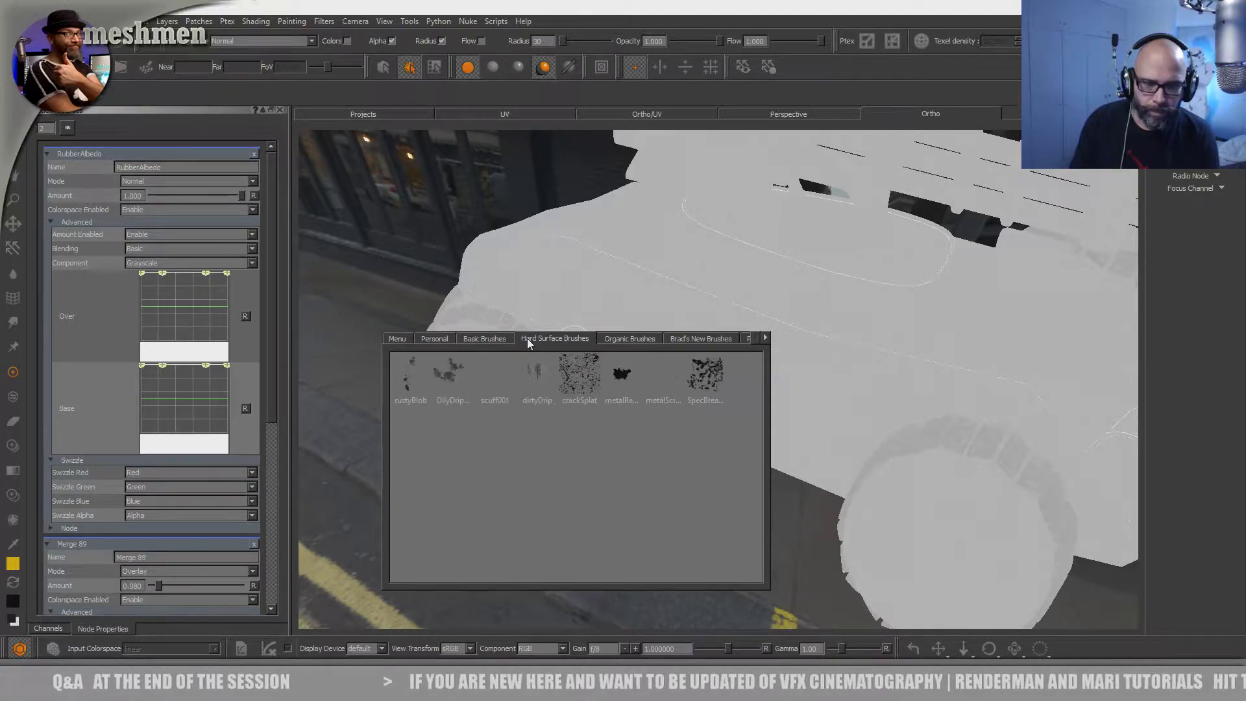
click(627, 339)
click(698, 340)
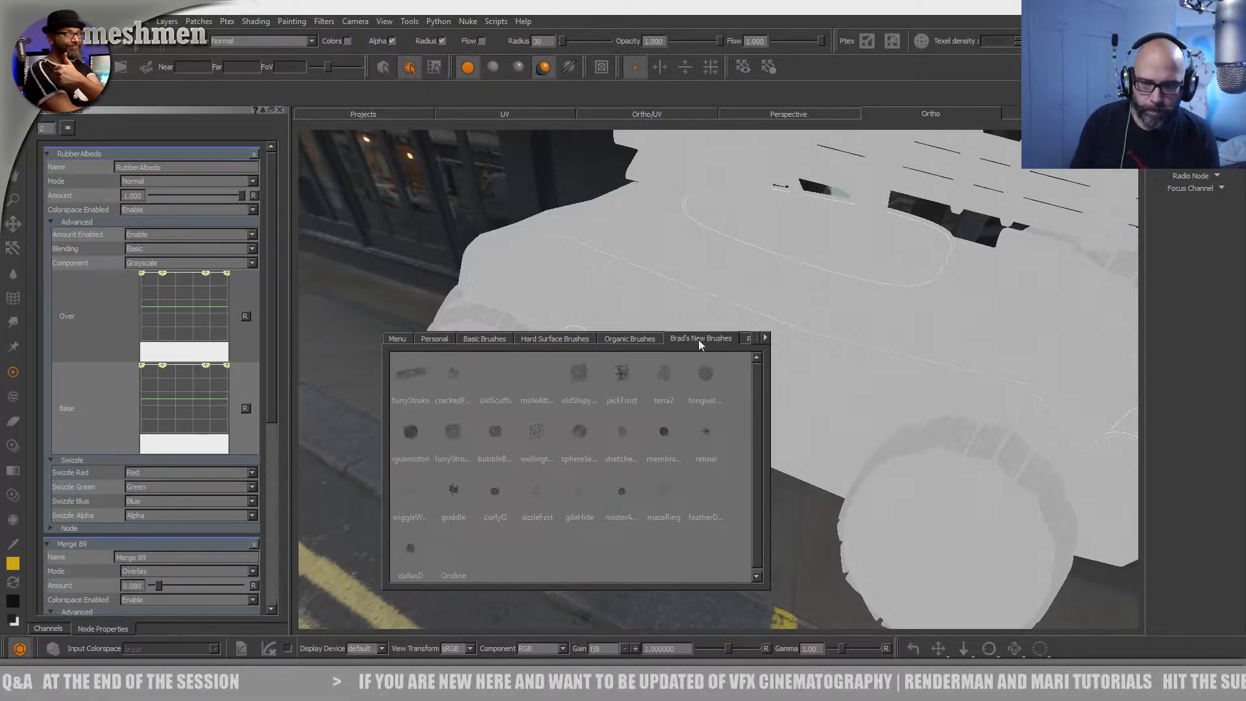
key(k)
key(l)
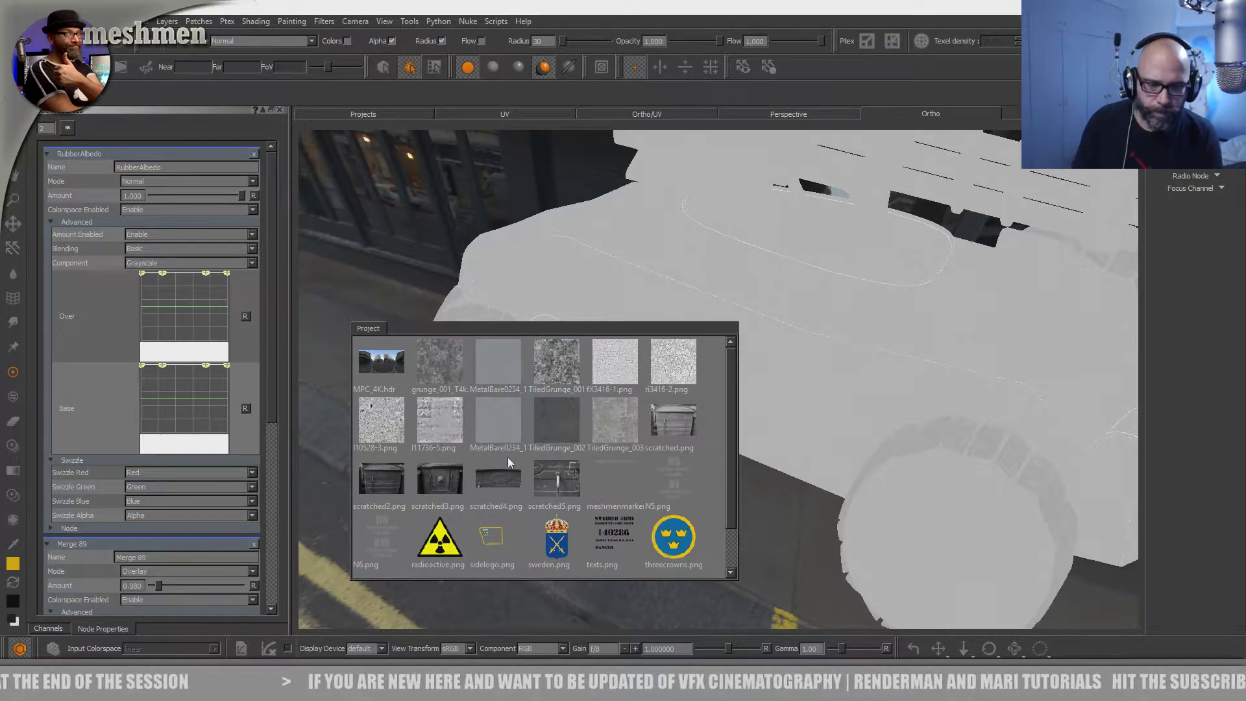
click(504, 531)
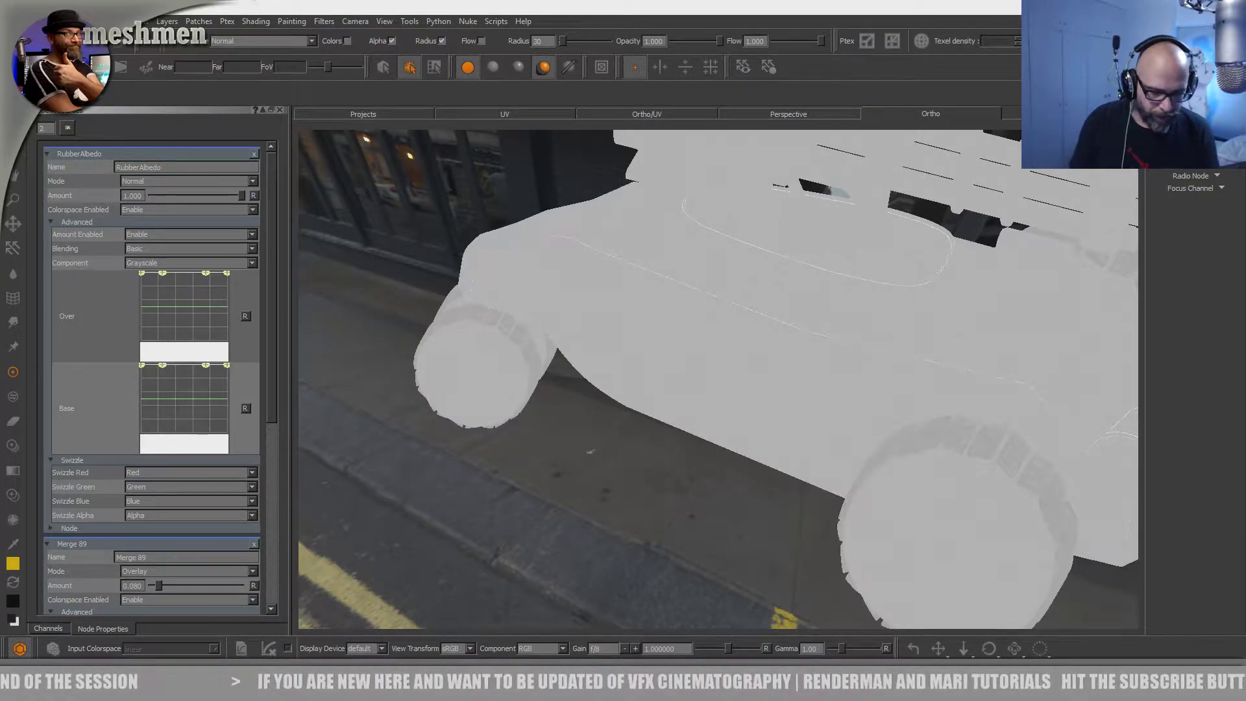
- Switch to File Explorer and open the Crashplan > Global > Textures folder on the Projects drive
key(super+e)
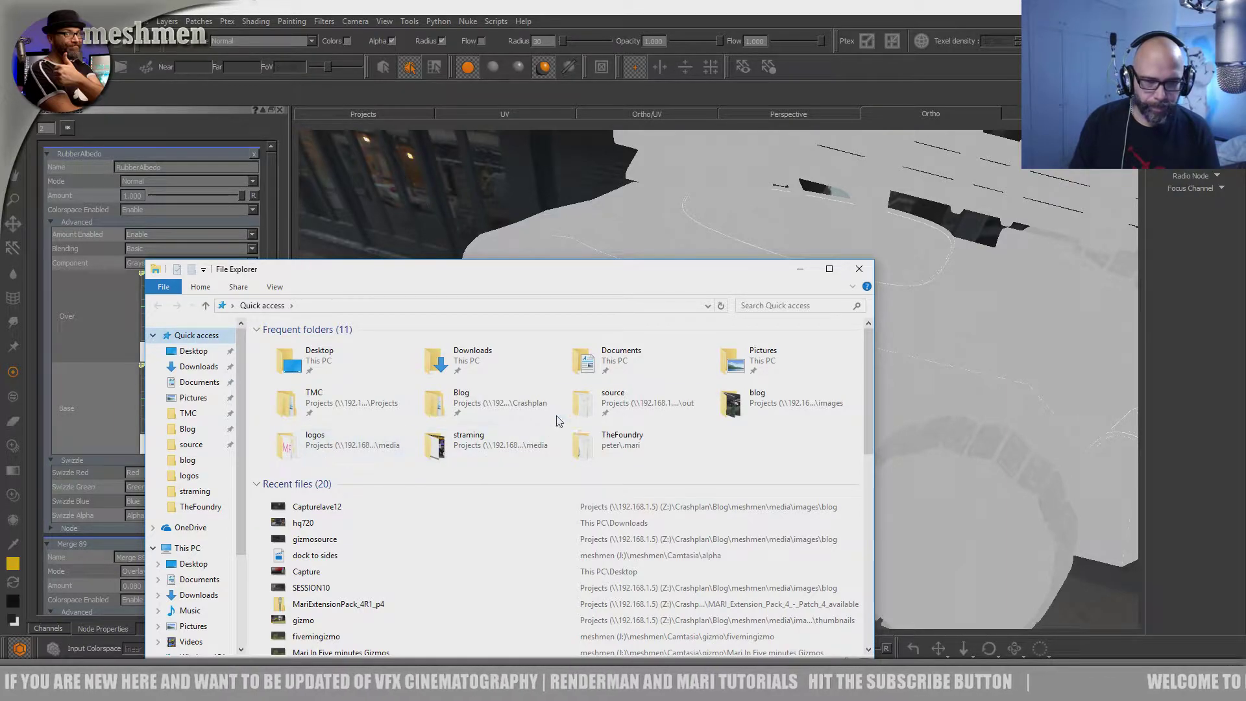
click(460, 401)
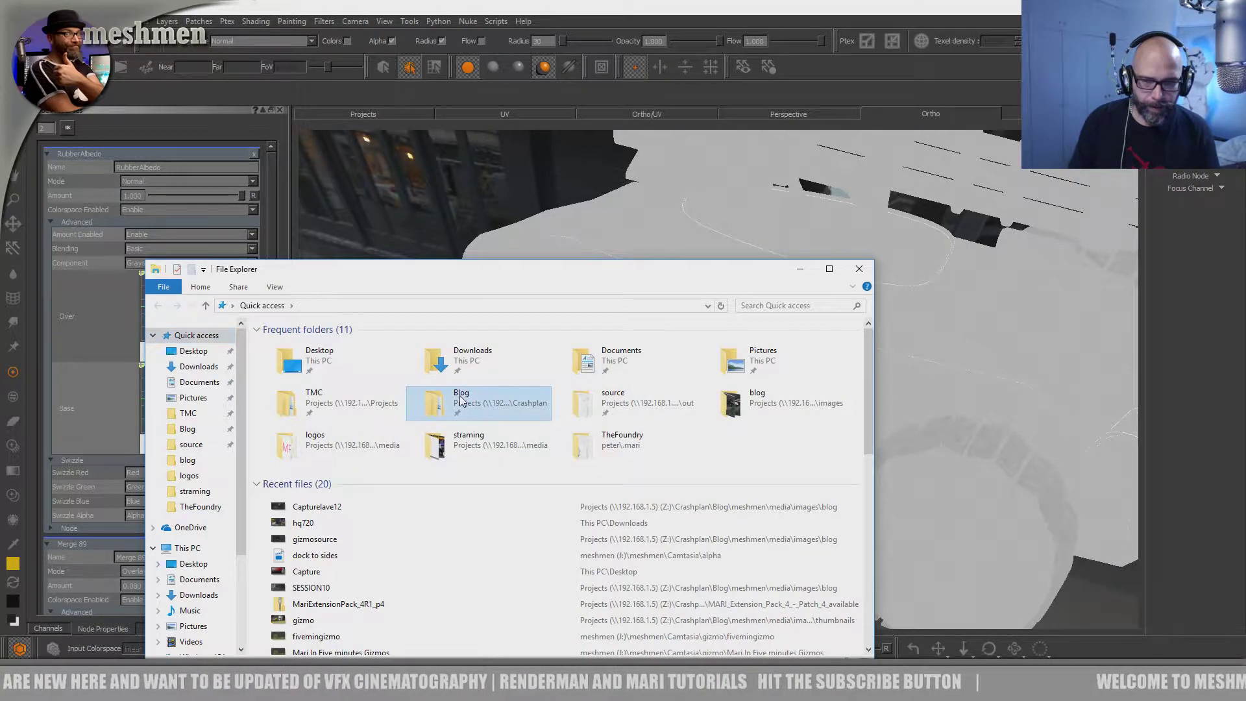
double_click(463, 398)
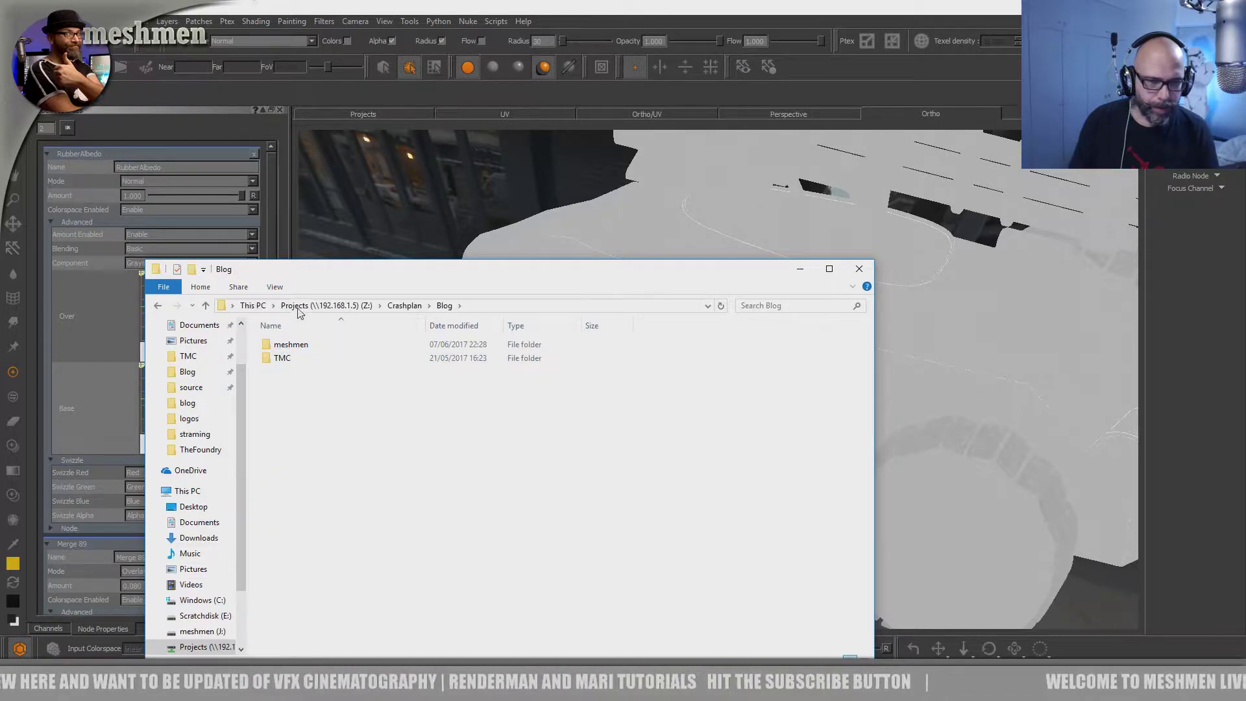
click(404, 307)
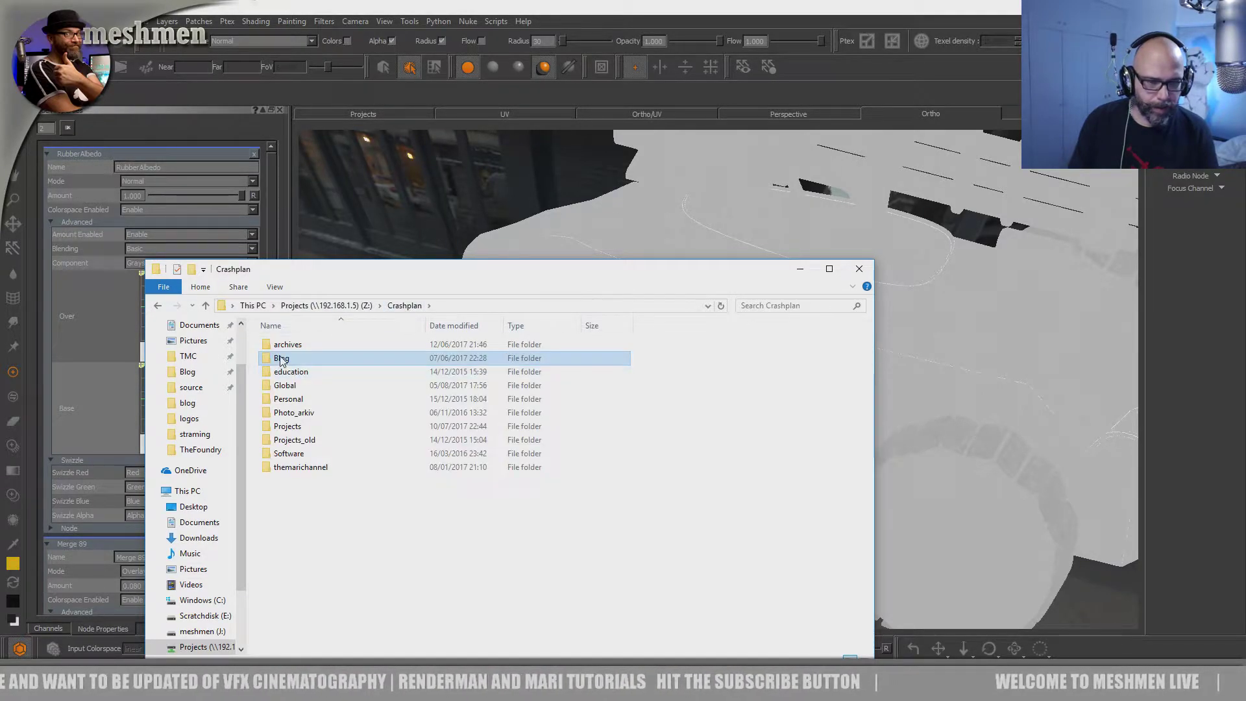
double_click(285, 385)
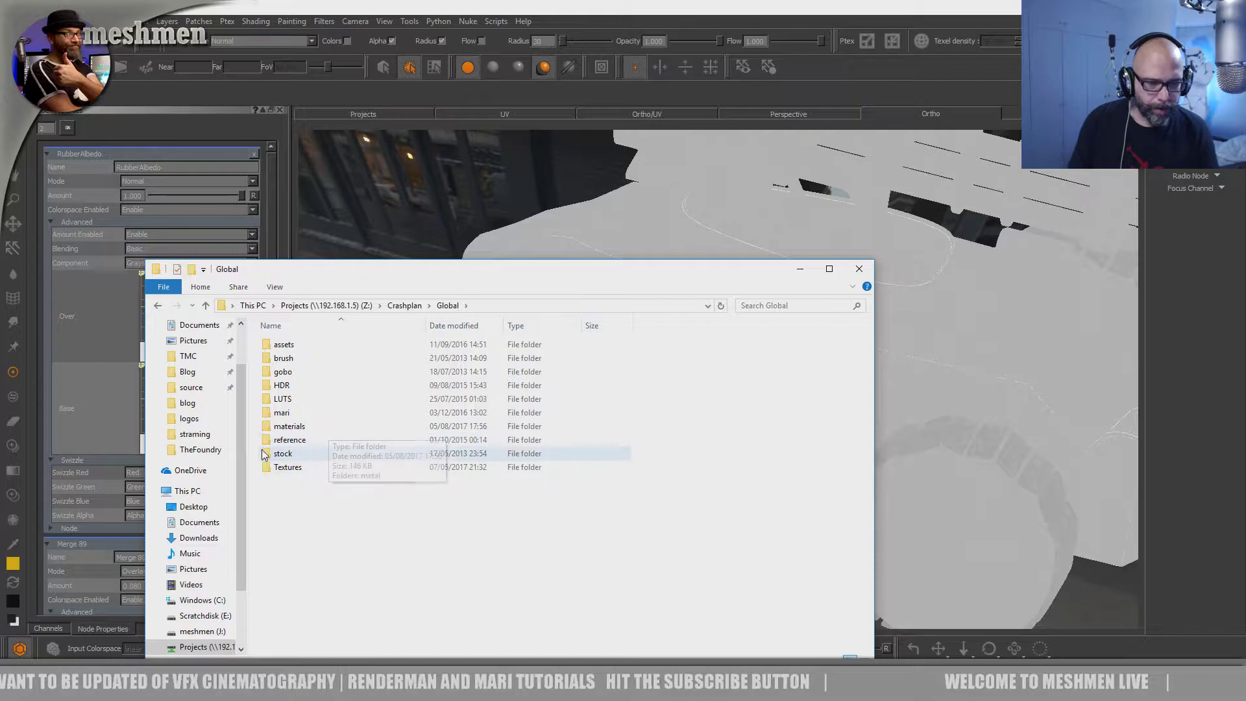
double_click(300, 468)
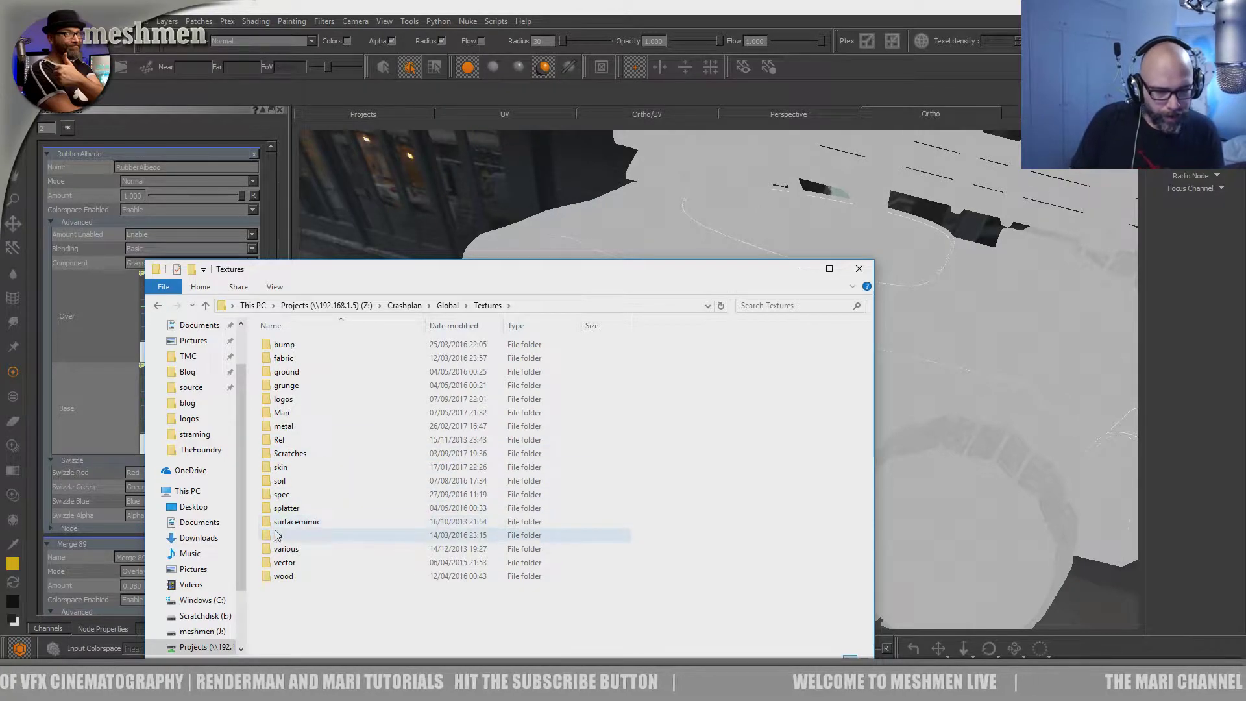
- Check the surfacemimic and Scratches texture folders, and open Grunge_Collection_1.1 inside the grunge folder
double_click(300, 523)
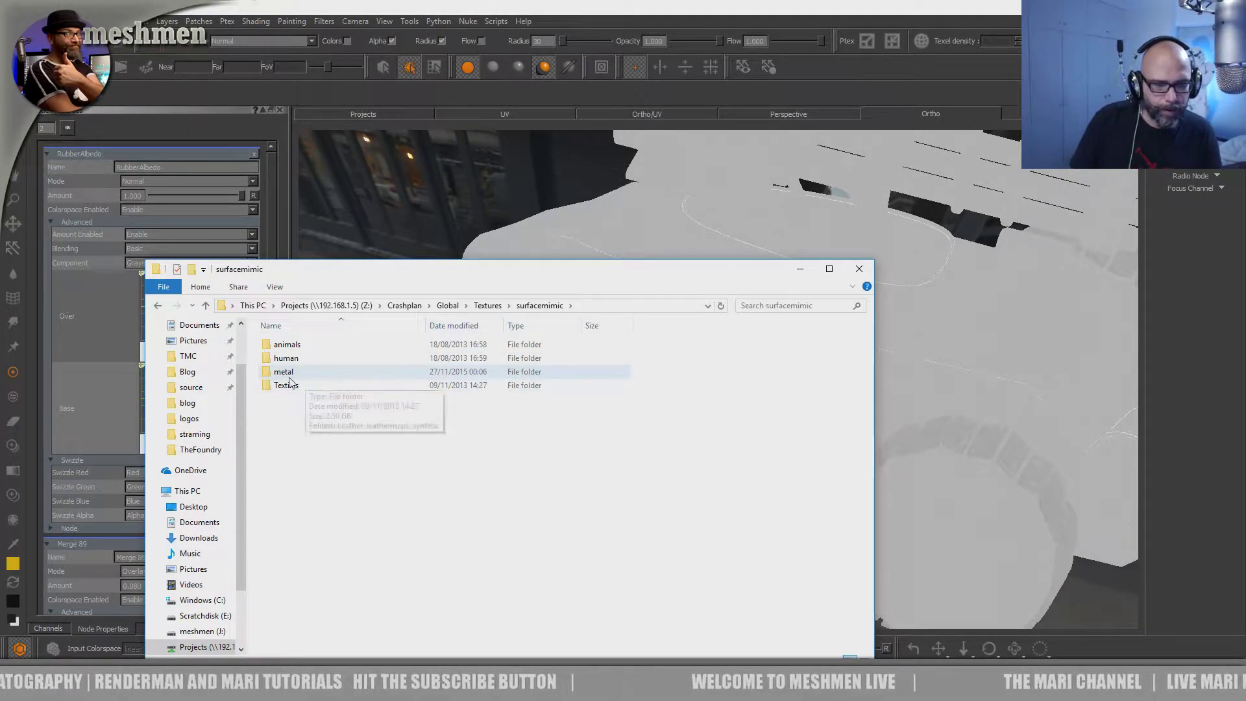
click(487, 306)
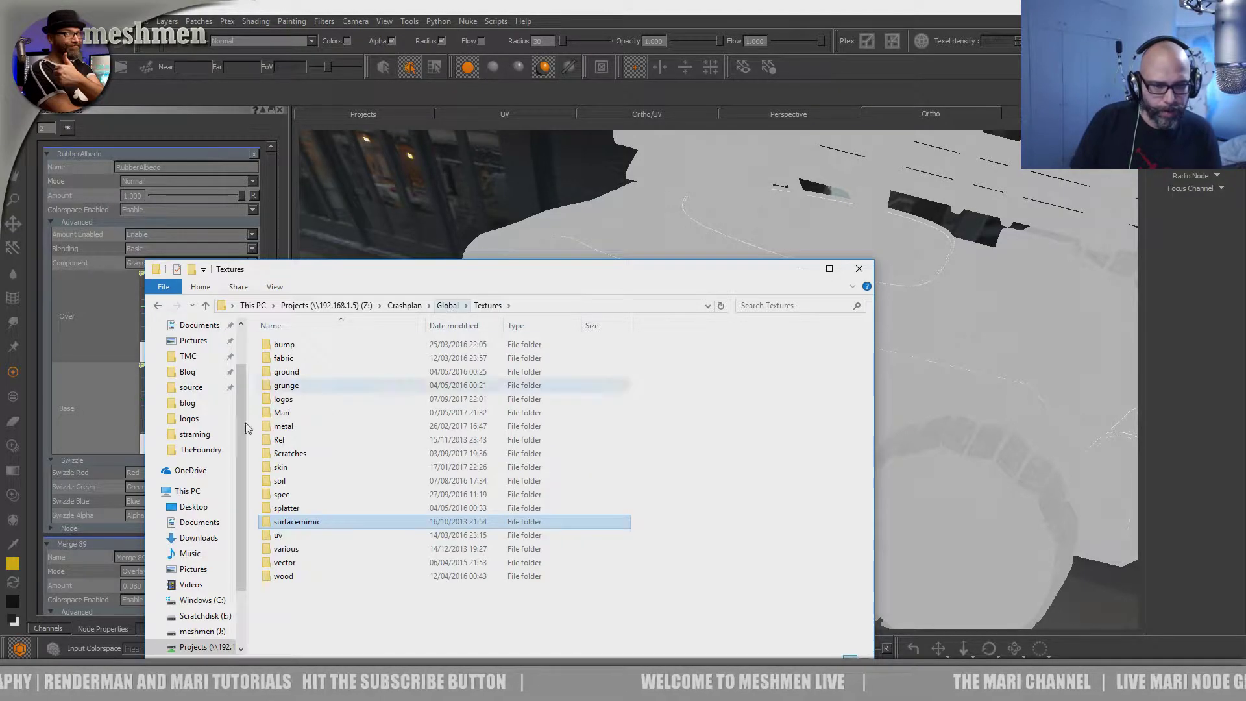
double_click(290, 454)
key(BackSpace)
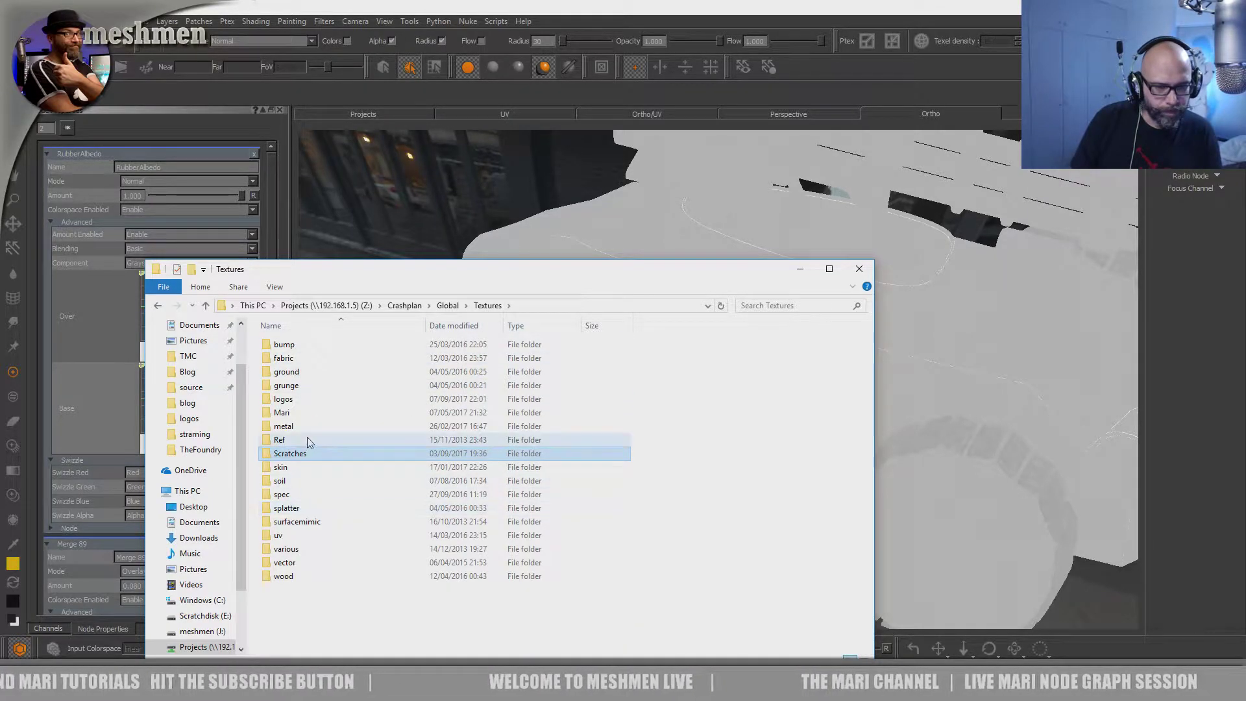
double_click(300, 387)
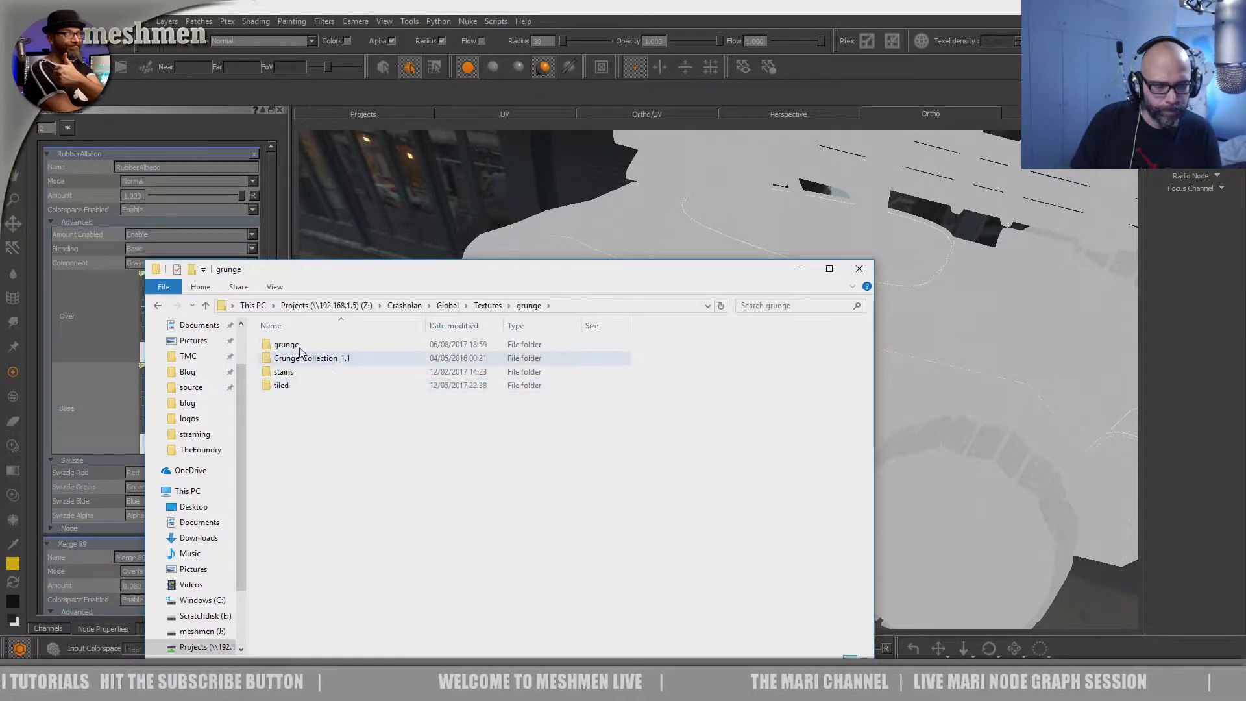
double_click(303, 357)
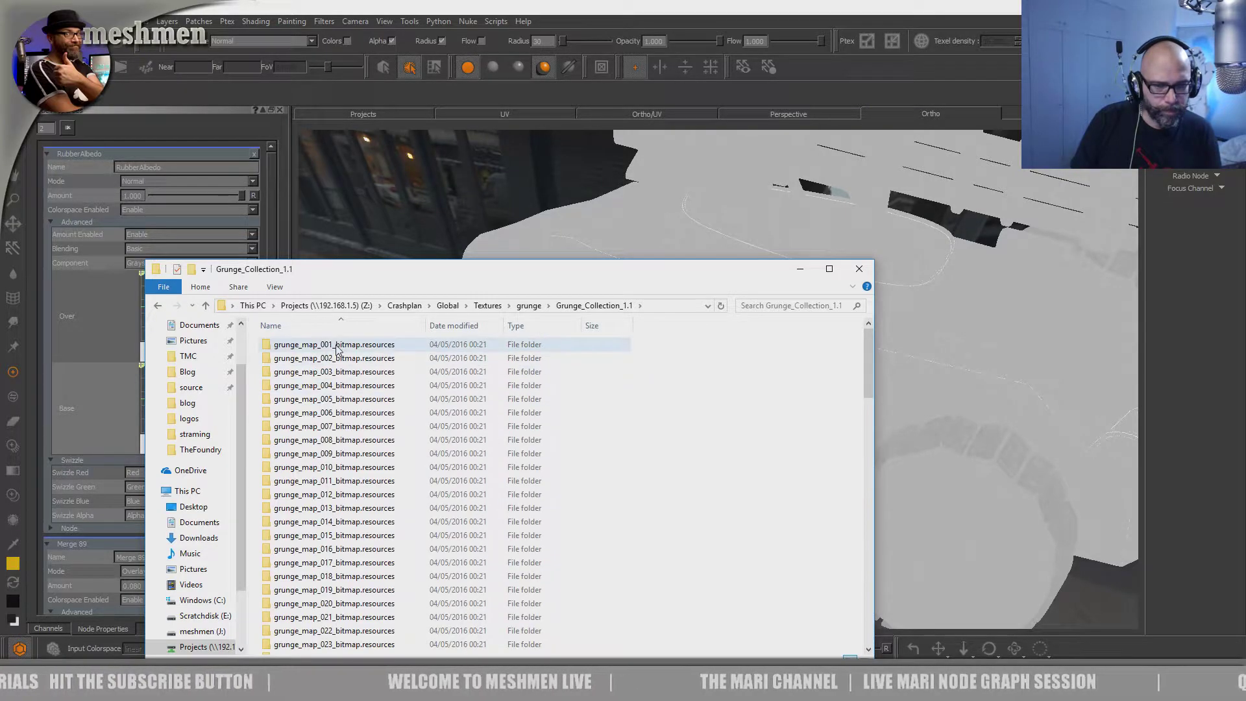
- Preview the images in the grunge_map_001 and grunge_map_002 folders and close each preview
double_click(337, 349)
double_click(290, 346)
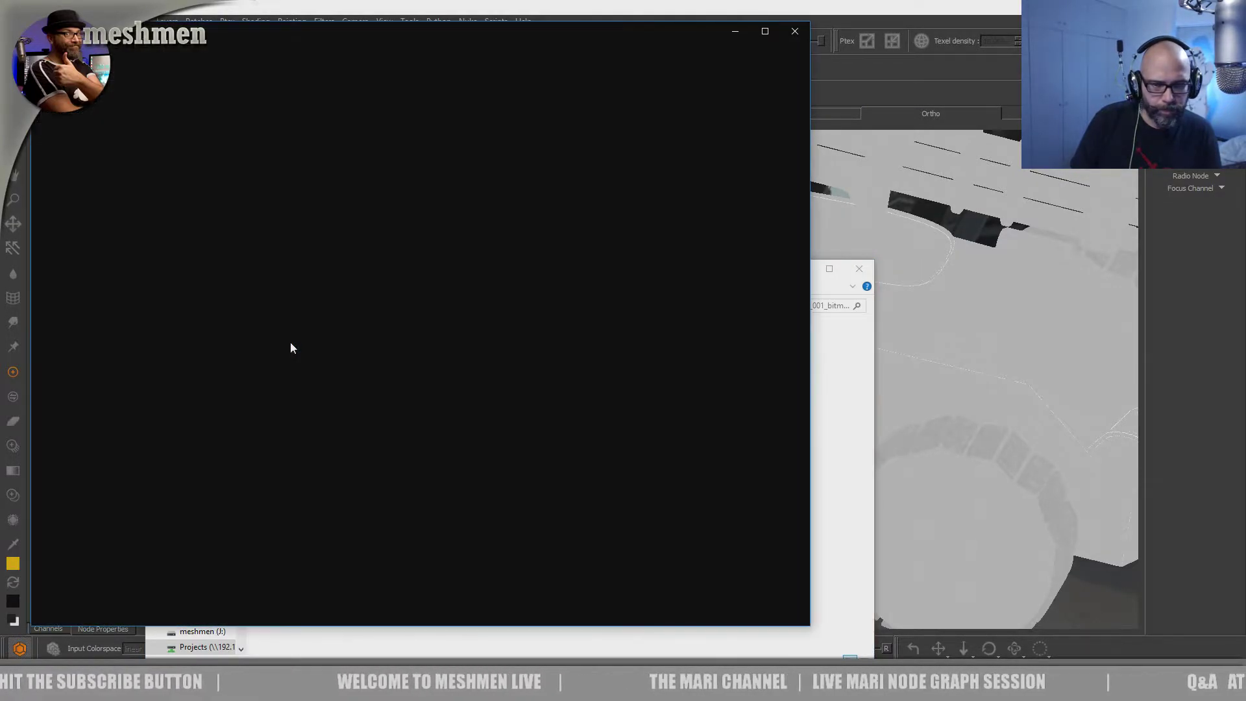
click(796, 31)
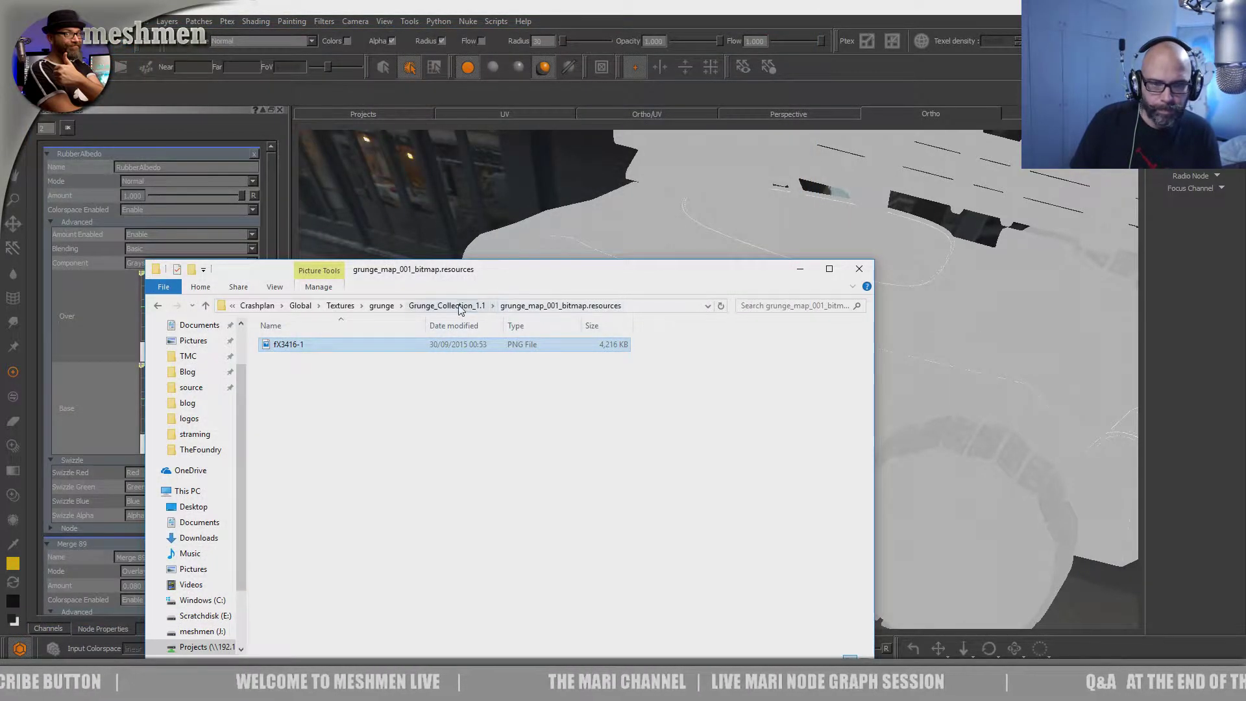
click(459, 306)
double_click(317, 359)
double_click(304, 344)
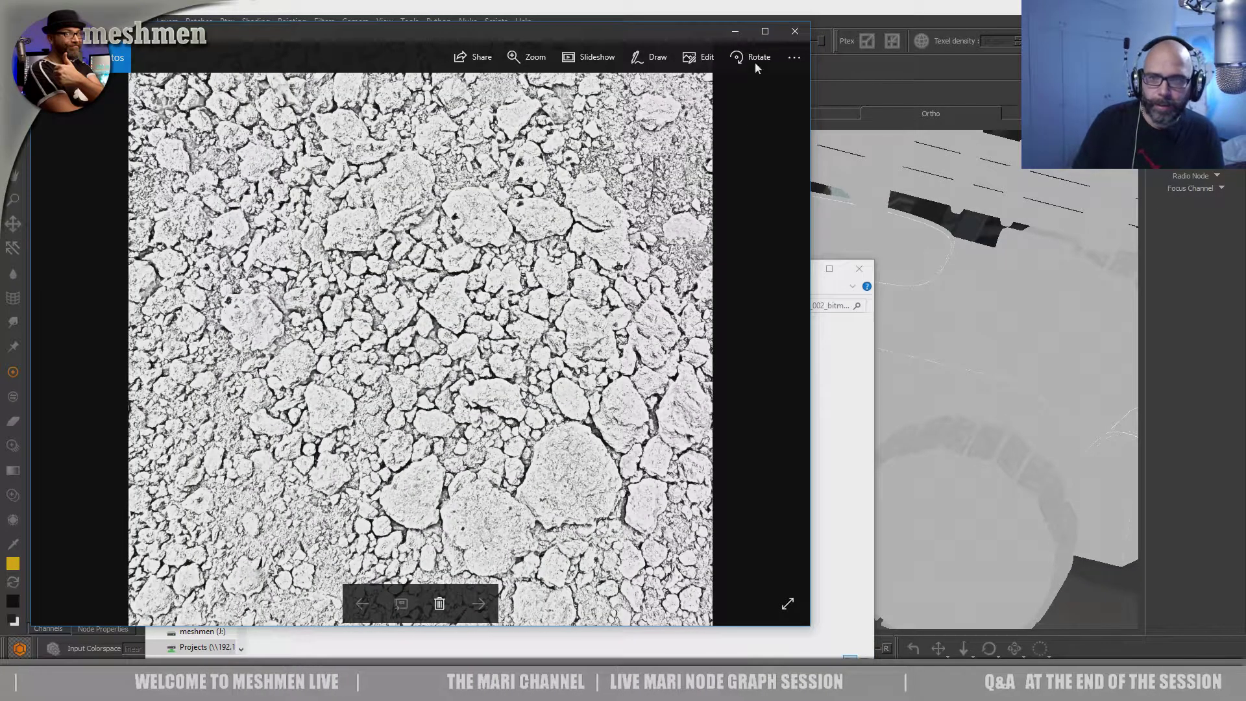
click(795, 32)
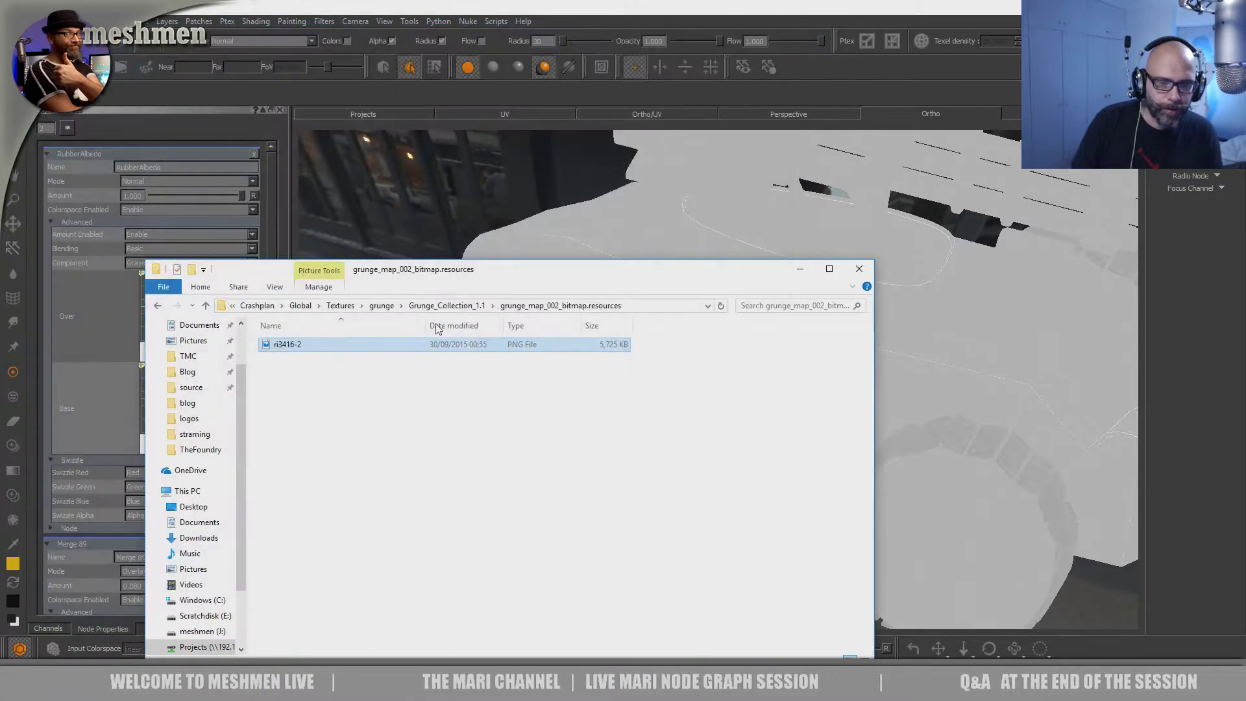
- Preview the l10528-3 image in the grunge_map_003_bitmap.resources folder and close it
click(466, 306)
double_click(342, 372)
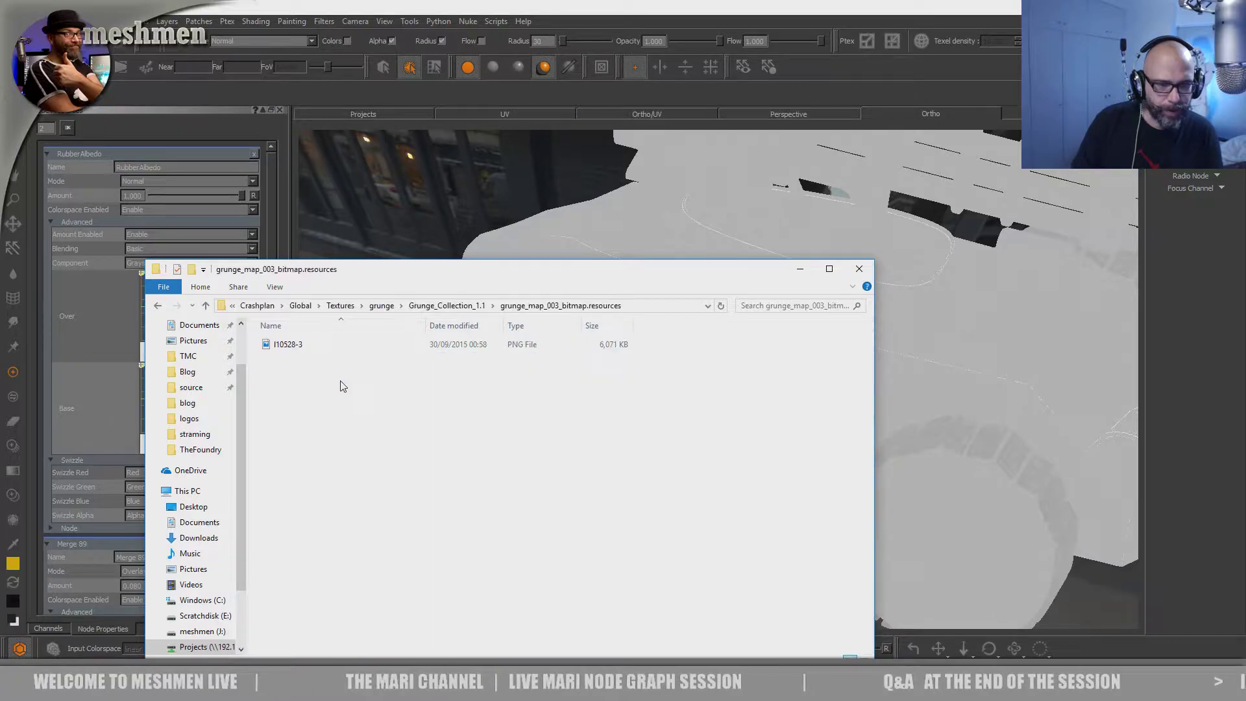
double_click(292, 346)
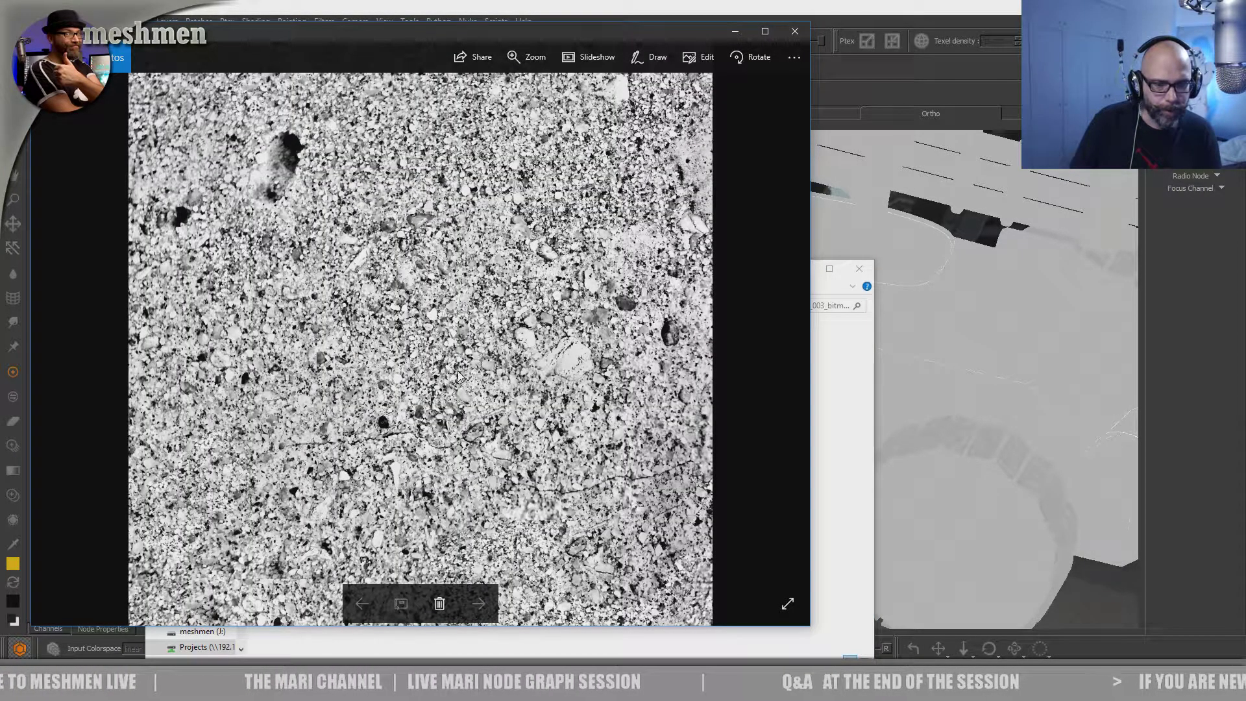
click(795, 33)
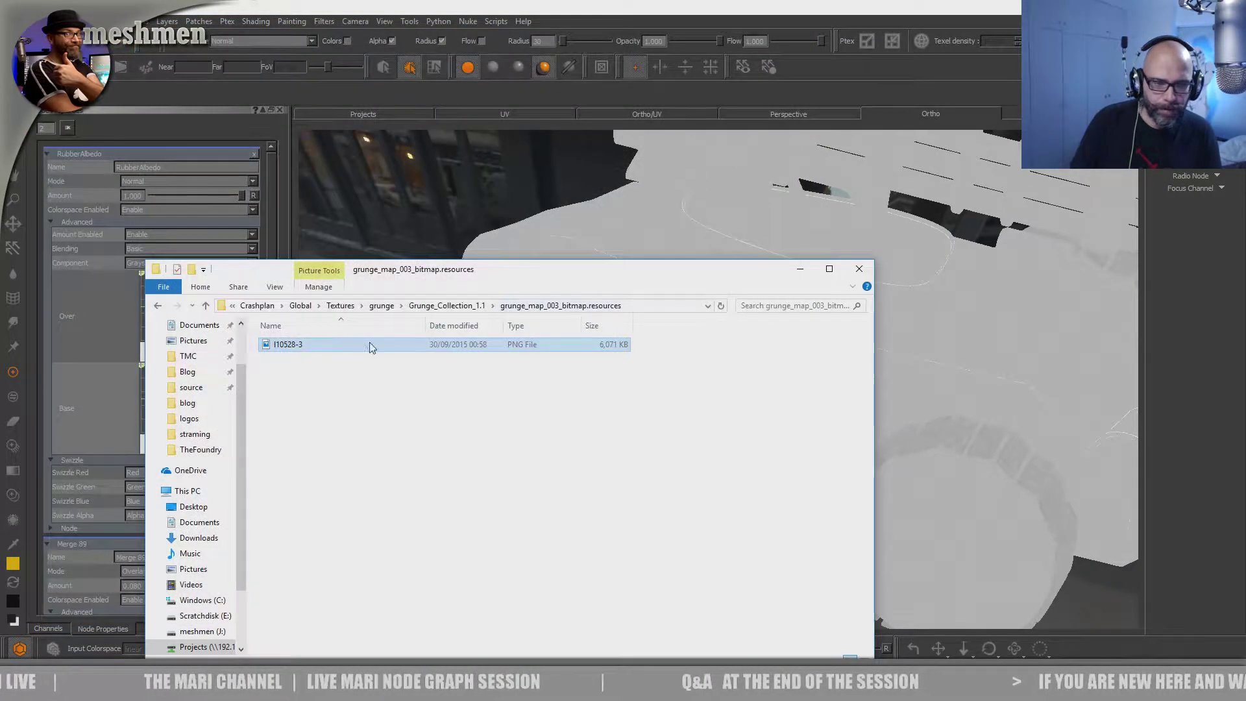
- Switch back to Mari, show the Image Manager, and import the l10528-3 image from File Explorer into it
click(760, 198)
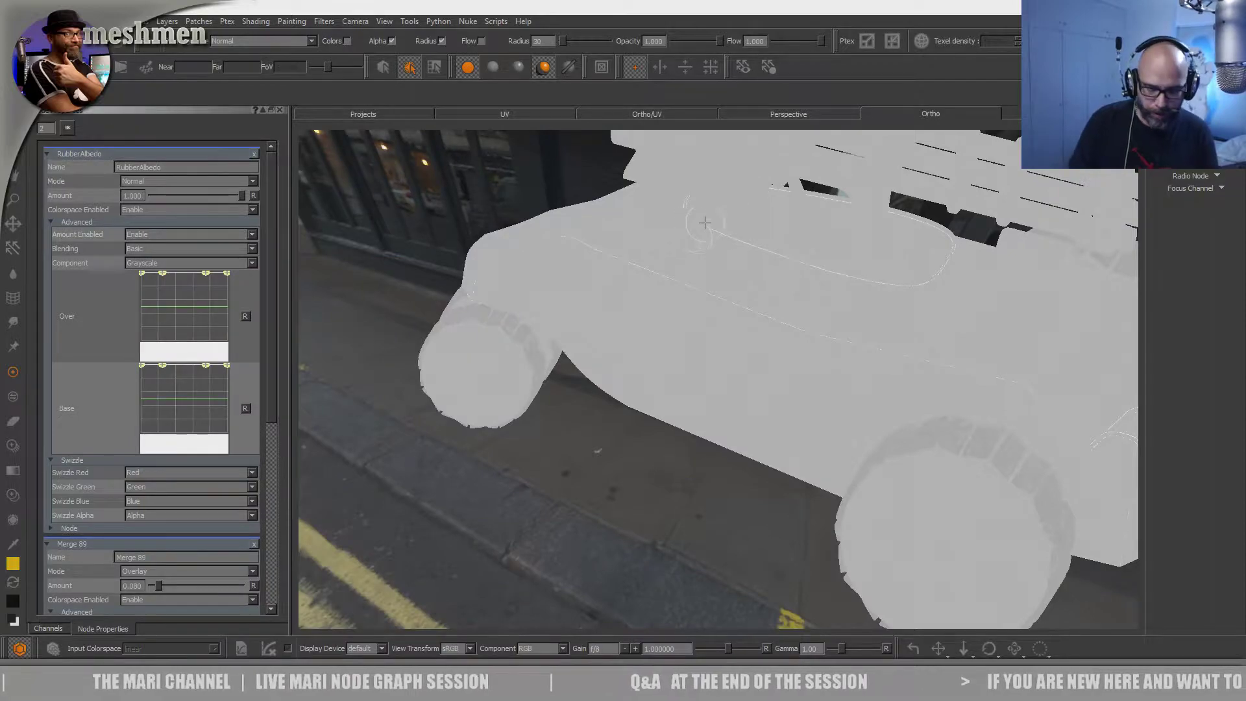
right_click(663, 29)
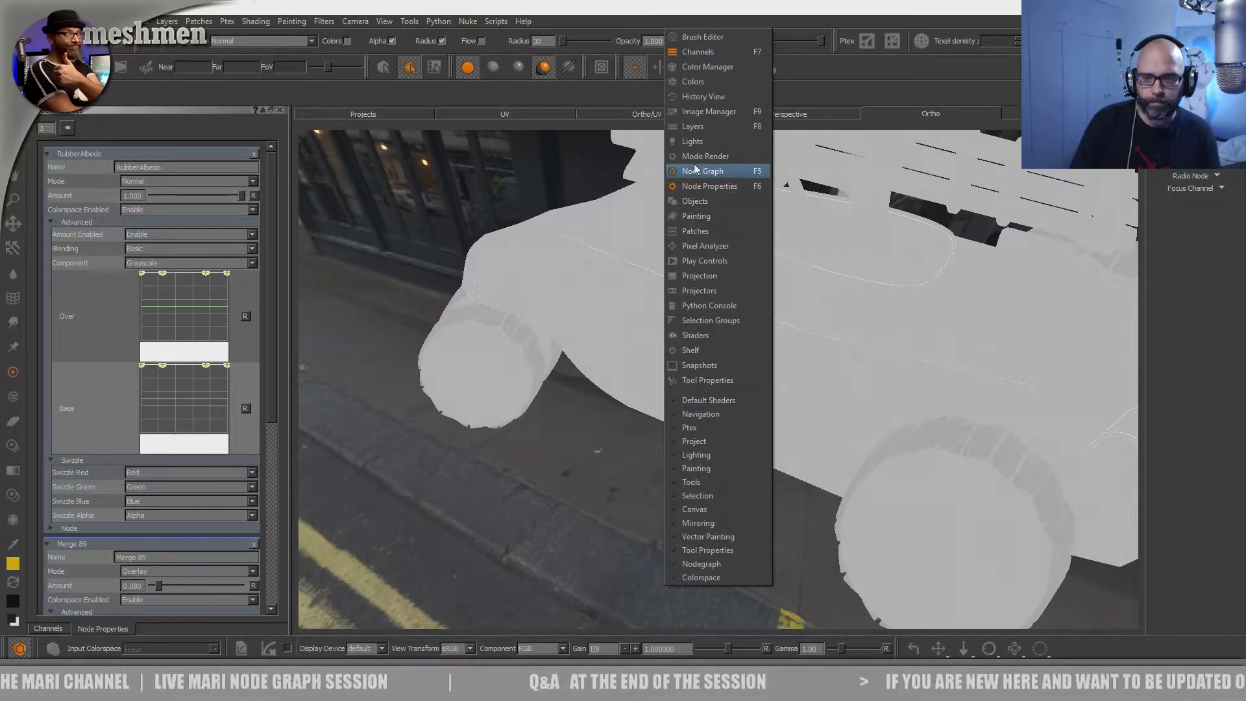
click(695, 113)
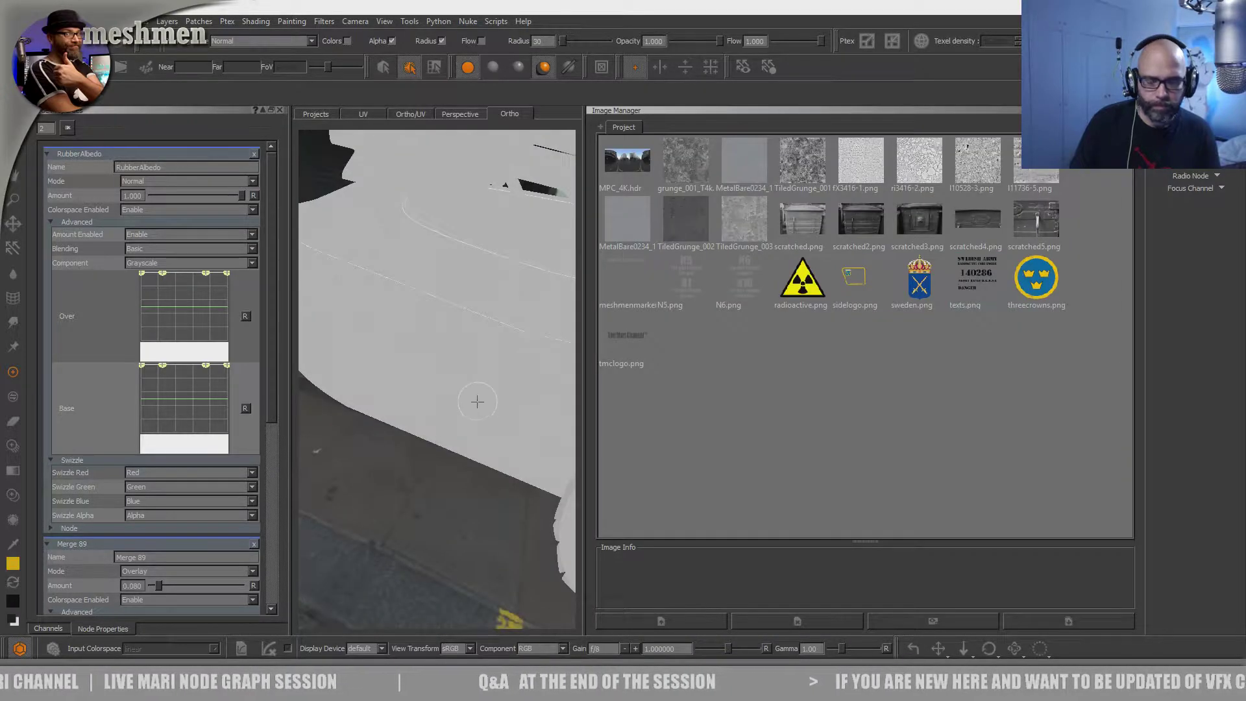
key(alt+Tab)
drag(311, 345, 973, 402)
drag(735, 277, 778, 399)
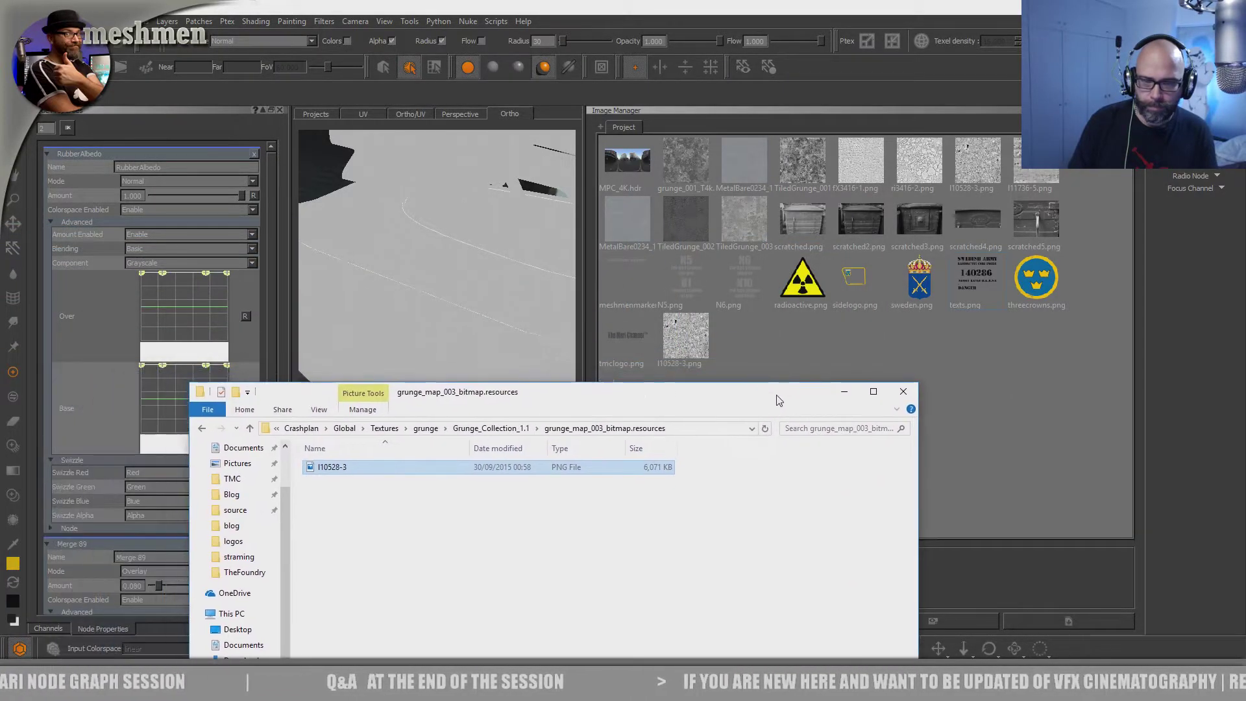
- Preview N10528-4 from the grunge_map_004_bitmap.resources folder, and import it into Mari's Image Manager
click(496, 428)
double_click(404, 511)
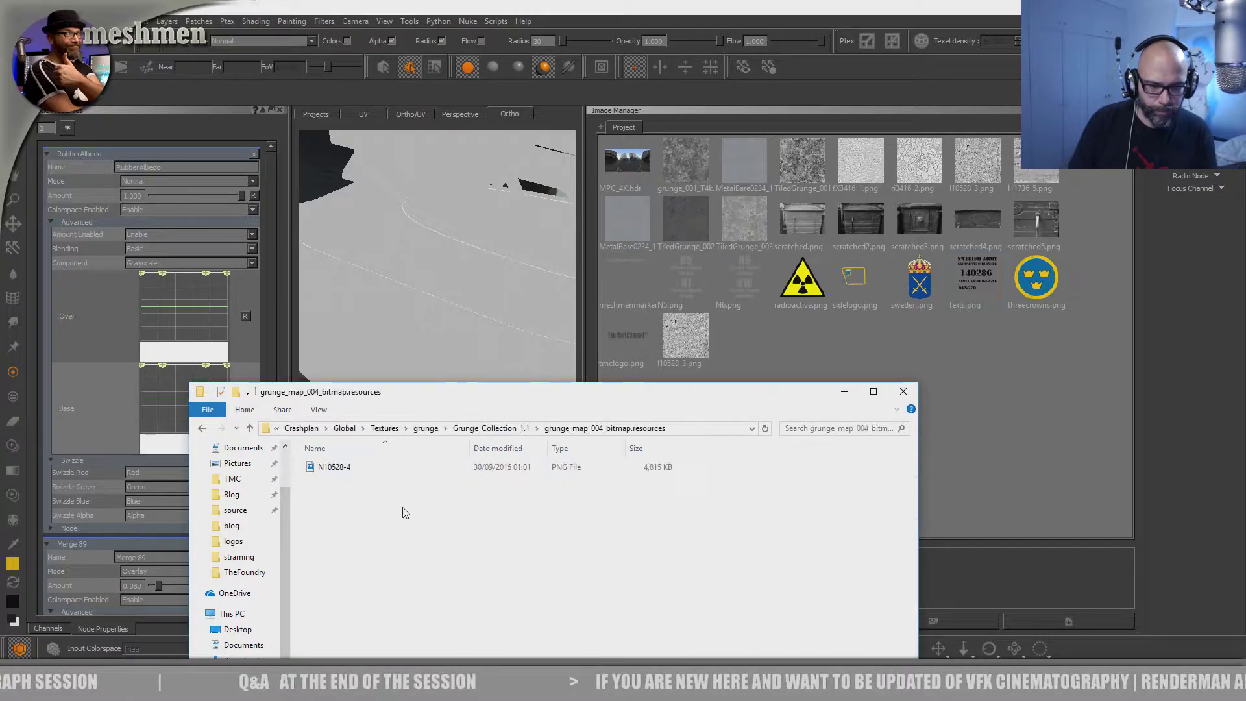
double_click(335, 466)
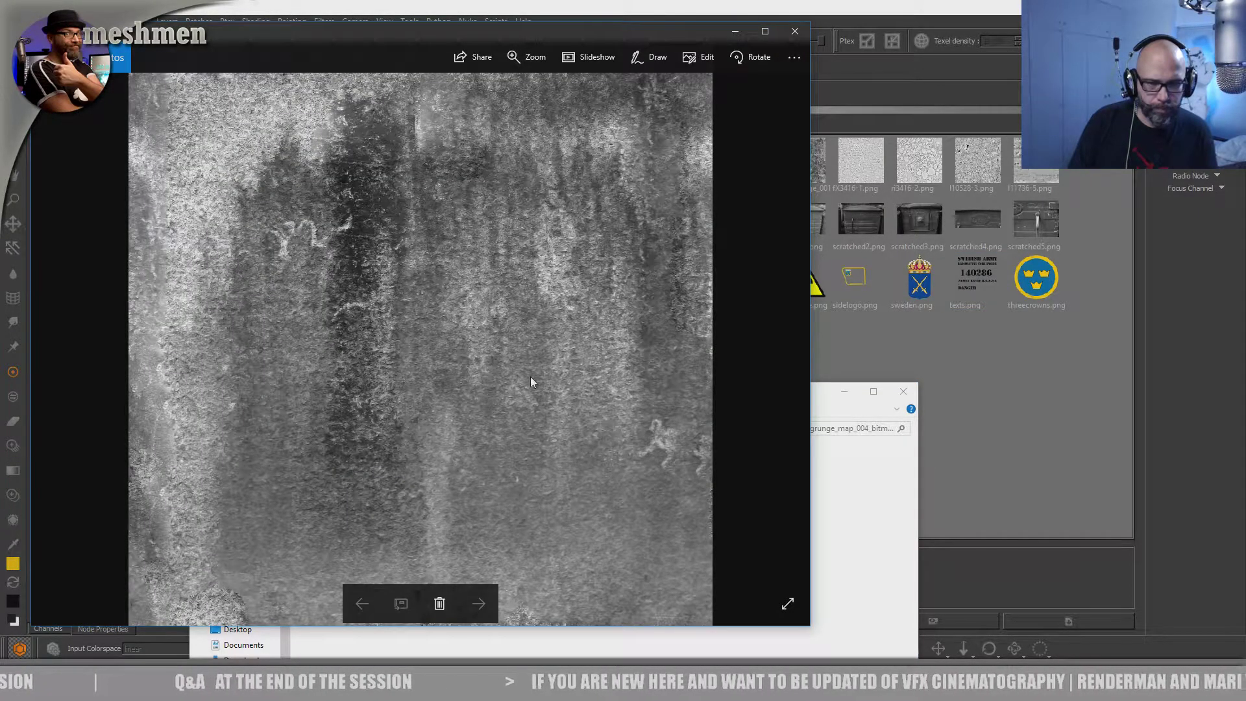
click(795, 31)
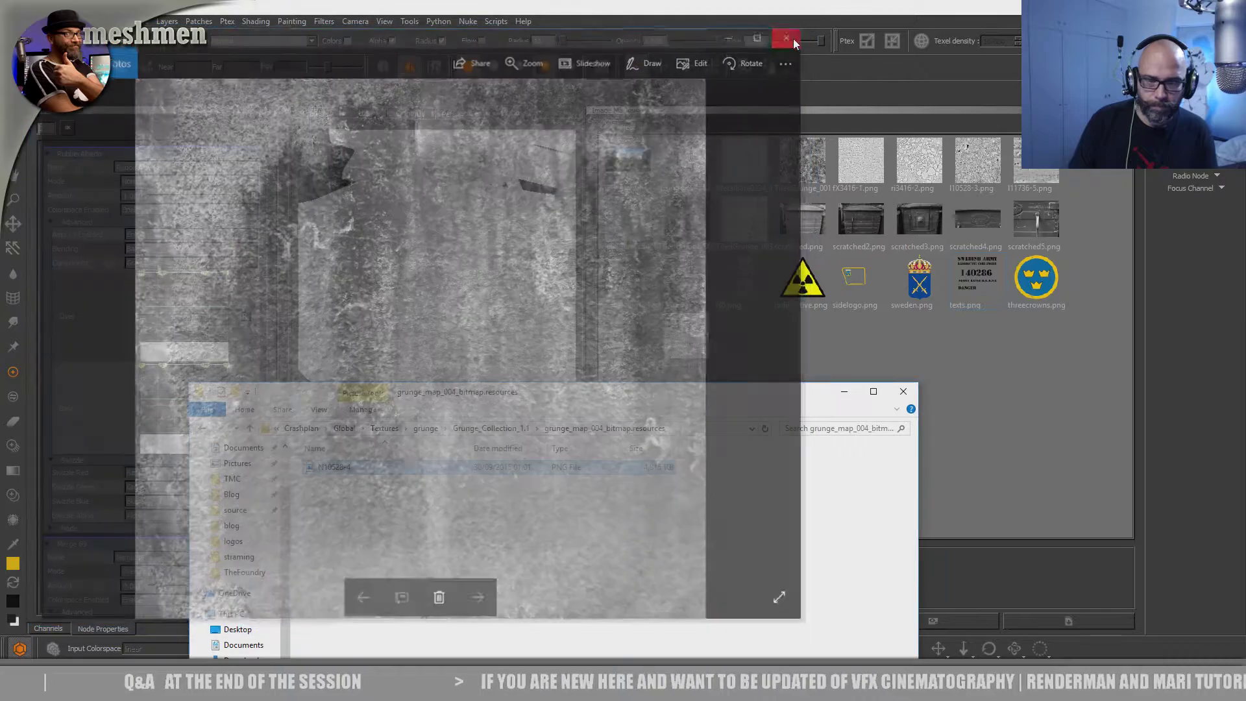
drag(335, 470, 750, 349)
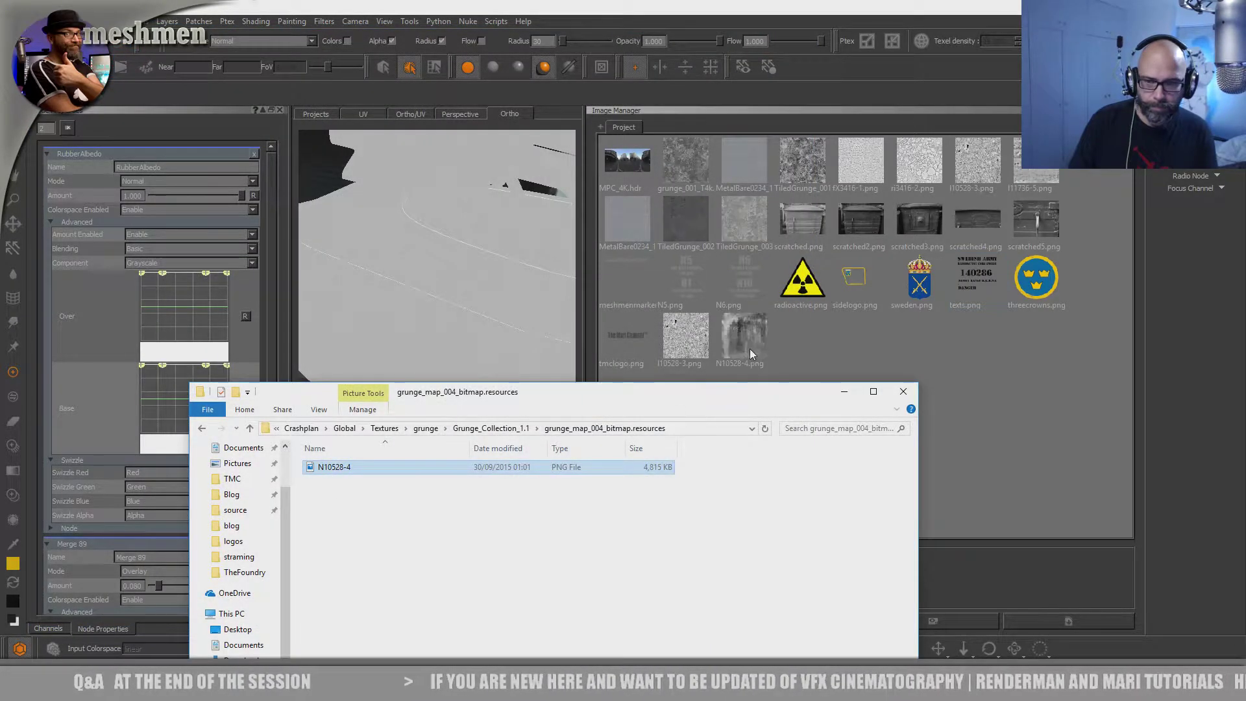
- Return to the Textures folder and open the grunge subfolder inside its grunge folder
click(427, 428)
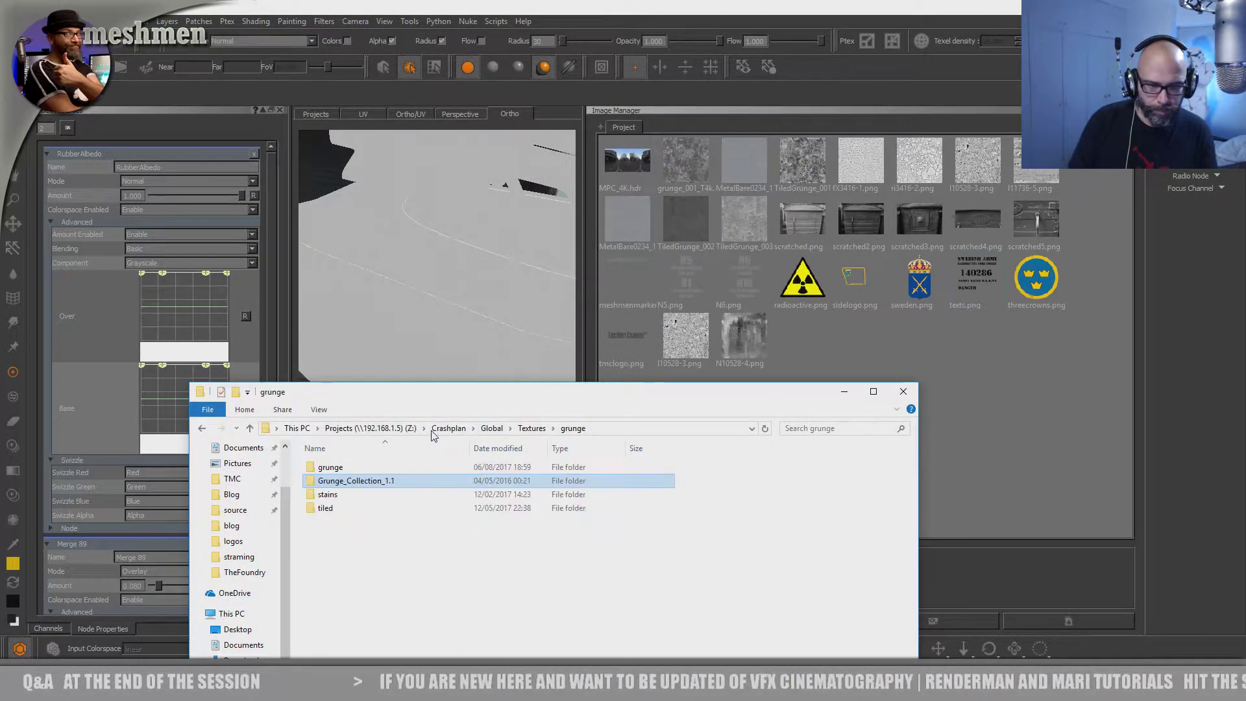
drag(472, 404, 629, 290)
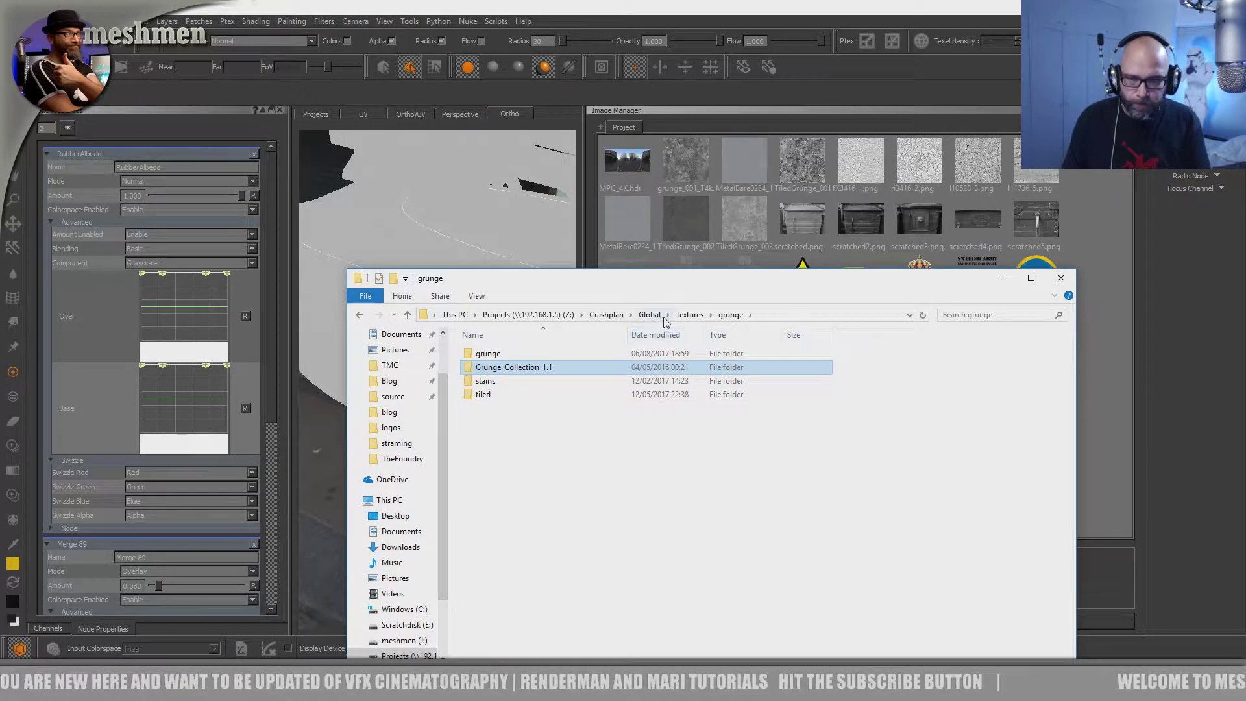
click(689, 316)
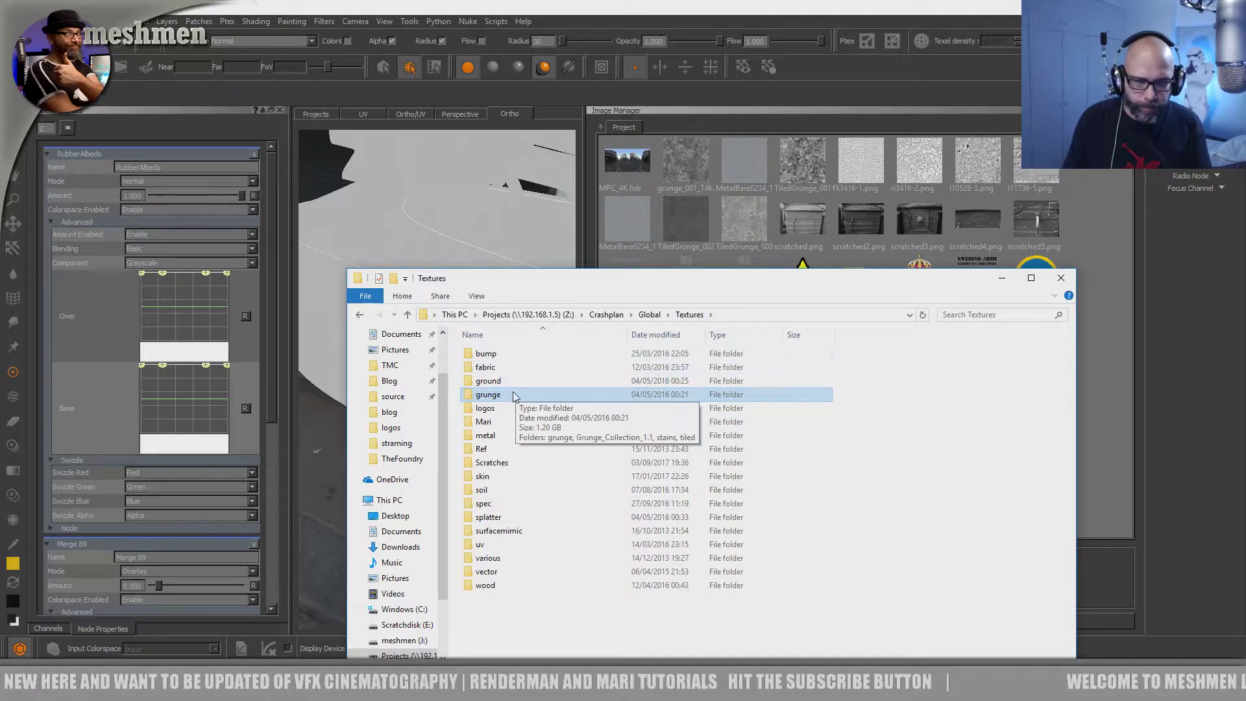
double_click(487, 394)
double_click(488, 354)
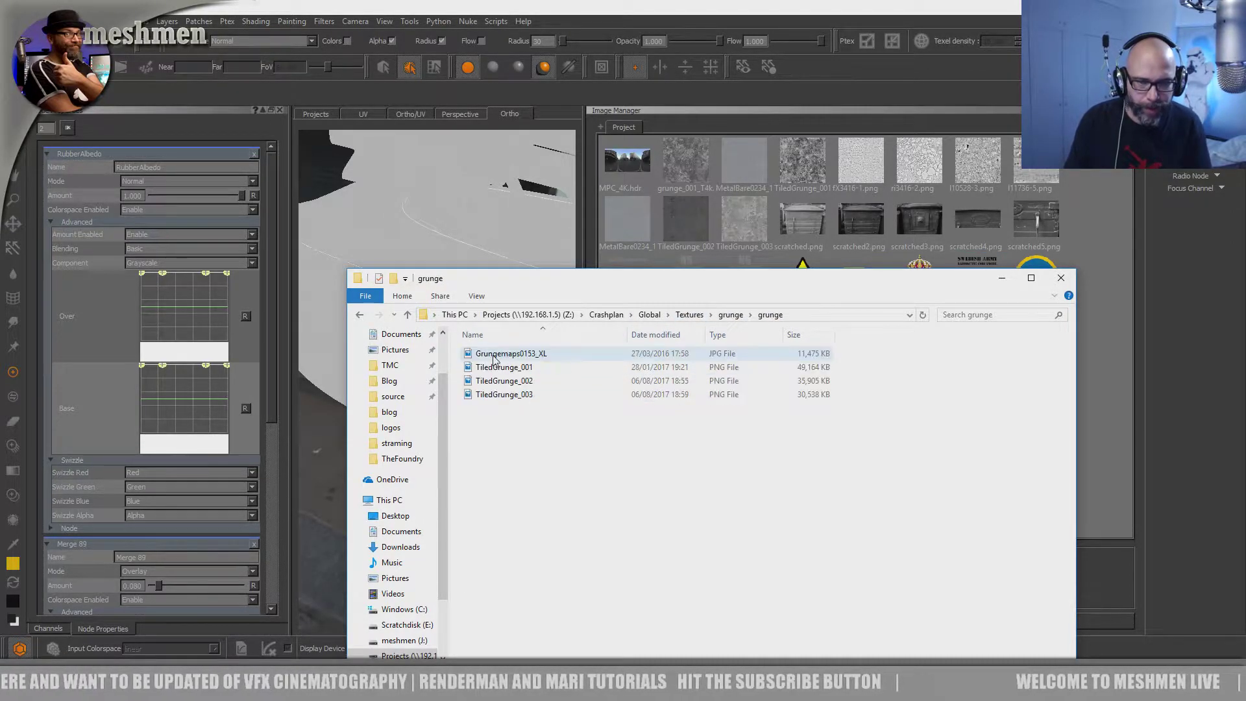
- Preview the images in the inner grunge folder, starting with Grungemaps0153_XL, and close the preview
double_click(499, 353)
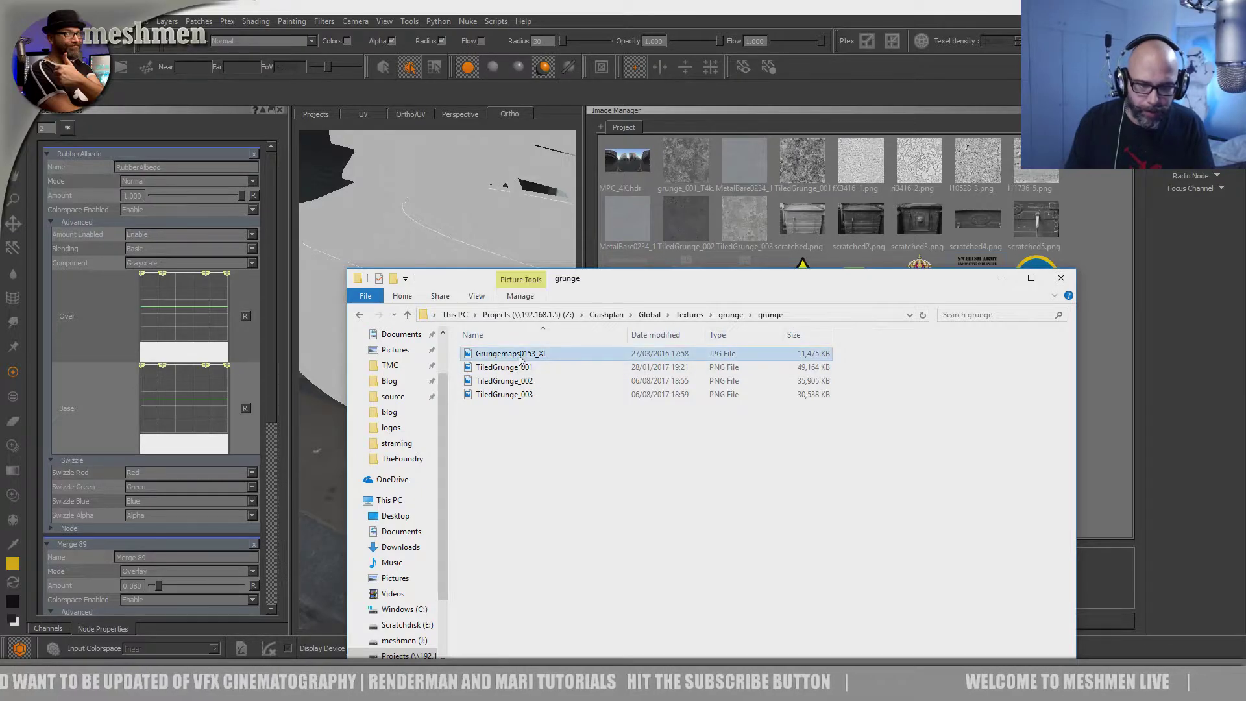
key(Right)
key(Left)
key(Right)
key(Right)
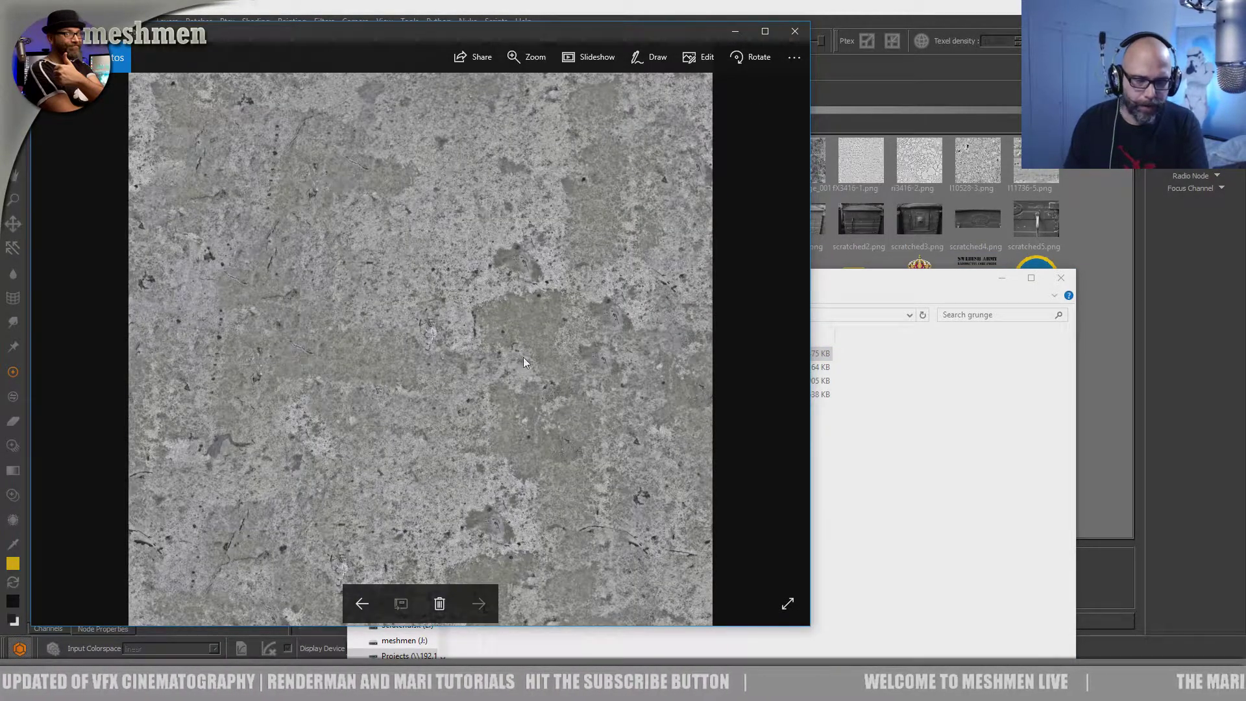
key(Left)
key(Left)
key(Left)
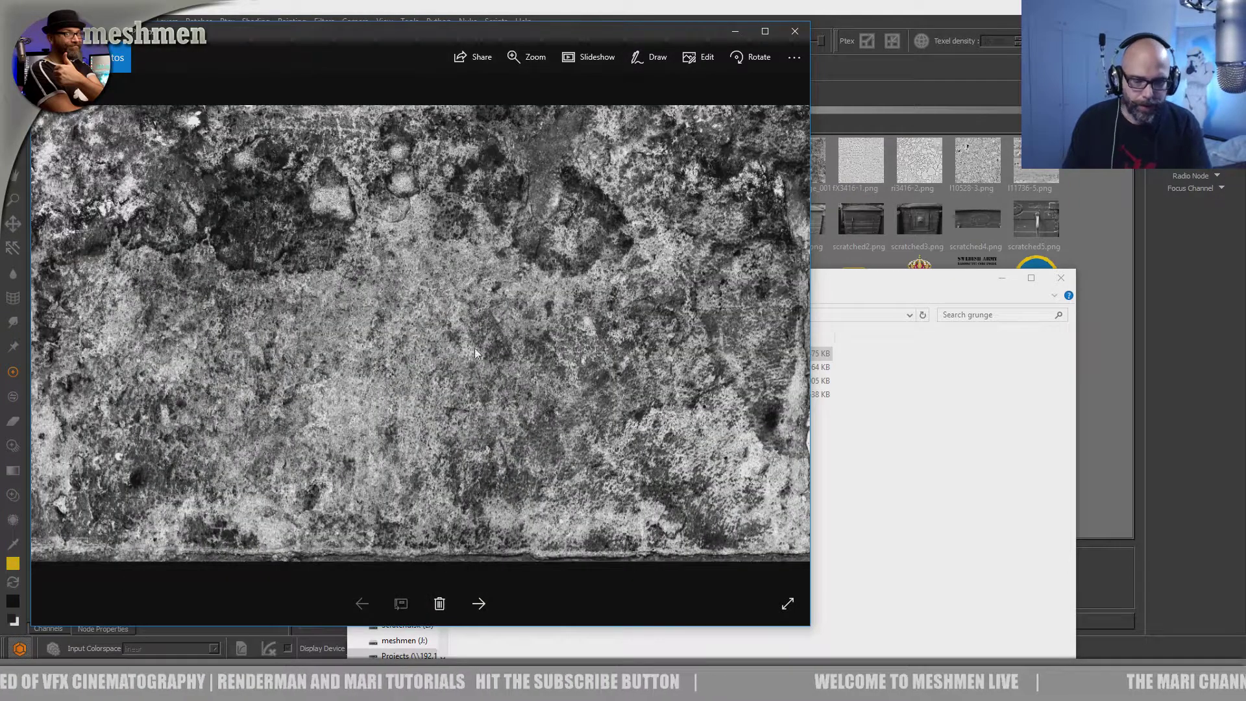
click(794, 32)
- Import Grungemaps0153_XL and TiledGrunge_001, 002 and 003 into Mari's Image Manager
double_click(505, 394)
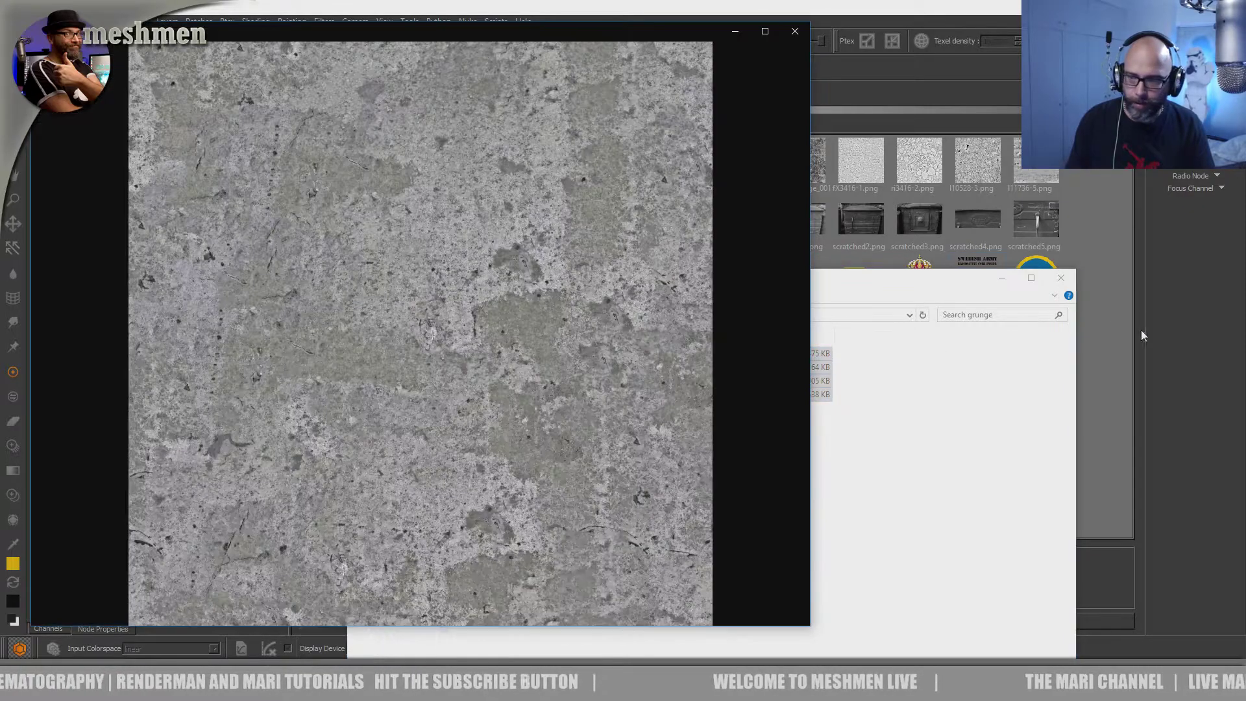
click(802, 33)
drag(613, 288, 334, 374)
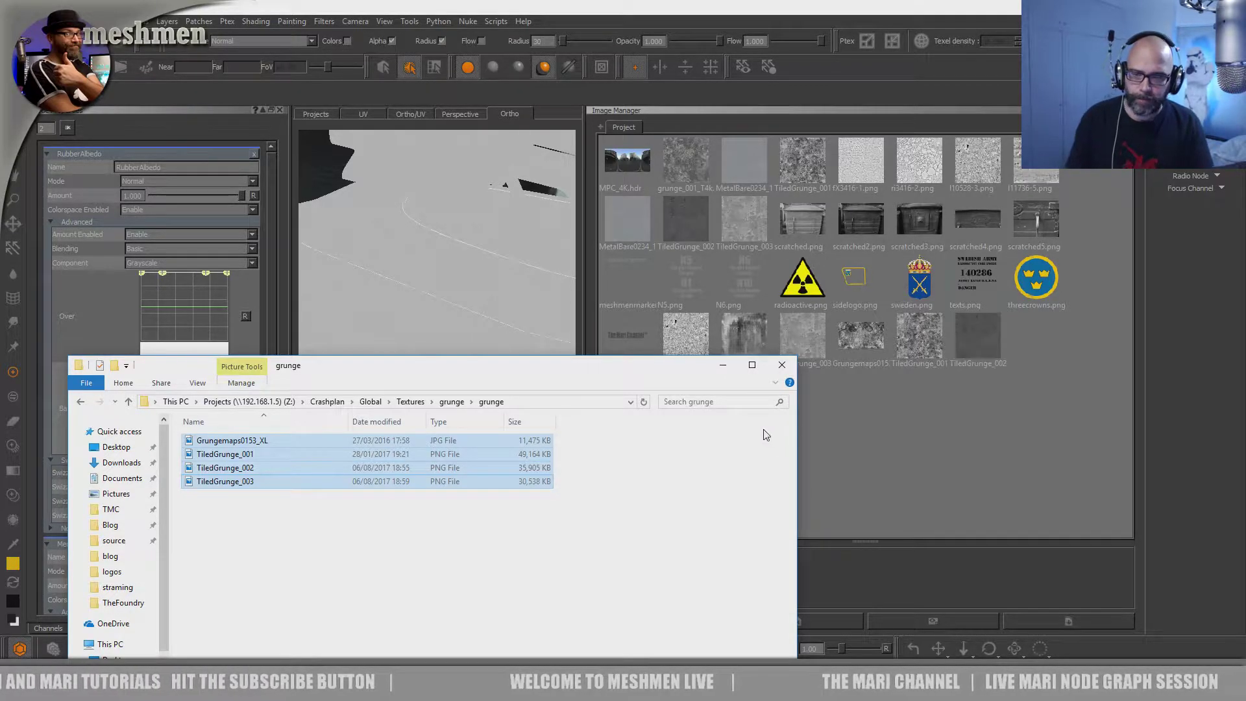
- Open the tiled folder inside grunge and preview its first images, starting with grunge_001_T4k
click(452, 402)
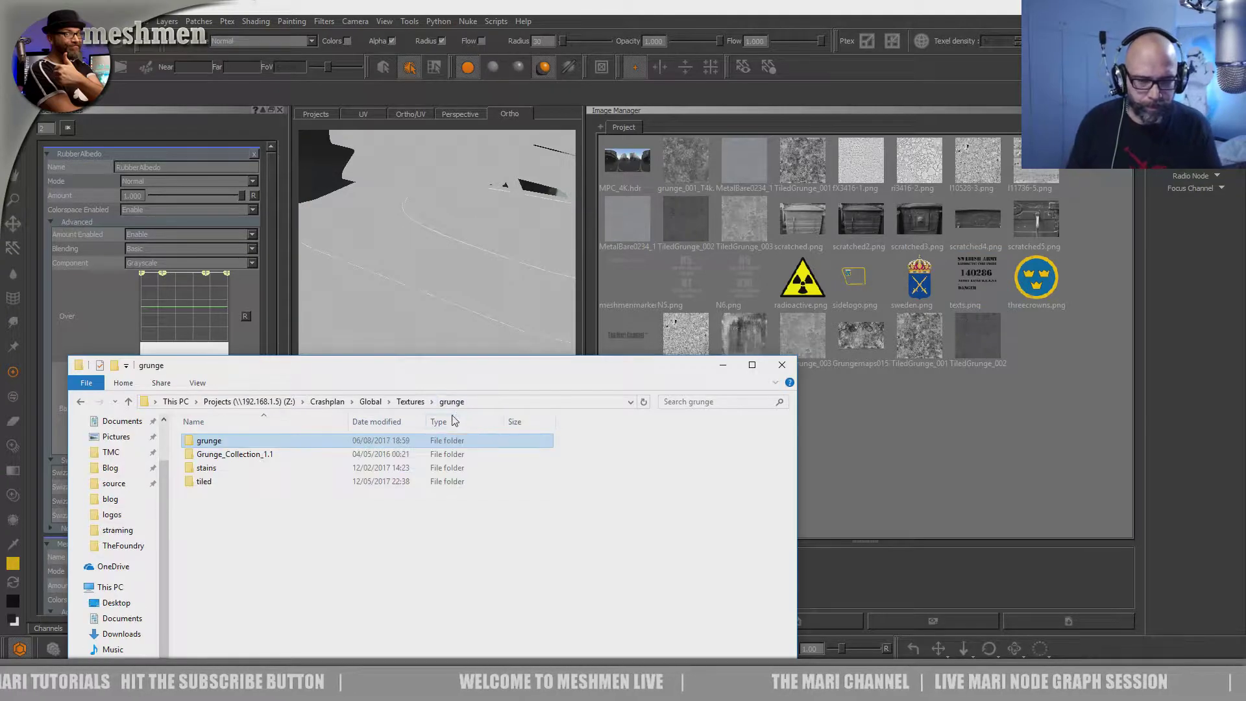
double_click(207, 482)
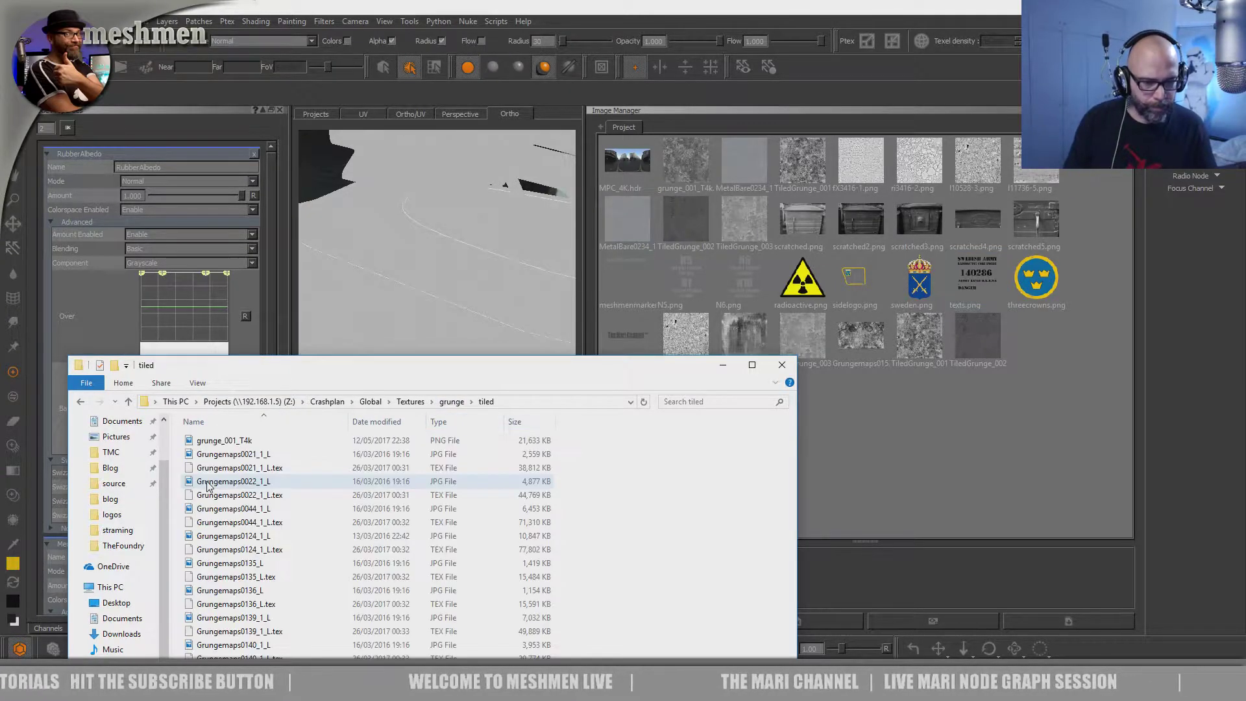
drag(285, 365, 331, 186)
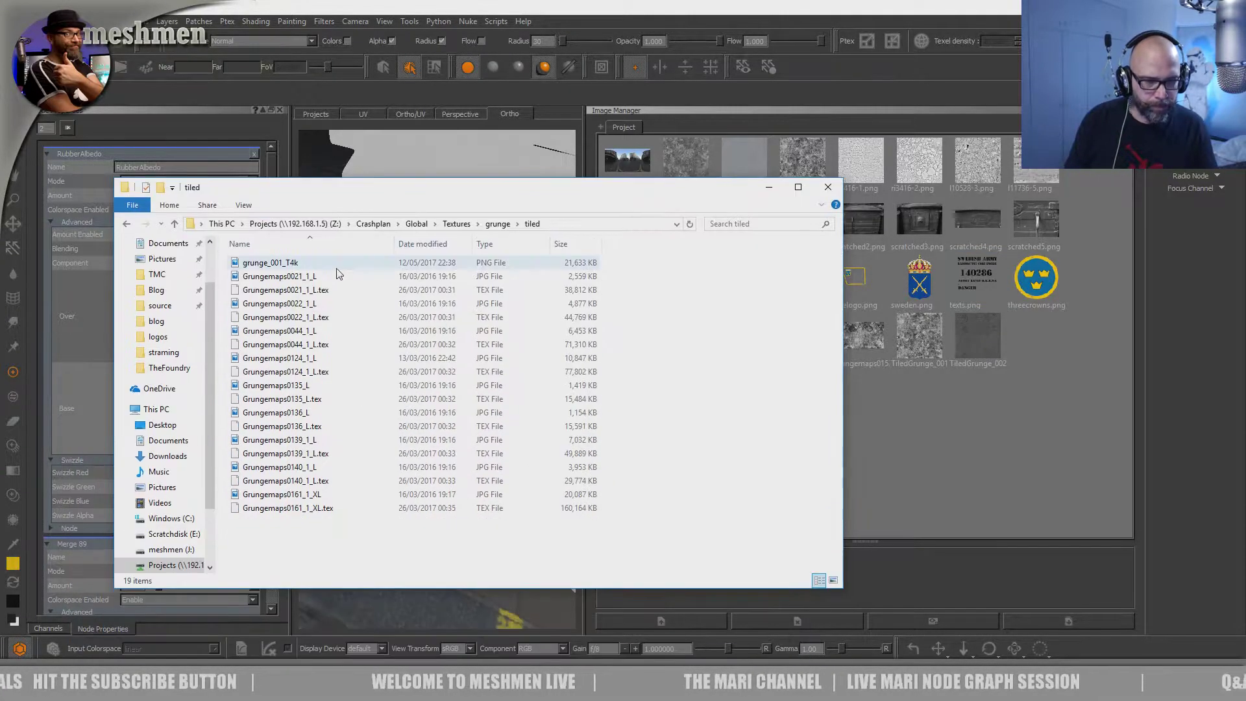
double_click(287, 264)
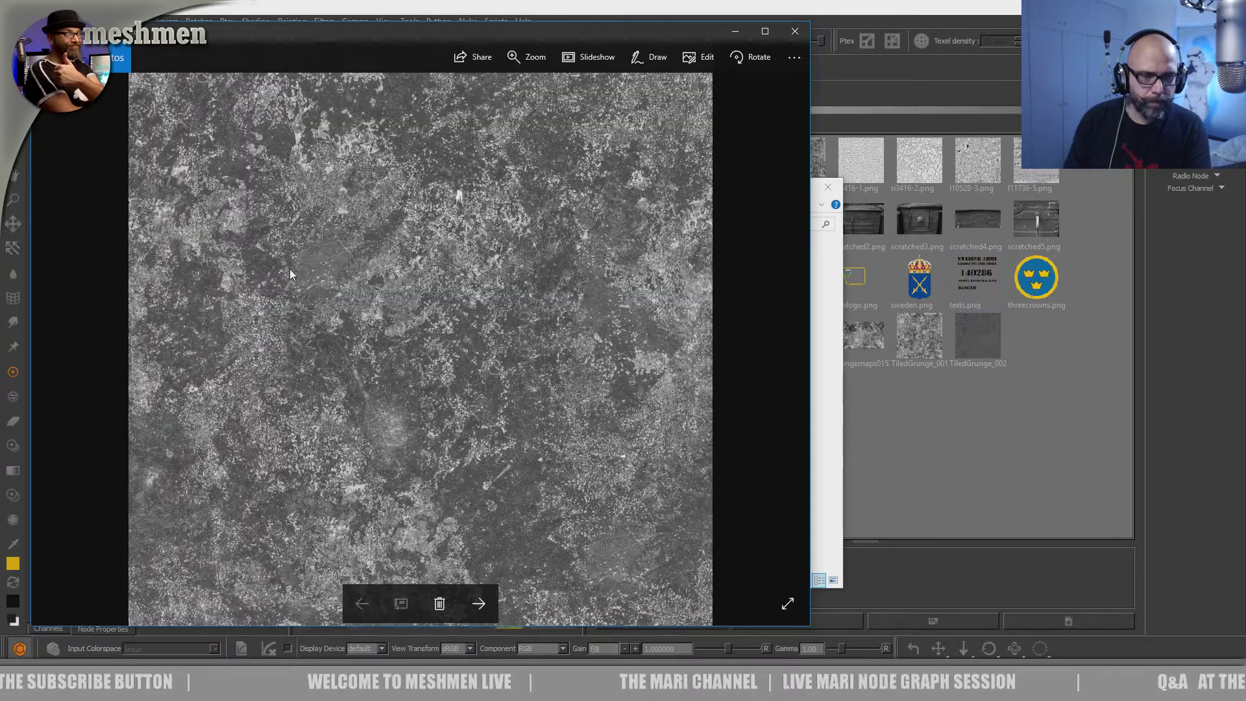
key(Right)
key(Right)
key(Right)
key(Right)
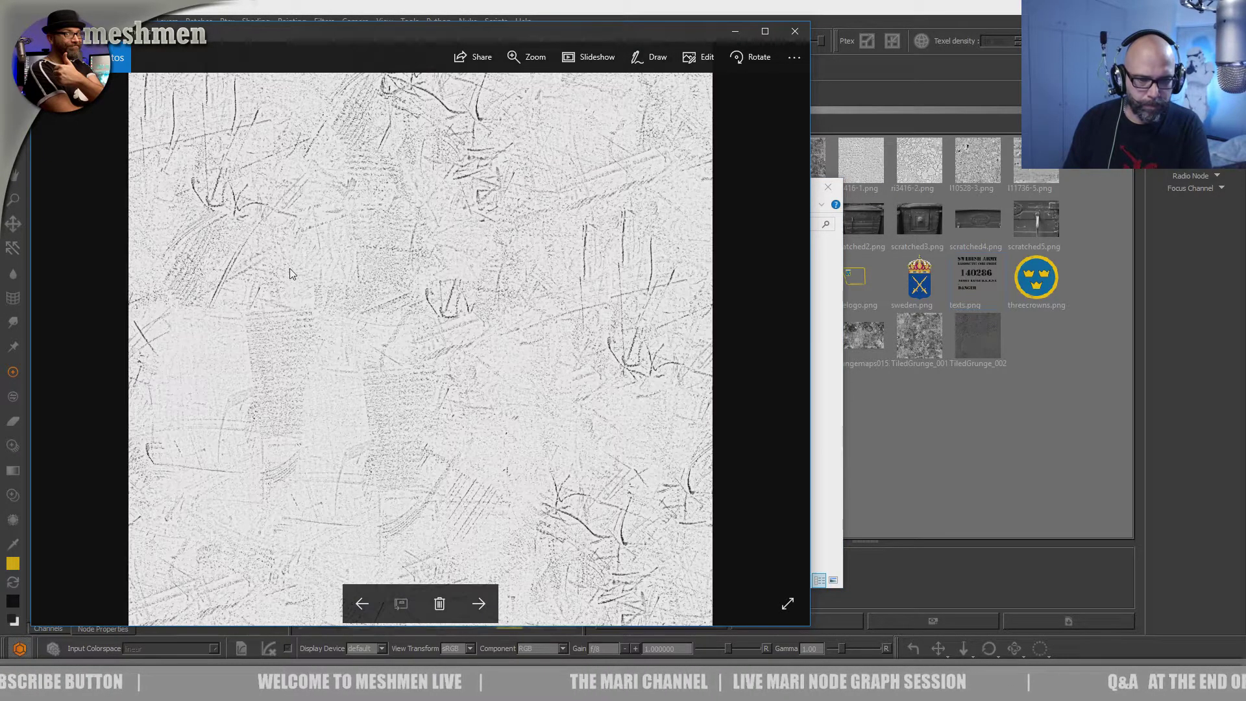
key(Right)
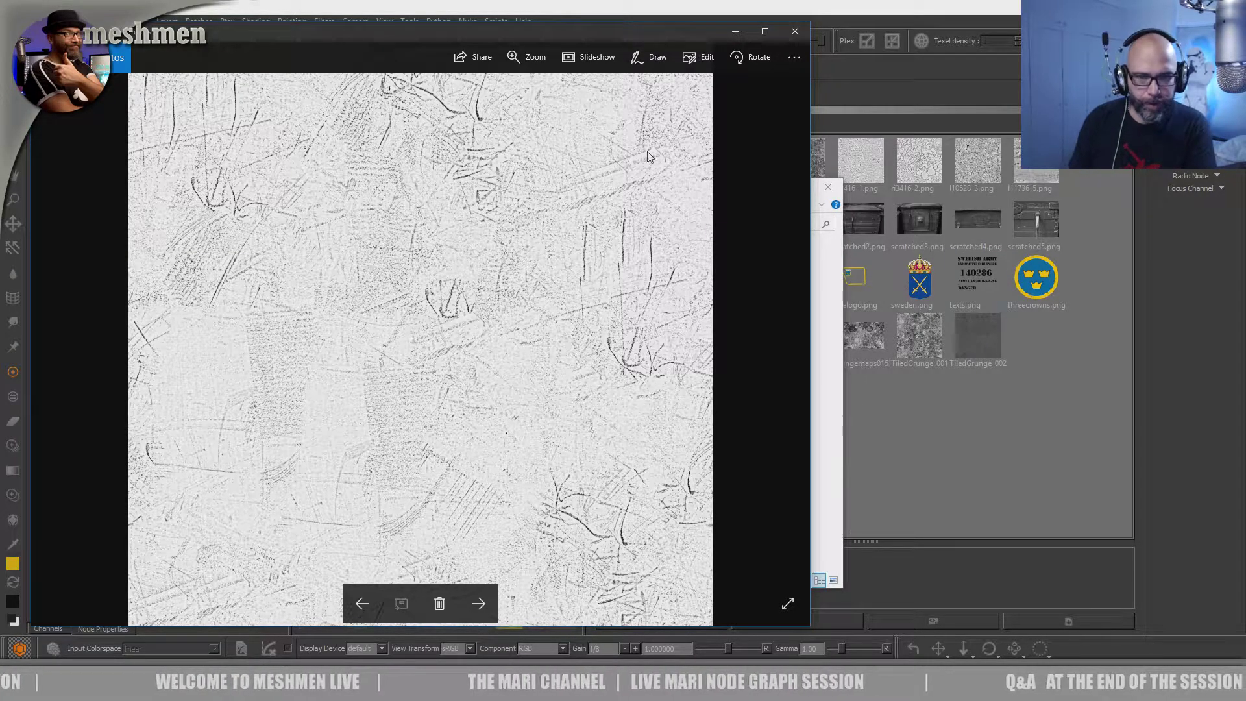
drag(605, 36, 597, 62)
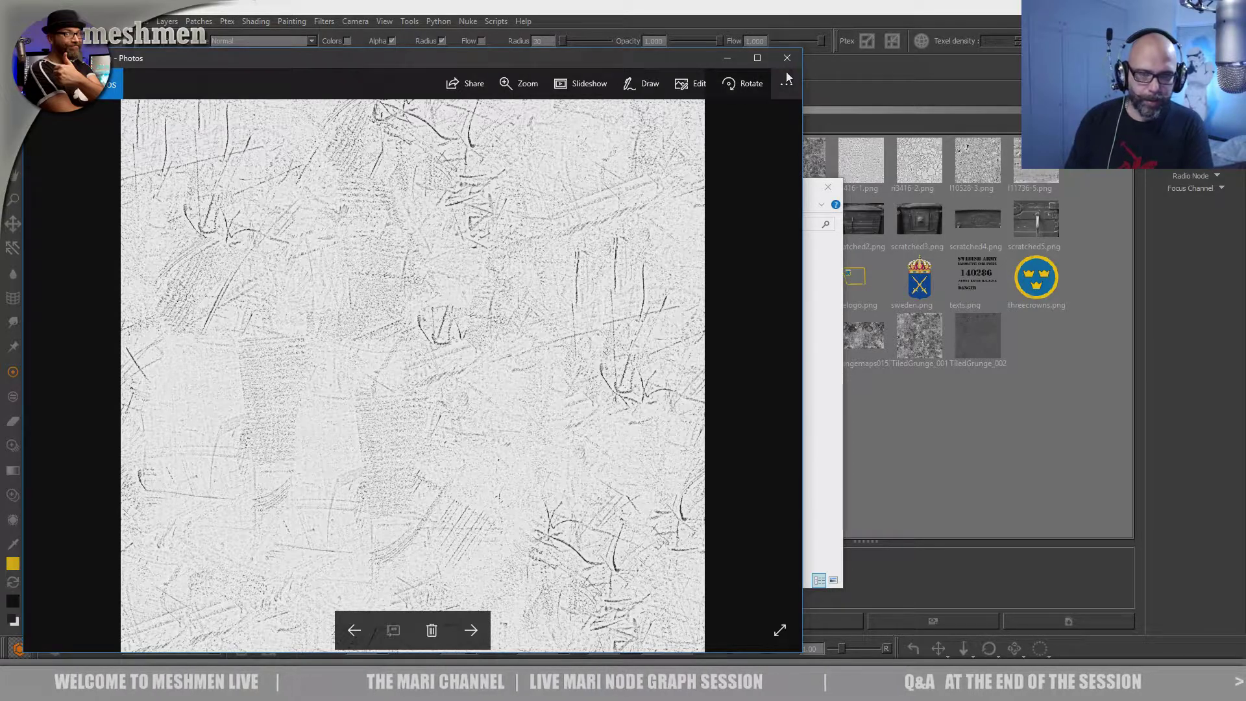
- Look through the remaining tiled grunge images, compare the scratched surfaces, and close the preview
key(Right)
key(Right)
key(Right)
key(Right)
key(Right)
key(Right)
key(Right)
key(Right)
key(Right)
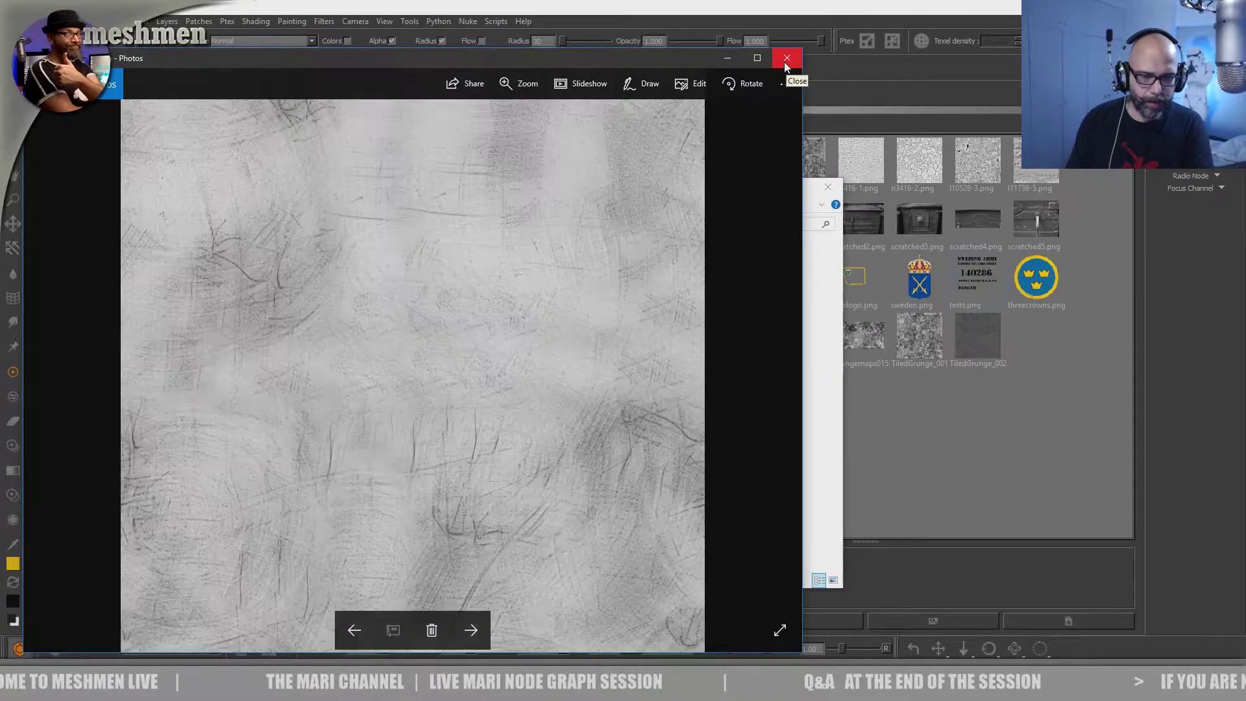
key(Right)
key(Left)
key(Right)
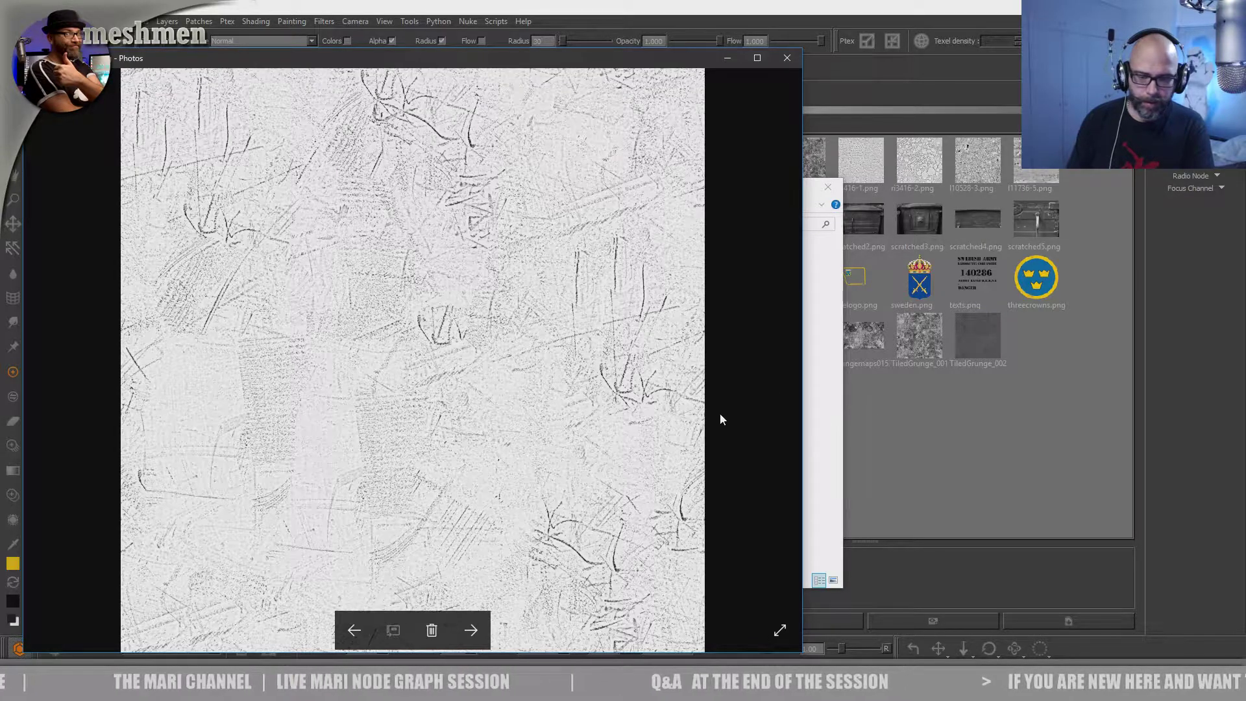
click(788, 57)
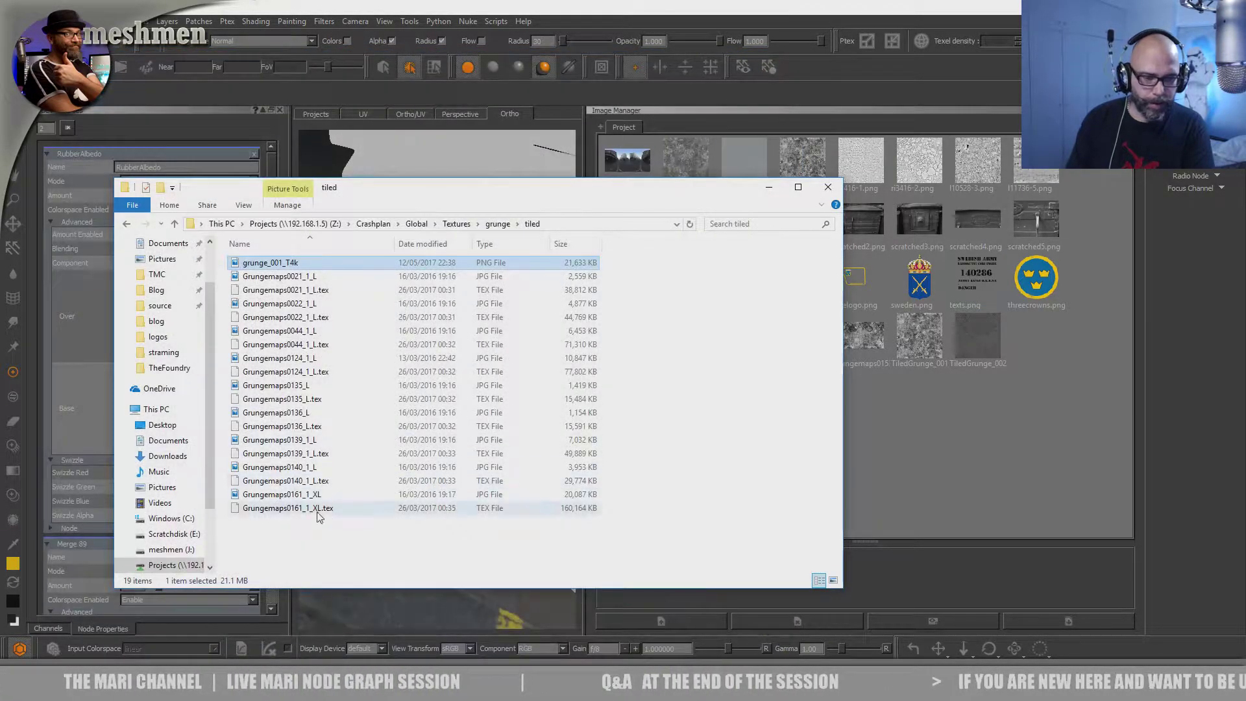
- Review the tiled images backwards from Grungemaps0161_1_XL, close the preview, and select Grungemaps0136_L
double_click(292, 496)
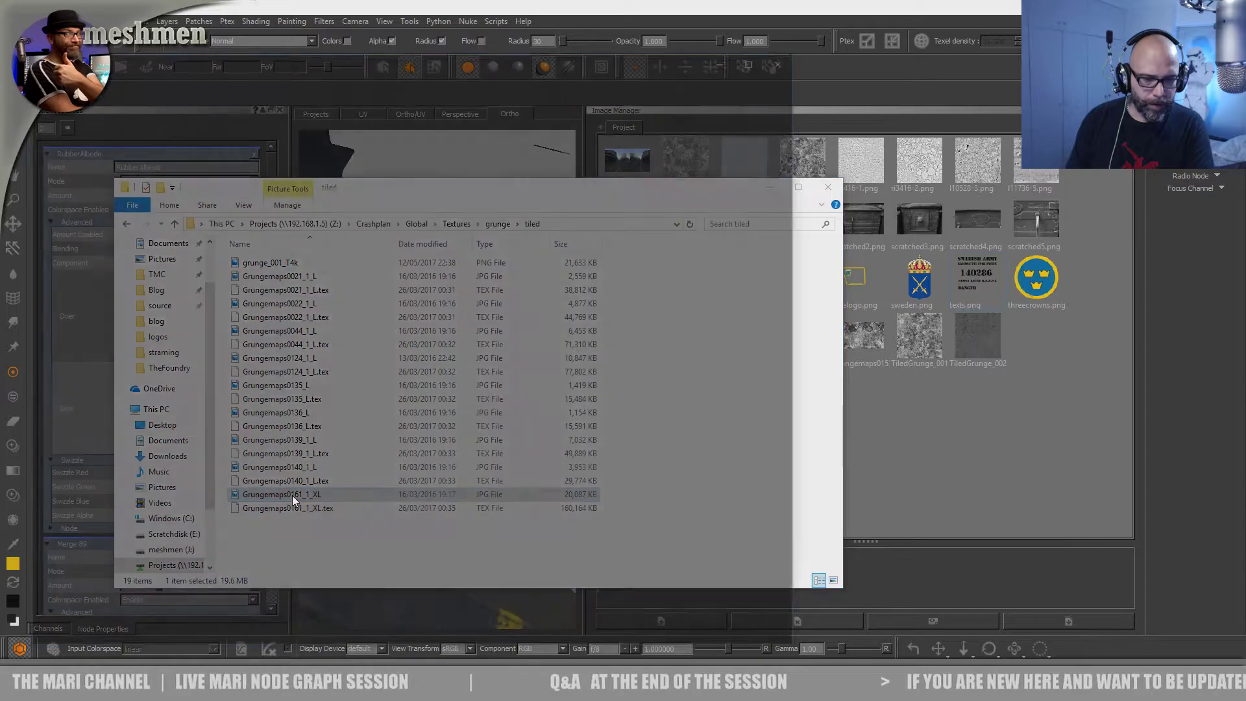
key(Left)
key(Left)
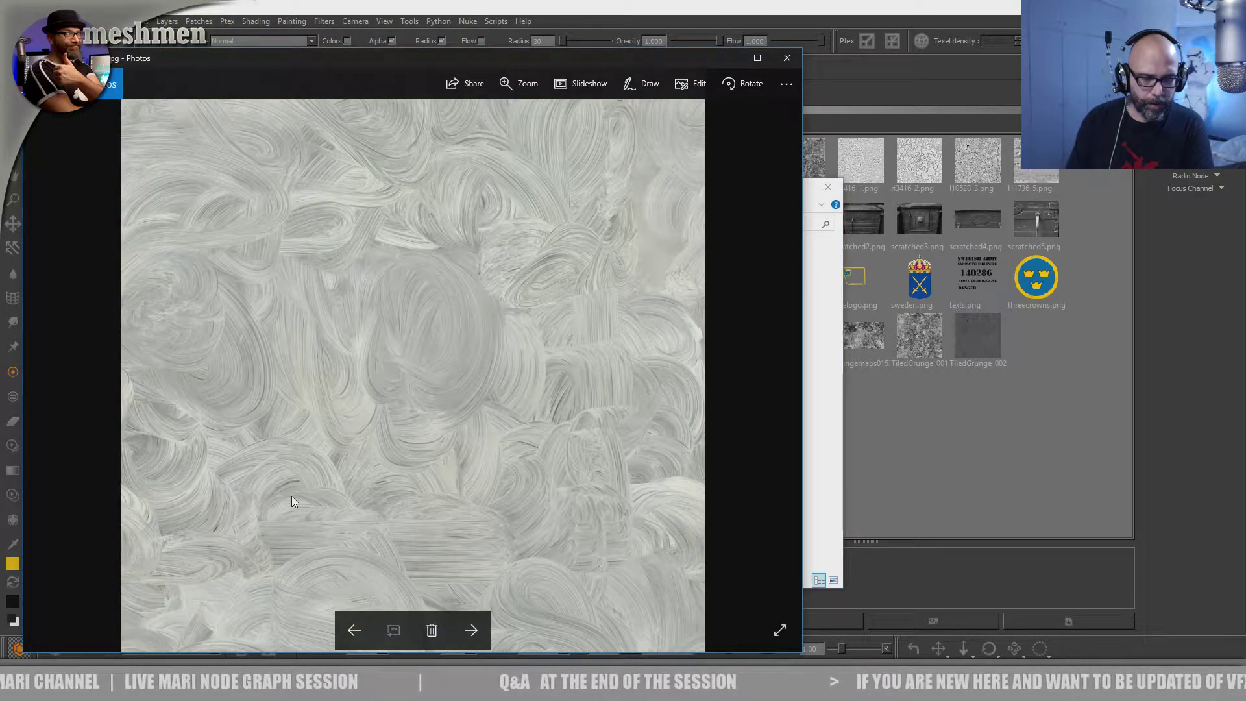
key(Left)
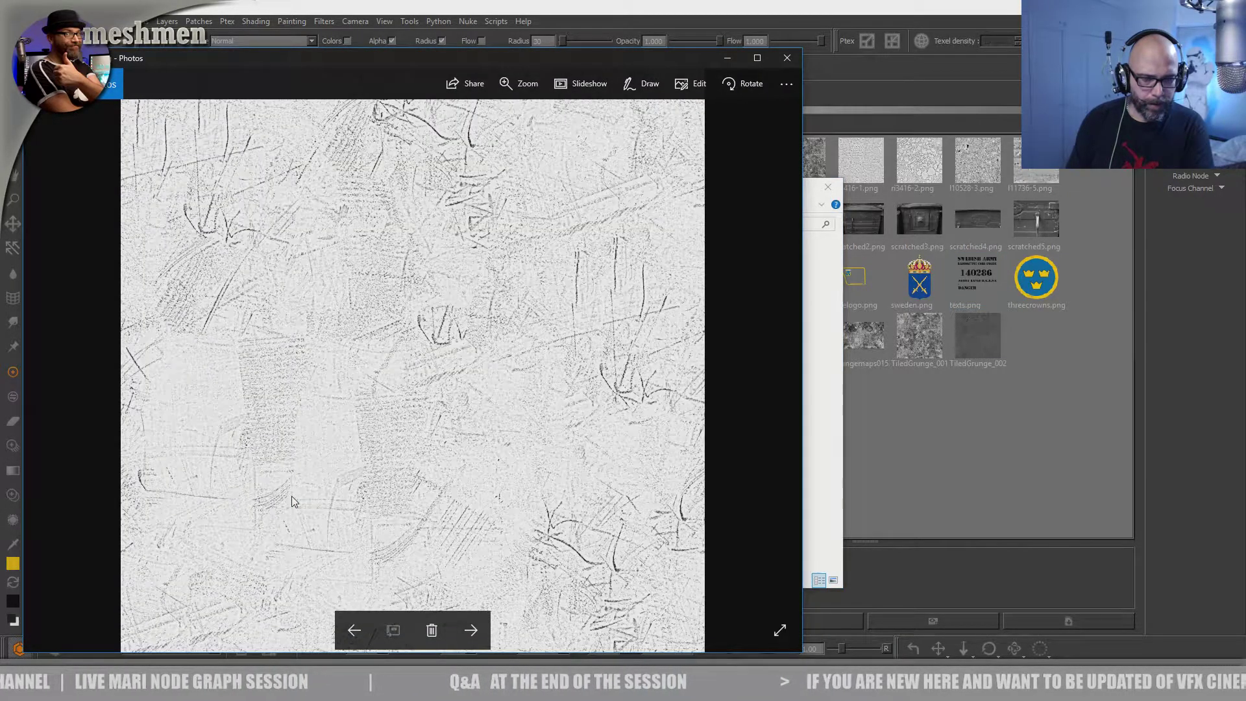
key(Left)
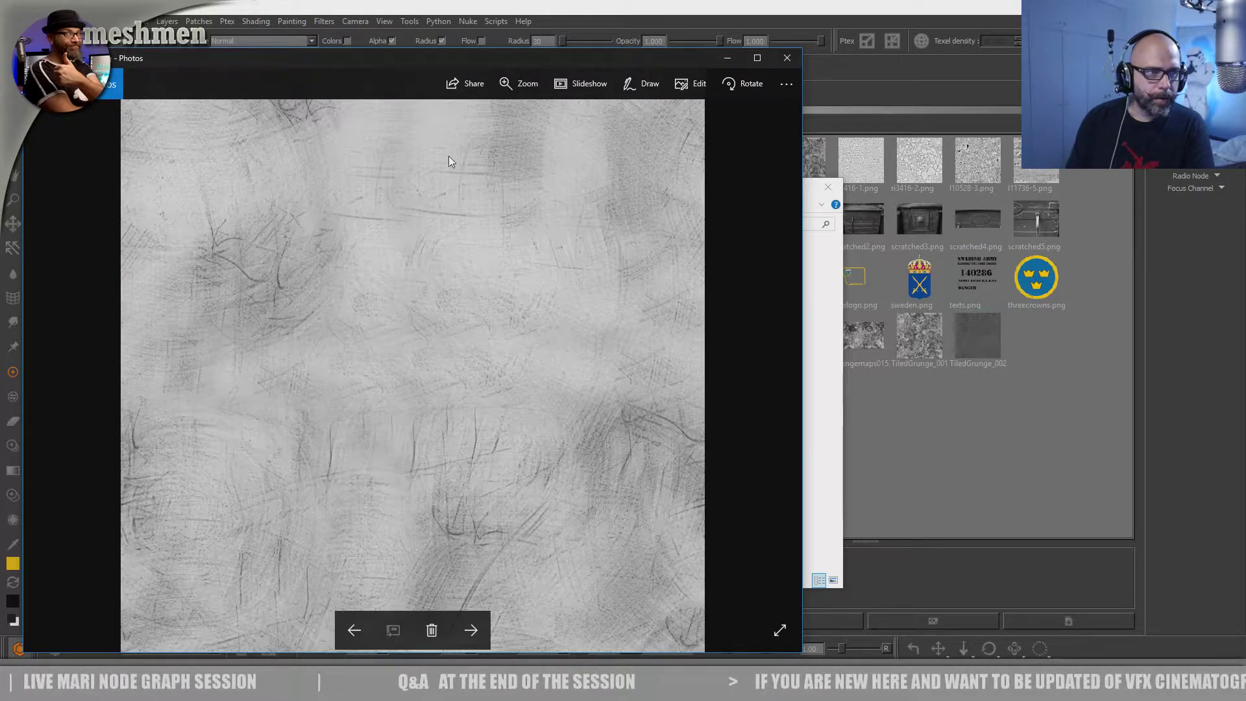
key(Right)
click(786, 59)
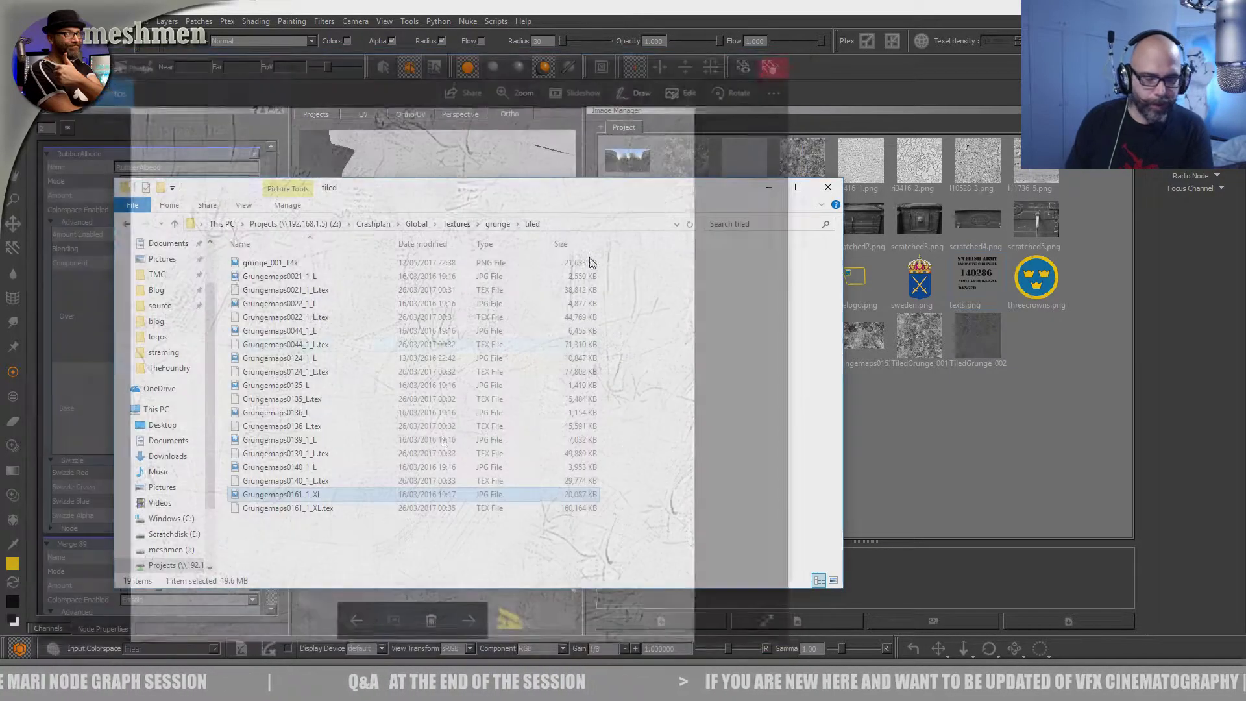
click(284, 413)
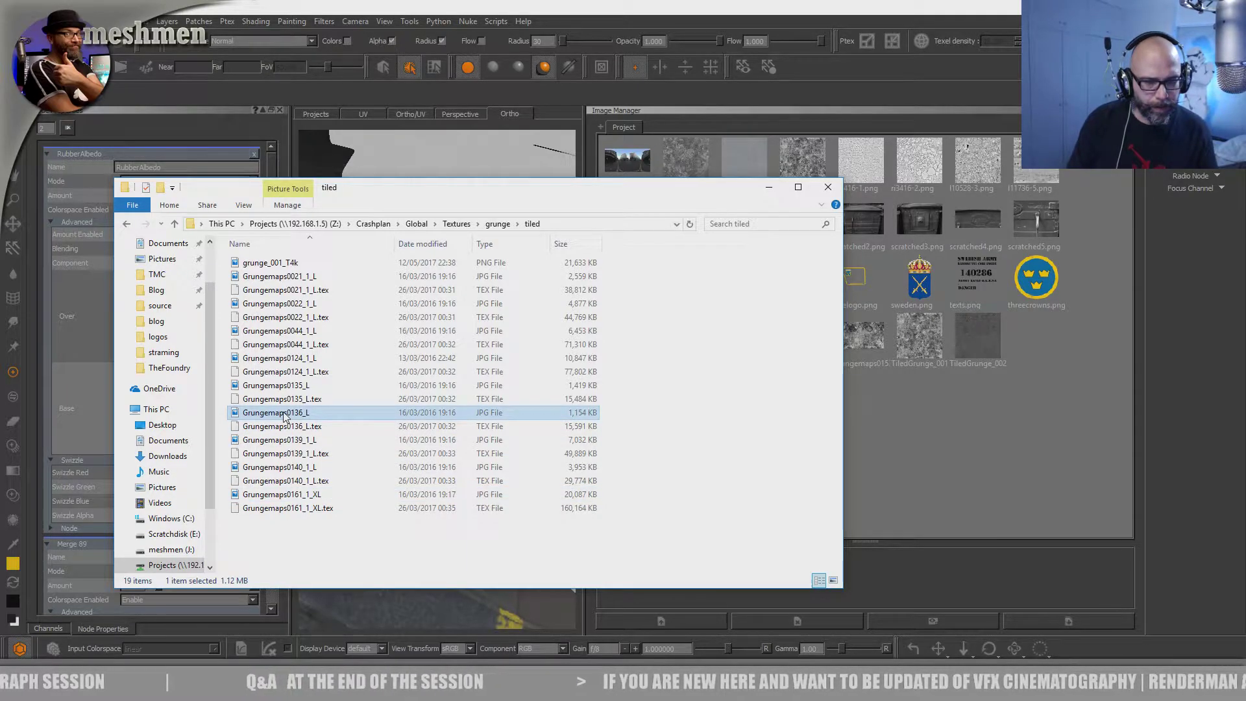
- Import Grungemaps0135_L and Grungemaps0136_L from the tiled grunge folder into the project's image manager and close the folder window
ctrl+click(276, 385)
drag(275, 385, 888, 436)
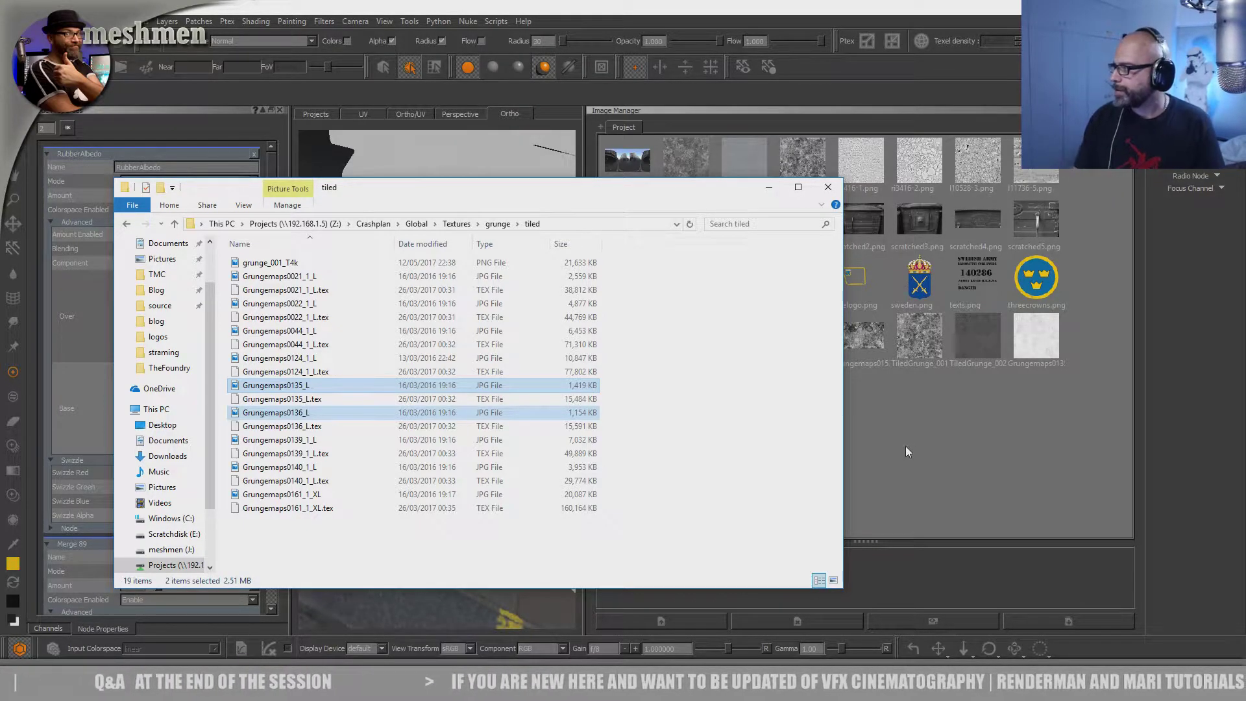
click(828, 187)
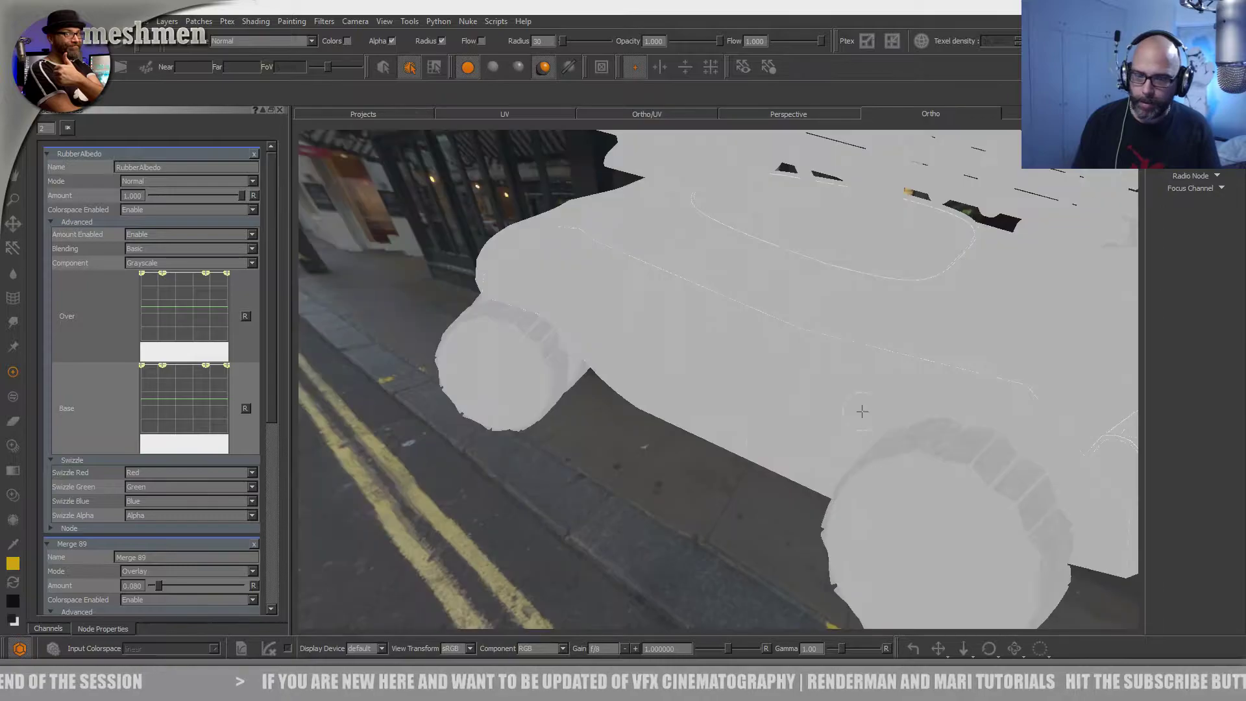
- Bring up the node graph and locate the RubberMaterial node group beneath the Painted_metal_mat group
middle_drag(811, 454, 646, 397)
key(n)
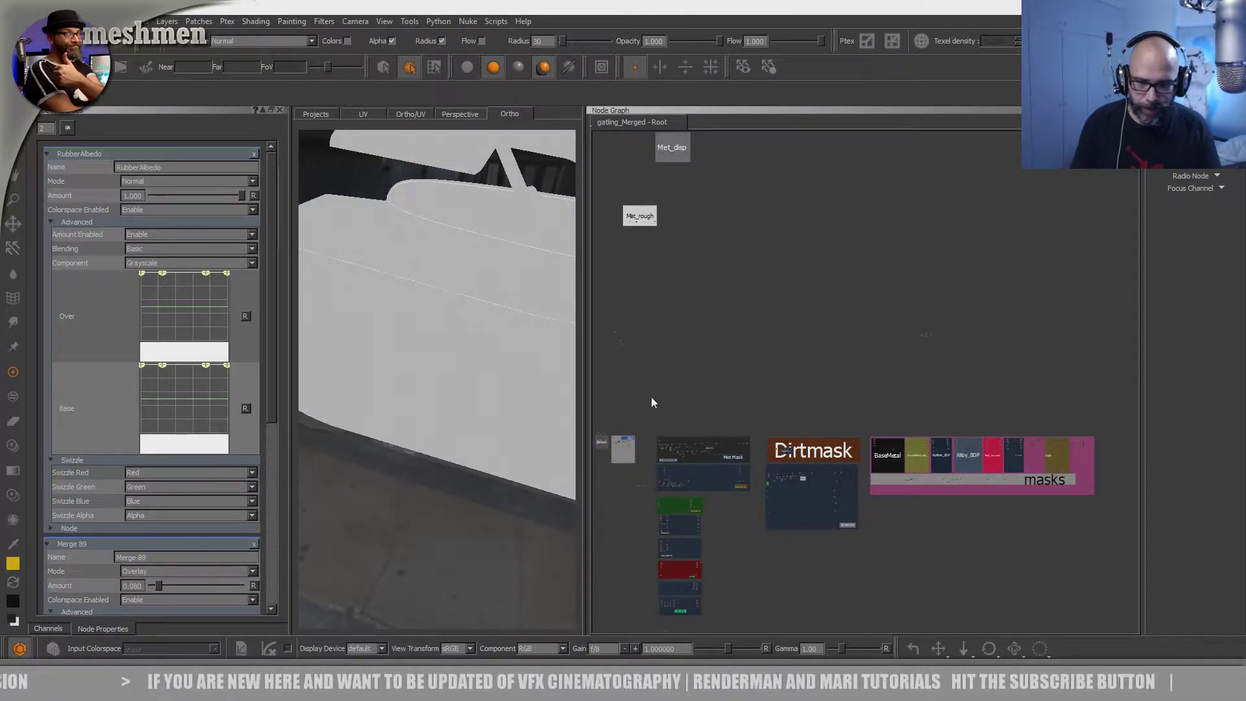
scroll(773, 418, up, 10)
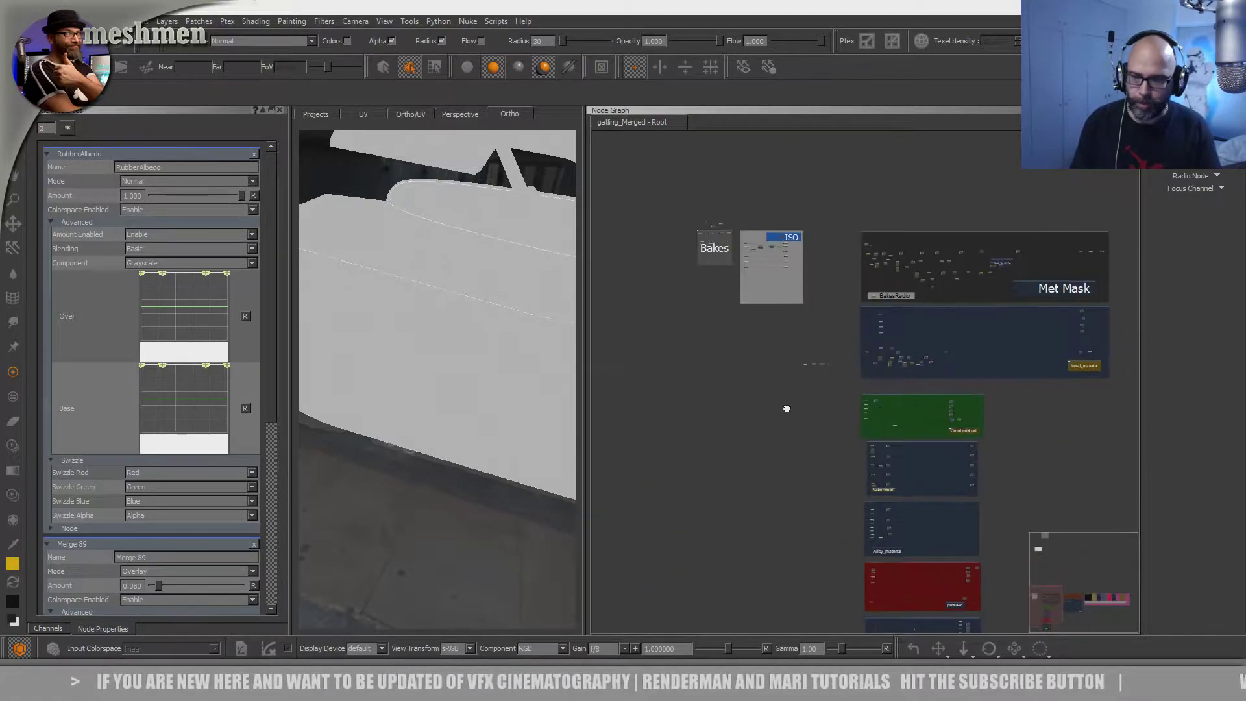
scroll(758, 443, up, 4)
scroll(753, 447, down, 3)
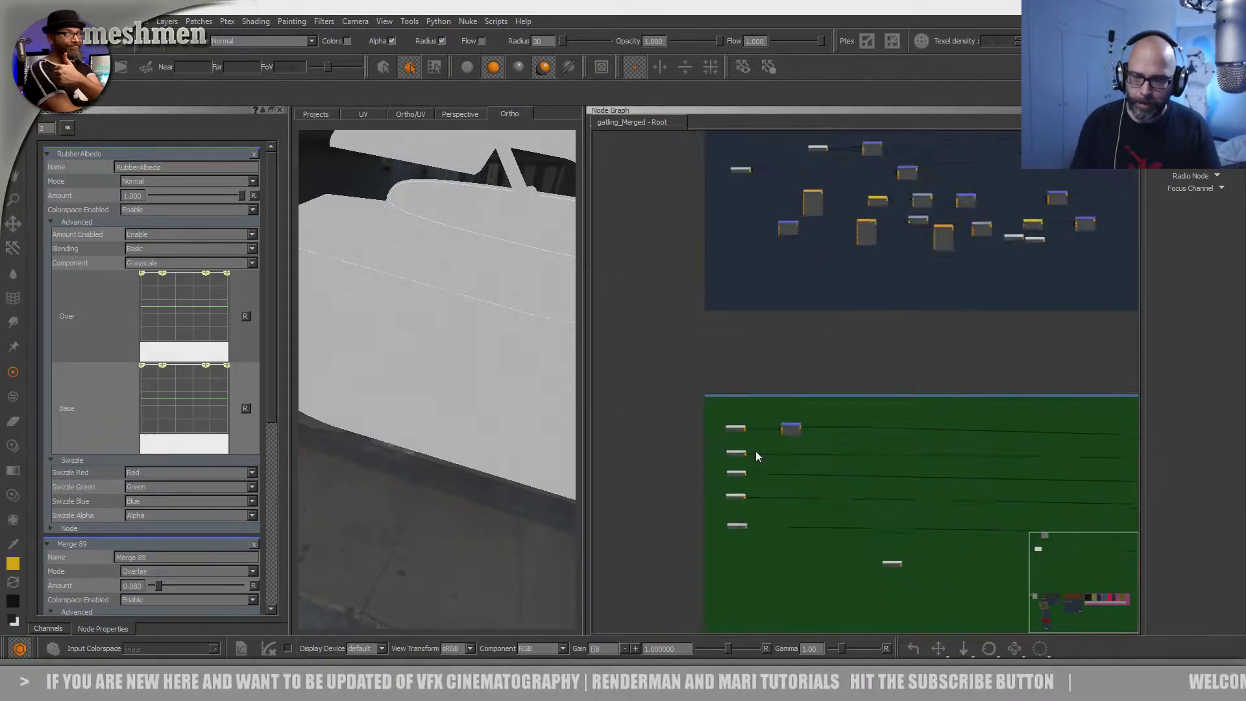
middle_drag(755, 447, 753, 309)
scroll(734, 386, up, 4)
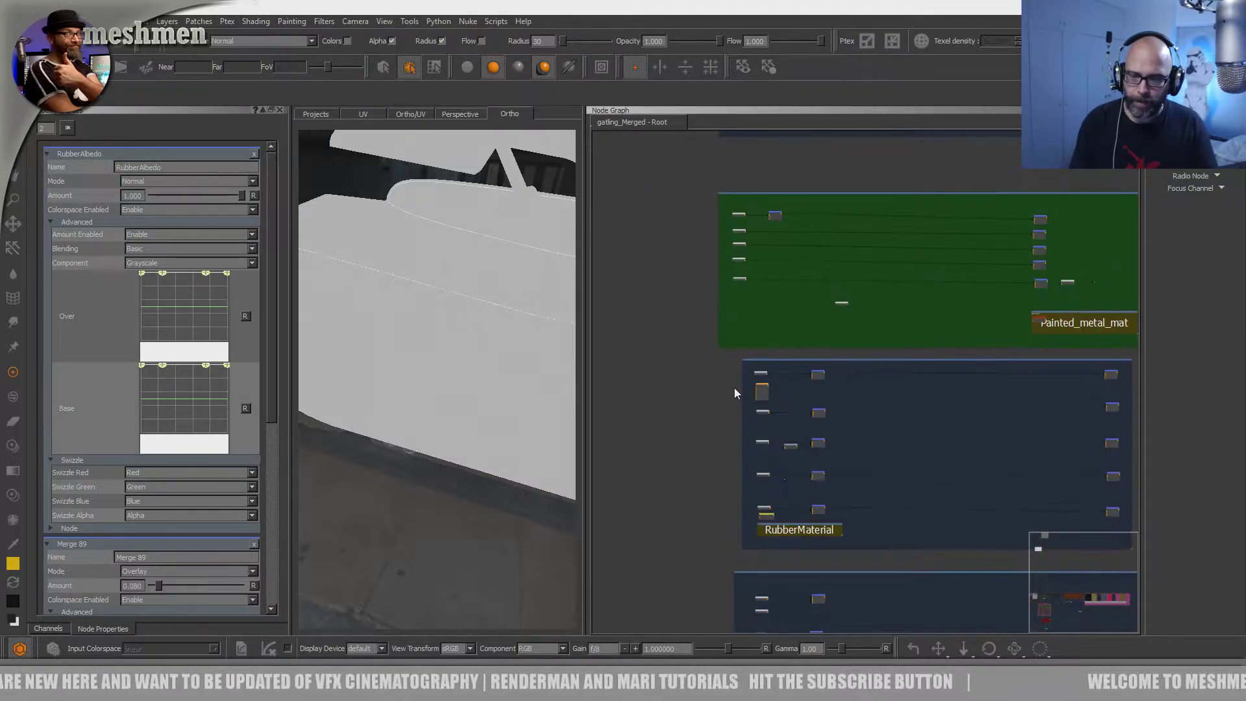
scroll(800, 383, up, 3)
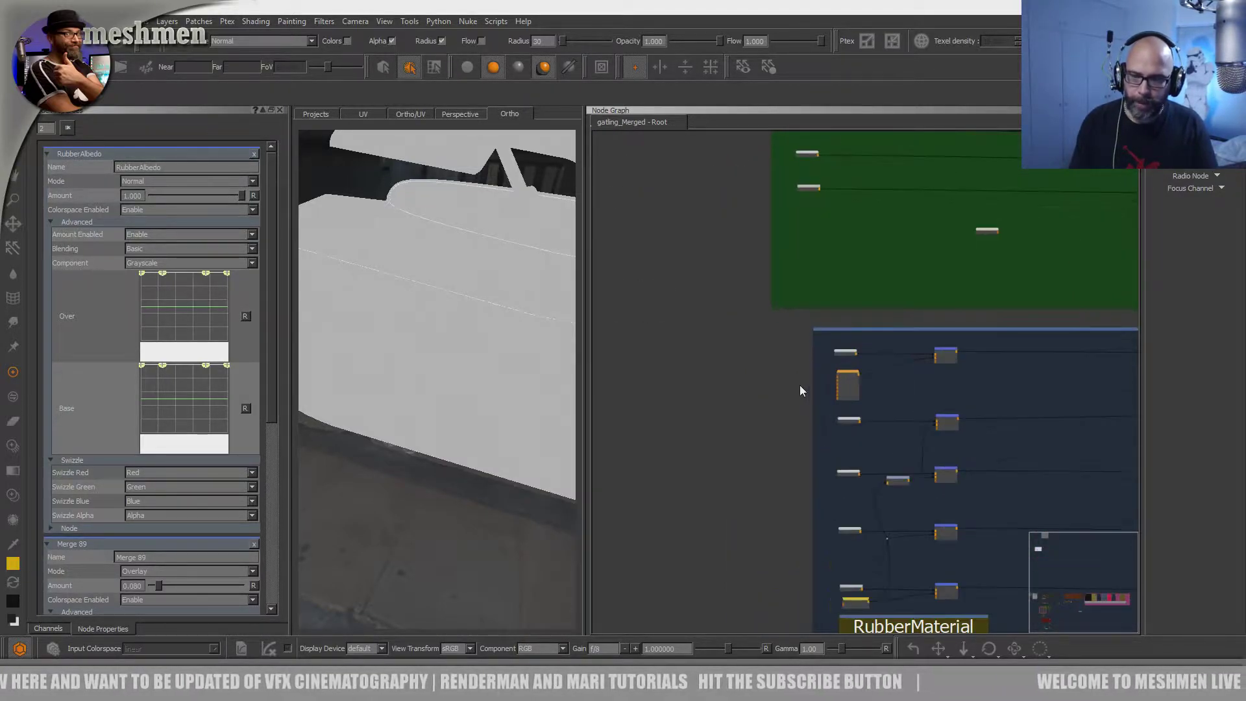
scroll(797, 388, down, 4)
scroll(777, 395, up, 1)
middle_drag(776, 402, 824, 411)
scroll(844, 422, up, 1)
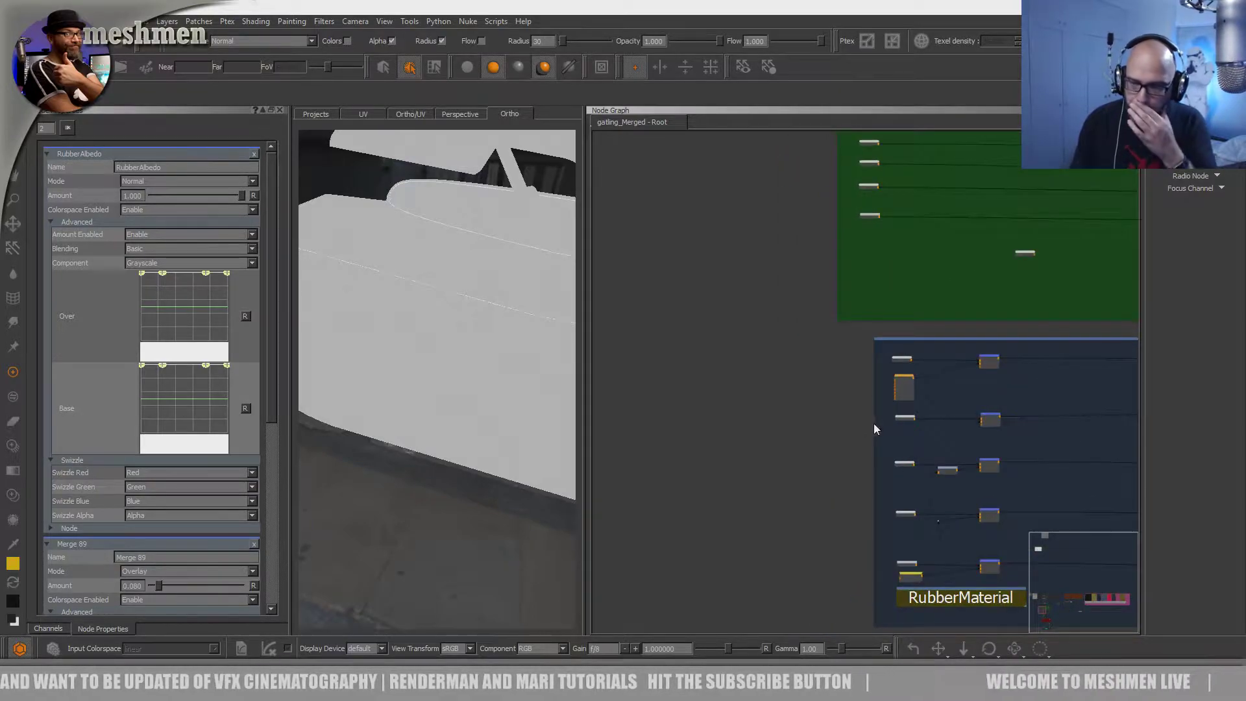
- Make room inside the RubberMaterial backdrop by shifting its nodes away from the left edge, keeping the existing Axis Projection node there
middle_drag(903, 379, 653, 353)
drag(717, 308, 684, 321)
middle_drag(722, 301, 825, 313)
click(782, 341)
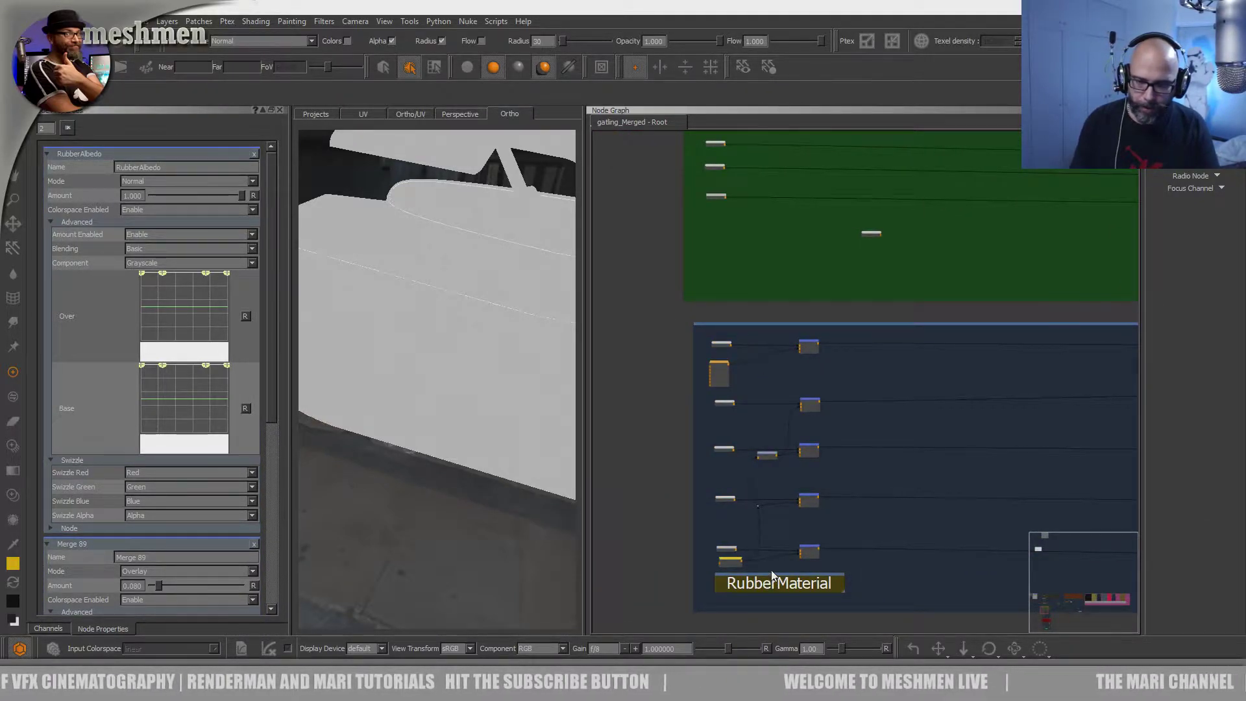
drag(771, 575, 772, 582)
click(670, 518)
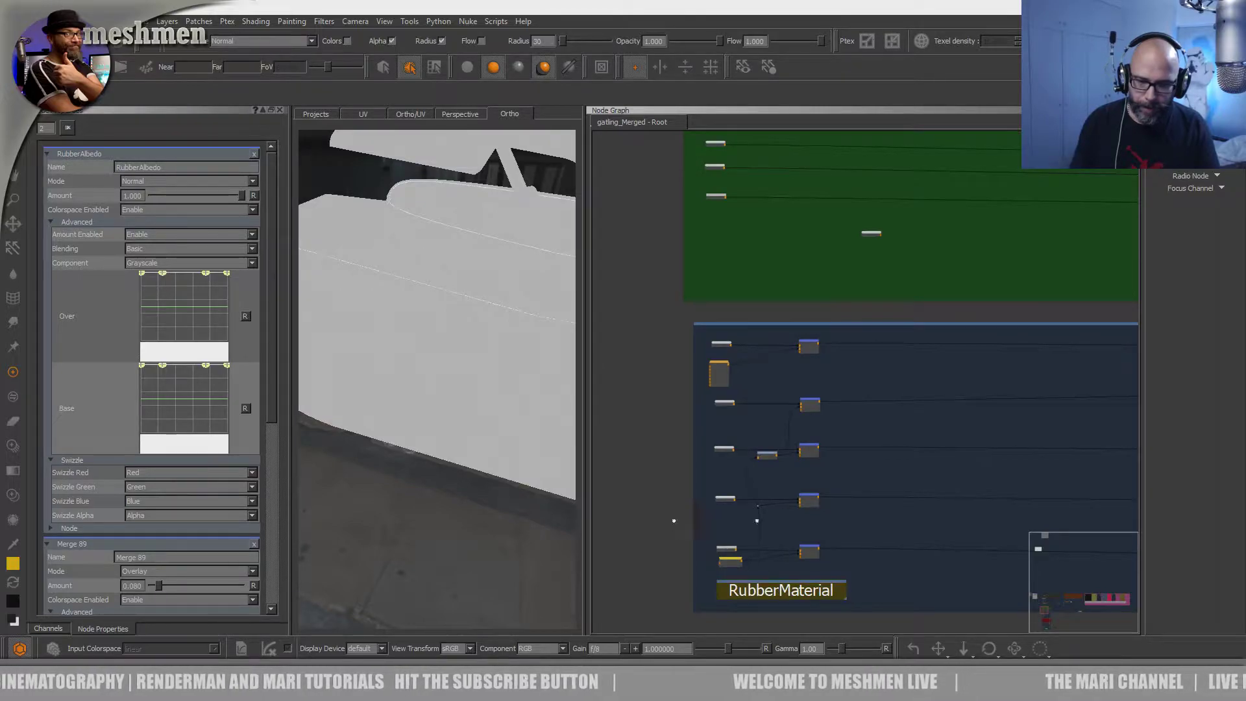
middle_drag(671, 520, 739, 518)
middle_drag(794, 364, 799, 366)
drag(773, 329, 983, 588)
click(865, 386)
drag(777, 378, 793, 380)
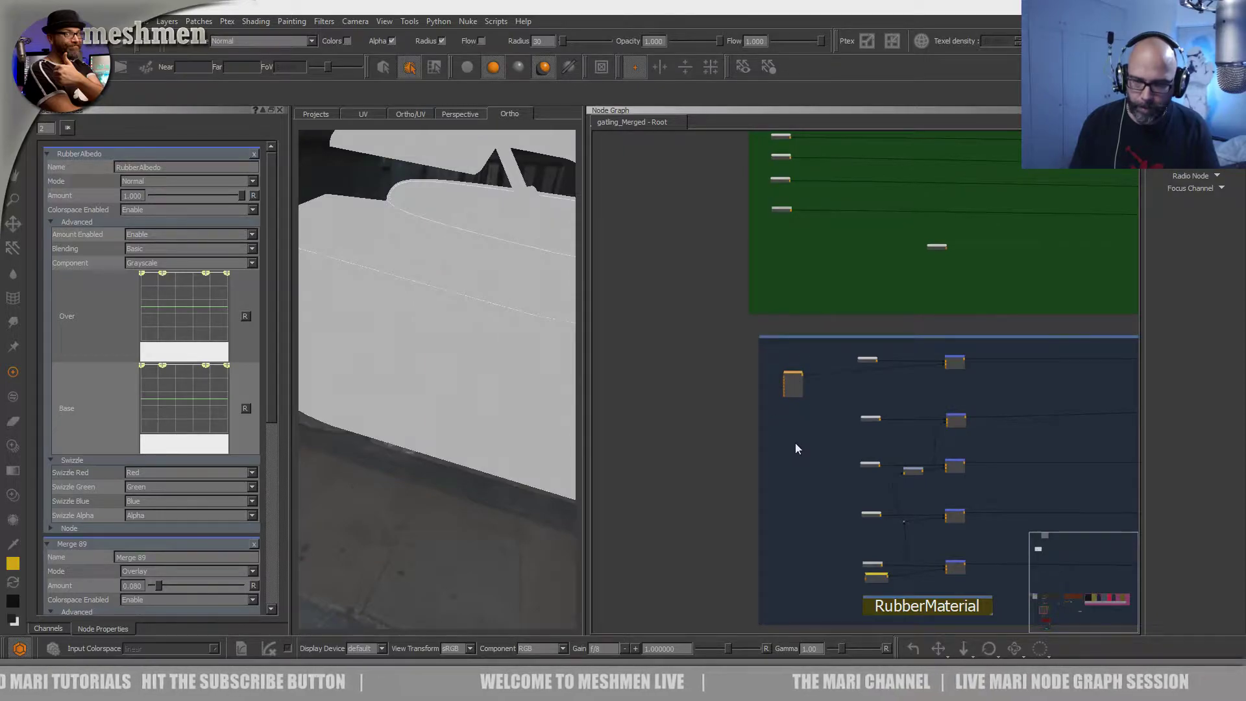
- Add an Axis Projection node, place it directly below the existing one in the RubberMaterial group, and open its properties
key(Tab)
text(axi)
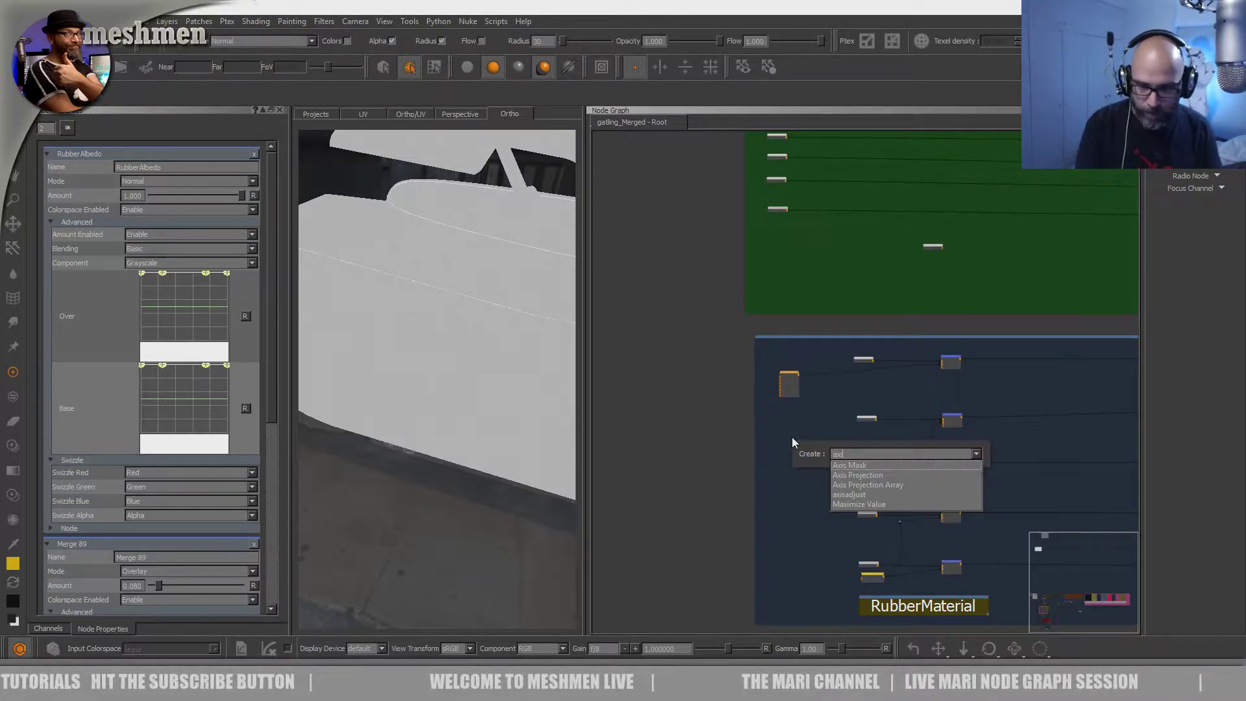
key(Down)
key(Down)
key(Return)
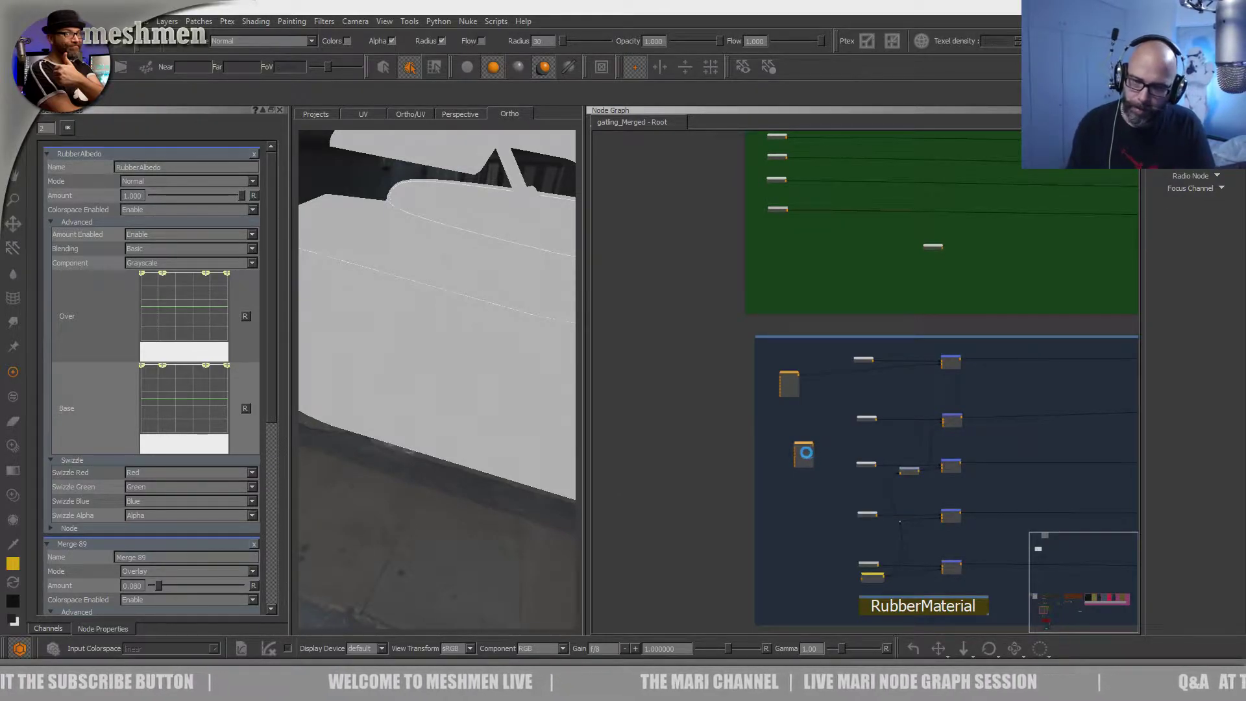
drag(808, 450, 795, 438)
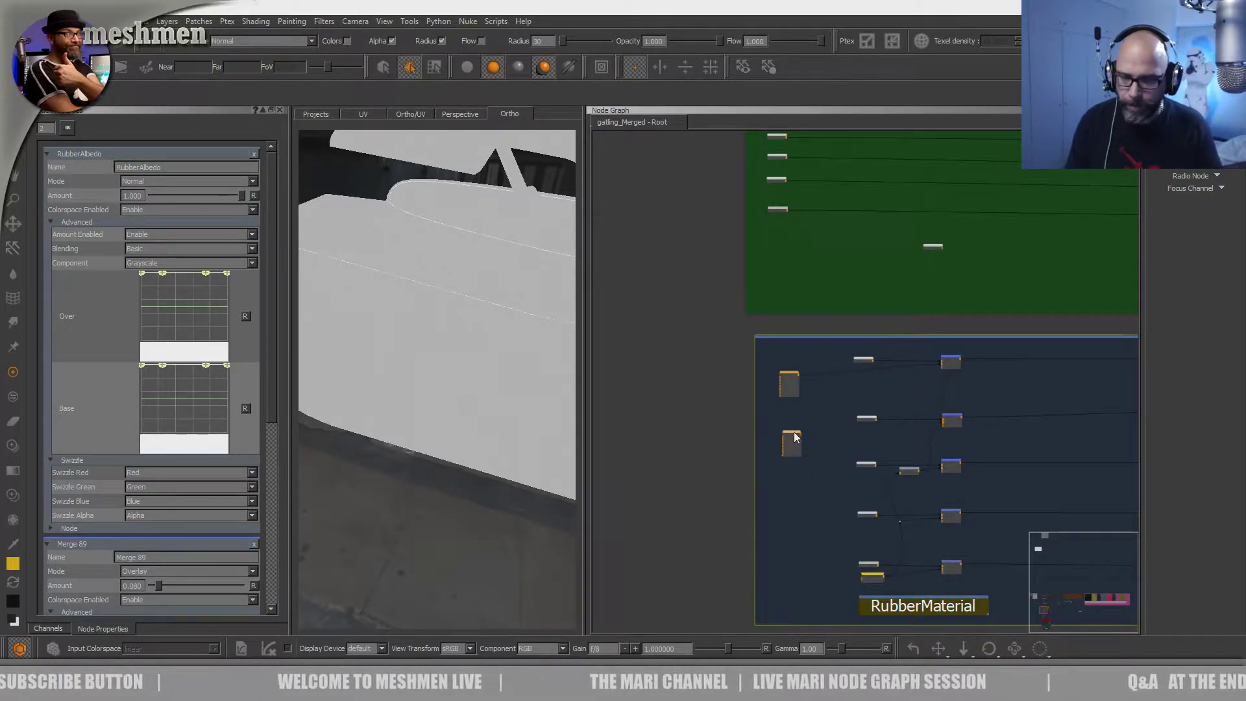
click(791, 433)
scroll(796, 435, up, 5)
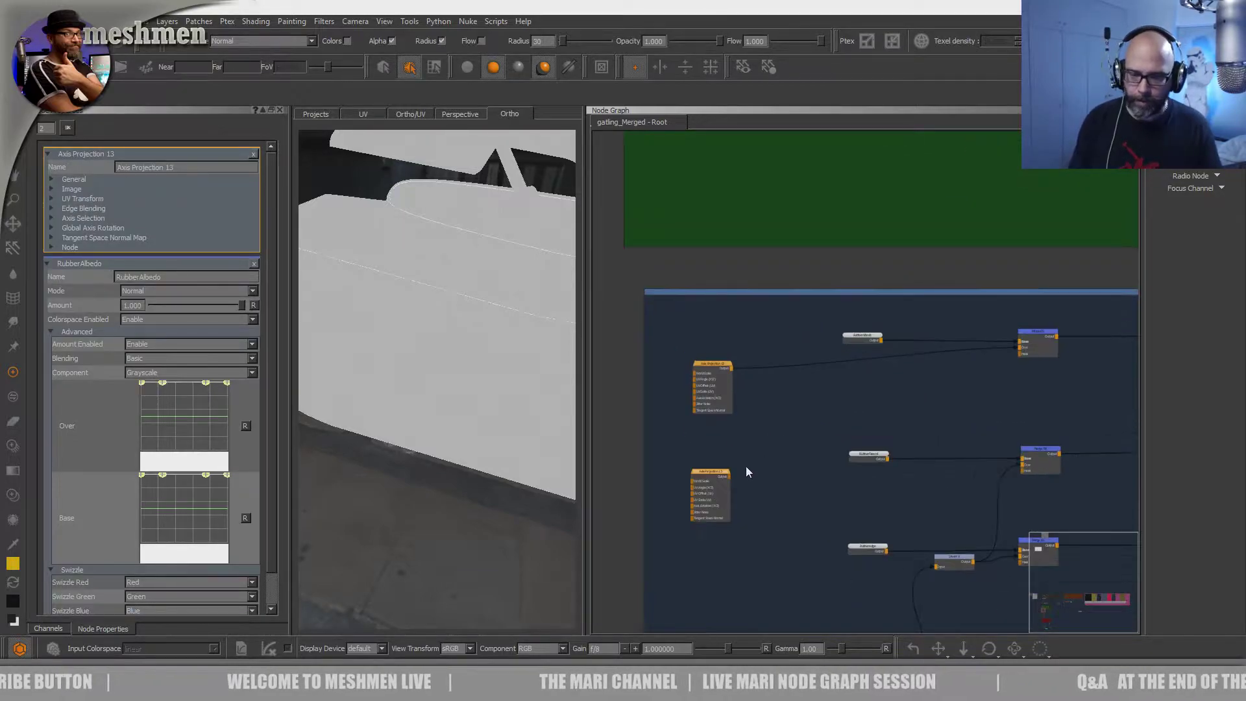
drag(724, 473, 728, 477)
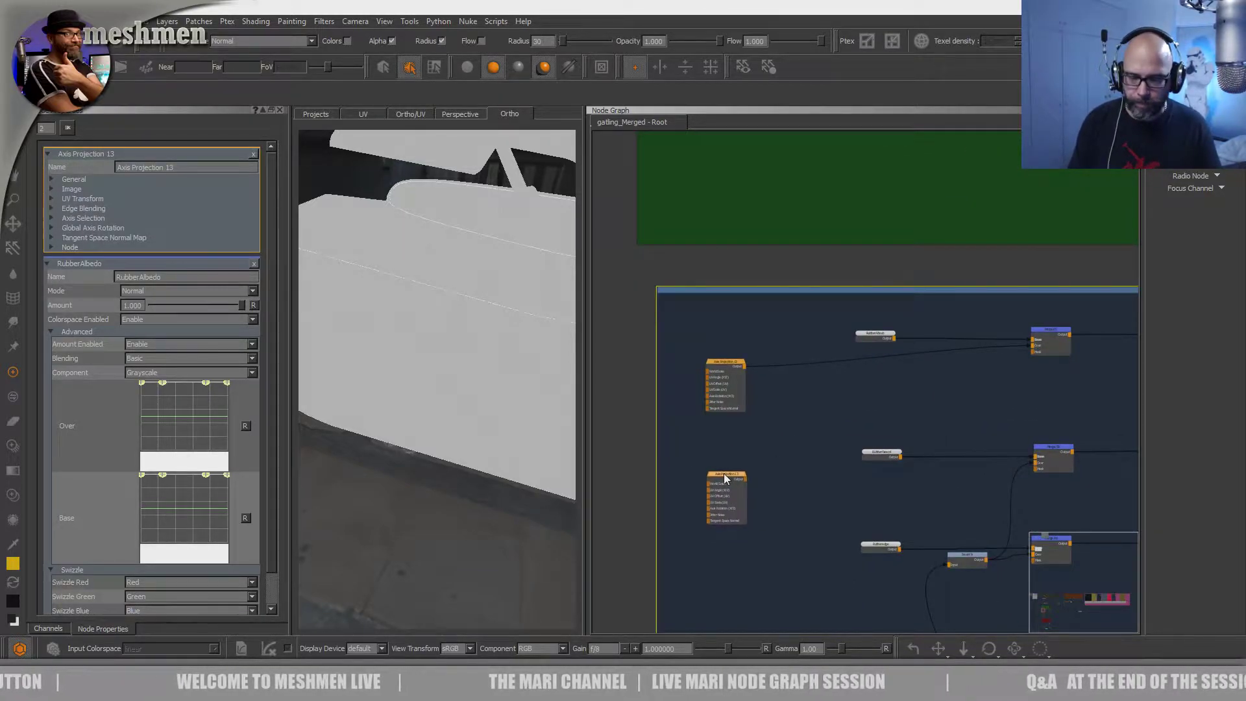
- Widen the viewport and assign the lighter, scratched Grungemaps013 image to the new Axis Projection node
key(i)
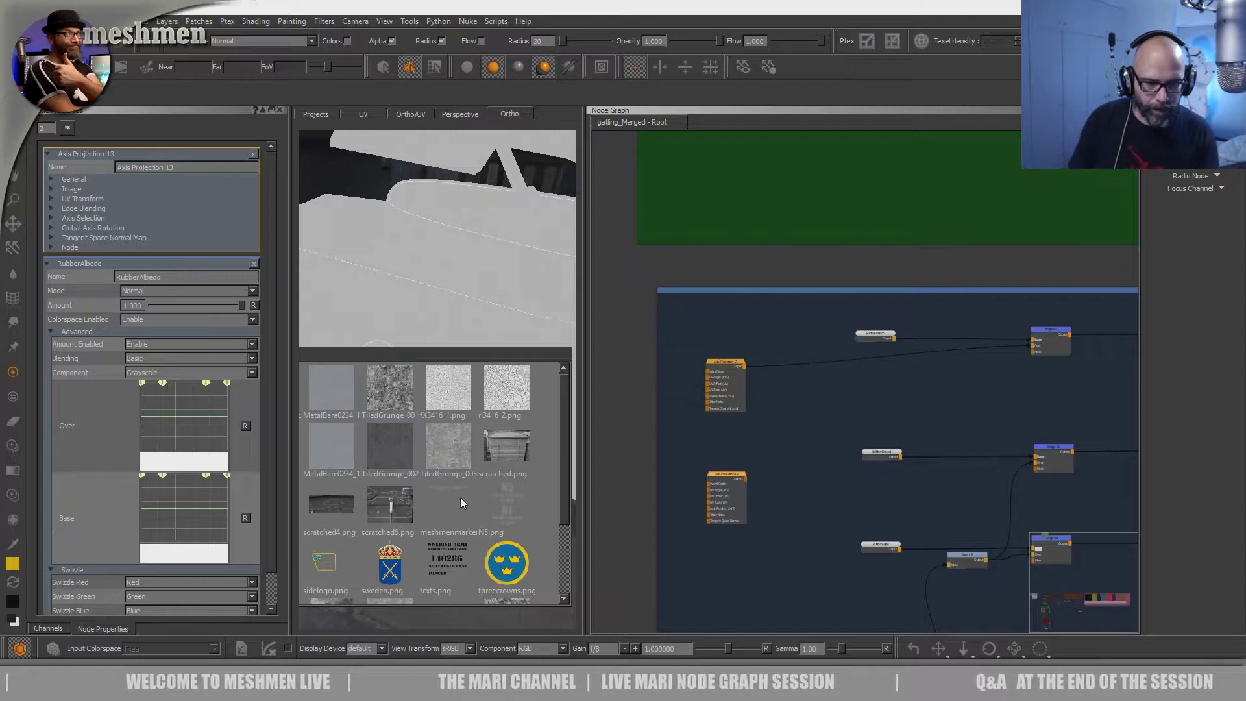
key(i)
key(i)
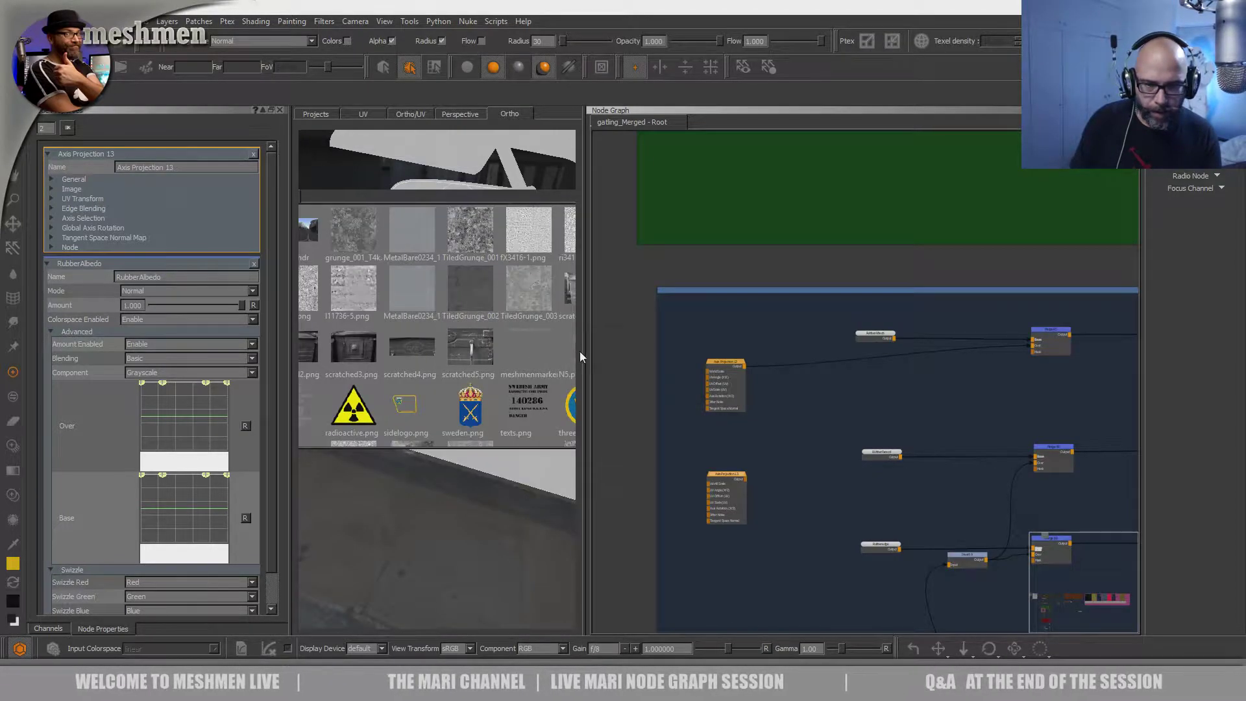
key(i)
drag(584, 352, 713, 353)
key(i)
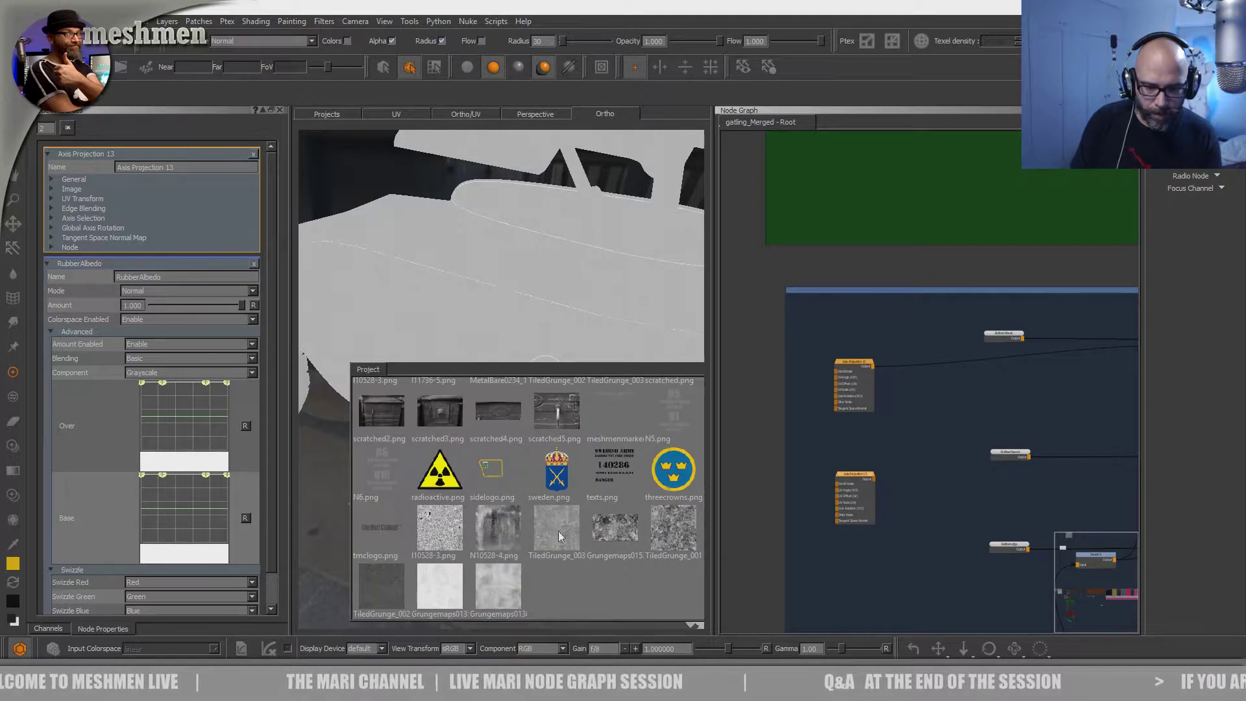
click(53, 188)
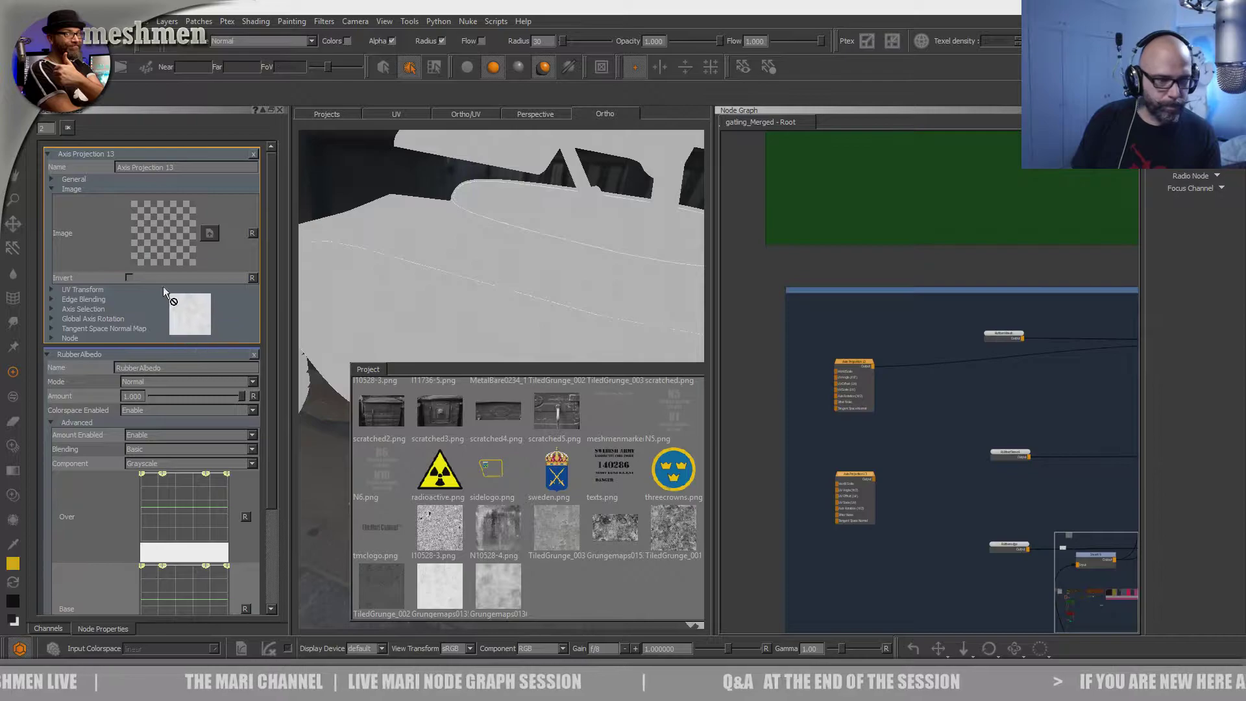
click(153, 228)
- Show the scratched Axis Projection node's output on the model and nudge the node closer to the one above
click(851, 471)
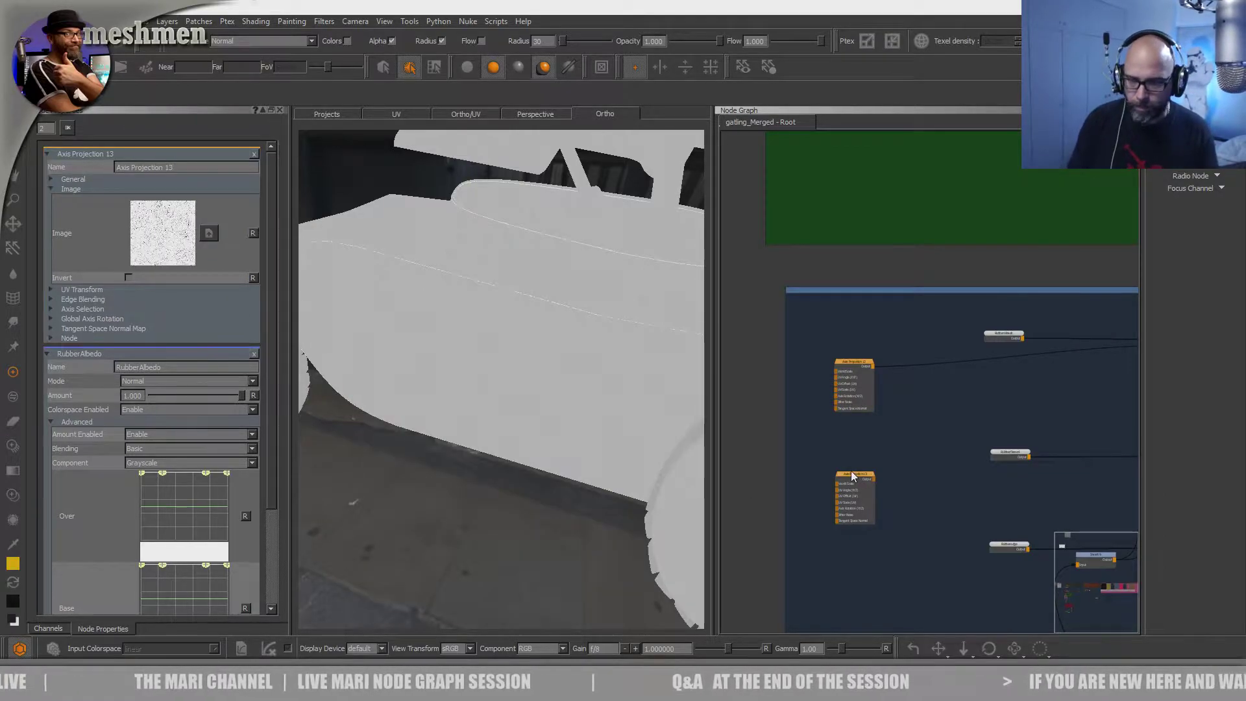
click(853, 472)
key(v)
drag(855, 473, 859, 465)
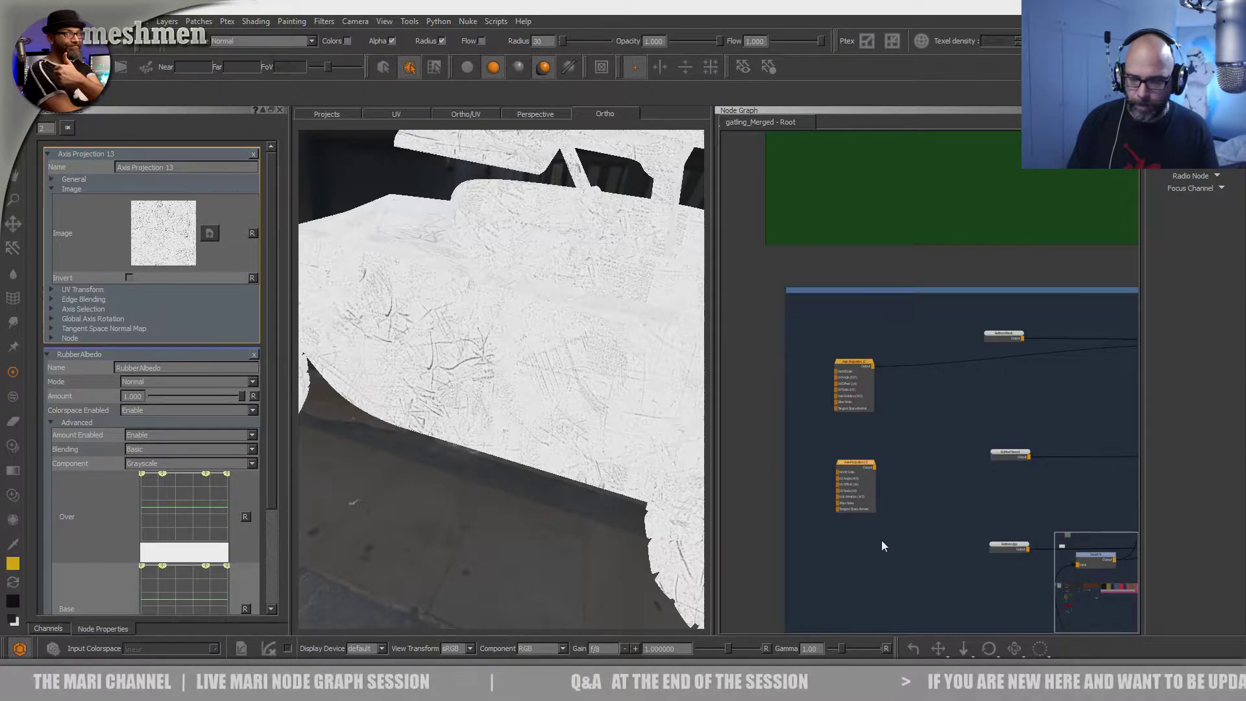
- Add another Axis Projection node, align it below the scratched one, and open its properties
middle_drag(881, 539, 856, 467)
key(Tab)
text(axi)
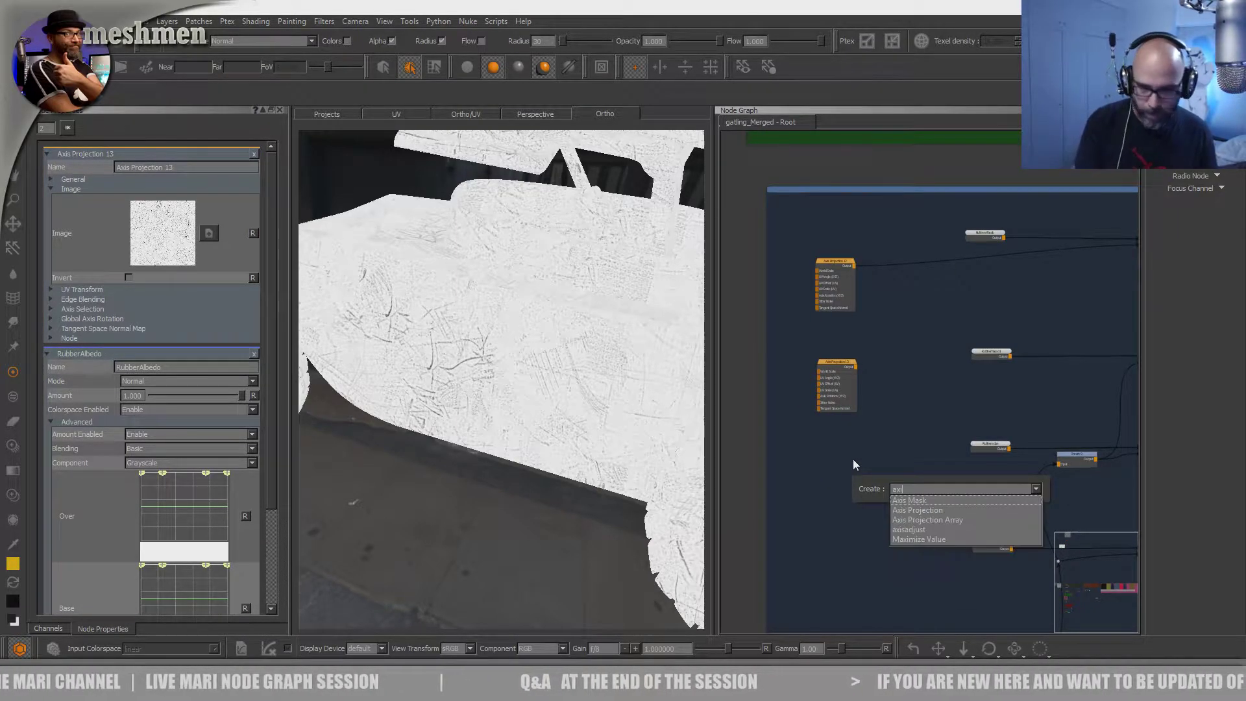
key(Down)
key(Return)
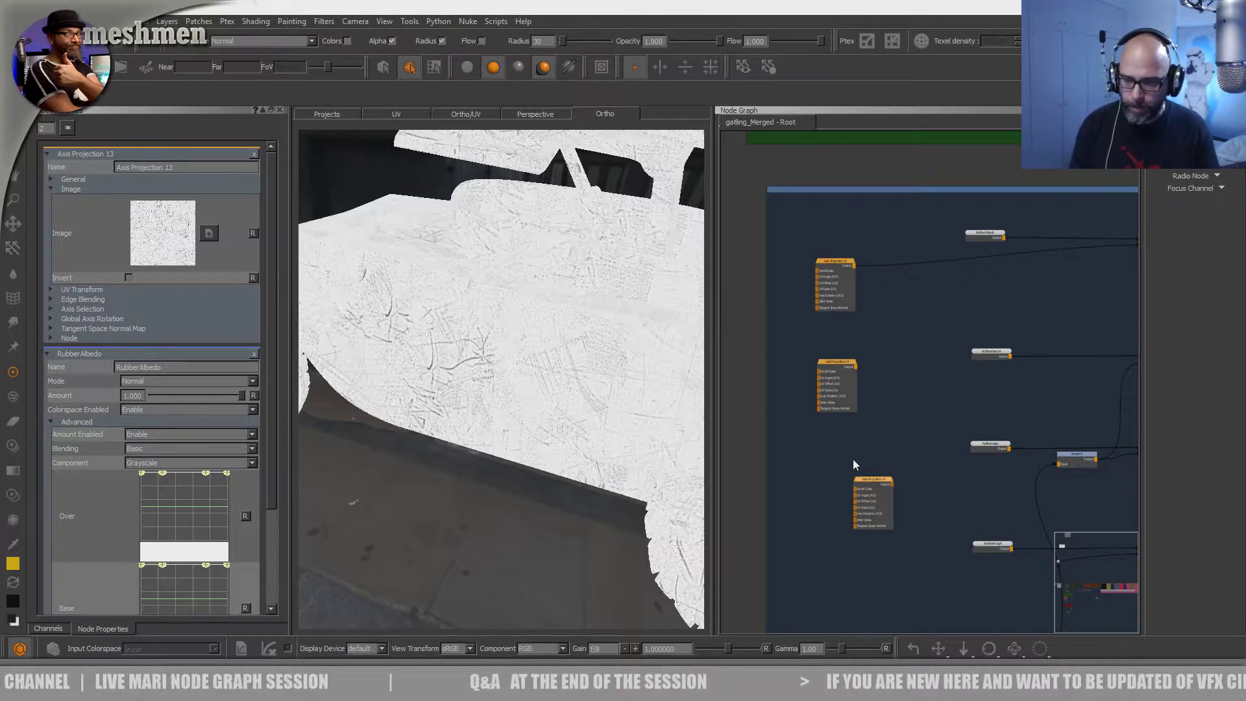
drag(874, 482, 840, 457)
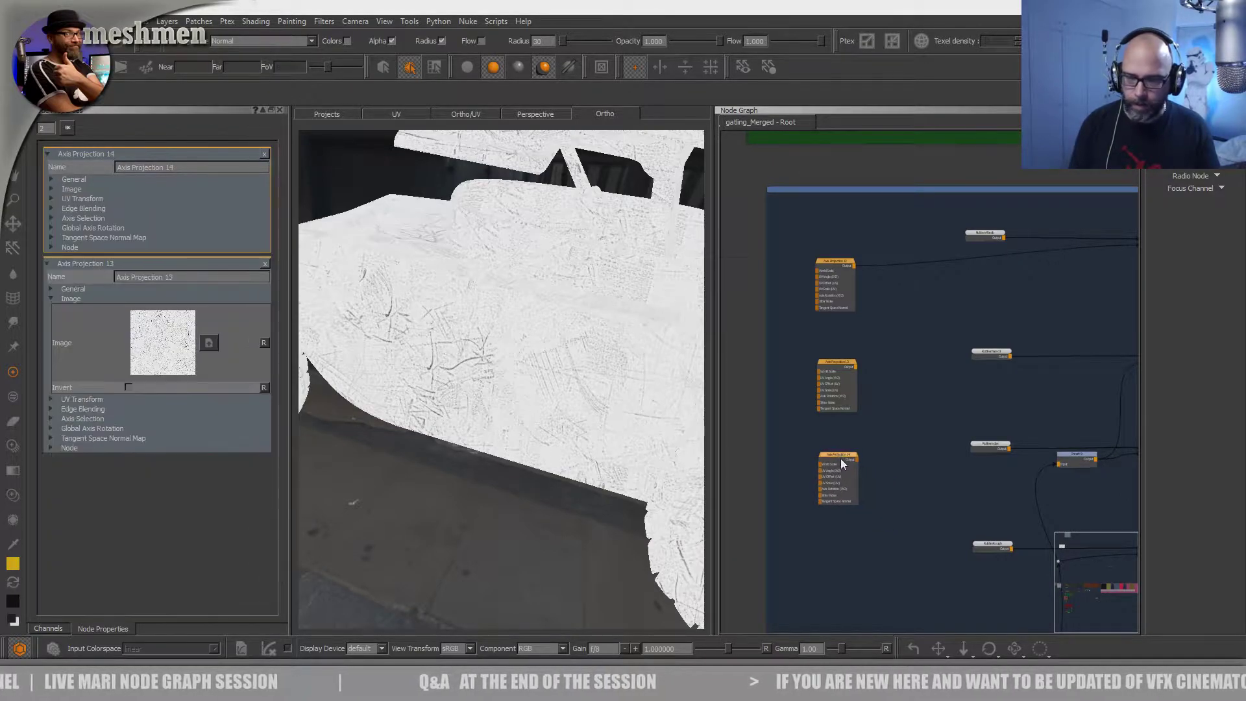
- Assign the darker, blotchy Grungemaps013 image to the lowest Axis Projection node
alt+drag(542, 448, 423, 419)
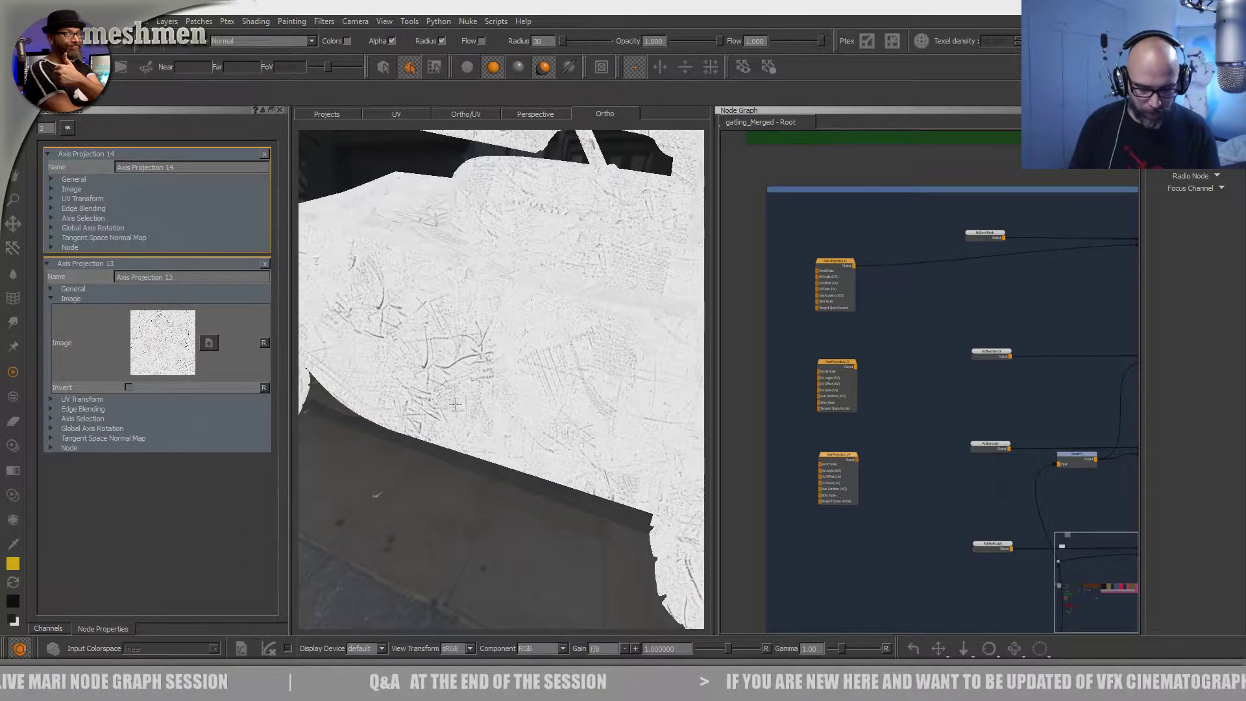
key(k)
key(i)
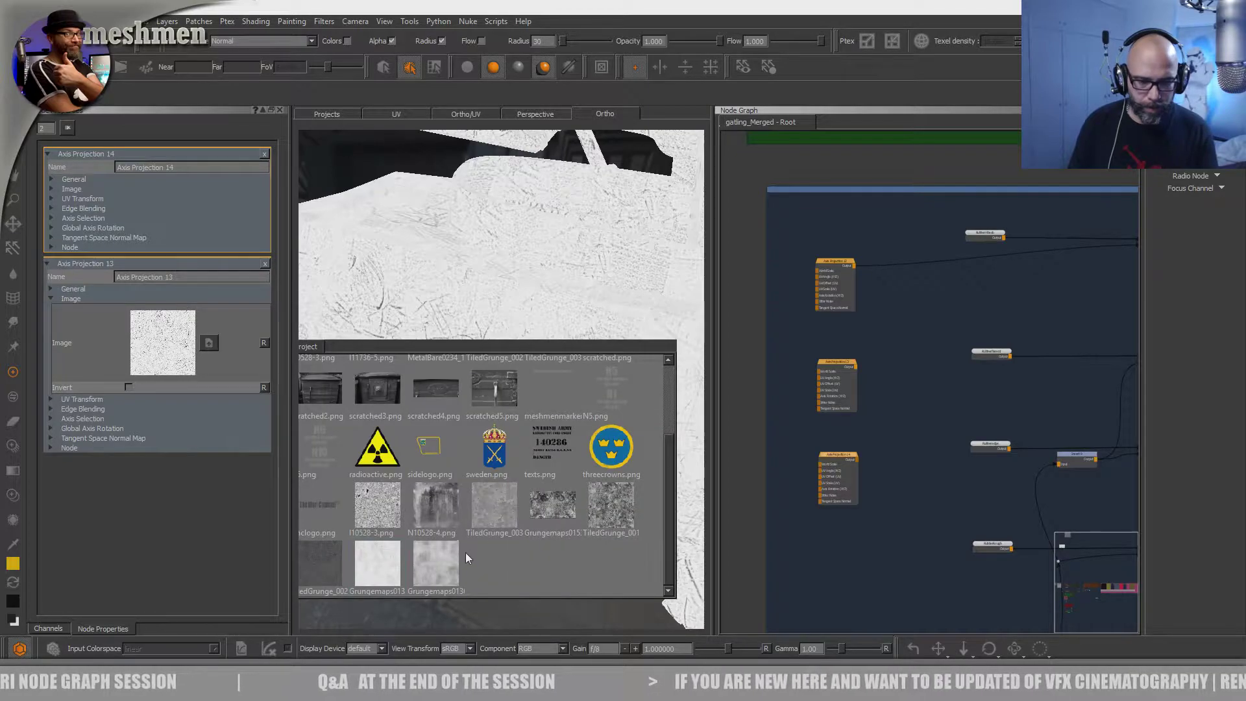
drag(439, 562, 52, 188)
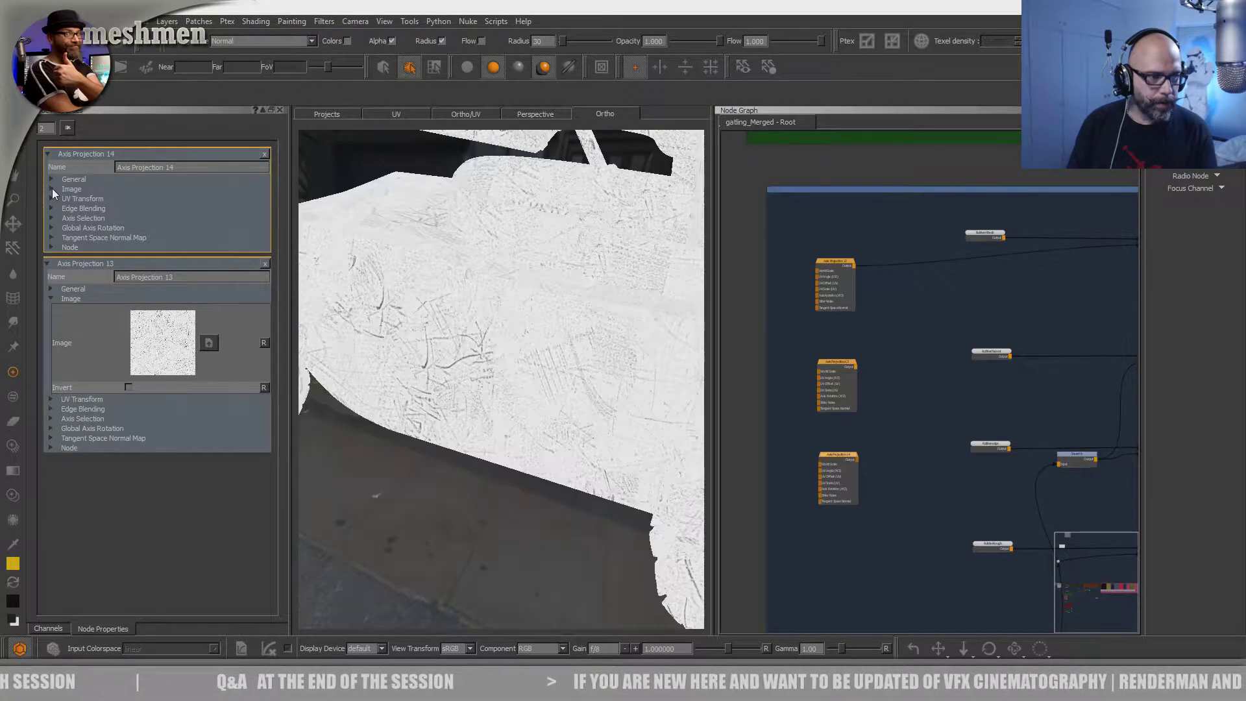
key(i)
drag(438, 613, 173, 229)
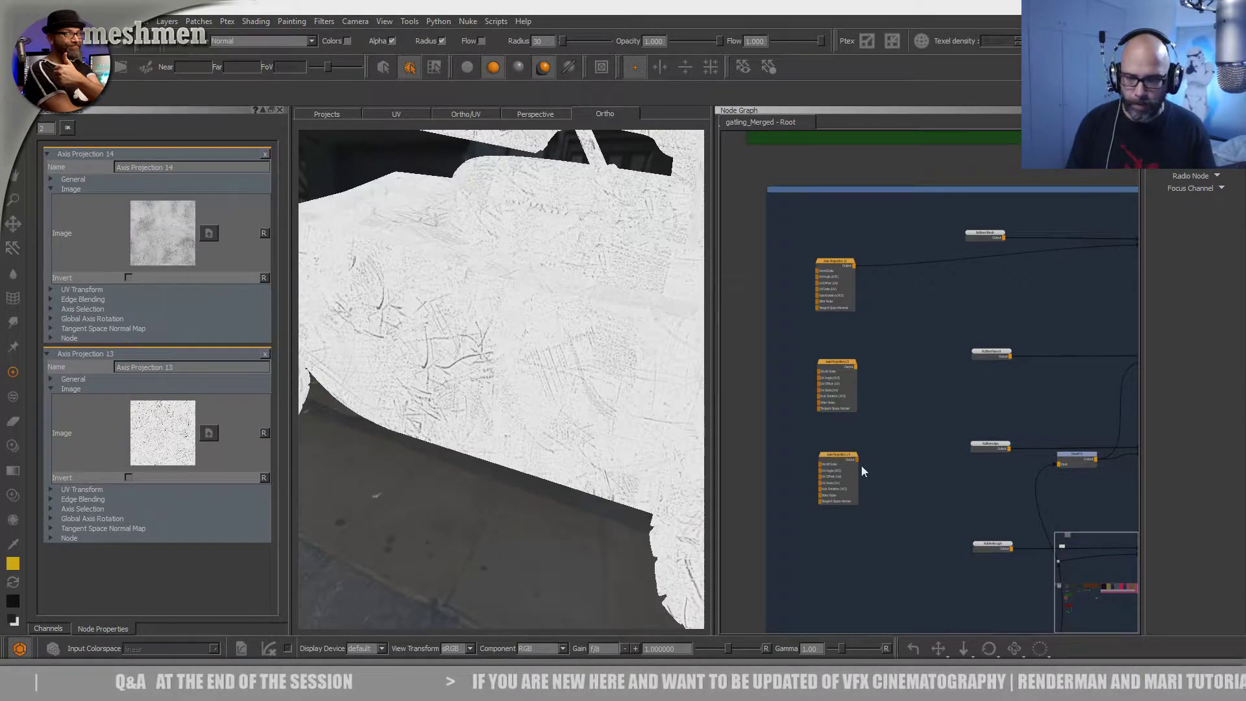
- Select the three stacked Axis Projection nodes and enclose them in a Backdrop node
alt+drag(477, 418, 445, 473)
click(839, 365)
drag(784, 228, 888, 527)
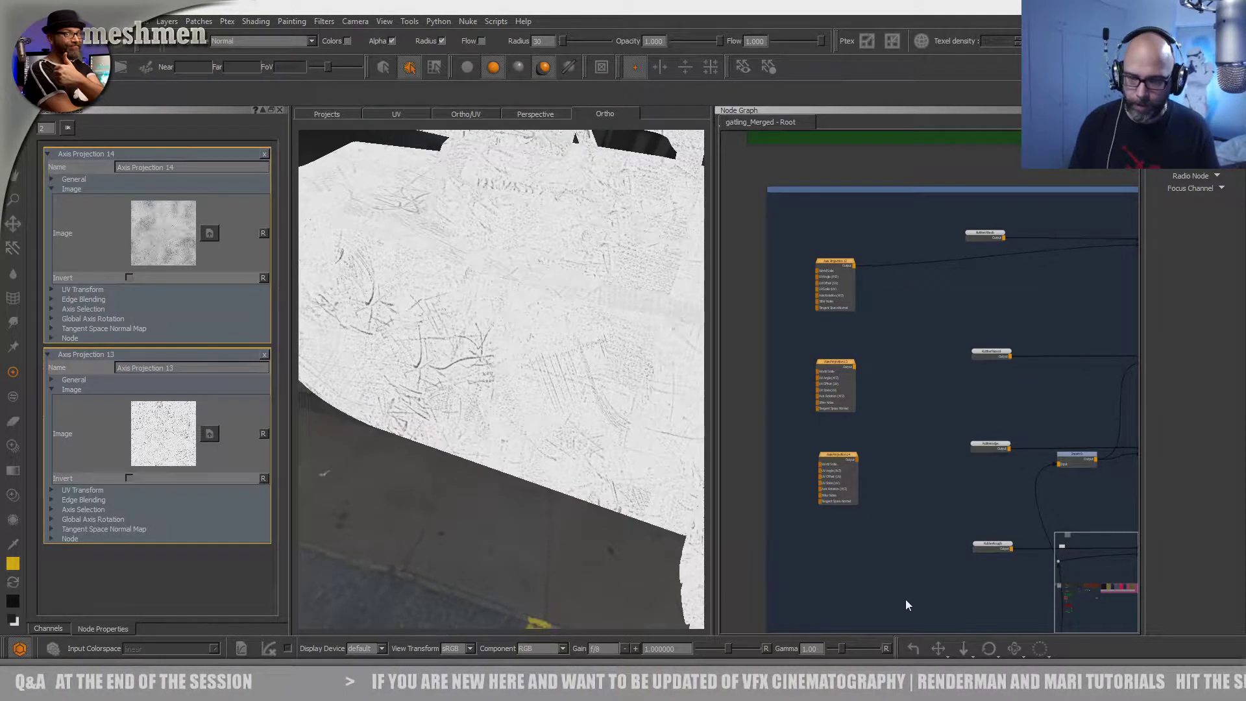
key(Tab)
text(Backdrop)
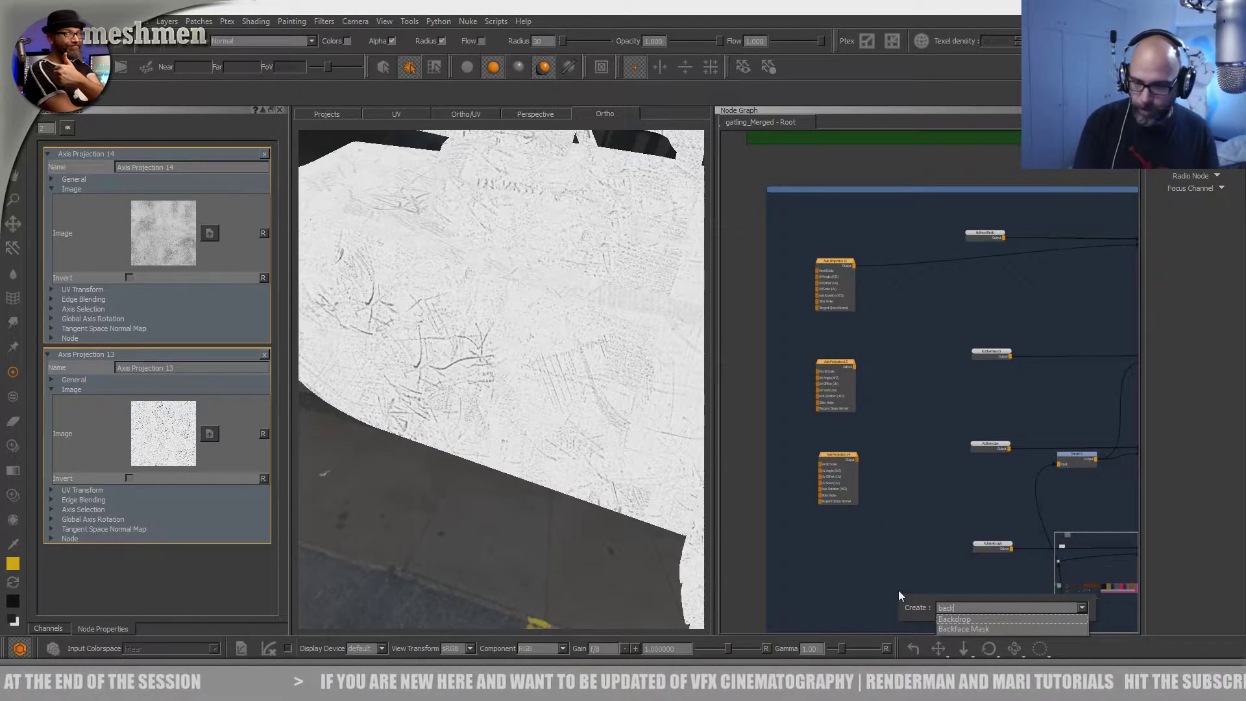
key(Return)
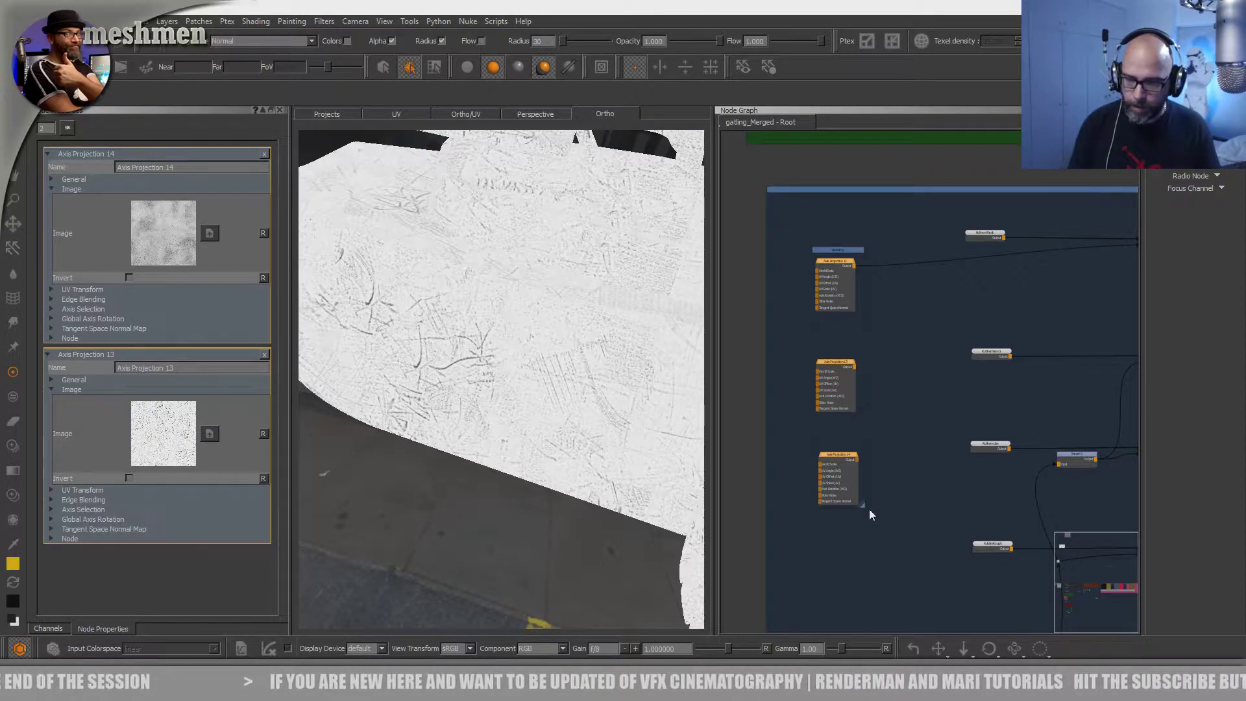
- Enlarge the new backdrop around the projection nodes and set its background color to light blue-grey (0.504, 0.555, 0.626)
drag(863, 246, 842, 244)
click(181, 191)
mouse_move(585, 361)
mouse_down()
mouse_move(550, 349)
mouse_move(571, 353)
mouse_up()
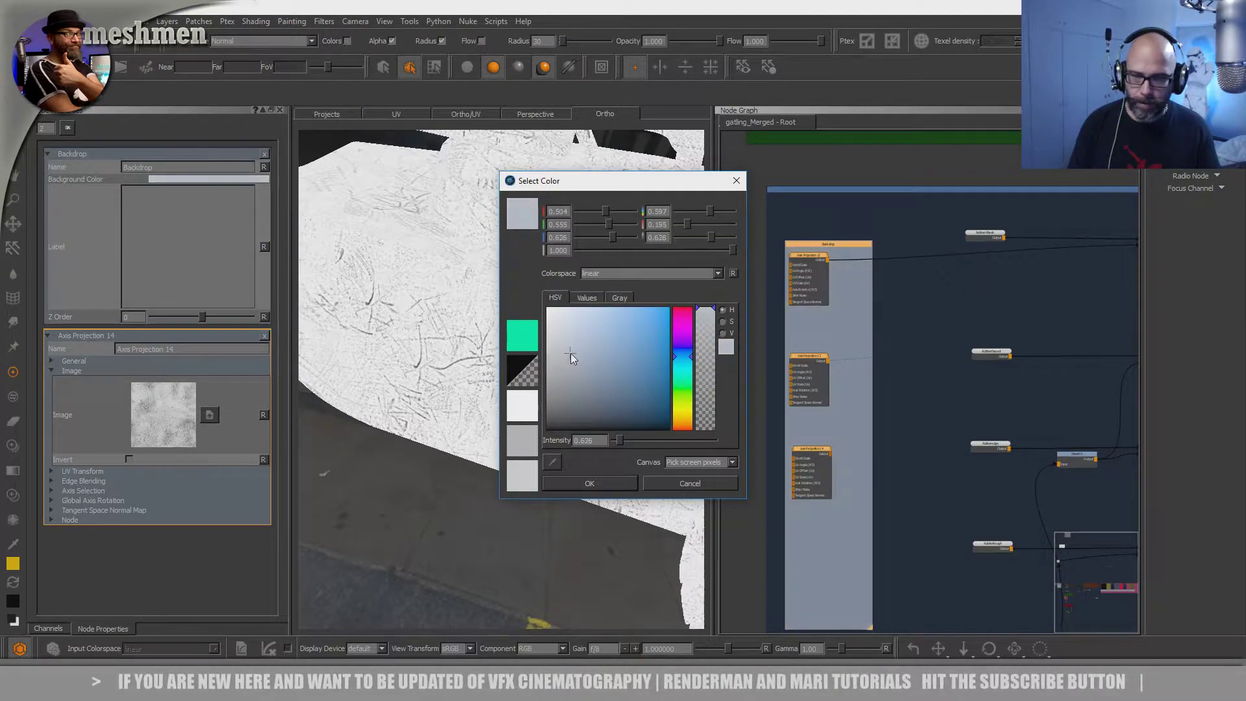
click(588, 480)
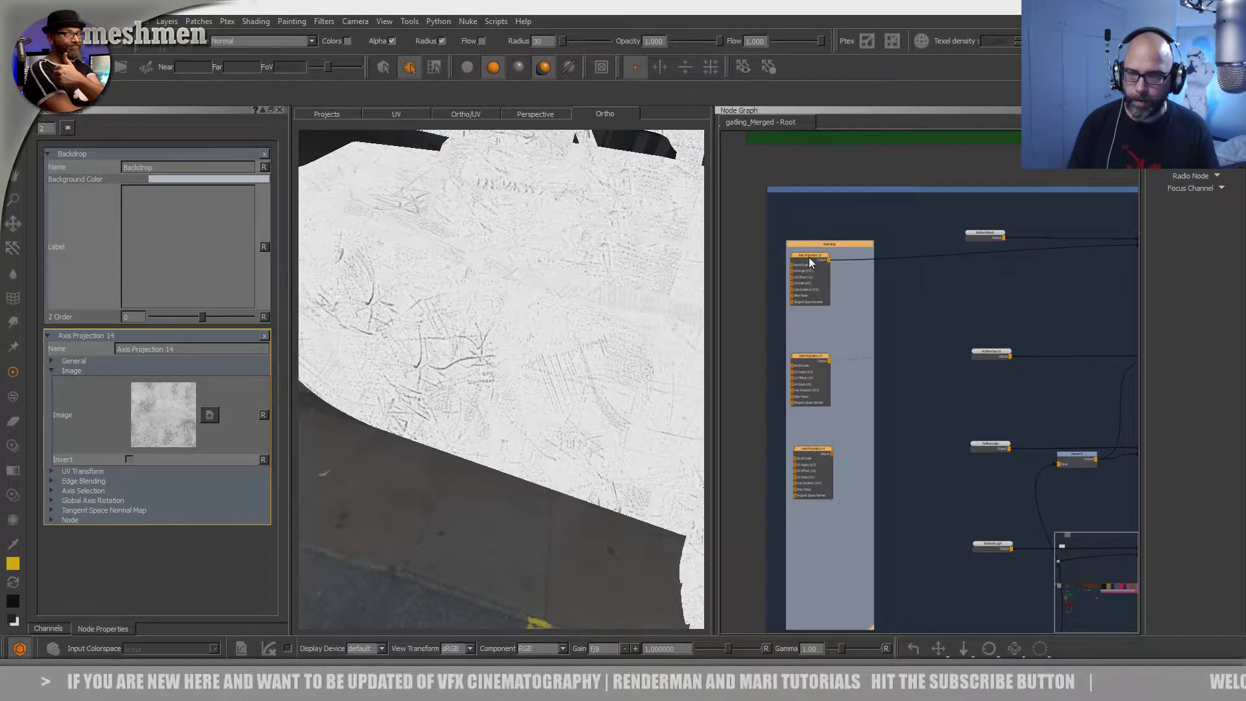
- Space the three Axis Projection nodes out inside the backdrop and shift the backdrop slightly up and left within the rubber material area
drag(813, 257, 831, 263)
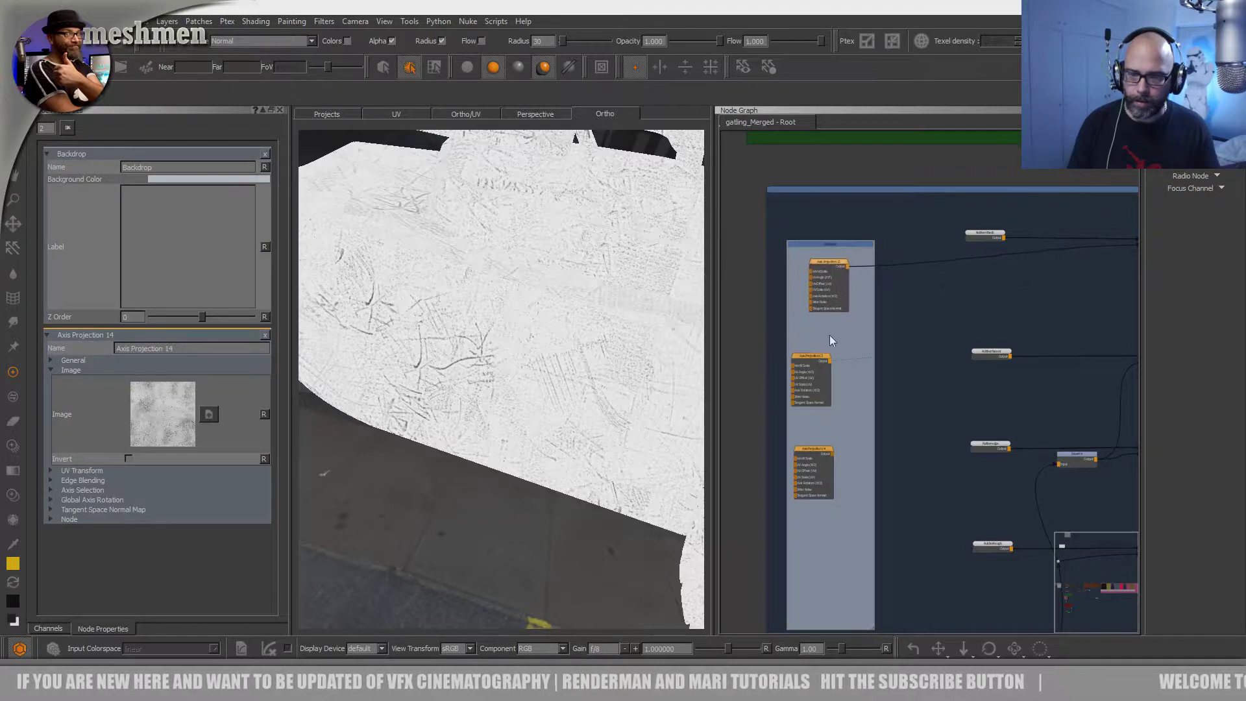
drag(816, 360, 844, 351)
drag(814, 448, 836, 446)
drag(852, 381, 850, 380)
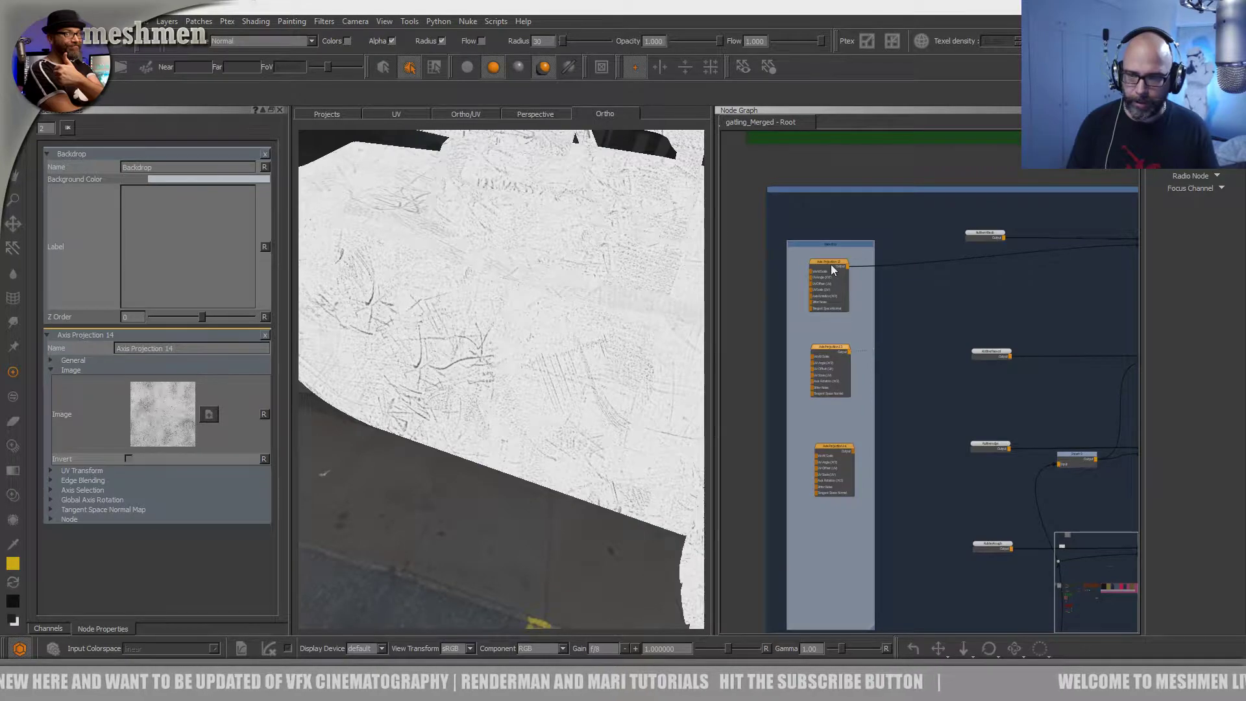
drag(839, 249, 837, 241)
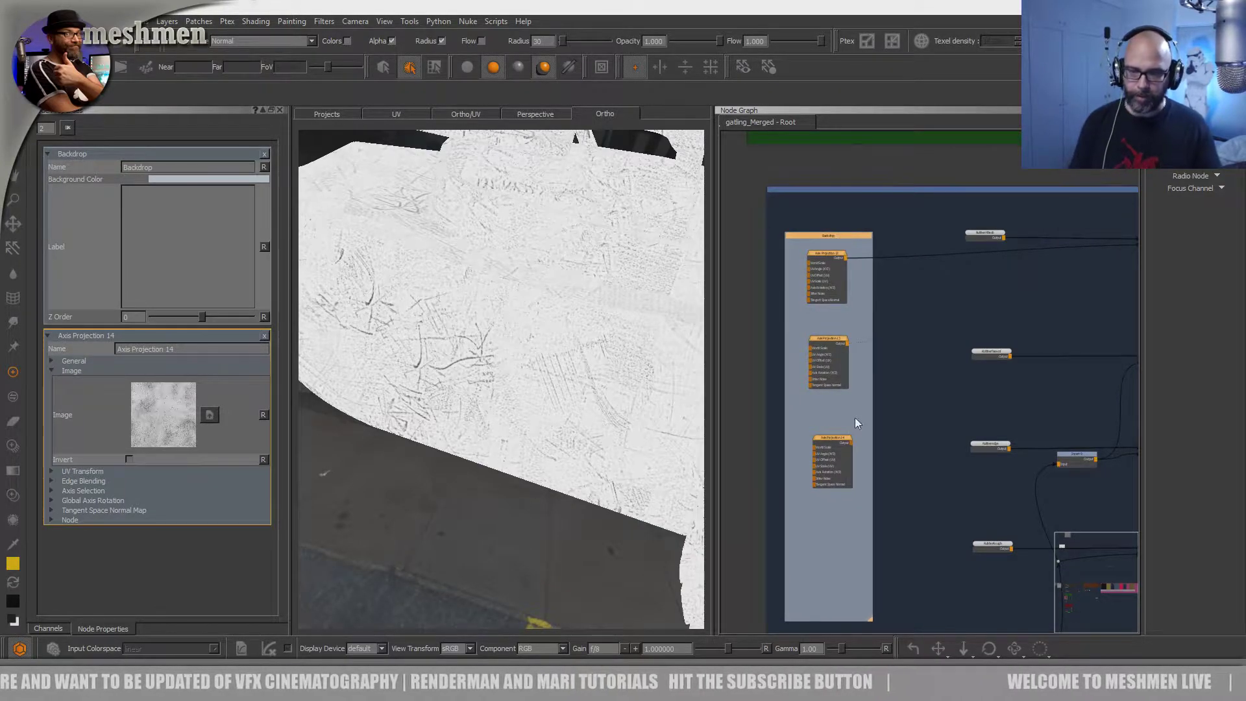
scroll(865, 448, down, 5)
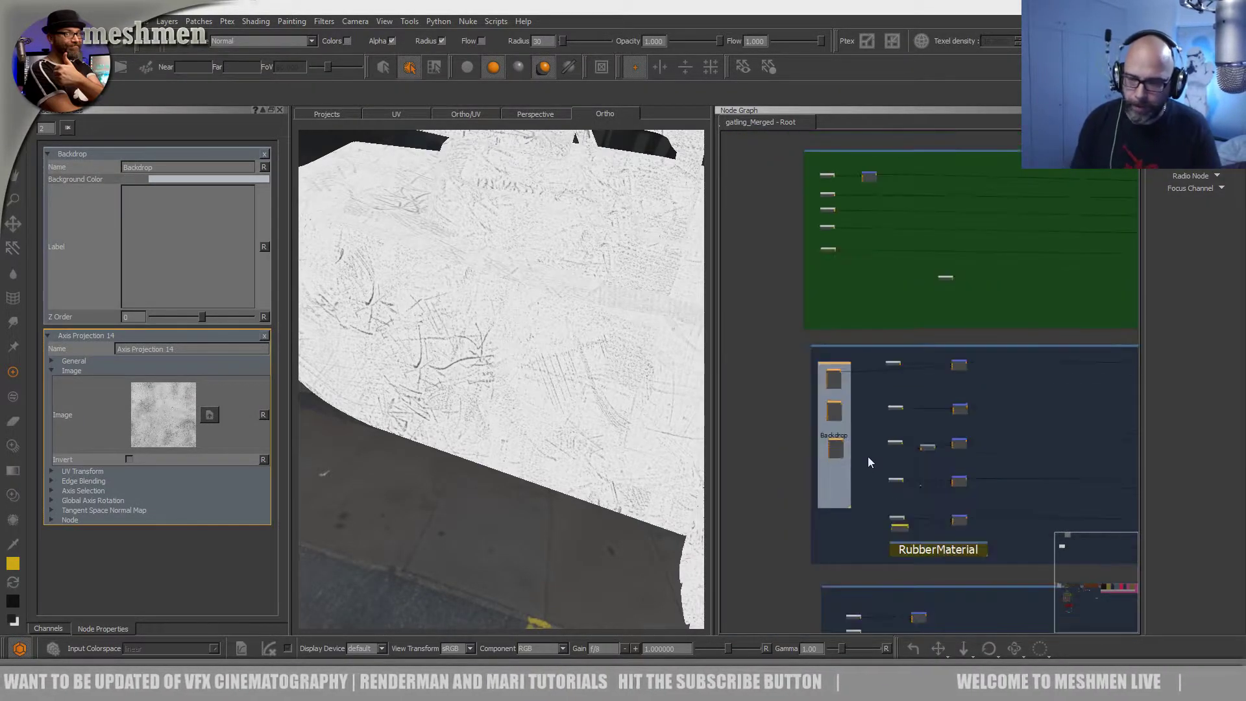
scroll(858, 463, down, 2)
scroll(859, 467, up, 5)
middle_drag(859, 472, 825, 472)
scroll(820, 351, up, 4)
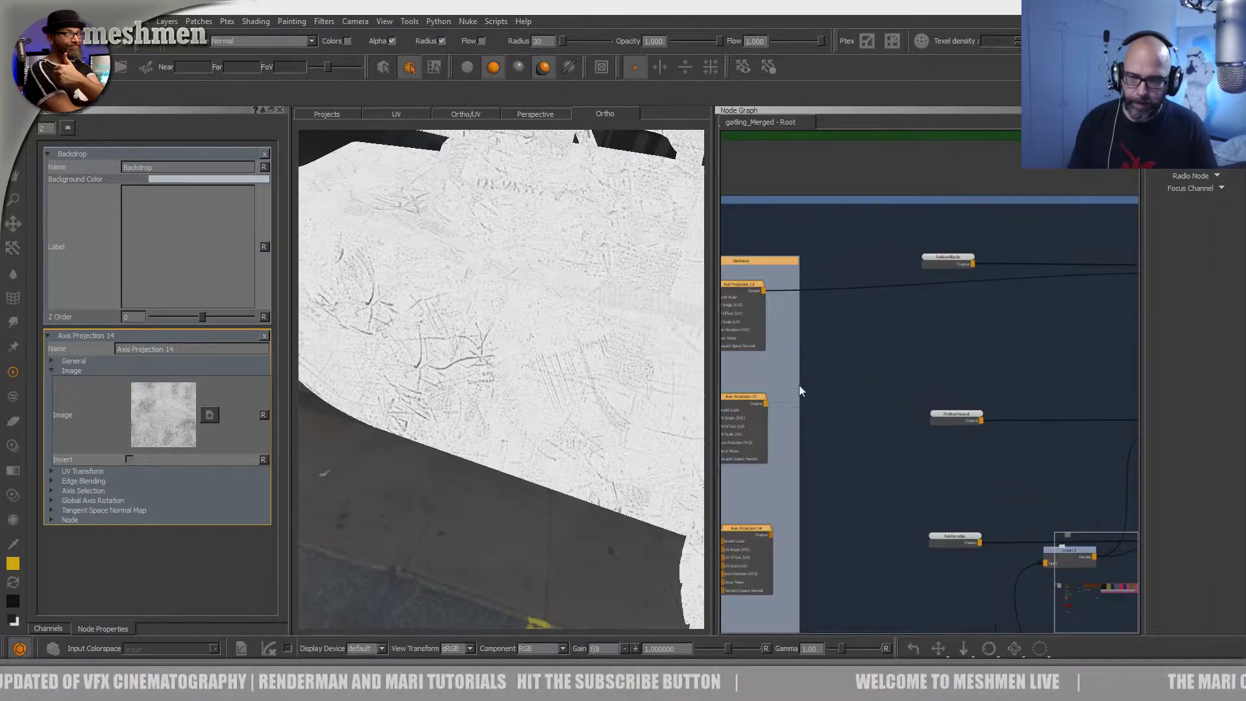
middle_drag(797, 387, 947, 351)
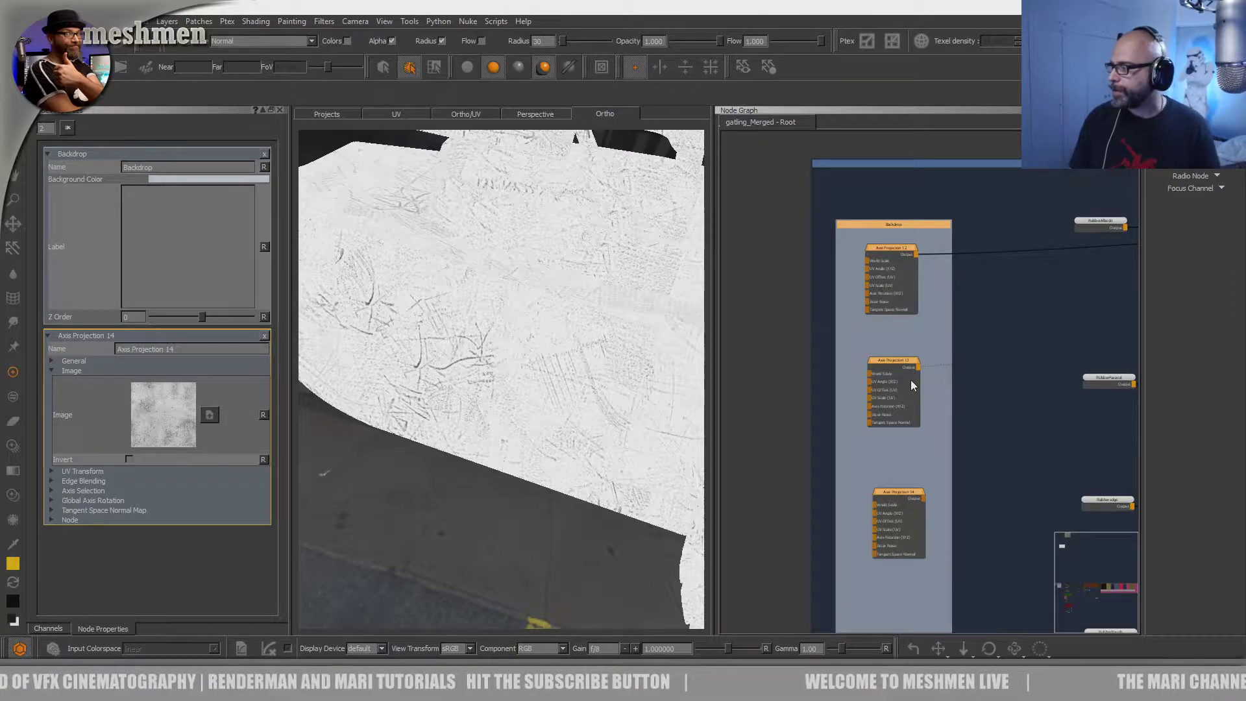
drag(894, 361, 875, 364)
click(945, 333)
- Set the World Scale of the middle Axis Projection node, the scratched one, to 20
alt+drag(596, 449, 575, 445)
alt+right_drag(575, 445, 534, 439)
alt+drag(534, 440, 534, 445)
alt+right_drag(534, 445, 627, 472)
scroll(626, 476, down, 3)
scroll(558, 437, up, 5)
alt+drag(570, 437, 514, 441)
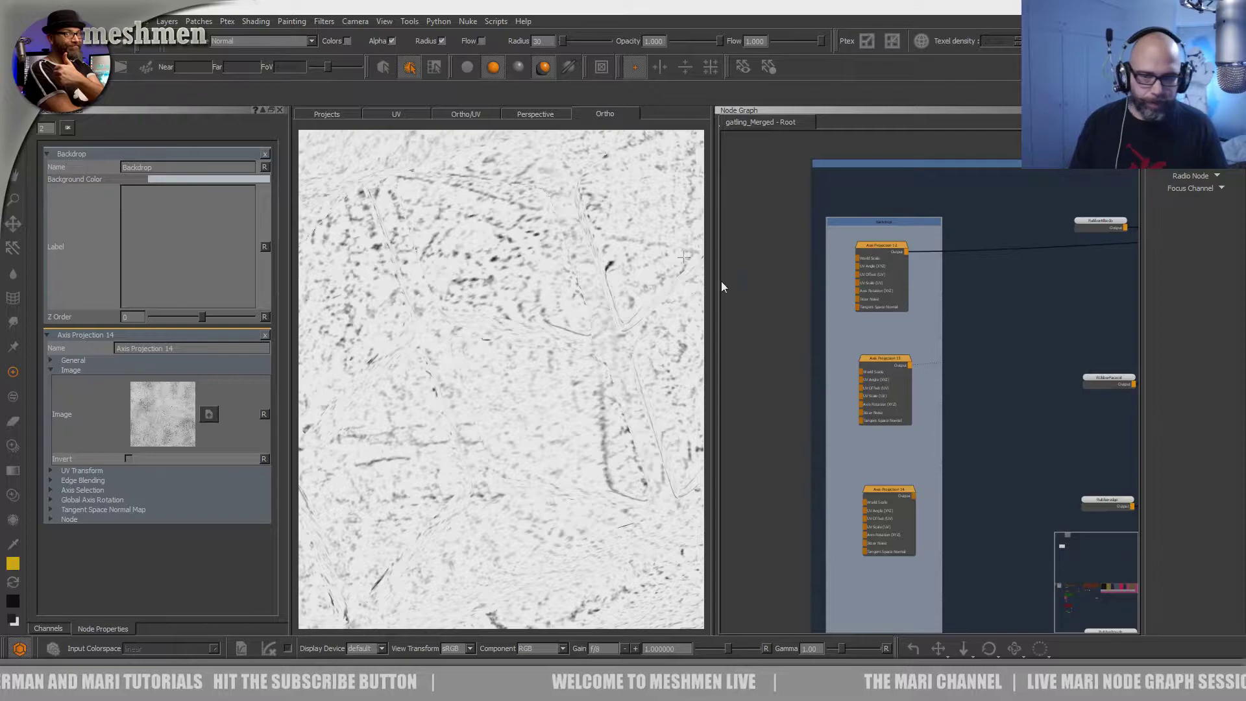
click(899, 359)
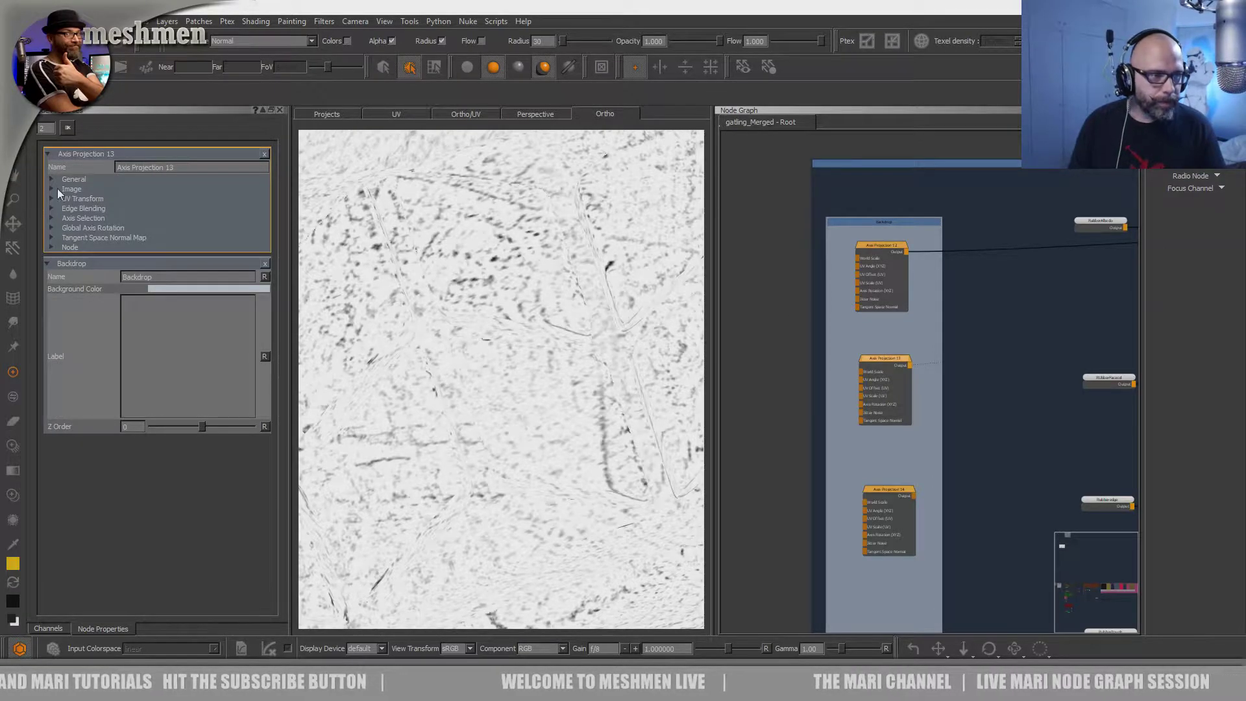
click(71, 180)
click(162, 183)
click(161, 190)
click(69, 178)
click(70, 179)
click(50, 182)
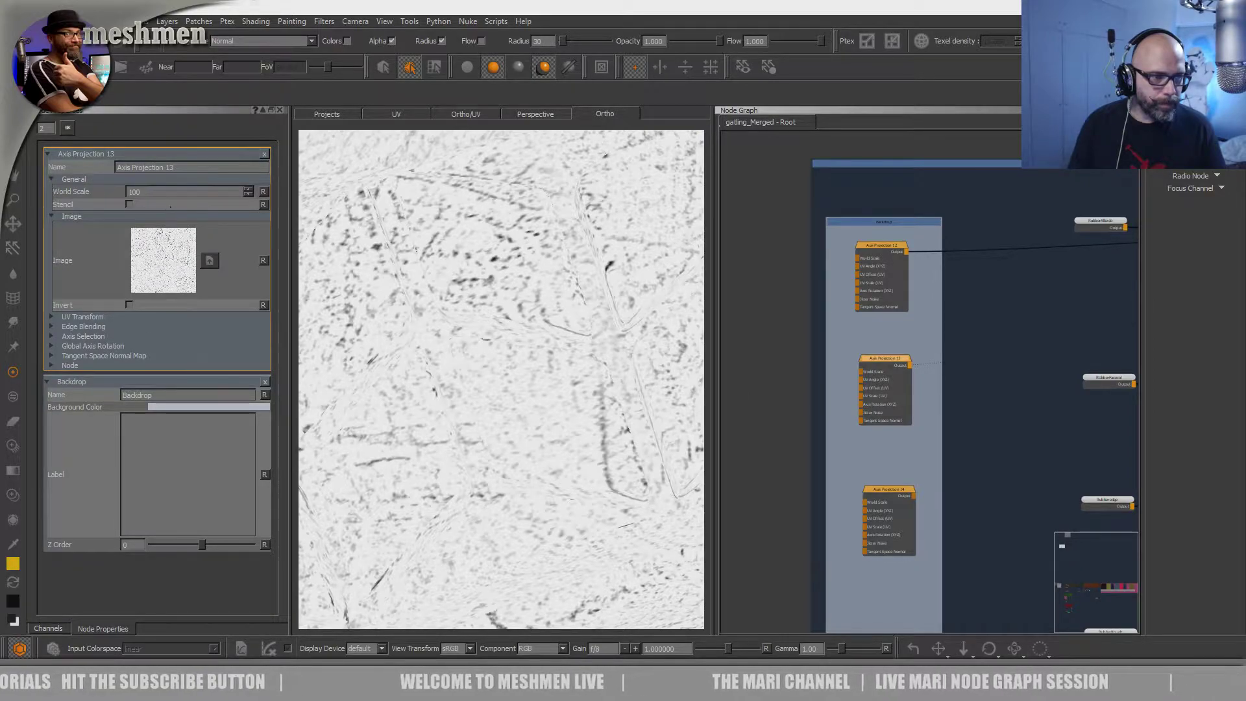
text(20)
key(Return)
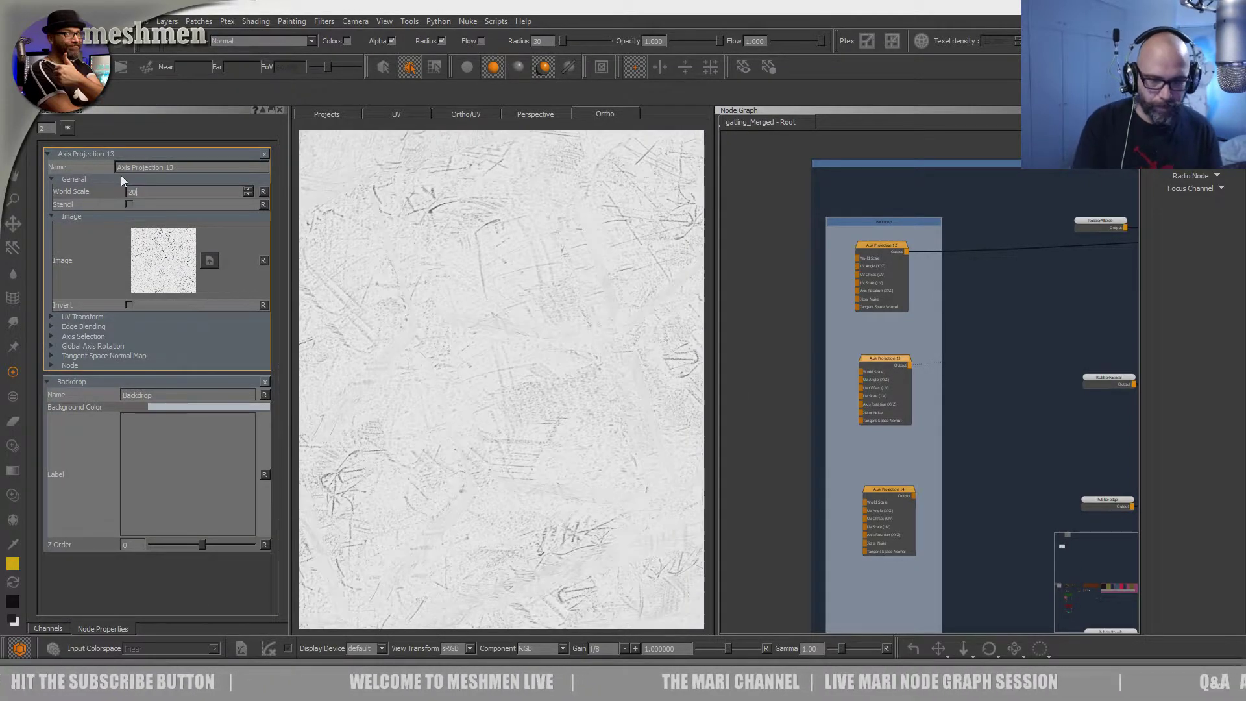
- Set the middle Axis Projection node's UV Repeat (UV) to 1.748 and its UV Angle (XYZ) to about 43, and check the scratches
alt+drag(607, 264, 563, 376)
mouse_move(563, 375)
alt+right_down()
mouse_move(637, 406)
mouse_move(578, 381)
alt+right_up()
mouse_move(578, 381)
alt+mouse_down()
mouse_move(604, 387)
mouse_move(581, 392)
mouse_move(593, 401)
mouse_move(584, 376)
mouse_move(566, 383)
alt+mouse_up()
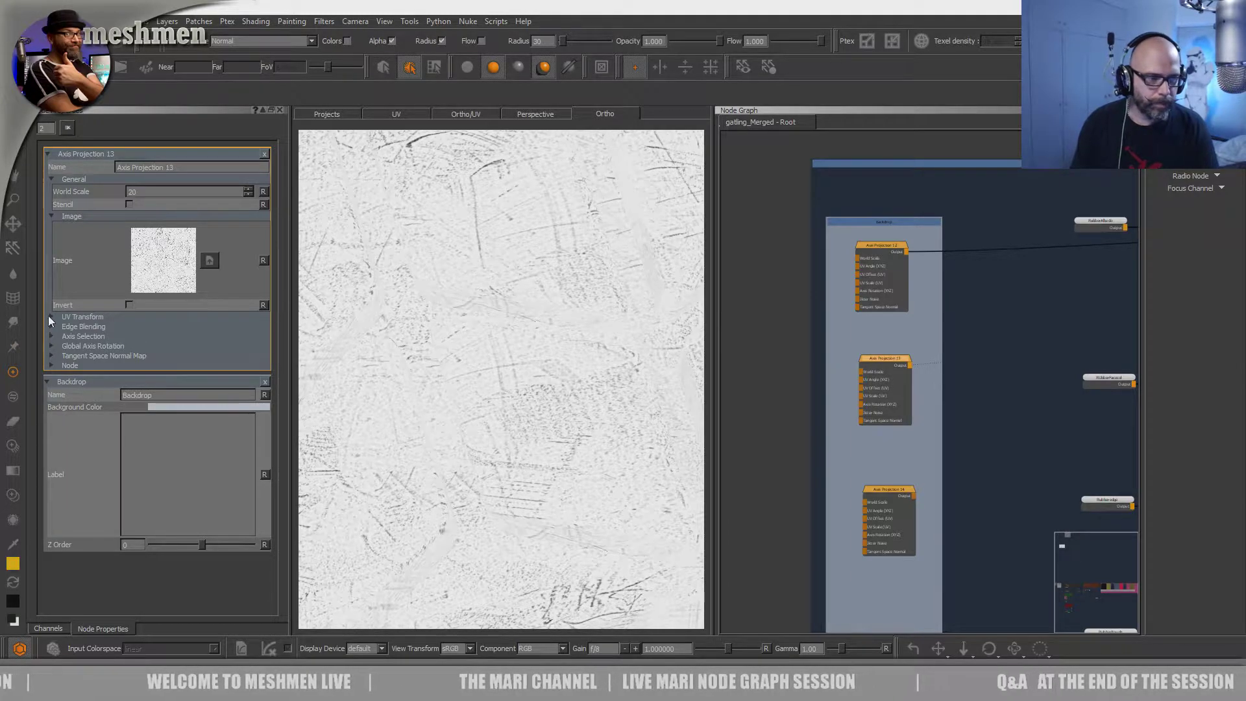
click(51, 317)
drag(180, 328, 185, 329)
drag(165, 375, 175, 373)
alt+right_drag(596, 395, 494, 364)
alt+middle_drag(493, 364, 562, 355)
scroll(562, 355, up, 6)
scroll(620, 371, down, 4)
alt+right_drag(486, 386, 552, 381)
alt+right_drag(462, 342, 444, 361)
- Examine the node graph between the projection backdrop and the rubber material's merge nodes for room to route the scratches
middle_drag(923, 328, 919, 323)
middle_drag(994, 294, 898, 345)
scroll(898, 345, down, 2)
scroll(875, 365, up, 2)
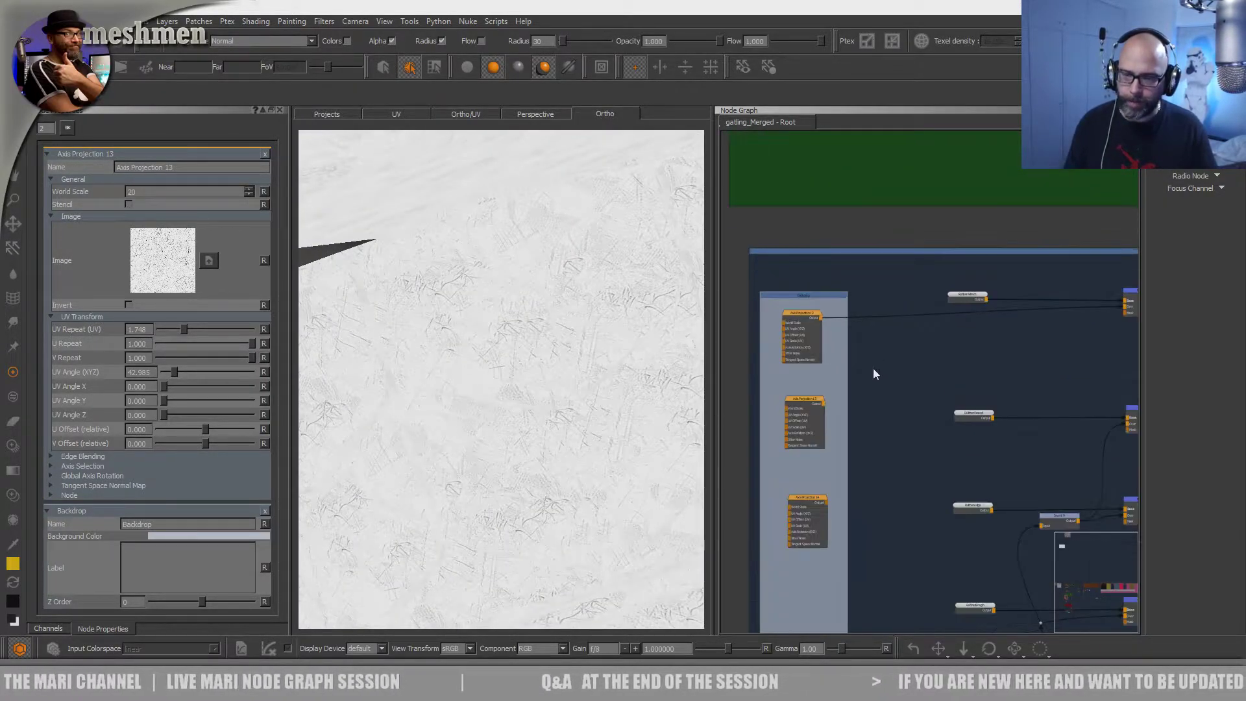
click(781, 406)
click(781, 407)
scroll(902, 401, down, 2)
middle_drag(921, 392, 809, 392)
click(1037, 298)
middle_drag(750, 470, 919, 413)
click(871, 398)
middle_drag(874, 393, 837, 403)
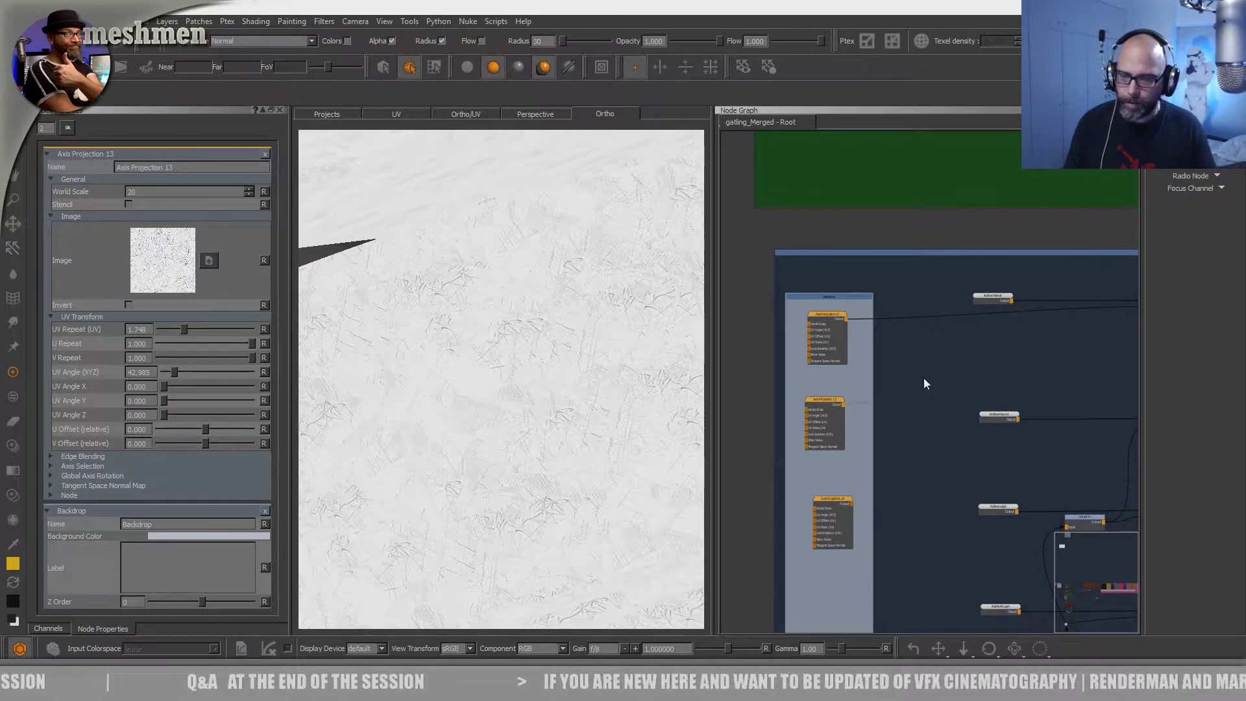
- Add an unconnected Radio Node between the projection backdrop and the rubber channel nodes
key(Tab)
text(radio)
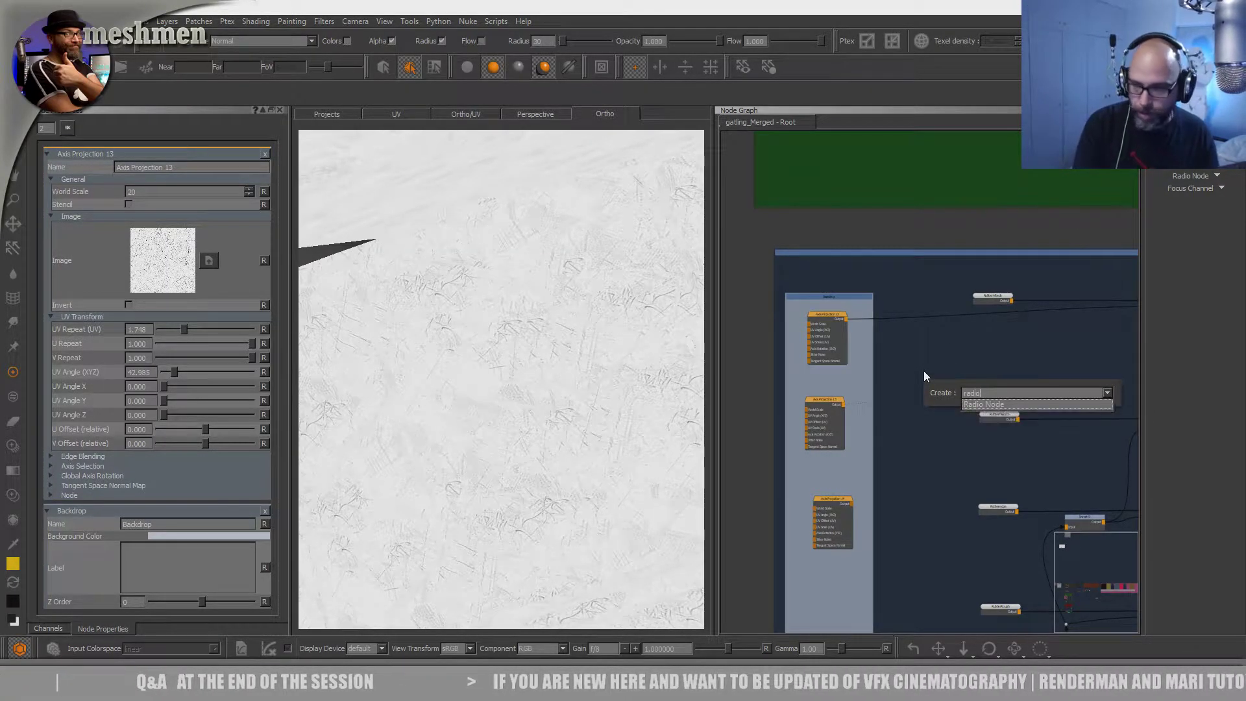
key(Return)
scroll(934, 388, up, 3)
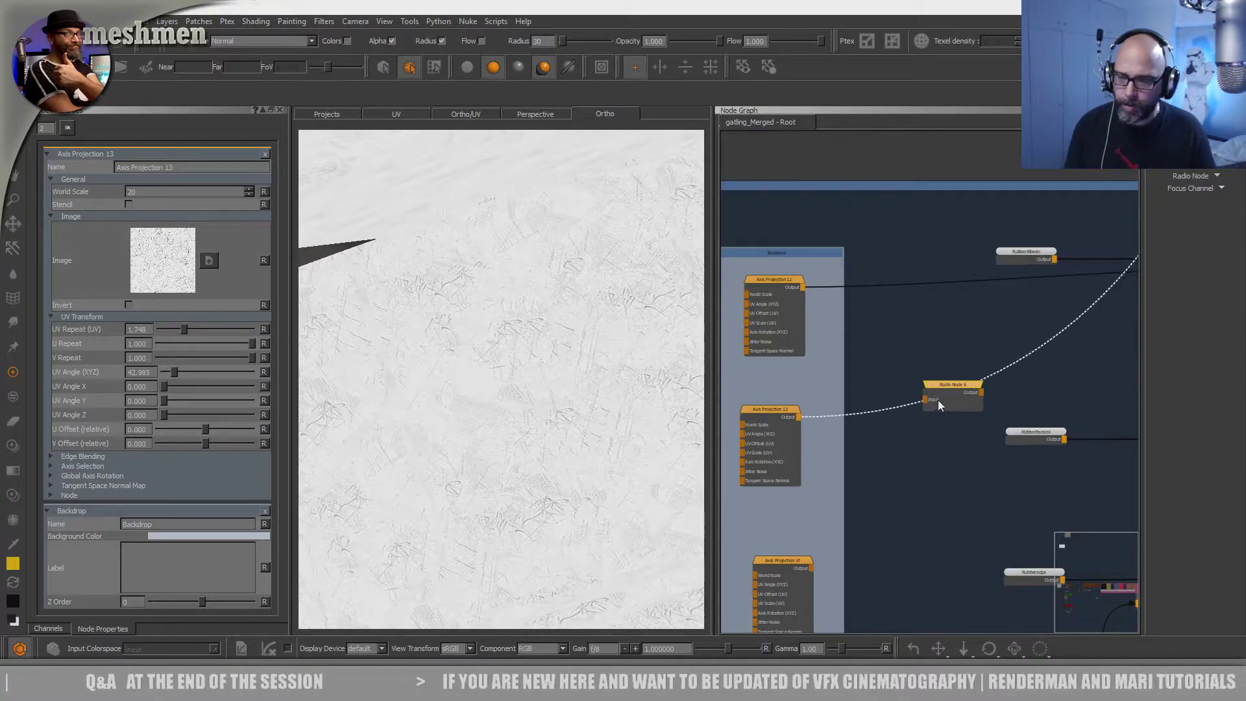
drag(795, 418, 798, 419)
drag(952, 385, 938, 377)
- Duplicate the Radio Node four times and stack all five in a column beside the projection backdrop
key(ctrl+c)
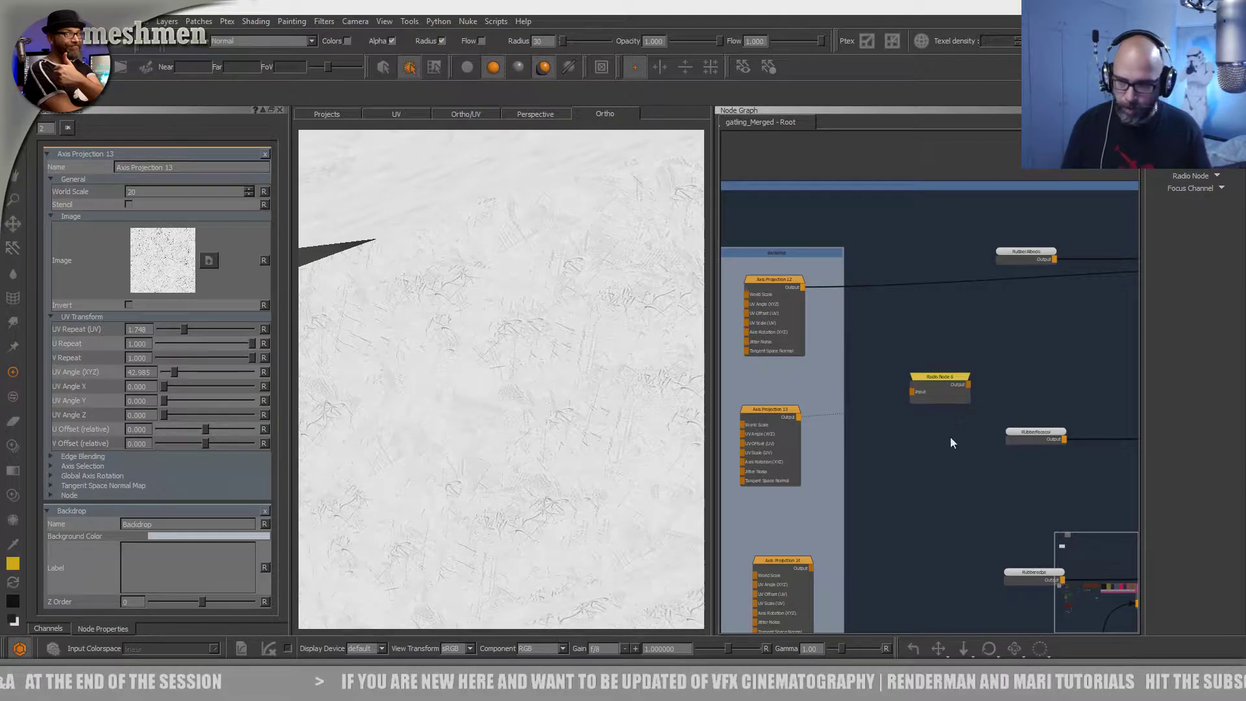
middle_drag(940, 435, 930, 415)
key(ctrl+v)
drag(947, 443, 921, 424)
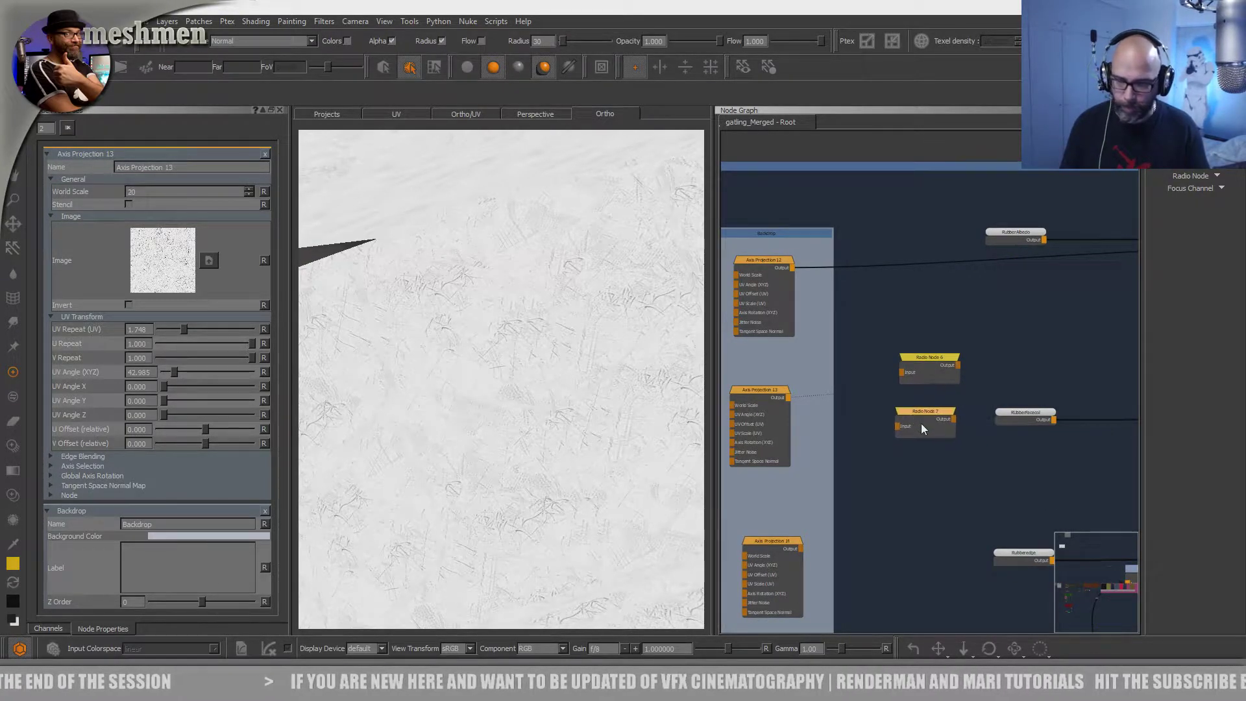
key(ctrl+v)
drag(1075, 448, 937, 476)
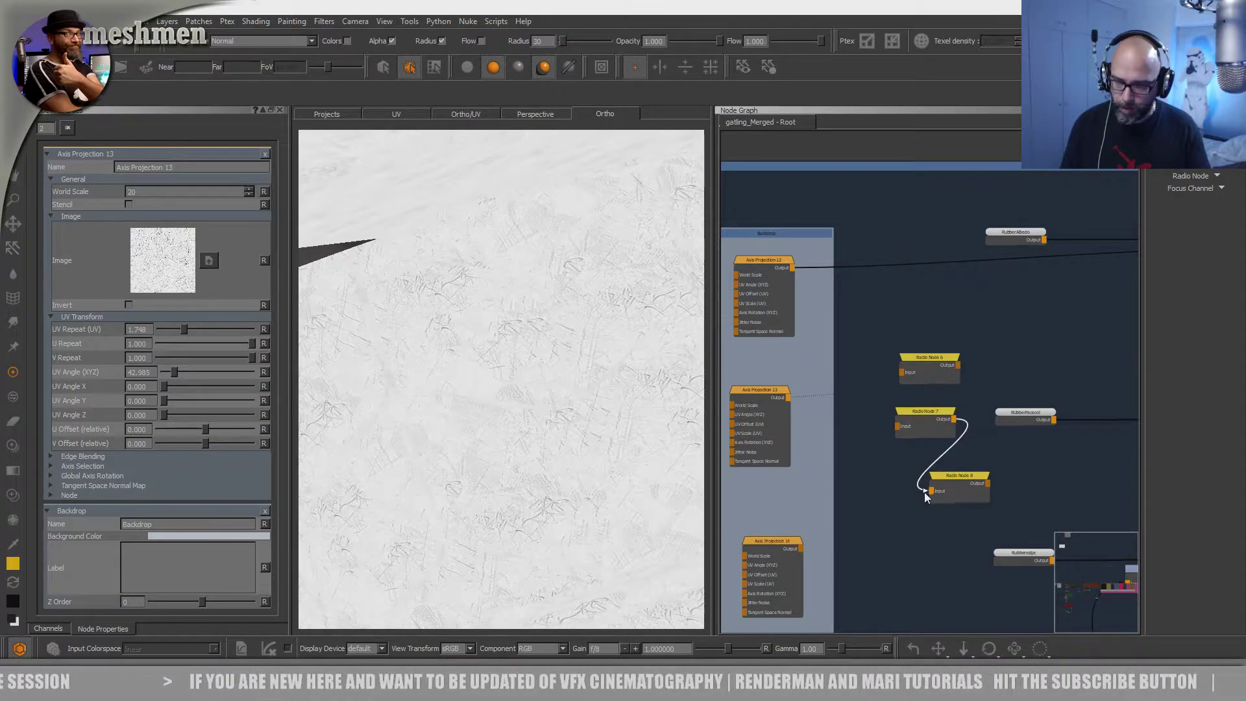
drag(923, 466, 924, 461)
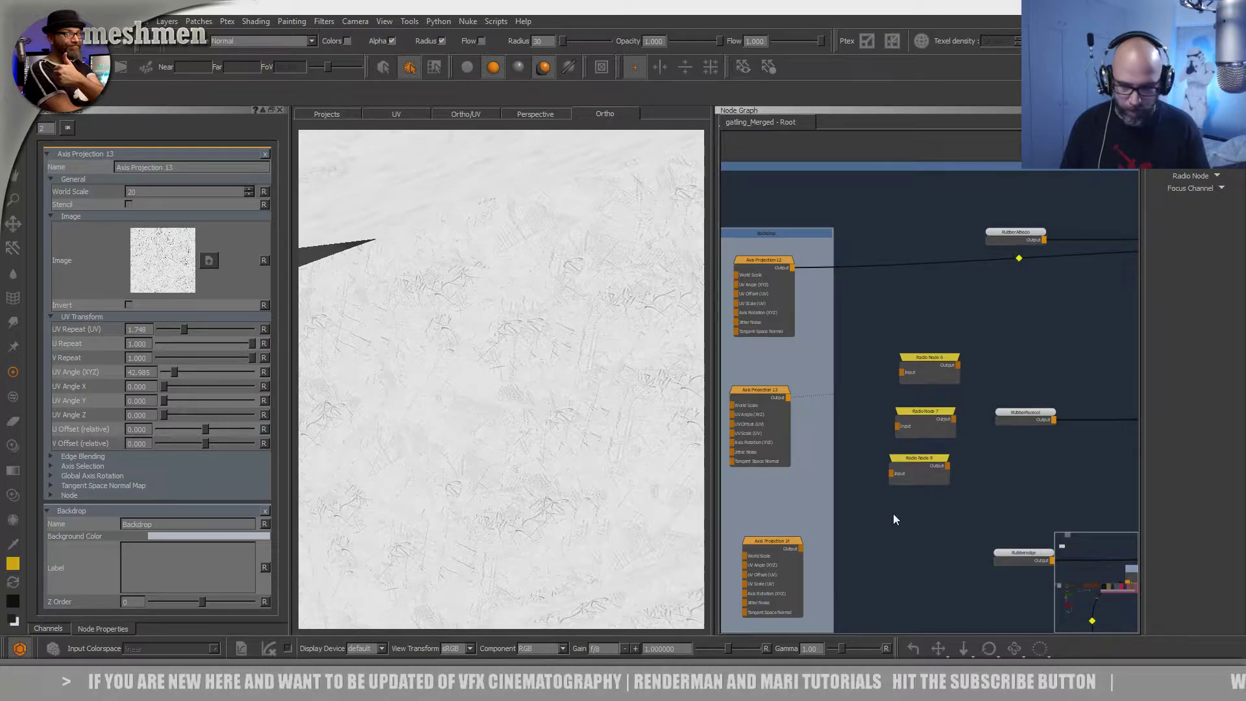
key(ctrl+v)
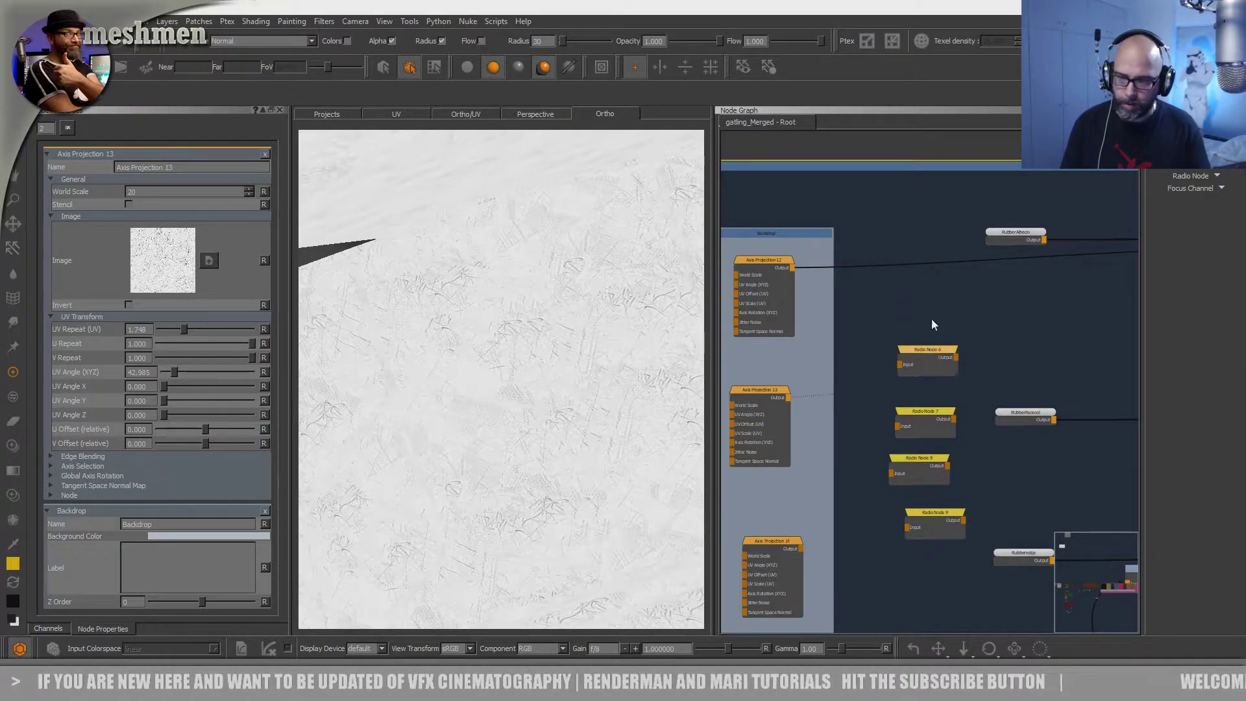
drag(936, 411, 934, 381)
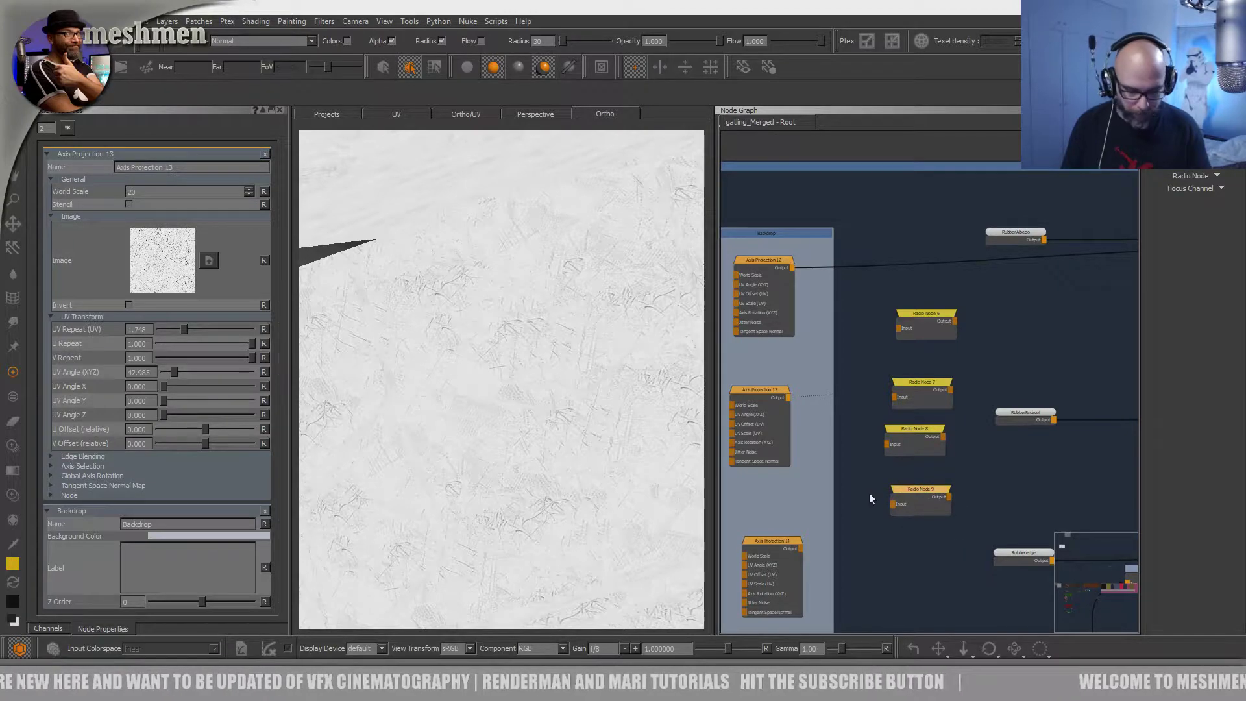
key(ctrl+v)
drag(997, 506, 993, 505)
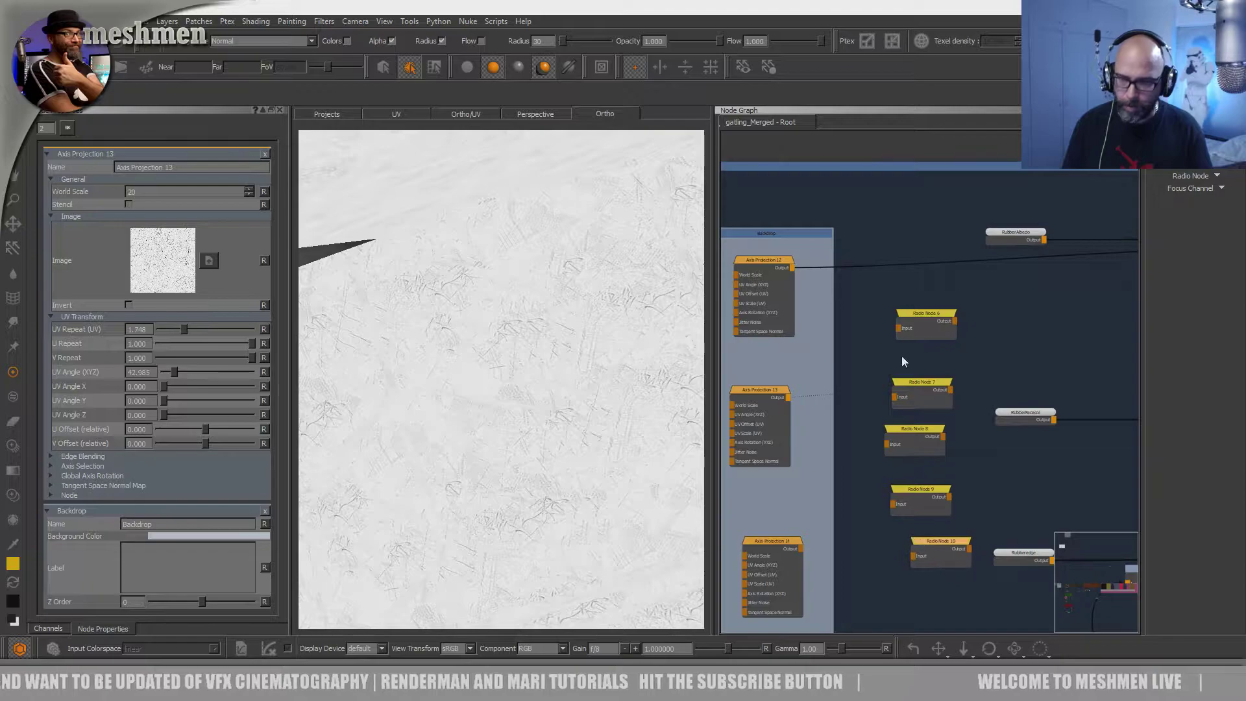
- Connect the output of the scratched Axis Projection node to the inputs of all five Radio Nodes
mouse_move(896, 328)
mouse_down()
mouse_move(789, 400)
mouse_move(896, 324)
mouse_up()
drag(788, 396, 898, 325)
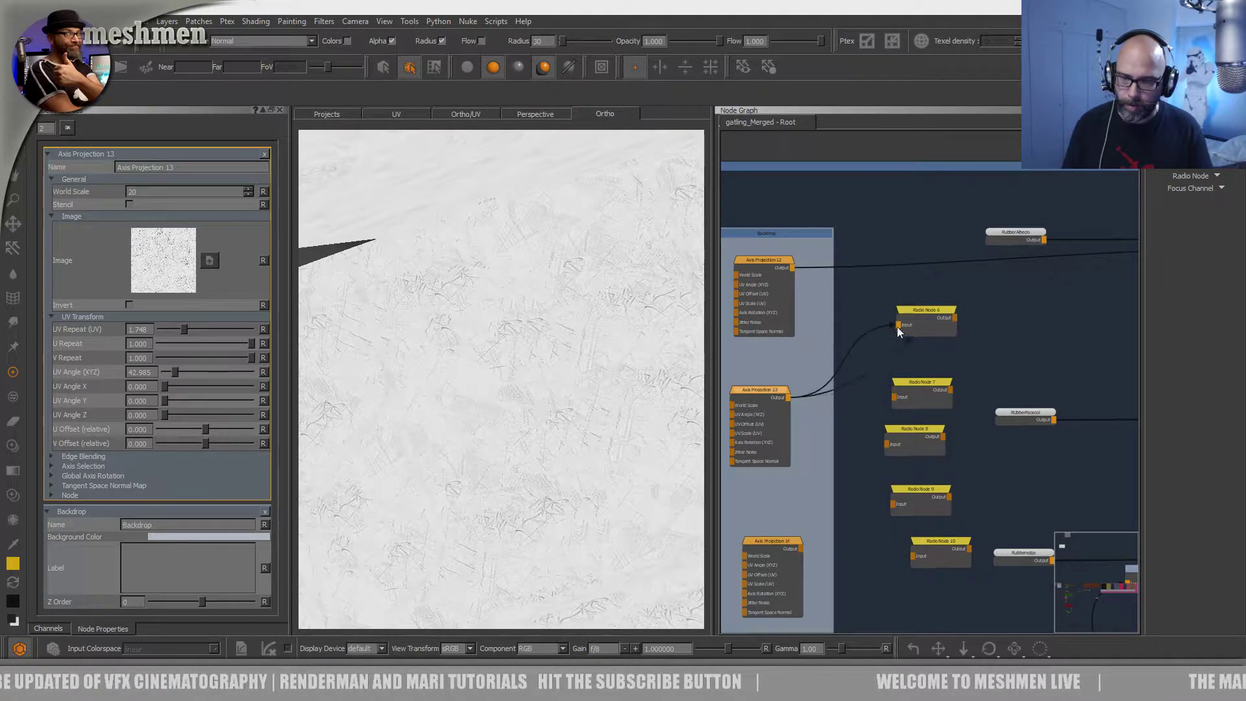
drag(789, 399, 894, 397)
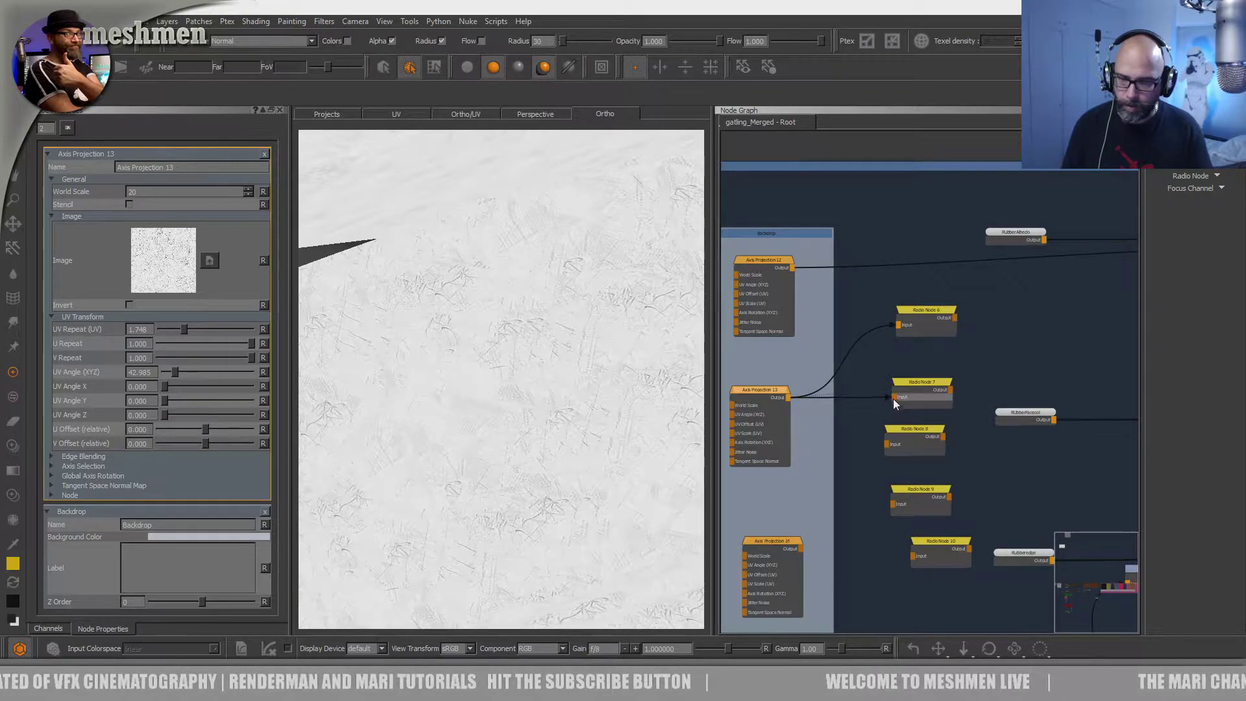
drag(789, 397, 887, 444)
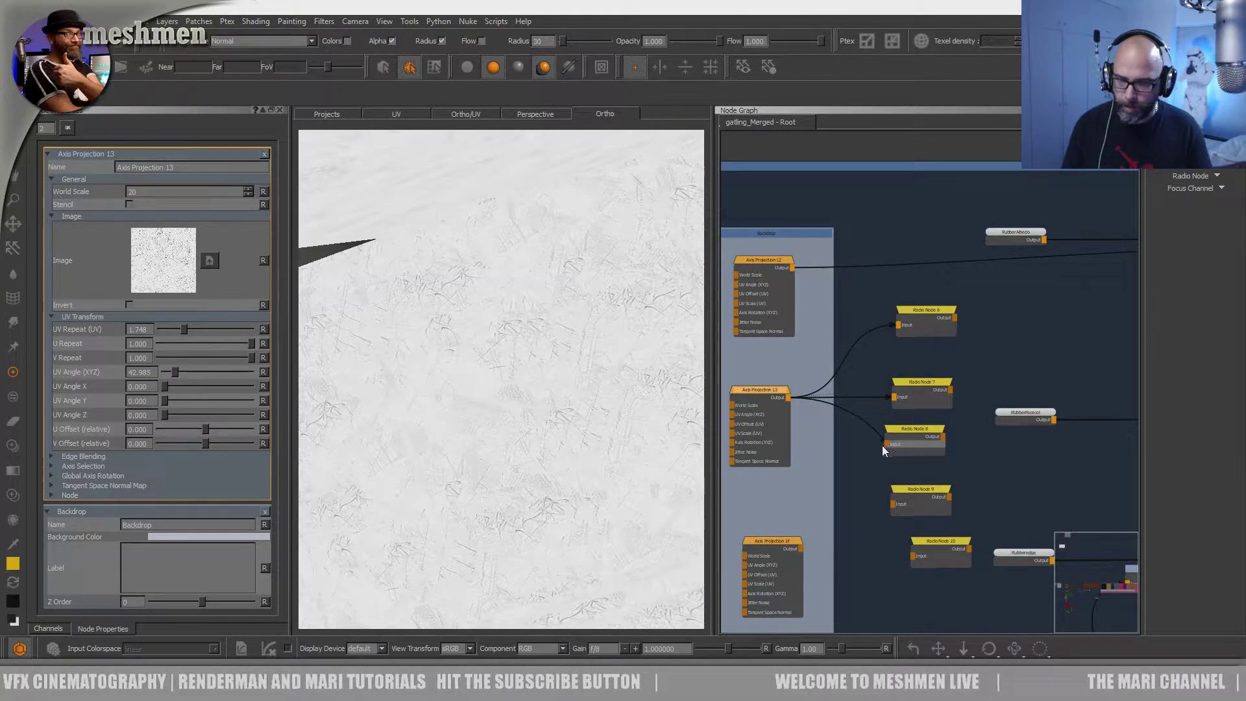
drag(902, 507, 893, 504)
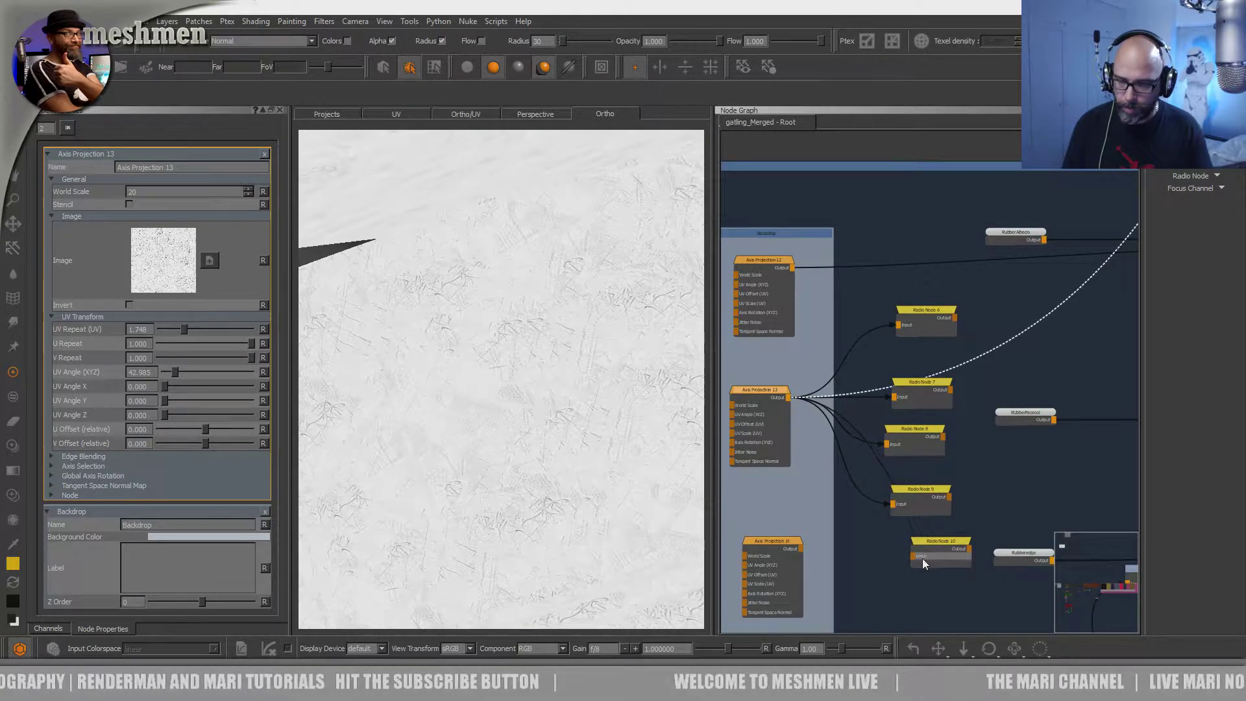
drag(920, 550, 901, 549)
- Insert a second Merge node after the existing one in each of the upper two rubber channel streams
scroll(927, 454, down, 3)
middle_drag(966, 429, 821, 431)
middle_drag(994, 305, 928, 355)
drag(920, 333, 1030, 329)
key(m)
drag(937, 451, 1039, 446)
key(m)
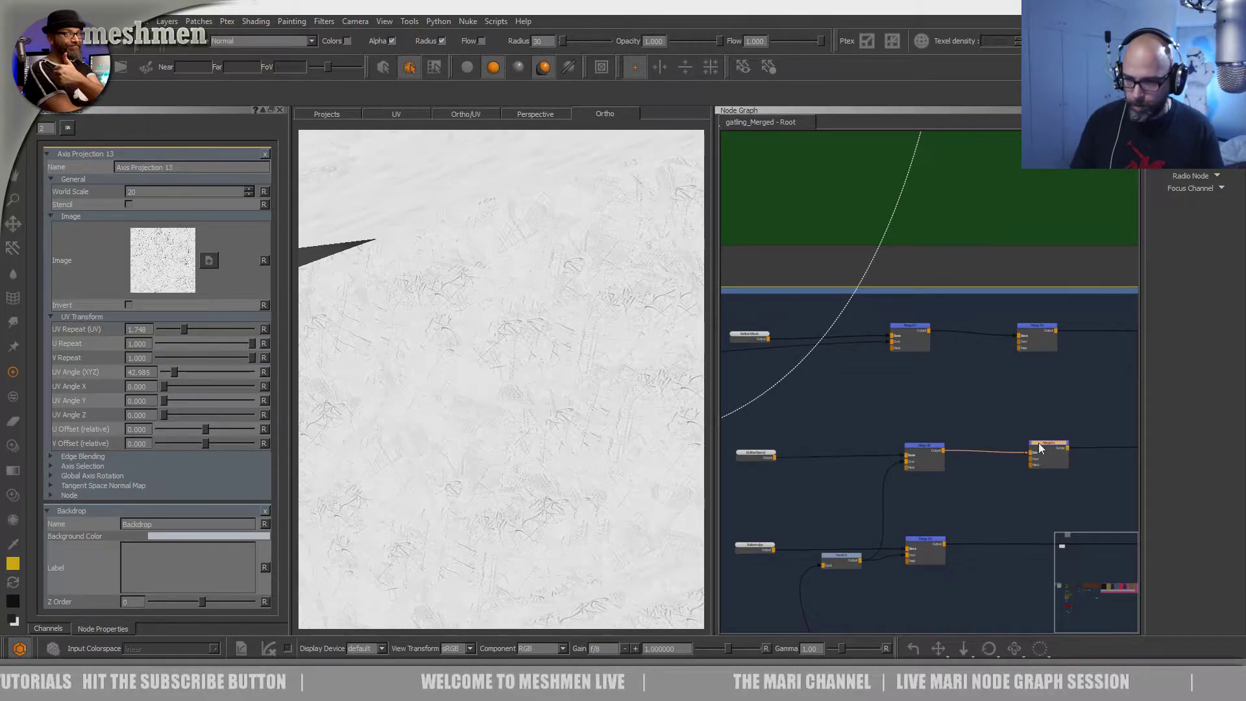
- Insert a second Merge node after the existing one in each of the lower three rubber channel streams
middle_drag(1003, 503, 892, 433)
click(826, 472)
key(ctrl+v)
drag(880, 473, 945, 474)
middle_drag(918, 519, 995, 407)
key(ctrl+v)
drag(884, 462, 1032, 451)
middle_drag(951, 532, 902, 500)
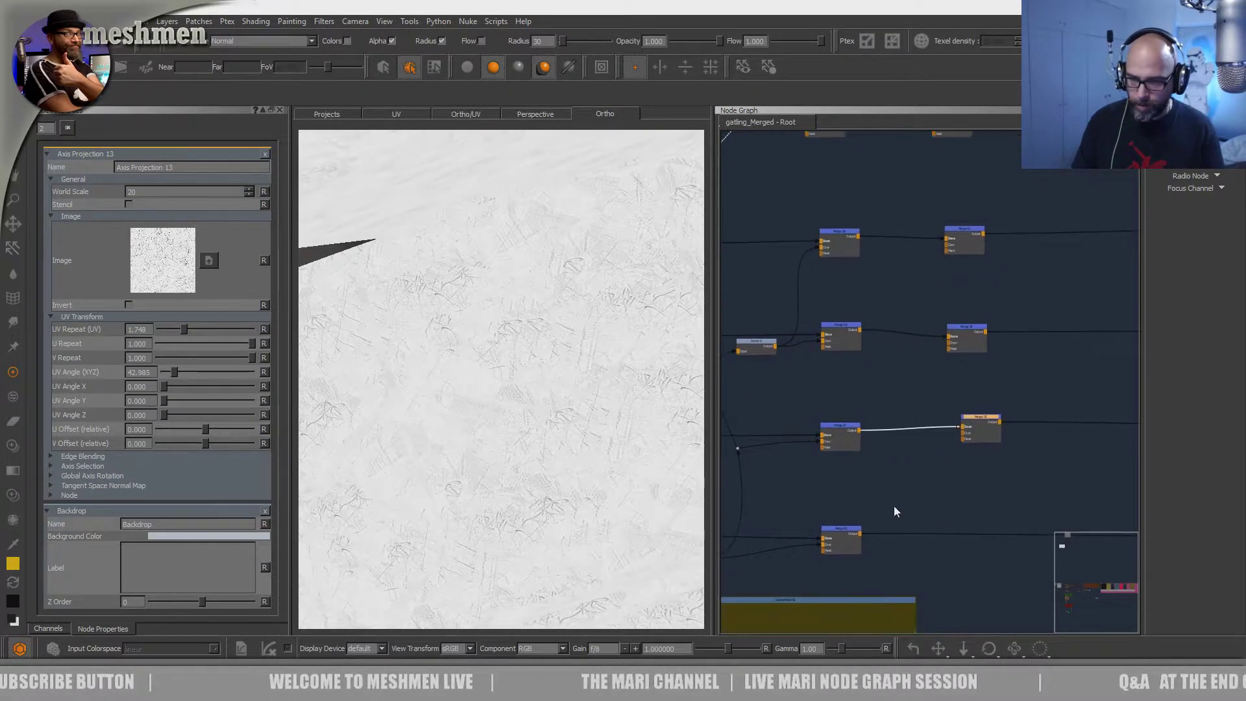
key(ctrl+v)
drag(844, 529, 997, 529)
- Line up the five new Merge nodes in a column farther from the original ones
middle_drag(946, 435, 1028, 488)
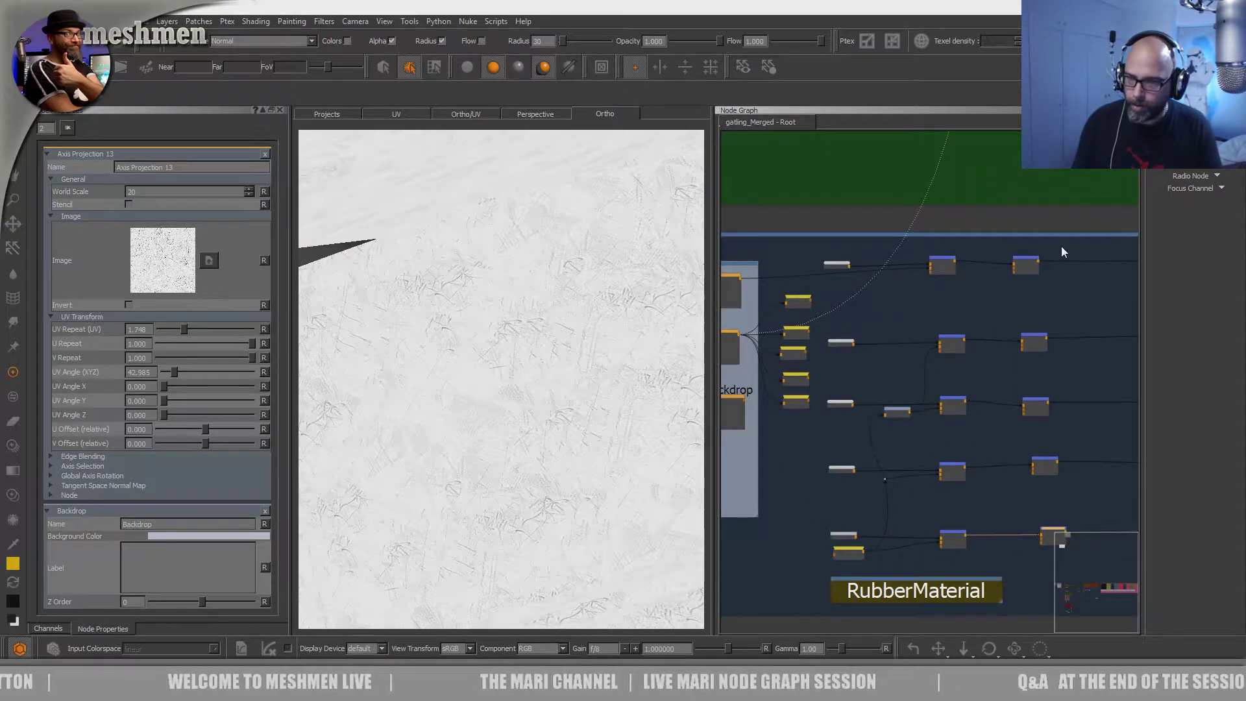
drag(1026, 259, 1060, 257)
drag(1041, 336, 1062, 334)
click(1046, 403)
drag(1047, 400, 1064, 402)
drag(1048, 460, 1062, 463)
click(1045, 539)
- Distribute the five Radio Nodes so one sits before each new Merge node in the rubber channel streams
mouse_move(793, 302)
mouse_down()
mouse_move(1022, 270)
mouse_move(801, 299)
mouse_move(778, 289)
mouse_up()
drag(800, 358, 810, 406)
drag(940, 393, 1015, 558)
click(1042, 345)
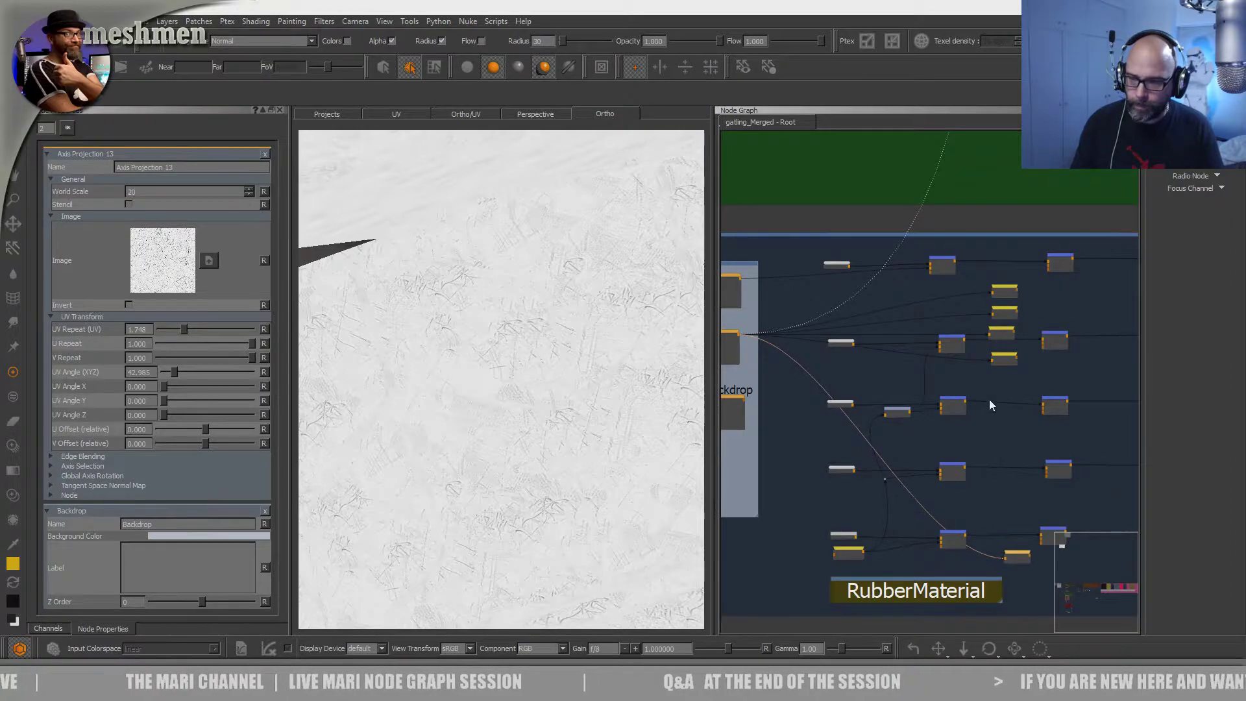
drag(1005, 362, 1014, 484)
click(1005, 332)
drag(1004, 330, 1011, 362)
drag(1004, 292, 910, 287)
- Connect each Radio Node's output to the middle input of the new Merge node in its channel stream
scroll(948, 305, up, 3)
drag(933, 415, 910, 419)
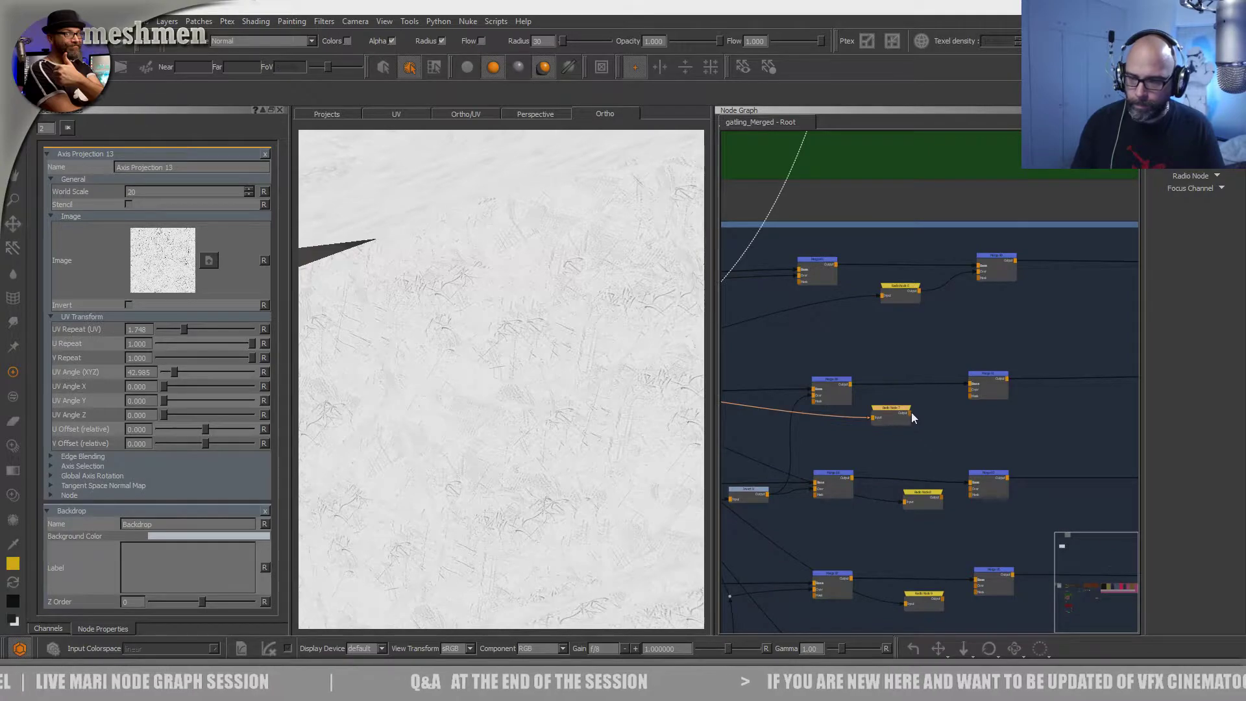
key(ctrl+z)
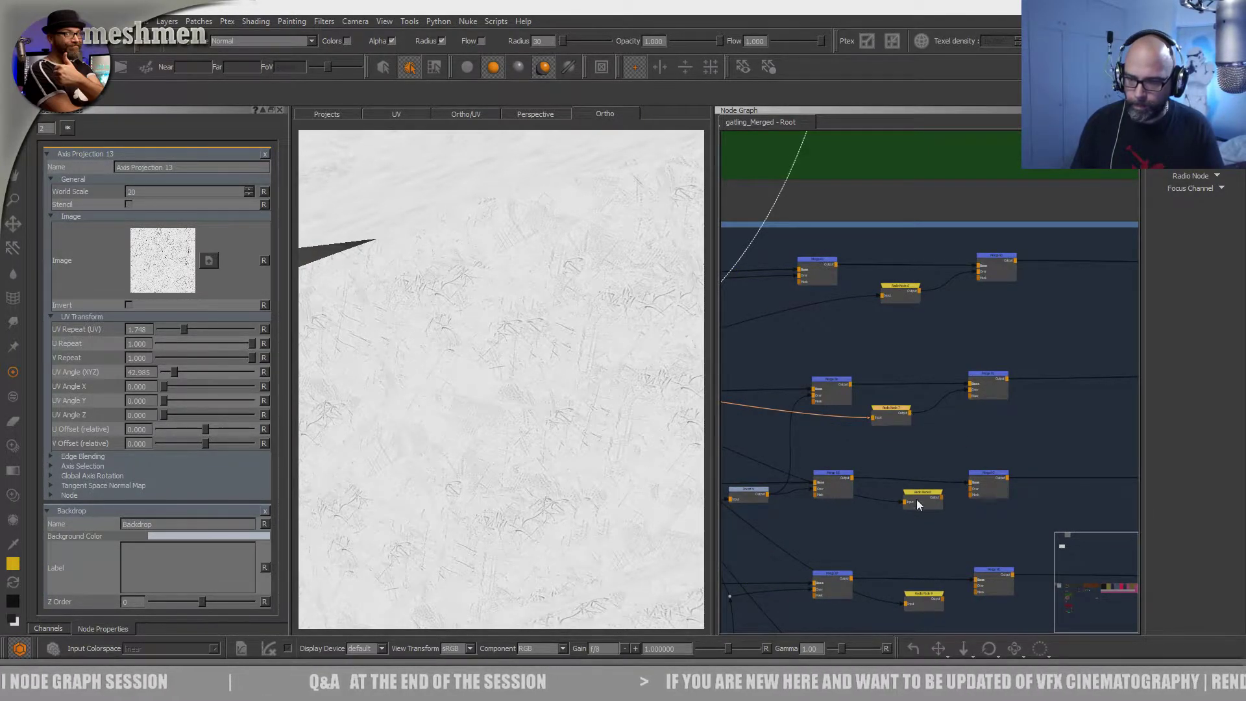
drag(928, 503, 1022, 475)
middle_drag(983, 536, 966, 376)
drag(911, 440, 894, 448)
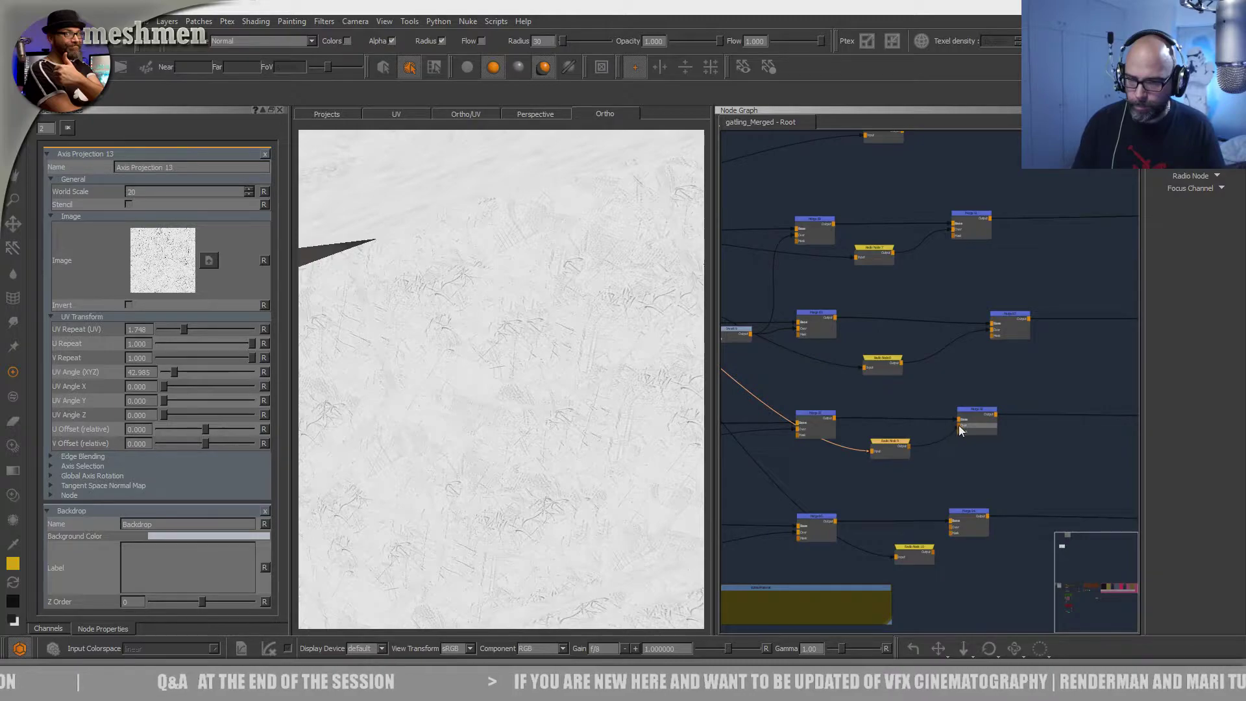
drag(974, 516, 1008, 516)
drag(933, 553, 982, 525)
- Select the five Radio Nodes feeding the new rubber Merge nodes and apply the Radio Node operation to them together
middle_drag(1028, 301, 1099, 355)
mouse_move(873, 378)
middle_down()
mouse_move(958, 392)
mouse_move(928, 377)
middle_up()
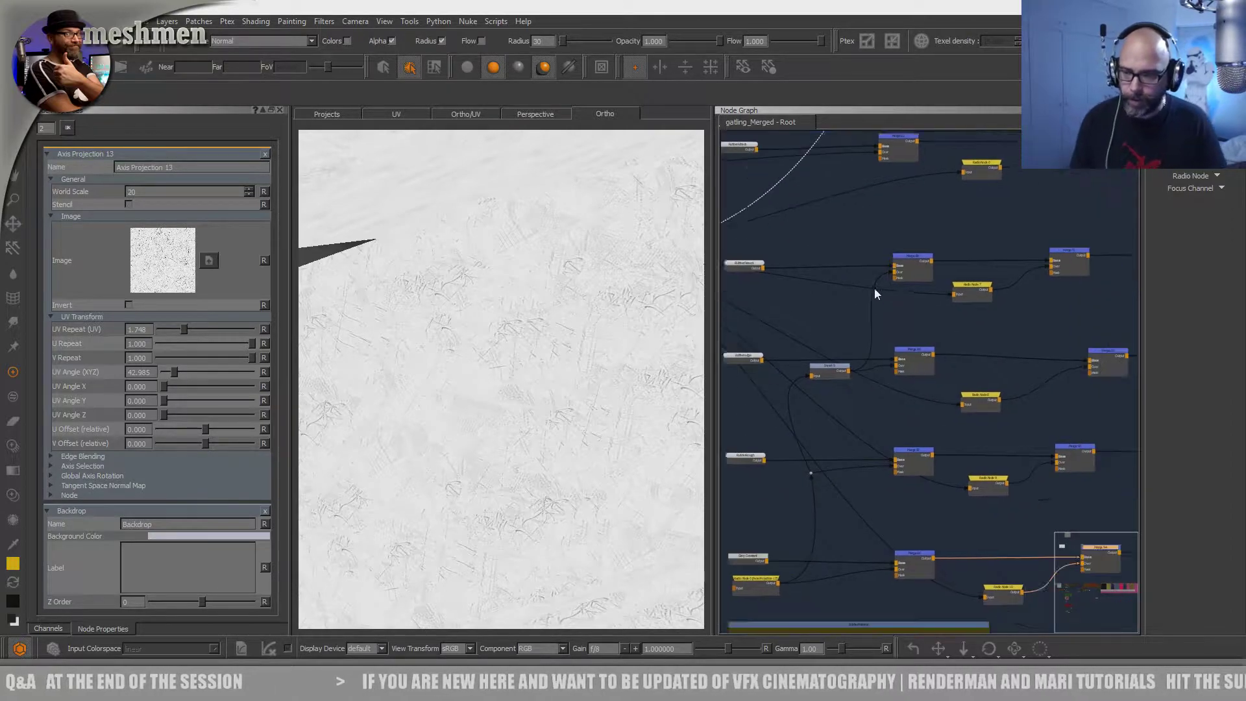
middle_drag(884, 296, 821, 250)
drag(971, 563, 961, 562)
click(953, 450)
shift+click(956, 562)
shift+click(951, 374)
shift+click(945, 262)
shift+click(944, 139)
scroll(976, 251, up, 2)
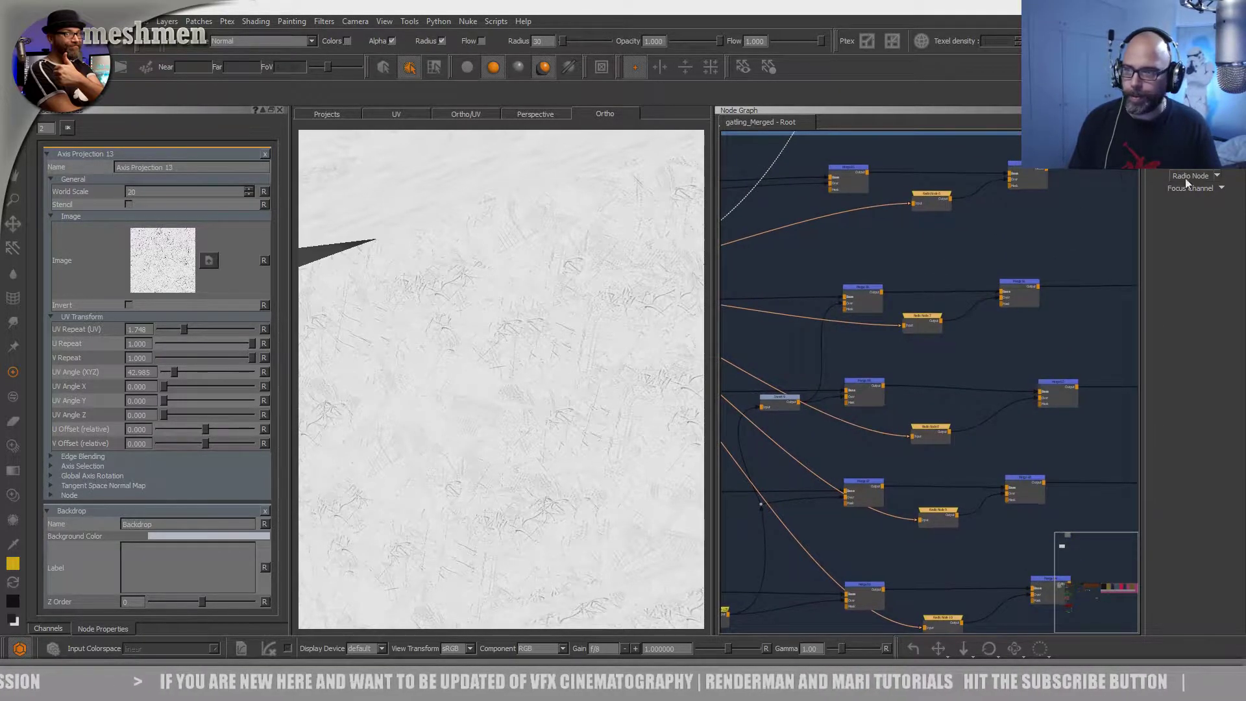
scroll(932, 258, down, 3)
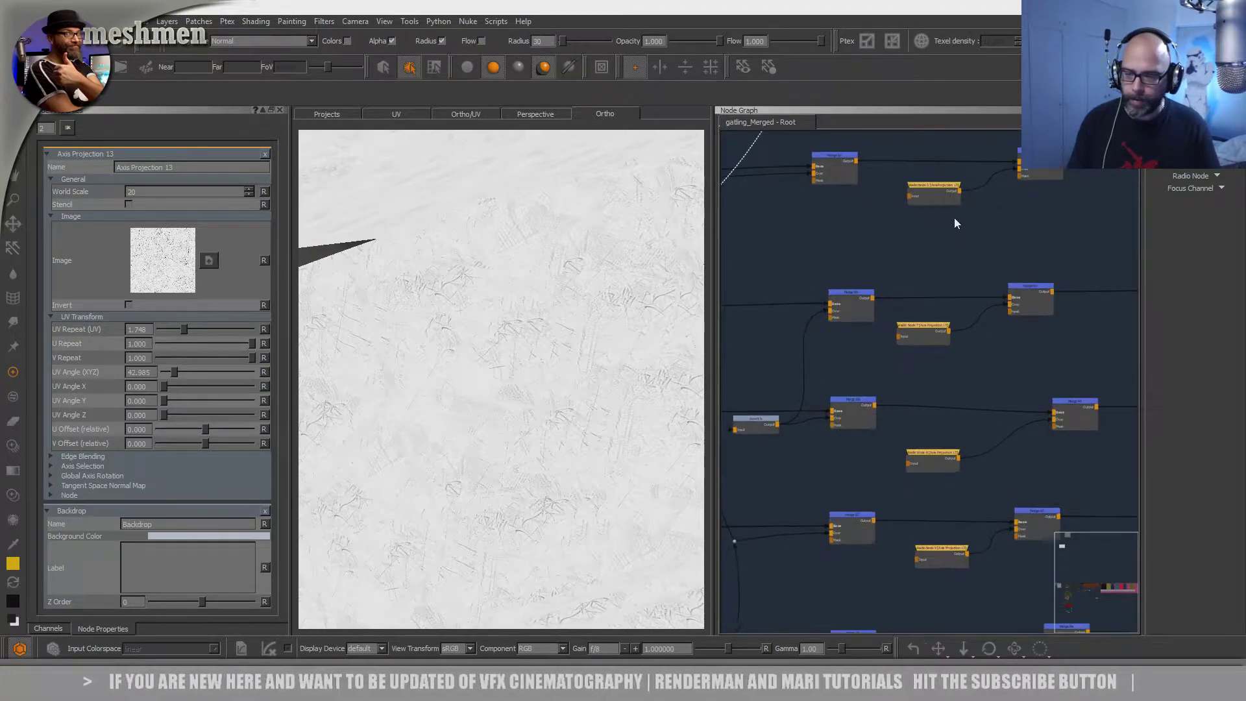
middle_drag(941, 328, 952, 293)
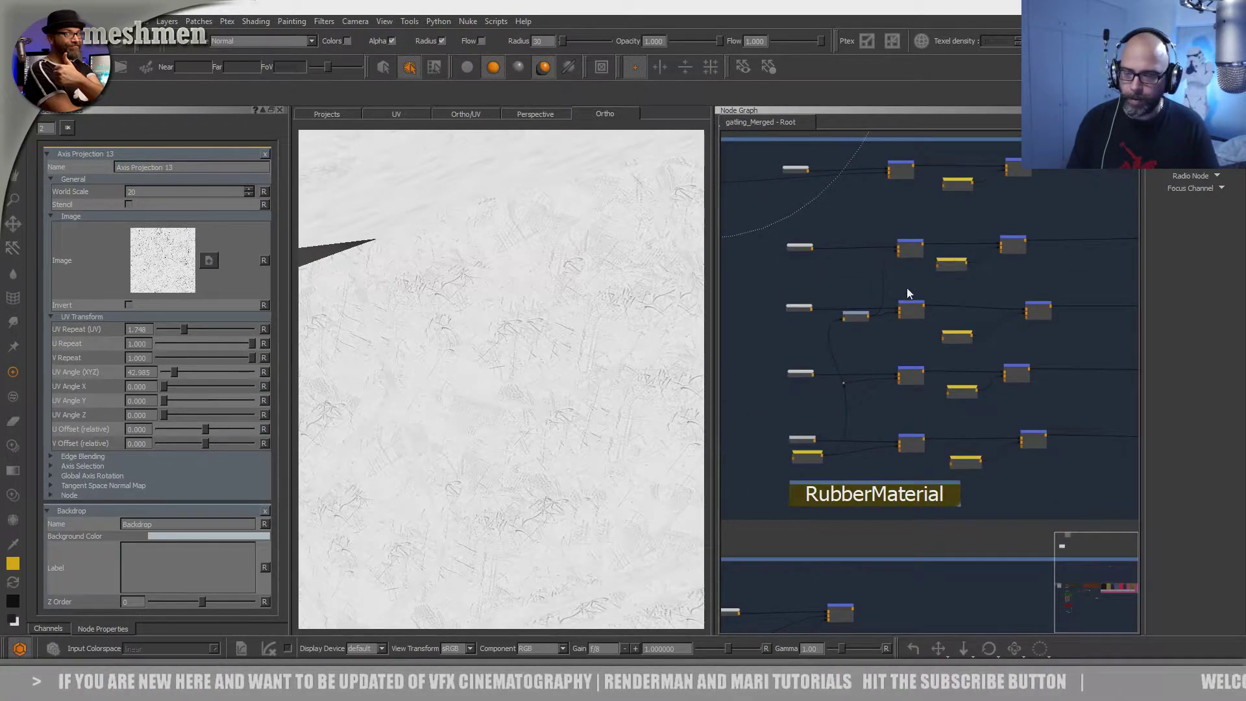
- Preview the top rubber stream's new Merge node and line up the Axis Projection nodes inside their backdrop
middle_drag(730, 298, 848, 344)
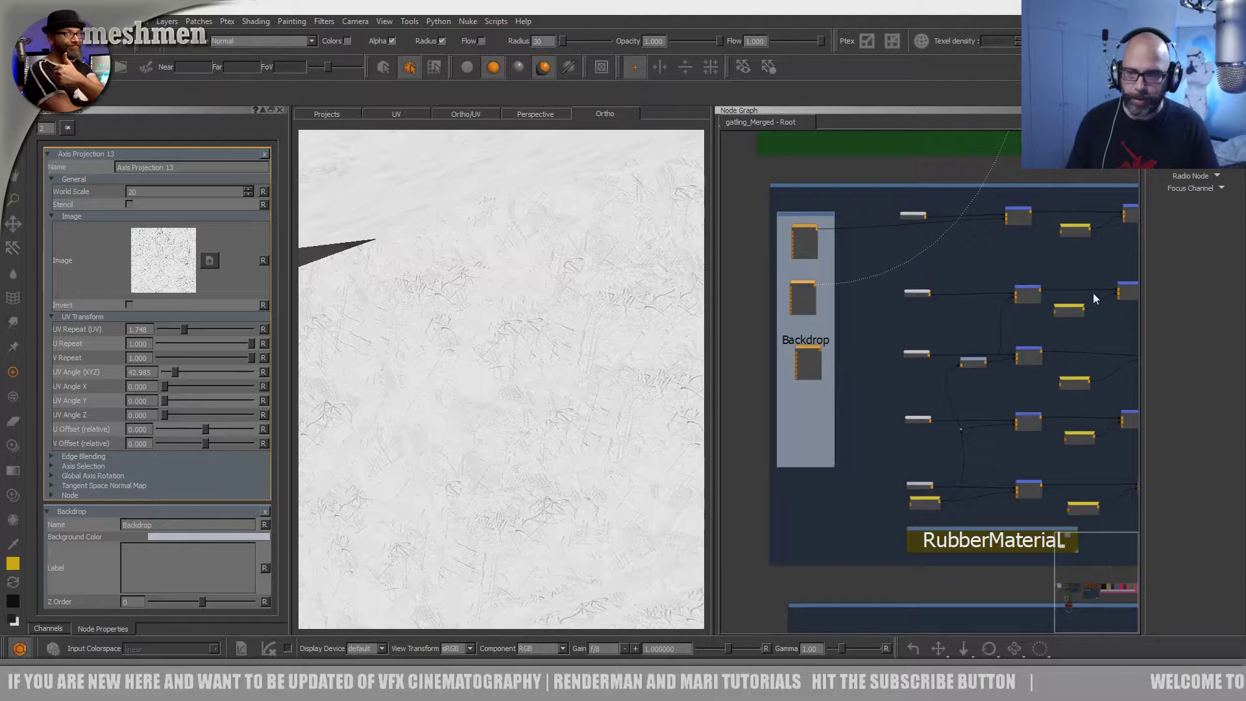
middle_drag(1100, 294, 958, 315)
click(1000, 230)
key(v)
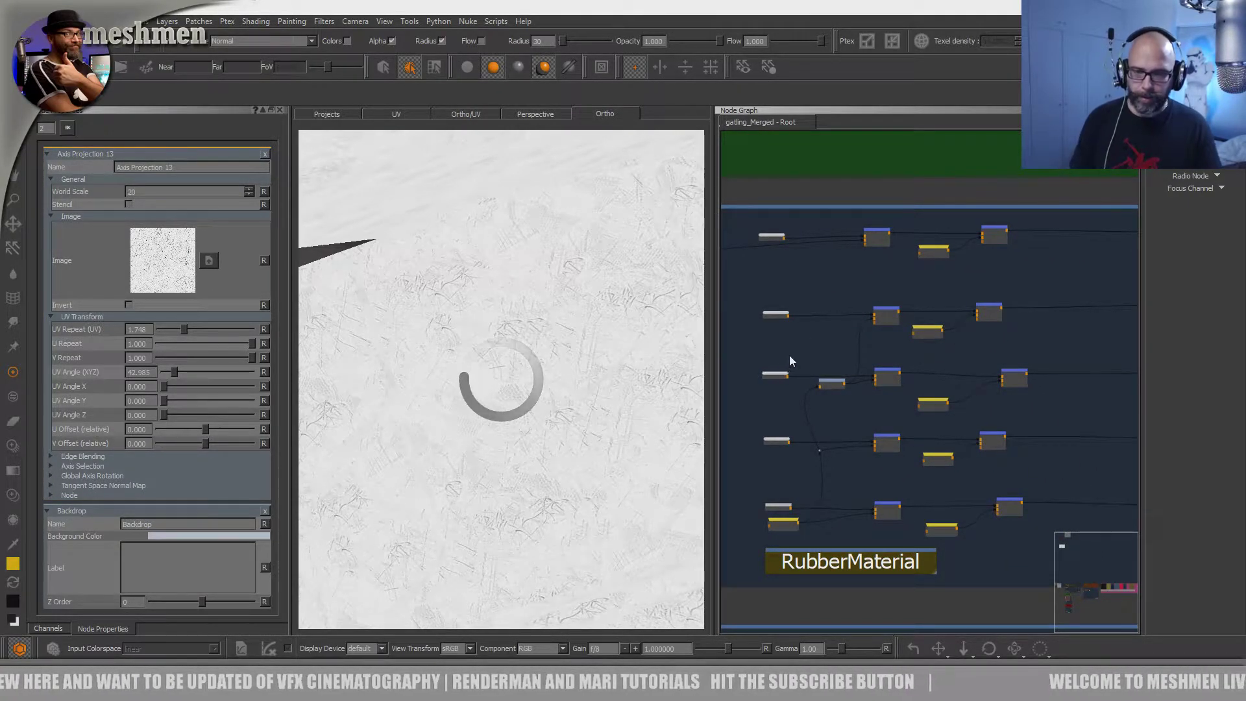
middle_drag(787, 354, 943, 361)
drag(871, 311, 874, 309)
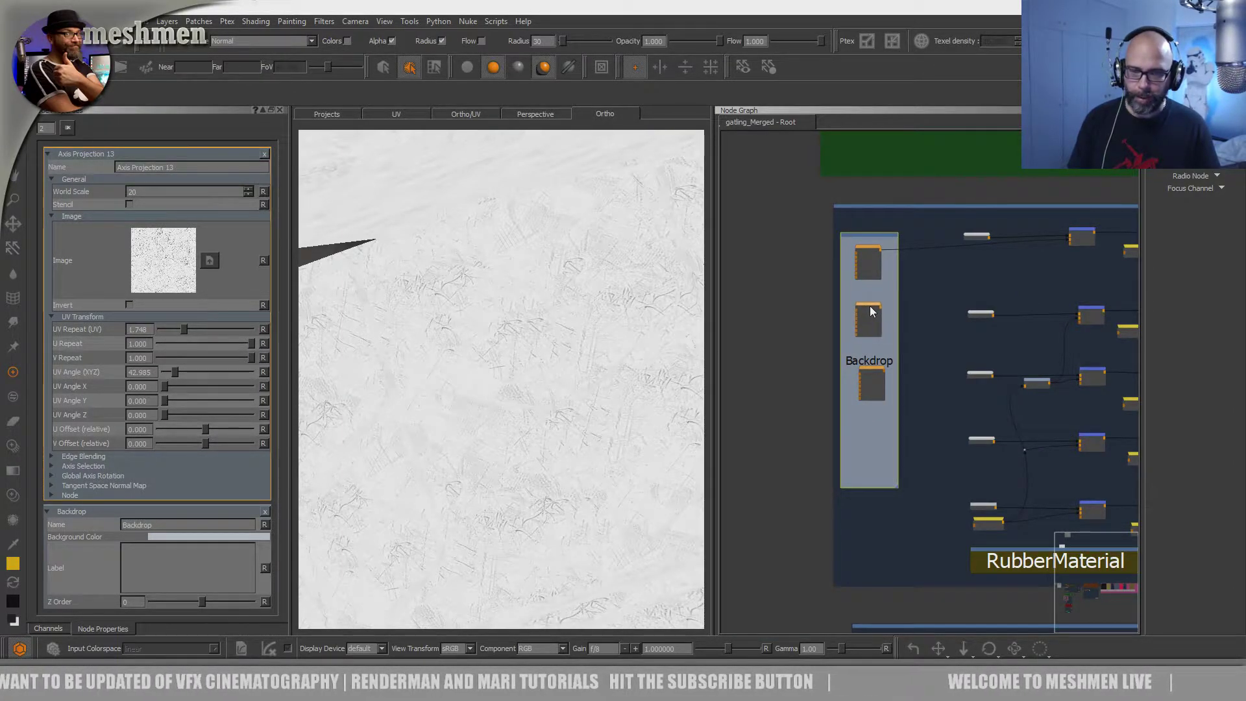
drag(878, 368, 871, 371)
drag(867, 311, 865, 310)
middle_drag(975, 331, 867, 363)
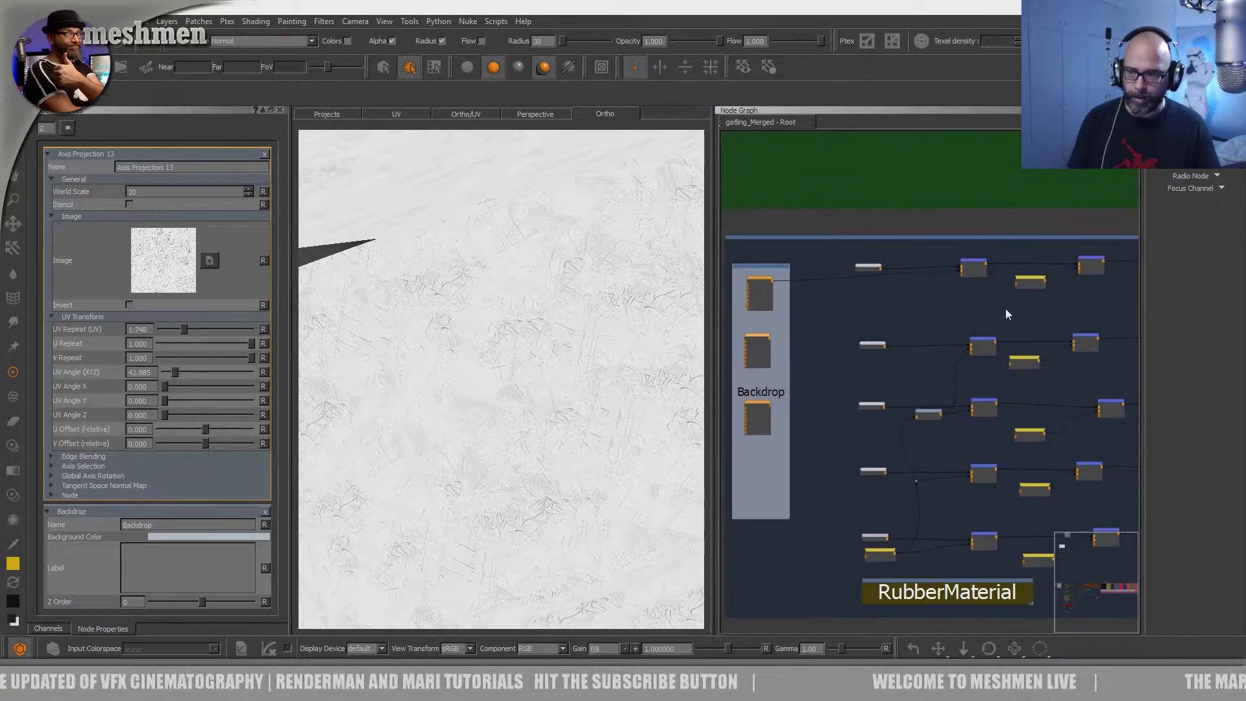
- Open the properties of the top rubber stream's new Merge node and examine its grunge texture close up
drag(1094, 264, 1095, 264)
alt+drag(447, 356, 446, 368)
alt+right_drag(445, 368, 495, 367)
alt+middle_drag(495, 368, 492, 394)
double_click(1089, 258)
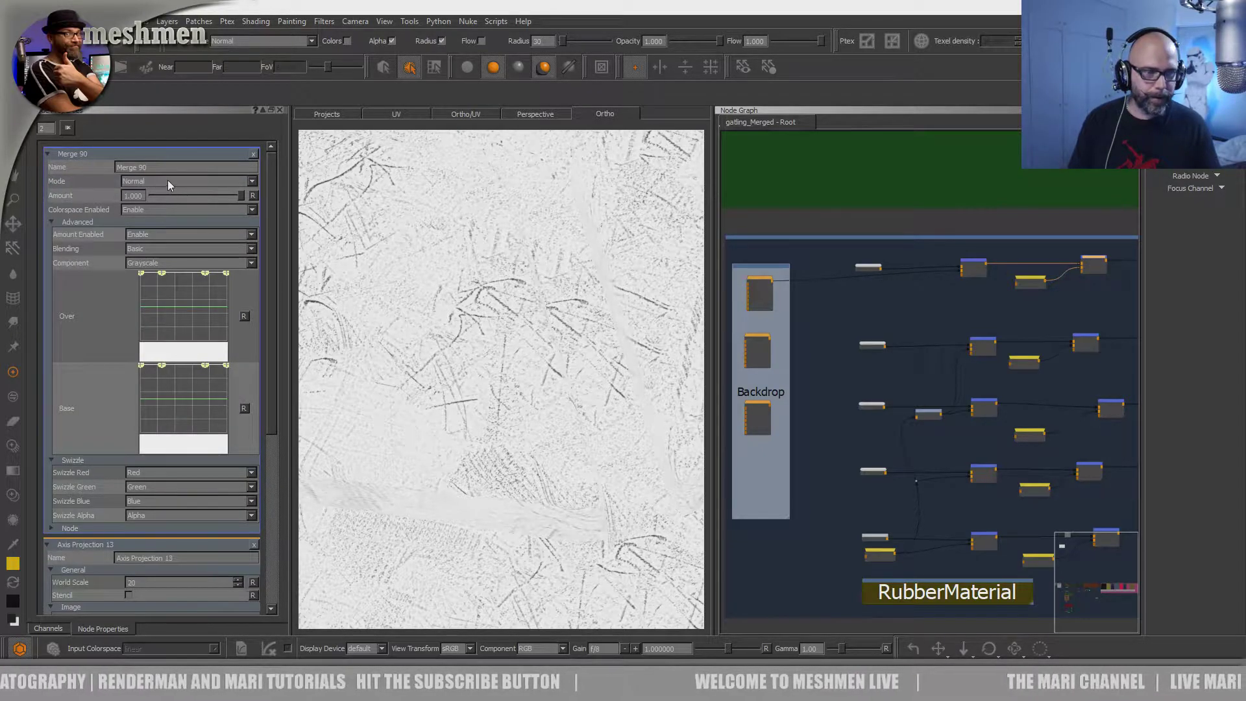
click(167, 182)
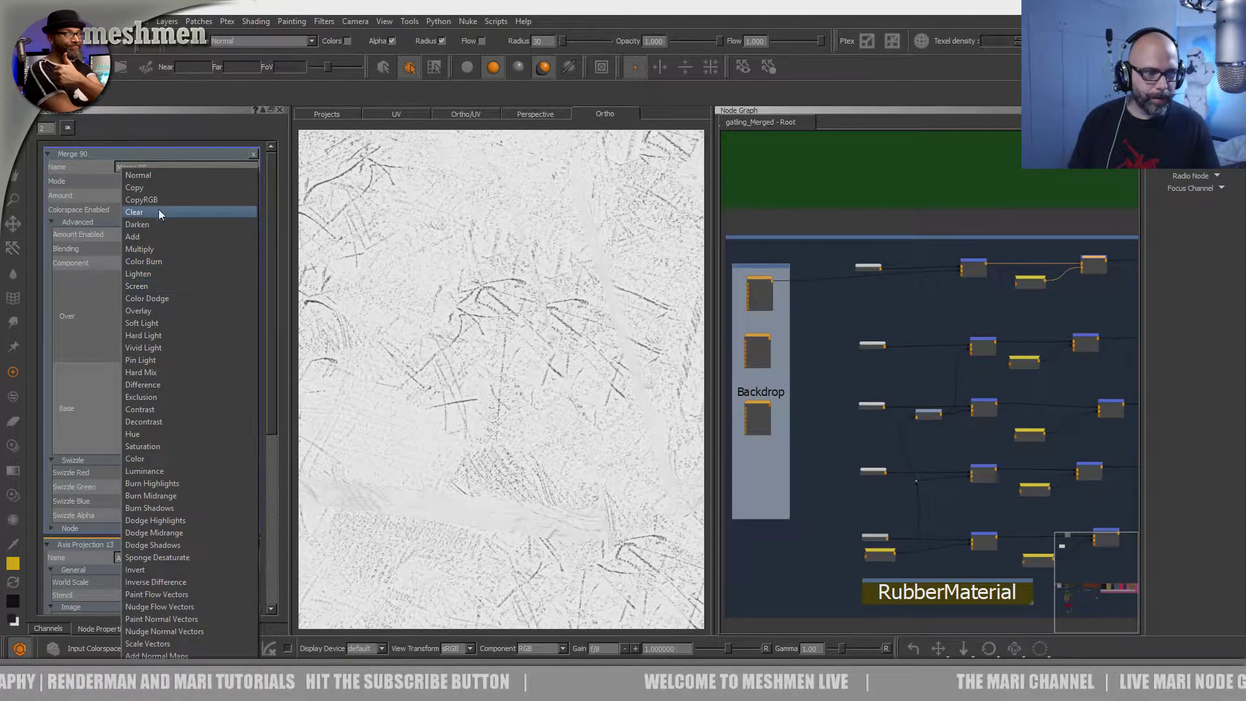
click(595, 306)
scroll(520, 323, up, 3)
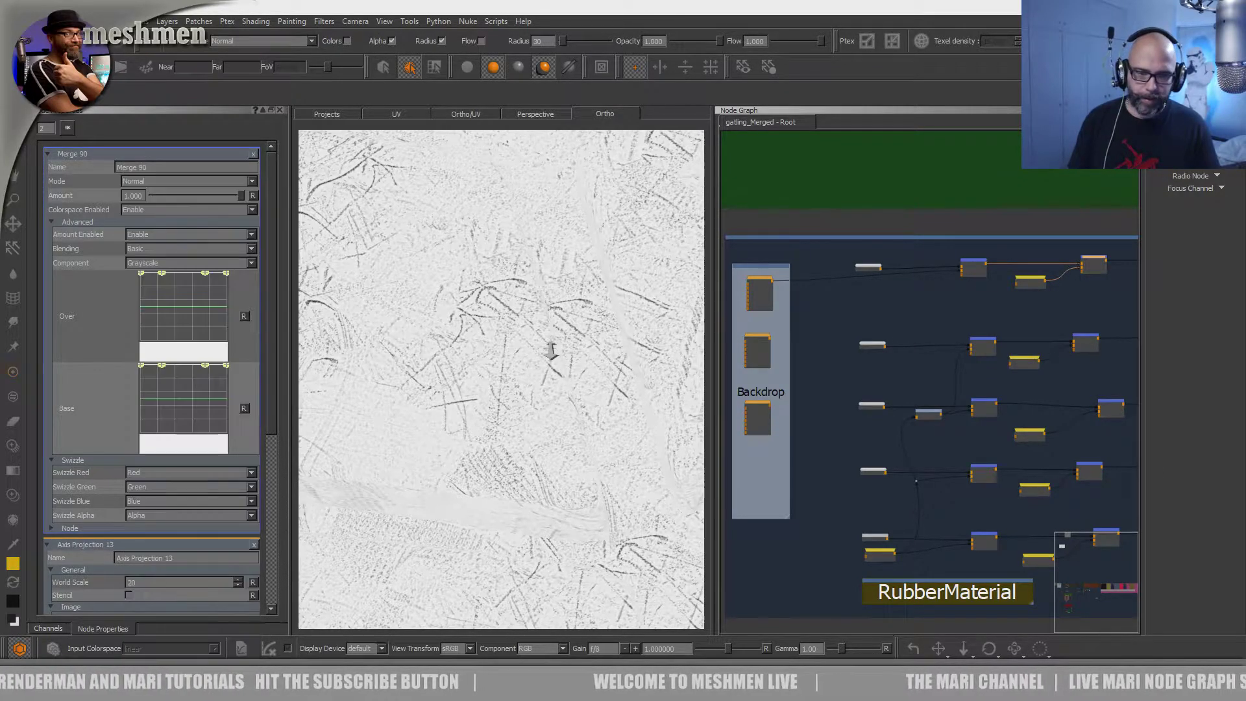
scroll(502, 337, up, 5)
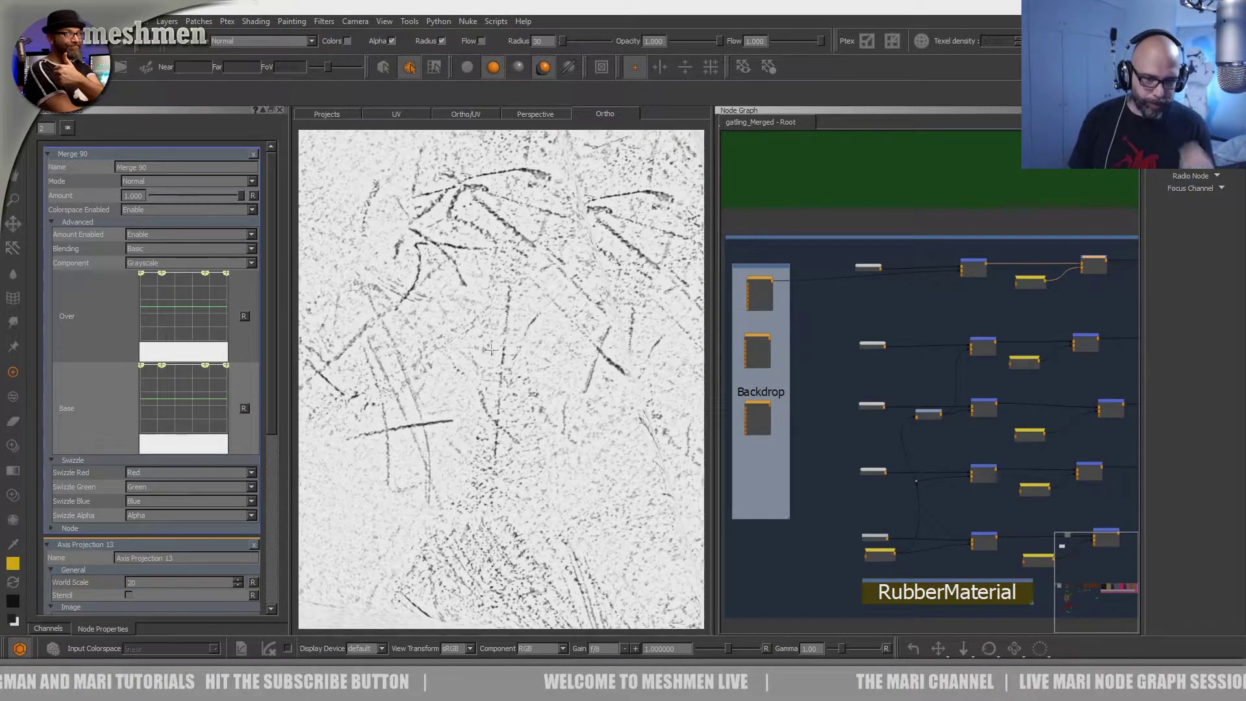
alt+drag(489, 390, 512, 383)
drag(1026, 281, 1024, 285)
mouse_move(563, 405)
alt+mouse_down()
mouse_move(581, 428)
mouse_move(573, 424)
alt+mouse_up()
alt+right_drag(572, 424, 579, 421)
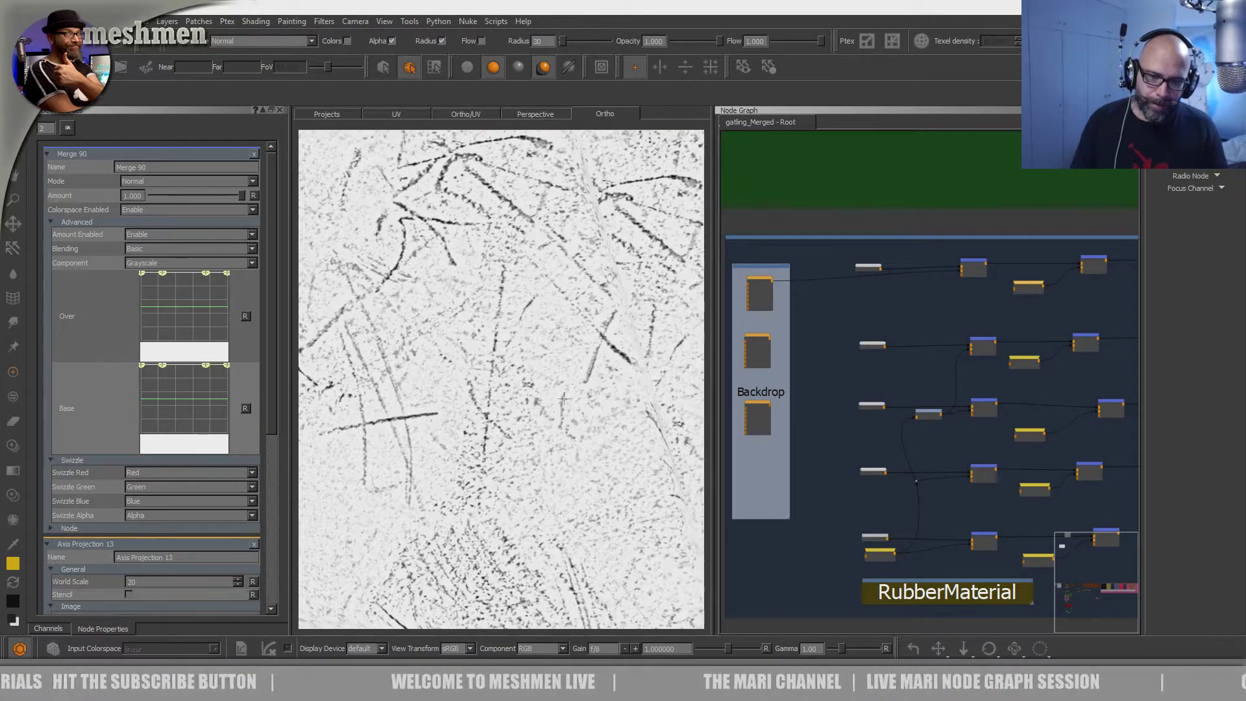
alt+middle_drag(579, 422, 539, 460)
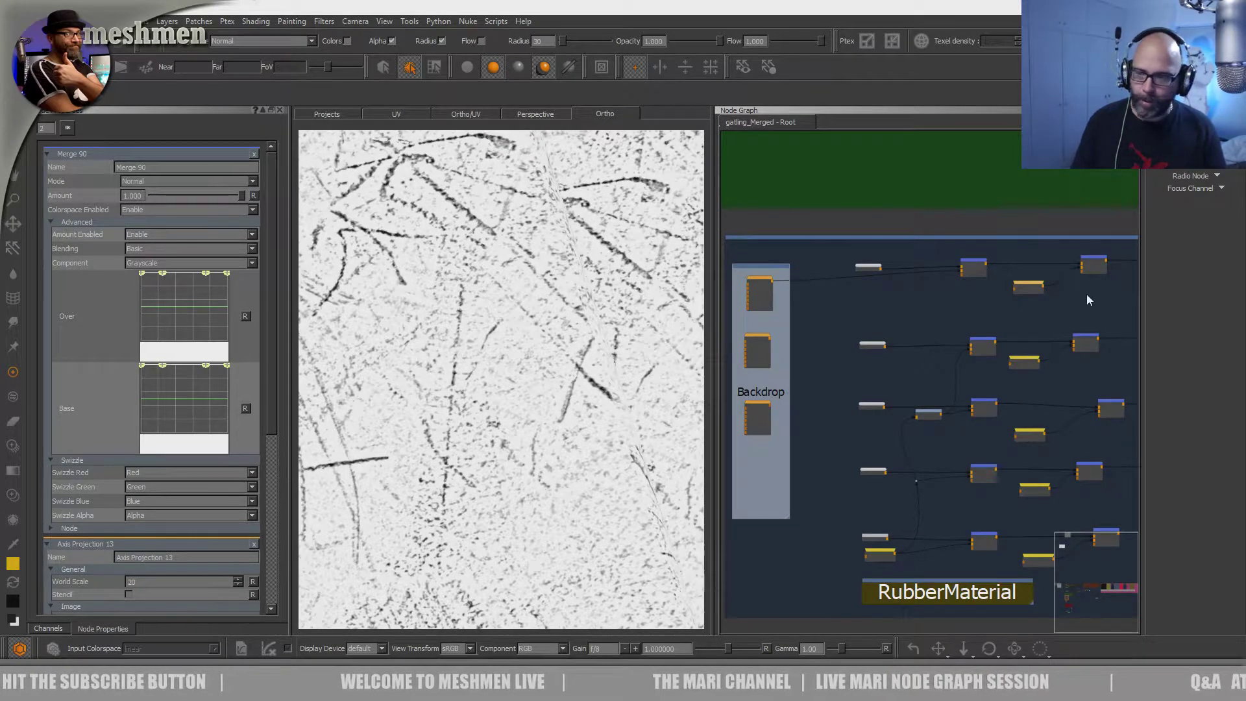
- Insert an Invert node between the Radio Node and the new Merge node in the top rubber stream and preview the inverted grunge
middle_drag(1007, 290, 819, 361)
scroll(819, 361, up, 3)
drag(936, 323, 949, 318)
drag(845, 360, 817, 369)
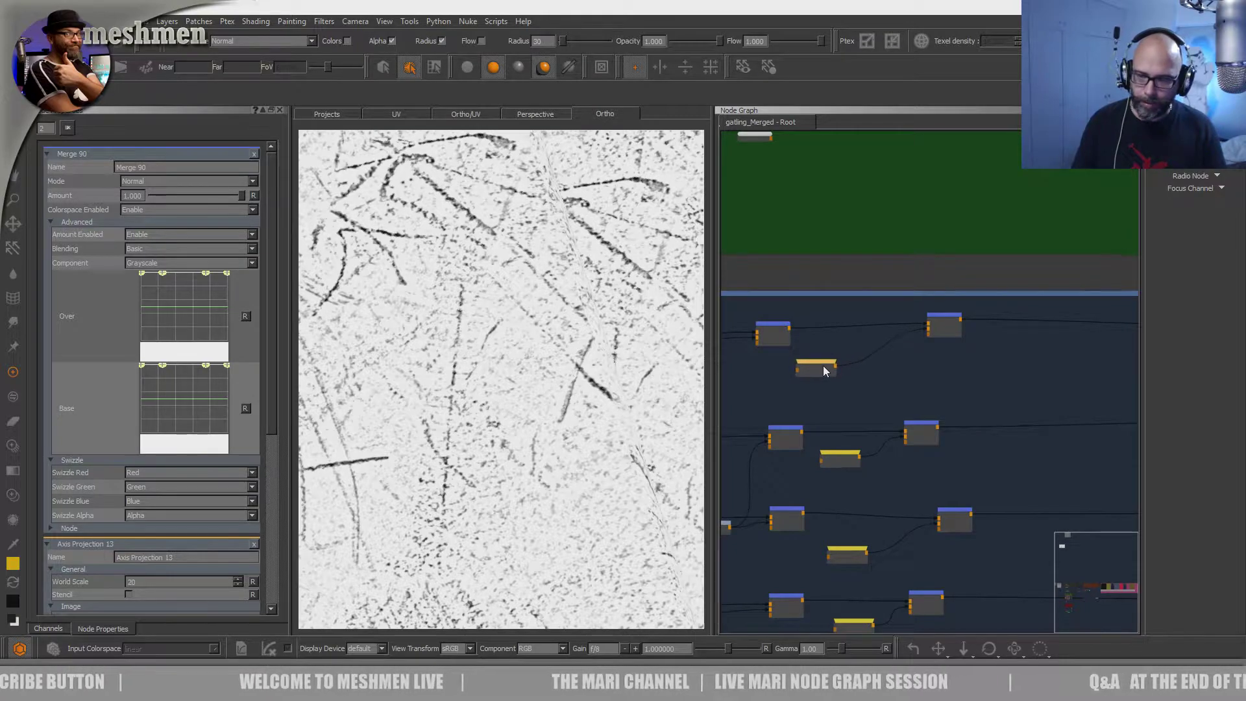
key(Tab)
text(in)
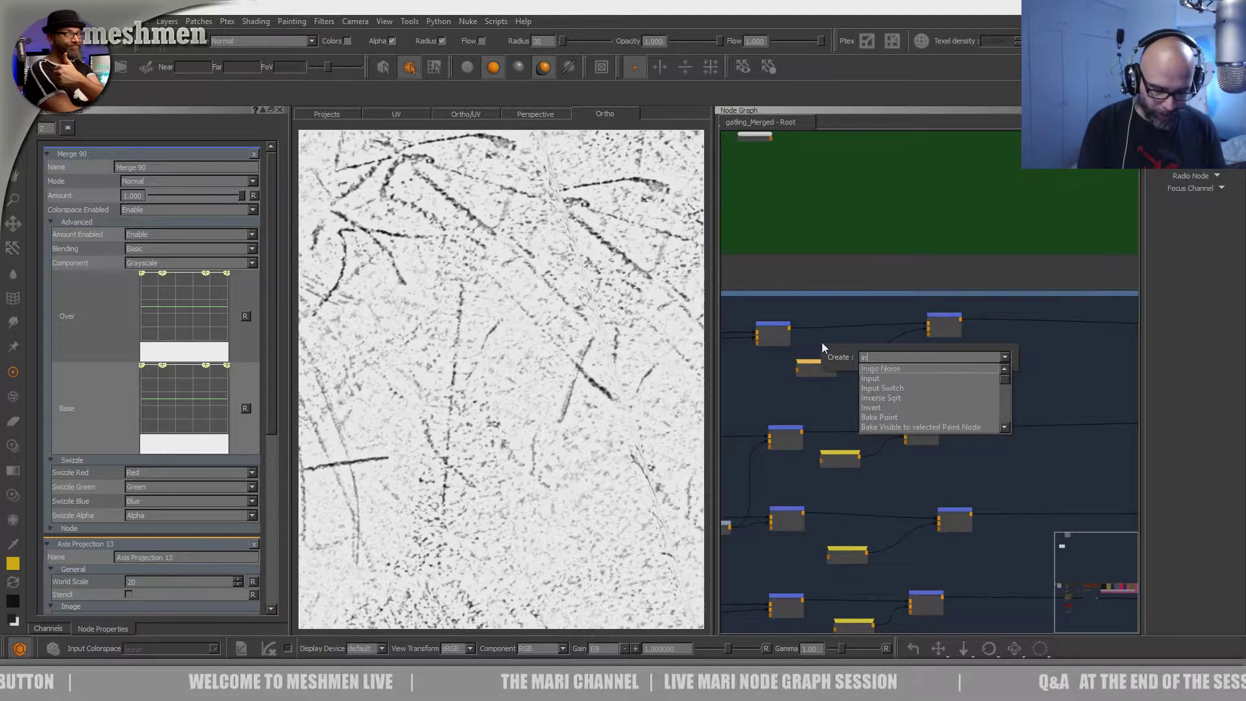
text(vert)
key(Return)
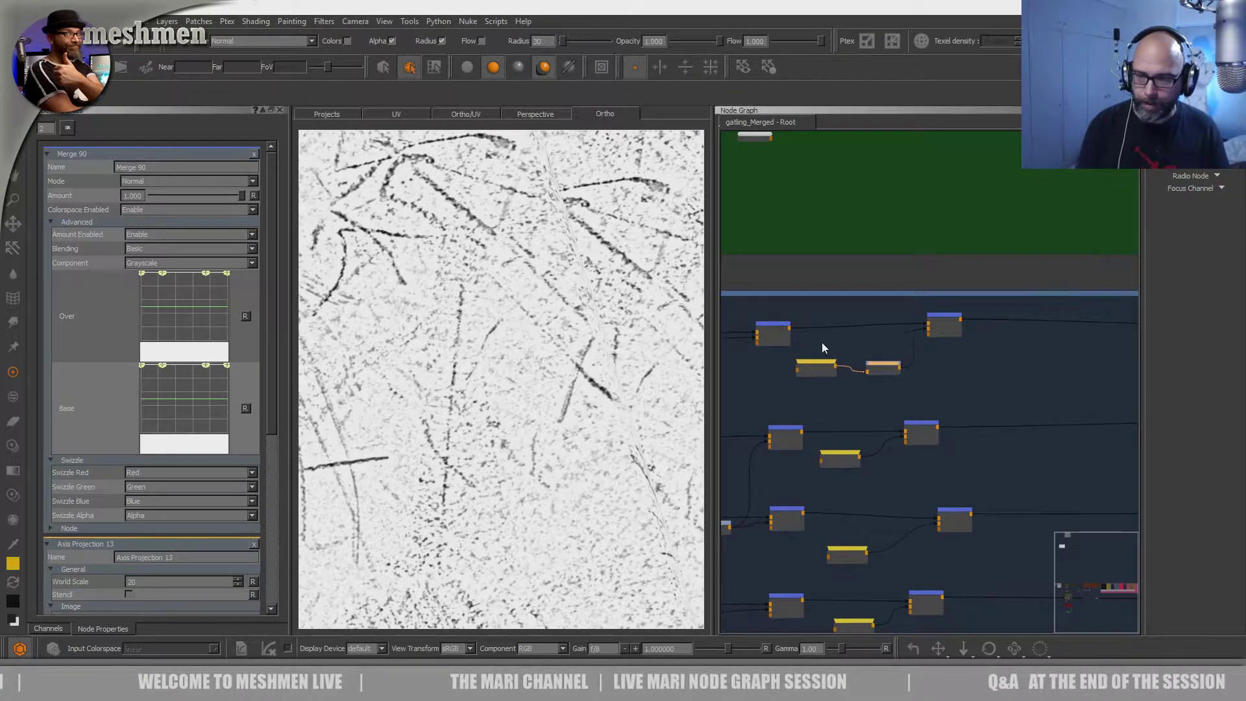
drag(897, 371, 891, 366)
drag(946, 325, 960, 325)
mouse_move(575, 459)
alt+mouse_down()
mouse_move(577, 481)
mouse_move(587, 475)
alt+mouse_up()
alt+right_drag(588, 476, 506, 396)
alt+drag(506, 396, 497, 351)
alt+right_drag(497, 351, 501, 417)
alt+drag(503, 416, 475, 415)
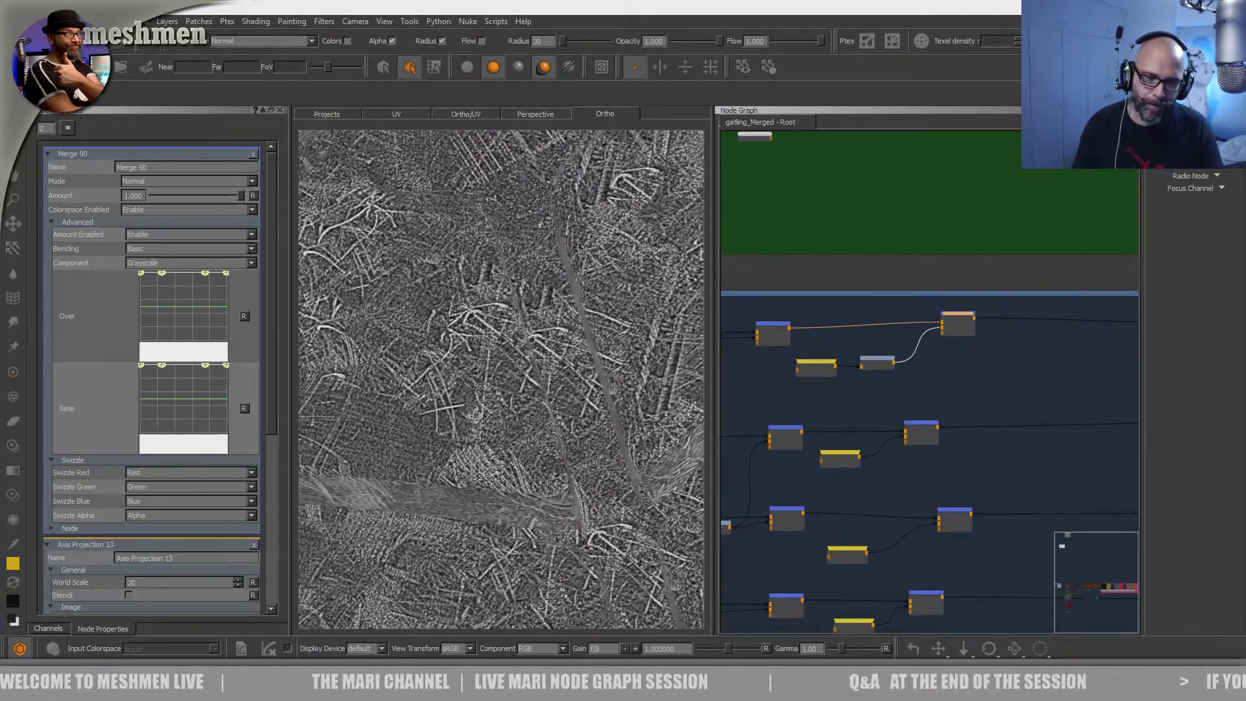
- Set the top rubber stream's new Merge node to Screen mode with an amount of about 0.14
drag(957, 320, 962, 322)
click(972, 324)
click(186, 181)
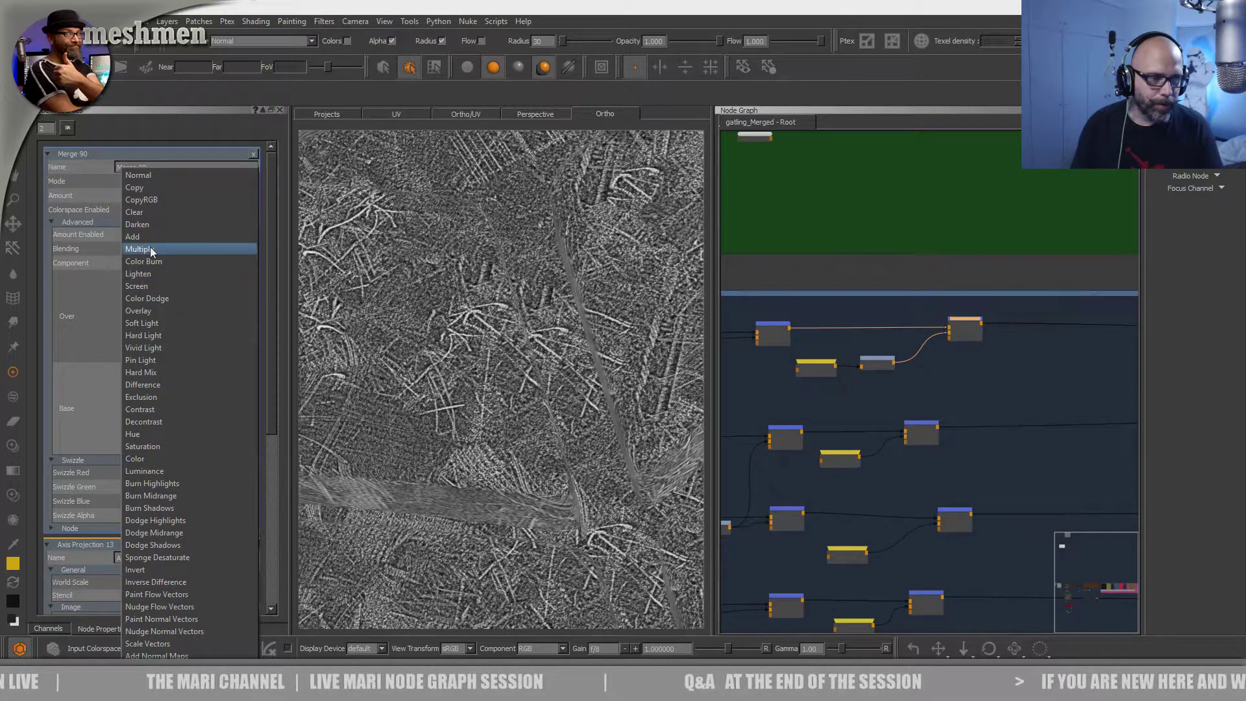
click(151, 285)
drag(240, 196, 152, 204)
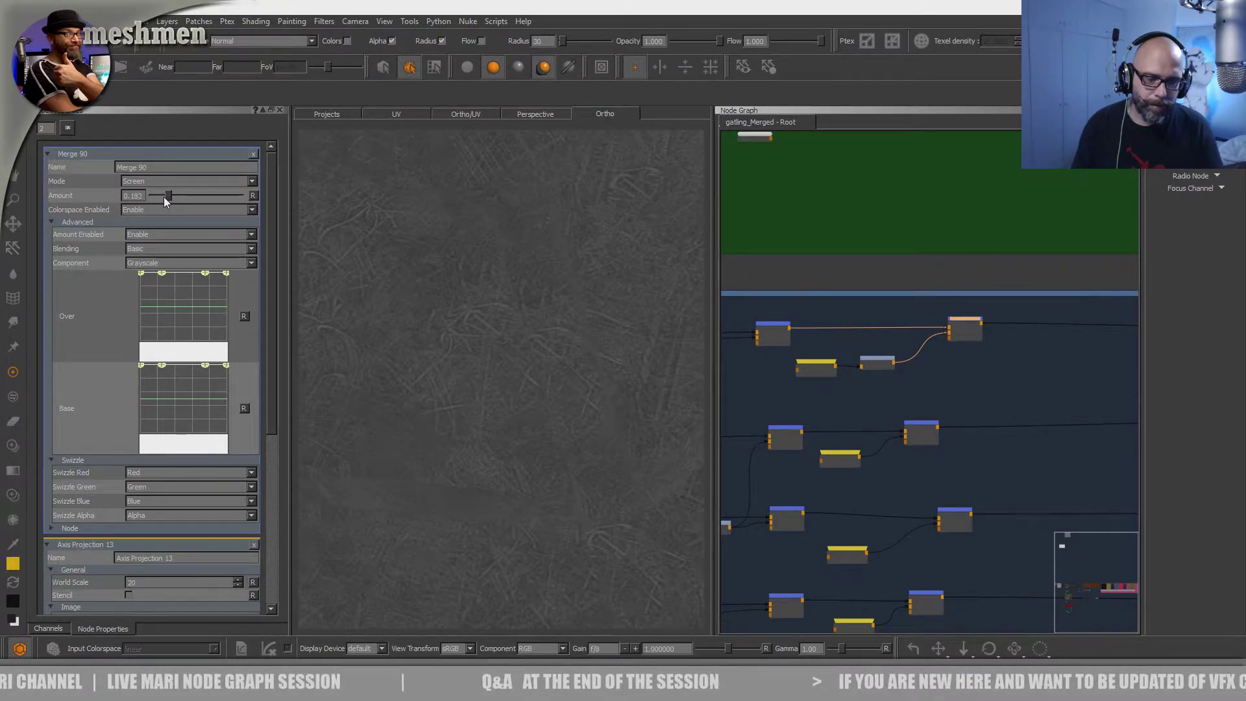
mouse_move(163, 197)
mouse_down()
mouse_move(198, 196)
mouse_move(159, 196)
mouse_up()
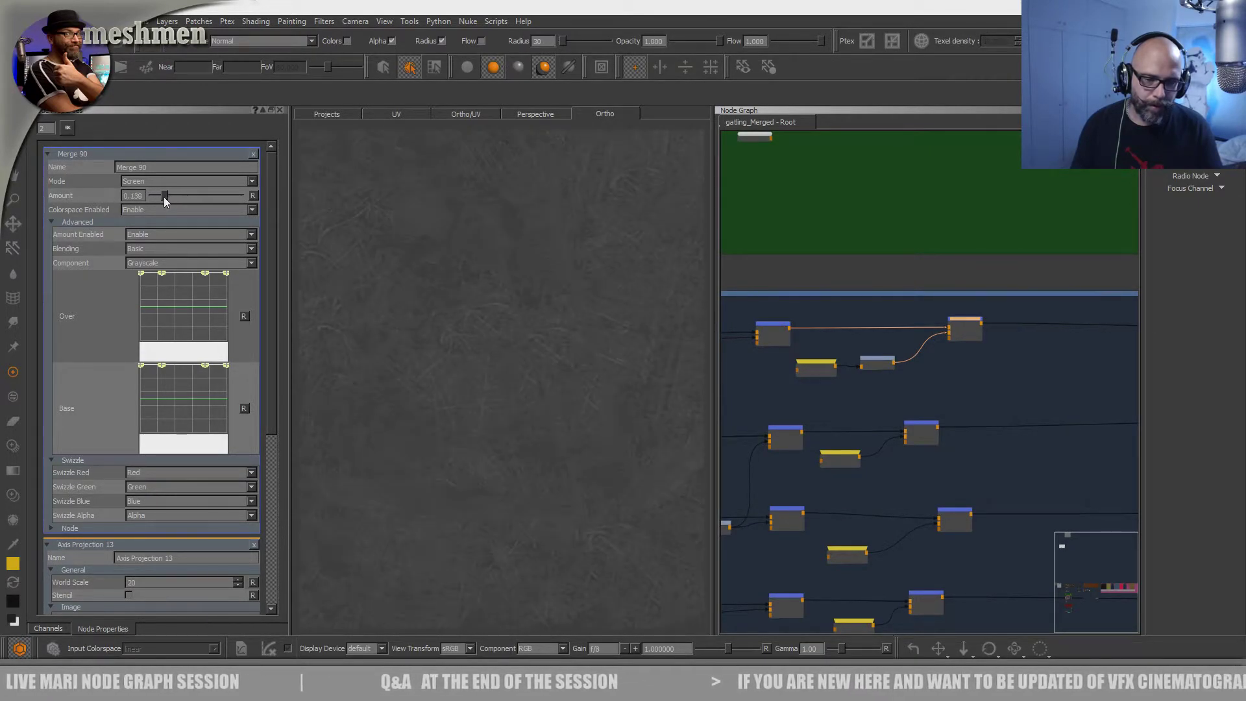
alt+right_drag(642, 394, 493, 389)
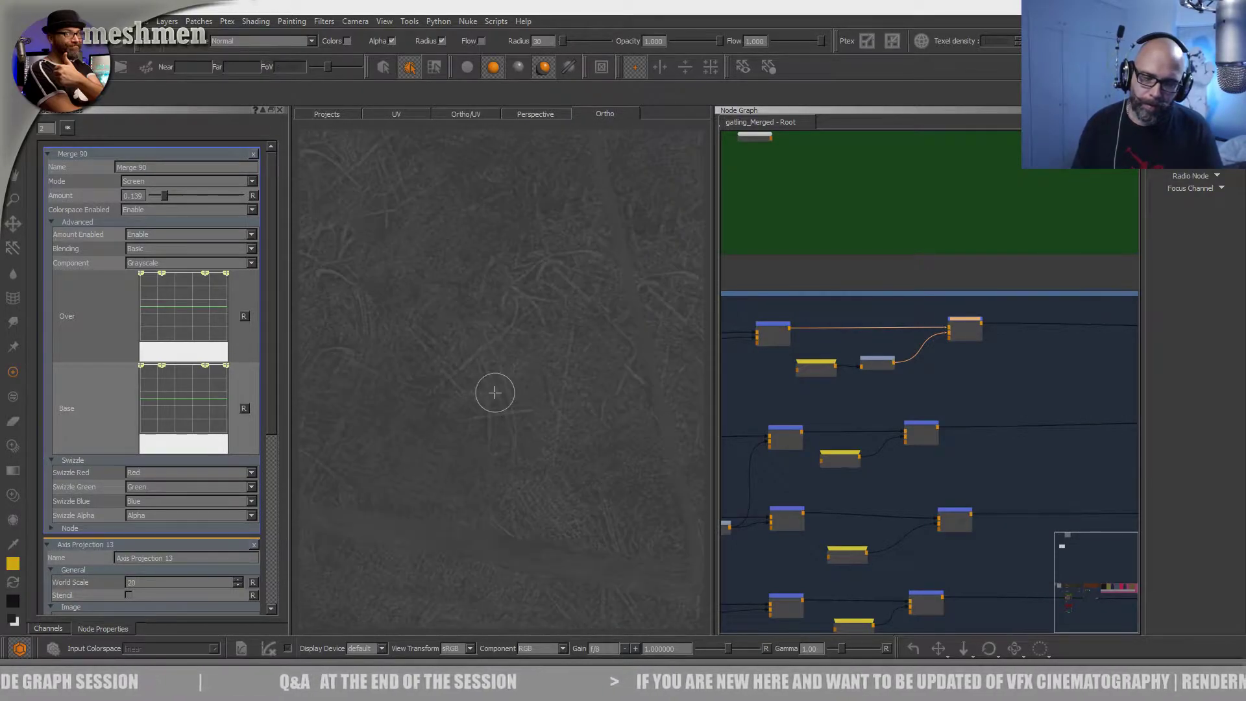
- Align and preview the second rubber stream's new Merge node, and set it to Multiply with an amount of 0.263
drag(921, 434, 967, 429)
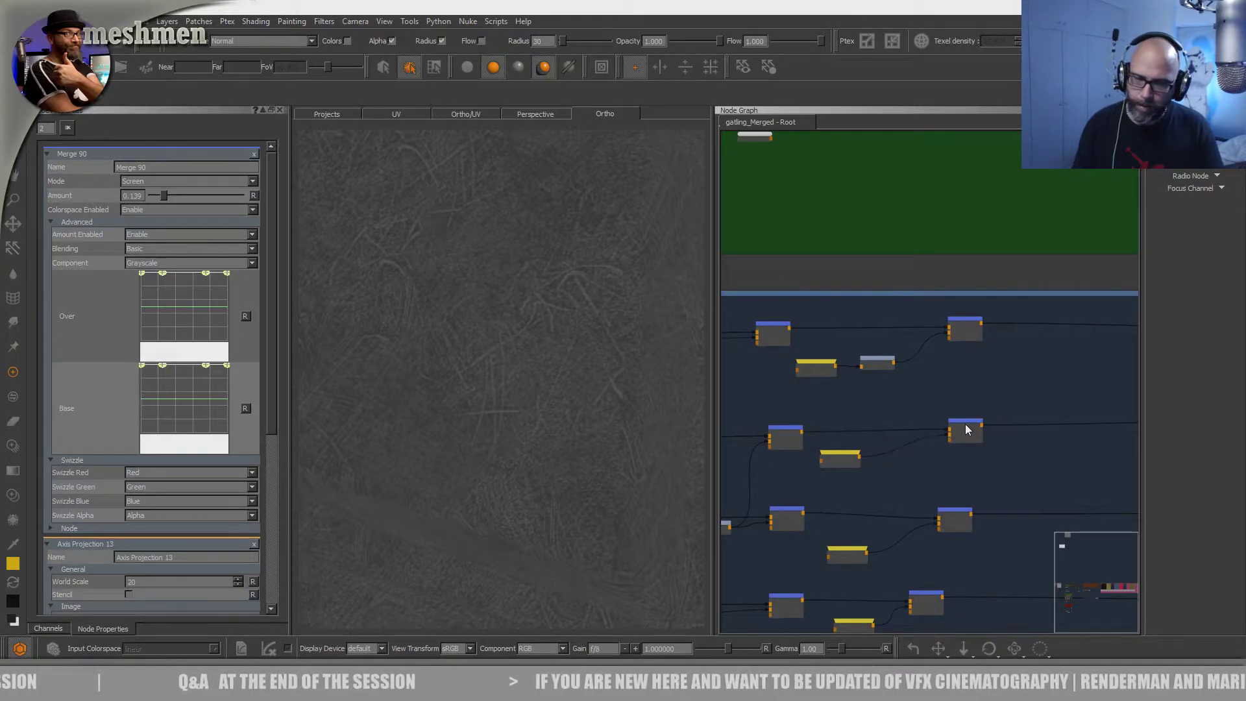
click(964, 429)
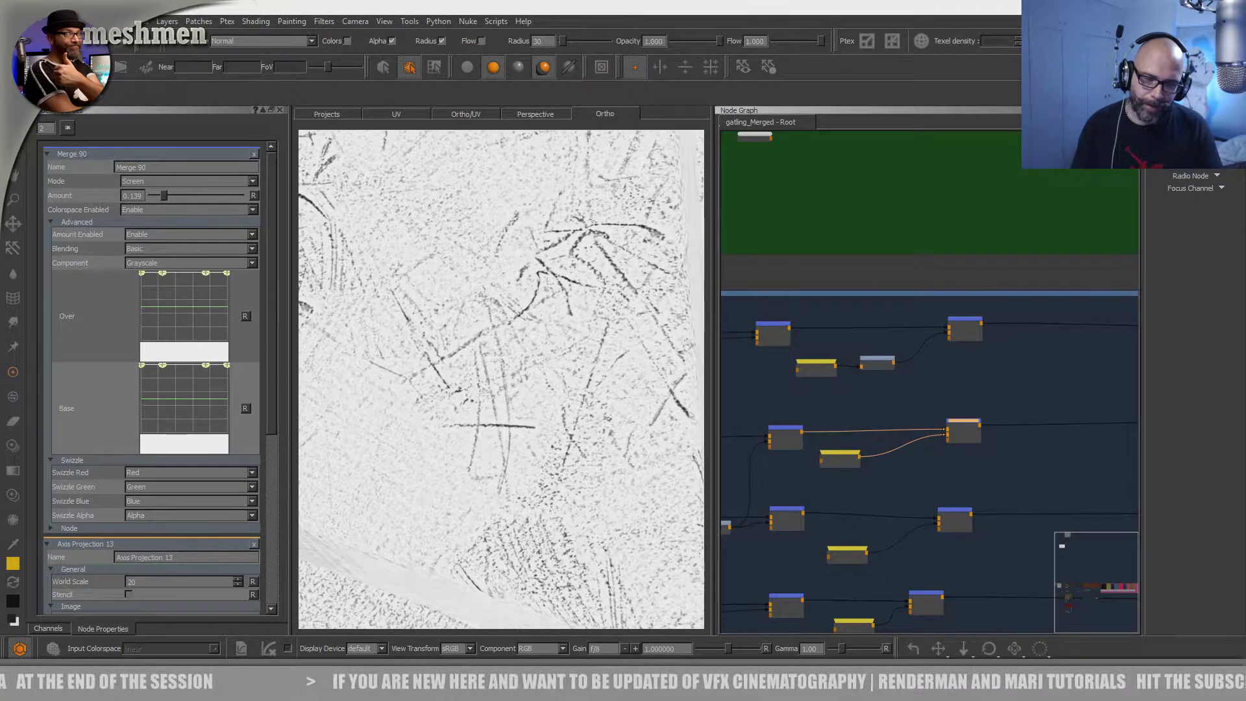
drag(839, 452, 858, 457)
click(974, 425)
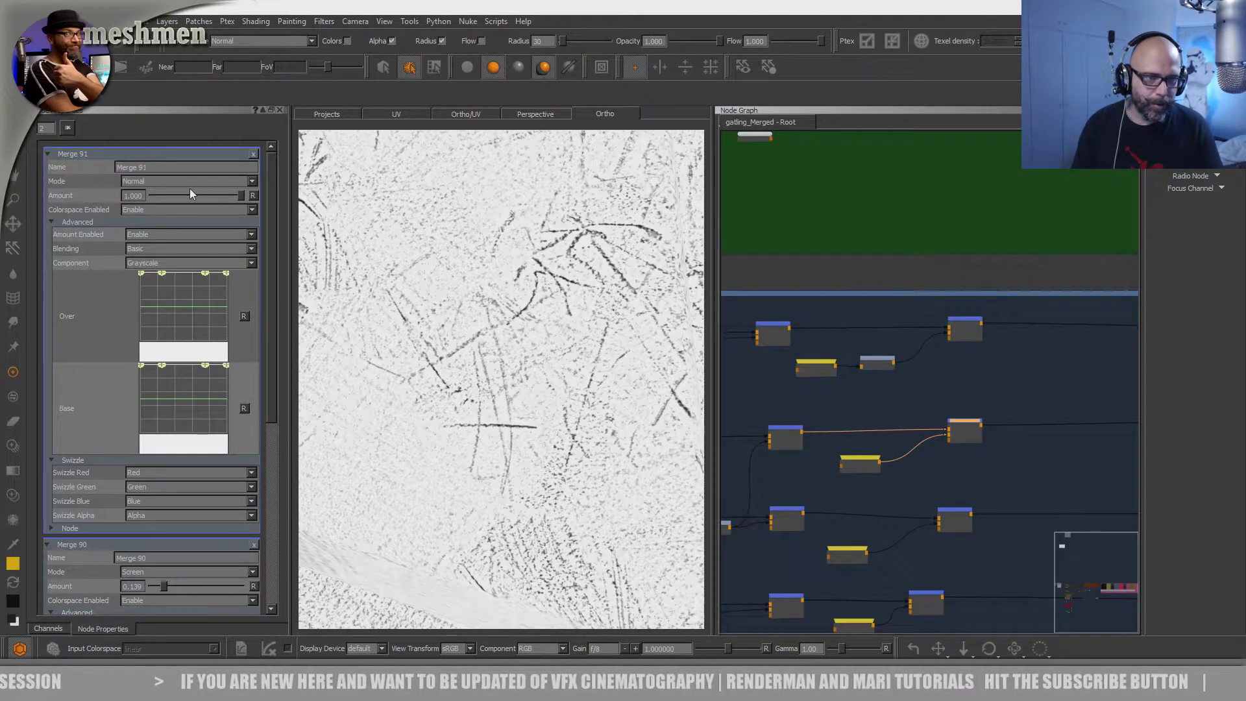
click(165, 181)
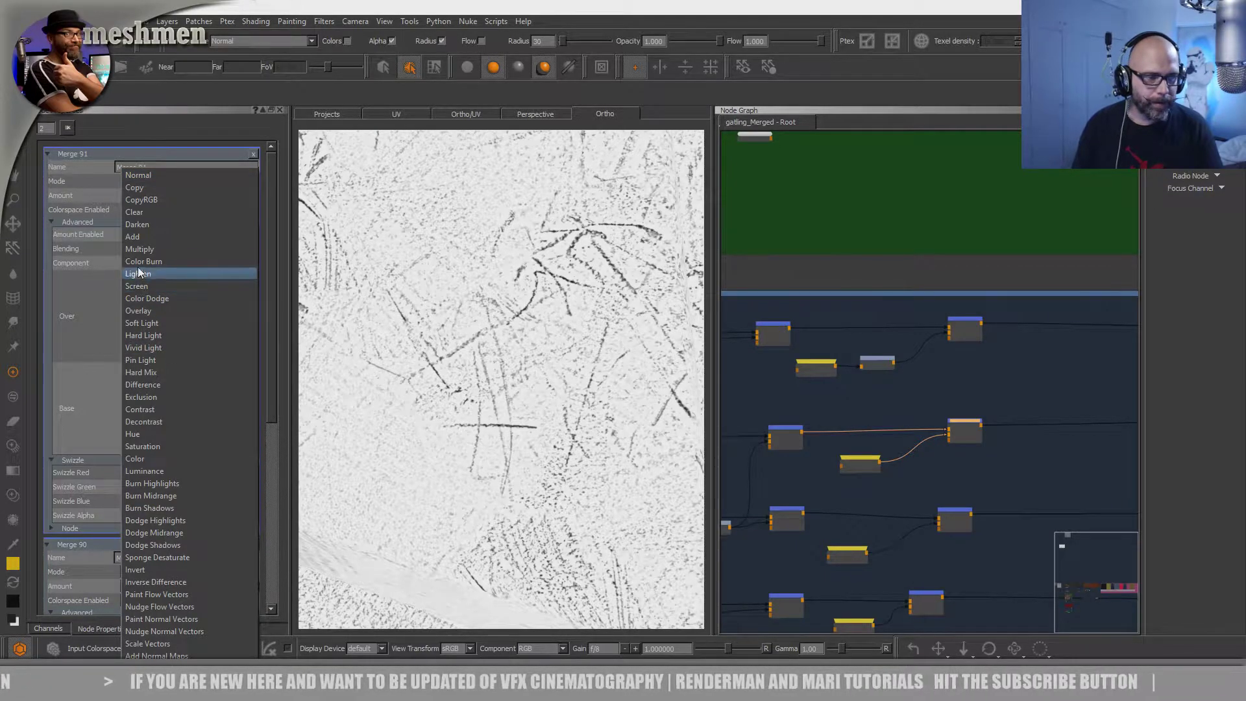
click(138, 249)
drag(967, 423, 965, 423)
key(v)
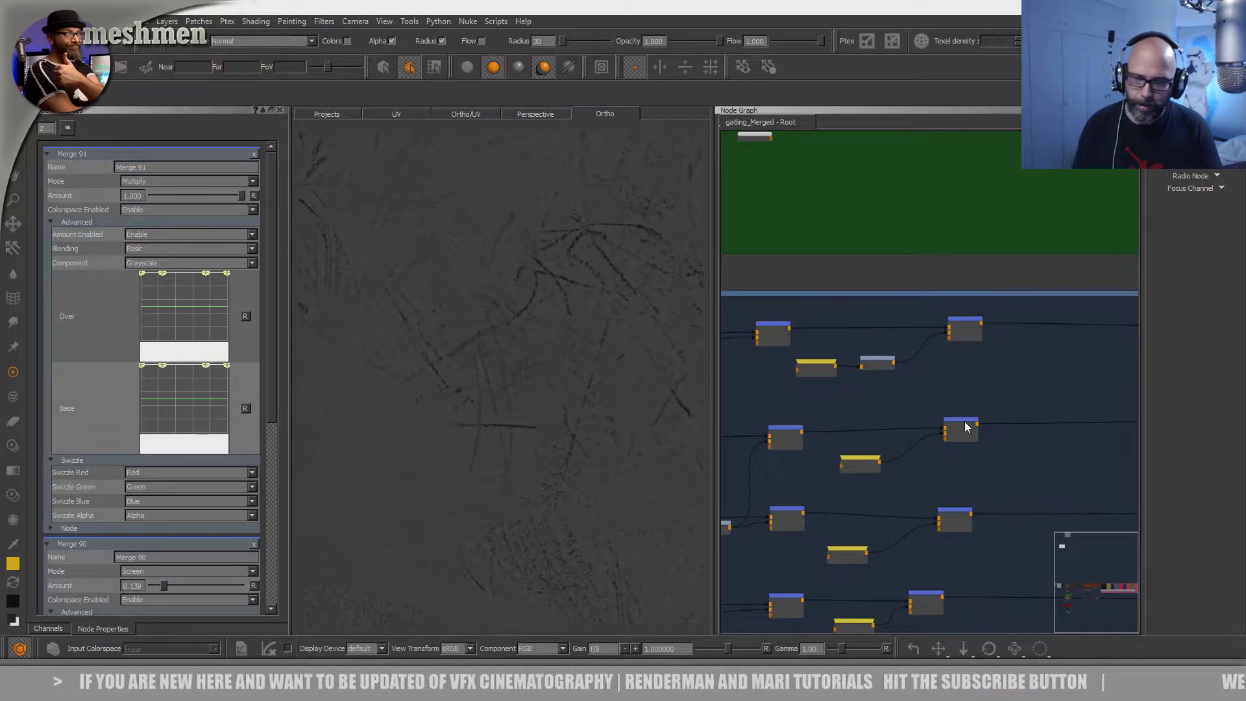
drag(232, 196, 176, 195)
- Align the third rubber stream's new Merge node with those above and set it to Multiply with an amount of 0.336
click(971, 510)
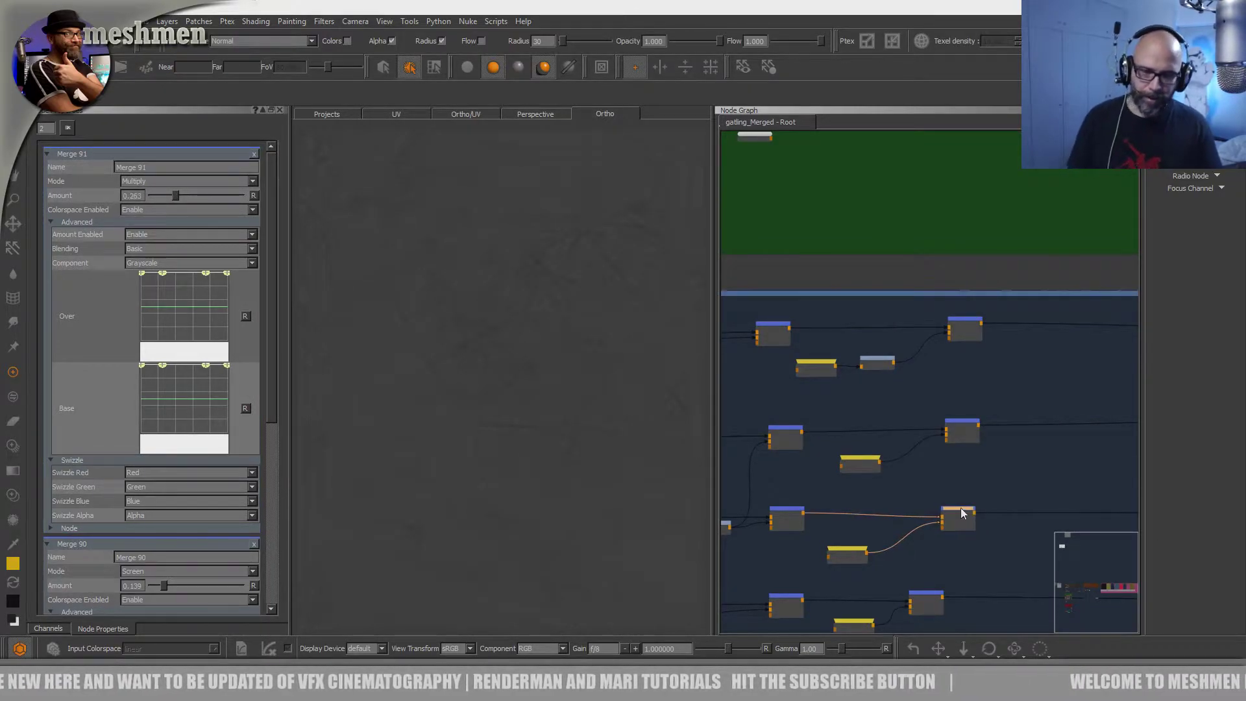
drag(962, 512, 962, 508)
double_click(962, 508)
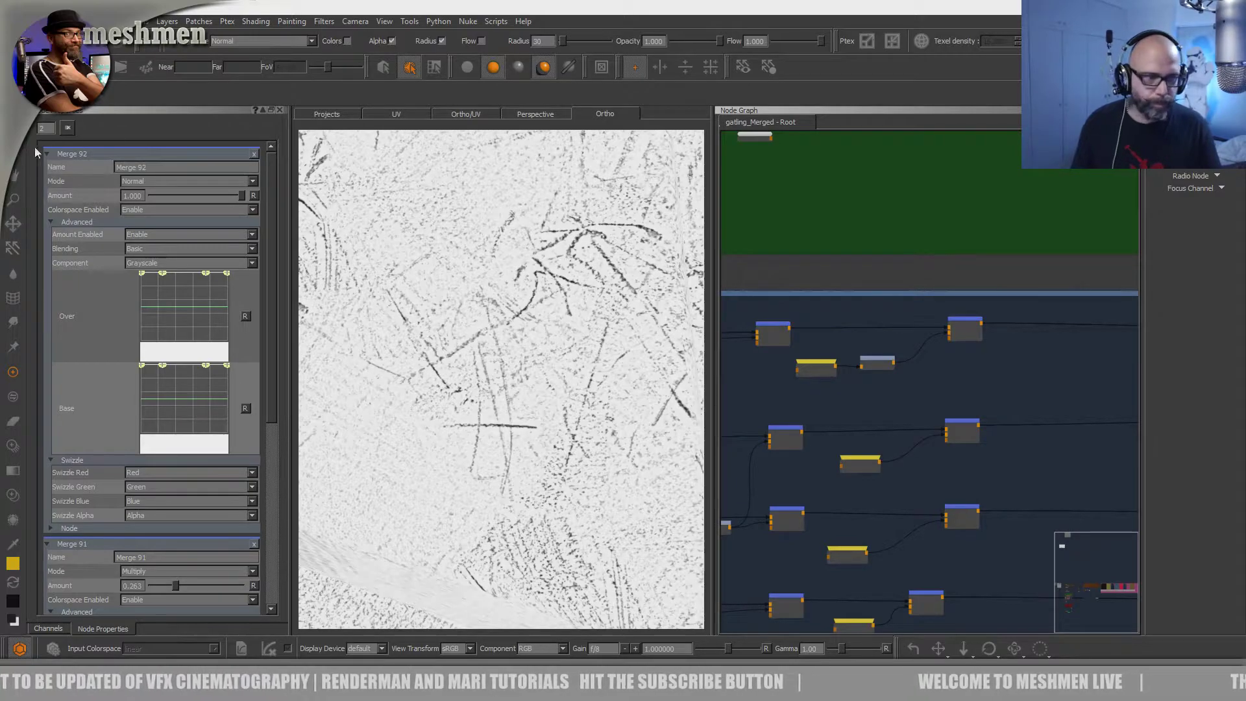
click(138, 183)
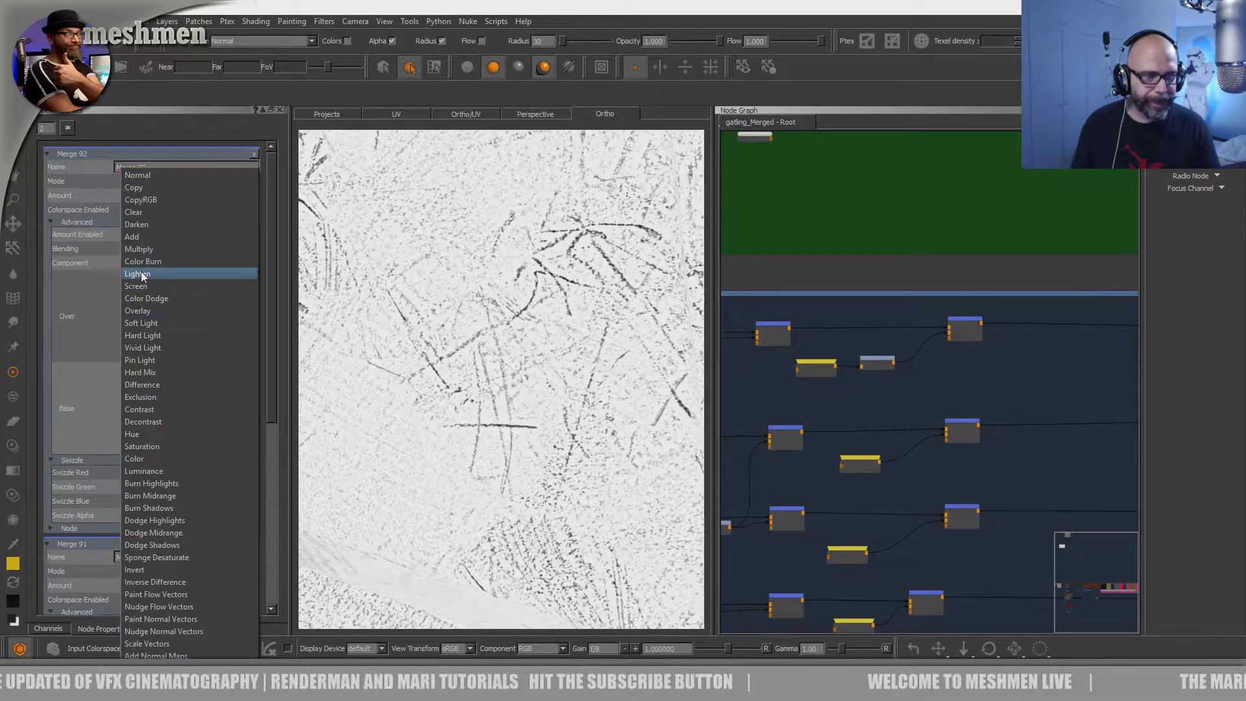
click(141, 250)
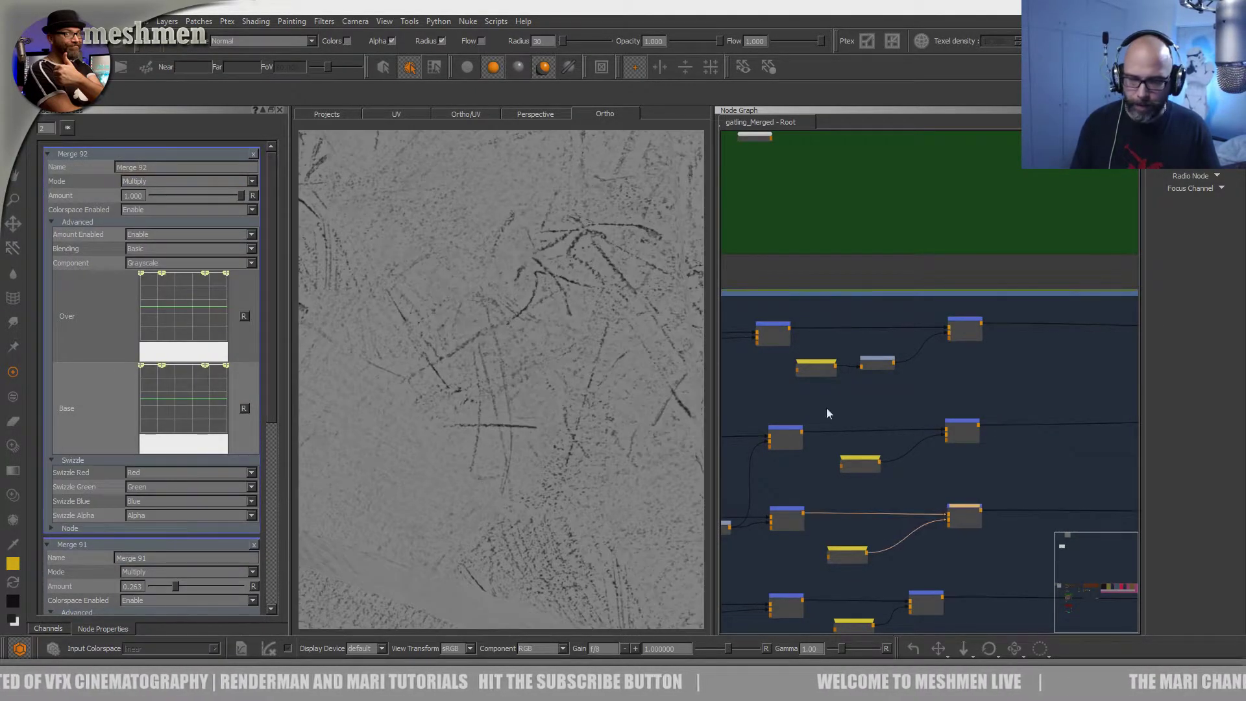
drag(159, 198, 154, 197)
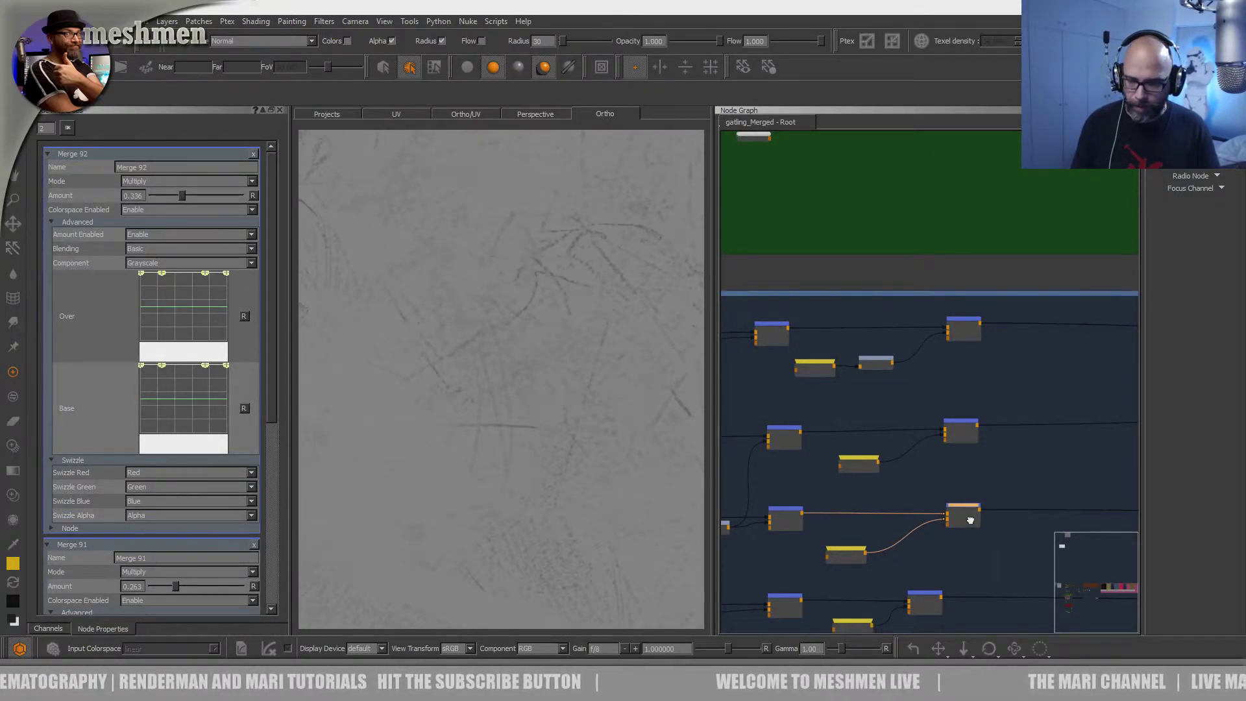
- Insert an Invert node between the Radio Node and the new Merge node in the fourth rubber stream, spacing the nodes apart
middle_drag(975, 530, 900, 360)
drag(849, 429, 885, 426)
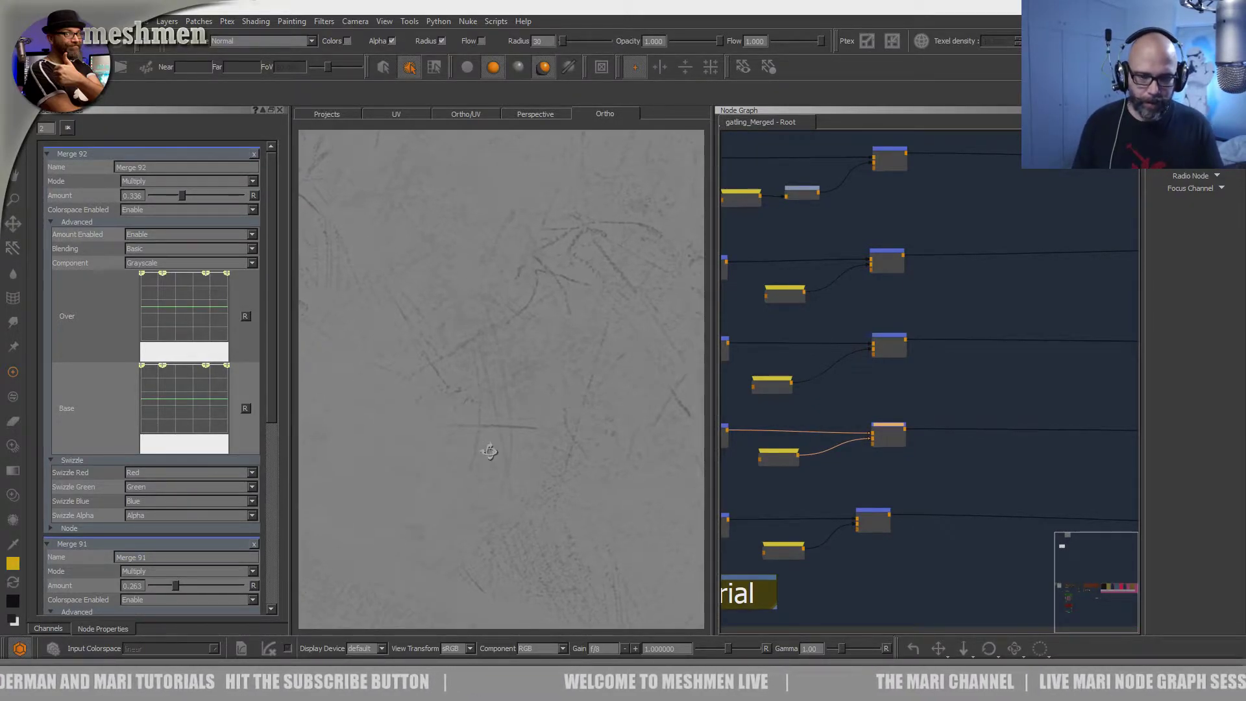
drag(776, 455, 777, 460)
drag(885, 427, 892, 422)
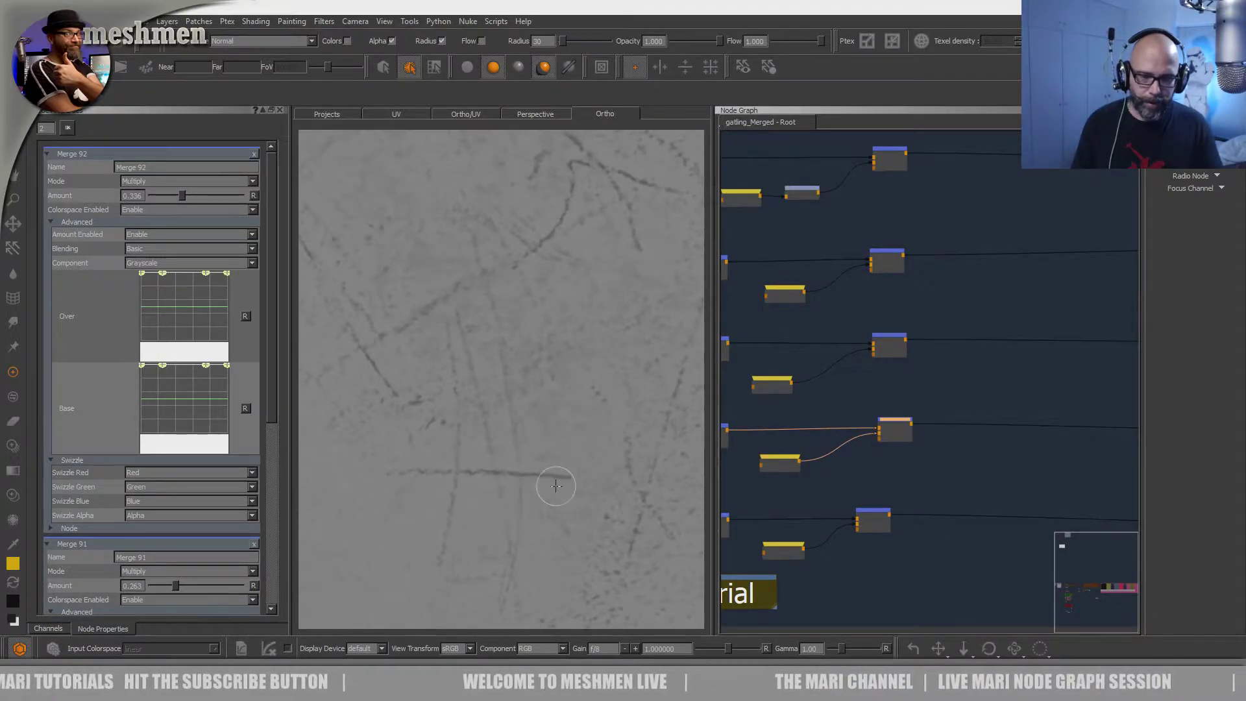
drag(770, 463, 769, 457)
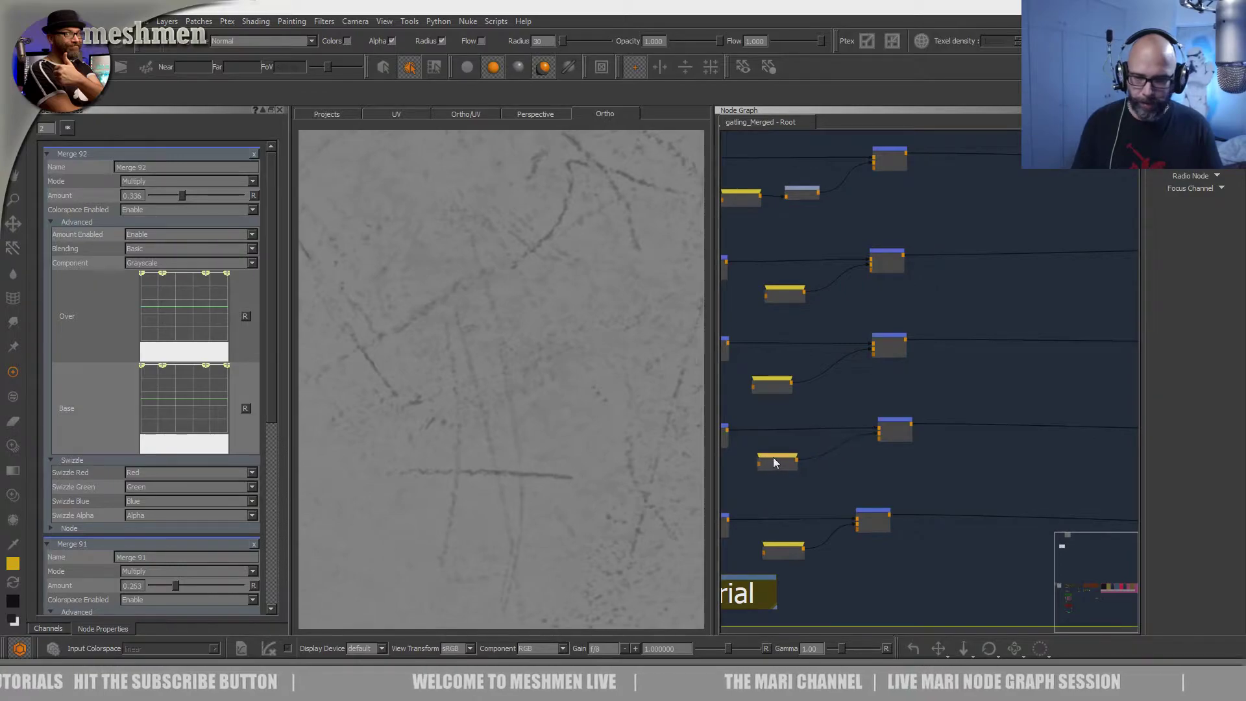
key(Tab)
text(inv)
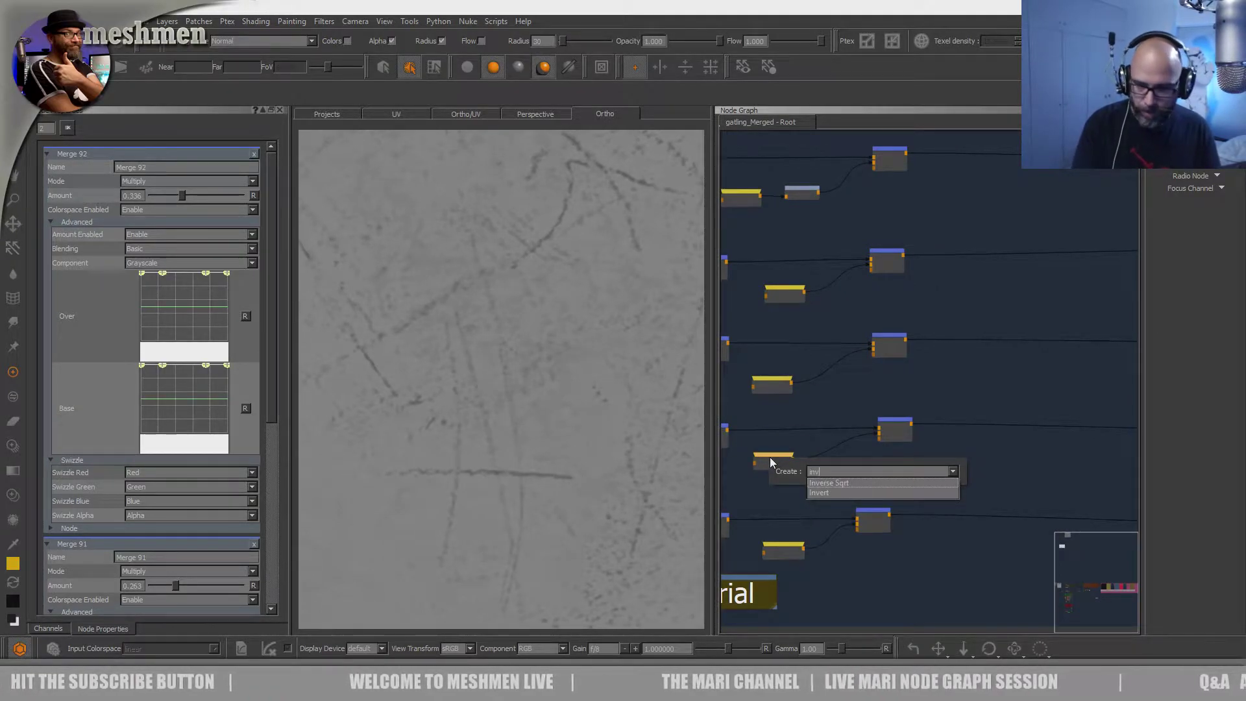
key(Down)
key(Return)
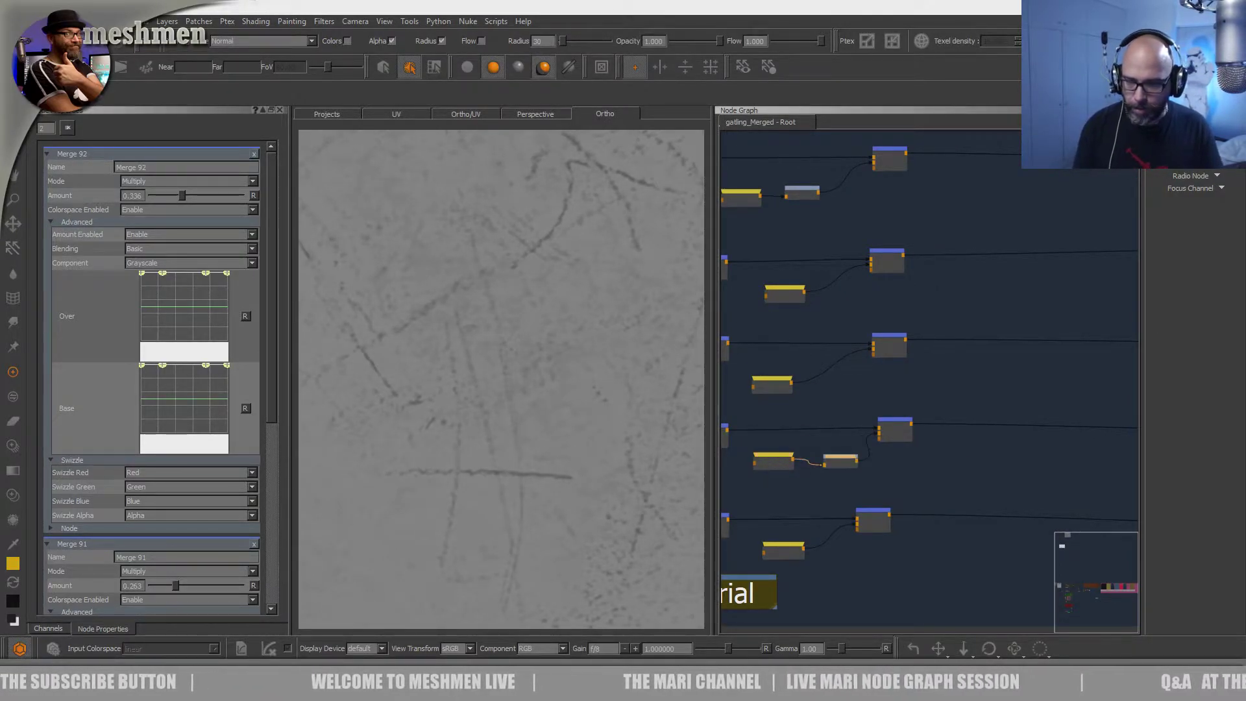
drag(899, 433, 908, 425)
drag(837, 464, 828, 461)
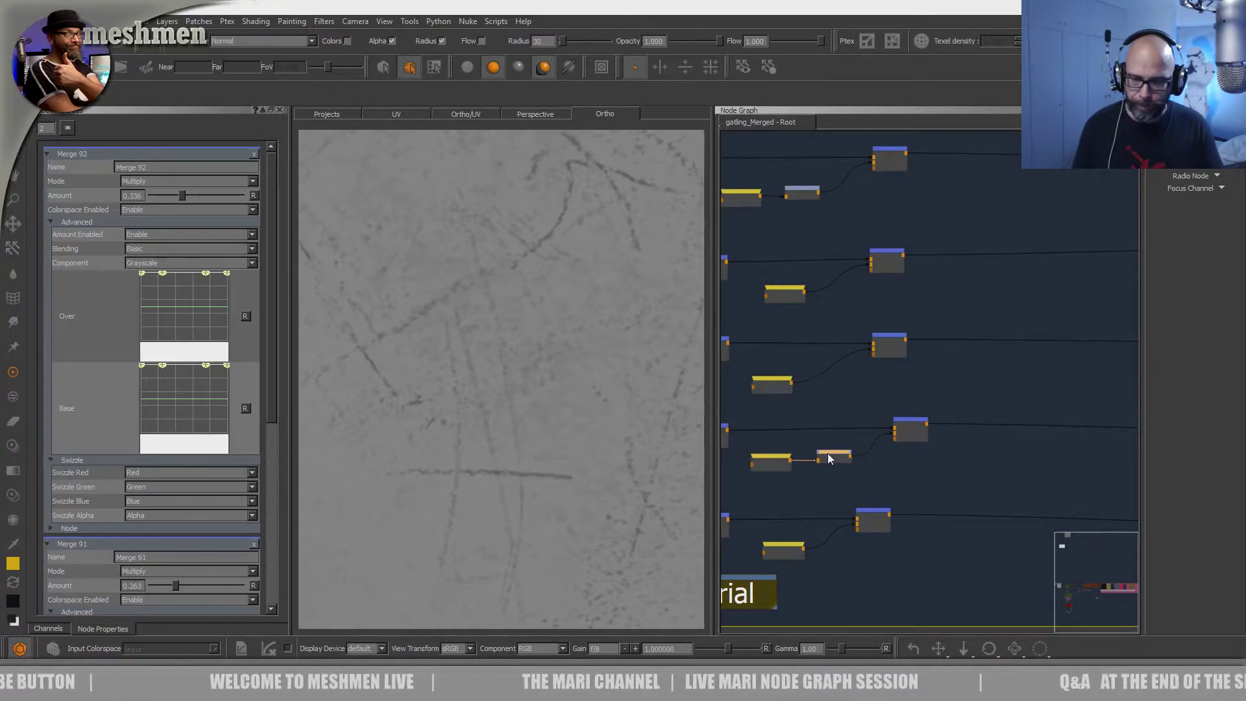
- Arrange the Radio, Invert and new Merge nodes of the rubber streams into tidy columns, aligning the fourth stream's Merge with the others
click(908, 428)
scroll(909, 427, down, 3)
mouse_move(911, 430)
mouse_down()
mouse_move(878, 433)
mouse_move(928, 430)
mouse_up()
drag(997, 410, 1006, 410)
middle_drag(1022, 444, 976, 450)
click(945, 413)
drag(1011, 490, 1024, 262)
click(952, 293)
drag(899, 281, 899, 280)
drag(890, 281, 923, 283)
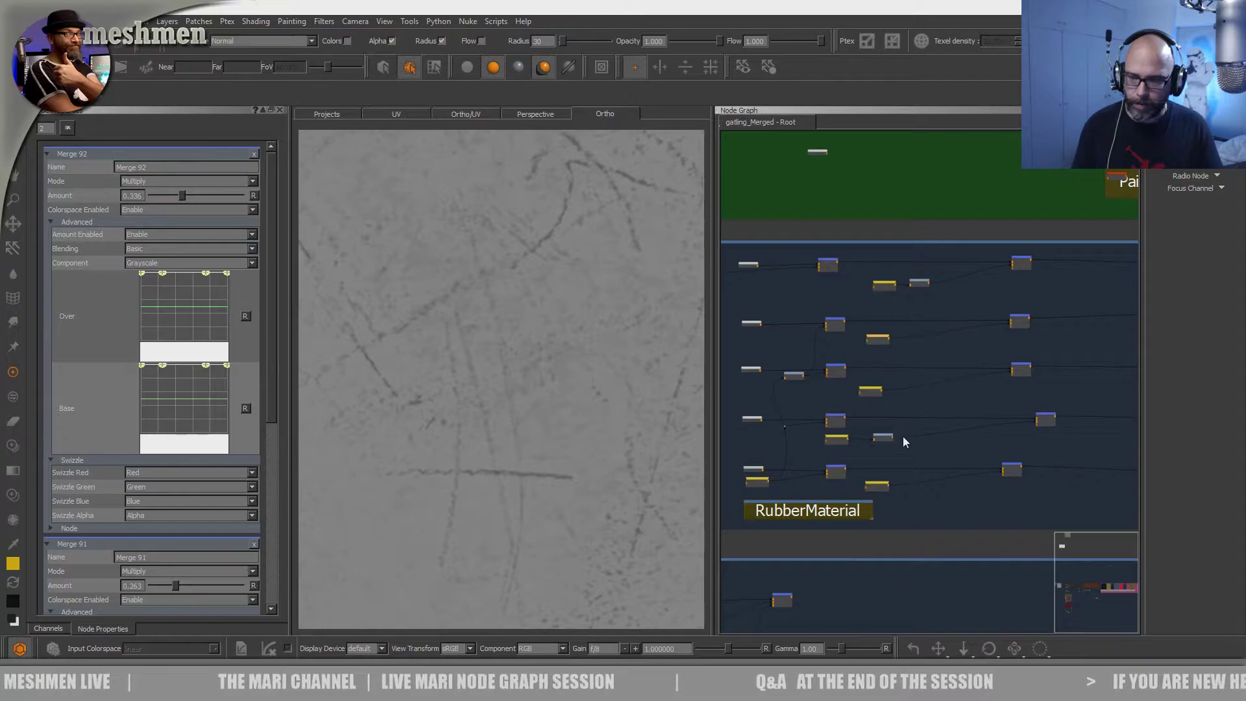
drag(875, 437, 928, 438)
drag(830, 439, 886, 439)
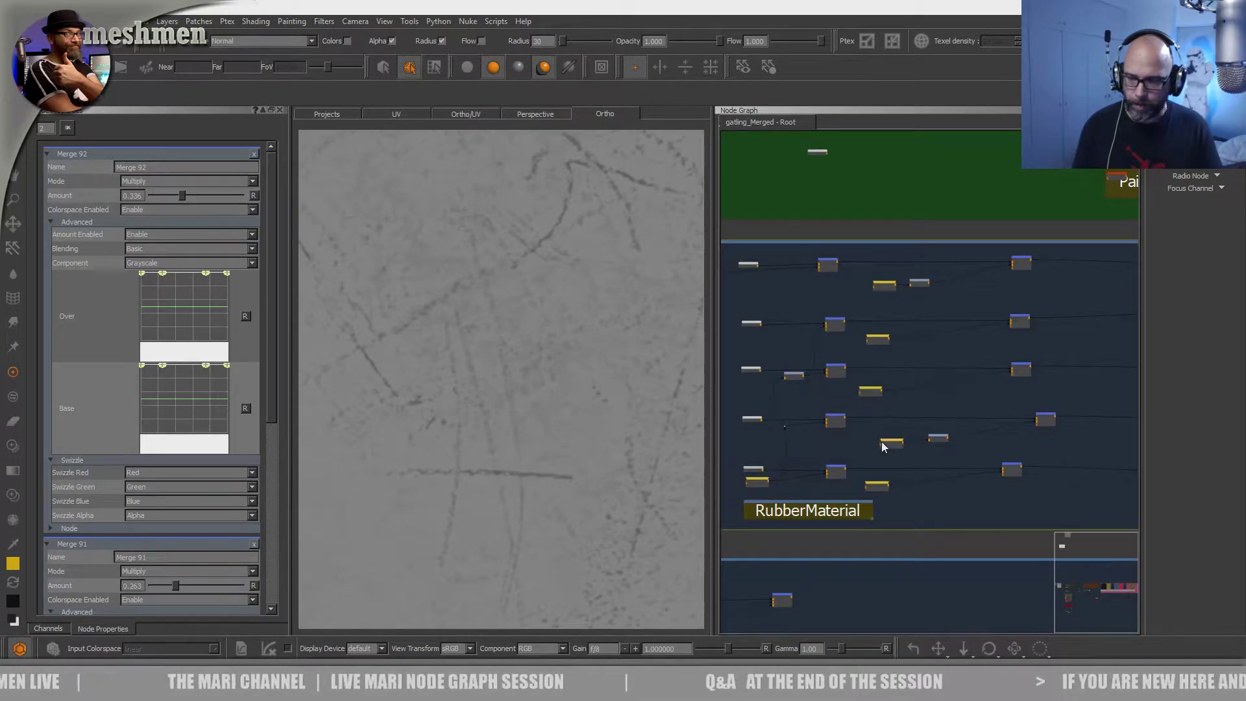
drag(883, 483, 887, 485)
drag(1046, 418, 1018, 419)
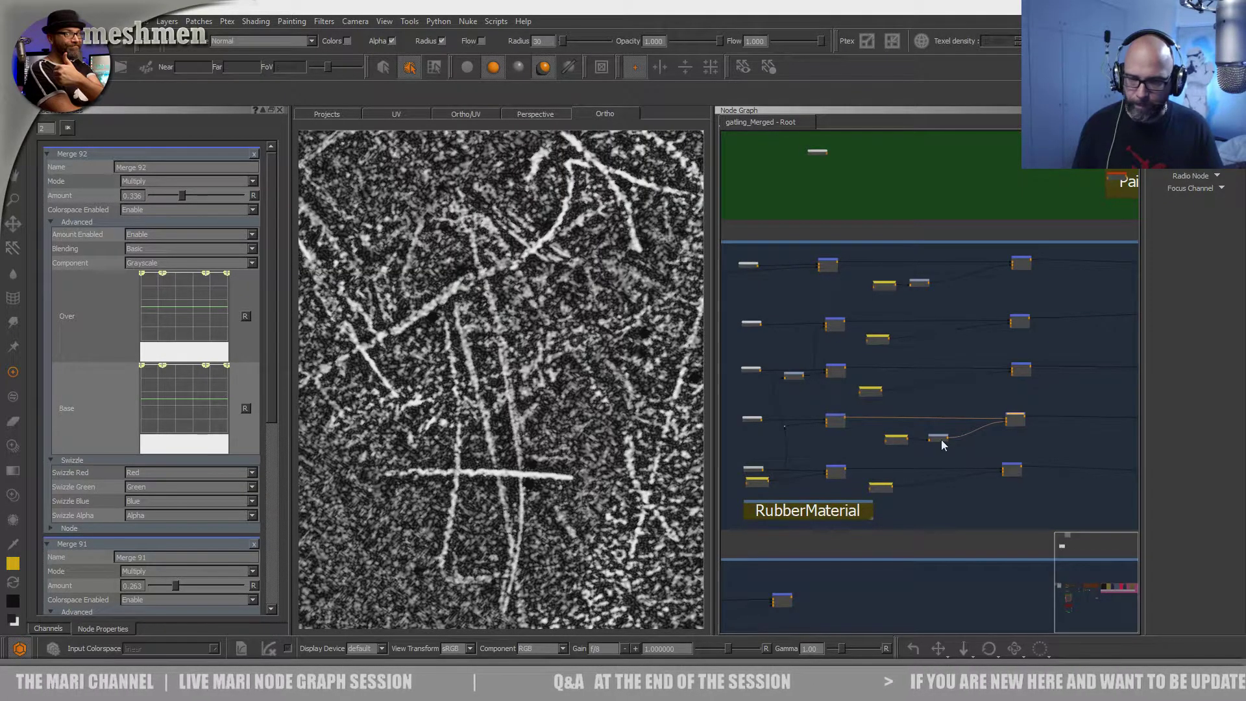
- Insert a Levels node after the fourth rubber stream's Invert node and set its input mid to about 0.687 and input black to 0.031
click(938, 439)
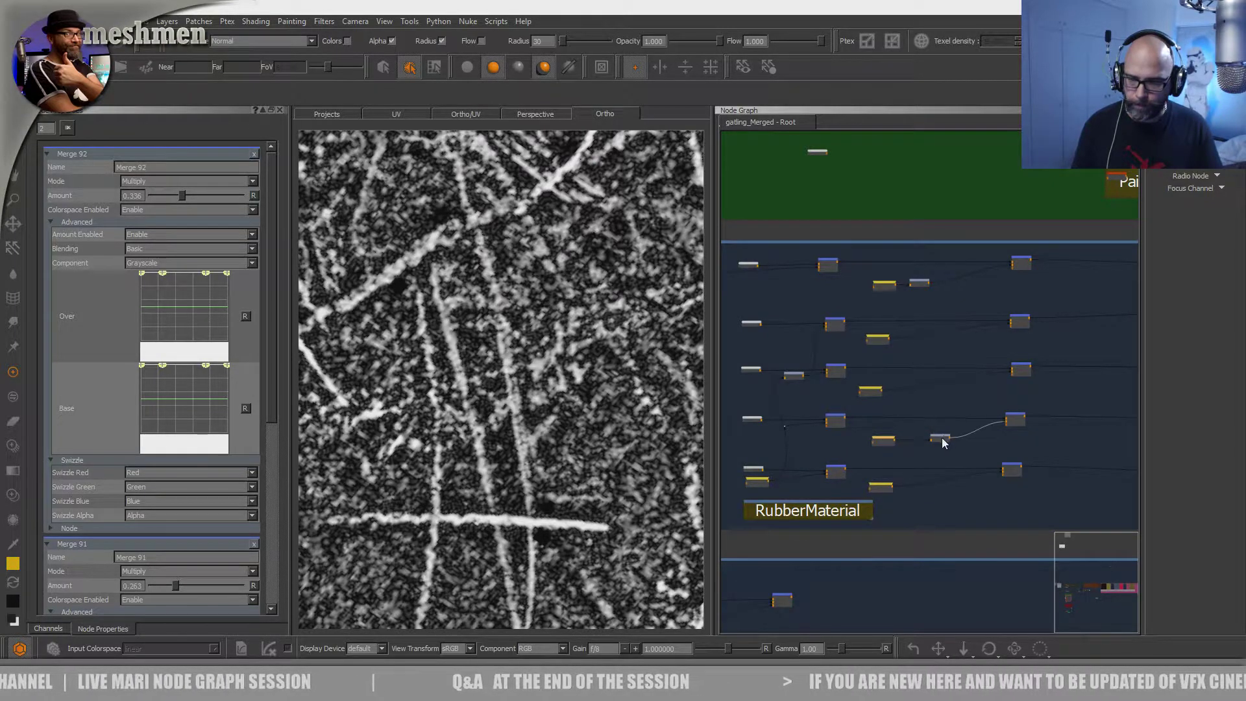
scroll(943, 438, up, 5)
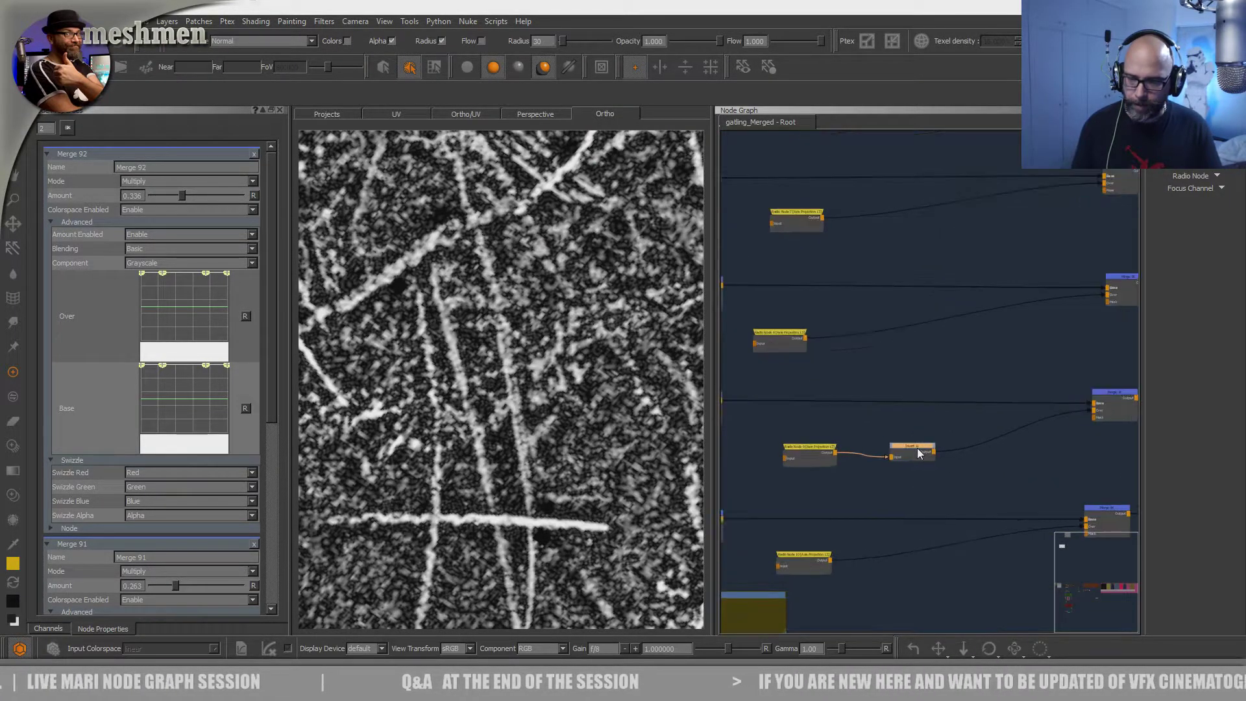
key(Tab)
text(lev)
key(Return)
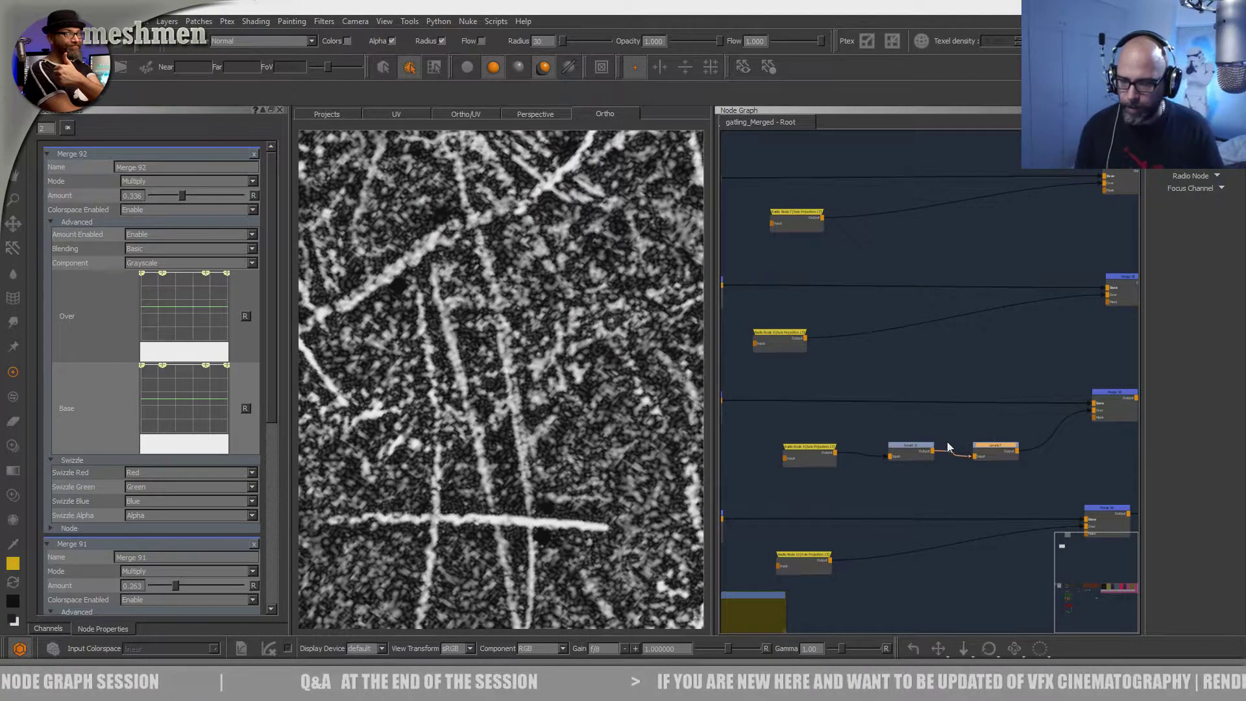
click(983, 452)
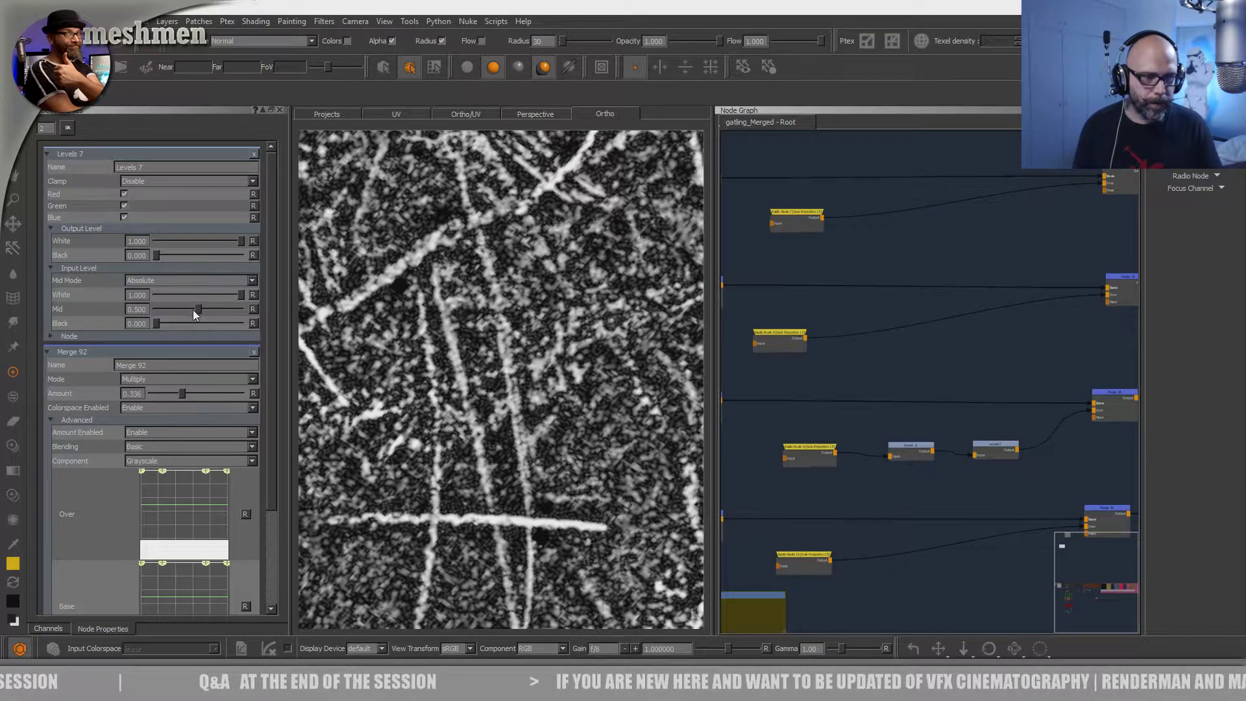
drag(157, 323, 212, 314)
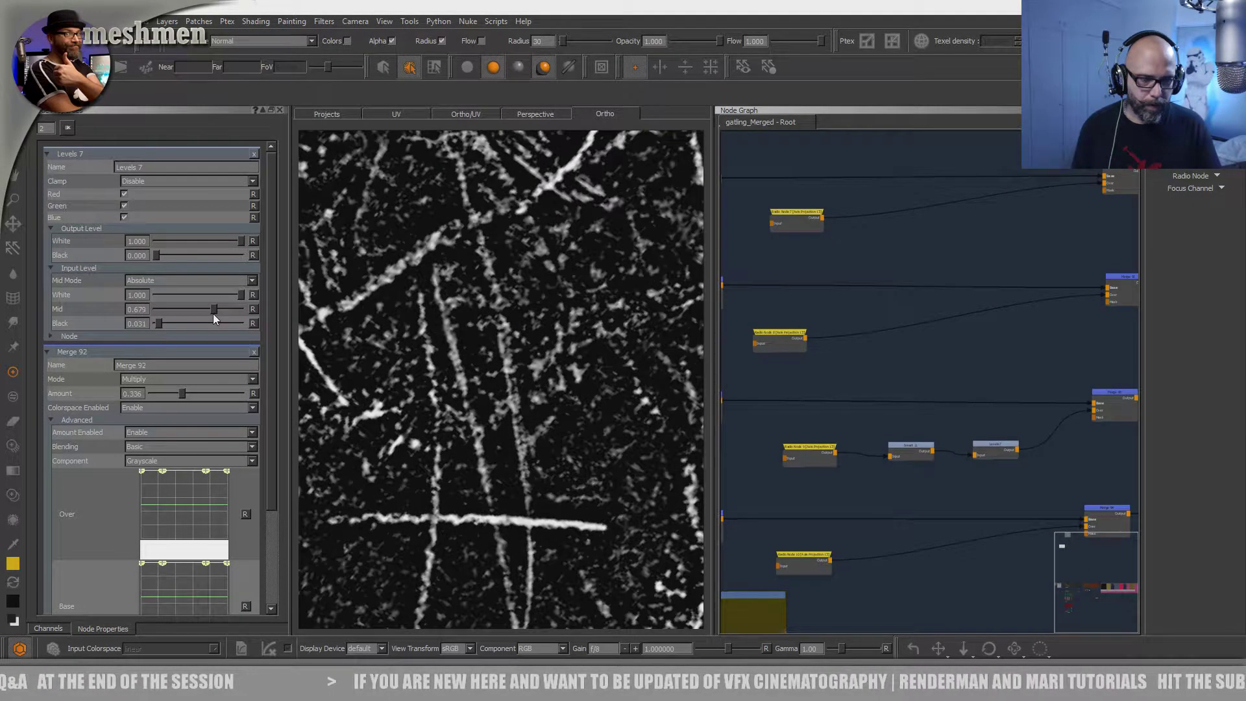
- Set the fourth rubber stream's new Merge node to Screen mode with an amount of 0 and preview it
middle_drag(1069, 443, 926, 442)
click(971, 411)
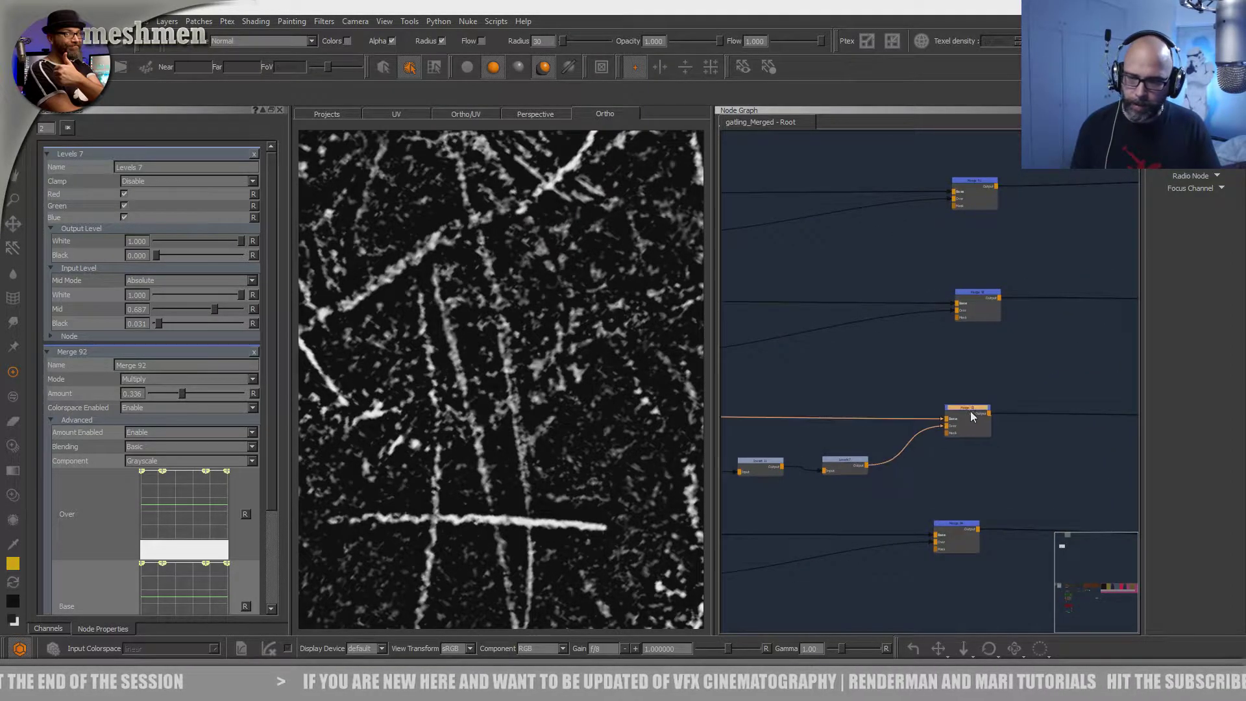
click(162, 181)
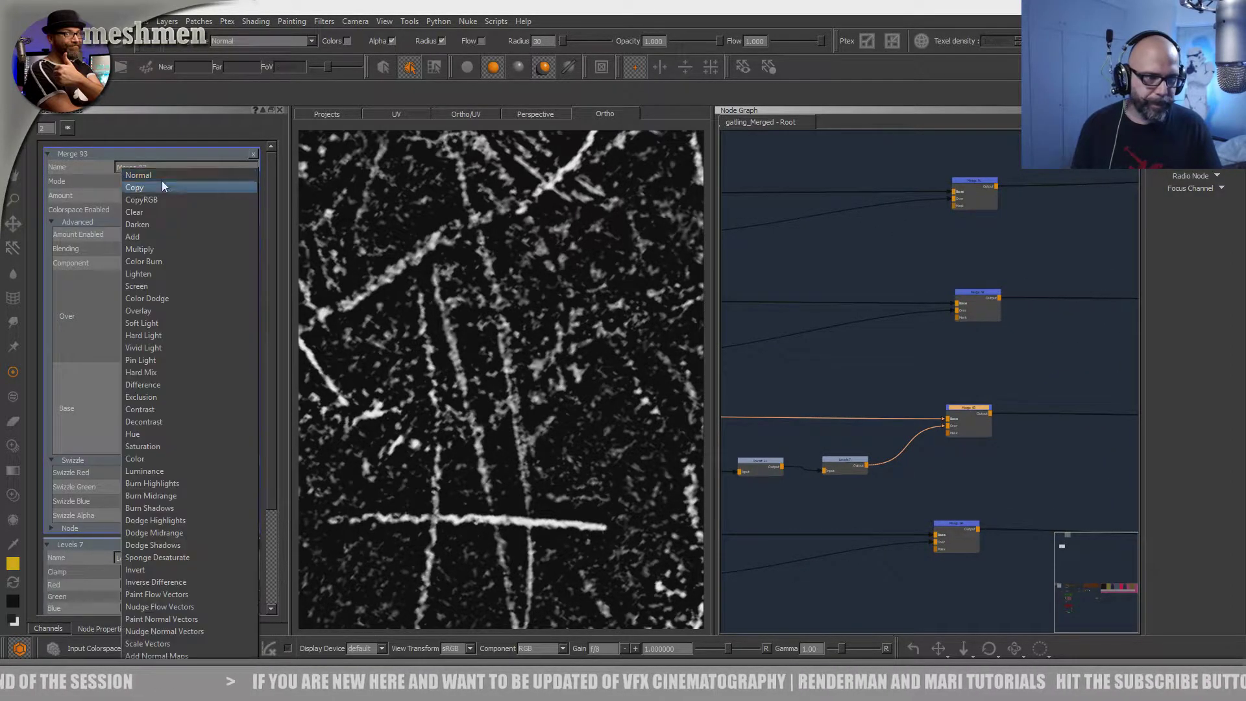
click(138, 285)
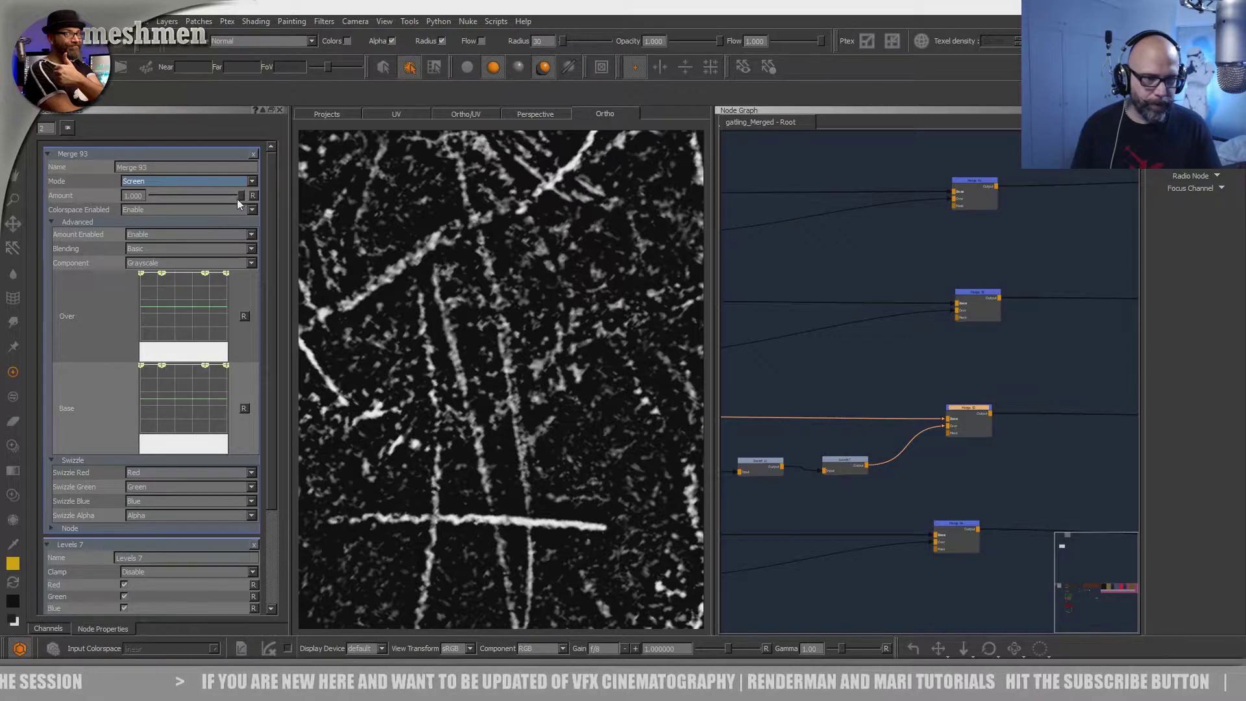
drag(240, 194, 142, 197)
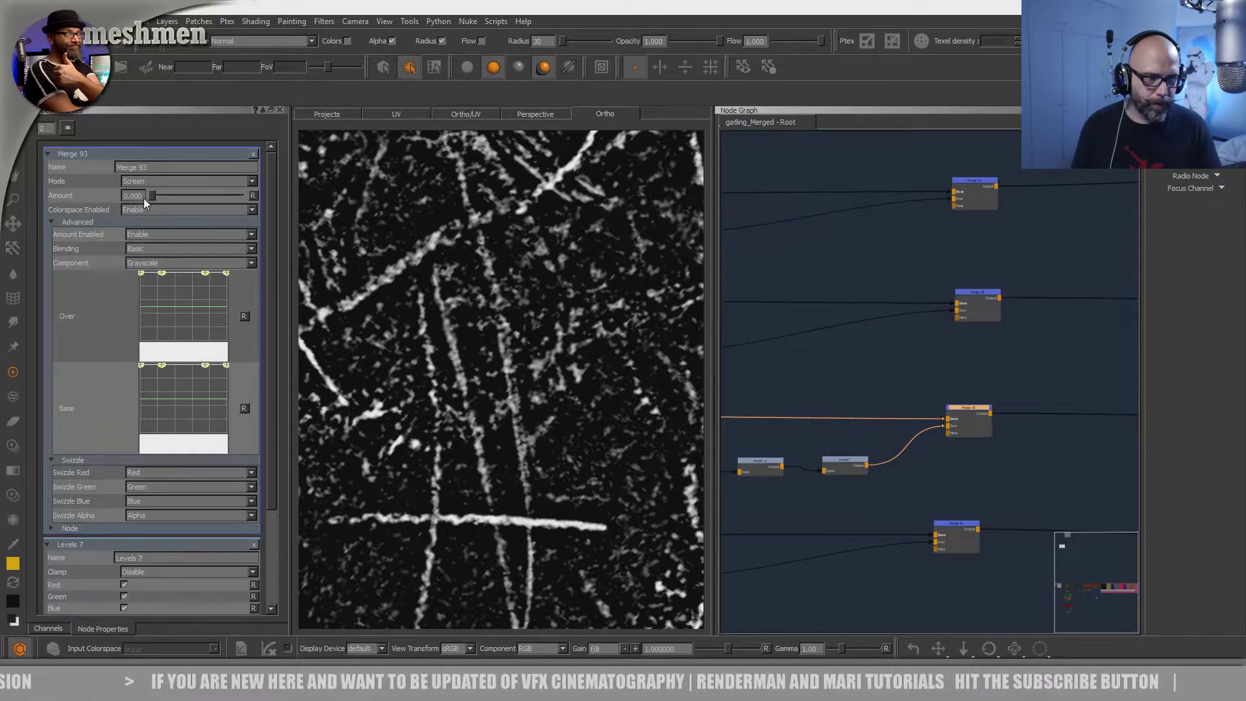
click(971, 407)
double_click(972, 407)
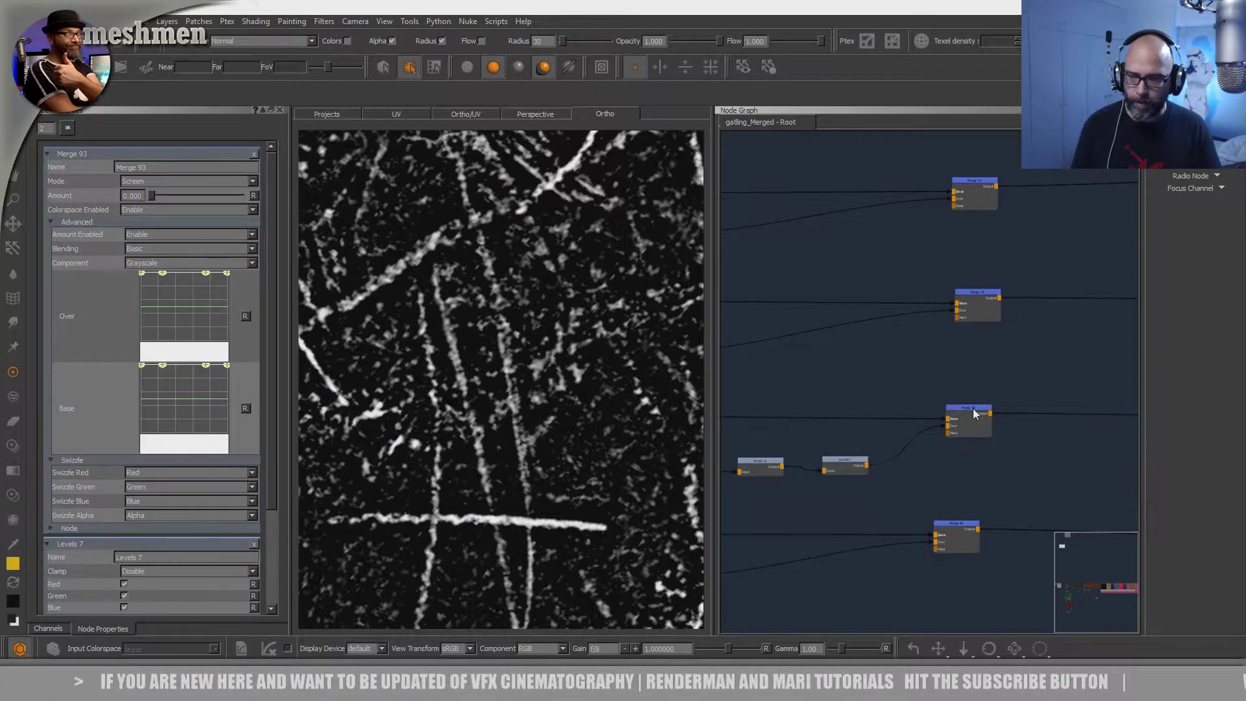
drag(977, 409, 987, 414)
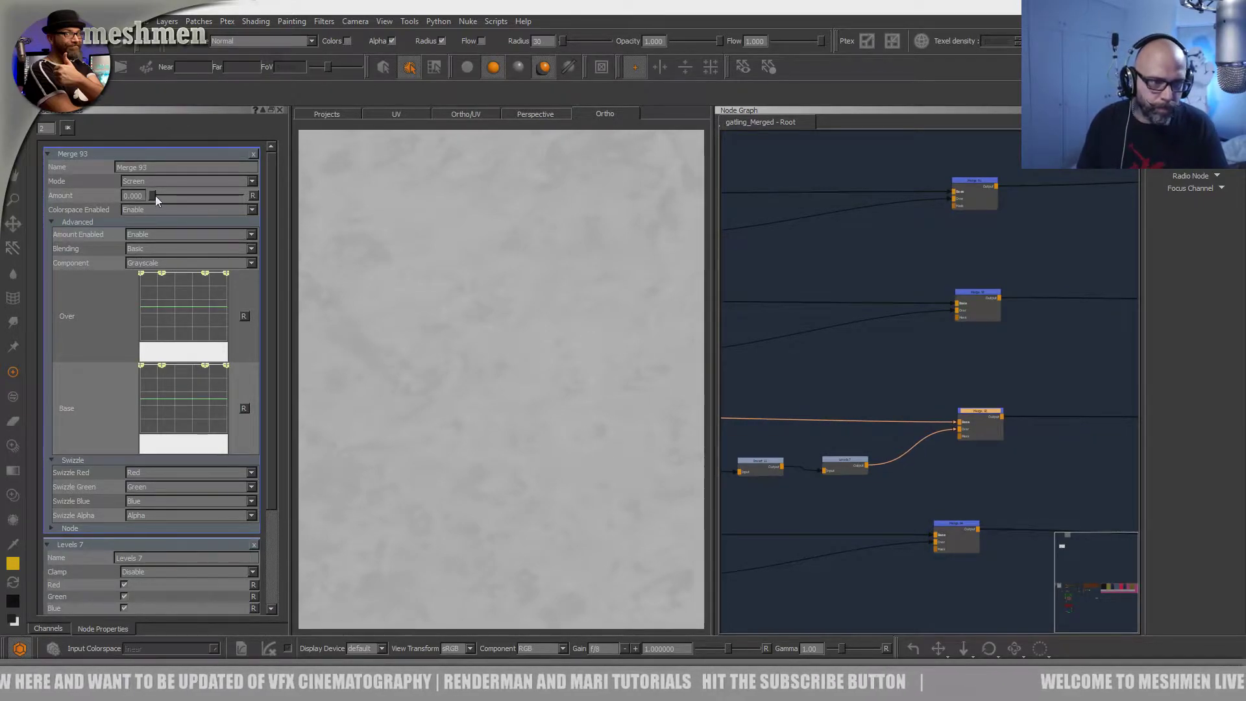
- Raise the fourth rubber stream's Merge amount to 0.270 and check the scratches in the viewport
drag(164, 194, 162, 197)
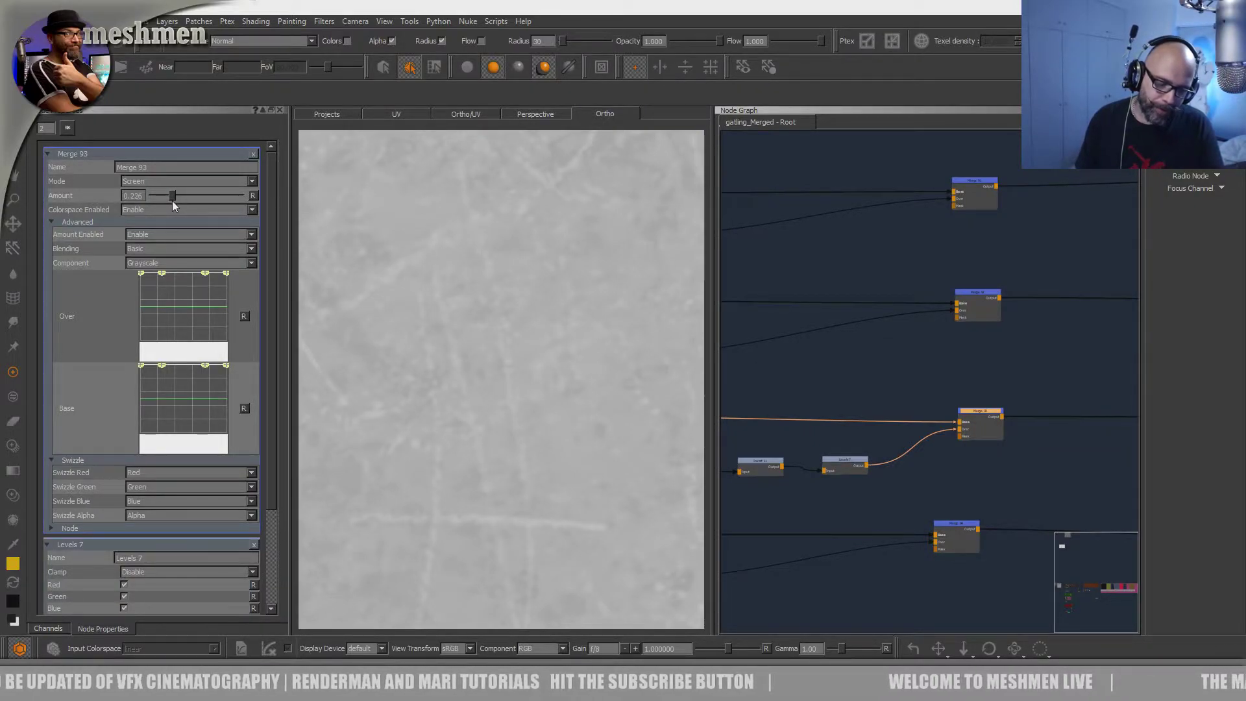
drag(170, 200, 156, 199)
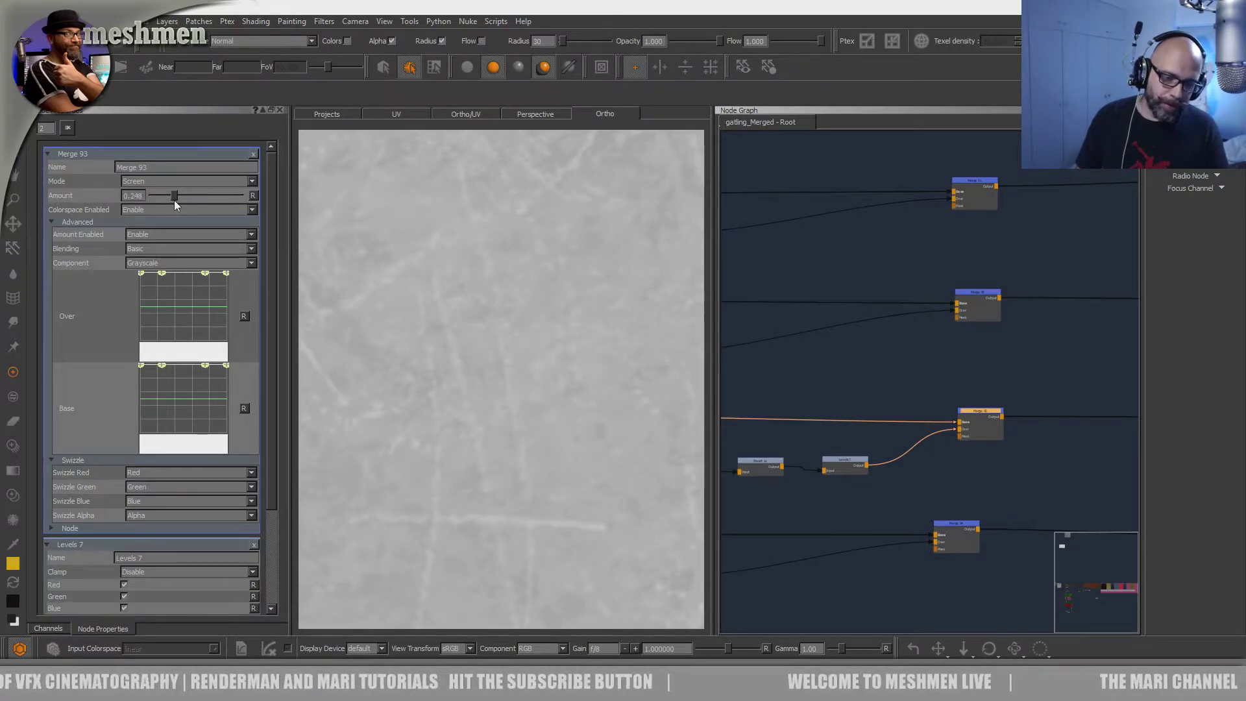
alt+right_drag(515, 441, 427, 410)
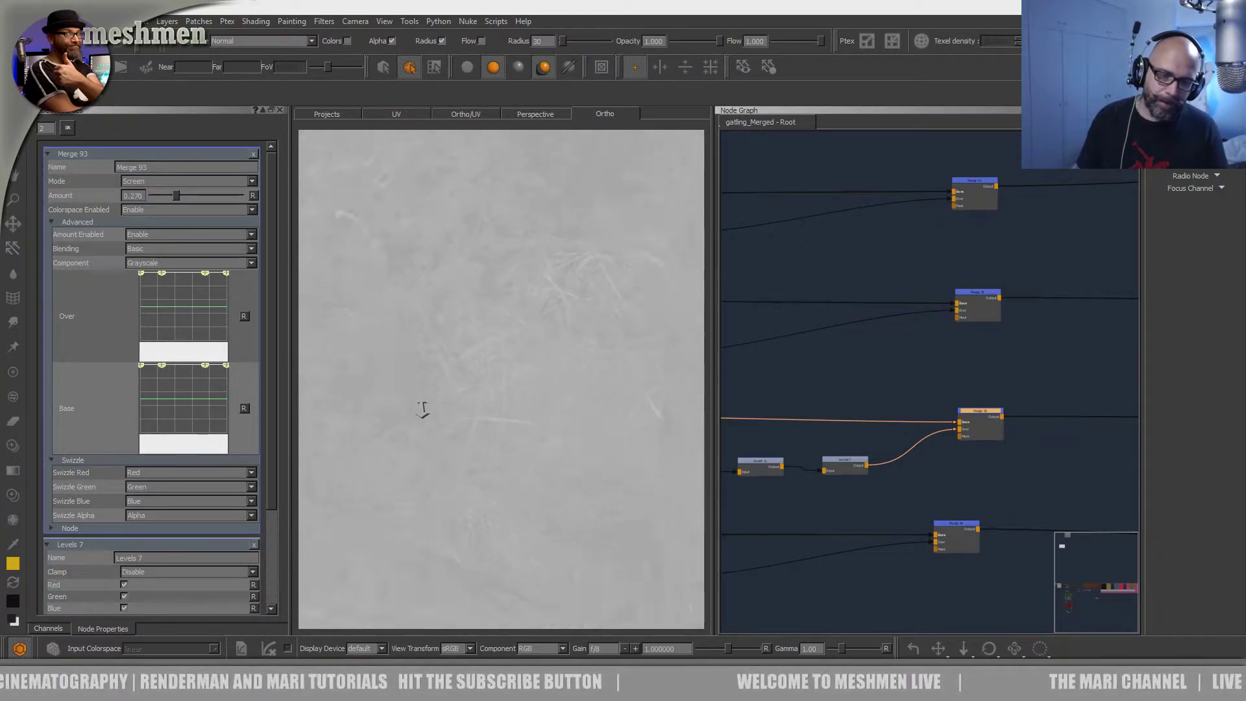
alt+drag(495, 448, 511, 448)
alt+right_drag(512, 448, 501, 442)
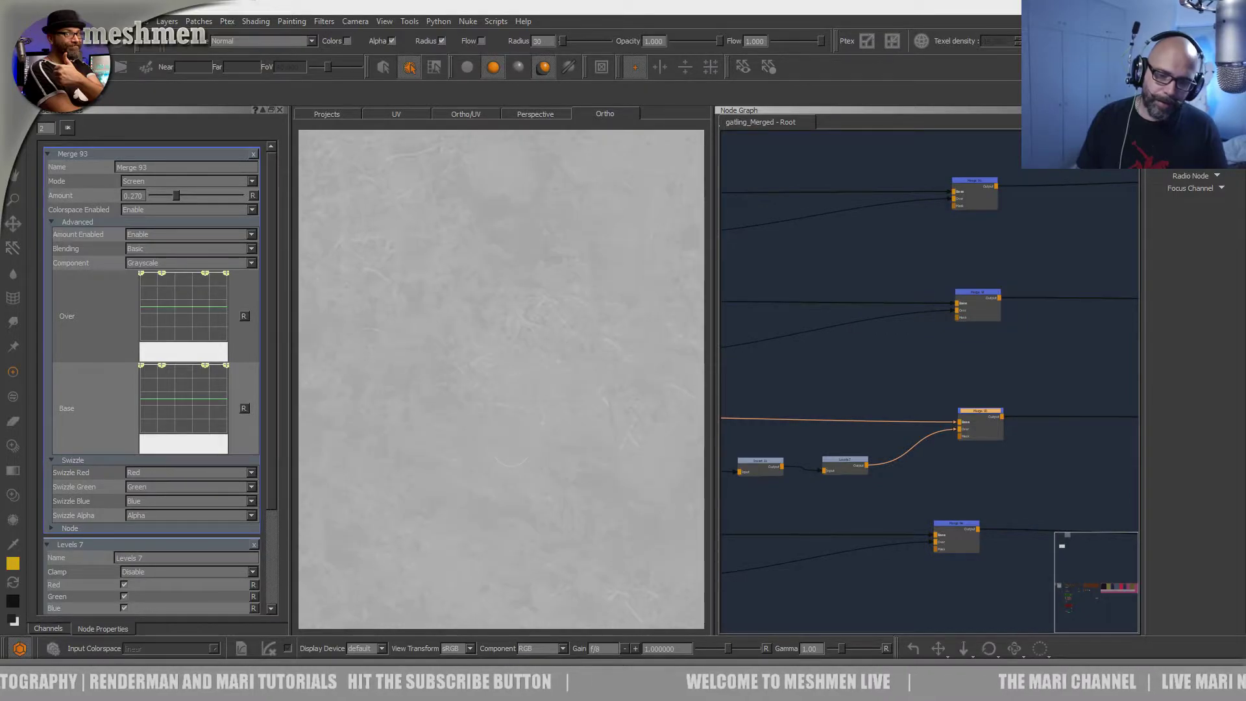
middle_drag(492, 390, 499, 439)
- Align and preview the fifth rubber stream's new Merge node, and set it to Multiply mode
drag(972, 530, 987, 526)
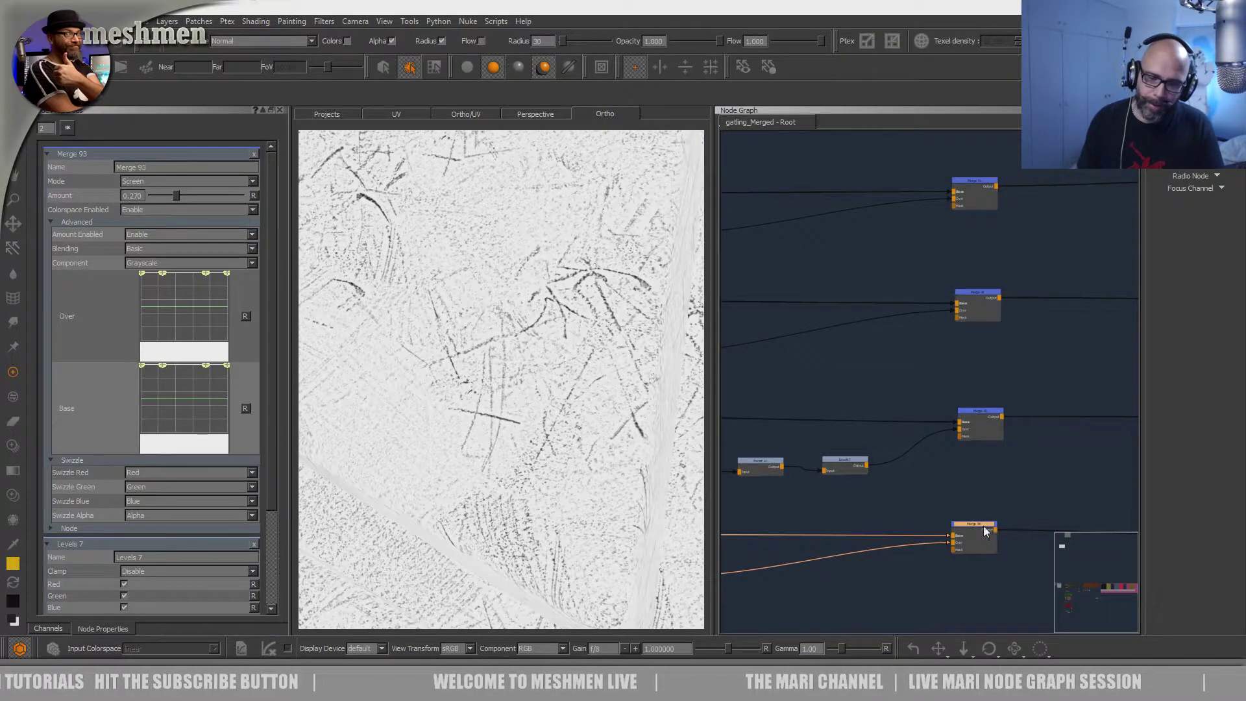
double_click(984, 527)
drag(239, 196, 375, 232)
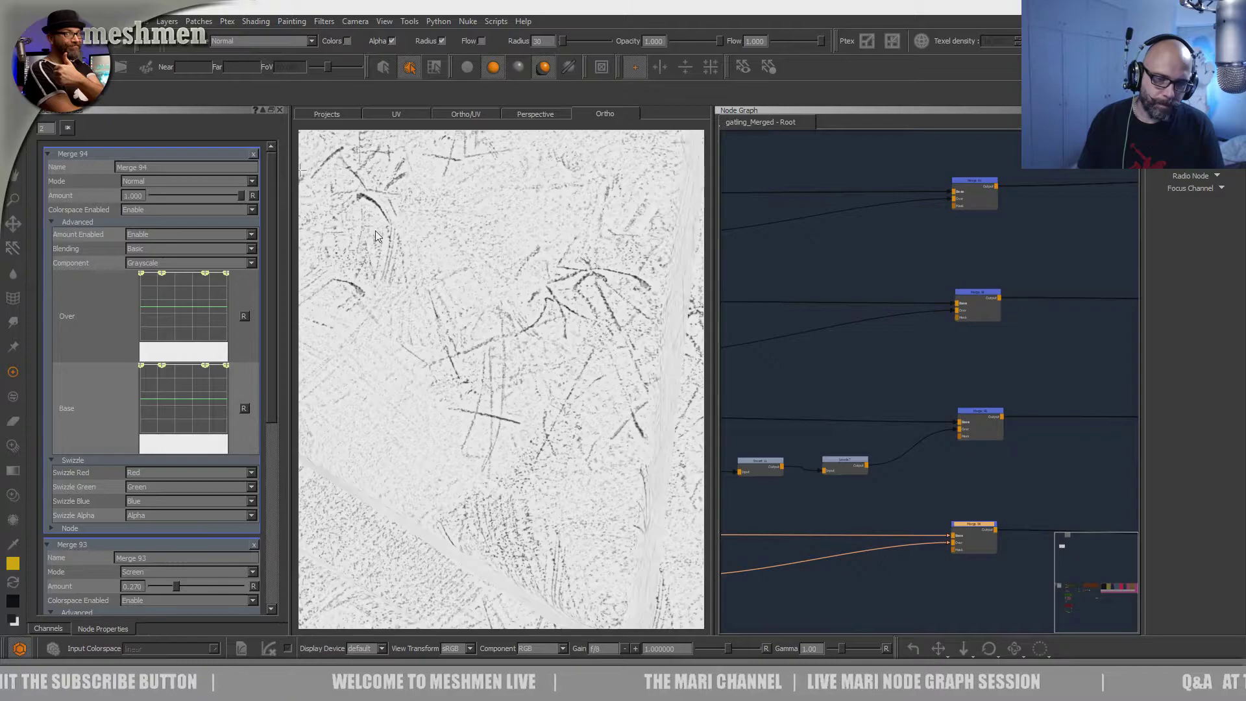
mouse_move(533, 387)
alt+right_down()
mouse_move(451, 359)
mouse_move(525, 375)
alt+right_up()
scroll(526, 375, up, 5)
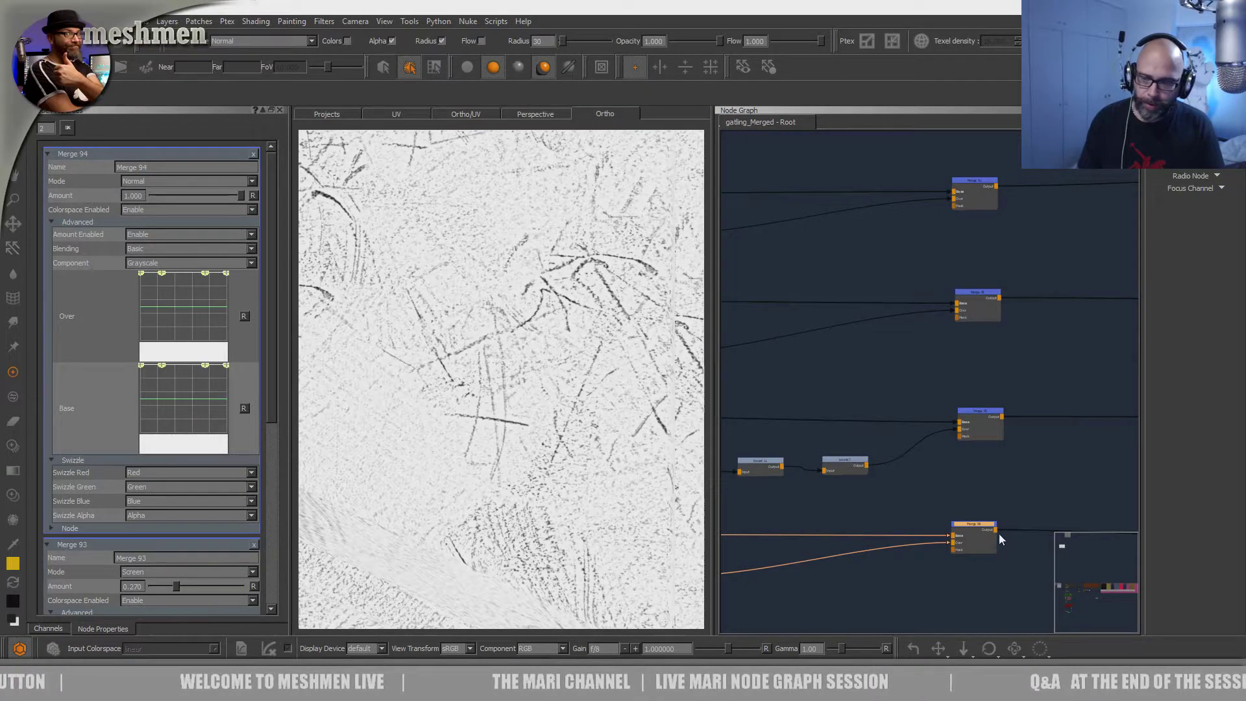
click(148, 184)
click(146, 247)
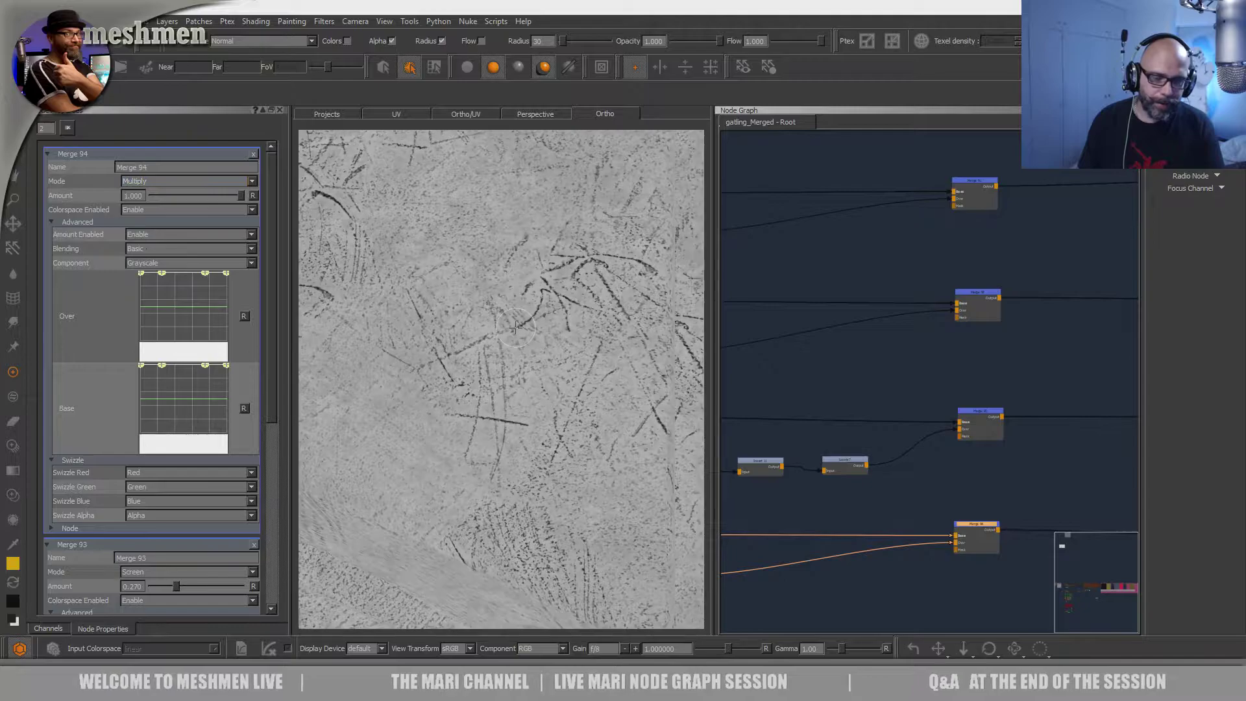
- Hide the node graph and examine the multiplied scratches of the fifth rubber stream across the model in the enlarged viewport
alt+right_drag(537, 381, 526, 425)
key(alt+n)
alt+right_drag(660, 426, 725, 452)
alt+drag(725, 452, 699, 479)
key(p)
scroll(701, 468, up, 1)
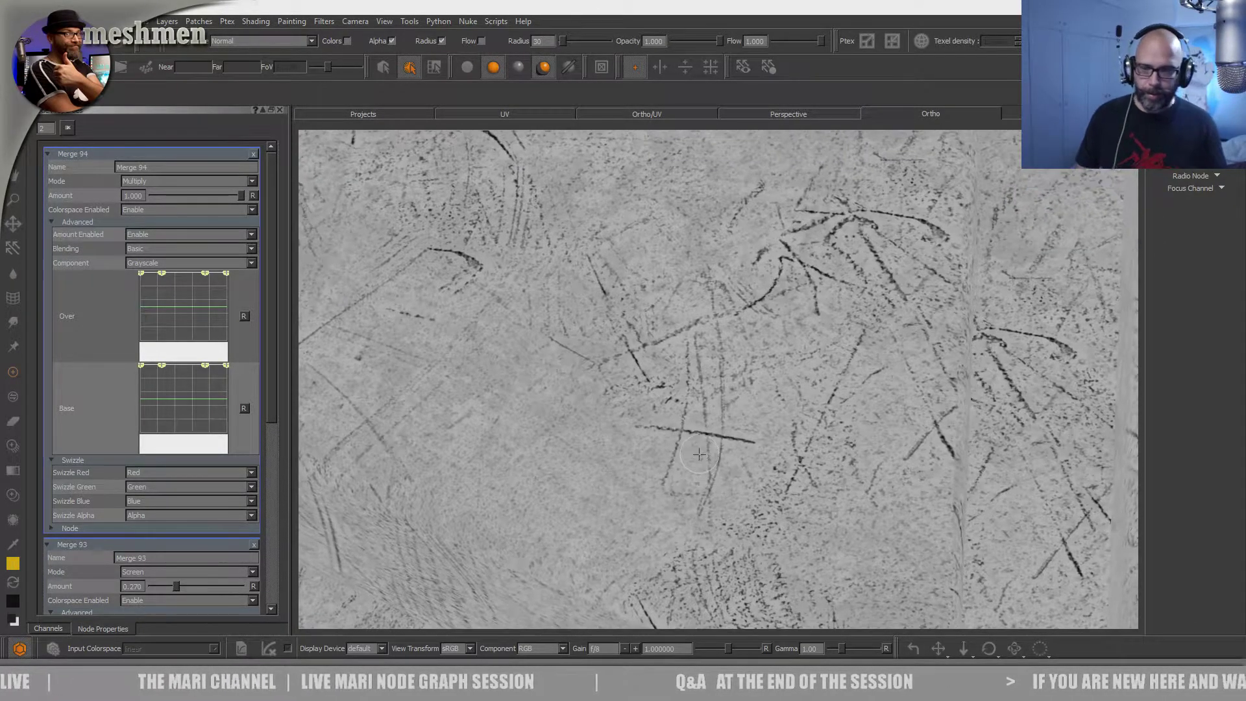
alt+drag(711, 478, 724, 491)
scroll(723, 491, down, 1)
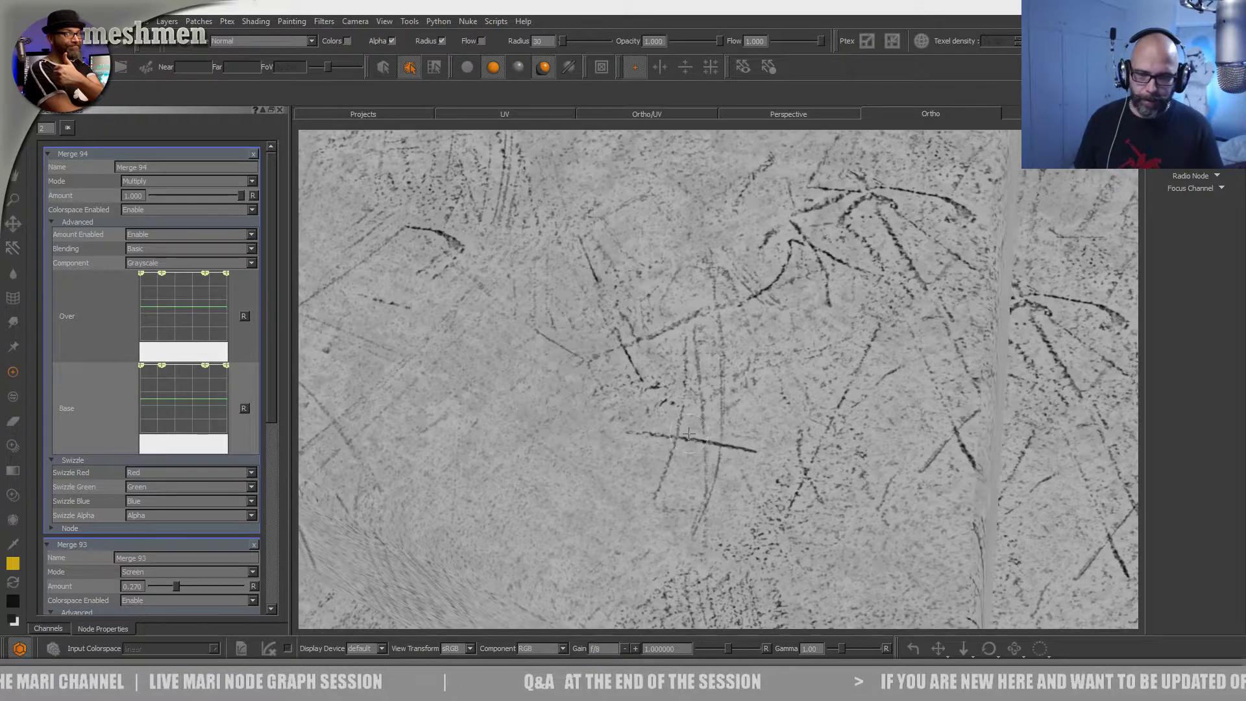
alt+right_drag(805, 450, 701, 438)
alt+drag(701, 438, 686, 435)
scroll(686, 434, down, 4)
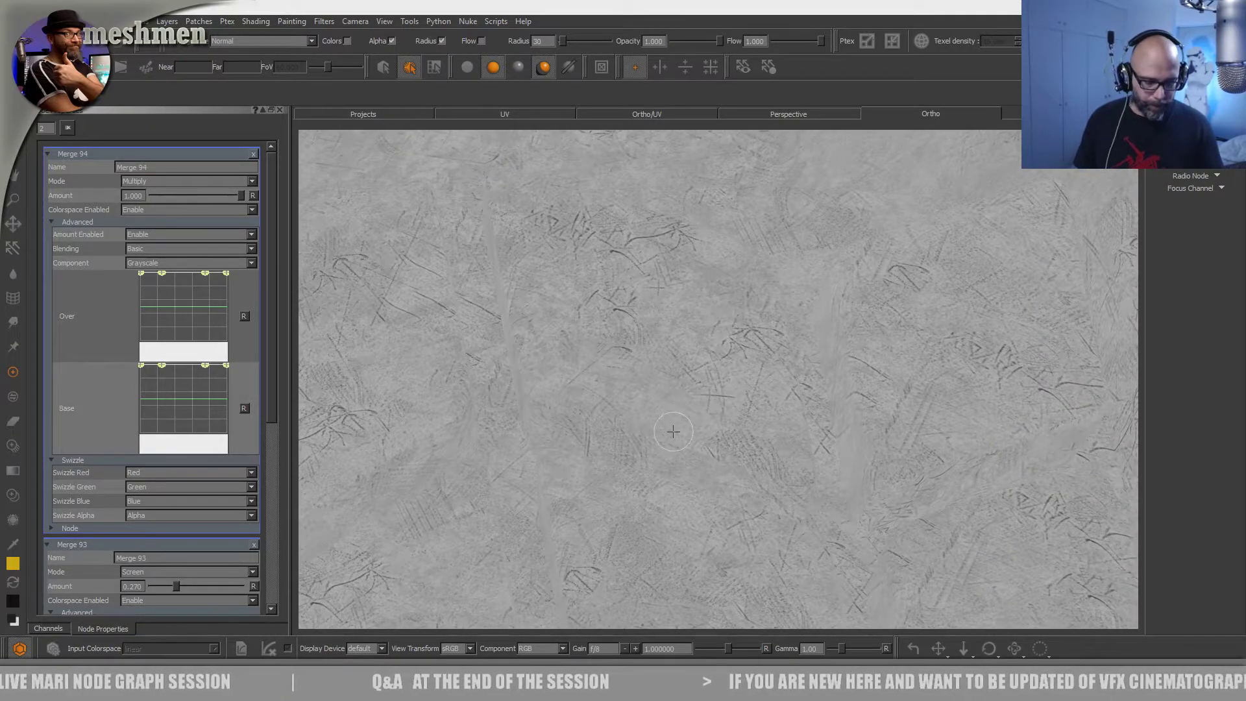
- Switch the viewport to flat lighting and bring back the node graph framed on the RubberMaterial streams
key(F1)
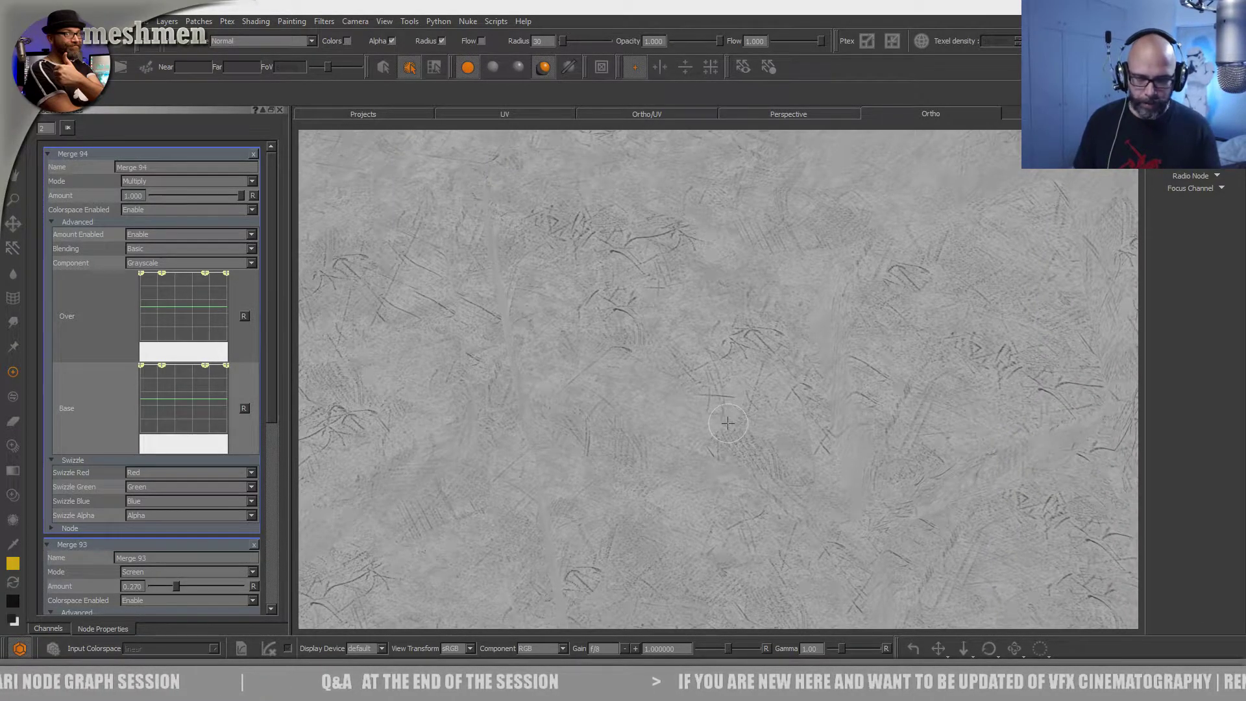
key(n)
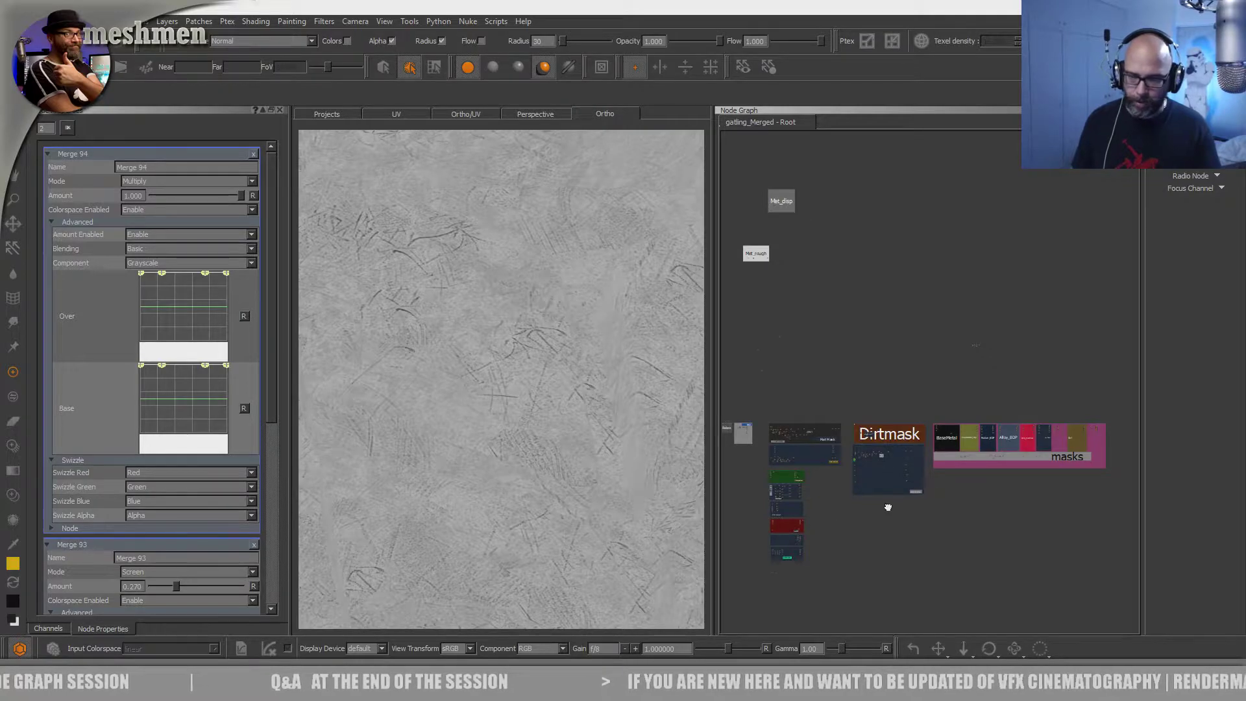
scroll(894, 481, up, 8)
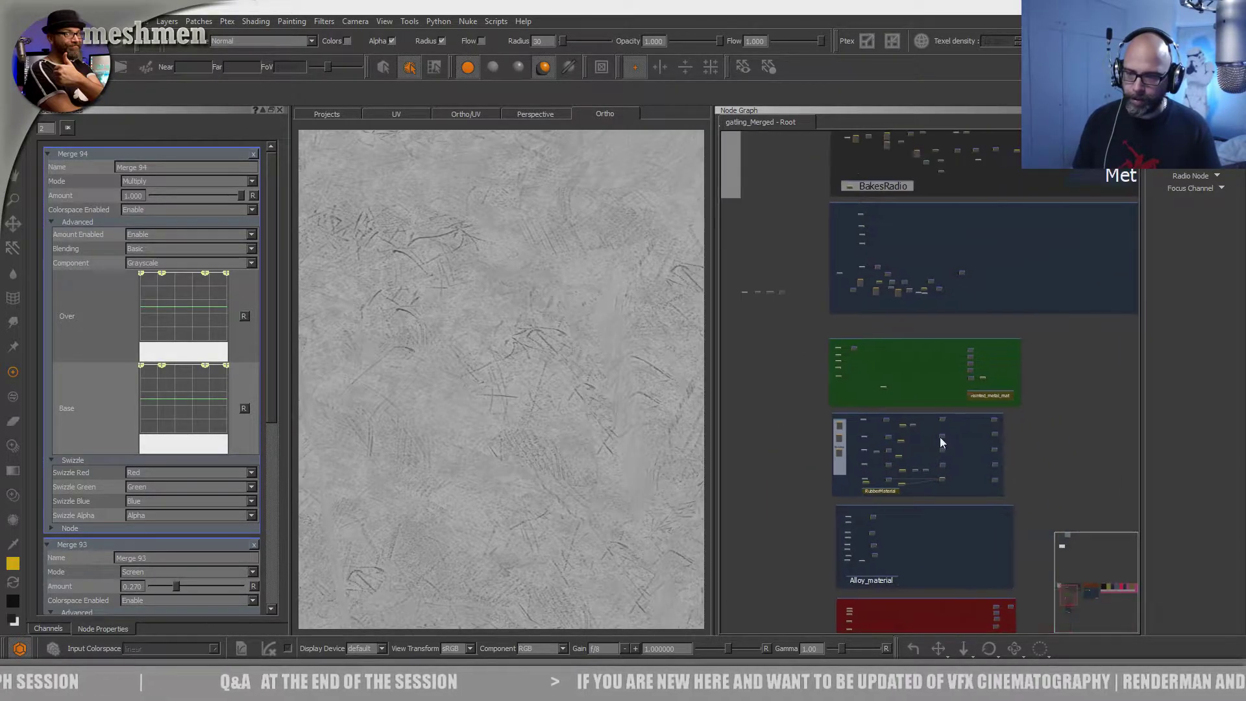
scroll(910, 469, up, 8)
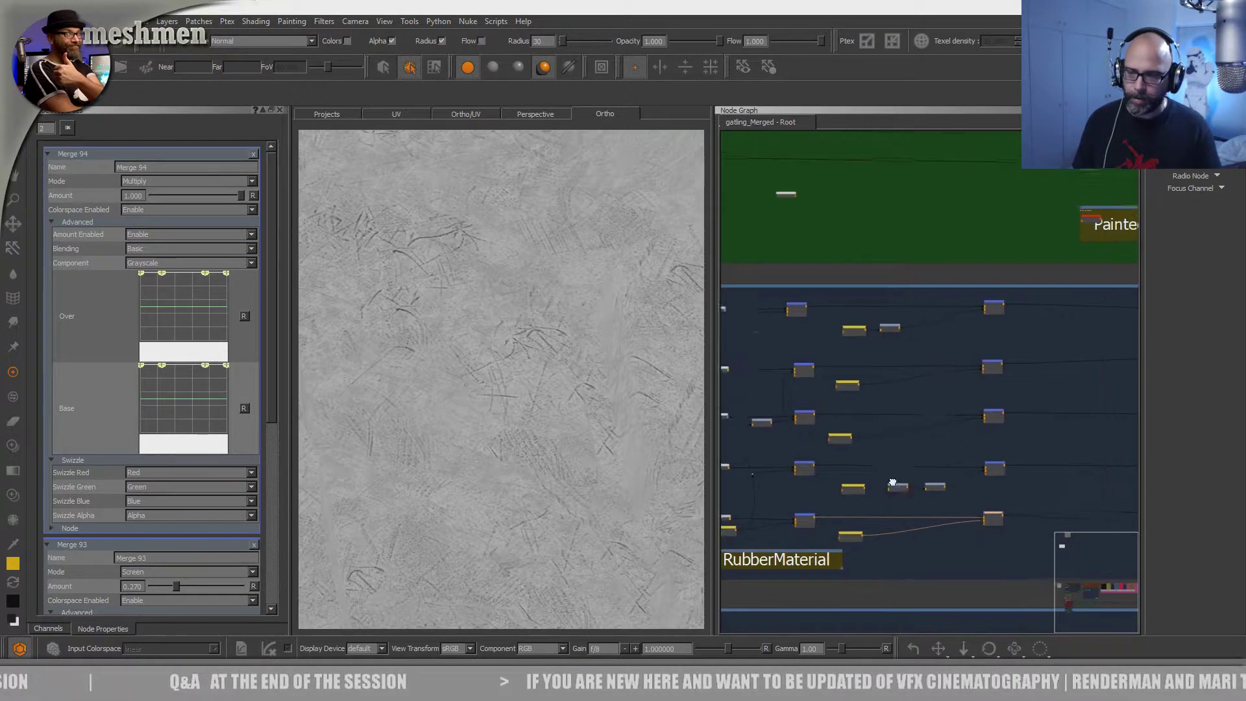
- Lower the Amount of the fifth rubber stream's Multiply Merge node to 0.745
scroll(854, 497, down, 6)
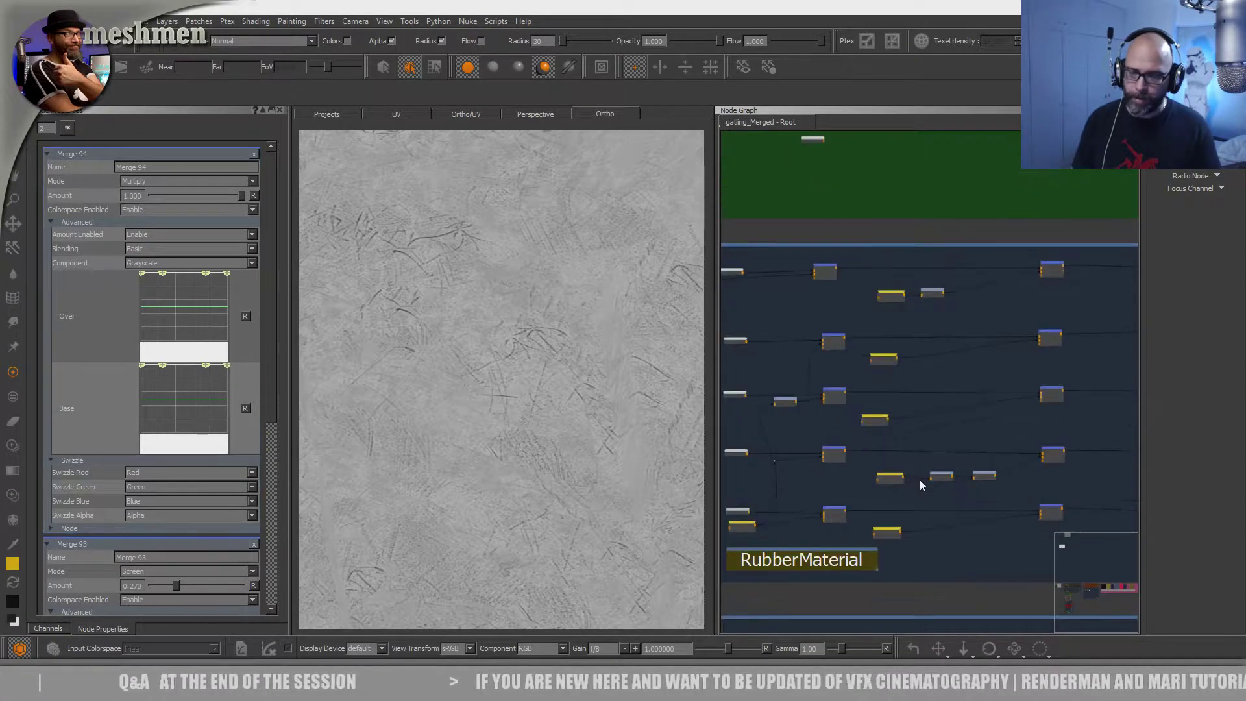
scroll(887, 475, down, 3)
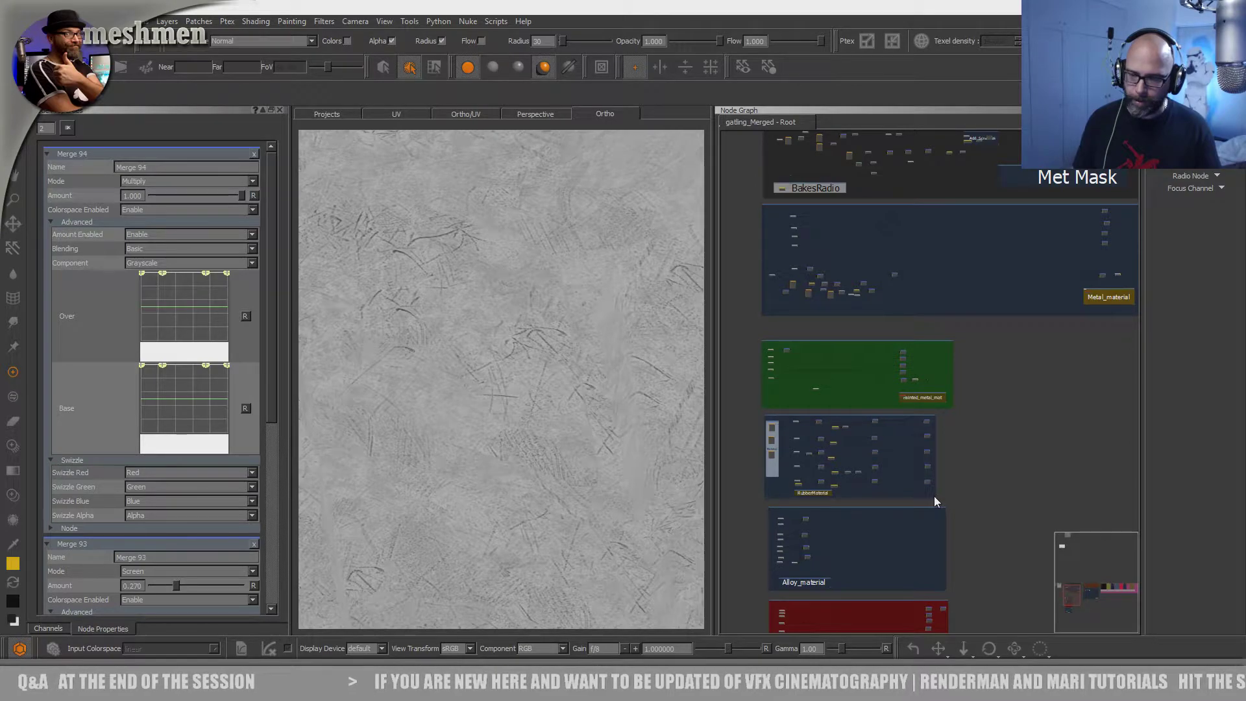
scroll(938, 497, up, 3)
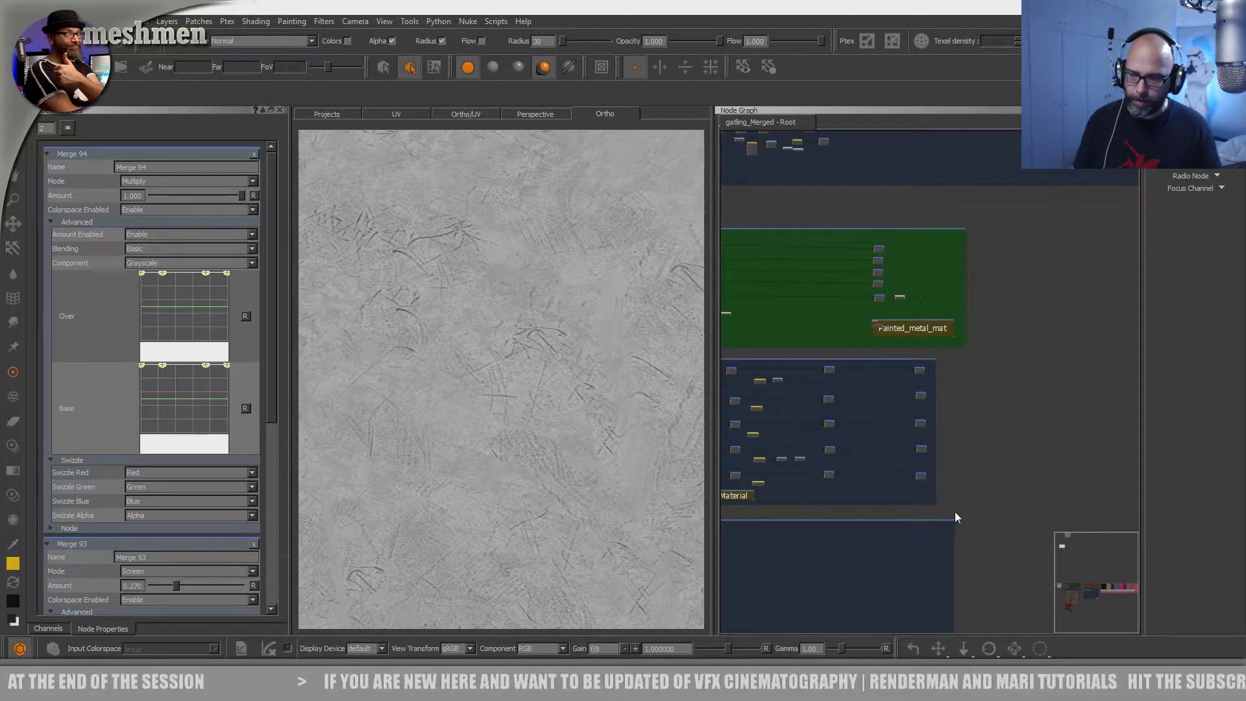
drag(892, 384, 984, 438)
middle_drag(985, 446, 1022, 450)
scroll(885, 427, up, 5)
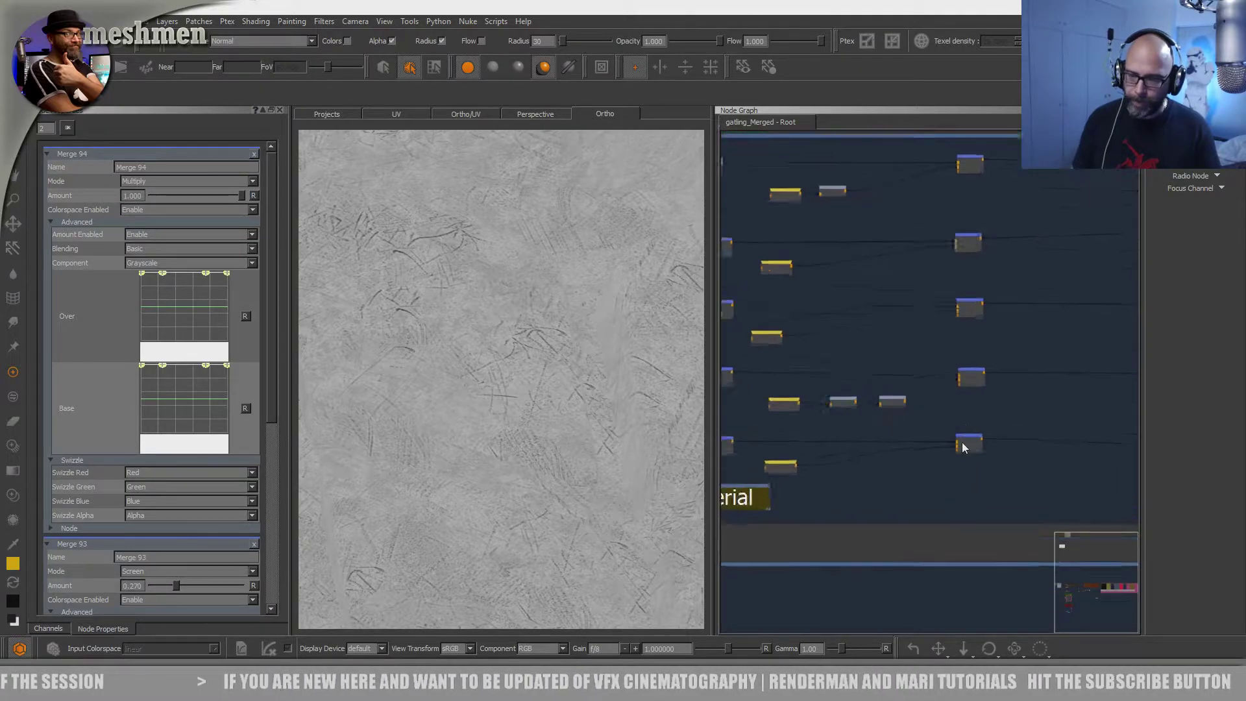
key(ctrl+z)
click(970, 442)
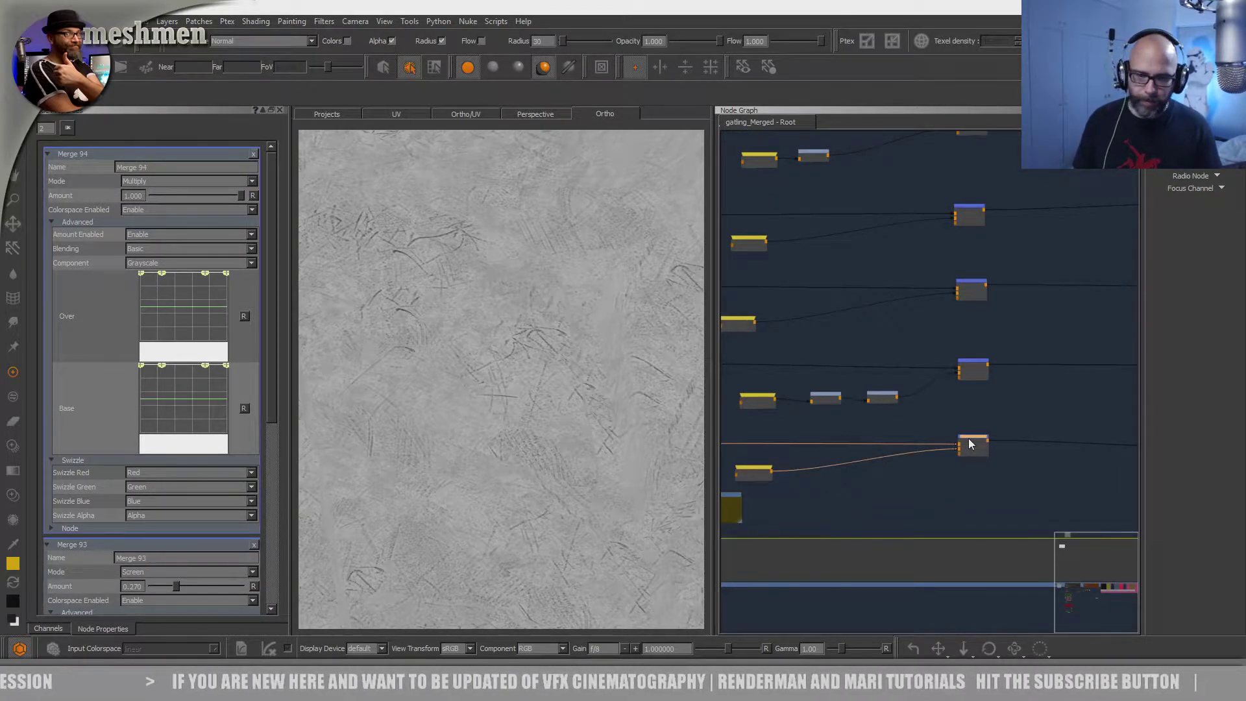
drag(241, 196, 209, 206)
click(154, 197)
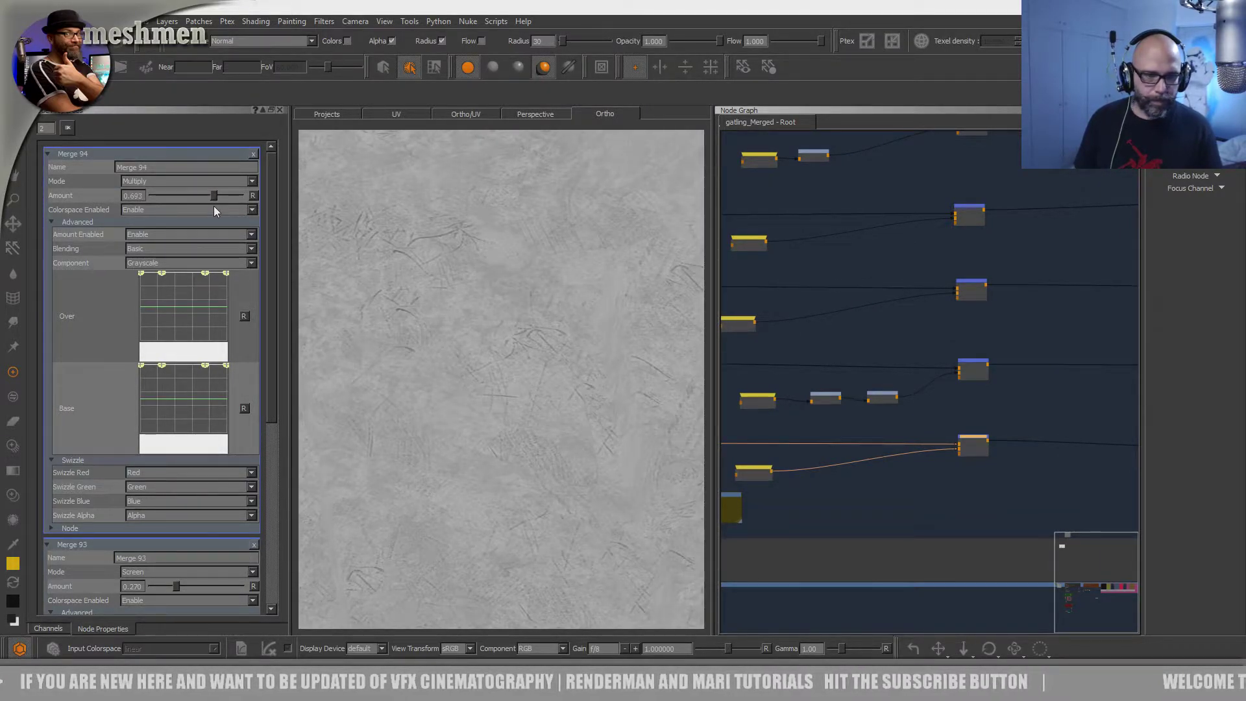
click(219, 209)
- Examine the softened scratches up close, then hide the node graph and side palettes to enlarge the viewport
alt+right_drag(538, 362, 516, 374)
scroll(518, 373, down, 4)
scroll(509, 374, down, 2)
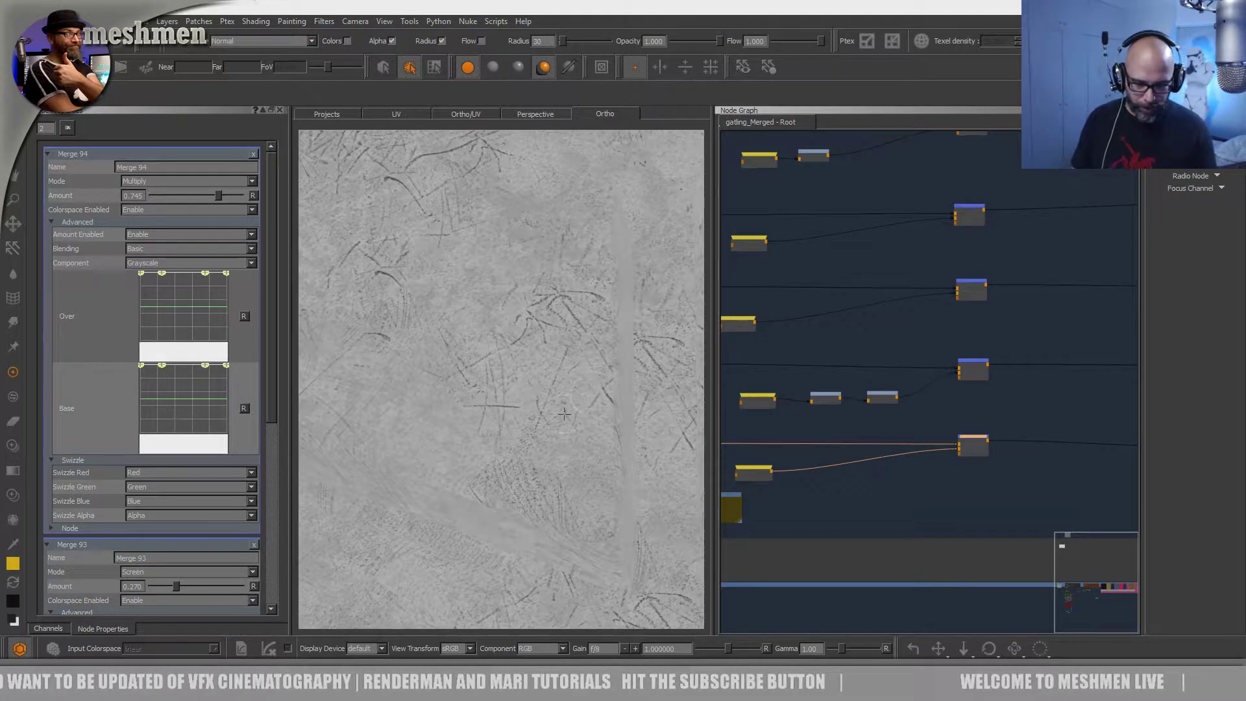
key(n)
key(shift+n)
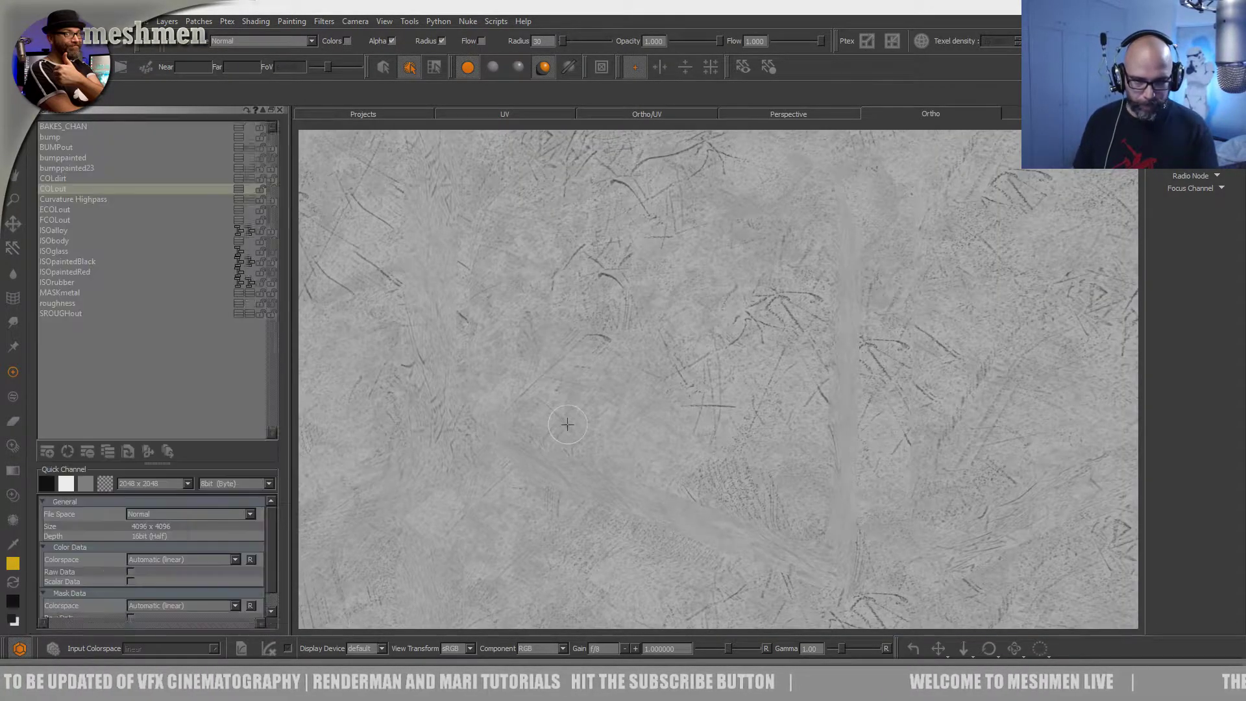
click(279, 110)
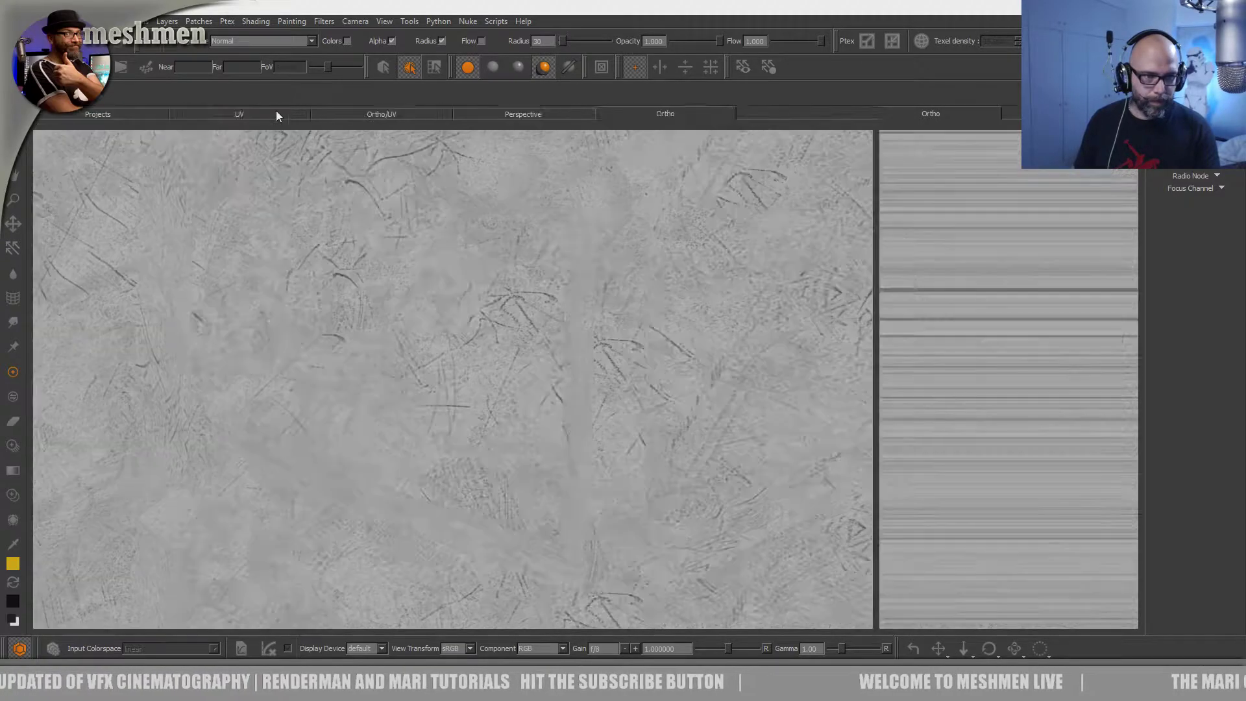
- Switch the viewport to the AiStandard shader and turn on full lighting
key(Tab)
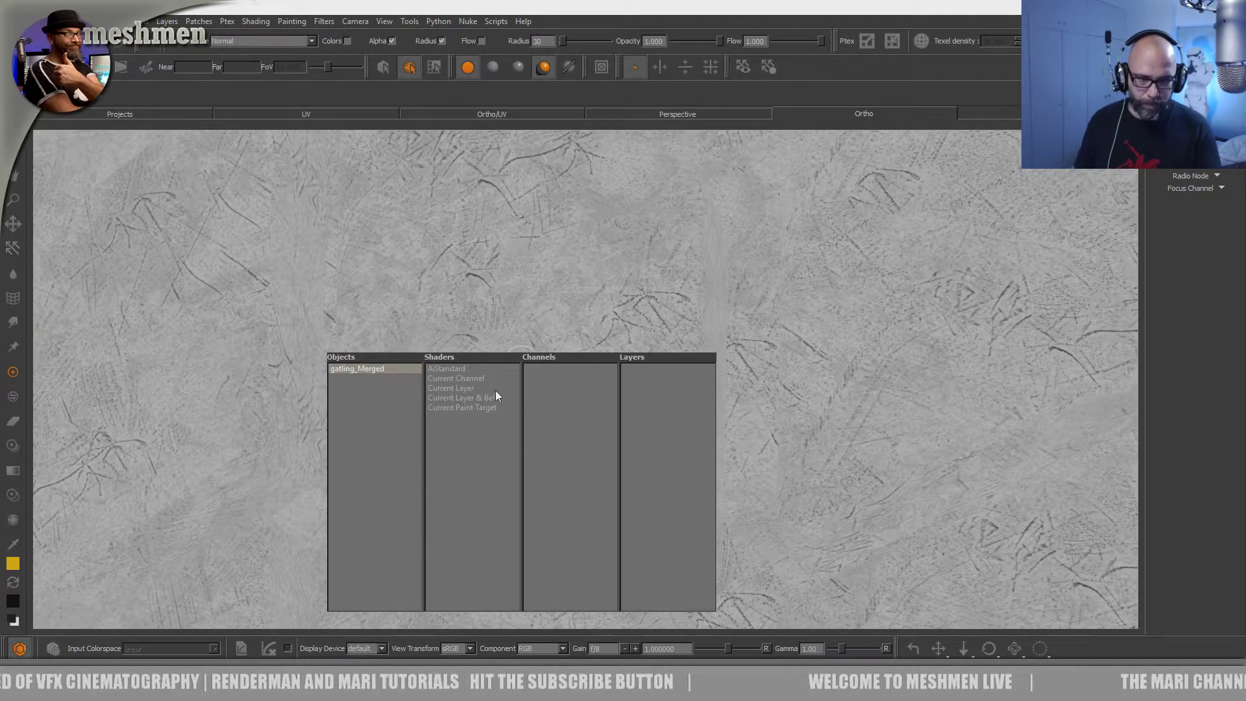
mouse_move(455, 367)
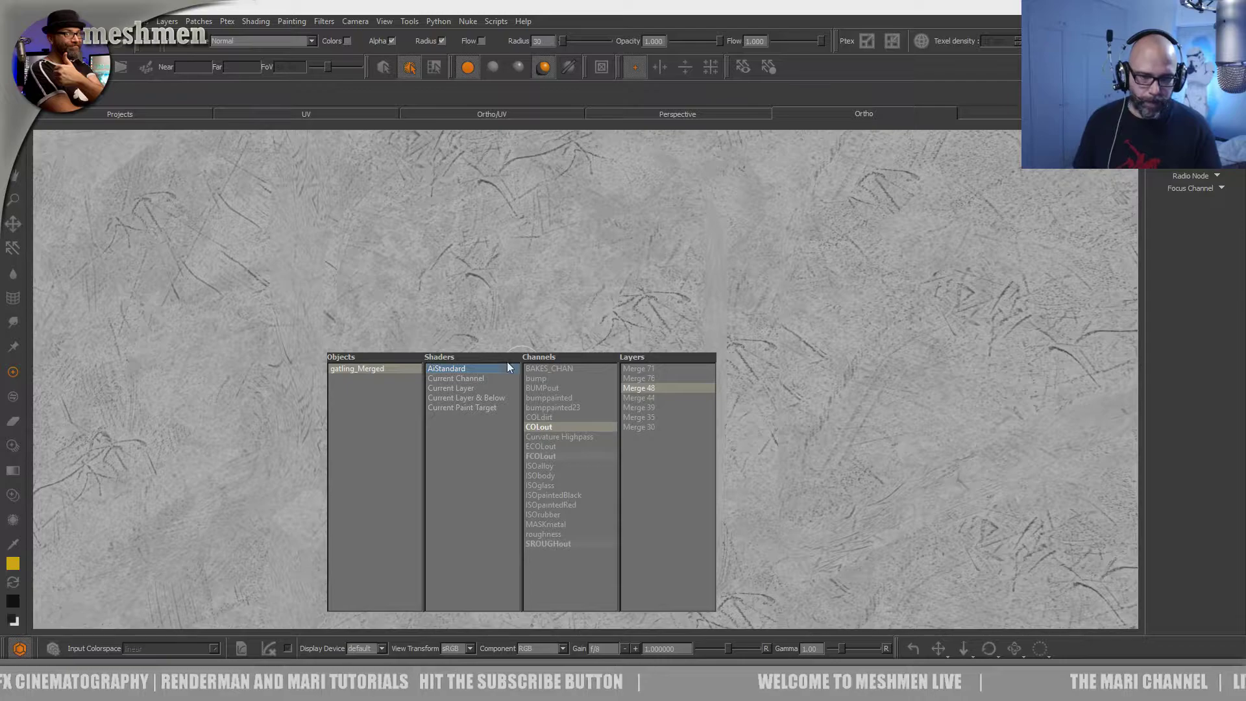
click(458, 278)
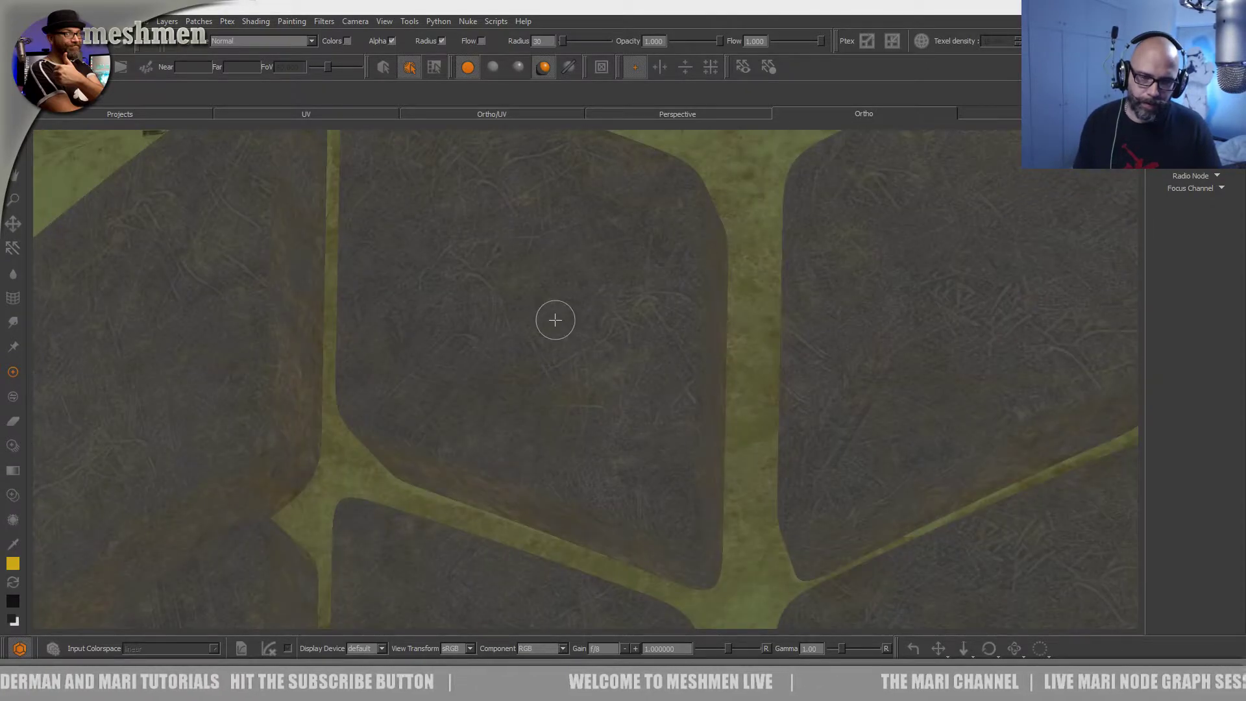
alt+drag(555, 320, 546, 323)
key(F3)
- Examine the shaded rubber treads of the wheel up close and from several angles
alt+drag(566, 365, 673, 398)
alt+right_drag(673, 398, 556, 373)
alt+drag(556, 373, 448, 383)
alt+drag(532, 351, 603, 481)
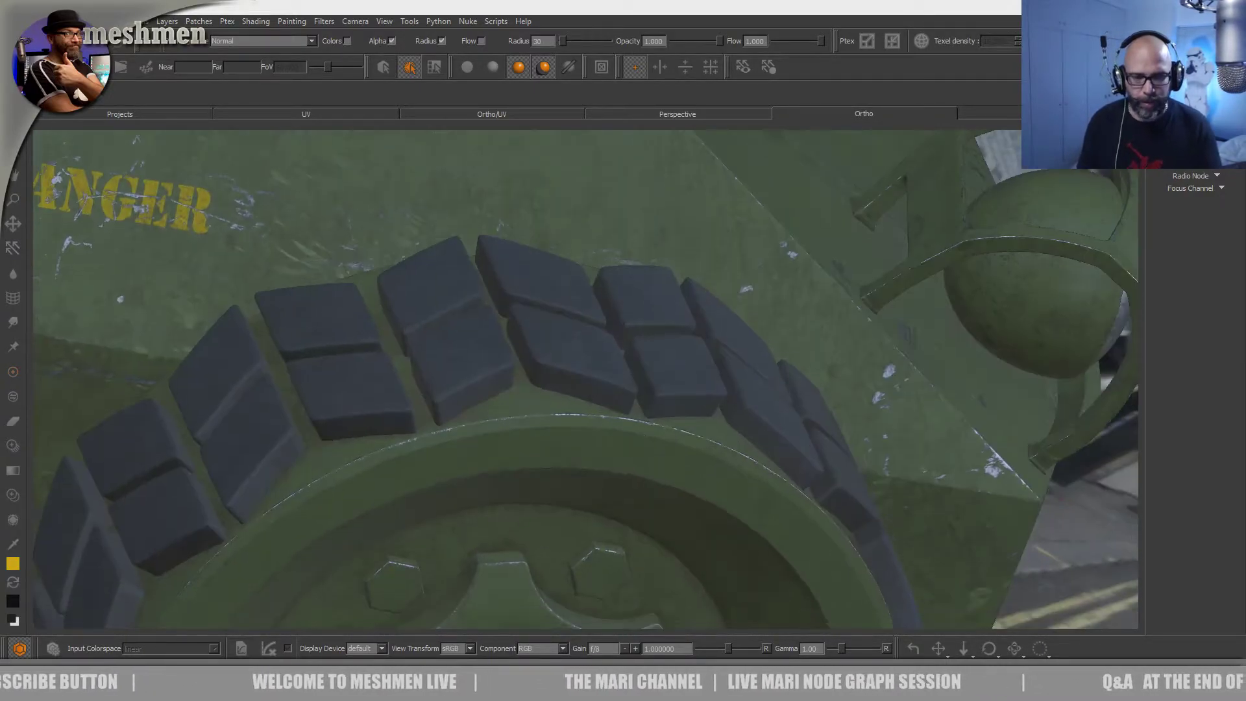
alt+right_drag(604, 480, 420, 420)
alt+drag(420, 420, 448, 442)
alt+middle_drag(448, 441, 651, 491)
alt+drag(566, 331, 667, 366)
alt+drag(489, 376, 612, 484)
mouse_move(643, 456)
alt+right_down()
mouse_move(506, 431)
mouse_move(633, 475)
alt+right_up()
alt+drag(543, 470, 570, 469)
alt+right_drag(570, 469, 409, 422)
alt+drag(536, 488, 488, 474)
- Bring back the node graph and node properties, with the graph framed on the RubberMaterial streams and the viewport on the wheel
key(n)
key(p)
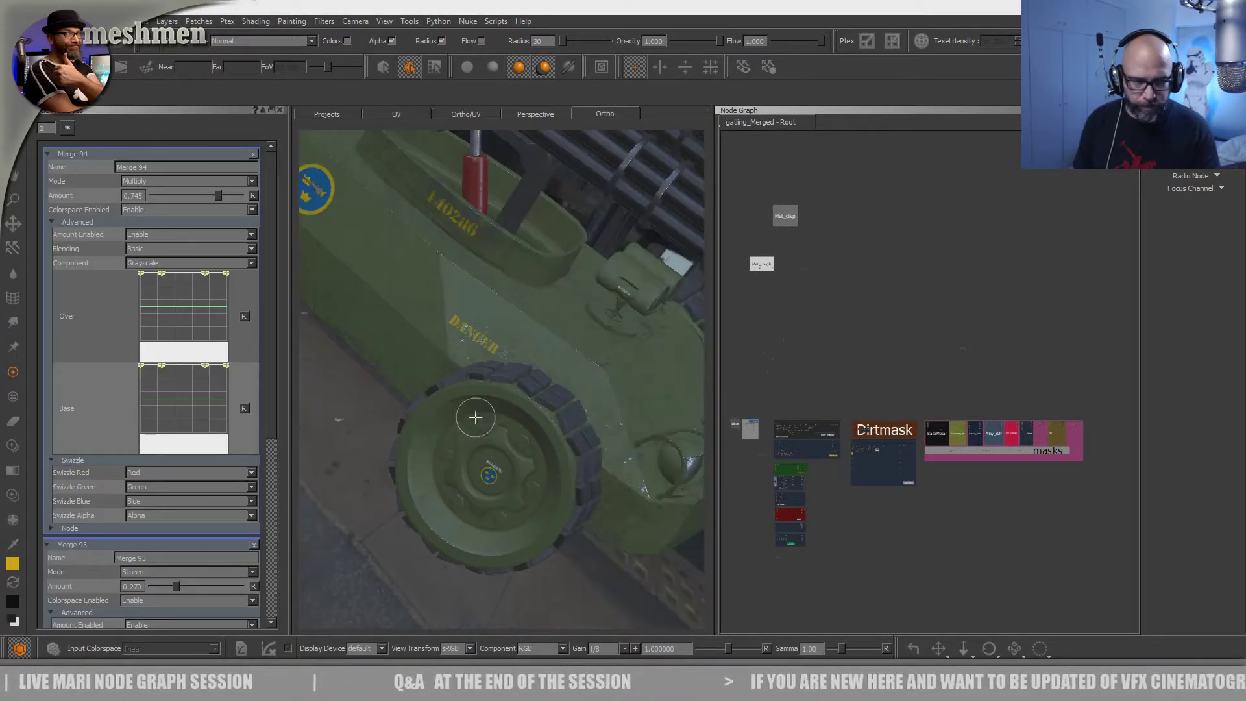
scroll(811, 499, up, 5)
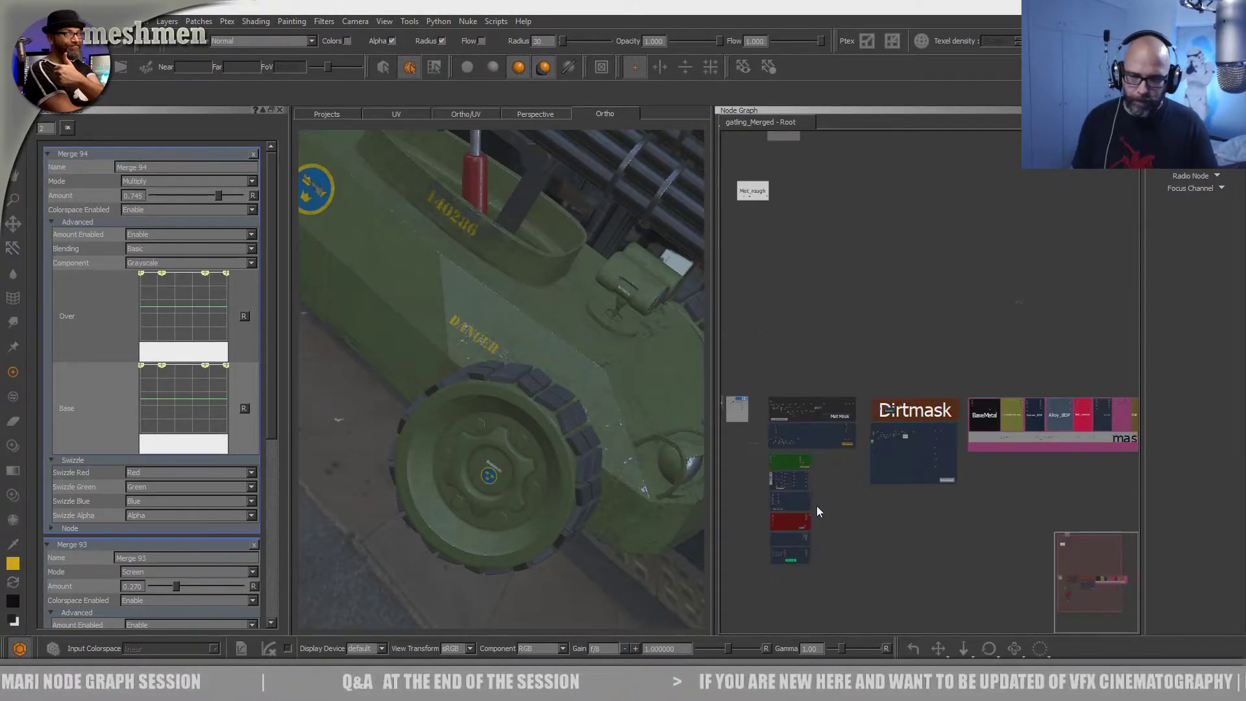
scroll(836, 473, up, 3)
middle_drag(764, 483, 979, 466)
scroll(953, 474, up, 6)
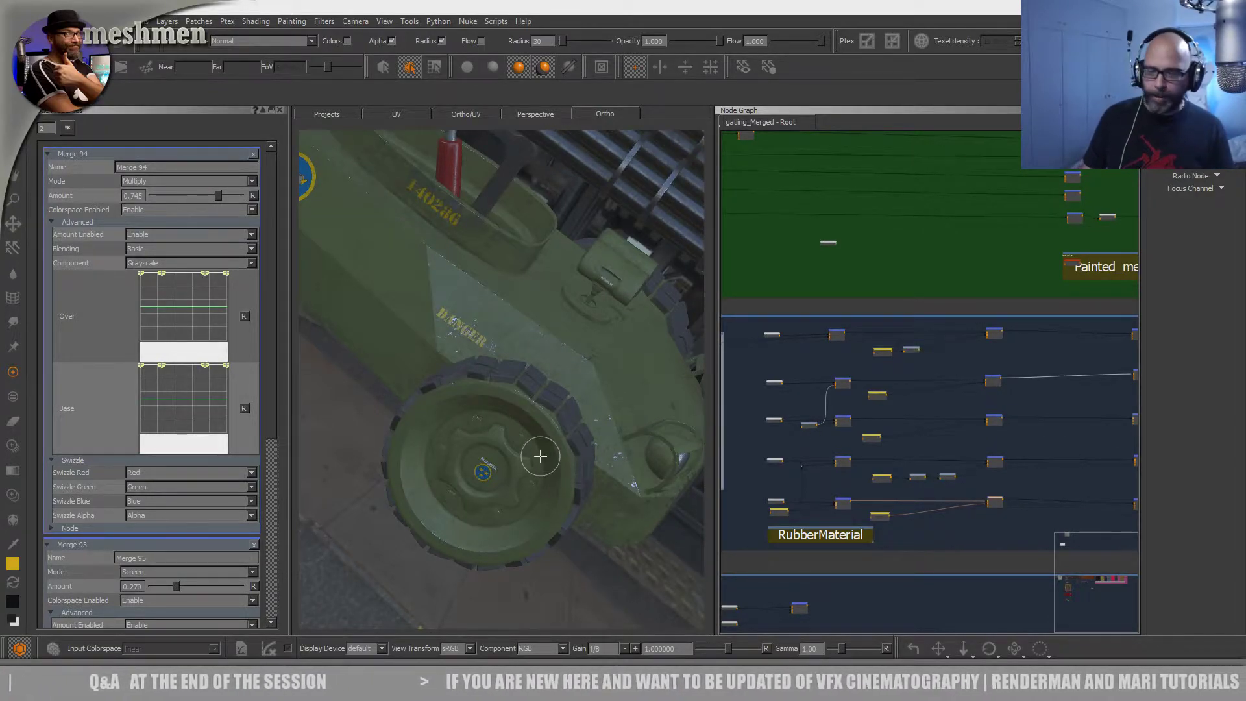
alt+drag(538, 440, 514, 439)
alt+right_drag(514, 440, 530, 438)
alt+drag(529, 439, 516, 397)
middle_drag(980, 425, 910, 438)
scroll(910, 433, up, 1)
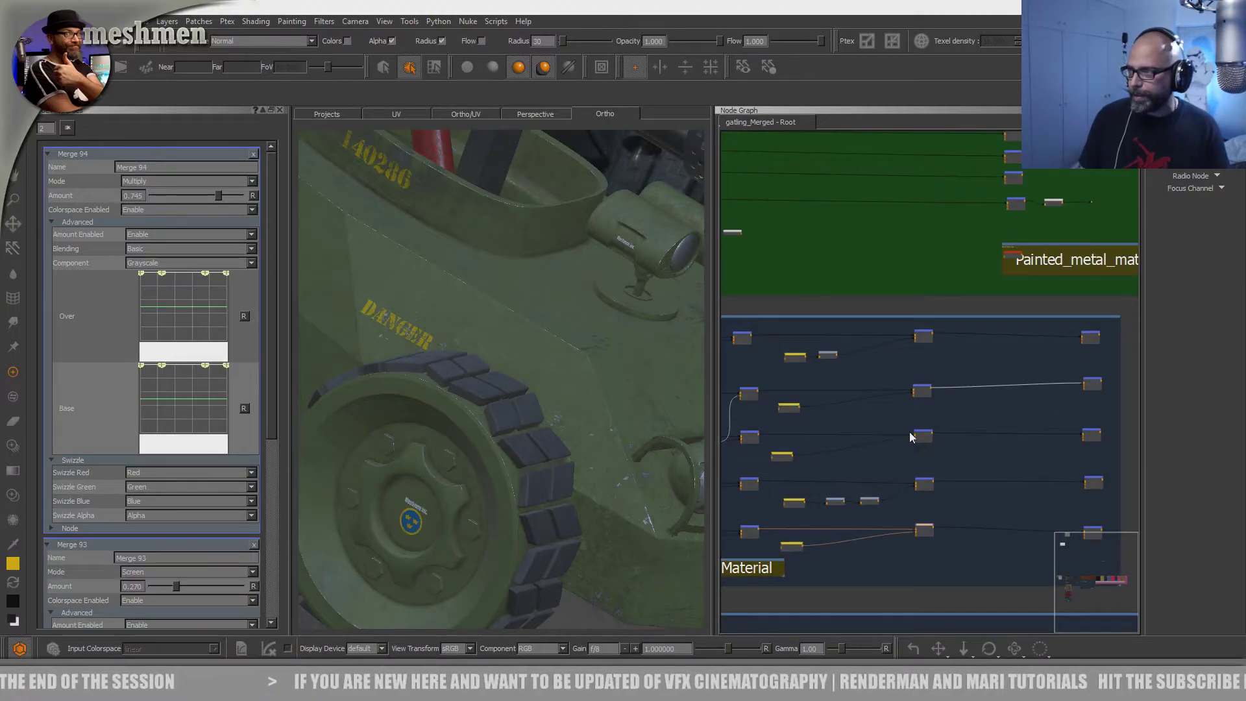
- Widen the RubberMaterial backdrop to make room beyond its last column of nodes
click(923, 337)
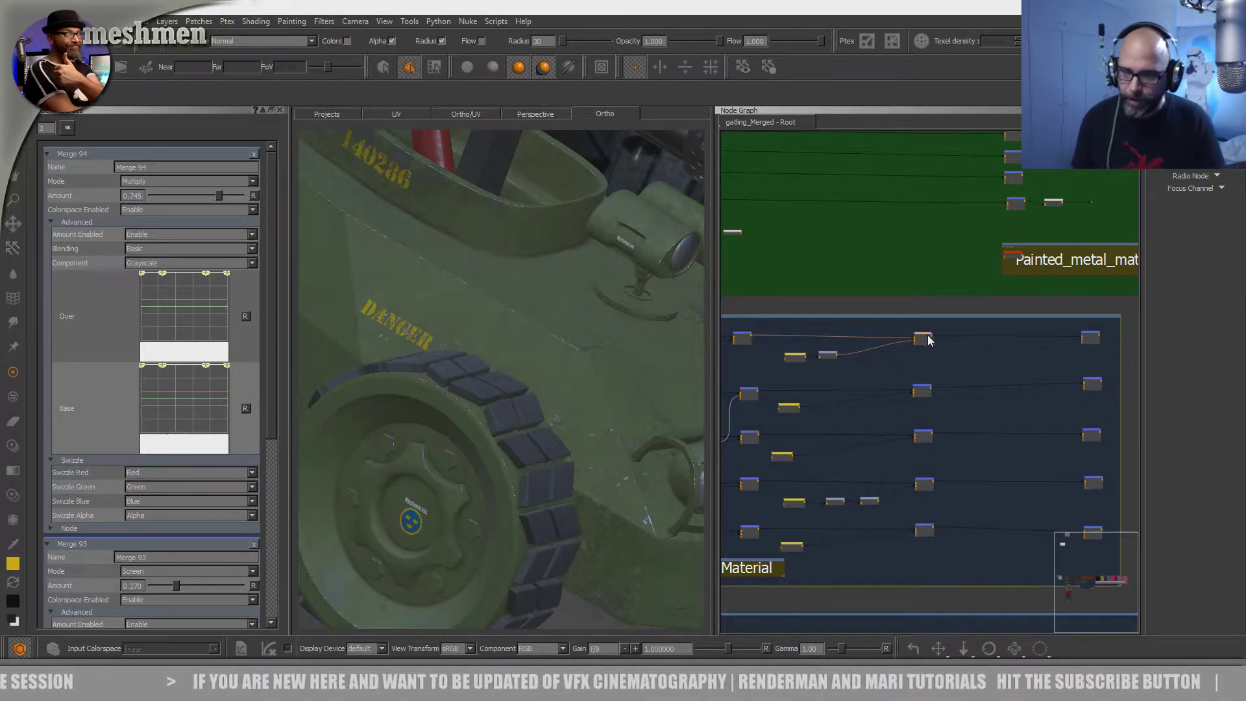
middle_drag(991, 376, 925, 391)
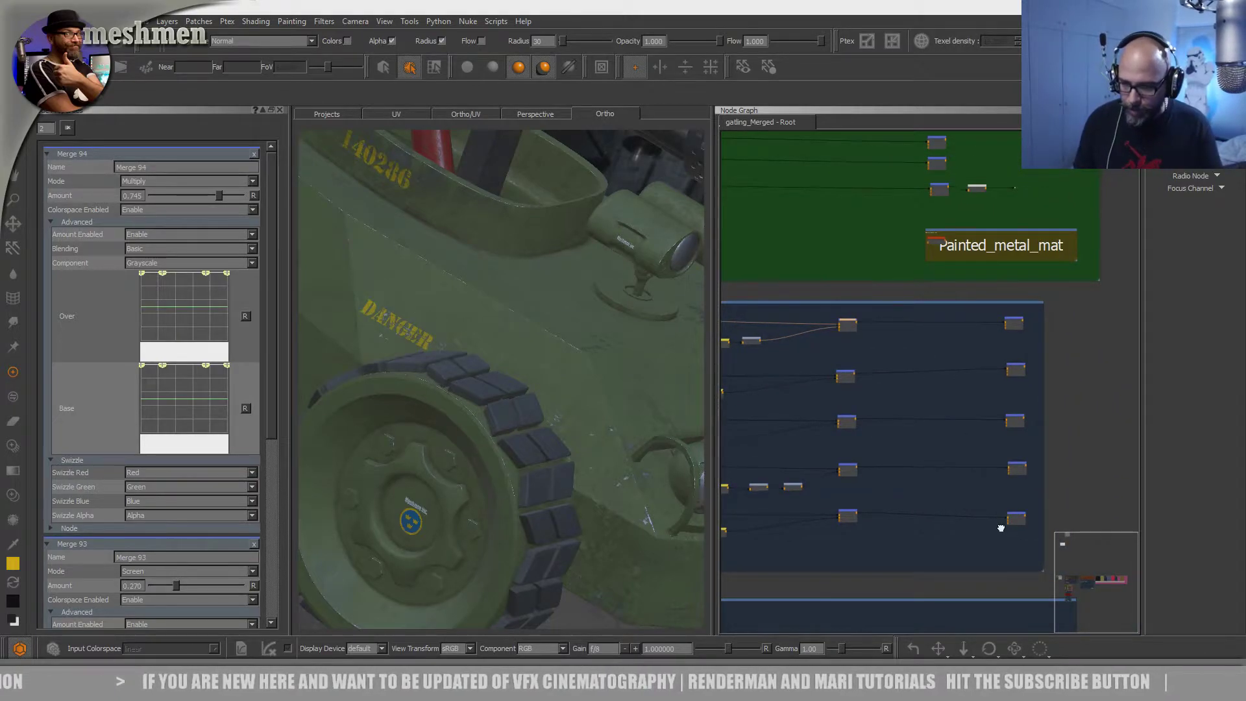
middle_drag(1006, 532, 956, 476)
drag(949, 467, 1104, 466)
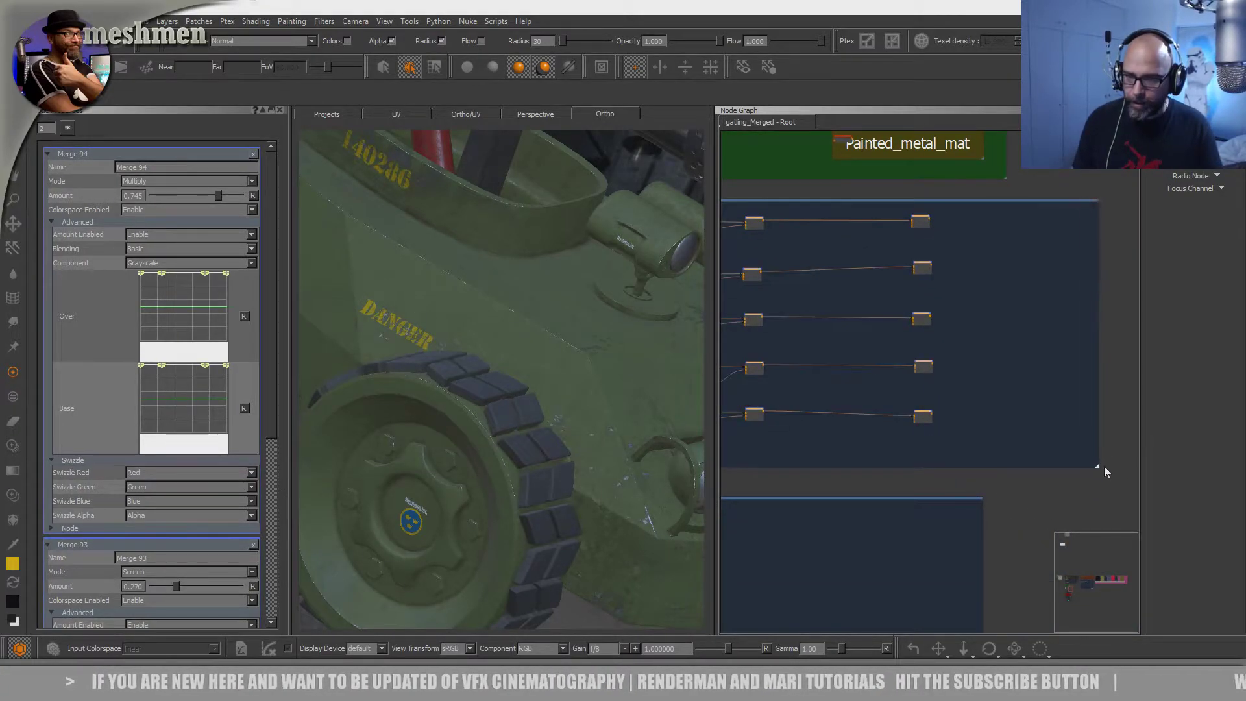
- Preview the end of the fifth rubber stream on the model
middle_drag(932, 433, 1105, 464)
alt+drag(597, 473, 573, 485)
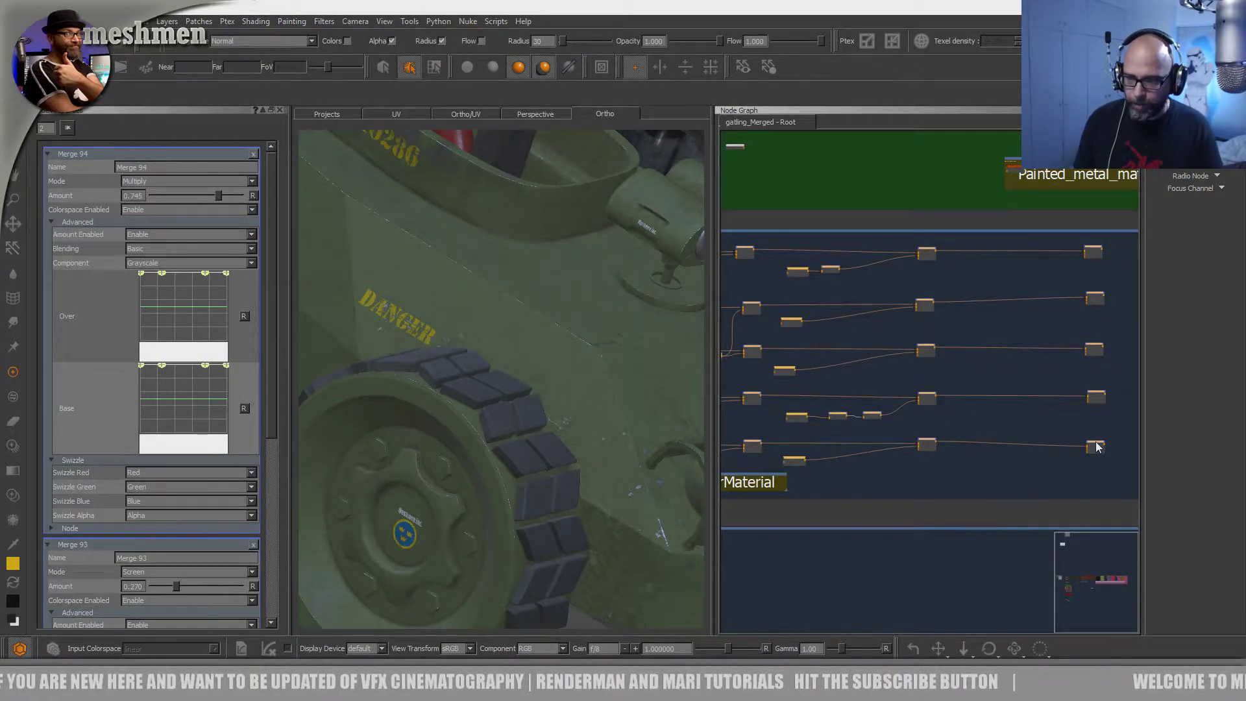
key(ctrl+a)
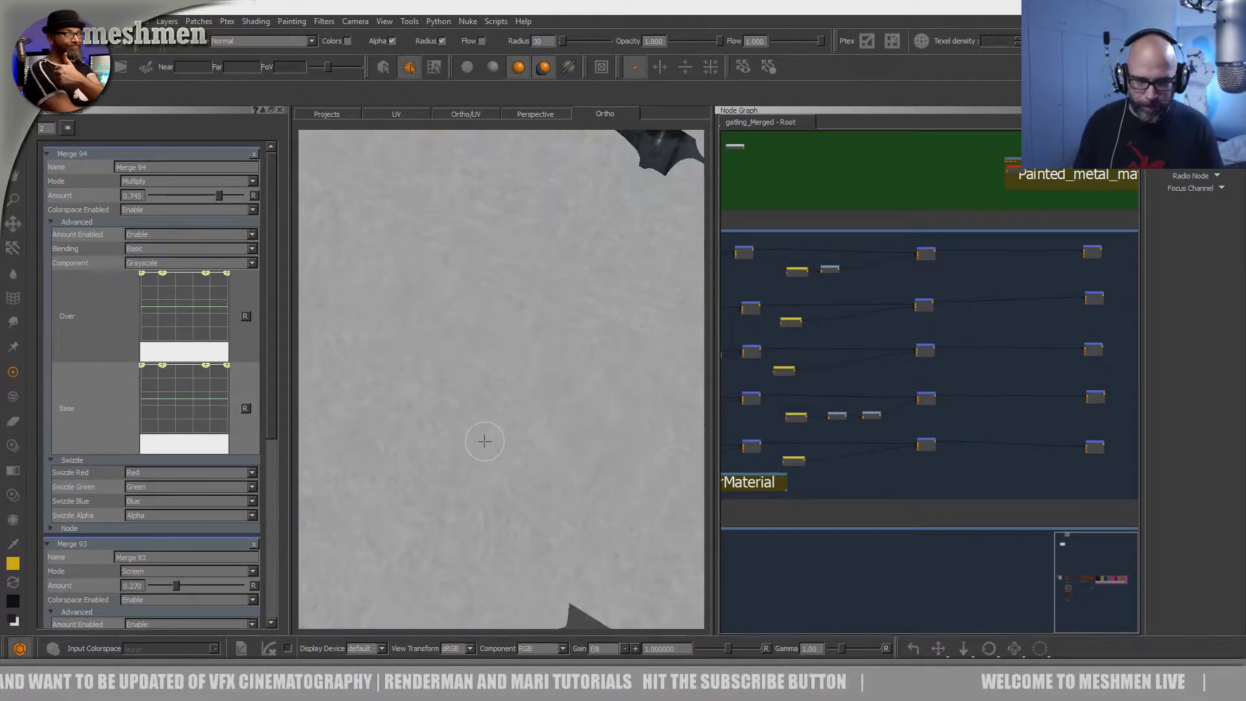
- Preview the lowest Axis Projection node in the tiling backdrop and set its World Scale to 20
scroll(762, 464, down, 5)
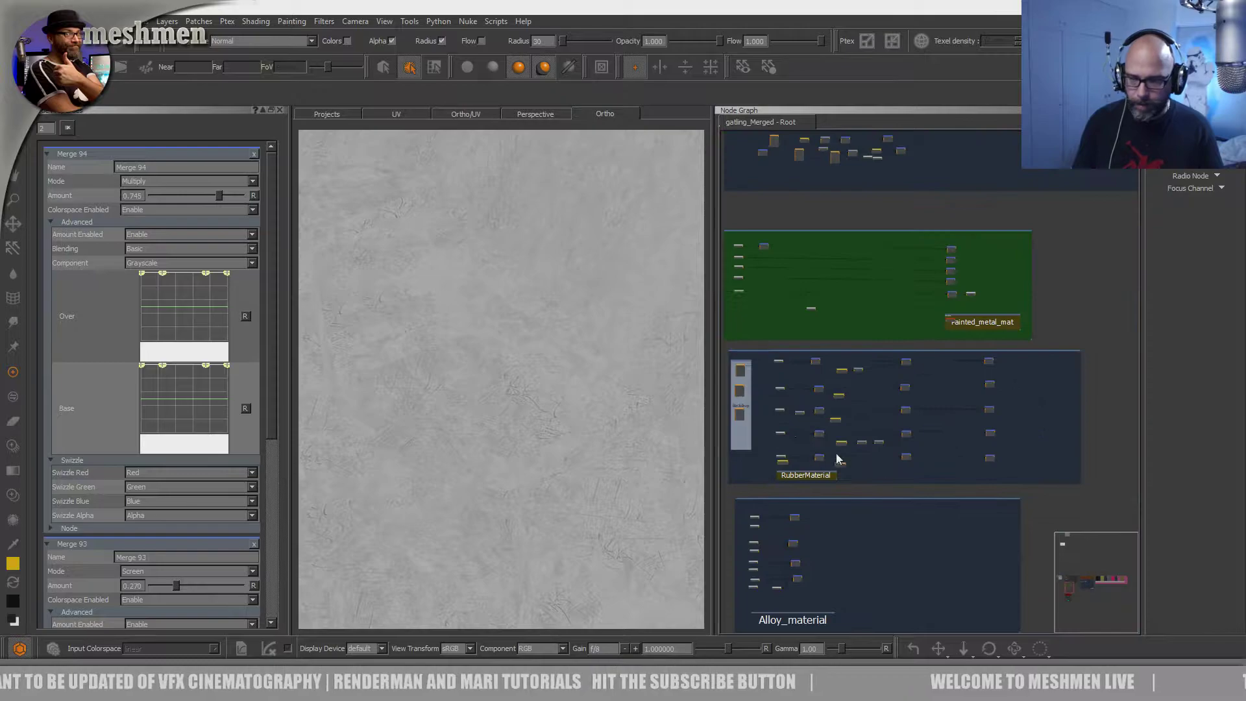
scroll(926, 416, up, 8)
scroll(907, 396, up, 5)
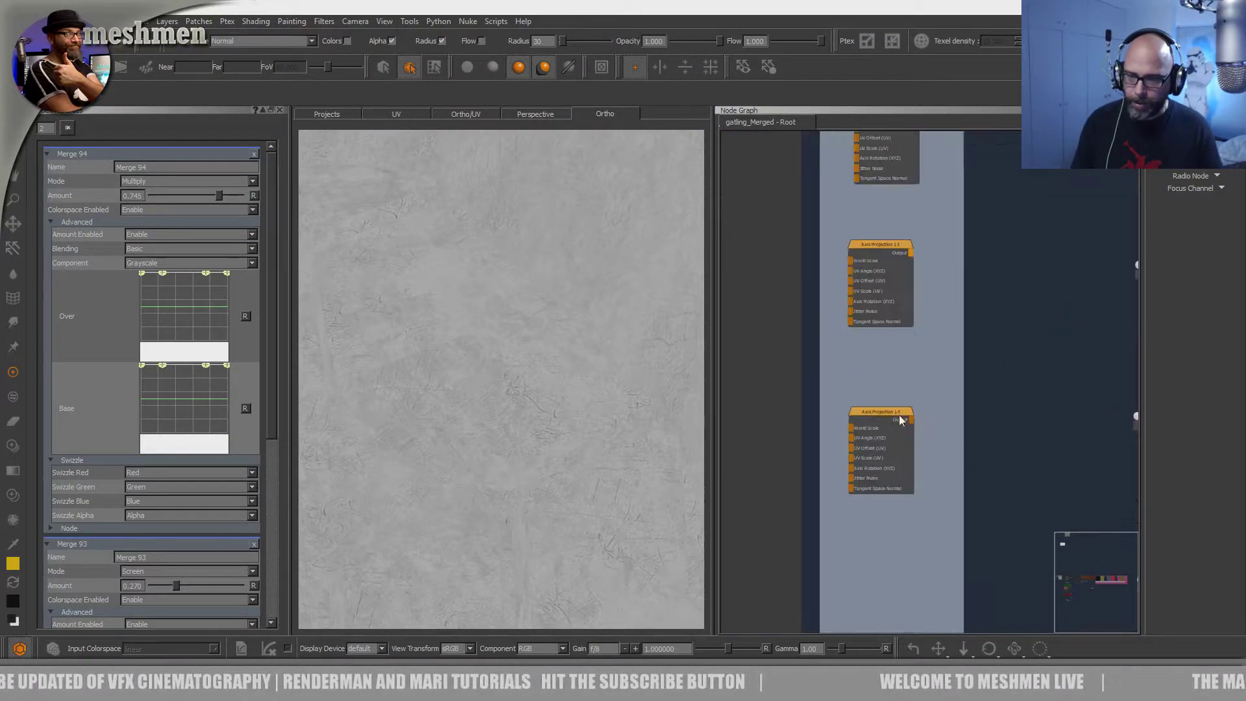
alt+drag(549, 448, 568, 478)
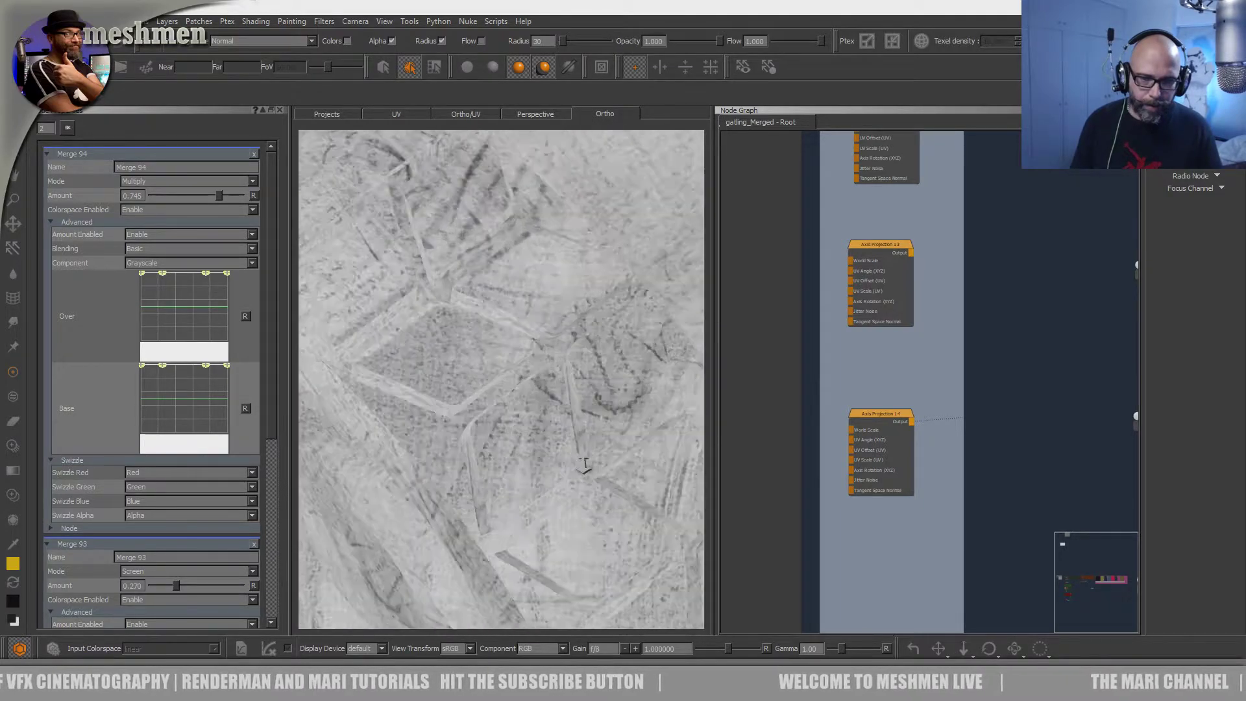
drag(875, 414, 879, 413)
double_click(878, 413)
alt+right_drag(386, 323, 338, 325)
alt+drag(337, 325, 390, 315)
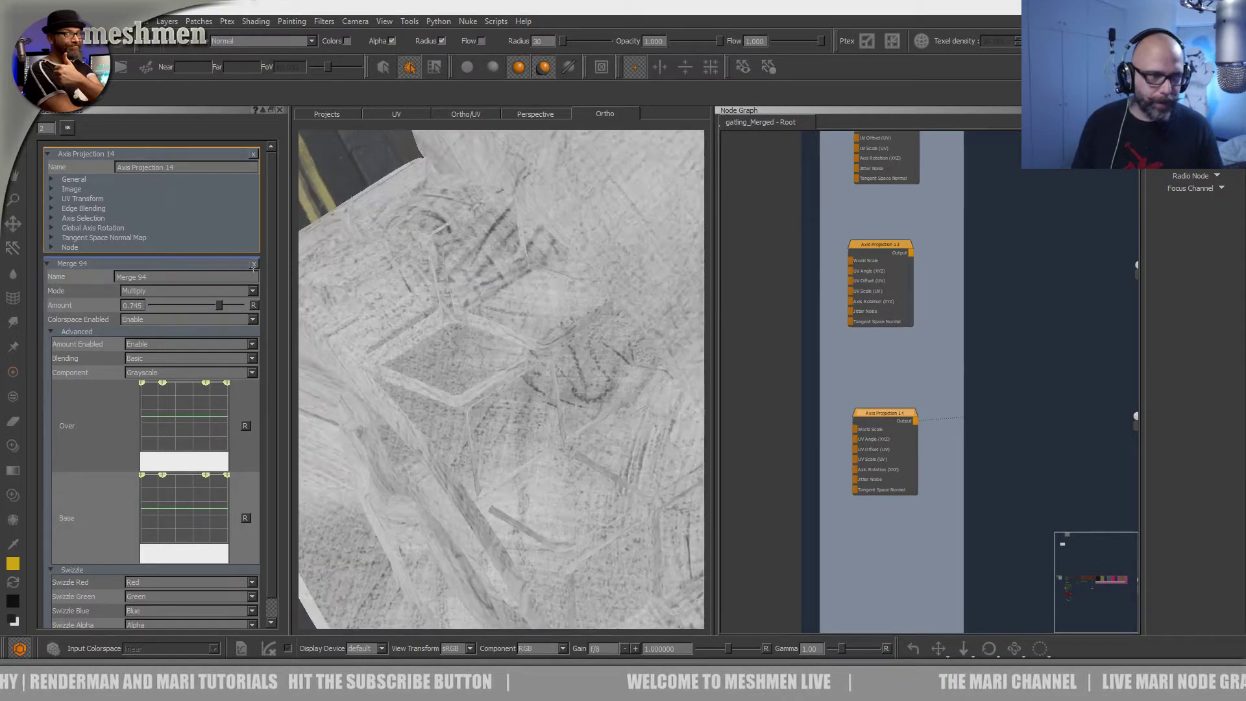
click(52, 178)
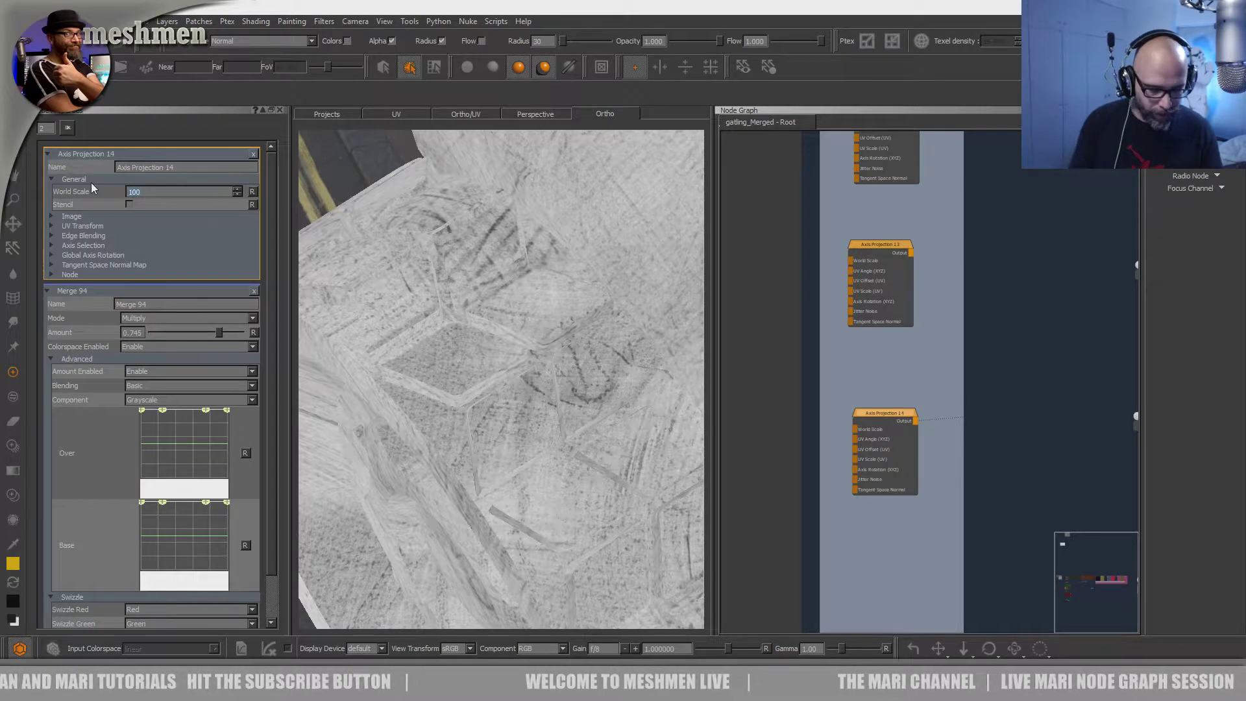
text(20)
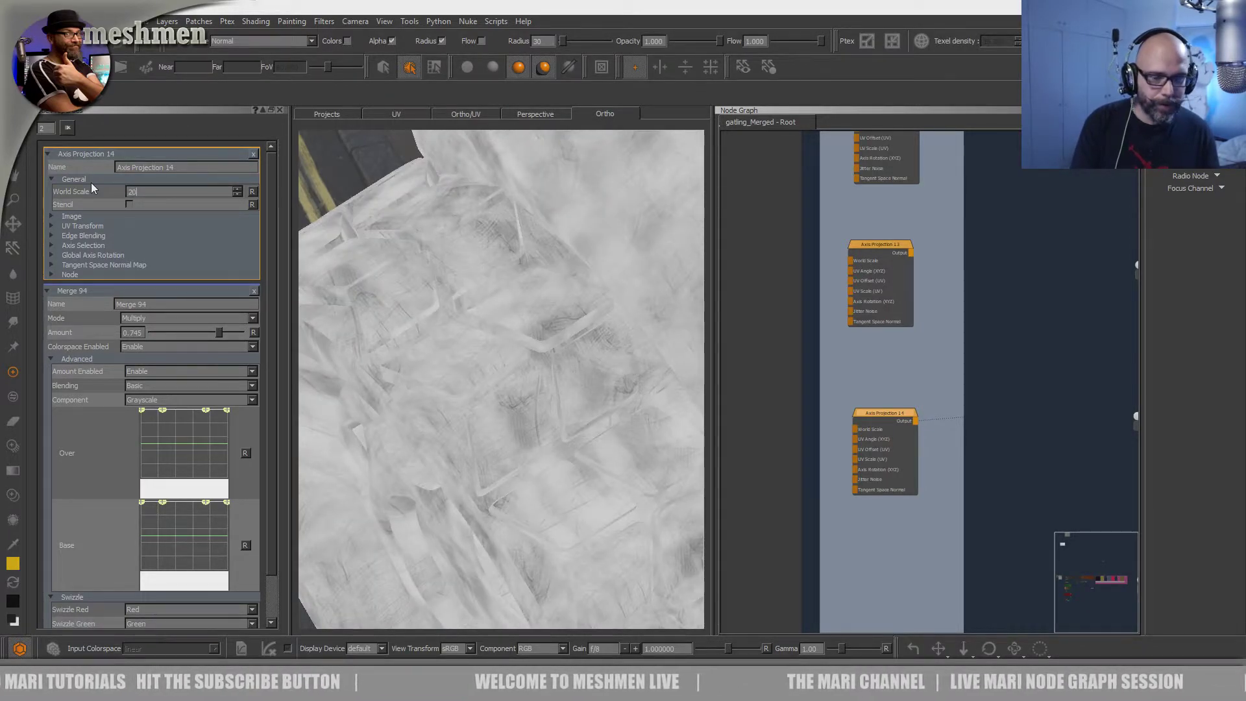
- Compare the middle and lowest Axis Projection textures by previewing each on the model
middle_drag(730, 547, 809, 569)
alt+right_drag(540, 430, 620, 431)
click(953, 267)
key(1)
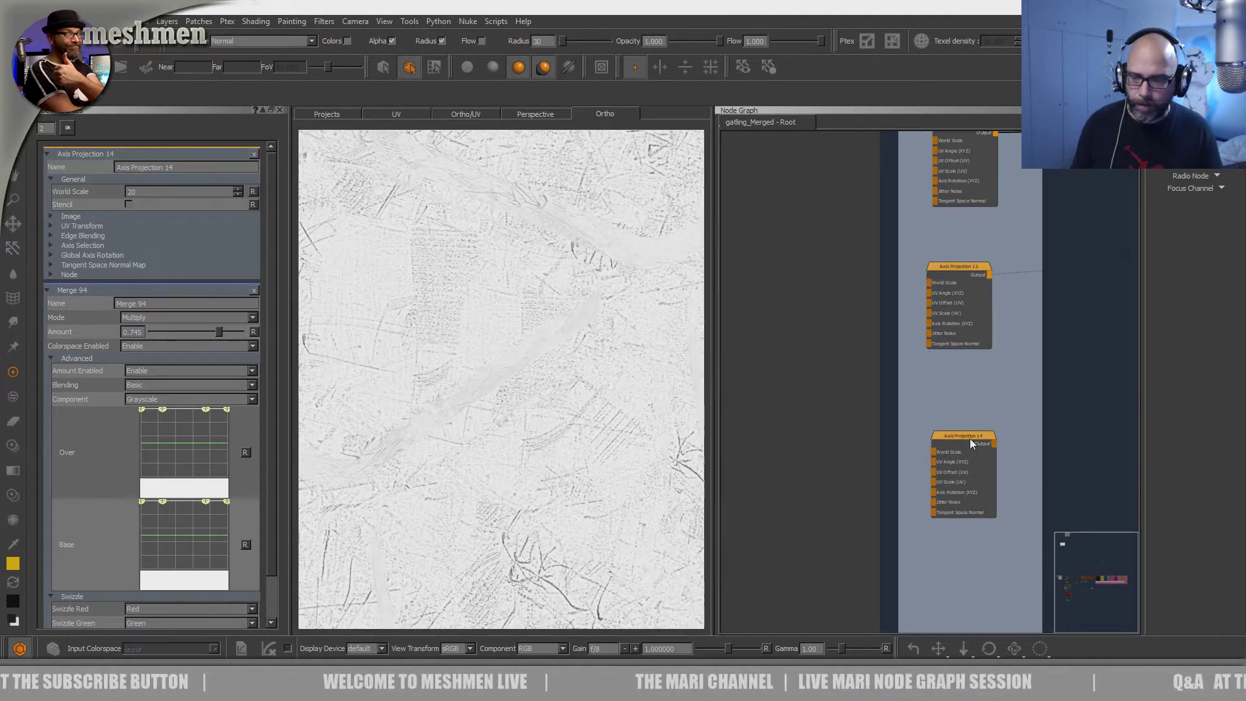
key(v)
alt+right_drag(614, 397, 542, 417)
alt+drag(542, 417, 518, 442)
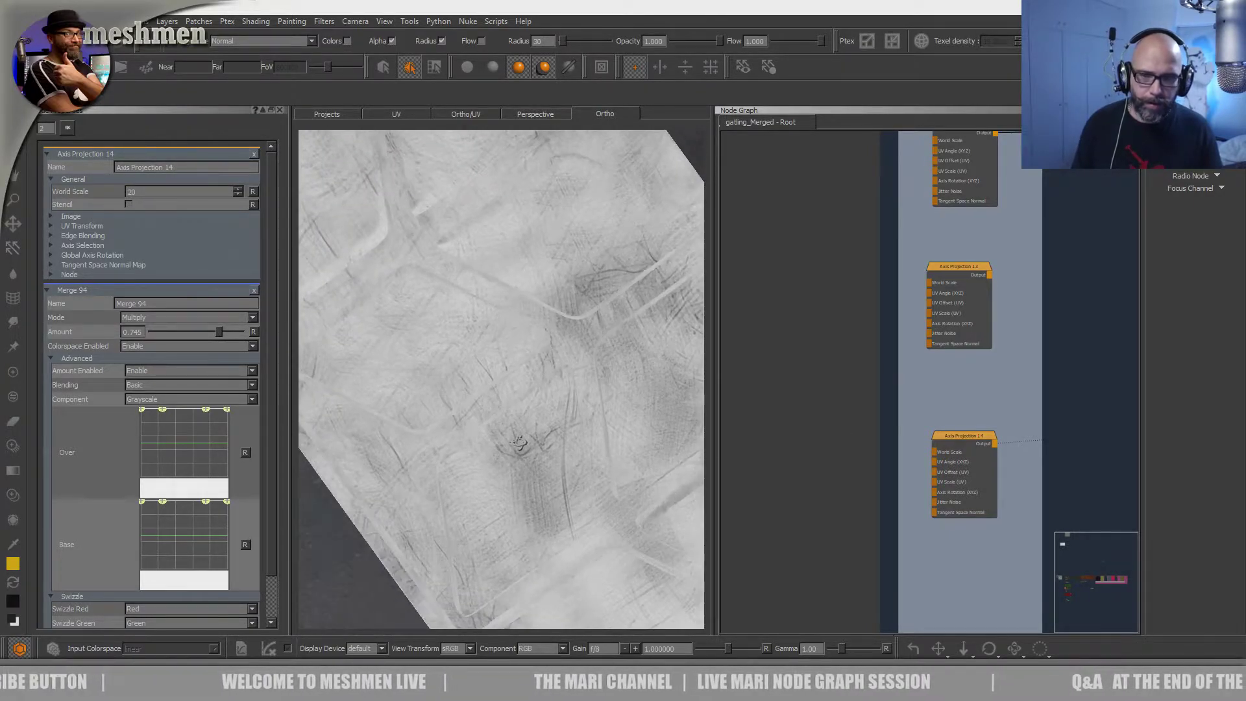
alt+right_drag(518, 443, 479, 438)
alt+drag(479, 439, 476, 392)
alt+right_drag(476, 392, 538, 365)
middle_drag(538, 365, 501, 396)
- Create a Radio node beside the Axis Projection 14 node
drag(967, 435, 971, 432)
scroll(971, 432, down, 3)
middle_drag(961, 433, 862, 435)
scroll(902, 457, up, 3)
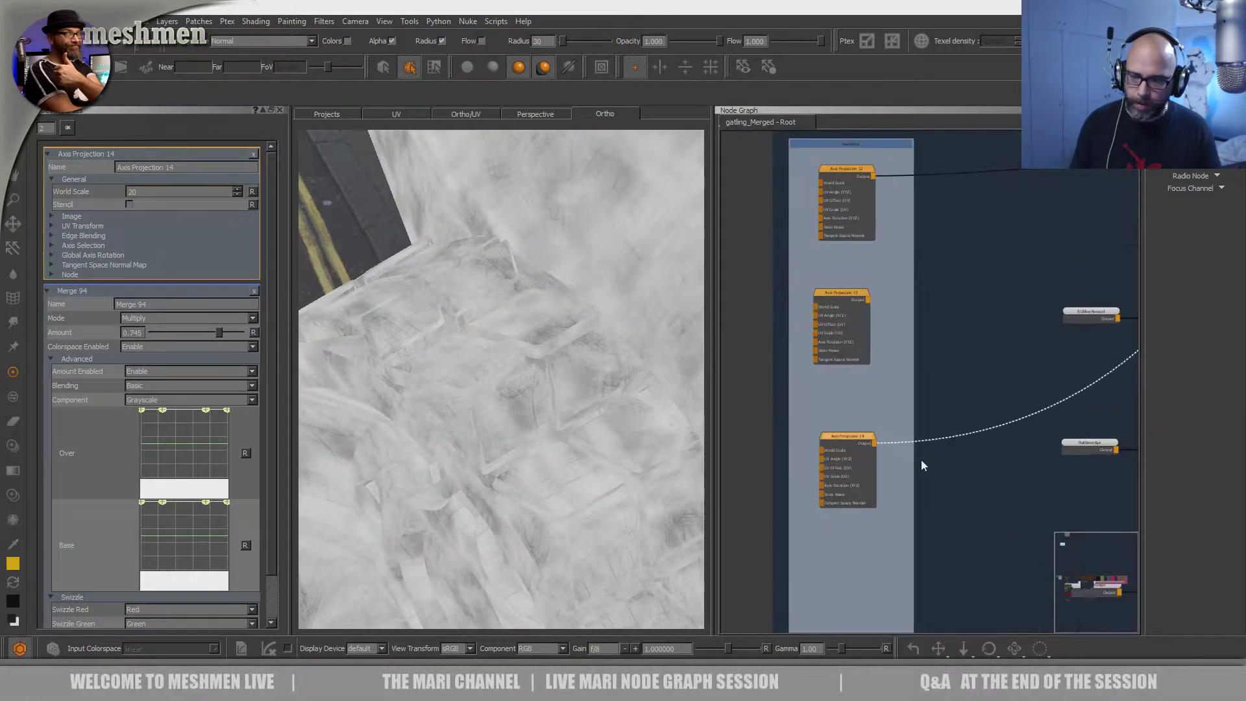
key(Tab)
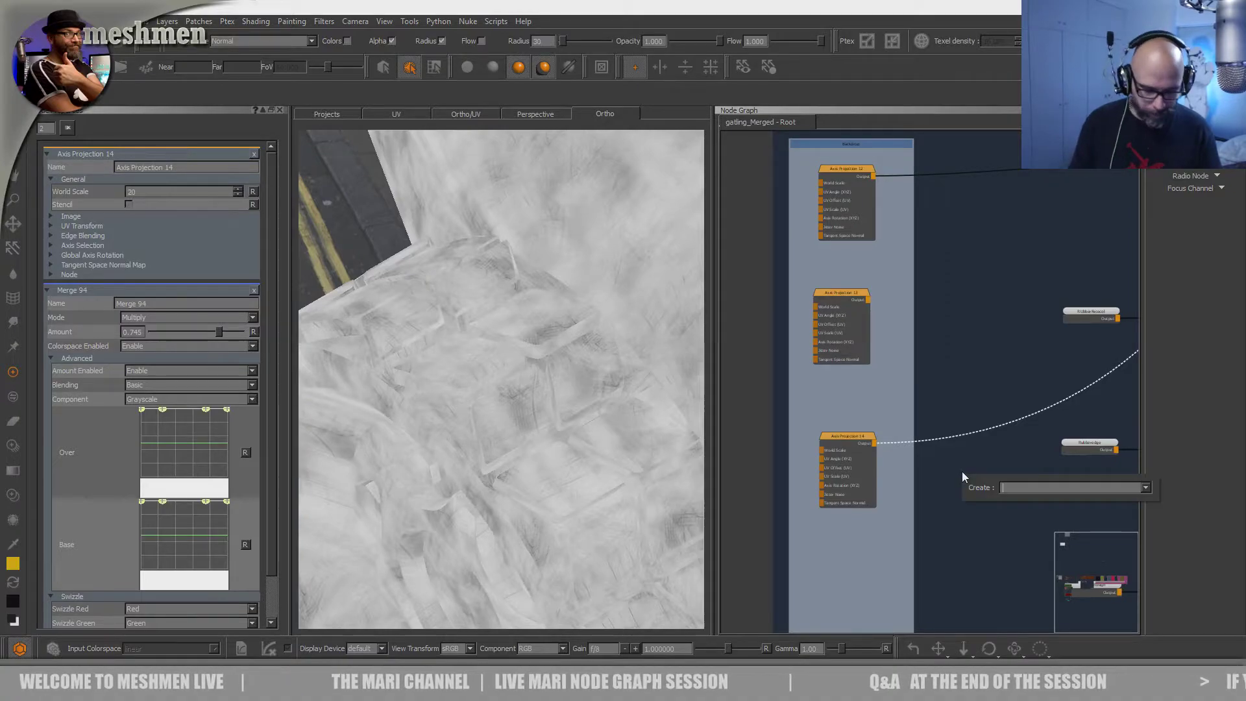
text(radio)
key(Return)
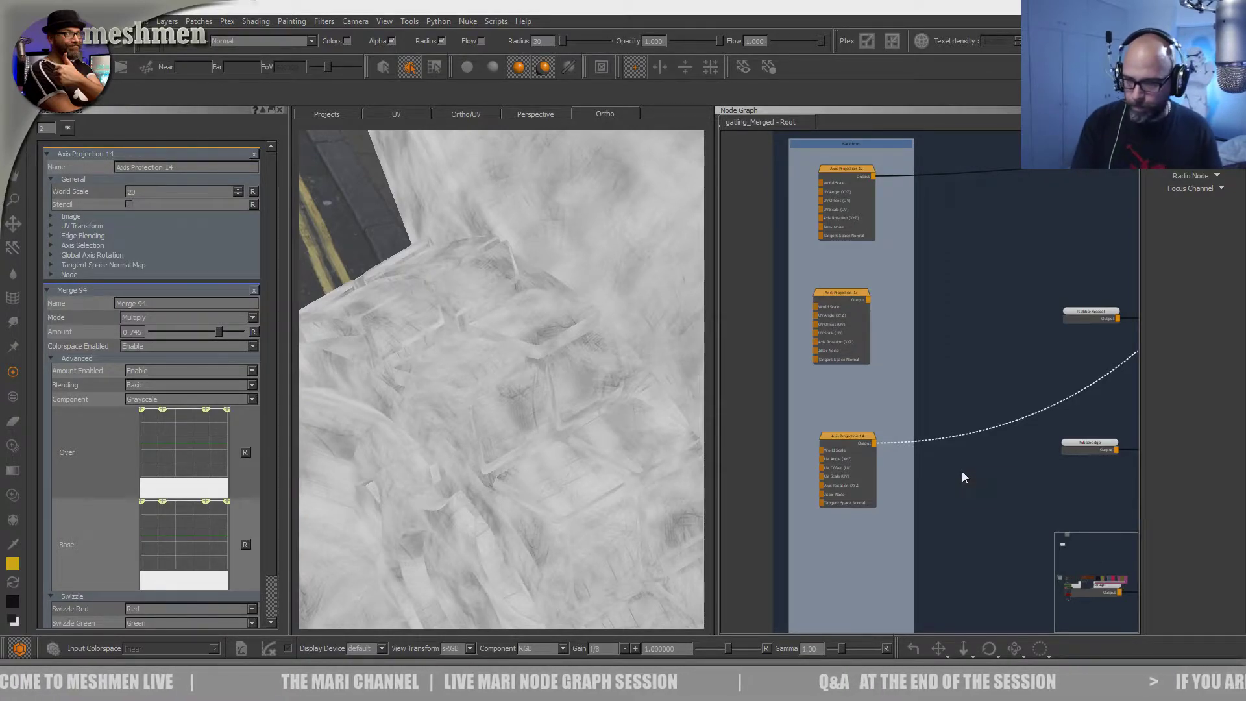
drag(987, 485, 968, 468)
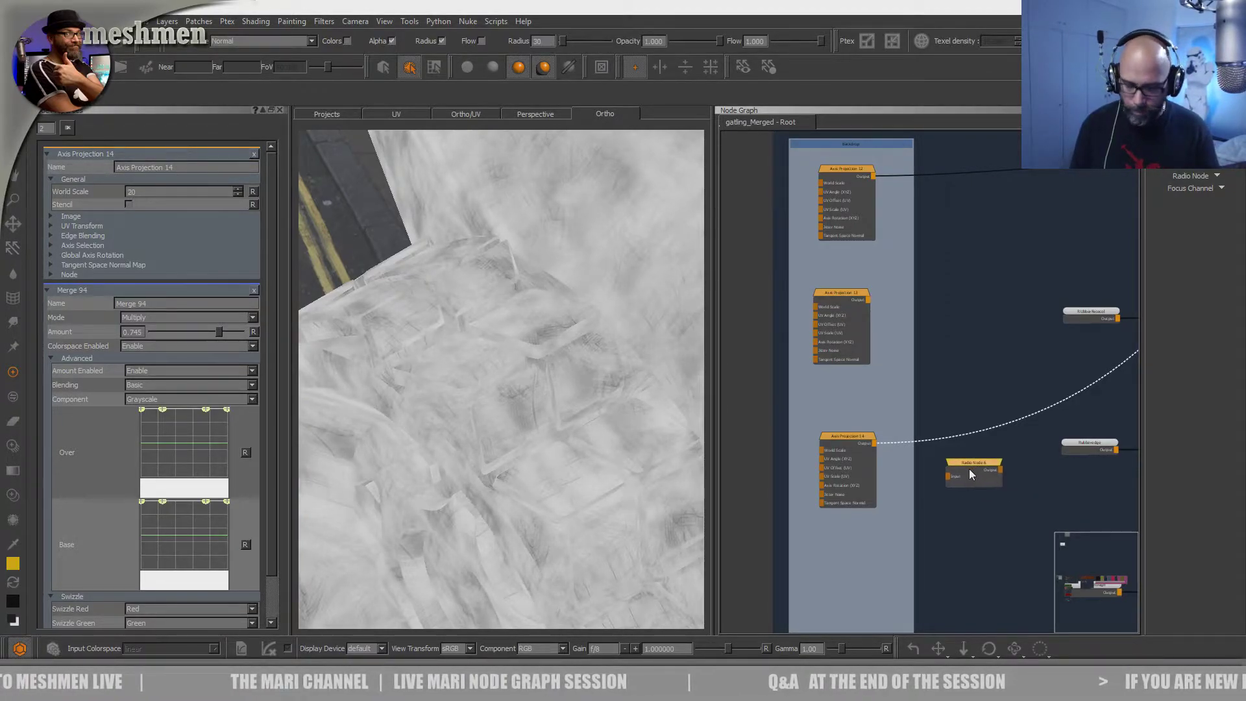
- Paste two copies of the new Radio node and stack them below it in a column
scroll(976, 477, up, 1)
key(ctrl+v)
drag(964, 506, 946, 484)
middle_drag(959, 547, 945, 473)
key(ctrl+v)
mouse_move(964, 486)
mouse_down()
mouse_move(940, 443)
mouse_move(952, 465)
mouse_up()
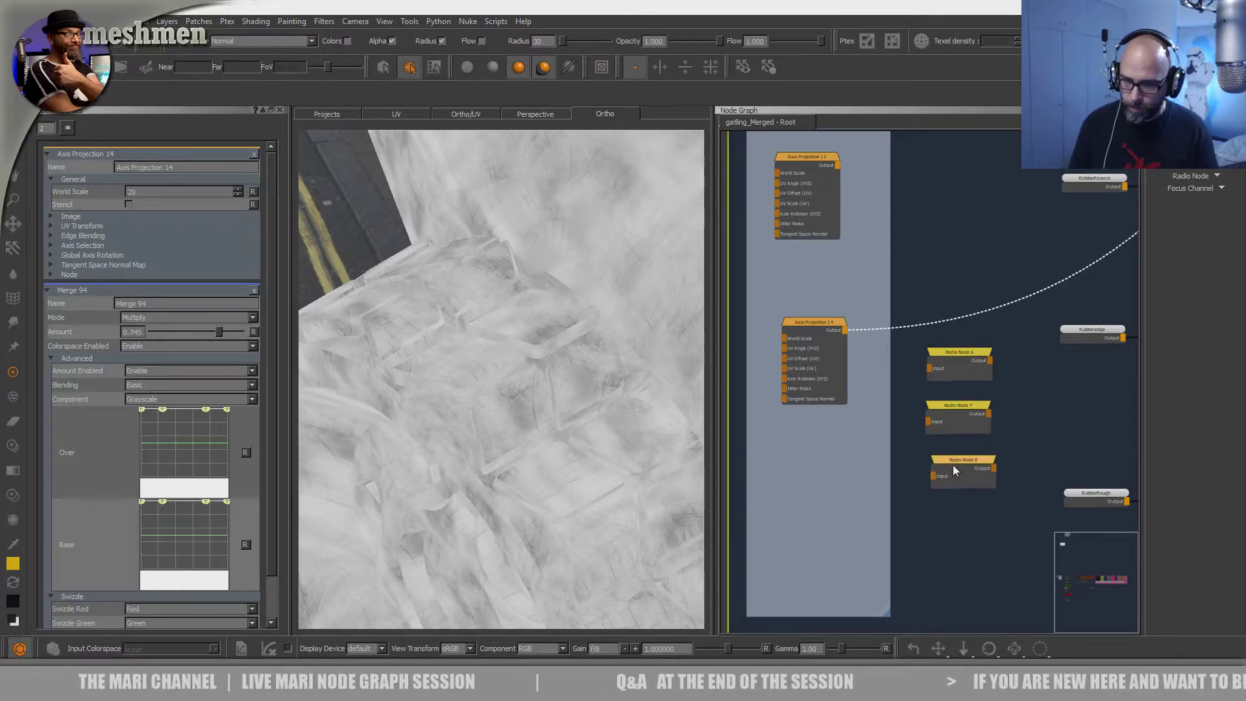
- Paste two more copies of the Radio node and stack them beneath the existing three in the column
middle_drag(965, 520, 949, 484)
key(ctrl+v)
drag(960, 486, 924, 462)
middle_drag(945, 550, 932, 509)
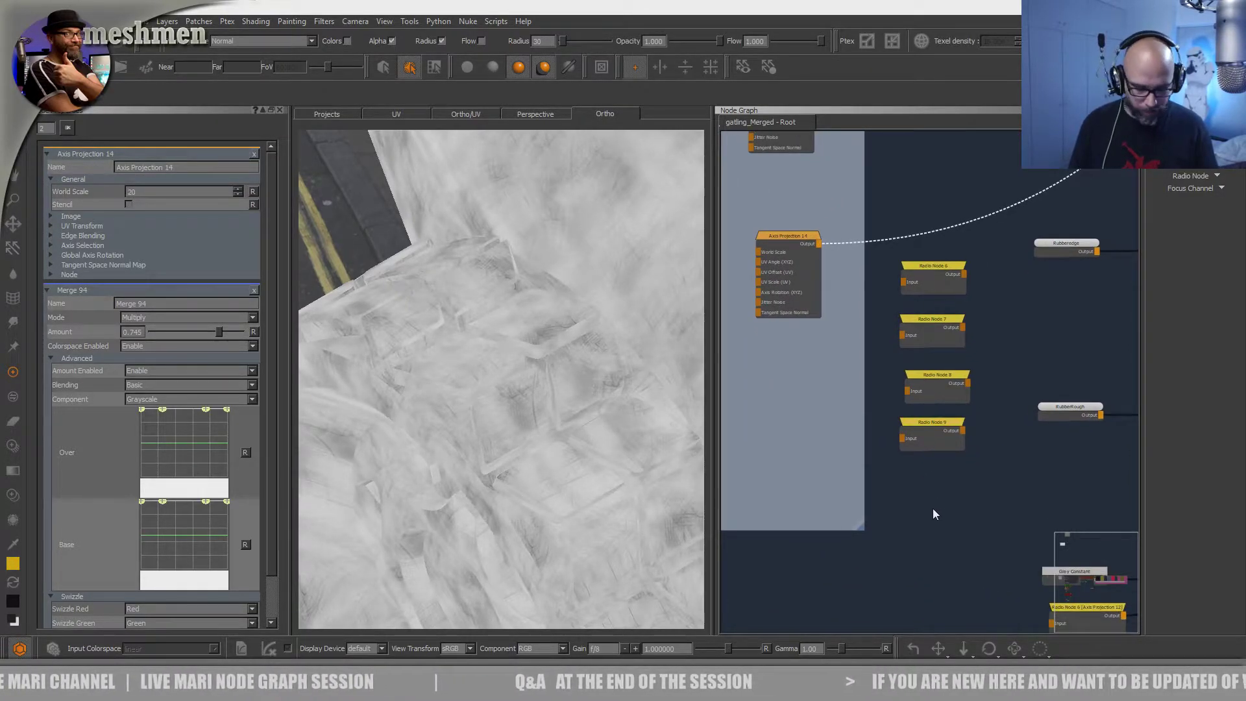
key(ctrl+v)
drag(952, 512, 928, 463)
middle_drag(928, 463, 956, 542)
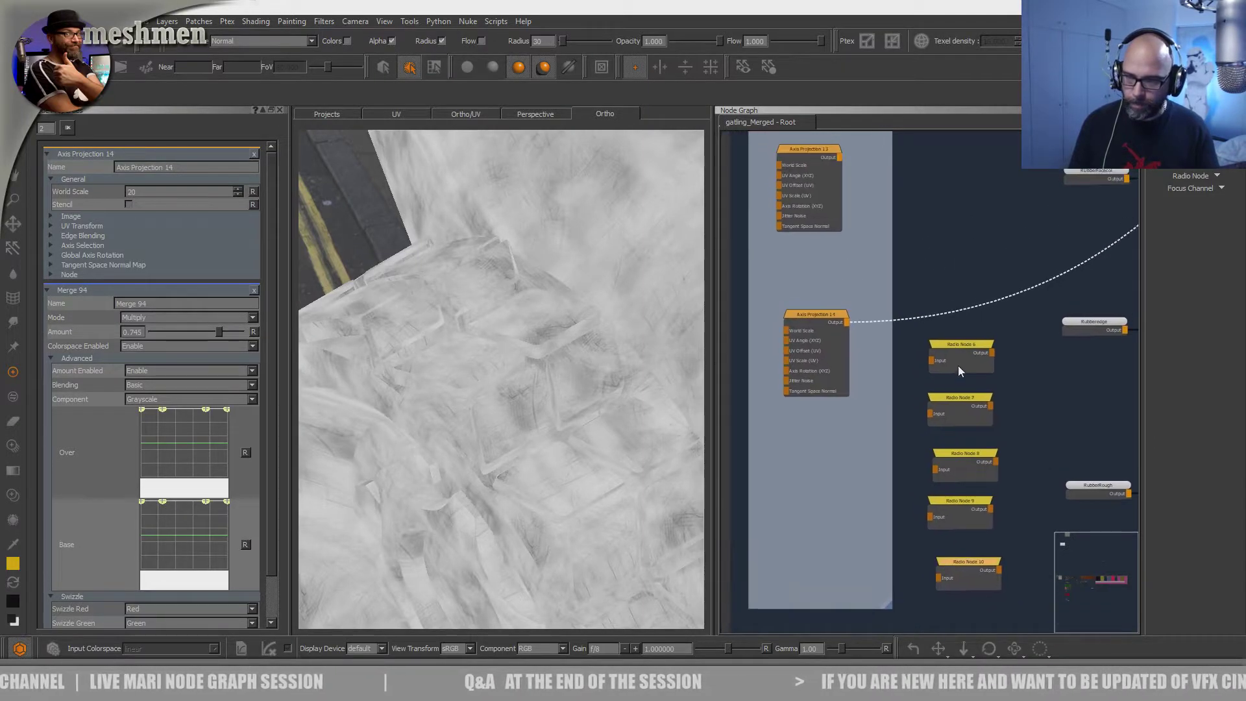
- Connect the Axis Projection 14 output to the inputs of all five Radio nodes, moving Radio Node 10 above the others
drag(933, 359, 847, 321)
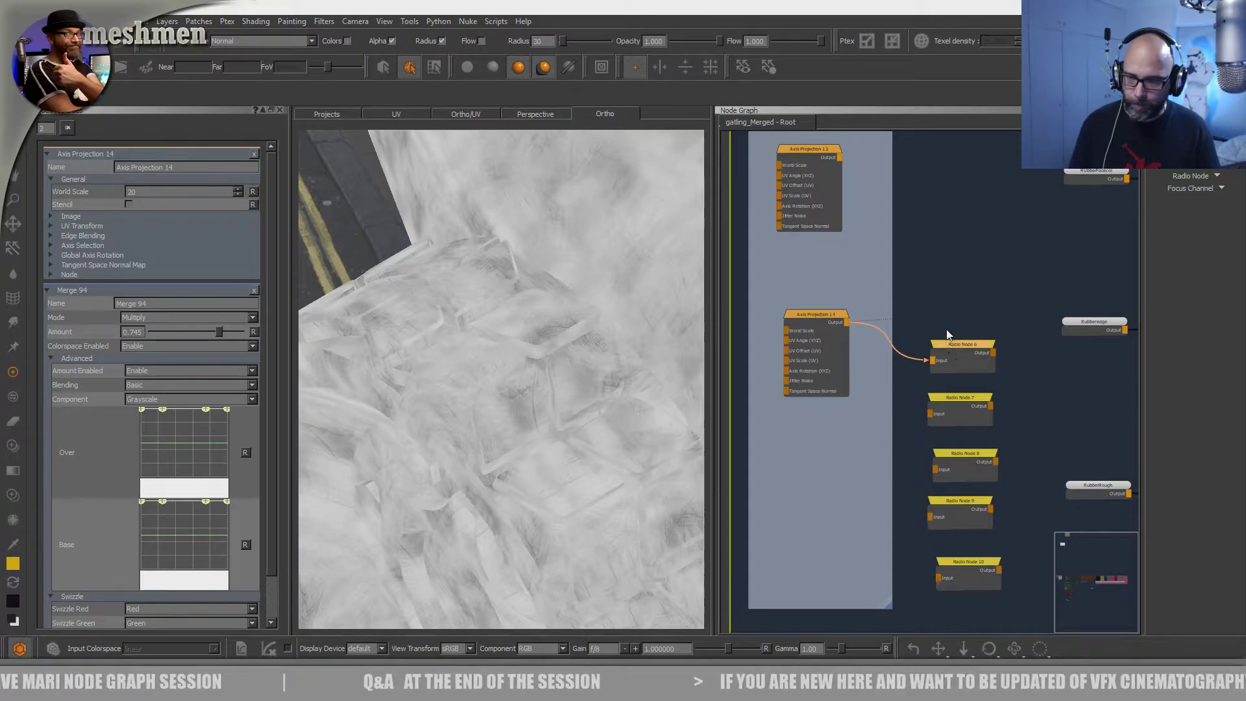
drag(947, 344, 947, 326)
drag(930, 414, 847, 324)
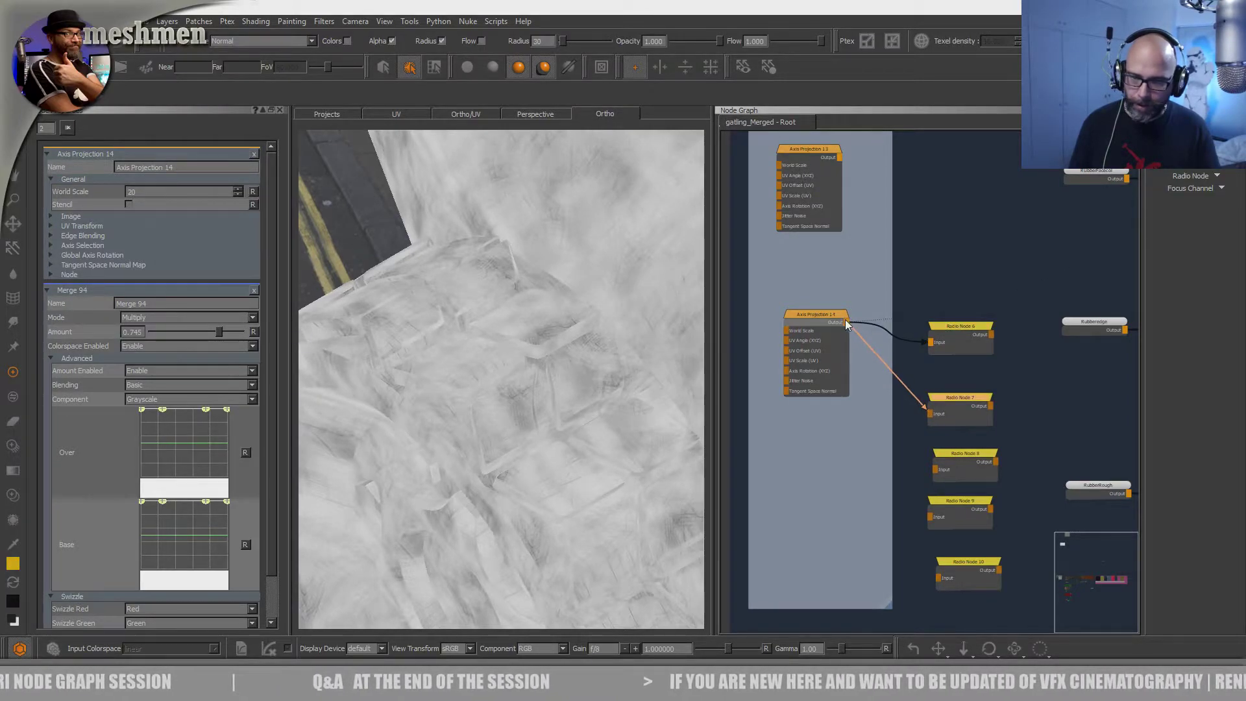
drag(935, 468, 845, 323)
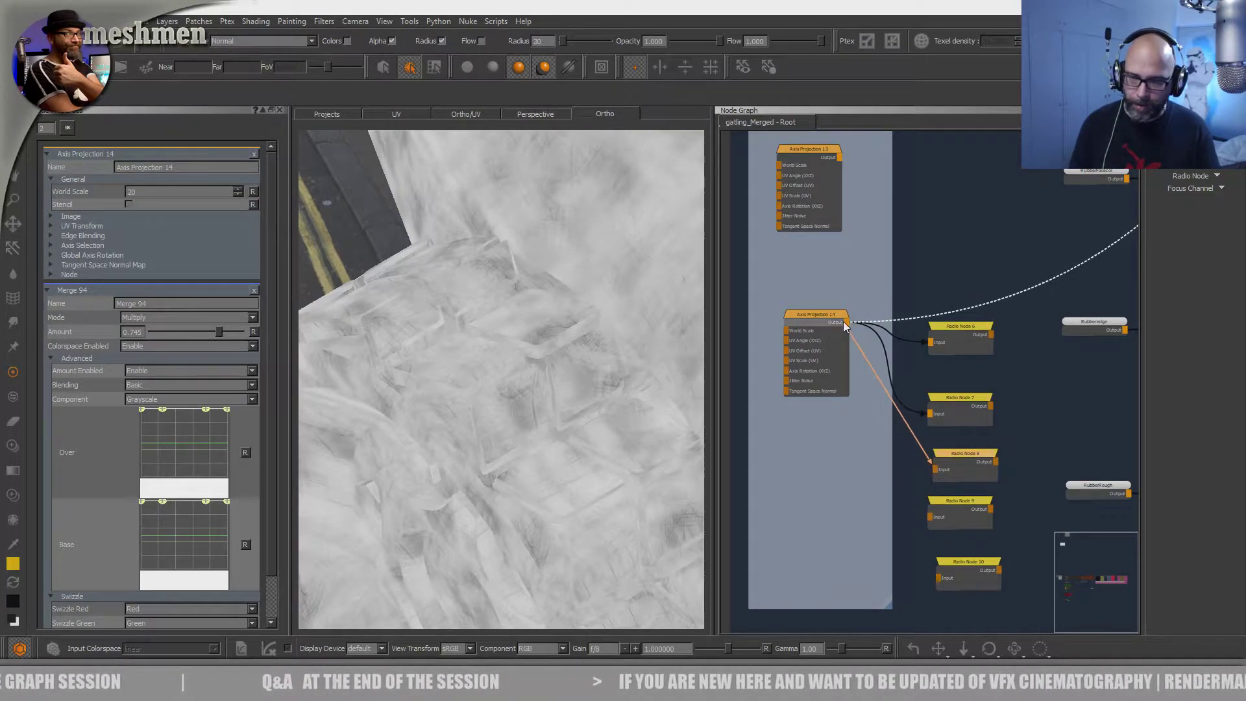
drag(930, 516, 846, 322)
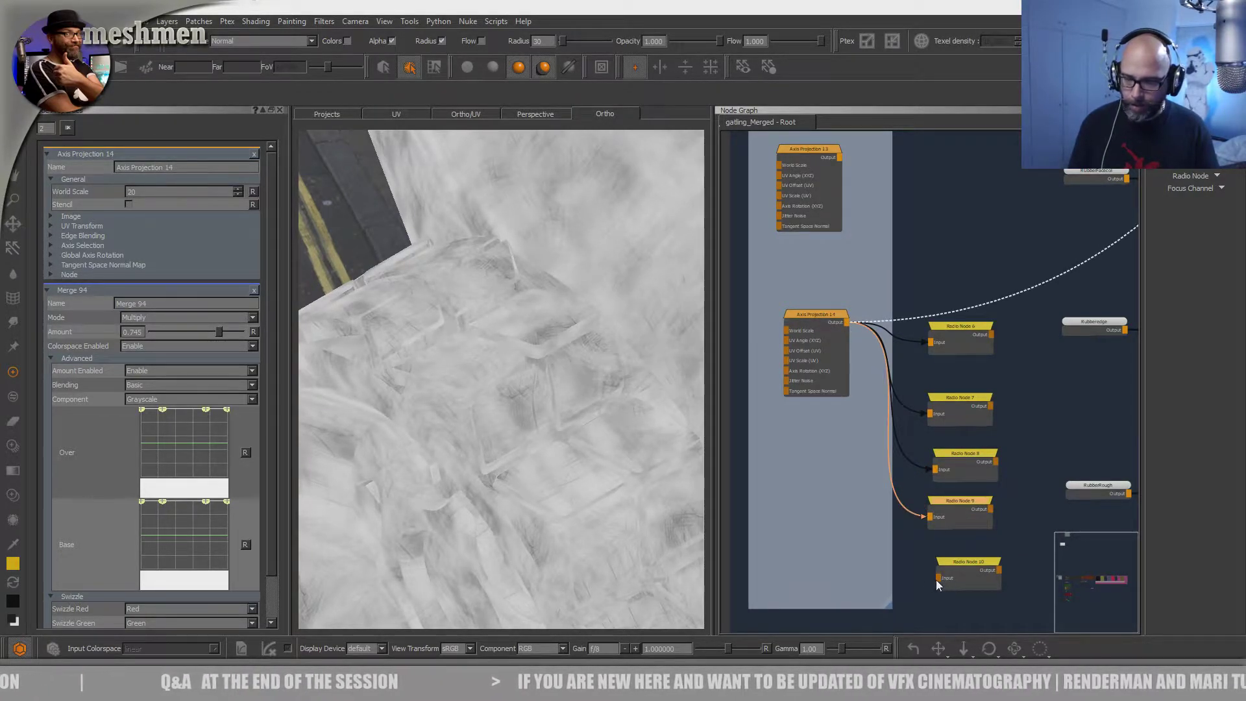
drag(936, 584, 845, 323)
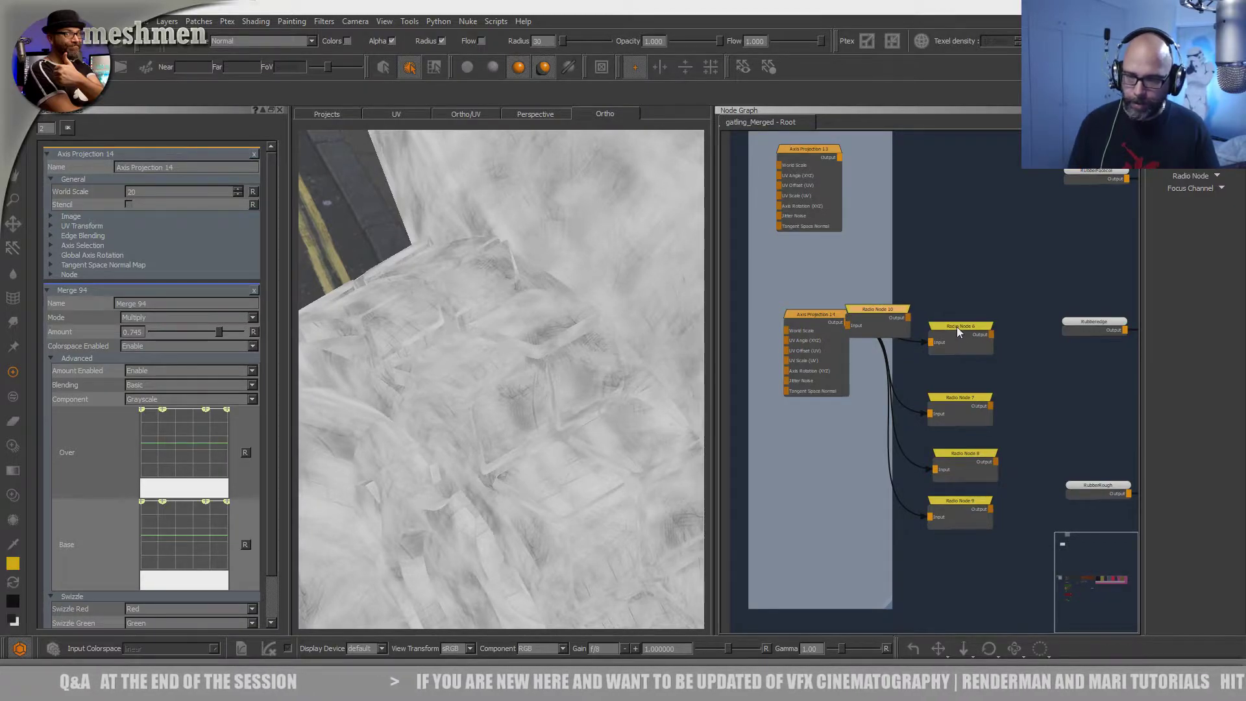
drag(877, 310, 848, 322)
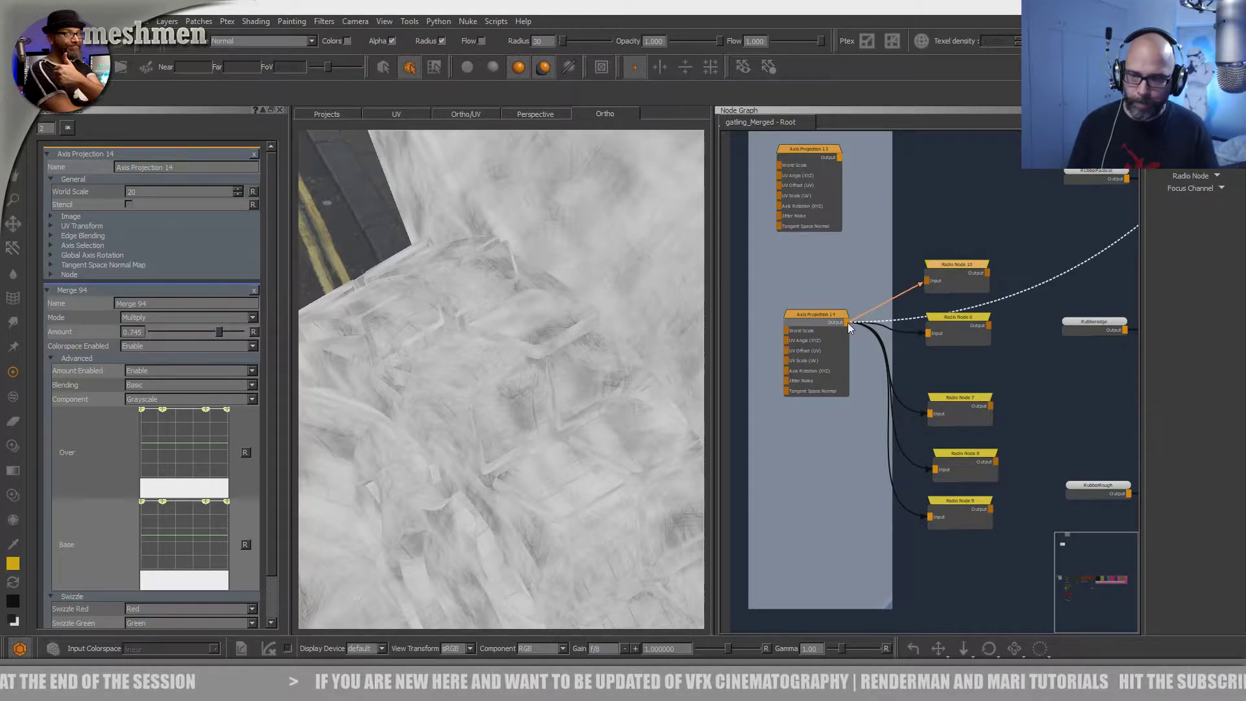
- Move the five connected Radio nodes together to the gap between the last two node columns of the rubber material
click(934, 231)
scroll(938, 207, down, 3)
middle_drag(941, 247, 905, 271)
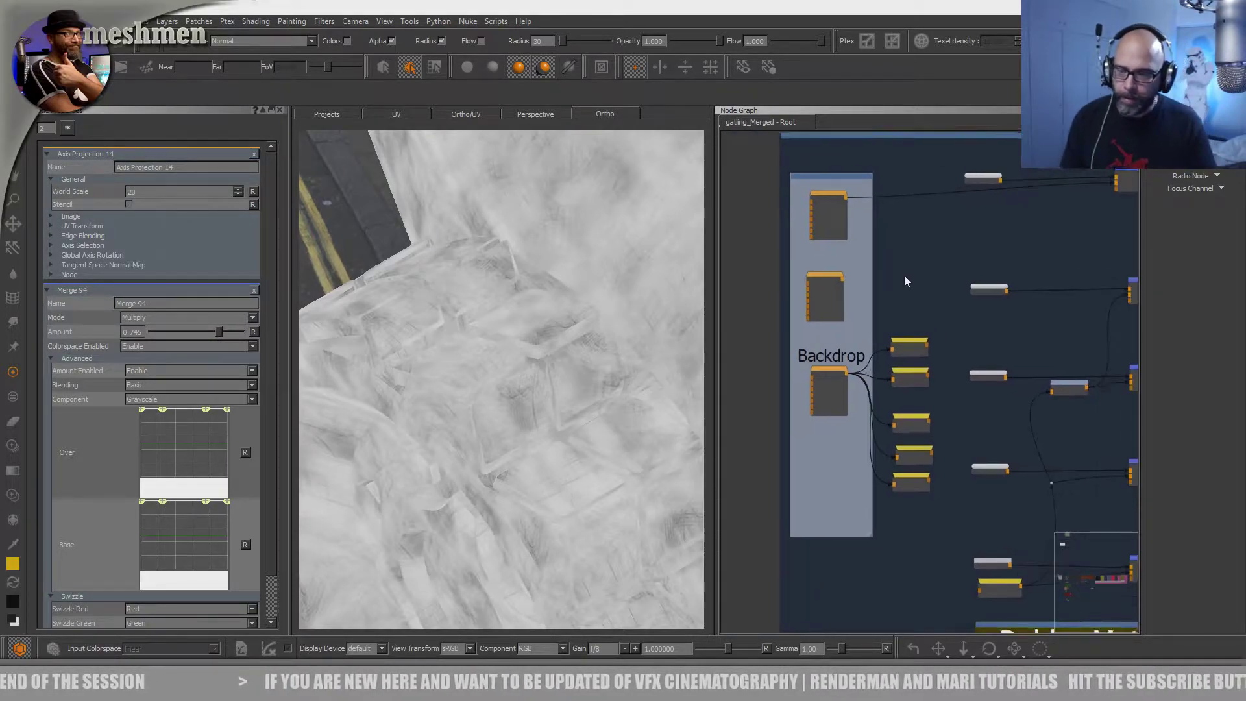
scroll(907, 277, down, 1)
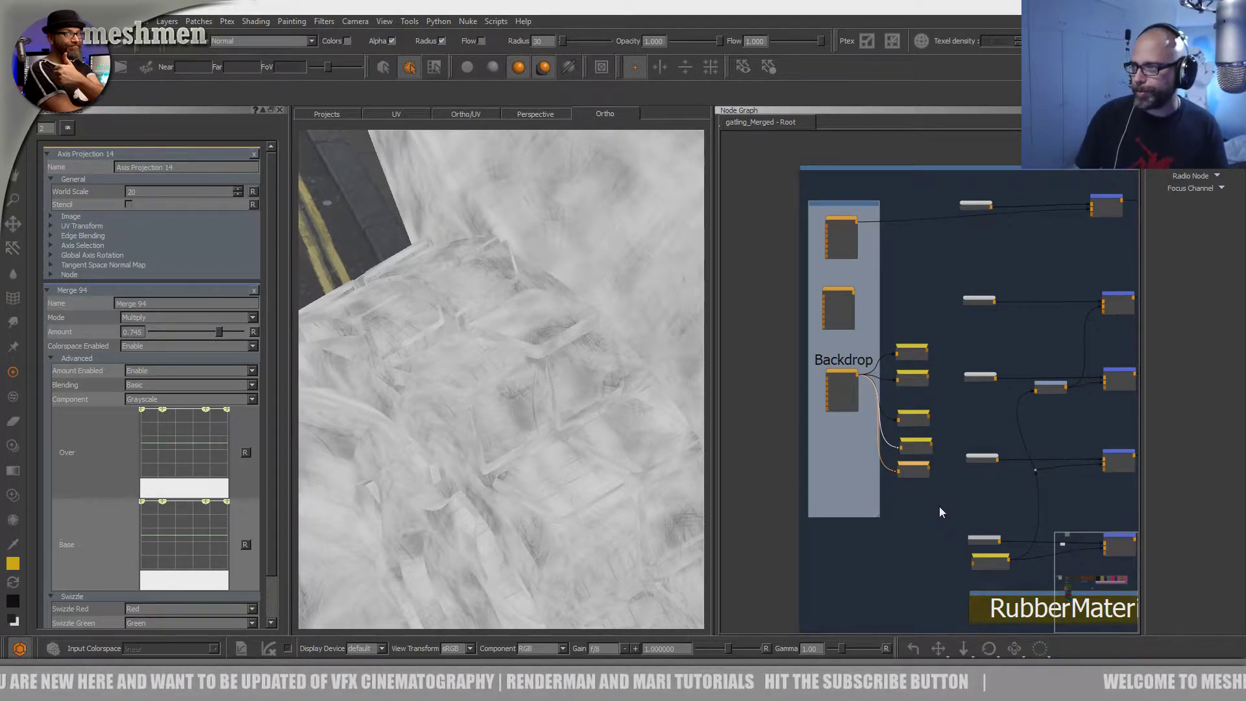
drag(945, 501, 924, 351)
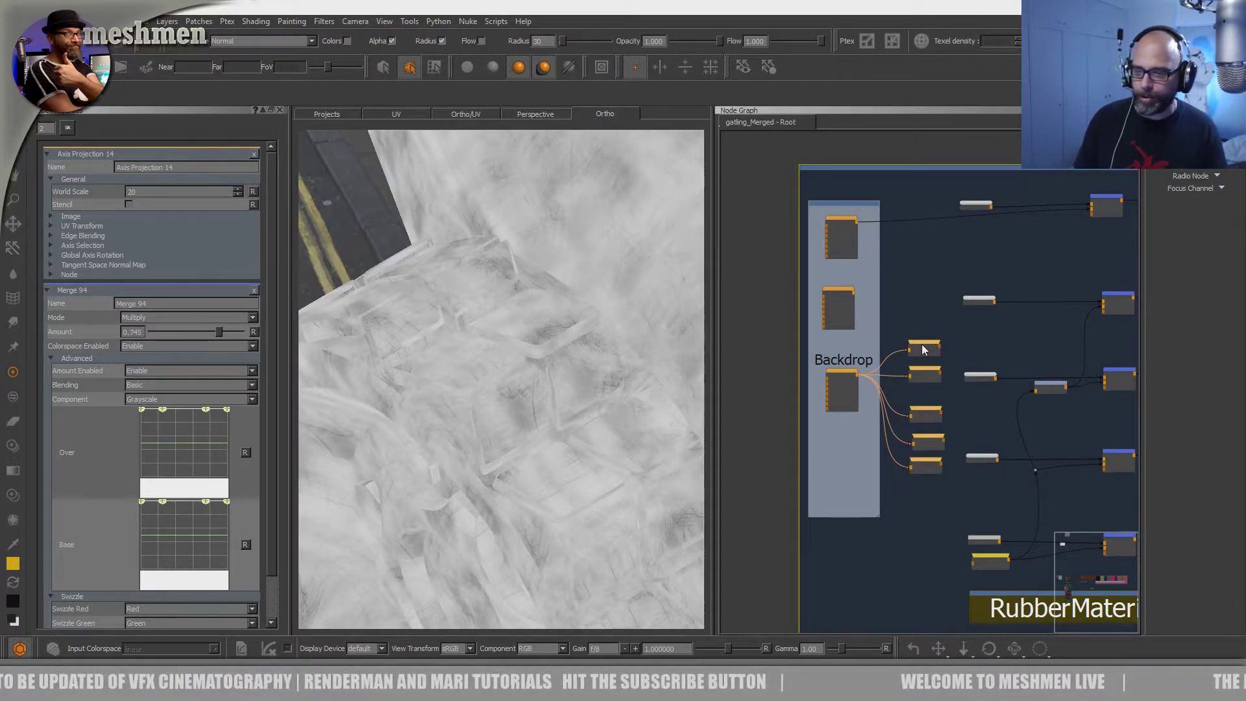
scroll(622, 454, down, 3)
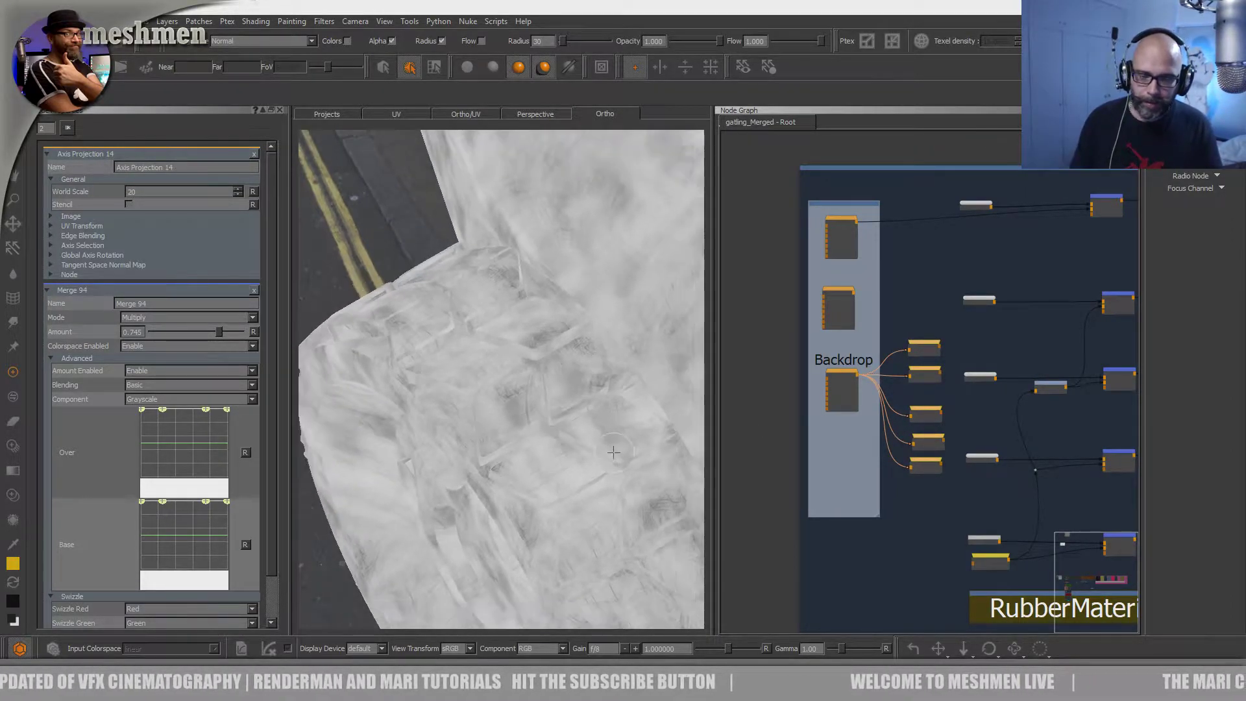
scroll(581, 432, up, 2)
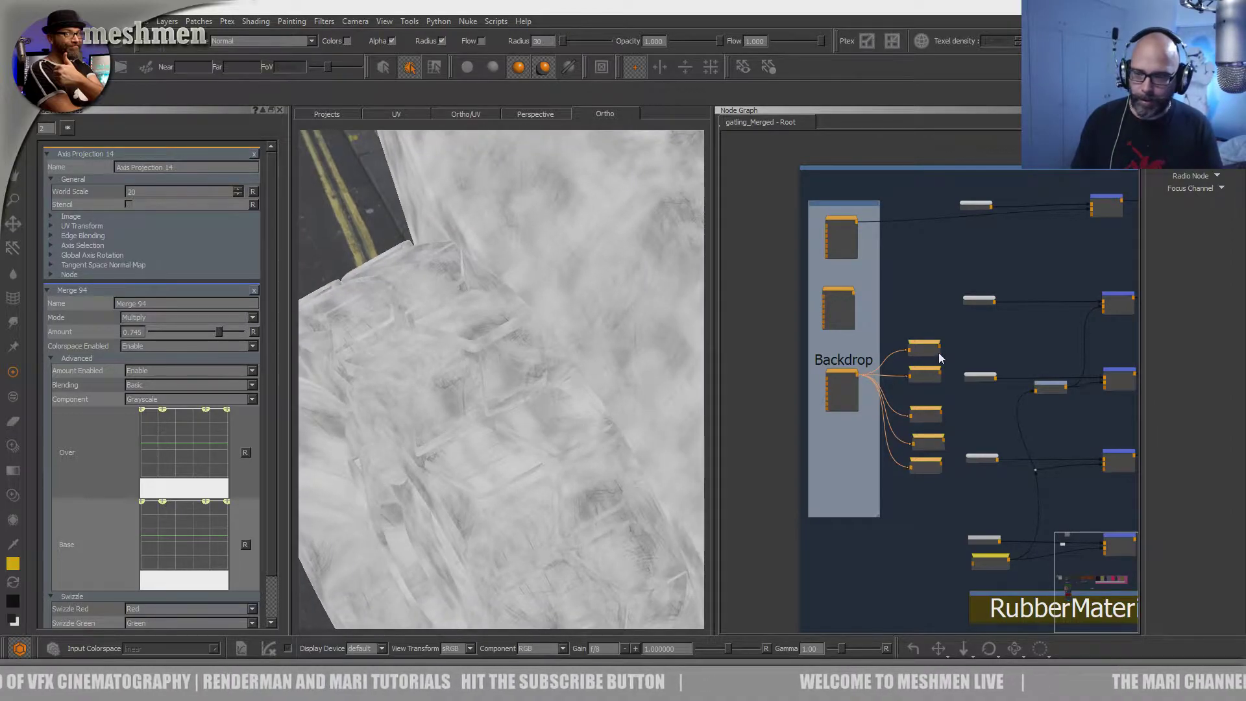
scroll(908, 348, down, 5)
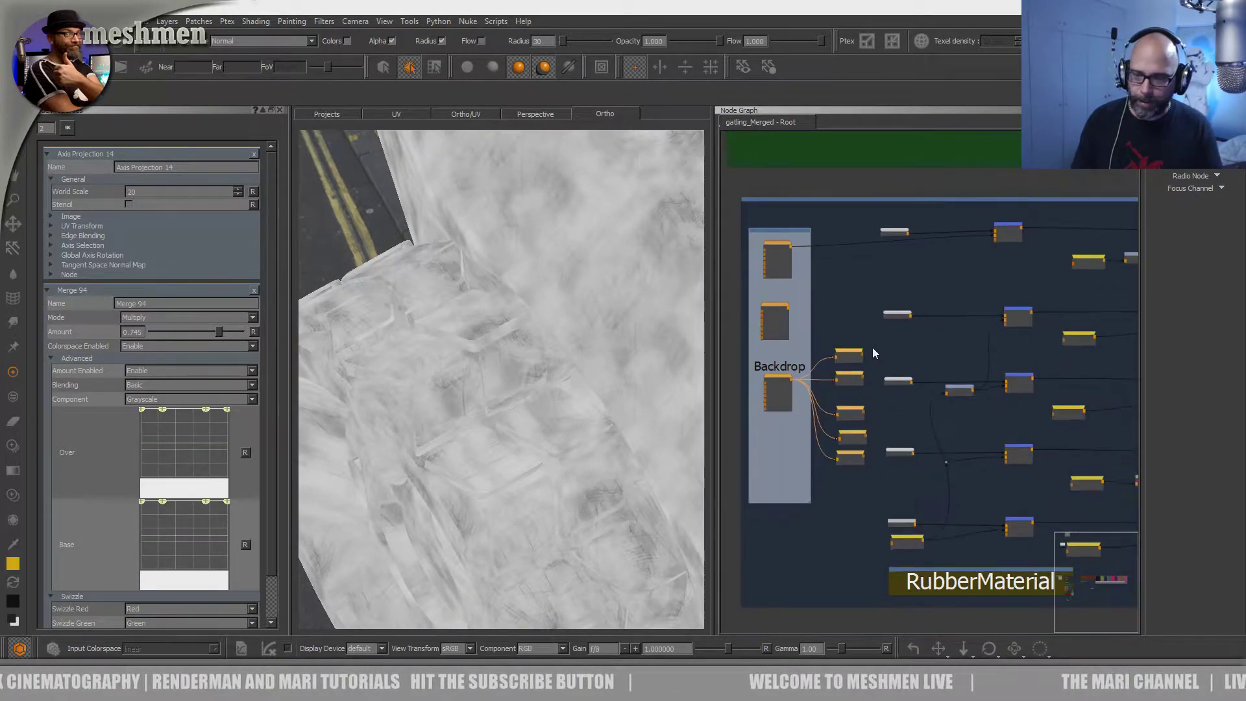
middle_drag(877, 350, 893, 372)
drag(873, 380, 1081, 372)
drag(944, 373, 911, 311)
click(944, 323)
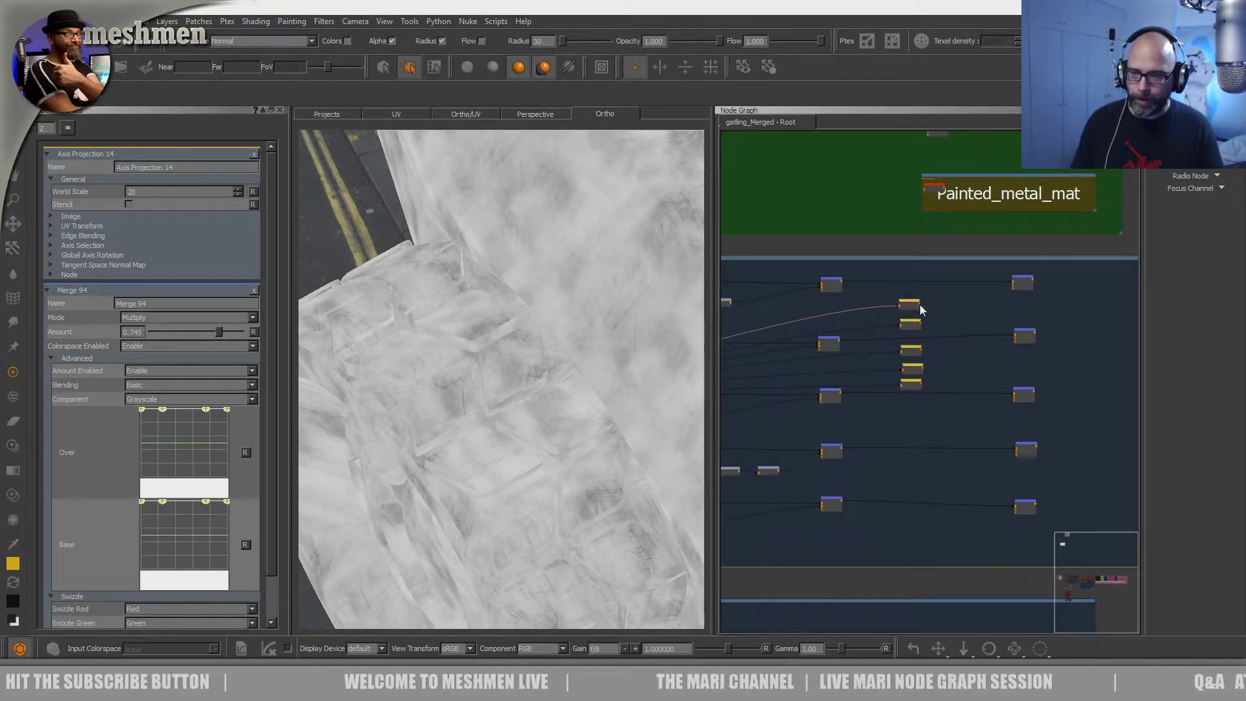
- Move the five end nodes of the rubber material further along to make room for another Merge column
middle_drag(909, 310, 900, 342)
click(948, 307)
scroll(996, 332, down, 2)
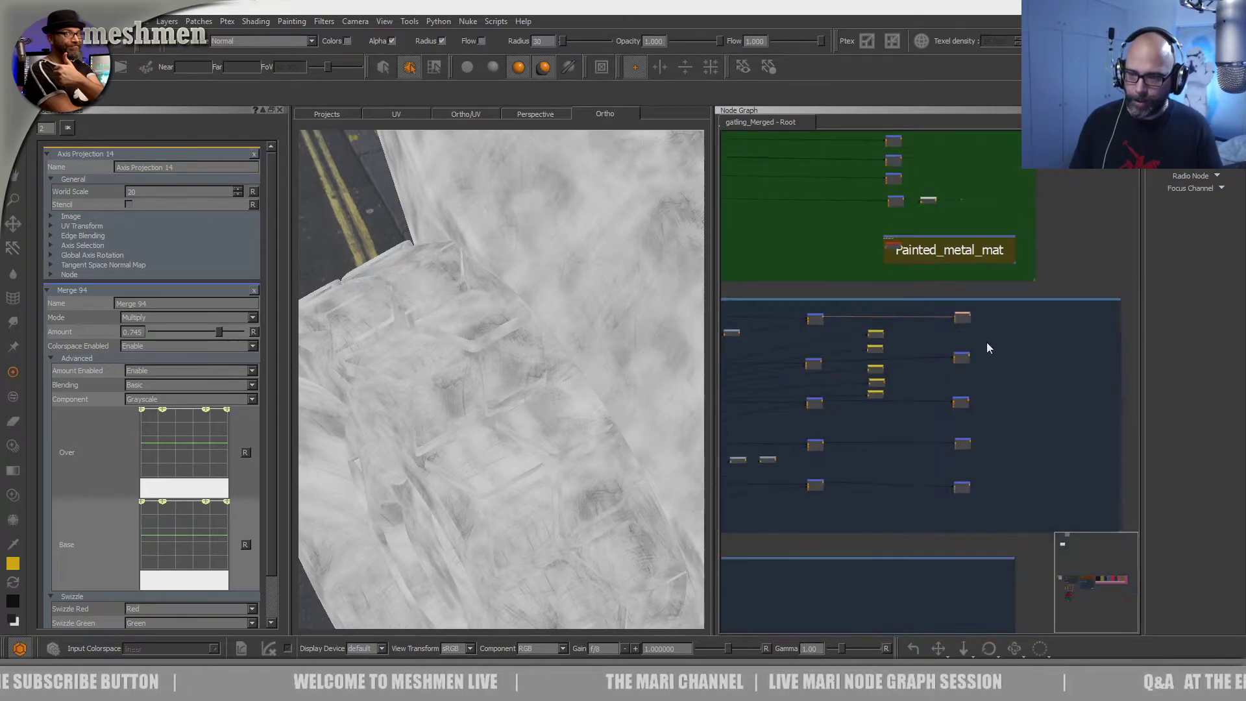
middle_drag(1000, 356, 969, 325)
drag(961, 485, 1061, 283)
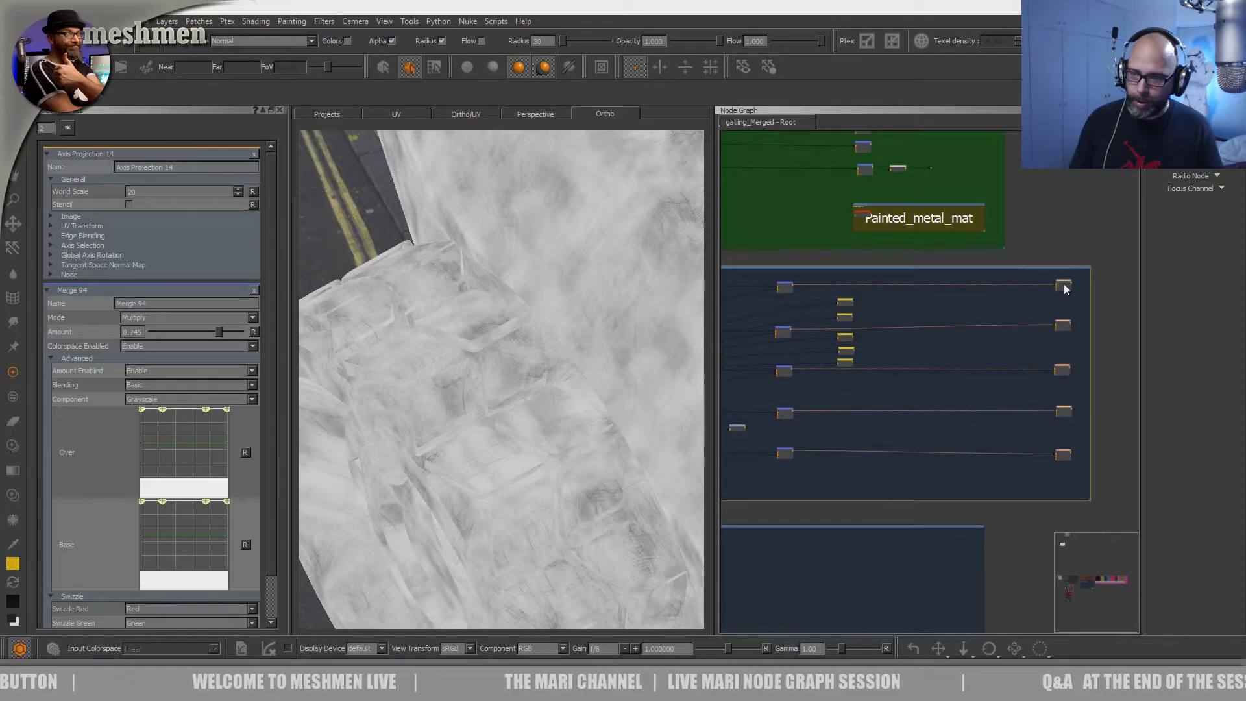
- Insert a Merge node after the first channel's existing Merge and place it beyond the Radio nodes
middle_drag(938, 318, 977, 341)
scroll(933, 336, up, 3)
click(972, 342)
click(852, 316)
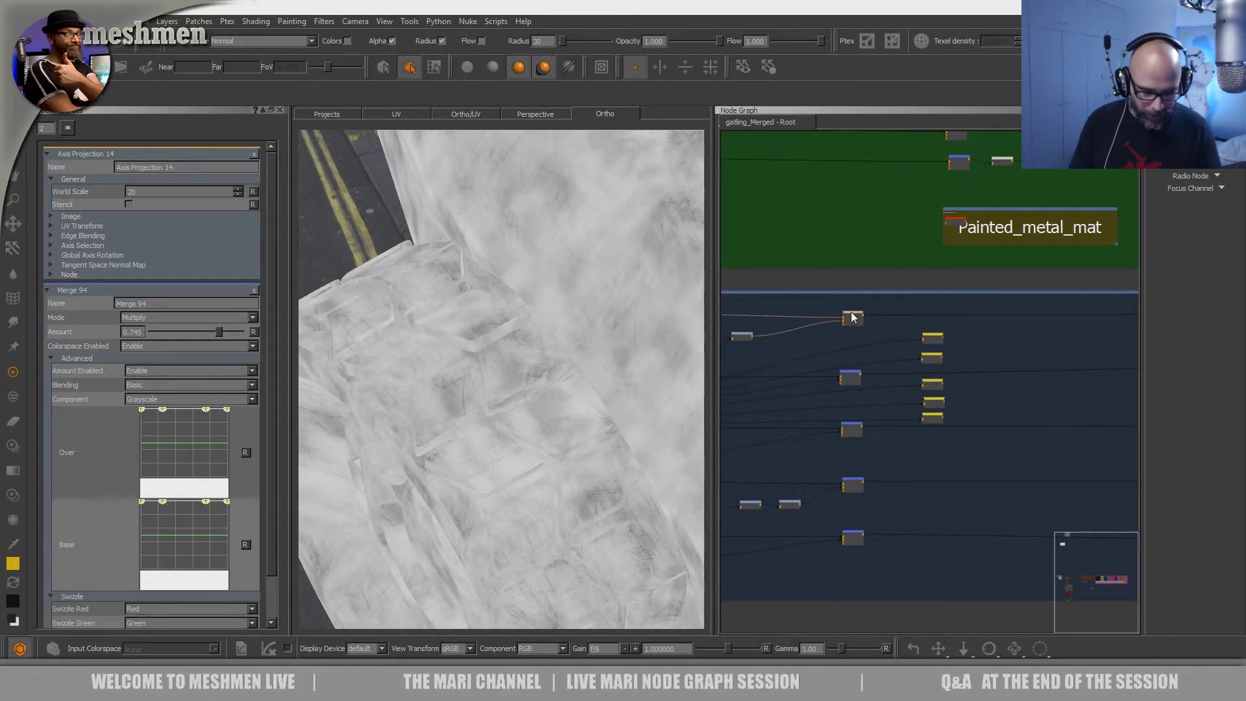
drag(851, 311, 893, 314)
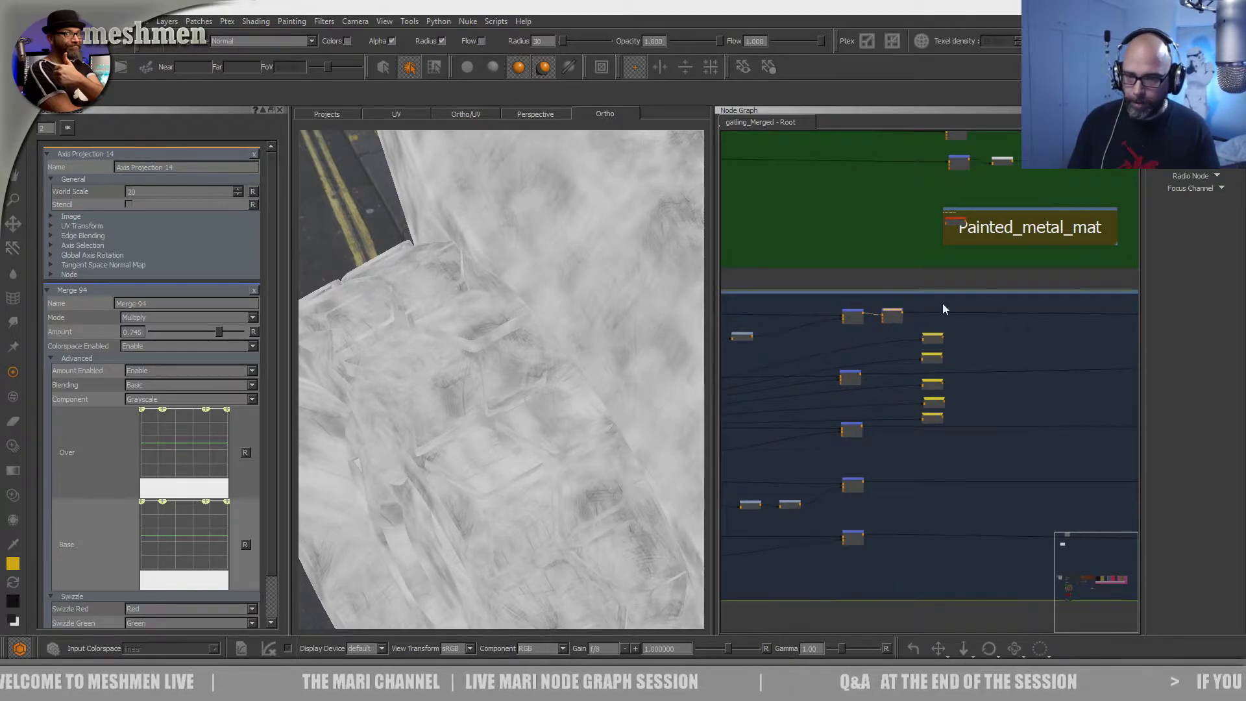
drag(1043, 315, 1063, 313)
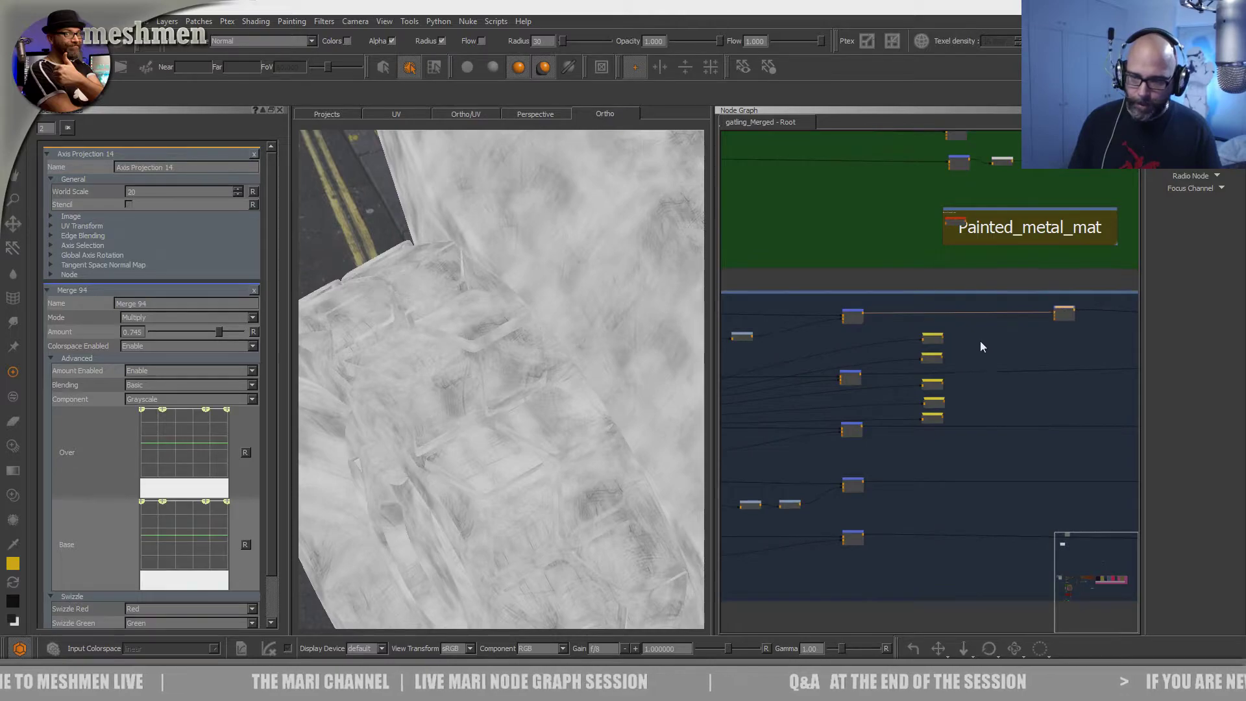
- Select the five Radio nodes and hide their connection lines with Toggle Radio Nodes
click(828, 338)
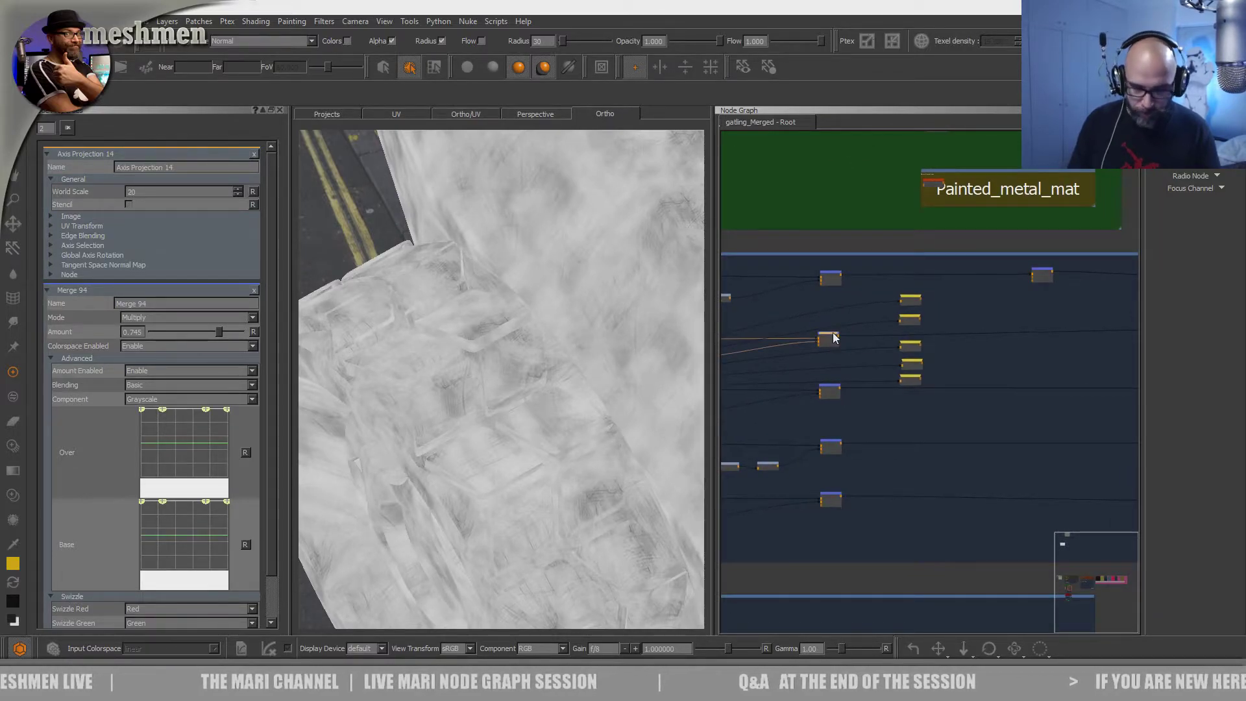
drag(940, 283, 886, 392)
click(970, 274)
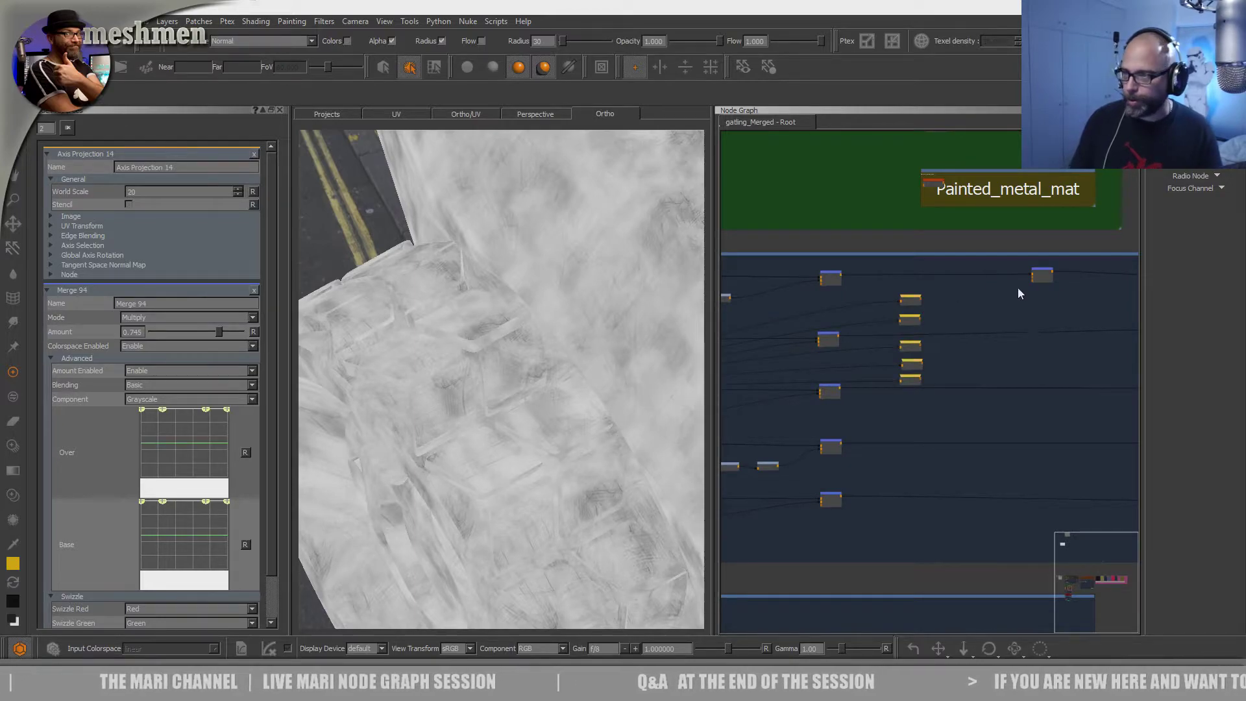
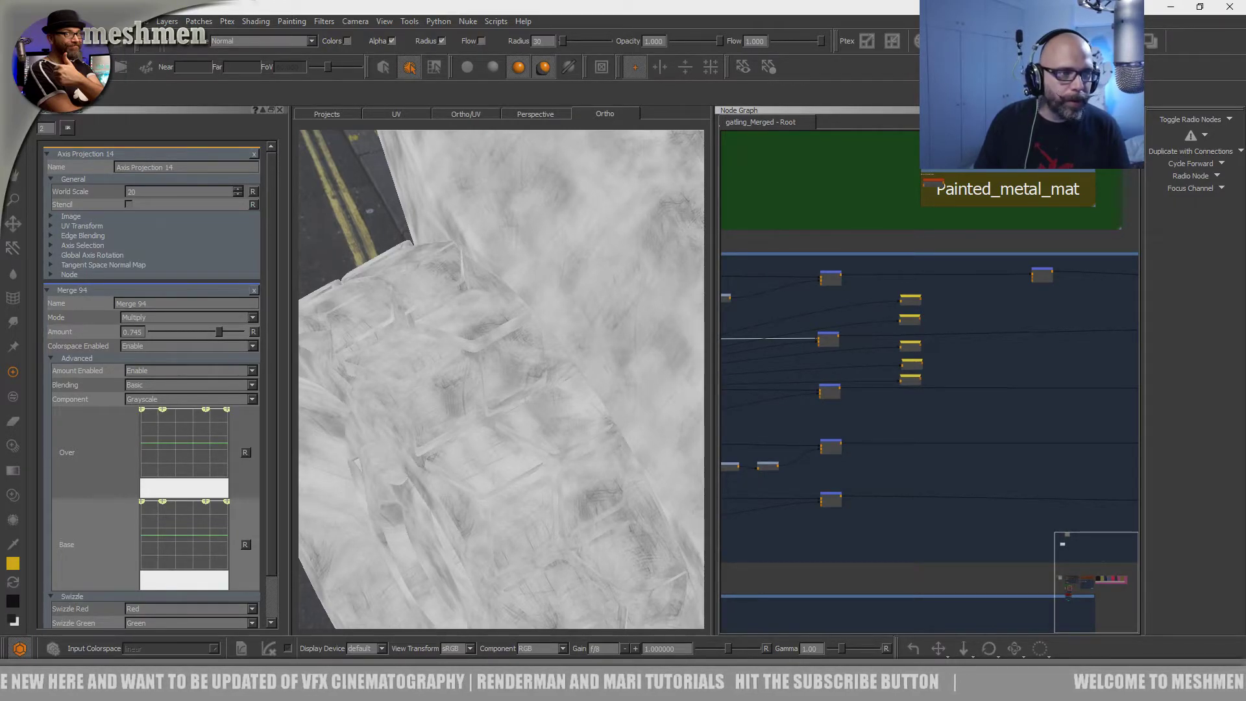
drag(944, 283, 893, 394)
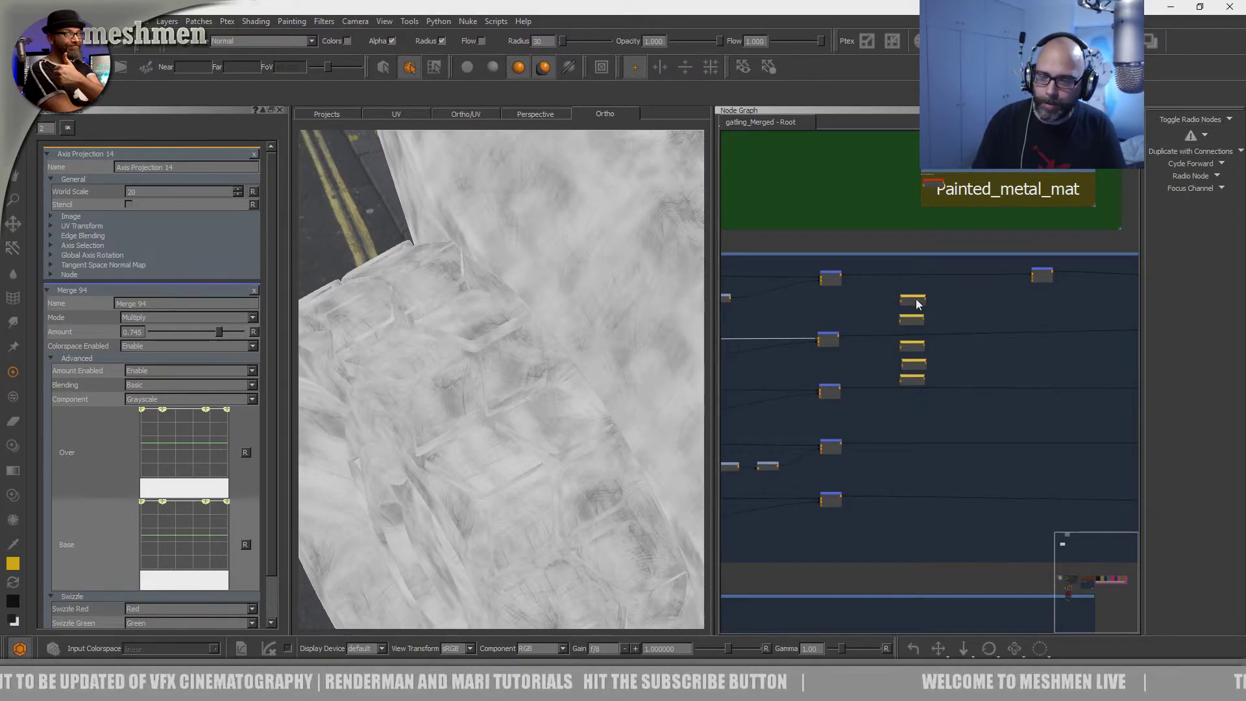
- Nudge the uppermost Radio node upward and check its Misc commands for Toggle Radio Nodes without running it
scroll(917, 299, up, 2)
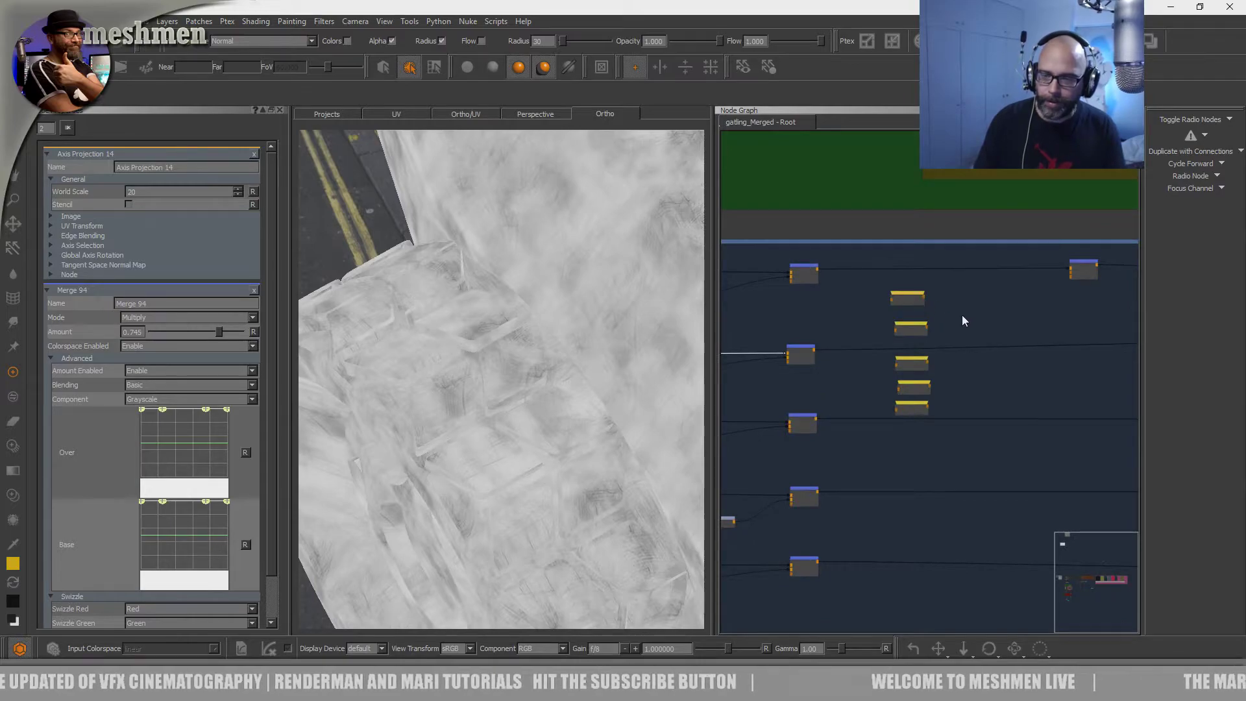
middle_drag(963, 316, 930, 332)
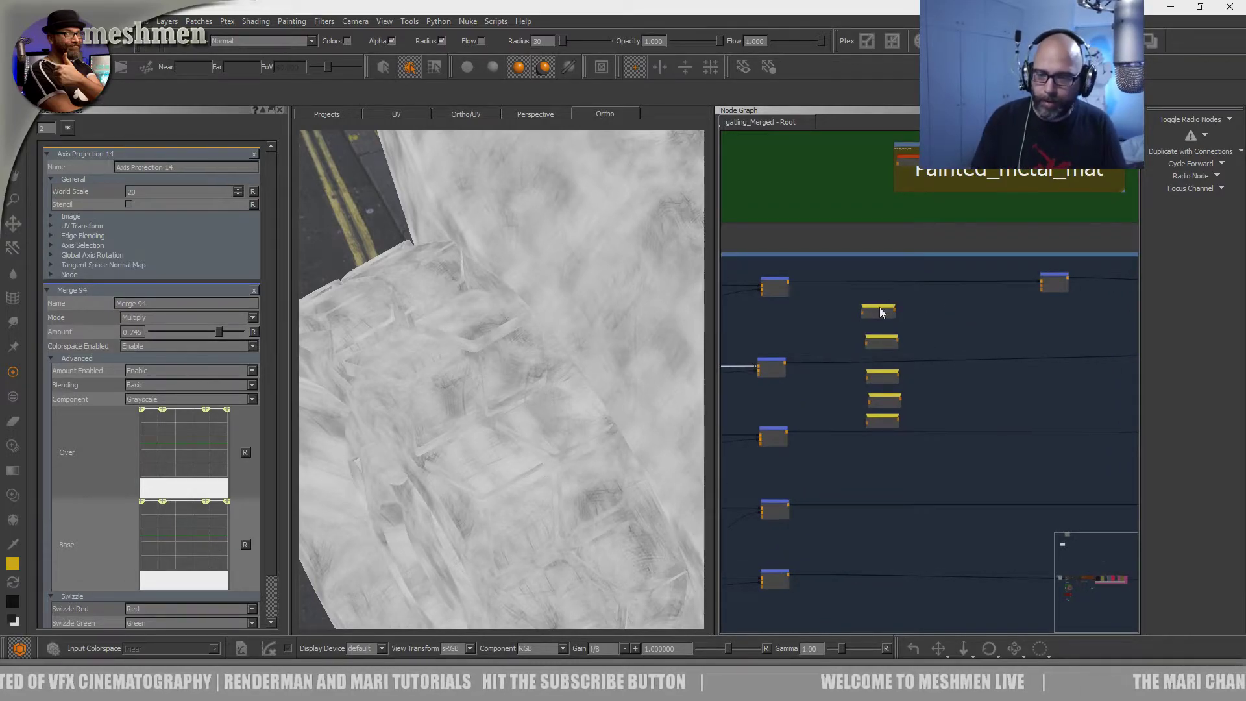
drag(878, 310, 879, 305)
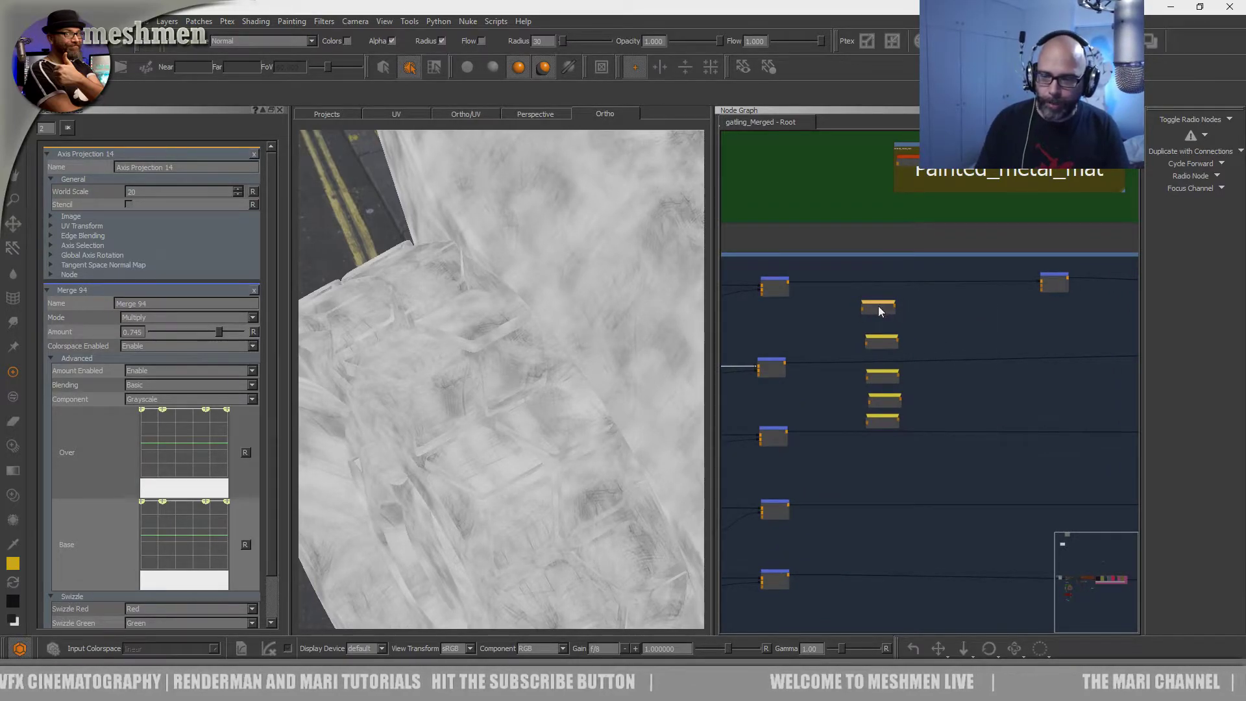
right_click(880, 310)
mouse_move(912, 389)
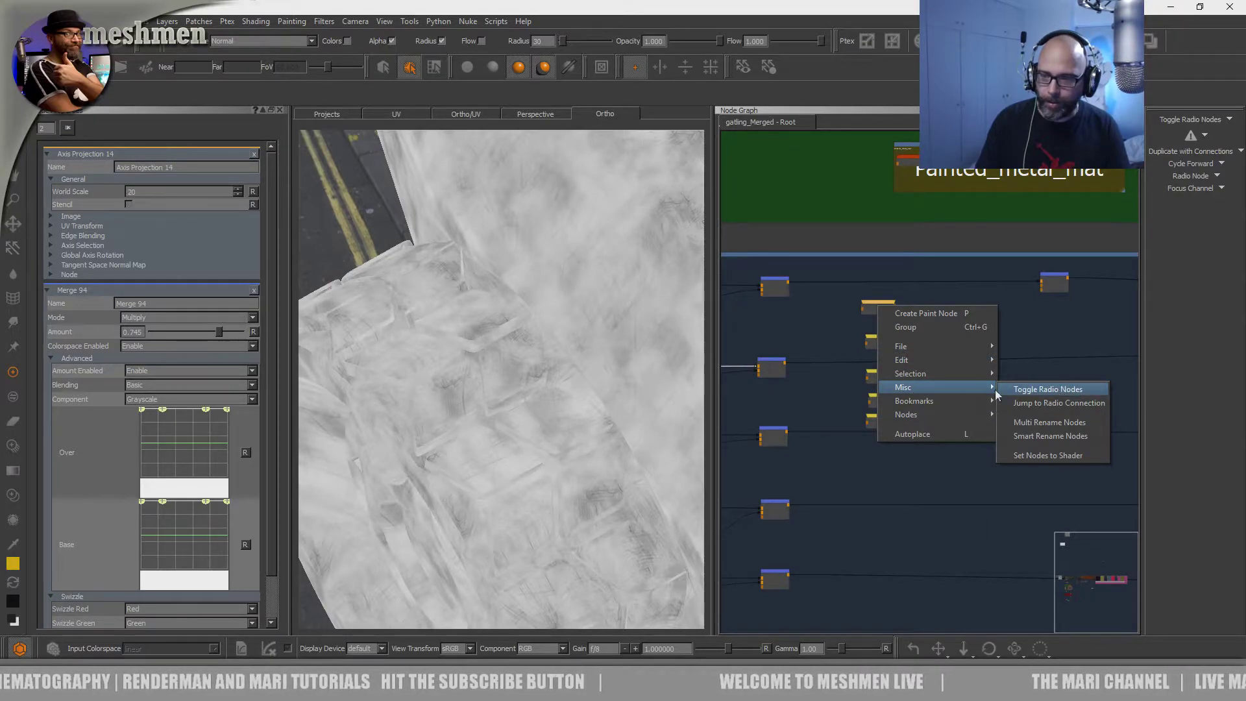
click(1039, 315)
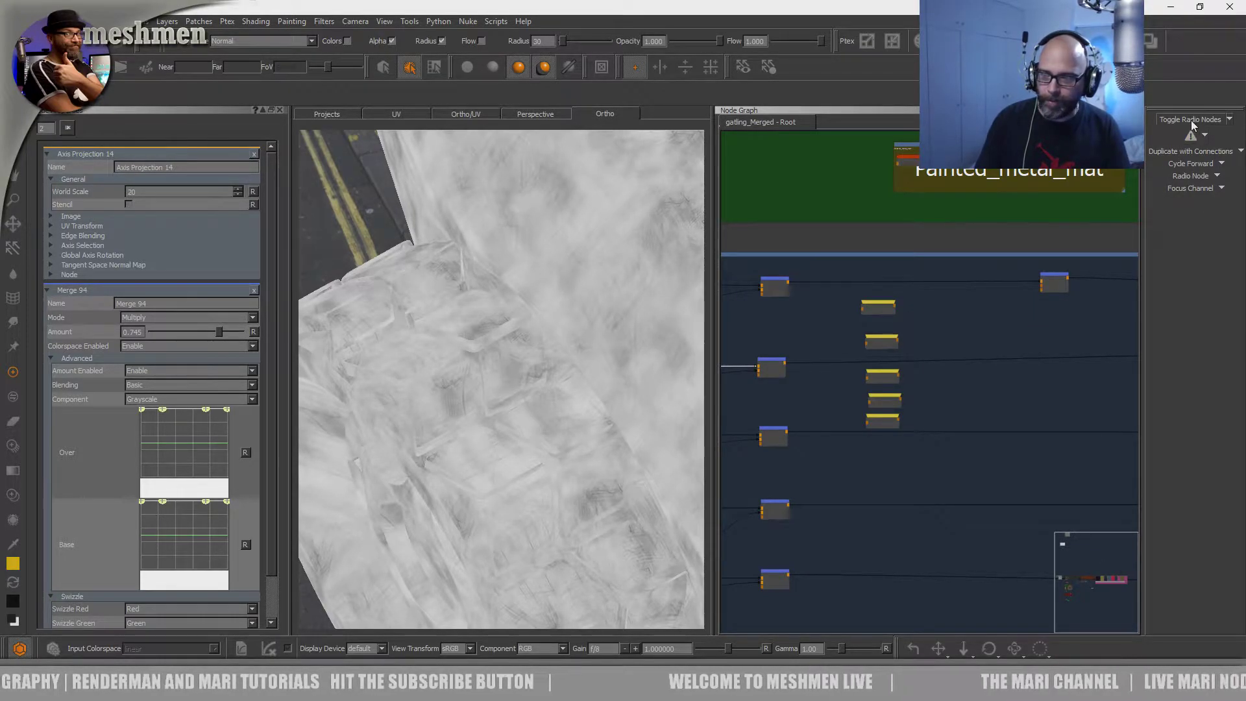
- Connect the uppermost Radio node's output to the free input of the first channel's new Merge node
drag(876, 308, 869, 309)
mouse_move(894, 307)
middle_down()
mouse_move(896, 328)
mouse_move(945, 338)
mouse_move(956, 318)
middle_up()
scroll(947, 321, up, 2)
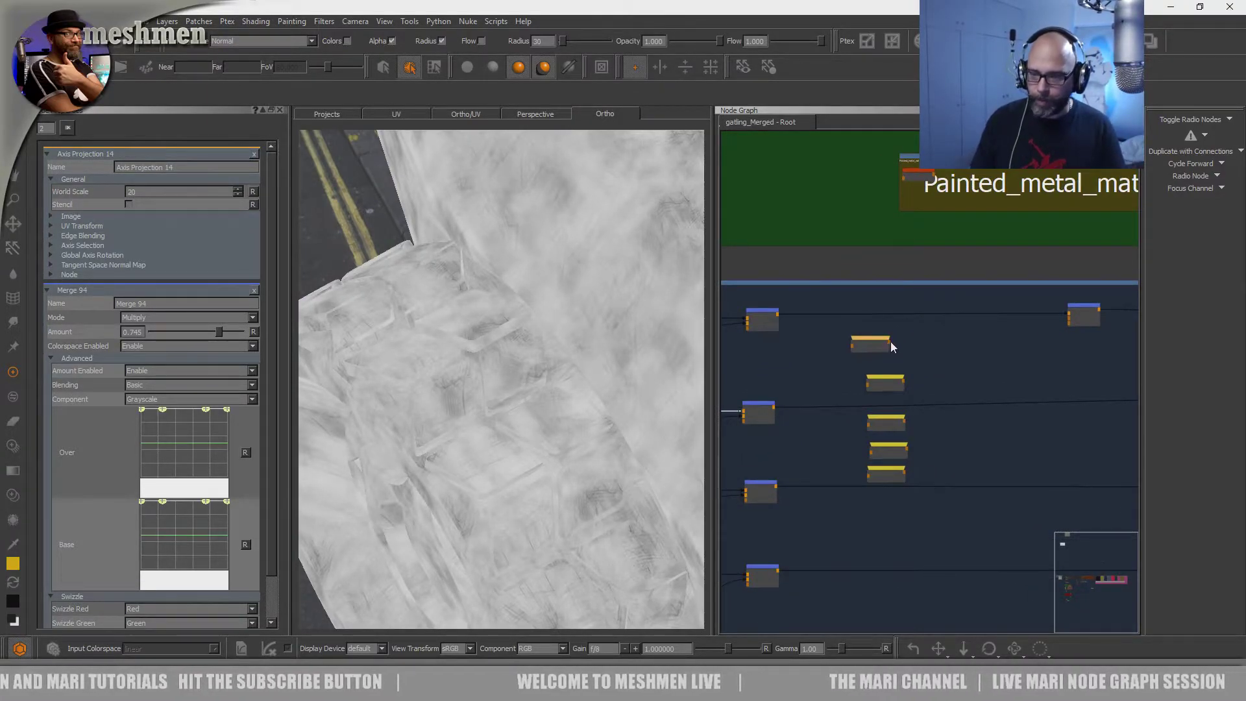
drag(1054, 318, 1069, 320)
- Spread out the other four Radio nodes so that each one sits beside its own channel's row
drag(877, 380, 895, 415)
scroll(843, 427, down, 2)
drag(852, 458, 846, 504)
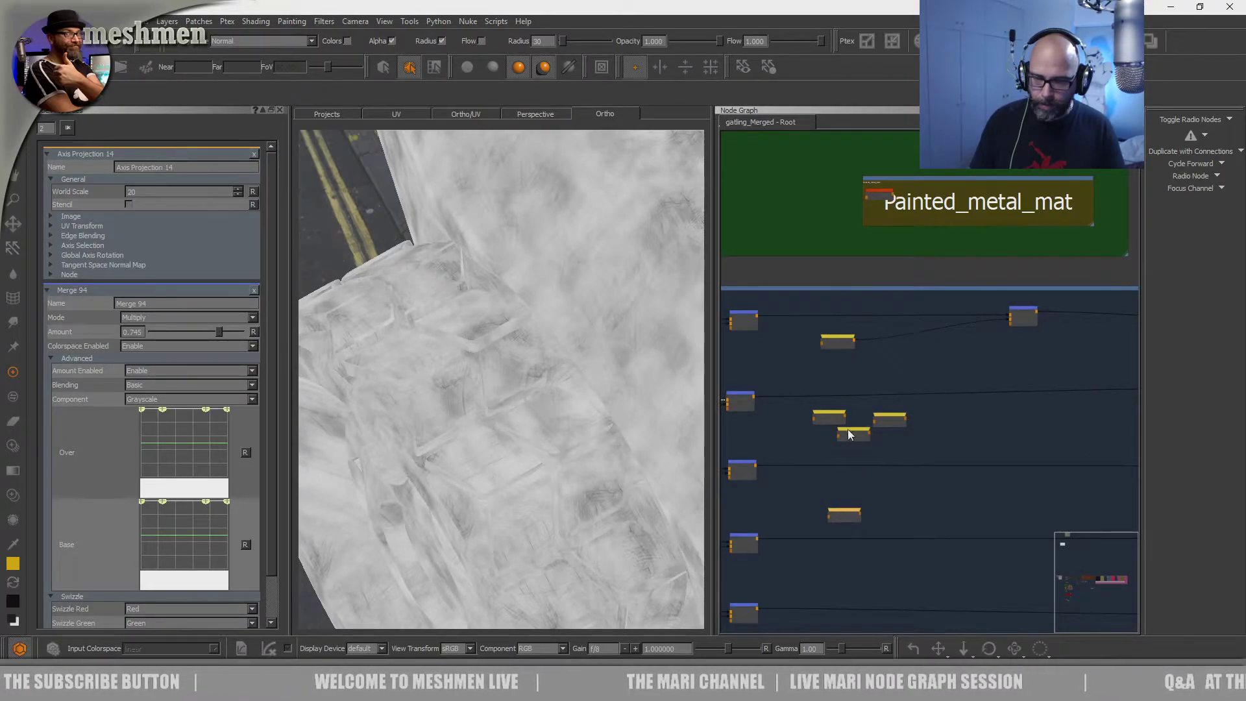
drag(851, 438, 836, 475)
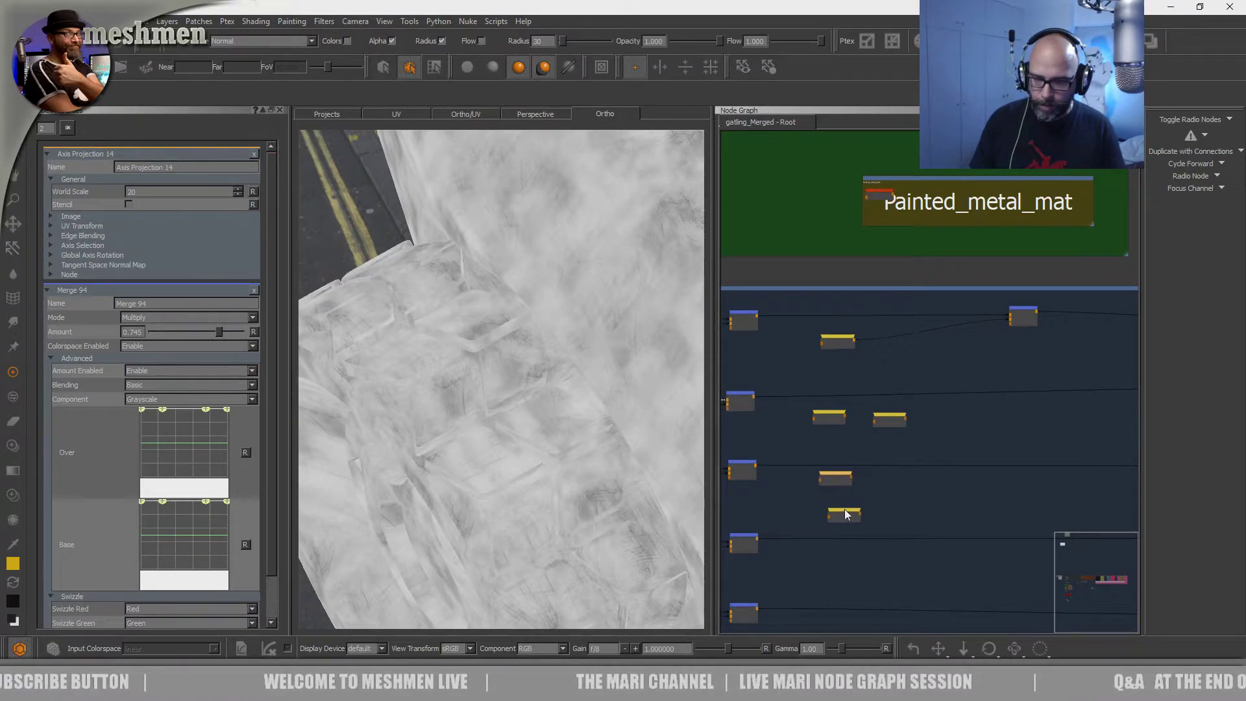
drag(890, 416, 841, 592)
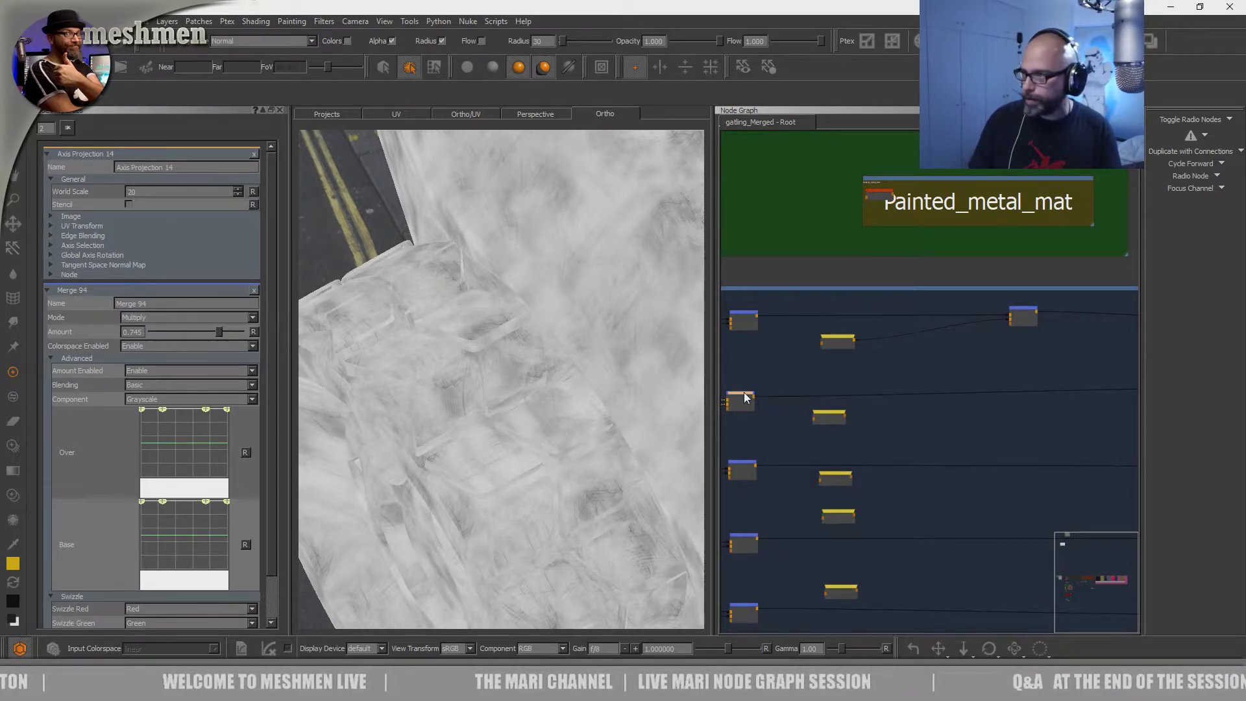
- Insert a new Merge node after the existing Merge in the second and third channels, placing both beyond the Radio nodes
key(m)
drag(808, 397, 1058, 389)
click(750, 467)
key(ctrl+v)
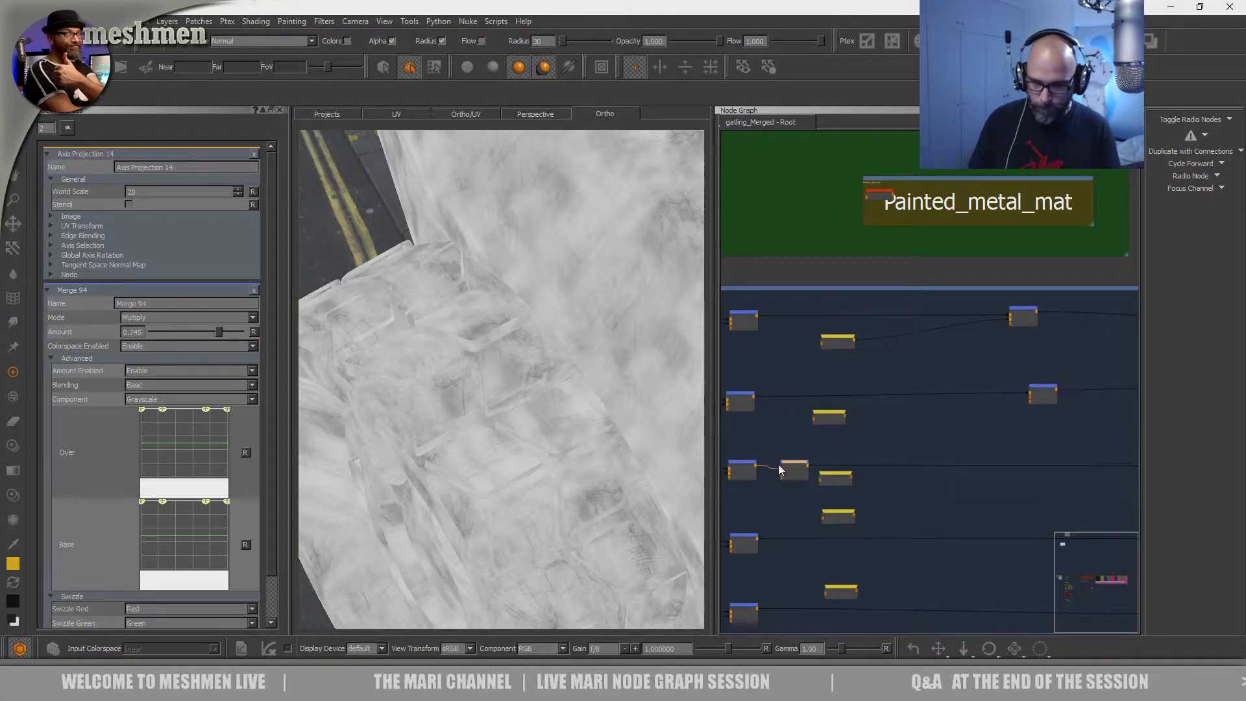
drag(791, 466, 1051, 465)
middle_drag(1051, 465, 1034, 392)
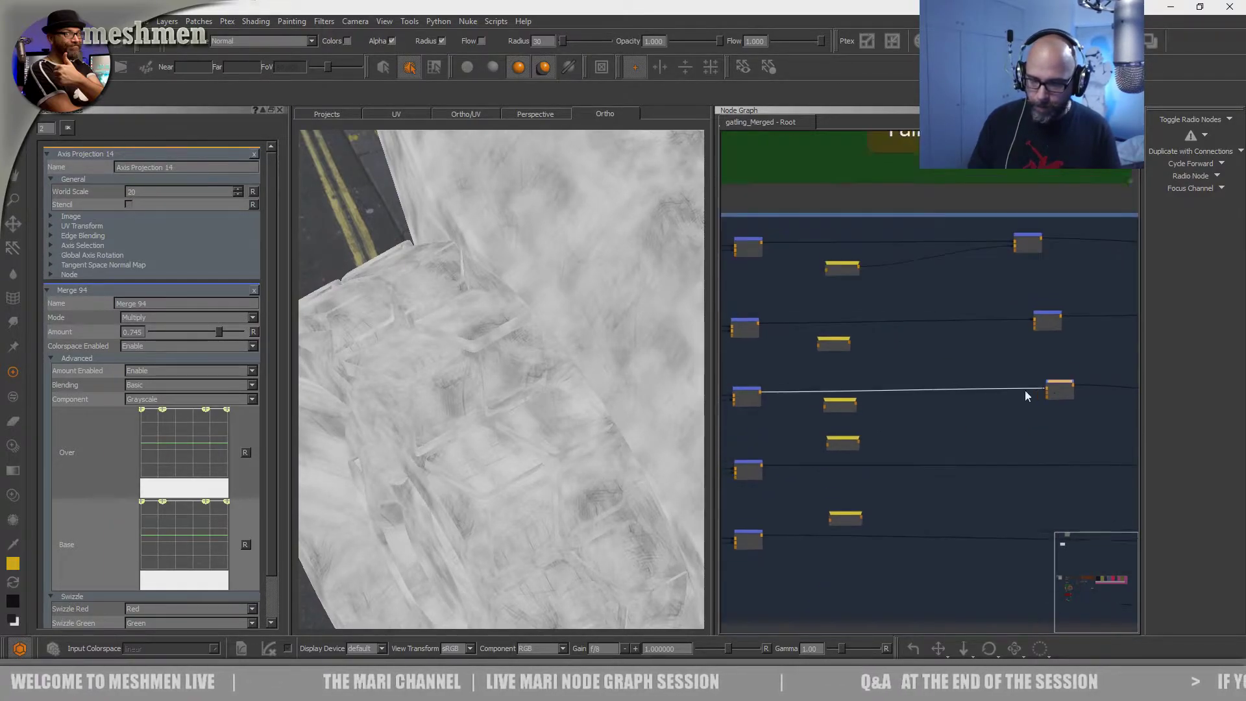
- Insert a new Merge node after the existing Merge in the fourth and fifth channels, placing both beyond the Radio nodes
click(745, 462)
key(ctrl+v)
drag(796, 463, 1050, 458)
click(749, 534)
key(ctrl+v)
drag(806, 530, 1048, 520)
- Connect the remaining Radio nodes to their channels' new Merge nodes, repositioning the Radio nodes so they line up beneath their rows
click(838, 339)
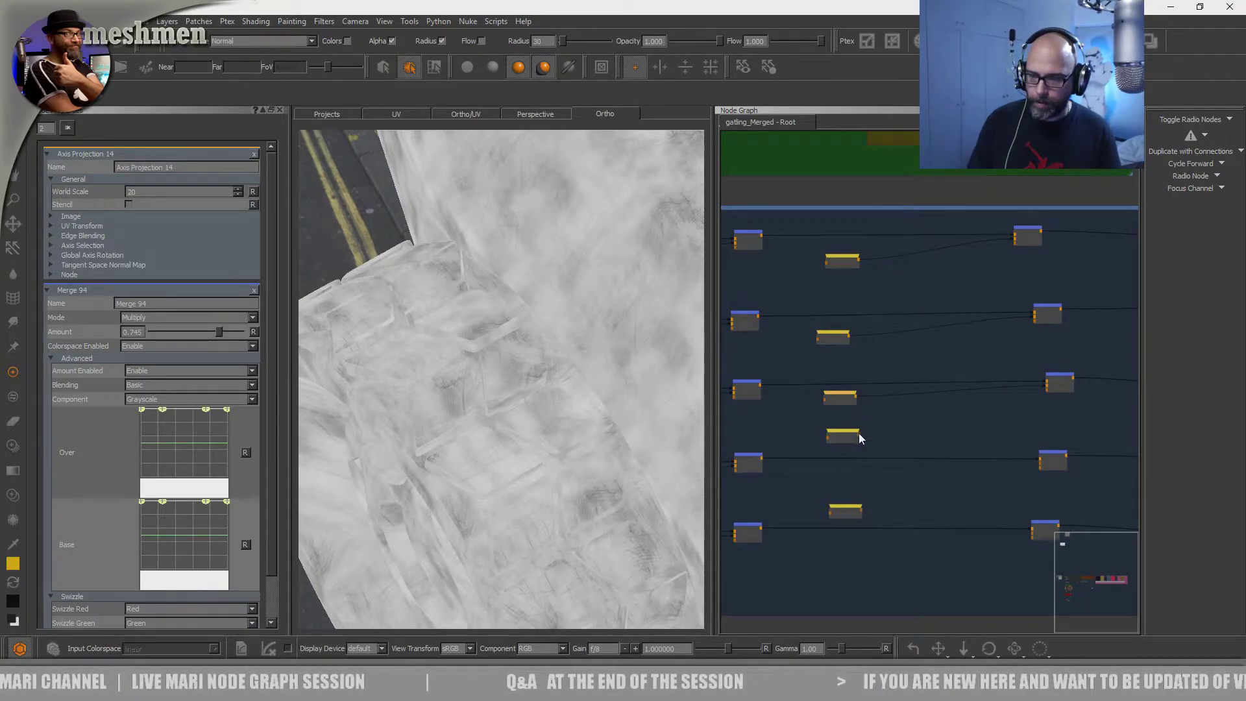
drag(849, 437, 840, 577)
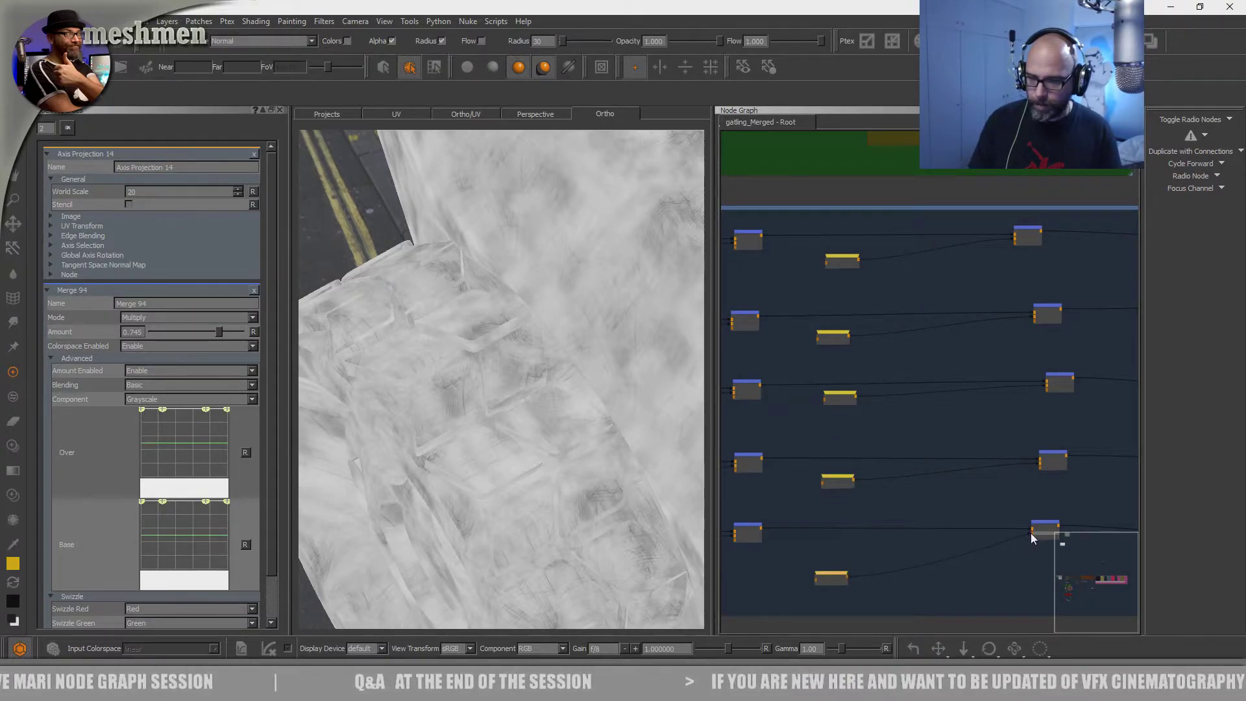
drag(843, 263, 832, 259)
drag(842, 339, 841, 334)
drag(841, 396, 834, 396)
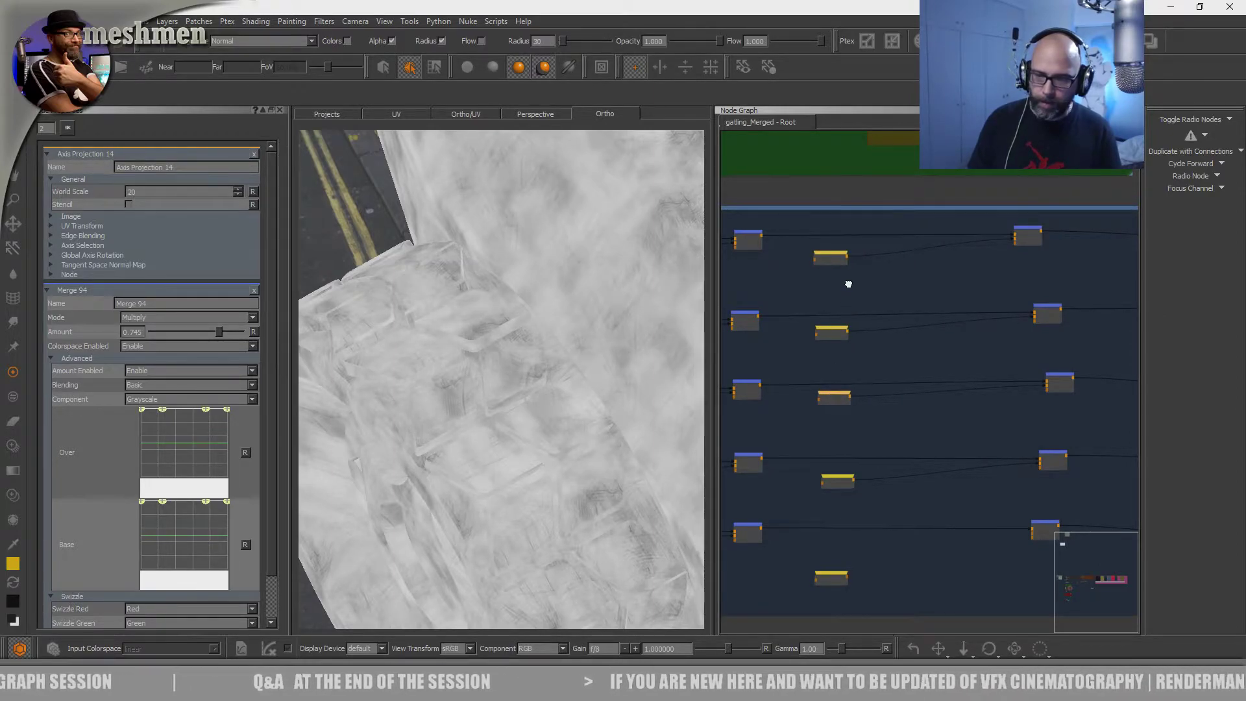
- Compare the uppermost Radio node's grunge with the first channel's existing Merge output on the model, opening the new Merge 95's properties
middle_drag(934, 284, 914, 317)
drag(1006, 263, 1007, 263)
click(809, 309)
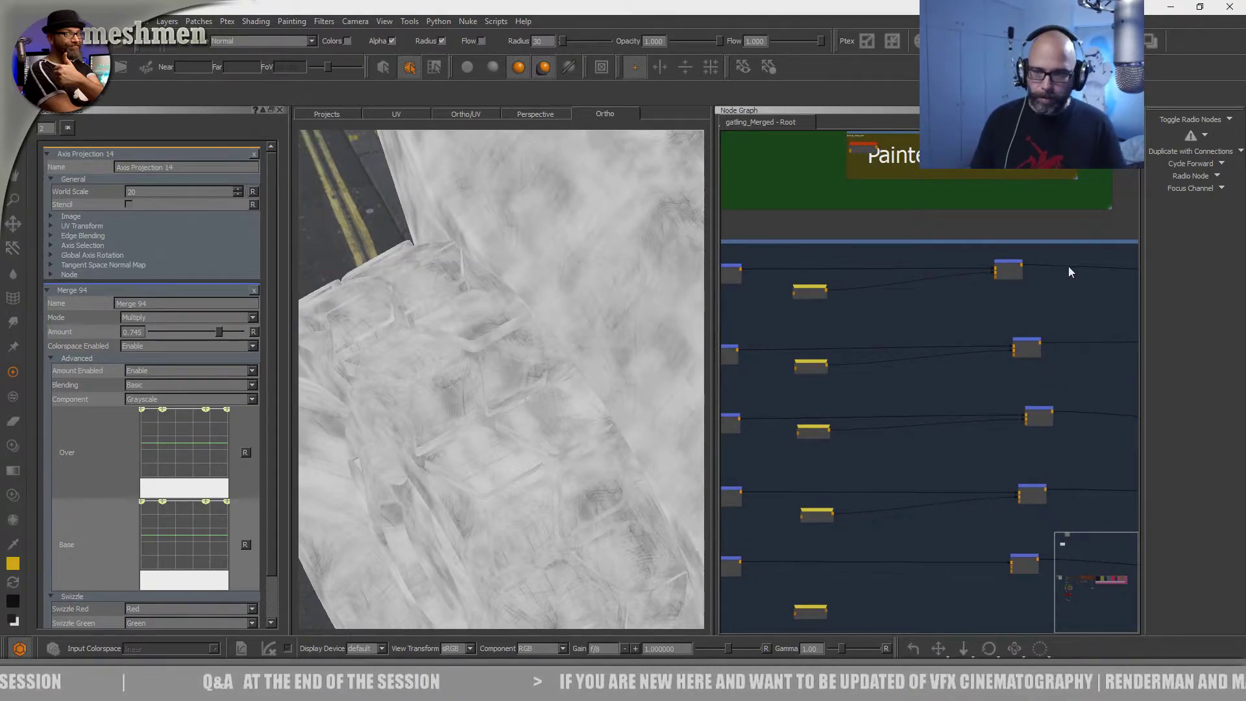
middle_drag(1011, 263, 1018, 265)
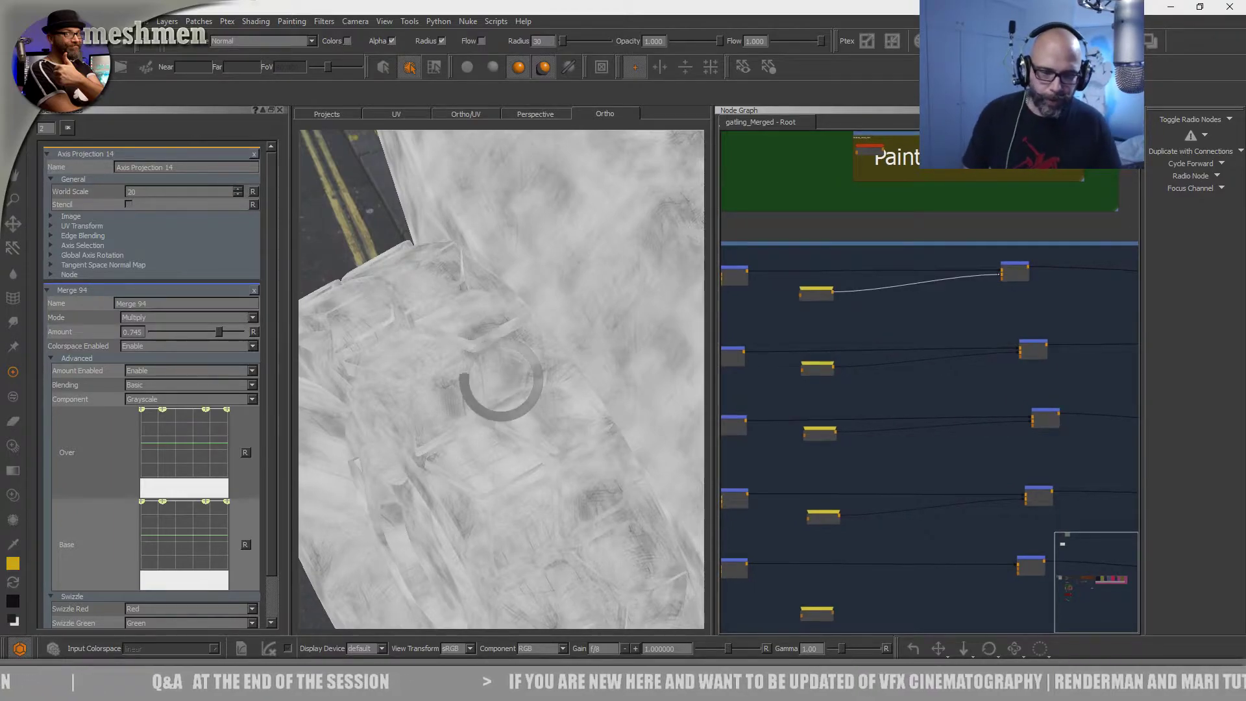
alt+drag(549, 440, 509, 461)
scroll(509, 461, up, 5)
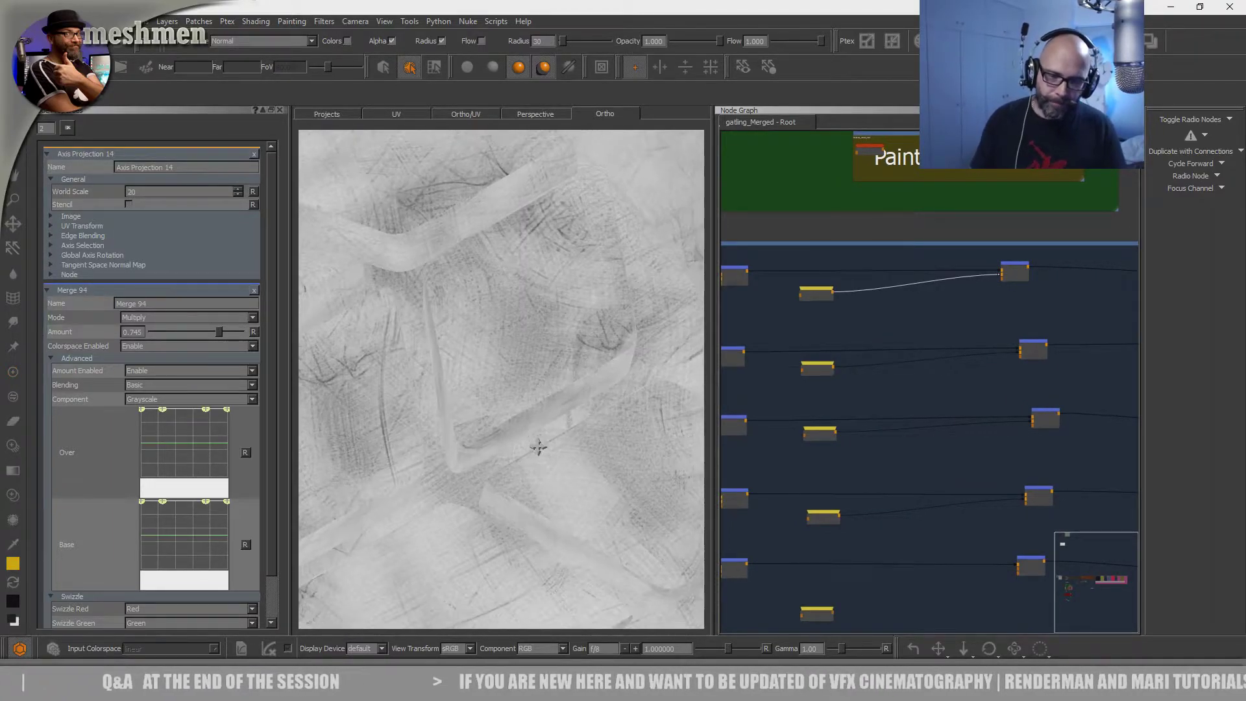
click(1014, 270)
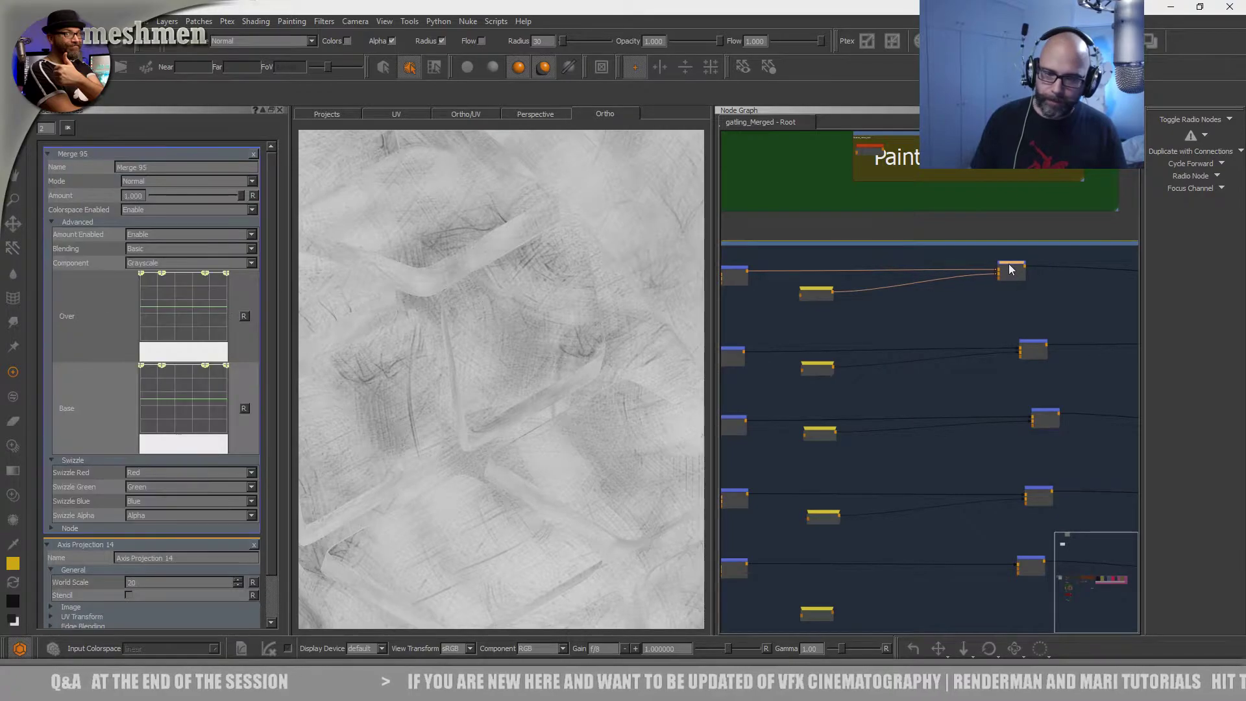
middle_drag(753, 301, 861, 314)
click(851, 285)
alt+drag(519, 374, 592, 408)
alt+right_drag(592, 408, 555, 419)
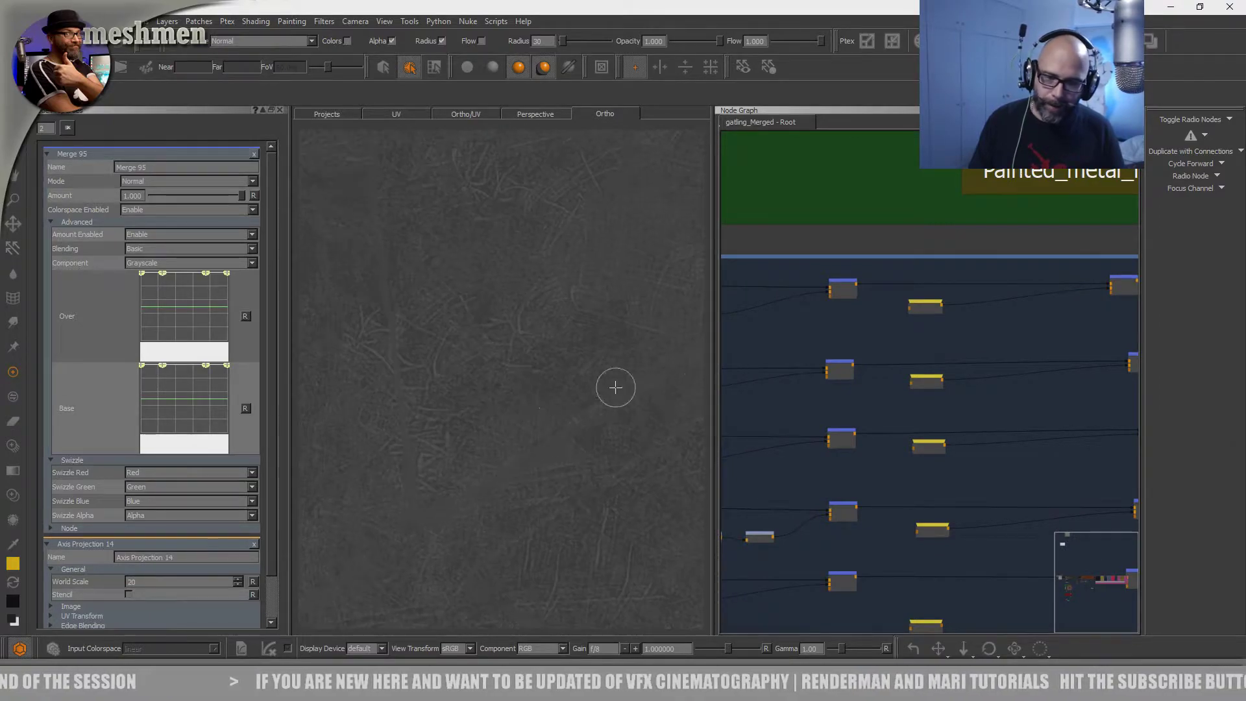
- Try Overlay mode on the first channel's Merge 95 with an amount of 0.394
middle_drag(1063, 301, 987, 322)
click(1046, 301)
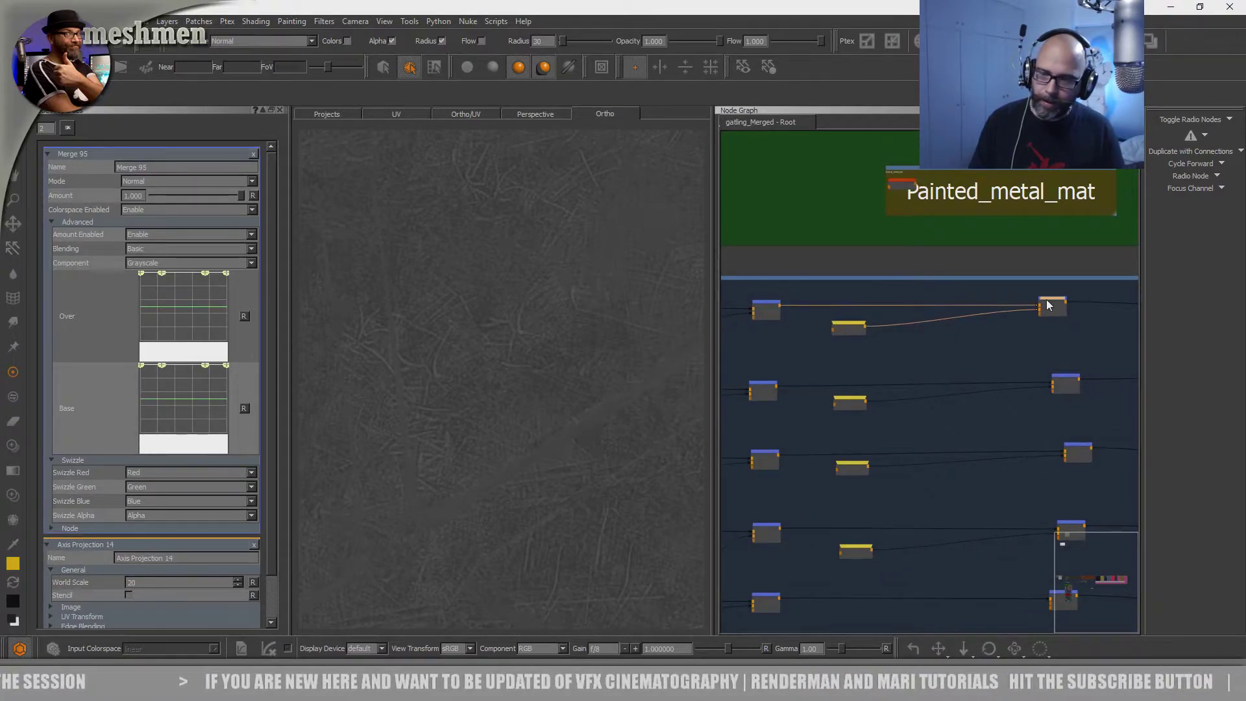
click(146, 181)
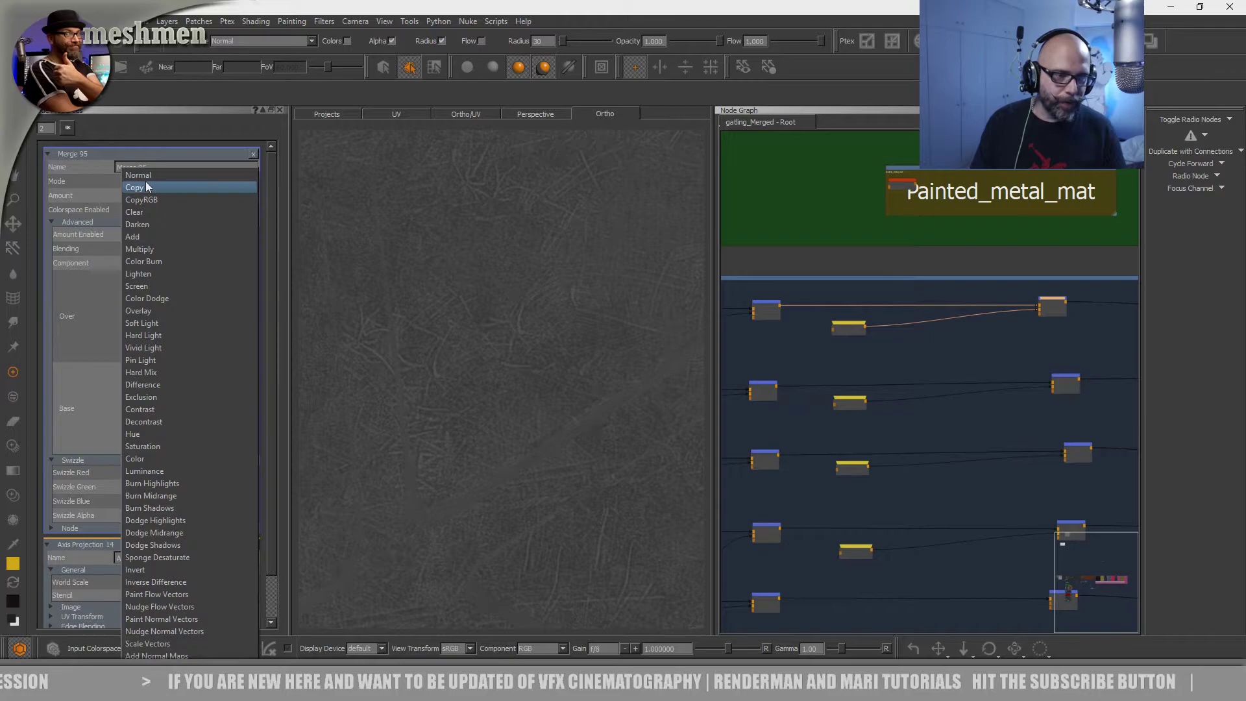
click(145, 309)
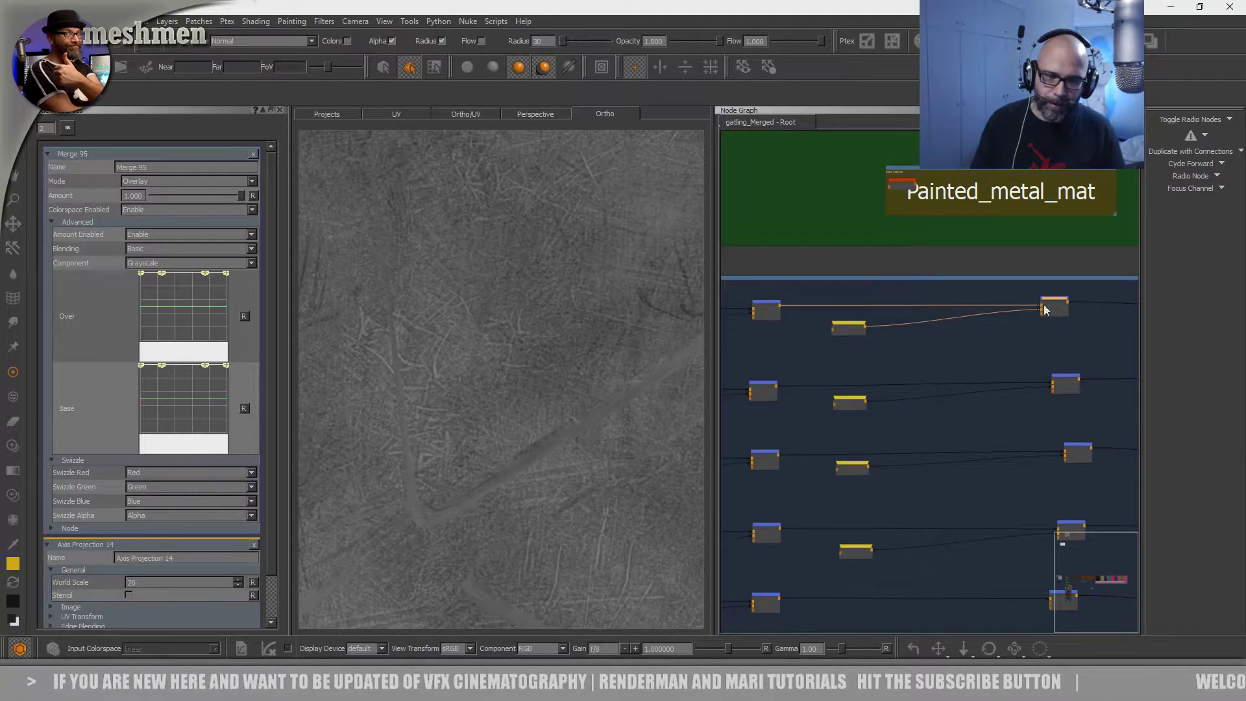
drag(149, 200, 185, 196)
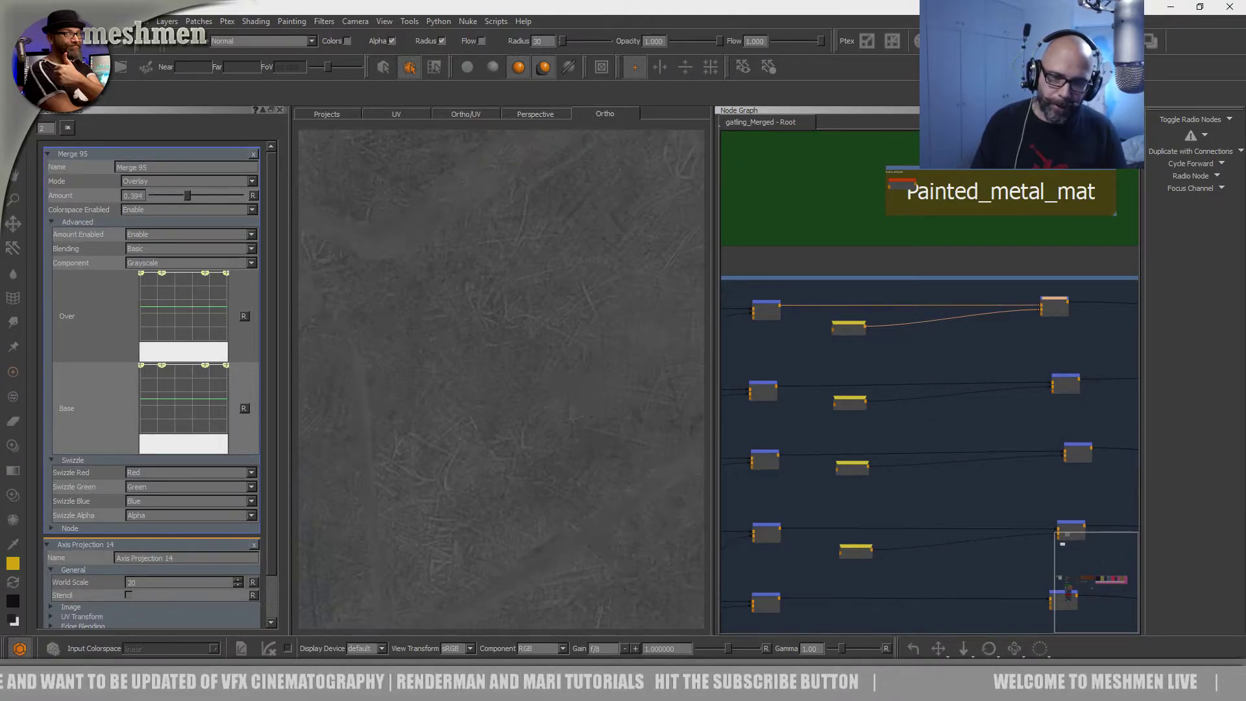
- Set Merge 95's mode to Multiply and its amount to 1.000, viewing its output on the model
click(155, 182)
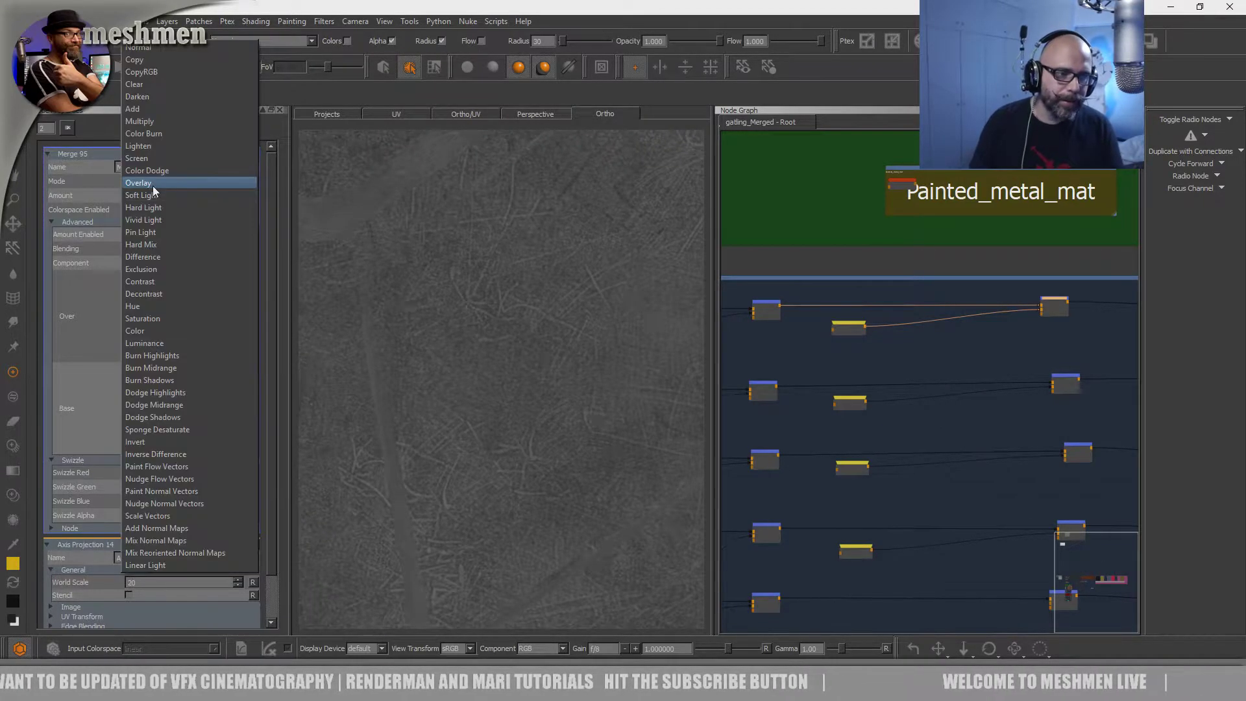
click(138, 121)
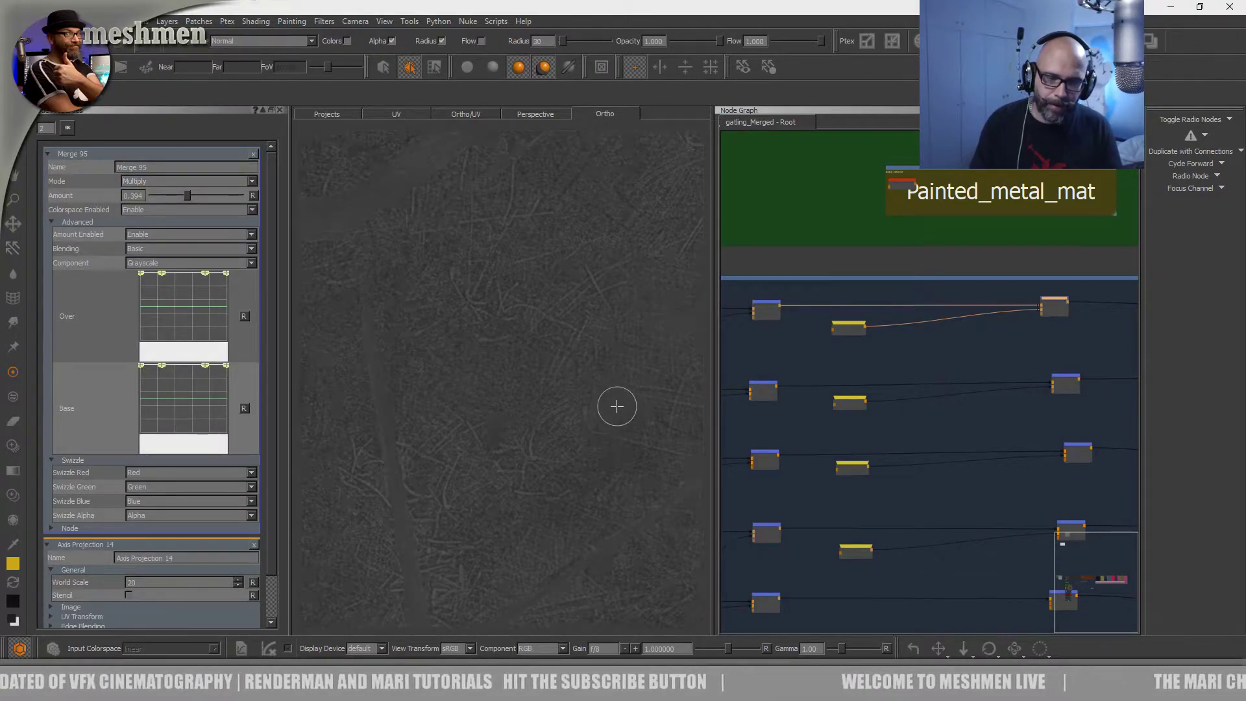
drag(186, 194, 281, 208)
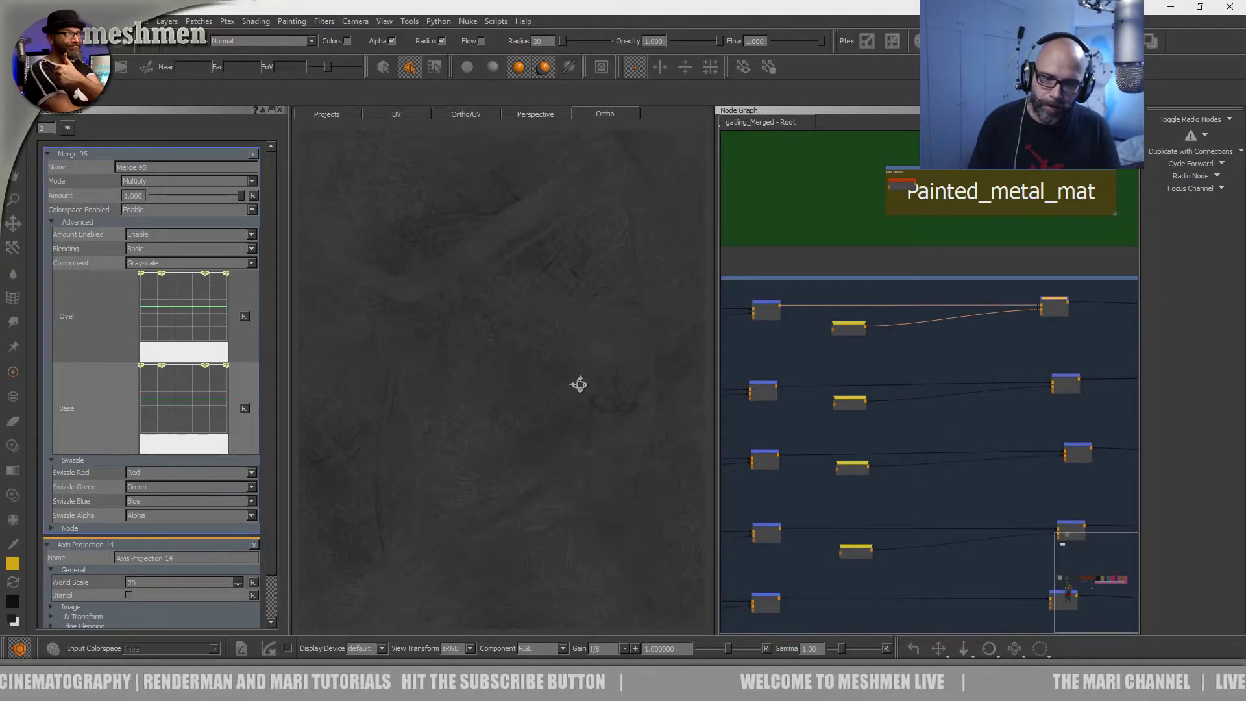
scroll(904, 383, down, 4)
middle_drag(852, 363, 873, 369)
middle_drag(1022, 334, 938, 336)
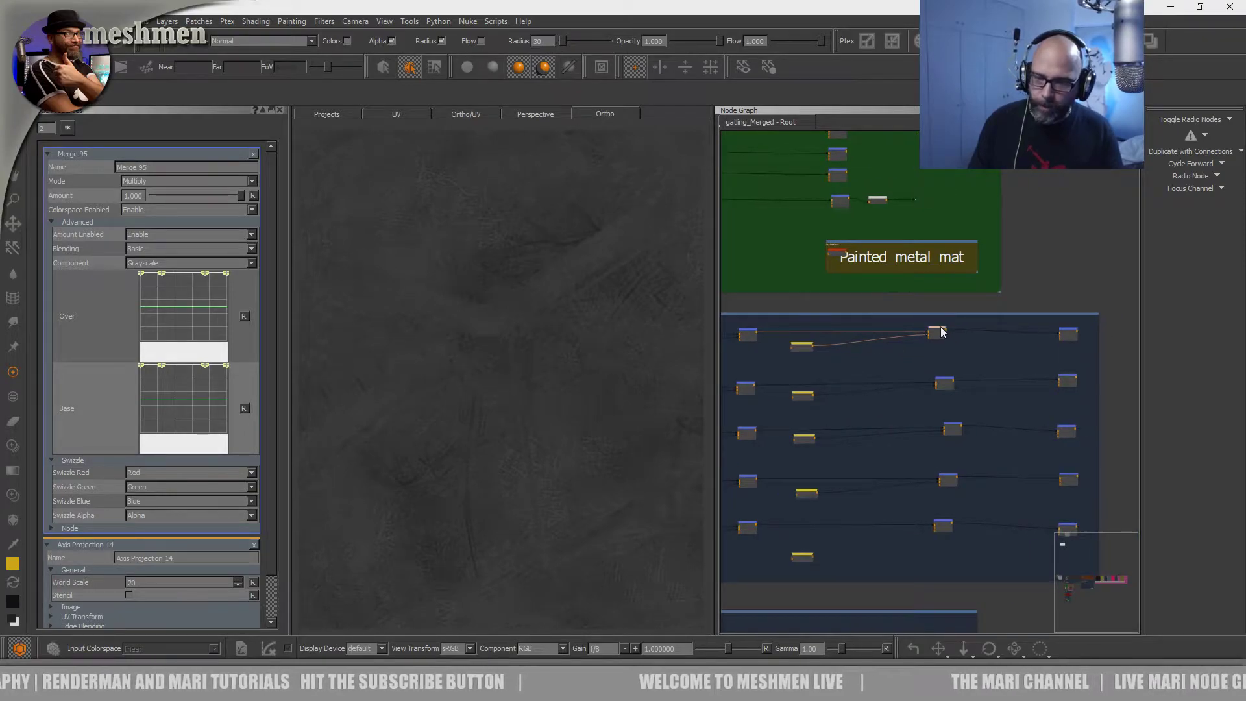
drag(940, 327, 942, 326)
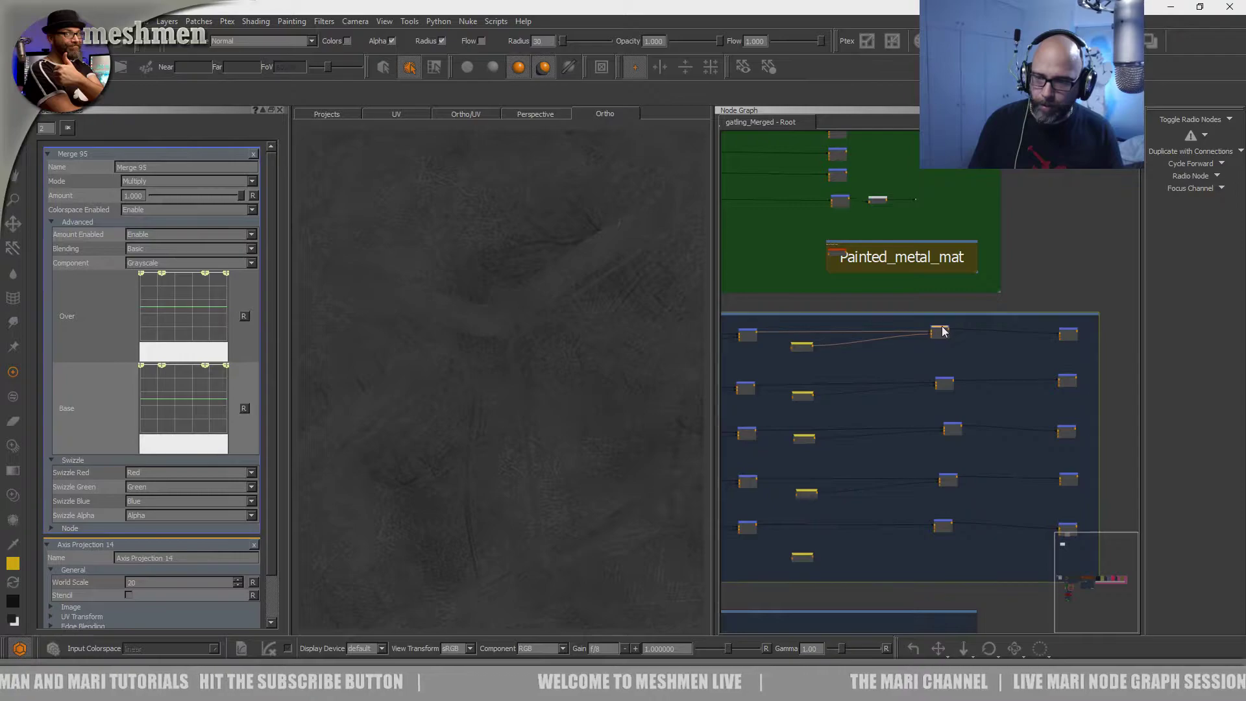
- Examine the first channel's source node in the RubberMaterial backdrop against the blended Merge 95 result on the model
middle_drag(885, 356, 1114, 383)
middle_drag(849, 388, 929, 388)
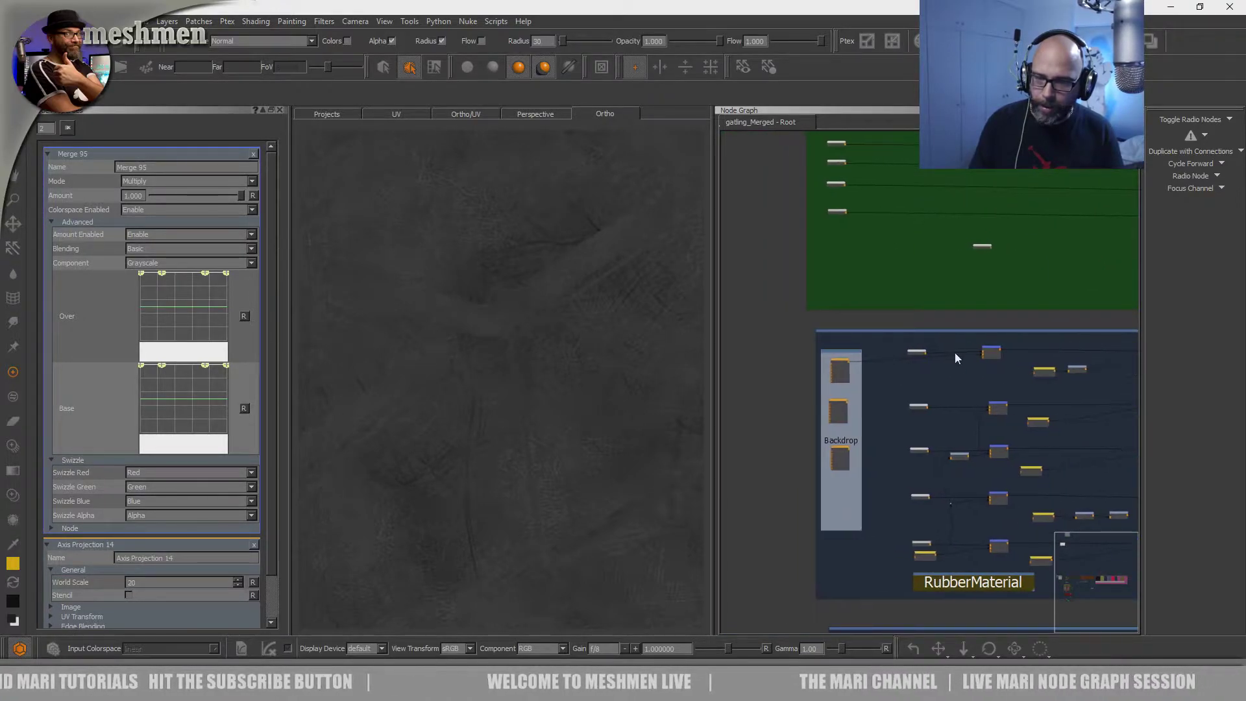
scroll(941, 356, up, 3)
click(871, 355)
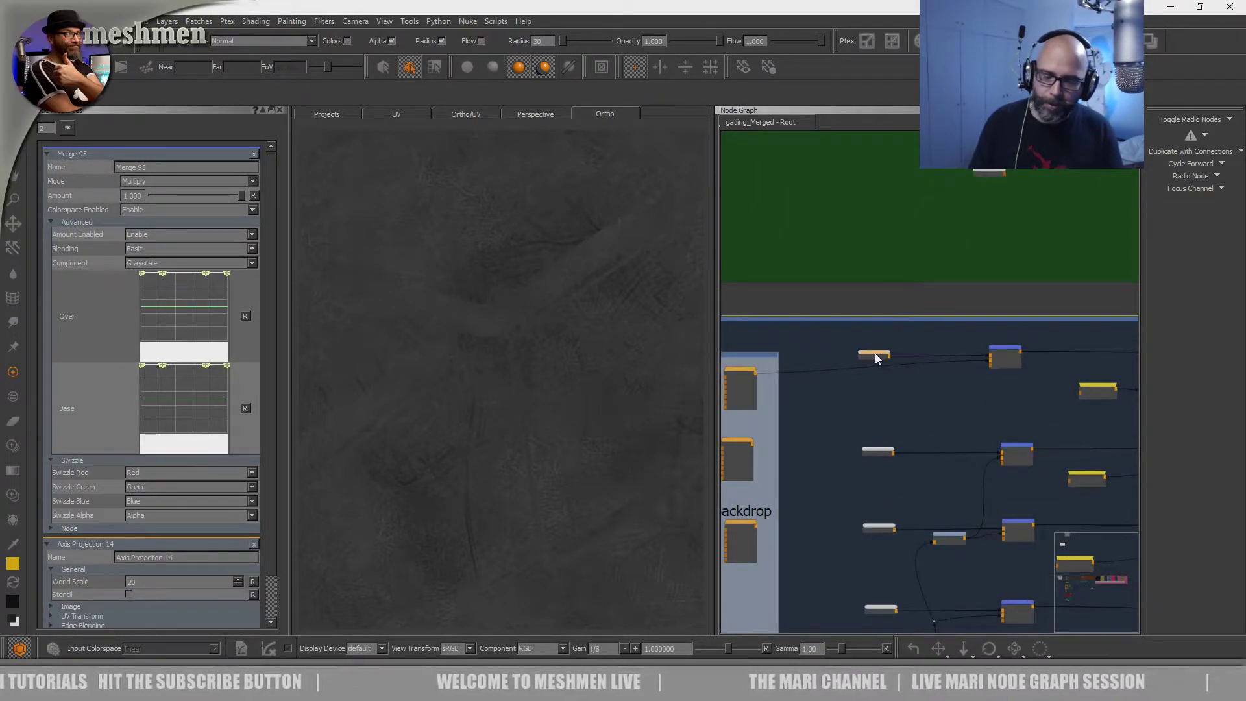
scroll(876, 356, up, 2)
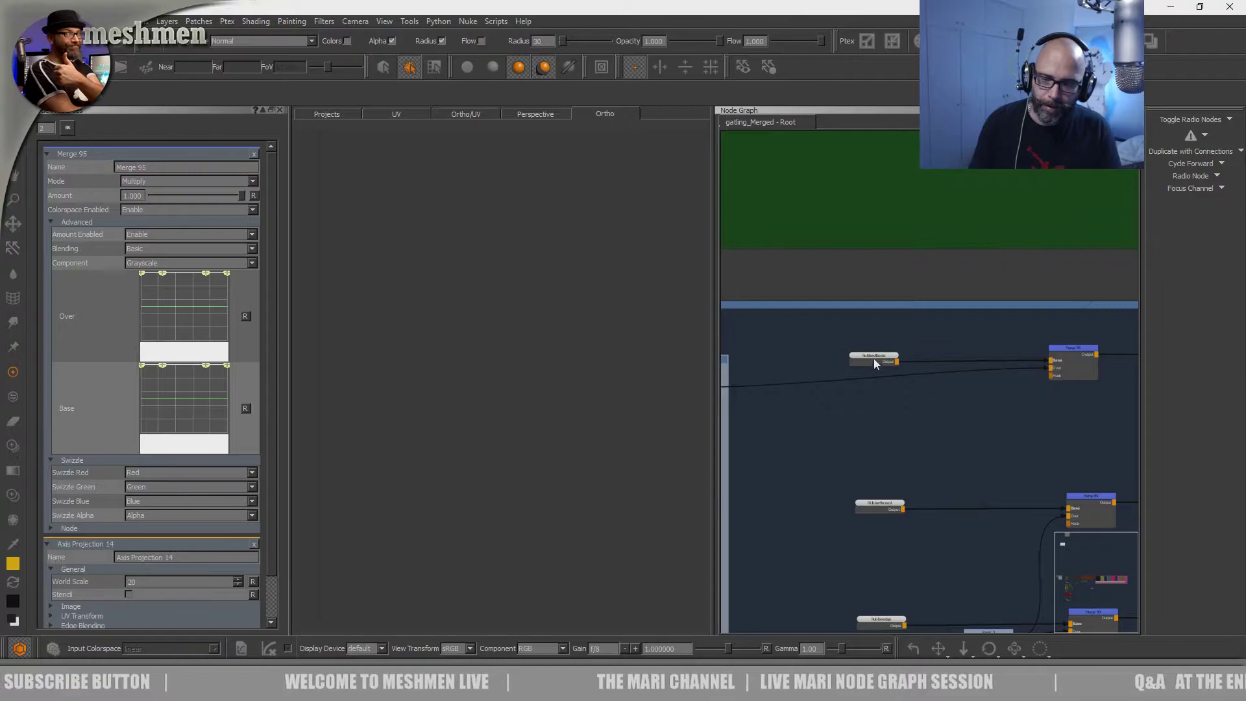
drag(874, 358, 868, 361)
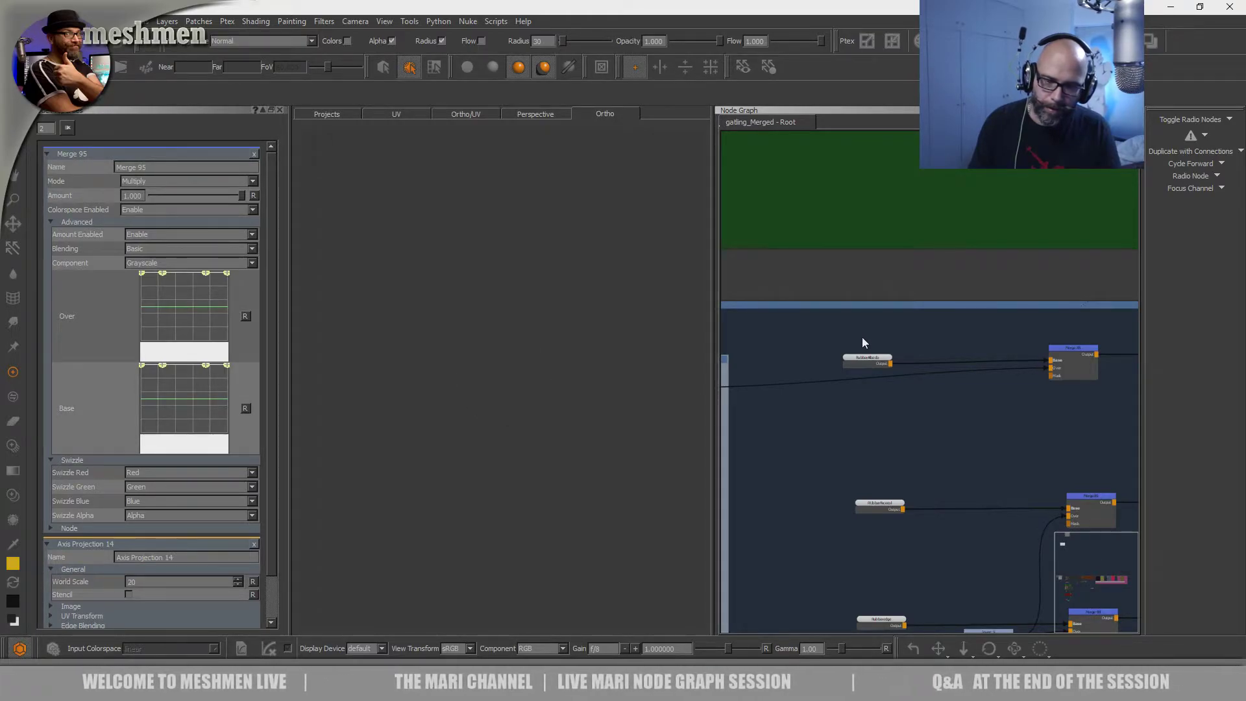
drag(866, 359, 863, 359)
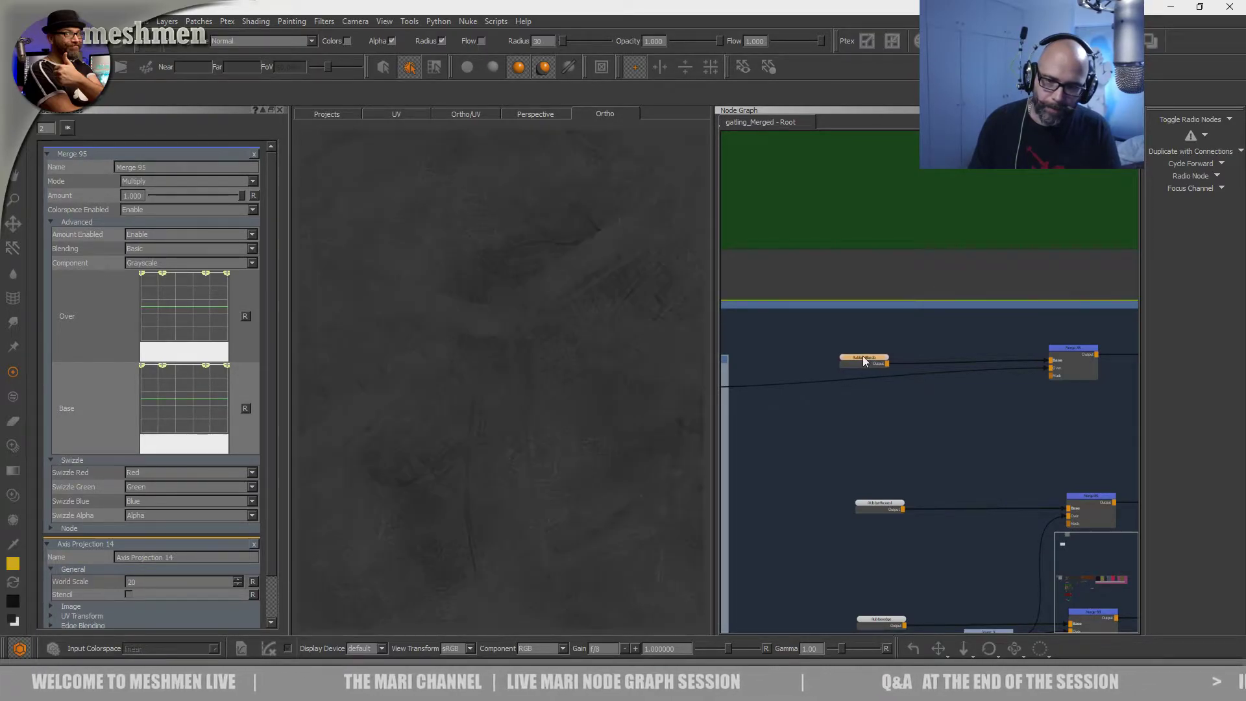
alt+right_drag(481, 456, 516, 453)
mouse_move(518, 450)
alt+mouse_down()
mouse_move(535, 453)
mouse_move(506, 478)
mouse_move(542, 501)
mouse_move(587, 459)
mouse_move(537, 444)
mouse_move(481, 465)
mouse_move(528, 512)
alt+mouse_up()
alt+middle_drag(528, 511, 559, 462)
mouse_move(559, 462)
alt+right_down()
mouse_move(606, 453)
mouse_move(548, 472)
alt+right_up()
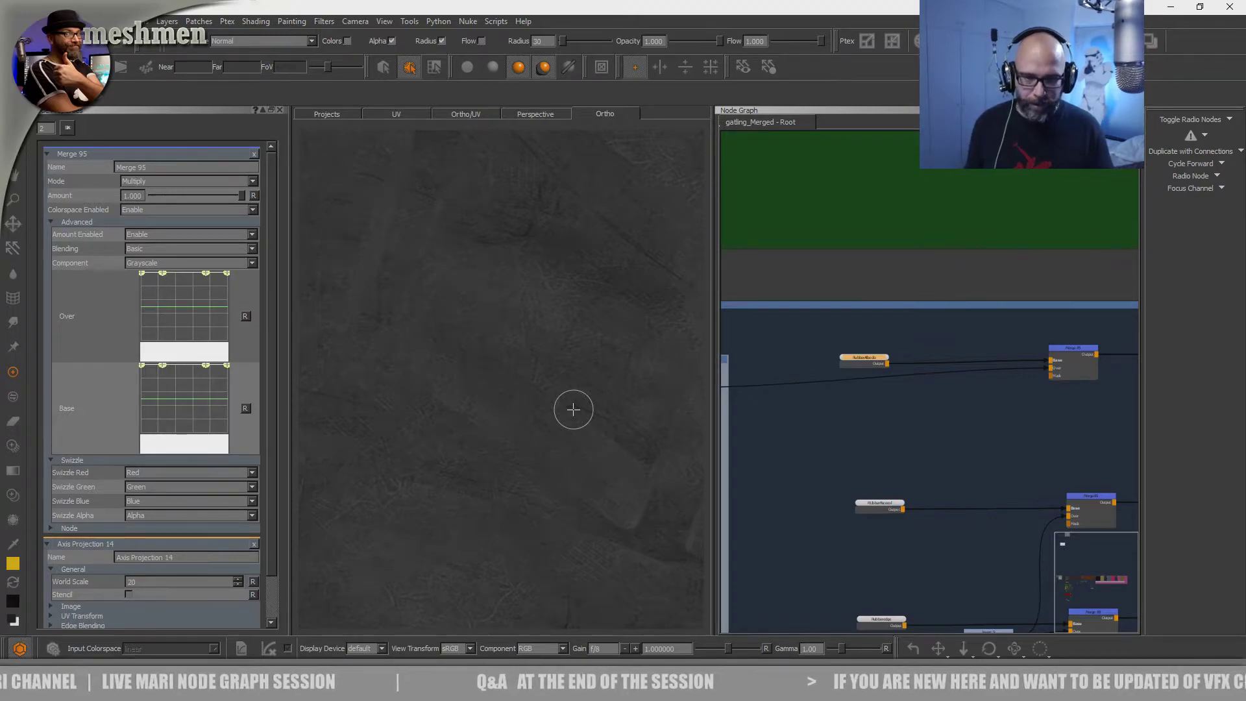
- Preview the second channel's existing and new Merge outputs on the model and open the new Merge 96's properties
scroll(963, 447, down, 5)
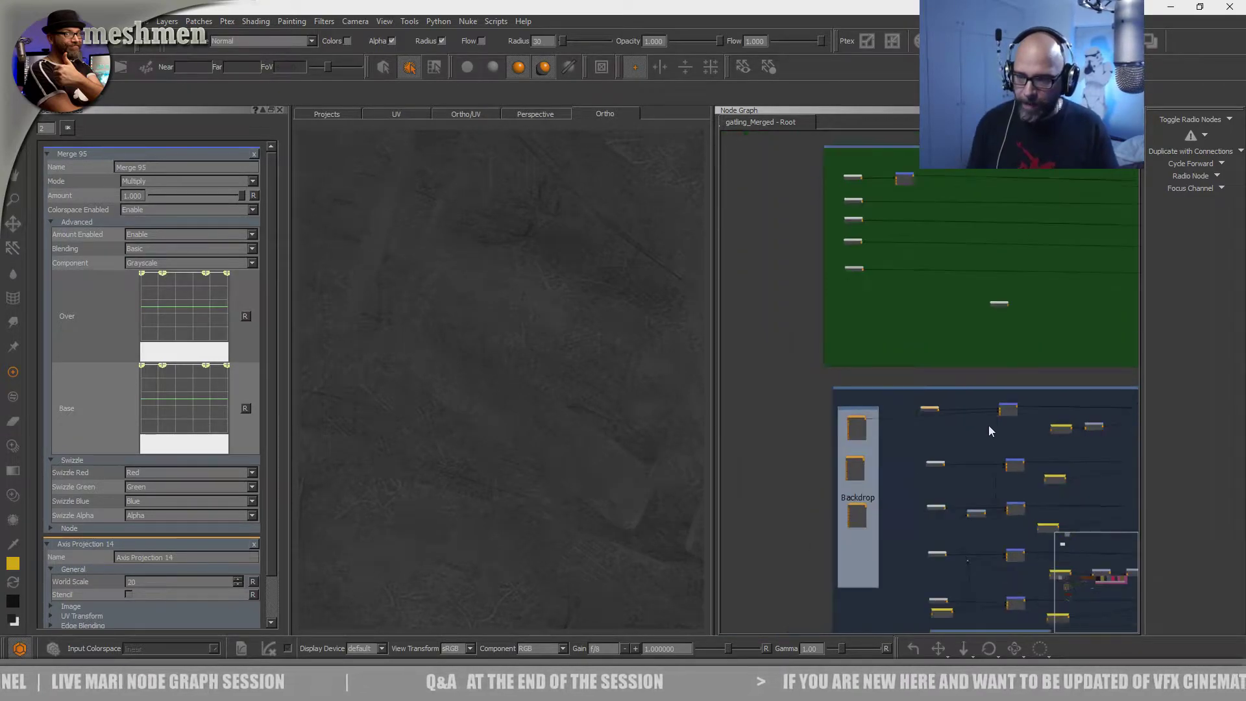
scroll(847, 398, up, 5)
scroll(934, 389, up, 3)
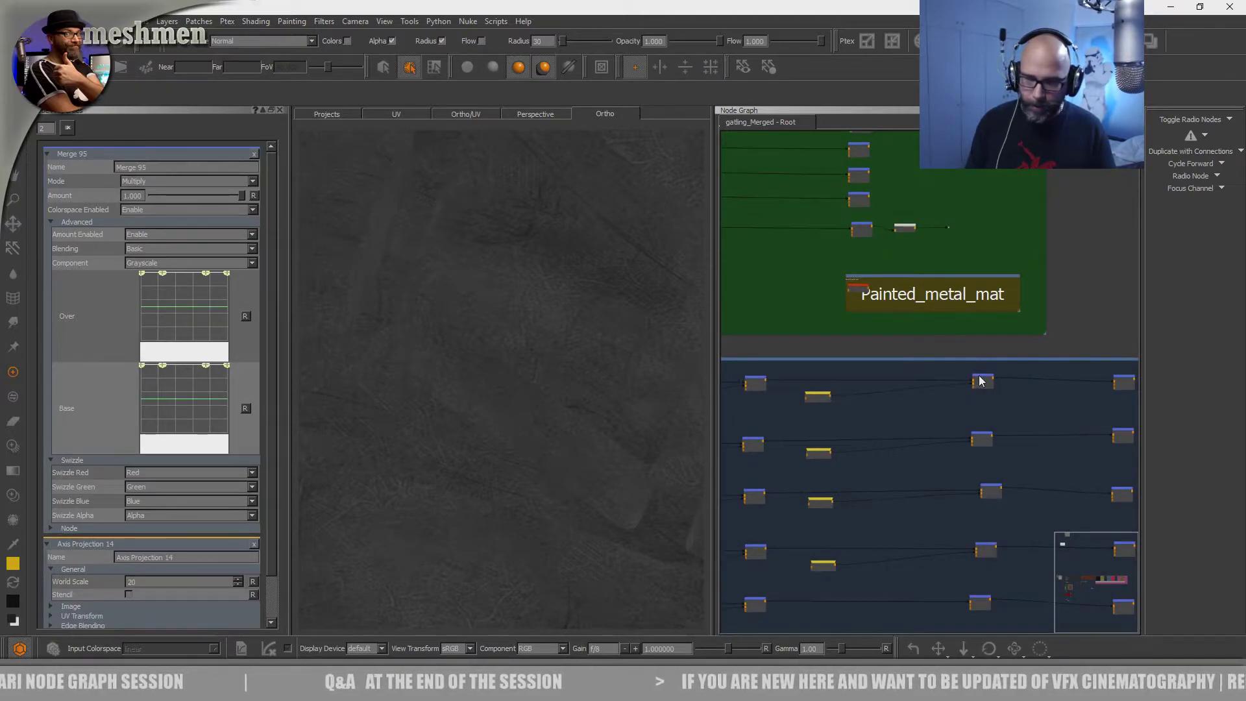
alt+right_drag(570, 458, 586, 463)
click(979, 384)
drag(986, 441, 992, 441)
click(766, 443)
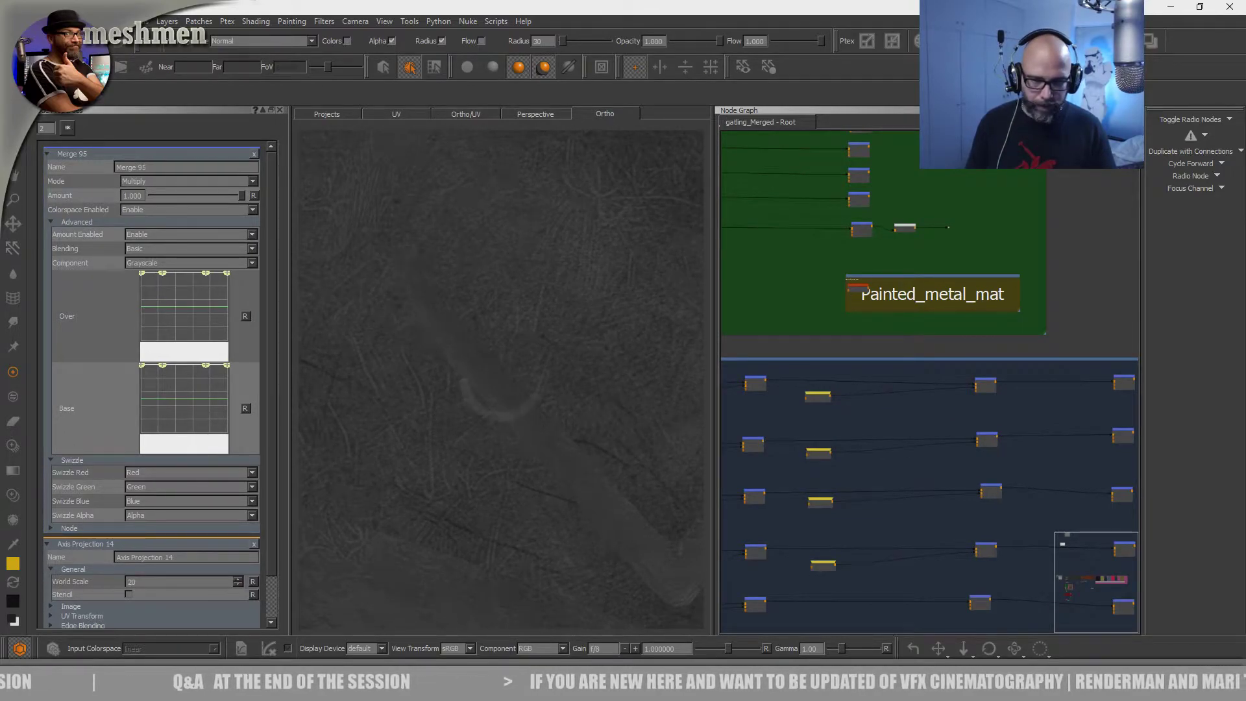
drag(989, 440, 991, 441)
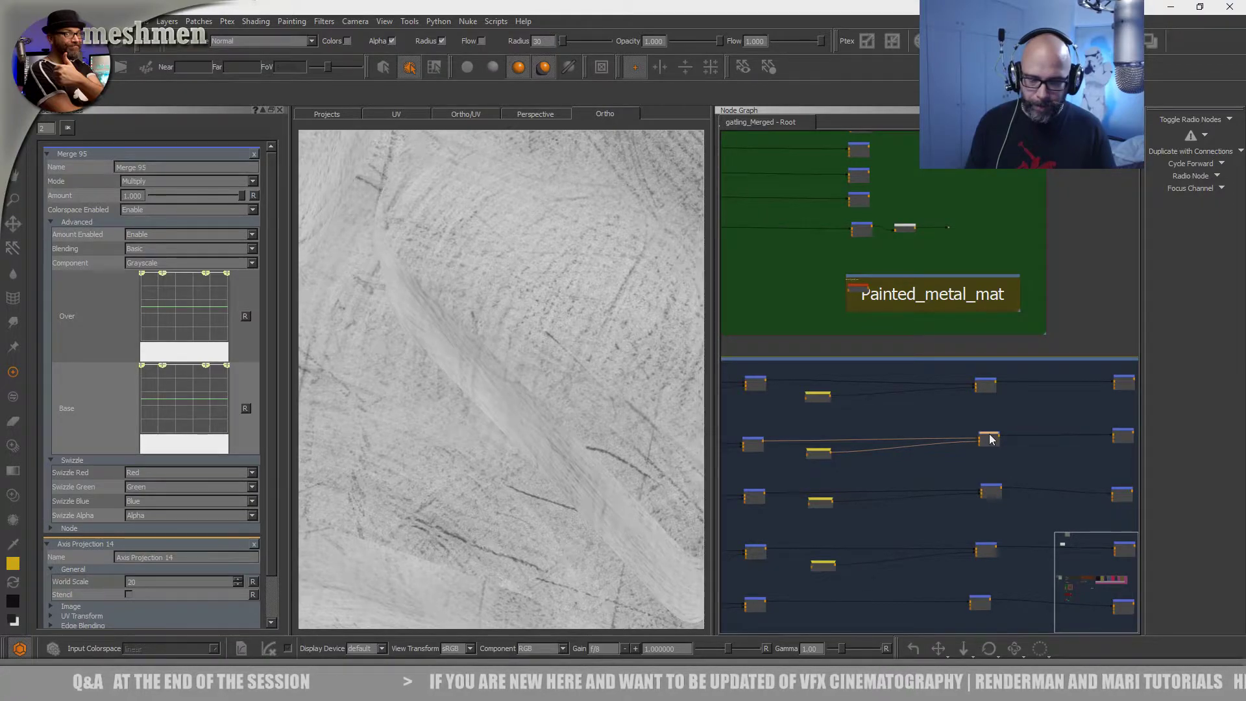
double_click(990, 438)
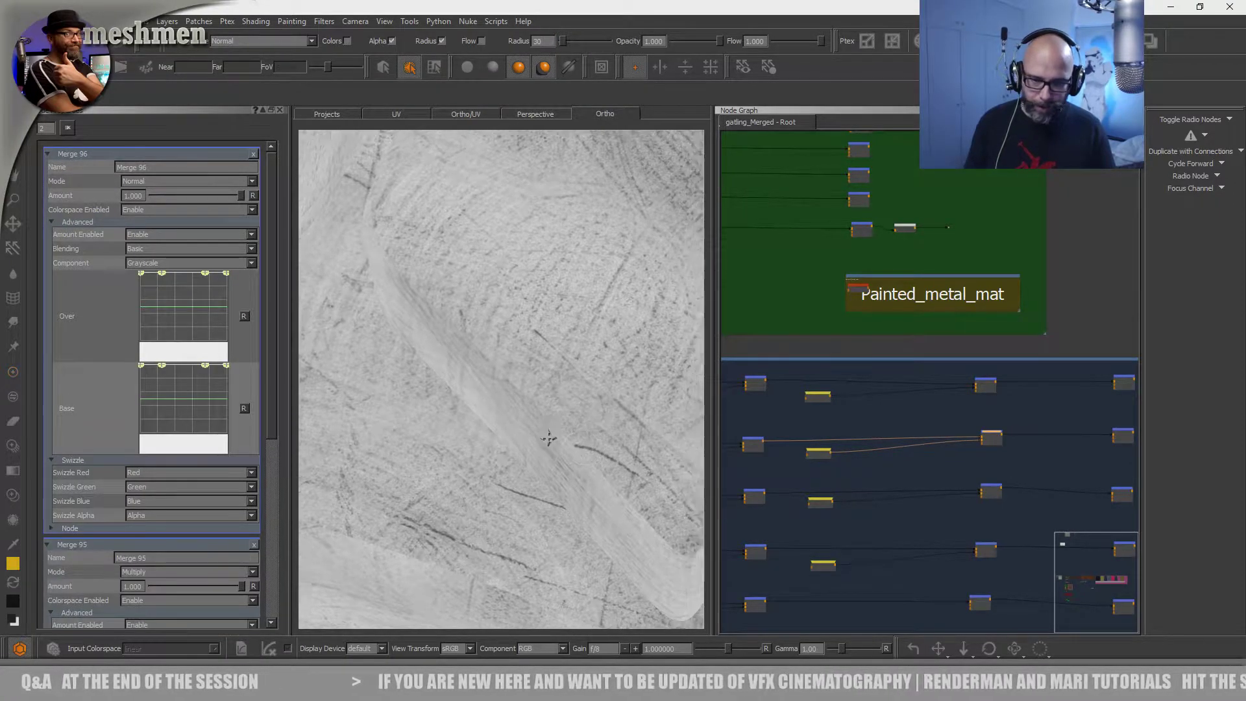
drag(987, 433, 985, 435)
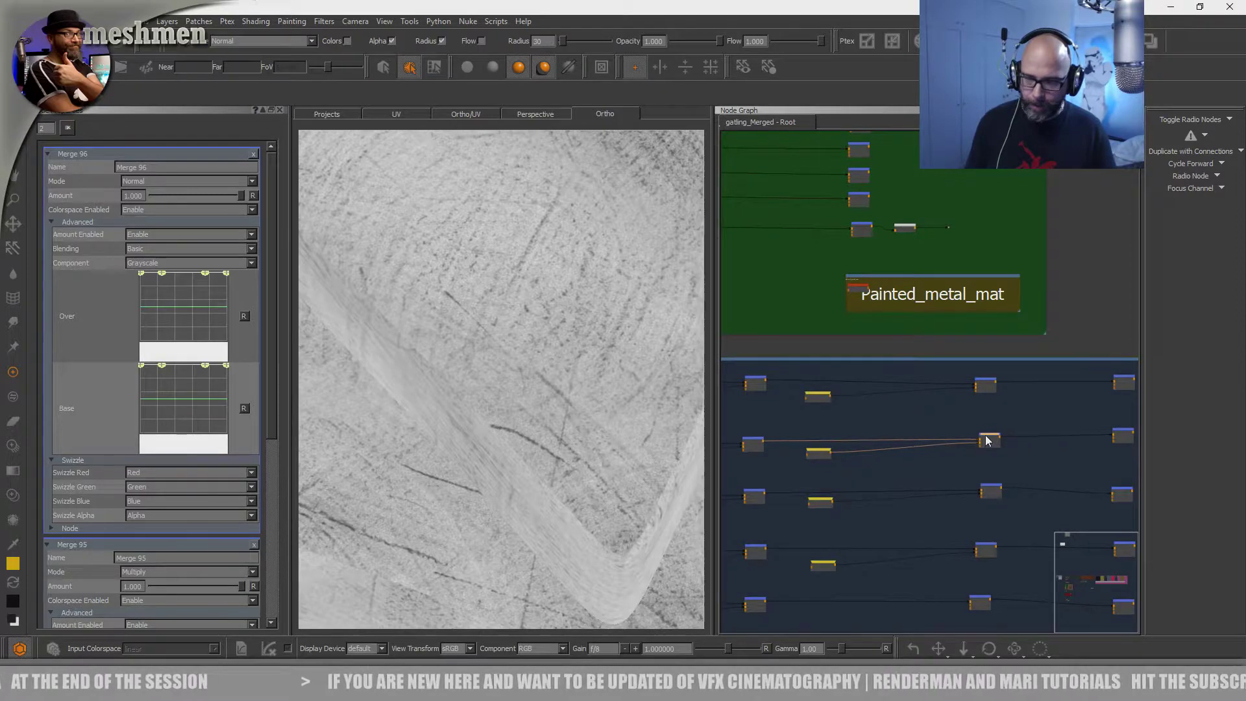
- Try Multiply mode on Merge 96 in the second channel, sweeping its amount down to 0.000 to compare the effect
click(154, 182)
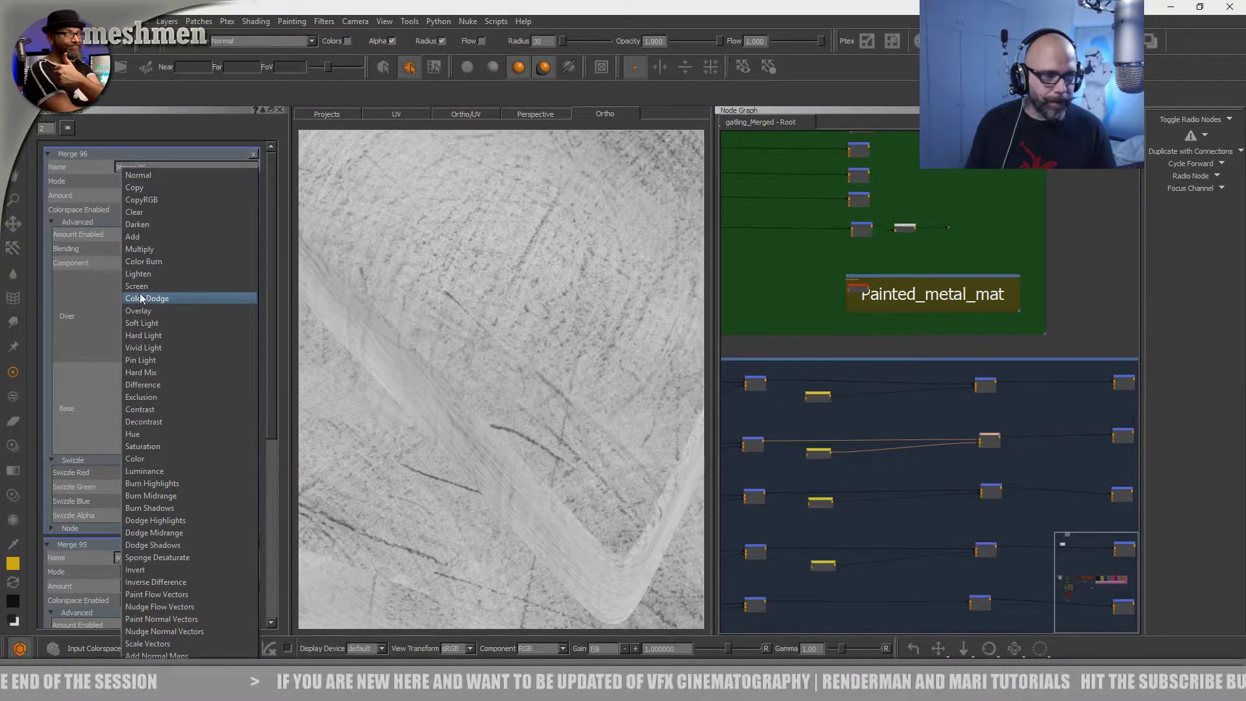
click(144, 251)
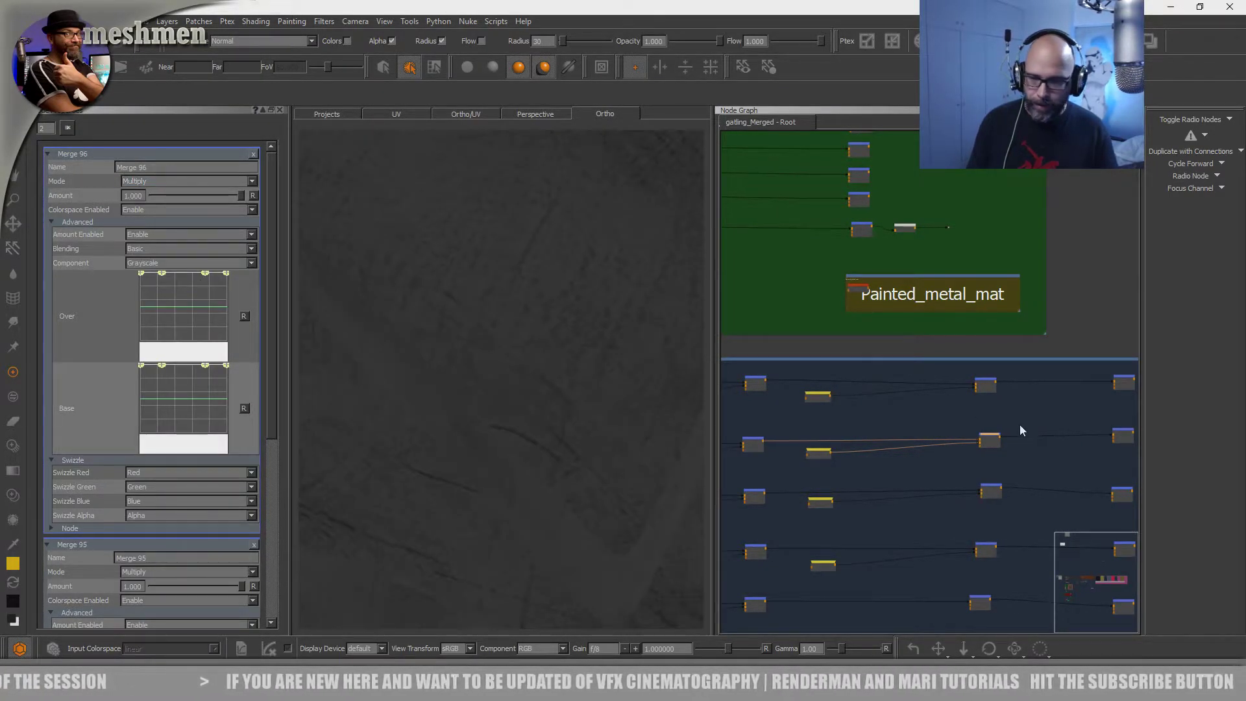
double_click(991, 432)
drag(242, 195, 135, 205)
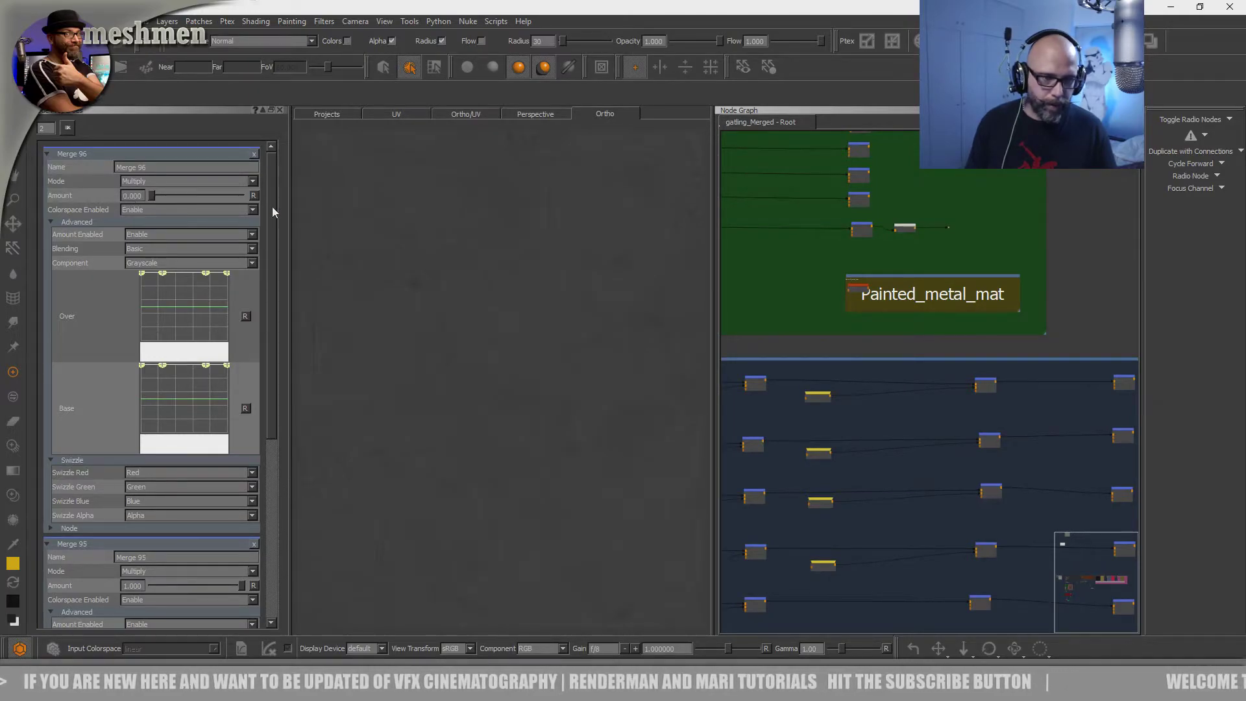
- Try Overlay mode on Merge 96 in the second channel, varying its amount to compare the effect on the model
click(174, 182)
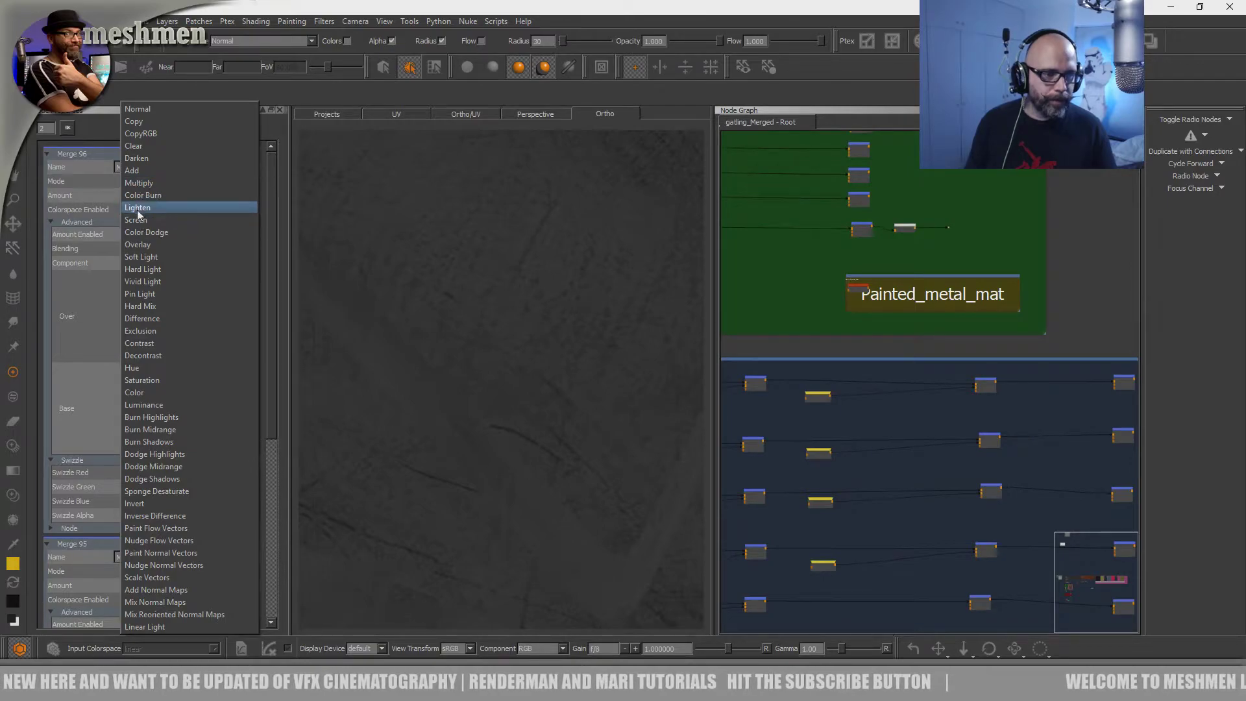
click(142, 246)
drag(239, 194, 177, 197)
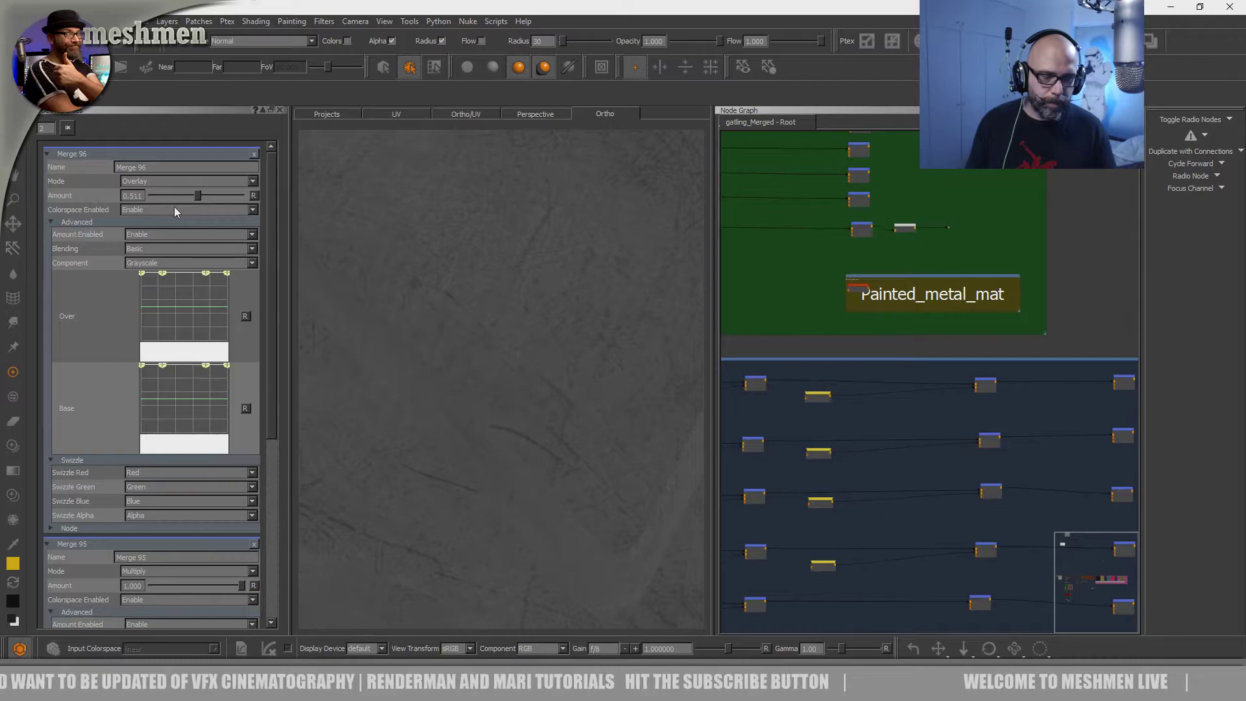
- Set Merge 96's mode to Multiply and its amount to 1.000
click(148, 182)
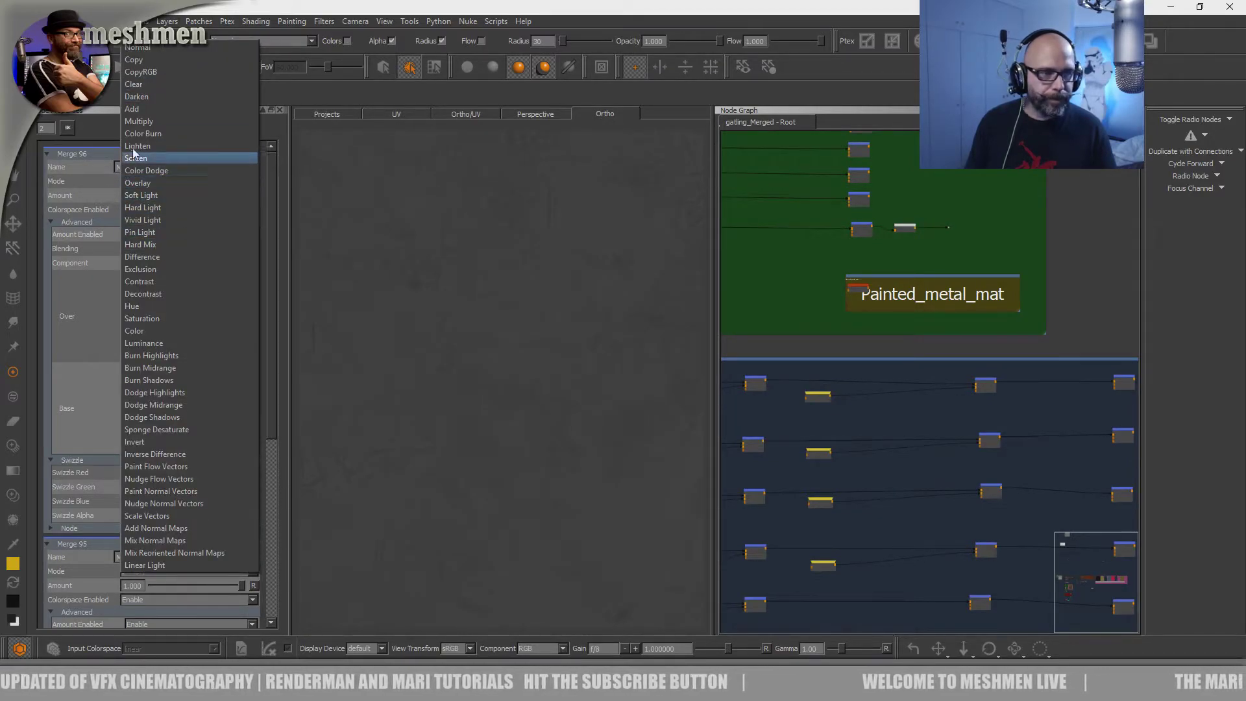
click(140, 121)
drag(987, 439, 983, 436)
drag(821, 451, 819, 451)
click(987, 437)
drag(153, 195, 250, 195)
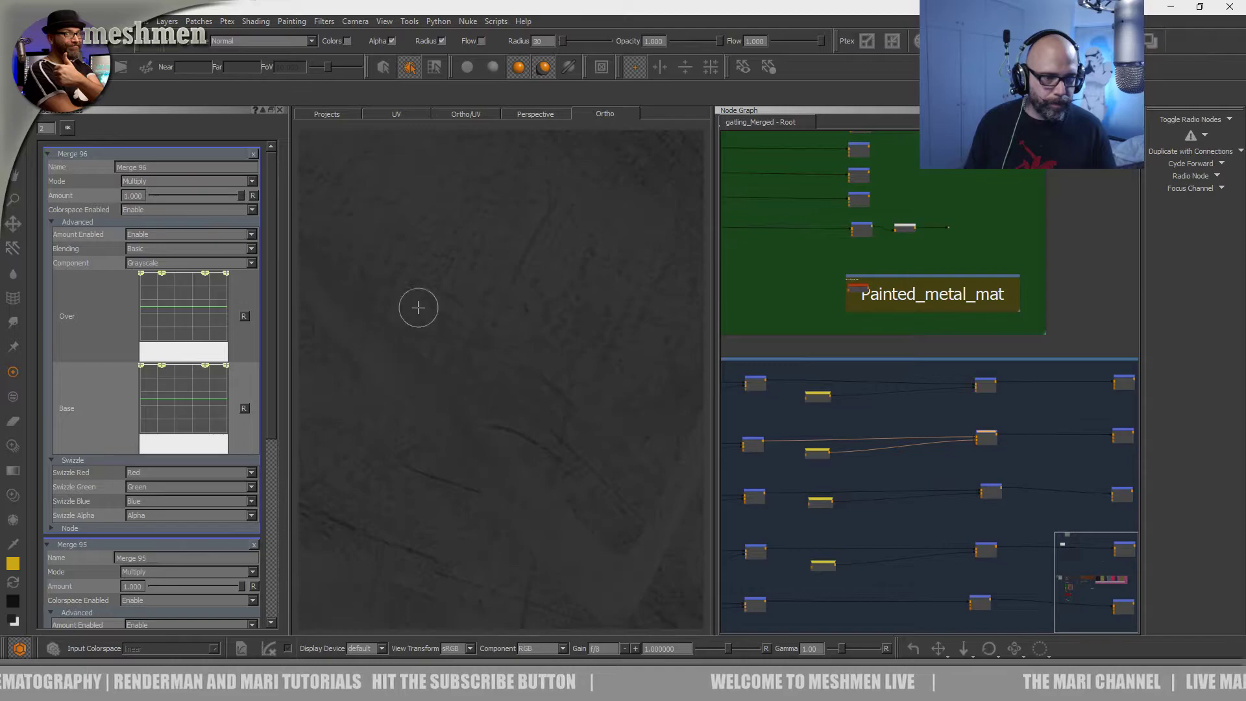
- Insert a Brightness Lookup between the second channel's Axis Projection 14 radio node and Merge 96, raising its curve to brighten the highlights
scroll(815, 453, up, 3)
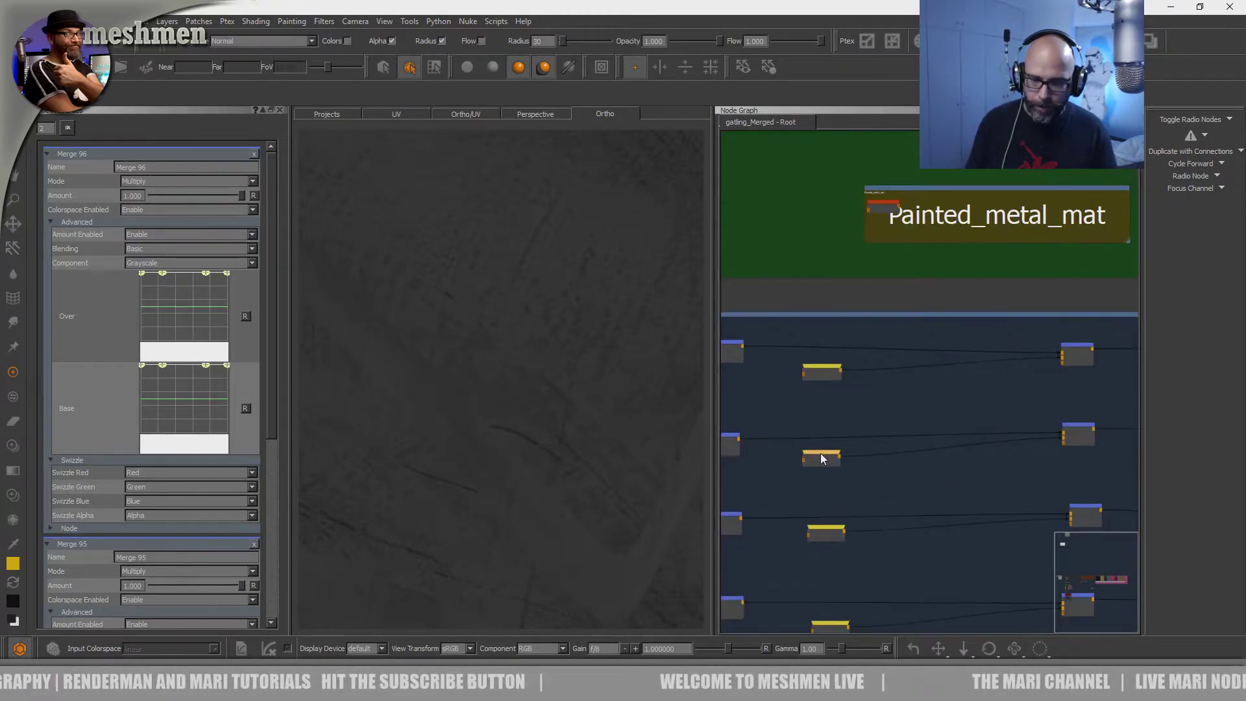
key(Tab)
text(p)
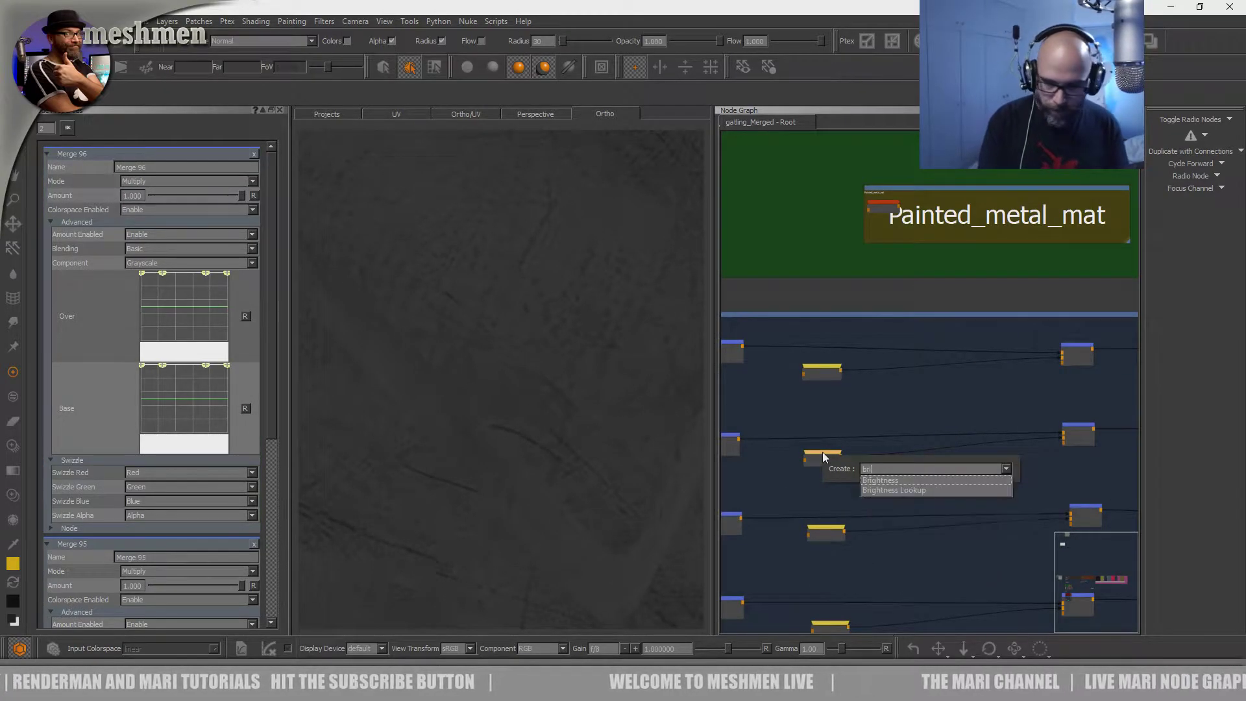
key(Return)
drag(893, 453, 943, 456)
drag(198, 191, 189, 187)
drag(162, 233, 184, 187)
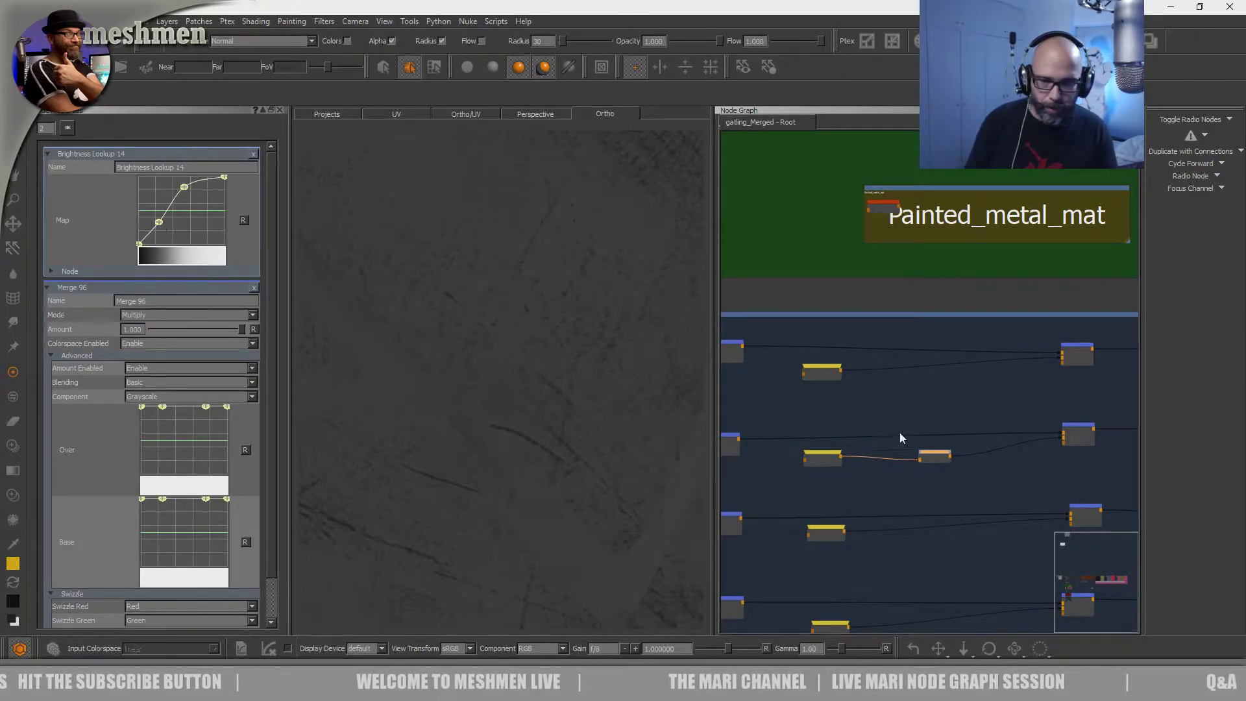
- Compare the second channel's raw radio node grunge with its Brightness Lookup output on the model, and check the blended result
click(823, 458)
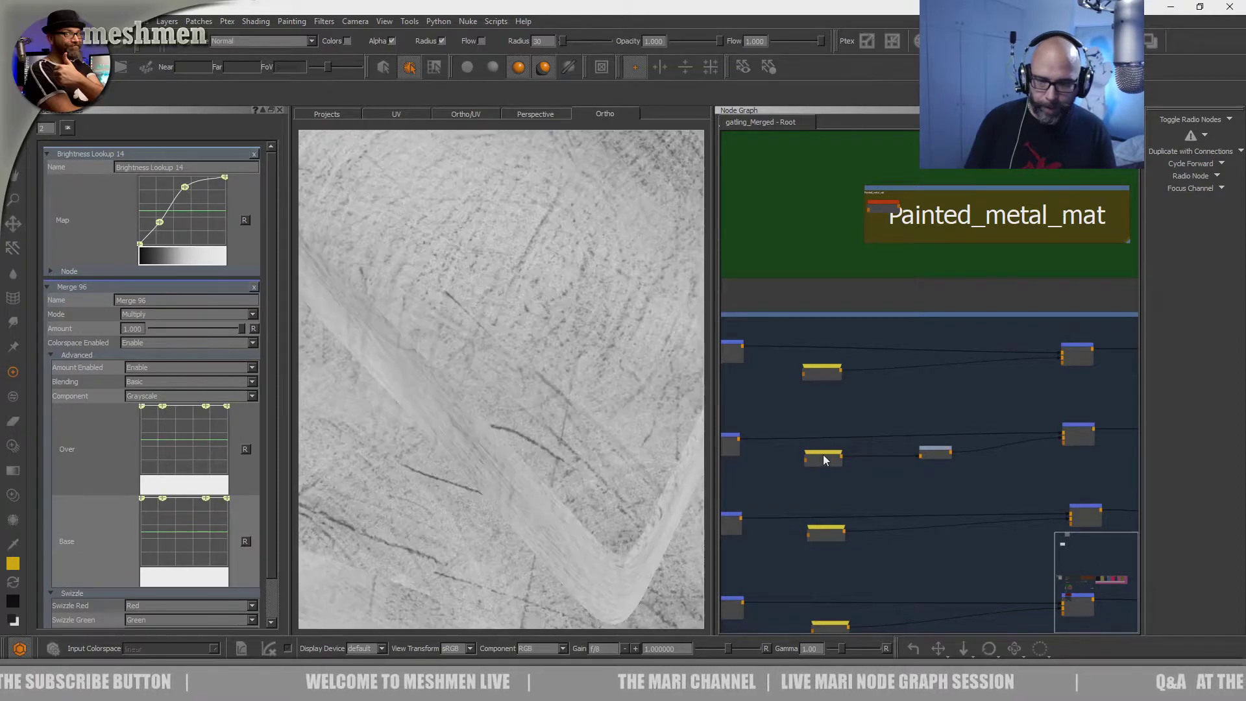
drag(819, 455, 818, 458)
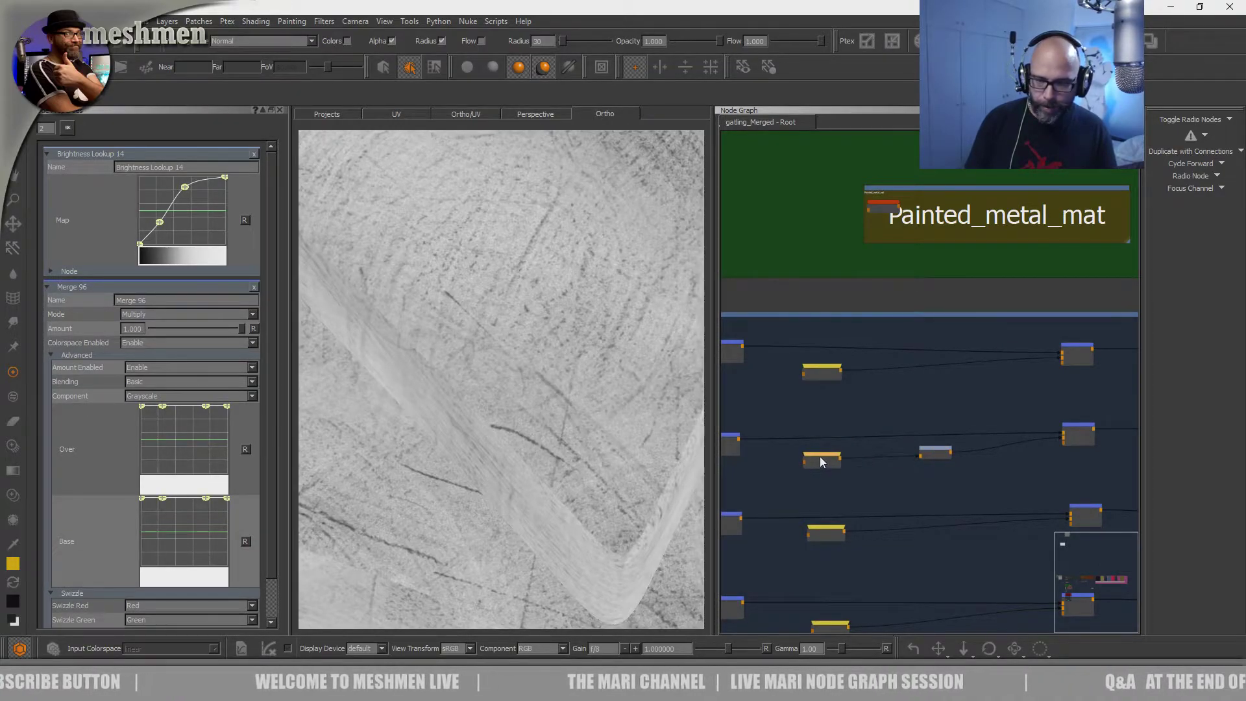
click(931, 452)
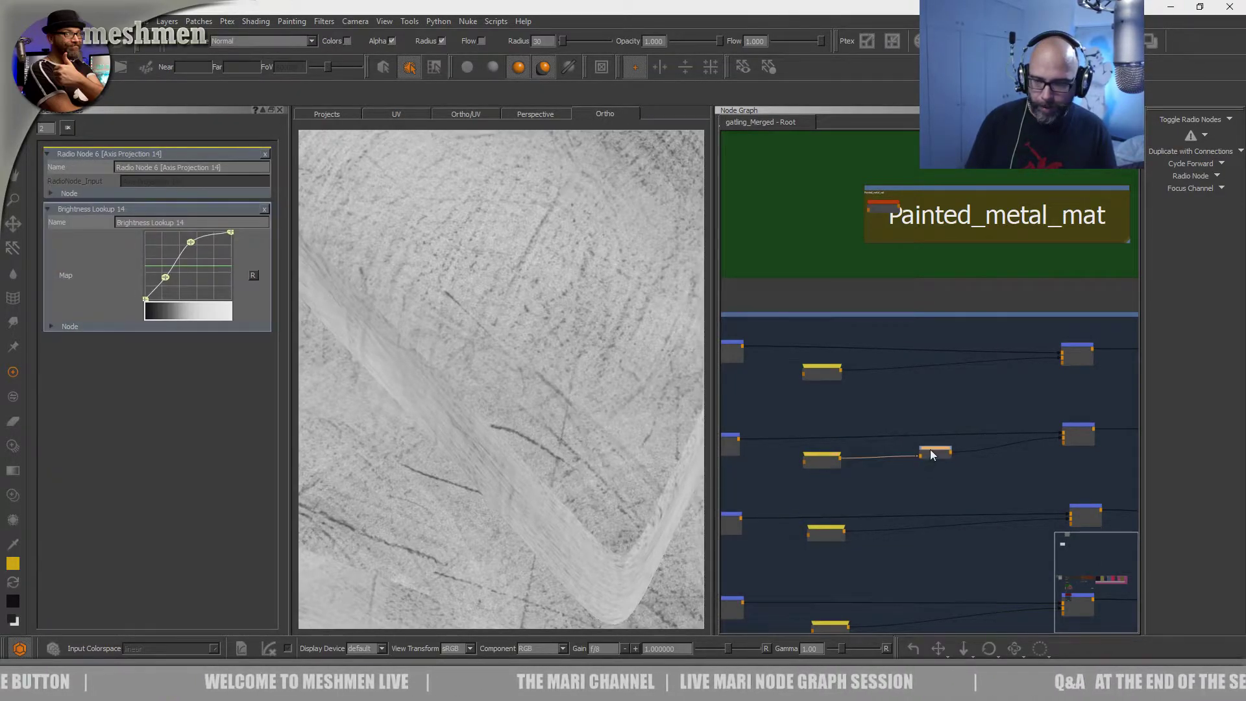
drag(933, 453, 933, 454)
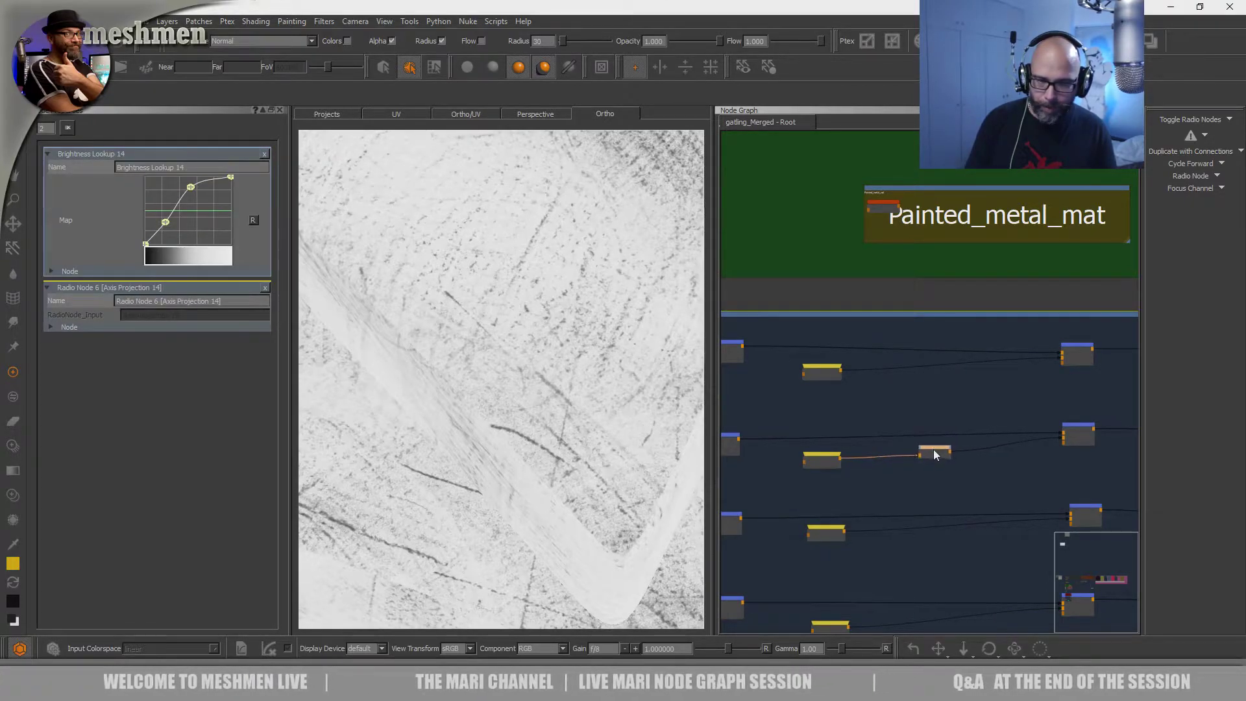
drag(189, 192, 192, 193)
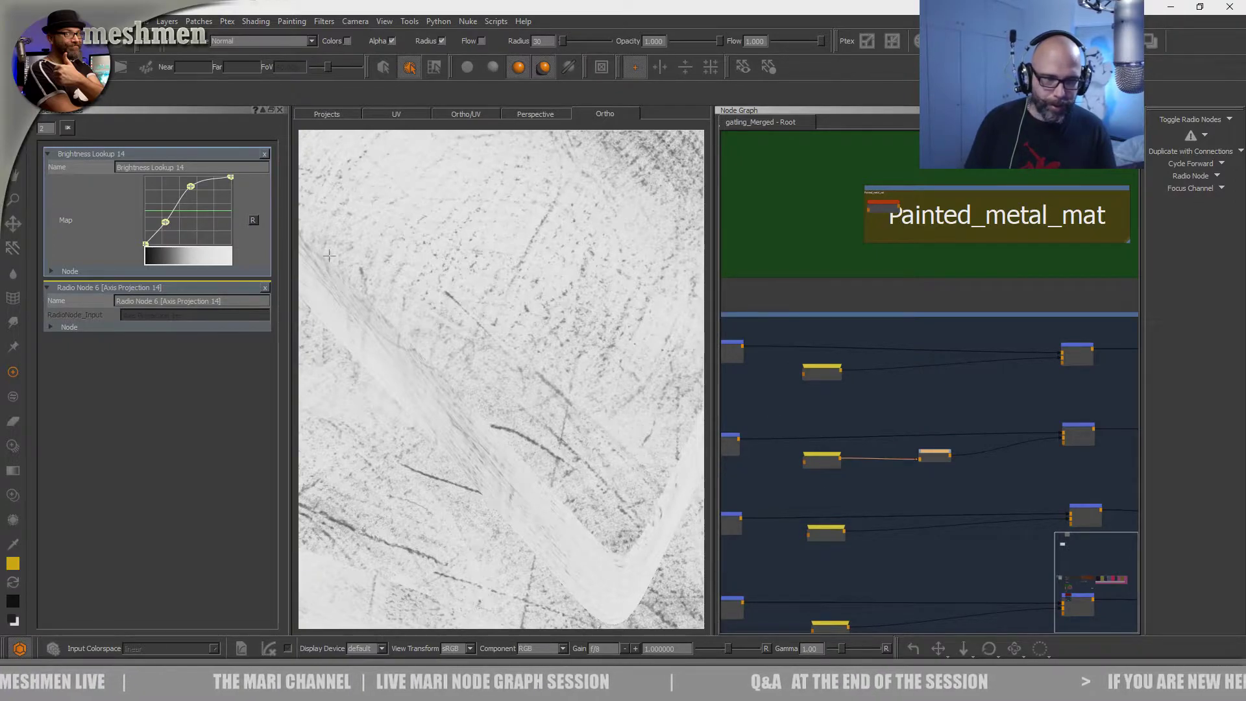
click(1084, 429)
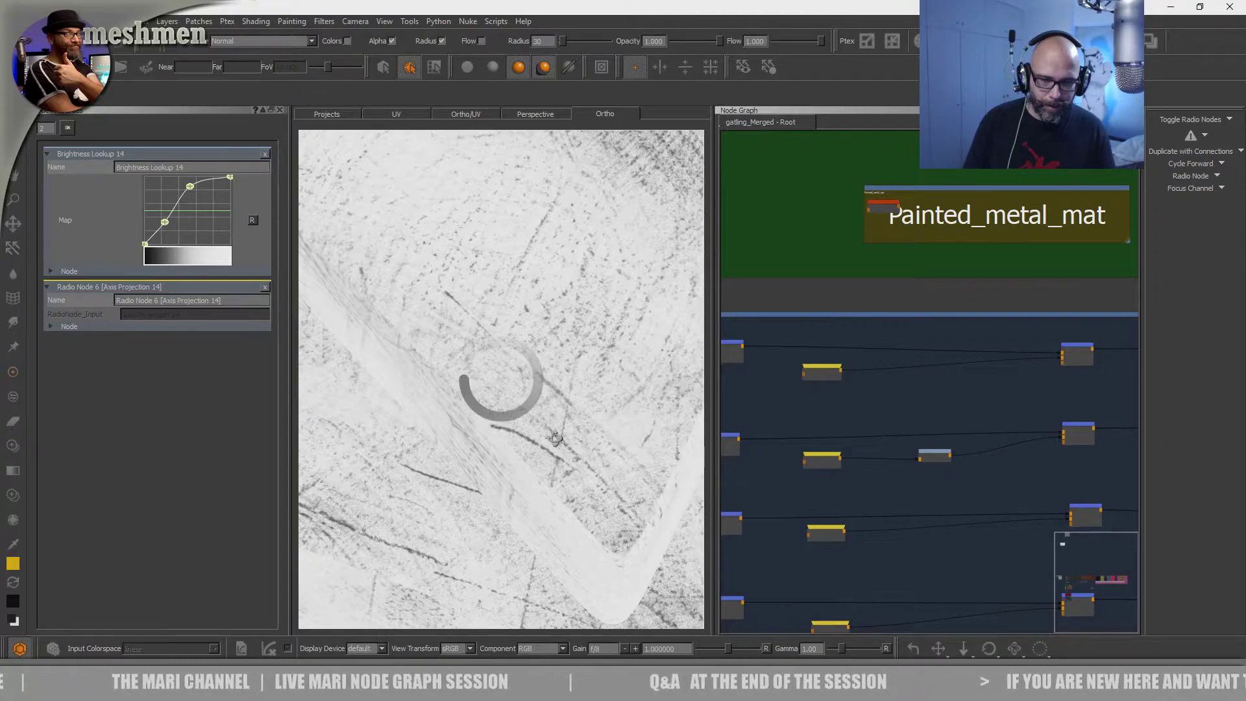
scroll(1050, 428, down, 3)
scroll(1050, 428, up, 2)
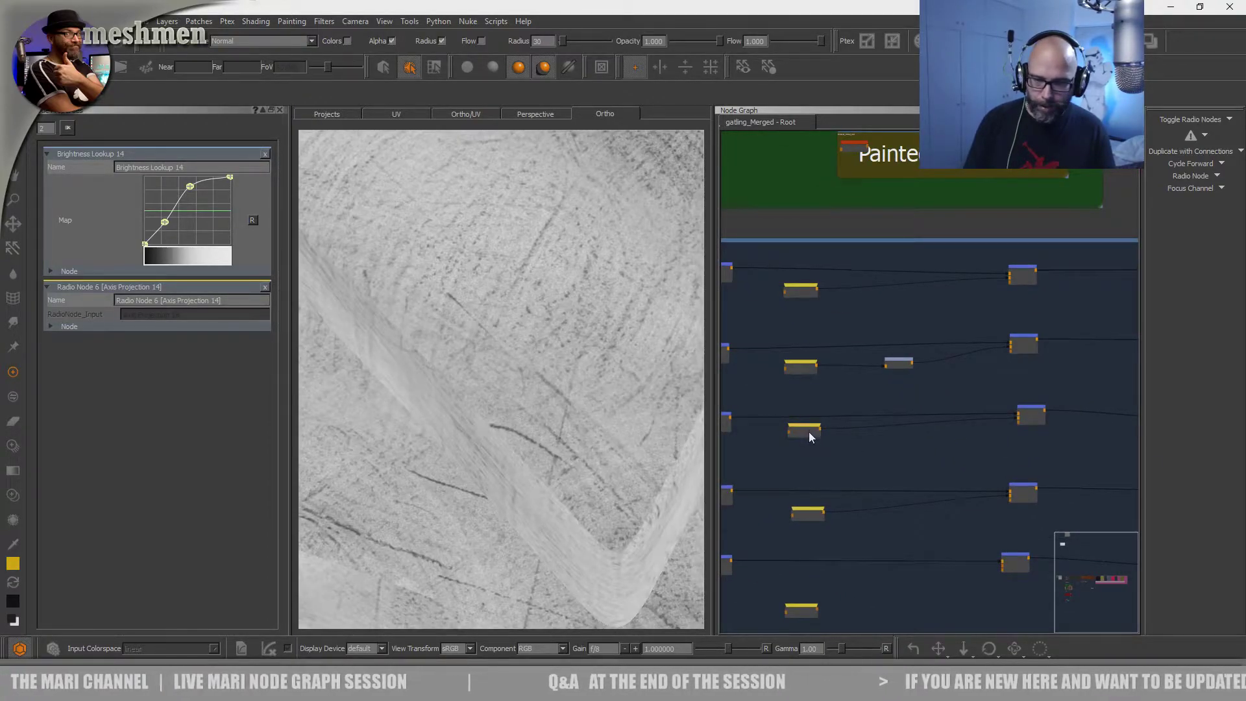
- Duplicate the second channel's Brightness Lookup into the third channel, between its radio node and Merge
click(898, 362)
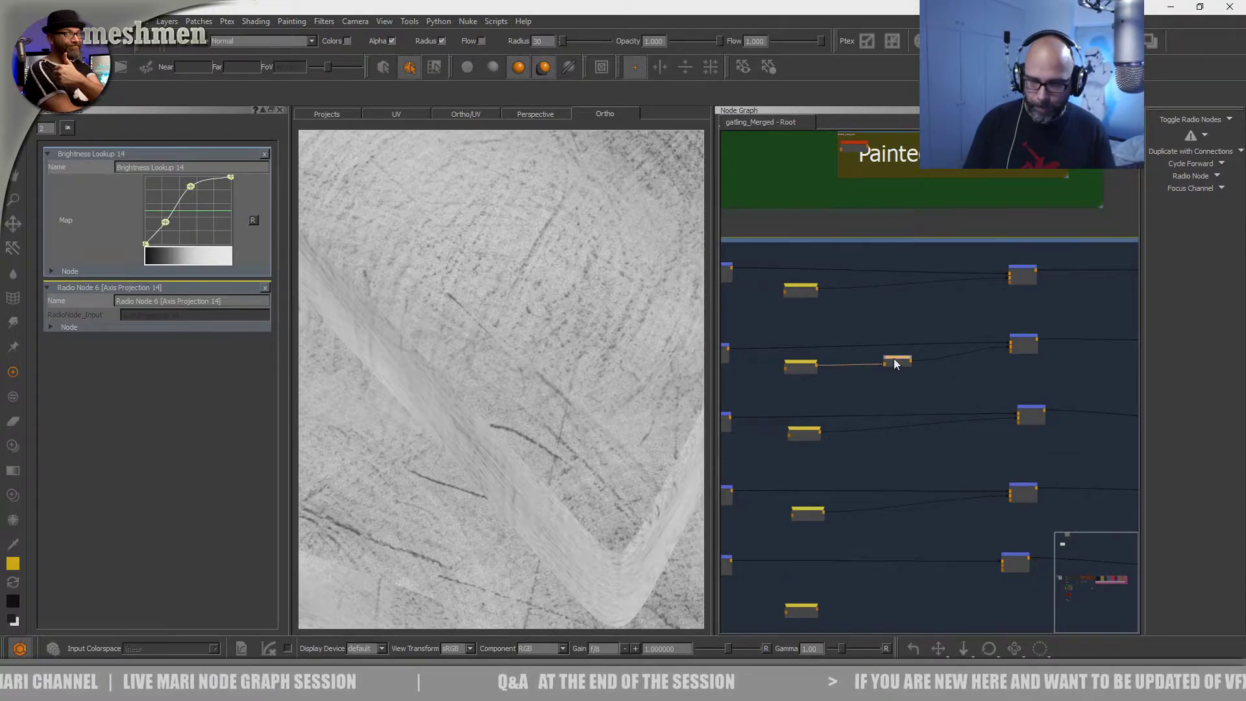
click(921, 454)
click(811, 432)
key(ctrl+v)
drag(870, 429, 898, 433)
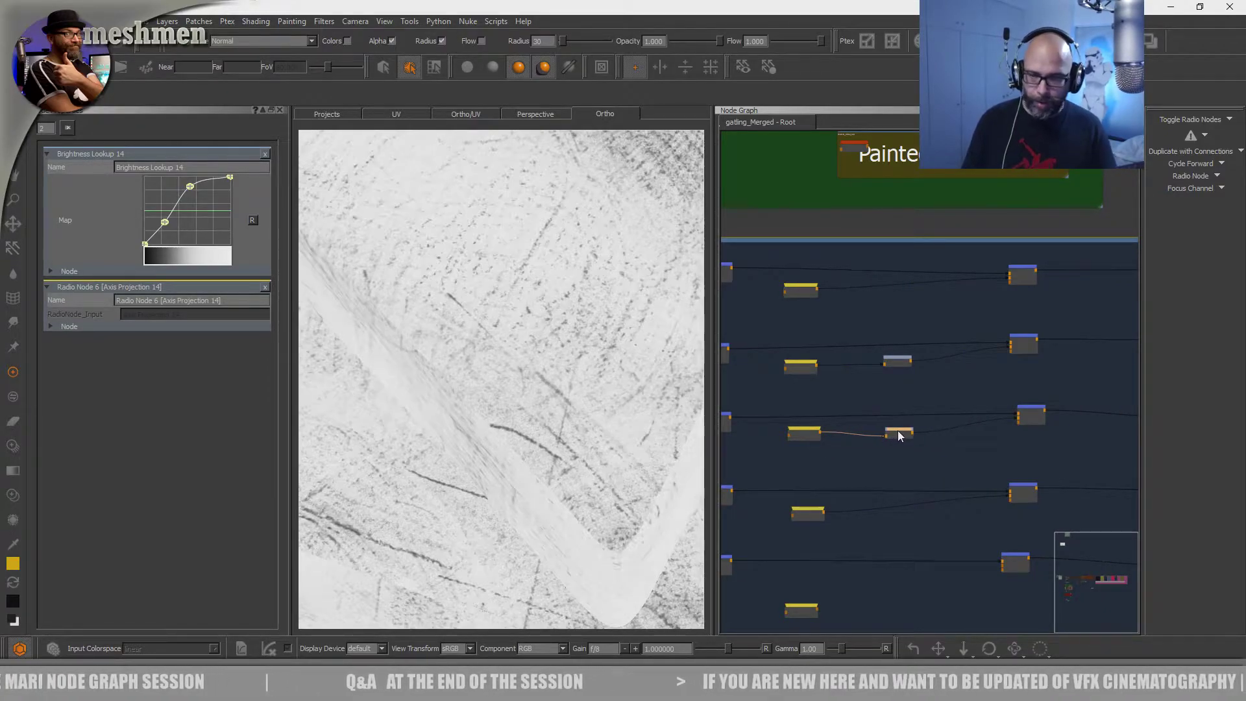
click(892, 360)
drag(901, 434, 897, 433)
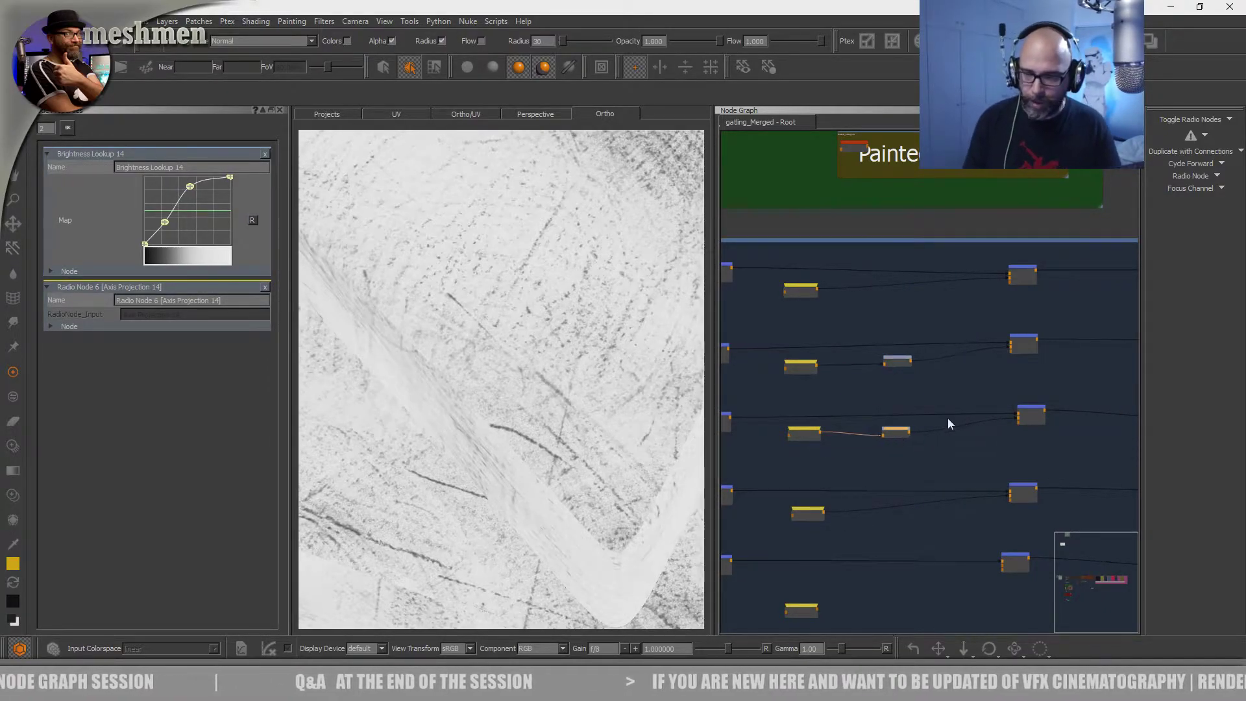
- Preview the third channel's Merge 97 on the model and set its mode to Multiply
click(1027, 410)
double_click(1028, 411)
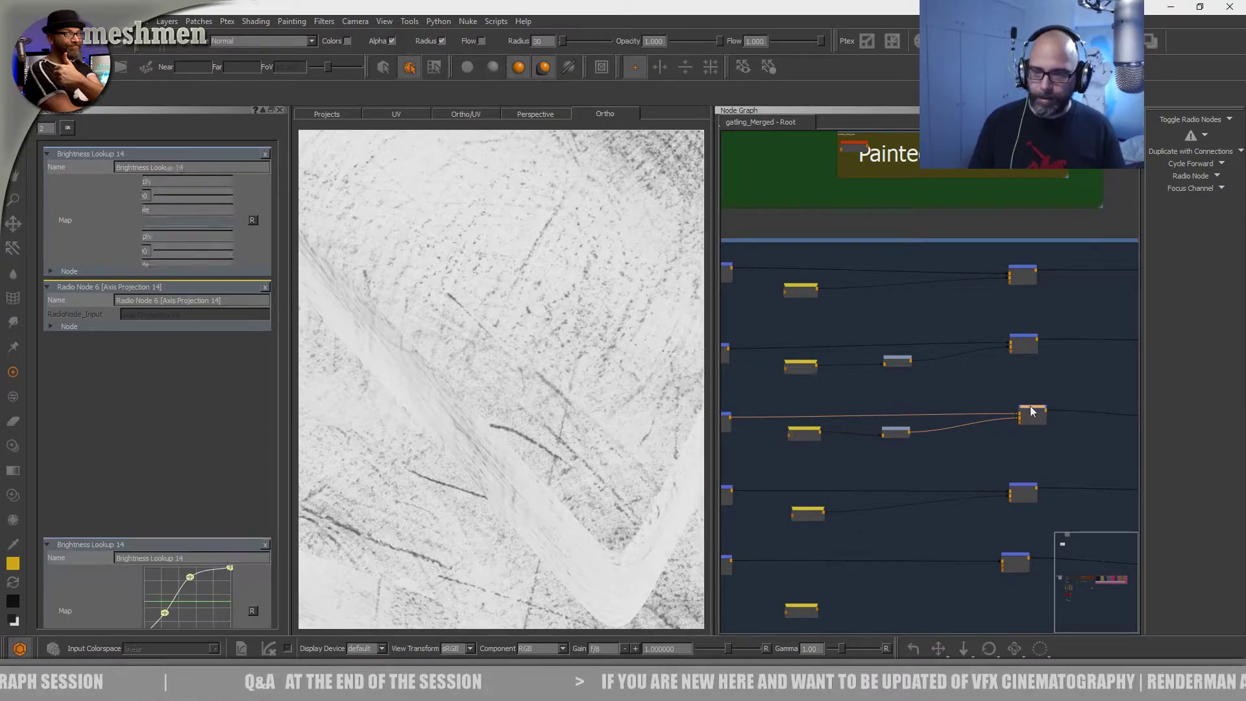
click(150, 180)
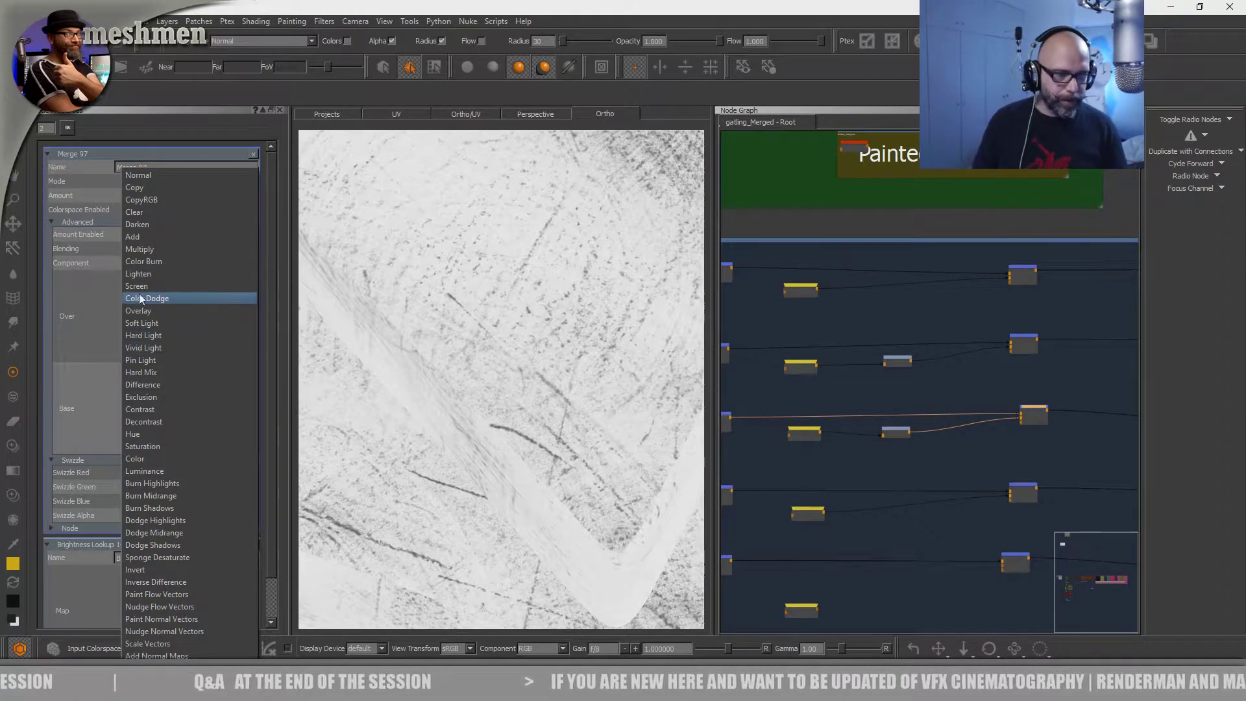
click(139, 249)
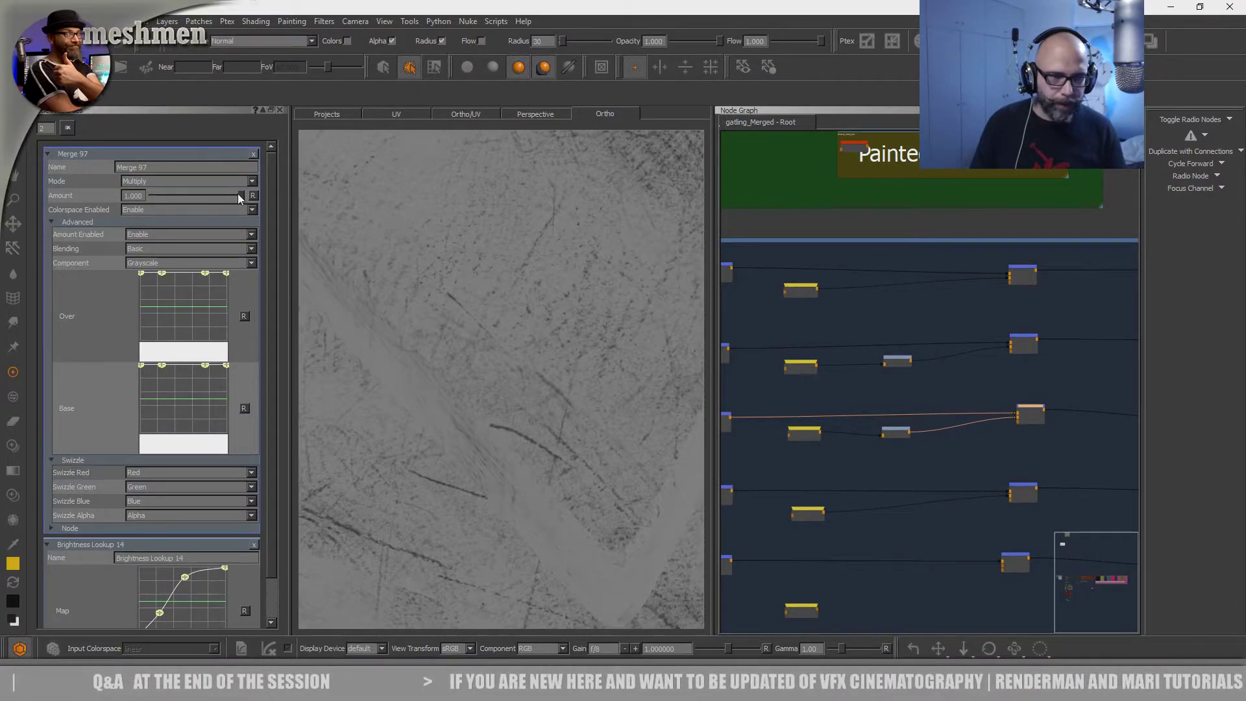
- Lower Merge 97's amount to 0.686 and Merge 96's amount to 0.540
click(157, 198)
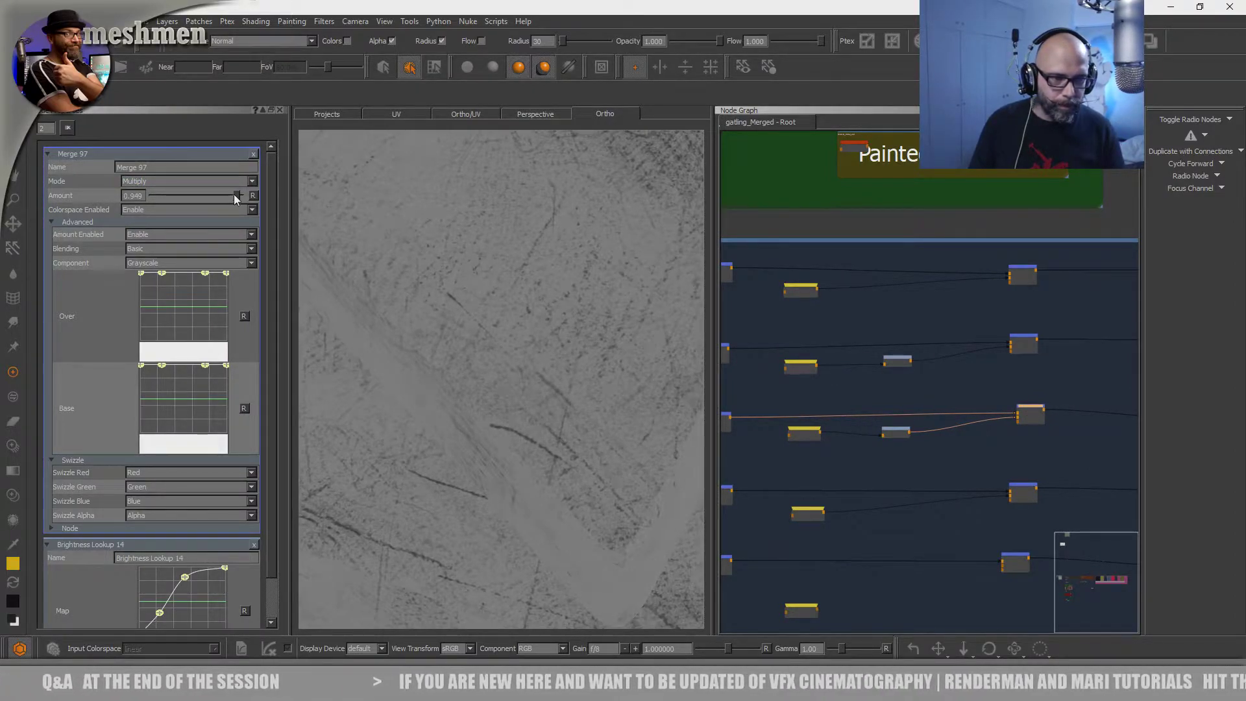
drag(169, 196, 211, 204)
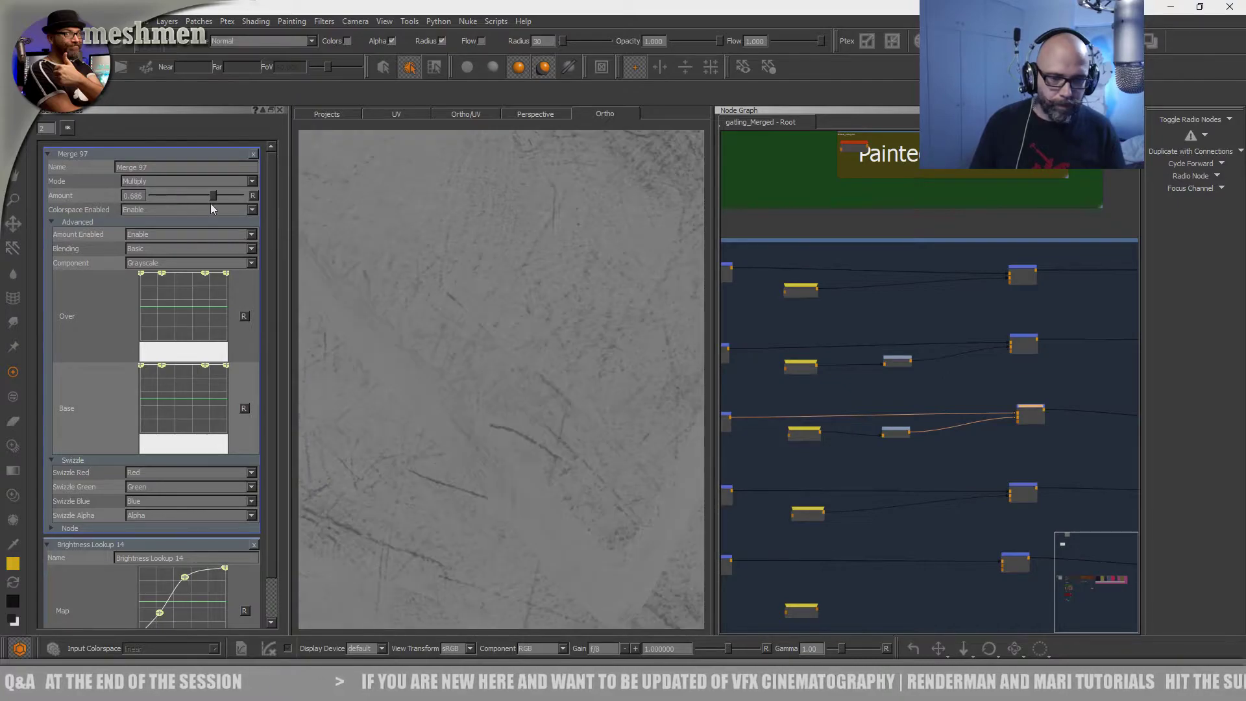
click(1036, 339)
drag(239, 194, 200, 200)
- Preview the fourth channel's Merge and insert a Brightness Lookup between it and its radio node
middle_drag(1043, 506, 1040, 440)
click(1017, 423)
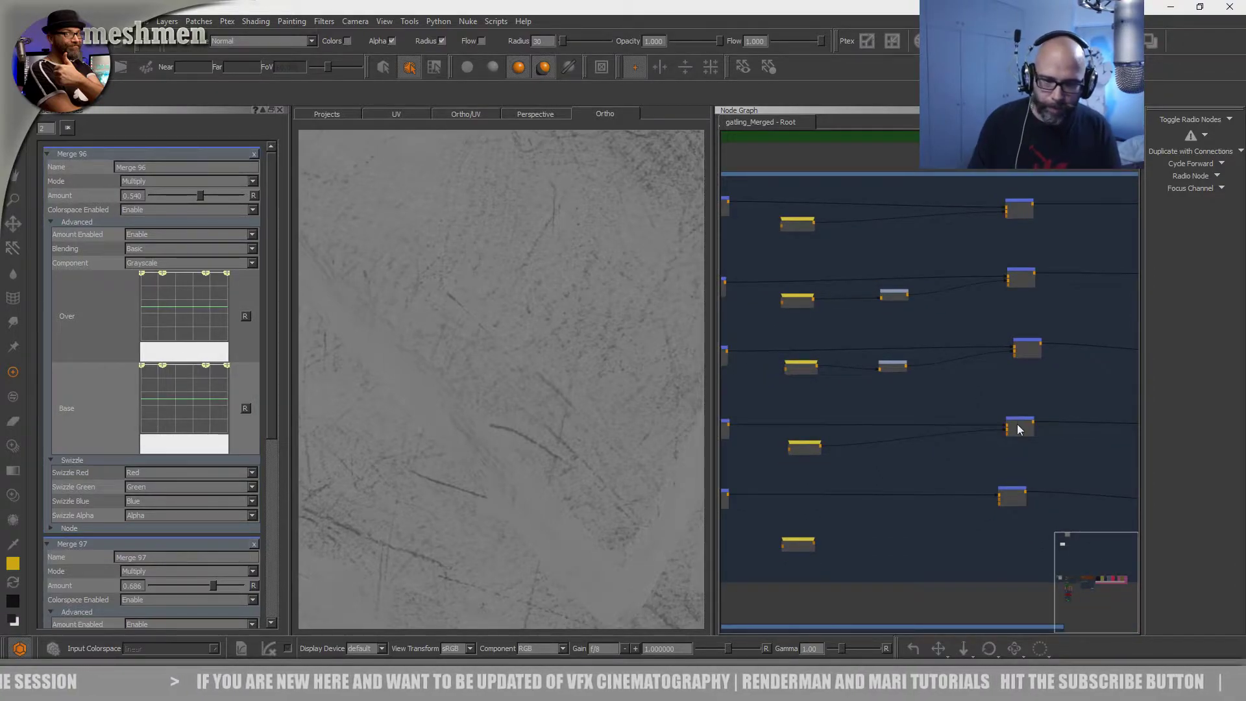
click(1018, 425)
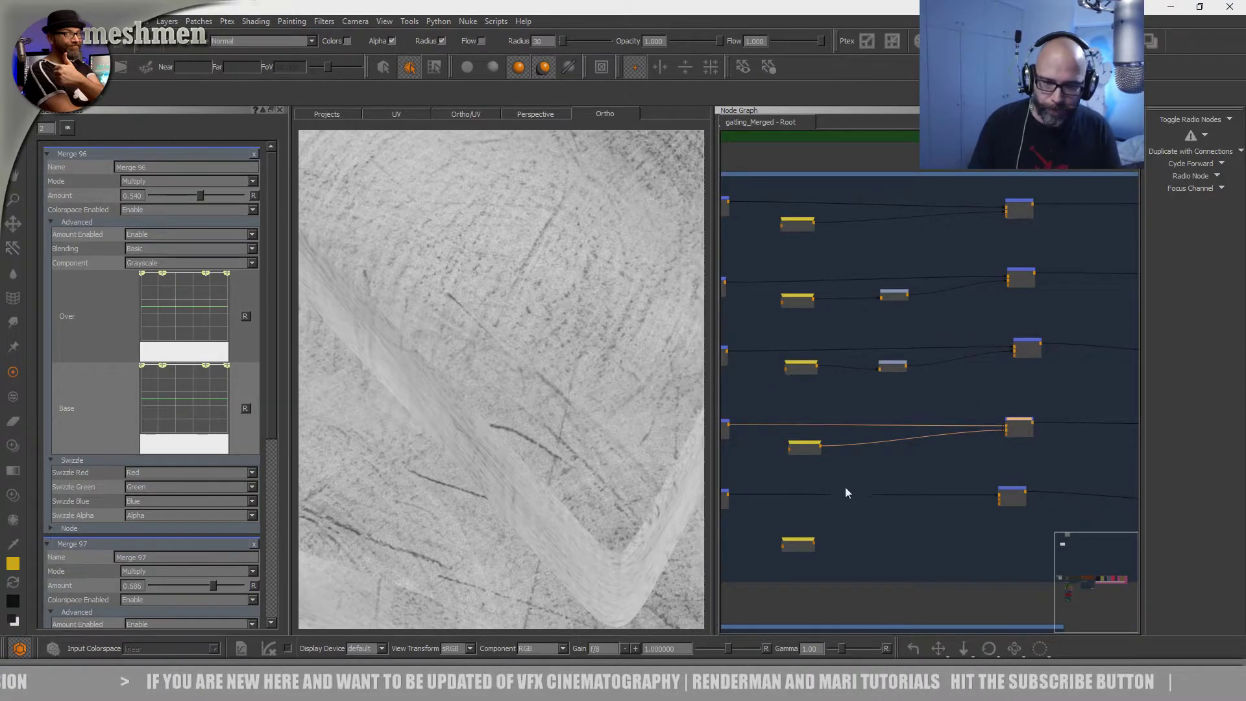
click(800, 447)
scroll(804, 445, up, 1)
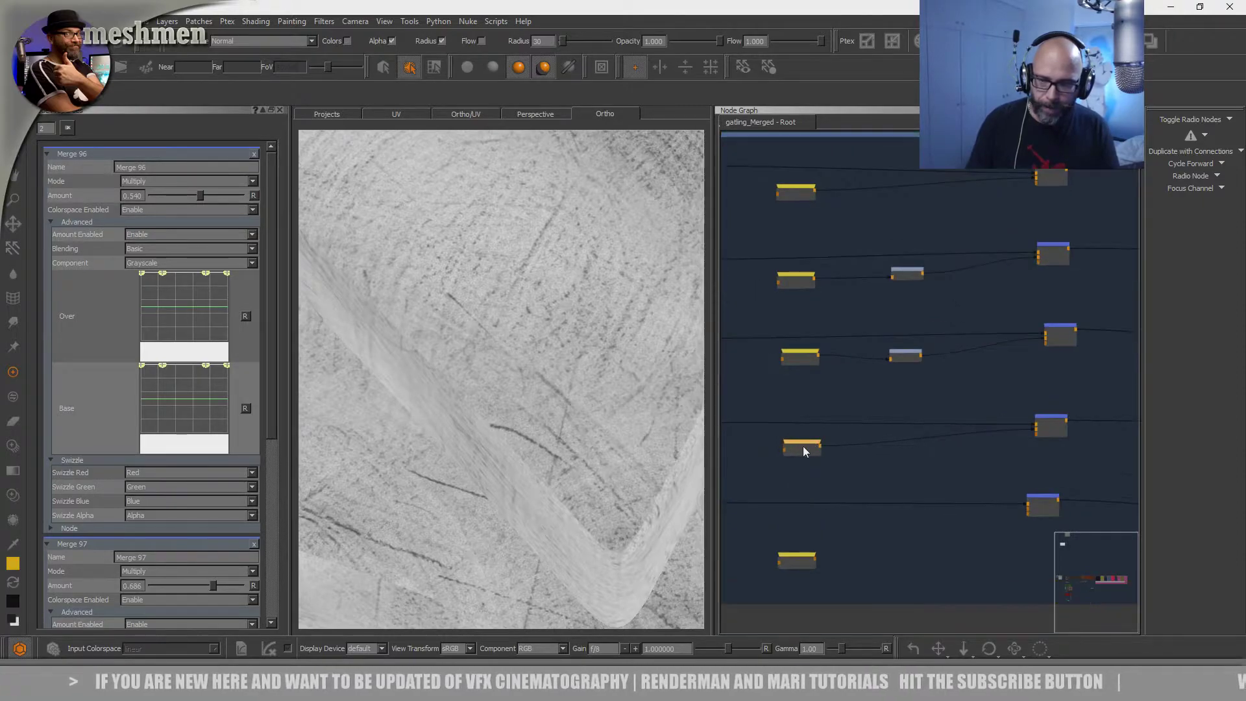
drag(800, 447, 804, 444)
key(Tab)
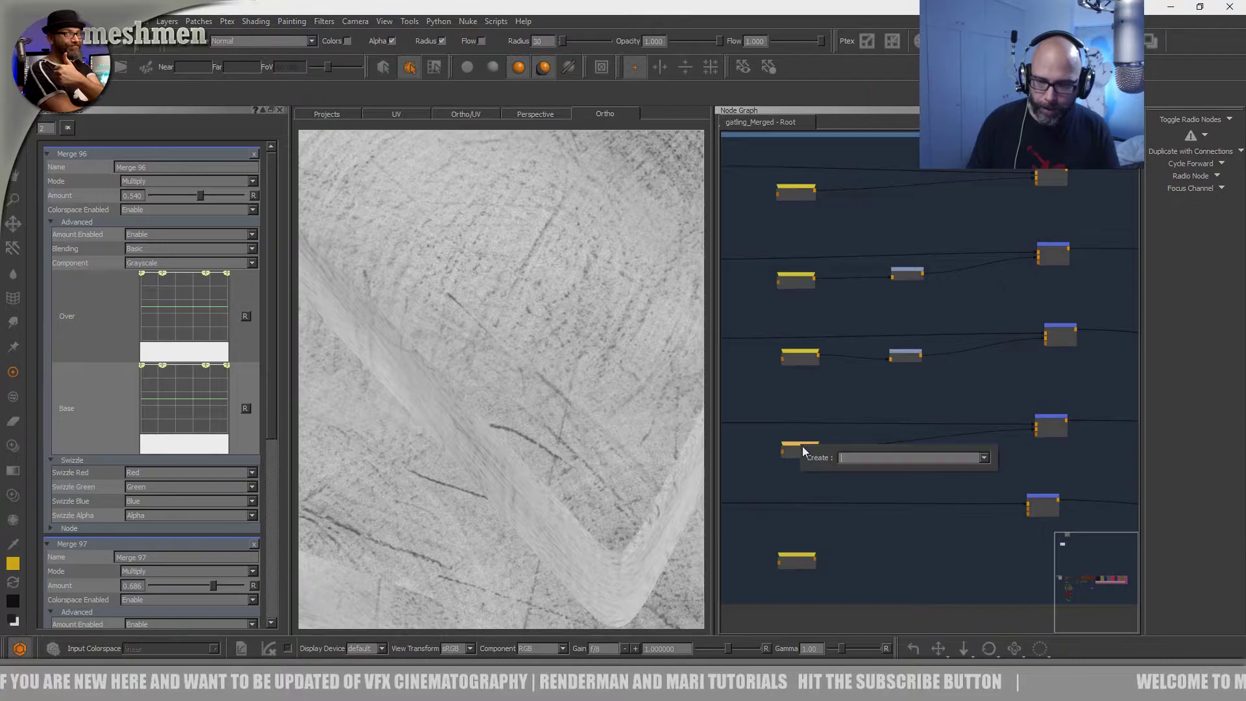
text(bri)
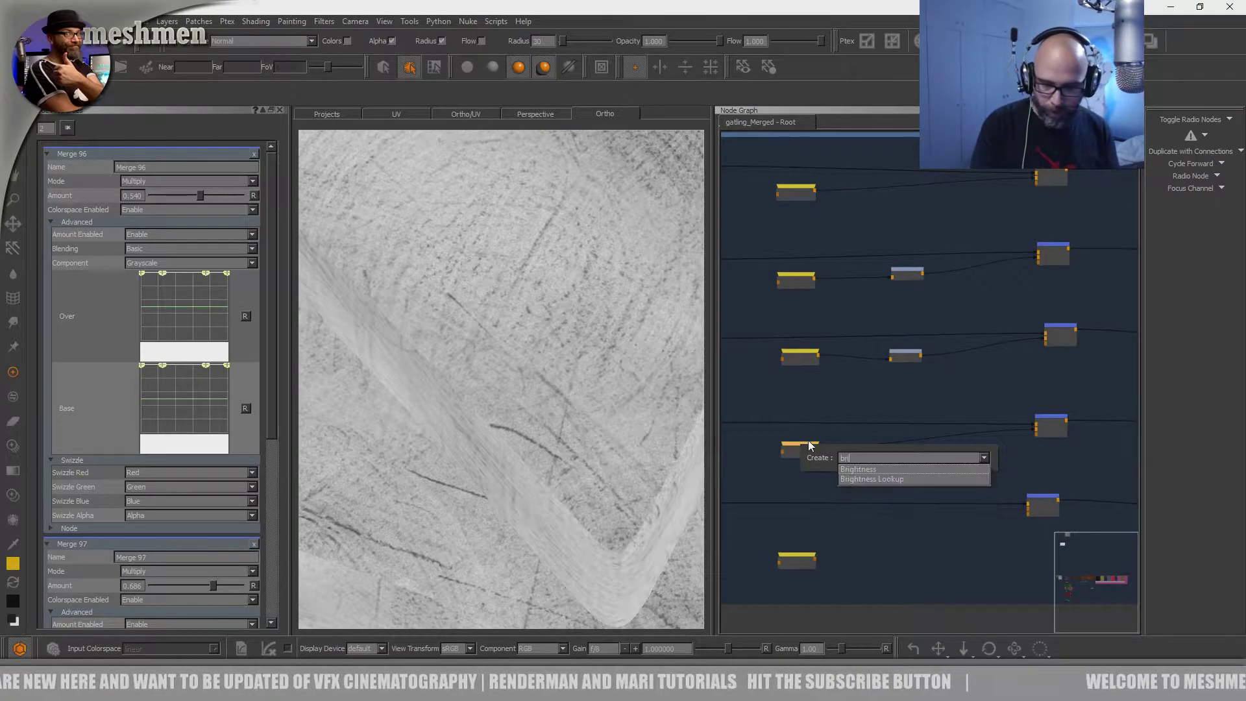
text(ghtness)
key(Return)
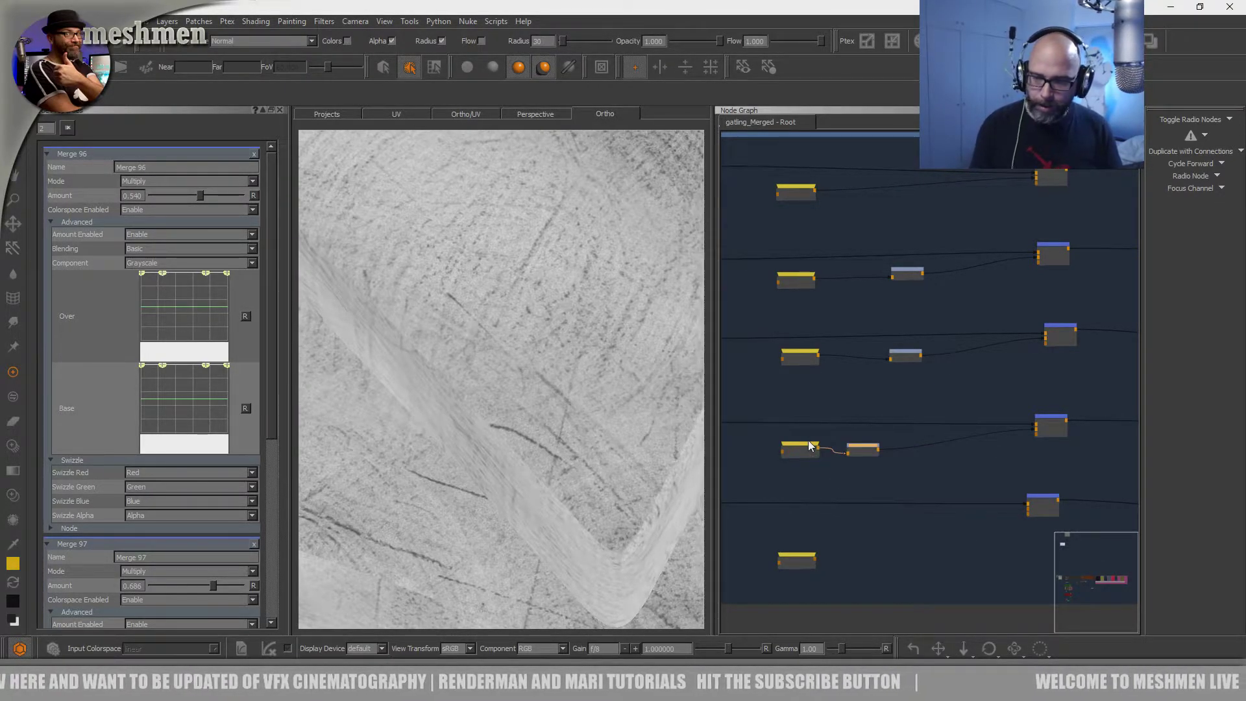
drag(867, 447, 870, 448)
- Set Merge 98's mode to Screen in the fourth channel, keeping its amount at 1.000
click(1051, 422)
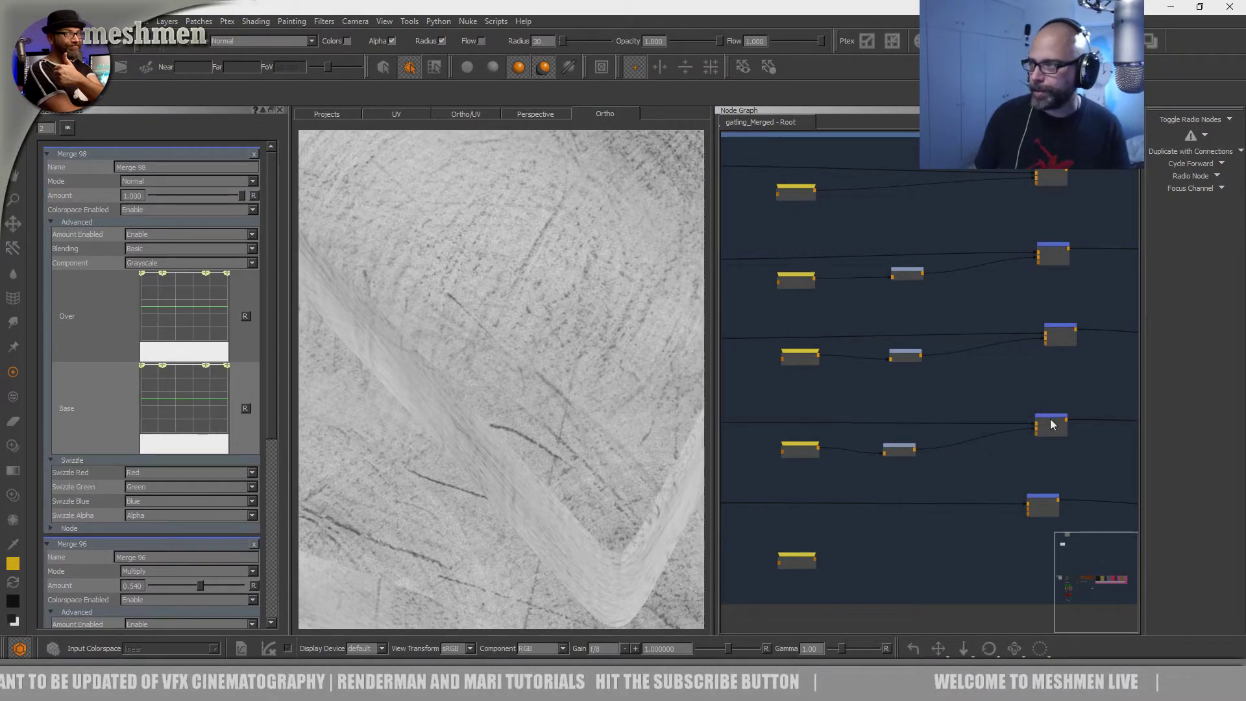
drag(1050, 424, 1053, 422)
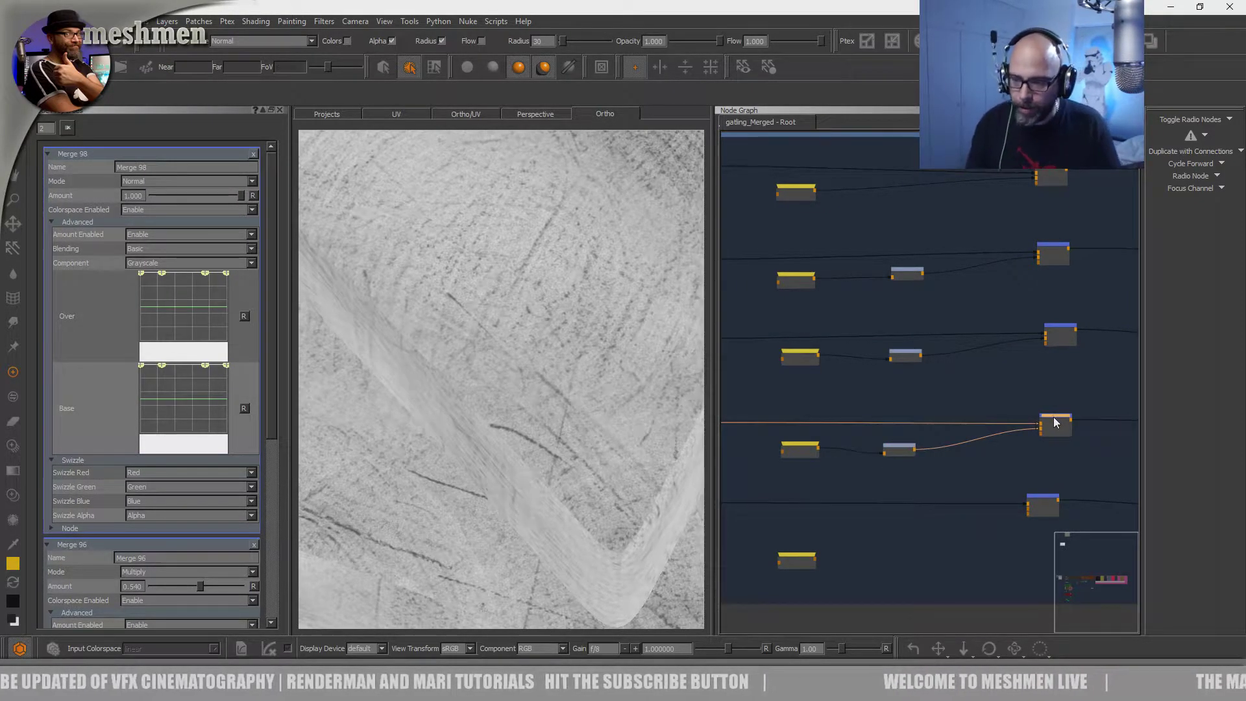
click(158, 183)
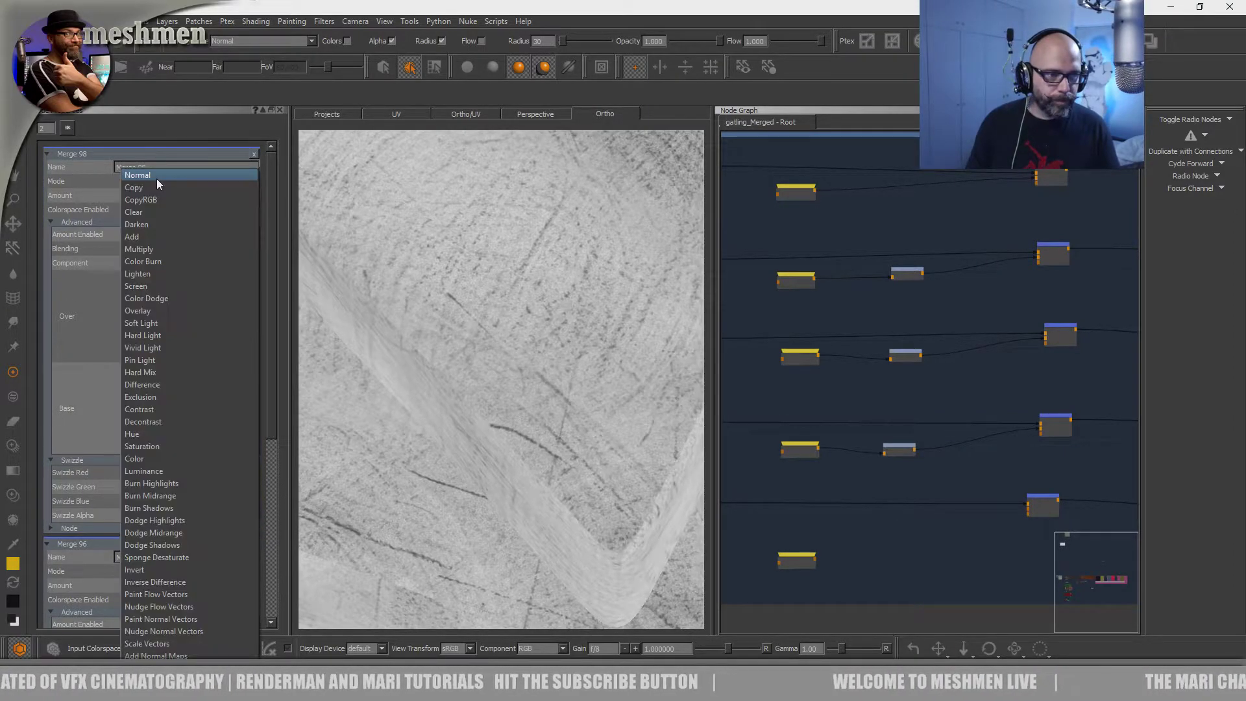
click(138, 287)
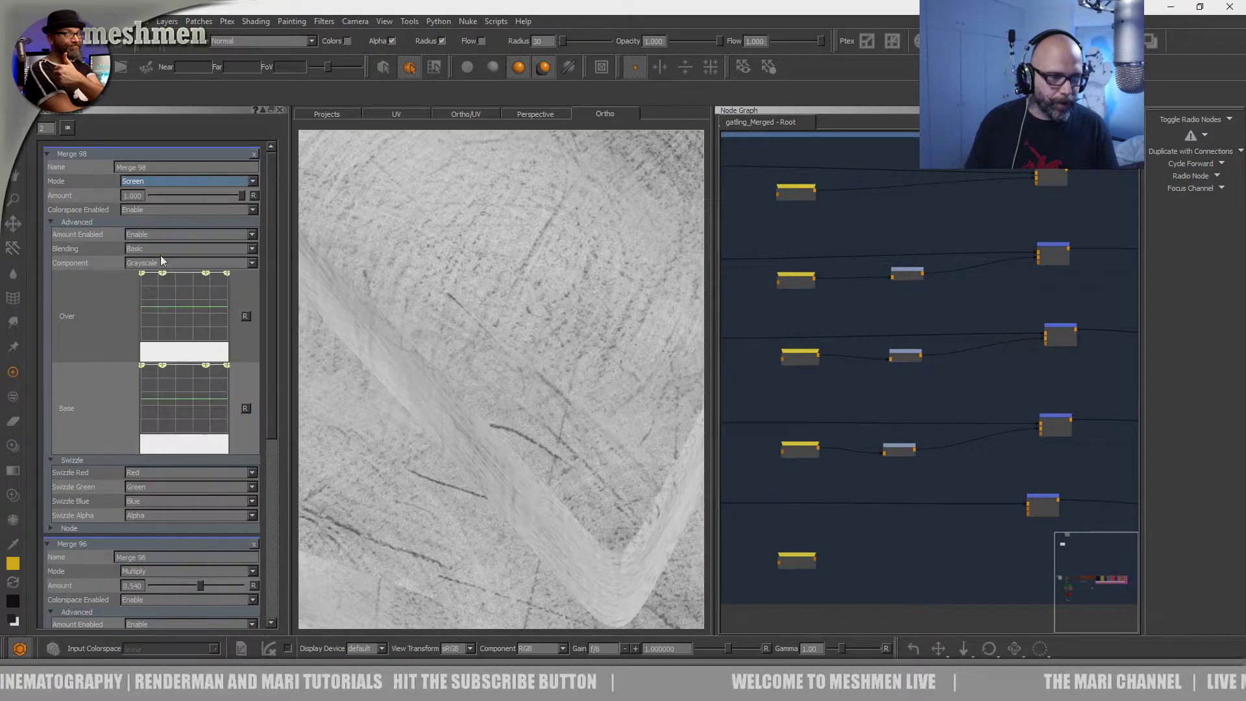
drag(216, 197, 385, 215)
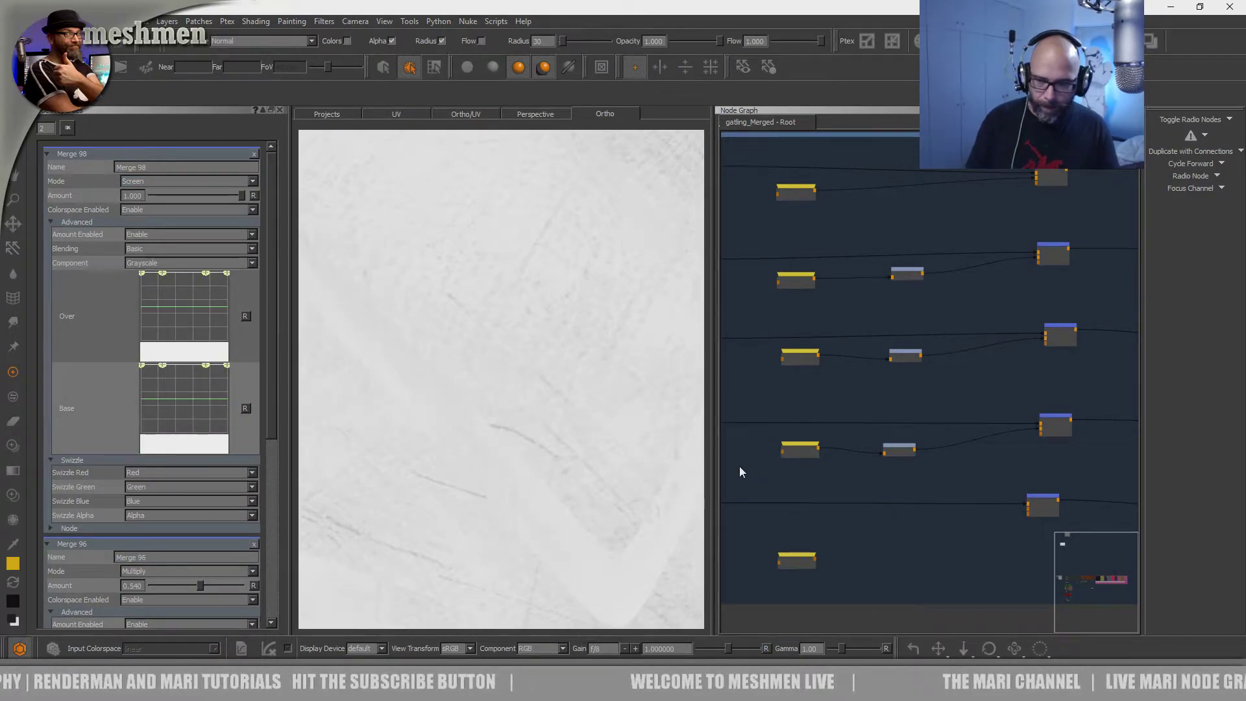
- Invert the fourth channel's Brightness Lookup 16 curve and pull its two middle points inward for a steeper falloff that emphasizes the scratches
click(898, 447)
double_click(895, 446)
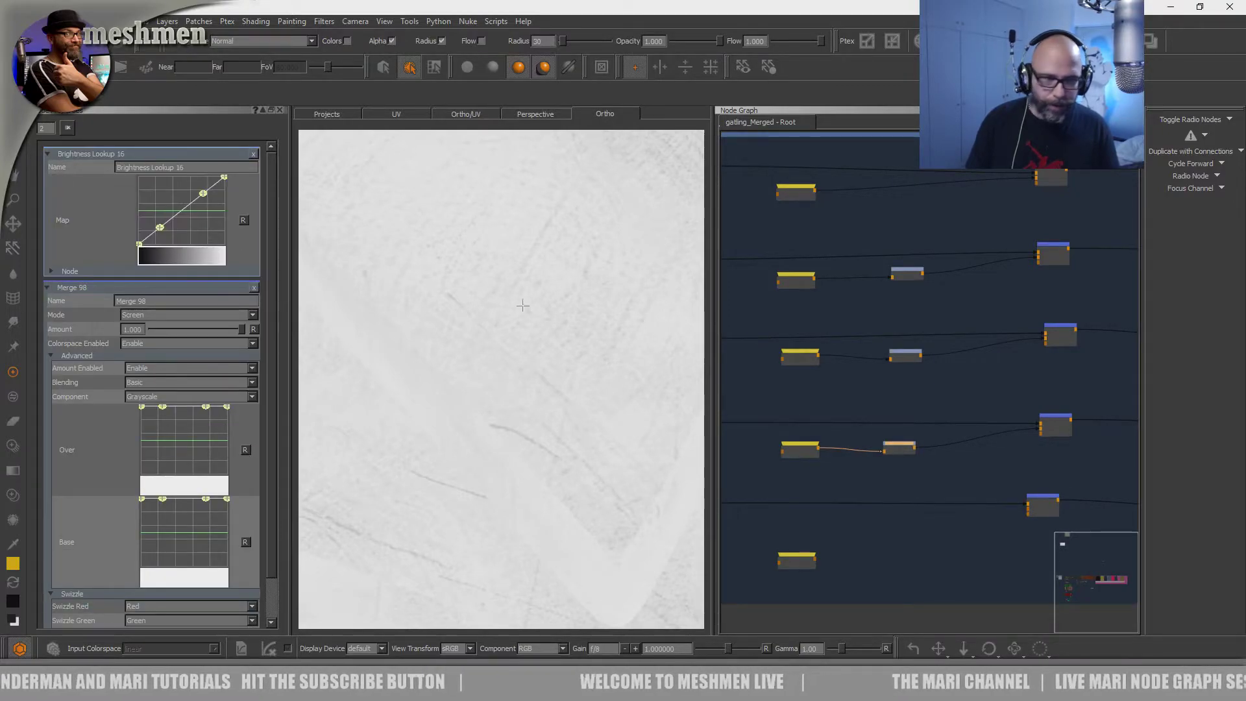
drag(899, 448, 897, 446)
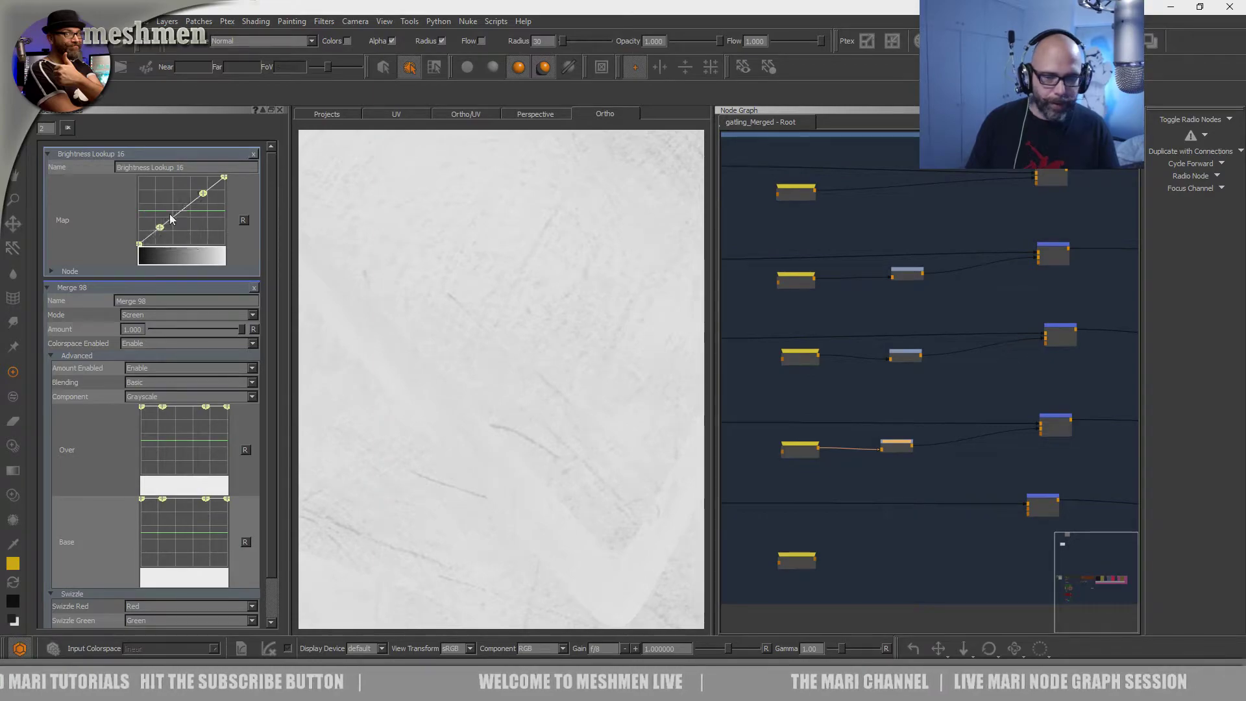
key(i)
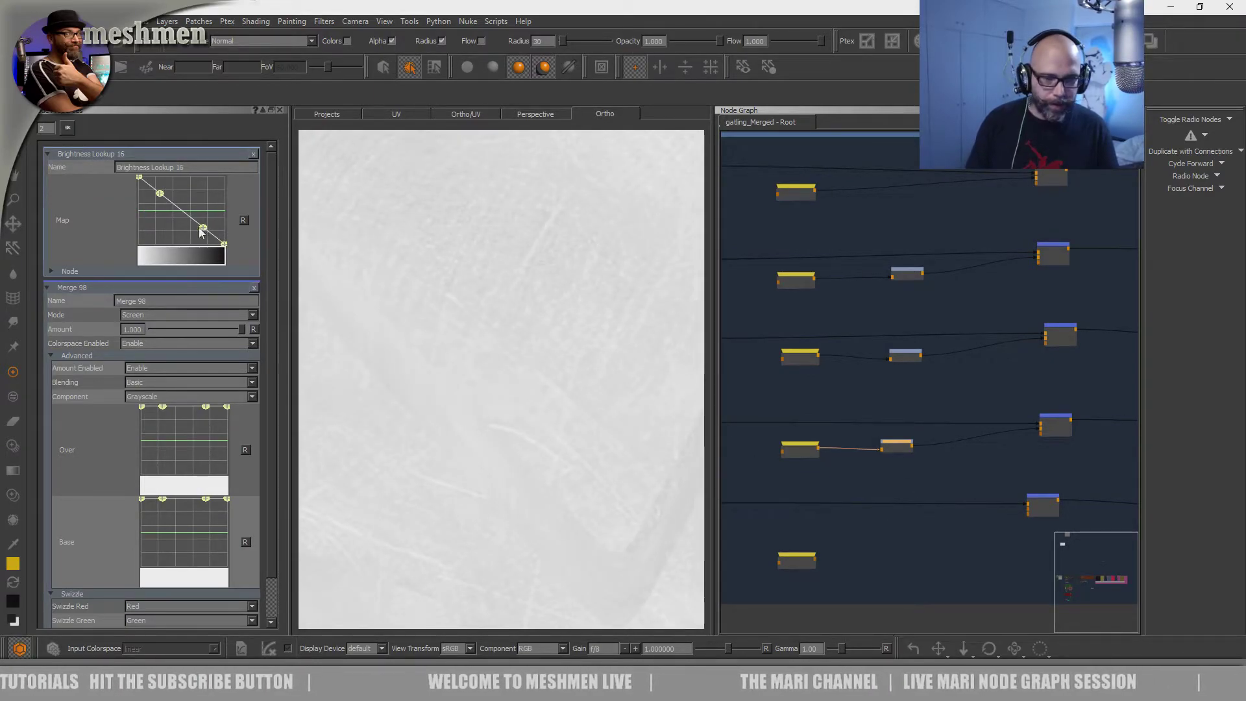
drag(203, 227, 187, 235)
drag(160, 193, 154, 195)
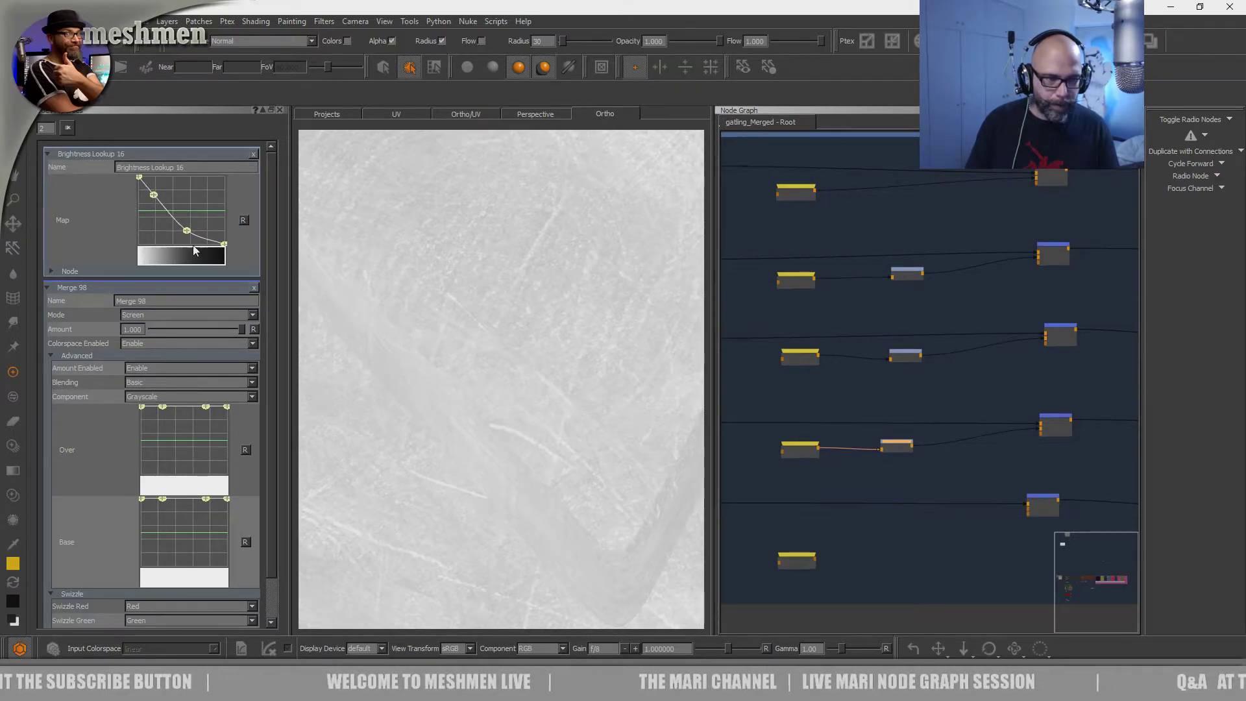
drag(186, 235, 180, 237)
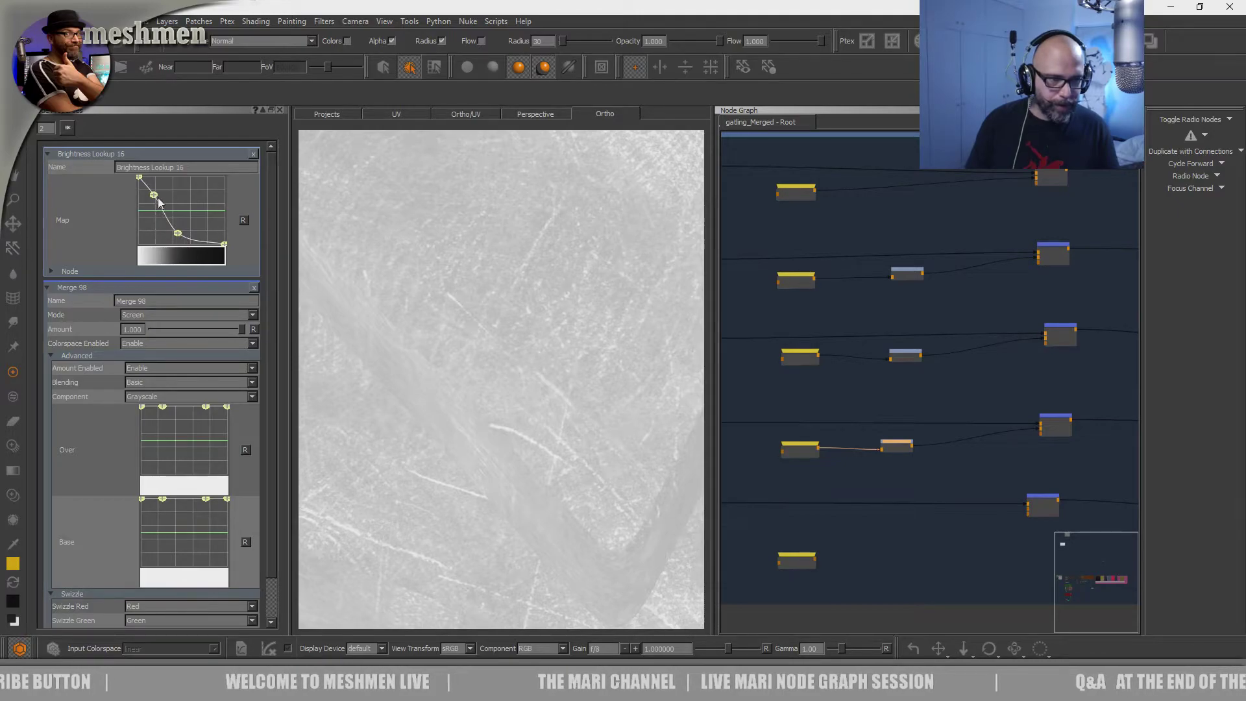
- Try different amounts on Merge 98, ending at 0.934
click(1041, 424)
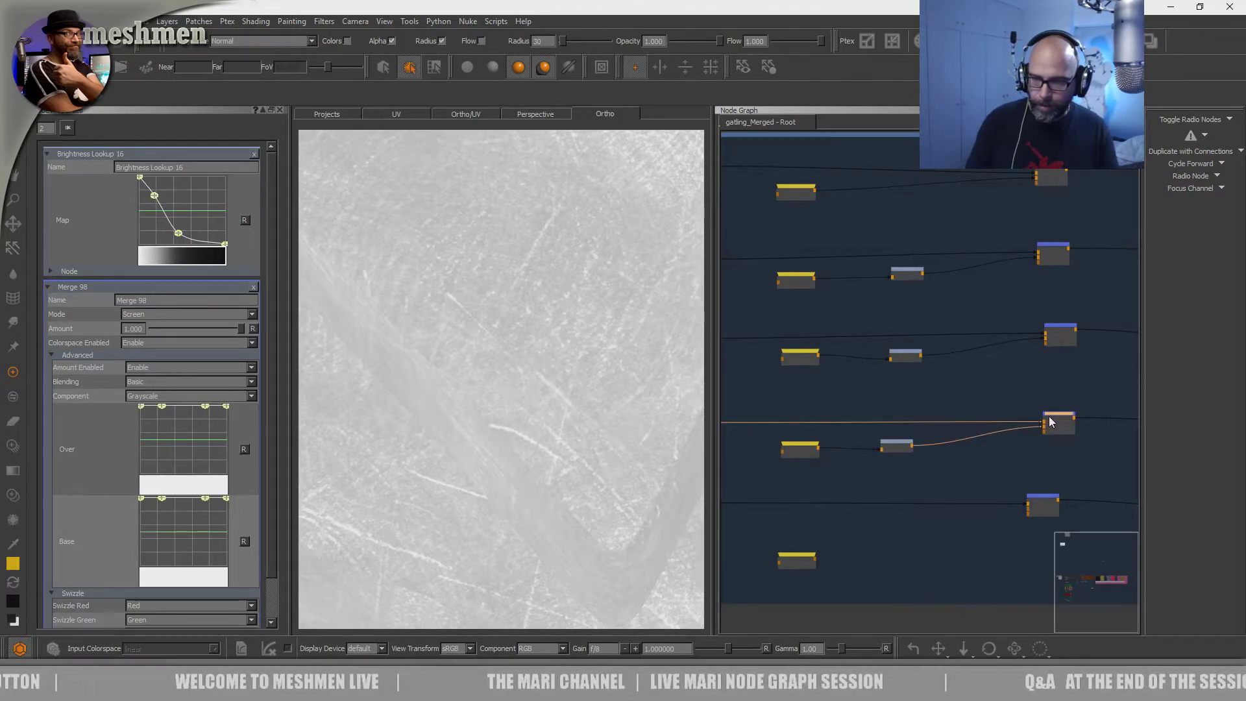
drag(240, 195, 146, 199)
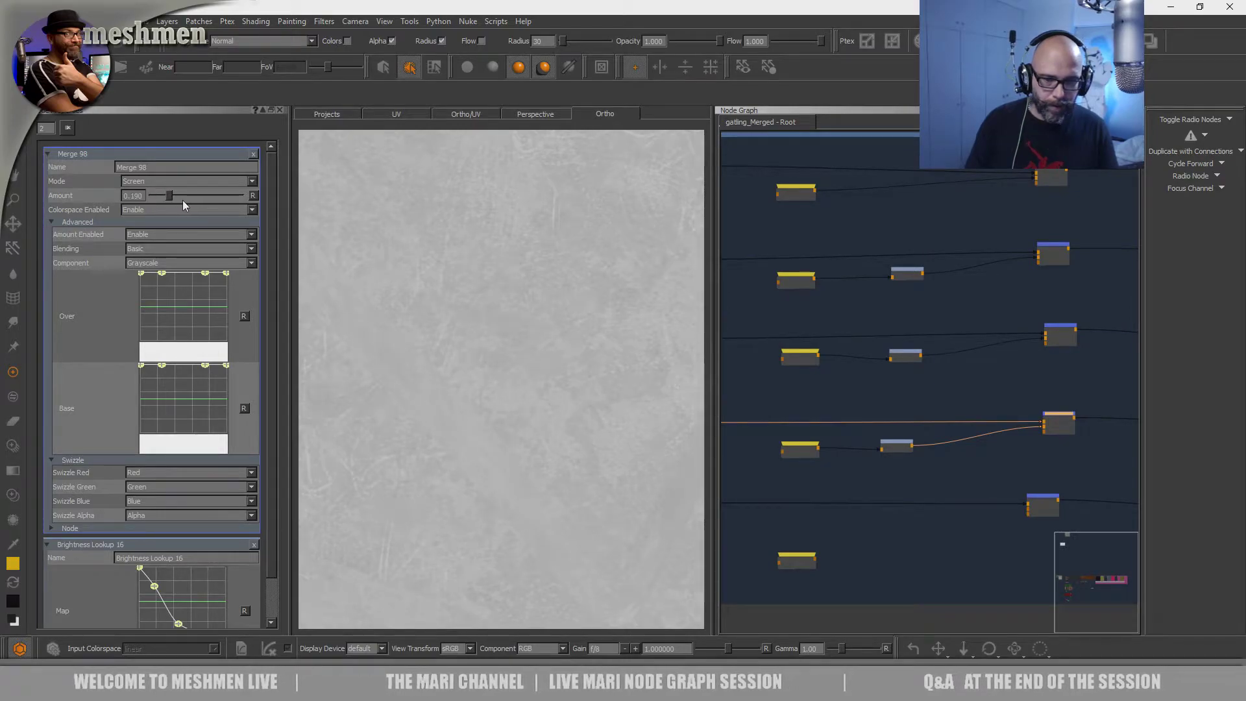
drag(212, 200, 222, 201)
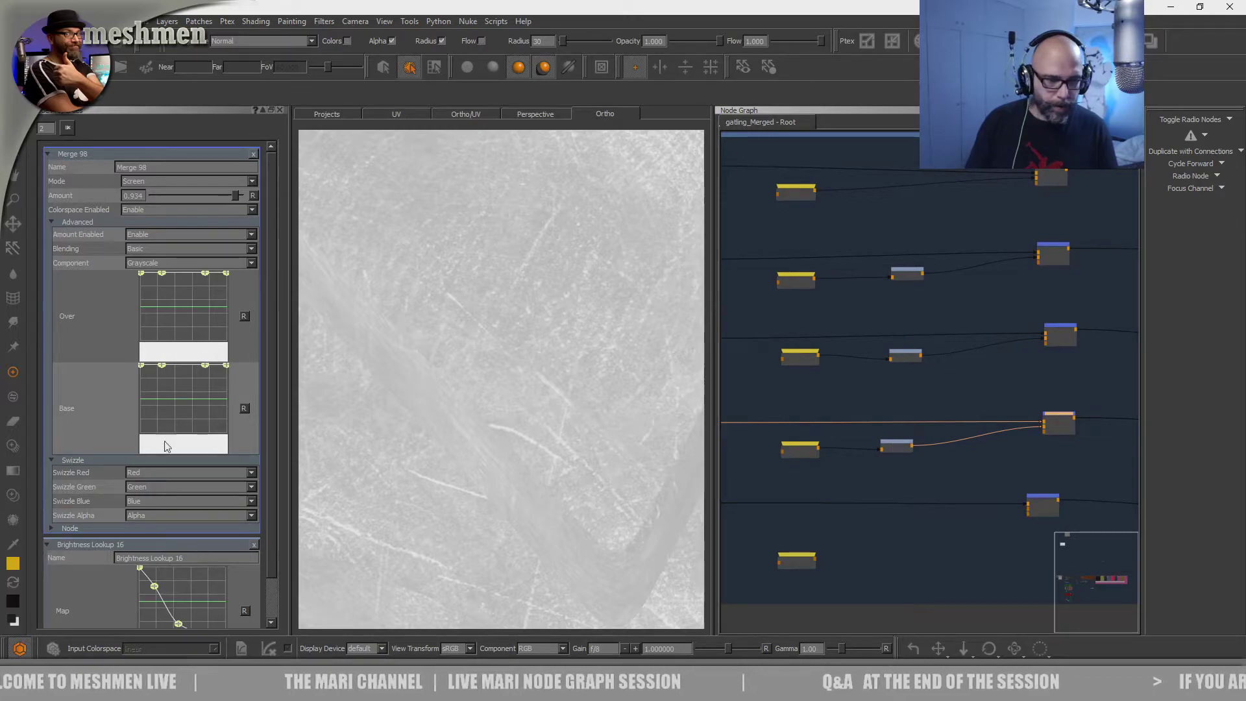
- Clear the open node properties and refine Brightness Lookup 16's curve by lowering its upper middle point
click(69, 130)
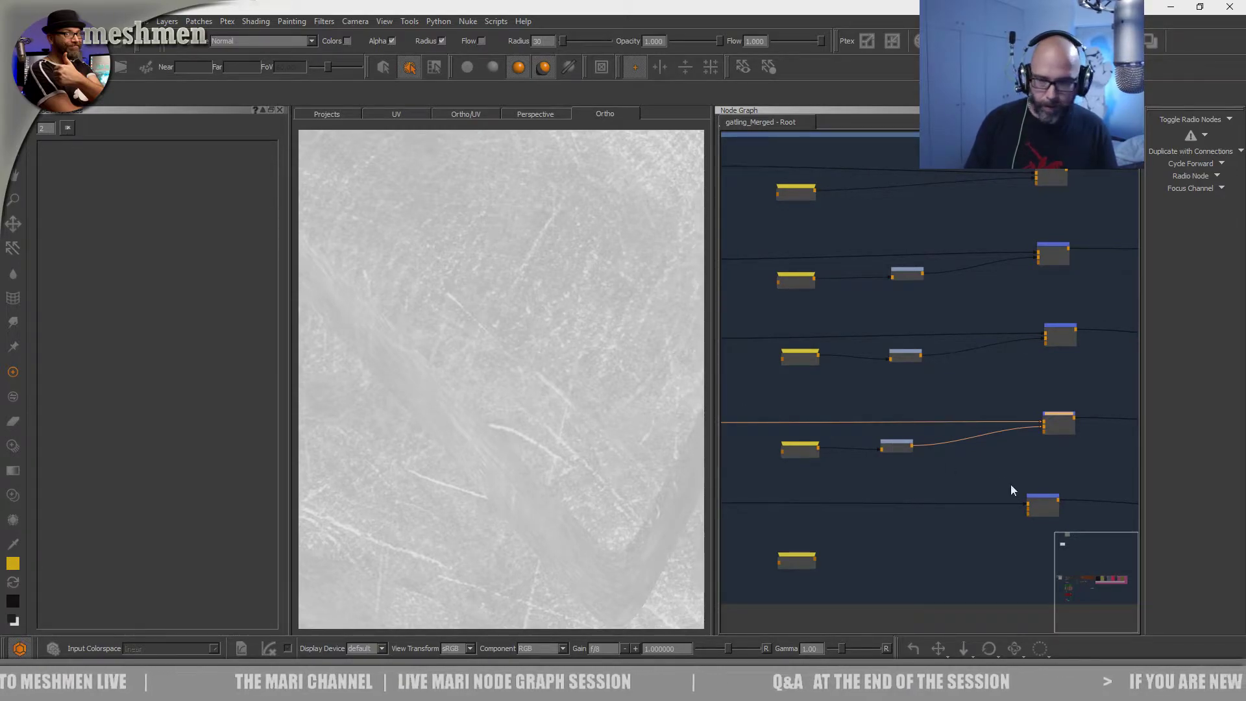
double_click(901, 444)
mouse_move(184, 234)
mouse_down()
mouse_move(196, 231)
mouse_move(161, 201)
mouse_move(186, 237)
mouse_up()
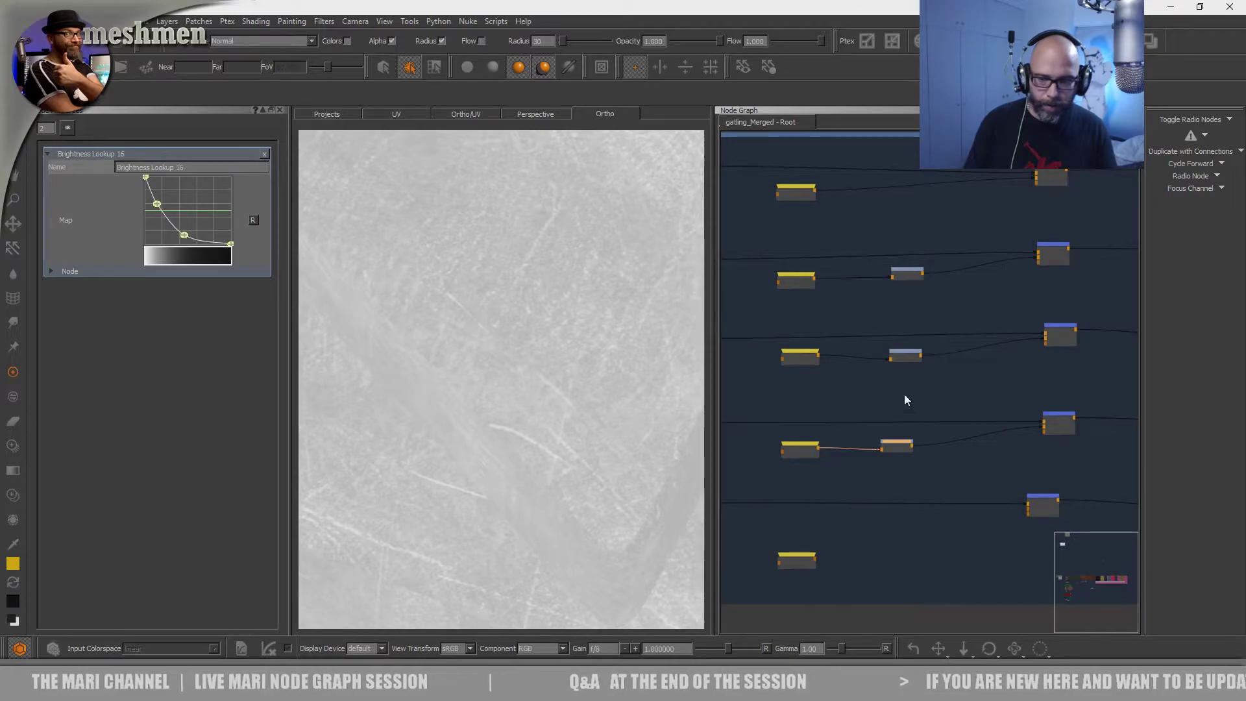
- Set the fourth channel's Merge 98 amount to 0.766
click(1057, 422)
drag(232, 196, 174, 197)
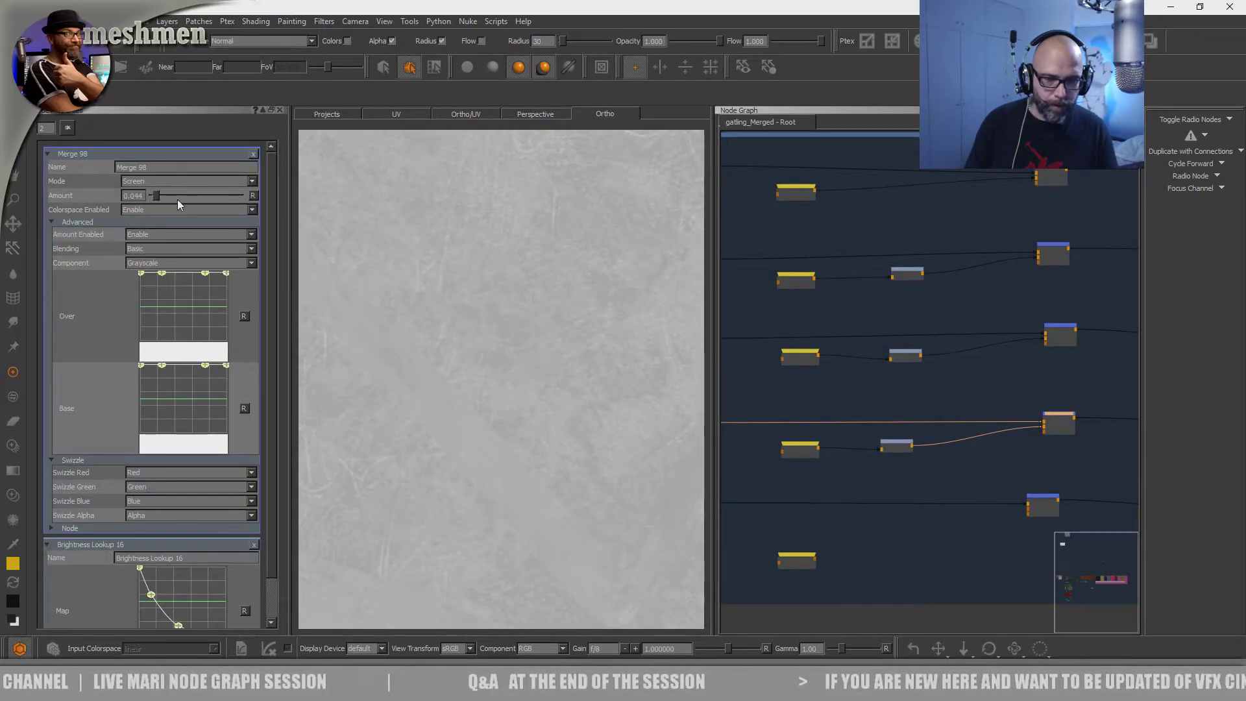
click(217, 199)
drag(216, 198, 220, 199)
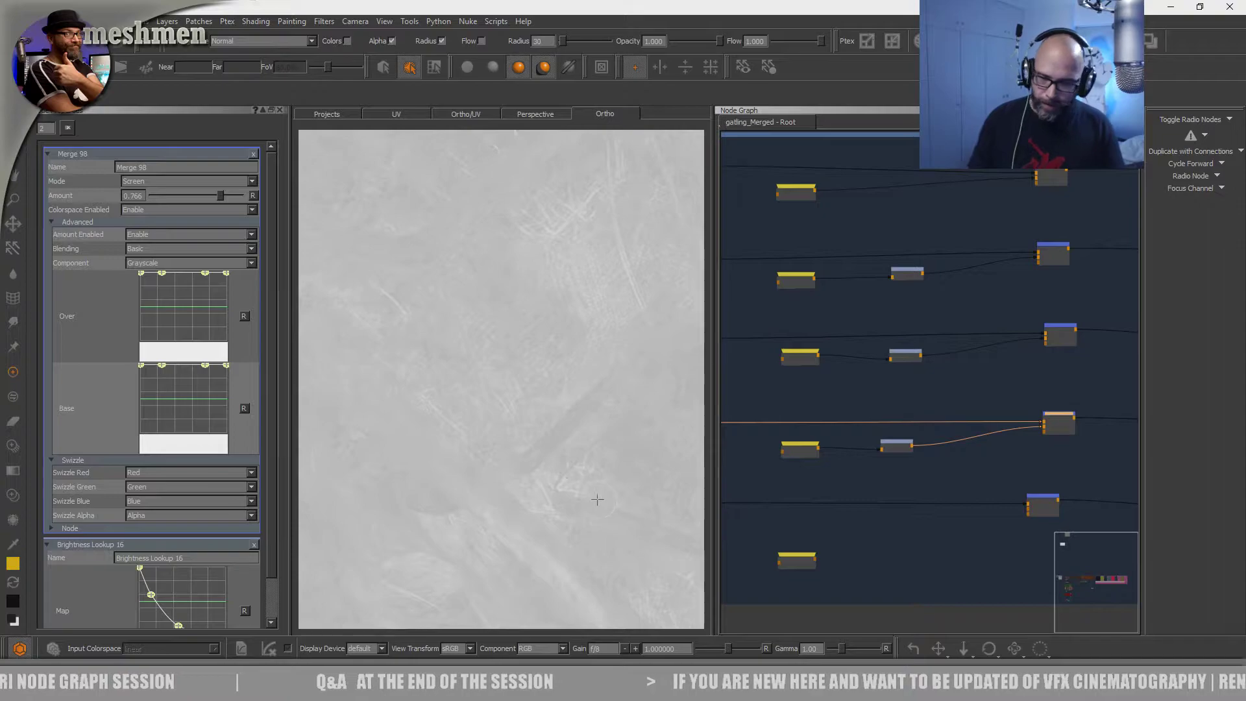
- Preview the fifth channel's Merge 99, move its radio node closer and connect it to the Merge
click(1049, 497)
key(v)
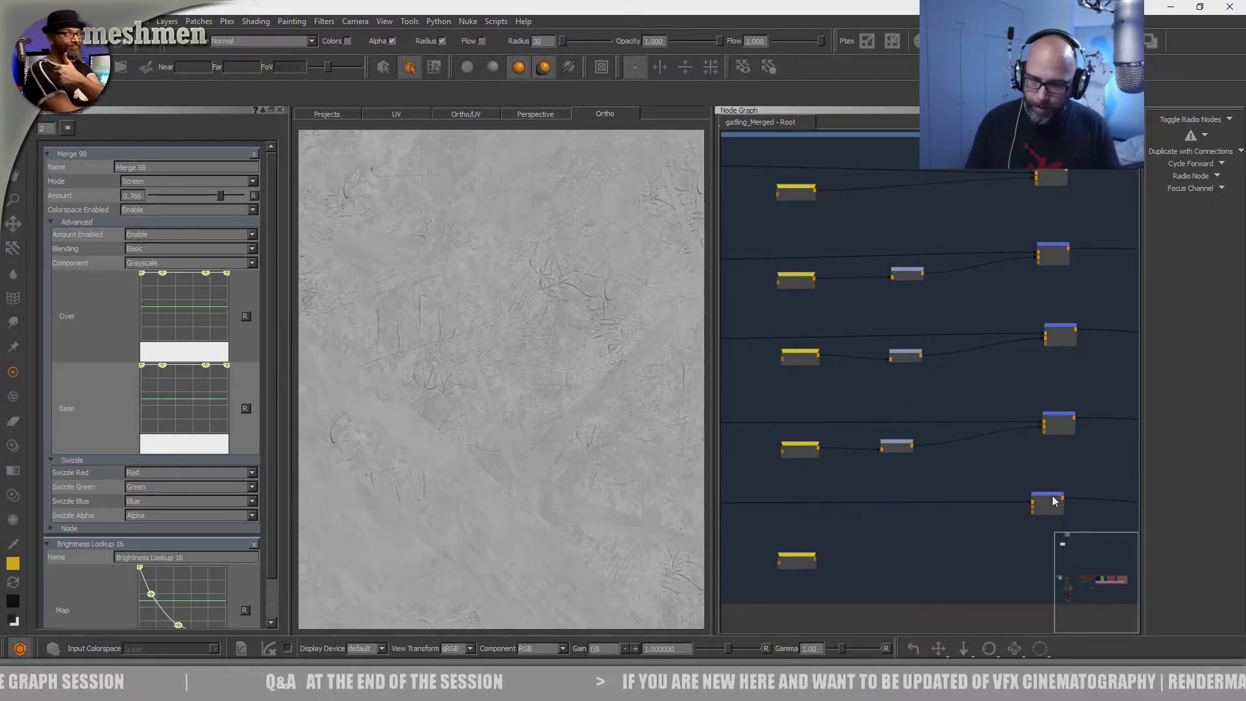
drag(798, 560, 797, 535)
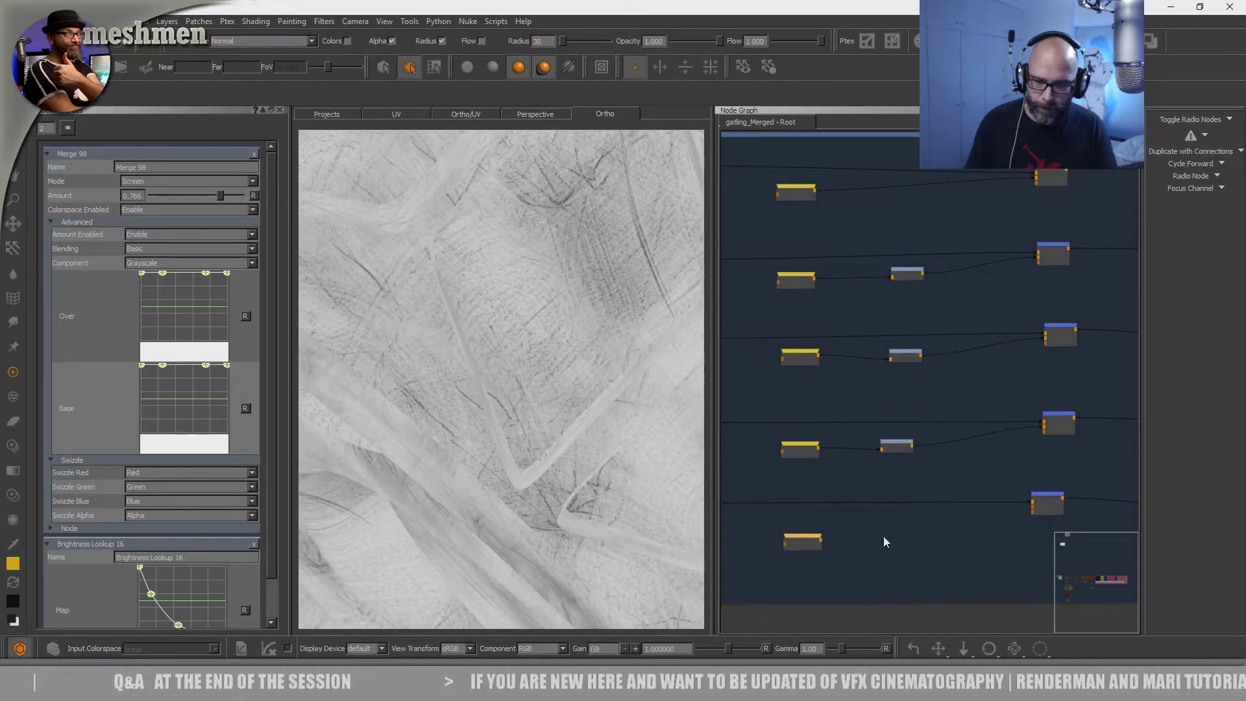
click(1039, 505)
drag(820, 540, 1049, 507)
click(1060, 498)
- Insert a copy of the third channel's Brightness Lookup between the fifth channel's radio node and Merge 99
click(818, 536)
key(Tab)
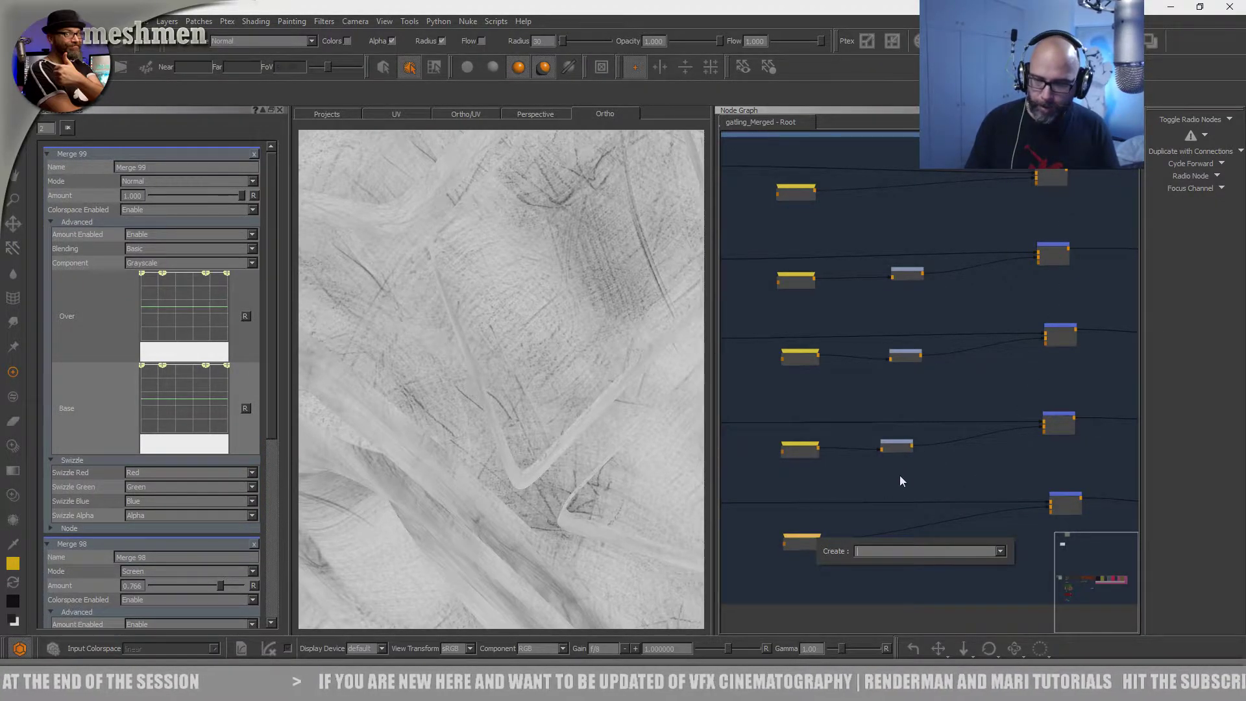
key(Escape)
drag(903, 356, 900, 354)
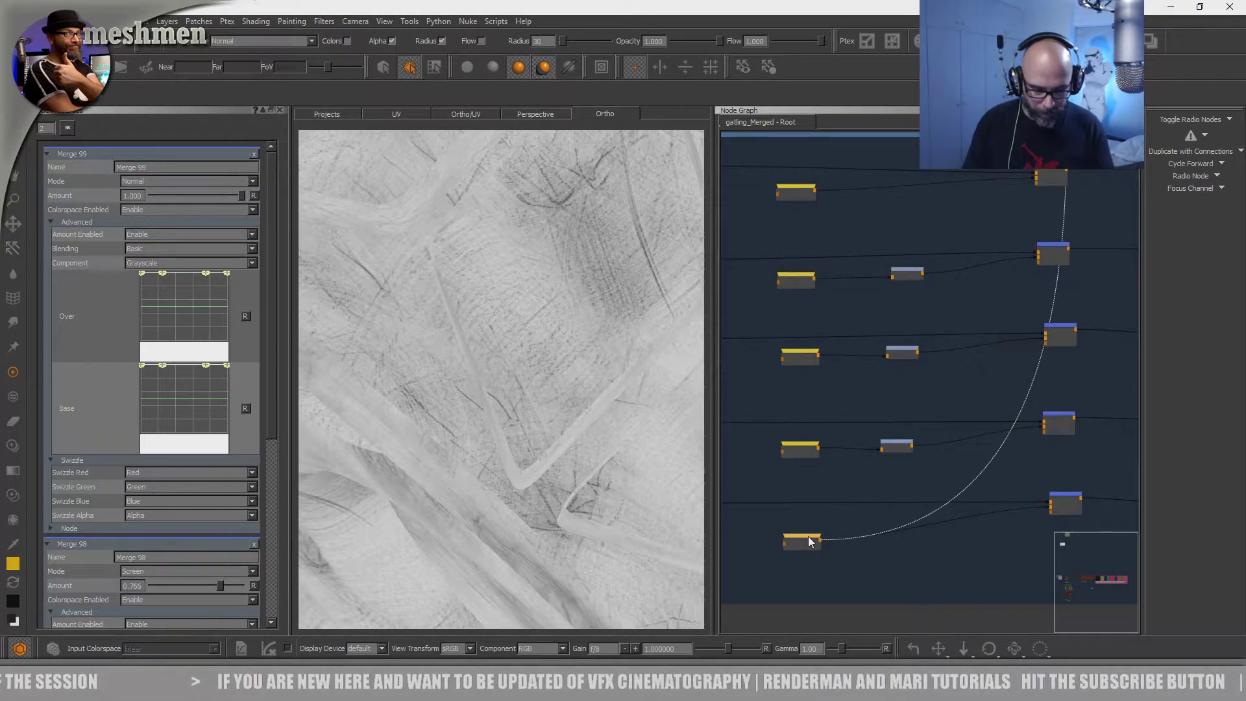
click(921, 522)
drag(809, 537, 901, 536)
key(ctrl+v)
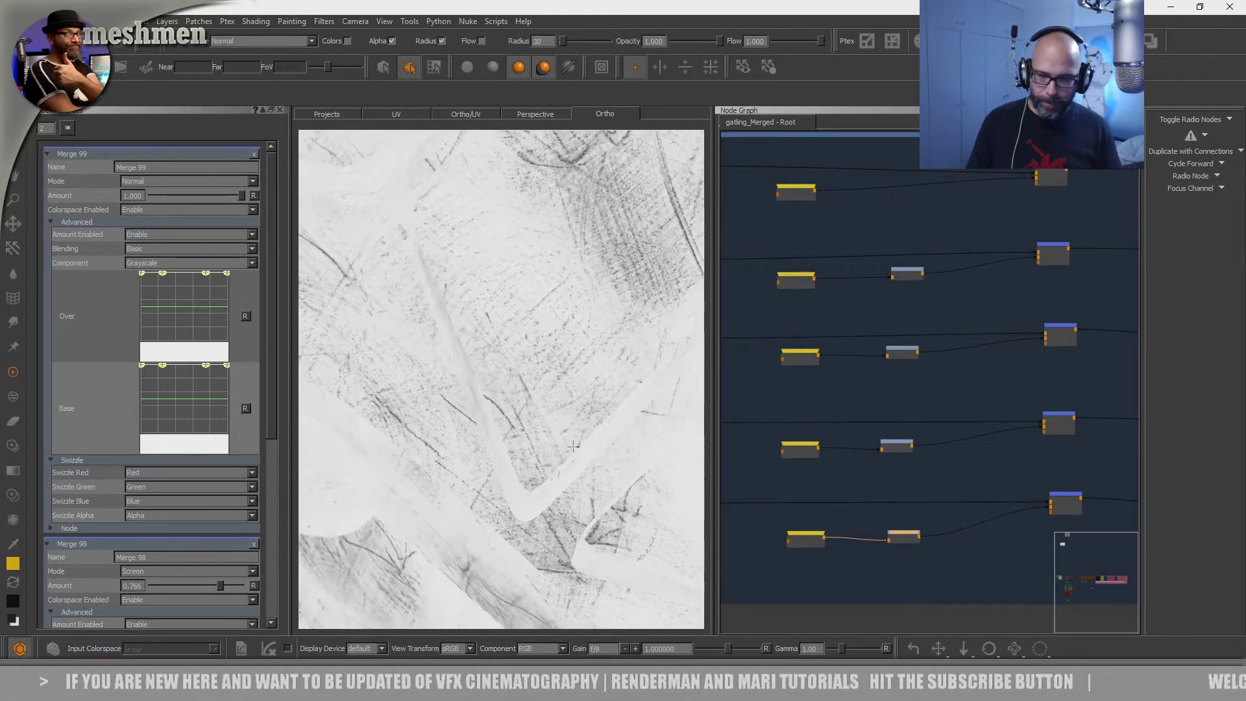
- Set Merge 99's mode to Multiply
click(1071, 494)
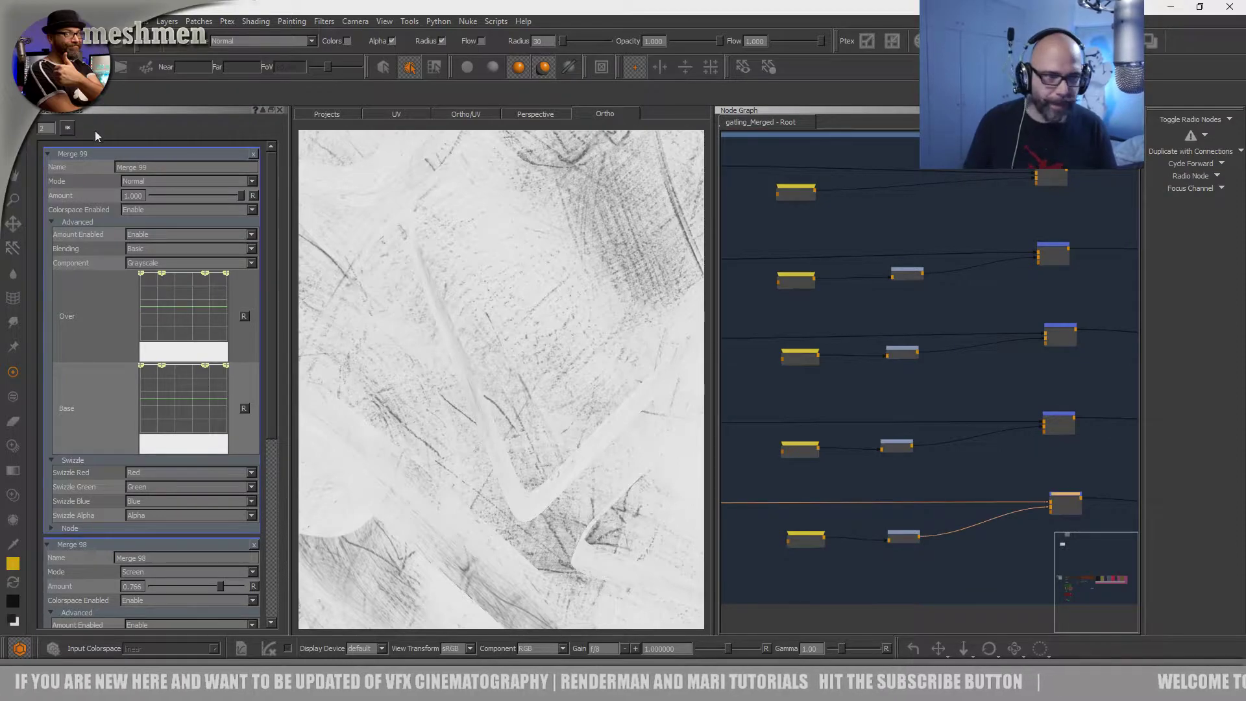
click(195, 181)
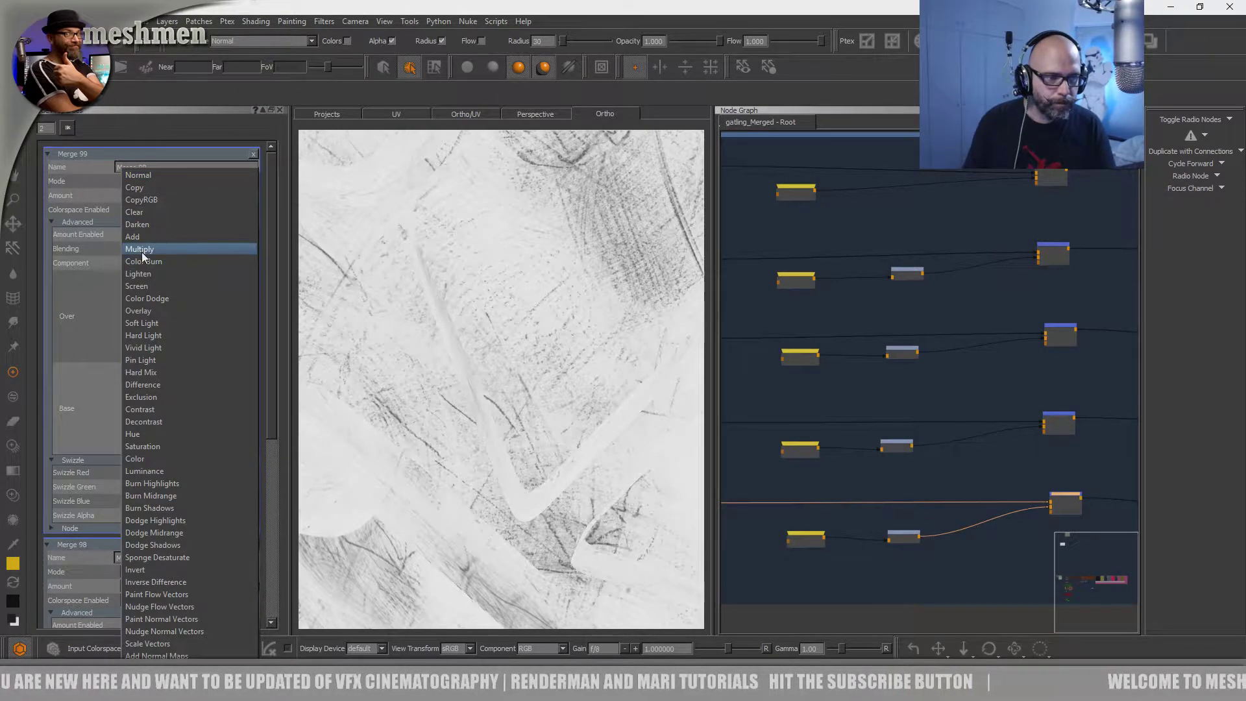
click(896, 487)
click(1066, 495)
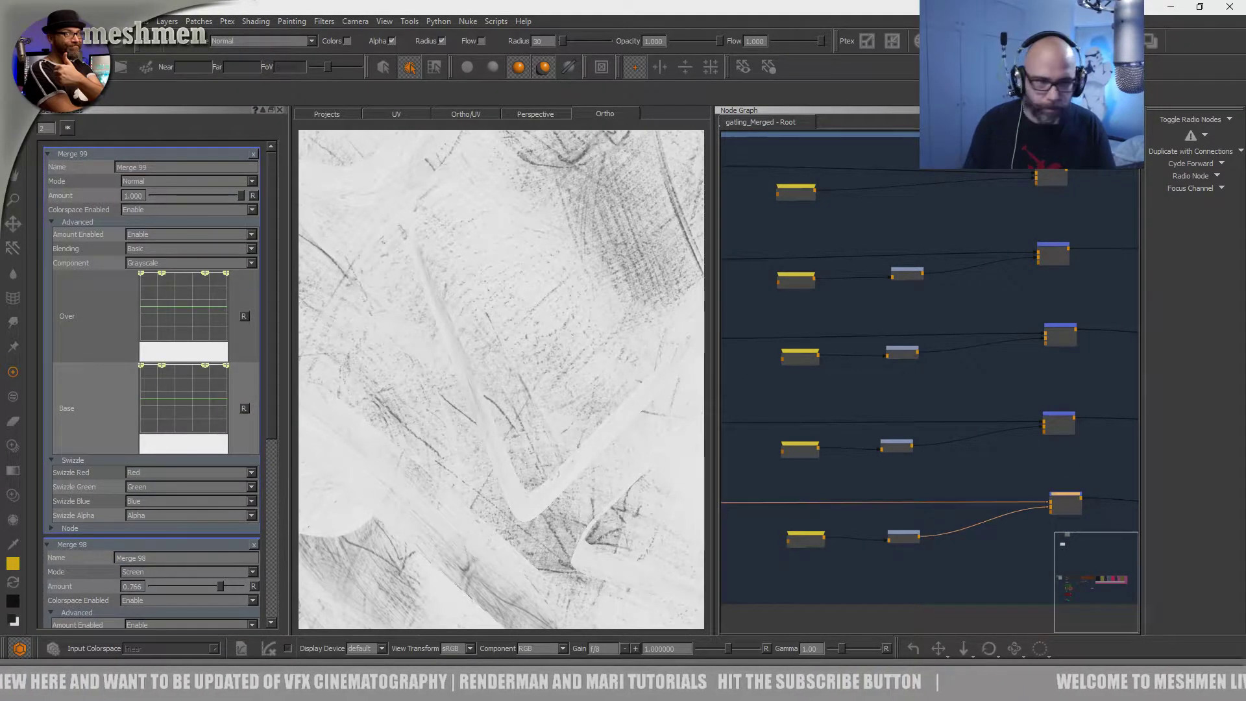
click(149, 182)
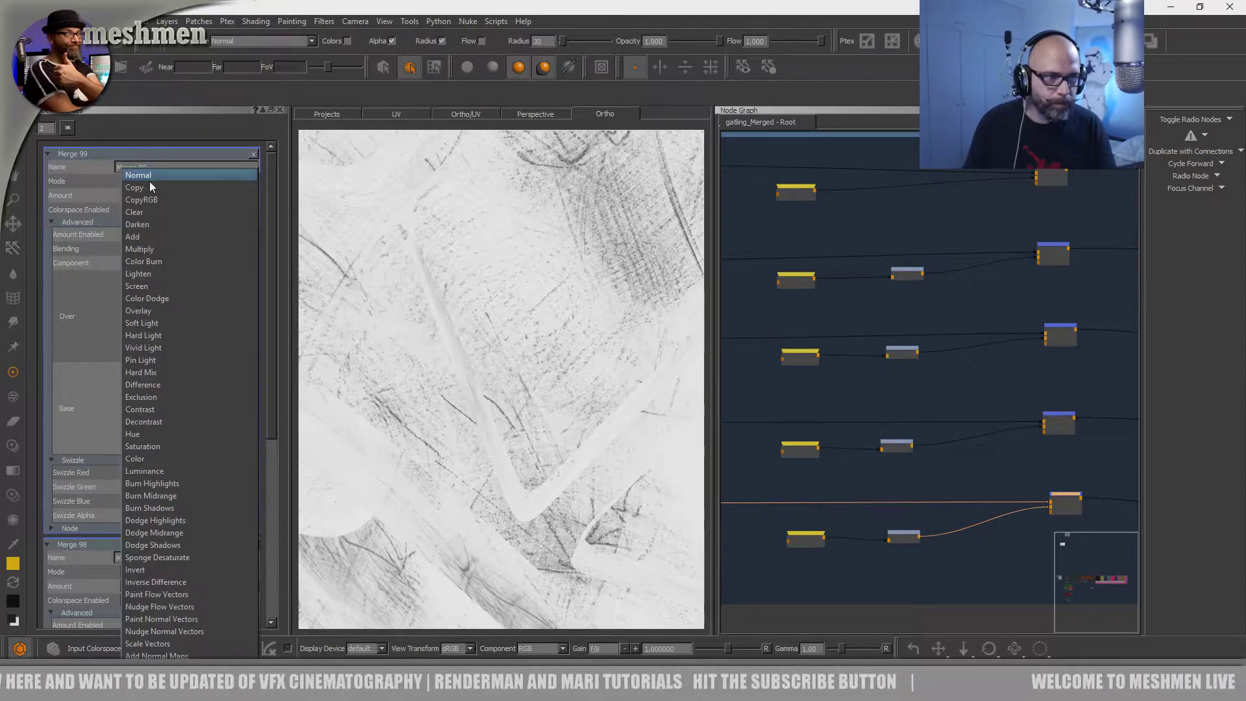
click(137, 249)
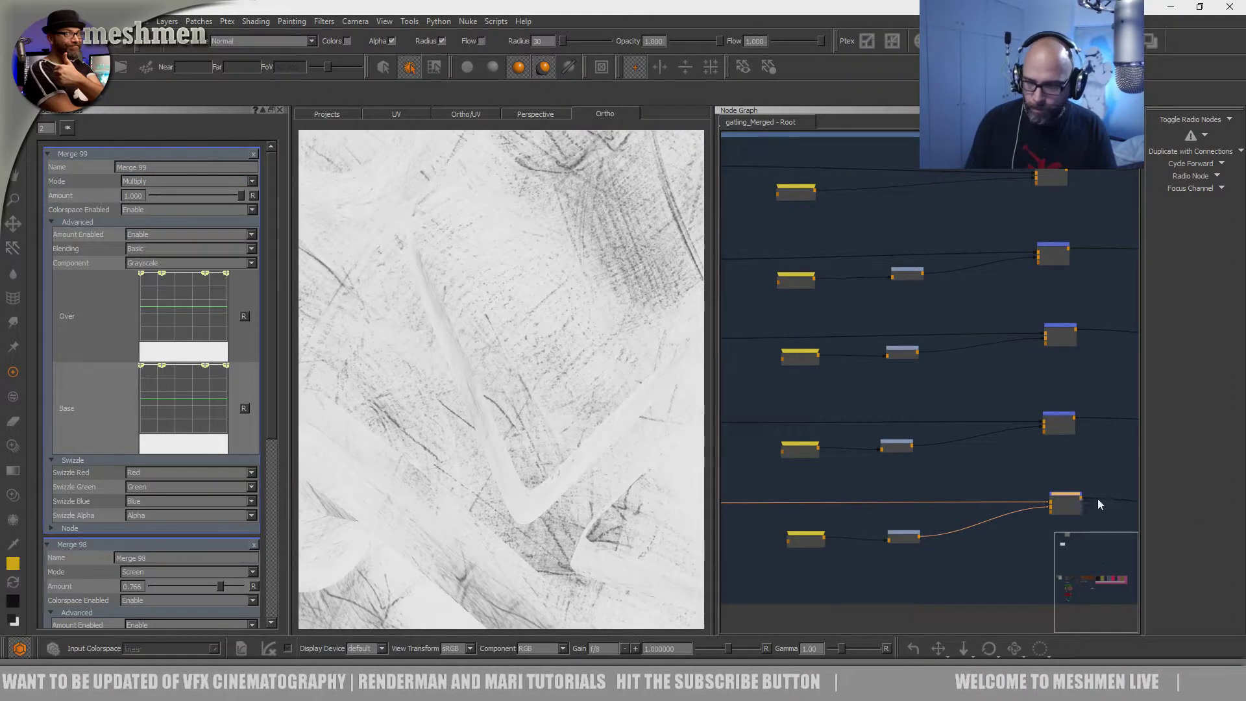
- Preview Merge 99 on the model and set its amount to 0.679
click(1067, 497)
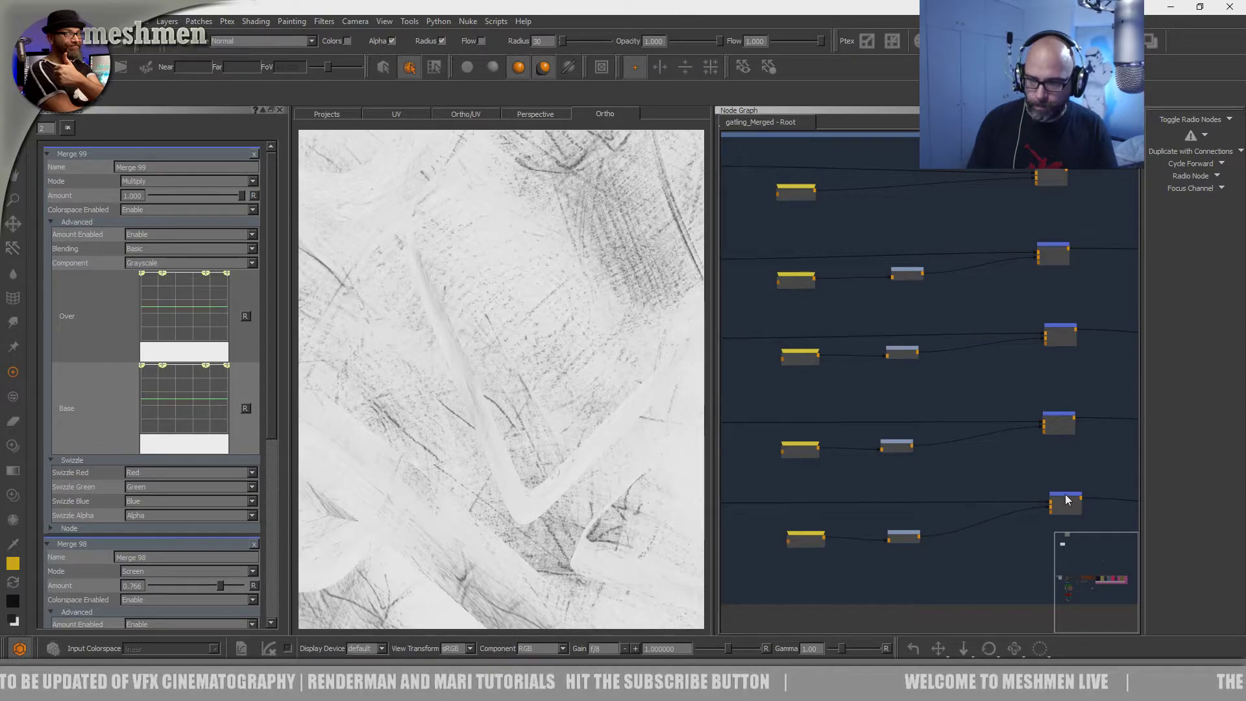
drag(1062, 494, 1066, 497)
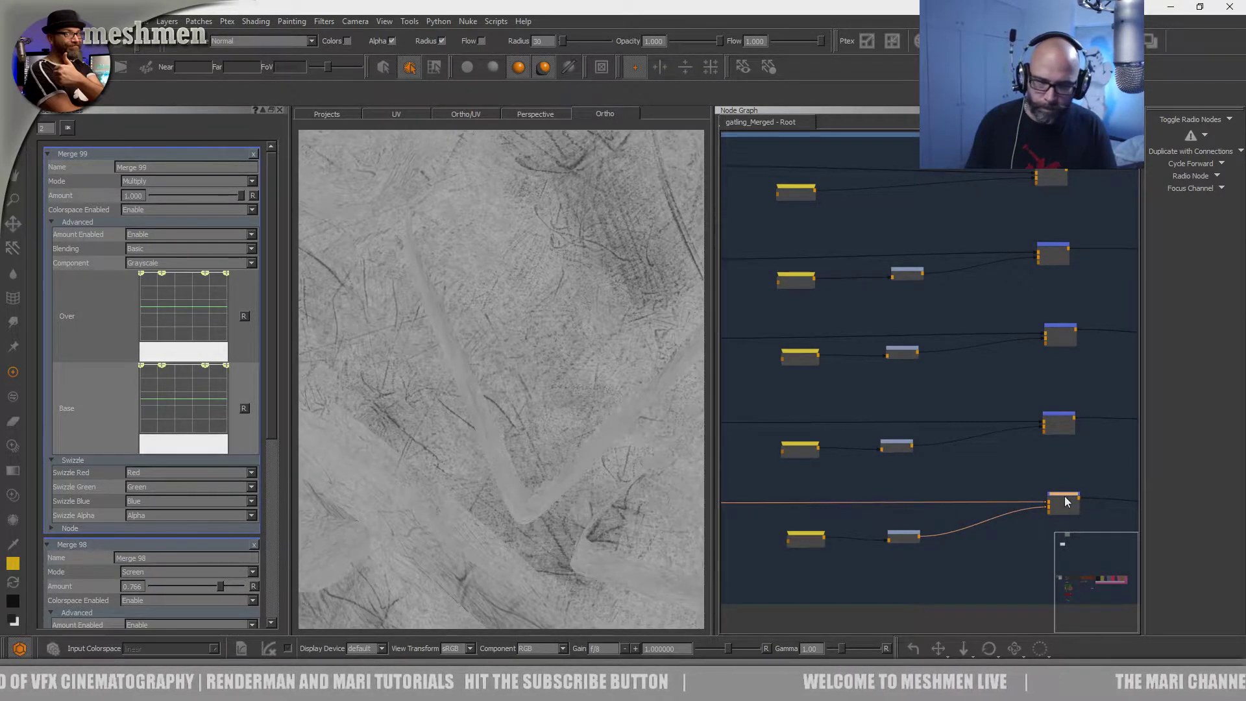
alt+drag(387, 422, 381, 410)
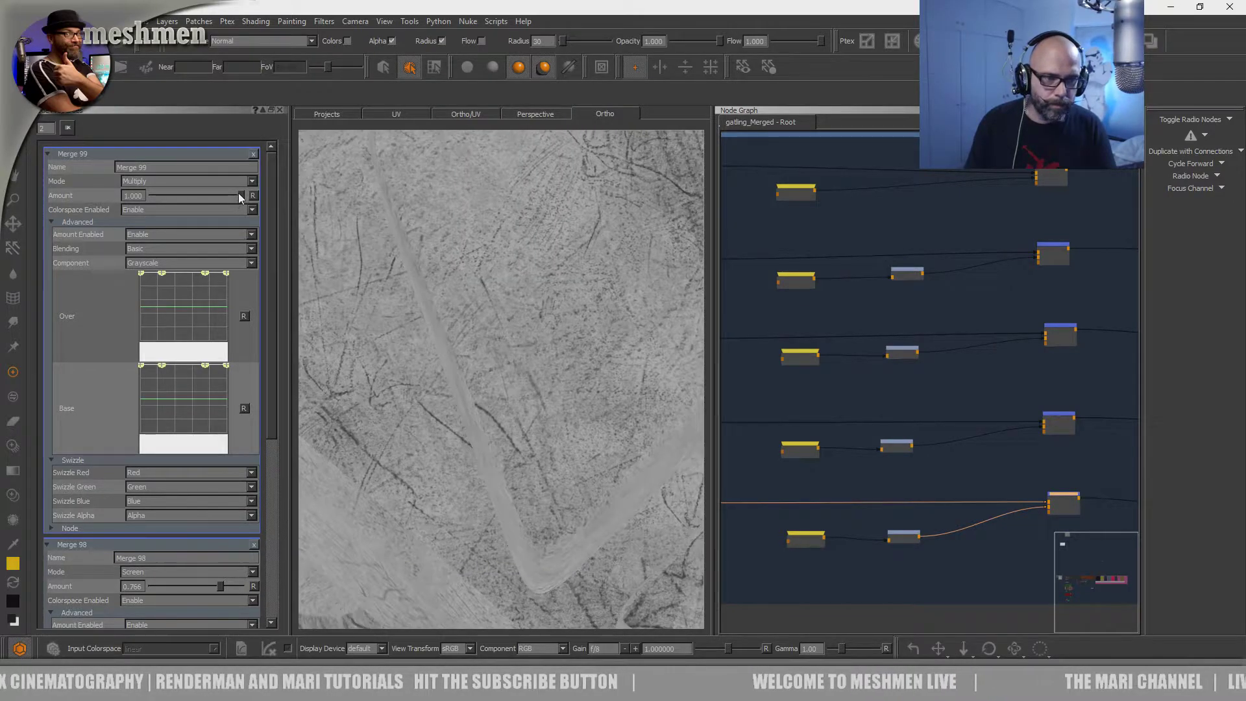
click(151, 196)
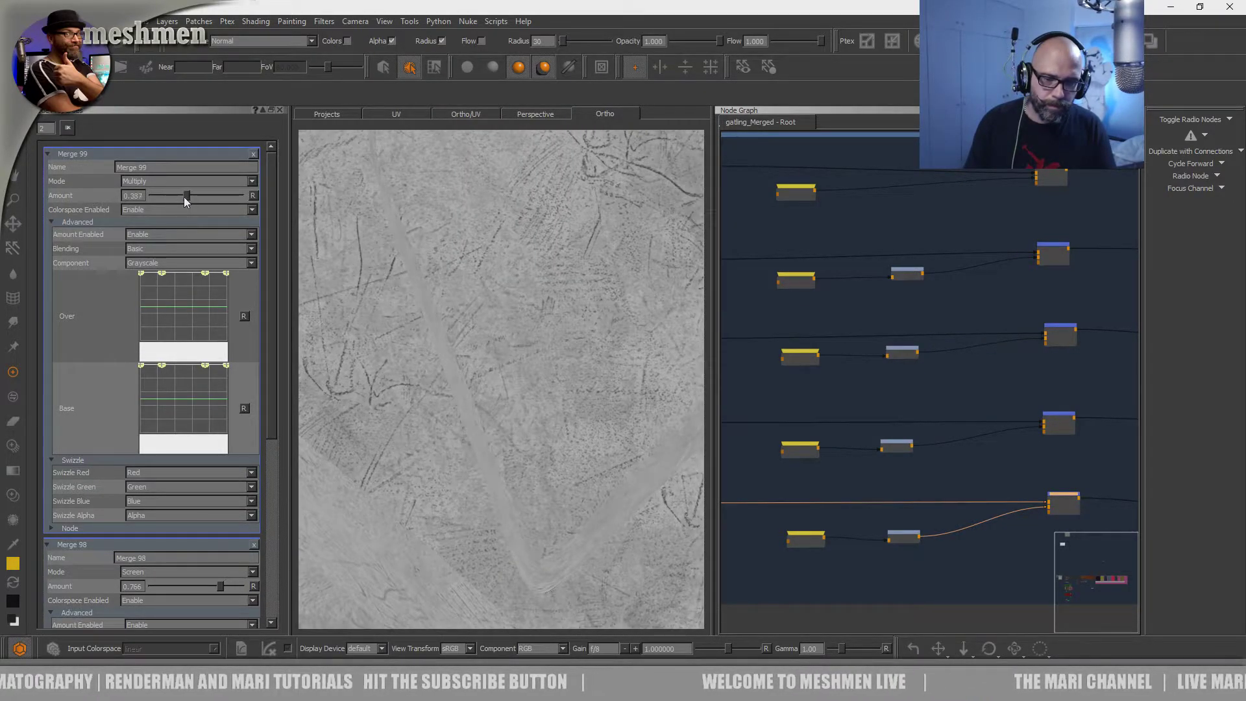
drag(187, 197, 204, 200)
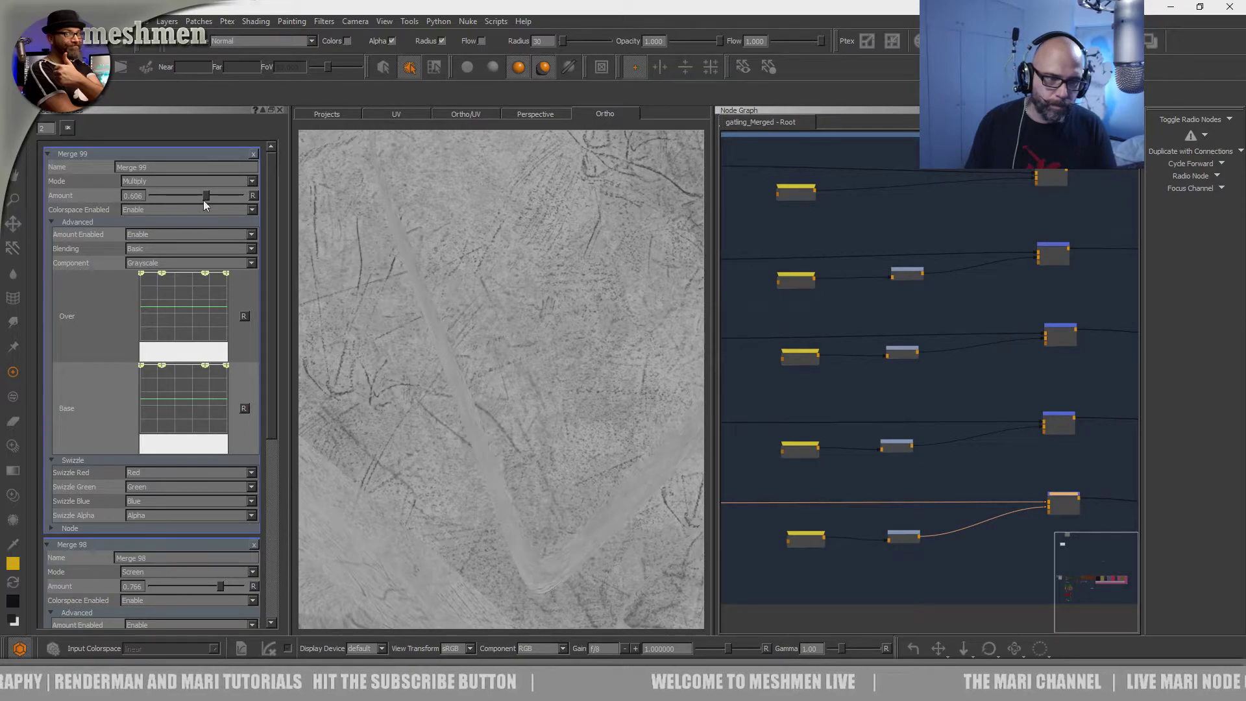
click(154, 195)
click(212, 196)
alt+drag(543, 373, 539, 414)
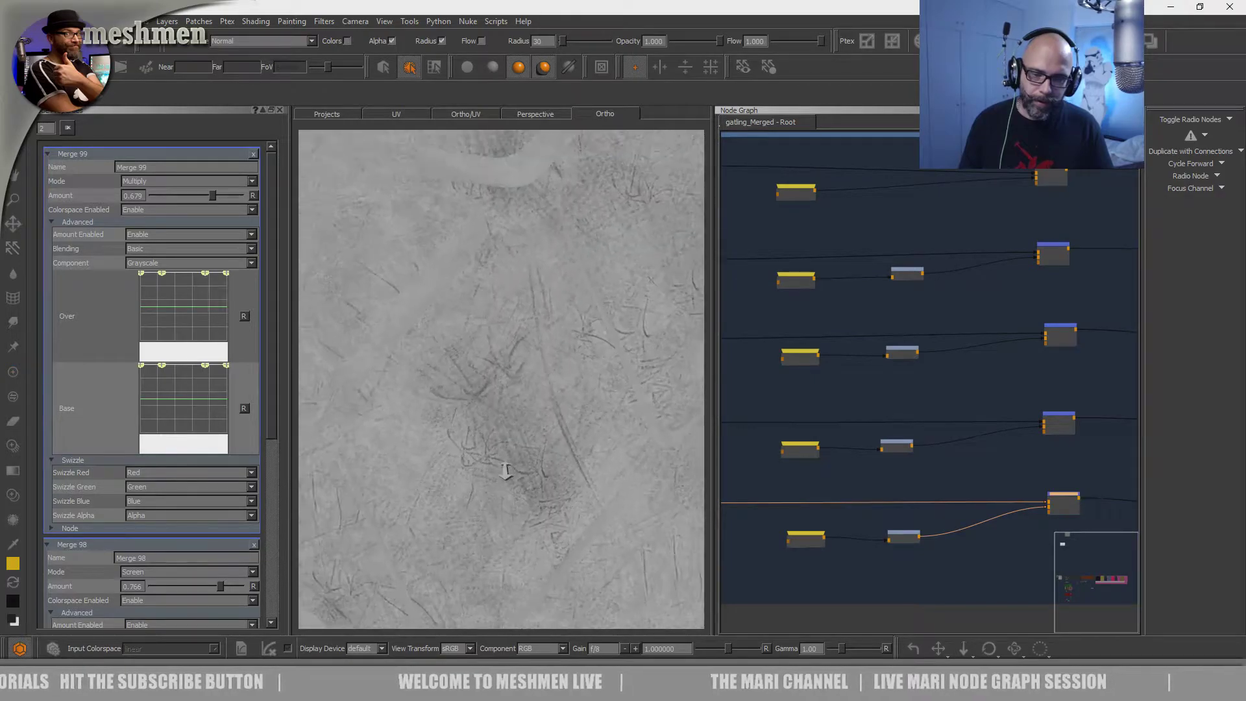
- Compare the fifth channel's scratches and surface breakup on the model with the worn rubber tyre photo in the browser
key(alt+Tab)
drag(712, 541, 1022, 118)
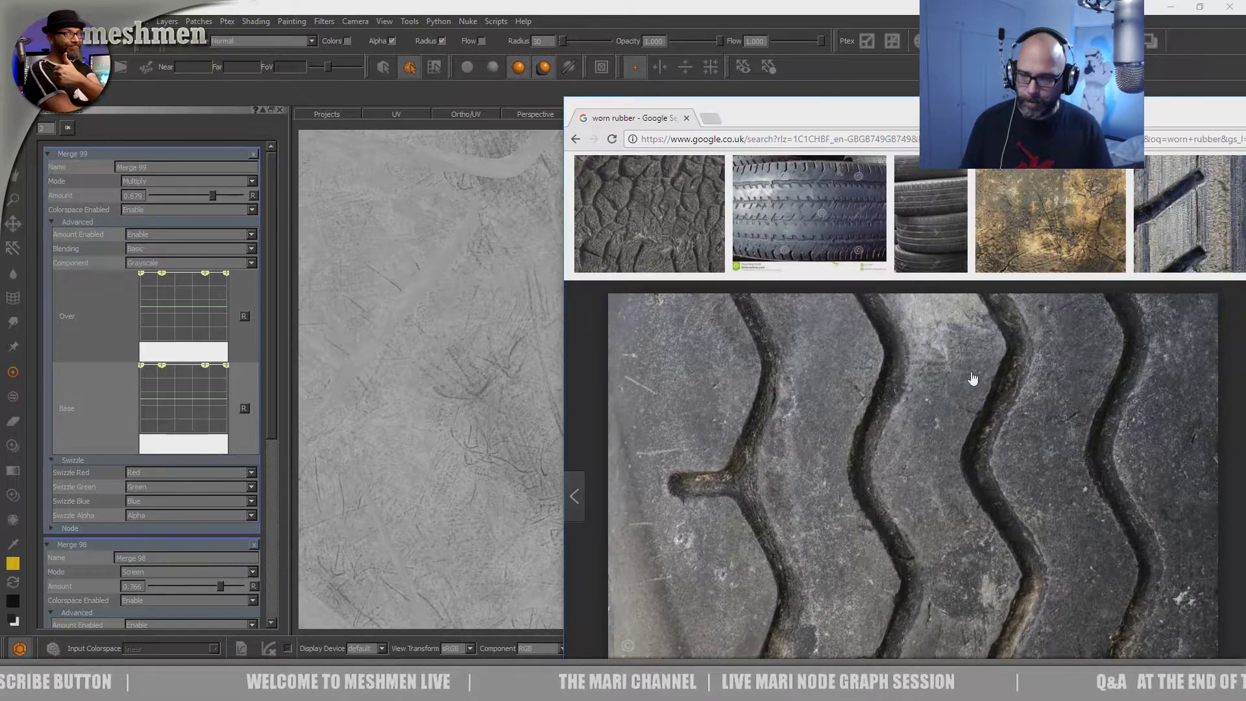
alt+right_drag(459, 424, 483, 464)
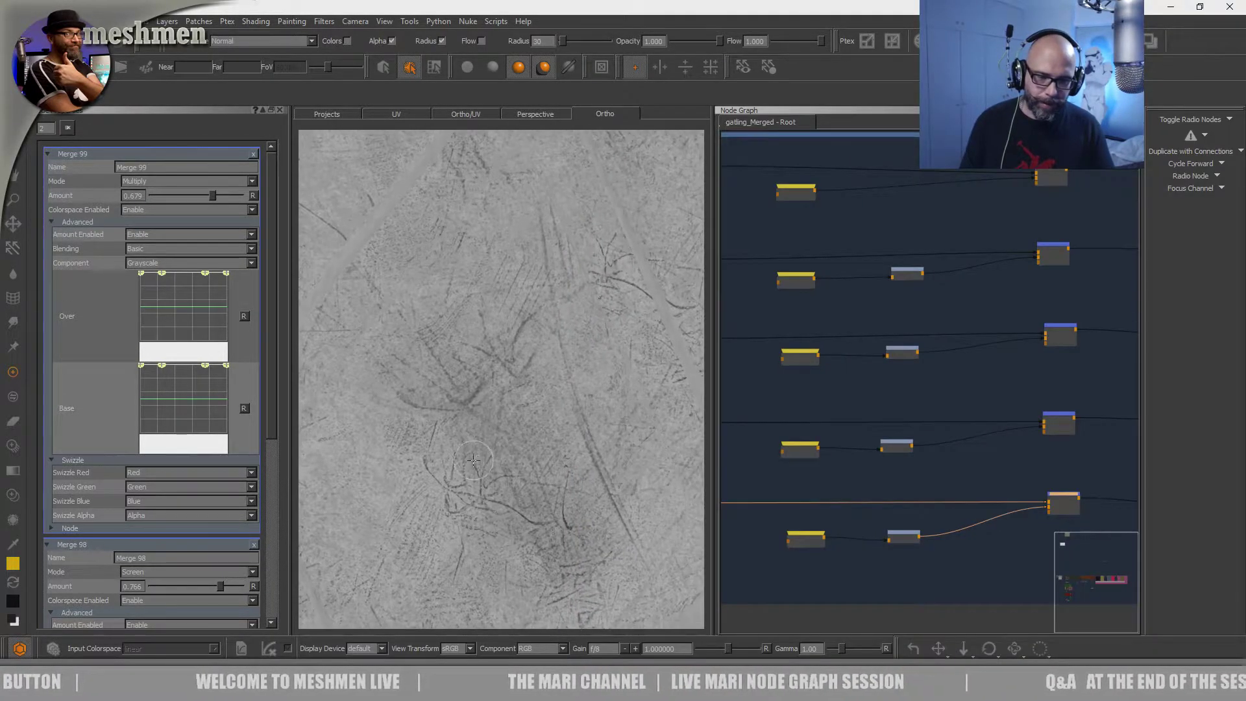
key(alt+Tab)
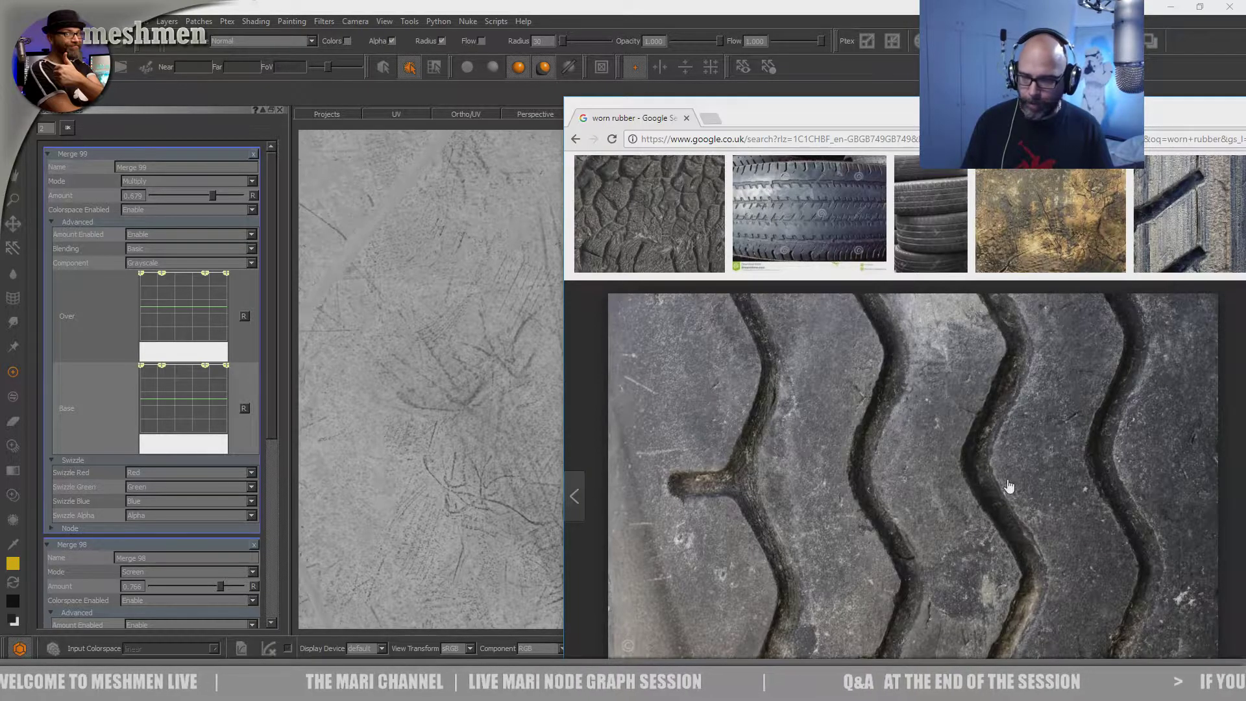
alt+drag(400, 464, 468, 434)
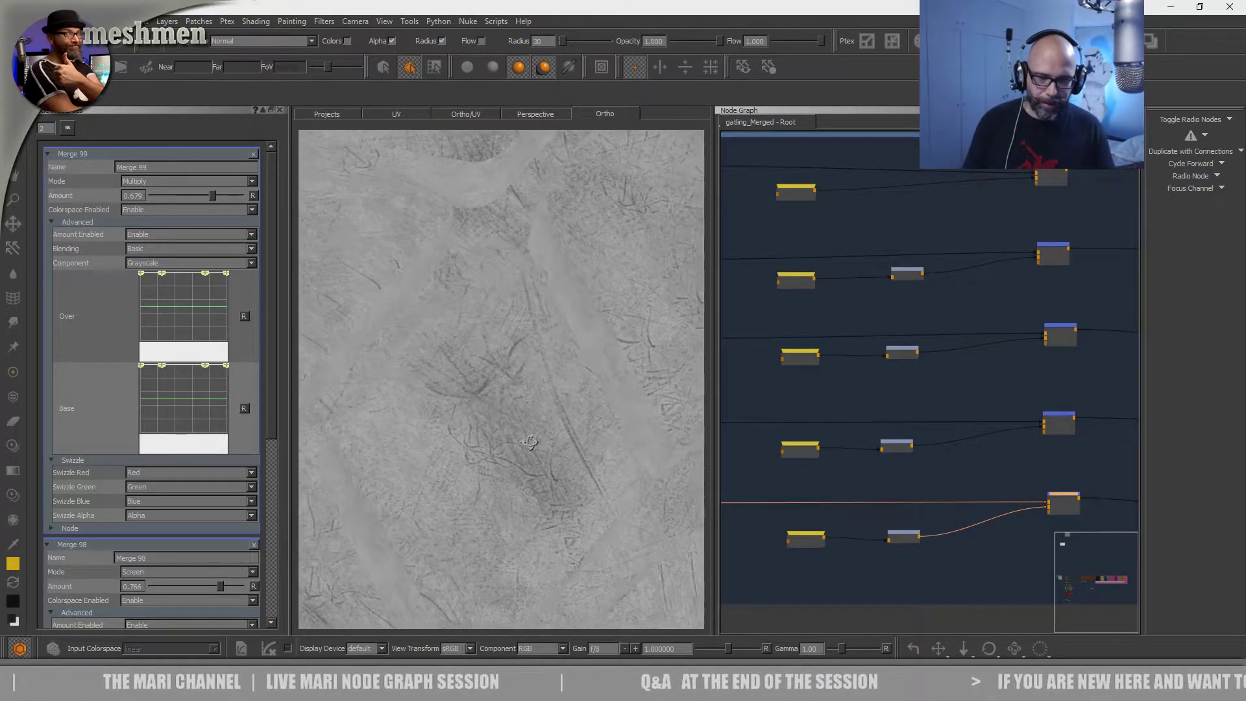
alt+drag(476, 505, 522, 499)
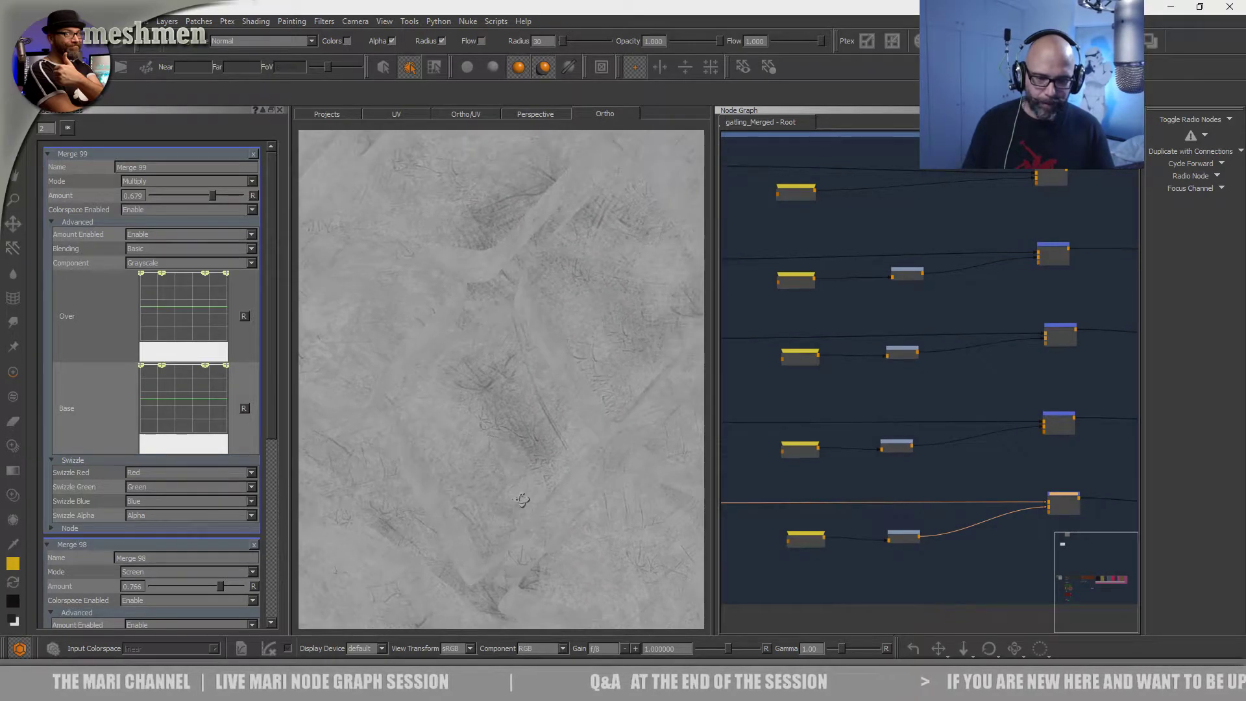
- Review the rubber channel rows in the node graph and select the first channel's Merge
scroll(990, 453, down, 2)
middle_drag(980, 453, 826, 471)
scroll(1036, 325, down, 2)
middle_drag(1037, 324, 859, 295)
drag(893, 491, 1118, 490)
drag(928, 485, 1083, 242)
middle_drag(843, 277, 1032, 300)
click(932, 267)
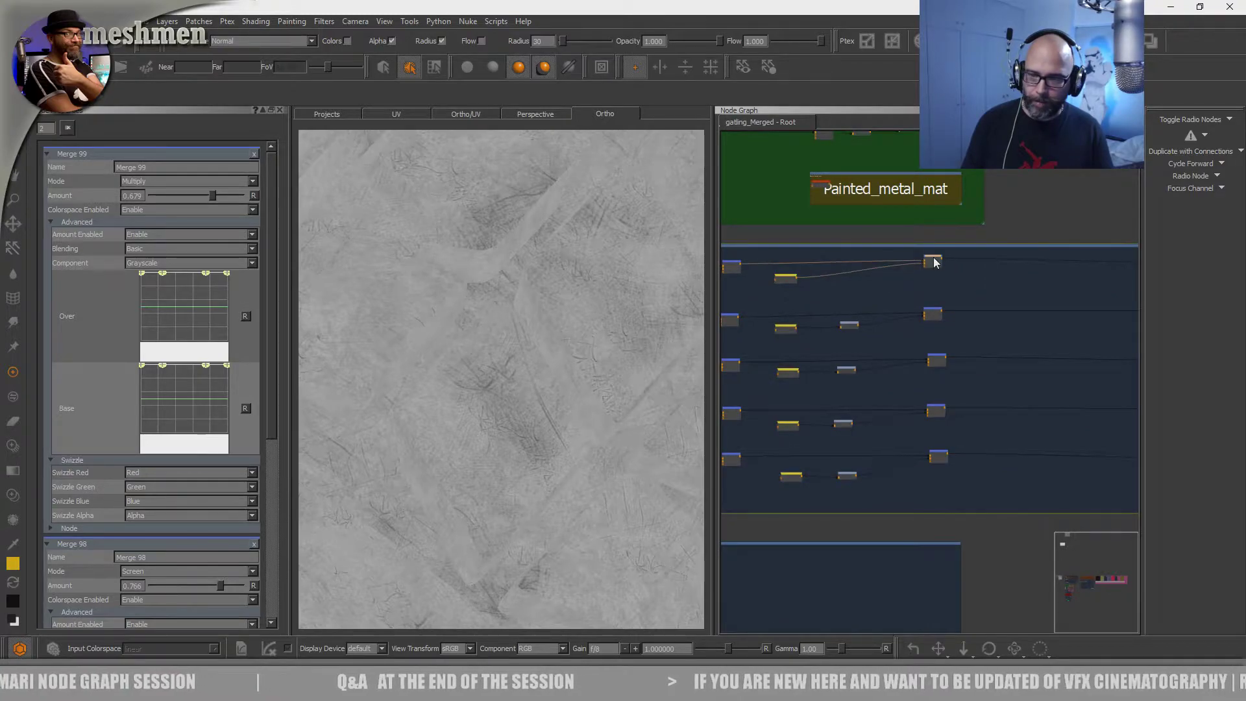
mouse_move(541, 418)
alt+mouse_down()
mouse_move(535, 403)
mouse_move(514, 405)
alt+mouse_up()
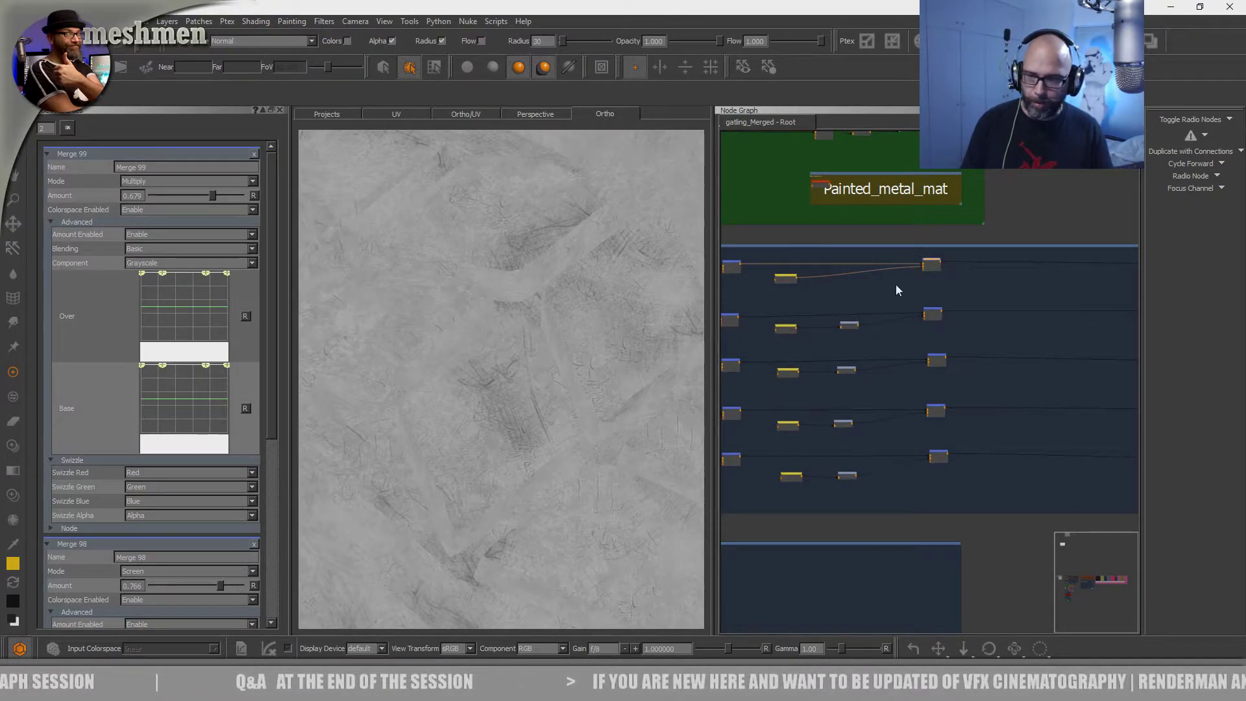
- Add a new Merge after the last Merge in each of the first three rubber channels and spread them out
middle_drag(937, 269, 865, 379)
scroll(866, 380, up, 3)
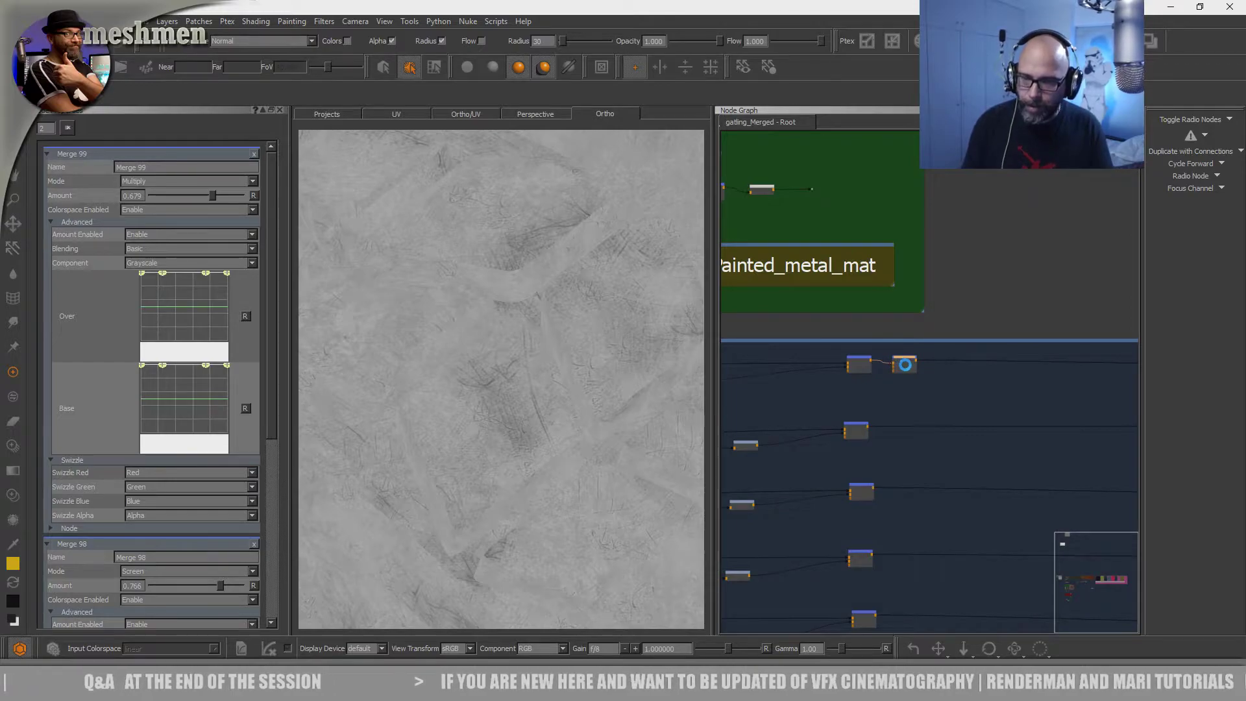
drag(902, 364, 1017, 371)
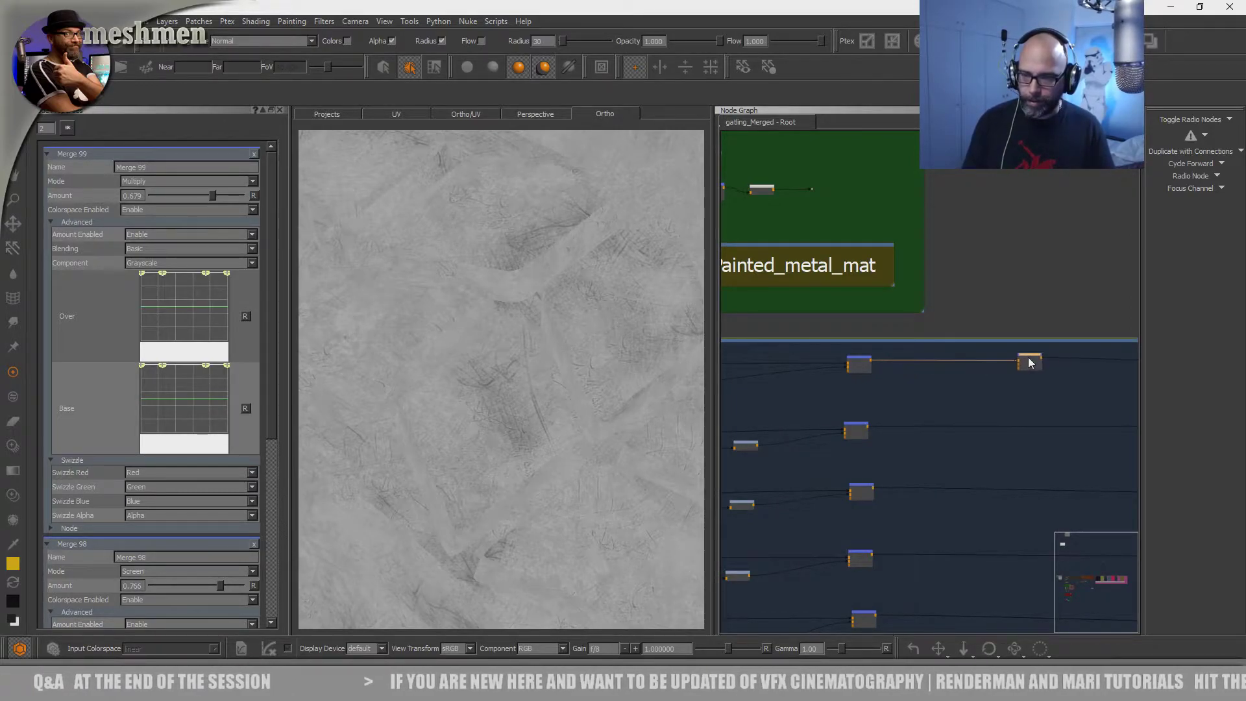
click(856, 430)
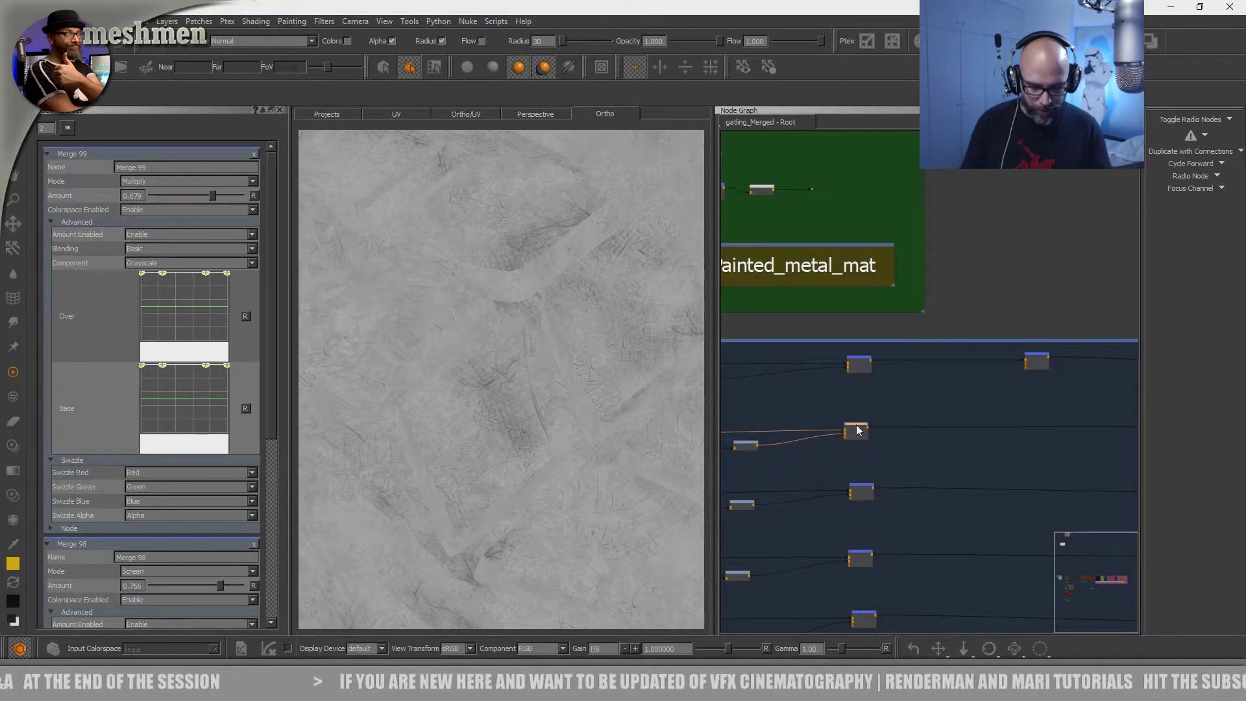
key(m)
drag(909, 428, 1046, 422)
middle_drag(998, 411, 889, 322)
click(750, 400)
drag(751, 402, 935, 391)
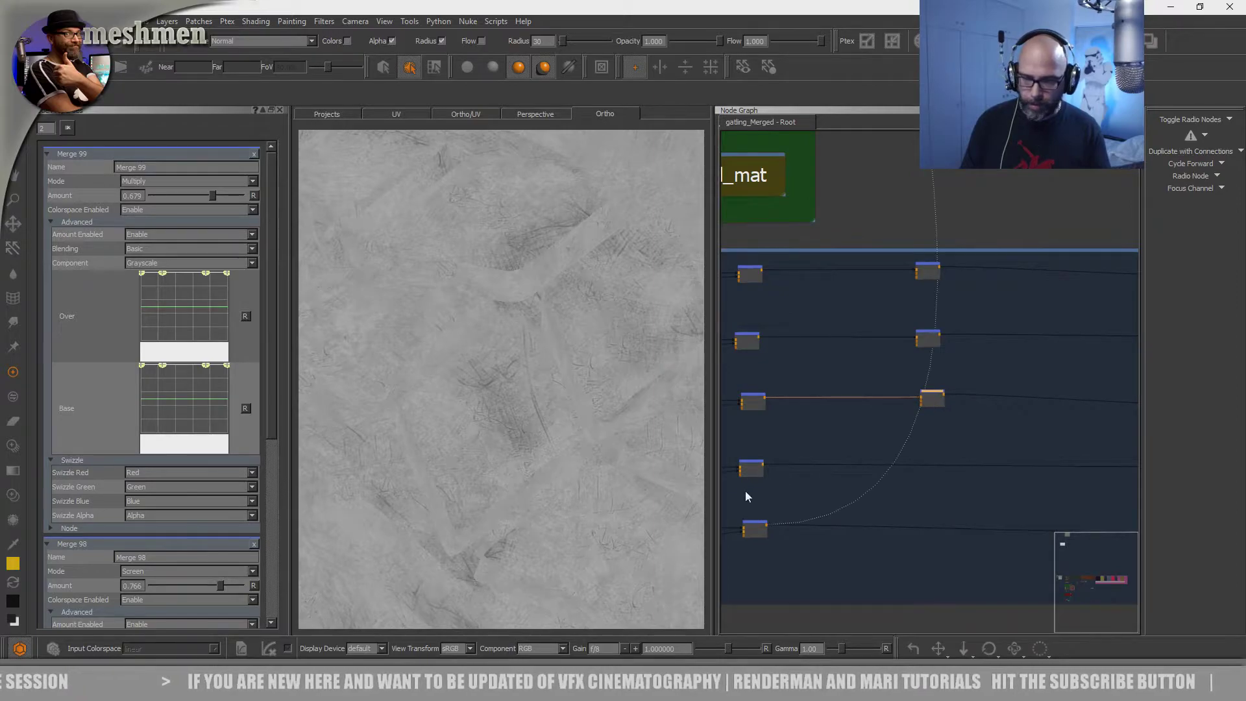
- Add a new Merge after the last Merge in the fourth and fifth rubber channels, aligned with the ones above
click(753, 466)
key(ctrl+v)
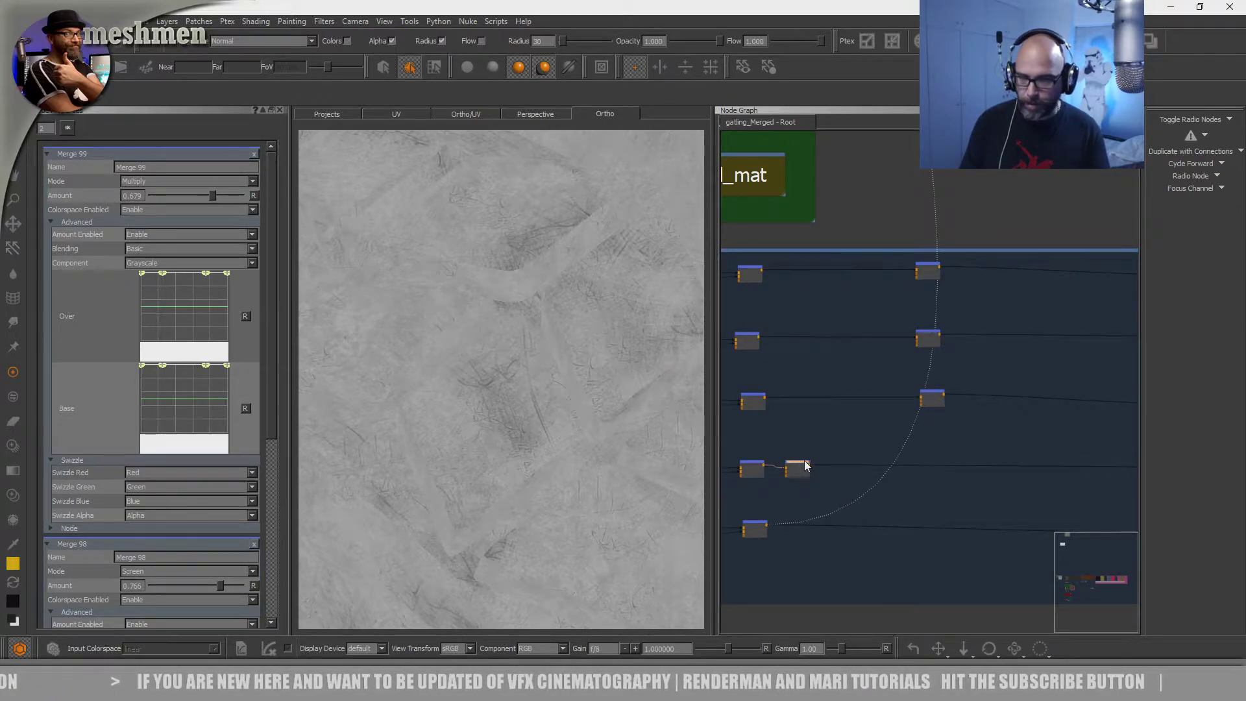
drag(811, 470, 939, 459)
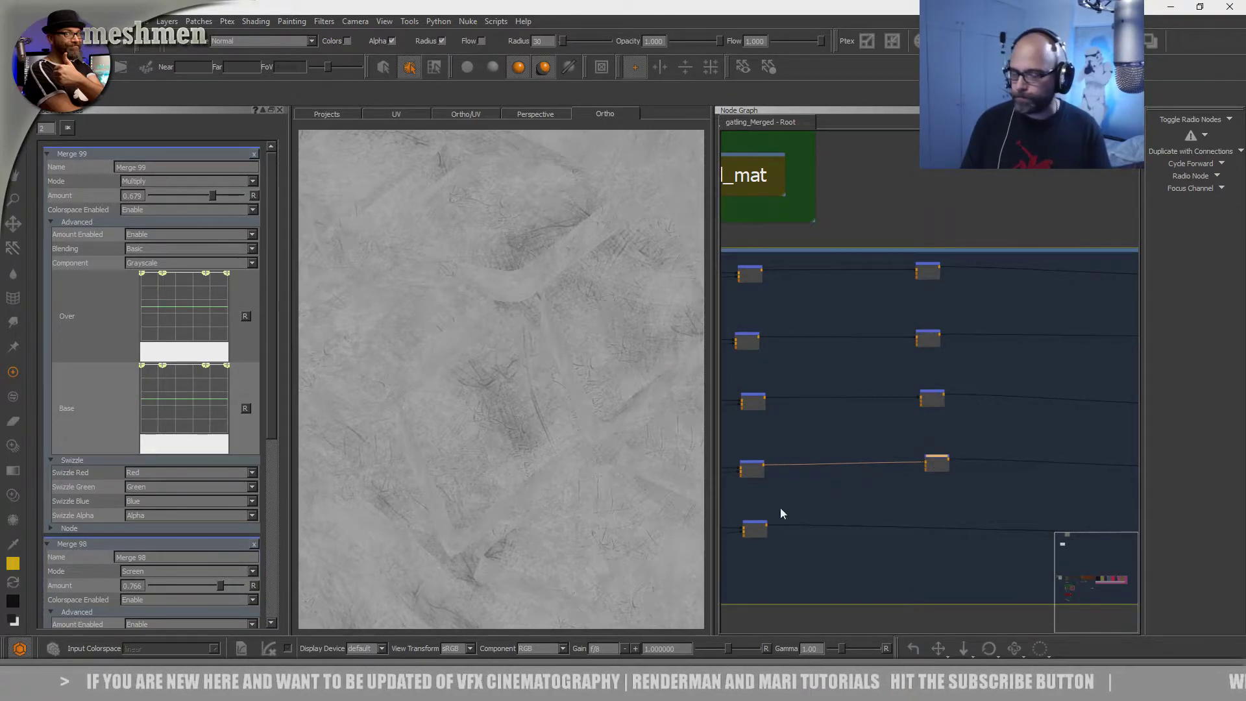
click(758, 523)
key(ctrl+v)
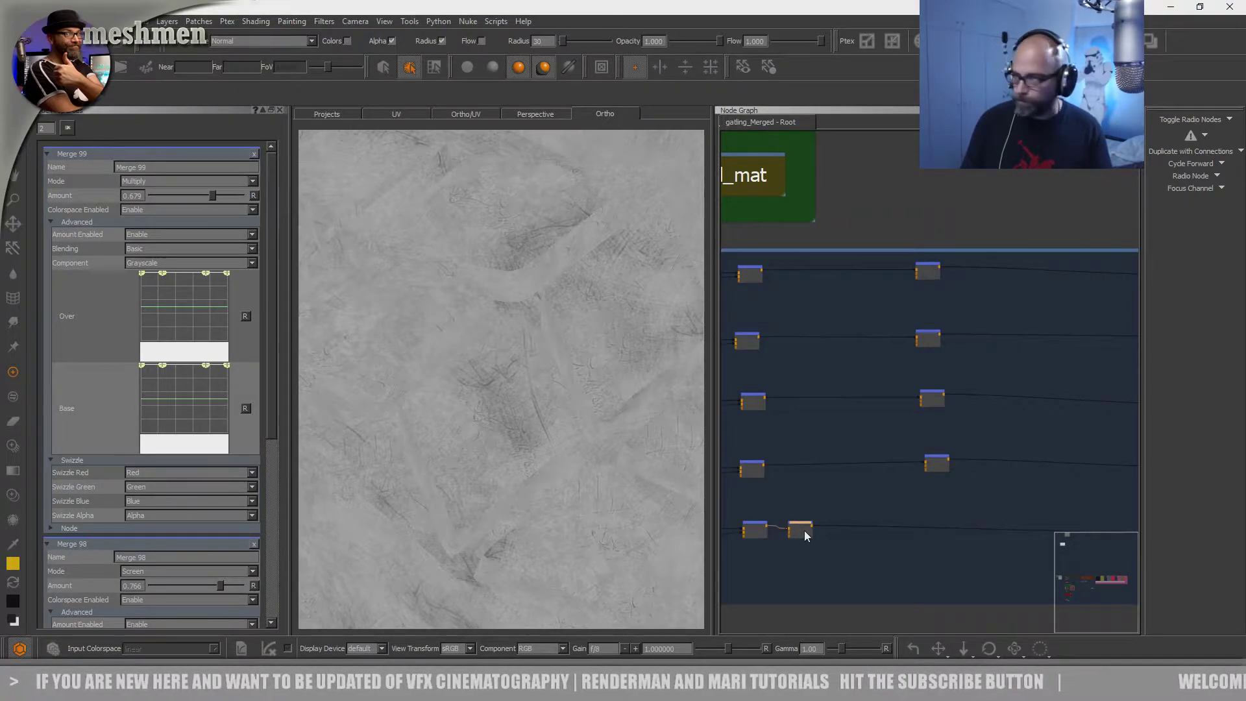
drag(800, 527, 931, 518)
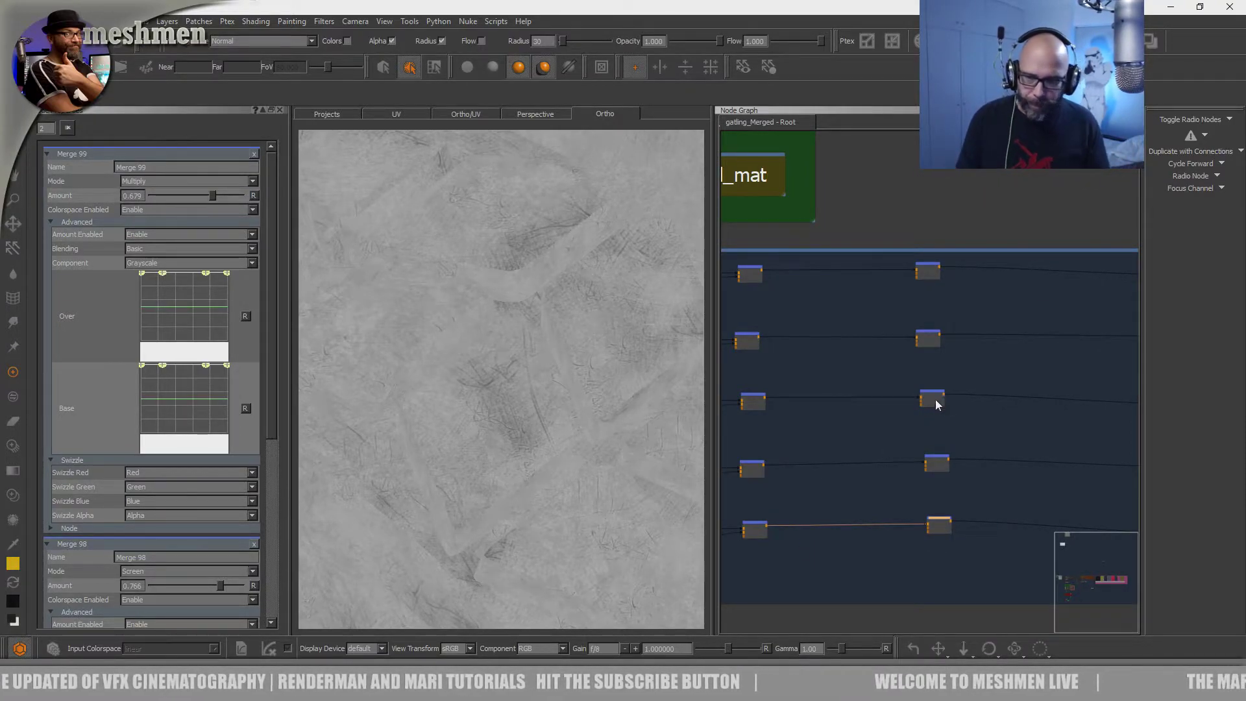
- Preview the first rubber channel on the model and inspect its surface from several angles and distances
click(933, 266)
click(906, 283)
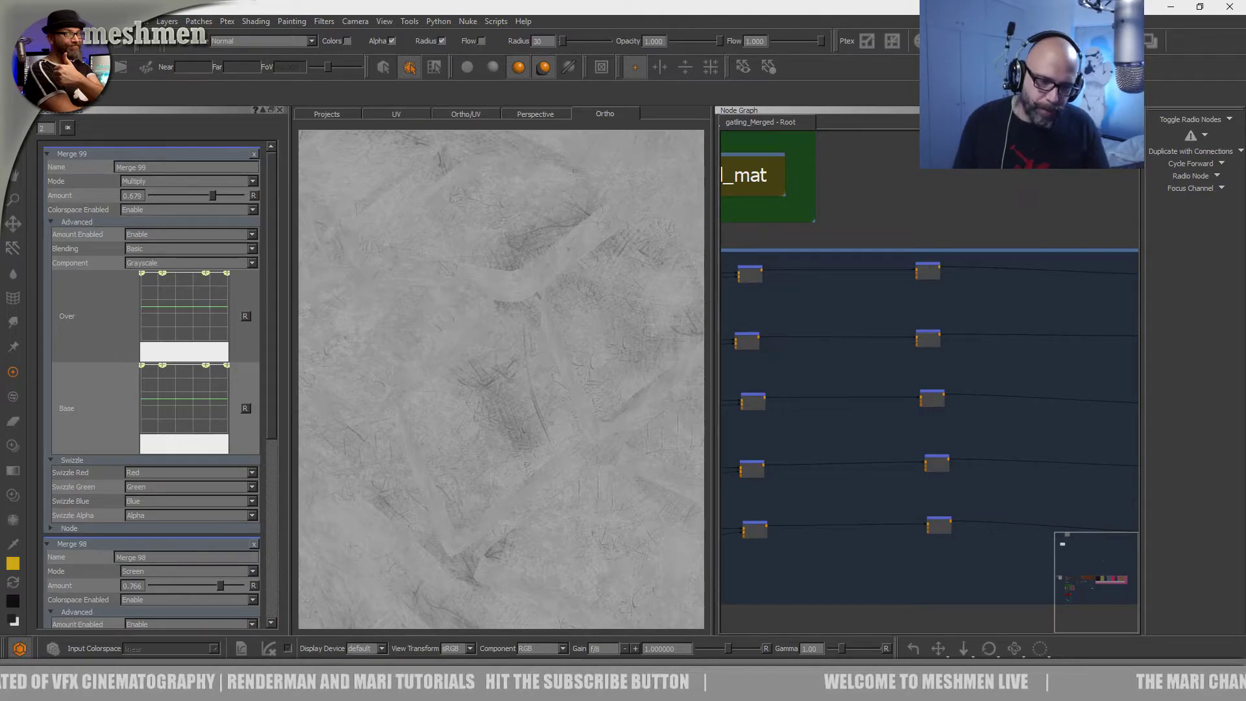
alt+middle_drag(445, 445, 629, 366)
mouse_move(629, 366)
alt+mouse_down()
mouse_move(486, 428)
mouse_move(506, 440)
alt+mouse_up()
alt+right_drag(506, 440, 523, 431)
alt+drag(491, 406, 489, 417)
mouse_move(489, 417)
alt+right_down()
mouse_move(475, 392)
mouse_move(508, 407)
alt+right_up()
alt+right_drag(488, 448, 509, 396)
mouse_move(509, 396)
alt+mouse_down()
mouse_move(504, 420)
mouse_move(457, 389)
alt+mouse_up()
alt+right_drag(457, 389, 525, 402)
alt+drag(526, 402, 566, 383)
- Create a Radio Node in the Bakes group and place it below the existing bake nodes
scroll(872, 378, down, 7)
middle_drag(898, 405, 1064, 421)
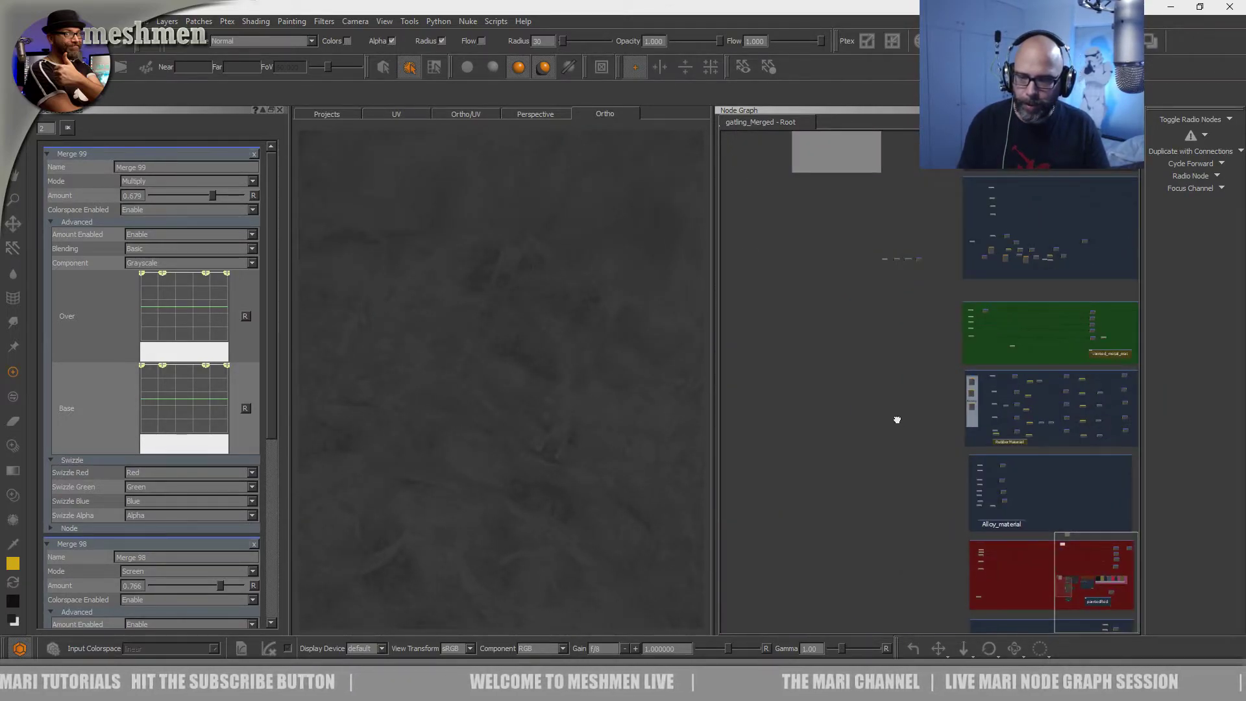
scroll(855, 372, up, 5)
scroll(902, 371, up, 2)
middle_drag(879, 433, 1061, 457)
scroll(892, 421, up, 2)
scroll(928, 422, down, 4)
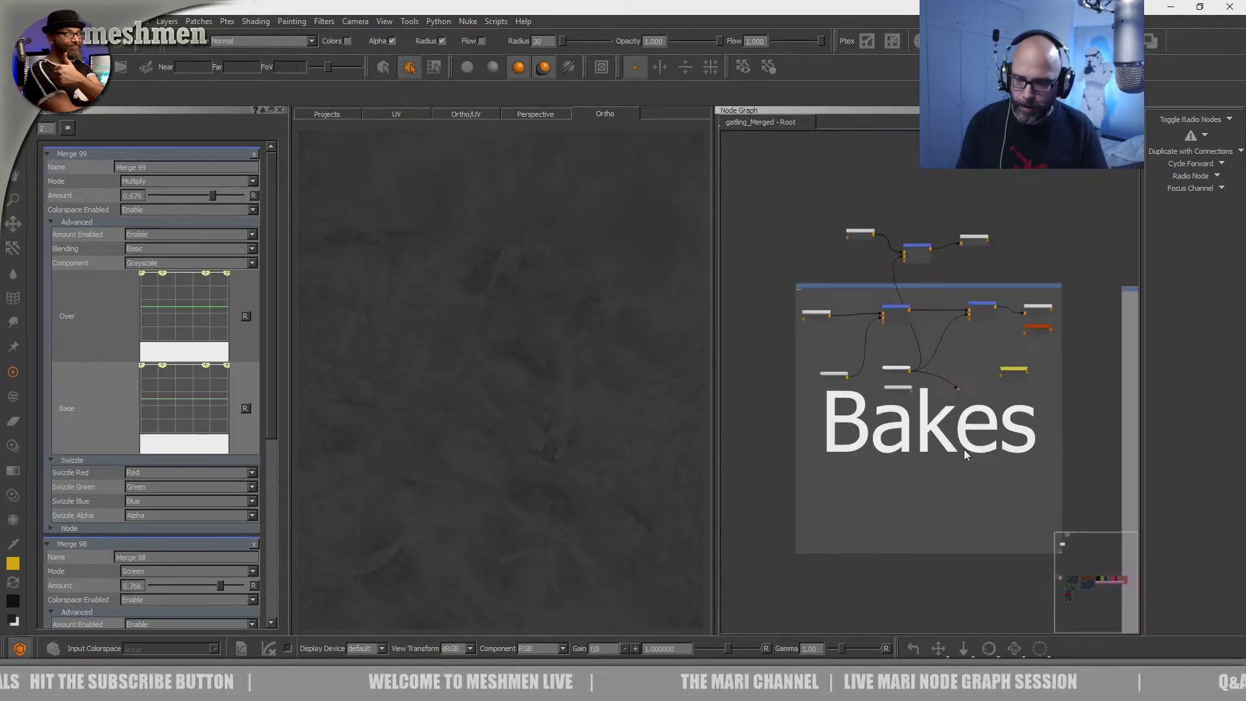
scroll(999, 498, up, 8)
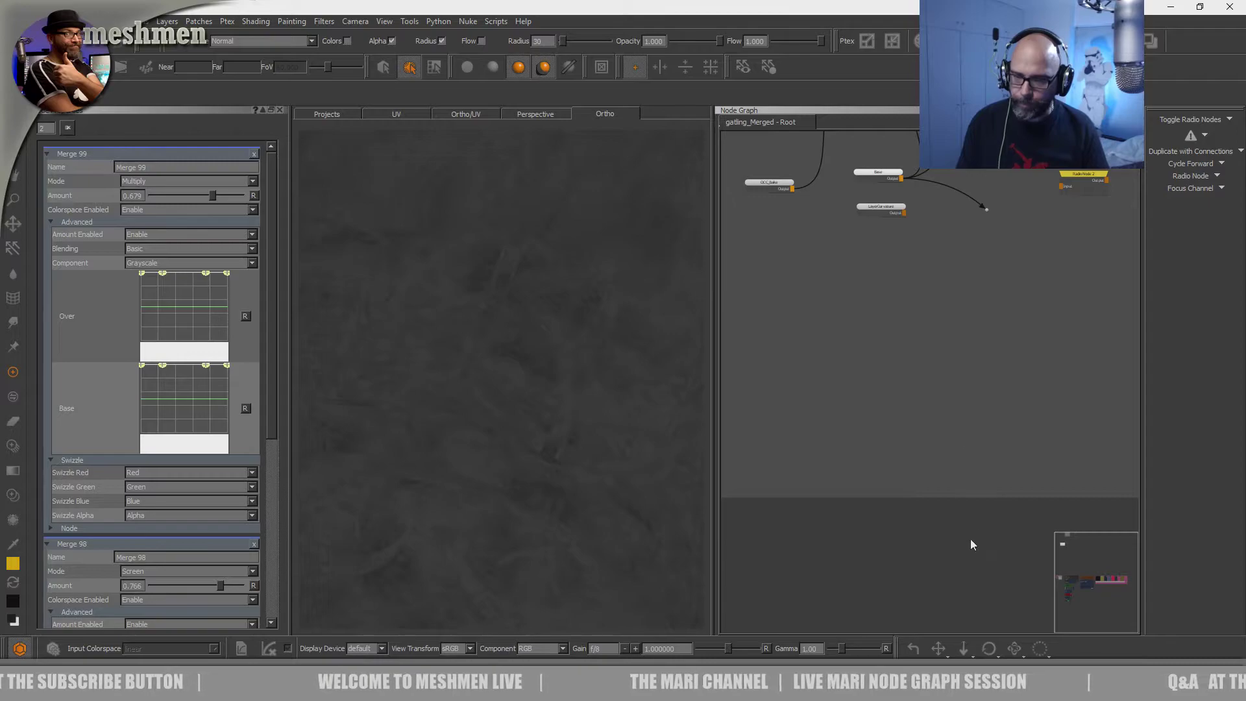
key(Tab)
text(radio)
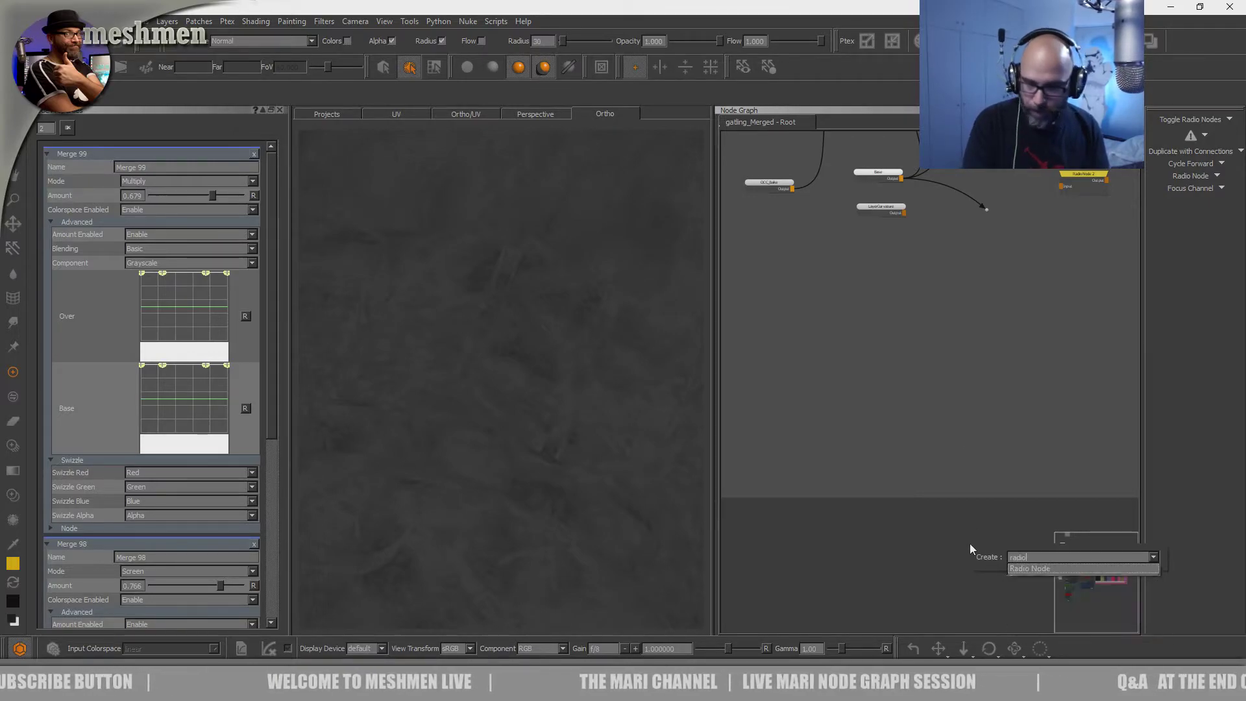
key(Return)
drag(996, 545, 983, 317)
drag(999, 268, 999, 268)
middle_drag(952, 289, 952, 301)
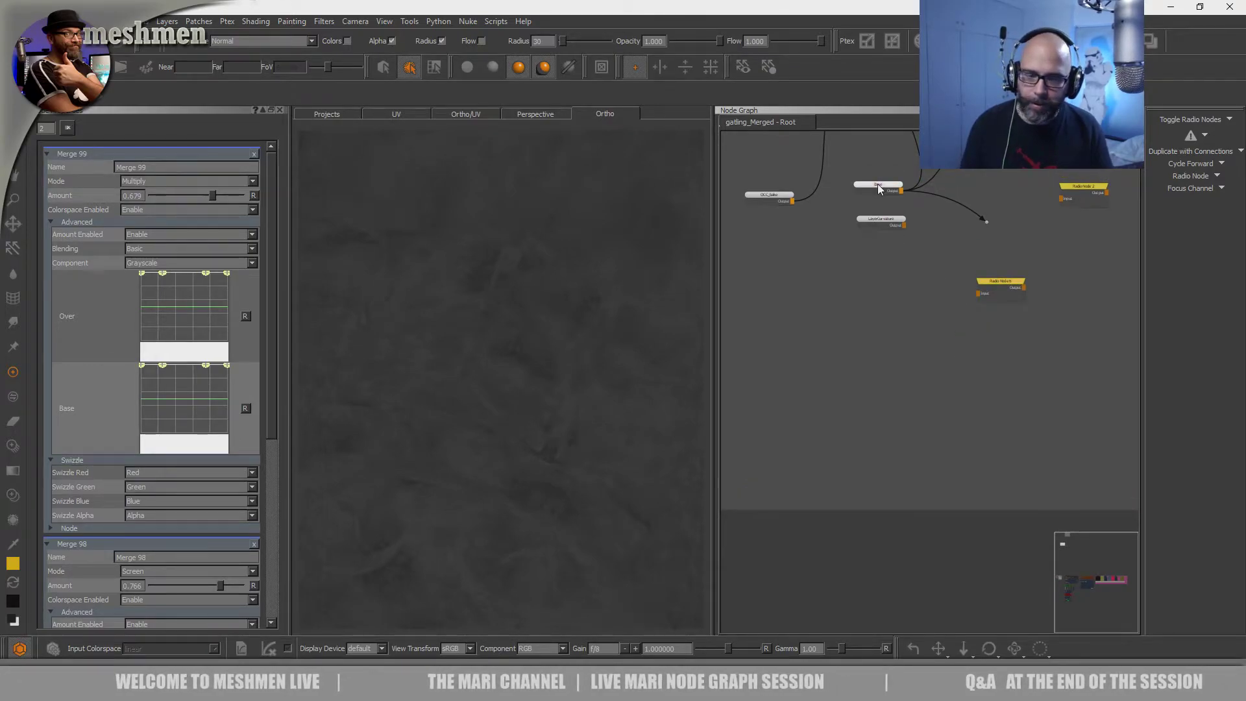
- Preview the two neighbouring bake nodes in the Bakes group and compare their edge detail on the tyre treads
key(1)
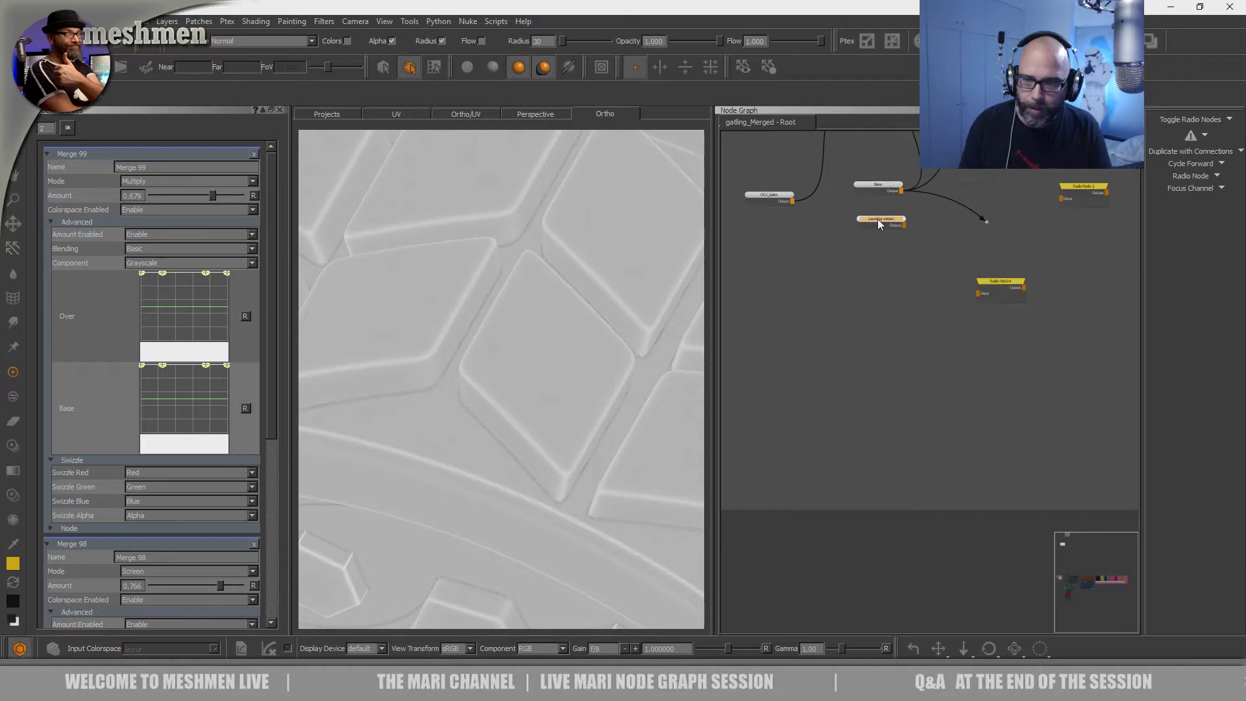
click(878, 219)
middle_drag(638, 364, 652, 321)
click(866, 190)
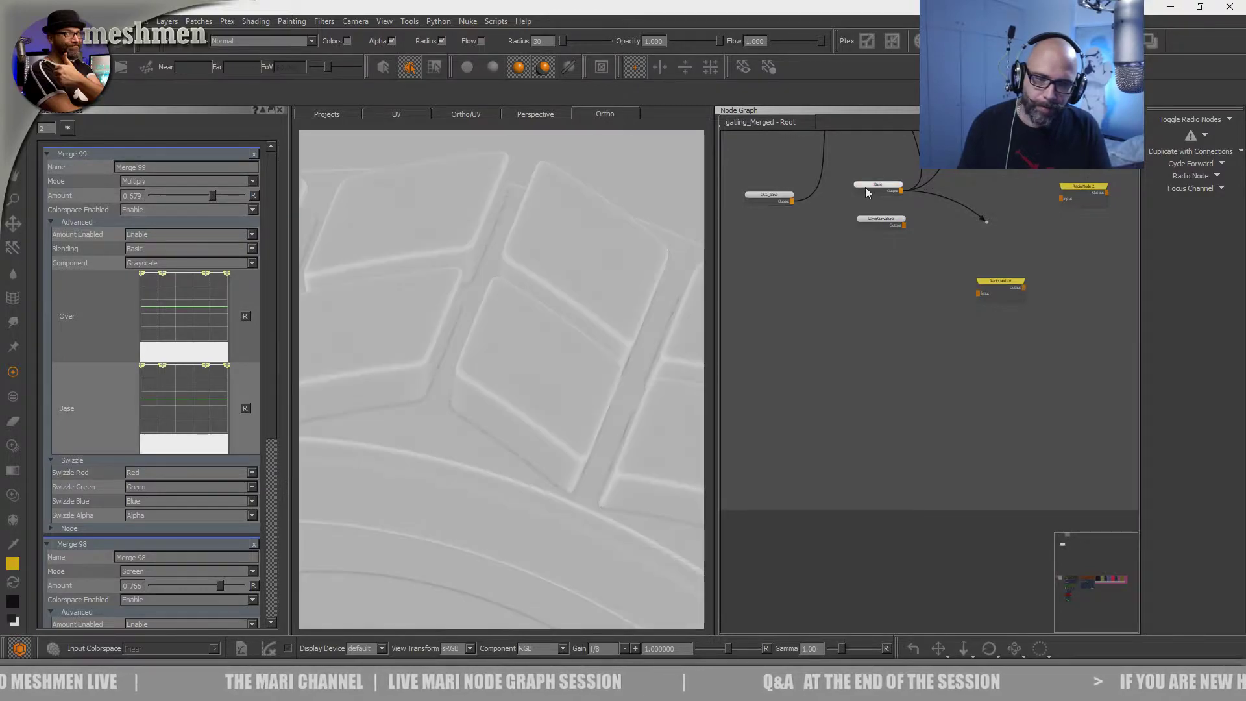
mouse_move(663, 318)
alt+mouse_down()
mouse_move(676, 313)
mouse_move(553, 361)
mouse_move(450, 431)
mouse_move(464, 454)
mouse_move(445, 467)
mouse_move(459, 489)
mouse_move(483, 442)
mouse_move(473, 418)
mouse_move(594, 373)
mouse_move(555, 257)
alt+mouse_up()
key(v)
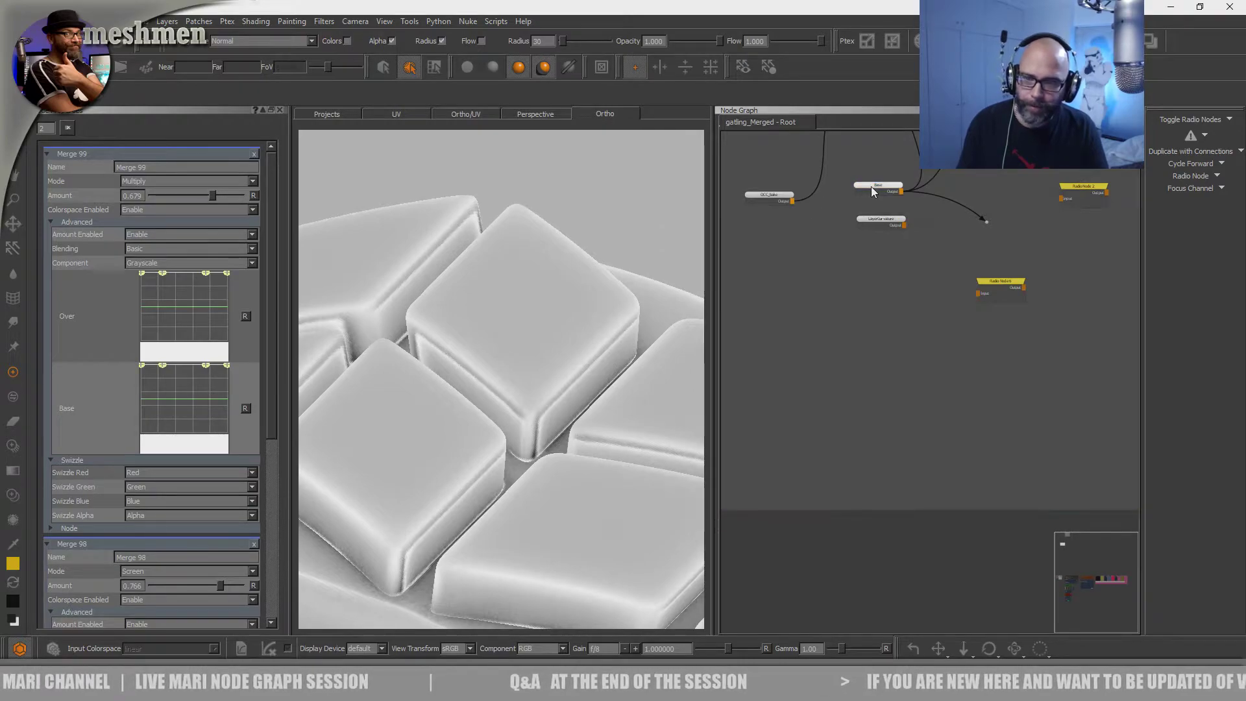
- Connect the new Radio Node's input to the dot below the bake nodes and toggle the radio node connection display
drag(977, 295, 954, 259)
drag(986, 313, 986, 222)
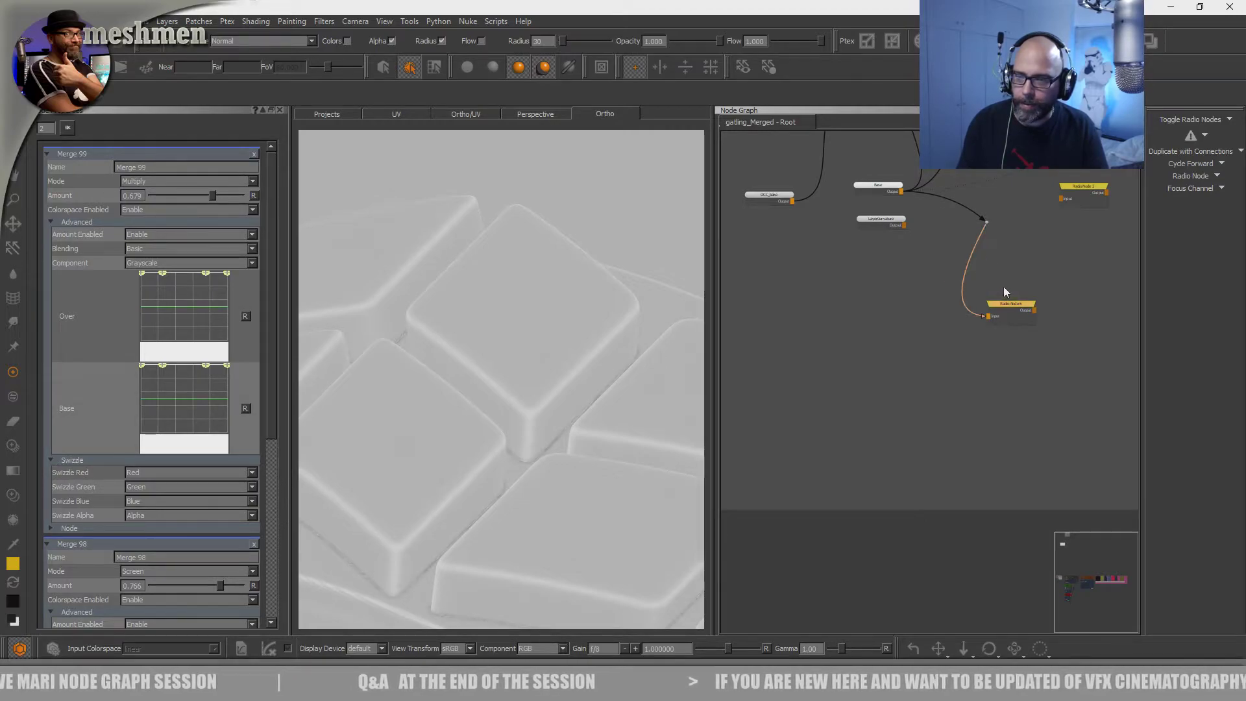
click(1180, 119)
- Move the new Radio Node out of the Bakes group and down into the RubberMaterial group
drag(1010, 307, 968, 439)
scroll(1006, 338, down, 3)
drag(1007, 337, 995, 457)
scroll(994, 457, down, 3)
middle_drag(995, 457, 854, 298)
drag(859, 293, 1085, 484)
middle_drag(1086, 484, 839, 331)
scroll(719, 318, down, 1)
scroll(759, 331, down, 3)
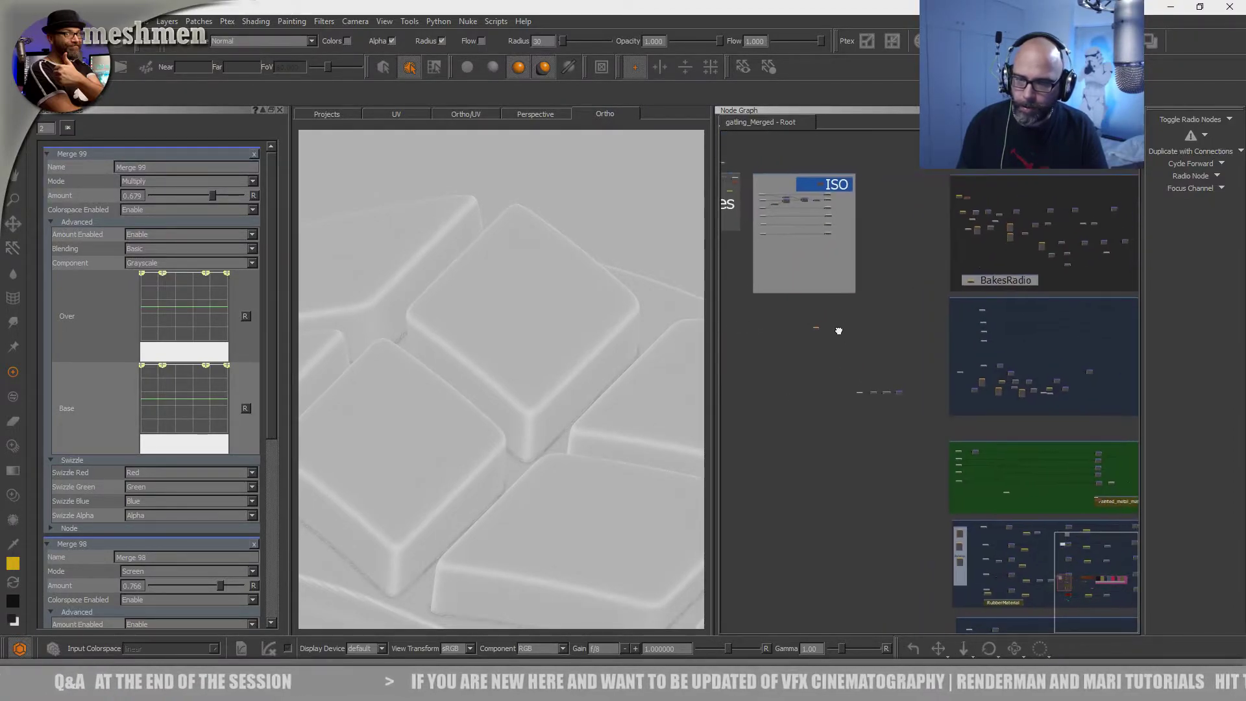
drag(815, 327, 1019, 593)
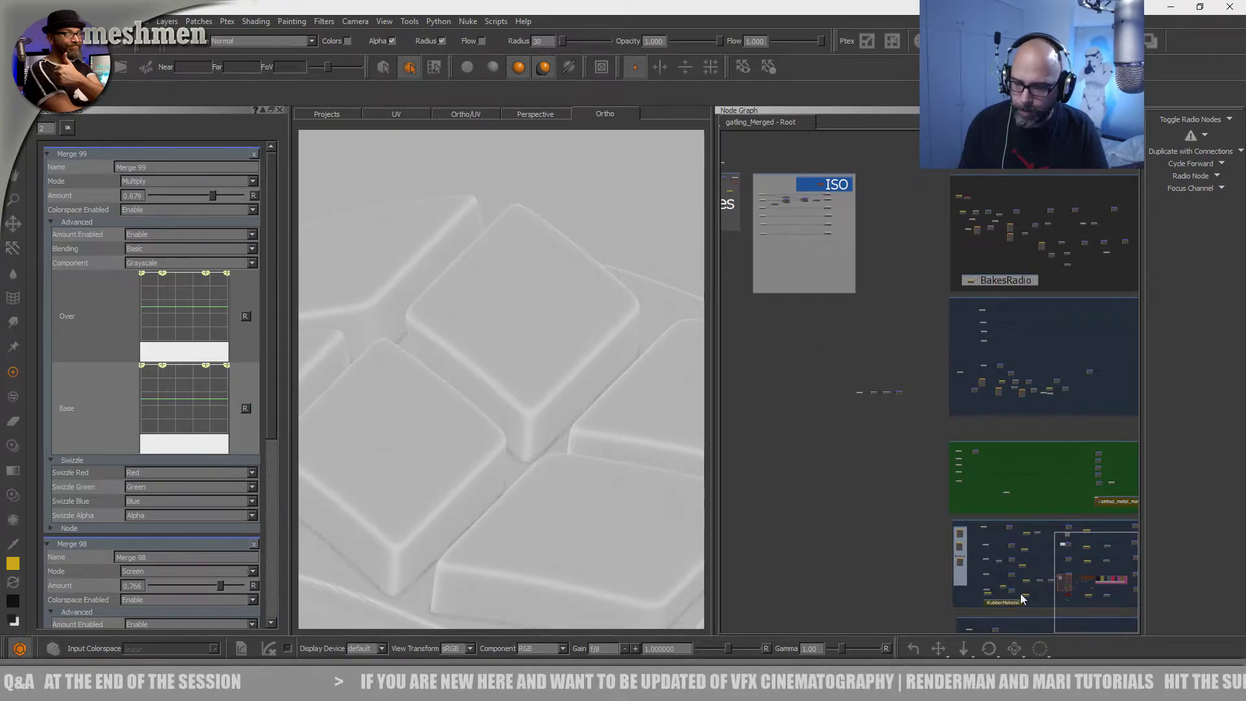
- Place the Radio Node below the first rubber channel's row, between its previous Merge and the new one
scroll(801, 355, up, 5)
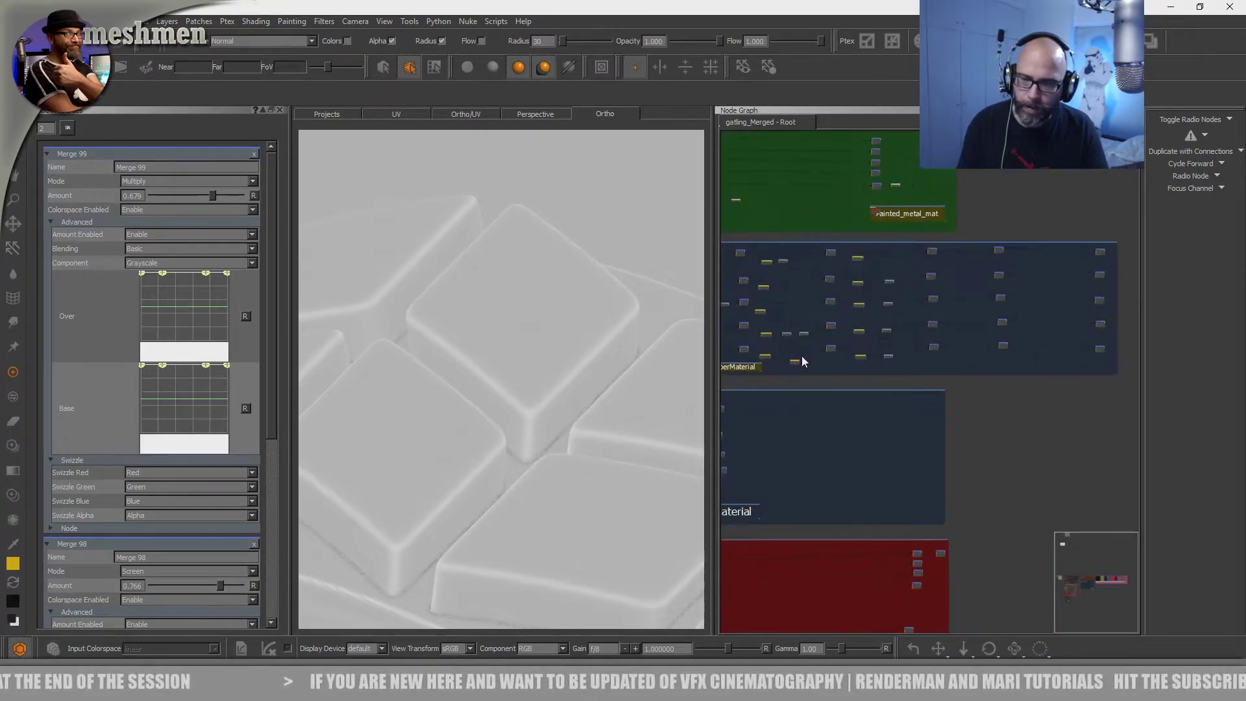
scroll(801, 360, up, 2)
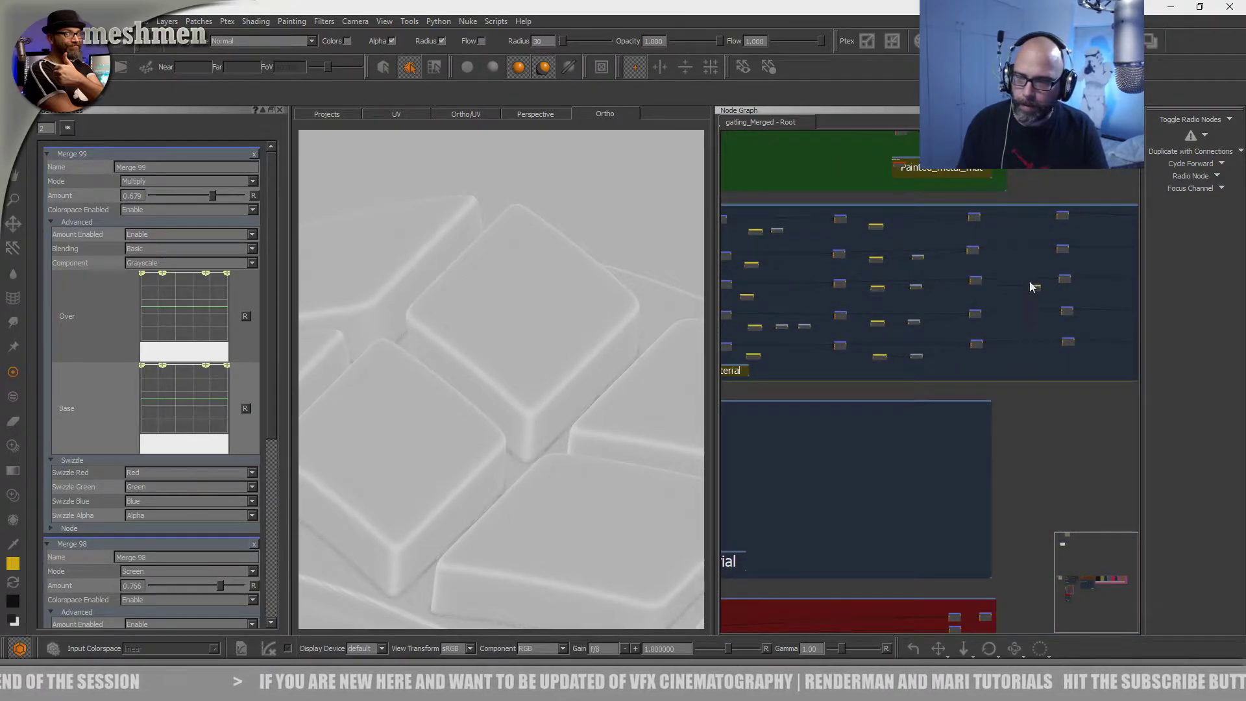
middle_drag(1004, 228, 935, 297)
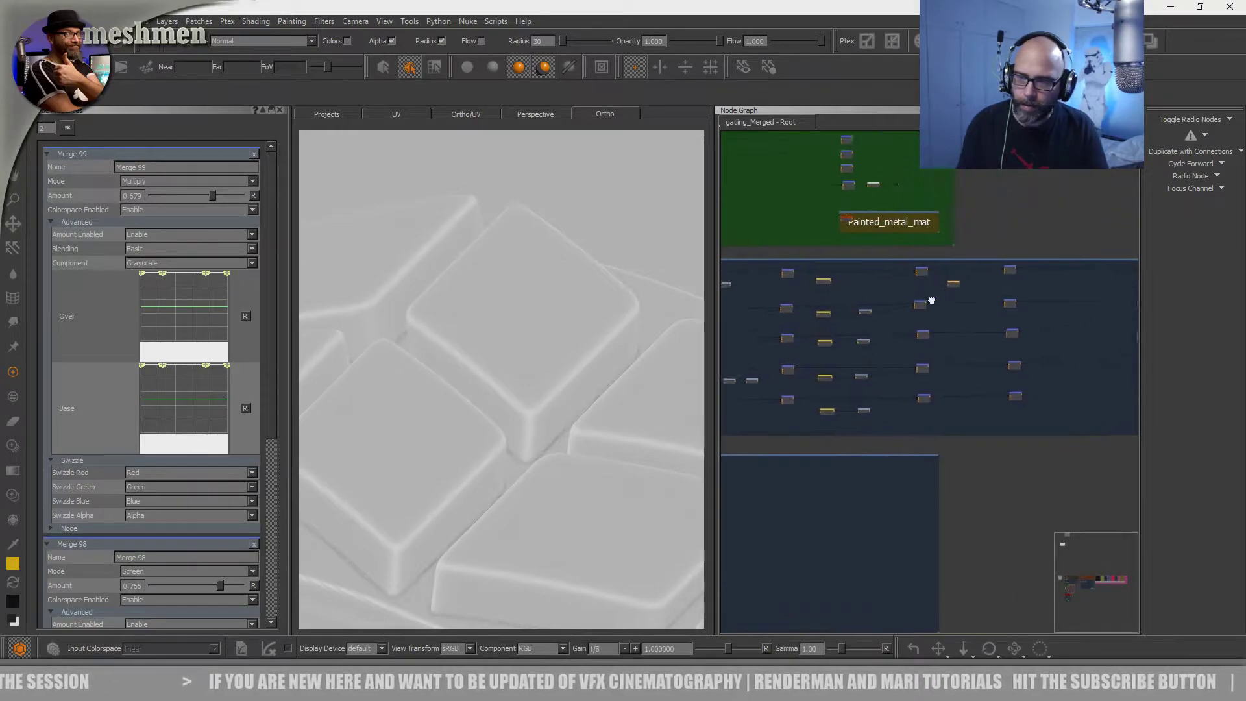
scroll(941, 318, up, 6)
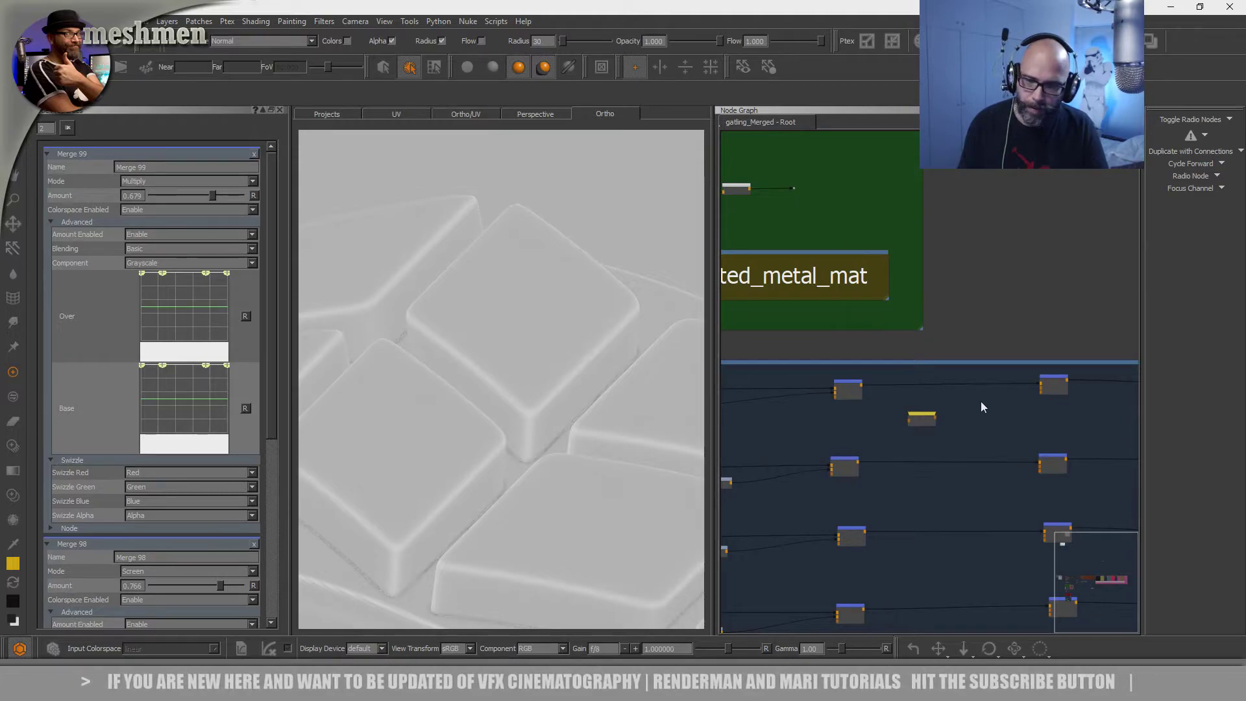
key(v)
middle_drag(928, 416, 921, 414)
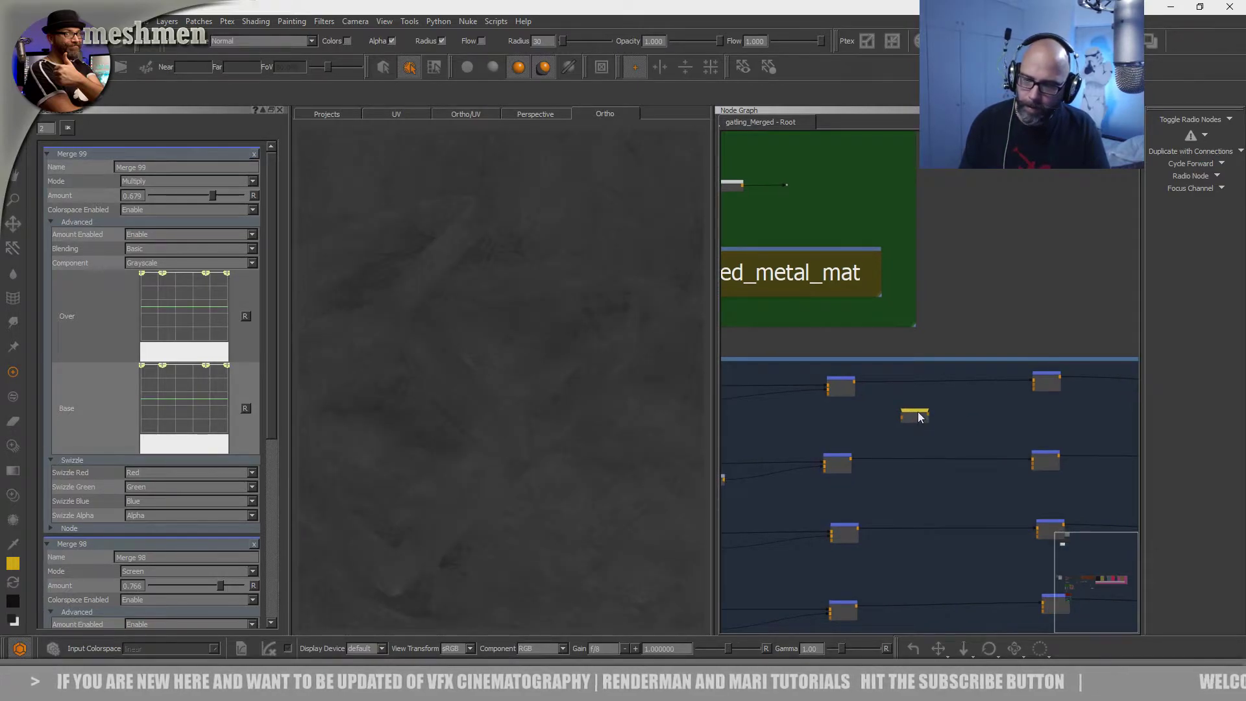
drag(918, 413, 906, 406)
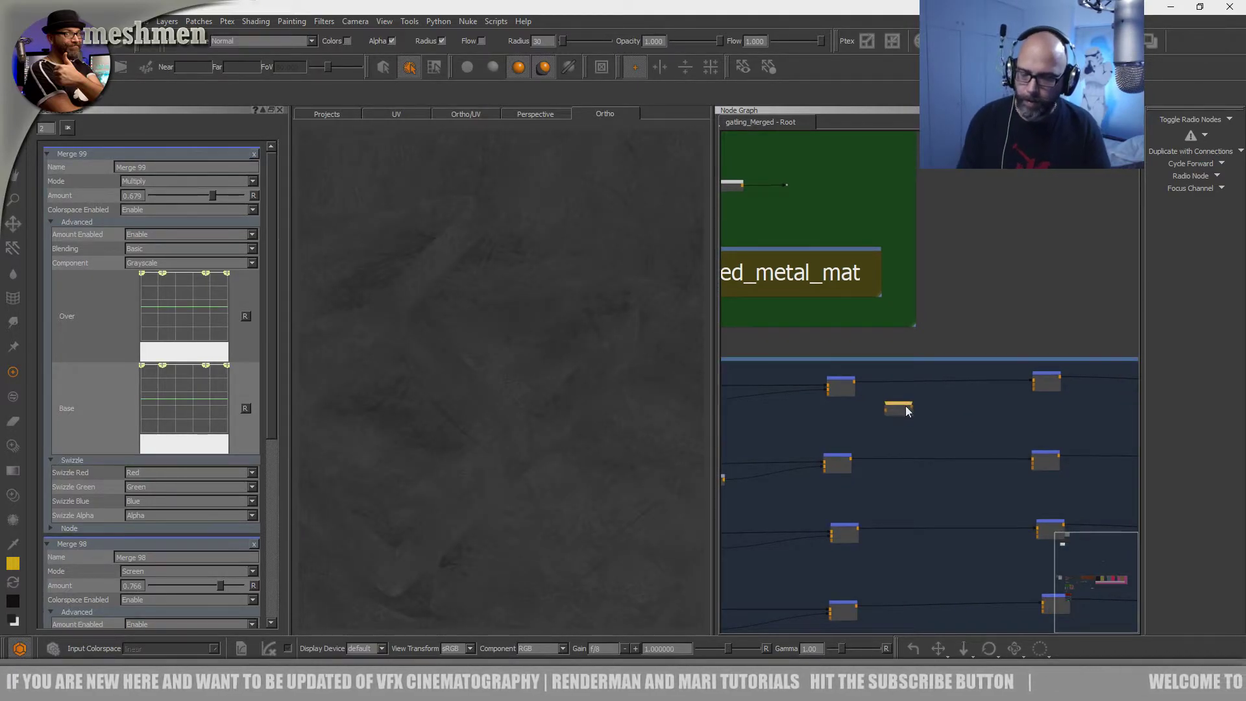
- Add a Histogram Scan after the Radio Node, preview it on the model and open its properties
scroll(906, 406, up, 2)
key(Tab)
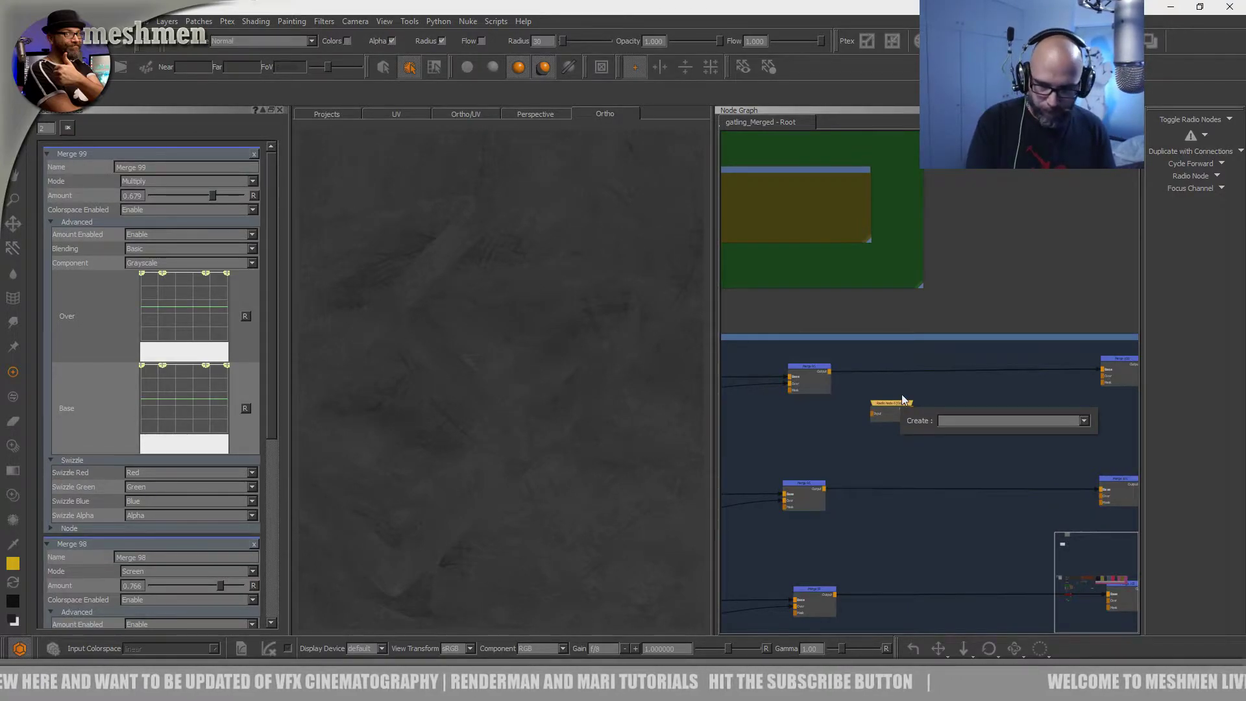
text(hi)
key(Down)
key(Return)
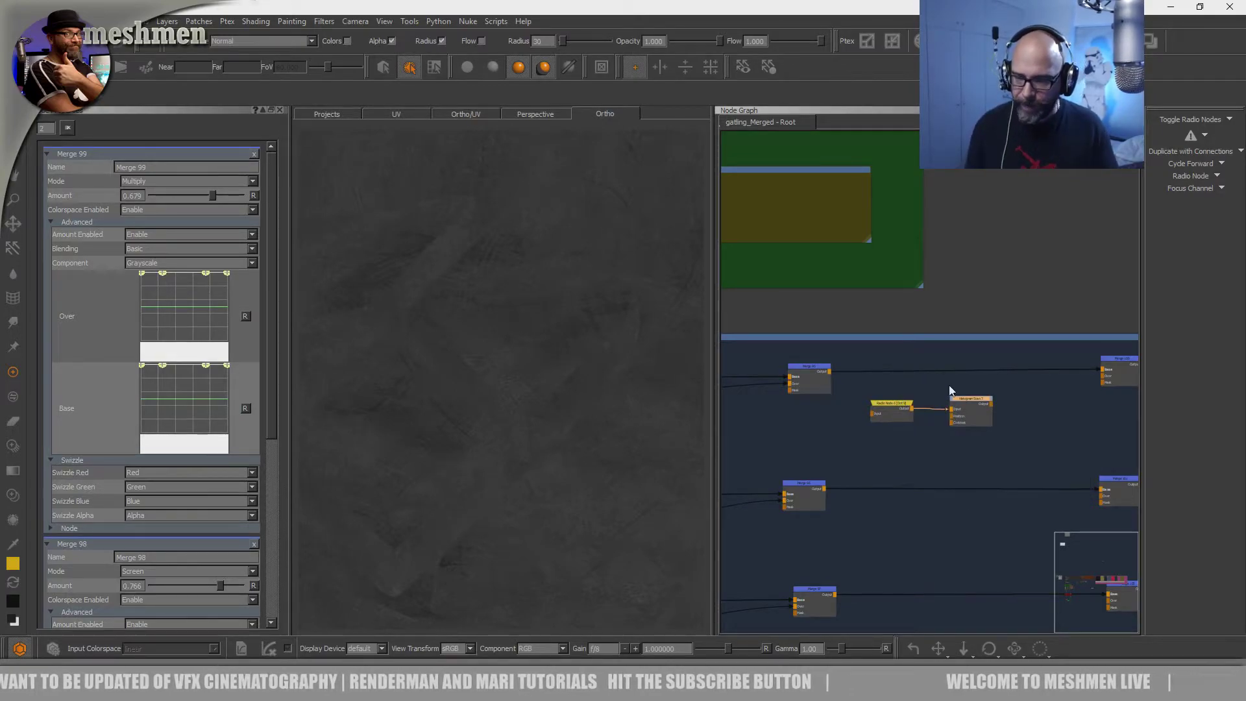
drag(973, 399, 977, 400)
click(976, 400)
key(1)
double_click(978, 403)
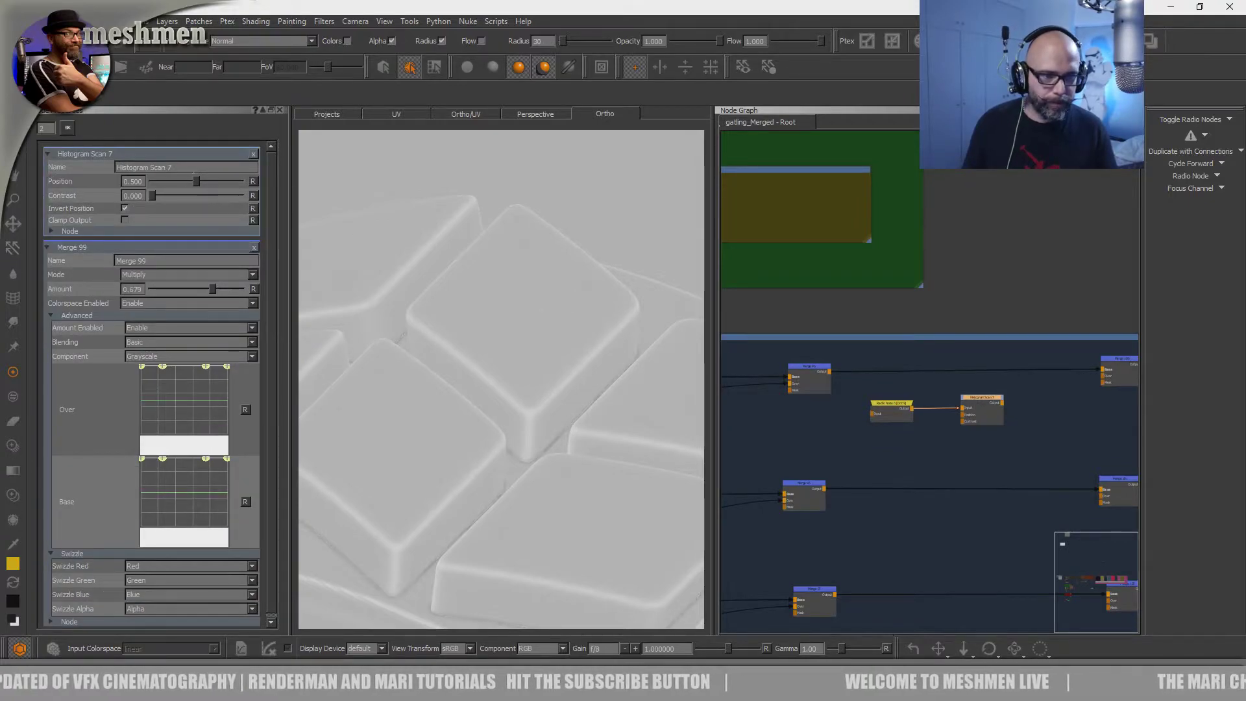
- Set the Histogram Scan's position to 0.336 and contrast to 0.540 to isolate the tread edges
mouse_move(170, 198)
mouse_down()
mouse_move(207, 201)
mouse_move(209, 184)
mouse_move(191, 178)
mouse_move(218, 188)
mouse_move(180, 183)
mouse_up()
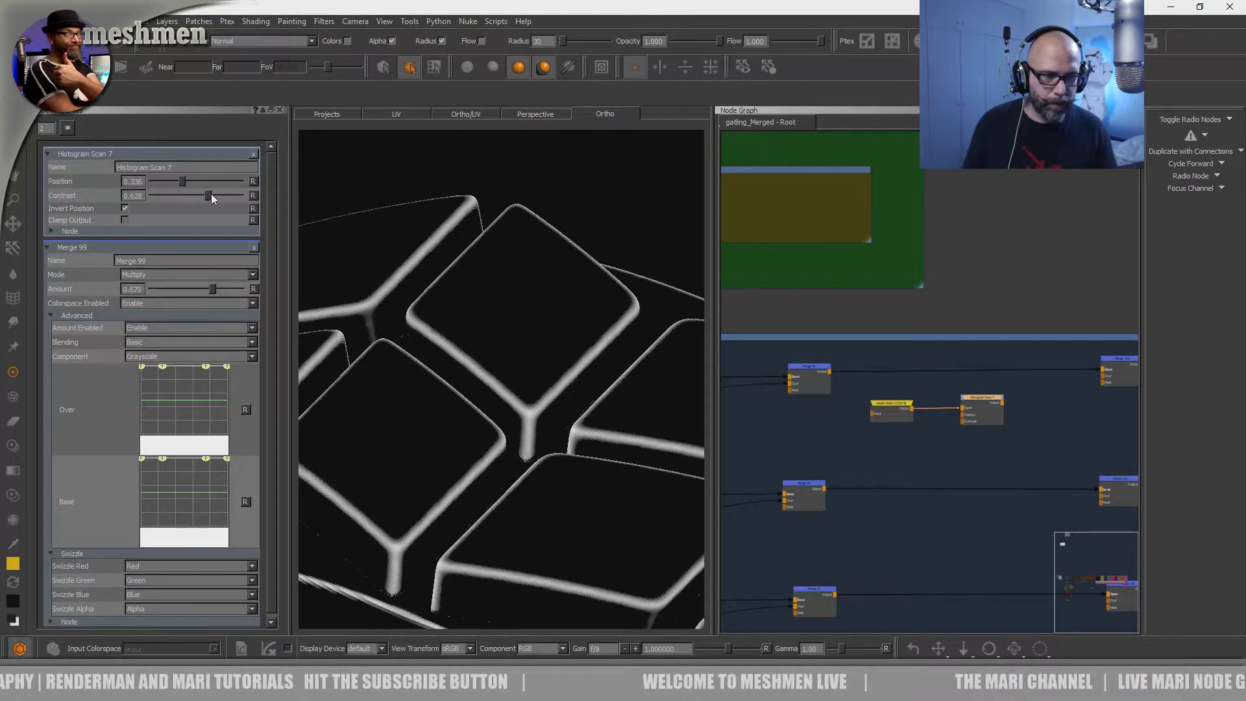
click(200, 196)
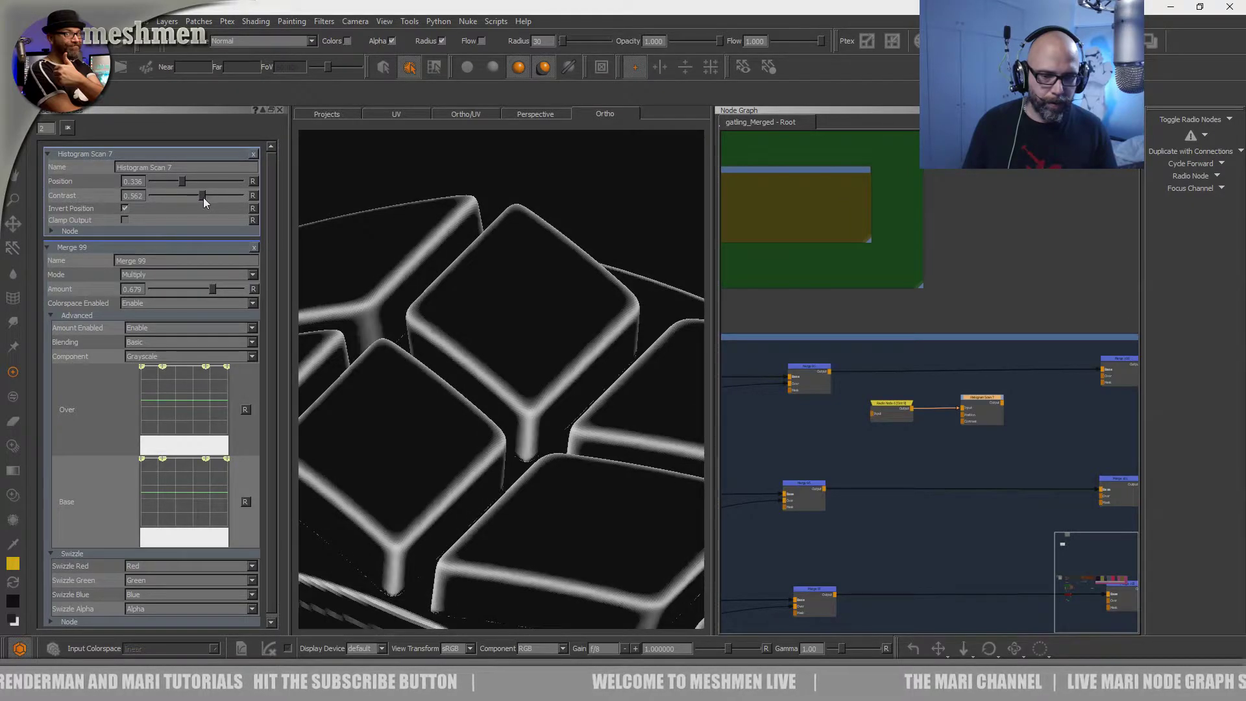
alt+drag(534, 365, 492, 409)
- Arrange the Radio Node and Histogram Scan below the first channel and connect the scan to Merge 100's Over input
drag(896, 404, 882, 405)
drag(976, 404, 969, 405)
middle_drag(964, 400, 898, 440)
drag(898, 440, 829, 455)
drag(945, 443, 925, 440)
middle_drag(927, 440, 871, 451)
drag(889, 454, 1033, 436)
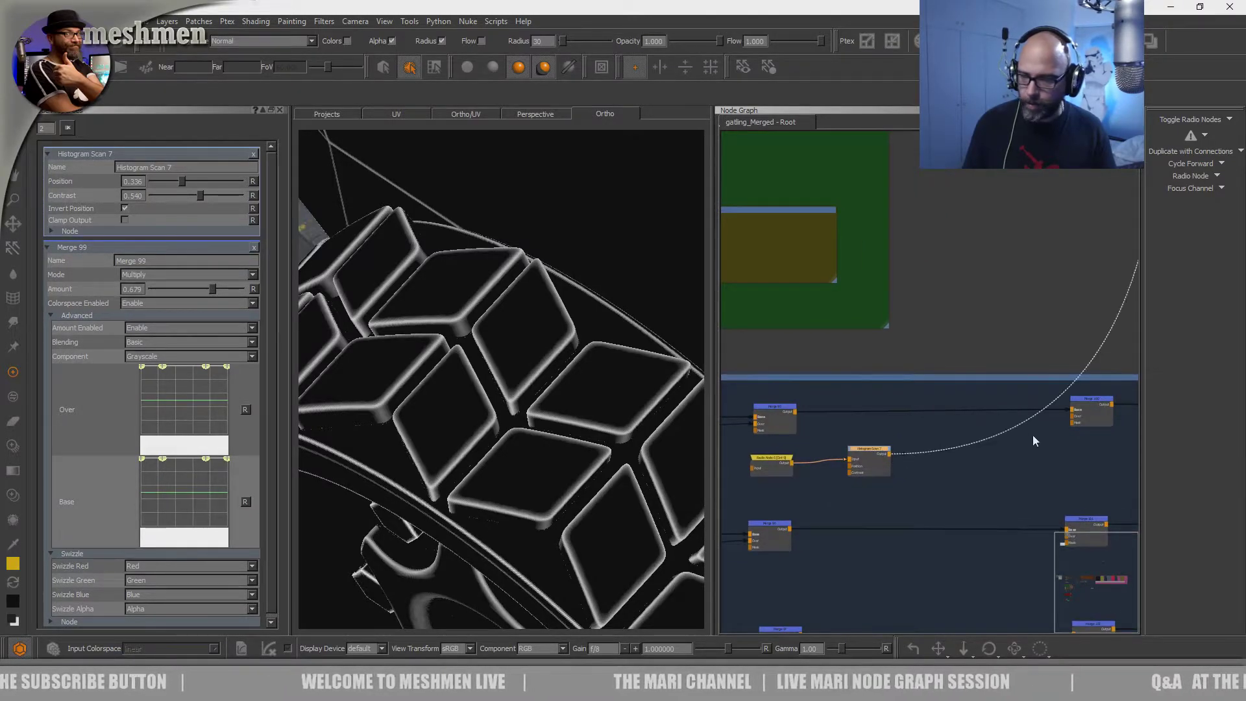
click(1075, 416)
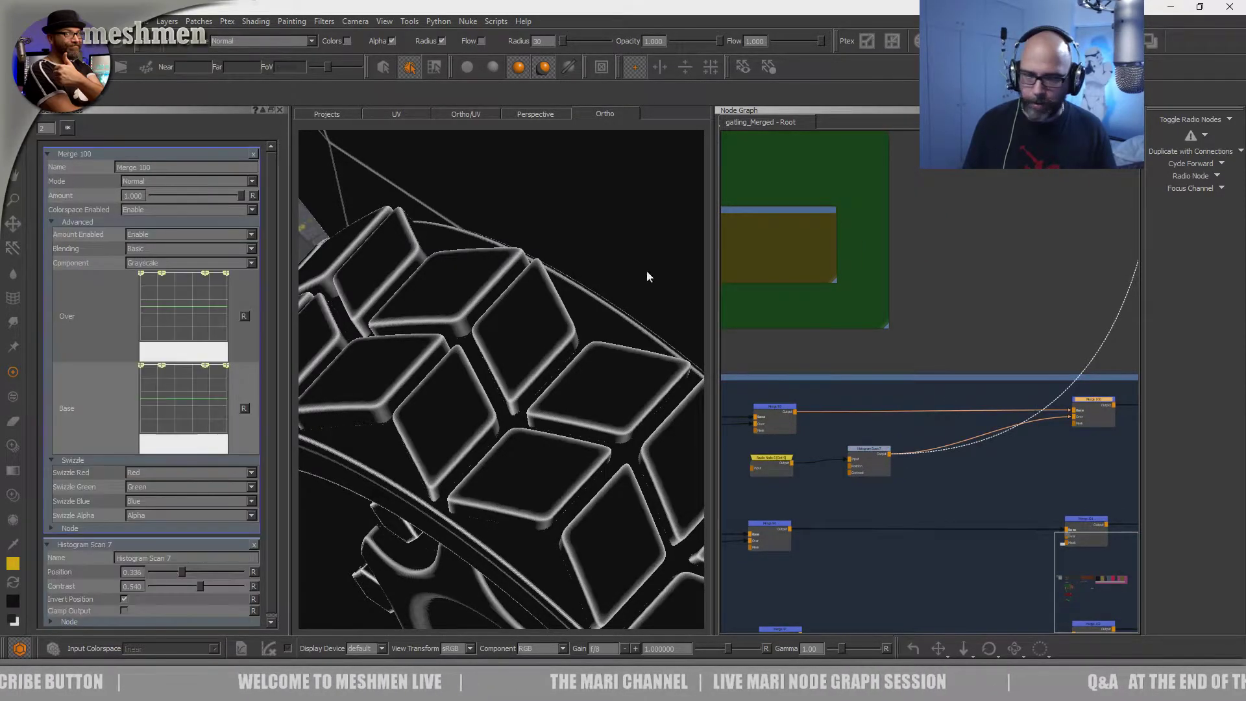
- Set Merge 100's mode to Screen and preview it on the model
click(151, 183)
click(156, 286)
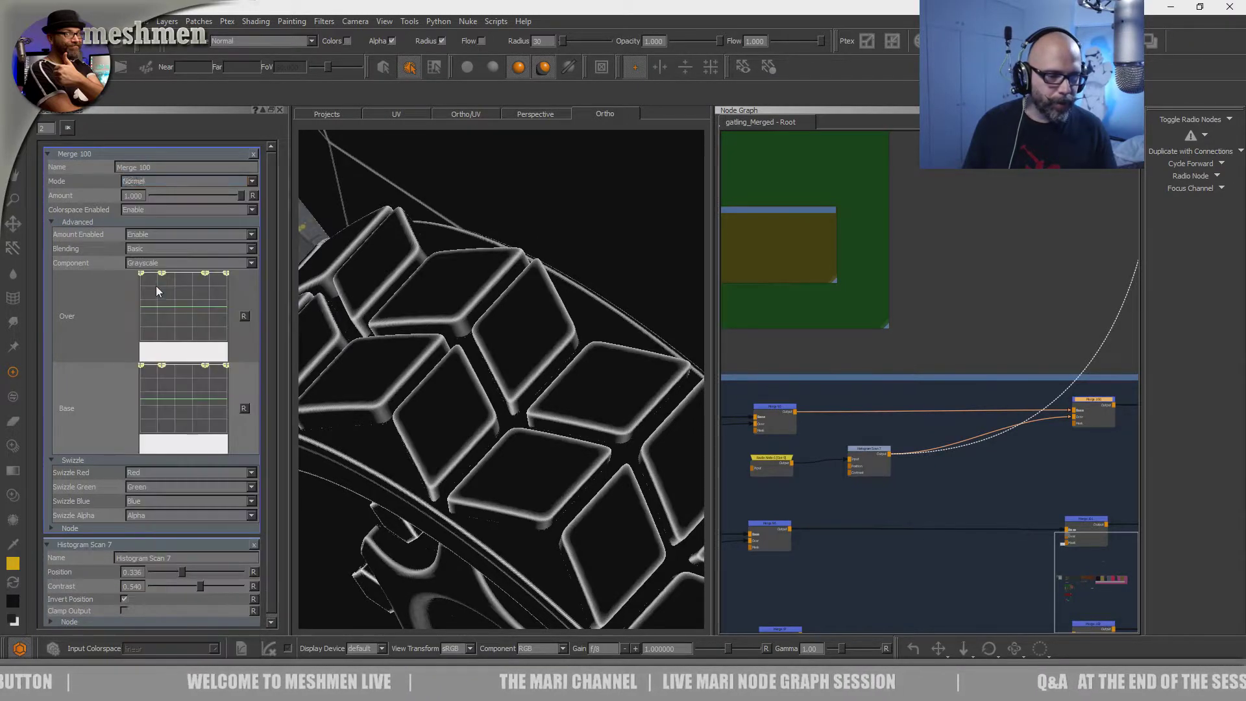
key(1)
click(1082, 401)
click(737, 402)
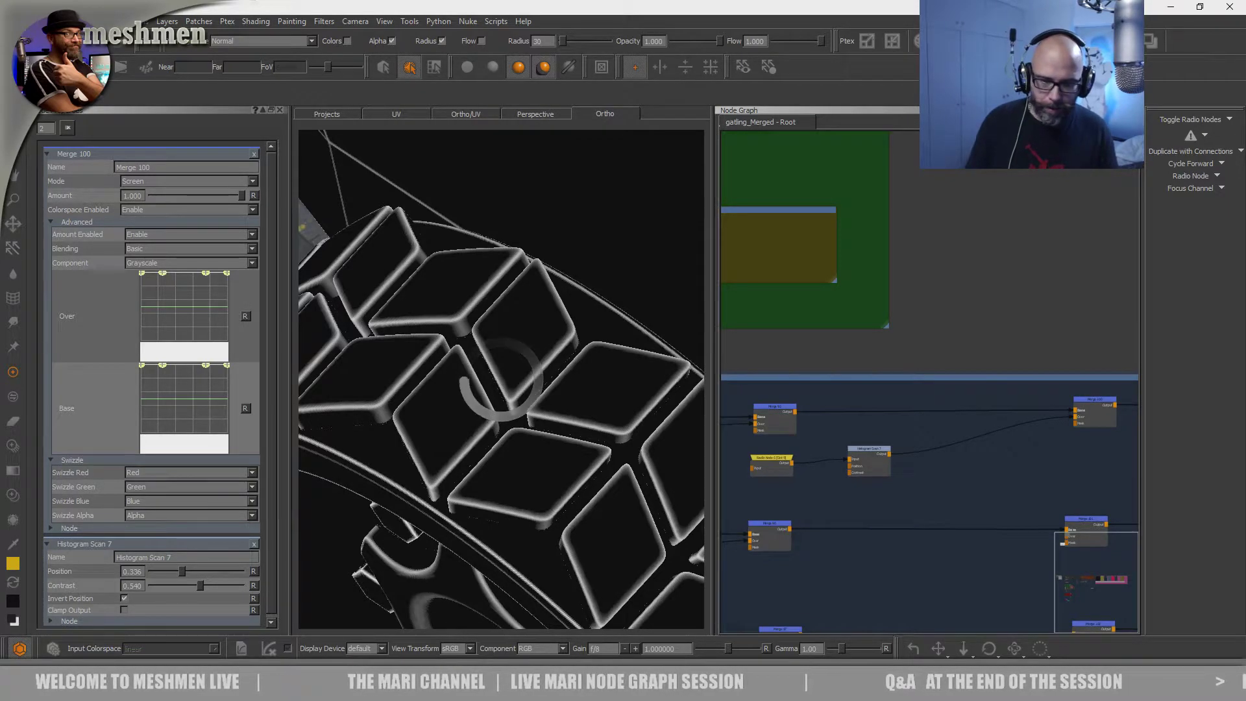
- Inspect the screened tread edges up close and lower Merge 100's amount to 0.065
alt+right_drag(542, 431, 578, 426)
alt+drag(578, 426, 604, 415)
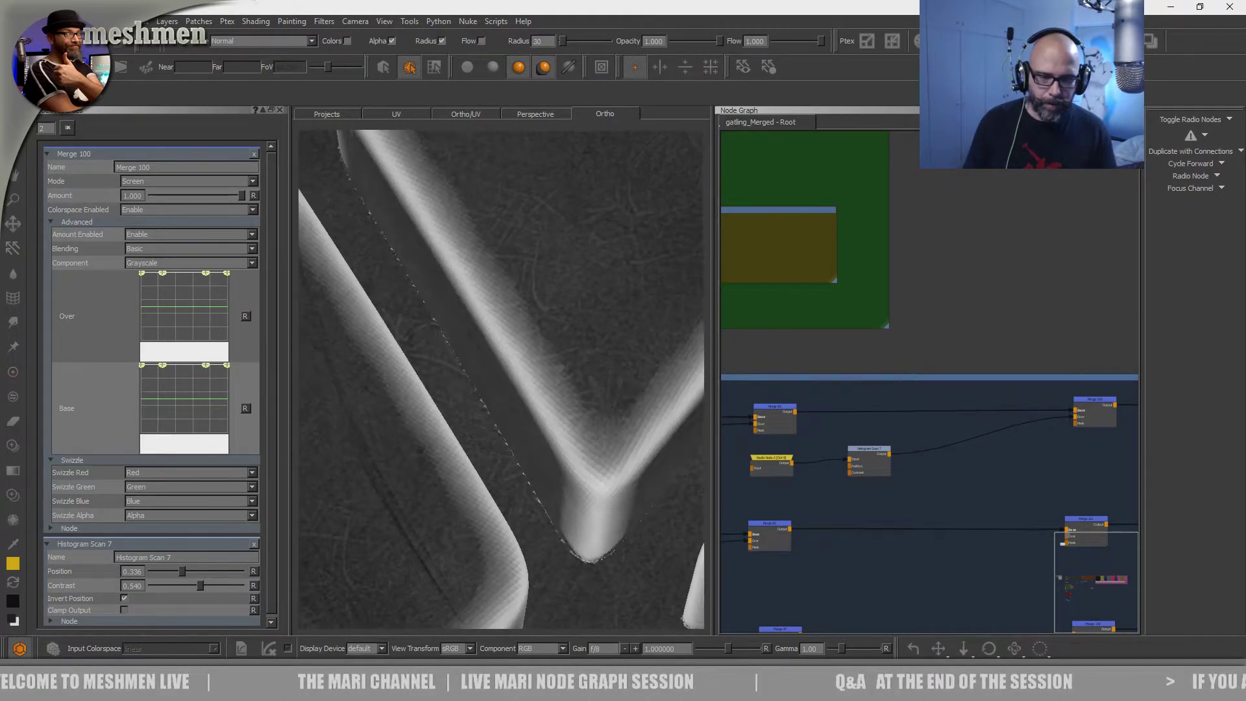
alt+right_drag(604, 415, 559, 418)
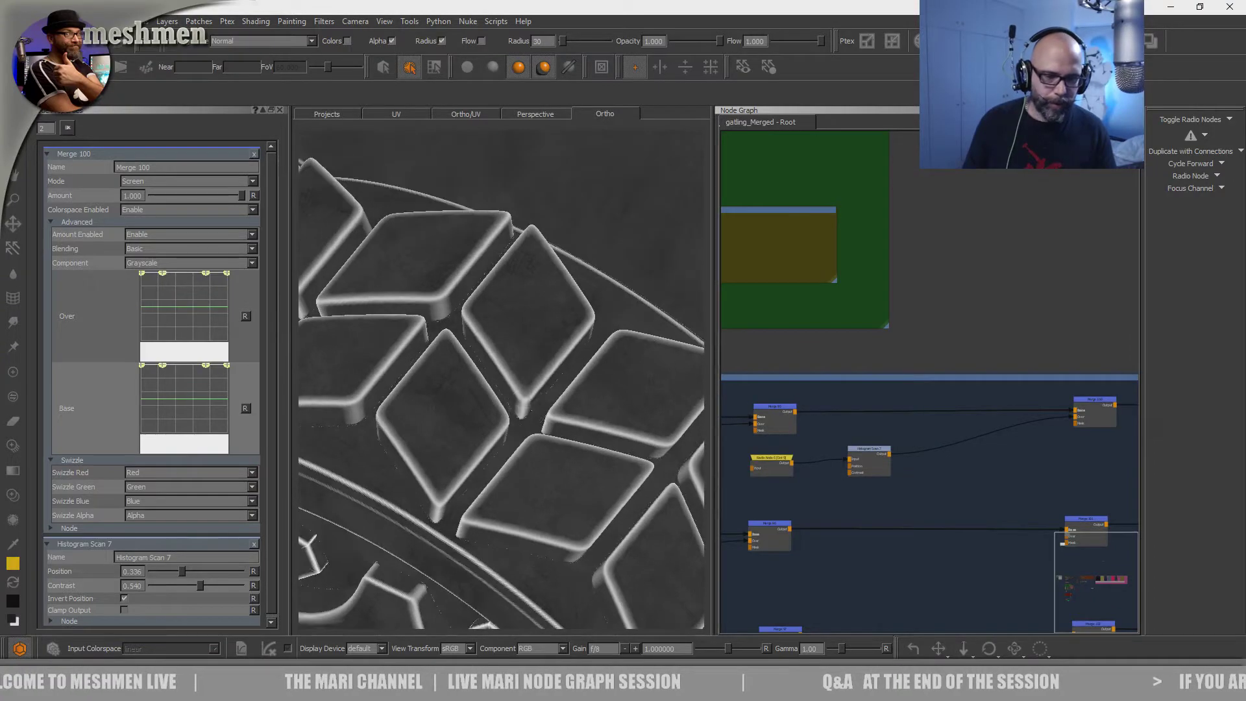
click(153, 195)
drag(154, 193, 156, 197)
mouse_move(520, 351)
alt+right_down()
mouse_move(467, 353)
mouse_move(537, 333)
alt+right_up()
alt+middle_drag(537, 332, 508, 506)
alt+middle_drag(520, 354, 526, 431)
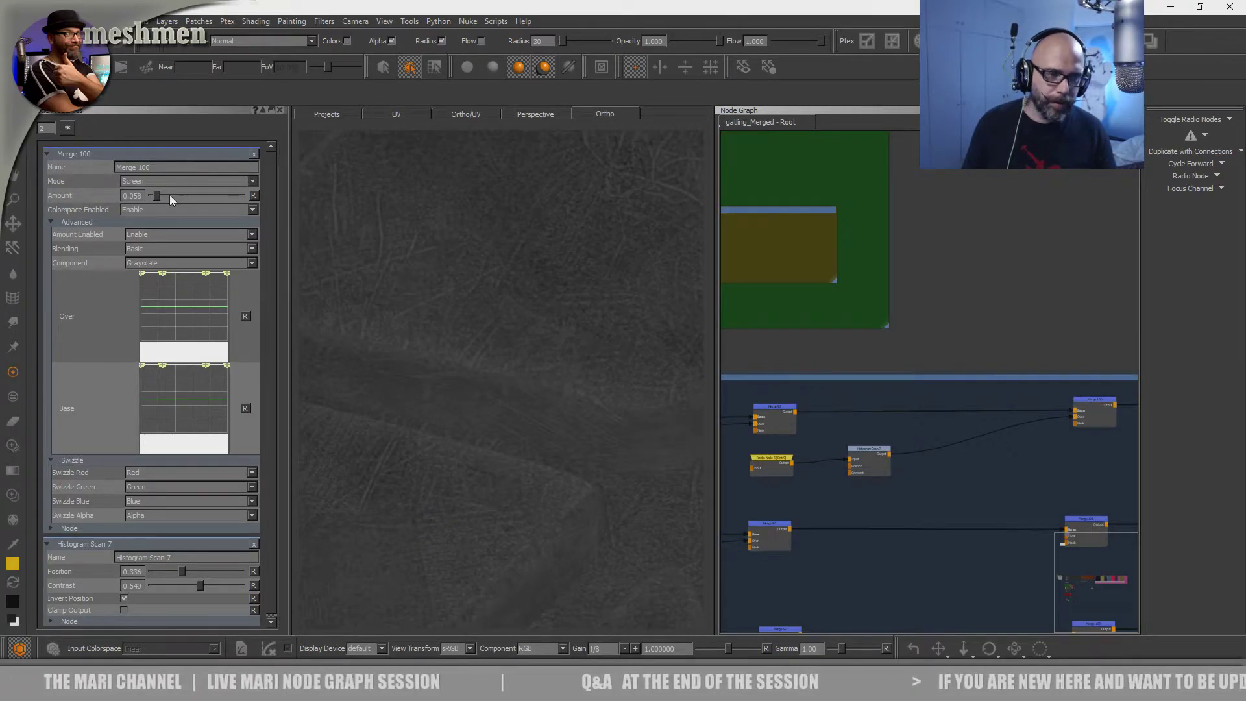
drag(157, 194, 158, 200)
- Compare the subtle edge highlights with the worn rubber reference photo in the browser, and return to Mari
middle_drag(548, 314, 481, 433)
key(alt+Tab)
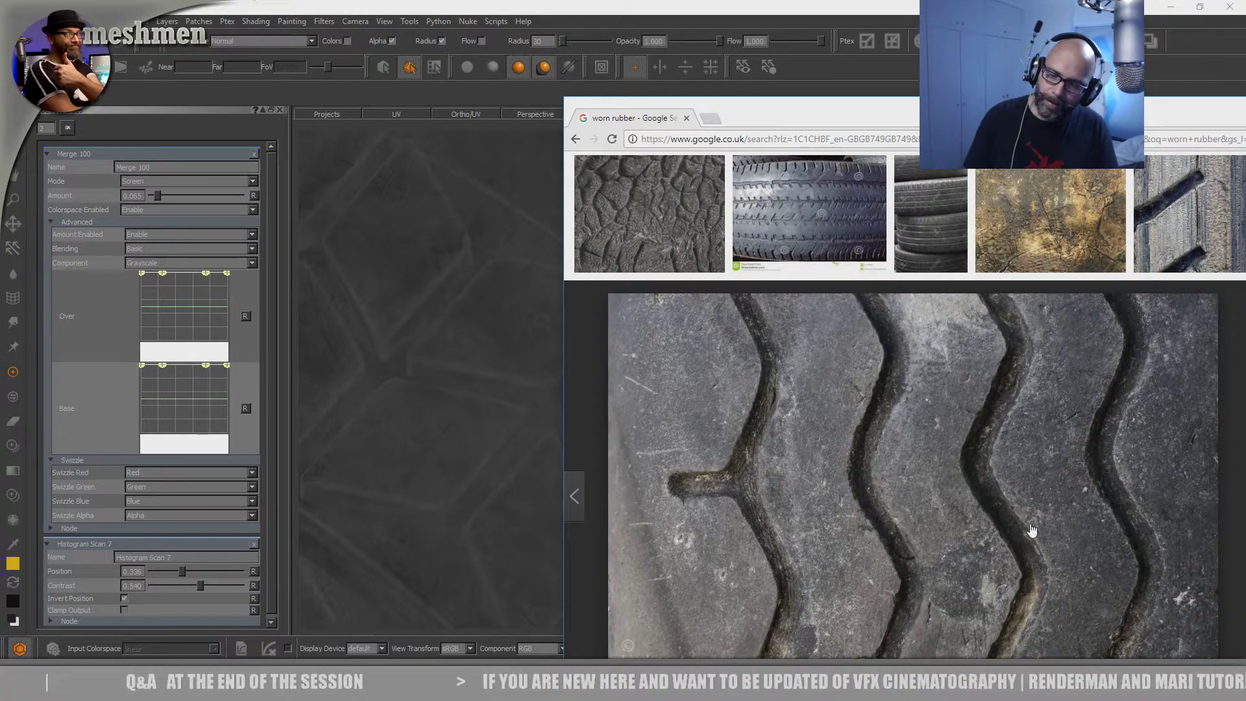
click(462, 477)
- Preview the Histogram Scan and insert a new Merge node between it and Merge 100
drag(863, 467, 874, 471)
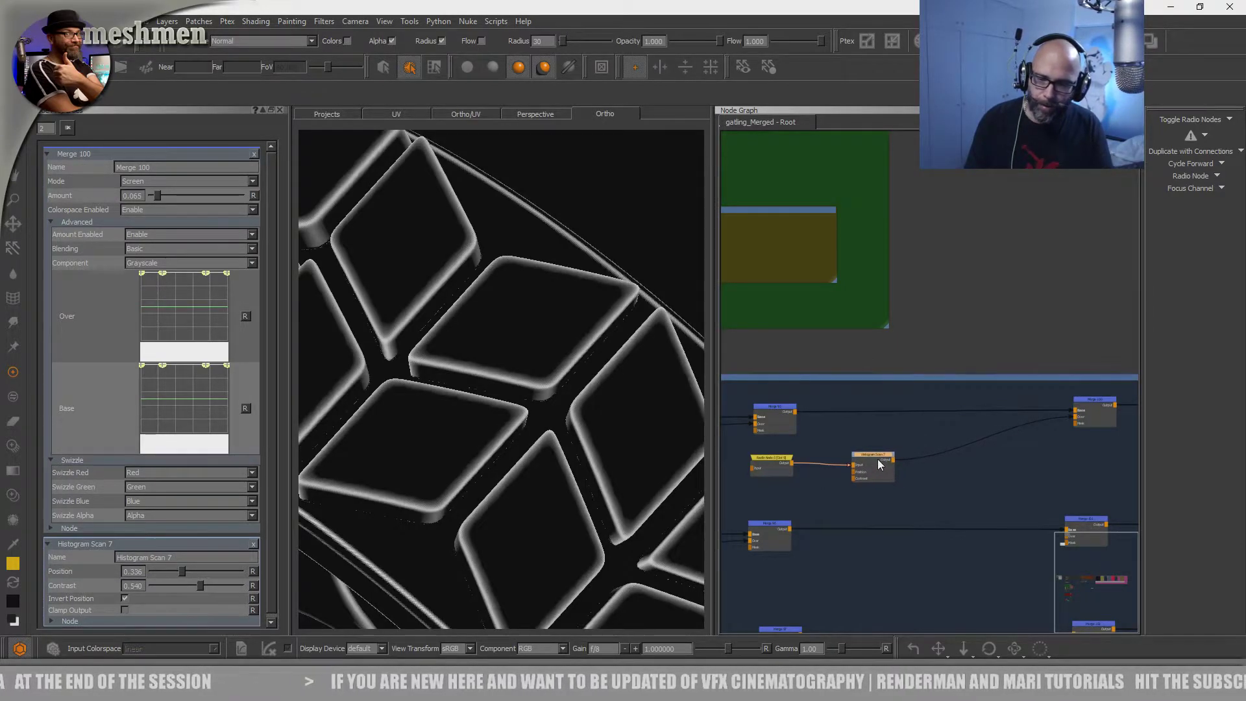
middle_drag(872, 457, 946, 433)
scroll(922, 439, down, 2)
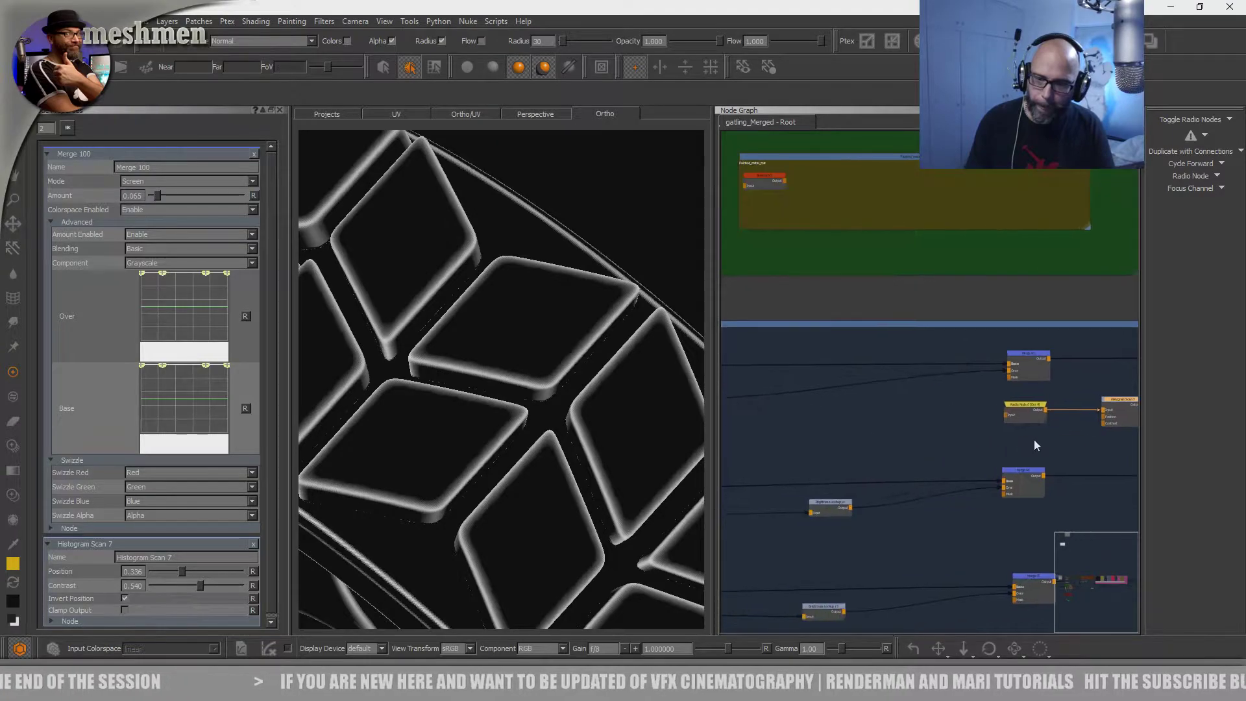
scroll(935, 434, down, 3)
middle_drag(890, 440, 807, 448)
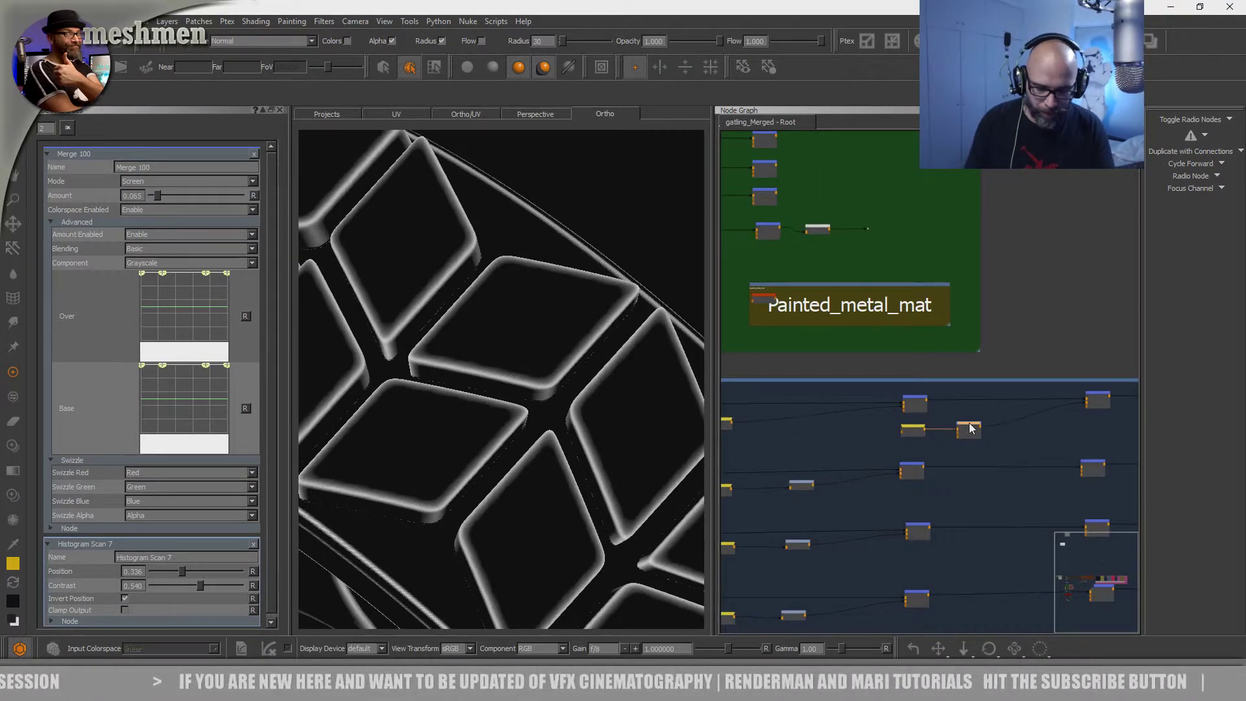
key(ctrl+v)
drag(1015, 427, 1021, 425)
- Preview the first channel's grunge Radio Node and route it through a dot into the new Merge's Over input
middle_drag(762, 432, 878, 434)
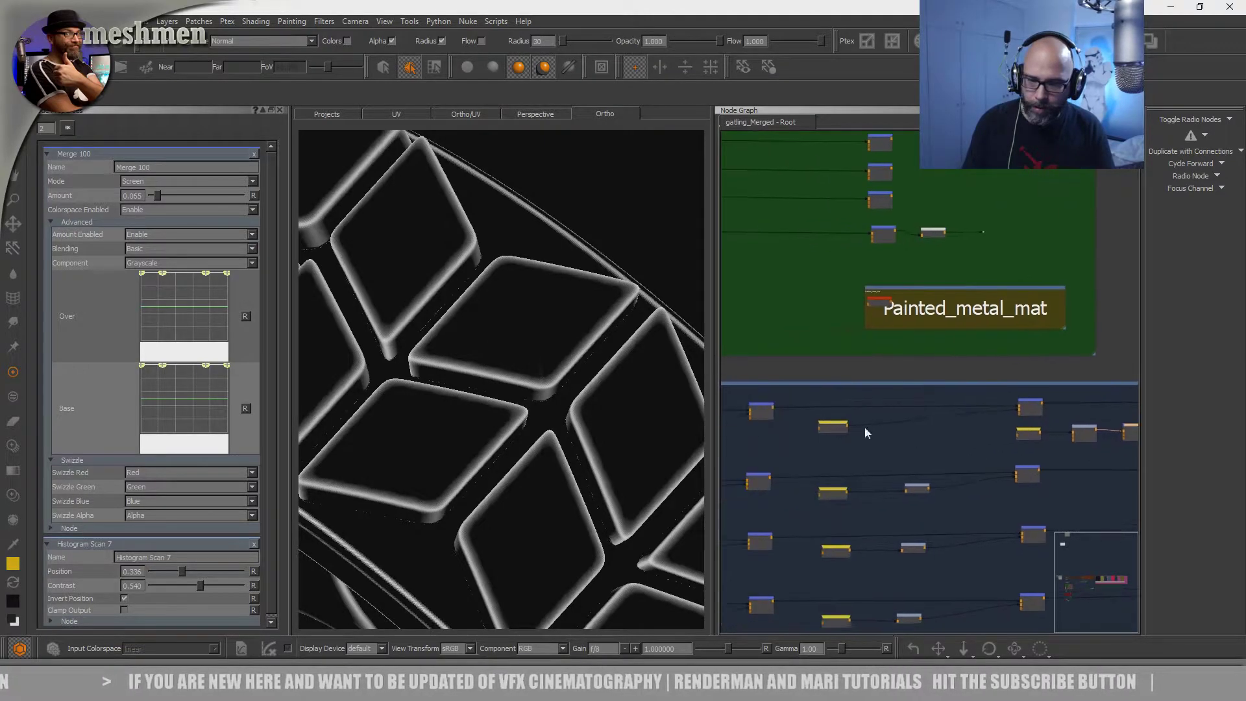
drag(833, 426, 832, 424)
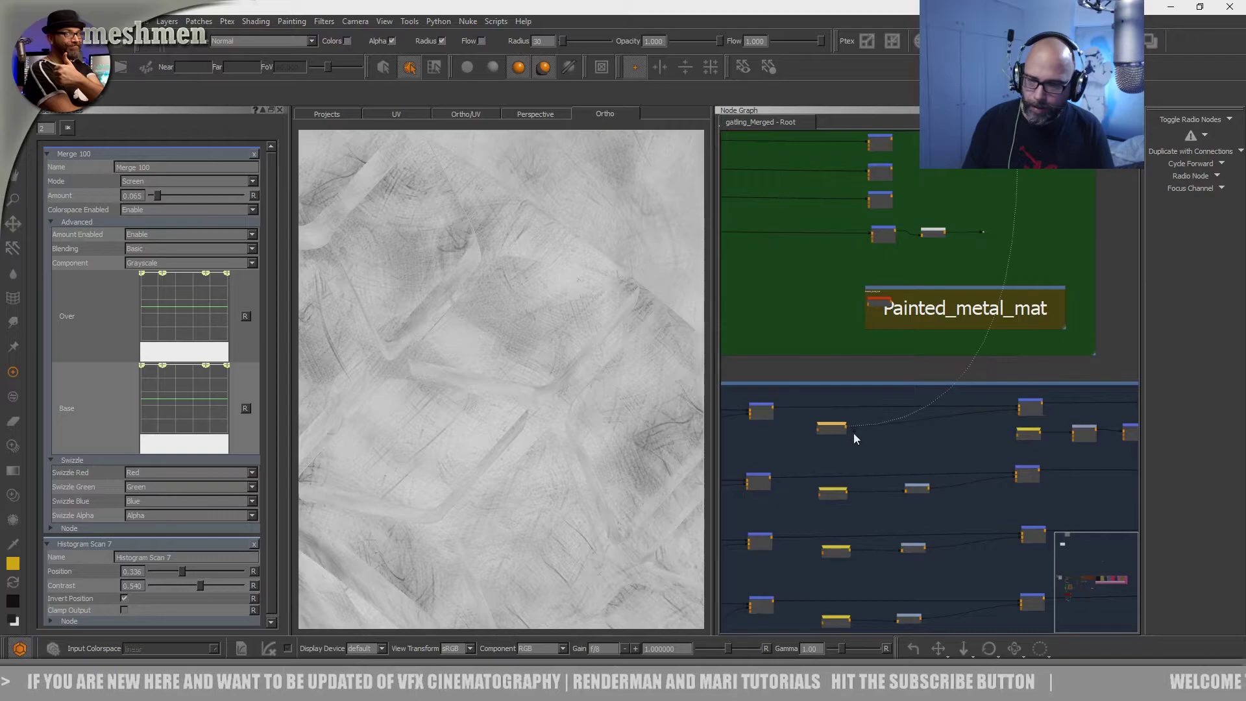
middle_drag(1079, 456, 988, 441)
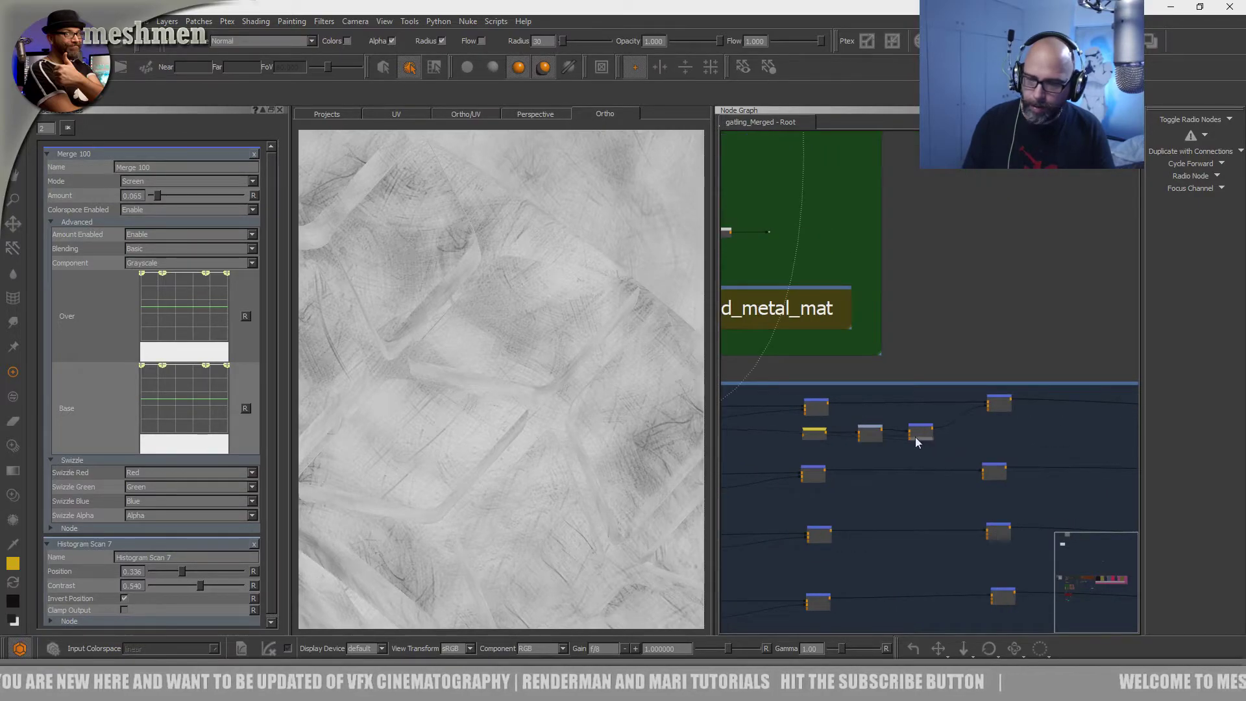
drag(921, 423, 932, 431)
click(774, 434)
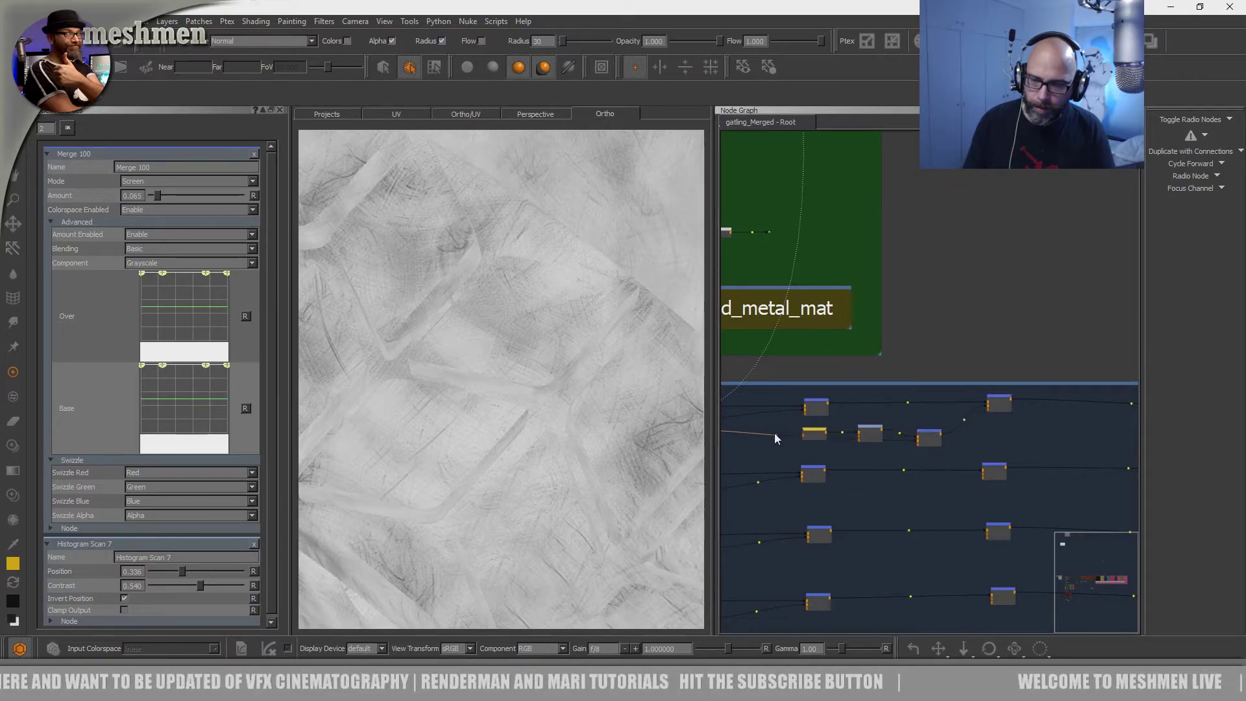
scroll(779, 440, up, 3)
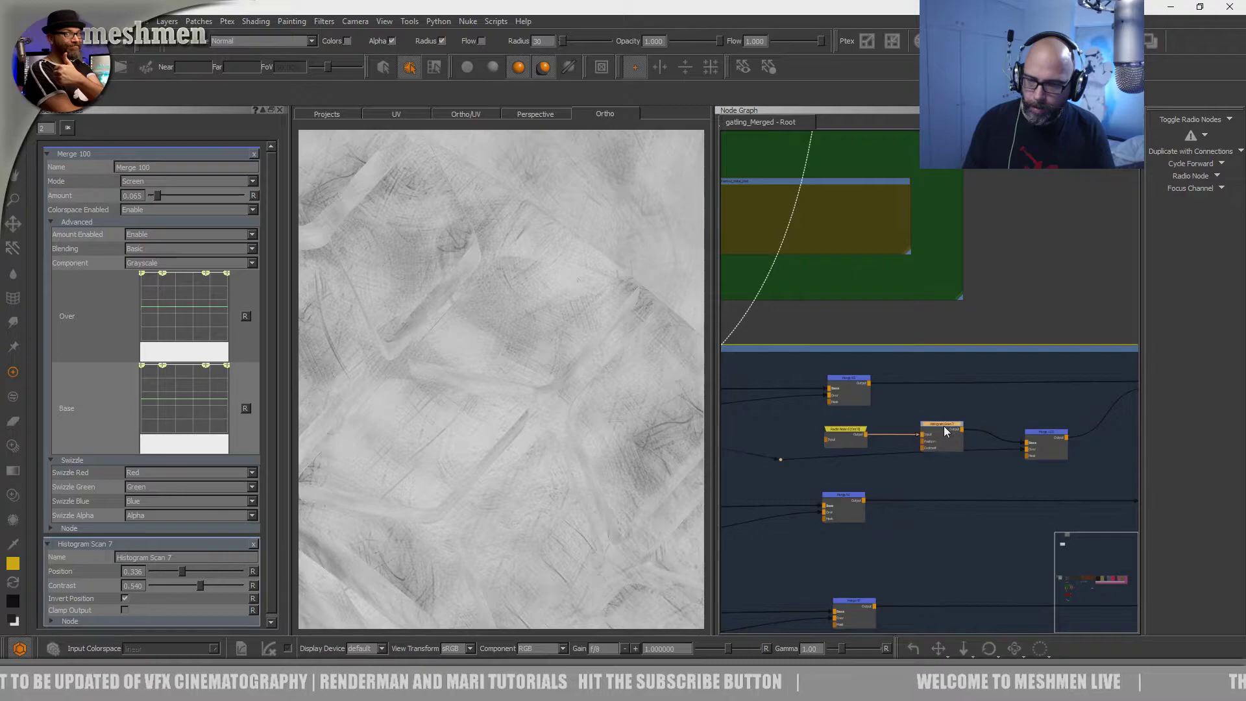
drag(1034, 436, 1039, 445)
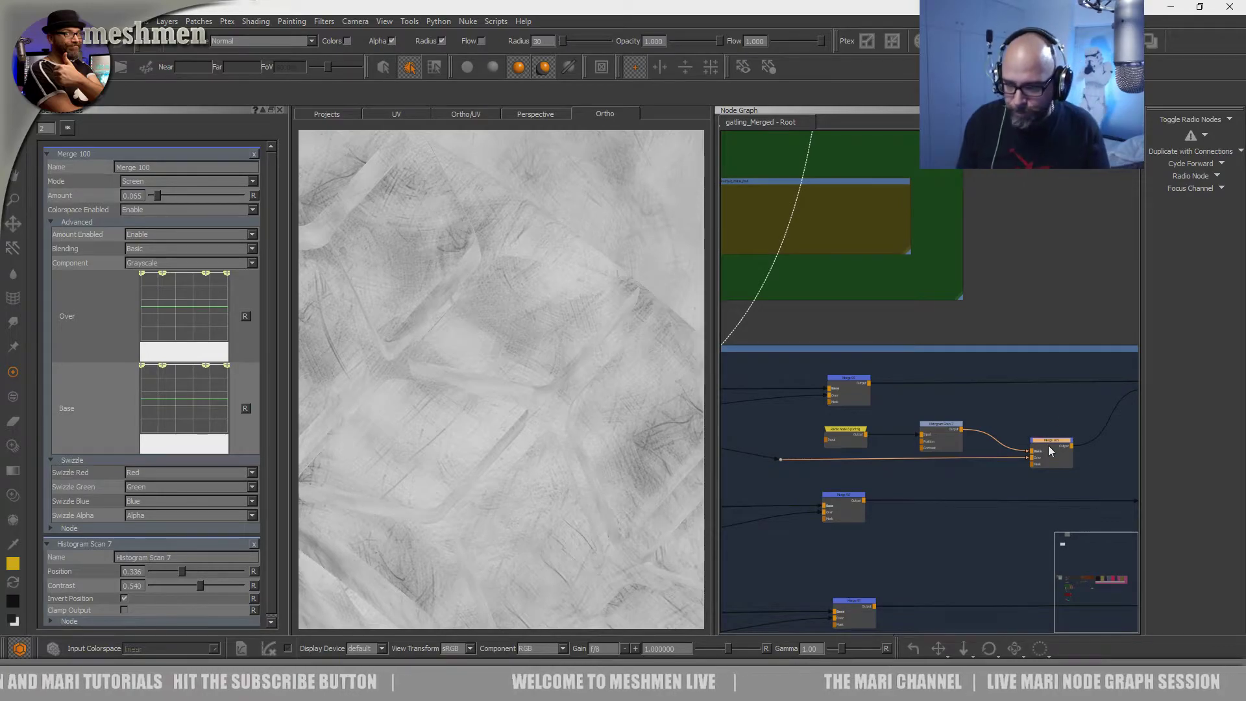
drag(1048, 440, 1052, 436)
- Preview the first projection node in the backdrop and connect its output to a new Radio Node
alt+middle_drag(489, 375, 475, 381)
alt+right_drag(476, 381, 617, 425)
middle_drag(877, 467, 1077, 463)
scroll(1090, 478, down, 5)
middle_drag(926, 462, 974, 482)
scroll(816, 466, up, 2)
scroll(817, 466, up, 3)
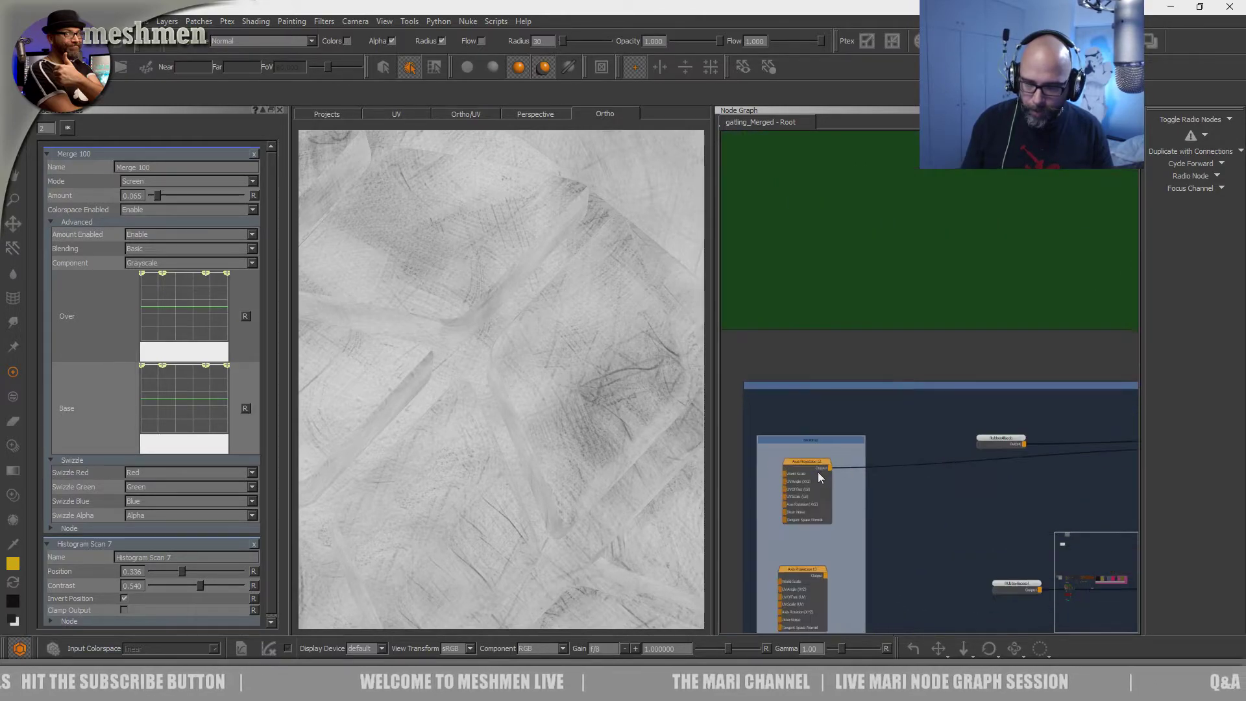
click(808, 462)
key(1)
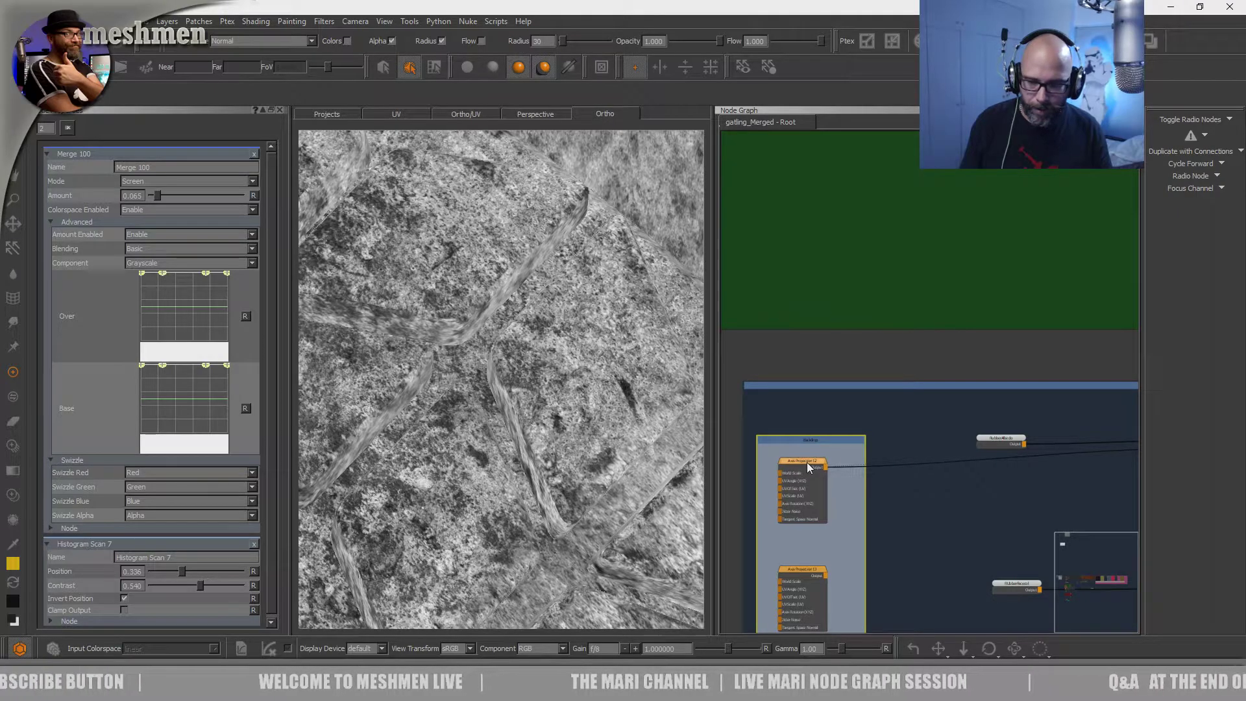
key(Tab)
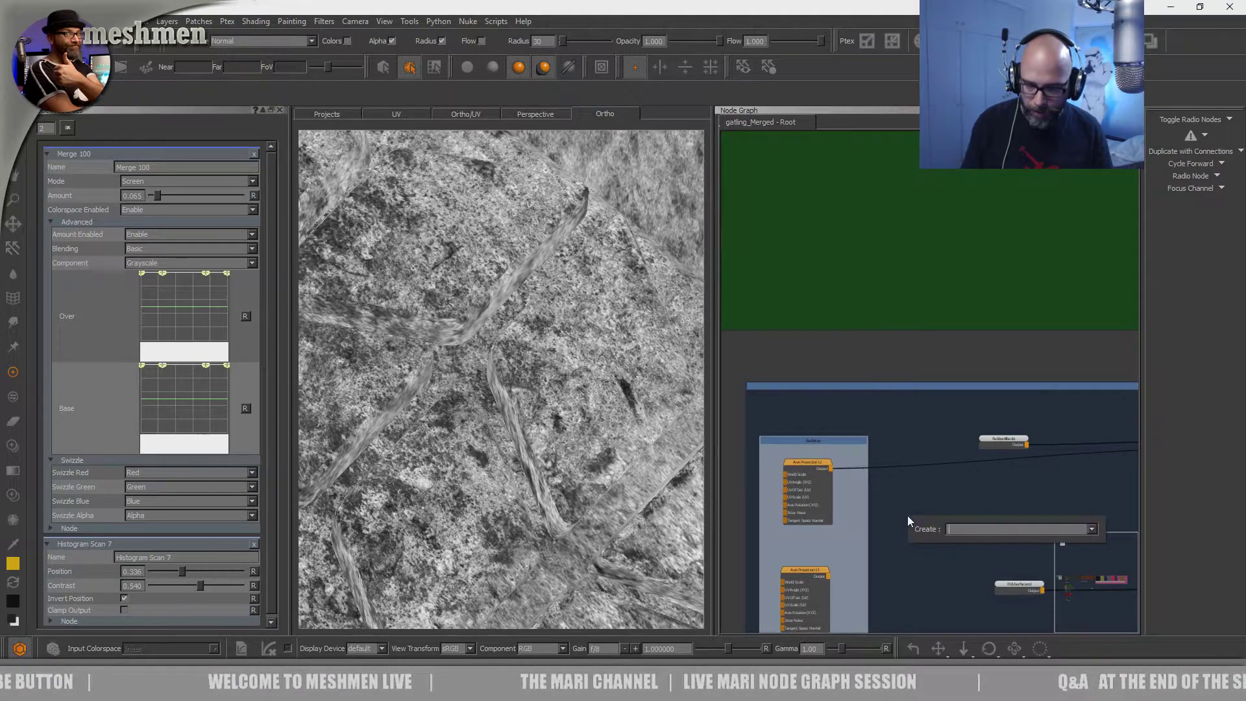
text(radio)
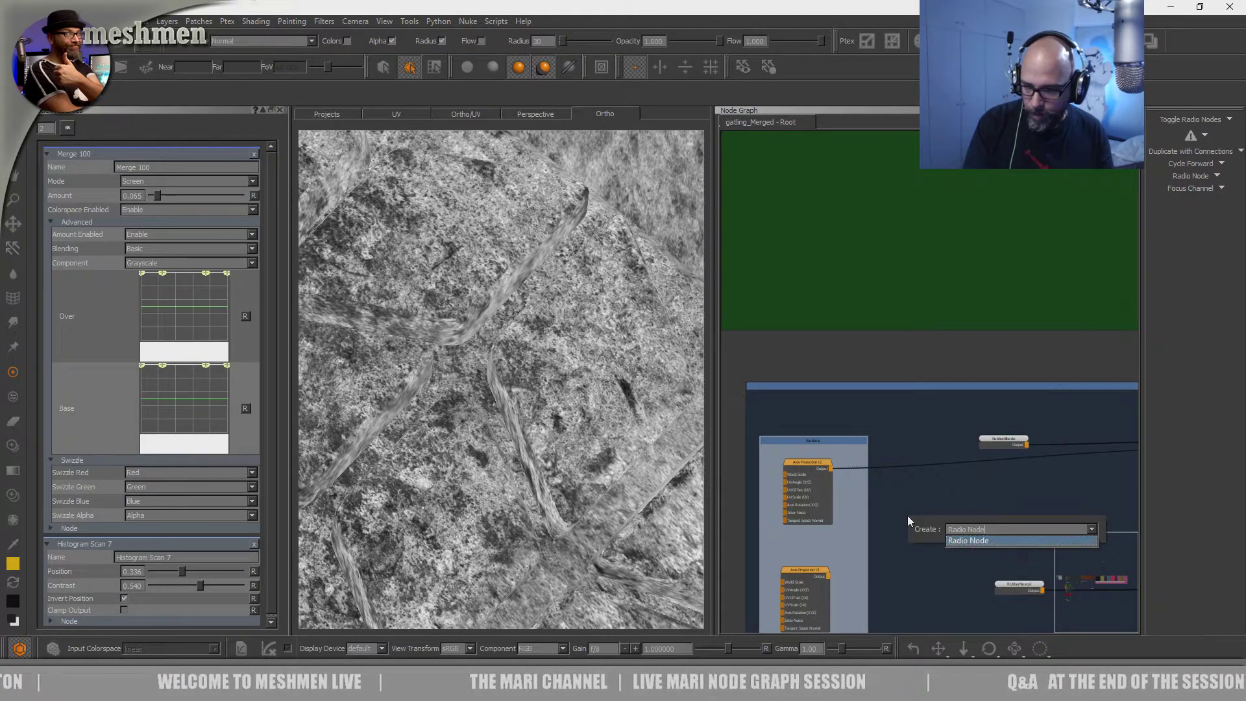
key(Return)
drag(912, 532, 831, 469)
- Move the new Radio Node along the first channel to just before the dot feeding the new Merge
scroll(912, 518, down, 4)
middle_drag(880, 501, 848, 498)
scroll(849, 500, down, 2)
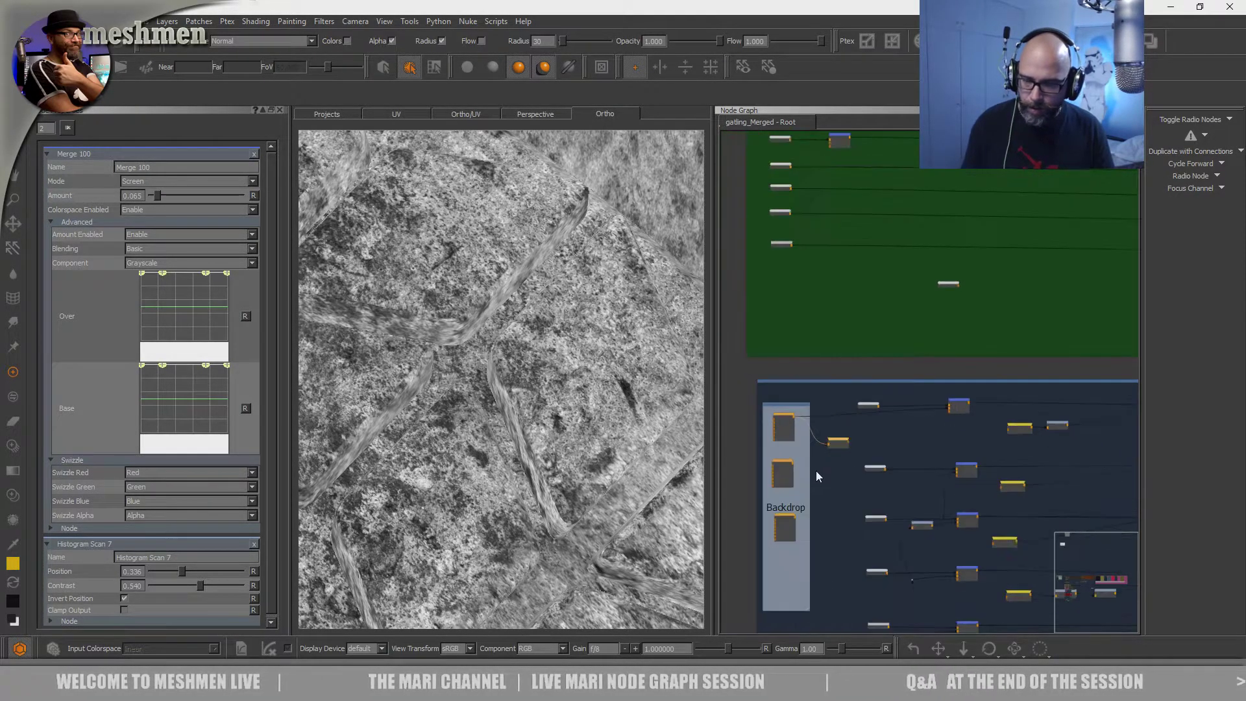
drag(843, 439, 1074, 450)
middle_drag(1072, 447, 865, 425)
drag(873, 427, 1076, 423)
middle_drag(1064, 424, 840, 417)
mouse_move(841, 423)
mouse_down()
mouse_move(1032, 425)
mouse_move(1005, 418)
mouse_up()
scroll(991, 421, up, 4)
middle_drag(941, 415, 1024, 452)
drag(1057, 447, 859, 431)
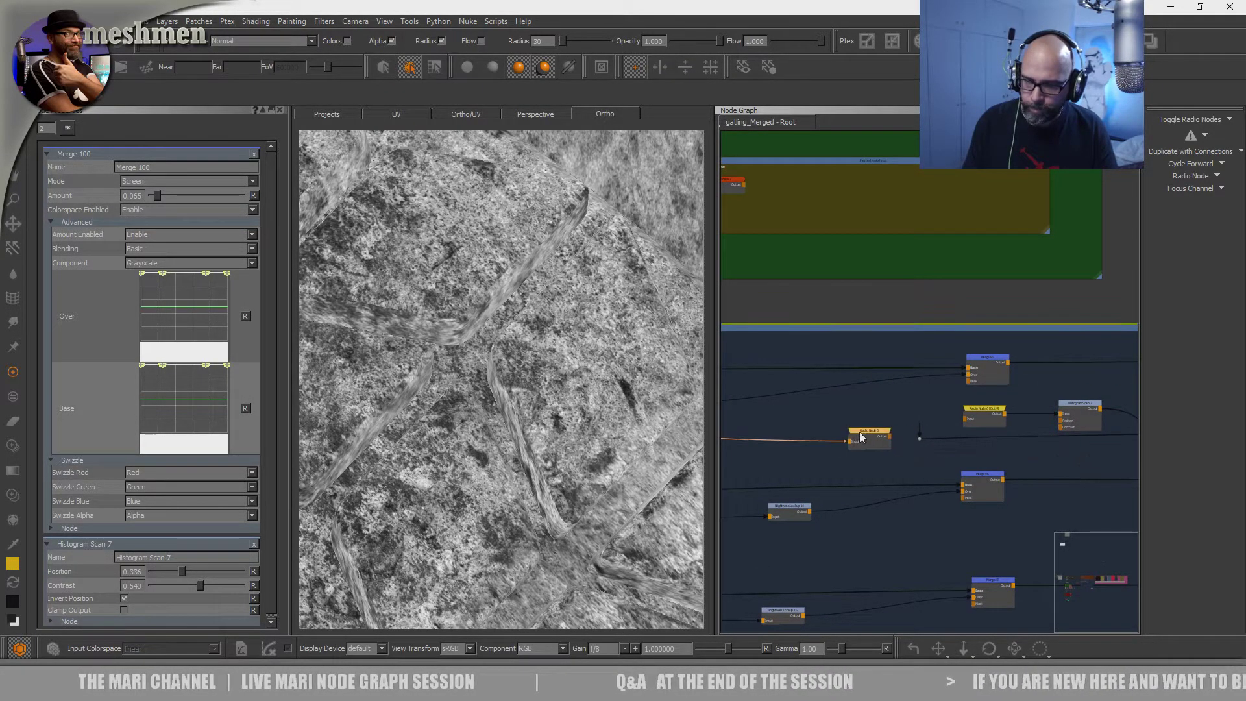
- Connect the dot to the relocated Radio Node, toggle the radio nodes and reposition the dot nearer the Merge
click(919, 426)
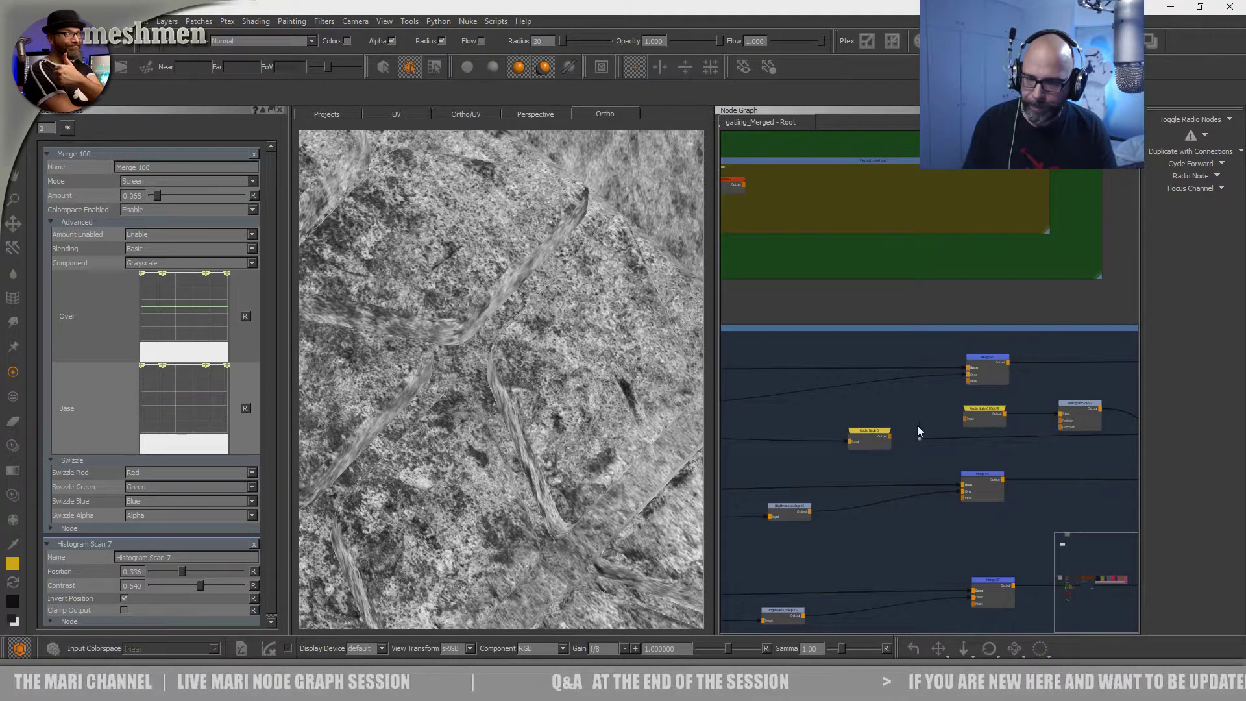
drag(919, 439, 902, 447)
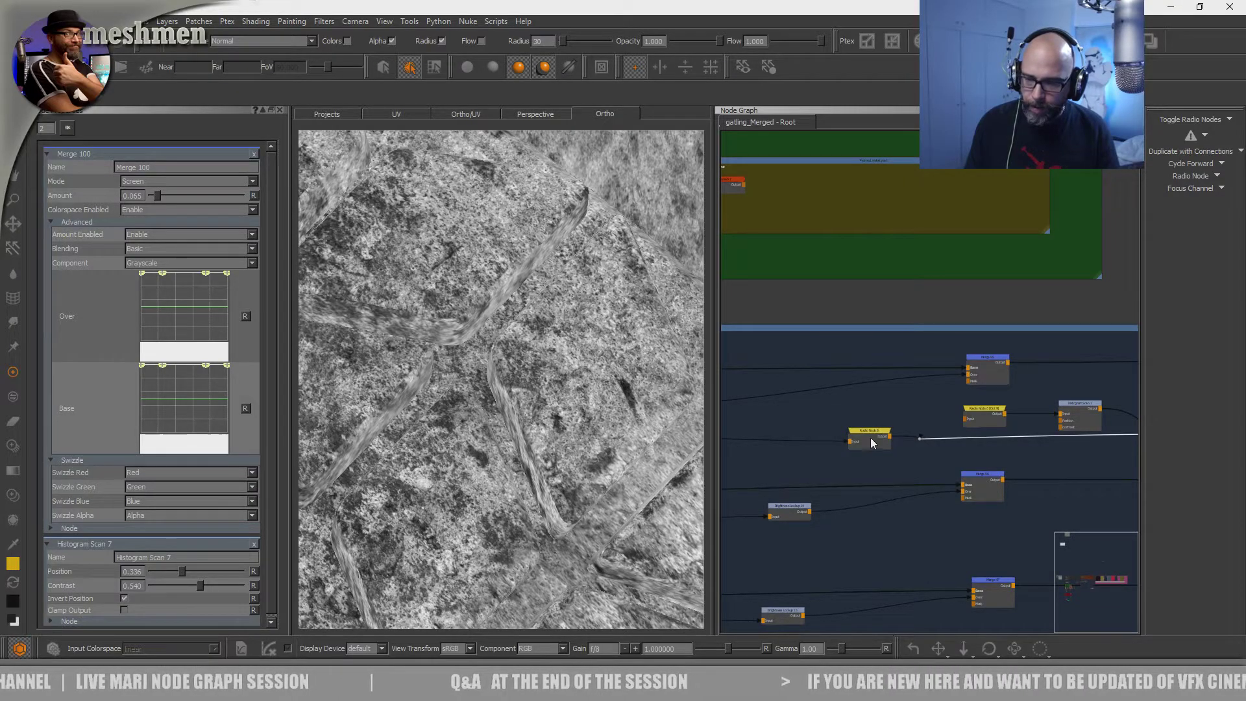
drag(866, 431, 874, 437)
click(1187, 122)
middle_drag(963, 439, 884, 442)
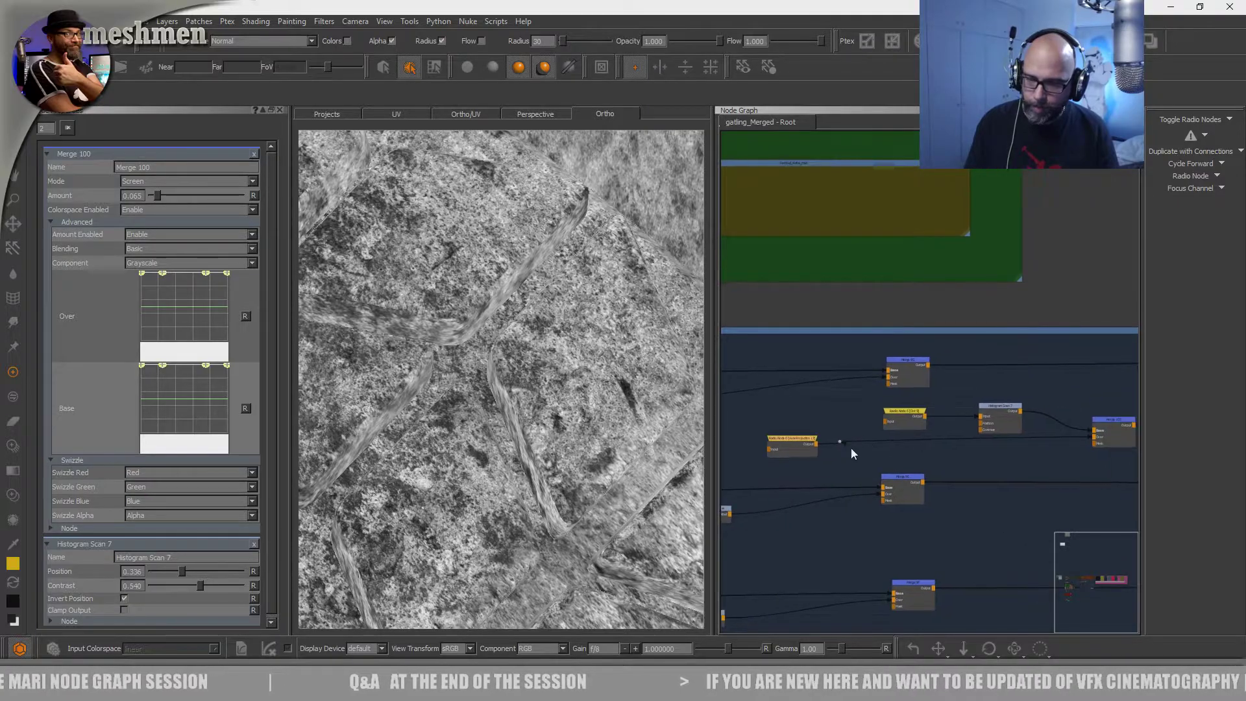
drag(838, 441, 904, 442)
- Open the new Merge's properties, keep its amount at 1.000, set its mode to Multiply and inspect the edges
middle_drag(935, 428, 781, 421)
scroll(781, 421, up, 1)
drag(980, 414, 1005, 423)
click(1002, 420)
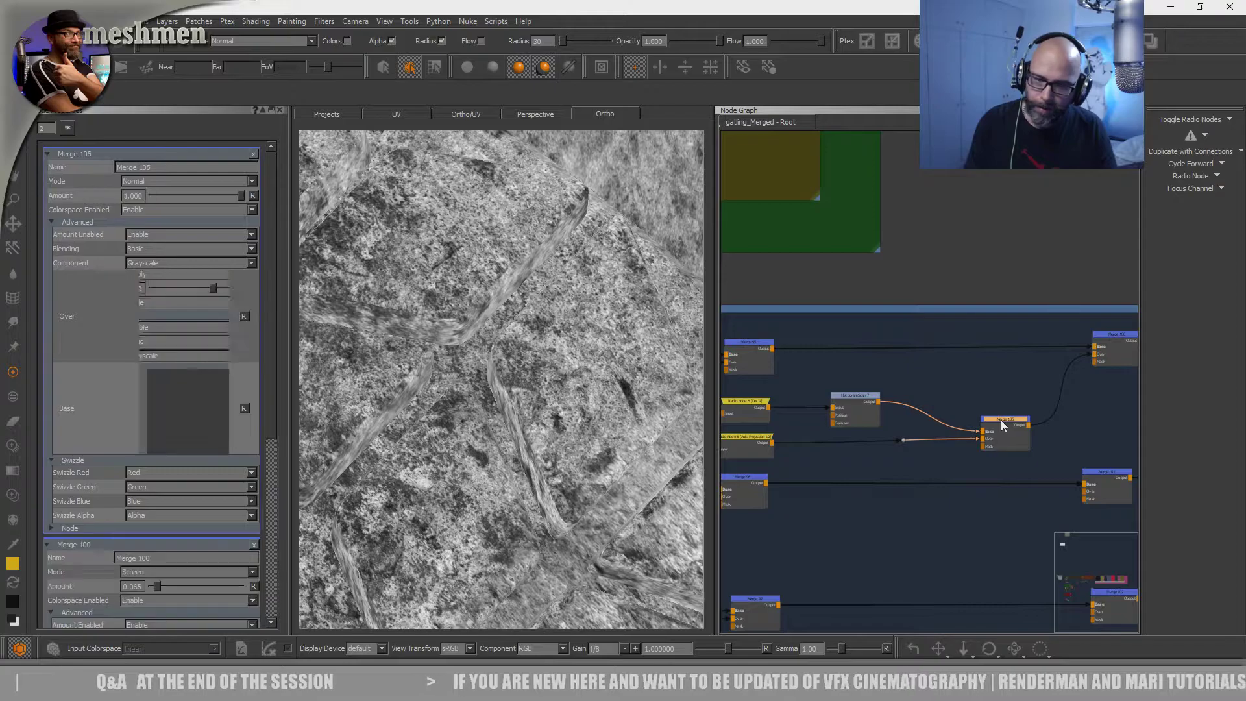
drag(240, 197, 152, 198)
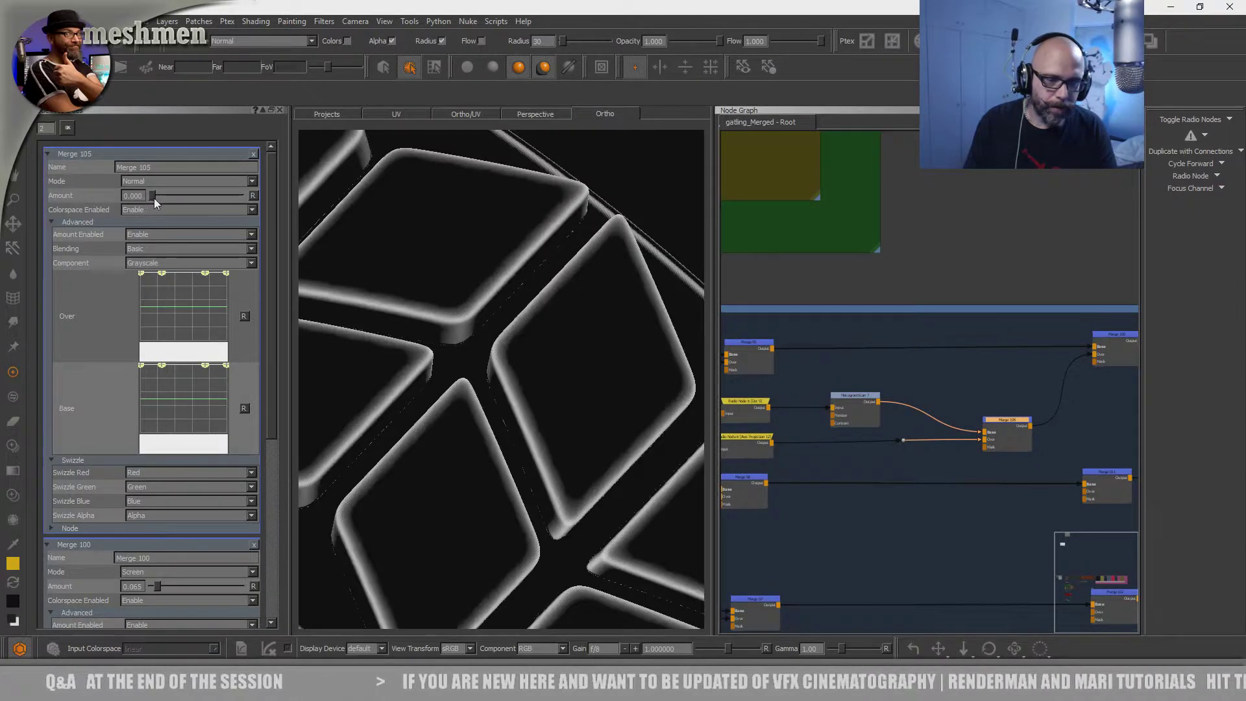
click(253, 196)
click(165, 181)
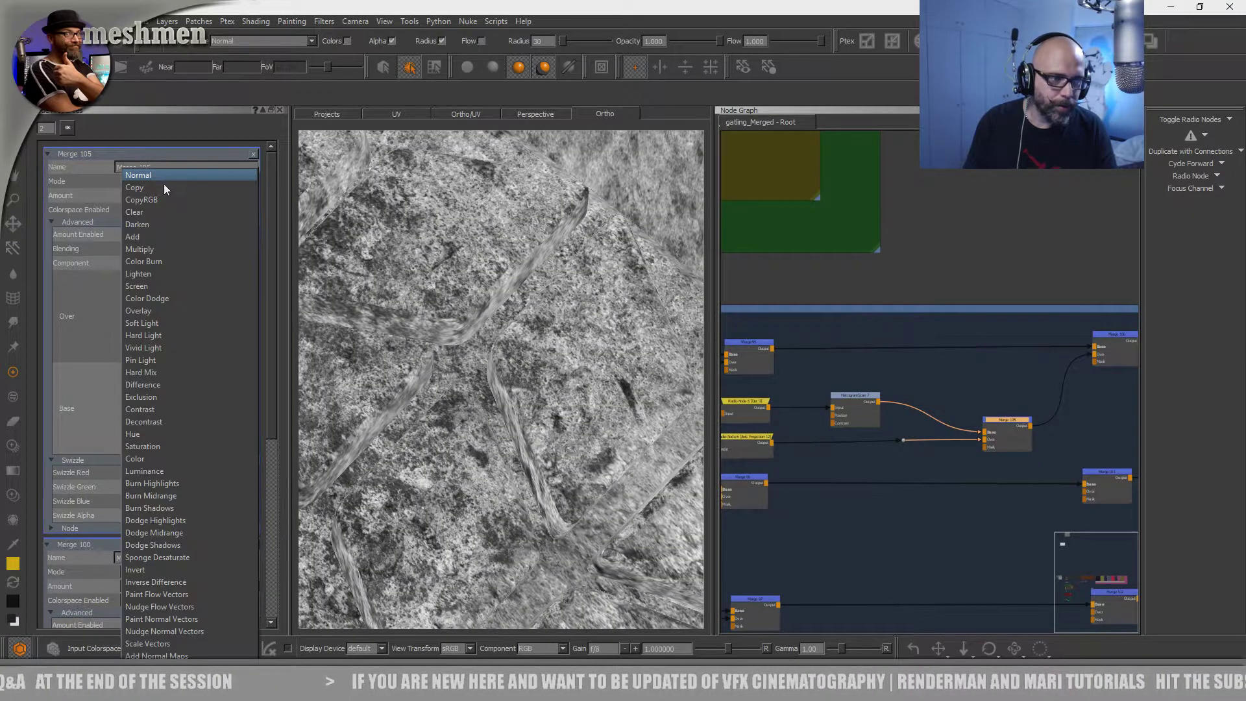
click(146, 246)
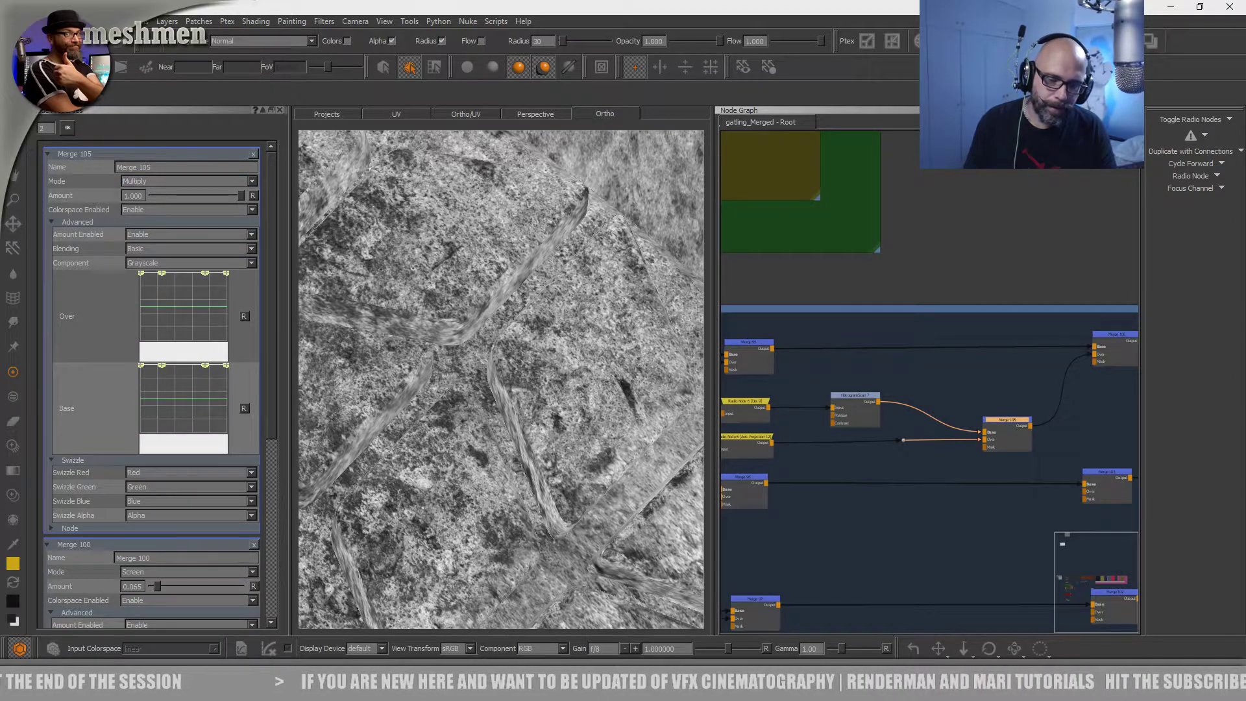
alt+right_drag(525, 367, 512, 384)
mouse_move(512, 383)
alt+mouse_down()
mouse_move(492, 420)
mouse_move(498, 373)
alt+mouse_up()
alt+right_drag(498, 373, 582, 364)
alt+drag(582, 364, 532, 415)
- Preview Merge 100 on the model and raise its amount to 0.712
click(1106, 337)
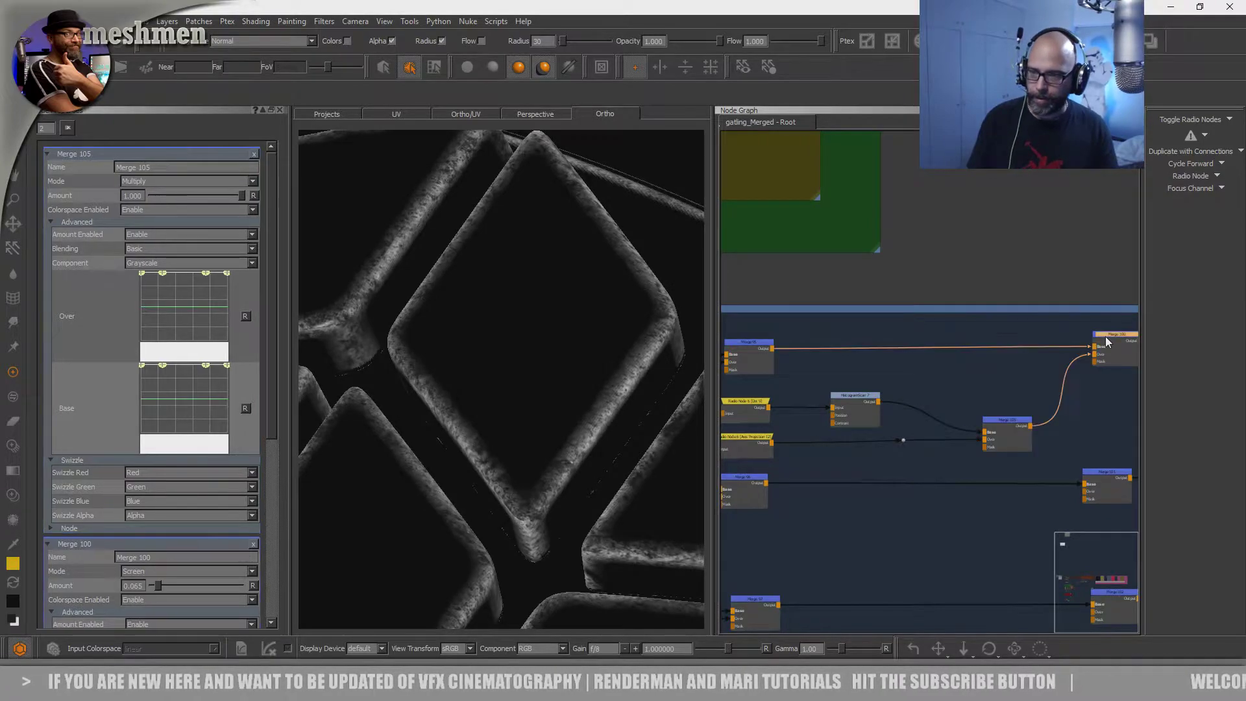
key(t)
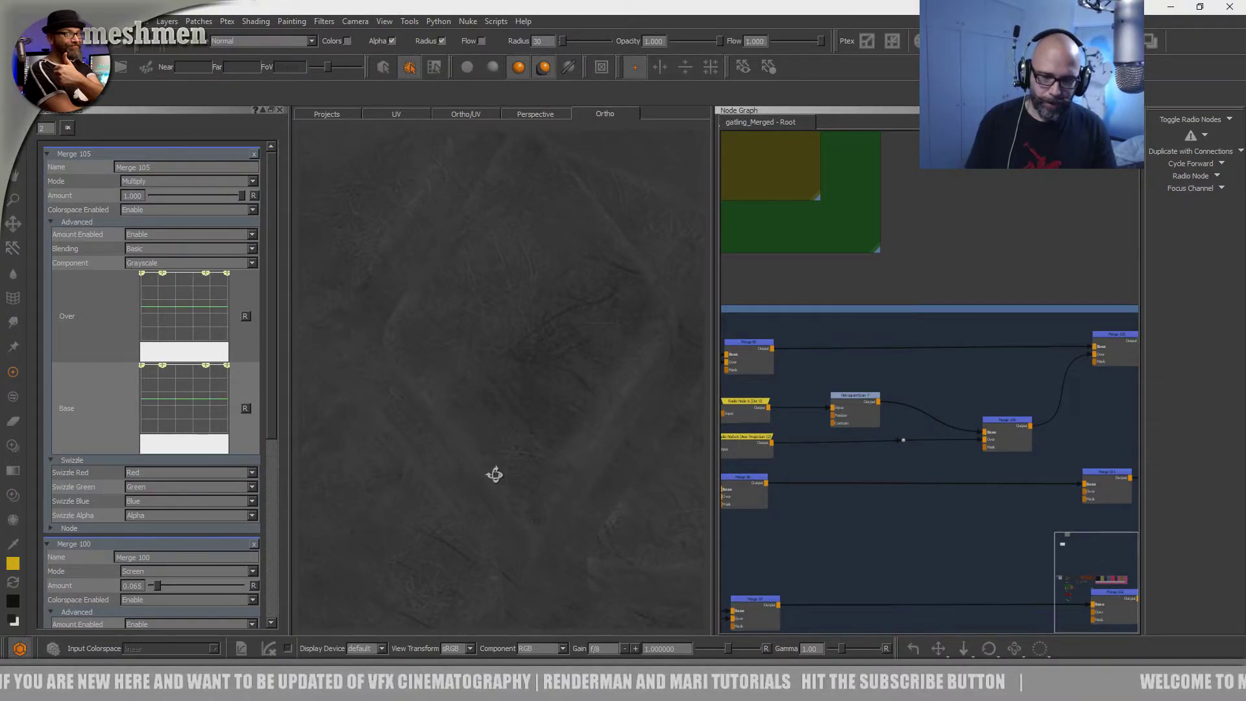
click(1108, 339)
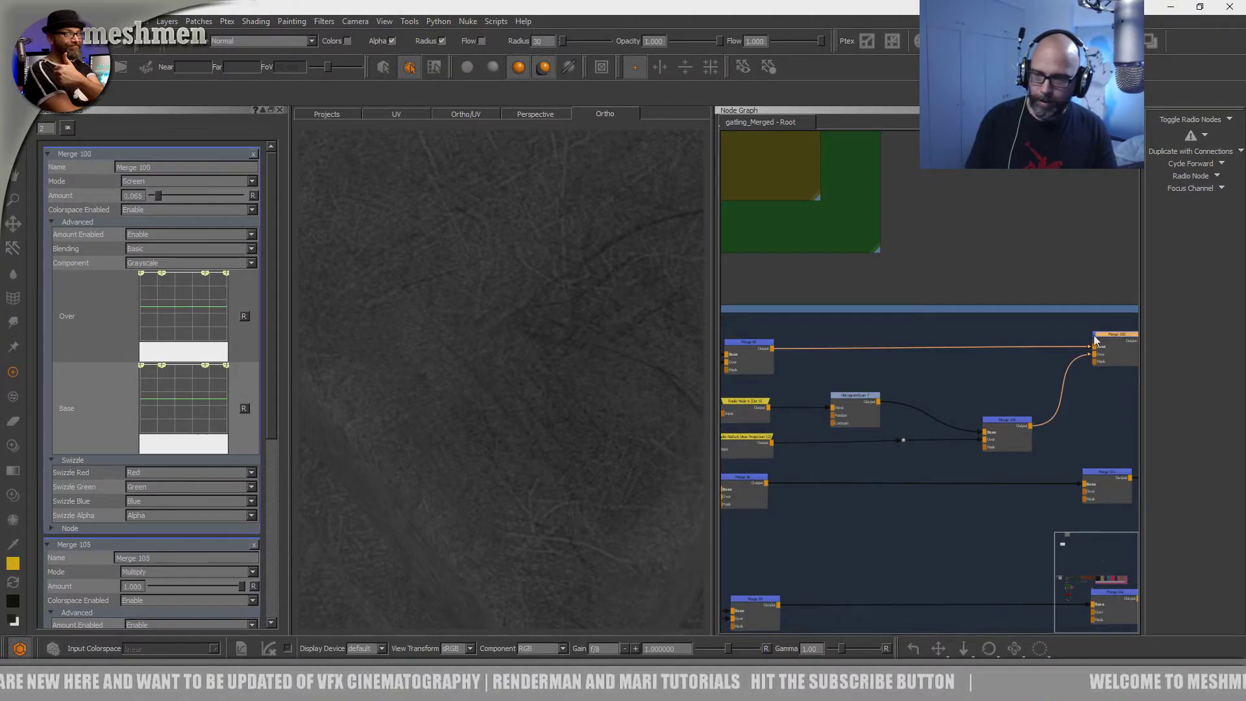
drag(159, 196, 174, 197)
alt+middle_drag(508, 412, 705, 385)
alt+drag(628, 399, 643, 412)
click(998, 416)
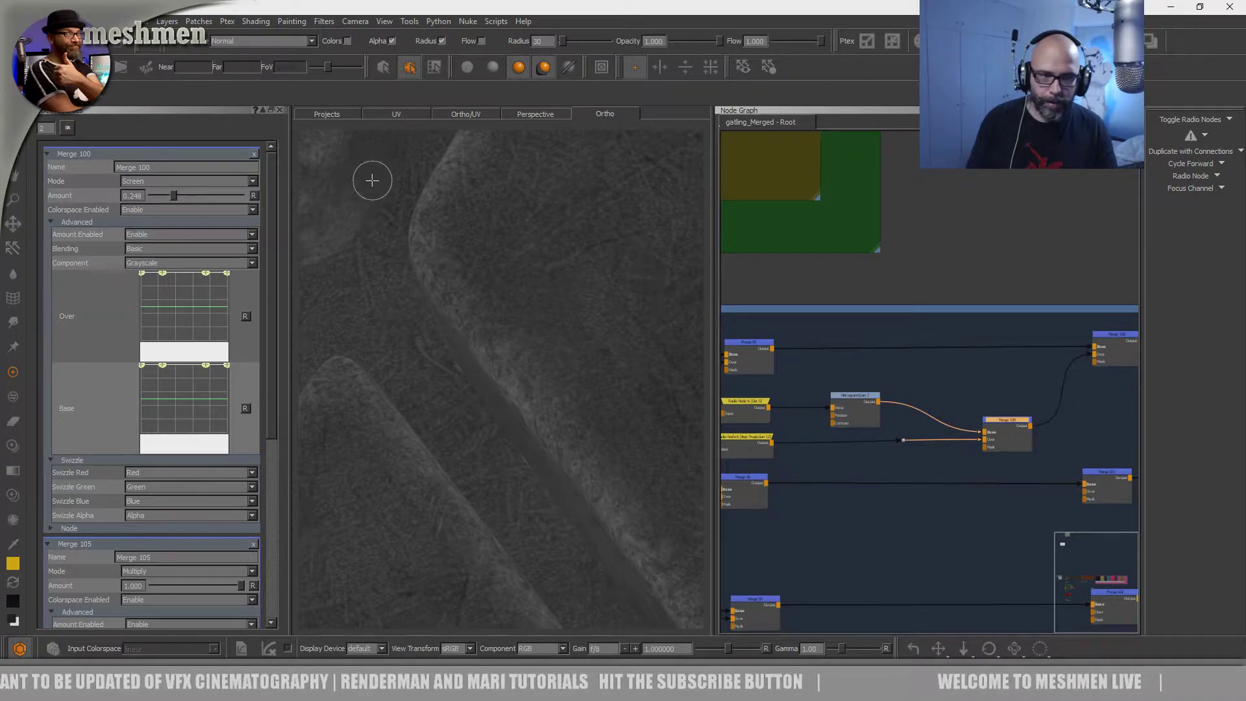
drag(174, 195, 215, 197)
- Clear the open node properties and reopen only those of Merge 100
click(1111, 330)
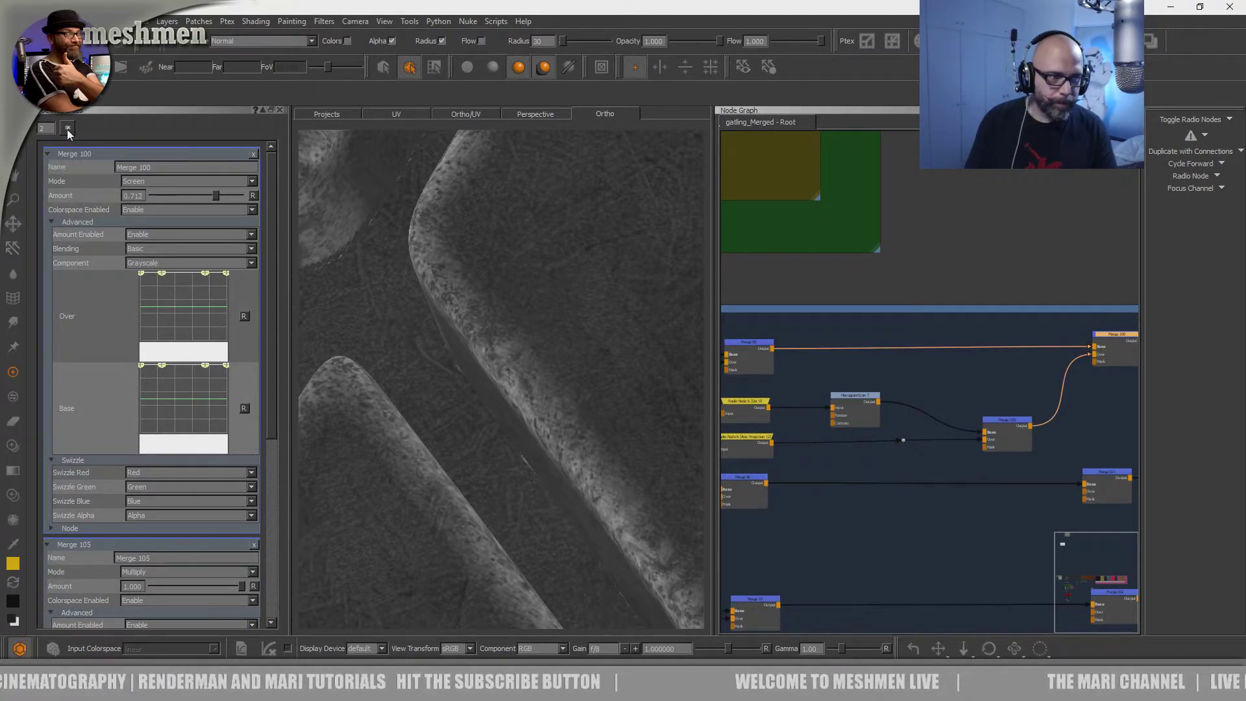
click(67, 129)
double_click(1111, 337)
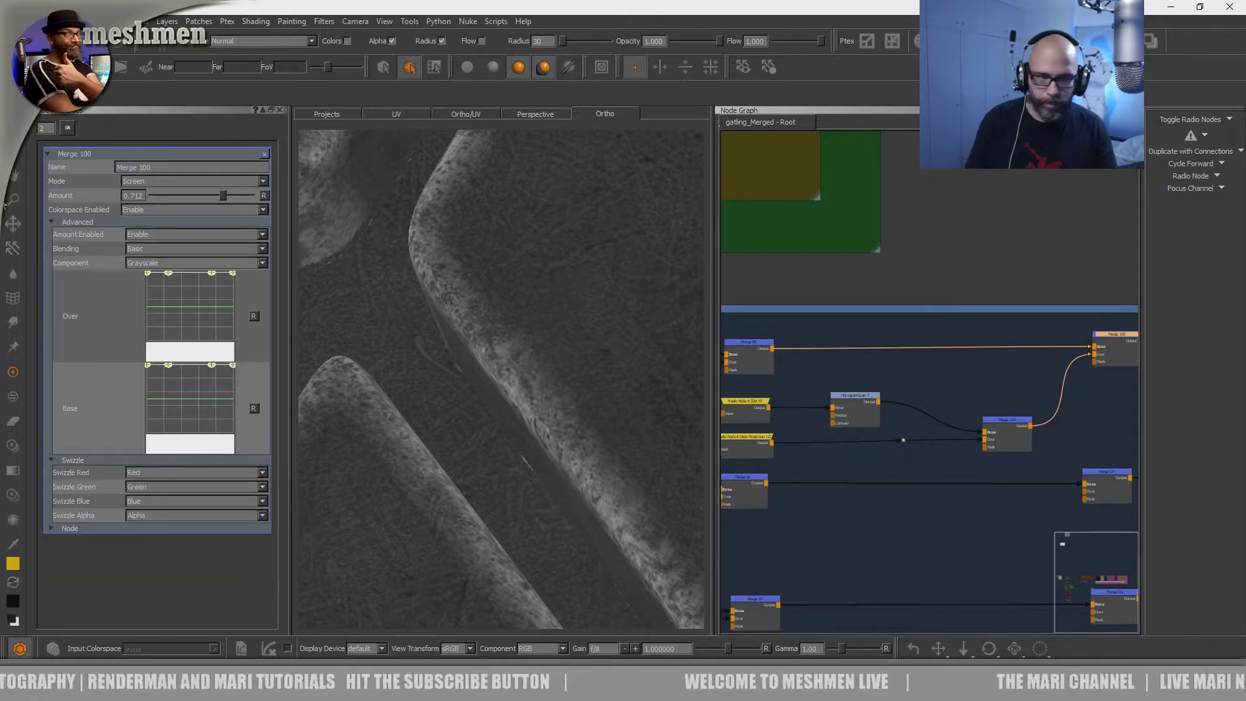
drag(1105, 337, 1104, 341)
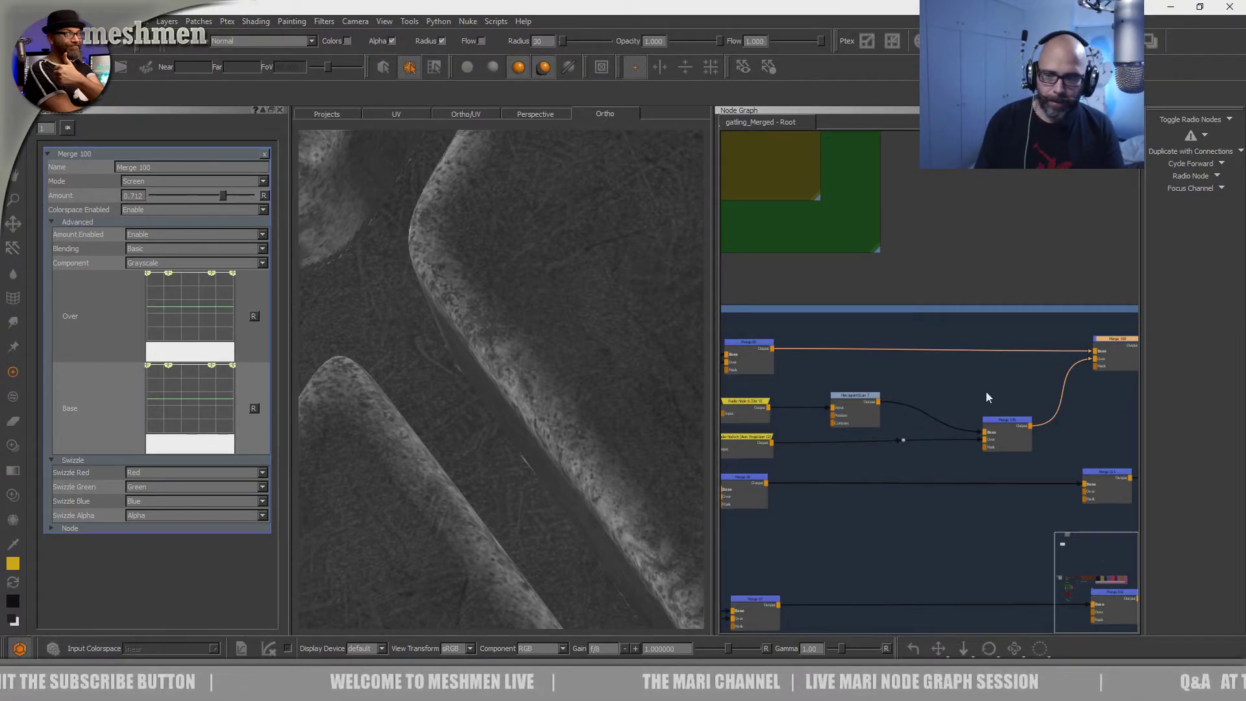
- Show only Merge 105's properties and preview its multiplied edge mask on the model
click(1015, 422)
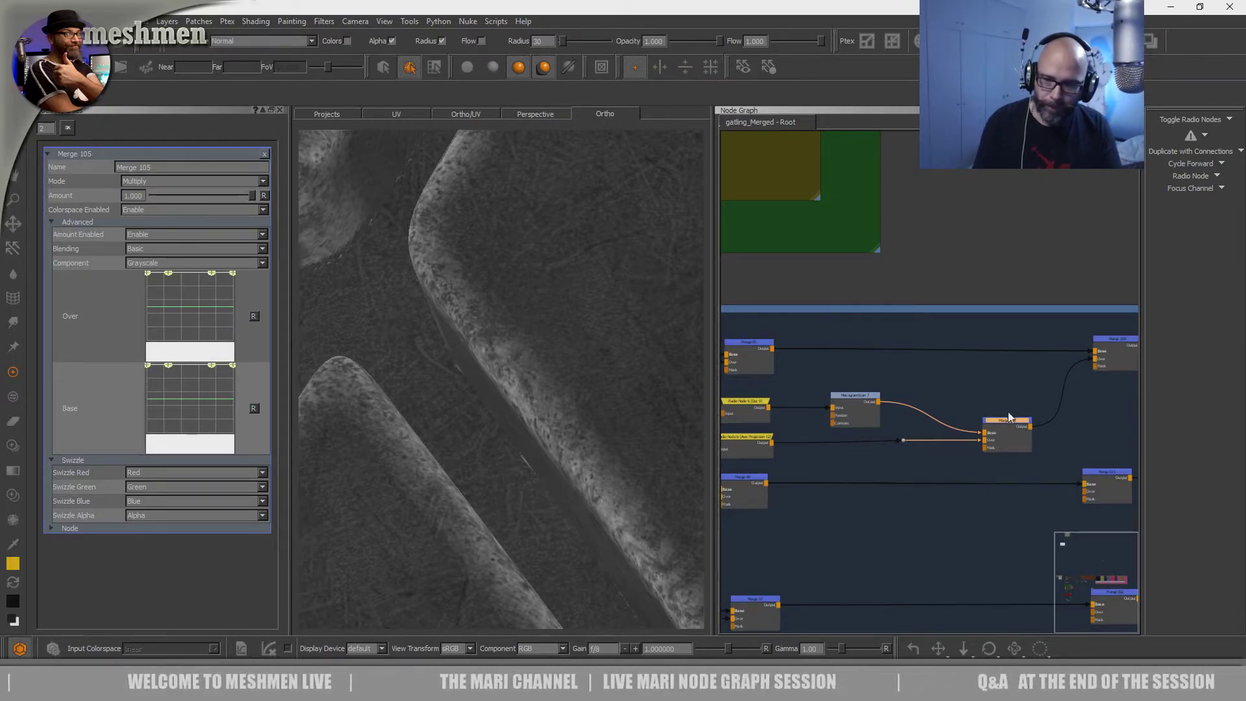
middle_drag(1000, 402, 961, 403)
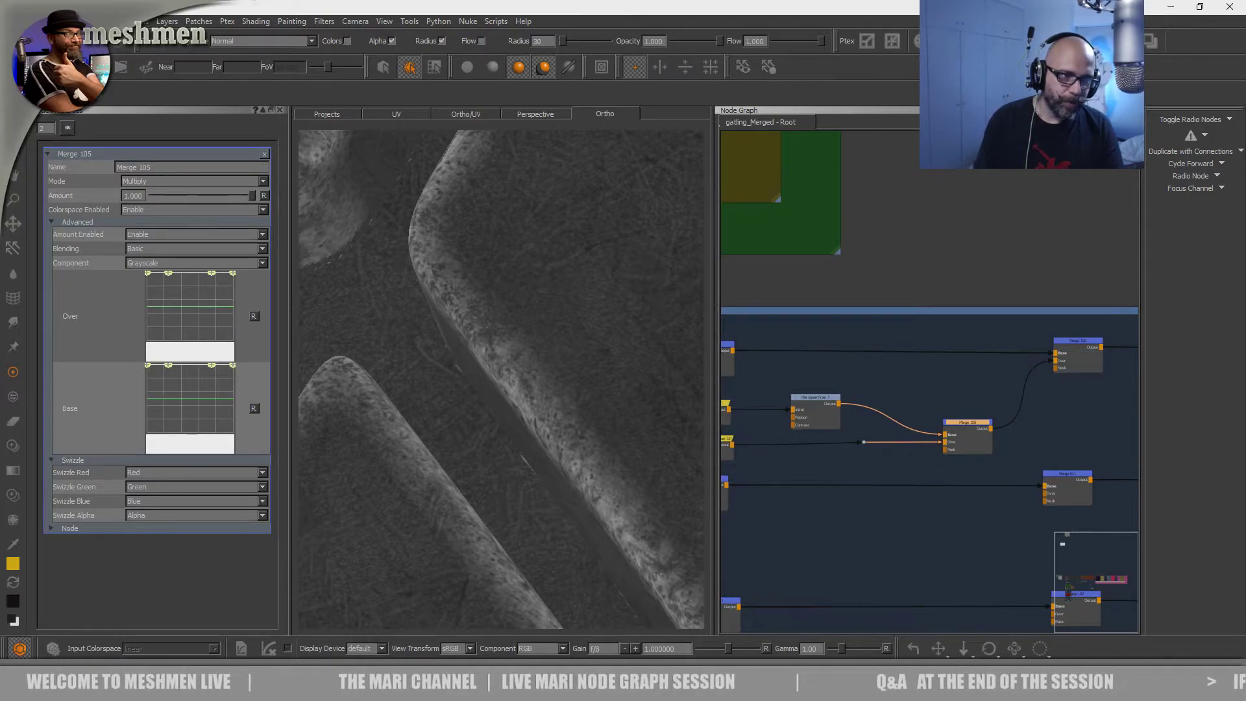
click(68, 129)
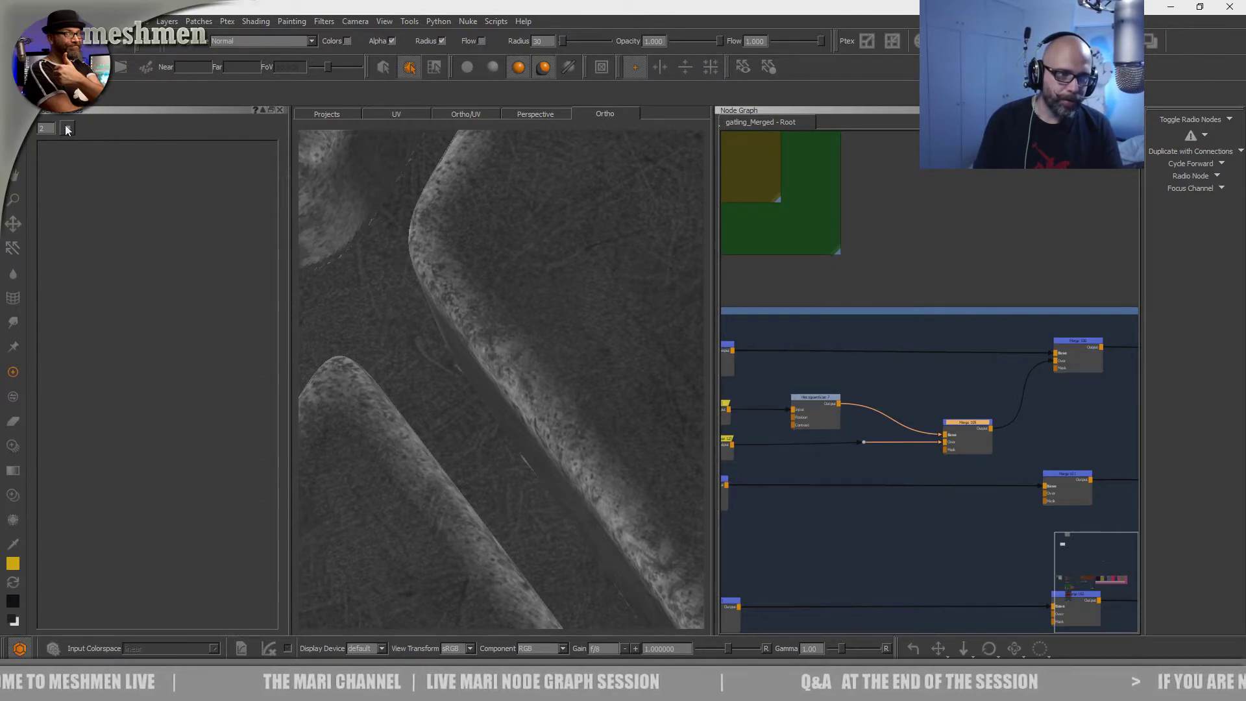
double_click(965, 427)
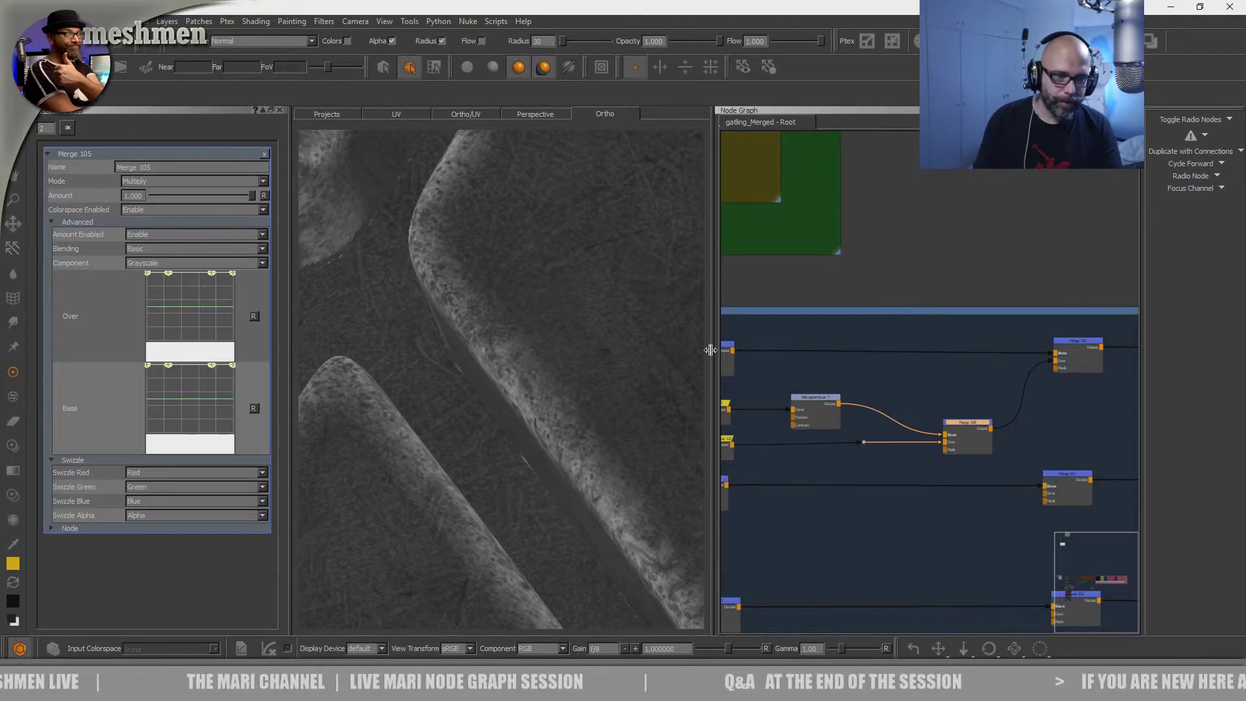
drag(969, 426, 968, 424)
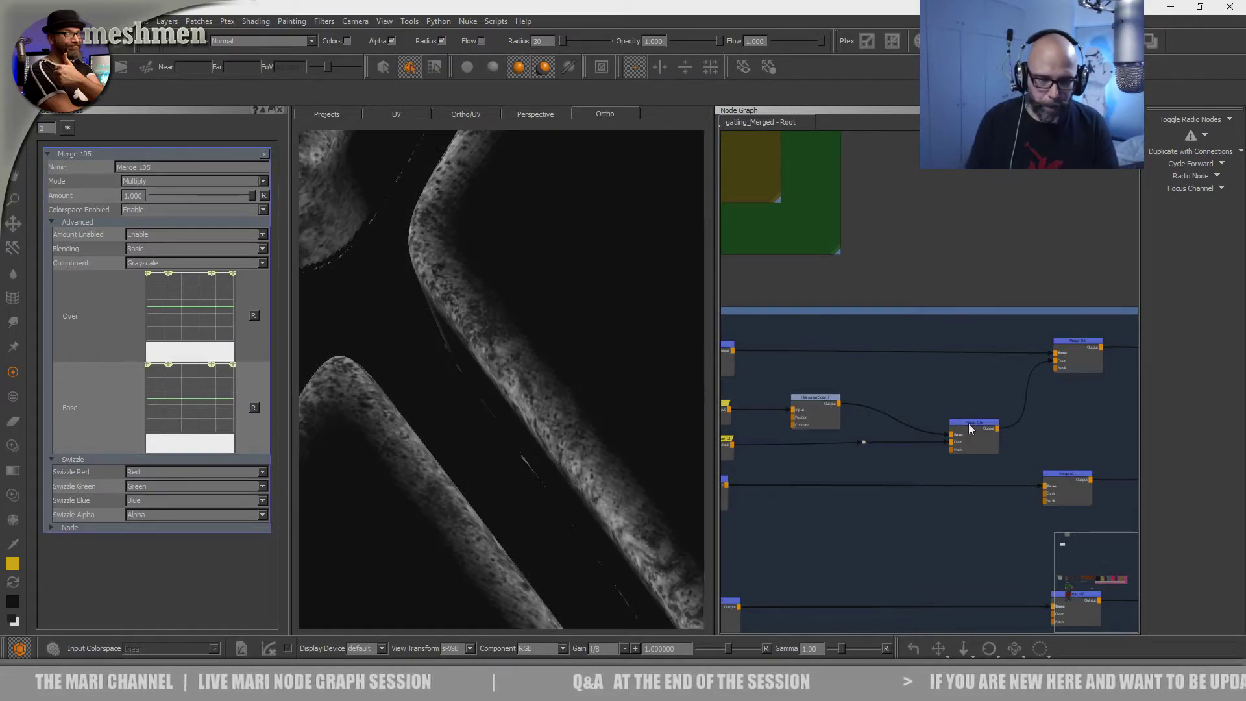
- Keep Merge 105's amount at 1.000 and rearrange its input nodes, moving the lower connection's dot closer to its radio node
mouse_move(234, 196)
mouse_down()
mouse_move(168, 200)
mouse_move(244, 204)
mouse_up()
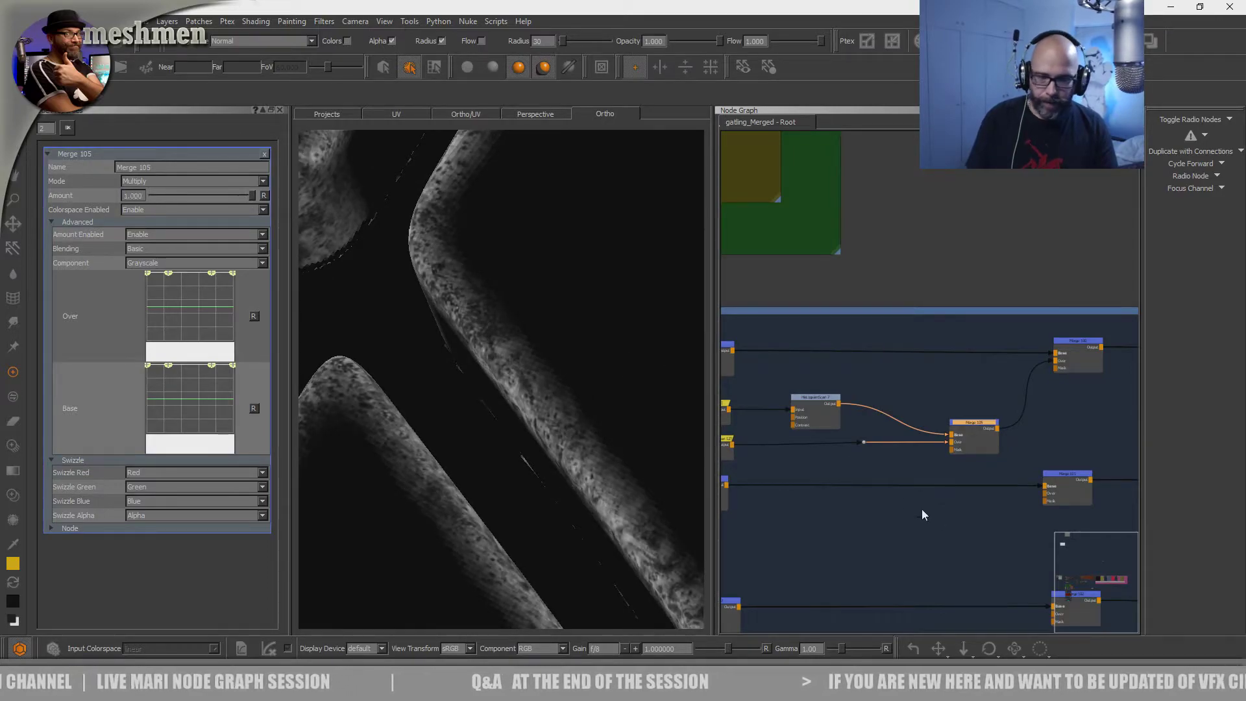
middle_drag(835, 454, 977, 453)
click(1010, 449)
drag(1014, 450, 933, 452)
middle_drag(954, 473, 907, 488)
drag(926, 424, 928, 411)
drag(816, 430, 813, 418)
drag(1067, 444, 1069, 438)
click(928, 492)
- Insert a Brightness Lookup node between the dot and Merge 105 and open its properties
click(883, 467)
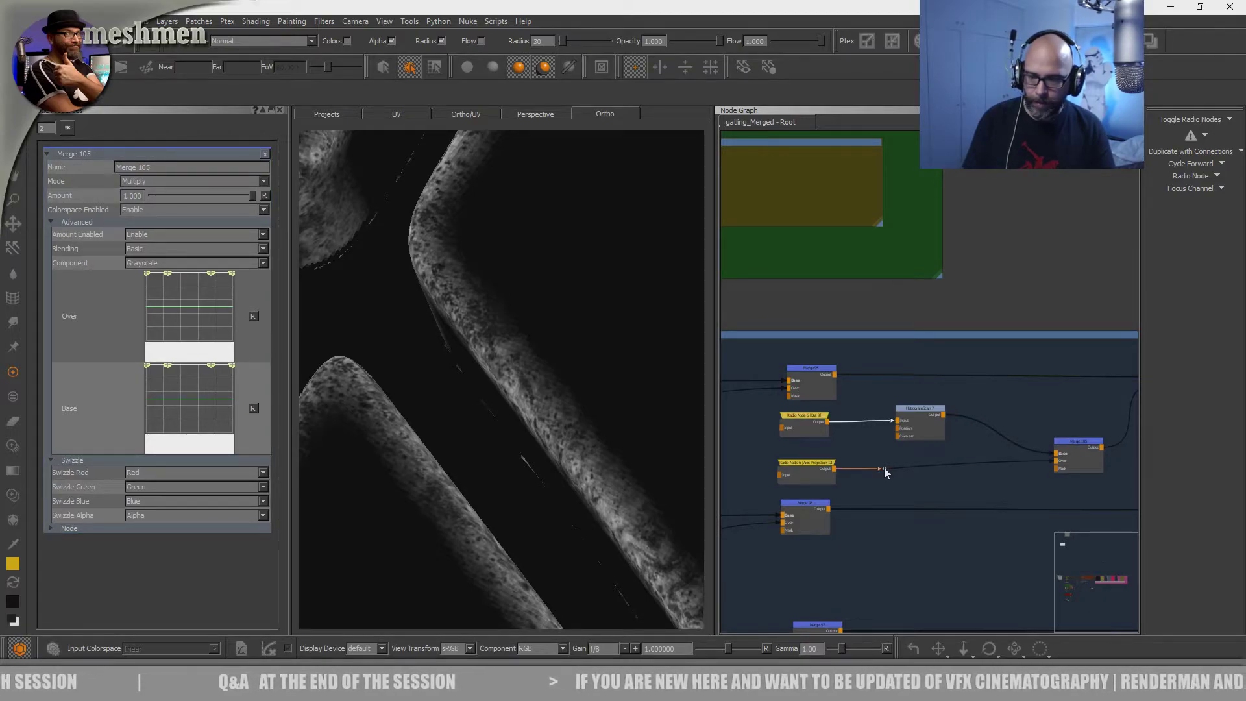
key(Tab)
text(bri)
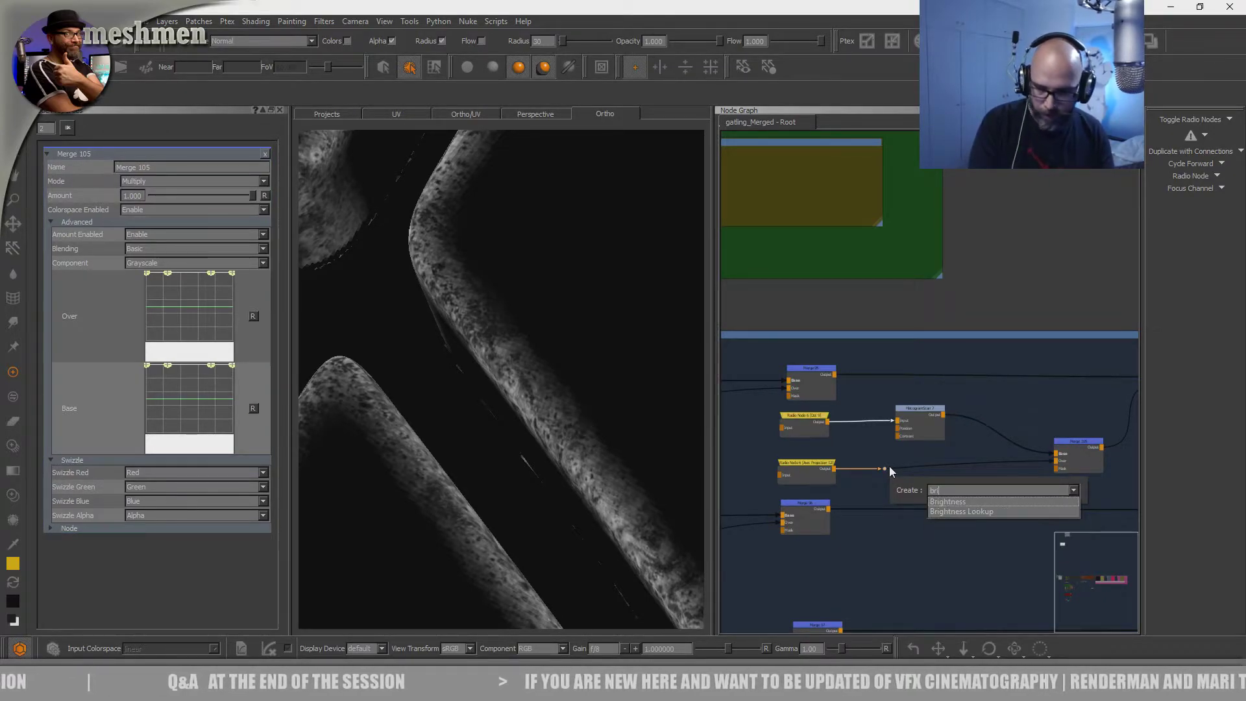
key(Down)
key(Down)
key(Return)
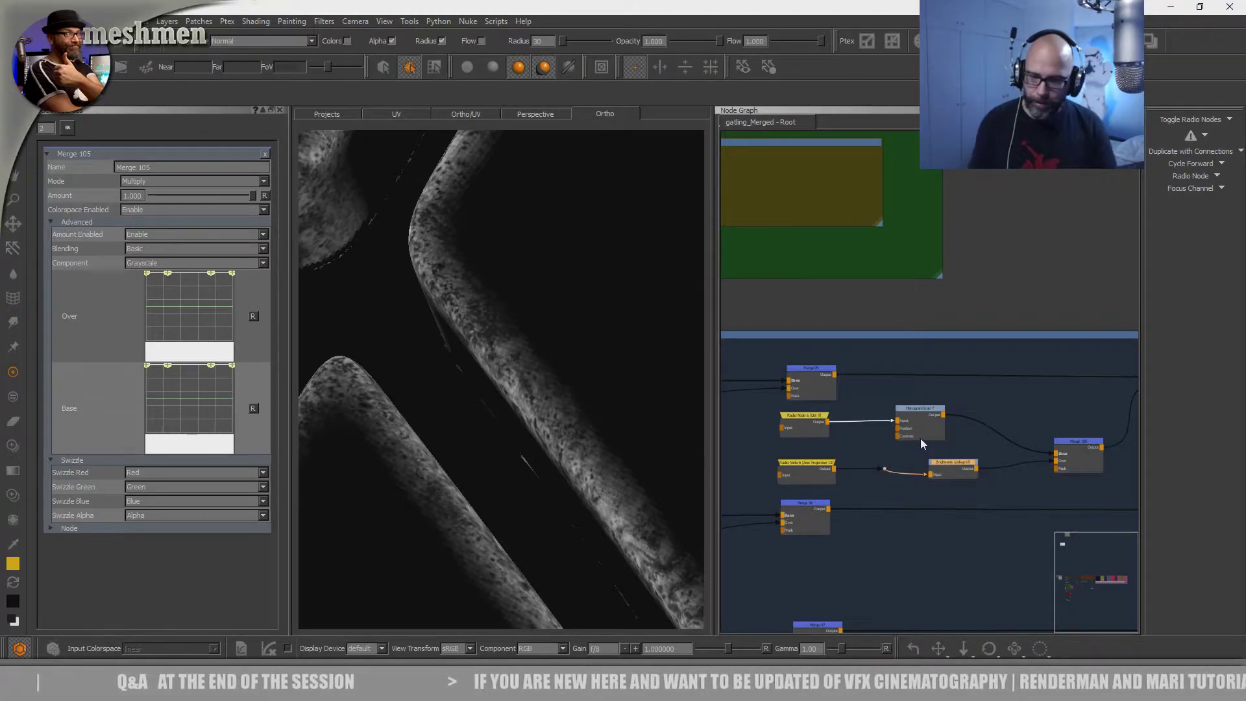
double_click(955, 462)
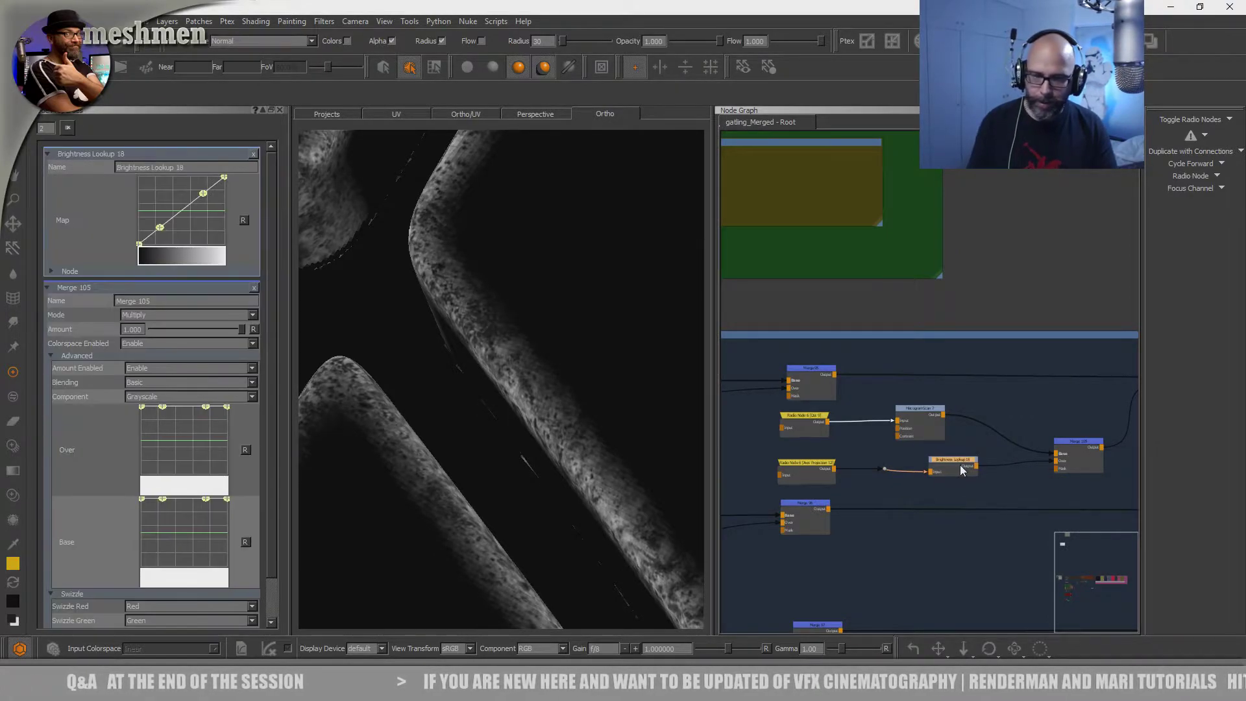
- Steepen the Brightness Lookup's map curve and raise its upper point for a brighter, higher-contrast mask
drag(158, 227, 168, 234)
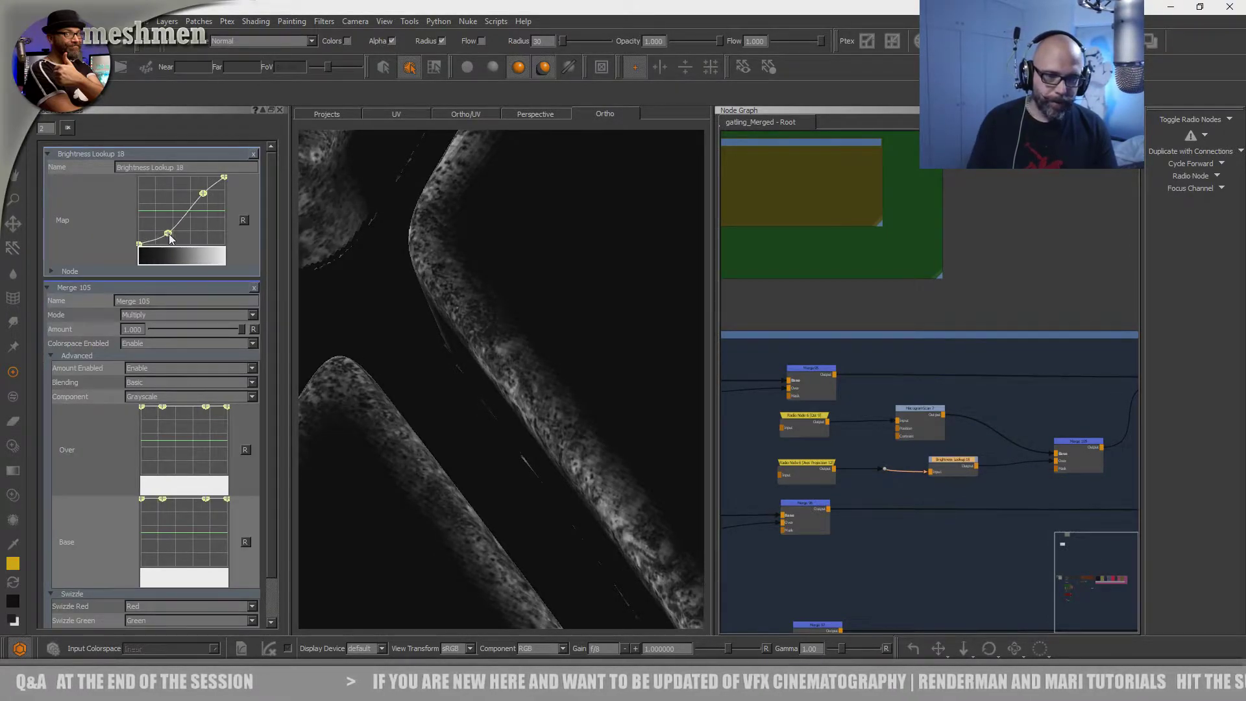
drag(203, 193, 186, 185)
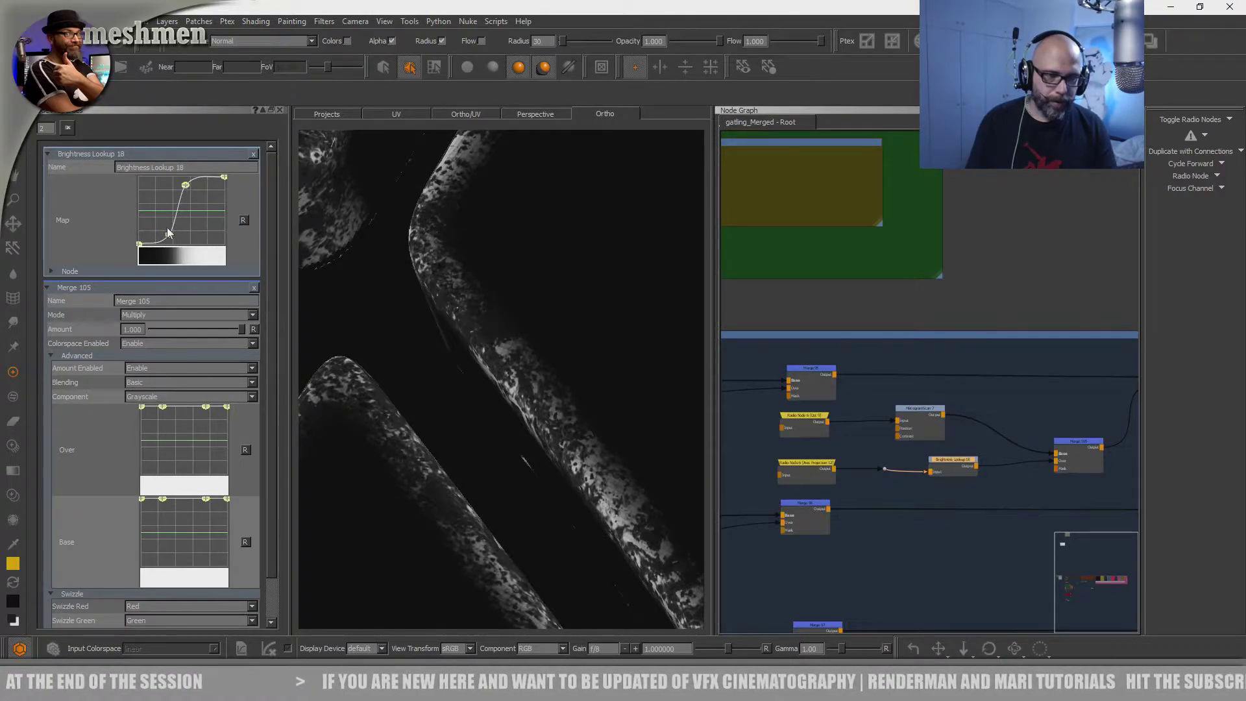
drag(170, 235, 161, 229)
drag(187, 186, 176, 182)
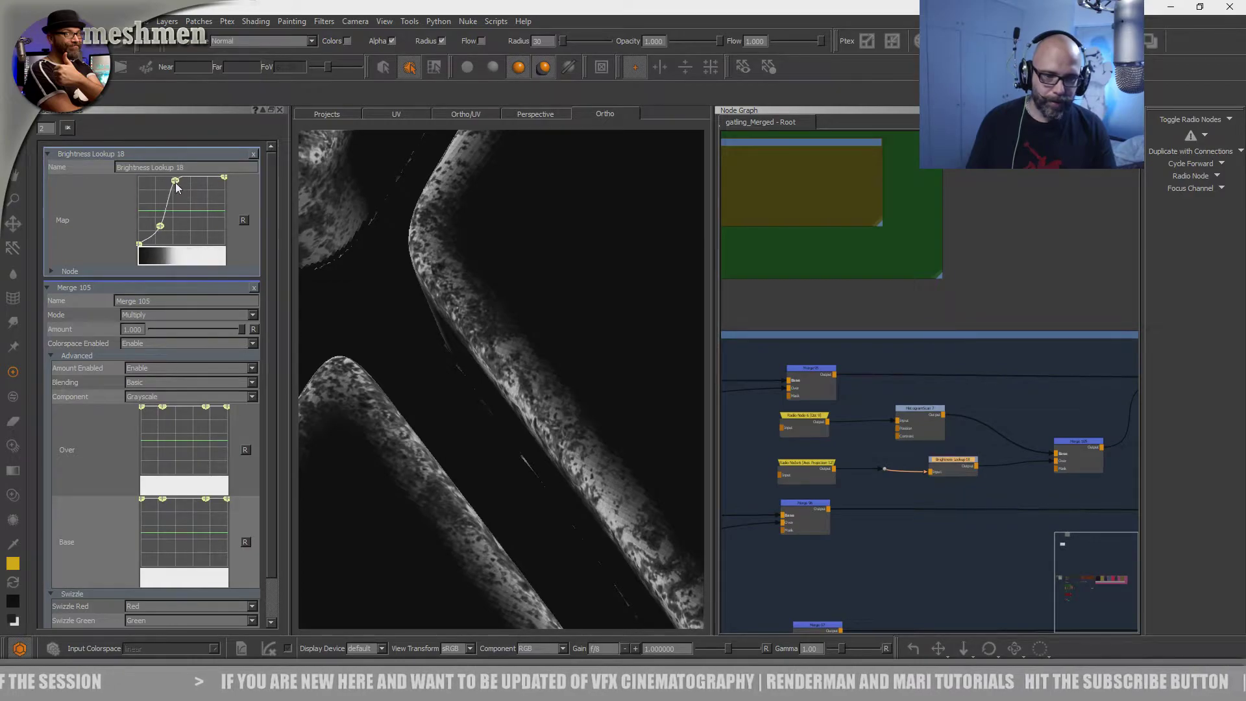
drag(162, 228, 161, 227)
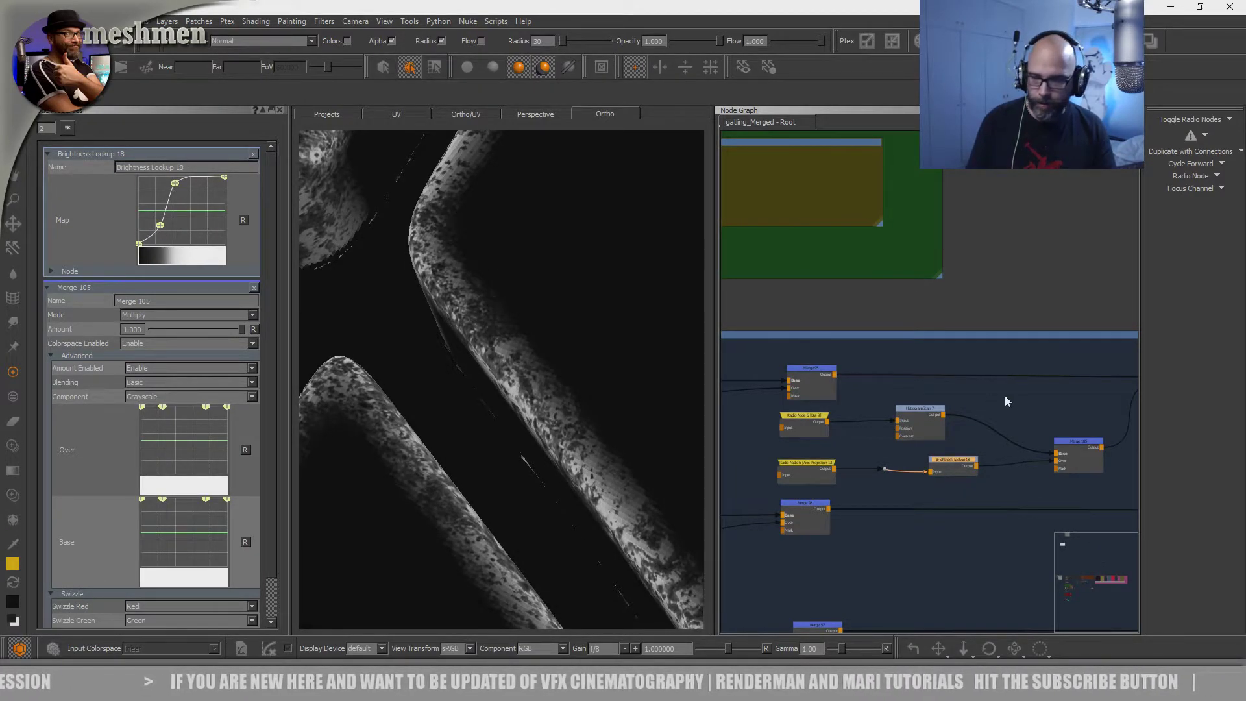
- Open Merge 105's properties and examine the multiplied edge mask along the tread bars from several angles
drag(1072, 448, 1071, 443)
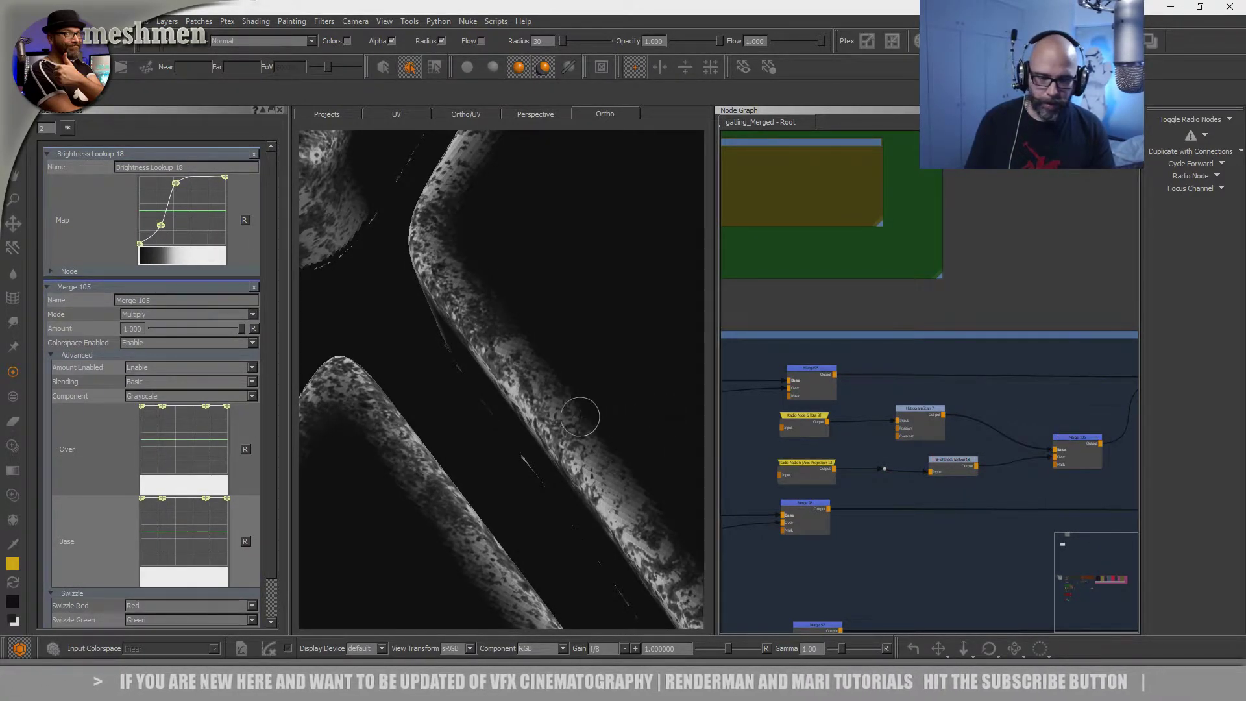
click(1071, 440)
drag(241, 196, 266, 212)
alt+drag(540, 366, 509, 357)
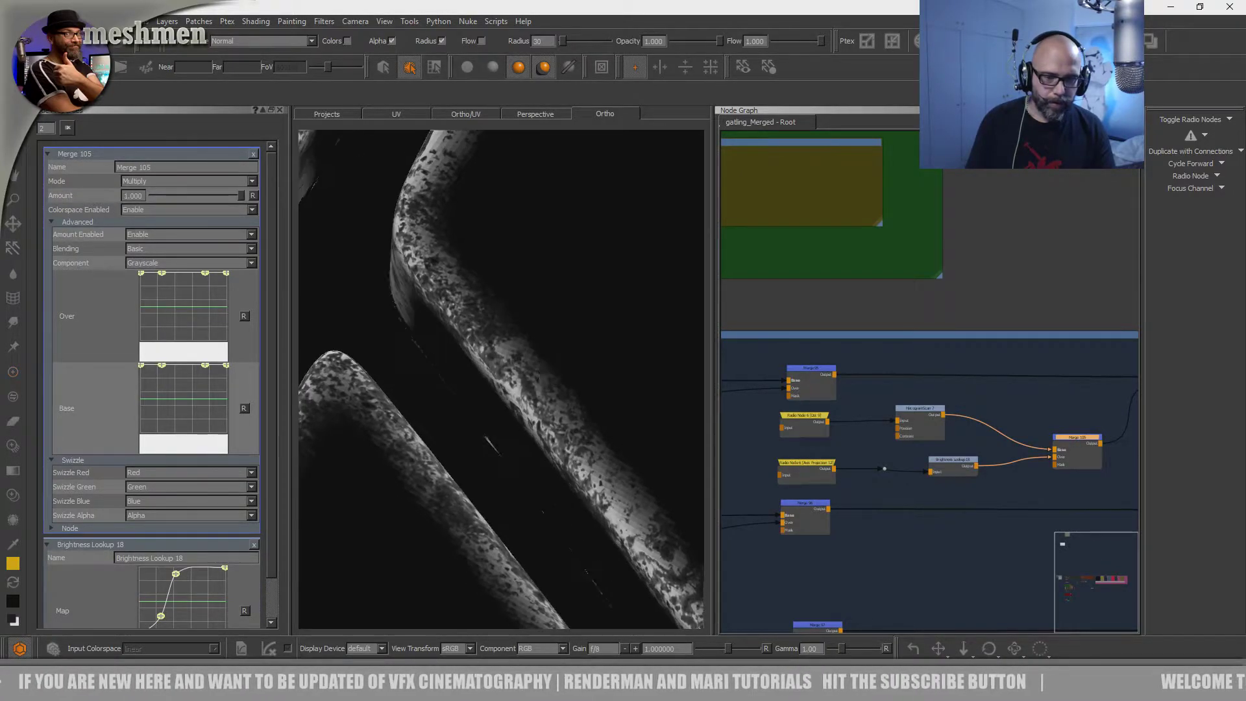
alt+right_drag(510, 357, 492, 364)
alt+middle_drag(492, 365, 476, 373)
alt+right_drag(476, 372, 470, 395)
alt+drag(470, 396, 415, 386)
alt+middle_drag(356, 392, 431, 364)
alt+right_drag(431, 364, 469, 412)
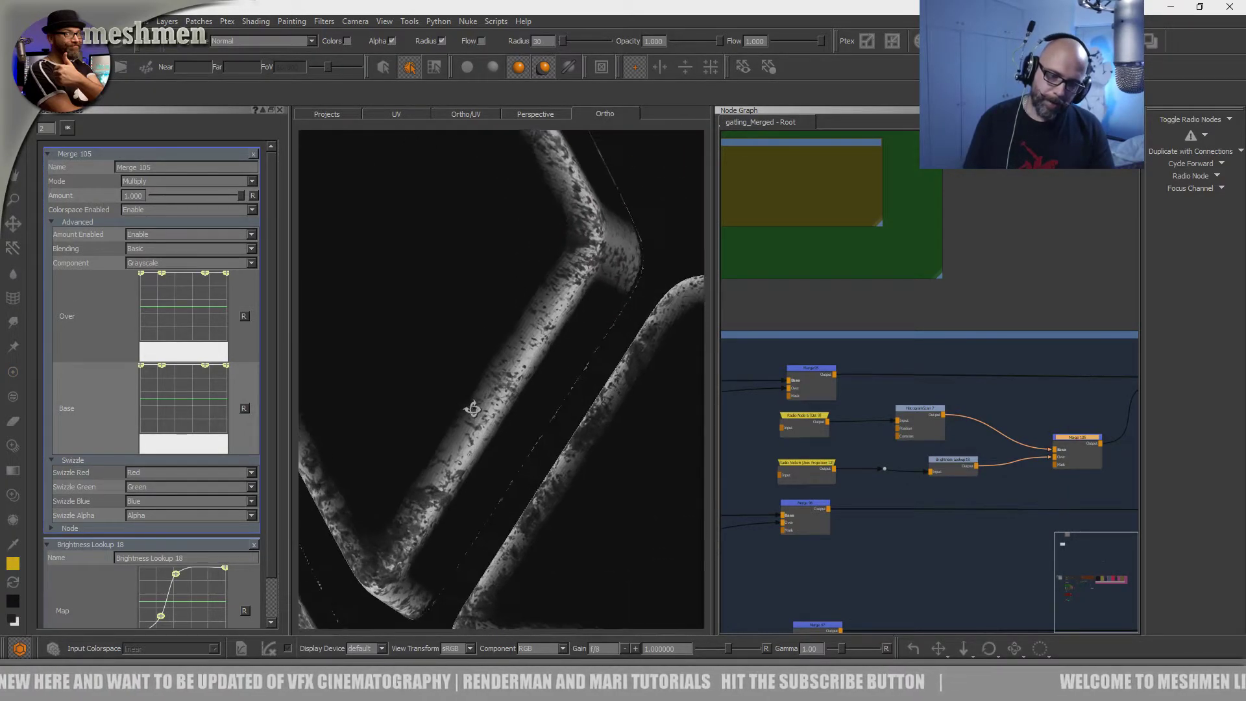
alt+drag(470, 411, 448, 398)
- Reshape the Brightness Lookup's map curve into a softer slope with darker midtones
click(942, 462)
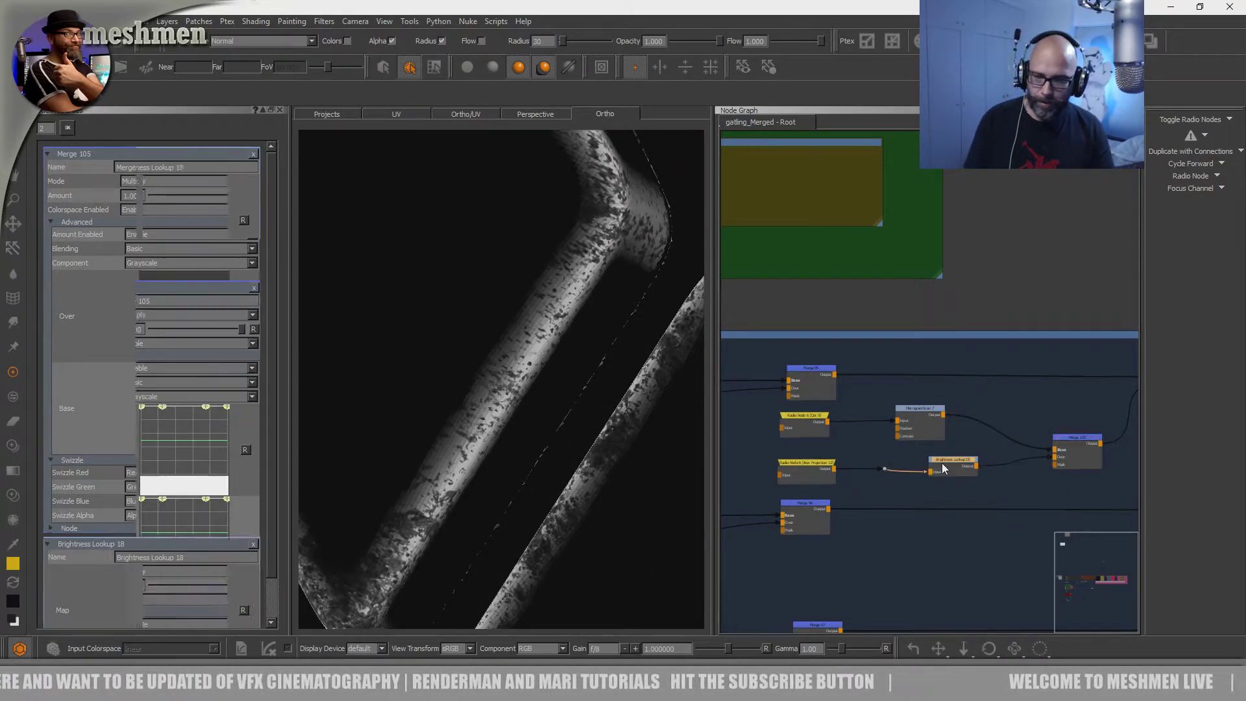
drag(175, 185, 198, 201)
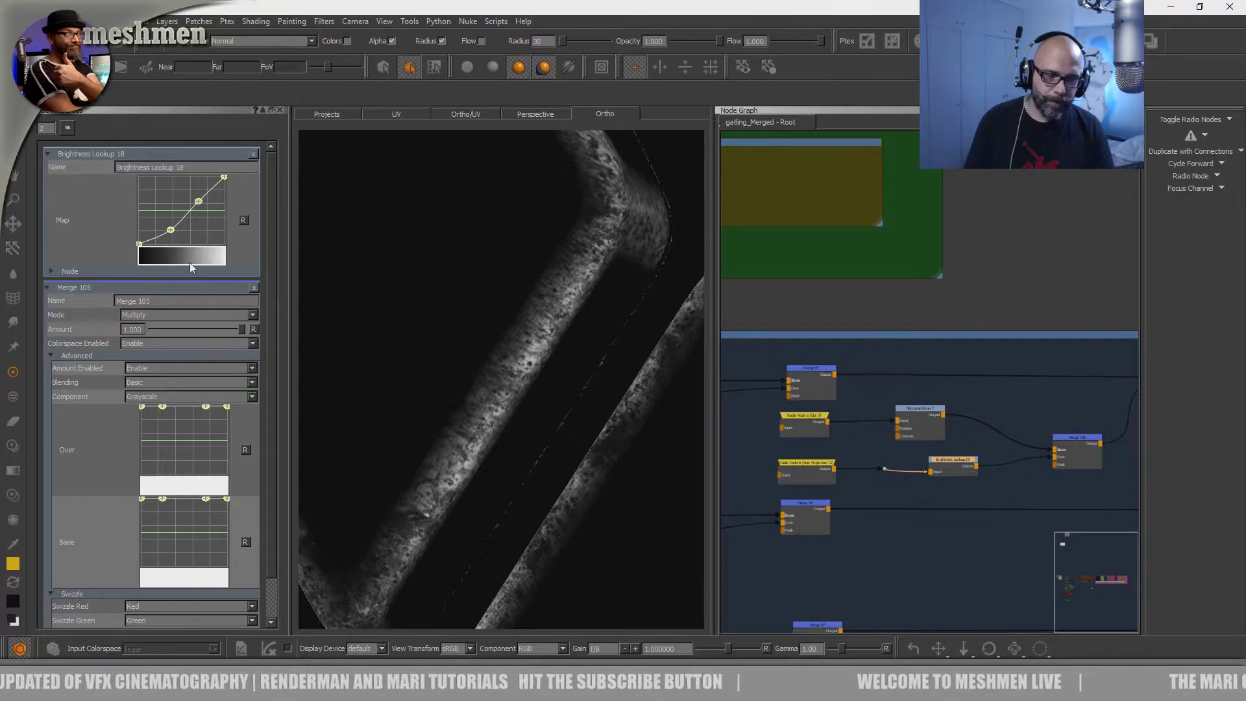
alt+right_drag(623, 302, 545, 314)
alt+middle_drag(546, 314, 518, 312)
- Preview the Screen-mode Merge 100 on the model and lower its amount to 0.194
middle_drag(1077, 428, 943, 436)
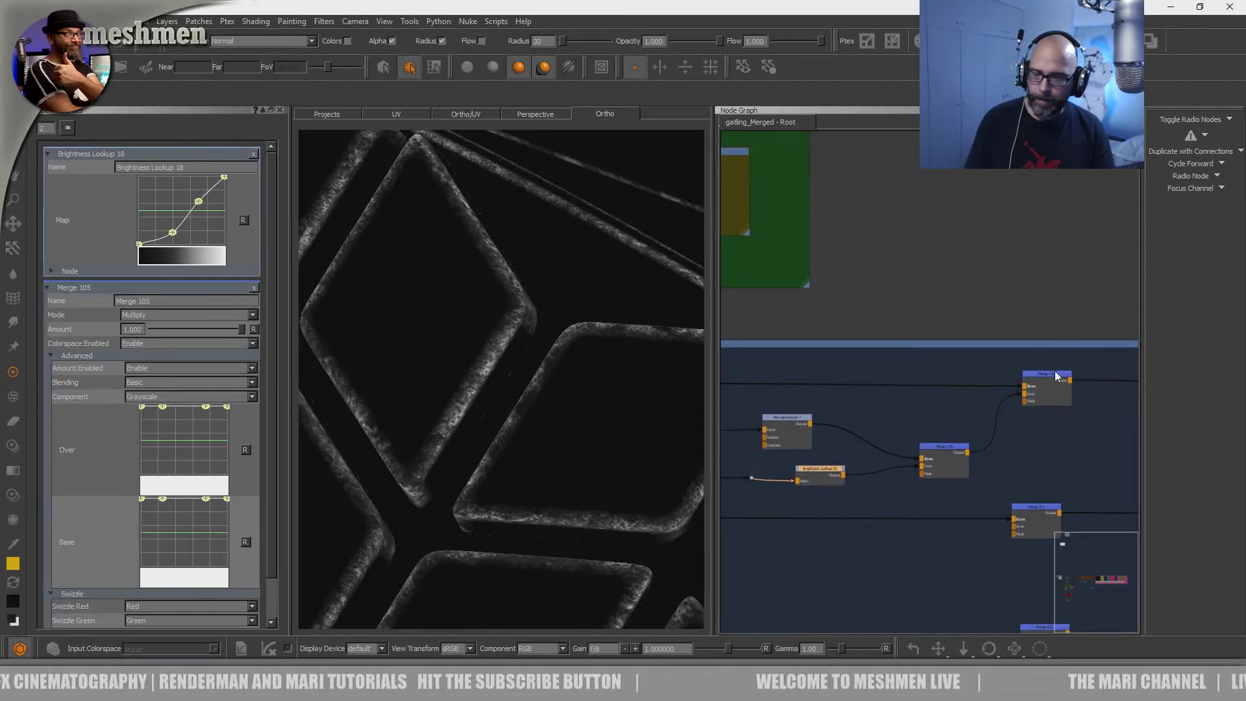
click(1057, 372)
click(1059, 375)
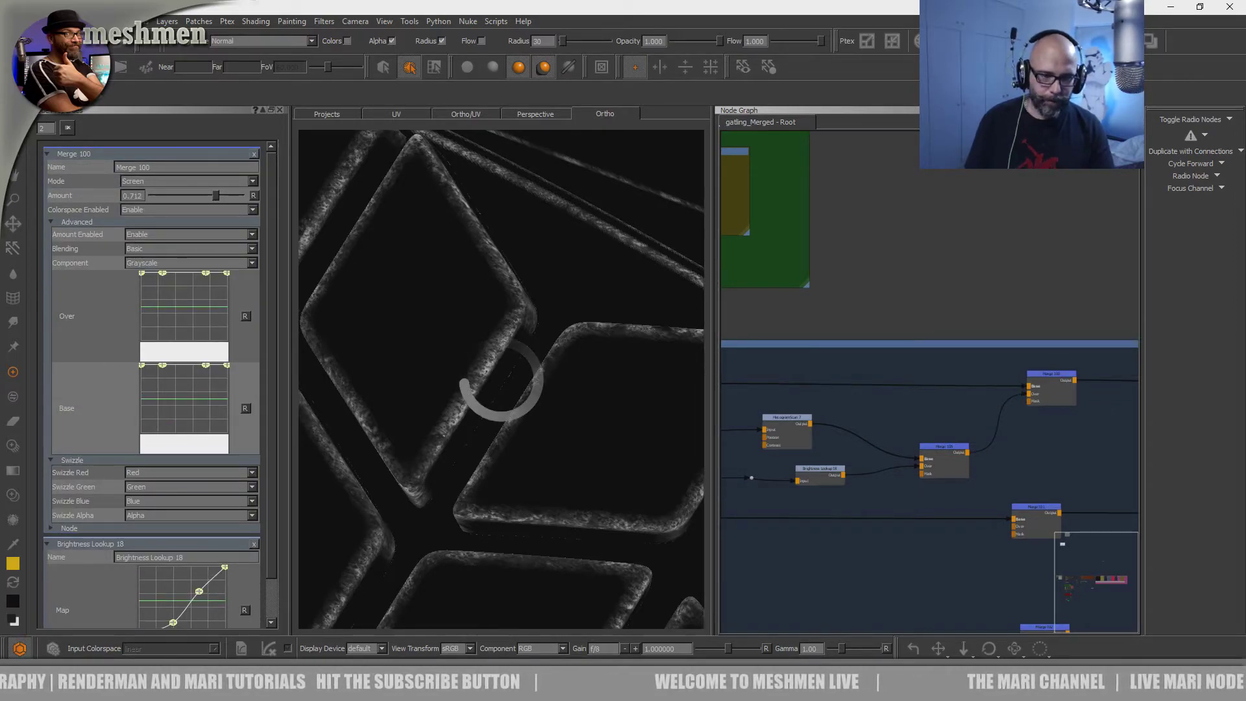
scroll(538, 424, up, 4)
scroll(538, 423, up, 5)
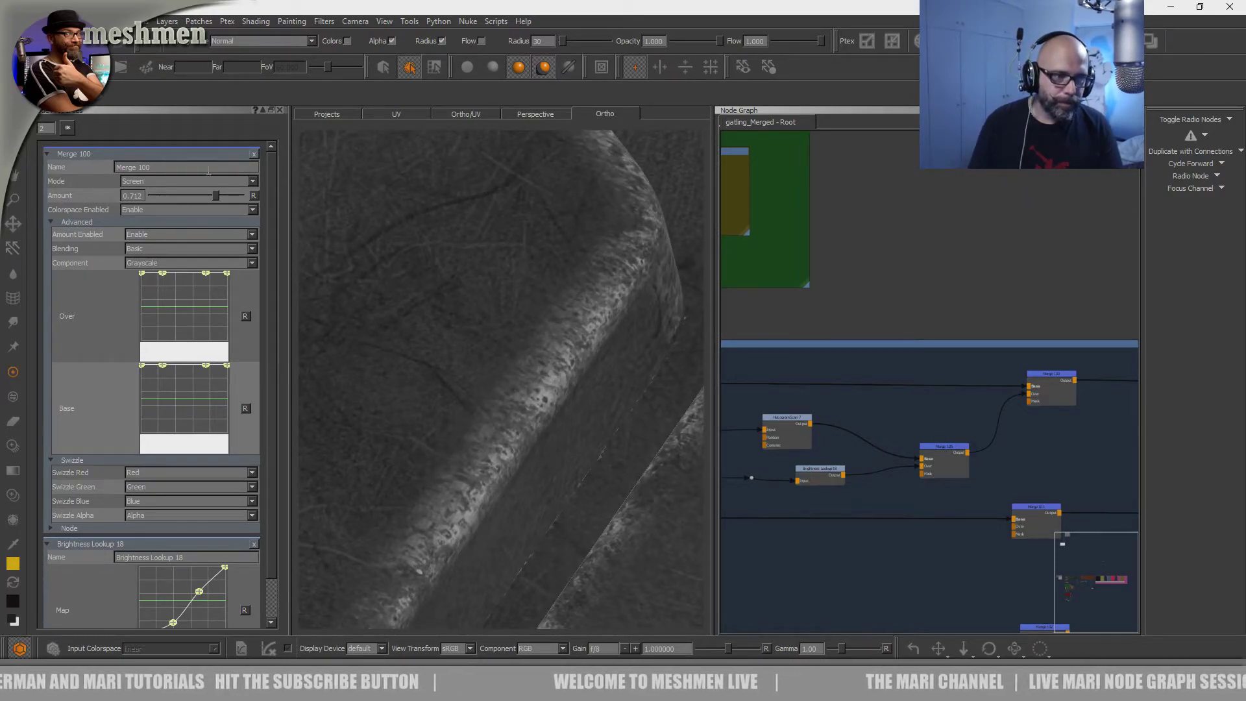
drag(154, 198, 184, 197)
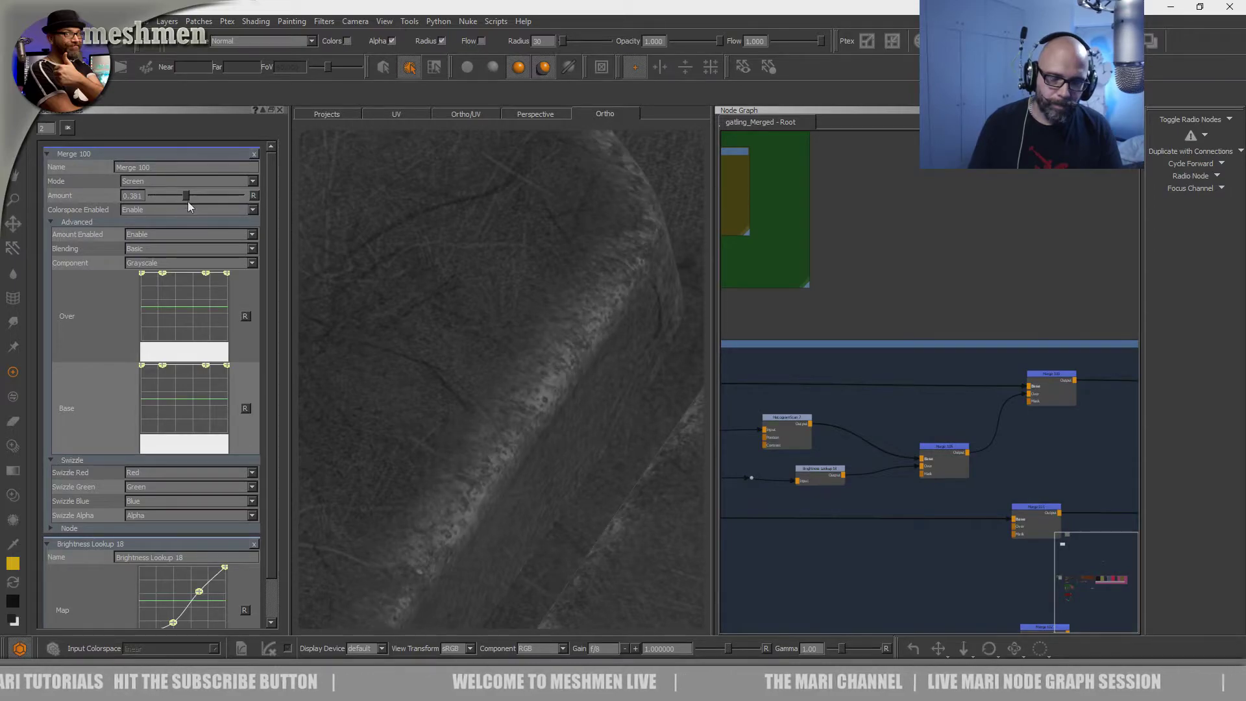
alt+right_drag(628, 378, 512, 351)
alt+middle_drag(512, 351, 523, 384)
alt+right_drag(487, 376, 600, 402)
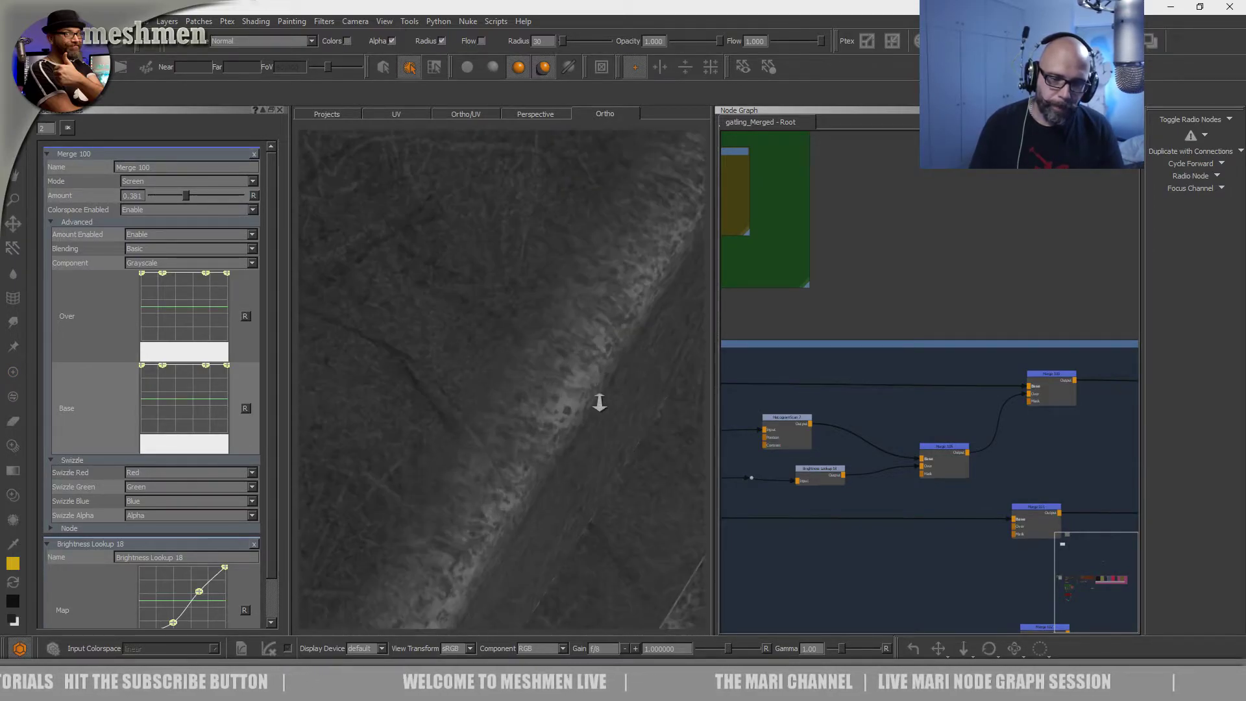
drag(175, 197, 168, 197)
- Examine the subtle edge wear across the tyre tread and compare it with the worn rubber photo in the web browser
alt+right_drag(543, 304, 354, 297)
alt+drag(355, 297, 392, 328)
scroll(391, 328, up, 6)
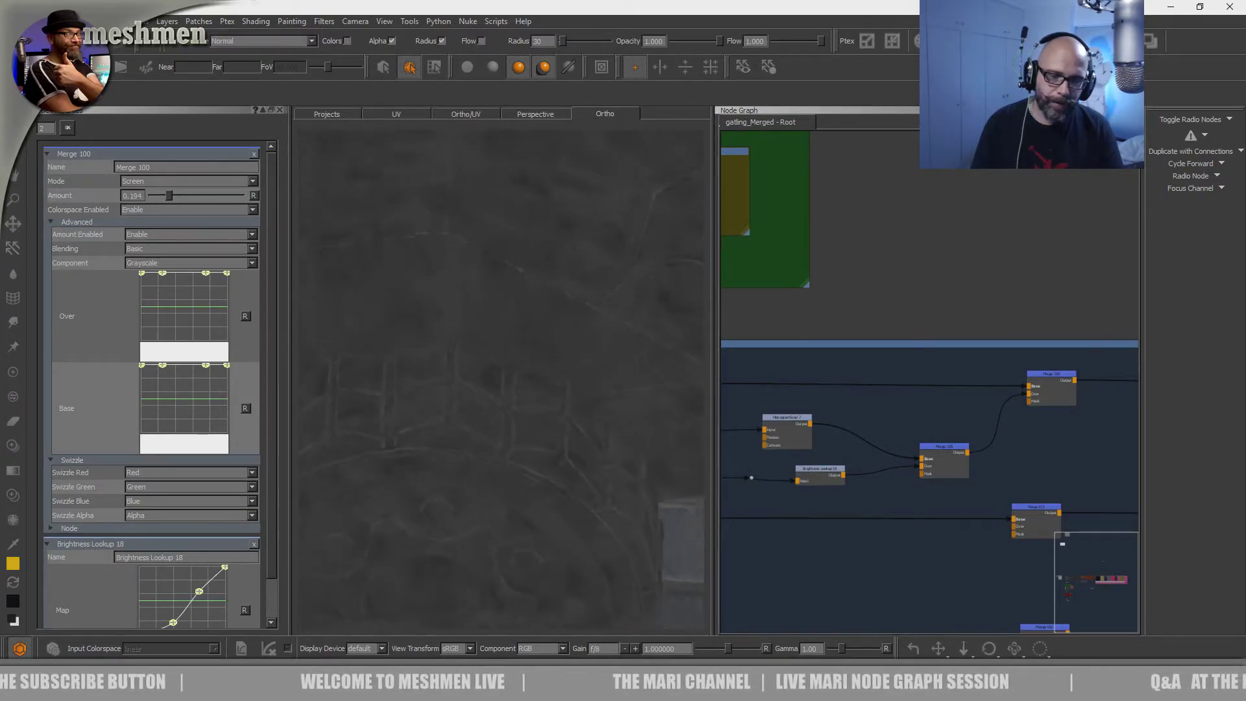
alt+drag(517, 309, 523, 322)
alt+right_drag(523, 322, 475, 323)
alt+drag(475, 322, 518, 370)
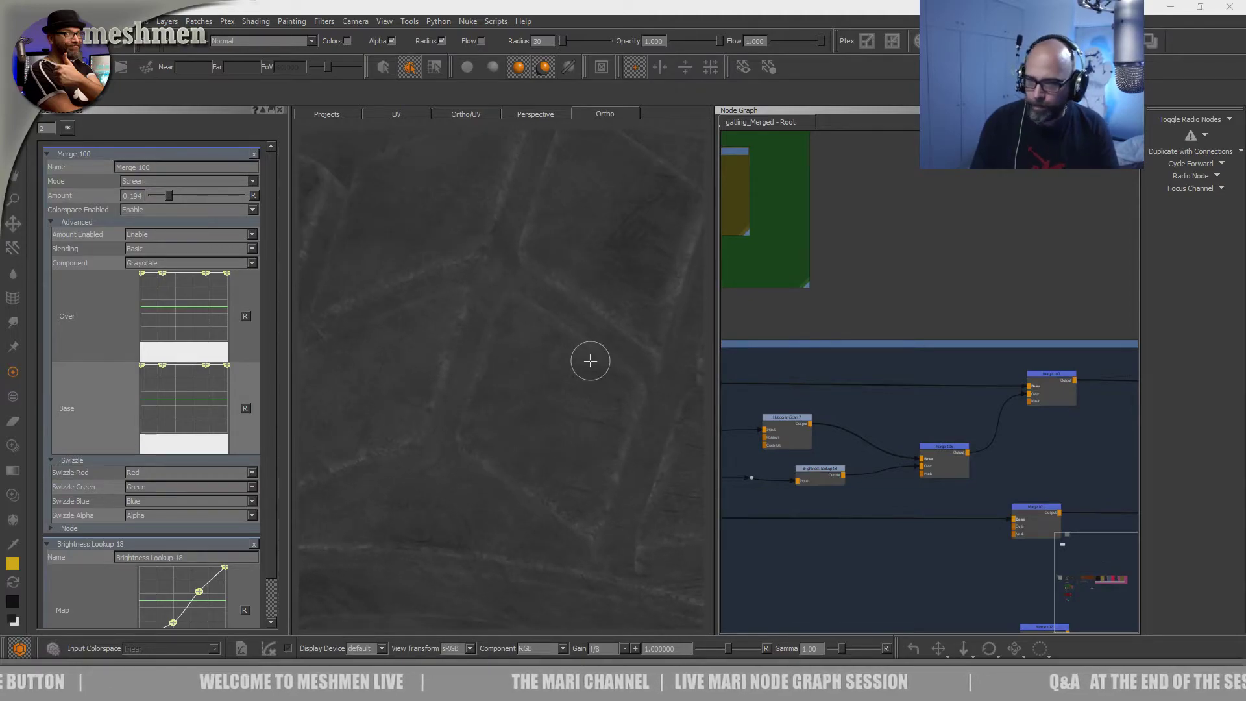
key(alt+Tab)
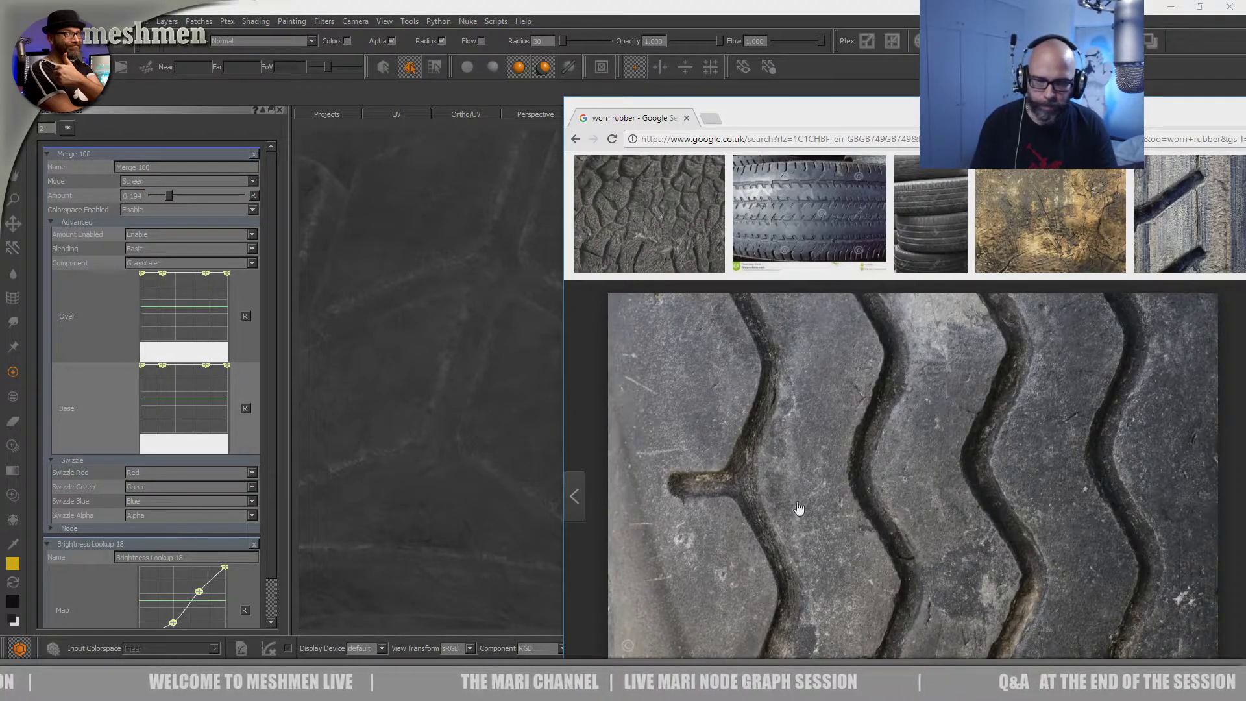
alt+drag(444, 444, 470, 448)
alt+right_drag(470, 448, 431, 439)
alt+drag(471, 455, 468, 474)
key(alt+Tab)
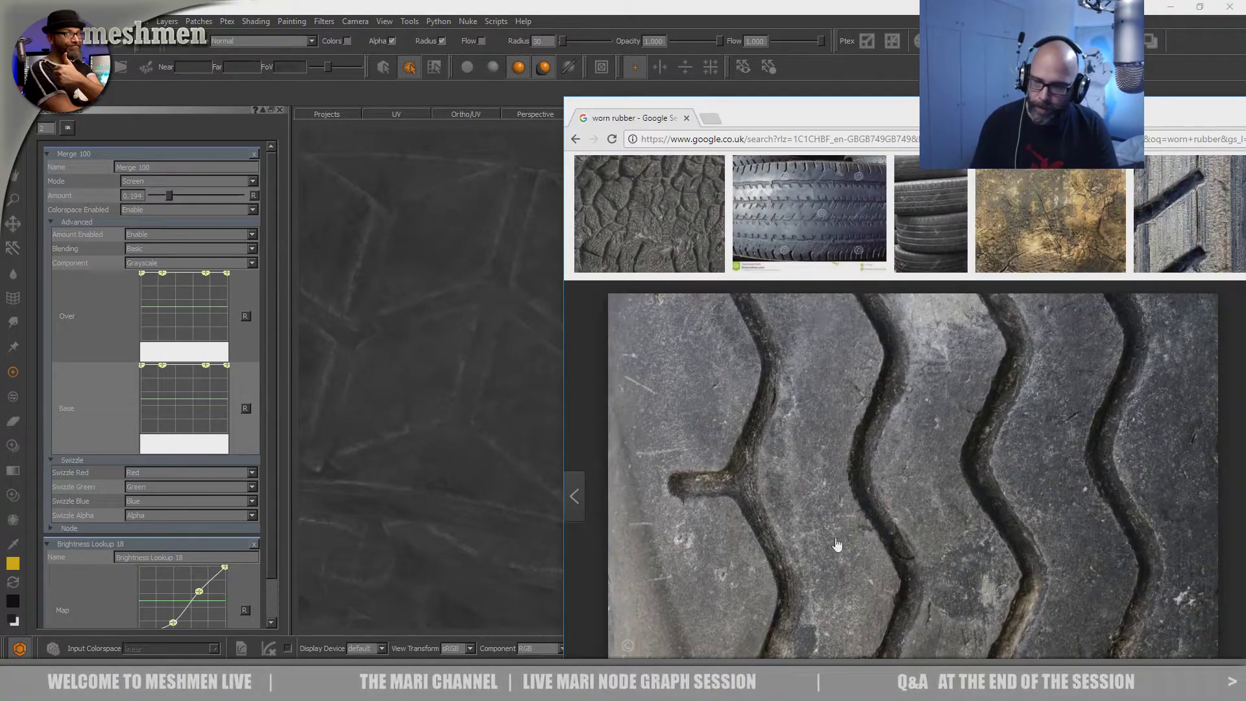
middle_click(933, 427)
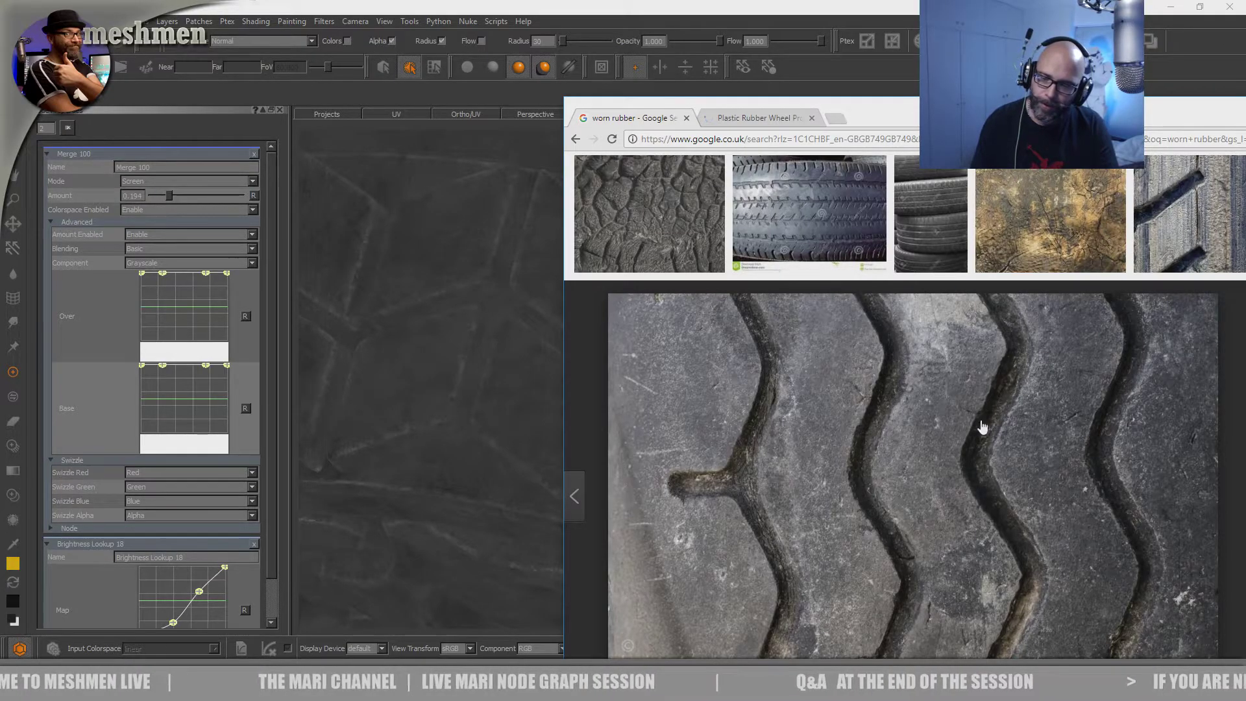
scroll(1051, 555, down, 3)
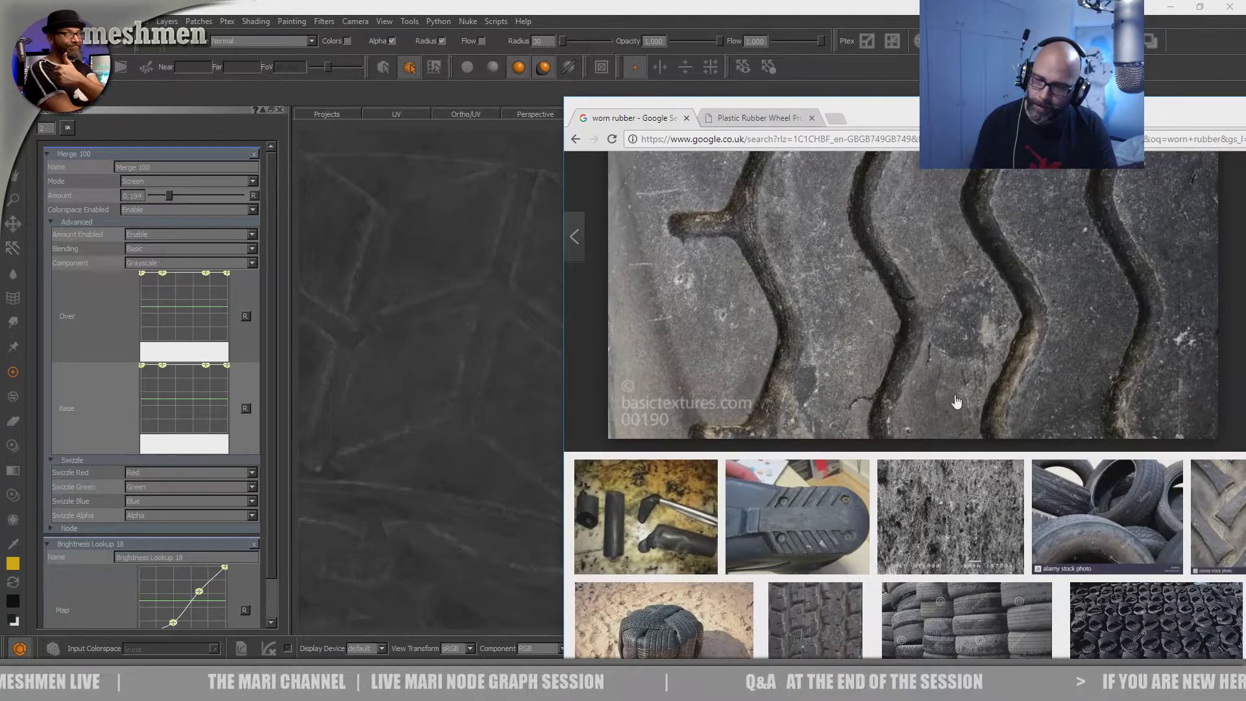
scroll(956, 403, up, 5)
click(382, 419)
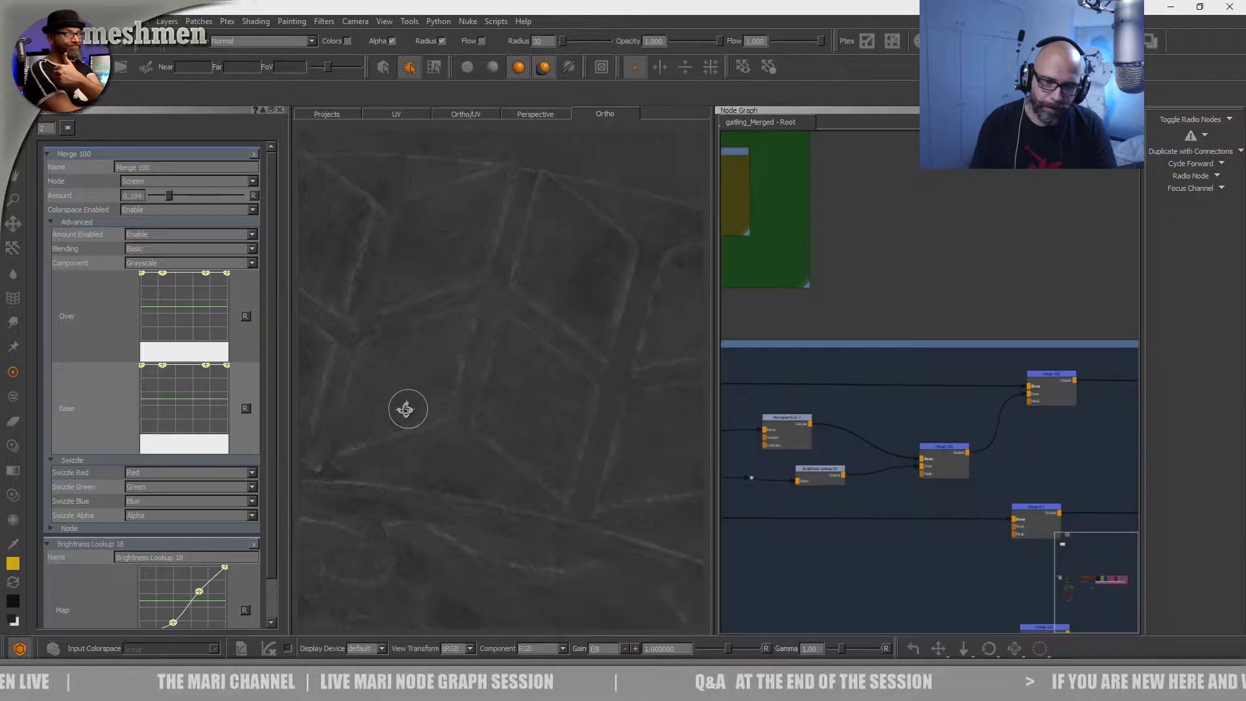
- Preview the upper input radio node and the Histogram Scan's edge mask on the tyre
middle_drag(1083, 526, 985, 383)
drag(985, 383, 988, 383)
alt+drag(569, 457, 588, 459)
middle_drag(917, 428, 1131, 453)
drag(832, 331, 829, 326)
key(1)
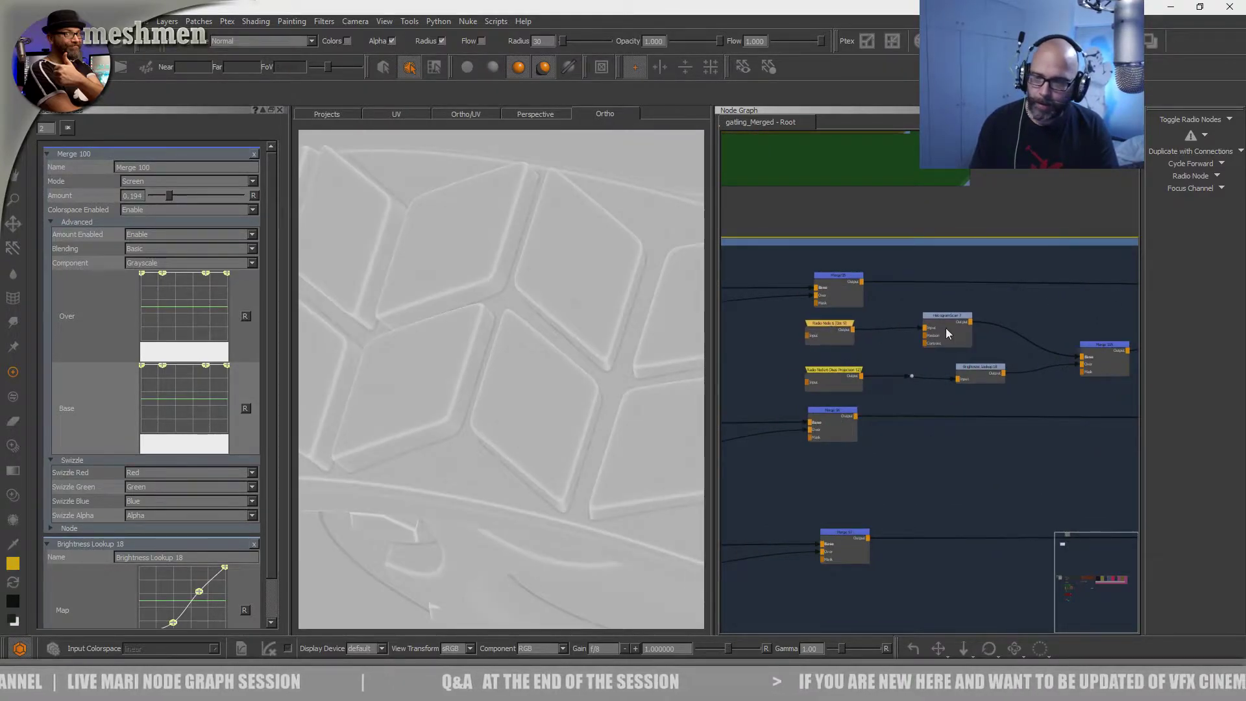
drag(942, 334, 945, 319)
middle_drag(945, 319, 891, 313)
alt+right_drag(623, 461, 615, 451)
alt+middle_drag(615, 450, 513, 376)
- Create a Radio Node and place it in the free area below Merge 105
click(935, 304)
key(Tab)
text(ra)
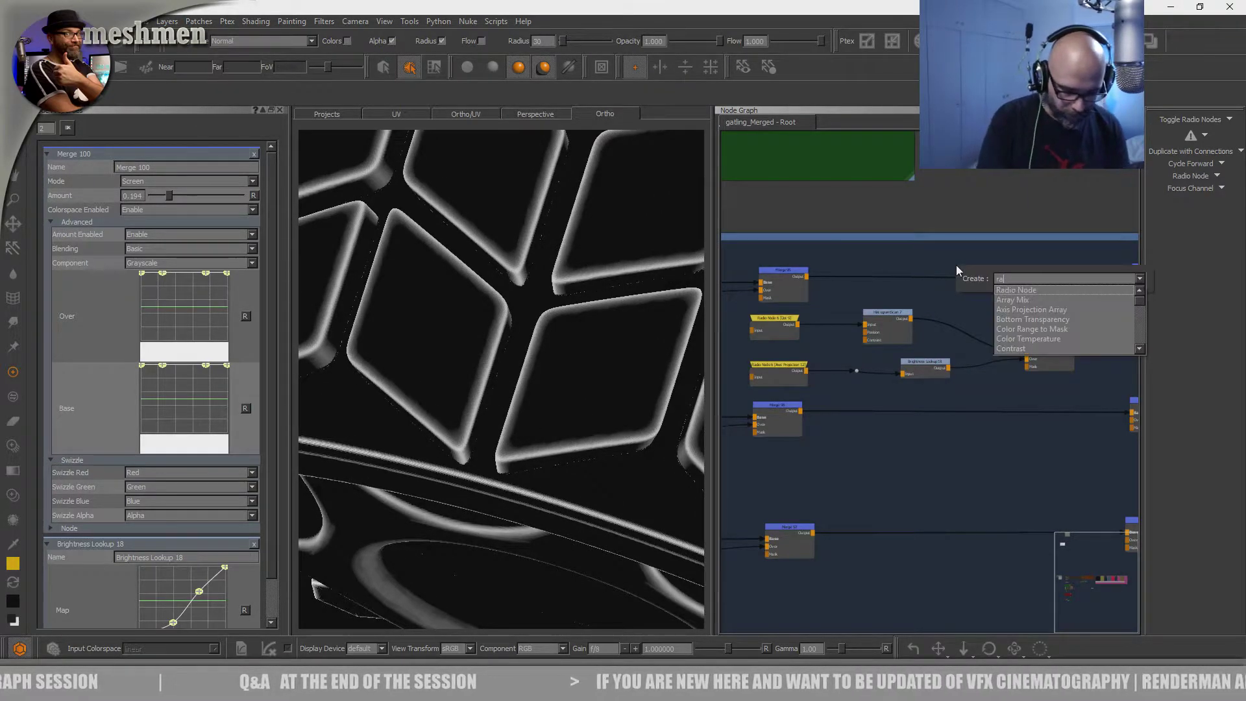
key(Return)
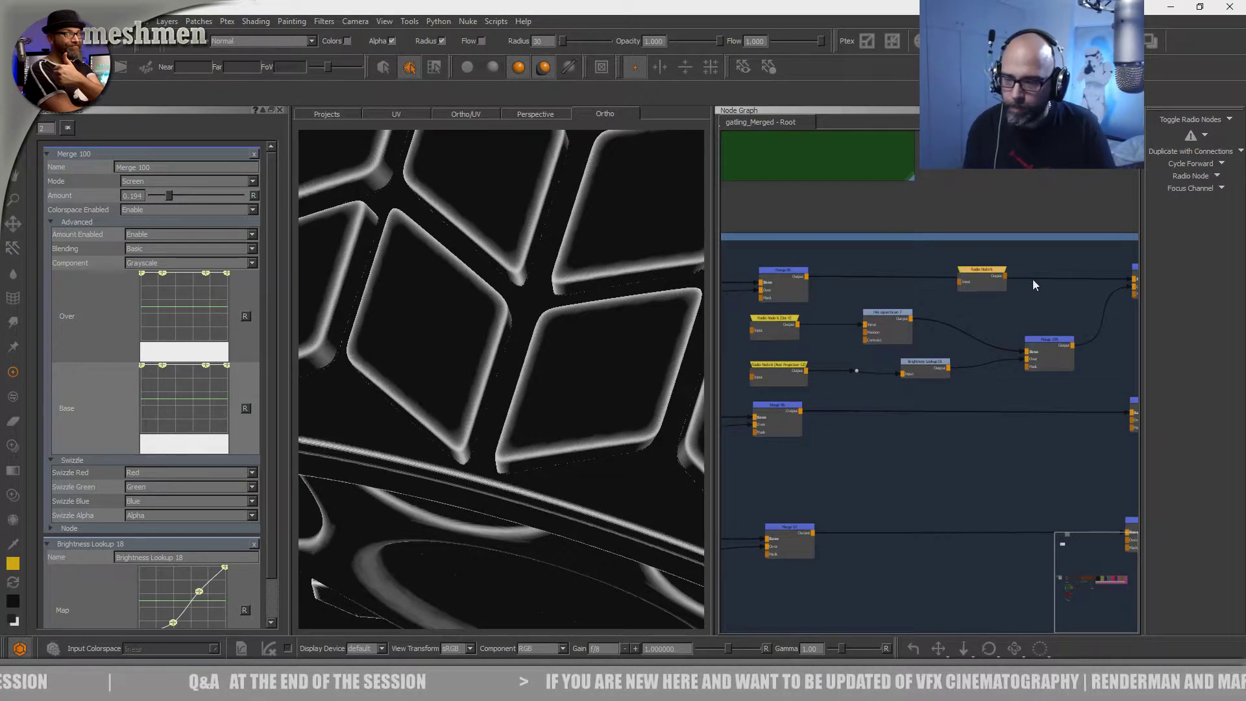
drag(982, 277, 965, 433)
- Duplicate the new Radio Node three times and arrange the copies in a column beneath it
key(ctrl+v)
drag(996, 481, 973, 445)
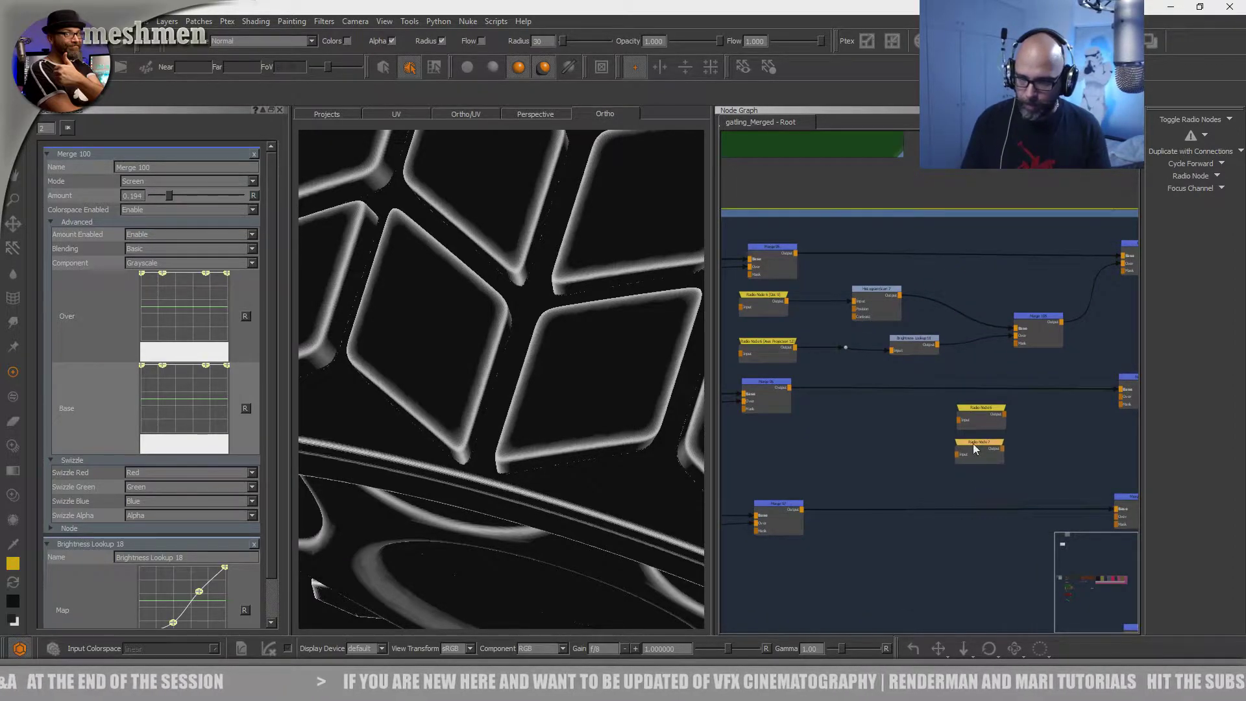
key(ctrl)
drag(984, 493, 919, 418)
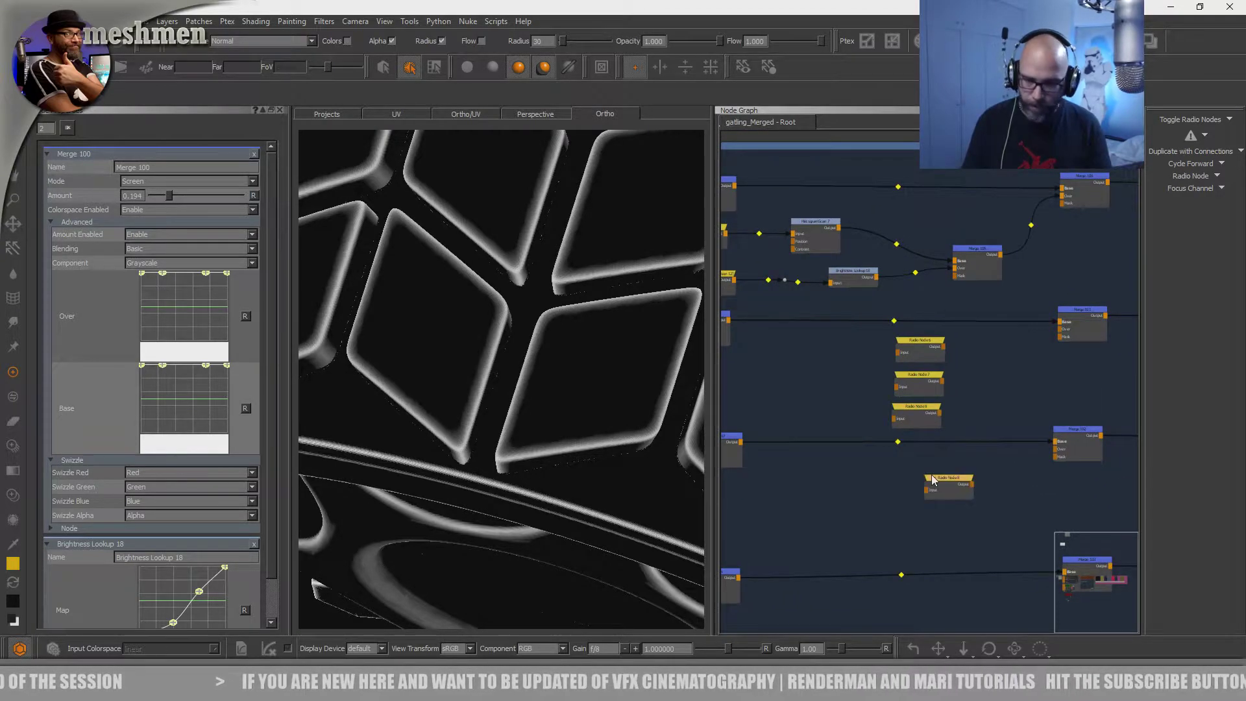
key(ctrl+d)
- Connect the inputs of all four new Radio Nodes to the Histogram Scan's output
drag(885, 276, 841, 228)
drag(924, 337, 921, 339)
click(910, 379)
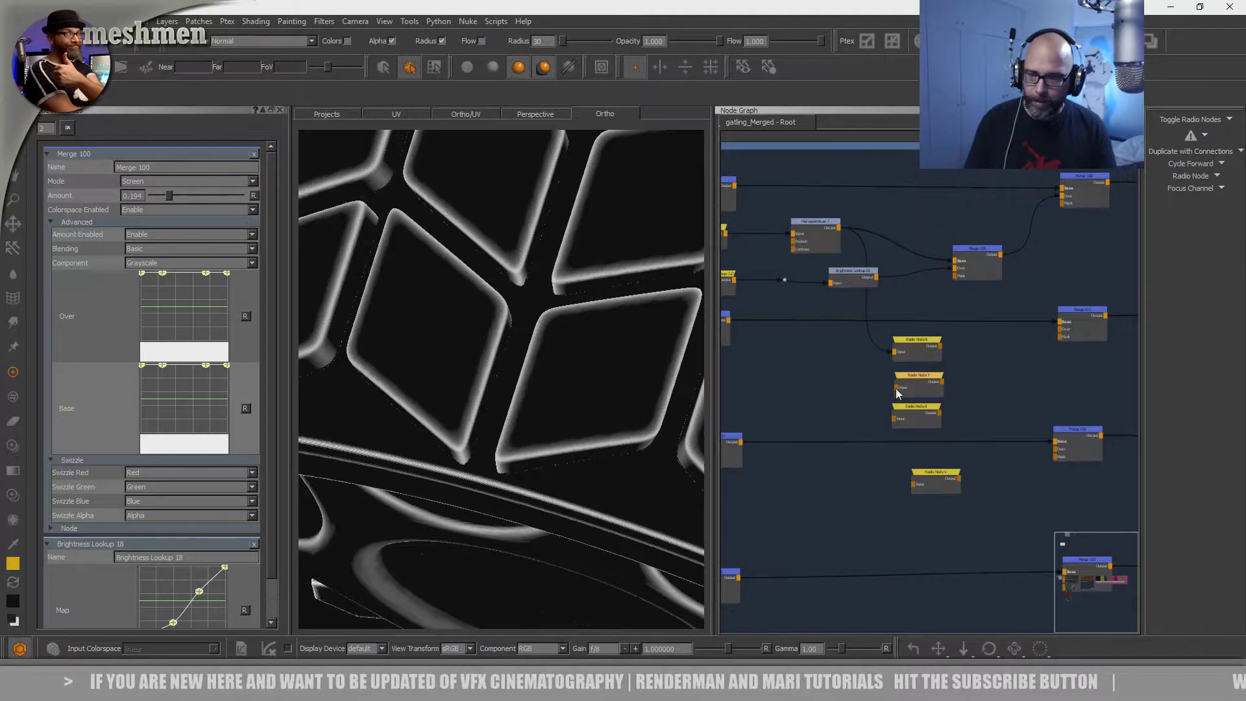
drag(872, 337, 841, 227)
drag(894, 417, 870, 375)
drag(911, 484, 808, 220)
- Open the Histogram Scan's properties and line up the four Radio Nodes in an even column
double_click(808, 220)
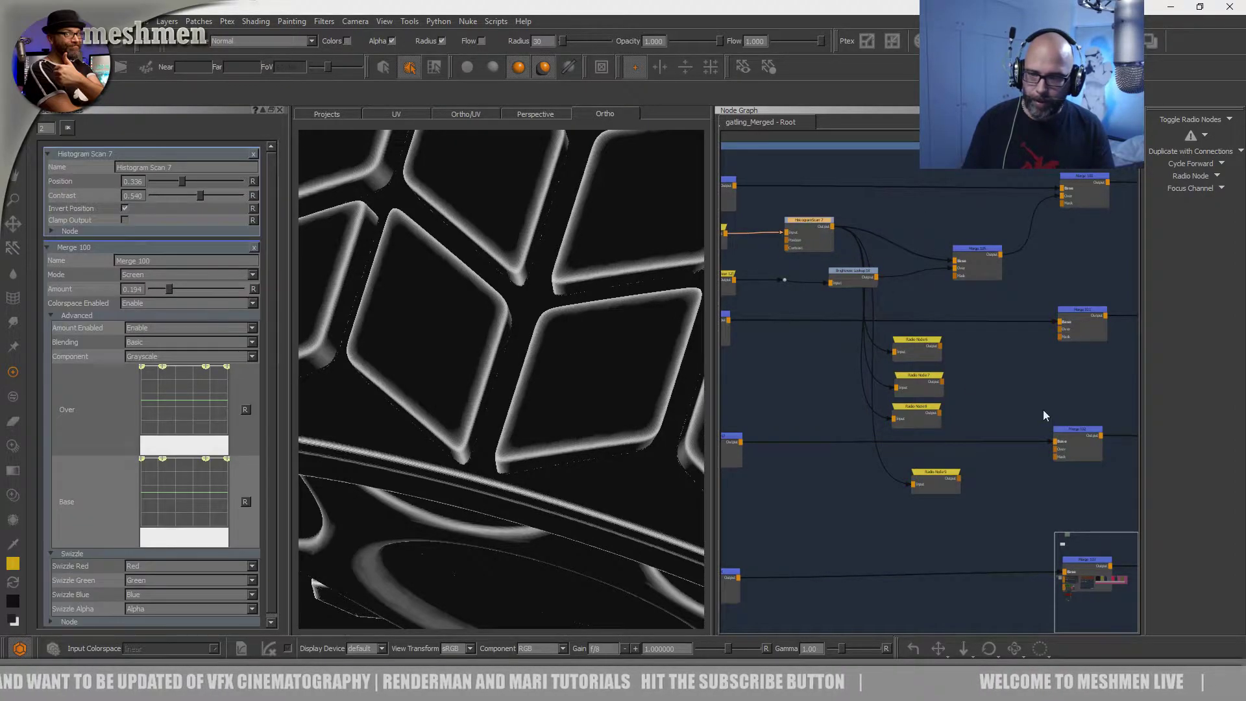
drag(919, 342, 941, 412)
drag(937, 475, 935, 471)
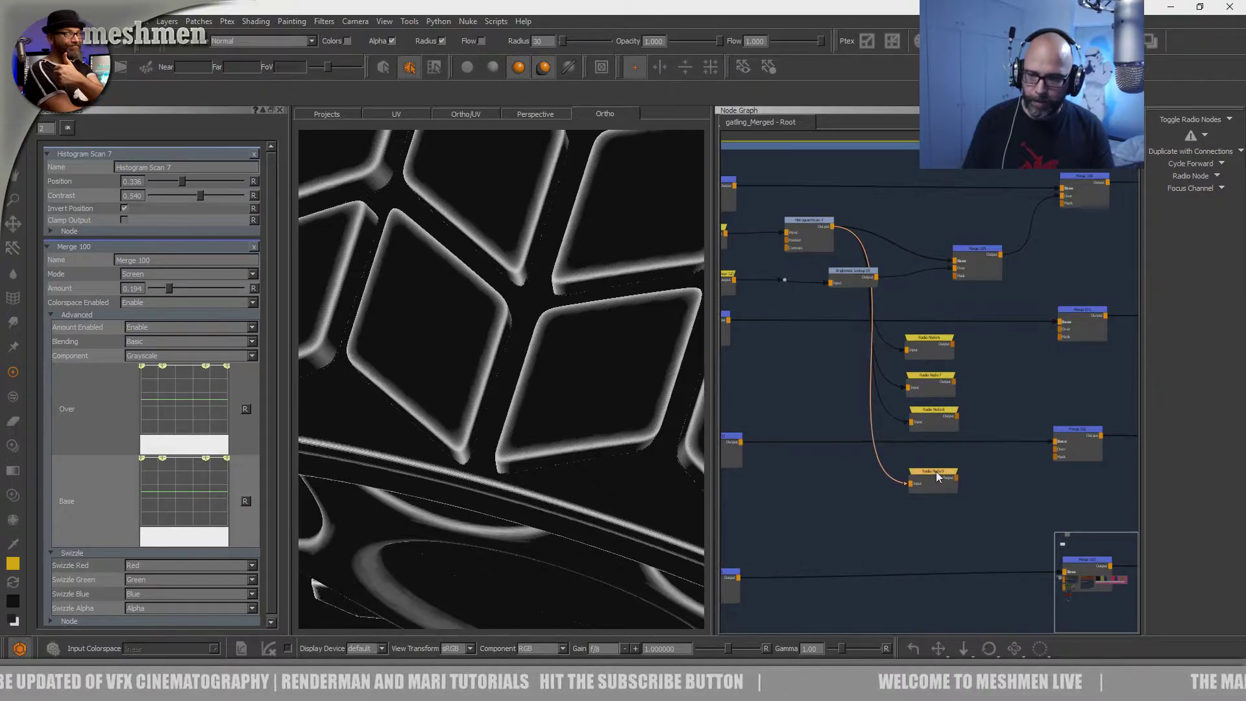
click(804, 217)
click(812, 208)
middle_drag(828, 214, 928, 248)
scroll(890, 222, up, 2)
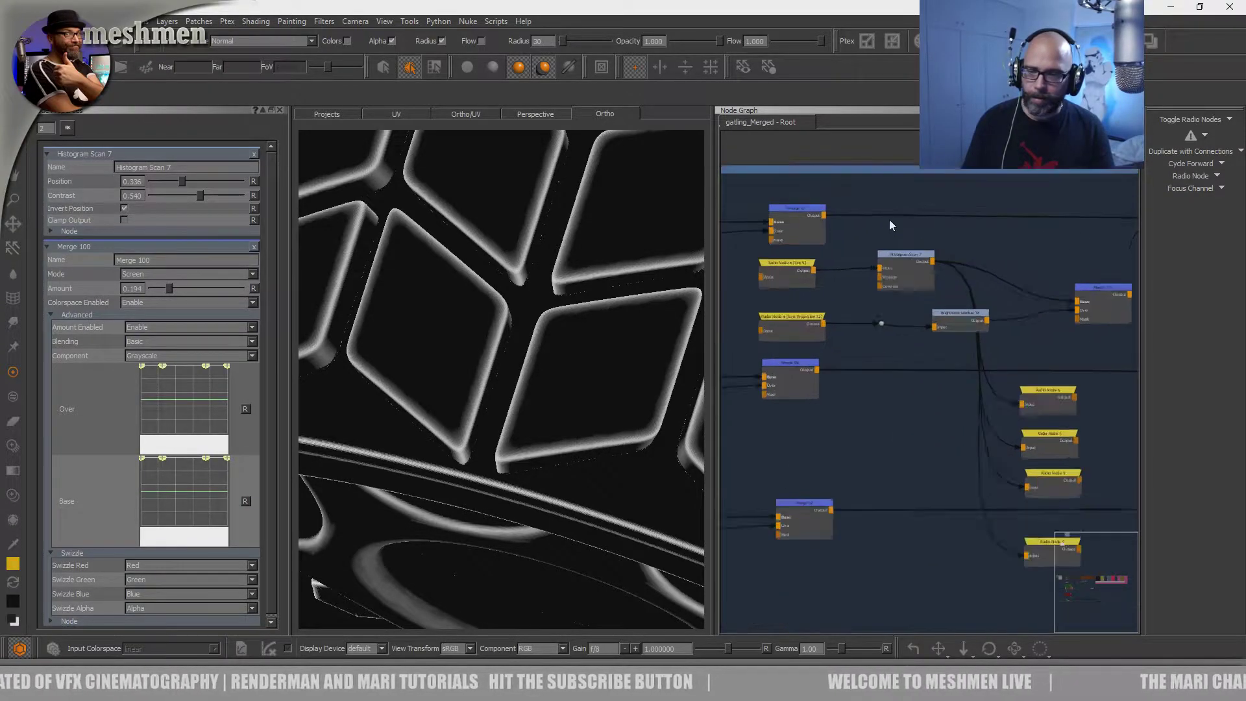
scroll(959, 263, down, 1)
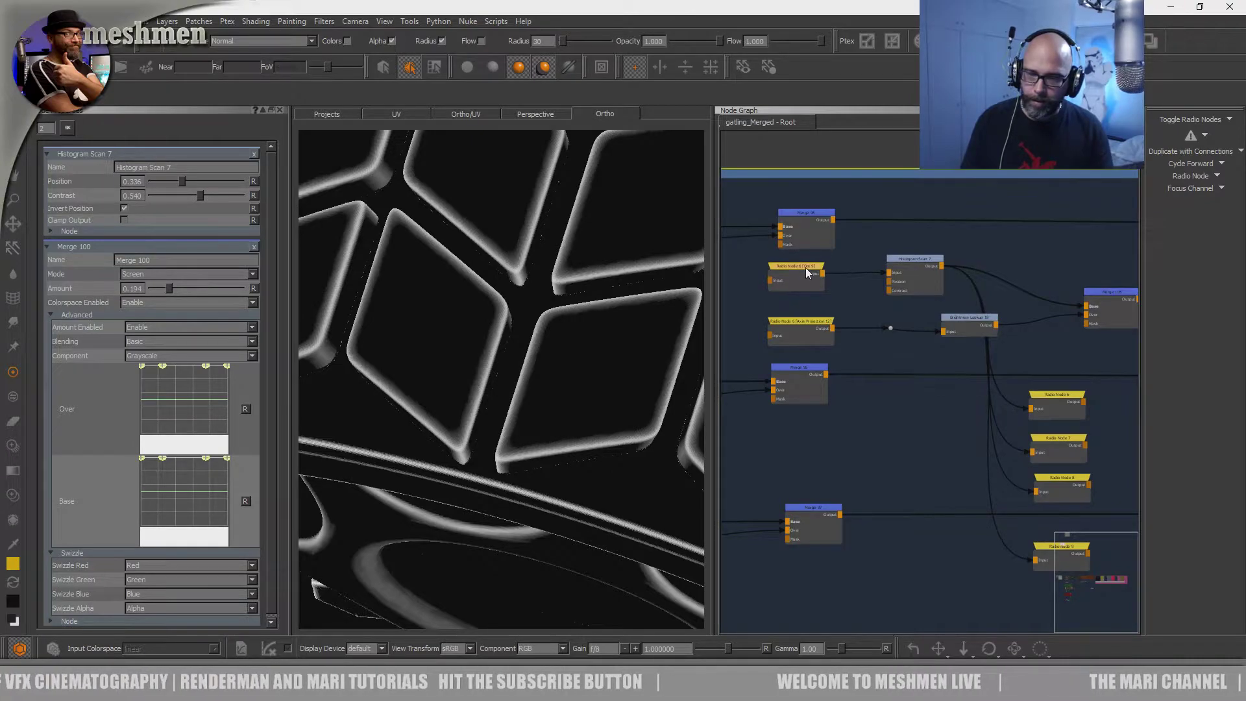
middle_drag(1045, 394, 1043, 356)
click(921, 299)
drag(881, 366, 876, 370)
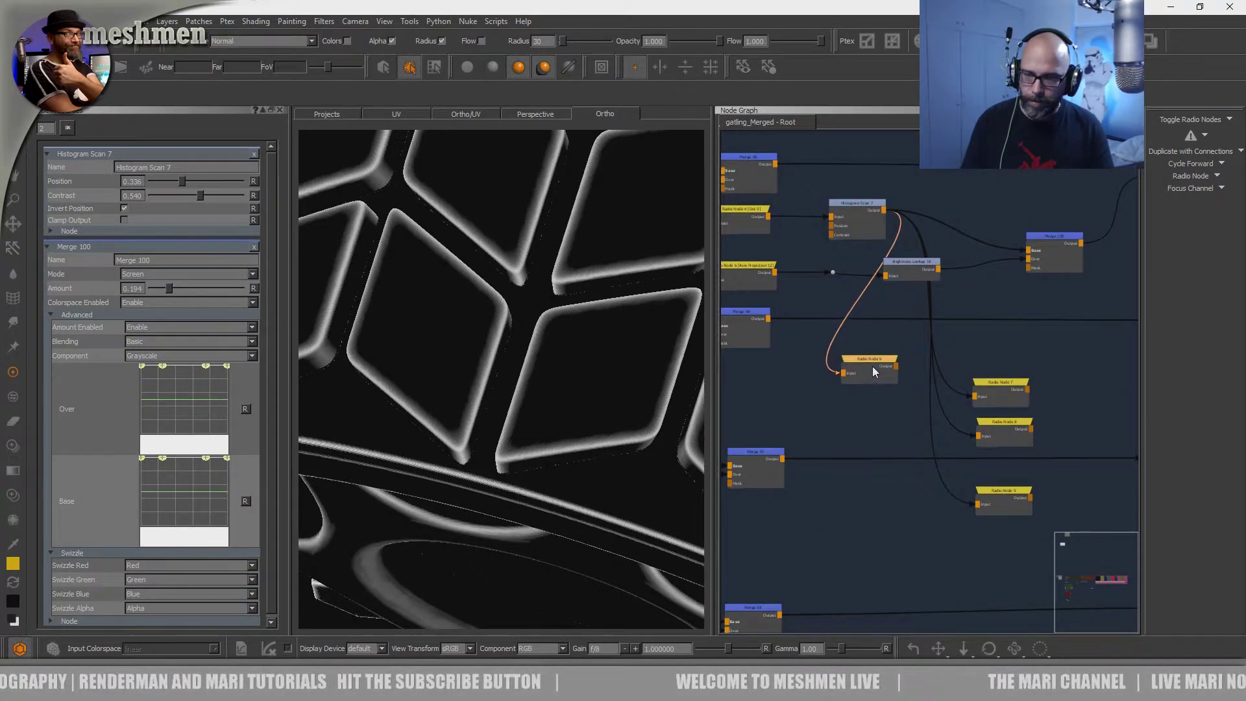
key(ctrl+z)
- Hide the connection wires of the four new Radio Nodes and move the column next to the left-hand Merge nodes
drag(1058, 335, 963, 516)
click(1174, 122)
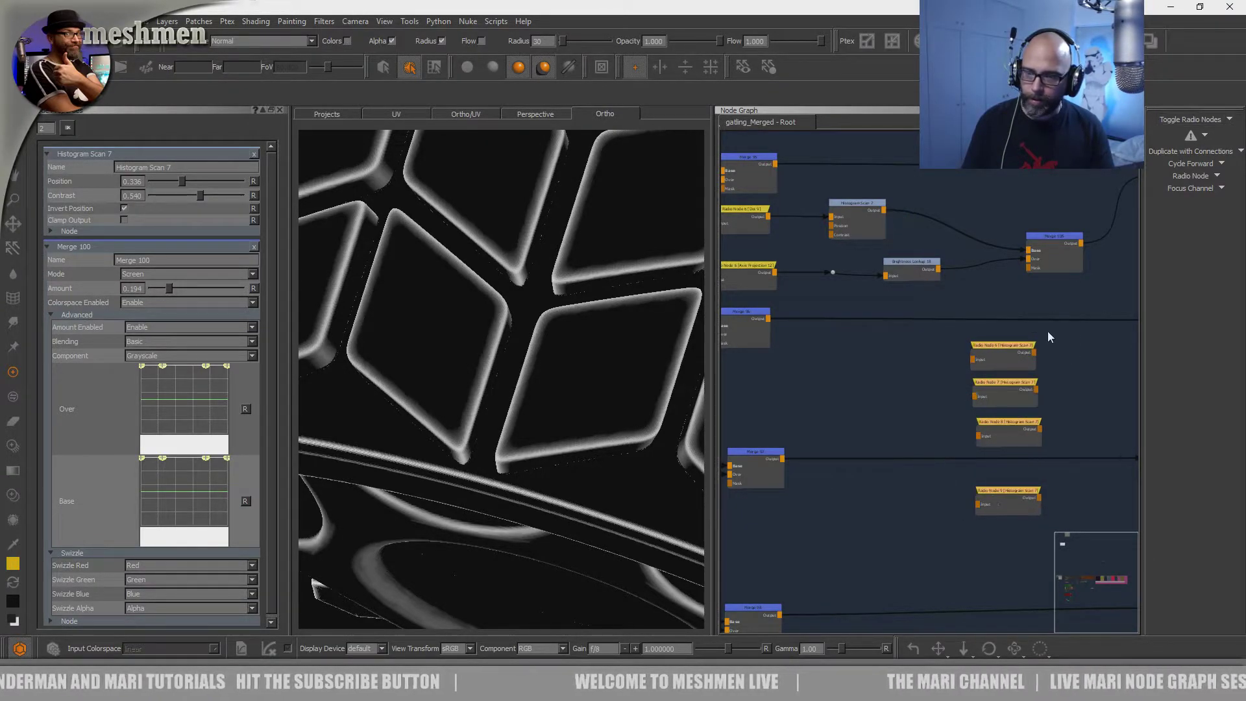
drag(1009, 355, 847, 354)
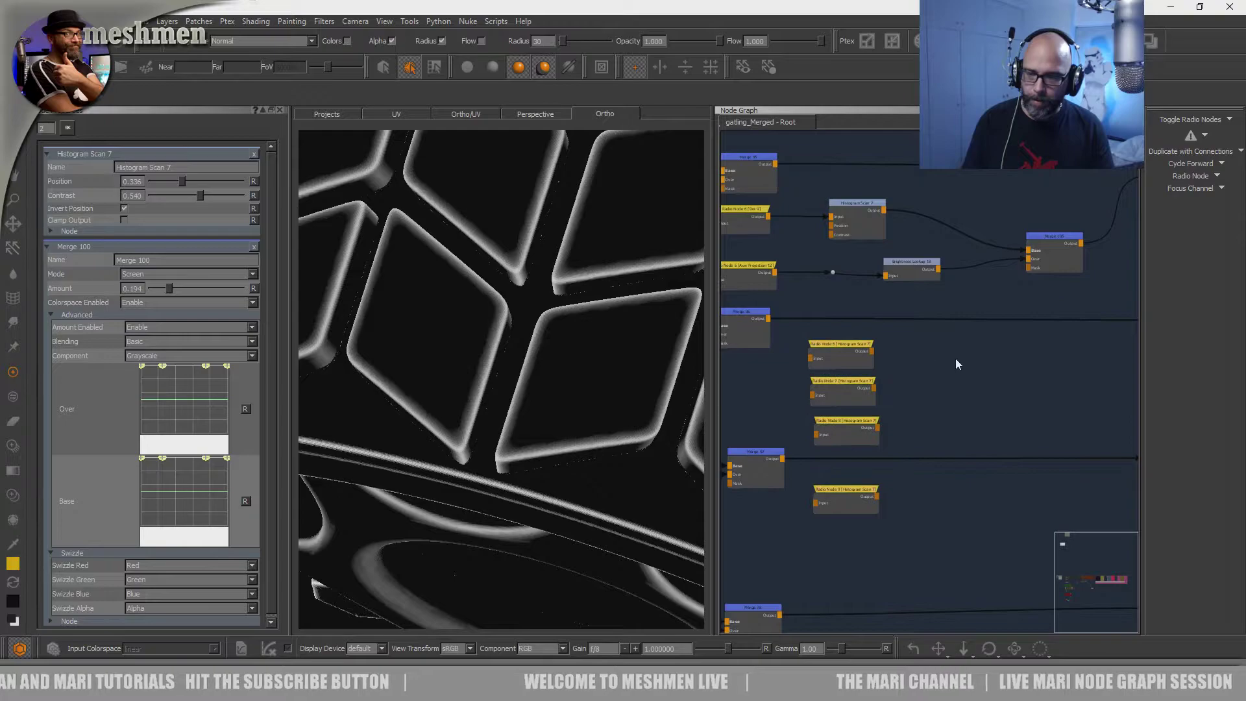
click(955, 361)
- Display Merge 101's output in the viewport and examine the tyre's surface detail
scroll(957, 361, down, 3)
middle_drag(957, 358, 914, 368)
click(1081, 342)
click(1082, 341)
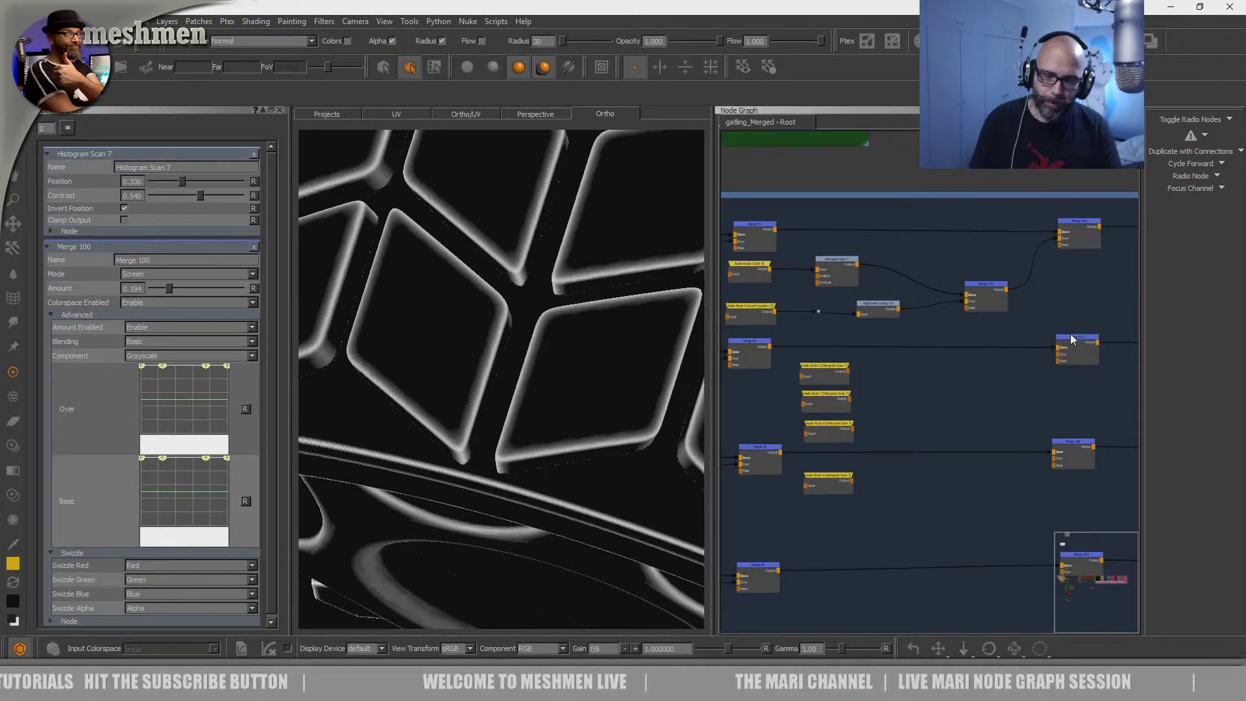
click(1071, 351)
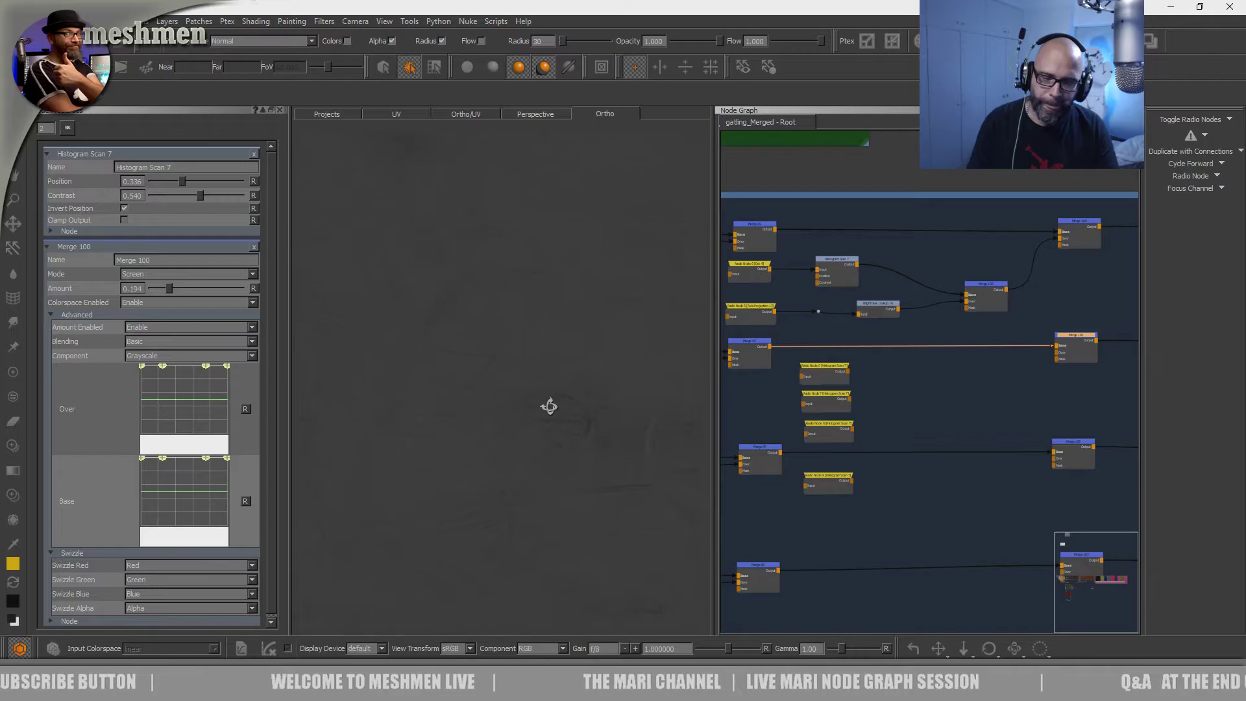
alt+middle_drag(561, 422, 567, 439)
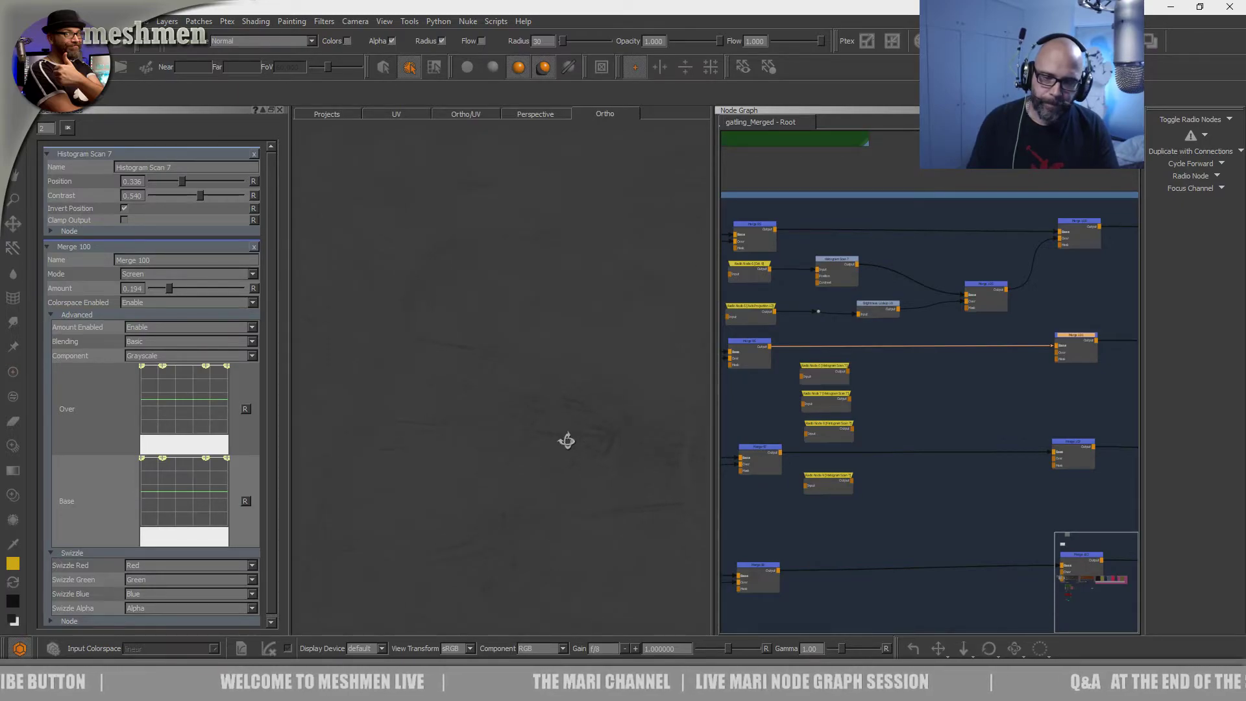
alt+right_drag(538, 440, 550, 453)
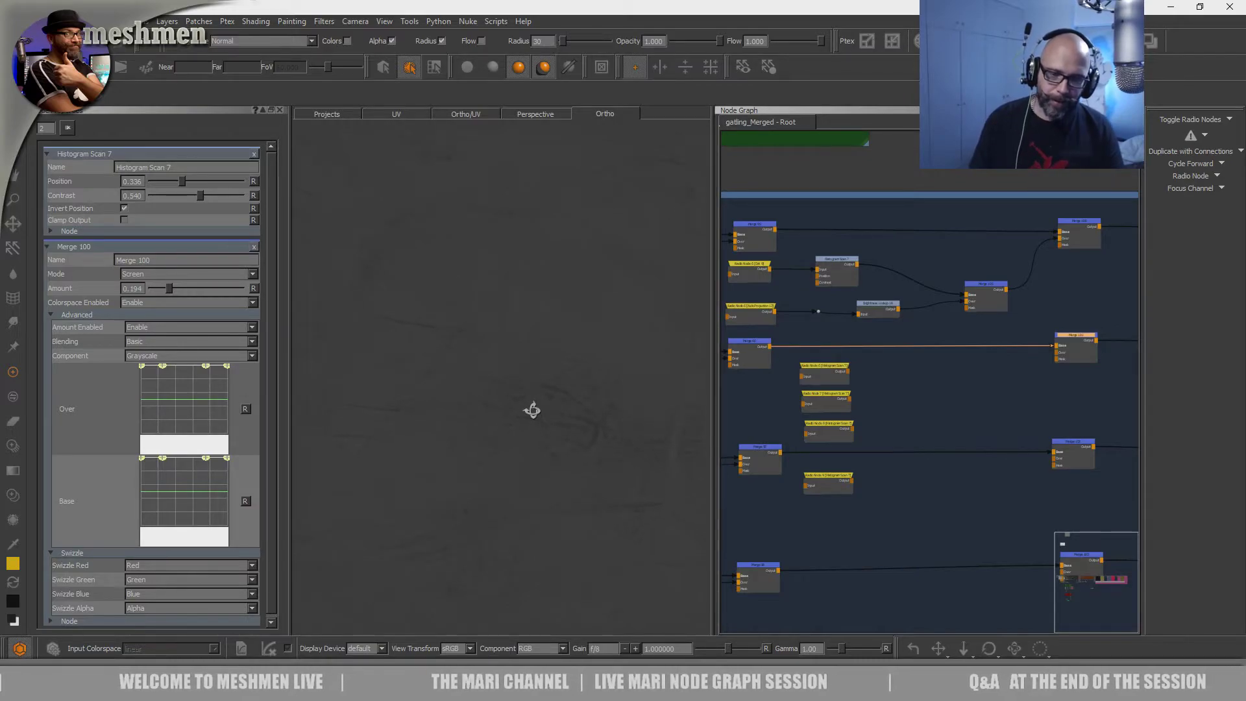
- Rewire the first Radio Node of the column from the Histogram Scan to Merge 105's output and return it to the column with its wire hidden
drag(823, 369, 820, 370)
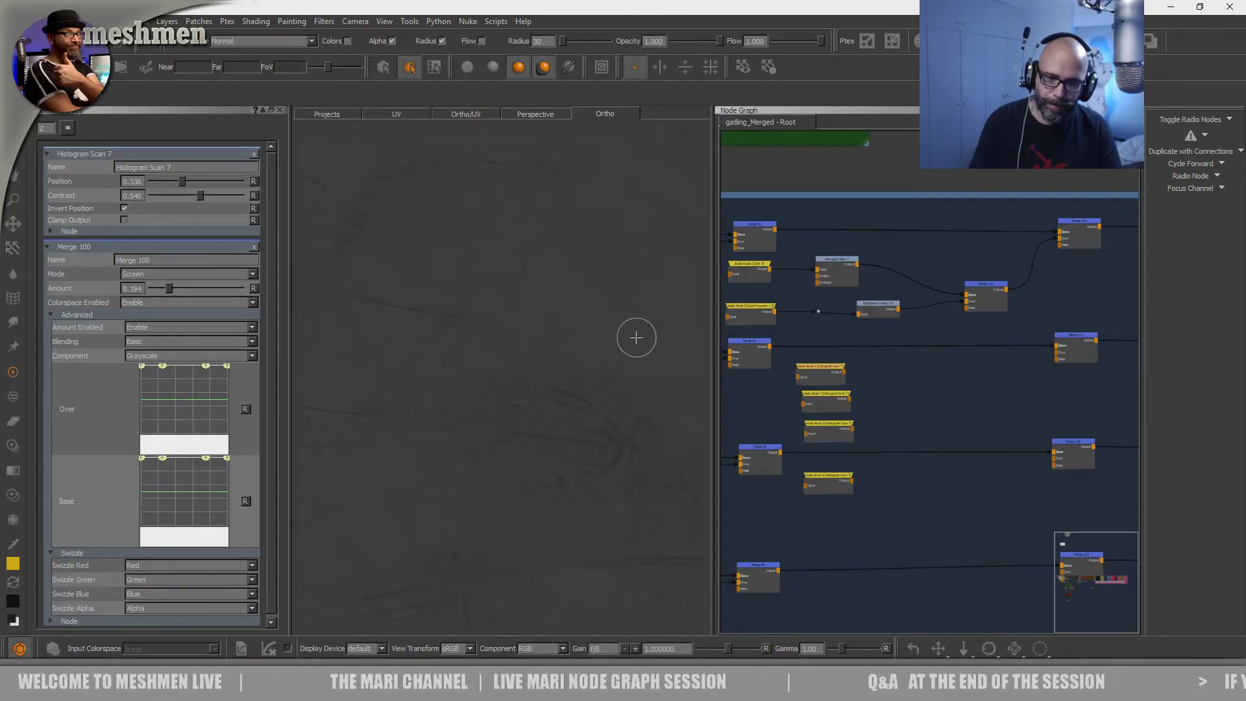
drag(828, 373, 832, 376)
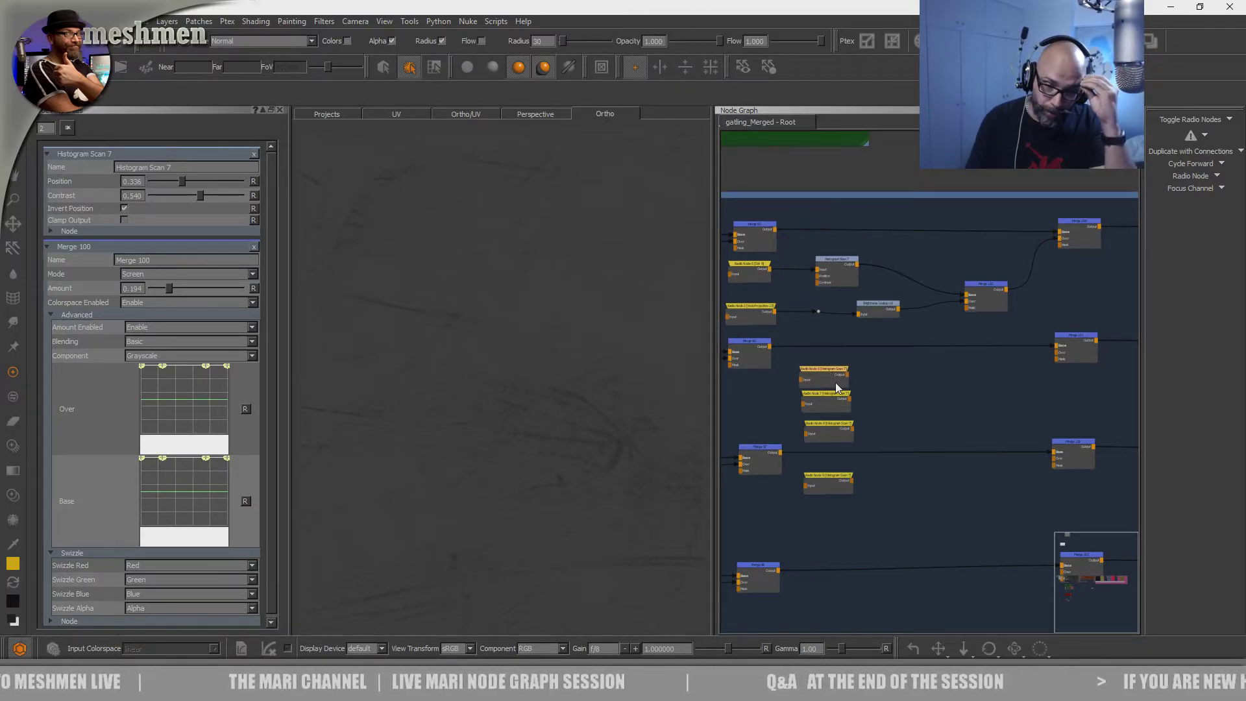
drag(831, 374, 937, 368)
click(1180, 122)
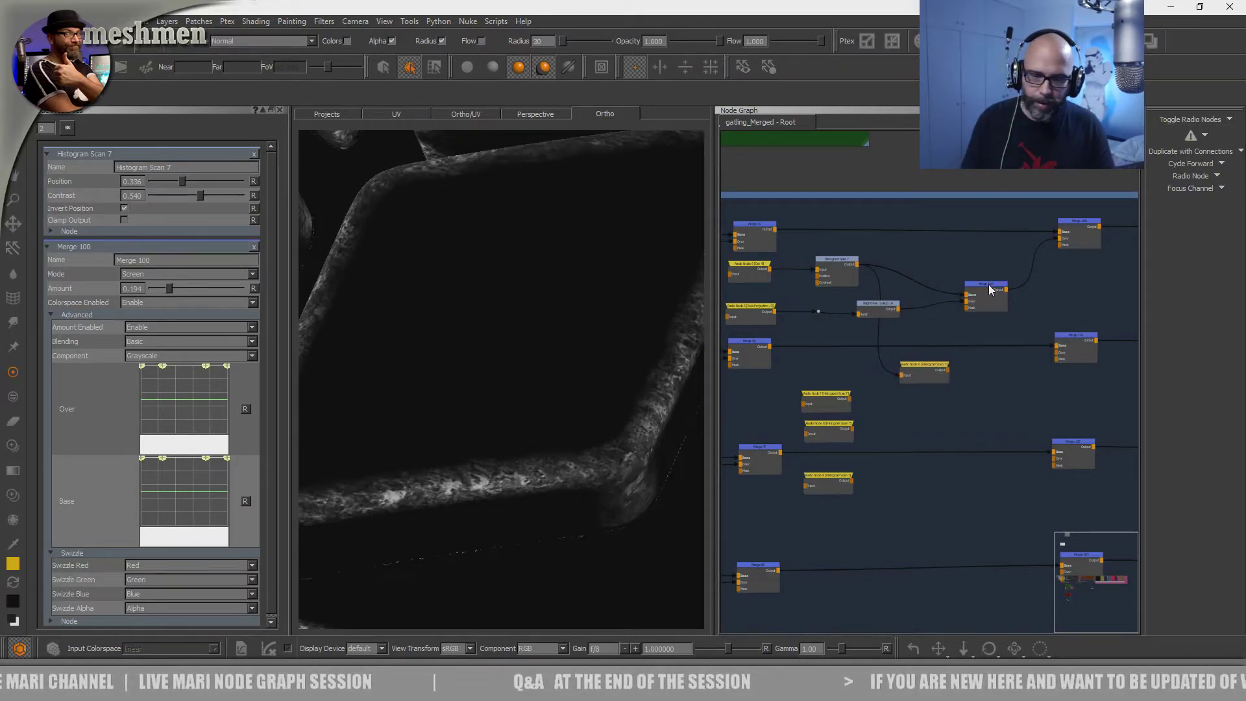
click(896, 370)
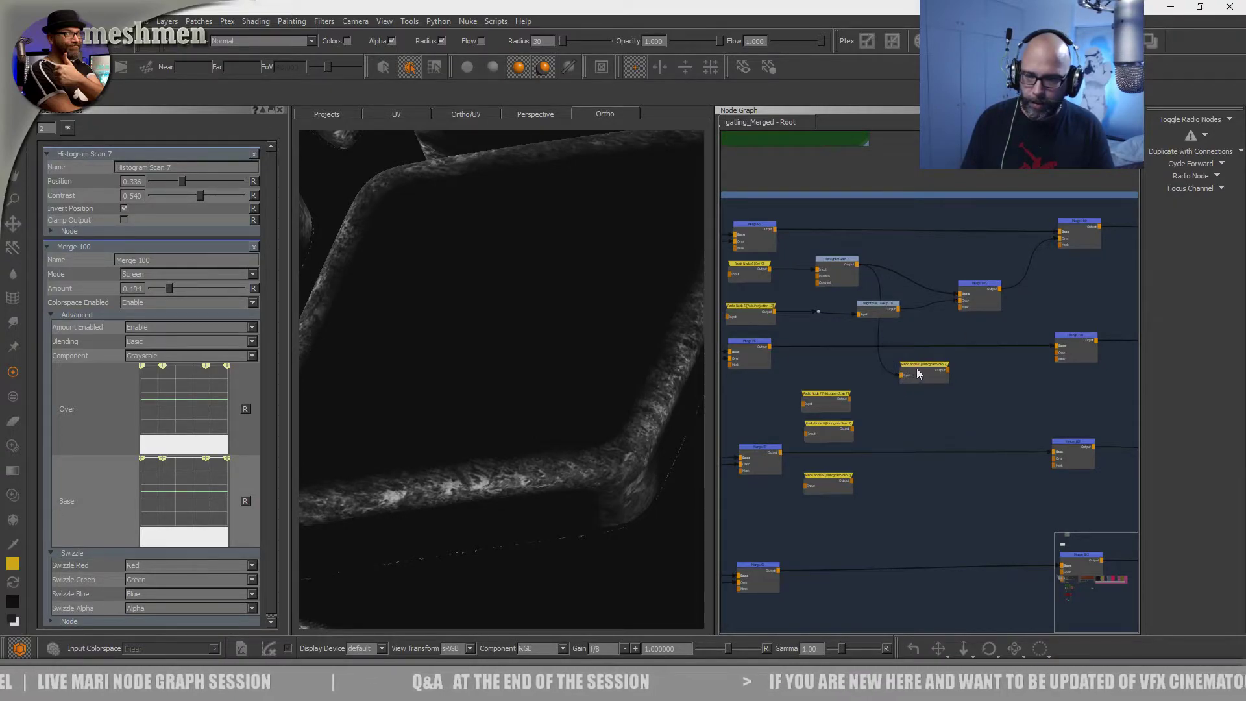
drag(897, 379, 975, 378)
mouse_move(1001, 289)
mouse_down()
mouse_move(981, 382)
mouse_move(999, 289)
mouse_up()
drag(1002, 366, 832, 364)
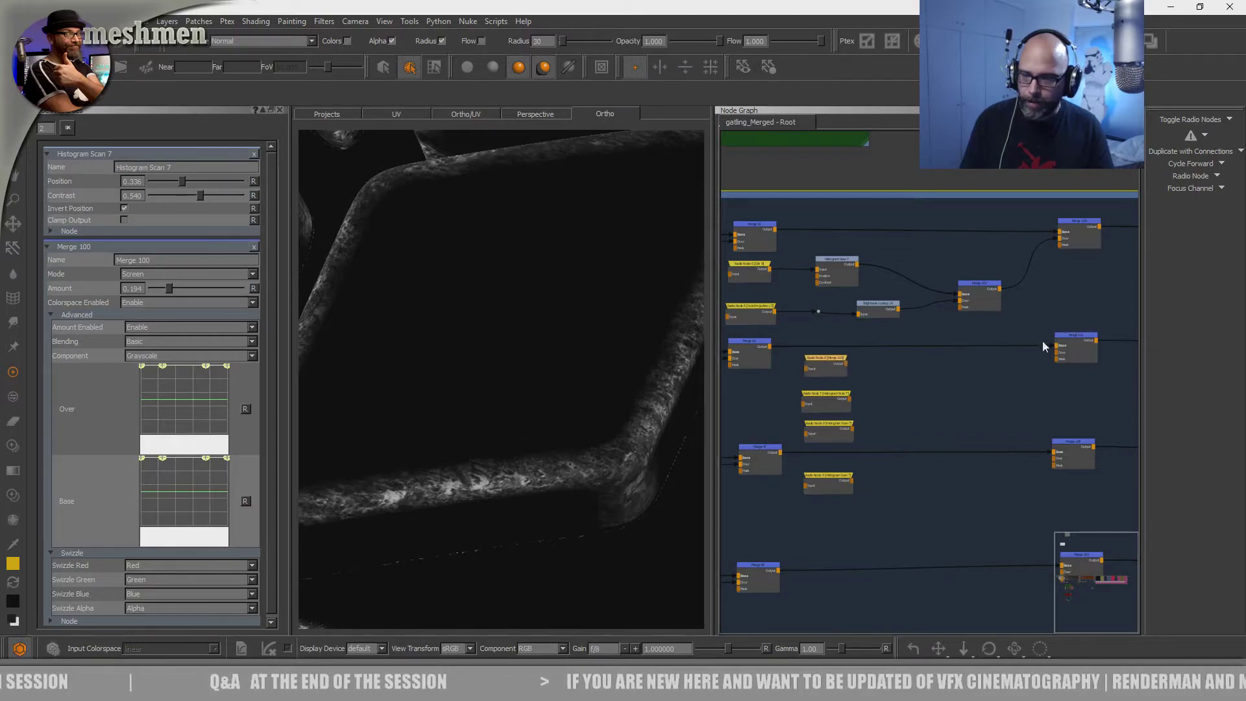
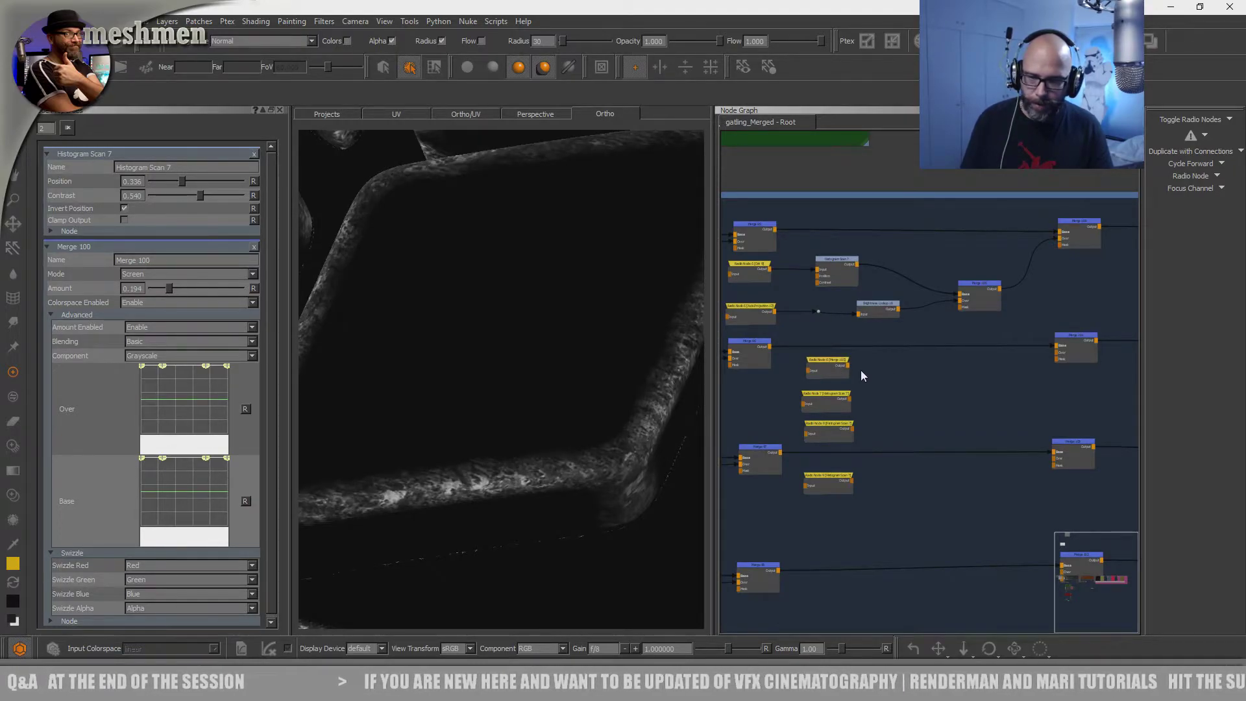
- Create an Invert node and wire it between the Merge 105 Radio Node and Merge 101's Over input
key(Tab)
text(invert)
key(Return)
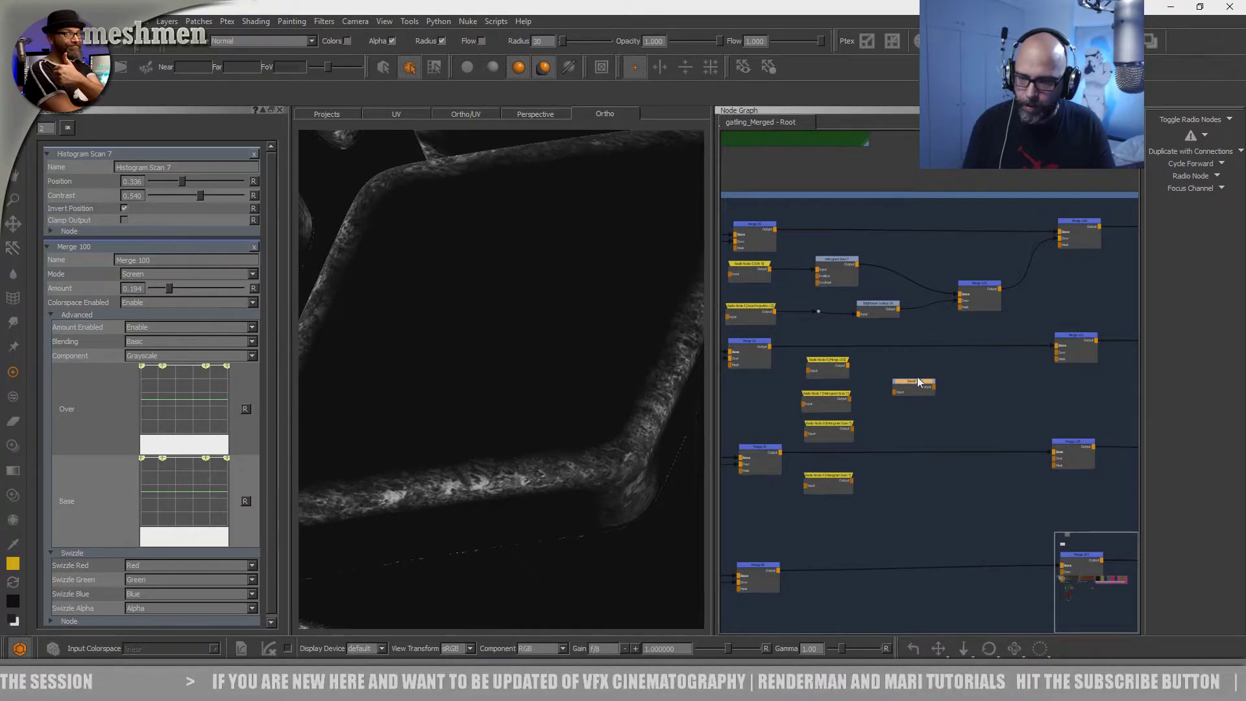
drag(919, 389, 927, 356)
drag(846, 364, 1078, 336)
click(857, 366)
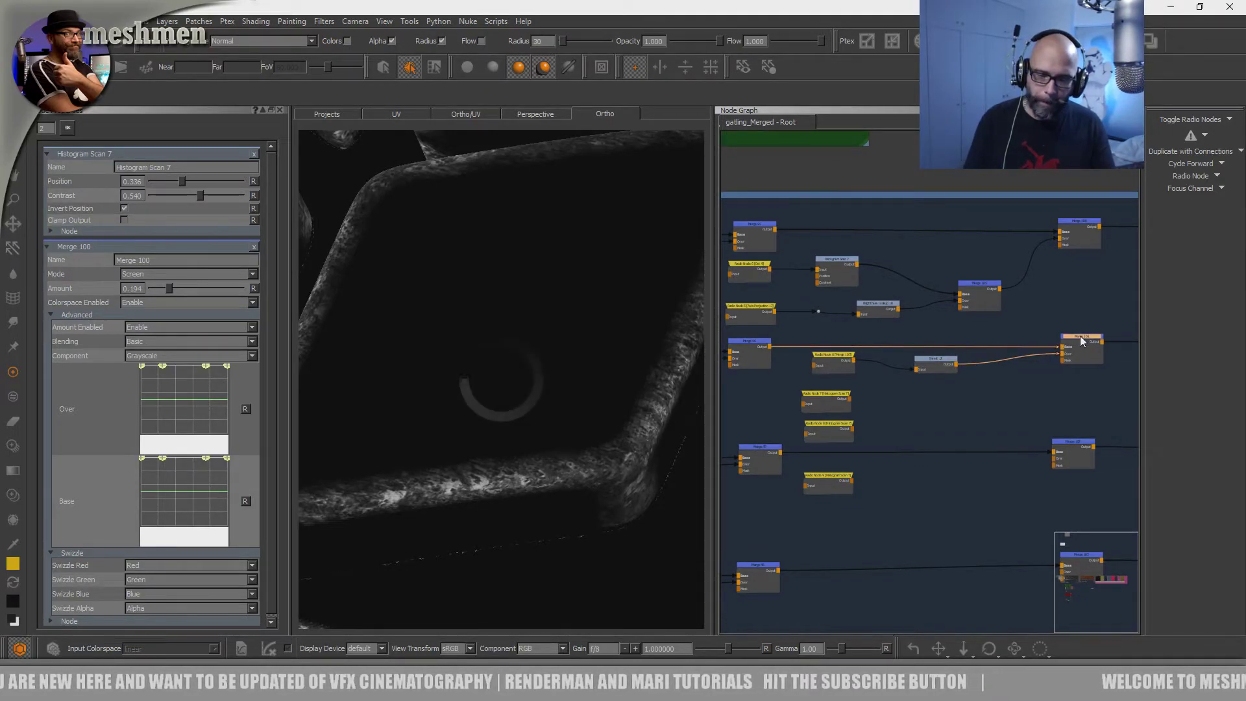
drag(1078, 337, 1081, 337)
drag(936, 361, 939, 360)
drag(841, 358, 838, 360)
- Insert a Clamp node between the Invert node and Merge 101
drag(926, 363, 903, 370)
key(Tab)
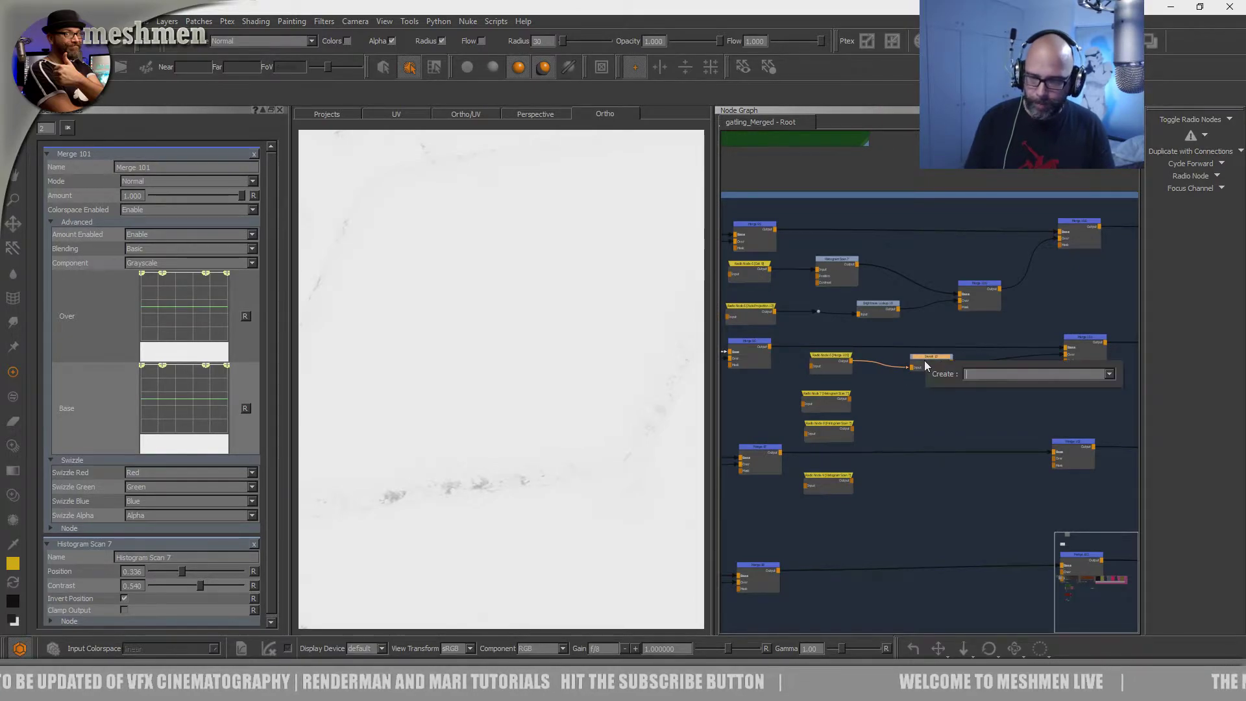
text(clamp)
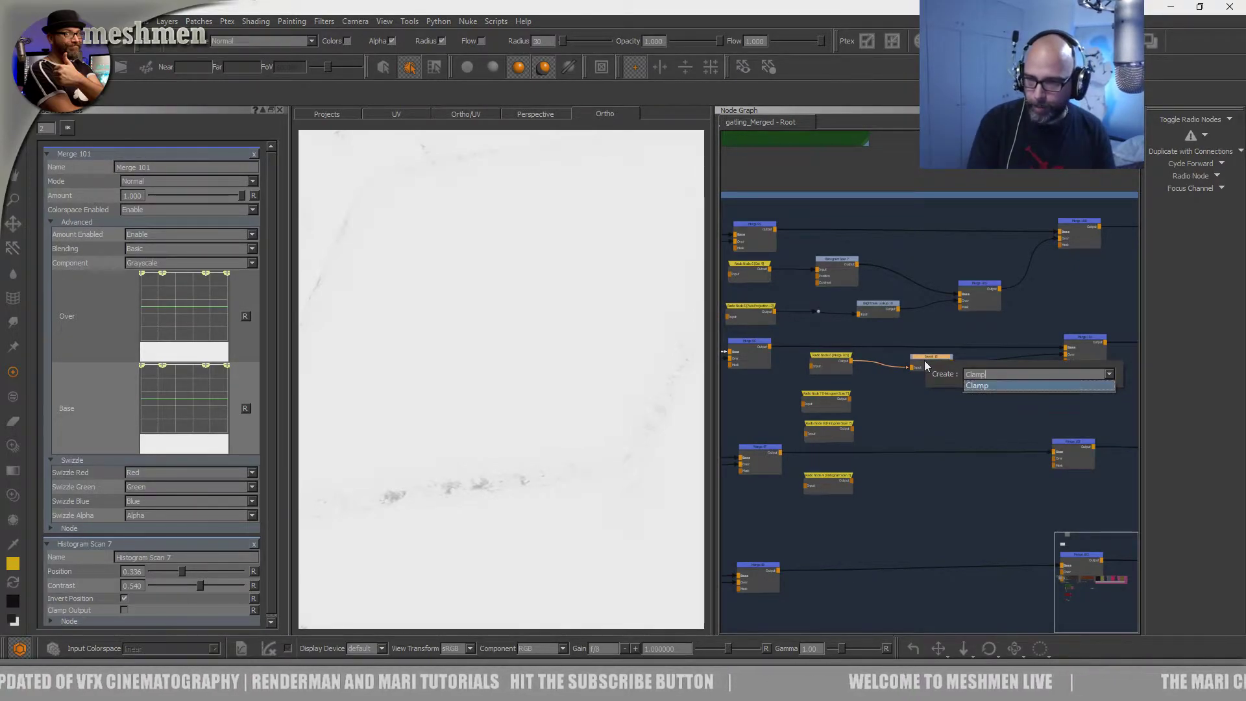
key(Return)
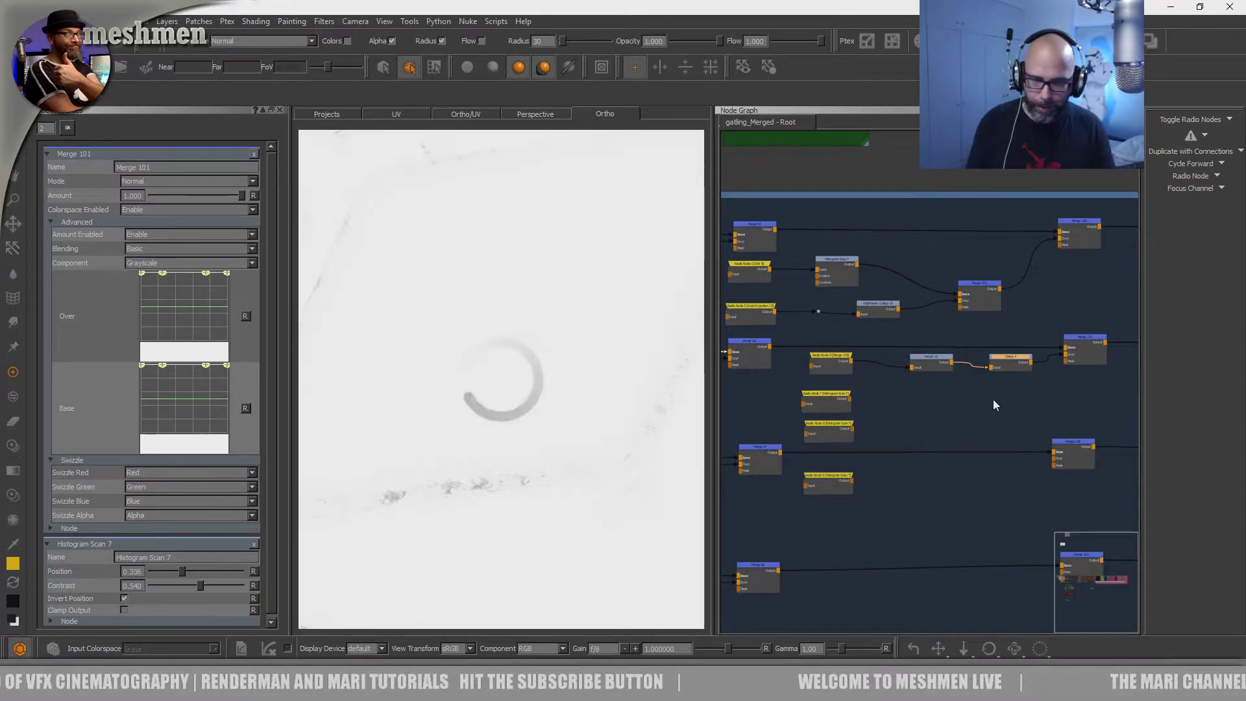
drag(1009, 360, 994, 356)
- Set Merge 101's mode to Multiply and check the darkened edges in the viewport
click(1072, 338)
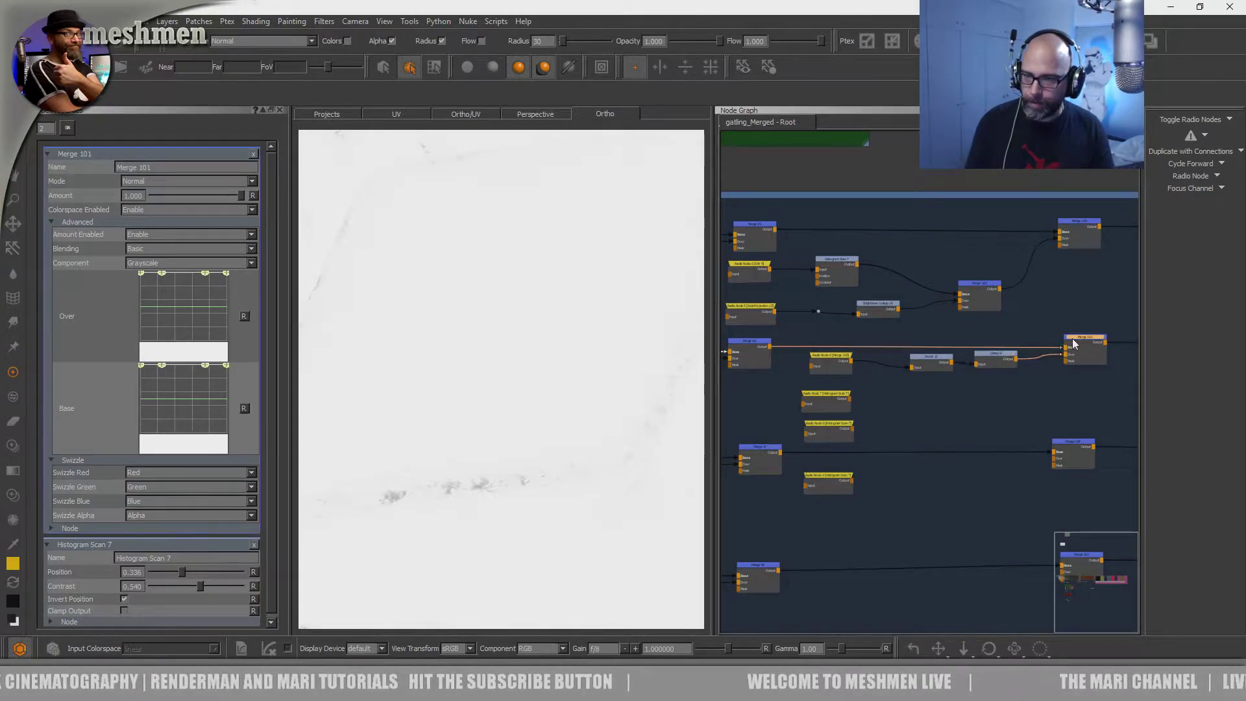
click(190, 181)
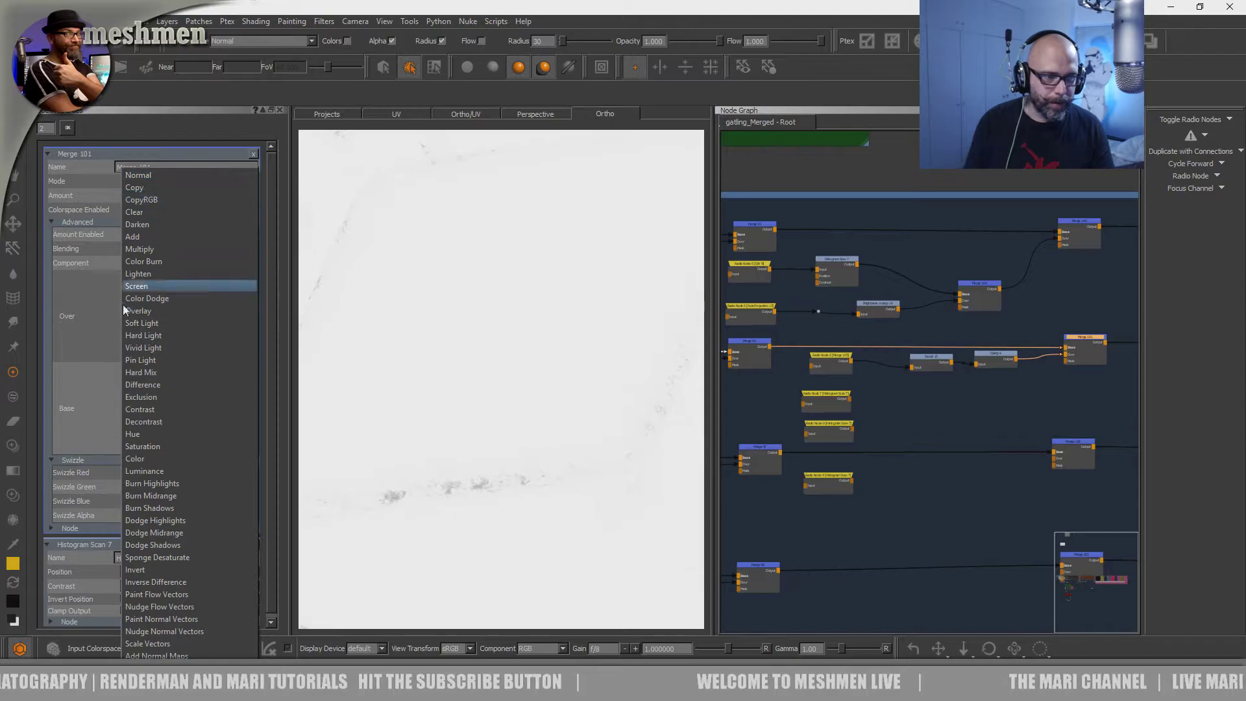
click(141, 249)
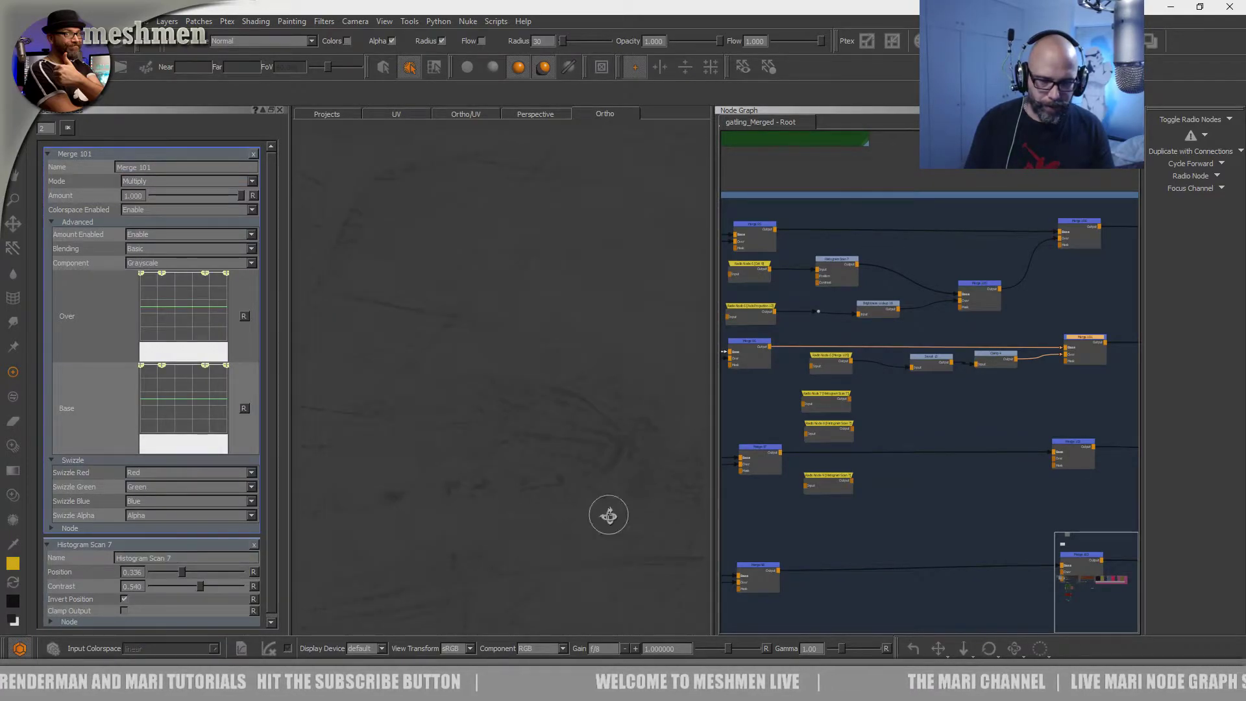
mouse_move(544, 449)
alt+mouse_down()
mouse_move(584, 467)
mouse_move(571, 440)
mouse_move(491, 432)
alt+mouse_up()
key(p)
alt+middle_drag(491, 432, 480, 404)
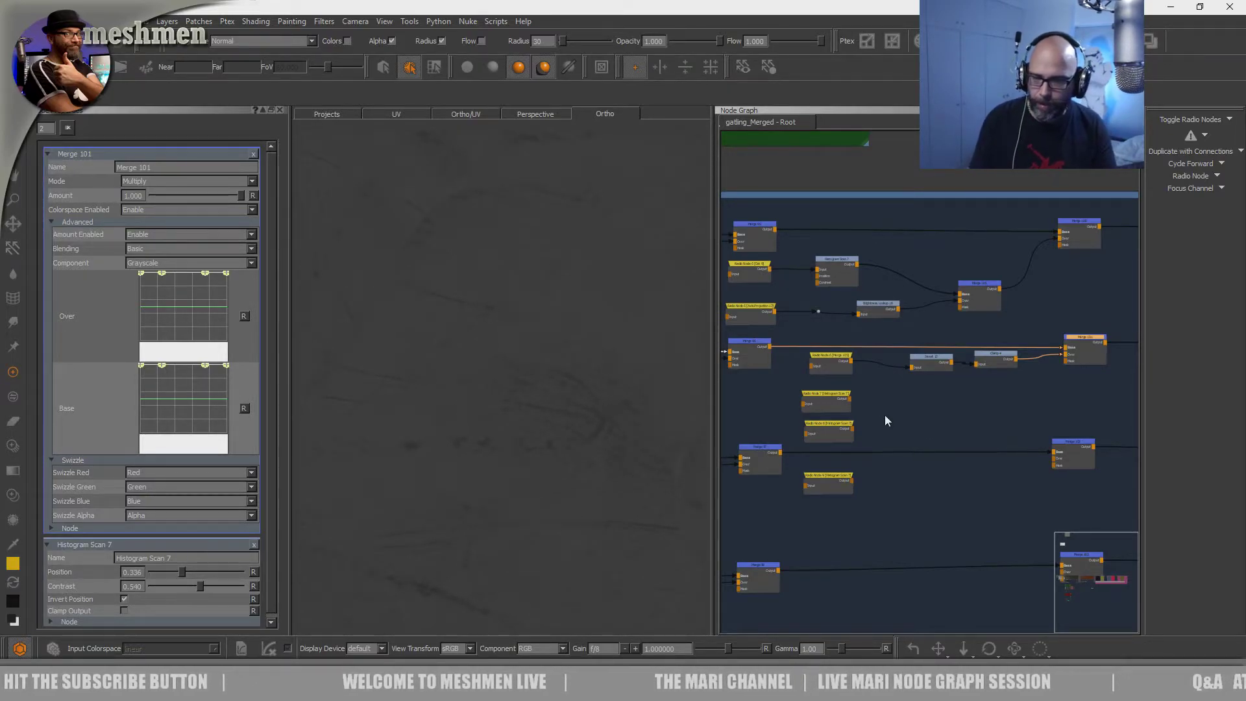
- Pull a second Radio Node out of the column, connect it to Merge 105's output and preview it in the viewport
drag(927, 362, 926, 362)
drag(839, 358, 903, 472)
drag(824, 484, 760, 530)
drag(887, 479, 856, 486)
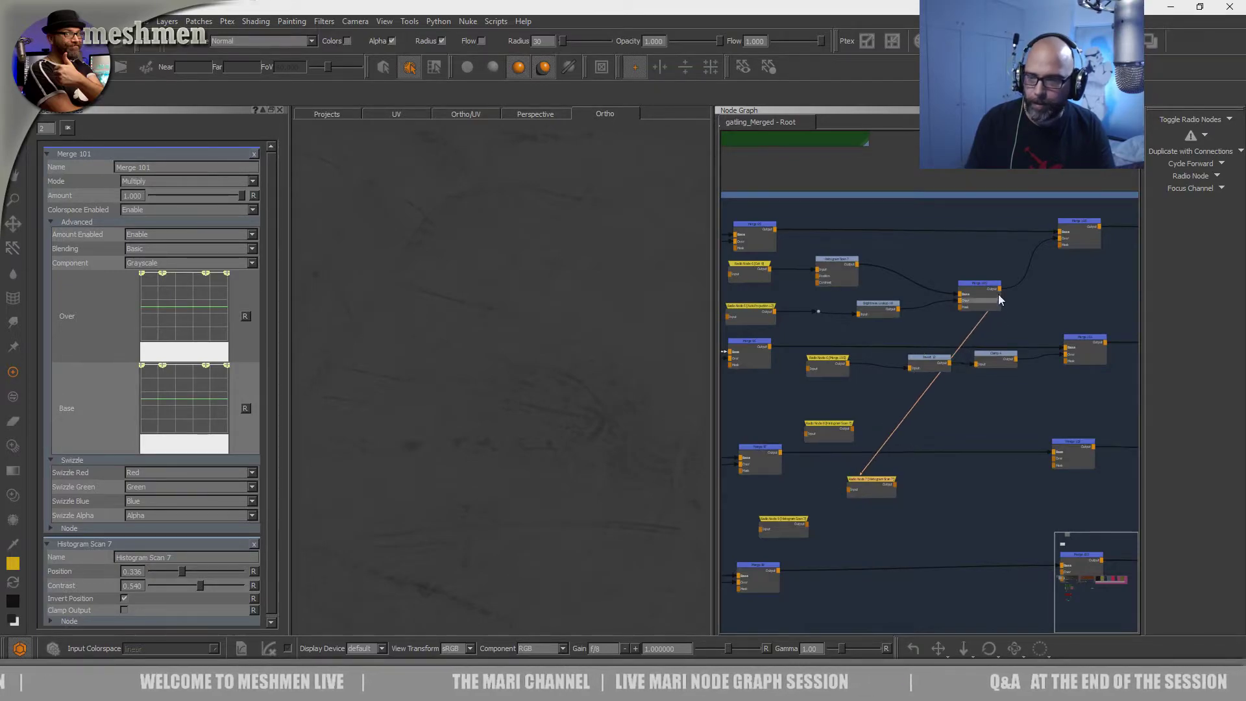
click(867, 479)
click(877, 480)
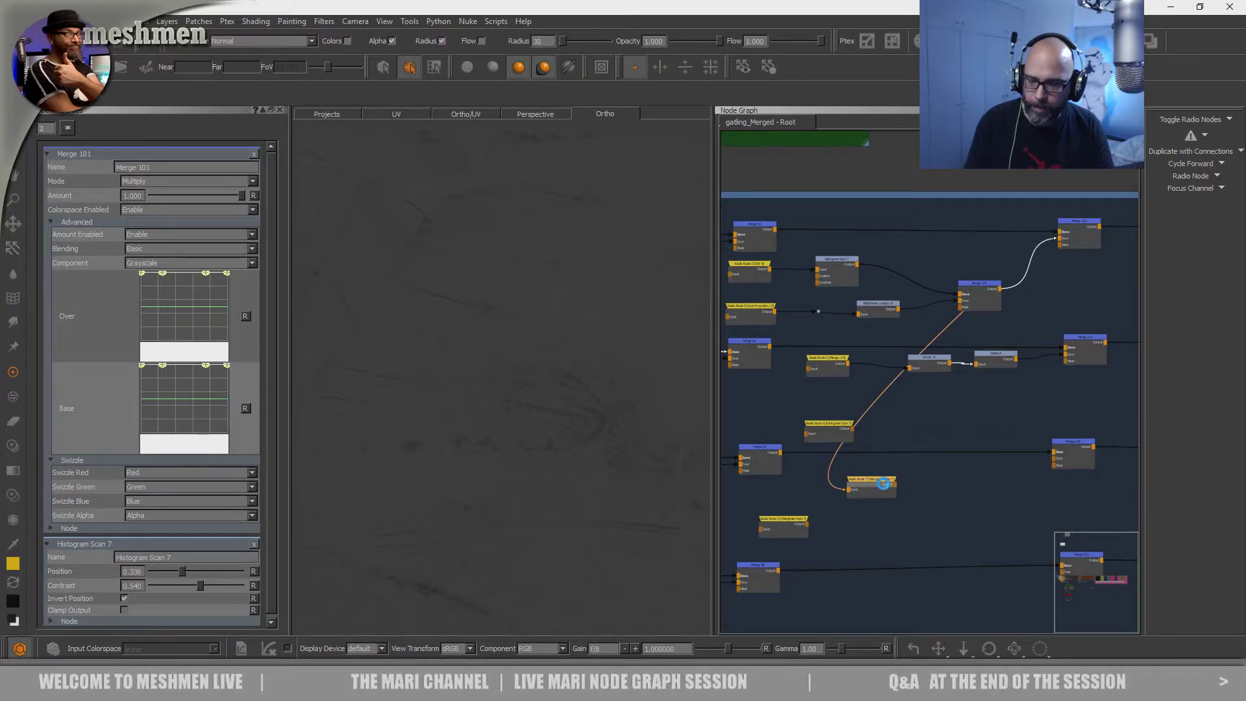
drag(884, 487, 883, 486)
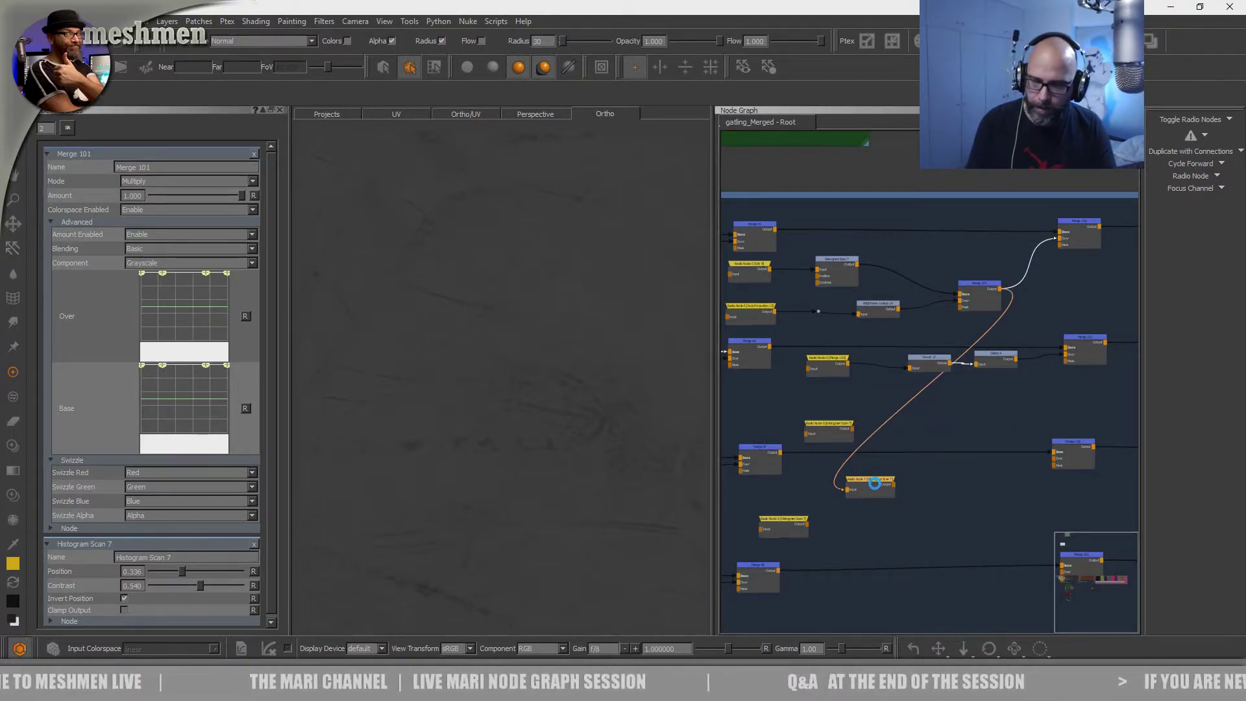
drag(879, 487, 858, 483)
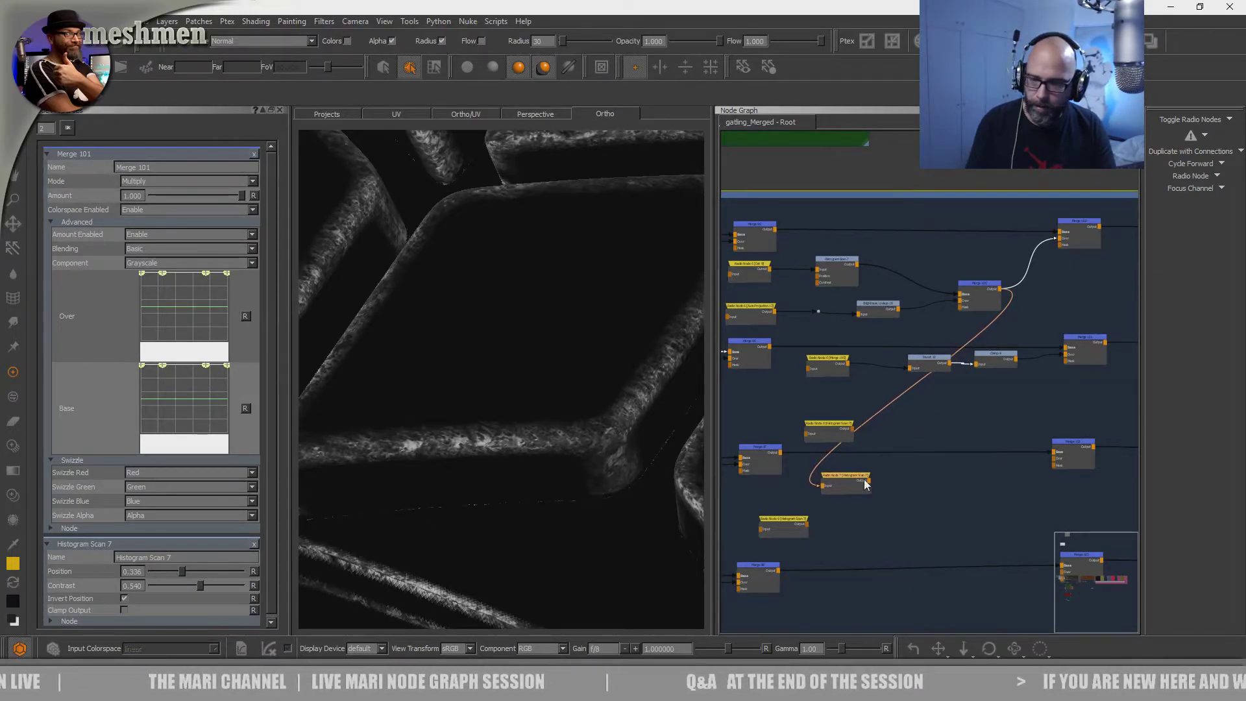
- Connect the Clamp node's output to Merge 102's Over input and set Merge 102's mode to Multiply
drag(935, 364, 920, 361)
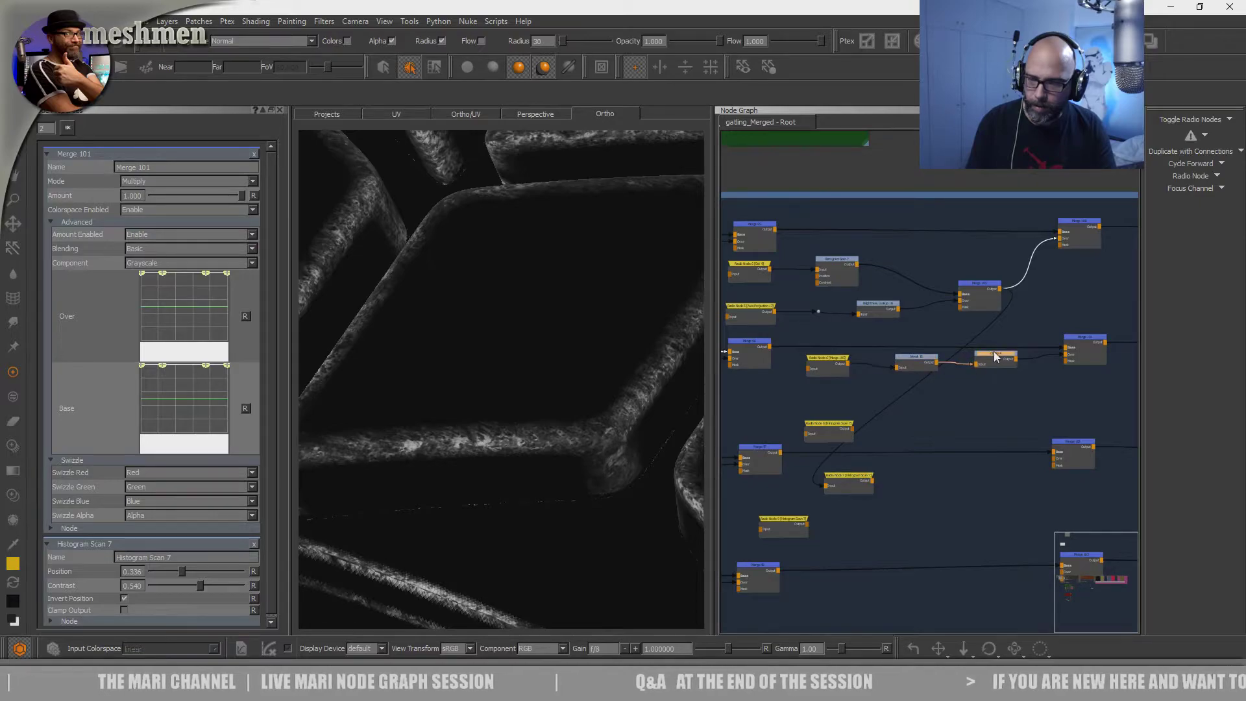
click(999, 359)
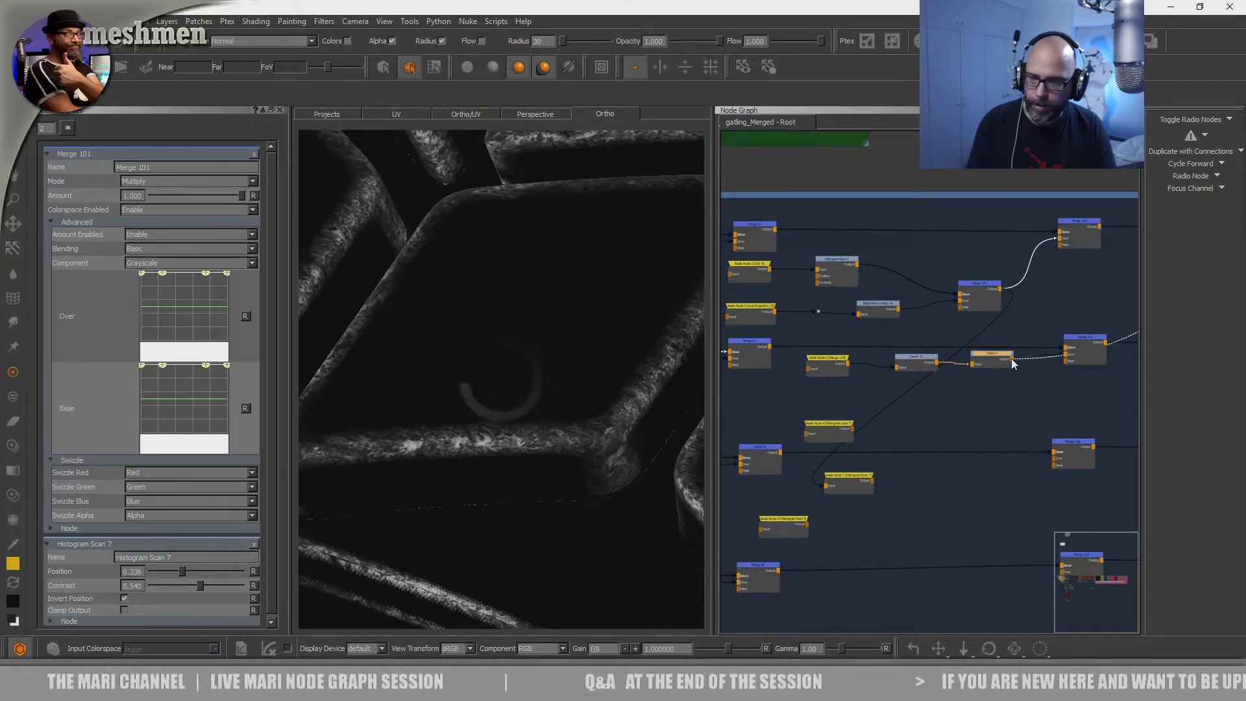
click(1070, 444)
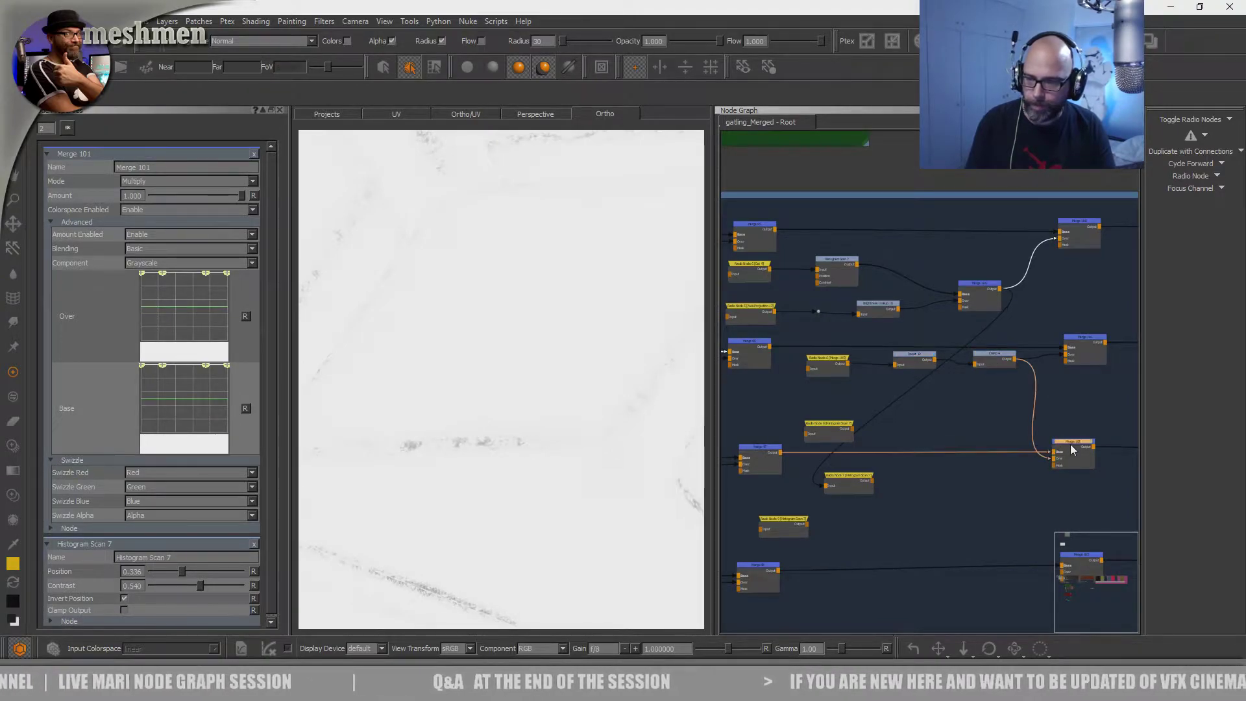
click(188, 181)
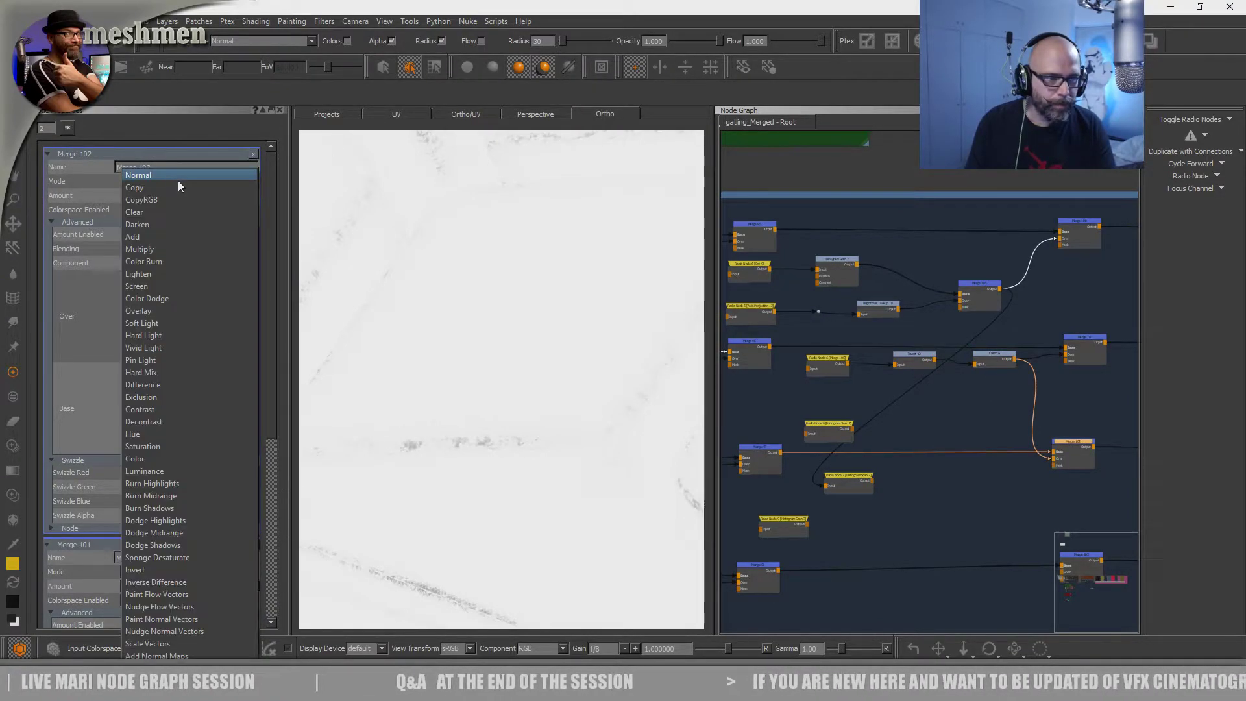
click(156, 249)
drag(1074, 444, 1079, 447)
- Move one Histogram Scan Radio Node below the Merge 102 row and delete the other two spare Radio Nodes
middle_drag(953, 484, 967, 407)
drag(789, 449, 803, 460)
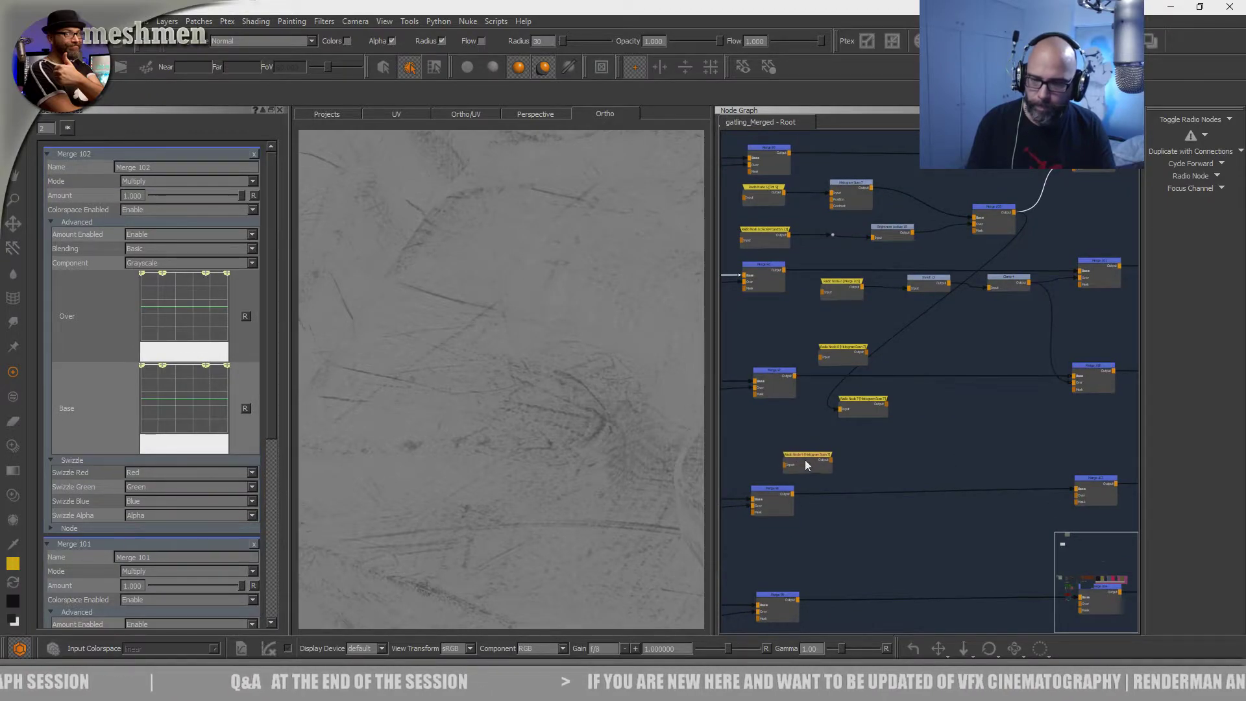
drag(825, 351, 809, 346)
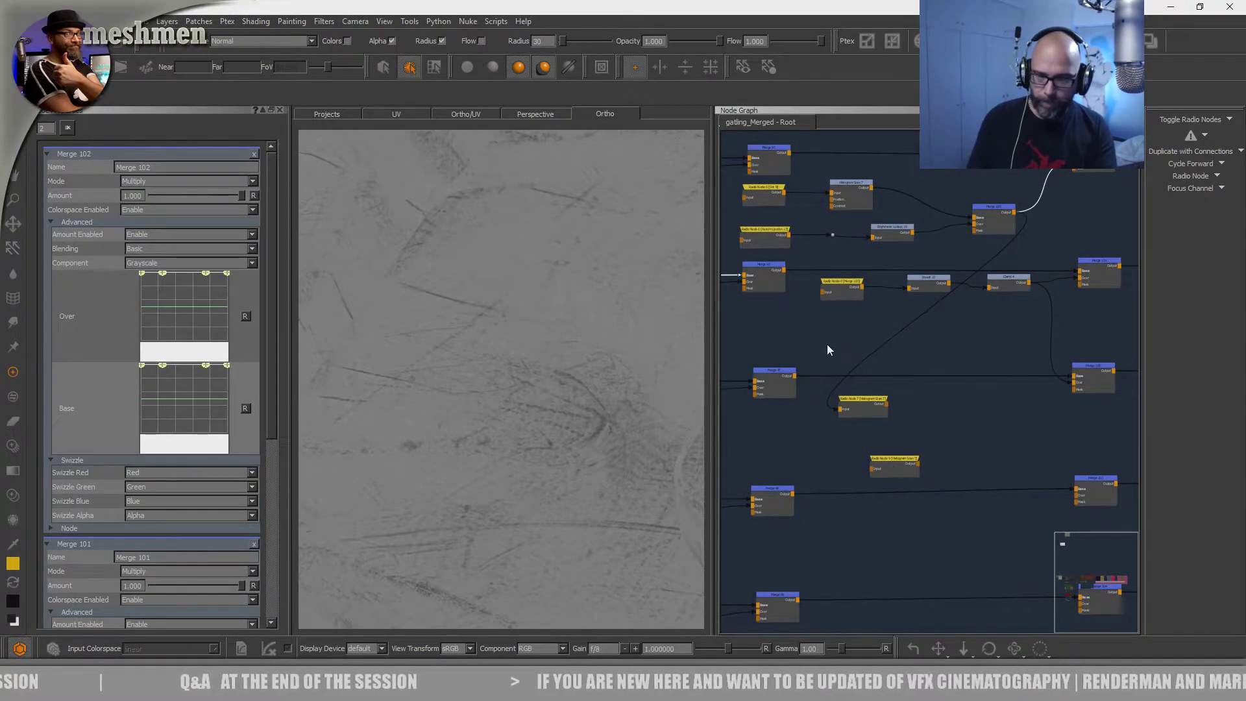
drag(836, 287, 838, 286)
drag(926, 283, 922, 283)
drag(869, 399, 879, 410)
key(Delete)
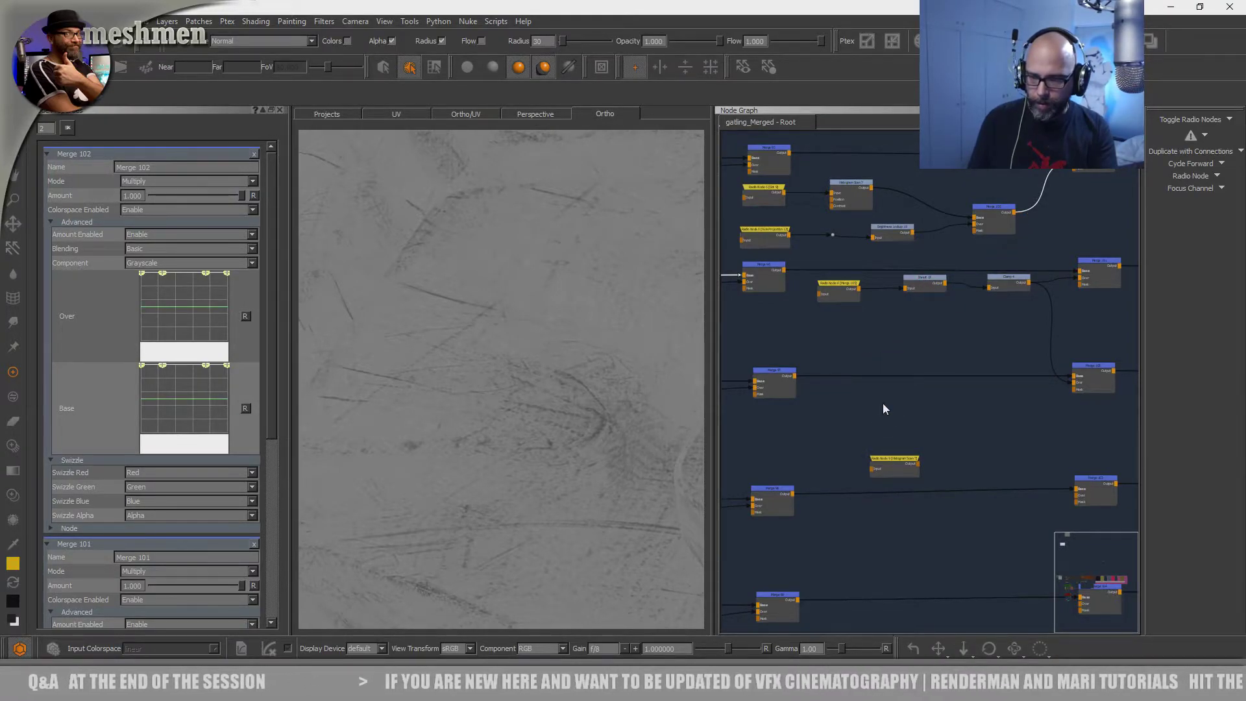
- Tidy the layout by shifting Merge 102 outward and aligning the Invert and Clamp nodes along their row
drag(1080, 365, 1101, 365)
drag(924, 279, 928, 277)
drag(1005, 276, 1010, 278)
middle_drag(1020, 308, 950, 293)
drag(1047, 355, 1045, 356)
- Preview the spare Histogram Scan Radio Node and place it just below the connection into Merge 103
middle_drag(835, 451, 910, 419)
drag(906, 412, 905, 416)
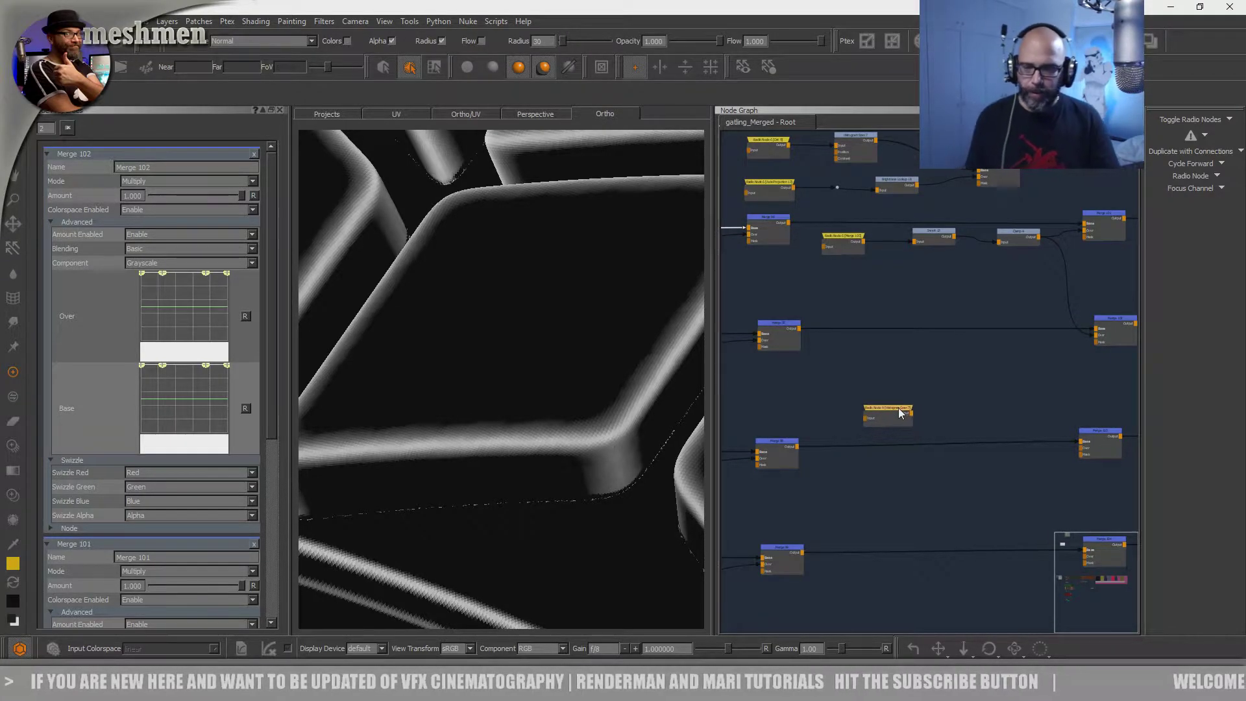
drag(903, 414, 897, 467)
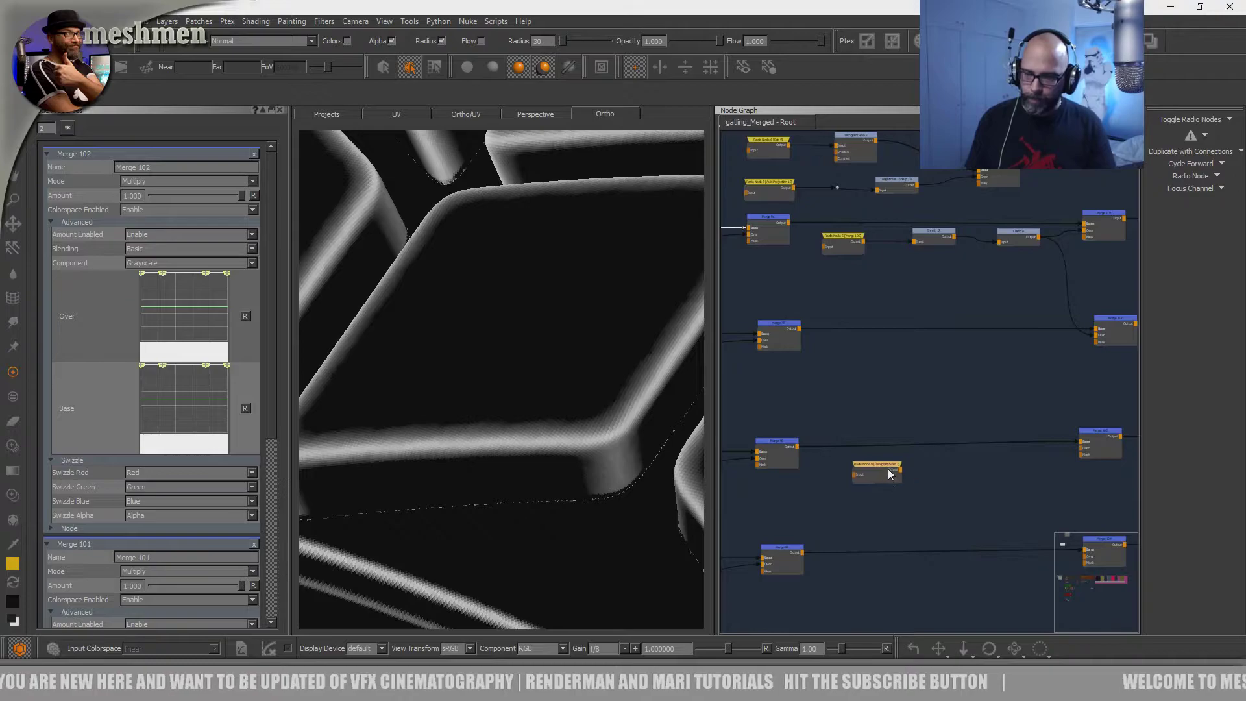
click(1100, 436)
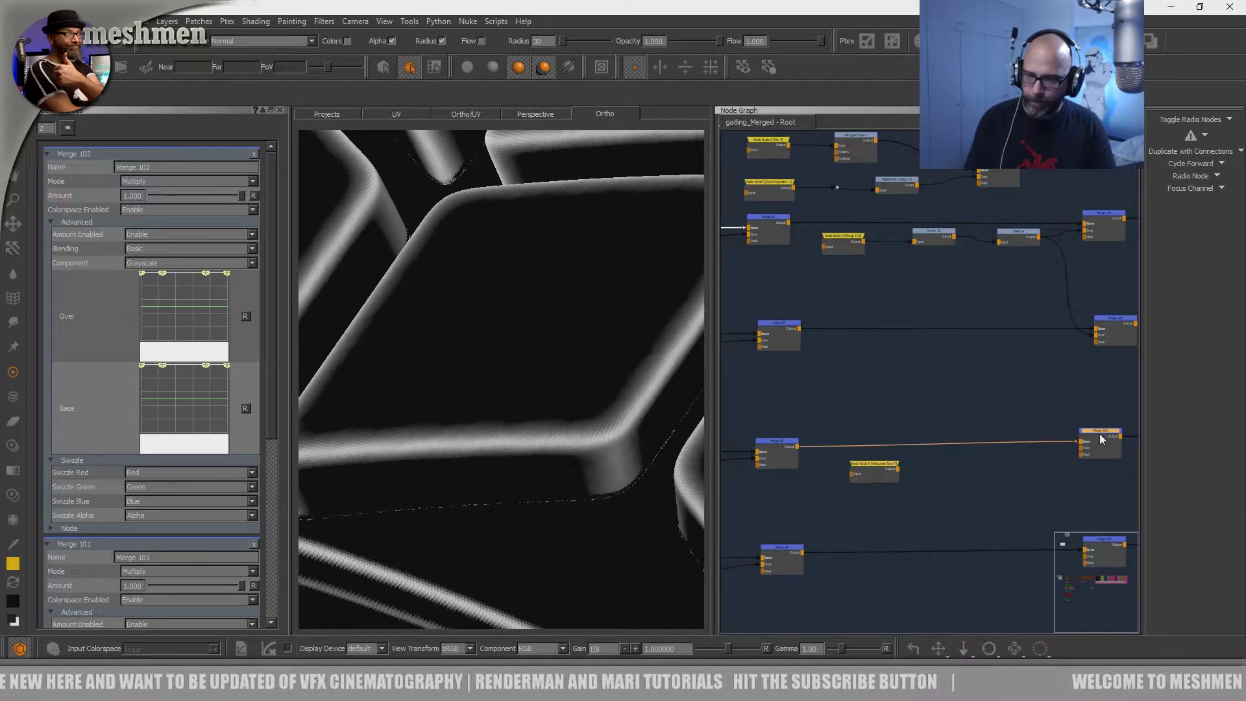
middle_drag(1101, 439, 995, 429)
click(1004, 417)
drag(1007, 424, 1010, 416)
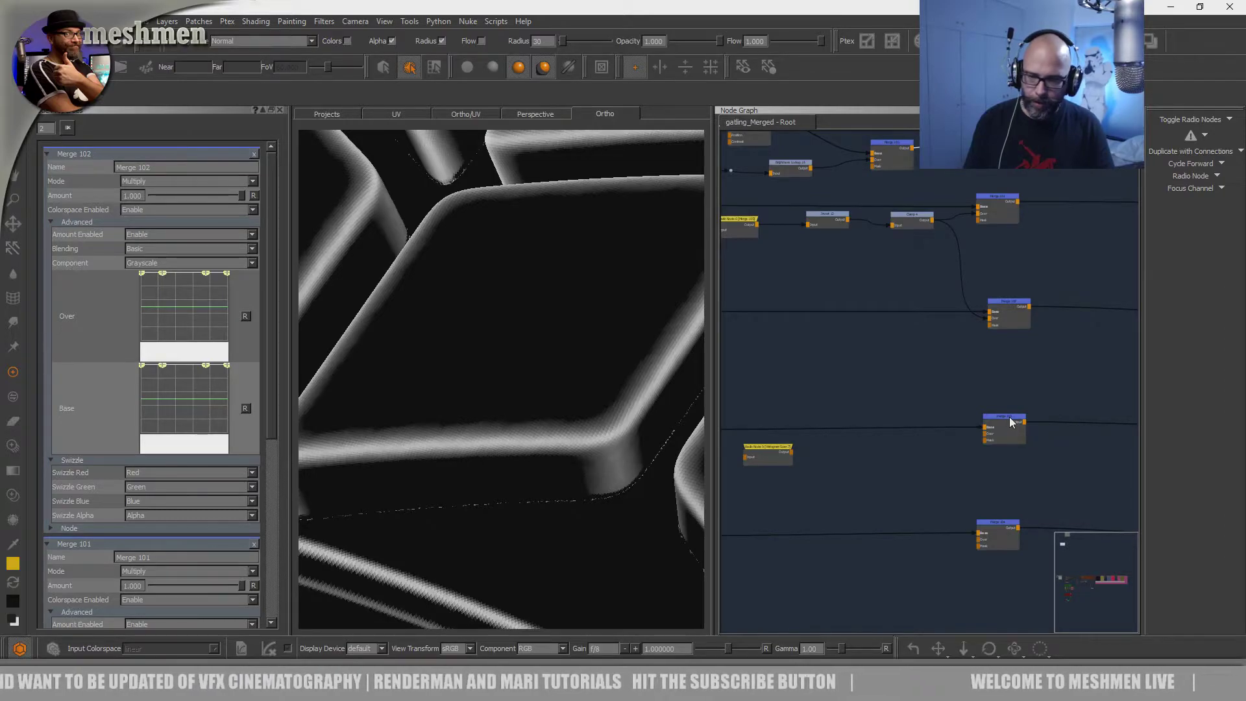
middle_drag(770, 463, 816, 490)
drag(818, 479, 900, 474)
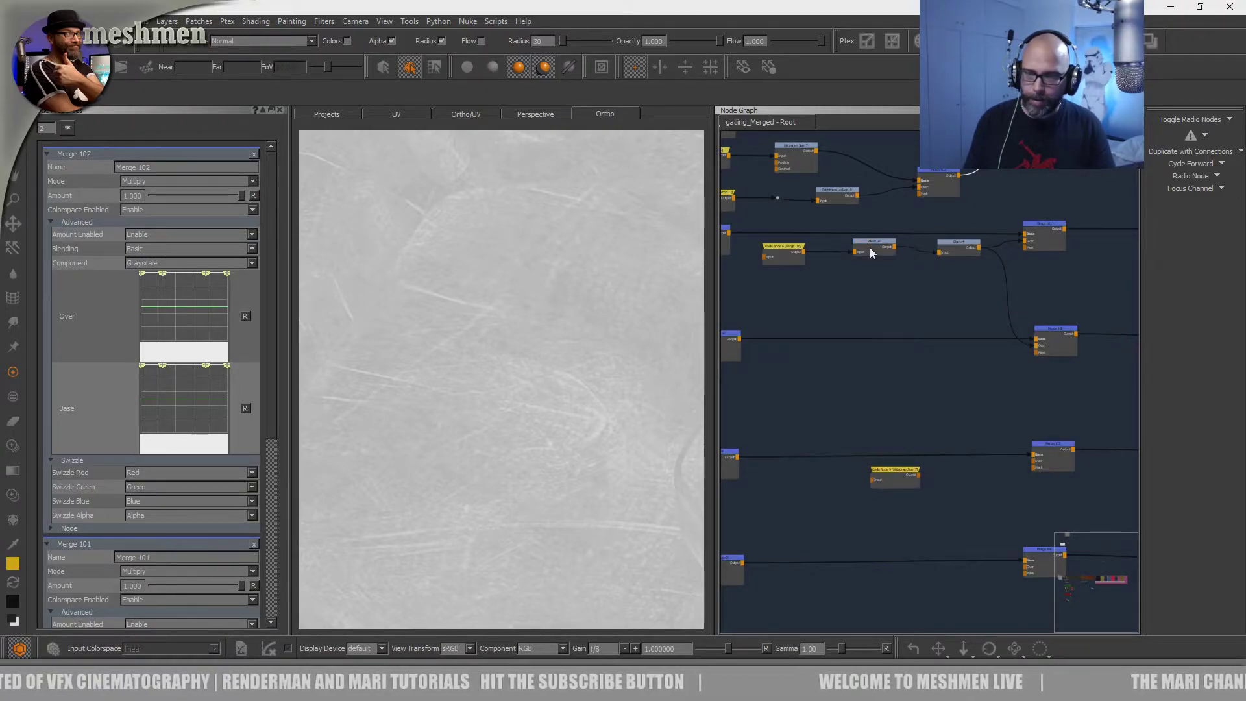
- Preview the Merge 105 Radio Node and connect its output to the Histogram Scan Radio Node's input
click(793, 246)
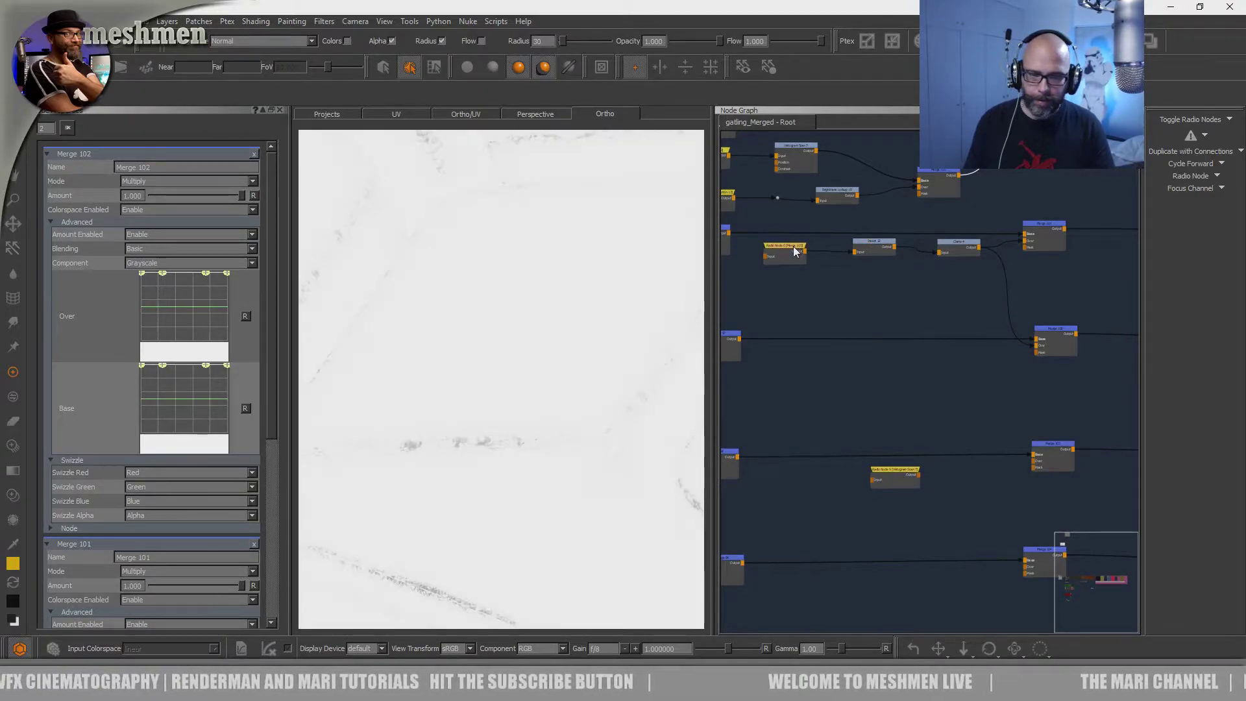
key(v)
drag(792, 248, 790, 248)
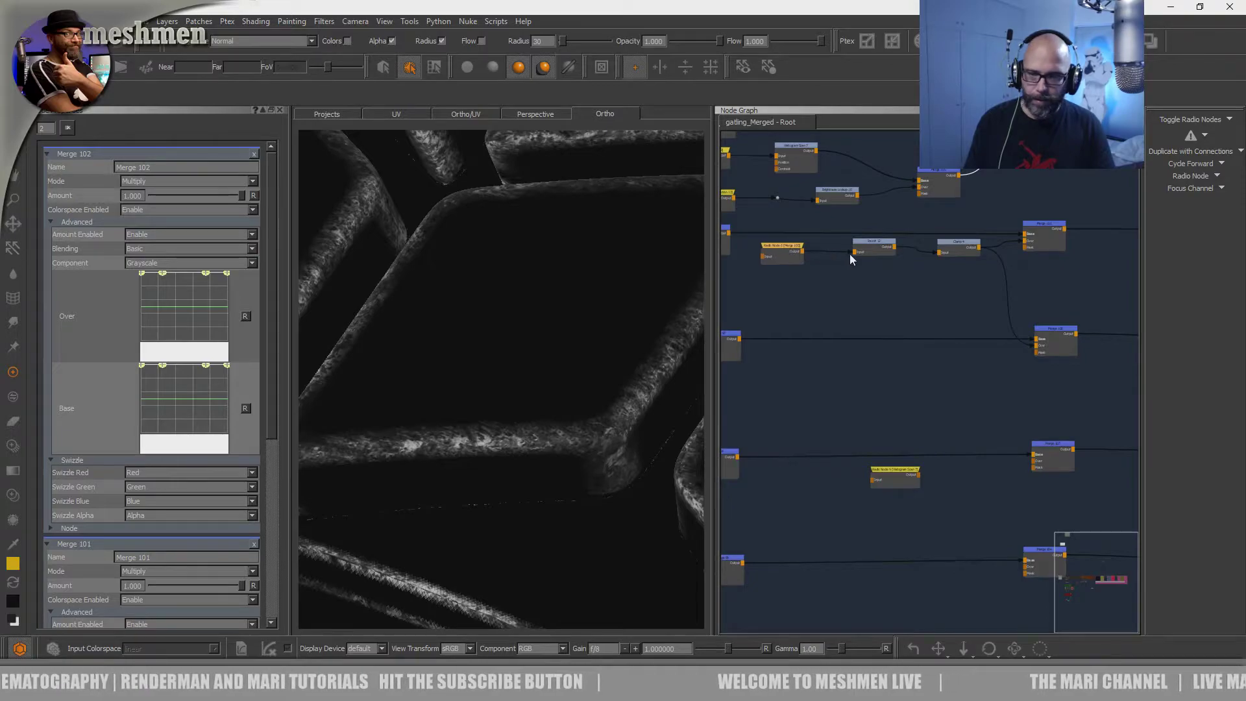
click(781, 249)
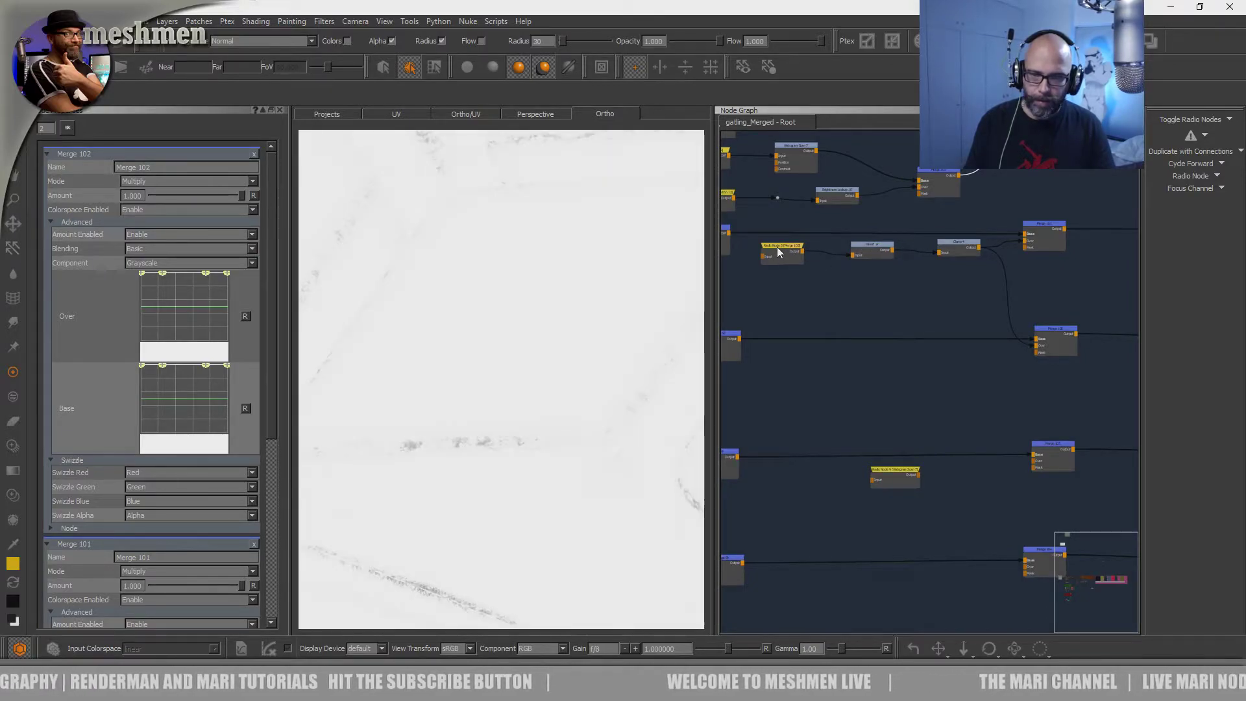
click(877, 483)
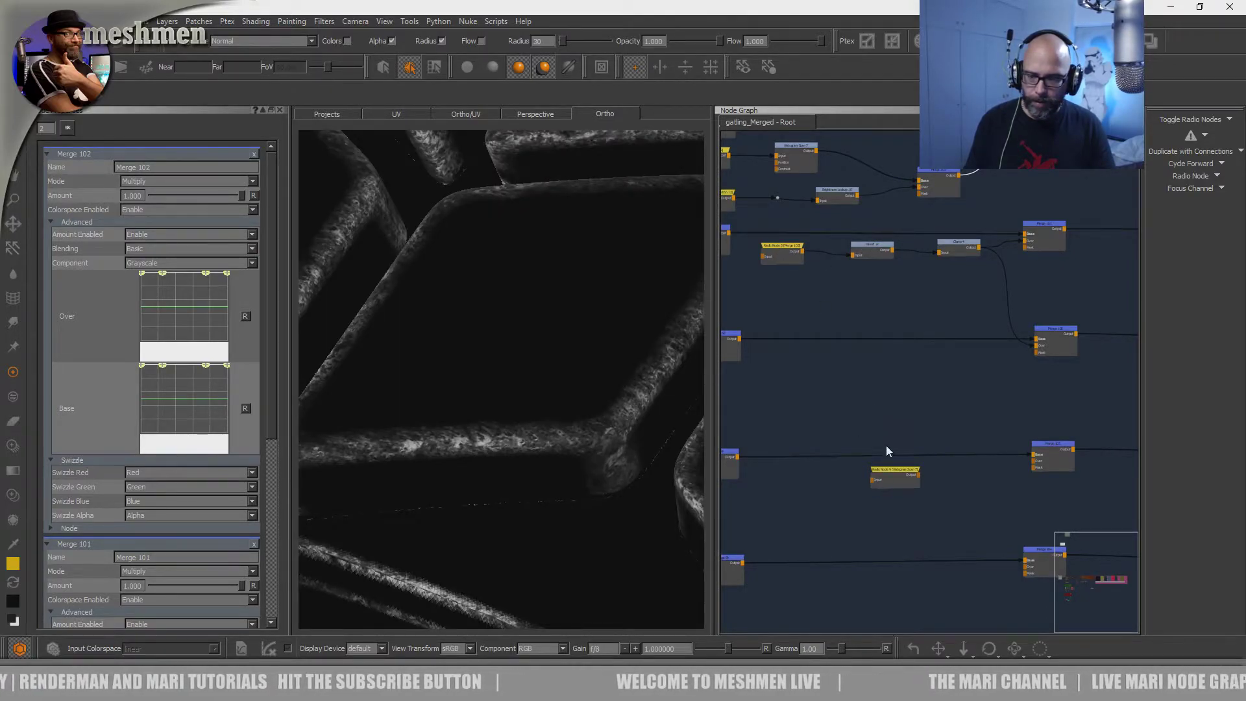
drag(856, 291, 803, 251)
drag(892, 471, 870, 482)
- Create a Brightness Lookup node and wire it between the Histogram Scan Radio Node and Merge 103's Over input
click(905, 488)
key(Tab)
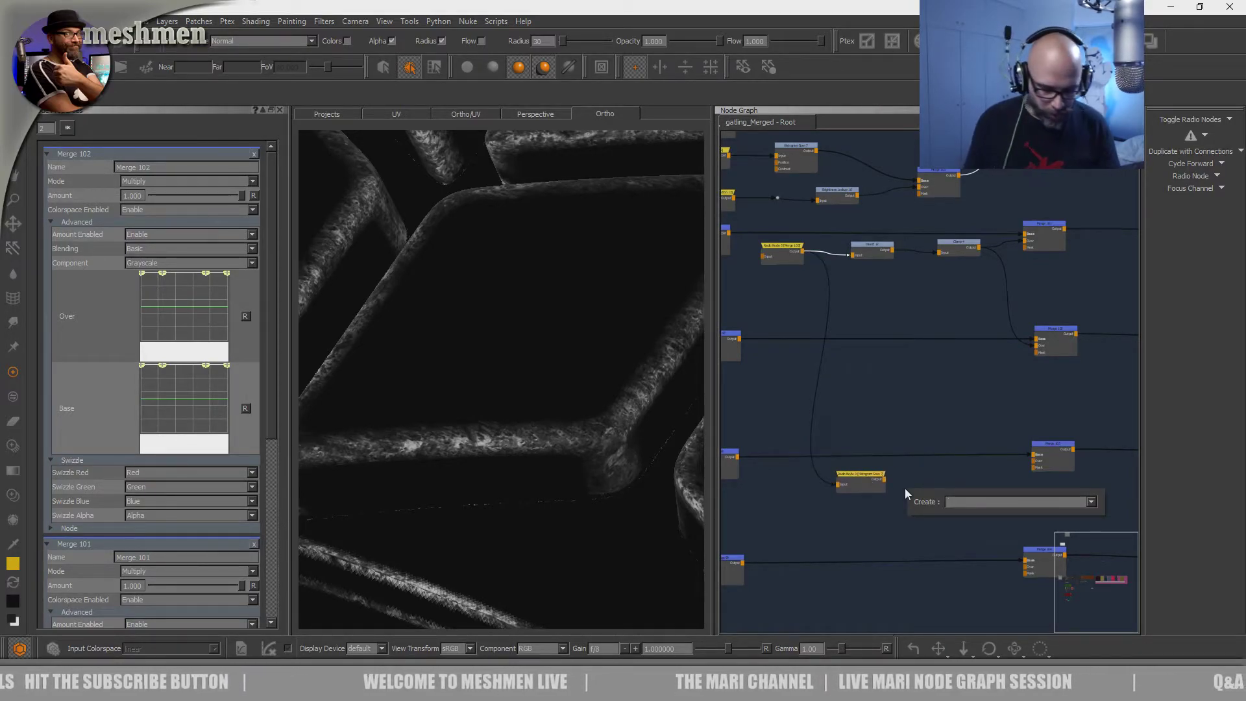
text(Brightness Lookup)
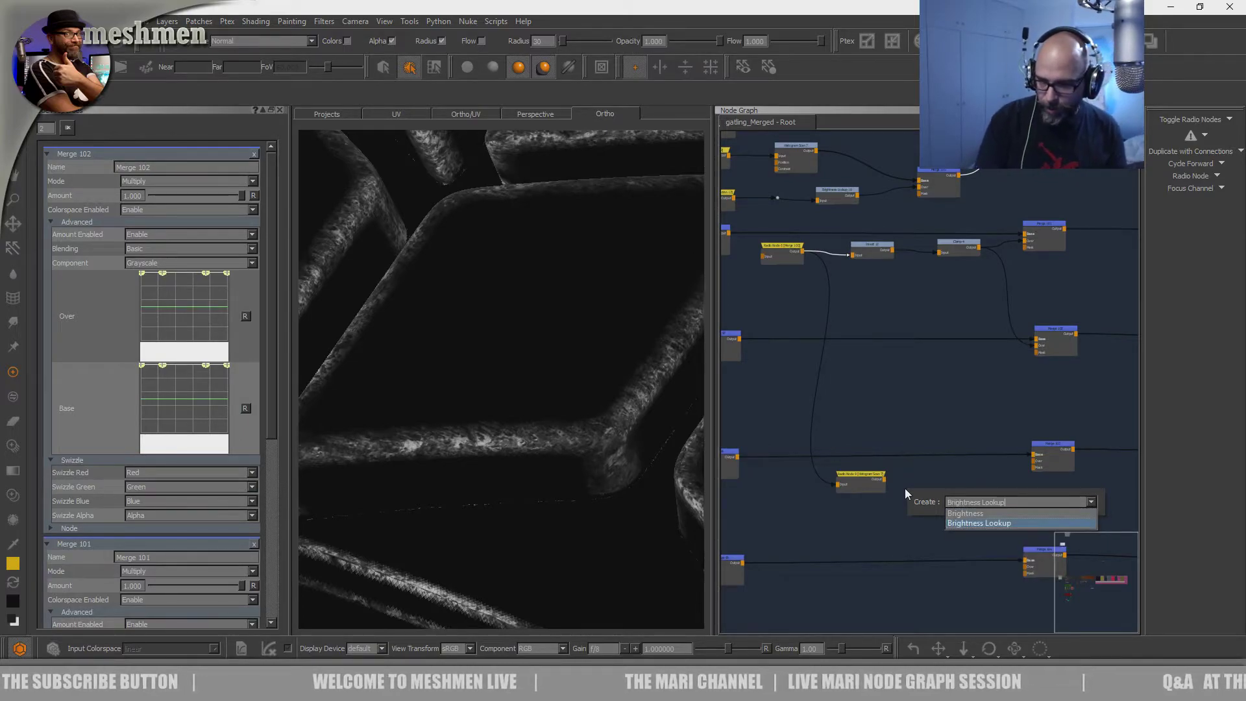
key(Return)
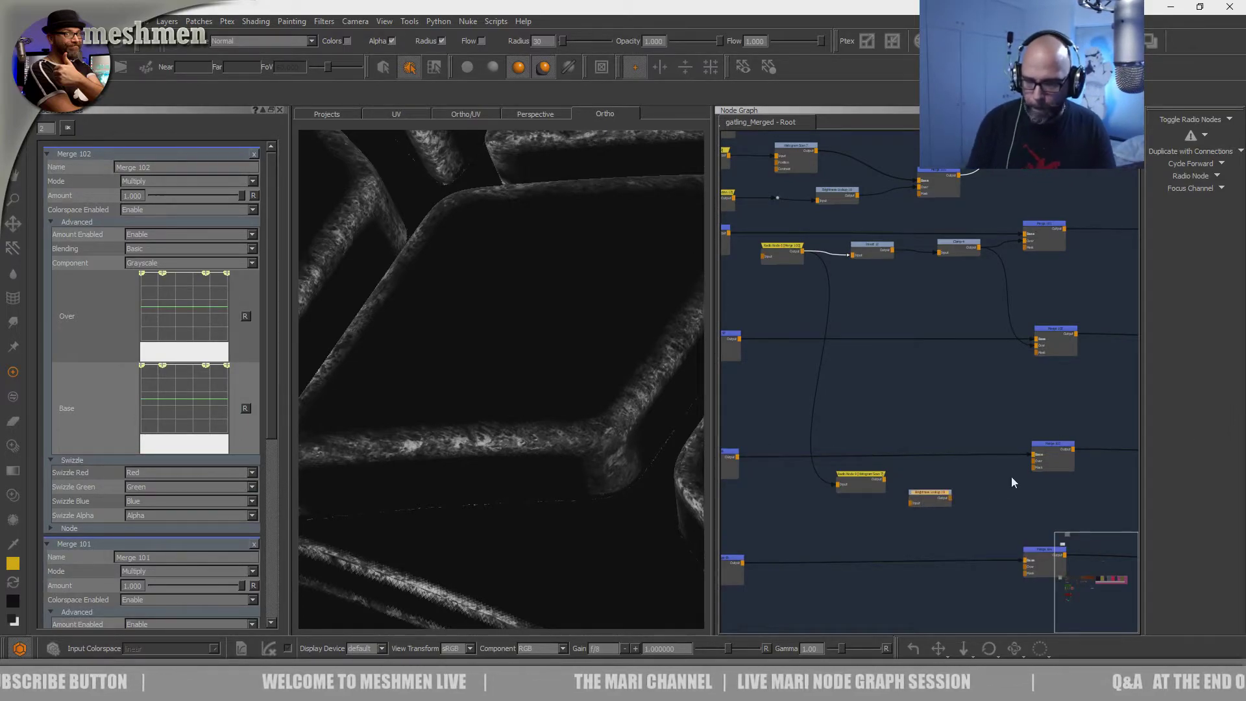
drag(884, 479, 1034, 461)
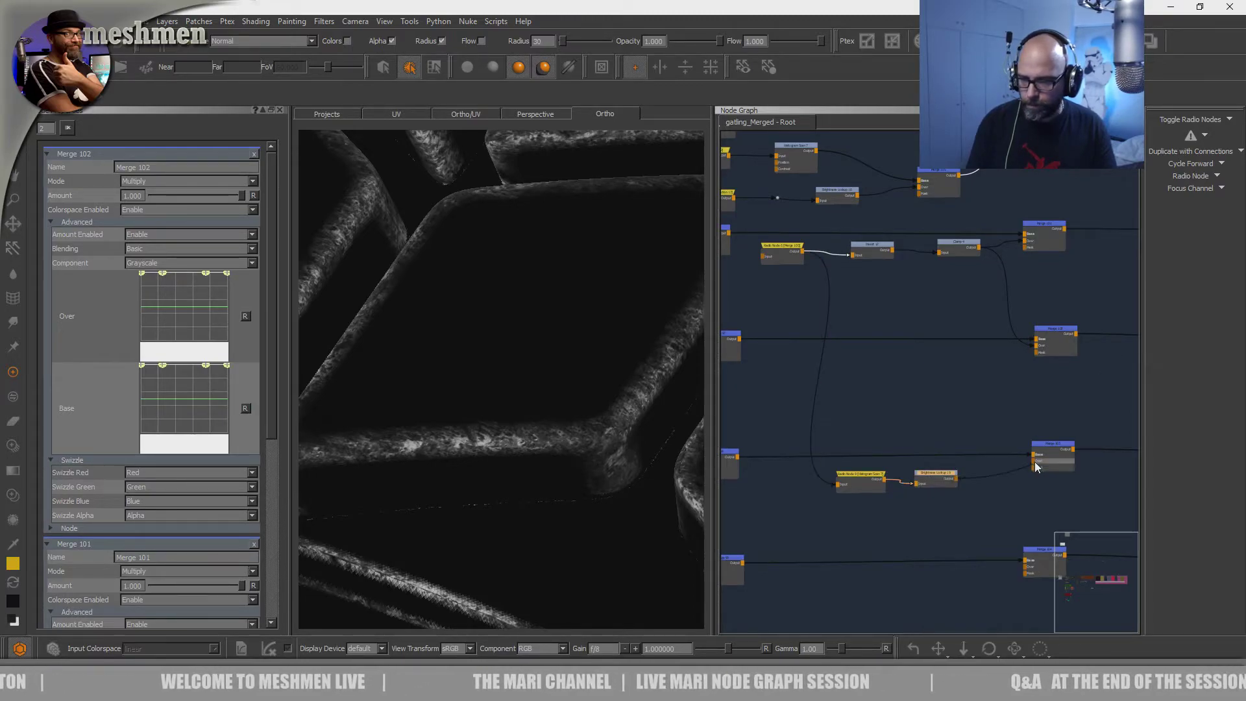
click(1041, 446)
drag(854, 482, 839, 484)
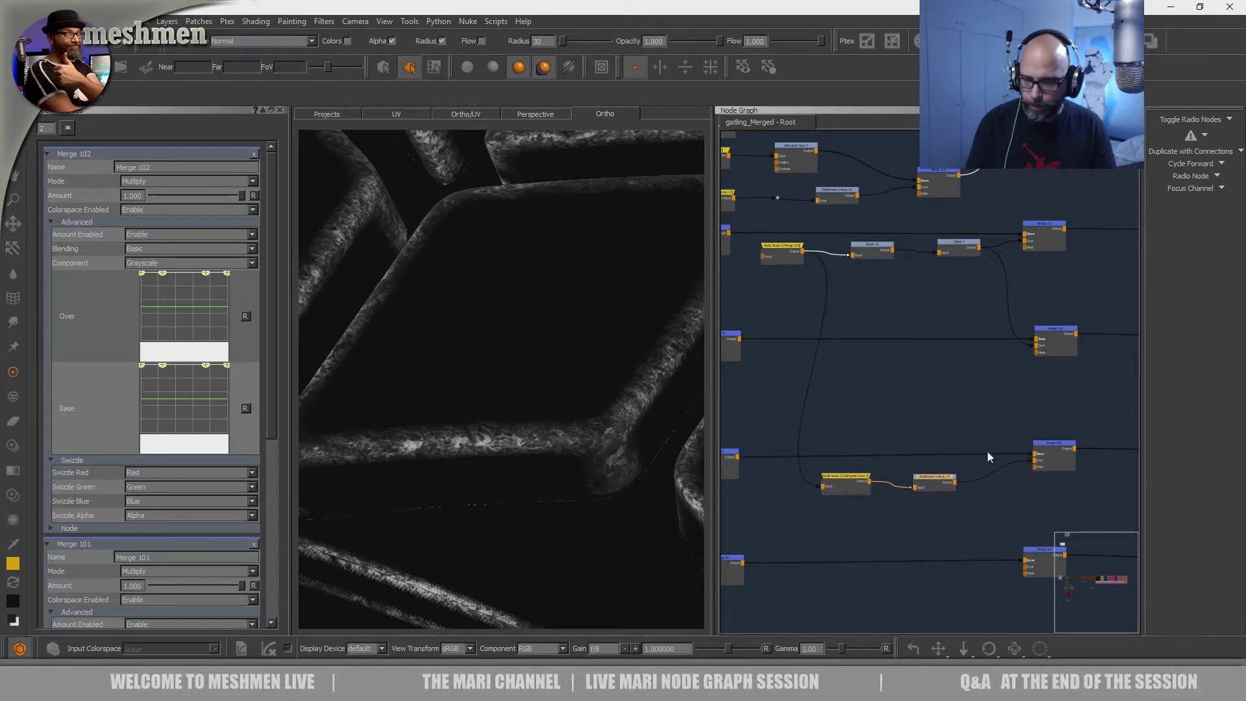
- Try inverting Brightness Lookup 19's map curve and pulling its two middle points down to darken the edge wear
double_click(925, 478)
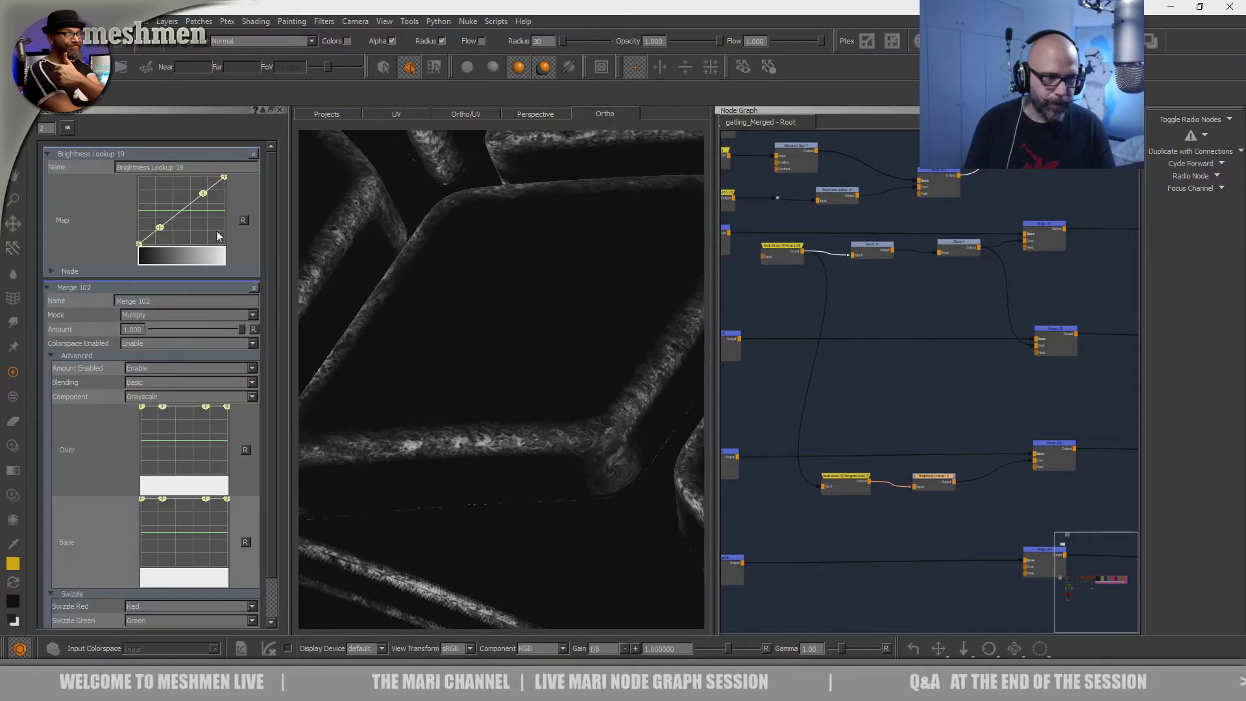
right_click(168, 192)
click(193, 212)
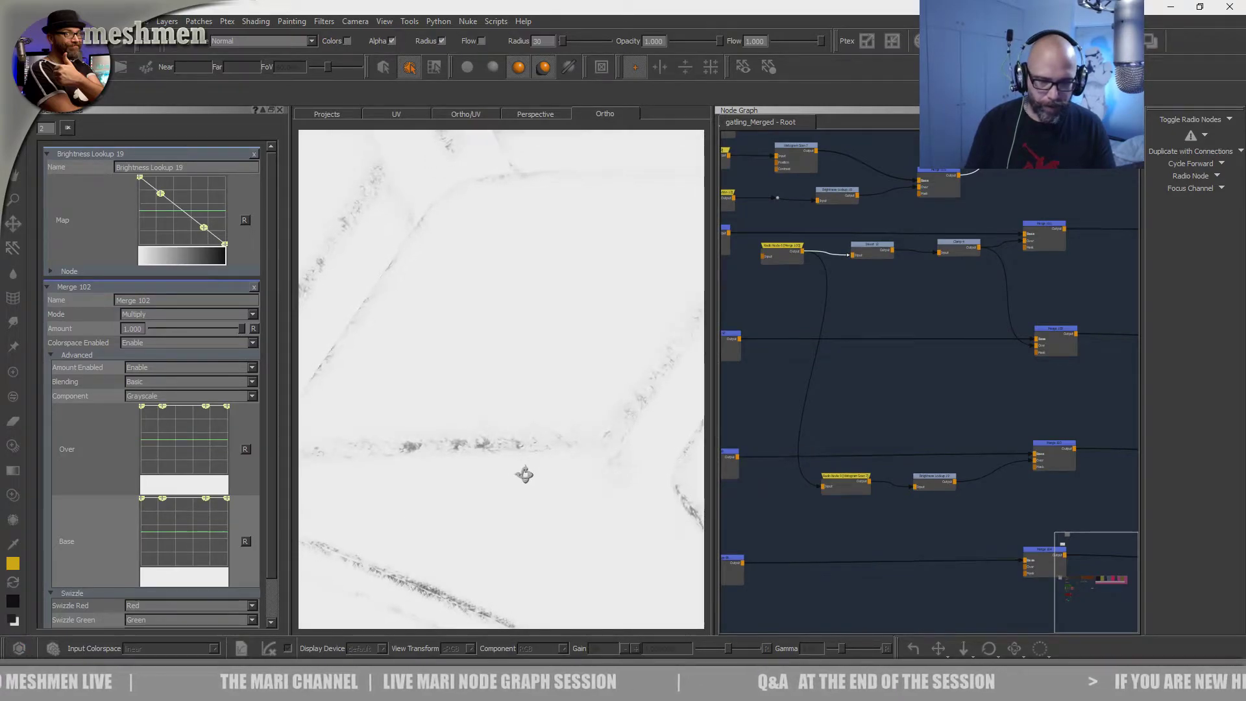
double_click(936, 477)
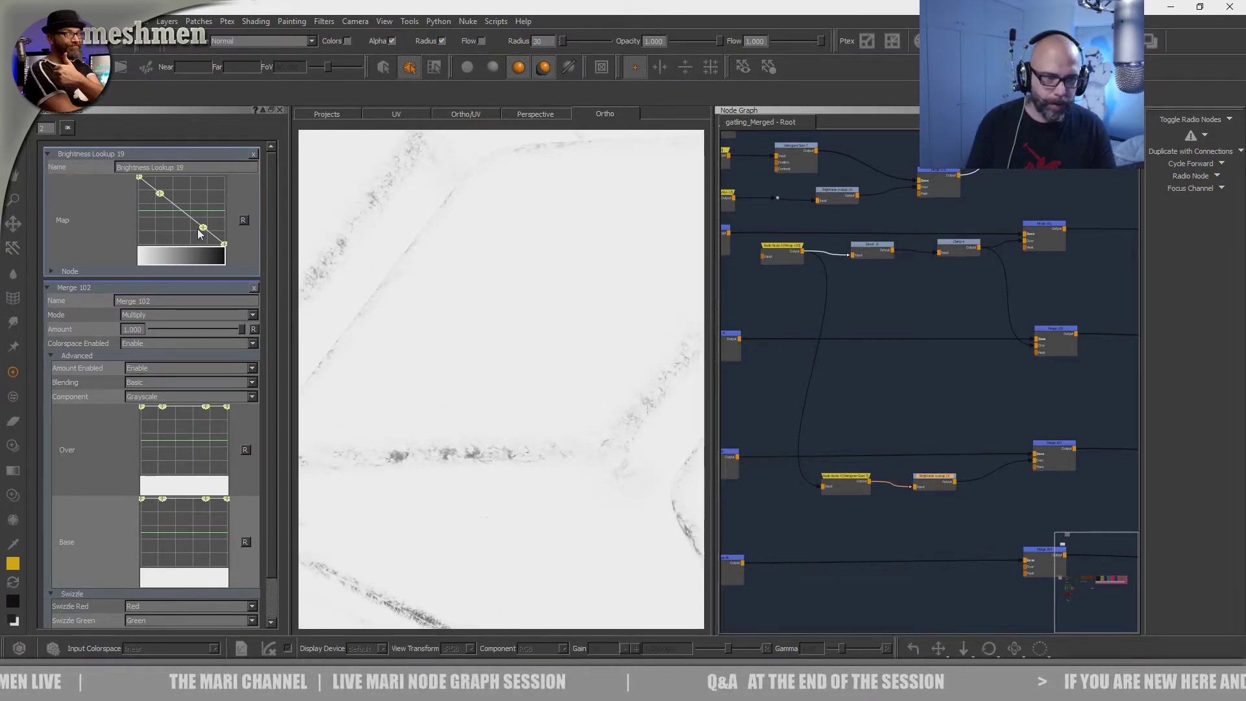
drag(203, 229, 194, 233)
mouse_move(160, 194)
mouse_down()
mouse_move(173, 236)
mouse_move(181, 231)
mouse_move(158, 196)
mouse_move(150, 212)
mouse_move(174, 237)
mouse_move(185, 232)
mouse_move(151, 214)
mouse_up()
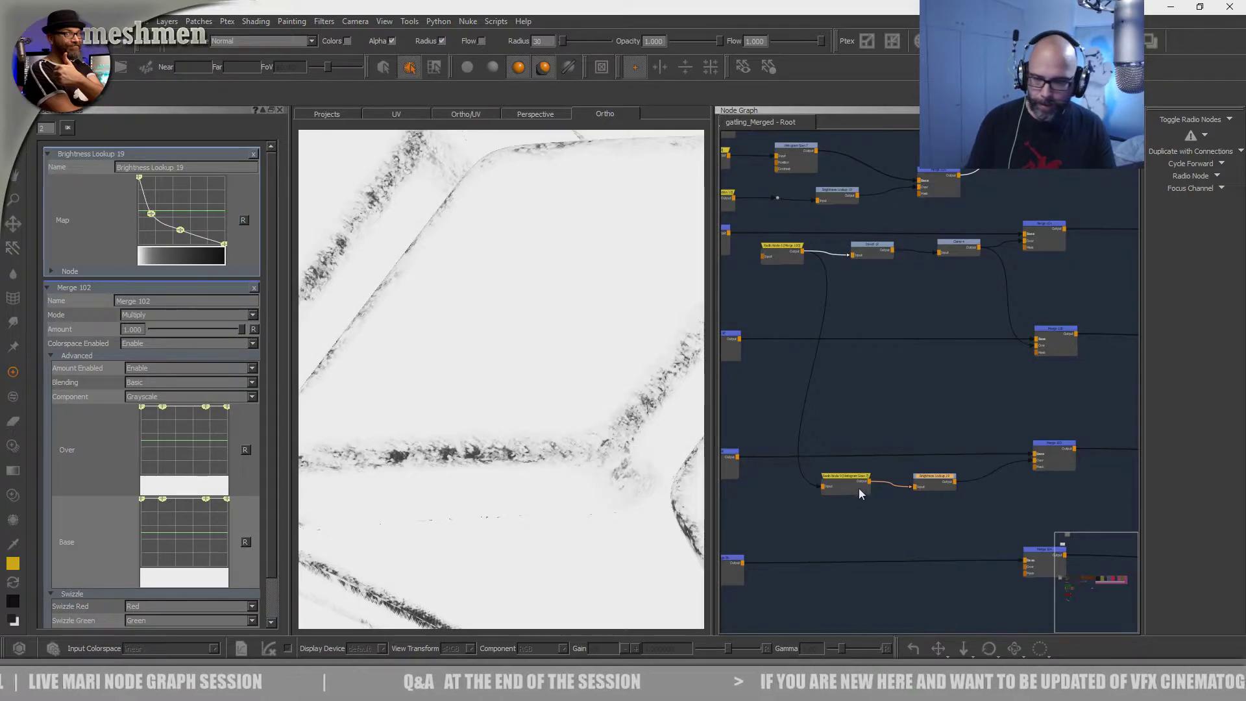
- Flip Brightness Lookup 19's curve back and reset the map to its default linear ramp
drag(860, 487, 943, 481)
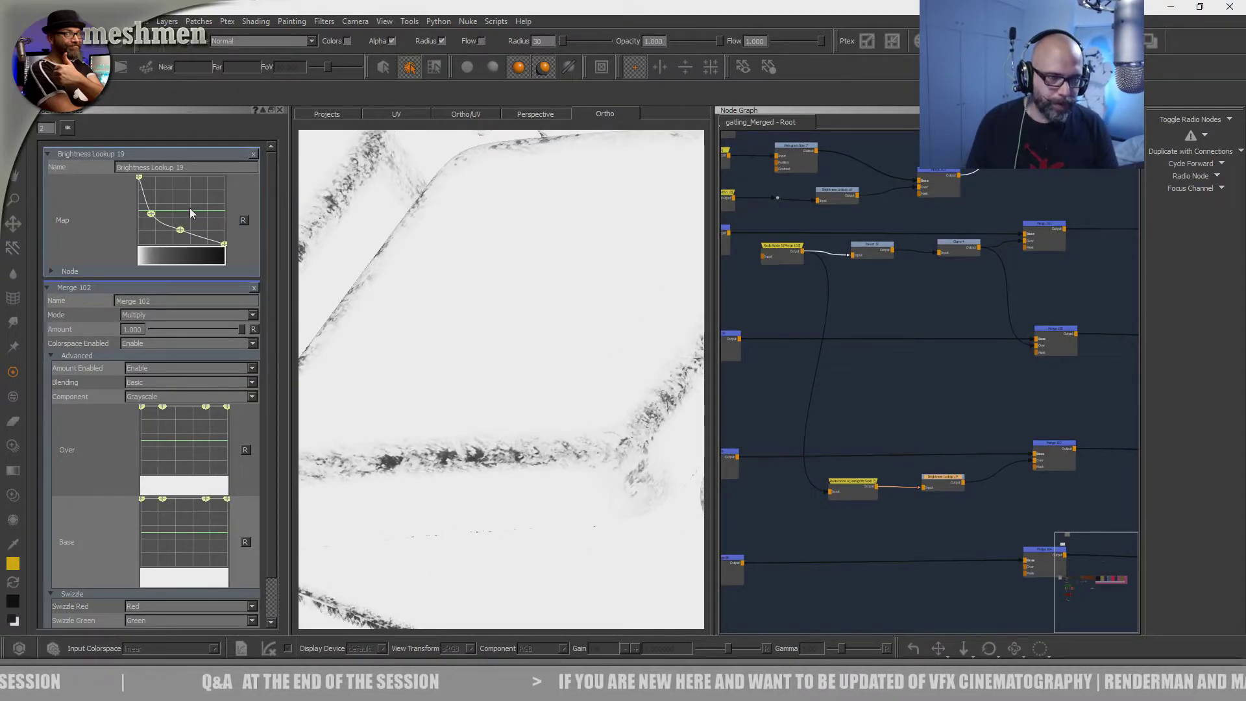
click(214, 218)
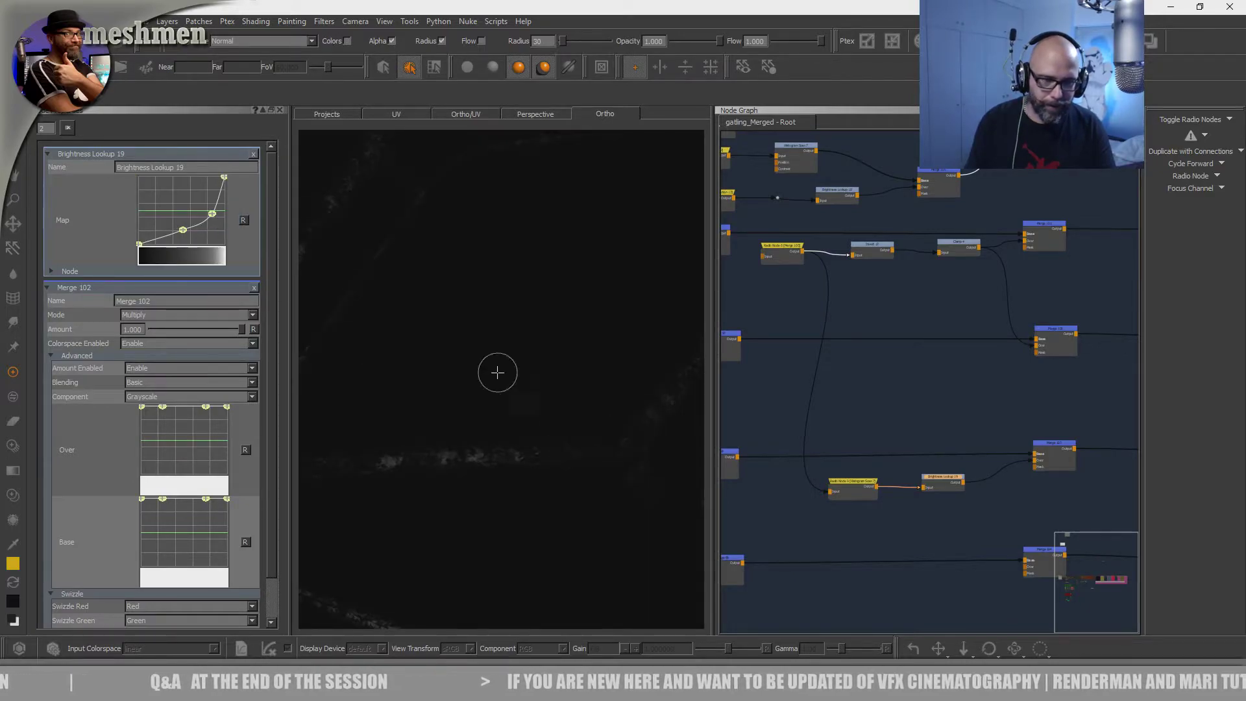
drag(183, 230, 178, 227)
click(243, 221)
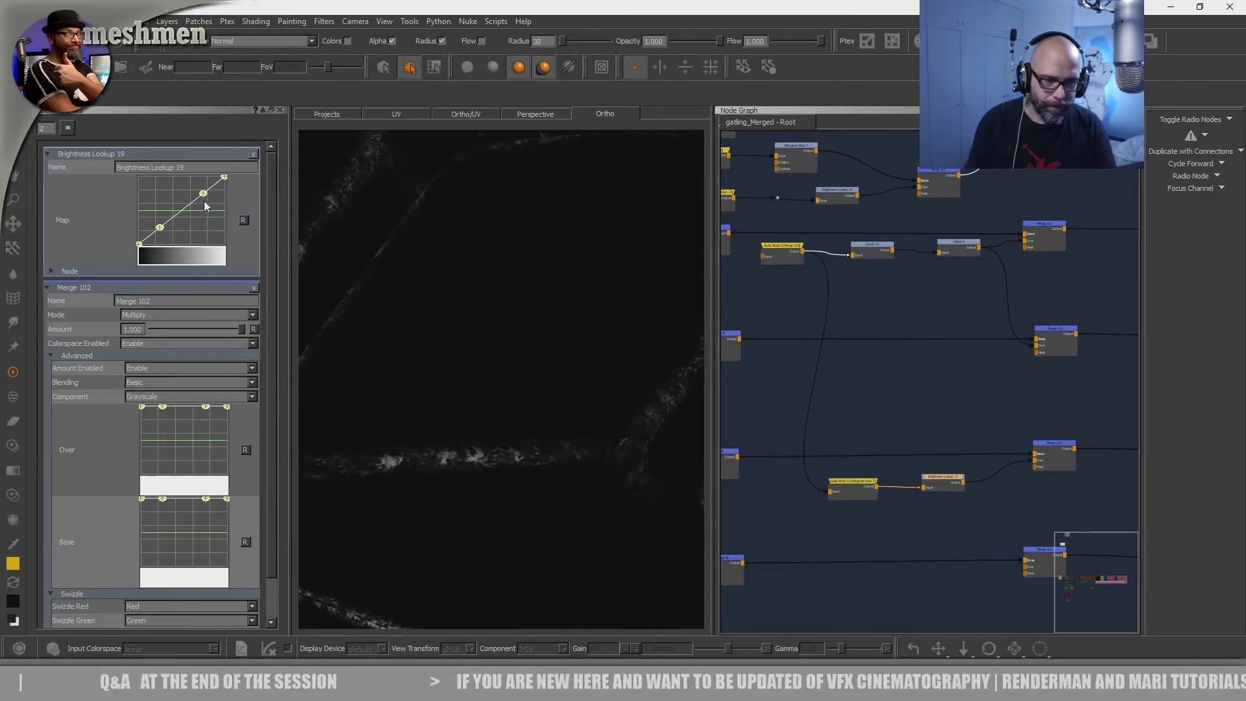
- Set Merge 103's mode to Screen
click(1049, 446)
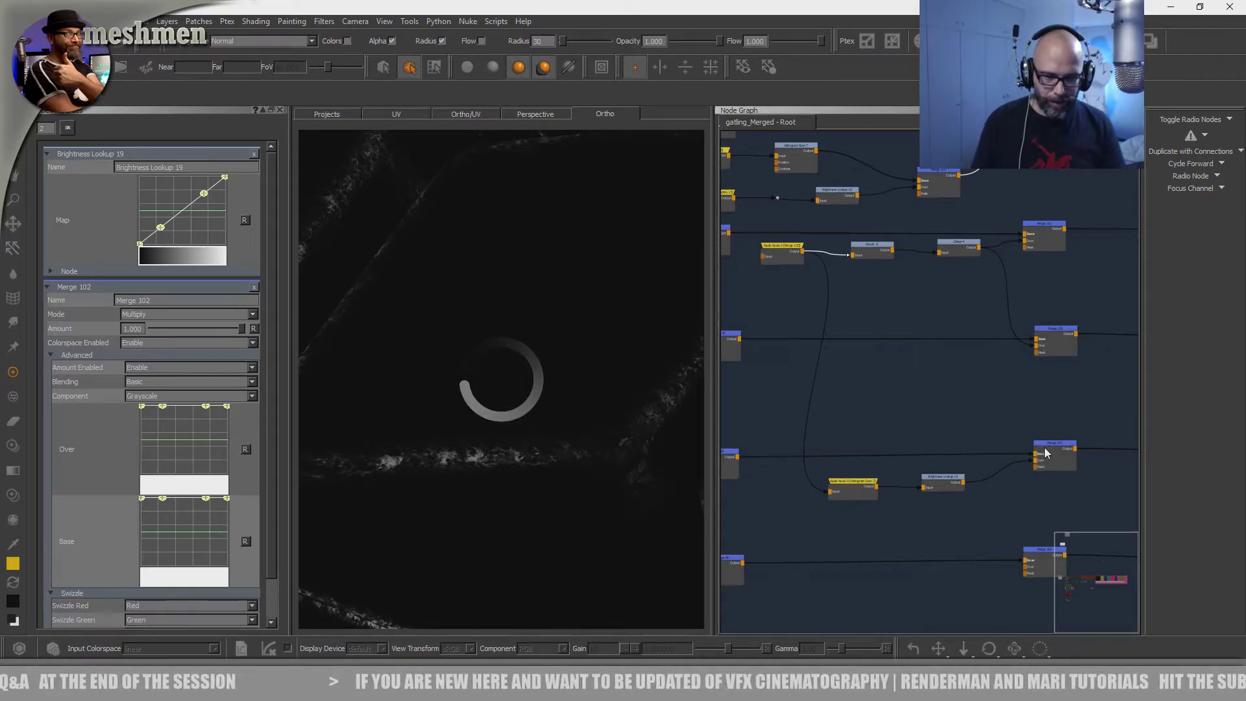
drag(1049, 444, 1056, 451)
double_click(1056, 450)
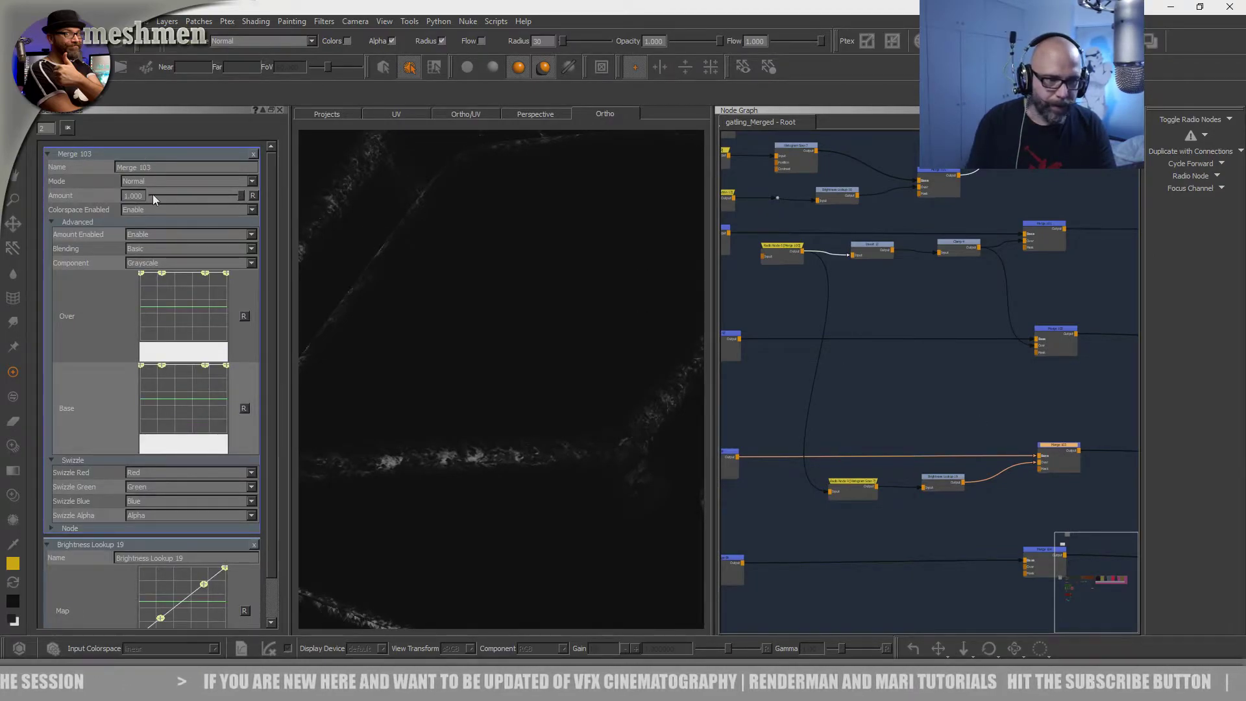
click(165, 180)
click(162, 175)
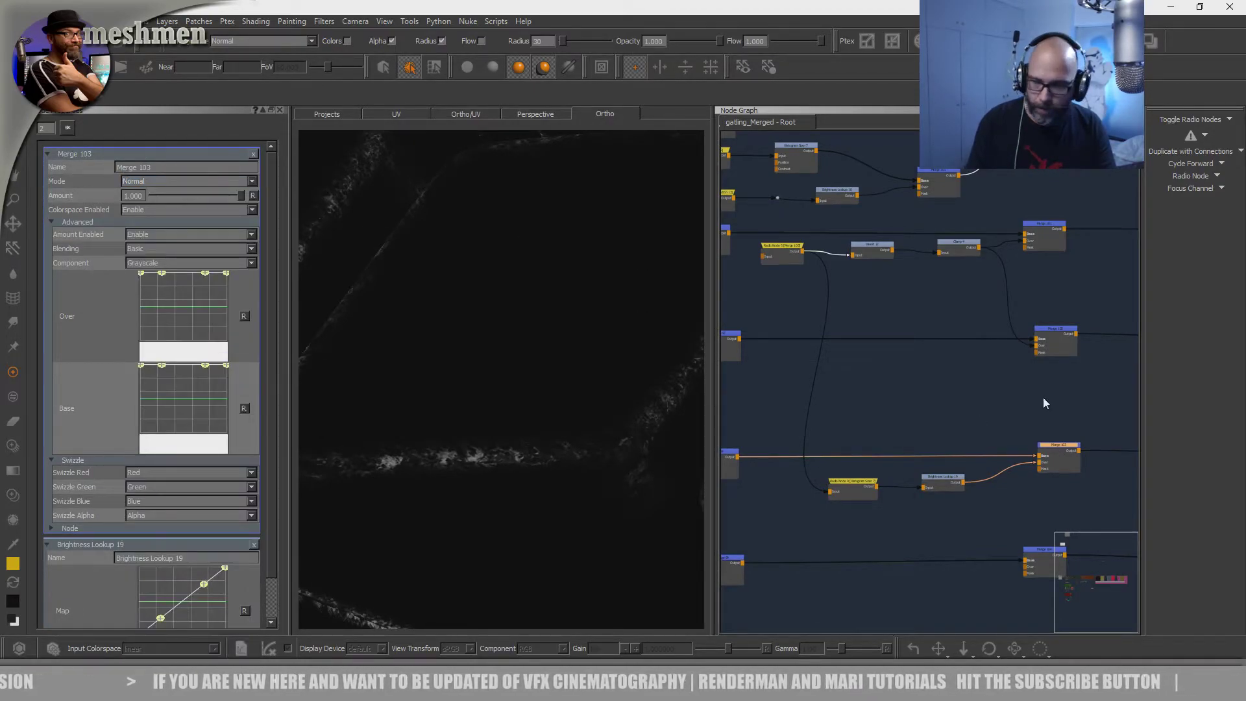
click(138, 182)
click(141, 287)
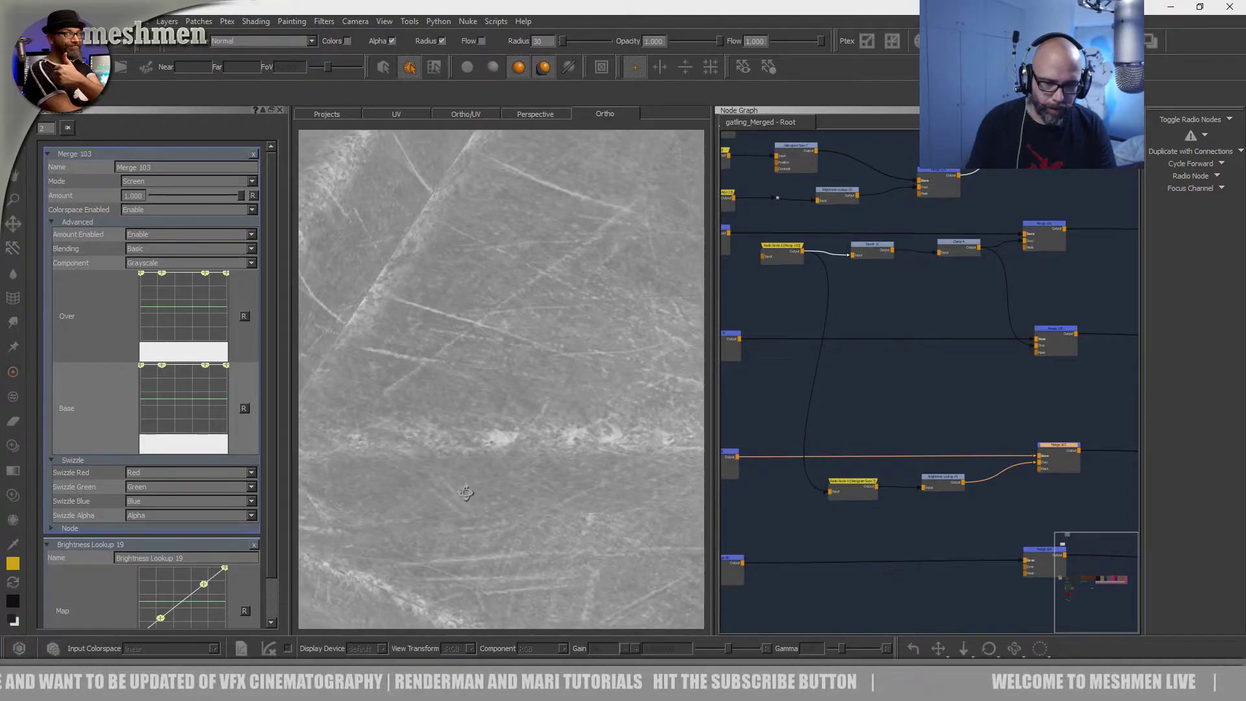
- Raise both middle points of Brightness Lookup 19's curve into a convex shape to brighten the edge wear
click(842, 482)
double_click(924, 478)
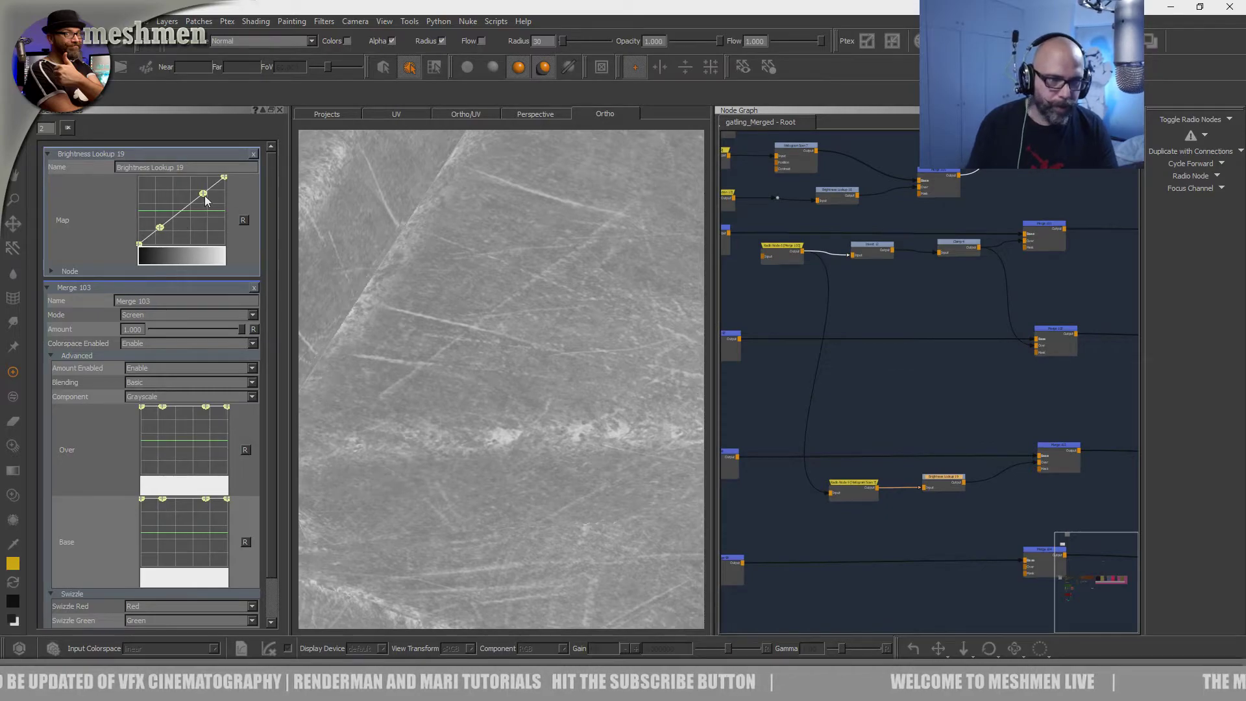
drag(205, 197, 198, 189)
drag(160, 228, 159, 219)
alt+drag(546, 357, 537, 353)
alt+right_drag(538, 353, 521, 410)
drag(158, 223, 150, 217)
alt+drag(556, 353, 558, 346)
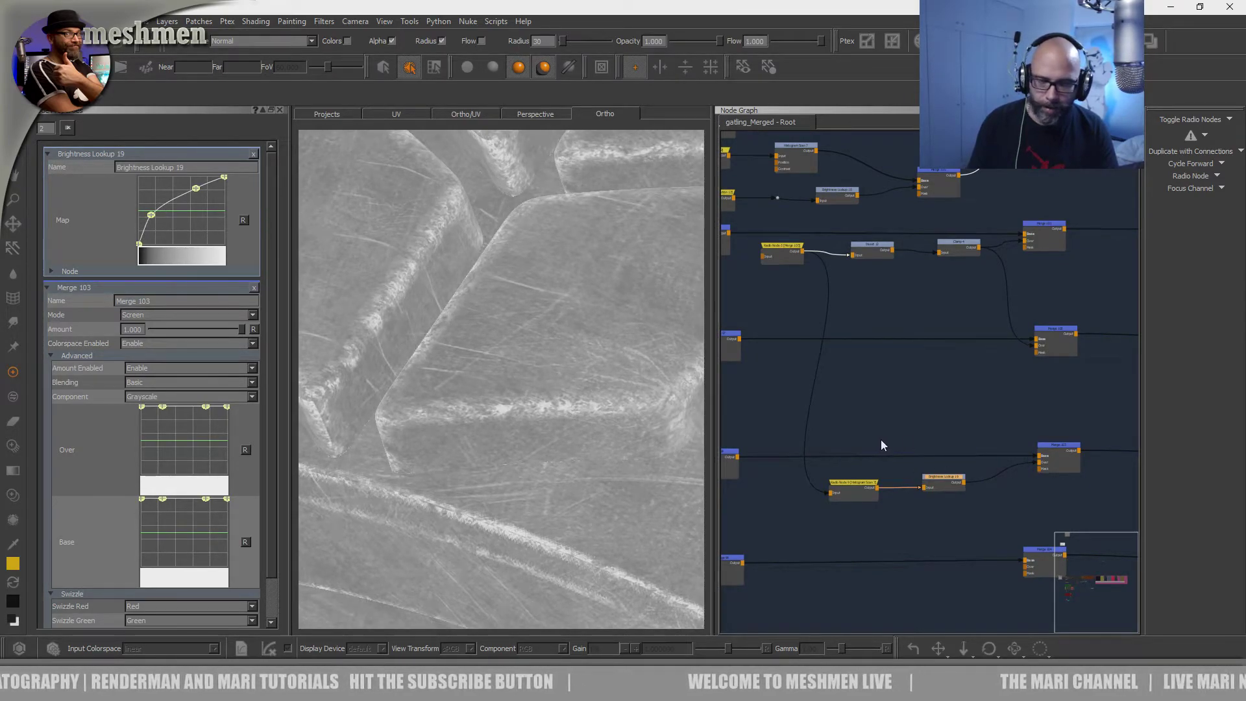
- Reduce Merge 103's Amount to 0.474, checking the strength of the edge wear across the tread
click(1056, 449)
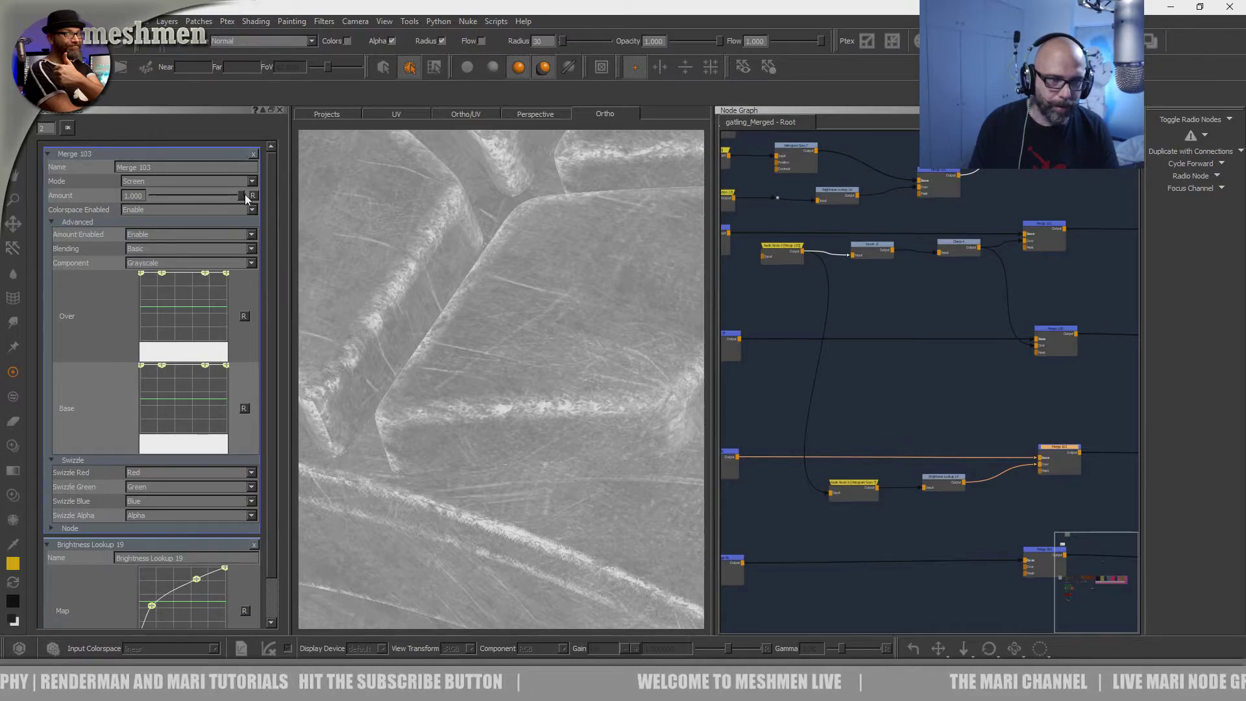
drag(183, 196, 170, 196)
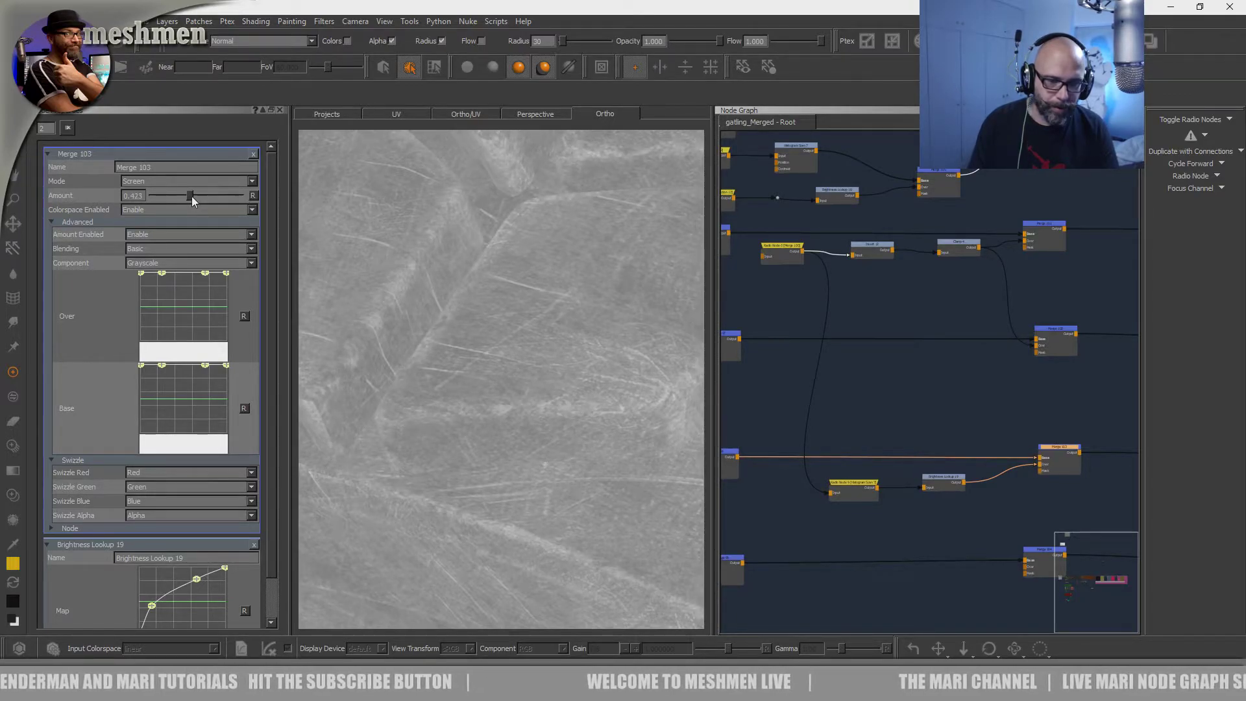
alt+drag(490, 328, 498, 331)
alt+right_drag(497, 331, 481, 356)
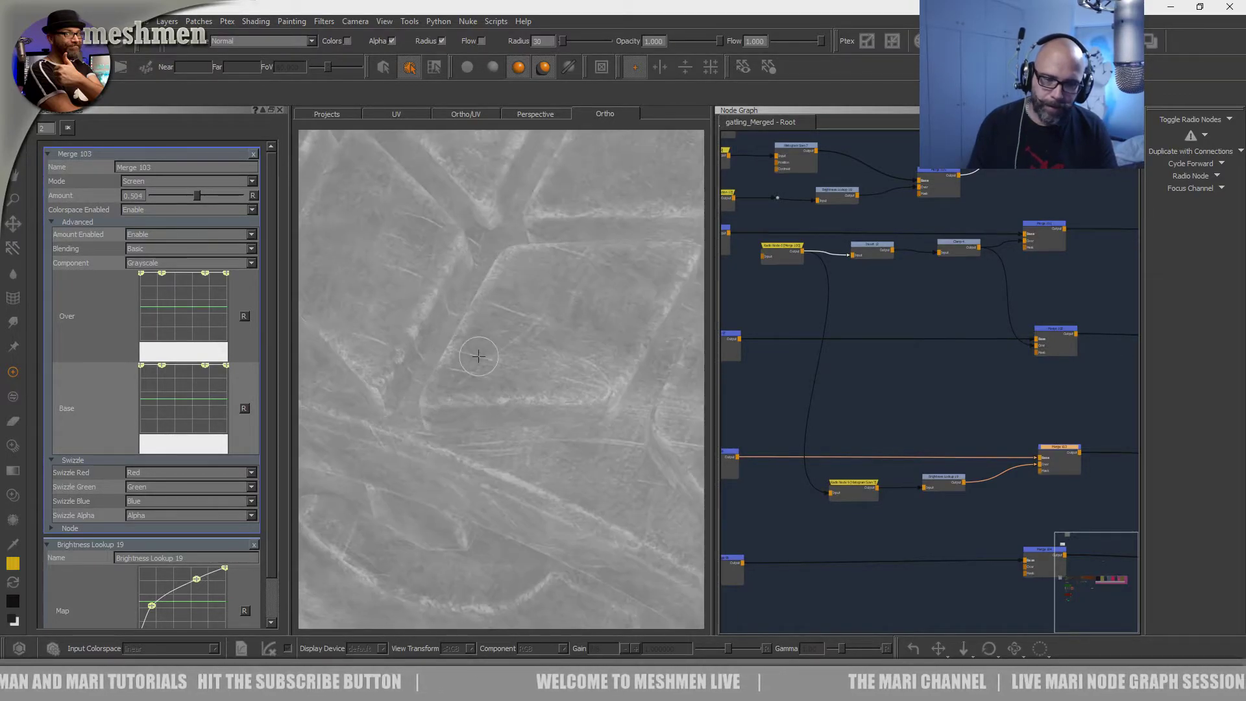
alt+drag(518, 382, 519, 377)
alt+right_drag(519, 377, 423, 320)
drag(193, 195, 184, 197)
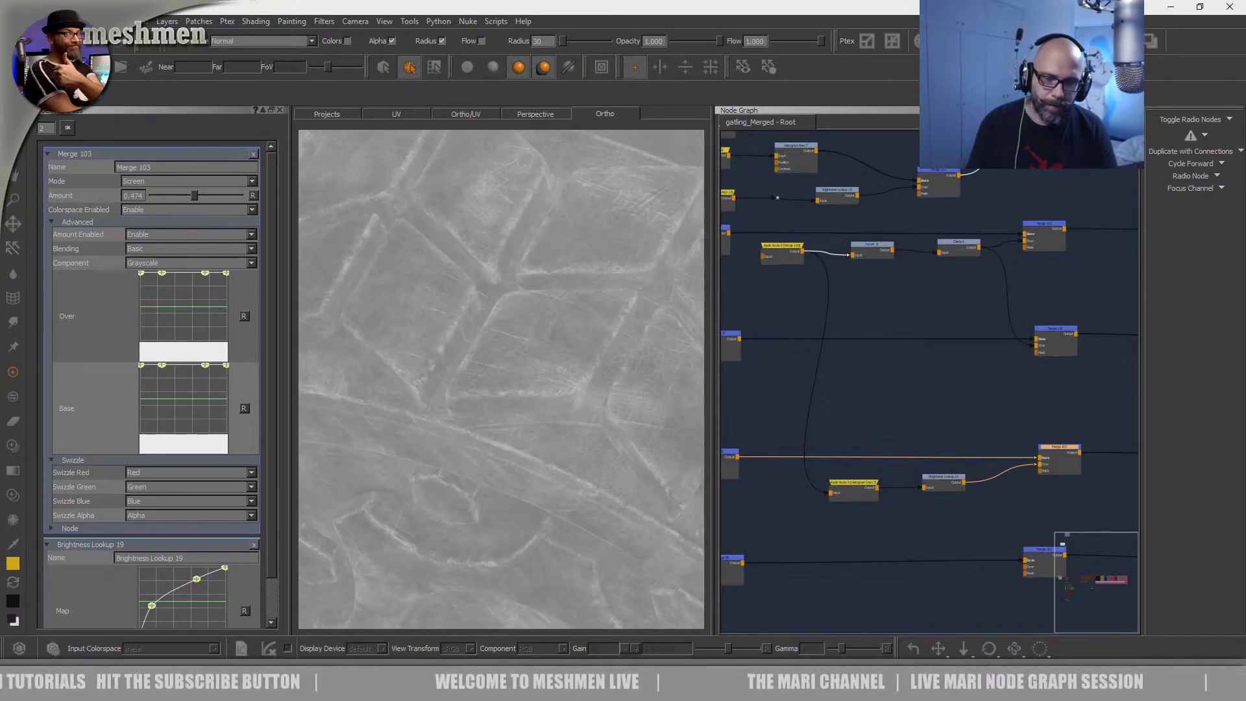
- Preview the Radio Node feeding the Brightness Lookup and examine its edge mask up close on the tread edges
middle_drag(1025, 467, 1026, 374)
middle_drag(924, 437, 921, 445)
drag(1024, 466, 1027, 466)
drag(847, 398, 841, 396)
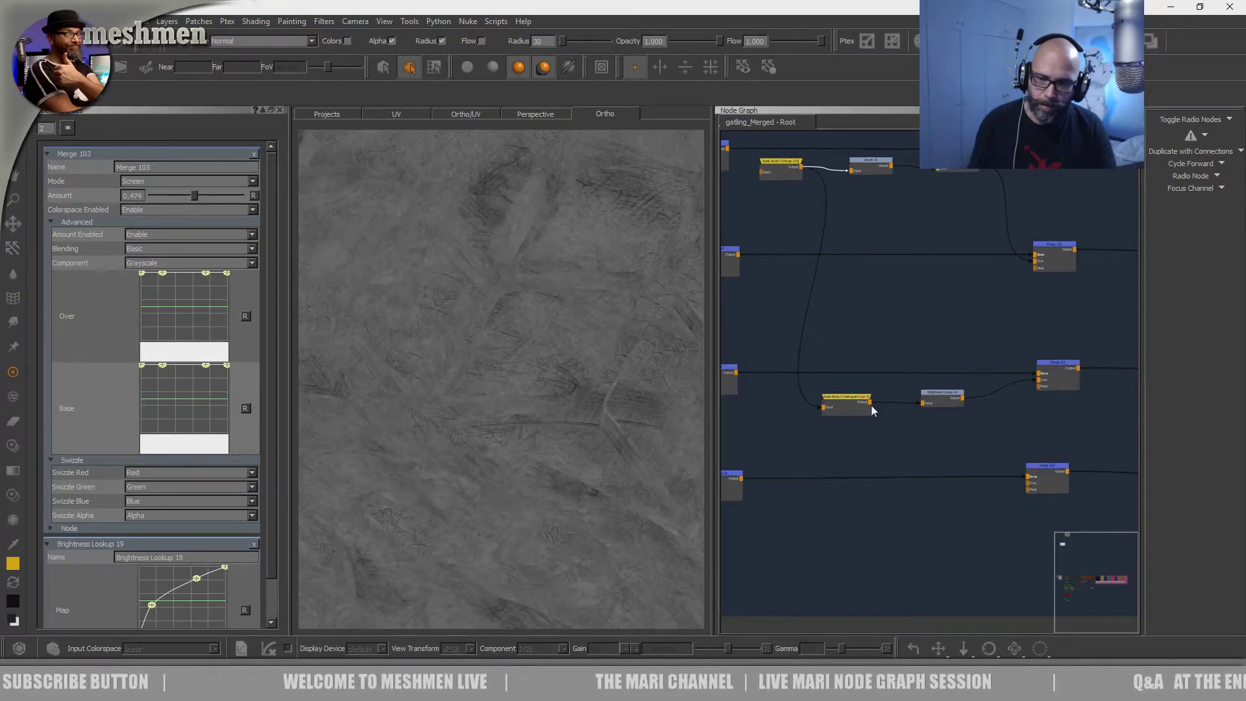
drag(845, 401, 842, 403)
click(21, 650)
alt+right_drag(526, 405, 591, 416)
alt+drag(591, 416, 553, 423)
alt+right_drag(554, 423, 587, 419)
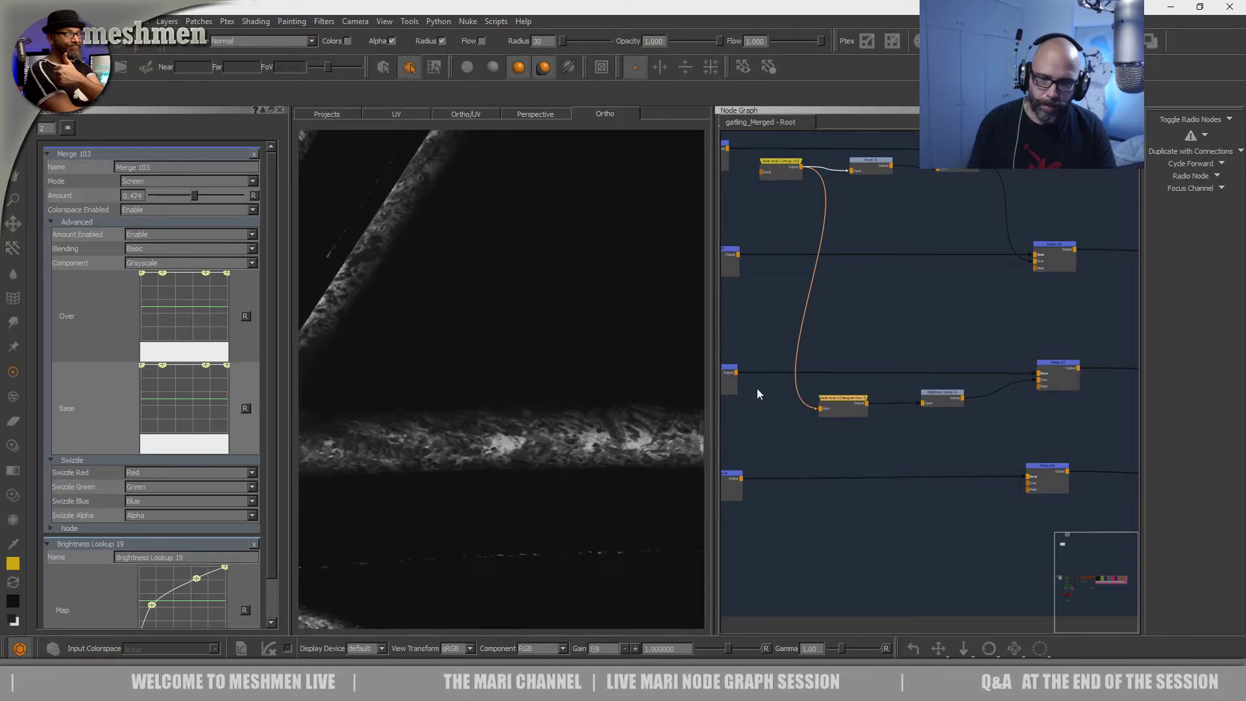
middle_drag(859, 484, 876, 439)
click(866, 471)
scroll(512, 478, down, 3)
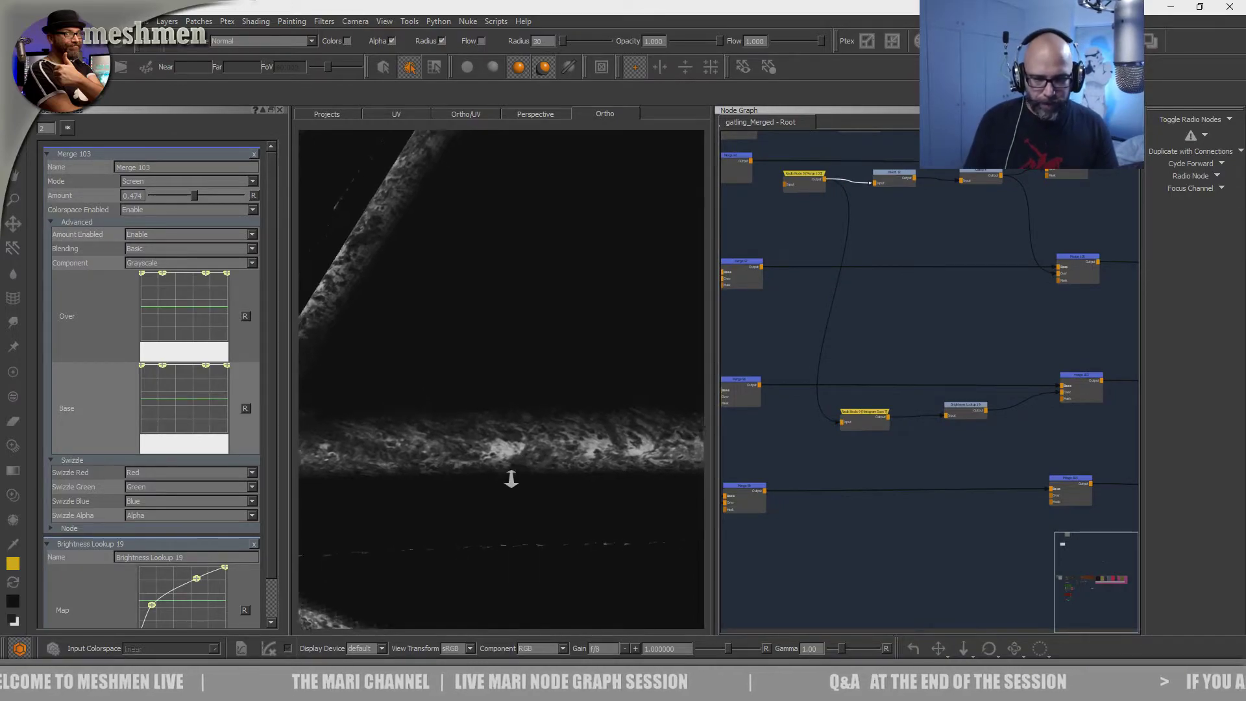
scroll(531, 456, down, 1)
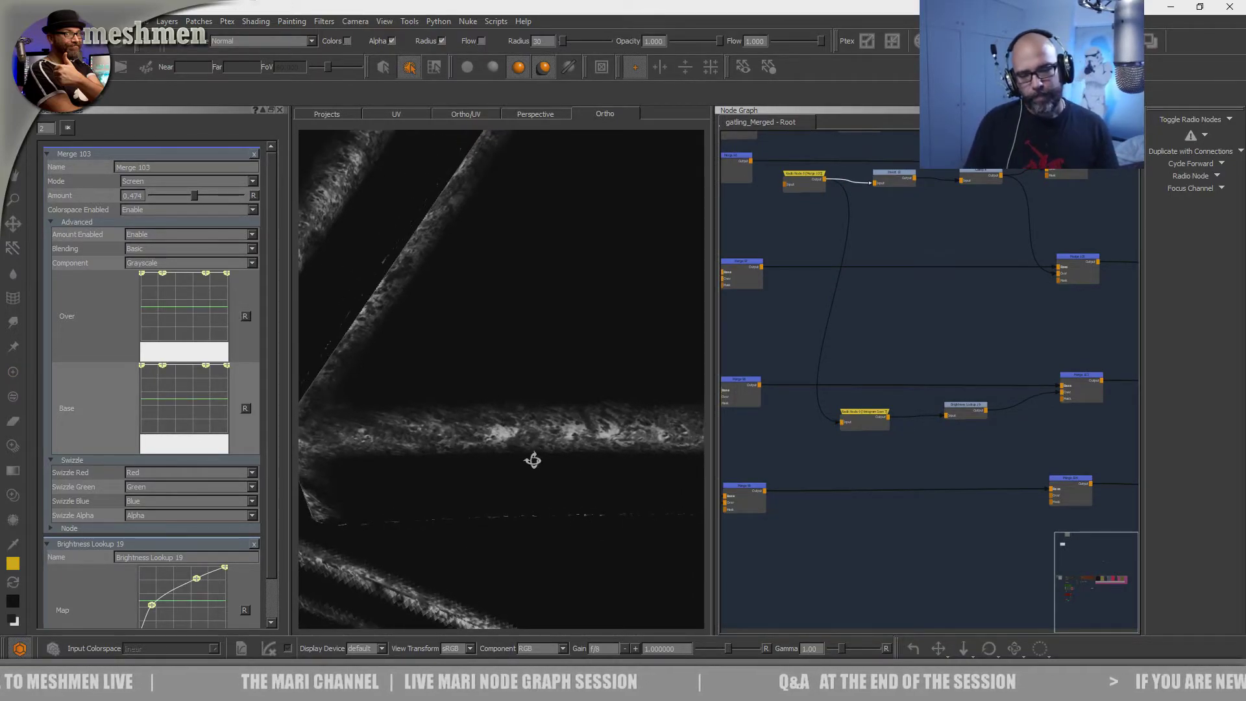
- Preview the Radio Nodes and the Histogram Scan upstream of the edge mask in turn and examine each mask's breakup on the tread edges
alt+drag(558, 458, 529, 456)
alt+right_drag(528, 456, 531, 468)
alt+drag(520, 467, 531, 466)
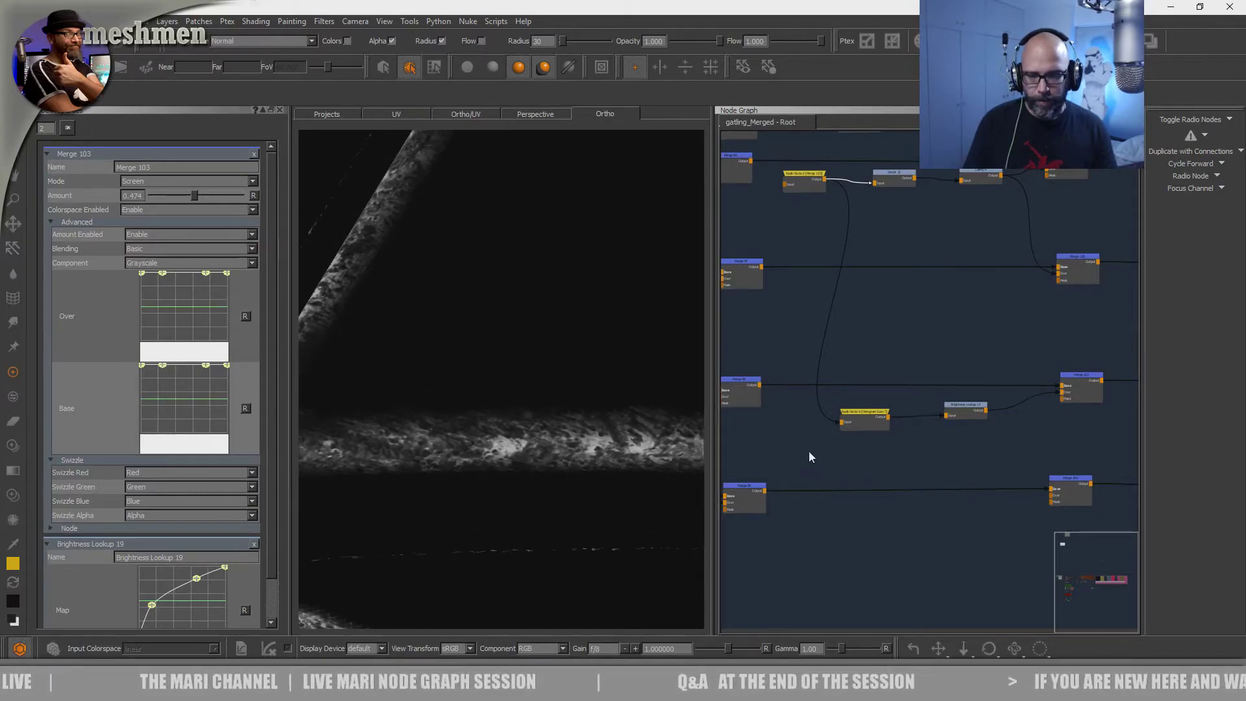
drag(856, 414, 855, 416)
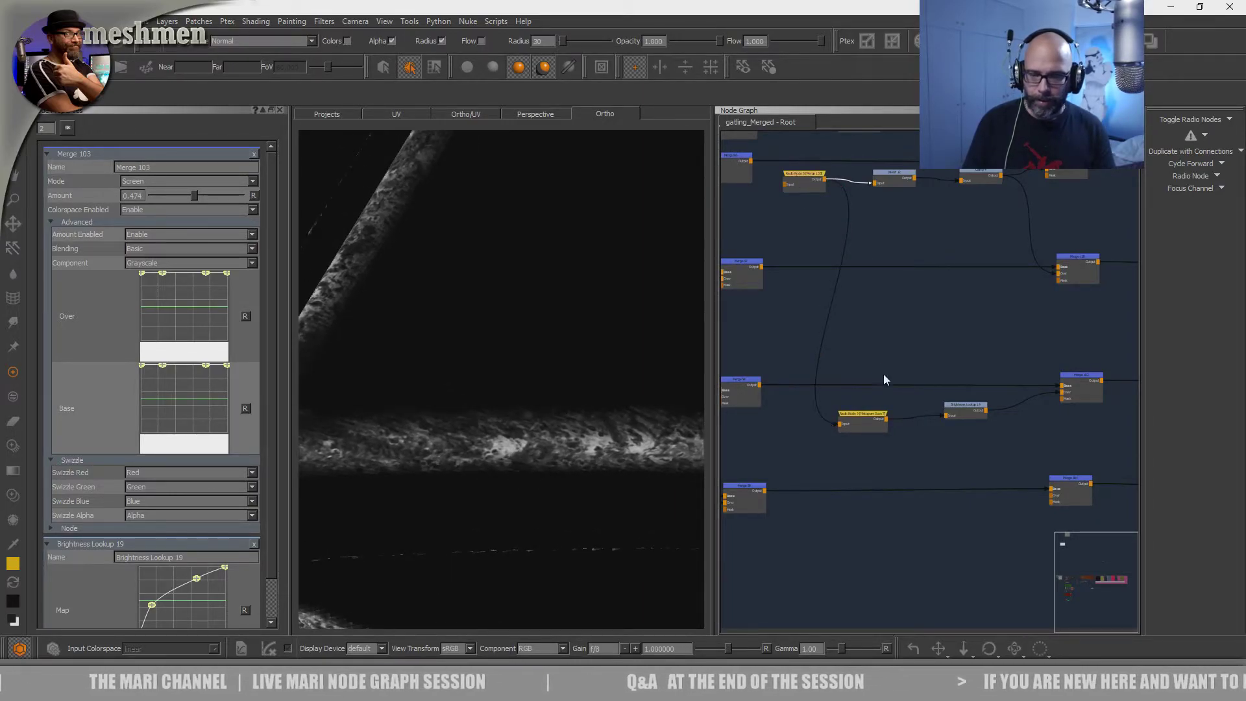
middle_drag(821, 229, 858, 383)
scroll(859, 379, up, 1)
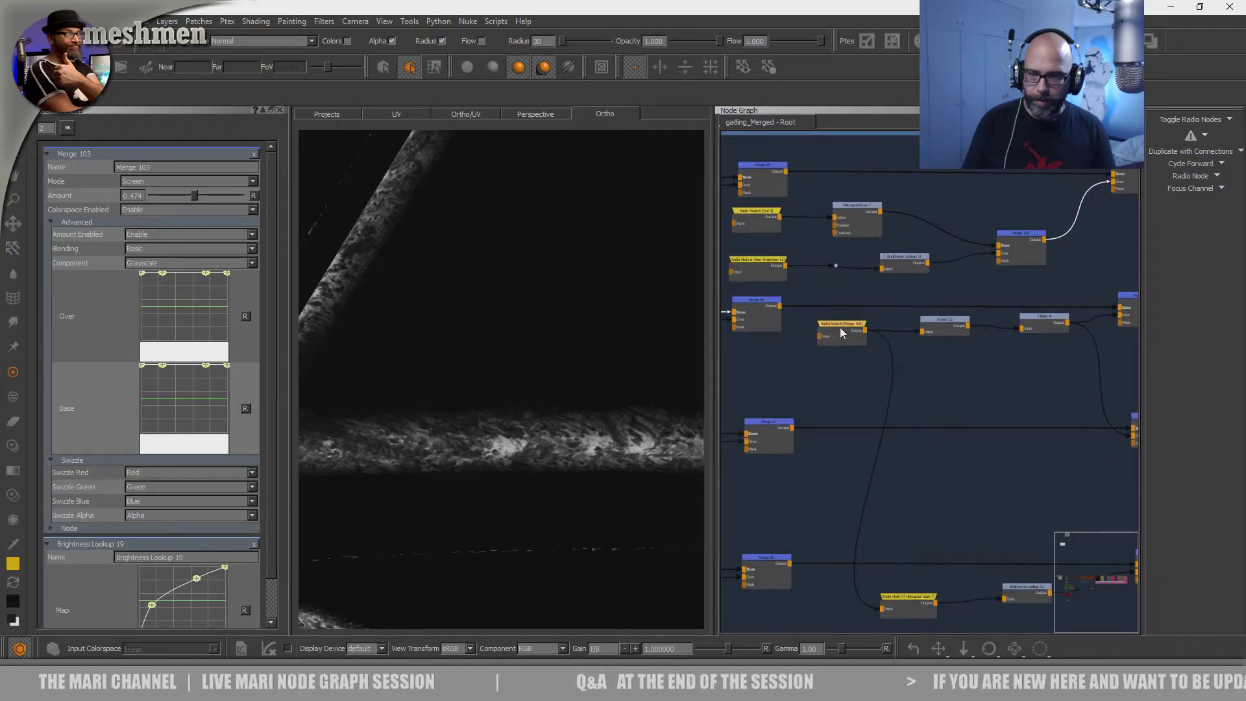
key(v)
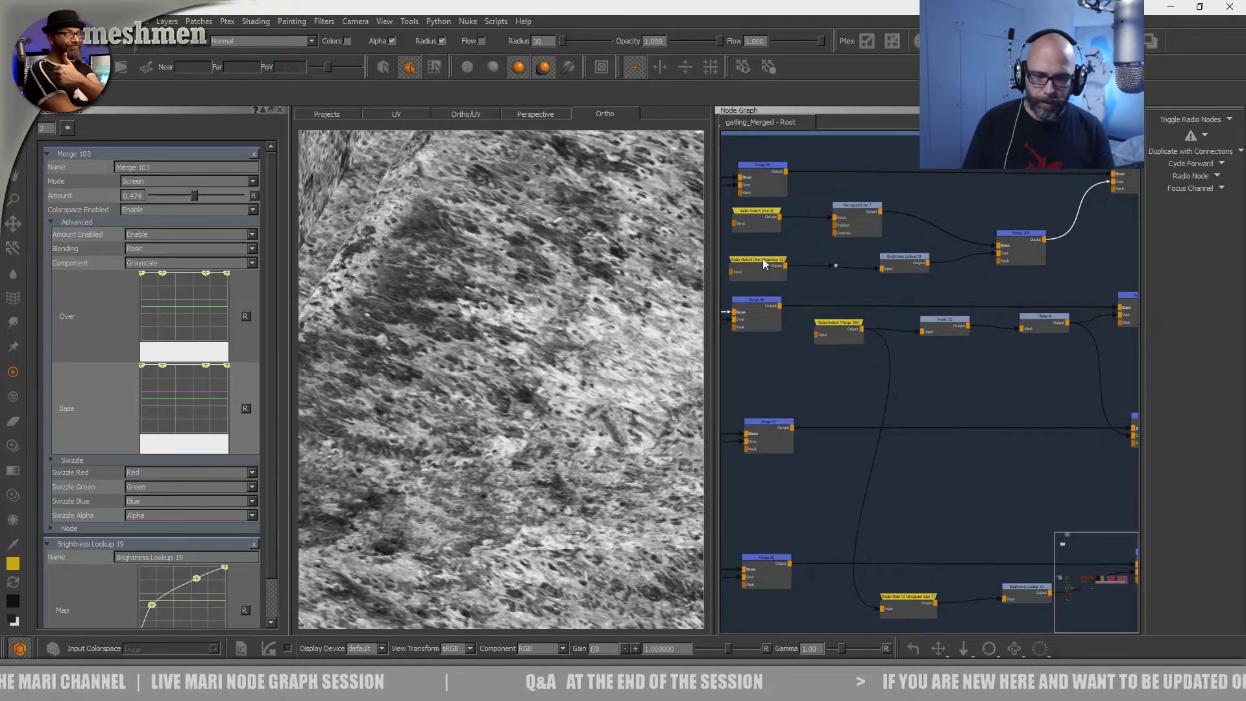
middle_drag(766, 259, 824, 251)
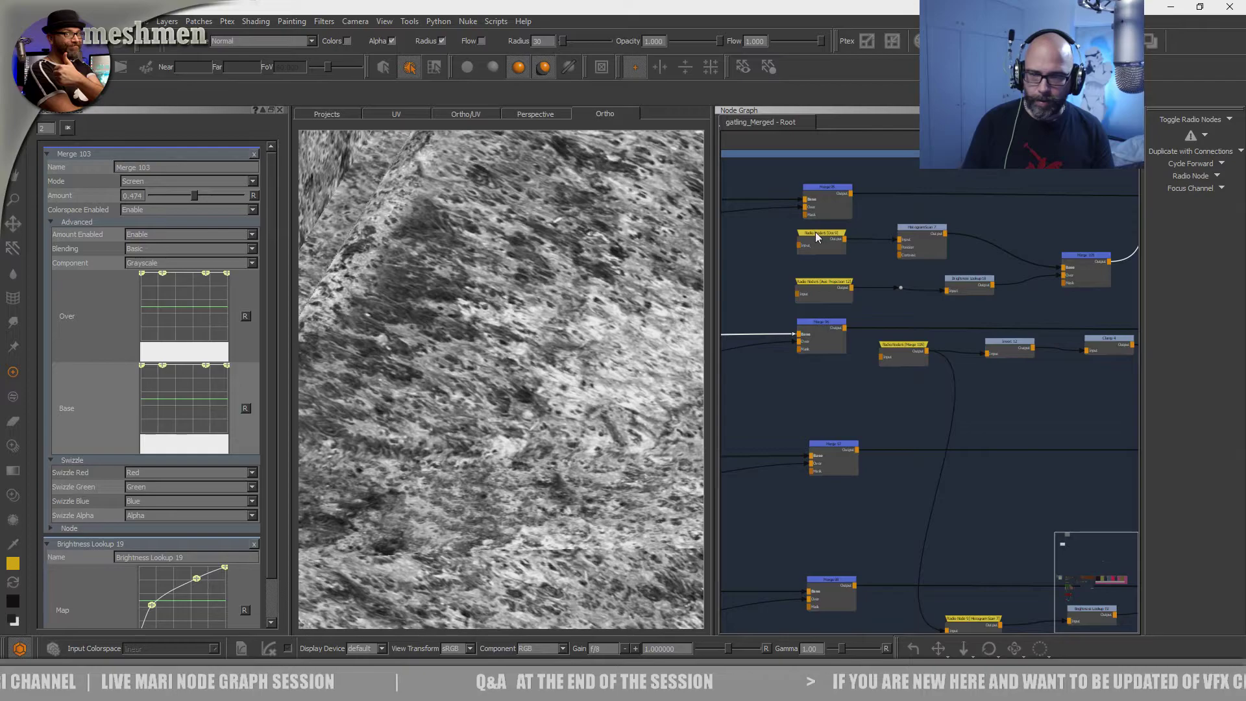
click(815, 232)
key(v)
drag(922, 230, 921, 228)
key(v)
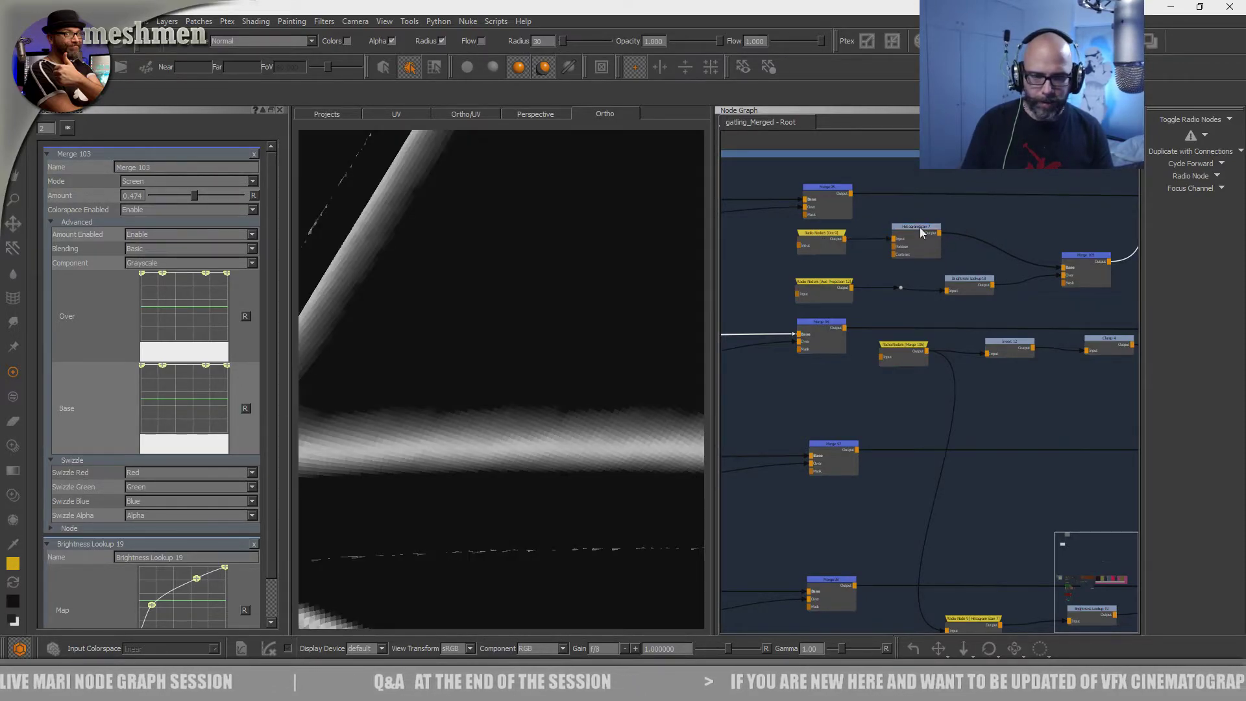
click(919, 227)
scroll(948, 441, down, 2)
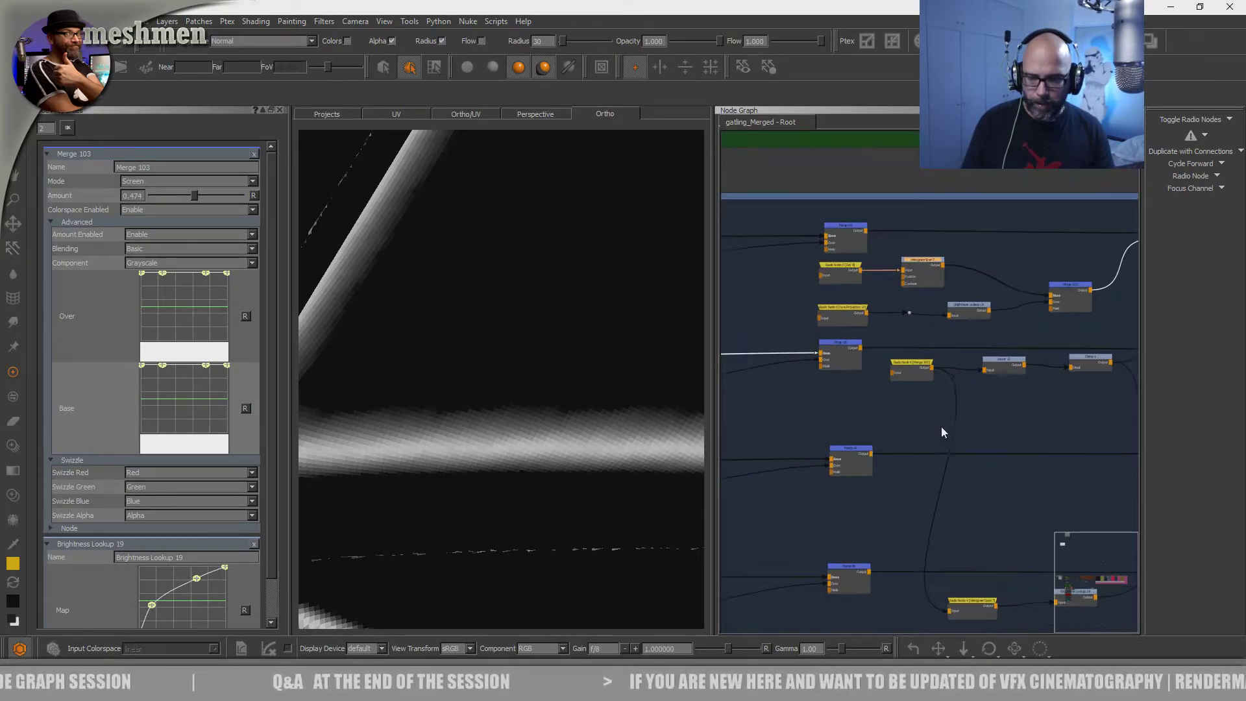
- Toggle the Radio Node connections so their wires are hidden around the lower Merge rows
middle_drag(1068, 549, 978, 376)
drag(872, 402, 868, 400)
click(886, 436)
middle_drag(859, 442, 871, 467)
click(888, 431)
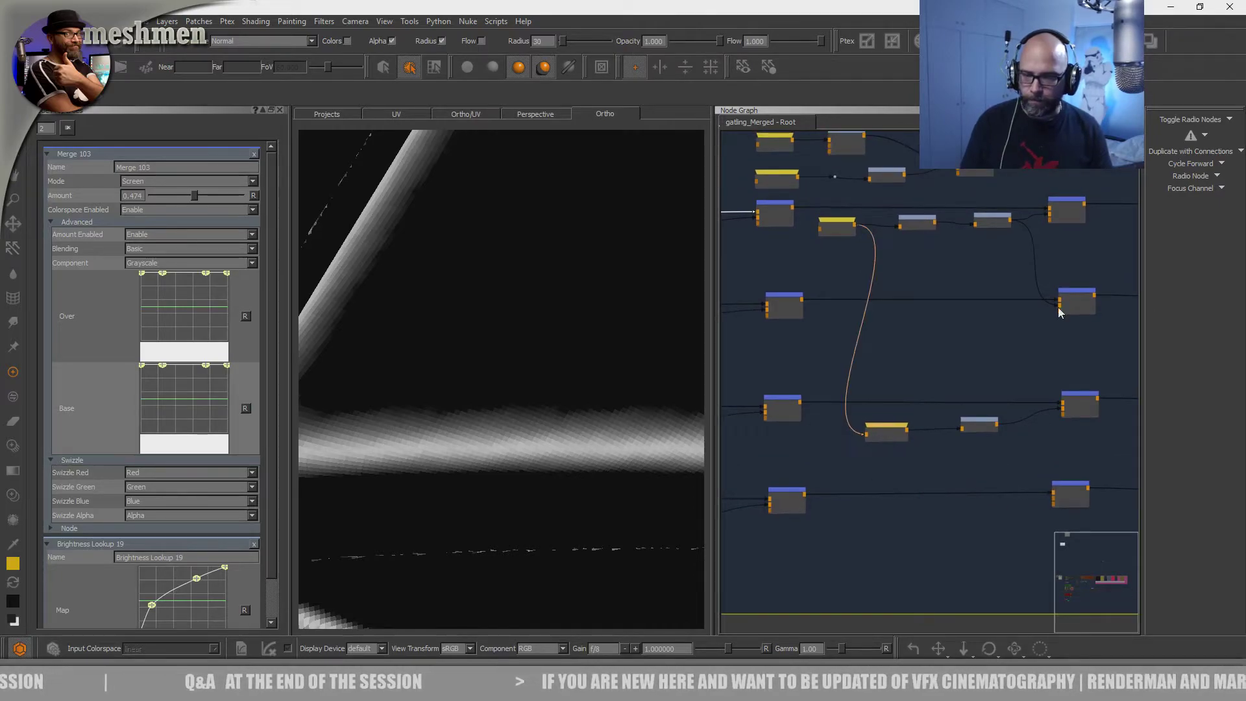
click(1191, 122)
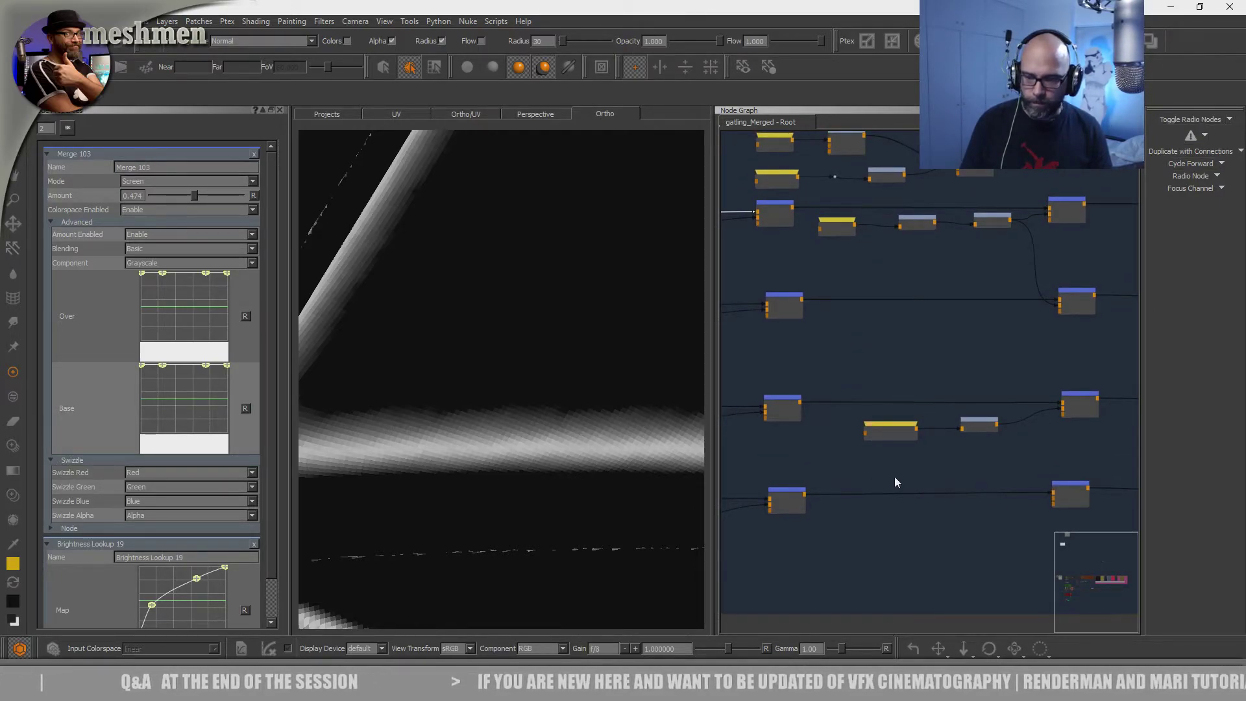
- Add a Radio Node beside the lowest Merge row and feed it from the edge-mask Radio Node several rows above
key(Tab)
text(rad)
key(Return)
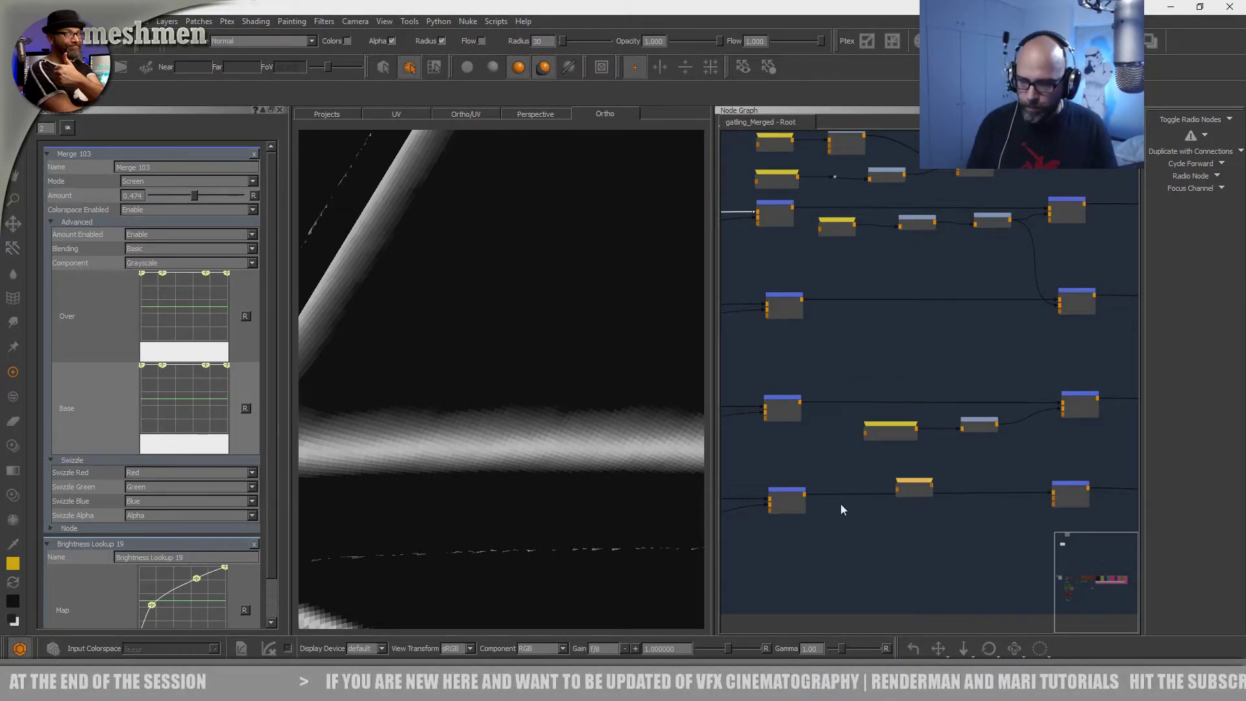
drag(922, 483, 833, 231)
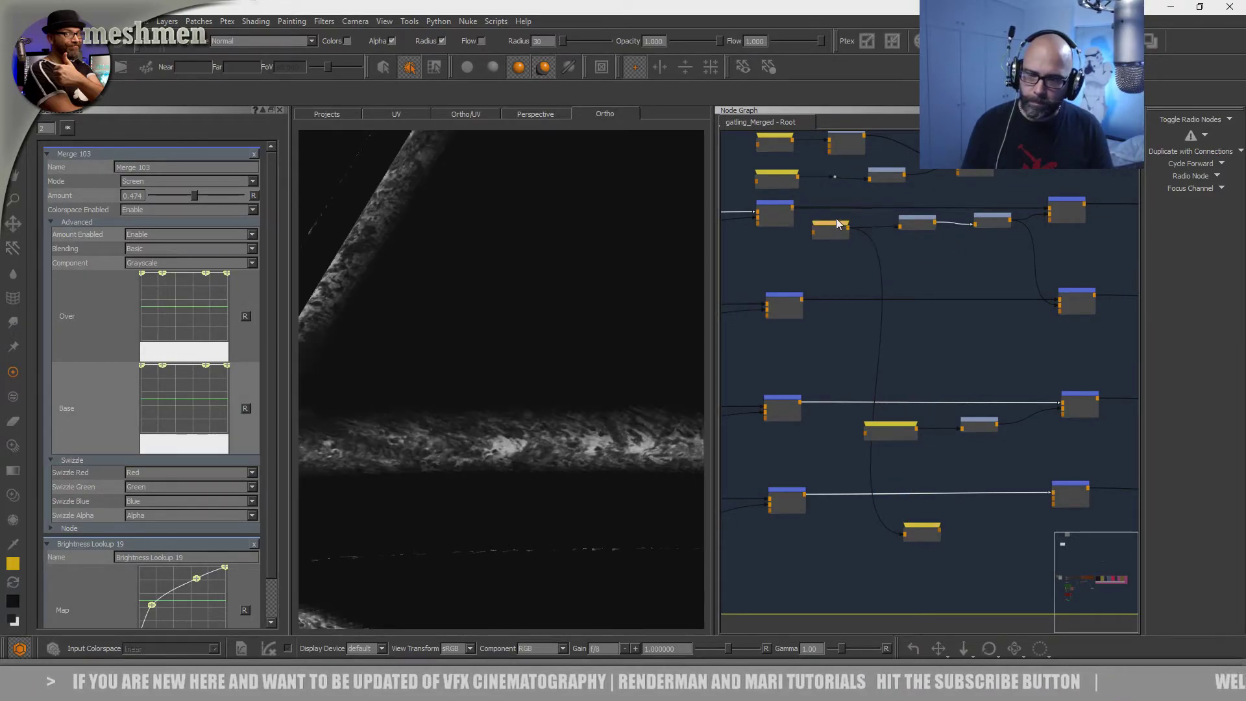
drag(925, 534, 888, 528)
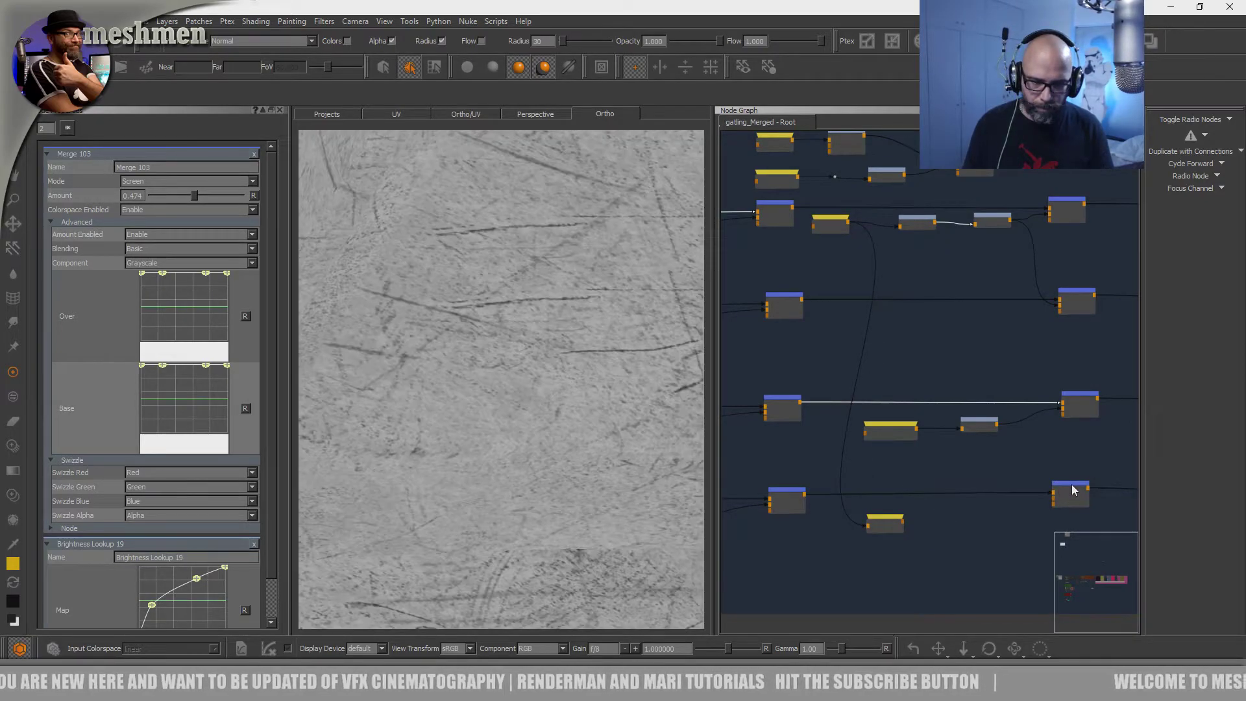
click(1072, 490)
drag(868, 516, 855, 514)
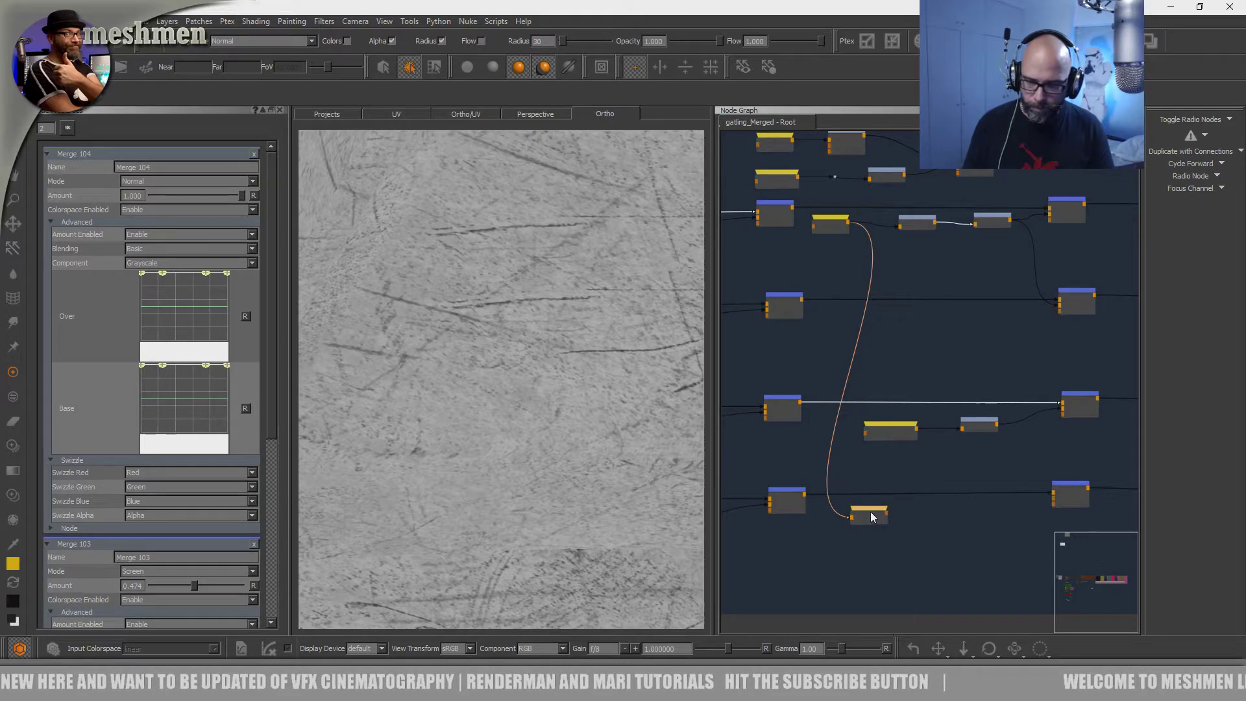
- Add a Brightness Lookup after the new Radio Node and connect its output to Merge 104's Over input
key(Tab)
text(bri)
key(Down)
key(Return)
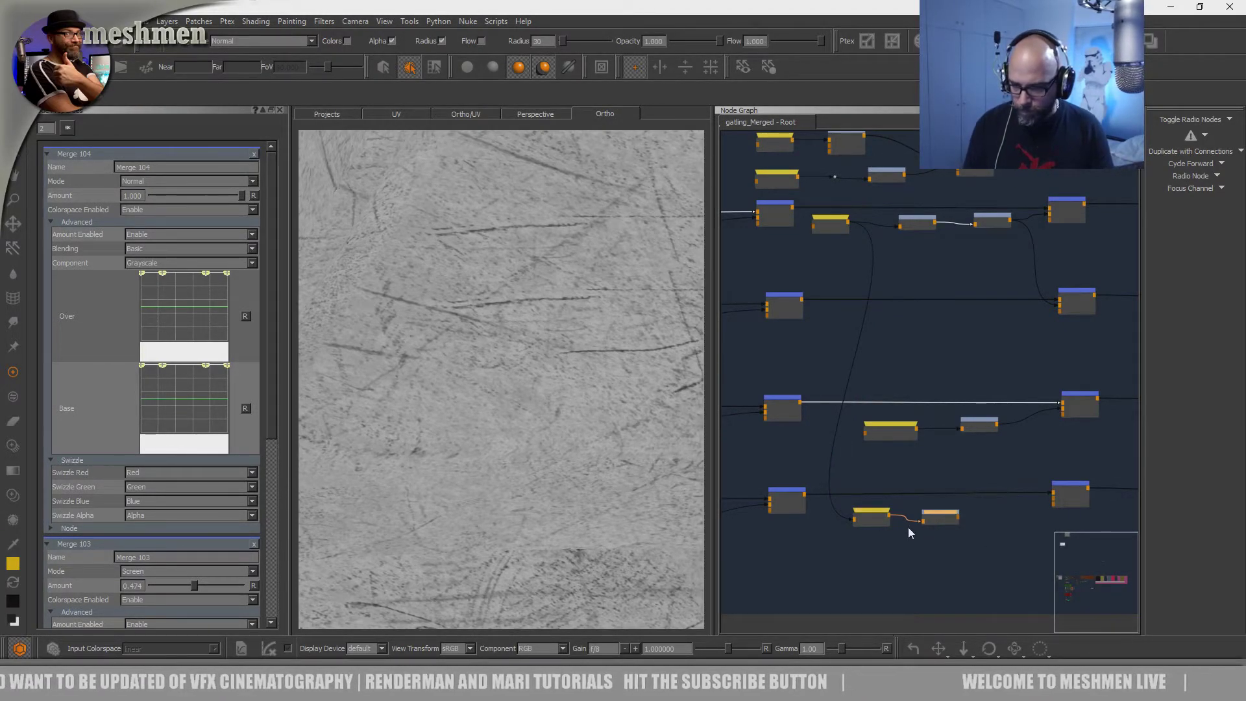
drag(937, 516, 942, 516)
middle_drag(951, 517, 927, 502)
scroll(1067, 477, up, 1)
drag(1047, 469, 1050, 465)
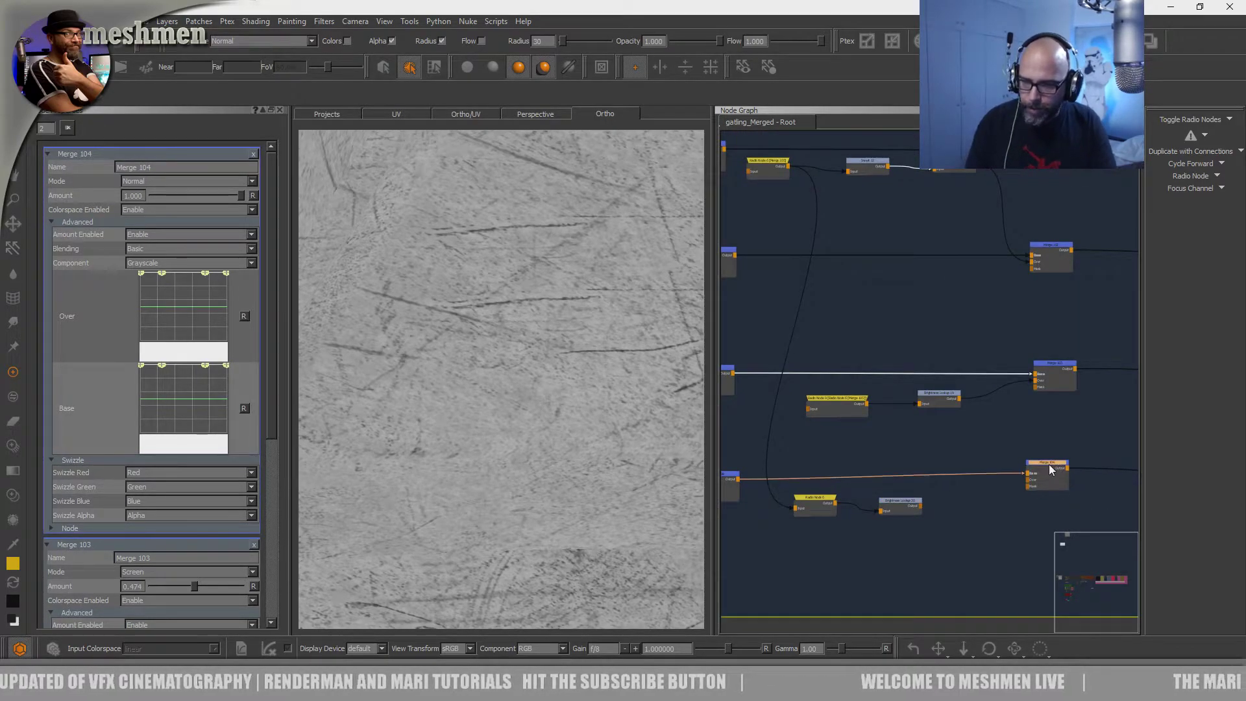
mouse_move(921, 507)
mouse_down()
mouse_move(1032, 483)
mouse_move(938, 497)
mouse_up()
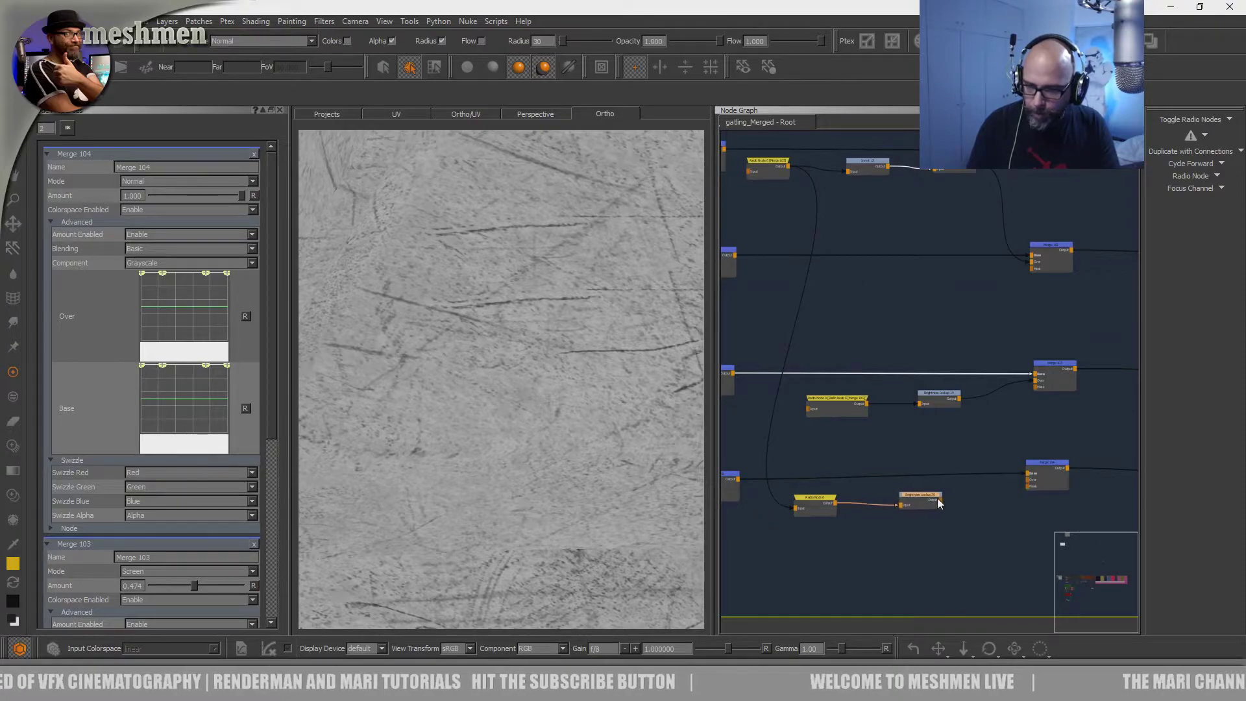
click(1042, 465)
drag(1045, 467, 1044, 467)
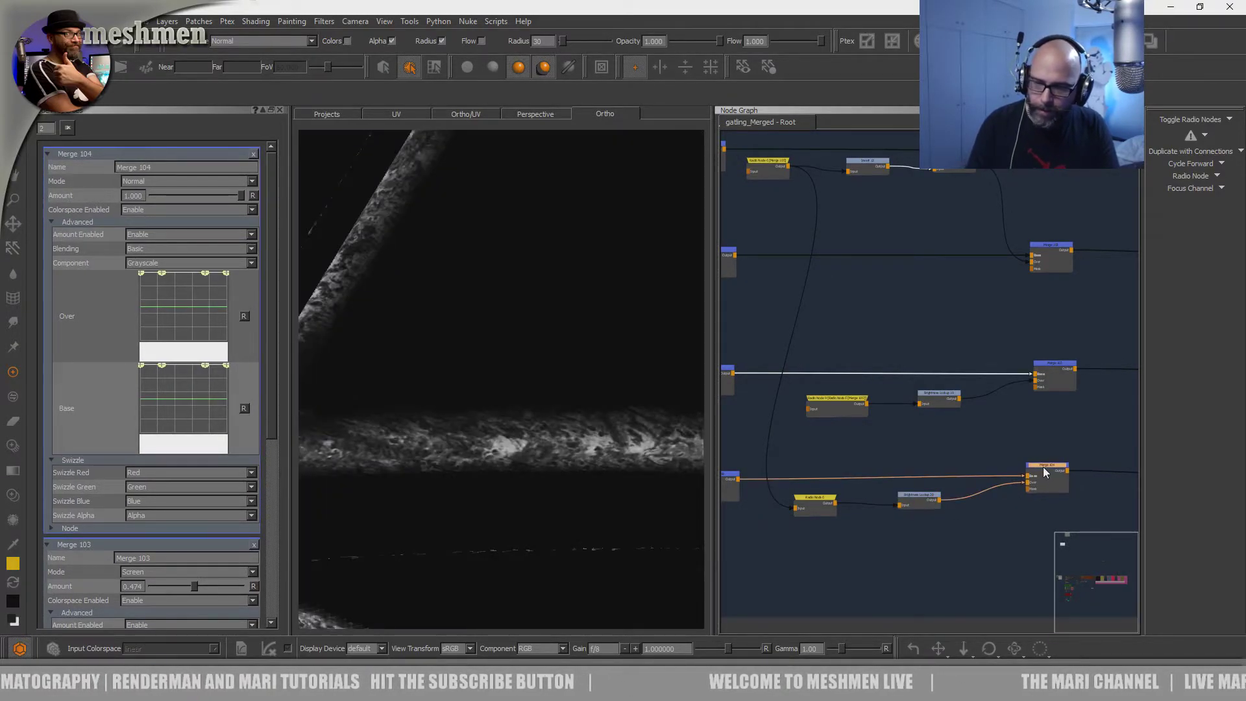
- Try Overlay mode on Merge 104 with a reduced Amount
click(169, 181)
click(141, 311)
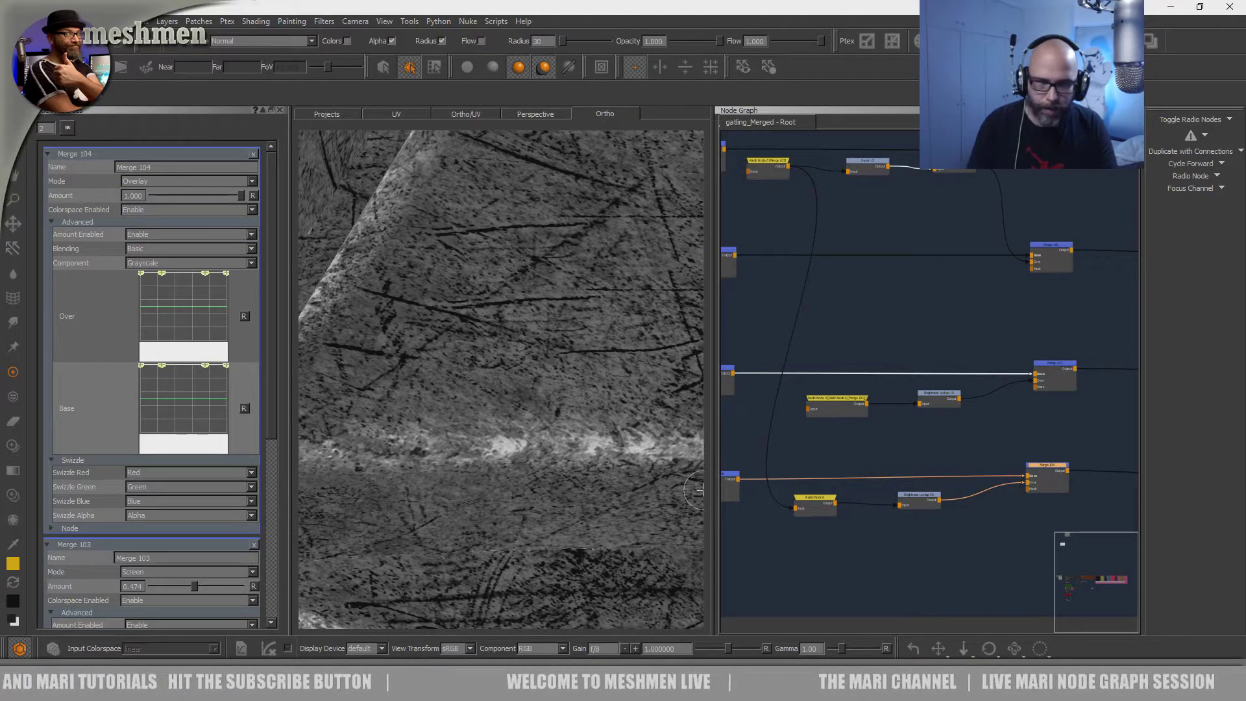
drag(142, 195, 178, 196)
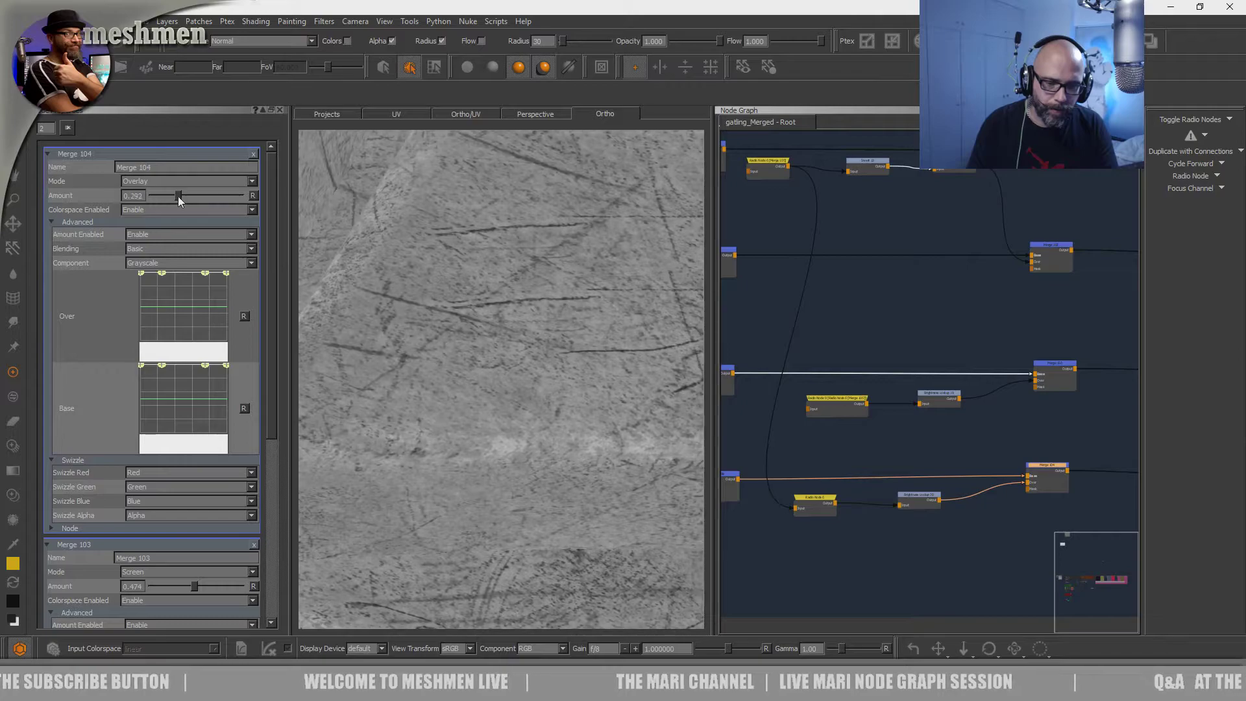
- Set Merge 104's mode to Multiply and invert Brightness Lookup 20's curve
click(183, 181)
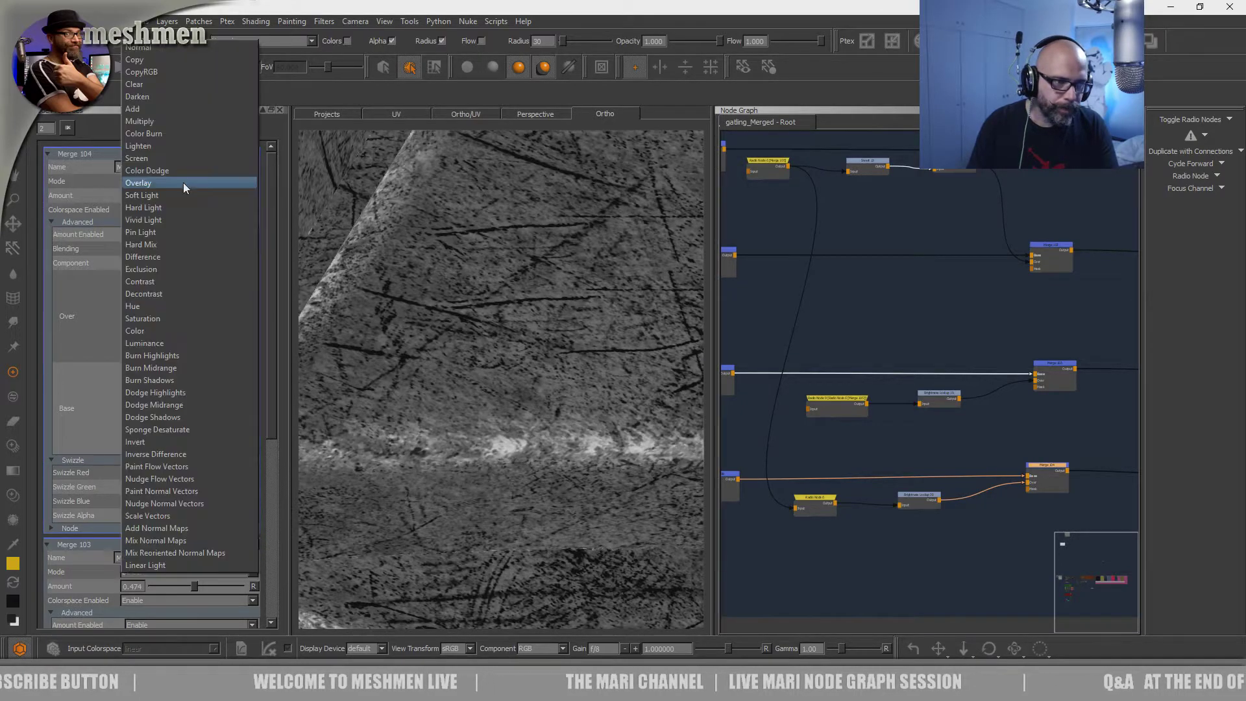
click(150, 119)
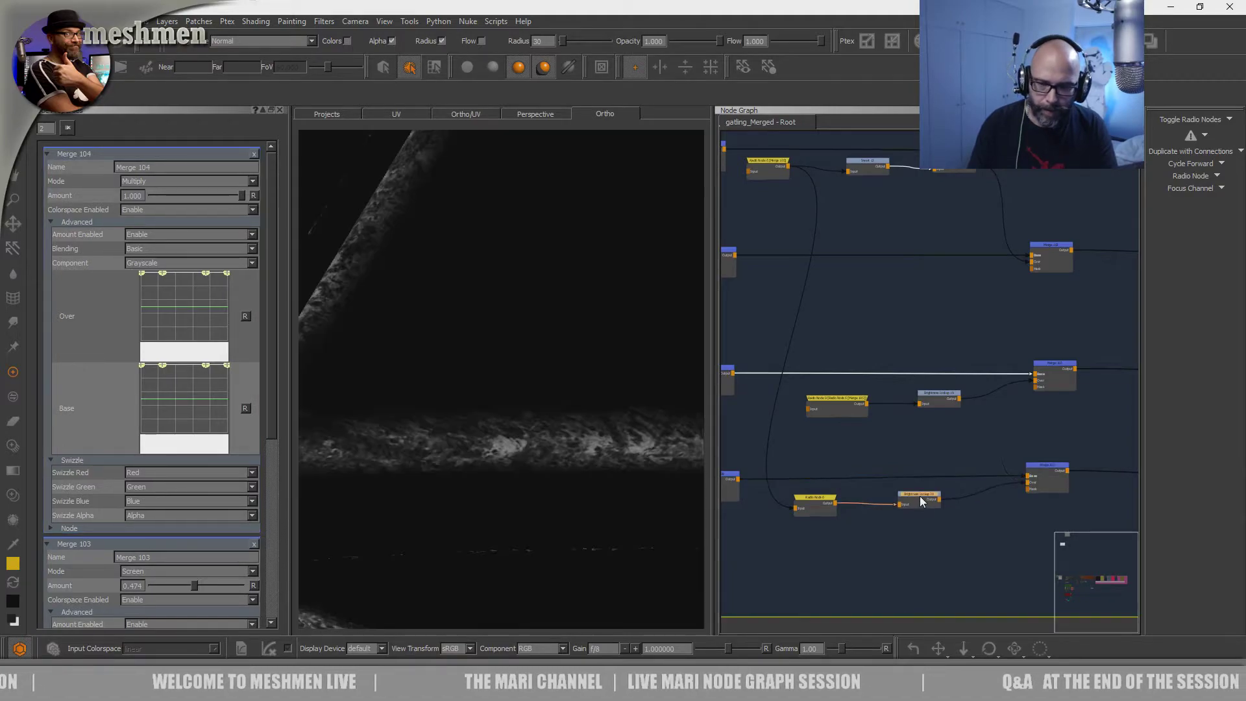
double_click(920, 496)
right_click(178, 201)
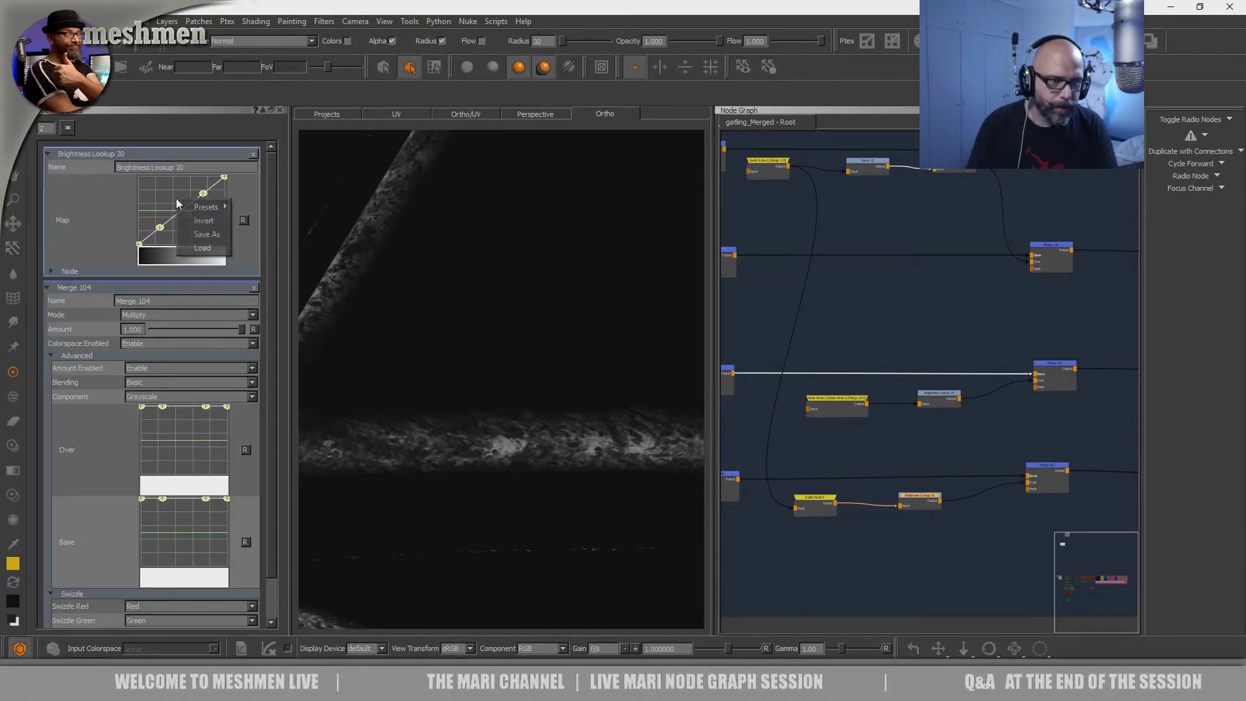
click(203, 221)
- Pull both middle points of Brightness Lookup 20's curve into a steep concave shape, checking the darkened tread edges from several angles
drag(206, 233, 181, 240)
drag(162, 198, 148, 208)
alt+drag(481, 363, 497, 373)
alt+right_drag(545, 383, 484, 403)
alt+drag(483, 402, 441, 405)
alt+middle_drag(442, 405, 484, 405)
alt+right_drag(483, 404, 509, 404)
middle_drag(509, 403, 365, 321)
drag(179, 235, 149, 208)
alt+right_drag(540, 317, 511, 328)
alt+drag(511, 329, 574, 349)
alt+right_drag(574, 349, 506, 383)
alt+drag(506, 383, 508, 391)
alt+right_drag(508, 391, 637, 393)
- Reduce Merge 104's Amount to 0.569, checking the edge darkening across the tread
click(1048, 469)
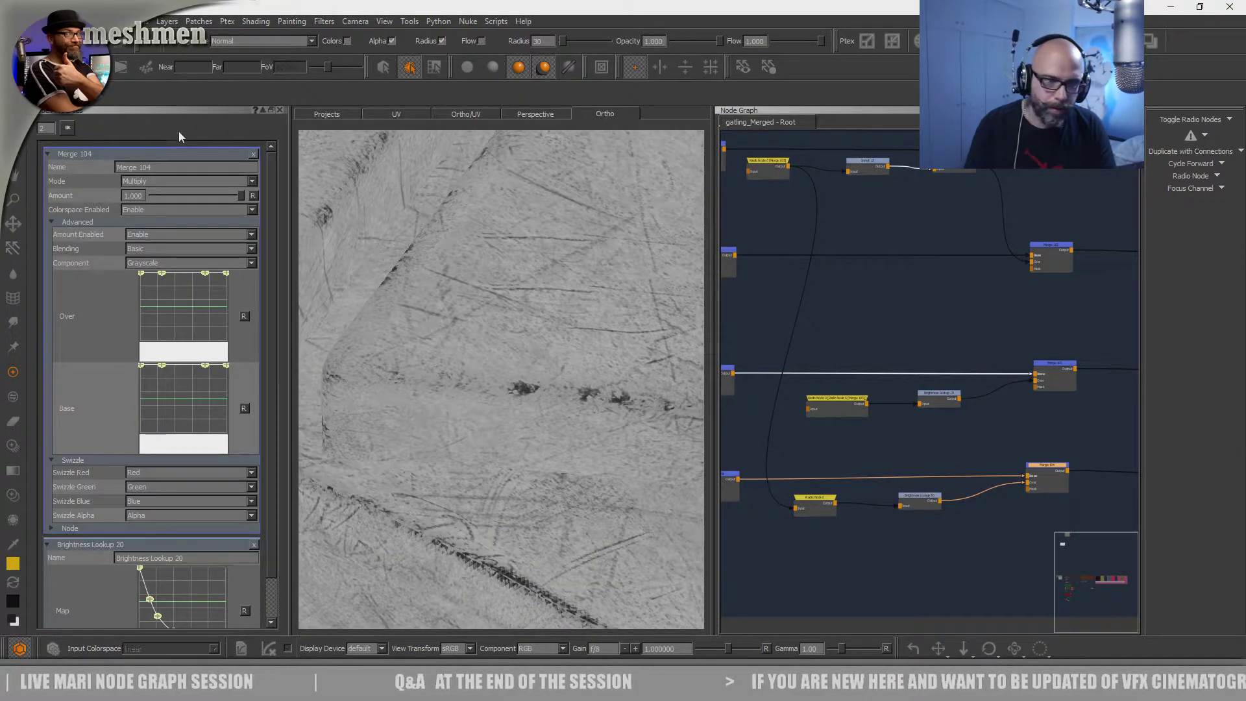
drag(238, 197, 203, 196)
alt+right_drag(554, 390, 516, 390)
alt+middle_drag(540, 390, 522, 462)
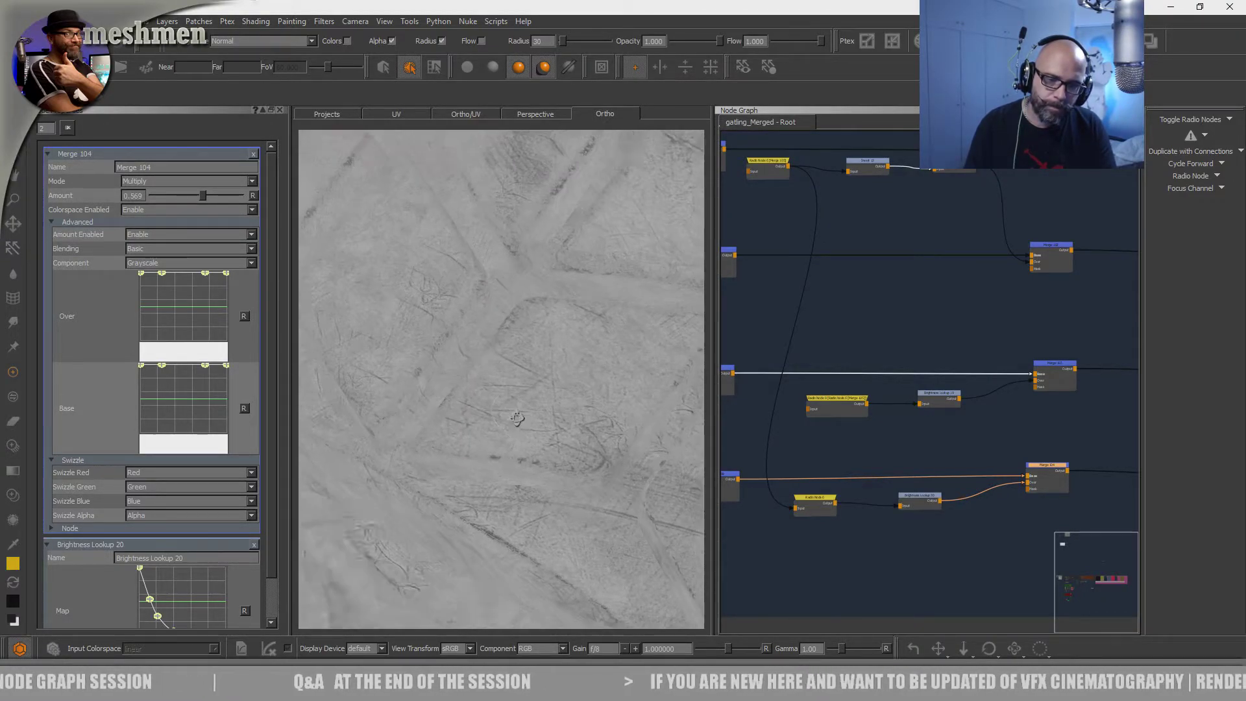
mouse_move(495, 376)
middle_down()
mouse_move(520, 353)
mouse_move(467, 379)
middle_up()
mouse_move(467, 379)
alt+mouse_down()
mouse_move(540, 355)
mouse_move(552, 404)
mouse_move(556, 380)
mouse_move(585, 371)
alt+mouse_up()
- Switch to the browser and examine the worn-rubber tyre photo as a reference for the groove edges
key(alt+Tab)
scroll(804, 513, down, 3)
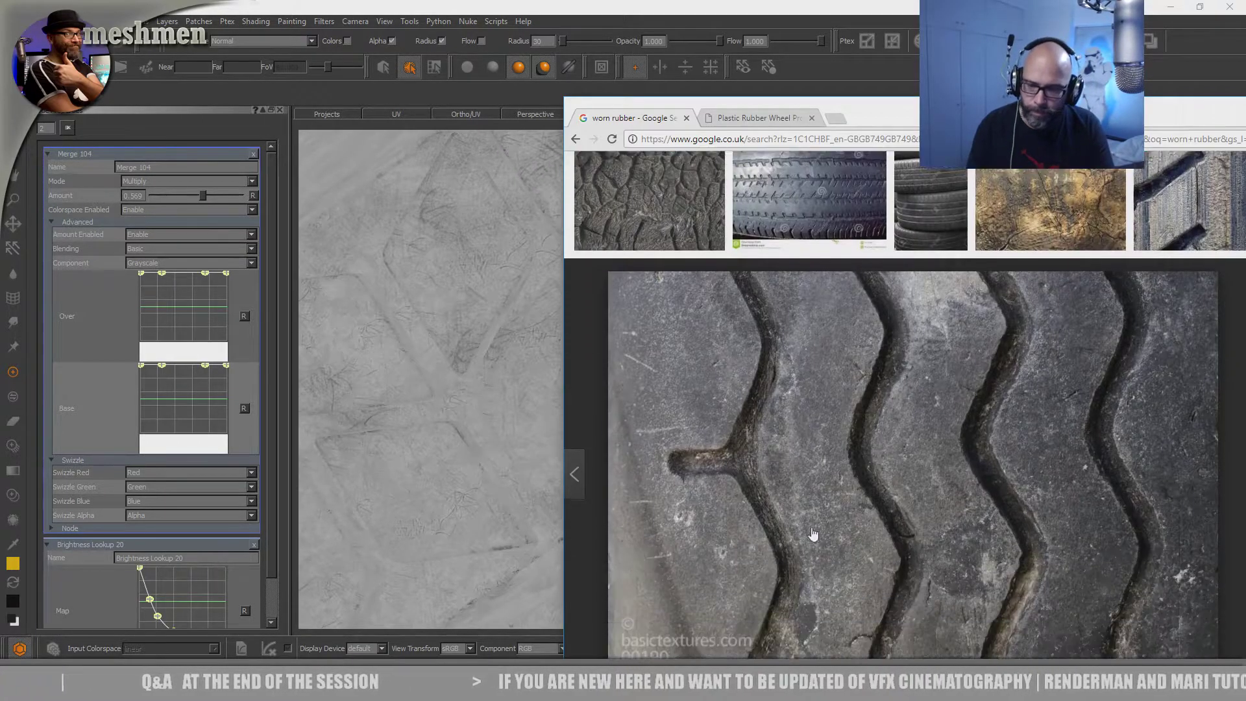
scroll(811, 530, up, 4)
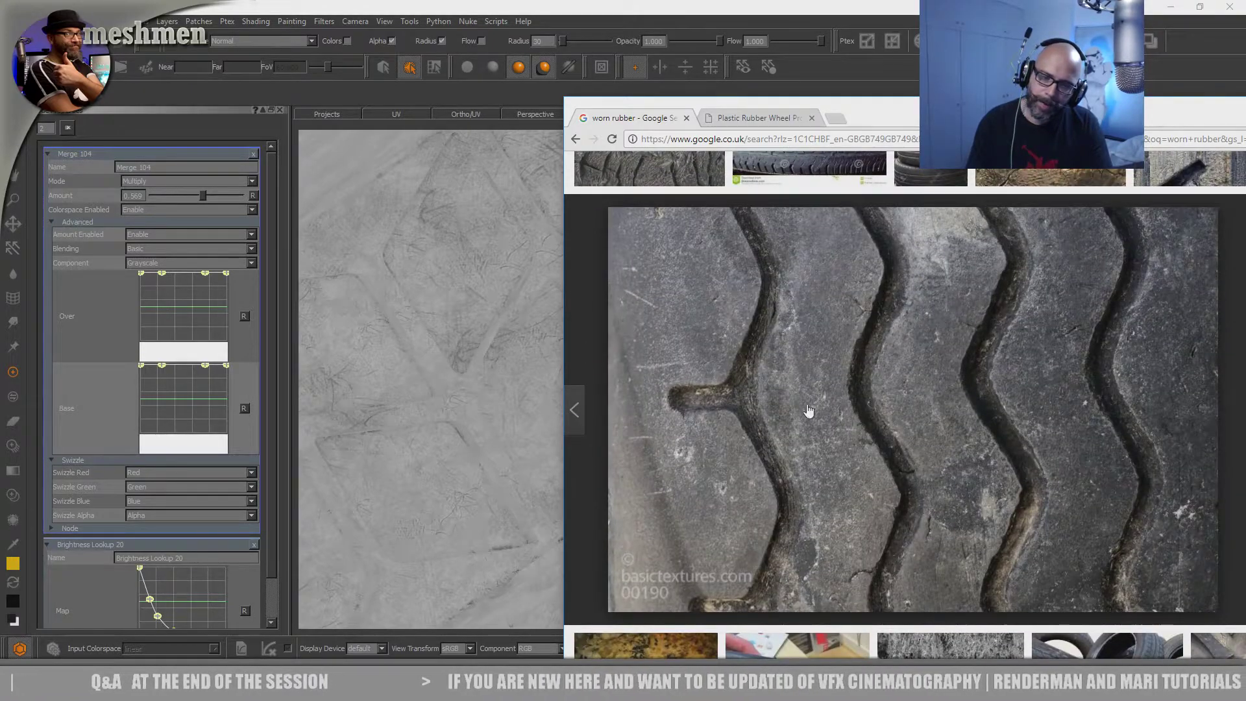
- Return to Mari, expand the viewport by hiding the side palettes, and display the model with the AiStandard shader
alt+drag(438, 427, 456, 414)
key(Tab)
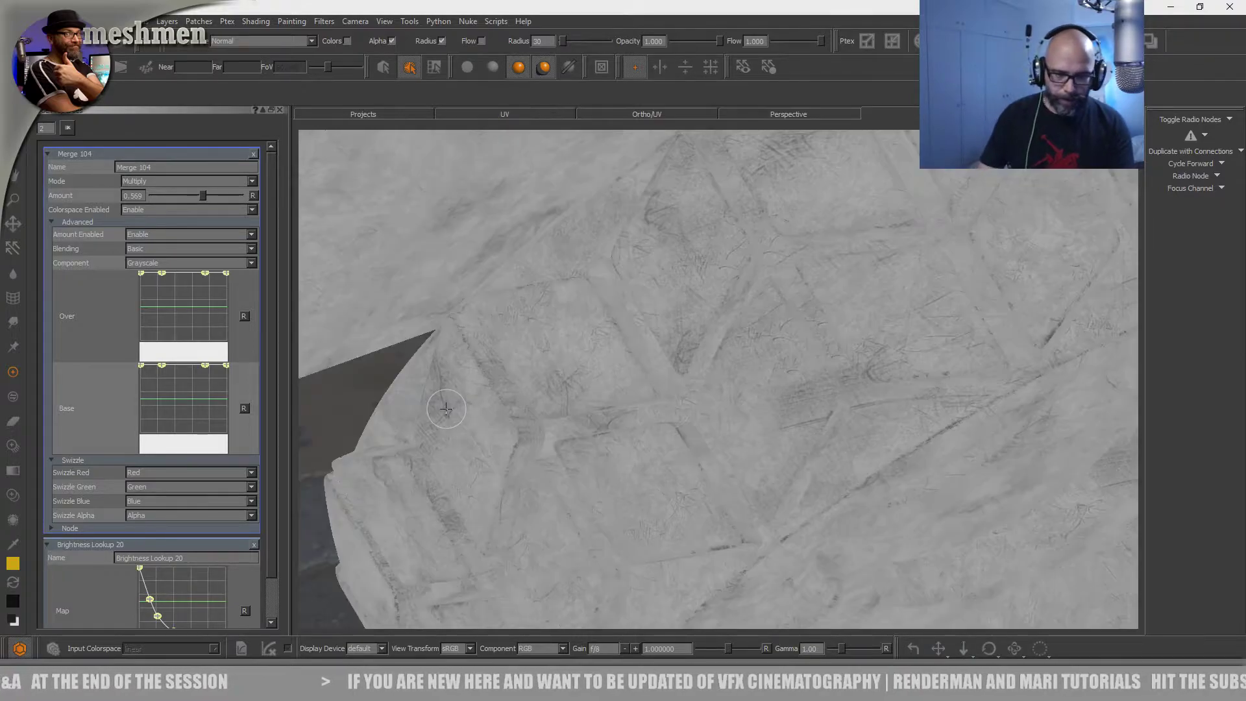
alt+drag(609, 454, 577, 447)
alt+right_drag(578, 447, 582, 448)
key(j)
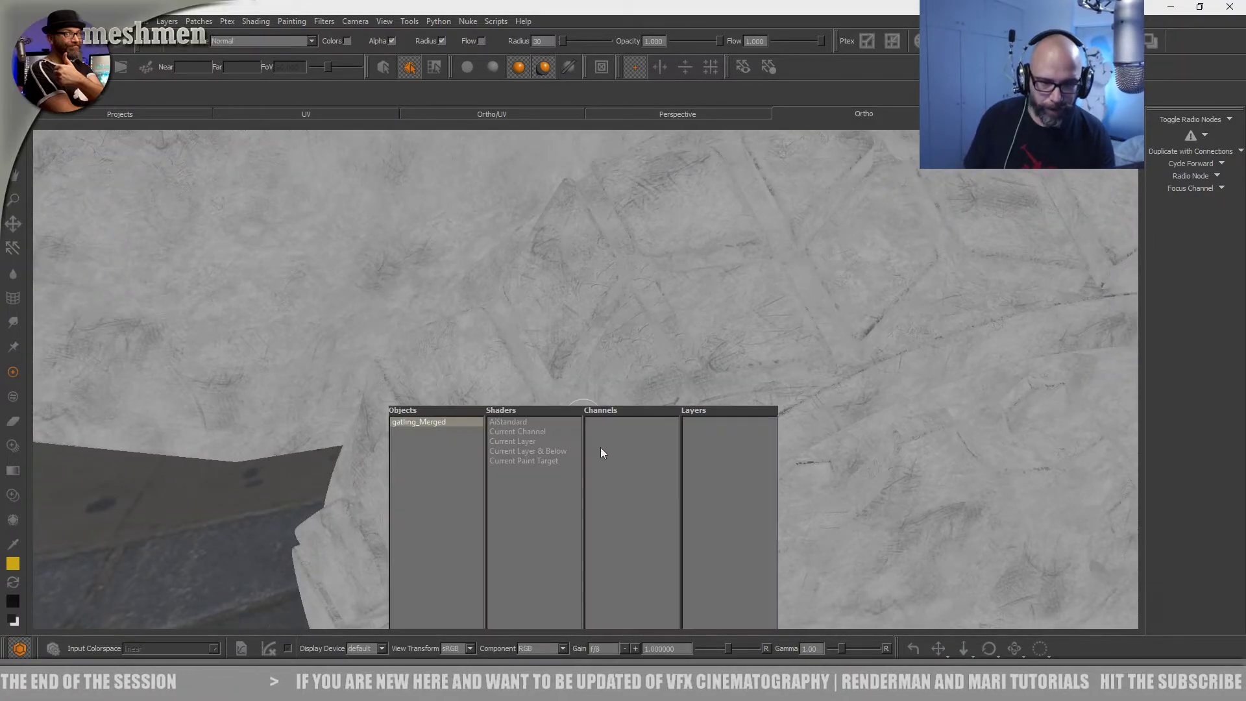
mouse_move(513, 422)
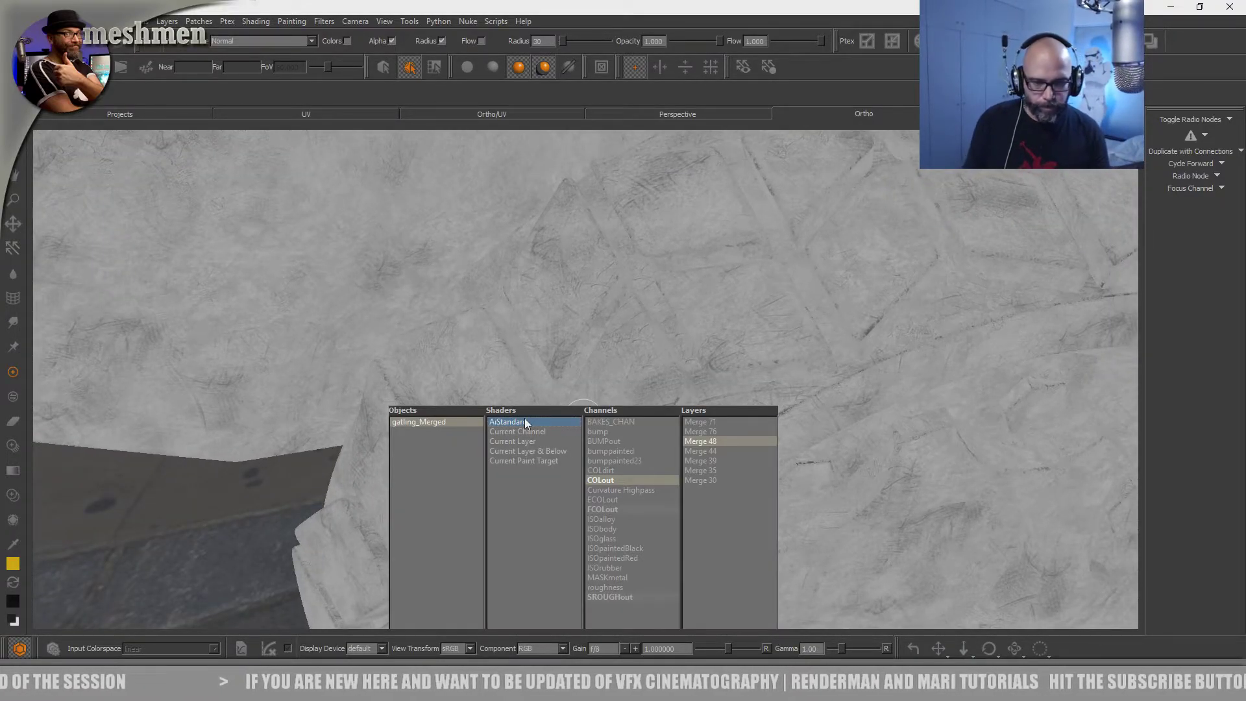
click(594, 369)
- Examine the shaded tread blocks up close from several angles, and the whole wheel against the vehicle, to judge the edge wear
mouse_move(593, 367)
alt+mouse_down()
mouse_move(660, 389)
mouse_move(707, 379)
mouse_move(620, 375)
alt+mouse_up()
alt+right_drag(620, 376, 805, 454)
middle_drag(766, 403, 222, 146)
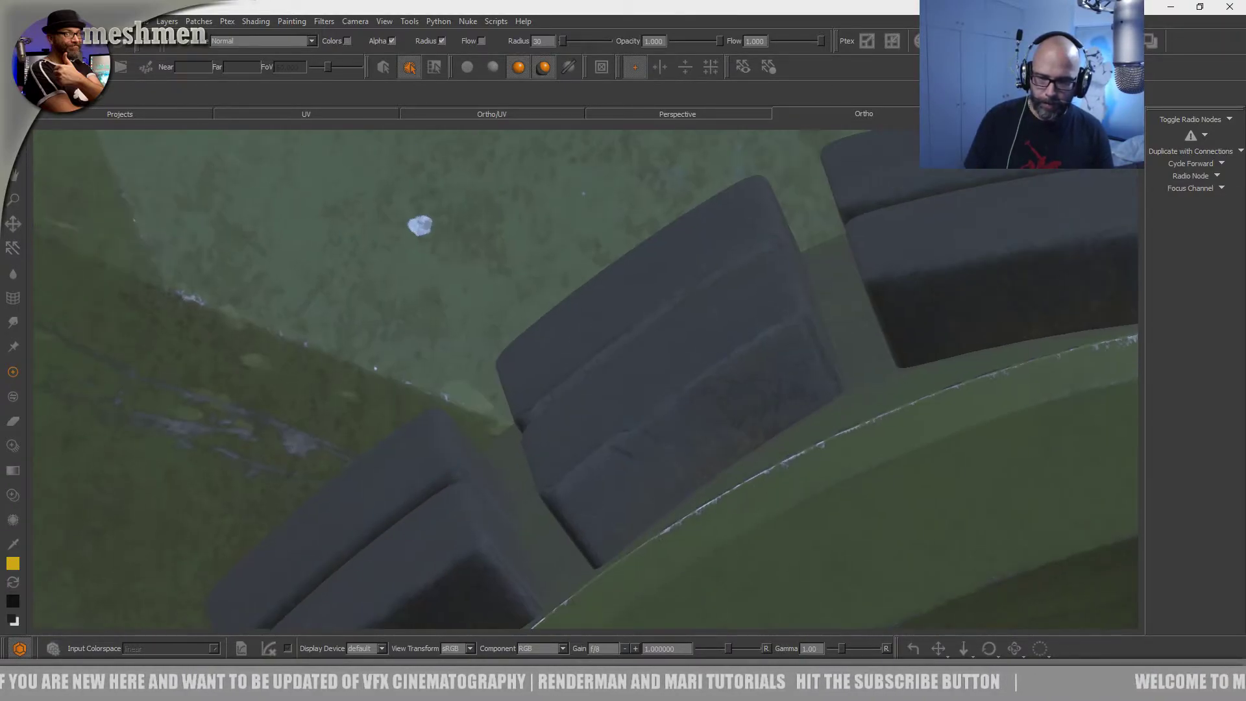
mouse_move(748, 486)
middle_down()
mouse_move(751, 501)
mouse_move(610, 418)
mouse_move(693, 444)
mouse_move(593, 411)
mouse_move(779, 415)
mouse_move(668, 450)
mouse_move(706, 473)
mouse_move(713, 500)
mouse_move(715, 437)
mouse_move(856, 414)
mouse_move(718, 458)
mouse_move(584, 450)
mouse_move(567, 474)
mouse_move(517, 437)
mouse_move(508, 476)
mouse_move(681, 520)
mouse_move(615, 475)
mouse_move(608, 449)
mouse_move(675, 476)
mouse_move(678, 508)
mouse_move(693, 448)
middle_up()
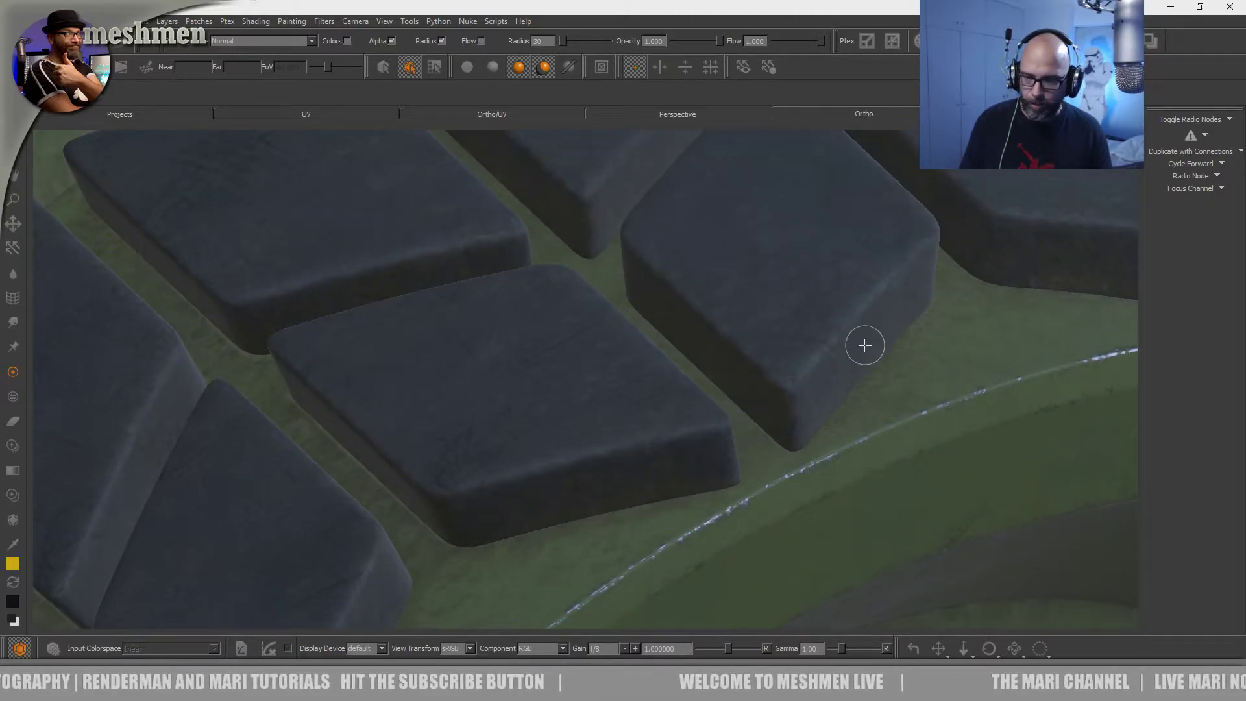
middle_drag(731, 409, 635, 322)
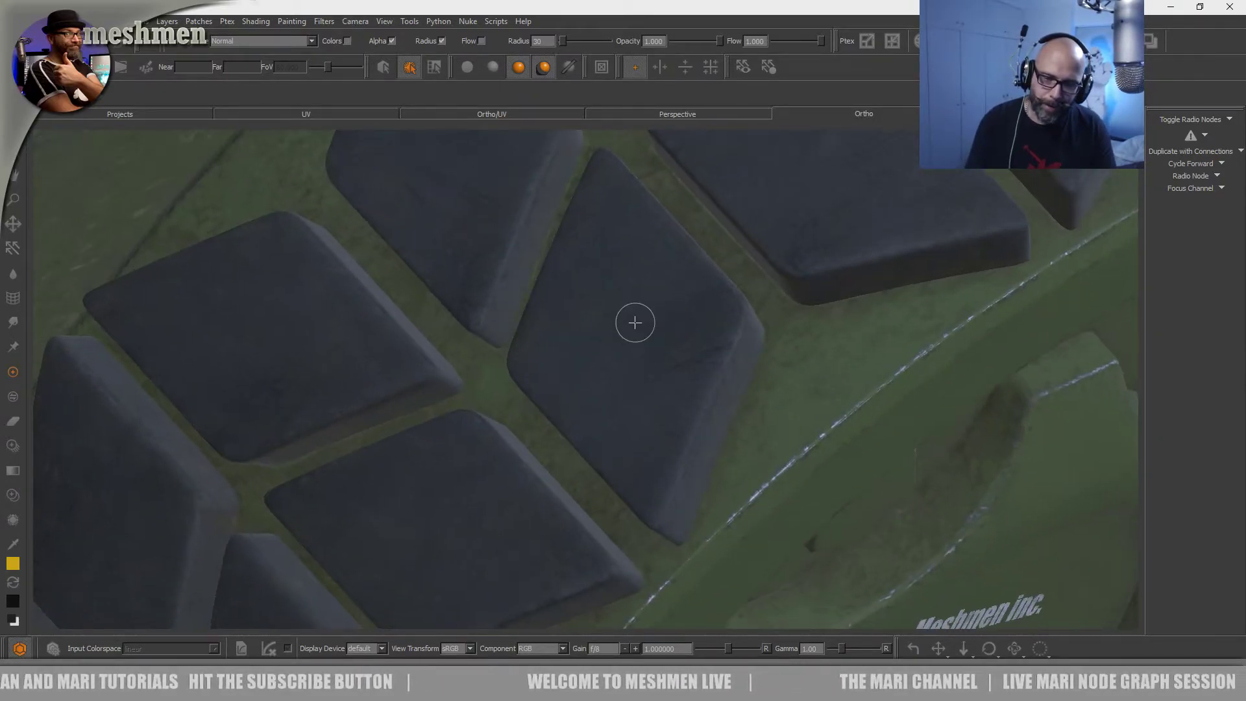
middle_drag(622, 420, 596, 422)
middle_drag(666, 399, 707, 406)
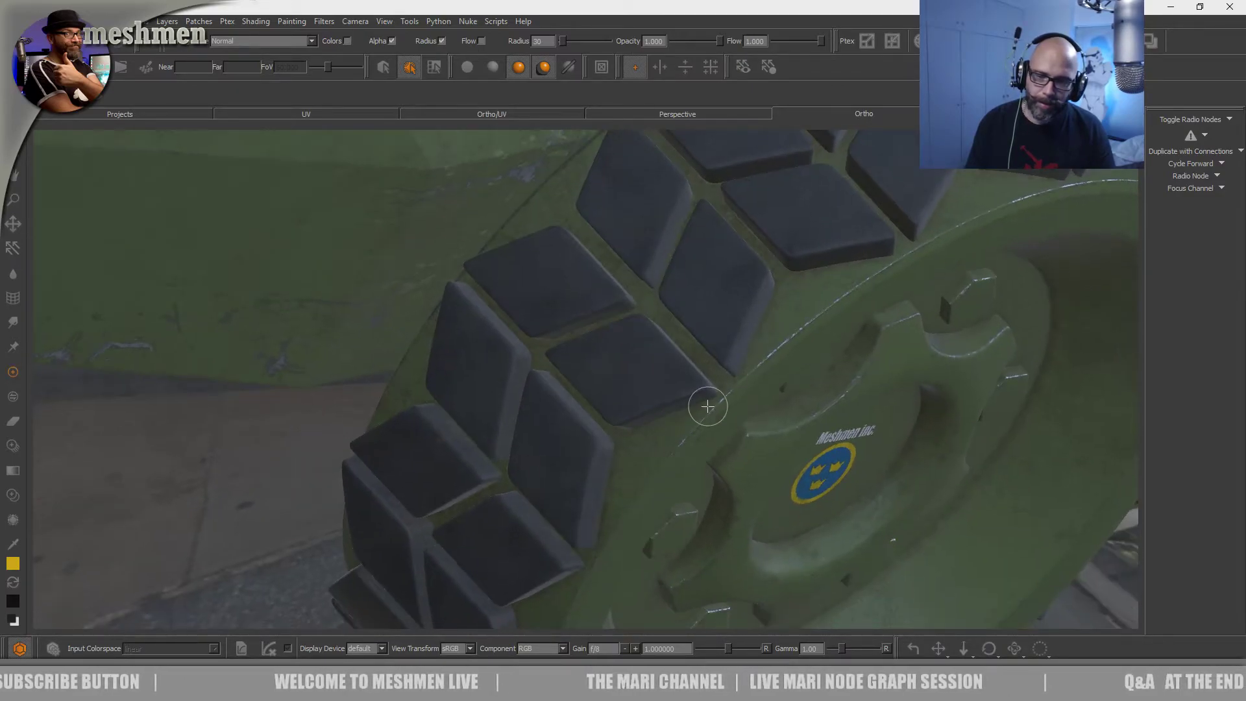
middle_drag(646, 379, 532, 481)
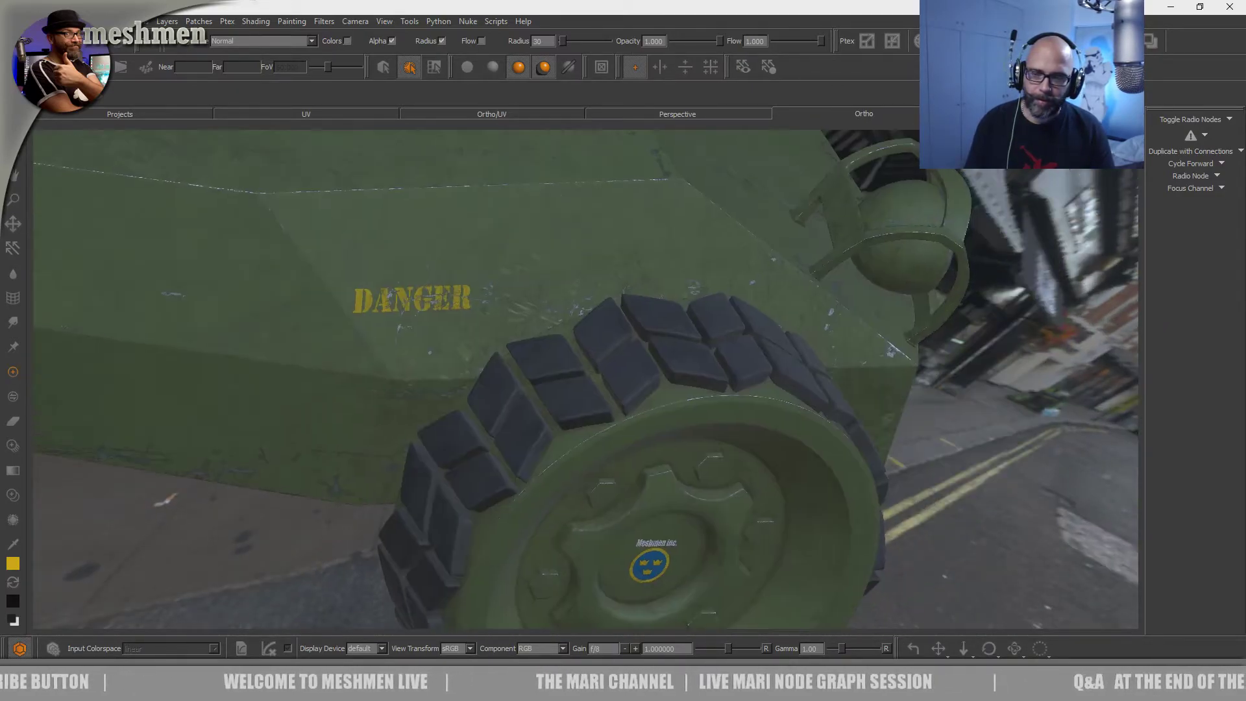
alt+drag(592, 395, 781, 428)
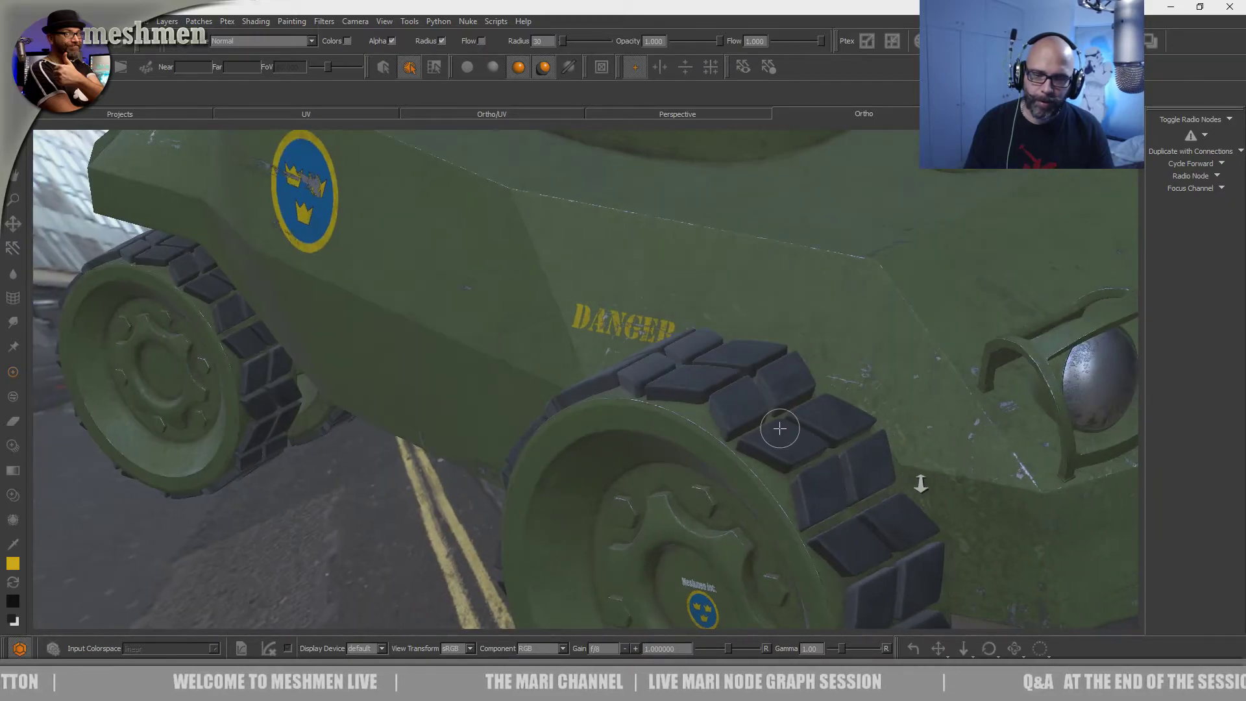
- Examine the front wheel's tread blocks up close and from several angles to judge the worn edges
alt+right_drag(910, 481, 1032, 513)
alt+middle_drag(758, 422, 391, 376)
alt+right_drag(564, 384, 742, 428)
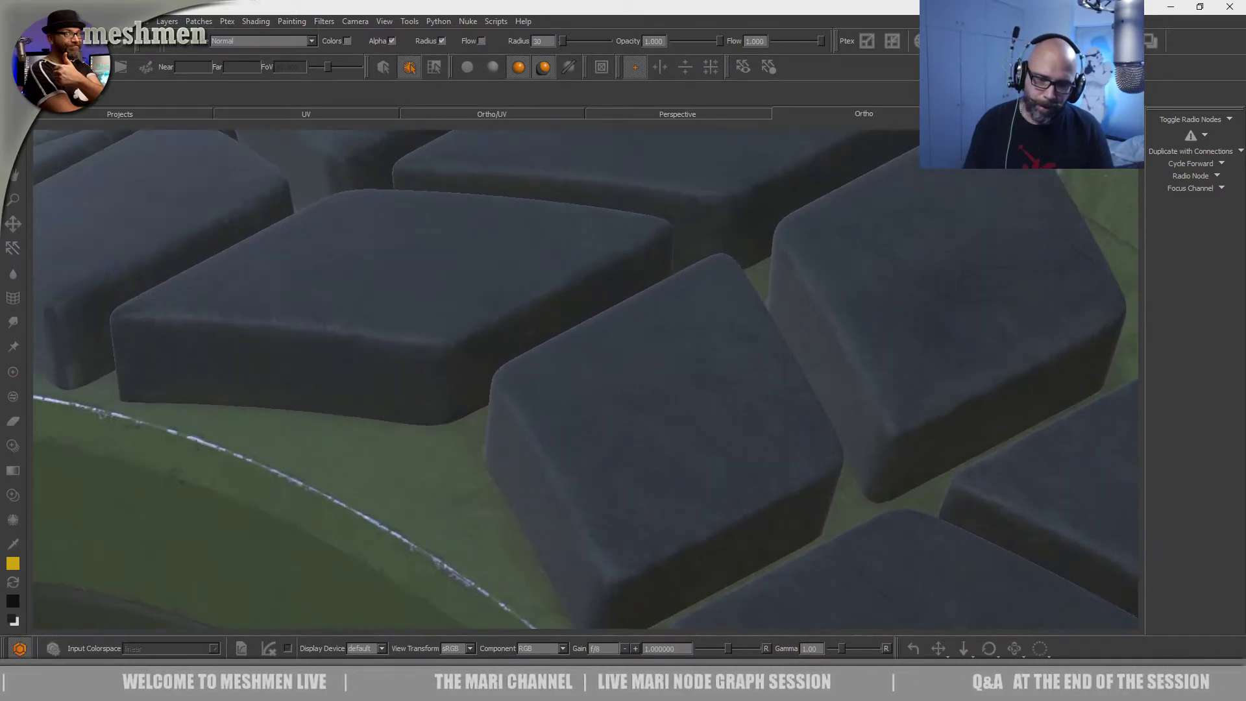
alt+drag(655, 433, 690, 448)
middle_drag(690, 448, 713, 436)
alt+drag(713, 437, 791, 436)
alt+right_drag(779, 441, 632, 426)
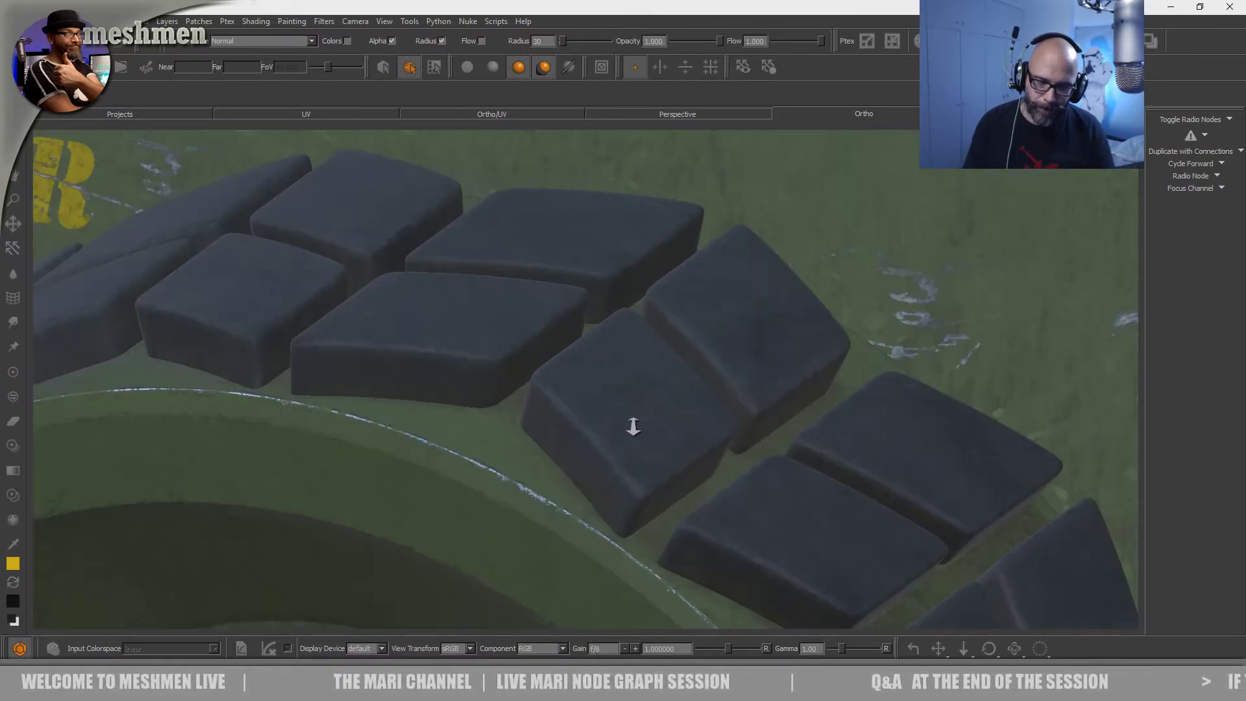
alt+drag(632, 426, 638, 462)
middle_drag(637, 463, 656, 442)
alt+drag(655, 442, 624, 472)
alt+right_drag(624, 473, 503, 436)
alt+drag(503, 436, 514, 434)
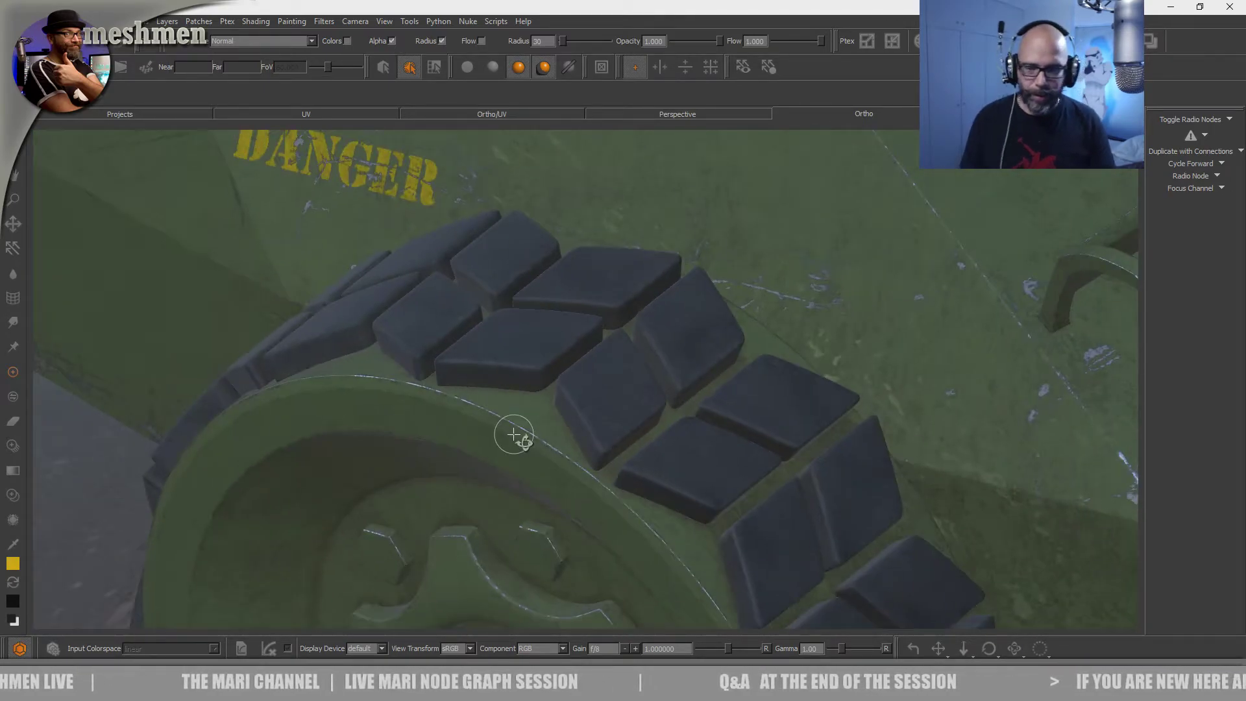
alt+right_drag(515, 434, 524, 442)
middle_drag(528, 433, 599, 455)
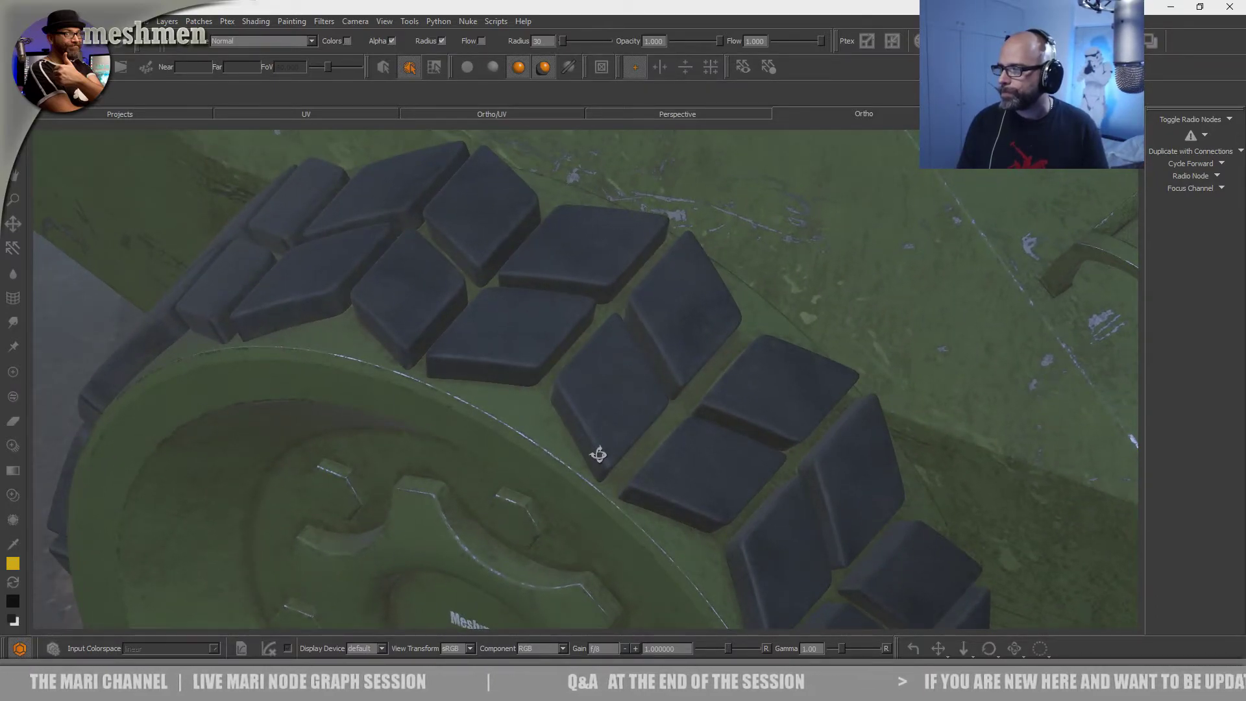
alt+drag(600, 456, 587, 450)
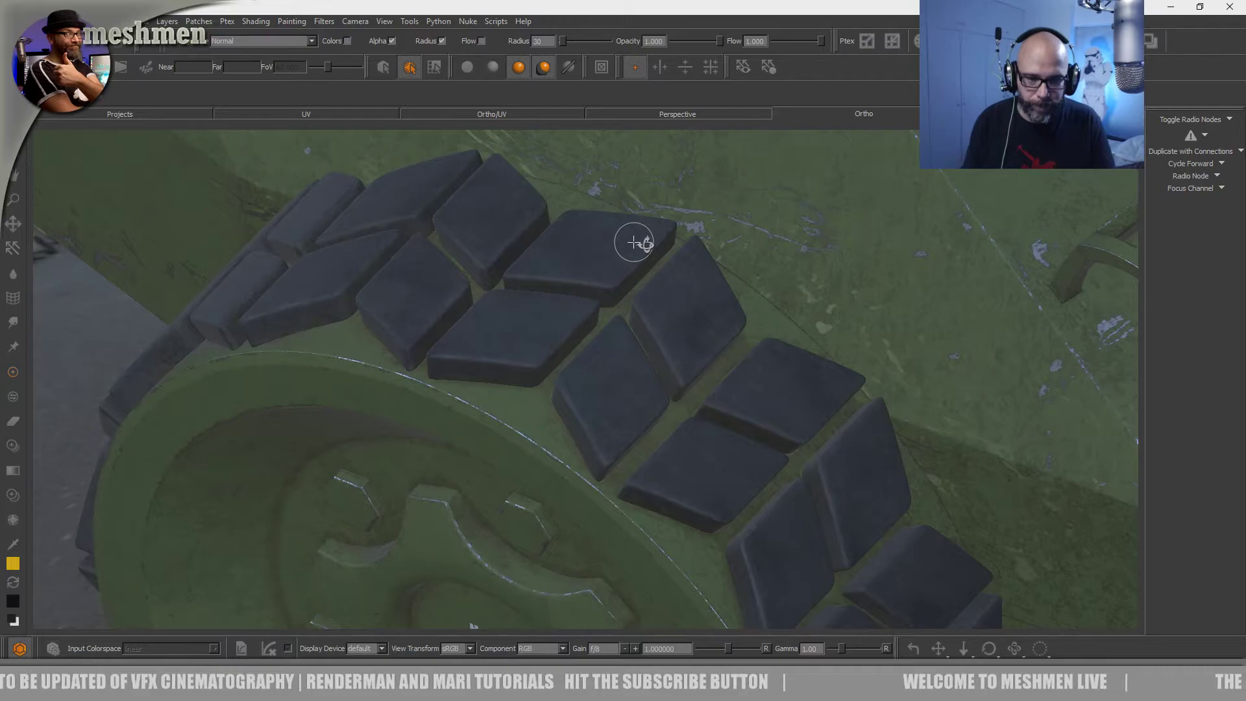
- Examine the body panel around the DANGER marking and the tread blocks from the opposite side to compare their wear
alt+right_drag(635, 242, 558, 337)
alt+drag(558, 337, 482, 409)
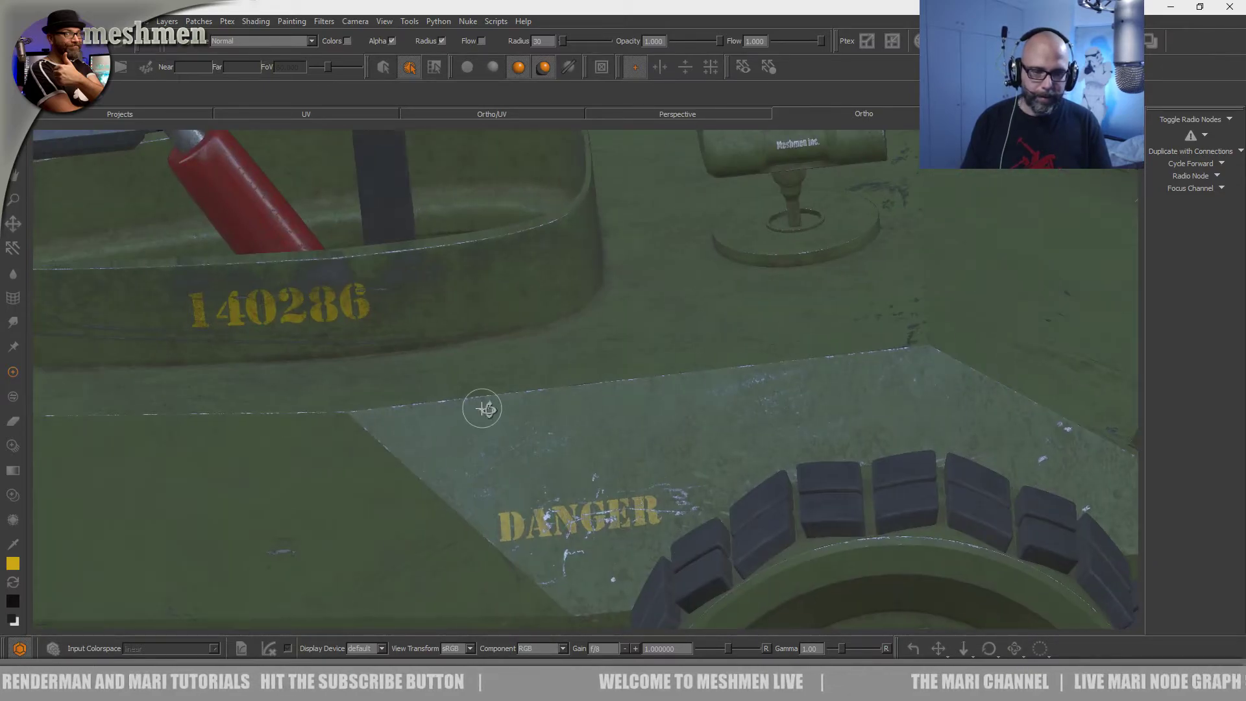
alt+middle_drag(475, 395, 514, 415)
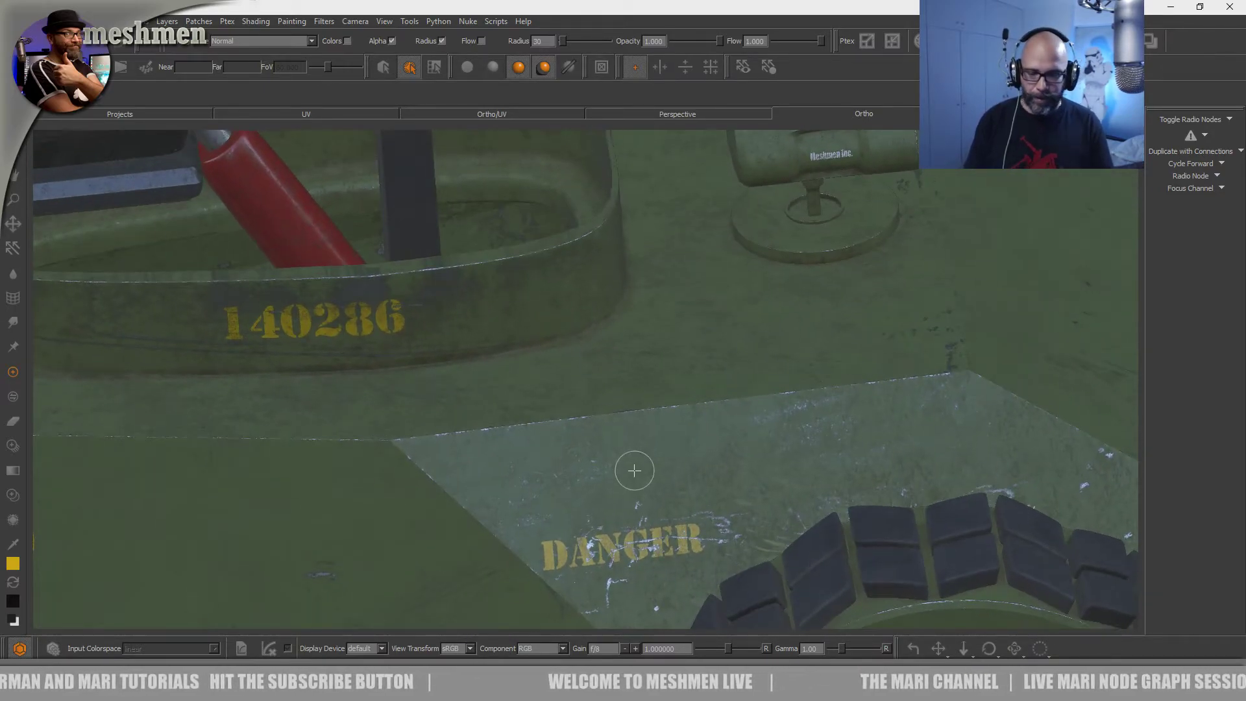
alt+right_drag(549, 445, 590, 470)
alt+middle_drag(567, 383, 298, 186)
alt+right_drag(451, 289, 519, 311)
alt+drag(415, 273, 544, 443)
alt+right_drag(594, 464, 643, 487)
alt+drag(636, 482, 807, 406)
alt+middle_drag(807, 405, 810, 390)
alt+right_drag(809, 391, 570, 423)
alt+middle_drag(487, 385, 657, 405)
alt+drag(656, 404, 604, 373)
scroll(607, 383, up, 5)
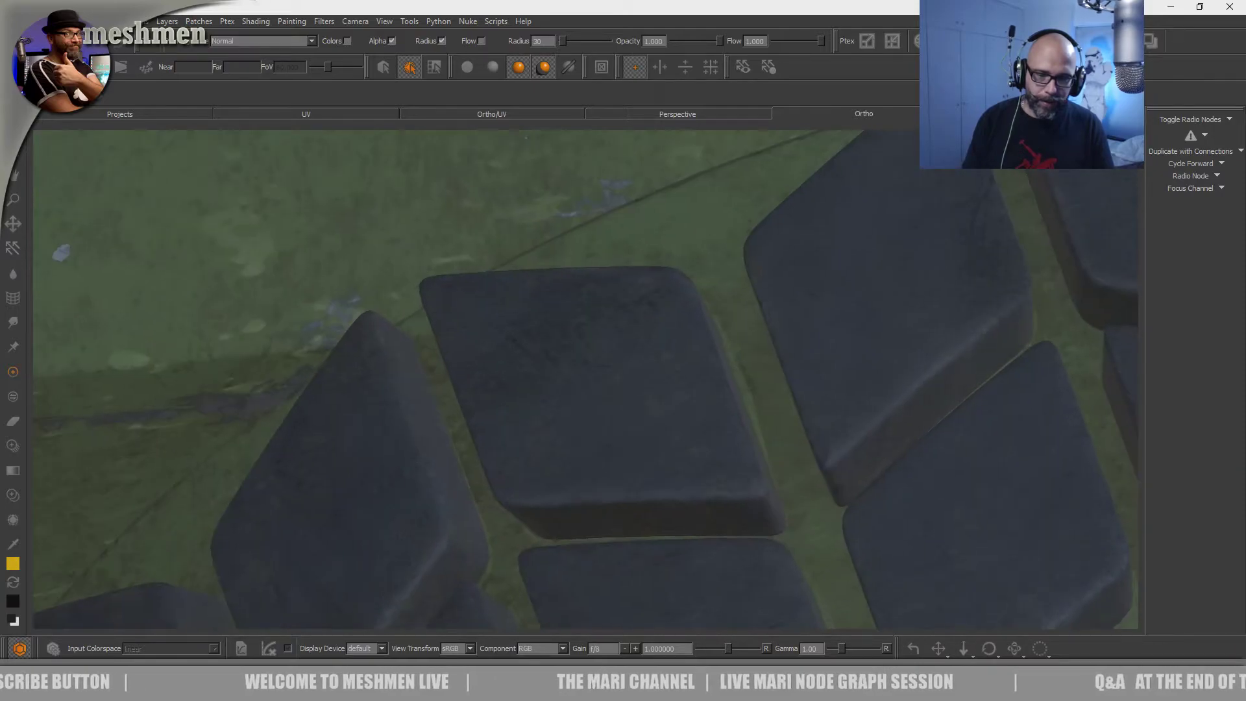
- Open the Modo Render palette and review its available bake presets without choosing one
key(ctrl+space)
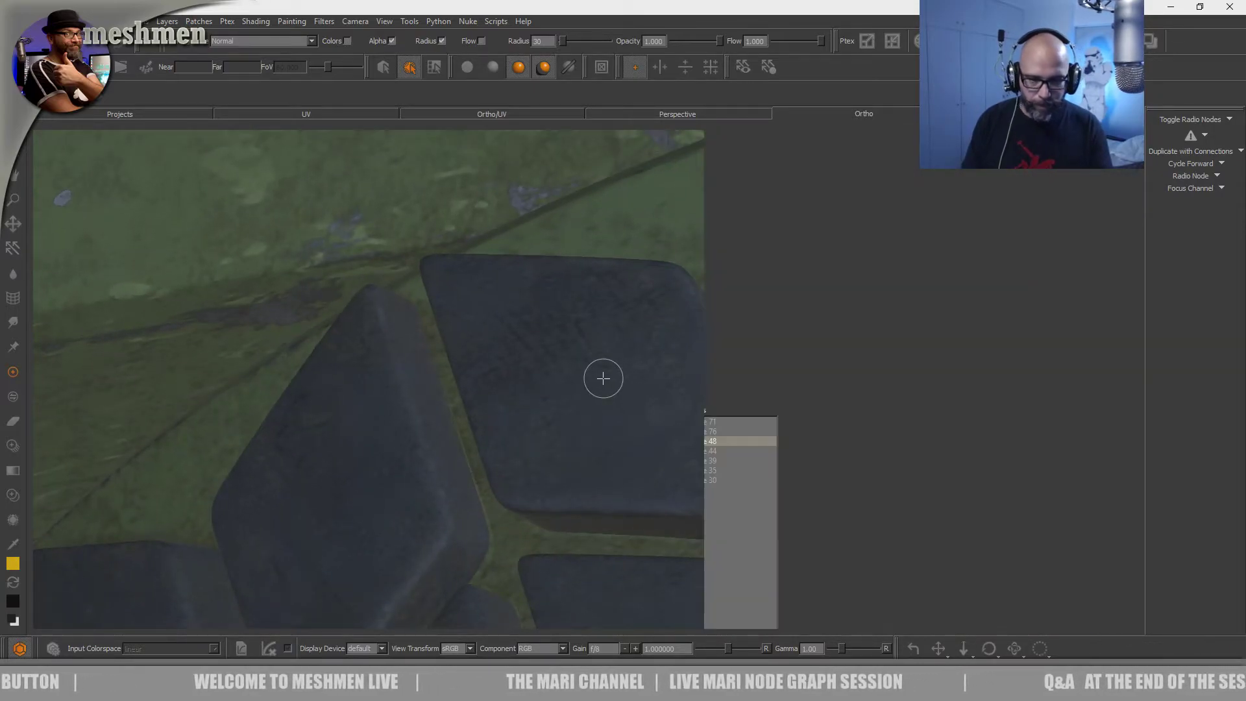
key(ctrl+space)
right_click(694, 23)
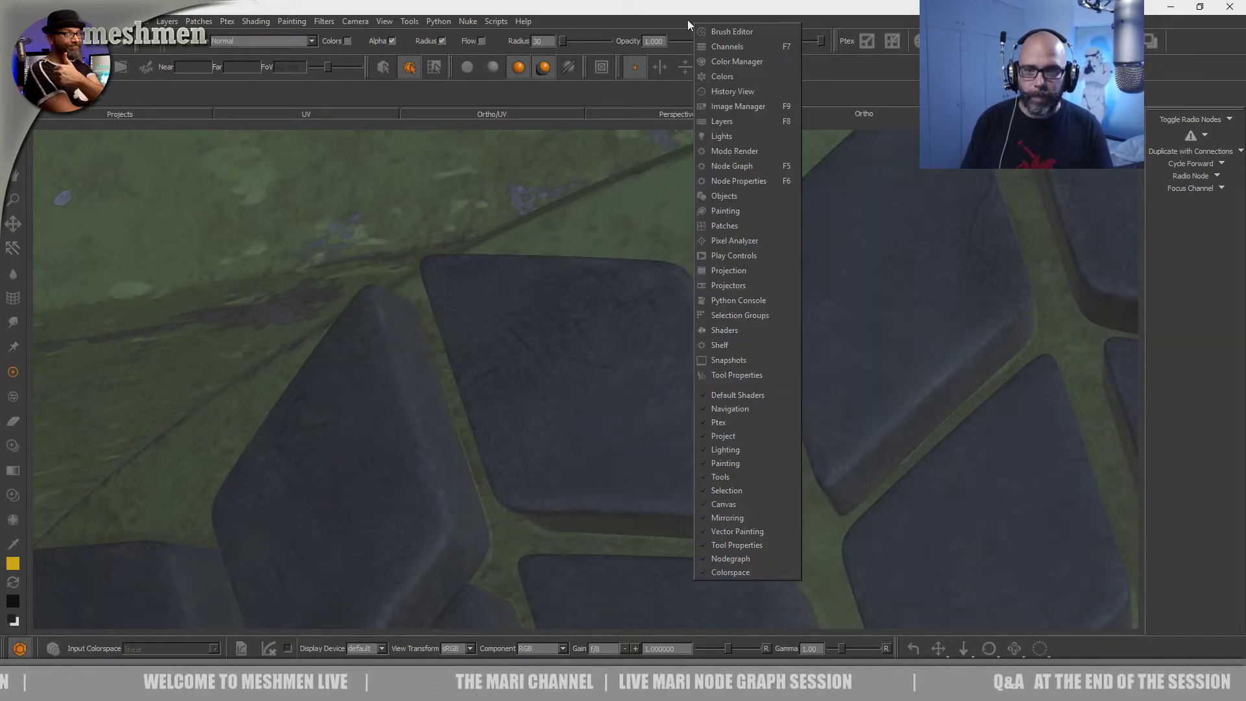
click(729, 151)
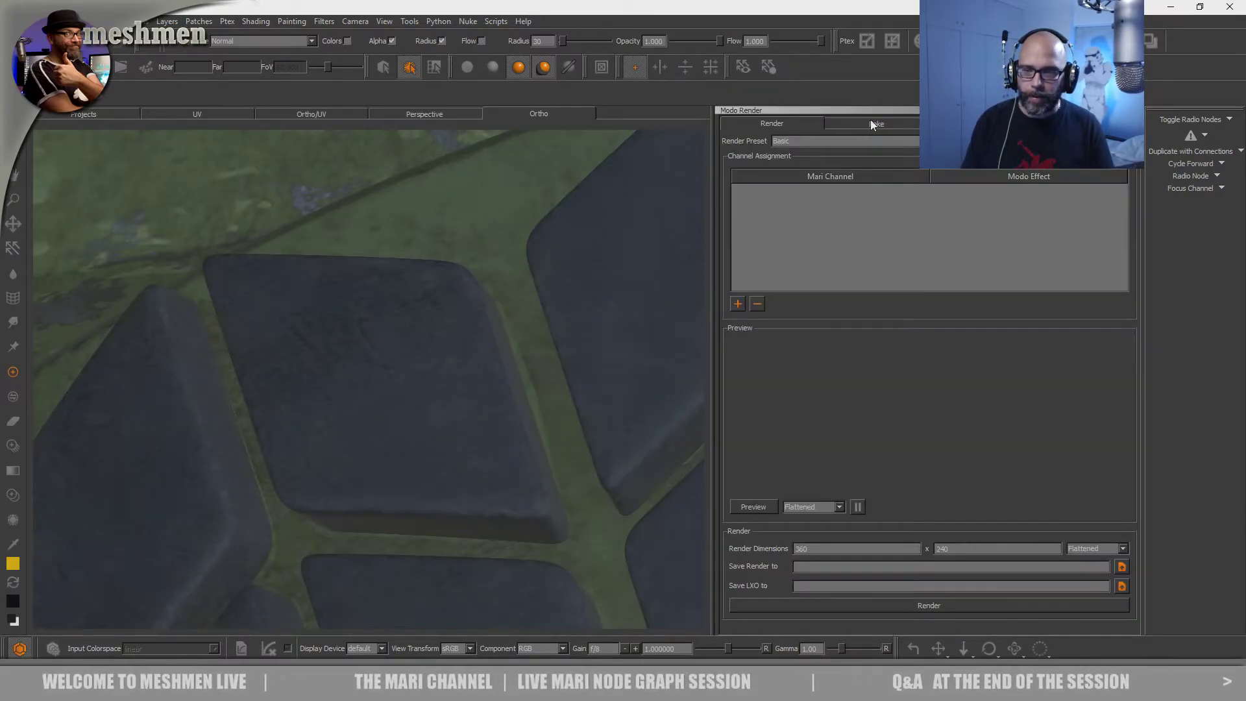
click(873, 123)
click(868, 141)
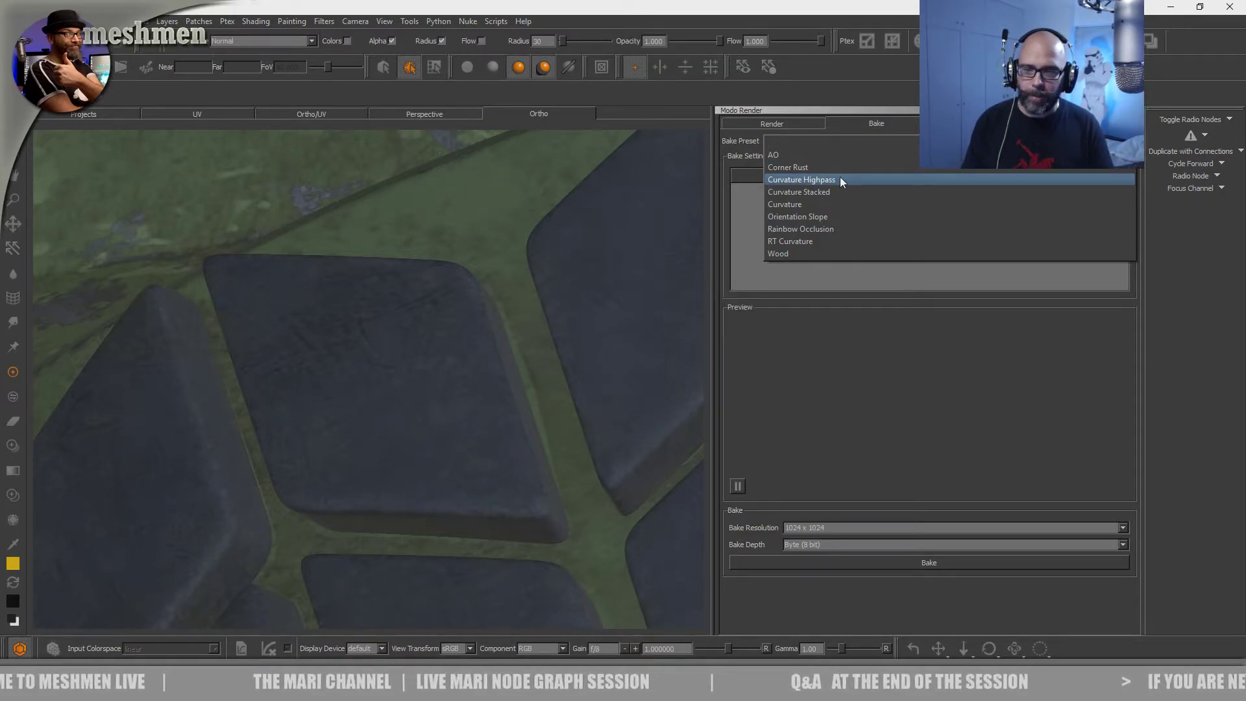
click(834, 136)
- Bring back the node properties and node graph, and display the Base paint node from the Bakes group on the model
alt+right_drag(556, 219, 382, 251)
alt+middle_drag(382, 251, 539, 308)
alt+drag(539, 308, 481, 318)
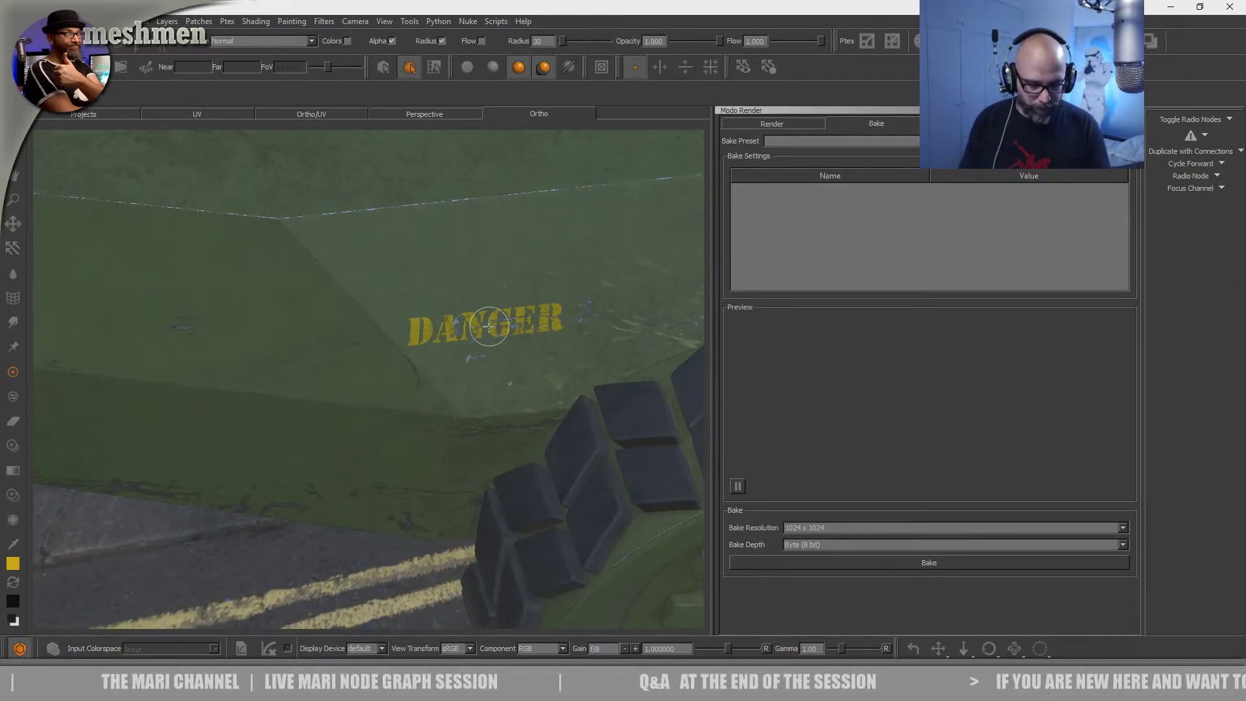
key(n)
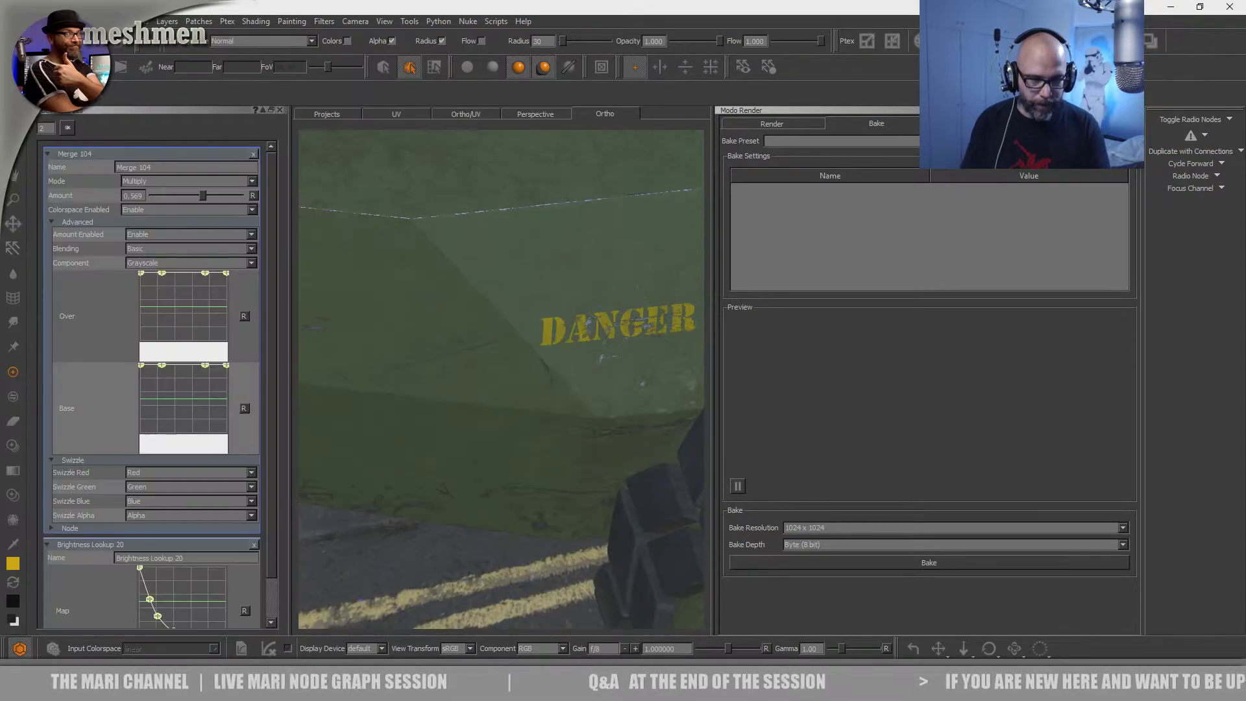
key(n)
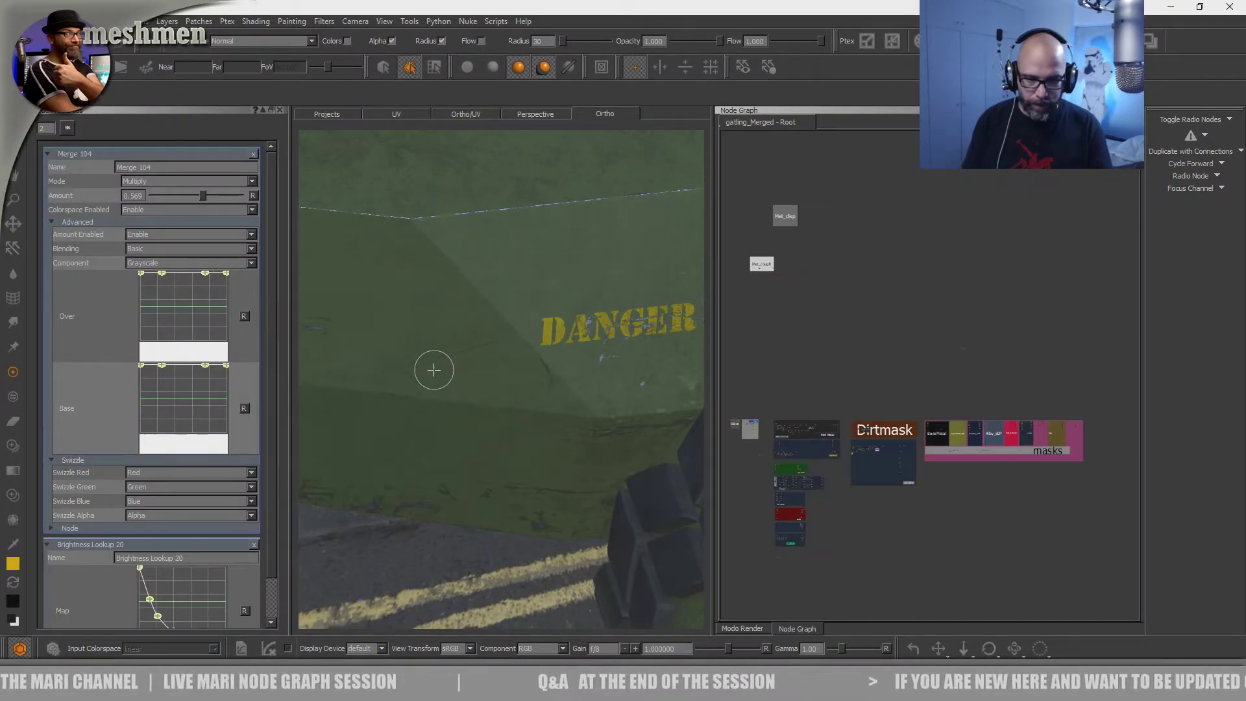
middle_drag(745, 429, 916, 437)
scroll(874, 422, up, 8)
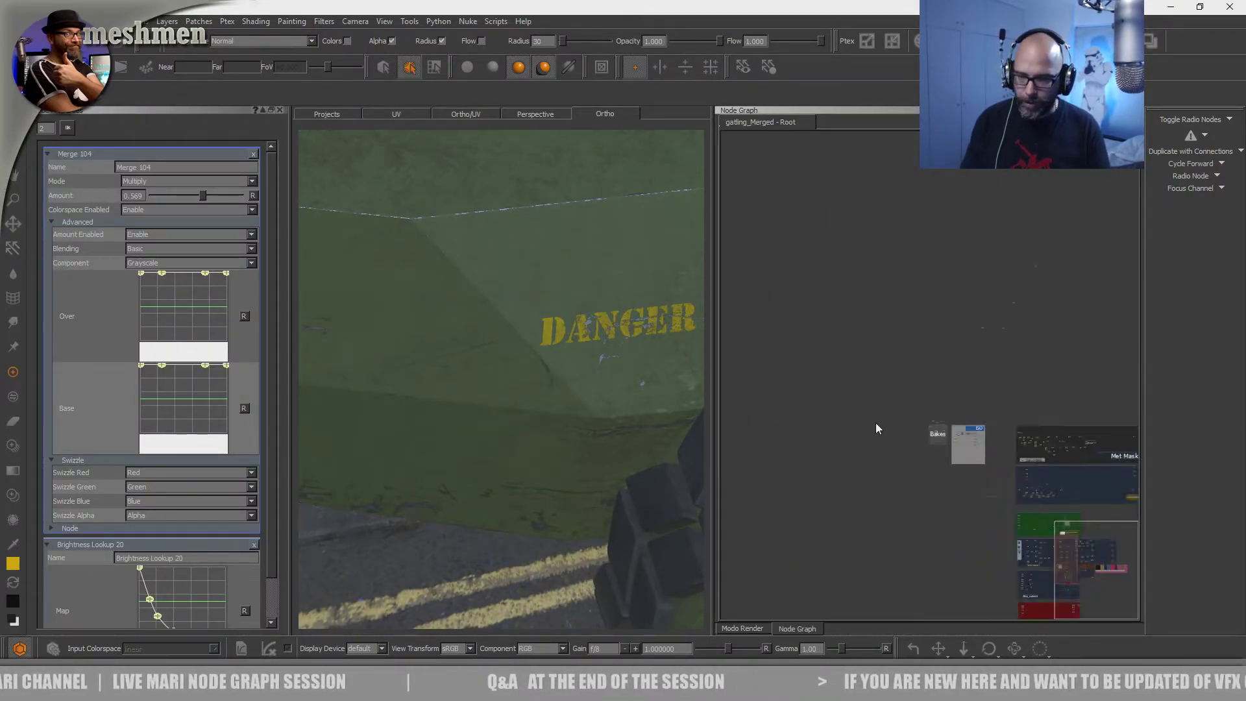
middle_drag(1133, 467, 1006, 373)
scroll(802, 364, up, 3)
scroll(932, 382, up, 9)
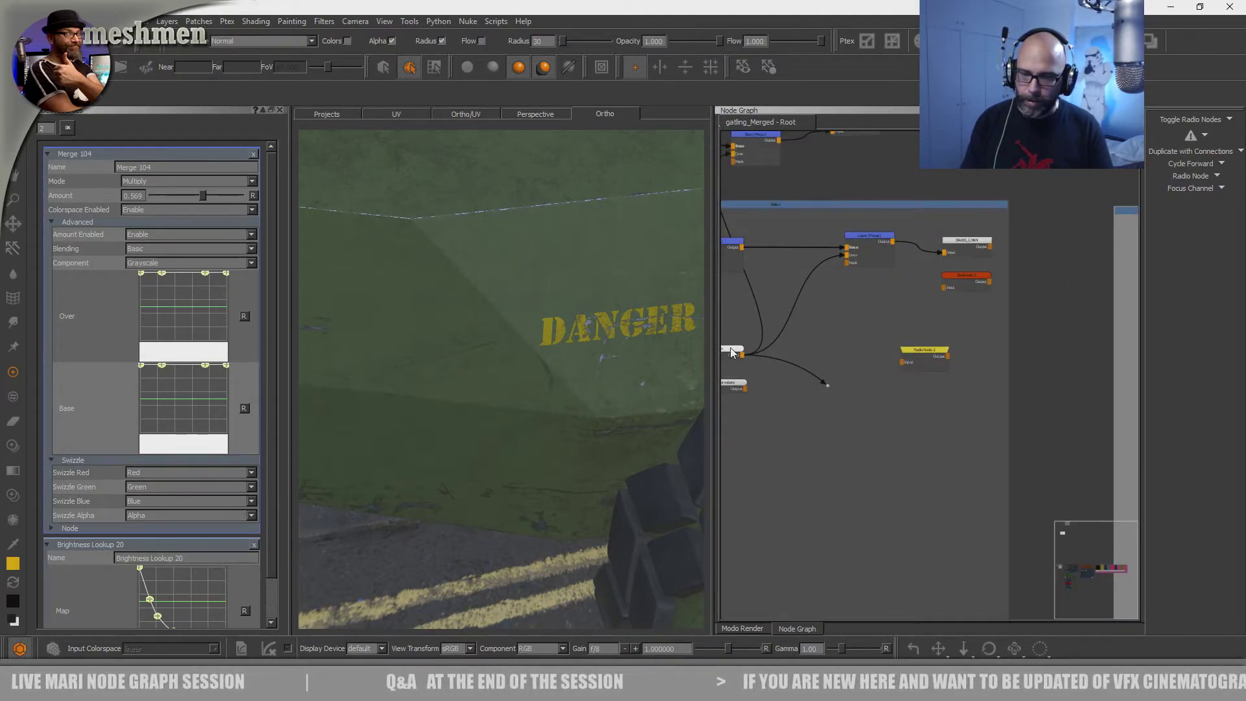
key(v)
- Turn off colour management, widen the viewport, and inspect the baked edge mask on the wheels and body from several angles
alt+drag(636, 369, 584, 370)
alt+right_drag(584, 370, 481, 359)
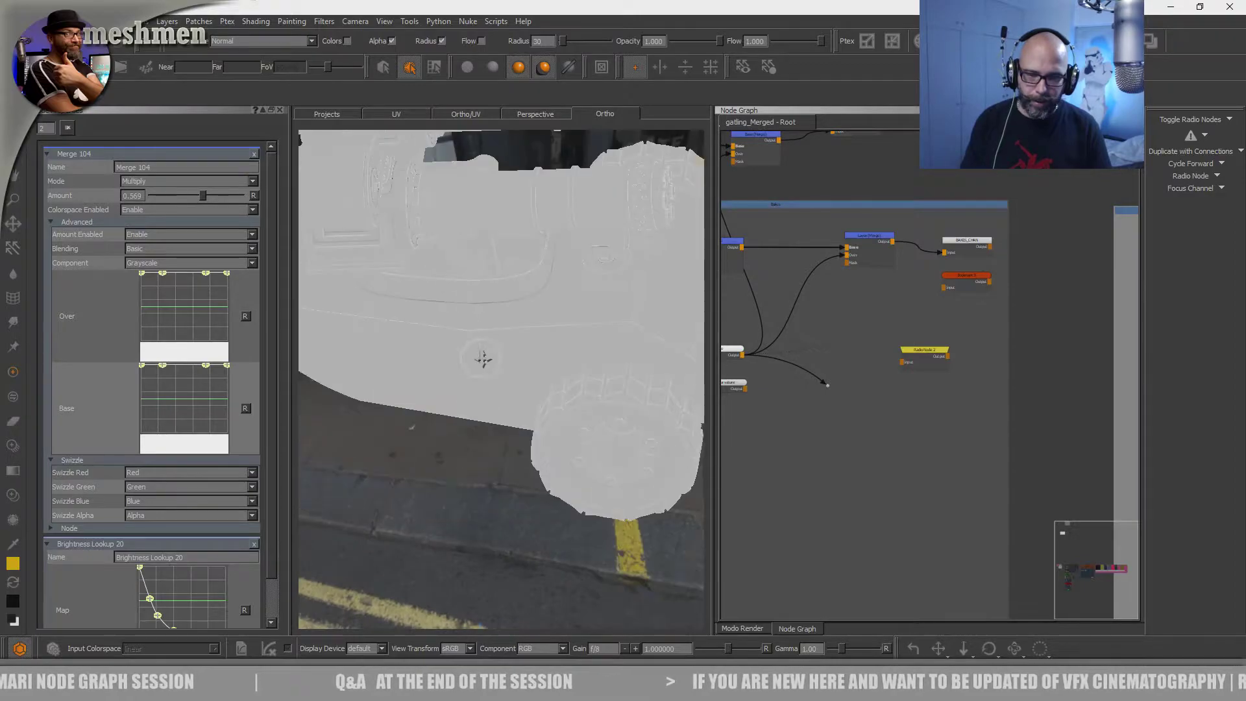
alt+middle_drag(481, 359, 558, 412)
alt+drag(558, 412, 548, 408)
click(16, 652)
alt+drag(666, 374, 597, 402)
alt+right_drag(598, 402, 680, 402)
drag(711, 411, 935, 425)
alt+drag(812, 425, 664, 387)
alt+middle_drag(657, 357, 684, 474)
alt+drag(685, 474, 681, 383)
alt+middle_drag(681, 383, 711, 454)
alt+right_drag(711, 455, 788, 525)
alt+middle_drag(575, 378, 669, 468)
alt+right_drag(669, 467, 701, 446)
mouse_move(701, 446)
alt+mouse_down()
mouse_move(667, 409)
mouse_move(640, 431)
mouse_move(669, 469)
mouse_move(718, 476)
mouse_move(591, 427)
alt+mouse_up()
alt+drag(718, 461, 559, 462)
alt+right_drag(558, 462, 695, 509)
alt+middle_drag(695, 509, 548, 326)
alt+right_drag(548, 325, 622, 219)
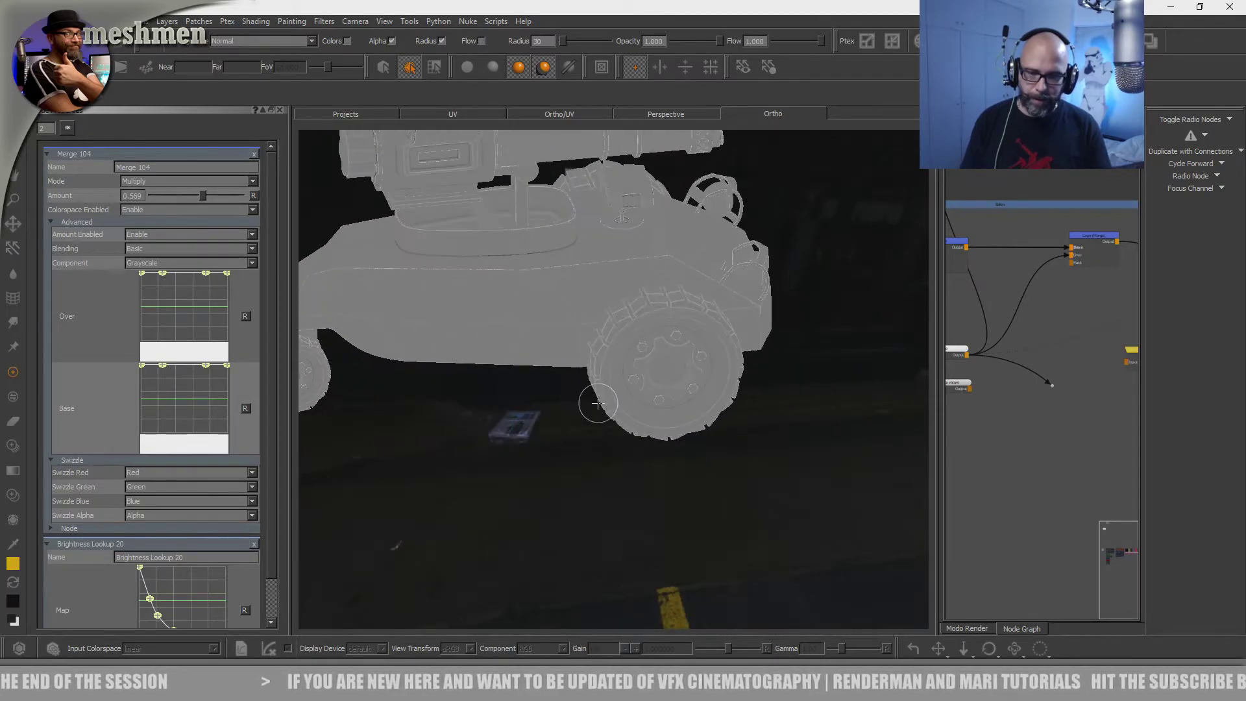
alt+drag(622, 217, 674, 383)
- Enlarge the node graph, display the OCC_bake node on the model, and inspect its occlusion shading around the tread blocks
middle_drag(969, 385, 1061, 451)
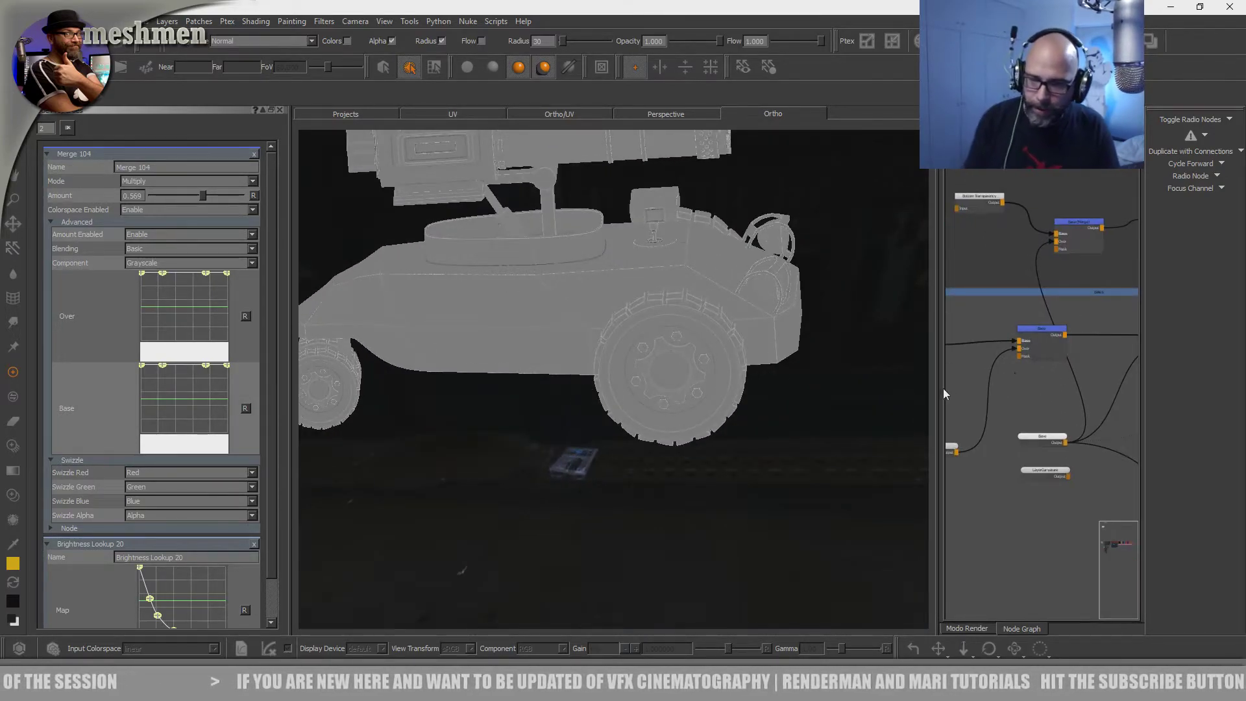
drag(934, 381, 548, 384)
middle_drag(696, 399, 906, 429)
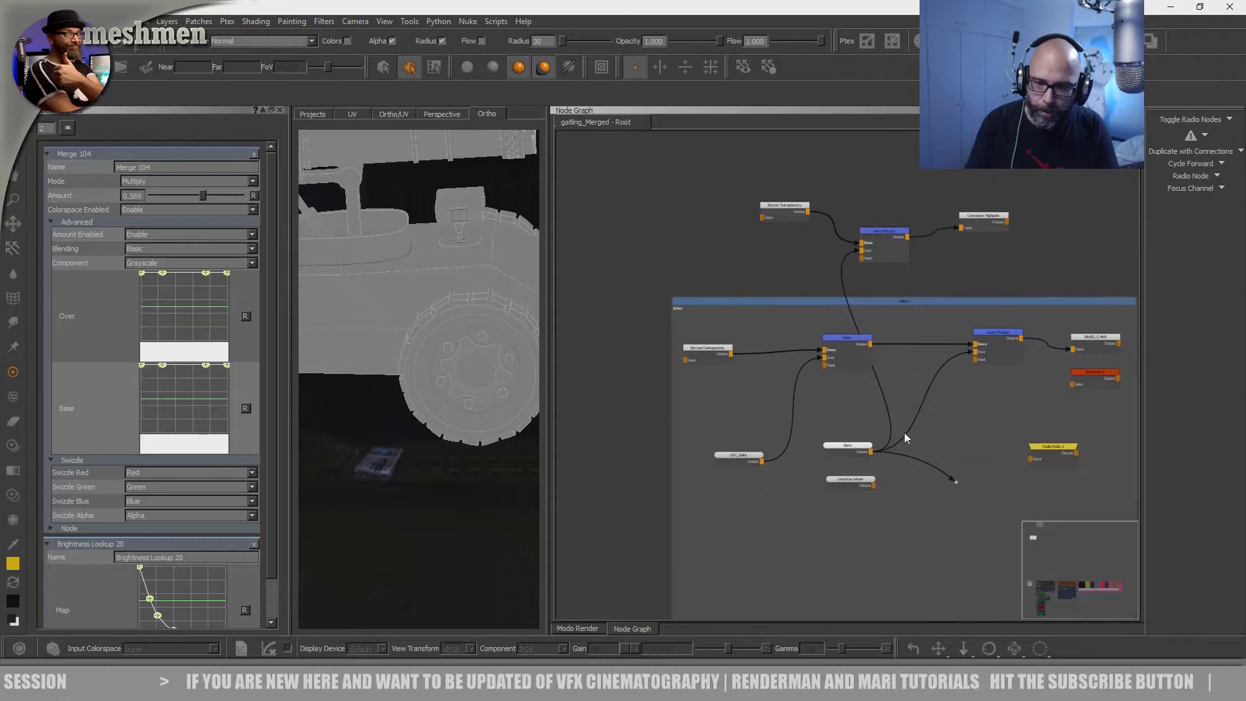
scroll(726, 374, up, 2)
scroll(727, 374, up, 3)
scroll(739, 390, down, 4)
middle_drag(739, 416, 630, 338)
scroll(632, 344, up, 3)
click(640, 460)
key(1)
alt+drag(416, 374, 310, 384)
scroll(310, 383, up, 10)
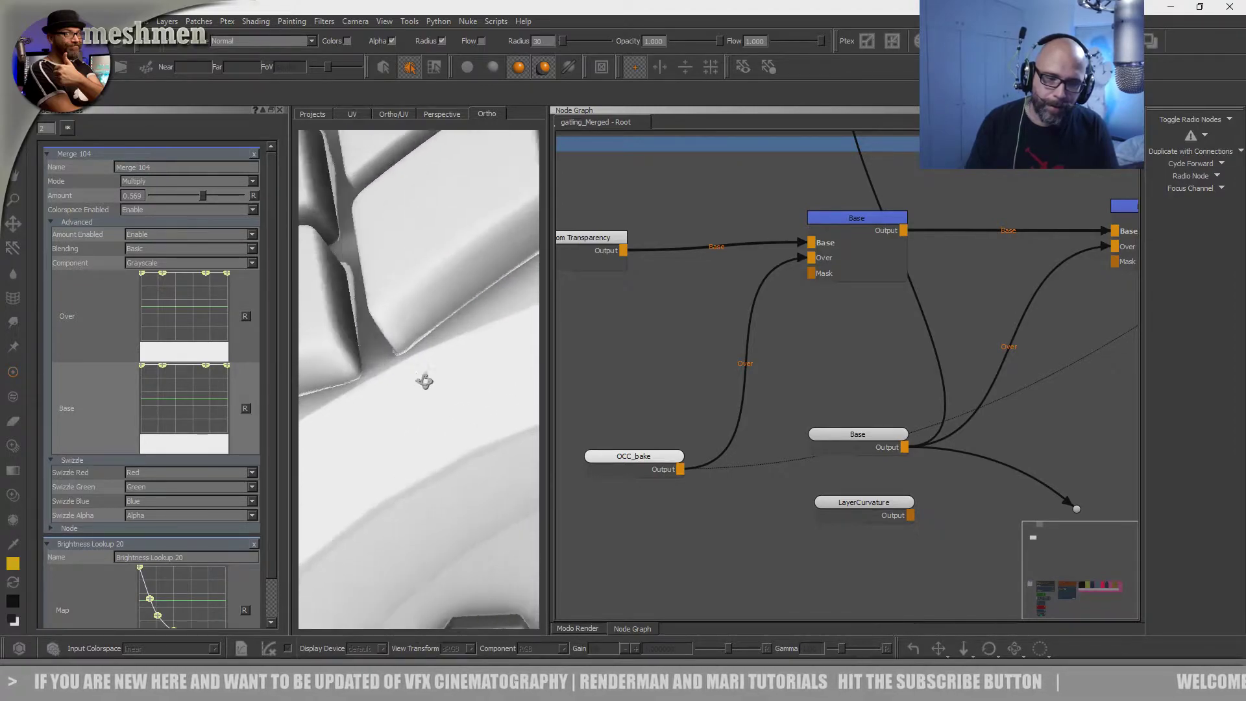
alt+middle_drag(410, 409, 407, 409)
scroll(408, 402, down, 6)
alt+drag(412, 364, 466, 376)
middle_drag(465, 375, 419, 422)
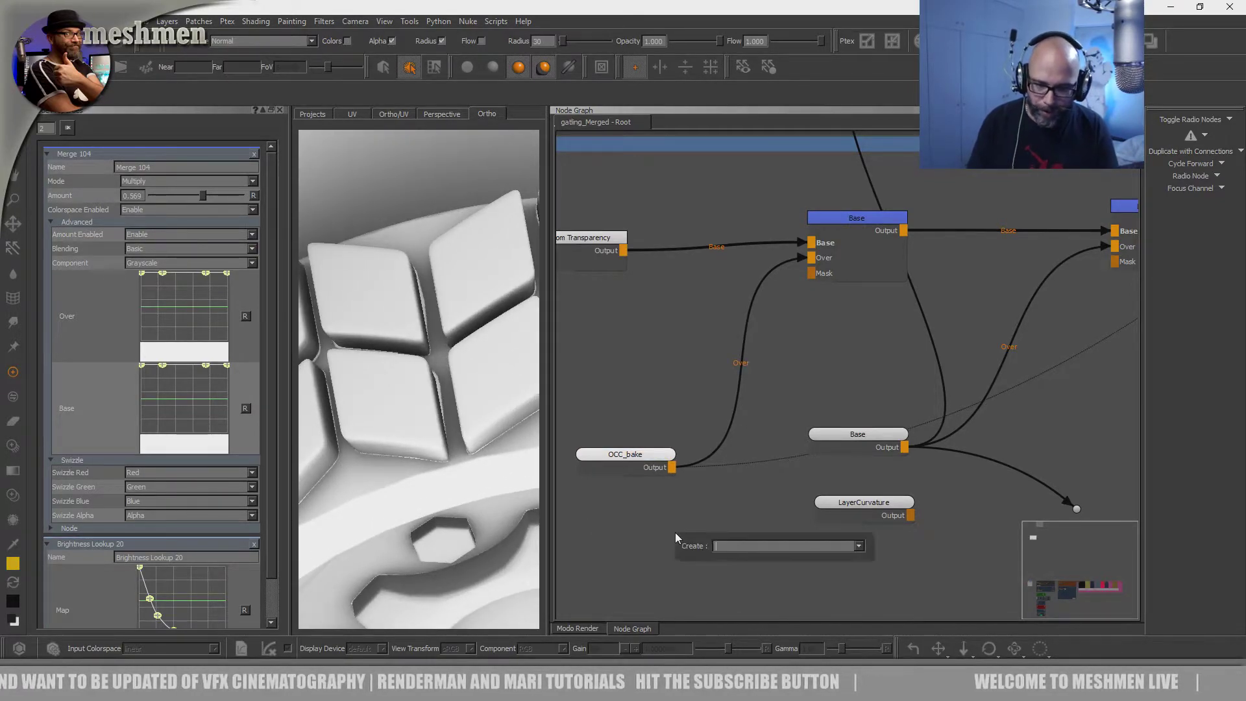
- Create a Radio Node beside the bakes and connect its input to the output of OCC_bake
text(radio)
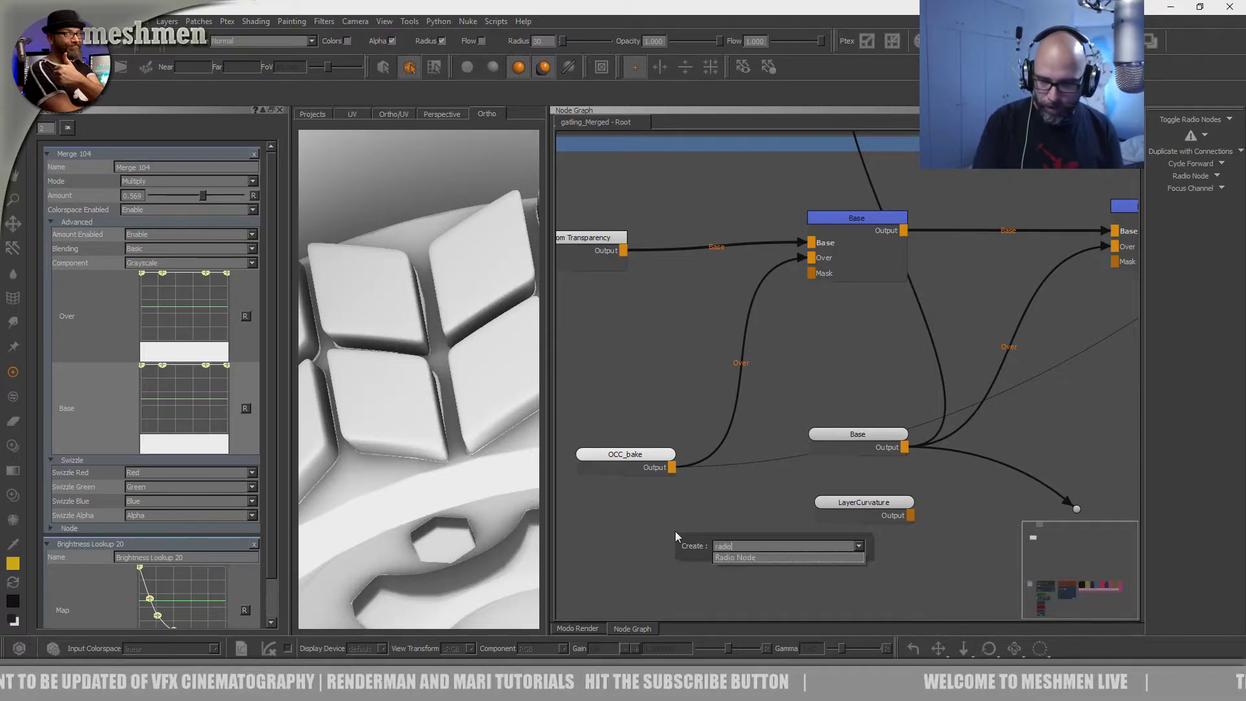
key(Return)
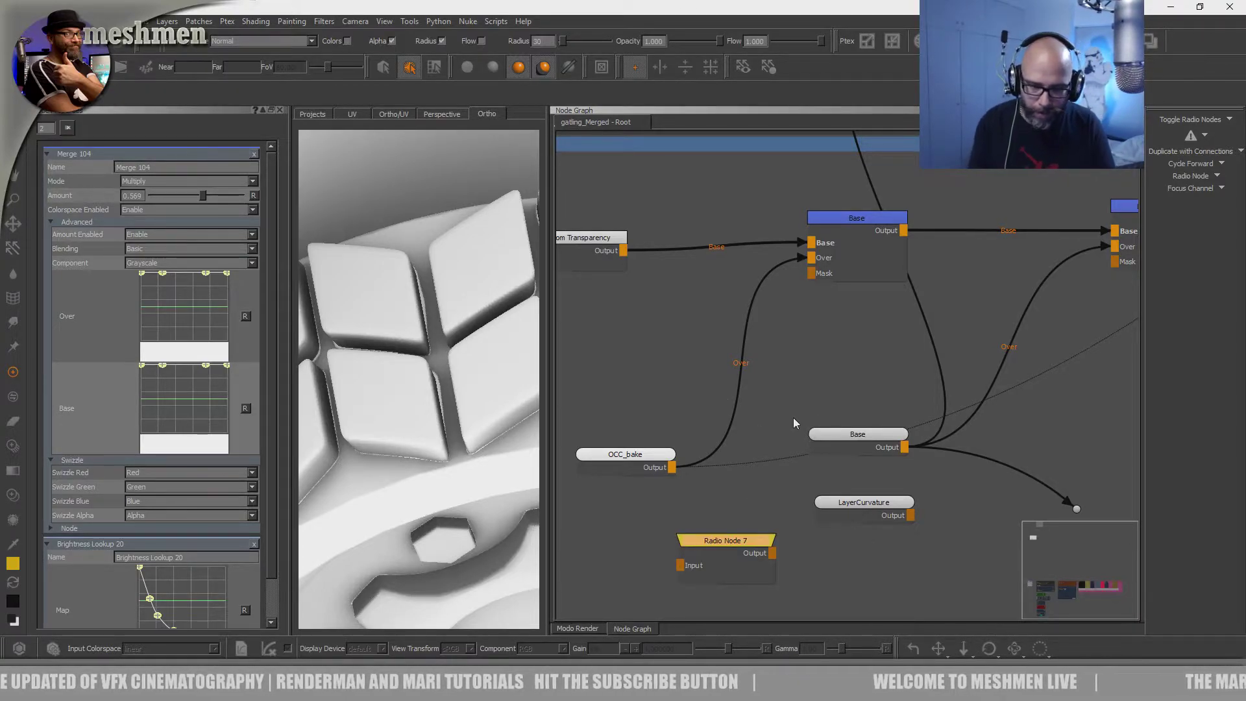
drag(756, 558, 788, 571)
drag(689, 515, 672, 467)
- Move the OCC_bake Radio Node out of the Bakes group to the lower edge of the RubberMaterial backdrop
scroll(728, 533, down, 5)
drag(833, 428, 851, 568)
scroll(664, 305, down, 3)
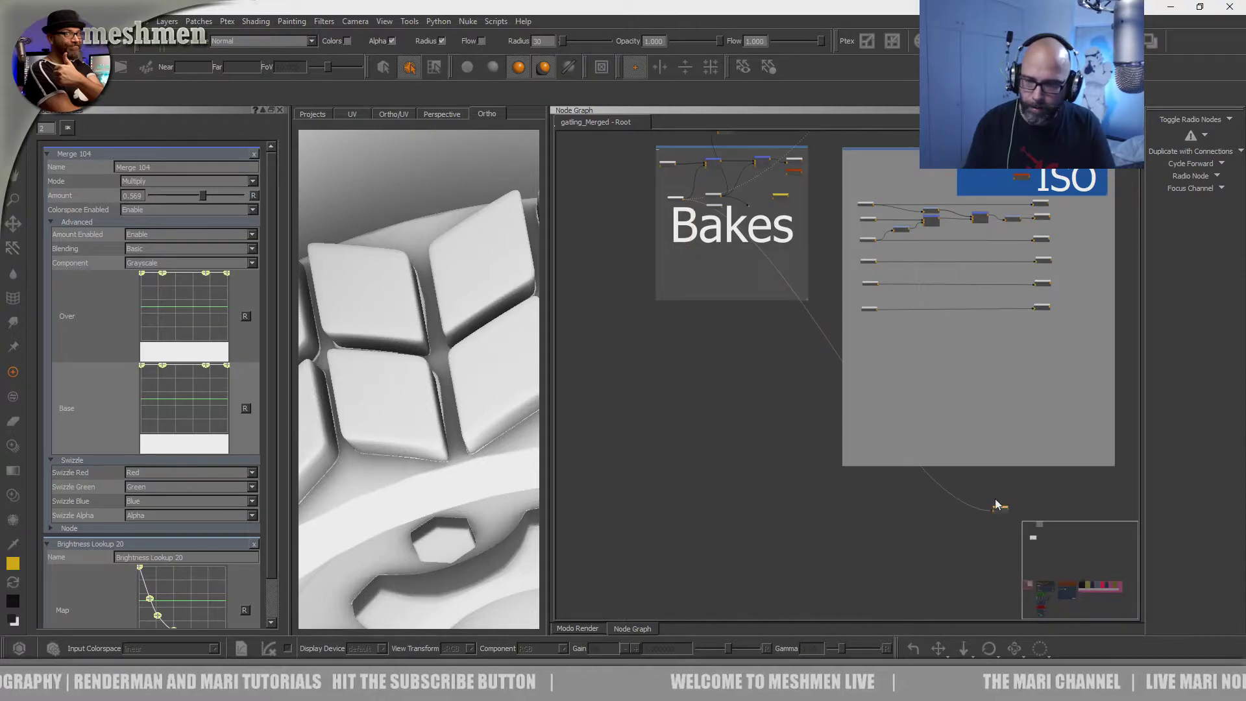
scroll(631, 317, down, 4)
middle_drag(707, 386, 737, 295)
drag(737, 297, 731, 462)
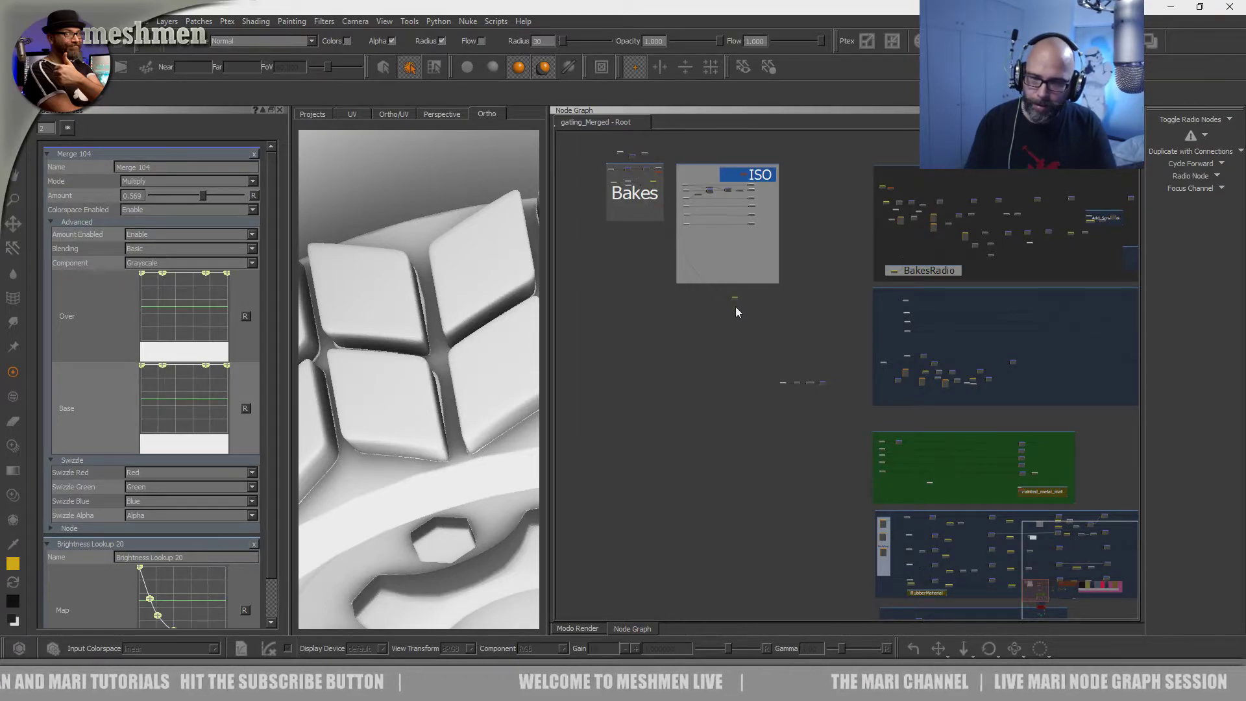
scroll(699, 279, up, 1)
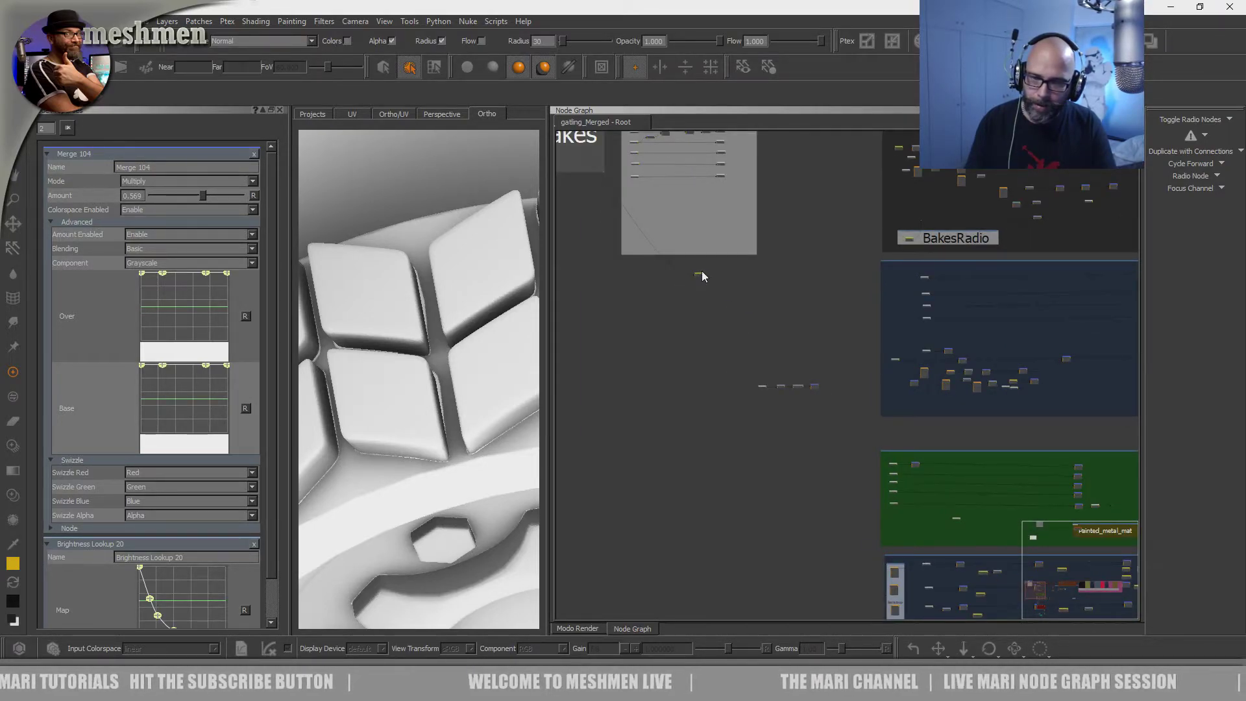
scroll(699, 276, up, 1)
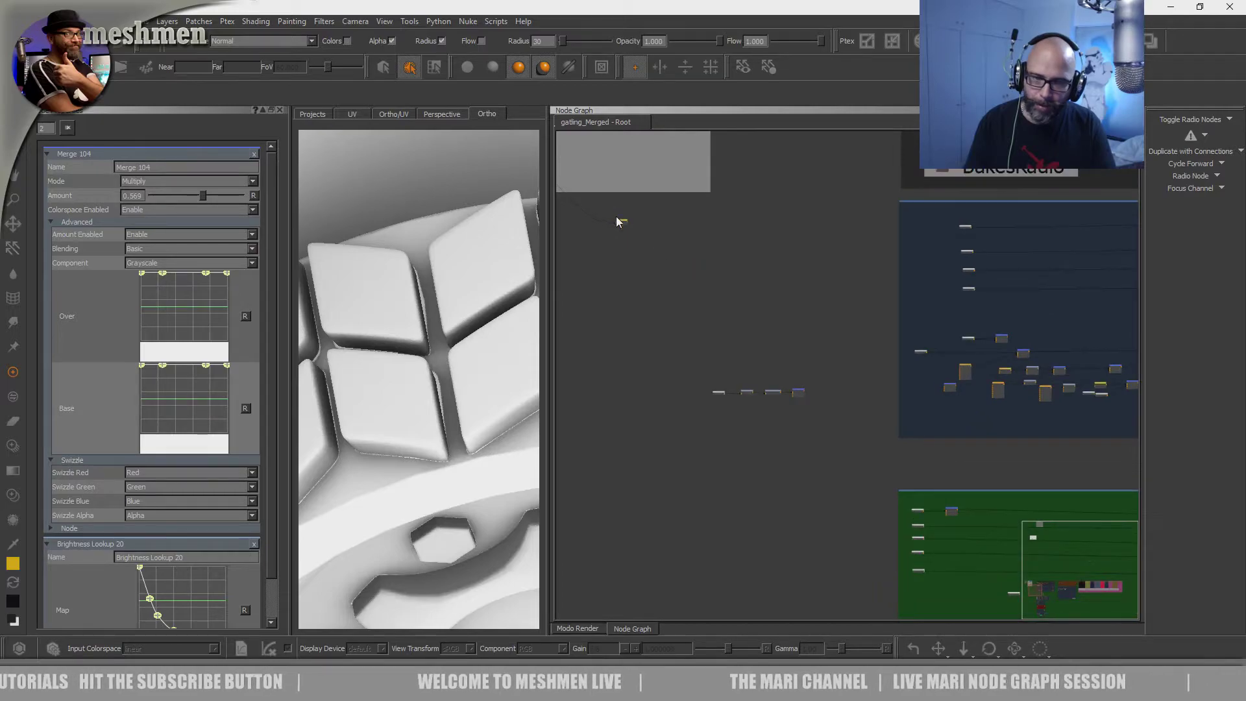
middle_drag(715, 558, 654, 310)
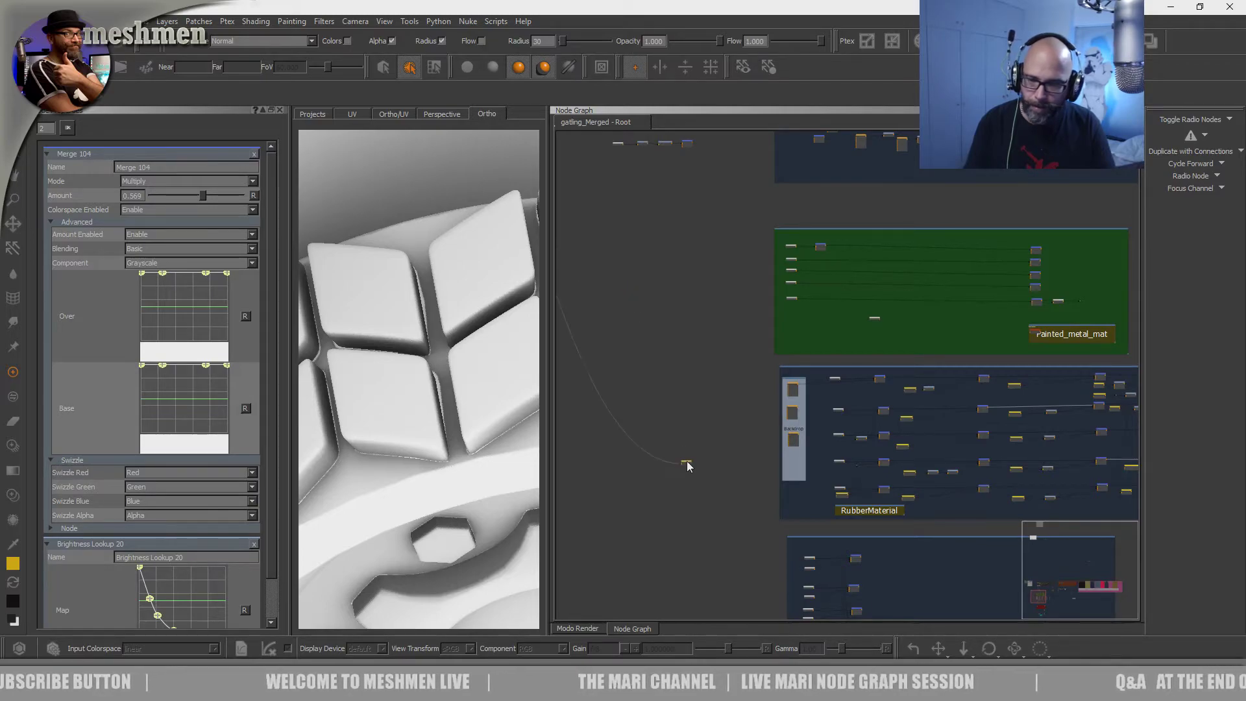
drag(902, 536, 946, 516)
middle_drag(949, 513, 695, 479)
drag(695, 475, 960, 485)
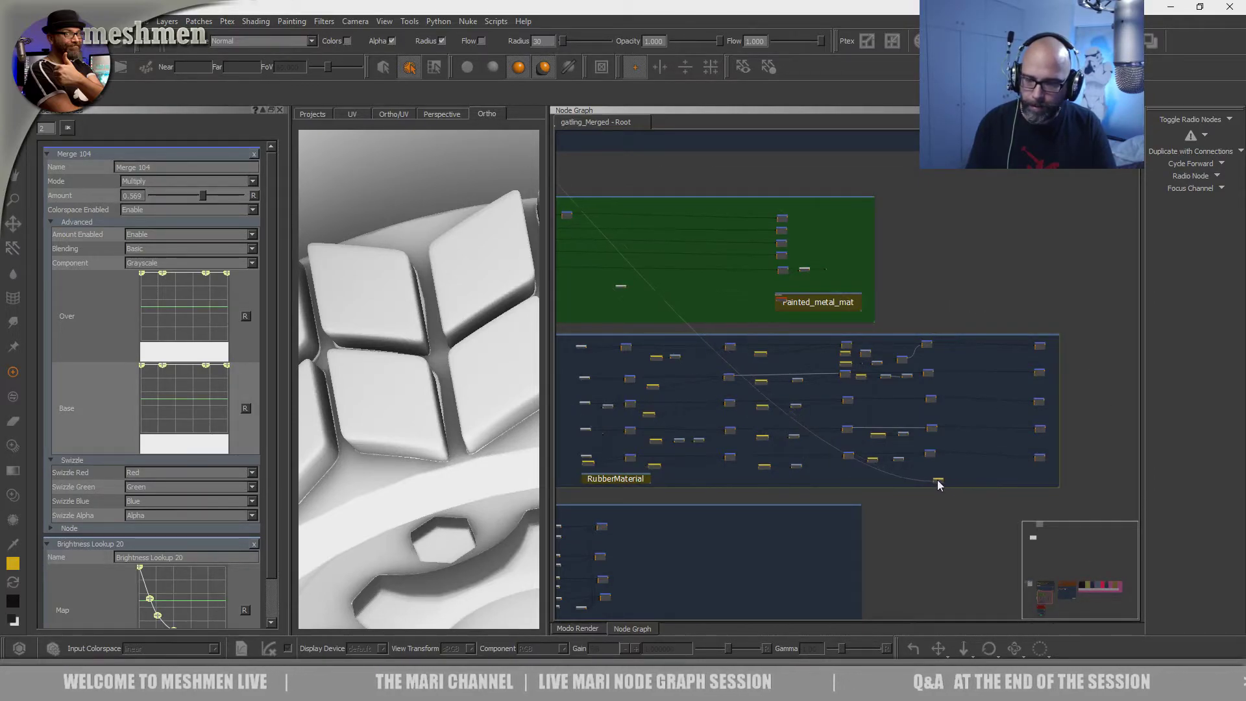
middle_drag(873, 448, 701, 388)
scroll(760, 414, up, 5)
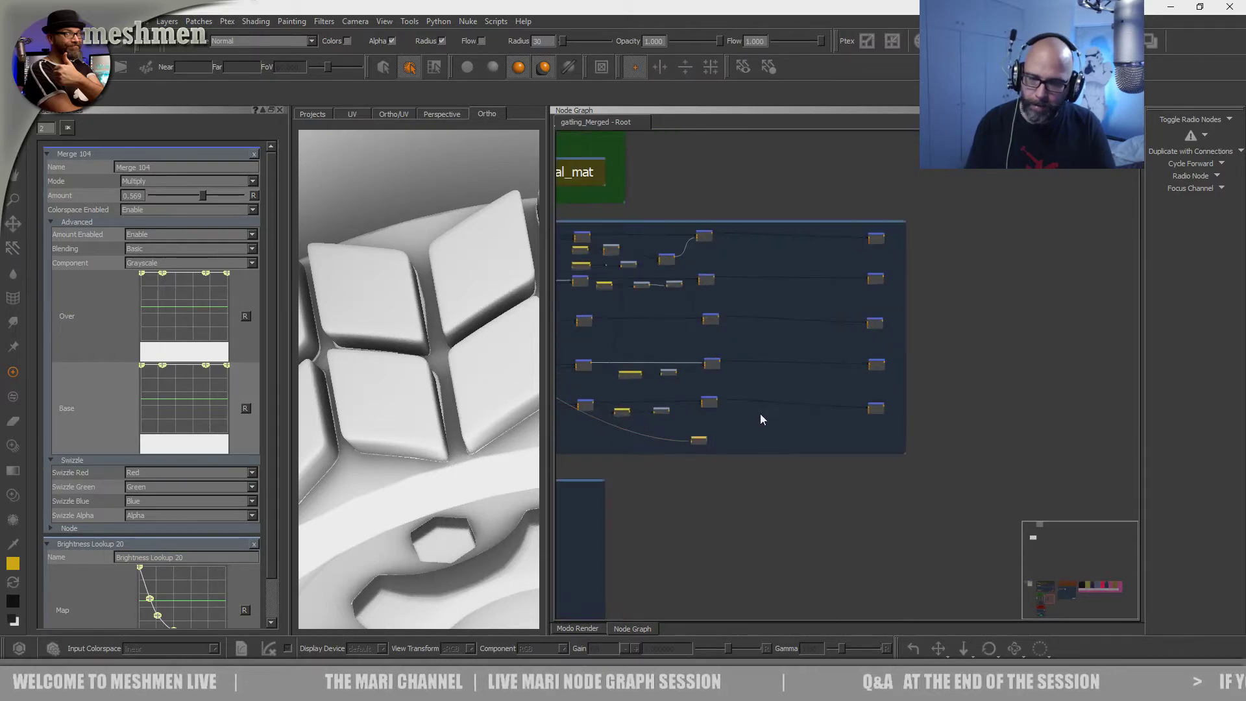
- Make room in the RubberMaterial backdrop by enlarging it and shifting its final merge column outward, and place the Radio Node between the top two rows
drag(612, 473, 621, 477)
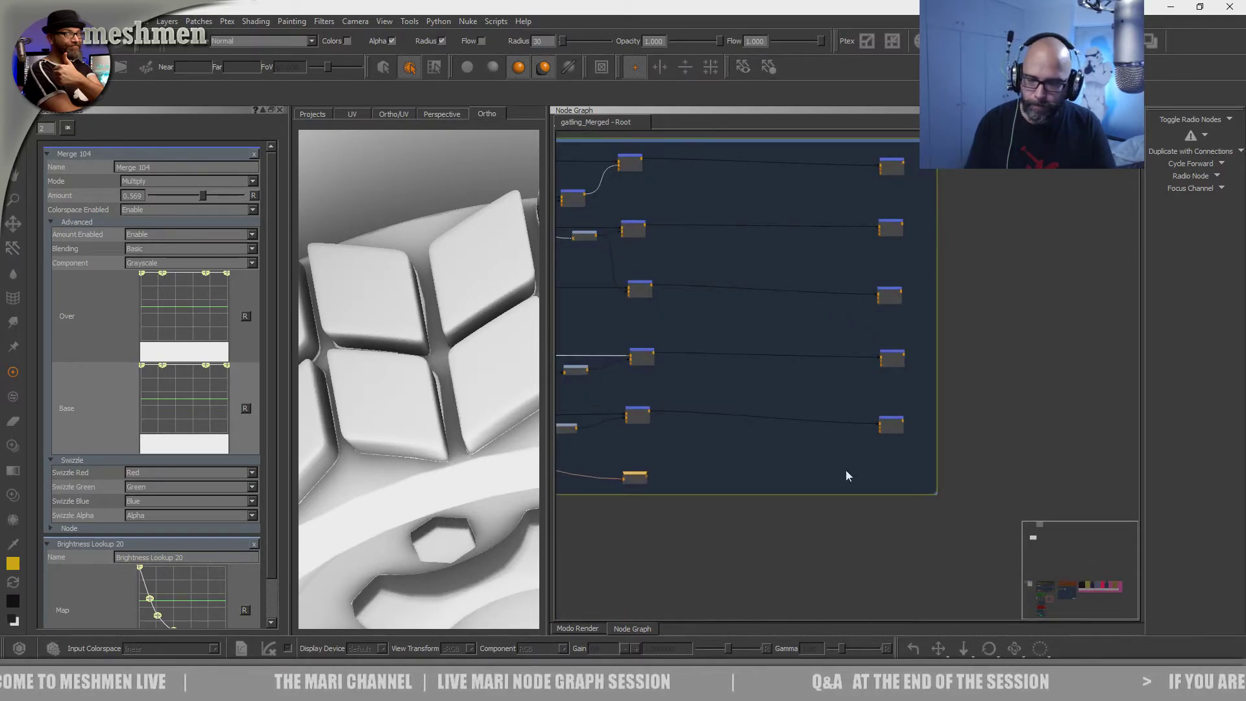
drag(935, 494, 1075, 515)
middle_drag(939, 485, 954, 525)
drag(962, 517, 1014, 225)
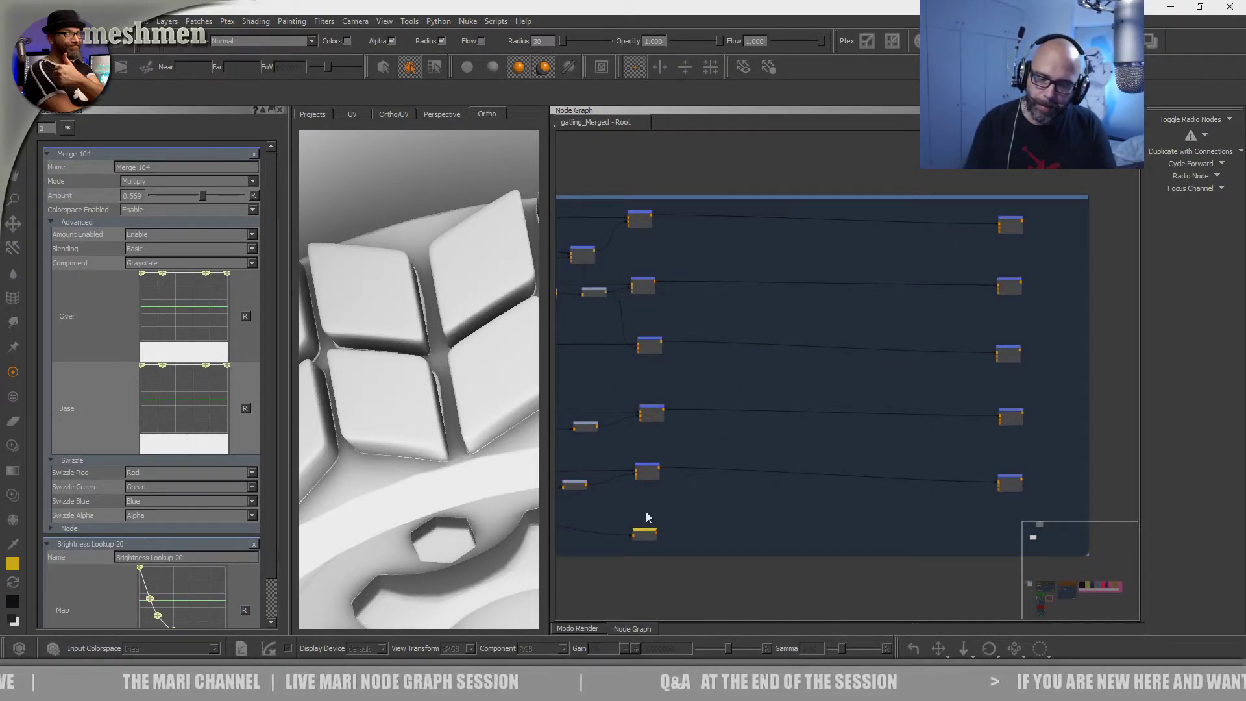
drag(645, 533, 735, 261)
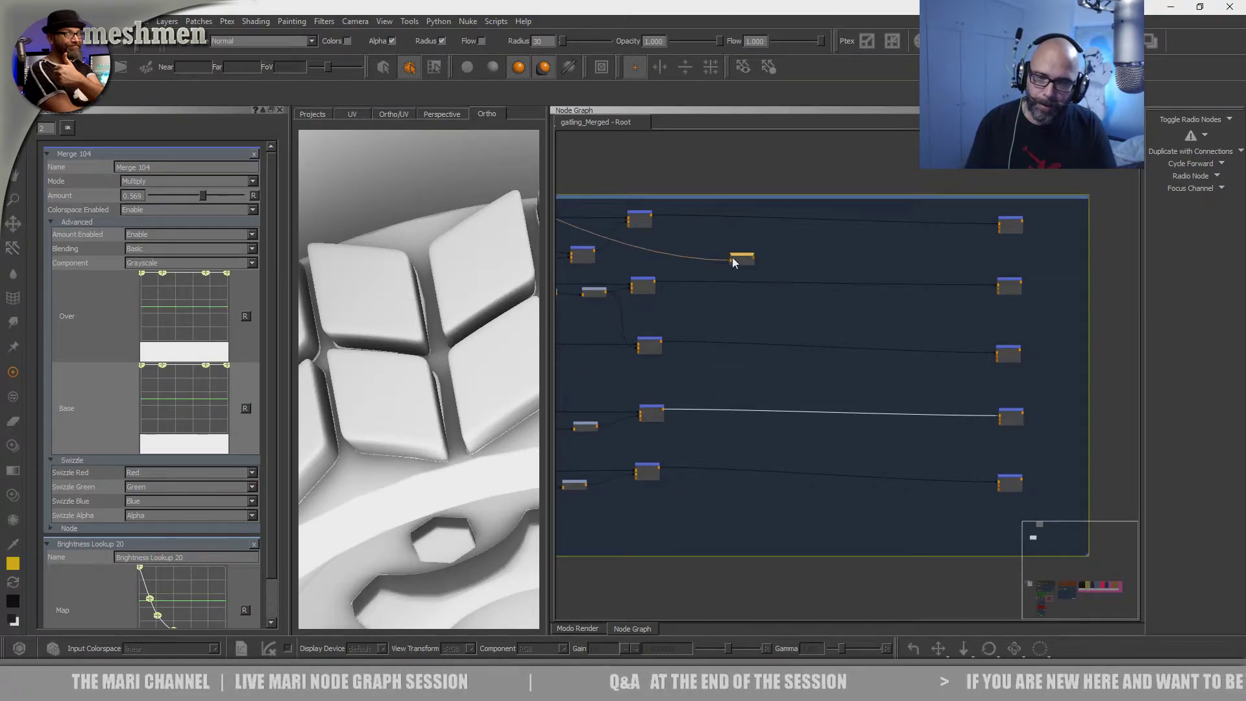
- Create a second Radio Node and place it beside the second-row Merge in the RubberMaterial backdrop
scroll(694, 254, up, 5)
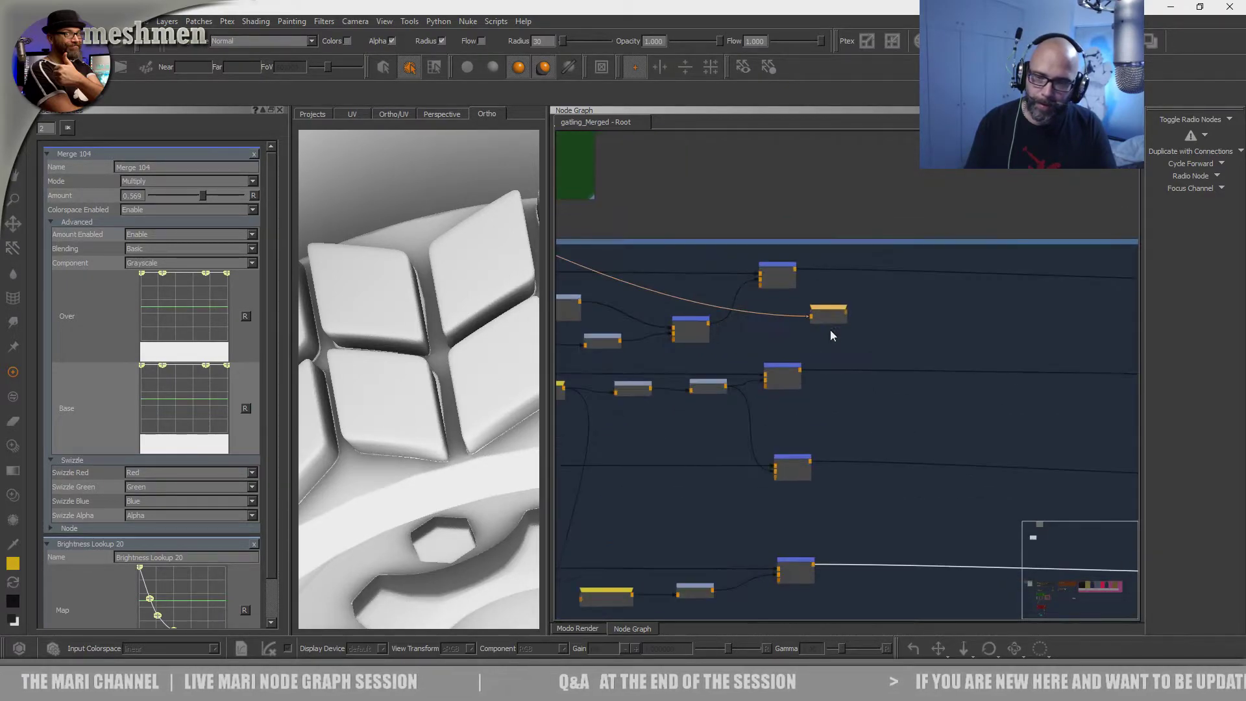
scroll(819, 338, up, 1)
click(819, 383)
middle_drag(808, 333, 816, 367)
drag(808, 318, 817, 320)
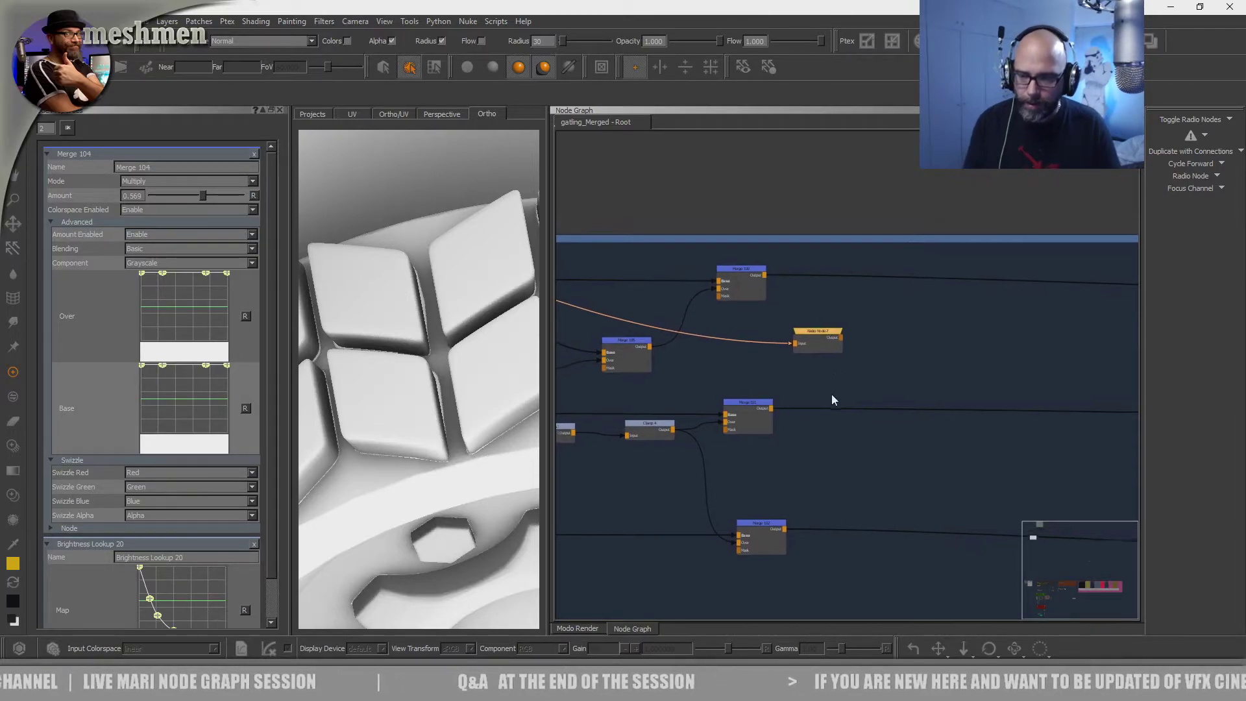
scroll(812, 354, down, 2)
click(808, 350)
click(820, 340)
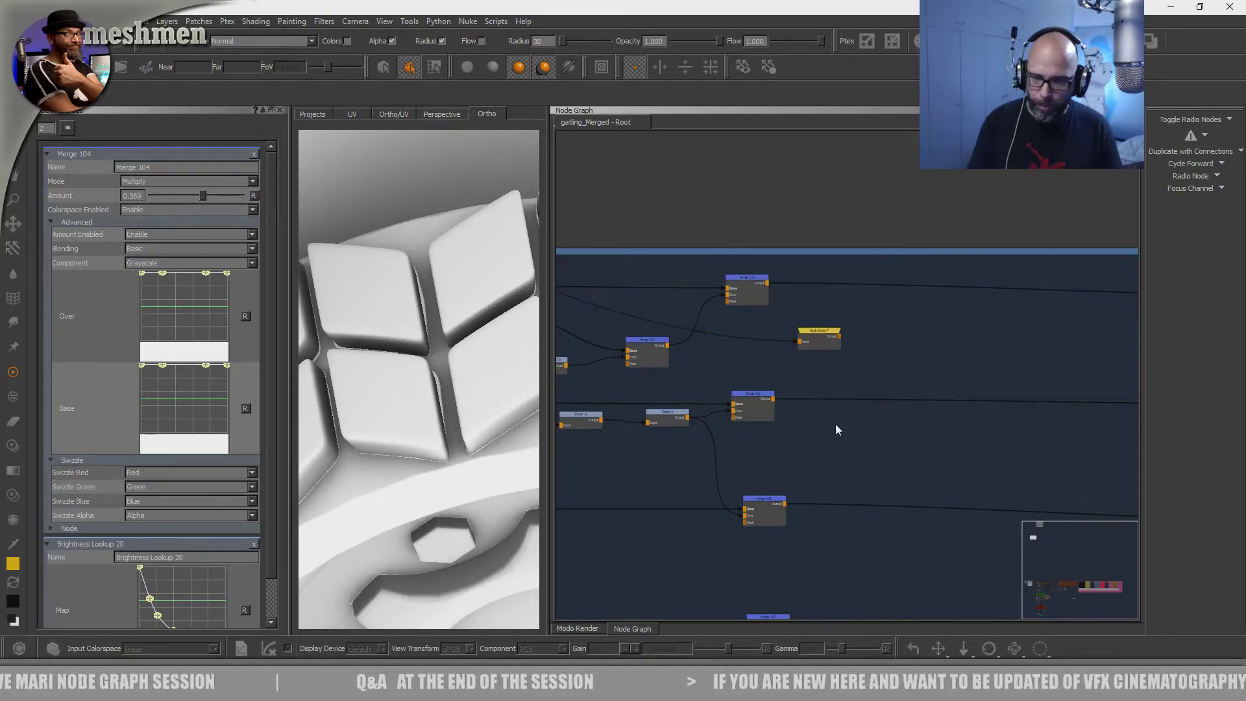
key(Tab)
text(radio)
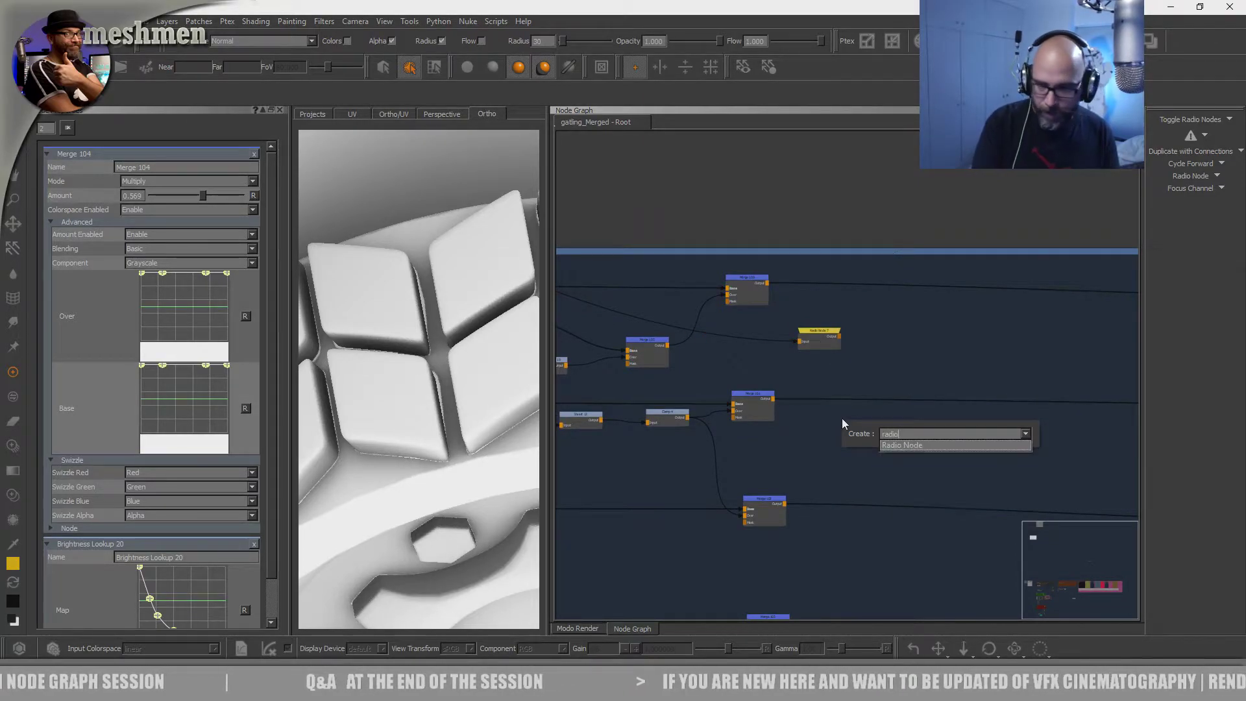
key(Return)
drag(858, 425, 823, 423)
middle_drag(821, 419, 917, 474)
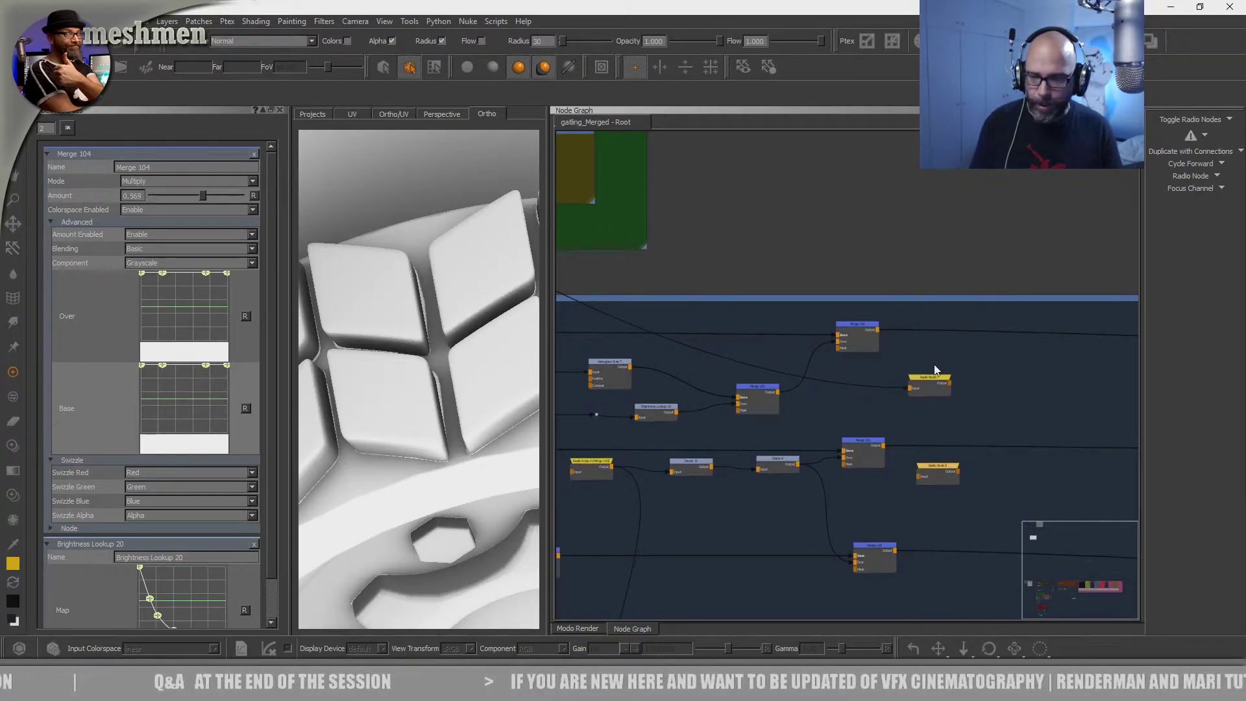
- Line up the two Radio Nodes and connect the second one's input to the output of OCC_bake
drag(936, 384, 945, 384)
click(918, 477)
drag(880, 388, 879, 387)
drag(928, 466, 937, 466)
middle_drag(936, 466, 874, 368)
drag(878, 371, 875, 371)
middle_drag(877, 395, 886, 436)
click(886, 437)
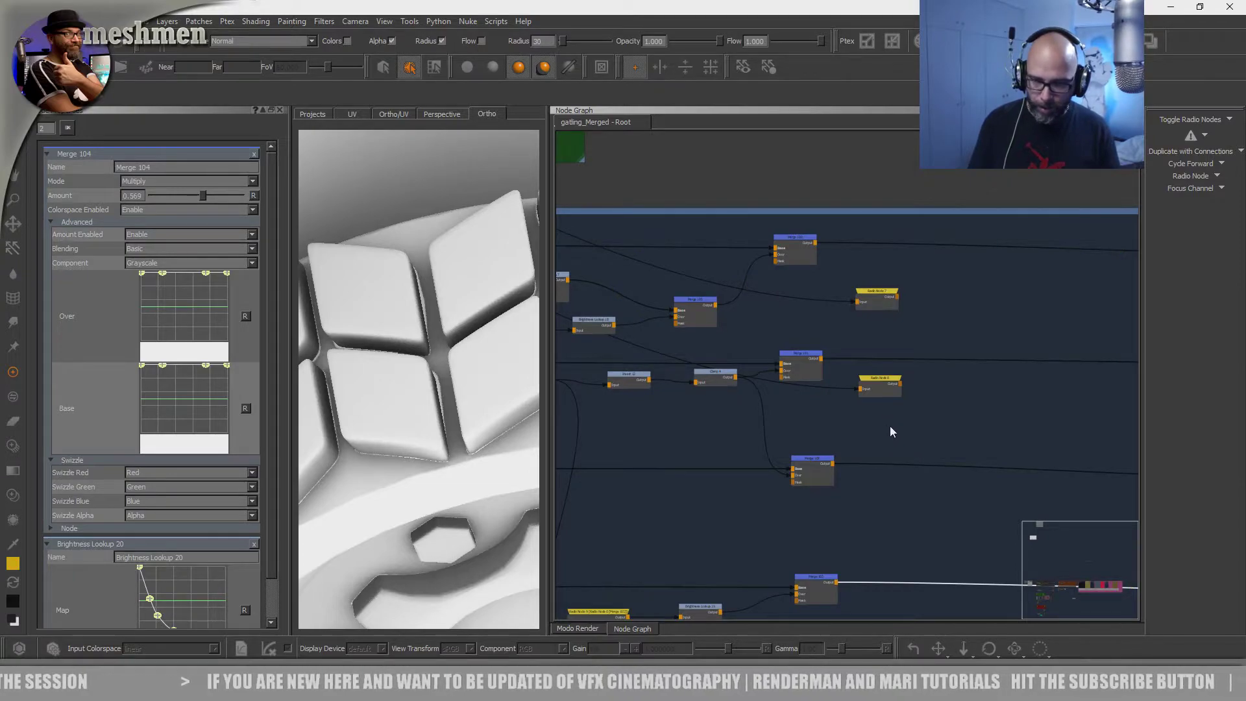
- Create a third Radio Node and place it just above the level of the third-row Merge
key(Tab)
text(rad)
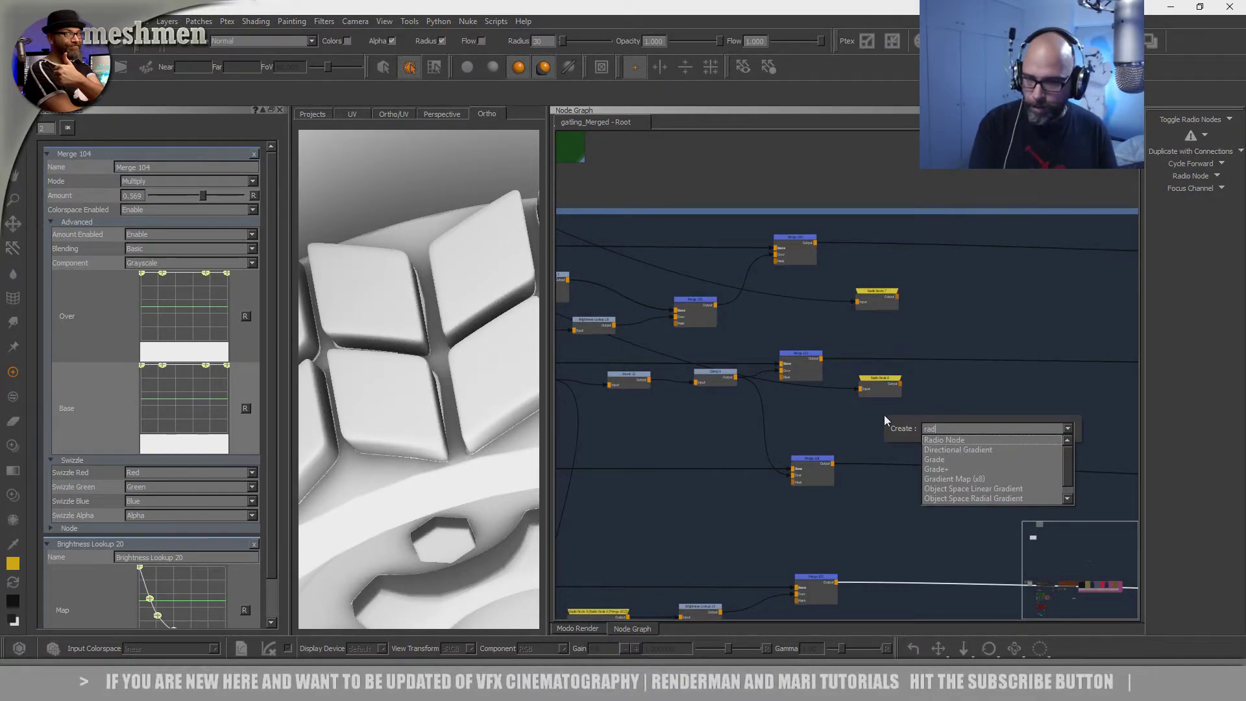
key(Return)
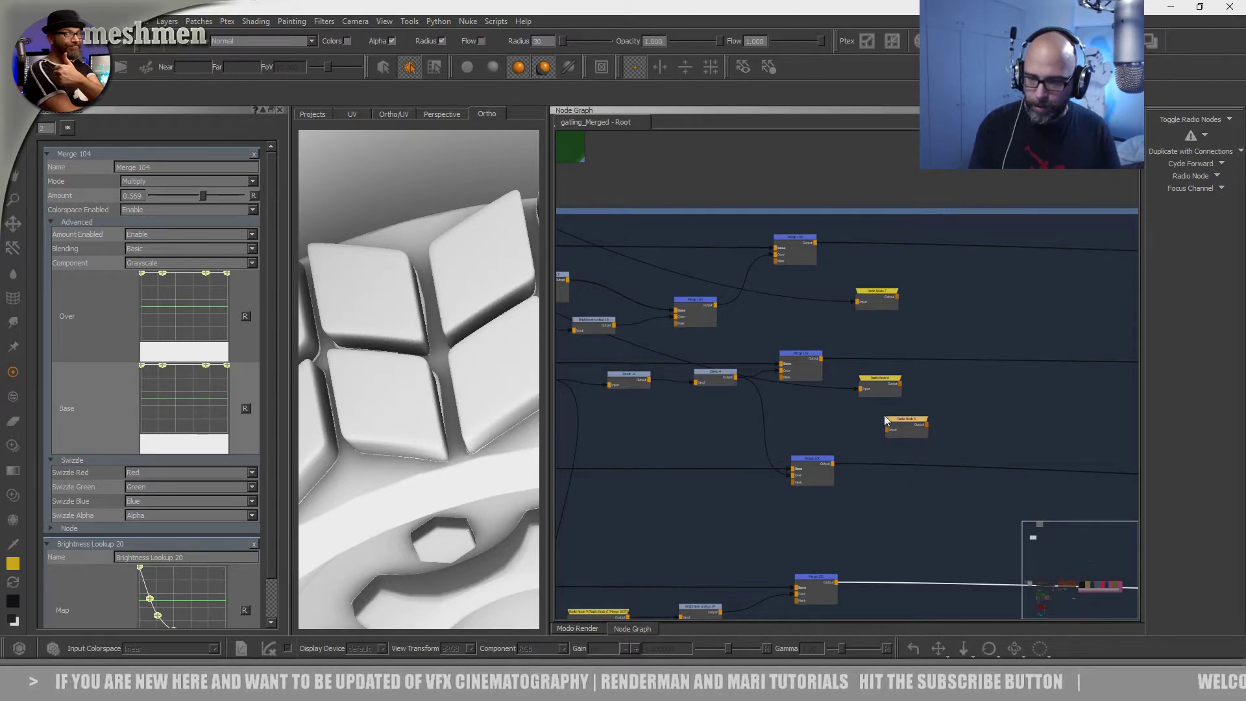
drag(905, 415, 882, 431)
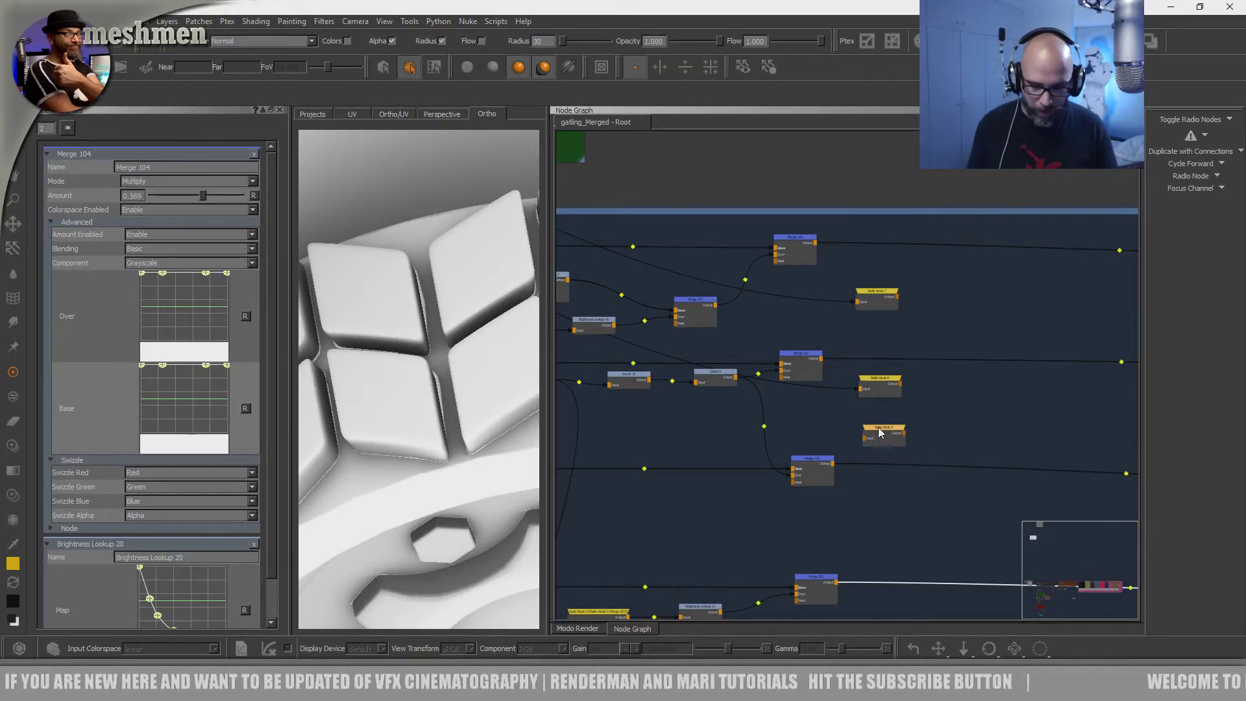
- Paste two copies of the Radio Node, one below the third-row Merge and one below the fourth-row Merge
key(ctrl+v)
drag(890, 508, 877, 508)
middle_drag(870, 476, 851, 271)
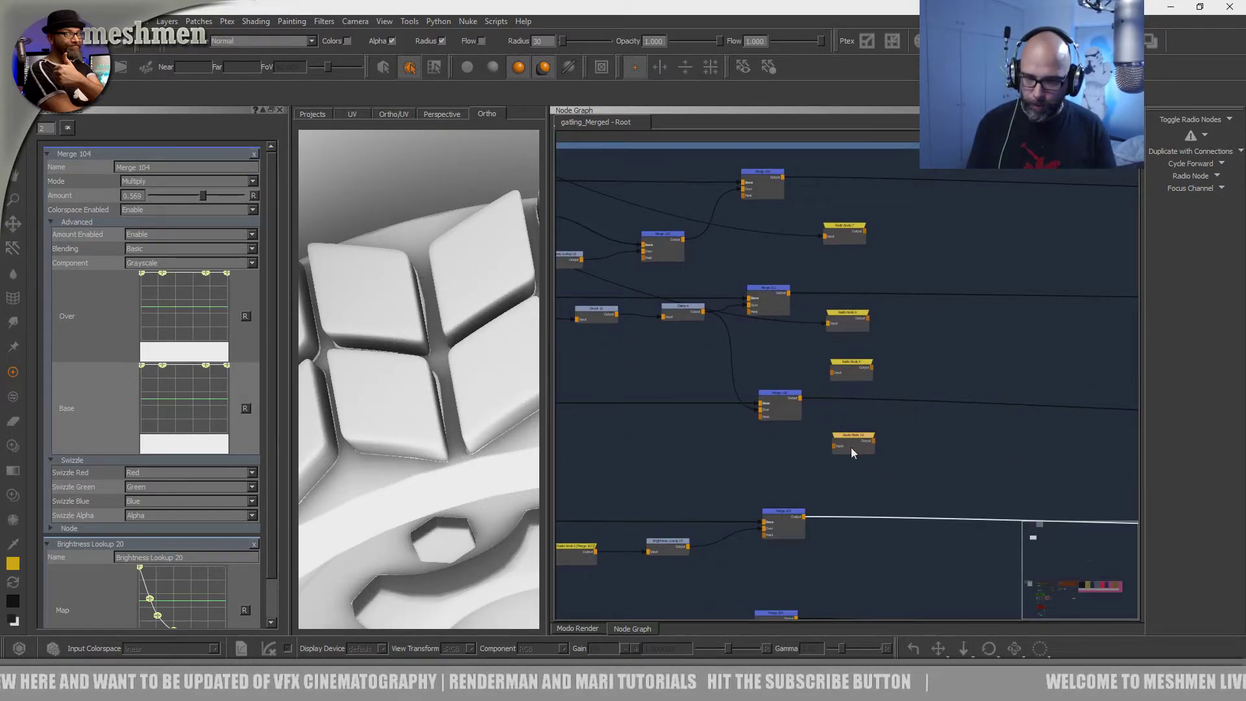
middle_drag(865, 561, 874, 488)
key(ctrl+v)
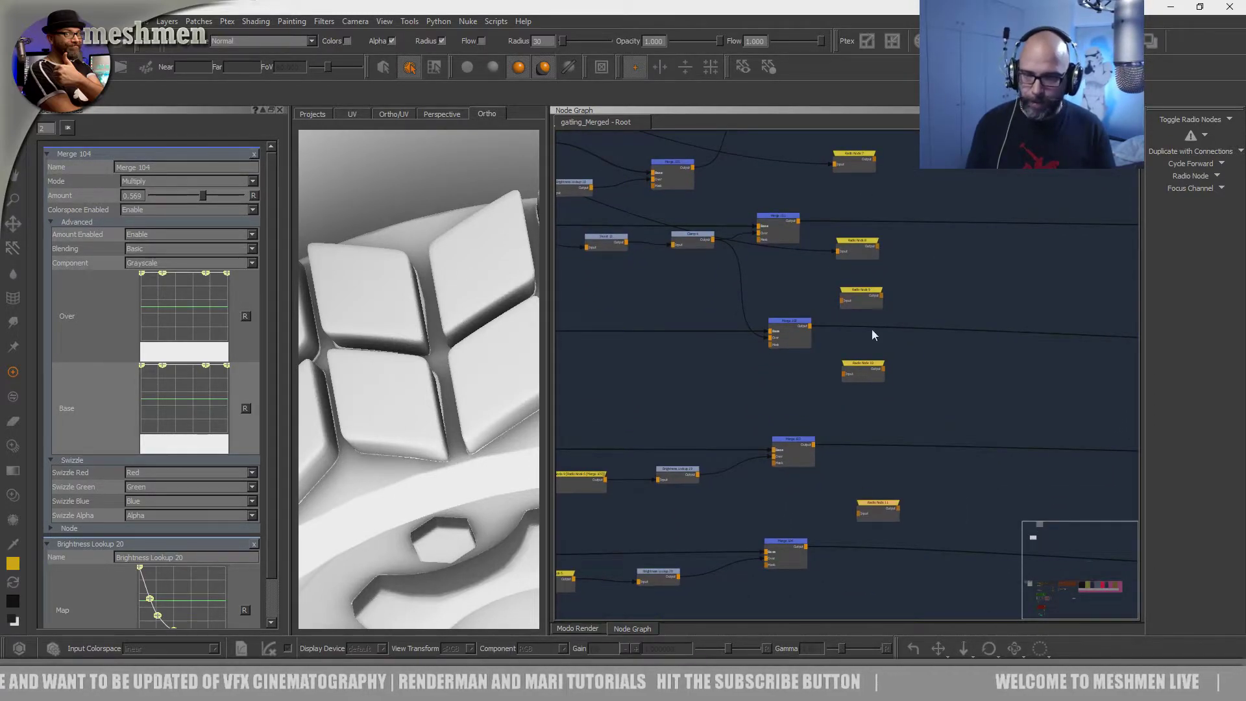
- Connect the inputs of the three new Radio Nodes to the output of OCC_bake
drag(838, 302, 810, 249)
click(841, 300)
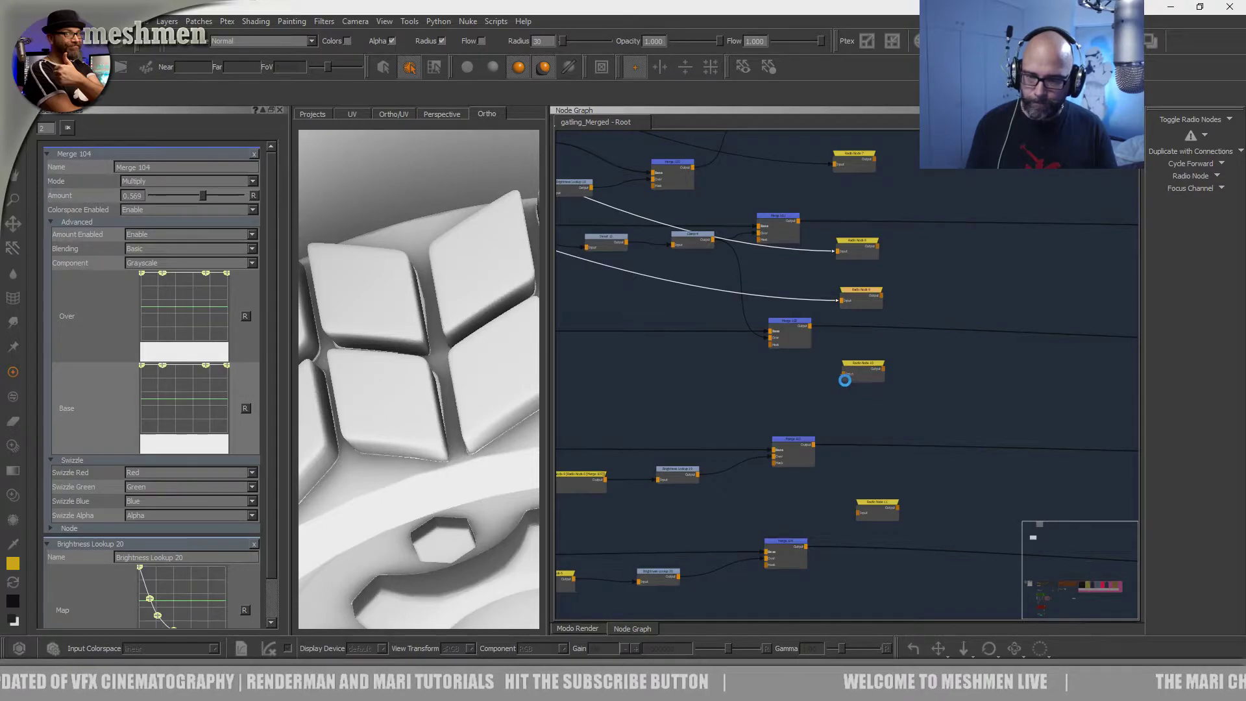
click(842, 373)
drag(811, 303, 826, 331)
drag(856, 512, 816, 373)
click(859, 374)
middle_drag(923, 389, 909, 483)
click(848, 254)
drag(884, 212, 833, 480)
click(856, 469)
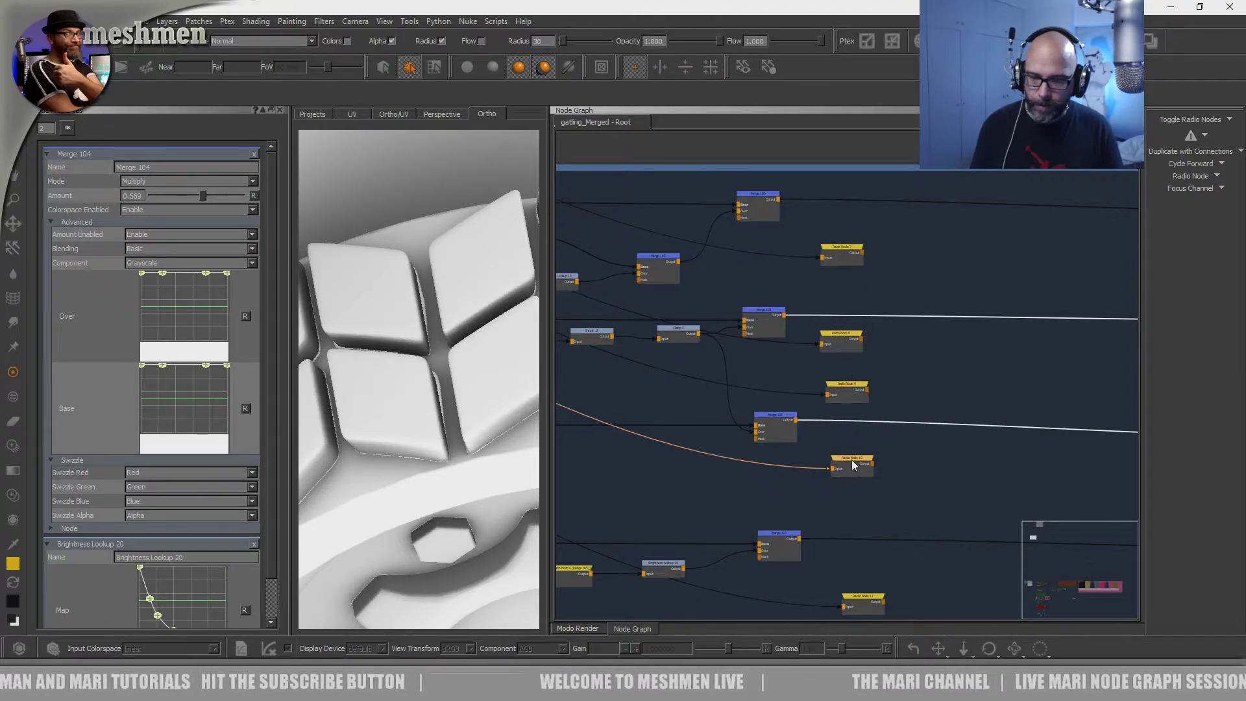
- Toggle all five OCC_bake Radio Nodes to wireless so their incoming connections are hidden
click(851, 390)
shift+click(847, 341)
shift+click(853, 255)
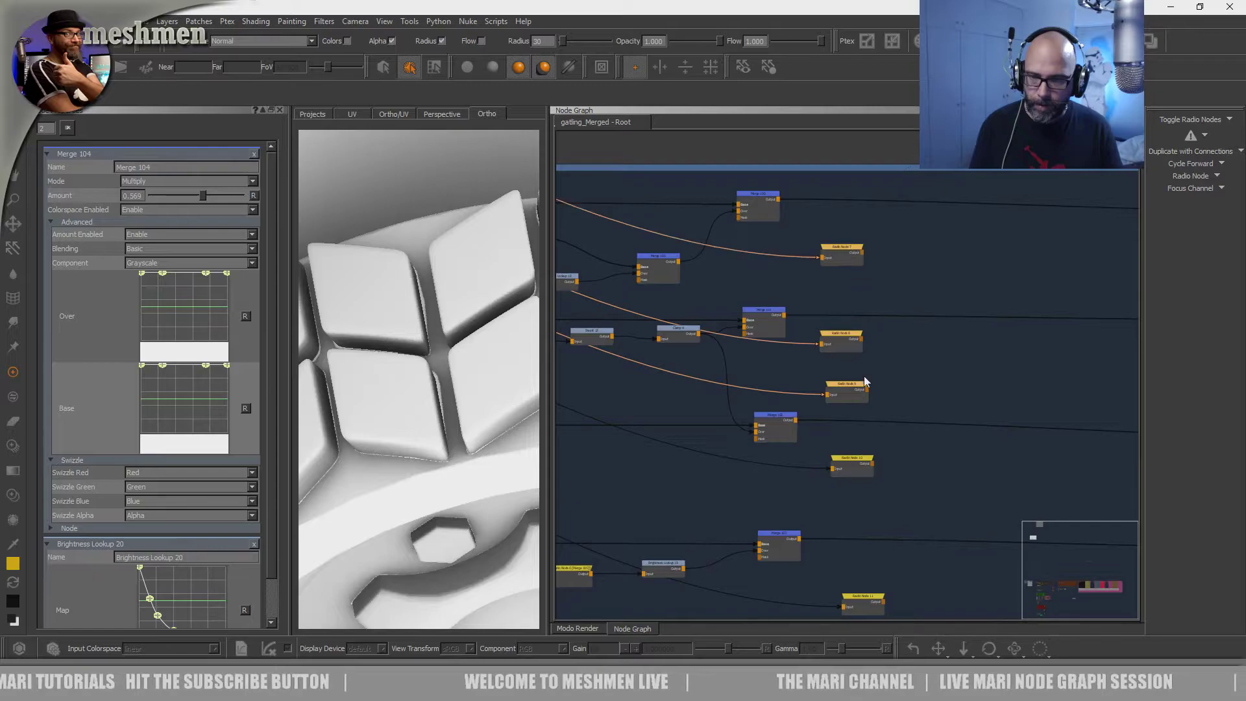
click(1185, 121)
middle_drag(988, 304, 980, 234)
middle_drag(883, 519, 876, 415)
click(877, 419)
click(1172, 122)
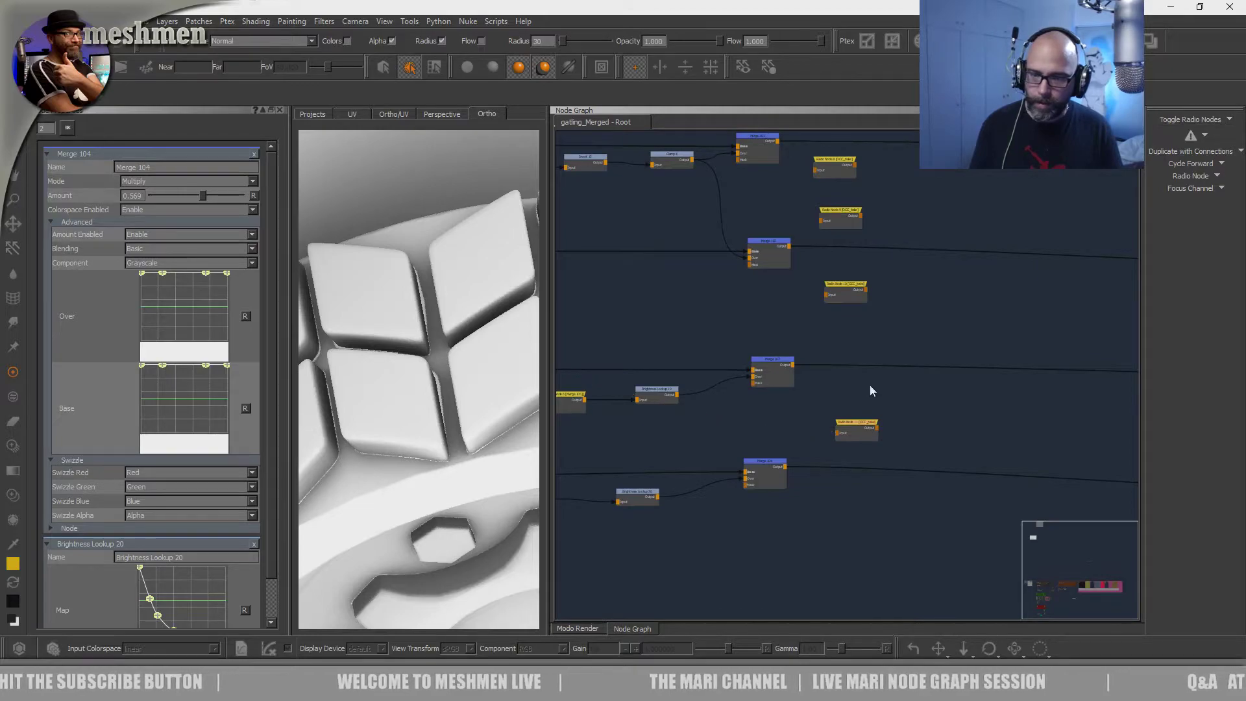
- Insert a Merge after the top row's last blend, move it further along the row, and nudge the first Radio Node closer
middle_drag(869, 316, 819, 463)
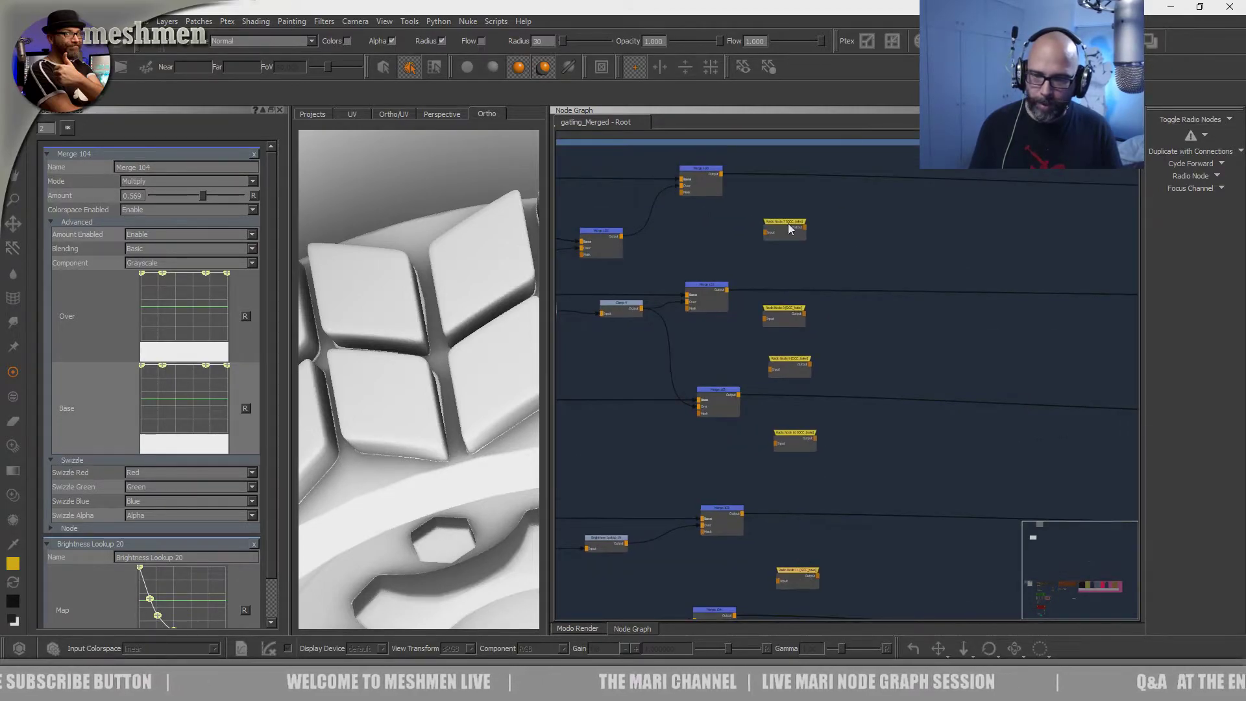
middle_drag(789, 226, 792, 306)
scroll(792, 306, up, 1)
scroll(825, 309, down, 2)
middle_drag(914, 304, 920, 349)
scroll(812, 330, down, 4)
scroll(920, 349, up, 3)
drag(738, 322, 743, 322)
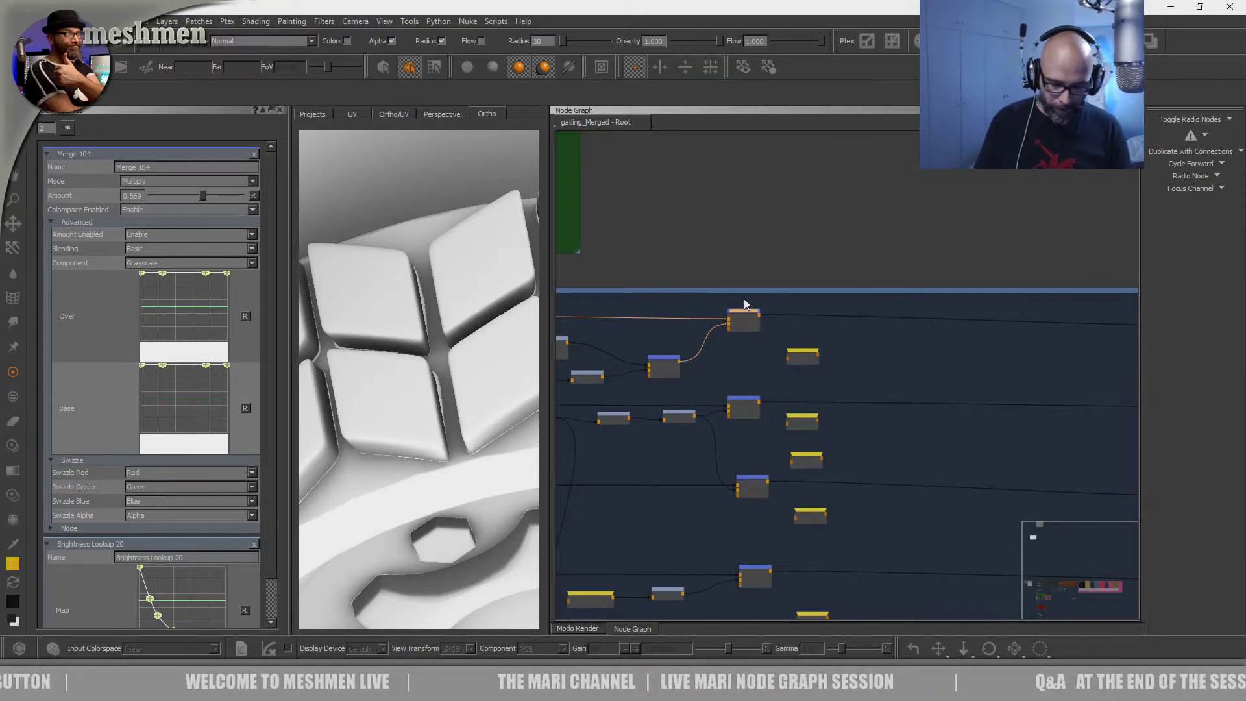
key(m)
drag(929, 314, 952, 309)
drag(805, 354, 799, 354)
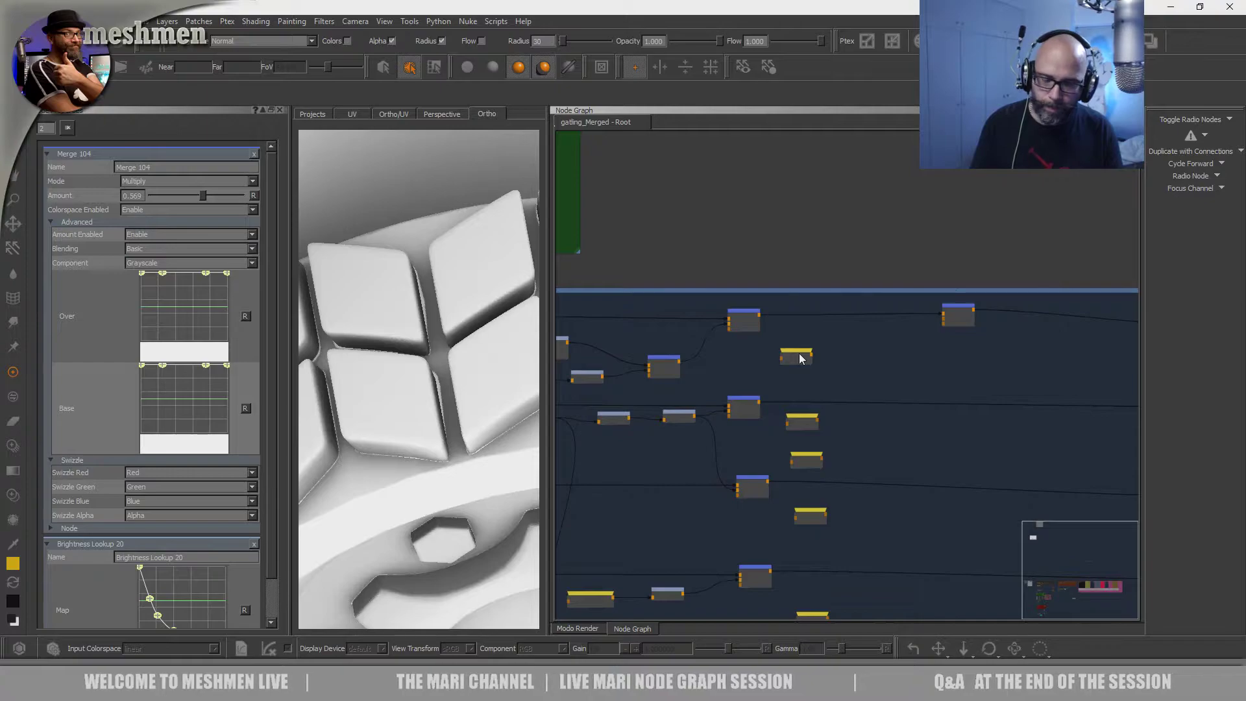
- Enlarge the viewport and examine the occlusion bake close up on the model around the tyre and neighbouring surfaces
mouse_move(451, 414)
middle_down()
mouse_move(439, 436)
mouse_move(448, 416)
middle_up()
alt+right_drag(448, 417, 403, 397)
alt+drag(403, 398, 418, 400)
alt+middle_drag(418, 401, 431, 391)
alt+right_drag(431, 391, 426, 381)
middle_drag(426, 381, 516, 421)
drag(546, 424, 845, 427)
alt+drag(704, 405, 683, 370)
alt+right_drag(683, 370, 604, 403)
mouse_move(605, 403)
alt+mouse_down()
mouse_move(589, 374)
mouse_move(562, 390)
mouse_move(600, 418)
mouse_move(625, 413)
mouse_move(610, 392)
alt+mouse_up()
alt+right_drag(519, 396, 571, 408)
alt+drag(571, 409, 551, 412)
alt+middle_drag(552, 412, 569, 425)
scroll(568, 422, up, 10)
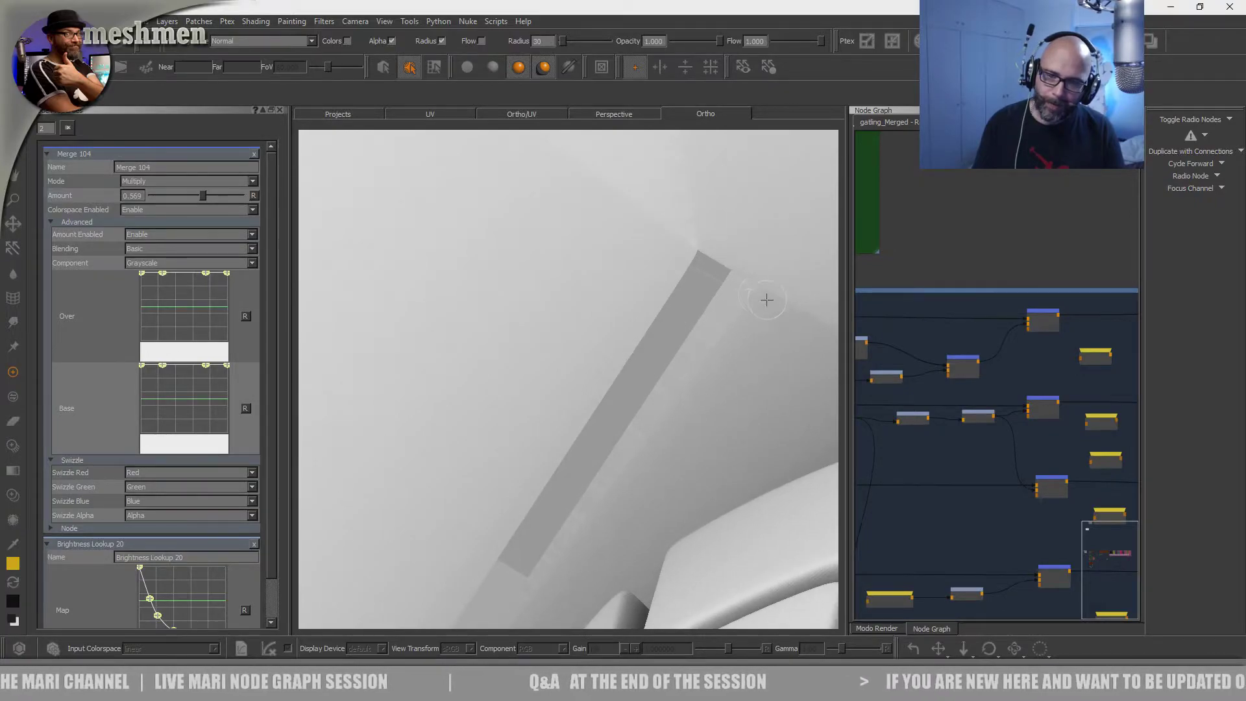
- Review the occlusion bake on the whole vehicle and examine a narrow seam on its surface up close
scroll(759, 324, down, 10)
mouse_move(632, 371)
alt+mouse_down()
mouse_move(593, 417)
mouse_move(588, 397)
mouse_move(623, 393)
mouse_move(599, 400)
mouse_move(576, 385)
mouse_move(662, 474)
mouse_move(606, 440)
mouse_move(548, 464)
mouse_move(558, 493)
mouse_move(583, 461)
mouse_move(623, 448)
mouse_move(787, 456)
mouse_move(559, 480)
alt+mouse_up()
alt+middle_drag(441, 386, 604, 509)
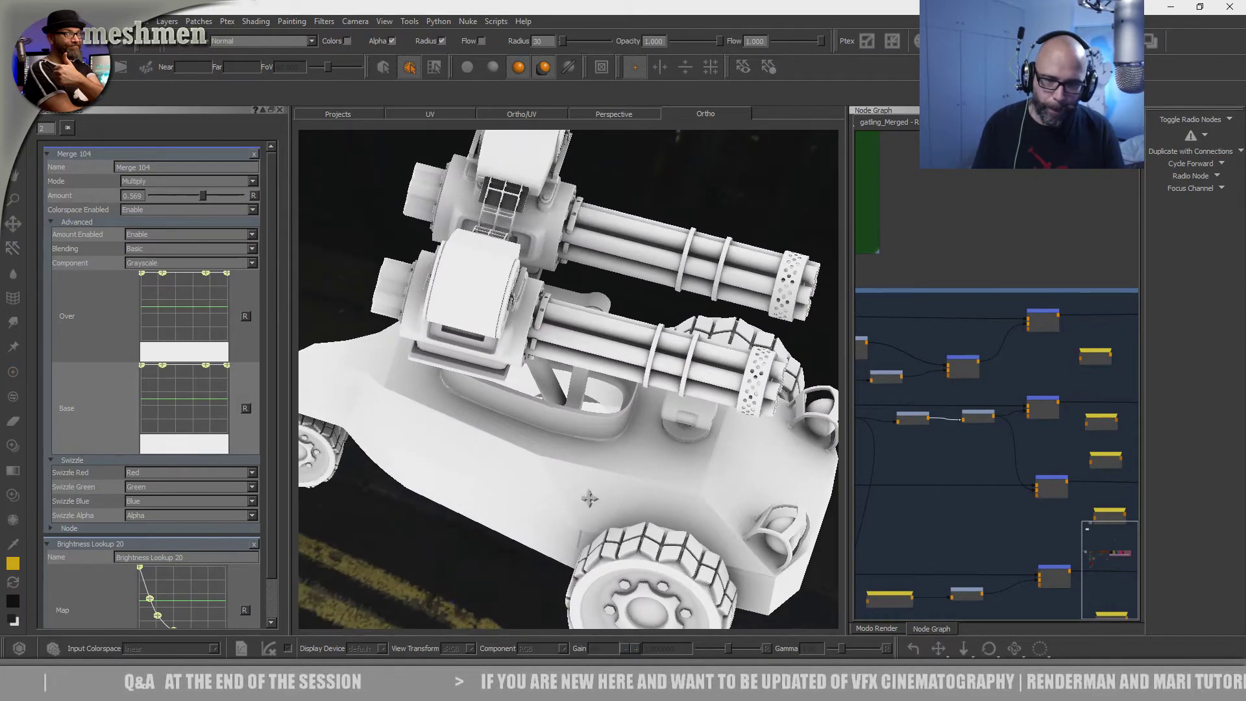
alt+right_drag(604, 509, 634, 476)
alt+middle_drag(634, 475, 641, 384)
alt+drag(641, 384, 570, 473)
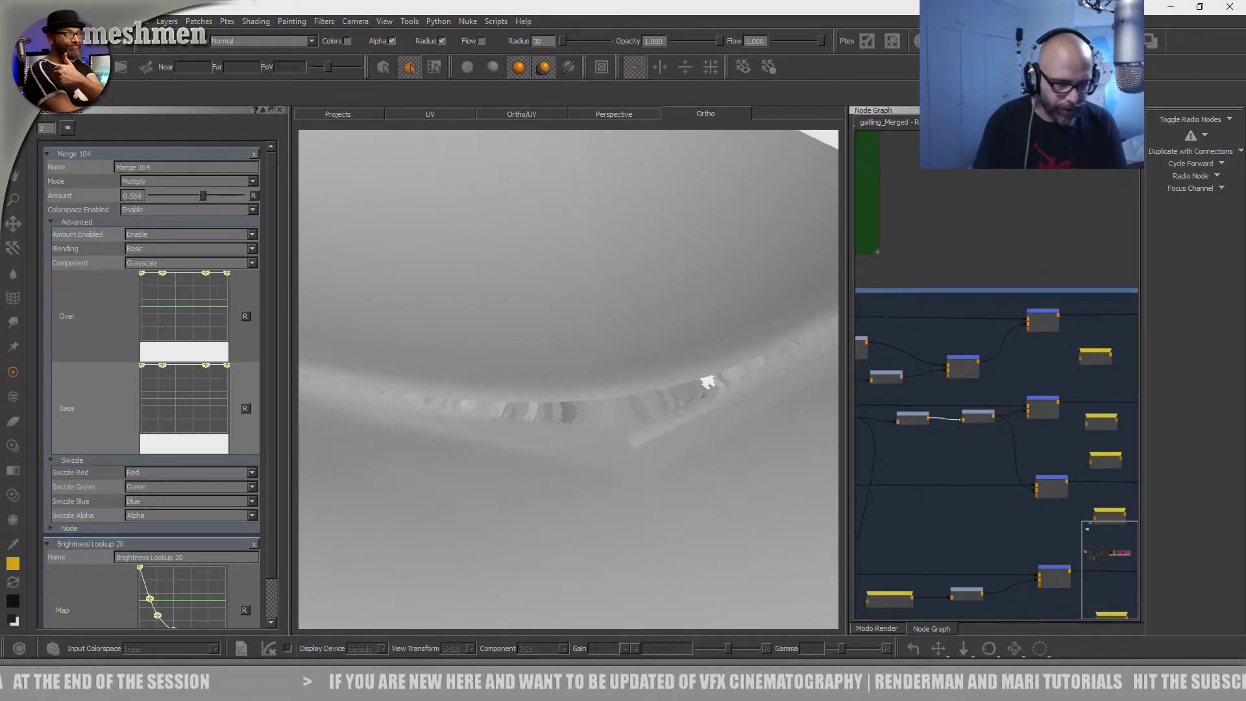
- Show the Objects palette and compare the seam with gatling_Merged at subdivision level 0 and back at level 2
right_click(750, 26)
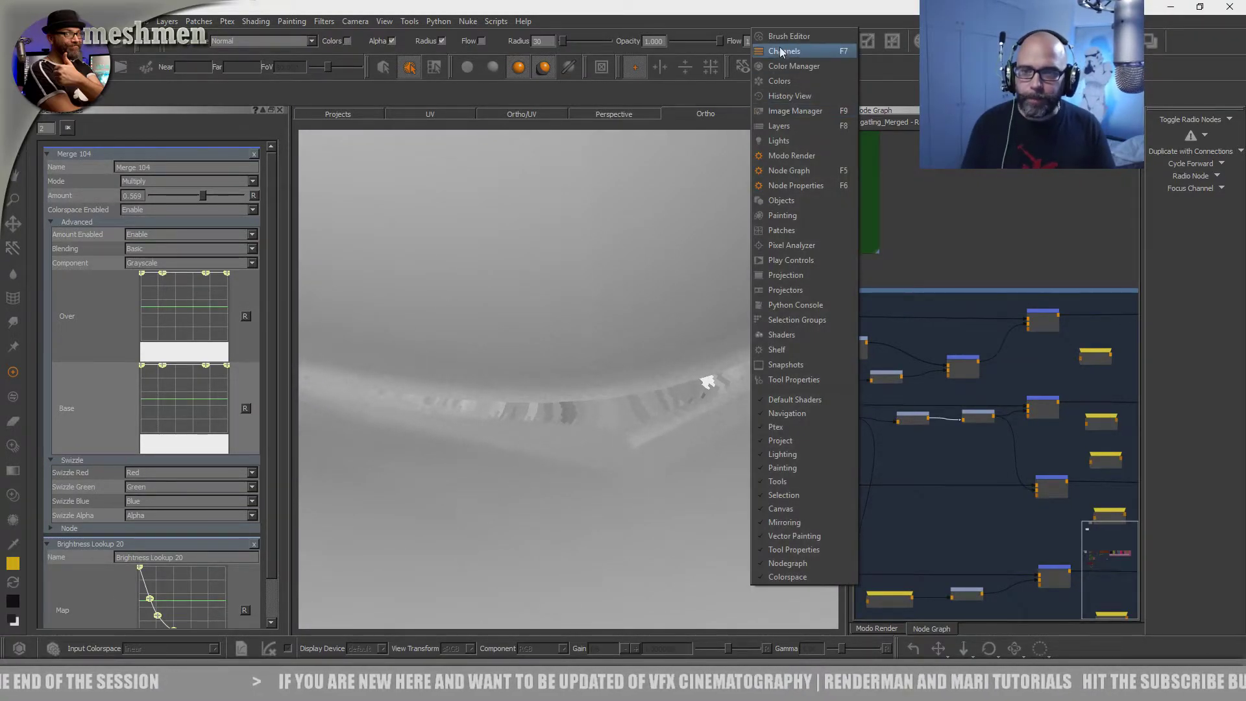
click(782, 203)
drag(176, 427, 154, 408)
click(96, 142)
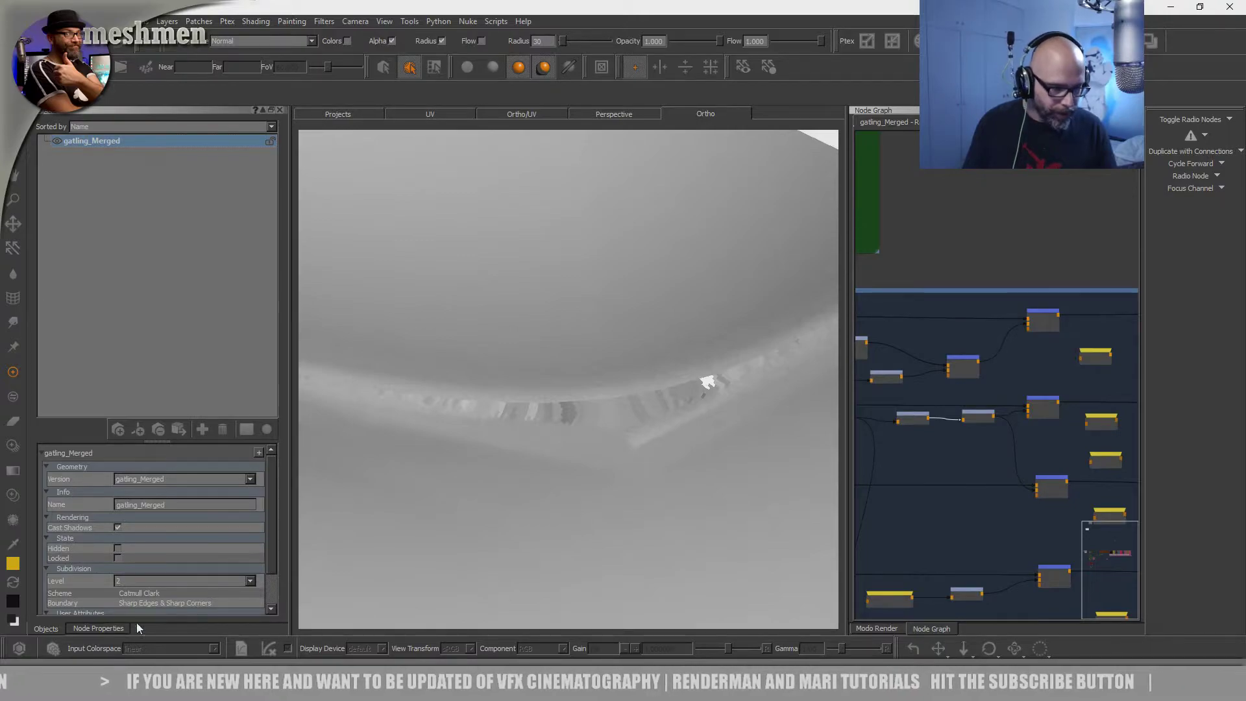
click(135, 576)
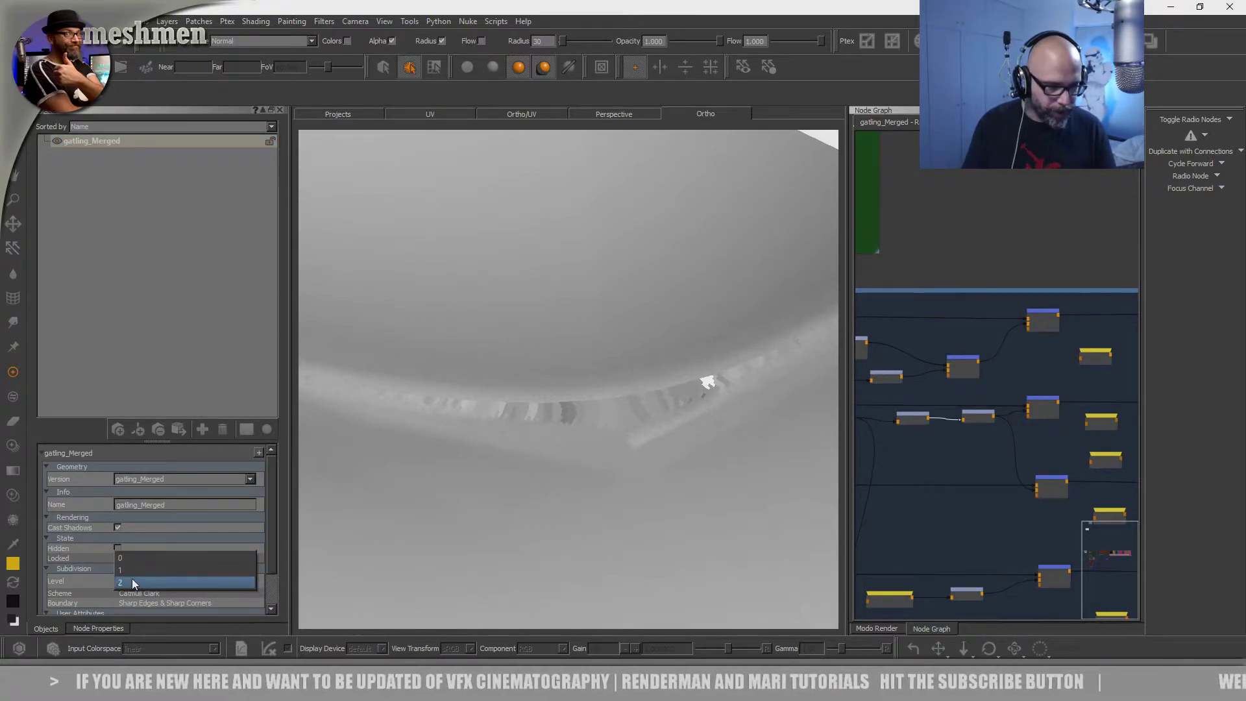
click(131, 559)
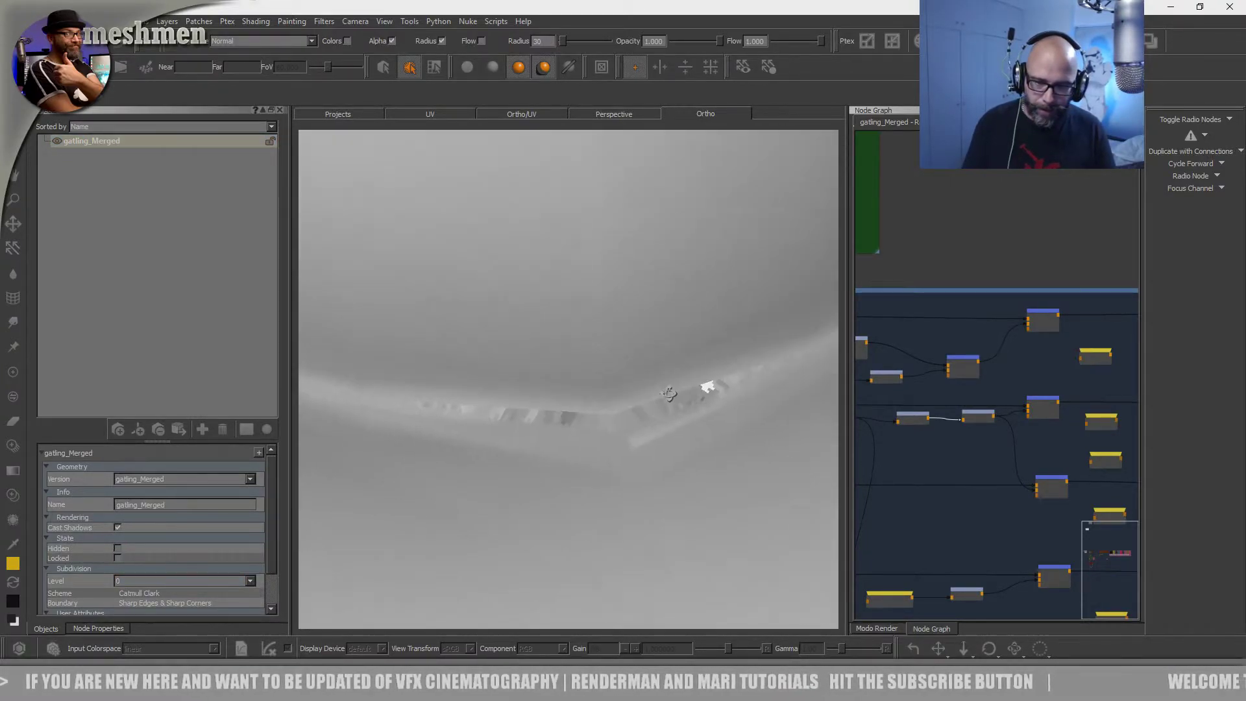
alt+drag(672, 409, 530, 417)
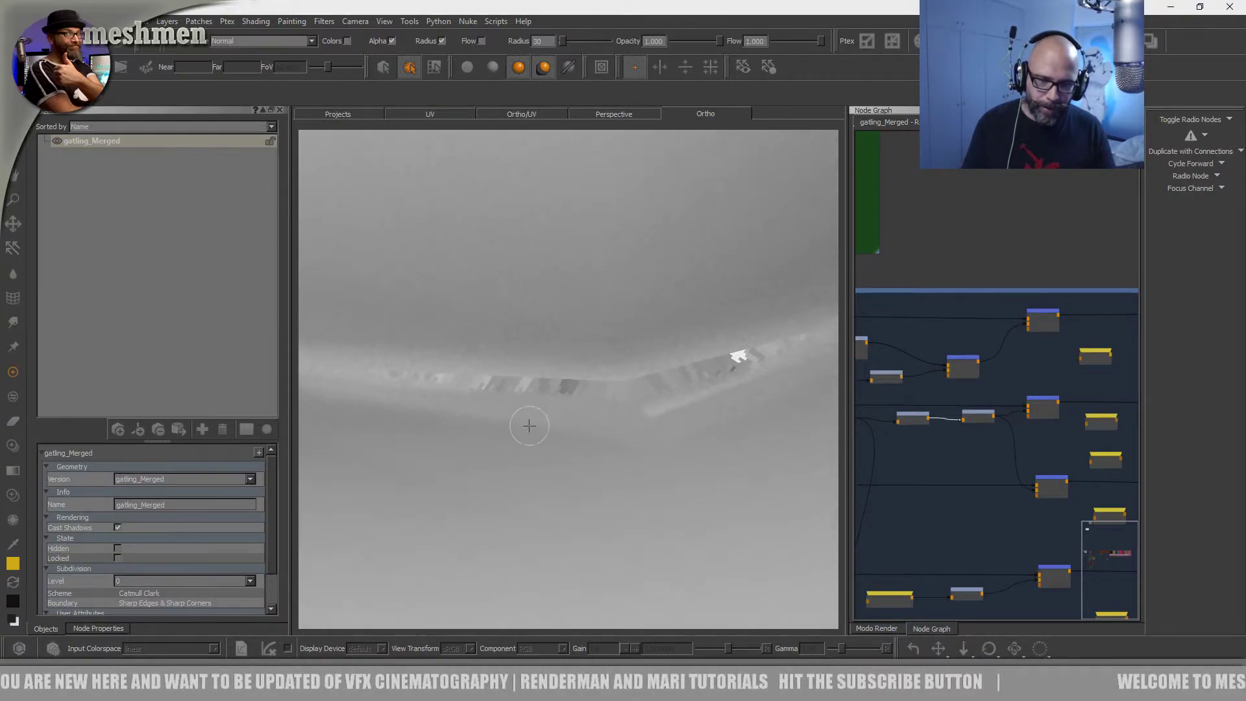
click(147, 582)
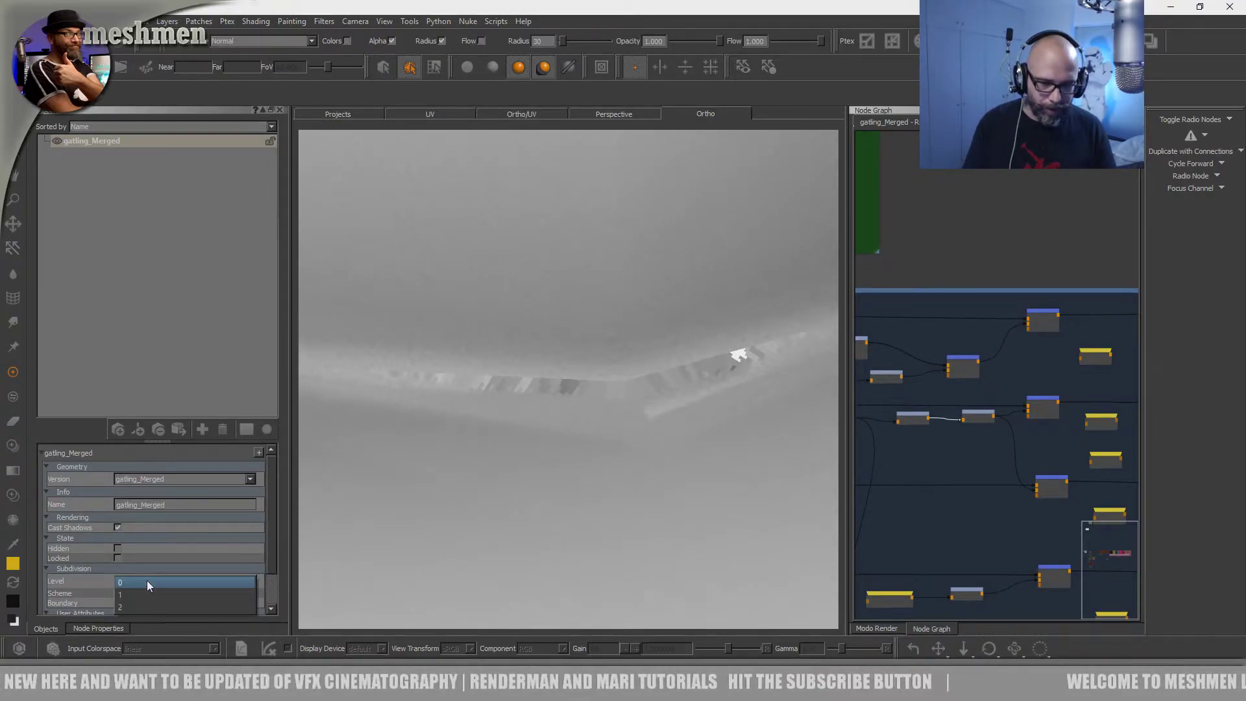
click(142, 607)
- Examine the occlusion shading across the vehicle's body, guns and front wheel from several distances and angles
alt+right_drag(620, 426, 564, 409)
alt+drag(632, 413, 627, 410)
alt+middle_drag(627, 410, 687, 457)
alt+drag(682, 454, 669, 448)
alt+right_drag(629, 448, 687, 481)
alt+middle_drag(687, 481, 673, 471)
alt+middle_drag(740, 491, 565, 415)
alt+right_drag(564, 414, 538, 414)
alt+middle_drag(642, 428, 548, 458)
mouse_move(548, 458)
alt+mouse_down()
mouse_move(512, 475)
mouse_move(534, 458)
alt+mouse_up()
alt+right_drag(534, 458, 415, 453)
alt+drag(584, 446, 612, 430)
alt+right_drag(612, 430, 681, 431)
alt+middle_drag(677, 389, 558, 389)
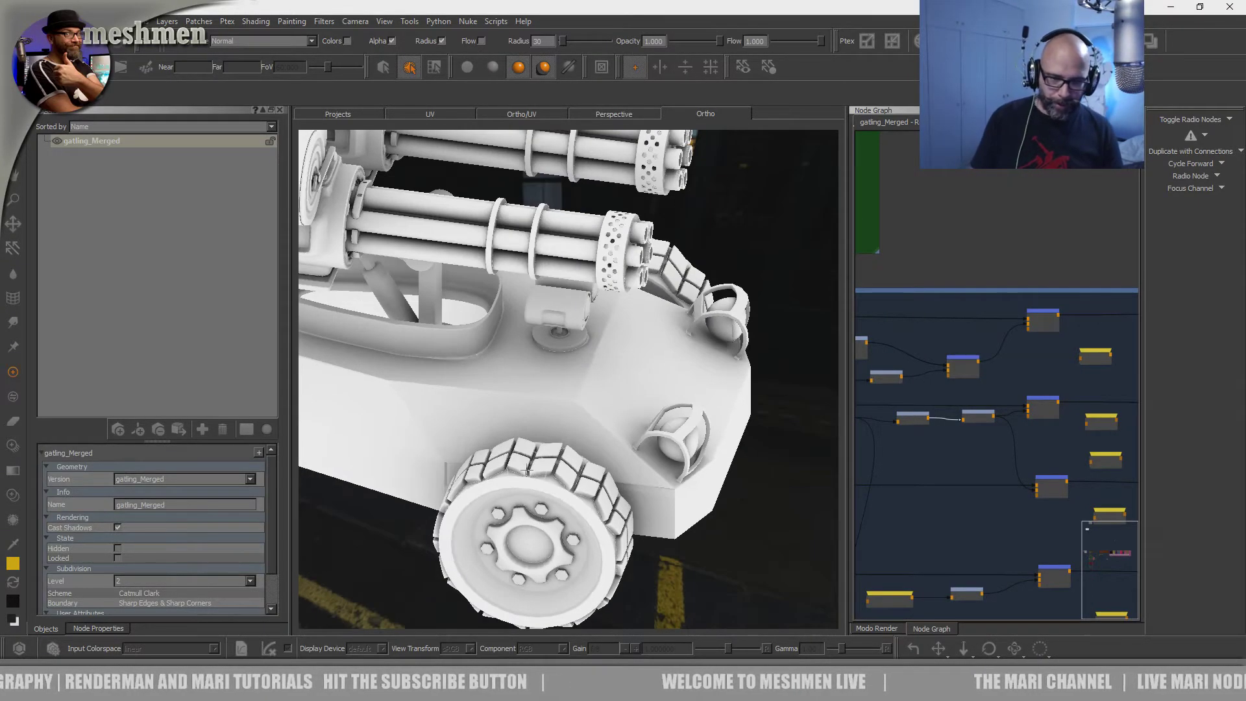
- Adjust the positions of the top row's new Merge and first OCC Radio Node, and enlarge the node graph
scroll(982, 458, down, 5)
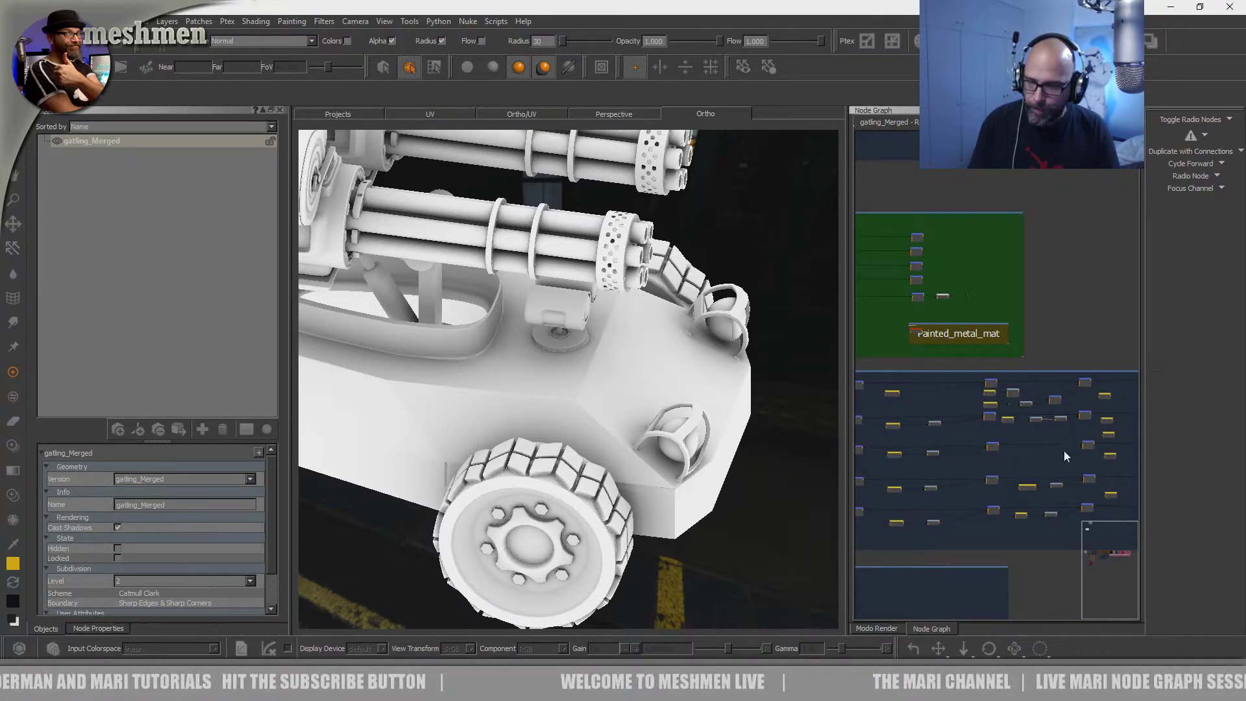
scroll(1064, 460, up, 2)
scroll(988, 419, up, 2)
drag(1032, 376, 1043, 371)
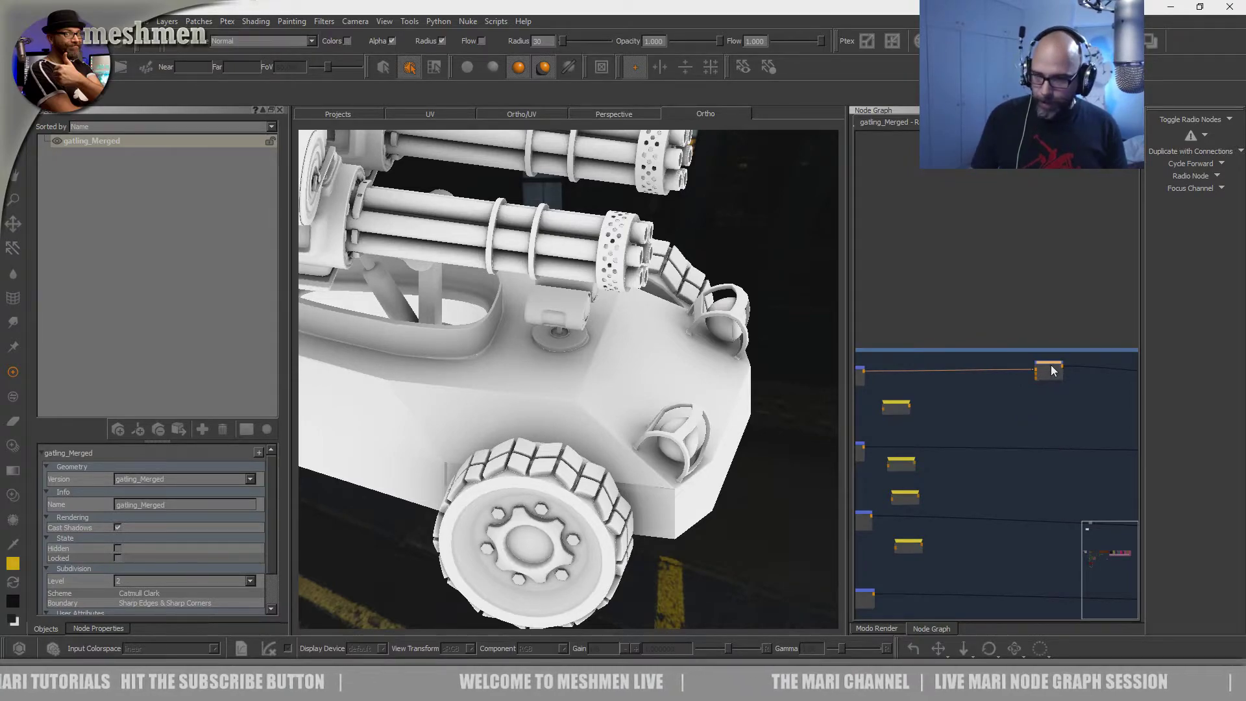
middle_drag(962, 406, 963, 418)
drag(900, 416, 904, 416)
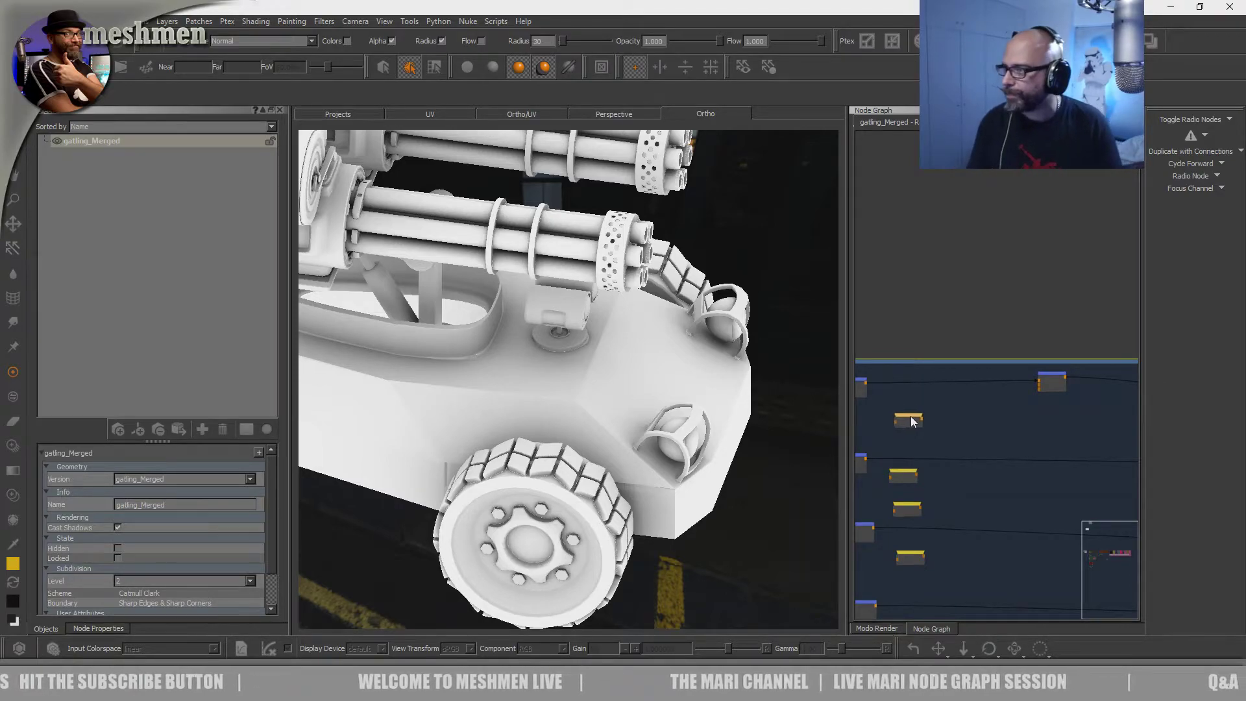
drag(919, 416, 912, 414)
middle_drag(989, 389, 971, 410)
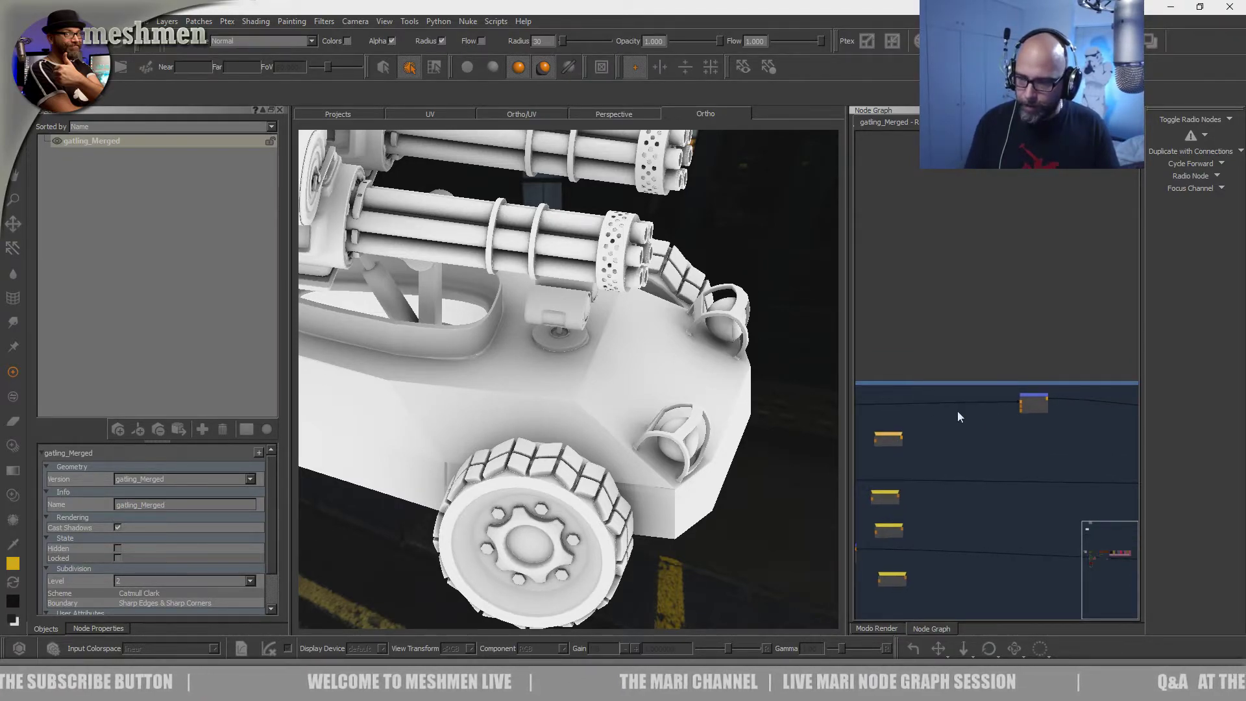
drag(847, 416, 566, 422)
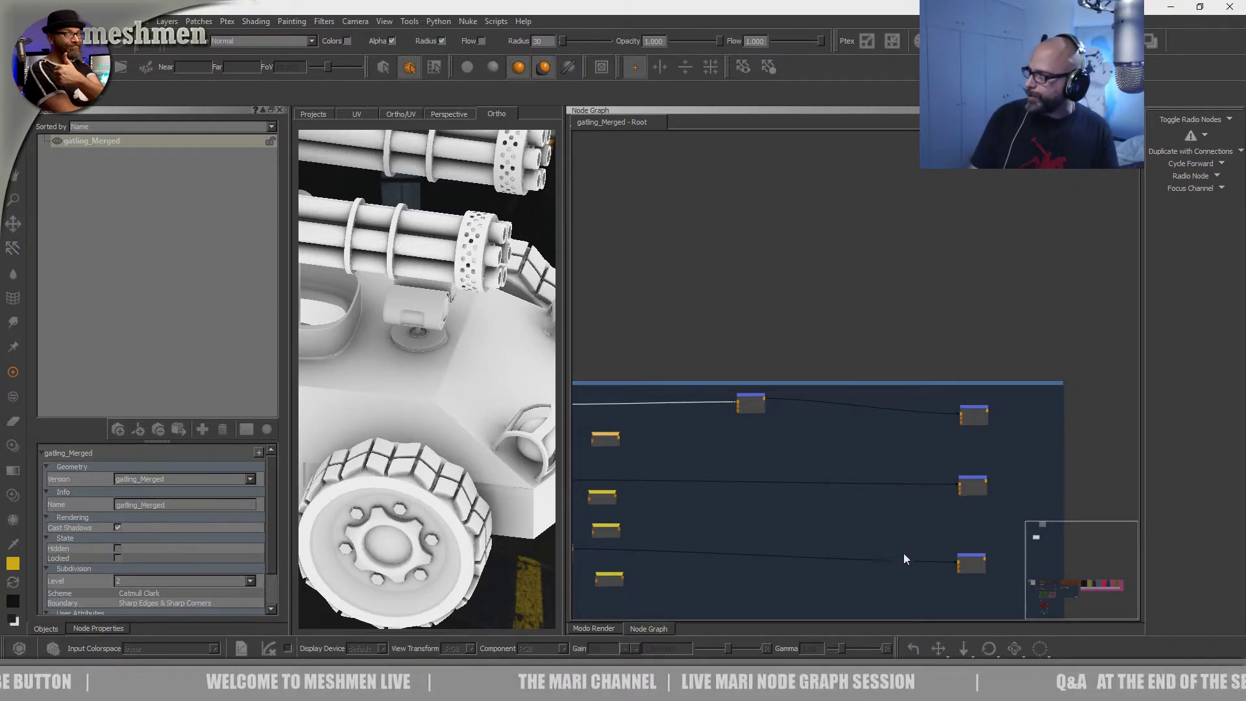
middle_drag(753, 466, 873, 467)
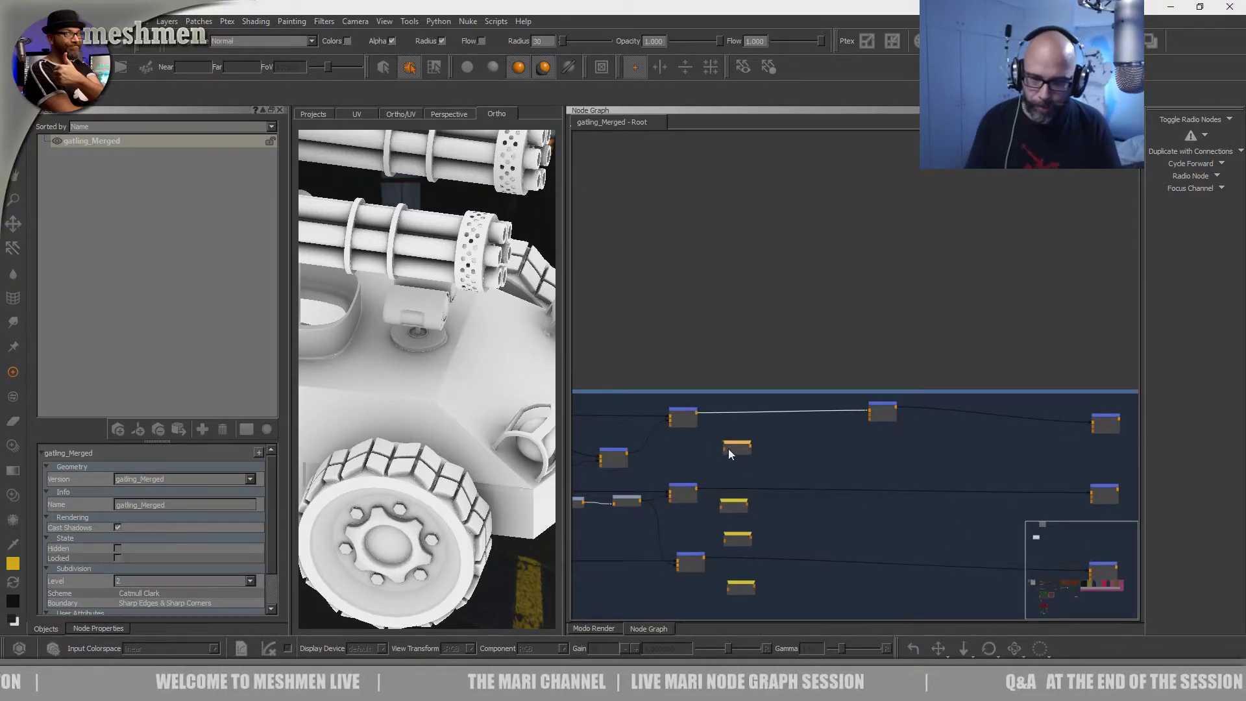
scroll(731, 442, up, 1)
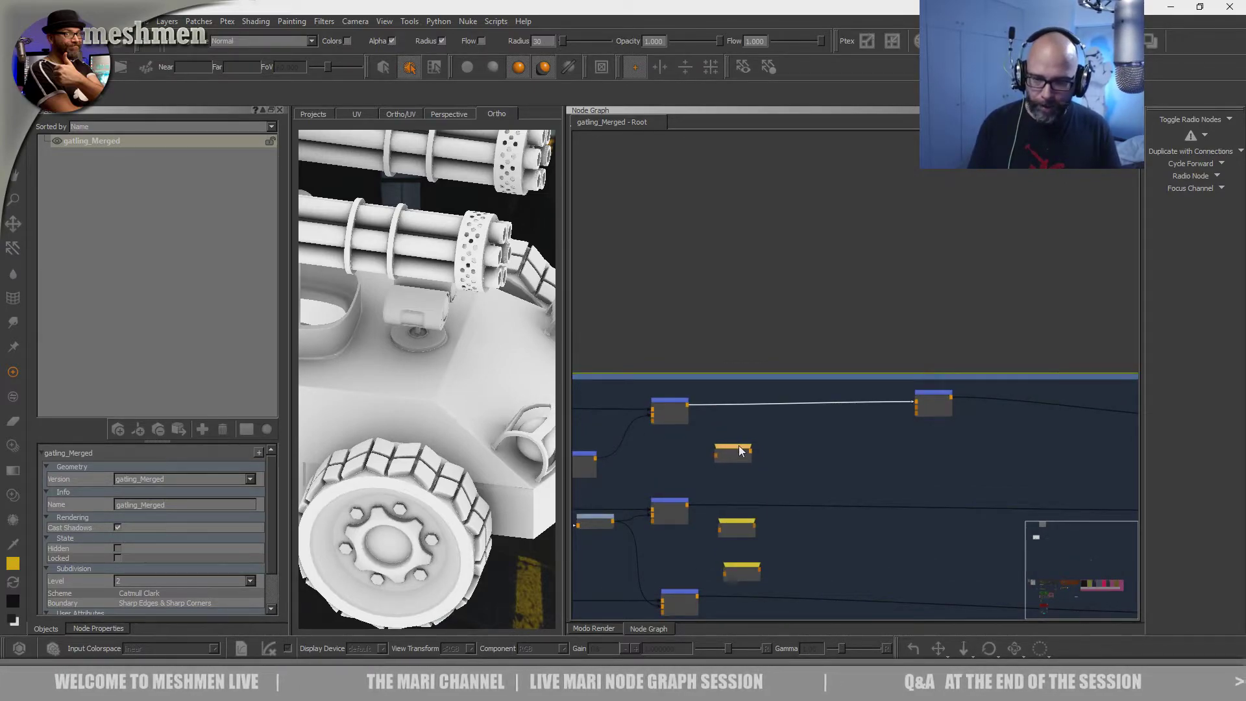
- Fine-tune the placement of the top row's new Merge and the first OCC Radio Node beneath its connection
scroll(738, 445, up, 2)
drag(1022, 370, 1029, 371)
drag(731, 449, 722, 443)
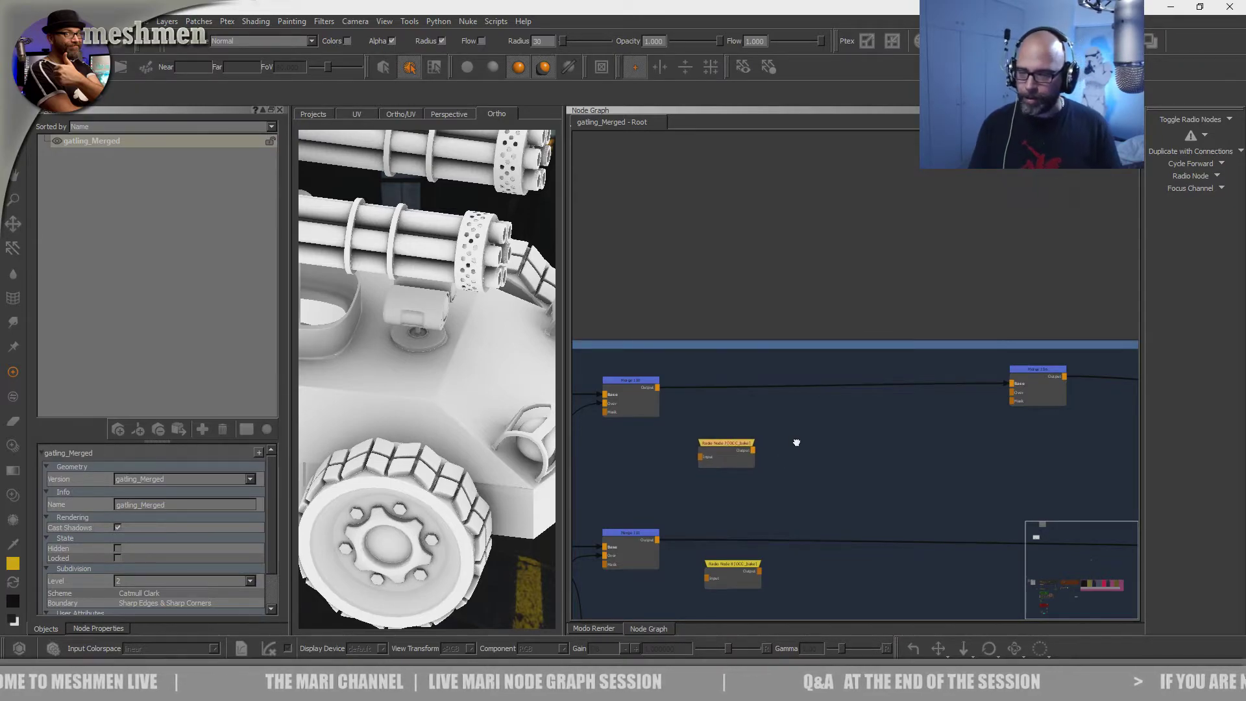
middle_drag(704, 449, 695, 461)
key(1)
drag(702, 458, 726, 455)
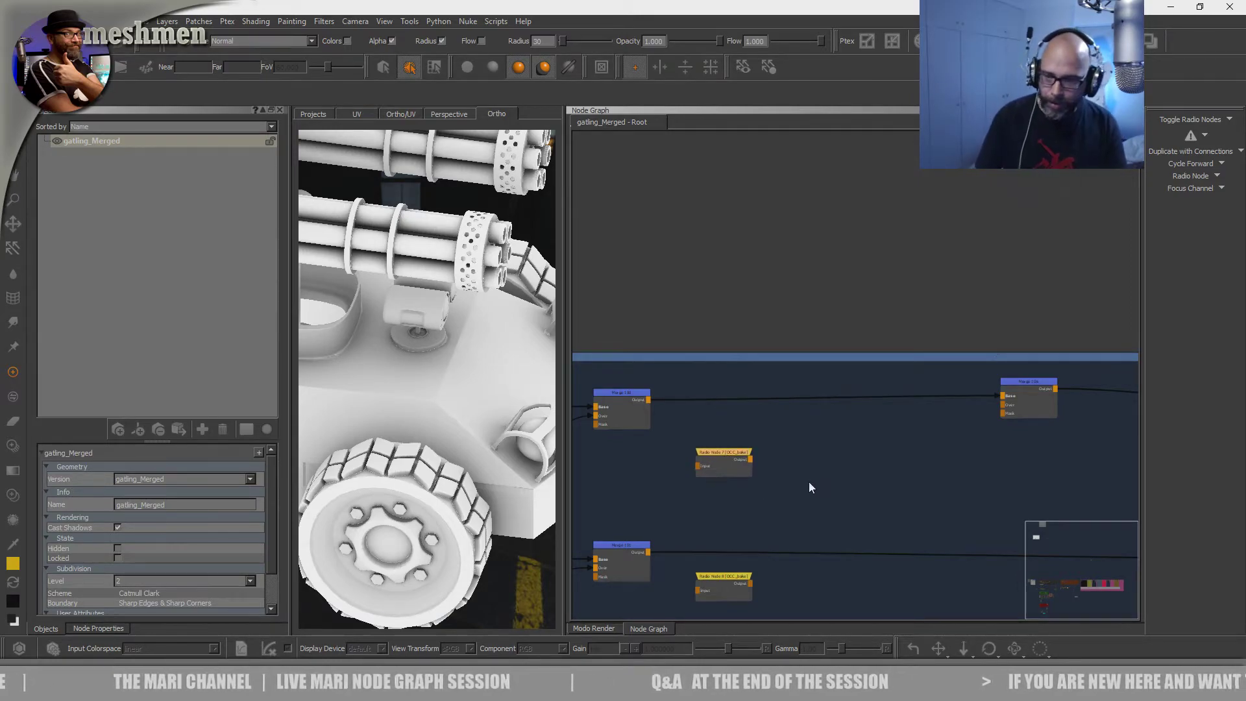
drag(1028, 391, 1023, 387)
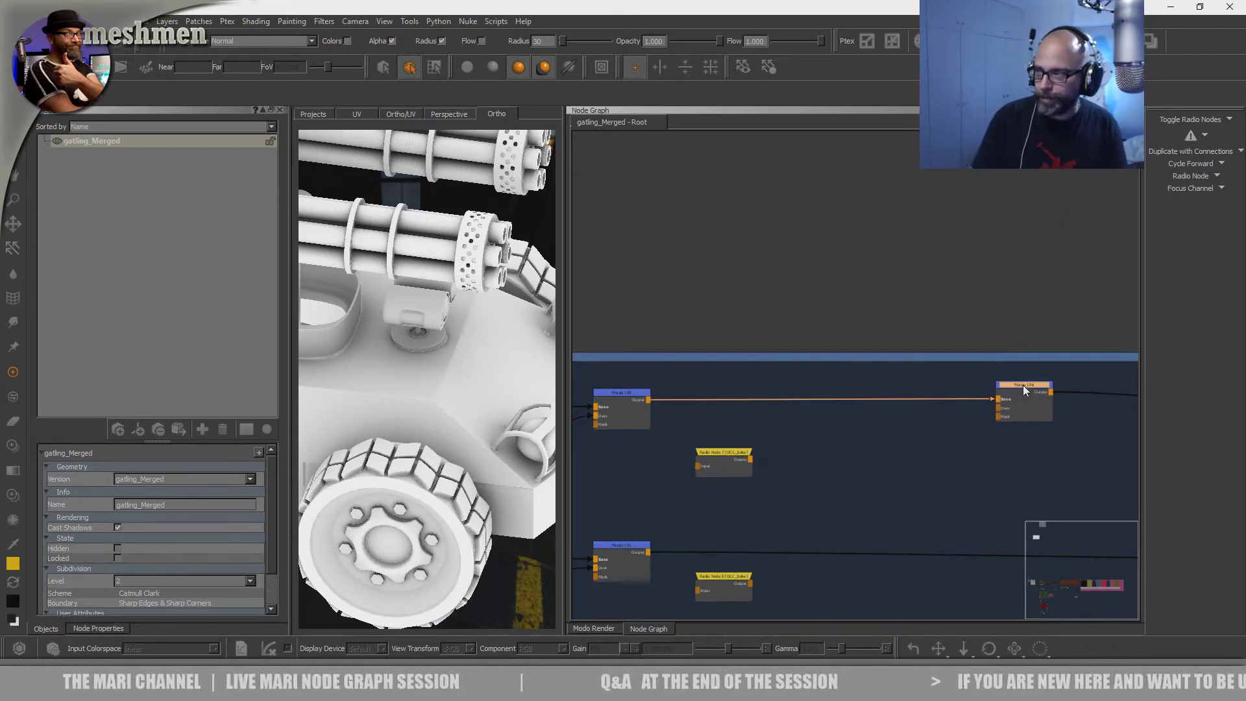
drag(730, 460, 725, 459)
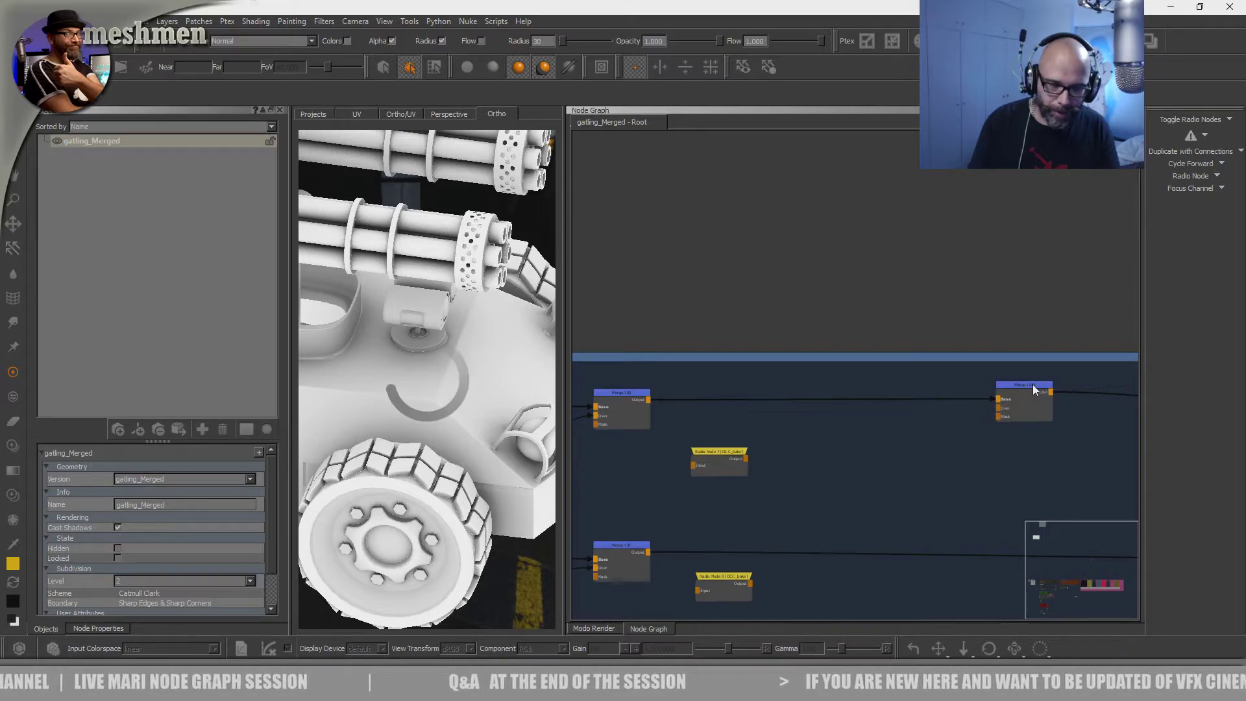
- Widen the viewport and display the first OCC Radio Node's output up close on the tyre treads
drag(567, 441, 690, 439)
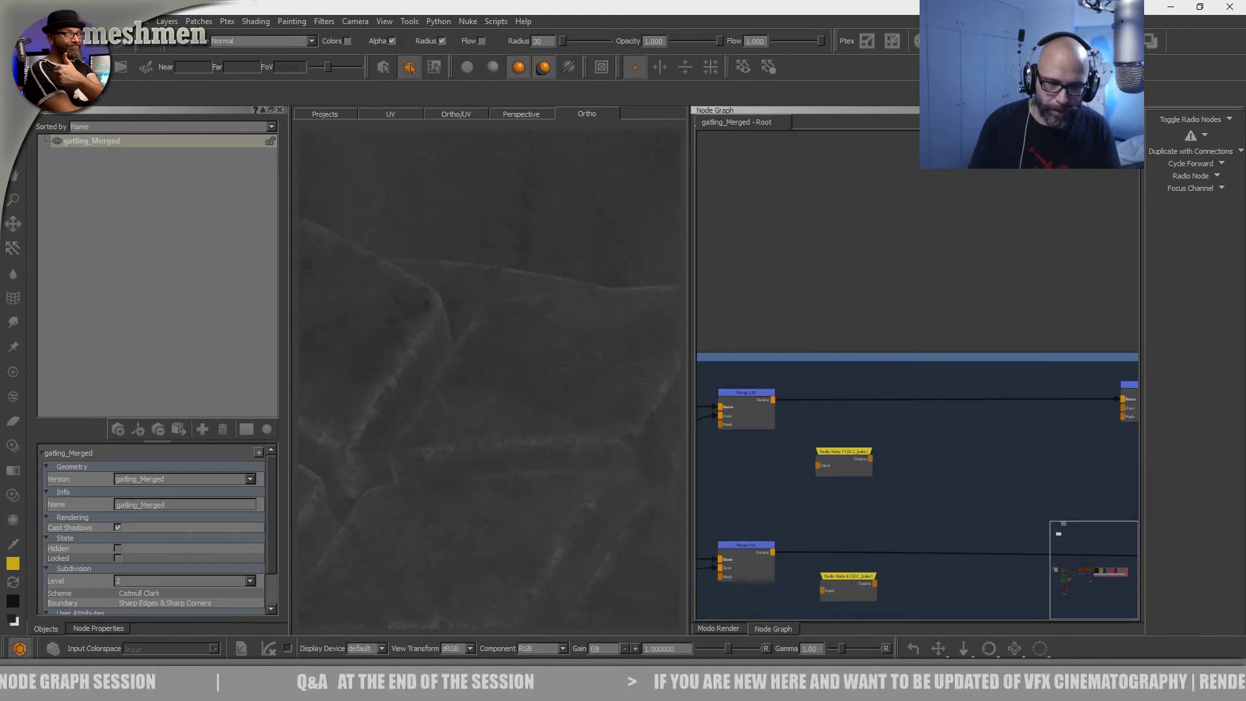
click(843, 450)
key(v)
alt+drag(581, 432, 579, 433)
scroll(579, 433, down, 3)
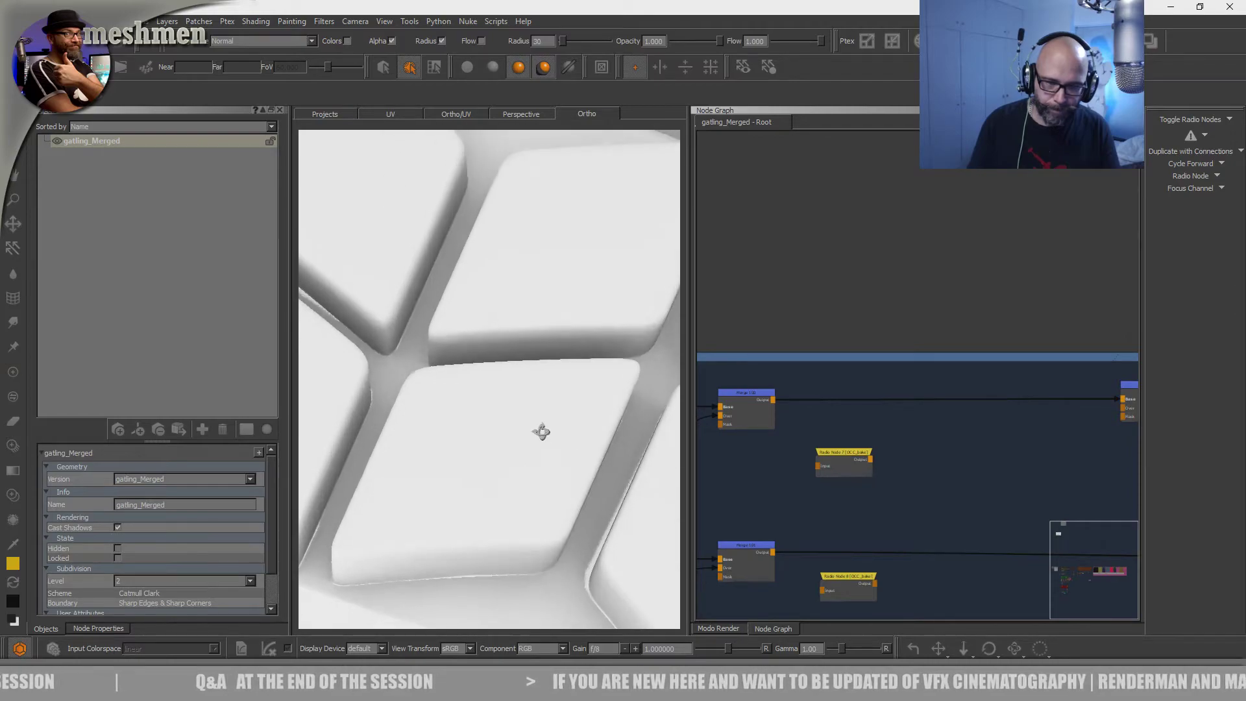
- Add a Brightness Lookup node fed by the first OCC Radio Node
key(Tab)
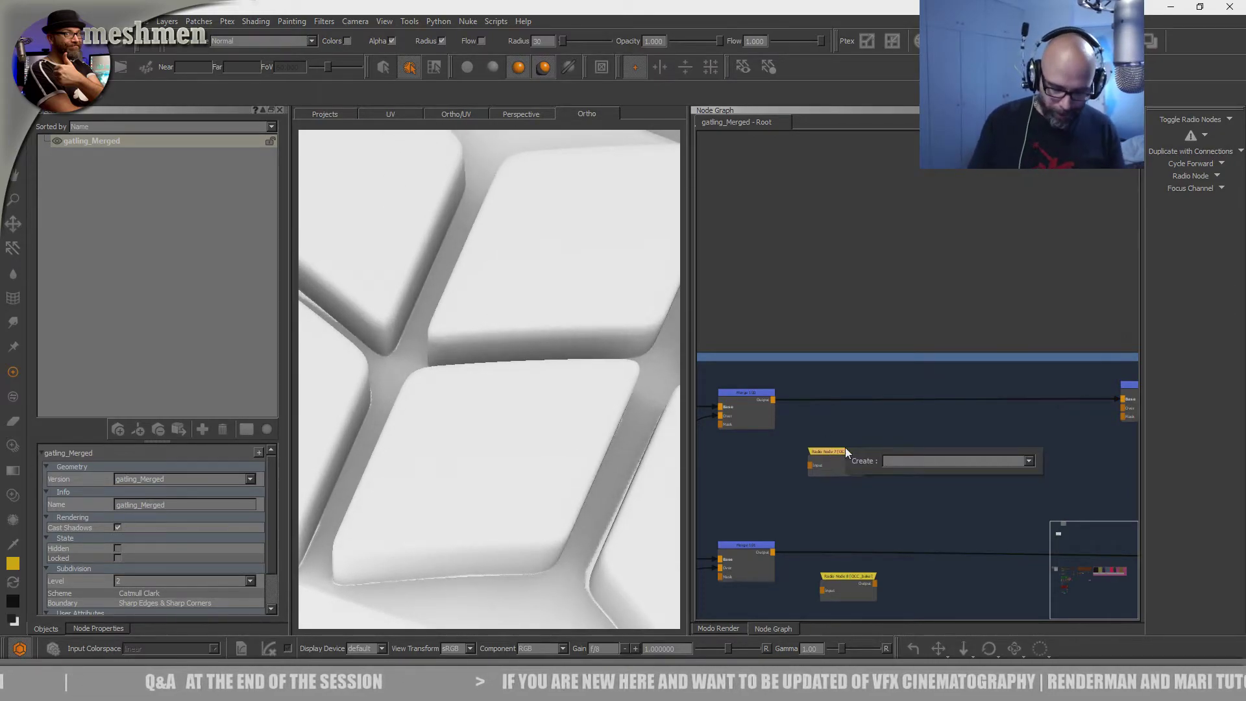
text(bri)
key(Down)
key(Return)
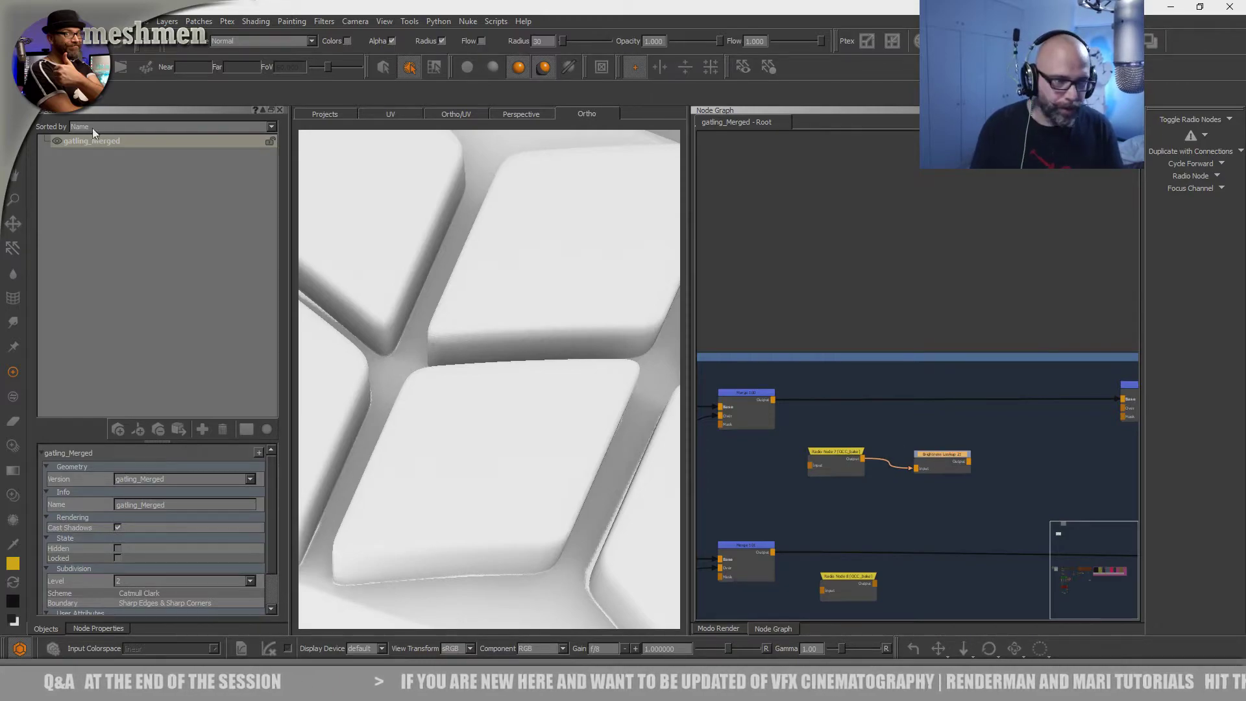
- Show only the new Brightness Lookup's properties, invert its map curve and check the treads
click(280, 109)
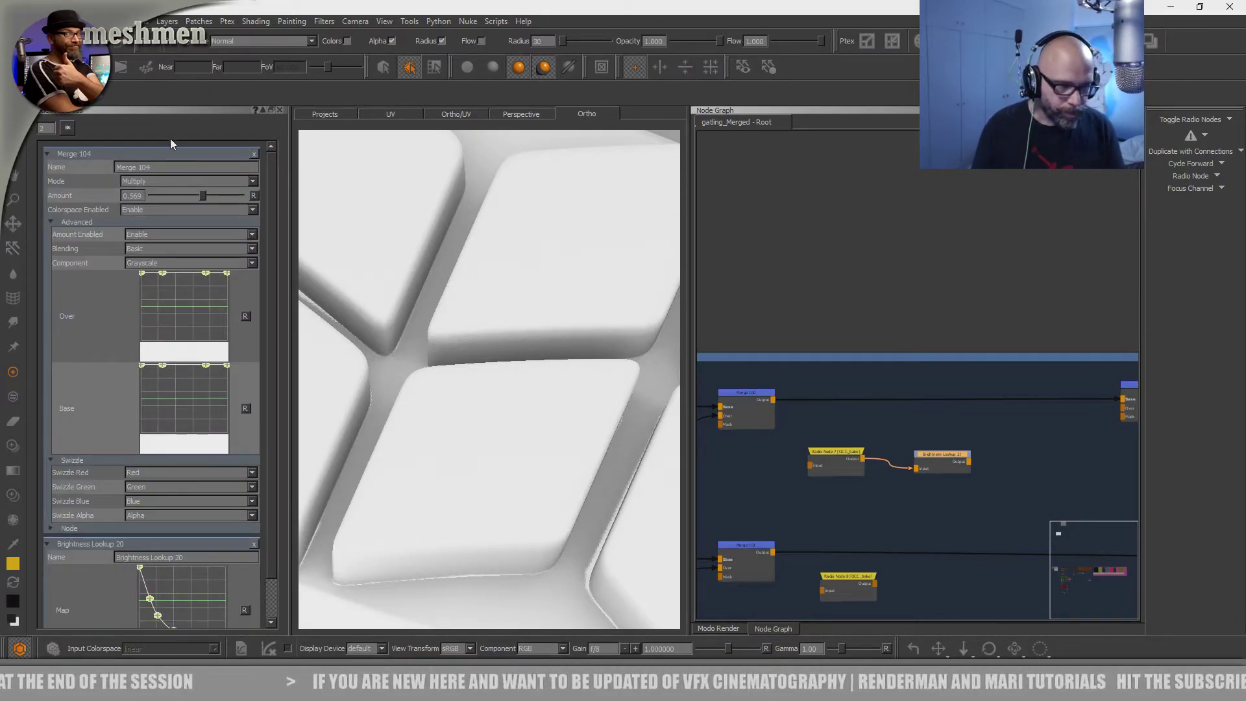
click(67, 128)
click(953, 455)
double_click(953, 460)
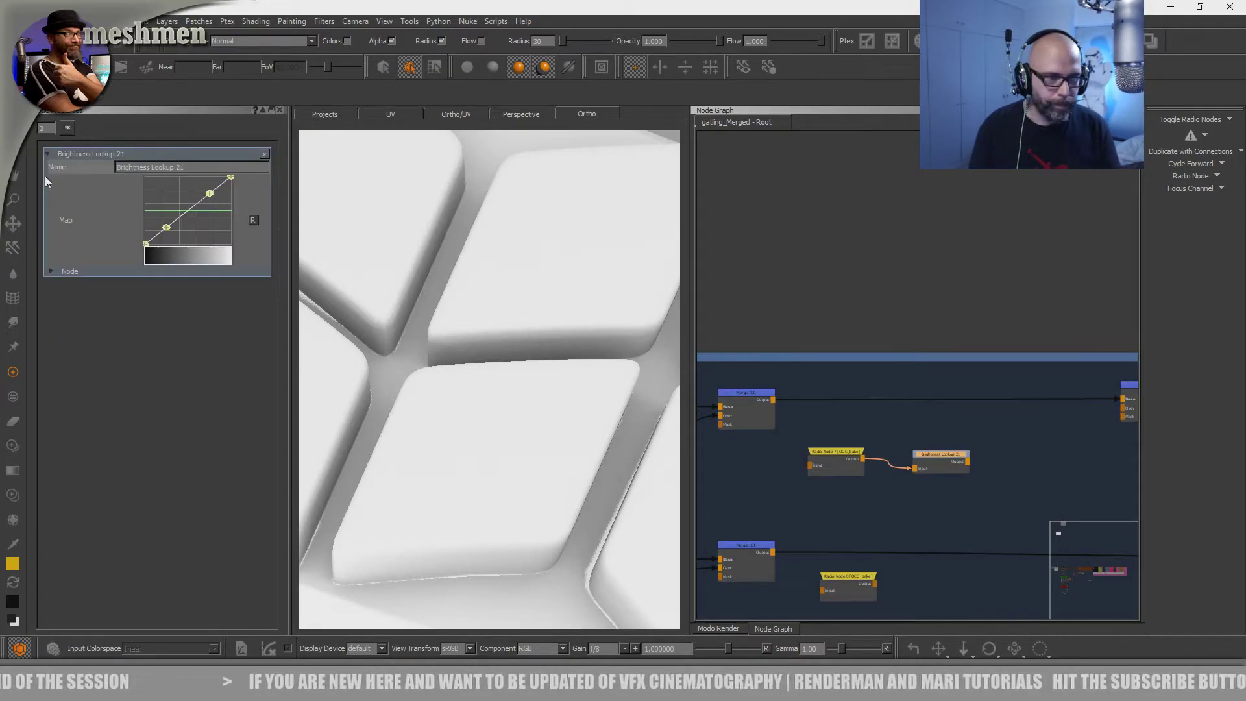
right_click(162, 181)
click(190, 207)
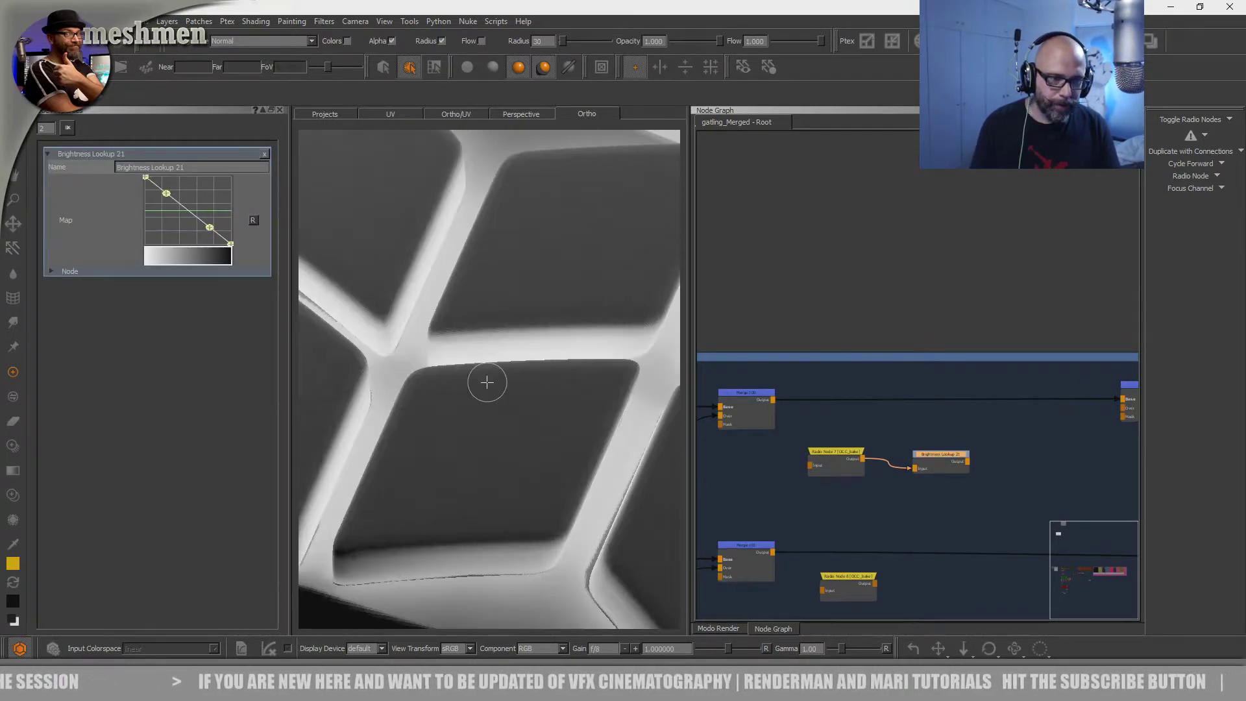
alt+drag(487, 381, 517, 392)
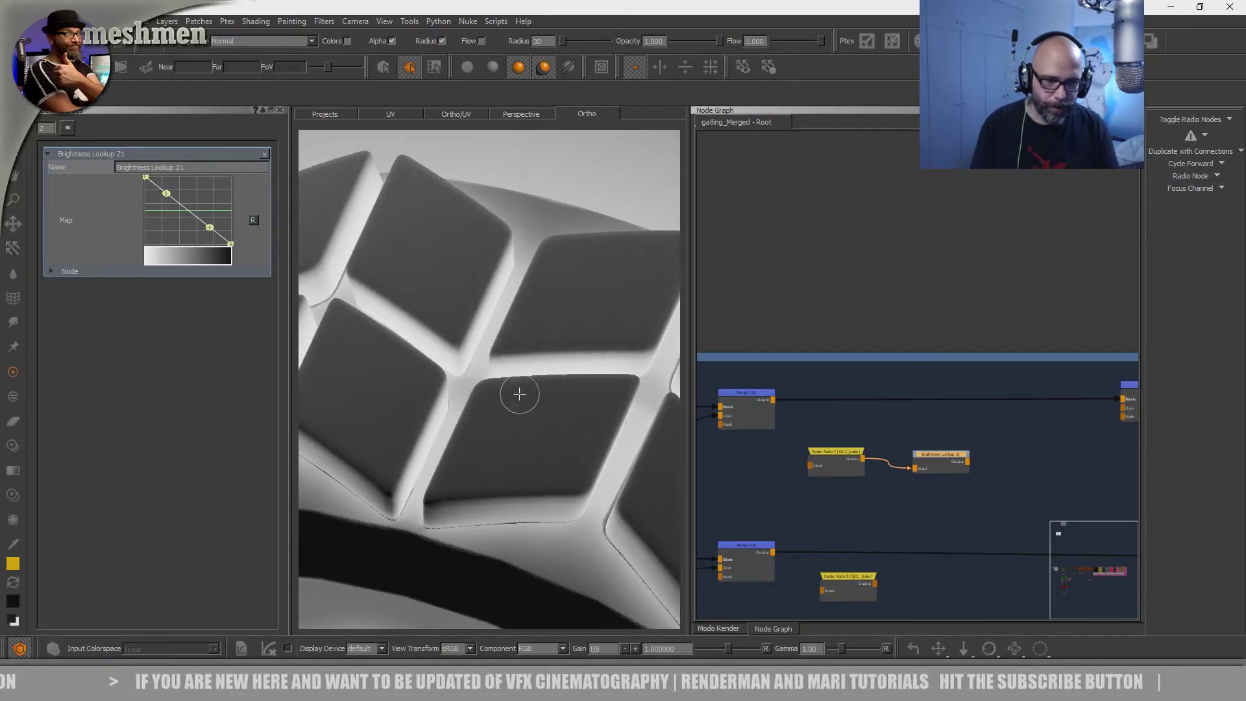
- Lower the Brightness Lookup and add a Histogram Scan above it, fed by the same OCC Radio Node
drag(943, 452, 952, 483)
click(943, 443)
key(Tab)
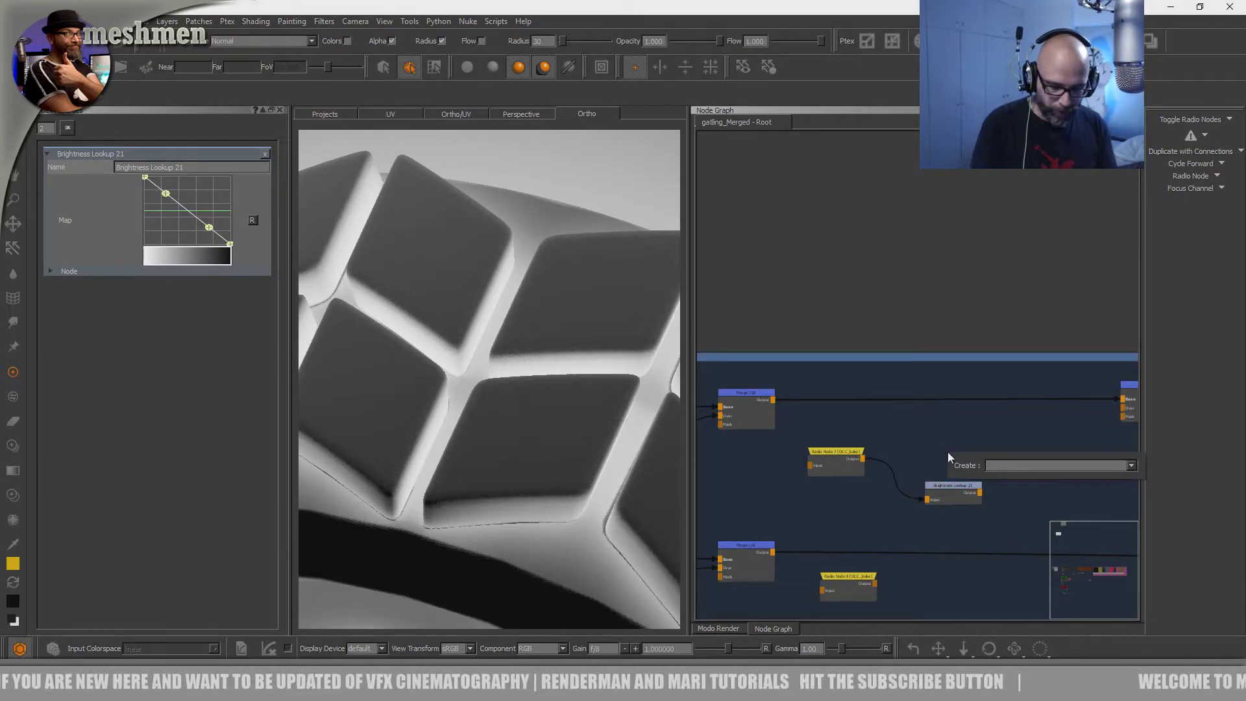
text(hi)
key(Down)
key(Down)
key(Return)
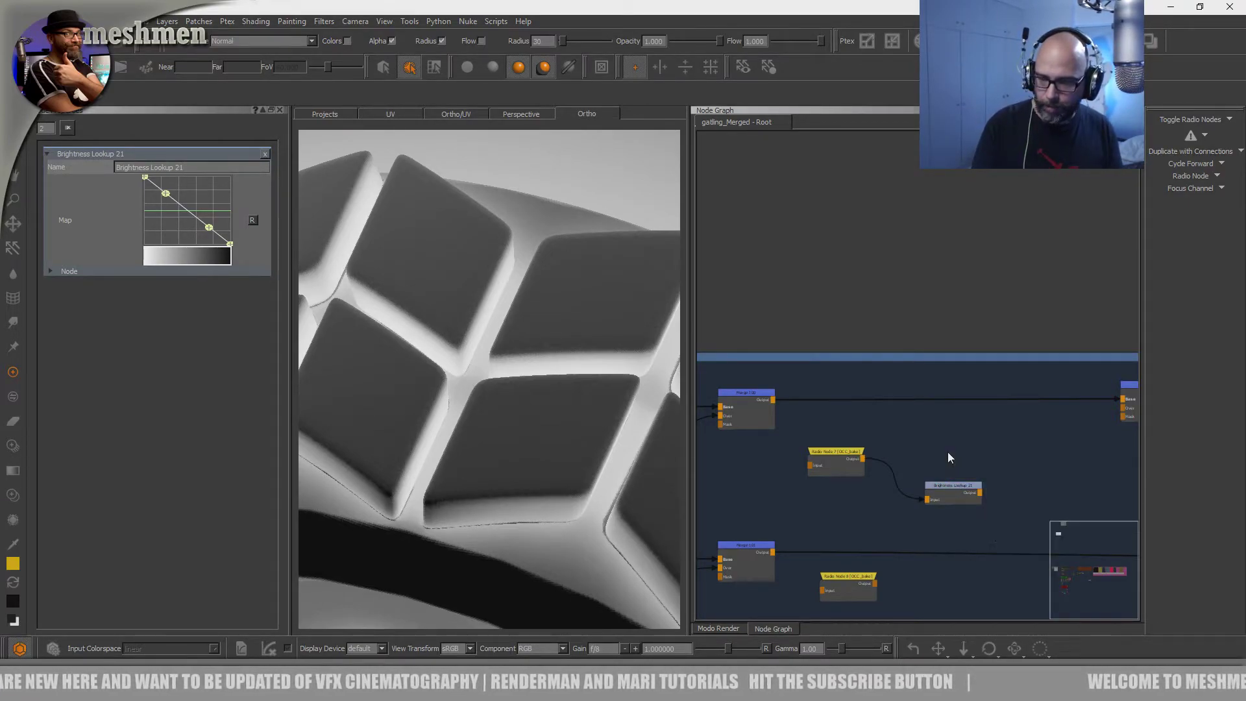
drag(1033, 522, 953, 425)
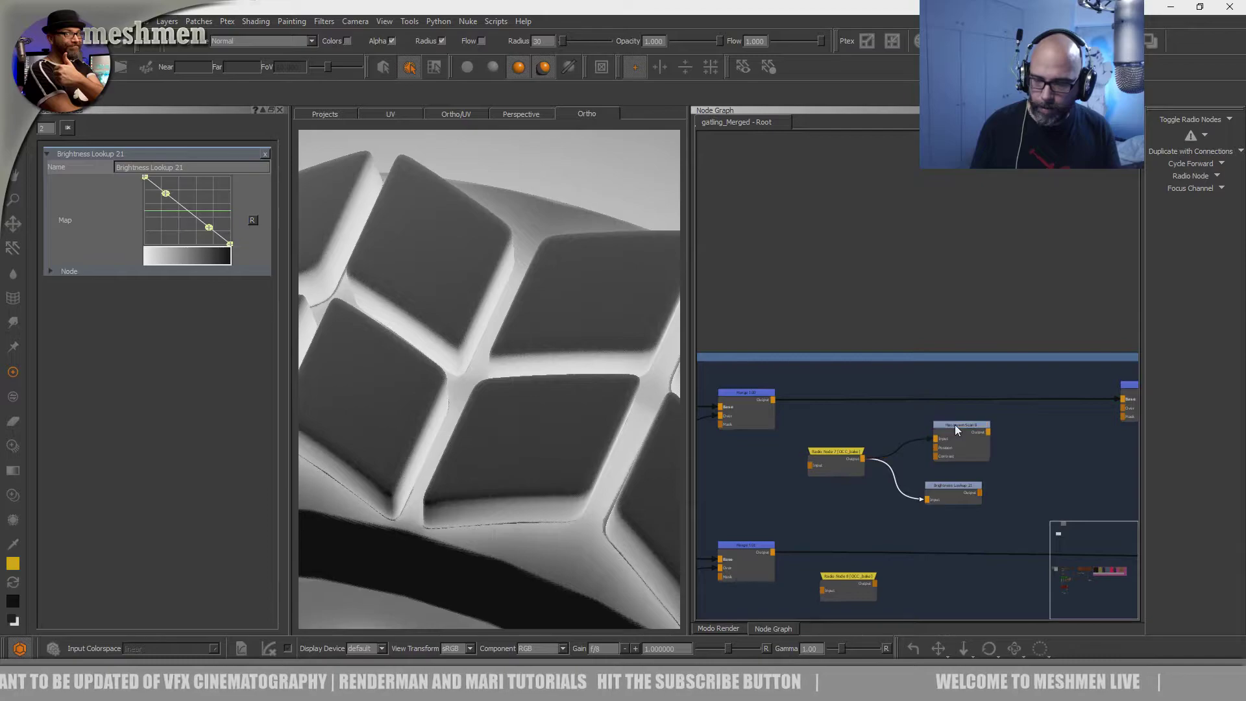
- Try the Histogram Scan with contrast about 0.935, position about 0.357 and Invert Position off on the treads
click(955, 425)
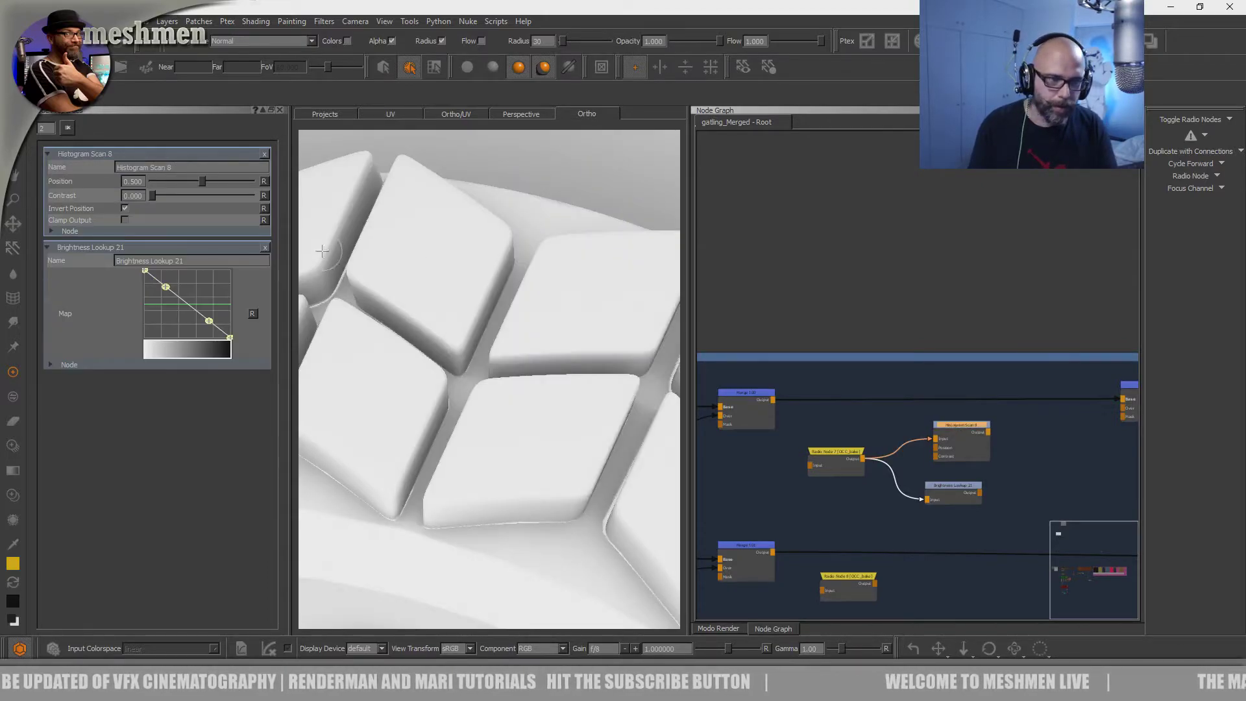
click(245, 201)
drag(203, 181, 176, 182)
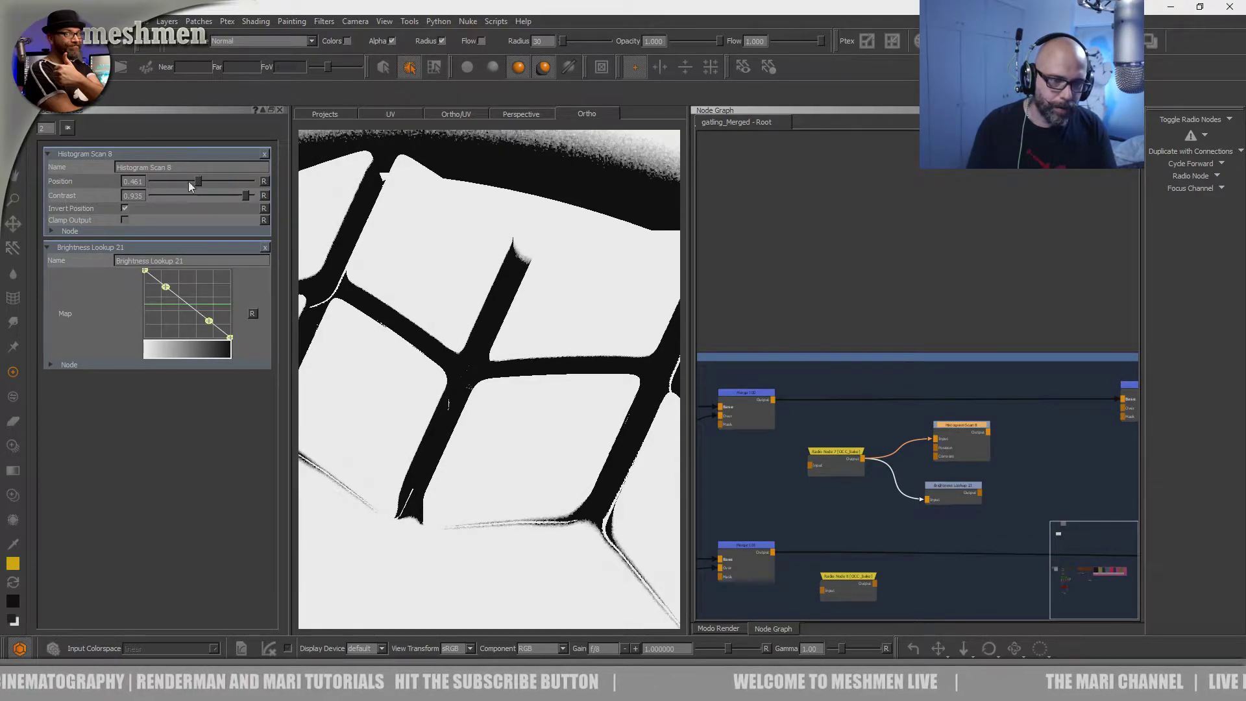
mouse_move(176, 183)
mouse_down()
mouse_move(153, 181)
mouse_move(185, 180)
mouse_up()
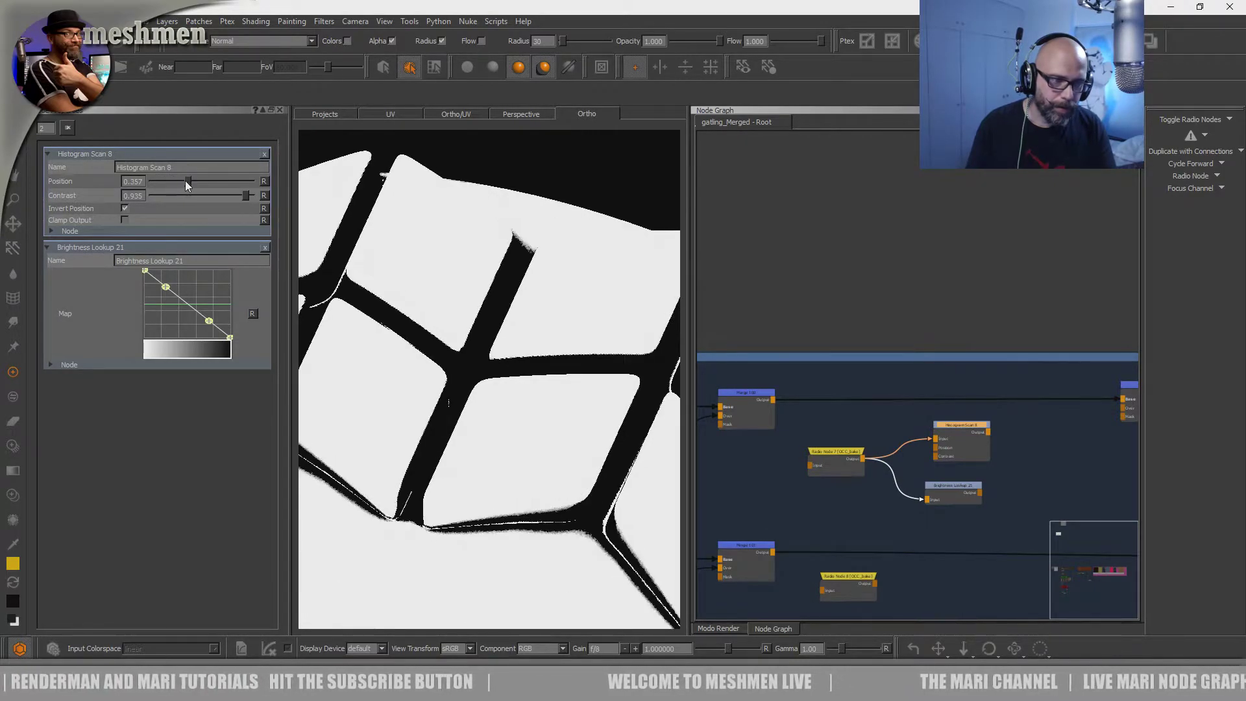
click(124, 209)
click(123, 208)
click(124, 207)
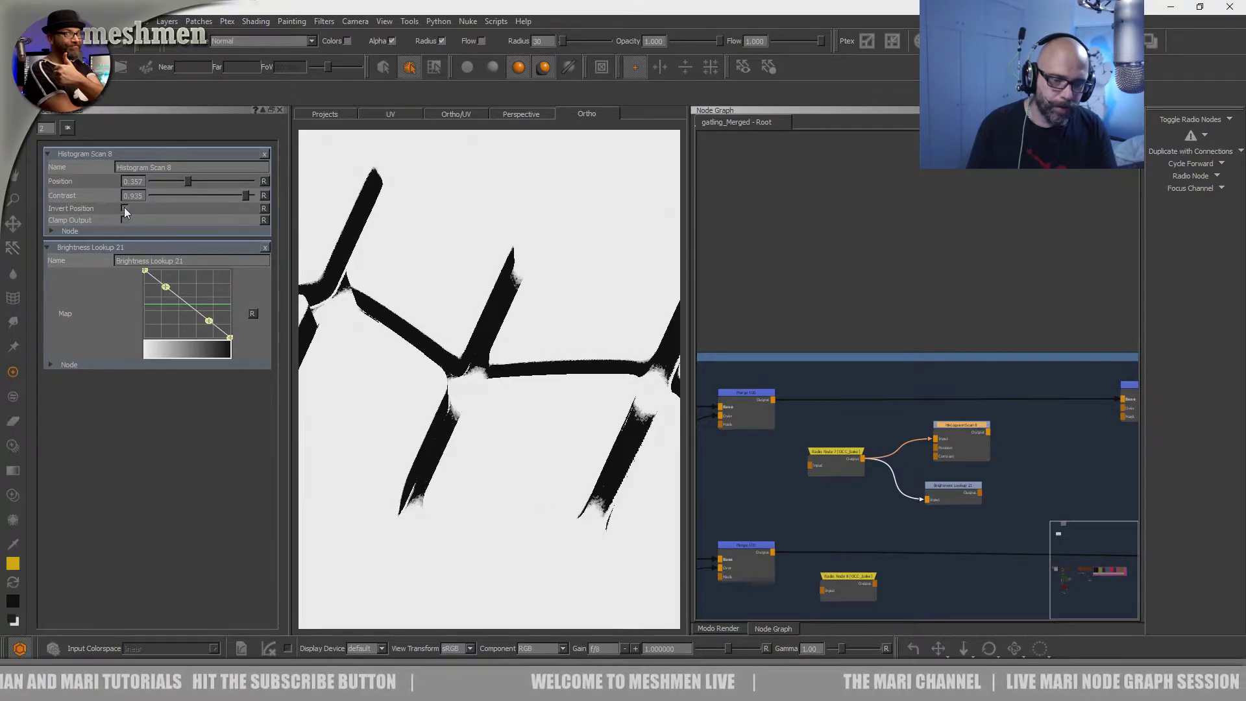
mouse_move(562, 298)
alt+mouse_down()
mouse_move(551, 284)
mouse_move(553, 296)
alt+mouse_up()
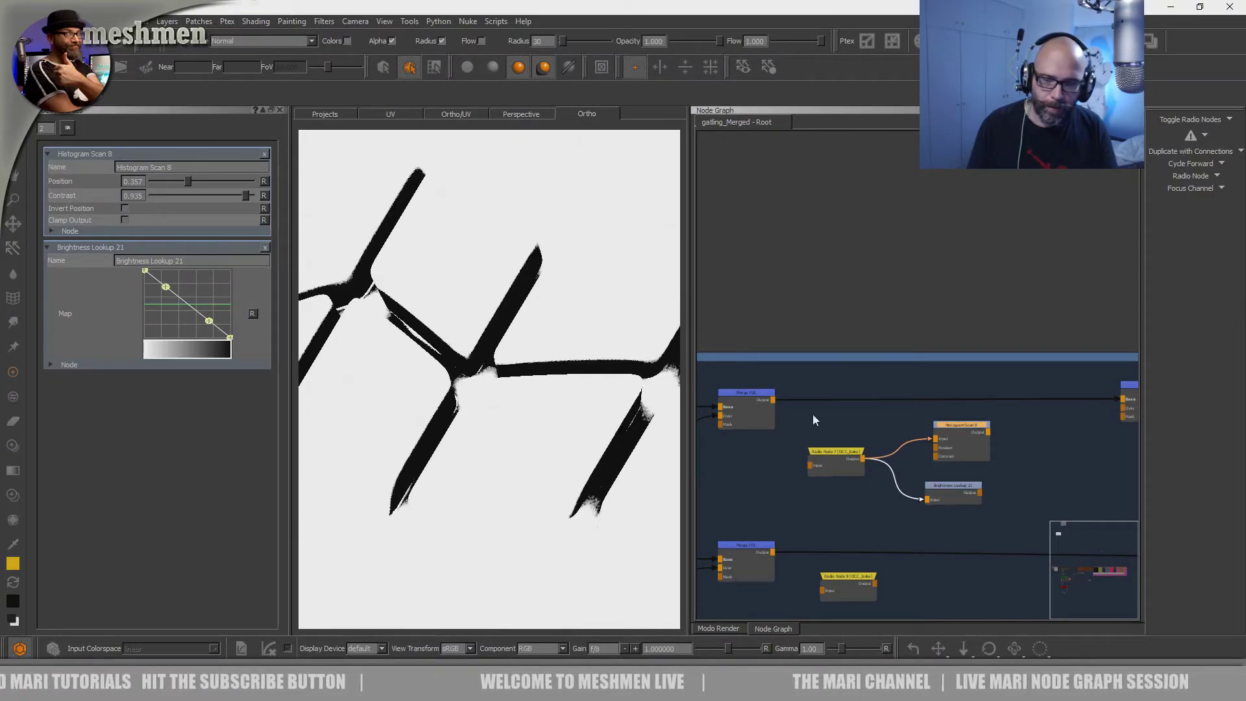
- Display the Brightness Lookup and steepen its inverted curve to confine the white mask to the tread gaps
click(945, 488)
key(1)
middle_drag(945, 490, 950, 494)
drag(951, 493, 953, 498)
drag(205, 232, 190, 241)
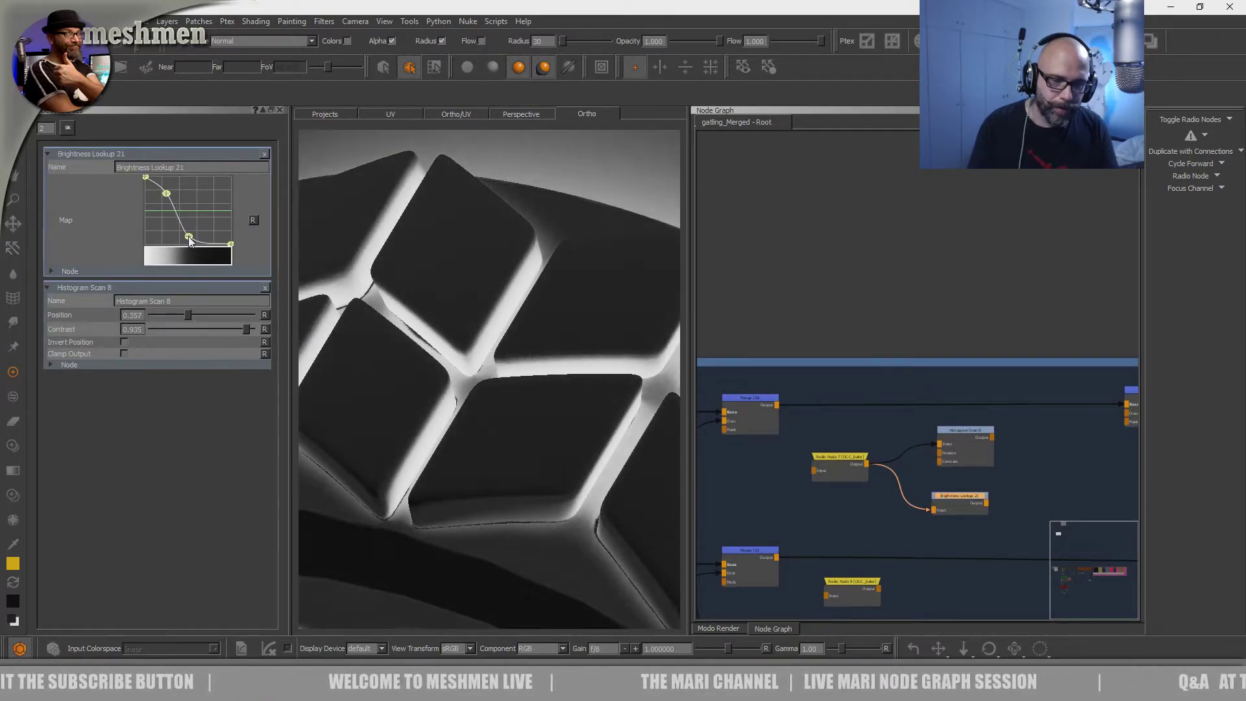
drag(166, 194, 162, 198)
drag(186, 240, 175, 244)
- Examine the inverted occlusion mask around the tyre treads up close and display the top row's new Merge there
alt+right_drag(470, 295, 464, 334)
alt+drag(465, 334, 506, 350)
alt+right_drag(506, 350, 558, 401)
alt+drag(558, 400, 503, 390)
alt+middle_drag(503, 389, 513, 403)
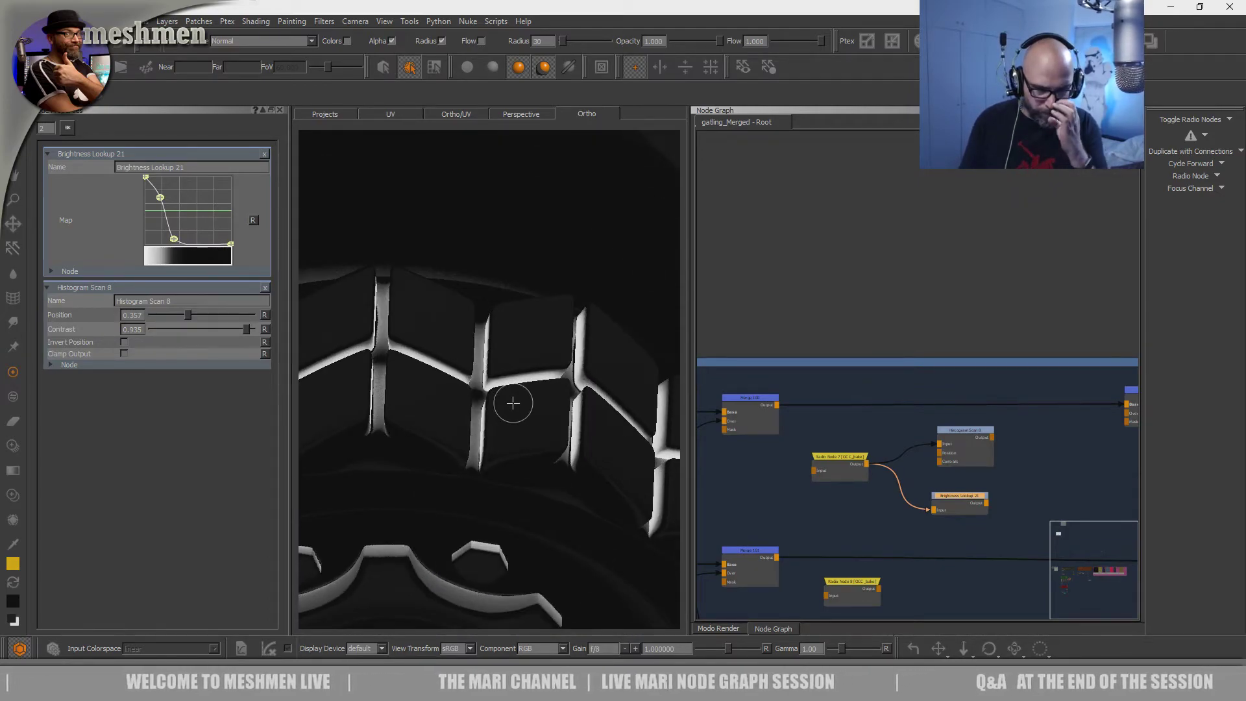
mouse_move(531, 409)
alt+mouse_down()
mouse_move(565, 426)
mouse_move(525, 422)
mouse_move(479, 448)
mouse_move(580, 431)
mouse_move(523, 454)
mouse_move(534, 475)
mouse_move(547, 416)
mouse_move(412, 406)
mouse_move(517, 453)
mouse_move(429, 437)
mouse_move(478, 467)
mouse_move(484, 446)
mouse_move(431, 408)
mouse_move(451, 426)
alt+mouse_up()
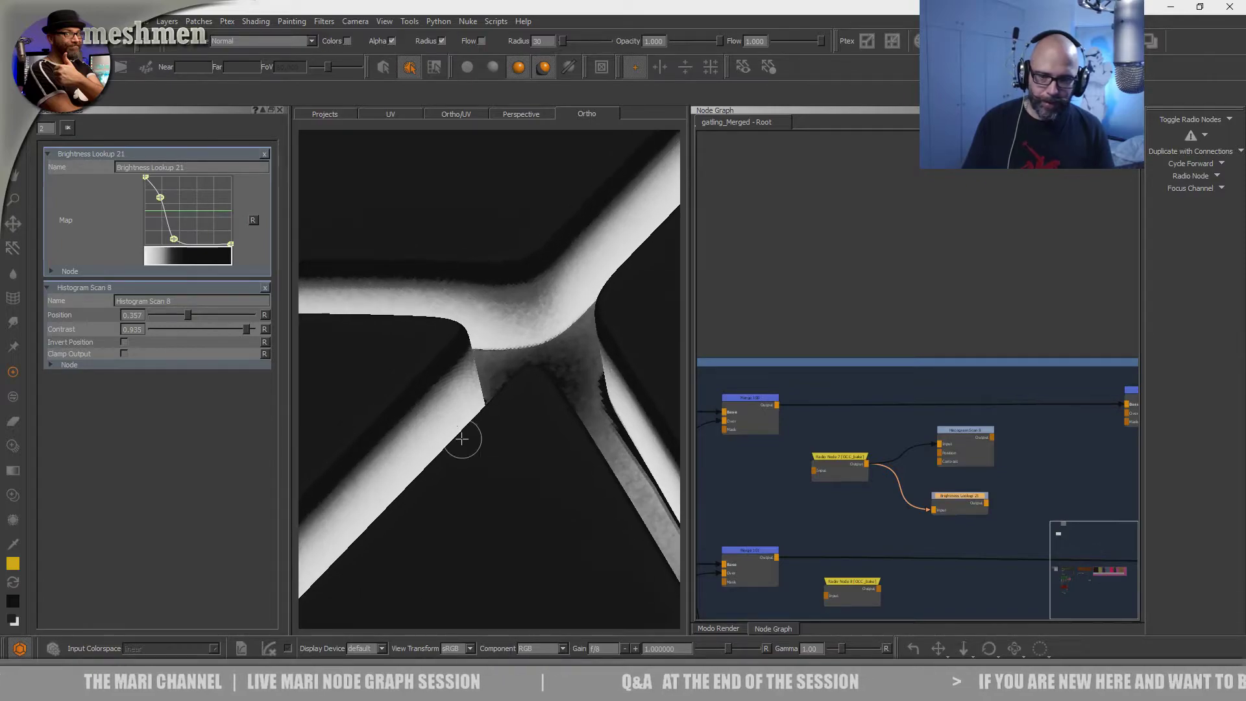
click(956, 433)
middle_drag(993, 432, 909, 453)
click(1061, 412)
click(1061, 412)
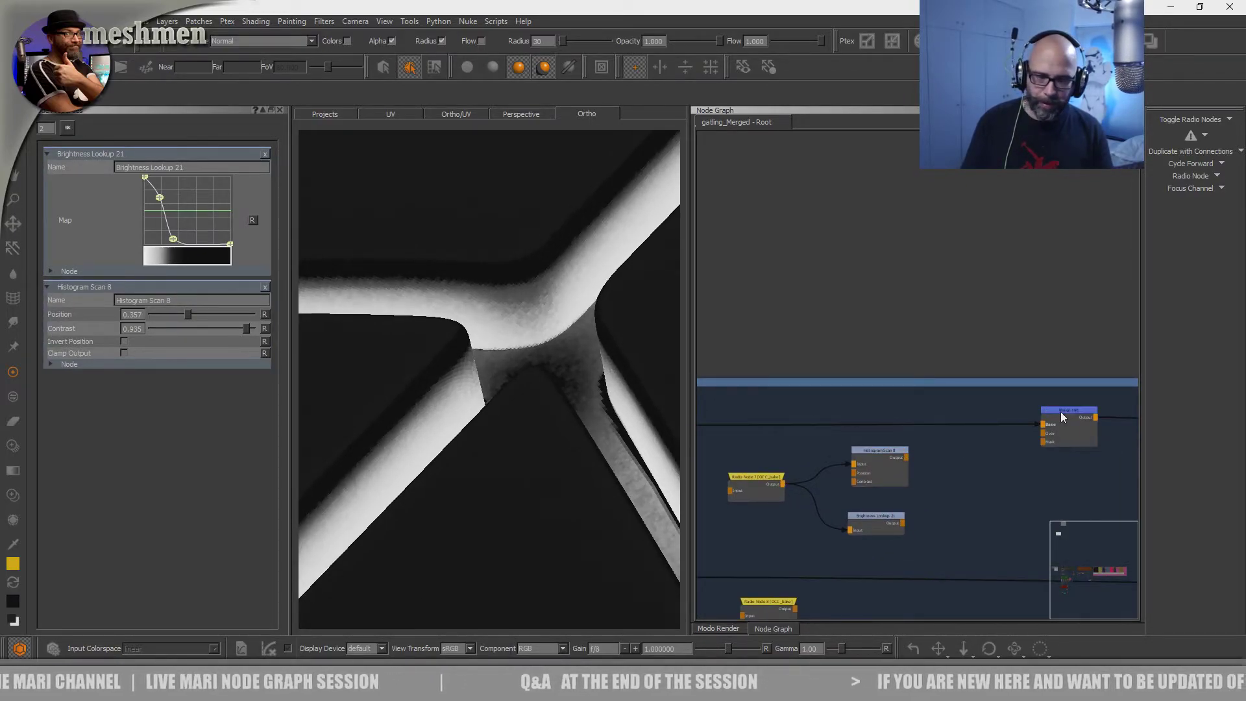
key(v)
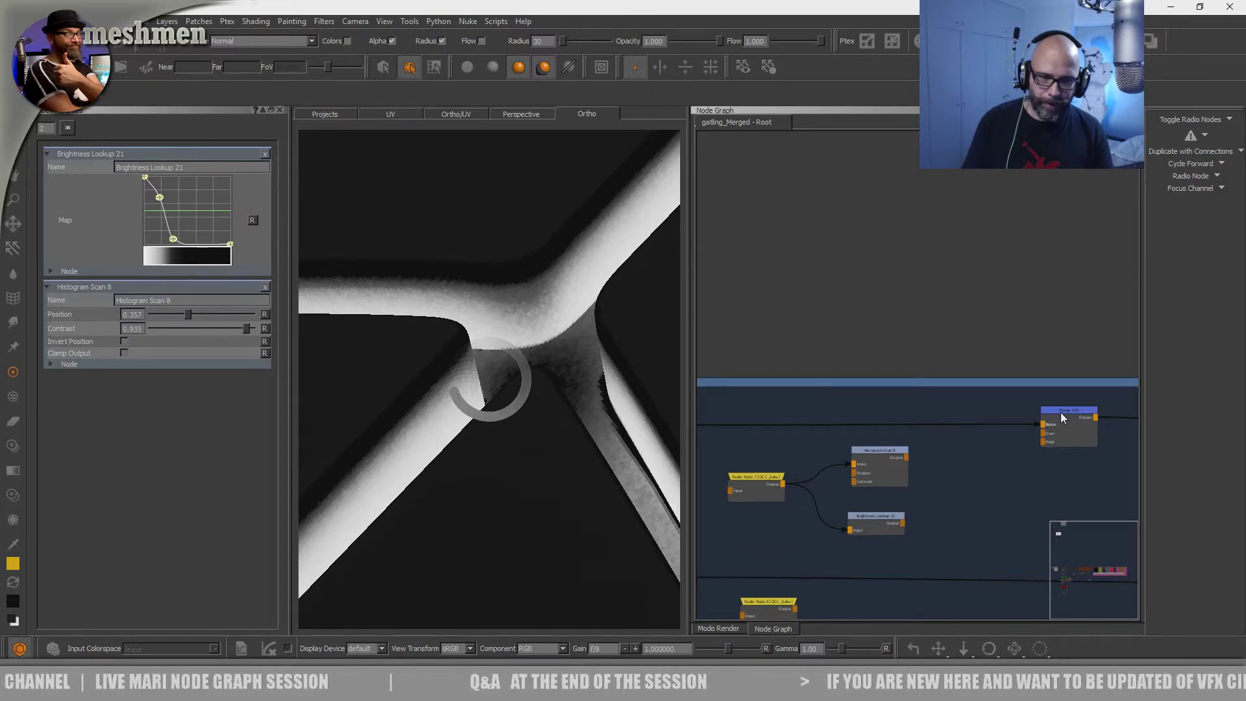
alt+right_drag(537, 375, 537, 388)
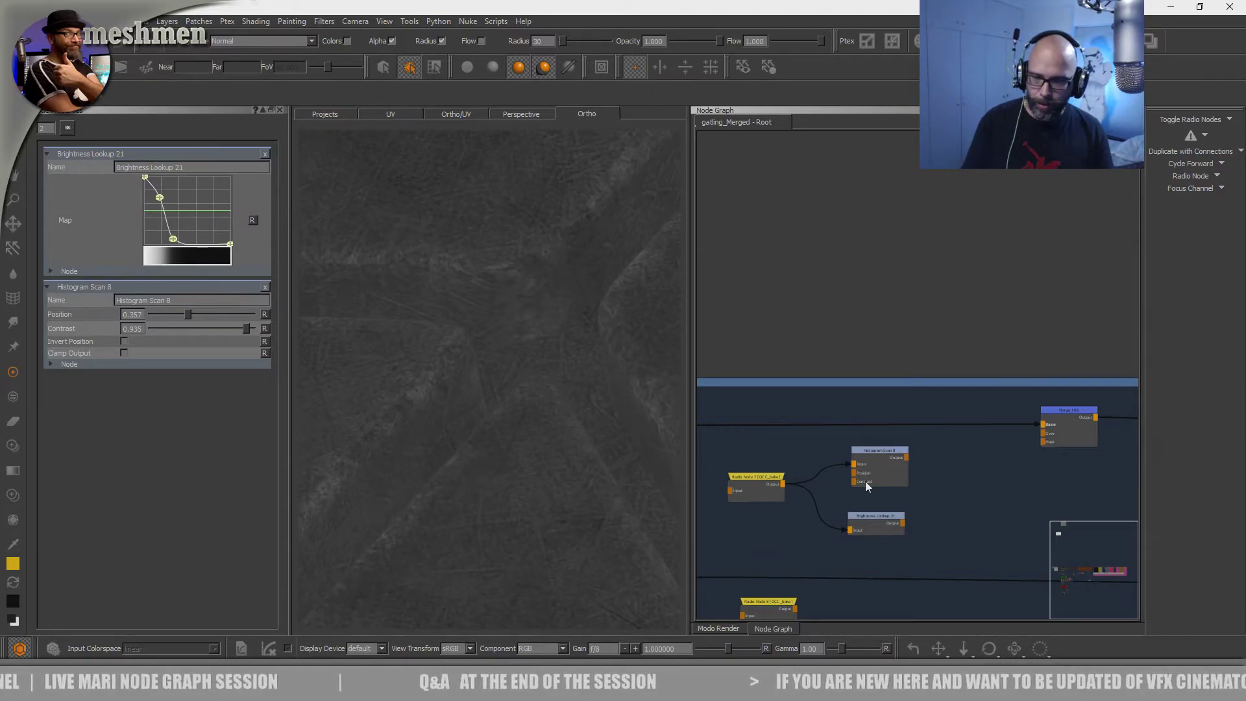
- Shift the first OCC Radio Node away from the Brightness Lookup and delete the Histogram Scan
drag(878, 454, 882, 459)
drag(777, 478, 761, 482)
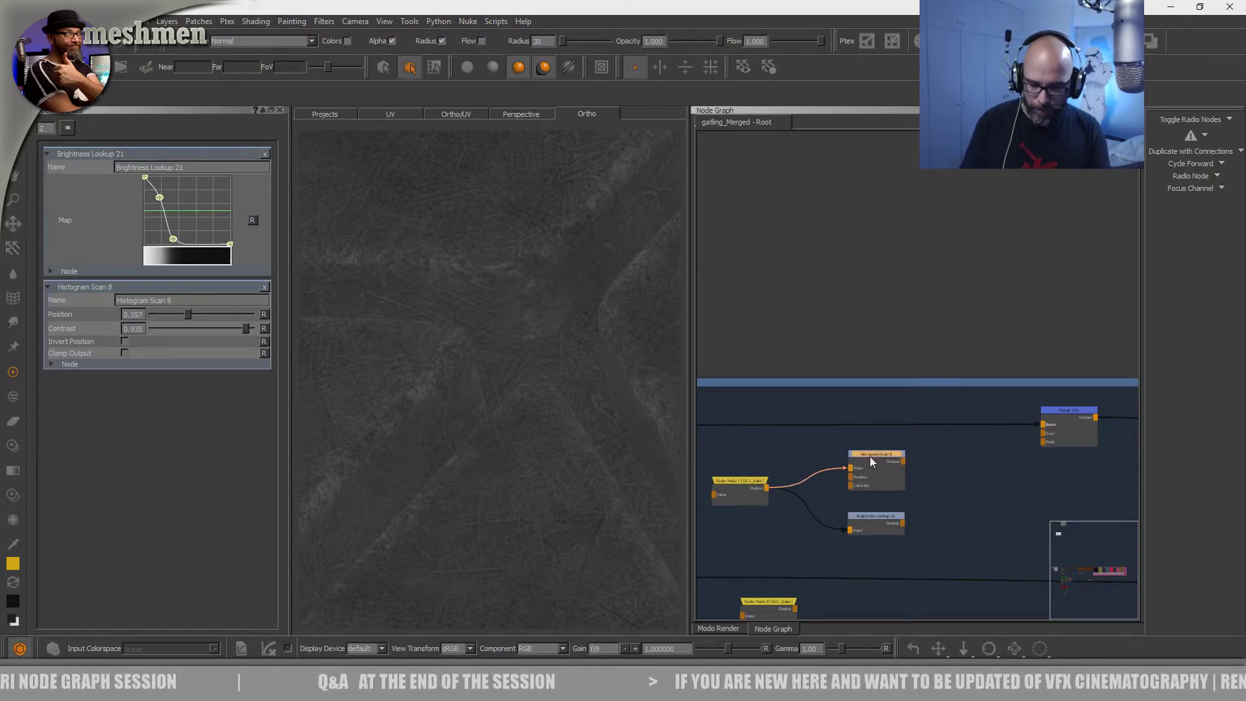
key(Delete)
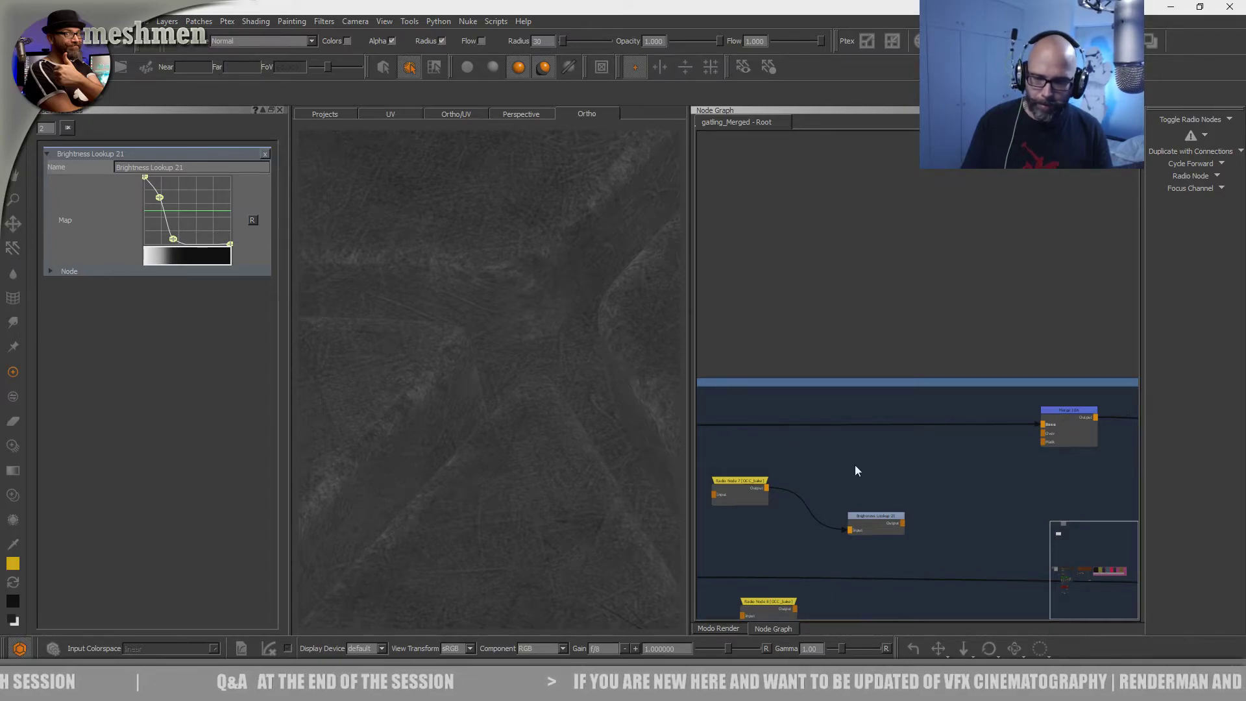
- Create a Color node above the Brightness Lookup and set it to a neutral grey of about 0.311
key(Tab)
text(co)
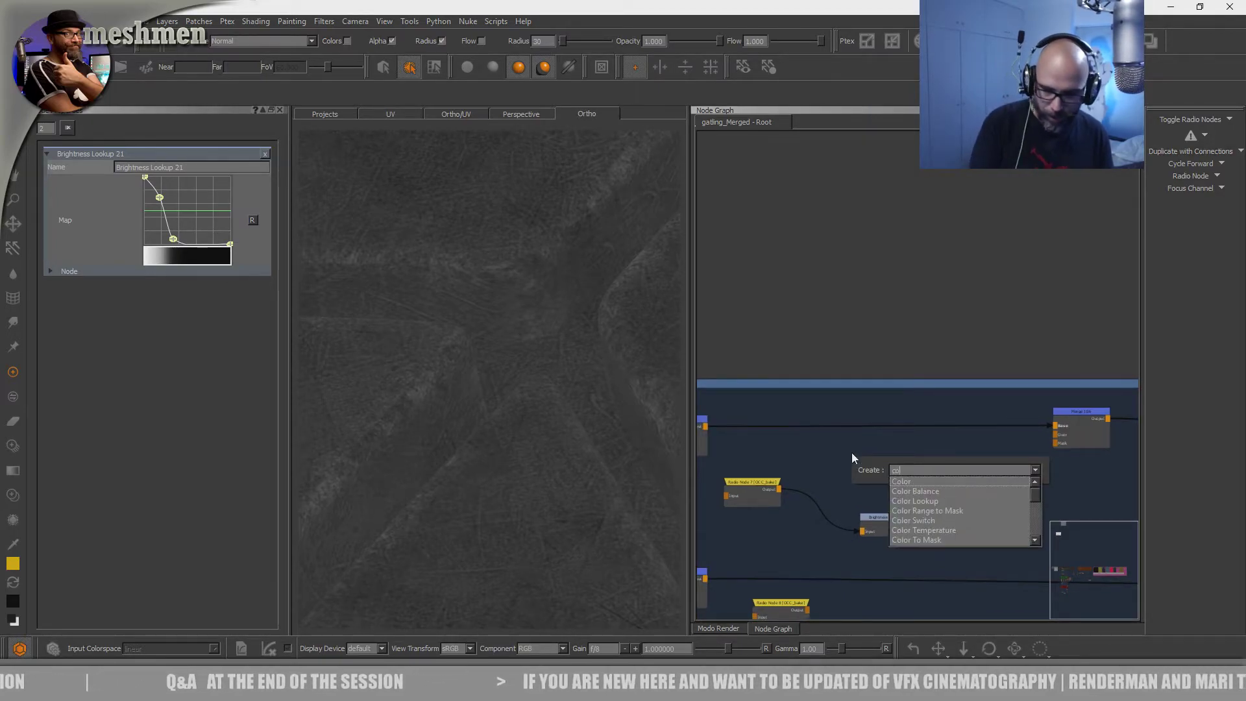
key(Return)
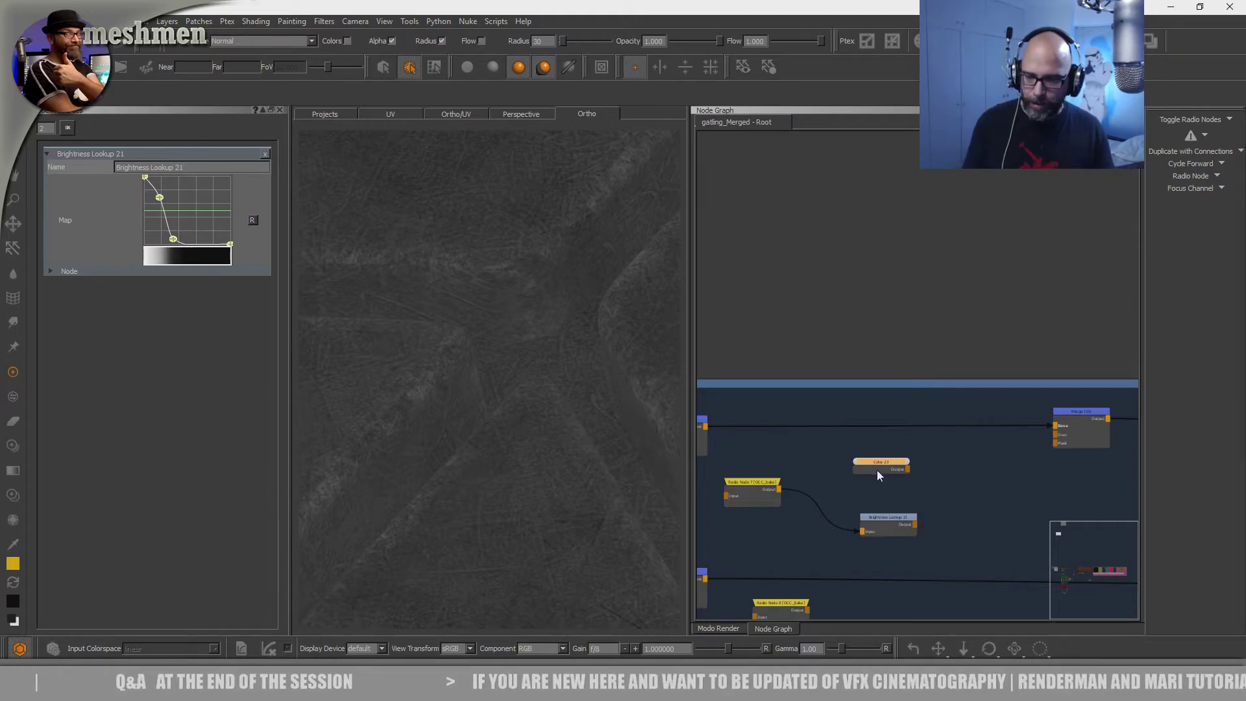
click(876, 464)
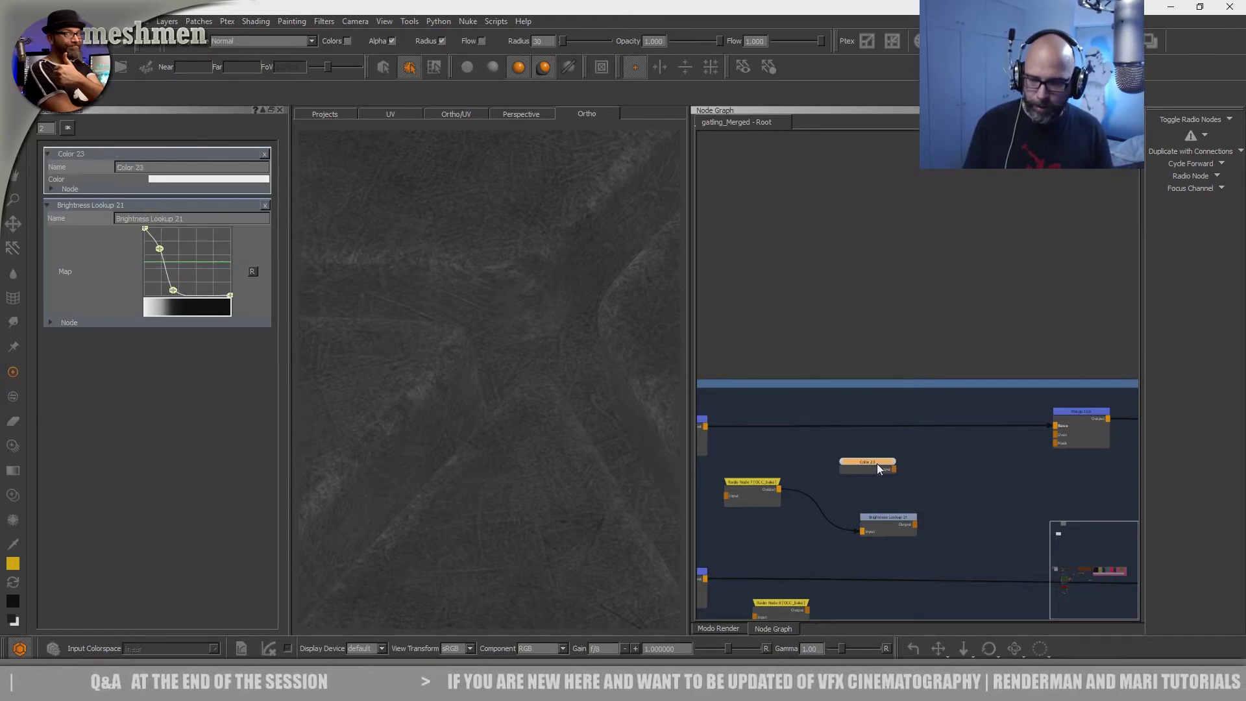
click(173, 179)
click(547, 371)
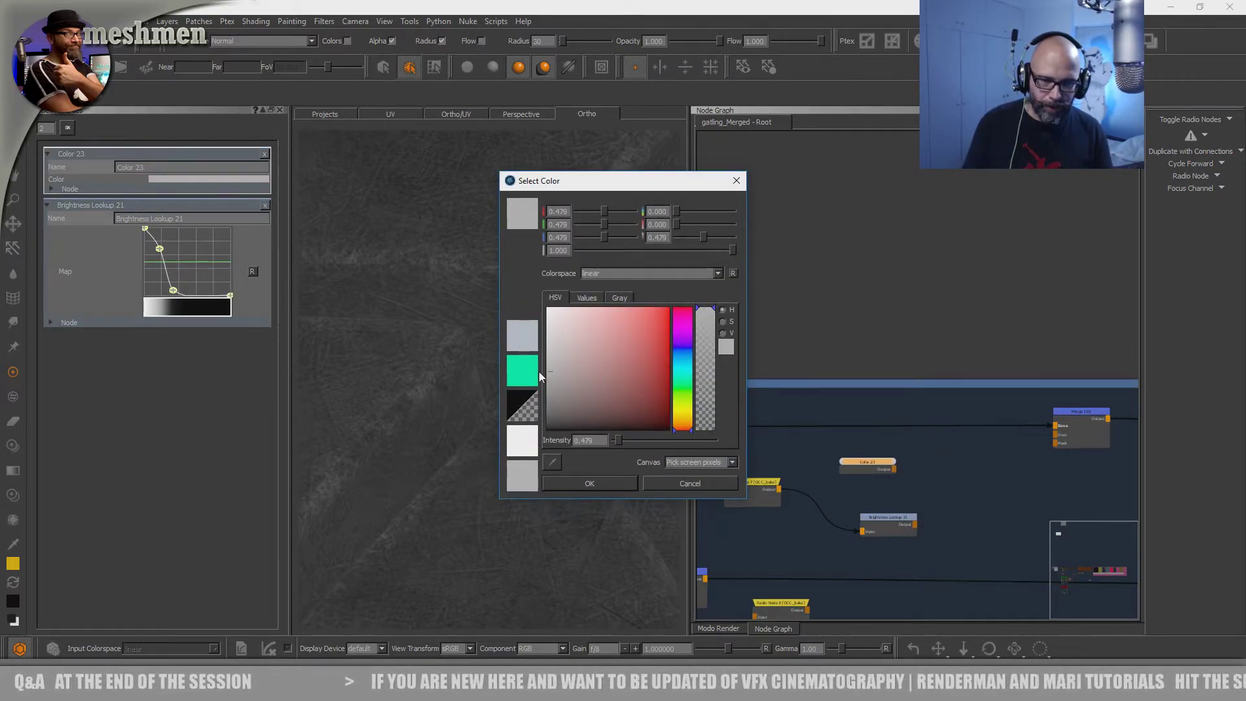
click(540, 392)
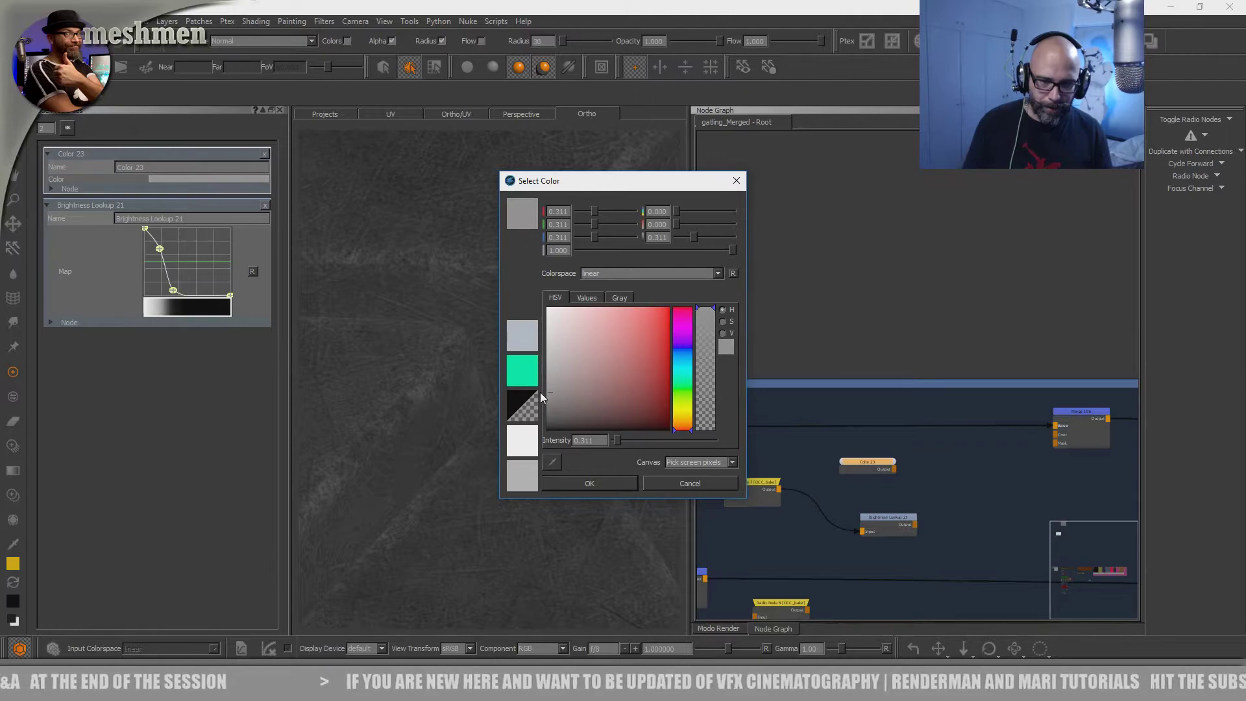
click(616, 485)
- Locate the RubberAlbedo node near the start of the rubber network and show its properties
scroll(790, 460, down, 5)
middle_drag(788, 457, 916, 472)
scroll(915, 472, up, 8)
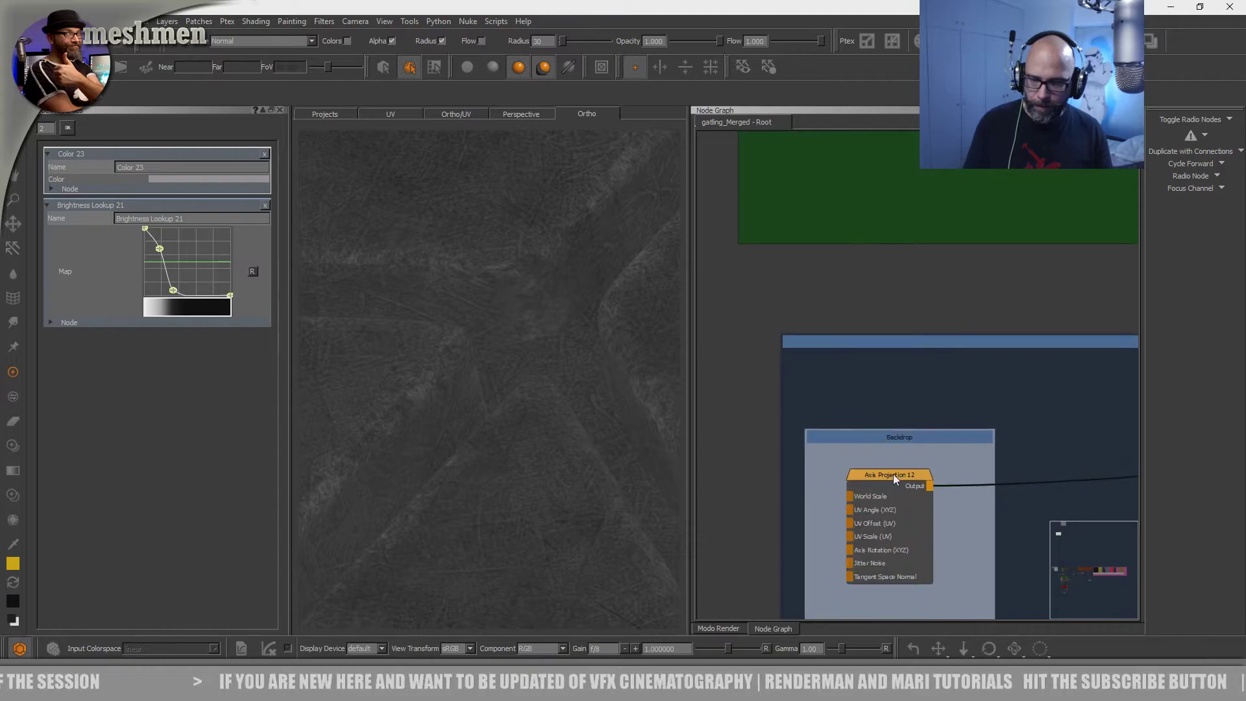
scroll(966, 436, down, 3)
middle_drag(951, 419, 704, 433)
scroll(843, 435, up, 2)
drag(899, 465, 890, 458)
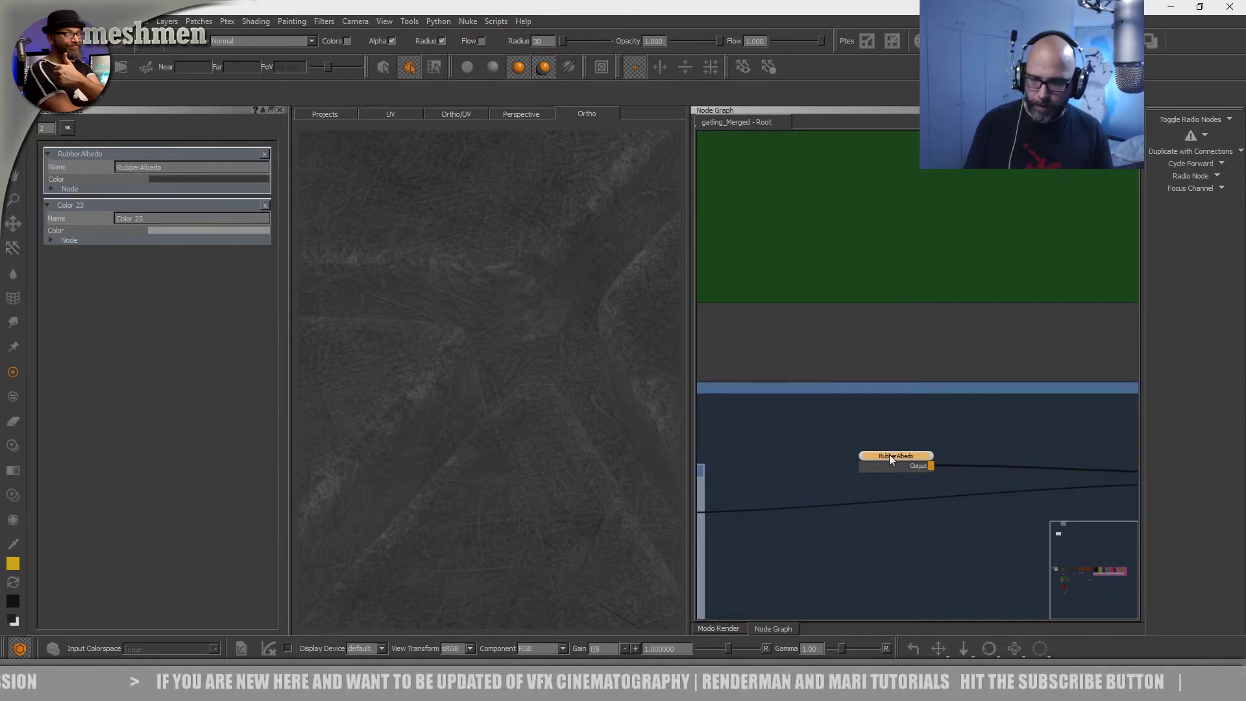
- Save the RubberAlbedo node's colour as a swatch and apply it to the Color node above the Brightness Lookup
click(169, 179)
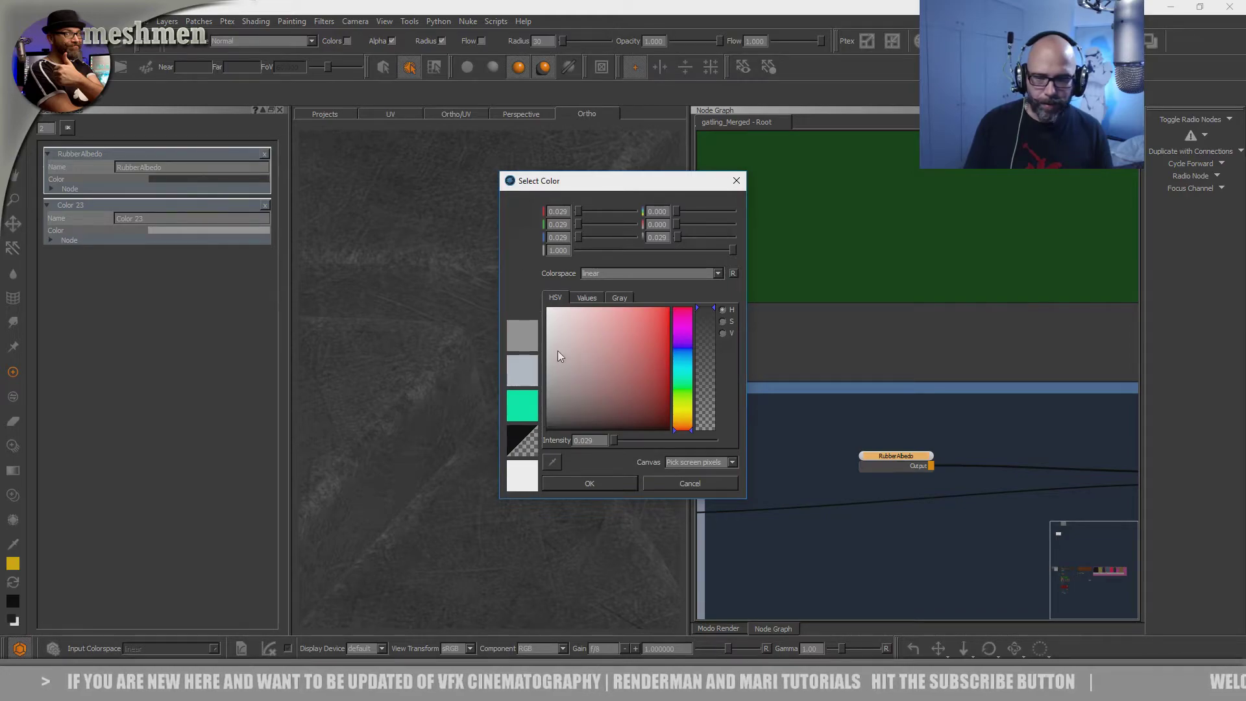
click(588, 484)
scroll(880, 462, down, 3)
middle_drag(965, 415, 625, 359)
mouse_move(1071, 392)
middle_down()
mouse_move(631, 371)
mouse_move(884, 394)
middle_up()
scroll(884, 395, up, 5)
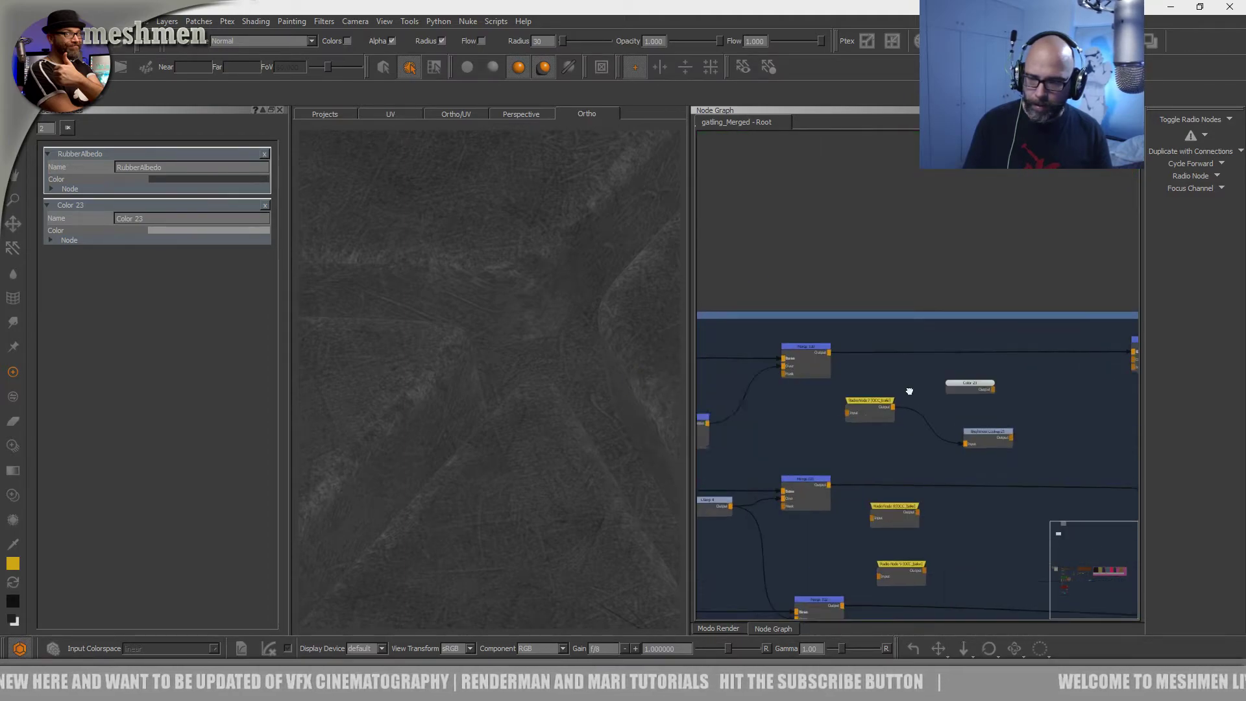
click(862, 383)
click(168, 185)
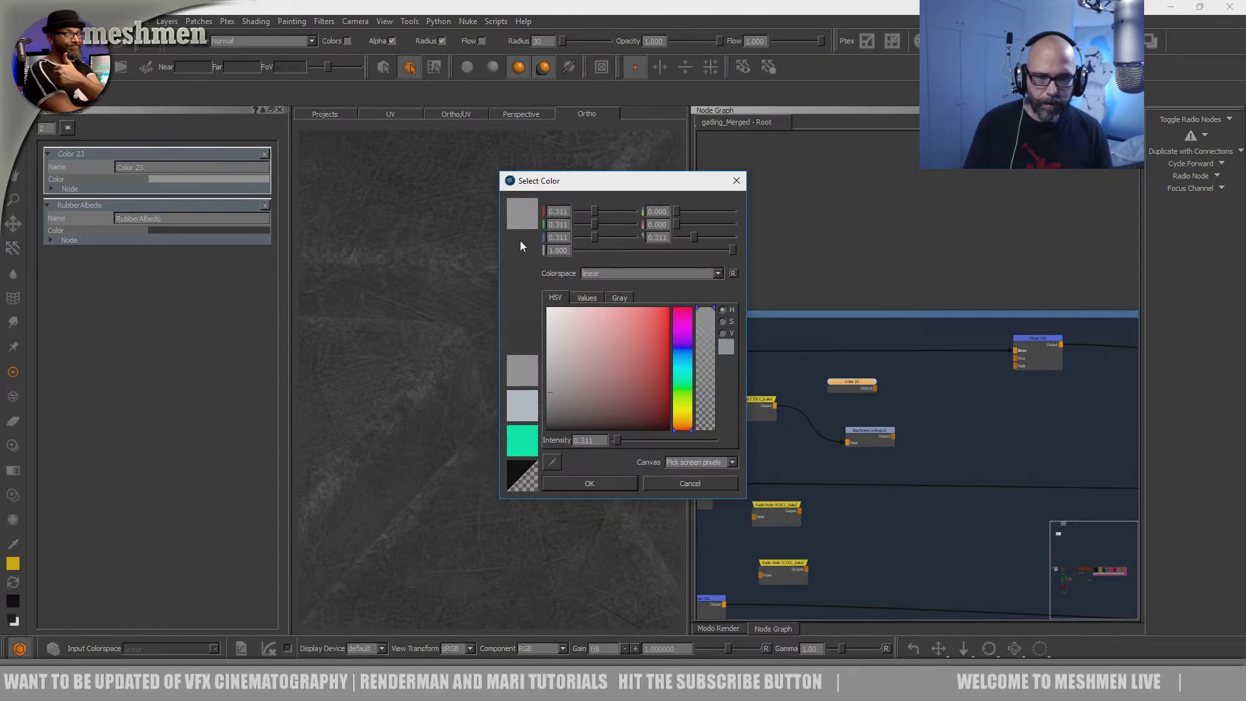
click(522, 336)
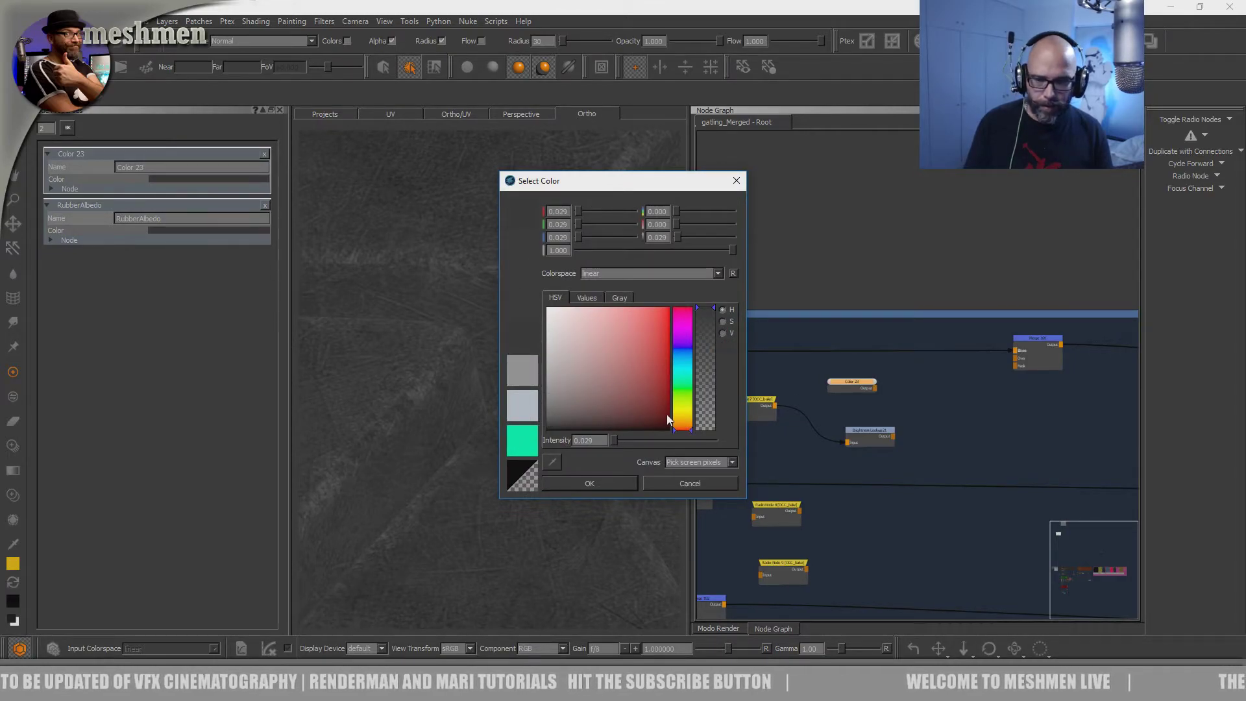
- Darken the Color node above the Brightness Lookup to a neutral grey value of about 0.021
click(586, 297)
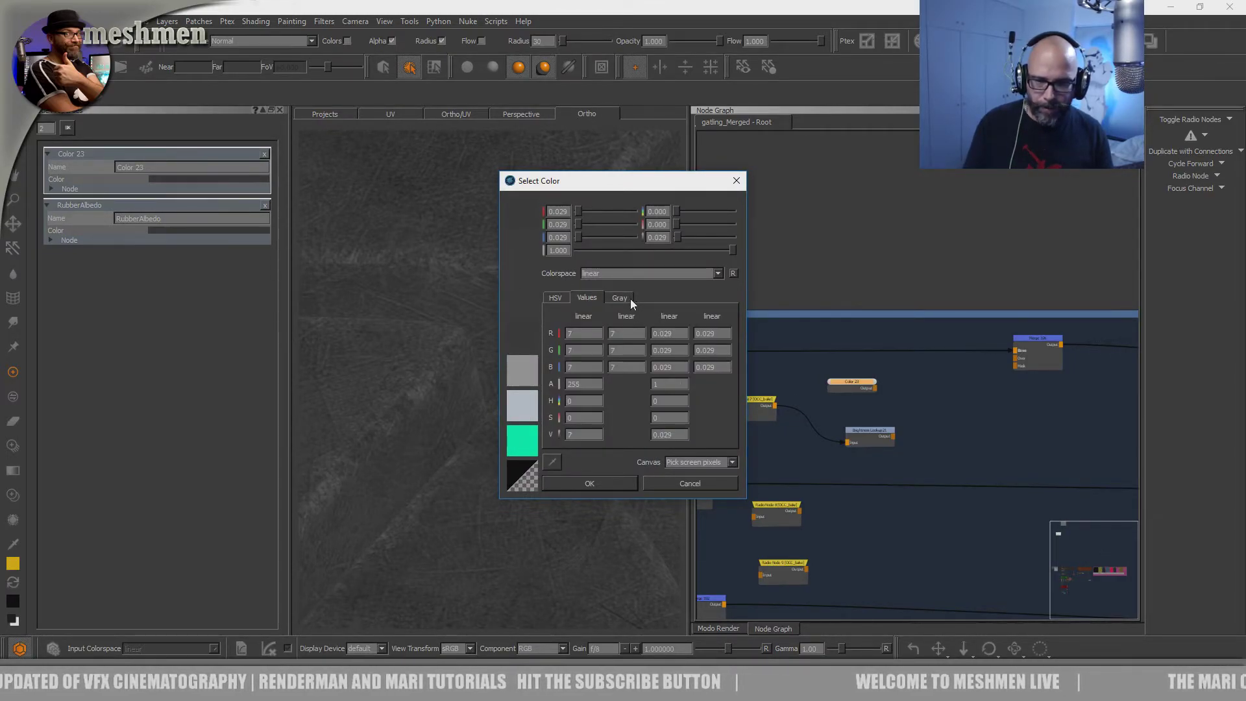
click(555, 297)
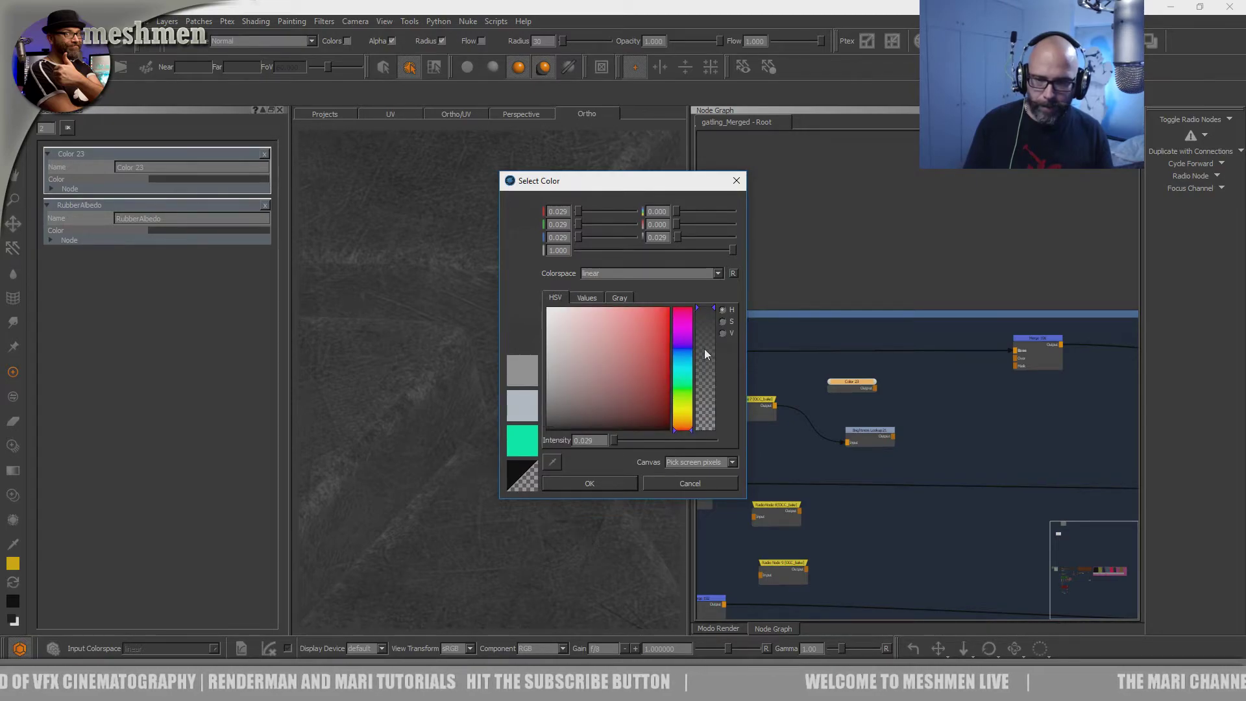
click(722, 333)
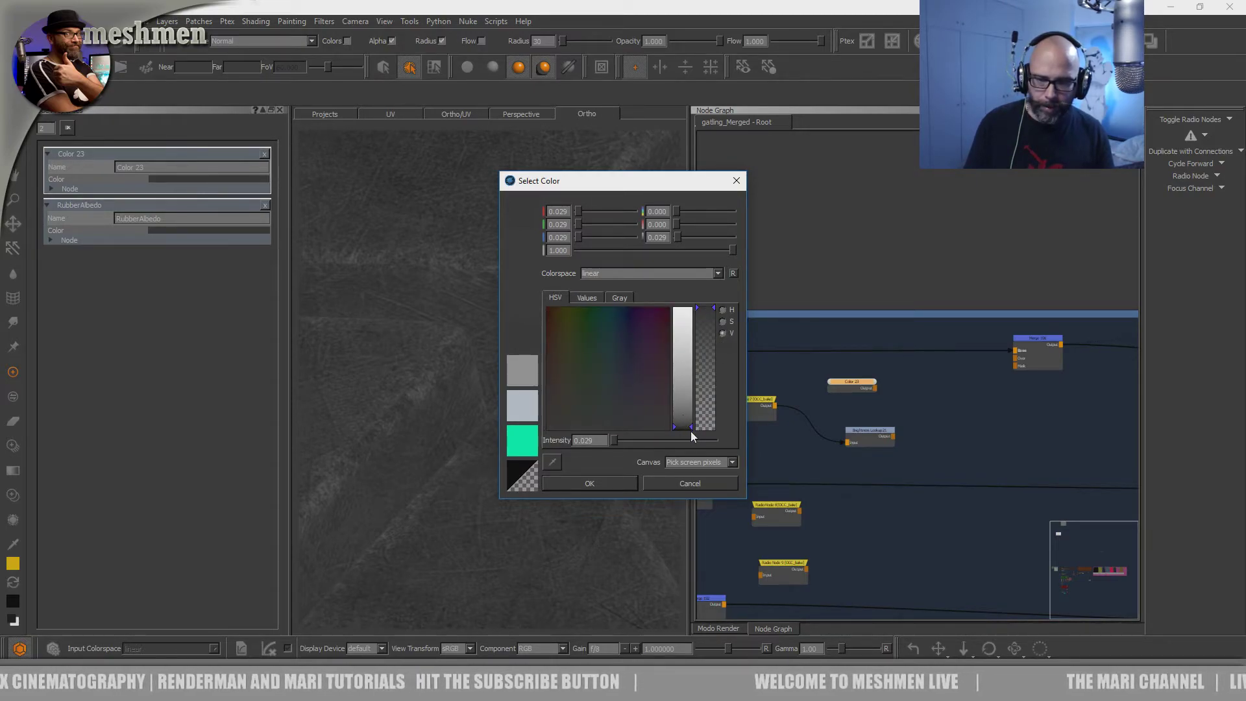
drag(691, 427, 692, 428)
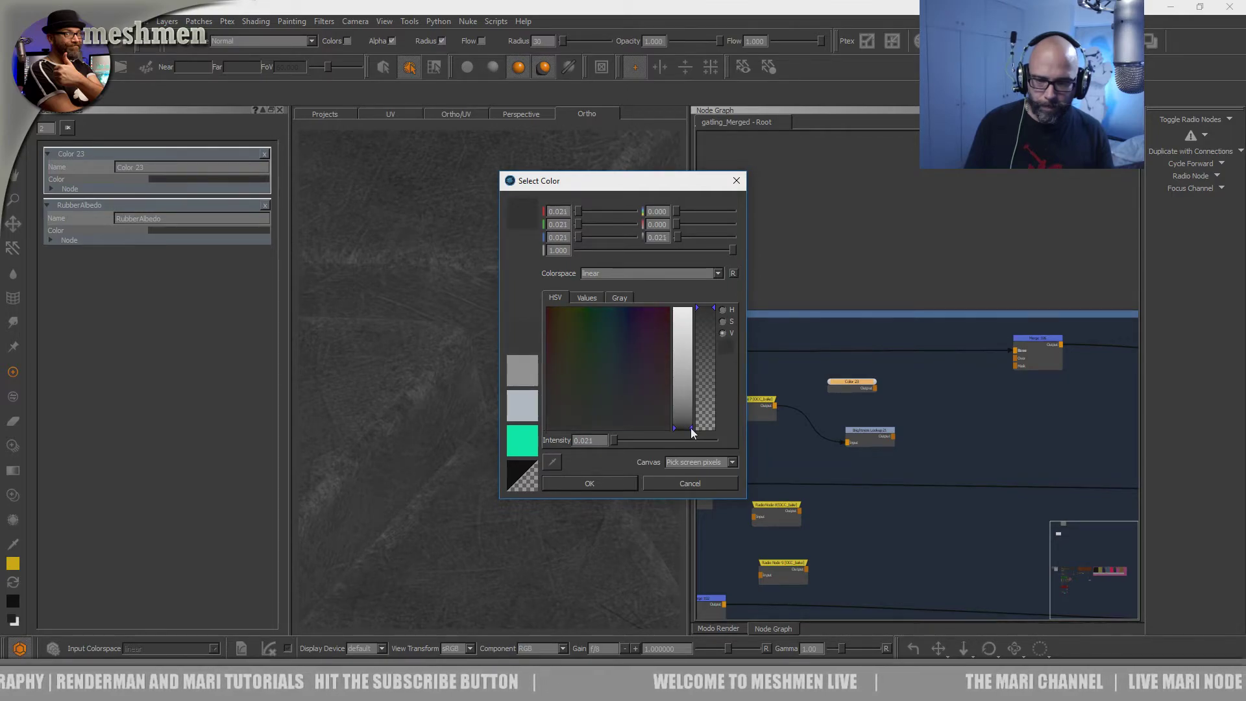
click(595, 484)
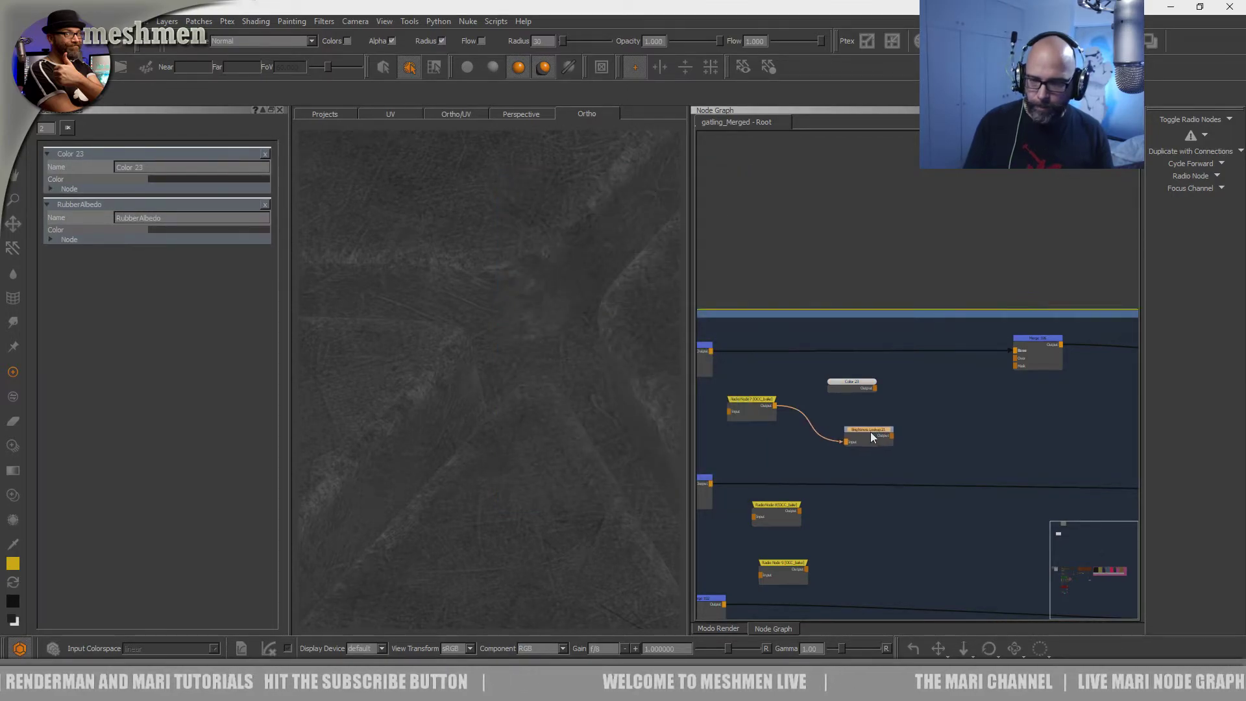
- Tidy the nodes and connect the Color to the top row Merge's Over input and the Brightness Lookup to its Mask
drag(854, 381, 865, 382)
drag(760, 415, 758, 418)
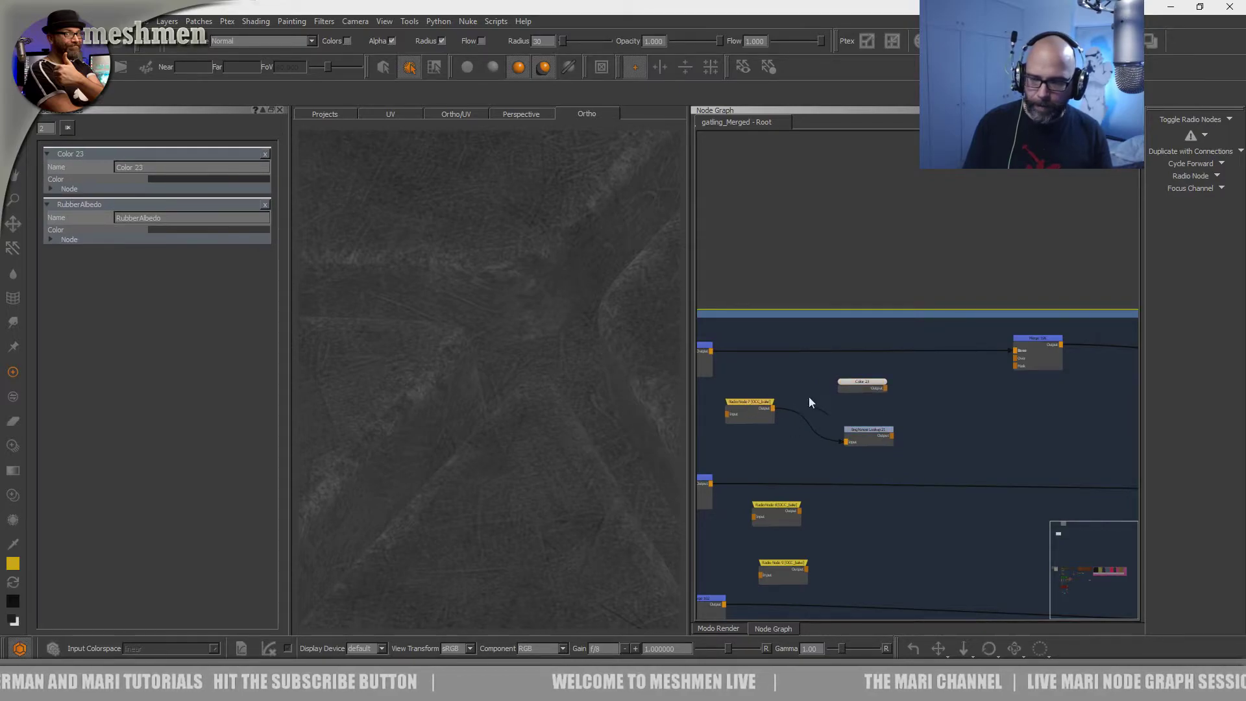
drag(877, 430, 874, 379)
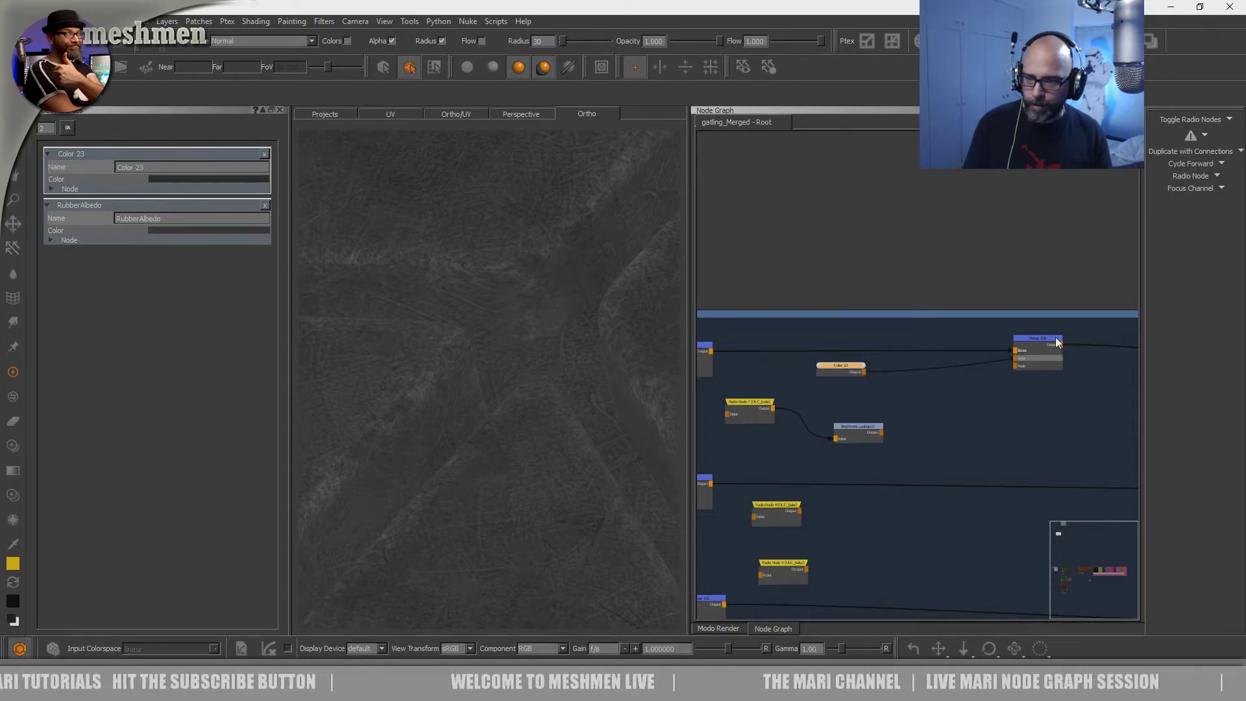
click(1051, 344)
drag(882, 432, 1014, 368)
- Examine the masked colour in the gaps between the tyre treads at several distances and angles
mouse_move(568, 375)
alt+right_down()
mouse_move(570, 390)
mouse_move(592, 392)
mouse_move(524, 391)
mouse_move(564, 395)
mouse_move(545, 375)
alt+right_up()
alt+middle_drag(545, 376, 553, 383)
alt+right_drag(553, 384, 555, 381)
middle_drag(554, 381, 449, 487)
alt+drag(433, 515, 477, 464)
alt+right_drag(477, 465, 522, 498)
alt+middle_drag(470, 453, 366, 420)
alt+right_drag(366, 421, 439, 454)
alt+middle_drag(439, 454, 403, 456)
alt+right_drag(545, 477, 459, 448)
scroll(458, 448, up, 5)
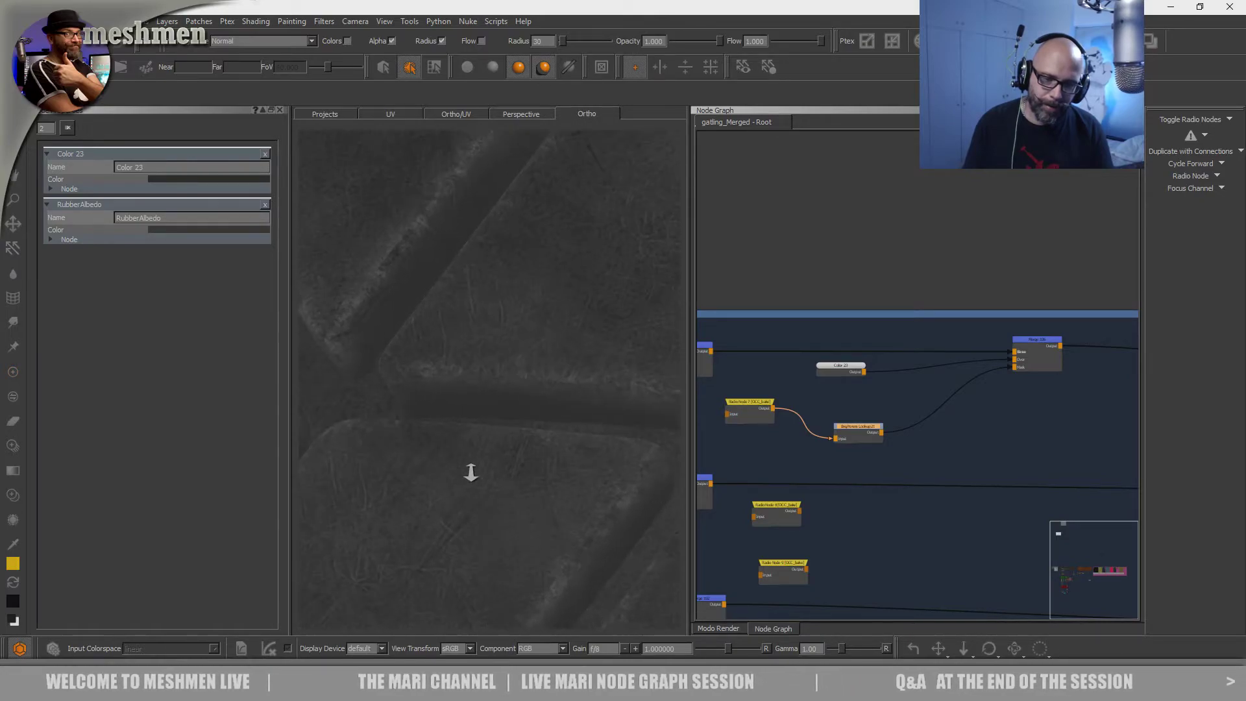
- Set the top row Merge's amount to about 0.688, comparing the tread gaps with the worn rubber reference photo
click(1040, 349)
double_click(1039, 341)
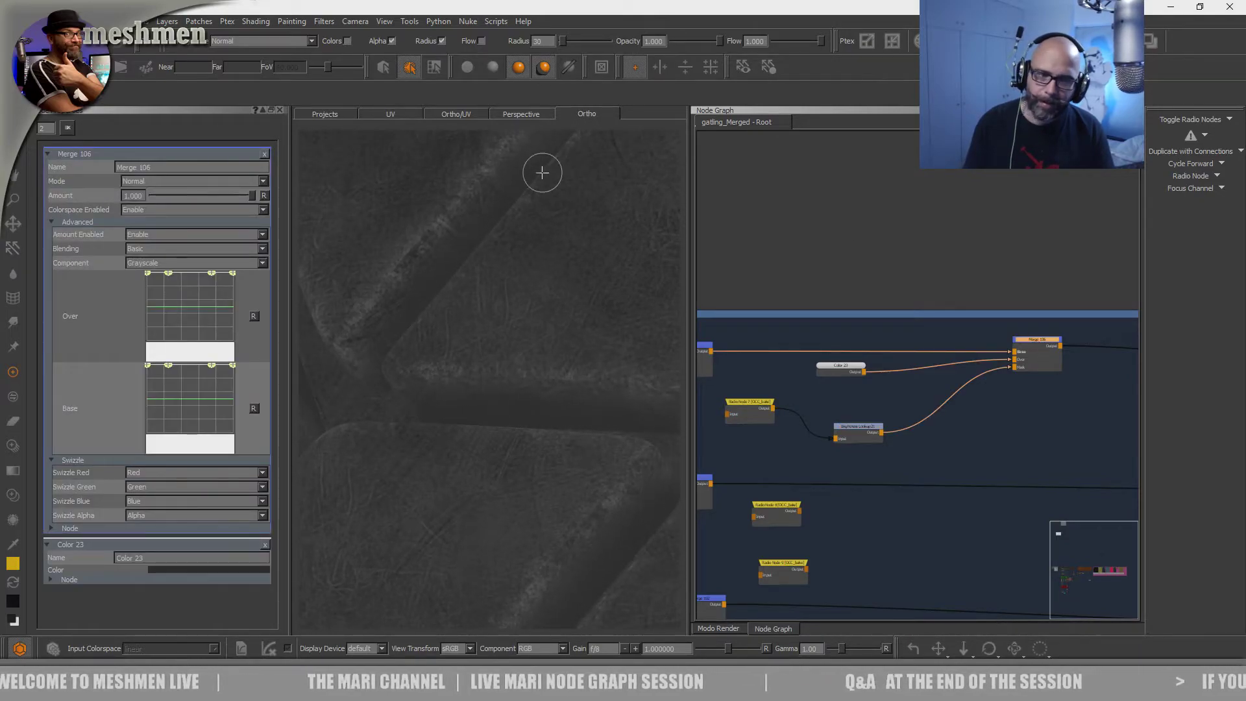
click(158, 195)
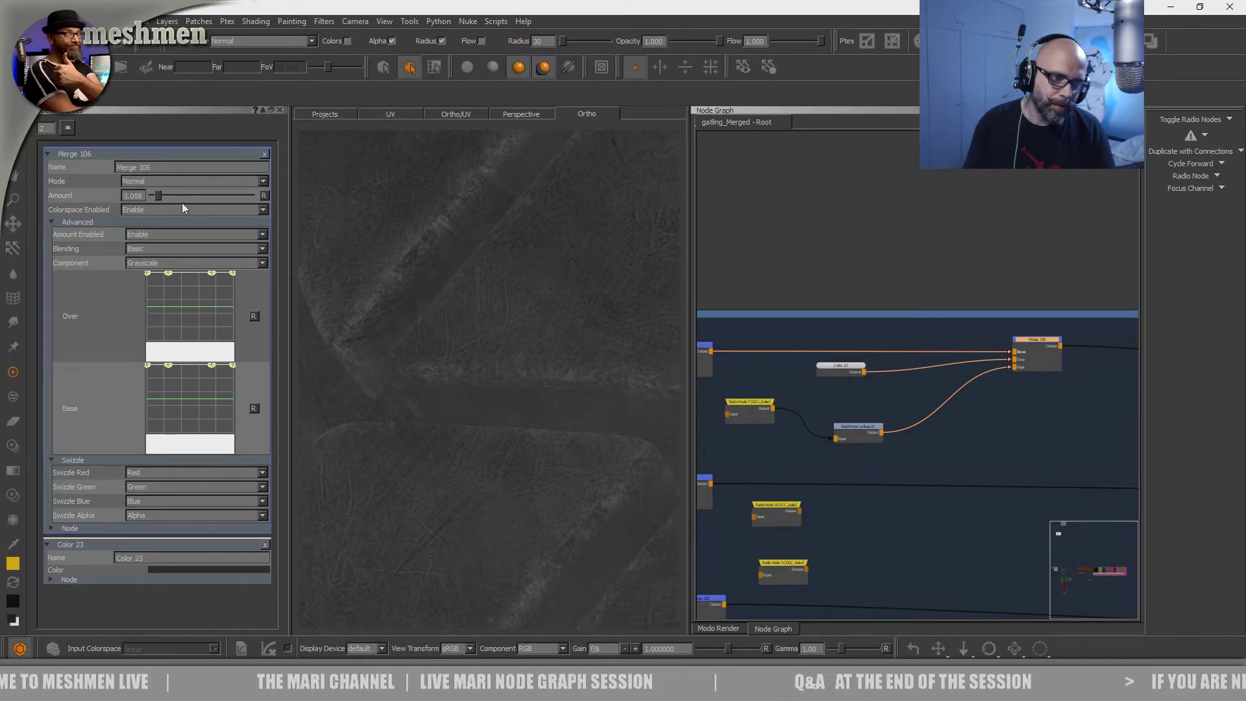
drag(173, 197, 205, 206)
alt+right_drag(473, 328, 523, 362)
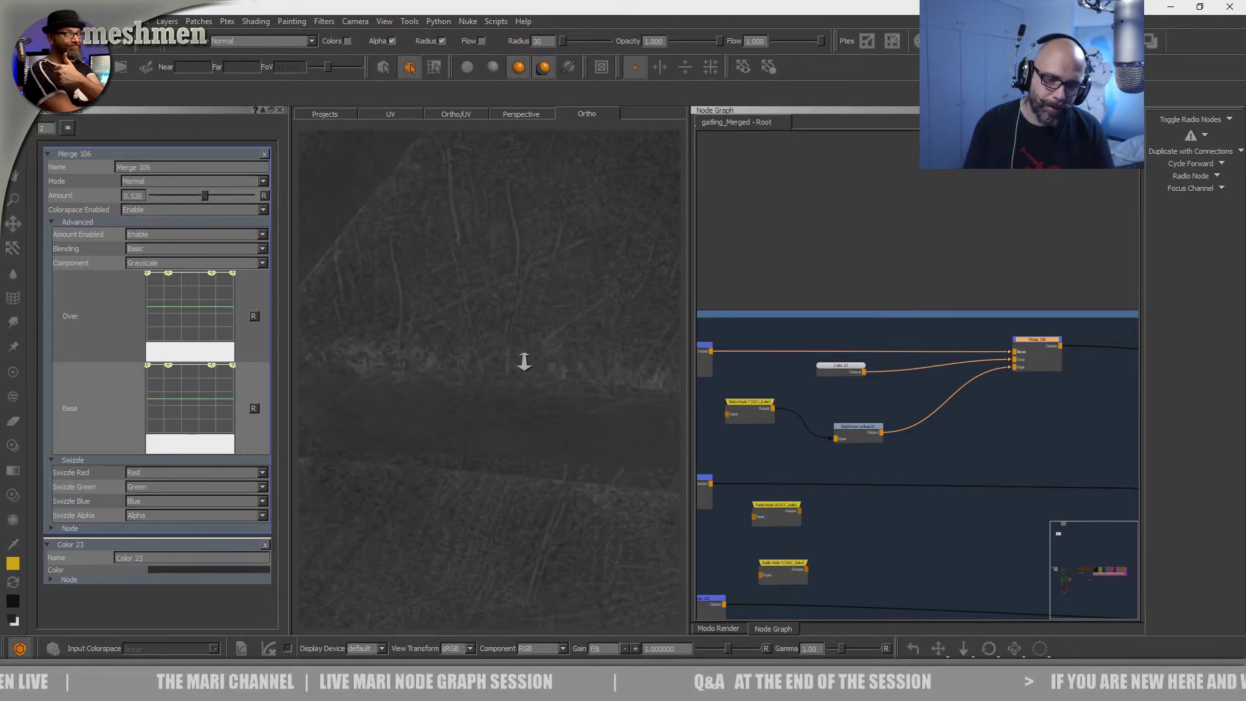
alt+middle_drag(434, 344, 458, 425)
key(alt+Tab)
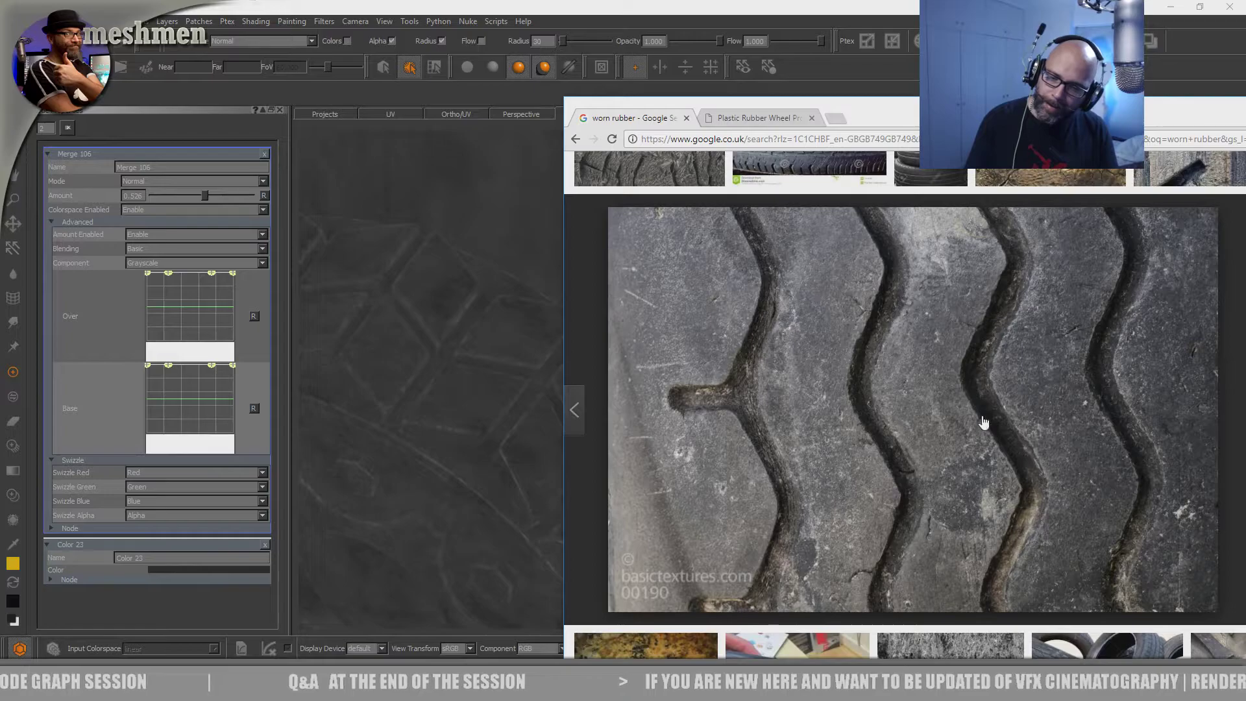
key(alt+Tab)
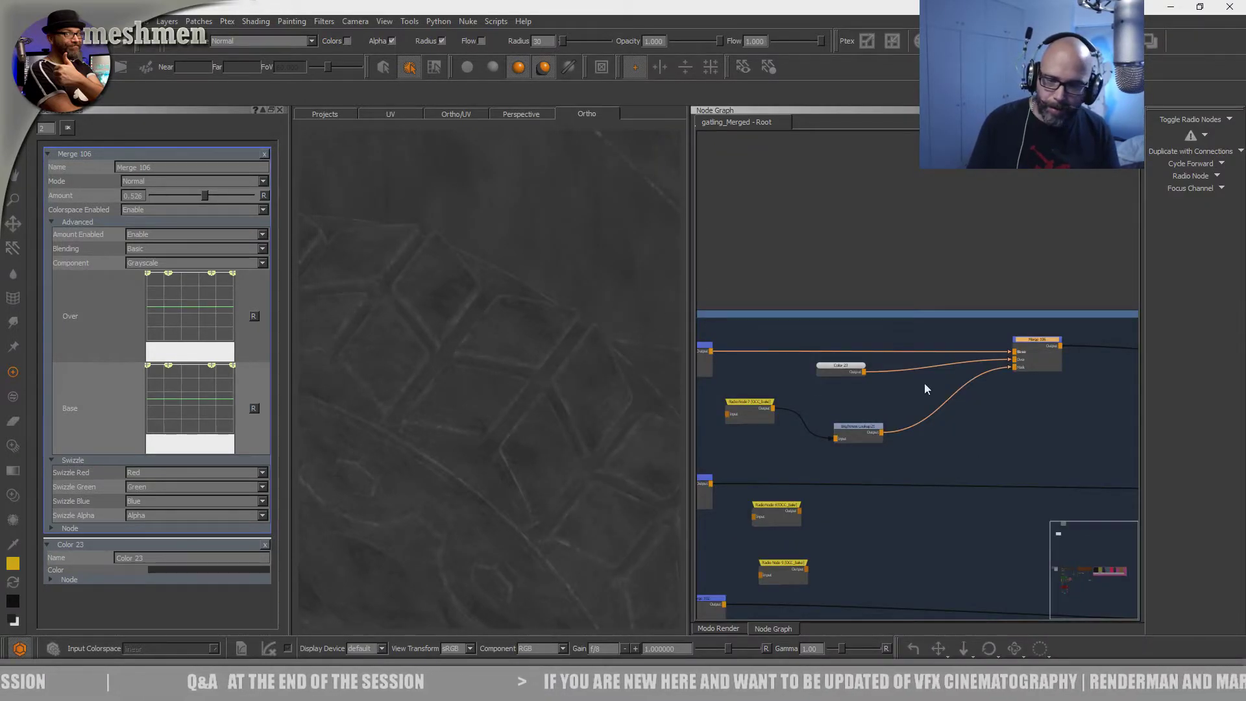
drag(211, 196, 222, 196)
- Darken the gap Color node feeding the top row's Merge to an intensity of about 0.01
click(839, 369)
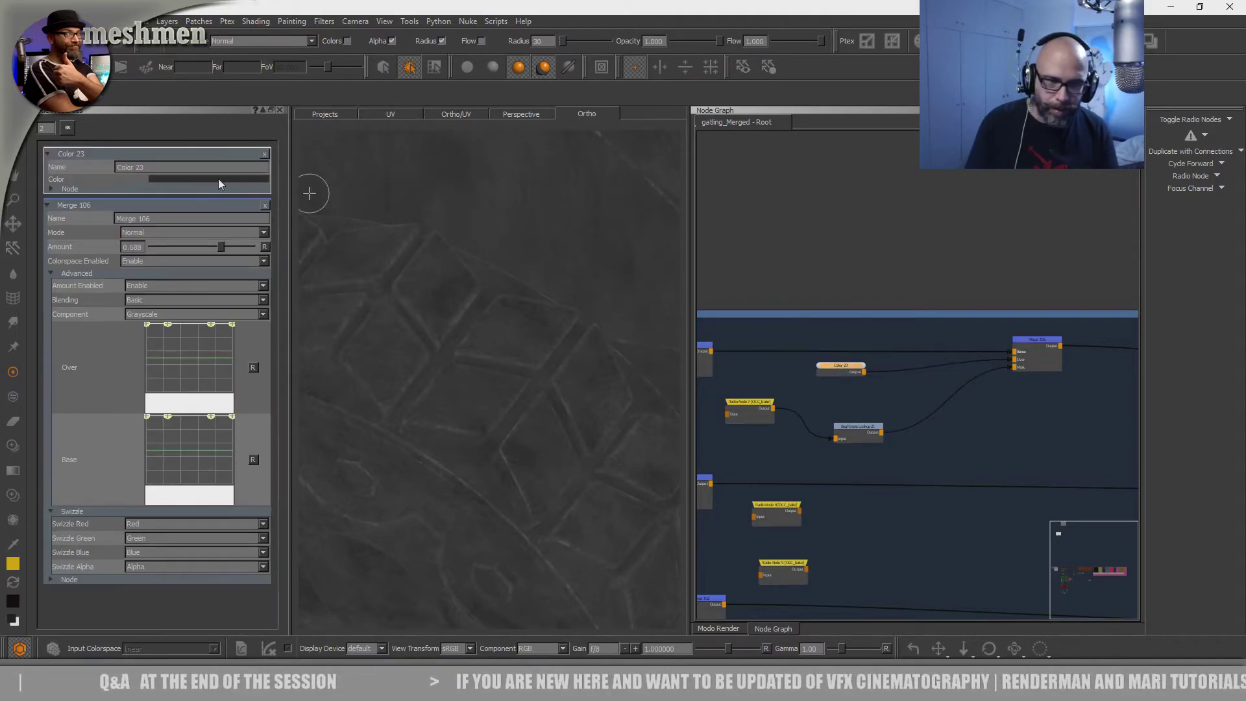
click(182, 182)
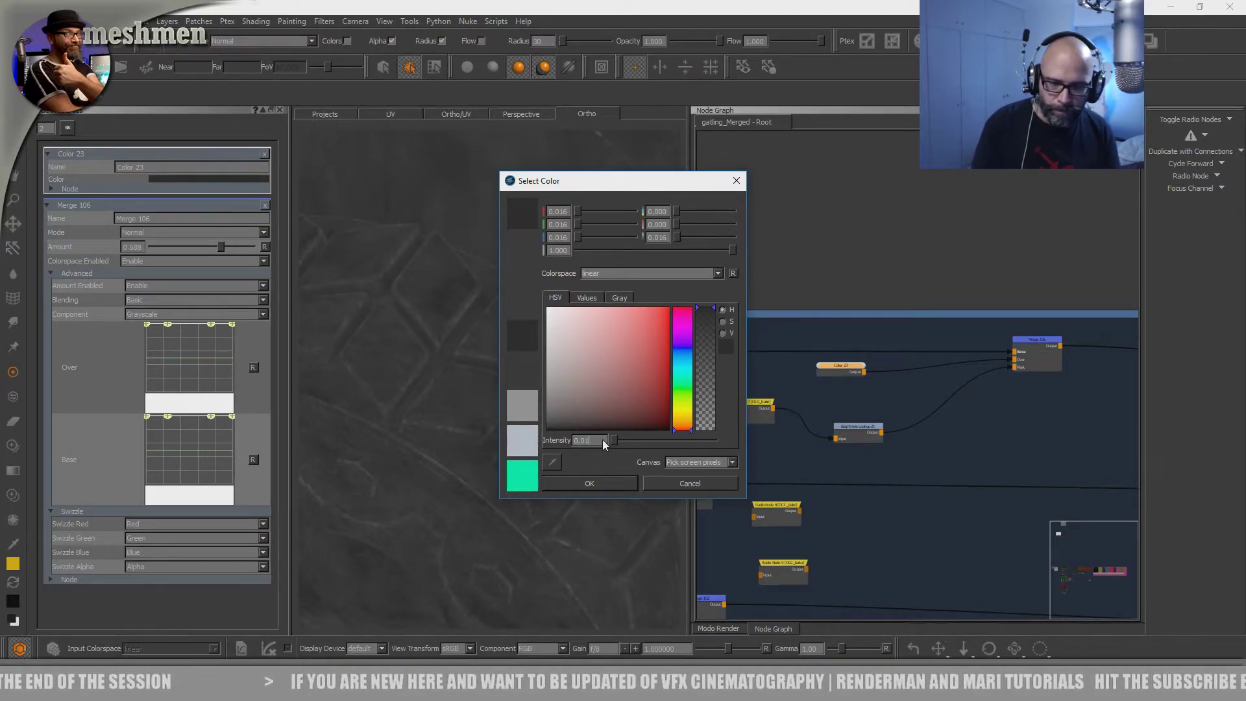
key(Return)
- Examine the darkened tread gaps and block edges across the tyre, both close up and from farther away
alt+drag(603, 439, 714, 416)
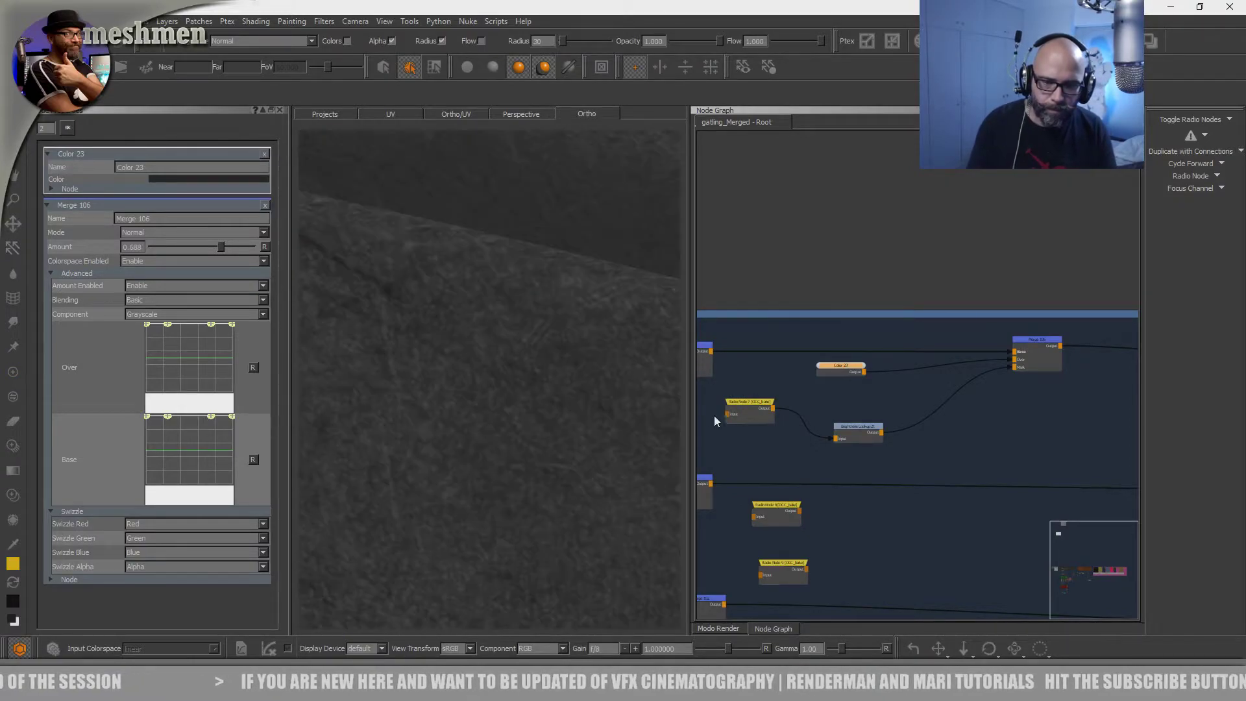
alt+middle_drag(642, 369, 548, 467)
alt+right_drag(548, 467, 486, 442)
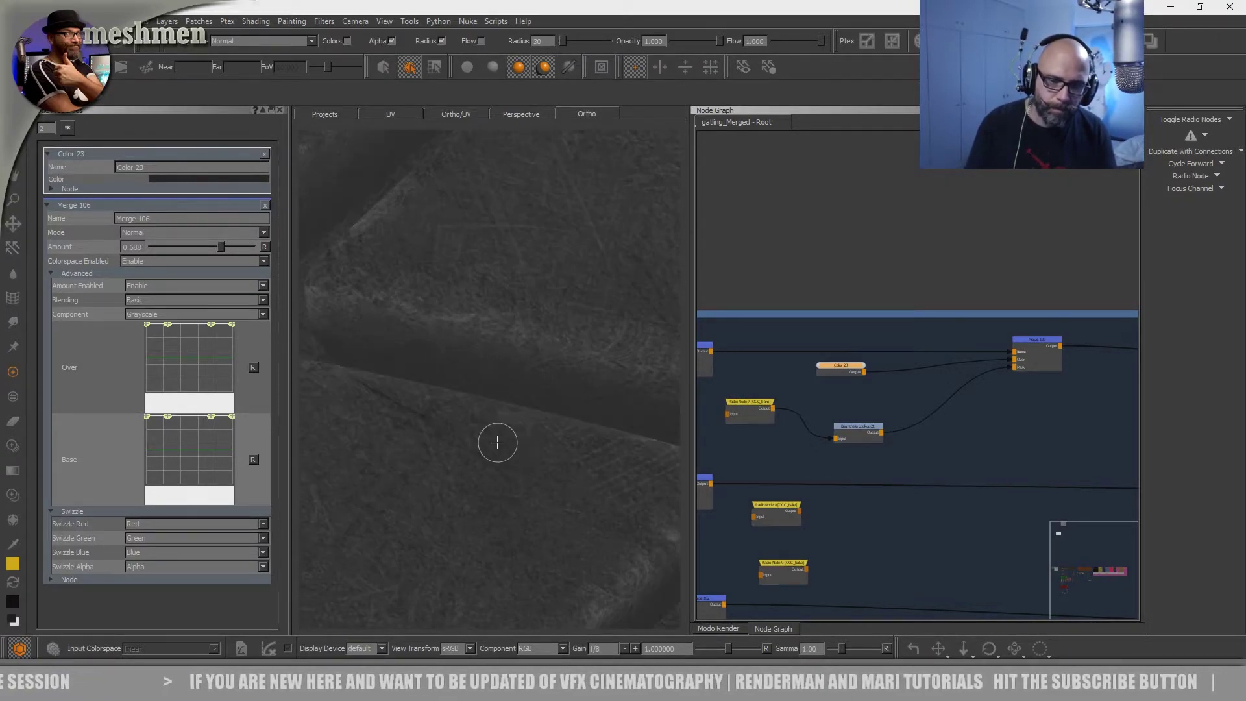
alt+drag(487, 442, 489, 468)
alt+right_drag(489, 467, 373, 412)
alt+drag(373, 412, 450, 428)
alt+middle_drag(450, 429, 509, 469)
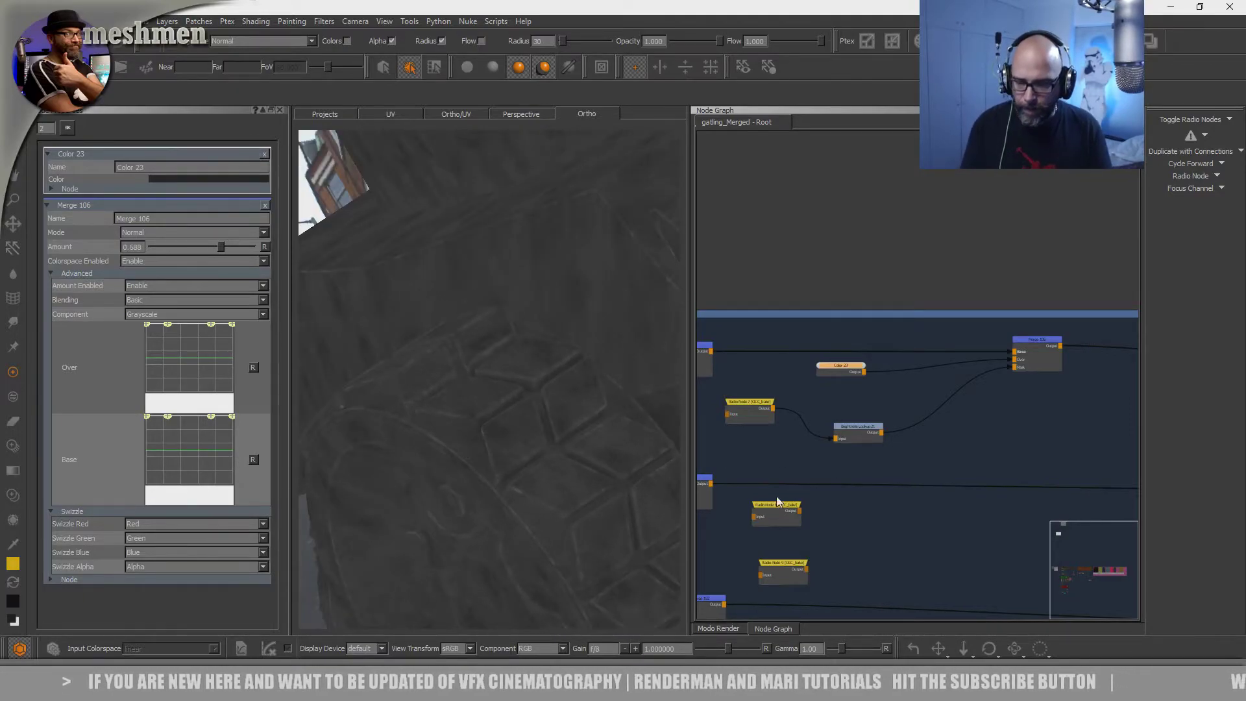
alt+drag(587, 492, 558, 486)
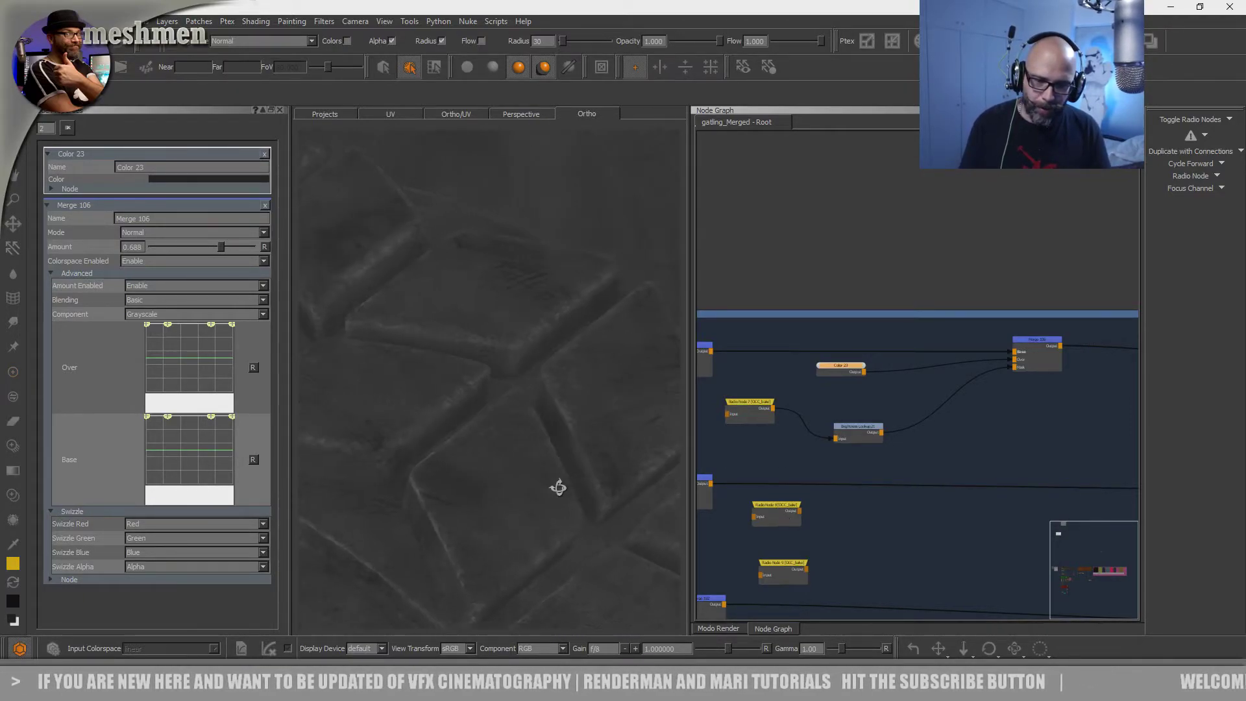
alt+right_drag(565, 456, 595, 492)
alt+middle_drag(595, 493, 548, 448)
alt+right_drag(548, 448, 513, 441)
alt+drag(512, 442, 516, 446)
alt+right_drag(516, 446, 508, 455)
alt+drag(508, 456, 490, 458)
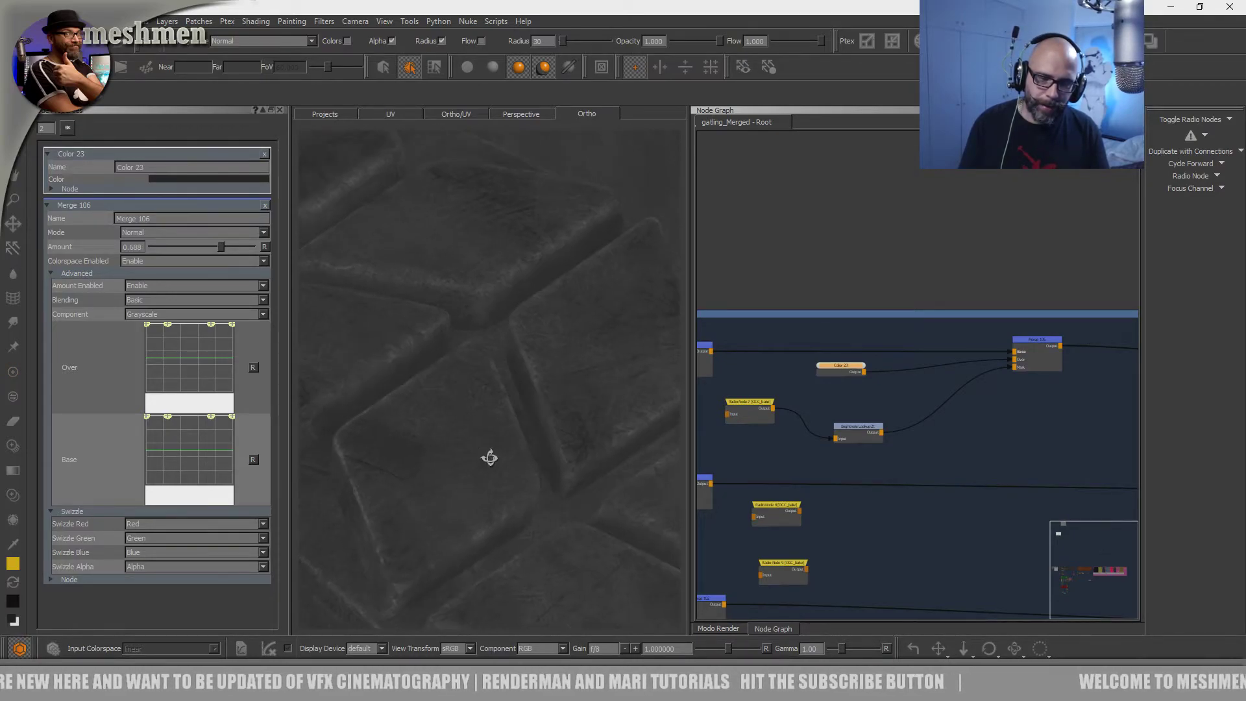
- Compare the tyre's gap darkness with the worn rubber reference photo in the browser and return to the model
key(alt+Tab)
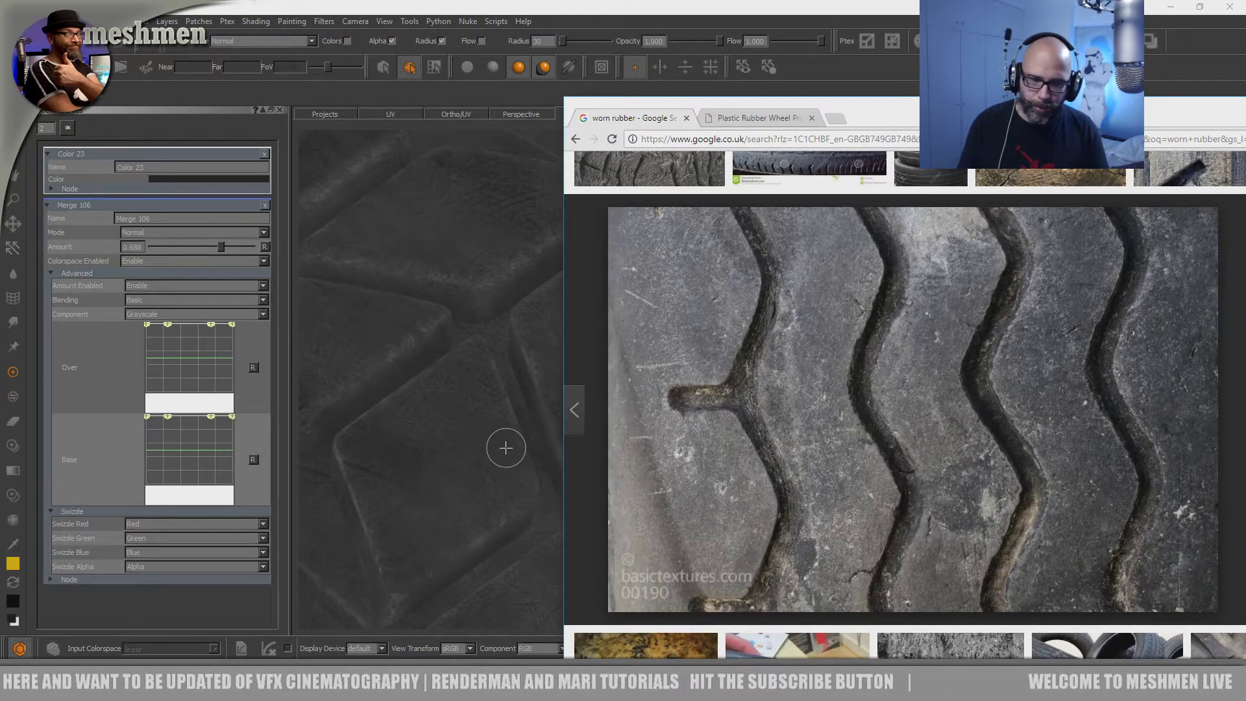
key(alt+Tab)
alt+drag(489, 422, 522, 430)
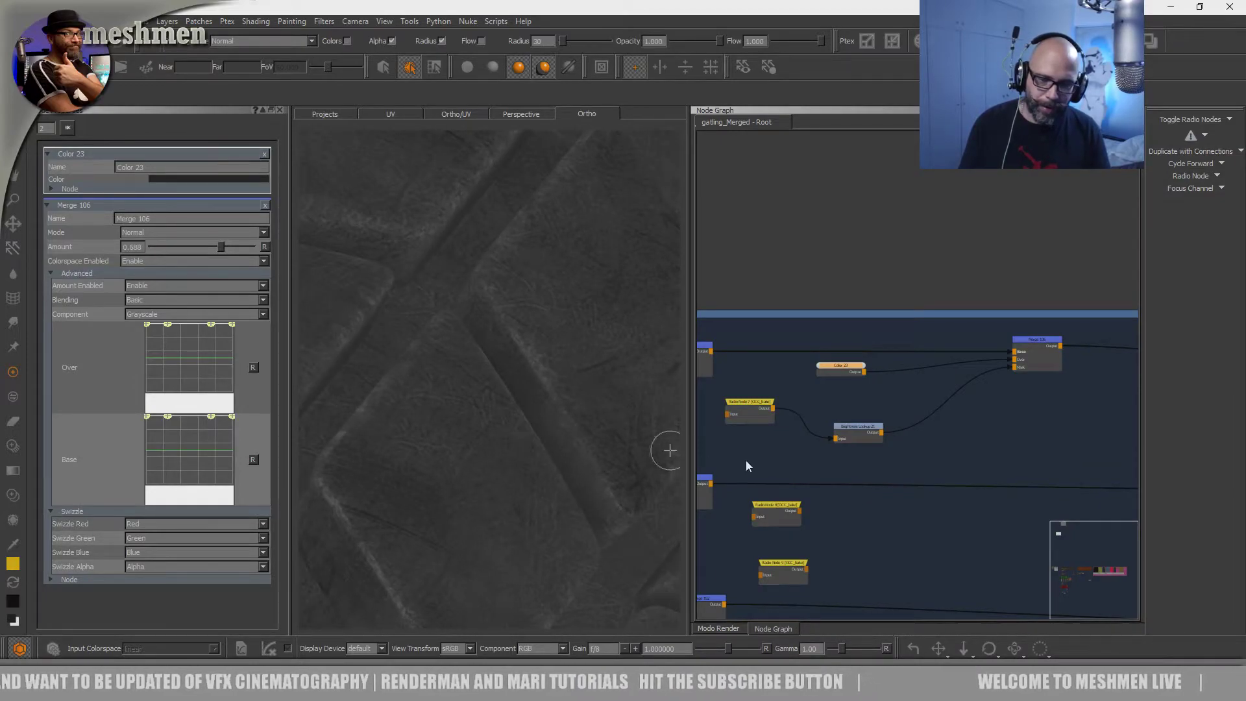
- Display the Brightness Lookup's mask in the viewer and move the second row's OCC Radio Node away from its Merge
scroll(821, 496, down, 1)
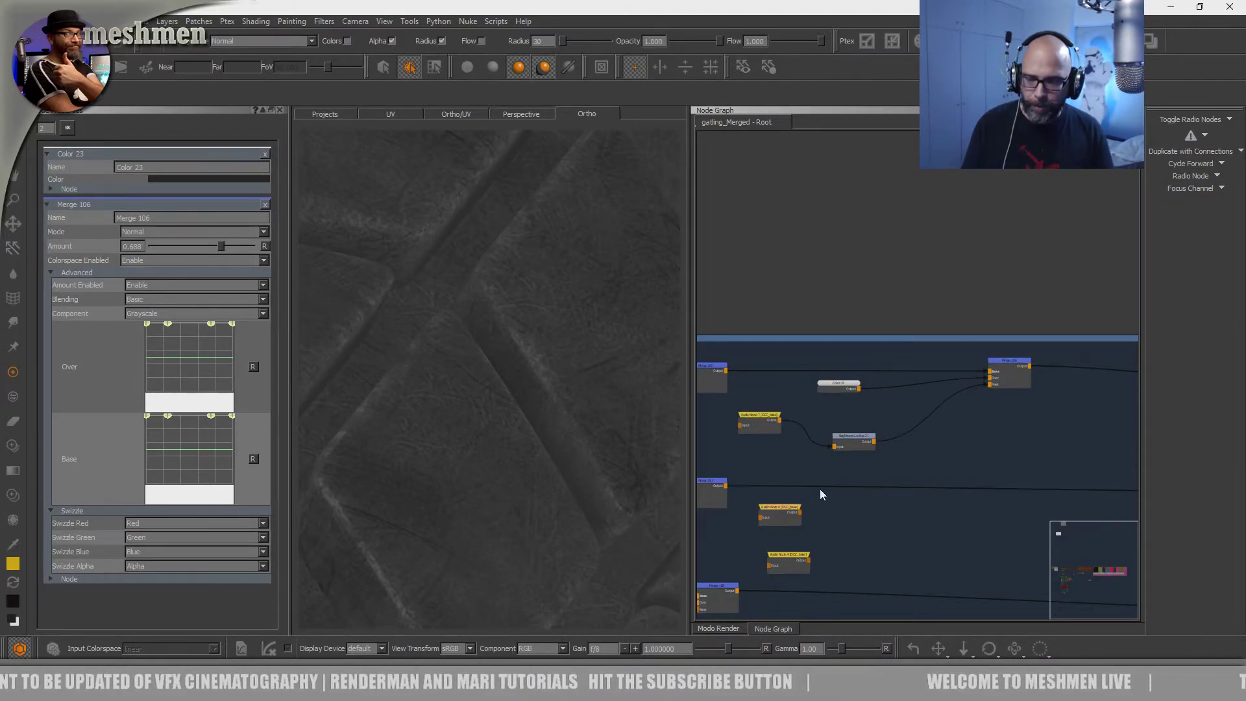
middle_drag(819, 489, 857, 348)
drag(826, 365, 832, 367)
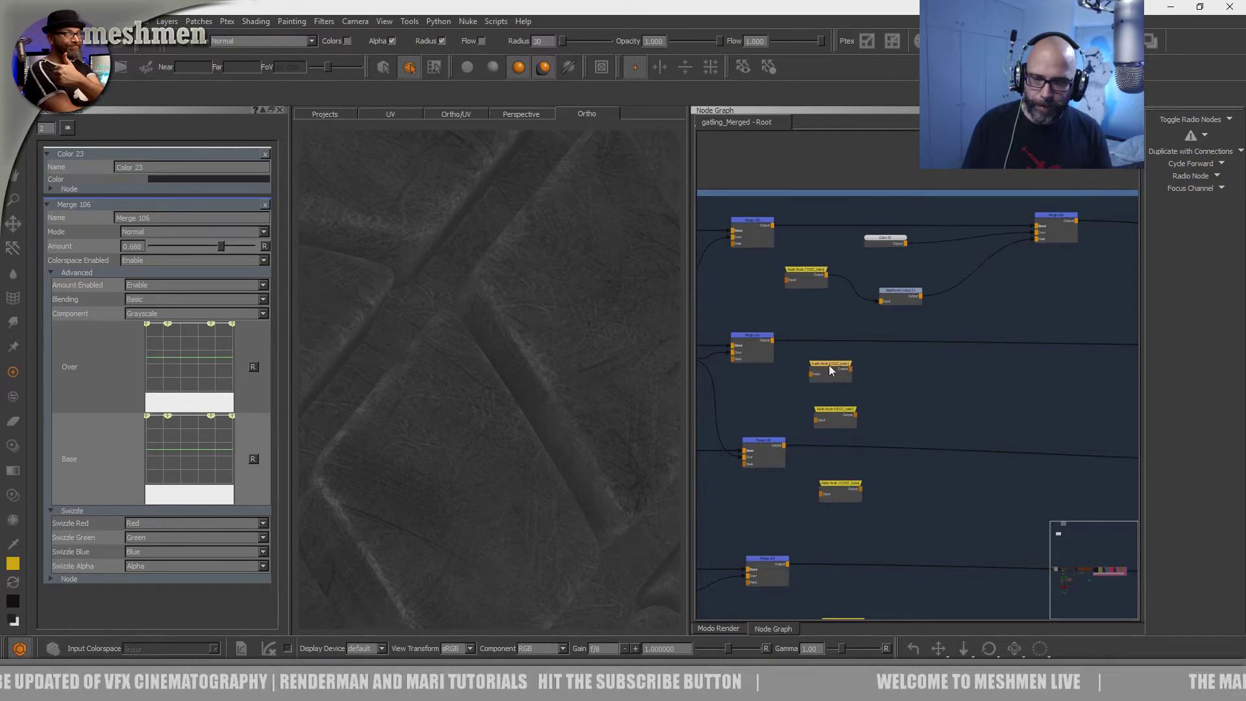
drag(839, 417, 836, 412)
drag(837, 365, 835, 370)
drag(900, 302, 891, 301)
drag(837, 374, 893, 379)
drag(891, 296, 892, 297)
key(v)
click(916, 382)
- Reconnect the four remaining OCC Radio Nodes in the lower rows to the top row's Brightness Lookup output
drag(906, 381, 913, 294)
drag(992, 380, 952, 379)
drag(812, 425, 913, 294)
drag(837, 494, 914, 294)
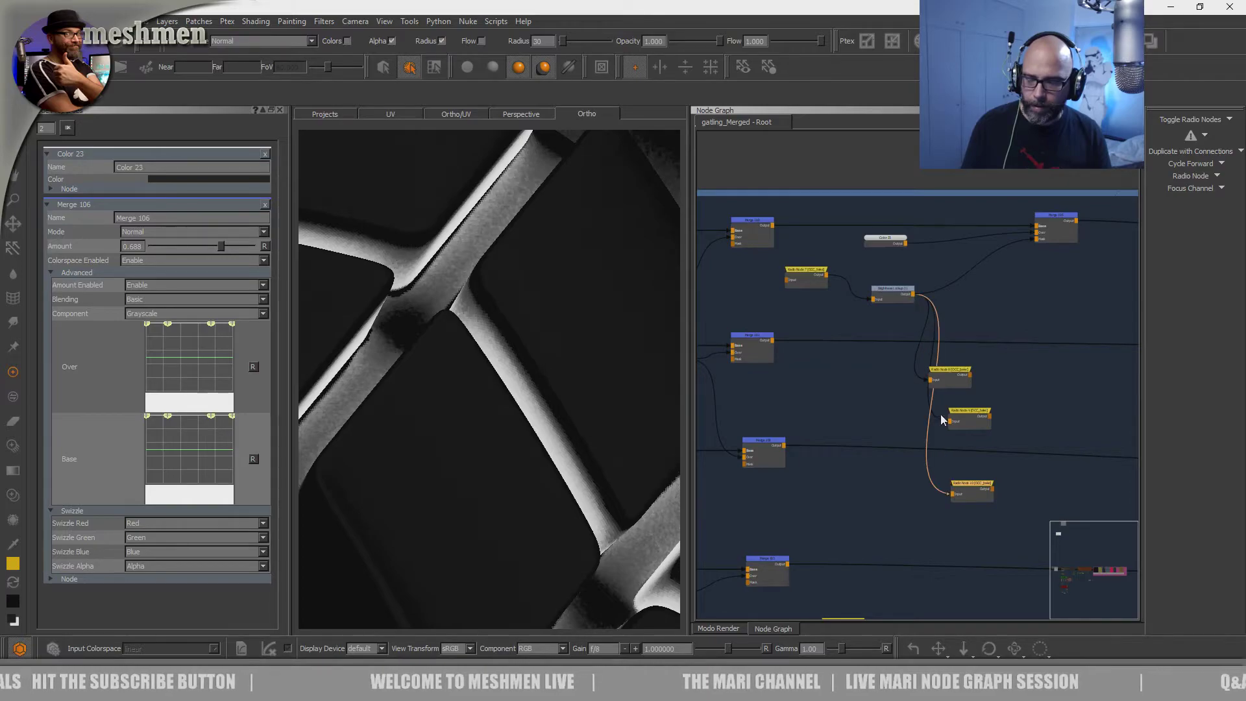
middle_drag(922, 531, 893, 427)
drag(821, 521, 880, 188)
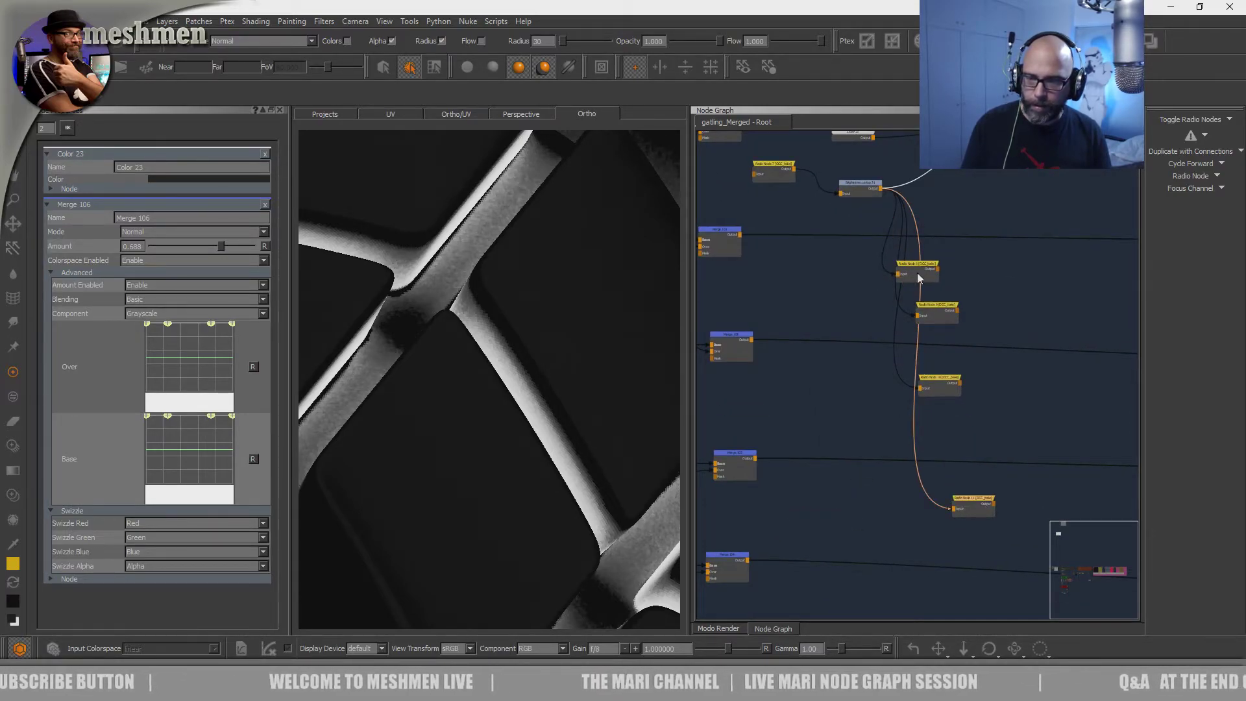
- Toggle the four Radio Nodes connected to the Brightness Lookup so that their visible links become radio links
drag(921, 266, 948, 266)
drag(1023, 259, 928, 412)
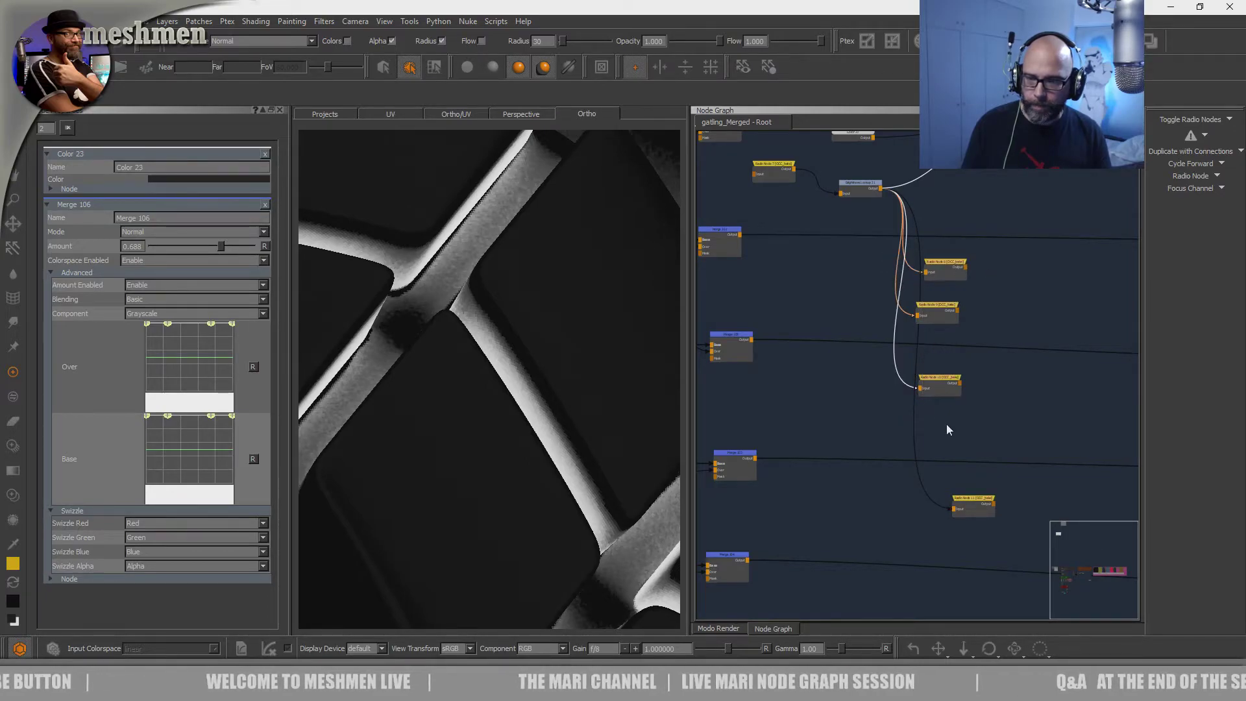
click(1164, 121)
click(970, 511)
click(1181, 121)
- Move one Brightness Lookup Radio Node beneath the second row and place the Brightness Lookup directly under the Color node
drag(954, 264, 840, 265)
middle_drag(857, 257, 853, 316)
drag(863, 248, 853, 225)
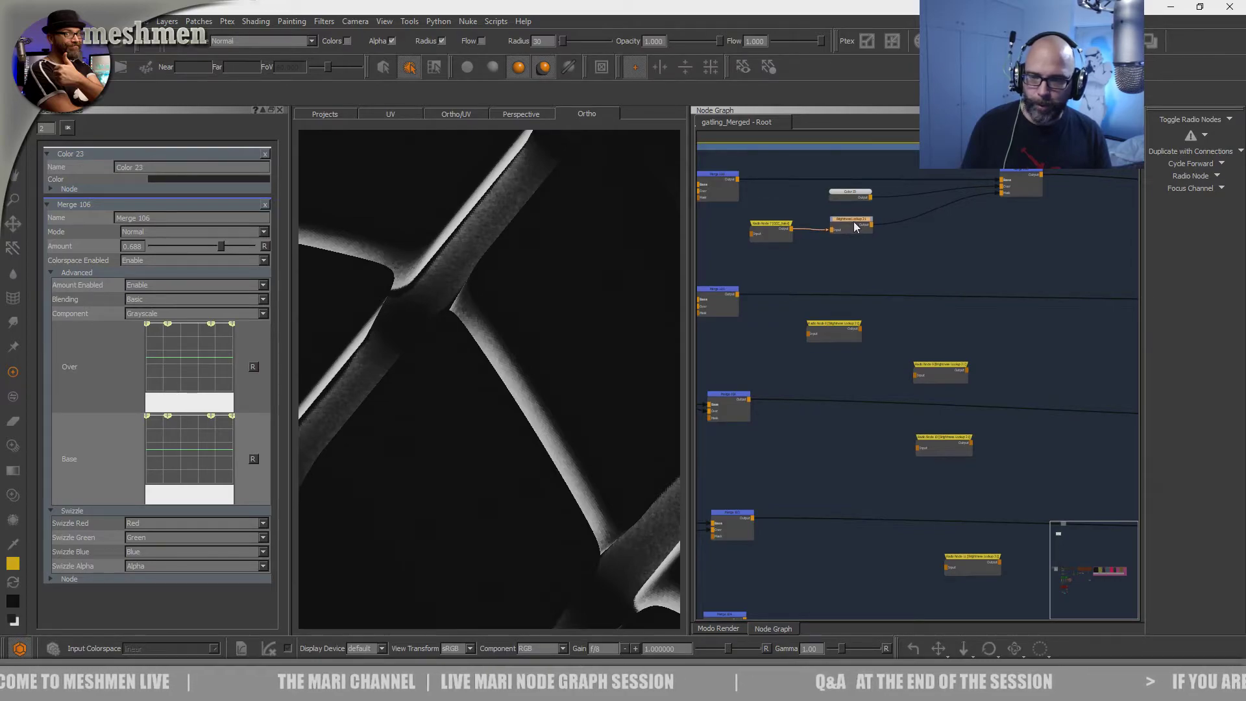
click(823, 324)
- Insert an additional Merge node into both the second and third rows, downstream of each row's existing Merge
scroll(825, 326, down, 3)
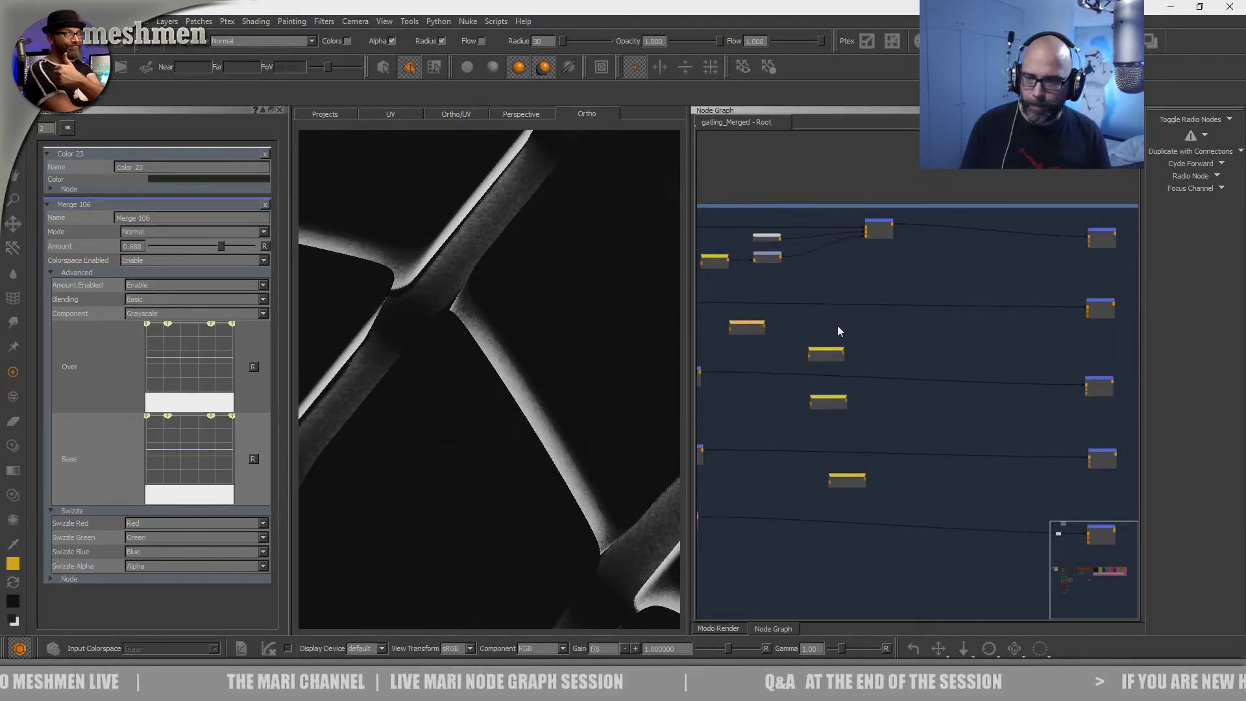
middle_drag(846, 344, 954, 365)
click(812, 327)
drag(816, 328, 866, 335)
drag(965, 331, 987, 328)
click(821, 402)
drag(818, 401, 998, 401)
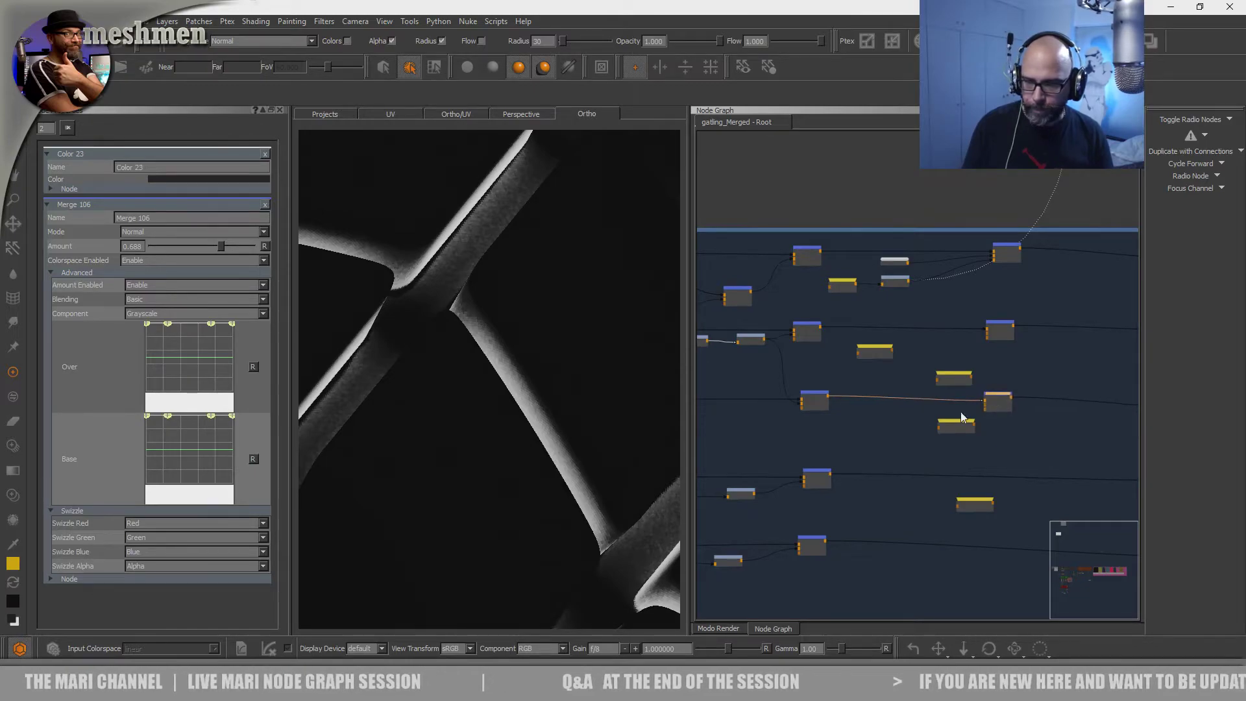
- Insert an additional Merge node into the fourth and fifth rows, aligned with the new Merges above
middle_drag(886, 451, 861, 416)
drag(802, 440, 833, 447)
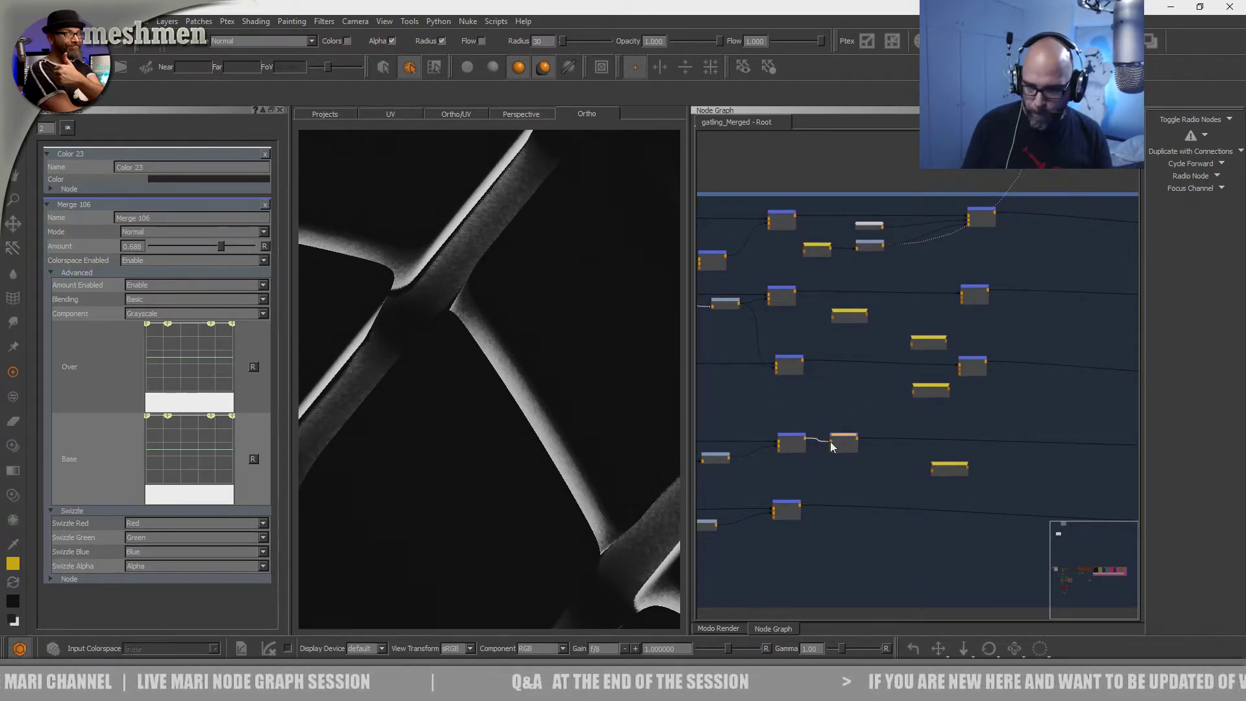
drag(935, 443, 979, 437)
click(790, 508)
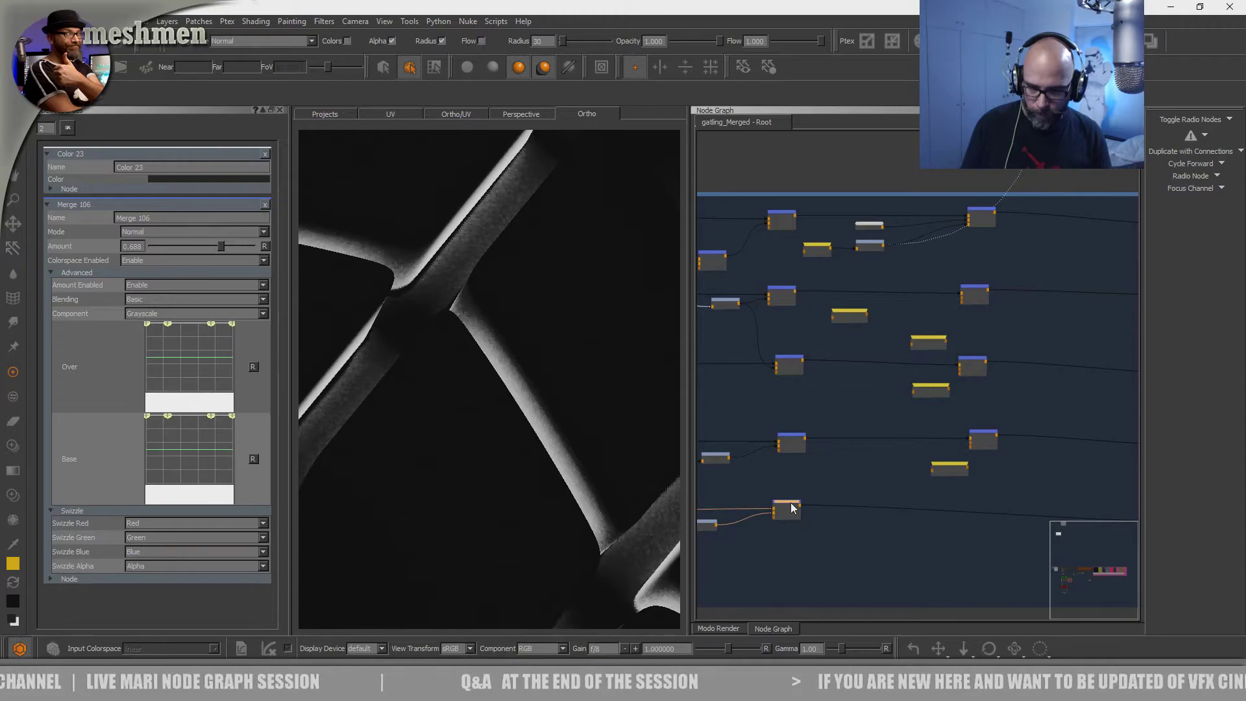
drag(790, 509, 842, 510)
drag(980, 509, 981, 508)
- Display the second row's new Merge in the viewer, zoom onto the rubber surface and activate the colour picker tool
alt+drag(467, 395, 488, 400)
click(973, 294)
click(953, 298)
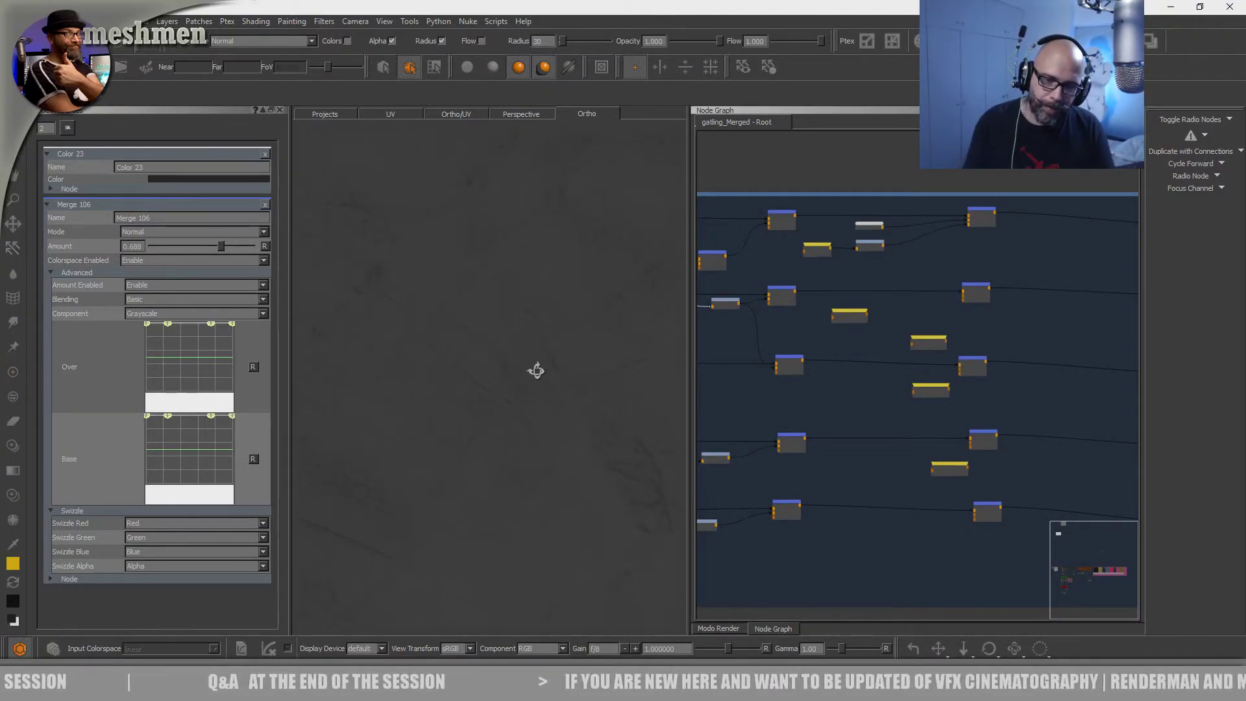
alt+right_drag(574, 355, 564, 371)
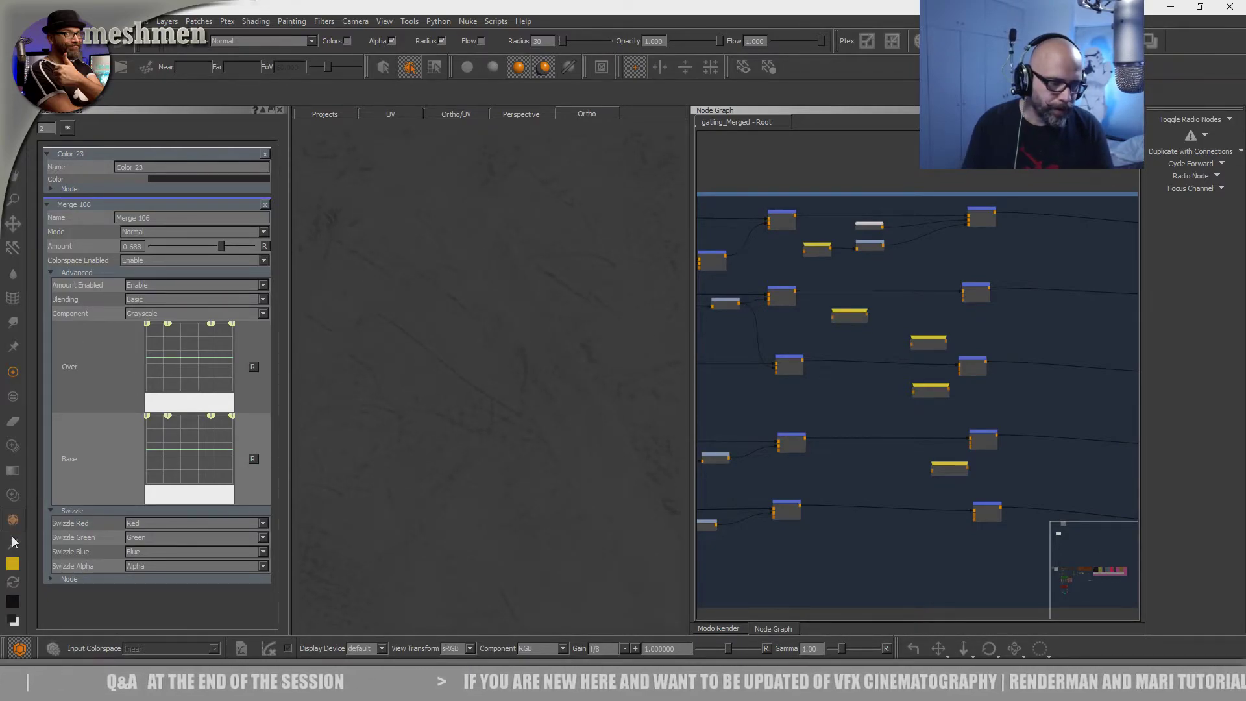
click(13, 544)
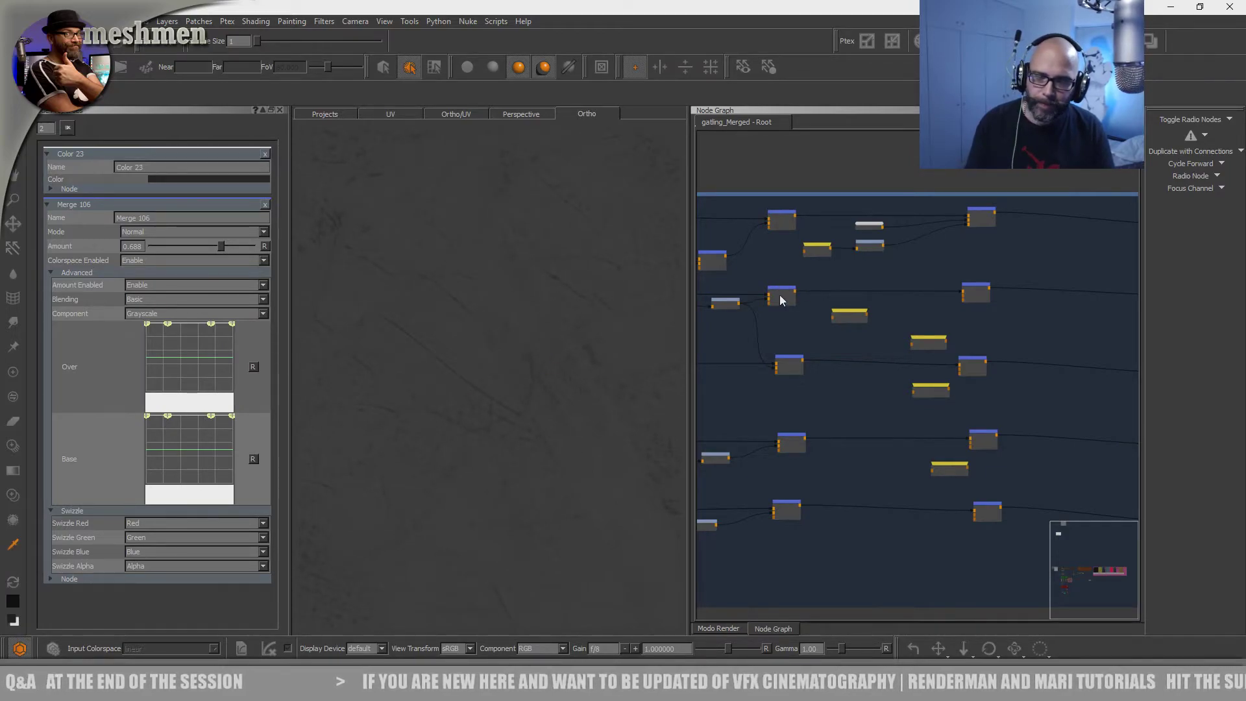
- Examine the RubberFacecol node that feeds the second row, and return to the new Merges
scroll(784, 300, down, 5)
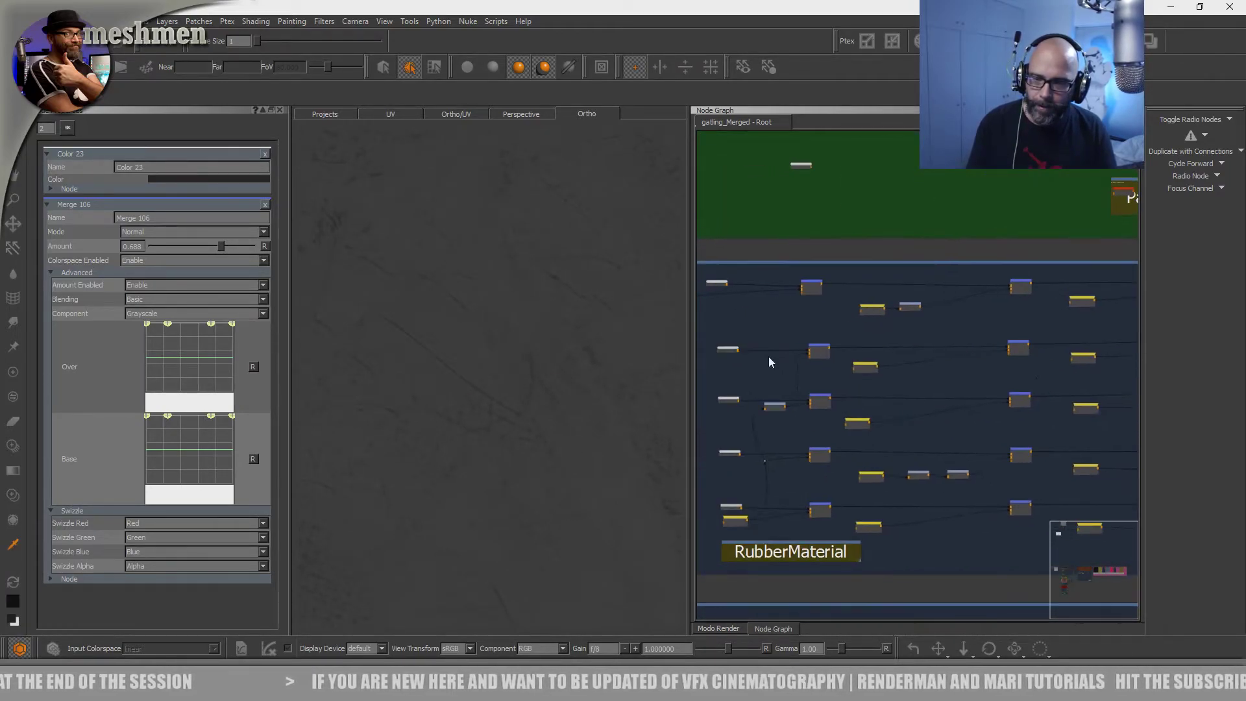
scroll(994, 333, up, 8)
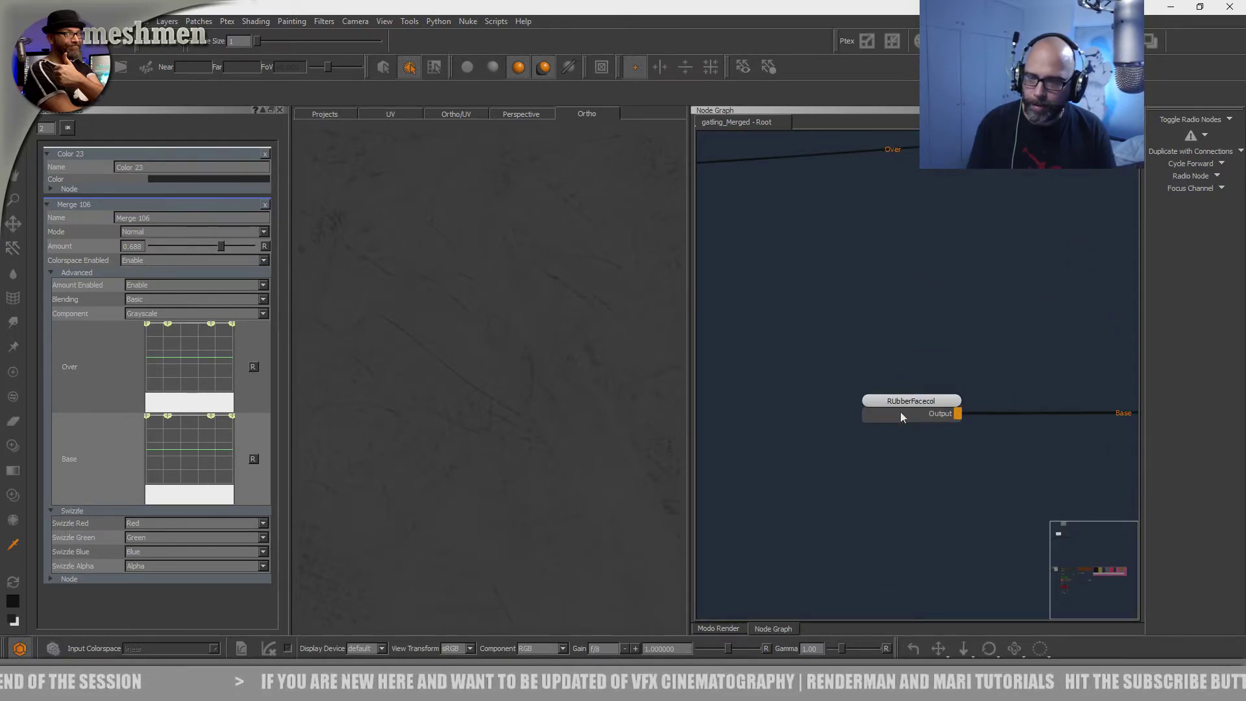
scroll(915, 410, down, 5)
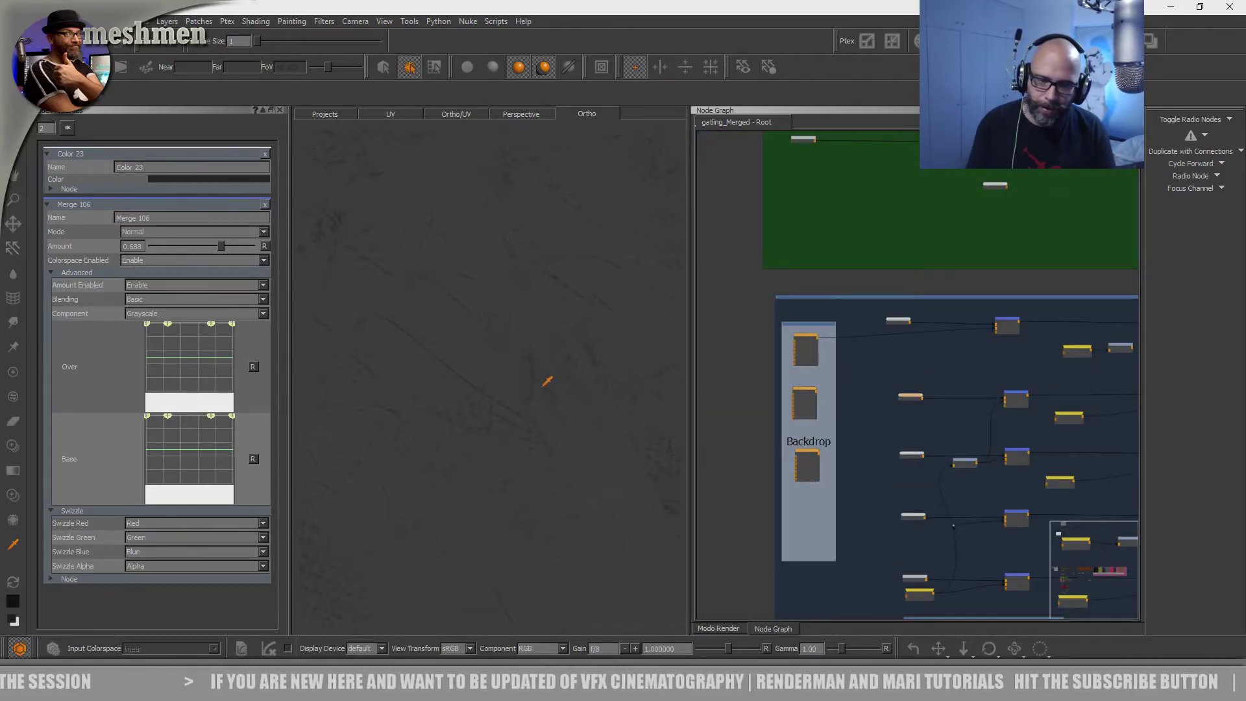
scroll(1004, 392, down, 3)
middle_drag(963, 380, 844, 374)
scroll(858, 368, up, 6)
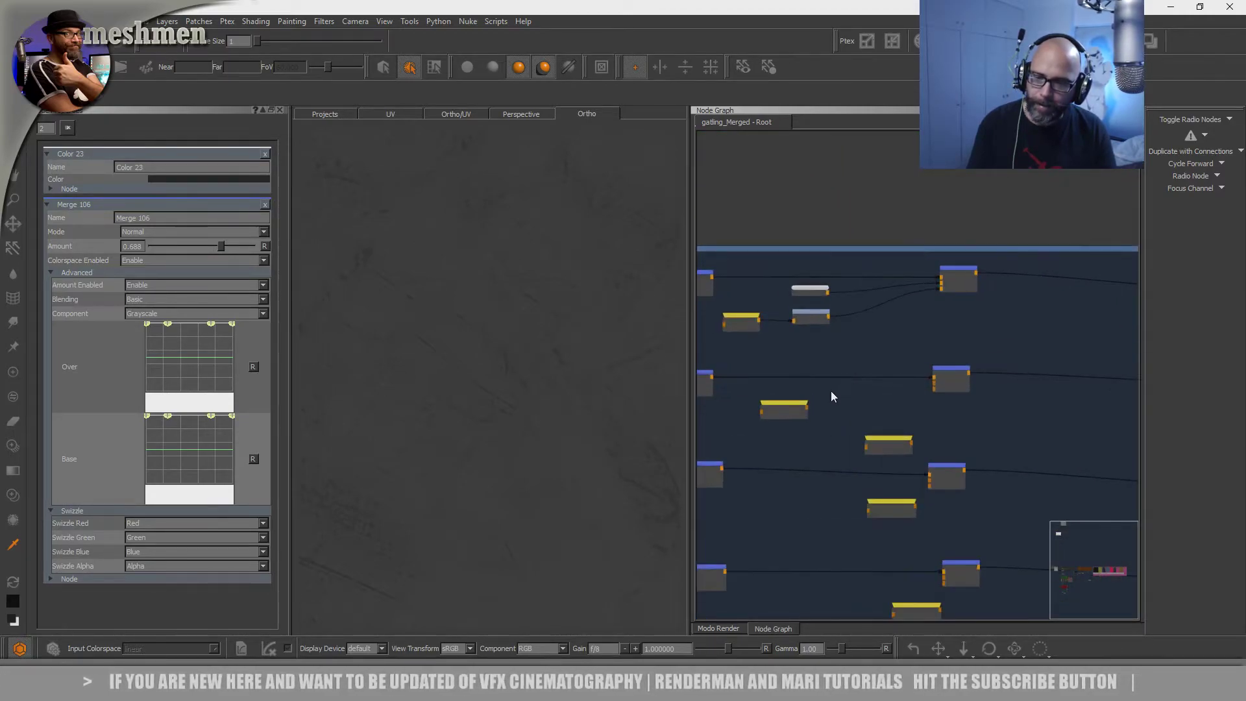
- Create a Color node in the second row and set it to the dark rubber grey sampled from the viewer
middle_drag(777, 407, 863, 420)
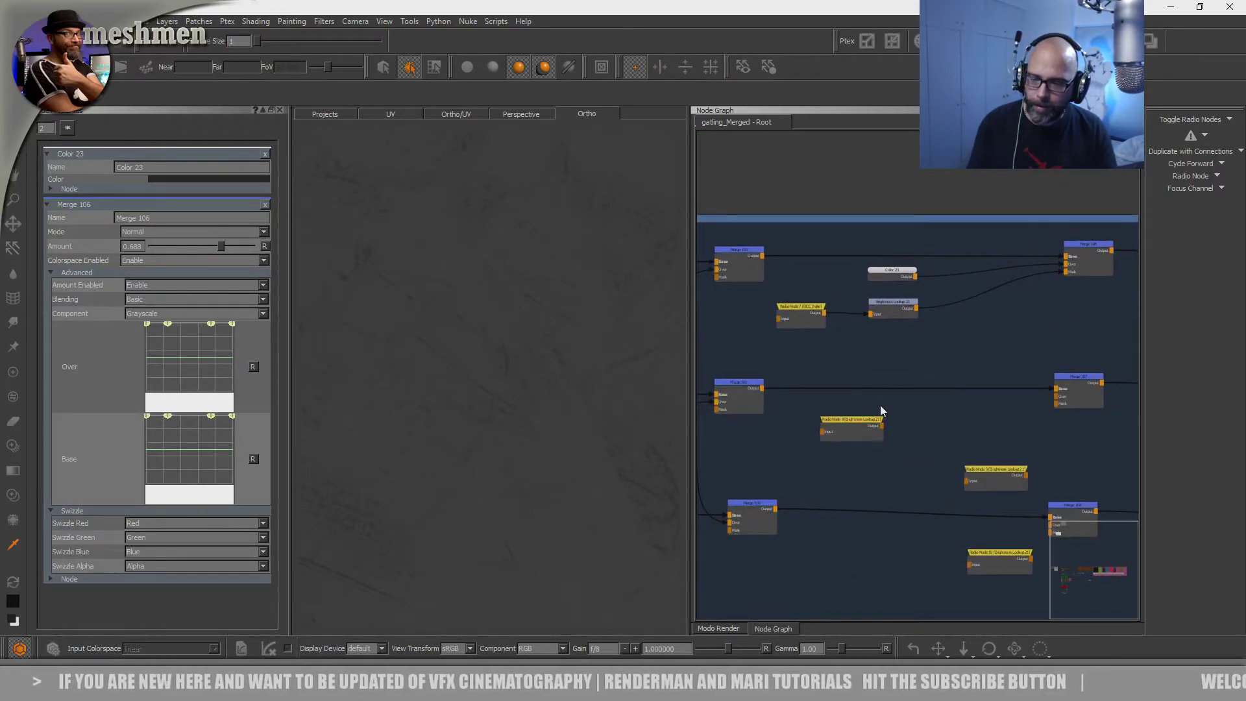
key(Tab)
text(color)
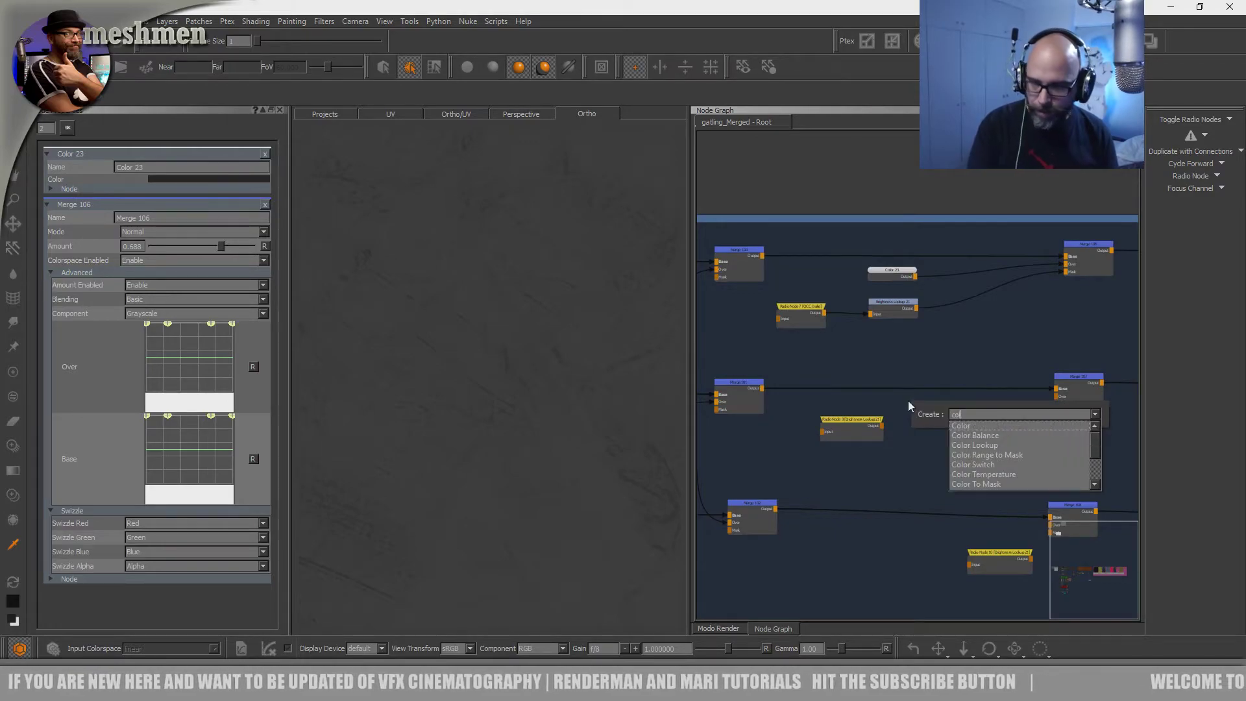
key(Return)
double_click(925, 407)
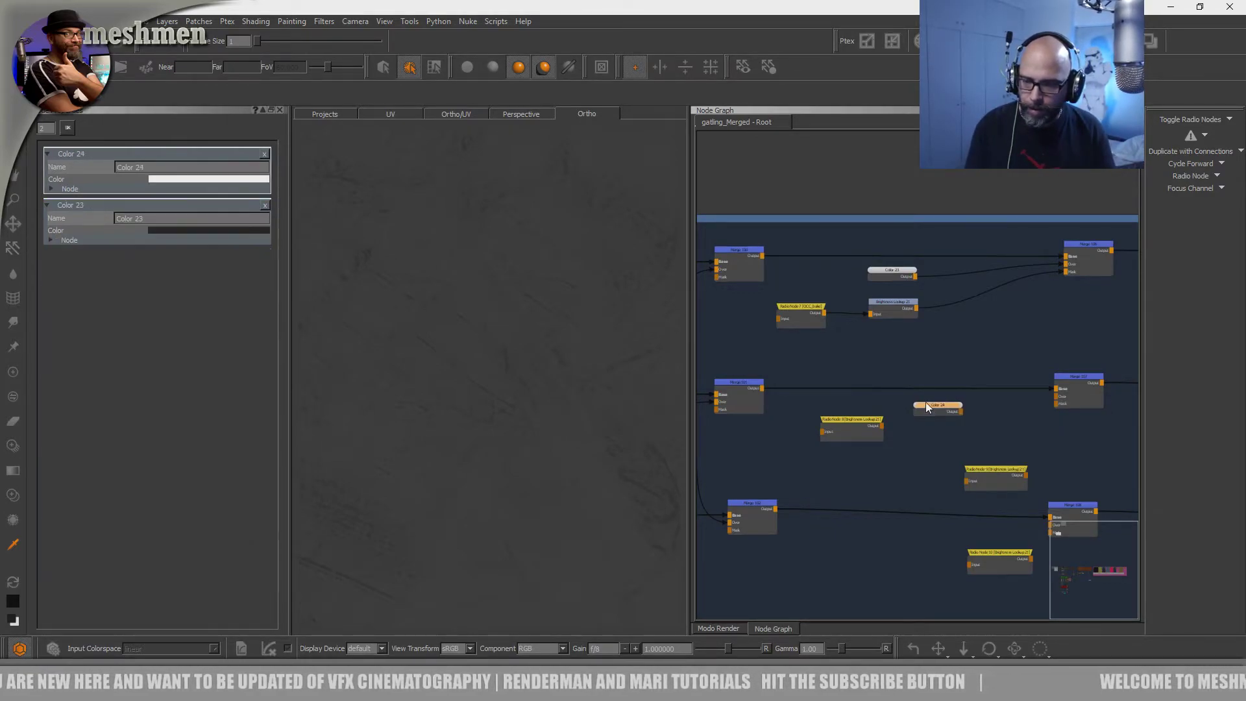
click(195, 179)
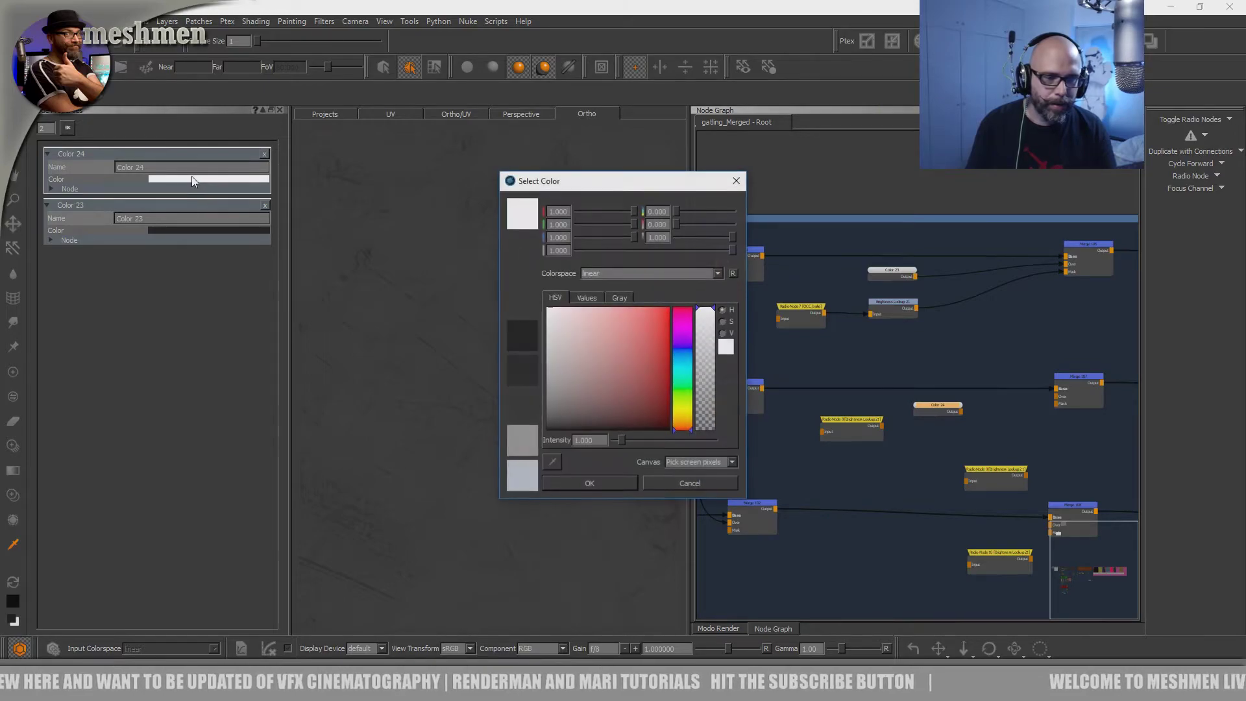
click(470, 425)
click(571, 483)
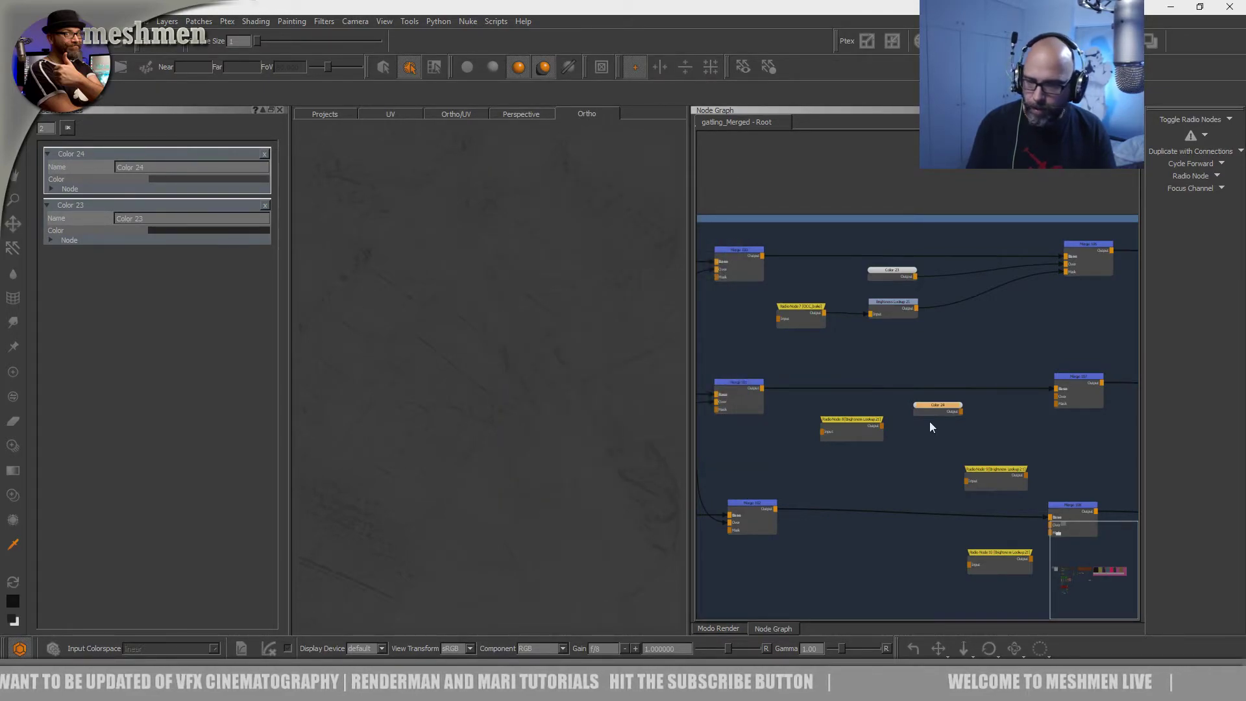
- Connect the Color node to the second row's new Merge as Over and the Brightness Lookup Radio Node as its Mask
drag(940, 406, 1056, 396)
drag(882, 426, 1054, 406)
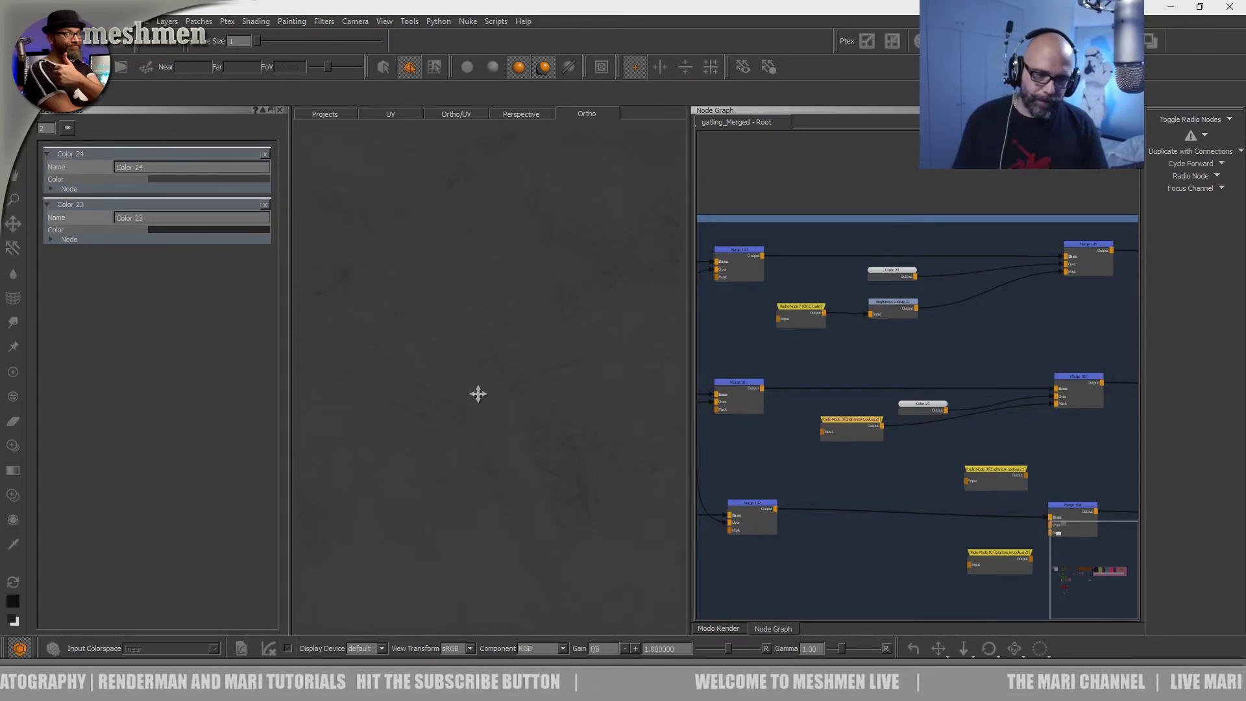
alt+drag(549, 464, 526, 459)
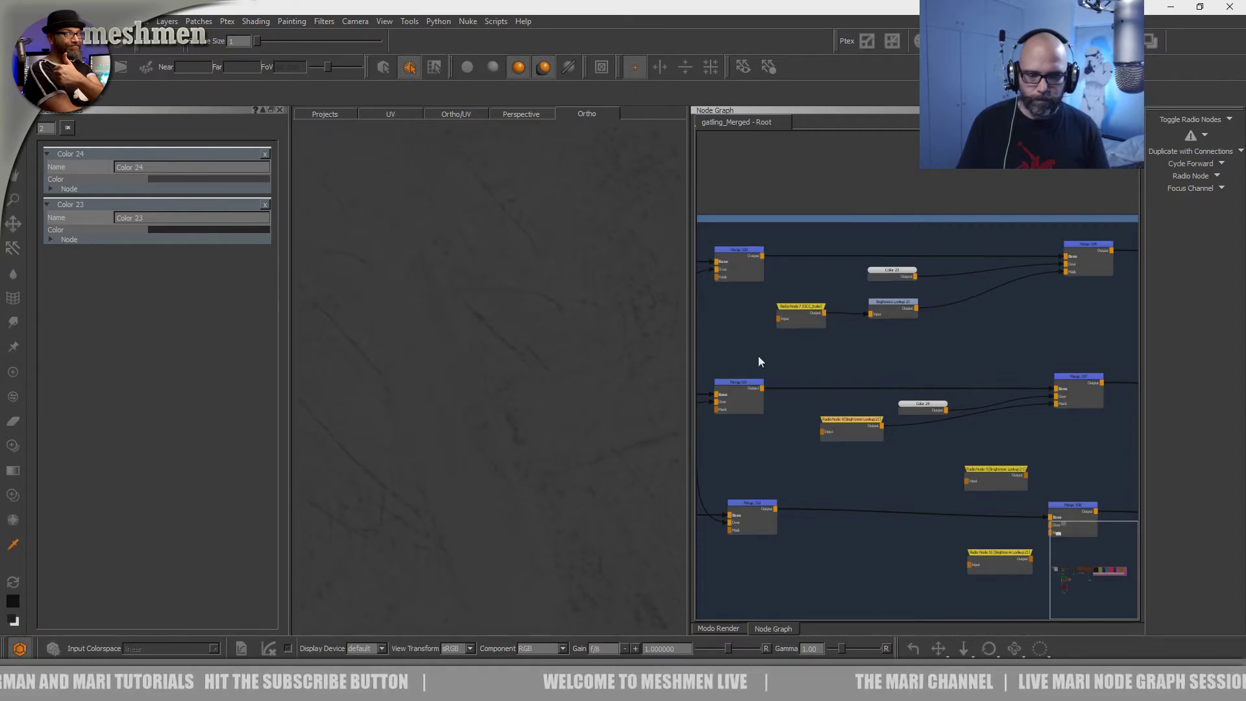
drag(929, 411, 906, 403)
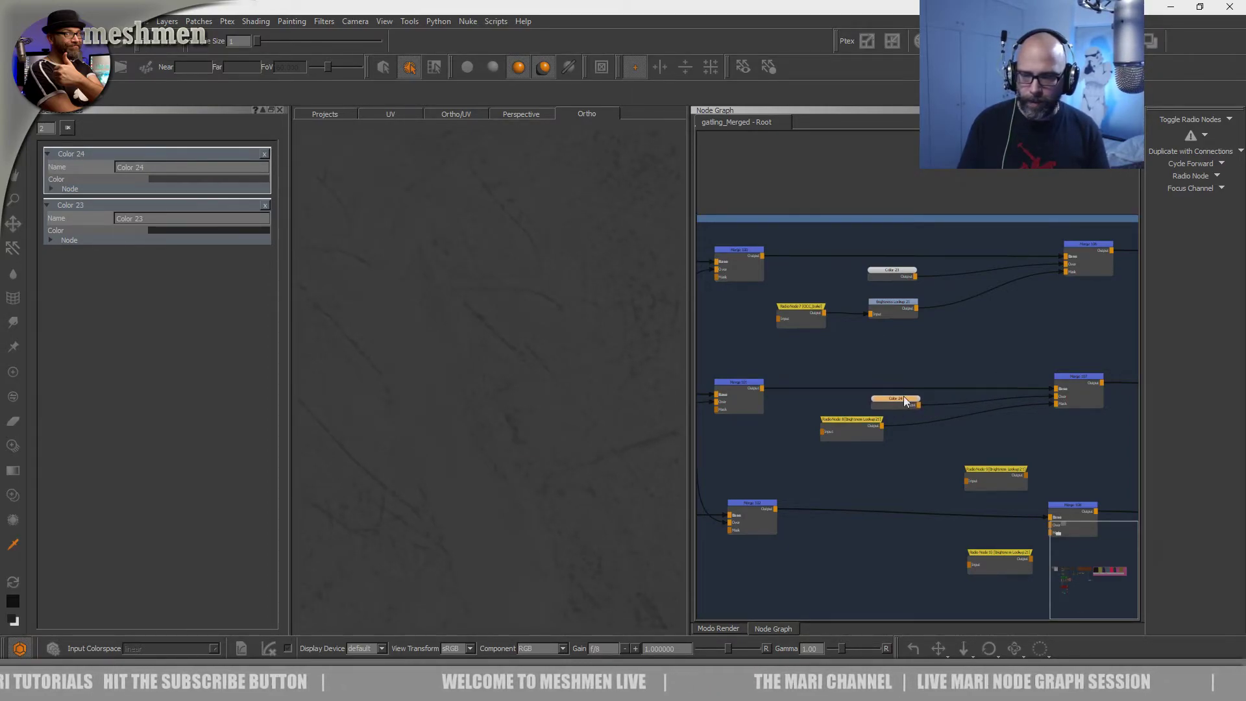
- Brighten the second row's Color node to an intensity of 0.113
click(162, 179)
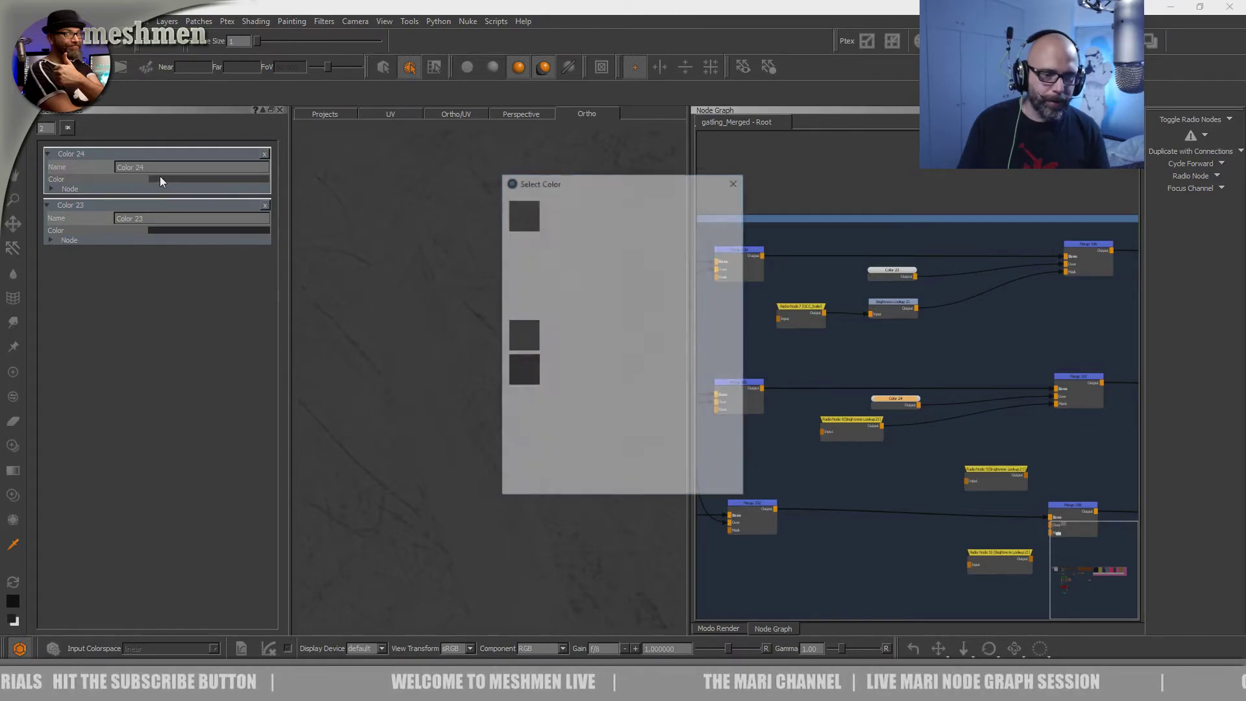
mouse_move(616, 440)
mouse_down()
mouse_move(630, 441)
mouse_move(614, 439)
mouse_up()
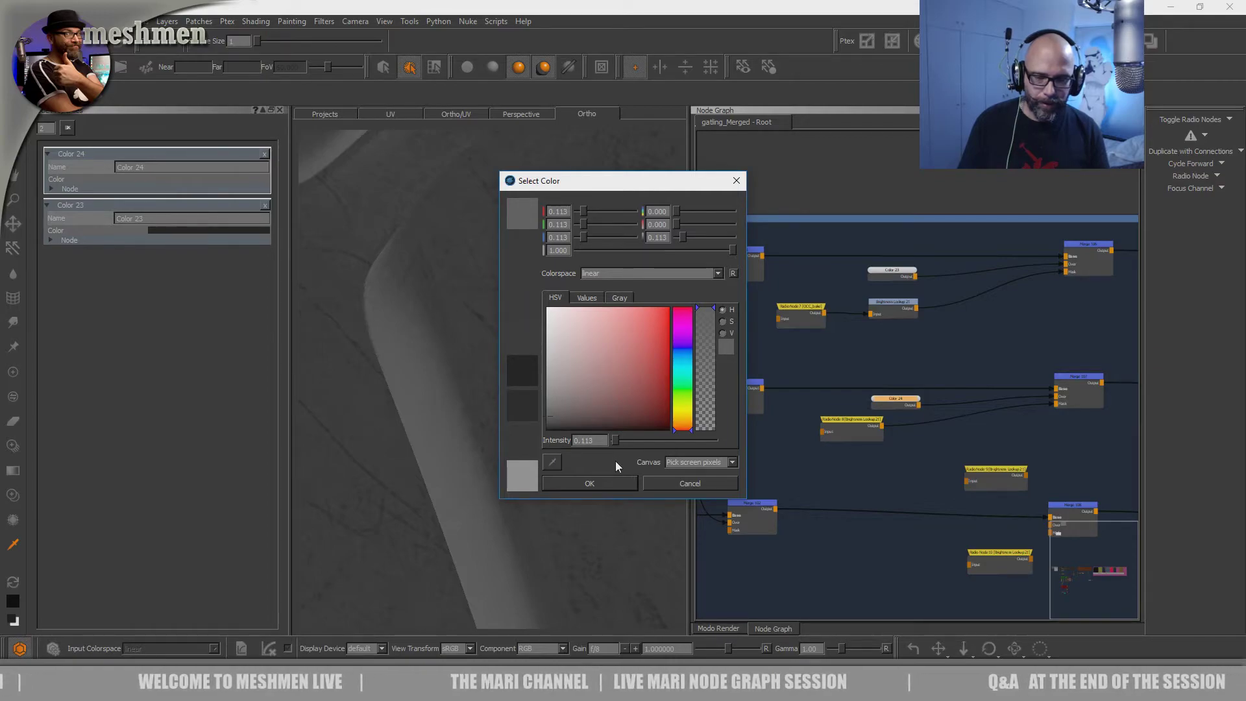
click(552, 461)
click(553, 461)
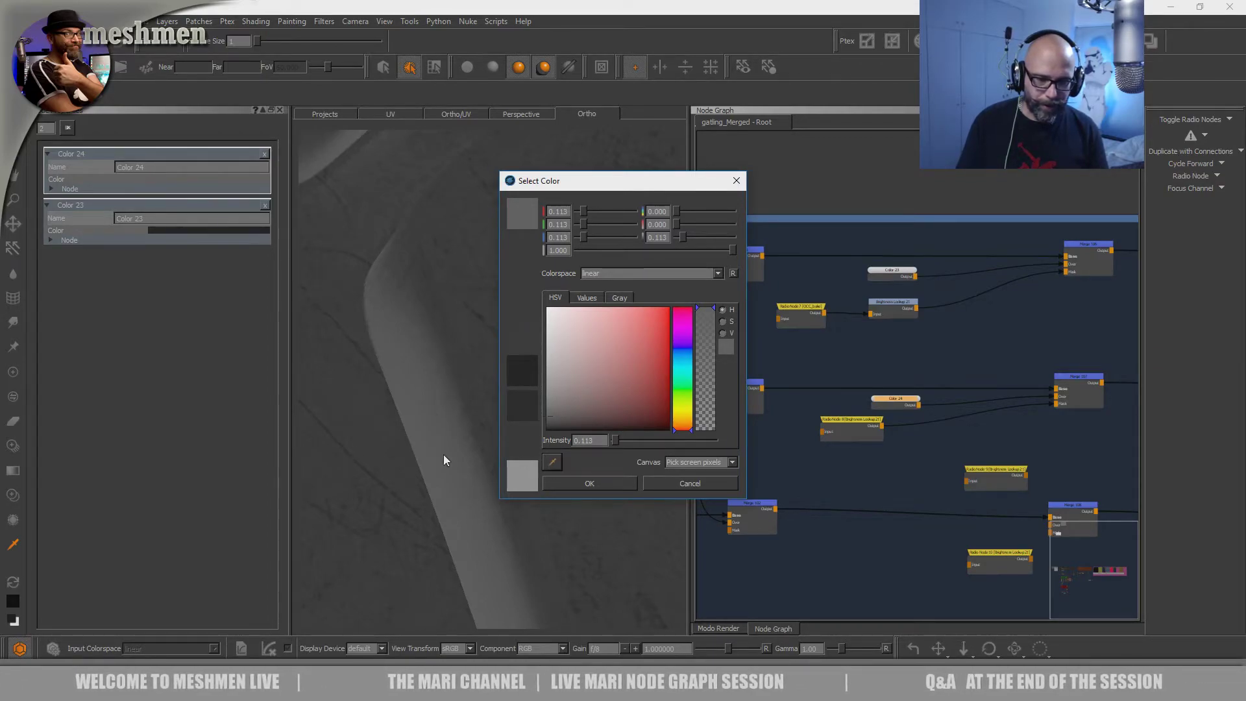
click(571, 481)
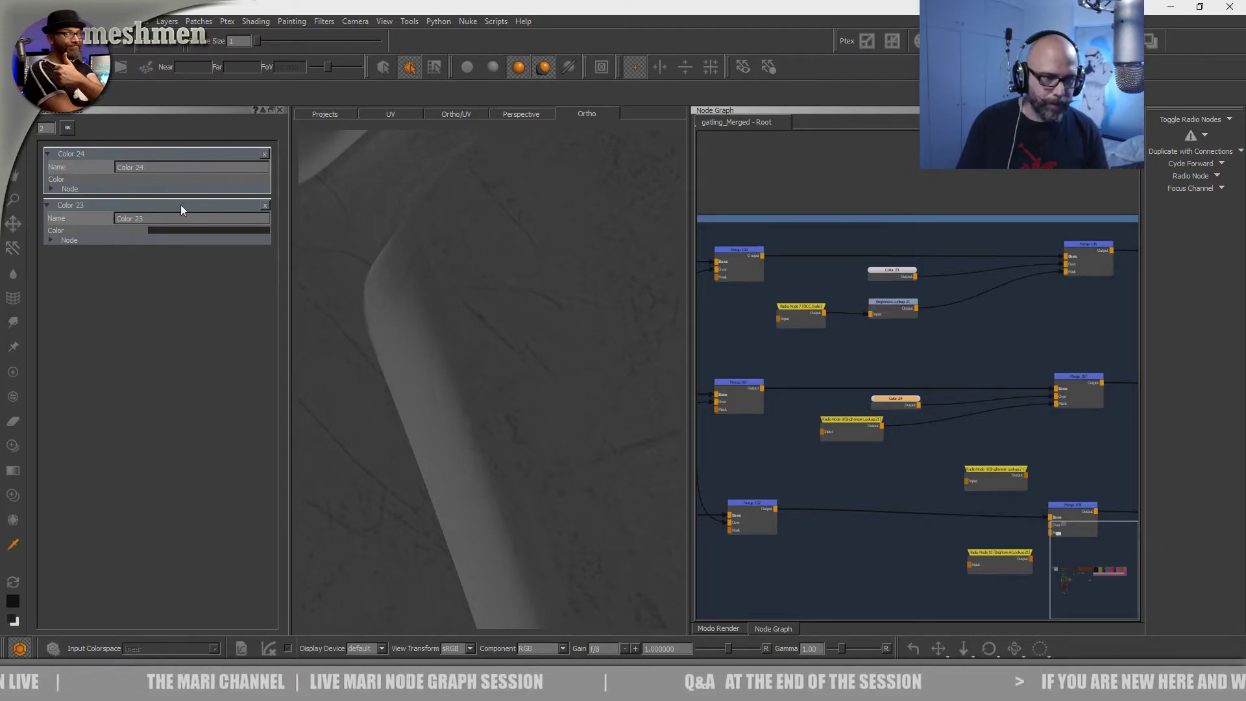
- Move the second row's Radio Node lower, and detach and reattach its mask link to compare the Merge result
click(925, 390)
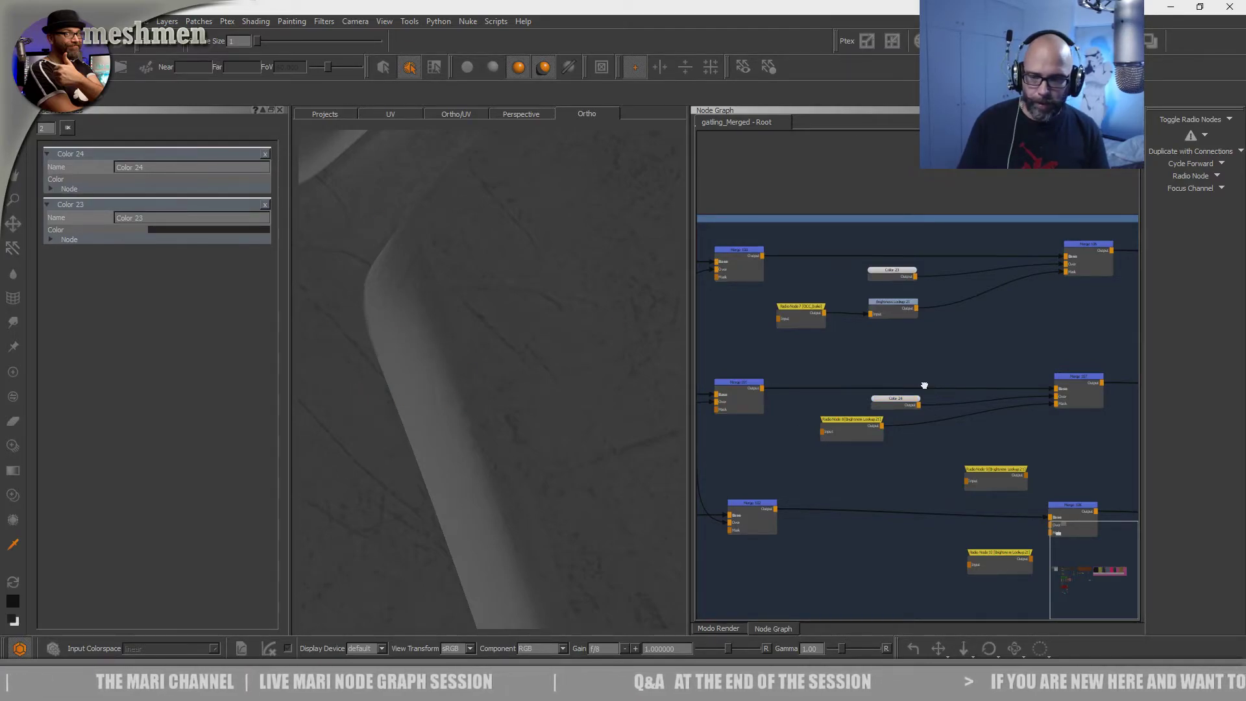
click(891, 403)
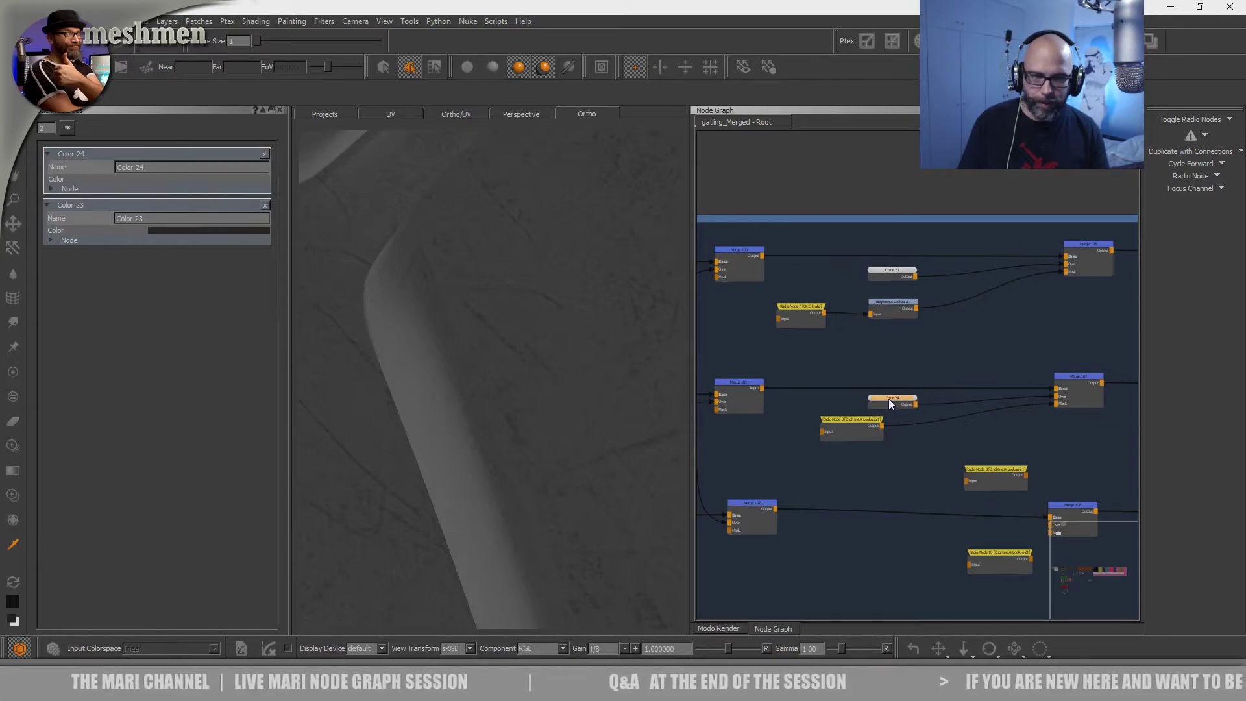
click(69, 127)
drag(854, 427, 854, 441)
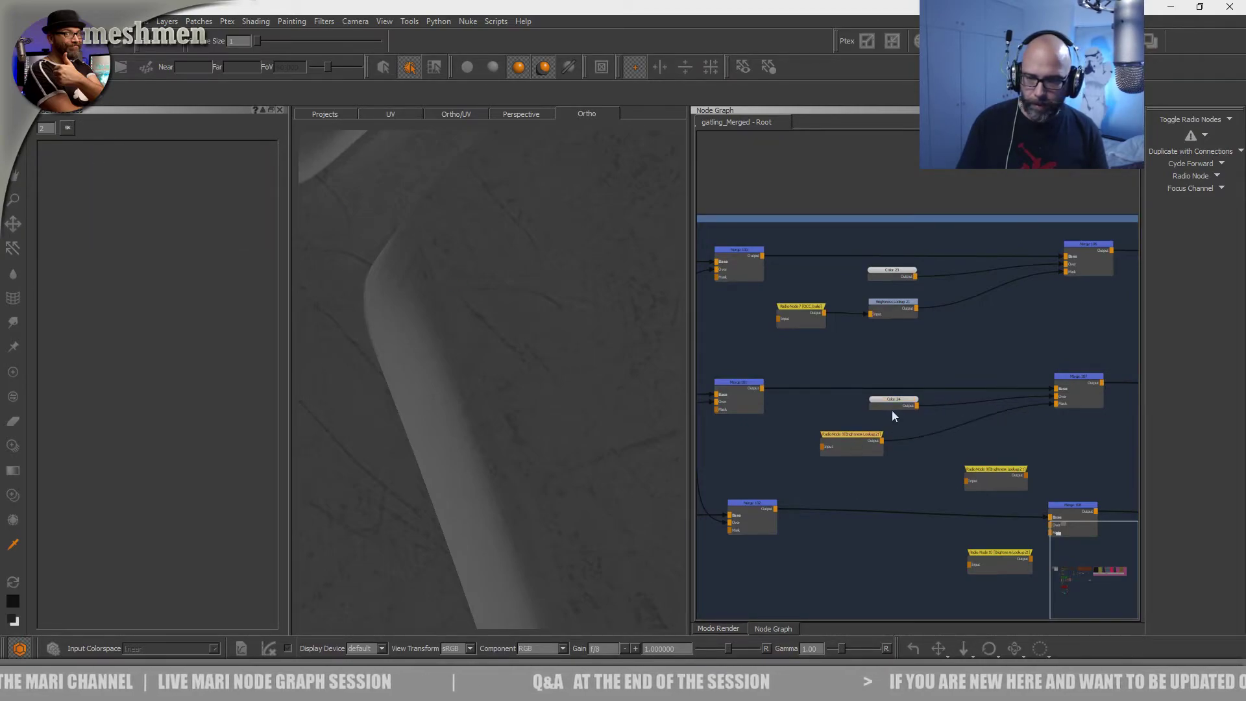
drag(1058, 401, 1035, 430)
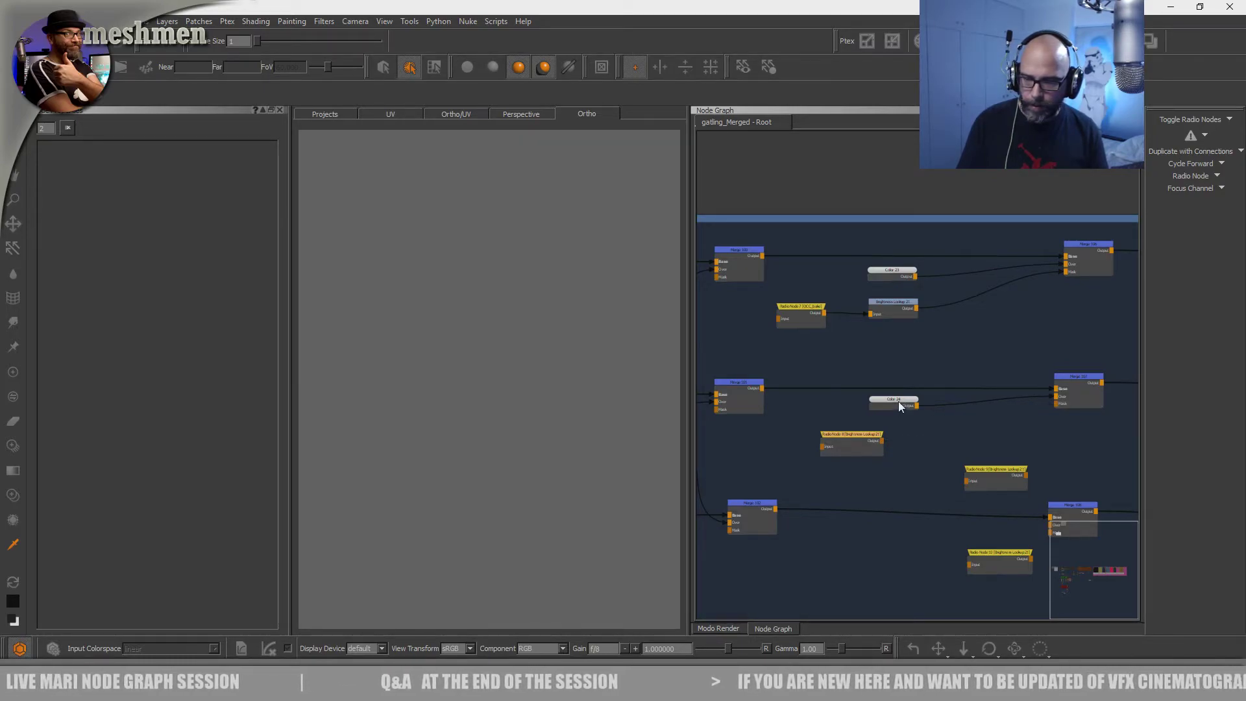
drag(1063, 404, 1056, 403)
- Resample the second row's Color node from the dark rubber surface in the viewer and check the result on the model
drag(887, 403, 882, 402)
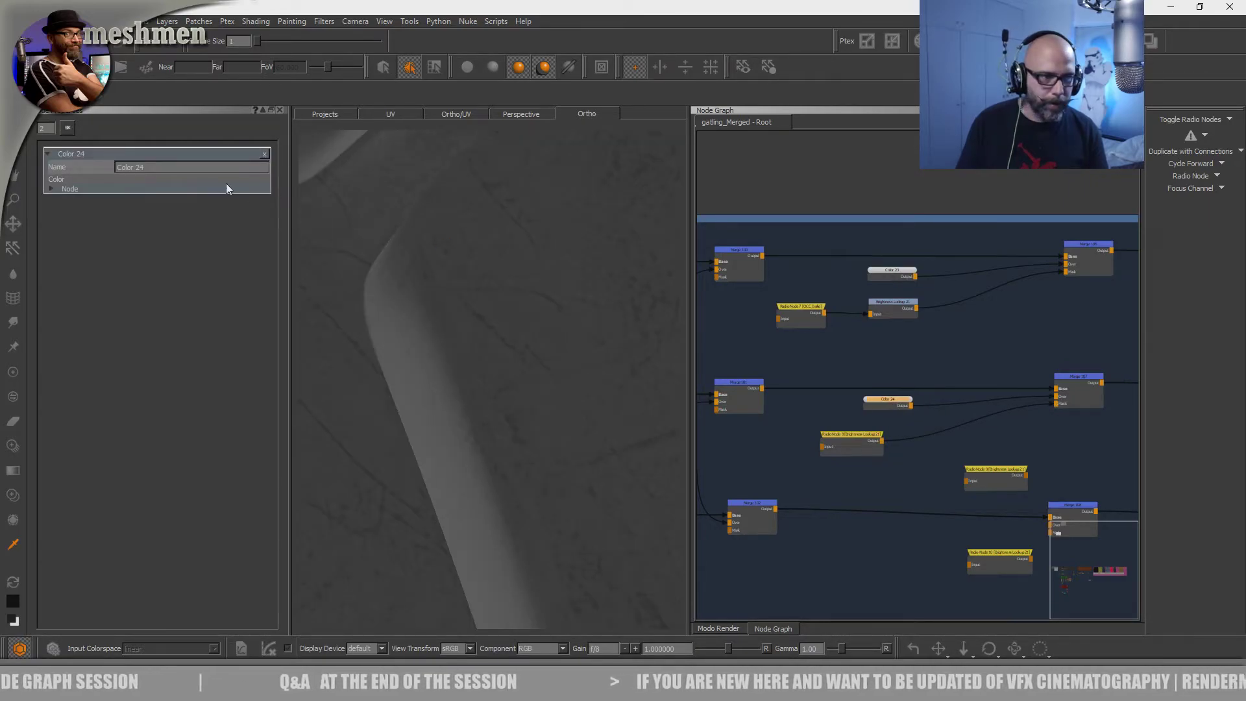
click(185, 176)
click(553, 463)
click(555, 464)
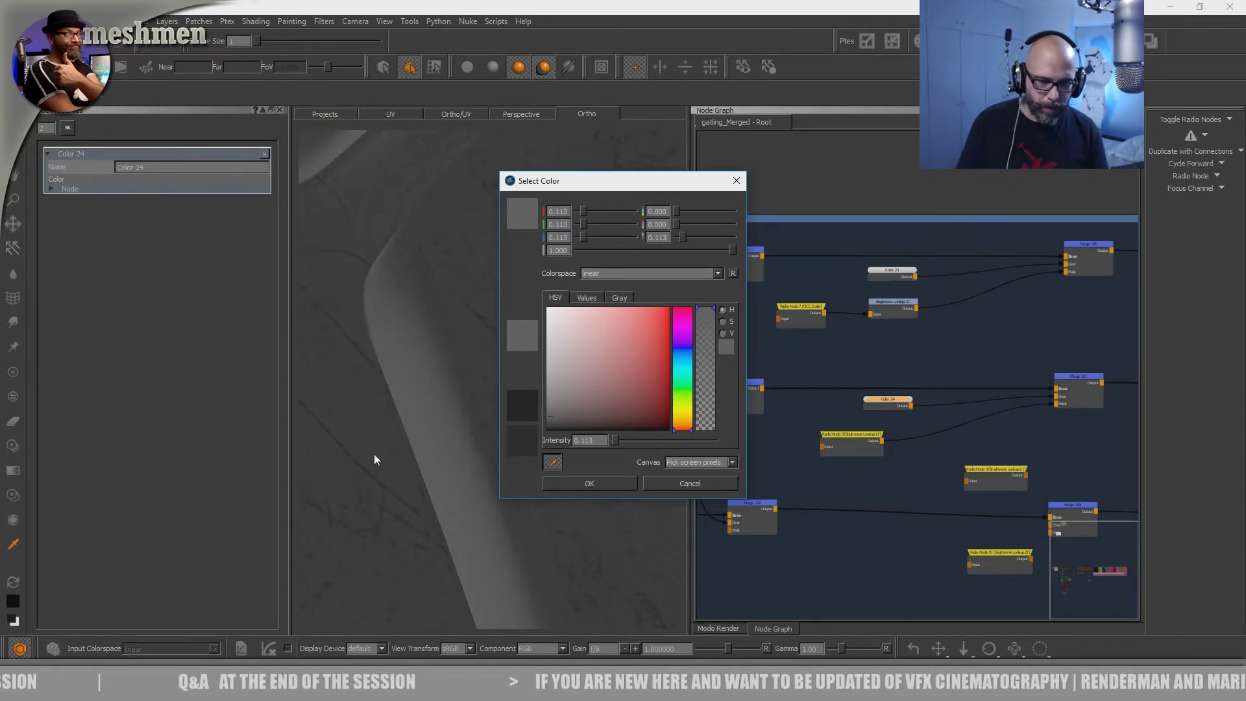
click(373, 455)
click(610, 486)
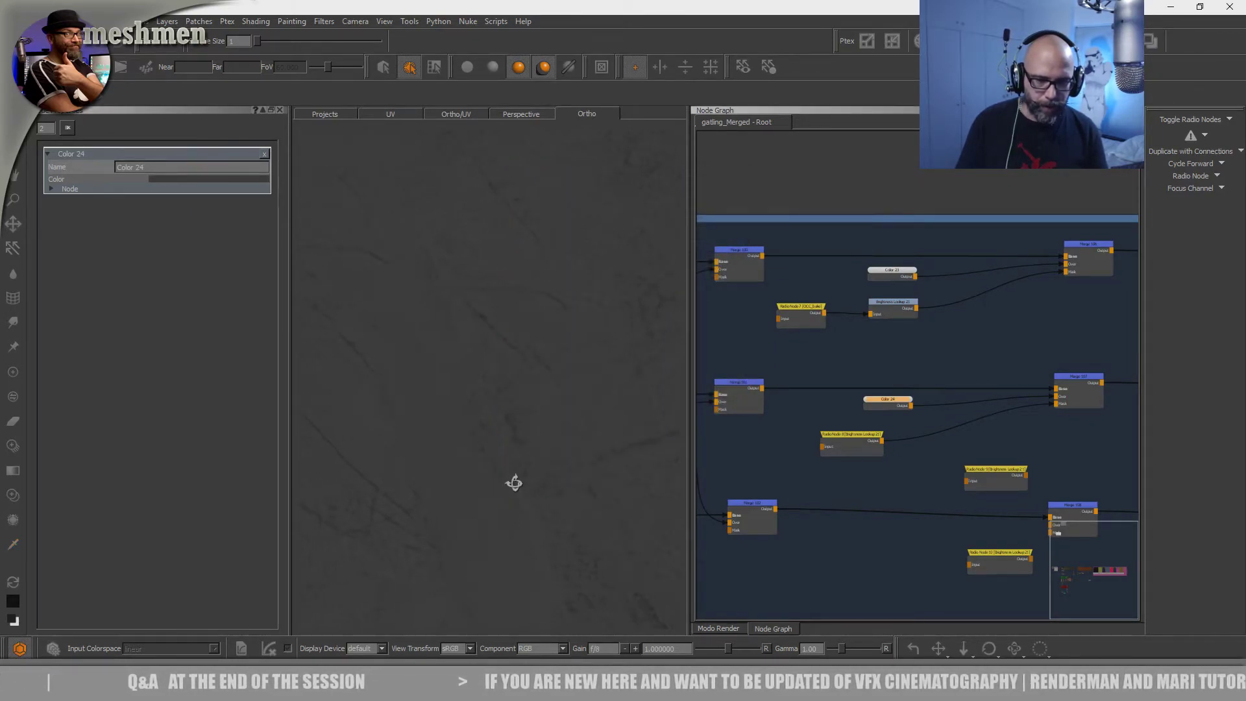
alt+middle_drag(510, 469, 500, 524)
alt+drag(488, 522, 477, 489)
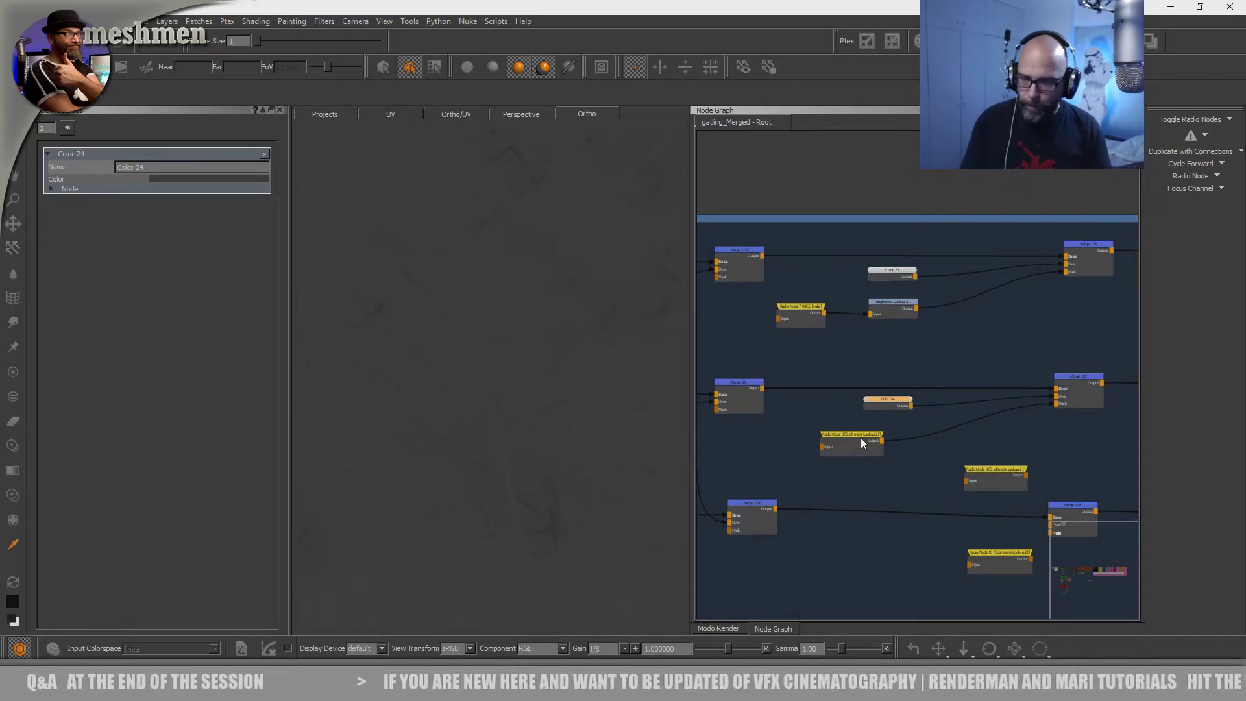
- Place a Brightness Lookup Radio Node beneath the third row and connect it to the Mask input of that row's new Merge
drag(862, 443, 867, 446)
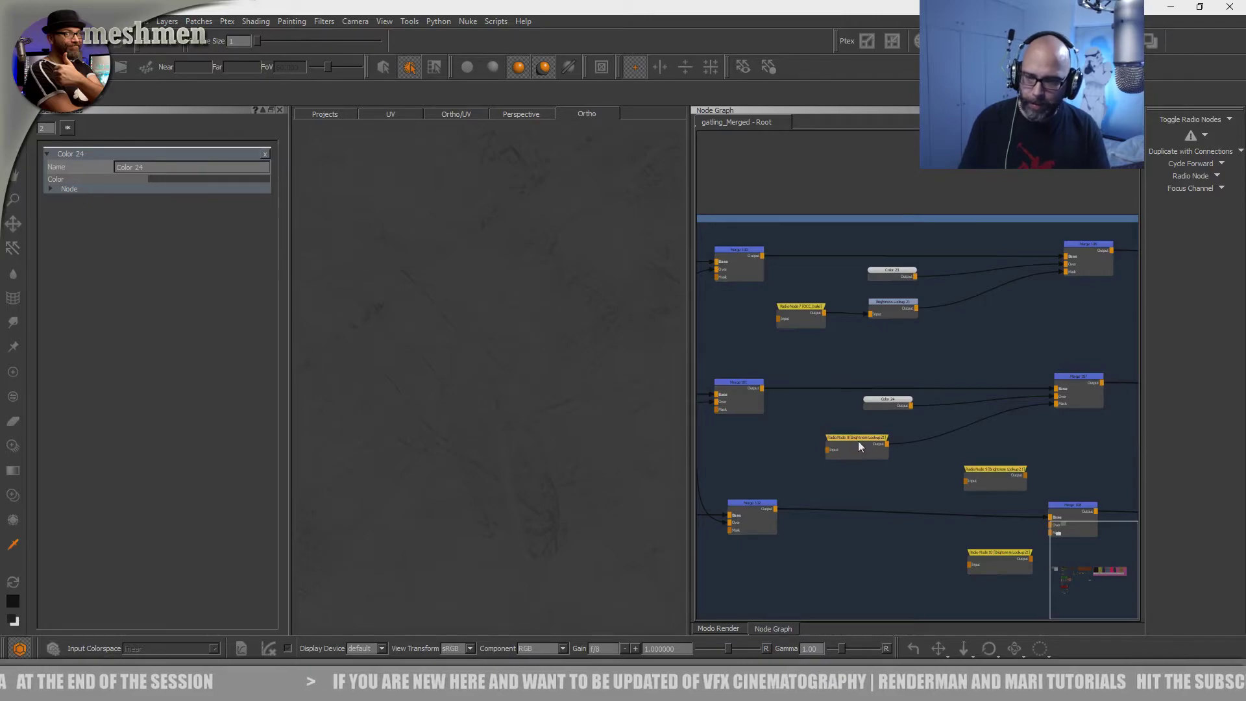
scroll(976, 391, down, 2)
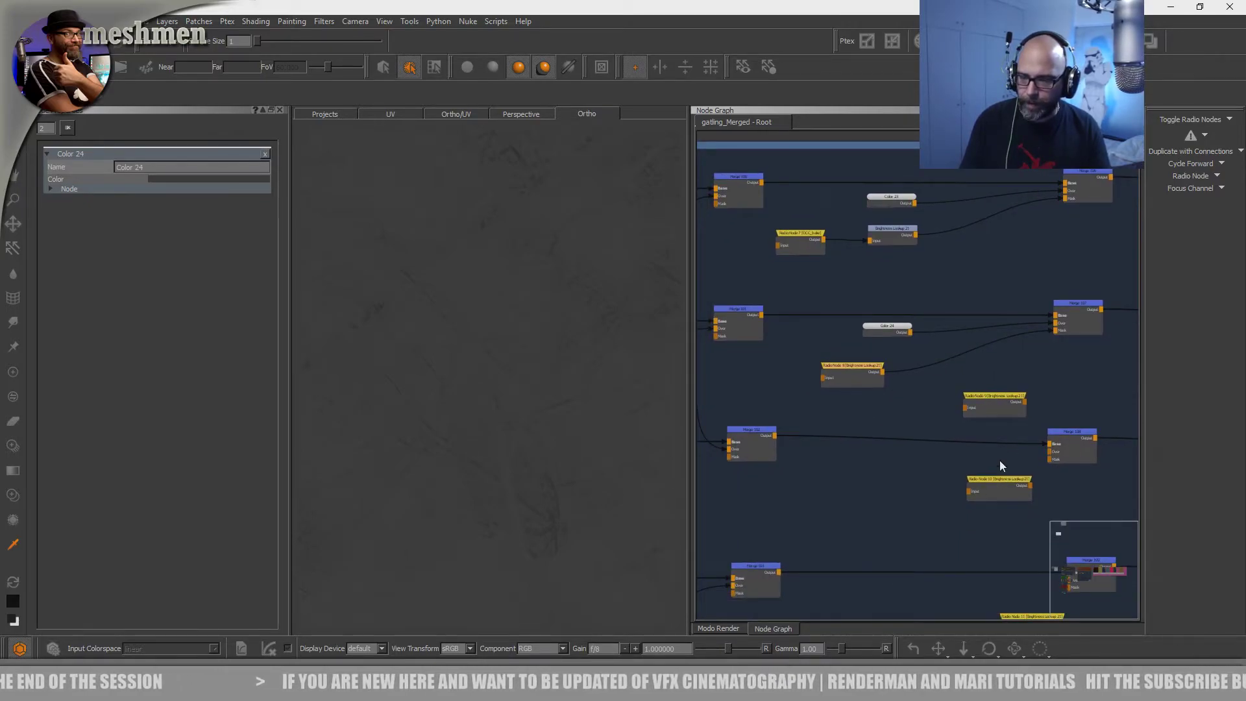
drag(999, 477, 961, 531)
drag(994, 405, 863, 488)
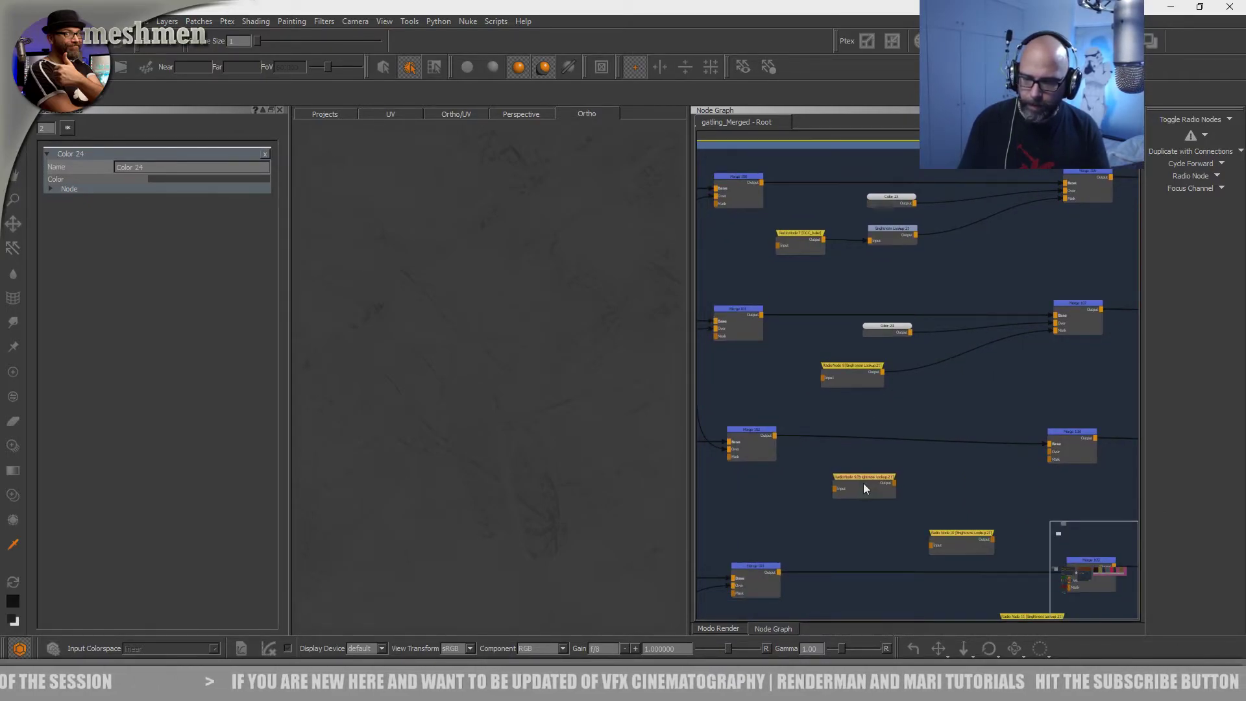
drag(1055, 468, 1052, 458)
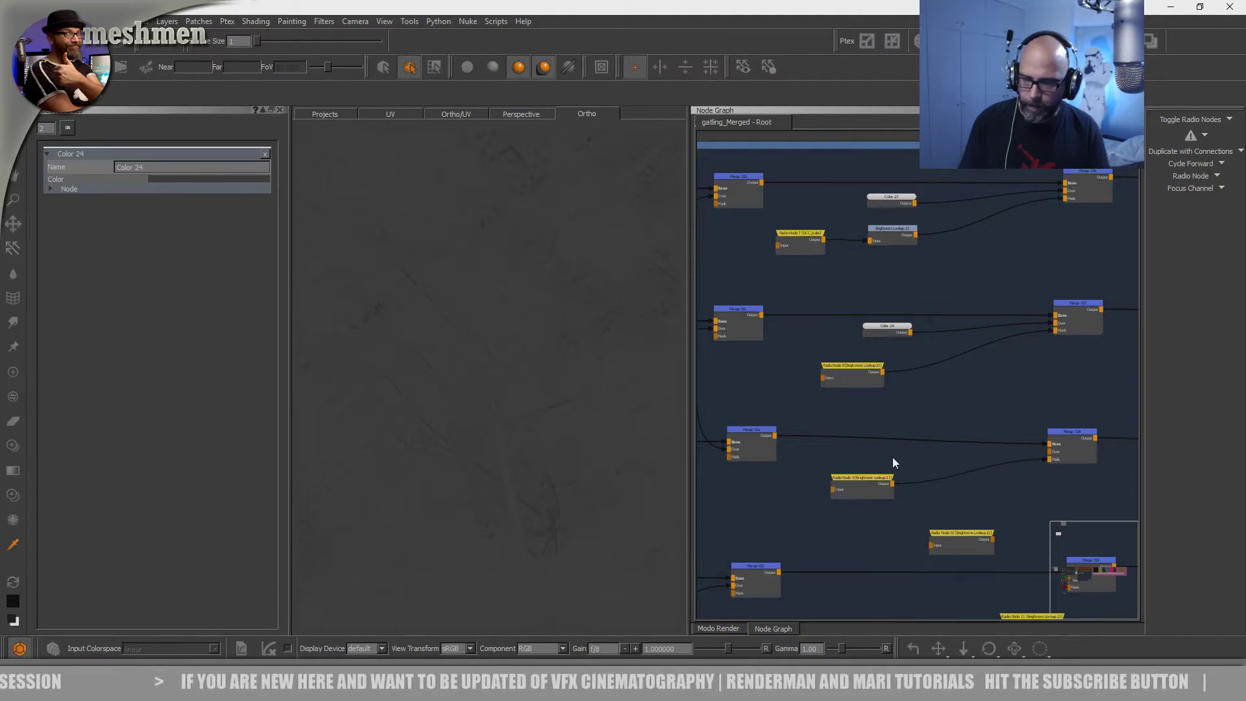
- Add a Color node in the third row, placed just above its Brightness Lookup Radio Node
key(Tab)
text(col)
key(Down)
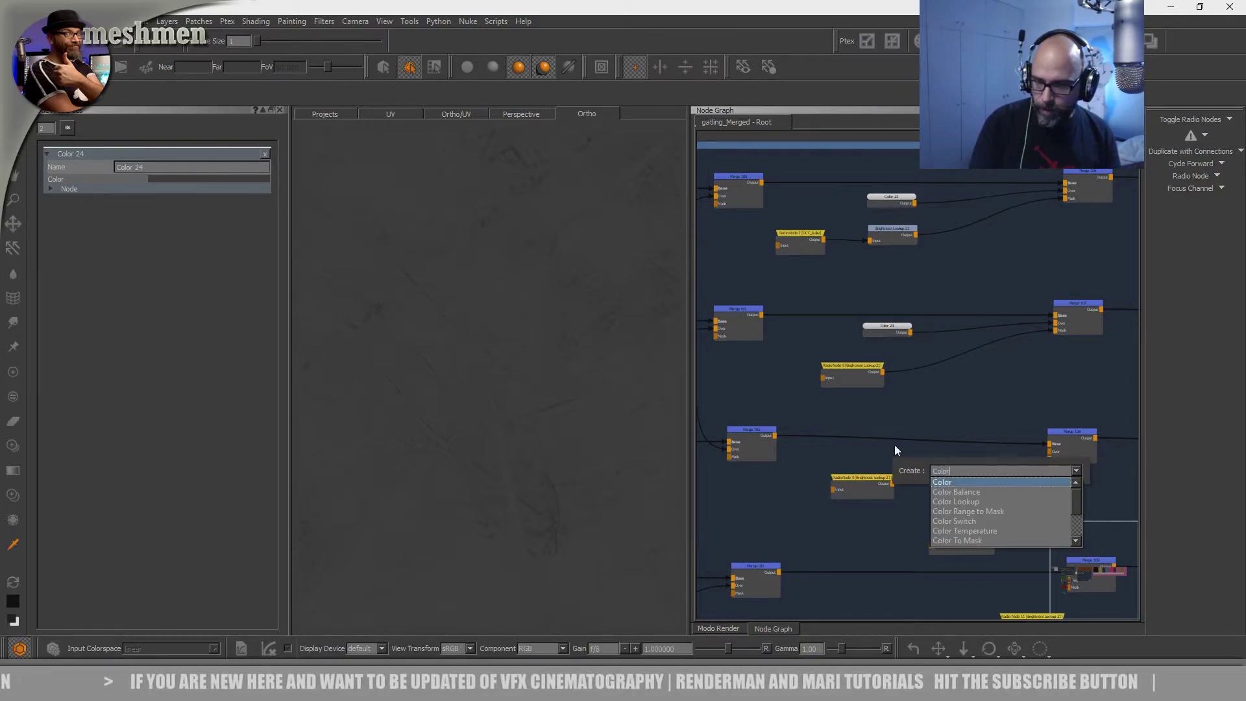
key(Return)
drag(911, 460, 883, 459)
- Display the third row's new Merge in the viewer and frame a close-up of the scratched rubber surface
click(1065, 431)
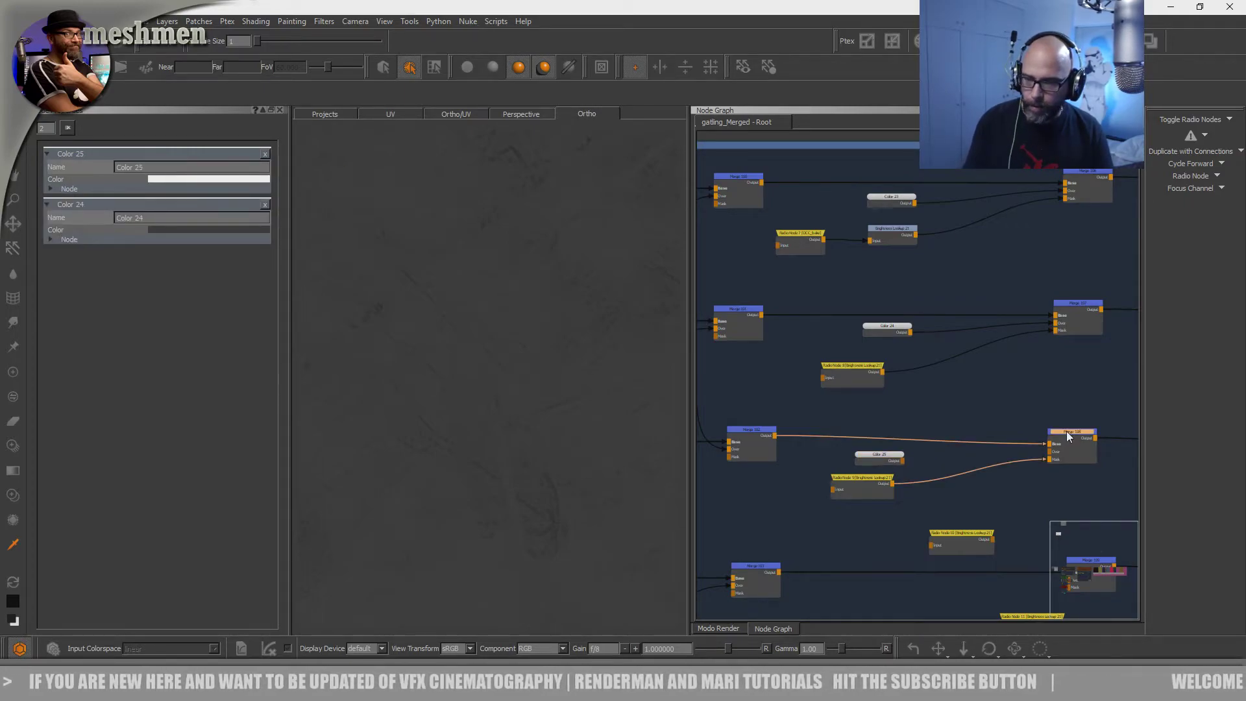
key(1)
middle_drag(1068, 431, 1064, 429)
alt+drag(513, 399, 509, 413)
alt+right_drag(509, 412, 532, 426)
alt+middle_drag(533, 426, 545, 376)
alt+right_drag(546, 377, 547, 408)
alt+drag(548, 408, 540, 399)
middle_drag(540, 400, 506, 441)
click(12, 544)
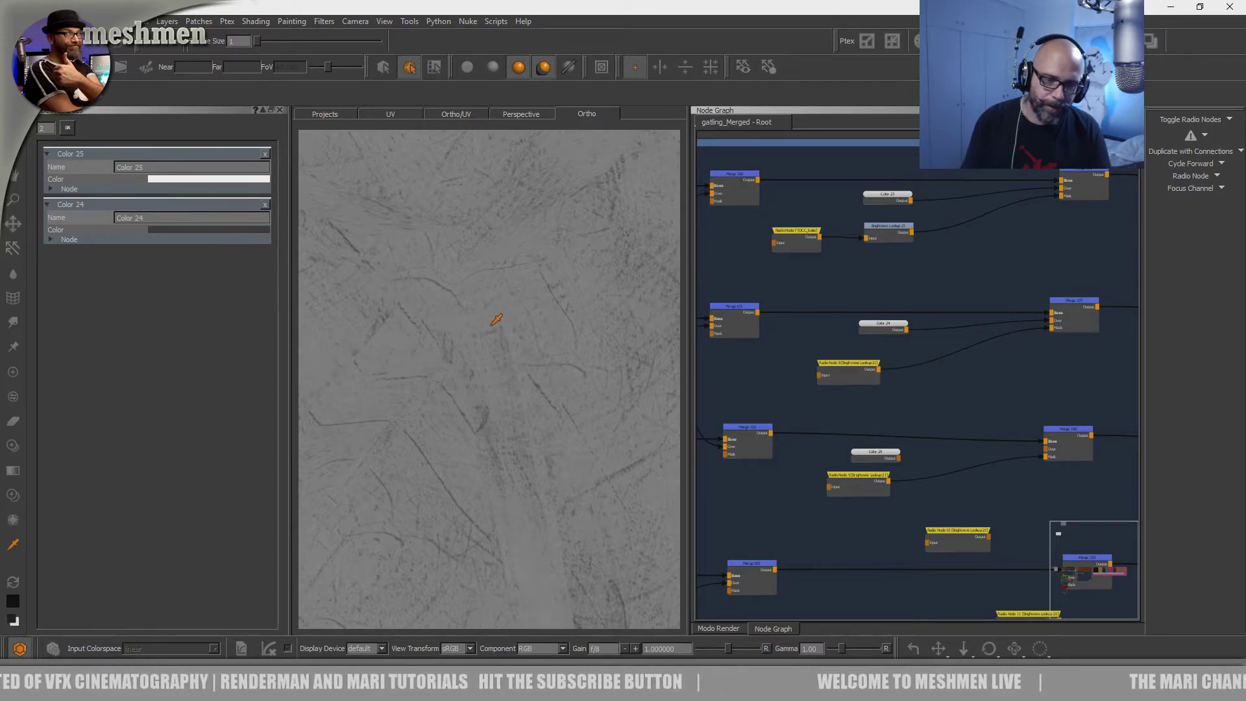
- Set the third row's Color node to a grey of intensity 0.209, sampled from the surface in the viewer
click(866, 450)
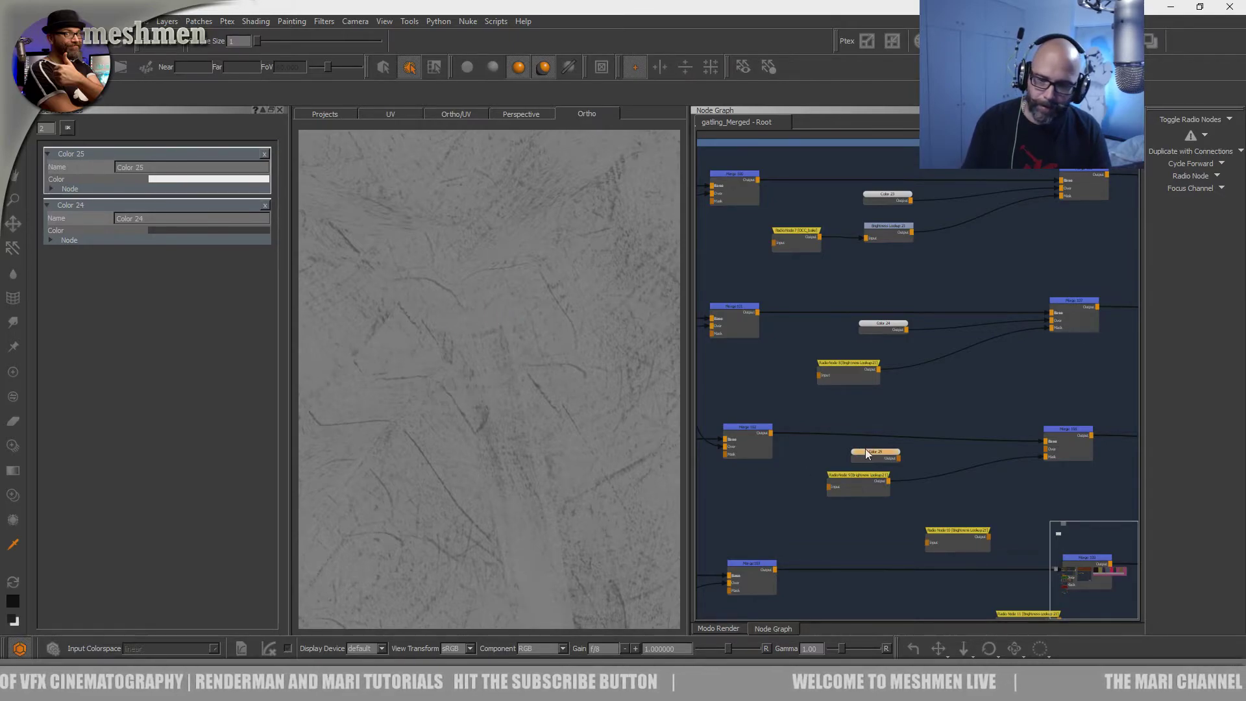
click(166, 179)
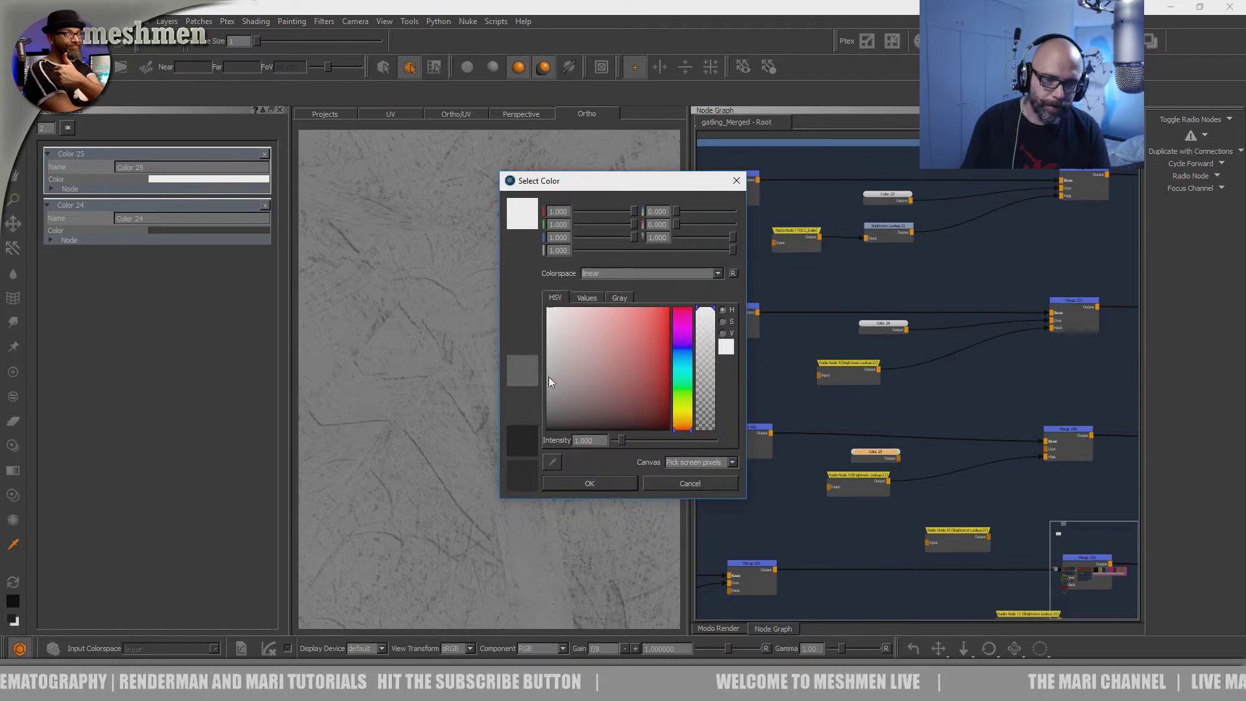
click(551, 460)
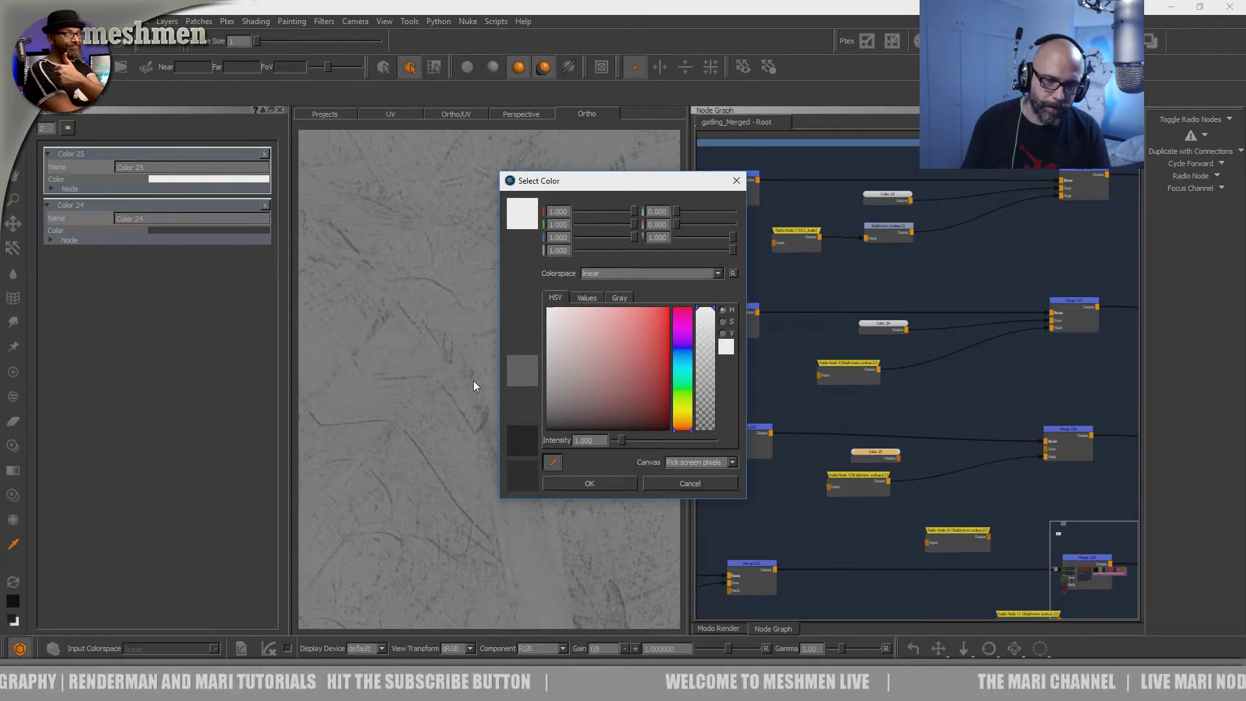
click(469, 359)
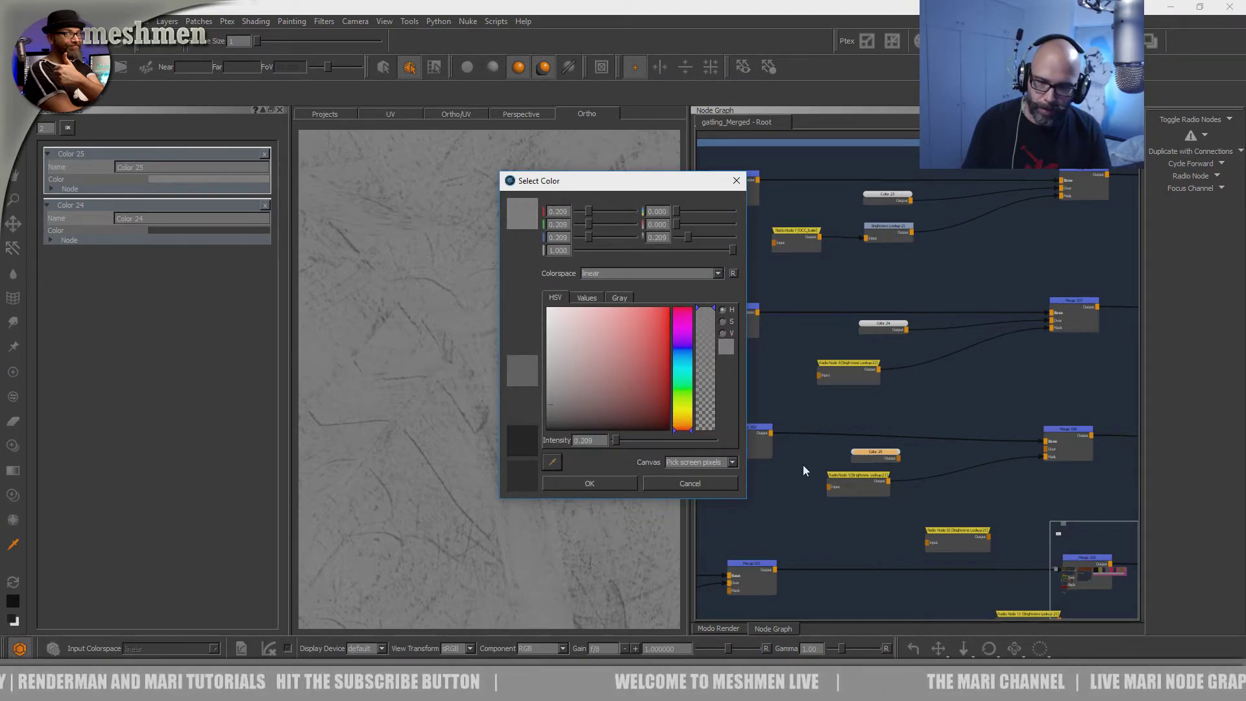
click(619, 482)
- Connect the third row's Color node to the Over input of its Merge and open that Merge's properties
drag(899, 459, 1049, 449)
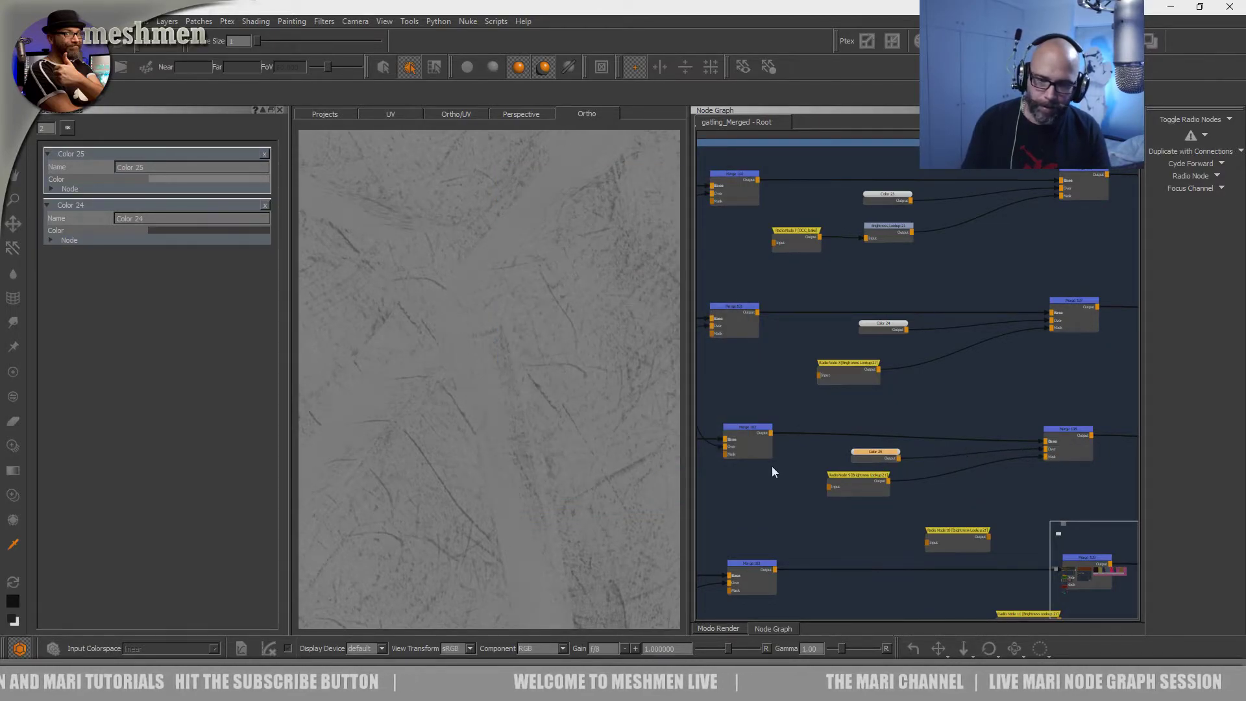
drag(880, 455, 864, 452)
click(1067, 428)
click(993, 415)
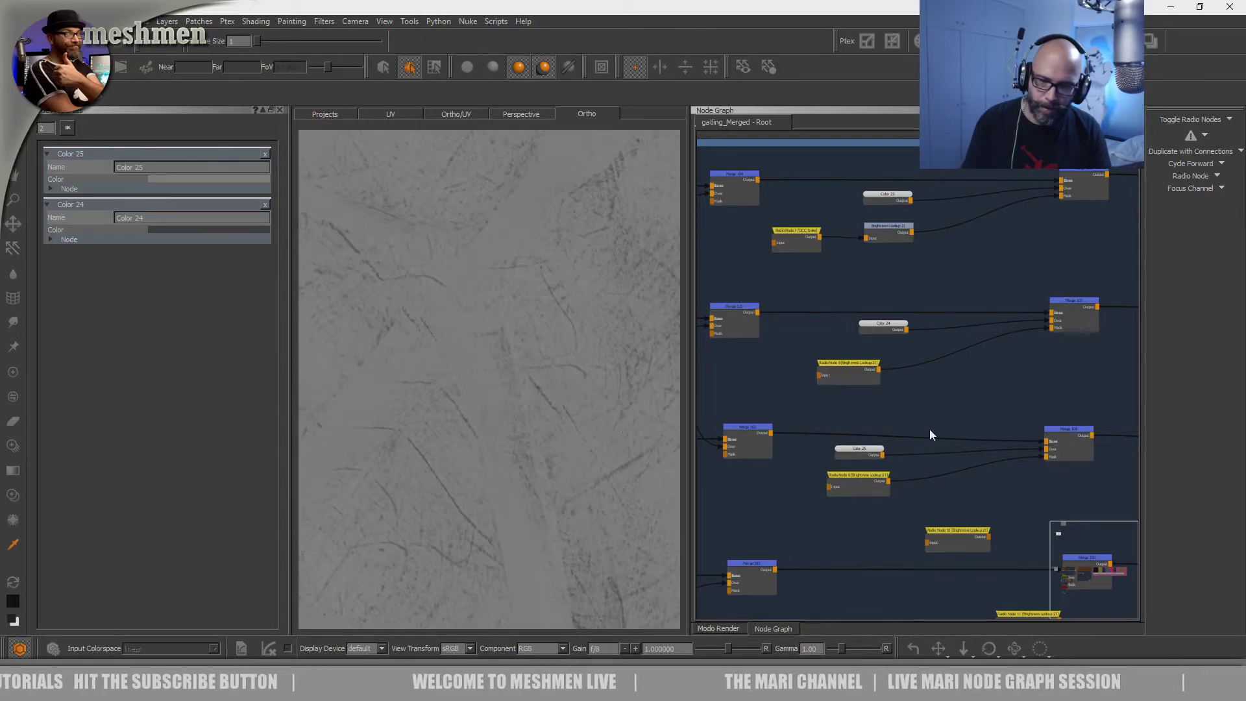
click(1058, 429)
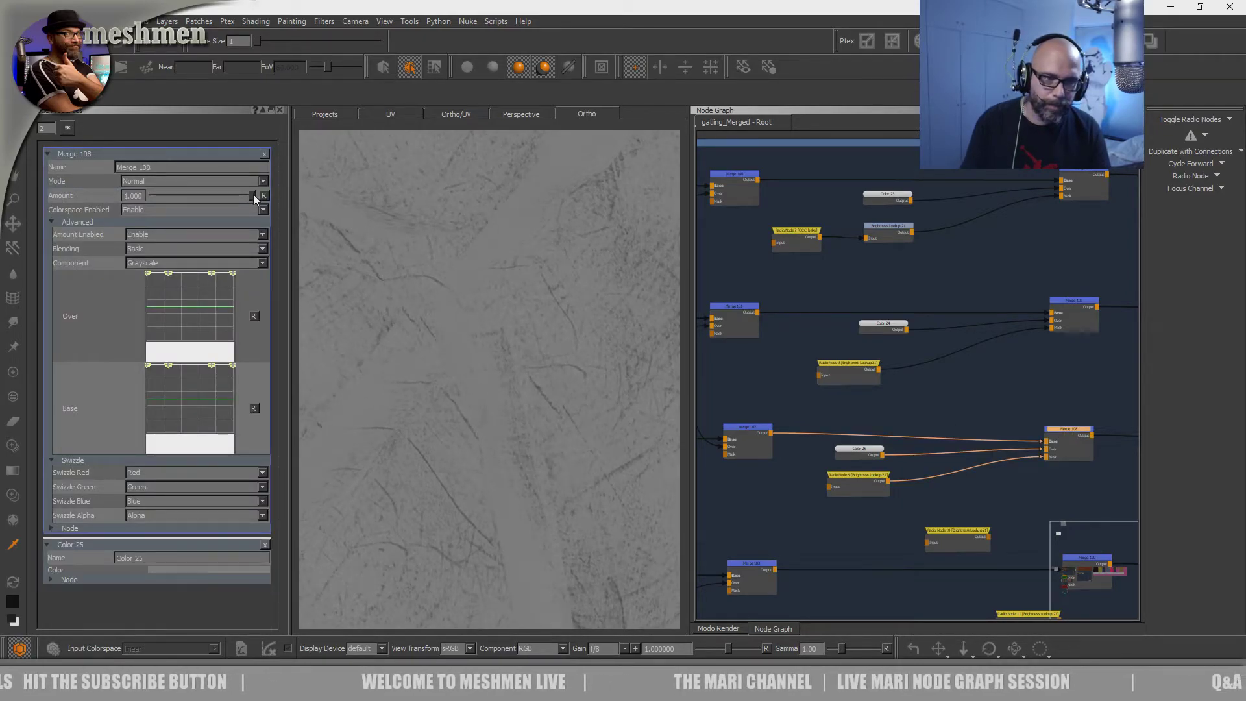
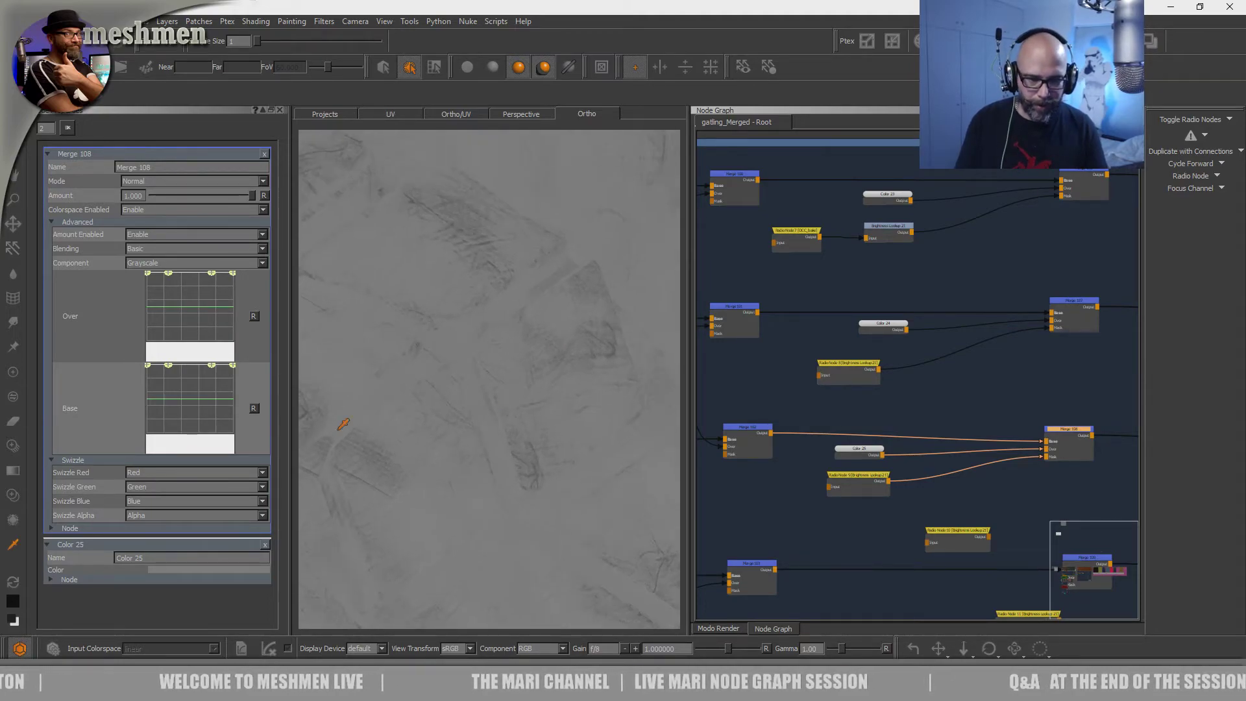
- Move the two loose Brightness Lookup Radio Nodes closer to the lower rows and align the fourth row's Merge with the one below
middle_drag(964, 531, 891, 411)
drag(881, 406, 853, 458)
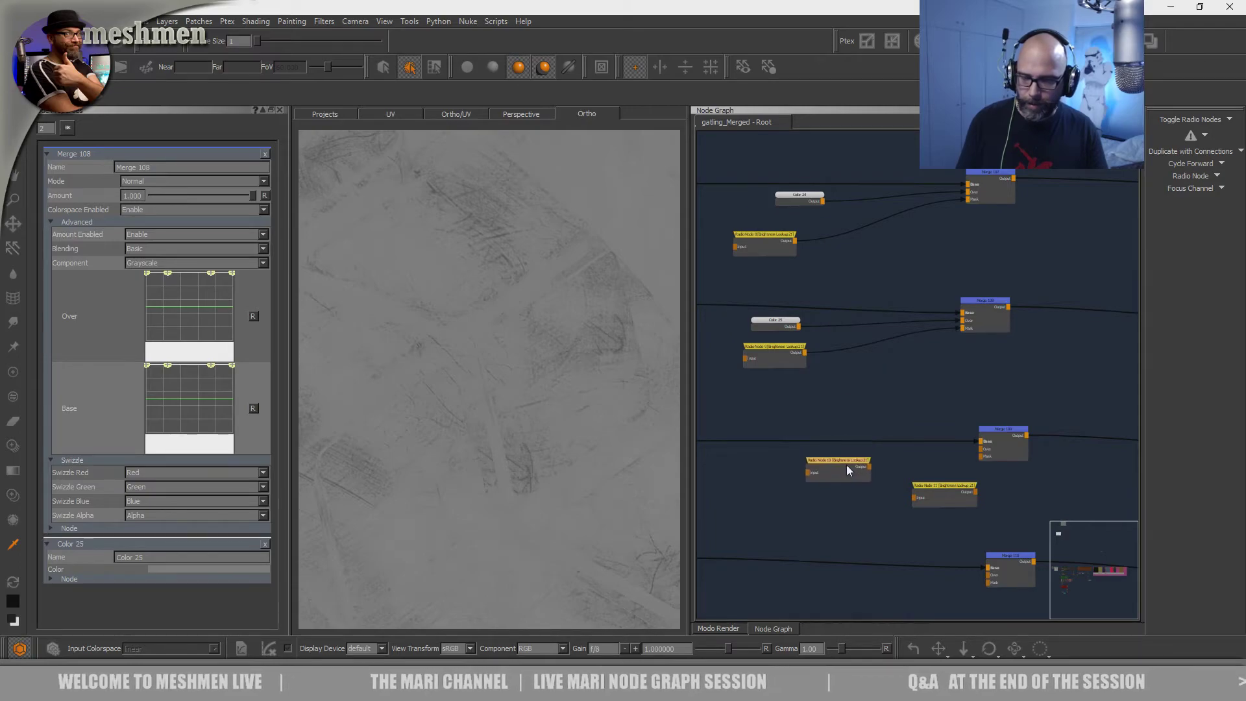
drag(956, 489, 890, 528)
drag(995, 430, 1002, 429)
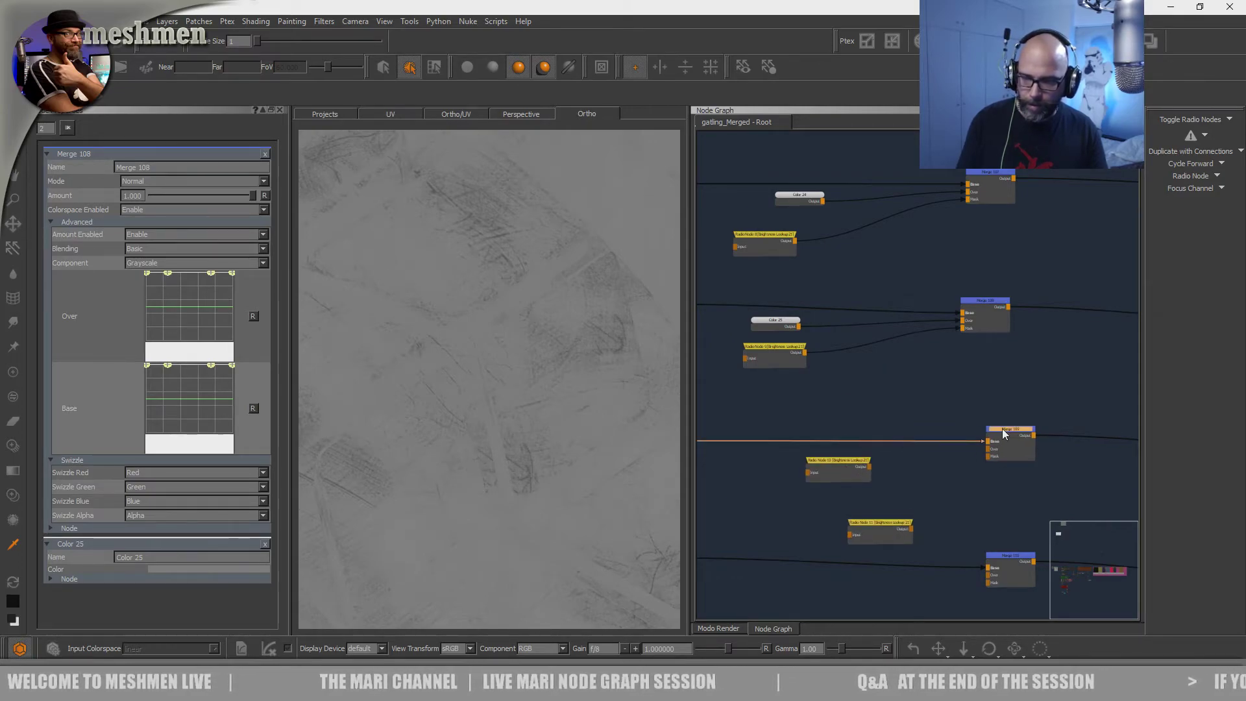
- Display the fourth row's Merge in the viewer and turn off color management to inspect the scratched surface
middle_drag(1002, 429, 998, 429)
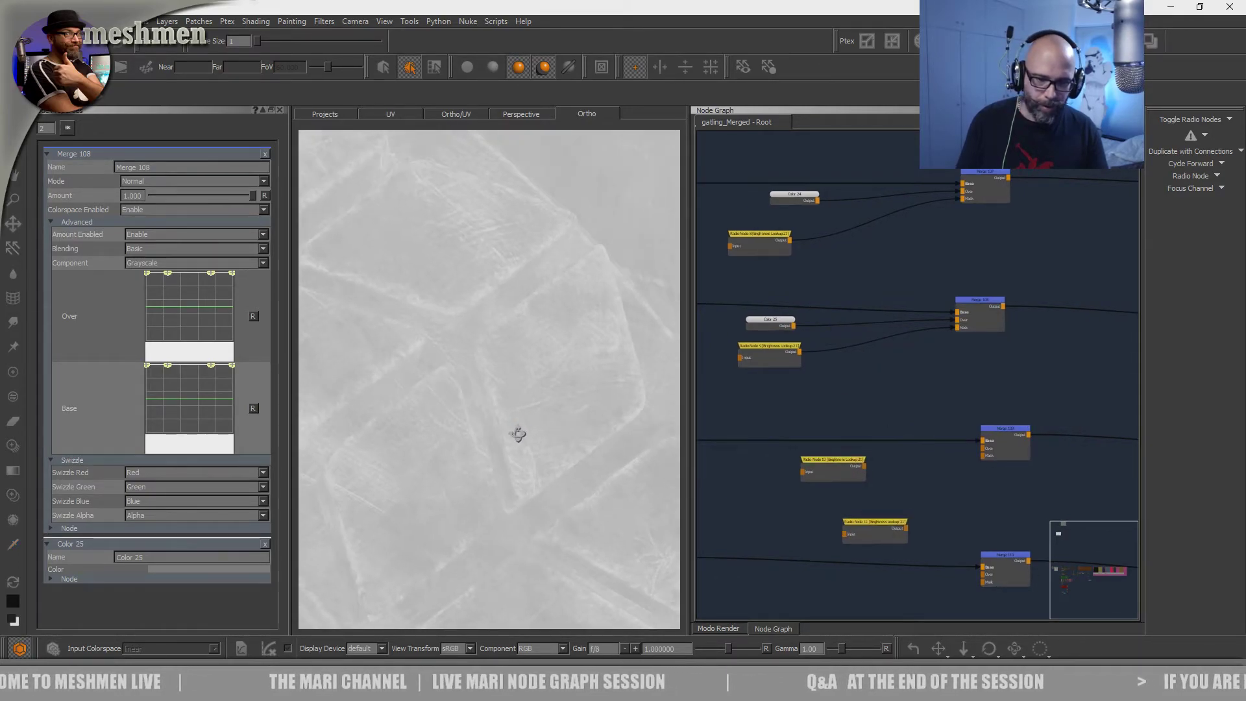
key(c)
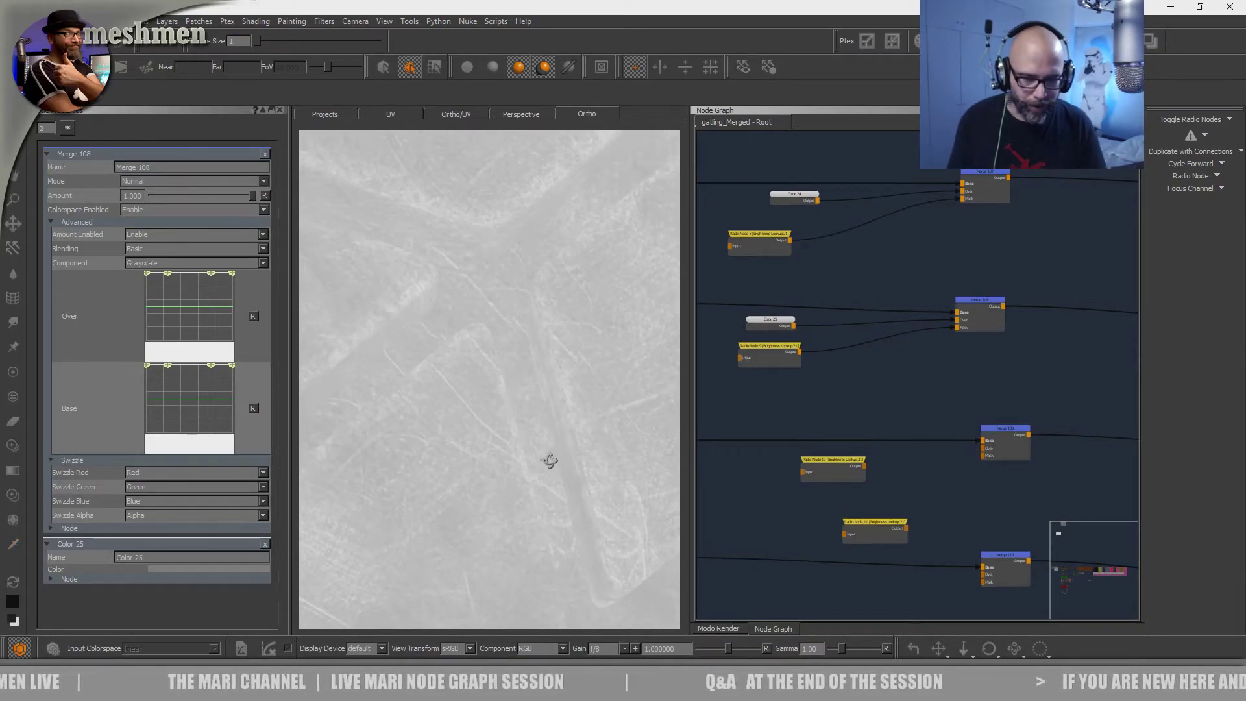
click(19, 649)
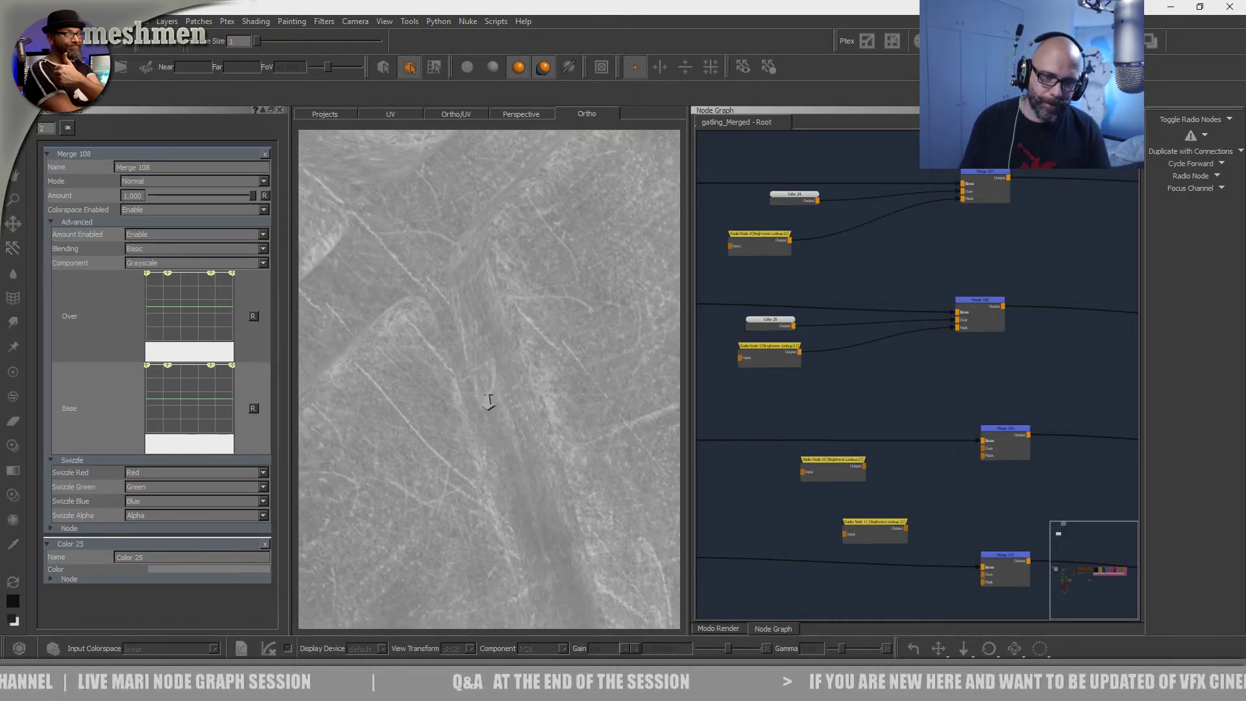
alt+drag(507, 403, 508, 397)
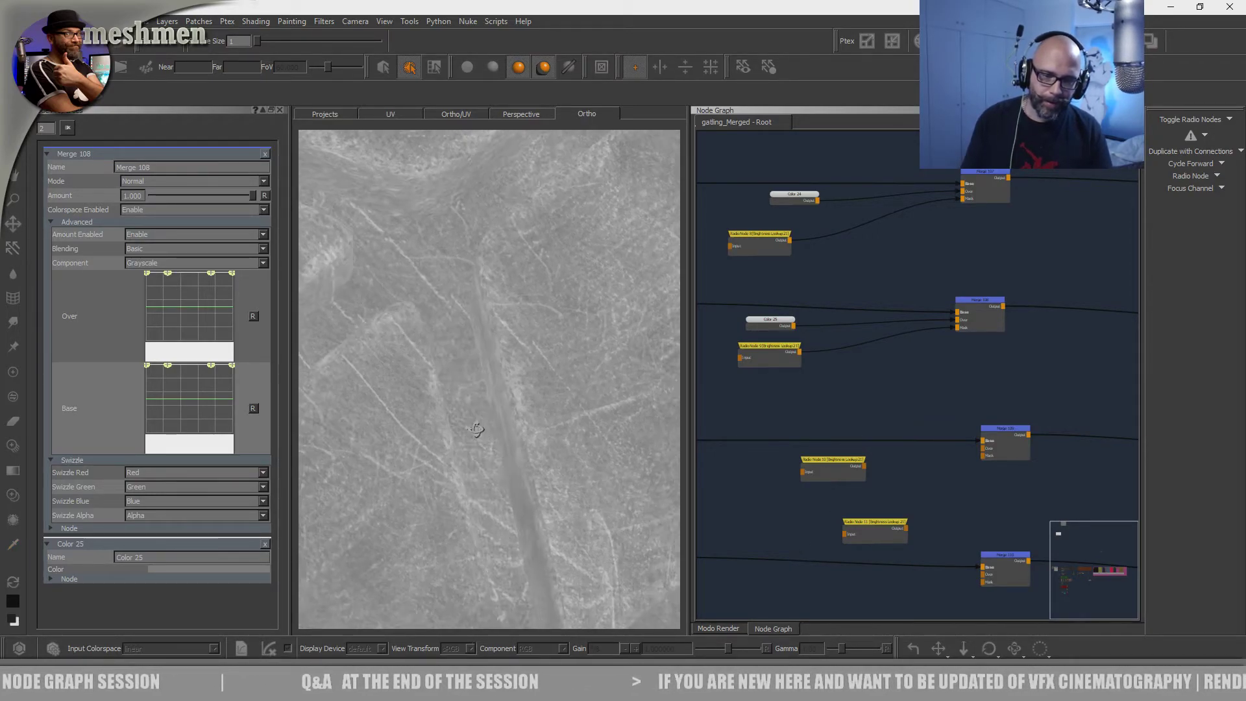
- Move the fourth row's Radio Node farther from its Merge and add a Color node above it
drag(843, 473, 767, 499)
key(Tab)
text(col)
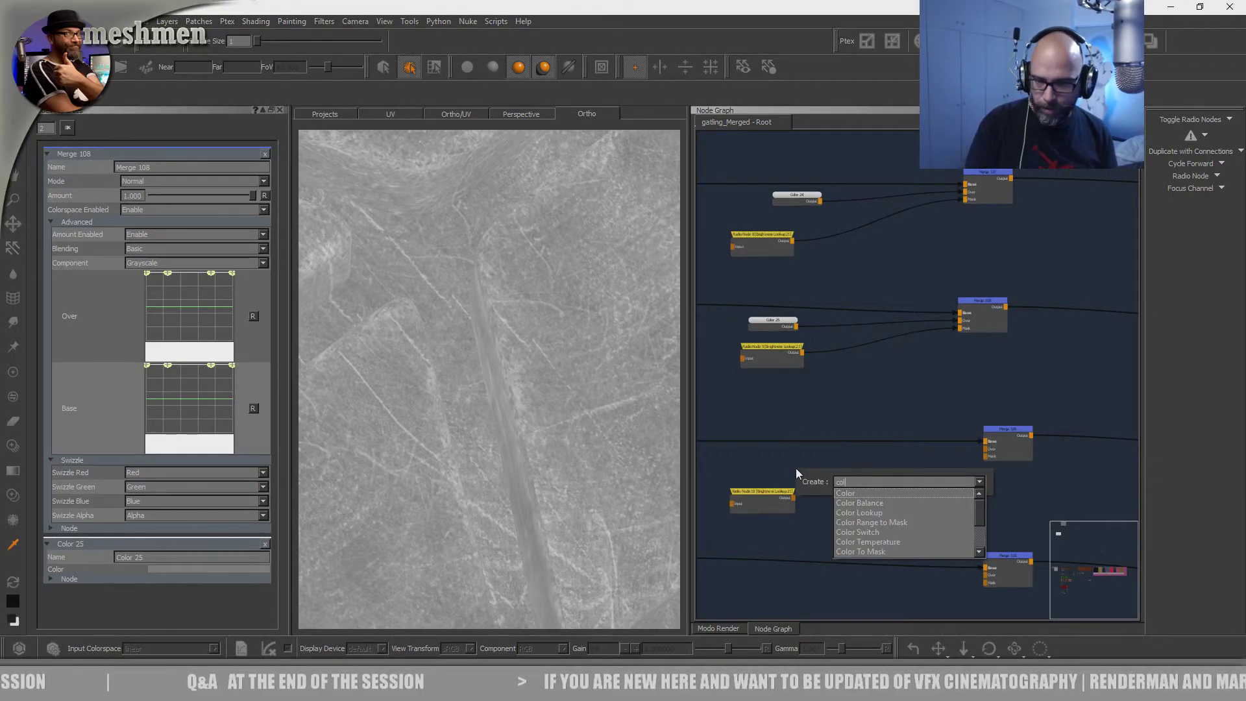
key(Return)
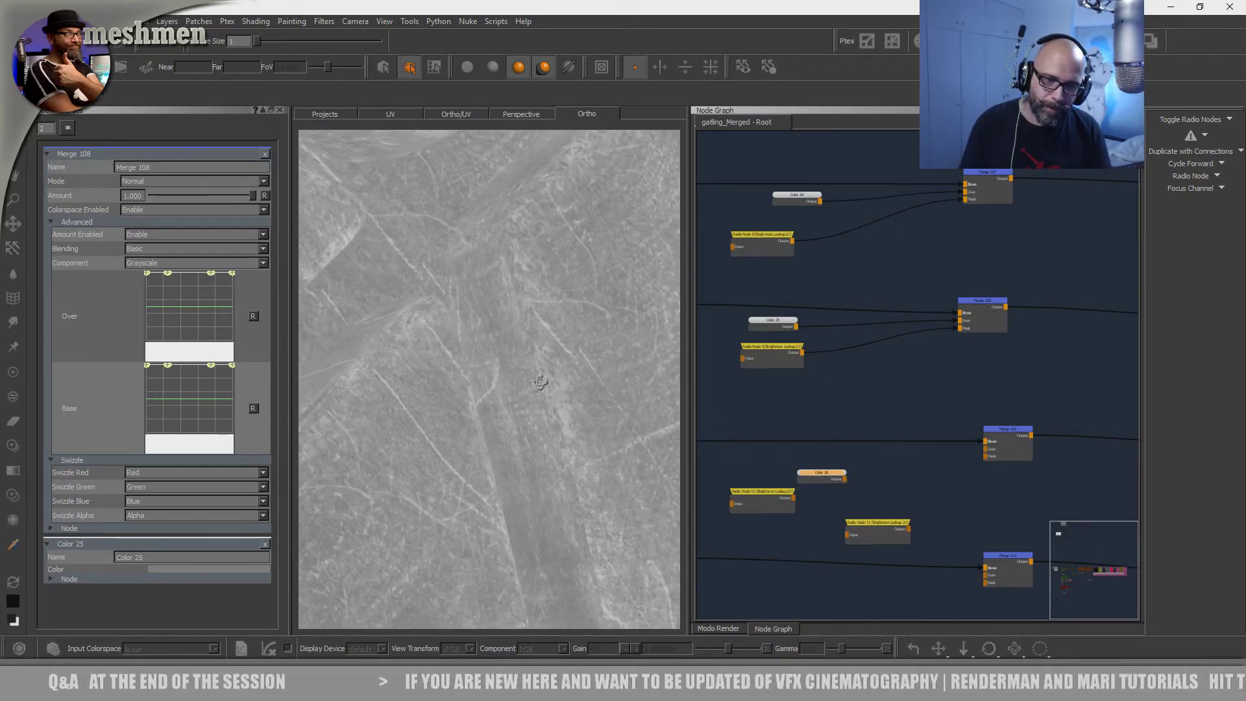
- Sample a grey from the viewer for the fourth row's Color node and set its intensity to 0.2
double_click(836, 476)
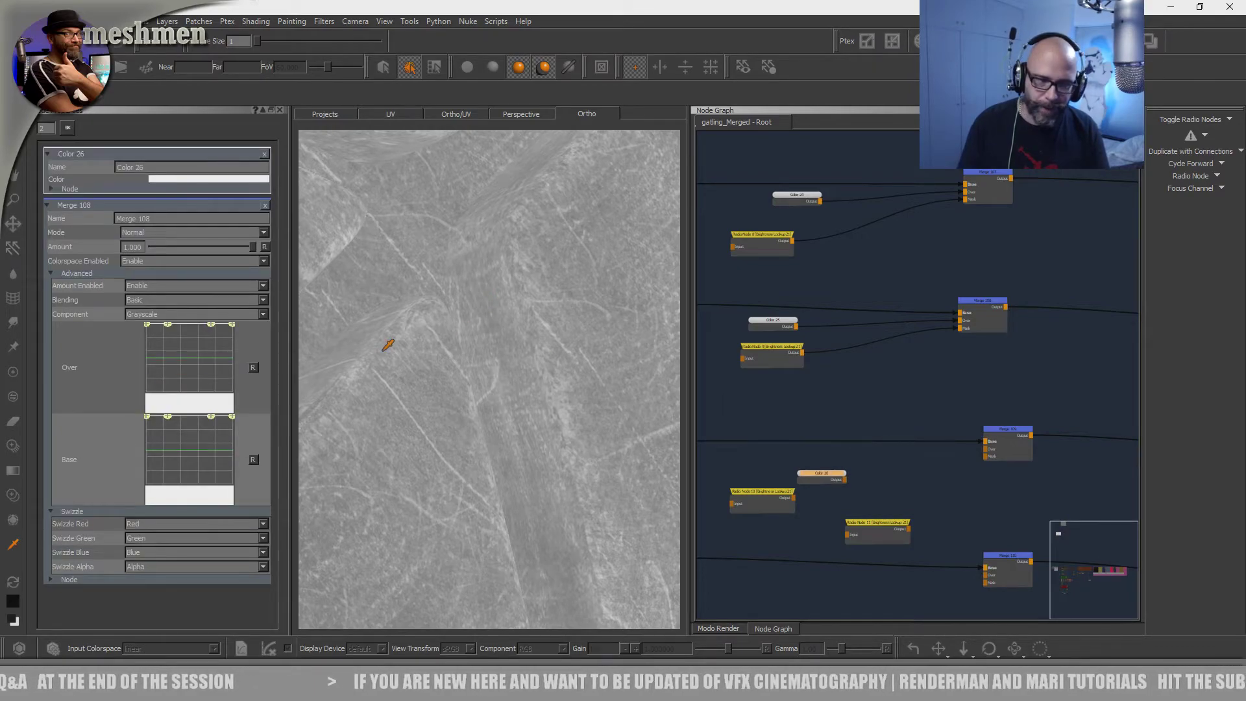
click(158, 180)
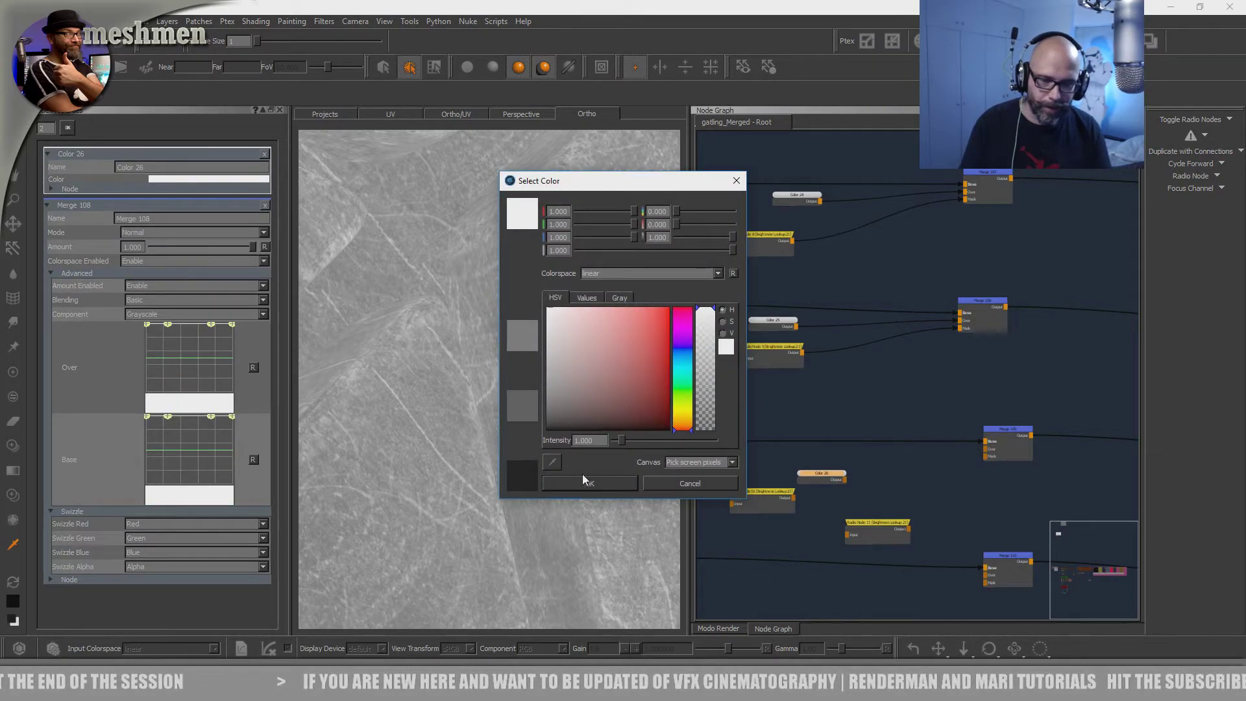
click(466, 305)
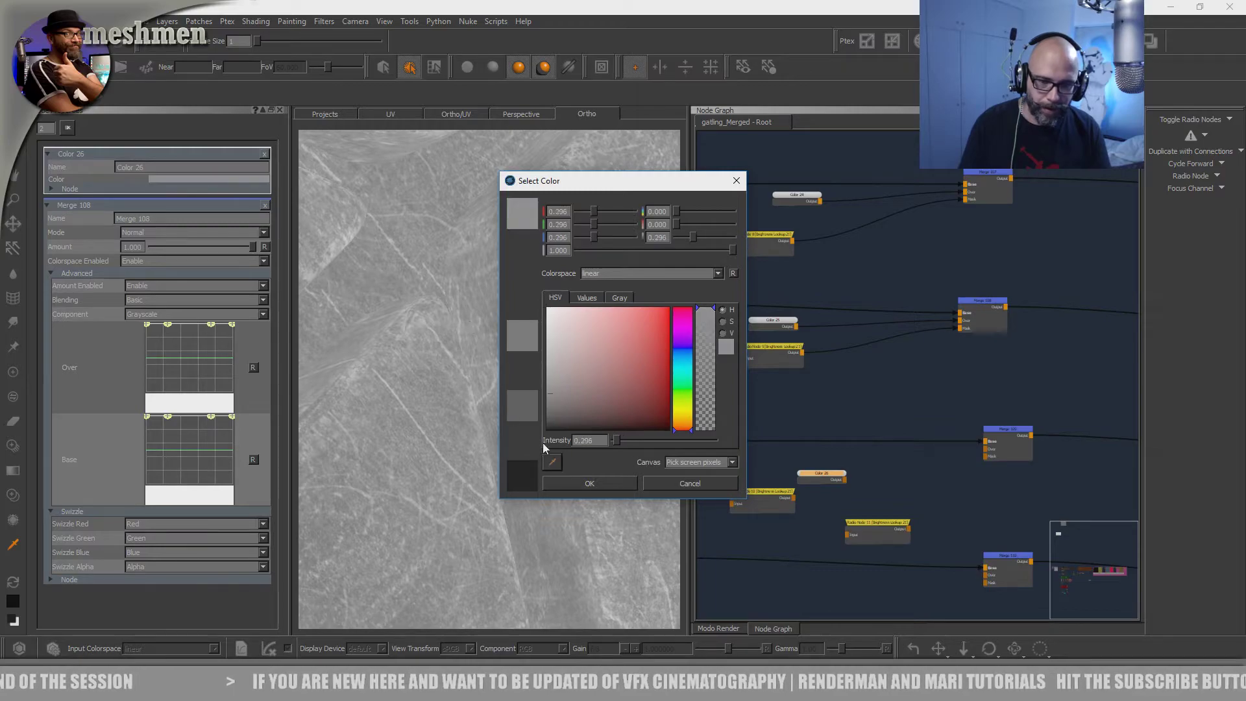
click(579, 440)
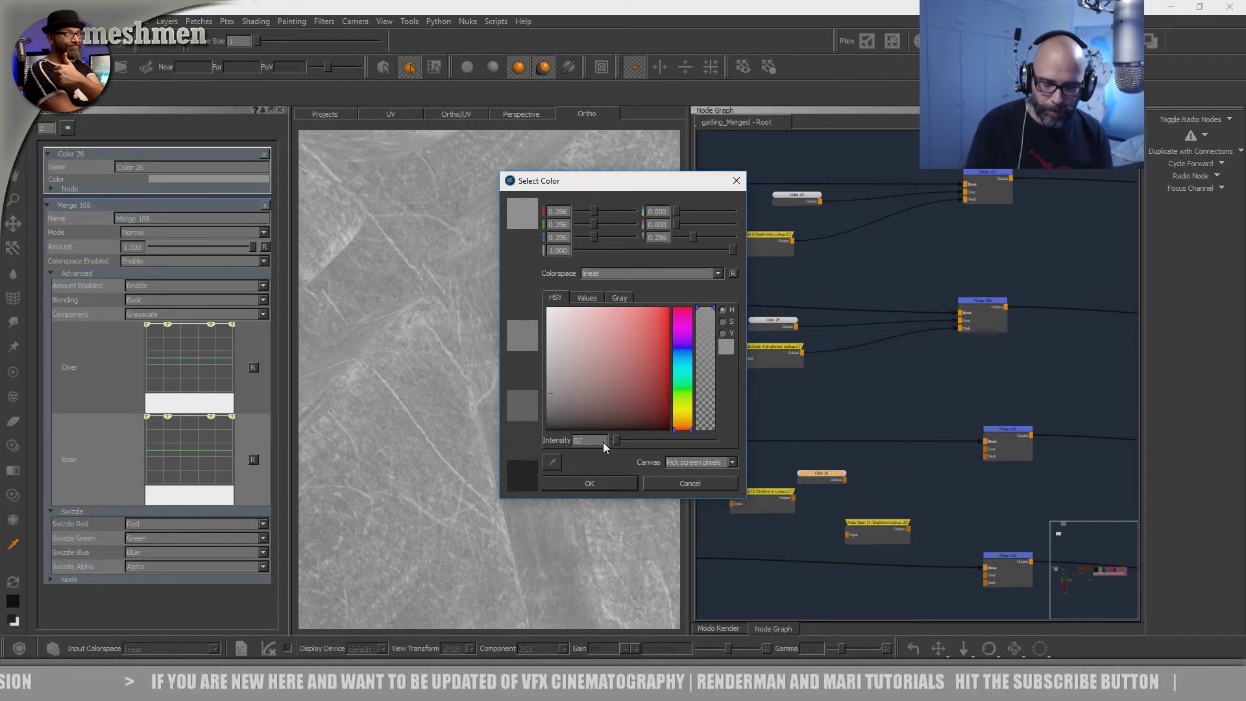
key(Return)
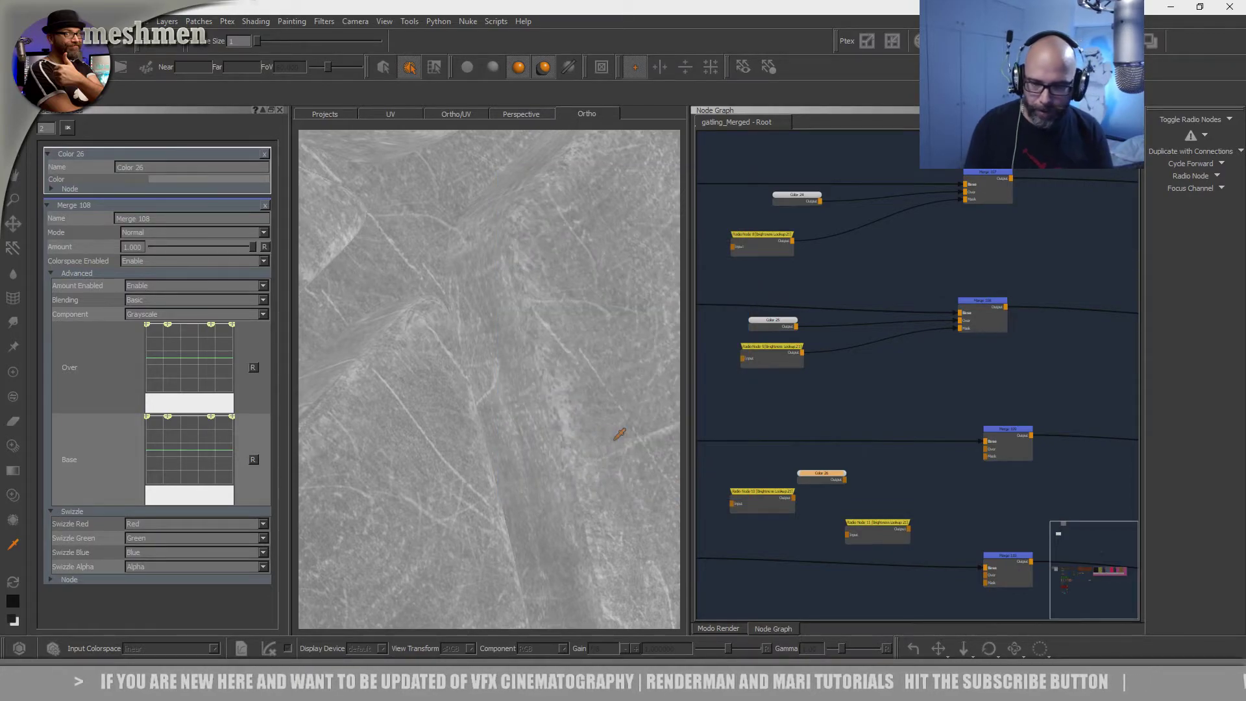
- Connect the fourth row's Color node to its Merge's Over input and the Radio Node to Mask, and check the tread grooves
drag(832, 454, 986, 449)
drag(793, 498, 987, 454)
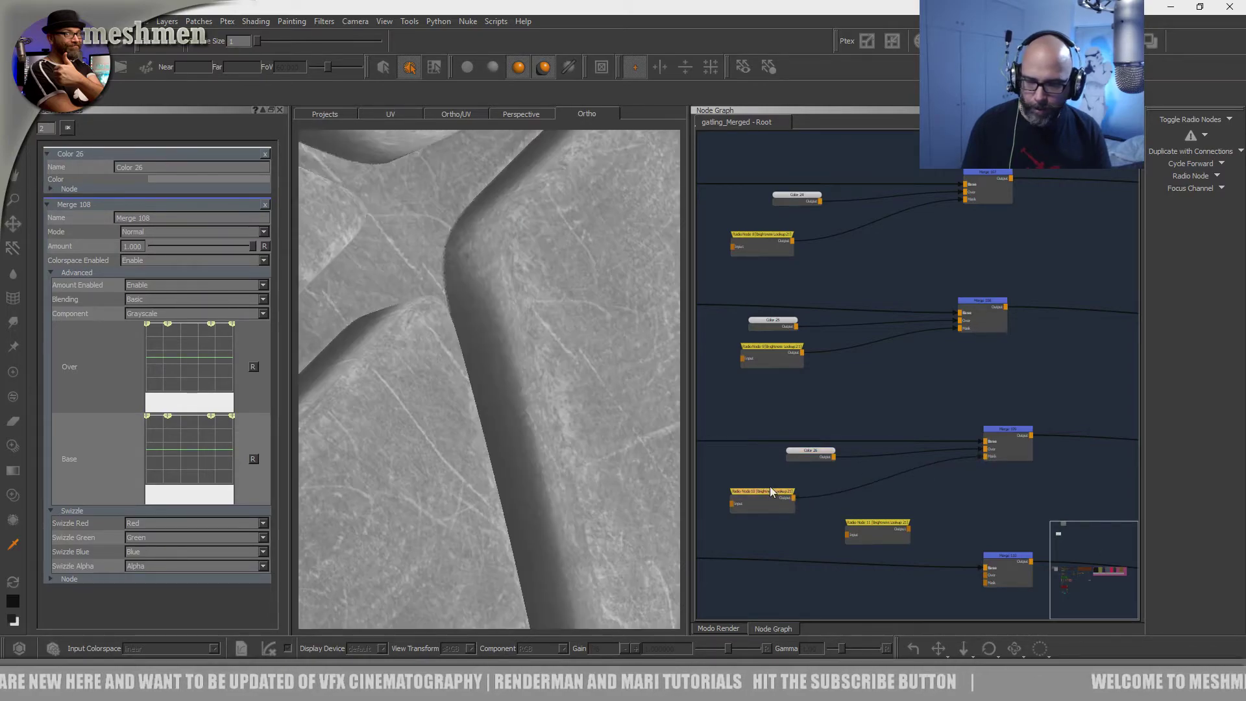
drag(787, 493, 801, 489)
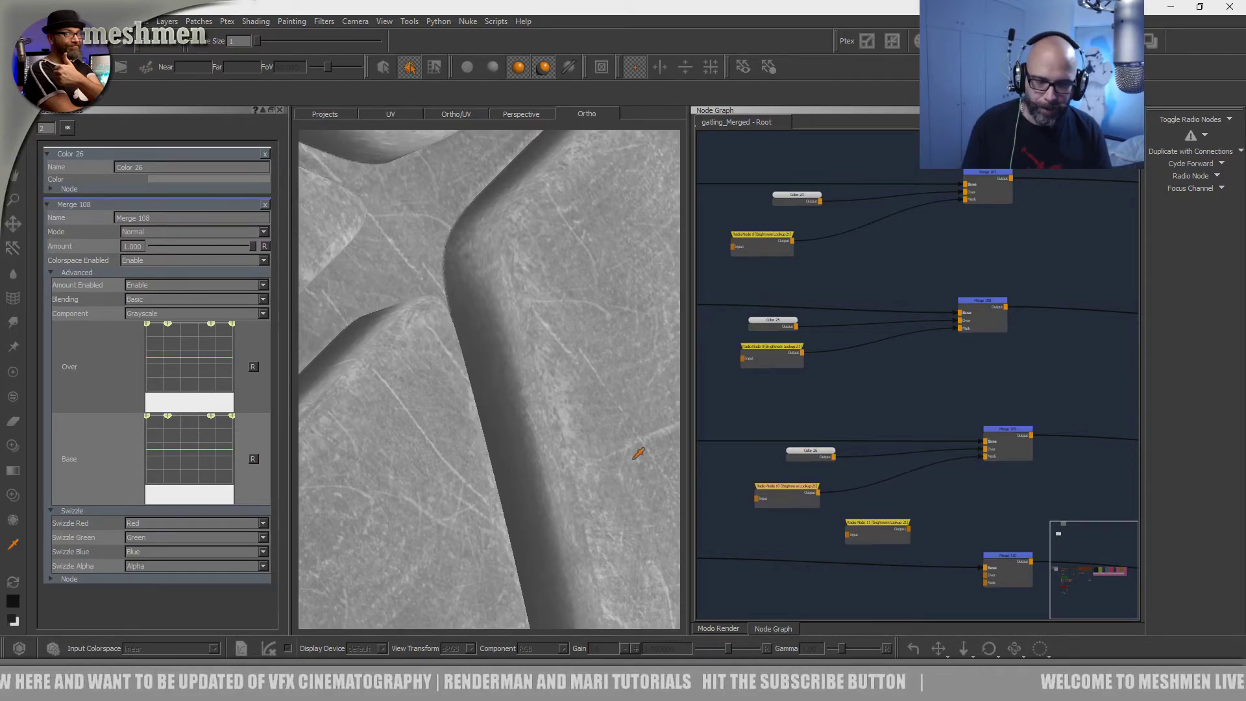
alt+drag(577, 457, 552, 442)
alt+right_drag(584, 447, 487, 455)
alt+drag(487, 455, 506, 401)
alt+right_drag(506, 400, 506, 373)
alt+middle_drag(506, 373, 540, 429)
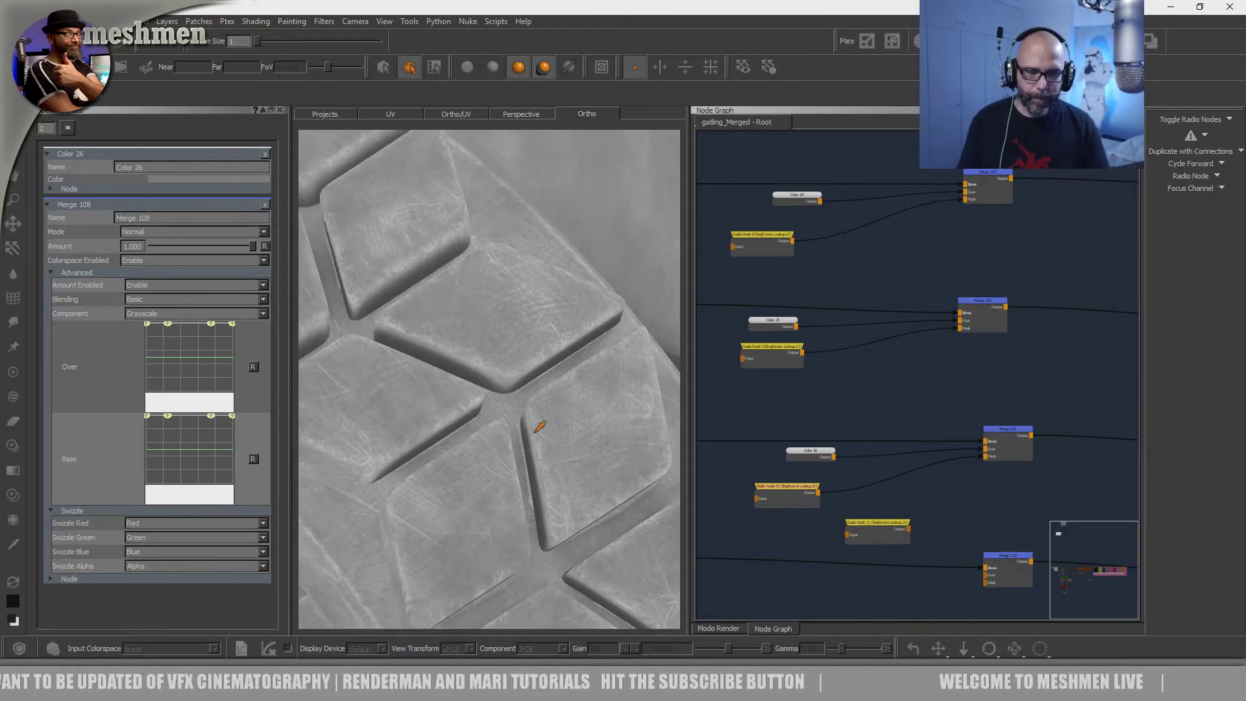
alt+right_drag(540, 429, 668, 475)
- Brighten the fourth row's Color node in two stages, to intensities of 0.22 and 0.25
drag(817, 459, 804, 461)
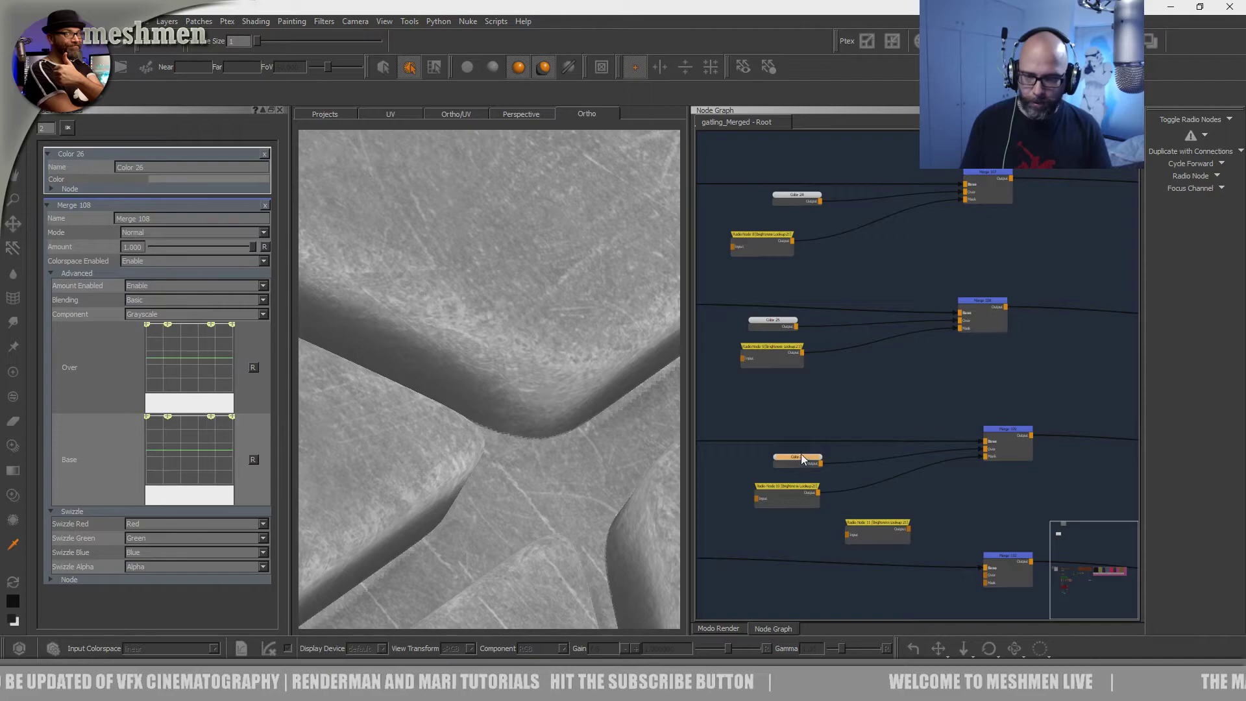
click(181, 179)
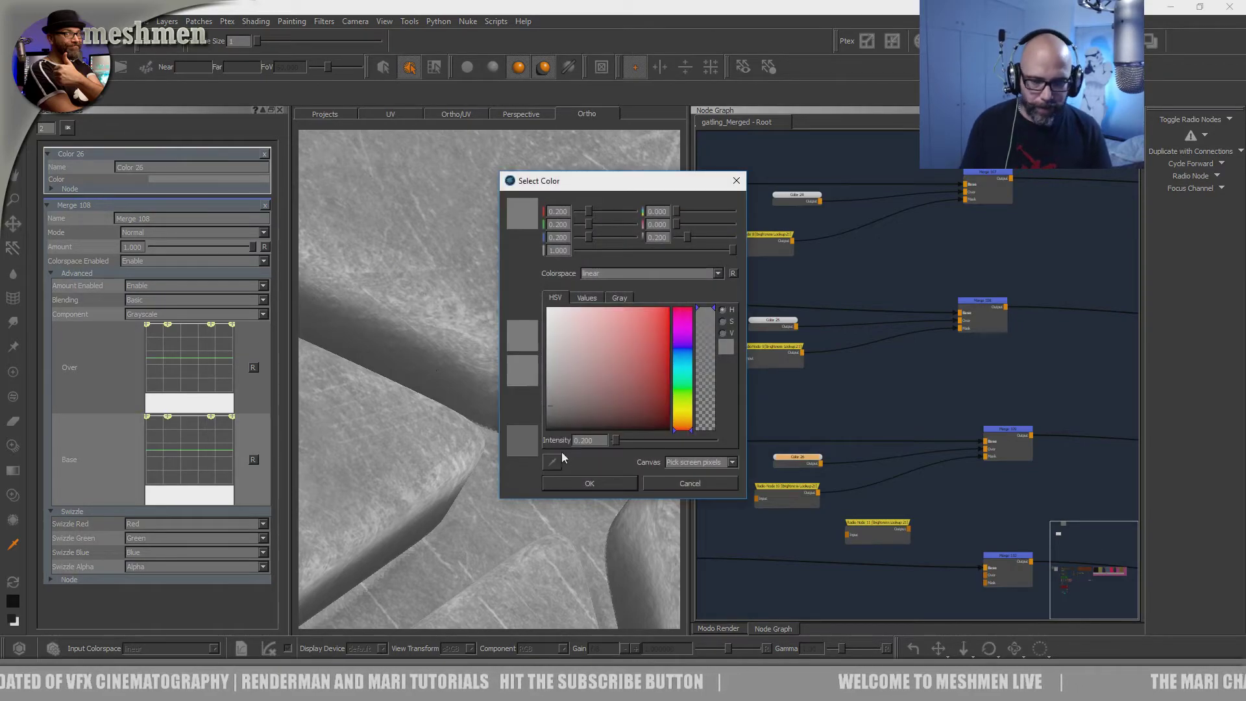
key(Return)
drag(795, 455, 795, 456)
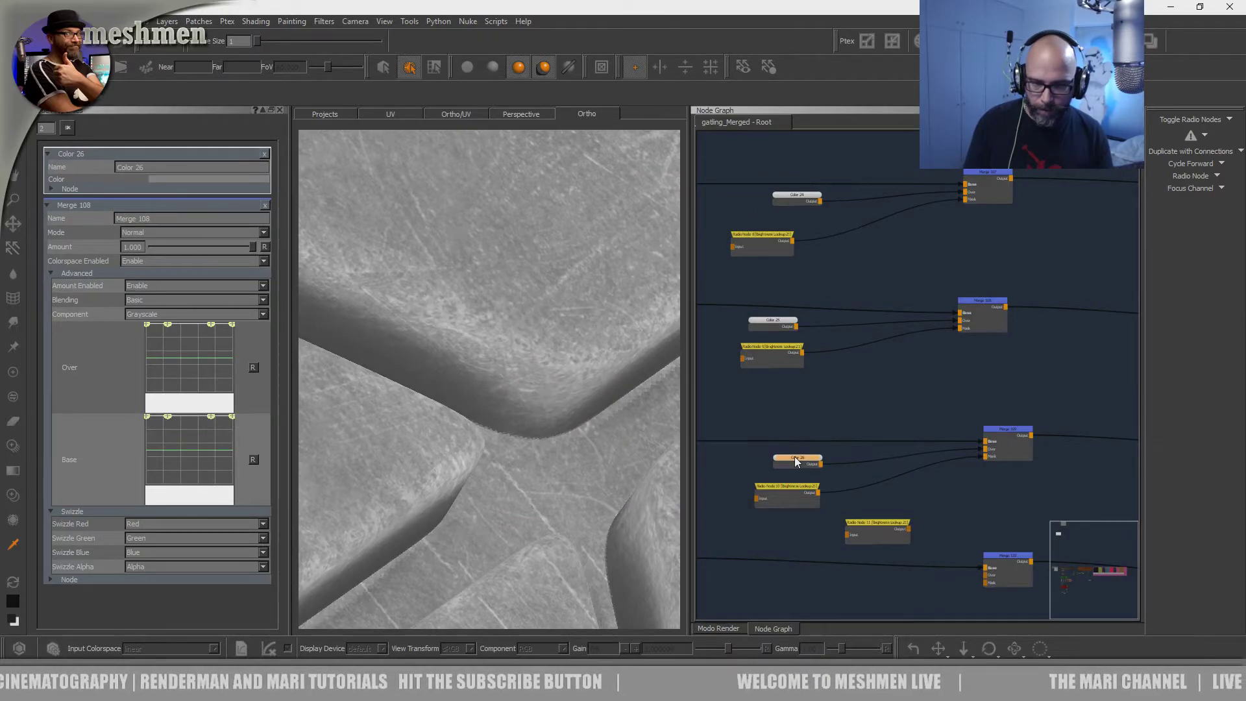
click(178, 180)
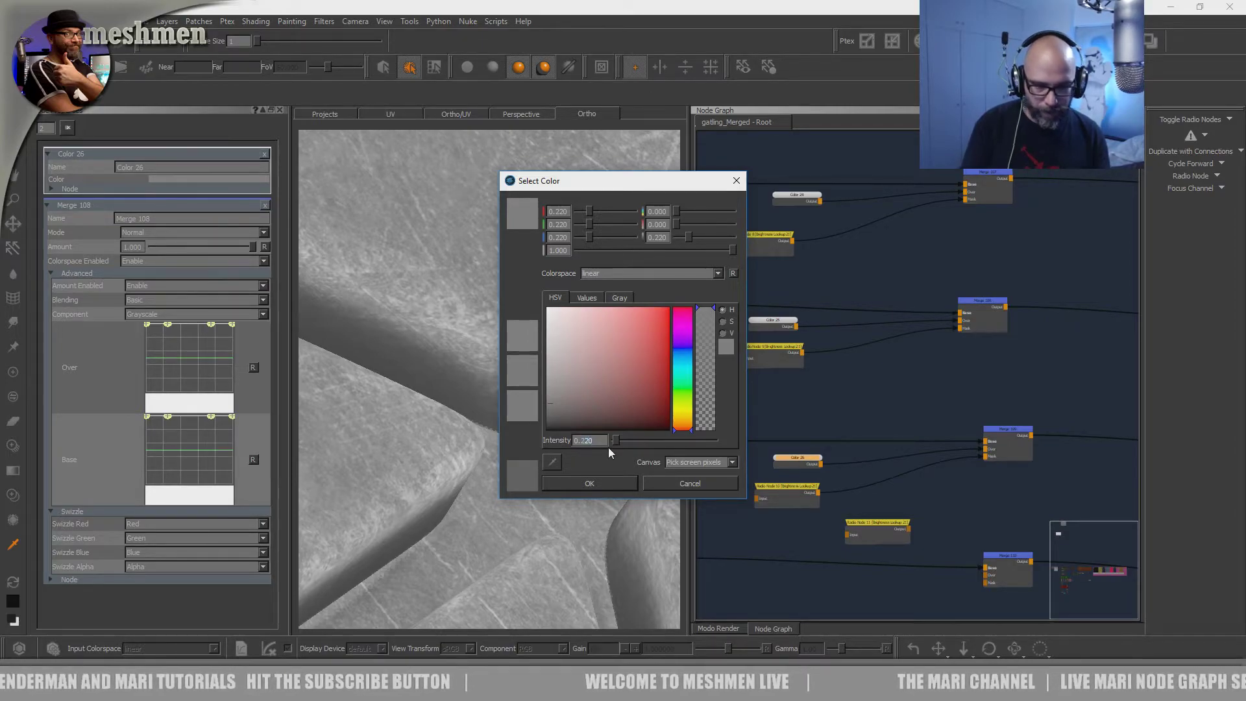
key(Return)
- Lower the fourth row's Merge amount to 0.481 and check the softened grooves across the tread blocks
alt+drag(598, 422, 574, 411)
alt+right_drag(573, 411, 649, 439)
double_click(1012, 429)
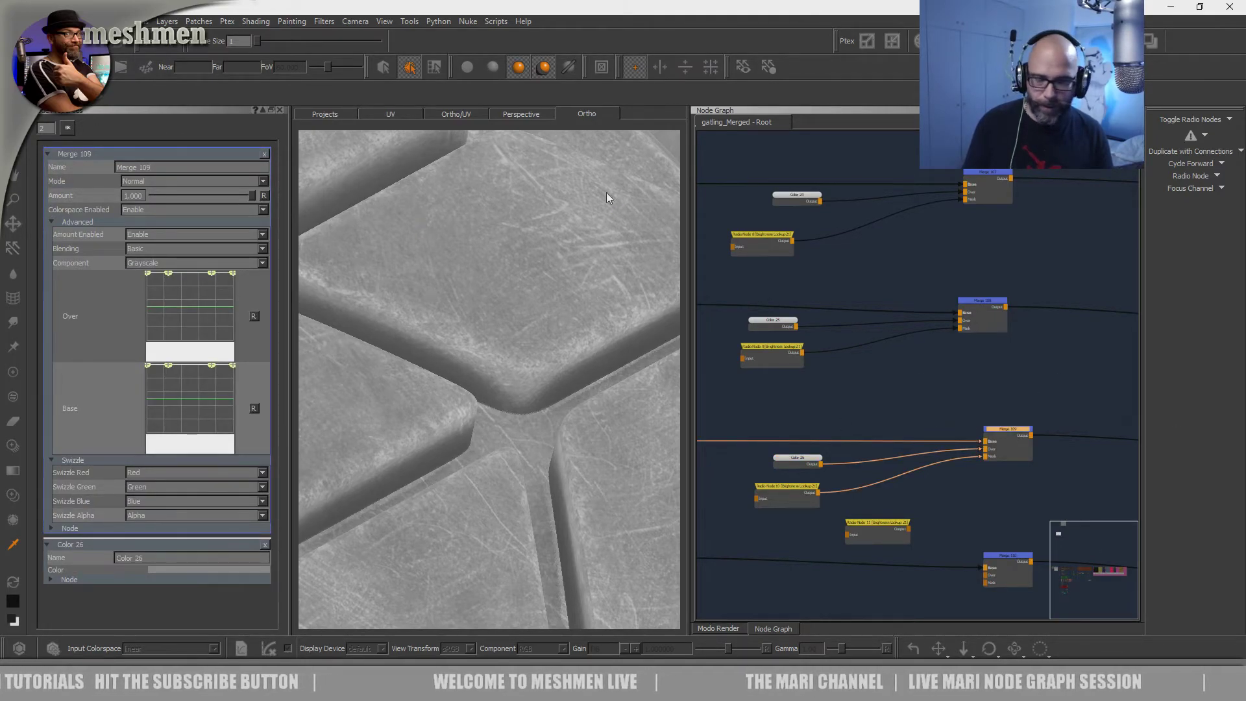
drag(254, 196, 202, 207)
alt+right_drag(467, 294, 454, 323)
alt+drag(455, 324, 464, 333)
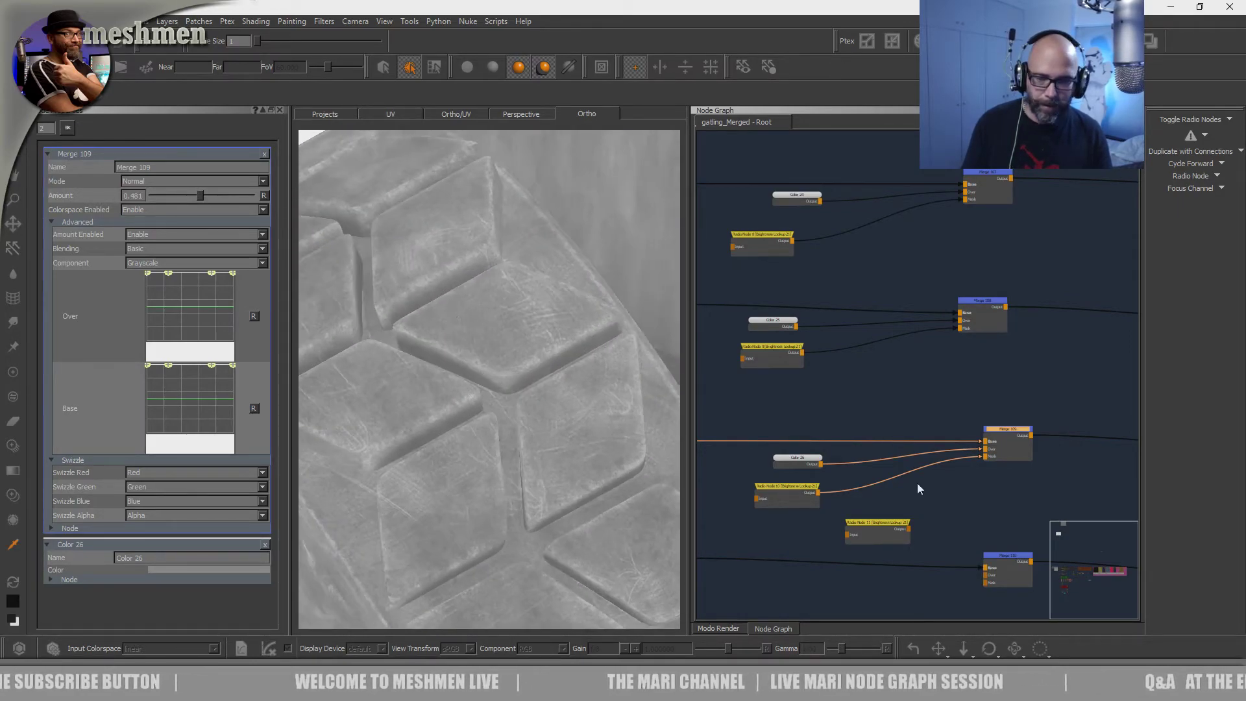
click(814, 462)
click(168, 181)
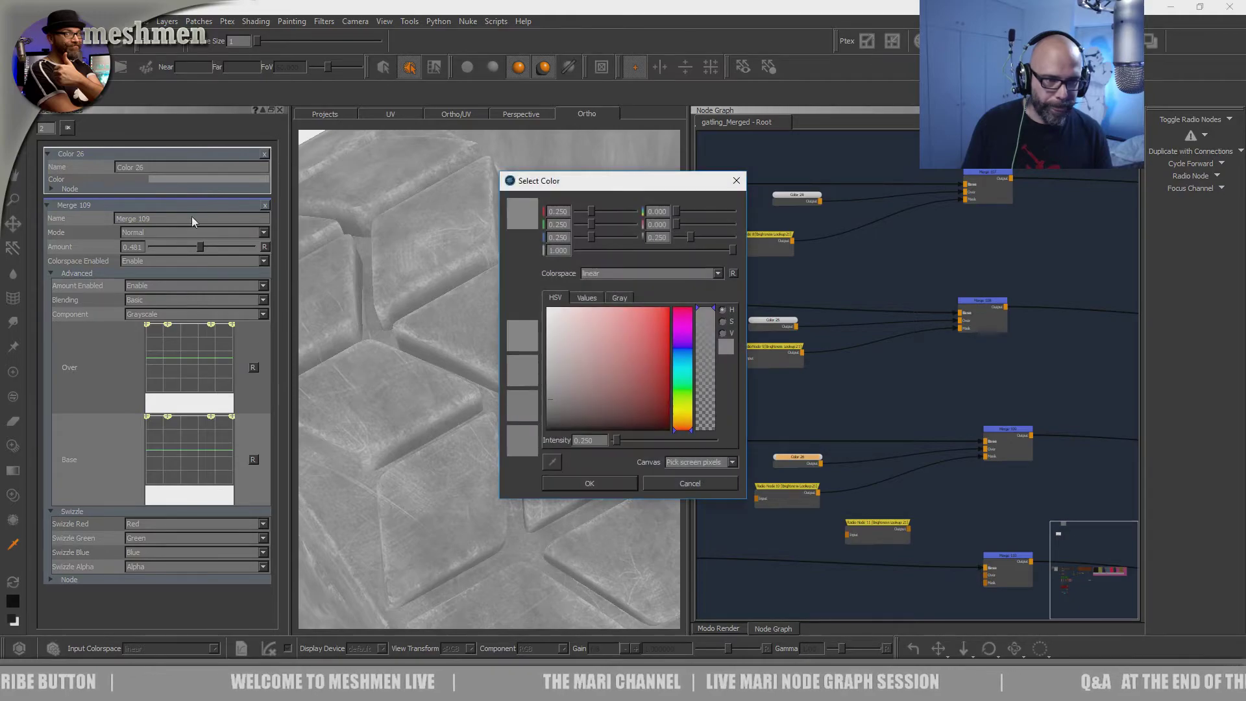
click(679, 477)
click(1017, 438)
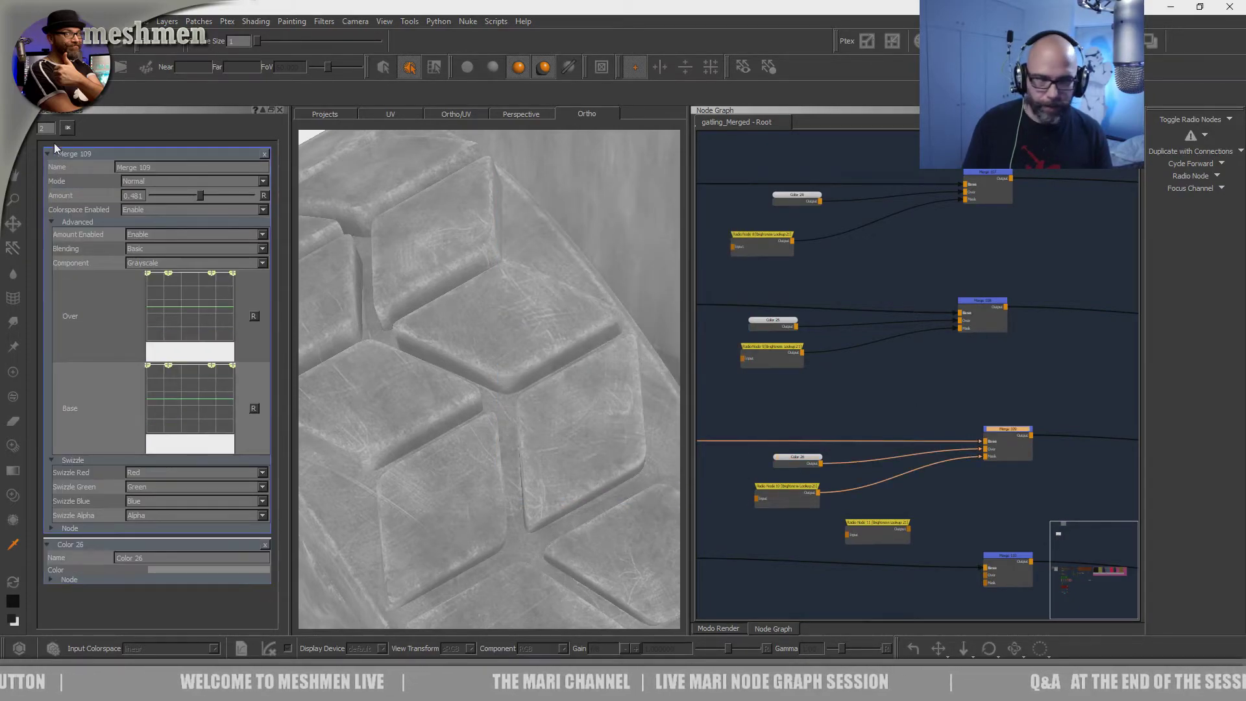
- Reset the fourth row's Merge amount to 1, brighten its Color node to an intensity of 0.456, and check the tyre tread
drag(207, 196, 256, 196)
scroll(463, 312, up, 5)
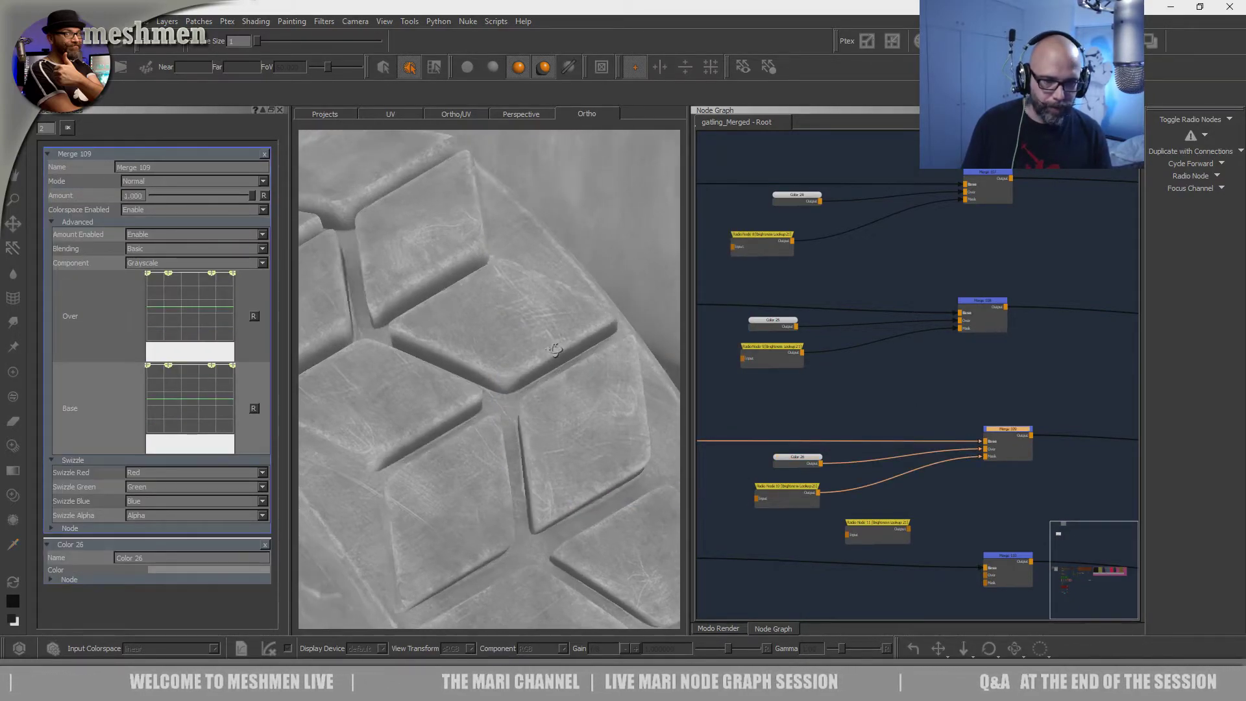
click(804, 460)
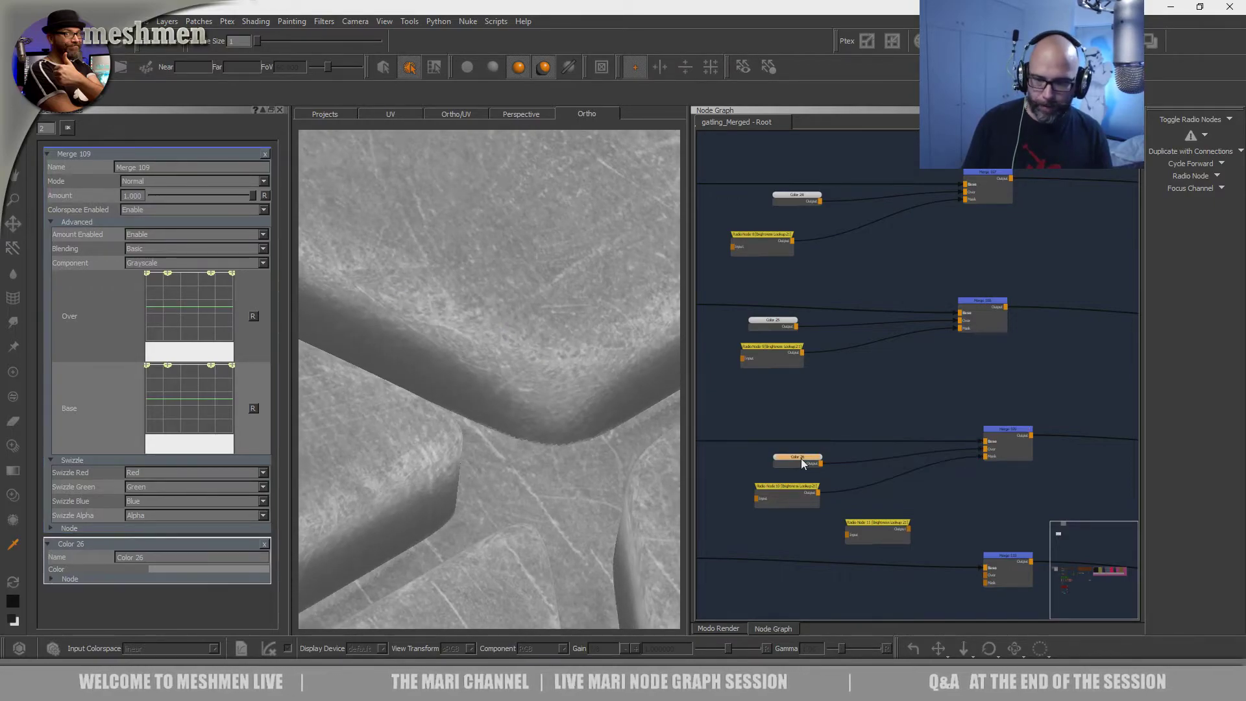
click(178, 180)
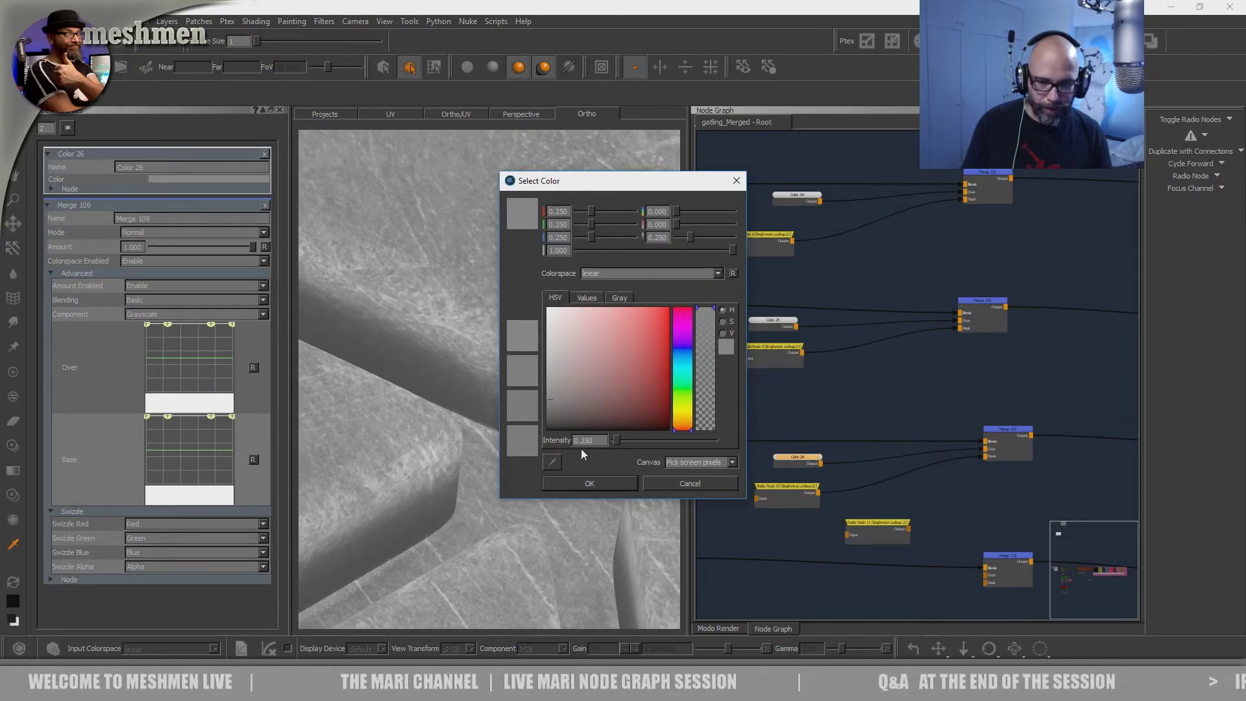
drag(618, 438, 621, 438)
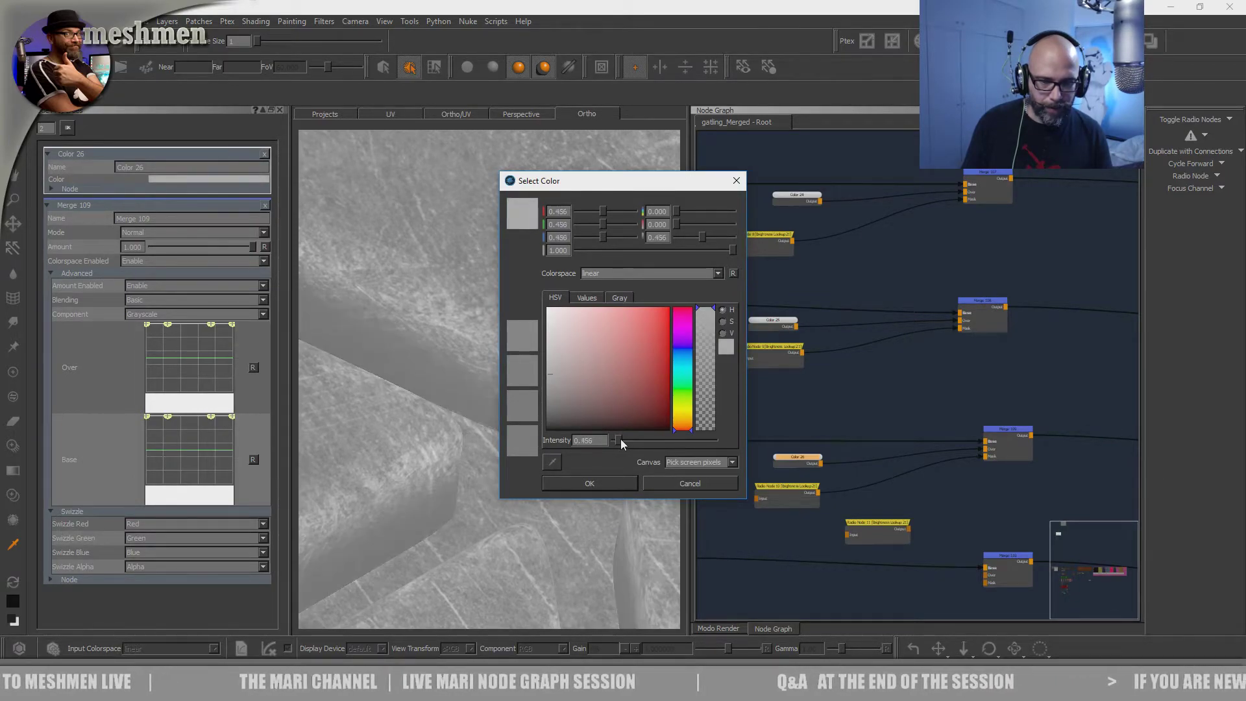
click(593, 485)
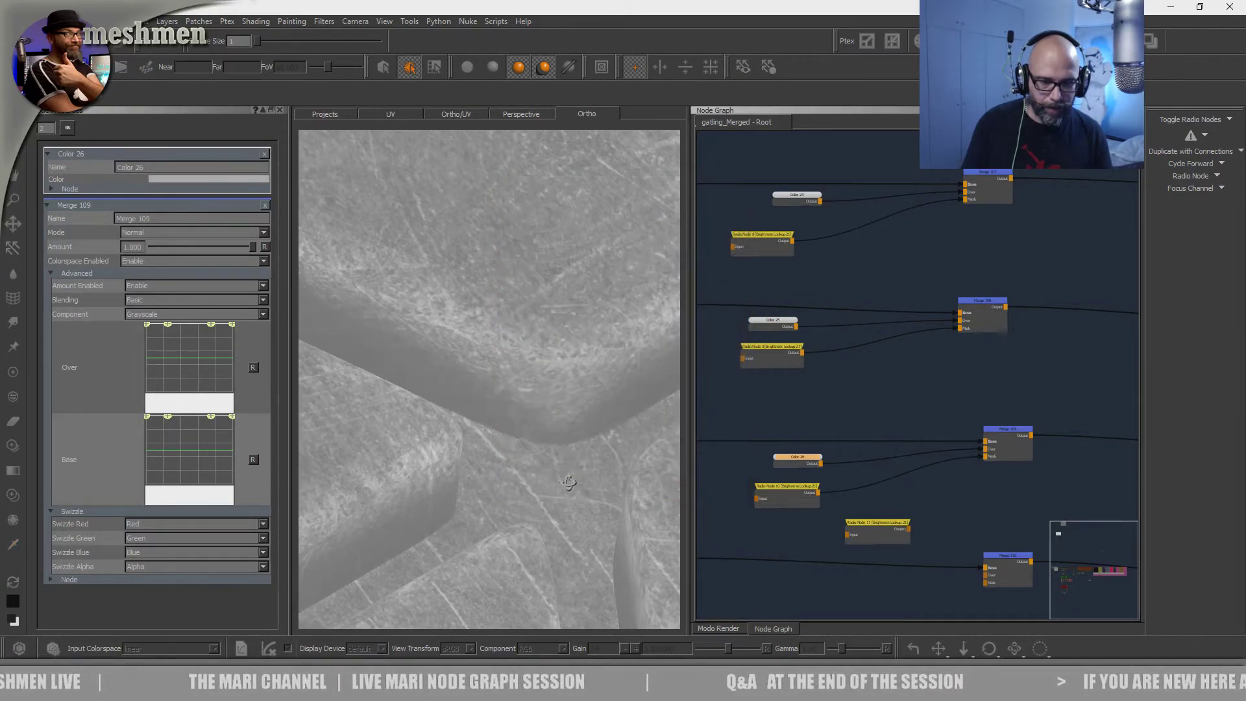
alt+right_drag(558, 460, 470, 473)
alt+drag(470, 473, 572, 434)
alt+right_drag(572, 434, 445, 422)
alt+drag(445, 422, 389, 439)
alt+right_drag(390, 439, 571, 474)
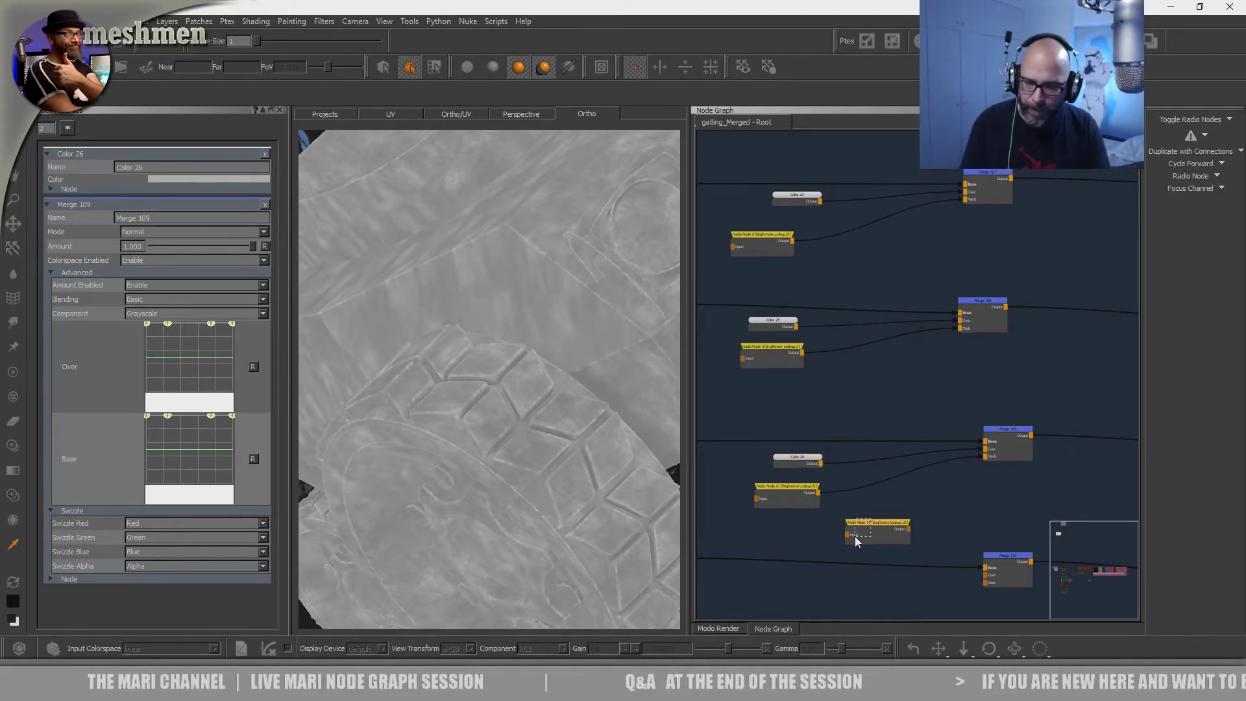
- Move the spare Brightness Lookup Radio Node into the fifth row and view that row's Merge output on the tyre tread
drag(870, 525, 841, 586)
middle_drag(852, 578, 862, 402)
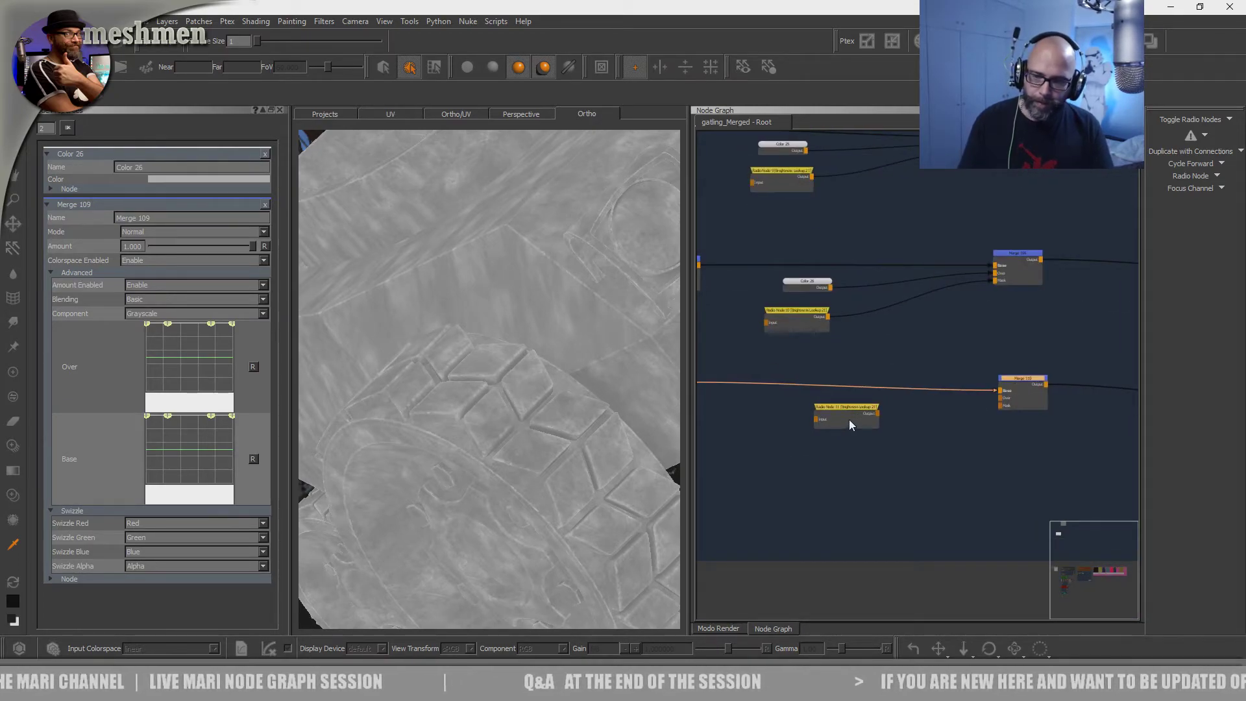
scroll(843, 415, up, 3)
middle_drag(1049, 392, 893, 428)
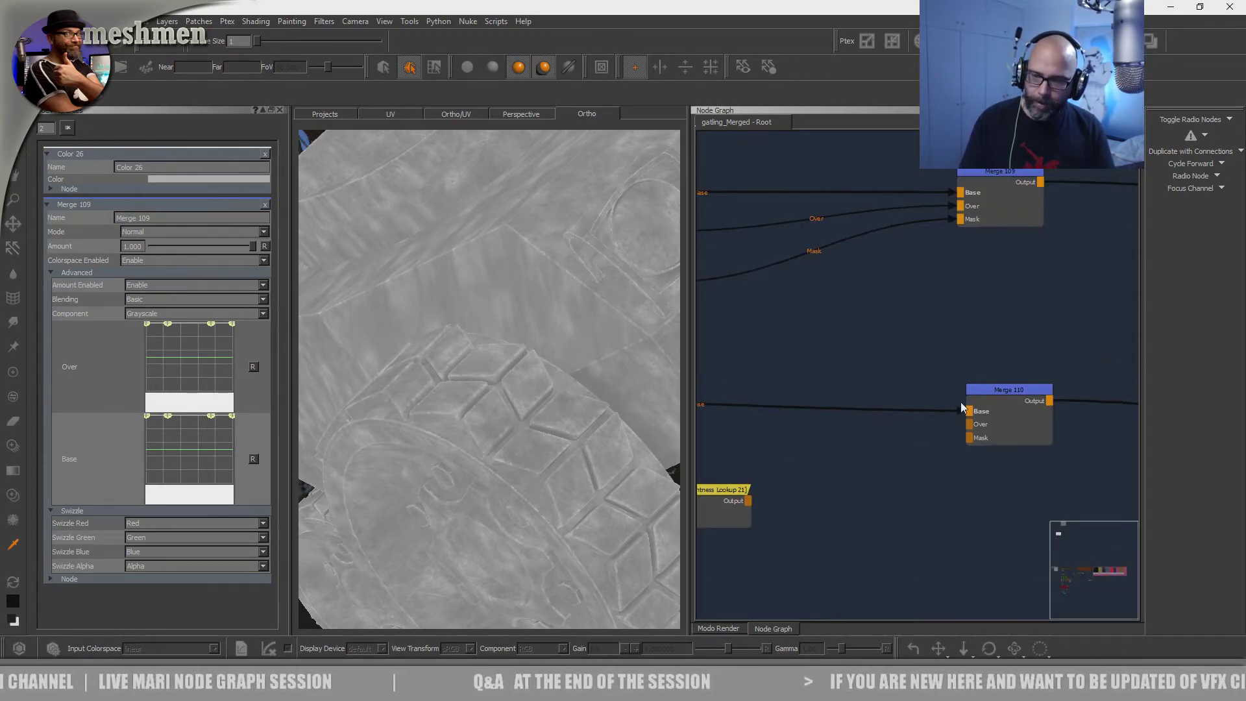
key(1)
alt+right_drag(458, 416, 568, 448)
alt+drag(568, 449, 560, 439)
alt+right_drag(559, 439, 562, 444)
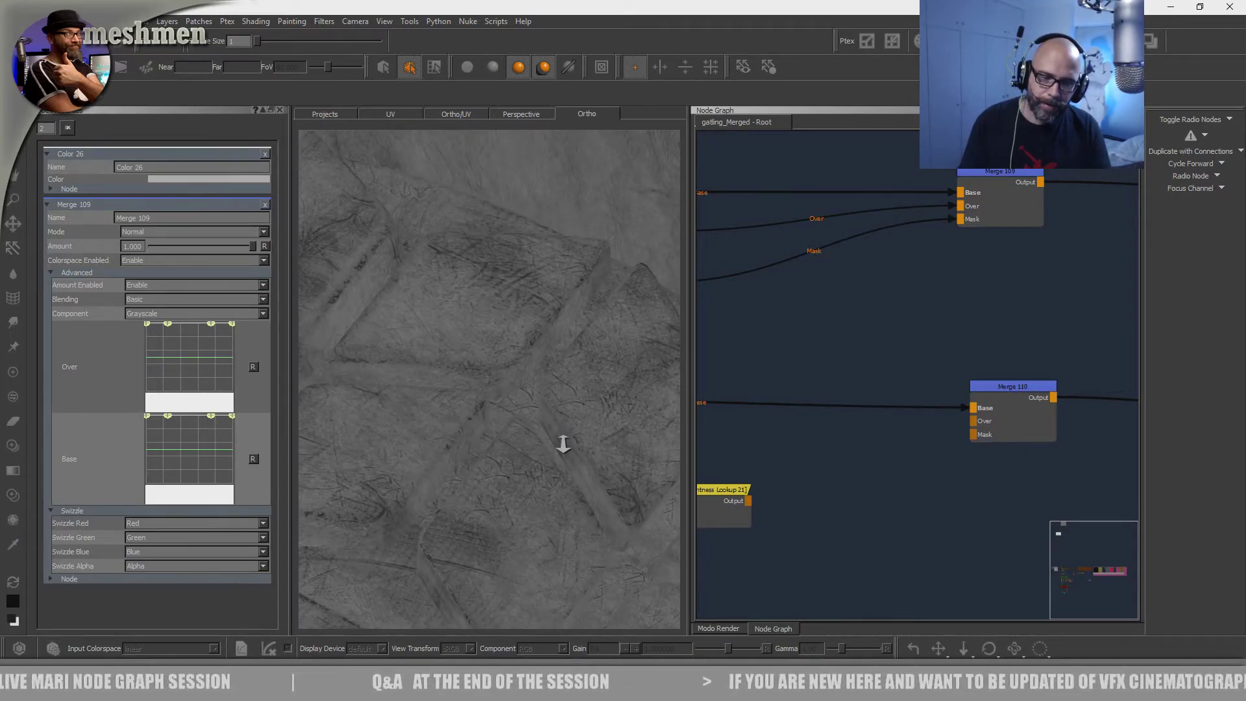
alt+drag(549, 438, 545, 437)
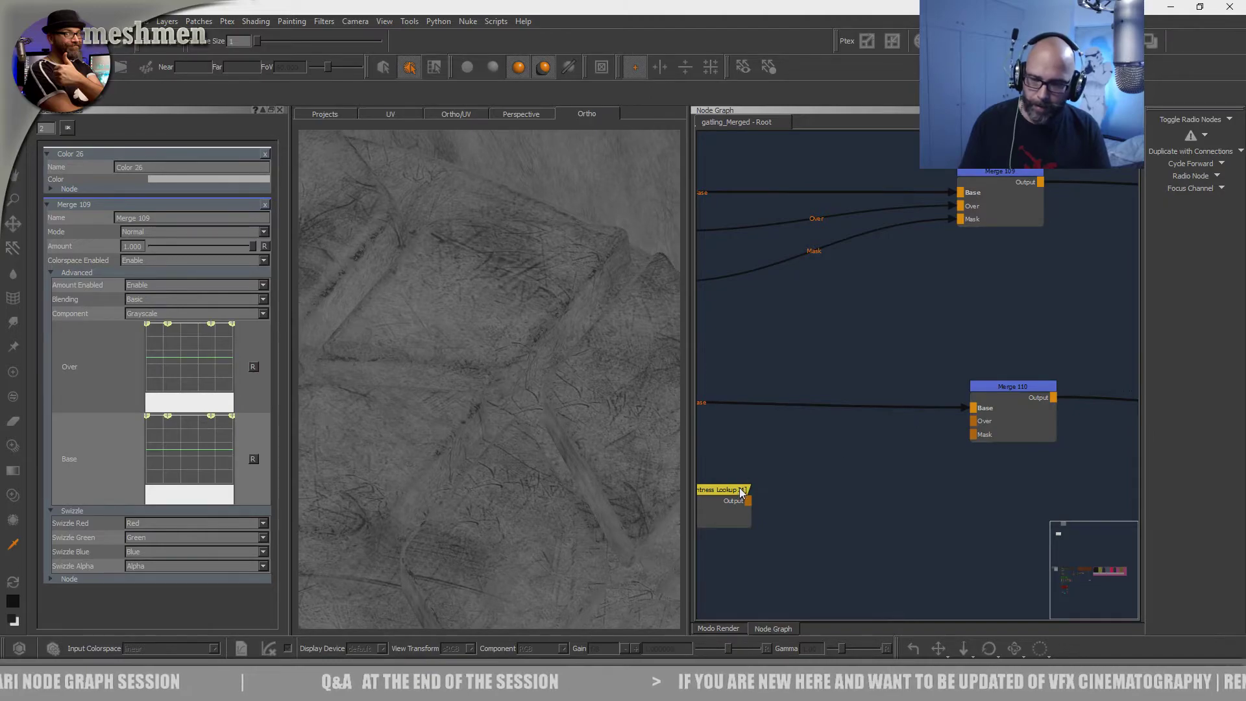
- Add a Grey Constant node beside the fifth row's Merge, connecting it to Over and the Brightness Lookup Radio Node to Mask
key(Tab)
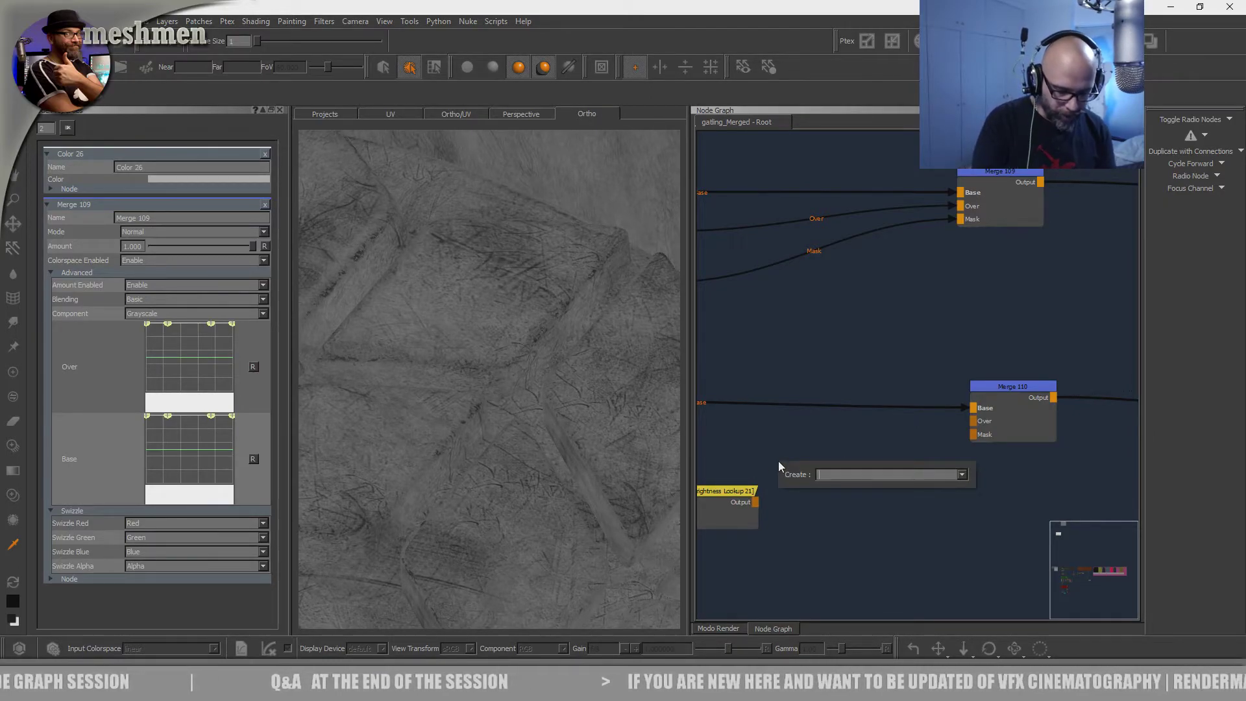
text(ge)
key(BackSpace)
text(r)
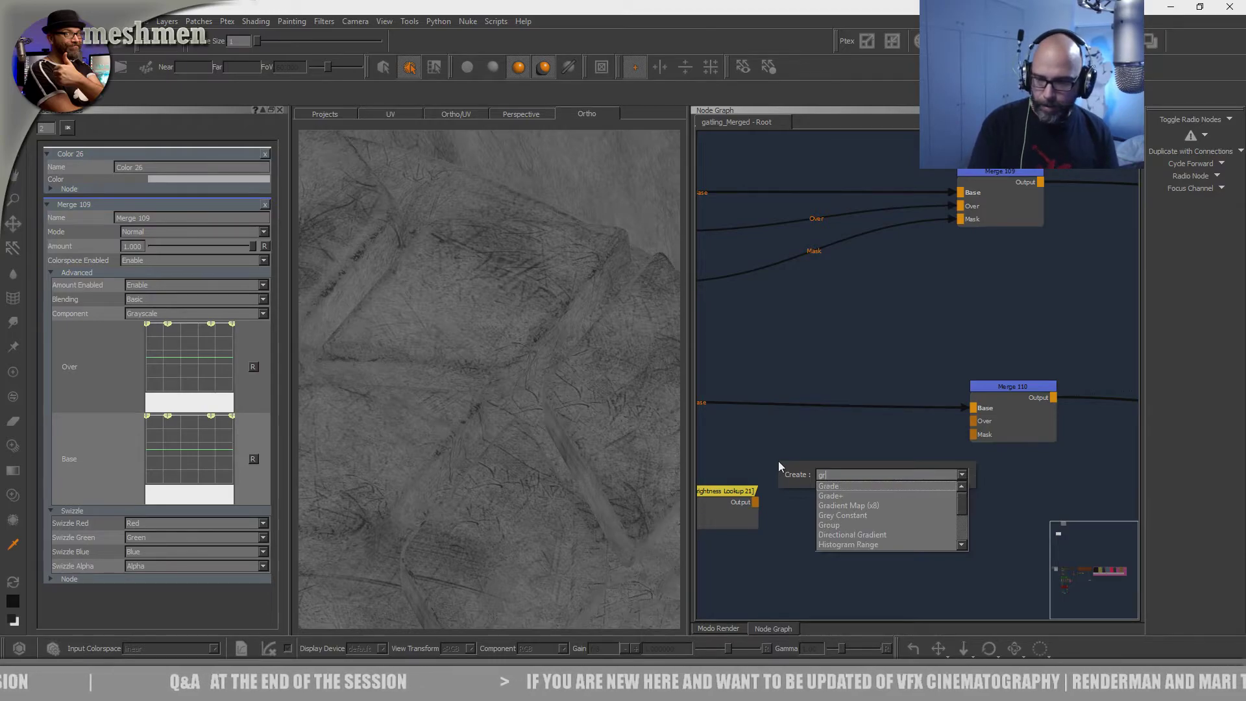
text(ey)
key(Return)
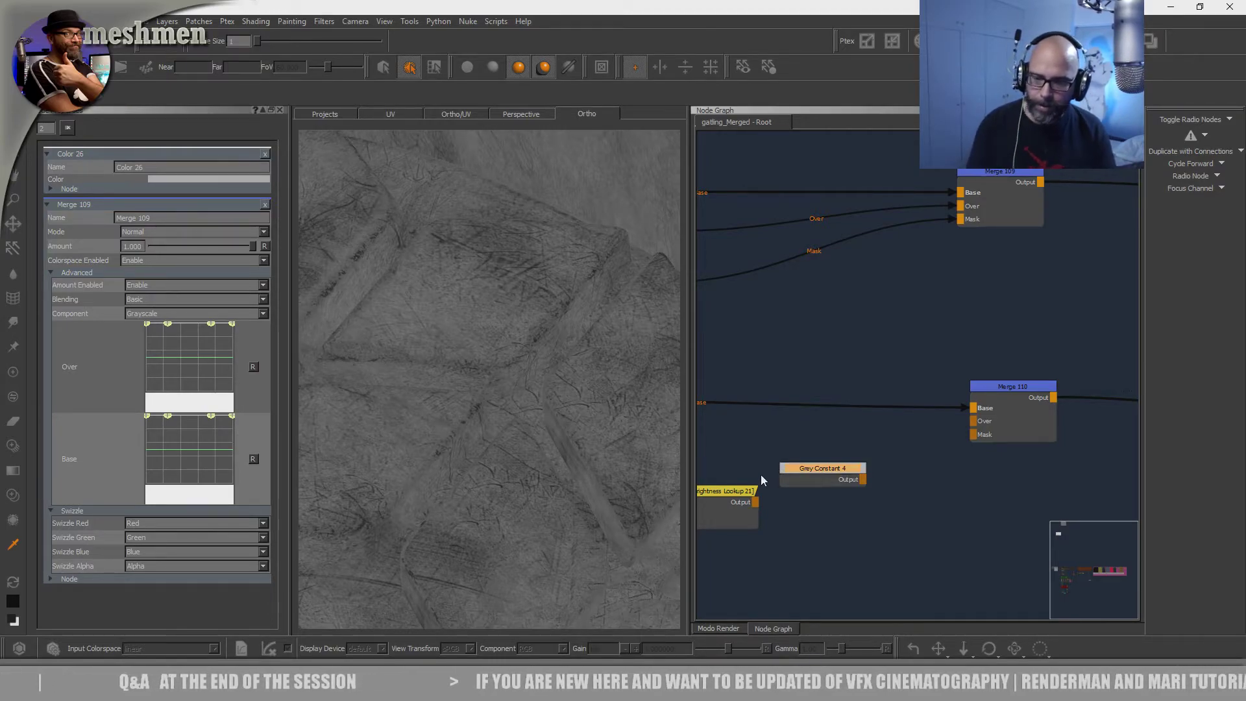
drag(801, 469, 755, 447)
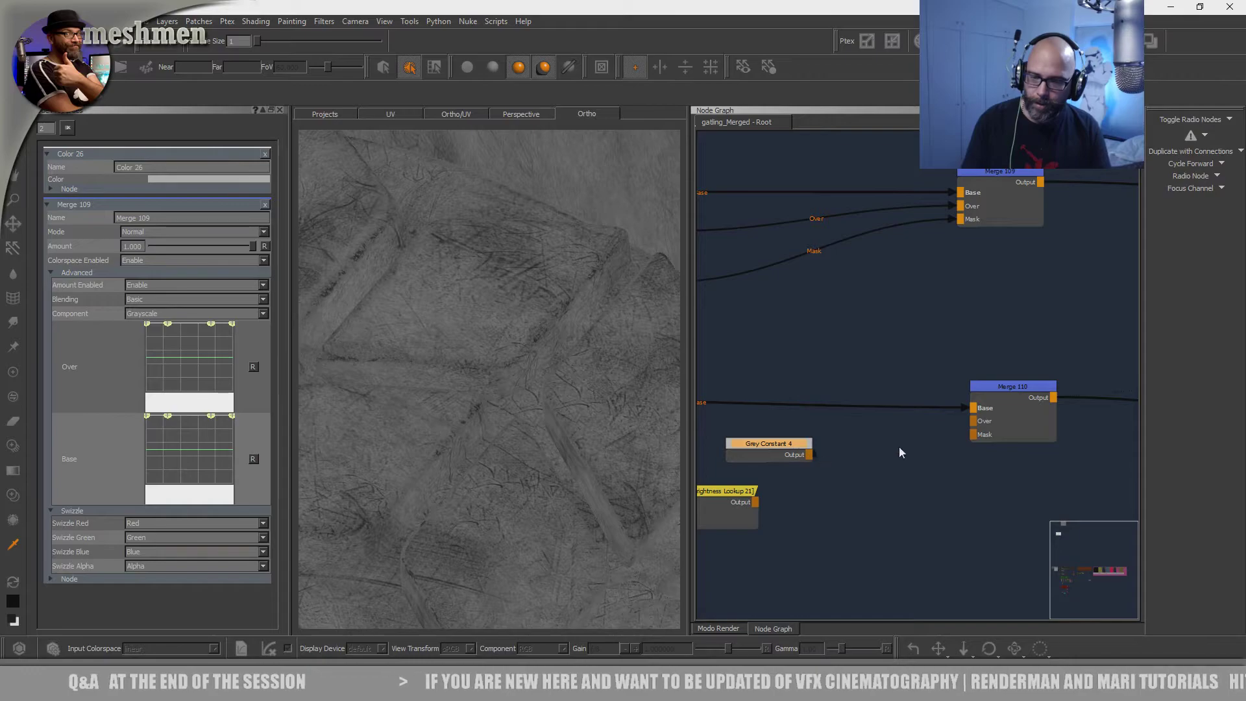
drag(763, 507, 973, 435)
- Set the fifth row's Merge amount to 0.623 and check the grooves across the tyre tread
drag(1013, 386, 1018, 382)
drag(252, 195, 188, 198)
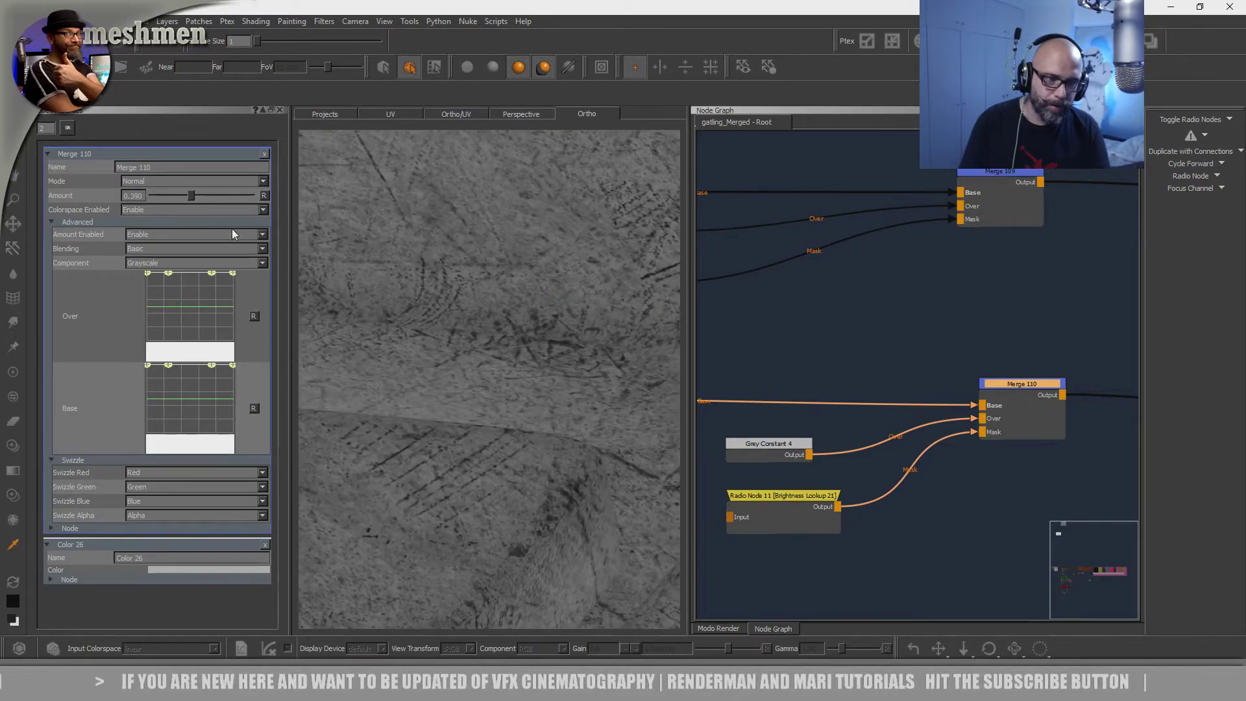
drag(193, 193, 227, 198)
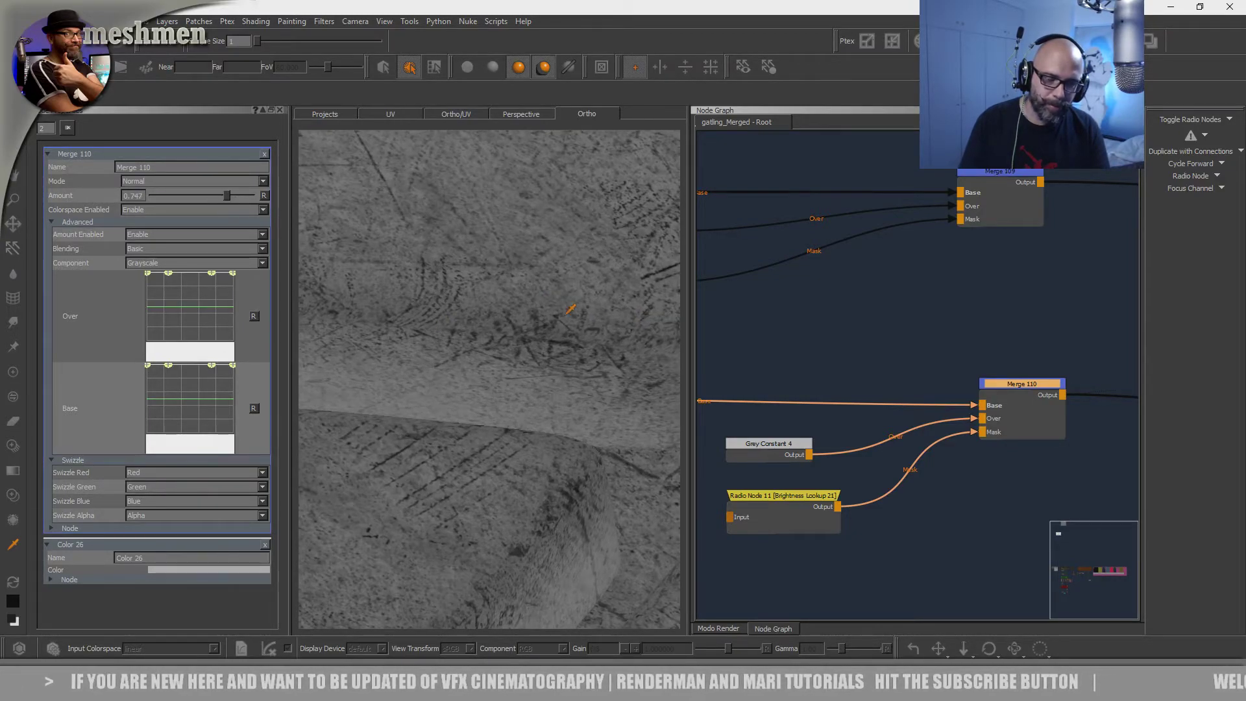
mouse_move(518, 336)
alt+mouse_down()
mouse_move(487, 339)
mouse_move(534, 357)
mouse_move(559, 329)
mouse_move(542, 353)
mouse_move(468, 357)
mouse_move(571, 361)
mouse_move(454, 387)
mouse_move(524, 396)
alt+mouse_up()
drag(227, 196, 214, 196)
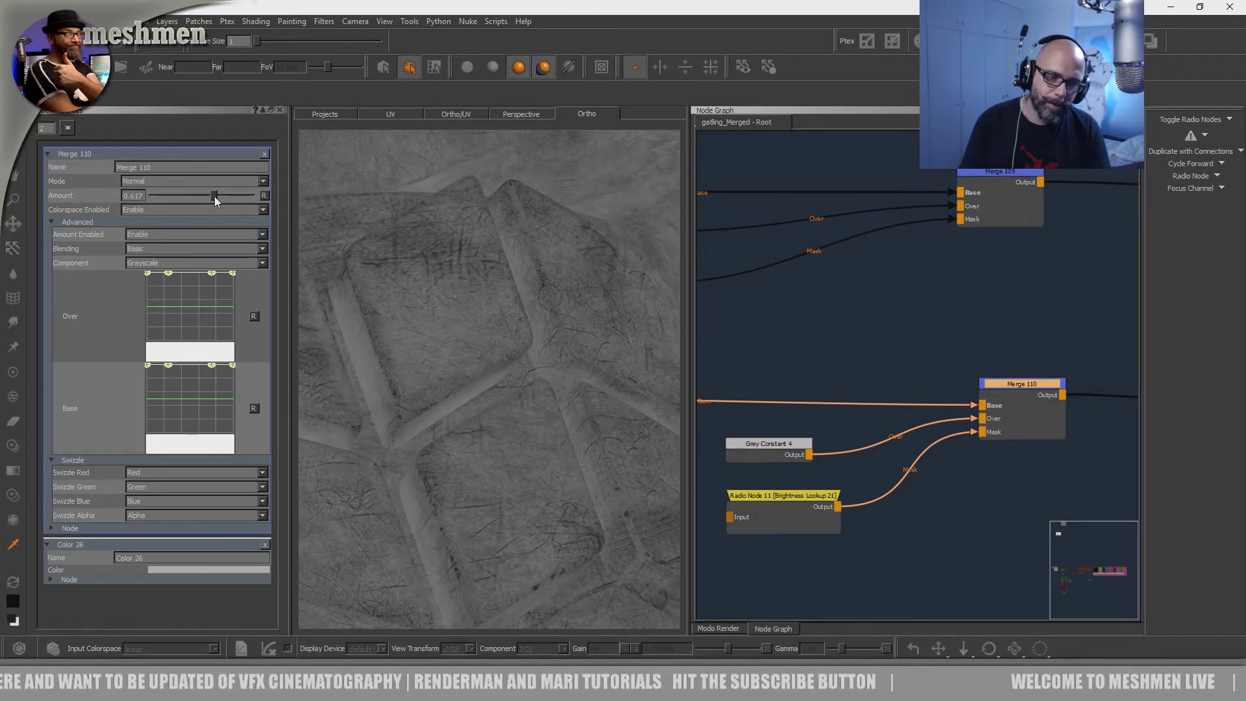
mouse_move(457, 362)
mouse_down()
mouse_move(390, 338)
mouse_move(420, 373)
mouse_move(480, 373)
mouse_up()
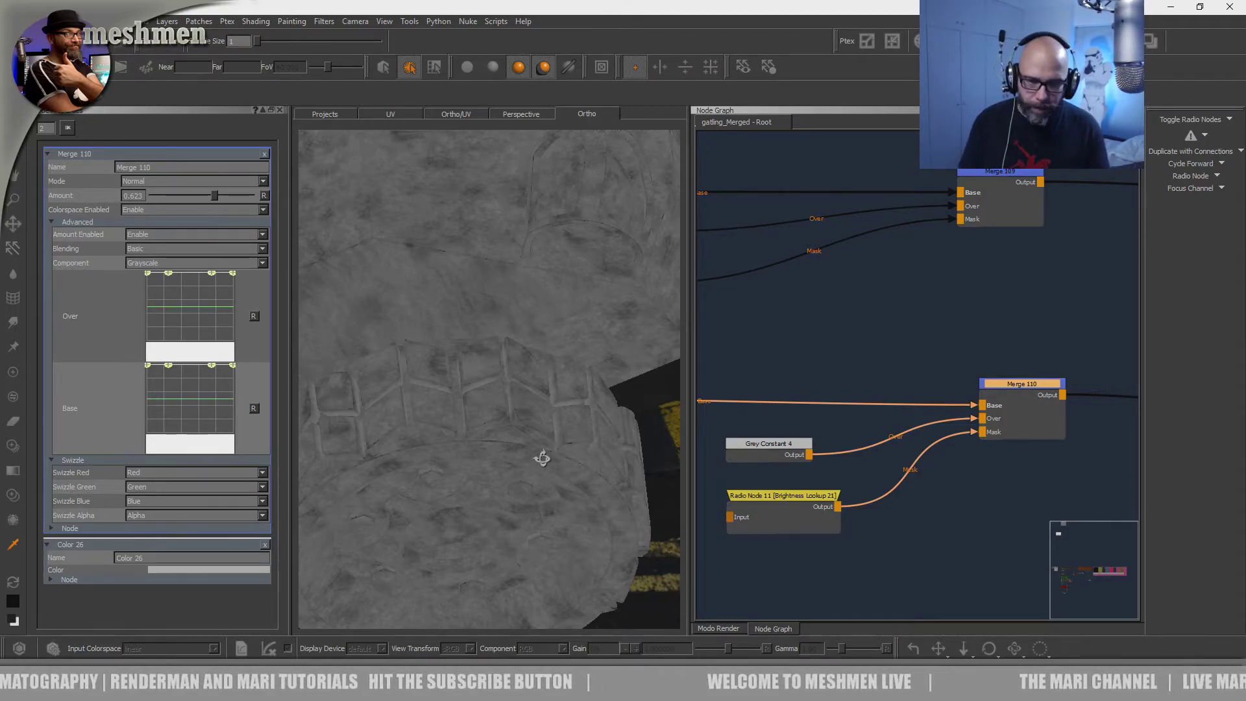
alt+drag(549, 457, 525, 464)
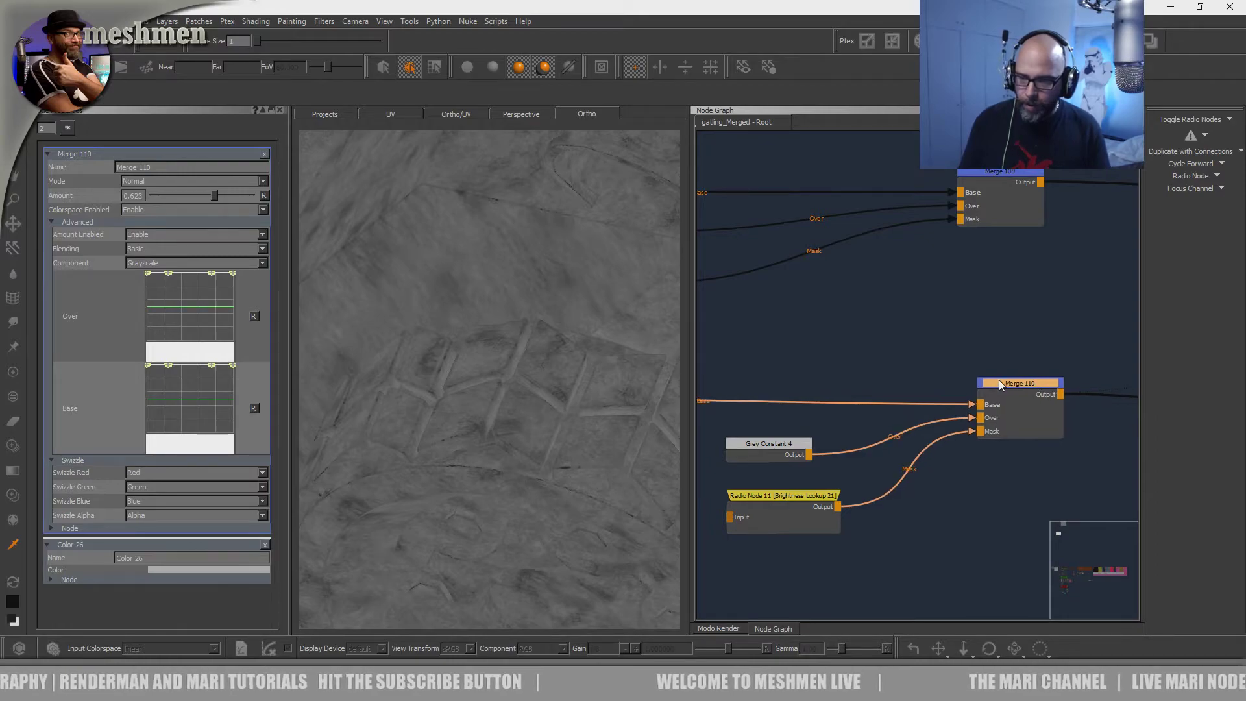
- Nudge the last node of the fifth row into line and check the tread around the wheel
scroll(1004, 380, down, 6)
click(1015, 414)
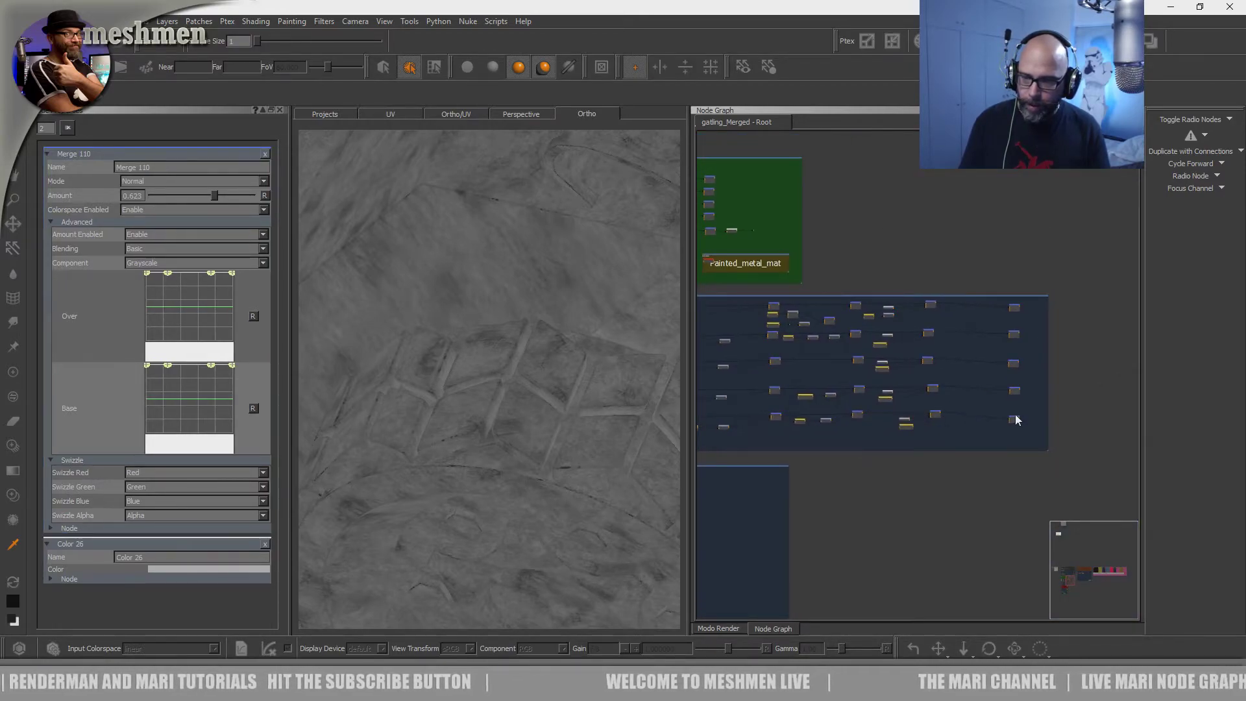
drag(1018, 416, 1017, 417)
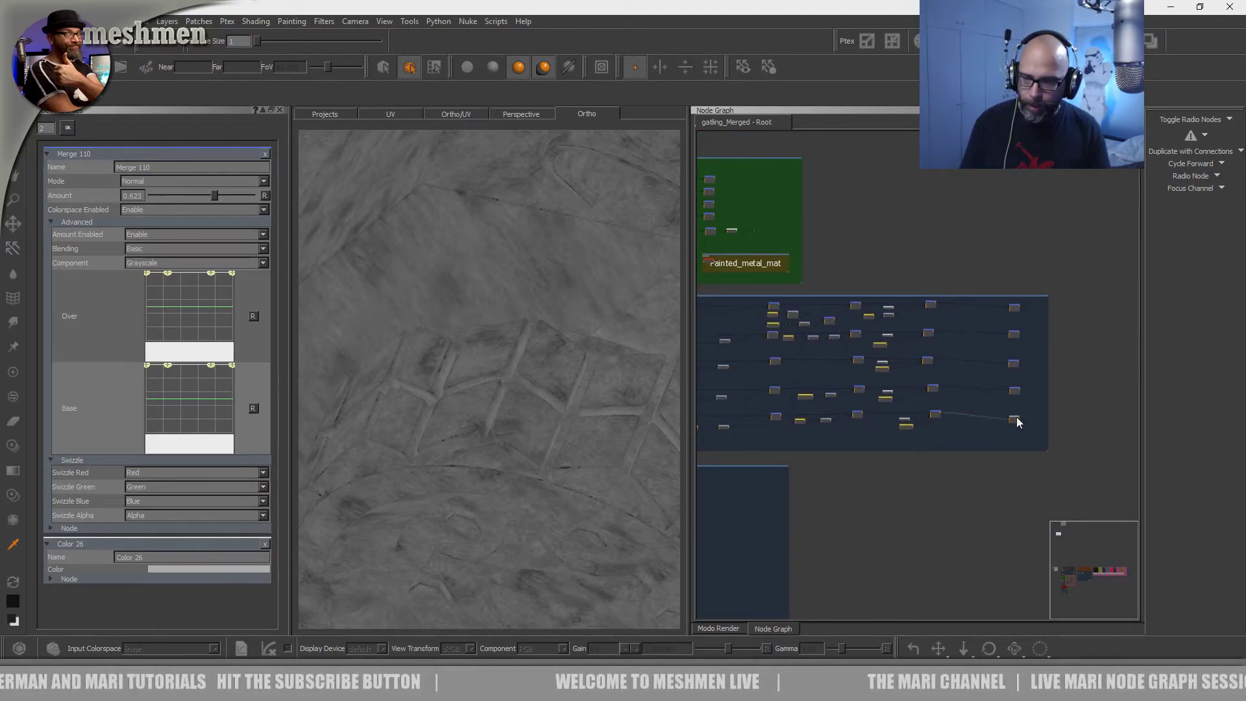
alt+right_drag(510, 461, 518, 481)
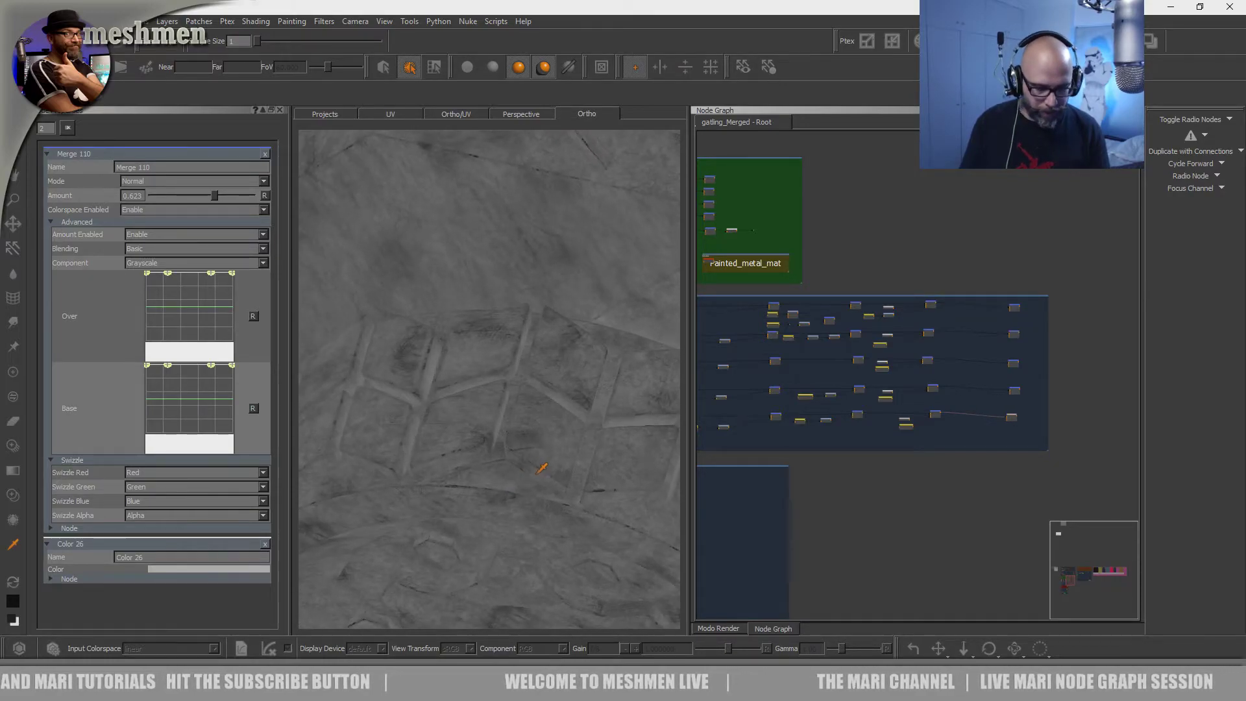
alt+drag(546, 467, 538, 469)
- Switch the viewer to the AiStandard shader and turn on color management
key(i)
key(u)
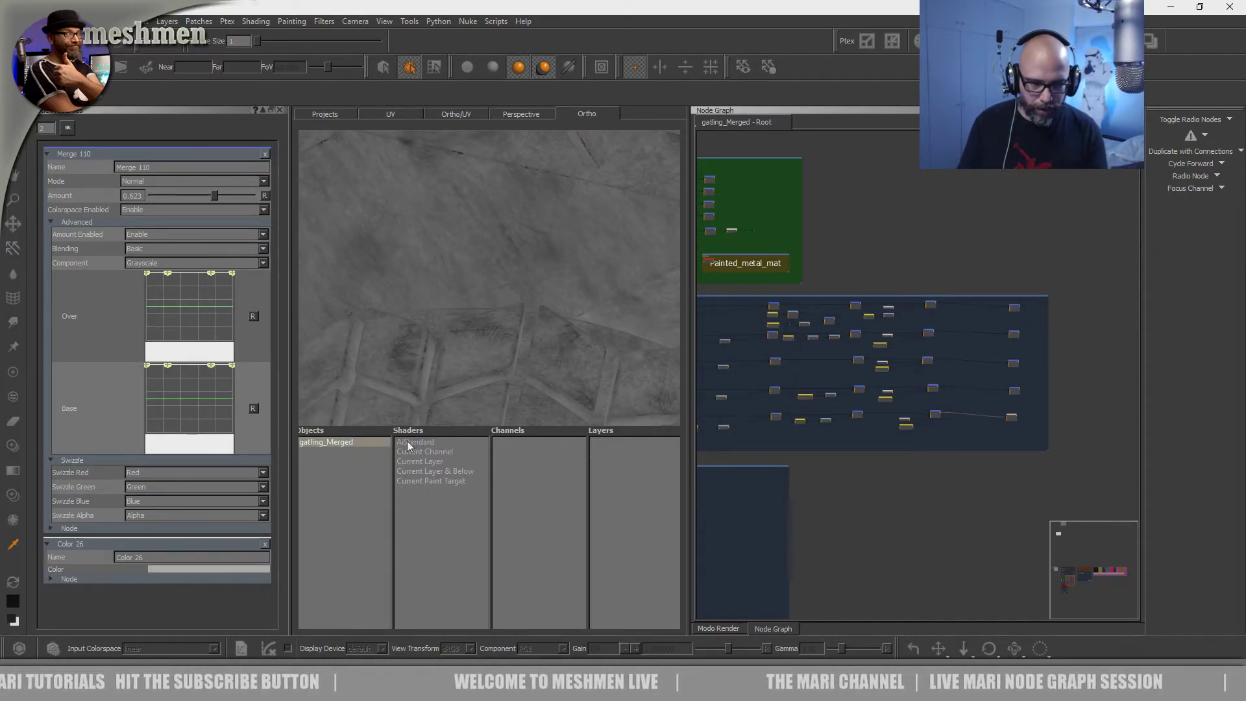
mouse_move(418, 445)
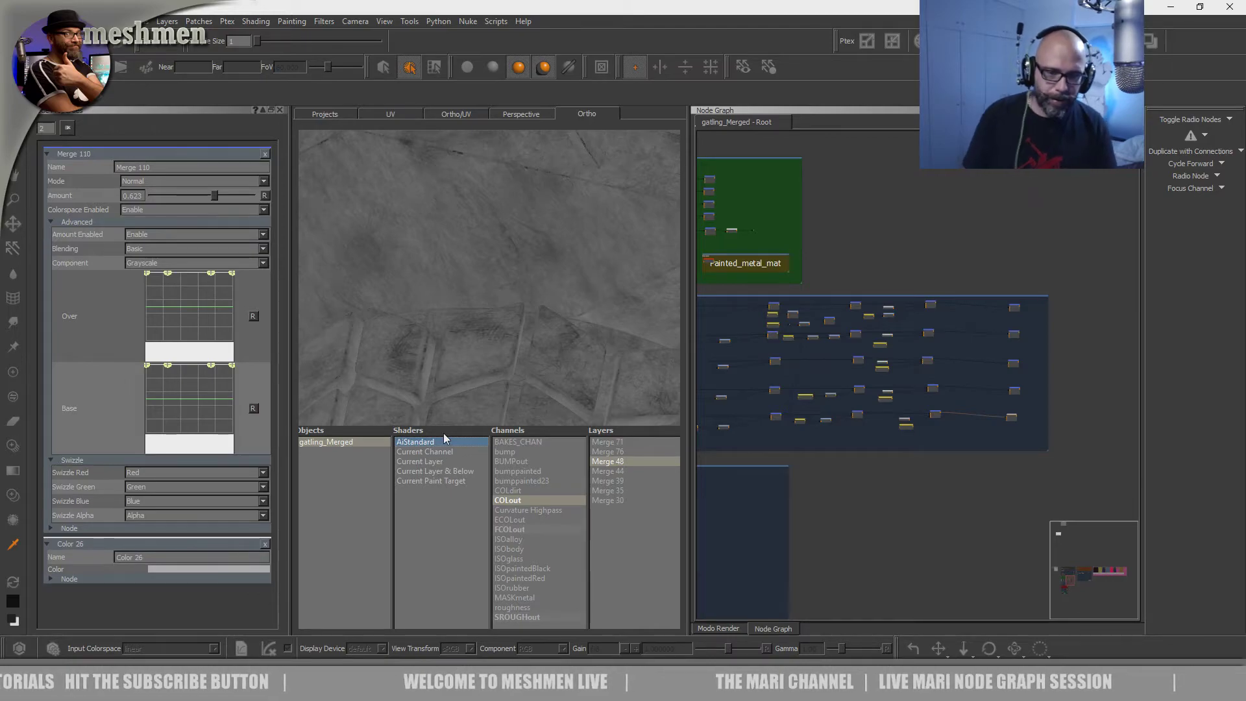
key(u)
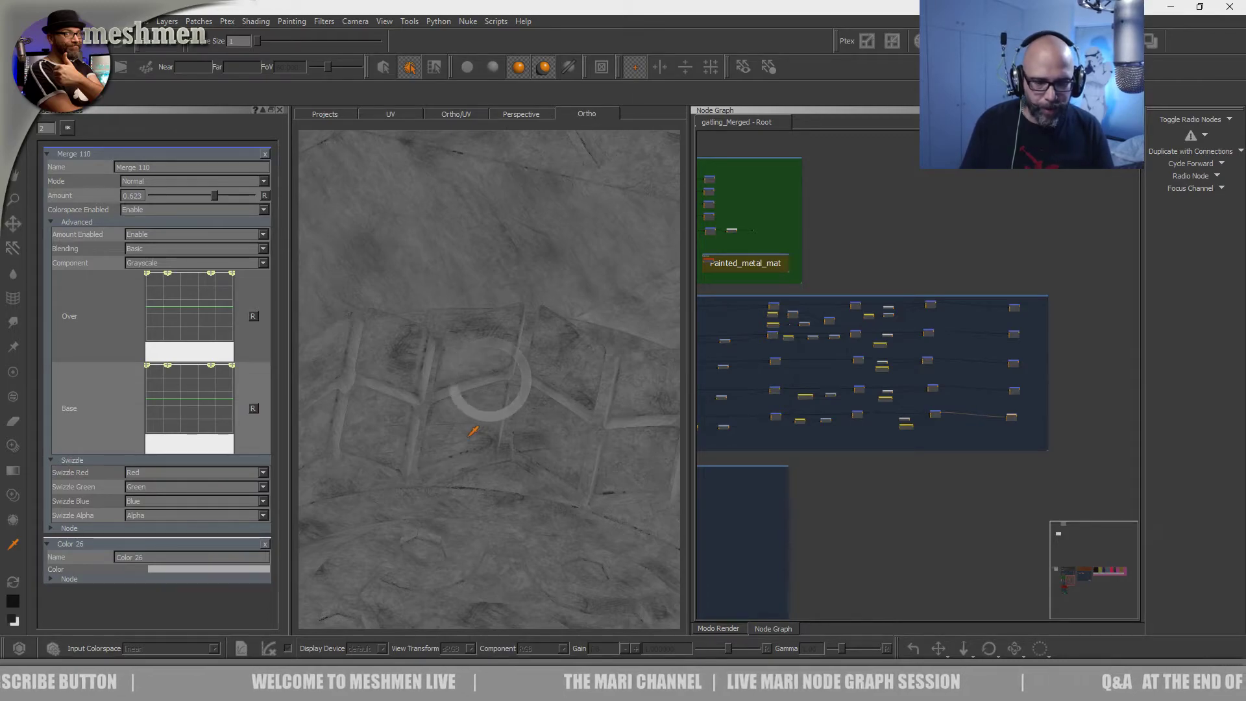
alt+drag(472, 437, 475, 465)
alt+right_drag(476, 464, 496, 484)
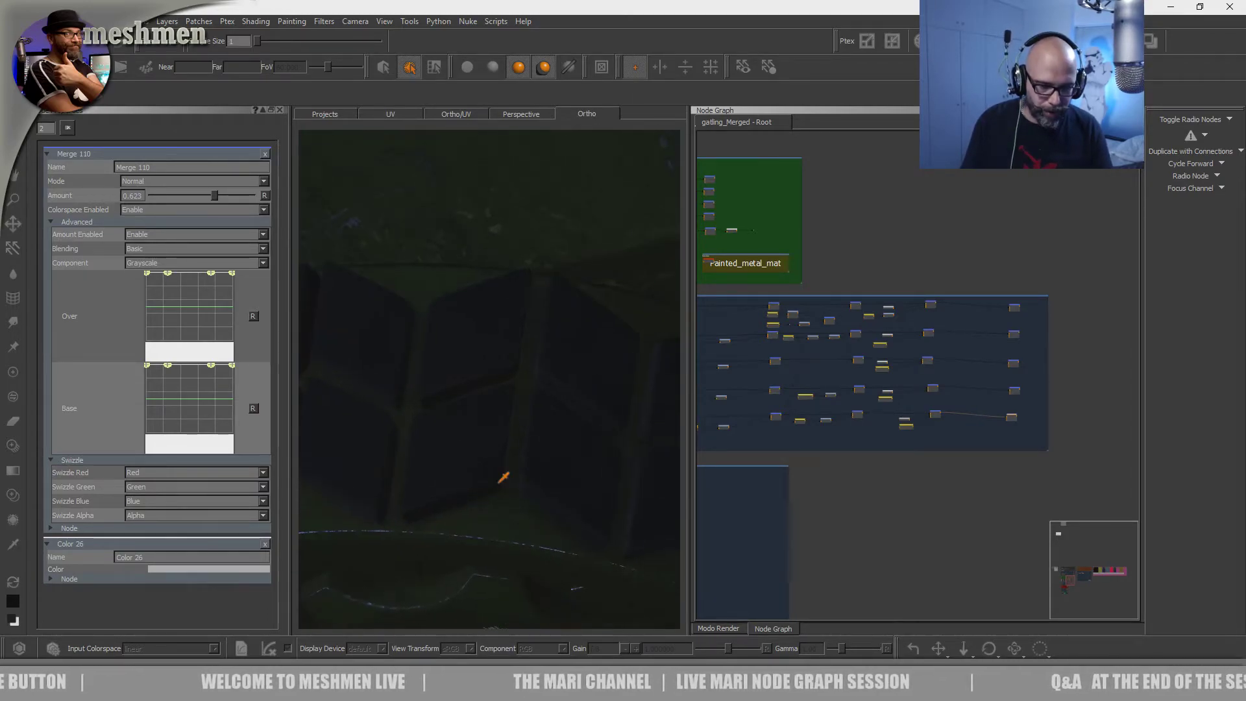
click(20, 648)
- Examine the shaded tyre tread, wheel hub and painted body from several angles and distances
mouse_move(482, 469)
alt+mouse_down()
mouse_move(498, 484)
mouse_move(501, 469)
alt+mouse_up()
alt+right_drag(501, 468, 513, 442)
alt+drag(512, 442, 525, 445)
alt+right_drag(525, 445, 499, 427)
alt+drag(503, 423, 478, 425)
alt+right_drag(478, 426, 562, 434)
mouse_move(562, 434)
alt+mouse_down()
mouse_move(614, 409)
mouse_move(571, 420)
alt+mouse_up()
mouse_move(571, 420)
middle_down()
mouse_move(567, 453)
mouse_move(503, 439)
mouse_move(493, 463)
mouse_move(465, 467)
mouse_move(474, 459)
mouse_move(480, 480)
middle_up()
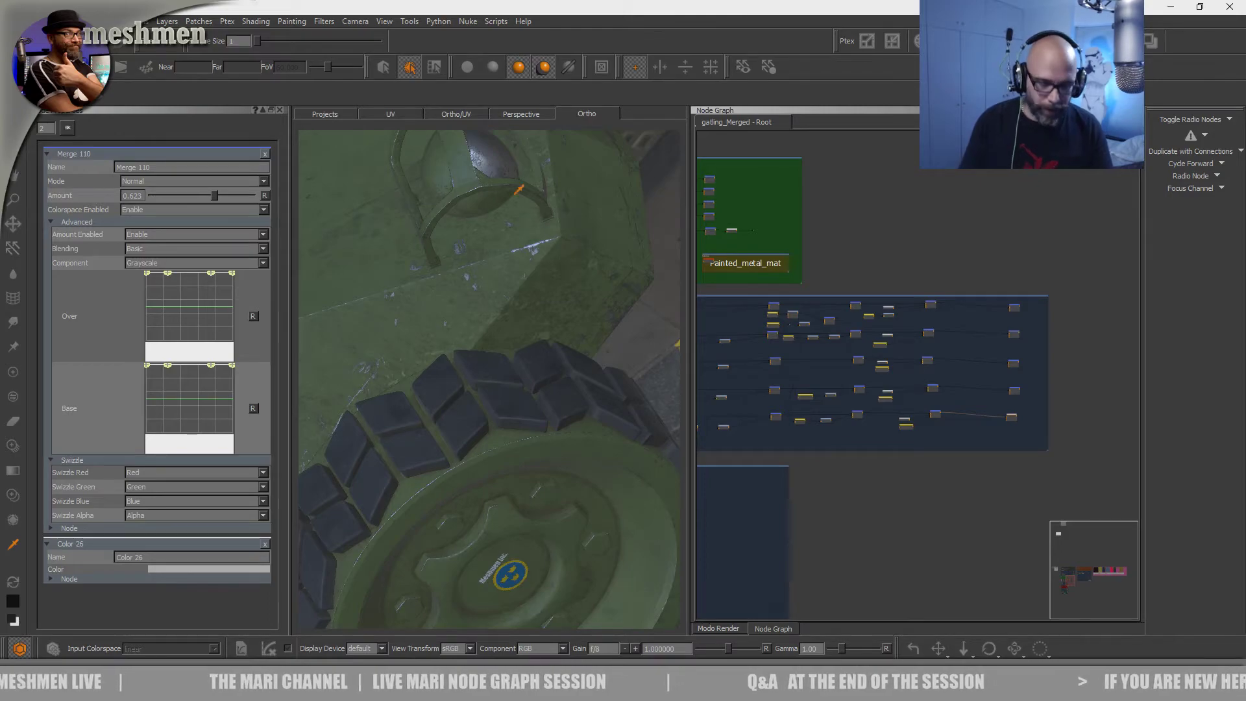
- Close the Node Graph, Modo Render and node properties panels, and examine the tyre tread in the enlarged viewer
key(n)
key(n)
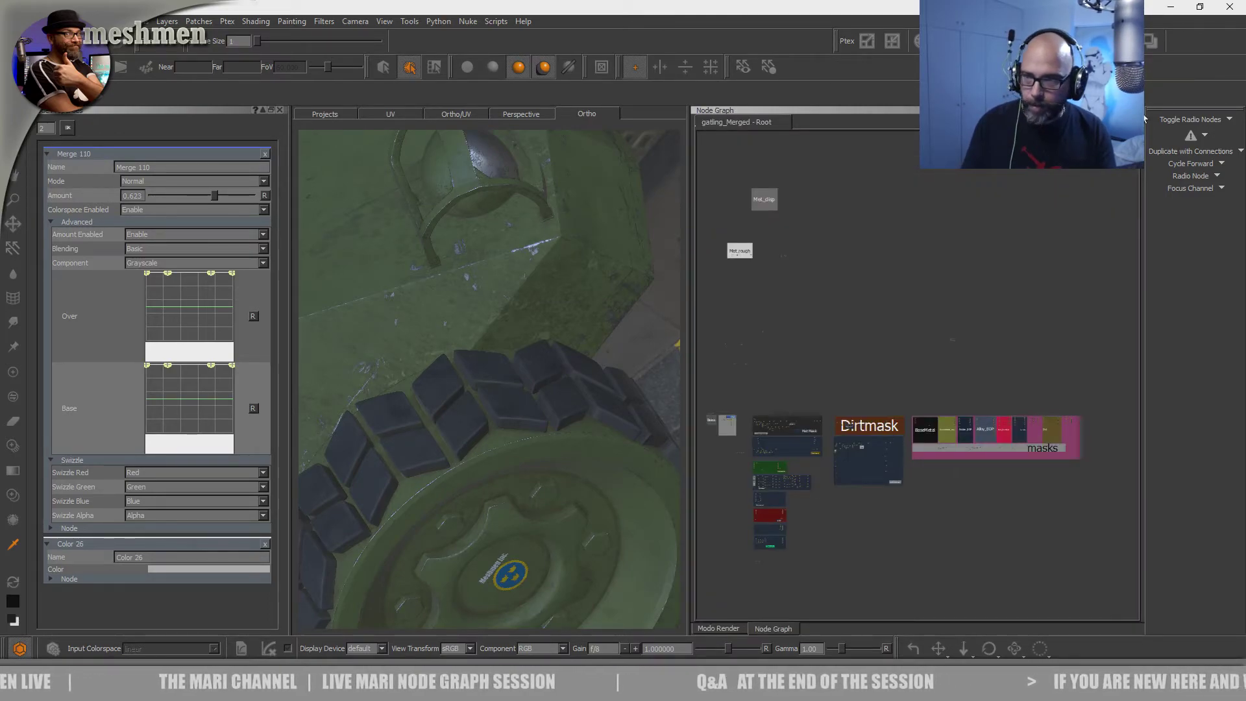
click(1120, 110)
click(1137, 110)
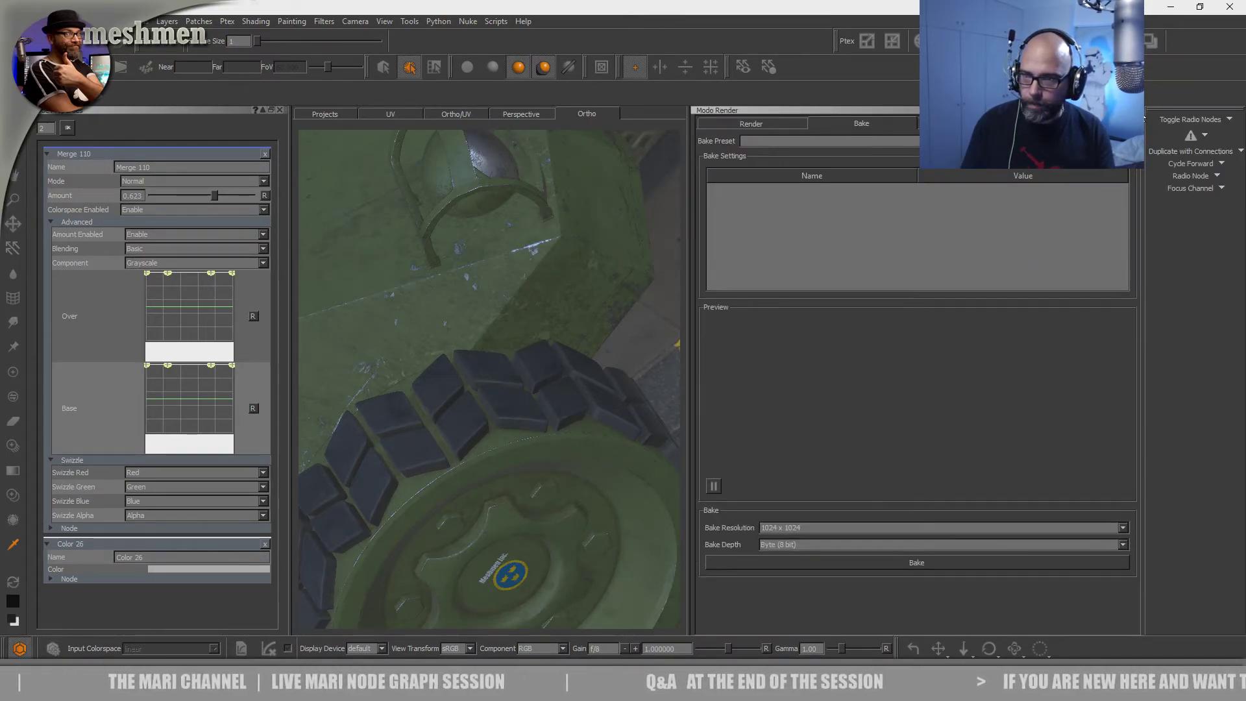
click(1137, 111)
click(280, 111)
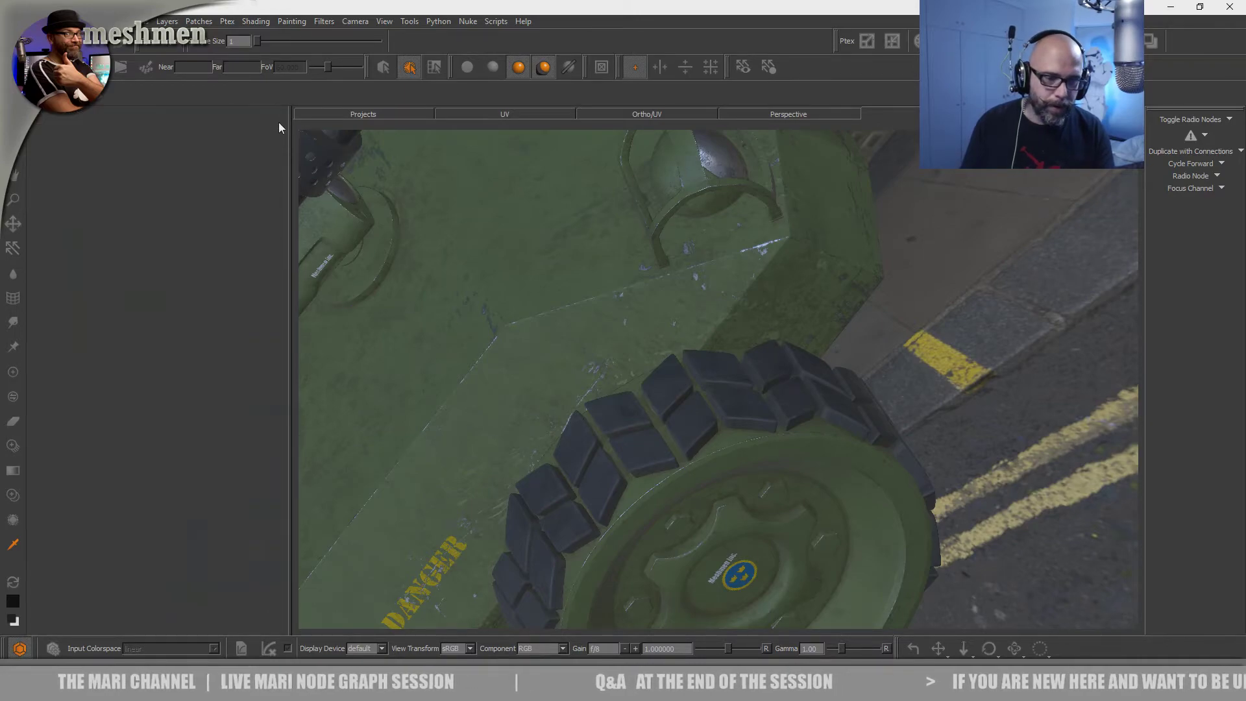
alt+drag(439, 364, 489, 414)
alt+right_drag(489, 414, 315, 406)
middle_drag(316, 406, 504, 401)
key(p)
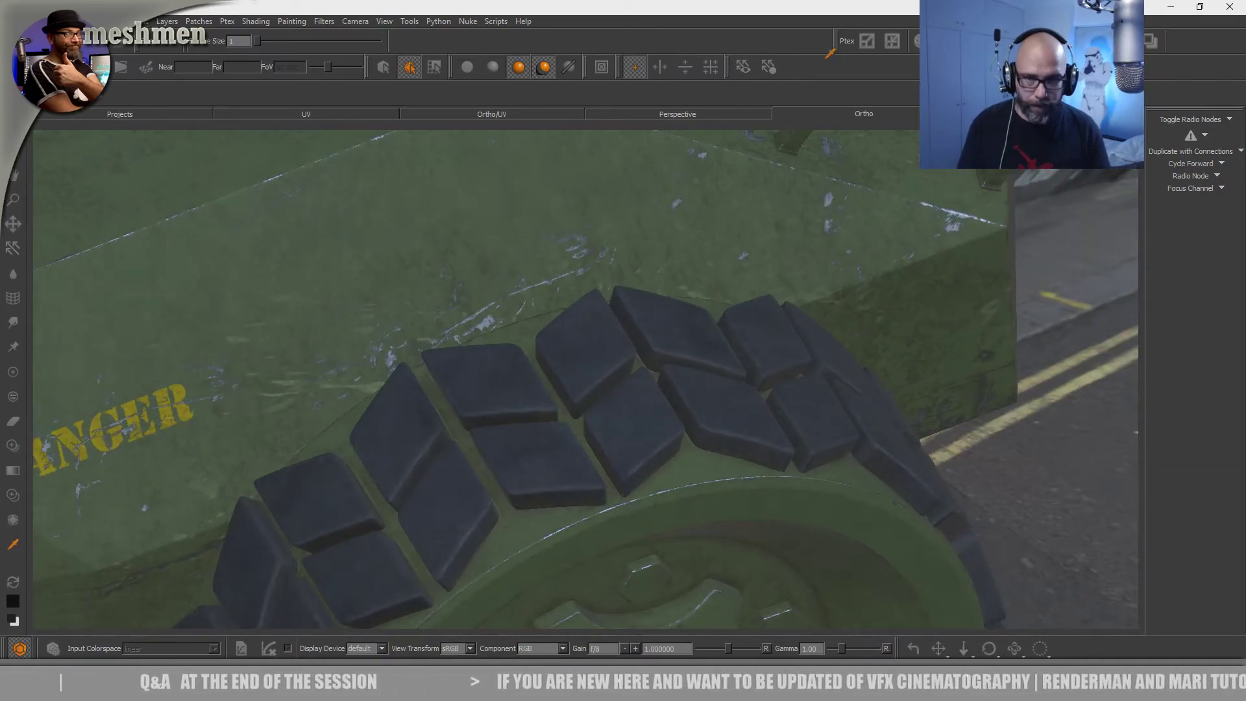
- Show the Lights palette and load 2KFidoGraded.hdr from the HDR library as the Environment light's image
right_click(833, 28)
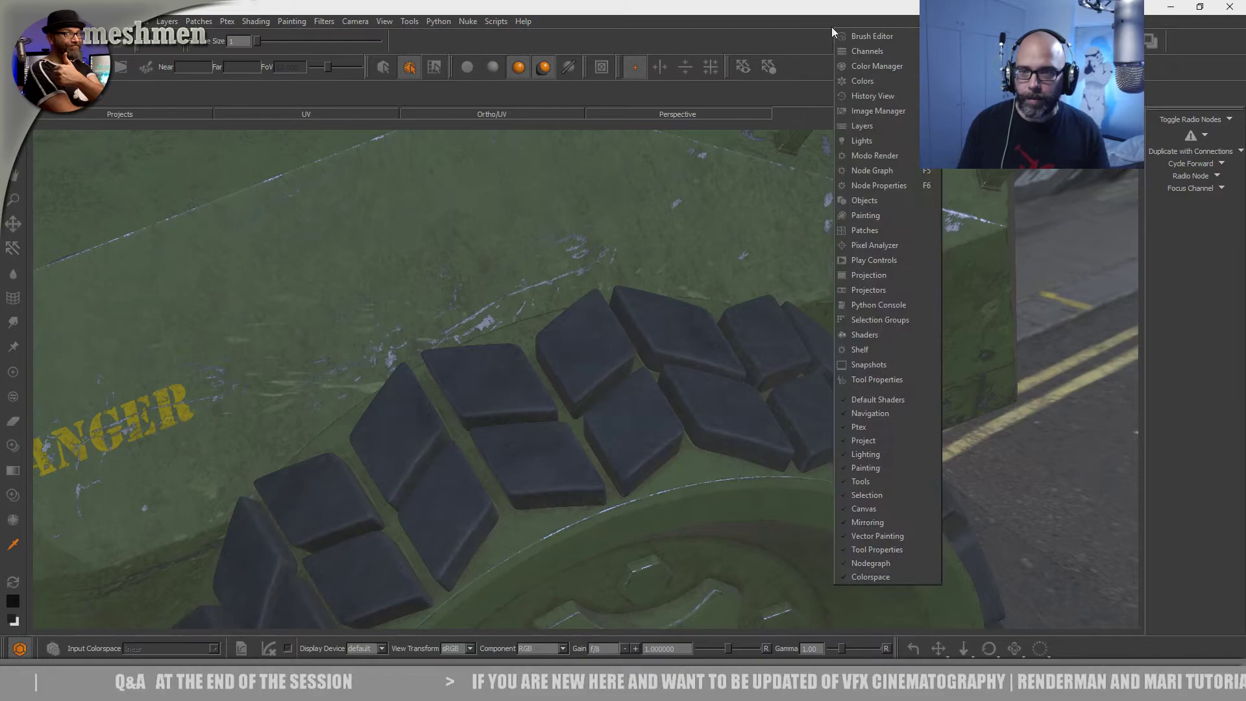
click(863, 141)
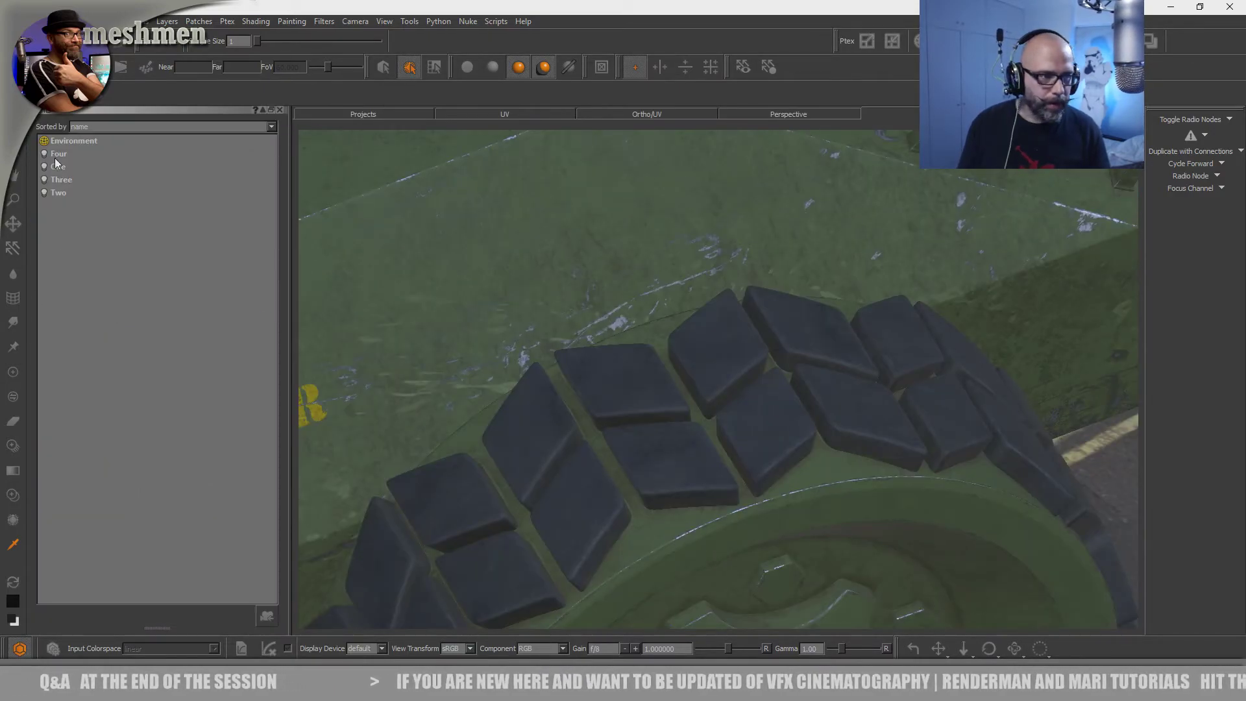
click(59, 141)
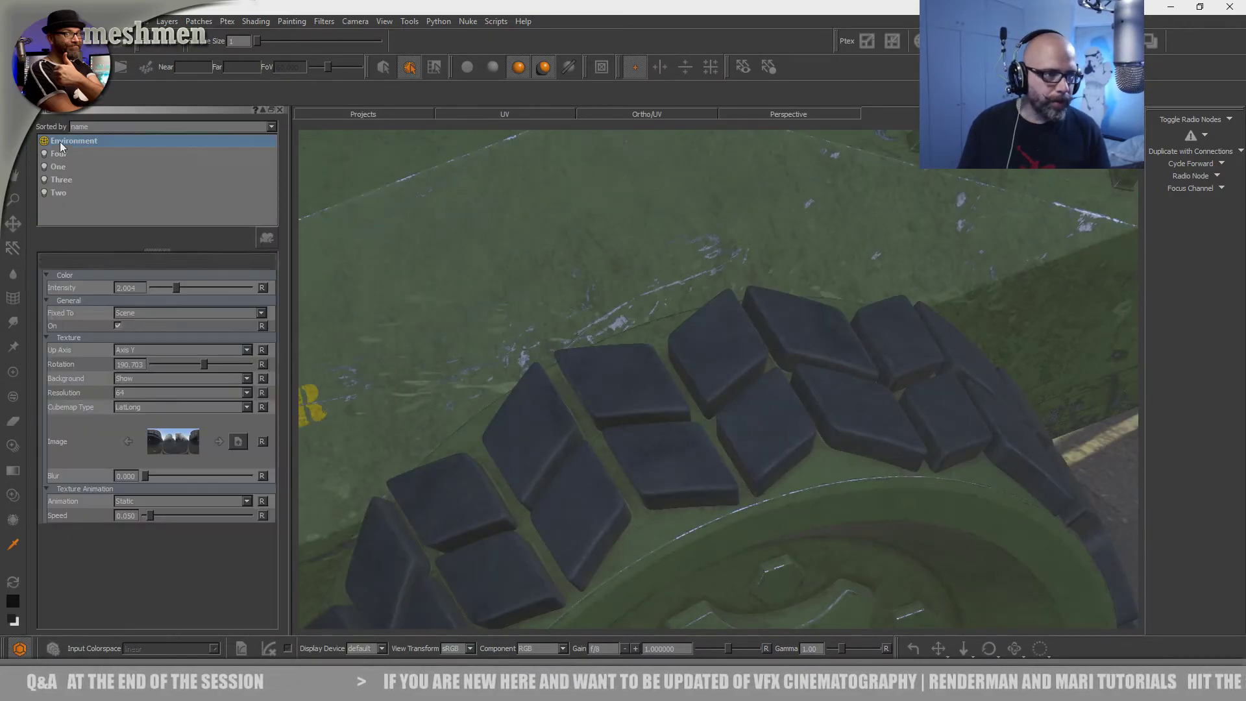
click(192, 446)
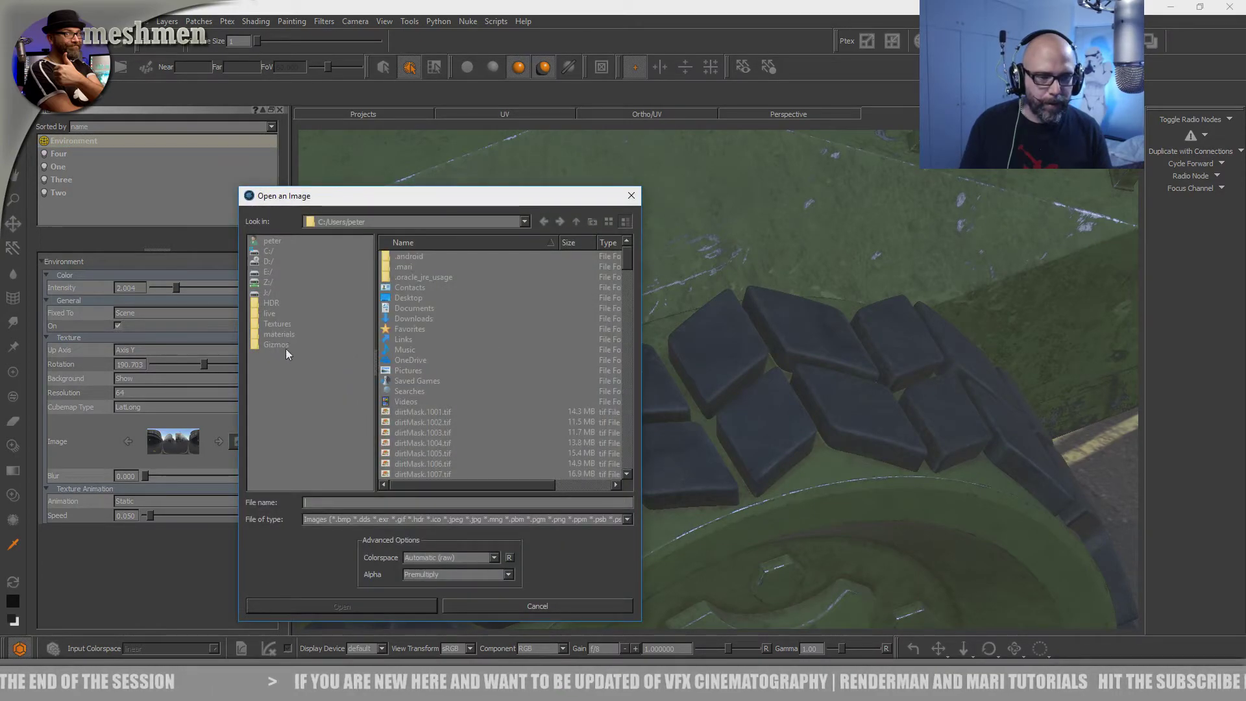
click(272, 305)
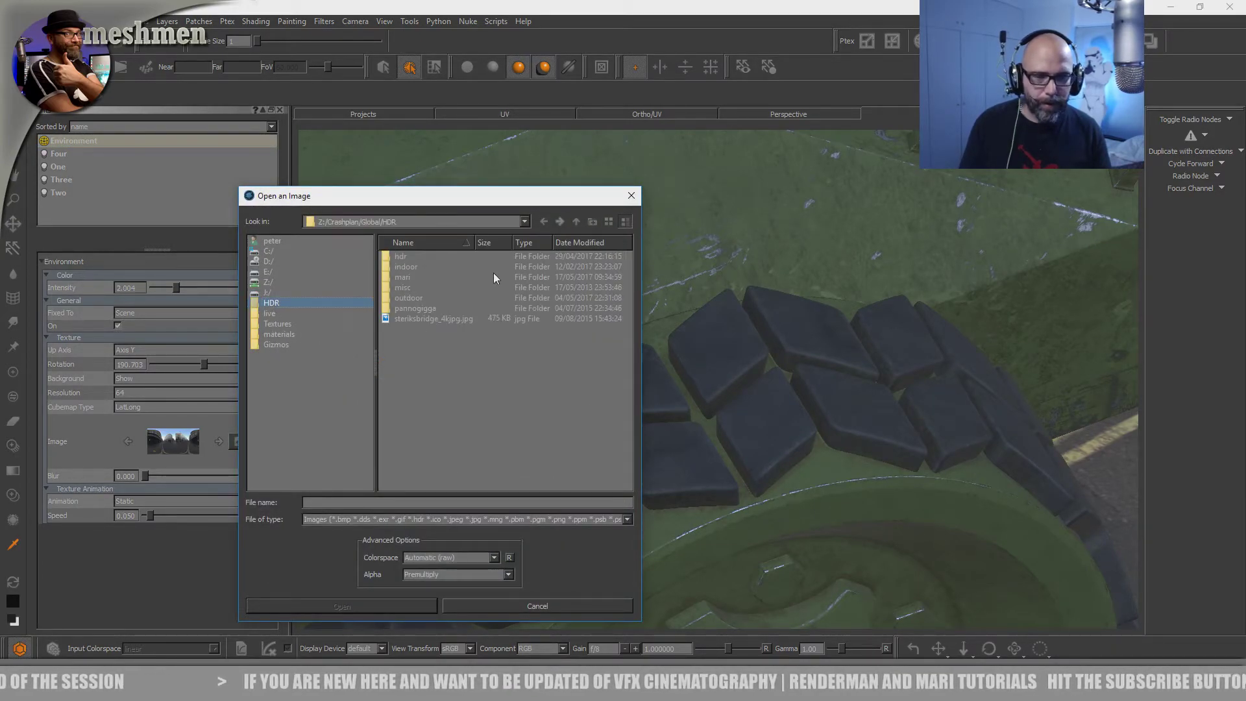
click(402, 278)
double_click(402, 277)
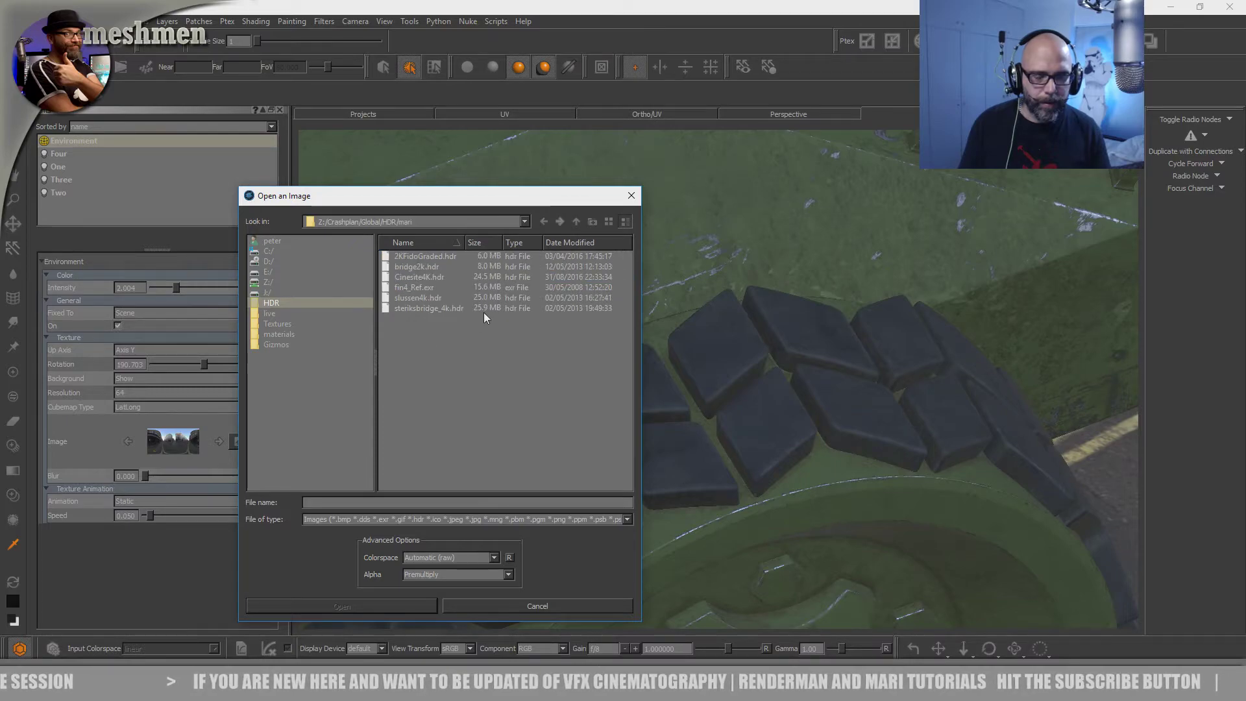
click(424, 257)
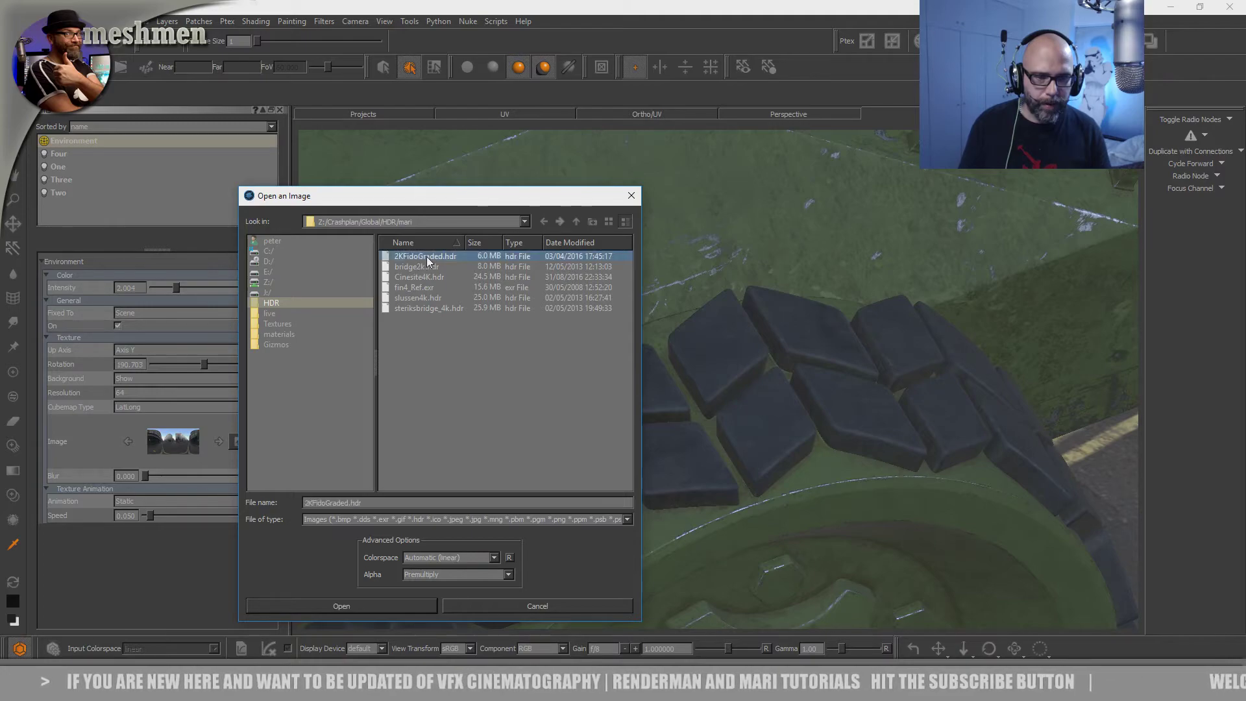
click(356, 604)
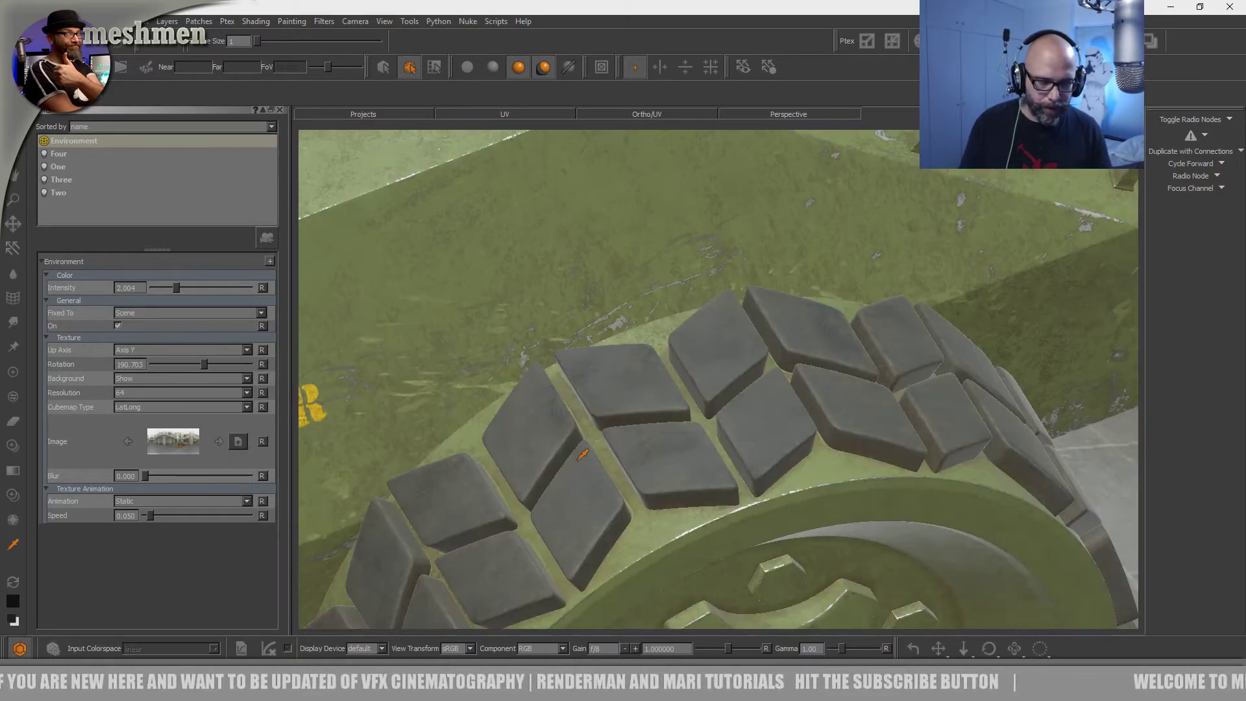
- Examine the tire treads, wheel and body paint from several angles and distances under the new environment lighting
alt+drag(636, 475, 720, 528)
mouse_move(721, 529)
middle_down()
mouse_move(828, 359)
mouse_move(837, 312)
mouse_move(757, 370)
mouse_move(948, 487)
mouse_move(826, 473)
mouse_move(826, 520)
mouse_move(629, 438)
mouse_move(468, 422)
mouse_move(587, 412)
mouse_move(541, 472)
mouse_move(515, 445)
mouse_move(549, 451)
middle_up()
alt+drag(549, 451, 648, 387)
alt+right_drag(648, 387, 866, 488)
middle_drag(867, 488, 654, 498)
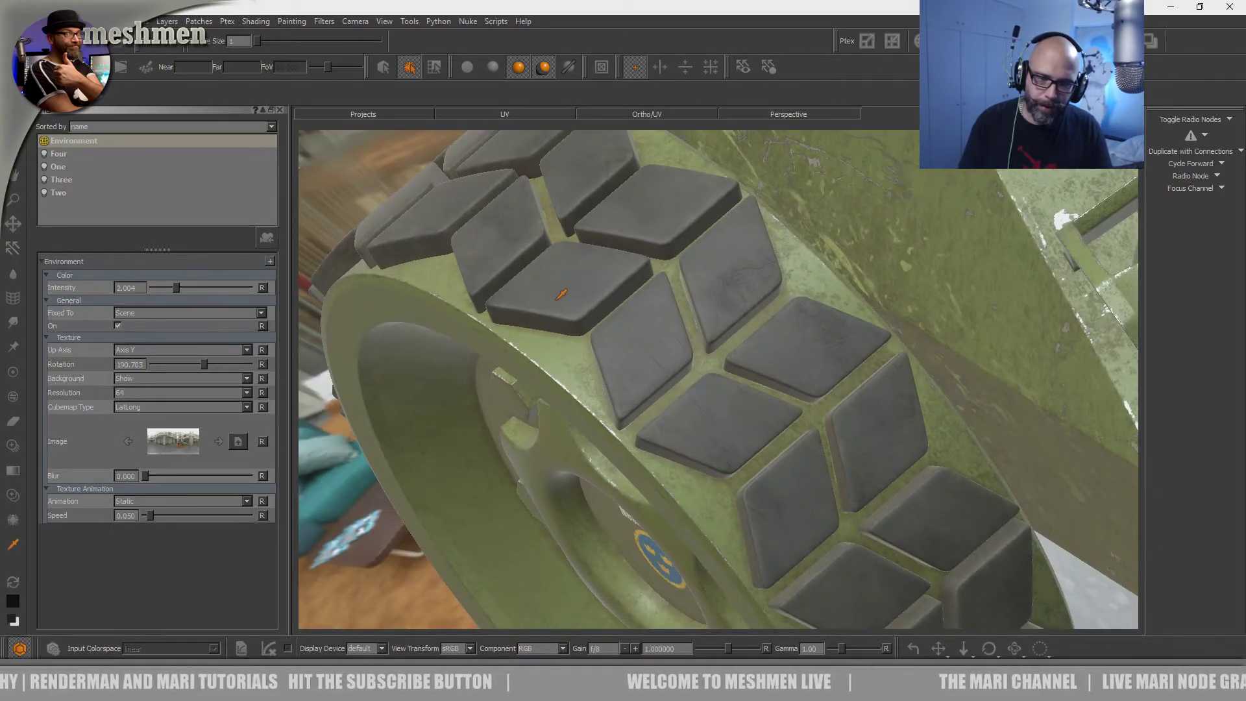
middle_drag(627, 351, 616, 291)
key(p)
middle_drag(747, 413, 628, 422)
alt+drag(629, 421, 643, 419)
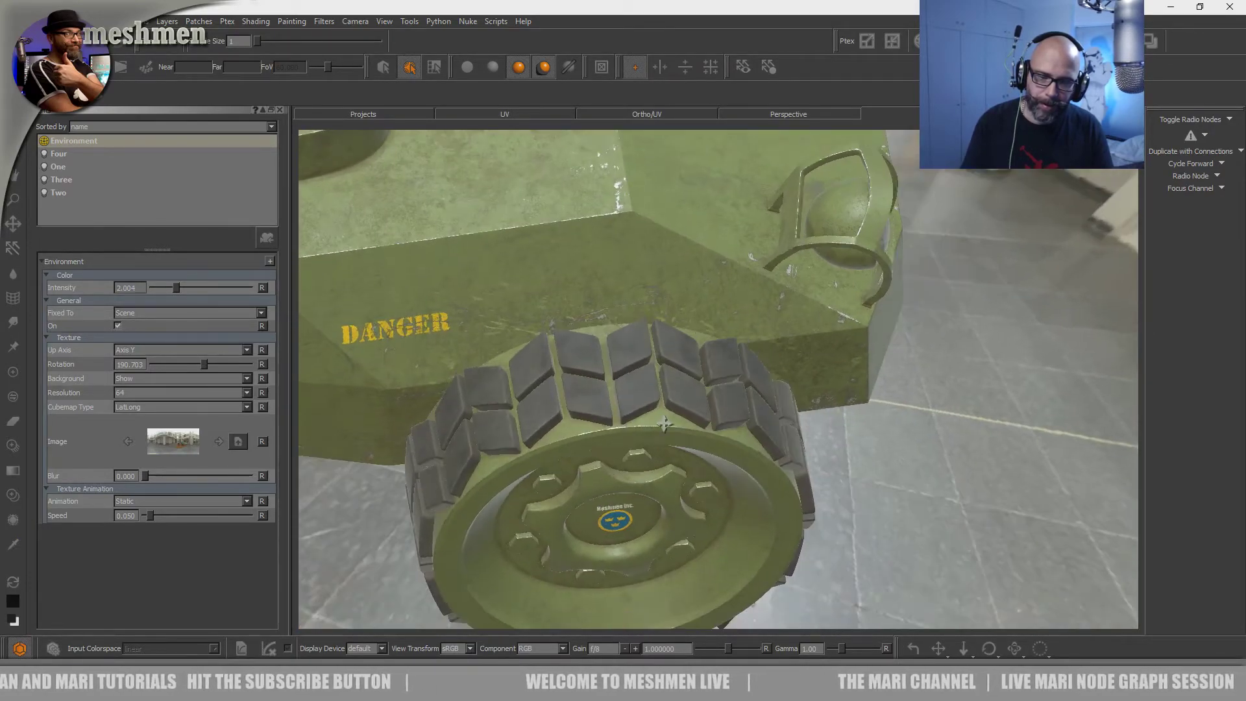
alt+middle_drag(643, 418, 668, 395)
alt+drag(668, 395, 684, 384)
ctrl+alt+drag(822, 440, 793, 429)
scroll(794, 428, down, 10)
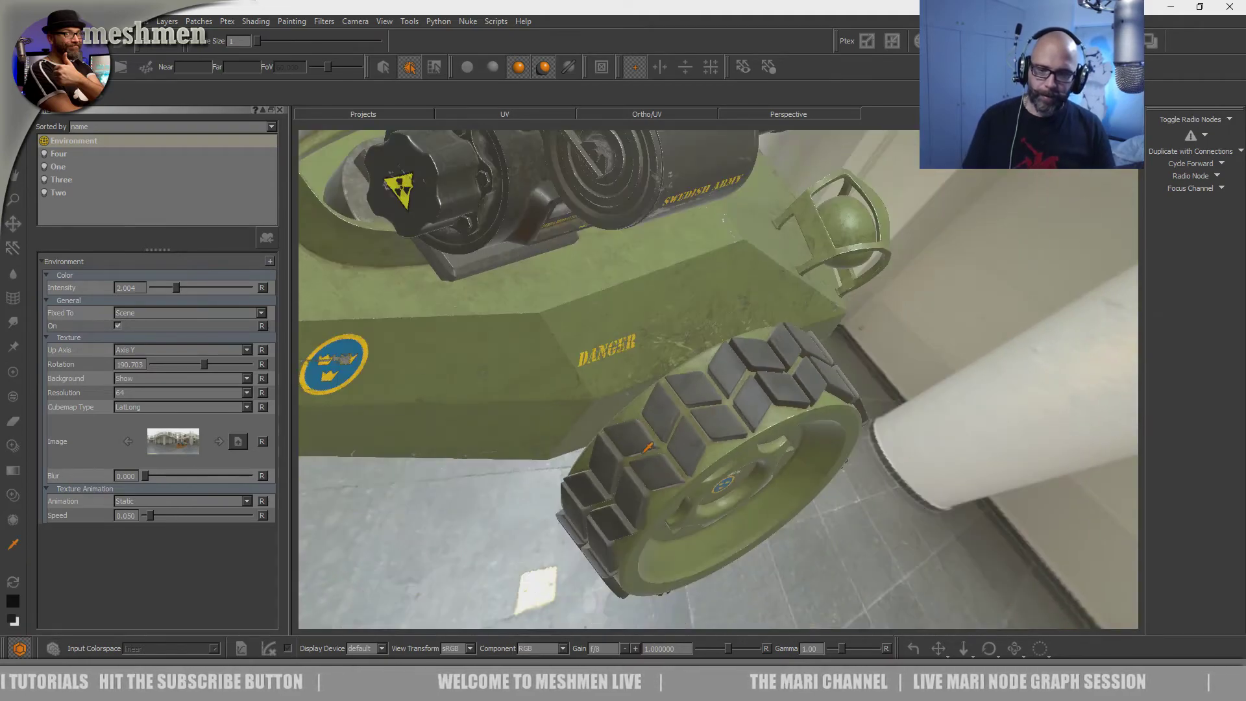
mouse_move(647, 448)
alt+mouse_down()
mouse_move(587, 437)
mouse_move(629, 408)
mouse_move(652, 431)
alt+mouse_up()
scroll(759, 455, up, 10)
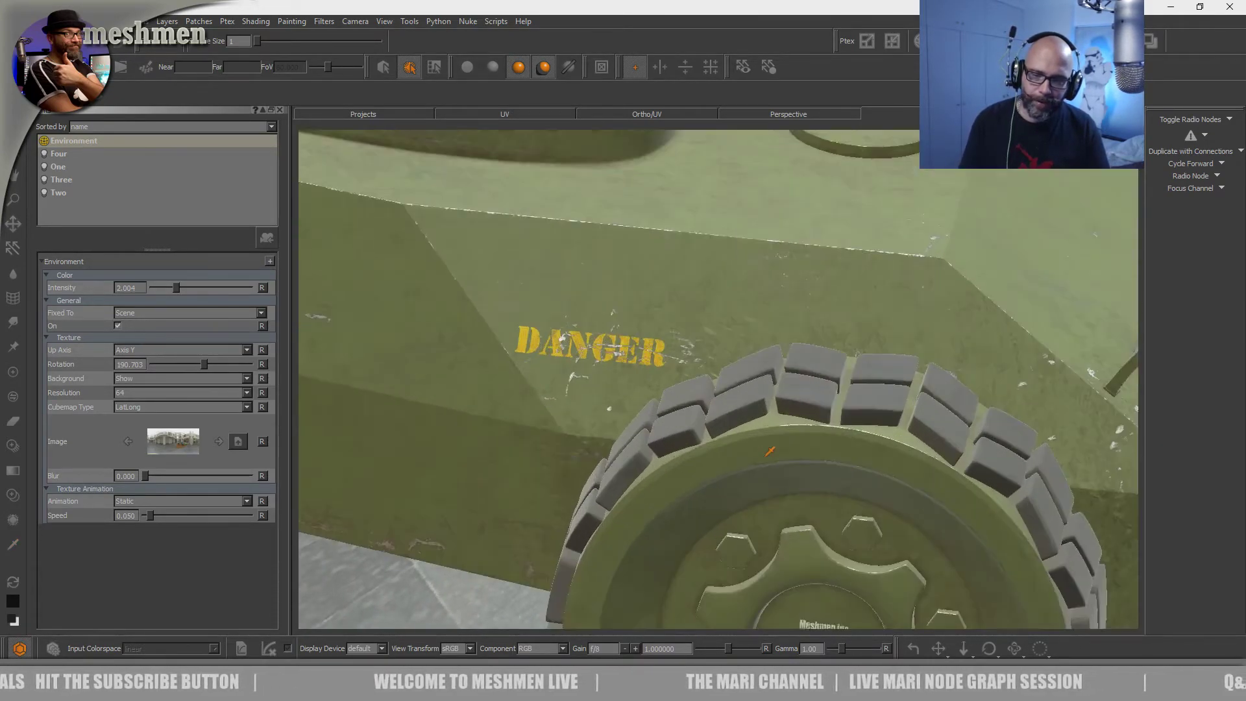
middle_drag(799, 498, 828, 495)
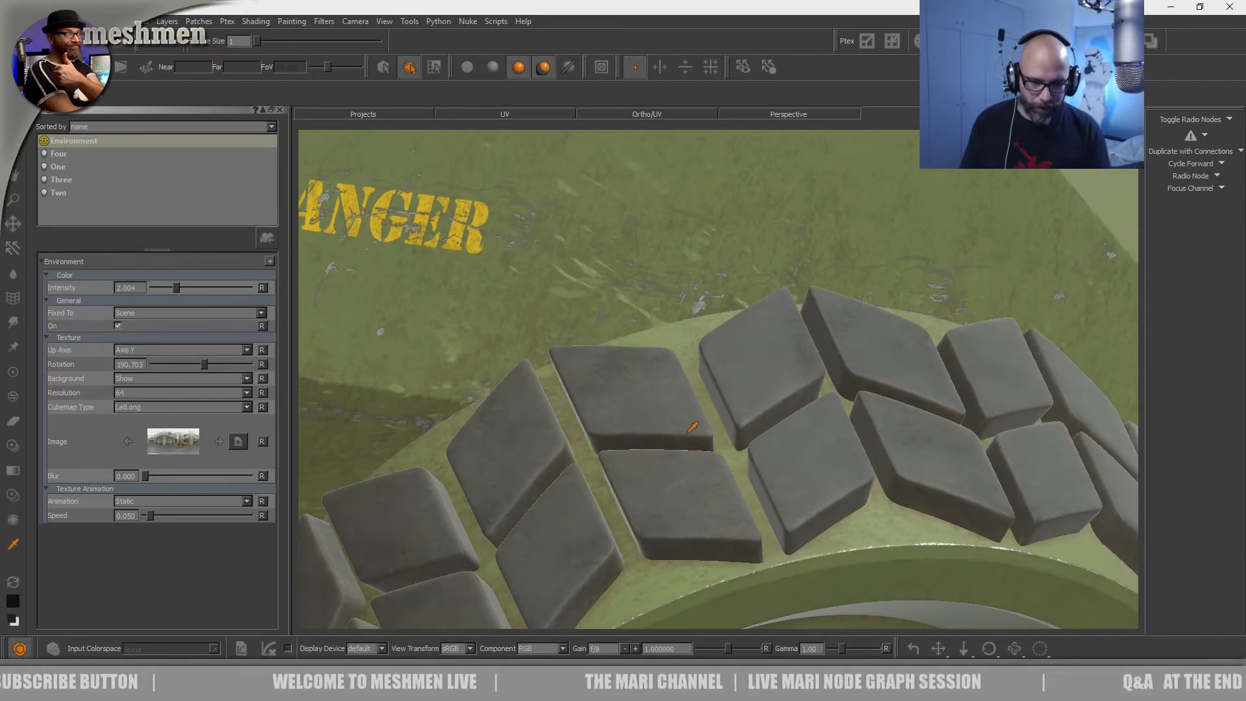
- Open the node graph, go to the rubber material network and view its projection texture nodes on the canvas
key(n)
scroll(767, 512, up, 8)
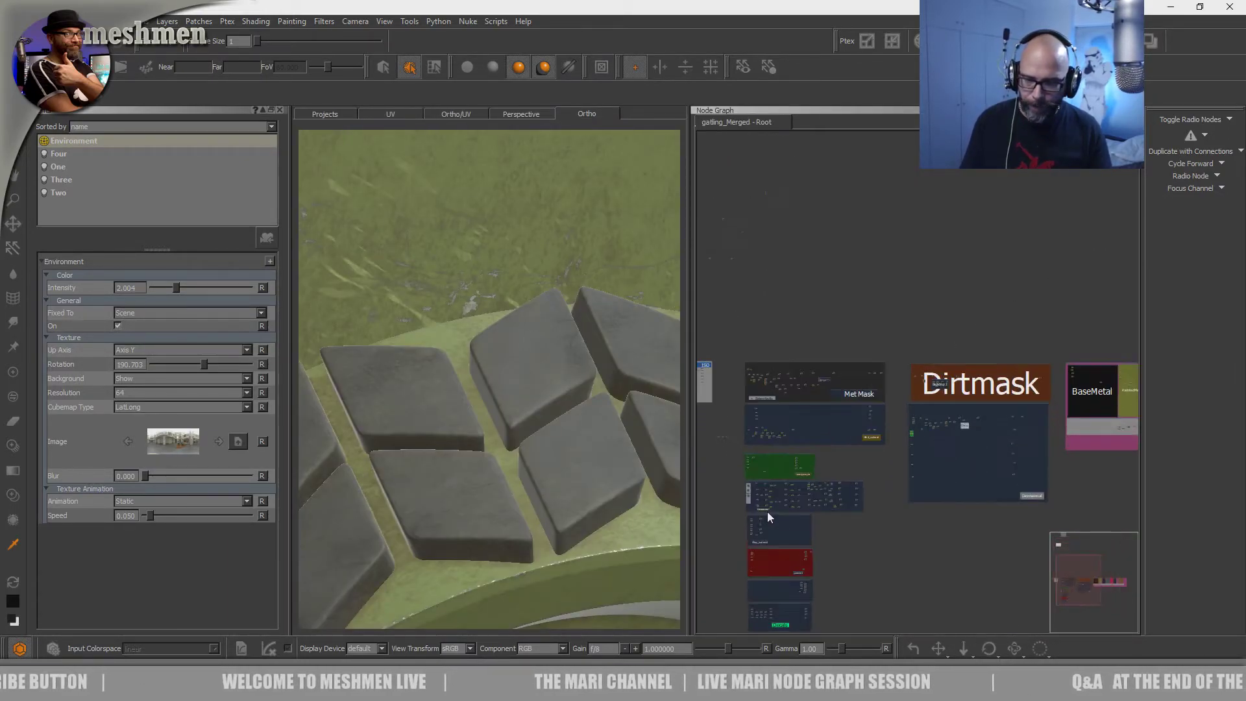
scroll(905, 457, up, 8)
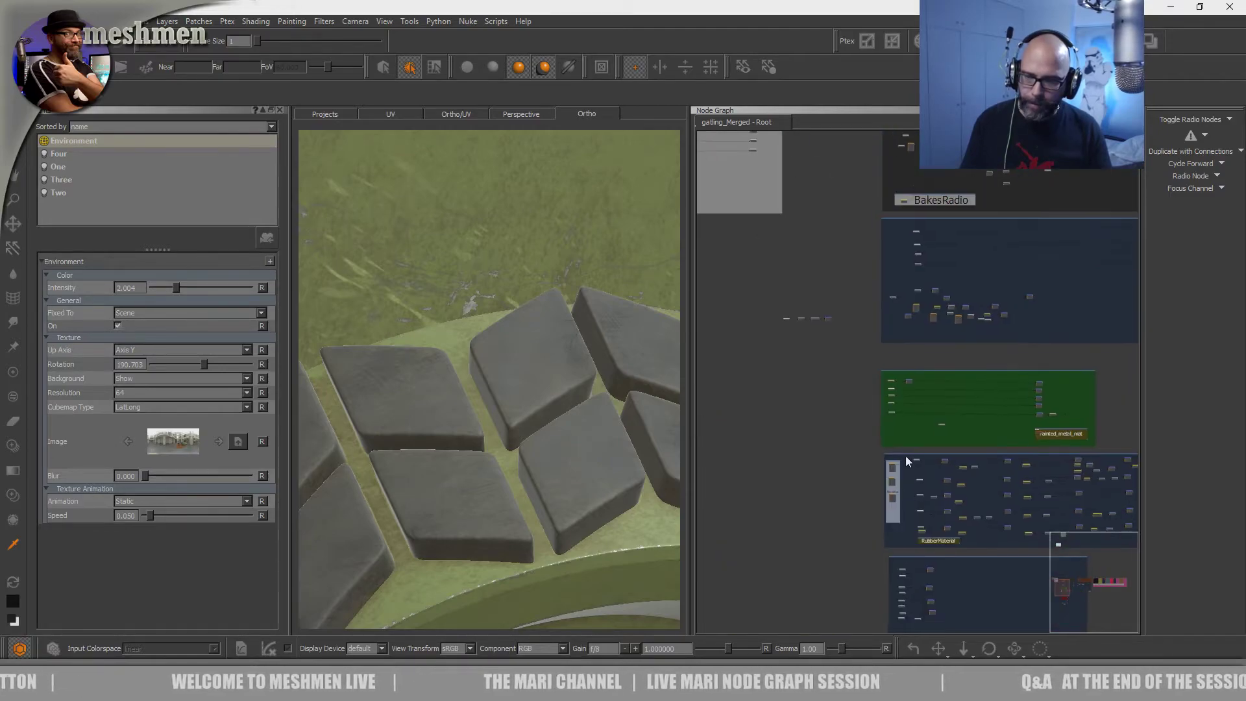
drag(818, 465, 814, 463)
drag(811, 558, 809, 561)
alt+right_drag(362, 495, 441, 414)
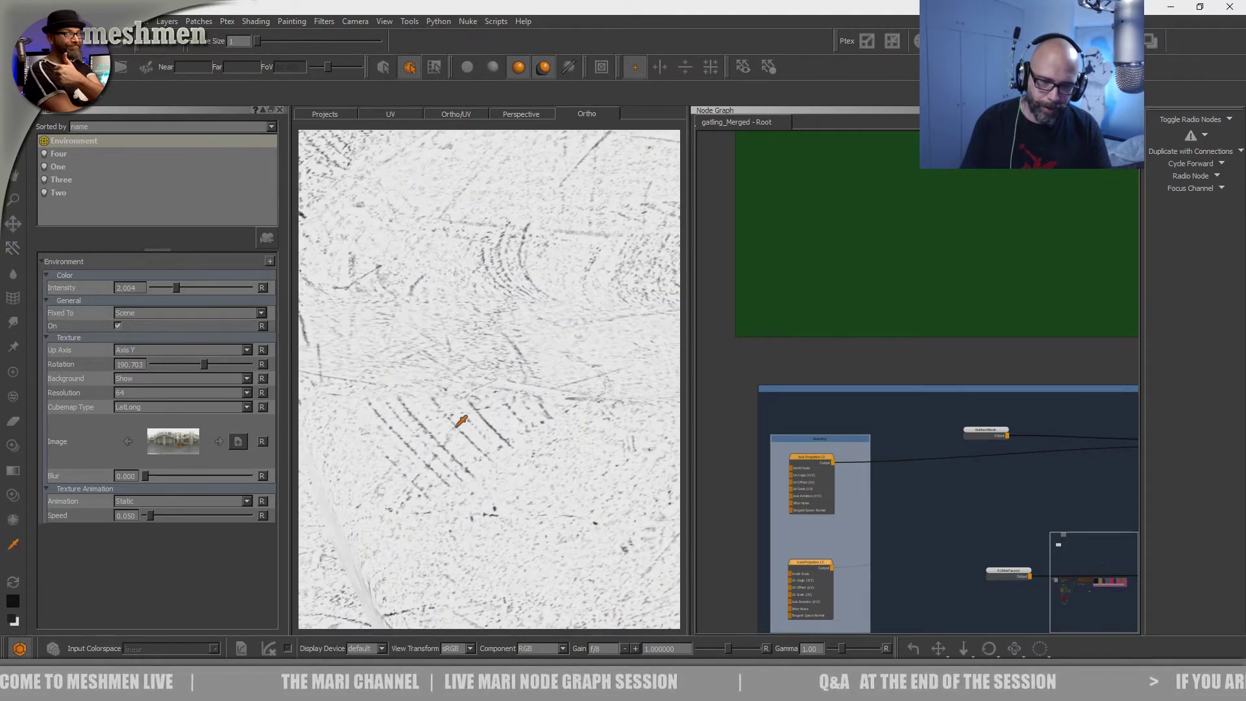
scroll(831, 563, down, 8)
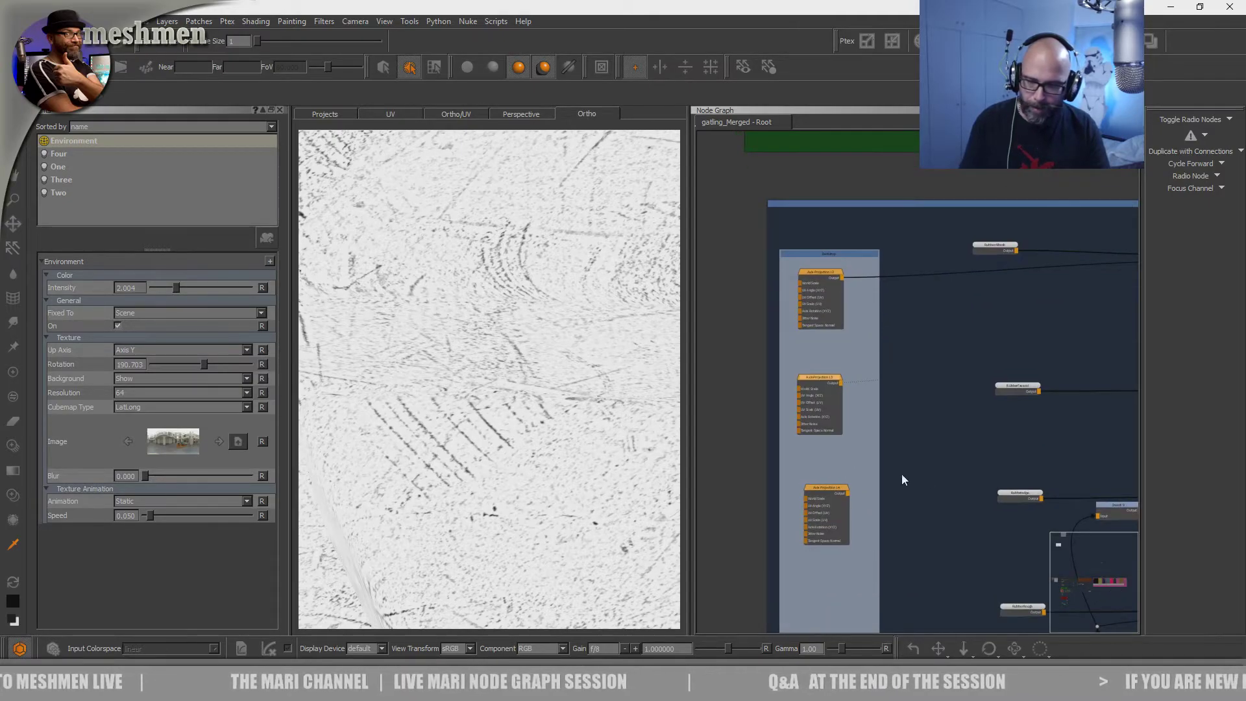
- View the end node of the lowest row in the rubber material network on the canvas
mouse_move(552, 447)
alt+right_down()
mouse_move(479, 473)
mouse_move(562, 448)
alt+right_up()
scroll(872, 462, down, 6)
middle_drag(888, 441, 647, 386)
middle_drag(993, 434, 895, 432)
scroll(905, 432, up, 5)
scroll(906, 438, up, 2)
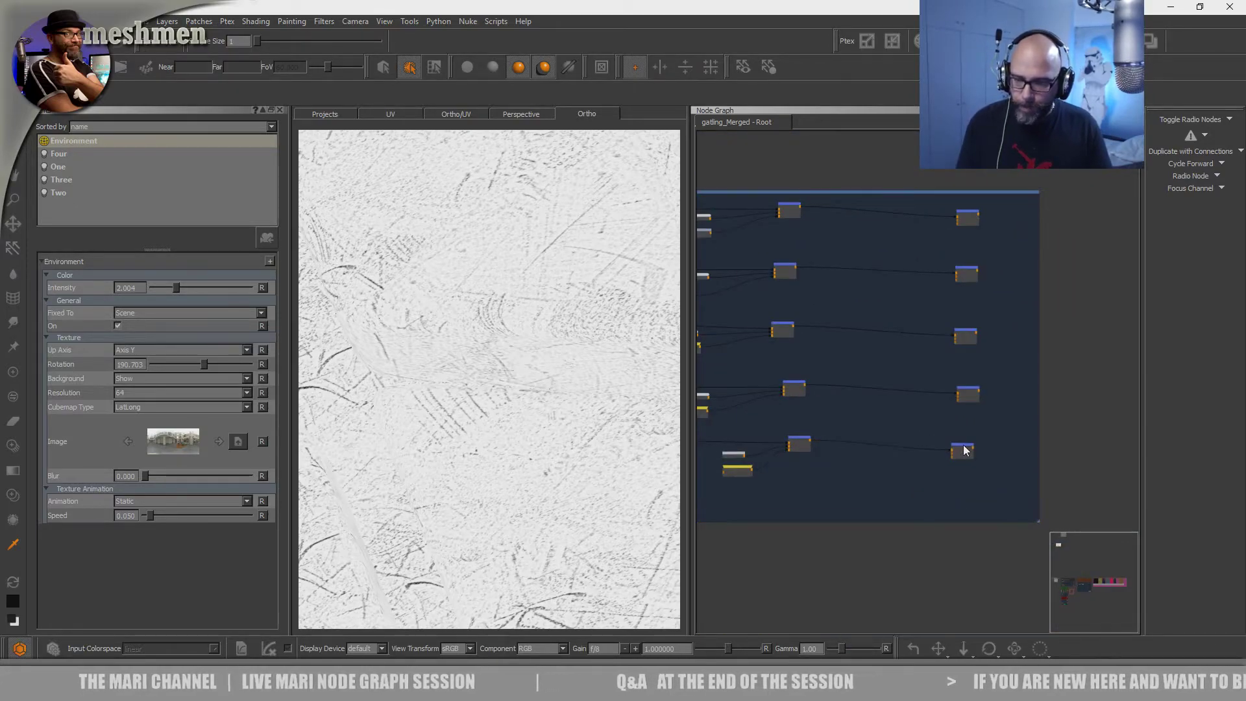
key(v)
mouse_move(965, 446)
middle_down()
mouse_move(972, 437)
mouse_move(977, 450)
middle_up()
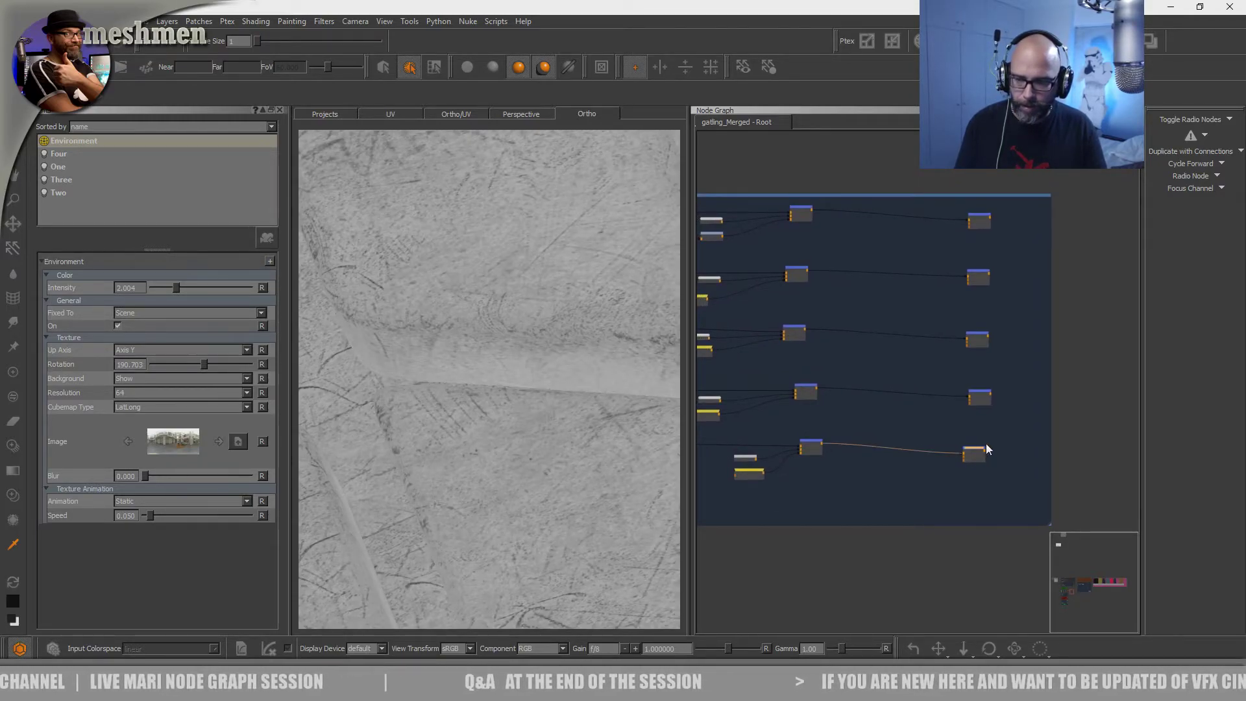
- Trace the rubber material into the masks area of the node graph and inspect the radio nodes in Rubber_BDP
scroll(924, 469, down, 5)
mouse_move(919, 467)
middle_down()
mouse_move(1046, 475)
mouse_move(899, 474)
middle_up()
scroll(918, 471, up, 3)
scroll(918, 470, down, 4)
scroll(913, 447, down, 4)
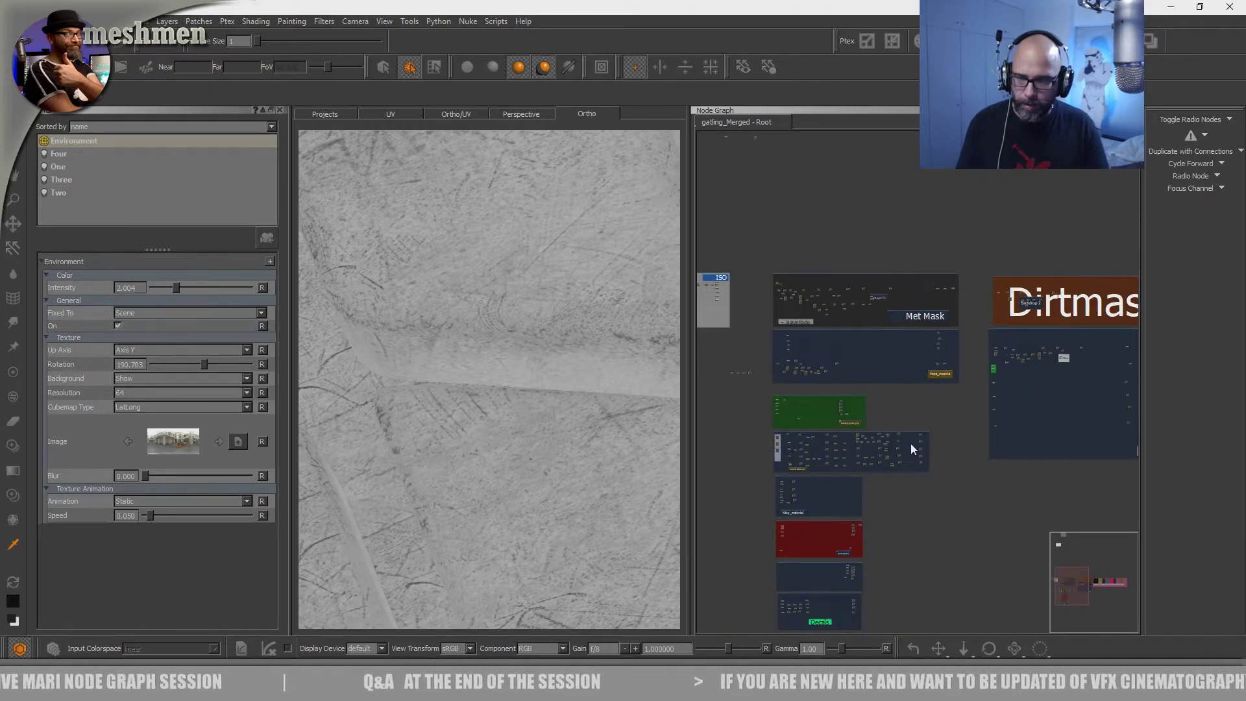
mouse_move(924, 385)
middle_down()
mouse_move(1010, 395)
mouse_move(896, 394)
middle_up()
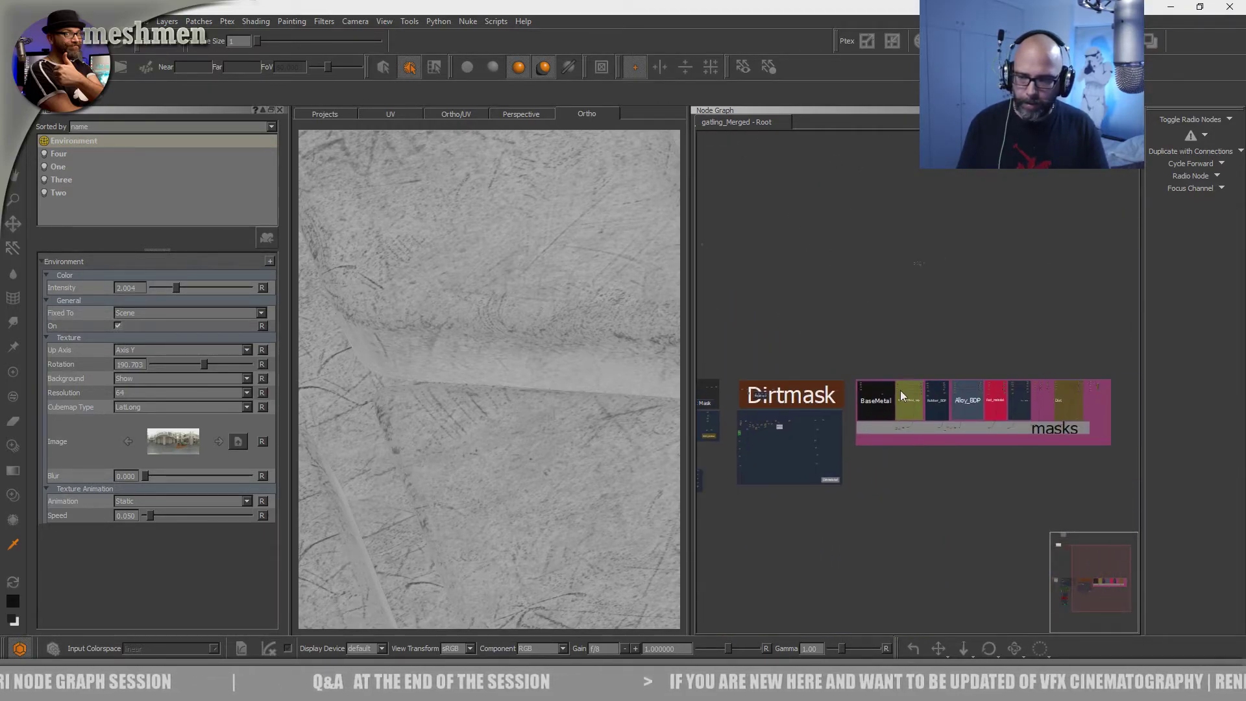
scroll(904, 425, up, 8)
mouse_move(912, 442)
middle_down()
mouse_move(943, 467)
mouse_move(877, 464)
mouse_move(823, 487)
mouse_move(849, 429)
mouse_move(878, 590)
middle_up()
scroll(823, 487, up, 3)
scroll(843, 442, down, 2)
middle_drag(871, 424, 901, 483)
scroll(831, 434, up, 4)
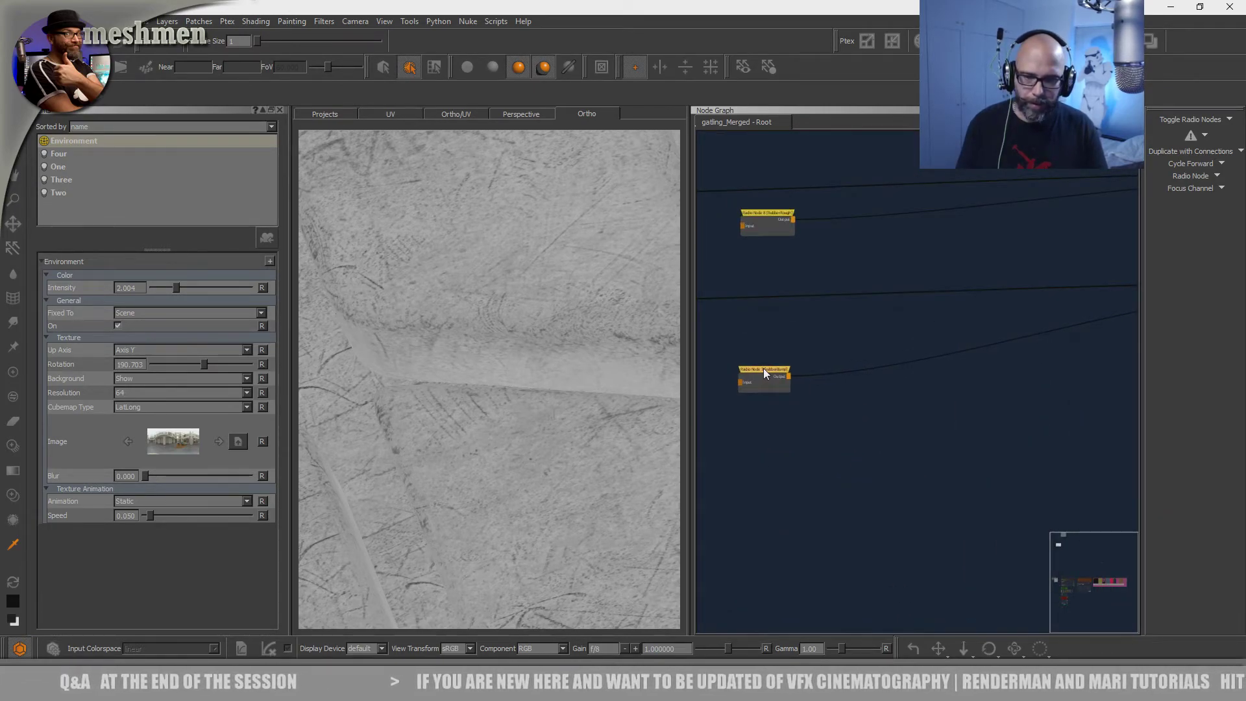
scroll(863, 375, down, 4)
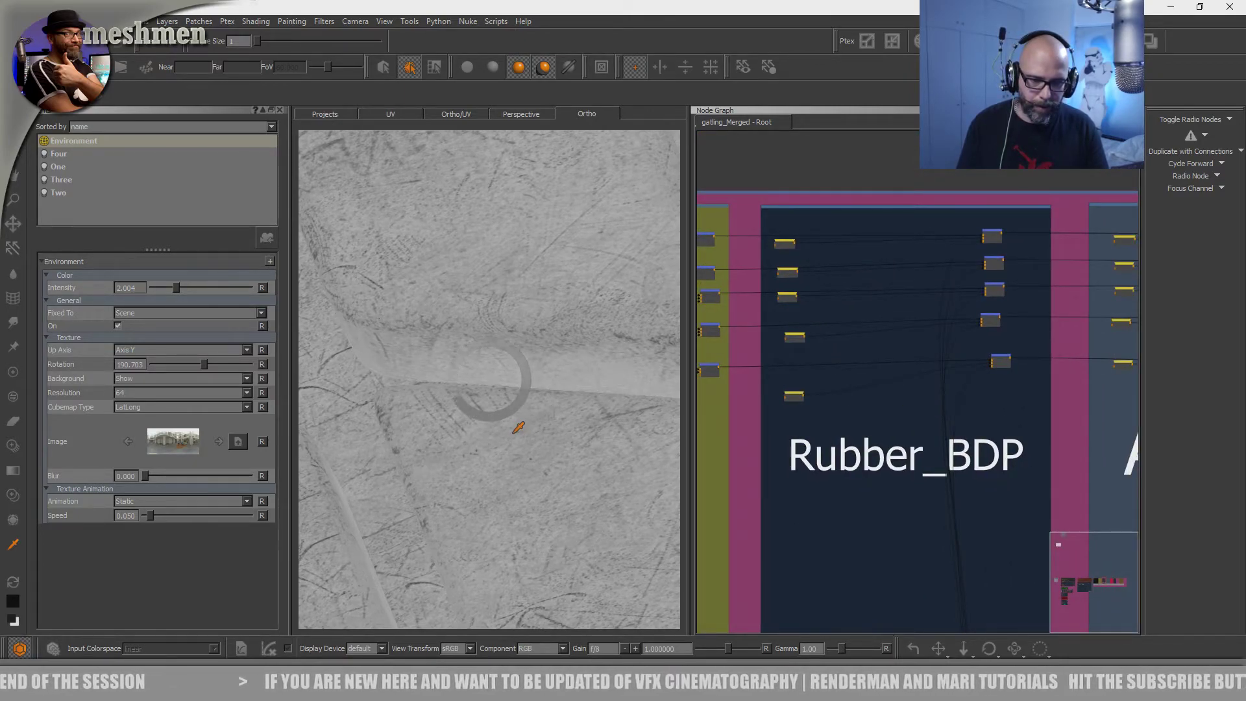
- Examine the rubber bump detail on the tire treads, and look along the mask groups to Red_material and Gun_holder
alt+drag(508, 436, 506, 446)
alt+right_drag(507, 445, 448, 461)
alt+drag(448, 461, 509, 419)
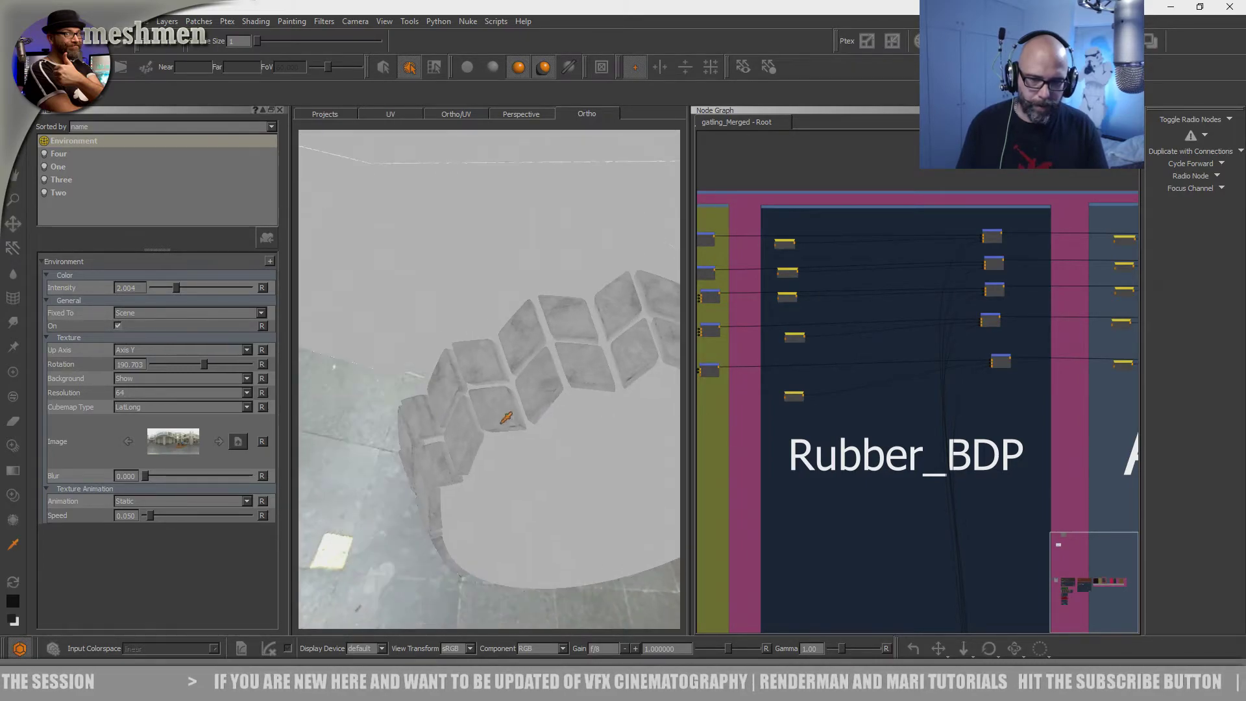
scroll(512, 413, up, 6)
scroll(474, 441, down, 2)
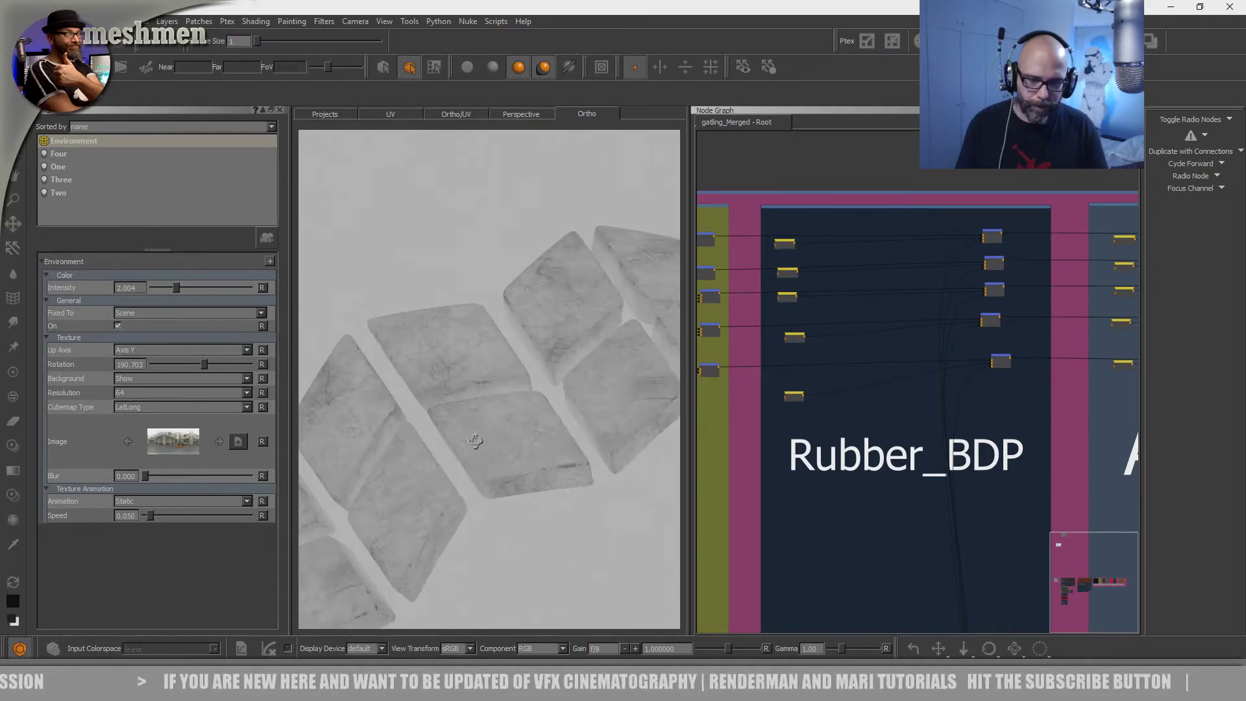
alt+right_drag(475, 441, 482, 456)
alt+drag(482, 455, 490, 465)
alt+drag(615, 423, 442, 430)
scroll(1057, 421, down, 3)
middle_drag(1056, 421, 704, 391)
middle_drag(1130, 407, 852, 416)
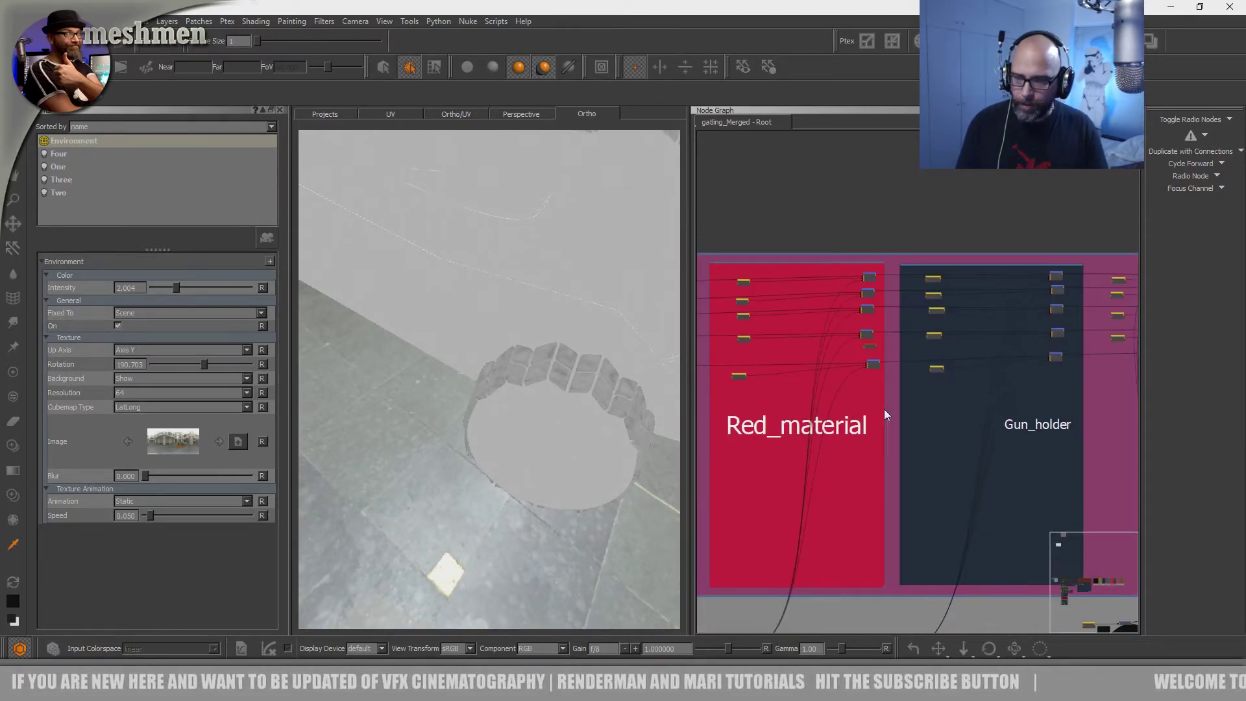
- Dock the Shaders palette with the Lights palette, activate the AiStandard shader and widen the palette to show its inputs
right_click(608, 36)
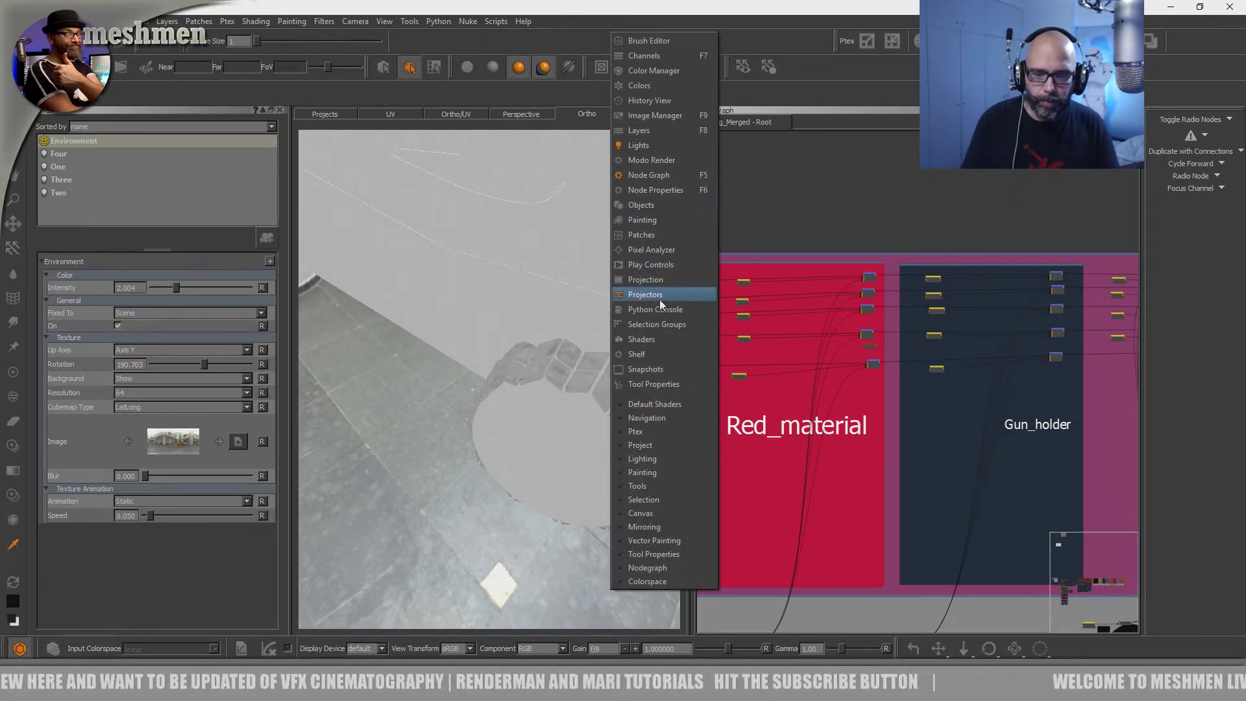
click(641, 339)
drag(789, 378, 133, 371)
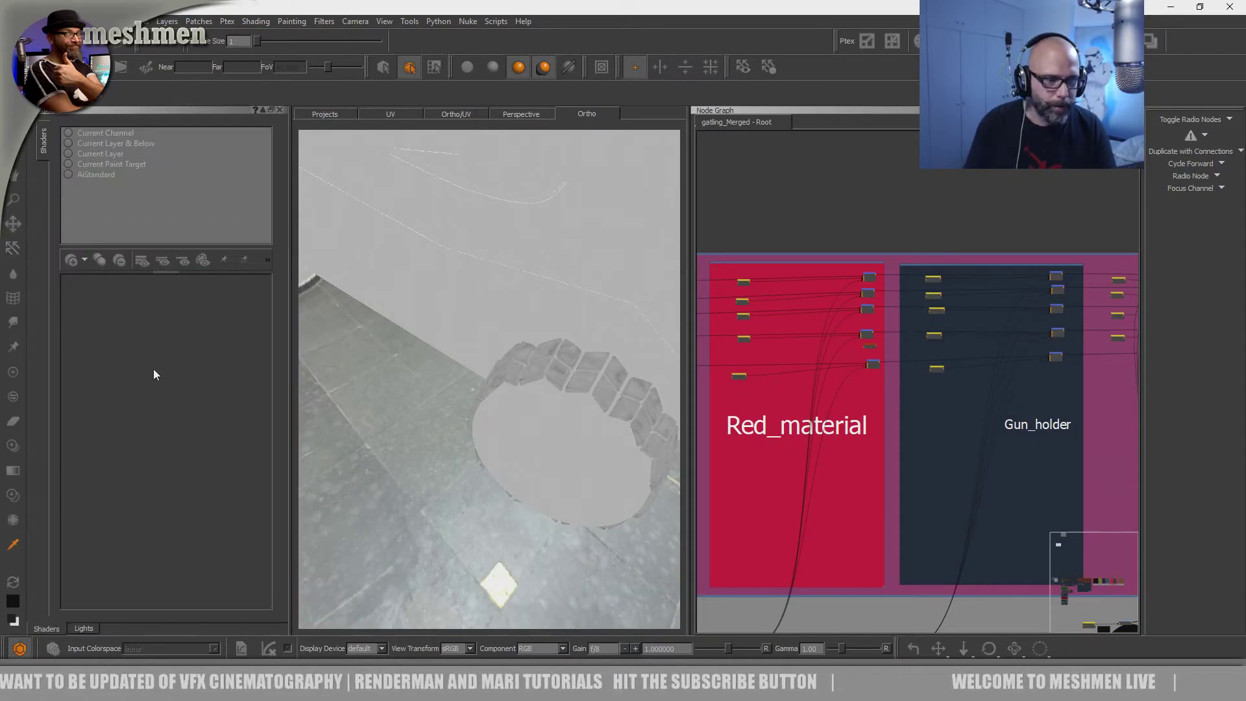
click(87, 174)
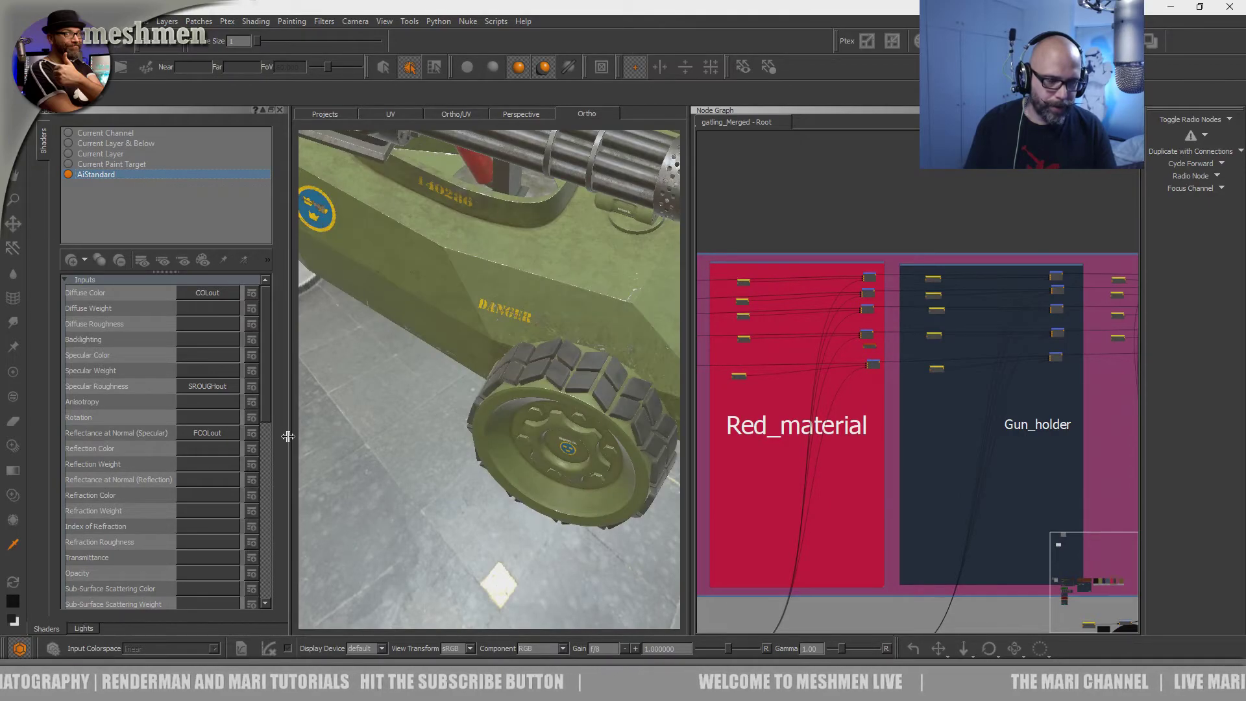
drag(288, 436, 324, 443)
drag(301, 388, 305, 450)
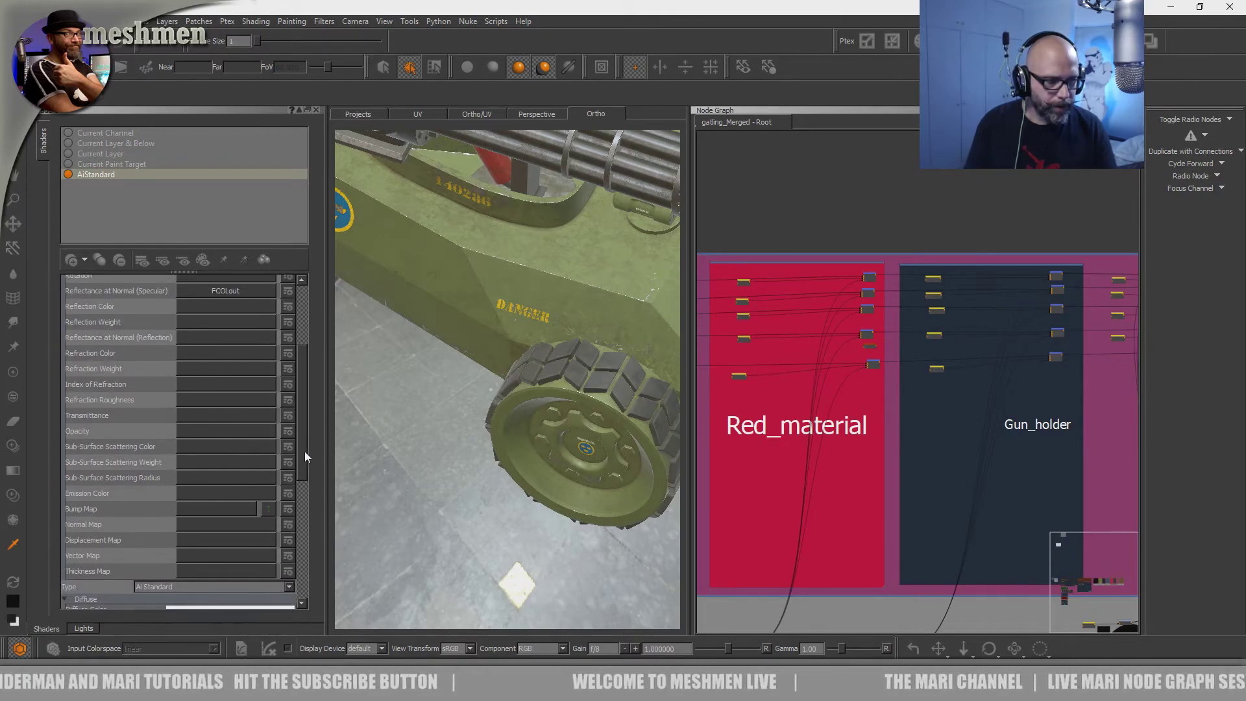
click(205, 508)
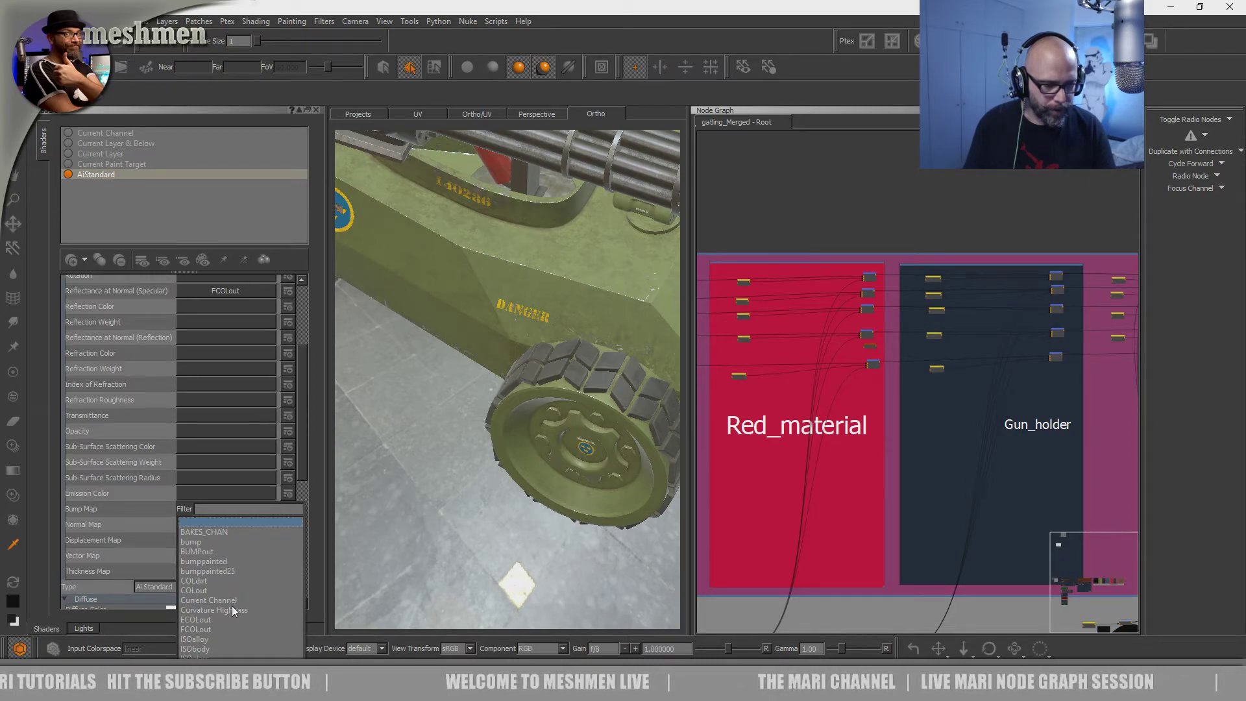
click(257, 521)
alt+drag(576, 491, 510, 483)
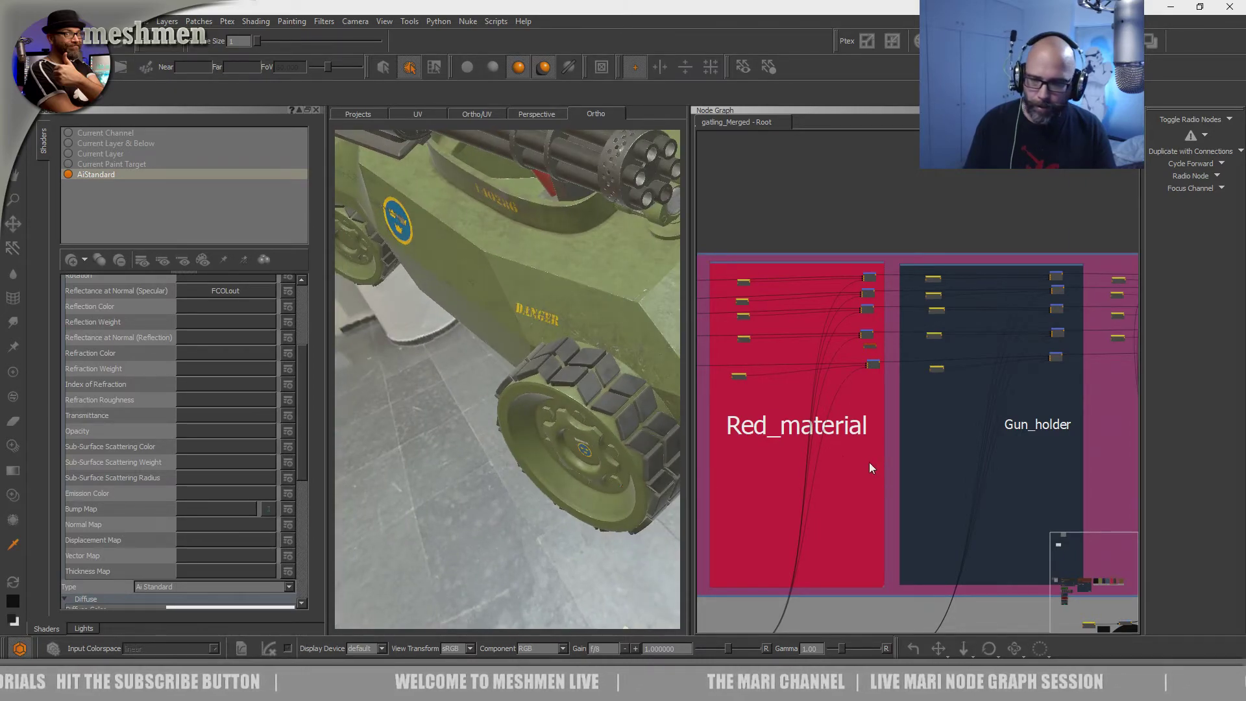
- Locate the BUMPout node at the end of the masks network and assign it to the AiStandard shader's Bump Map input
middle_drag(975, 445, 919, 431)
middle_drag(1061, 421, 802, 423)
middle_drag(967, 427, 803, 425)
scroll(880, 417, up, 4)
scroll(868, 473, up, 5)
click(866, 418)
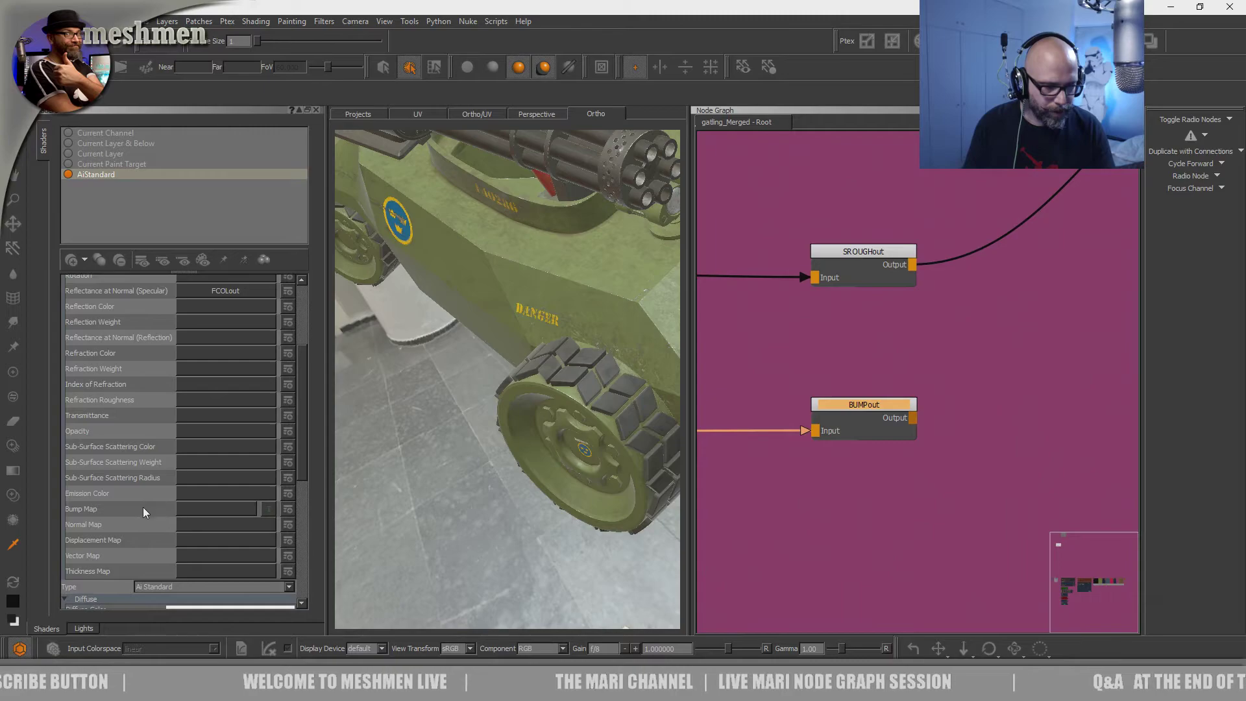
click(200, 510)
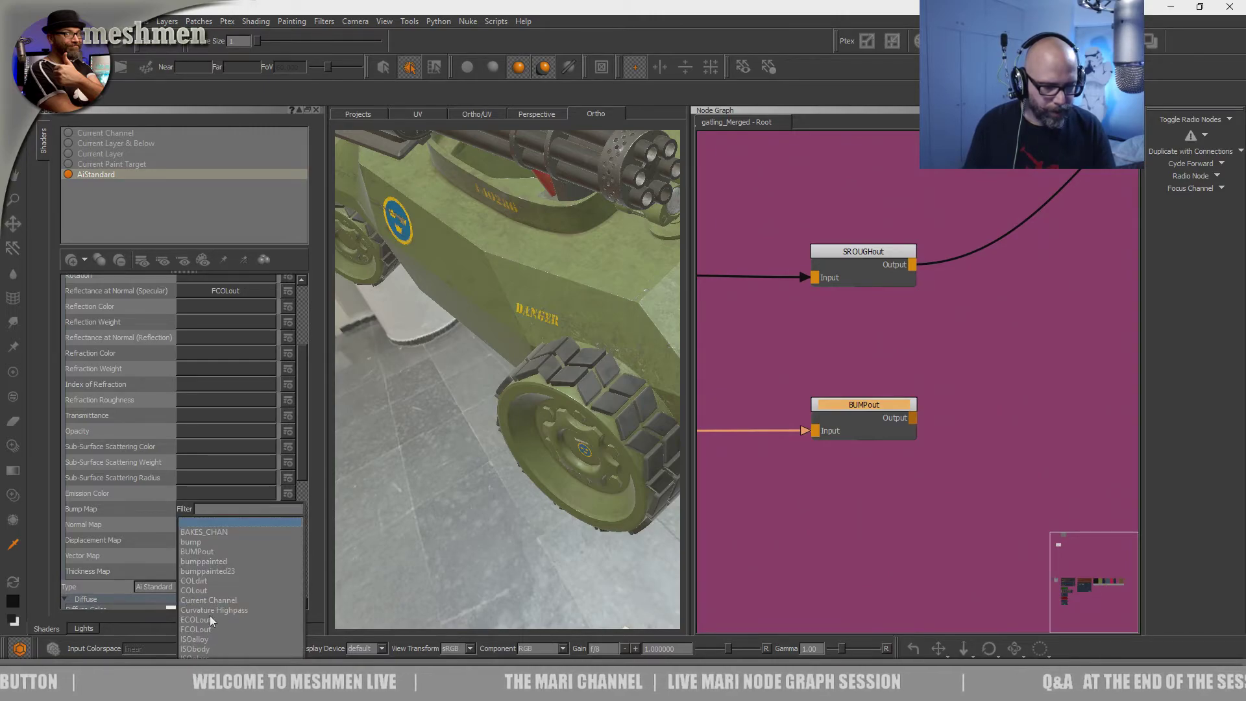
click(208, 554)
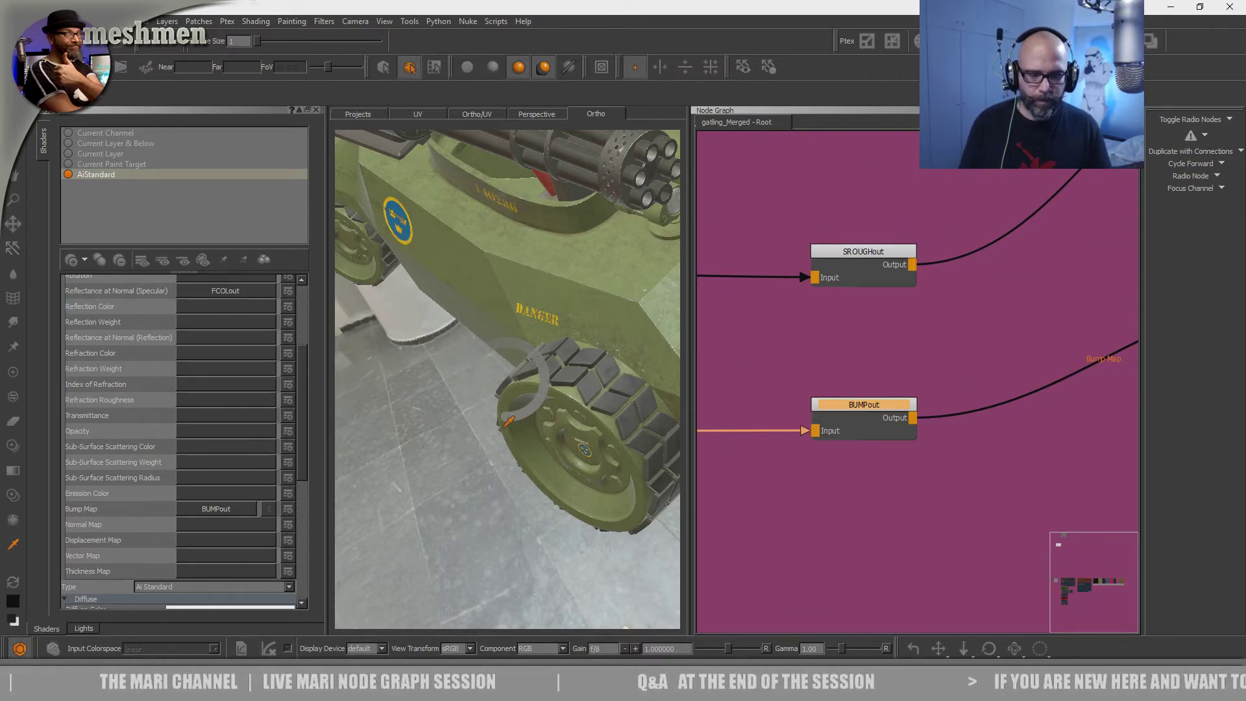
- Examine the bump shading on the front wheel's rim and tire edge up close from several angles
alt+drag(522, 449, 637, 434)
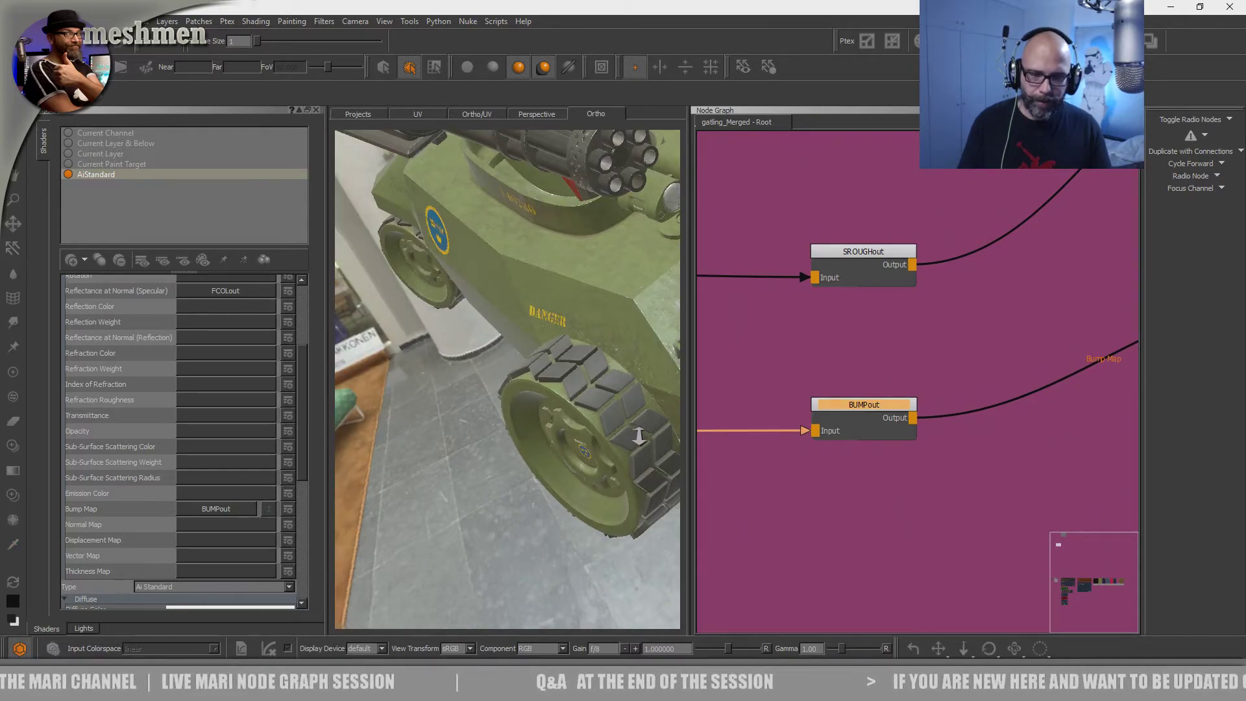
alt+right_drag(637, 434, 686, 454)
alt+drag(685, 454, 691, 447)
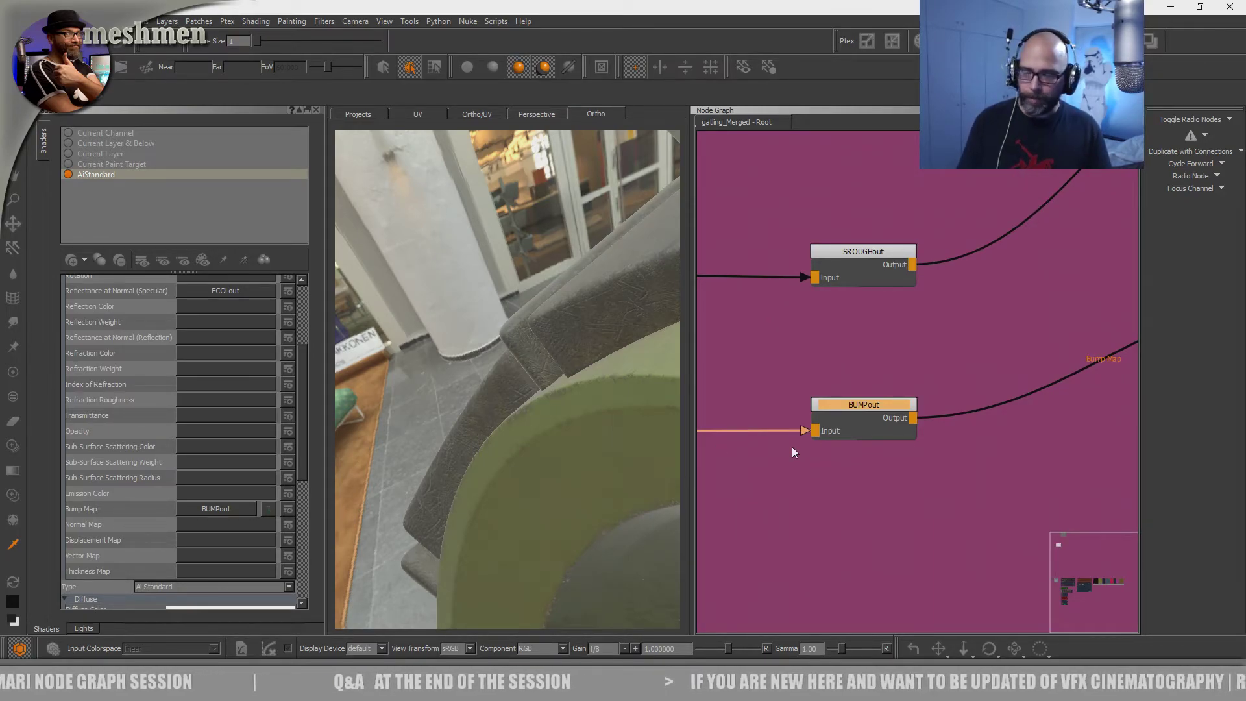
mouse_move(612, 474)
alt+mouse_down()
mouse_move(613, 457)
mouse_move(398, 418)
mouse_move(531, 420)
alt+mouse_up()
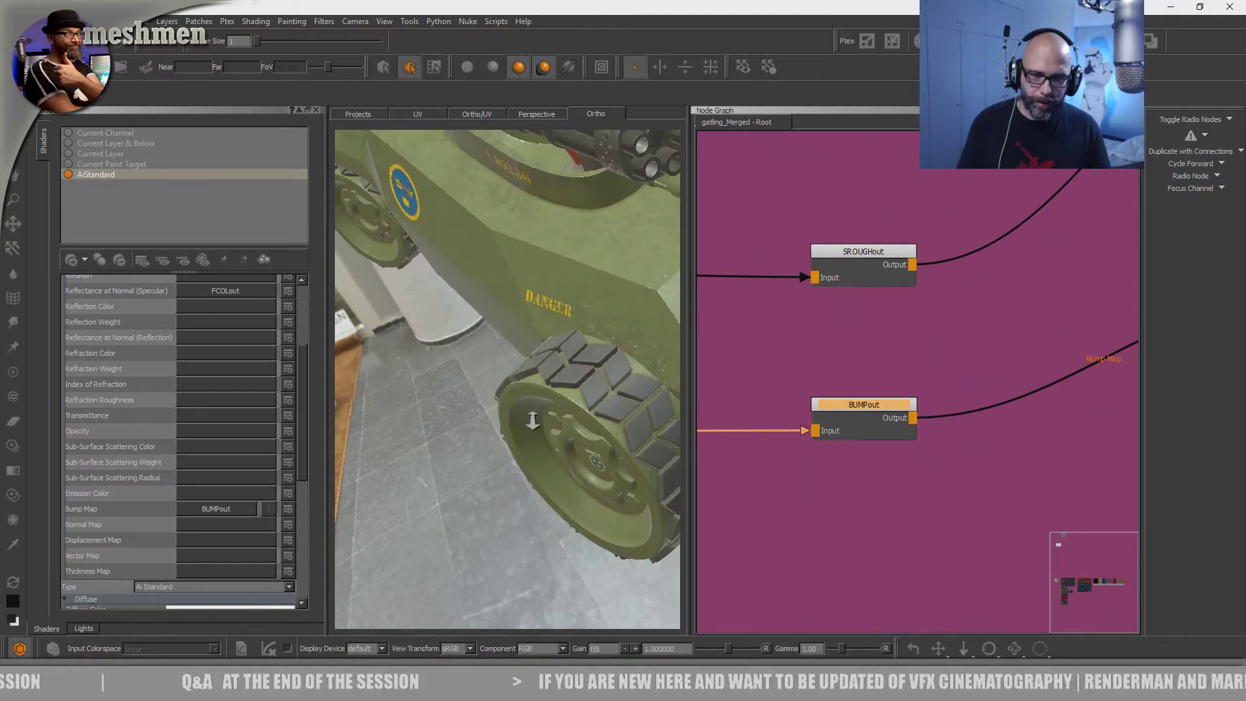
alt+right_drag(530, 420, 624, 412)
alt+drag(623, 412, 649, 433)
alt+right_drag(649, 433, 687, 416)
alt+drag(645, 408, 739, 444)
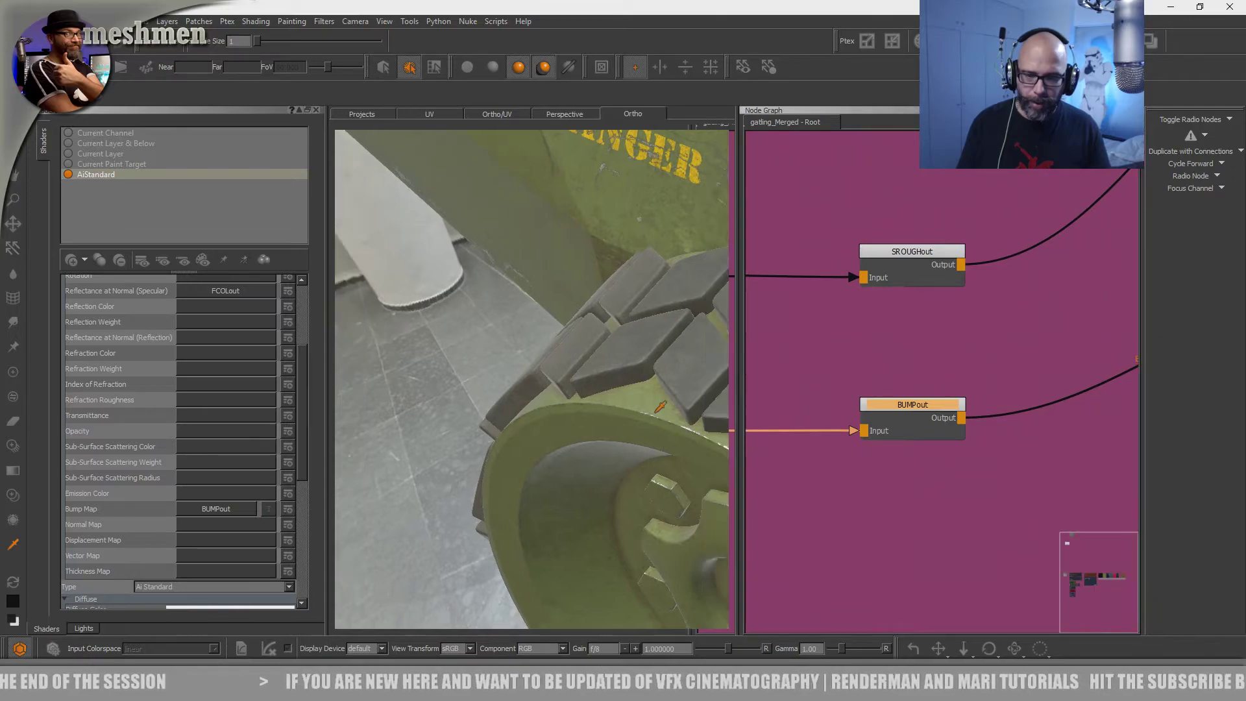
- Inspect the rubber surface of the tread blocks up close and check the output nodes feeding the shader
alt+drag(501, 431, 599, 399)
alt+right_drag(640, 417, 662, 451)
key(c)
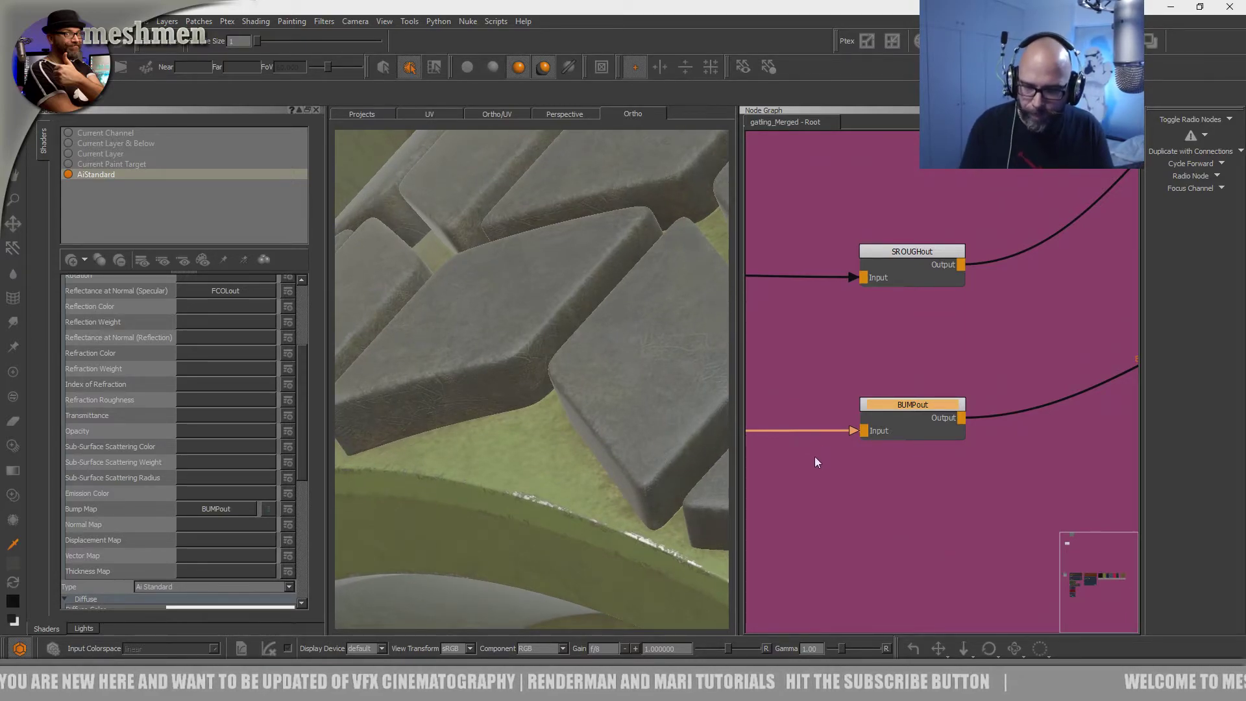
scroll(815, 457, down, 3)
scroll(823, 461, down, 4)
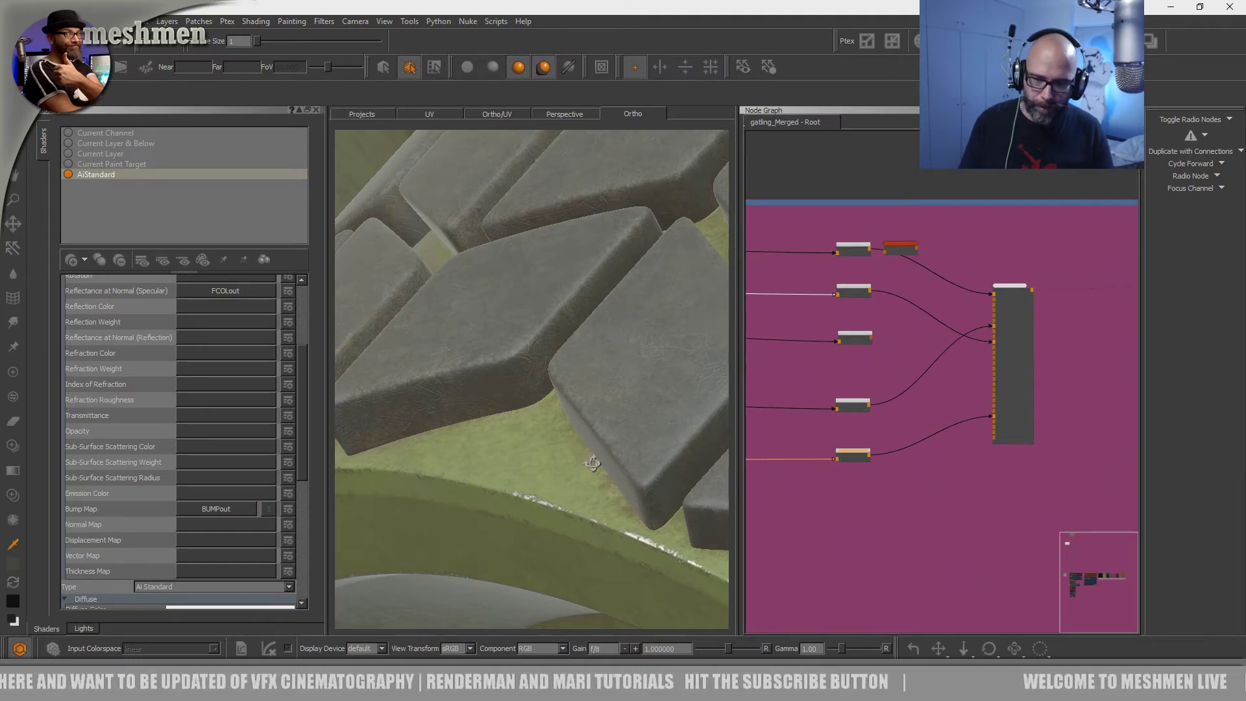
alt+drag(589, 463, 590, 441)
key(c)
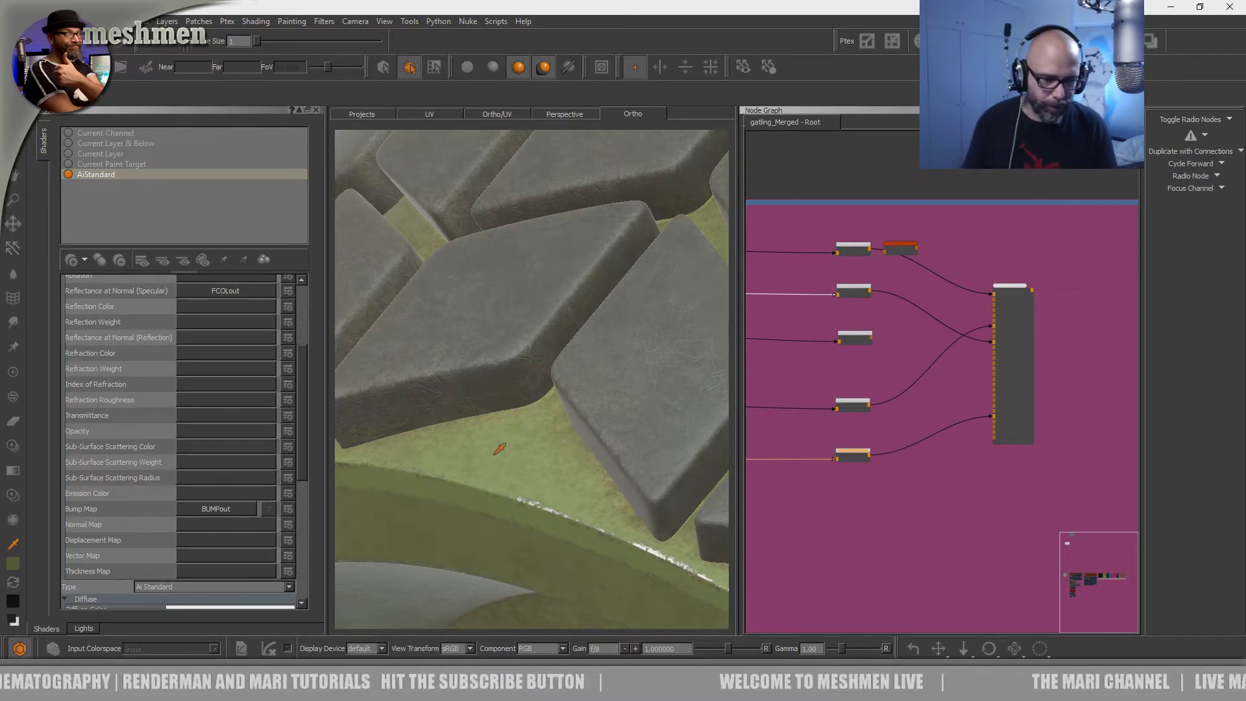
- Clear the AiStandard shader's Bump Map input and inspect the tire treads without the bump
click(208, 508)
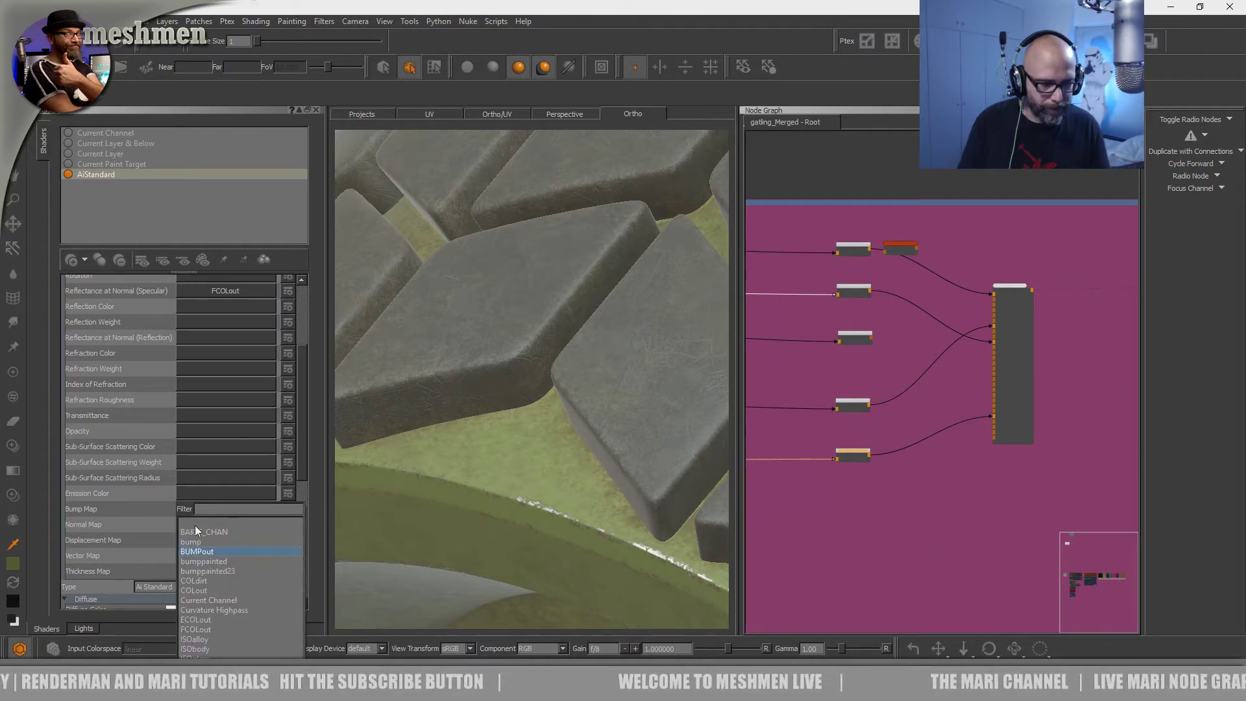
click(194, 521)
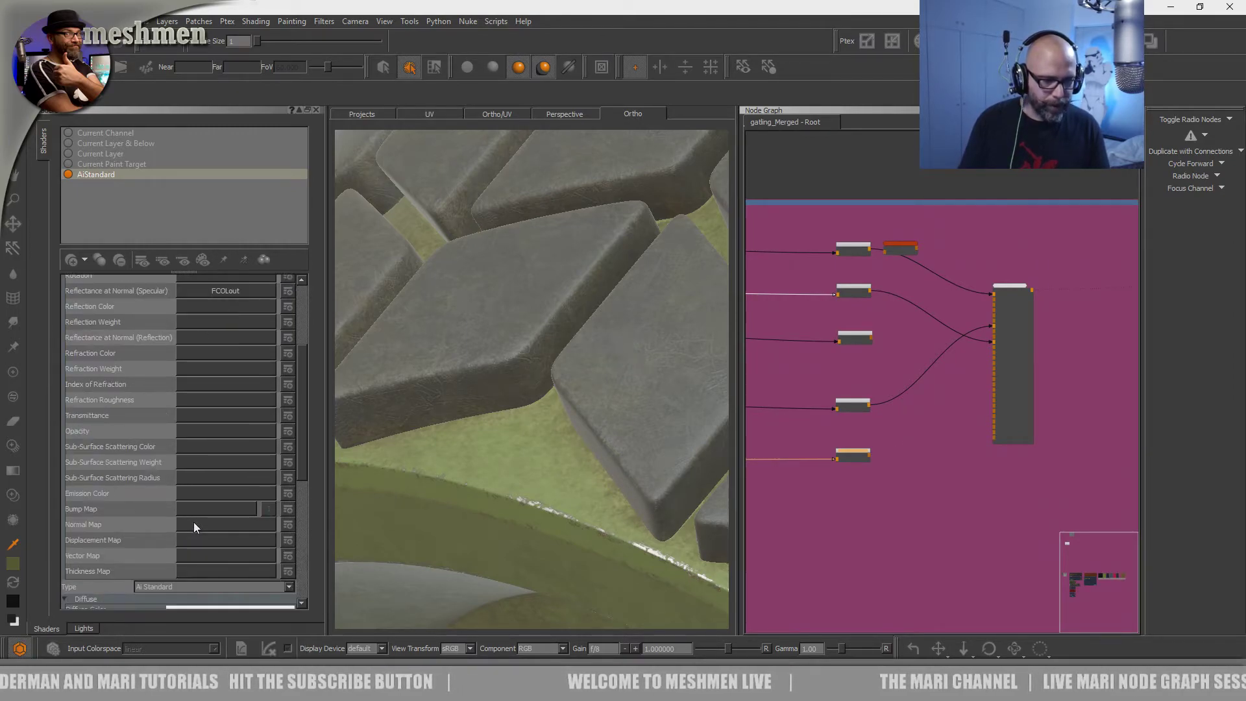
alt+drag(520, 513, 584, 520)
alt+right_drag(589, 515, 491, 495)
alt+drag(490, 495, 557, 451)
alt+right_drag(557, 451, 623, 460)
alt+drag(623, 460, 636, 486)
alt+right_drag(636, 485, 645, 476)
alt+drag(645, 476, 620, 493)
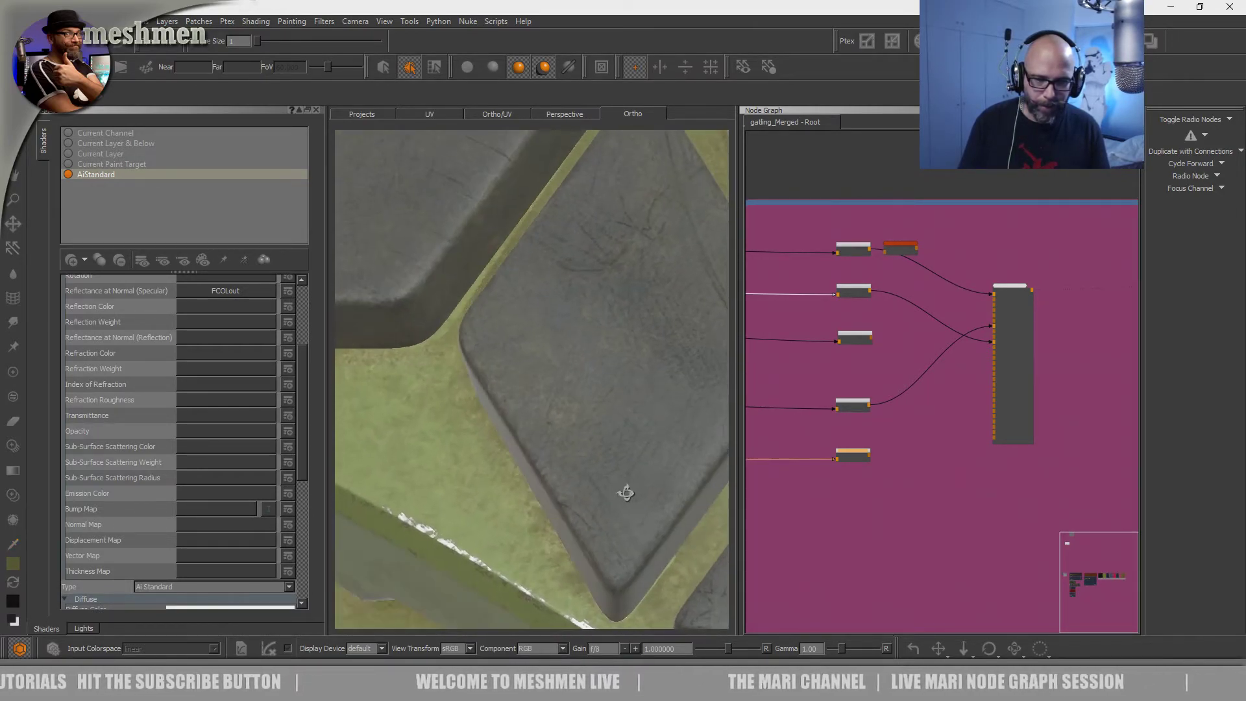
alt+right_drag(620, 493, 531, 489)
mouse_move(532, 489)
alt+mouse_down()
mouse_move(530, 511)
mouse_move(549, 497)
mouse_move(542, 510)
mouse_move(519, 501)
mouse_move(575, 486)
mouse_move(516, 498)
mouse_move(550, 502)
alt+mouse_up()
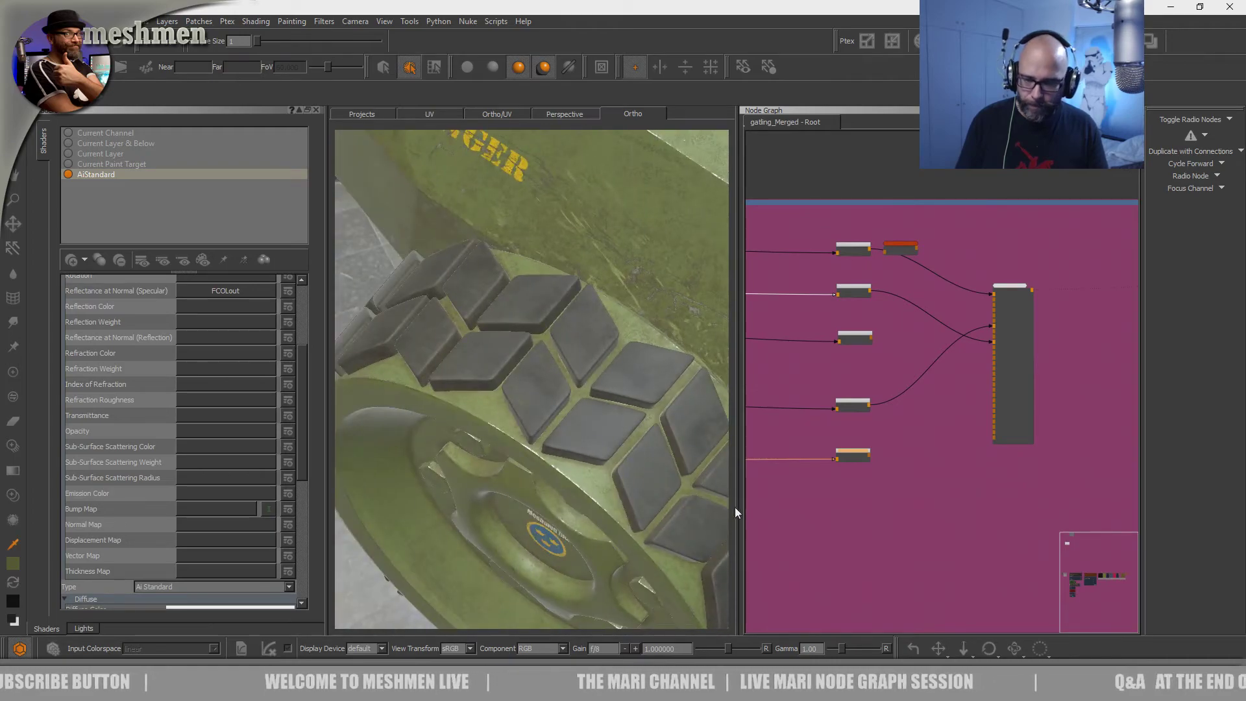
- Go back through the node graph to the material groups and examine the output nodes of the lowest group
drag(735, 500, 736, 501)
scroll(848, 516, down, 10)
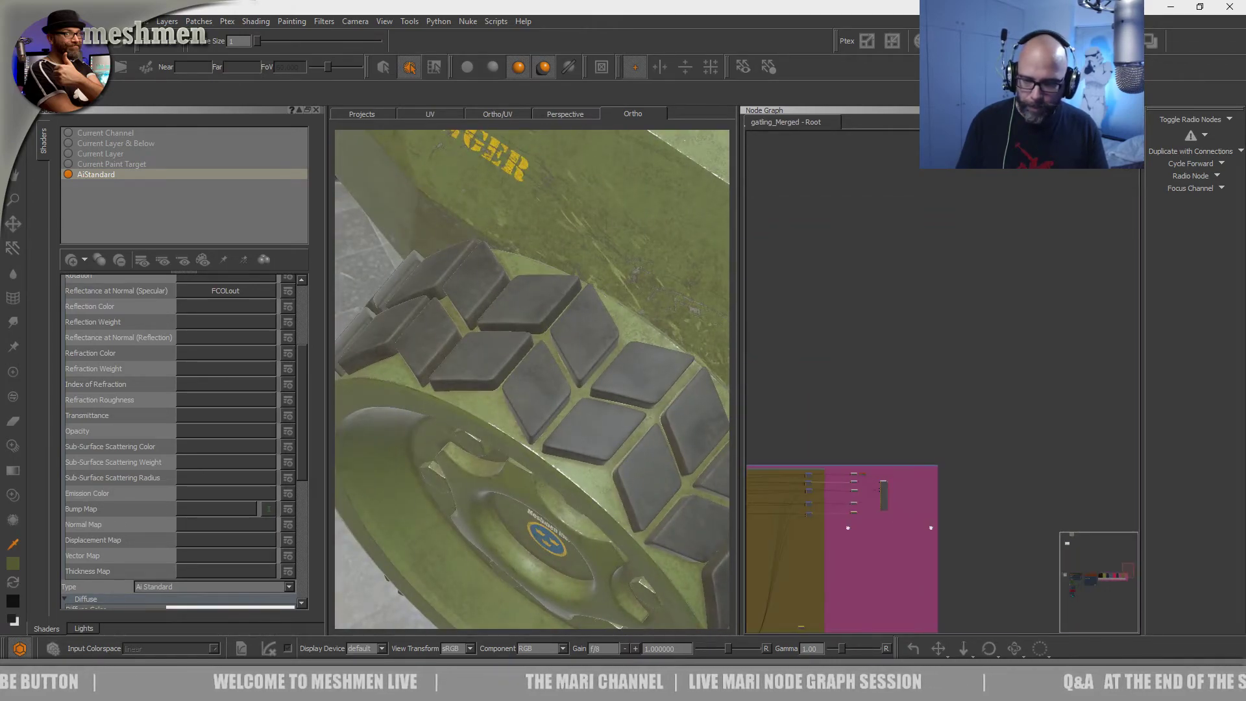
middle_drag(843, 527, 1038, 296)
middle_drag(910, 421, 1130, 406)
middle_drag(924, 566, 1201, 357)
scroll(931, 416, down, 5)
scroll(903, 458, down, 6)
middle_drag(922, 453, 1178, 365)
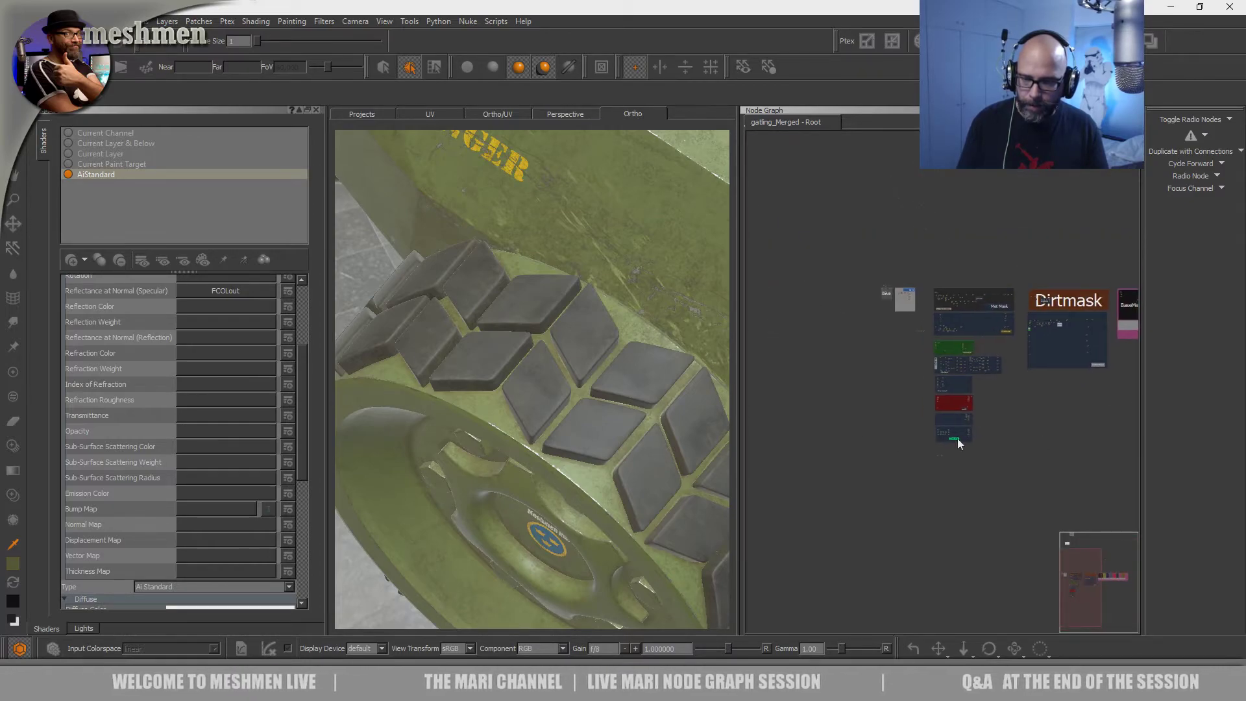
scroll(990, 402, up, 3)
scroll(958, 399, up, 8)
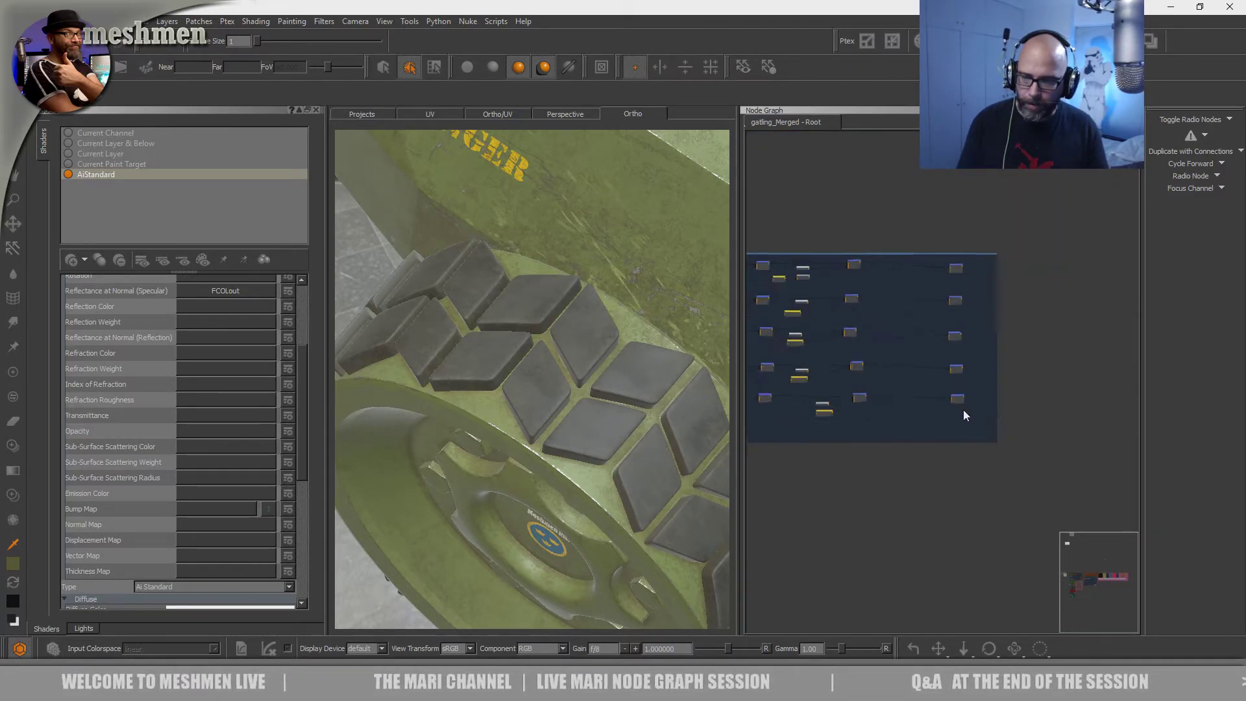
drag(957, 378, 956, 370)
middle_drag(1016, 394, 805, 440)
scroll(893, 424, up, 5)
scroll(880, 419, down, 3)
drag(885, 422, 870, 418)
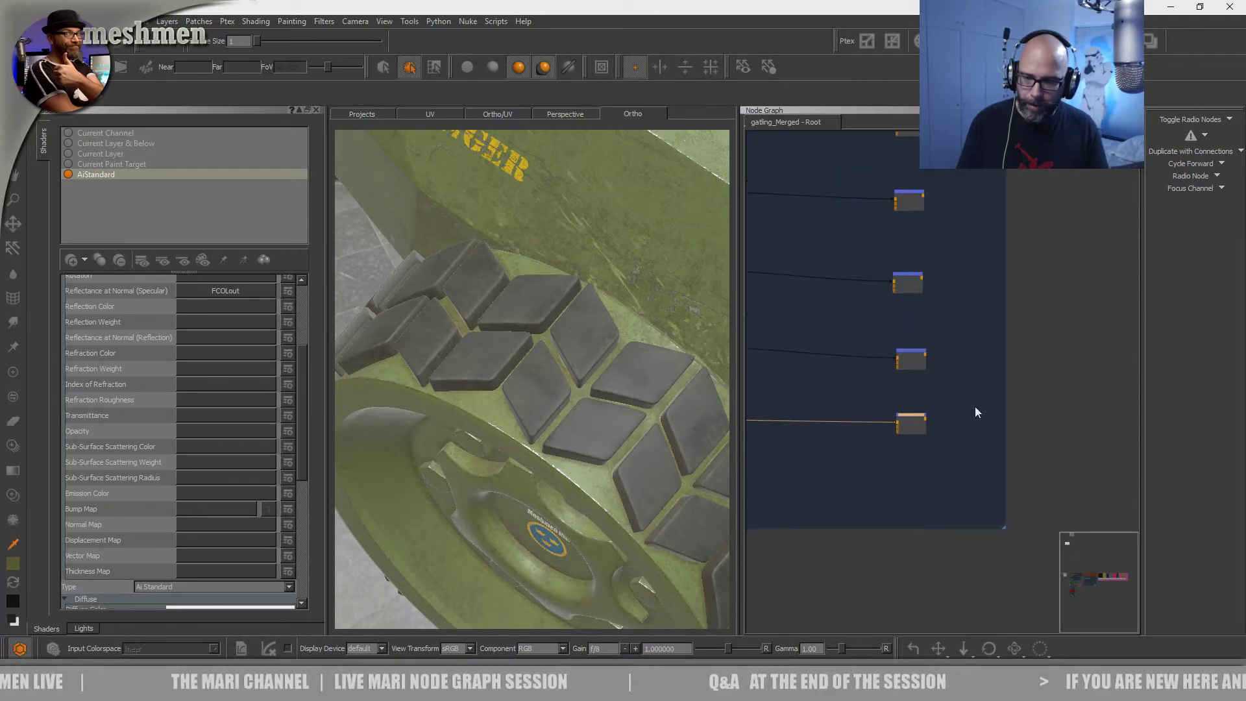
- Add a 2048 x 2048, 16bit (Half) Bake Point after the last Merge node that feeds BUMPout
scroll(980, 406, down, 5)
scroll(978, 407, down, 2)
middle_drag(979, 407, 791, 516)
middle_drag(982, 417, 742, 415)
scroll(838, 424, up, 6)
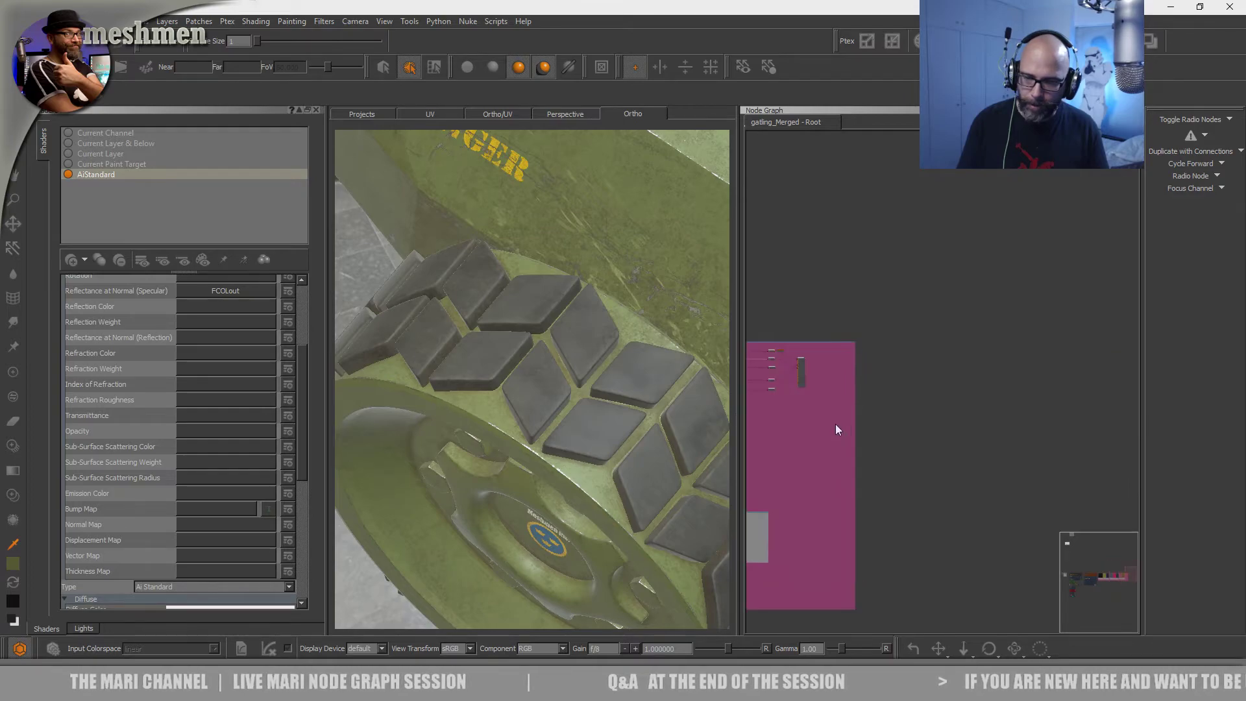
drag(960, 369, 976, 370)
middle_drag(834, 383, 1096, 407)
click(787, 400)
key(Tab)
text(bak)
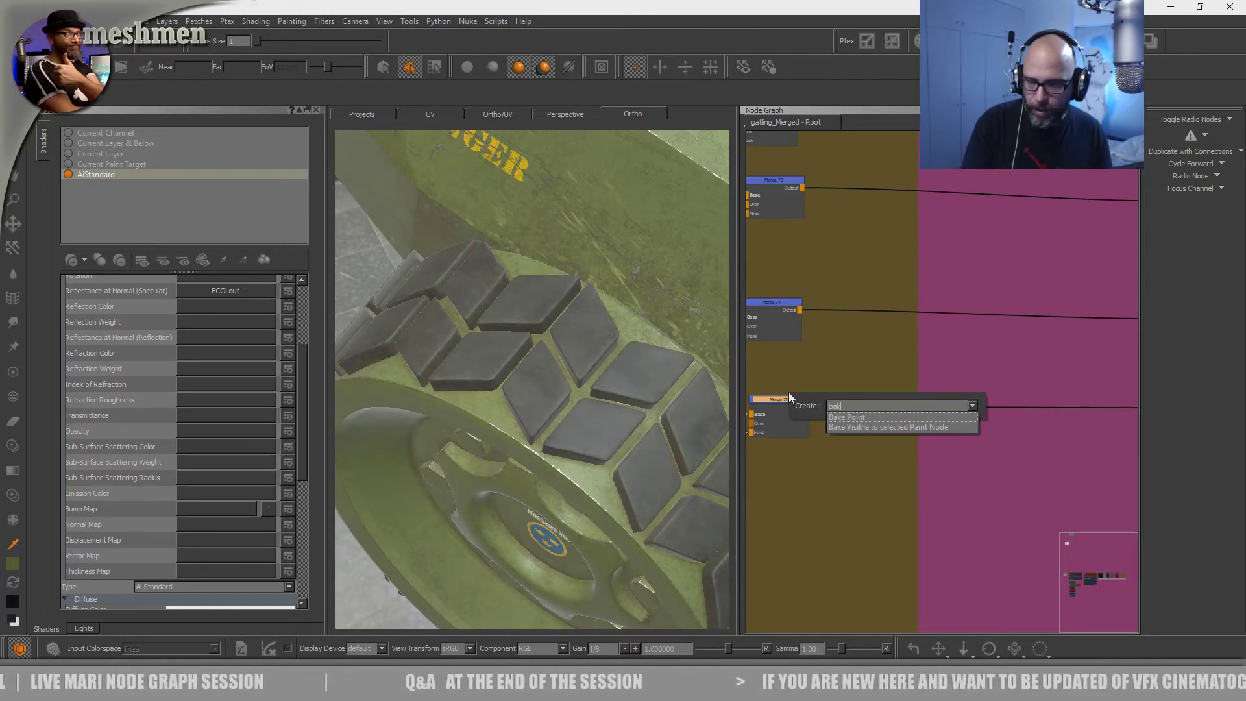
key(Return)
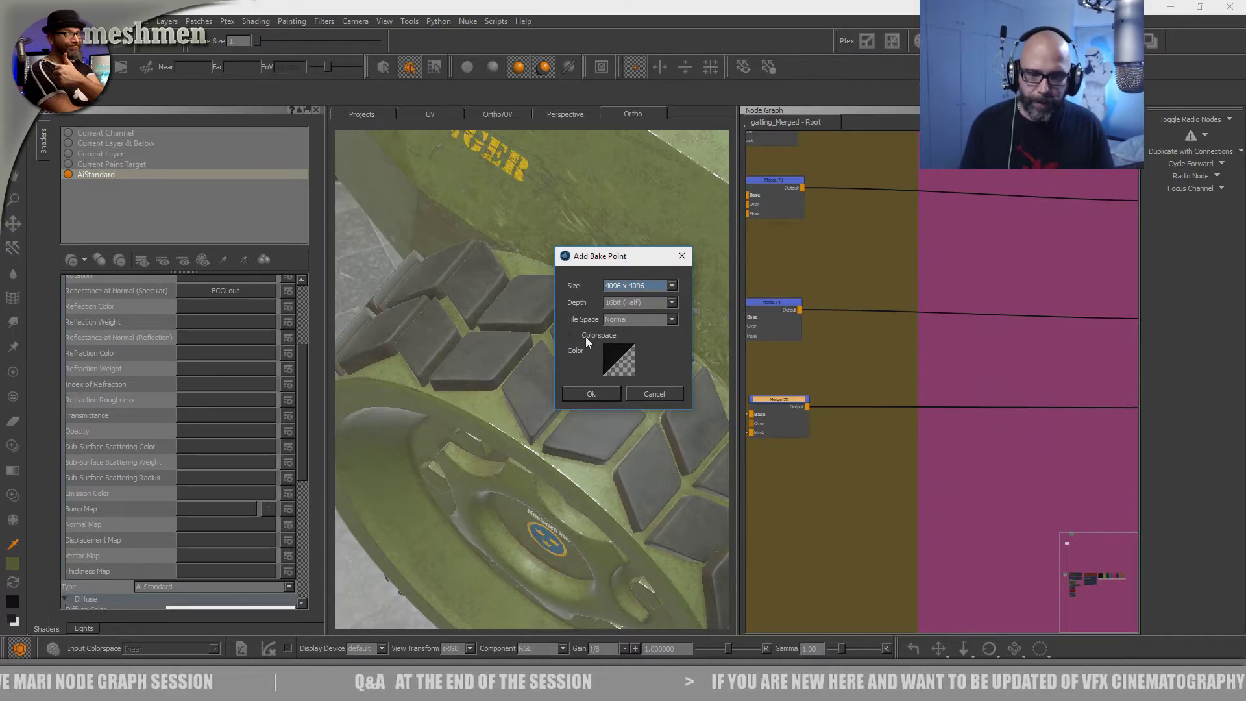
click(586, 335)
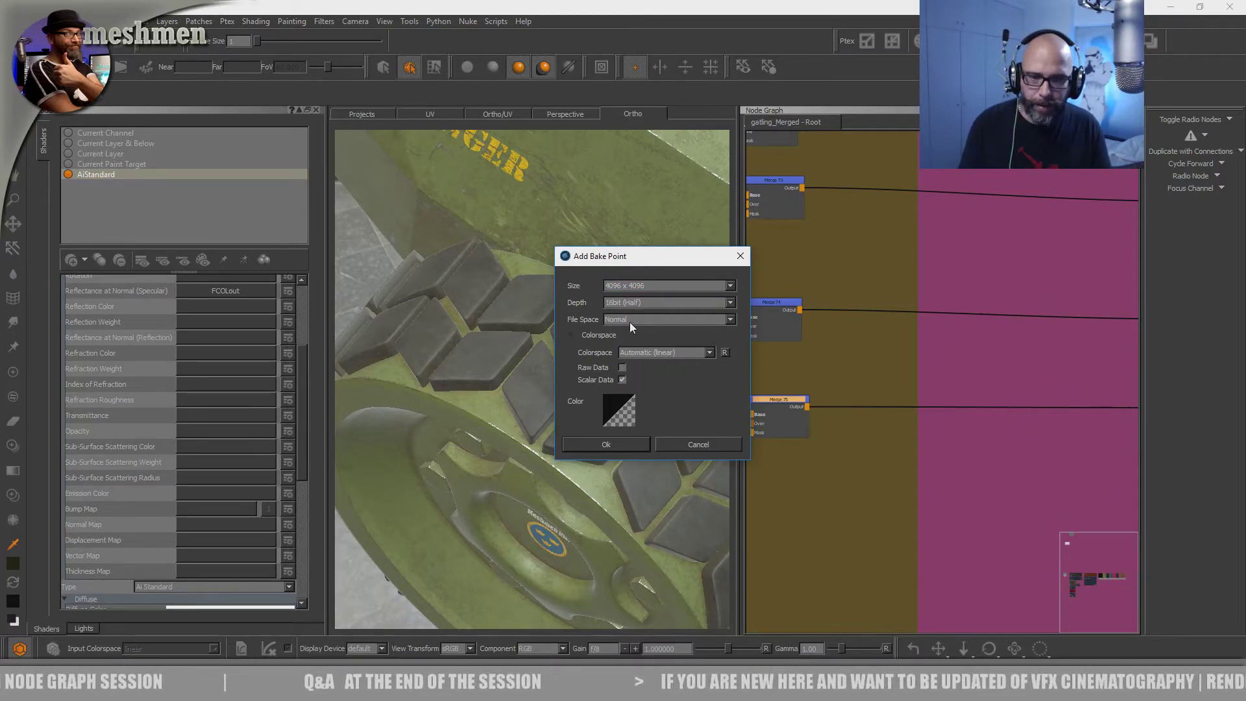
click(656, 285)
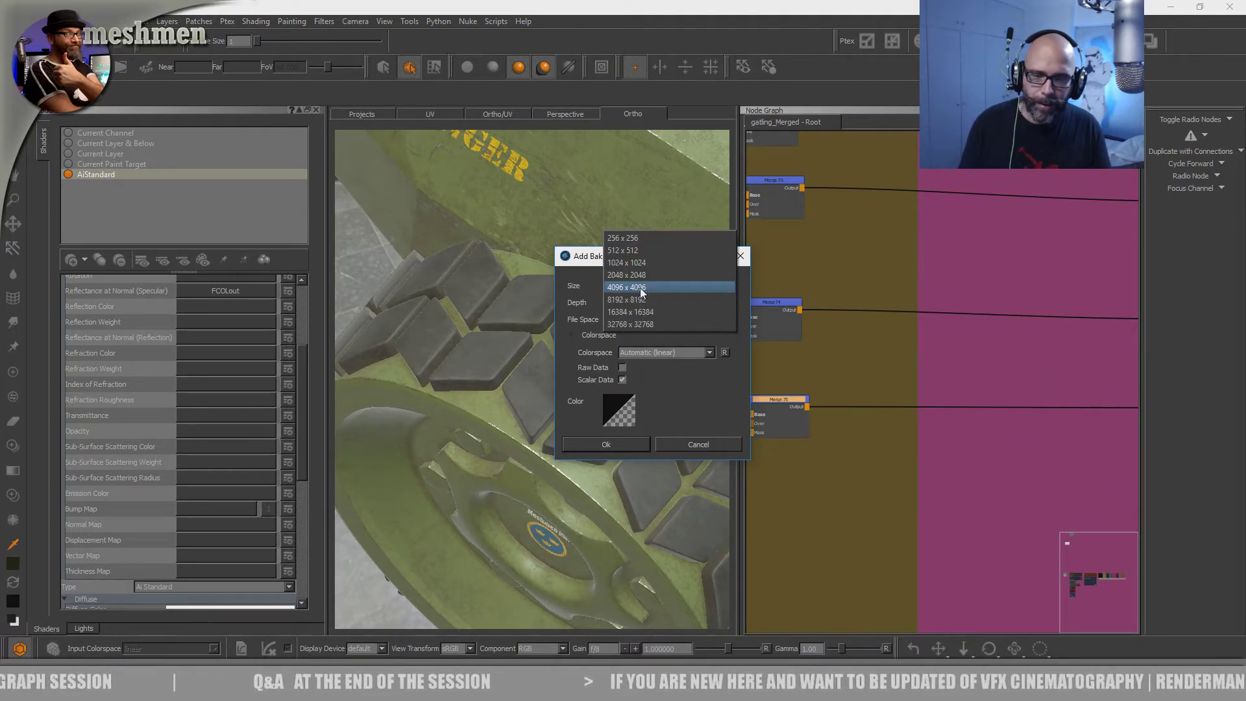
click(635, 275)
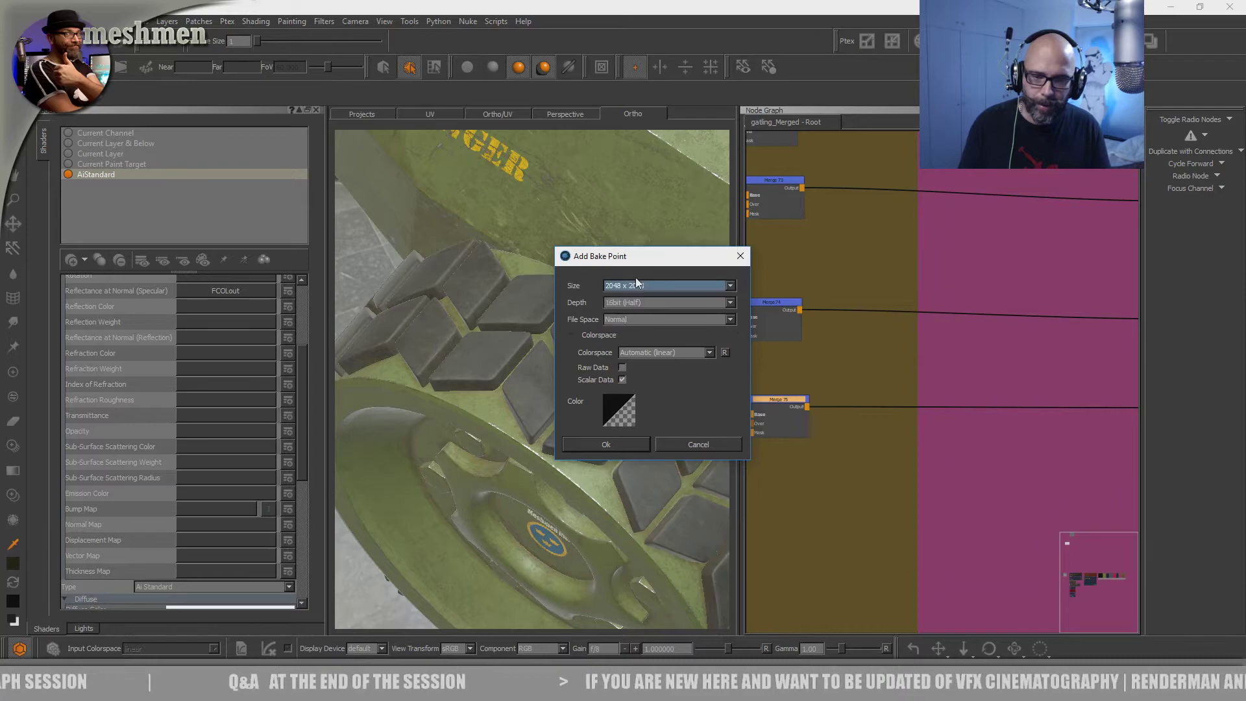
click(606, 445)
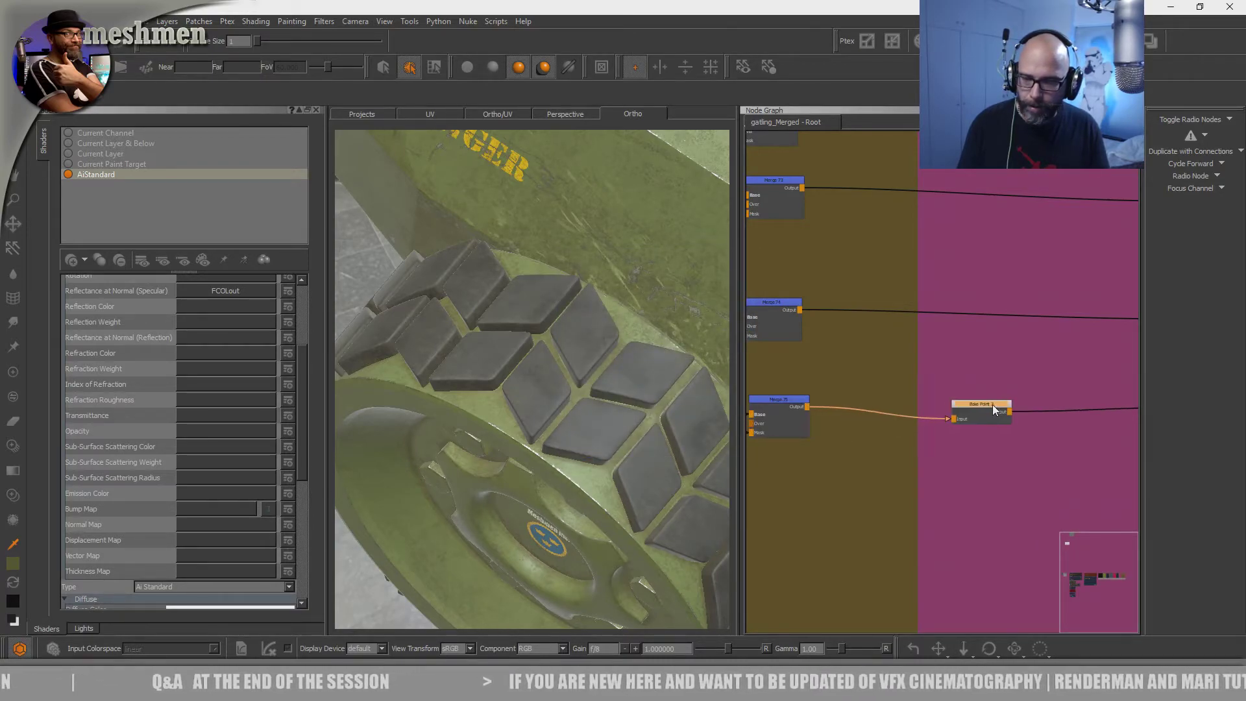
- Align the new bake point with the bump line in front of BUMPout and bake it
click(991, 401)
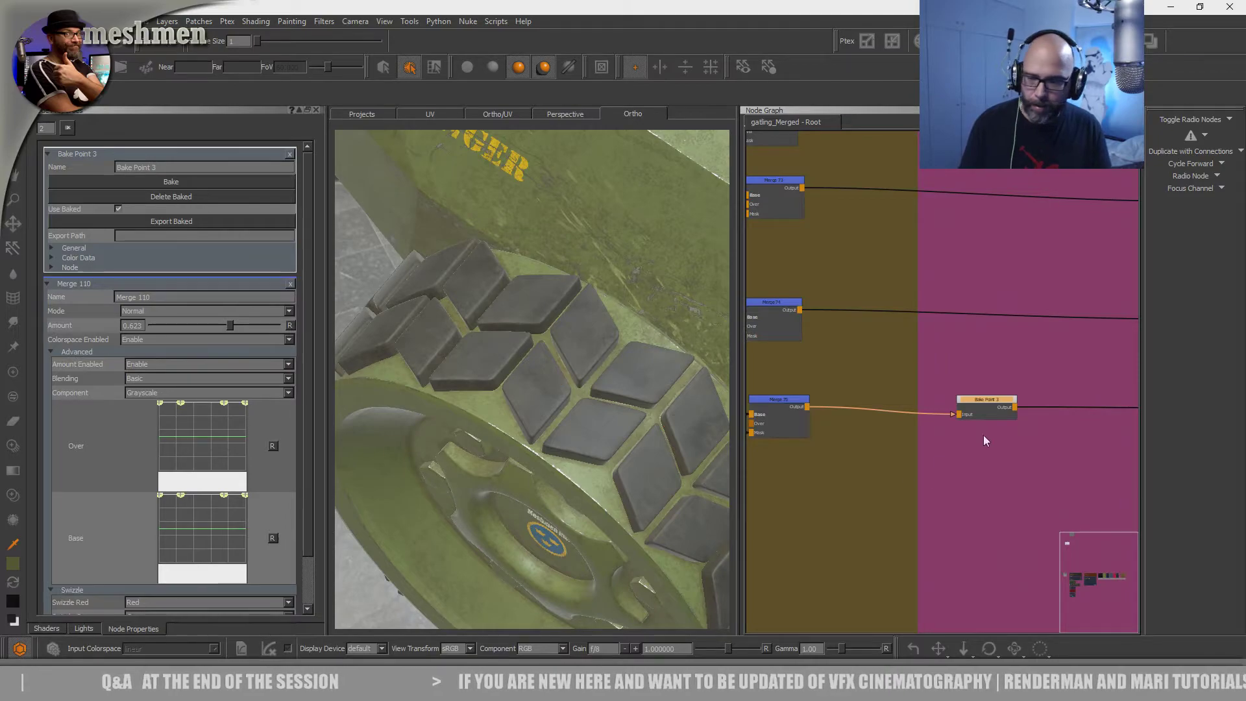
drag(984, 401, 996, 399)
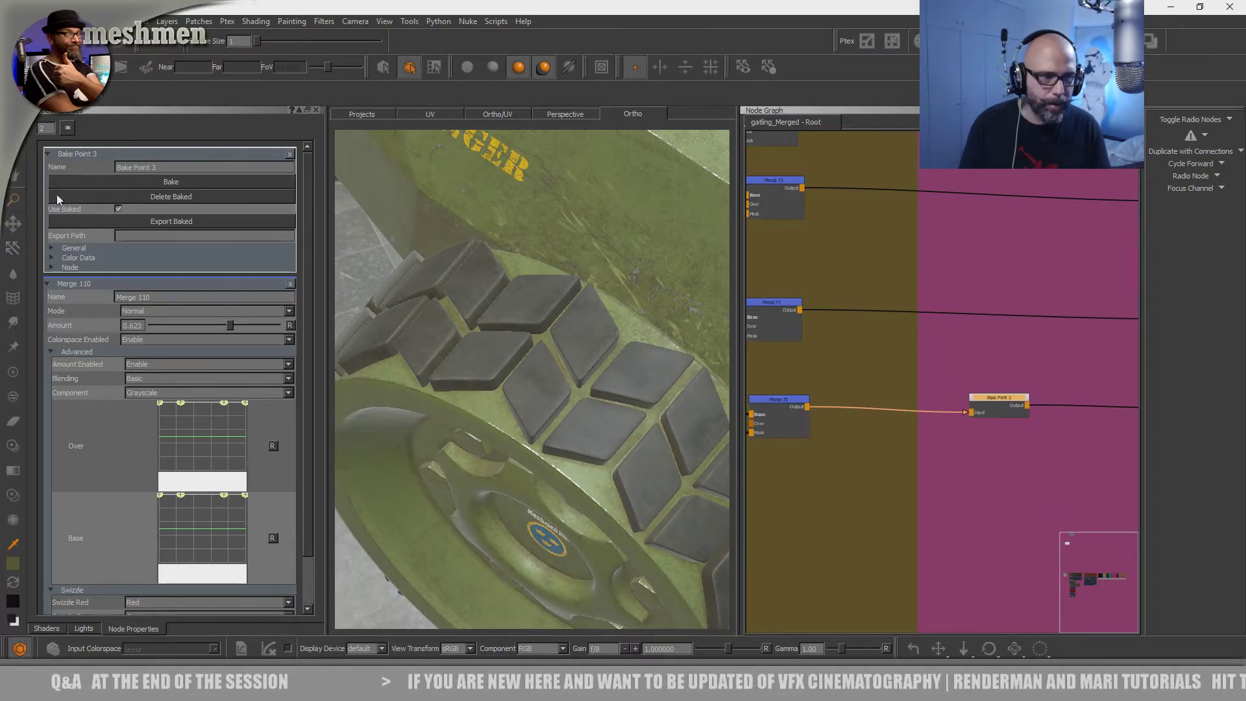
click(171, 182)
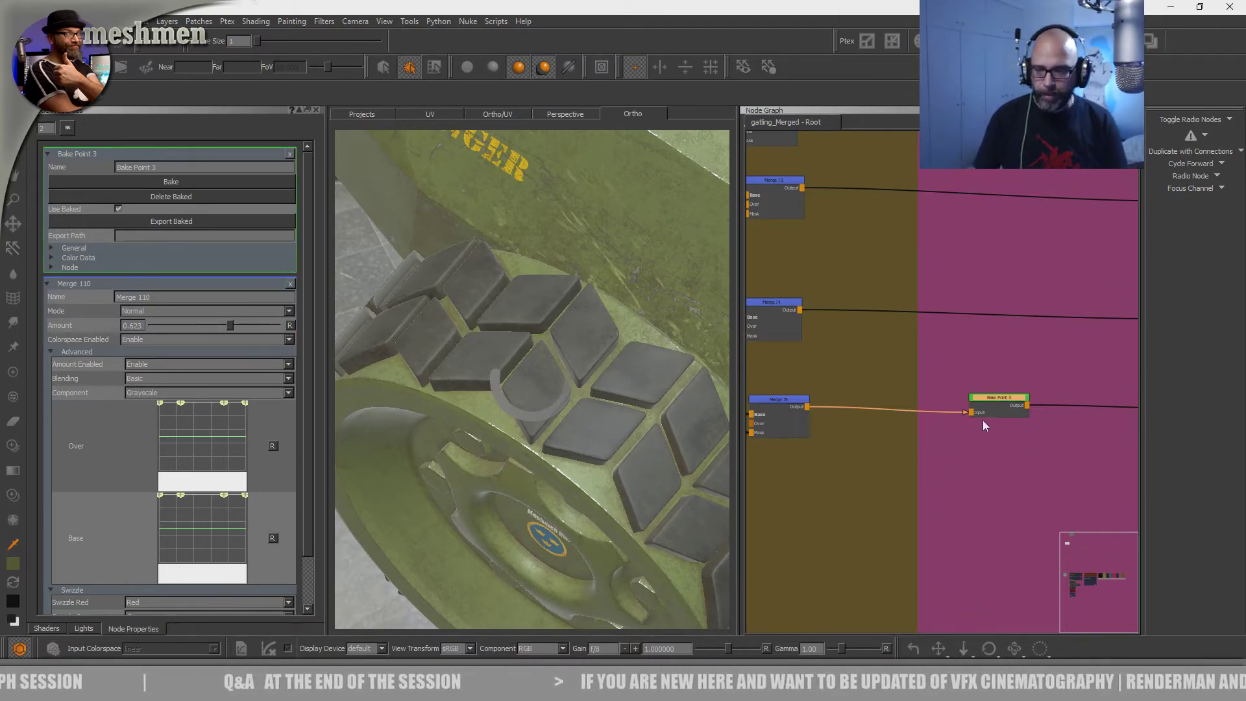
drag(999, 402, 998, 409)
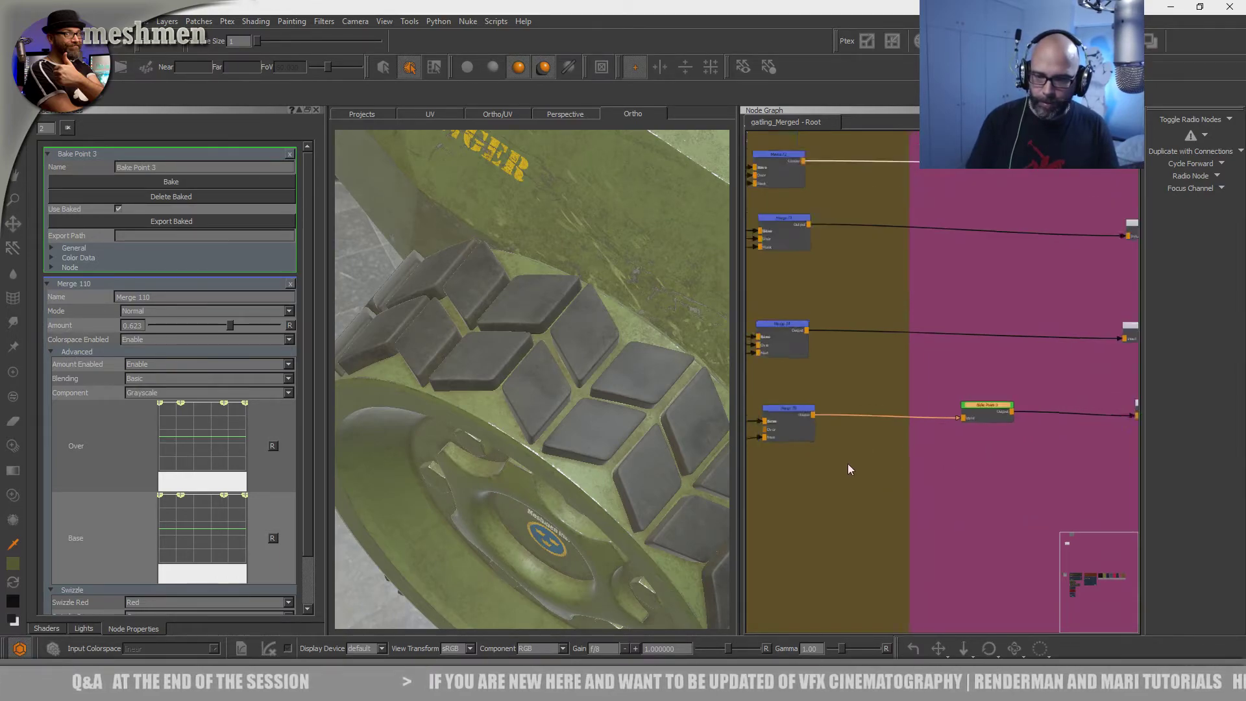
- Assign BUMPout to the AiStandard shader's Bump Map input
scroll(847, 469, down, 3)
scroll(847, 466, down, 2)
middle_drag(913, 476, 829, 492)
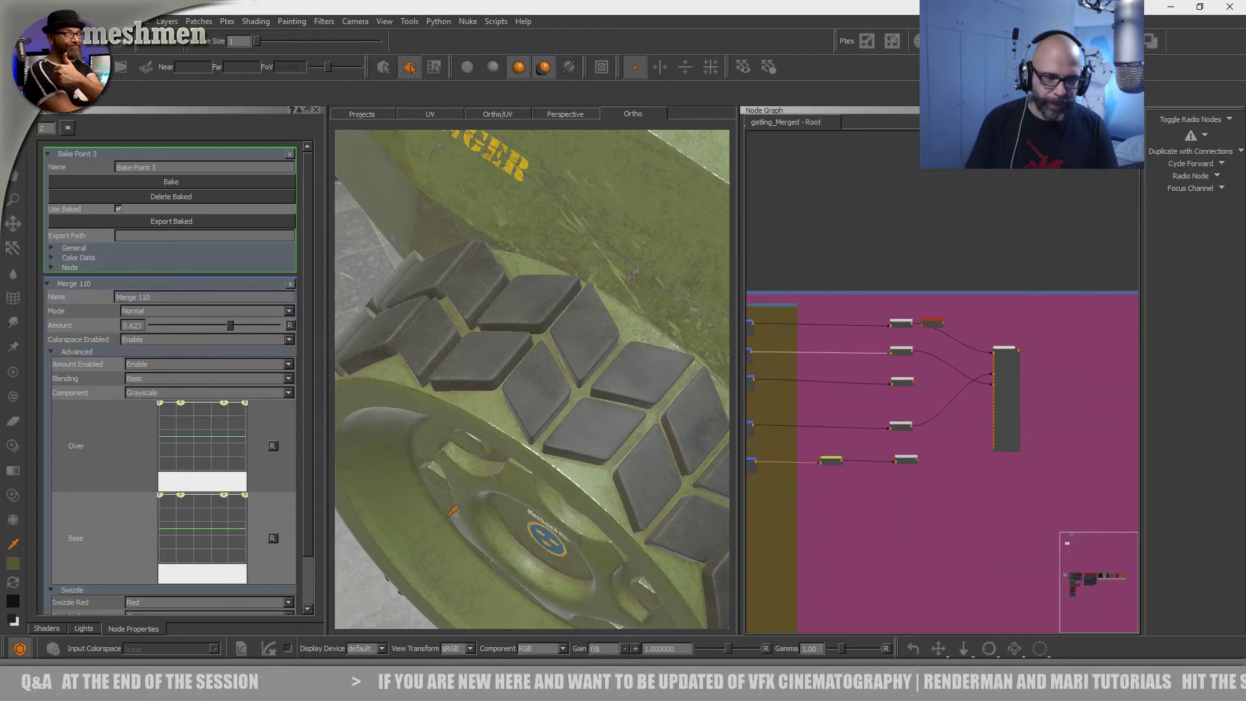
click(52, 628)
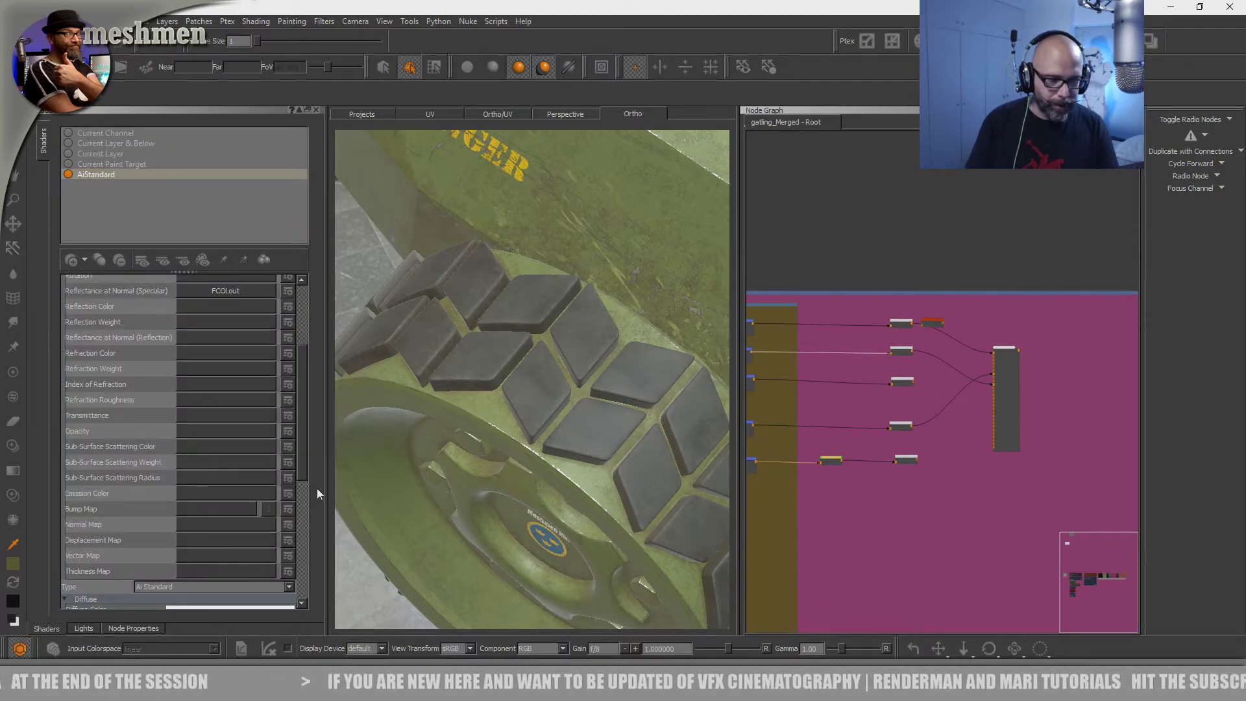
drag(299, 462, 304, 503)
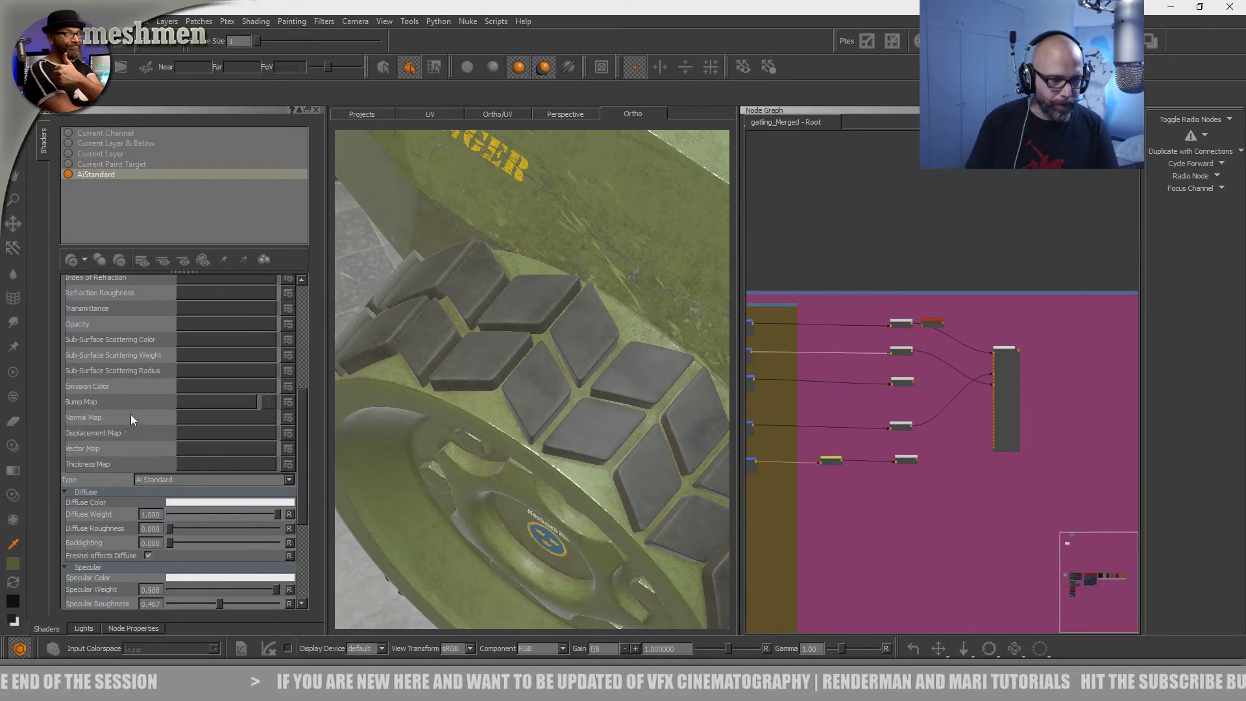
click(188, 401)
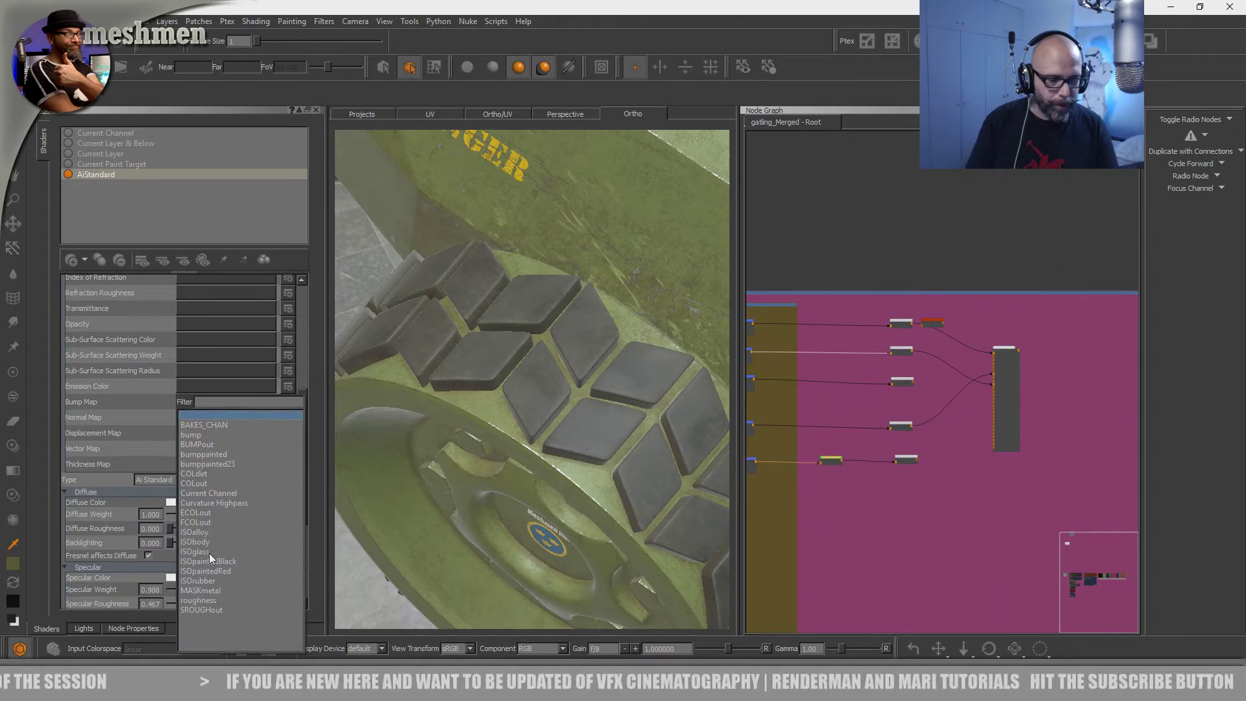
click(176, 494)
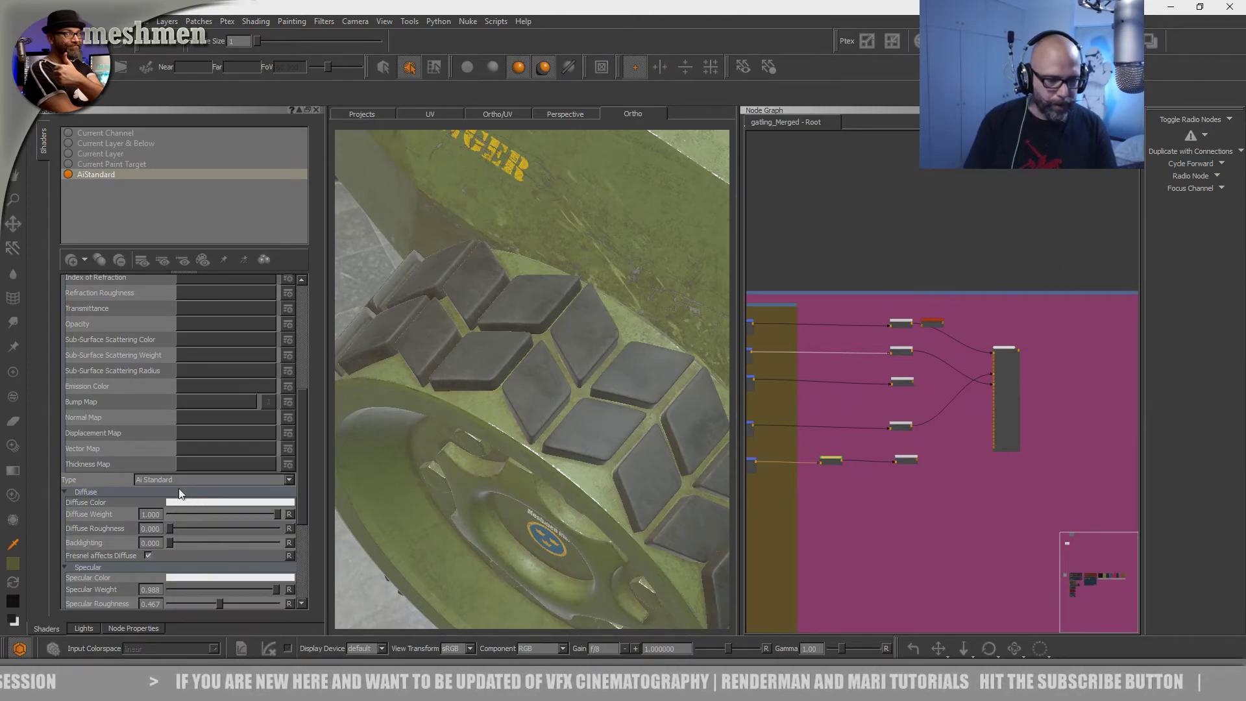
click(194, 401)
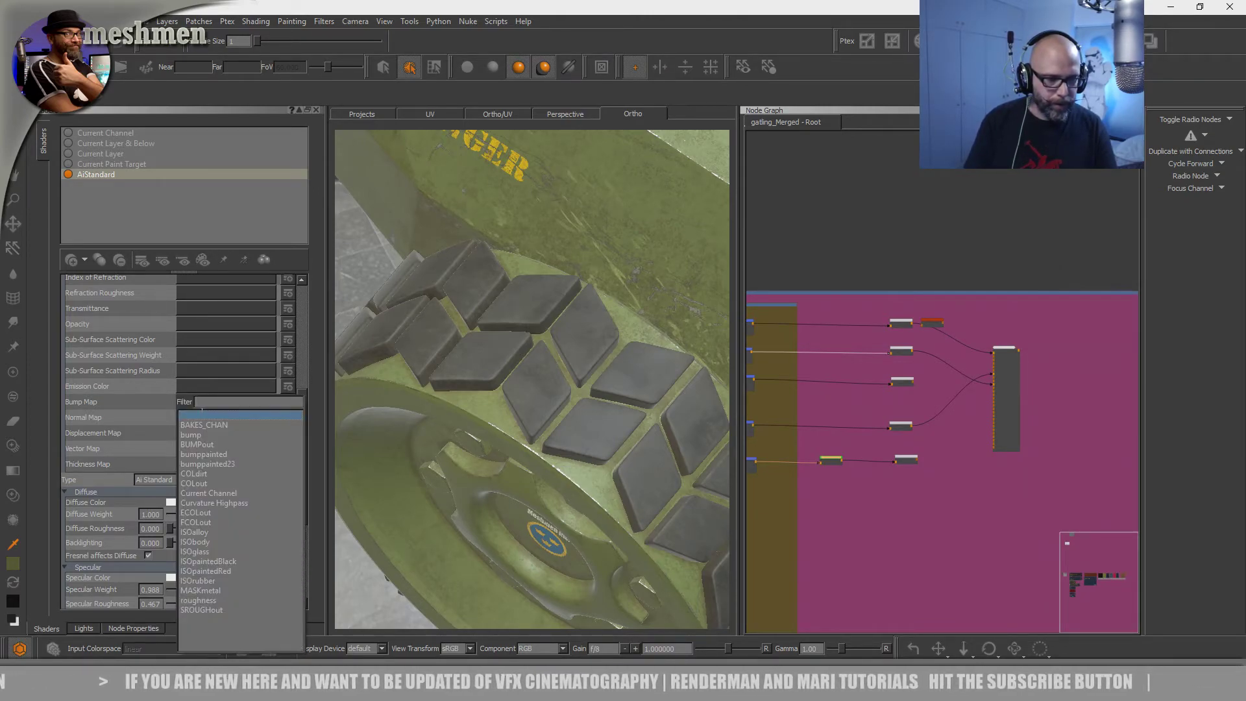
click(199, 446)
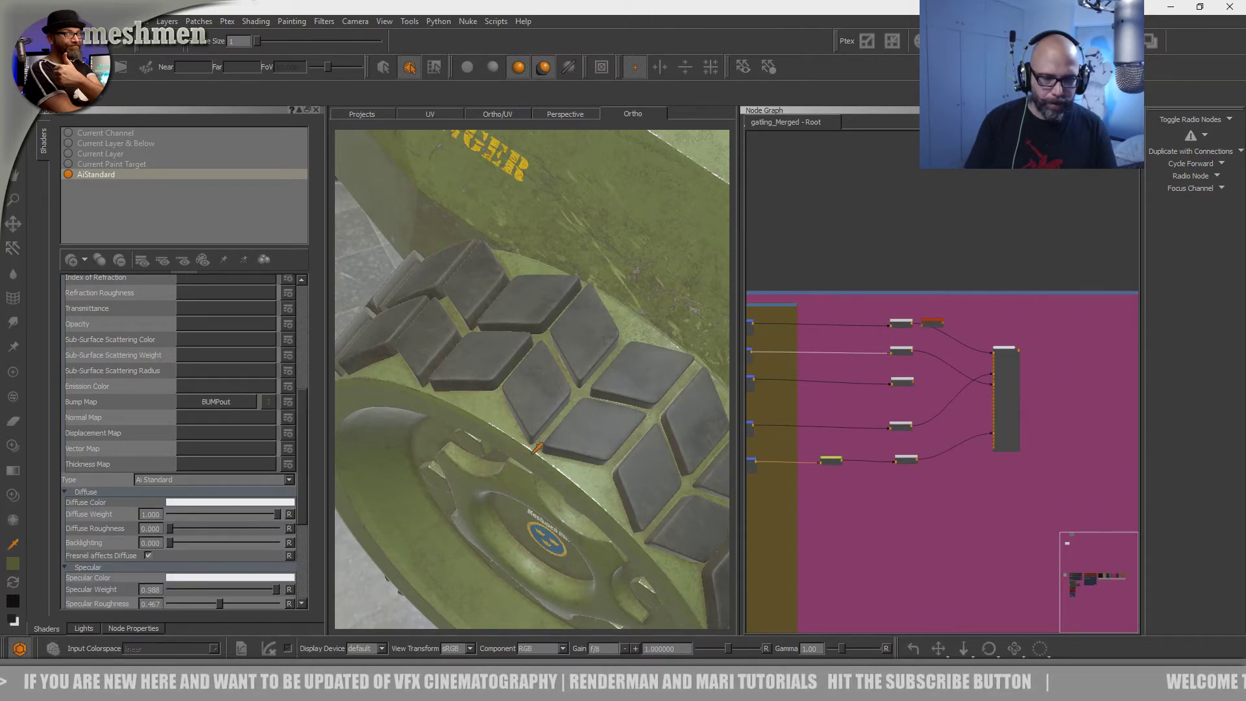
- Check the baked bump on the tire treads from different angles and activate the Select tool
key(p)
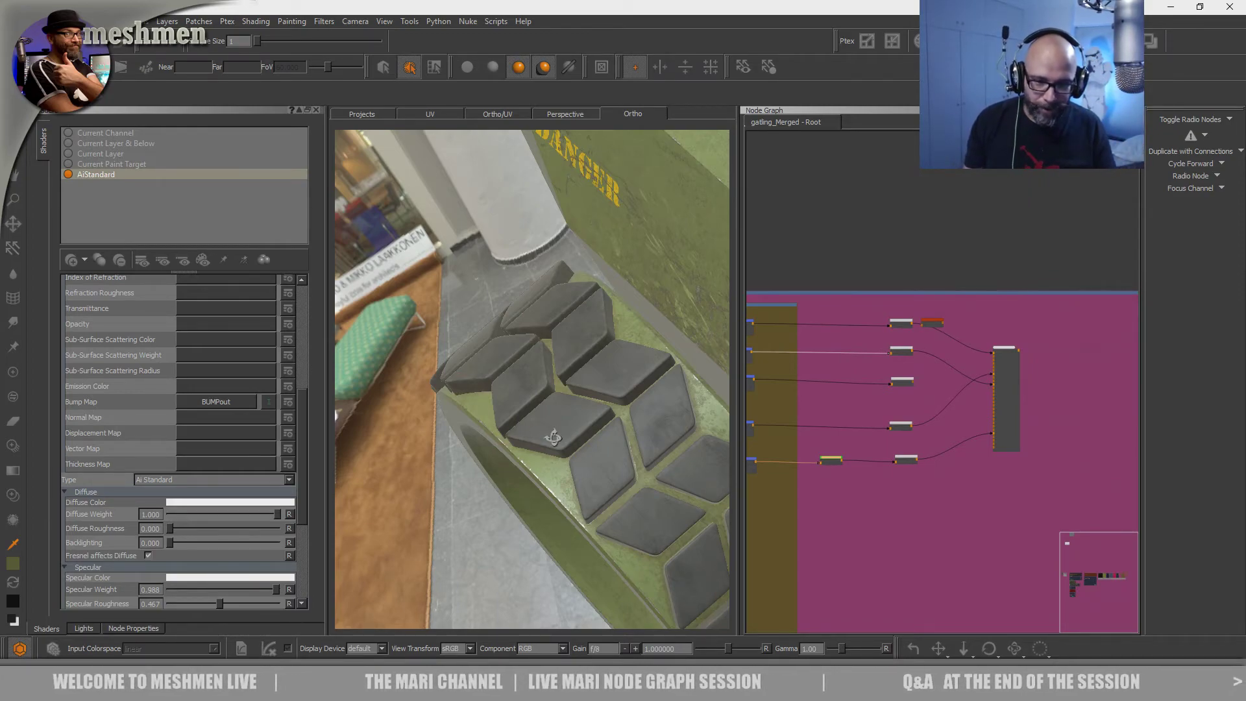
mouse_move(570, 439)
alt+mouse_down()
mouse_move(562, 452)
mouse_move(586, 434)
alt+mouse_up()
key(s)
alt+right_drag(592, 437, 533, 426)
alt+drag(538, 425, 544, 424)
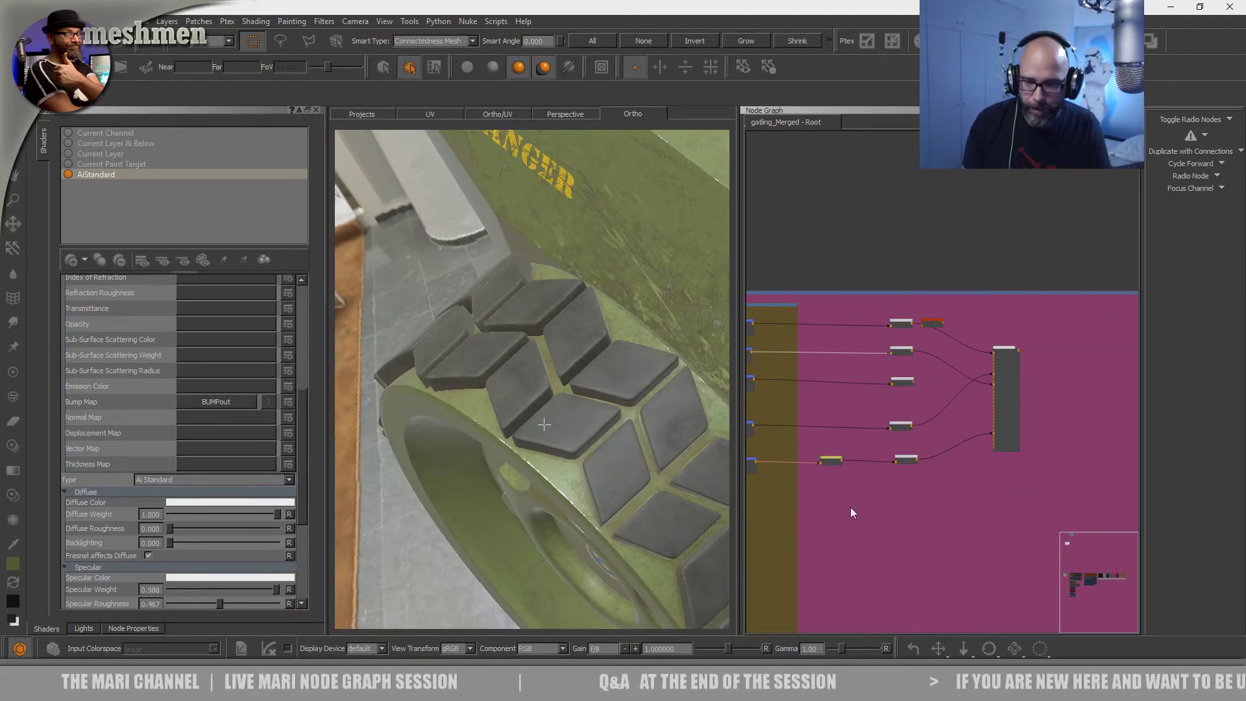
- Clear the AiStandard shader's Bump Map input
scroll(866, 505, down, 2)
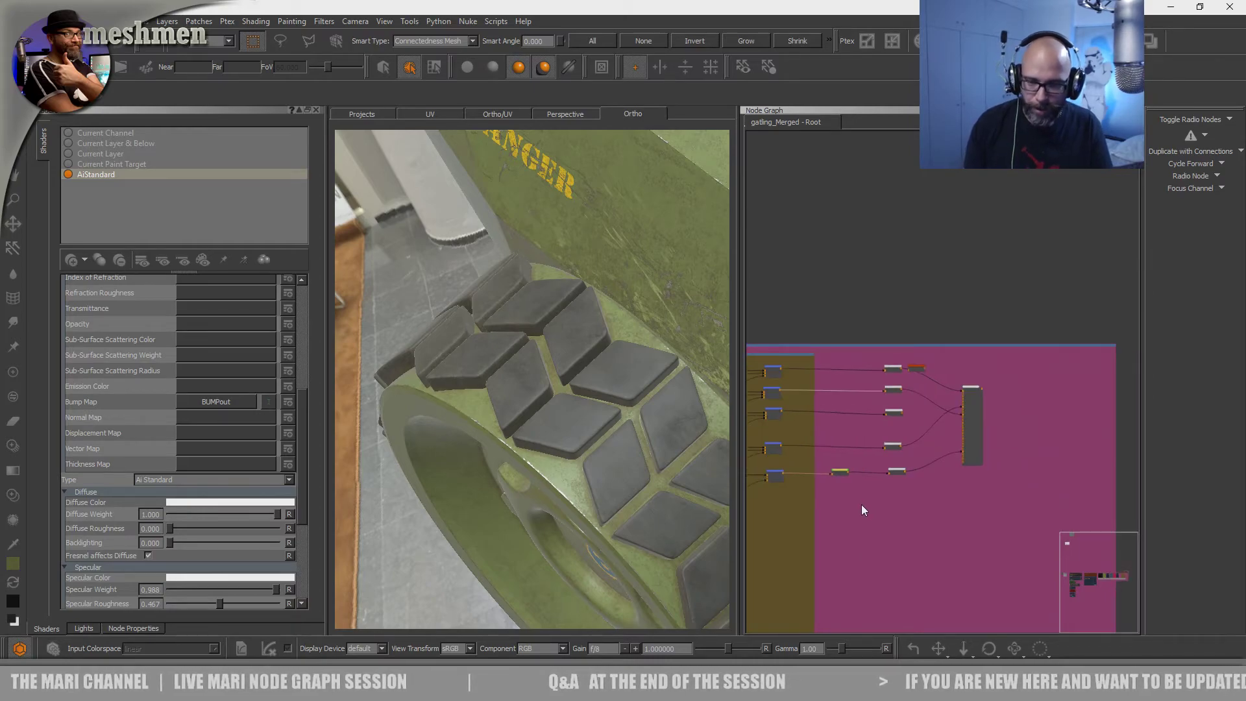
scroll(859, 504, down, 2)
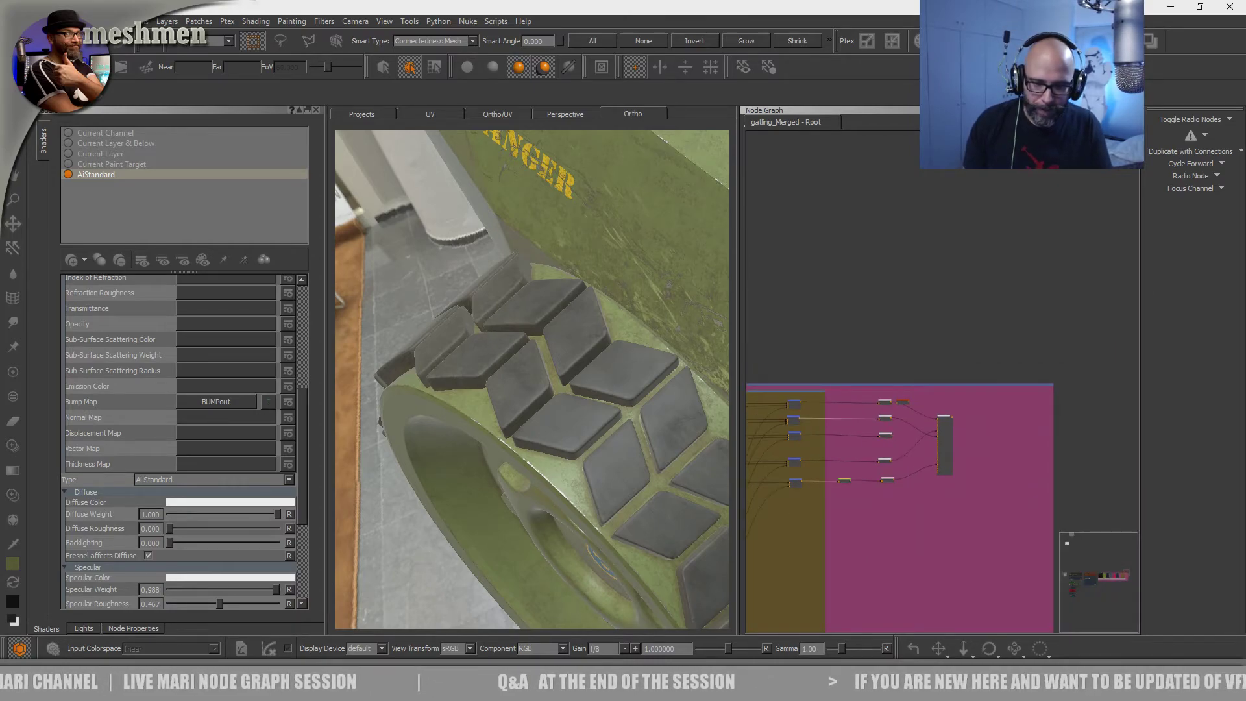
alt+drag(625, 494, 622, 496)
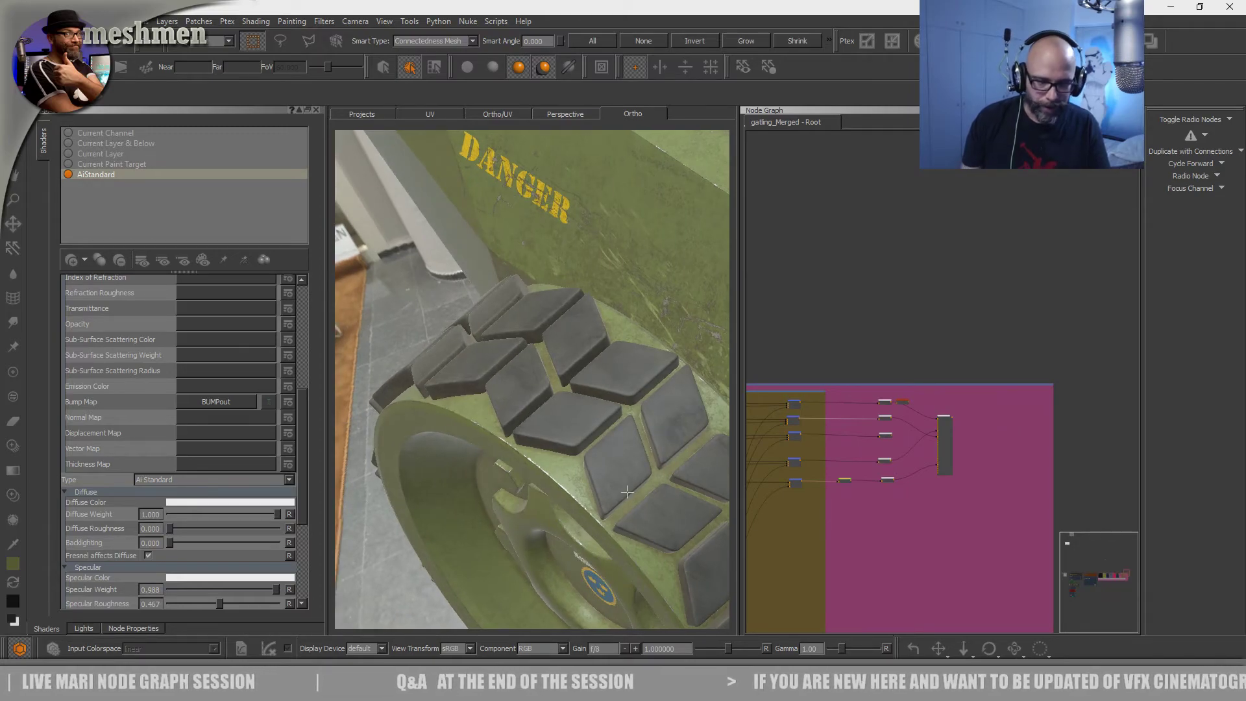
click(220, 402)
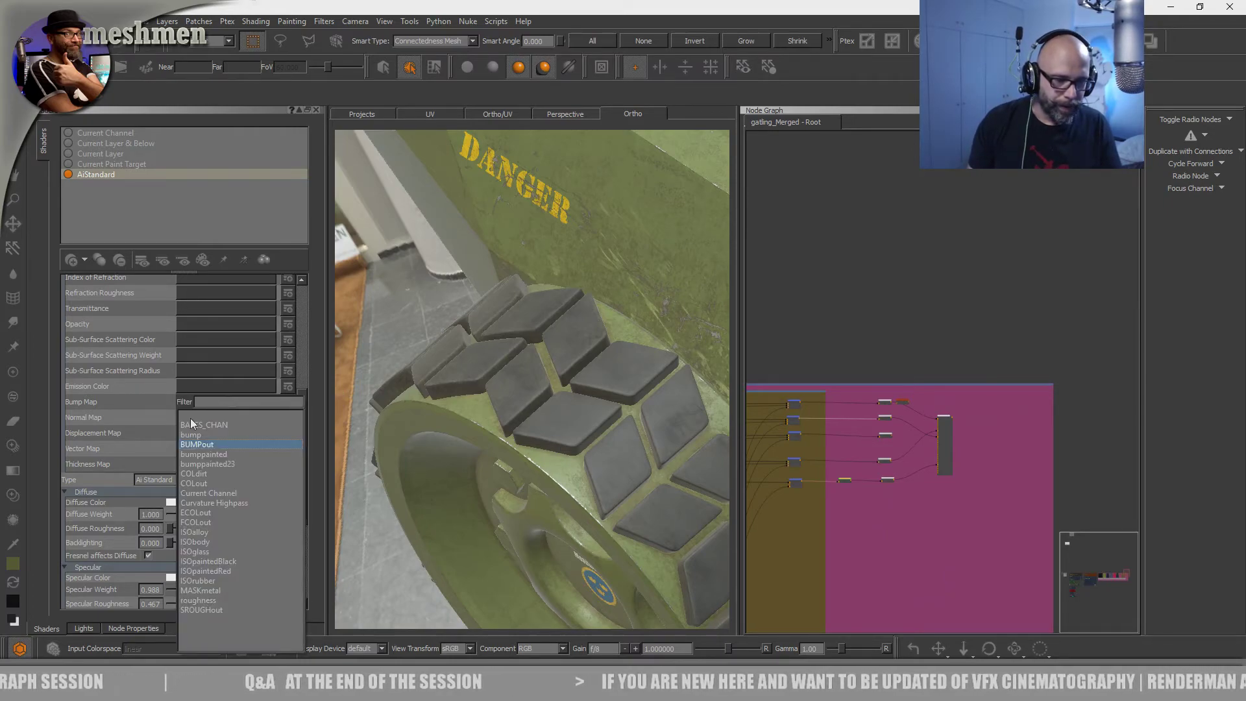
click(211, 414)
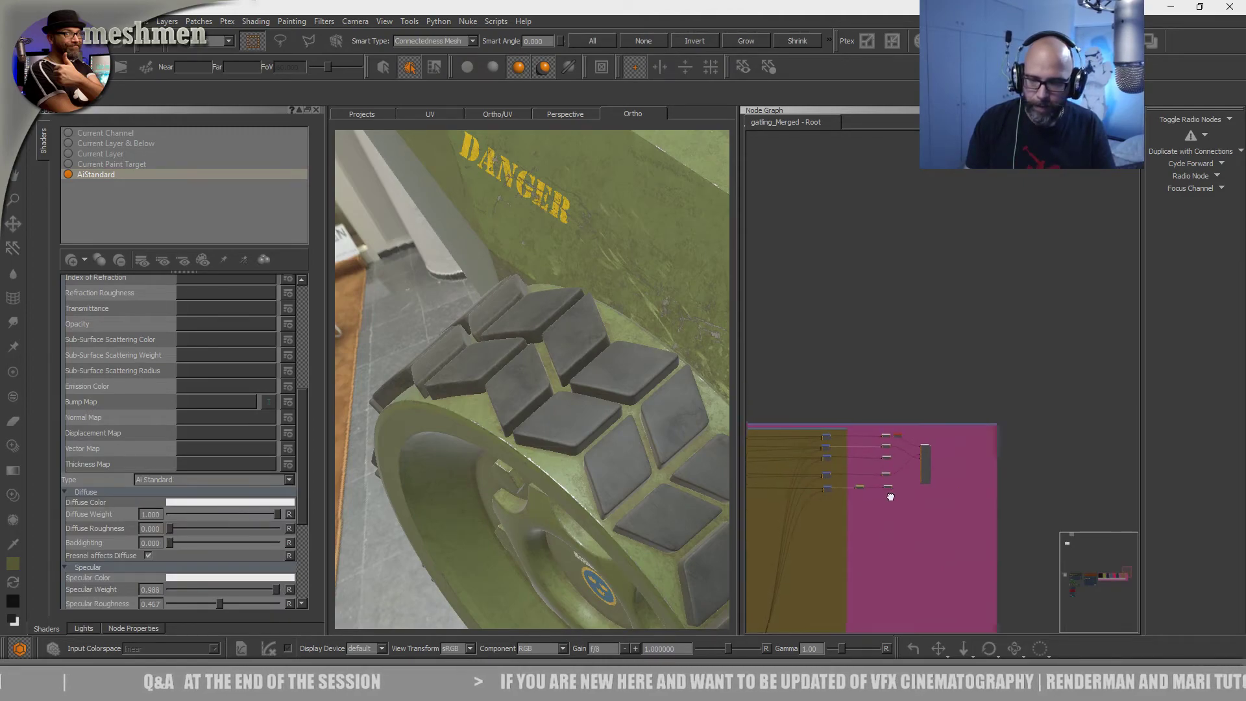
- Examine the Merge nodes feeding the output channels in the node graph and the tire treads from another angle
scroll(912, 496, up, 5)
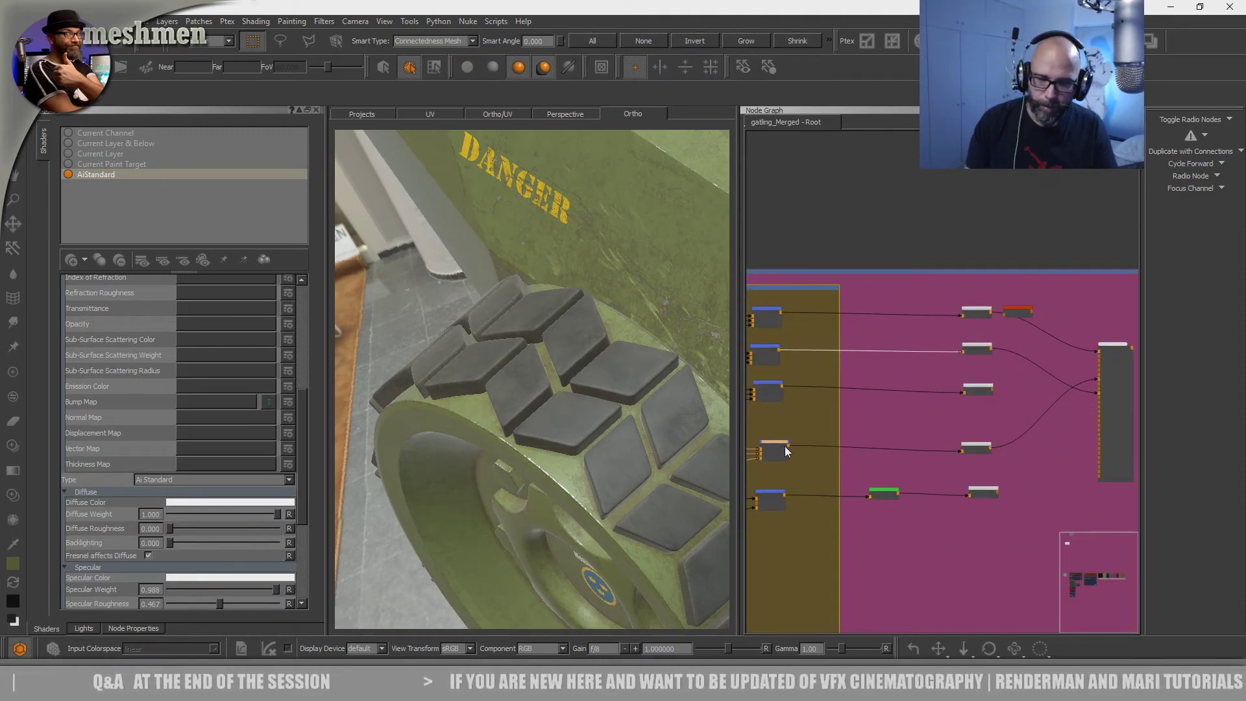
scroll(781, 446, up, 3)
middle_drag(790, 440, 858, 473)
middle_drag(875, 410, 888, 444)
scroll(878, 440, down, 3)
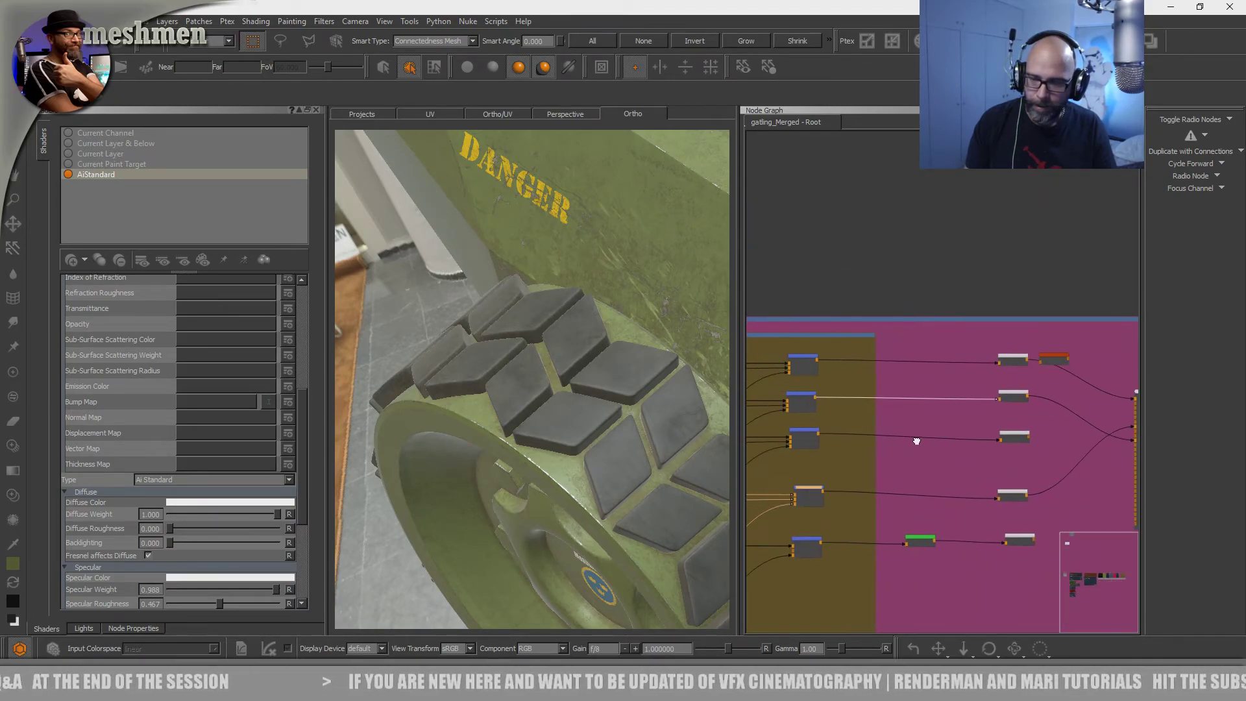
scroll(812, 490, up, 1)
drag(816, 491, 809, 490)
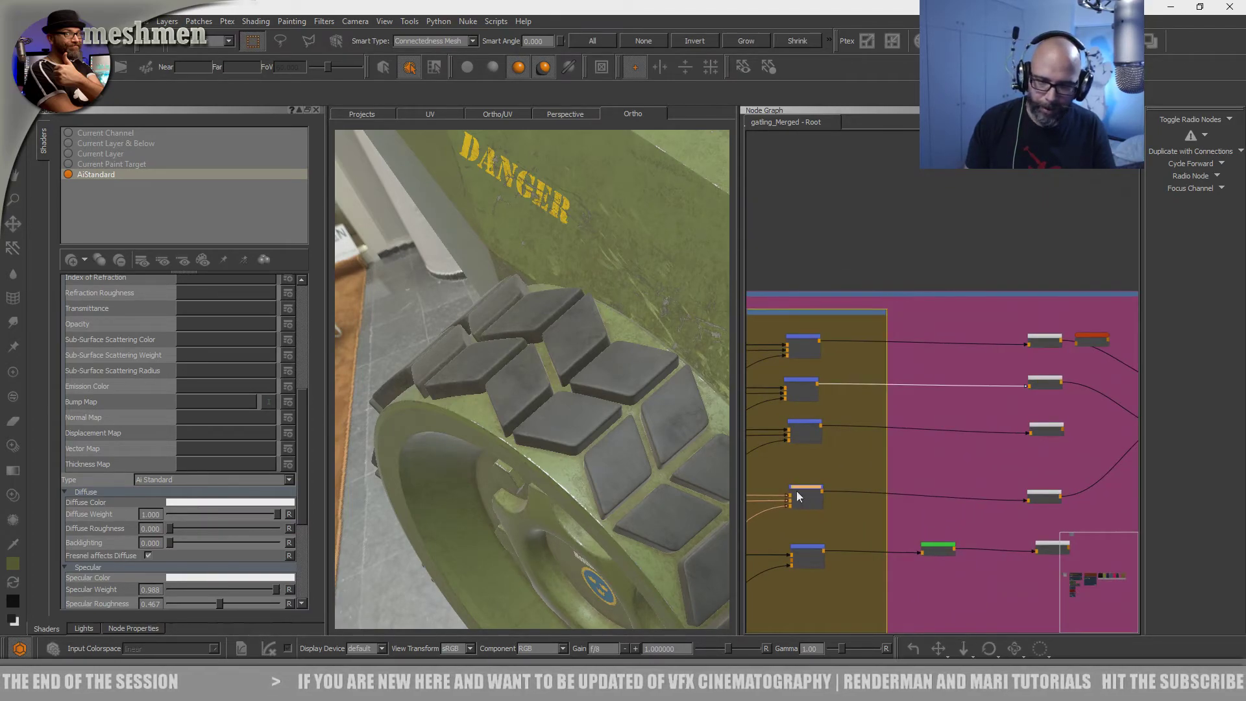
alt+drag(561, 474, 550, 473)
alt+right_drag(551, 474, 495, 465)
alt+drag(495, 465, 550, 451)
middle_drag(548, 451, 582, 465)
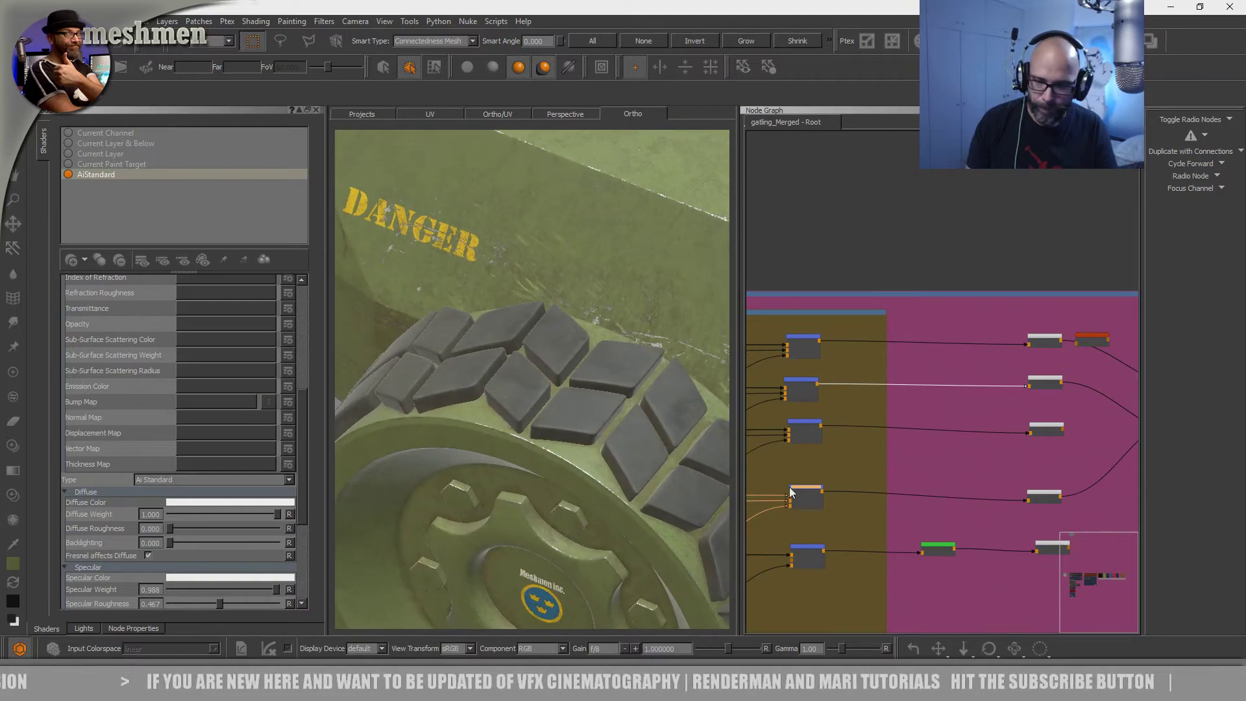
- Add a 2048 x 2048, 16bit (Half) Bake Point after the Merge node feeding COLout and place it in front of COLout
drag(801, 489, 815, 487)
click(802, 339)
key(Tab)
text(bake point)
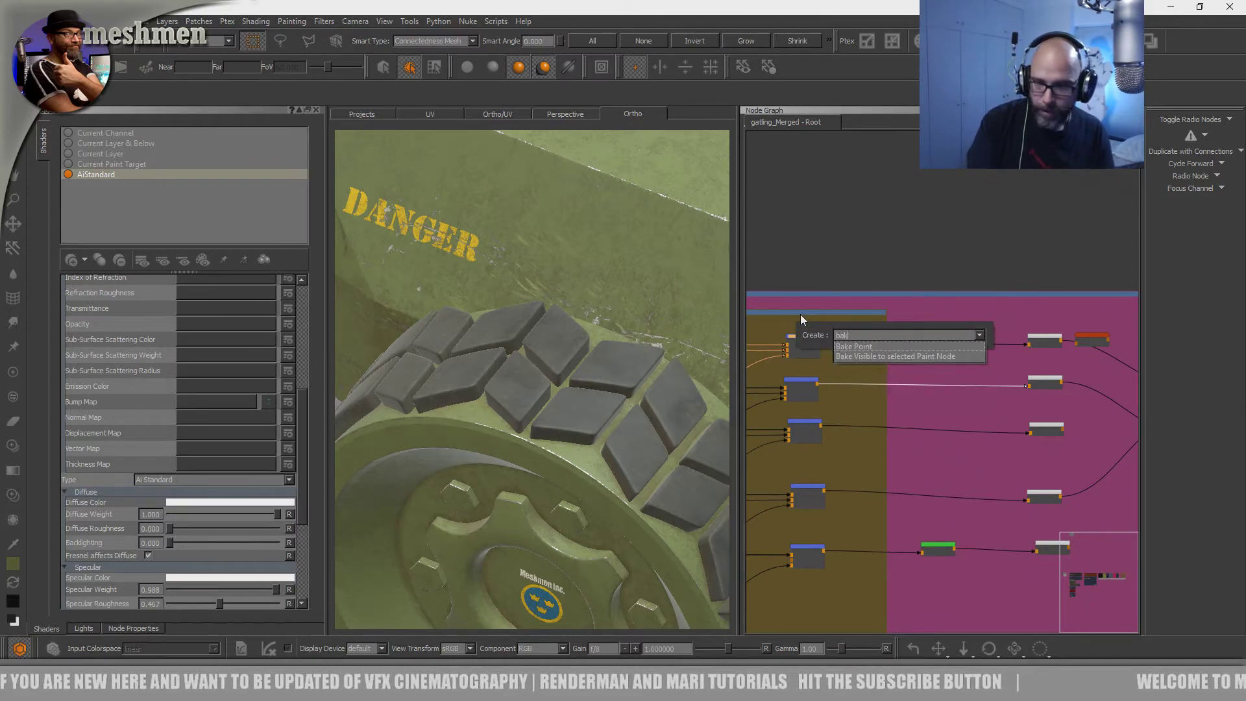
key(Return)
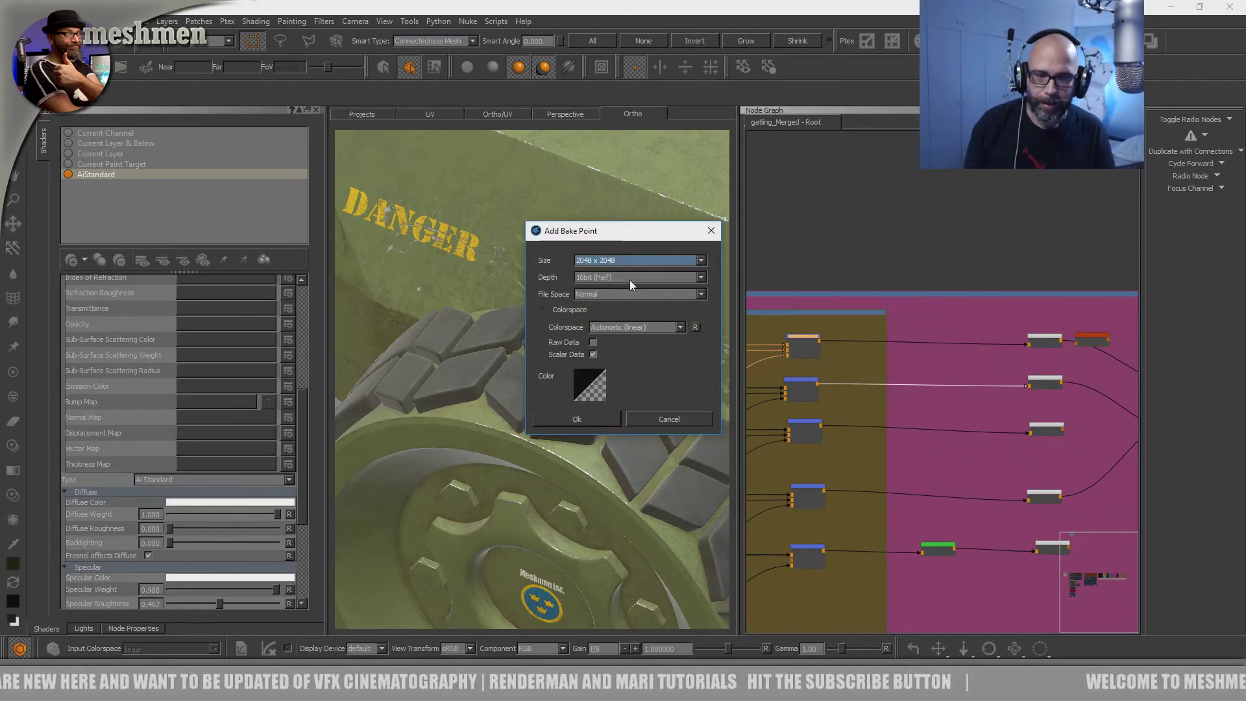
click(575, 418)
drag(856, 348, 939, 348)
- Add a 2048 x 2048, 16bit (Half) Bake Point after the Merge node feeding FCOLout and place it in front of FCOLout
click(802, 382)
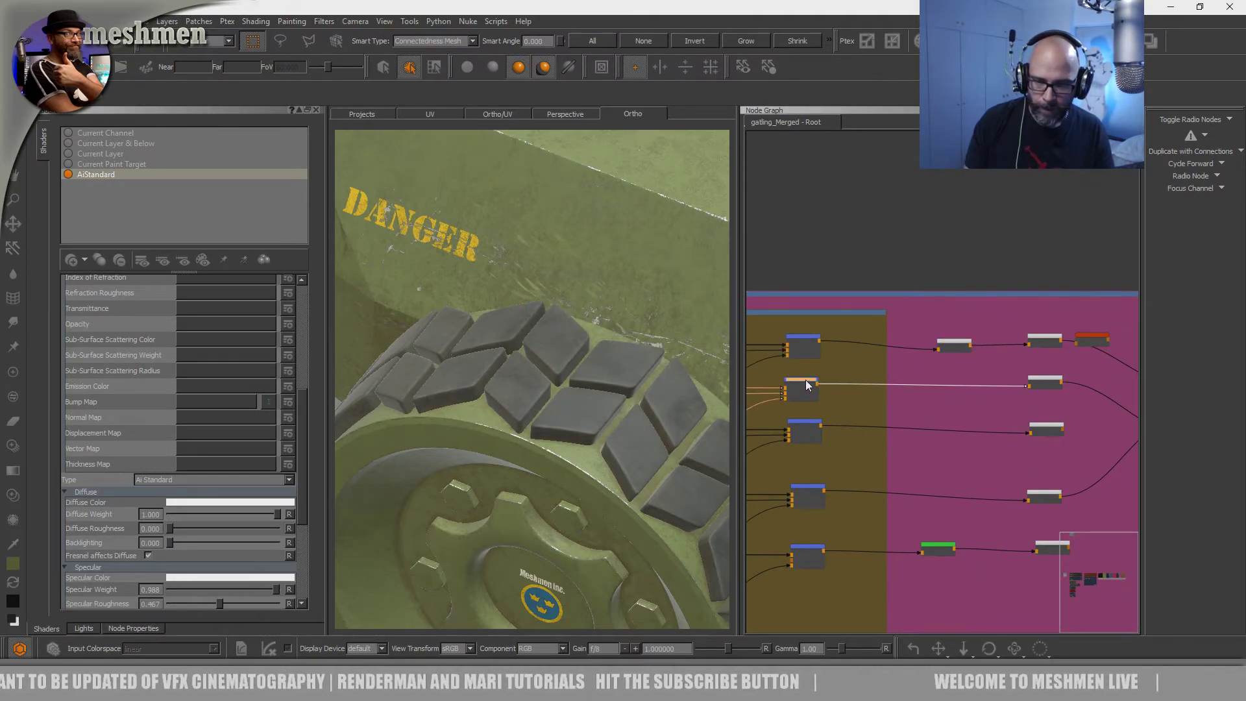
key(Tab)
text(bake)
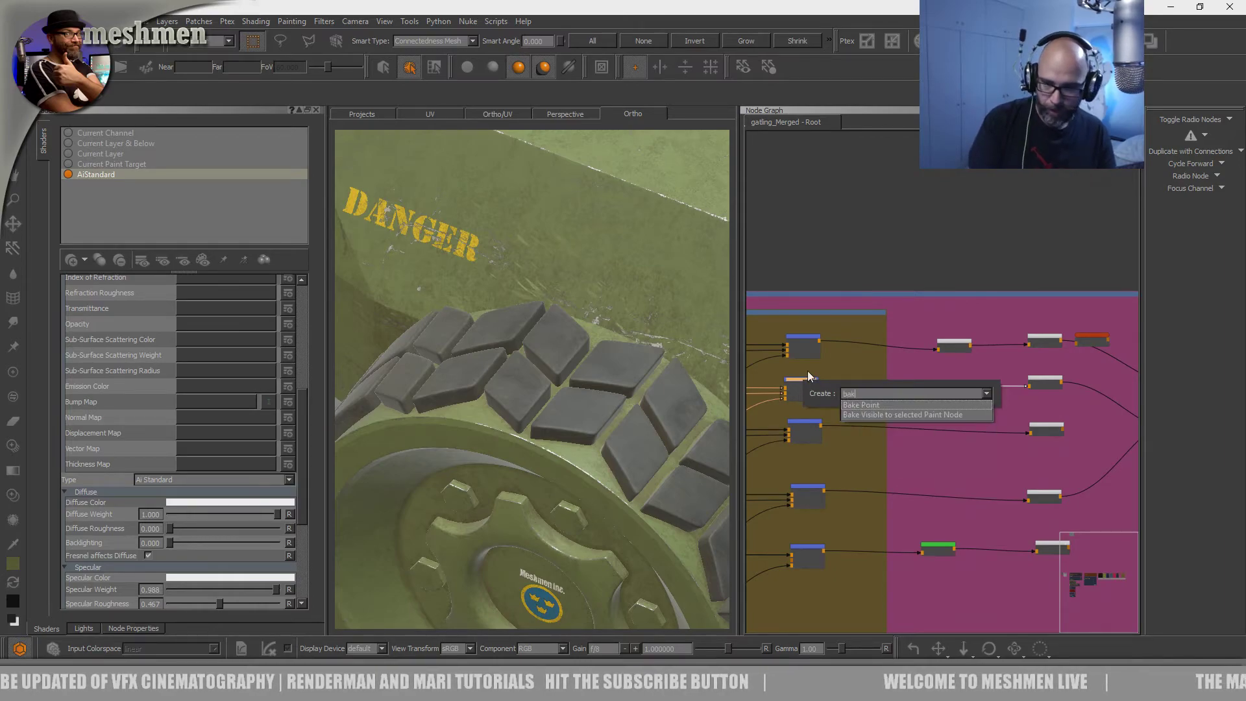
key(Return)
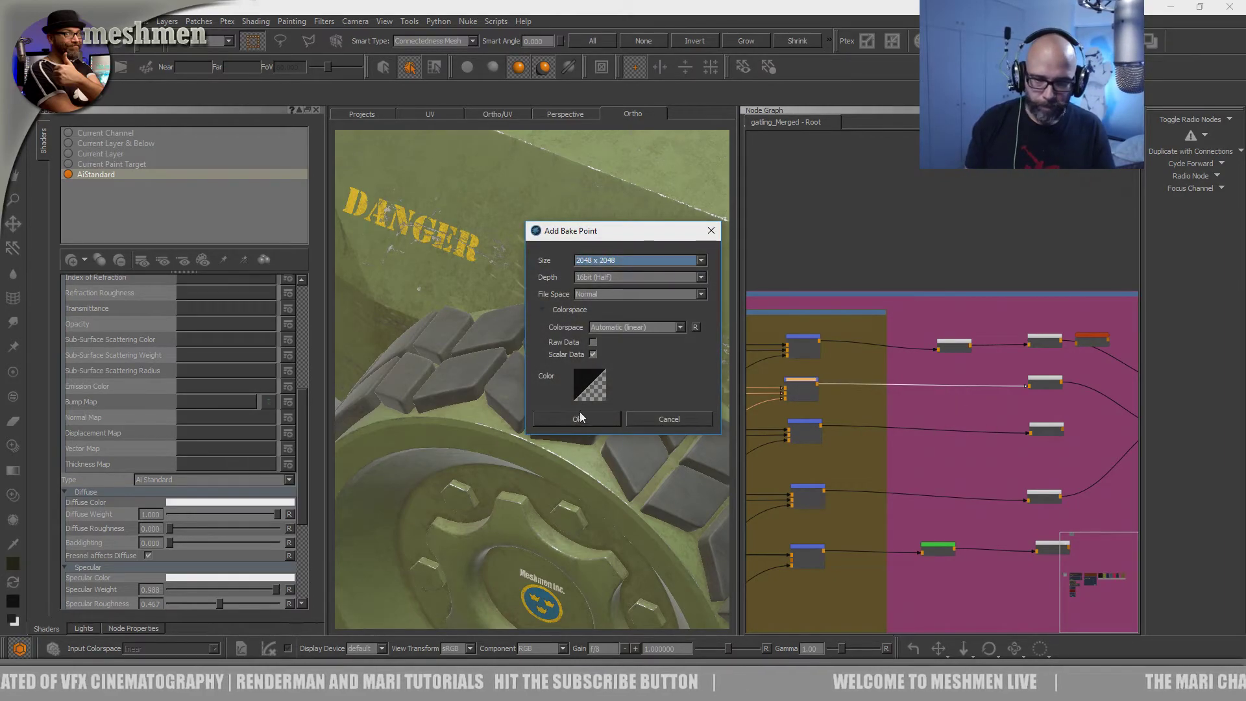
click(579, 415)
drag(862, 390, 946, 381)
- Review the color data settings of Bake Point 5 and turn off Scalar Data on Bake Point 4
double_click(950, 383)
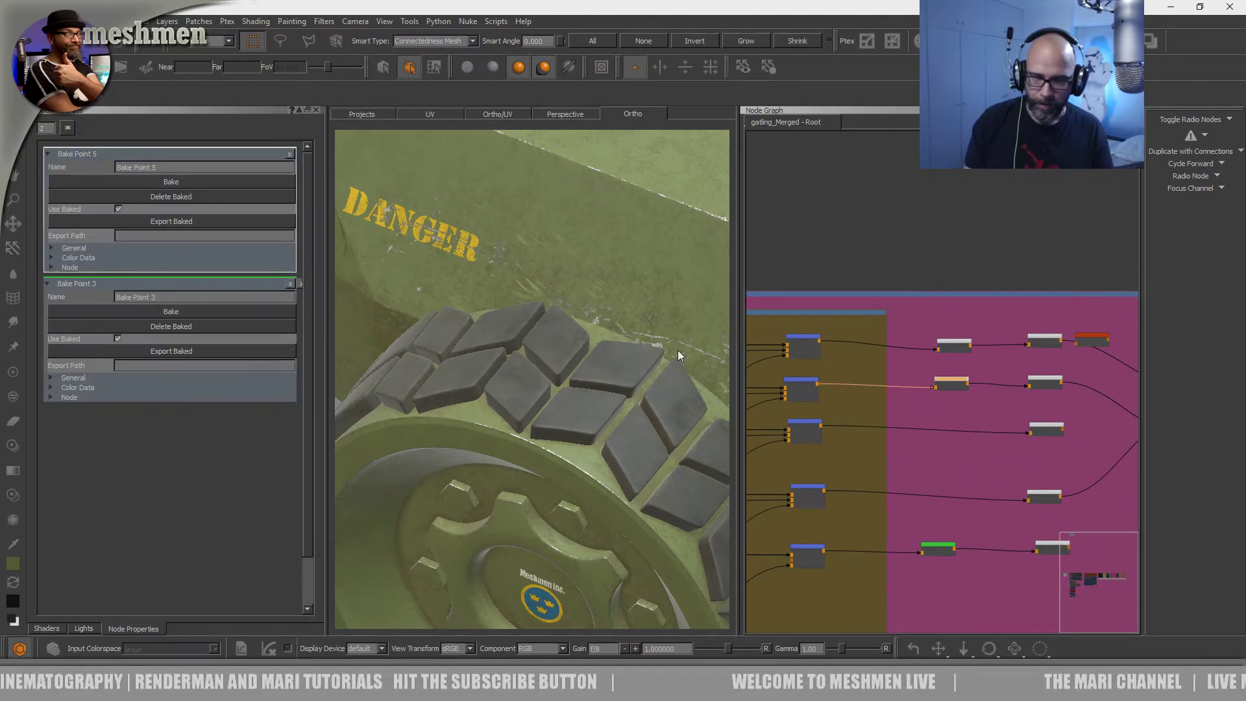
click(51, 249)
click(52, 248)
click(51, 258)
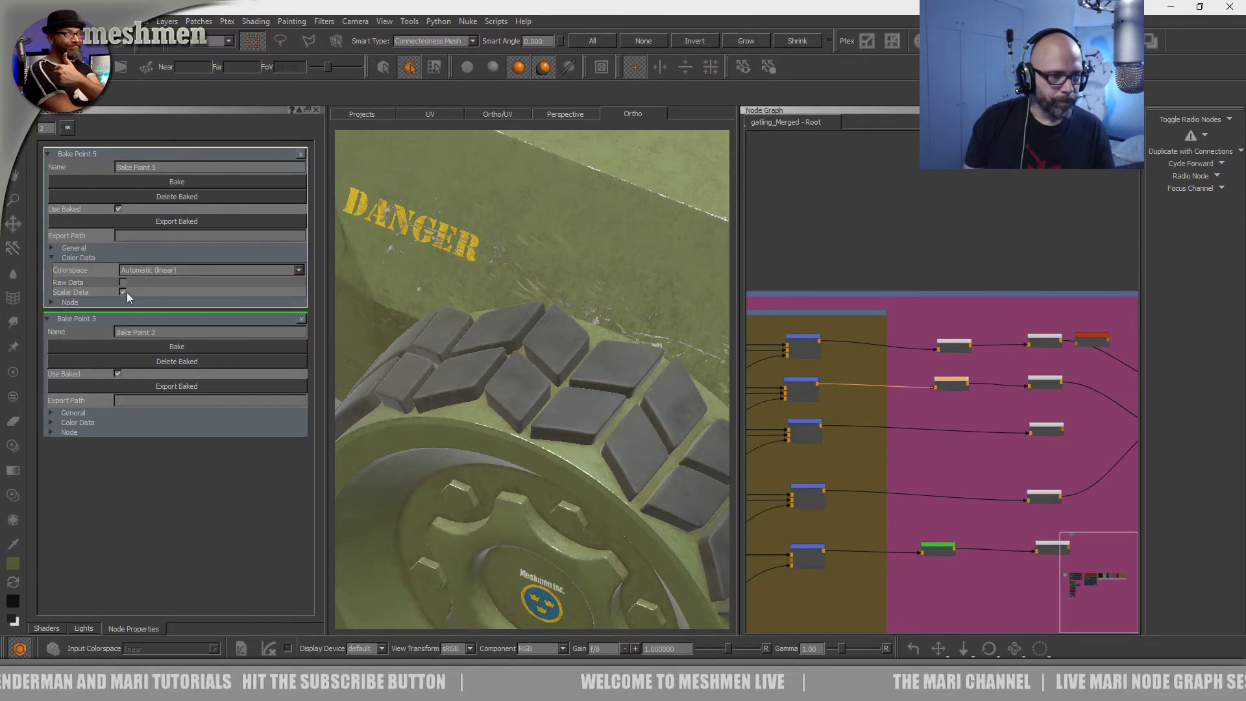
scroll(974, 372, up, 3)
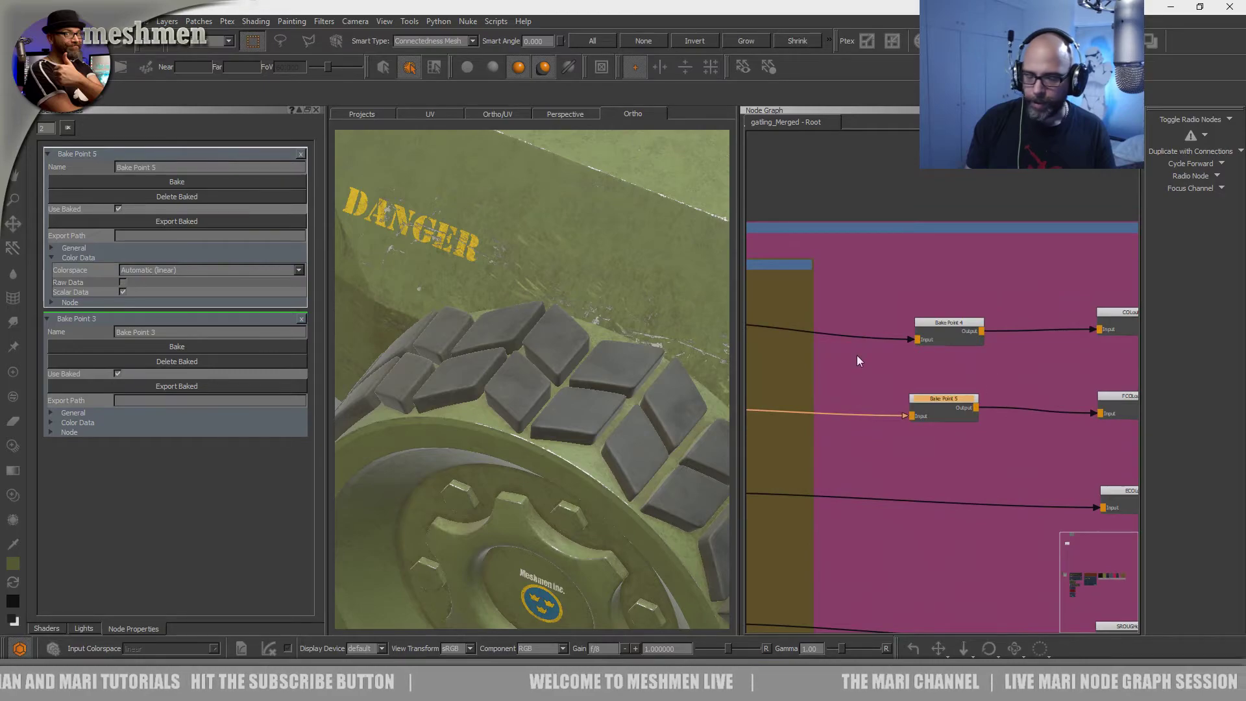
click(951, 336)
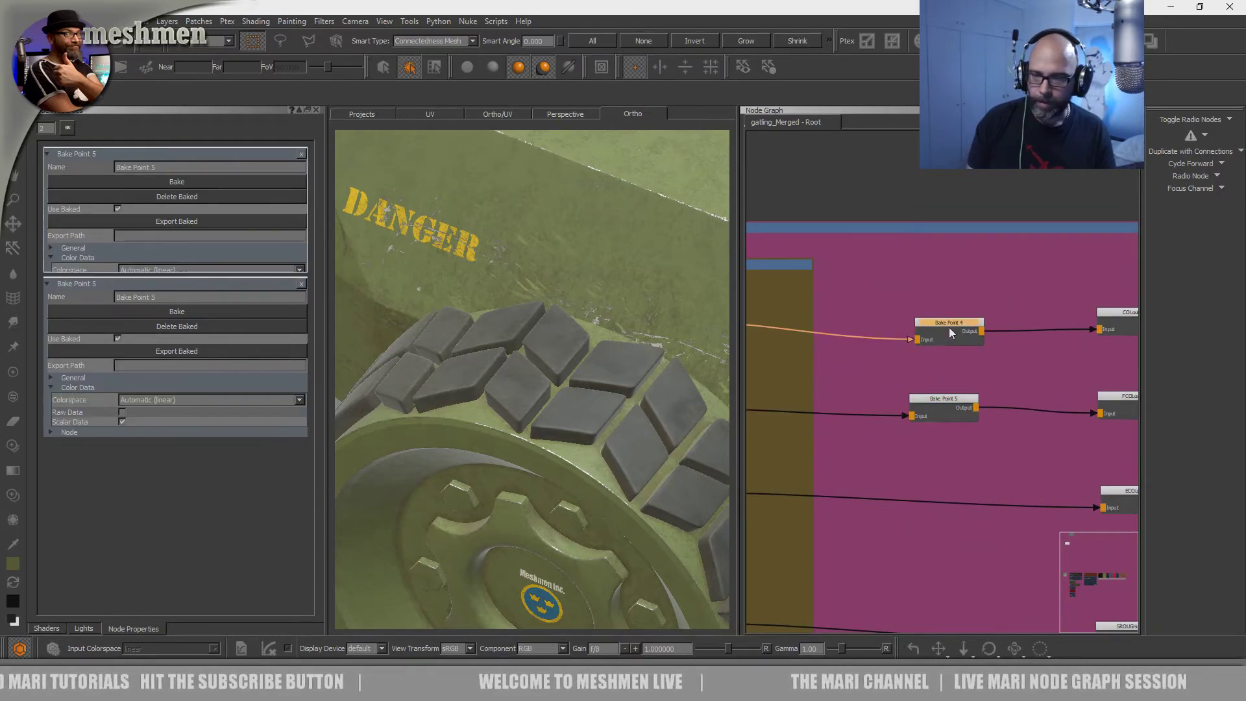
click(52, 257)
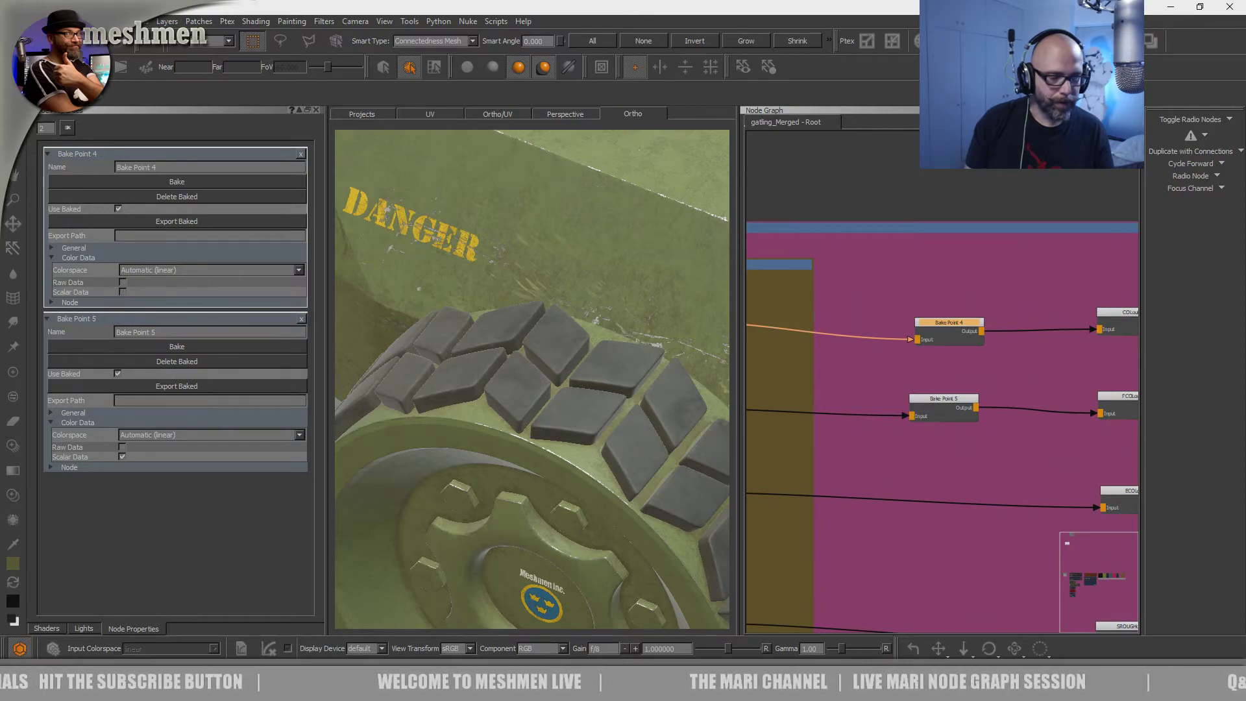
- Add a 2048 x 2048, 16bit (Half) Bake Point after the Merge node feeding ECOLout and align it below the other bake points
drag(959, 407, 956, 401)
middle_drag(954, 419, 969, 330)
scroll(960, 302, down, 3)
click(779, 362)
key(Tab)
text(bak)
key(Return)
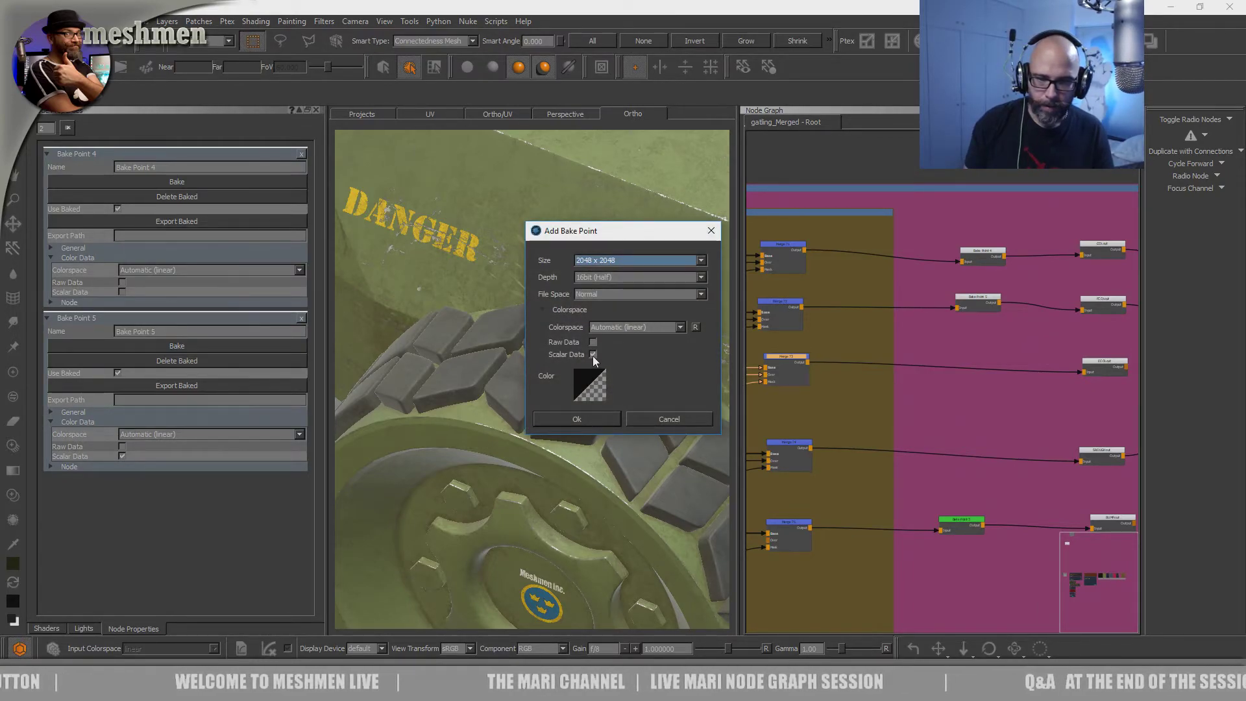
click(577, 419)
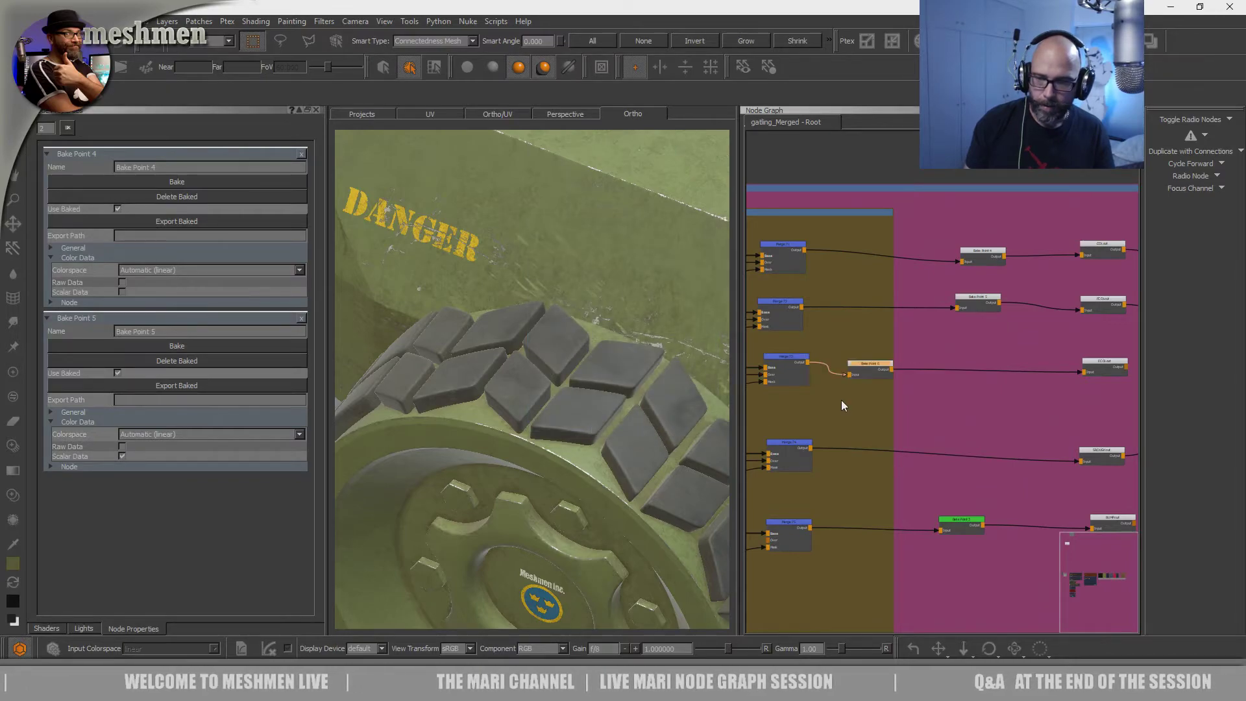
drag(949, 361, 977, 360)
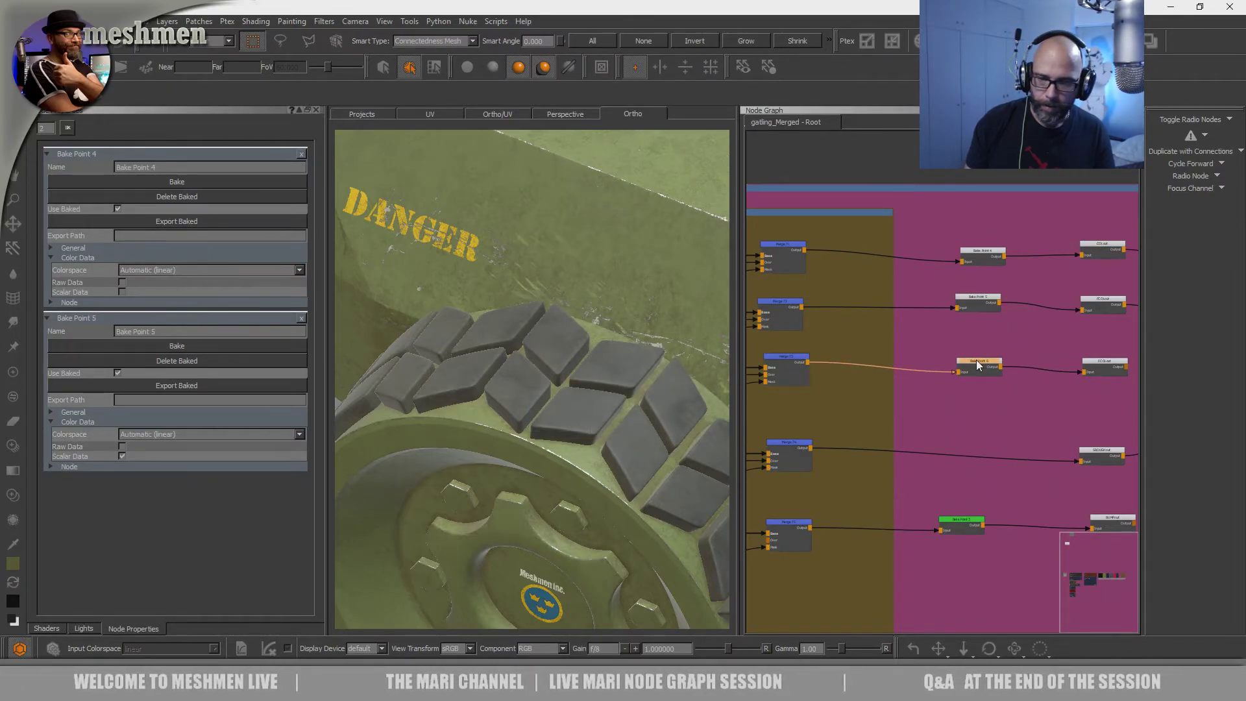
- Turn off Scalar Data in the color data settings of Bake Point 5
double_click(976, 359)
drag(973, 298, 976, 300)
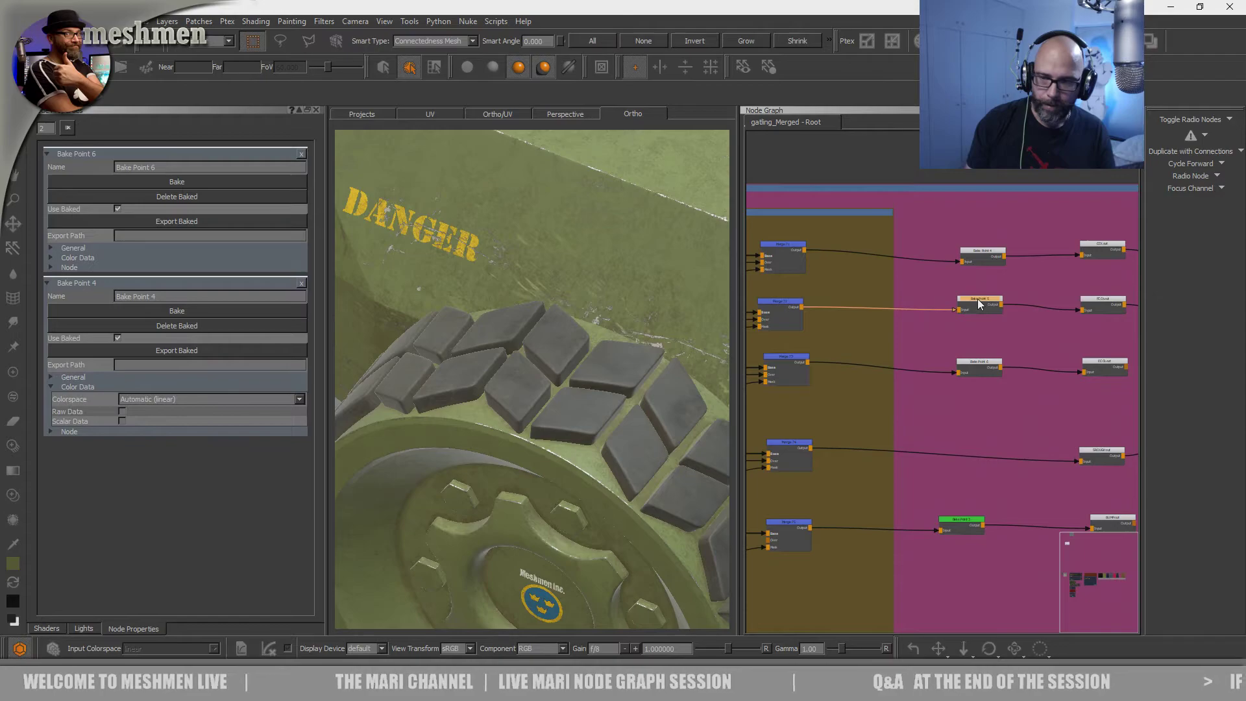
double_click(987, 301)
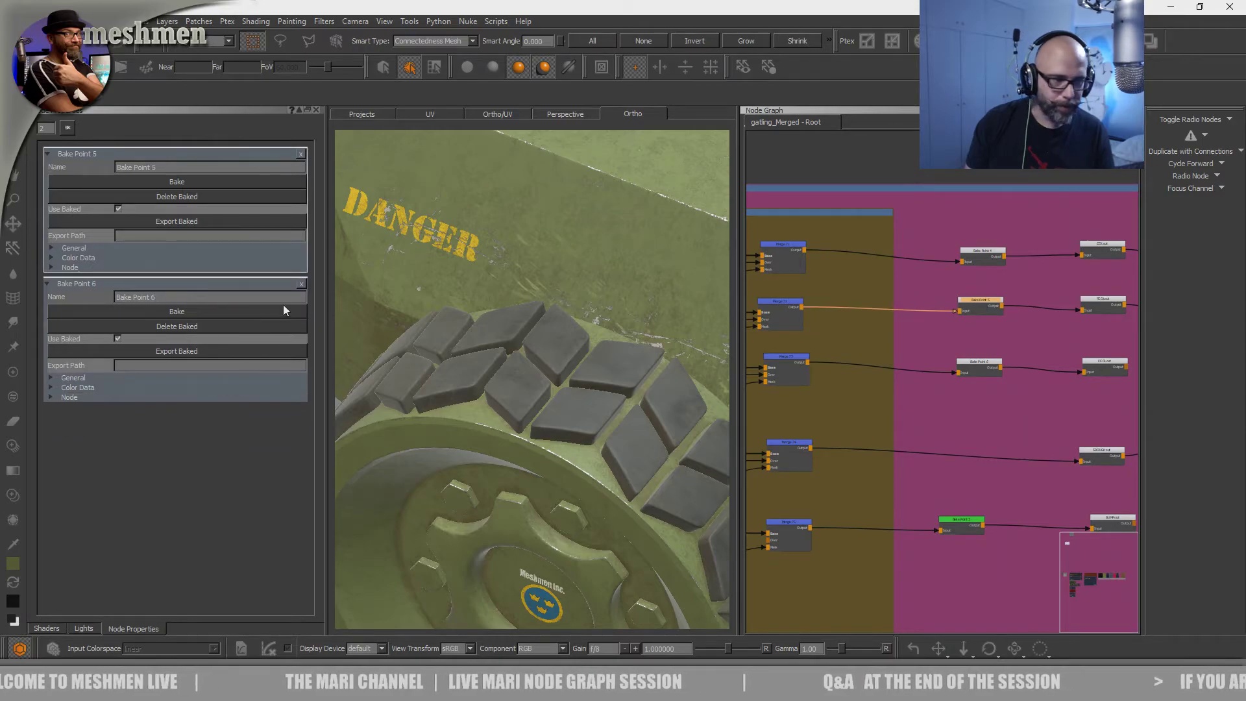
click(56, 256)
click(122, 292)
- Turn off Scalar Data on Bake Point 6 and nudge its node slightly in front of ECOLout
click(980, 365)
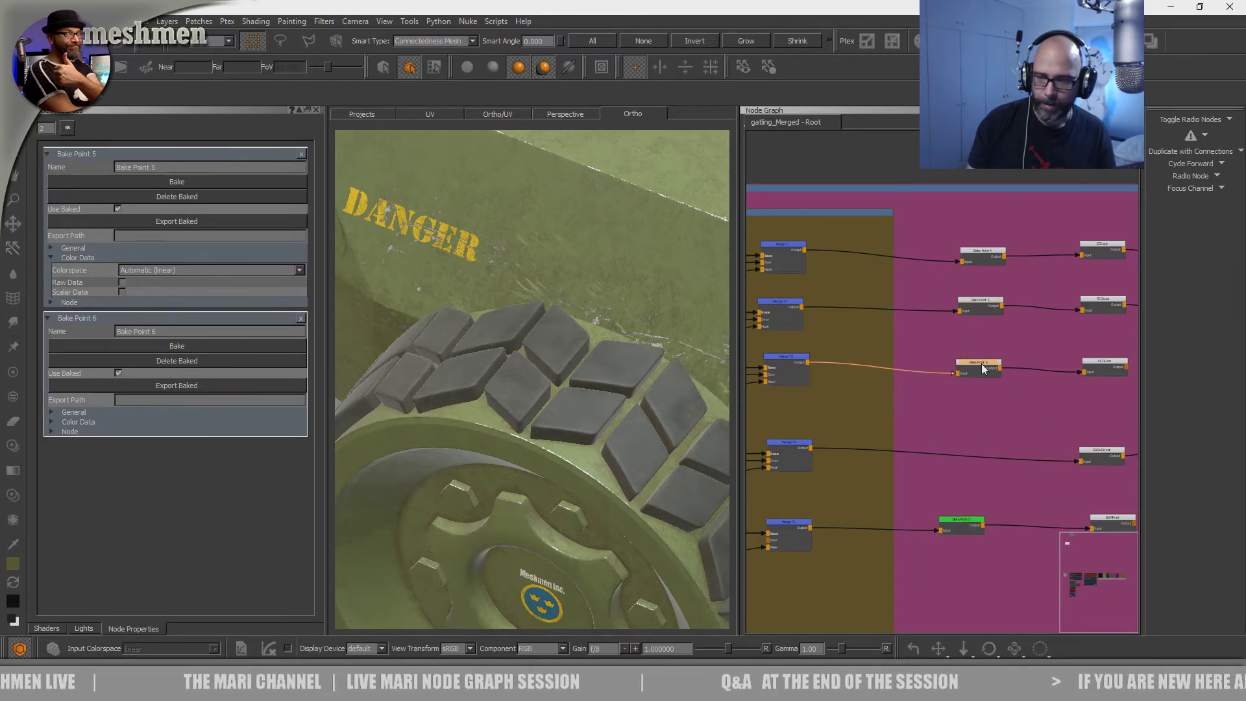
double_click(980, 366)
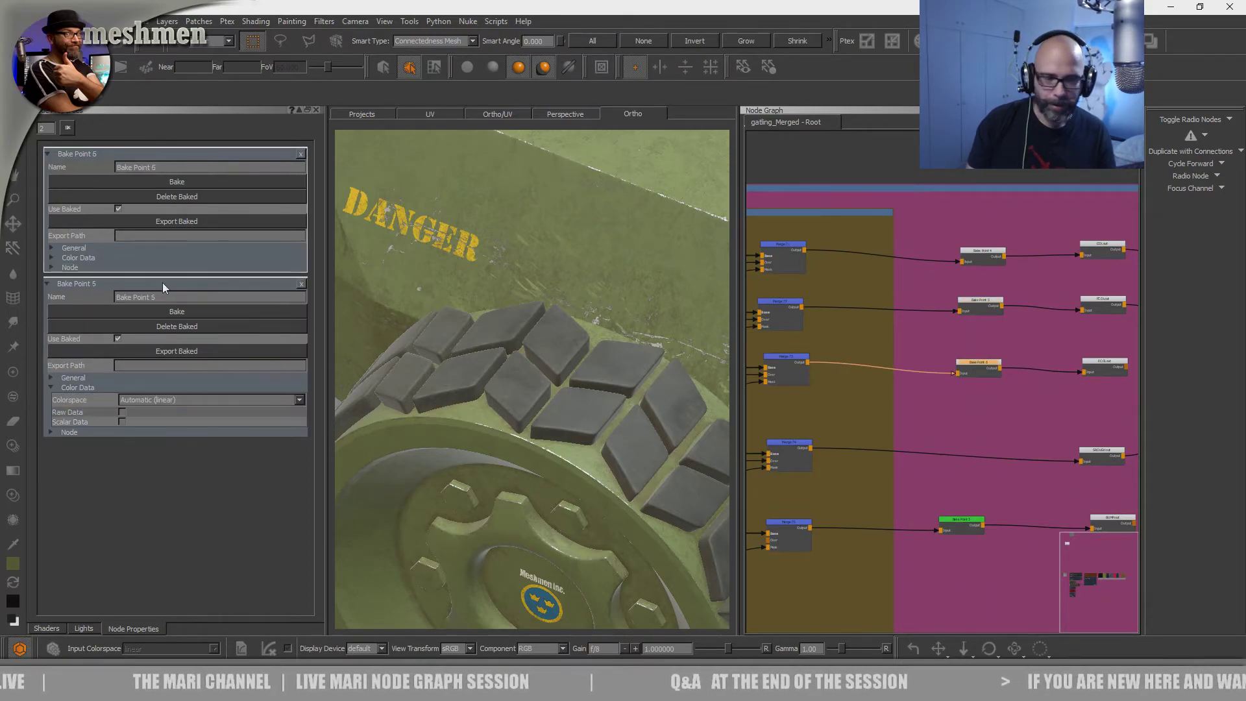
click(51, 258)
click(122, 292)
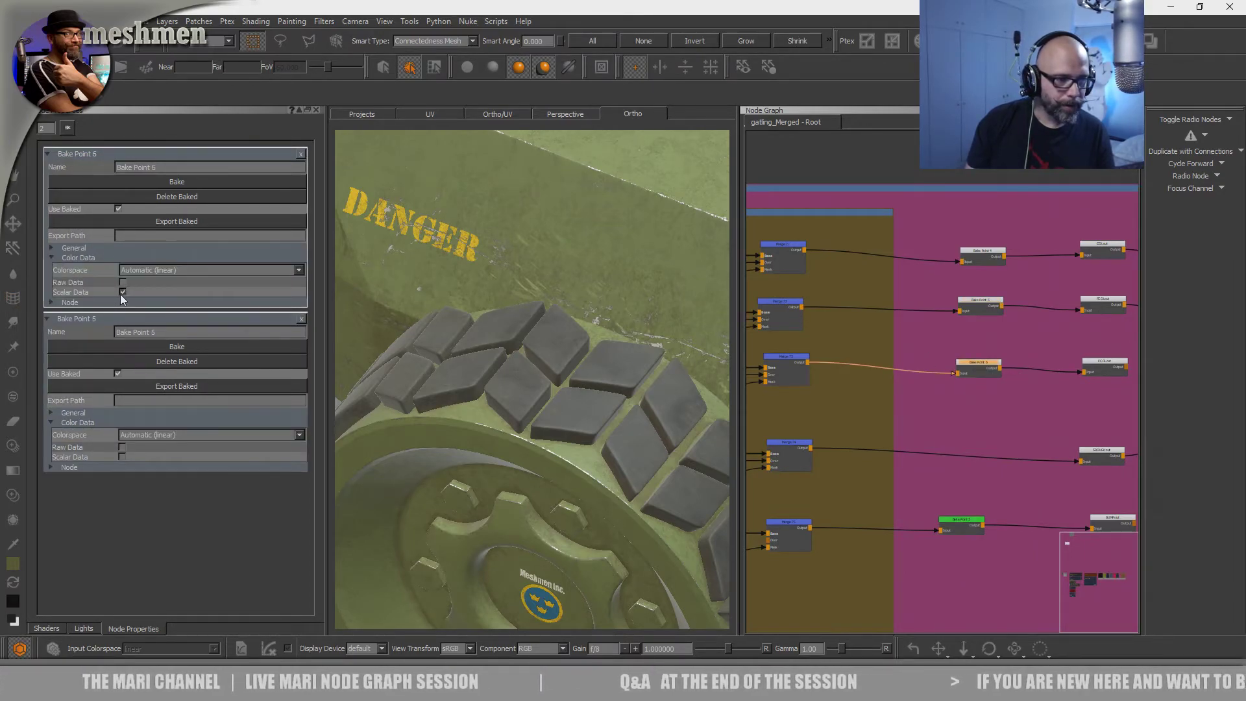
drag(990, 372, 984, 372)
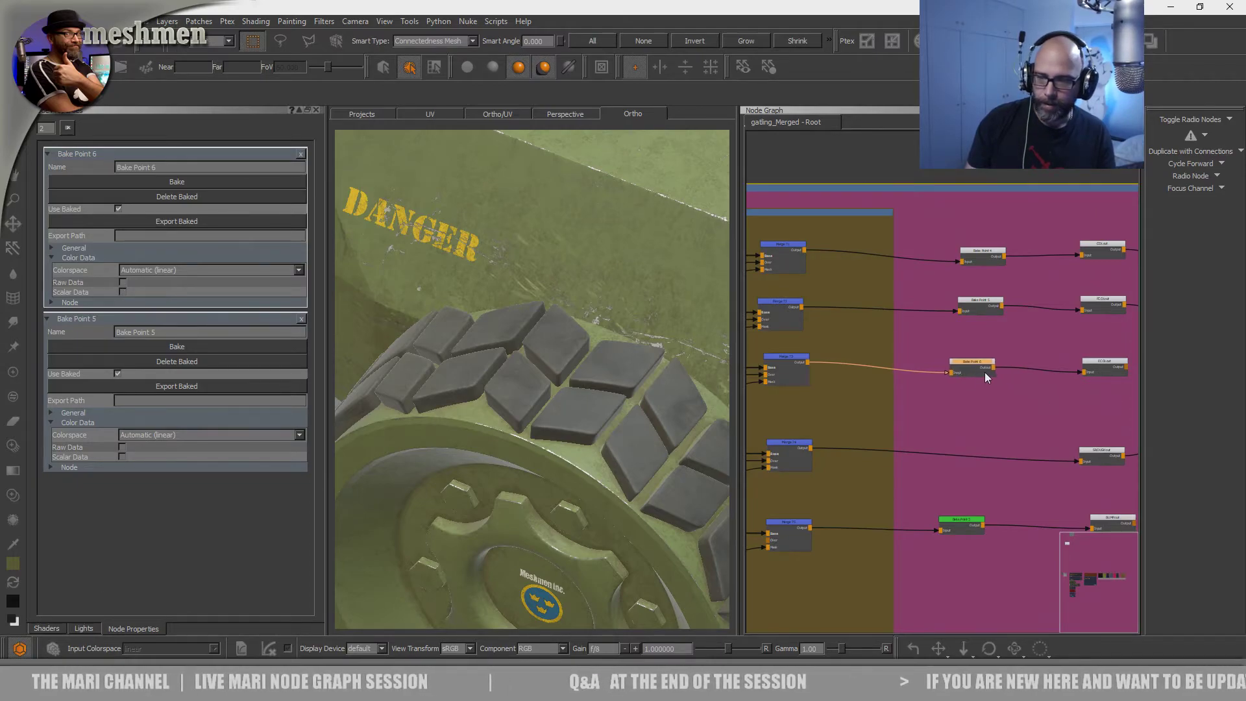
- Inspect the tire treads up close and bake Bake Point 4 in front of COLout
drag(992, 254, 982, 251)
double_click(982, 252)
alt+drag(562, 376, 580, 428)
scroll(591, 394, up, 5)
scroll(621, 426, up, 5)
scroll(621, 425, down, 5)
drag(990, 249, 992, 248)
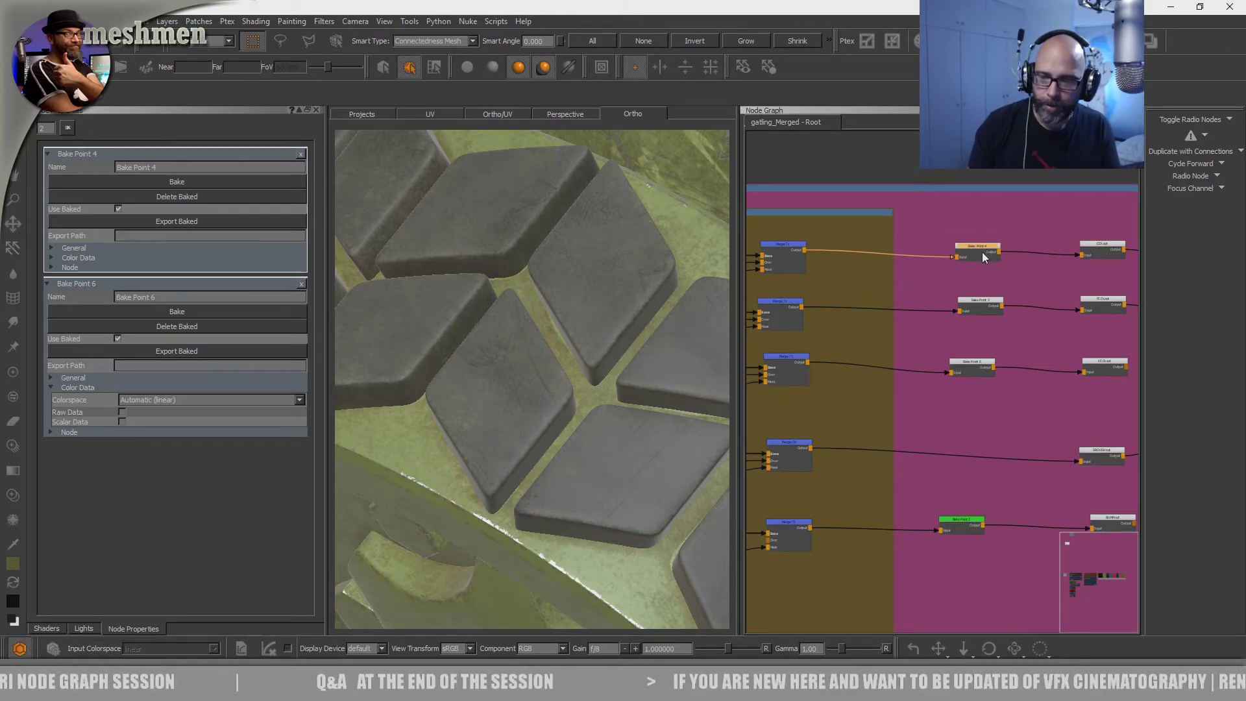
alt+drag(540, 401, 499, 394)
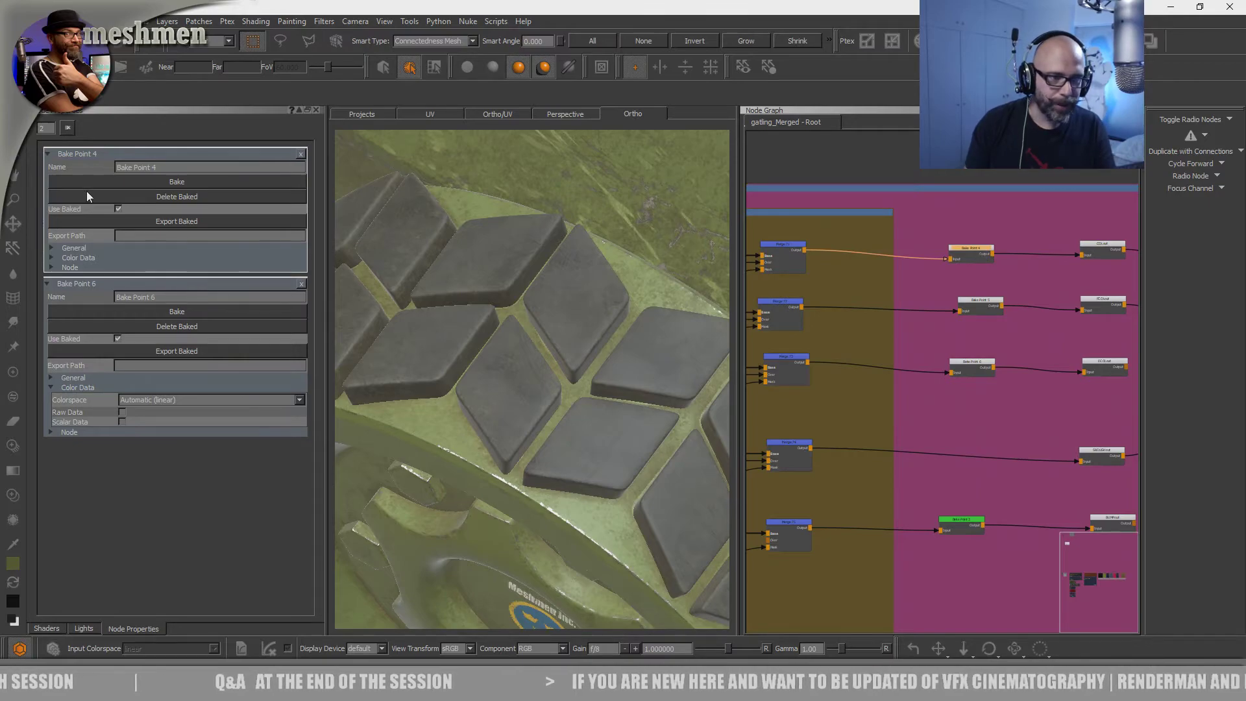
click(185, 181)
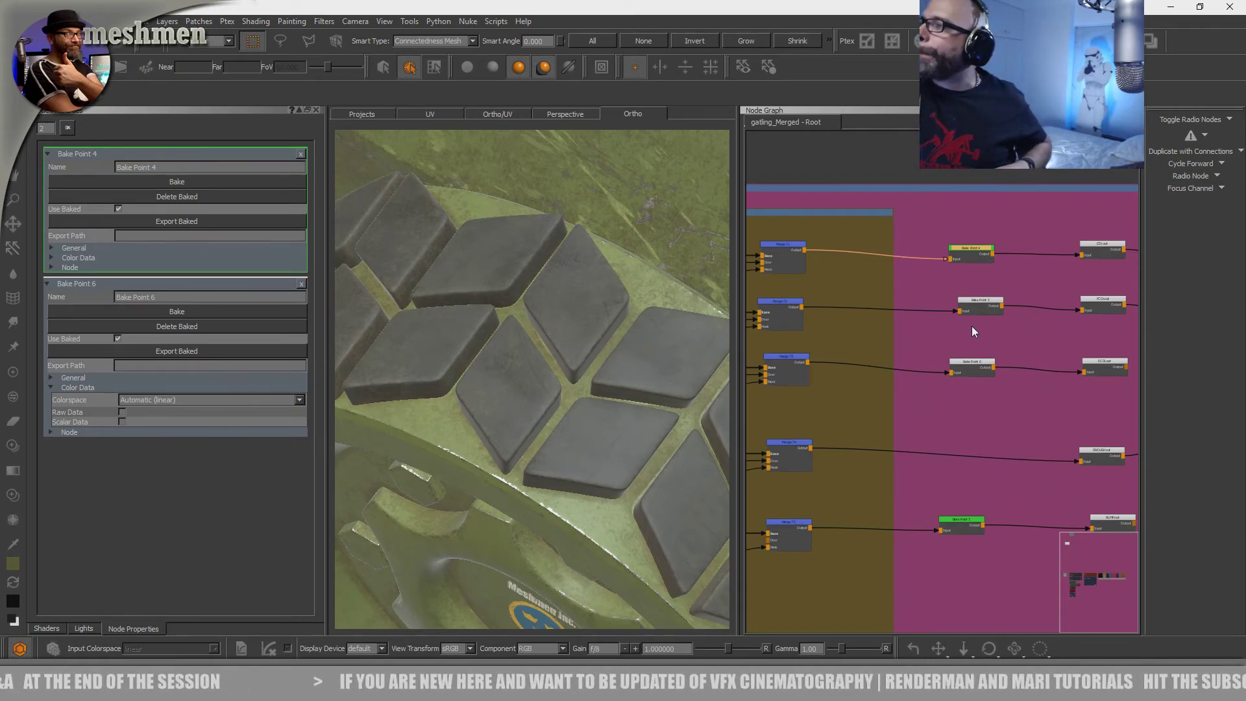
- Bake Bake Point 5 and align its node with the bake point in front of COLout
drag(1006, 314, 1000, 313)
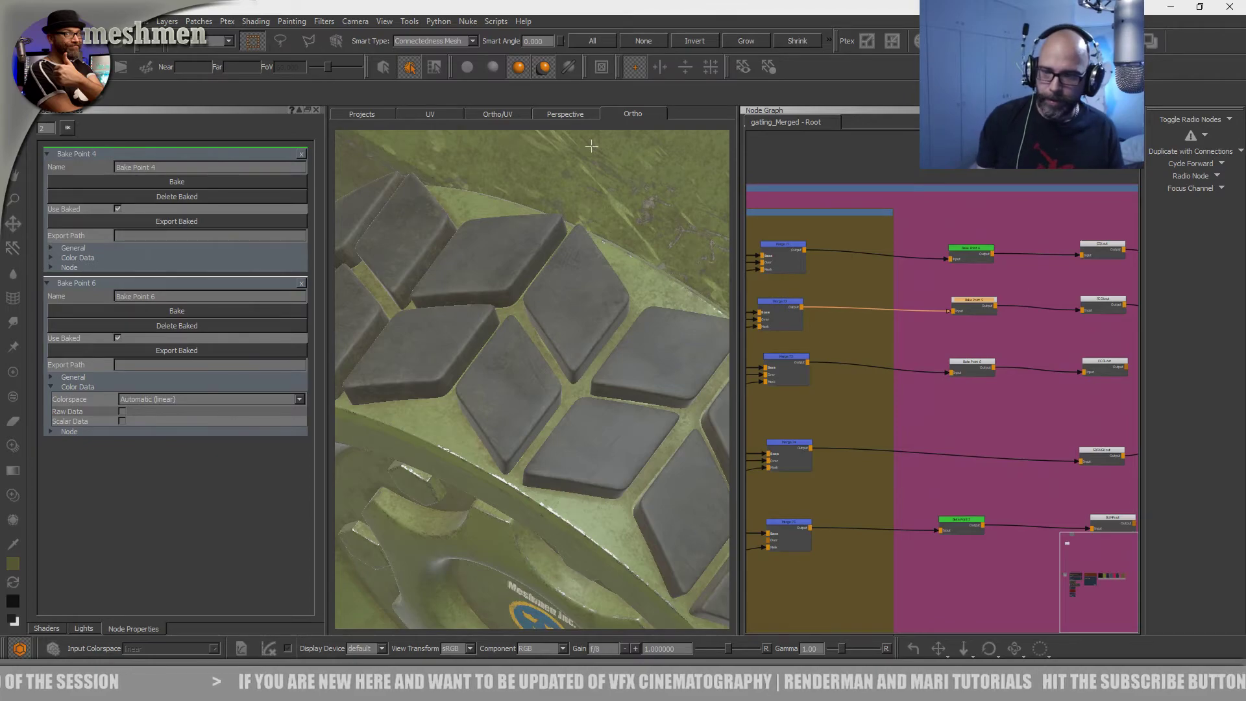
double_click(983, 298)
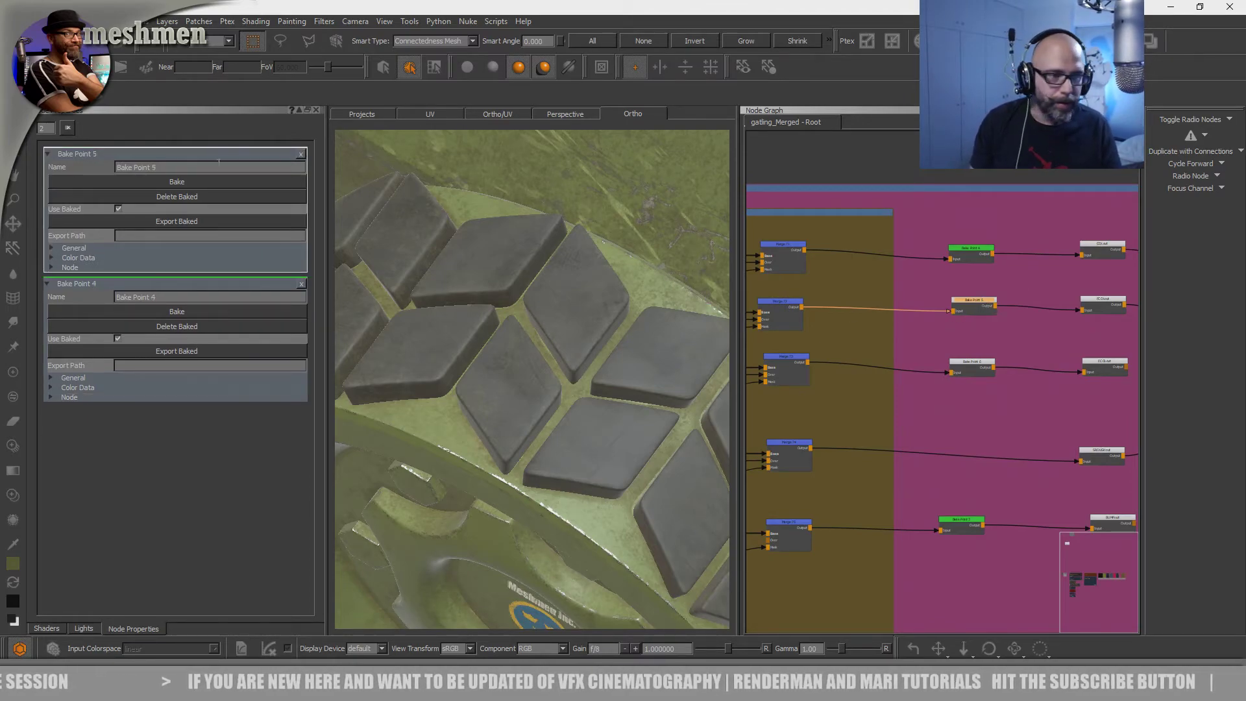
click(190, 176)
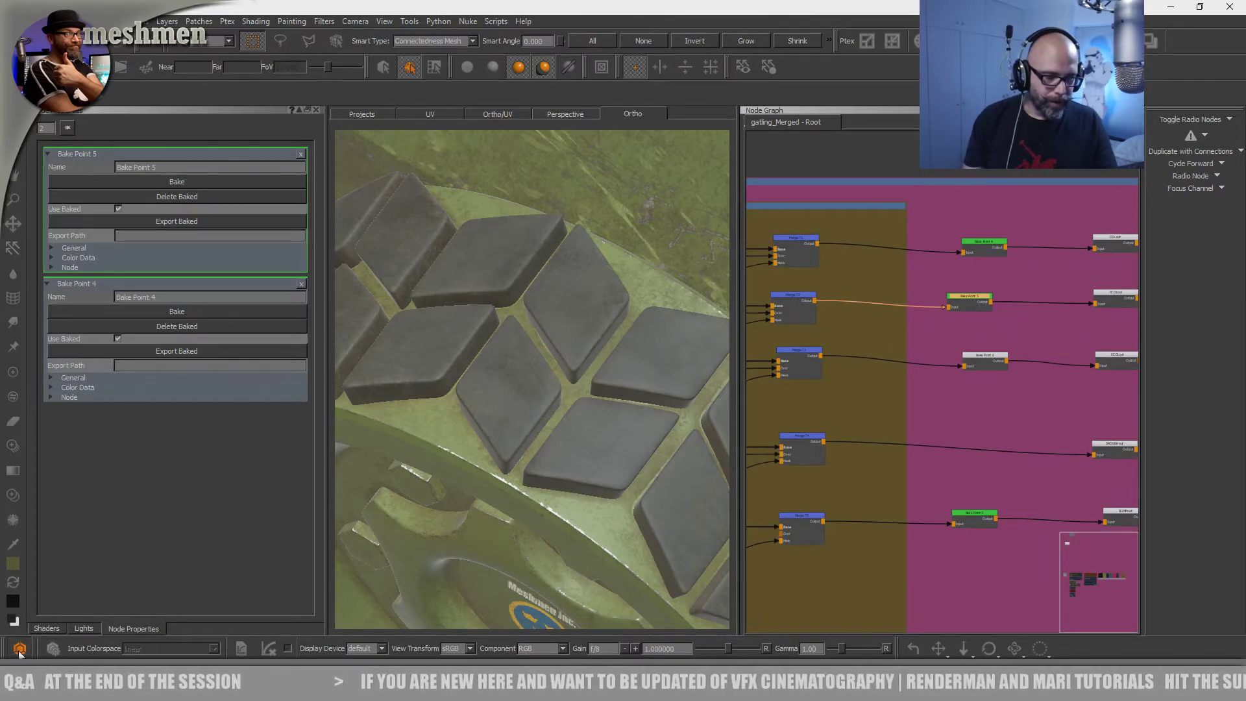
drag(985, 297, 998, 299)
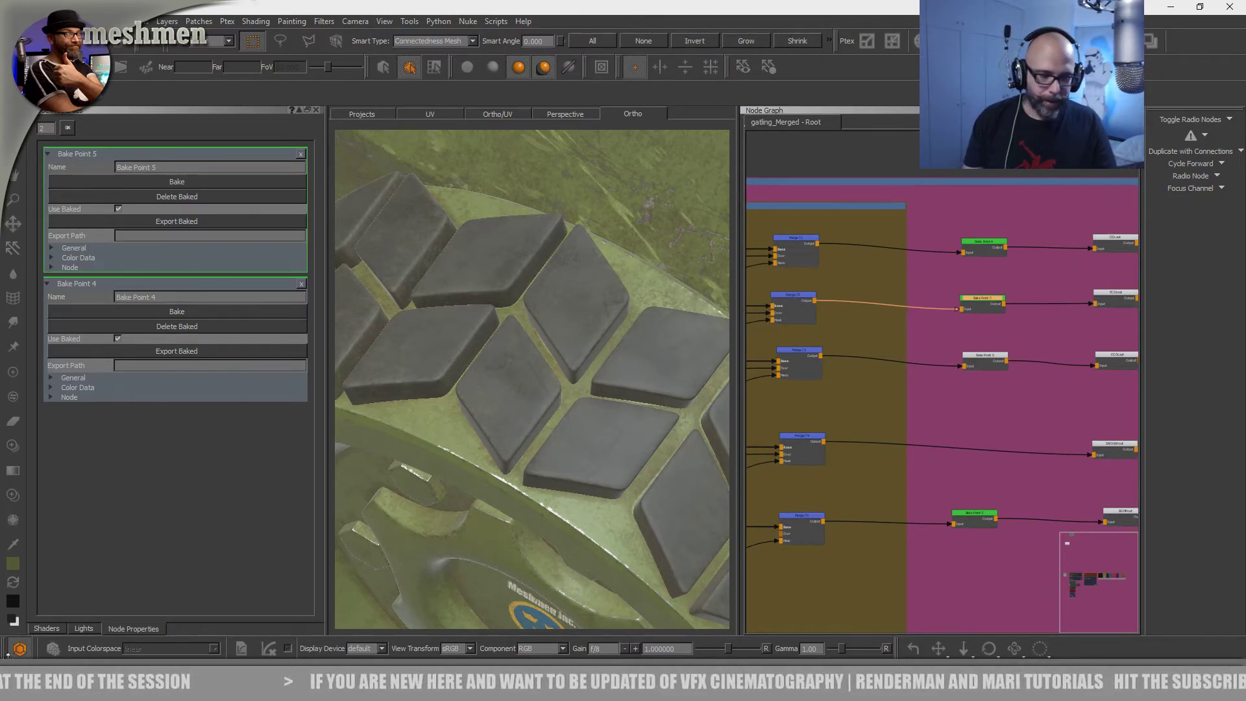
- Toggle color management repeatedly to compare the close-up tire treads with it off and on
click(20, 649)
click(20, 650)
click(20, 649)
click(21, 650)
click(20, 650)
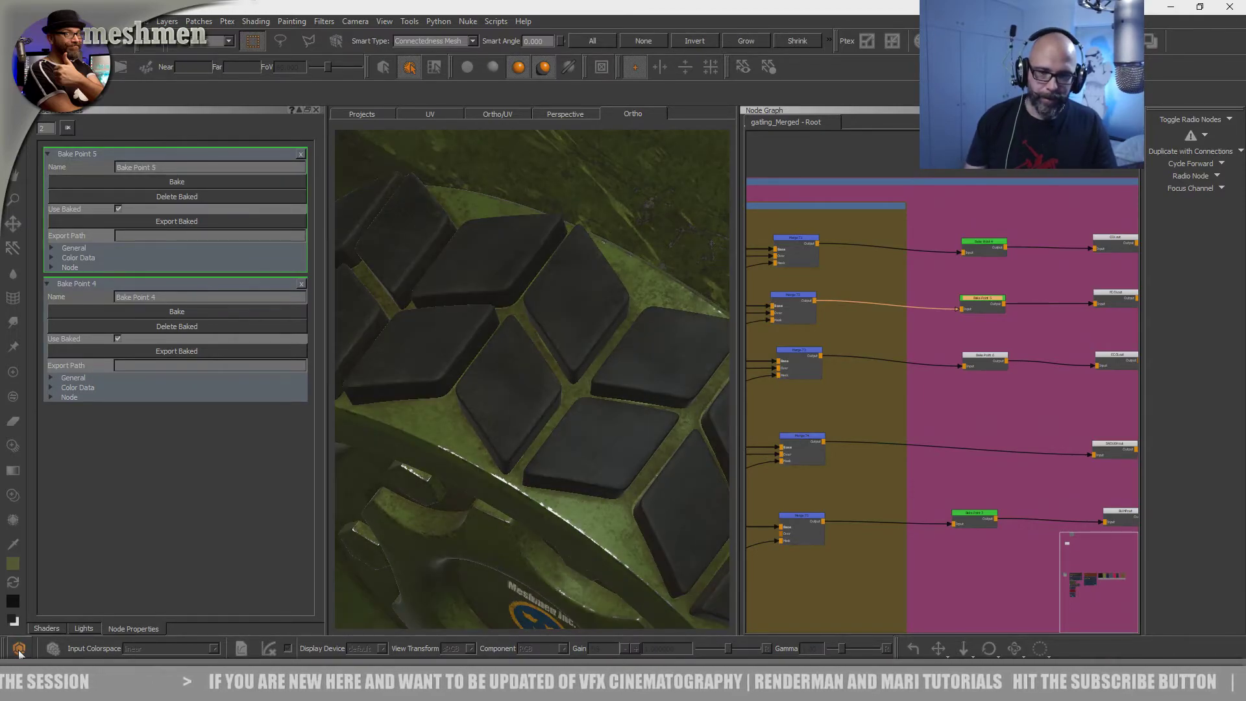
click(20, 649)
click(20, 649)
- Pull back from the treads to view the whole tank and turn color management back on
middle_drag(565, 467, 514, 508)
alt+drag(514, 508, 465, 523)
alt+right_drag(465, 523, 488, 509)
alt+drag(488, 509, 465, 482)
alt+right_drag(465, 482, 470, 503)
mouse_move(470, 503)
alt+mouse_down()
mouse_move(508, 484)
mouse_move(486, 496)
alt+mouse_up()
alt+right_drag(486, 497, 491, 516)
click(20, 649)
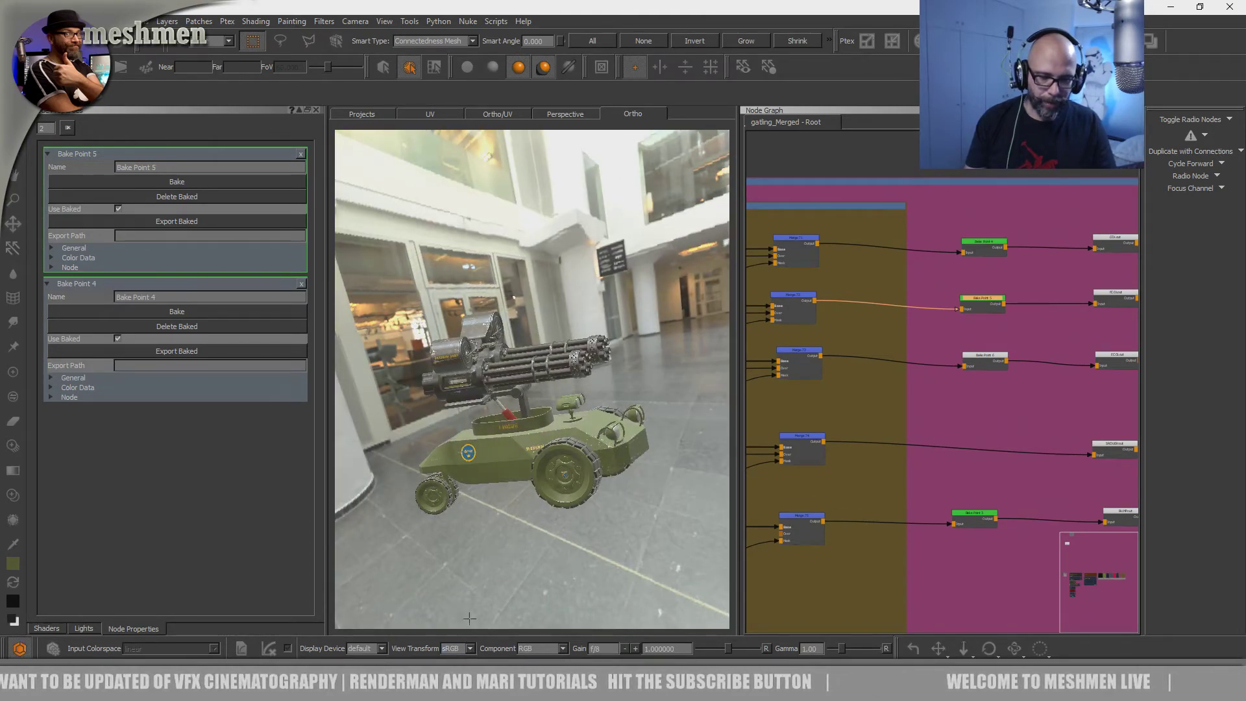
- Inspect the tank's side and gun, comparing their look with color management off and on
middle_drag(484, 623, 509, 568)
alt+right_drag(509, 570, 517, 604)
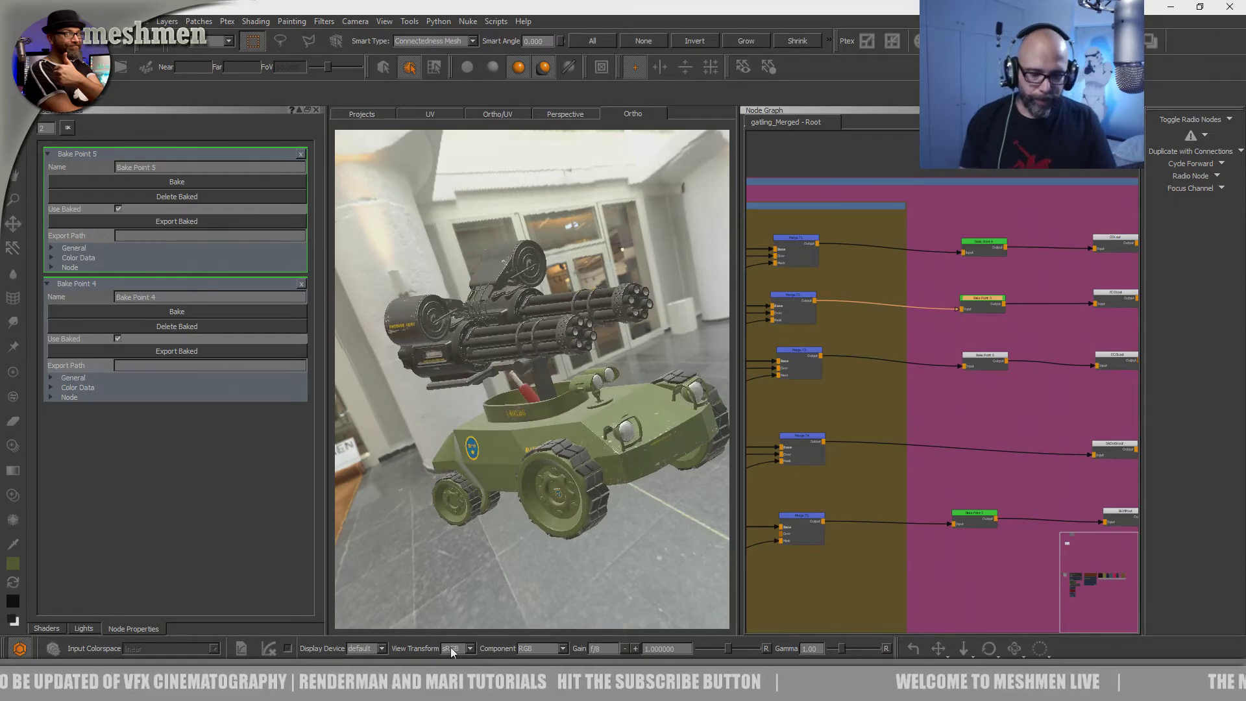
alt+drag(529, 521, 584, 527)
alt+right_drag(584, 527, 592, 532)
alt+drag(592, 532, 565, 522)
middle_drag(610, 545, 547, 544)
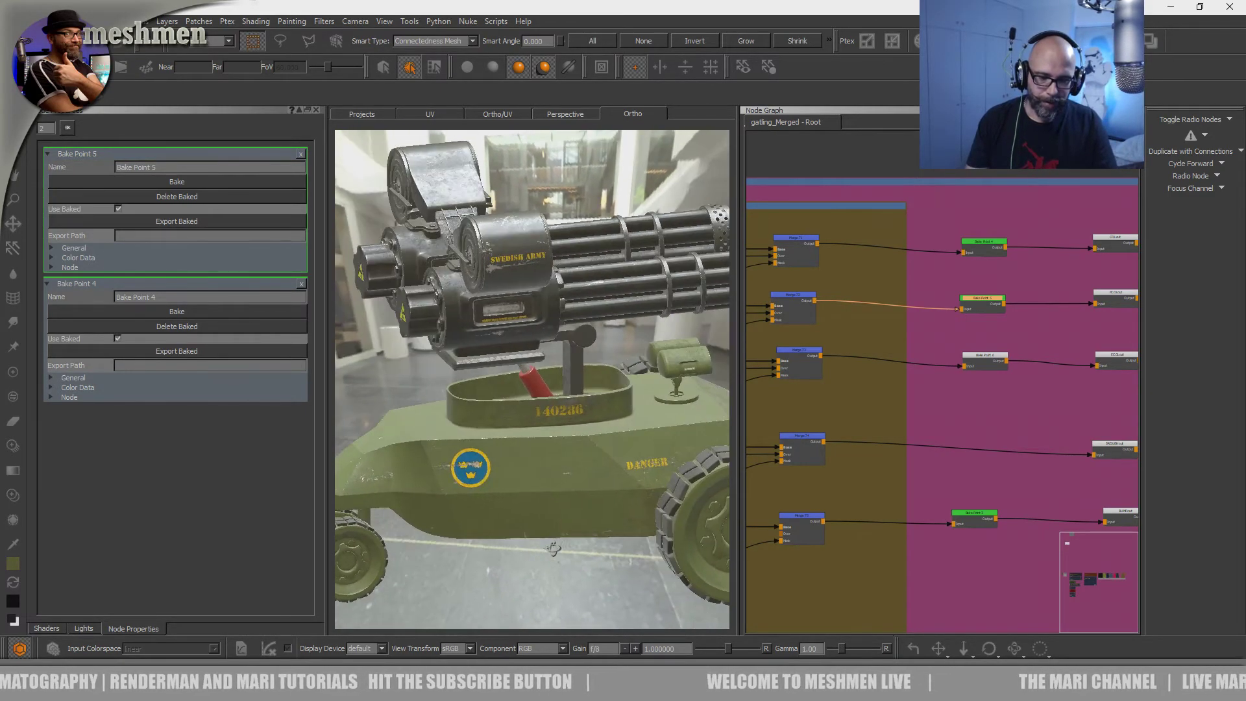
click(464, 651)
click(22, 651)
click(21, 651)
alt+drag(433, 551, 495, 515)
- Align the Bake Point 5 node with the bake point above it and nudge Bake Point 6 beneath it
drag(986, 303, 989, 300)
alt+drag(449, 457, 424, 459)
middle_drag(424, 458, 428, 484)
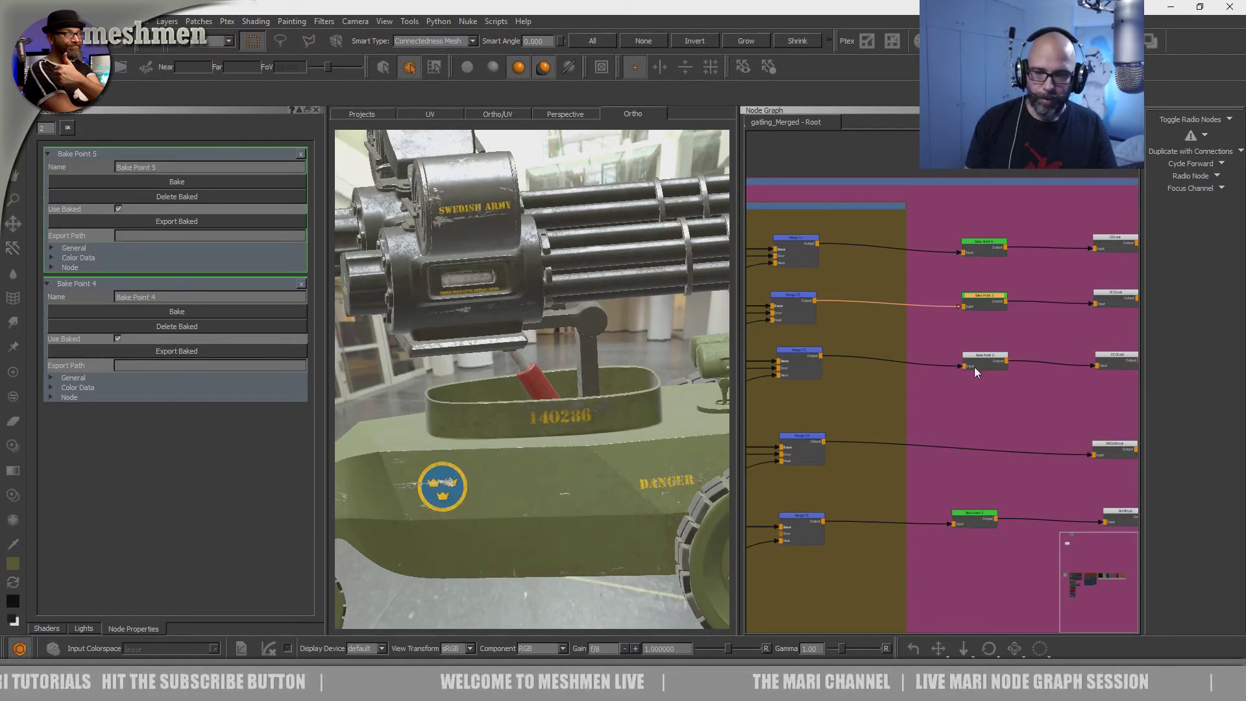
mouse_move(521, 442)
alt+mouse_down()
mouse_move(508, 437)
mouse_move(517, 448)
alt+mouse_up()
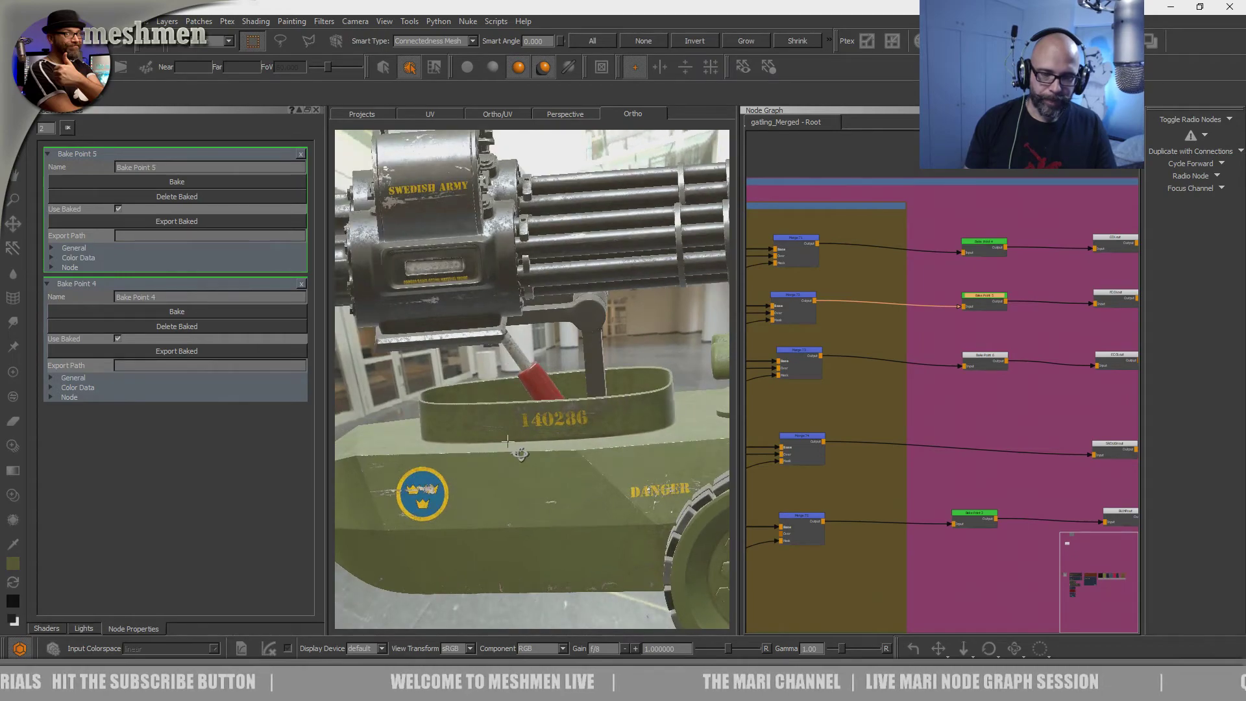
click(983, 360)
middle_drag(531, 431, 537, 439)
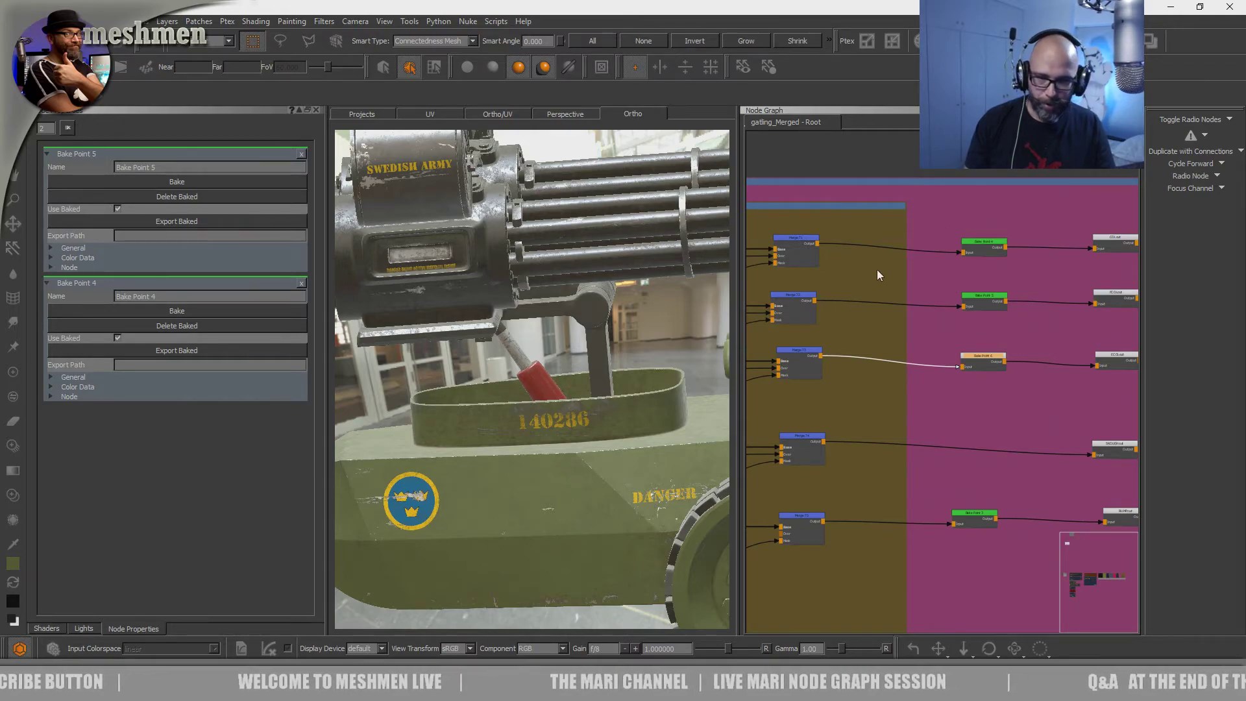
middle_drag(616, 418, 603, 441)
click(803, 437)
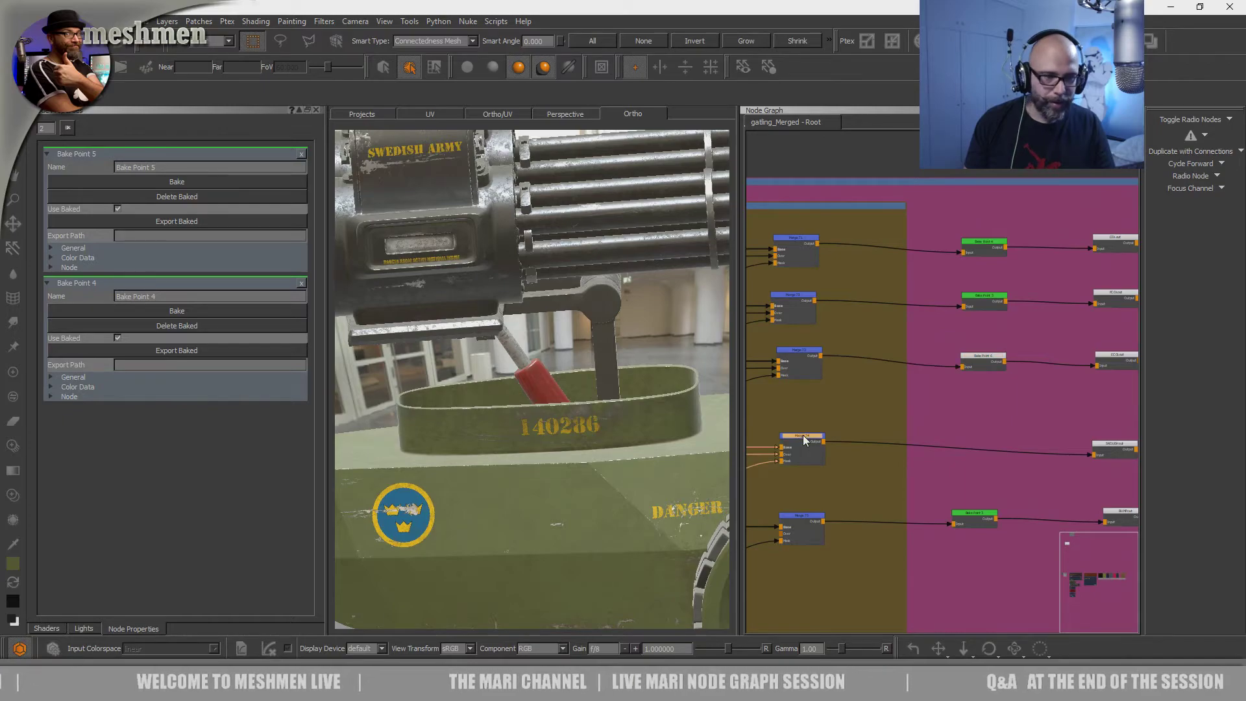
click(838, 169)
middle_drag(577, 444, 577, 450)
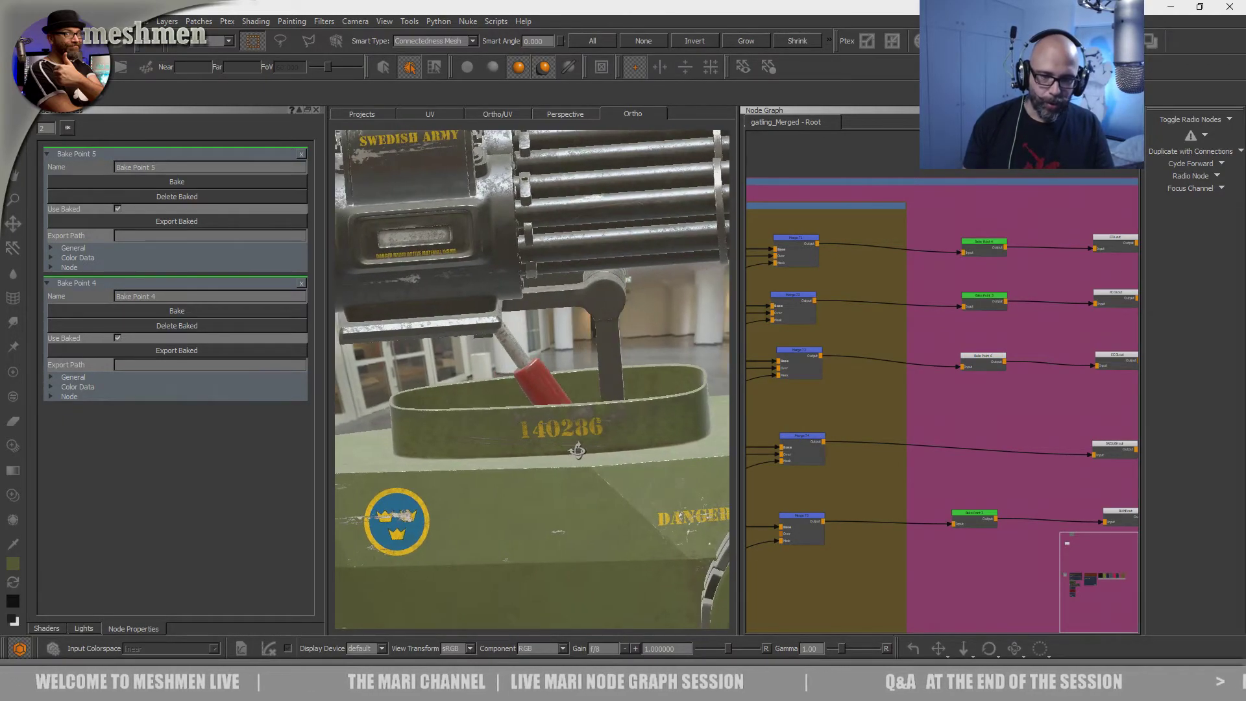
- Frame the whole tank, widen the canvas against the node graph, and view the front wheel and hull
key(a)
alt+drag(575, 452, 540, 468)
middle_drag(540, 467, 681, 467)
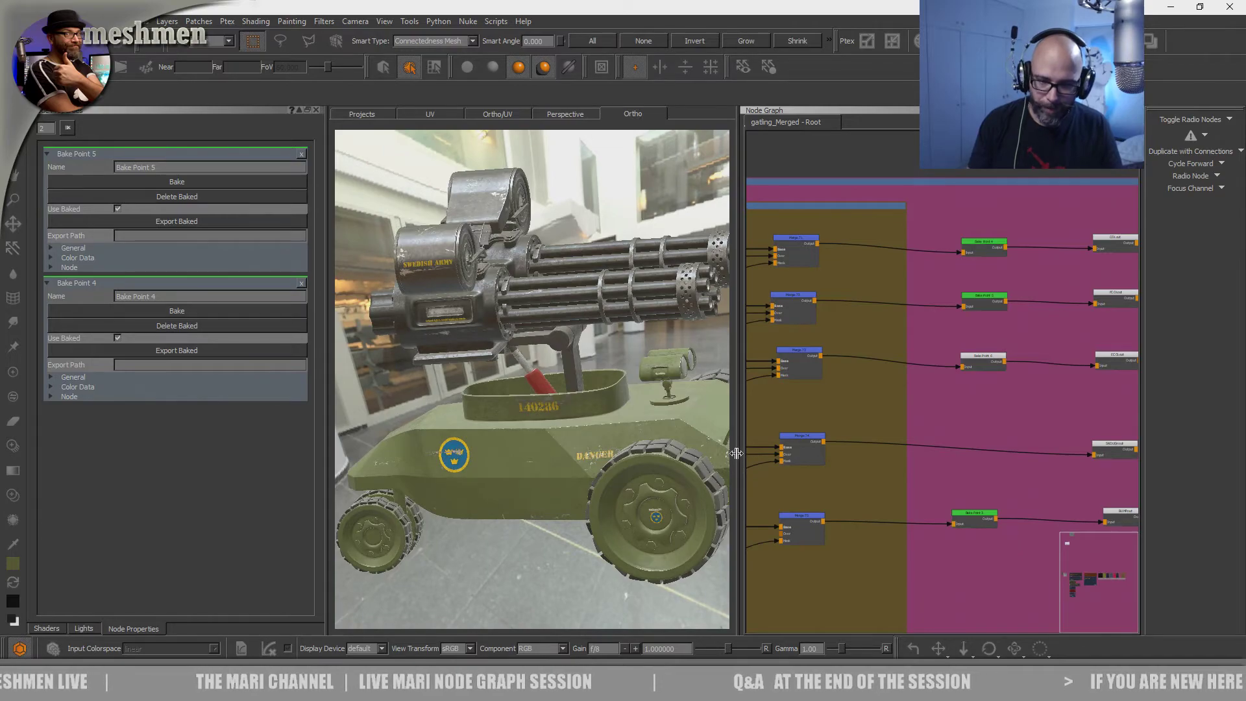
drag(735, 452, 812, 462)
middle_drag(675, 465, 609, 489)
scroll(610, 489, up, 3)
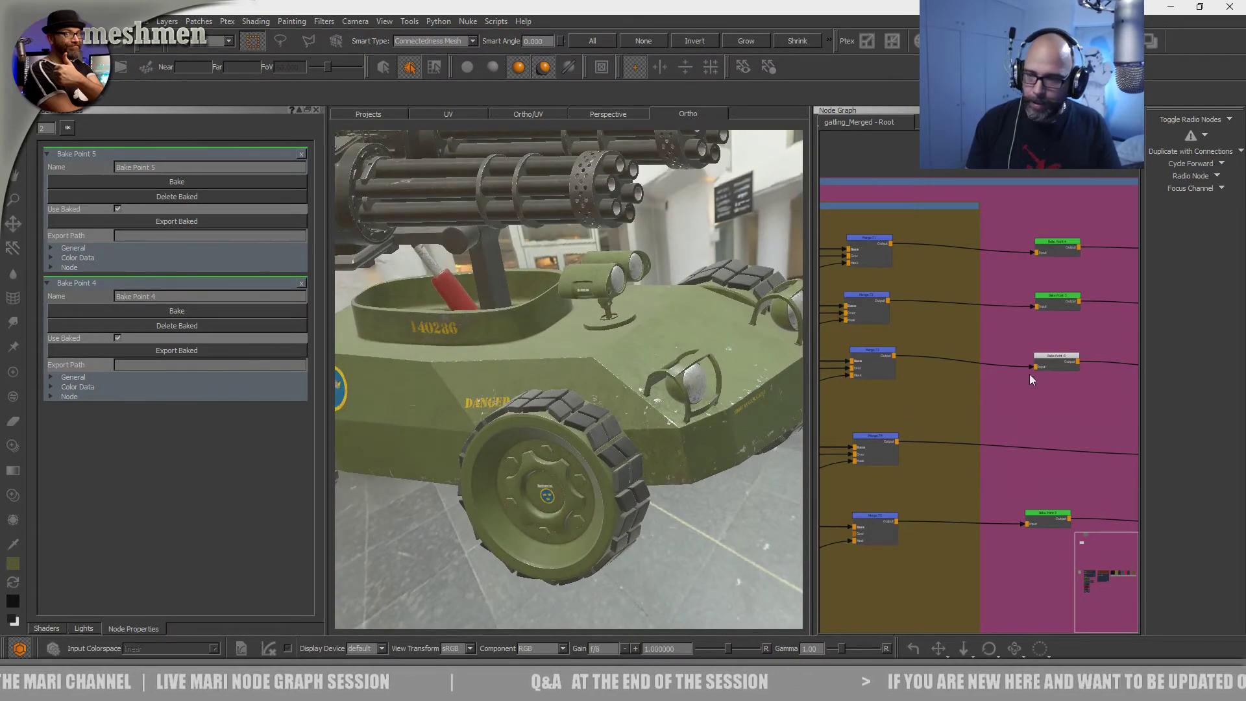
- Bake Bake Point 6 and check the hull and front wheel up close
click(1047, 359)
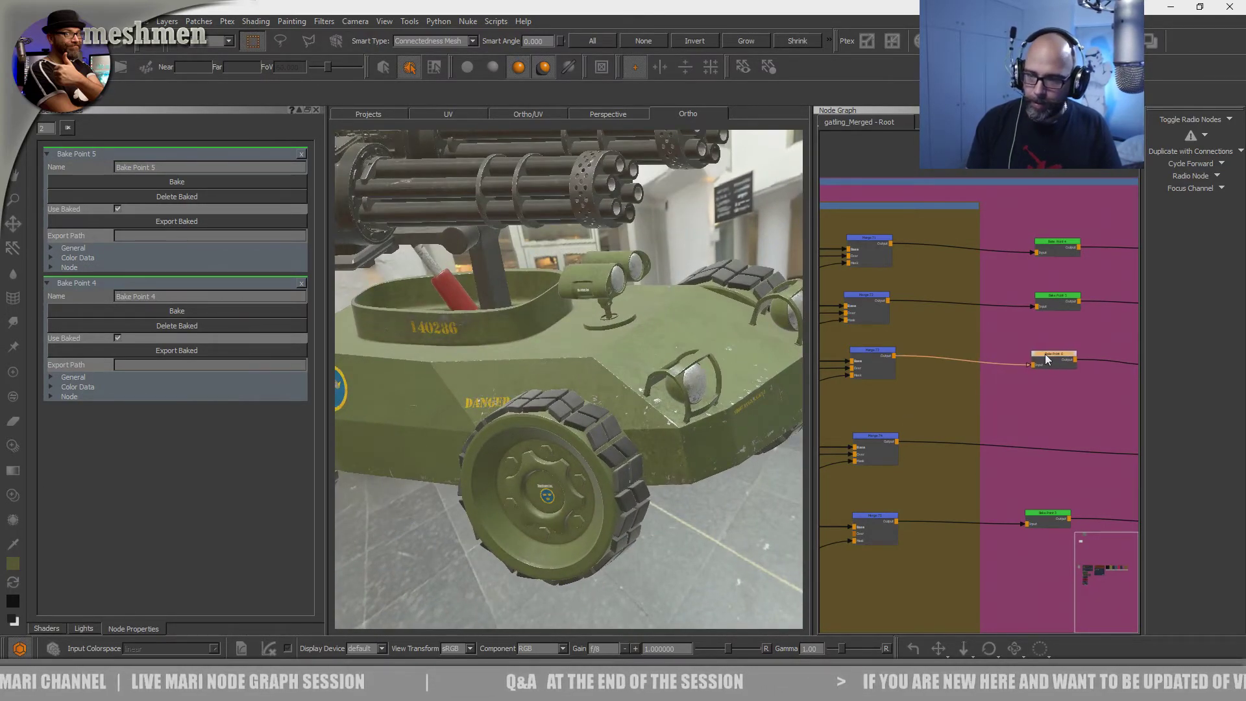
click(175, 183)
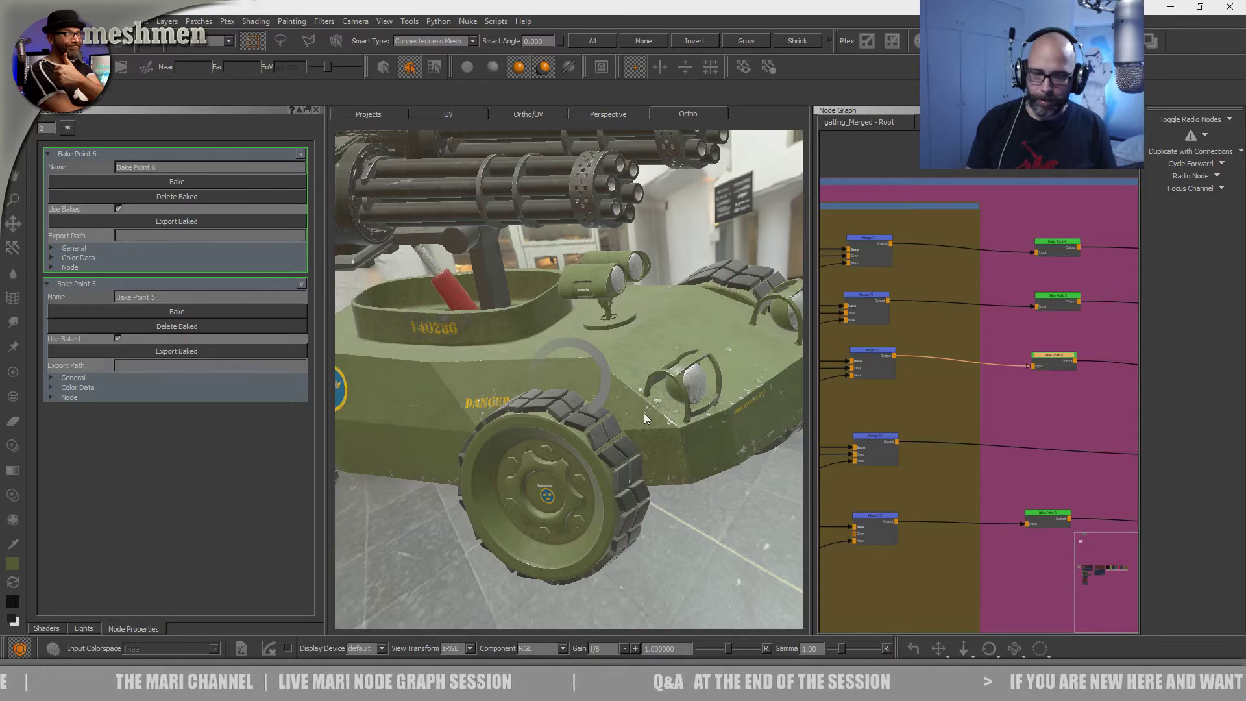
alt+drag(644, 420, 636, 454)
mouse_move(636, 454)
alt+right_down()
mouse_move(640, 533)
mouse_move(635, 438)
mouse_move(639, 475)
alt+right_up()
alt+drag(508, 440, 510, 396)
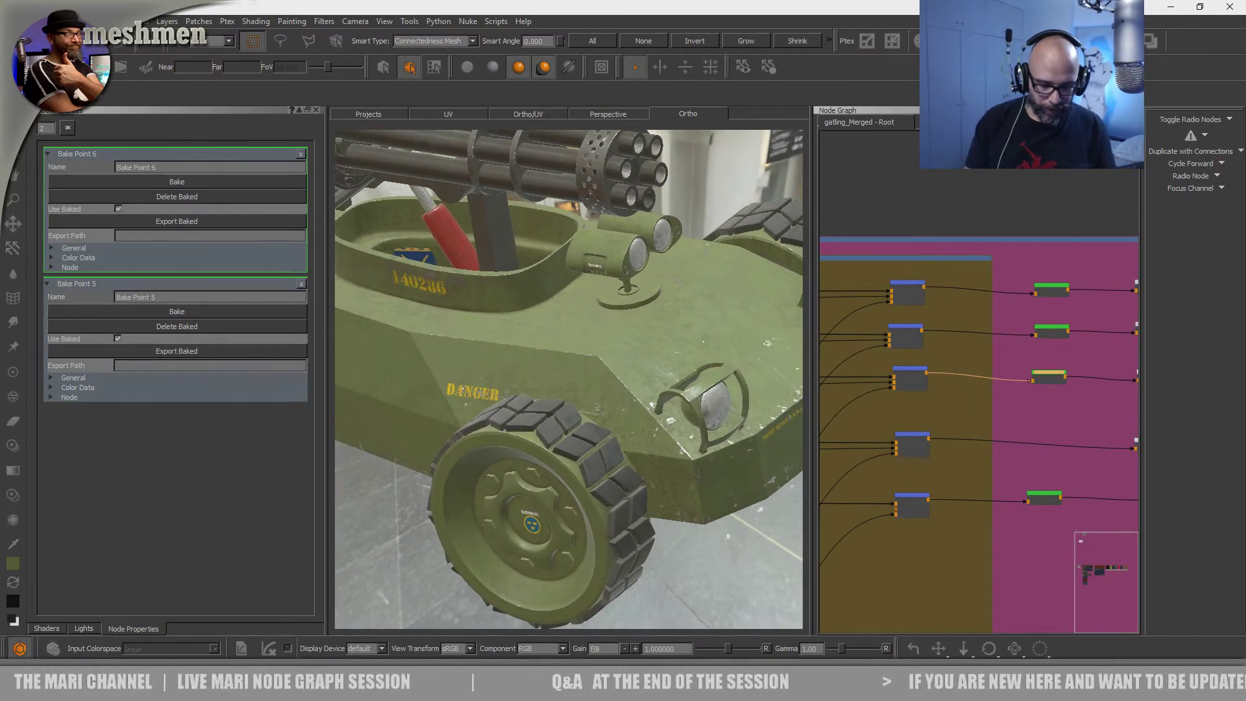
alt+right_drag(510, 389, 512, 406)
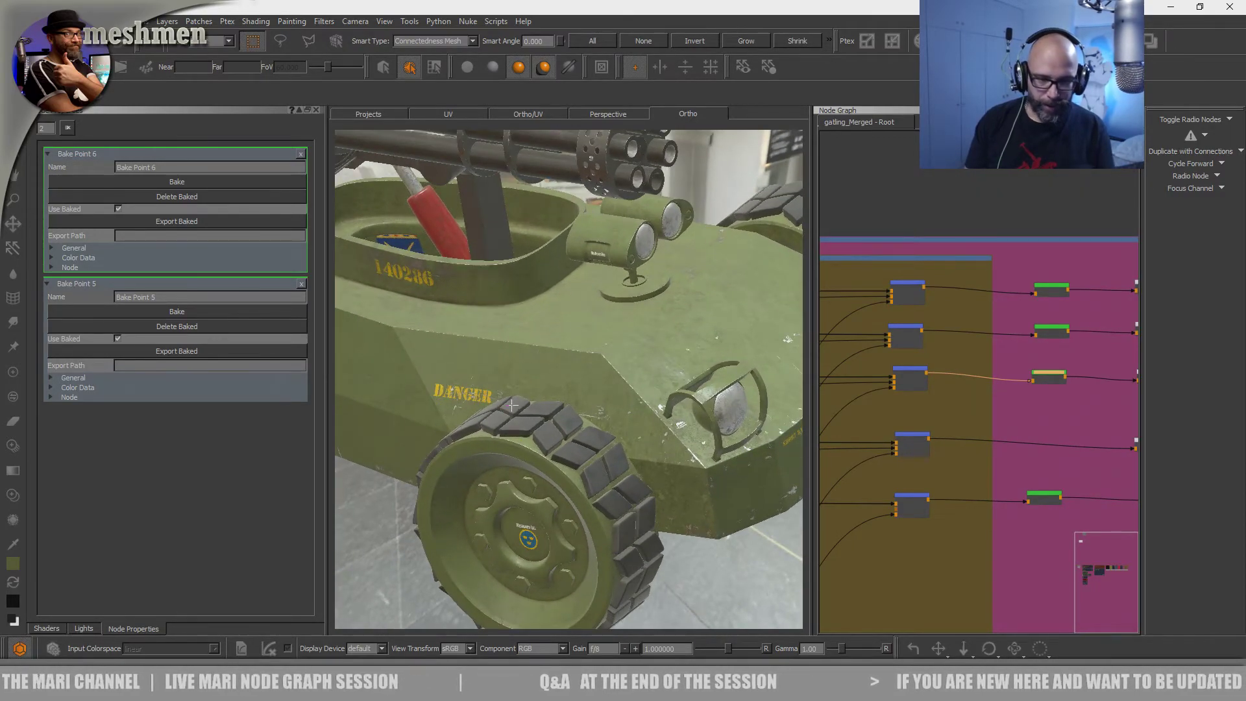
- Assign the BUMPout channel to the Bump Map input of the AiStandard shader
click(46, 628)
alt+drag(397, 447, 408, 449)
drag(301, 439, 306, 461)
click(191, 357)
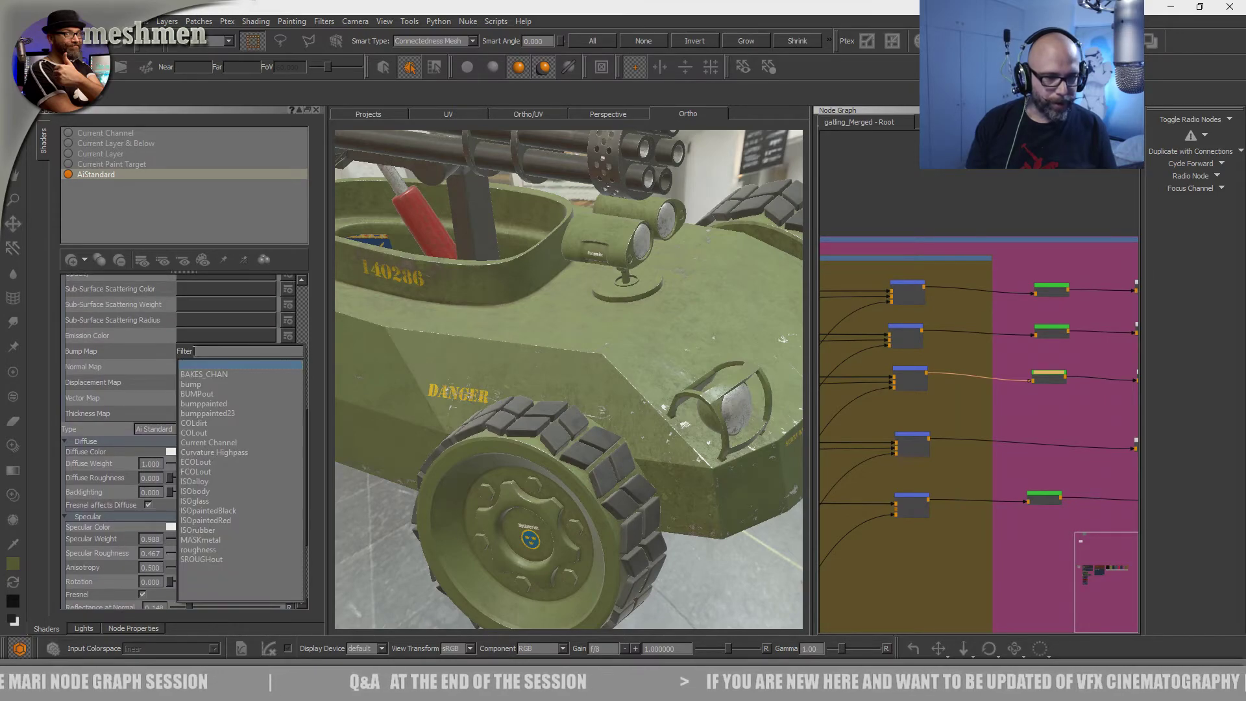
click(198, 394)
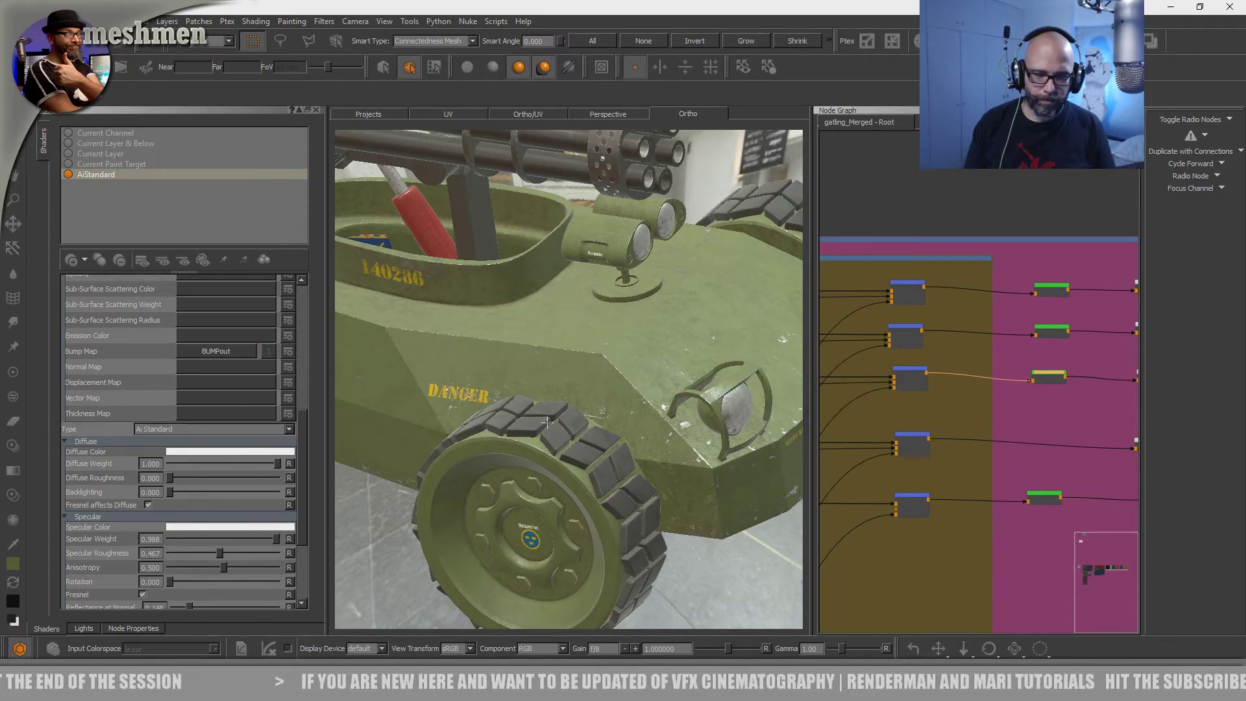
- Hide the node graph to enlarge the canvas and inspect the bump on the hull and tire treads
alt+right_drag(667, 449, 653, 479)
scroll(654, 478, up, 1)
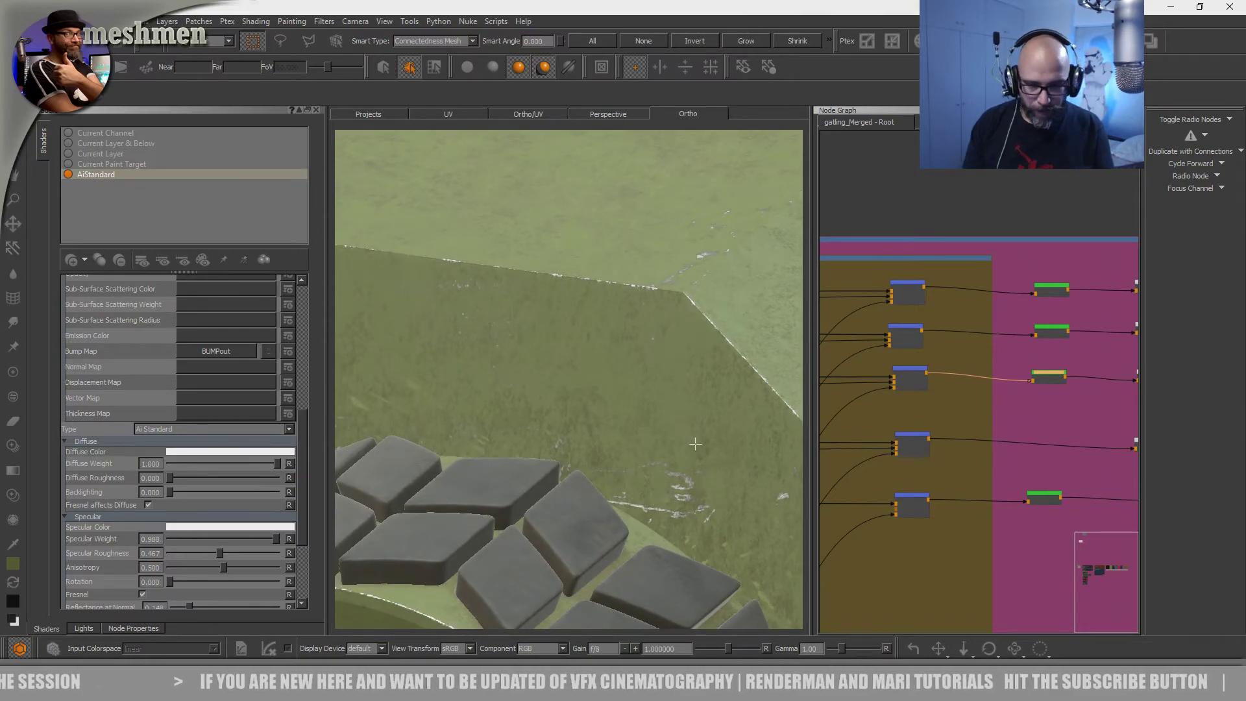
key(alt+n)
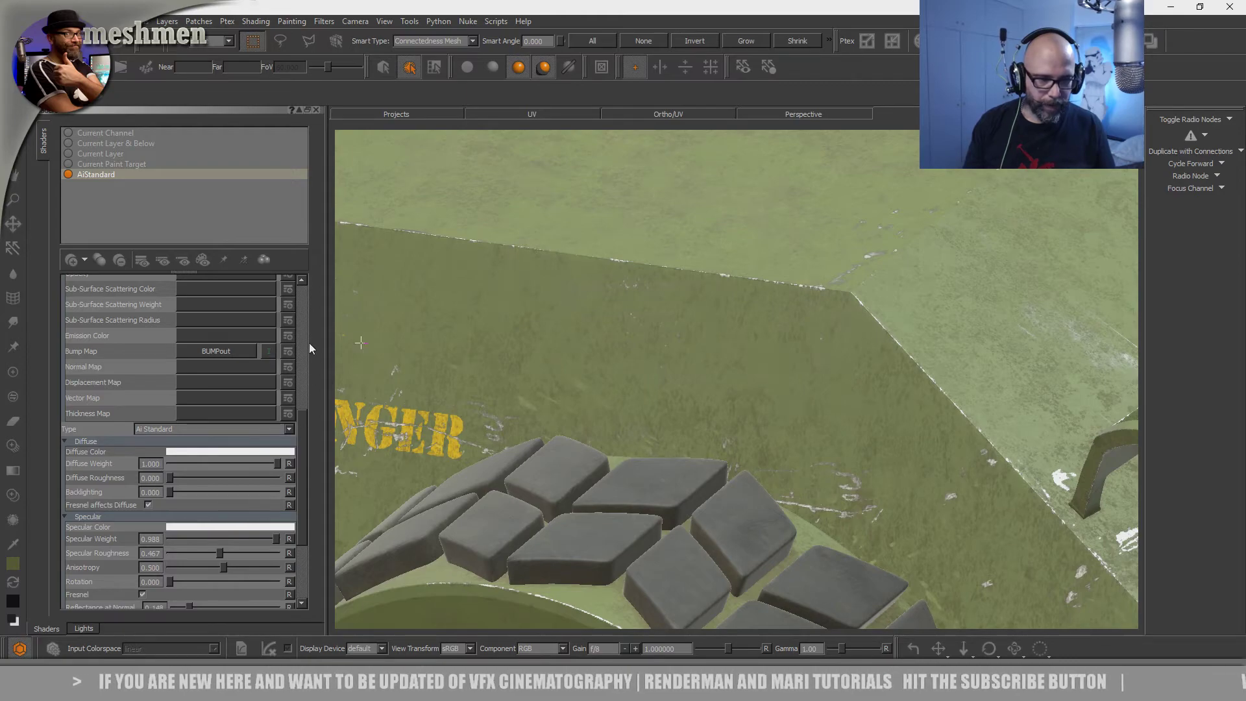
scroll(306, 331, up, 5)
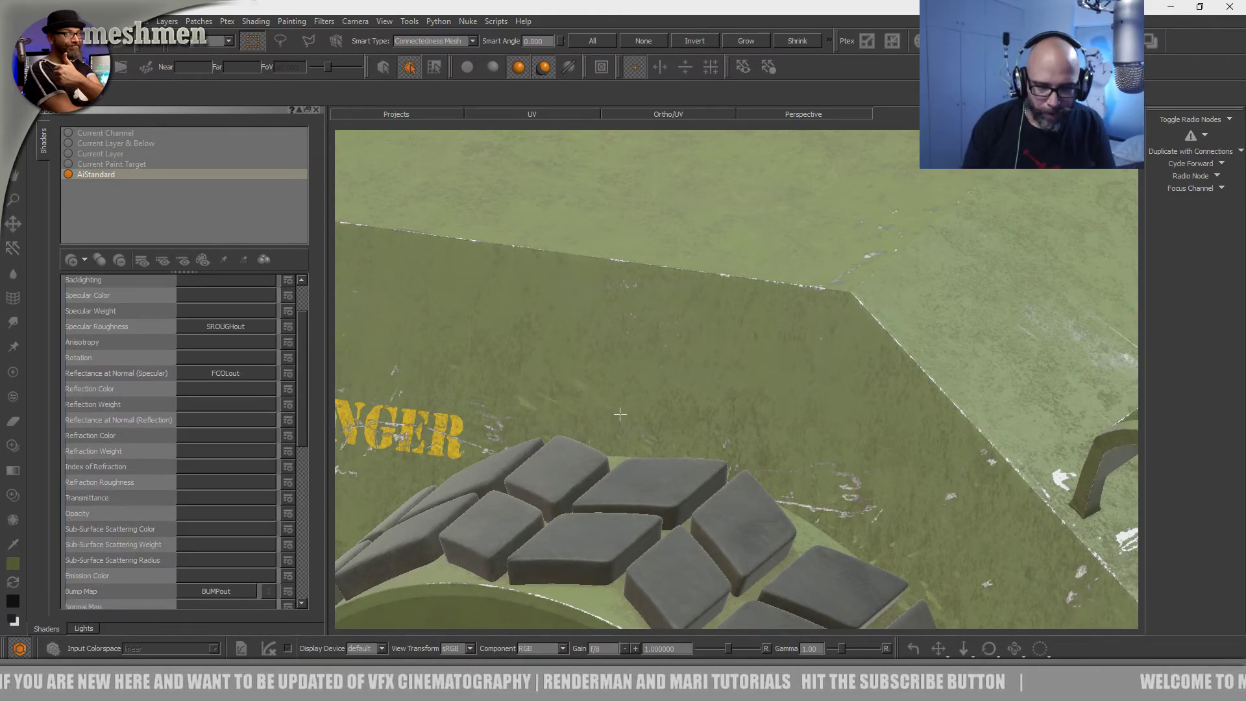
alt+drag(535, 389, 486, 414)
alt+drag(613, 417, 583, 425)
mouse_move(426, 404)
alt+right_down()
mouse_move(400, 400)
mouse_move(415, 400)
alt+right_up()
scroll(427, 404, down, 1)
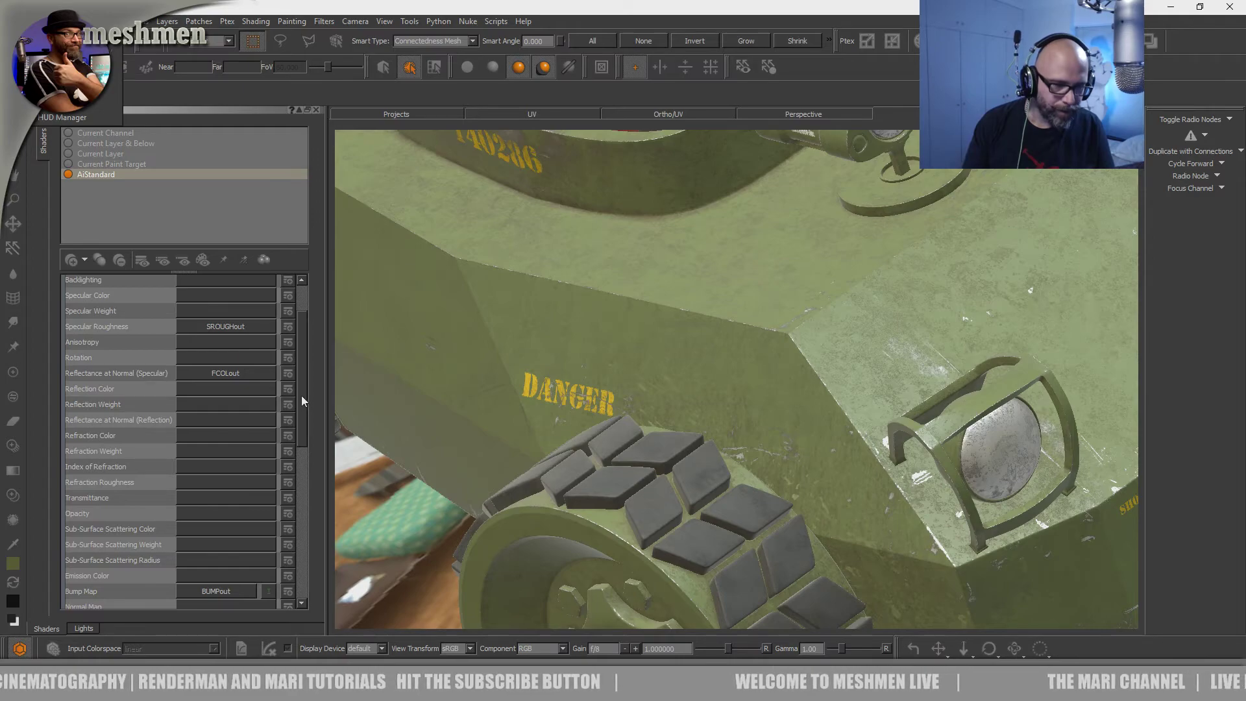
- Review the AiStandard shader's input channels and clear its Bump Map input
scroll(302, 418, down, 3)
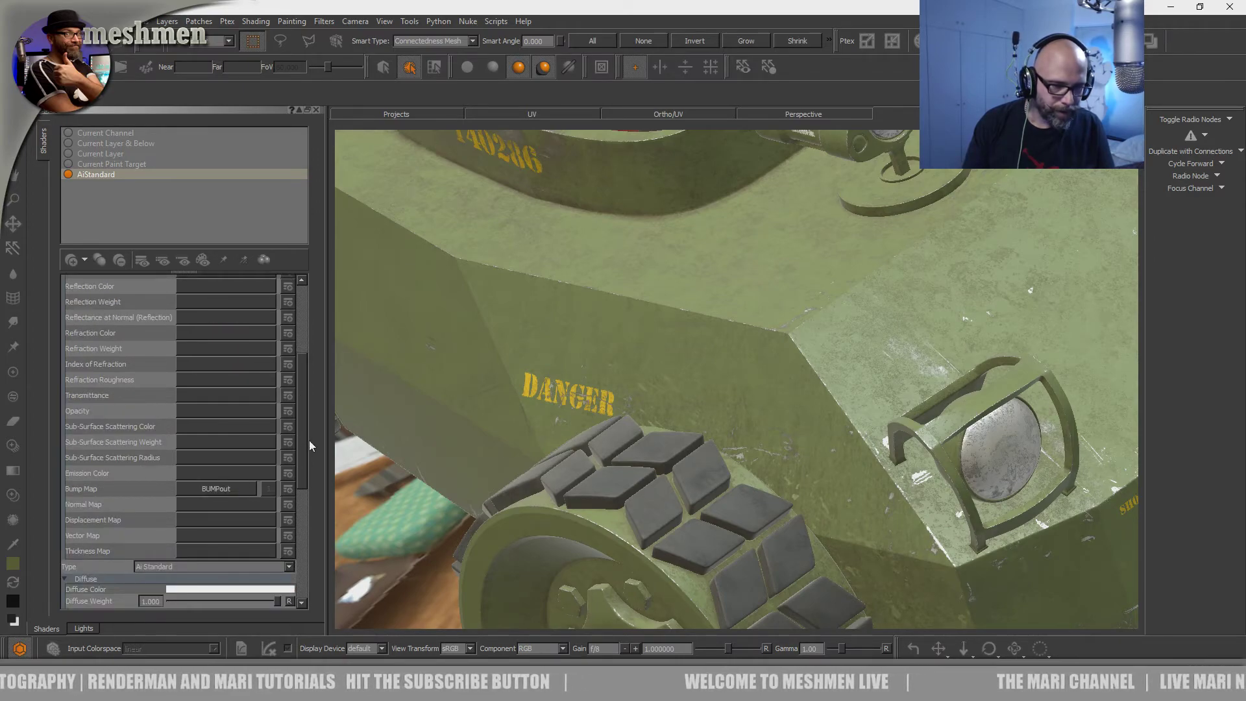
scroll(305, 463, down, 3)
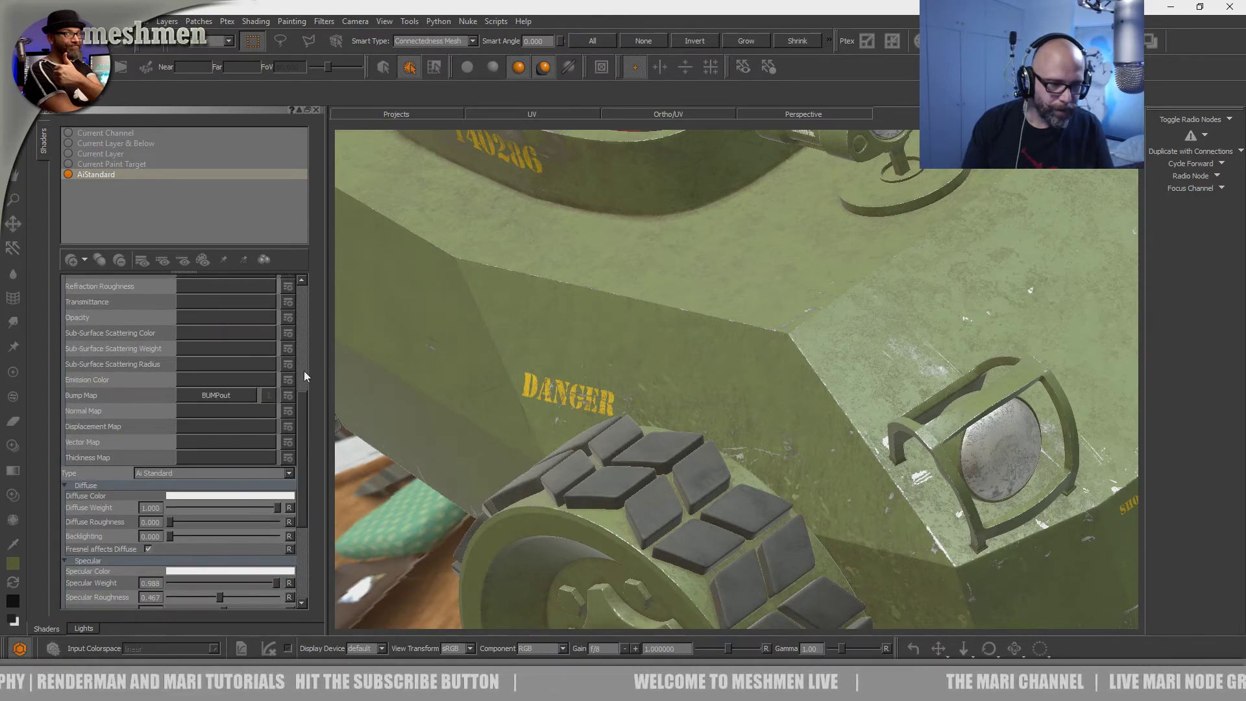
scroll(304, 375, up, 6)
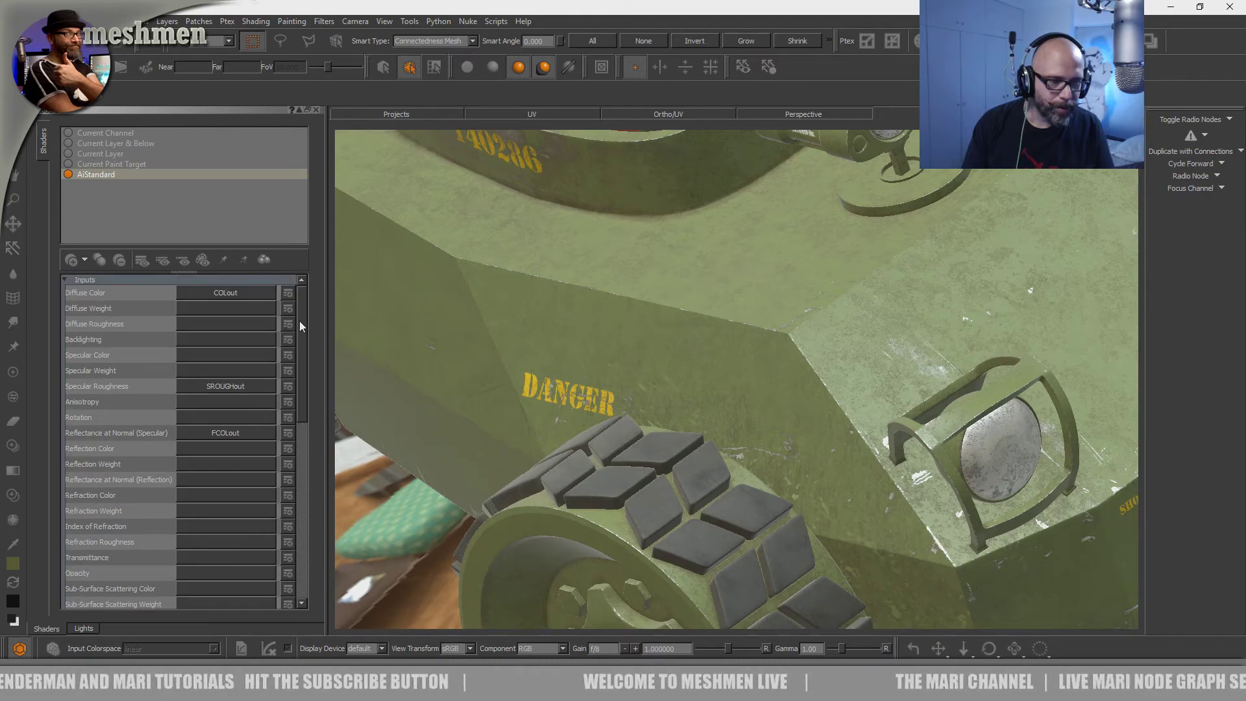
scroll(301, 382, down, 6)
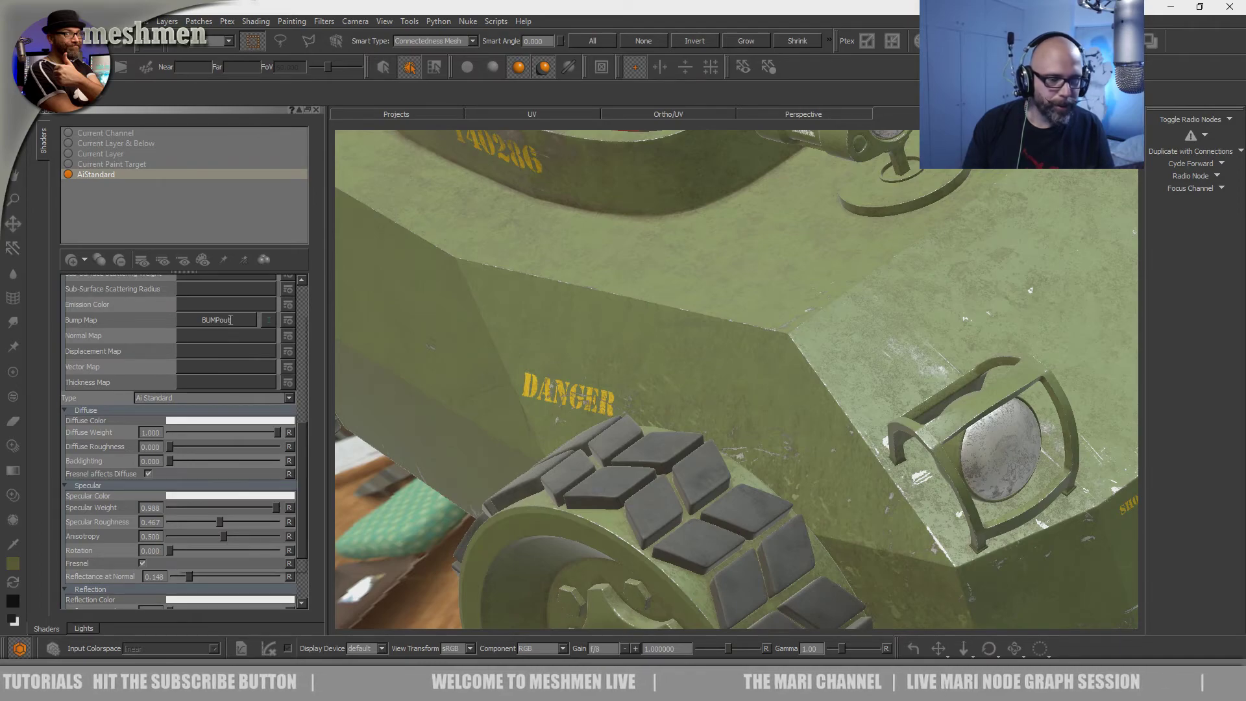
click(231, 320)
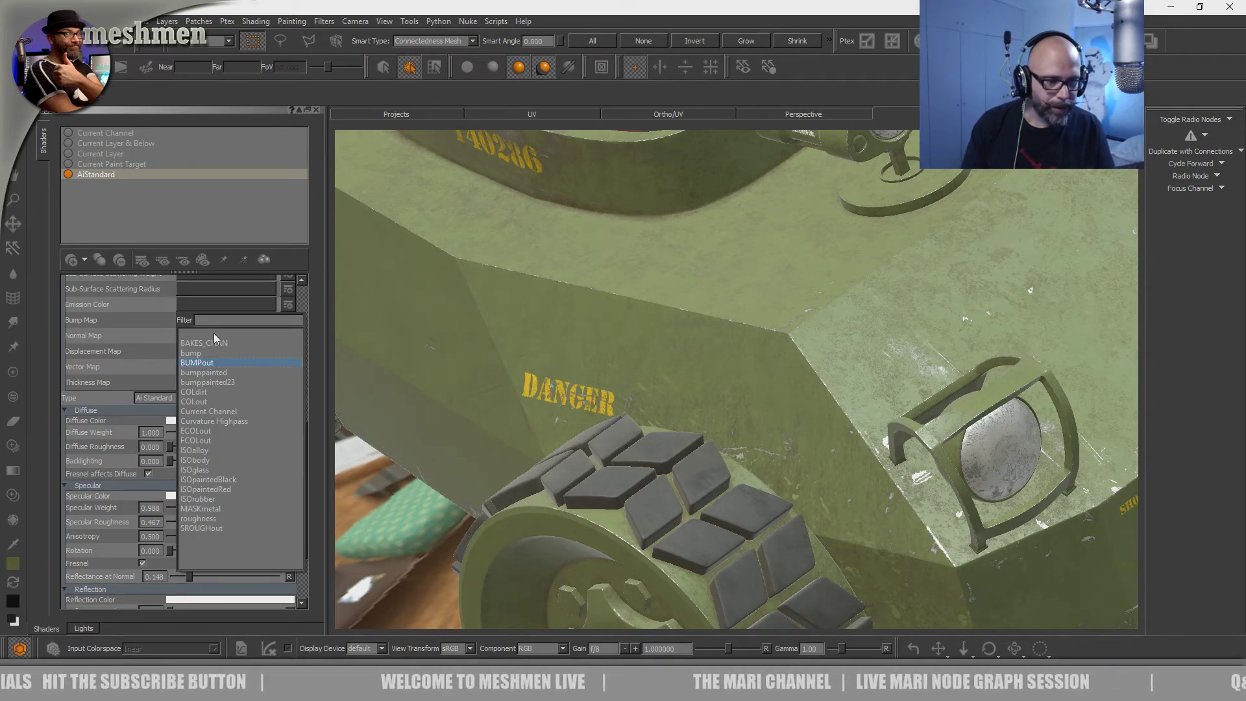
click(210, 336)
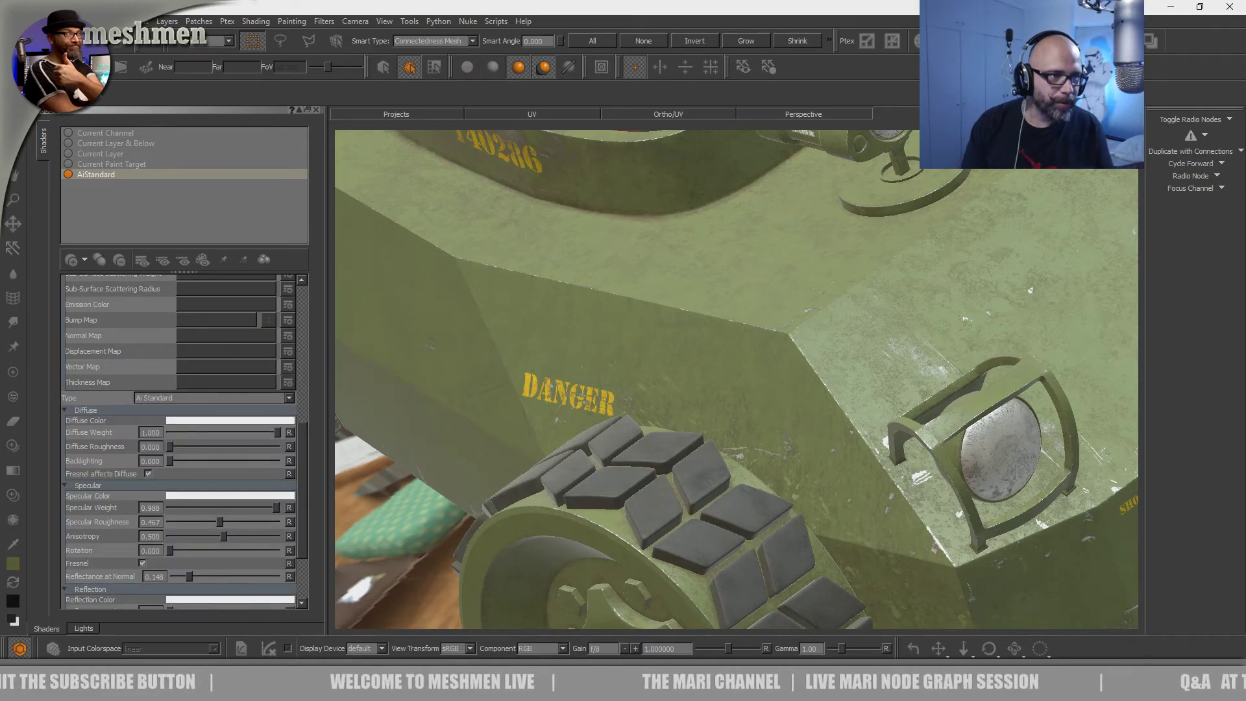
- Open the GPU preferences and set the Virtual Texture Size to 6144 x 6144
click(52, 73)
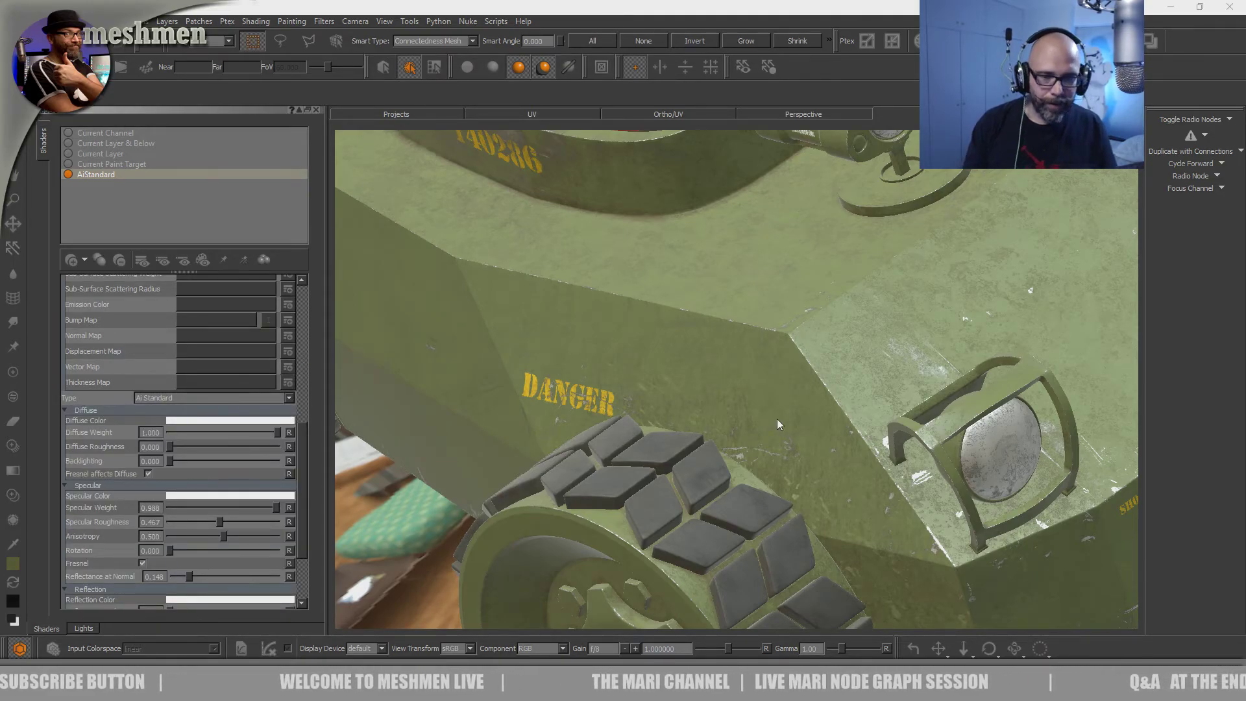
click(445, 56)
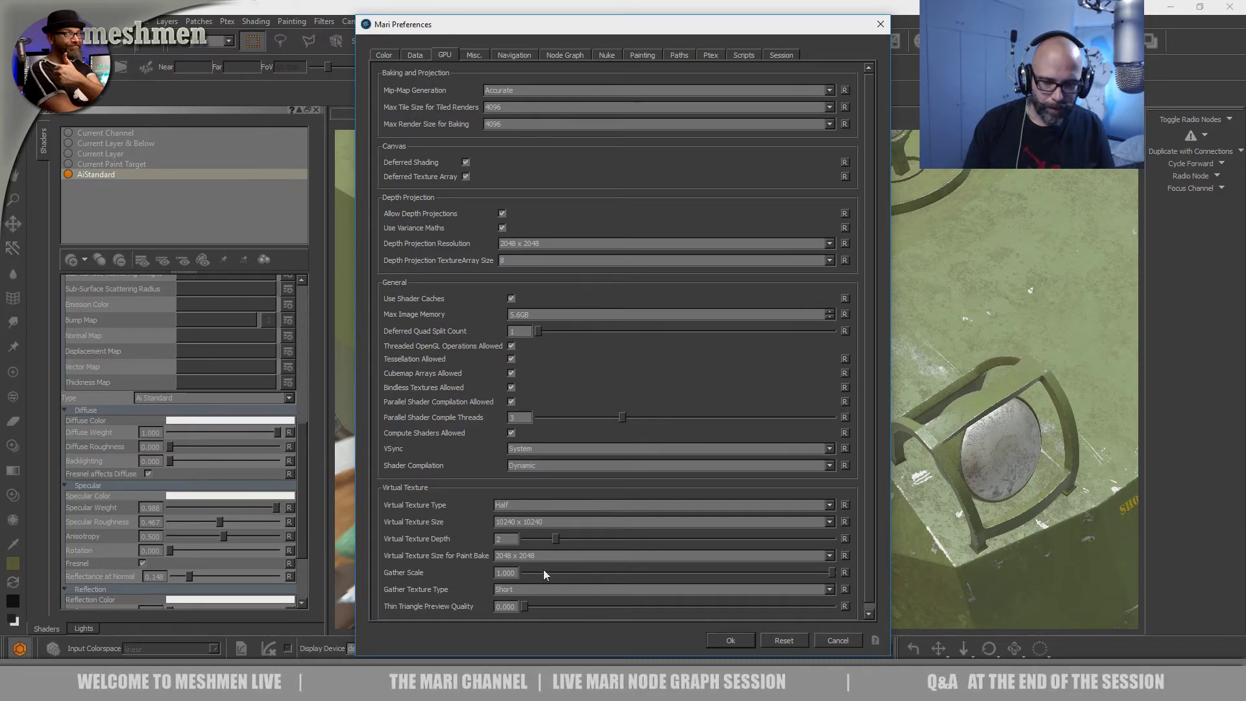
click(533, 521)
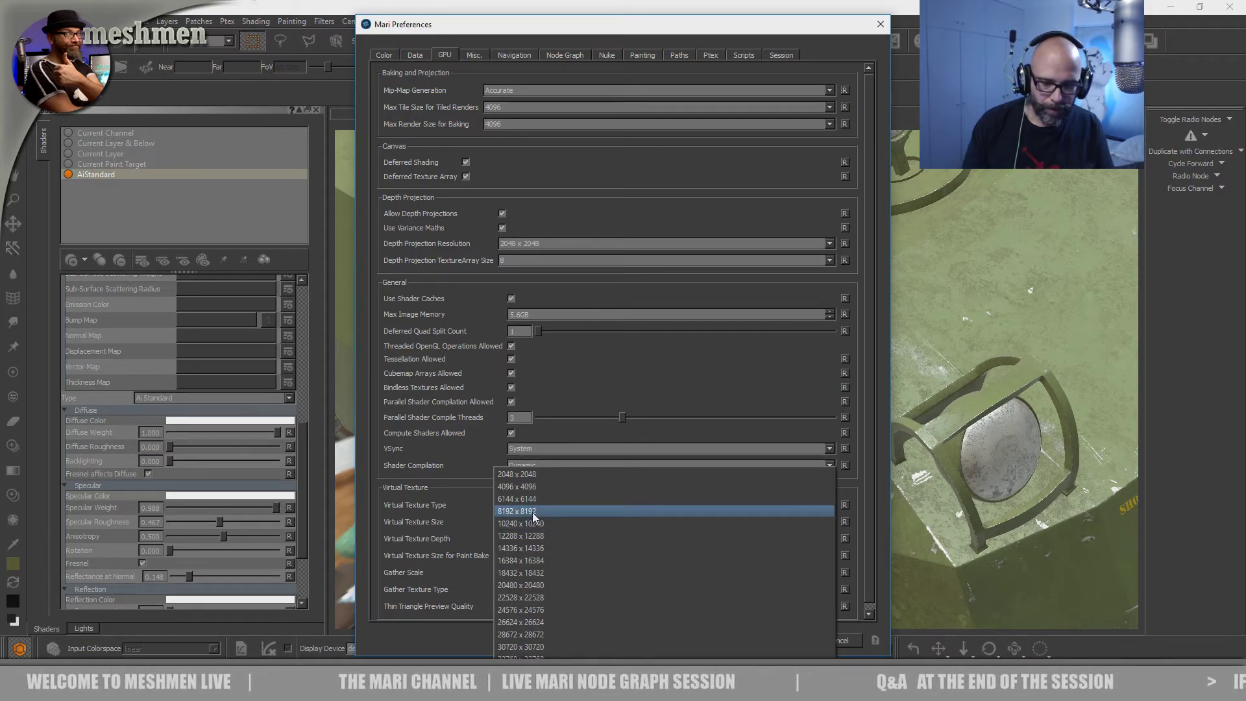
click(527, 501)
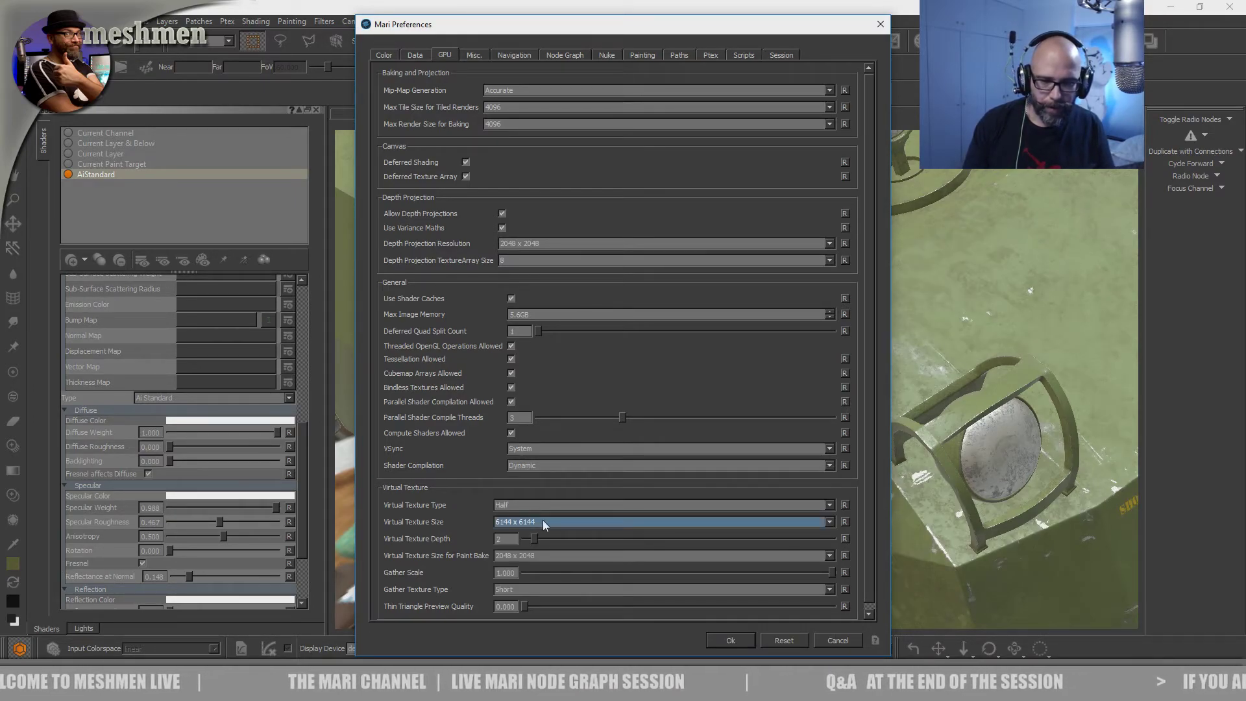
- Keep Shader Compilation on Dynamic and turn off Allow Depth Projections in the GPU preferences
click(534, 469)
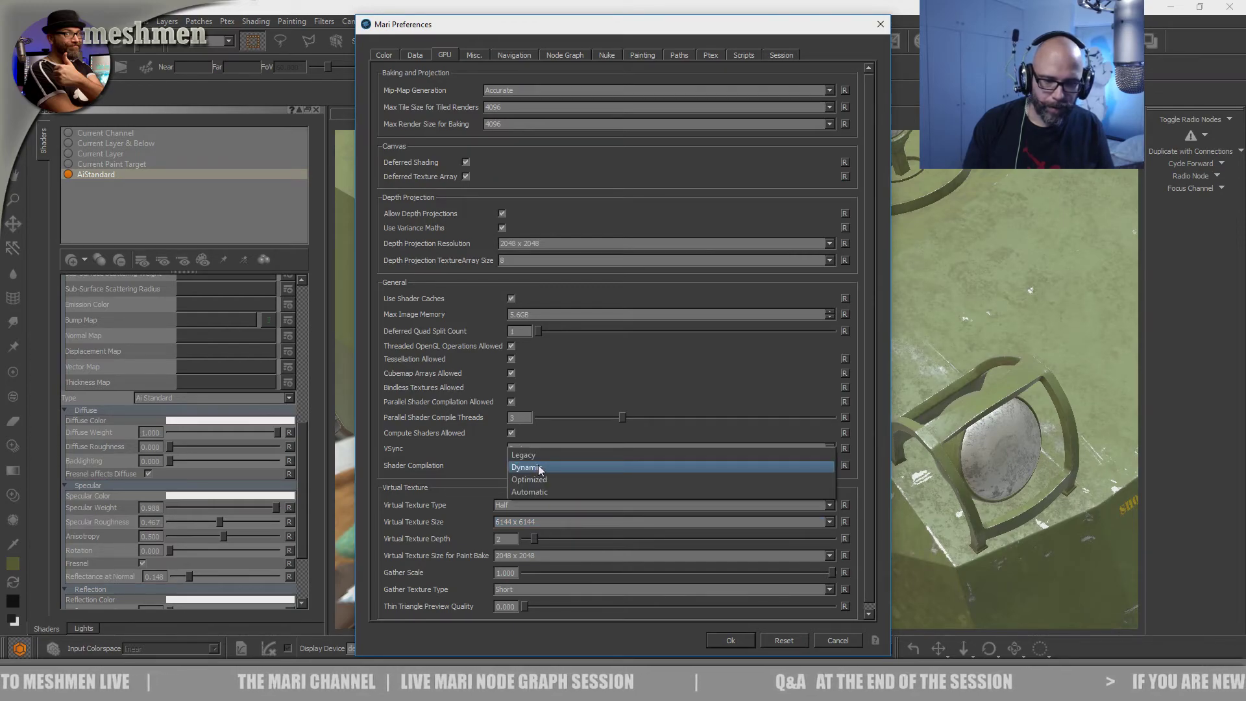
click(540, 468)
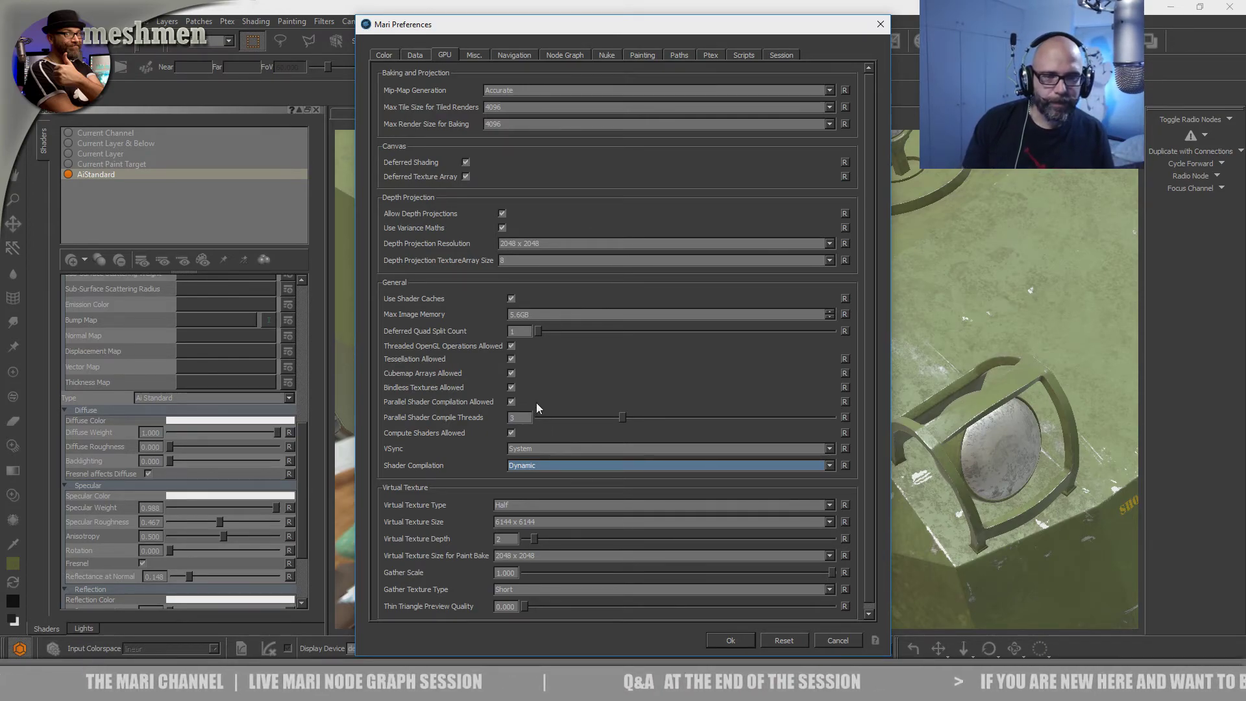
click(501, 214)
click(502, 214)
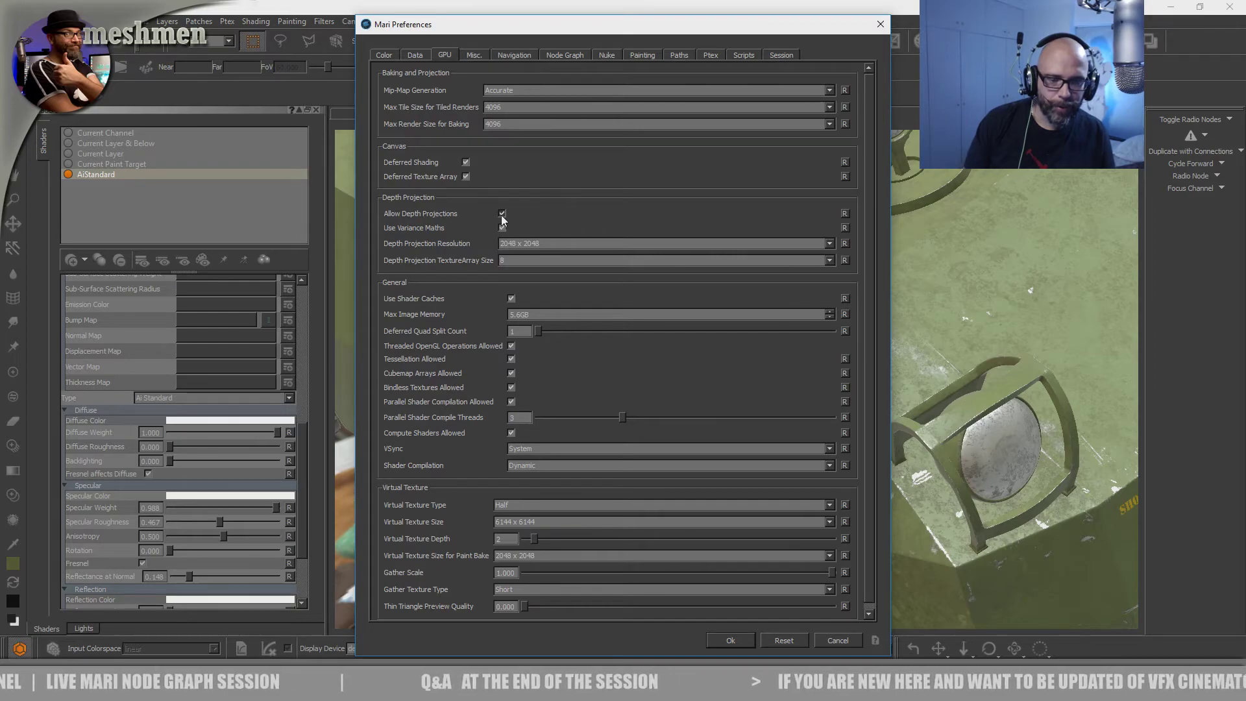
click(501, 212)
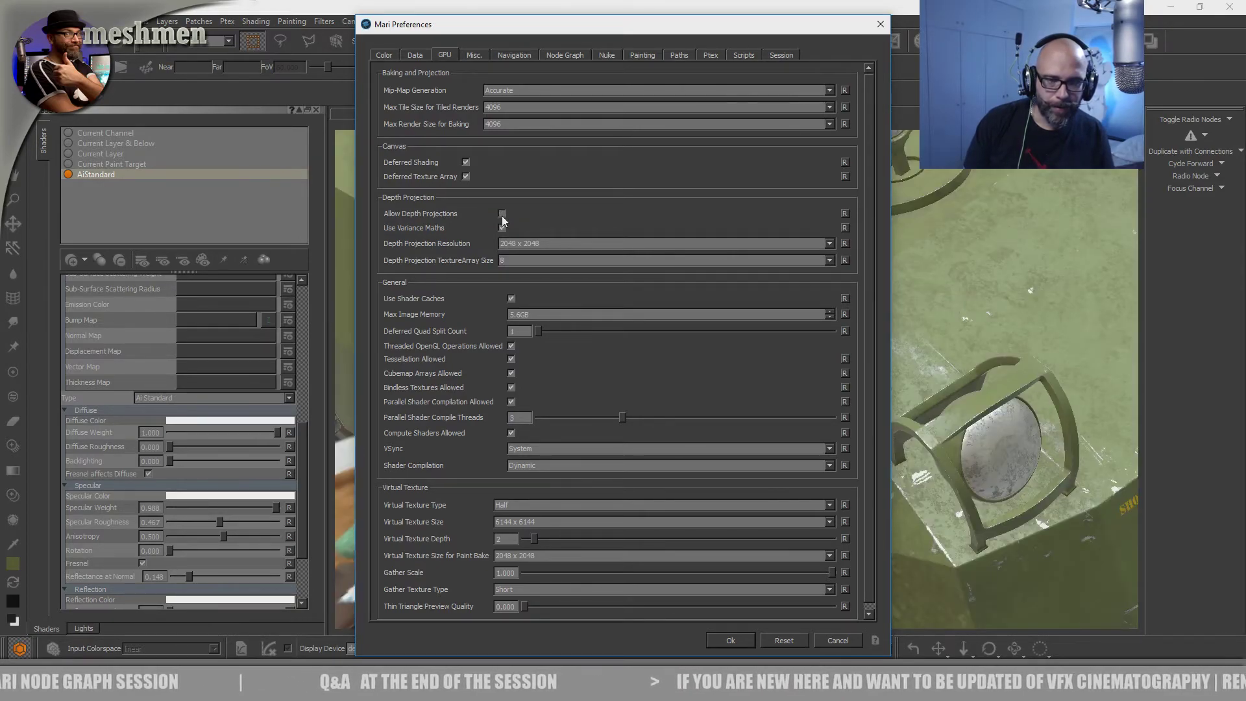
- Apply the GPU preference changes and inspect the hull around the DANGER lettering
click(738, 641)
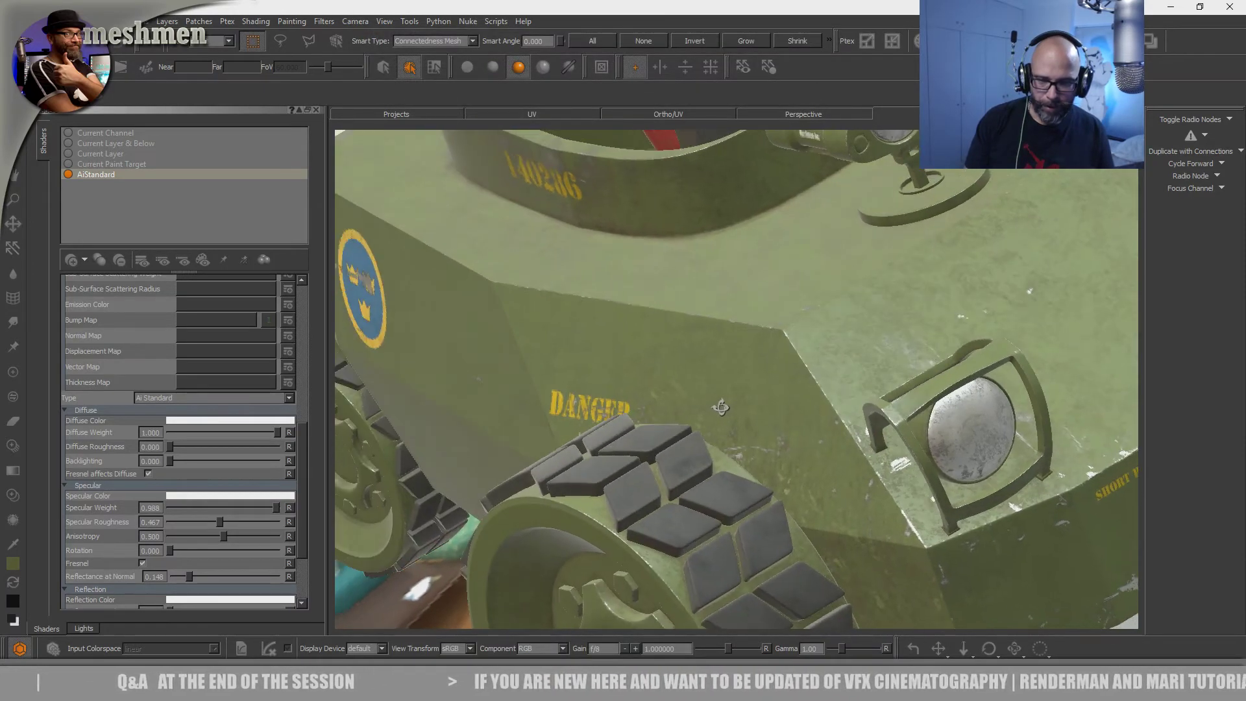
alt+drag(759, 411, 789, 431)
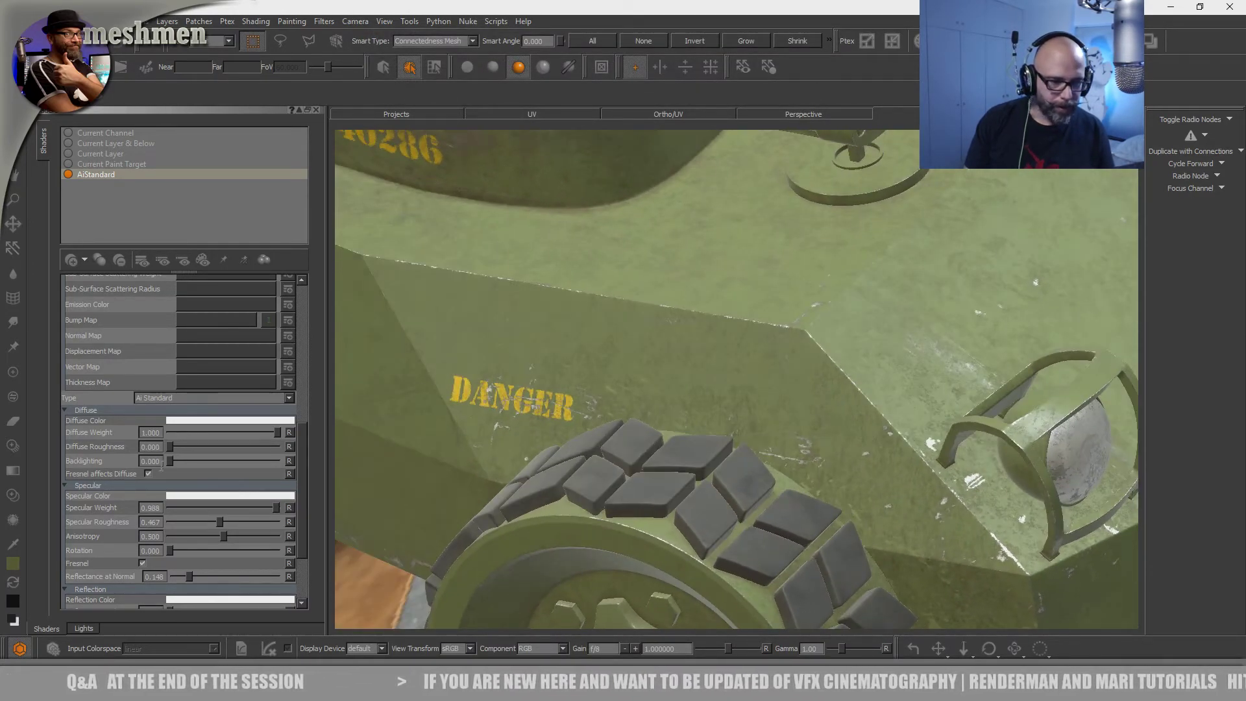
- Assign the BUMPout channel to the AiStandard shader's Bump Map input and check the bump on the hull and tire
click(214, 320)
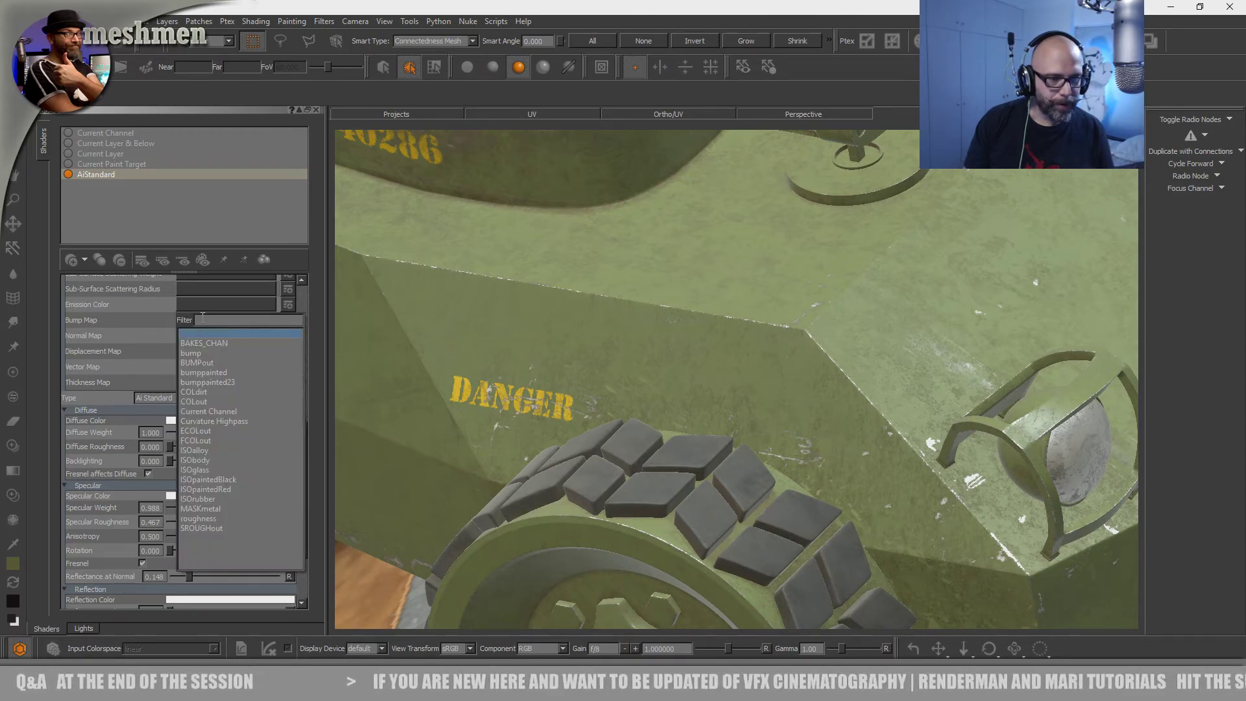
click(198, 364)
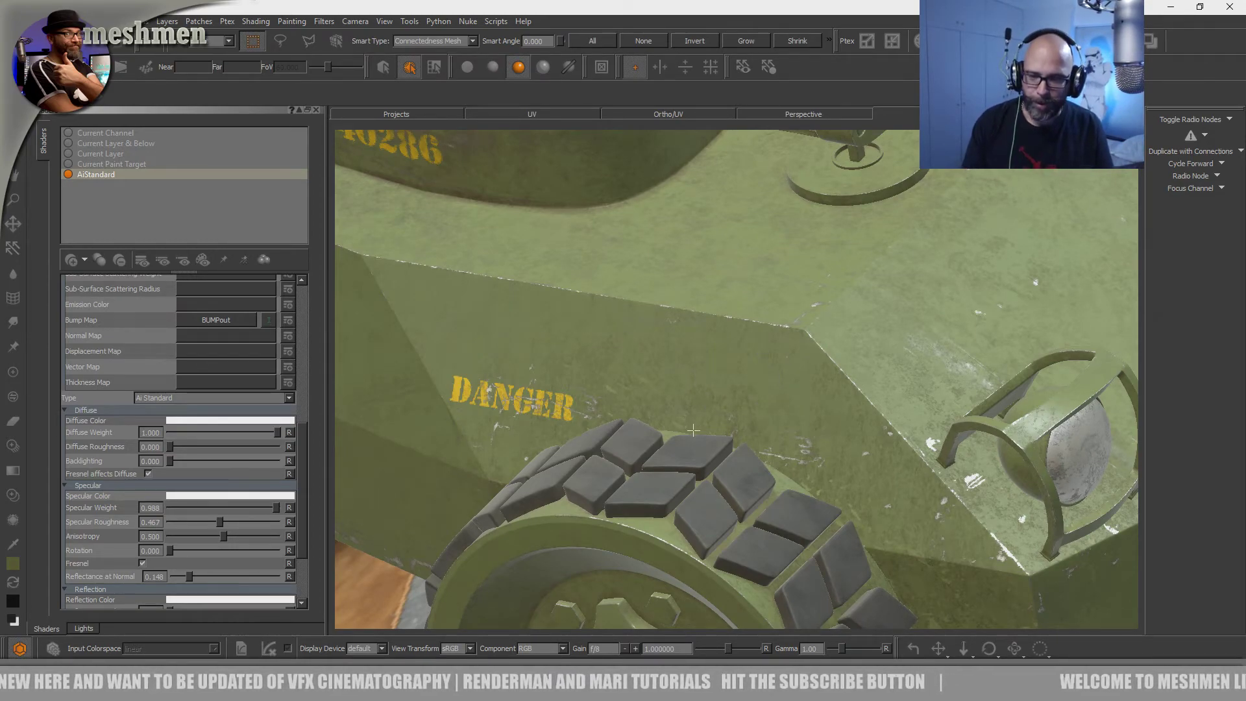
alt+drag(656, 432, 707, 447)
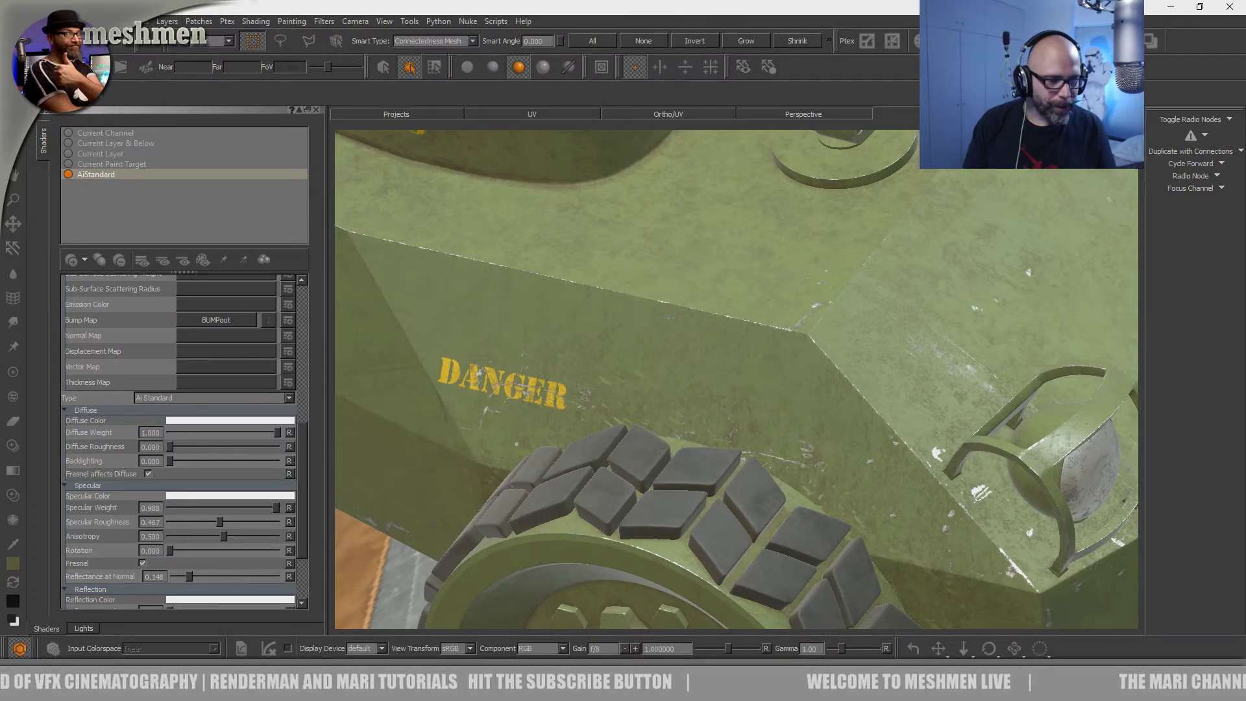
key(shift+s)
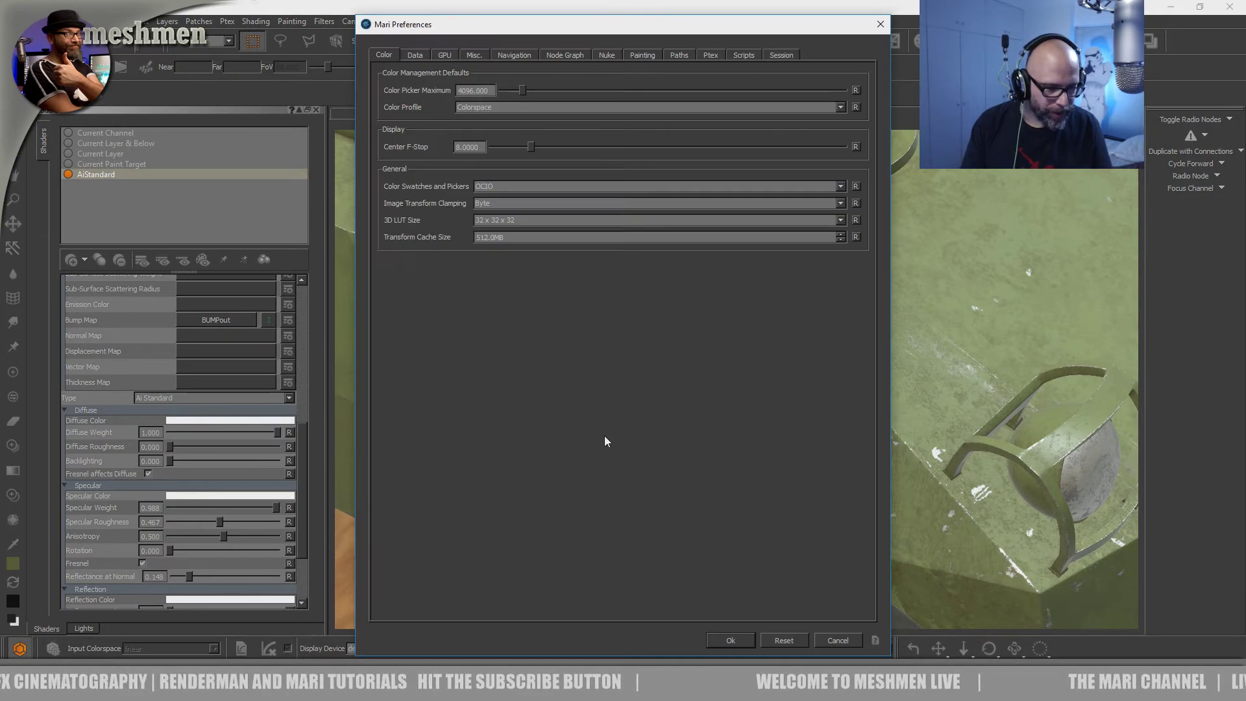
click(443, 53)
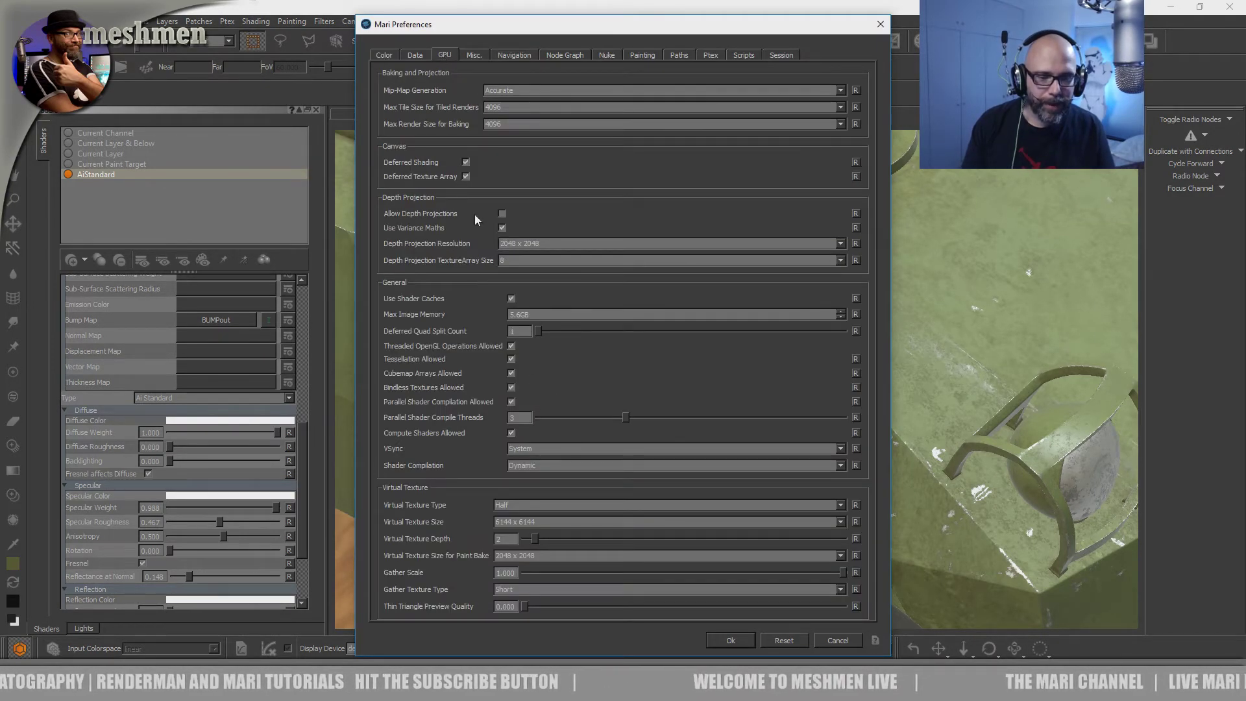
click(515, 504)
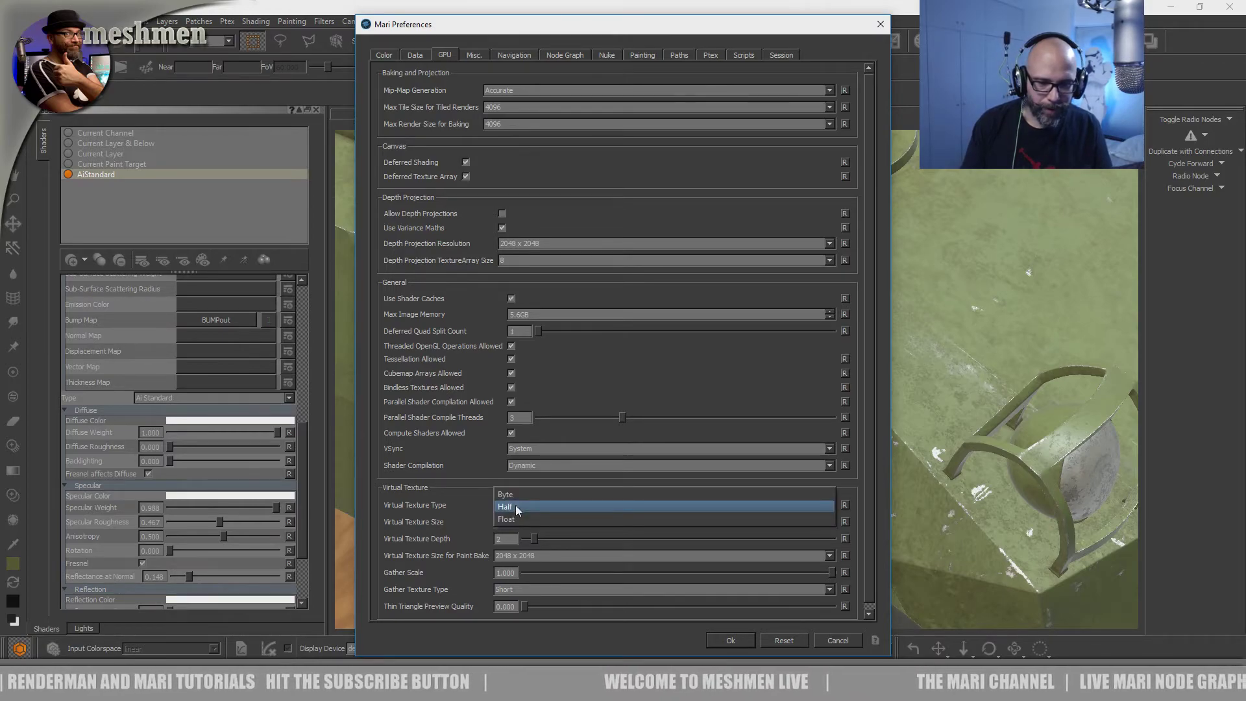
click(516, 504)
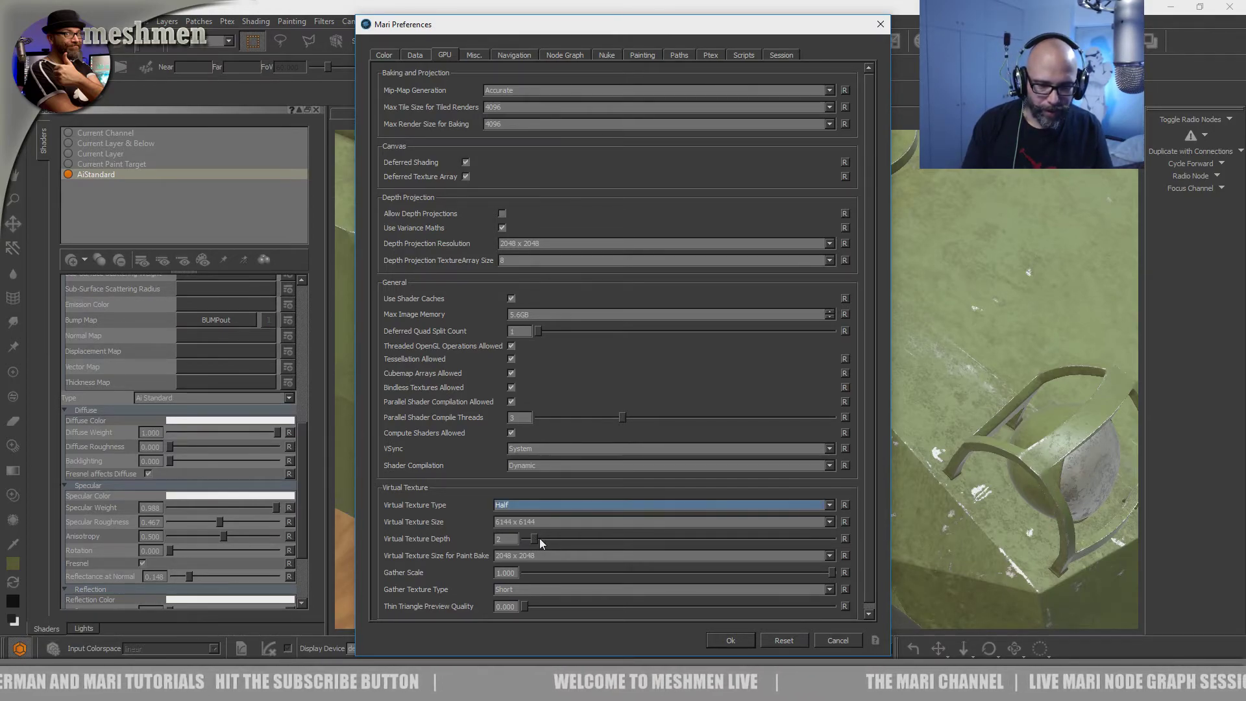
click(543, 537)
drag(543, 537, 571, 539)
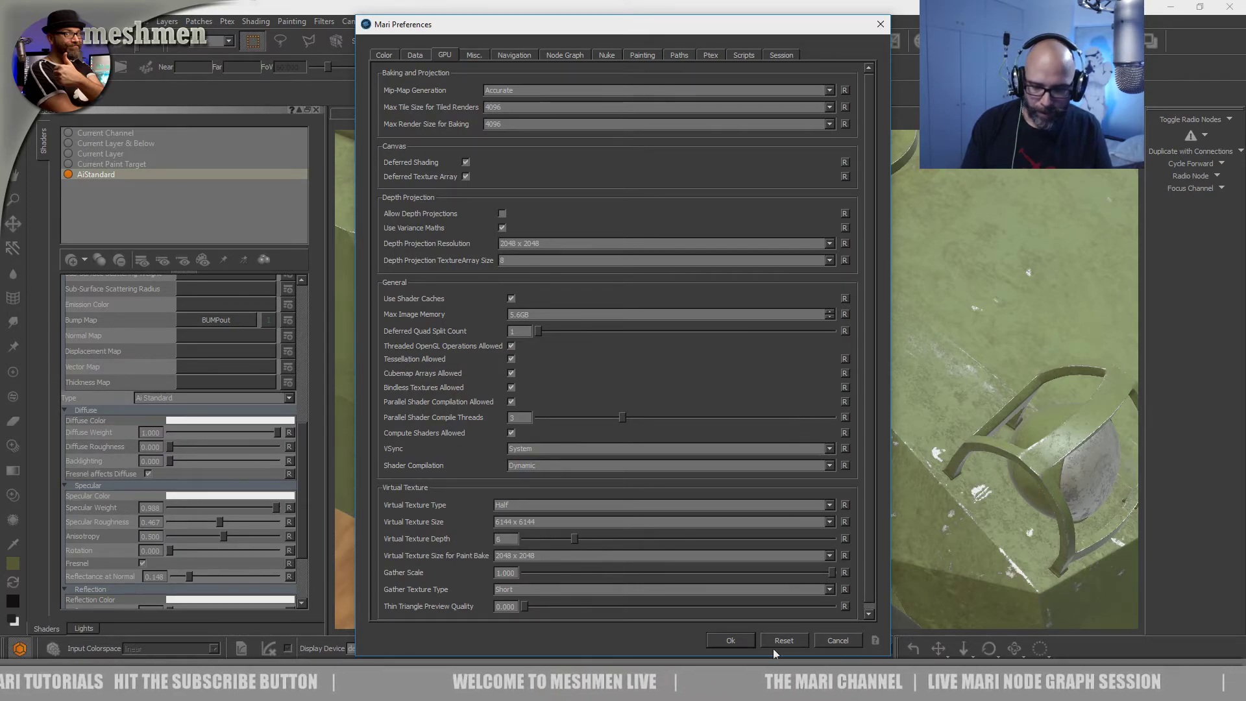
click(837, 640)
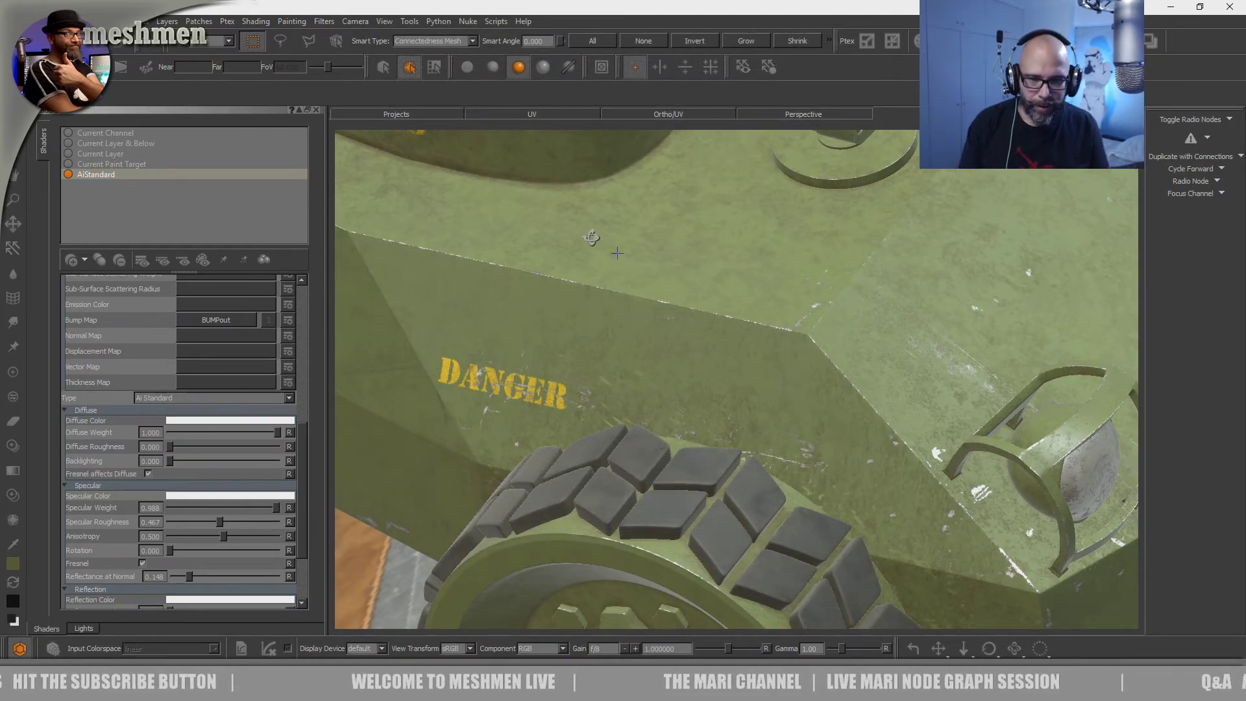
- Clear the BUMPout channel from the AiStandard shader's Bump Map input
alt+drag(595, 239, 591, 237)
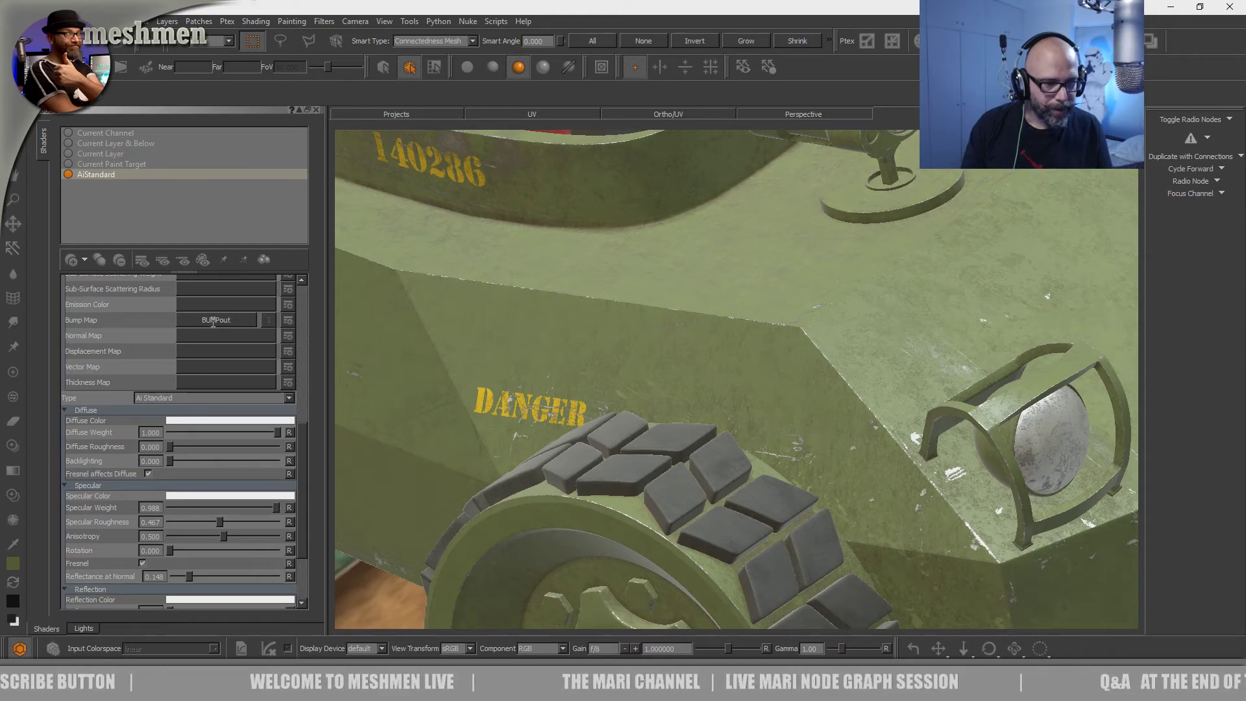
click(204, 320)
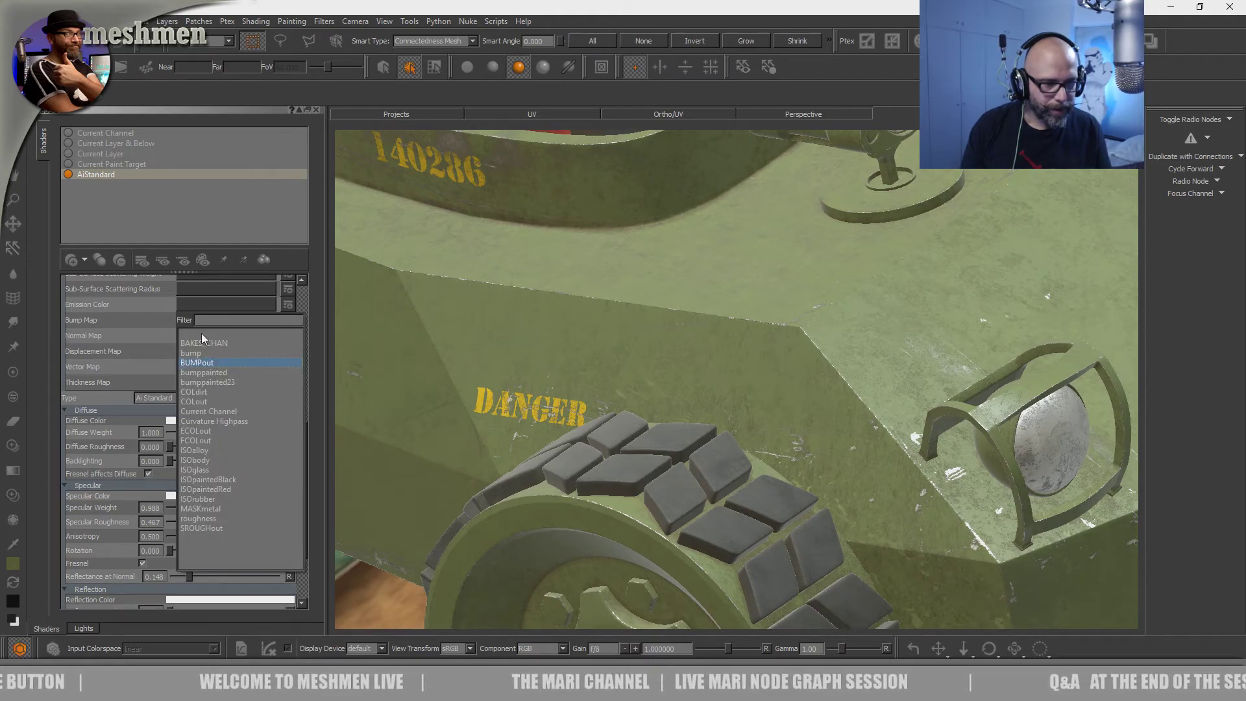
click(201, 333)
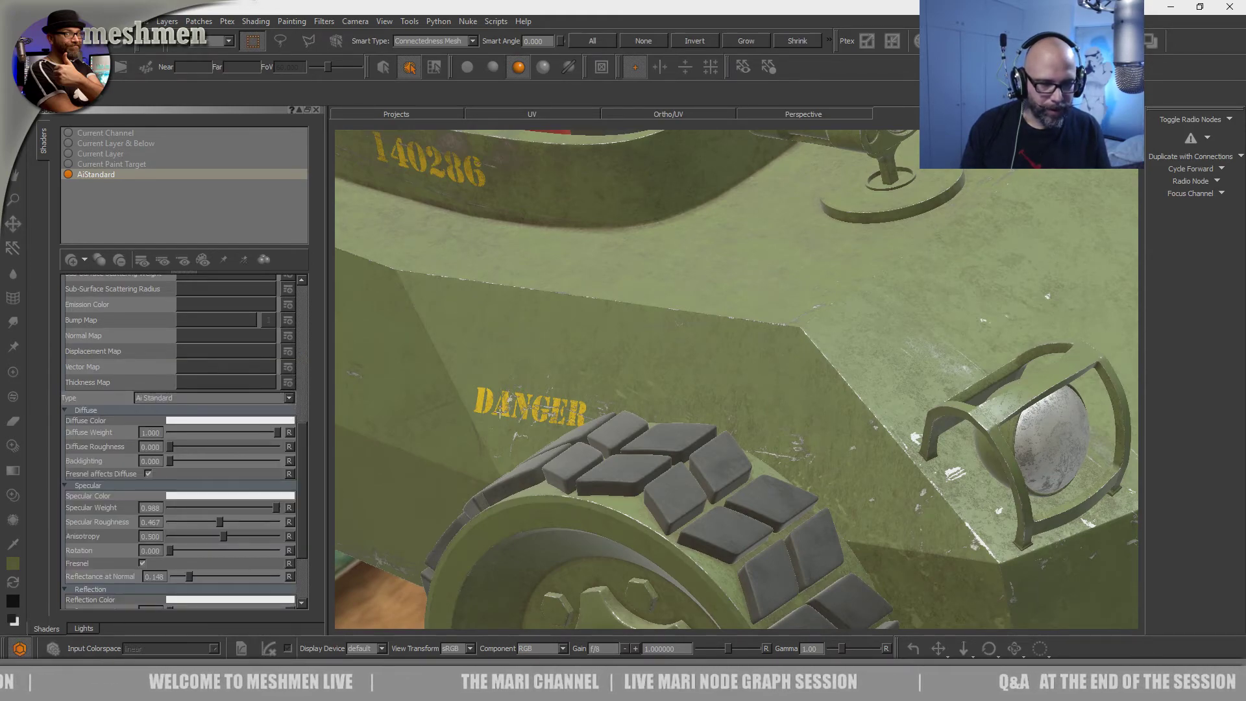
alt+drag(514, 448, 641, 425)
right_click(640, 424)
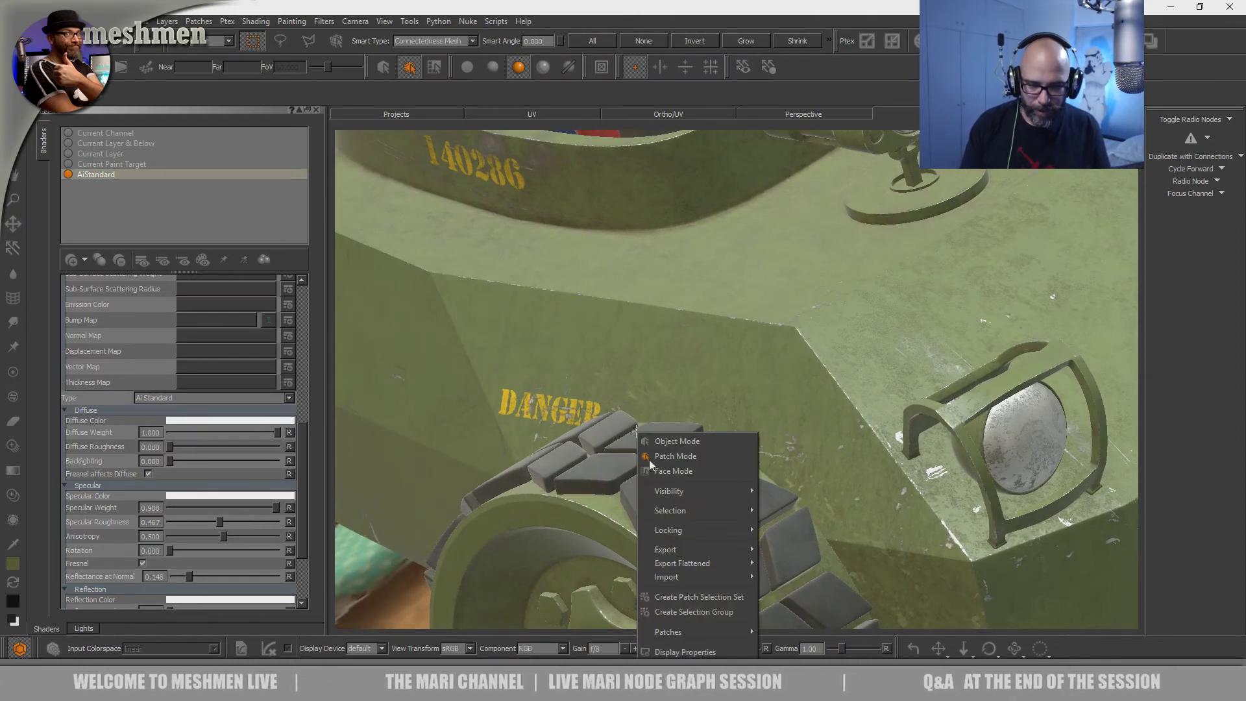
click(698, 653)
click(652, 549)
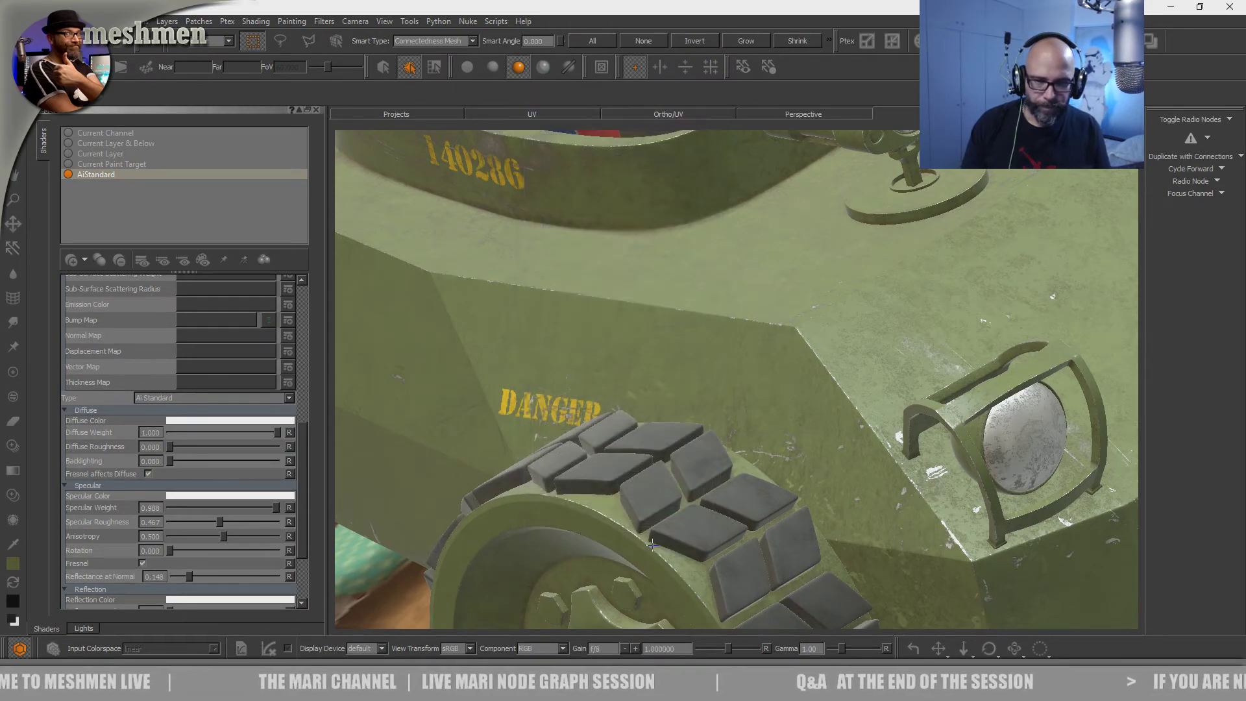
alt+right_drag(546, 382, 551, 384)
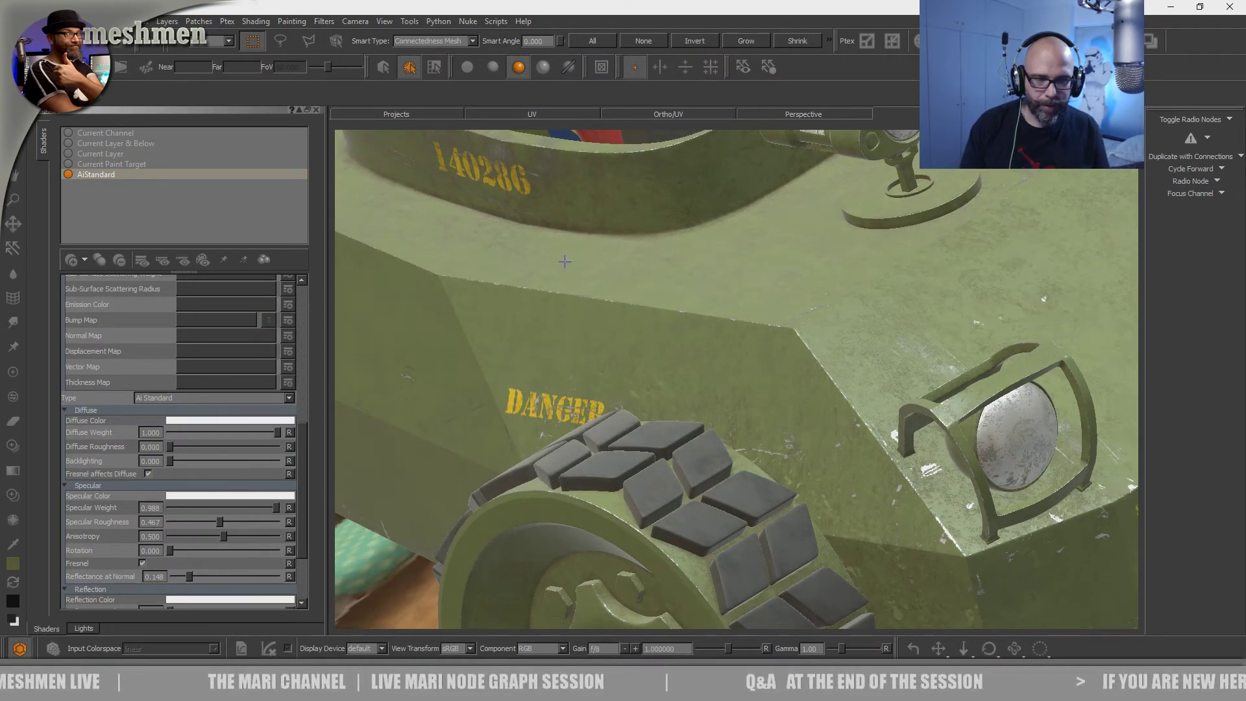
click(29, 21)
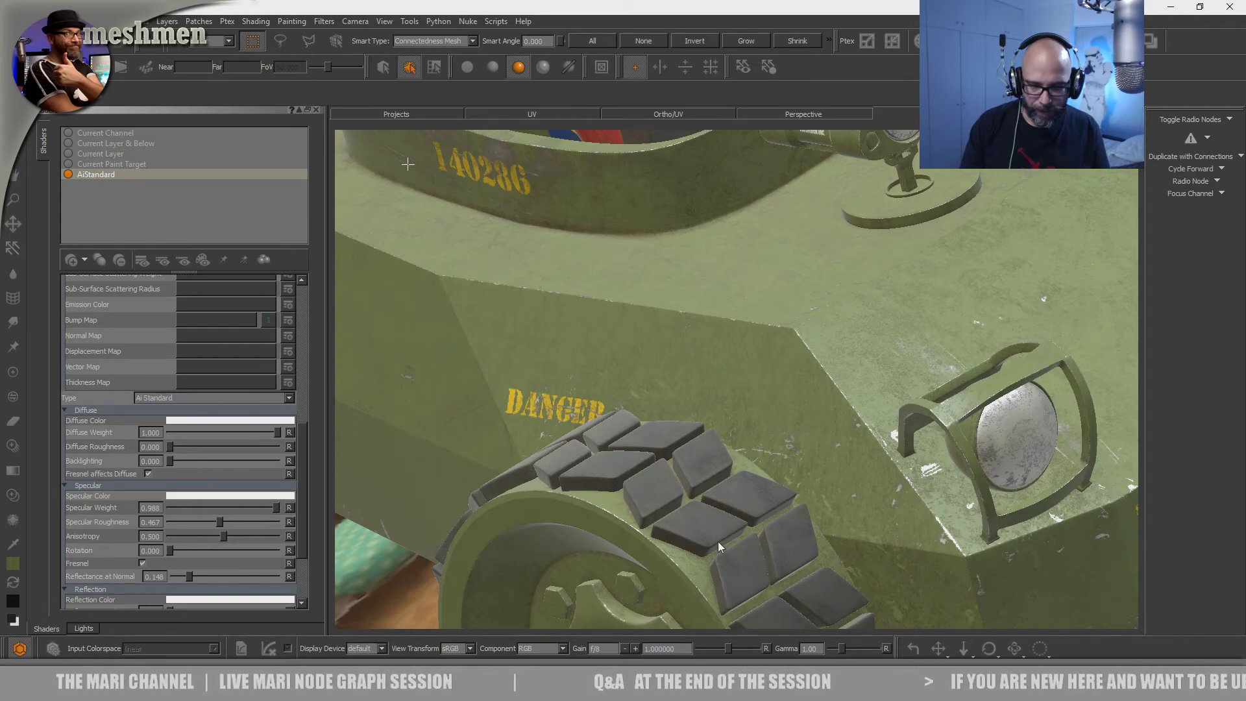
click(611, 502)
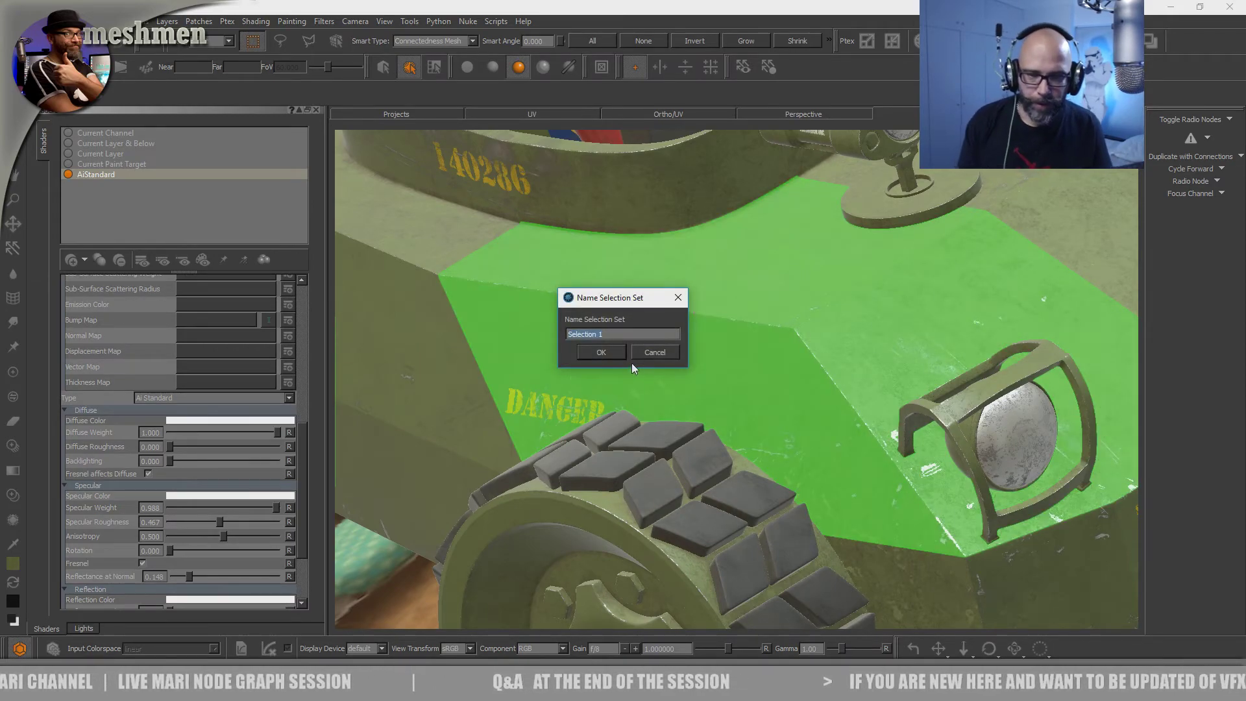
scroll(657, 366, down, 6)
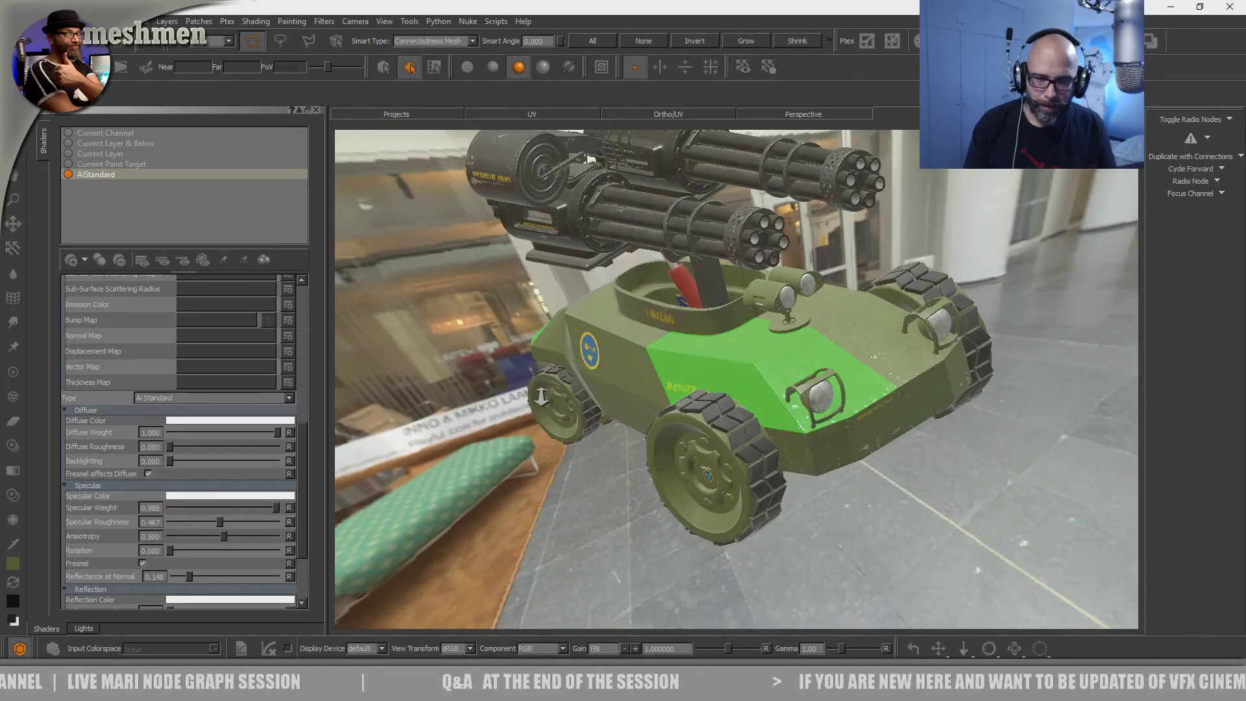
click(545, 492)
- Turn on the HUD in the canvas Display Properties and frame the tank's side with its round emblem
alt+drag(575, 496, 679, 190)
alt+drag(680, 359, 662, 195)
alt+right_drag(649, 416, 649, 467)
alt+middle_drag(626, 506, 680, 393)
alt+right_drag(680, 393, 678, 447)
alt+drag(679, 447, 683, 422)
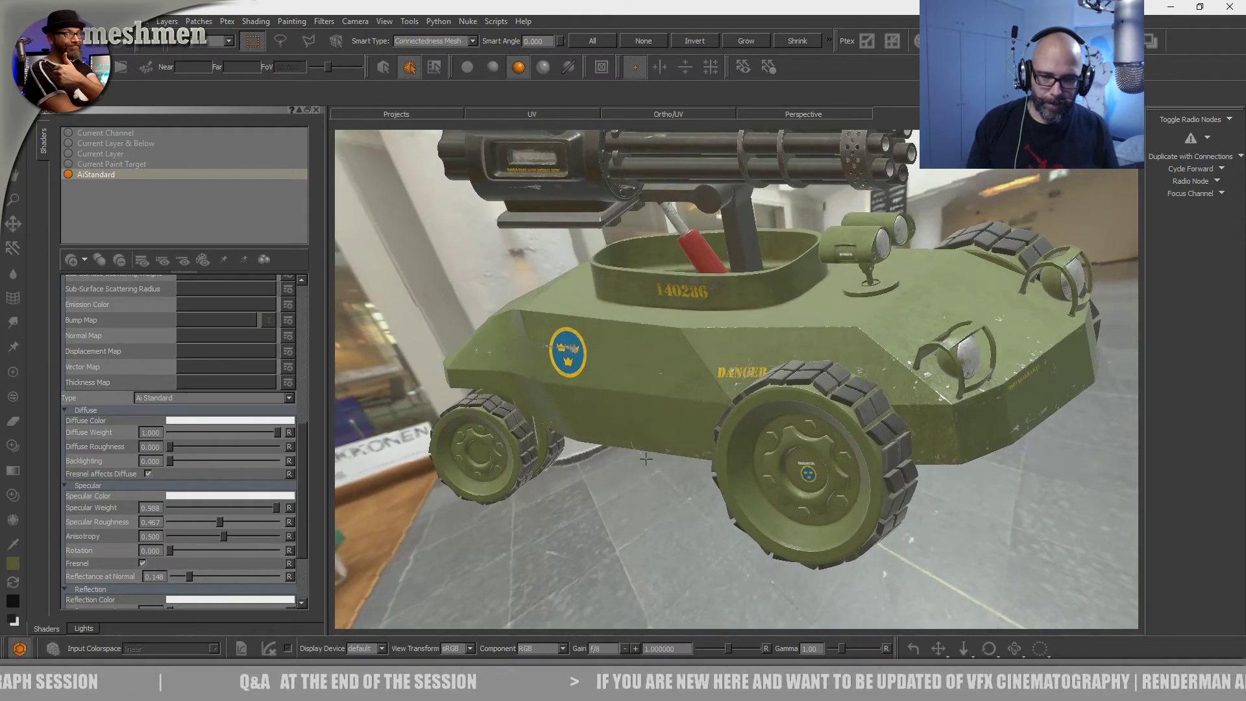
right_click(597, 507)
click(630, 490)
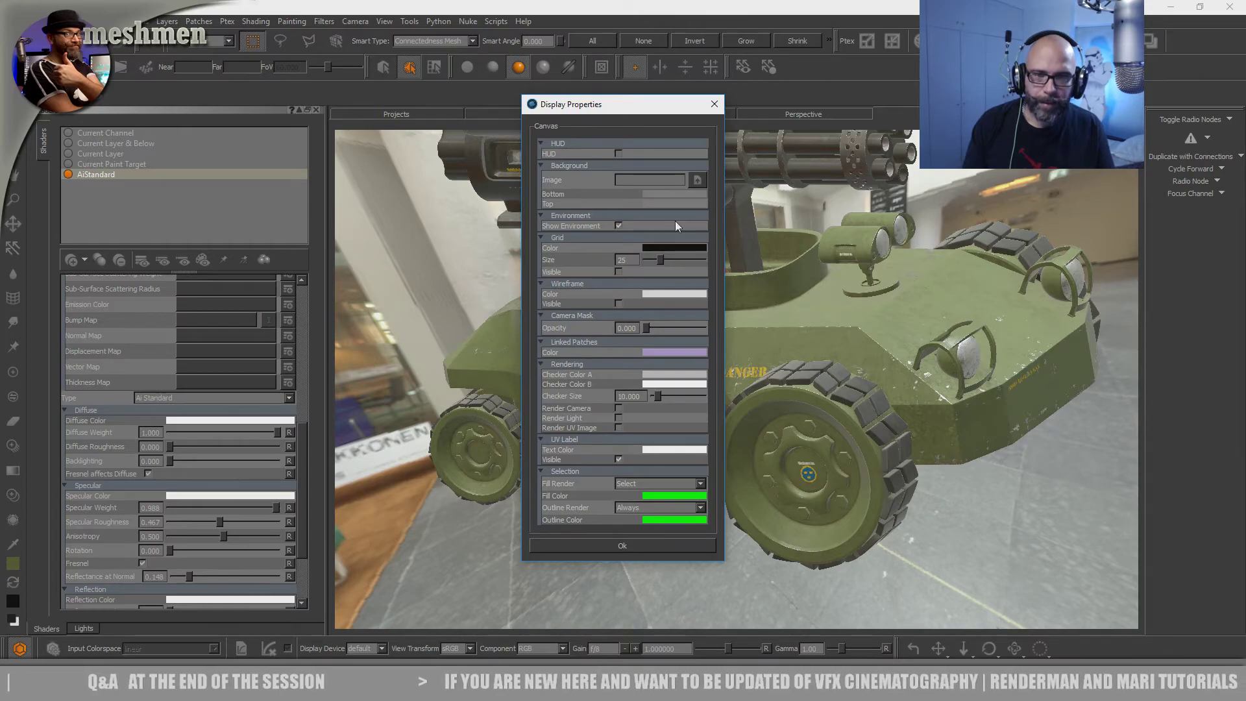
click(619, 153)
click(617, 546)
alt+middle_drag(505, 334, 543, 365)
alt+right_drag(542, 364, 576, 328)
mouse_move(576, 328)
alt+mouse_down()
mouse_move(584, 321)
mouse_move(572, 324)
alt+mouse_up()
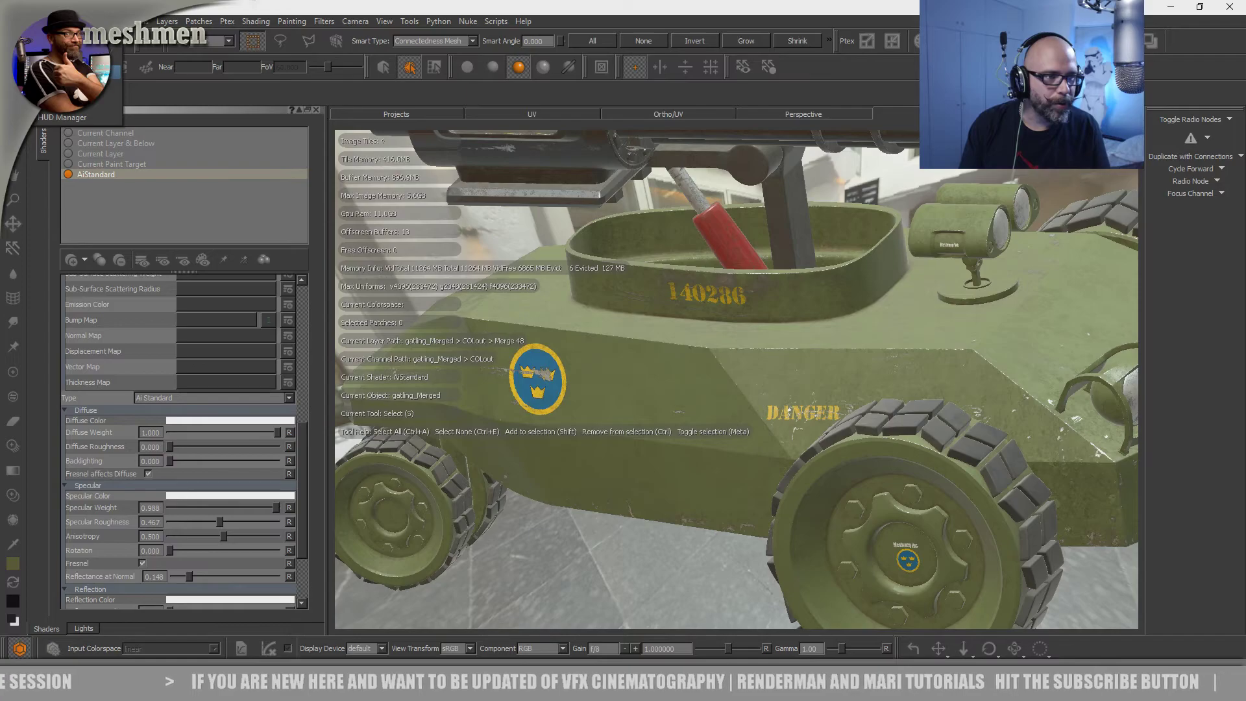
- Place the GPU preferences beside the HUD read-outs, keep Shader Compilation on Dynamic and set Parallel Shader Compile Threads to 2
click(78, 72)
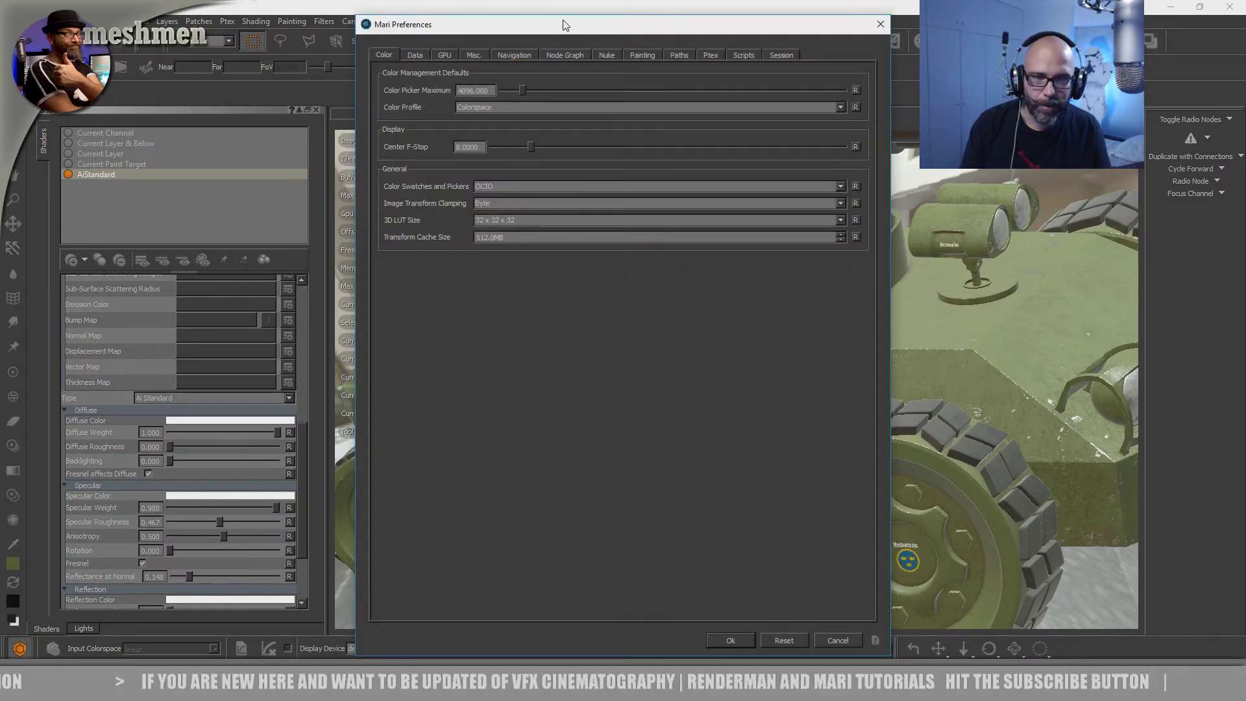
drag(563, 22, 922, 71)
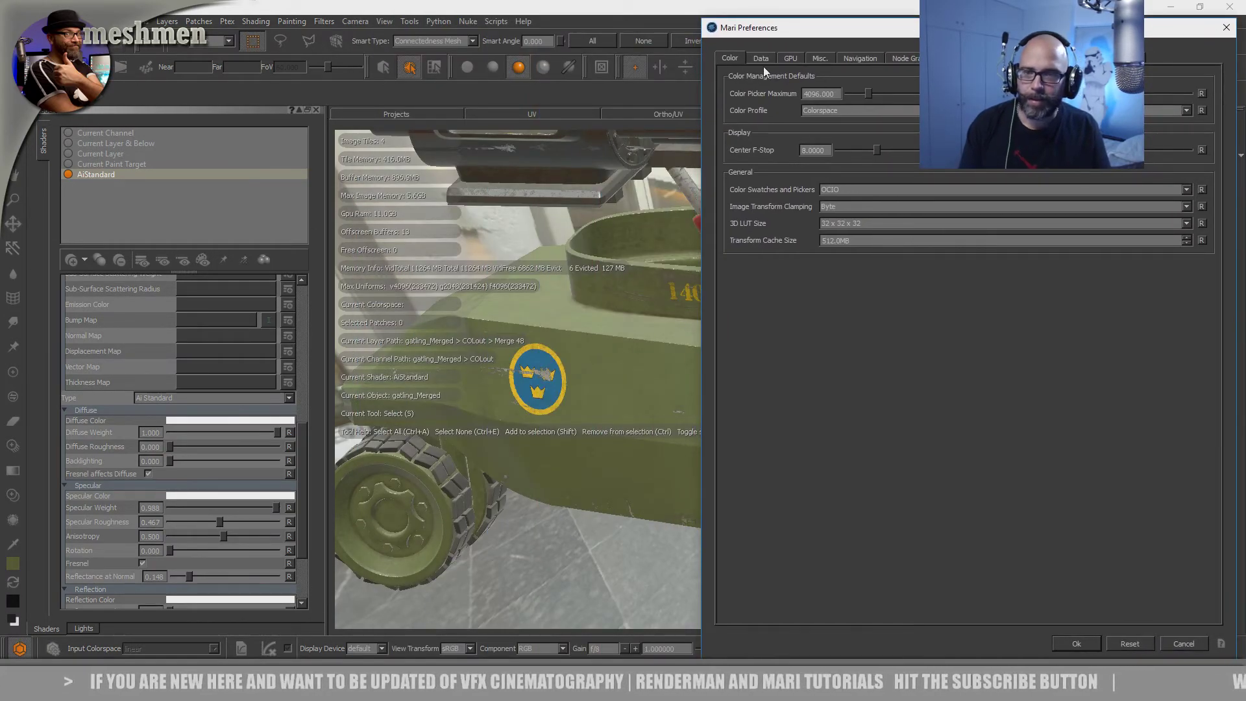
click(791, 58)
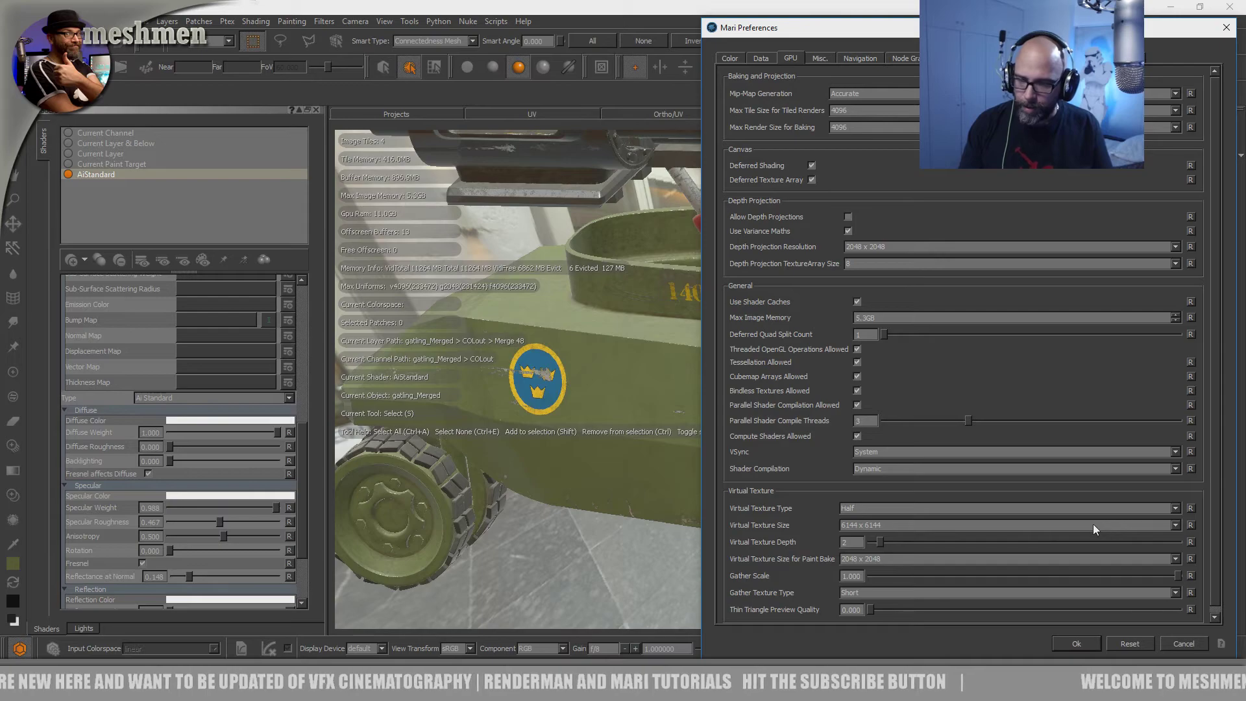
click(900, 468)
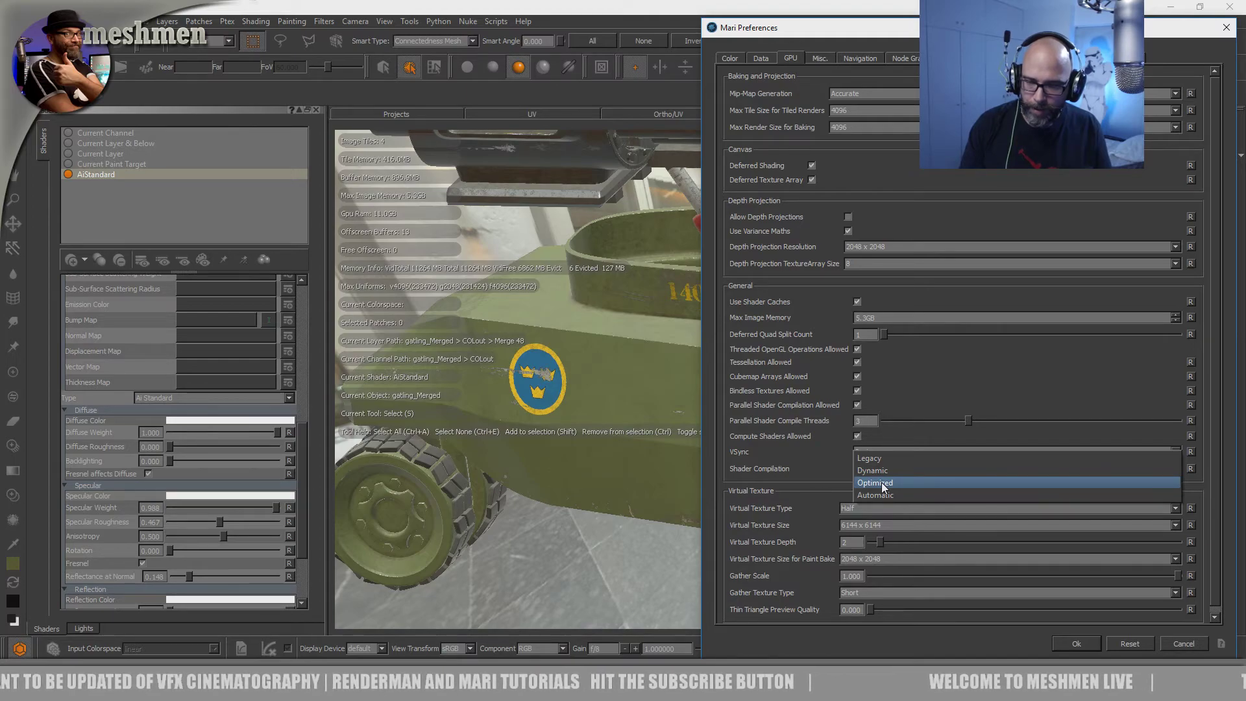
click(857, 470)
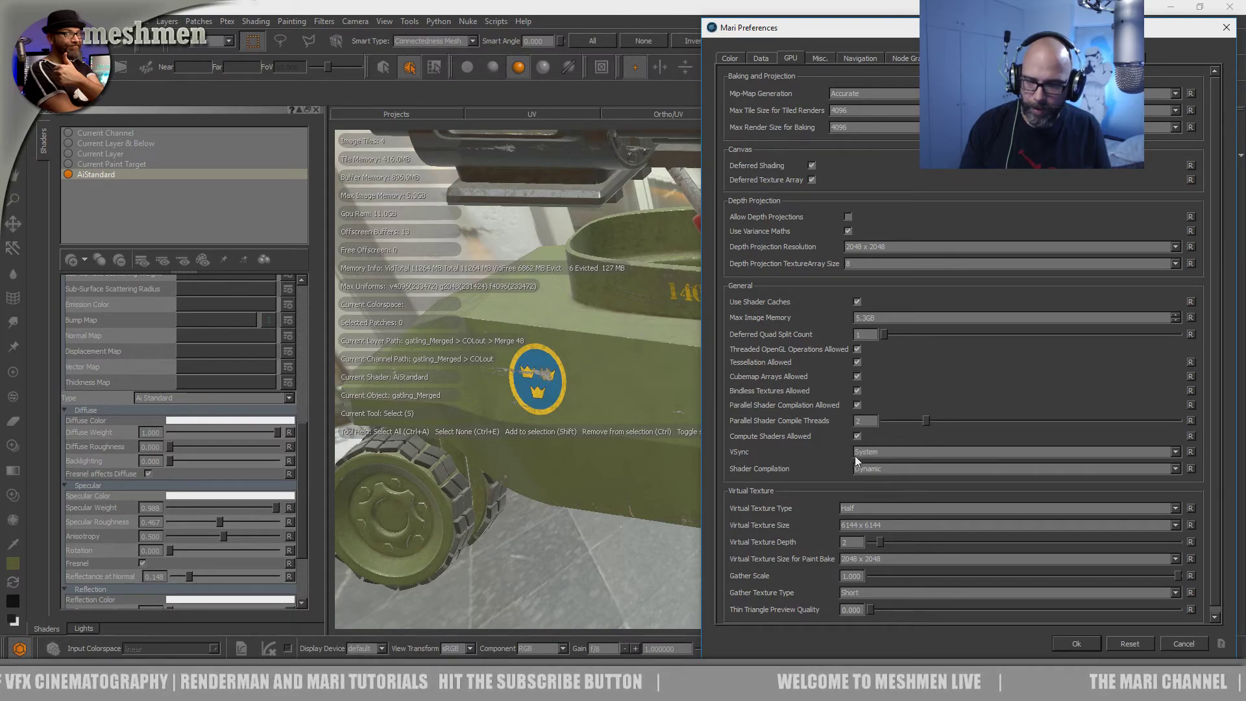
- Keep the Virtual Texture Size at 6144 x 6144 and raise the Virtual Texture Depth in stages to 18
click(870, 524)
click(863, 525)
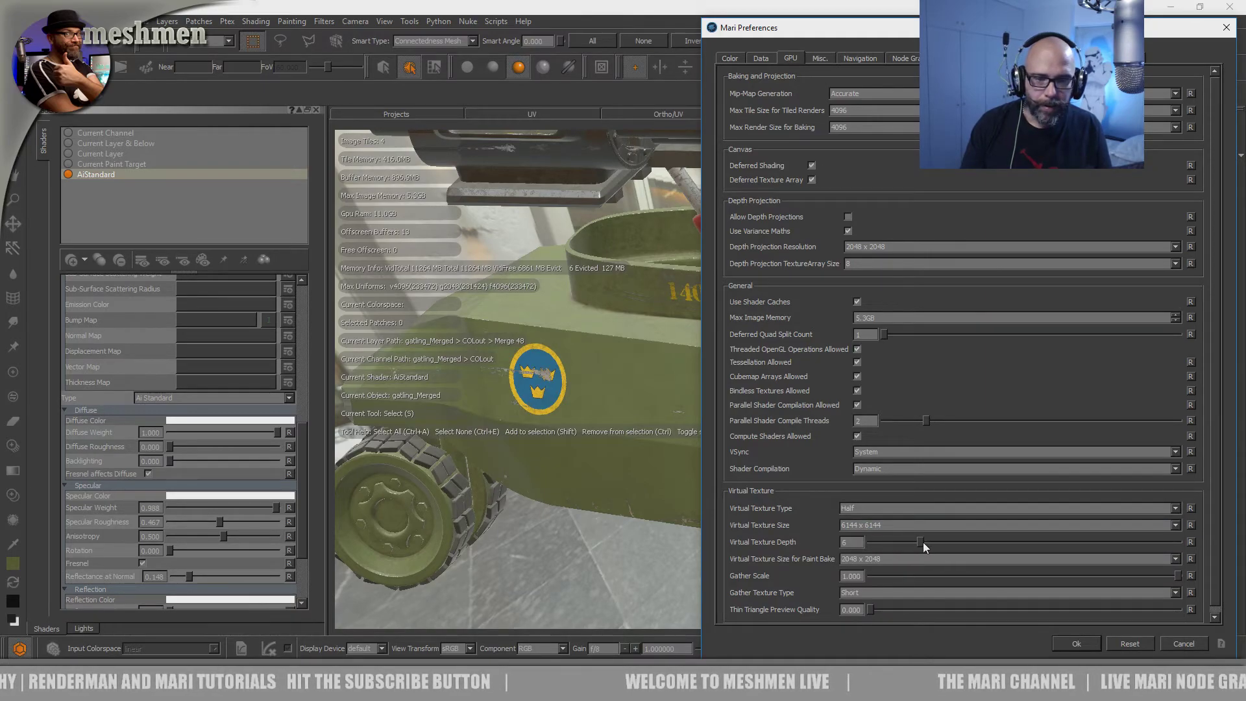
mouse_move(926, 543)
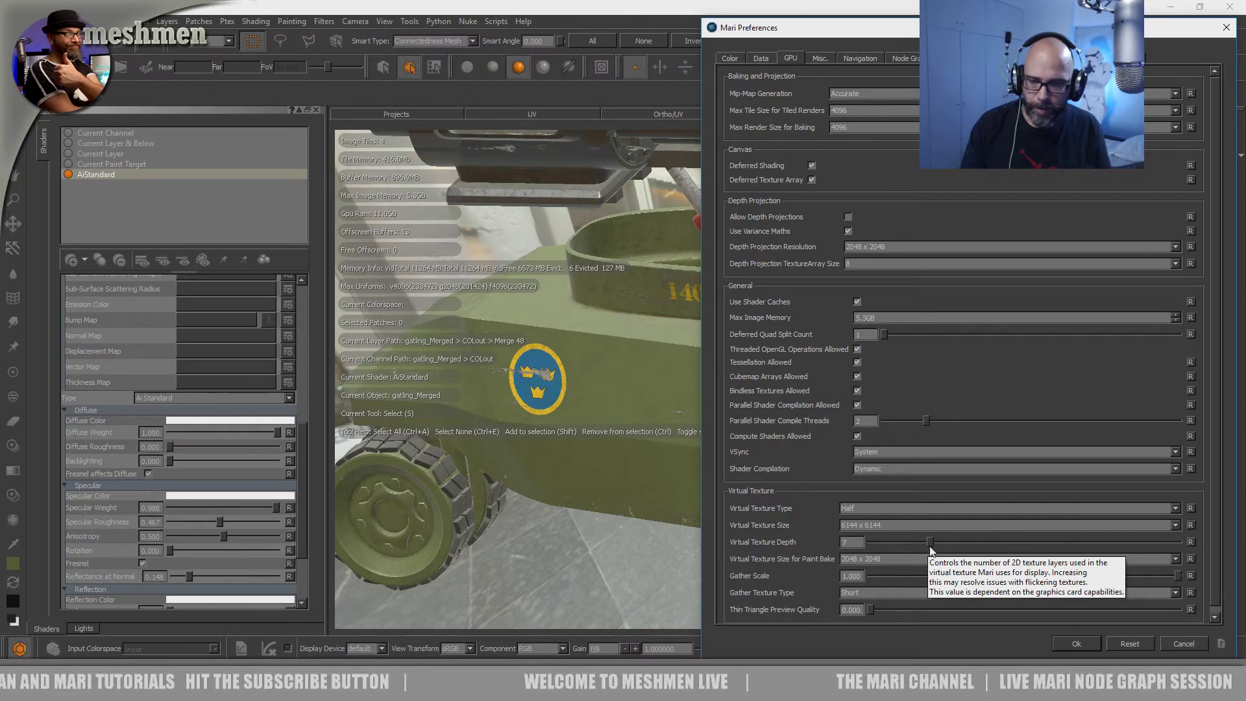
drag(930, 545, 943, 542)
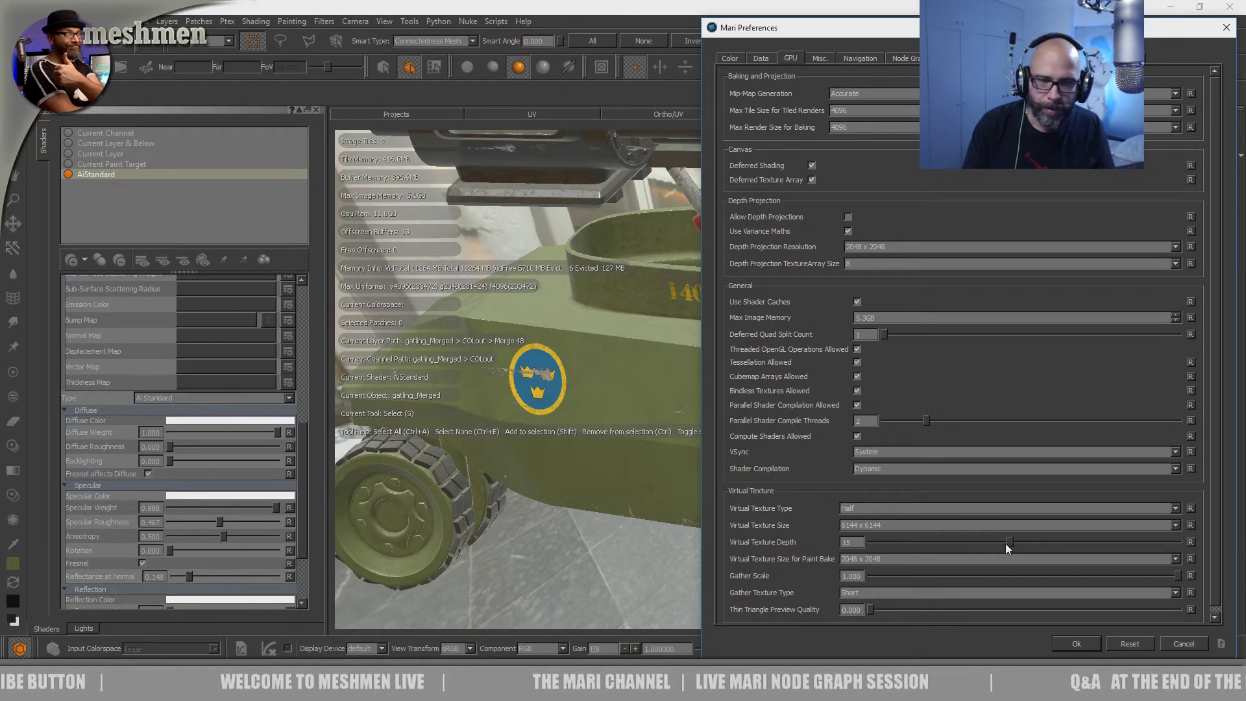
mouse_move(1006, 548)
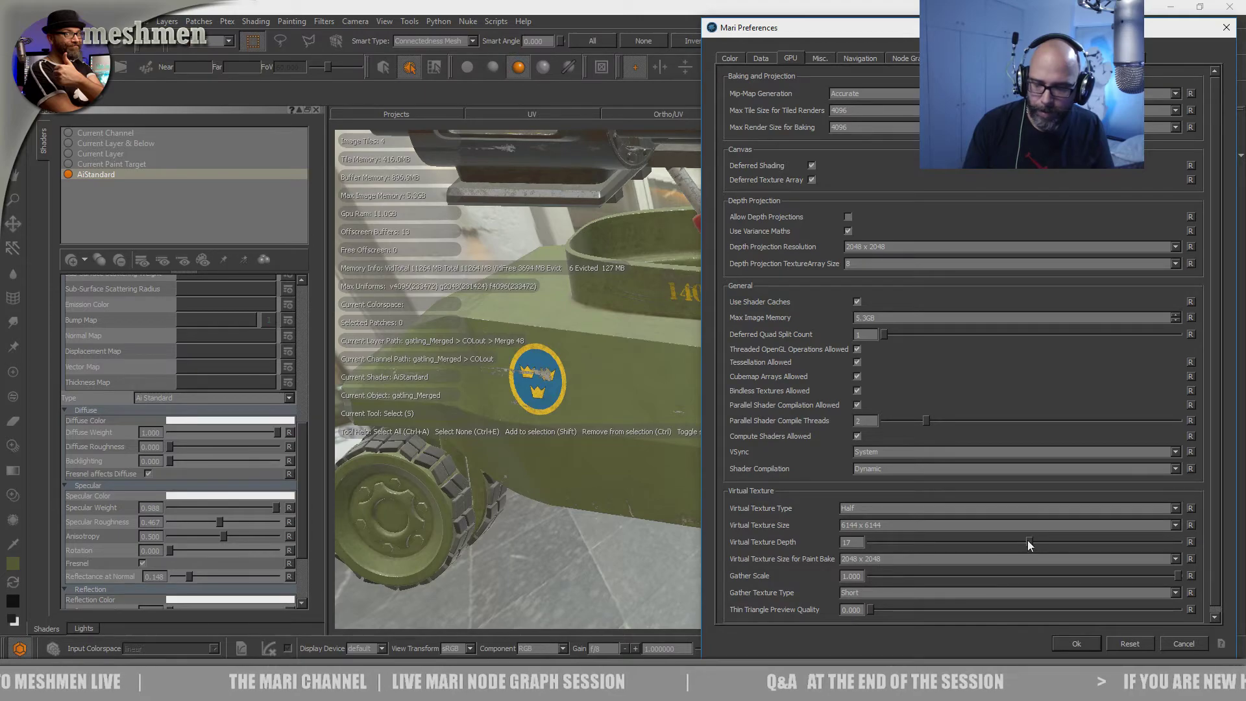
drag(1028, 541, 1040, 542)
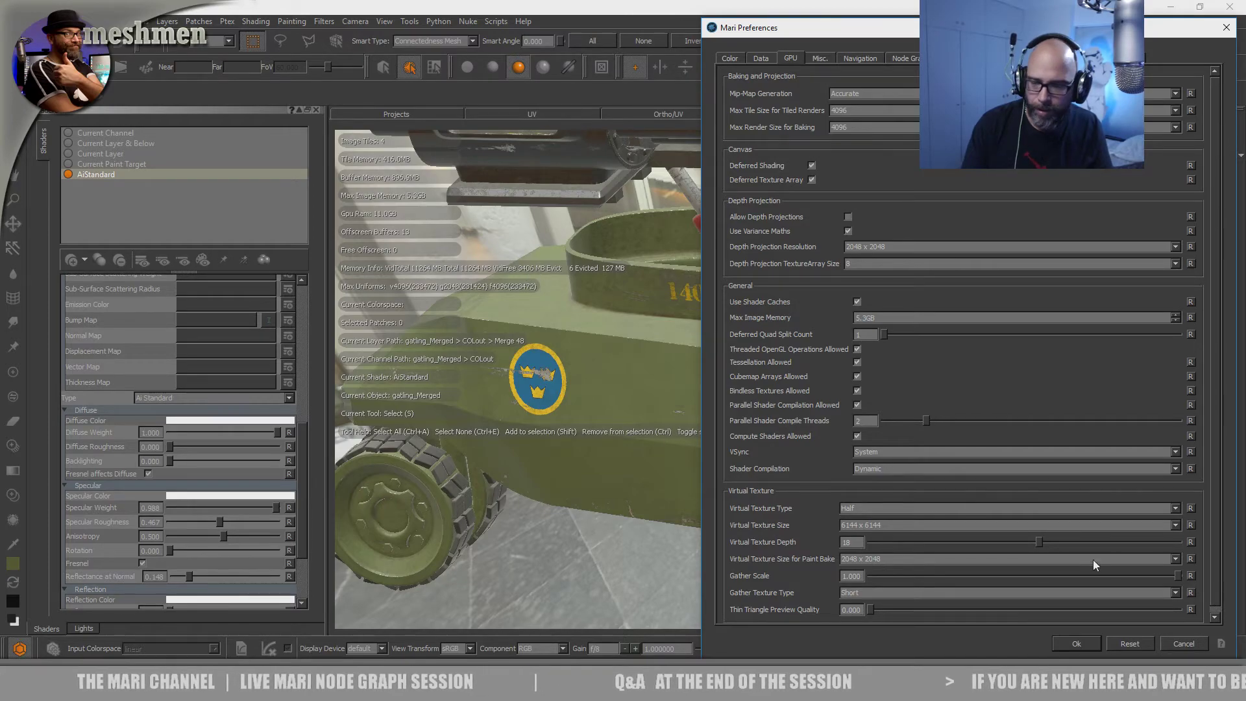
- Try a Virtual Texture Depth of 21 and decline to continue with that setting
drag(1046, 543, 1066, 543)
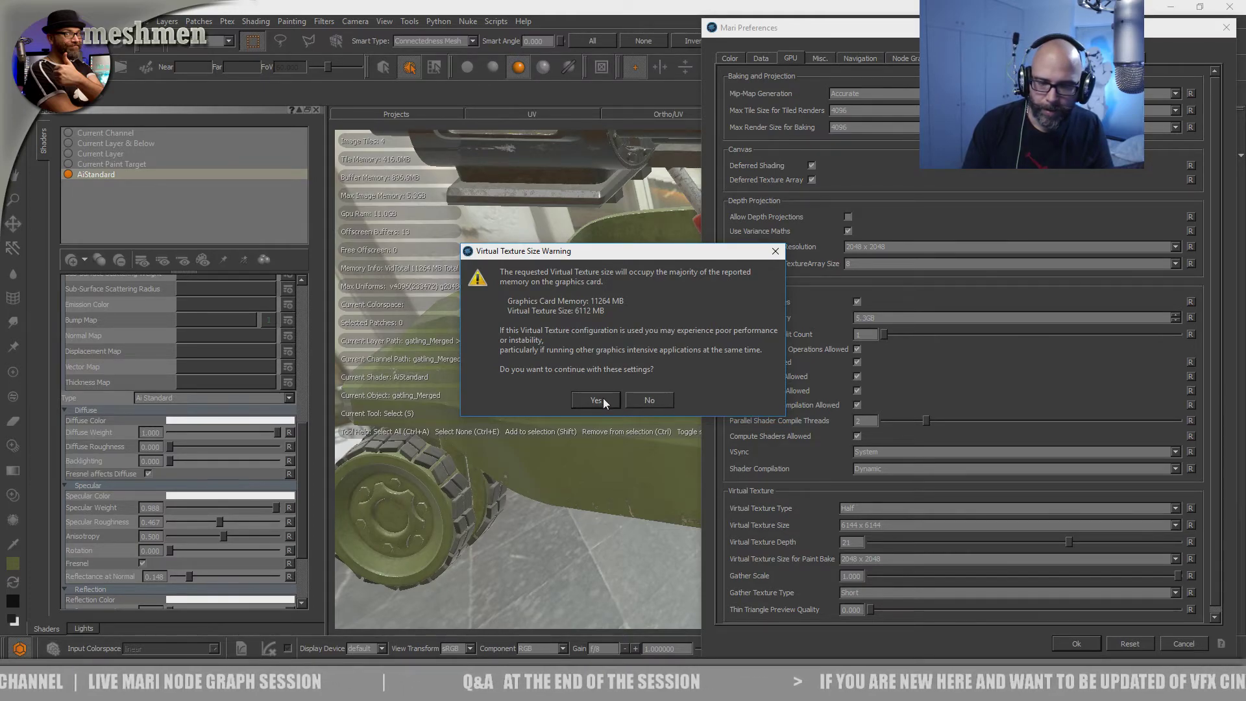
click(649, 400)
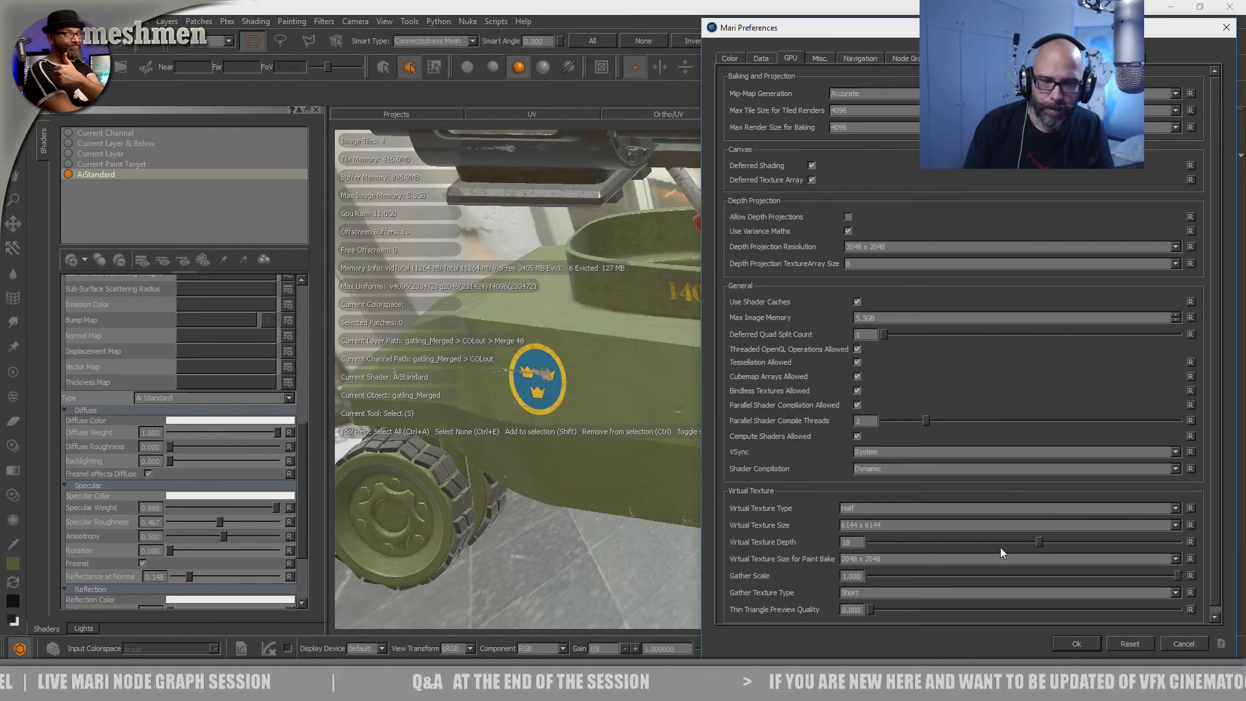
- Accept the GPU preferences with the Virtual Texture Depth at 18 and assign the BUMPout channel to the AiStandard shader's Bump Map
click(1080, 643)
alt+drag(707, 448, 604, 445)
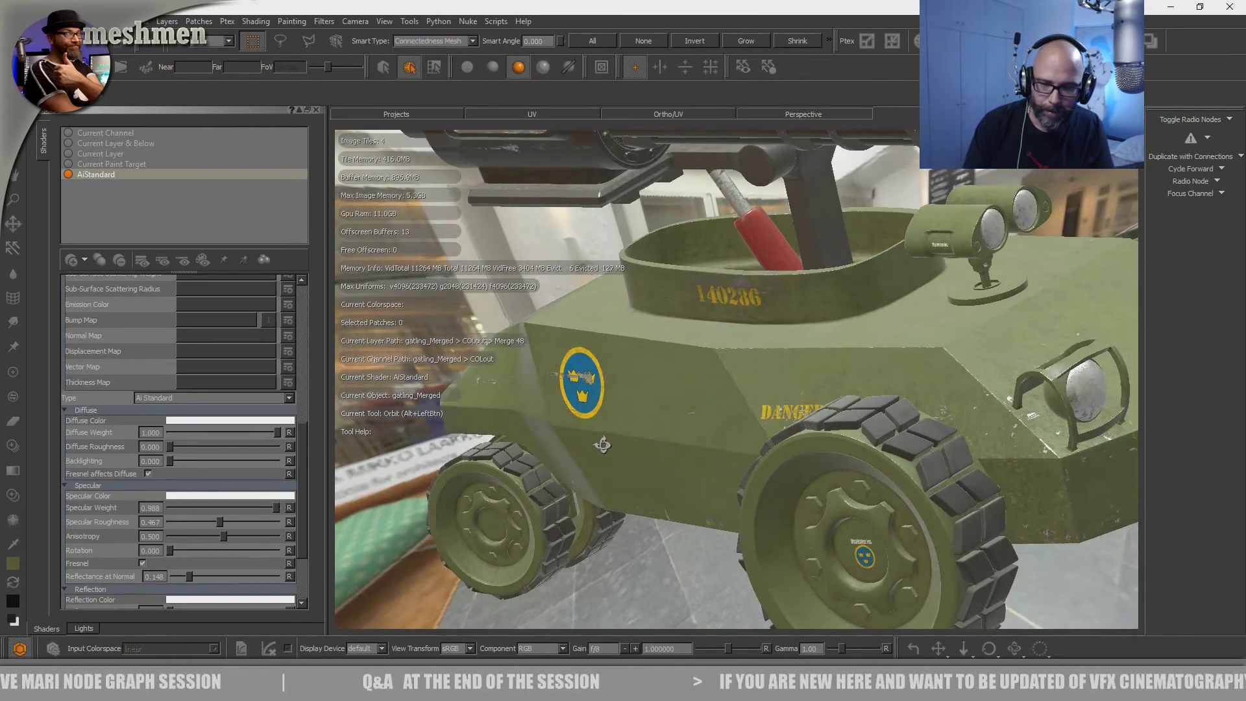
alt+right_drag(603, 445, 584, 448)
alt+drag(585, 448, 613, 449)
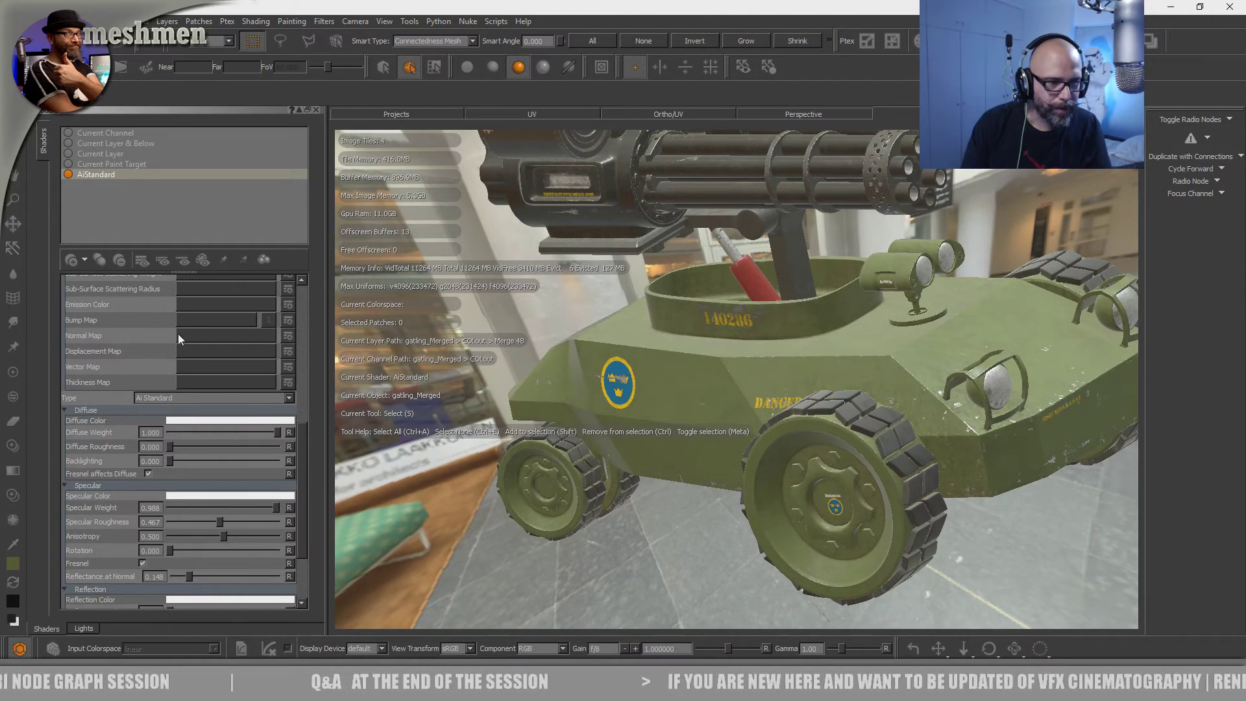
click(198, 322)
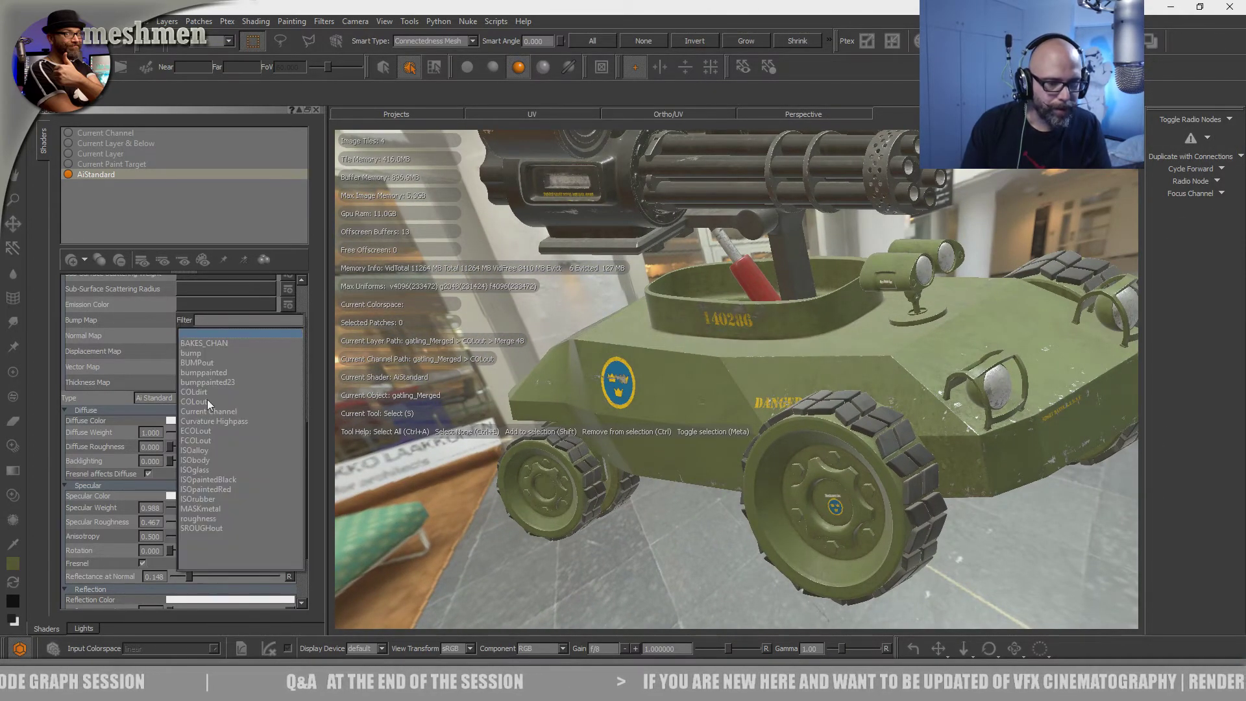
click(196, 363)
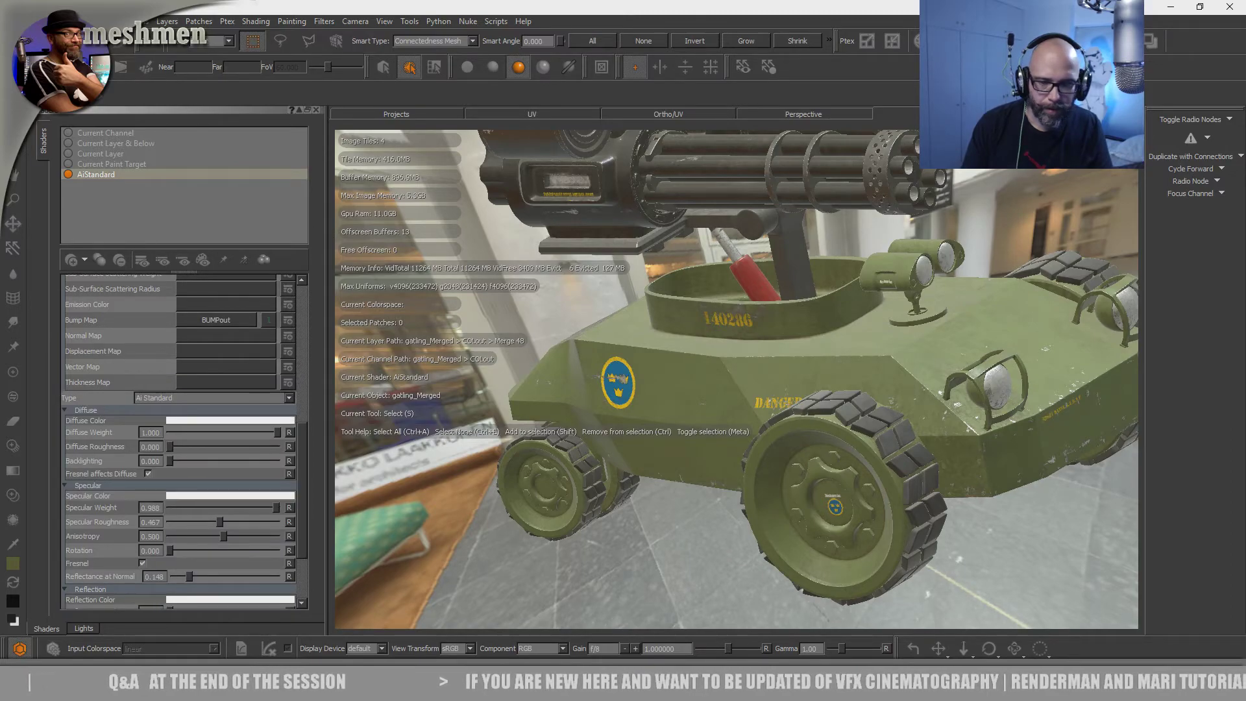
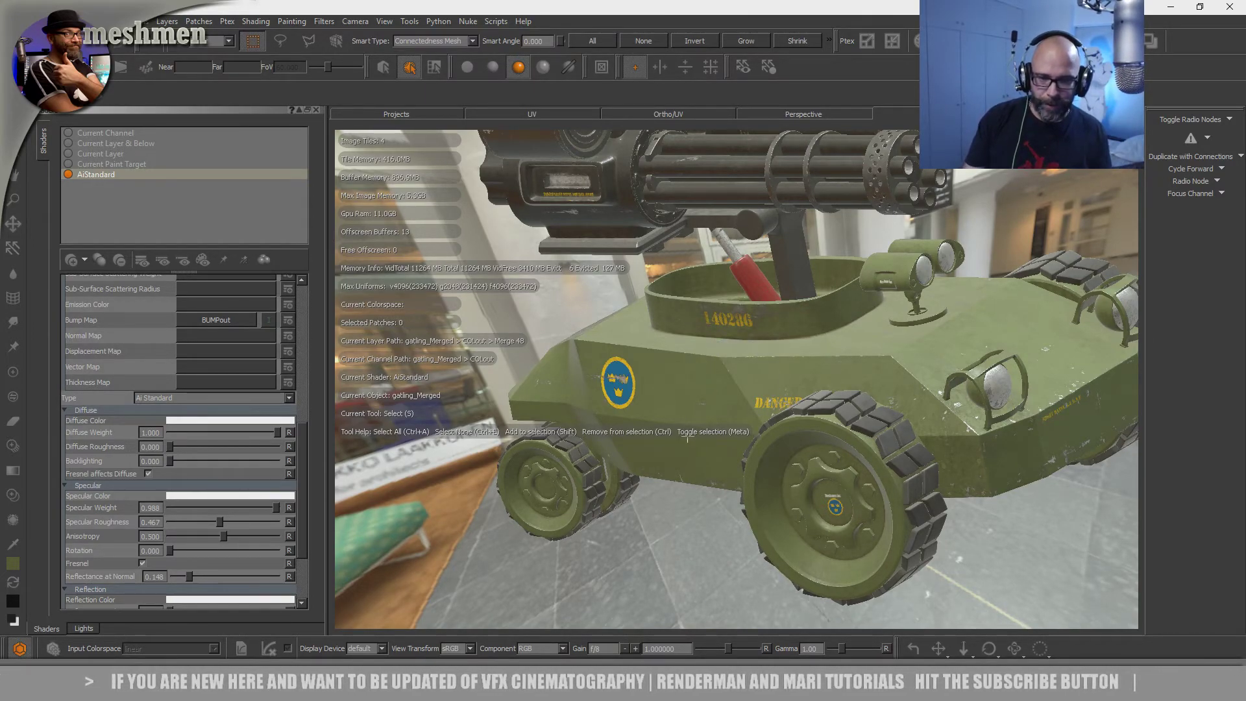
- Examine the bump on the tank's side around the DANGER lettering, from a distance and close up
alt+drag(729, 444, 743, 477)
alt+right_drag(707, 461, 868, 493)
alt+right_drag(744, 461, 604, 451)
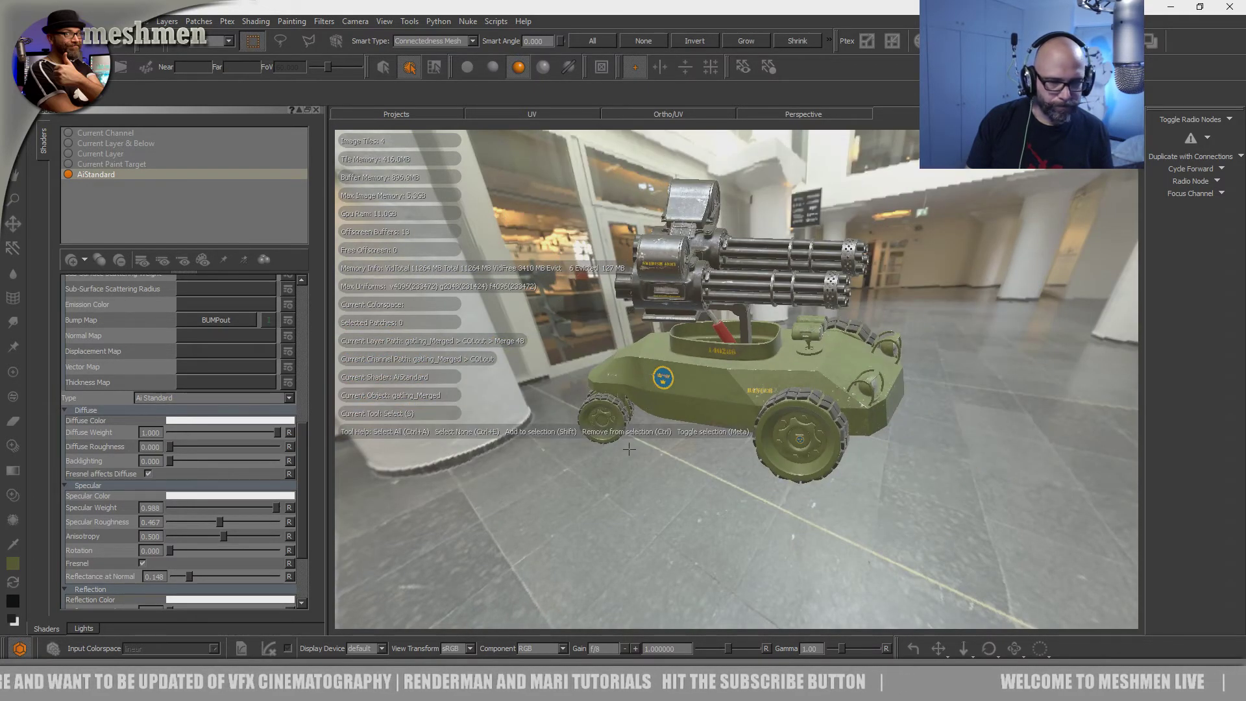
alt+drag(608, 468, 622, 426)
alt+right_drag(621, 426, 951, 484)
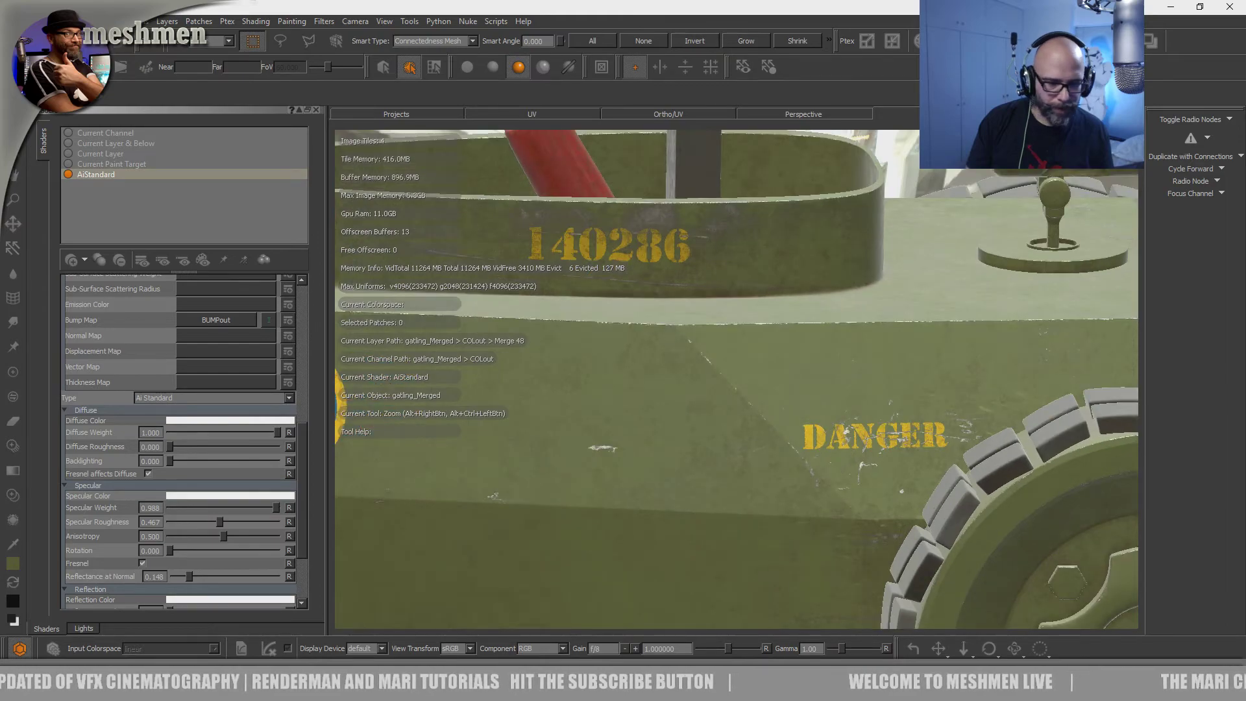
alt+middle_drag(896, 474, 336, 517)
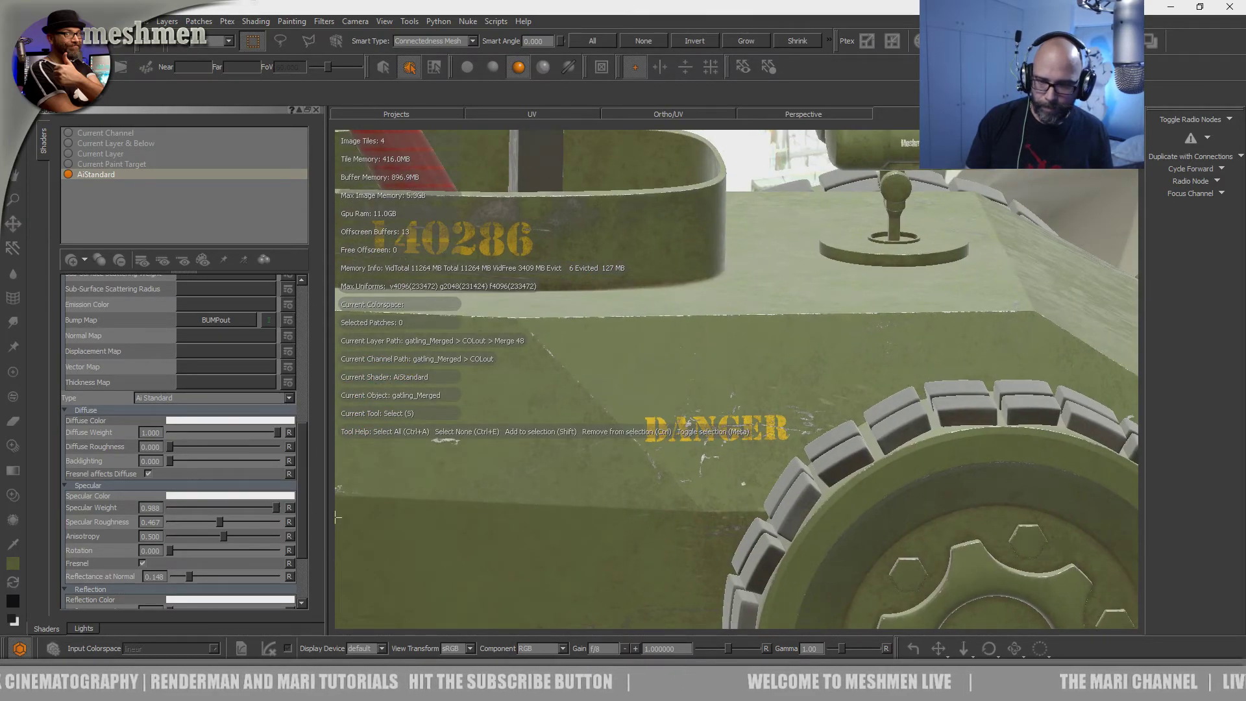
alt+drag(876, 515, 852, 501)
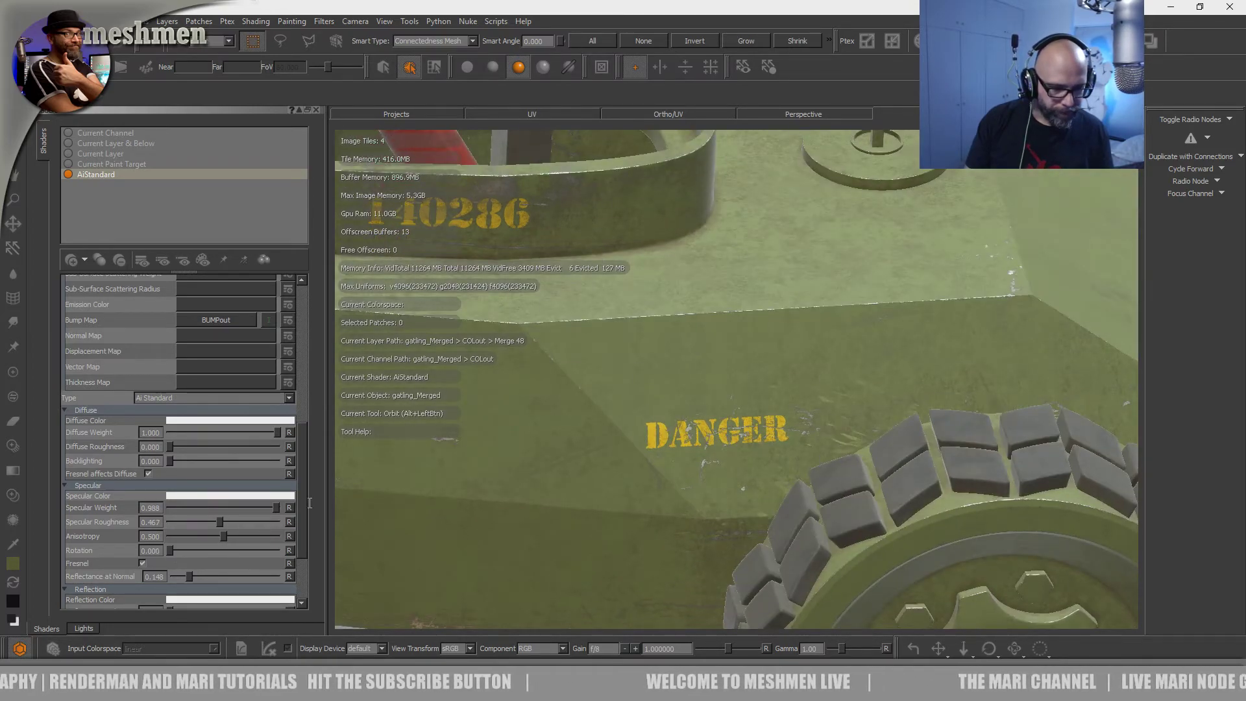
- Expand the AiStandard shader's Bump settings and raise the Bump Weight to about 1.6
scroll(310, 513, down, 1)
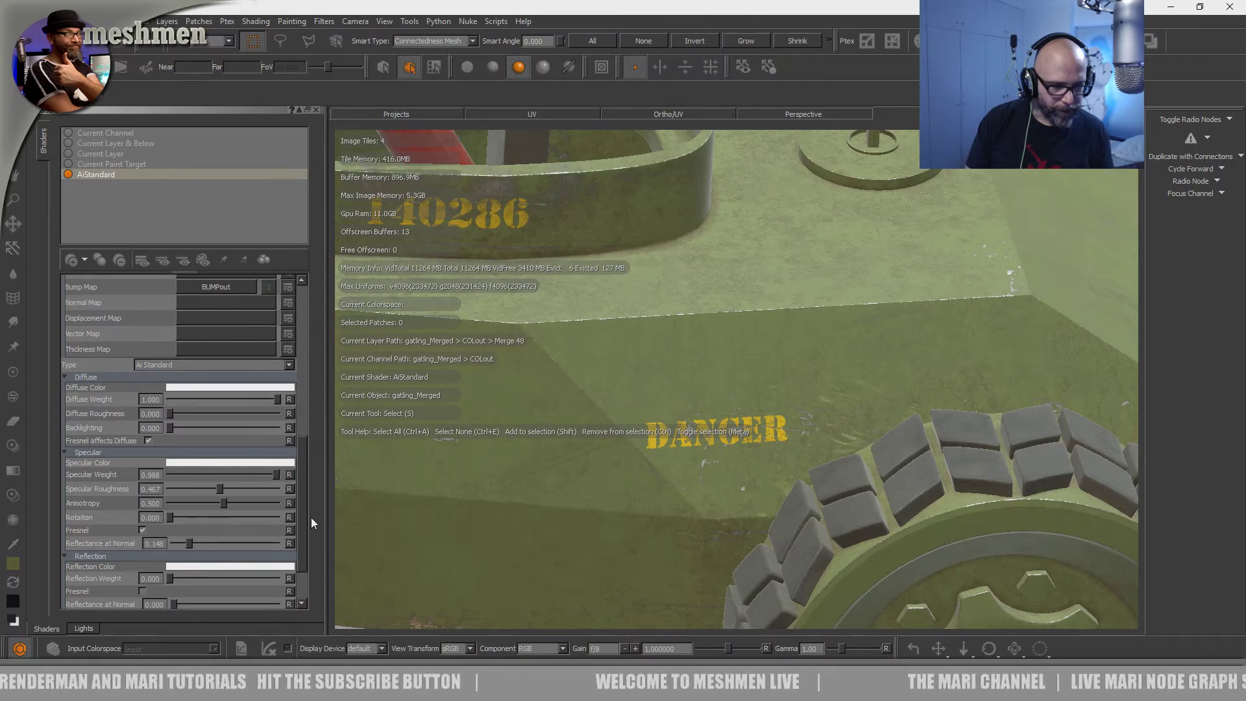
scroll(312, 558, down, 2)
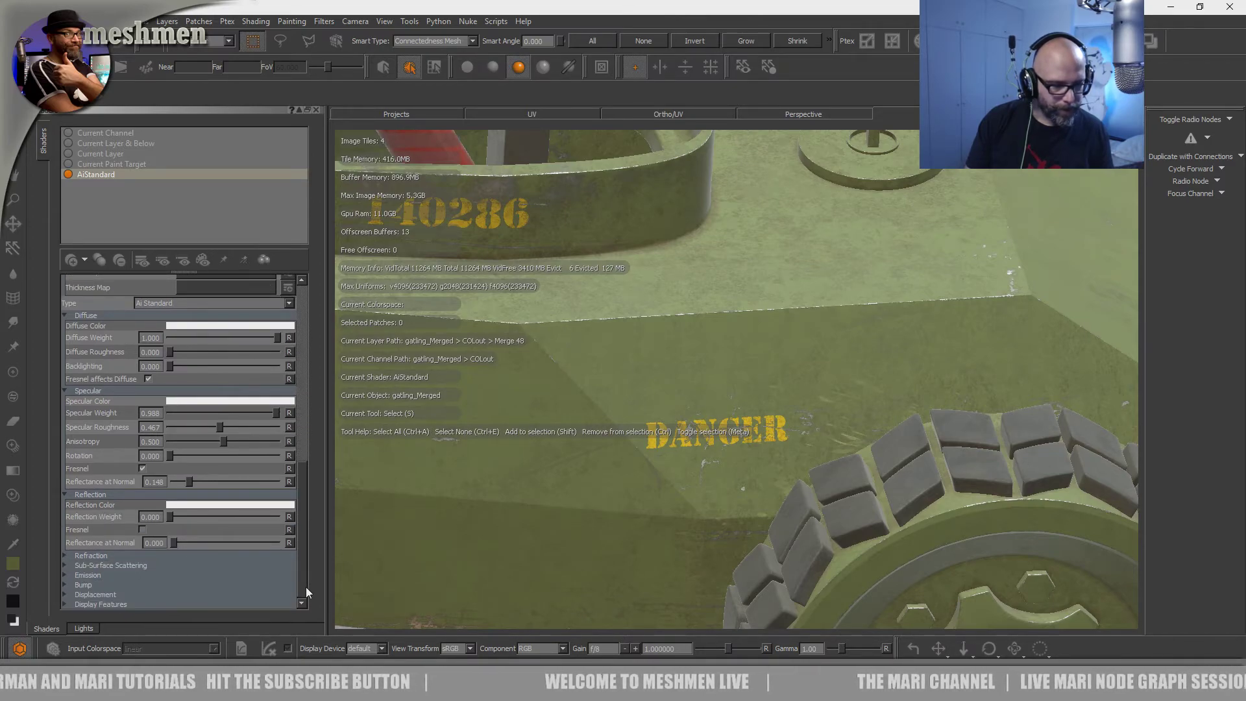
click(87, 584)
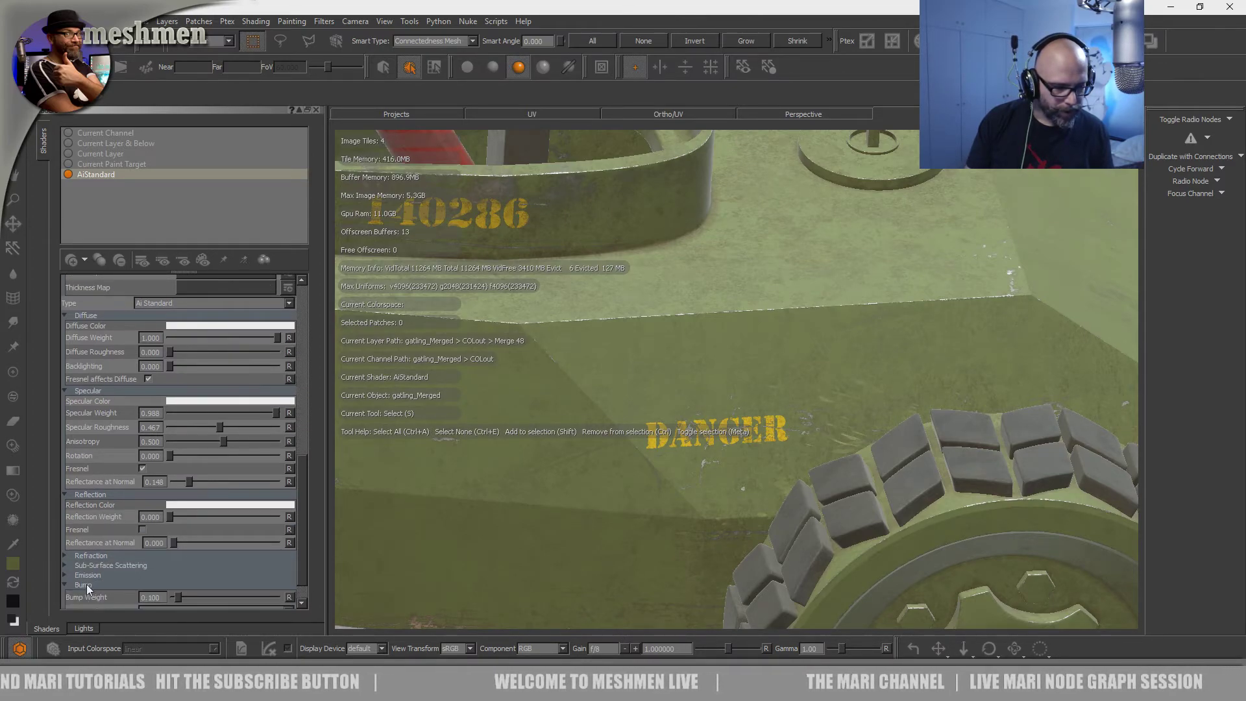
drag(177, 597, 212, 595)
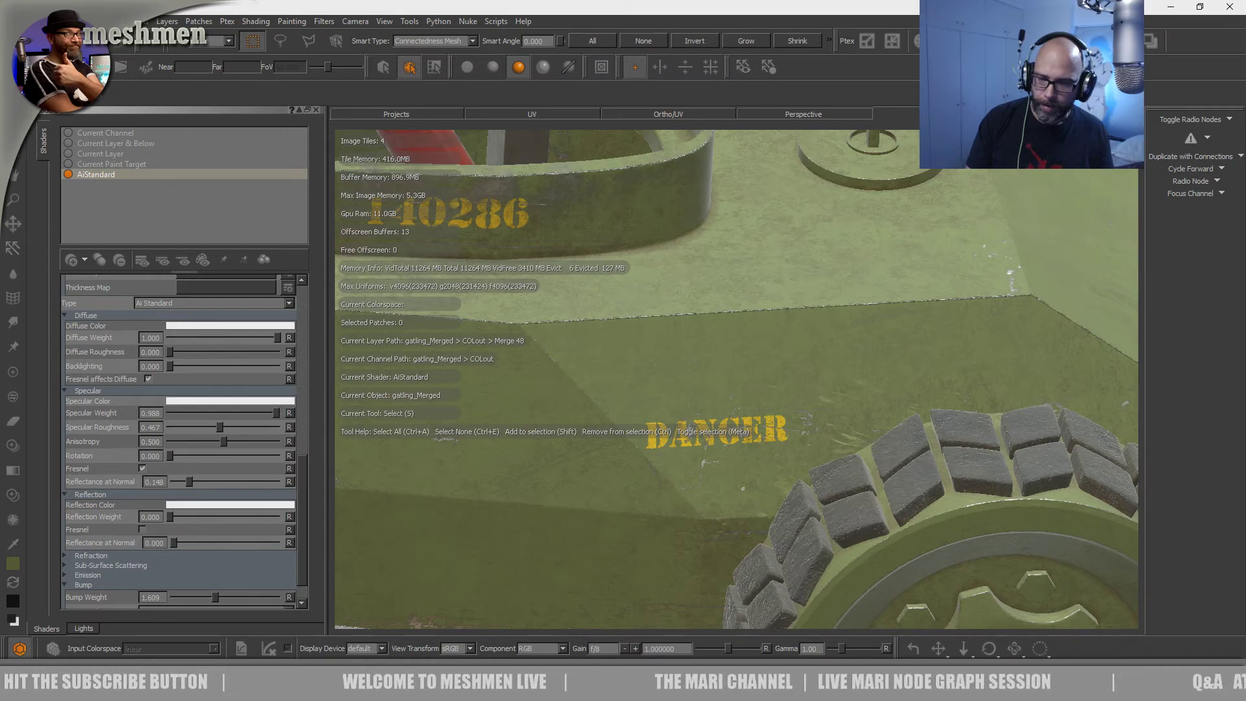
- Judge the relief on the front wheel's tyre treads up close and lower the Bump Weight to 0.690
alt+drag(793, 481, 687, 372)
mouse_move(687, 372)
alt+middle_down()
mouse_move(532, 275)
mouse_move(688, 373)
alt+middle_up()
key(s)
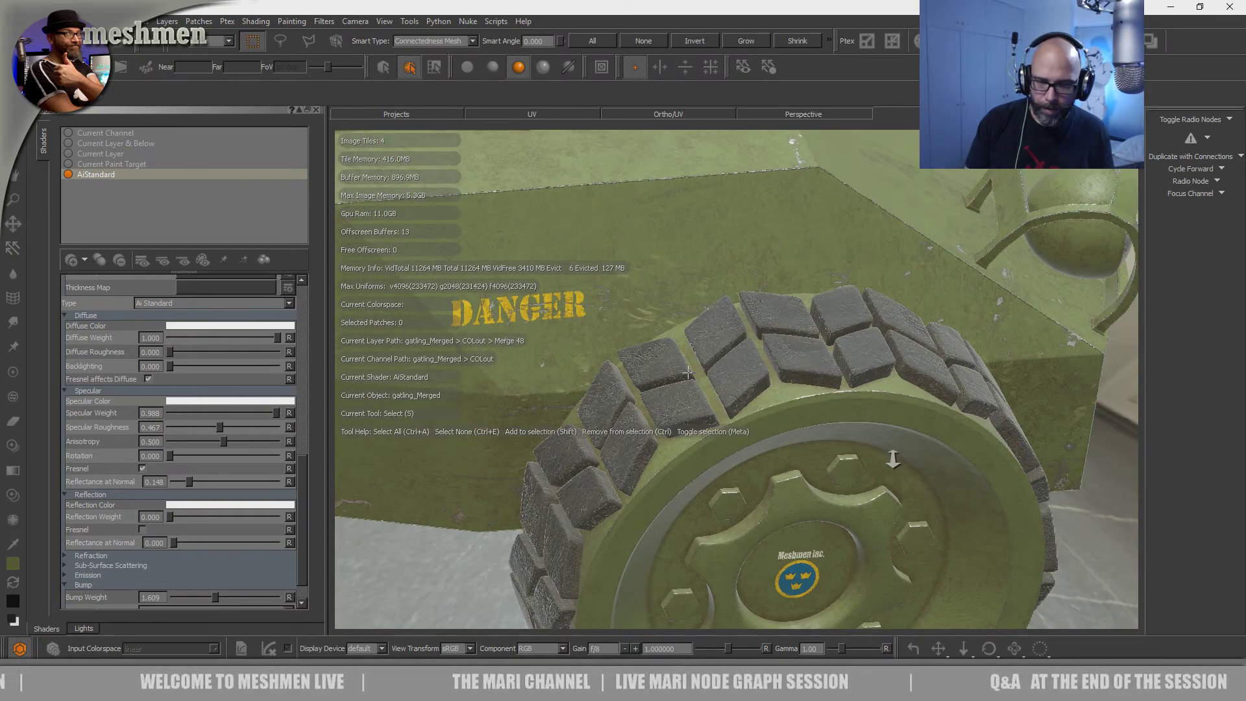
alt+right_drag(909, 464, 1116, 559)
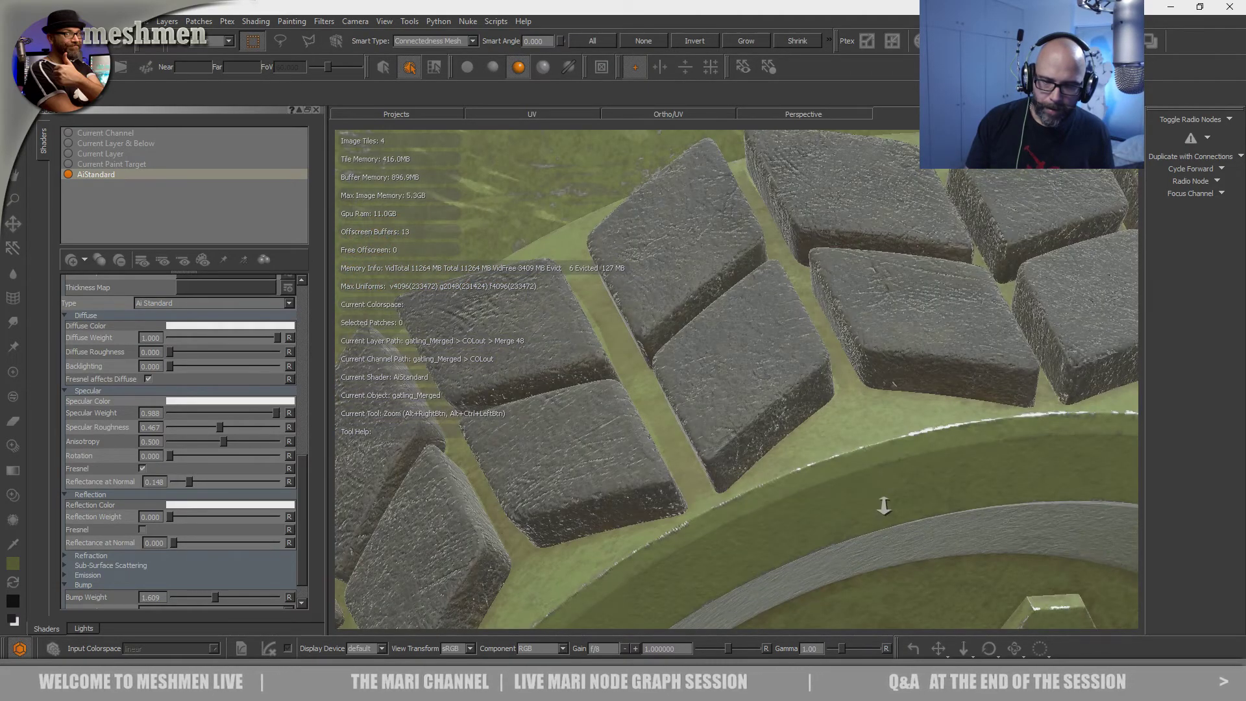
alt+right_drag(882, 506, 951, 532)
alt+right_drag(965, 387, 993, 403)
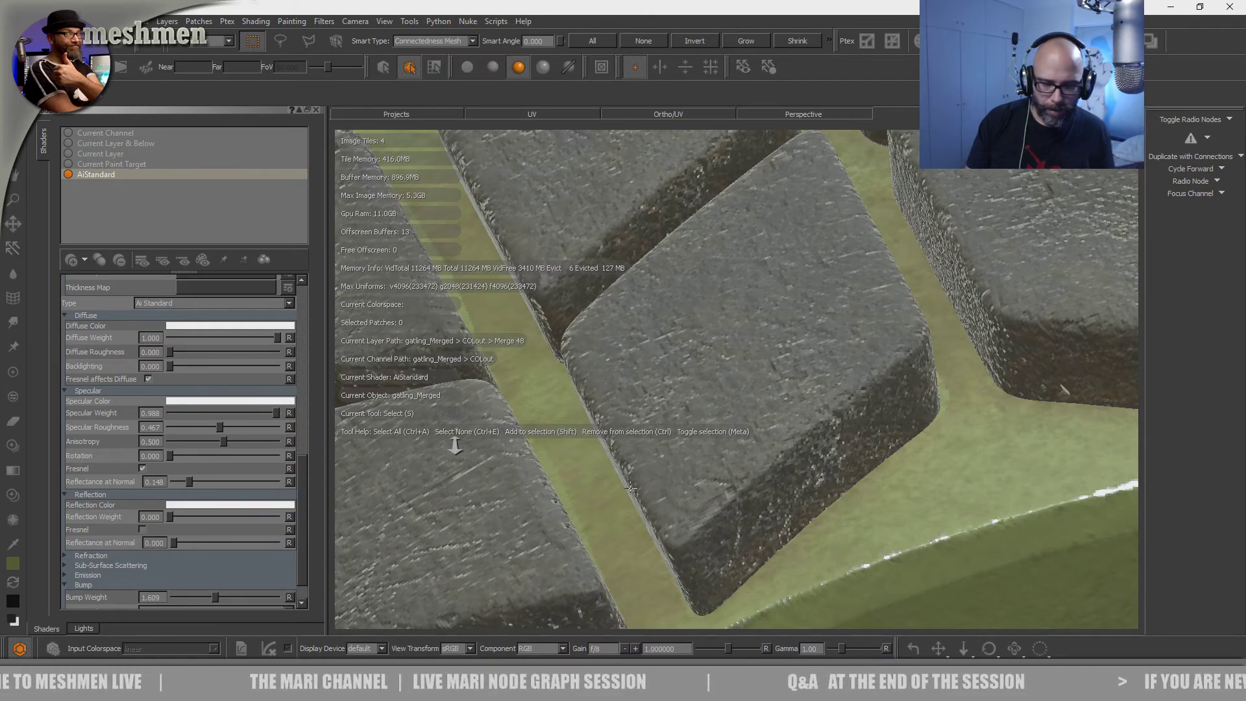
alt+right_drag(448, 442, 415, 436)
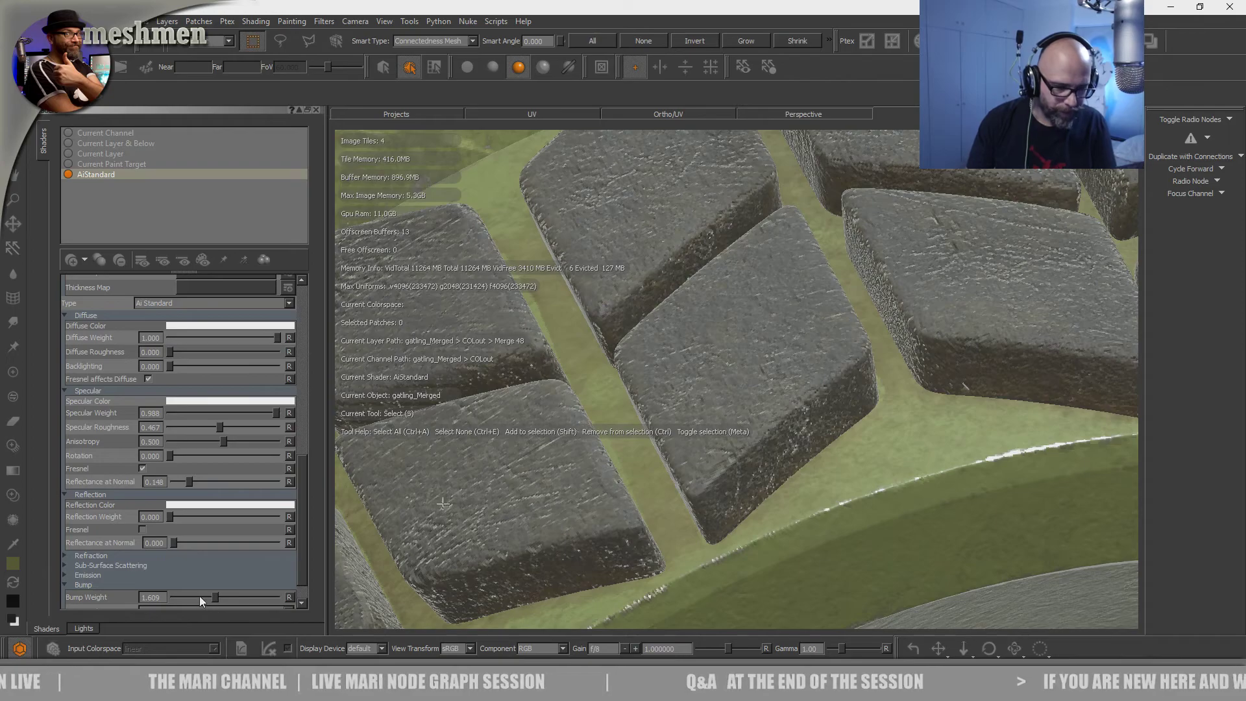
drag(197, 599, 196, 598)
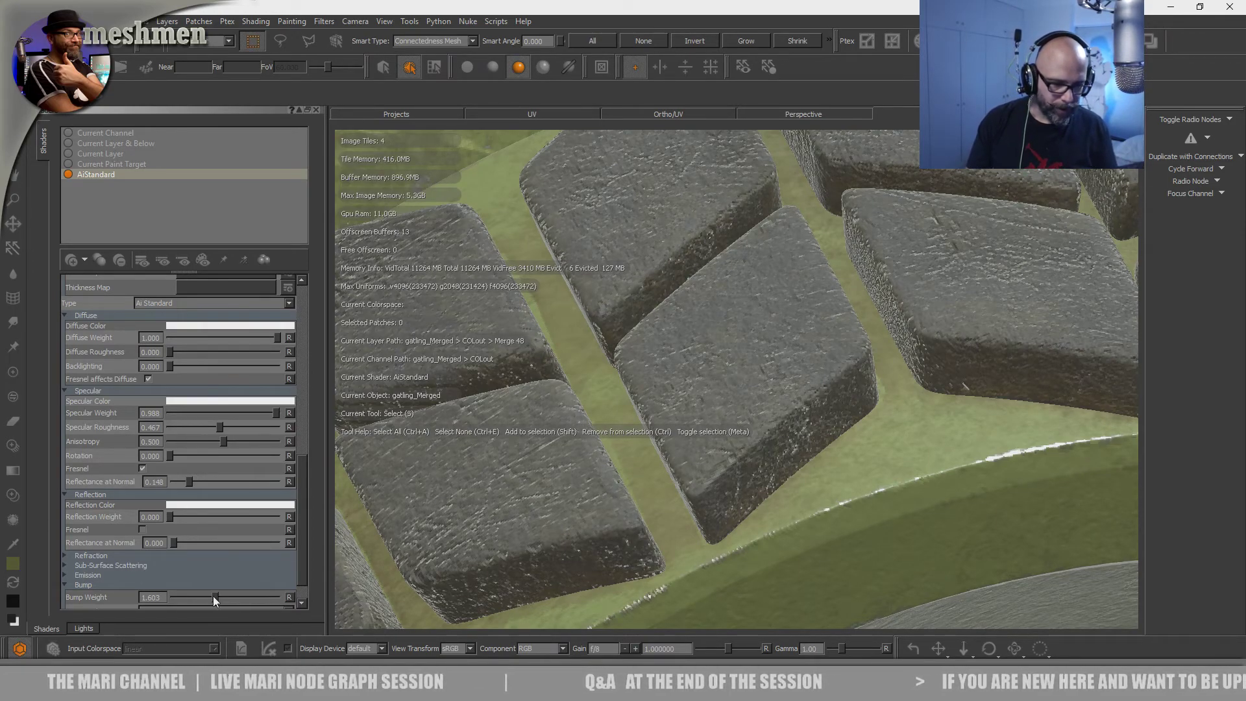
click(192, 596)
scroll(216, 599, up, 3)
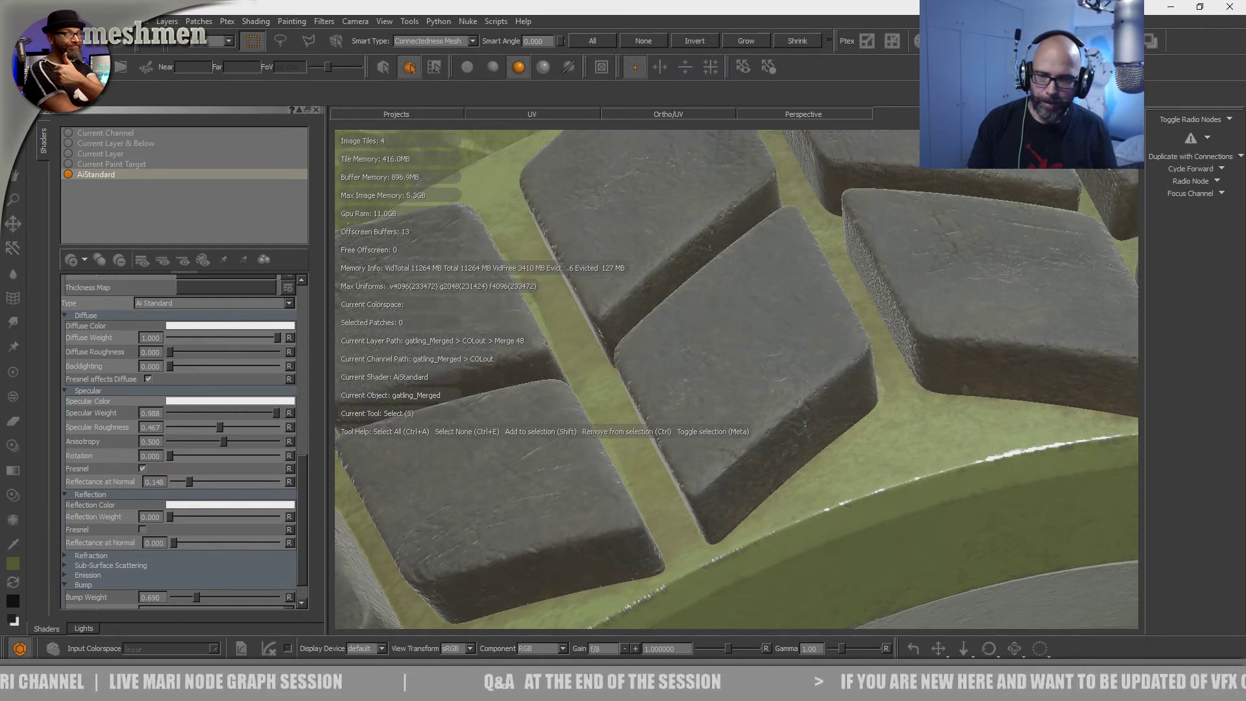
alt+right_drag(593, 436, 592, 458)
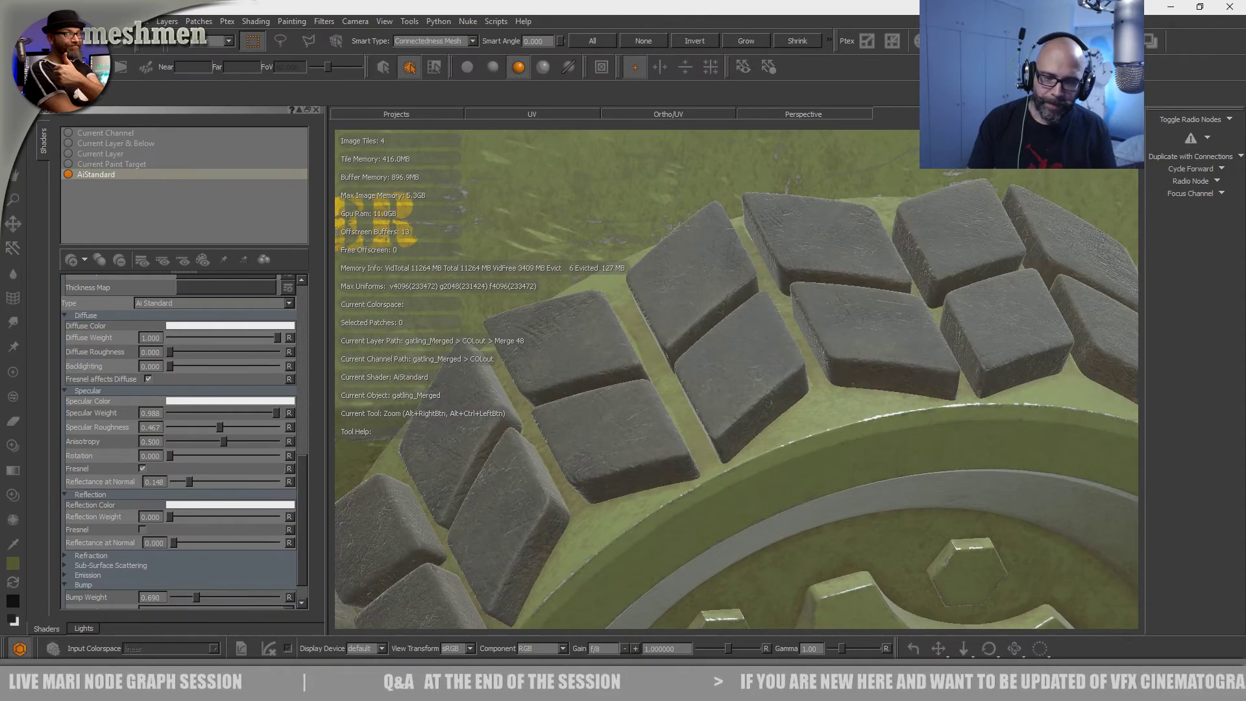
alt+drag(645, 445, 646, 448)
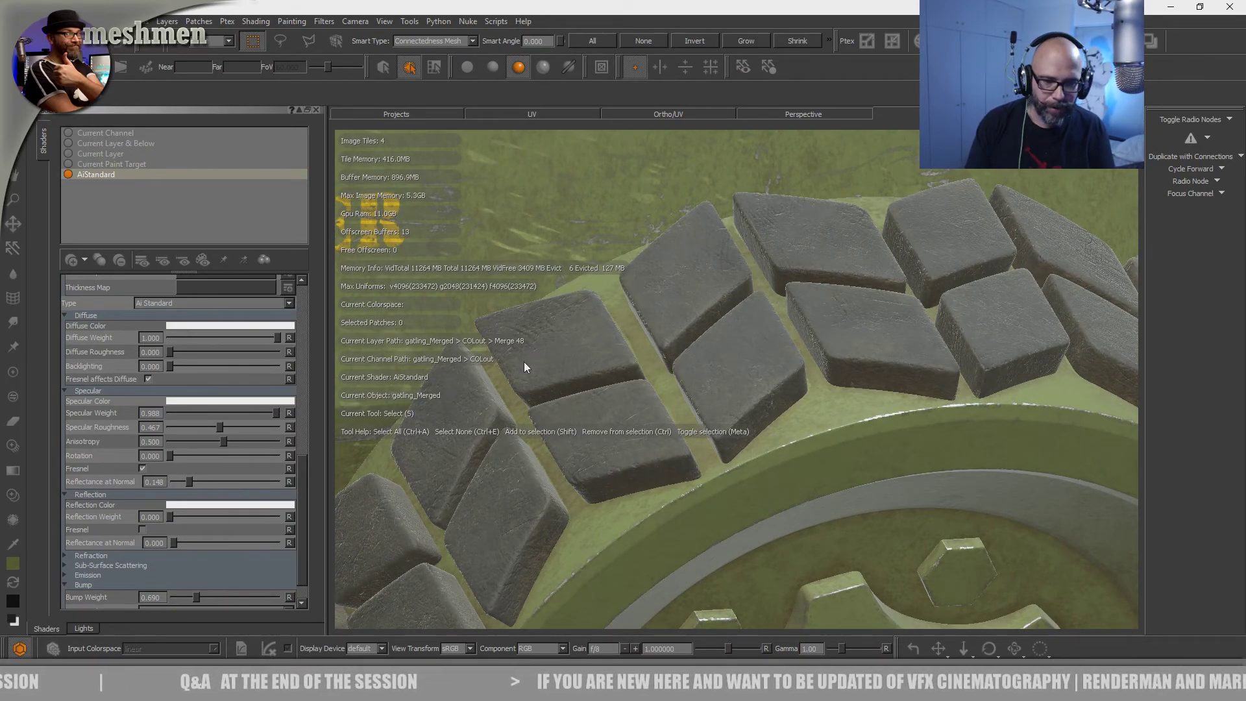
- Review the Shader Compilation strategies in the GPU preferences and keep the Dynamic option
key(ctrl+comma)
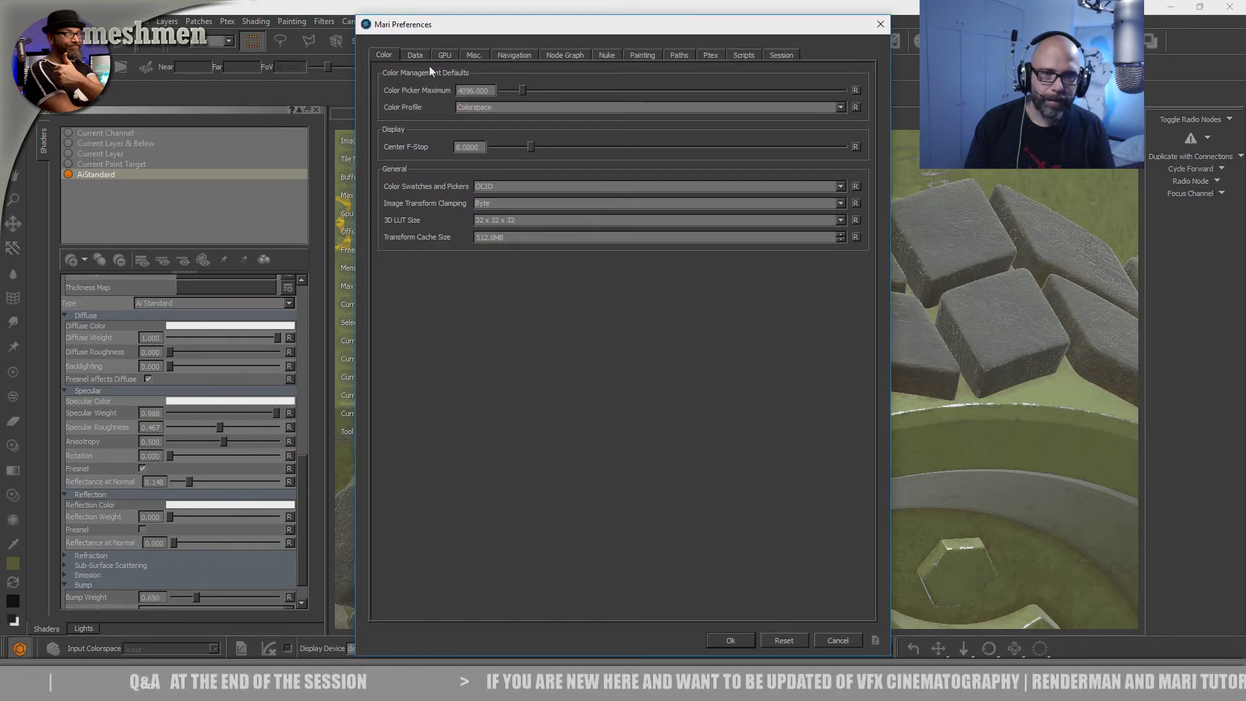
click(444, 55)
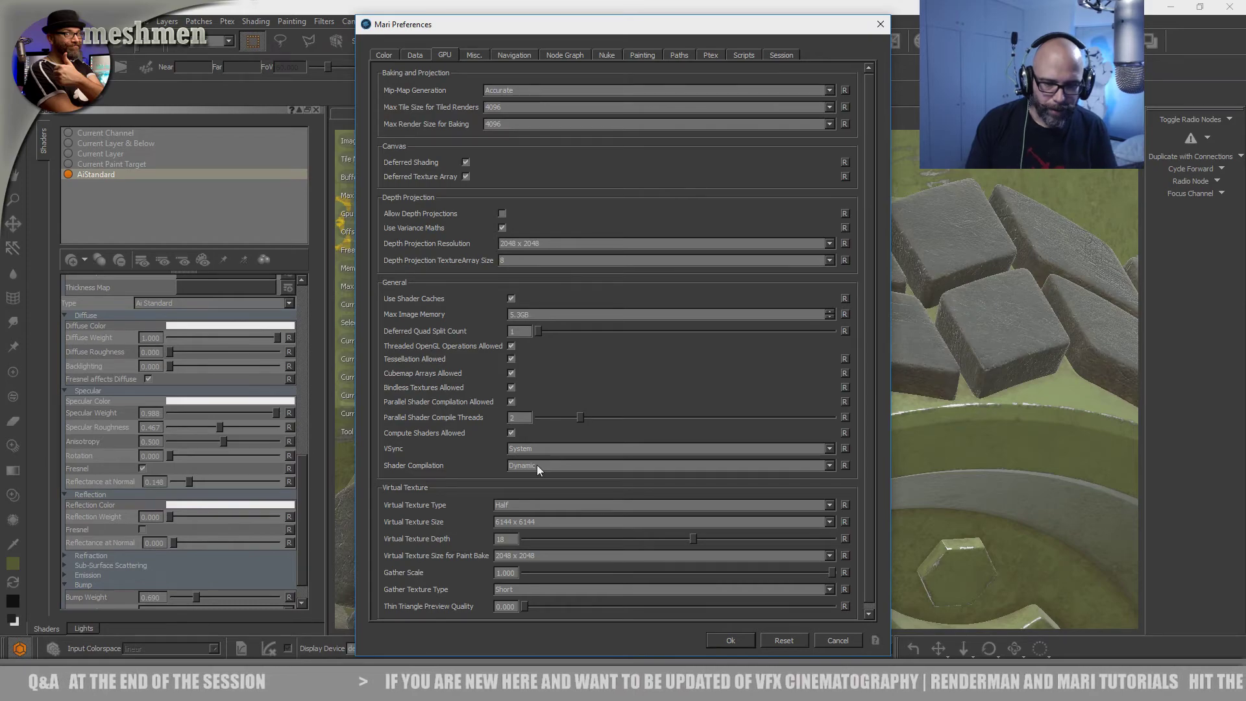
mouse_move(537, 465)
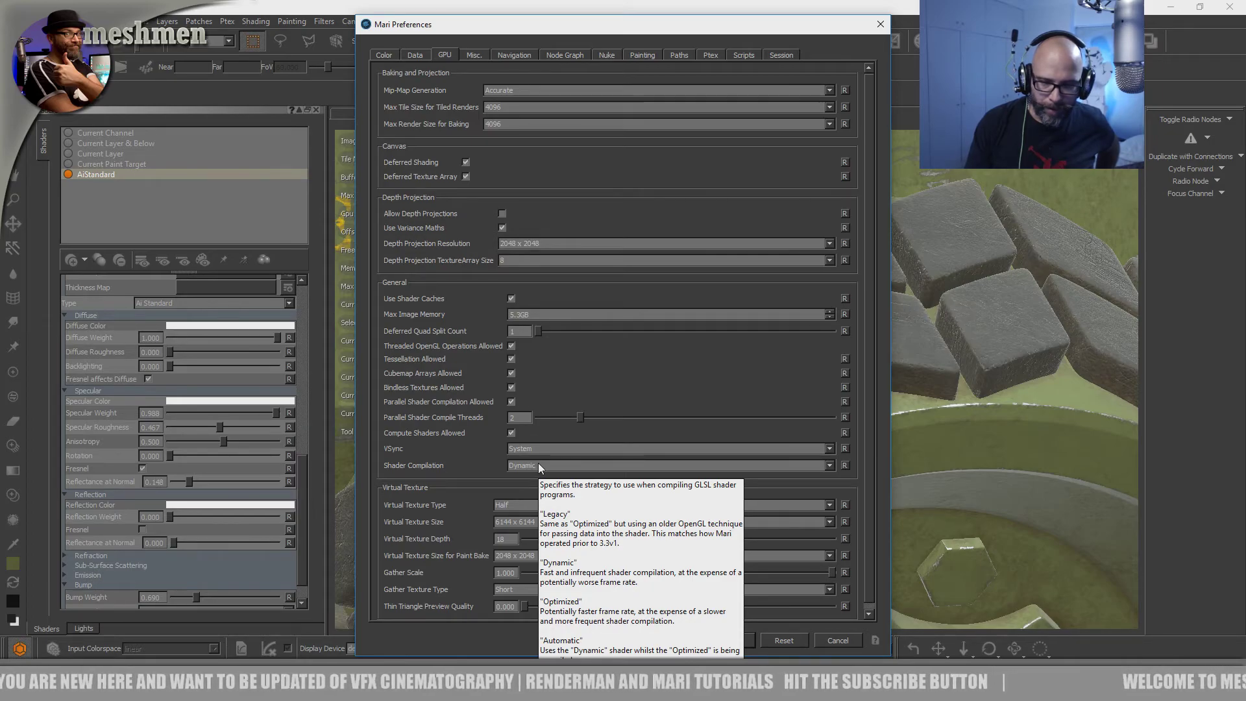
click(539, 464)
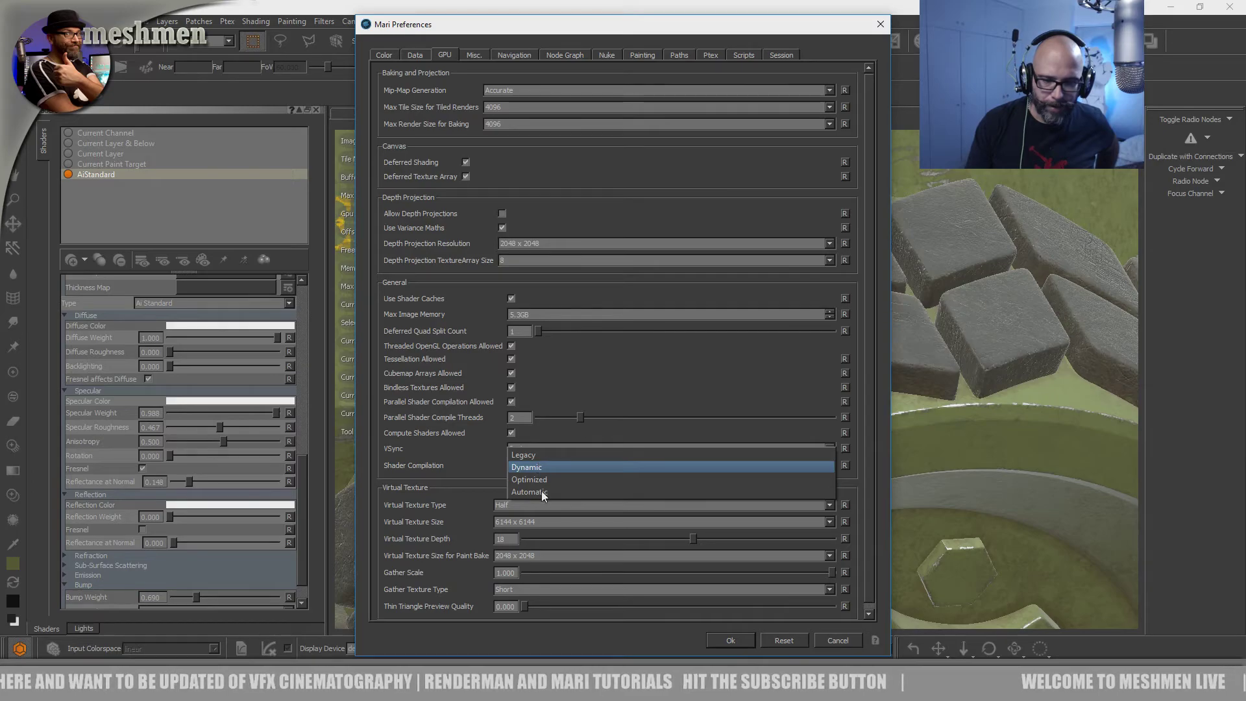
key(Escape)
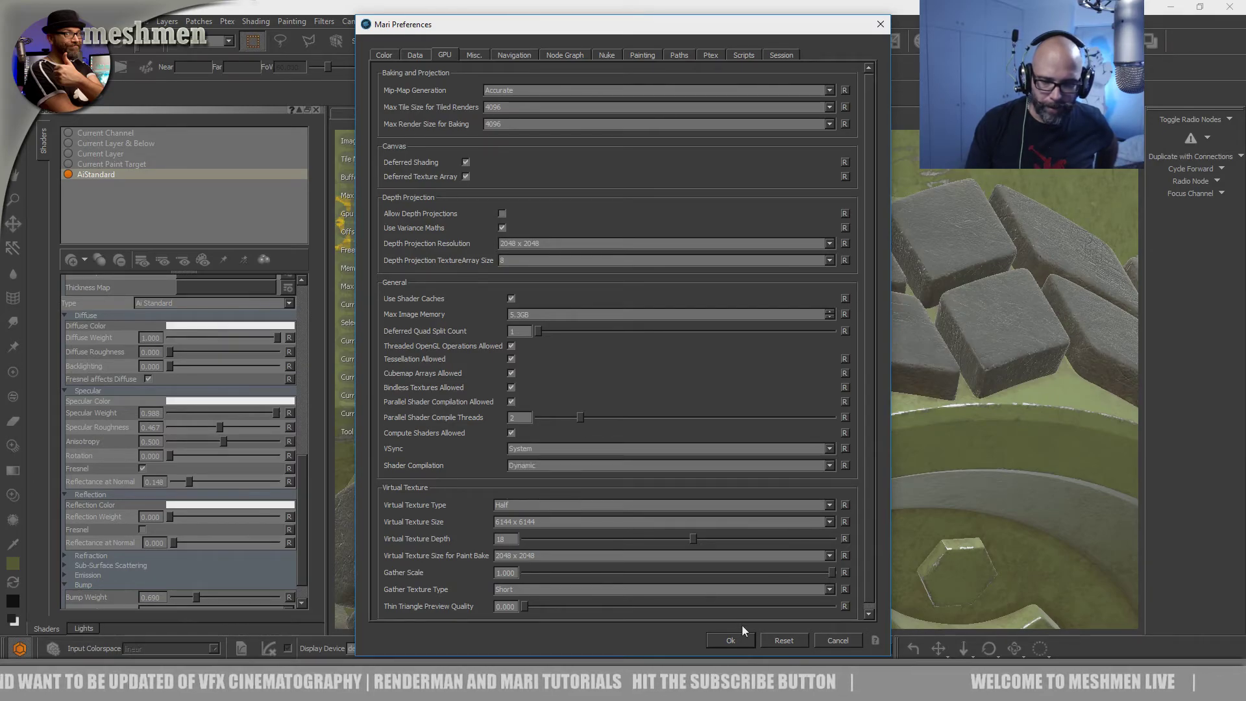
click(732, 639)
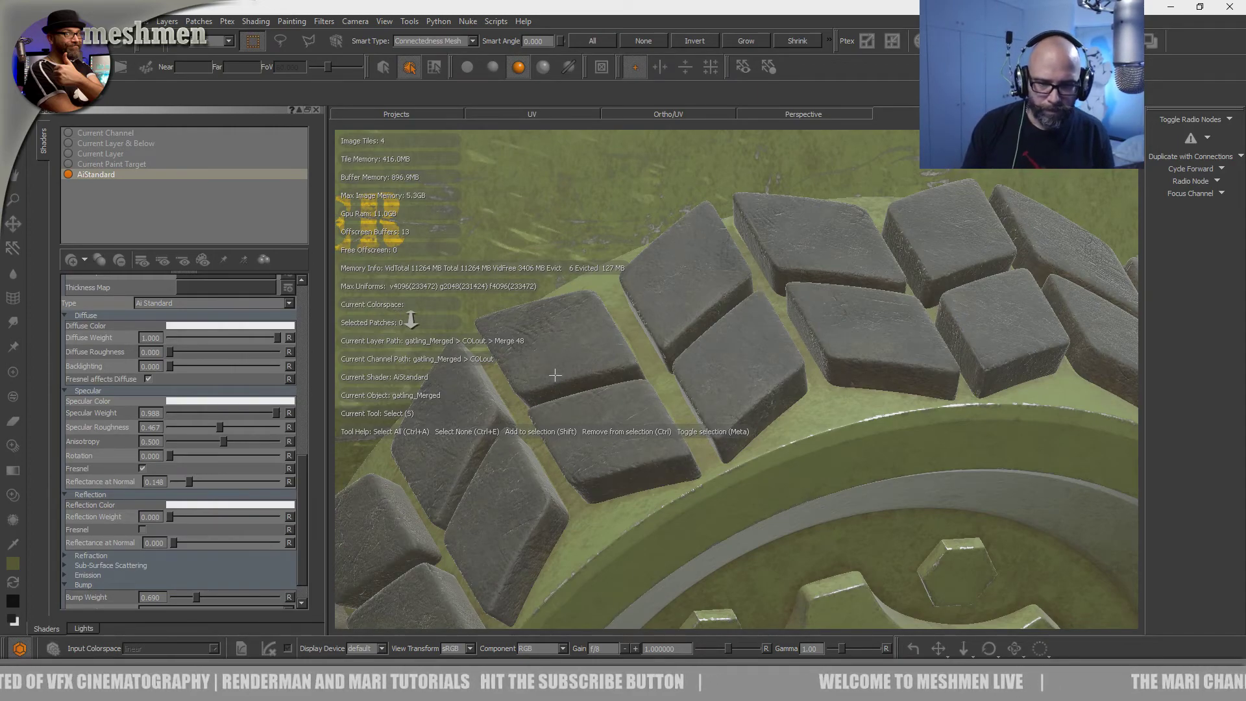
- Examine how smoothly the viewport displays the tyre treads, wheel and whole tank from several angles and distances
alt+right_drag(554, 375, 407, 319)
alt+right_drag(483, 337, 464, 331)
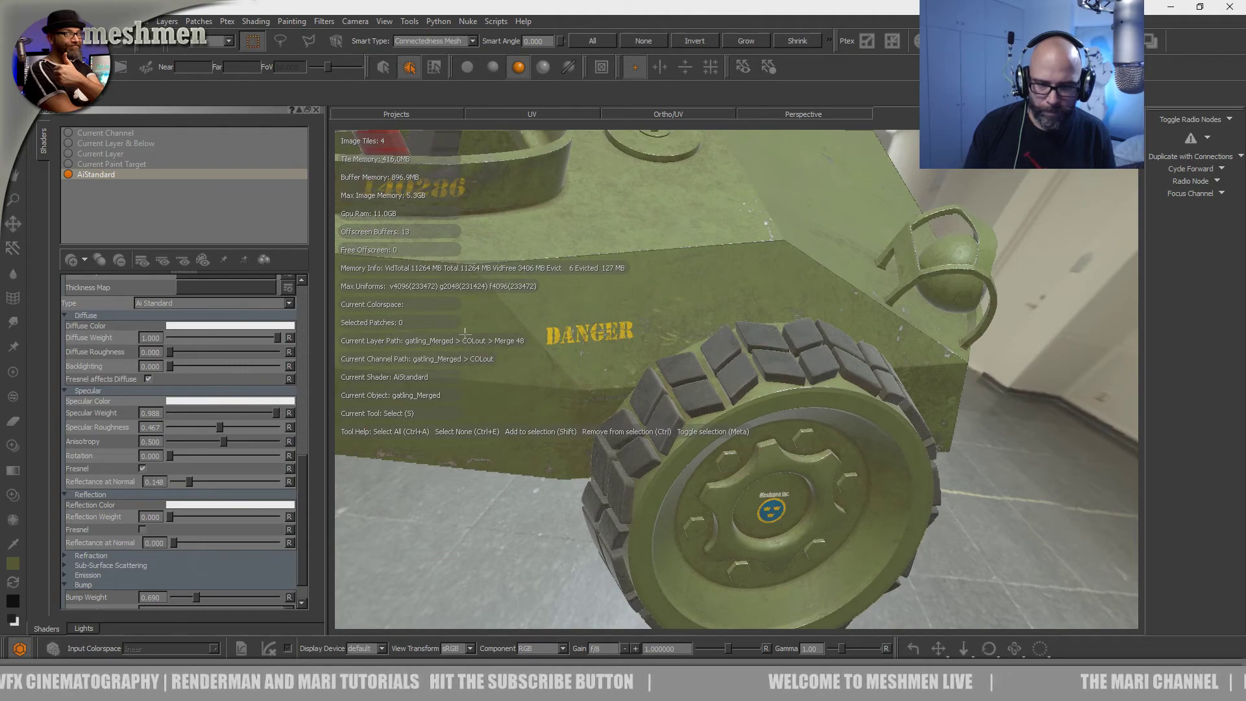
alt+drag(535, 384, 563, 387)
alt+right_drag(563, 387, 714, 433)
alt+drag(715, 434, 778, 455)
alt+right_drag(779, 454, 820, 473)
alt+drag(820, 473, 777, 470)
alt+right_drag(776, 470, 695, 440)
alt+drag(695, 439, 745, 459)
alt+right_drag(773, 476, 794, 477)
alt+drag(793, 477, 843, 476)
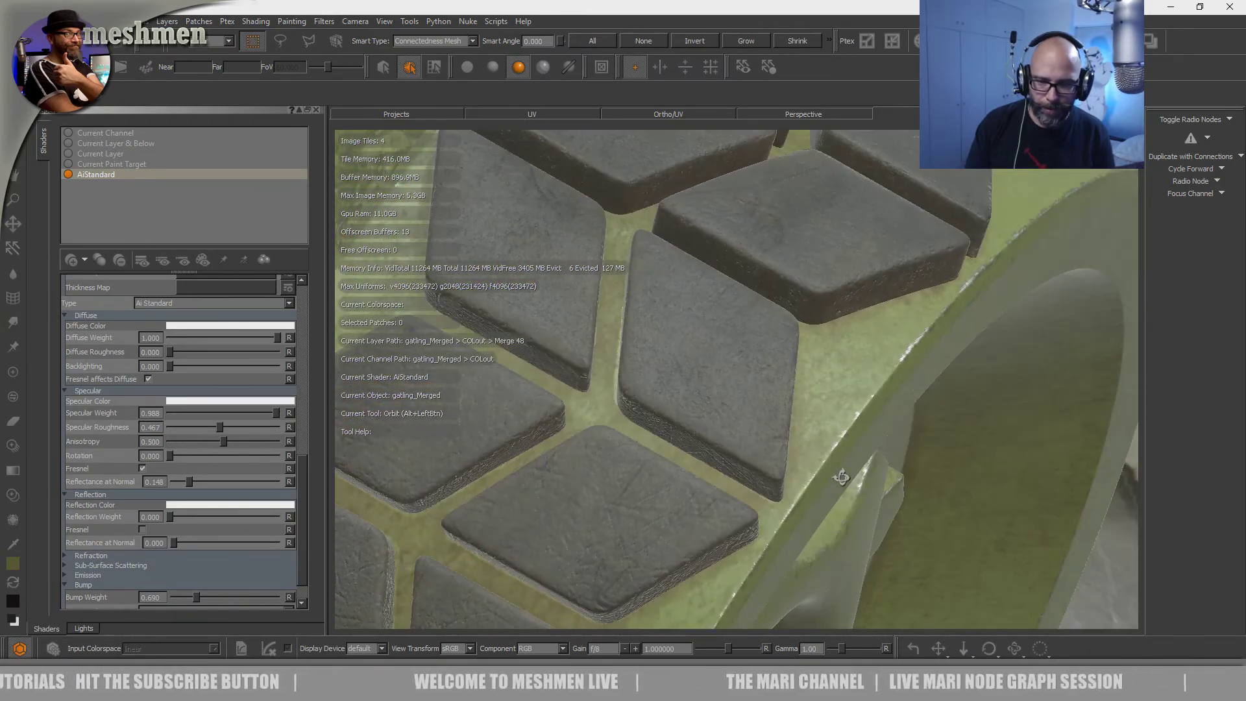
alt+right_drag(844, 476, 740, 458)
alt+drag(740, 458, 649, 445)
alt+right_drag(649, 445, 584, 442)
alt+drag(584, 442, 566, 444)
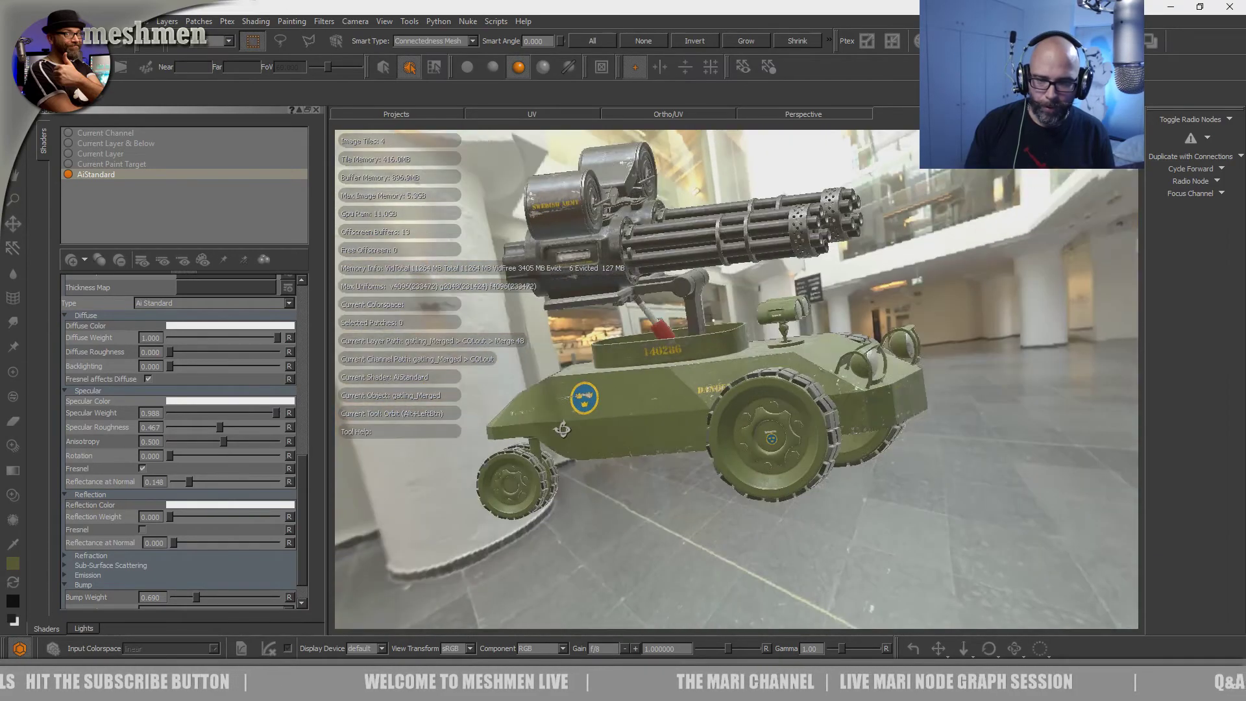
scroll(598, 447, up, 10)
scroll(606, 413, up, 3)
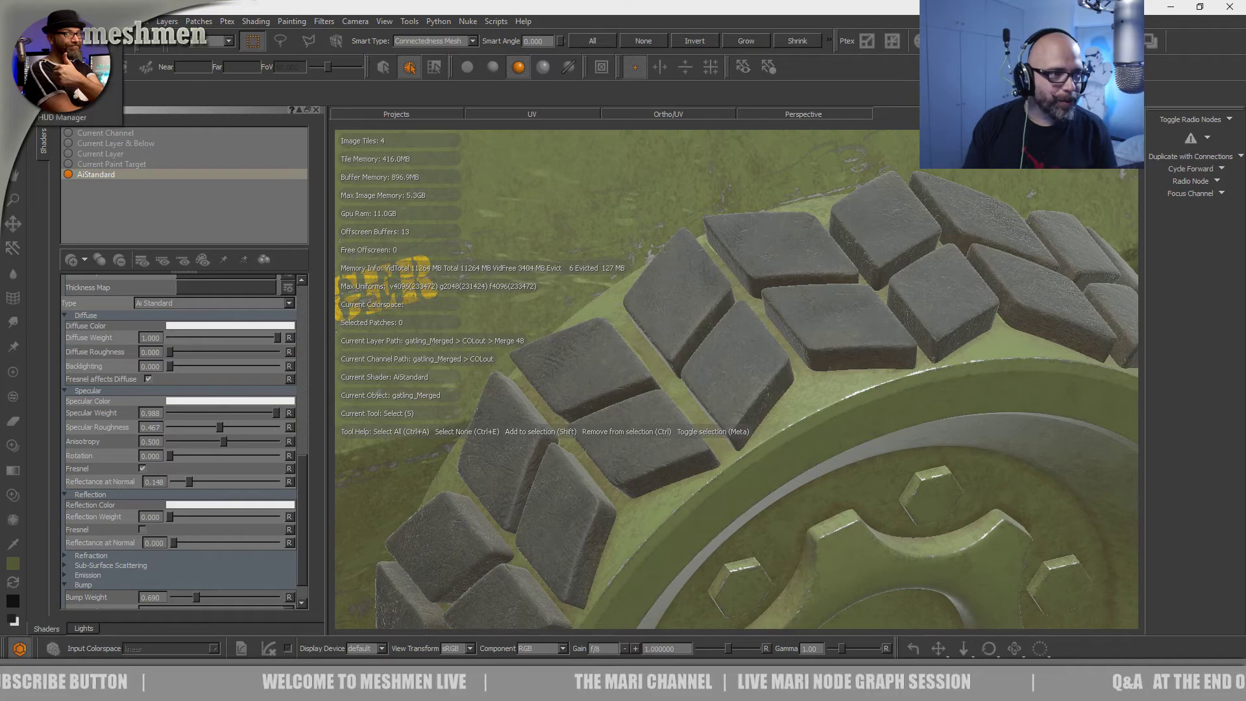
- Raise the Bump Weight to 0.963 while checking the relief on the front wheel's treads and the side armour
alt+drag(805, 469, 773, 454)
alt+right_drag(772, 454, 860, 509)
alt+drag(810, 480, 779, 477)
alt+right_drag(779, 477, 805, 485)
alt+drag(805, 485, 698, 517)
drag(197, 597, 203, 597)
alt+drag(468, 497, 557, 501)
alt+right_drag(556, 500, 520, 476)
alt+drag(520, 476, 617, 476)
alt+right_drag(617, 477, 664, 498)
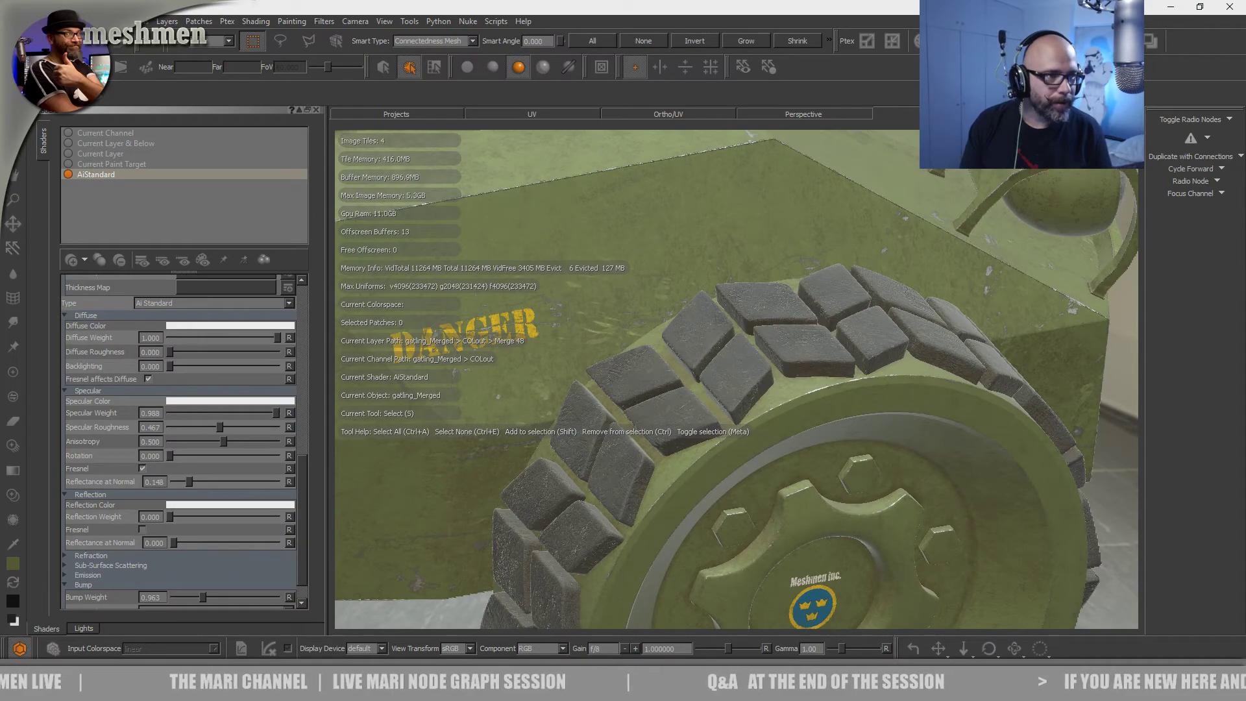
- Switch Shader Compilation to Automatic in the GPU preferences and accept the change
key(ctrl+comma)
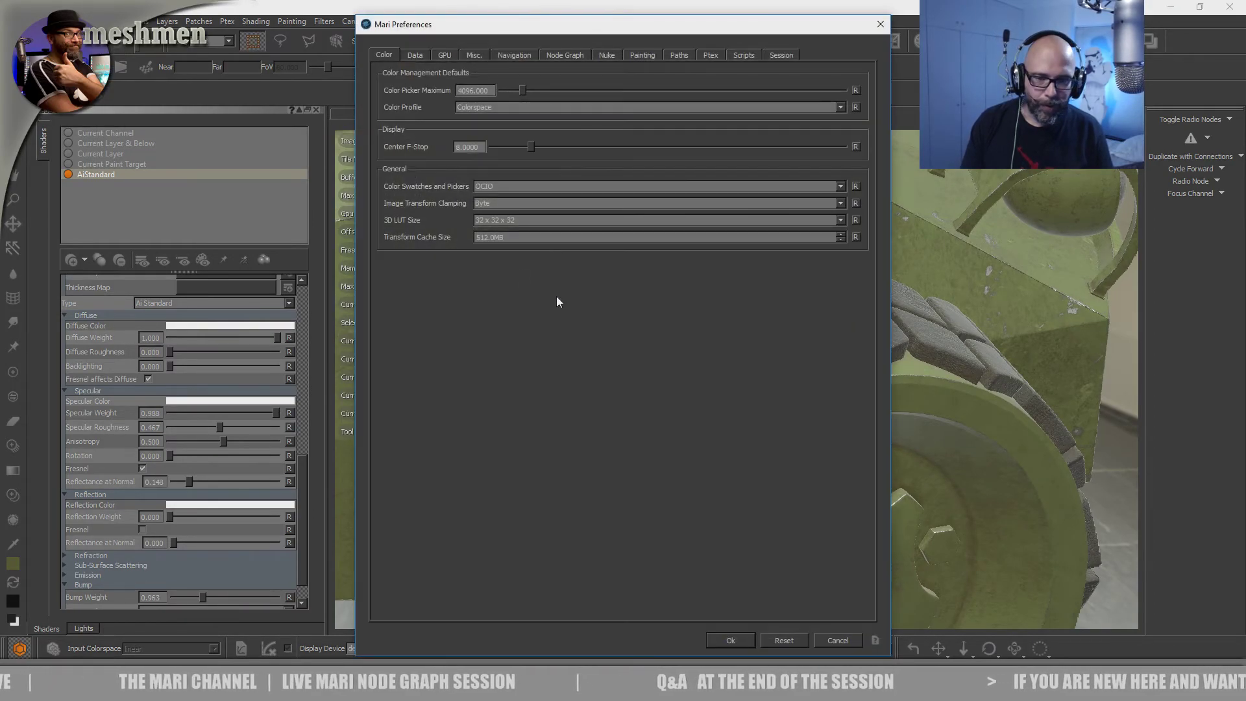
click(443, 55)
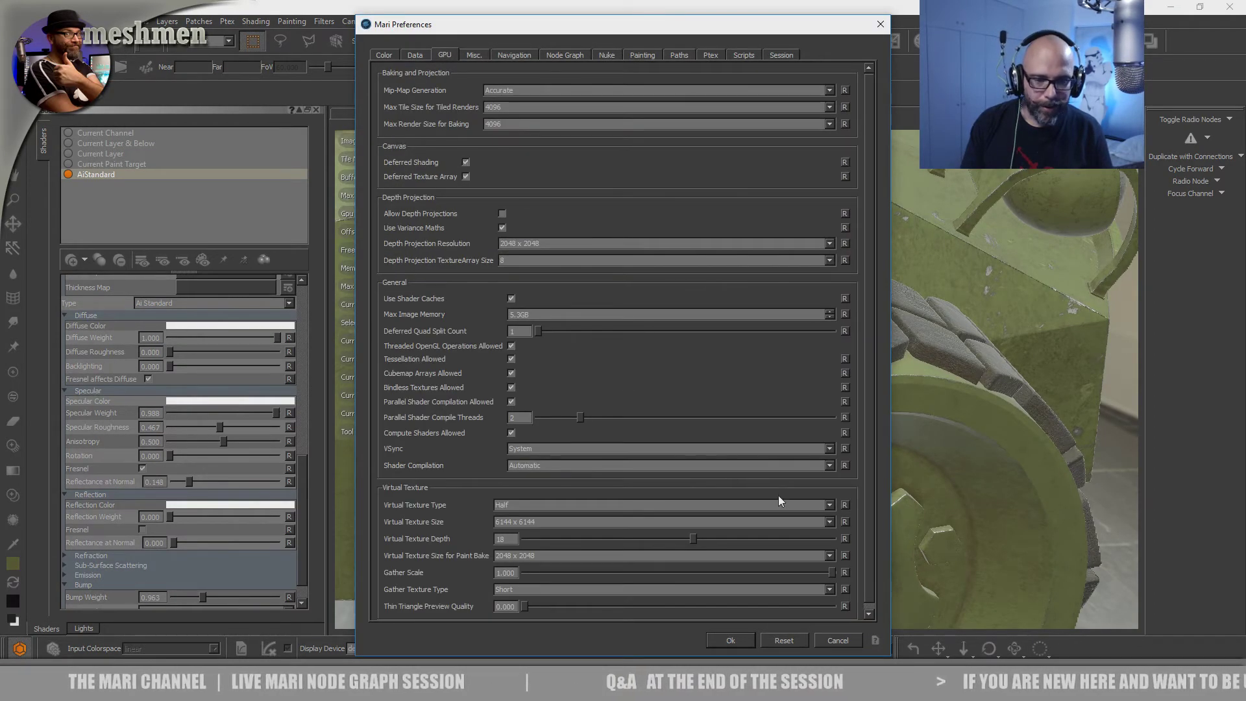
click(732, 640)
- Examine the viewport response with Automatic shader compilation by viewing the tyre tread blocks at close range
scroll(661, 473, up, 5)
alt+drag(661, 472, 665, 439)
scroll(600, 466, down, 5)
alt+right_drag(665, 439, 743, 483)
alt+drag(746, 490, 651, 454)
alt+right_drag(651, 453, 738, 500)
alt+drag(737, 500, 753, 476)
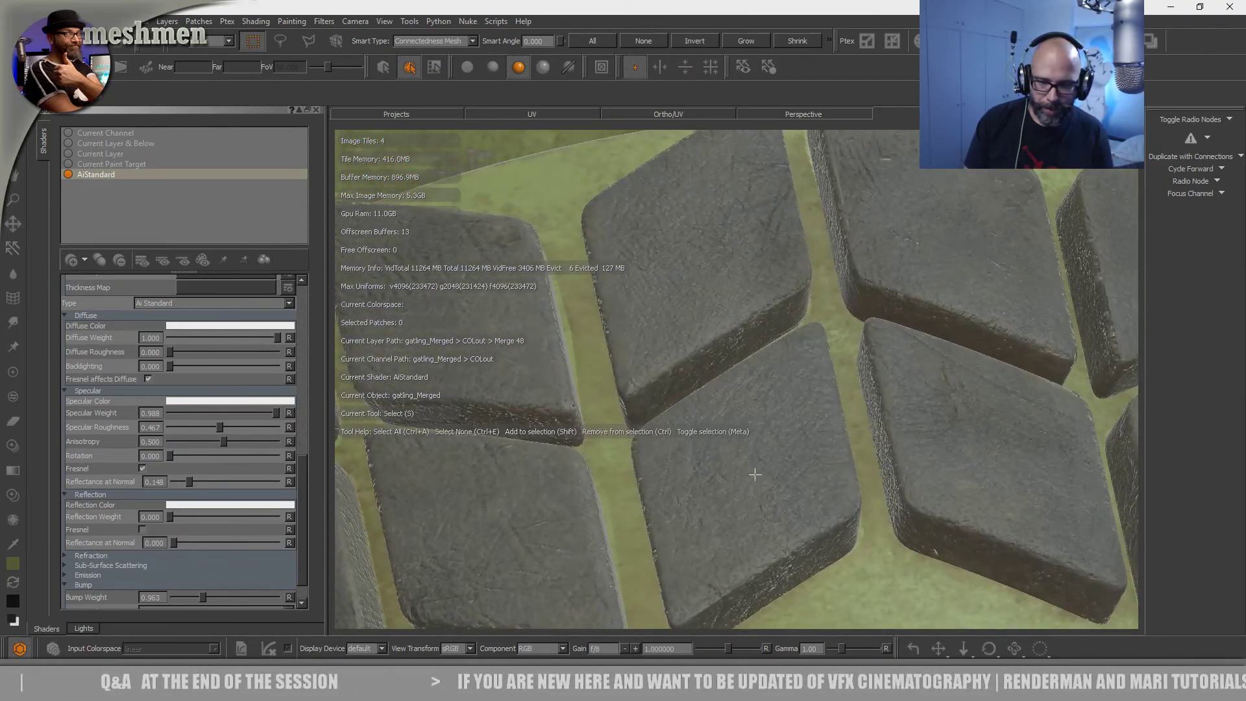
- Examine the surface relief of the tyre tread blocks up close and the tank's front side from further away
alt+right_drag(744, 482, 704, 474)
alt+drag(743, 482, 709, 450)
scroll(709, 449, up, 4)
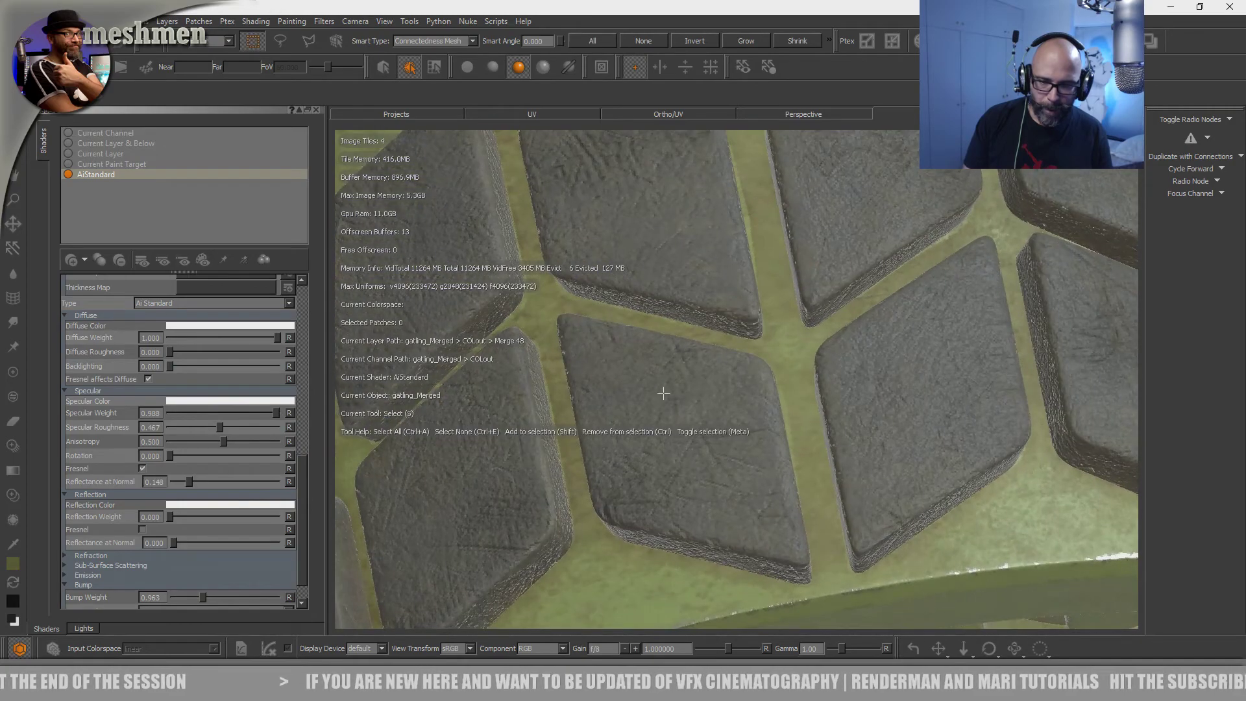
scroll(673, 509, down, 6)
alt+drag(673, 509, 571, 440)
scroll(601, 493, down, 3)
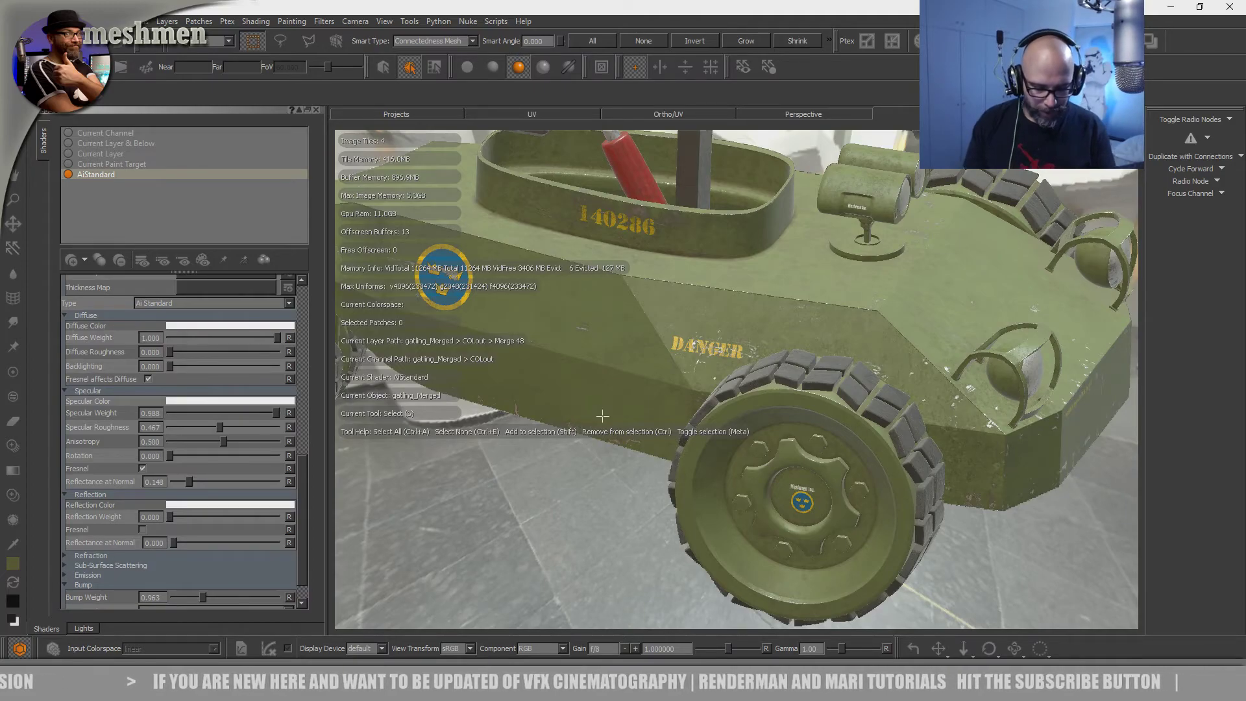
- Show the Node Graph beside the viewport and widen it to nearly half of the workspace
key(alt+n)
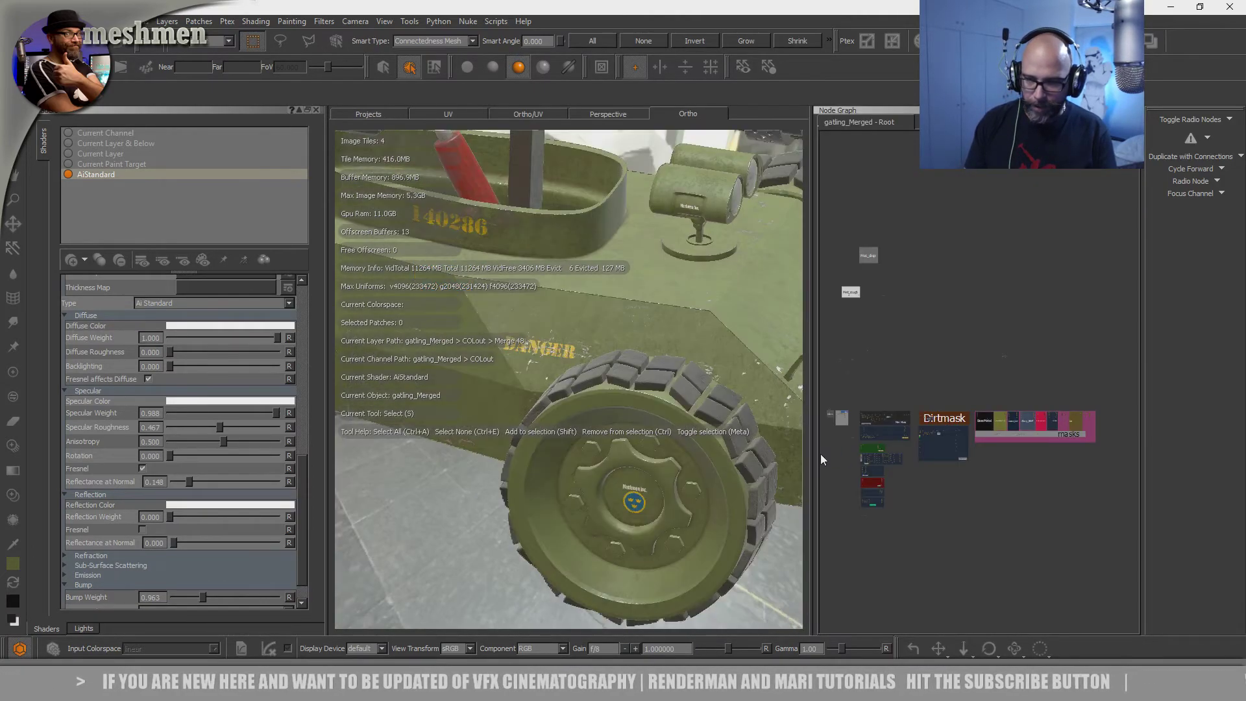
drag(811, 446, 628, 438)
- Examine the front wheel, hull side and gatling guns from several angles and distances, adjusting the split between viewport and Node Graph
alt+middle_drag(487, 443, 420, 404)
alt+right_drag(420, 403, 493, 415)
alt+drag(493, 416, 657, 400)
alt+drag(552, 403, 571, 389)
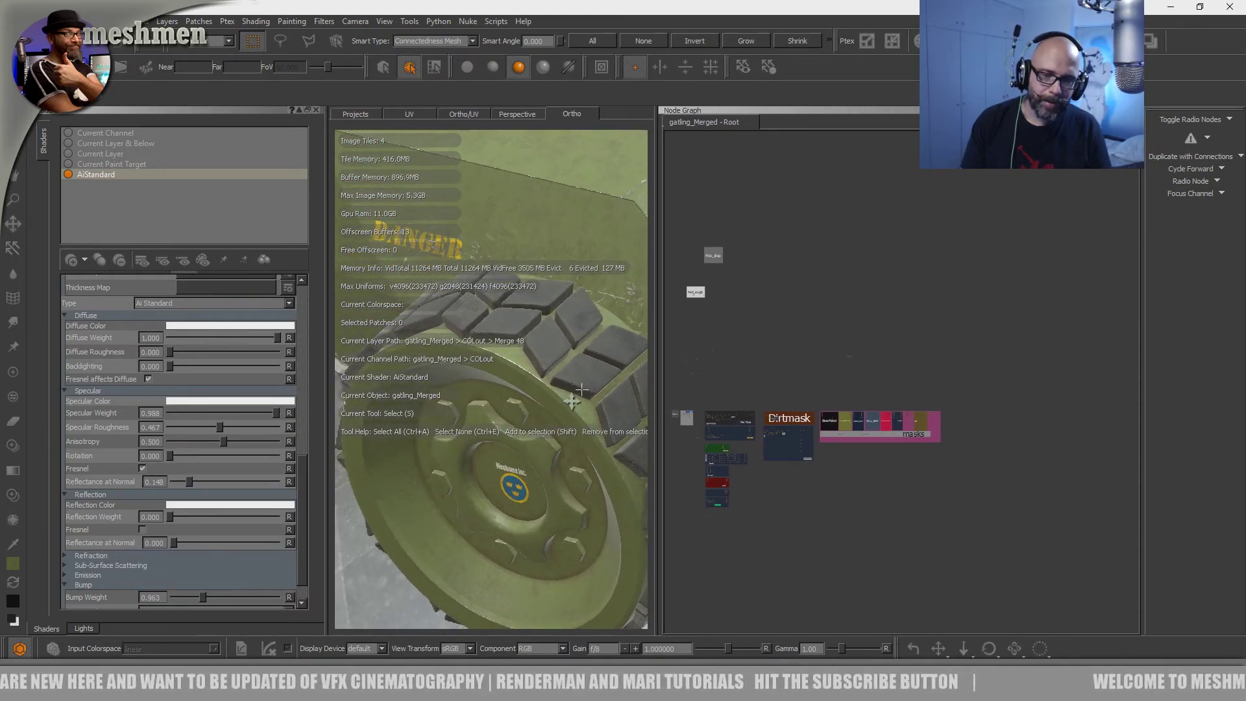
alt+middle_drag(571, 390, 513, 448)
alt+right_drag(512, 448, 552, 447)
alt+drag(552, 448, 539, 445)
alt+middle_drag(539, 446, 524, 508)
alt+right_drag(523, 508, 503, 448)
alt+drag(503, 448, 542, 448)
alt+middle_drag(542, 448, 548, 420)
alt+drag(535, 391, 549, 432)
alt+right_drag(548, 432, 487, 432)
alt+drag(487, 431, 513, 448)
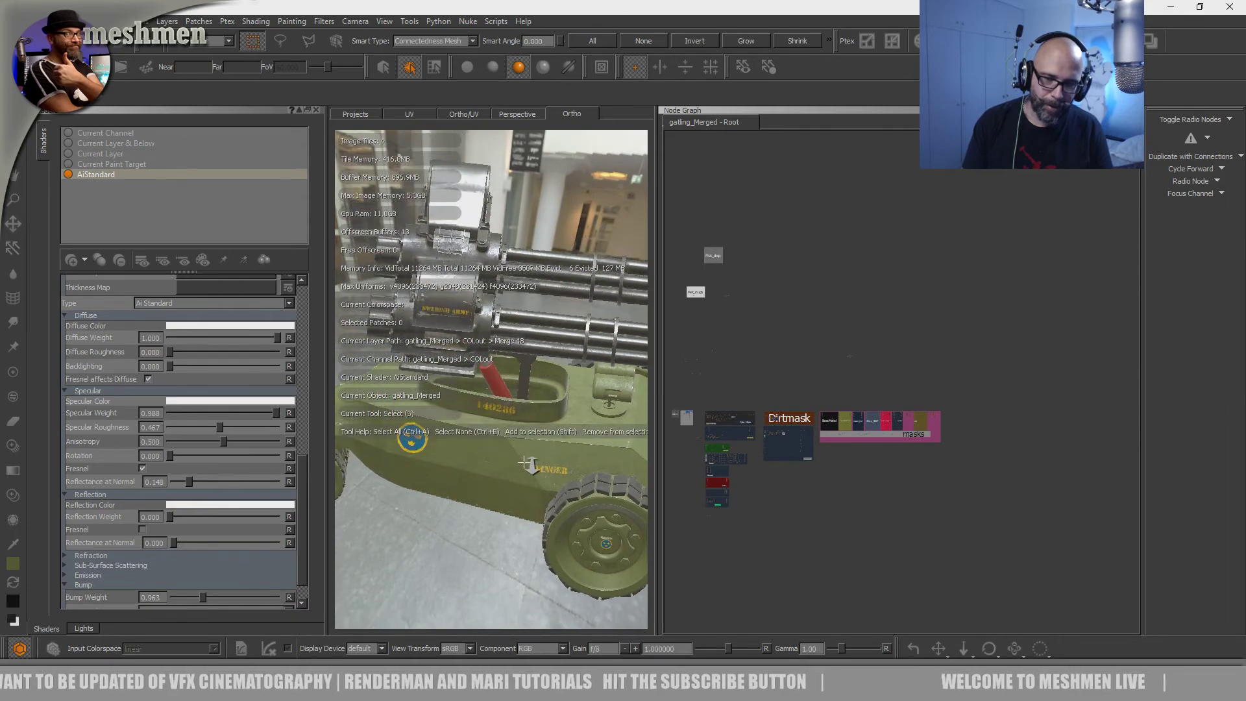
alt+right_drag(512, 448, 535, 448)
drag(653, 468, 676, 470)
alt+right_drag(617, 458, 558, 458)
alt+drag(558, 458, 623, 480)
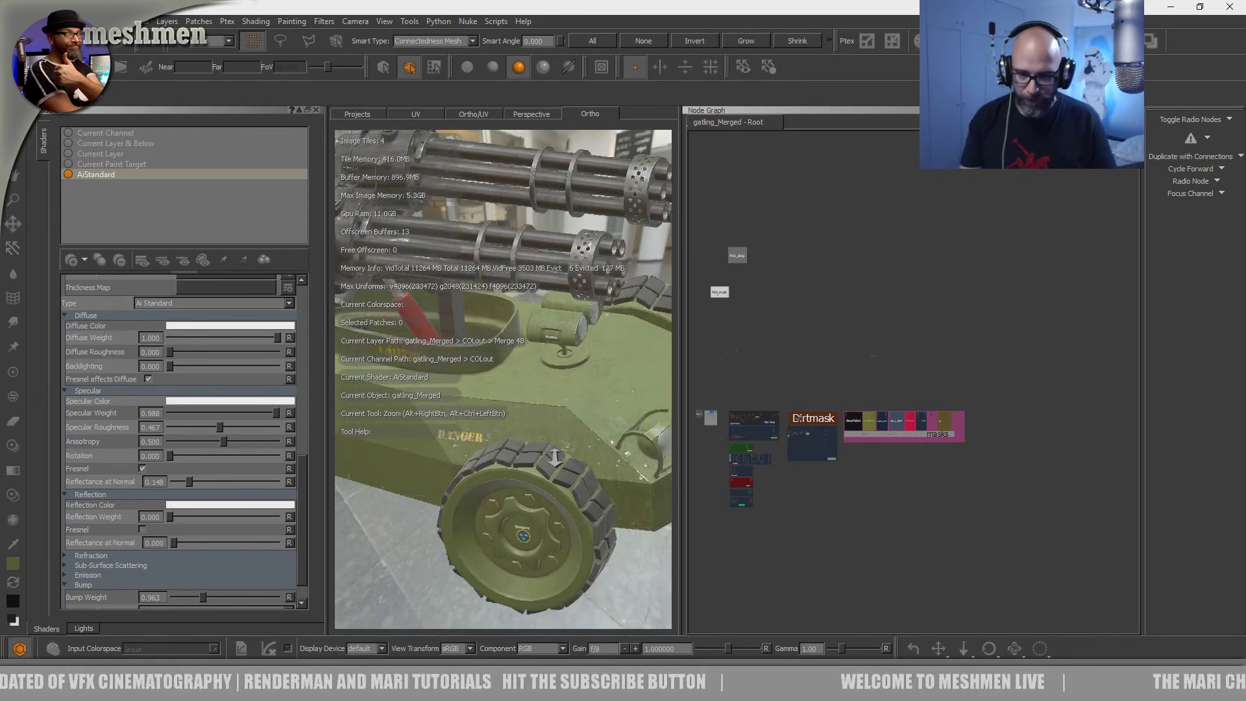
alt+right_drag(623, 480, 828, 489)
- Display the last node of the Dirtmask network in the viewport and inspect the mask on the tyre treads
scroll(874, 395, up, 8)
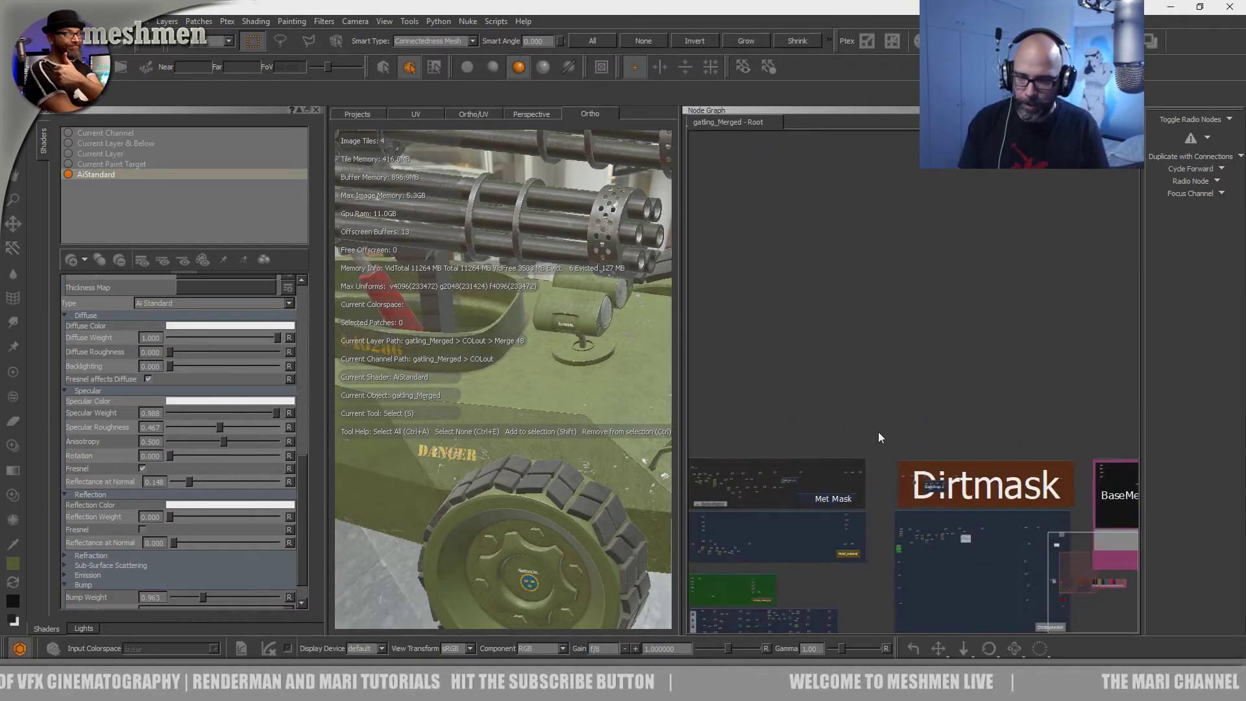
scroll(761, 422, down, 5)
middle_drag(761, 422, 725, 437)
scroll(811, 430, up, 5)
scroll(774, 431, up, 6)
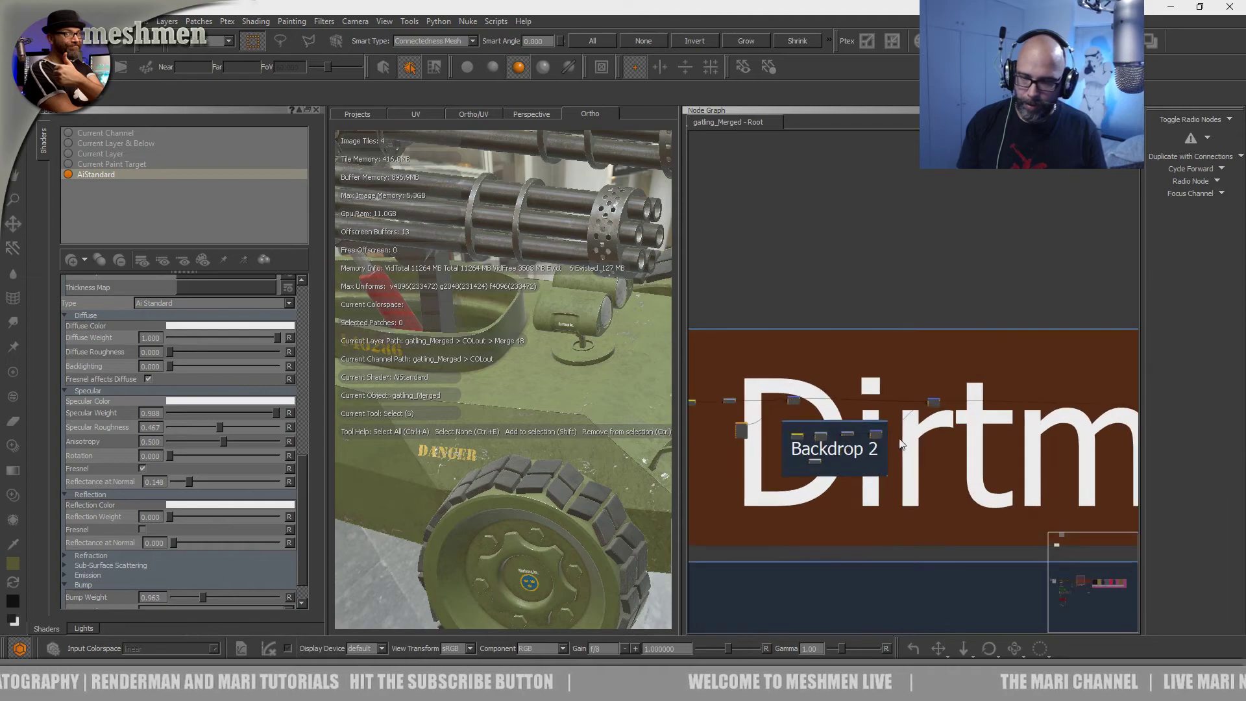
middle_drag(938, 419, 740, 432)
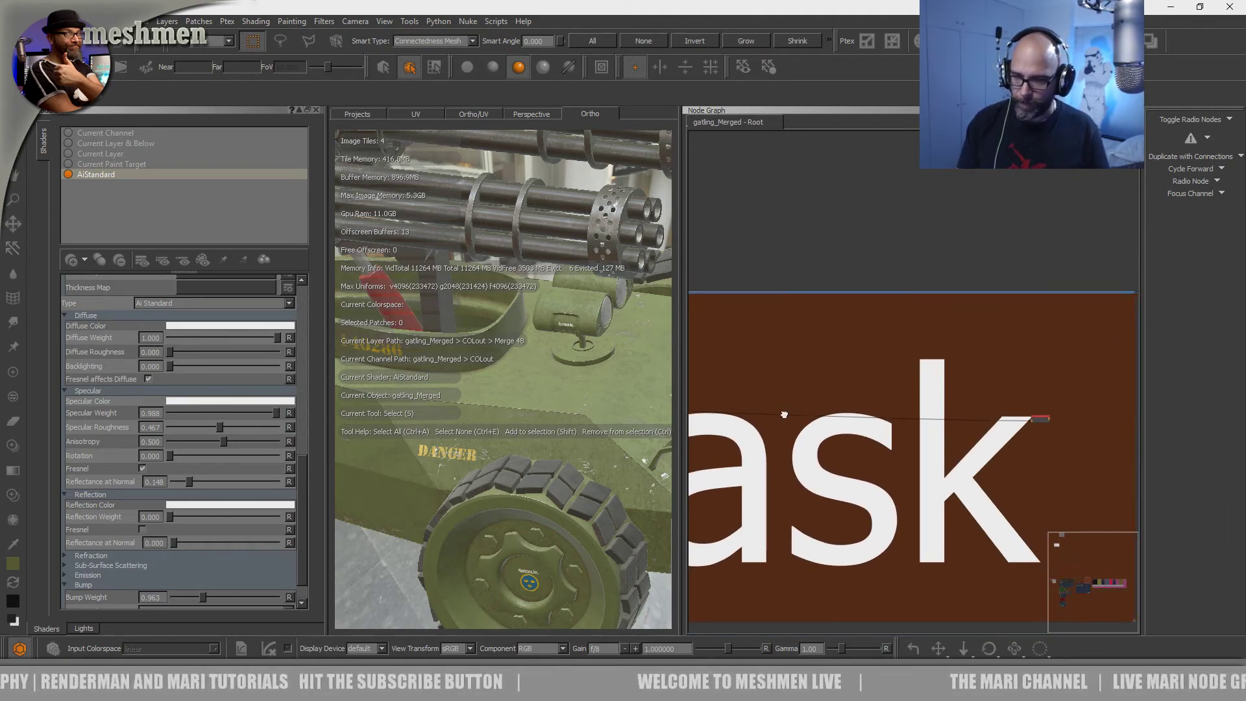
middle_drag(1028, 407, 799, 403)
drag(811, 411, 822, 404)
scroll(821, 407, up, 2)
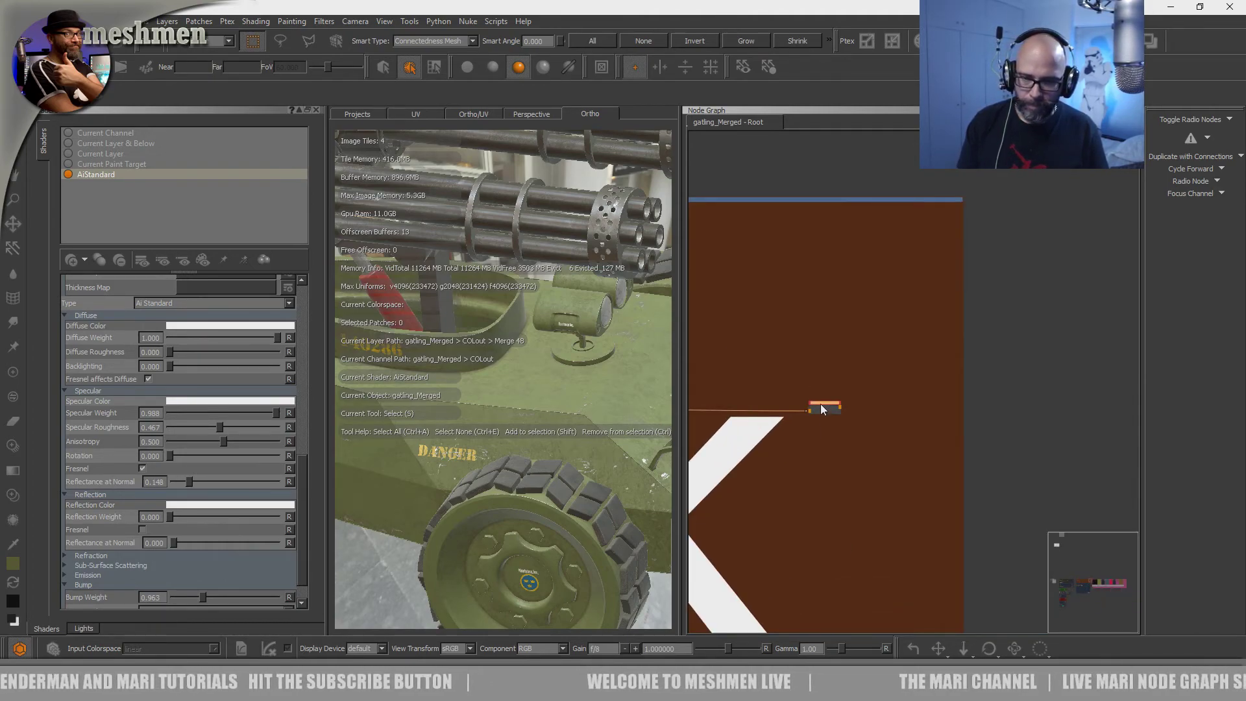
click(821, 405)
scroll(496, 448, down, 5)
alt+right_drag(495, 453, 506, 359)
alt+drag(506, 359, 476, 486)
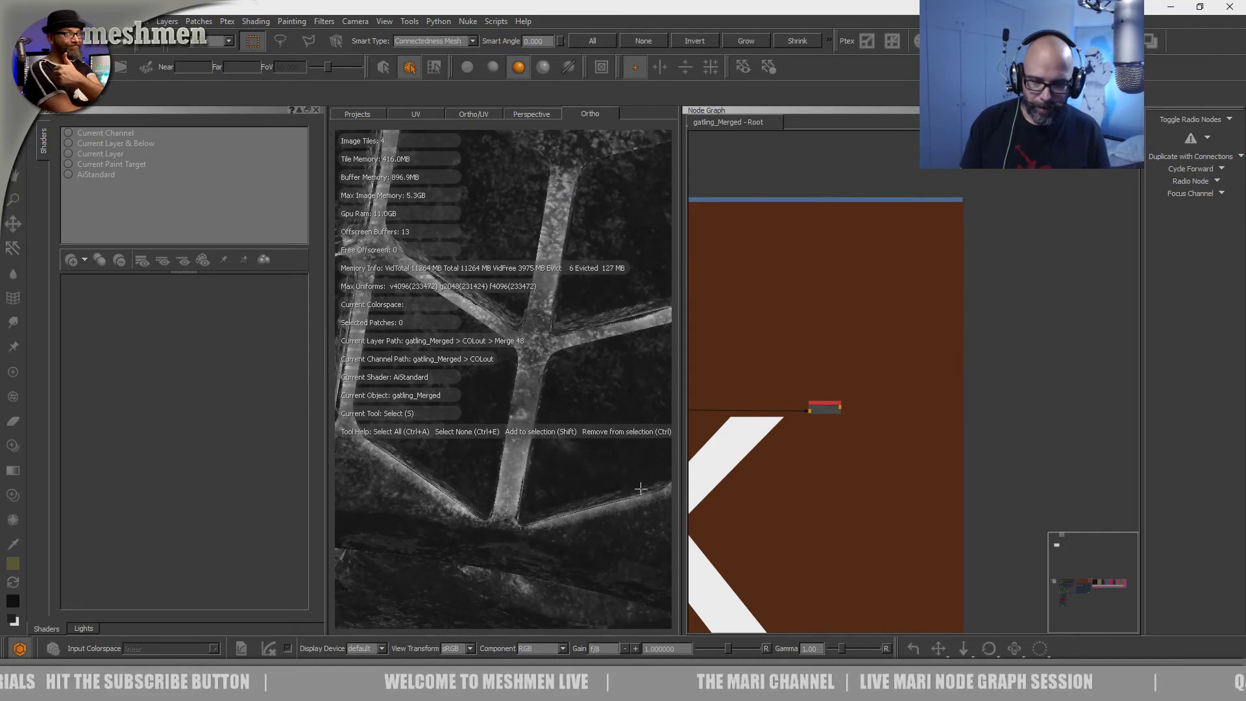
- Display the second Axis Projection node of the RubberMaterial network in the viewport
scroll(759, 495, down, 4)
scroll(828, 483, down, 2)
middle_drag(811, 484, 1074, 409)
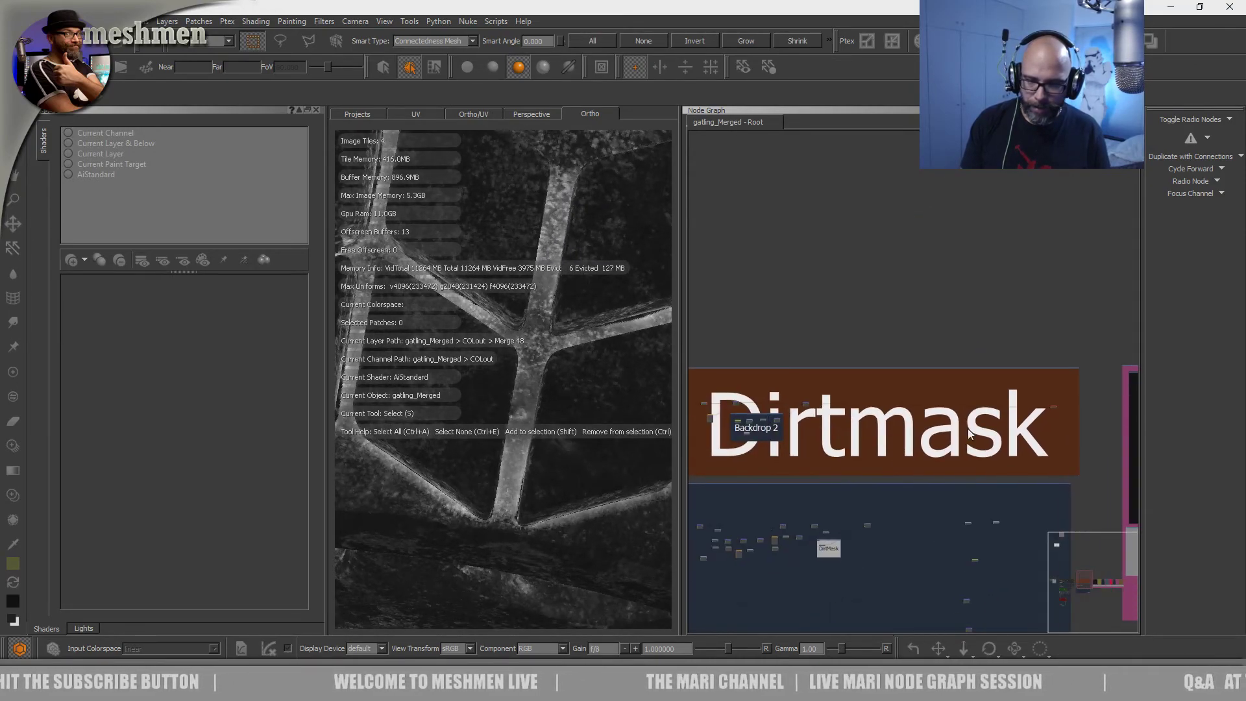
middle_drag(713, 483, 921, 433)
scroll(894, 458, down, 6)
middle_drag(773, 451, 831, 433)
scroll(830, 434, up, 6)
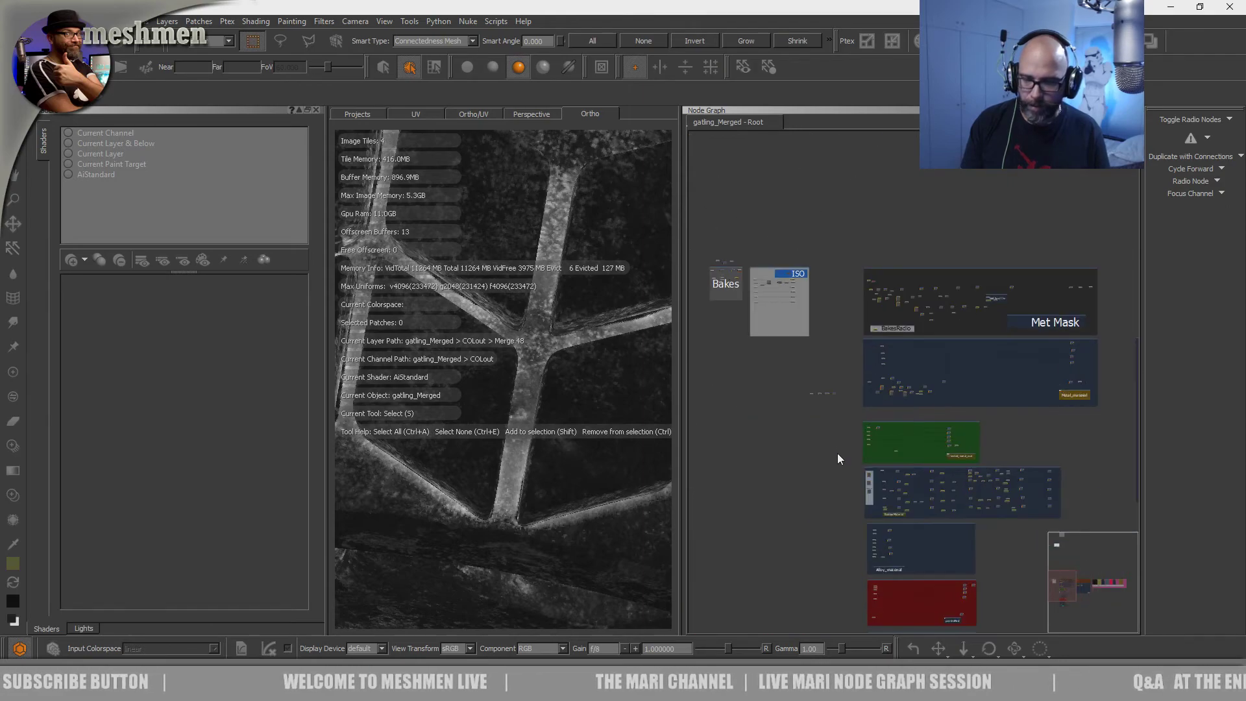
scroll(925, 445, up, 6)
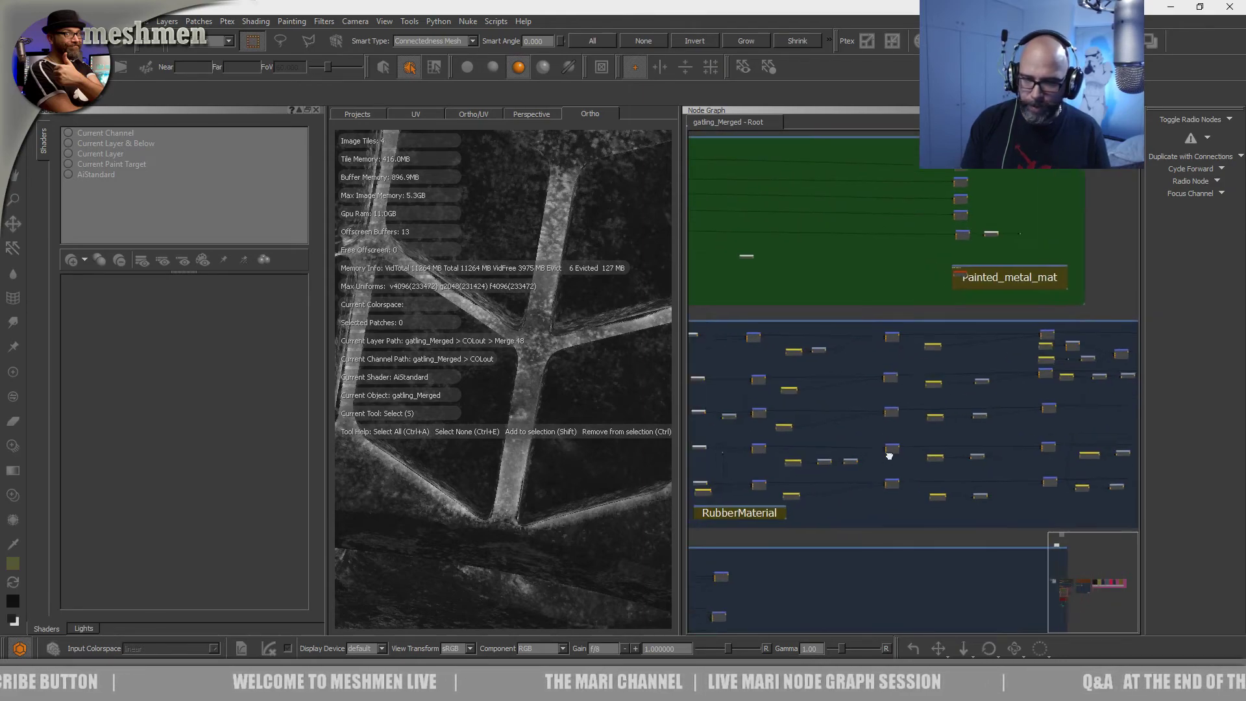
middle_drag(1068, 494, 1102, 464)
middle_drag(828, 462, 764, 456)
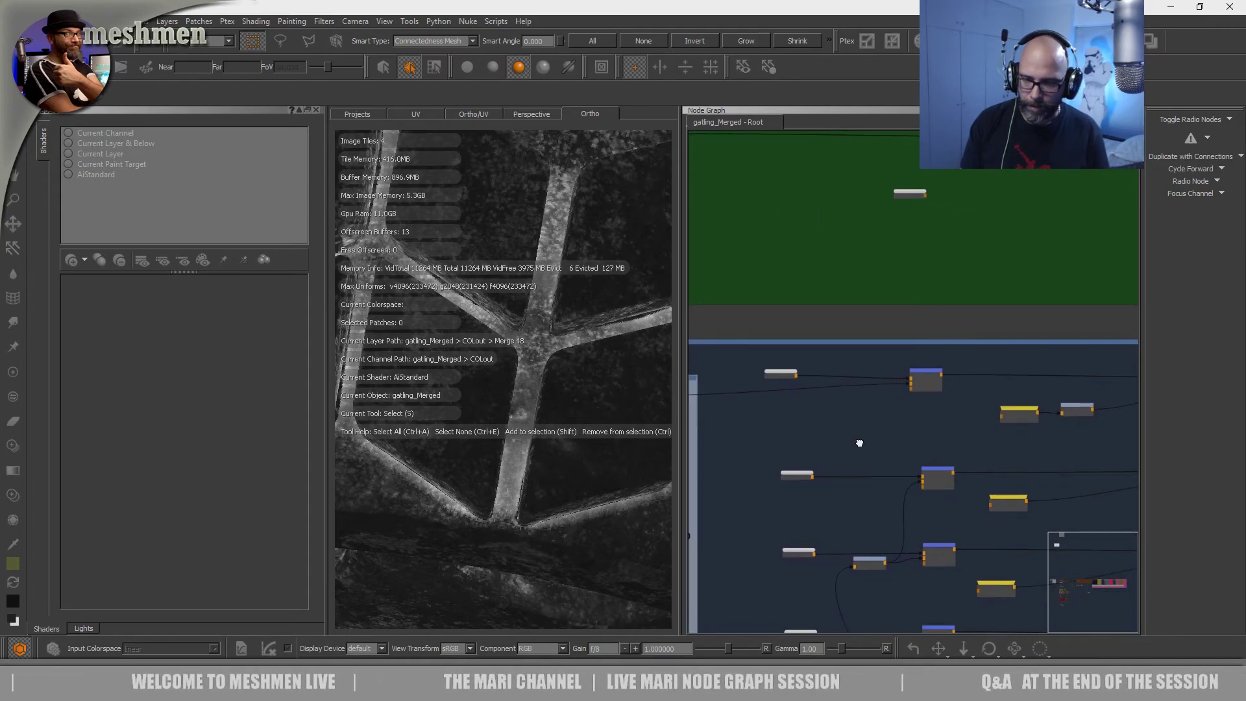
scroll(906, 427, up, 6)
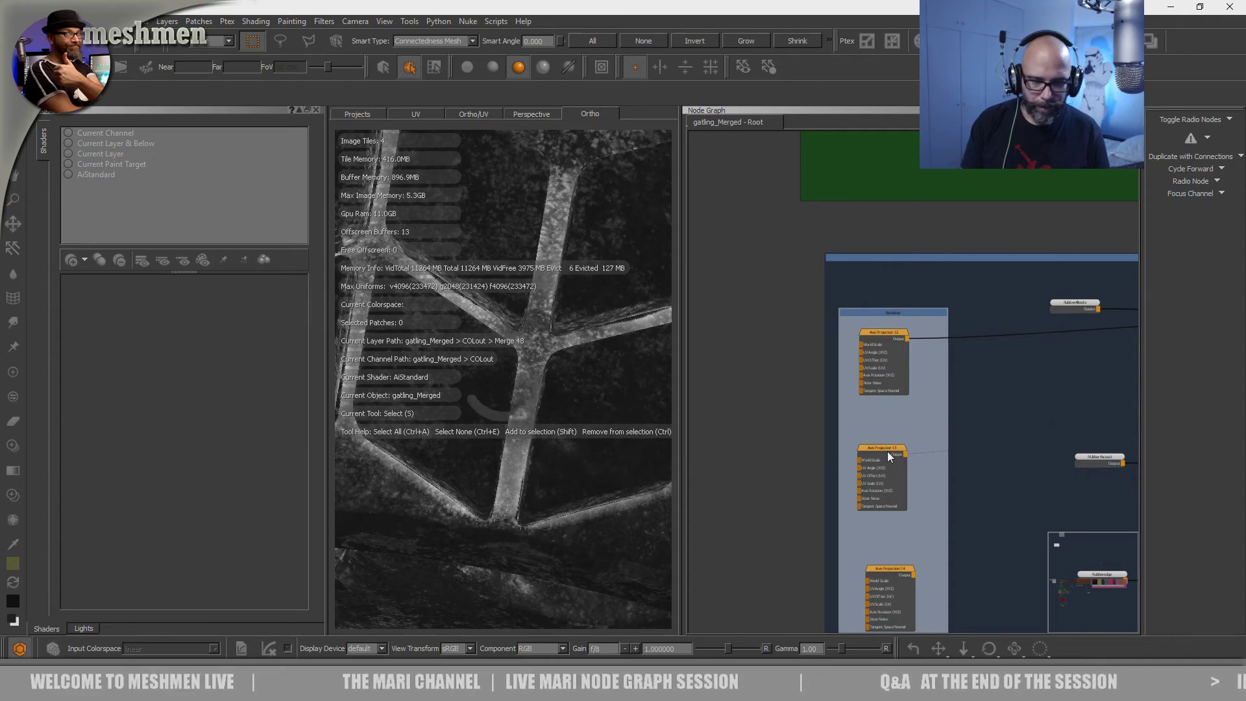
drag(888, 455, 891, 456)
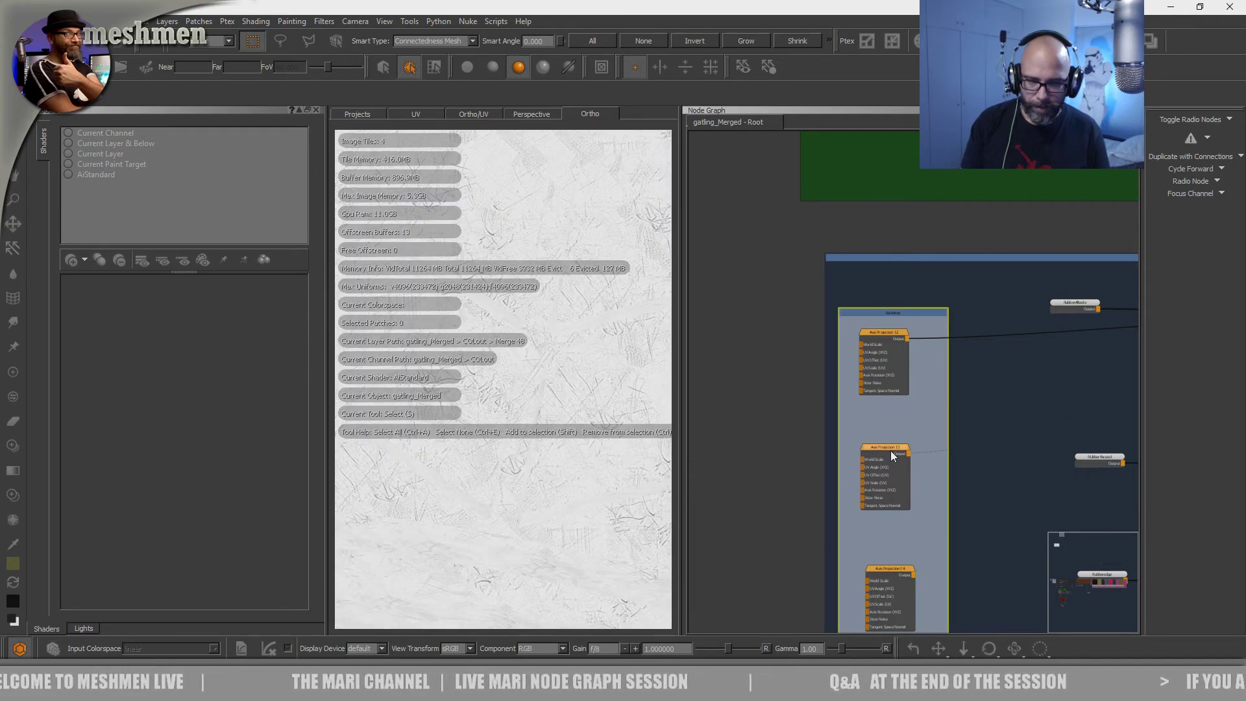
- Create a Radio Node in the rubber network and connect its input to the second Axis Projection node's output
middle_drag(903, 424, 877, 422)
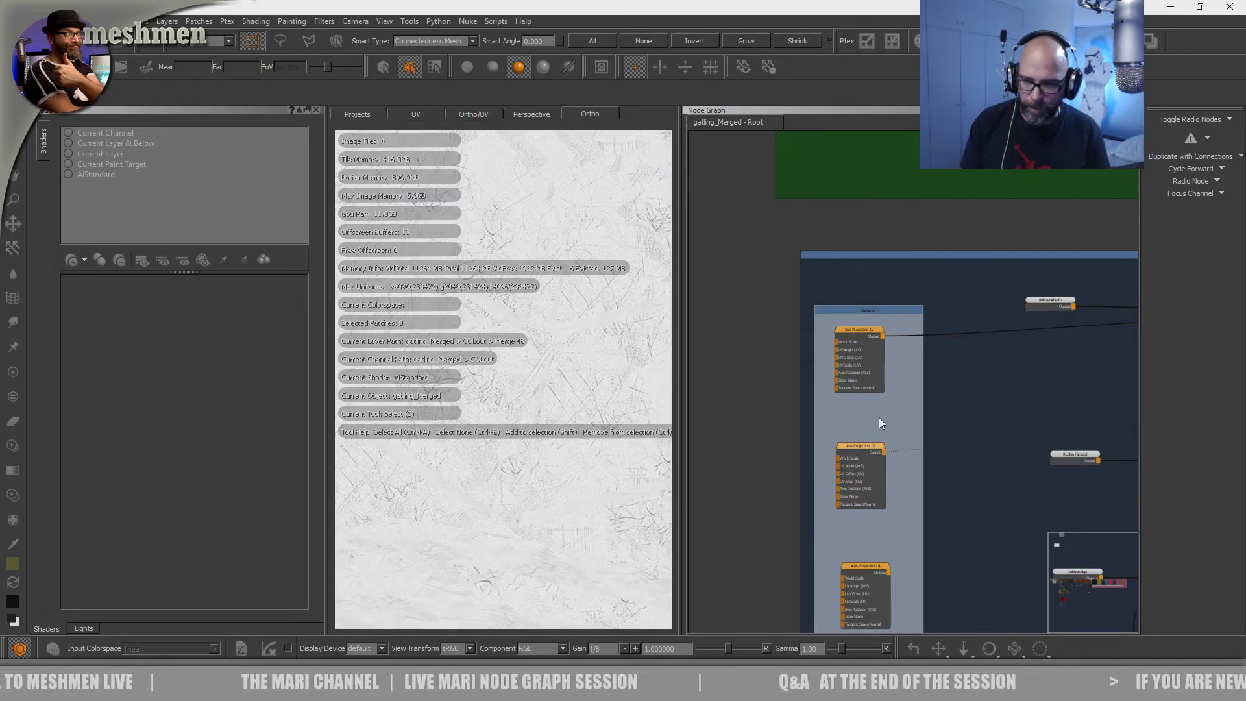
key(Tab)
text(rad)
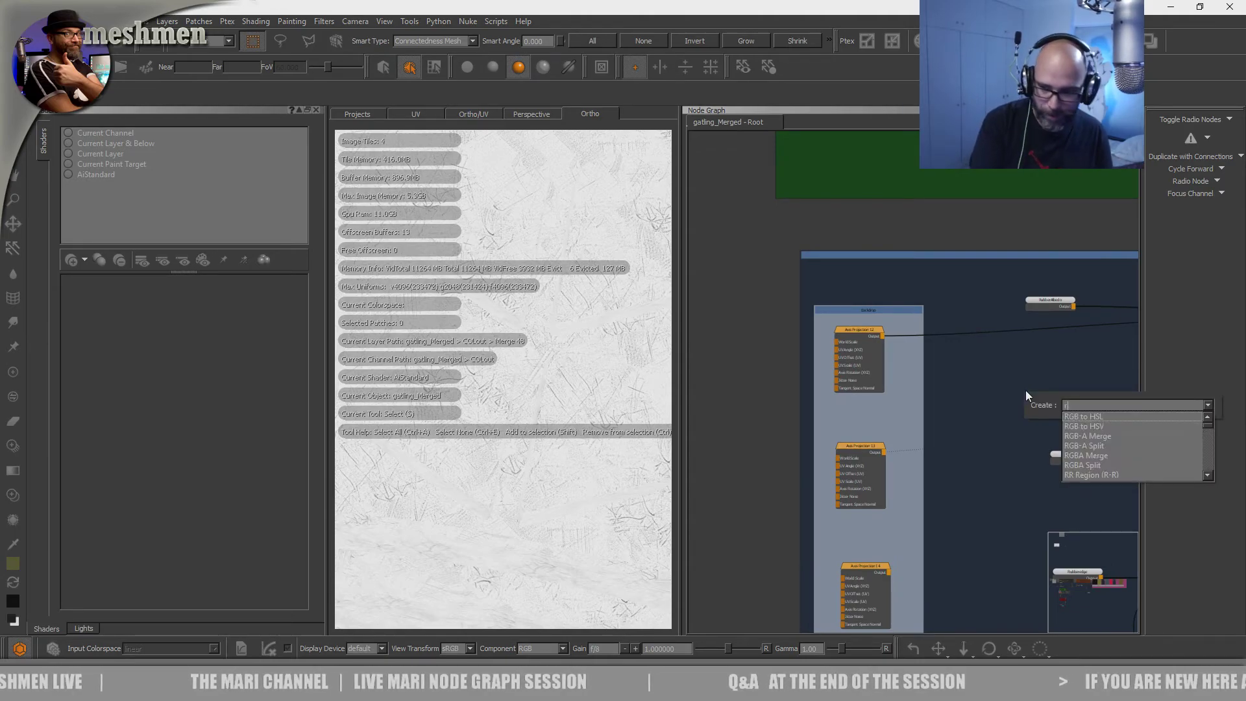
key(Down)
key(Return)
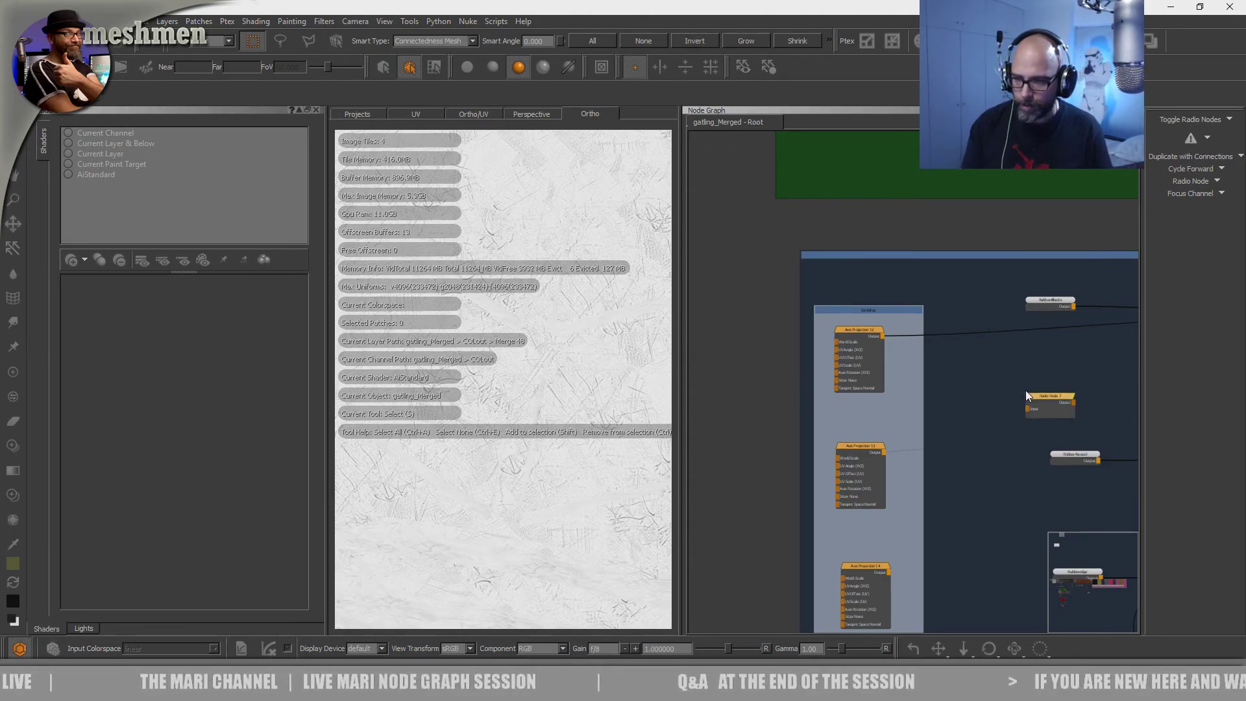
drag(1026, 407, 902, 458)
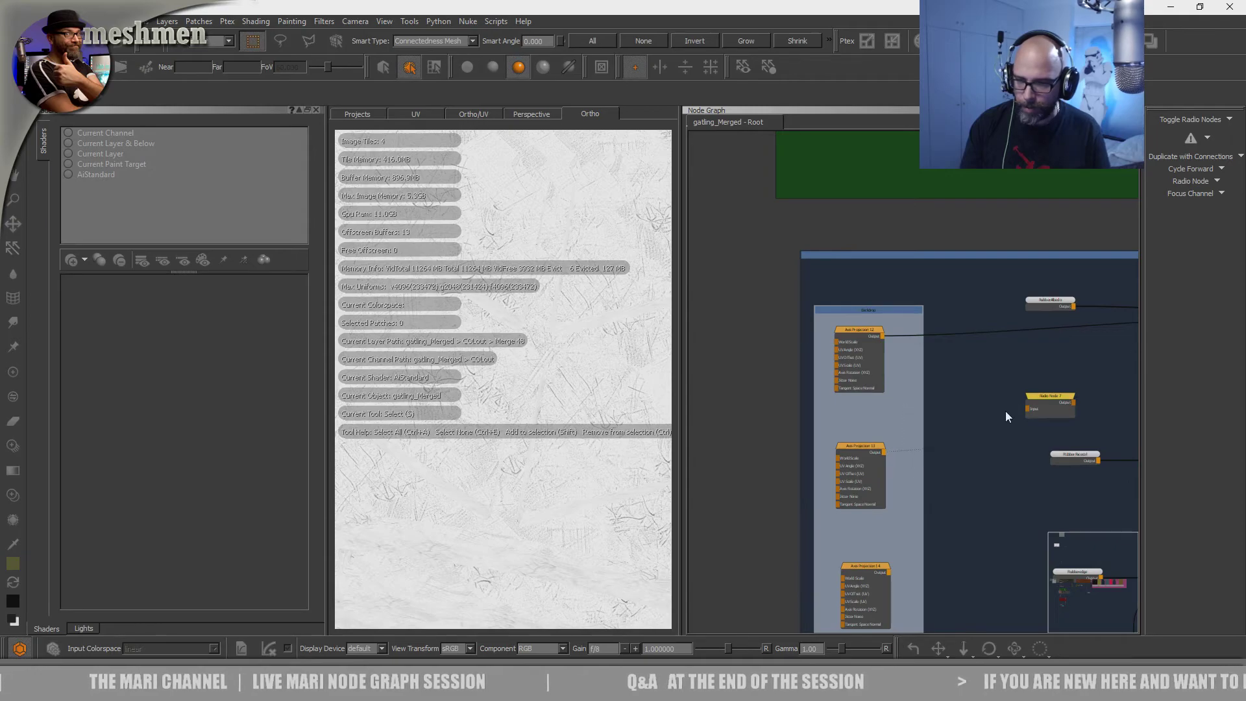
drag(1028, 408, 885, 452)
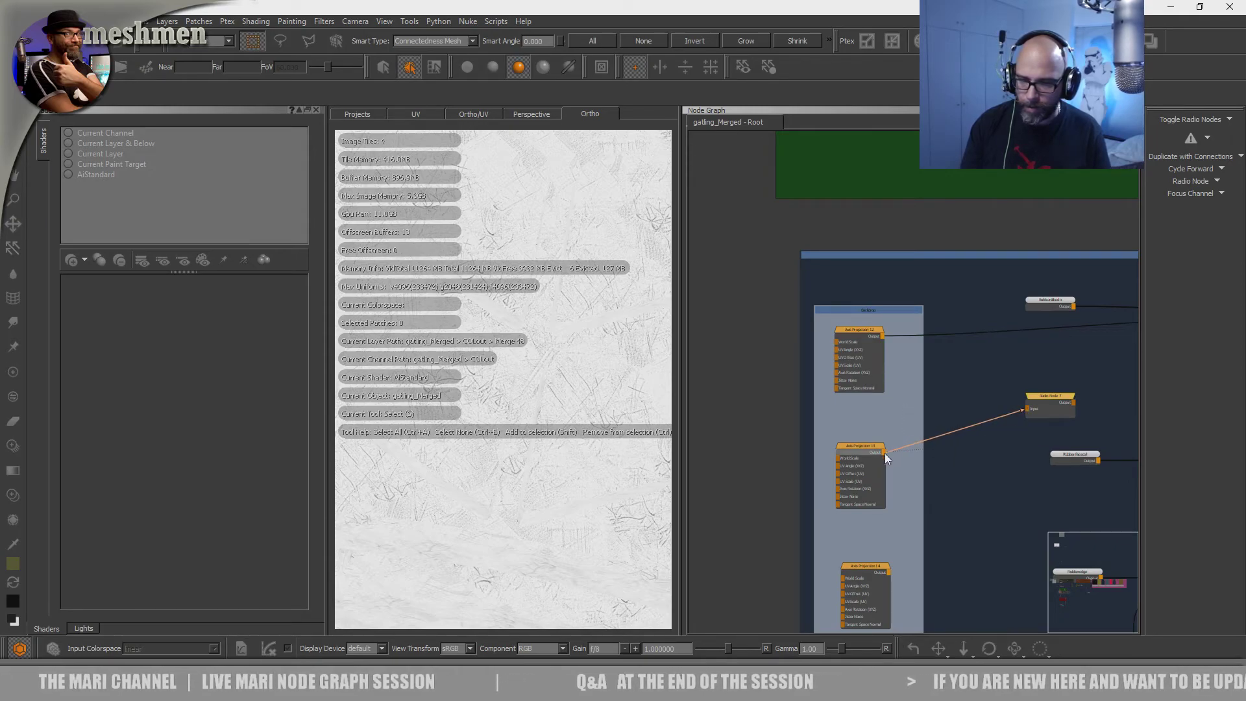
- Move the connected Radio Node out of the rubber network and into the Dirtmask backdrop
scroll(885, 478, down, 3)
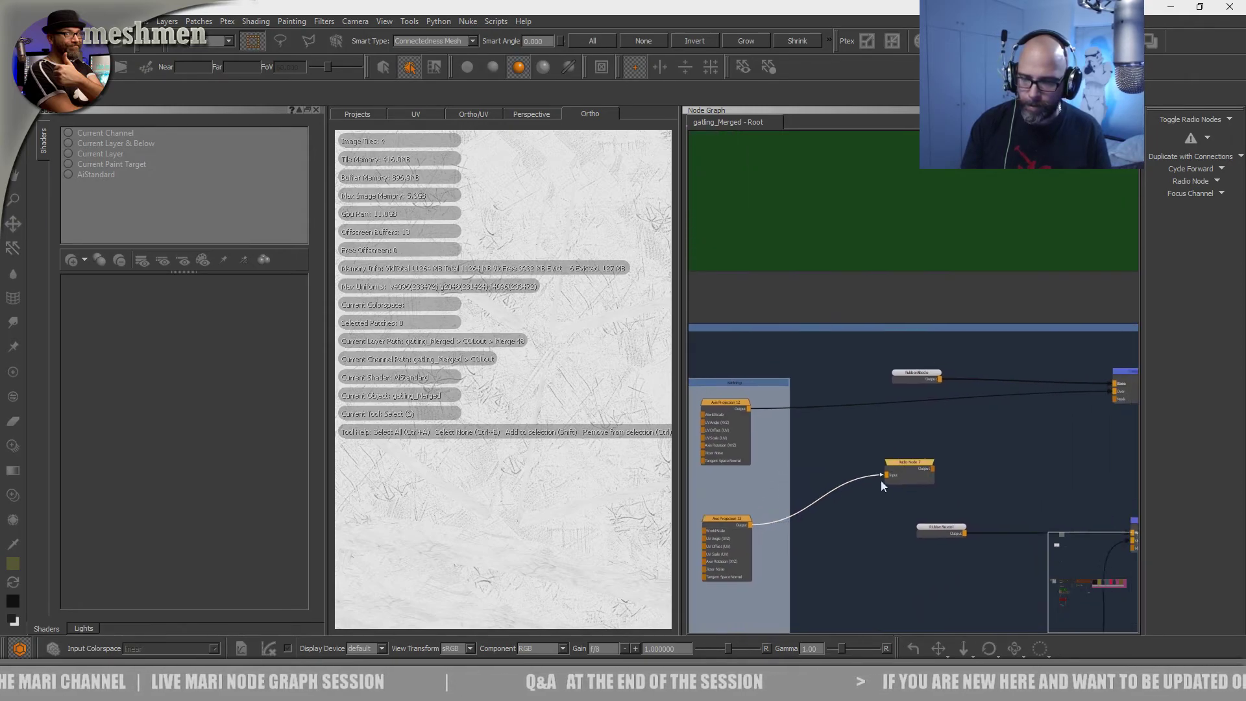
scroll(910, 421, down, 2)
middle_drag(920, 430, 825, 514)
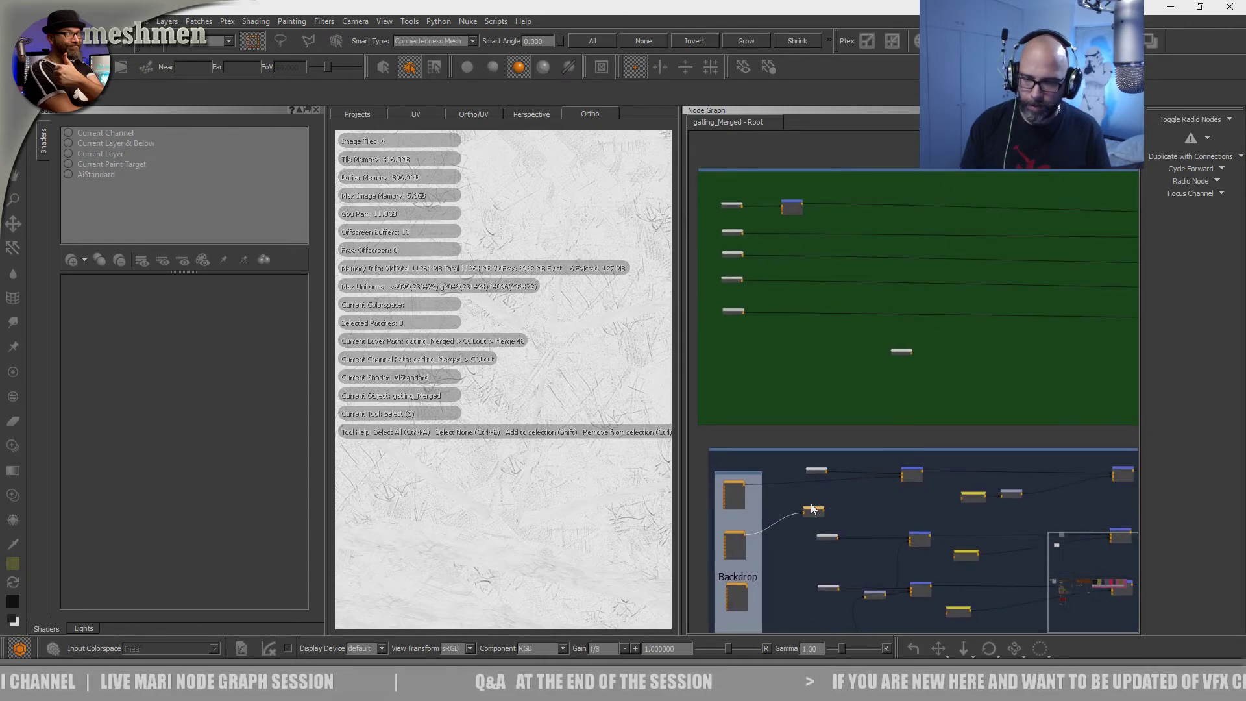
drag(810, 505, 1108, 373)
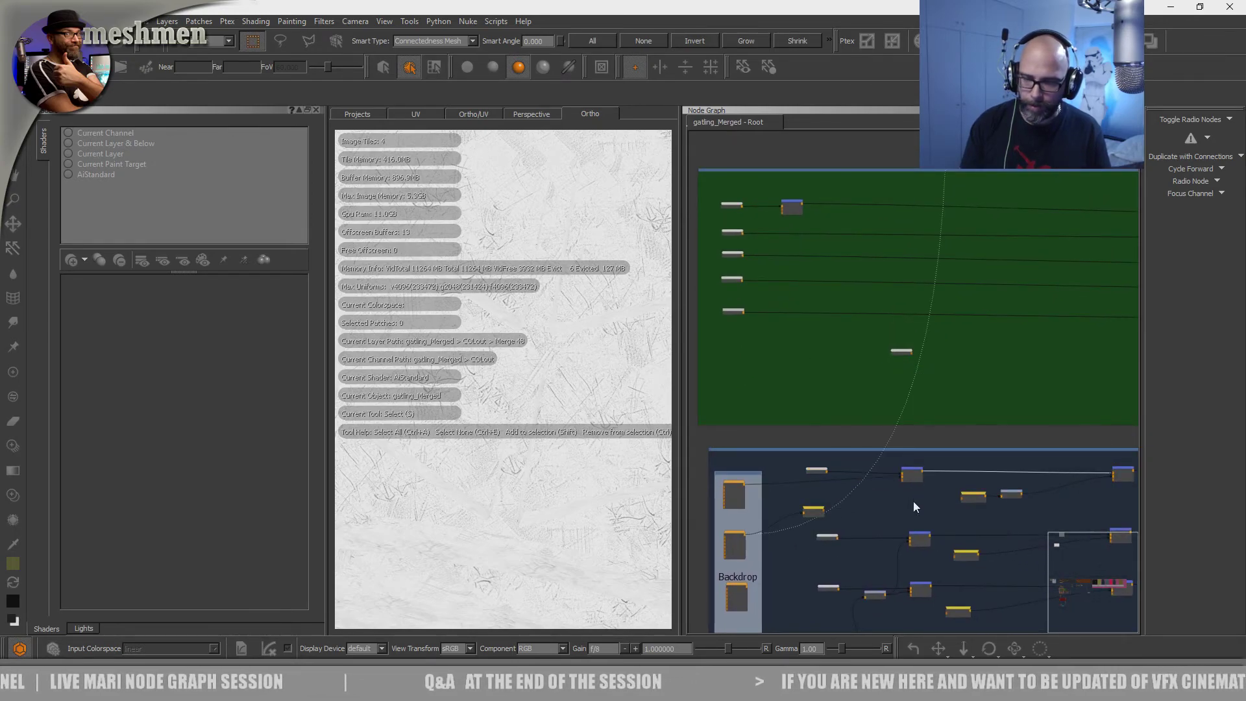
drag(814, 510, 979, 362)
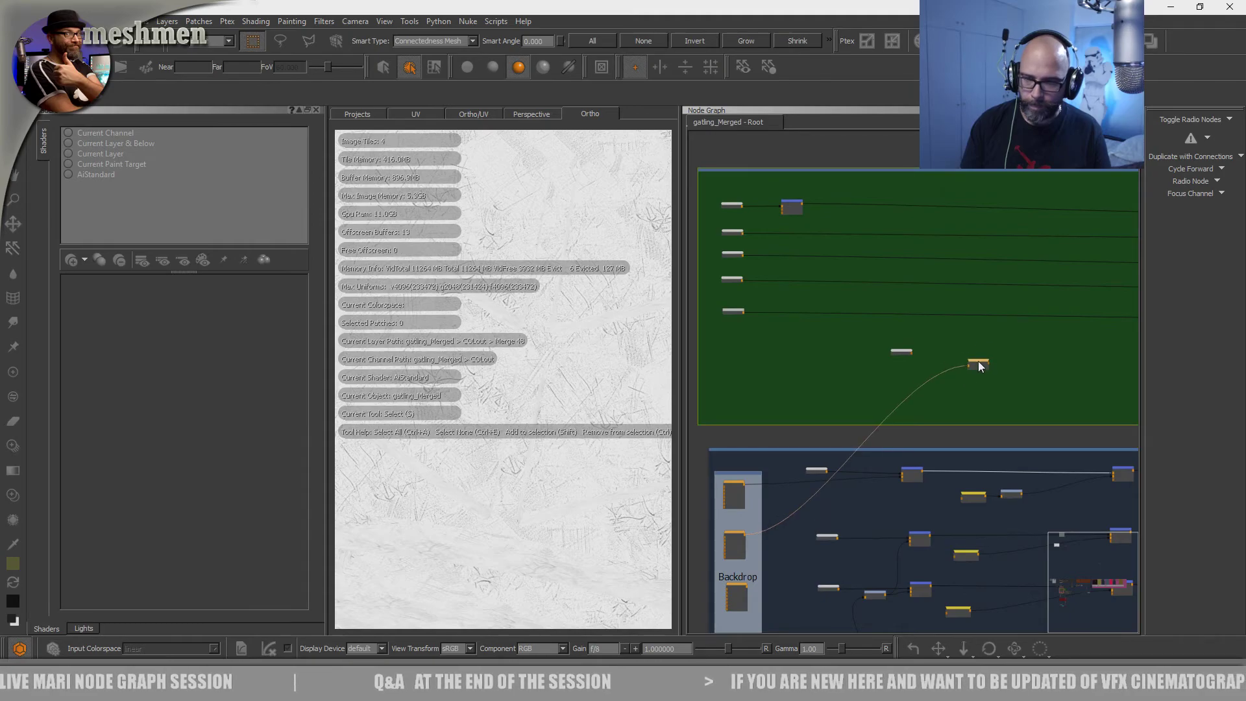
drag(1173, 209, 1106, 153)
middle_drag(1082, 224, 876, 460)
scroll(876, 459, down, 2)
scroll(872, 469, down, 3)
middle_drag(895, 417, 833, 511)
scroll(866, 454, down, 2)
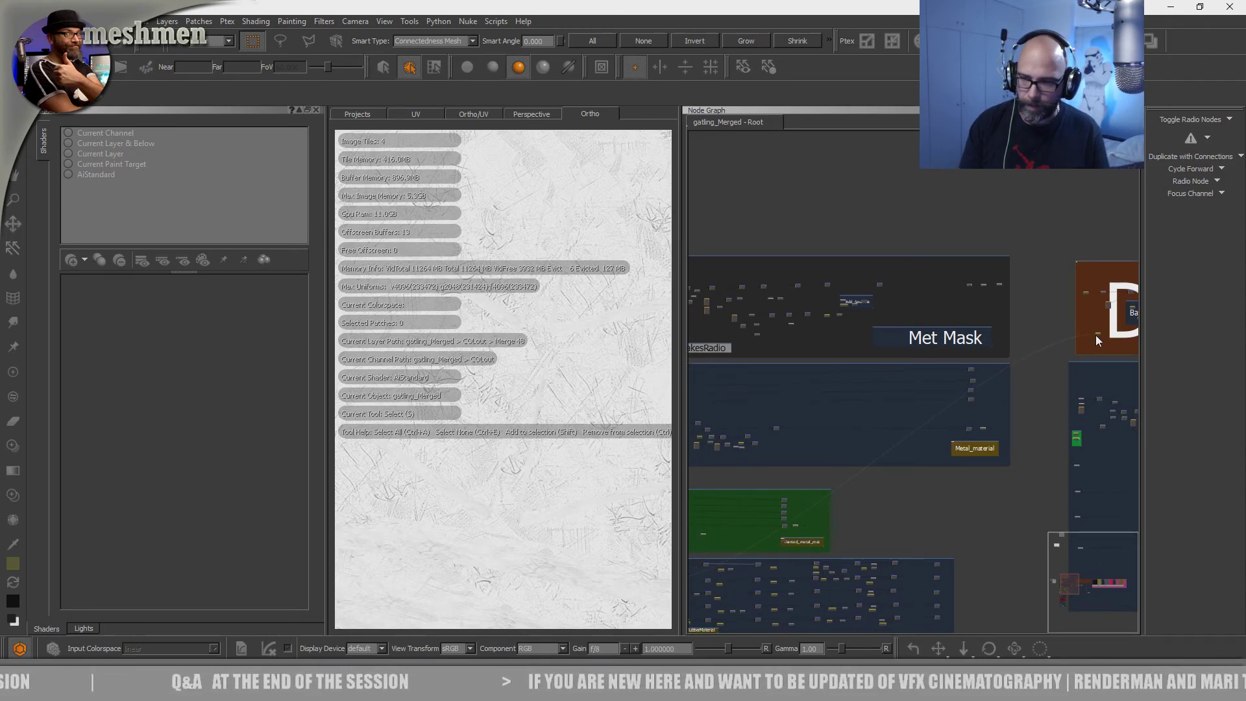
middle_drag(1121, 339, 893, 450)
scroll(958, 392, up, 4)
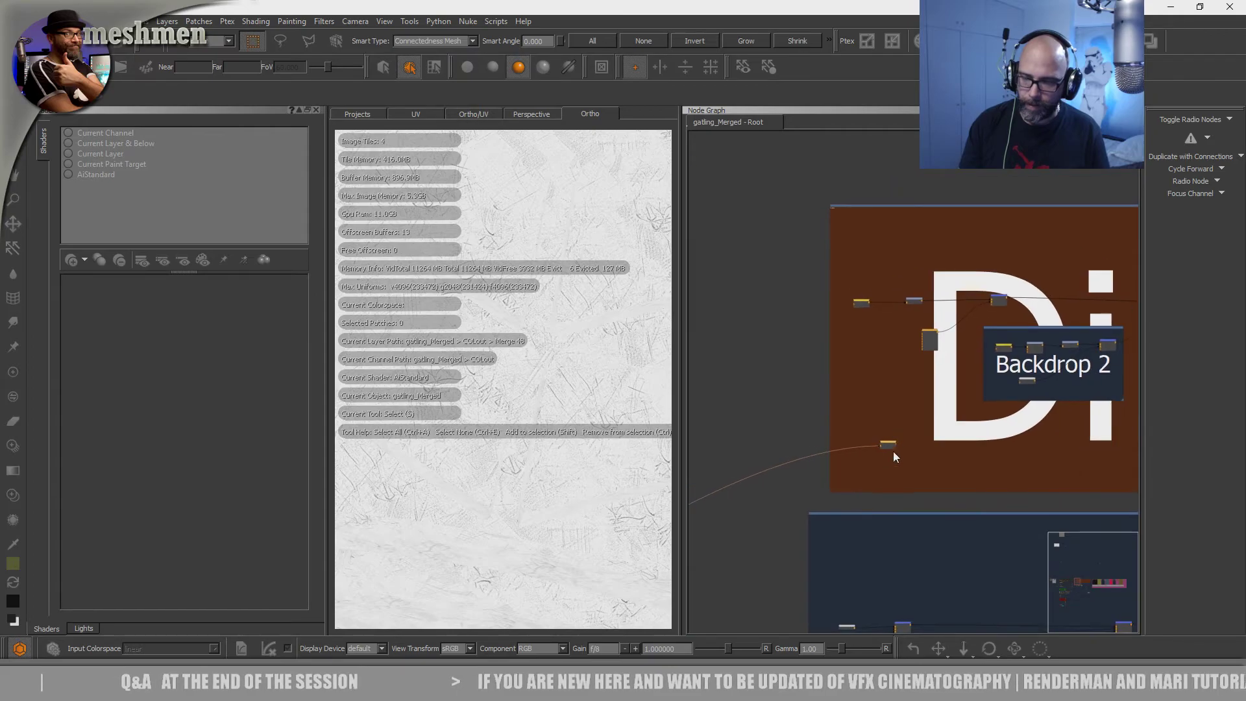
- Adjust the Radio Node's position in the lower-left area of the Dirtmask backdrop, below the existing nodes
scroll(893, 457, up, 1)
drag(882, 464, 877, 466)
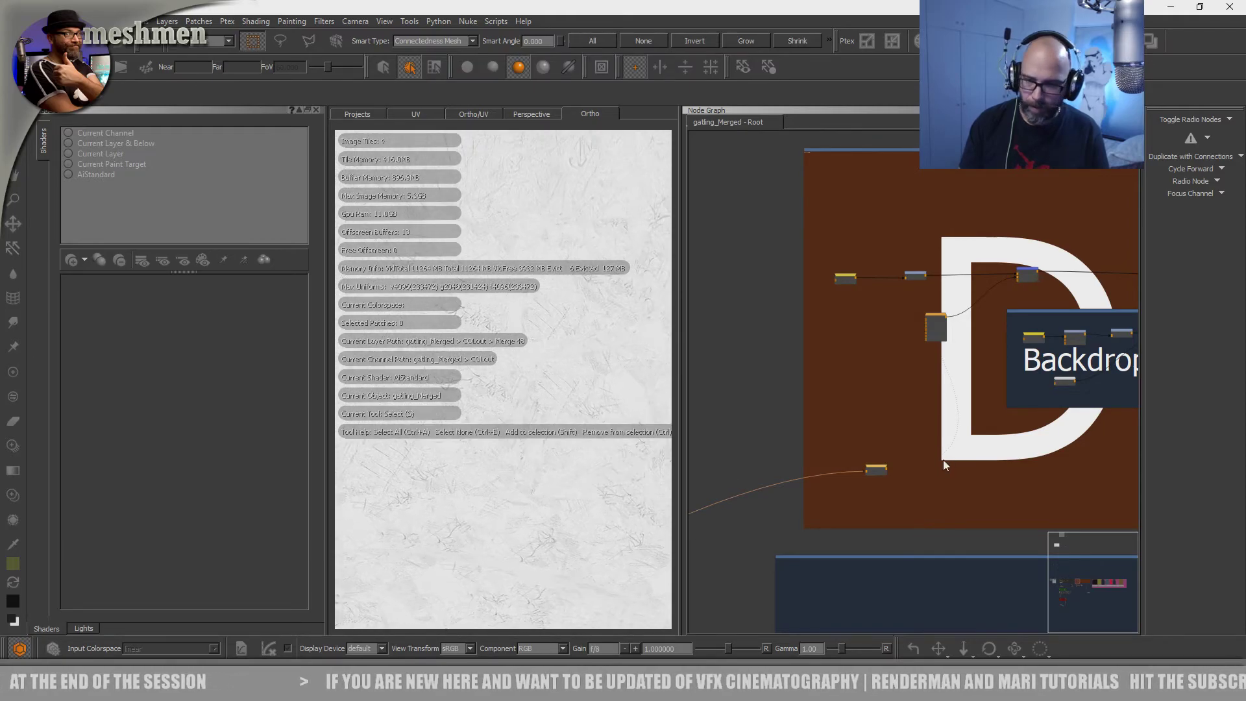
drag(877, 475, 869, 483)
scroll(857, 477, down, 4)
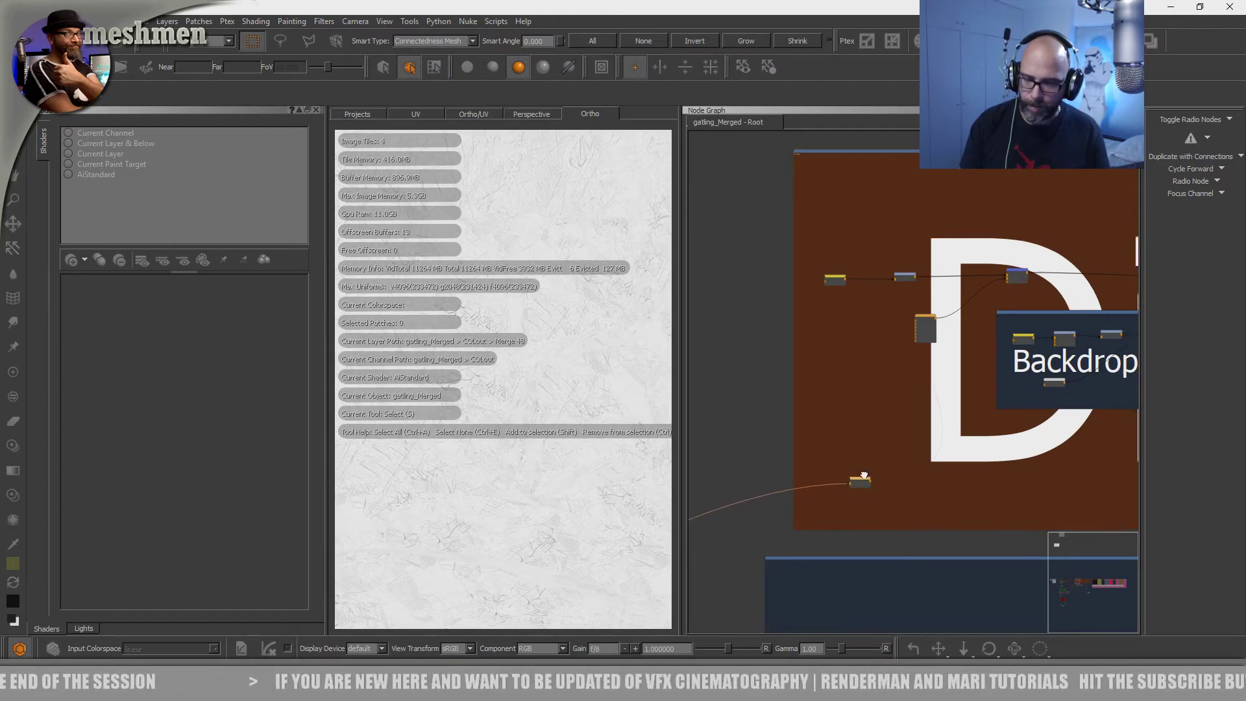
middle_drag(795, 453, 920, 479)
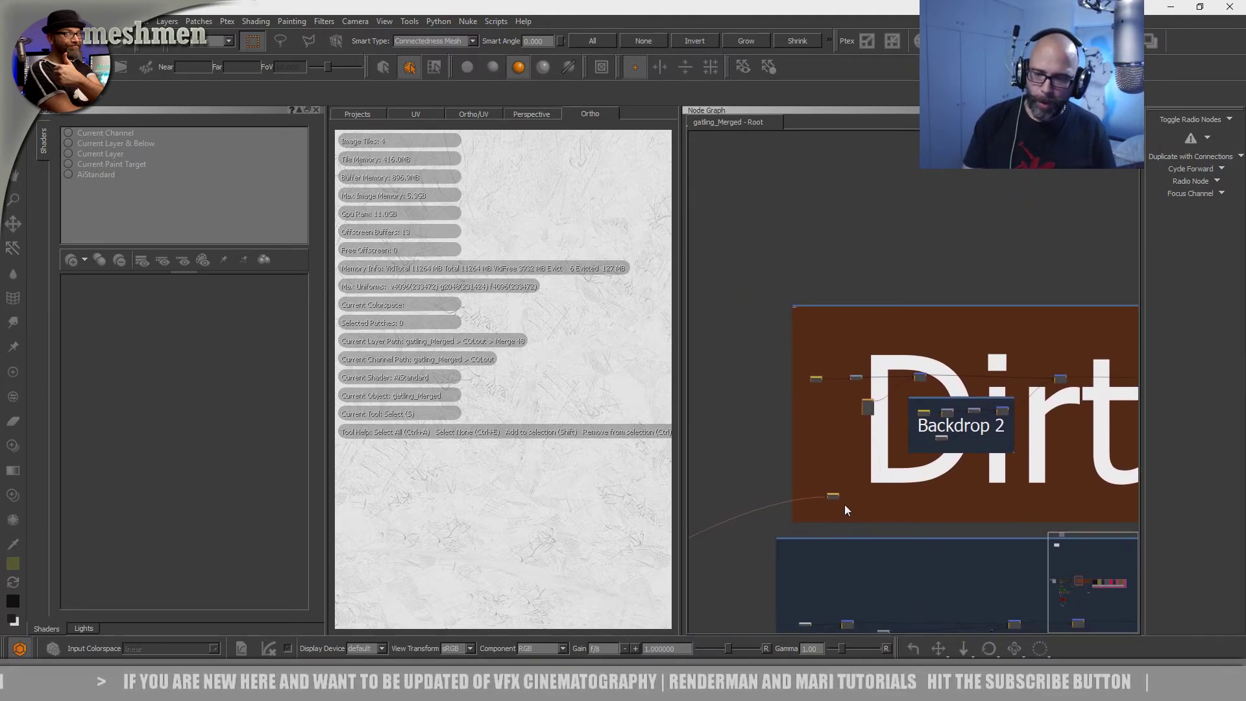
drag(829, 497, 834, 502)
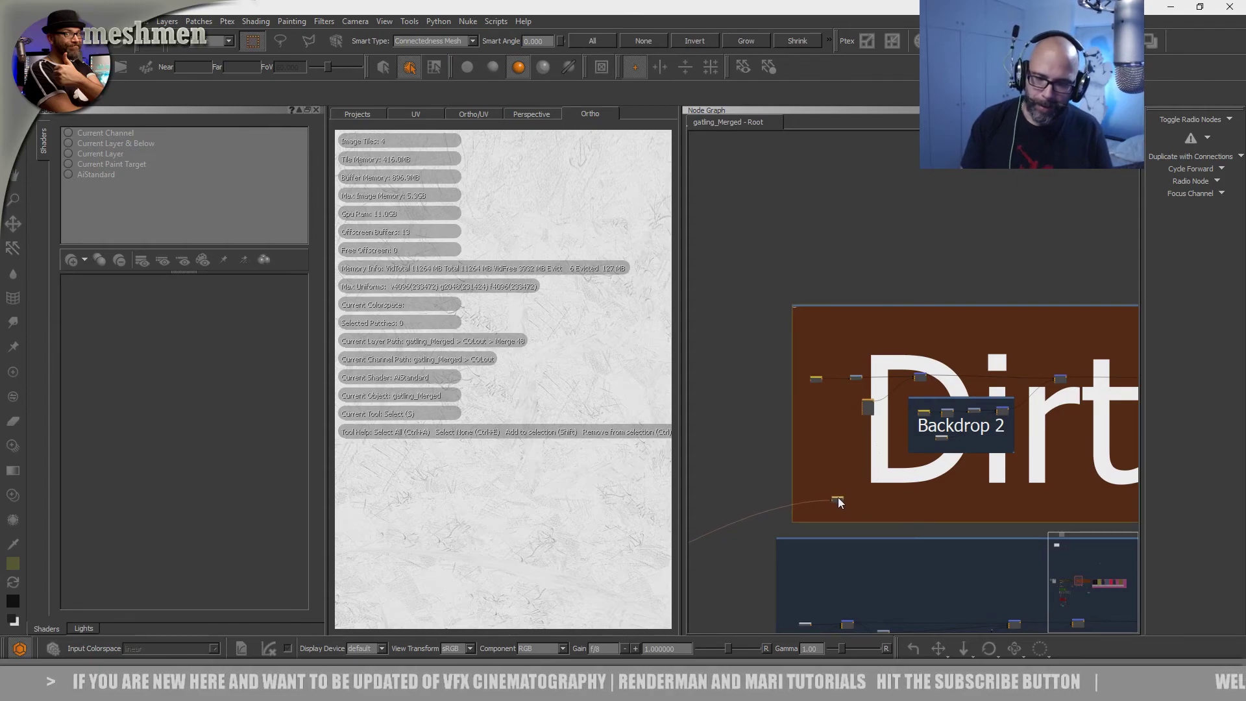
scroll(843, 493, down, 2)
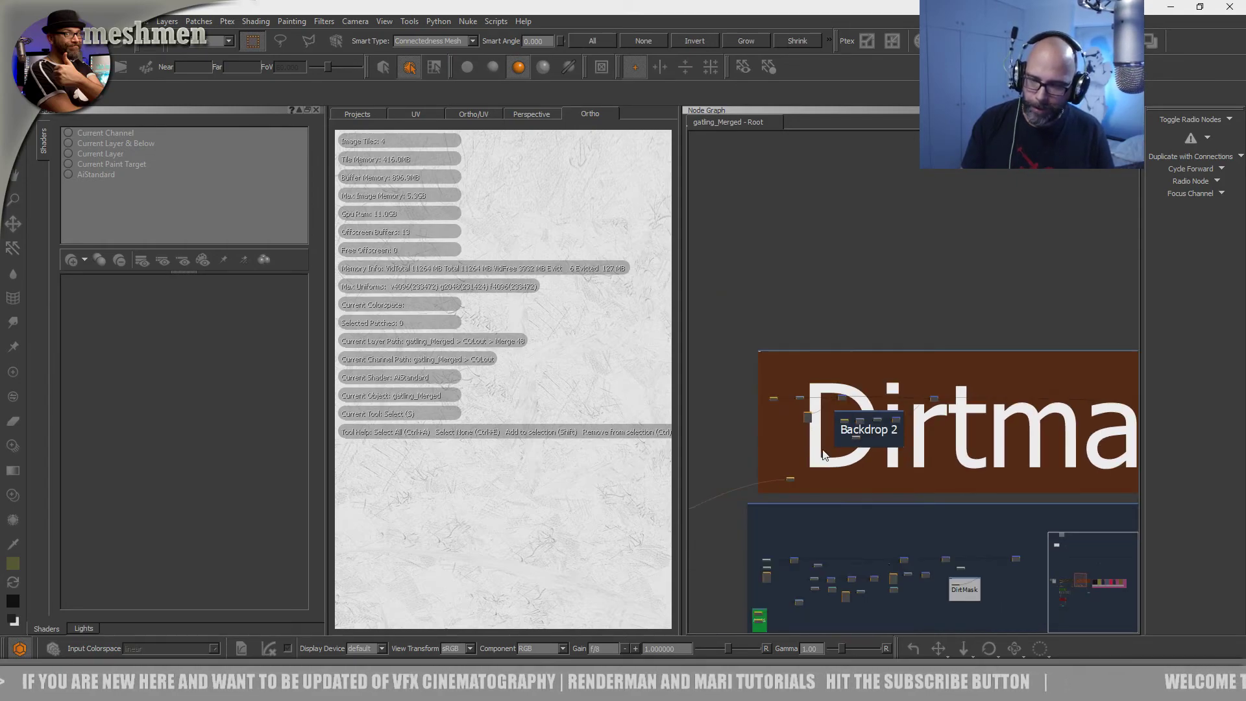
scroll(820, 471, up, 3)
drag(821, 473, 820, 473)
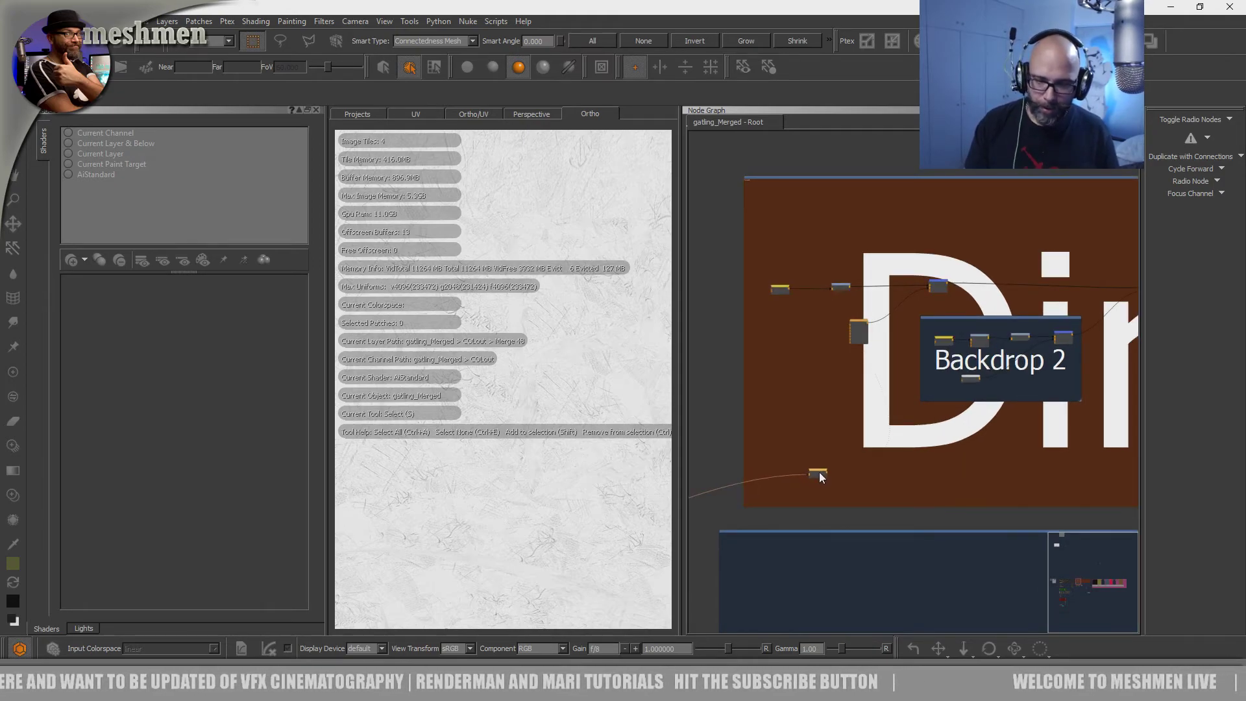
scroll(820, 472, up, 3)
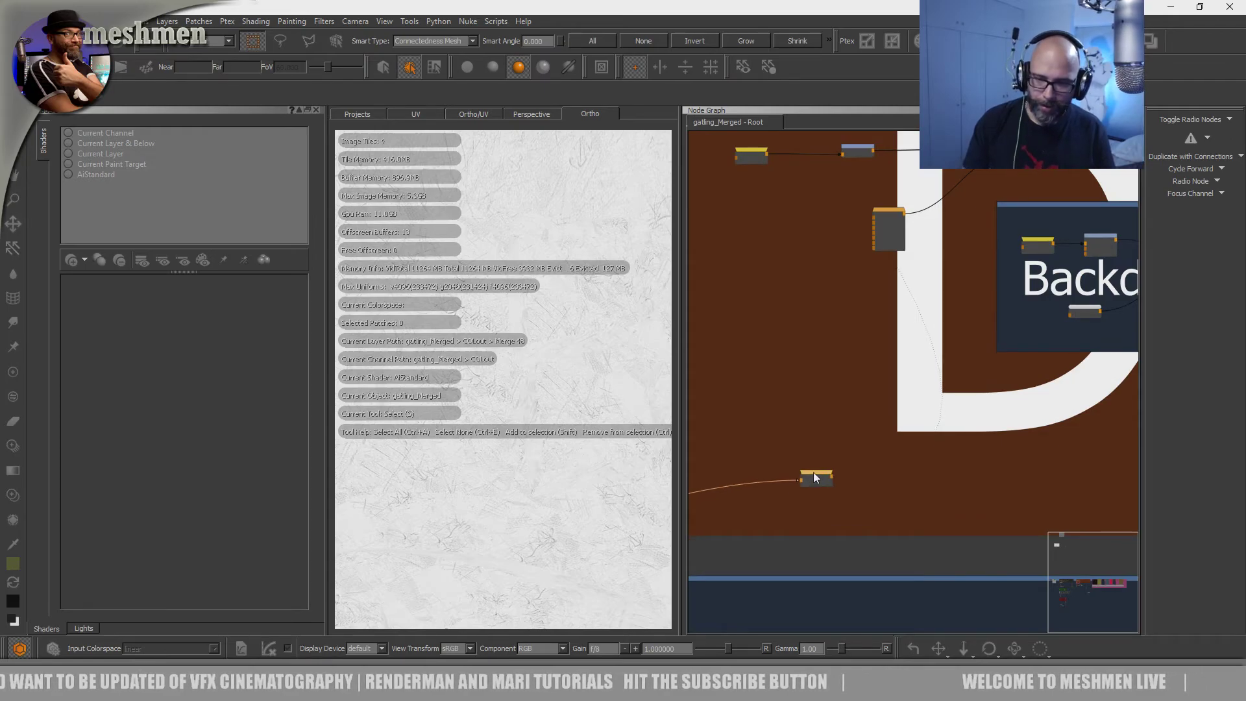
- Add a Brightness Lookup node after the Radio Node in the Dirtmask backdrop, connected to the Radio Node's output
alt+right_drag(449, 476, 593, 481)
mouse_move(595, 496)
alt+mouse_down()
mouse_move(577, 495)
mouse_move(588, 512)
alt+mouse_up()
alt+right_drag(587, 511, 622, 519)
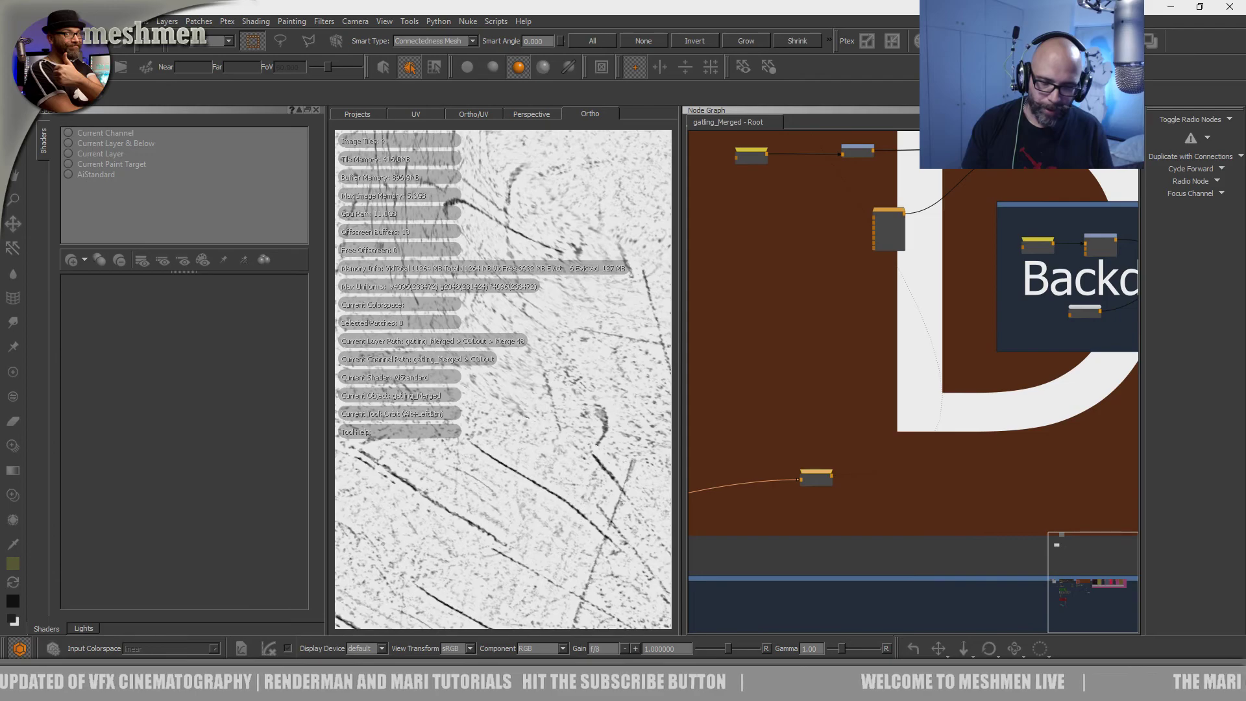
drag(809, 475, 807, 477)
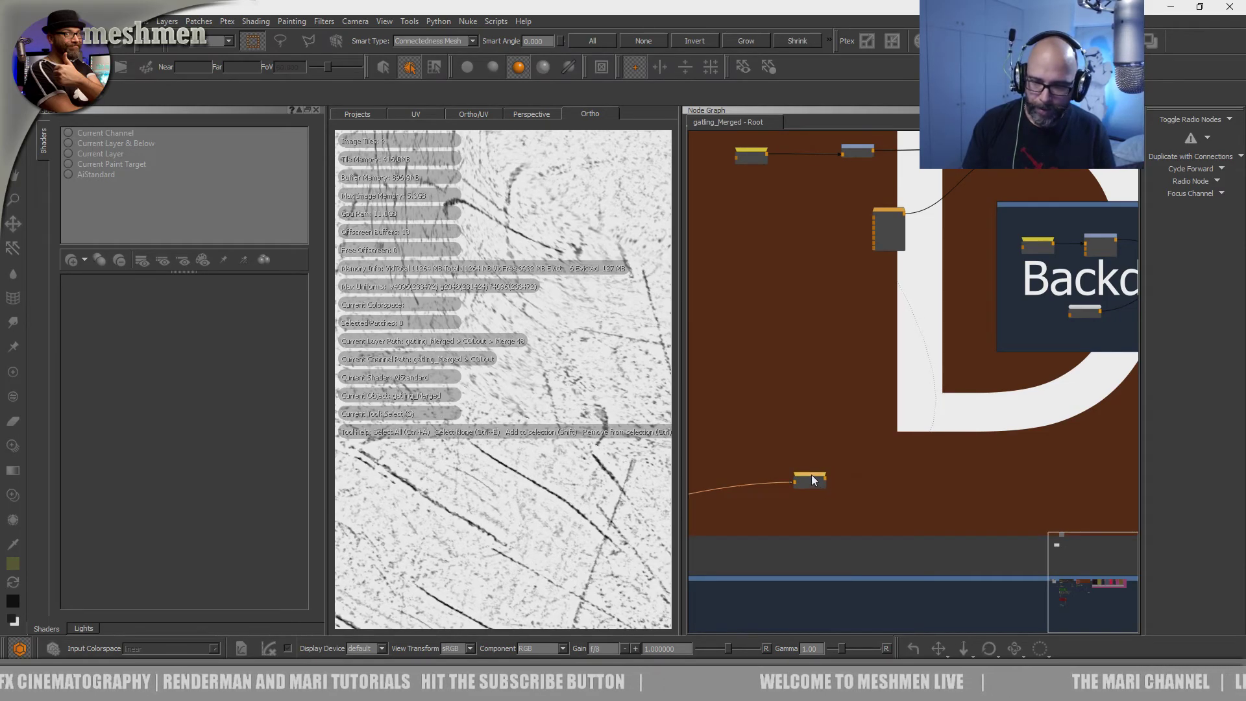
key(Tab)
text(br)
key(Down)
key(Return)
drag(871, 477, 888, 473)
- Invert the map curve of the new Brightness Lookup node
right_click(186, 203)
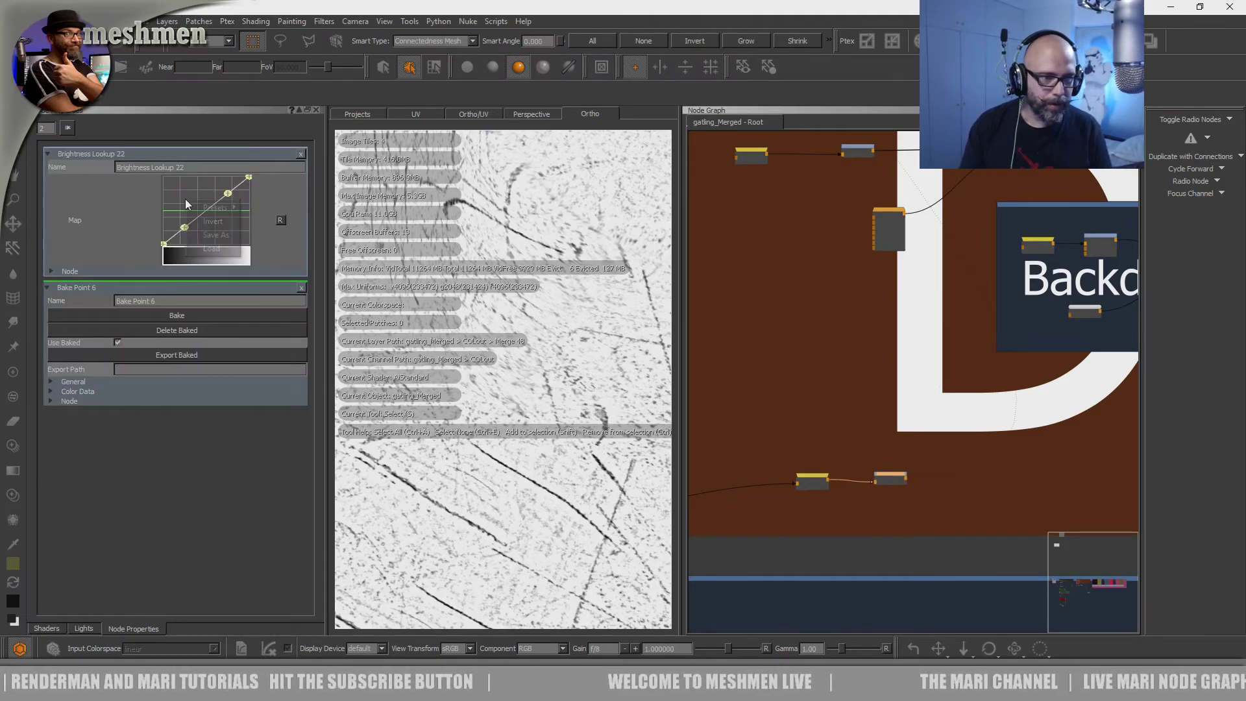
click(212, 222)
alt+right_drag(526, 542, 448, 543)
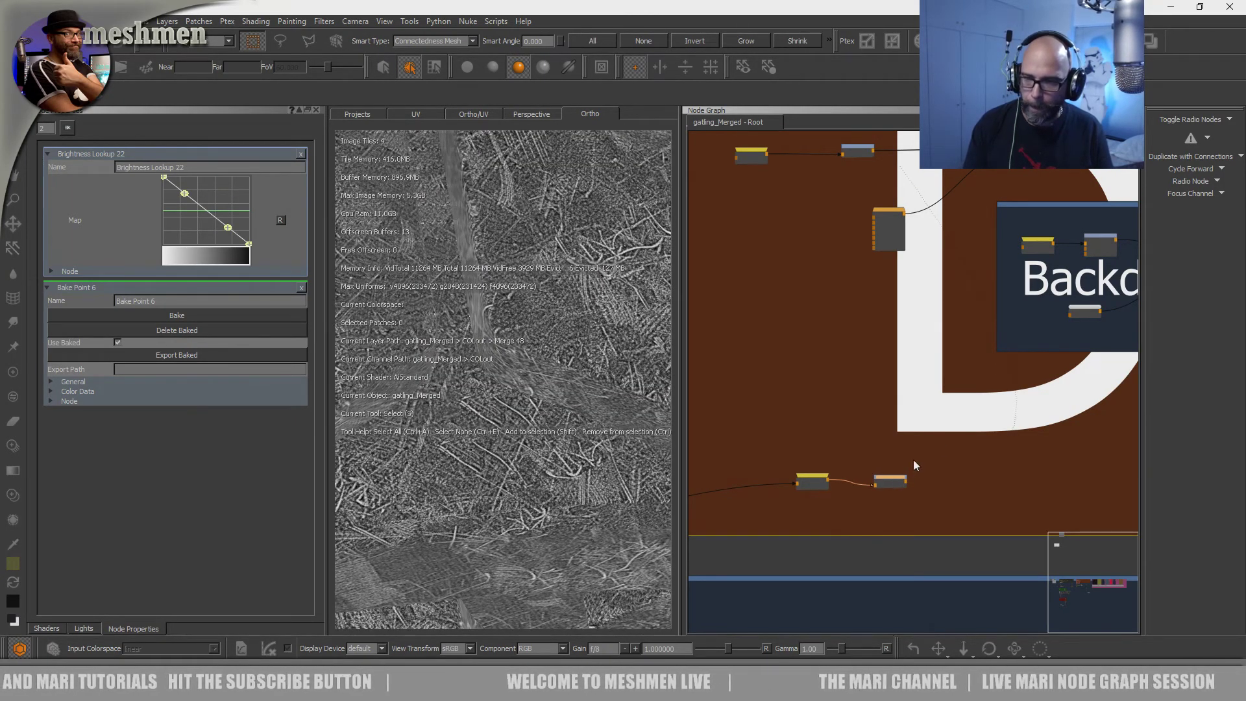
- Move the Radio Node and Brightness Lookup pair to just below Backdrop 2 and toggle the Radio Node's connection display
scroll(910, 462, down, 5)
drag(793, 488, 798, 489)
drag(978, 457, 1004, 441)
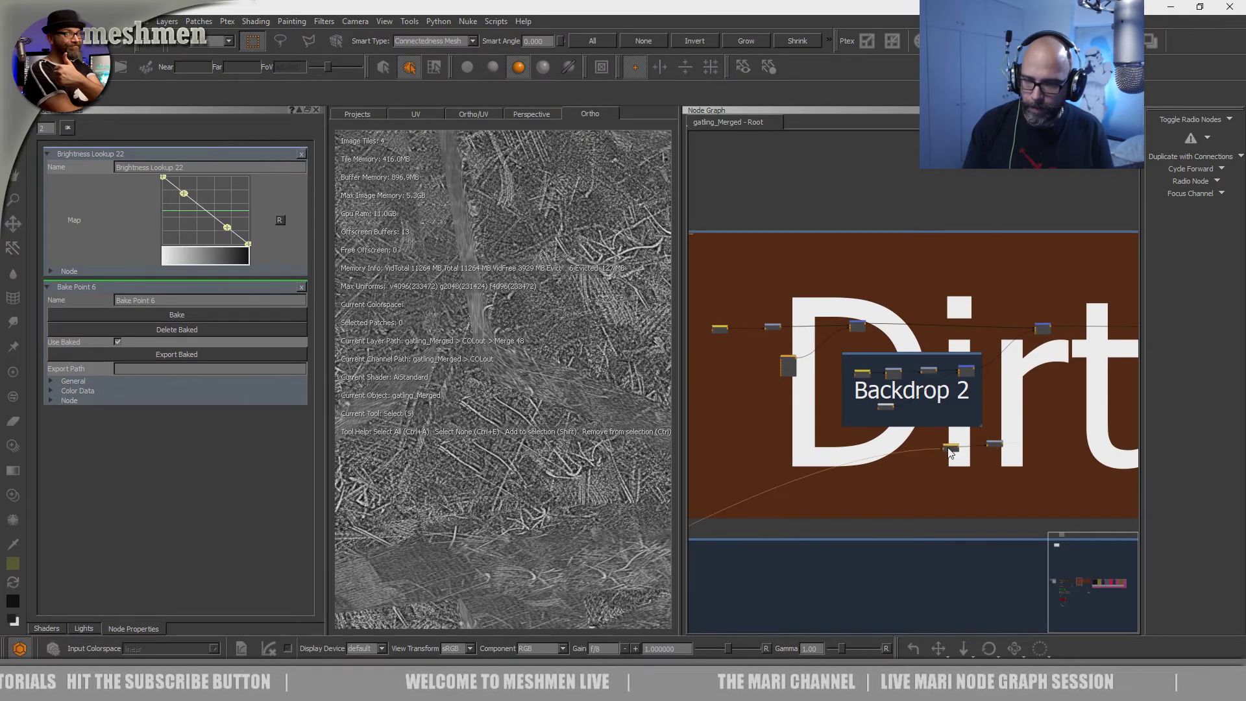
click(1169, 122)
drag(955, 448, 953, 445)
- Move the Radio Node and Brightness Lookup up beneath the Dirtmask main chain, beside the Merge fed by Backdrop 2
middle_drag(1080, 346, 909, 369)
drag(873, 348, 878, 341)
click(830, 466)
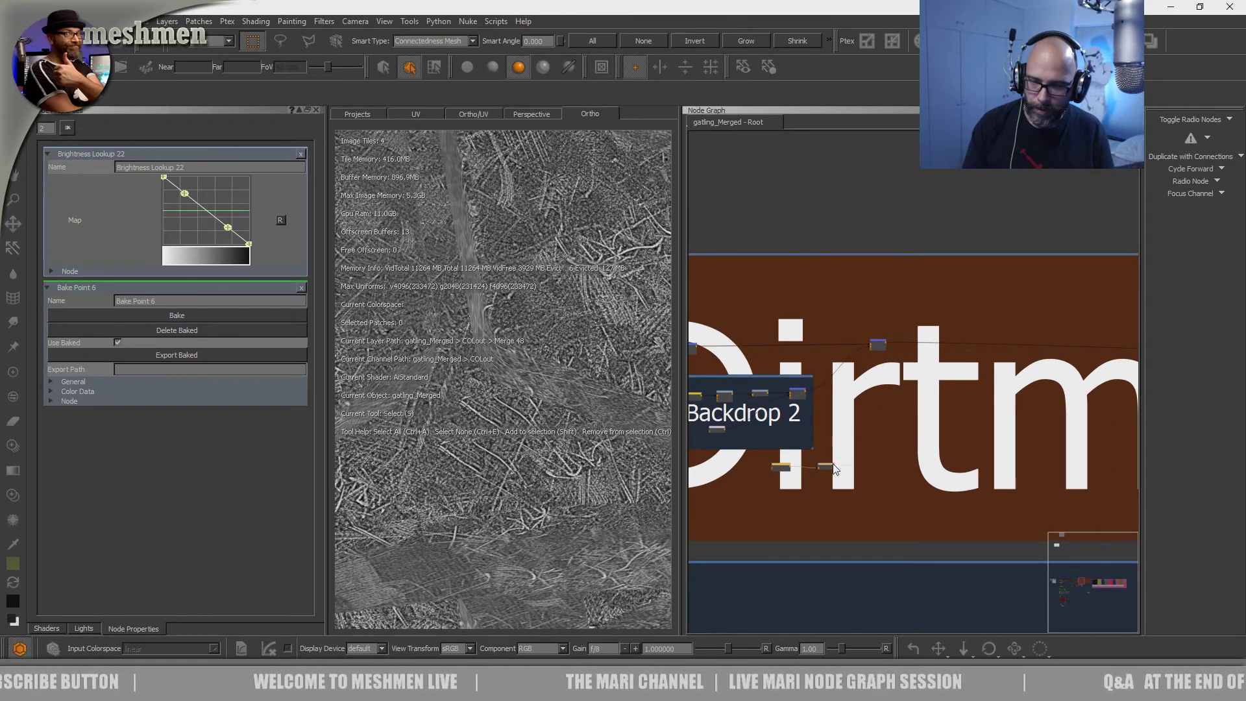
scroll(919, 428, up, 3)
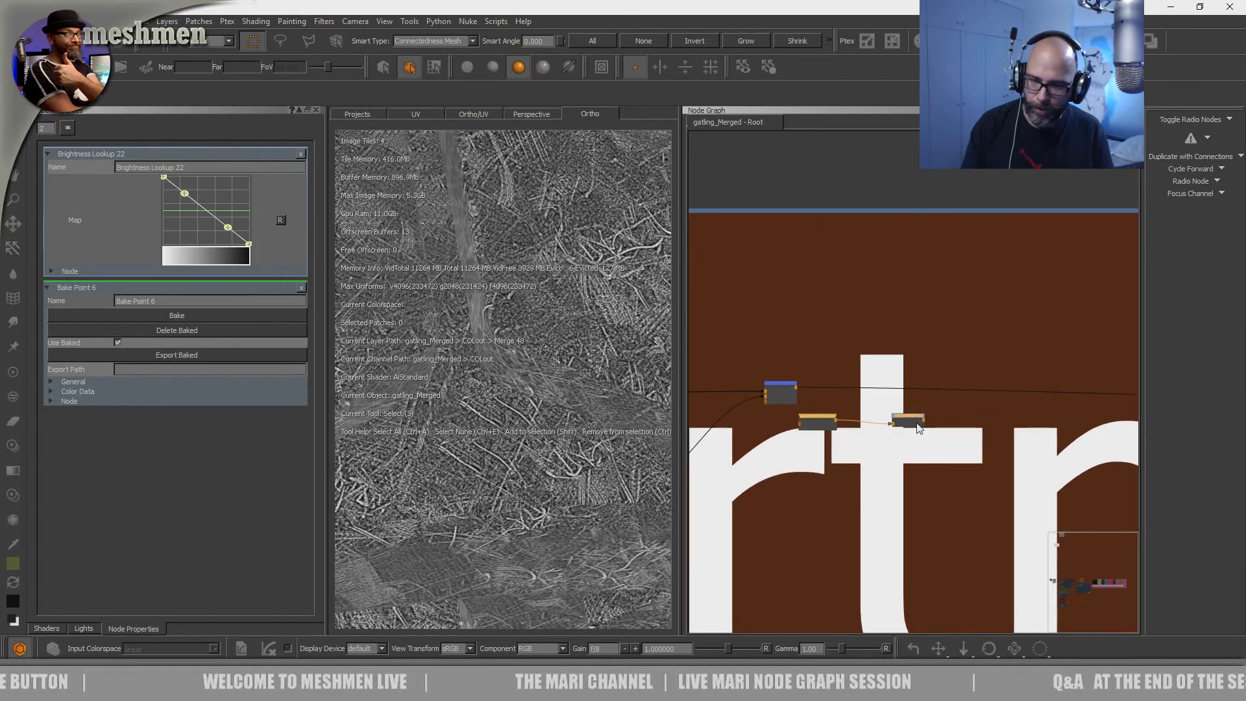
- Add a Merge node further along the Dirtmask main chain and connect the Brightness Lookup's output to its Over input
drag(796, 392, 1012, 380)
scroll(928, 421, up, 2)
drag(904, 425, 894, 425)
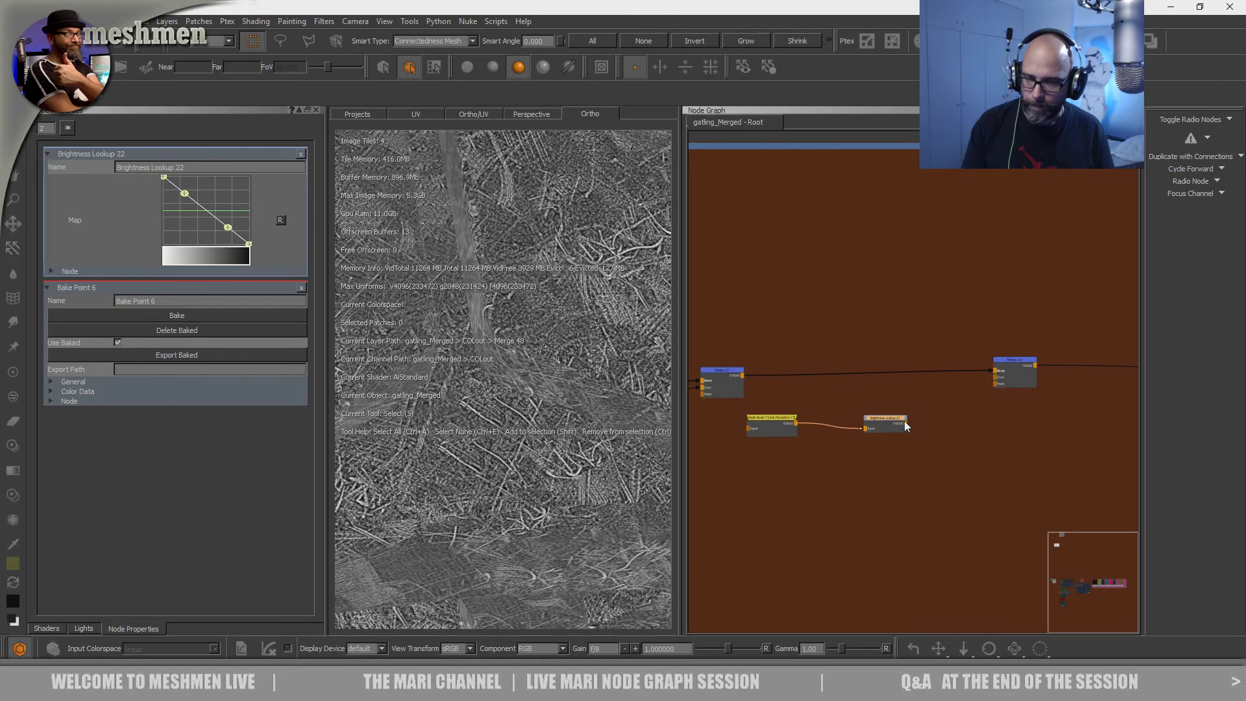
drag(1002, 383, 1000, 378)
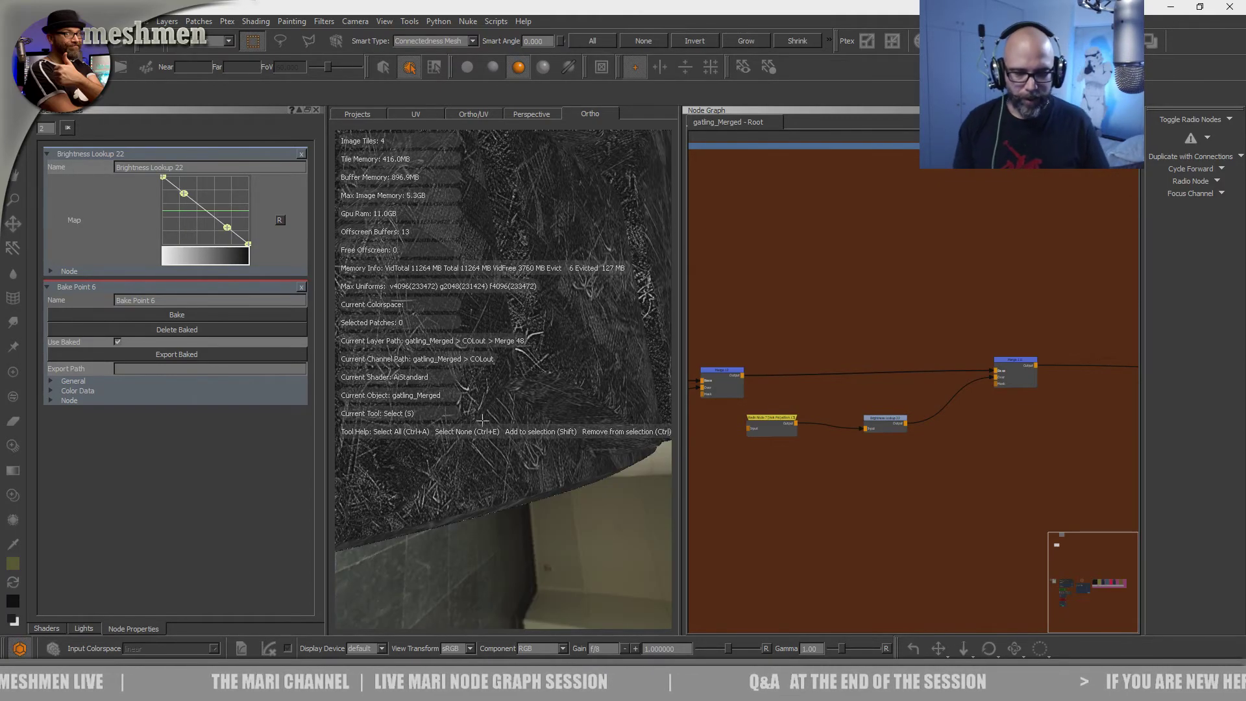
alt+drag(505, 416, 504, 437)
alt+right_drag(504, 436, 484, 398)
alt+drag(484, 398, 537, 467)
key(s)
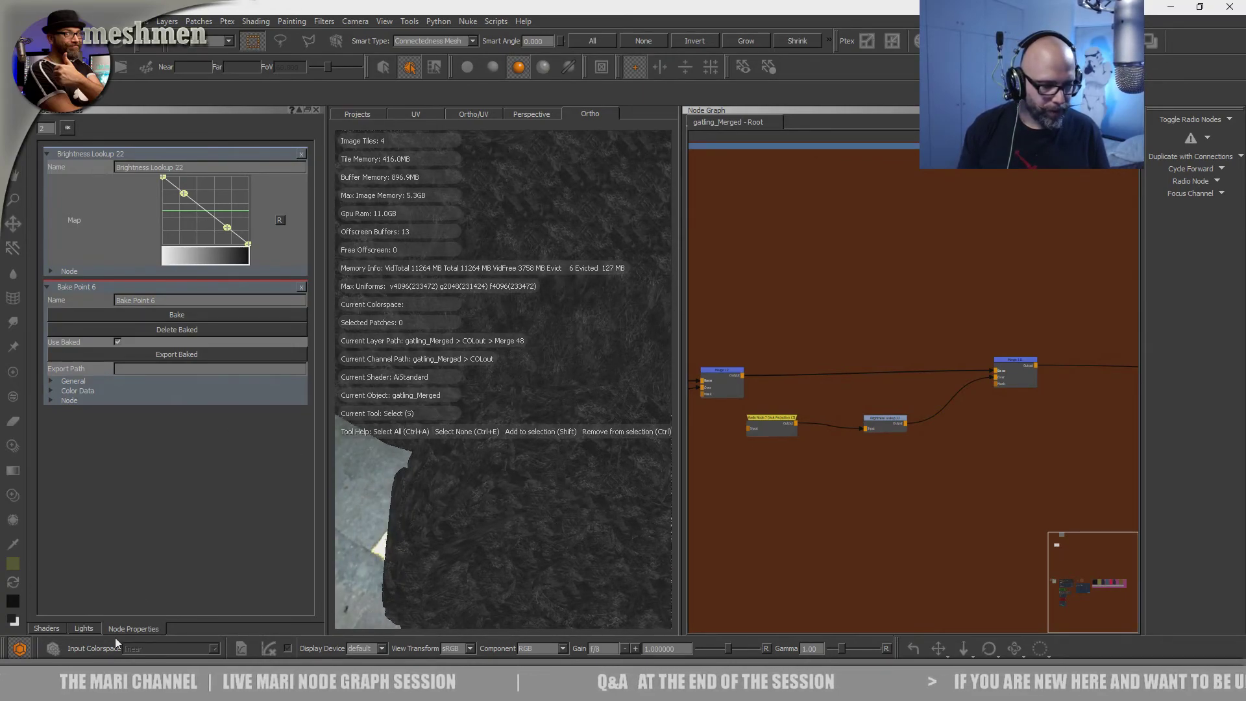
- Display the ISOrubber node from the ISO backdrop in the viewport
scroll(810, 477, down, 6)
middle_drag(810, 477, 1176, 466)
middle_drag(772, 438, 959, 392)
middle_drag(922, 339, 1243, 384)
scroll(932, 404, up, 8)
scroll(932, 403, up, 3)
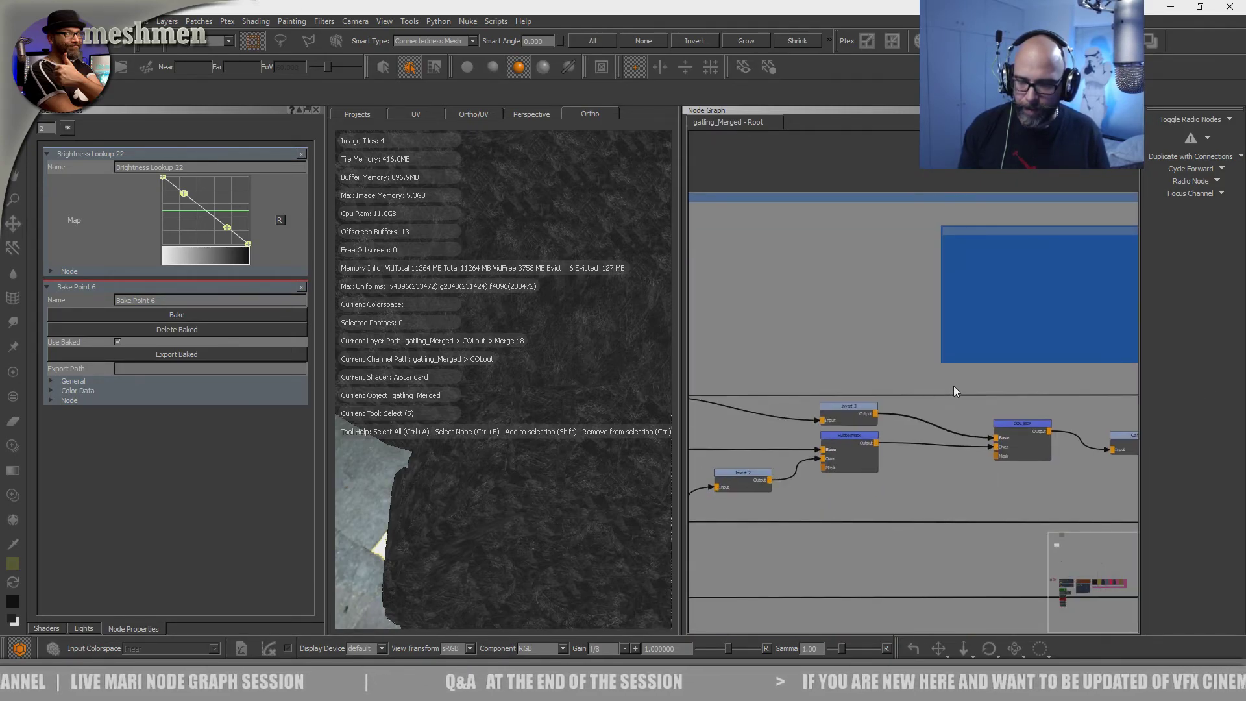
scroll(952, 388, down, 6)
middle_drag(815, 384, 918, 384)
scroll(918, 384, up, 3)
middle_drag(1064, 397, 731, 358)
middle_drag(1103, 394, 1019, 383)
scroll(923, 383, up, 5)
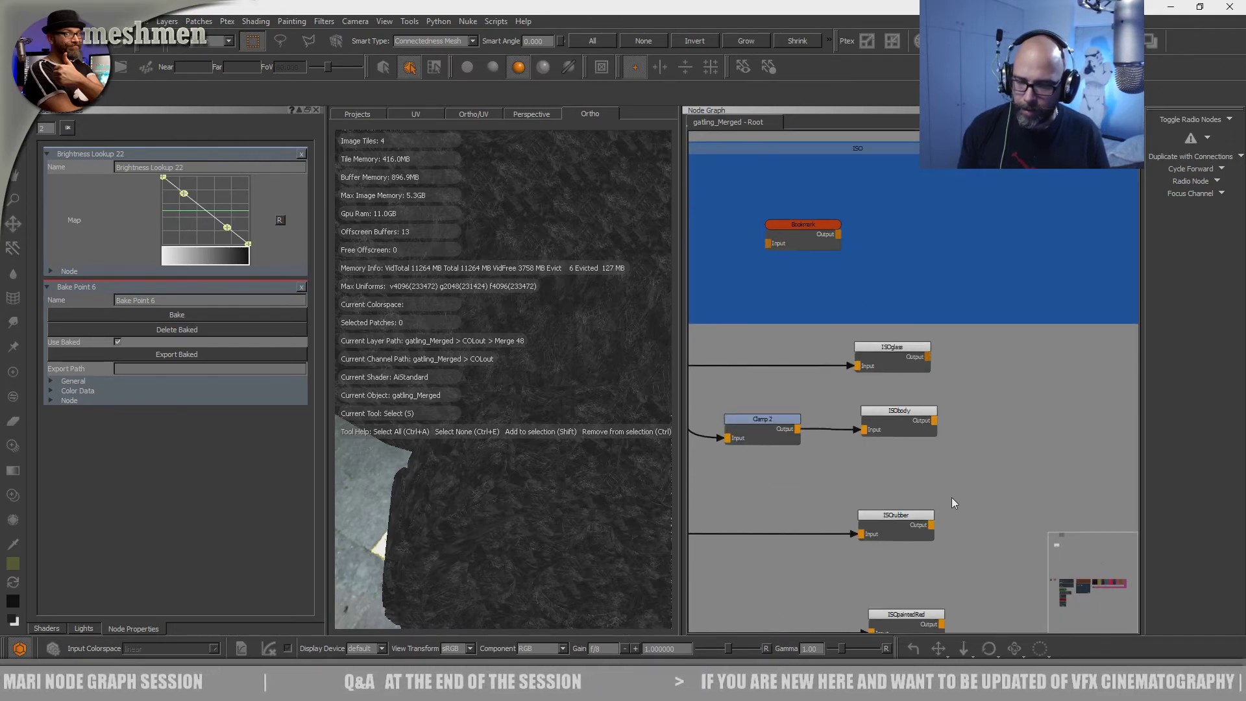
middle_drag(952, 504, 908, 415)
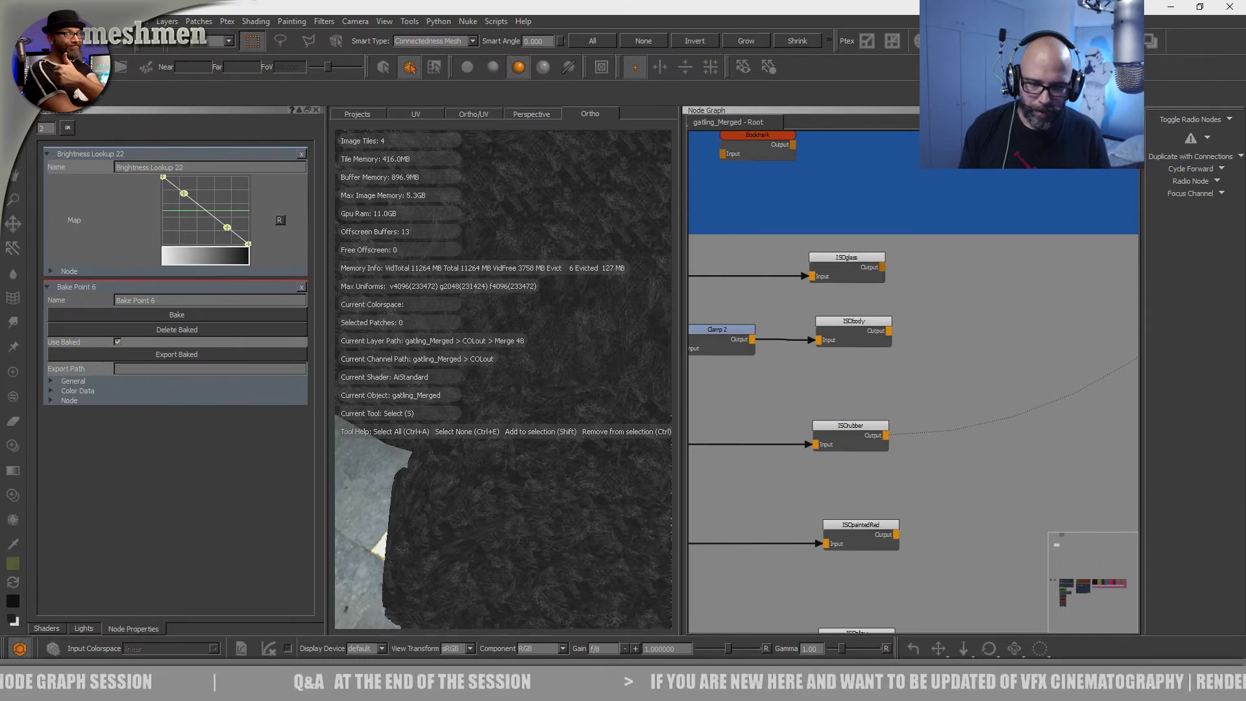
- Create a Radio Node in the ISO backdrop and connect its input to the ISOrubber node's output
key(Tab)
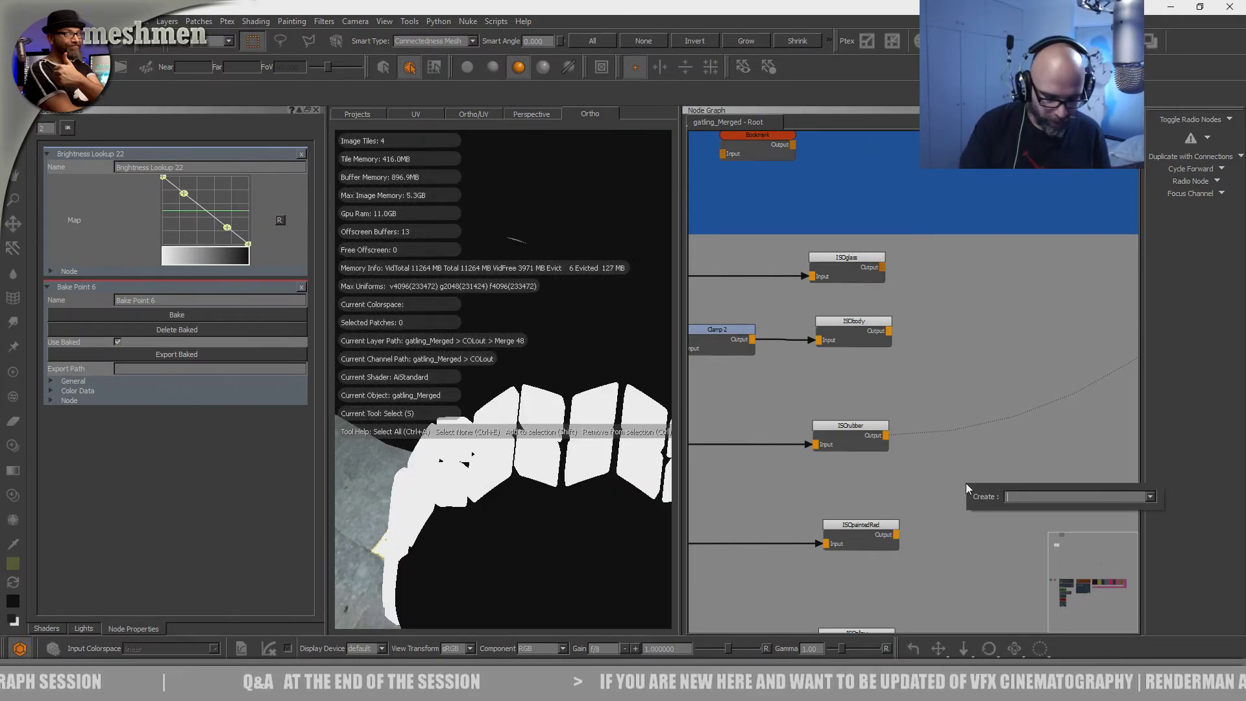
text(radio)
key(Return)
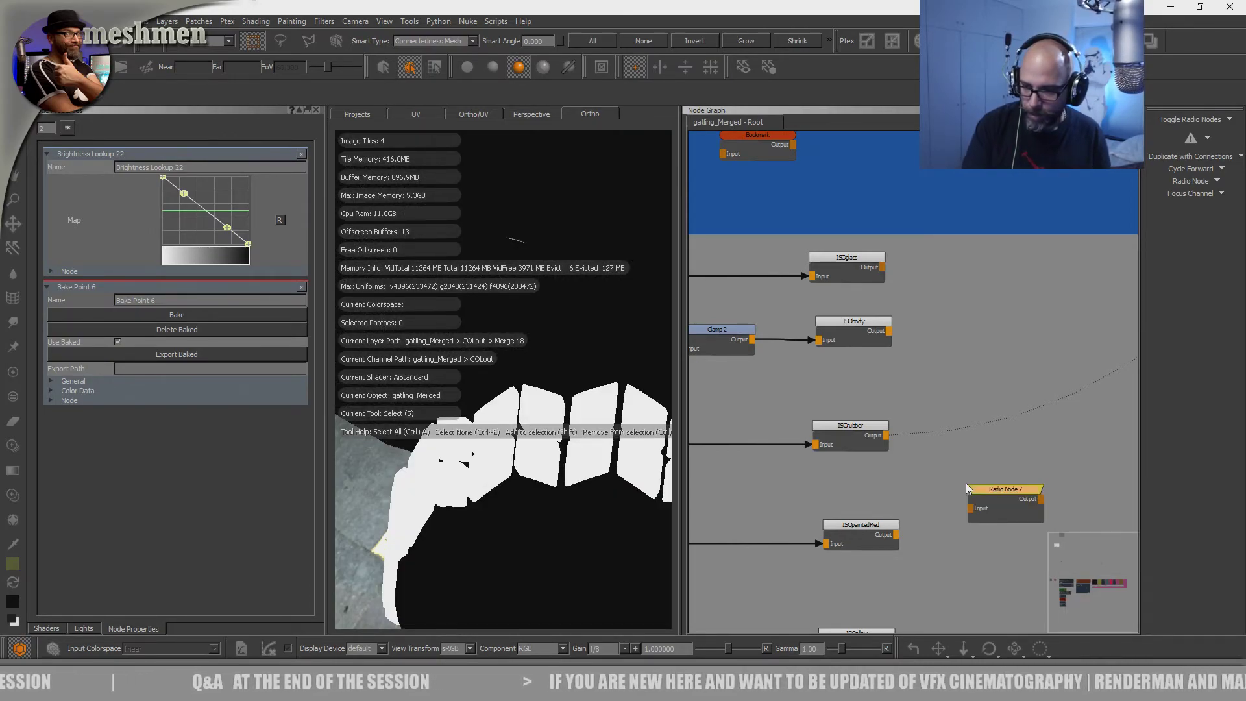
drag(997, 493, 993, 473)
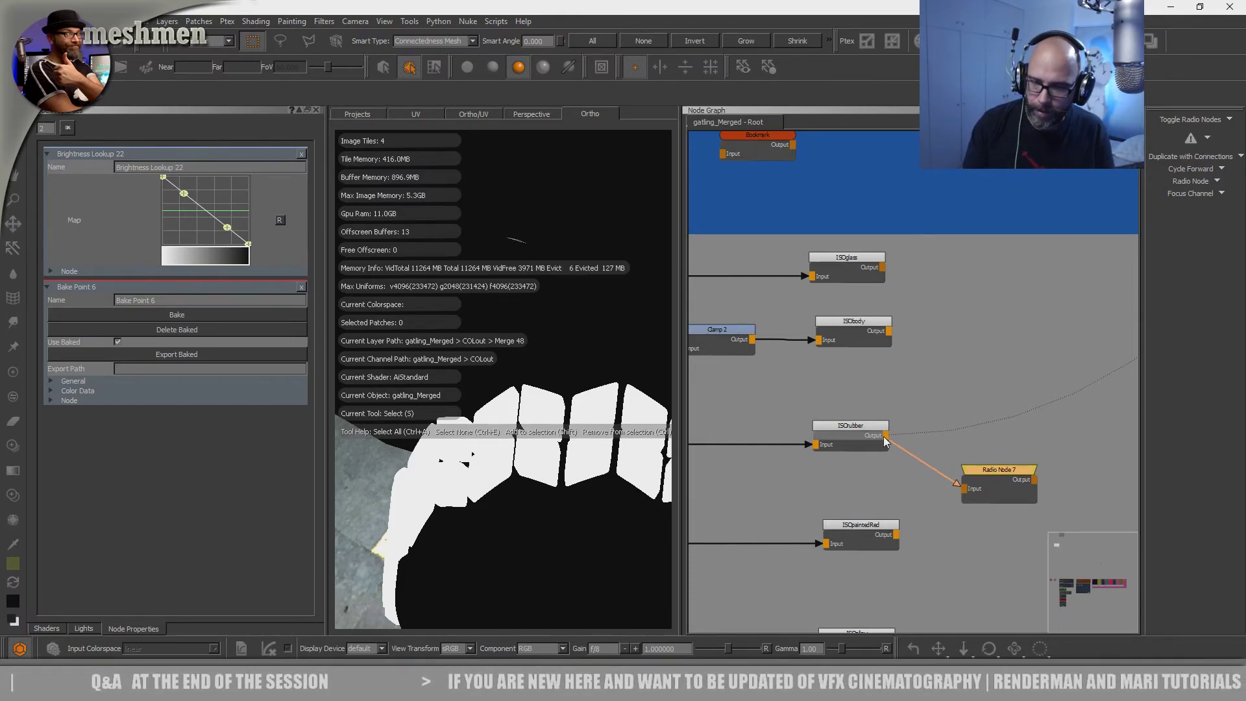
drag(884, 441, 886, 436)
- Move the ISOrubber Radio Node out of the ISO backdrop and into the Dirtmask backdrop, below the Brightness Lookup
scroll(939, 478, down, 3)
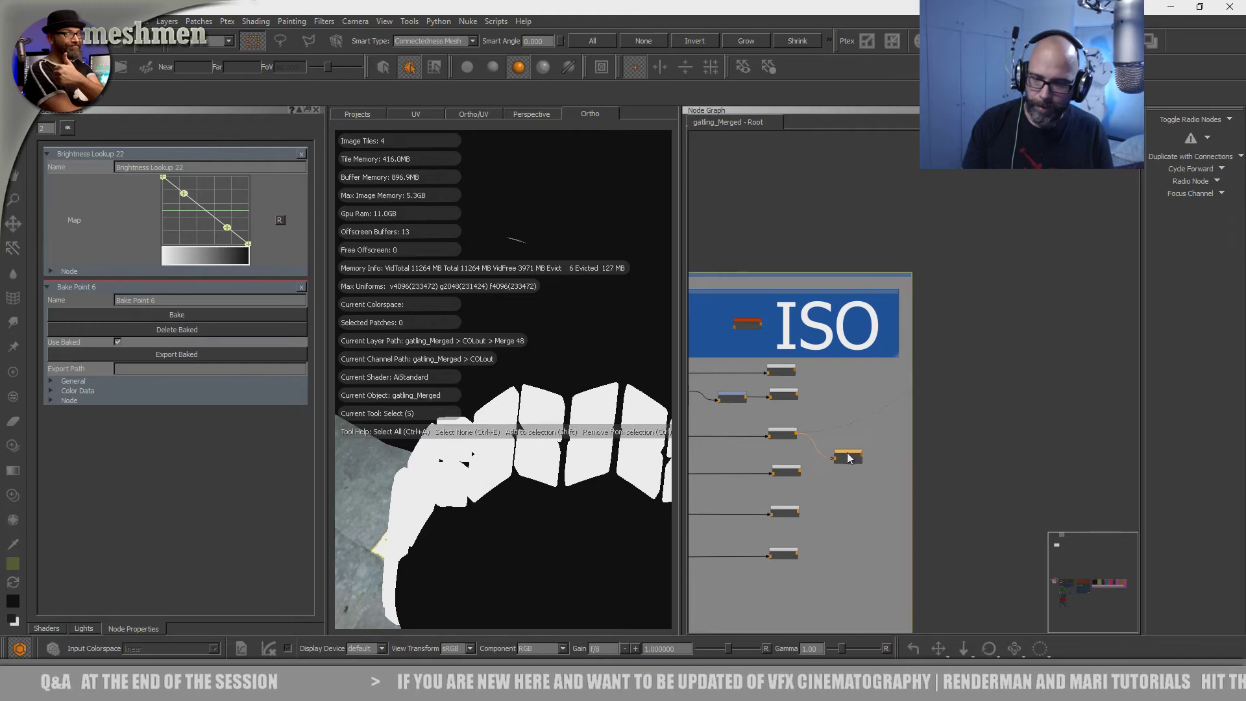
scroll(845, 455, down, 4)
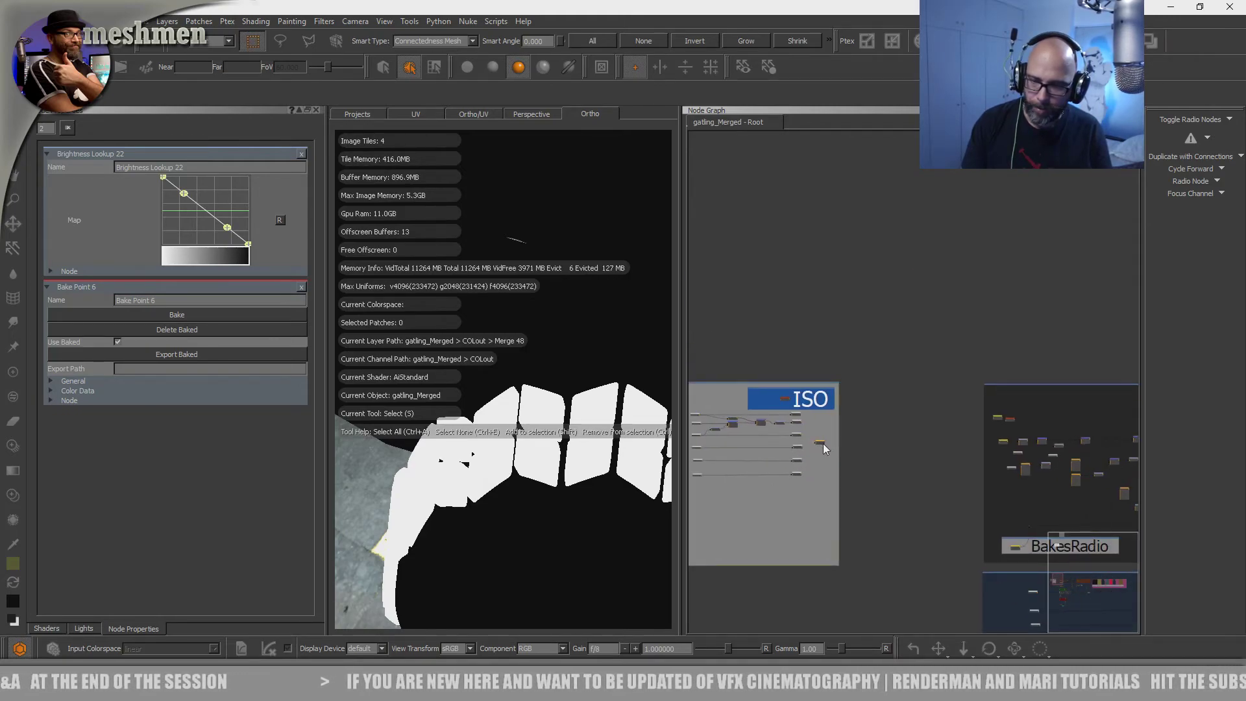
middle_drag(1052, 346, 776, 356)
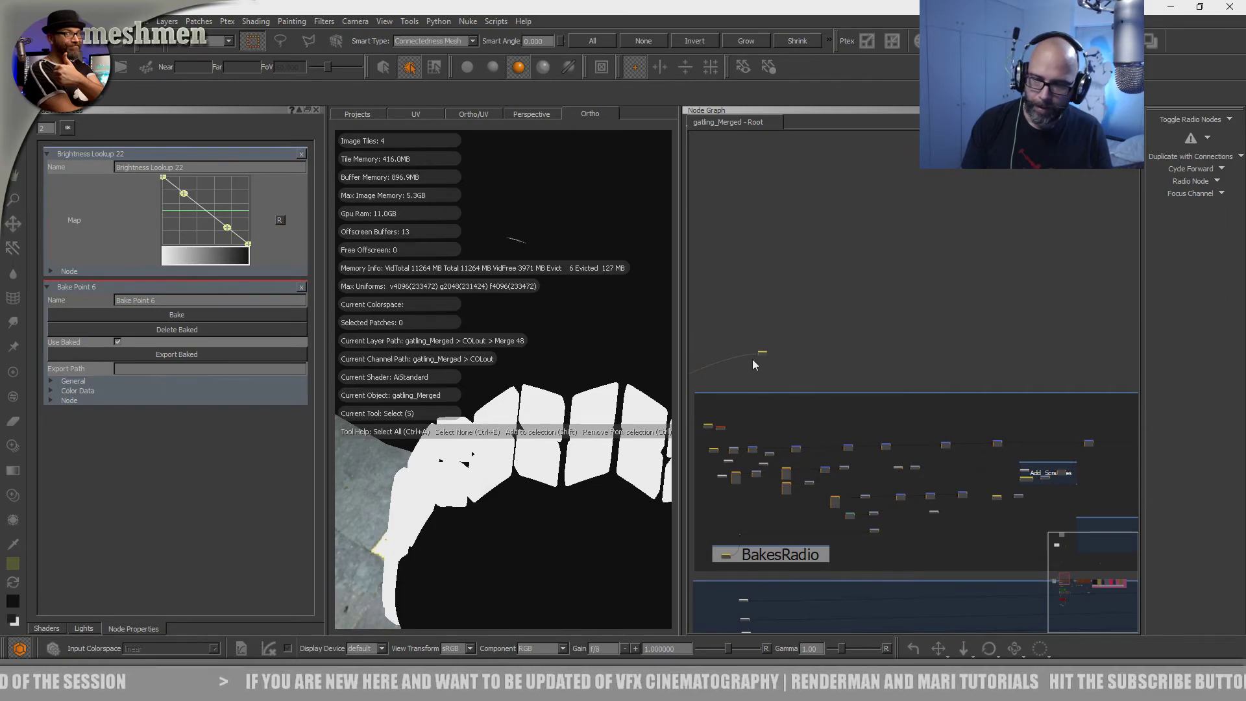
middle_drag(1060, 354, 782, 327)
middle_drag(1043, 339, 774, 320)
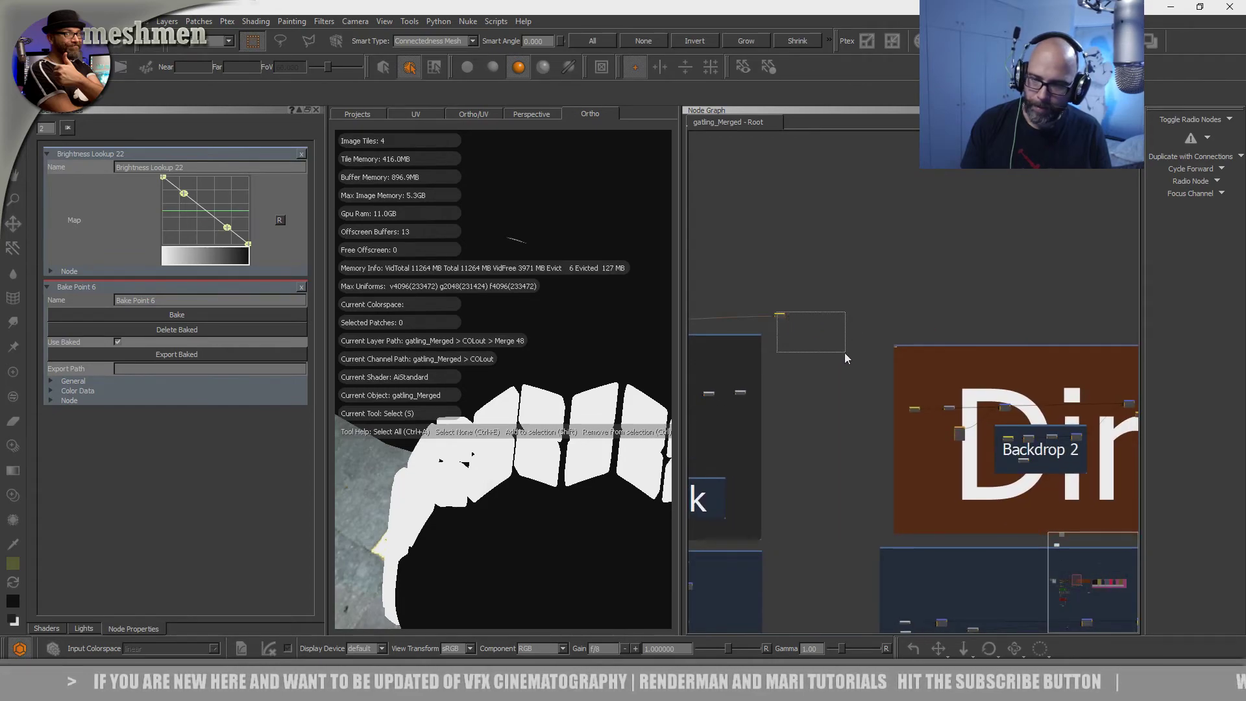
drag(780, 314, 781, 318)
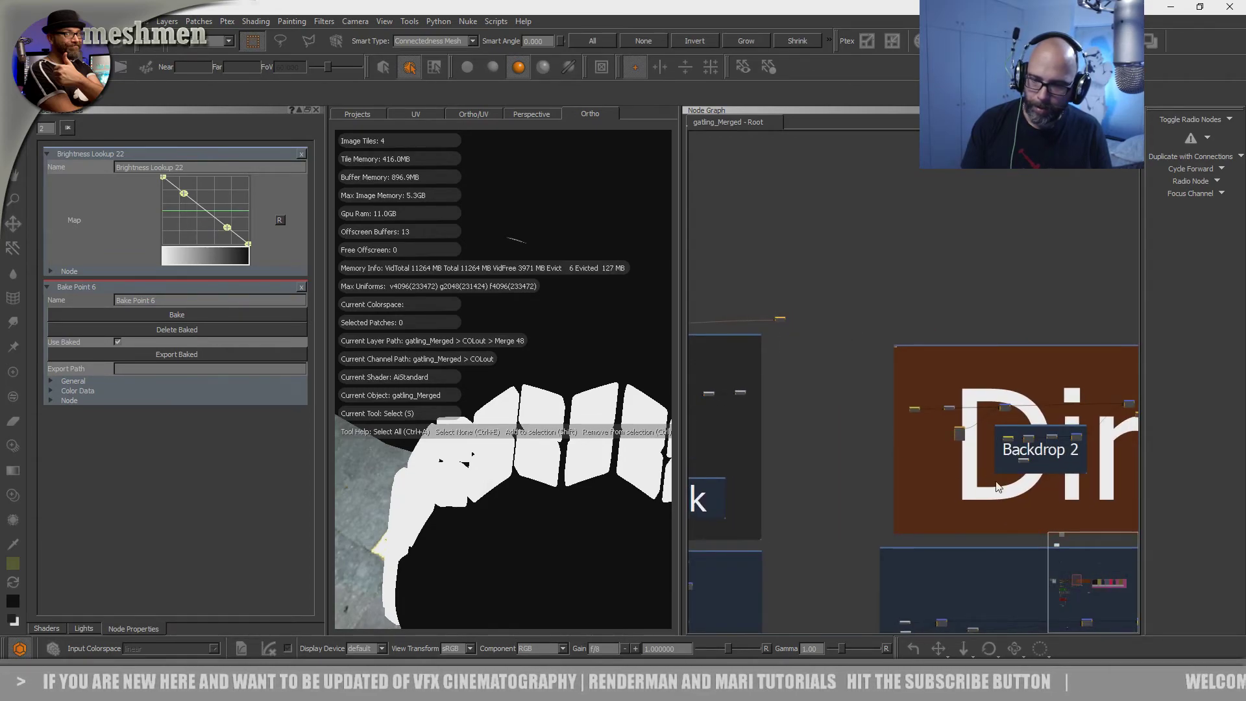
middle_drag(1108, 474, 791, 422)
scroll(812, 407, up, 6)
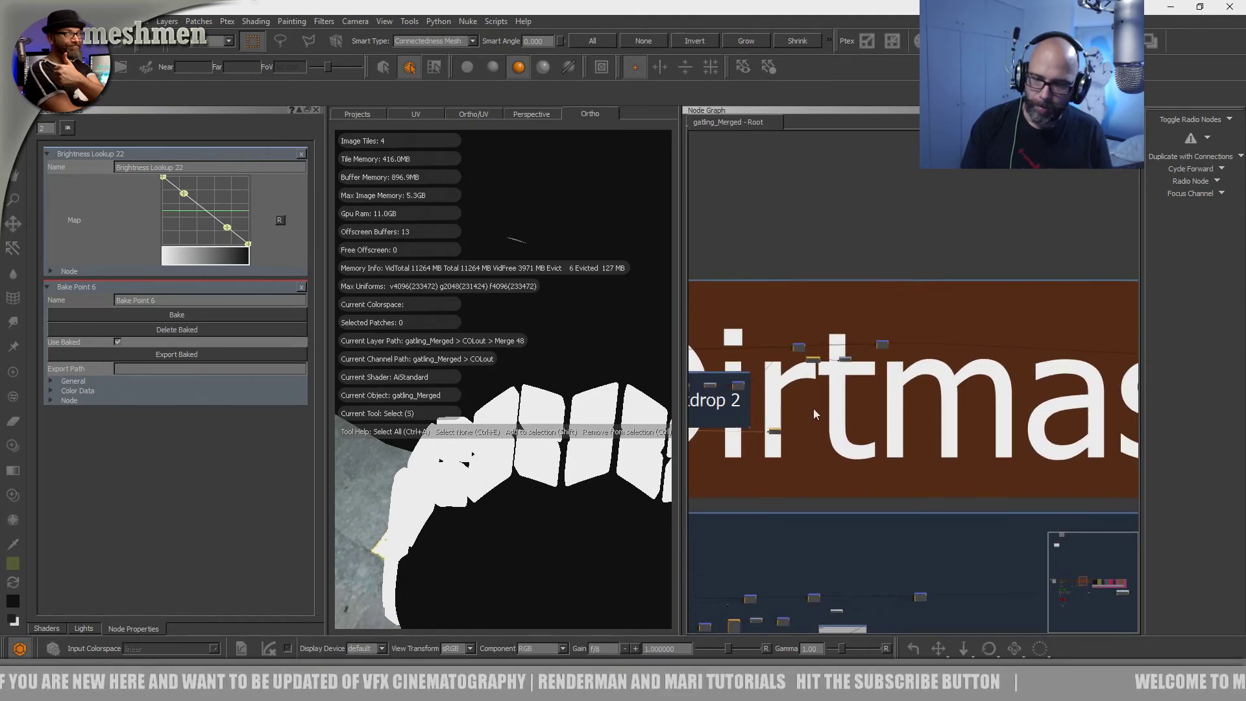
middle_drag(731, 463, 958, 485)
drag(926, 486, 952, 465)
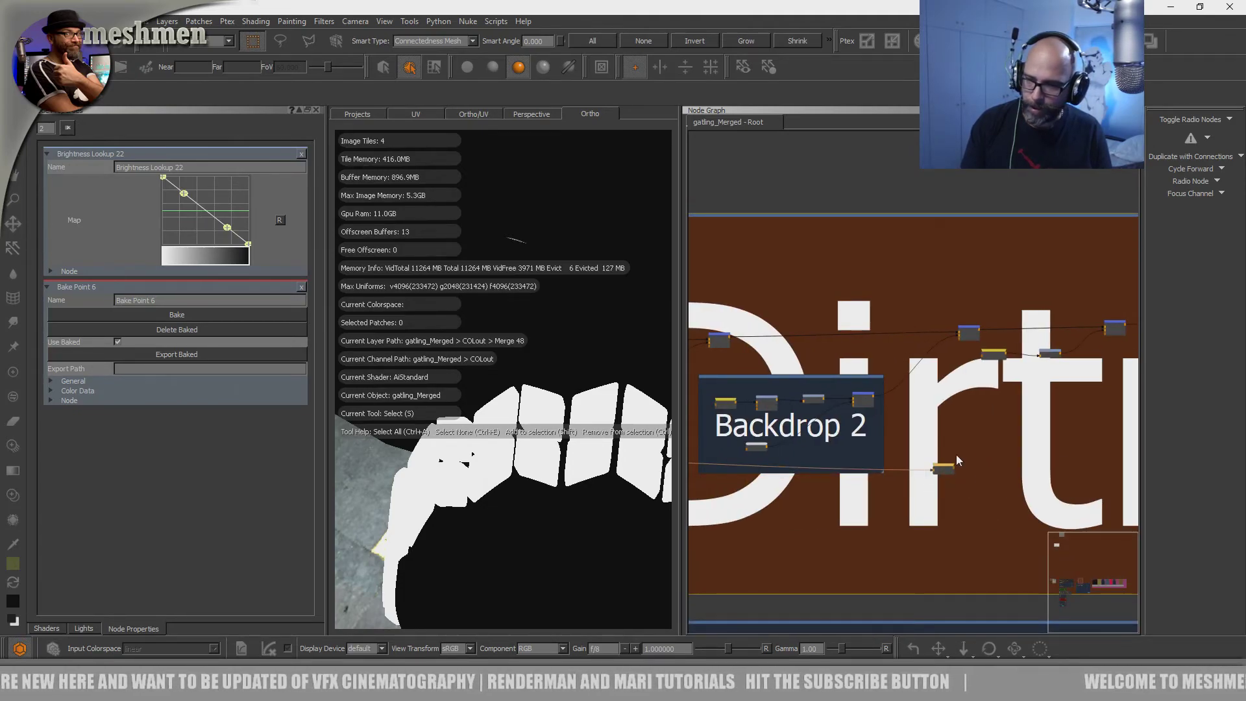
drag(1038, 389, 1045, 383)
middle_drag(1045, 383, 850, 446)
- Connect the ISOrubber Radio Node's output to the new Merge node's Mask input
scroll(866, 451, up, 6)
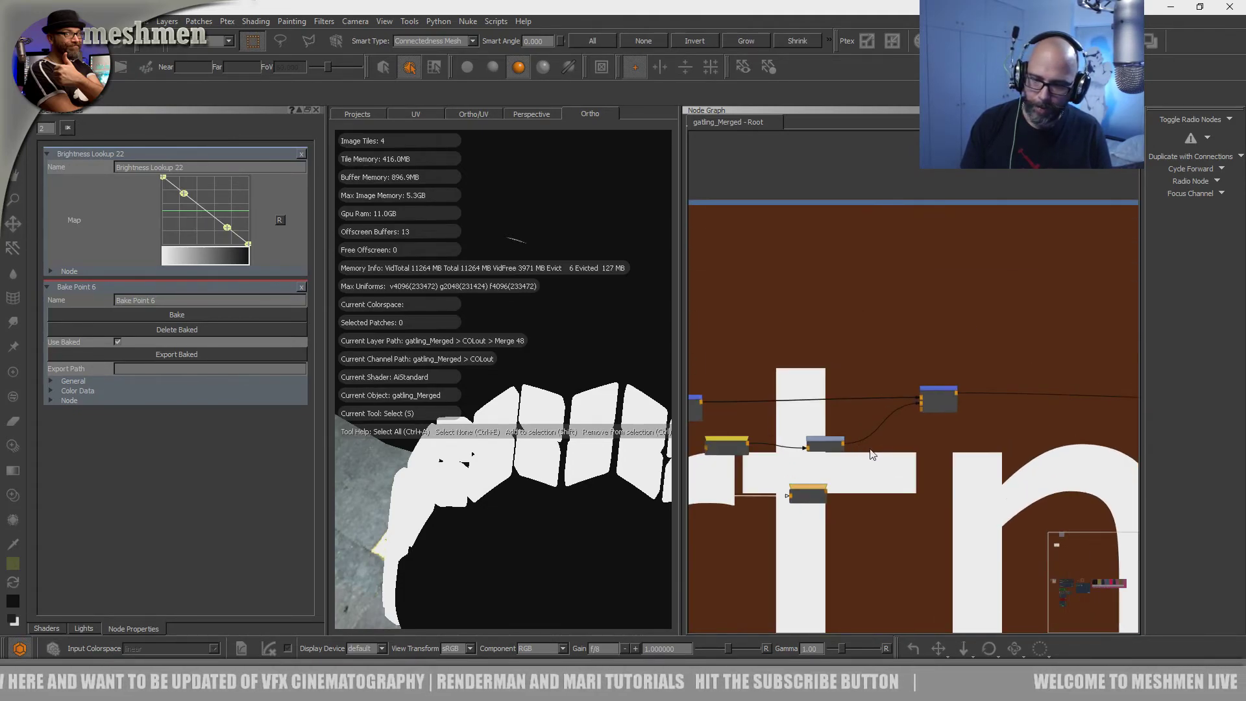
drag(811, 508, 922, 414)
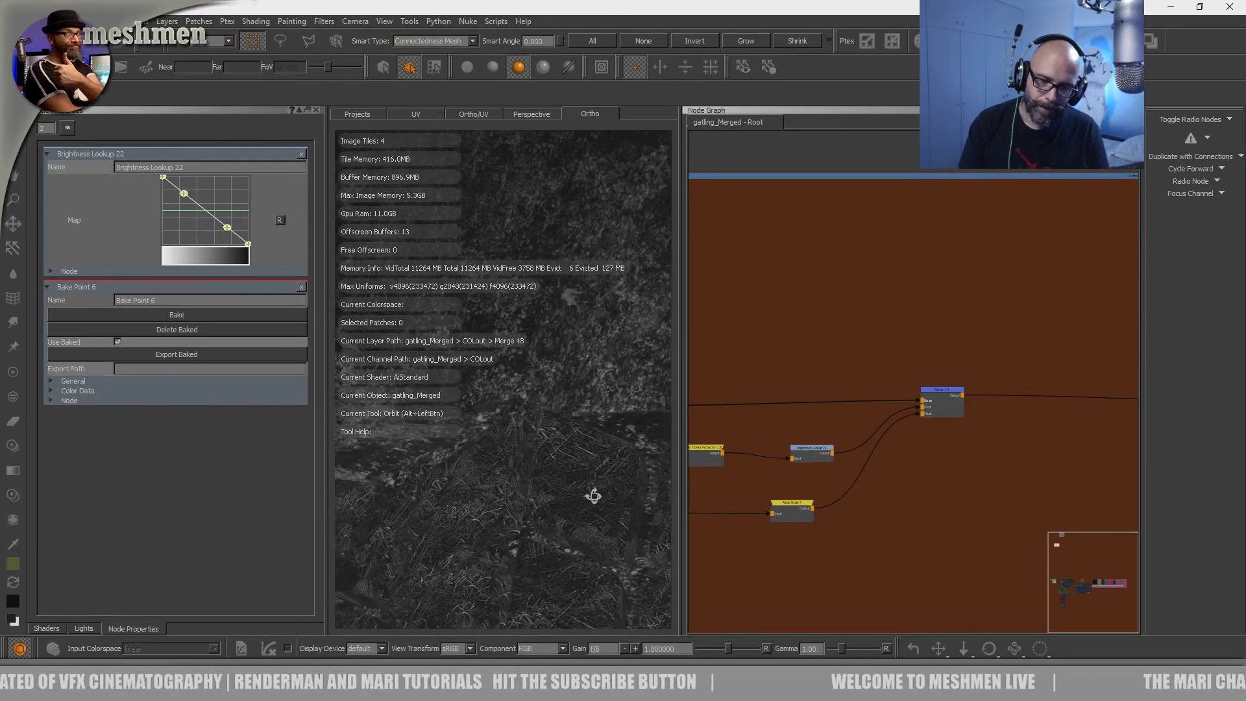
drag(936, 398, 941, 398)
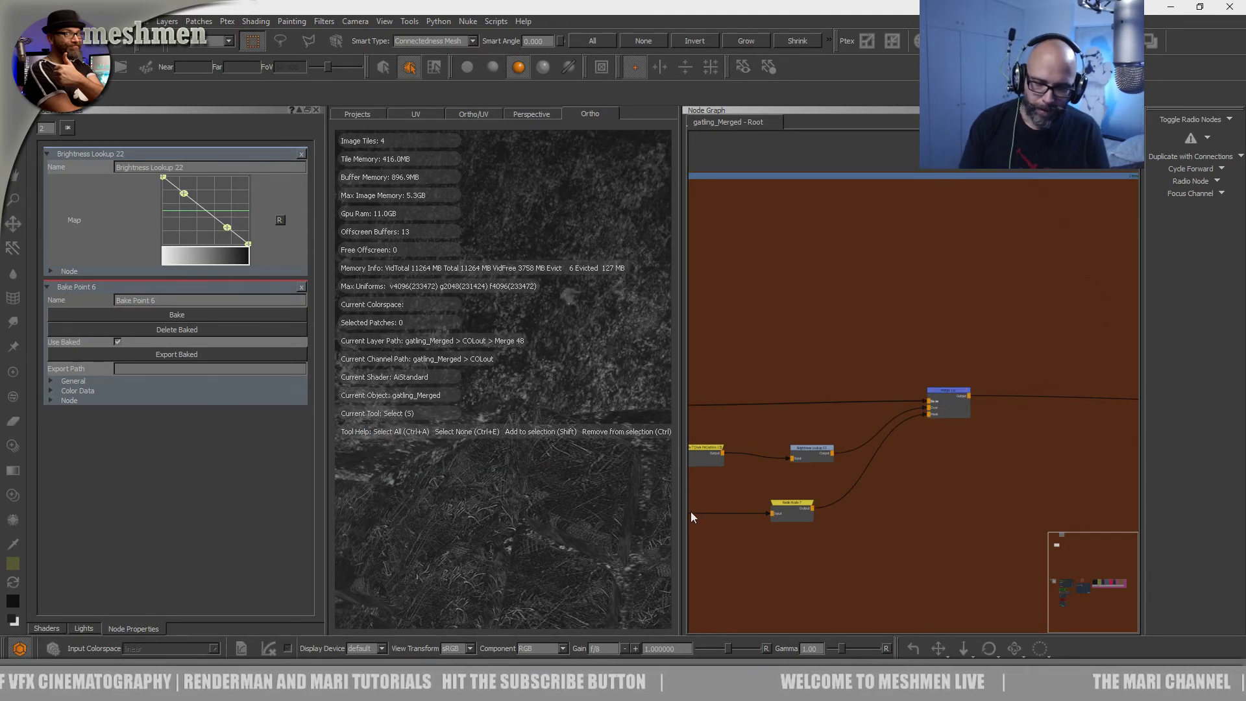
- Display the ISOrubber Radio Node in the viewport and adjust the spacing of the Merge and its input nodes
drag(792, 504, 786, 510)
key(1)
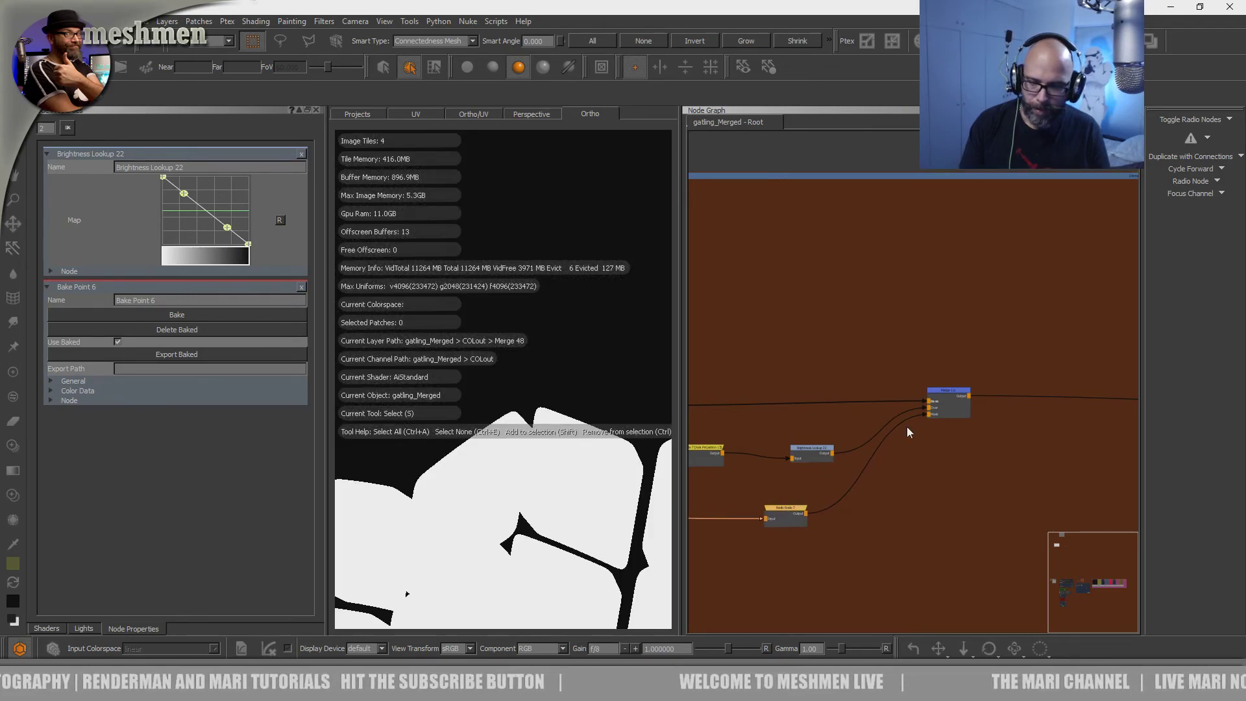
drag(953, 388, 966, 398)
drag(827, 449, 825, 446)
- Display the masked Merge node's result in the viewport and open the Merge's properties
click(954, 395)
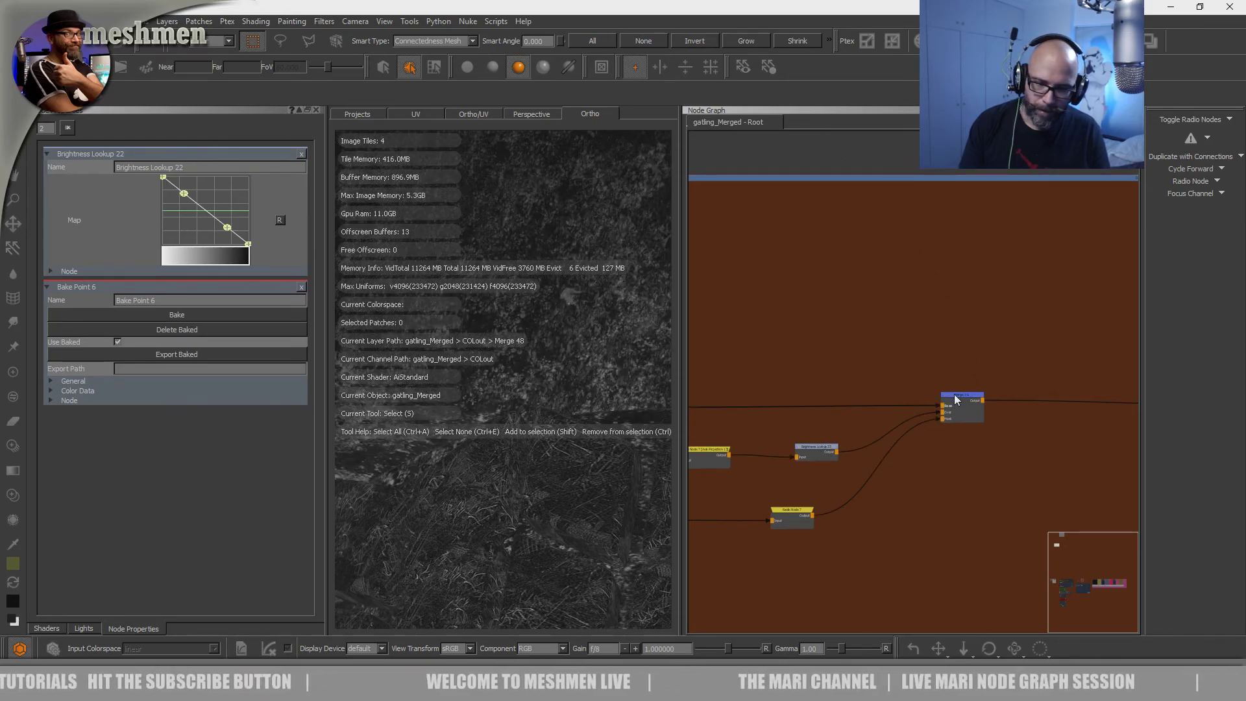
alt+drag(539, 523, 519, 448)
click(959, 403)
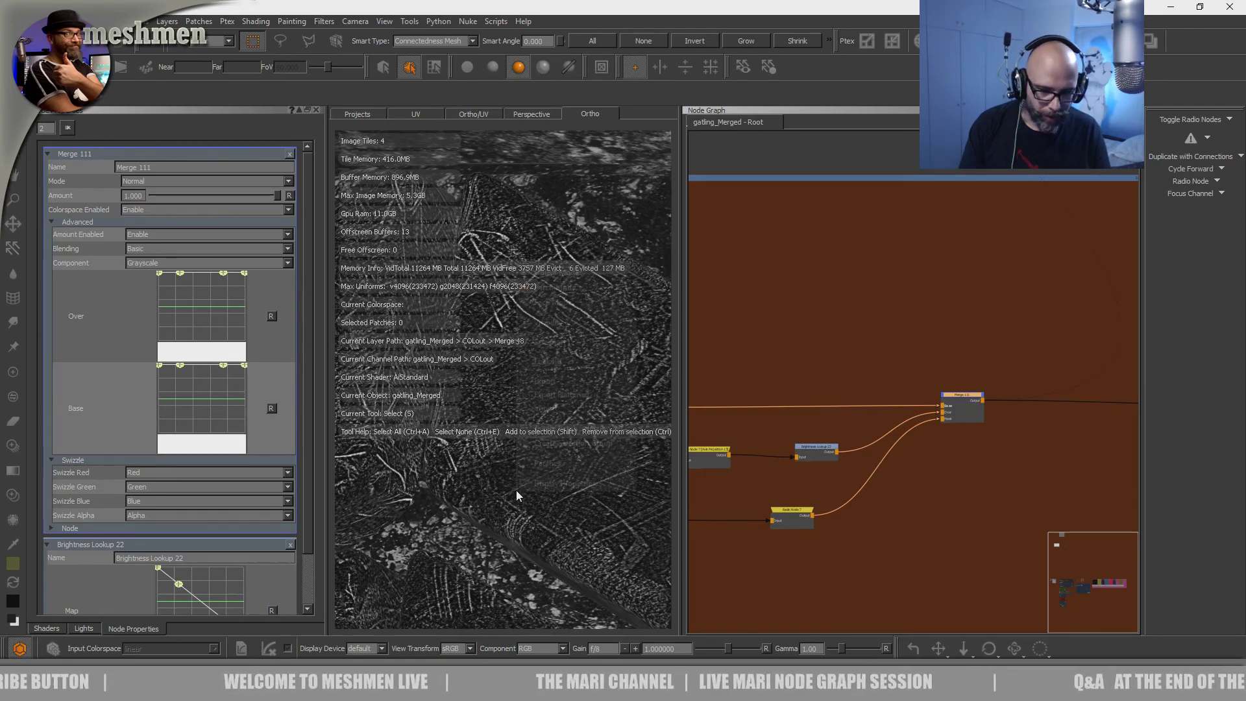
- Turn off the HUD in the canvas Display Properties
right_click(516, 489)
click(556, 485)
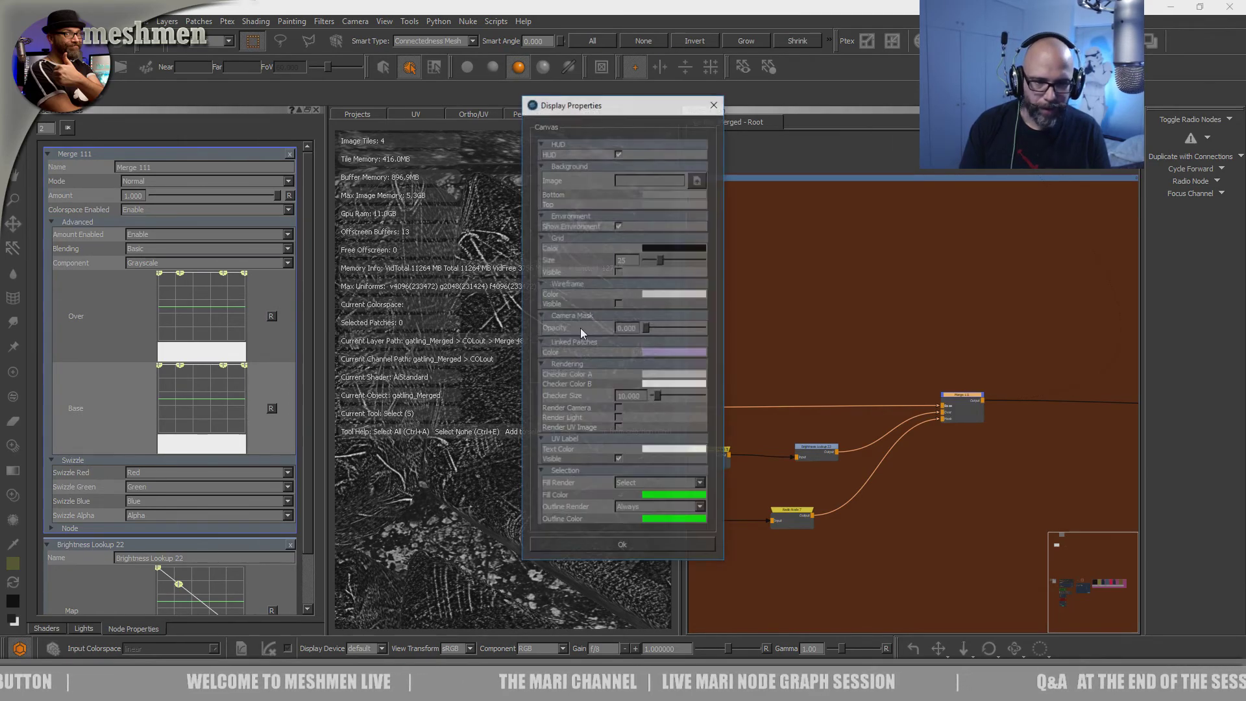
click(619, 156)
click(621, 542)
scroll(542, 461, up, 5)
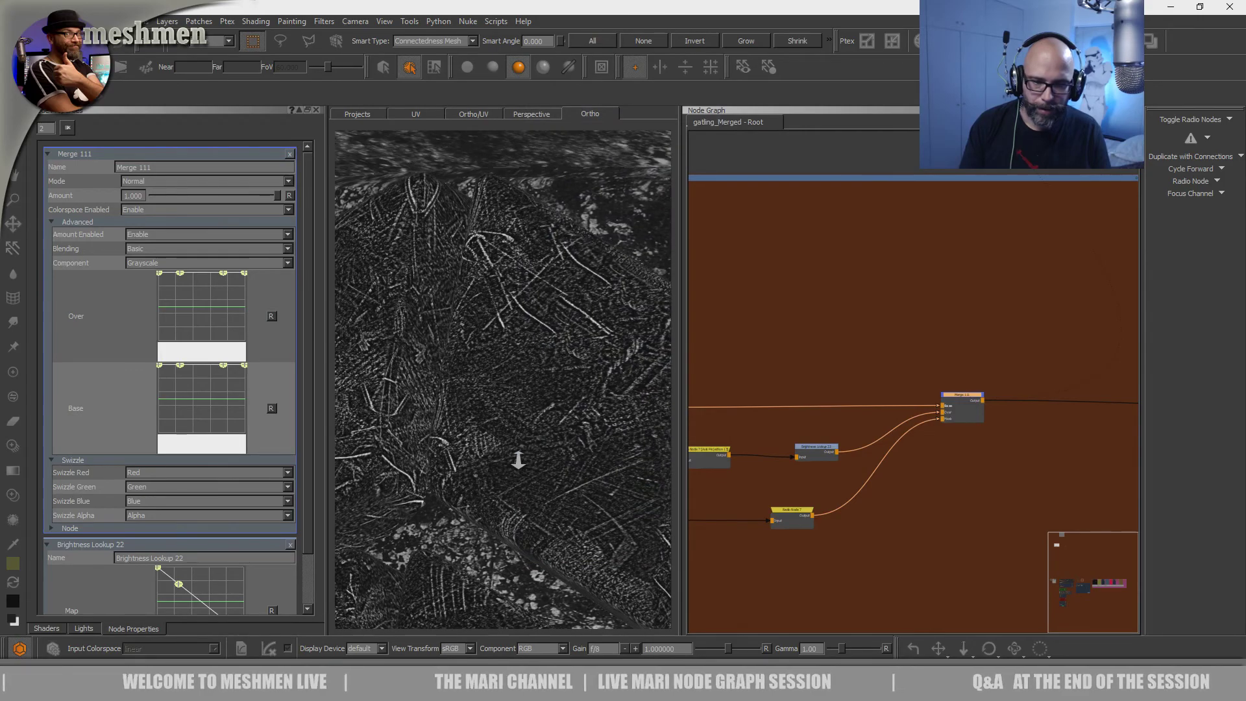
- Reopen the canvas Display Properties and toggle the HUD on and back off
right_click(548, 394)
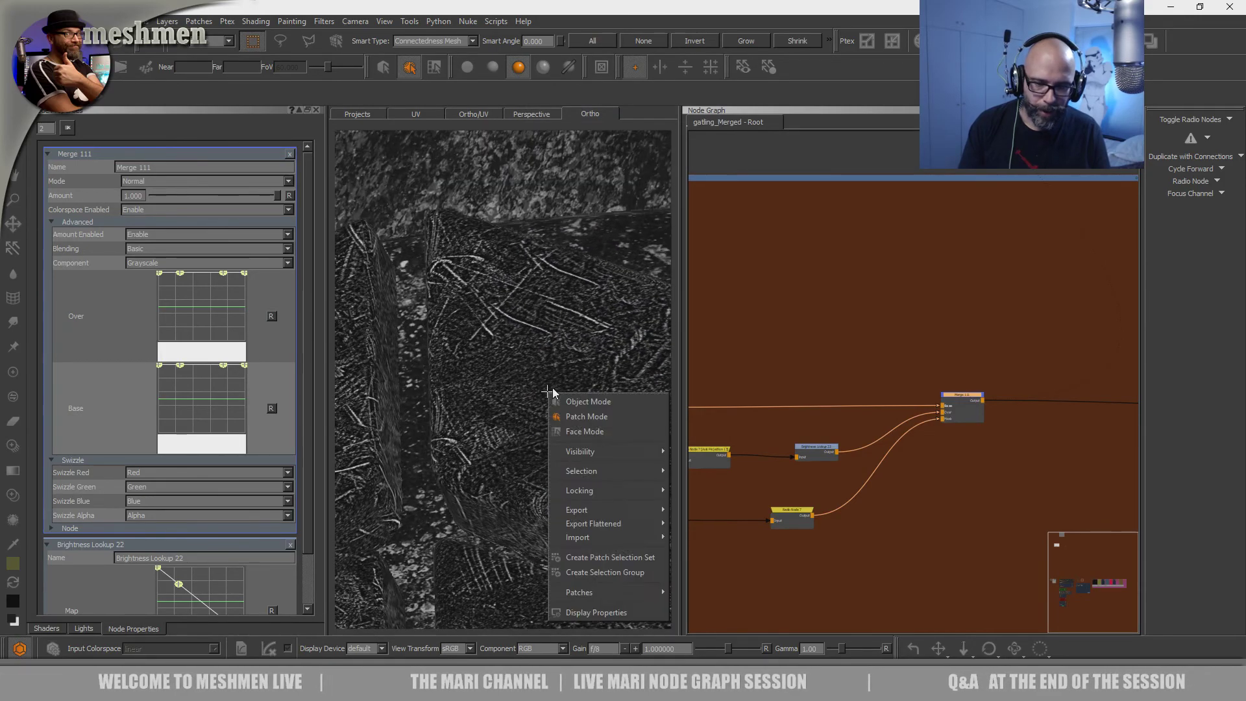
click(590, 612)
click(618, 154)
click(618, 154)
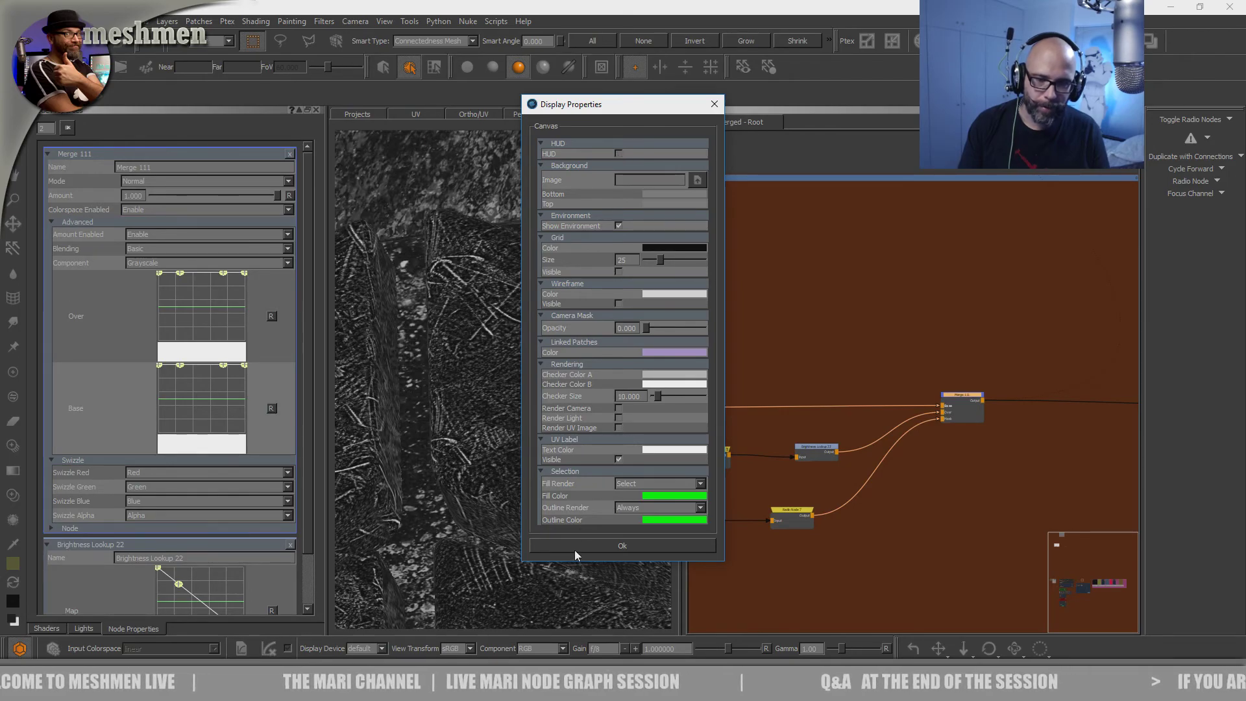
click(622, 545)
- Widen the viewport beside the node graph and inspect the masked texture on the rubber tread up close
alt+right_drag(529, 518, 481, 509)
alt+drag(481, 509, 542, 489)
drag(678, 452, 743, 454)
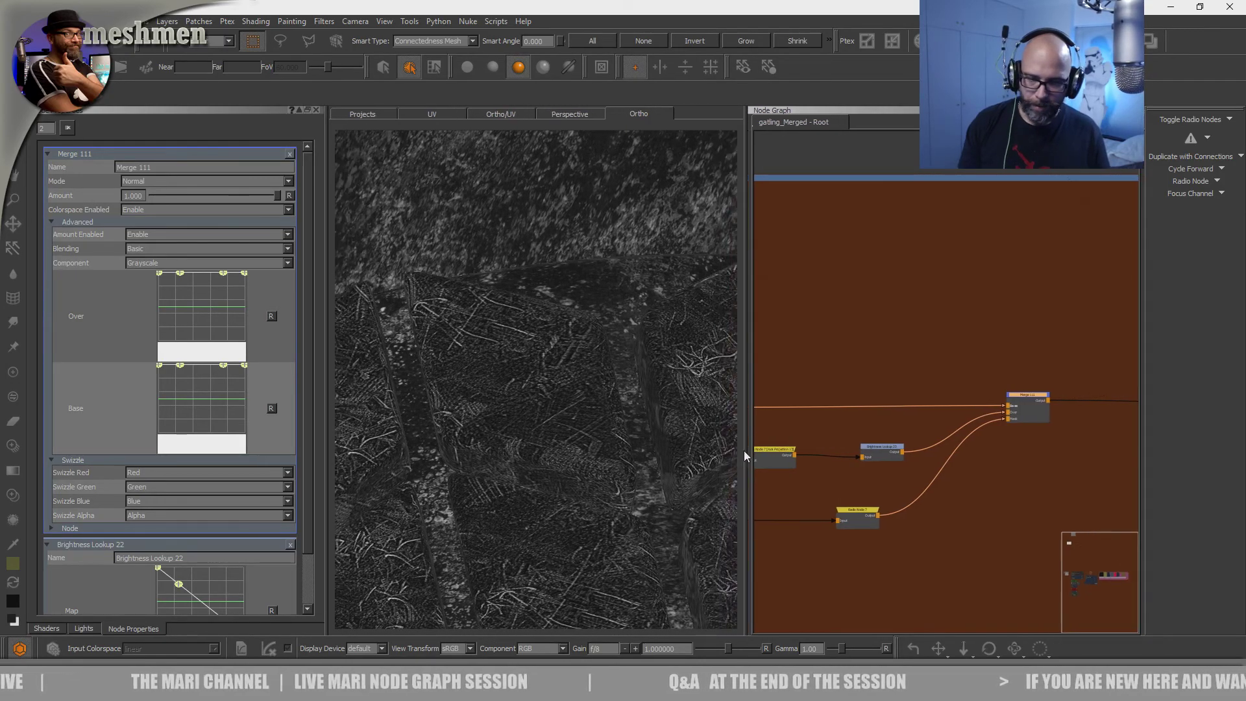
alt+drag(577, 487, 590, 512)
right_click(614, 408)
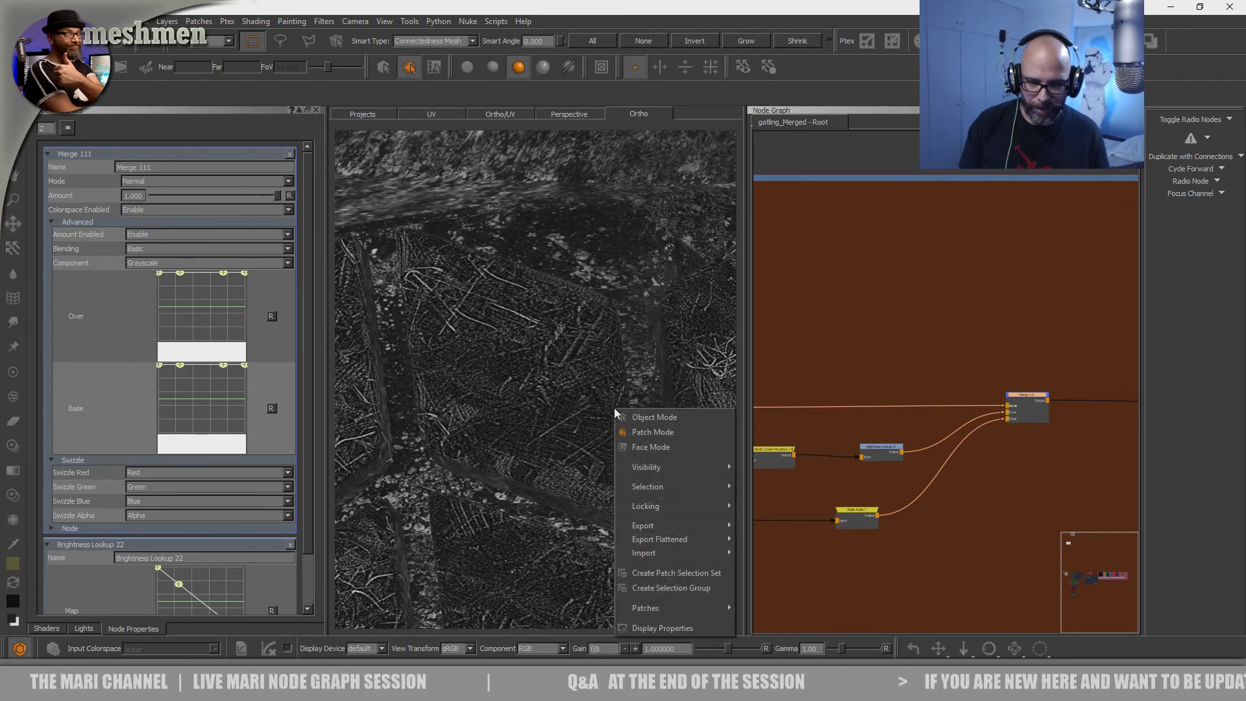
click(583, 407)
click(896, 431)
alt+right_drag(610, 488, 635, 514)
- Nudge Merge 111 and Brightness Lookup 22 apart, set the merge's mode to Screen and check the mask across the model
drag(1033, 396, 1037, 396)
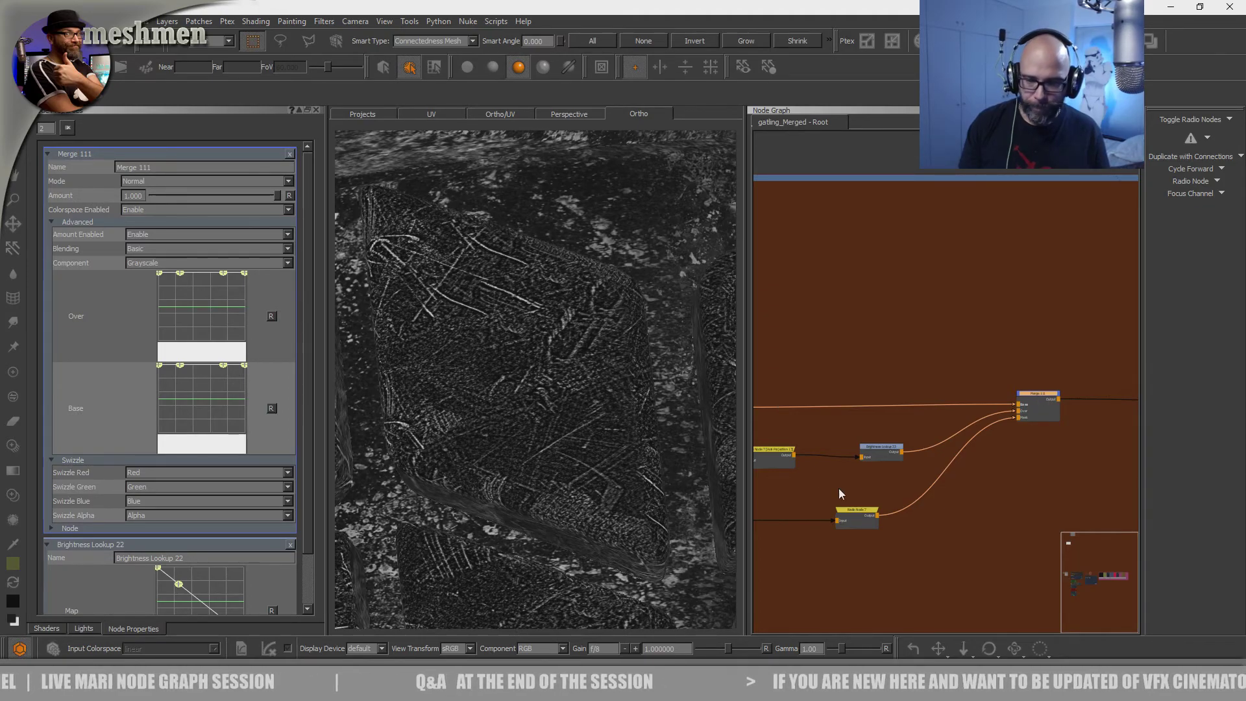
drag(883, 457, 873, 458)
click(166, 181)
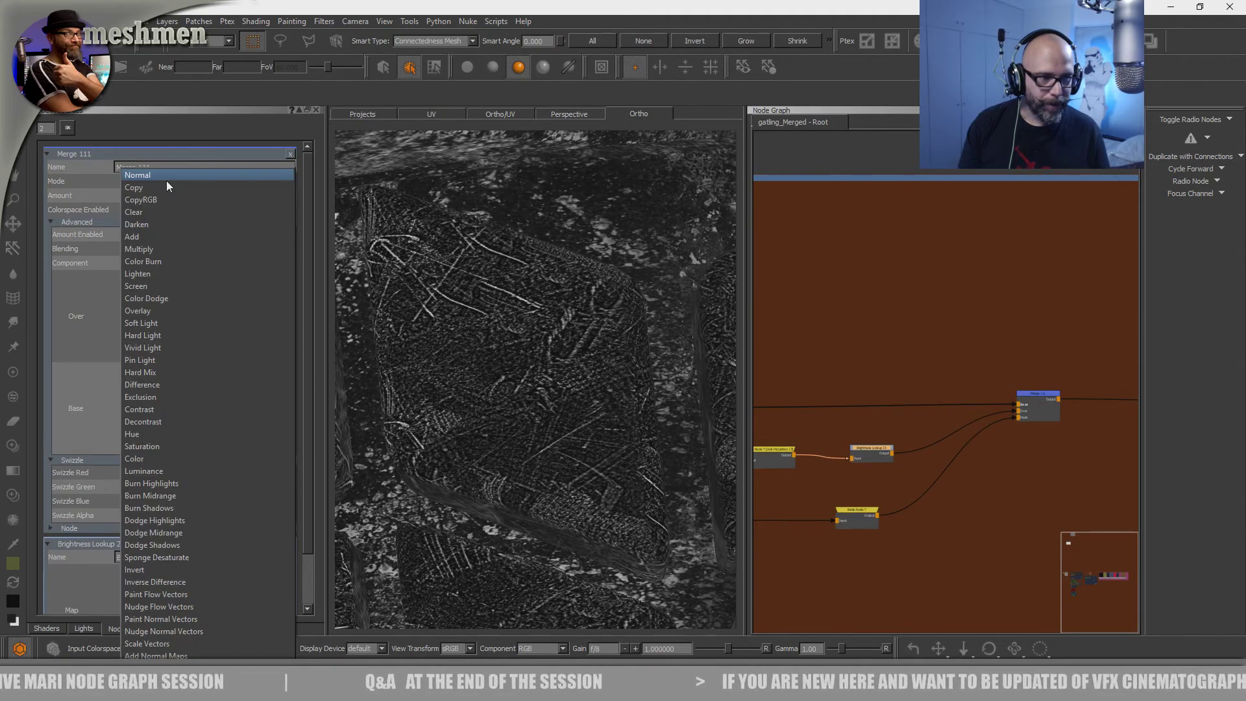
click(142, 286)
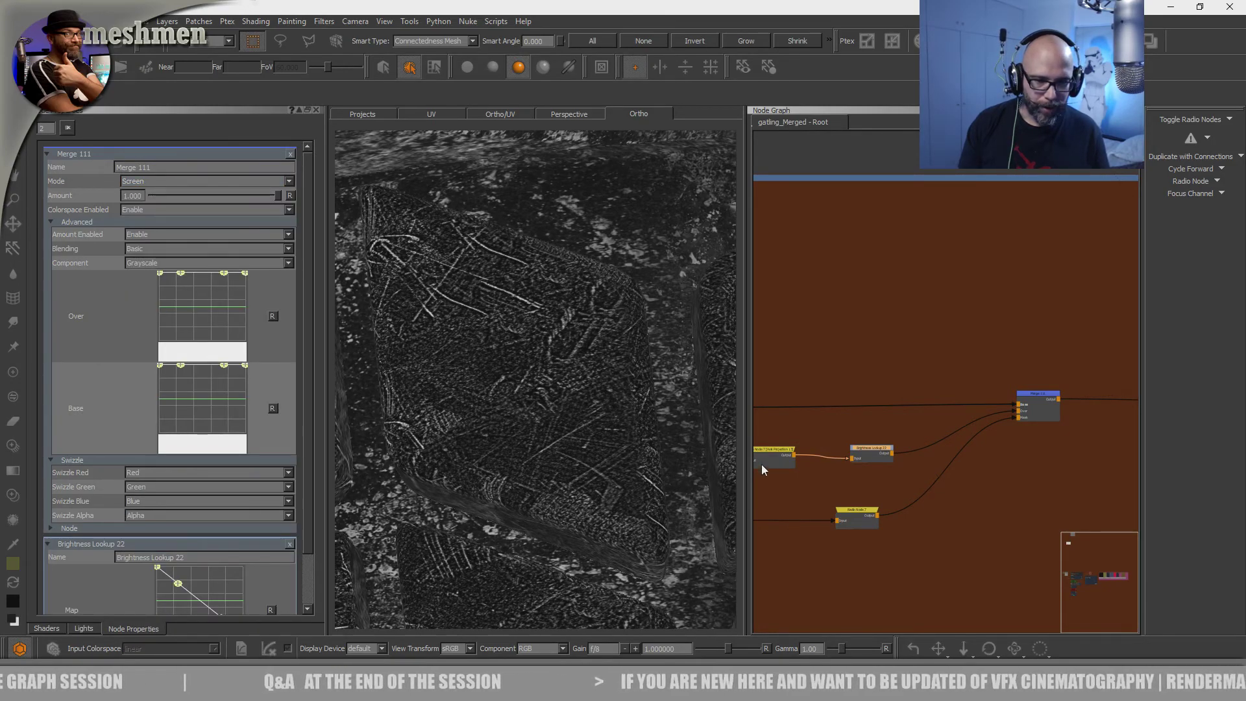
alt+right_drag(614, 474, 576, 143)
scroll(533, 423, down, 5)
alt+drag(533, 423, 496, 426)
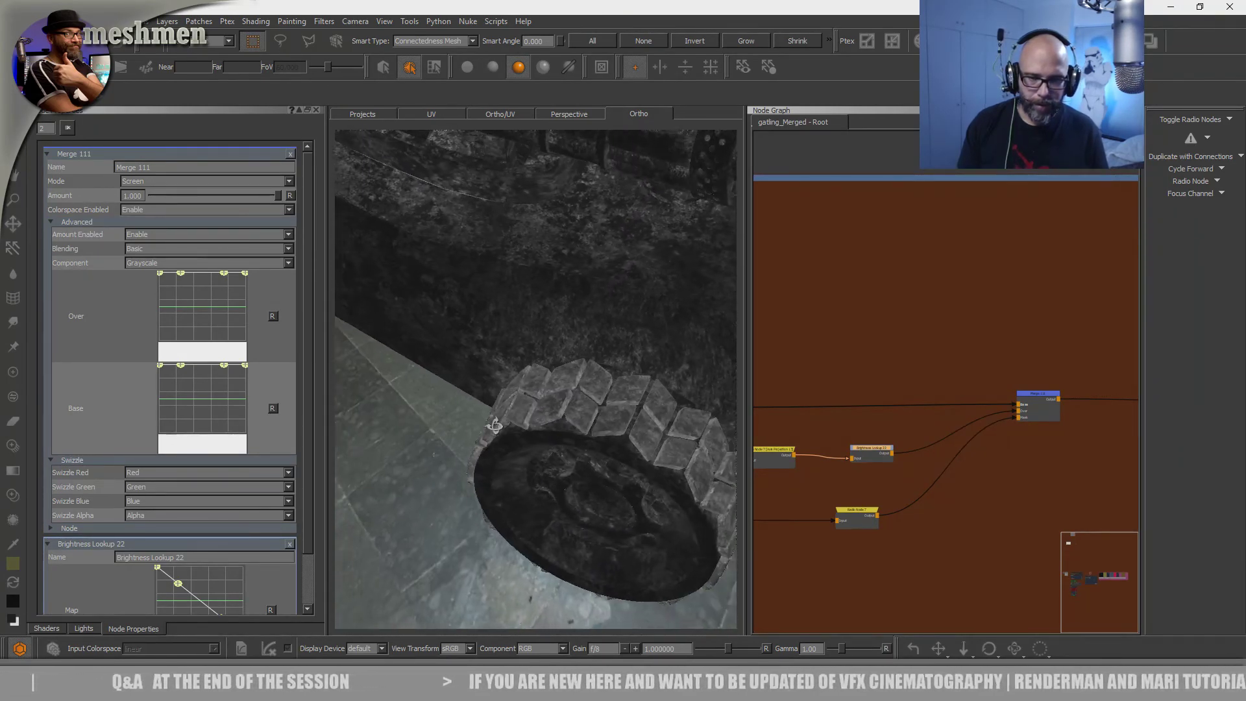
scroll(494, 425, down, 3)
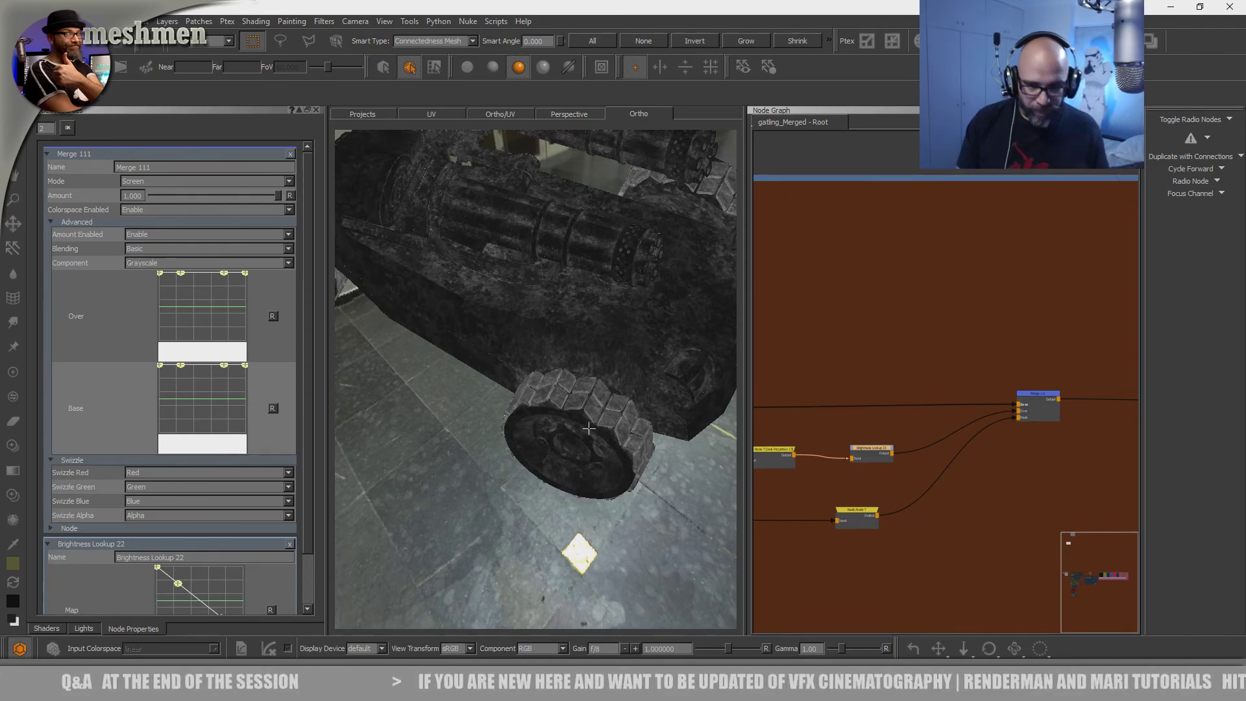
mouse_move(631, 434)
middle_down()
mouse_move(634, 418)
mouse_move(590, 446)
mouse_move(592, 475)
mouse_move(587, 461)
mouse_move(627, 457)
middle_up()
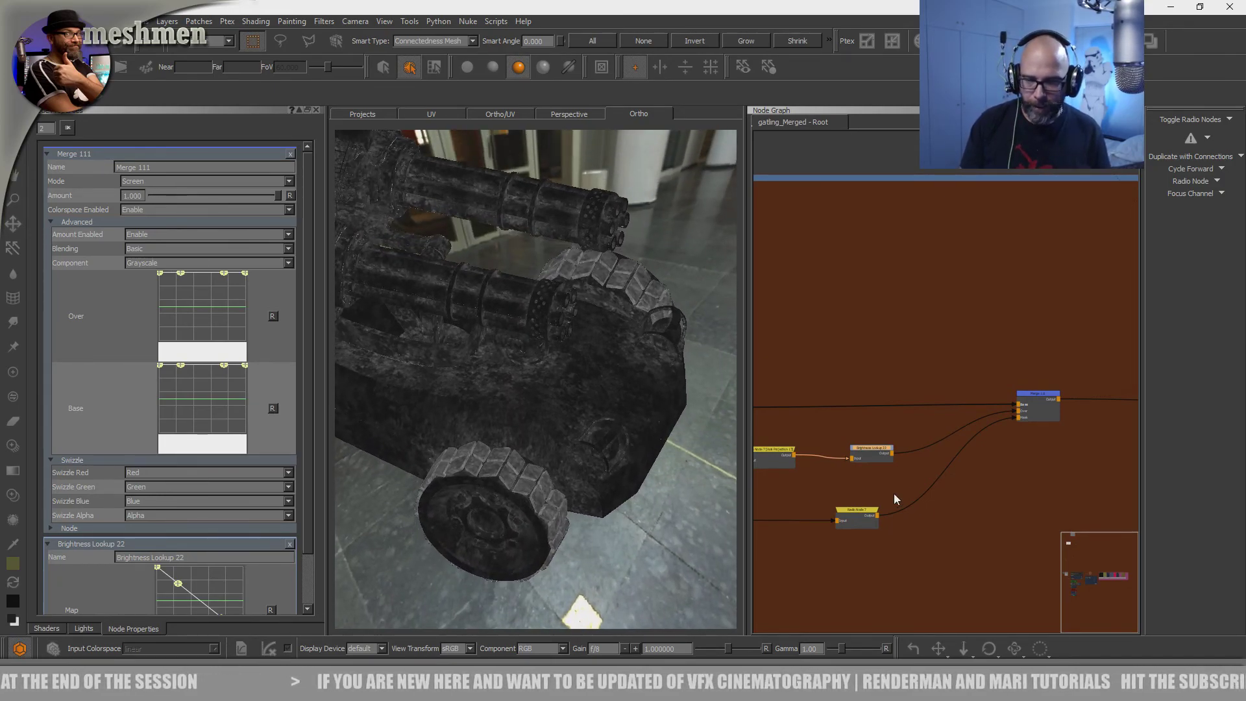
- Reposition the red bake point nodes between the Dirt backdrop's merges and the channel nodes
scroll(948, 389, down, 8)
middle_drag(994, 372, 756, 338)
scroll(961, 331, down, 2)
middle_drag(994, 330, 847, 326)
scroll(1039, 338, up, 8)
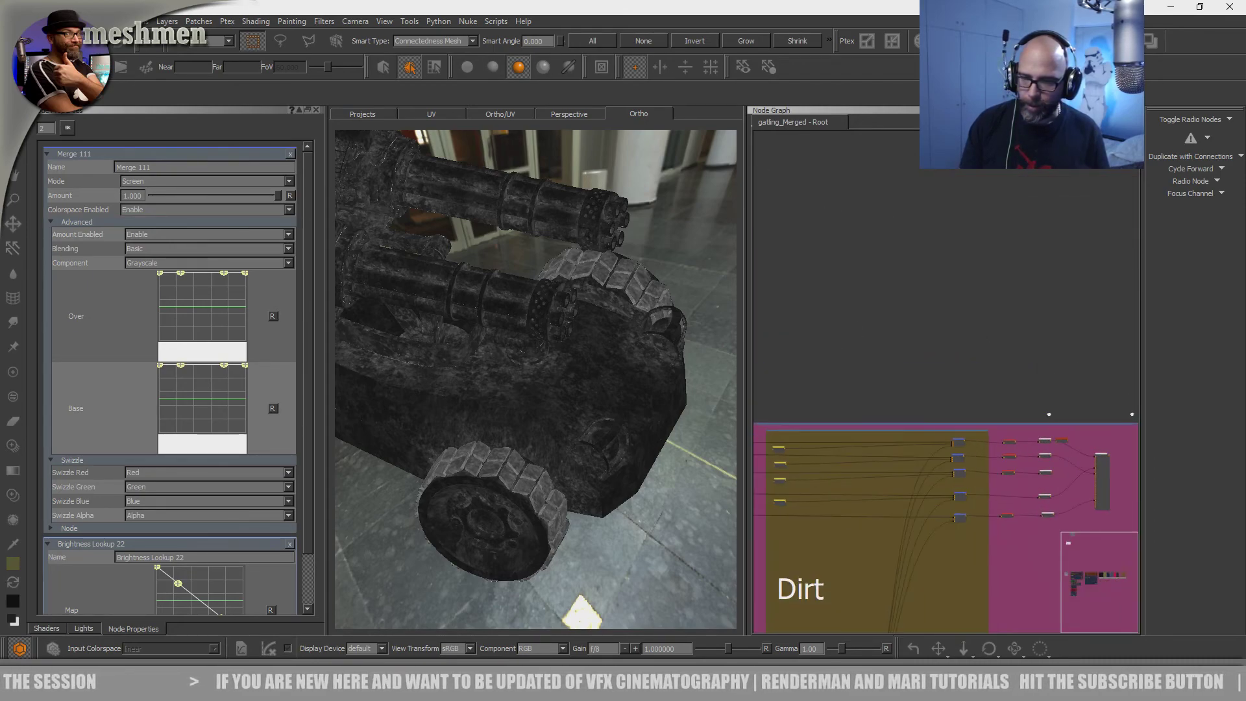
scroll(953, 381, up, 6)
middle_drag(961, 376, 935, 289)
scroll(847, 296, down, 3)
scroll(936, 289, up, 2)
click(949, 255)
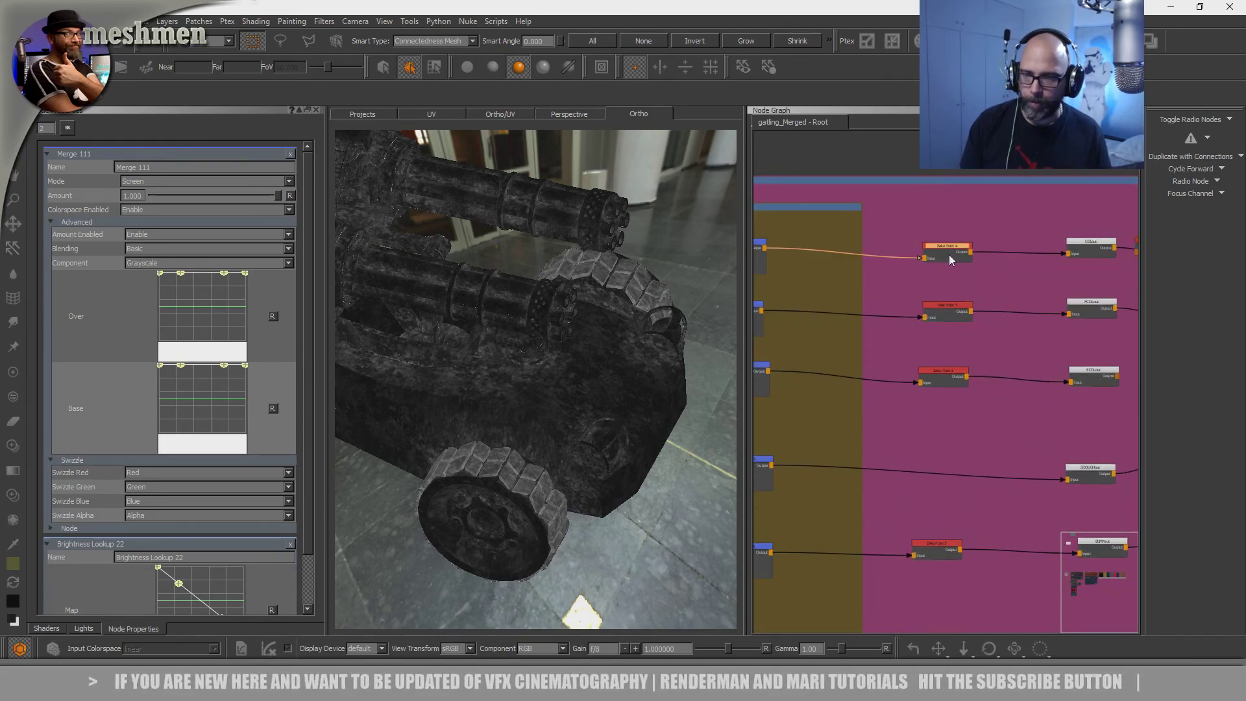
drag(954, 310, 965, 308)
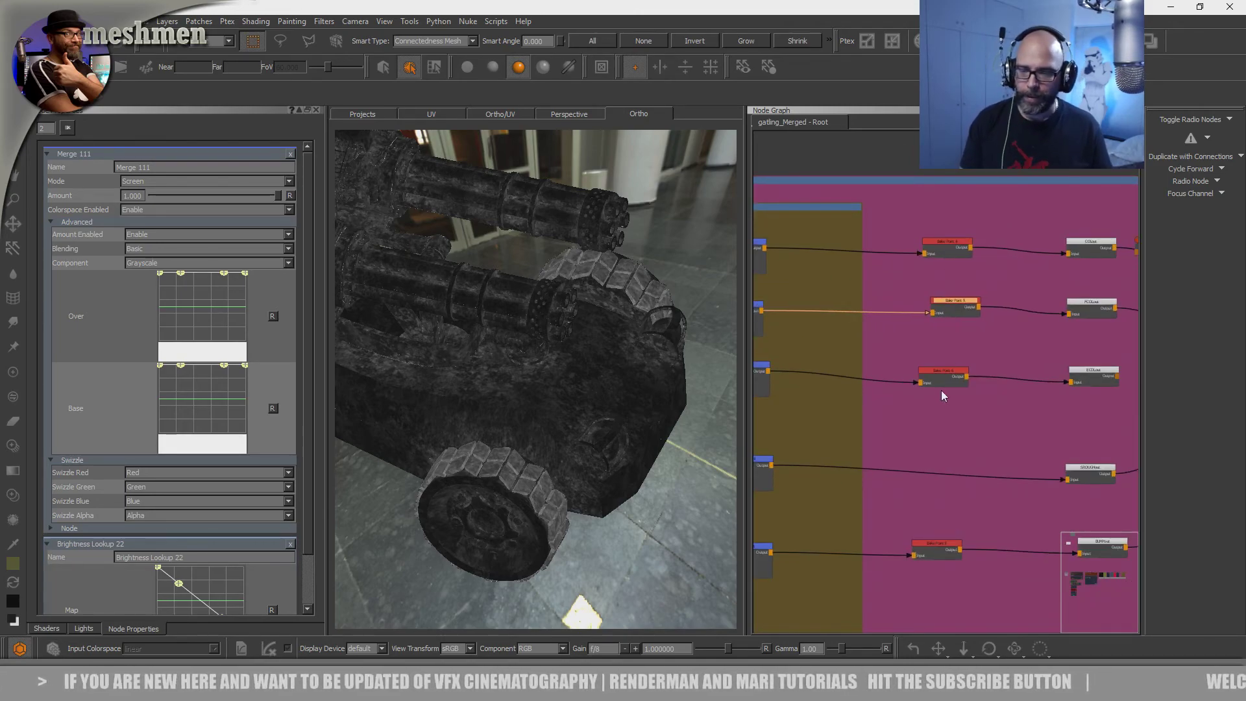
drag(948, 368, 956, 361)
drag(926, 538, 929, 537)
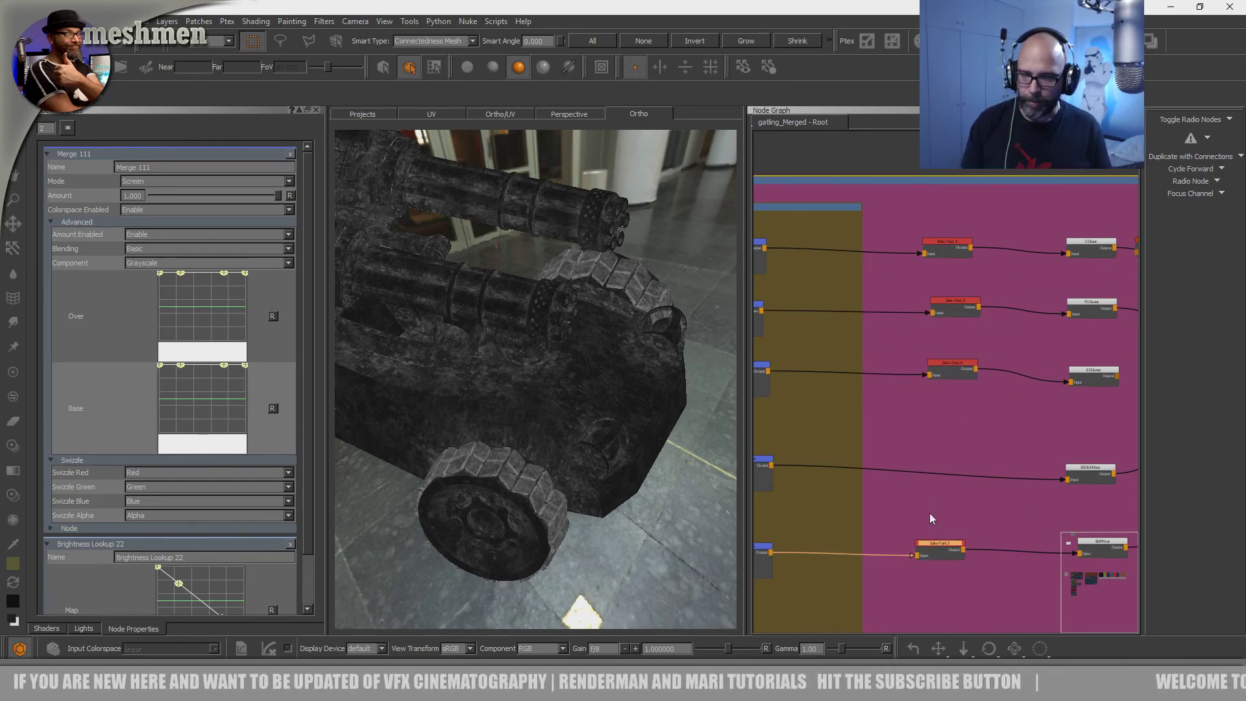
drag(952, 240, 949, 243)
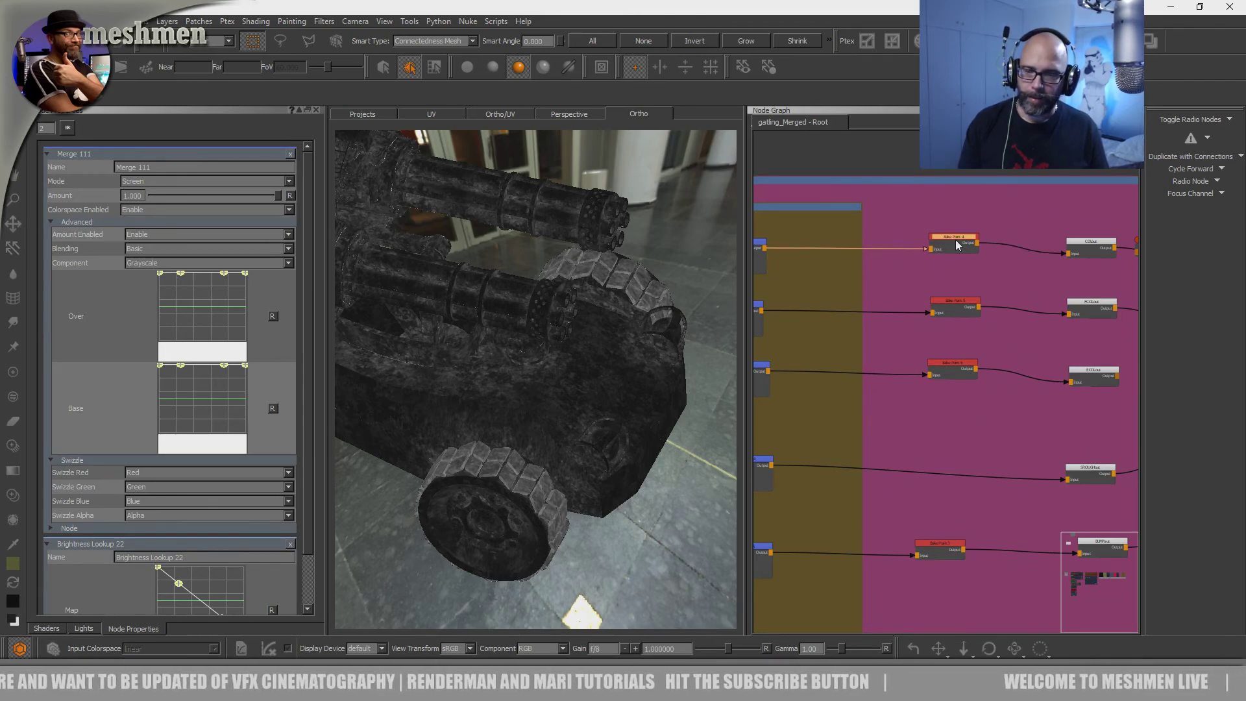
- Display the result of Merge 71 from the Dirt backdrop in the viewport
middle_drag(845, 270, 895, 277)
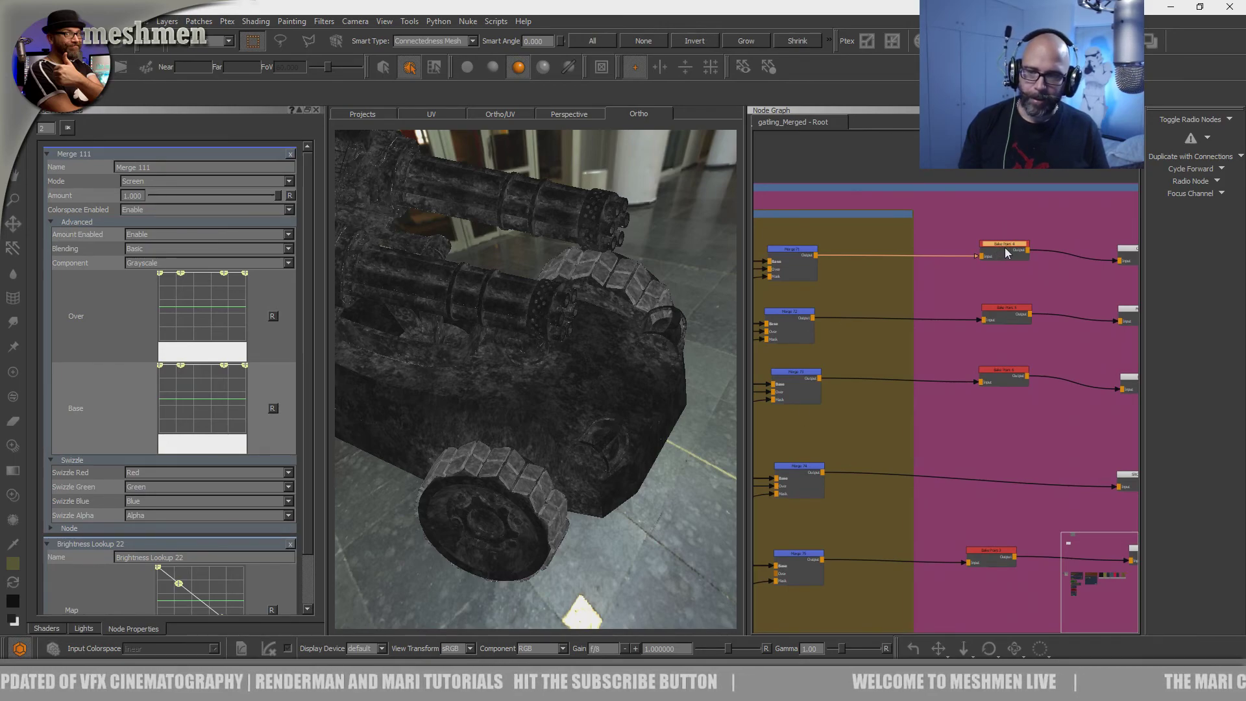
middle_drag(1085, 218, 961, 171)
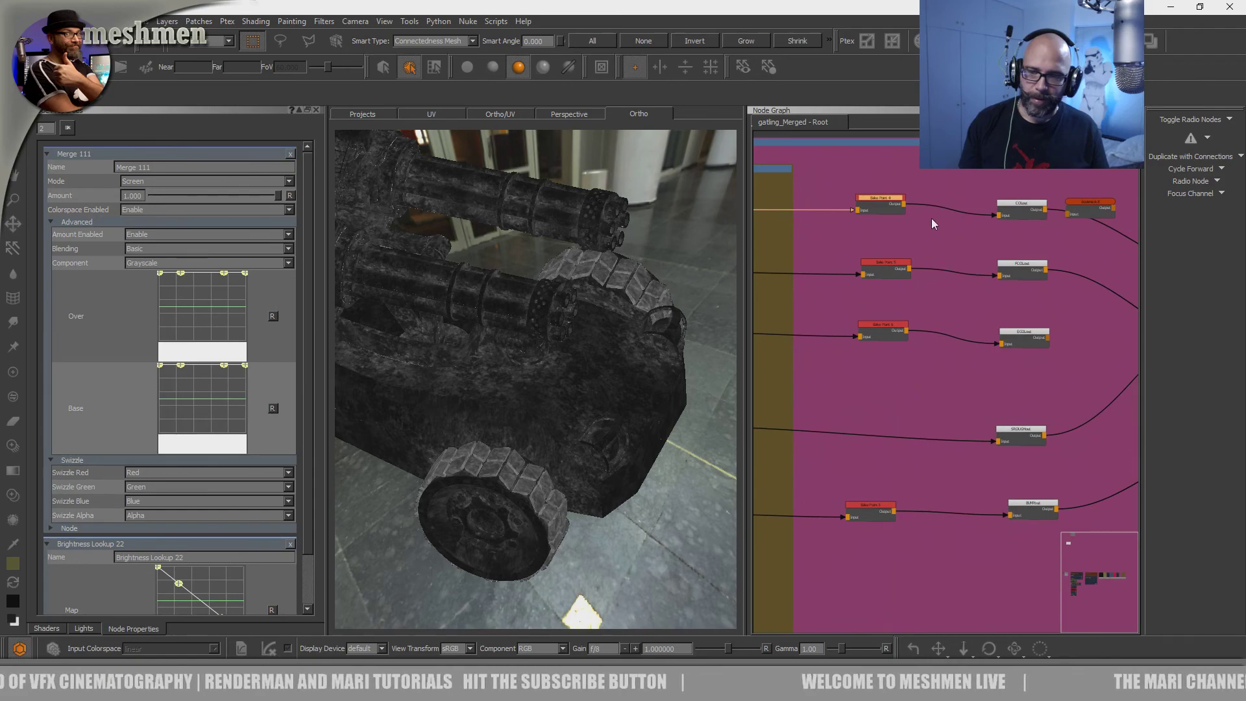
middle_drag(853, 209, 1003, 251)
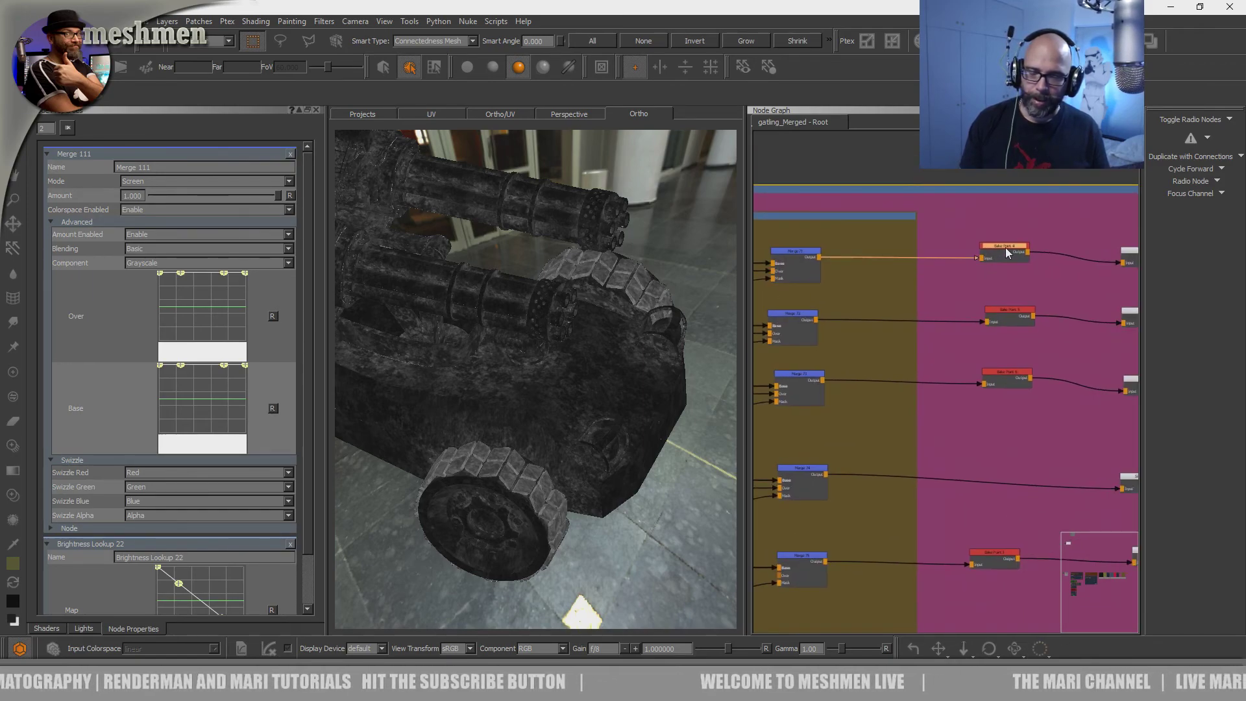
drag(1007, 248, 1008, 251)
scroll(955, 283, up, 3)
drag(915, 272, 922, 272)
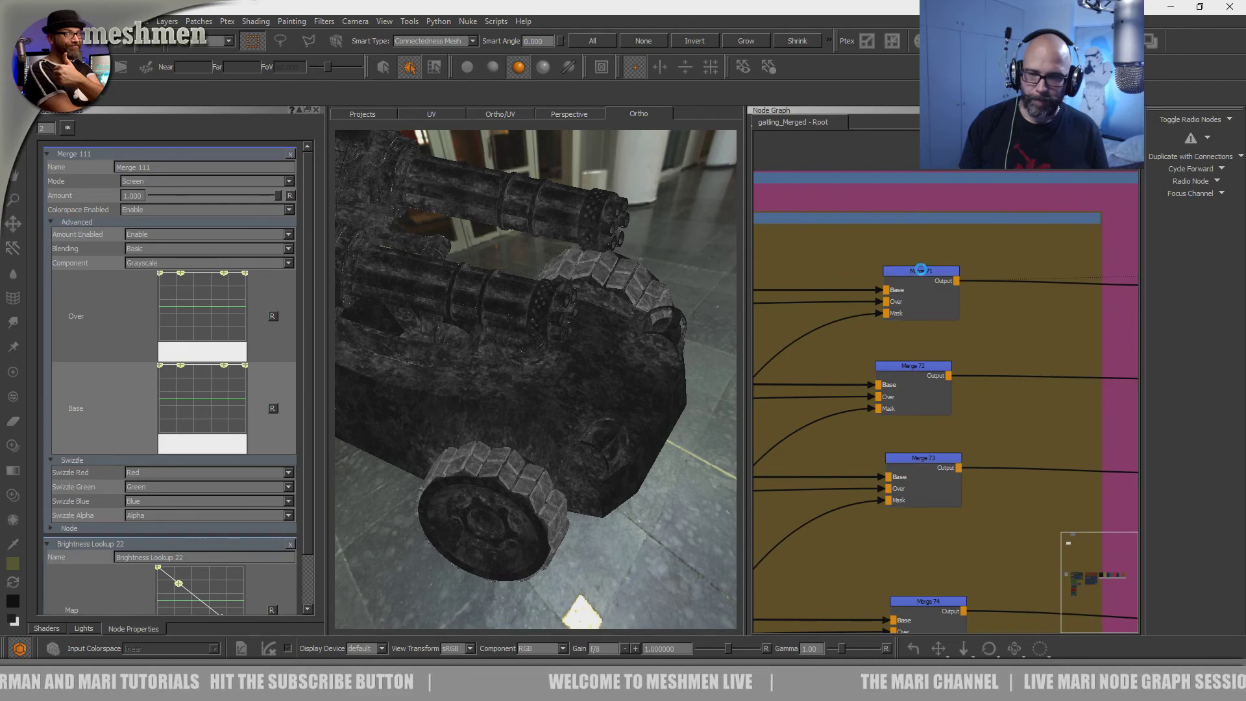
click(919, 271)
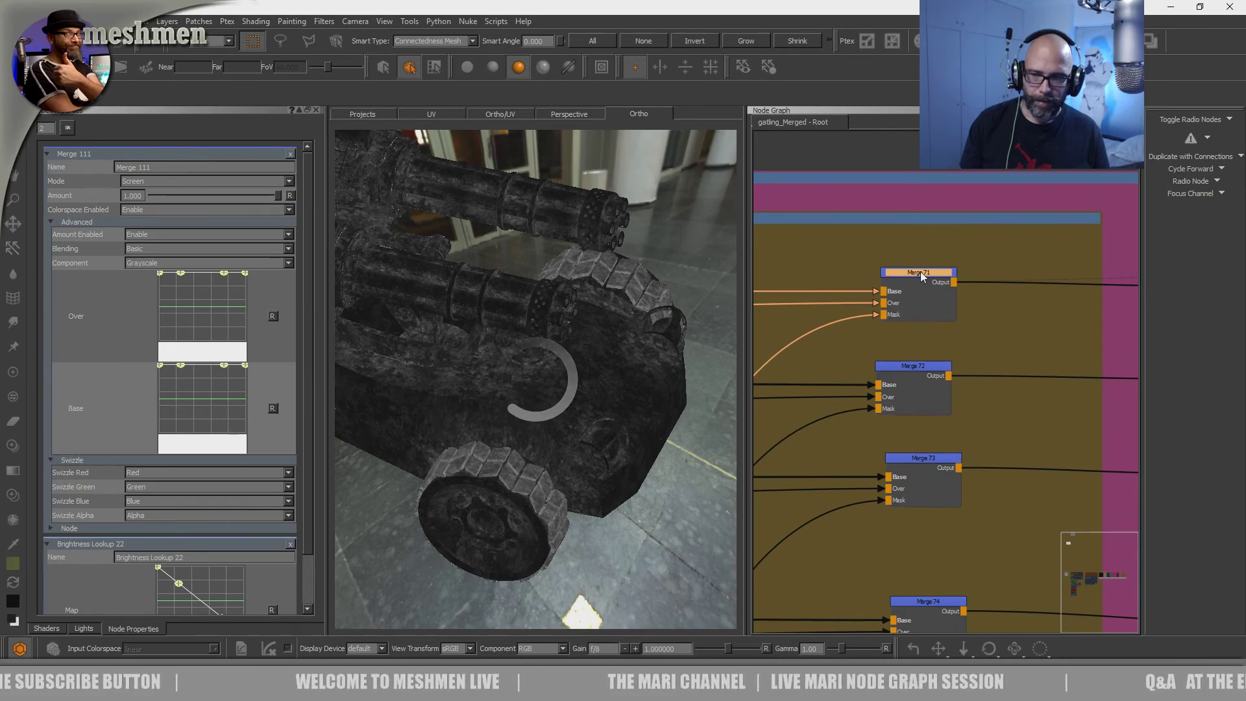
drag(920, 272, 918, 271)
- Examine the dirt on the rubber tread up close with Merge 71 displayed
alt+drag(590, 445, 558, 425)
alt+middle_drag(558, 426, 551, 363)
alt+right_drag(477, 325, 539, 347)
alt+middle_drag(538, 347, 508, 397)
alt+right_drag(509, 397, 618, 450)
alt+drag(619, 450, 611, 458)
scroll(610, 458, down, 3)
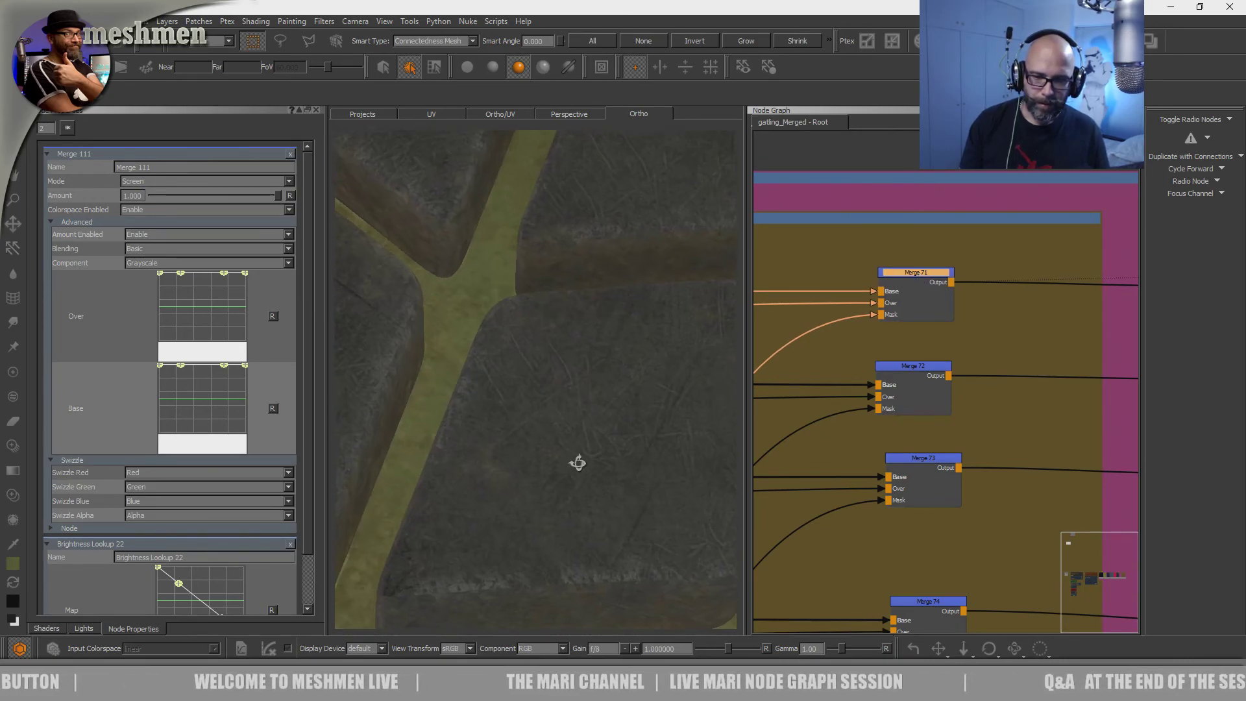
scroll(925, 290, down, 5)
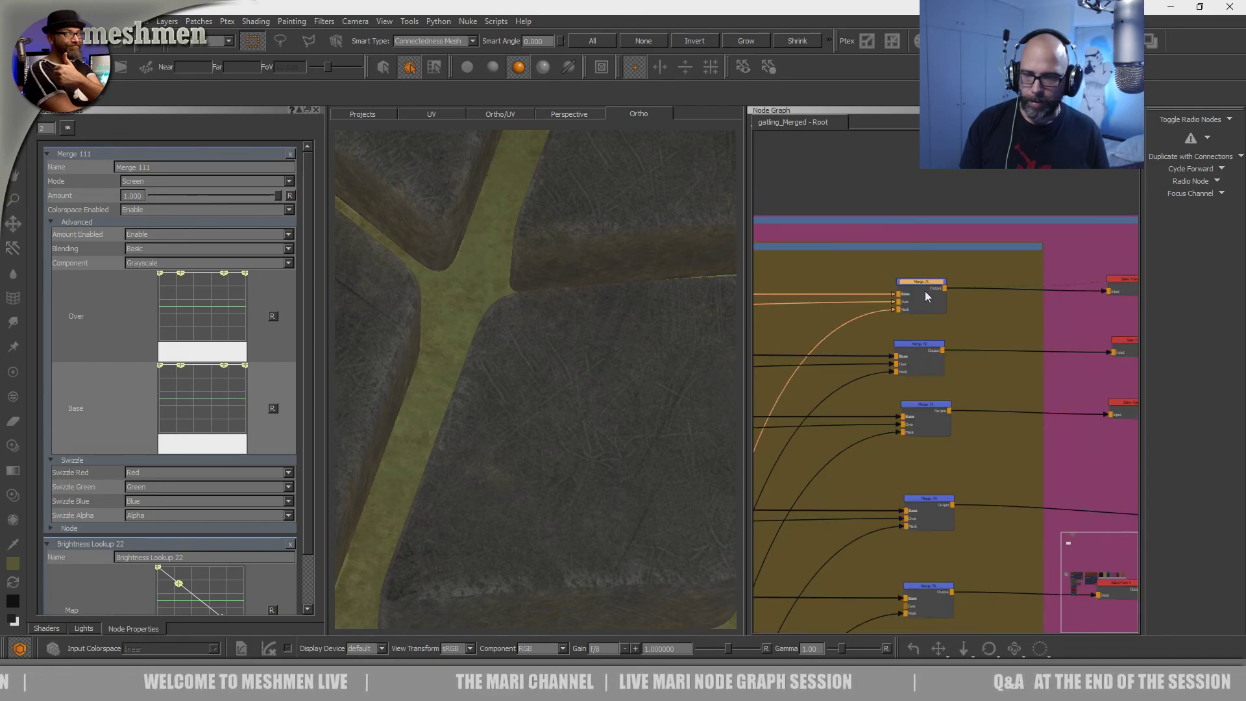
mouse_move(965, 306)
middle_down()
mouse_move(850, 308)
mouse_move(980, 323)
middle_up()
scroll(998, 291, up, 3)
scroll(999, 291, up, 2)
drag(898, 312, 903, 312)
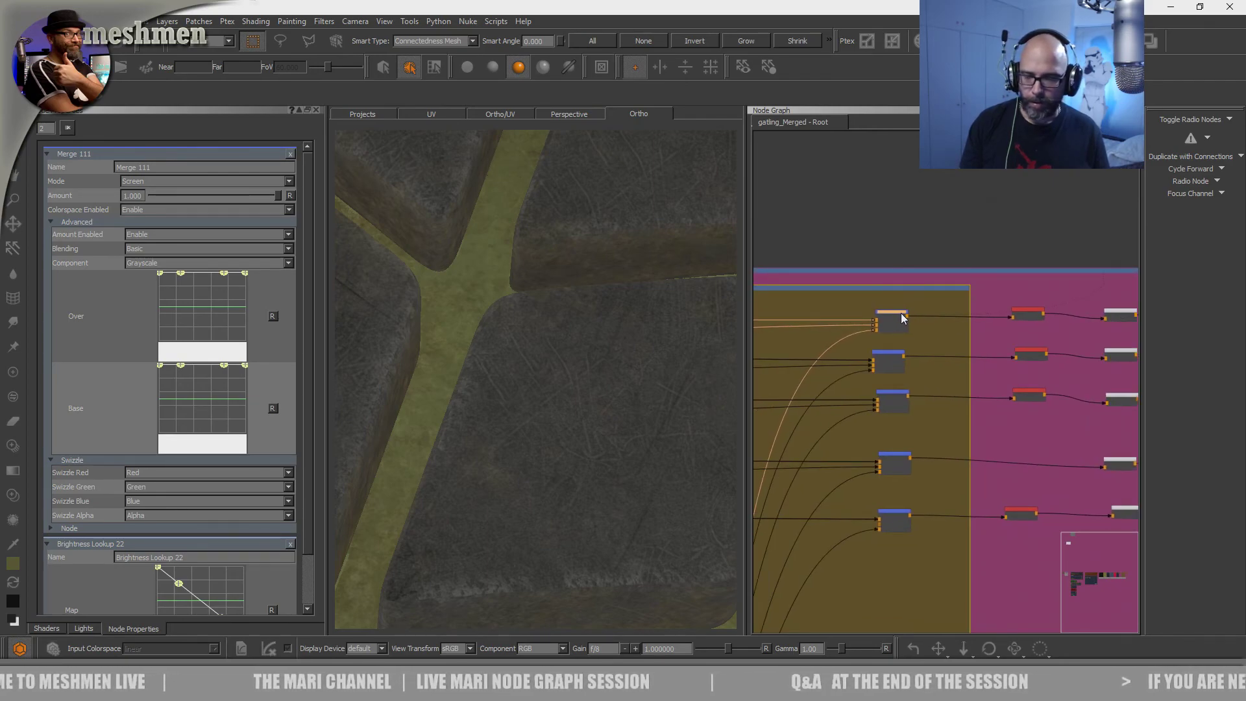
- Try an Amount of 0 on Merge 111 in the Dirtmask backdrop and restore it to 1
scroll(885, 376, down, 5)
middle_drag(863, 446, 1050, 220)
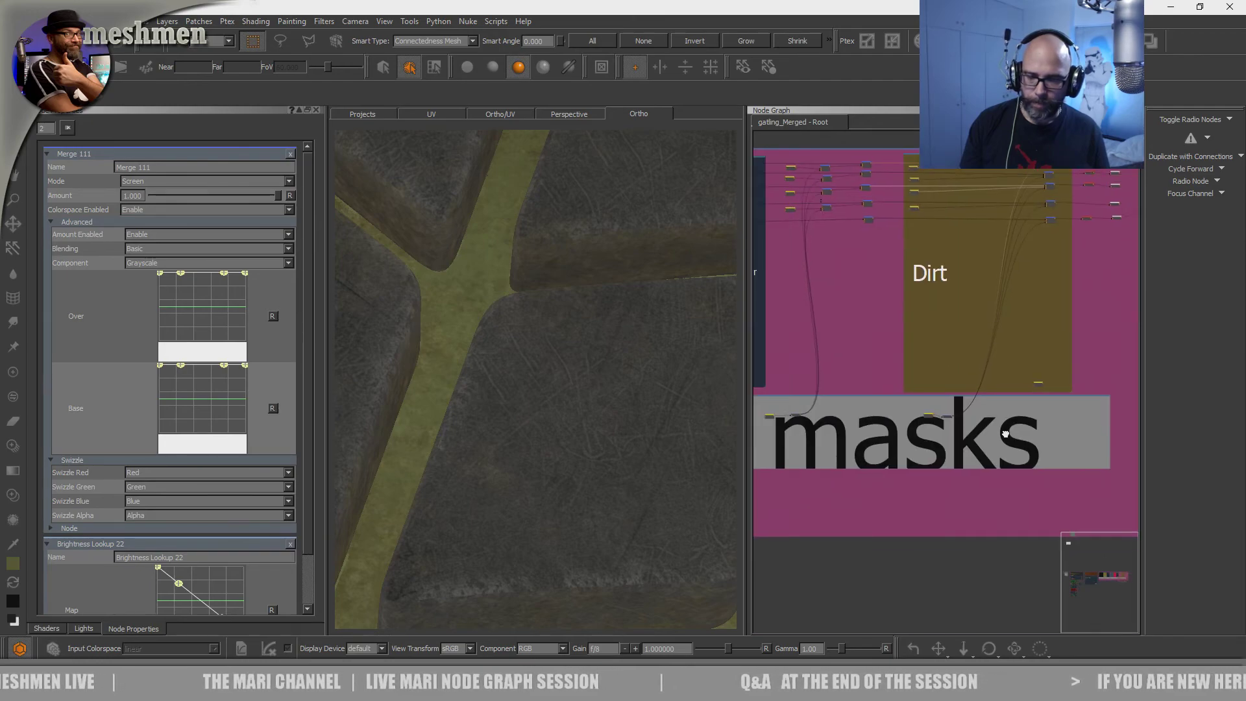
scroll(965, 440, down, 5)
middle_drag(966, 439, 1086, 393)
middle_drag(867, 481, 1139, 346)
mouse_move(824, 392)
middle_down()
mouse_move(982, 395)
mouse_move(1083, 564)
middle_up()
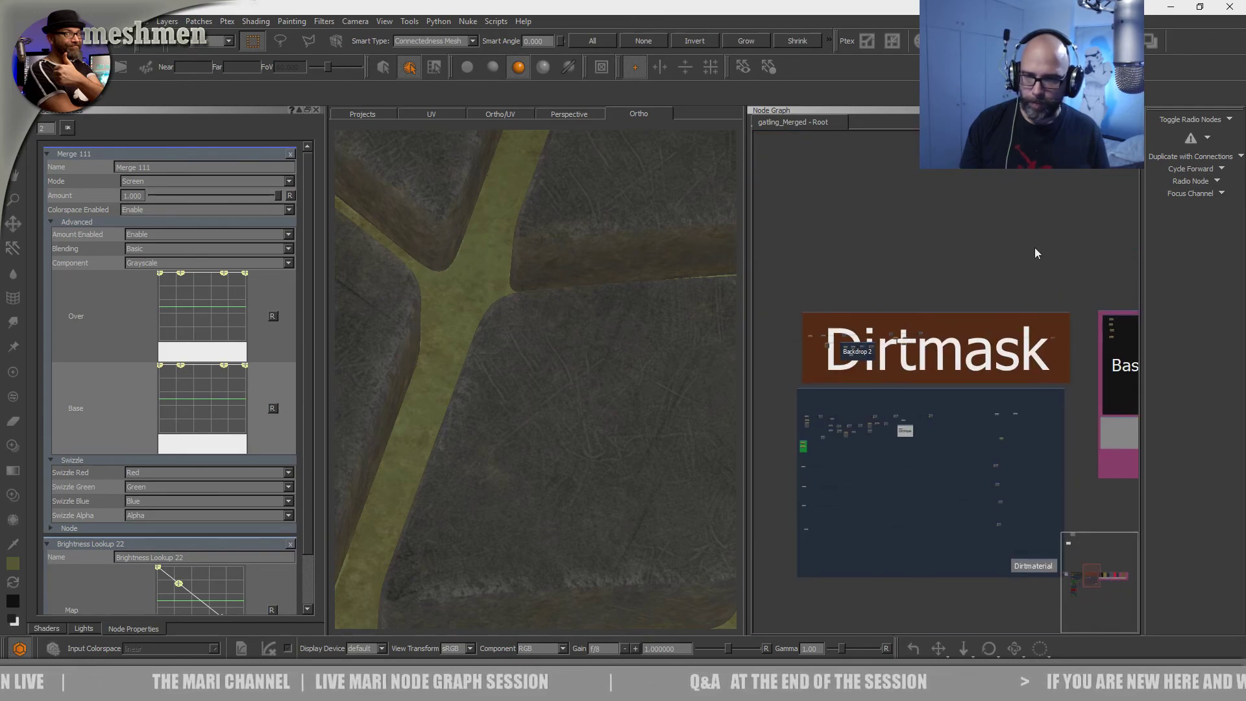
scroll(1065, 263, up, 6)
middle_drag(1074, 334, 1034, 189)
middle_drag(792, 324, 1129, 274)
scroll(928, 330, up, 5)
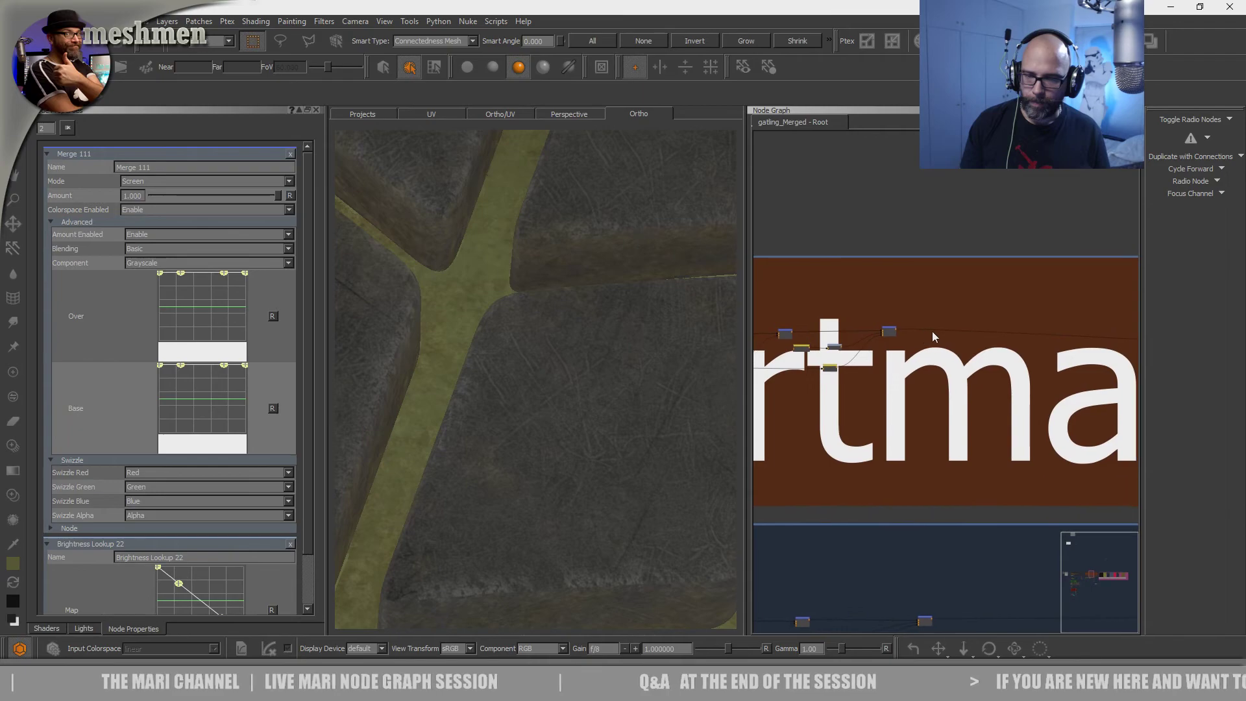
drag(831, 344, 835, 347)
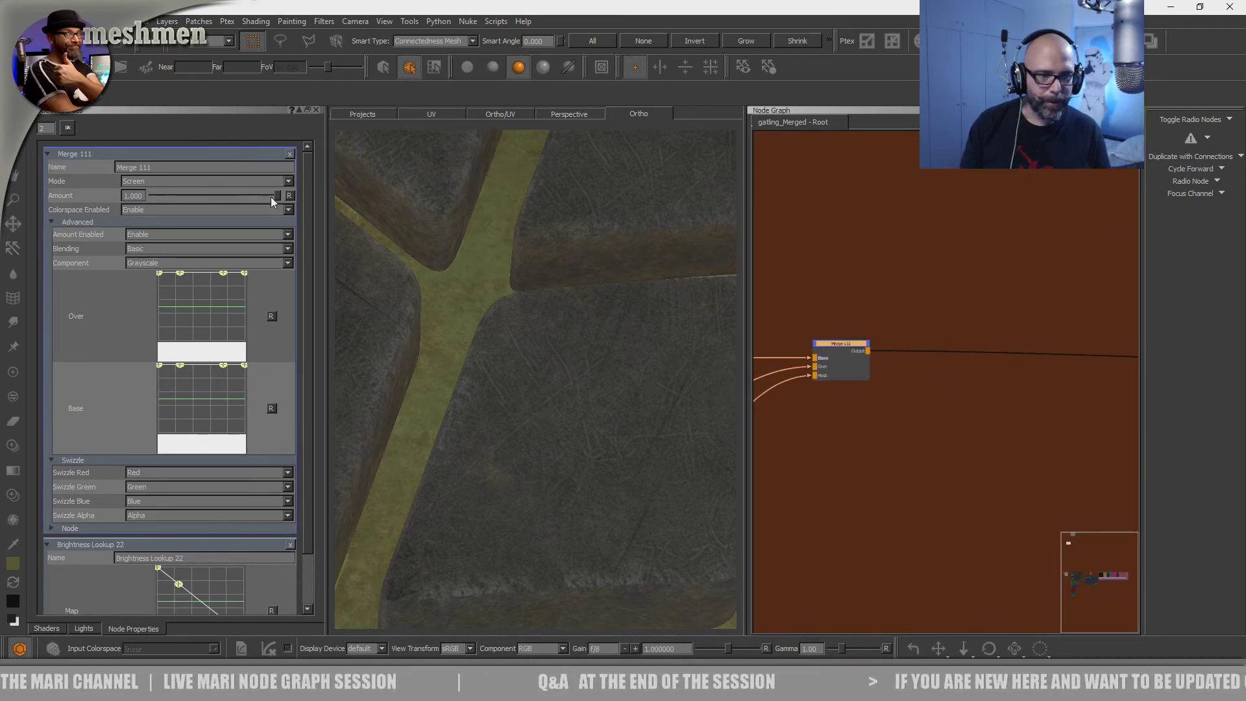
click(147, 197)
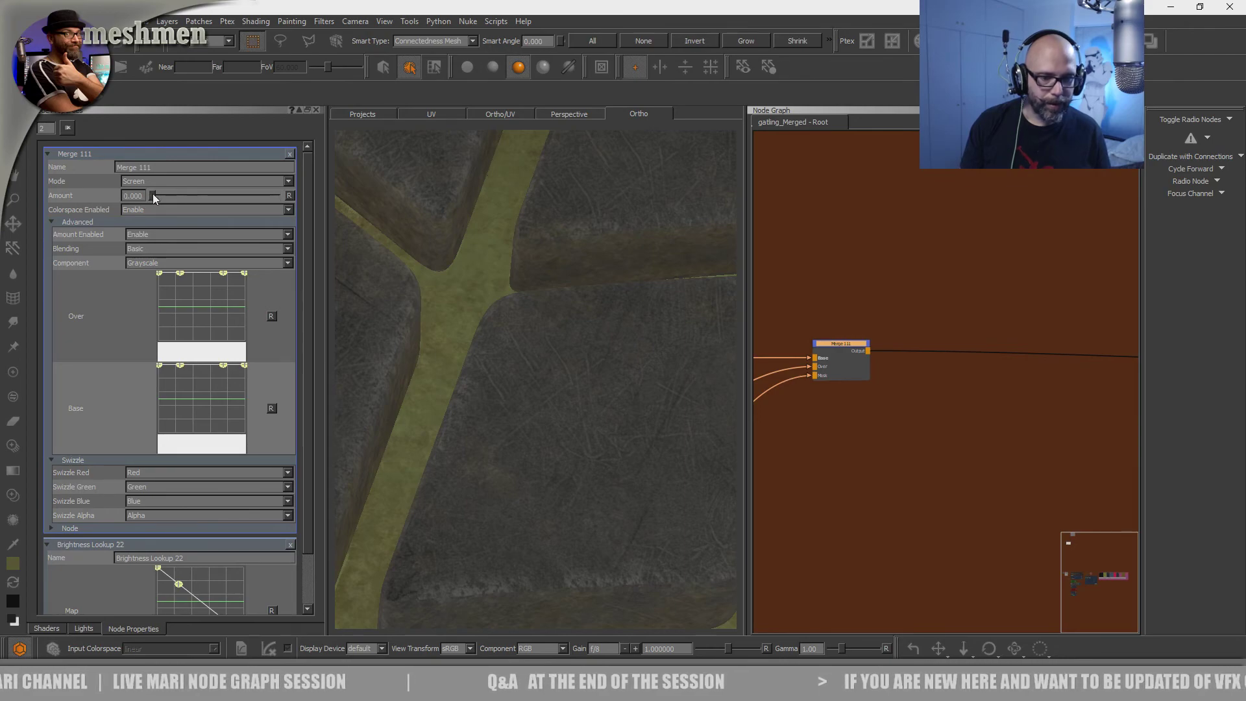
drag(341, 200, 345, 173)
- Disable the Dirtmask_BP node at the end of the Dirtmask network and check the dirt around the wheel's tread
scroll(1039, 354, down, 3)
middle_drag(1039, 354, 798, 340)
middle_drag(1097, 351, 584, 310)
scroll(939, 322, up, 4)
drag(877, 357, 892, 327)
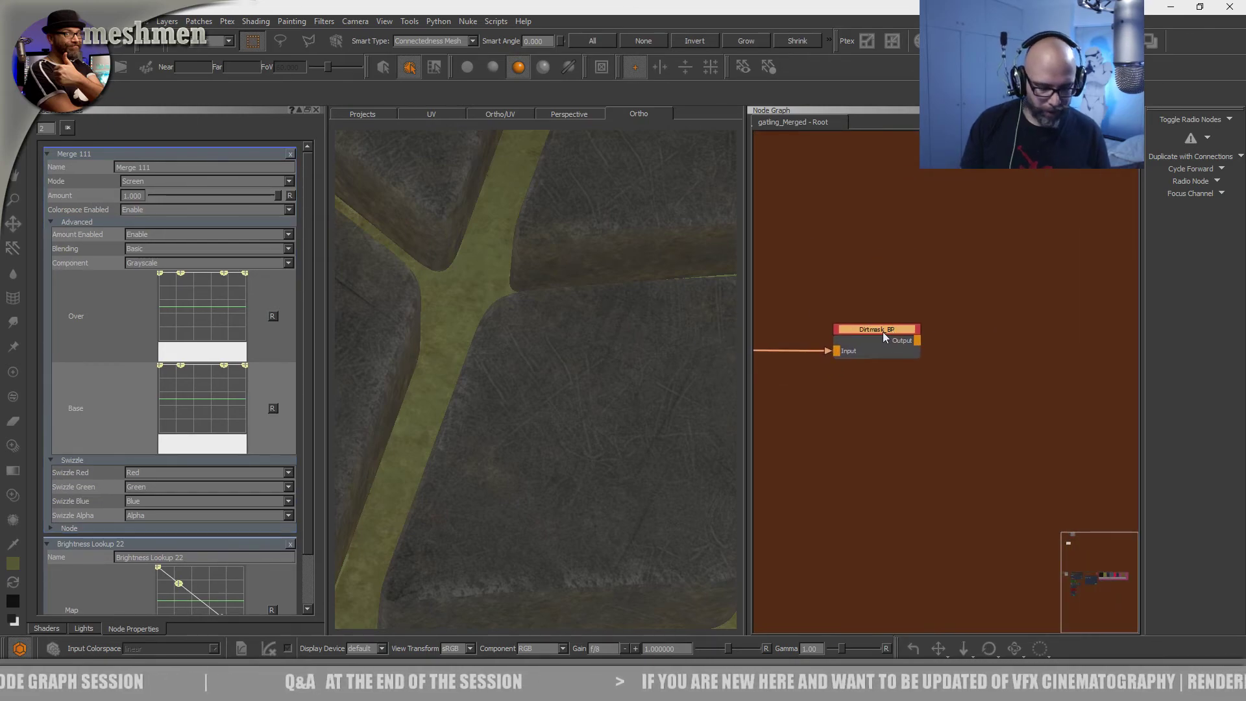
key(d)
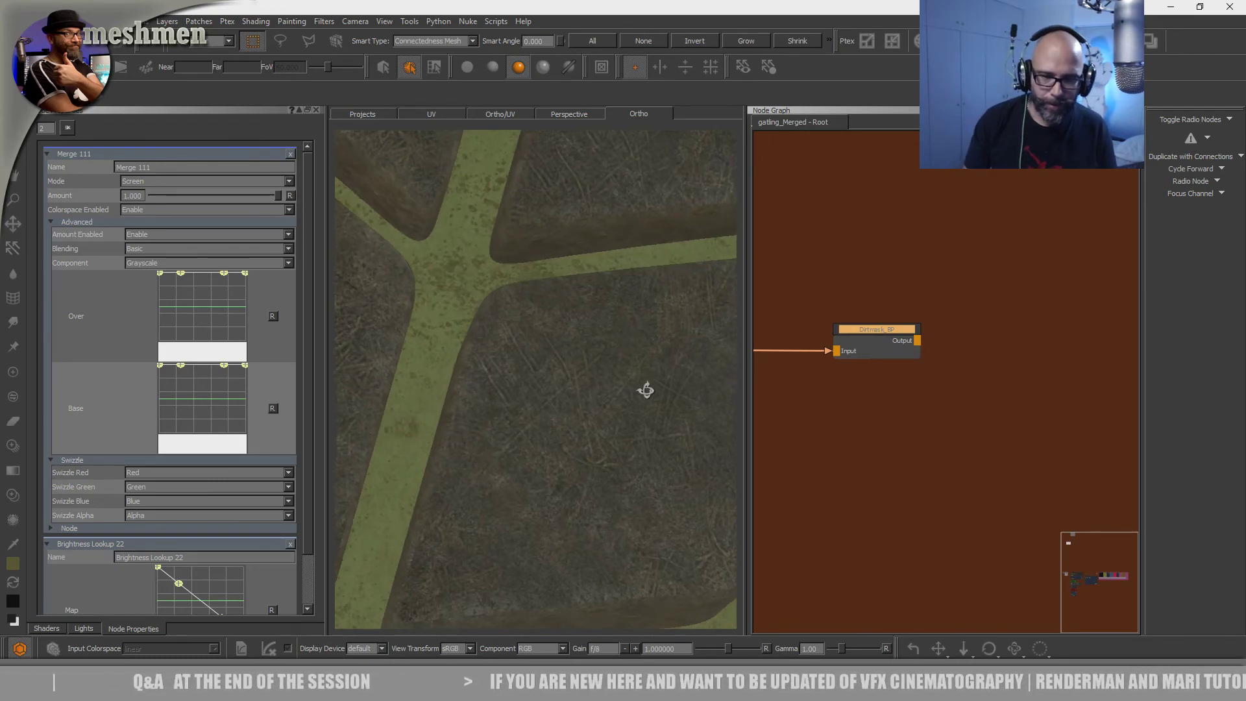
alt+right_drag(645, 390, 565, 389)
alt+drag(564, 390, 545, 389)
alt+middle_drag(545, 389, 549, 419)
alt+right_drag(549, 419, 562, 394)
alt+middle_drag(562, 395, 612, 345)
alt+right_drag(612, 345, 552, 383)
alt+middle_drag(552, 382, 597, 439)
- Compare the dirt on the tread with Merge 111's Amount at 0 and back at 1
middle_drag(868, 338, 895, 334)
middle_drag(826, 386, 1056, 388)
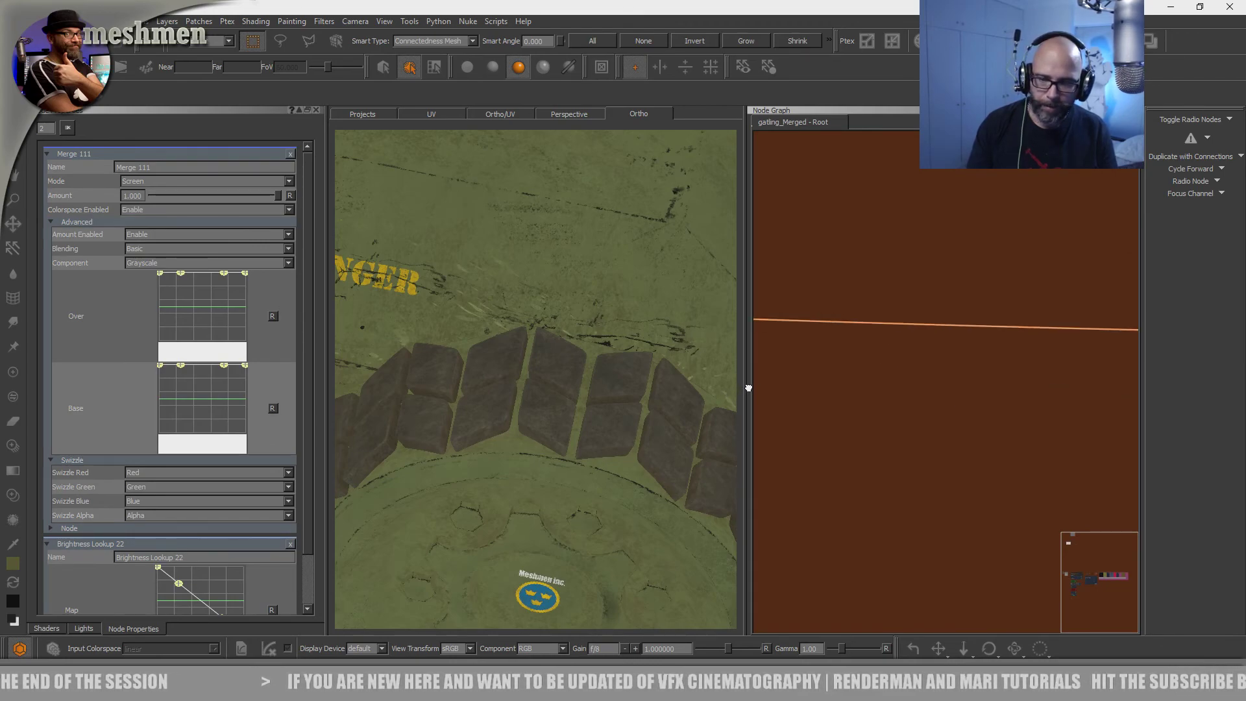
middle_drag(874, 378, 1004, 380)
scroll(1012, 375, up, 6)
middle_drag(901, 376, 982, 371)
click(933, 387)
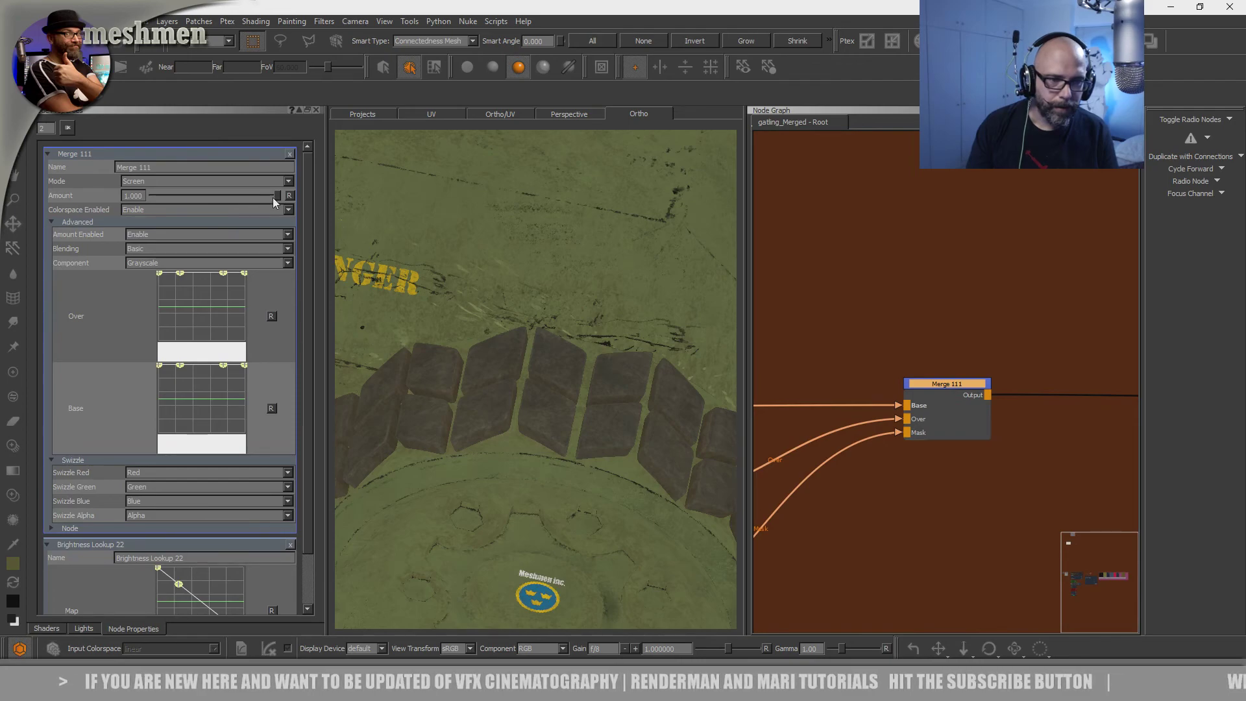
drag(240, 198, 137, 205)
key(ctrl+z)
alt+right_drag(518, 392, 660, 397)
alt+middle_drag(588, 324, 604, 368)
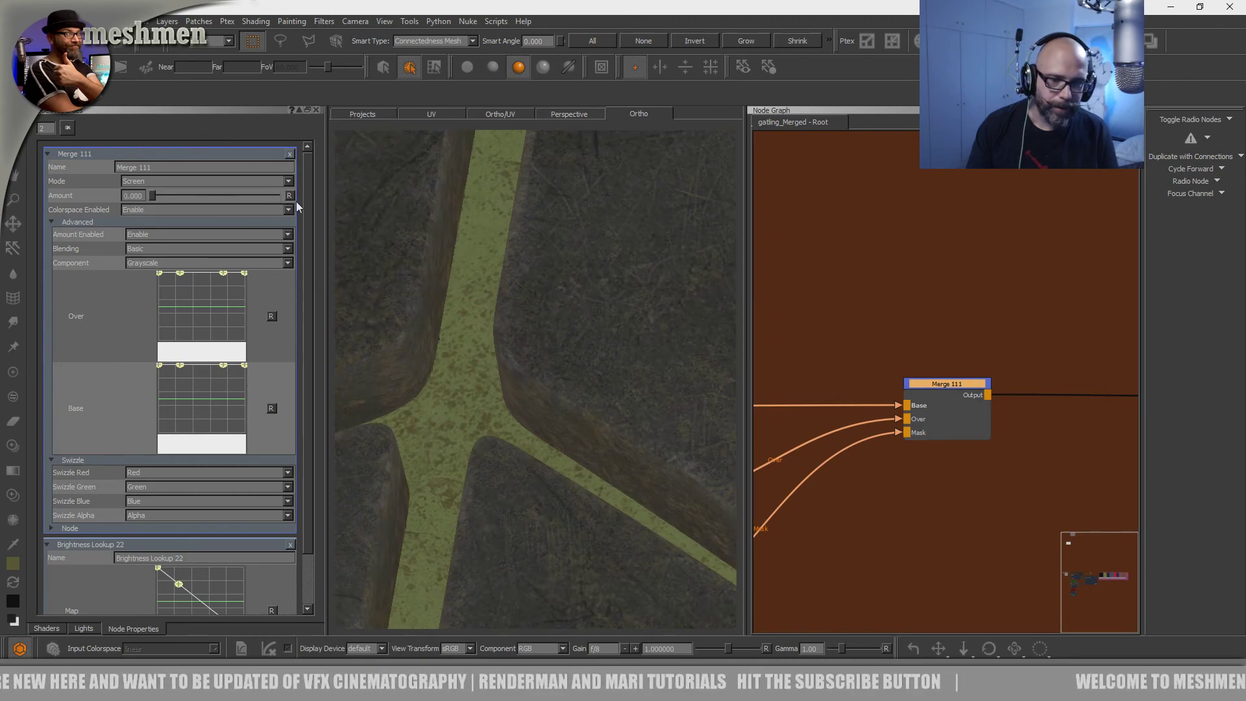
drag(360, 207, 410, 196)
mouse_move(559, 354)
alt+right_down()
mouse_move(582, 356)
mouse_move(542, 356)
alt+right_up()
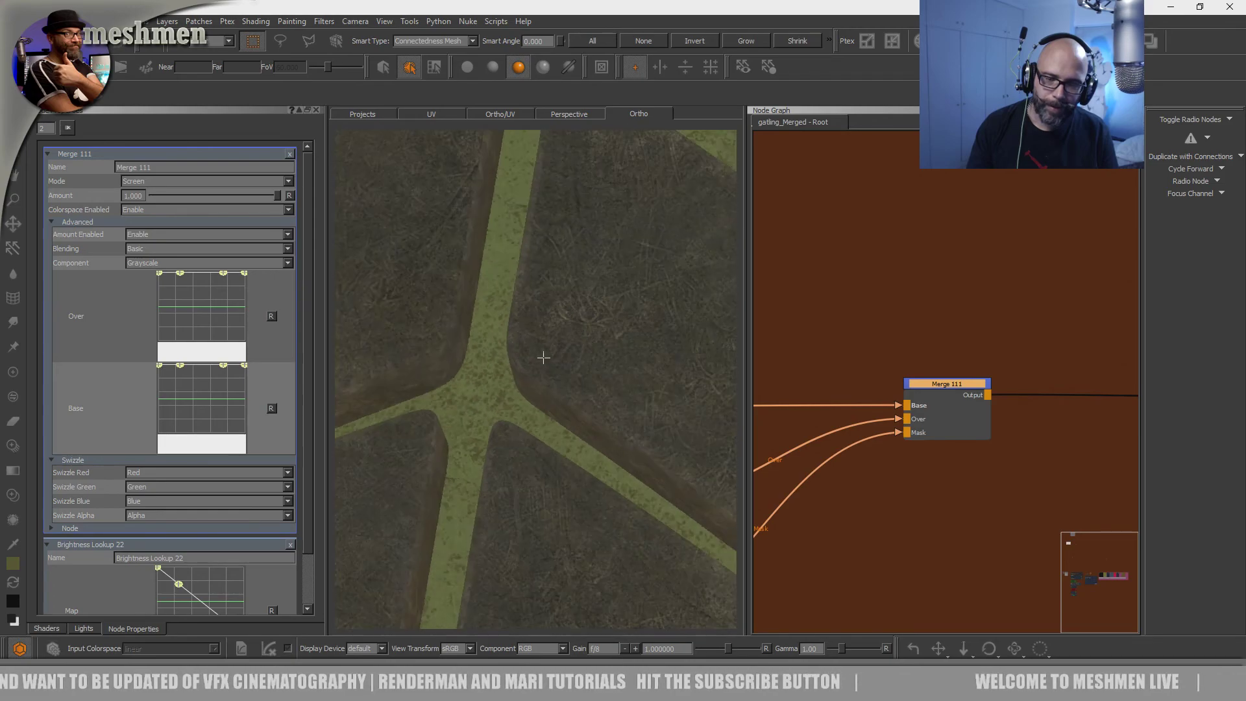
- Space out the Axis Projection radio node, Brightness Lookup 22 and the mask's Radio Node 7 in front of Merge 111
middle_drag(809, 540, 966, 437)
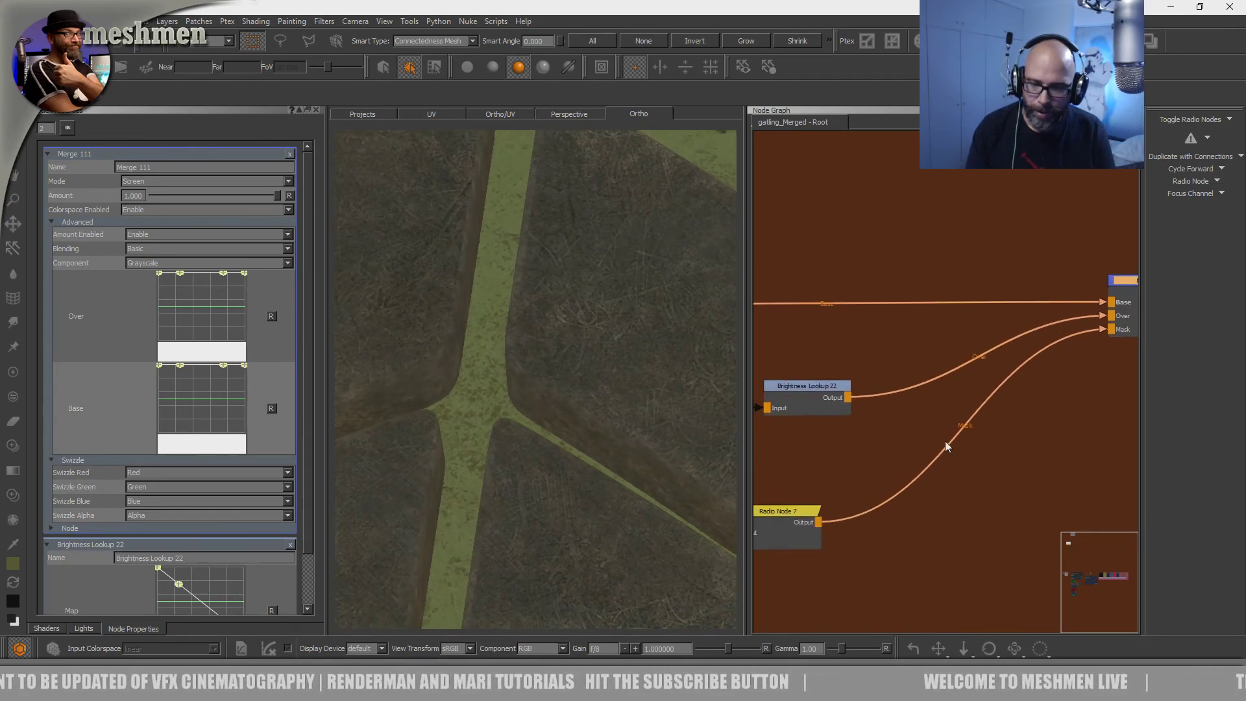
click(807, 507)
middle_drag(888, 458, 1035, 453)
drag(971, 396, 954, 391)
mouse_move(982, 418)
middle_down()
mouse_move(1074, 422)
mouse_move(997, 430)
middle_up()
drag(875, 411, 845, 407)
drag(1034, 515, 945, 502)
drag(1034, 396, 1028, 392)
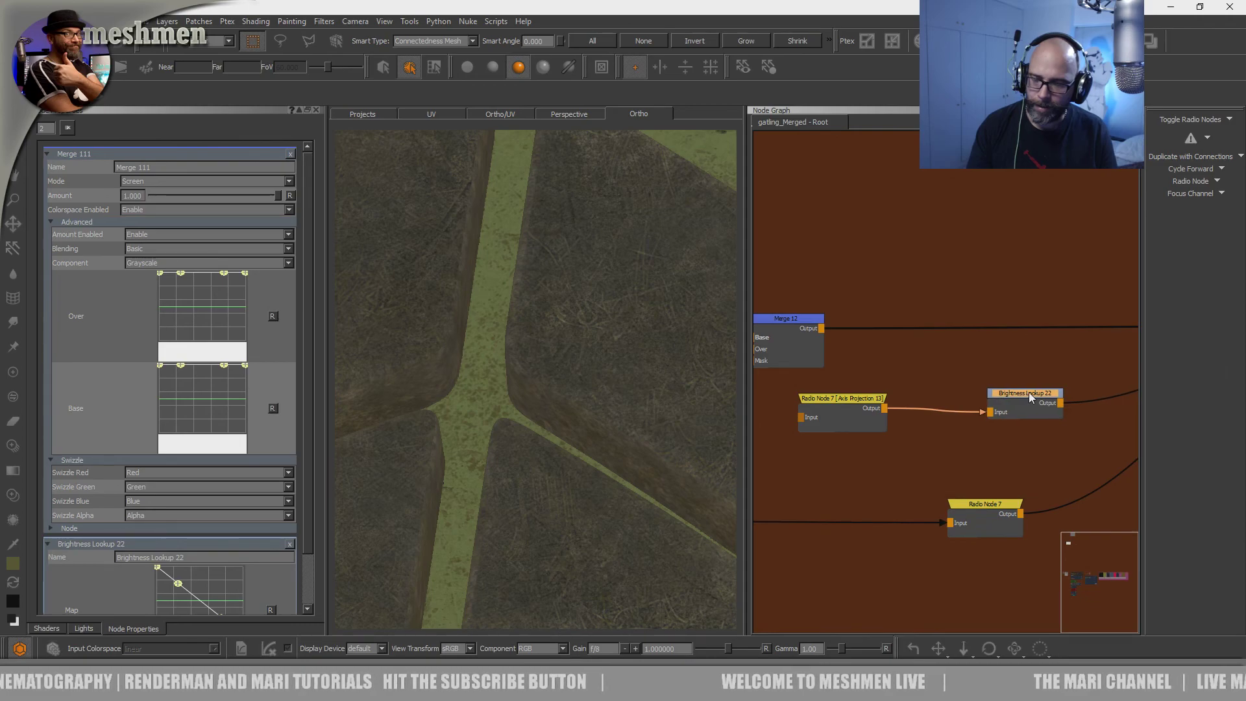
middle_drag(1028, 392, 822, 444)
scroll(823, 444, down, 2)
scroll(1031, 389, down, 1)
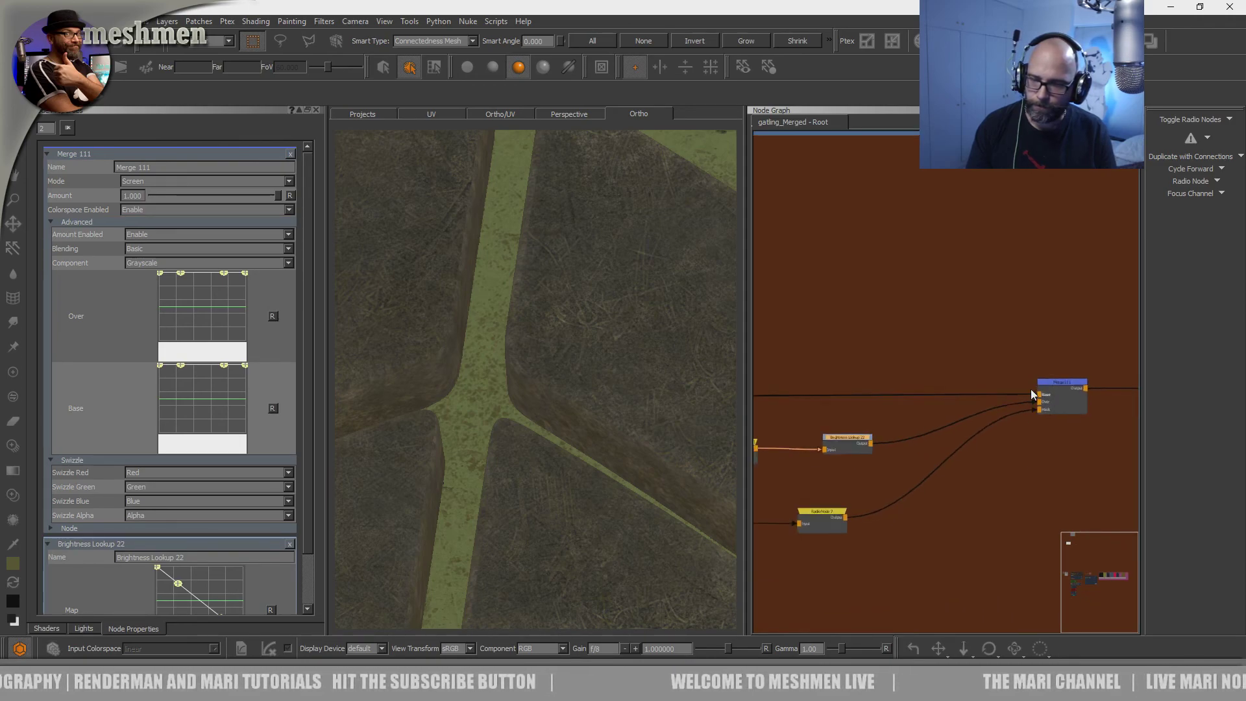
- Display the output of Radio Node 7, the mask feeding Merge 111, in the viewport
scroll(1031, 390, down, 3)
middle_drag(1031, 390, 981, 372)
scroll(982, 372, up, 2)
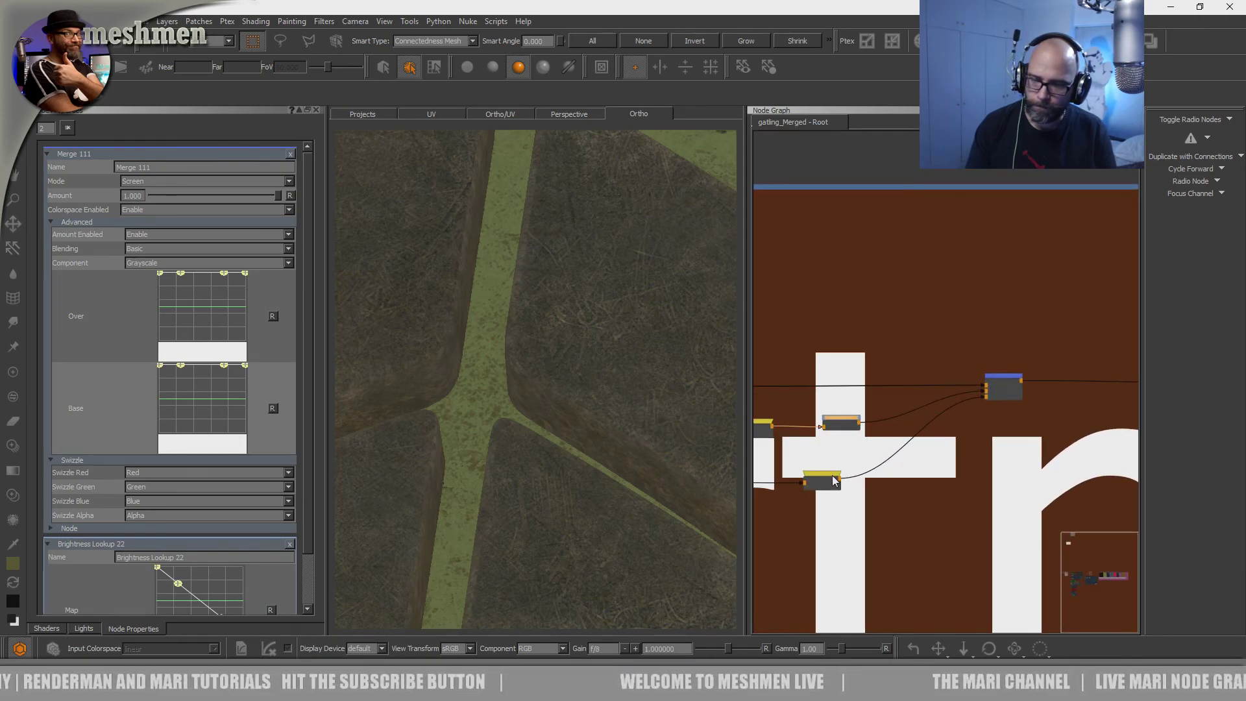
middle_drag(845, 459, 975, 439)
scroll(976, 439, up, 2)
drag(943, 459, 943, 461)
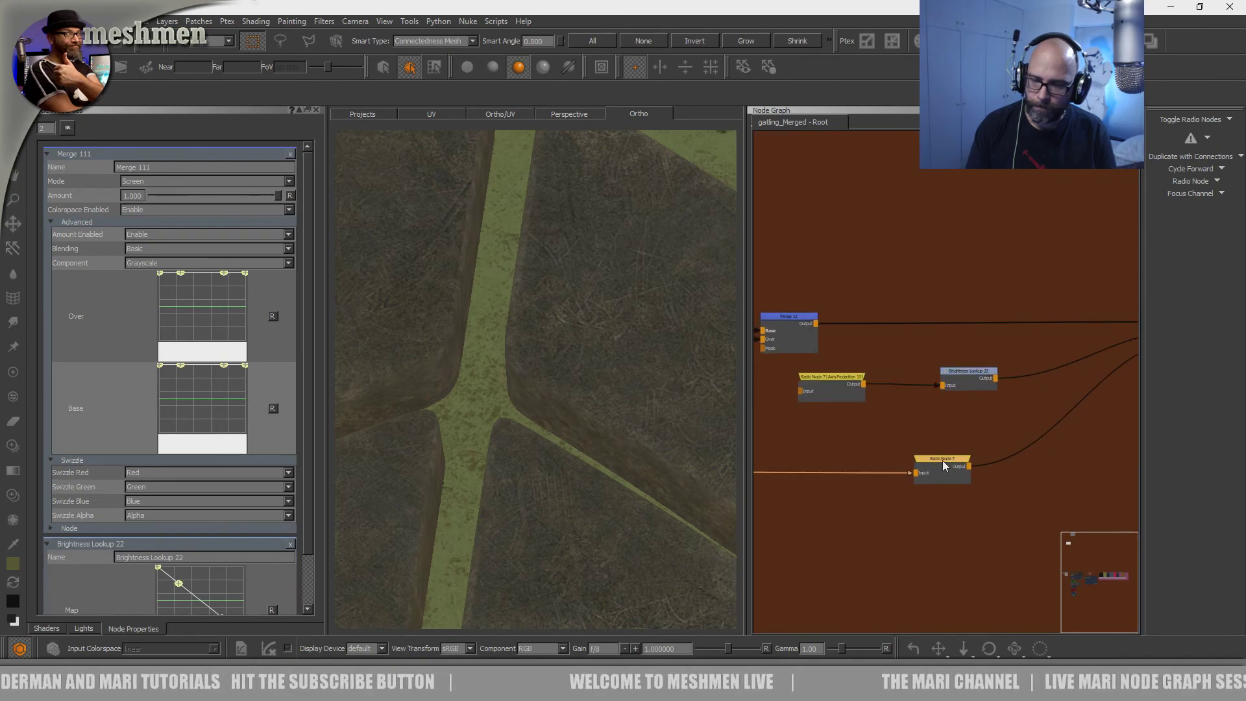
key(v)
middle_drag(948, 449, 831, 496)
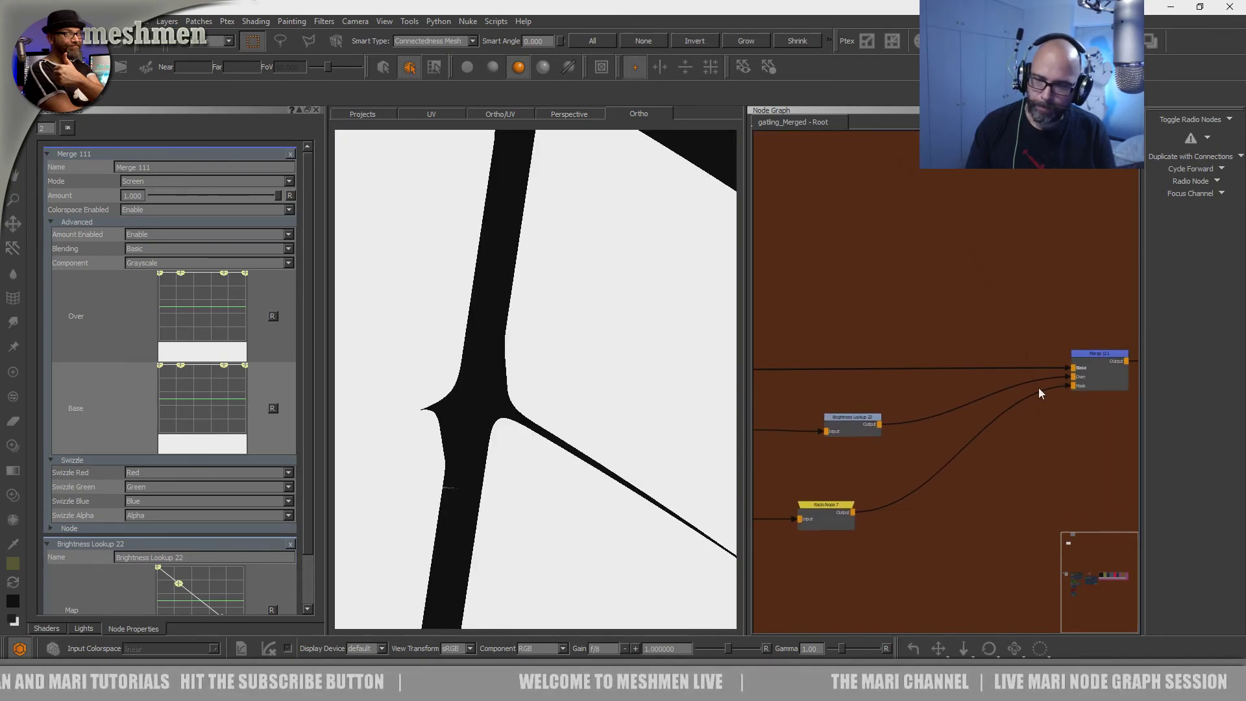
- View Brightness Lookup 22 and lower the point at the dark end of its inverted Map curve
click(852, 420)
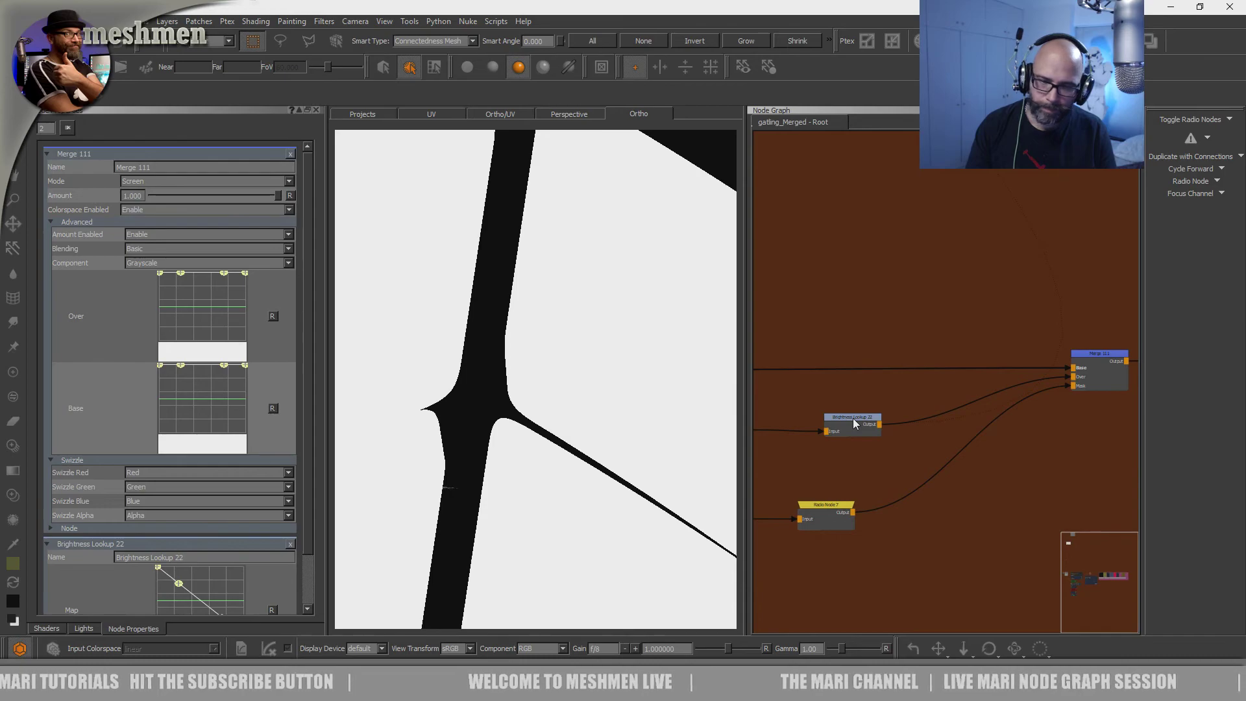
key(v)
drag(222, 228, 216, 236)
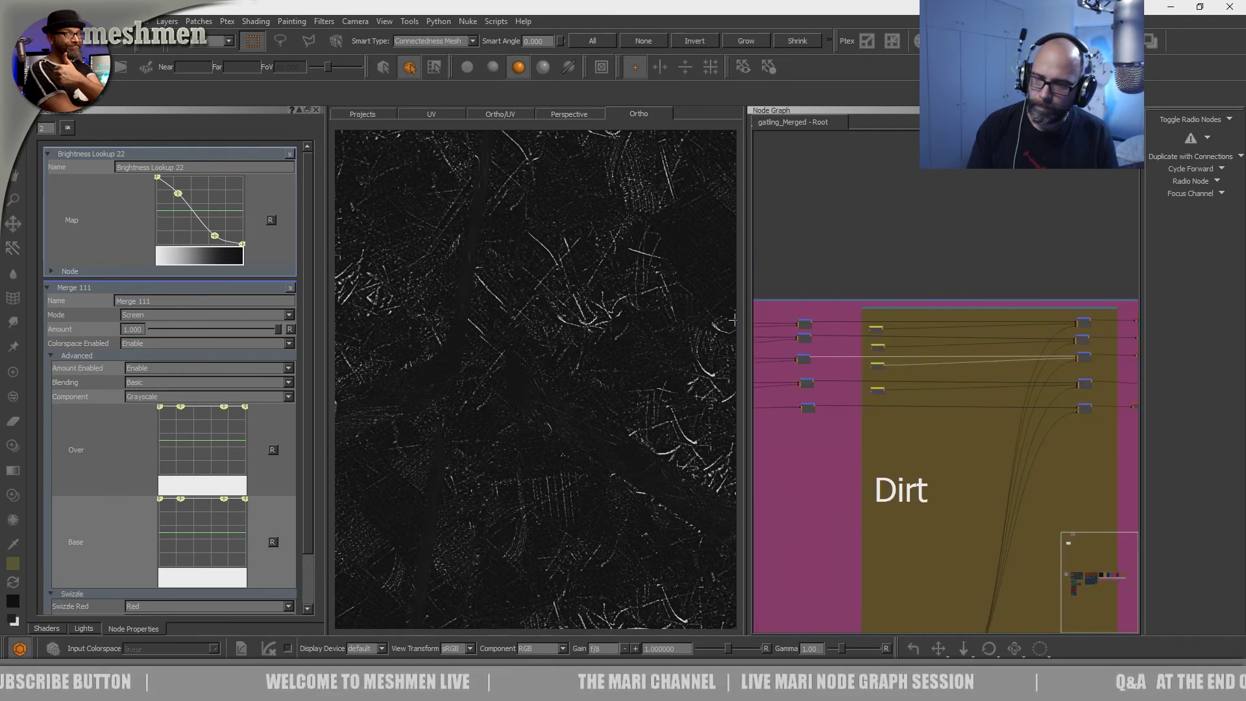
- Display the topmost merge of the Dirt backdrop and check the dirt on the tread
scroll(965, 326, up, 2)
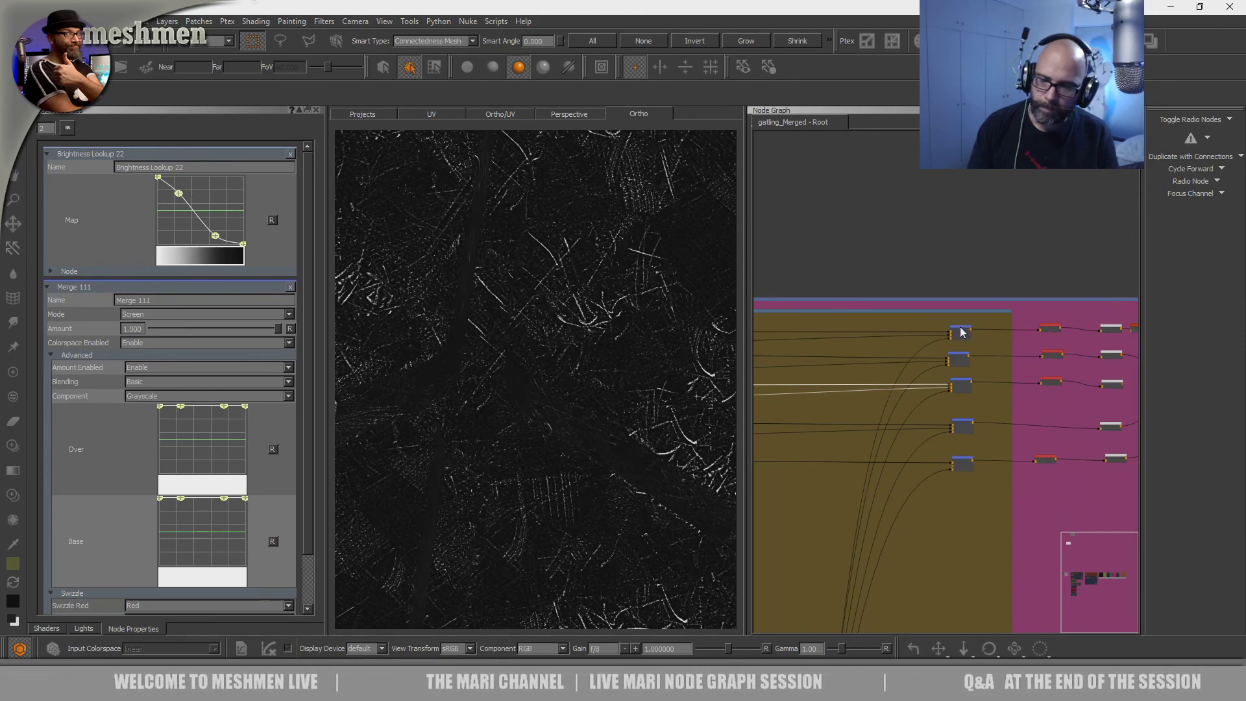
click(960, 330)
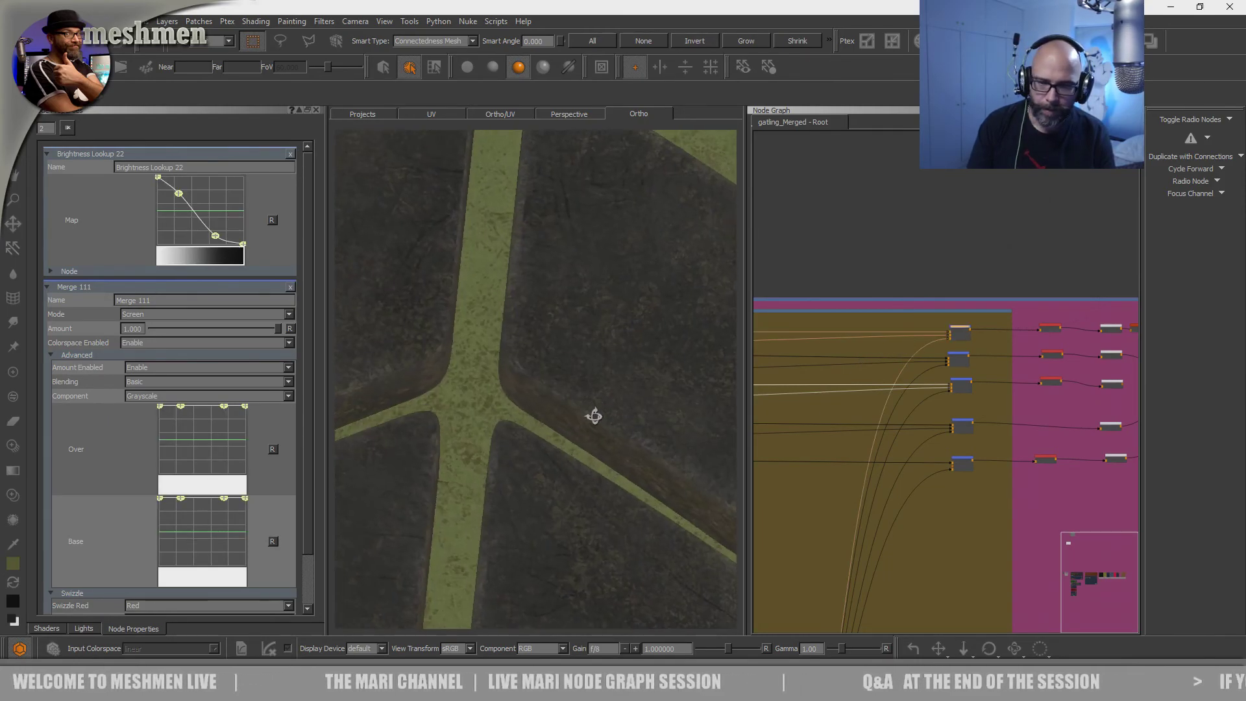
scroll(863, 447, down, 3)
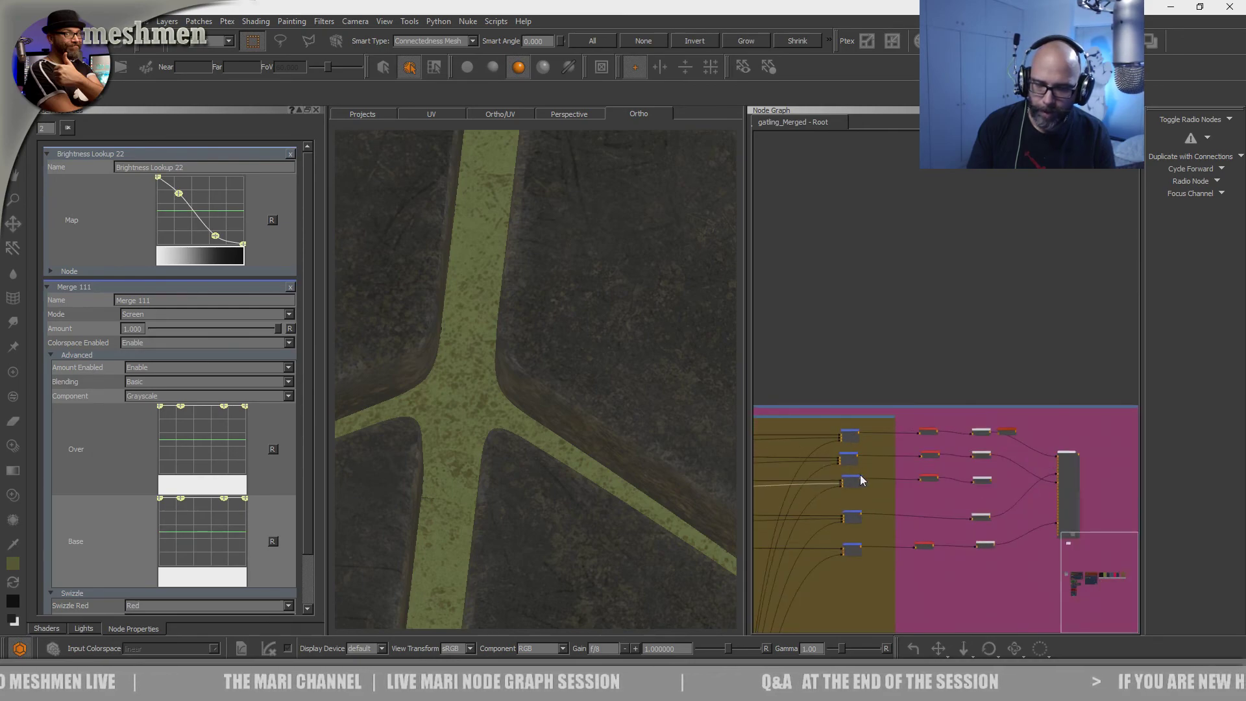
- Try an Amount of 0 on Merge 111 in the Dirtmask backdrop and return it to 1
scroll(856, 477, down, 4)
middle_drag(898, 446, 1103, 414)
middle_drag(814, 455, 1088, 434)
scroll(869, 418, up, 5)
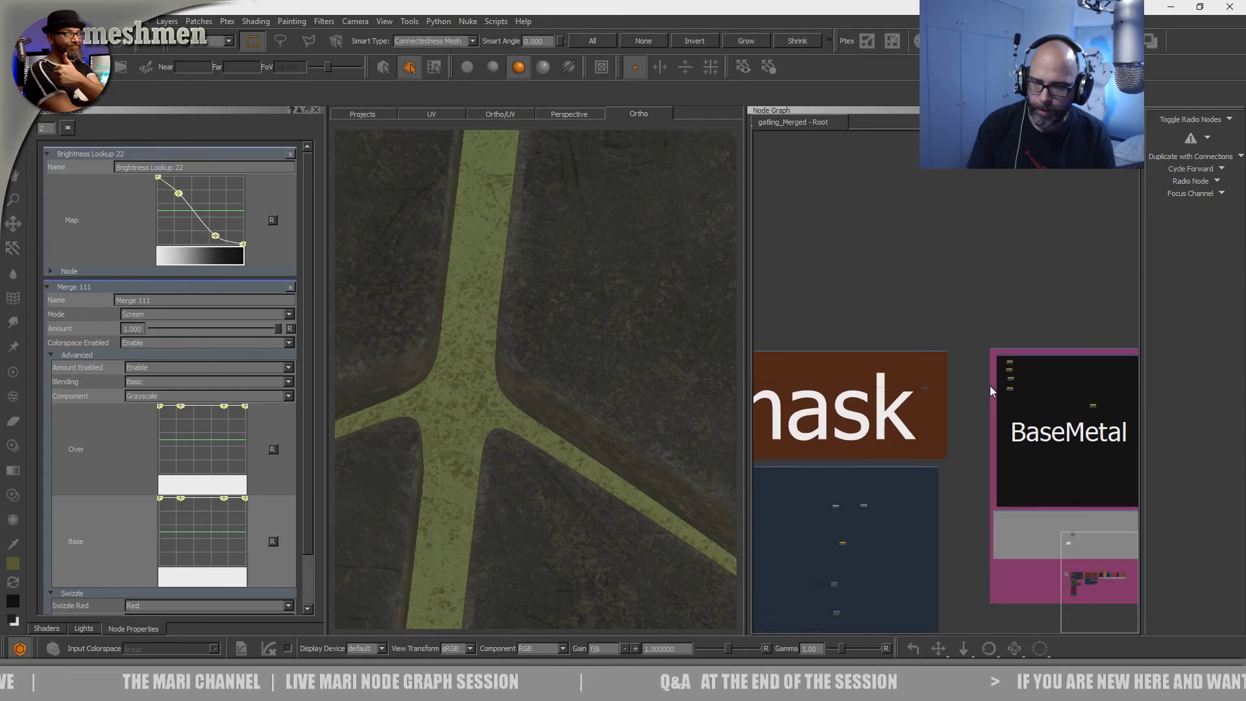
scroll(875, 415, left, 6)
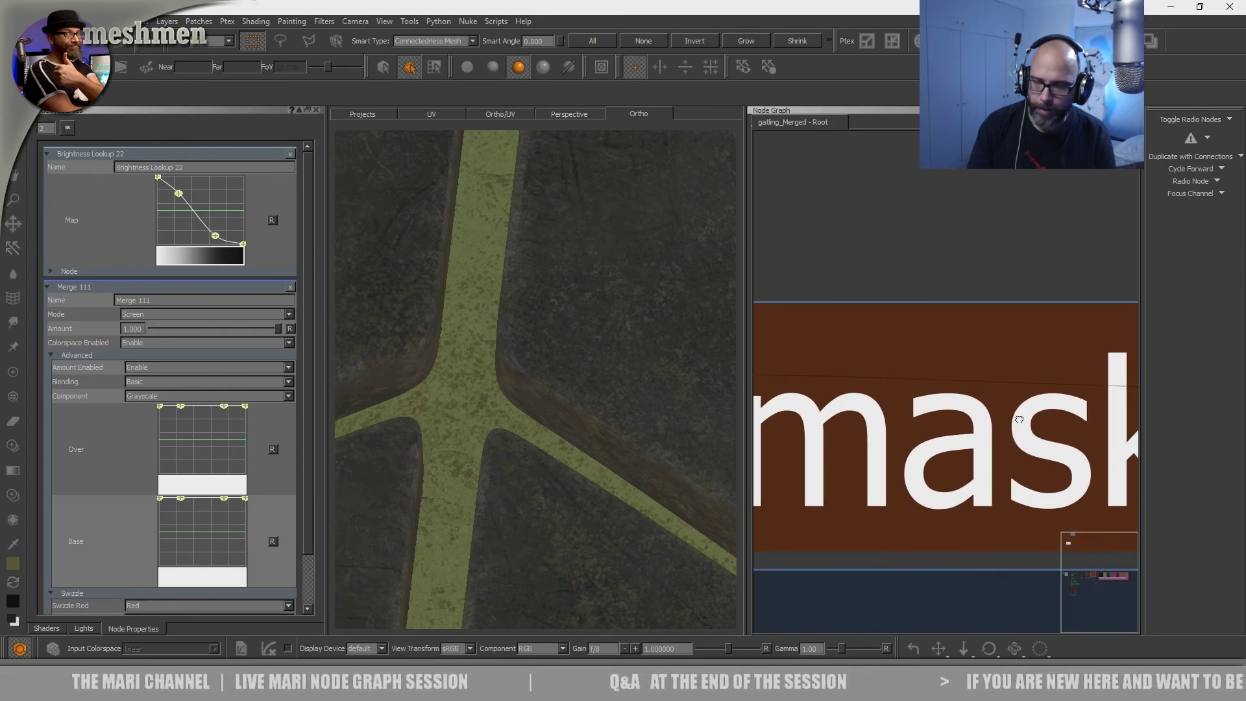
scroll(896, 386, up, 3)
click(1025, 384)
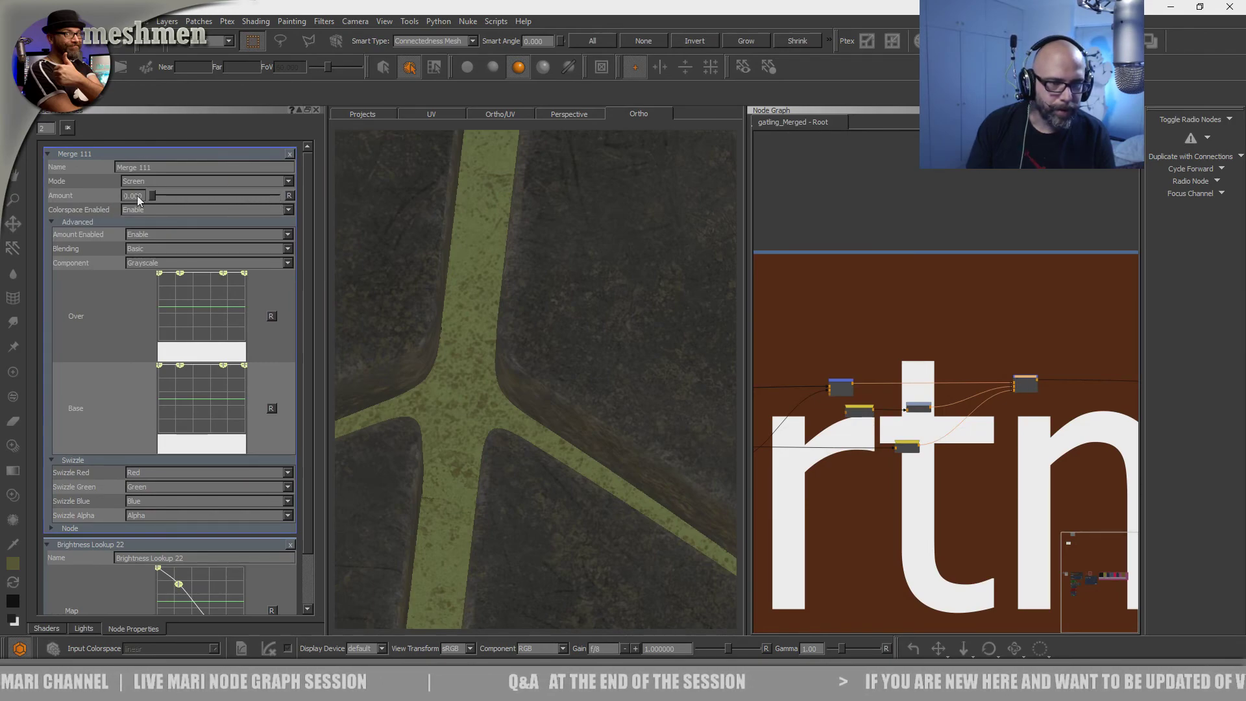
drag(383, 204, 384, 204)
- Steepen Brightness Lookup 22's Map curve by shifting its two middle points
middle_drag(853, 340, 937, 288)
scroll(960, 313, up, 3)
click(1027, 384)
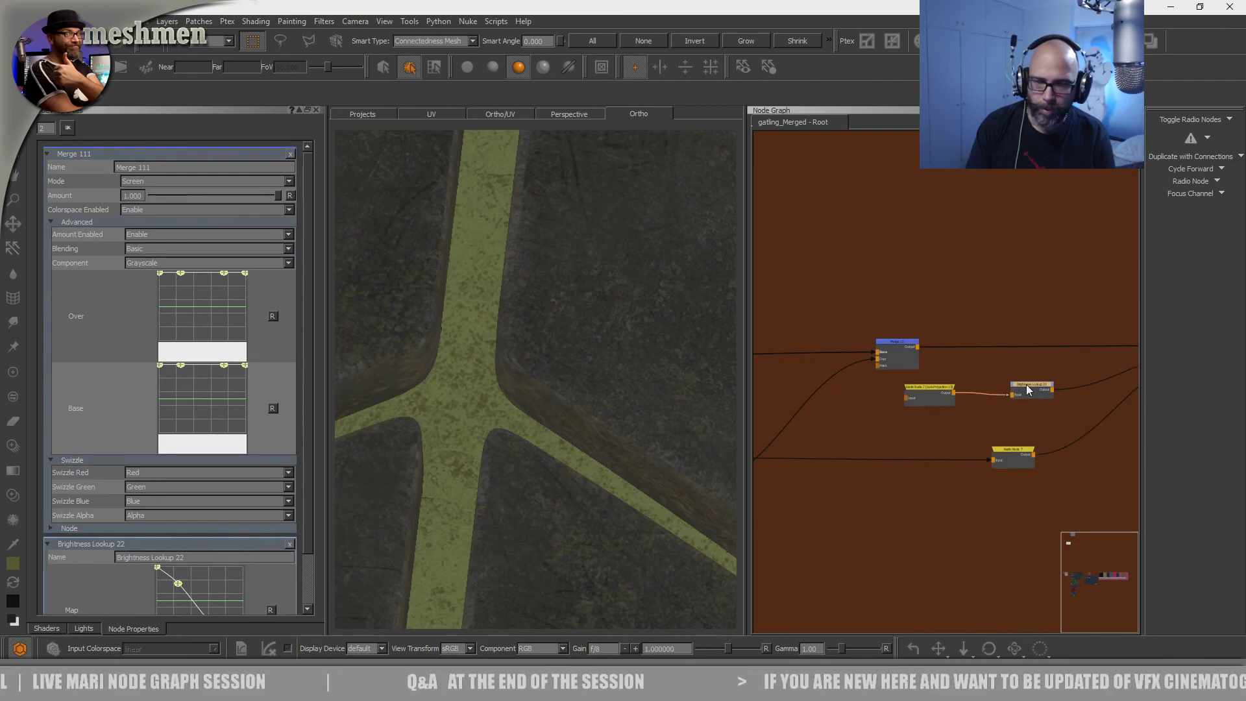
mouse_move(213, 248)
mouse_down()
mouse_move(228, 221)
mouse_move(205, 238)
mouse_up()
mouse_move(178, 194)
mouse_down()
mouse_move(187, 187)
mouse_move(178, 196)
mouse_up()
- Check the topmost merge of the Dirt backdrop with the steeper Brightness Lookup 22 curve
scroll(830, 292, down, 2)
scroll(960, 329, down, 5)
middle_drag(961, 329, 780, 336)
middle_drag(1056, 324, 865, 340)
middle_drag(1019, 339, 796, 352)
middle_drag(1045, 331, 785, 349)
middle_drag(1038, 329, 772, 337)
scroll(842, 326, up, 3)
drag(932, 398, 935, 396)
click(936, 398)
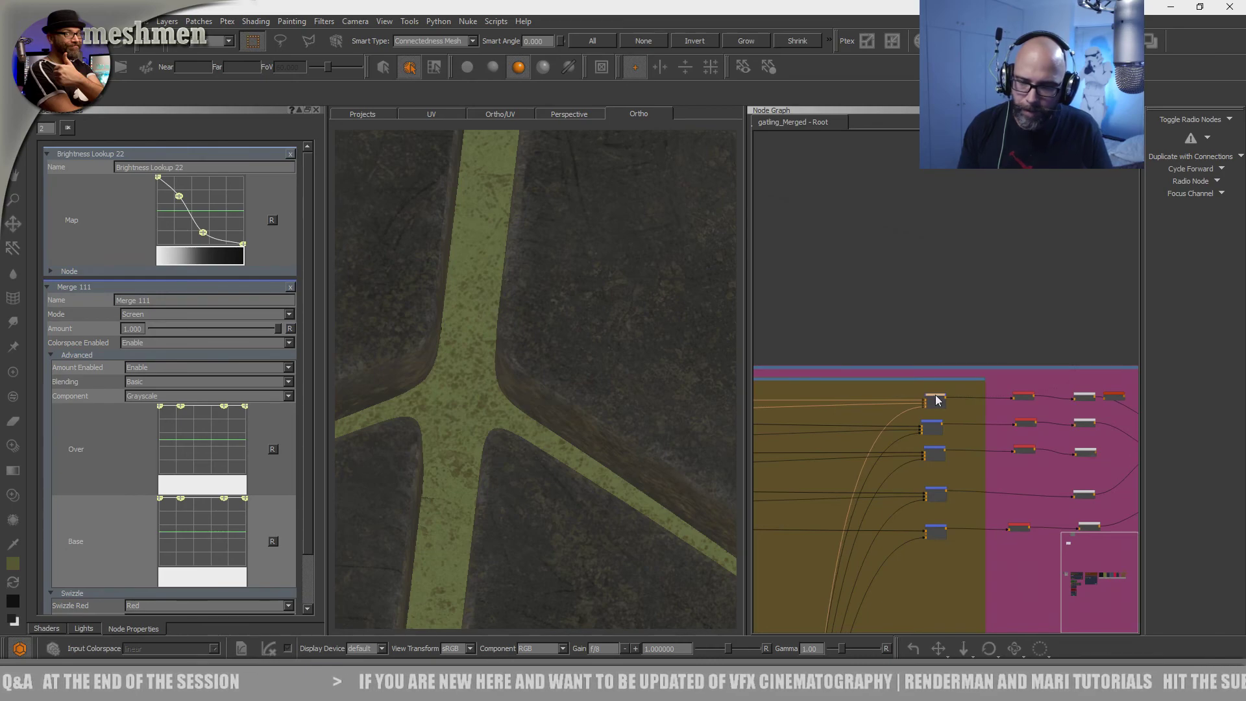
click(936, 396)
- Open Merge 111's properties in the Dirtmask backdrop and try its Amount at 0
scroll(889, 325, down, 3)
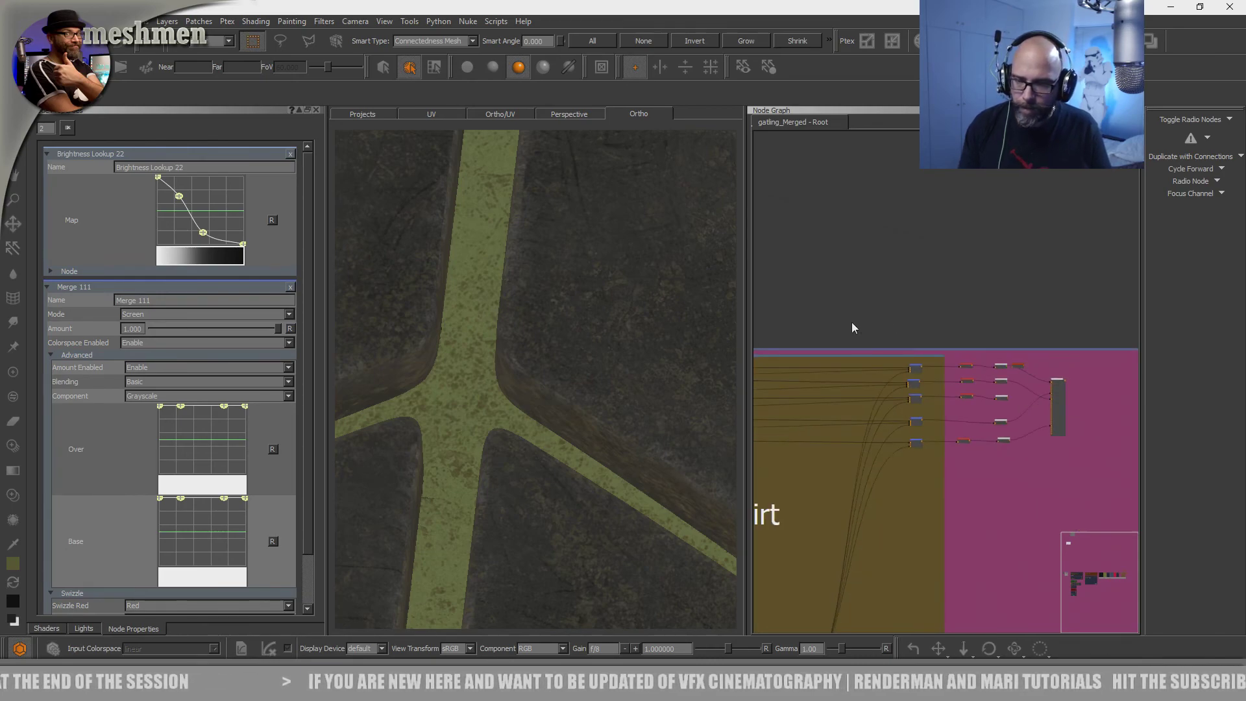
middle_drag(766, 327, 1073, 295)
middle_drag(823, 311, 1090, 256)
middle_drag(972, 308, 1205, 284)
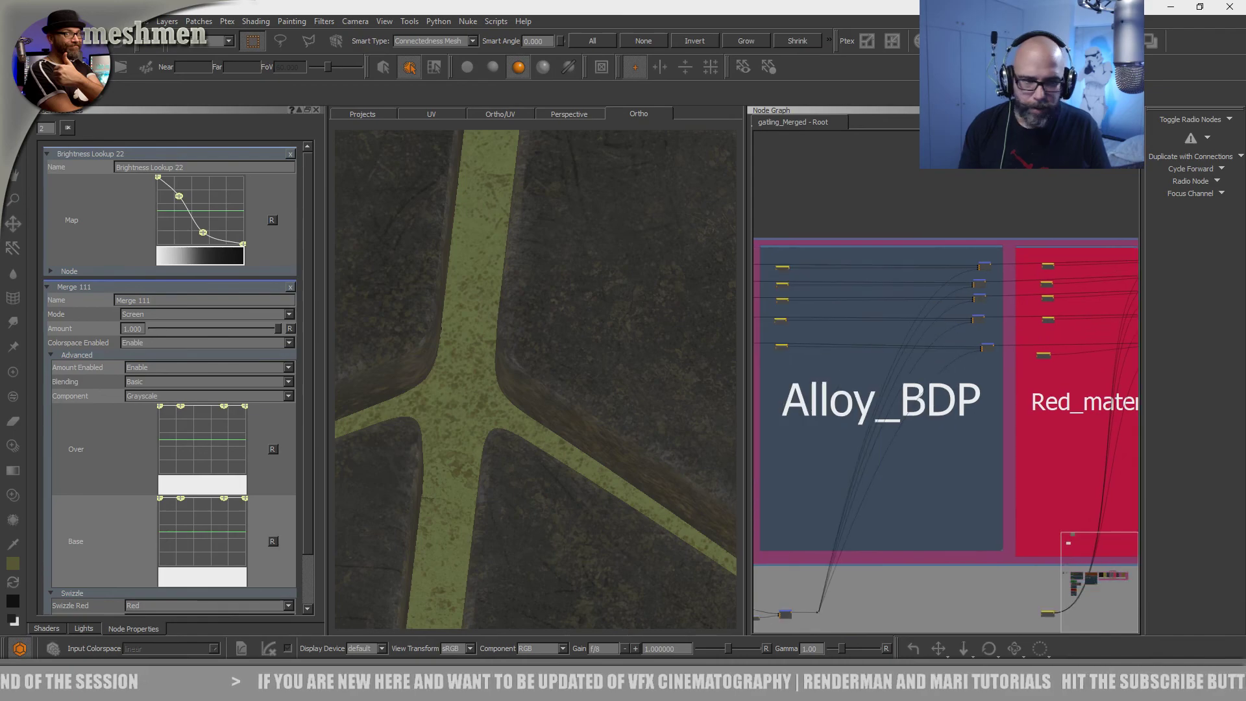
middle_drag(825, 448, 1182, 448)
scroll(900, 448, down, 4)
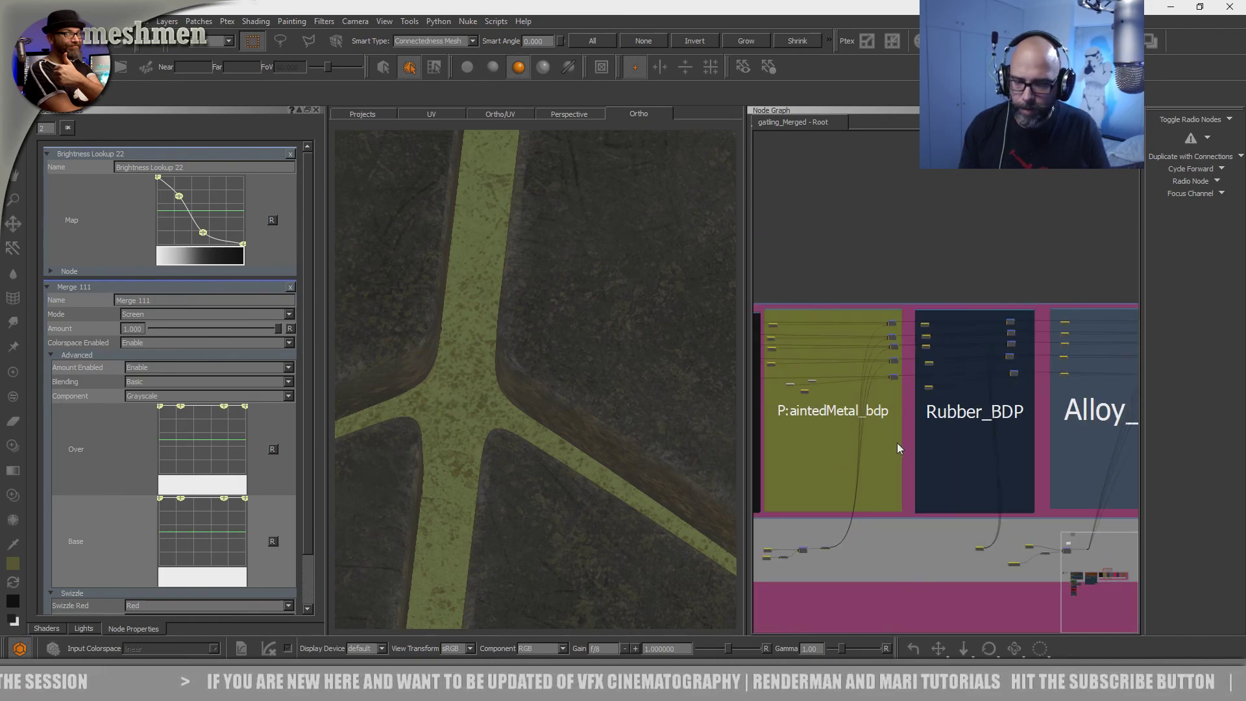
middle_drag(902, 447, 1202, 436)
mouse_move(799, 436)
middle_down()
mouse_move(1122, 430)
mouse_move(1109, 453)
middle_up()
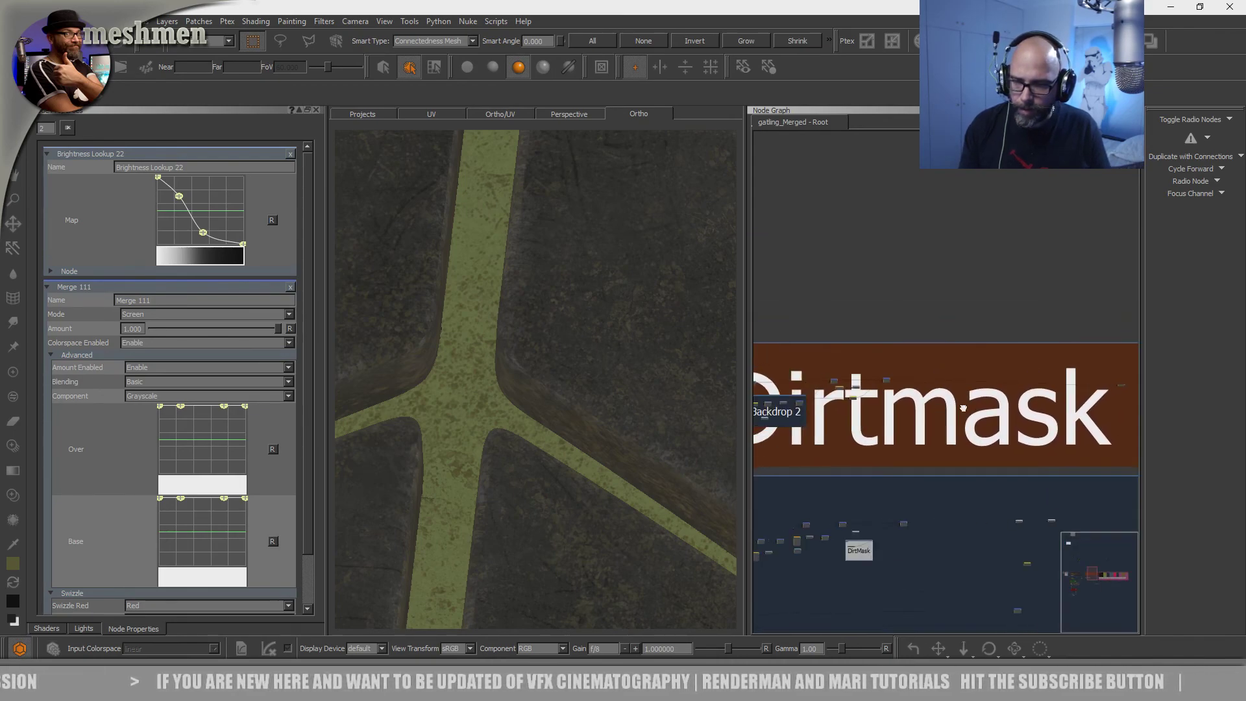
middle_drag(895, 395, 1040, 378)
scroll(1040, 378, up, 6)
scroll(859, 427, up, 5)
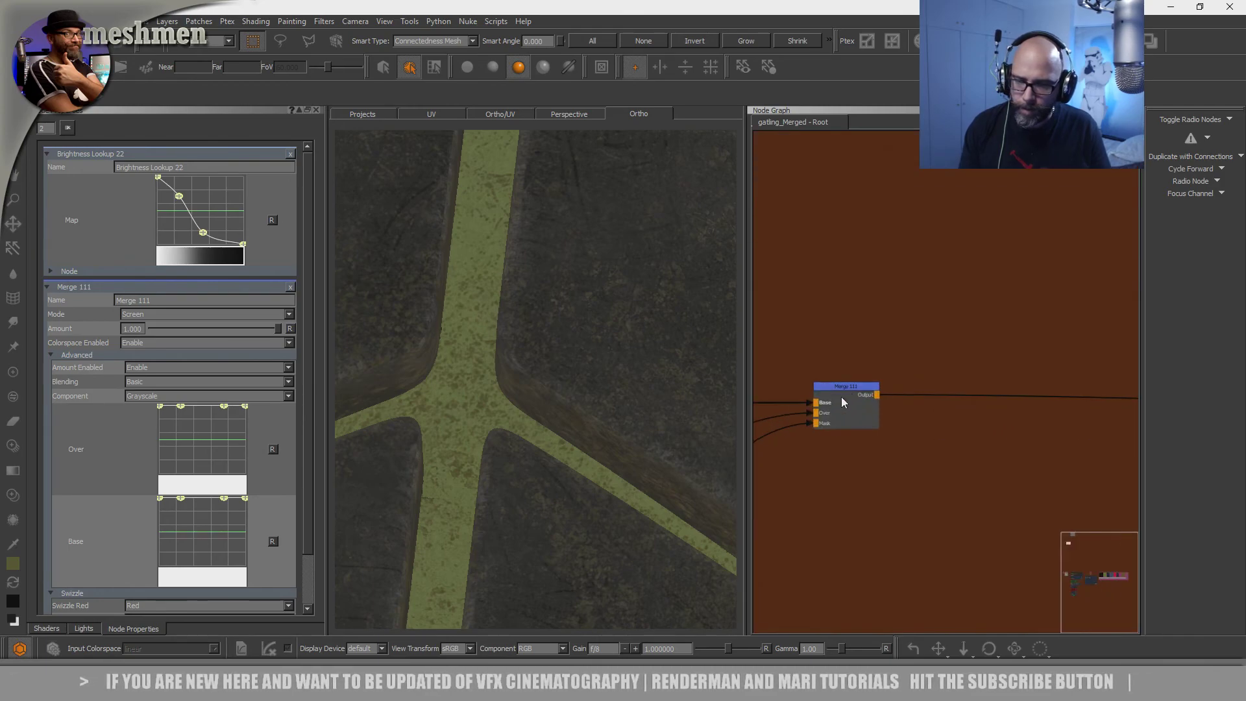
double_click(846, 386)
drag(277, 196, 127, 201)
- Reset Brightness Lookup 22's Map curve and invert it to a straight descending line
middle_drag(829, 445, 1103, 392)
click(843, 410)
drag(843, 411, 840, 407)
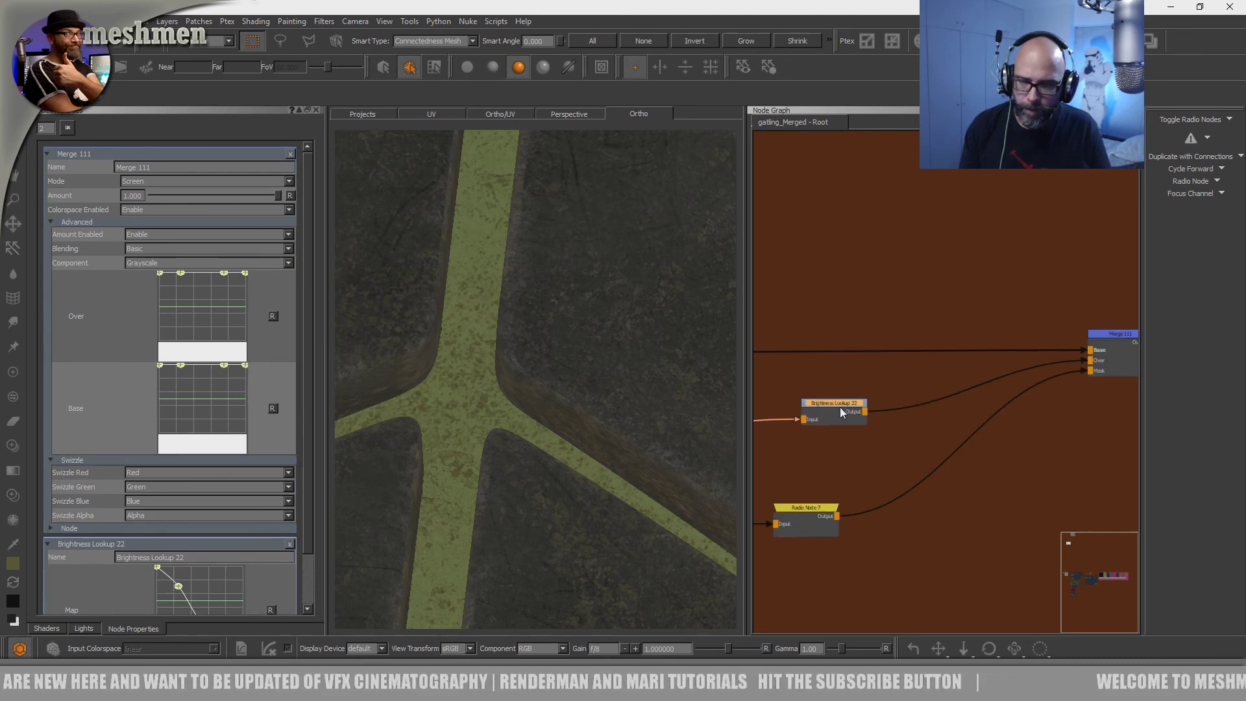
double_click(840, 407)
click(271, 221)
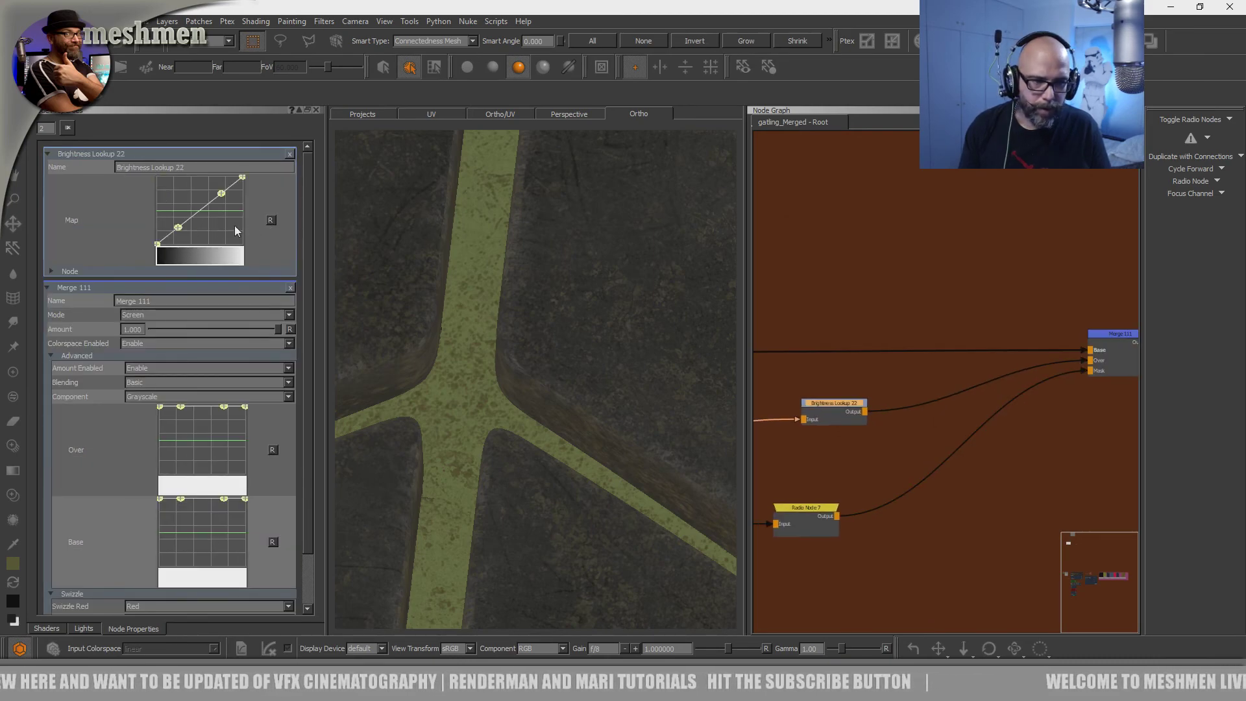
right_click(184, 203)
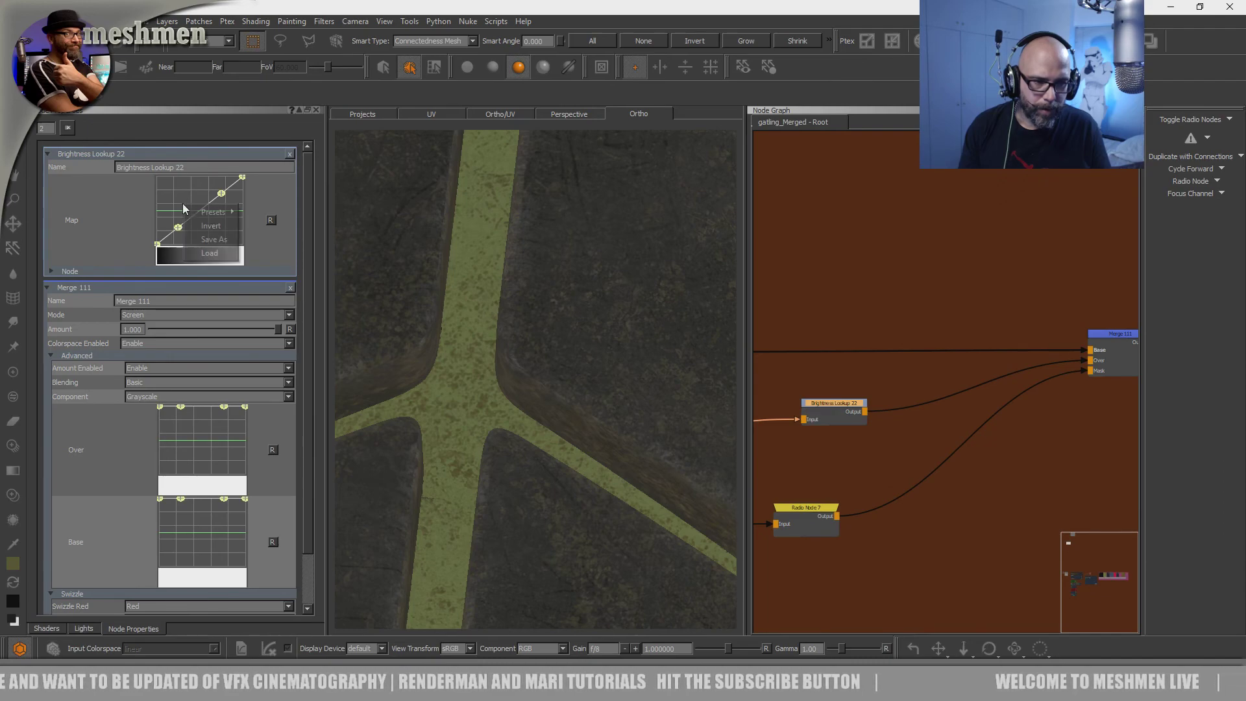
click(204, 227)
- Open Merge 111's properties and display its mask output in the viewport
scroll(938, 379, down, 2)
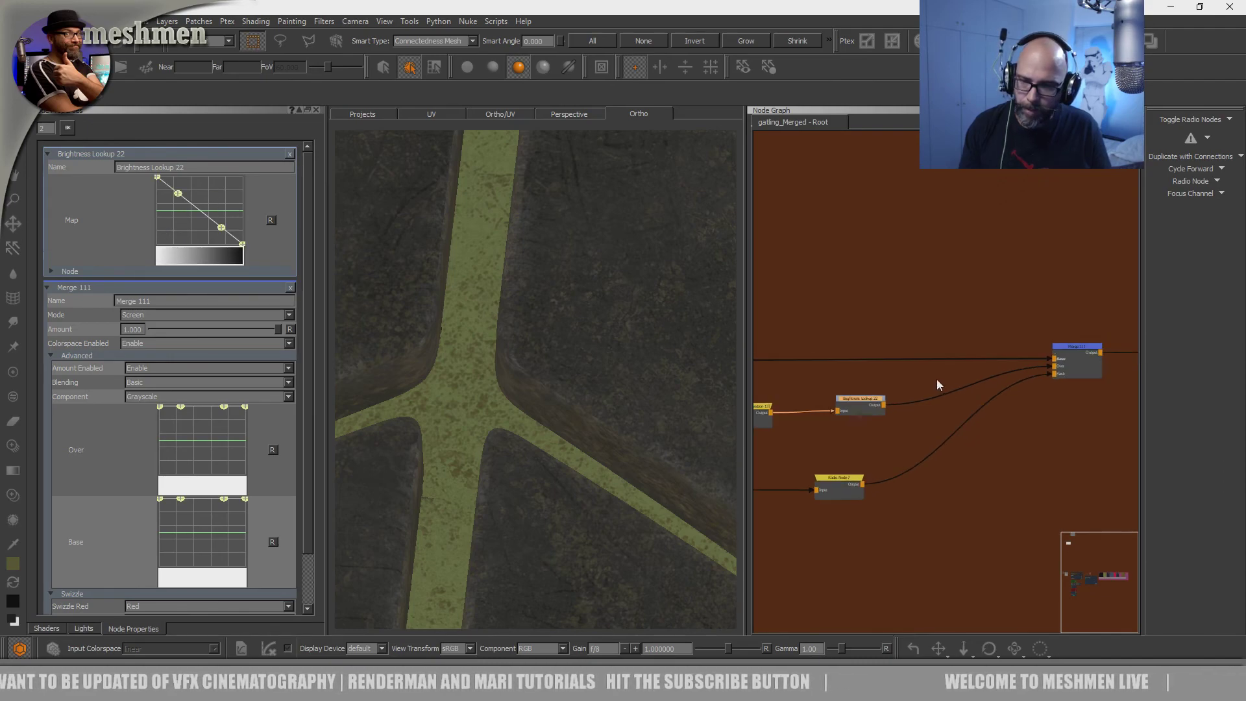
double_click(1065, 347)
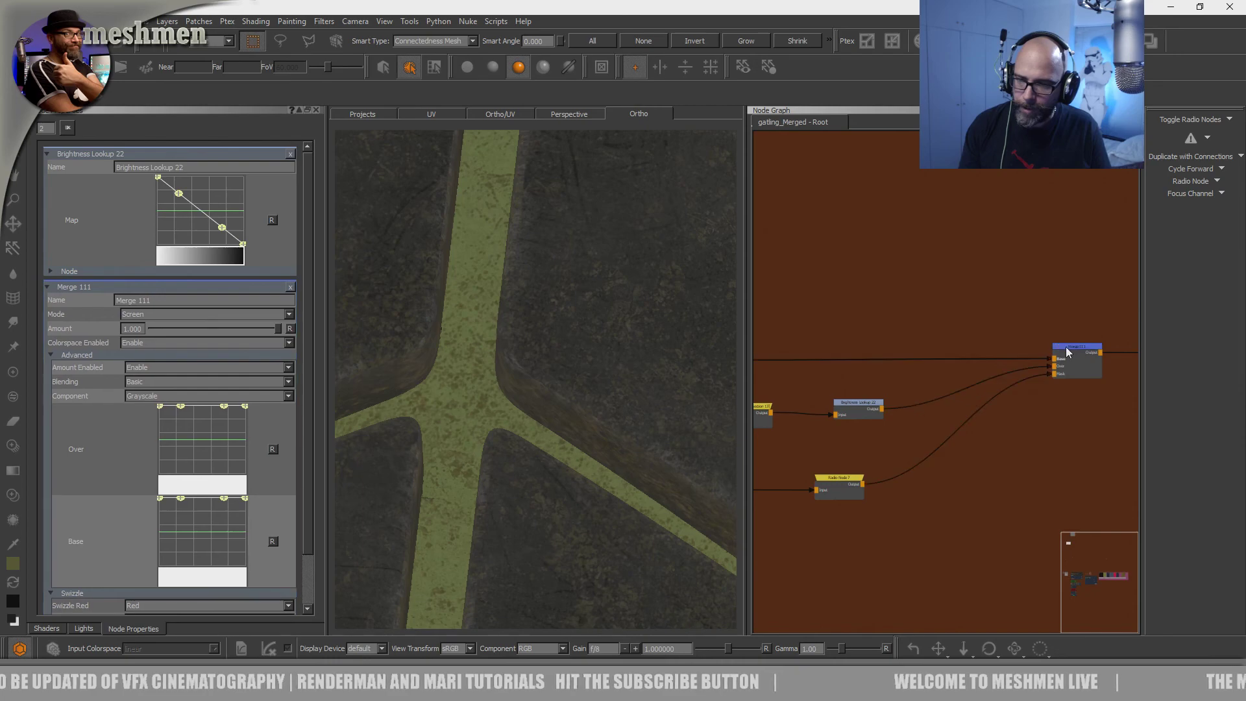
drag(1066, 348, 1062, 348)
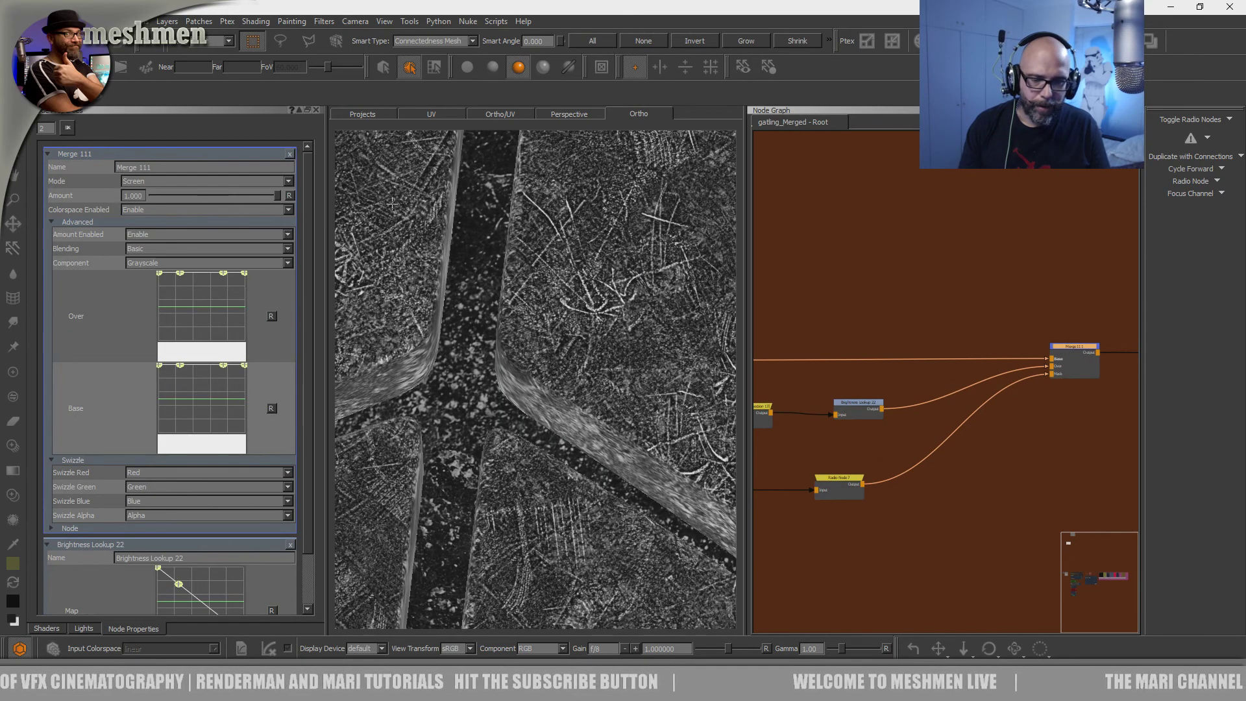
- Place a dot behind the Dirtmask_BP node at the end of the Dirtmask network
scroll(871, 384, down, 3)
middle_drag(1100, 362, 790, 351)
middle_drag(1003, 362, 877, 367)
scroll(876, 367, up, 2)
click(891, 381)
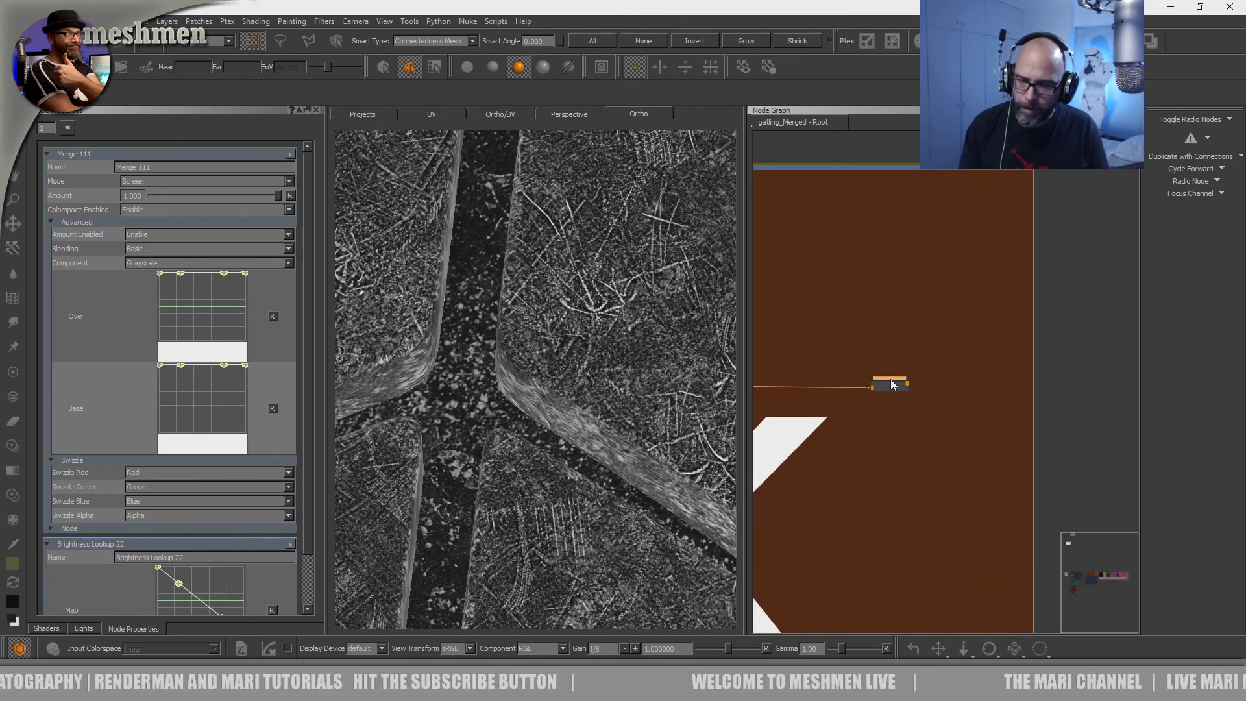
scroll(910, 383, up, 2)
drag(919, 387, 998, 388)
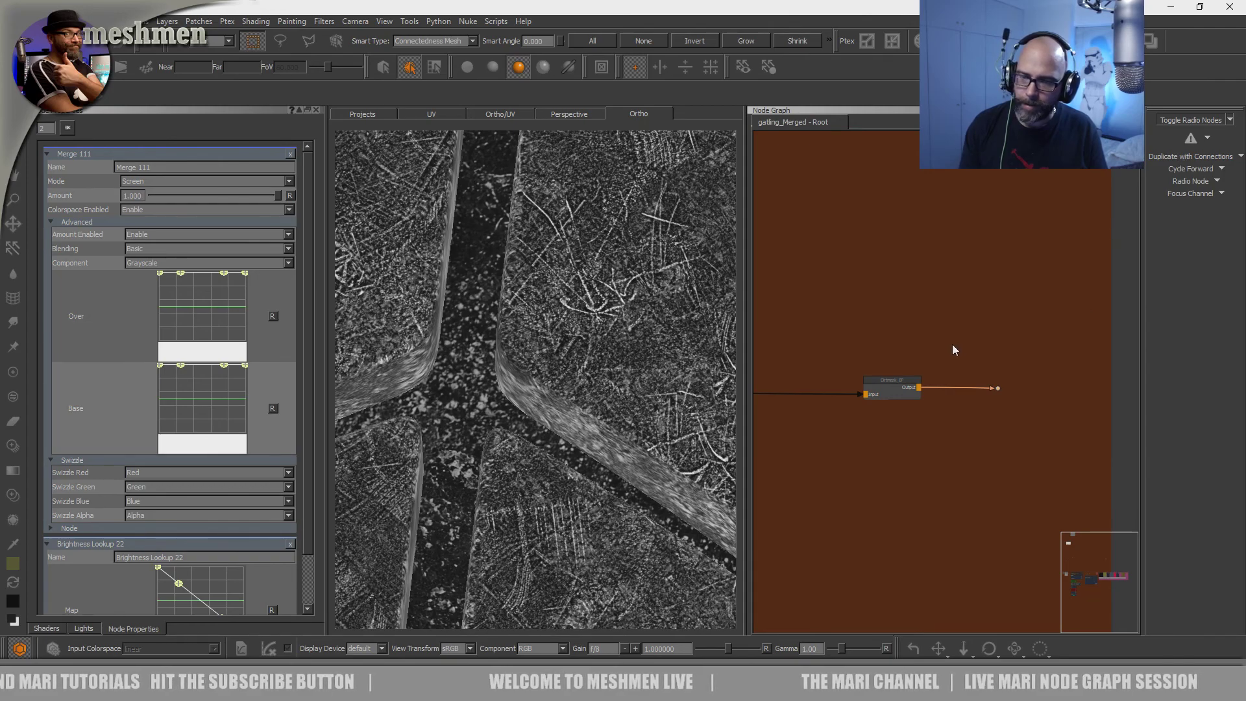
- Delete the disabled Dirtmask_BP node and reposition the dot at the end of the network
middle_drag(940, 384, 894, 384)
drag(844, 379, 832, 379)
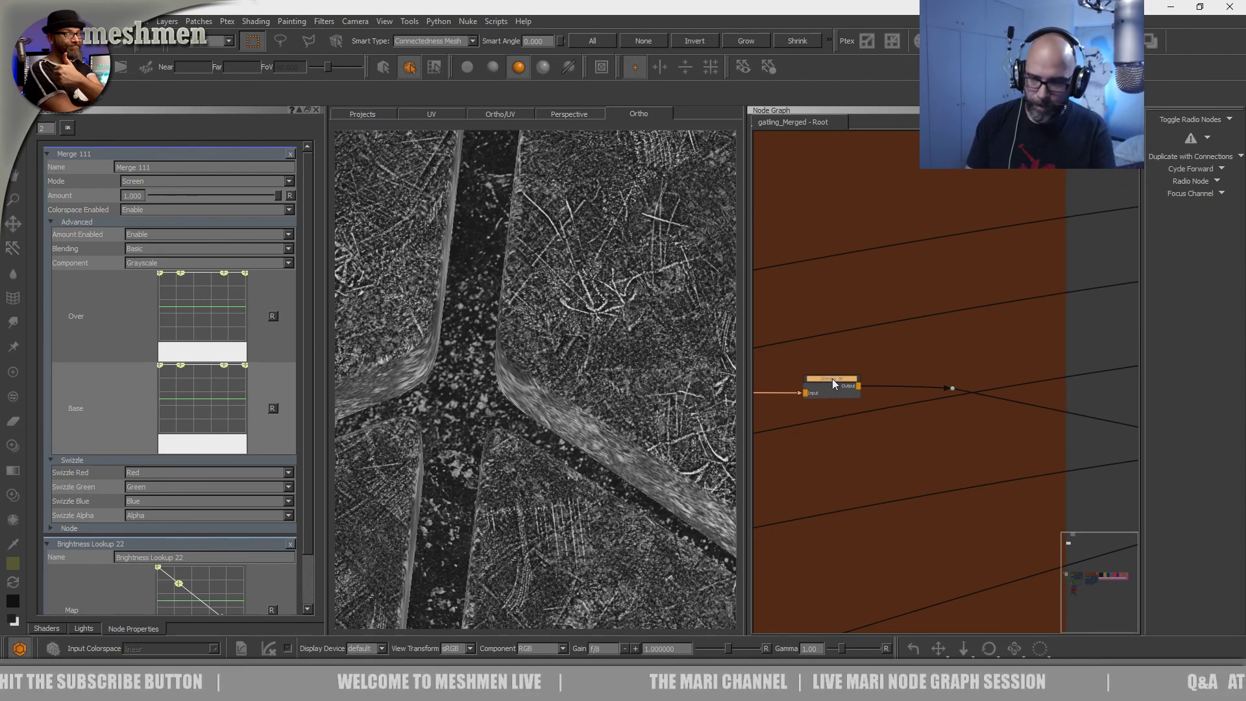
key(Delete)
mouse_move(951, 388)
mouse_down()
mouse_move(954, 370)
mouse_move(932, 379)
mouse_move(1092, 375)
mouse_move(954, 377)
mouse_up()
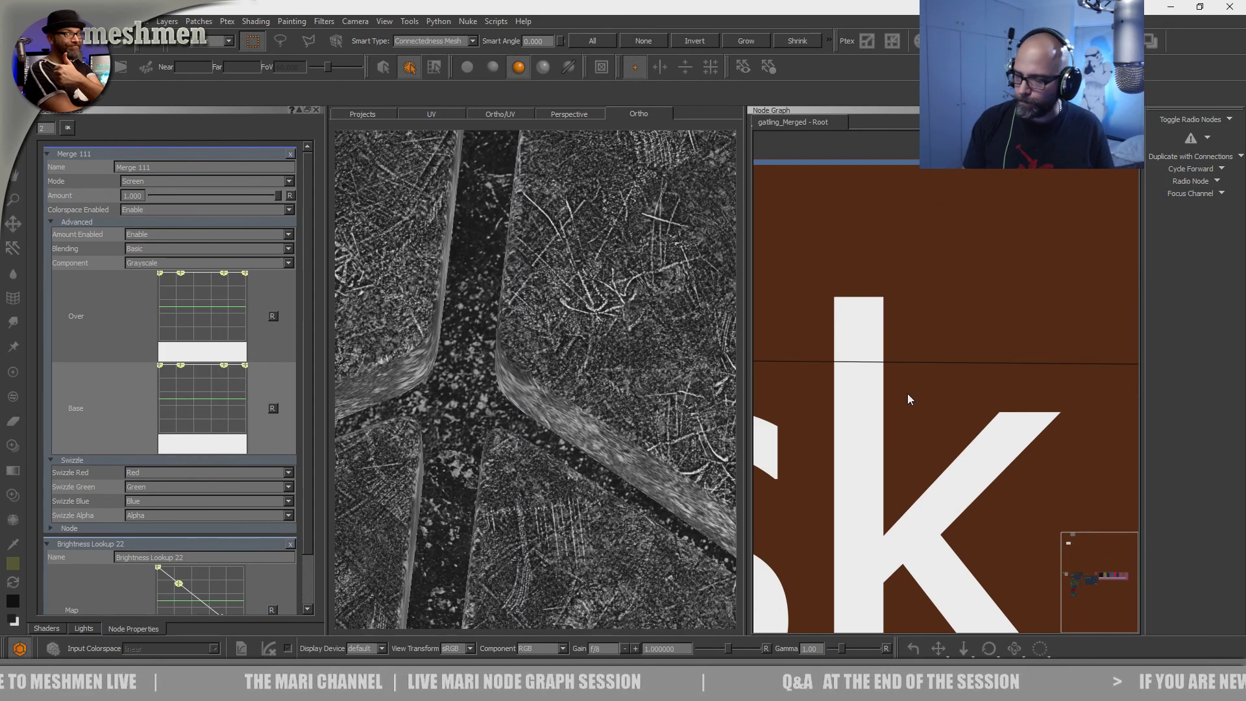
- Move Merge 111 along the Dirtmask backdrop until it sits just in front of the end dot
scroll(929, 417, down, 6)
middle_drag(889, 410, 1089, 416)
scroll(938, 413, up, 5)
scroll(893, 413, down, 5)
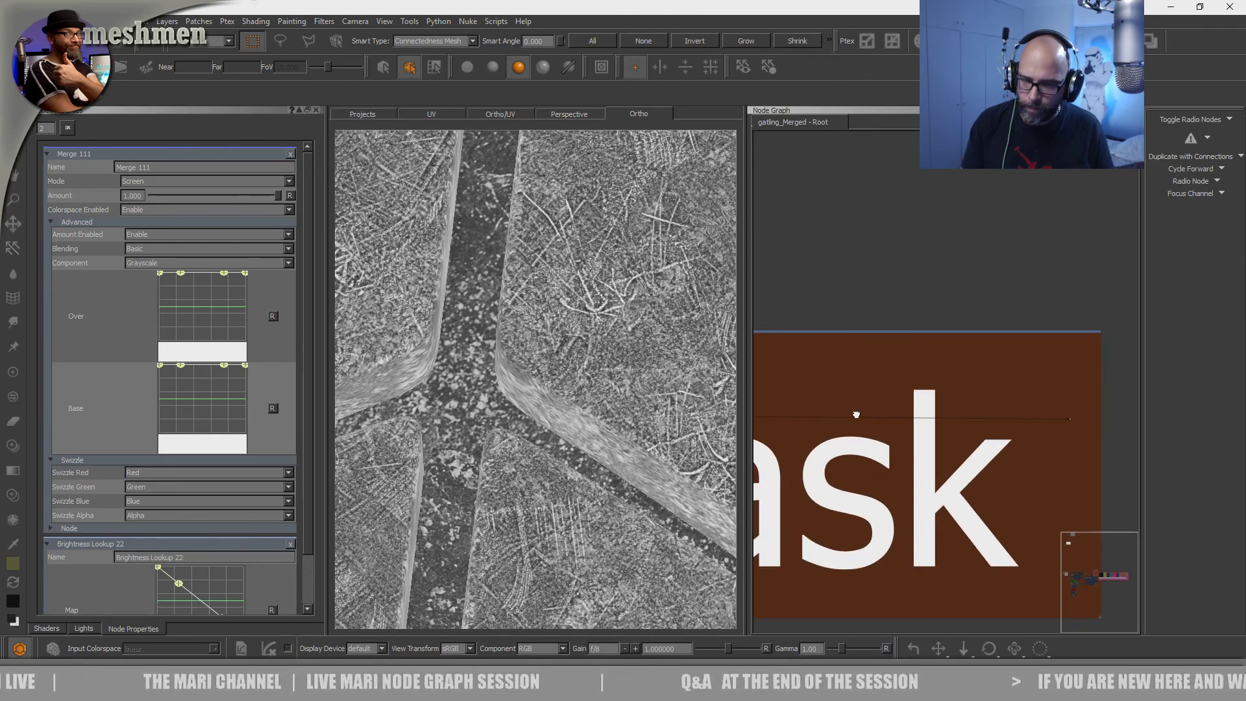
middle_drag(848, 415, 1115, 410)
middle_drag(797, 420, 791, 418)
click(762, 416)
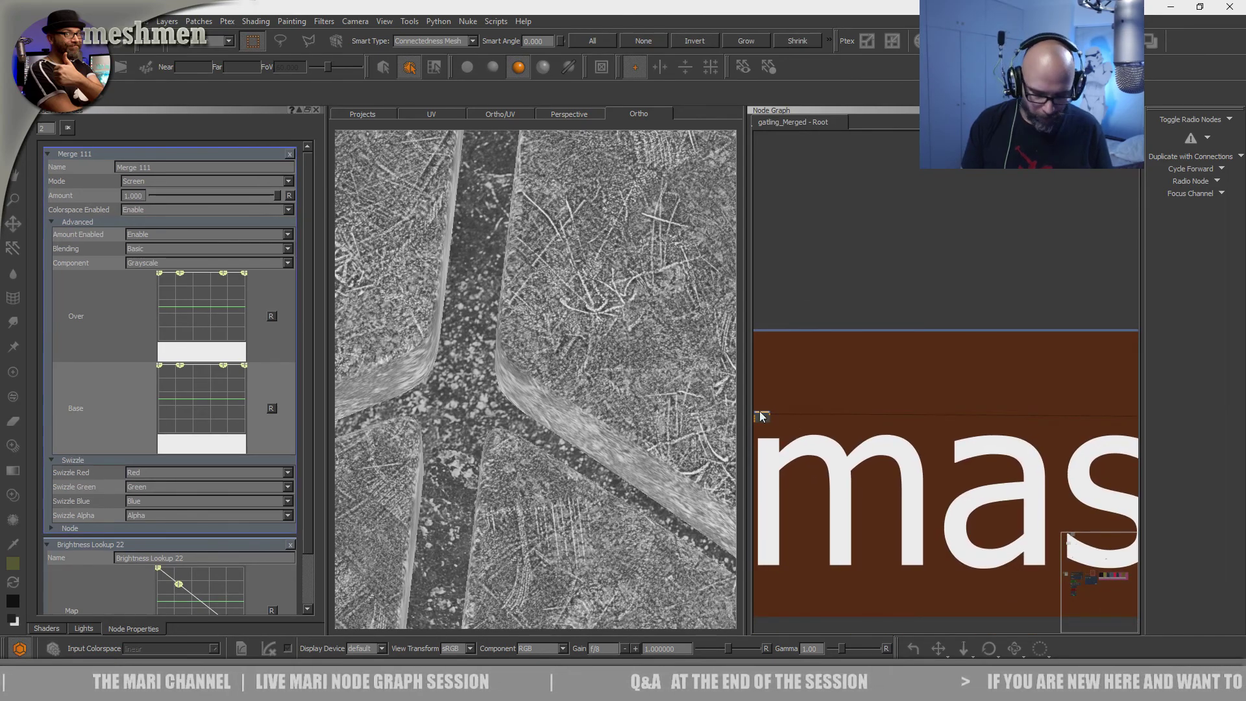
drag(763, 416, 799, 419)
drag(925, 409, 1113, 410)
middle_drag(1069, 407, 793, 397)
scroll(852, 395, up, 3)
scroll(853, 400, up, 1)
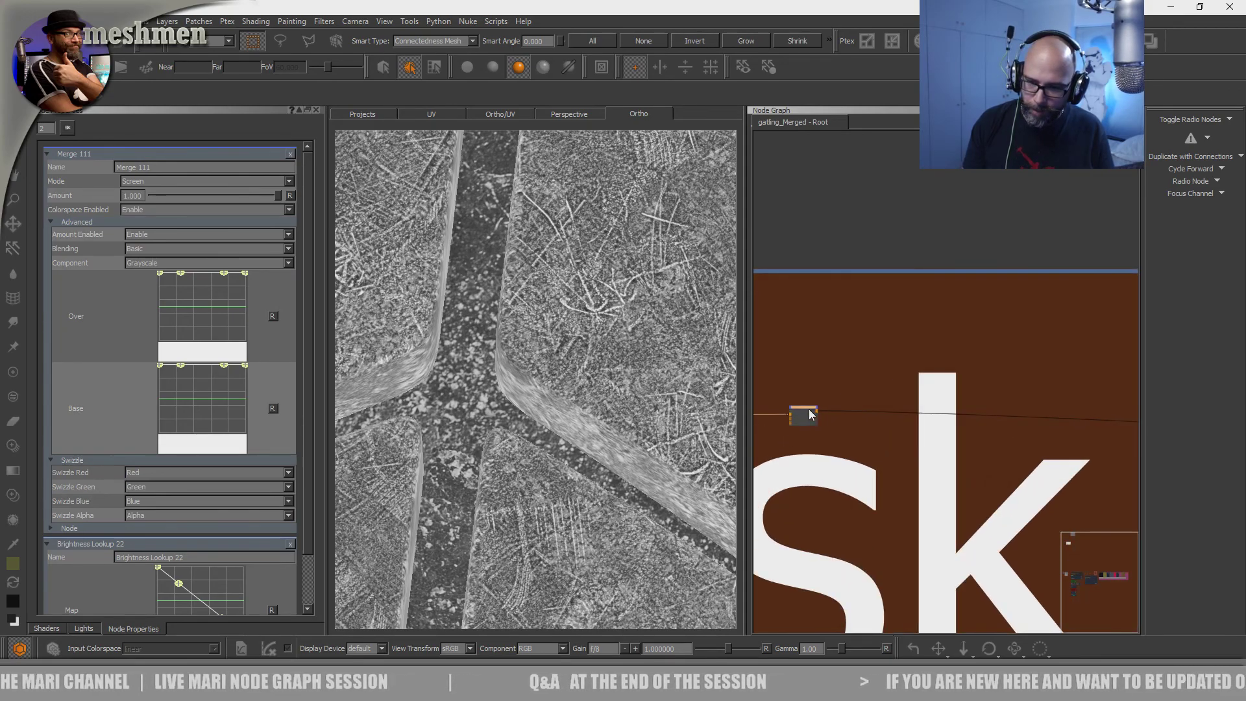
drag(1002, 409, 1076, 408)
middle_drag(1081, 407, 823, 419)
drag(823, 420, 863, 422)
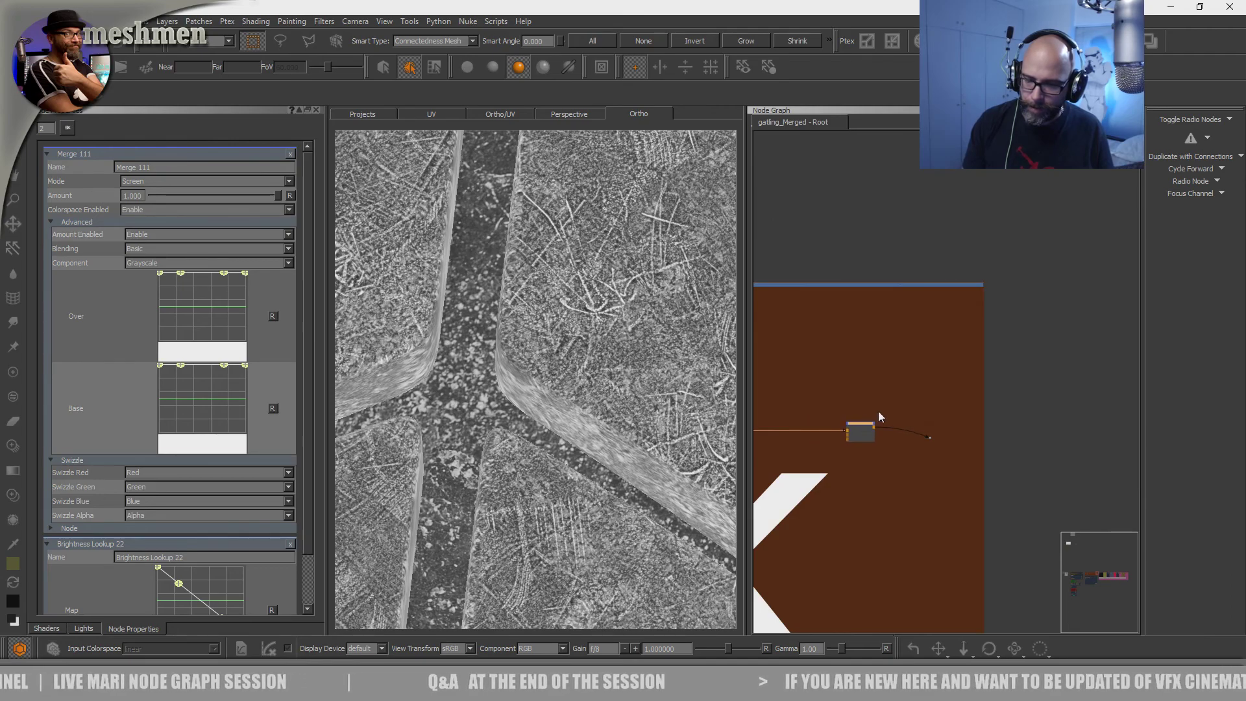
- Display the top merge of the Dirt backdrop, open its properties and test its Amount, finishing at 1.000
scroll(889, 411, down, 3)
middle_drag(1020, 352, 765, 363)
scroll(906, 341, down, 3)
scroll(770, 364, down, 3)
middle_drag(1058, 328, 842, 317)
scroll(843, 317, right, 8)
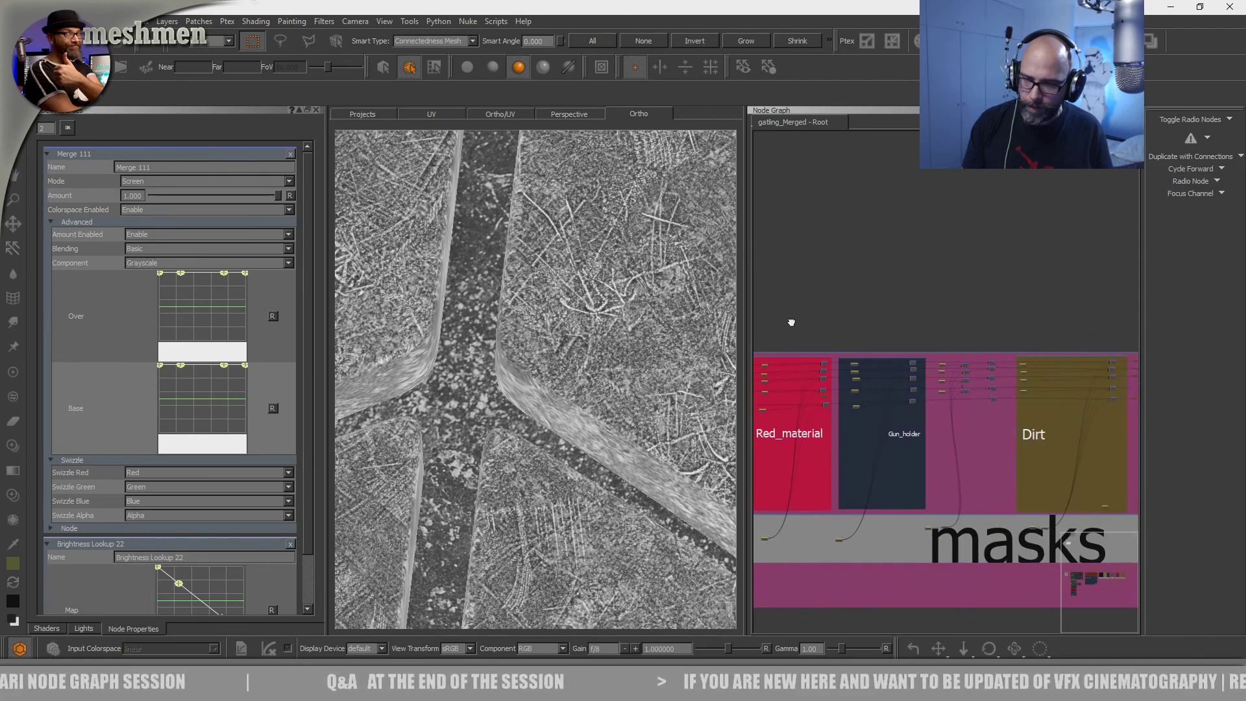
scroll(933, 340, up, 2)
scroll(958, 361, up, 3)
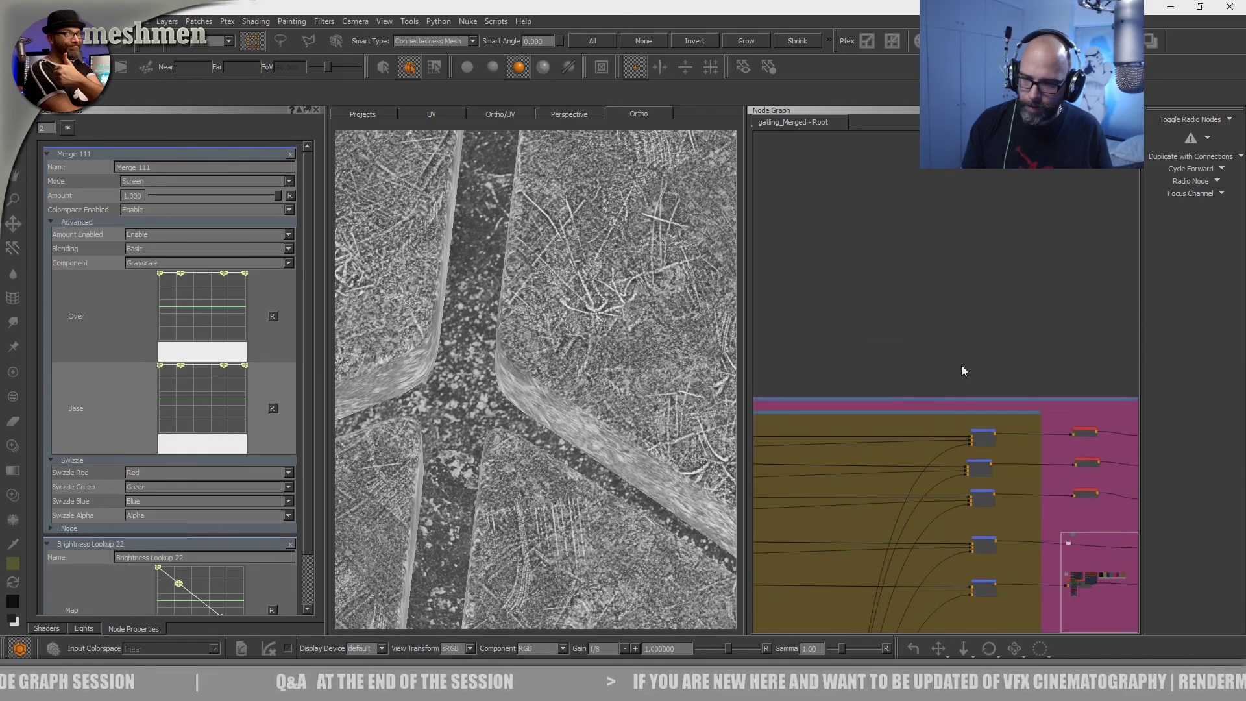
click(991, 462)
click(991, 462)
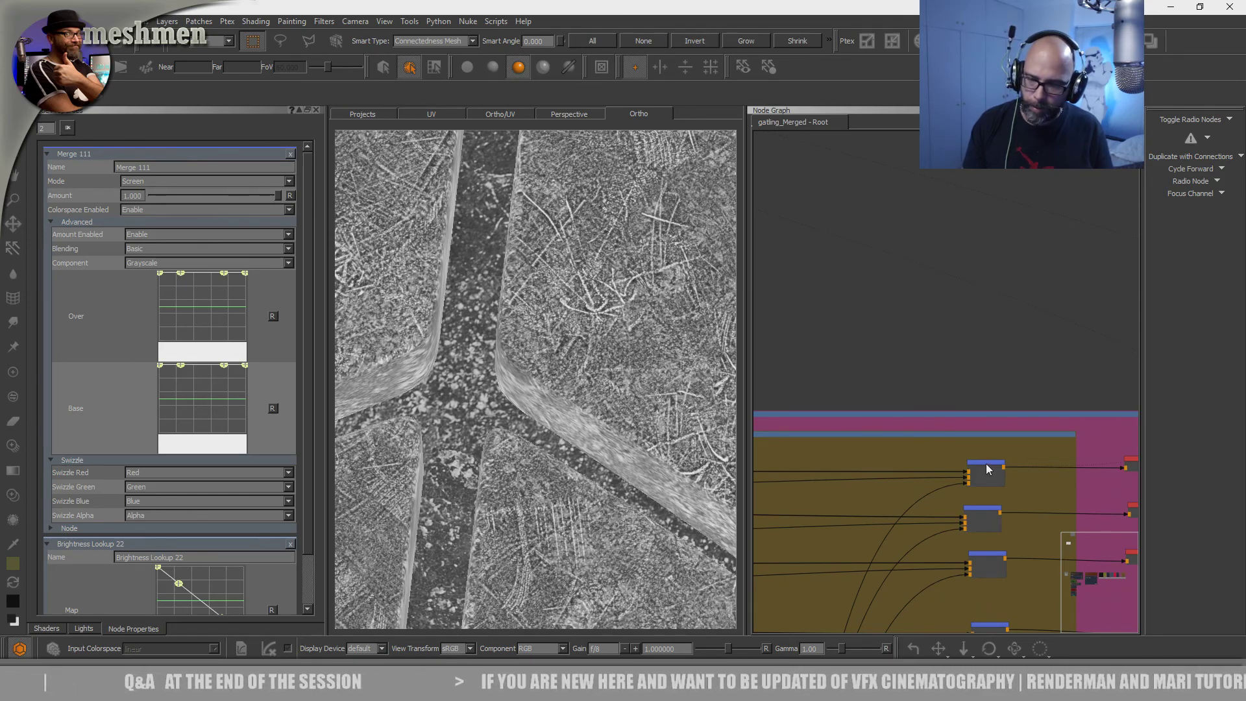
click(987, 463)
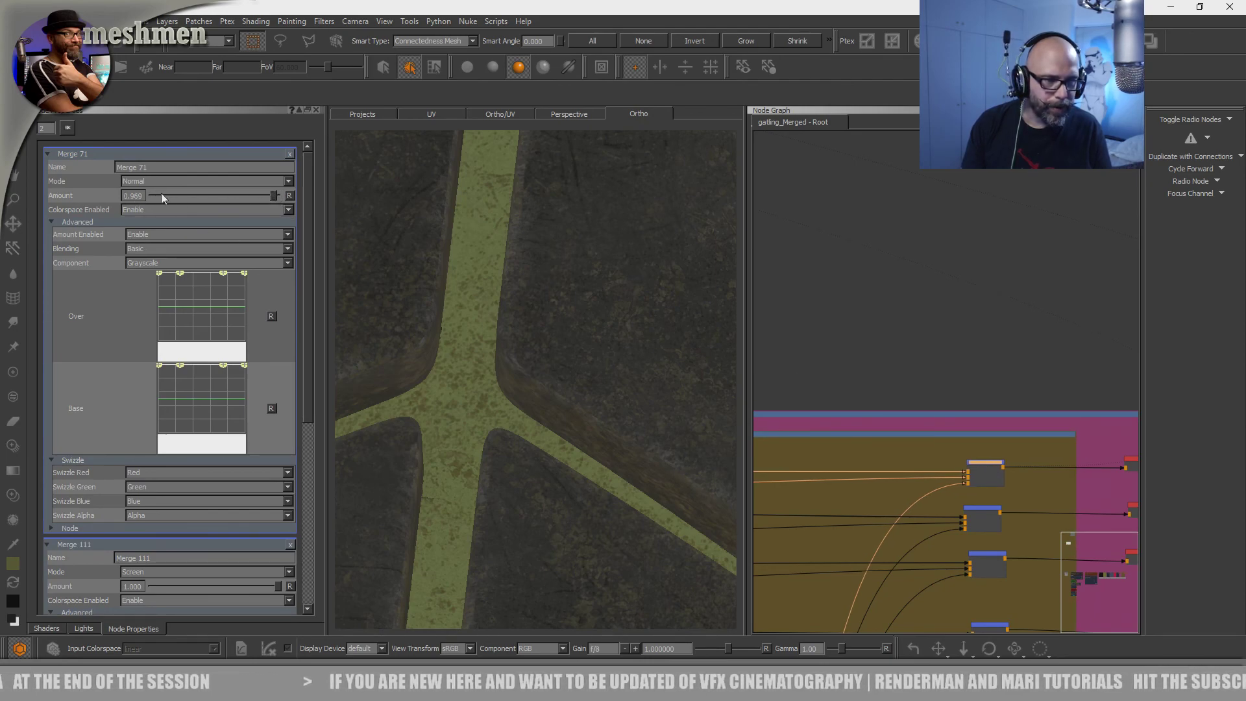
drag(142, 197, 381, 203)
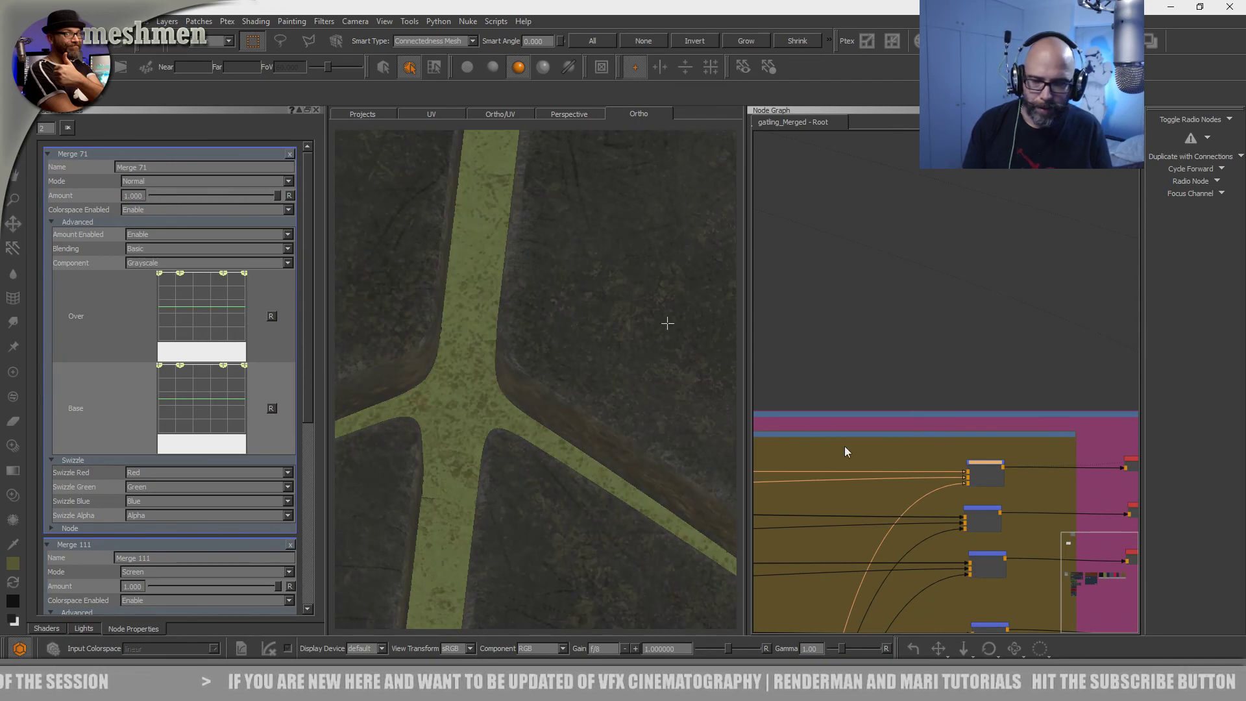
- Jump from the dirt radio node in the masks backdrop to its source and display Merge 112's output
scroll(910, 432, down, 3)
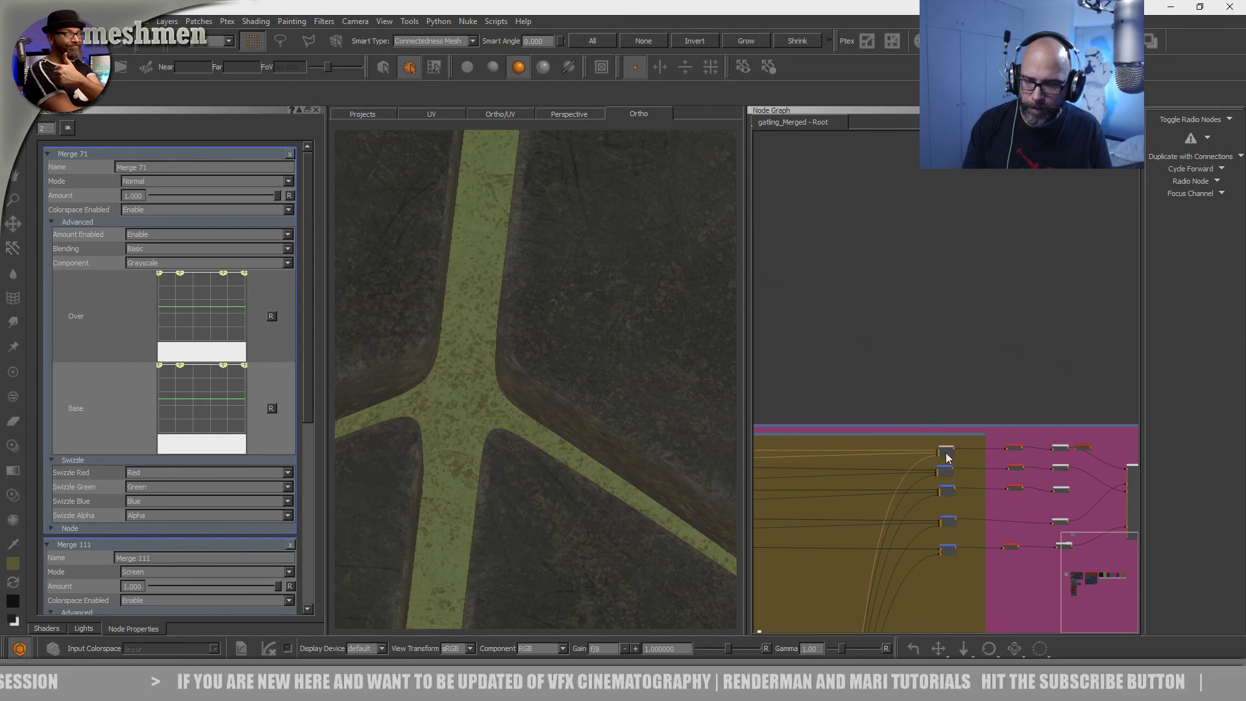
scroll(930, 381, up, 10)
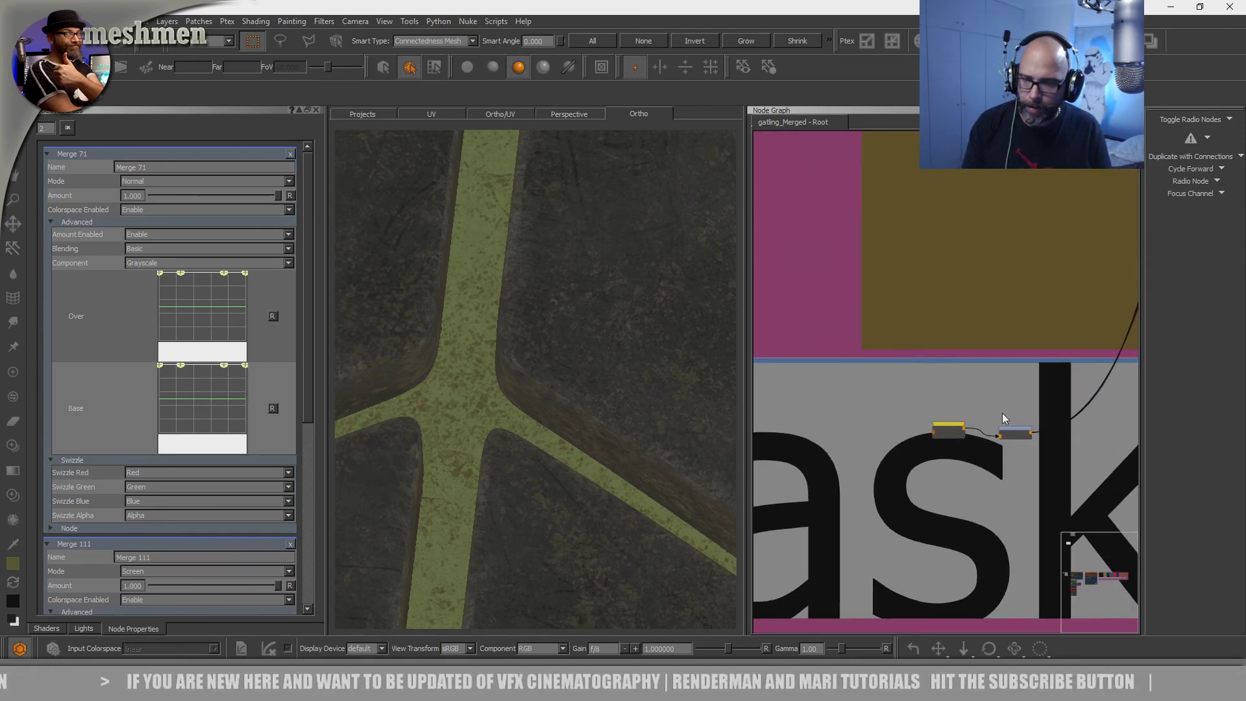
right_click(935, 436)
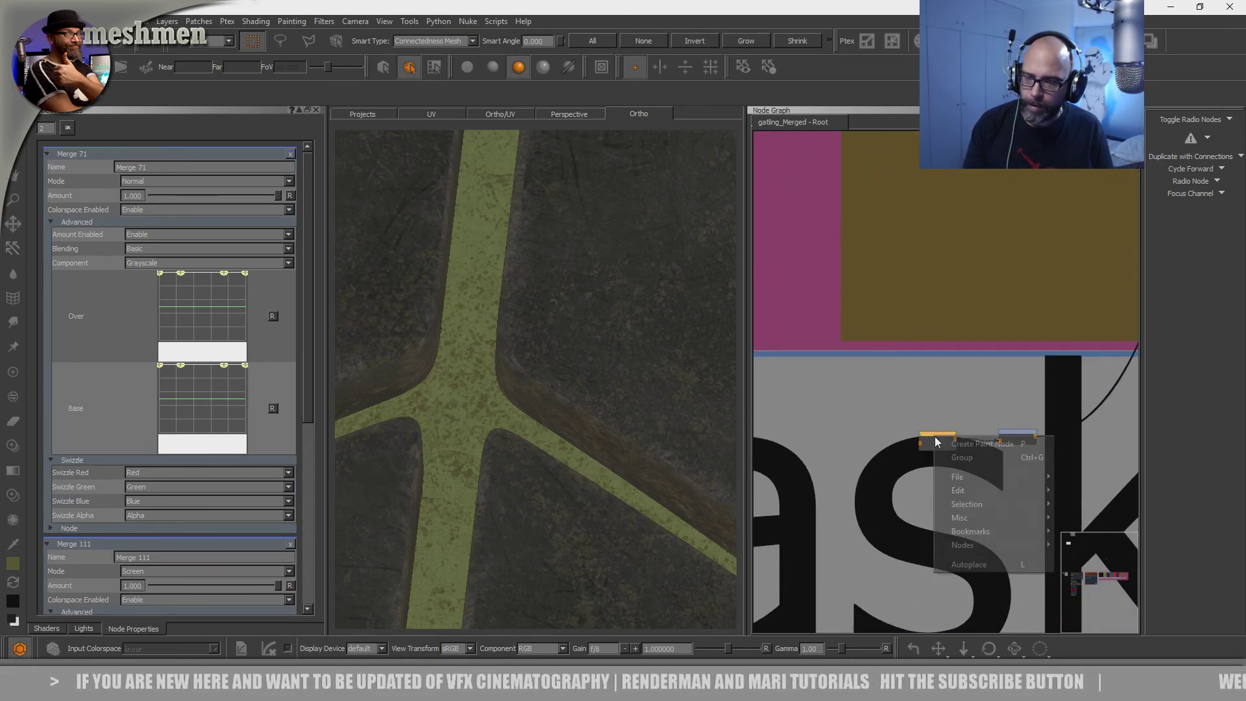
mouse_move(971, 518)
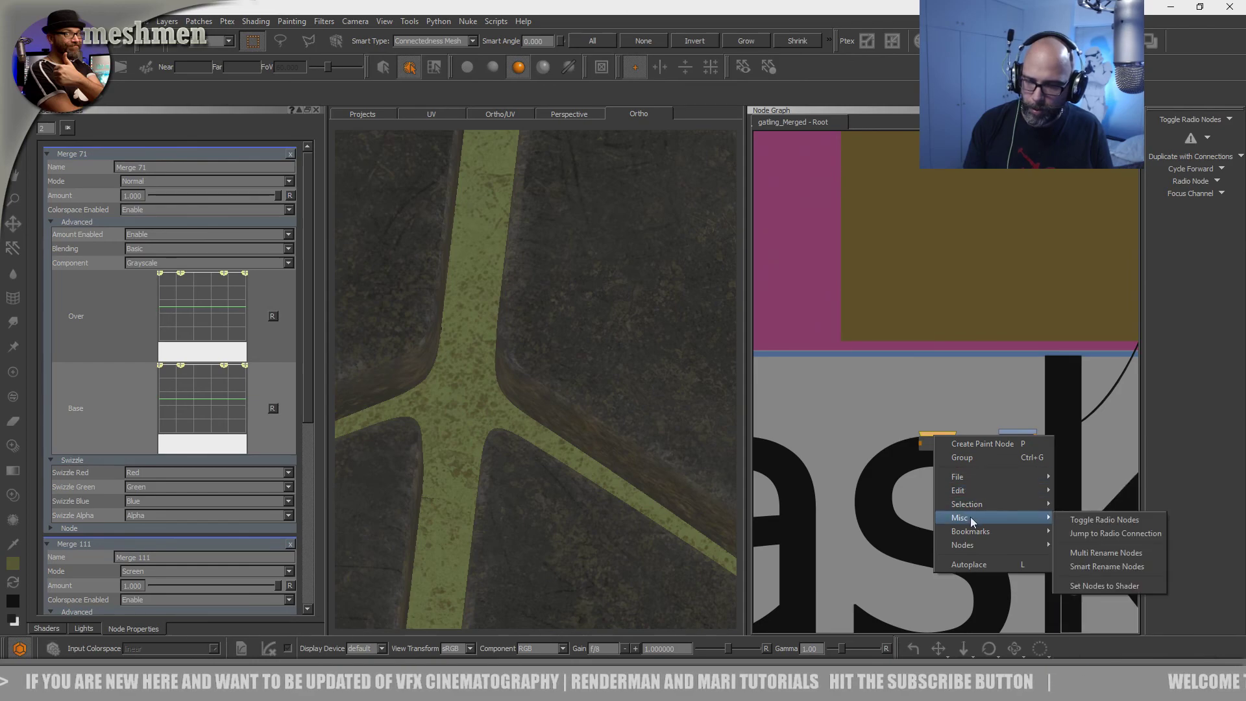
click(1103, 533)
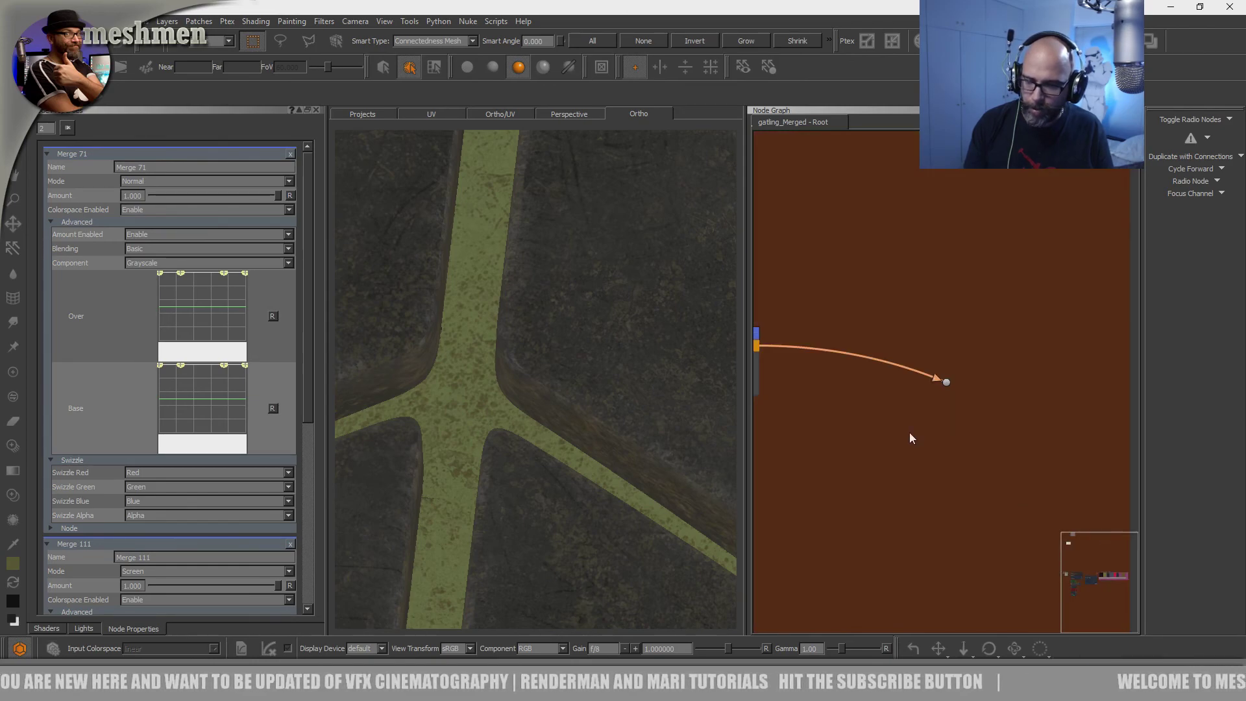
middle_drag(784, 408, 945, 437)
click(882, 368)
key(1)
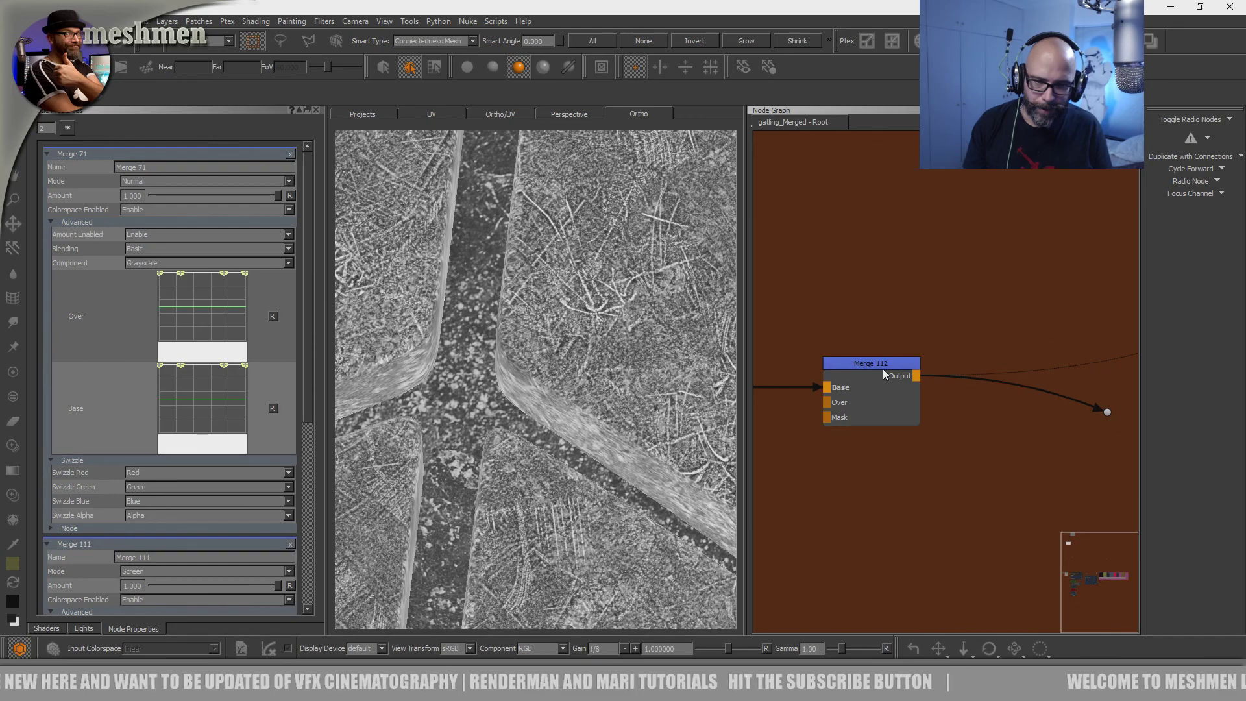
- Open Merge 111's properties in the Dirtmask network and test its Amount, finishing at 1.000
middle_drag(846, 317, 1077, 314)
scroll(866, 327, down, 4)
middle_drag(782, 319, 1045, 334)
scroll(803, 327, down, 2)
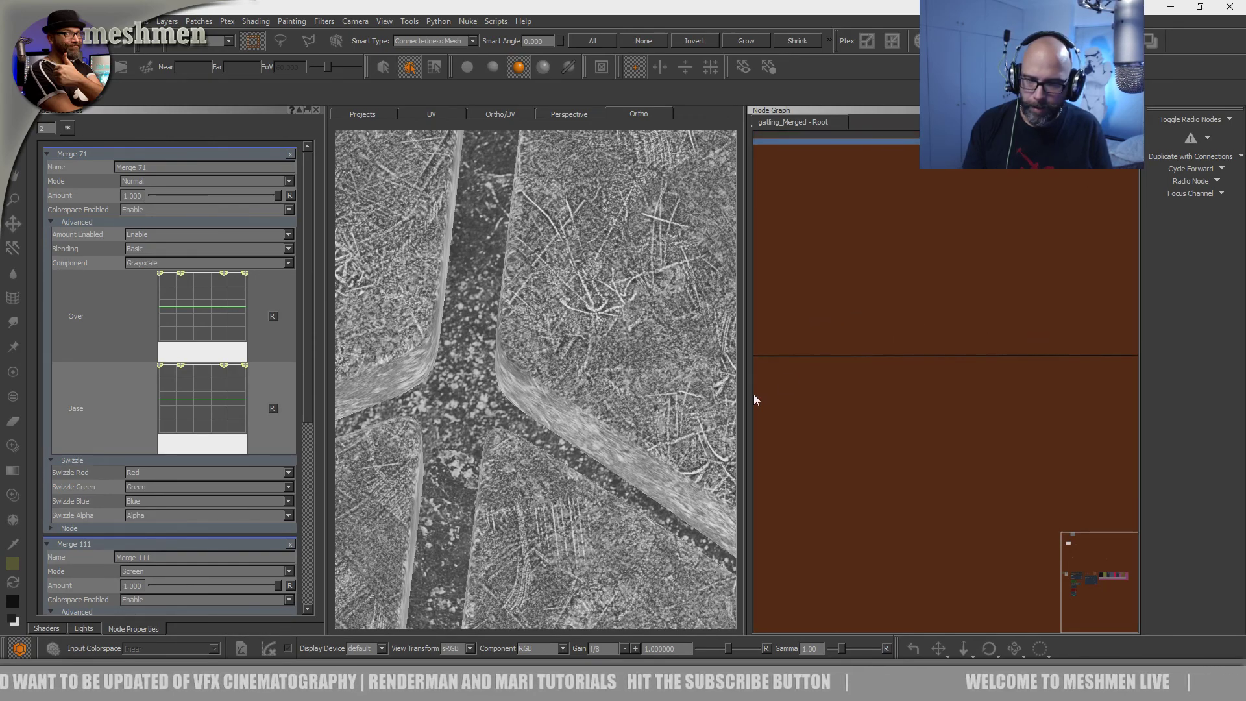
scroll(799, 407, down, 4)
middle_drag(800, 403, 1087, 408)
middle_drag(850, 418, 1067, 415)
middle_drag(928, 404, 1036, 403)
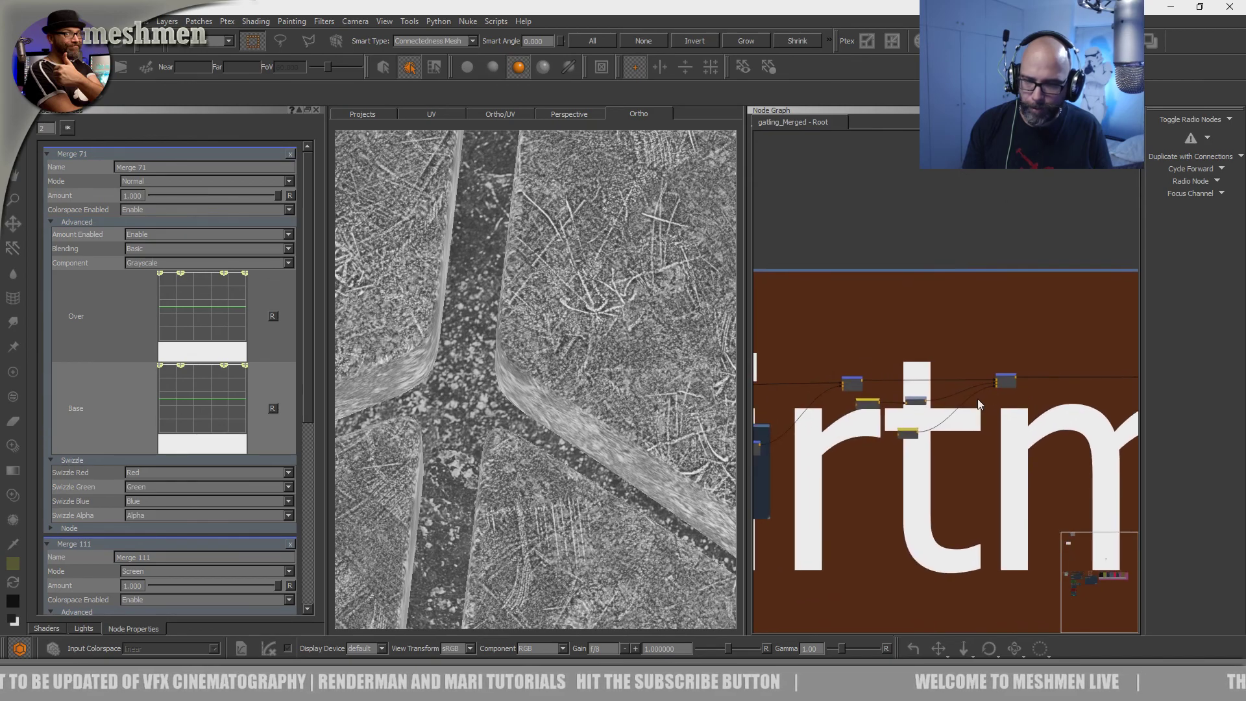
scroll(979, 398, up, 3)
scroll(881, 404, up, 3)
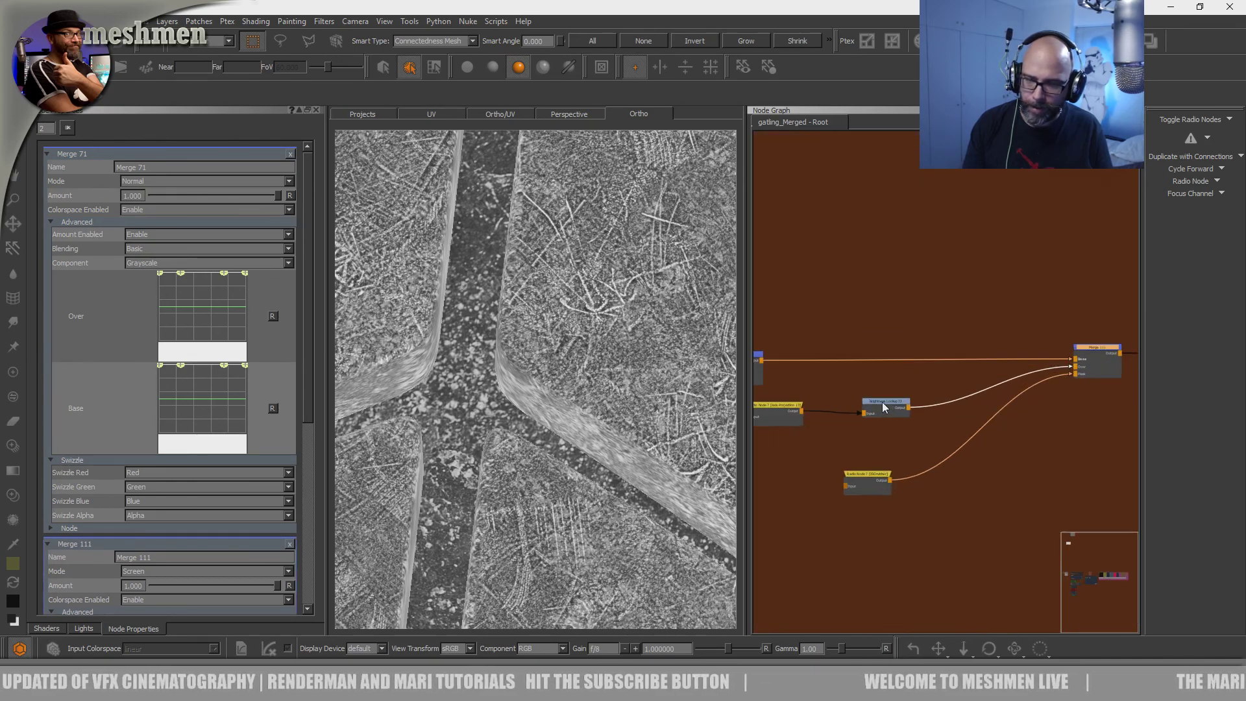
click(1093, 349)
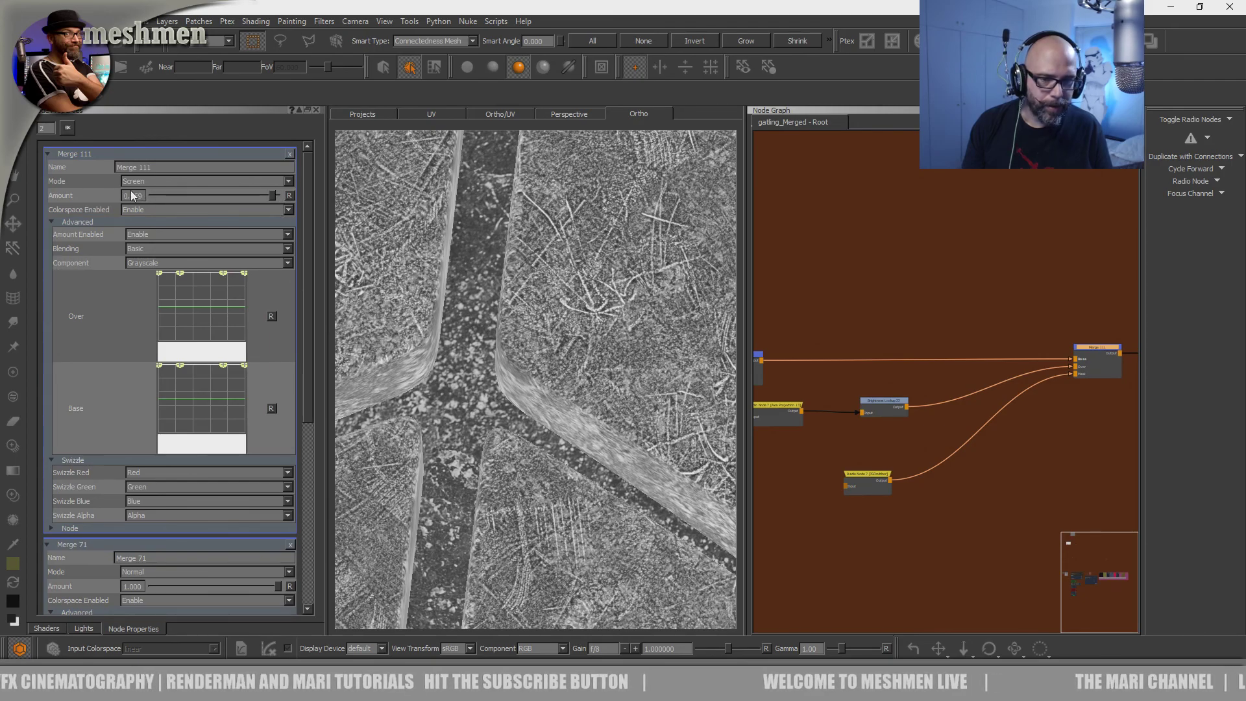
drag(143, 196, 388, 189)
- Reshape Brightness Lookup 22's map into a smooth falling S-curve and check the mask across the rubber treads
click(883, 404)
drag(219, 230, 194, 239)
drag(182, 195, 190, 187)
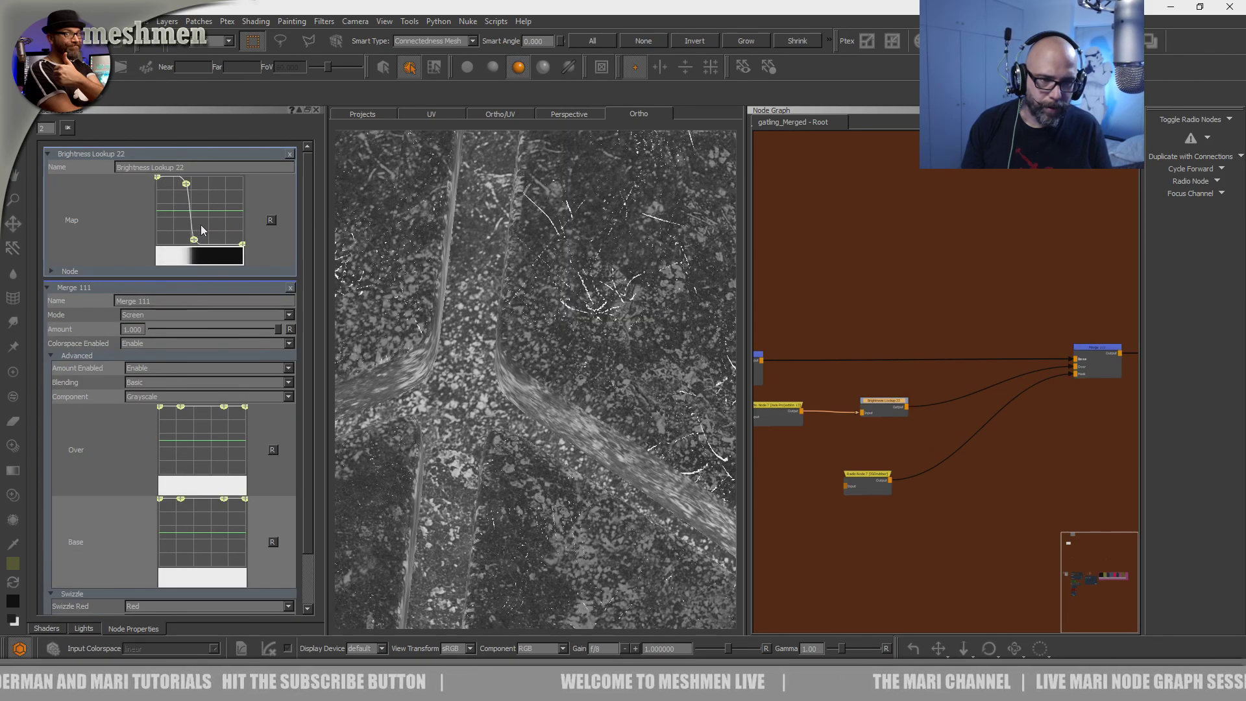
drag(194, 239, 203, 239)
alt+drag(630, 326, 641, 359)
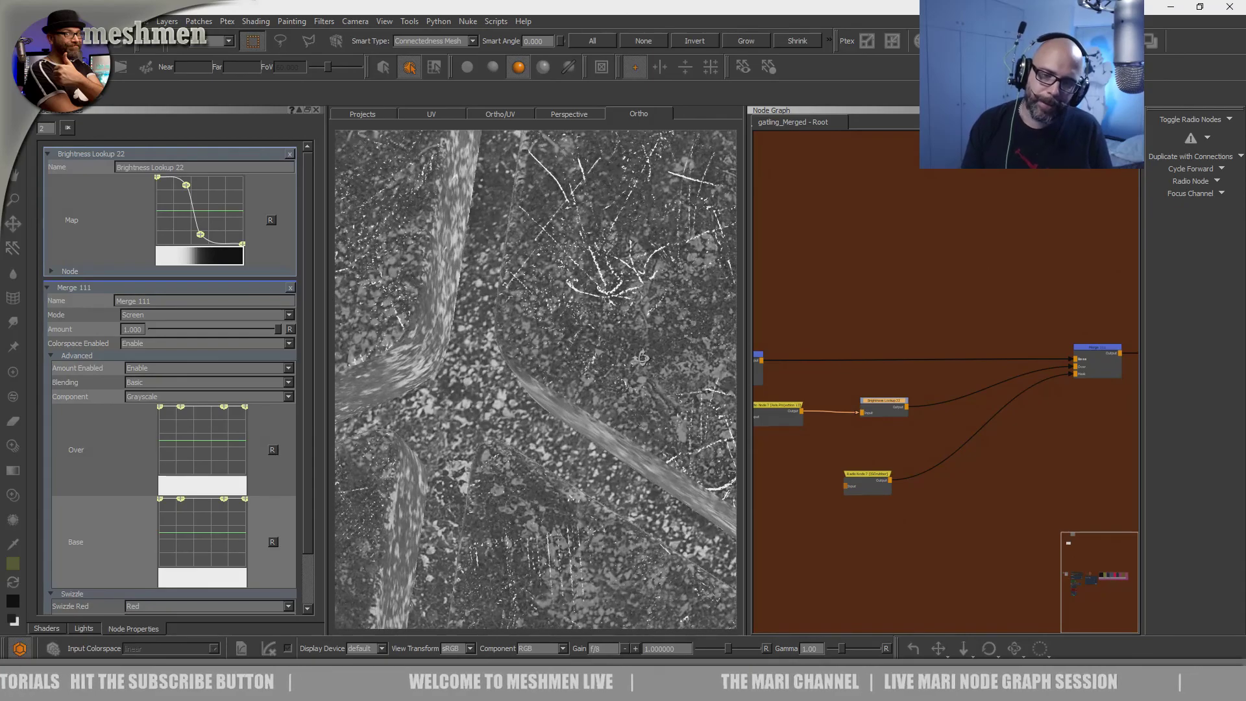
drag(187, 186, 197, 186)
drag(201, 234, 220, 231)
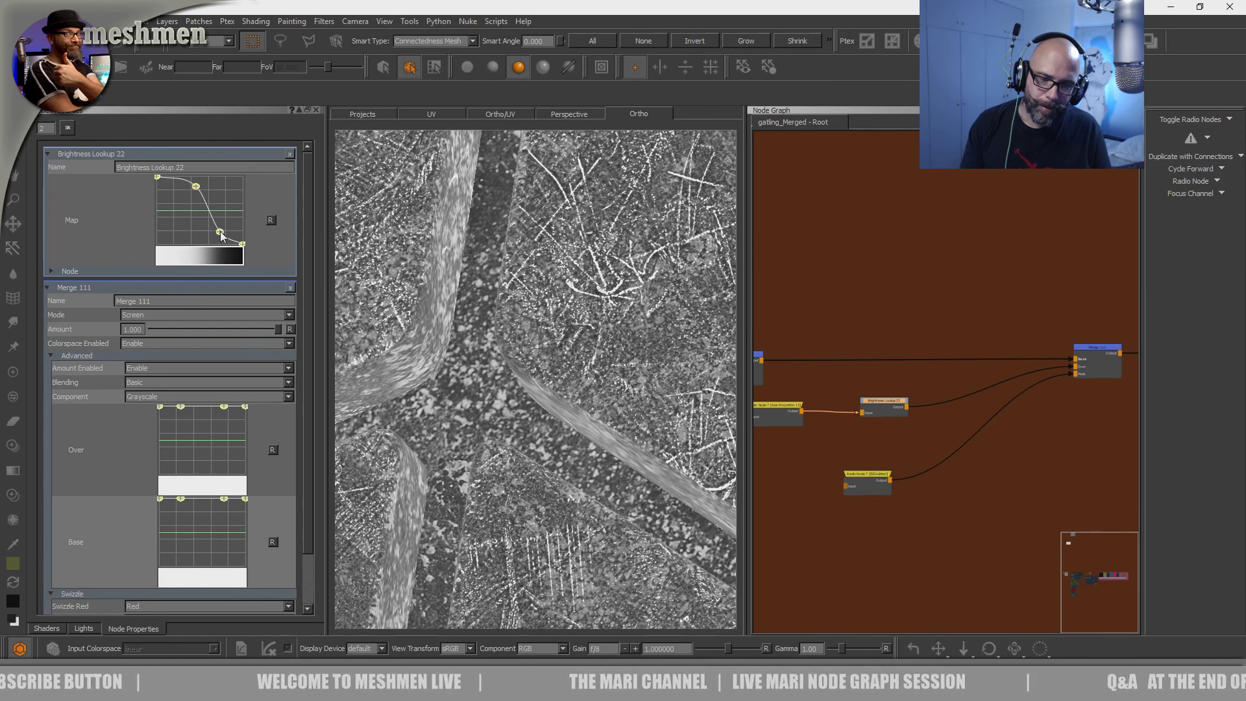
alt+drag(600, 304, 576, 312)
alt+right_drag(576, 313, 464, 260)
alt+drag(465, 259, 448, 273)
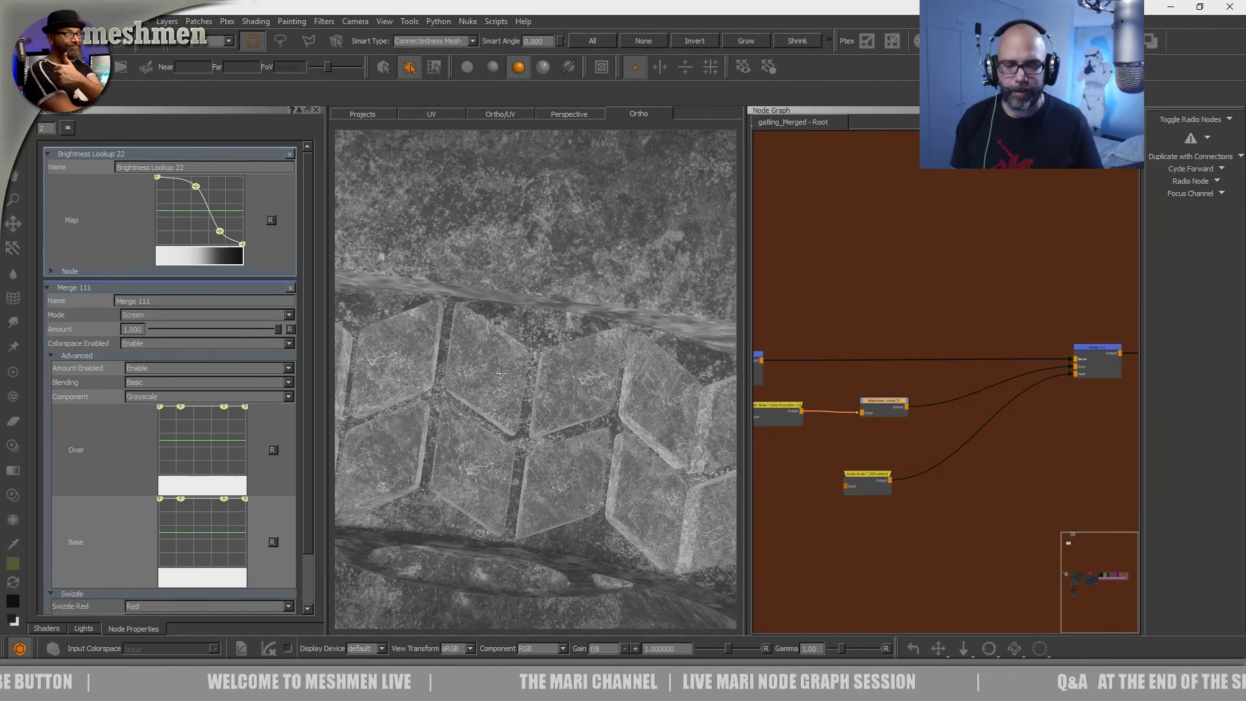
alt+right_drag(448, 272, 422, 285)
- Jump from the dot at the end of the Dirtmask network to its radio connection
scroll(873, 392, down, 3)
middle_drag(1039, 387, 759, 407)
scroll(1050, 402, up, 3)
drag(952, 403, 1015, 413)
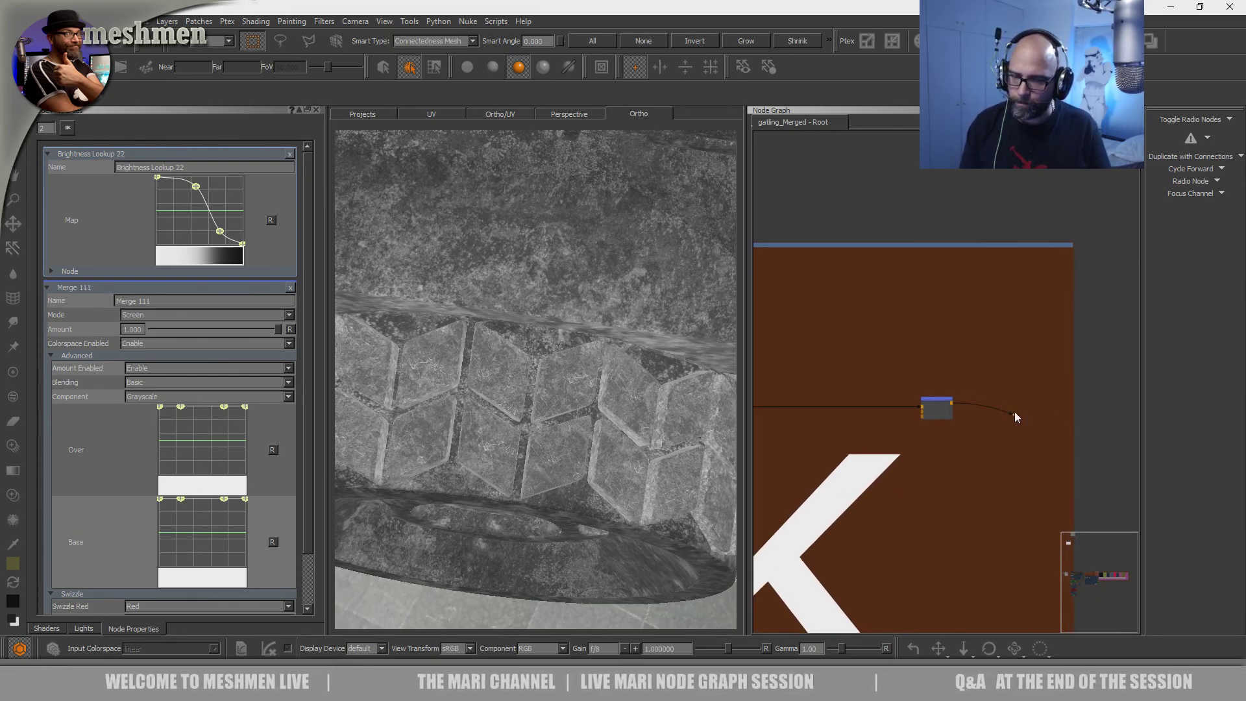
scroll(1018, 420, up, 2)
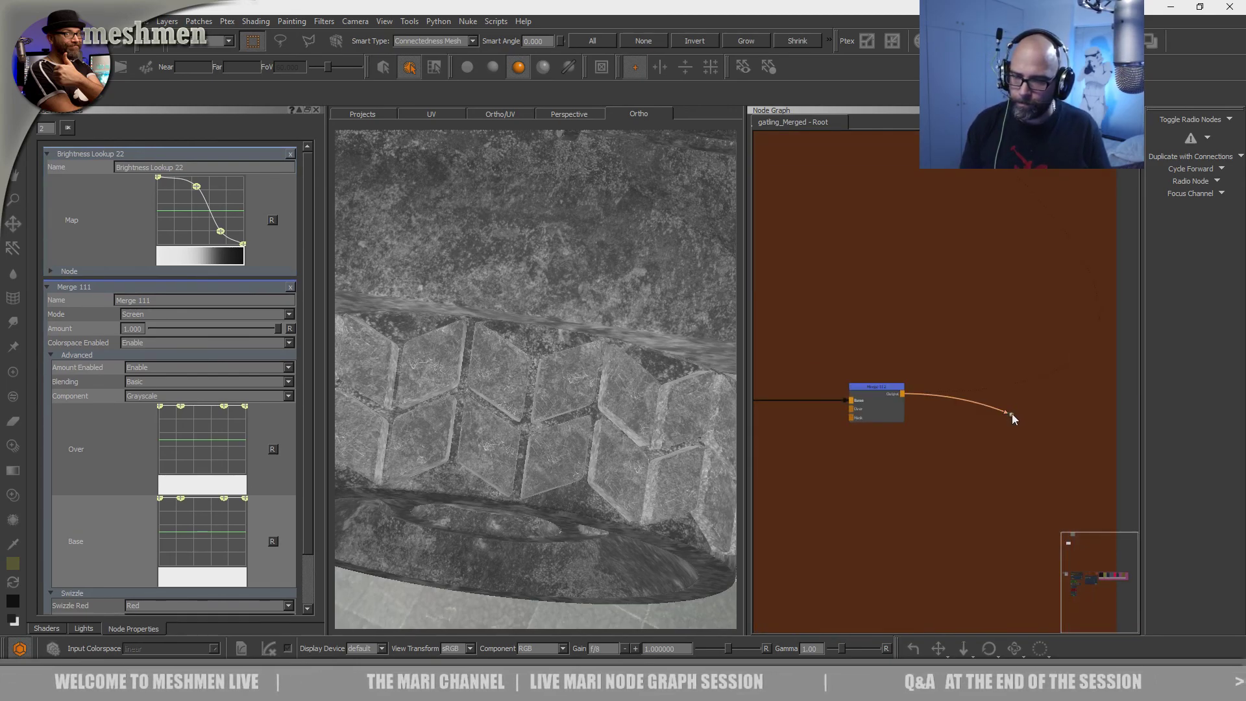
right_click(1011, 414)
mouse_move(1090, 467)
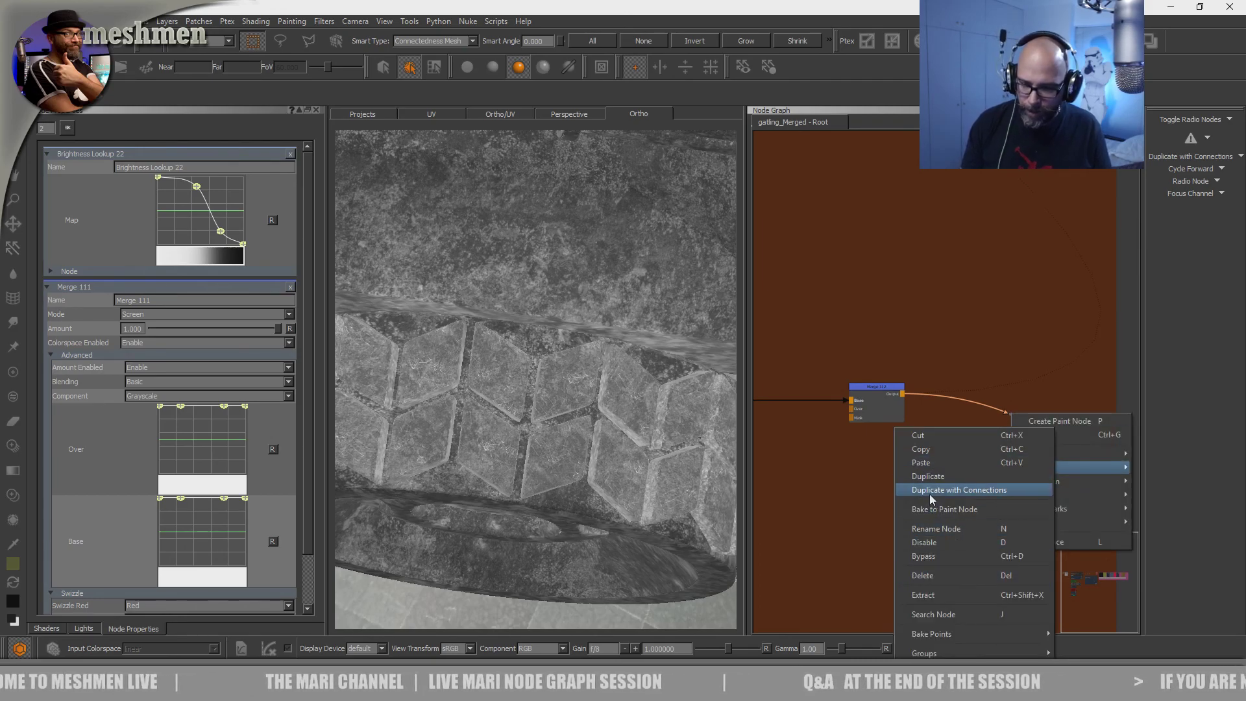
click(835, 484)
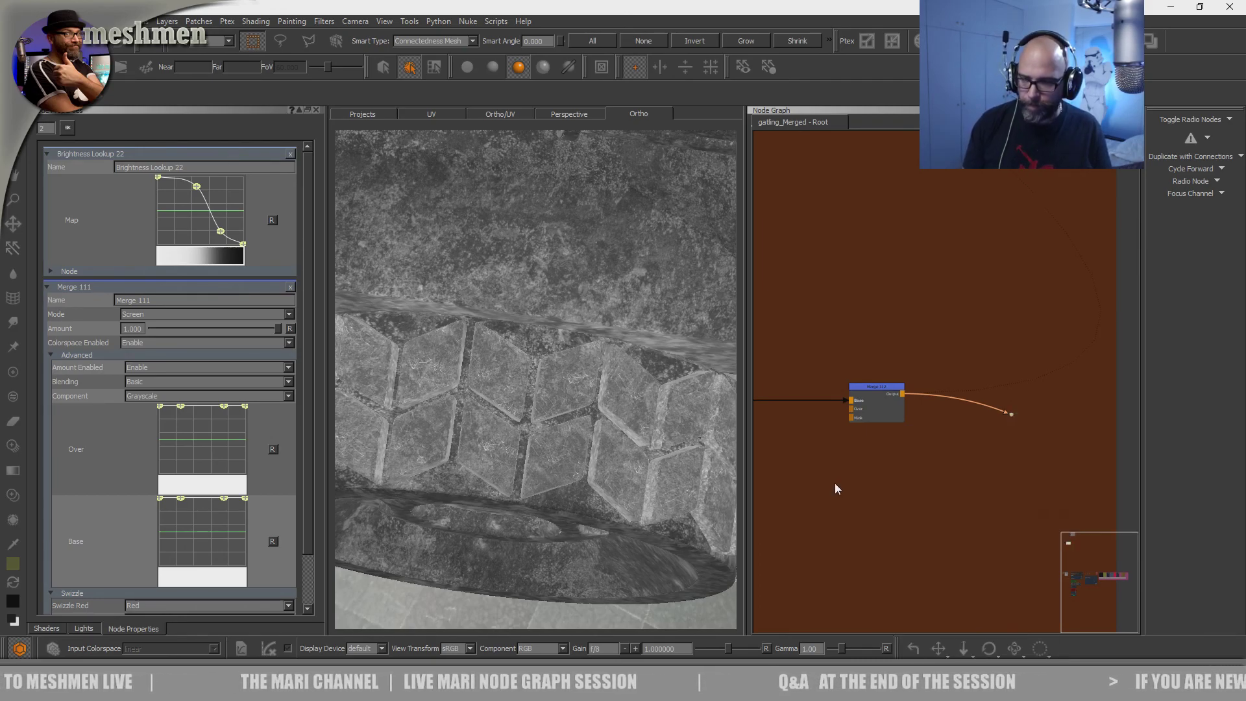
right_click(1011, 413)
mouse_move(1056, 491)
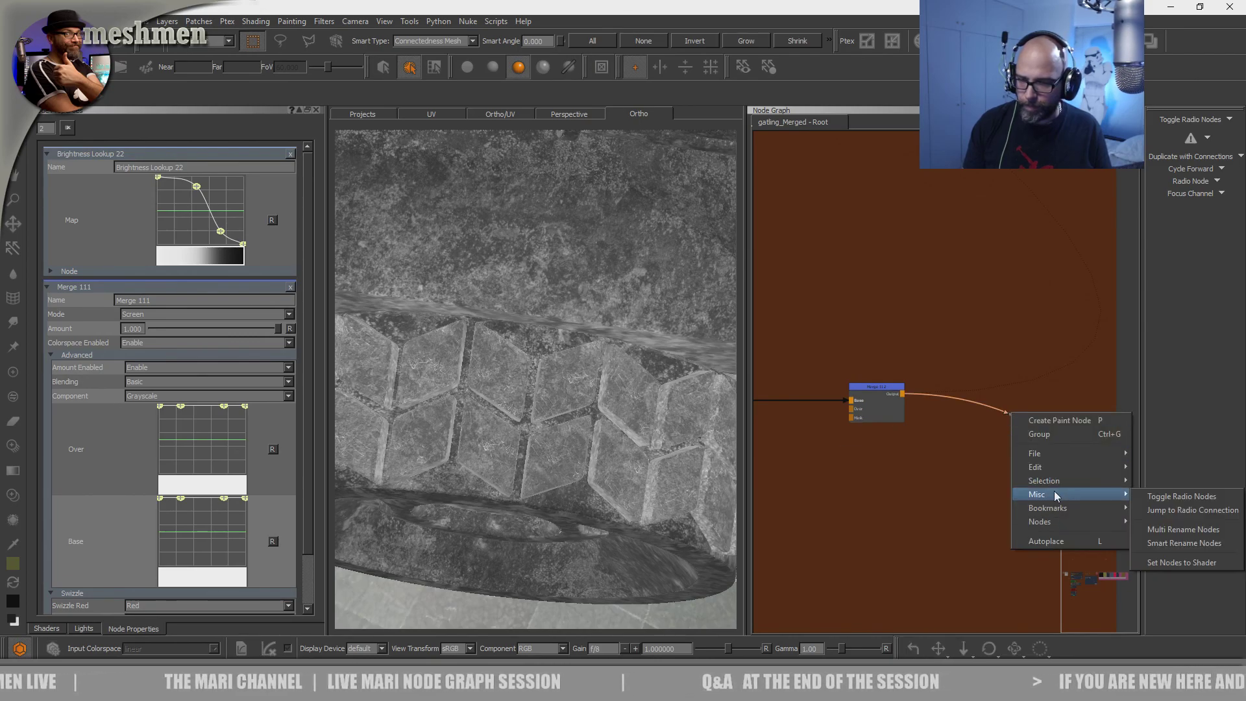
click(1165, 510)
- Display the output of the top merge in the Dirt backdrop in the viewport
mouse_move(981, 492)
middle_down()
mouse_move(936, 491)
mouse_move(869, 586)
middle_up()
scroll(936, 491, down, 5)
middle_drag(952, 426, 835, 585)
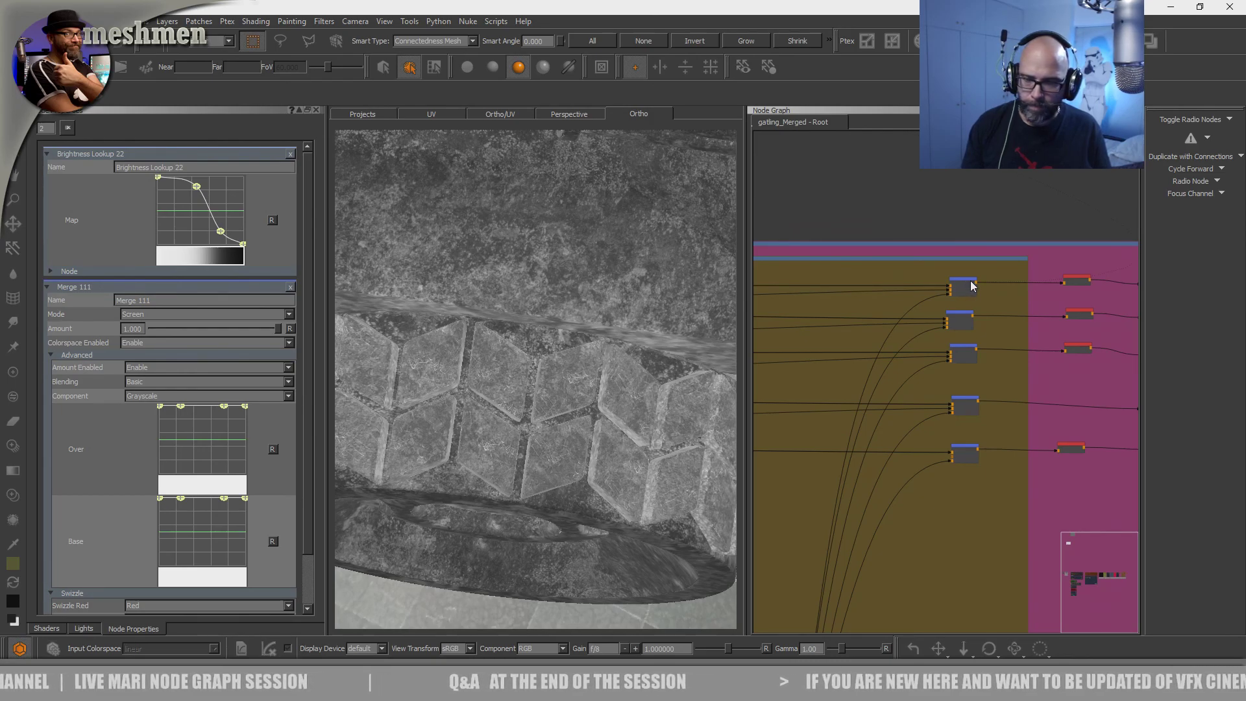
click(967, 285)
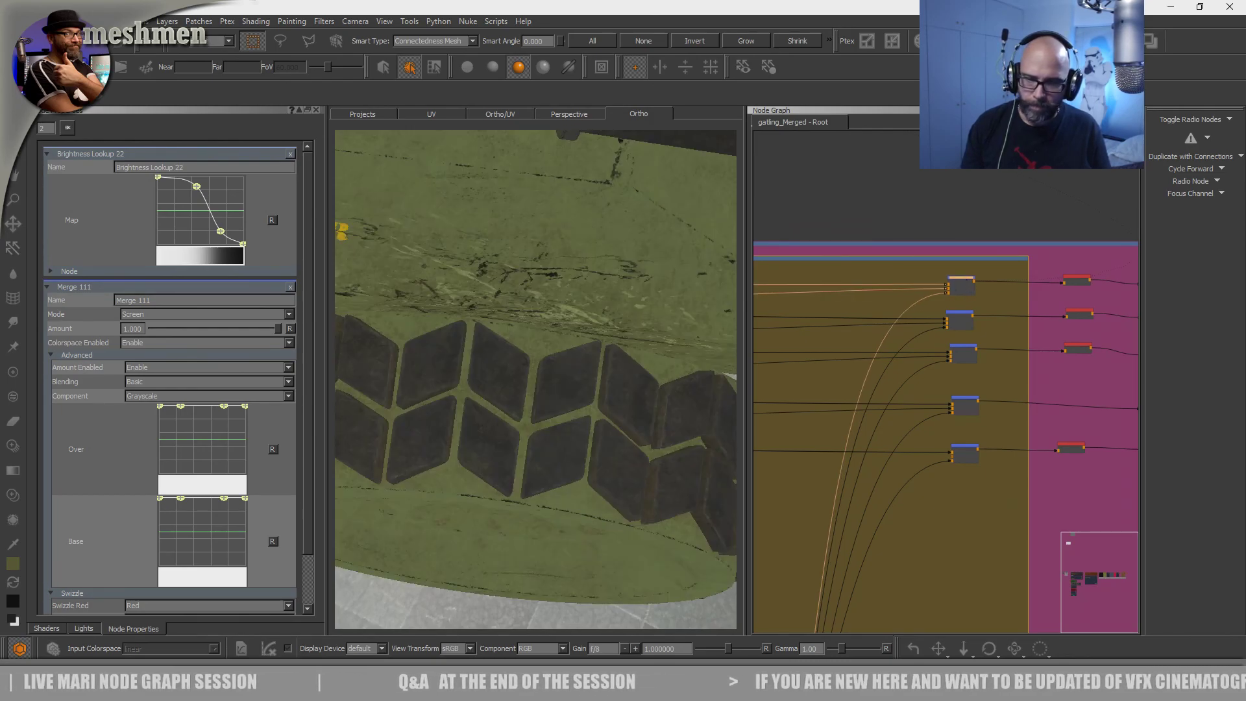
- Inspect the dirt on the rubber treads up close and test Merge 71's Amount, finishing at 1.000
scroll(528, 397, up, 5)
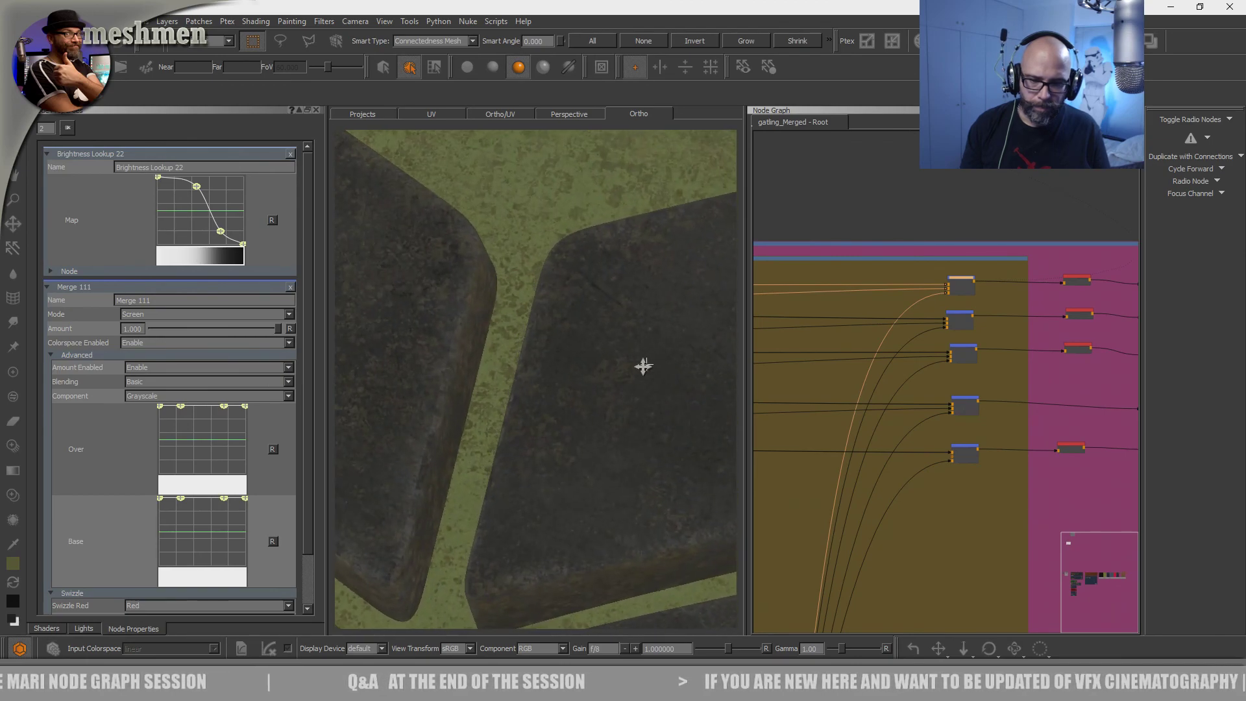
scroll(587, 345, down, 6)
scroll(564, 412, up, 3)
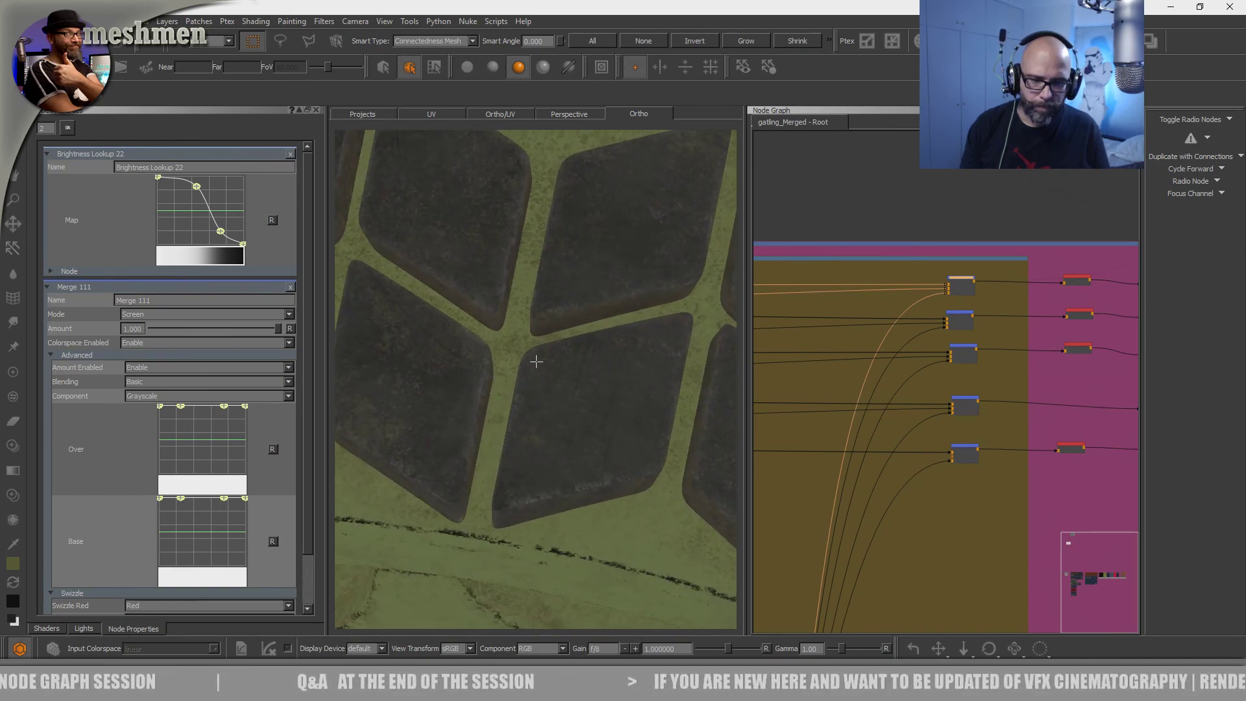
alt+drag(549, 370, 570, 362)
scroll(994, 283, up, 3)
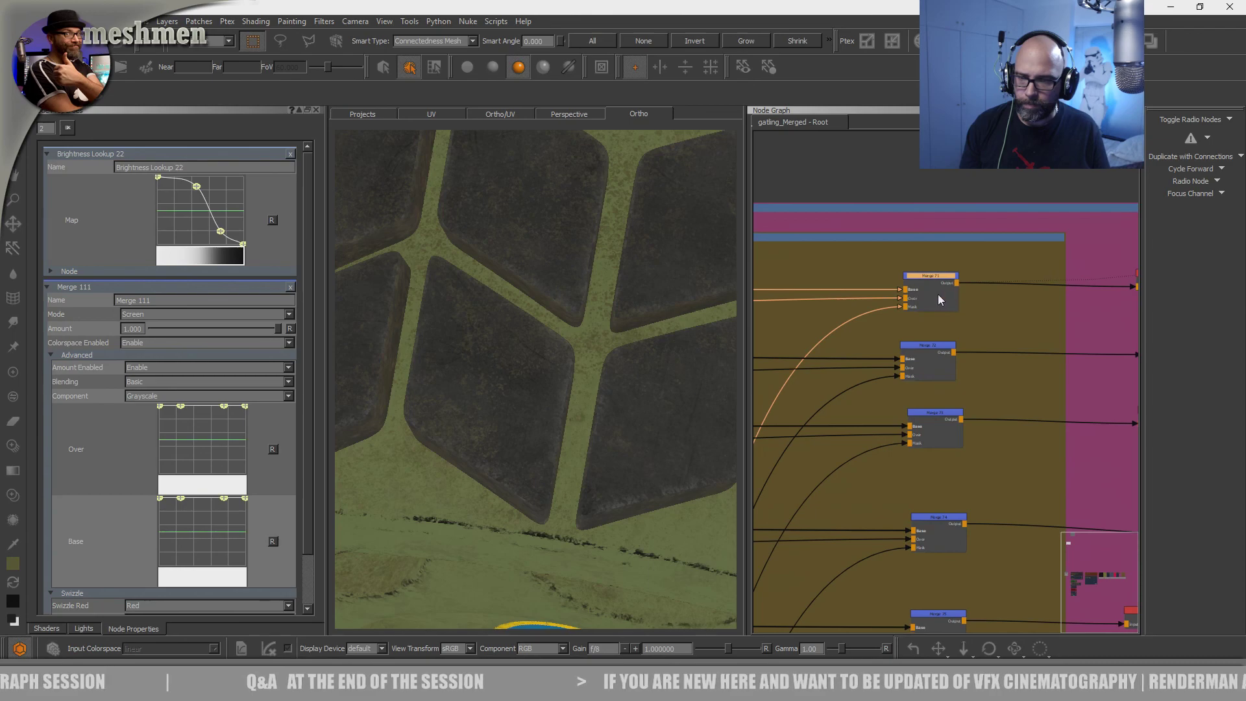
drag(937, 280, 944, 282)
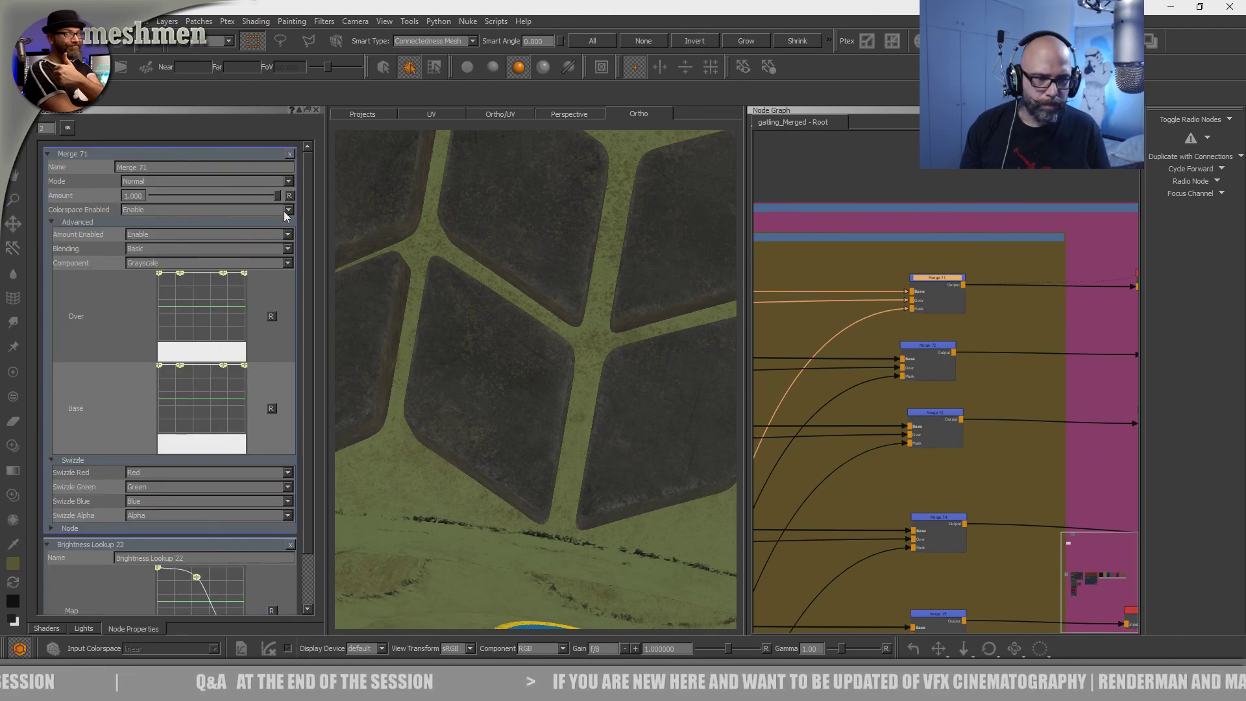
drag(278, 195, 378, 207)
- Examine the dirt material on the whole vehicle and its wheel treads, widening the viewport slightly
alt+drag(462, 283, 617, 373)
scroll(515, 314, down, 6)
scroll(529, 317, down, 6)
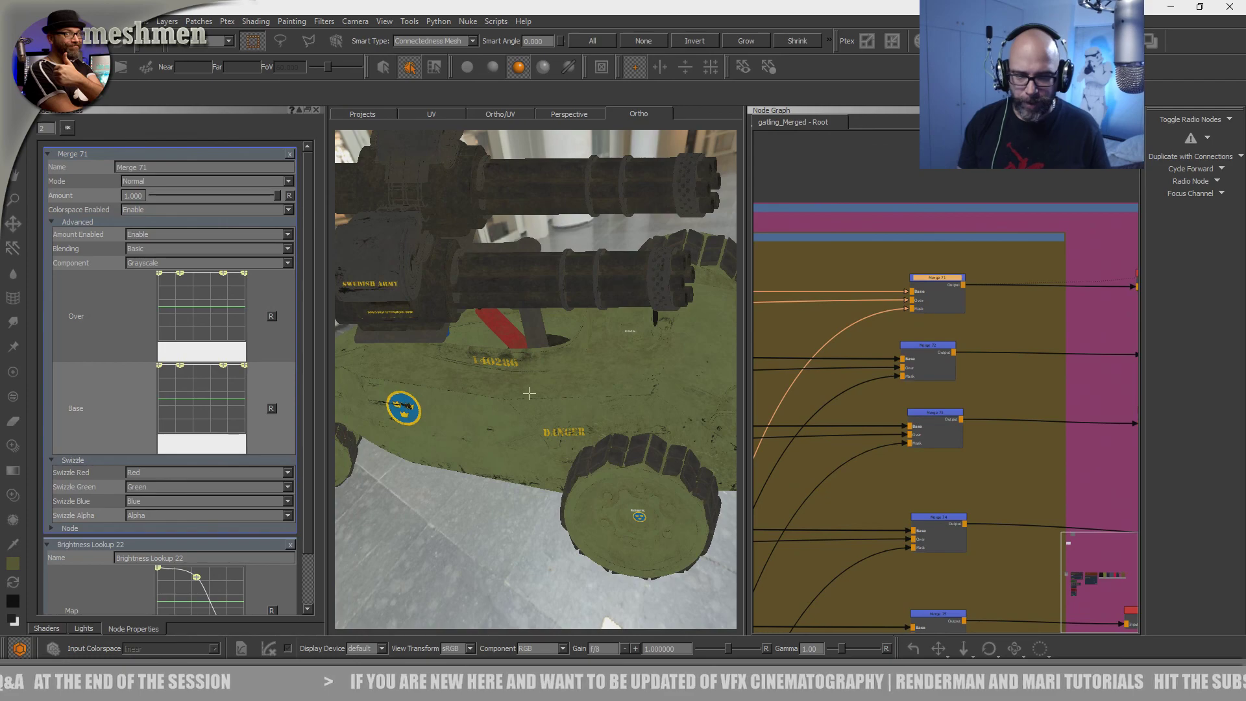
alt+drag(535, 388, 559, 390)
scroll(556, 416, up, 2)
alt+middle_drag(556, 422, 415, 311)
scroll(558, 396, up, 6)
alt+drag(572, 402, 503, 392)
drag(749, 421, 764, 414)
alt+drag(607, 462, 550, 412)
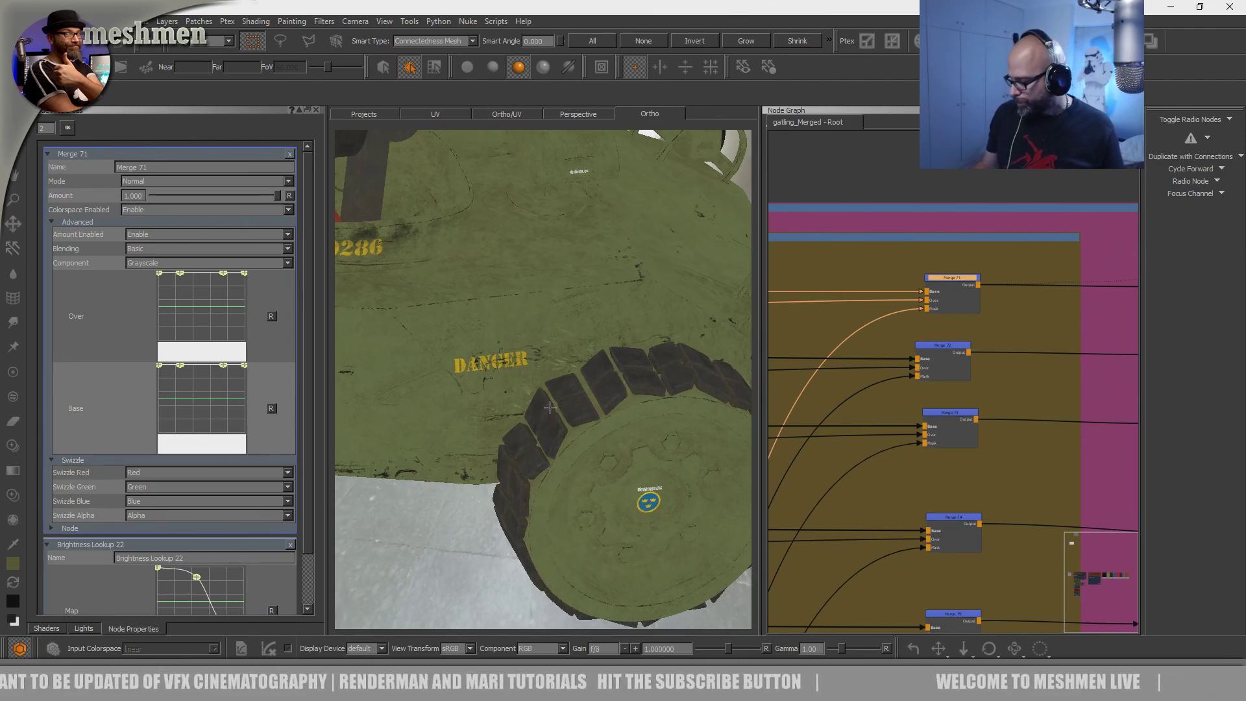